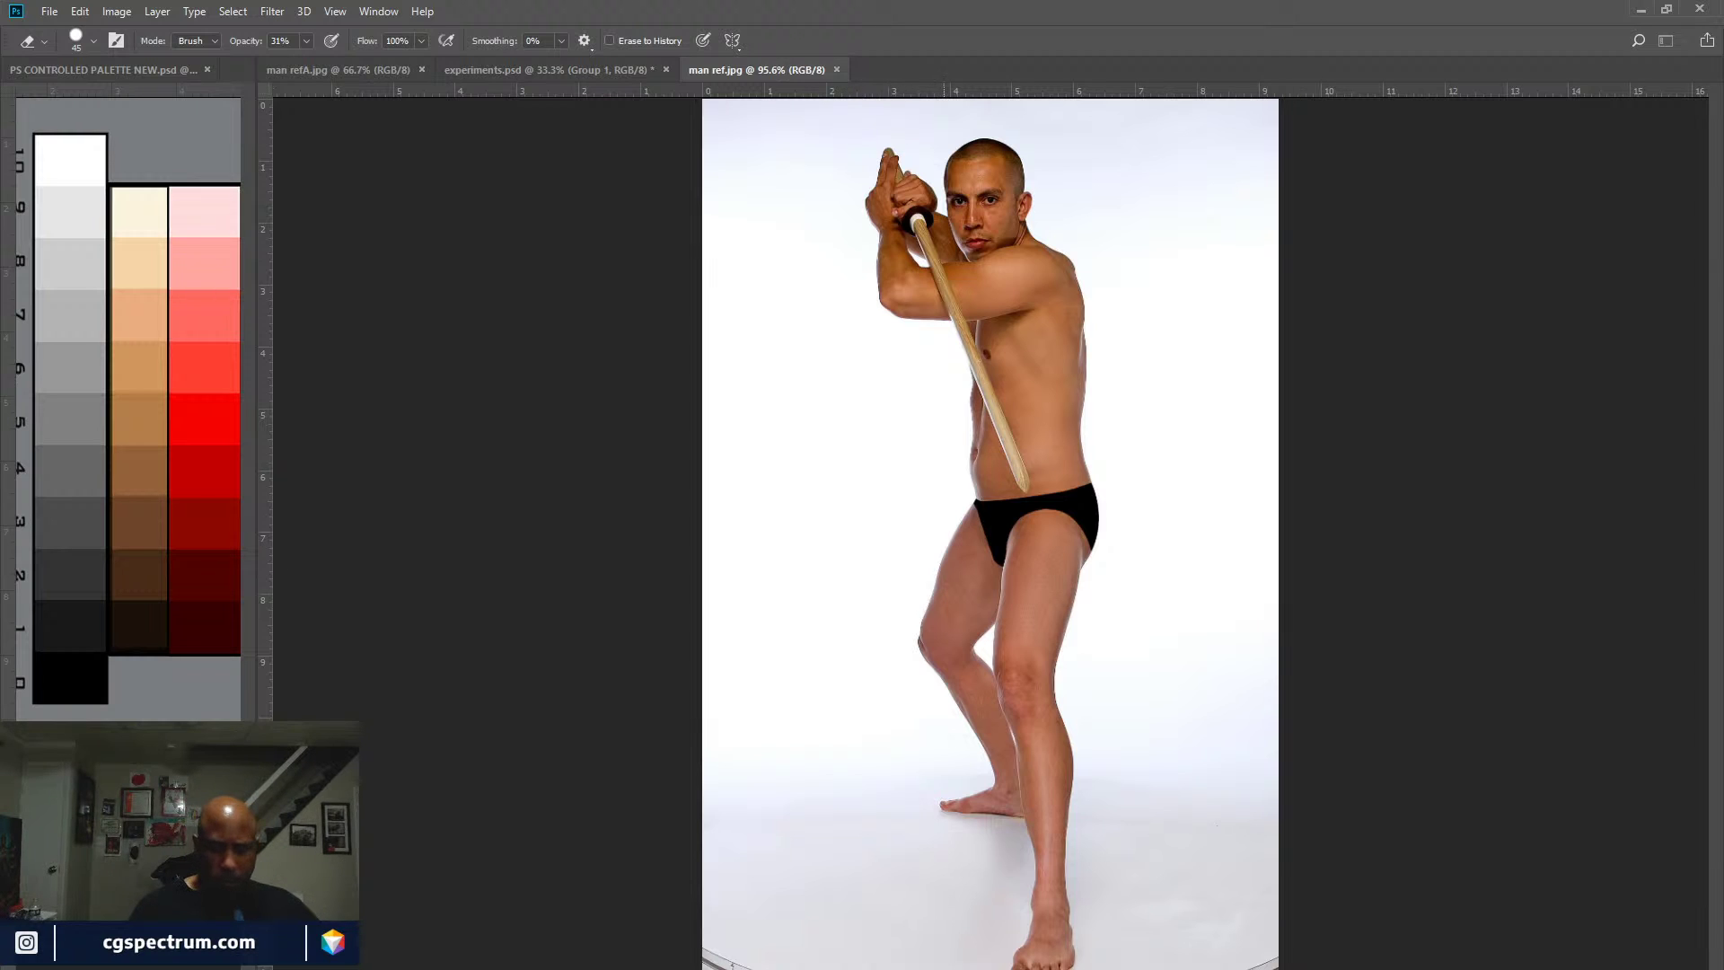
Step: Sample the reddish-brown of the test stroke in experiments.psd, showing Group 1 only while picking the color
key(h)
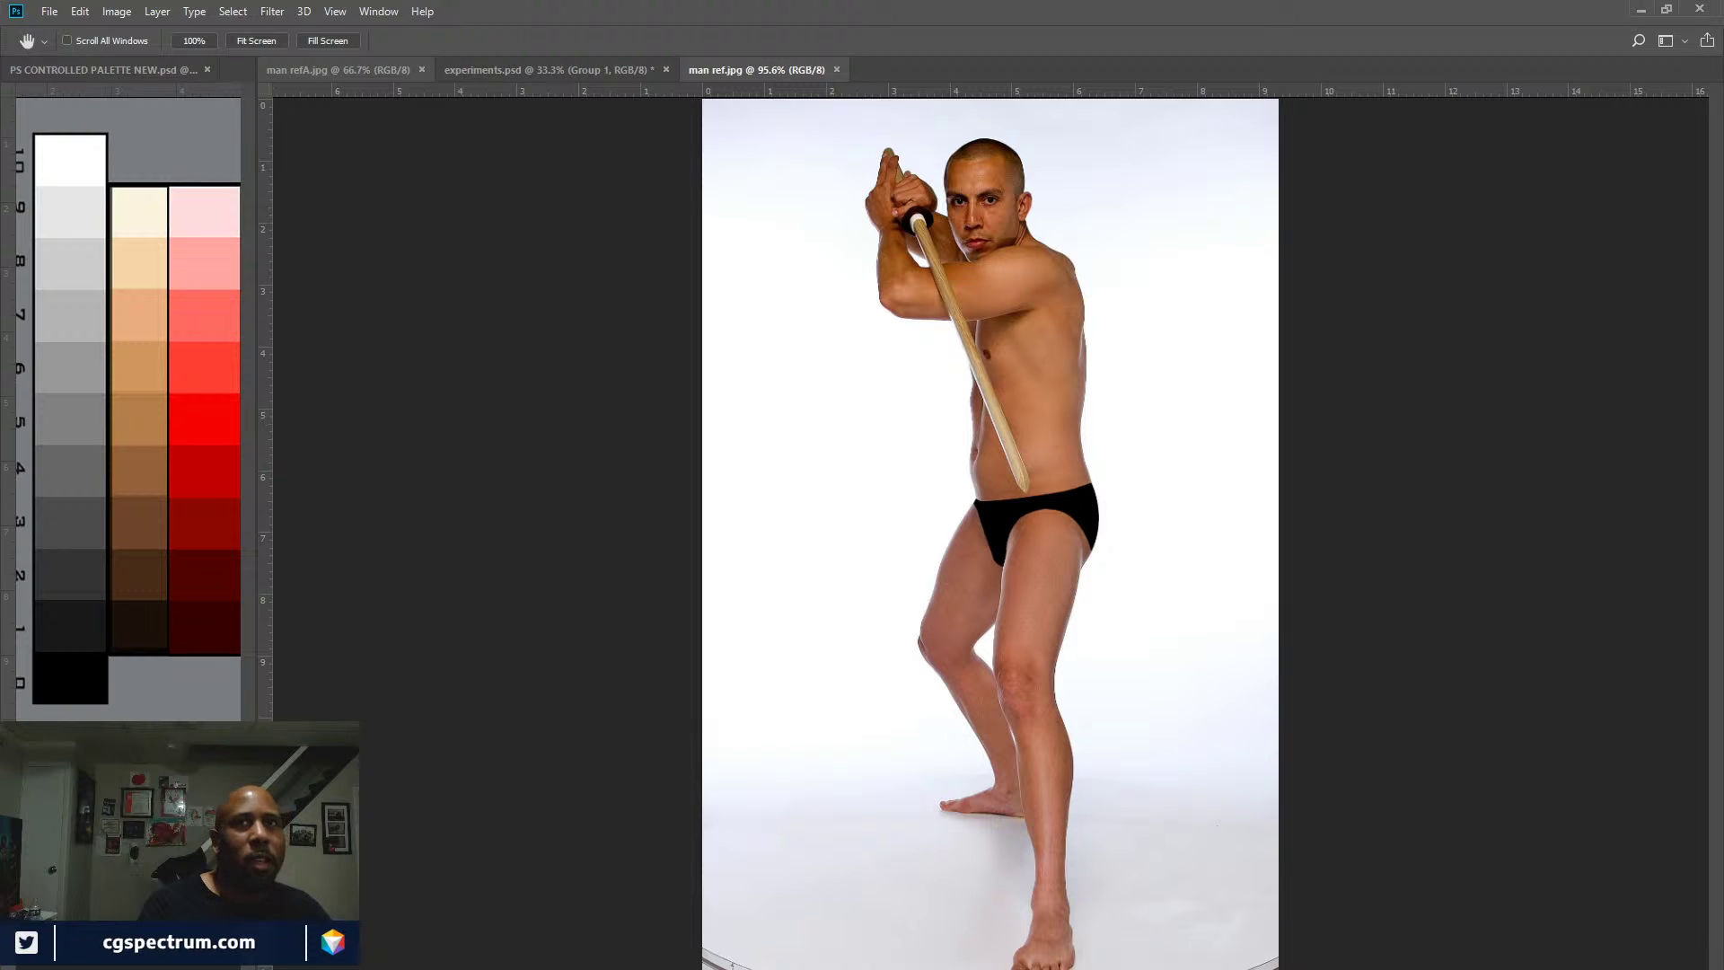
click(338, 69)
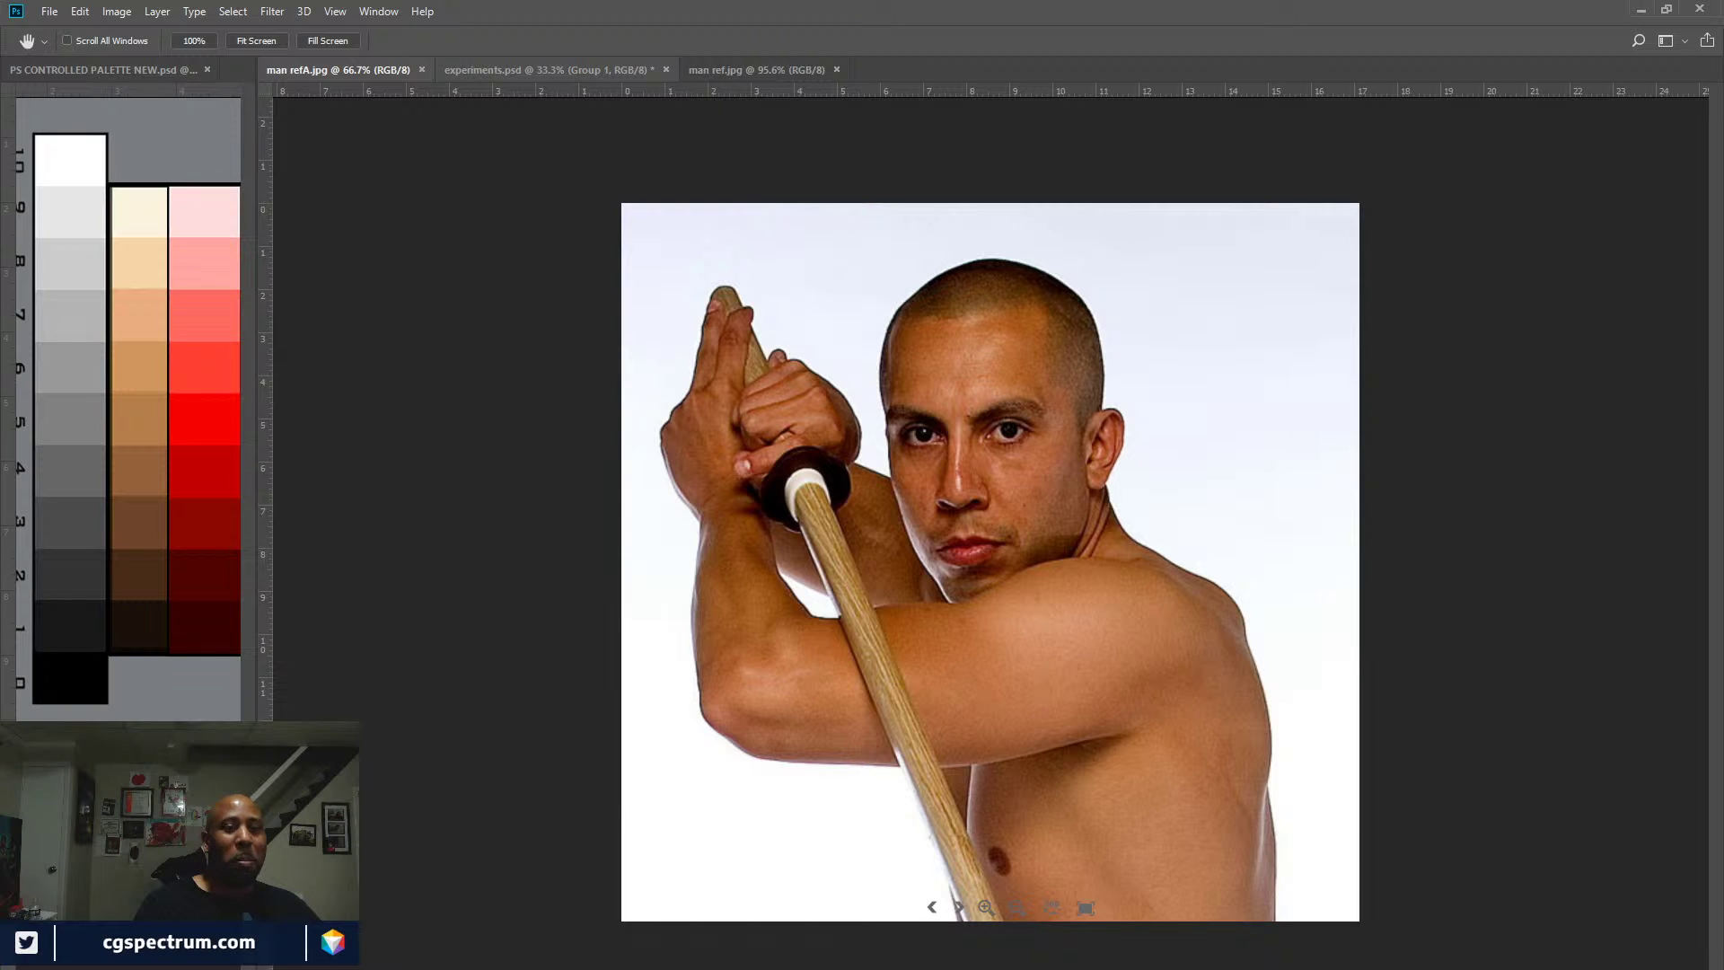
click(548, 69)
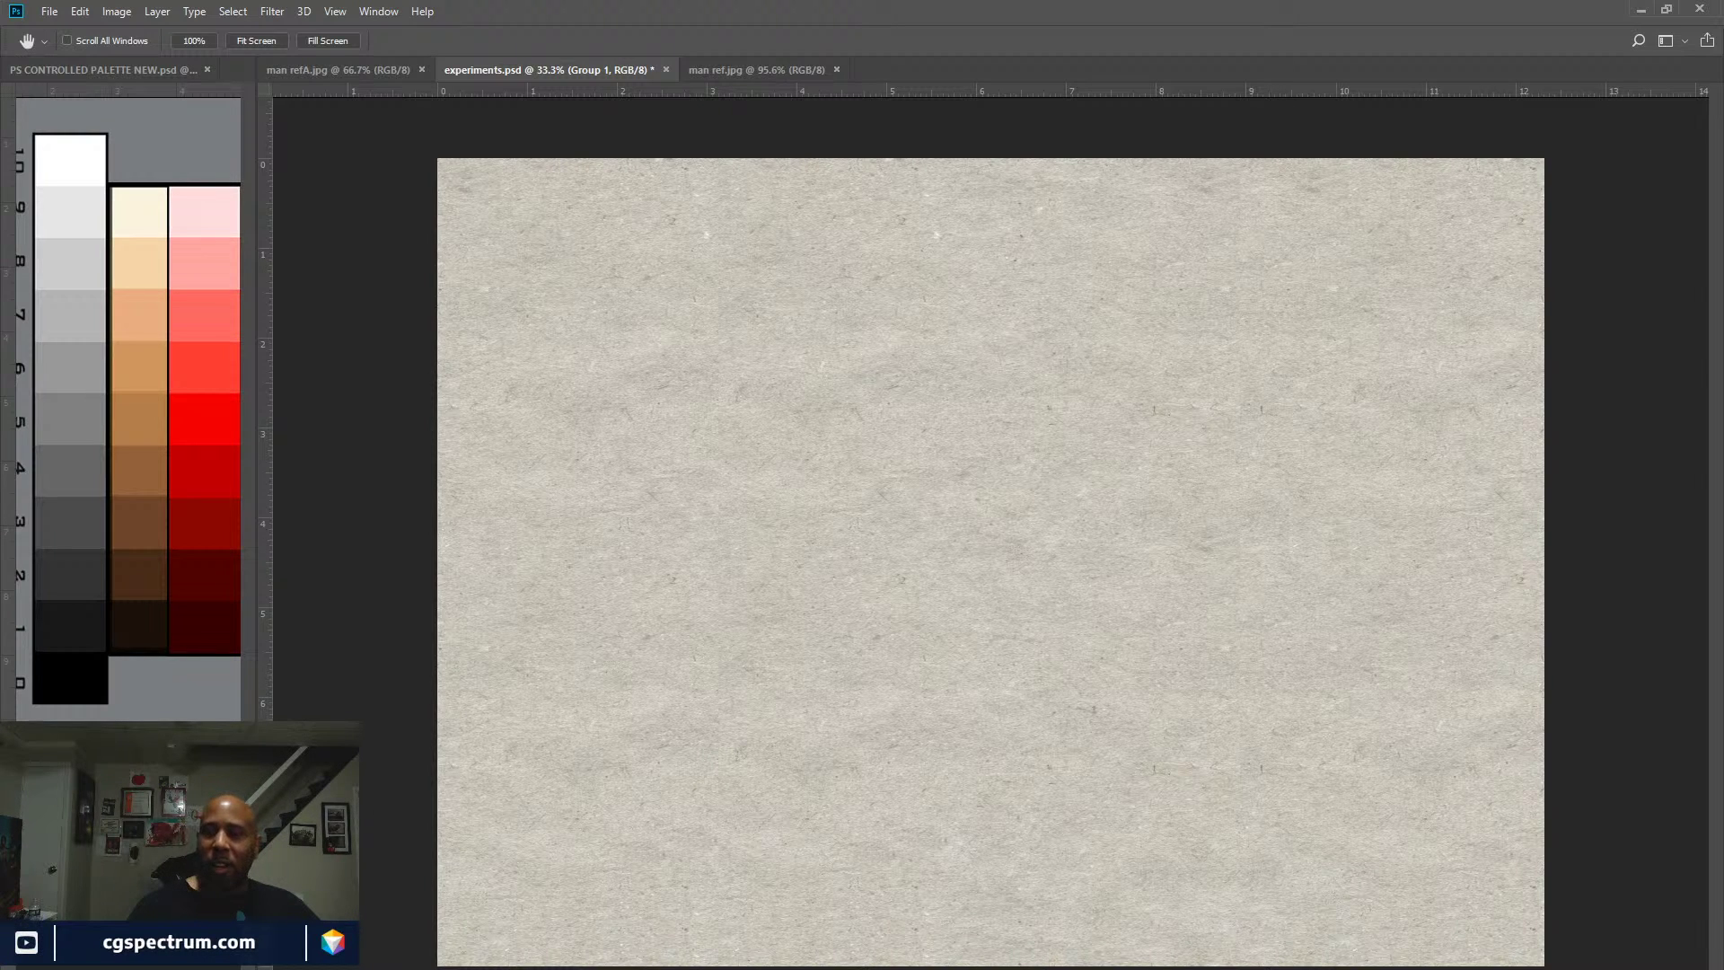
key(ctrl+comma)
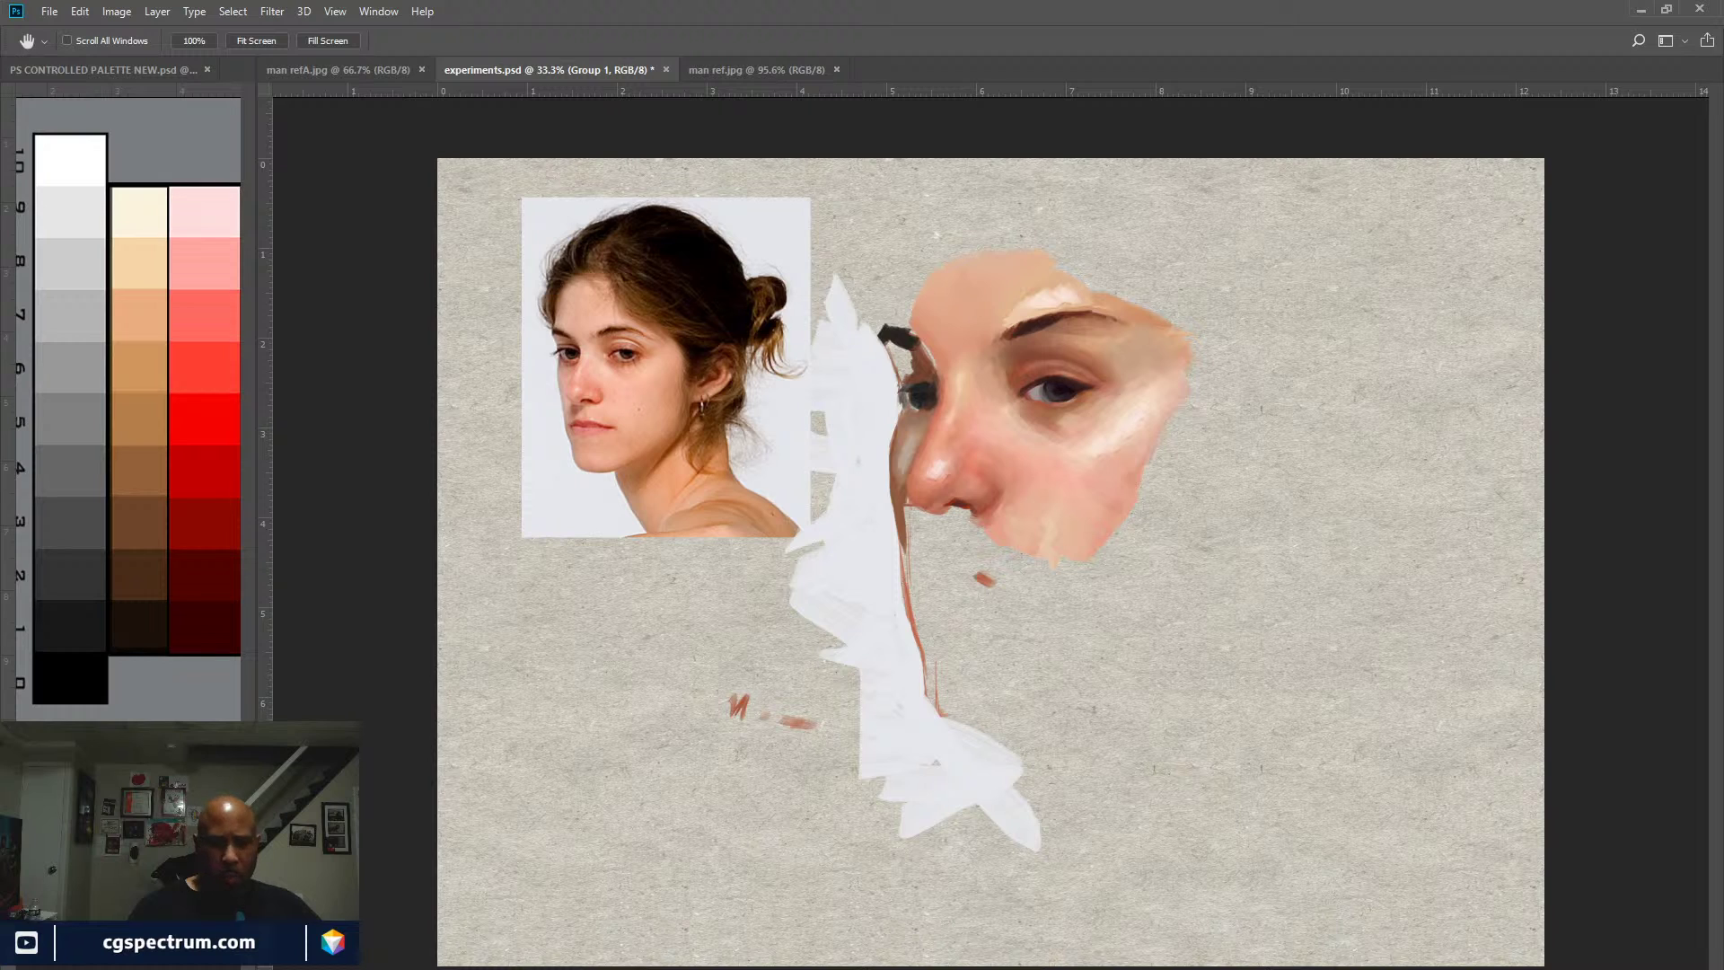
key(i)
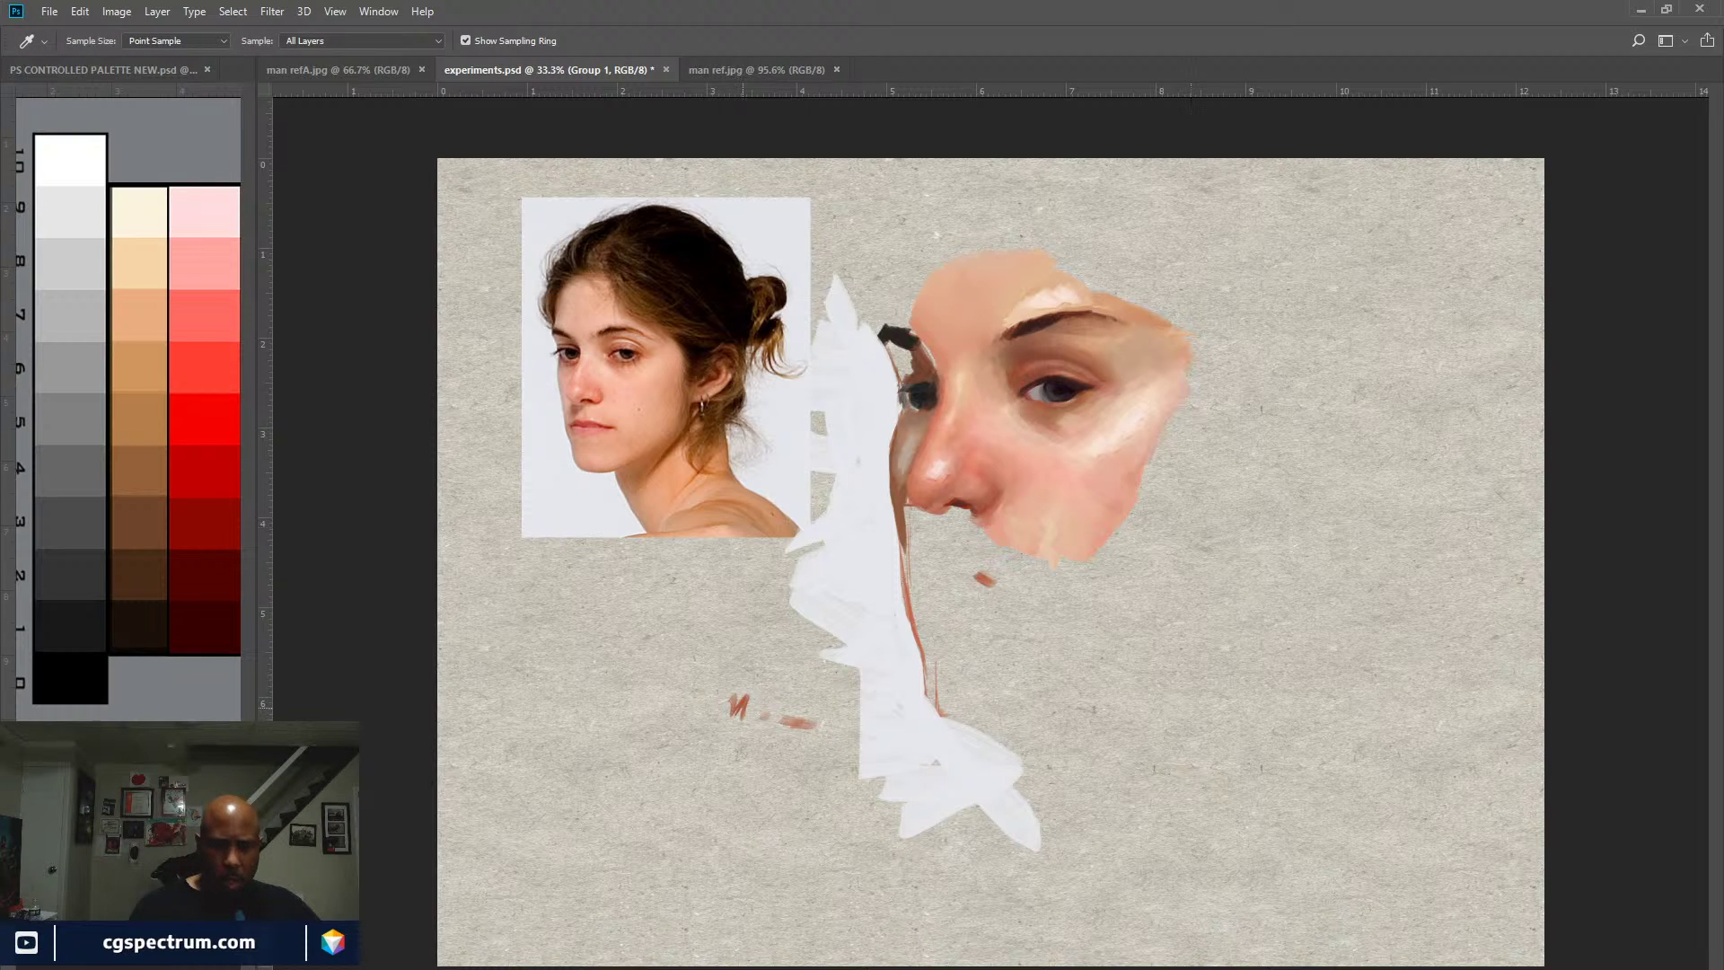
click(738, 703)
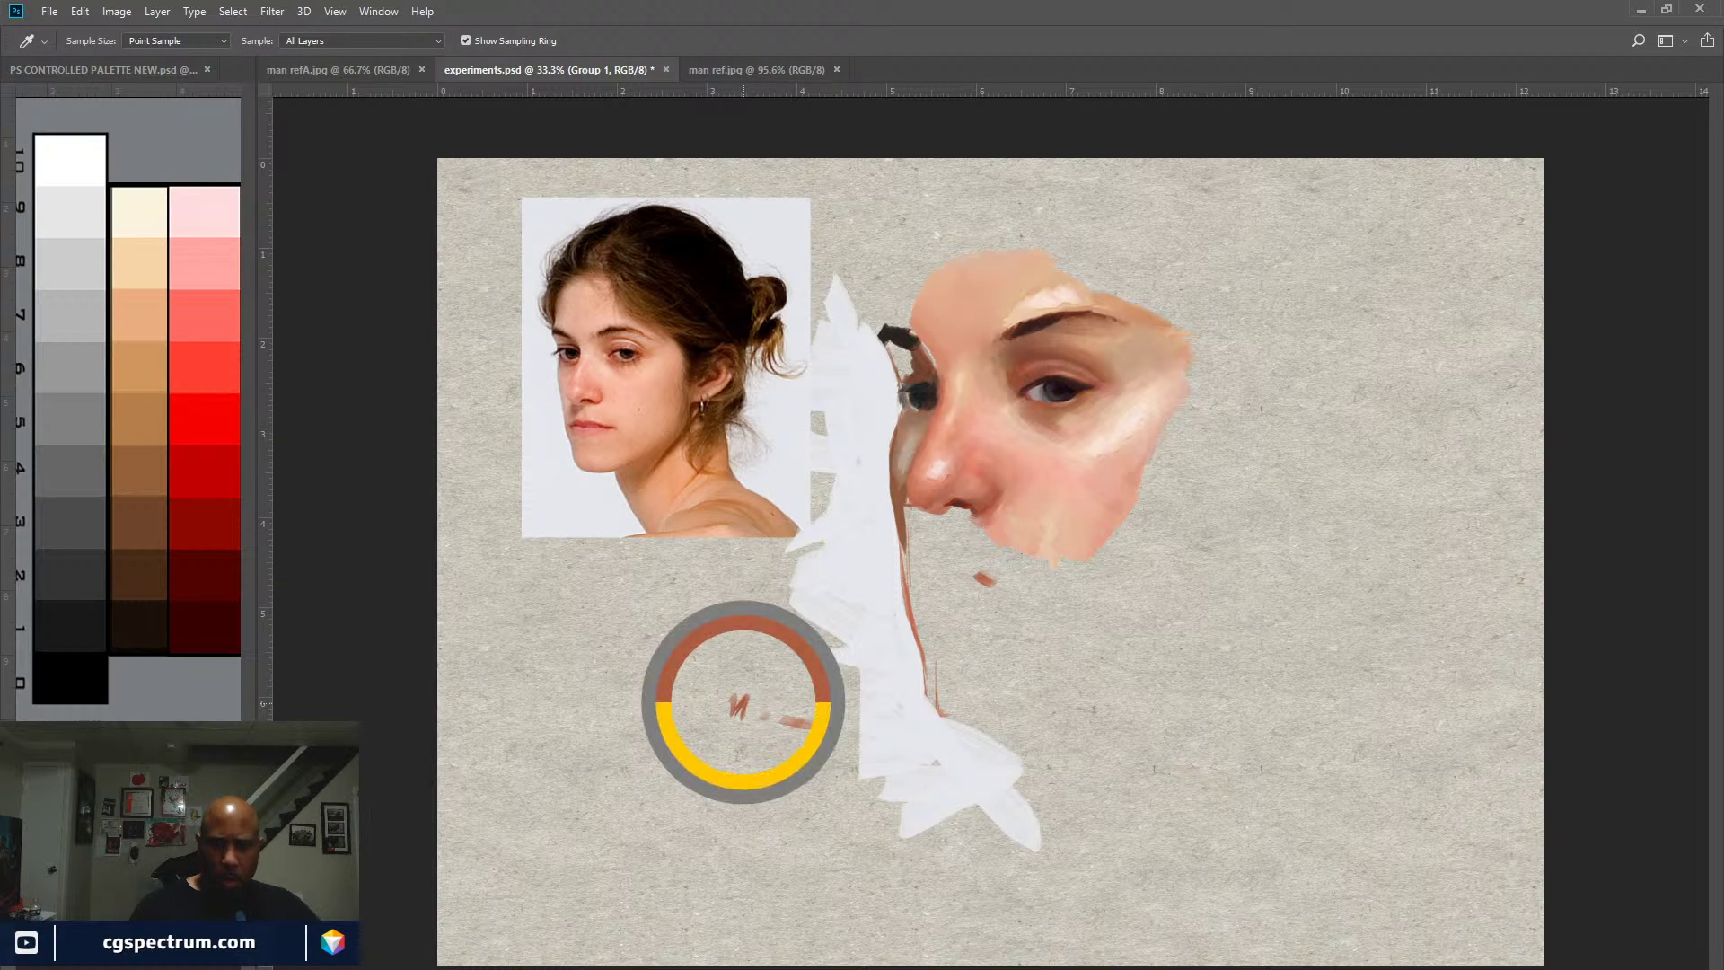
key(ctrl+comma)
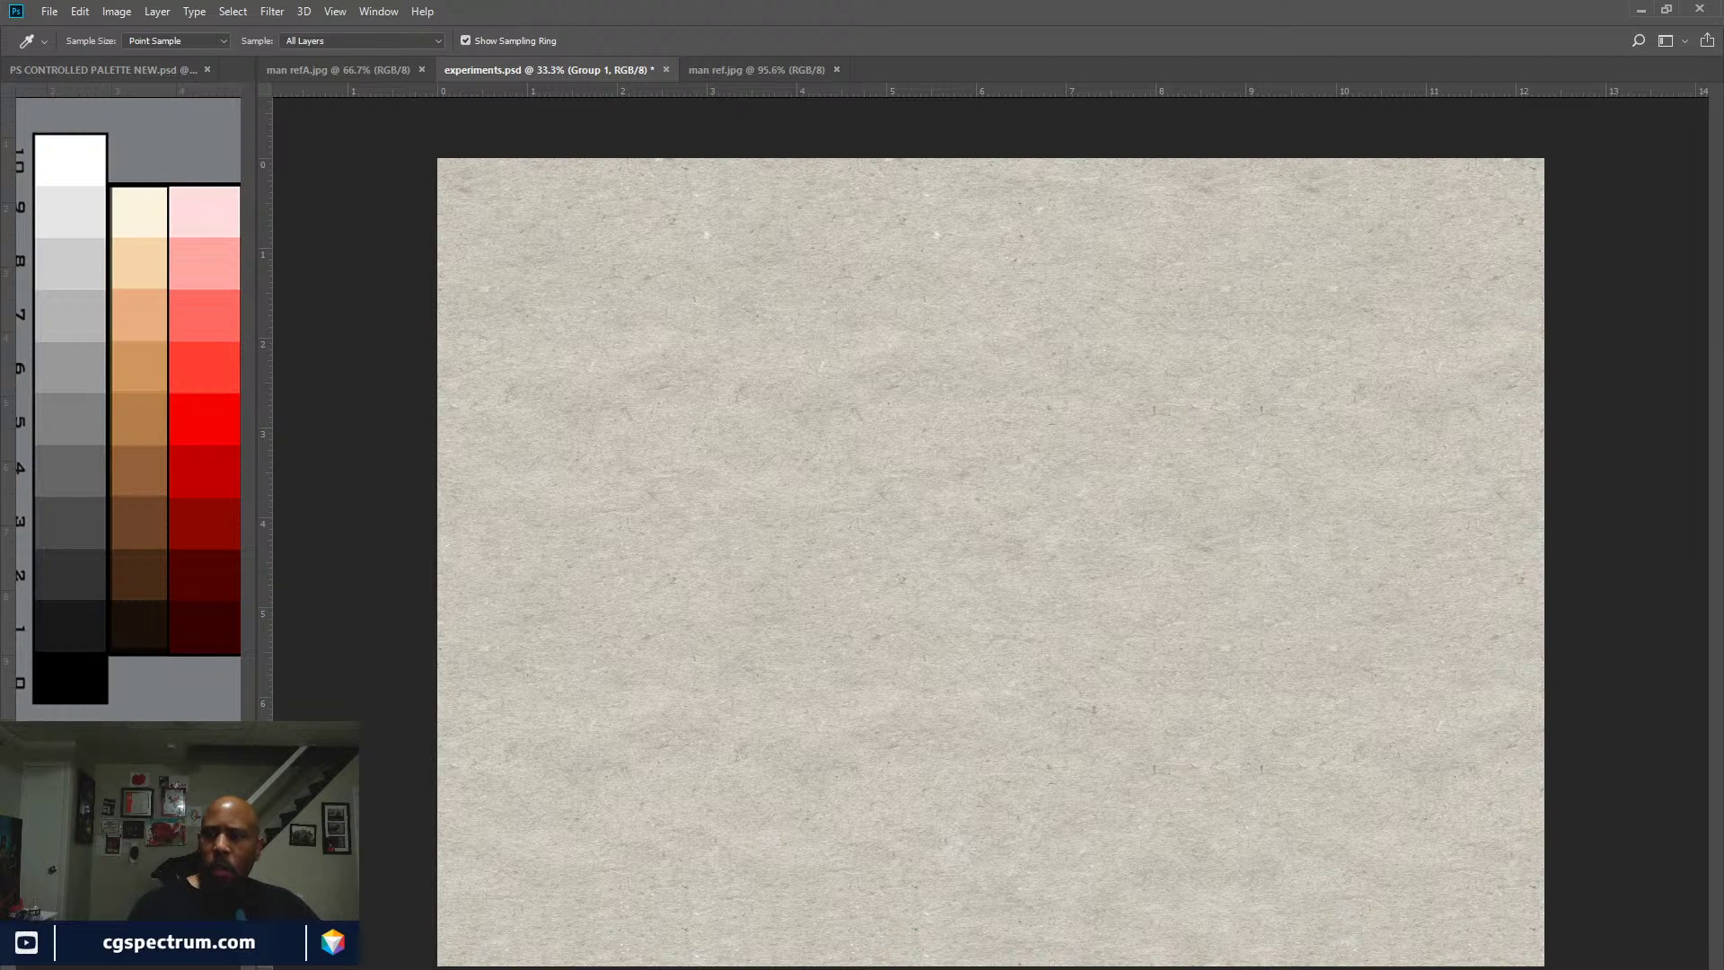
Step: Add a new empty layer directly above the Background layer of experiments.psd and activate the Brush tool
key(alt+bracketleft)
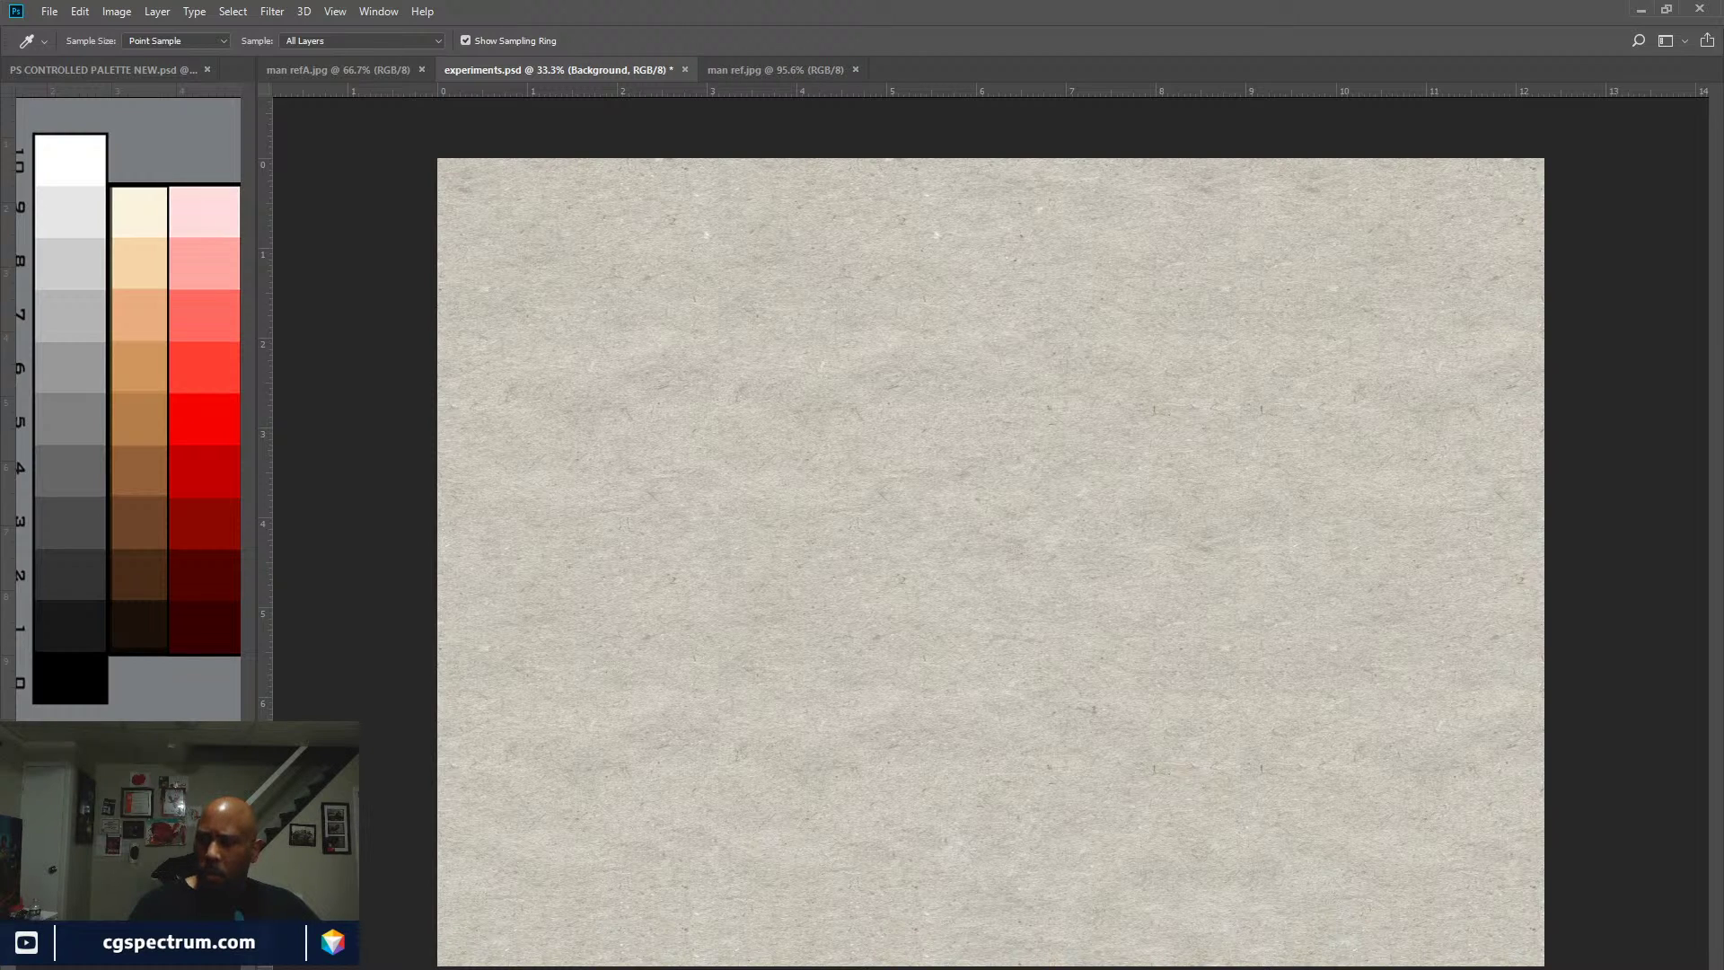
key(ctrl+shift+alt+n)
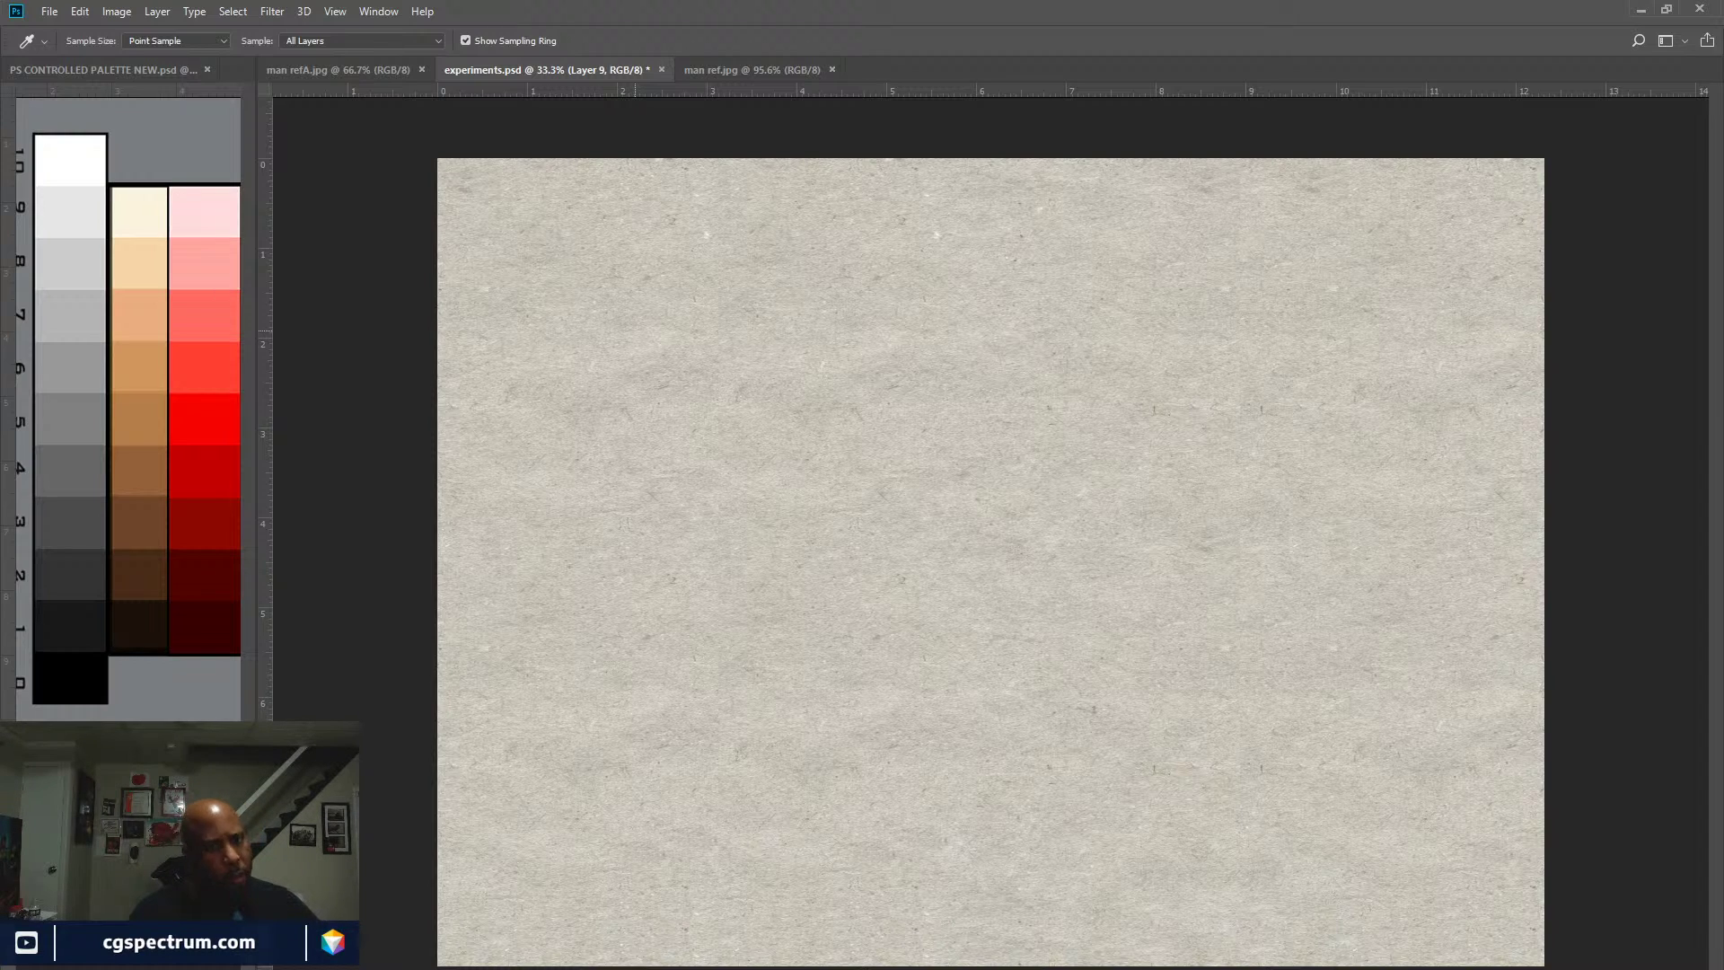
key(b)
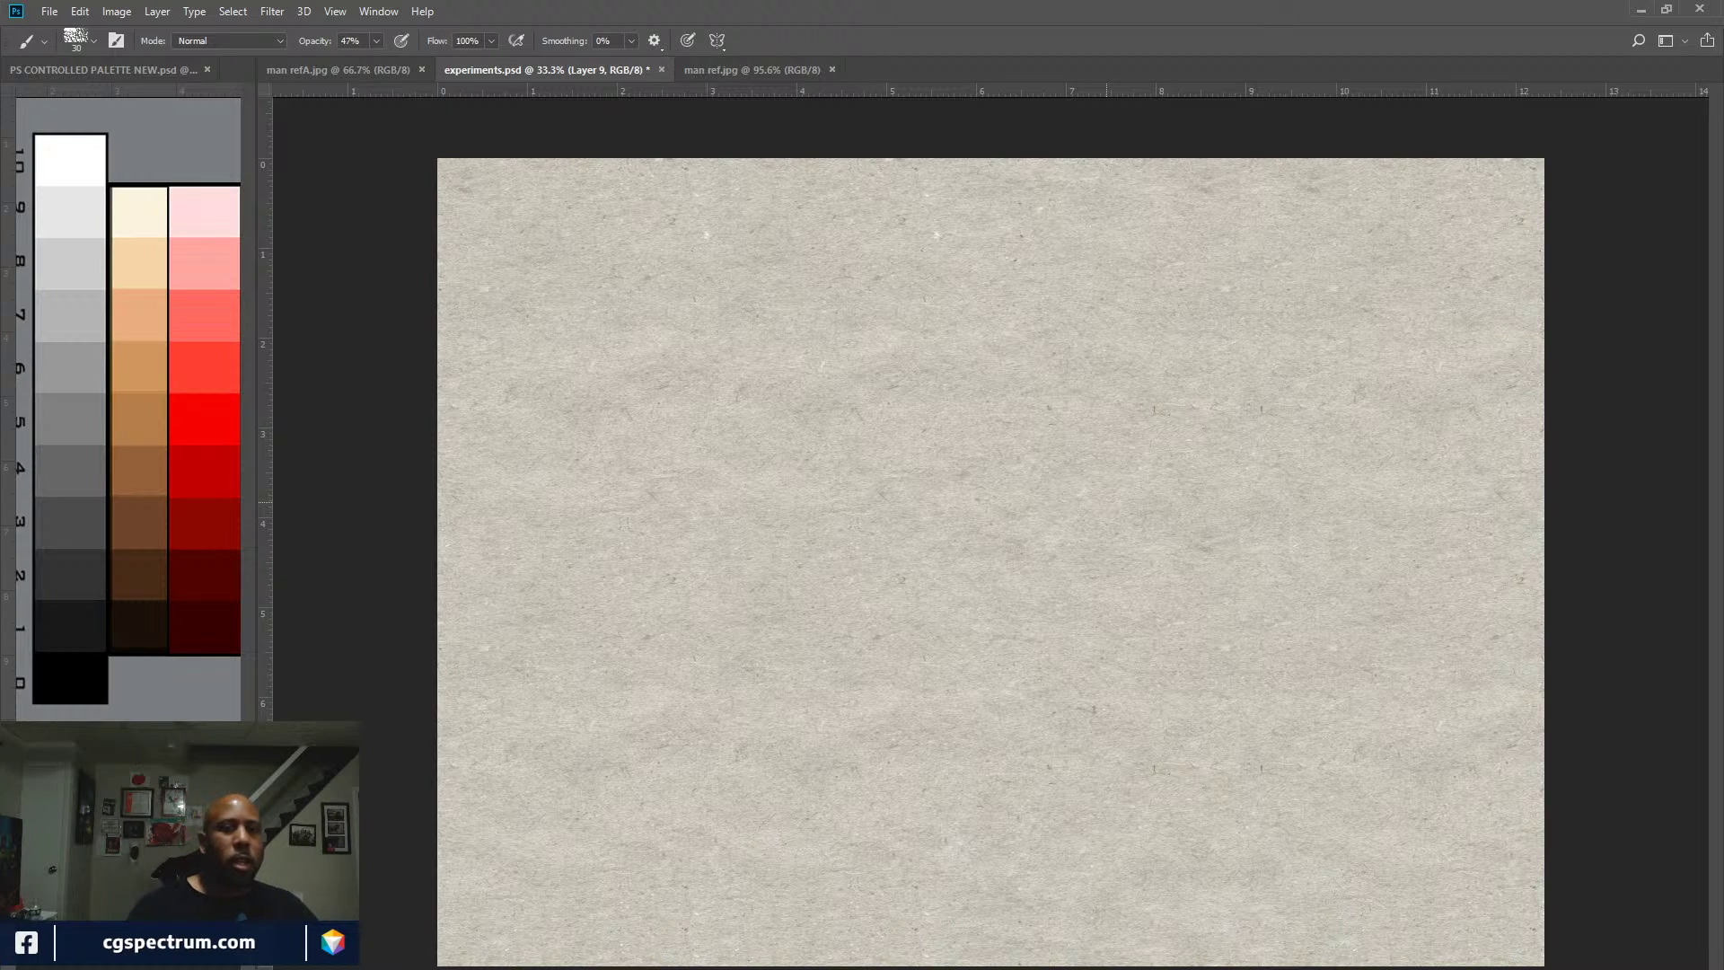
Step: Copy a rectangular area around the man's head from man refA.jpg and paste it into experiments.psd
key(ctrl+Tab)
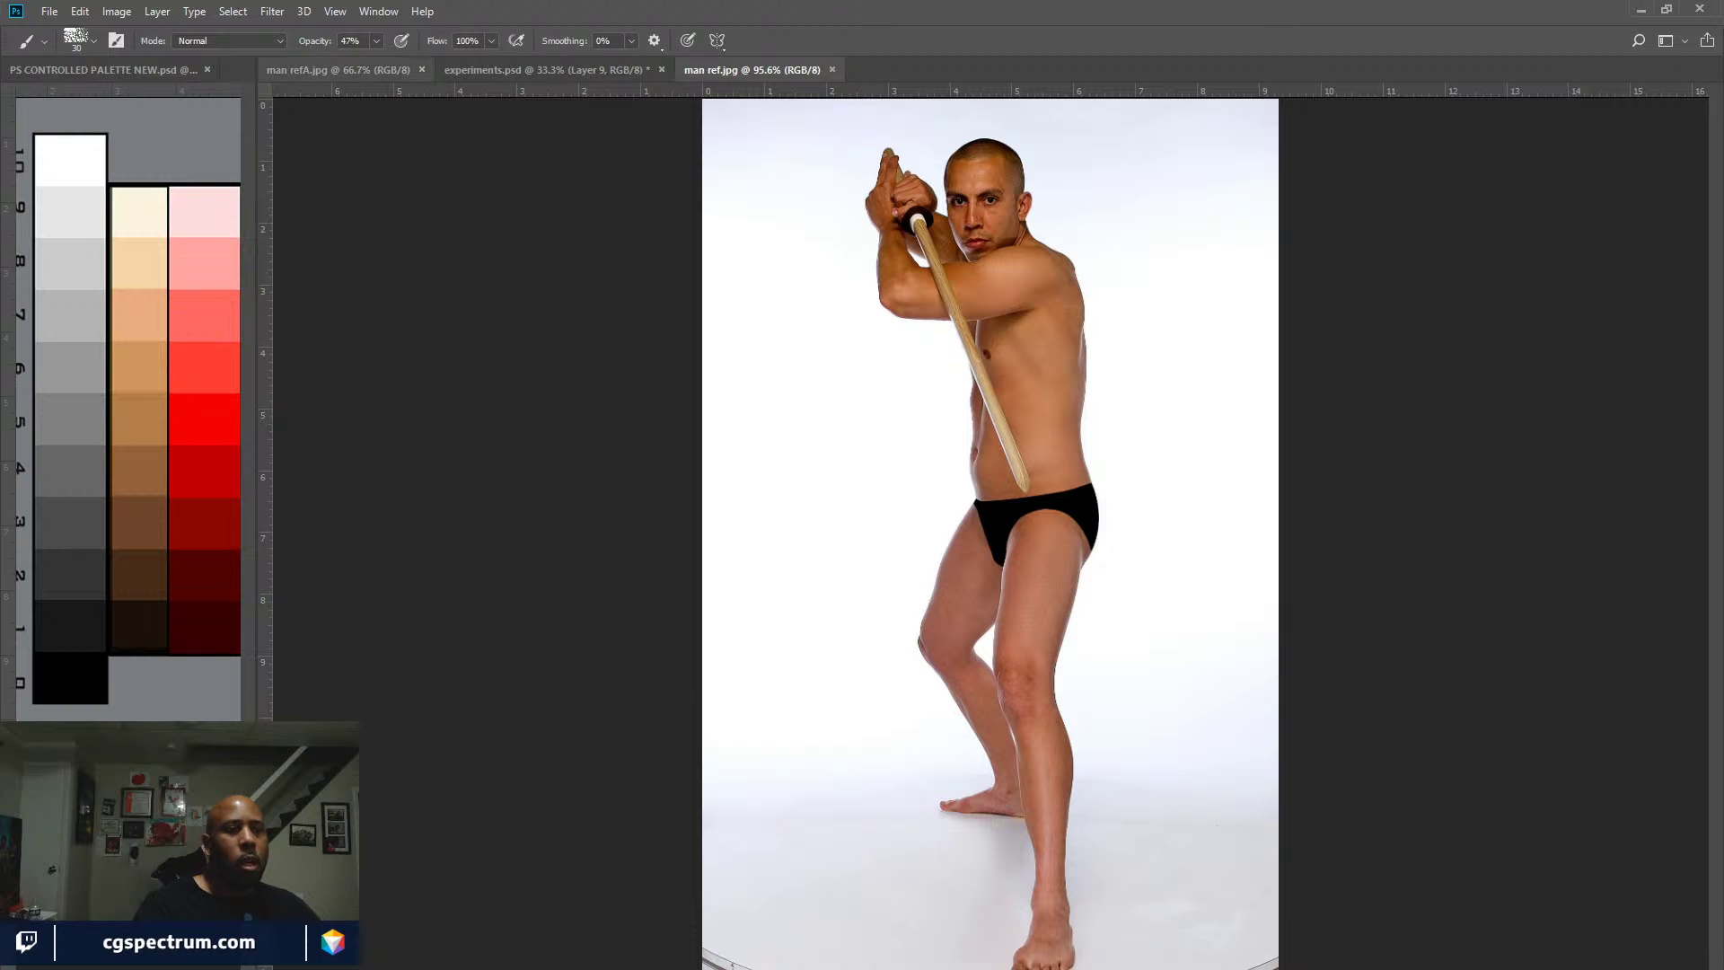
click(338, 69)
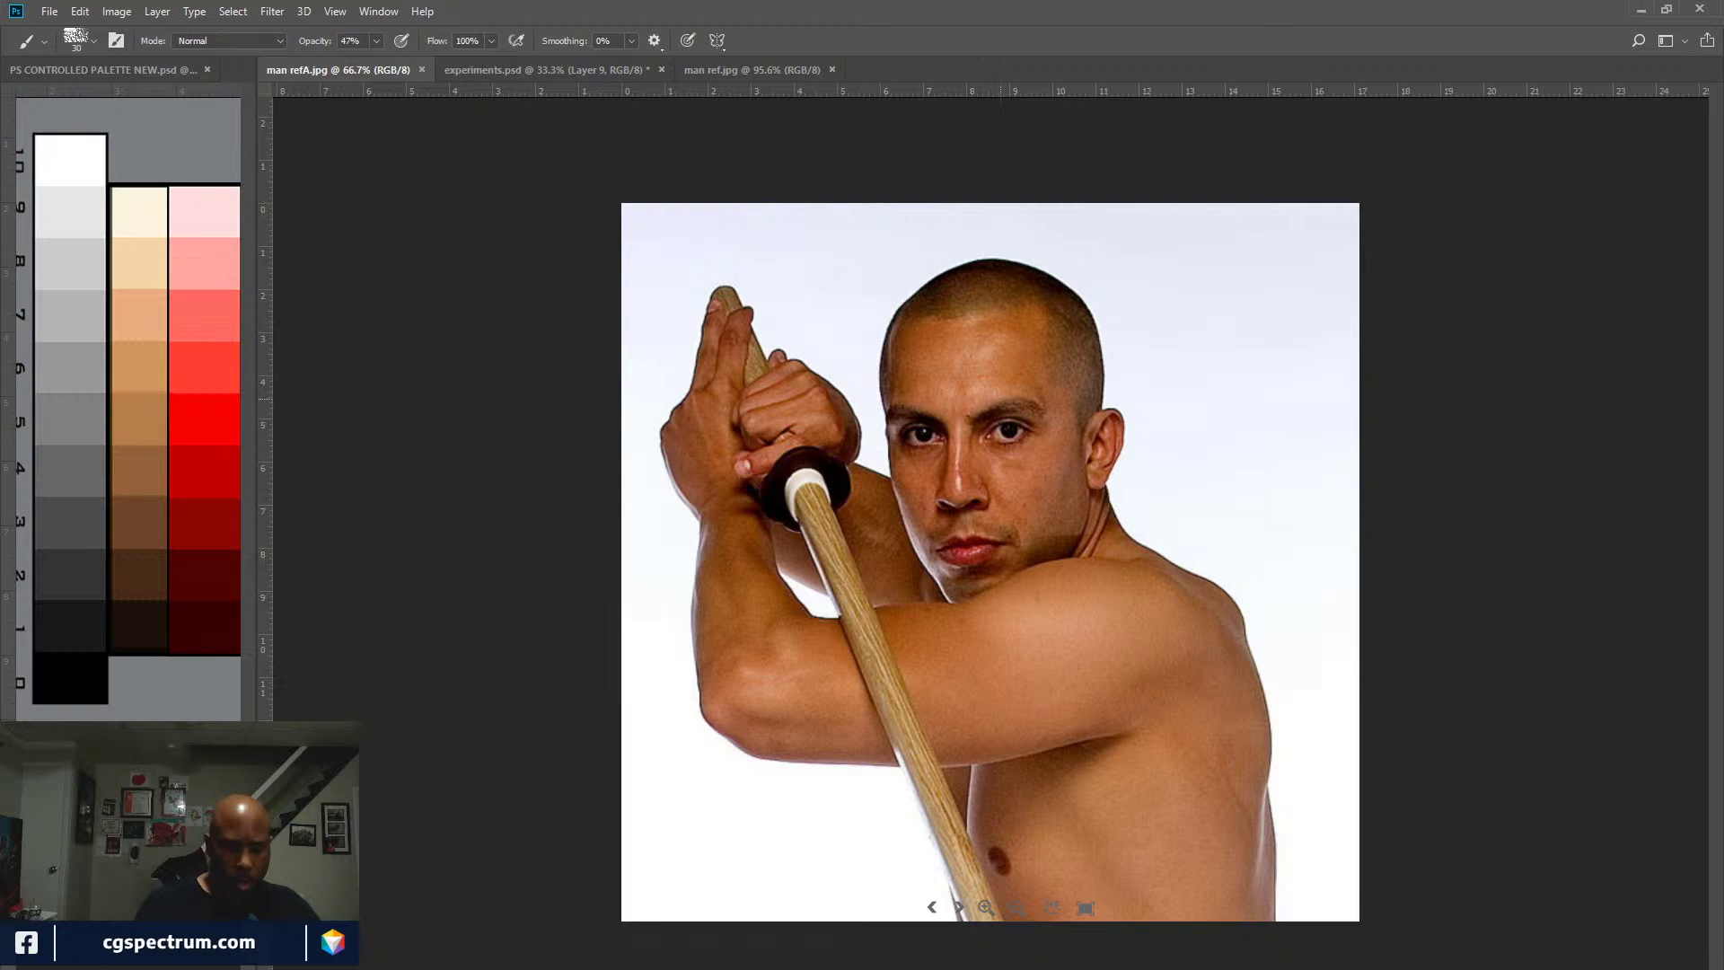
key(m)
mouse_move(1180, 248)
mouse_down()
mouse_move(1086, 386)
mouse_move(889, 616)
mouse_move(842, 643)
mouse_up()
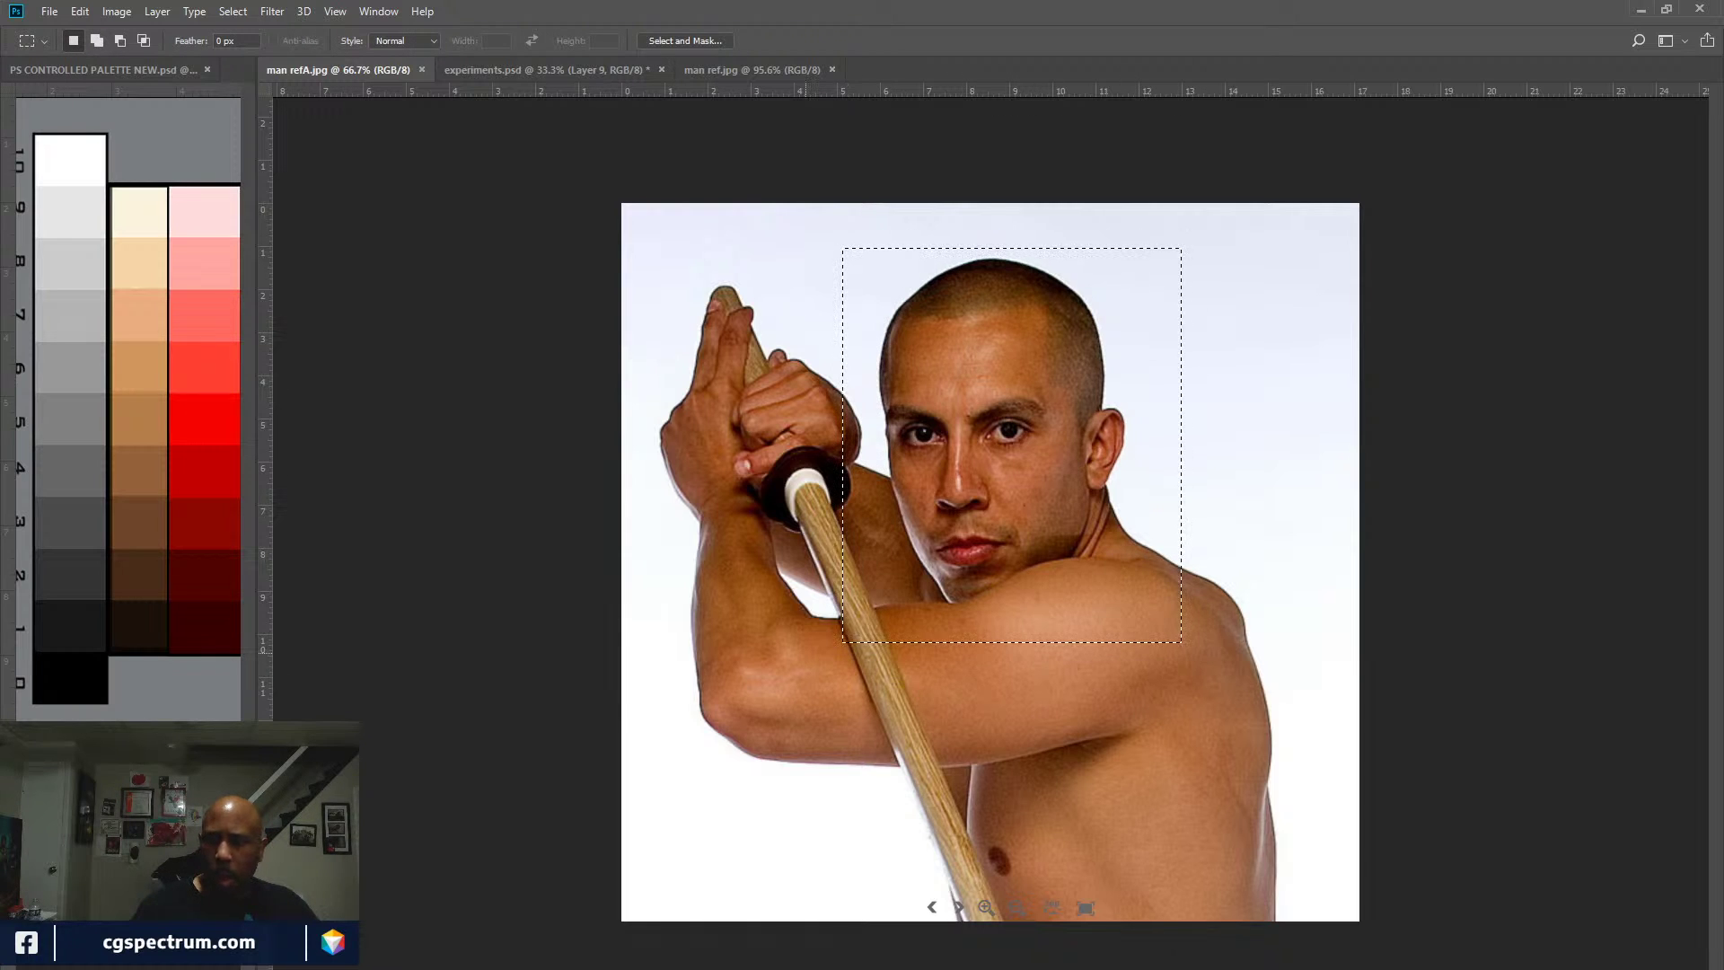
key(ctrl+d)
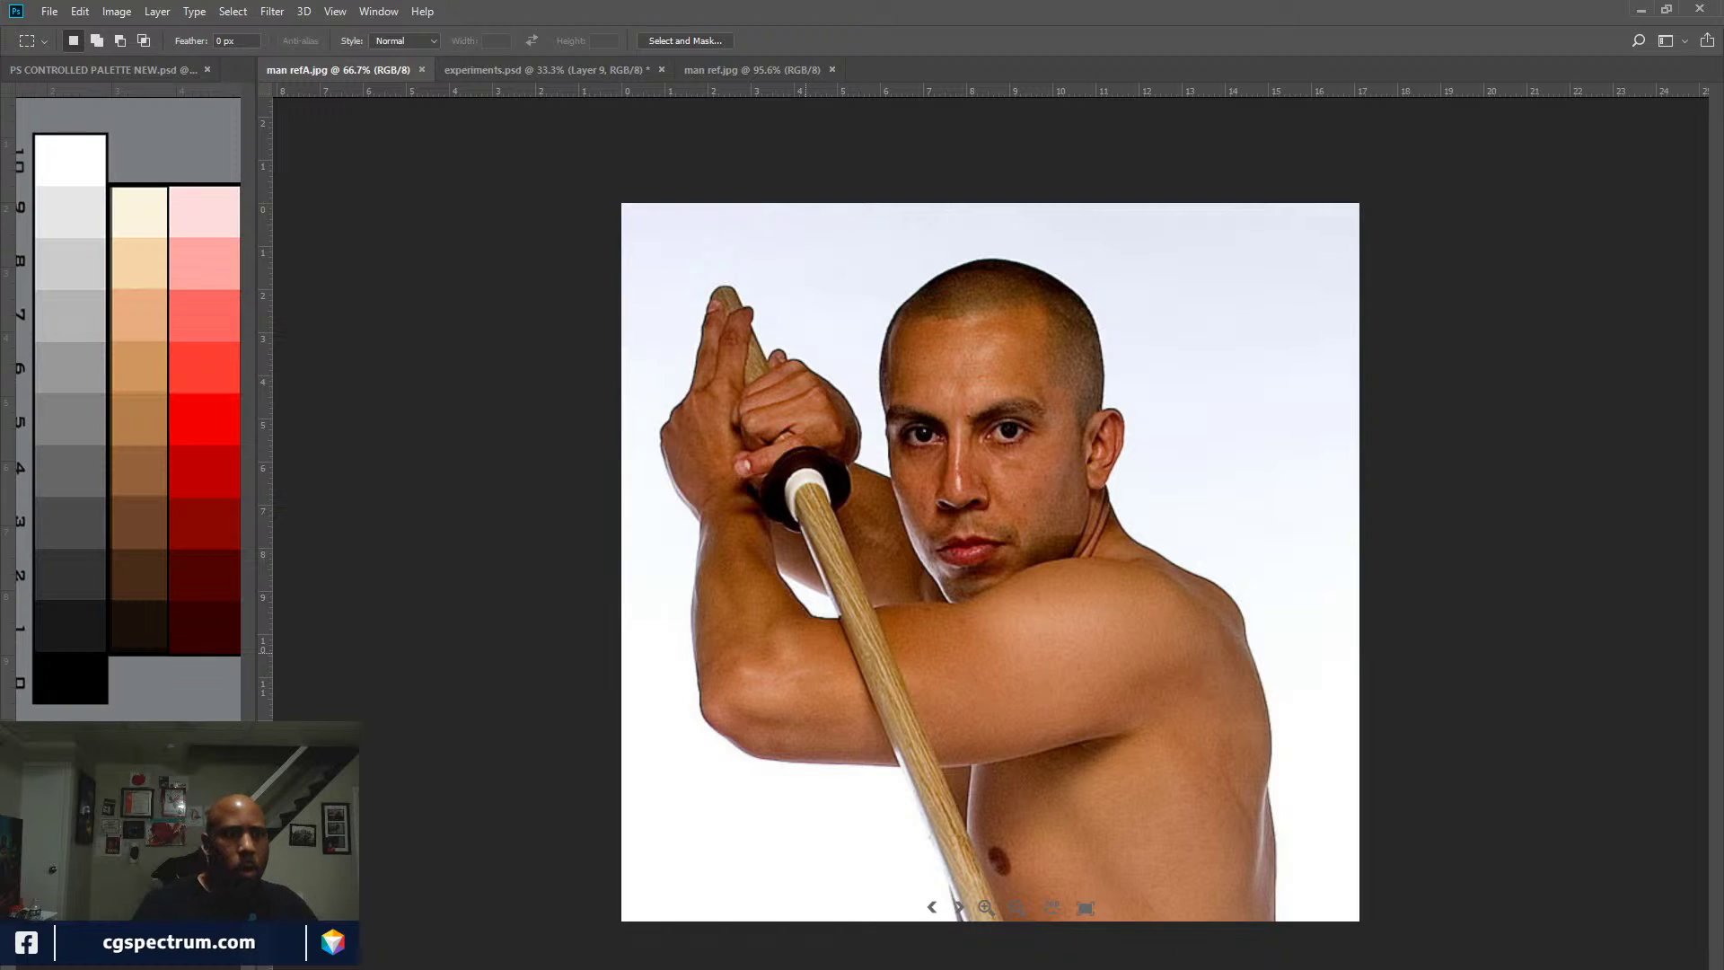
key(ctrl+Tab)
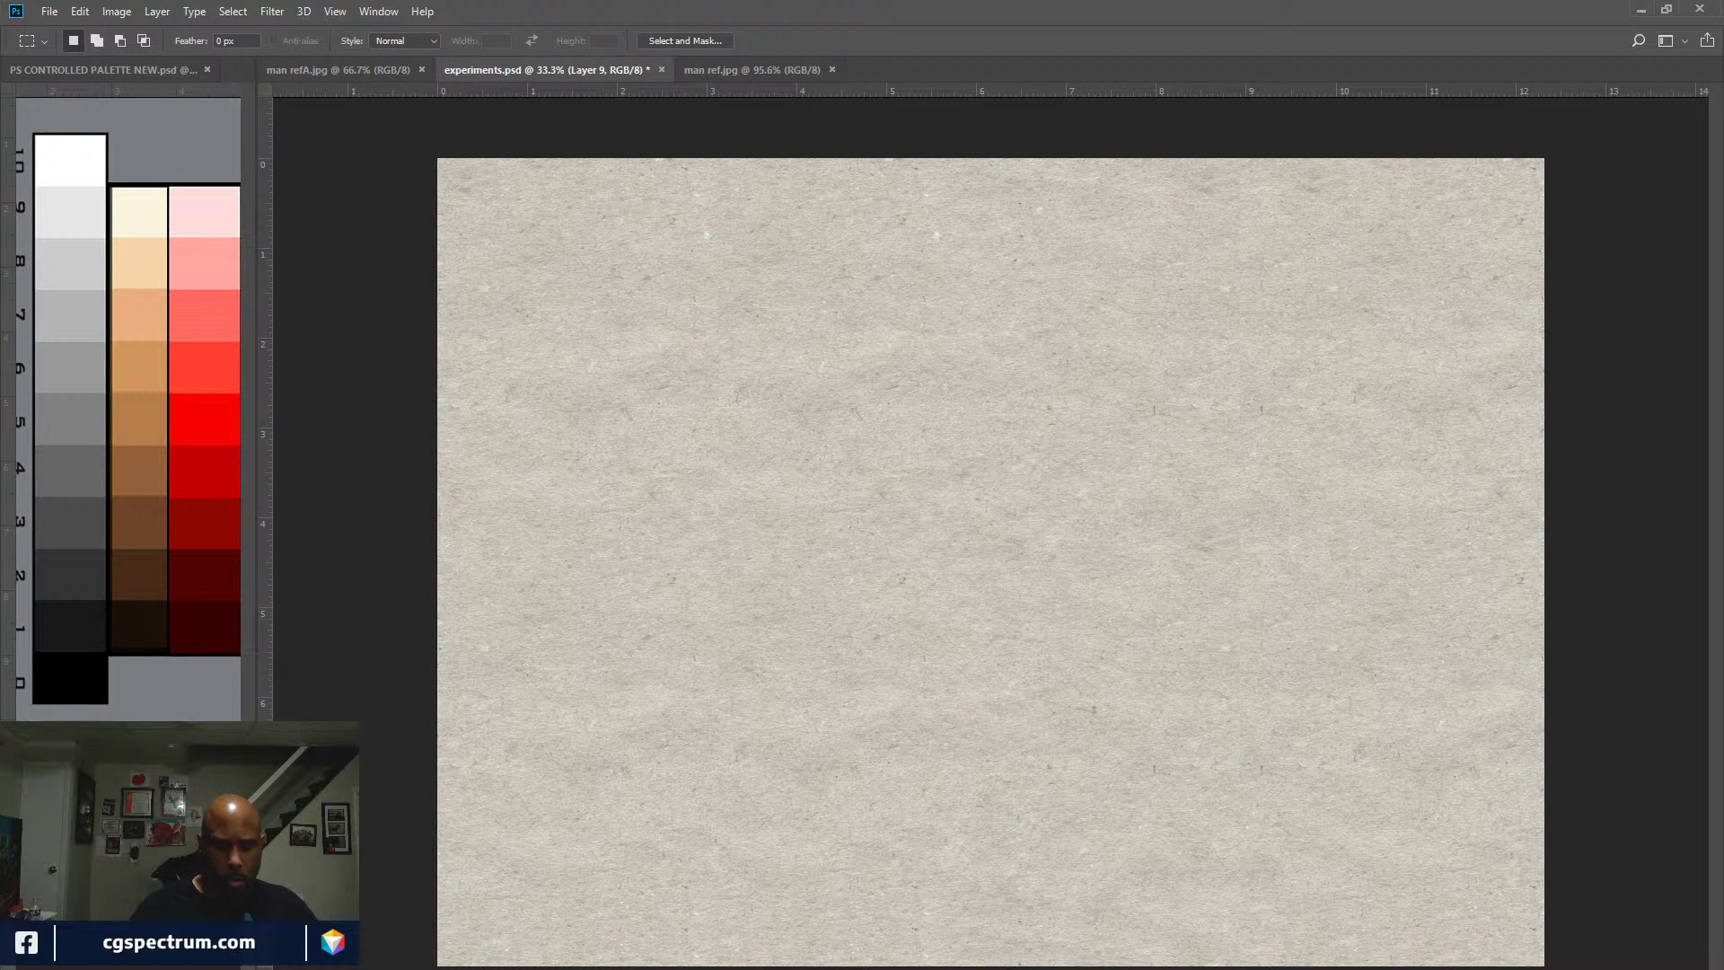
key(ctrl+v)
Step: Move the pasted head photo to the canvas's upper-left corner and enlarge it to about a quarter of the canvas width
key(v)
drag(989, 561, 580, 285)
key(ctrl+t)
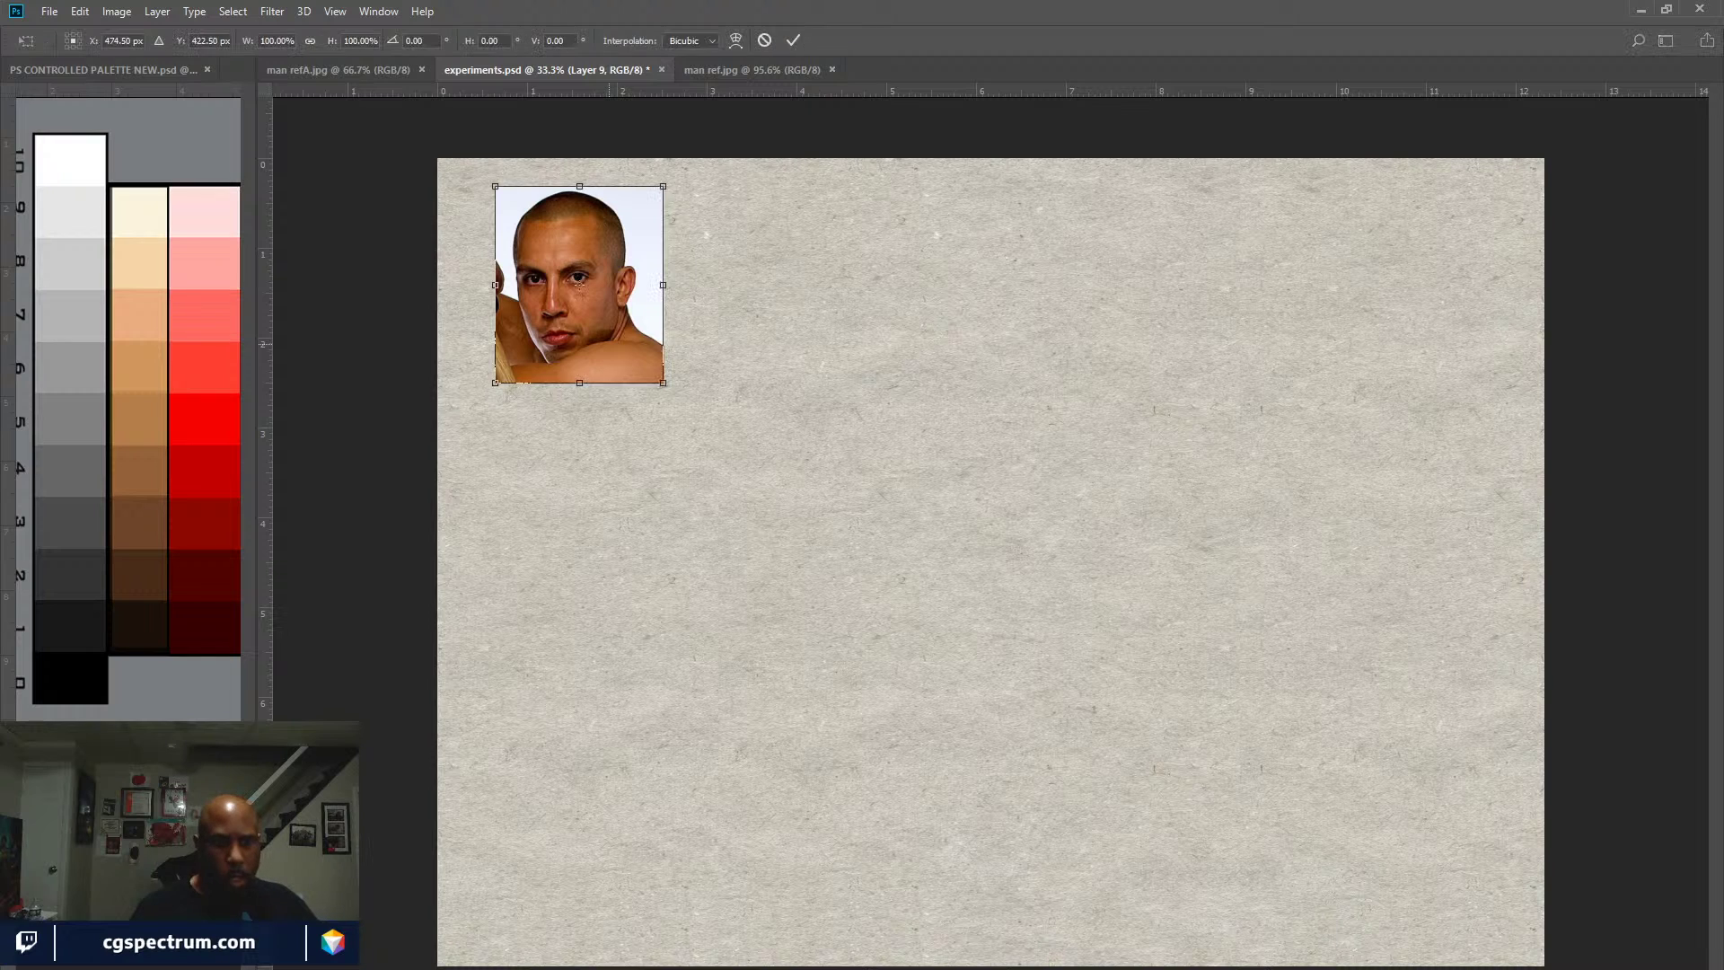
drag(663, 382, 774, 511)
drag(635, 350, 597, 337)
key(Return)
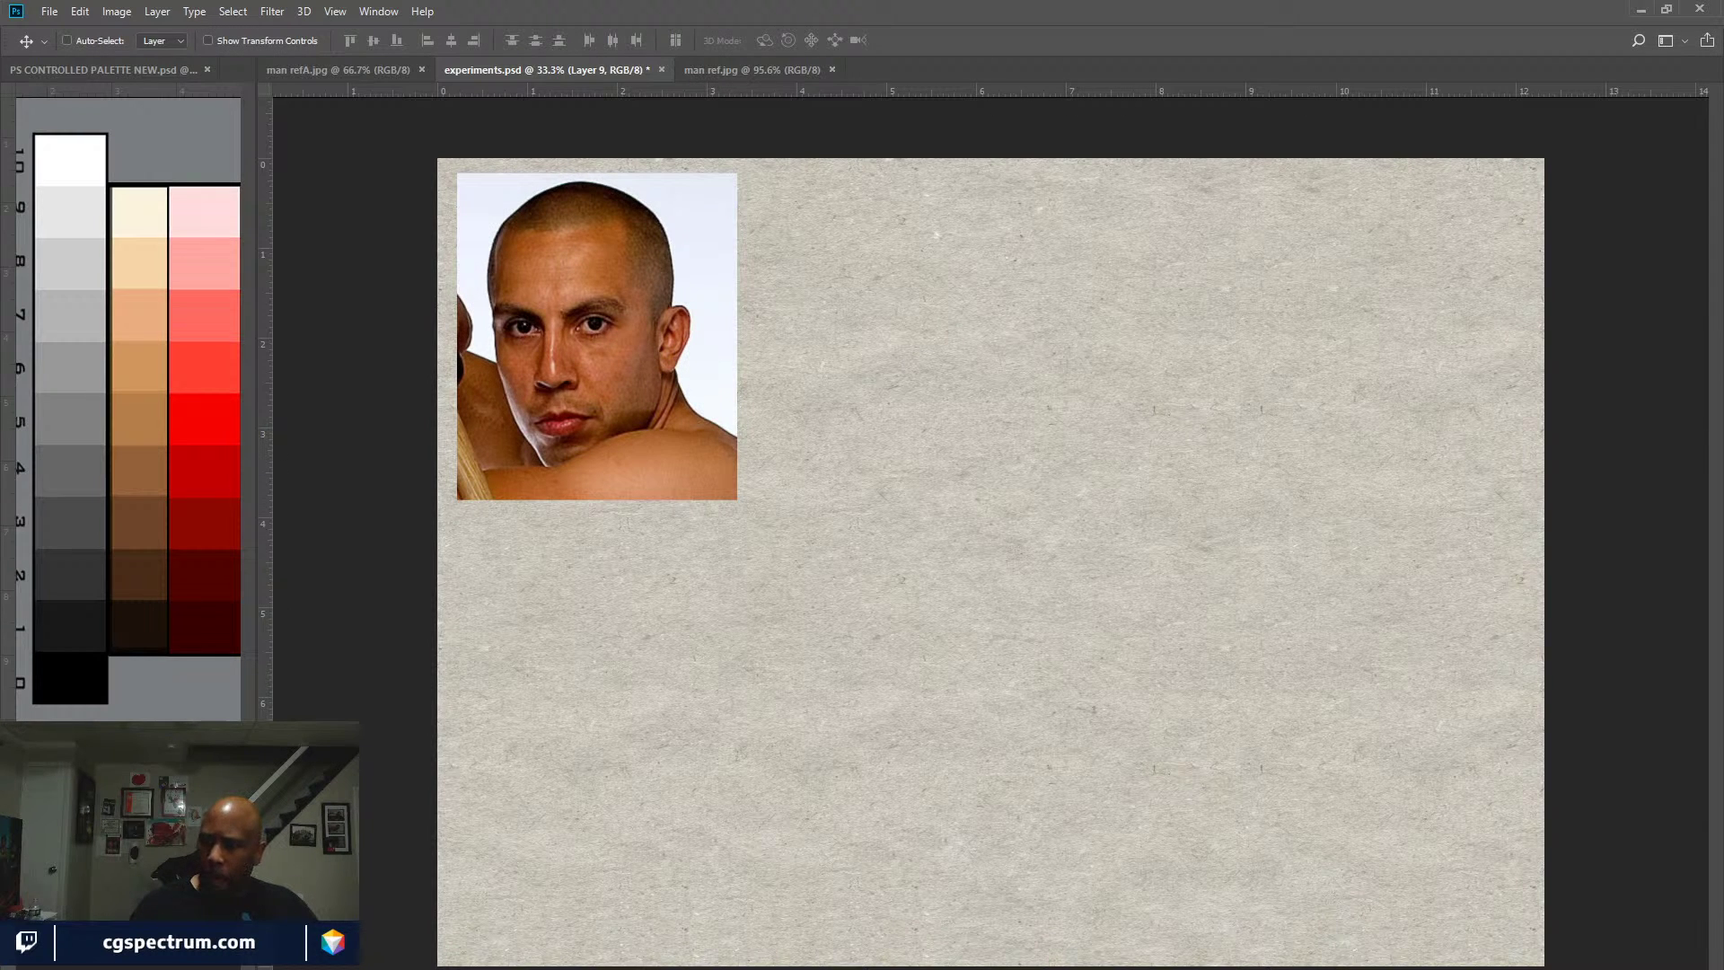
Step: Add a new empty layer above the head photo, activate the Brush tool and reveal the hidden panels
key(ctrl+shift+alt+n)
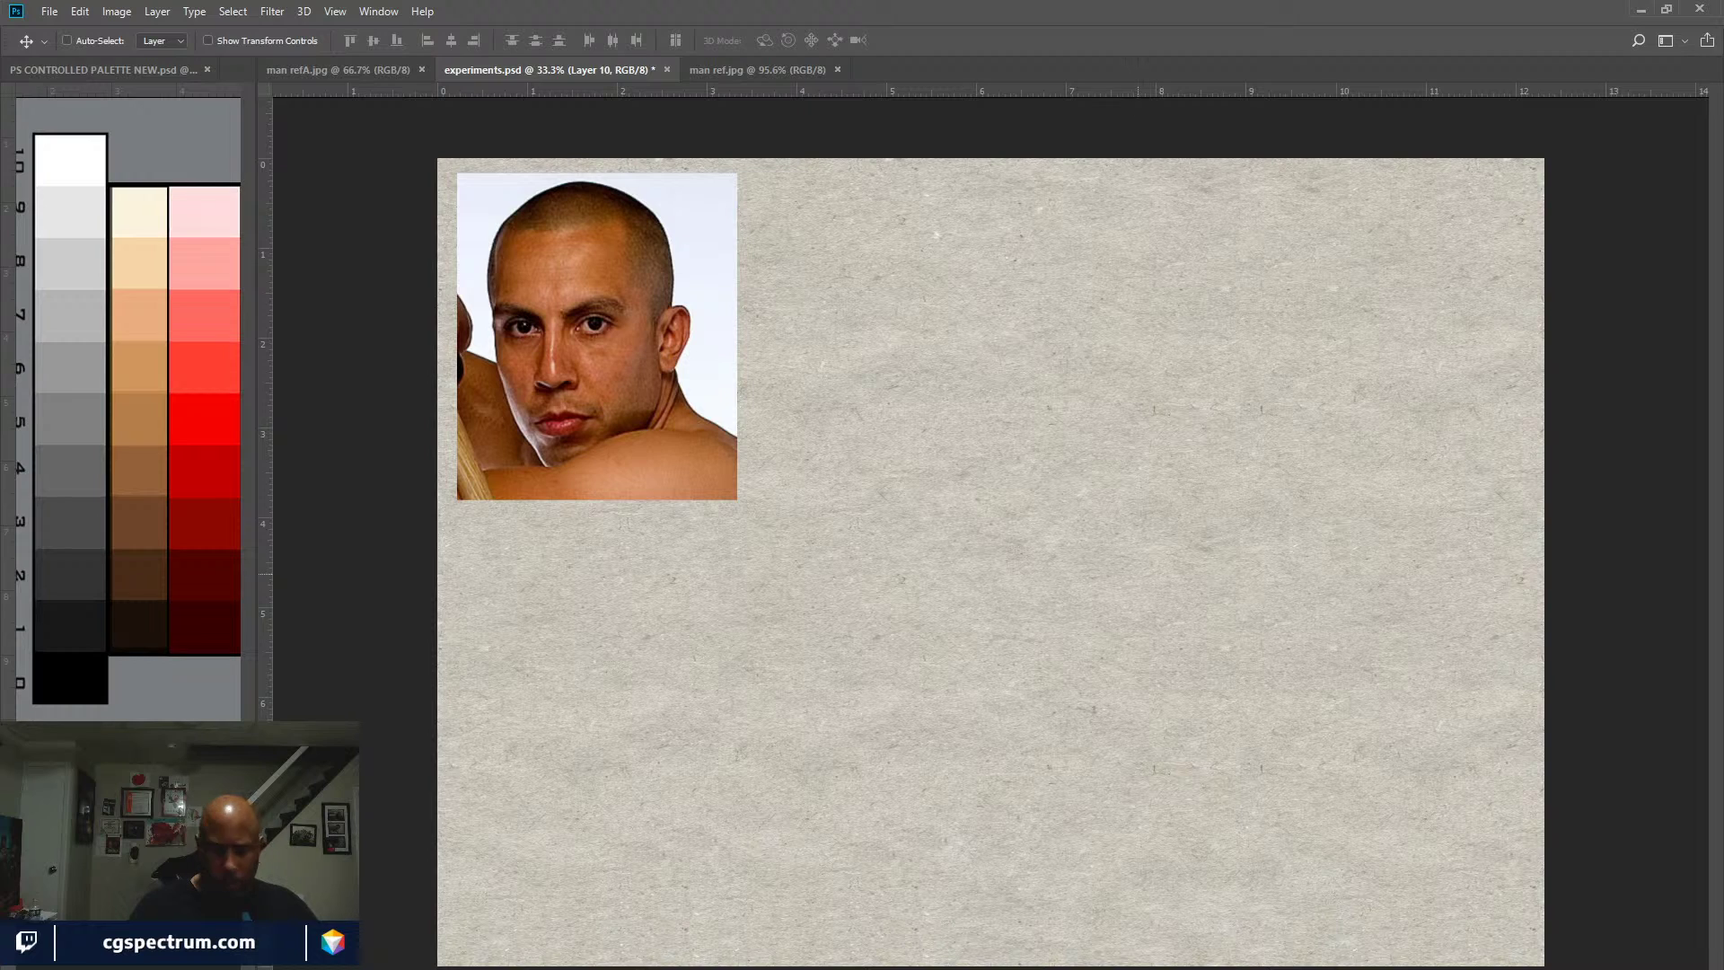
key(b)
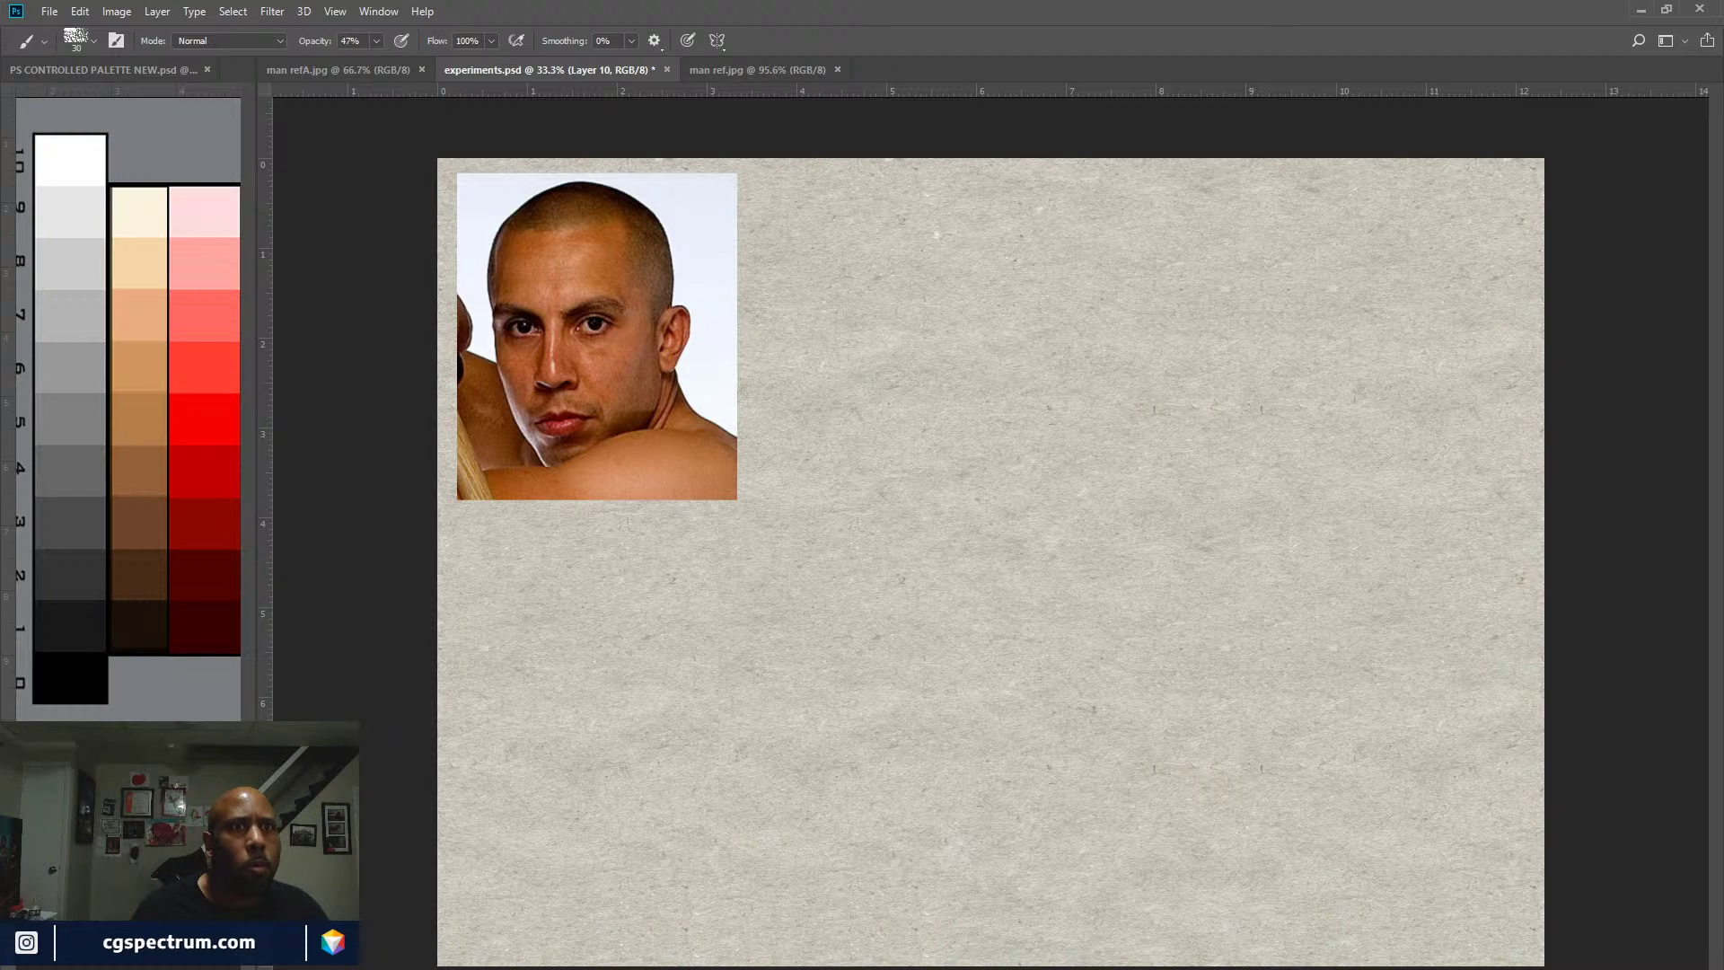
key(shift+Tab)
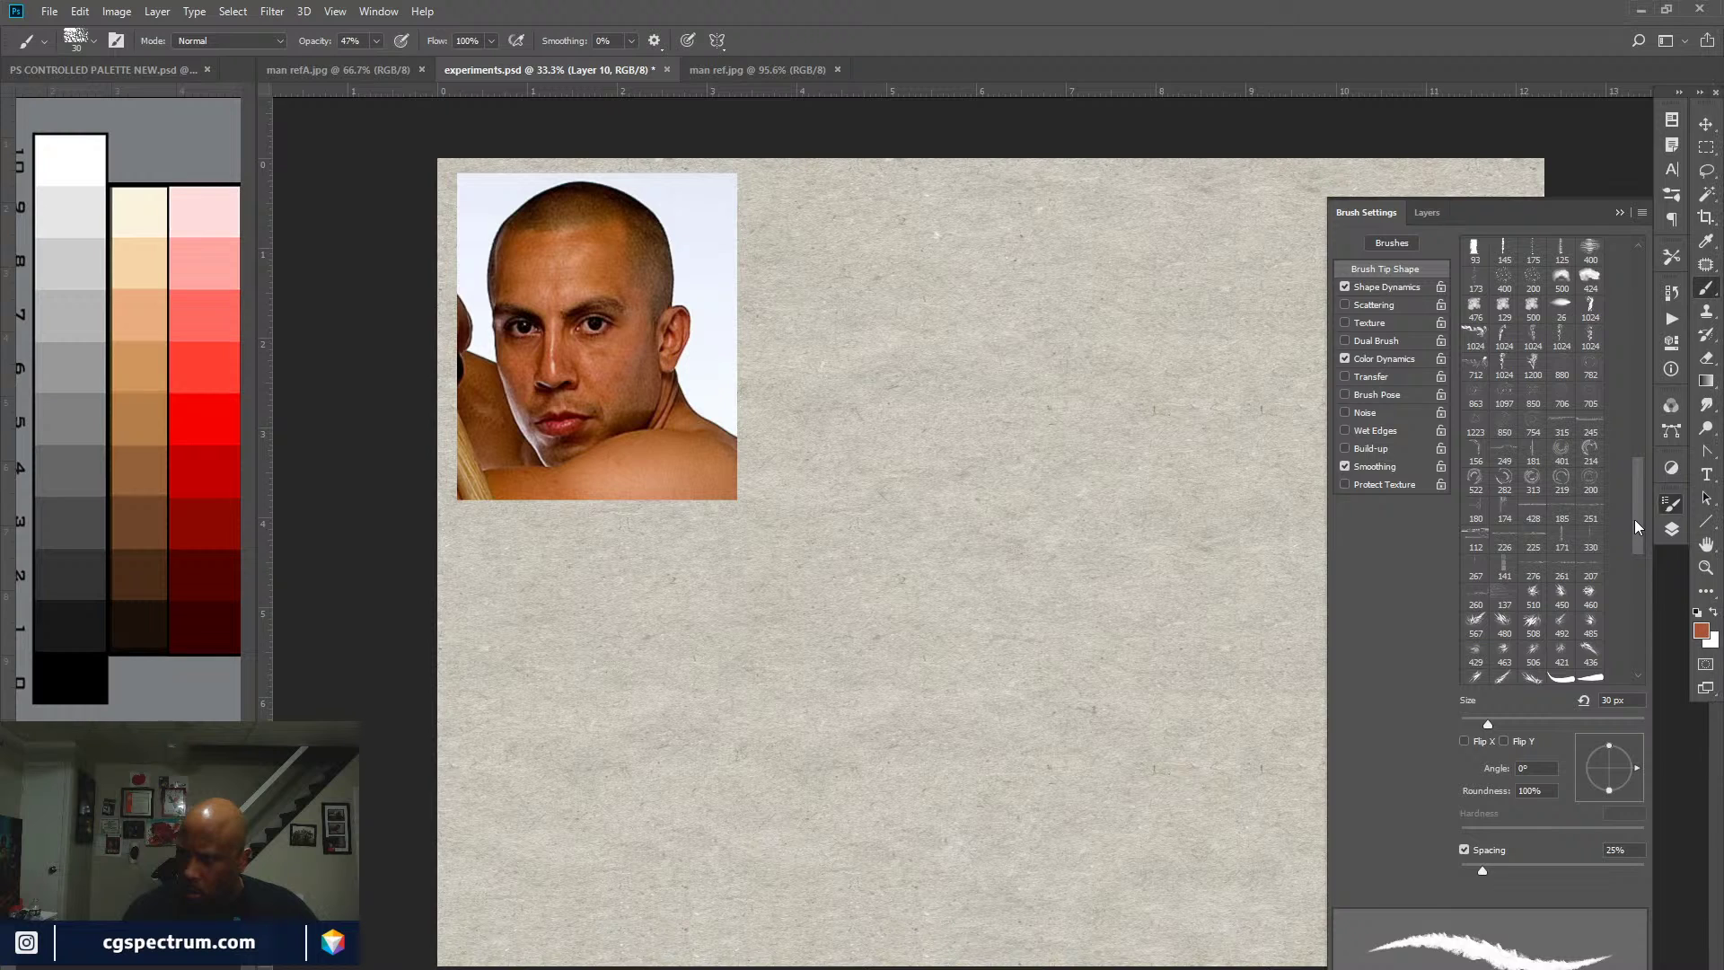
Step: Show and expand Group 1 to examine its layers, then collapse and hide it again and reselect Layer 10
mouse_move(1640, 526)
mouse_down()
mouse_move(1638, 605)
mouse_move(1645, 574)
mouse_up()
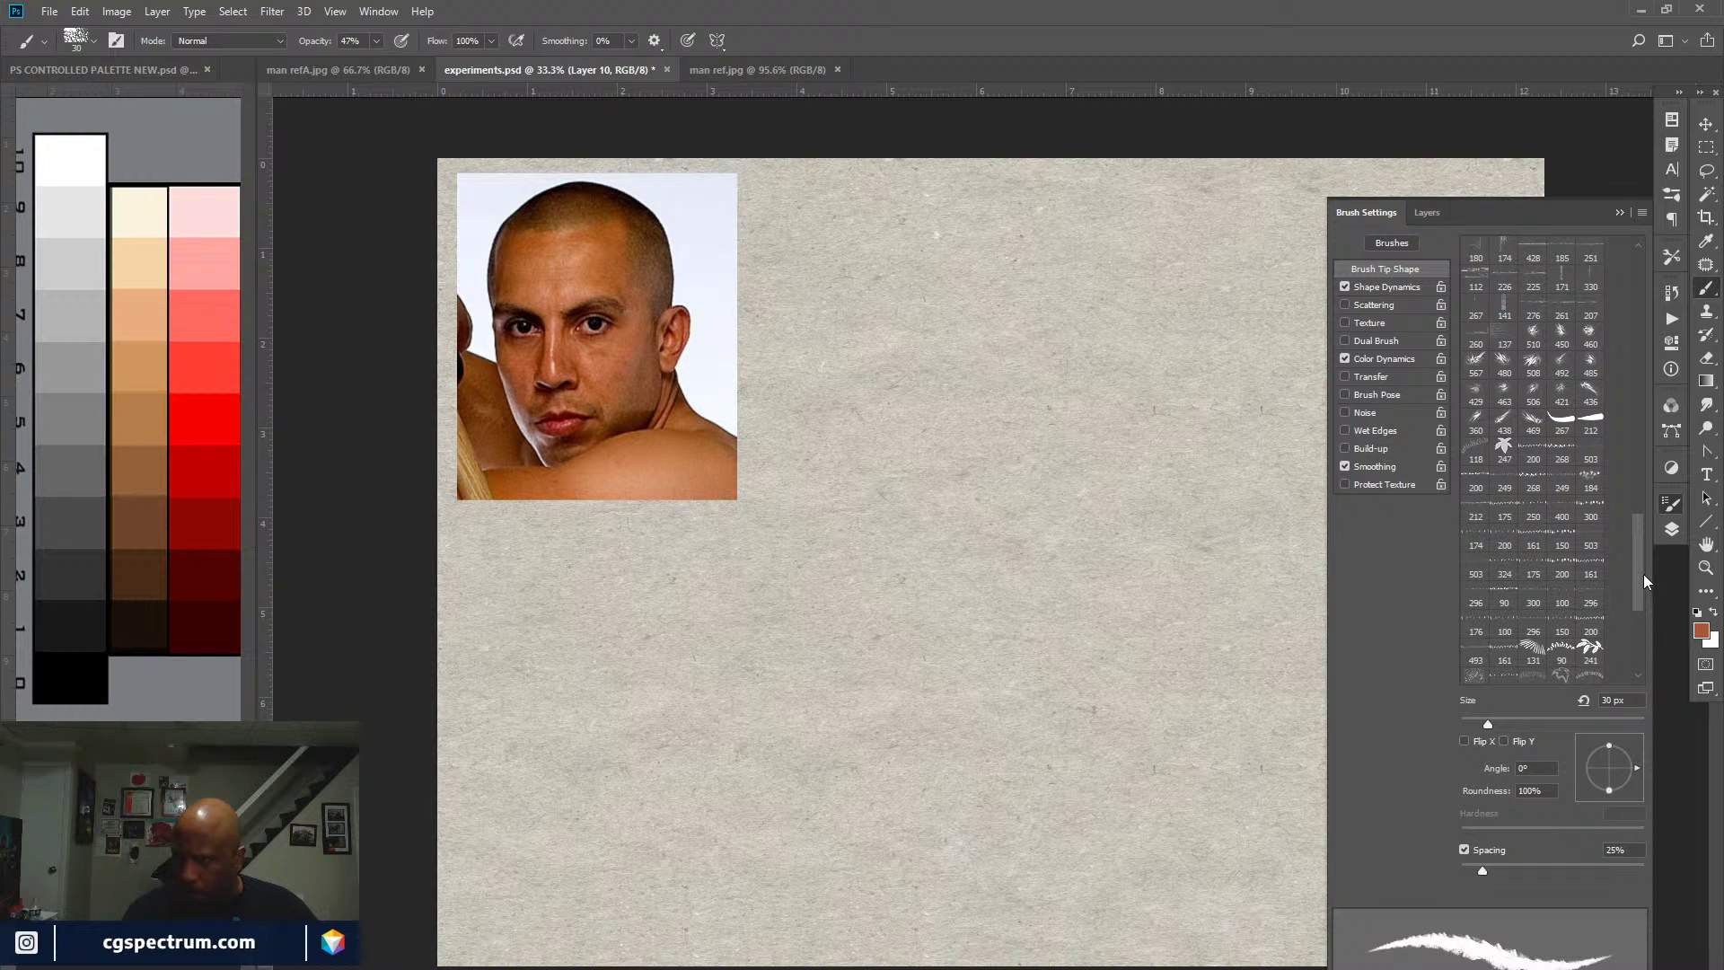
click(1444, 213)
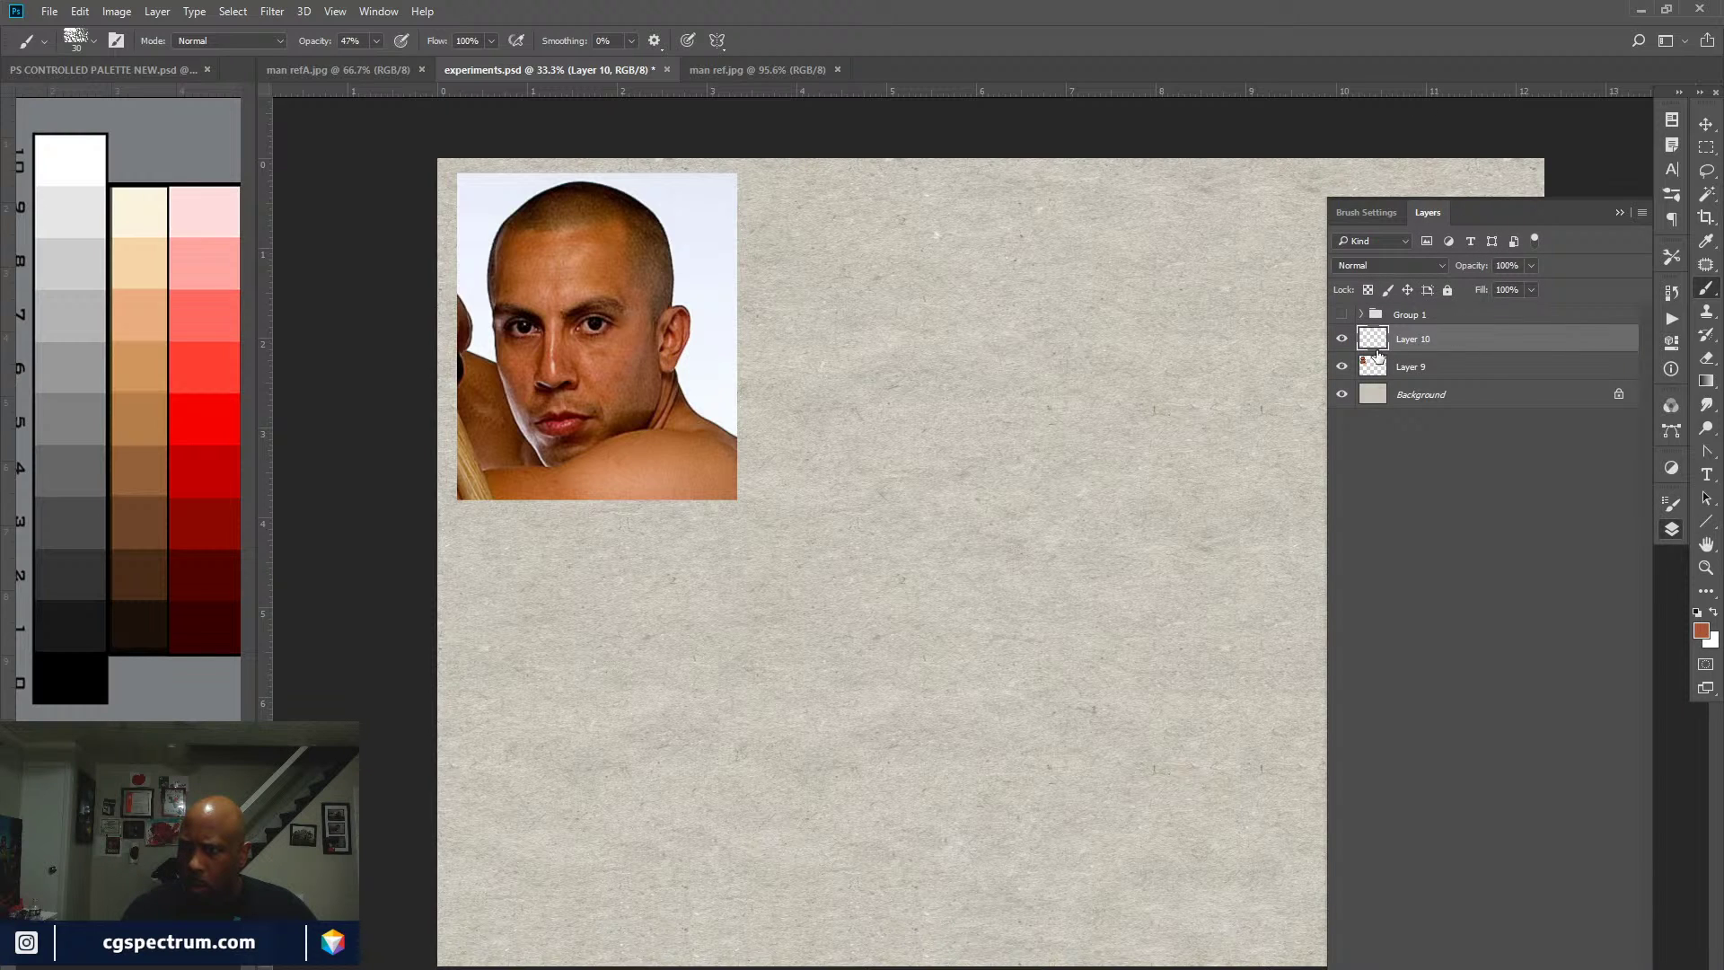
click(1341, 314)
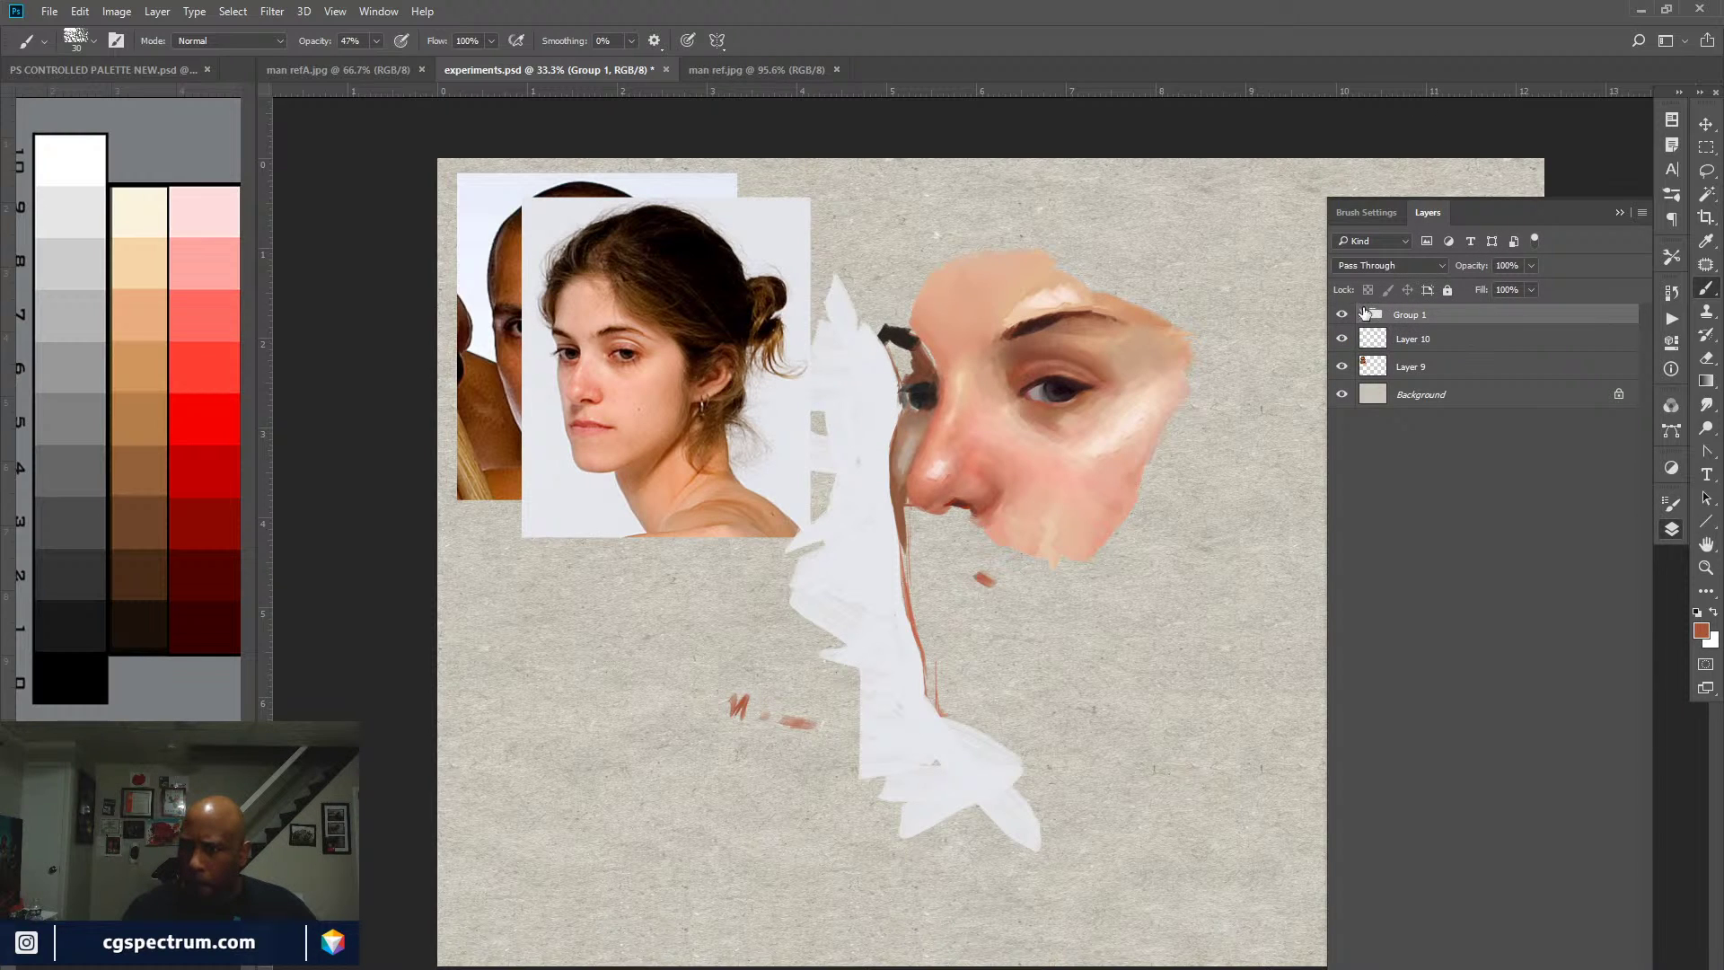
click(1363, 314)
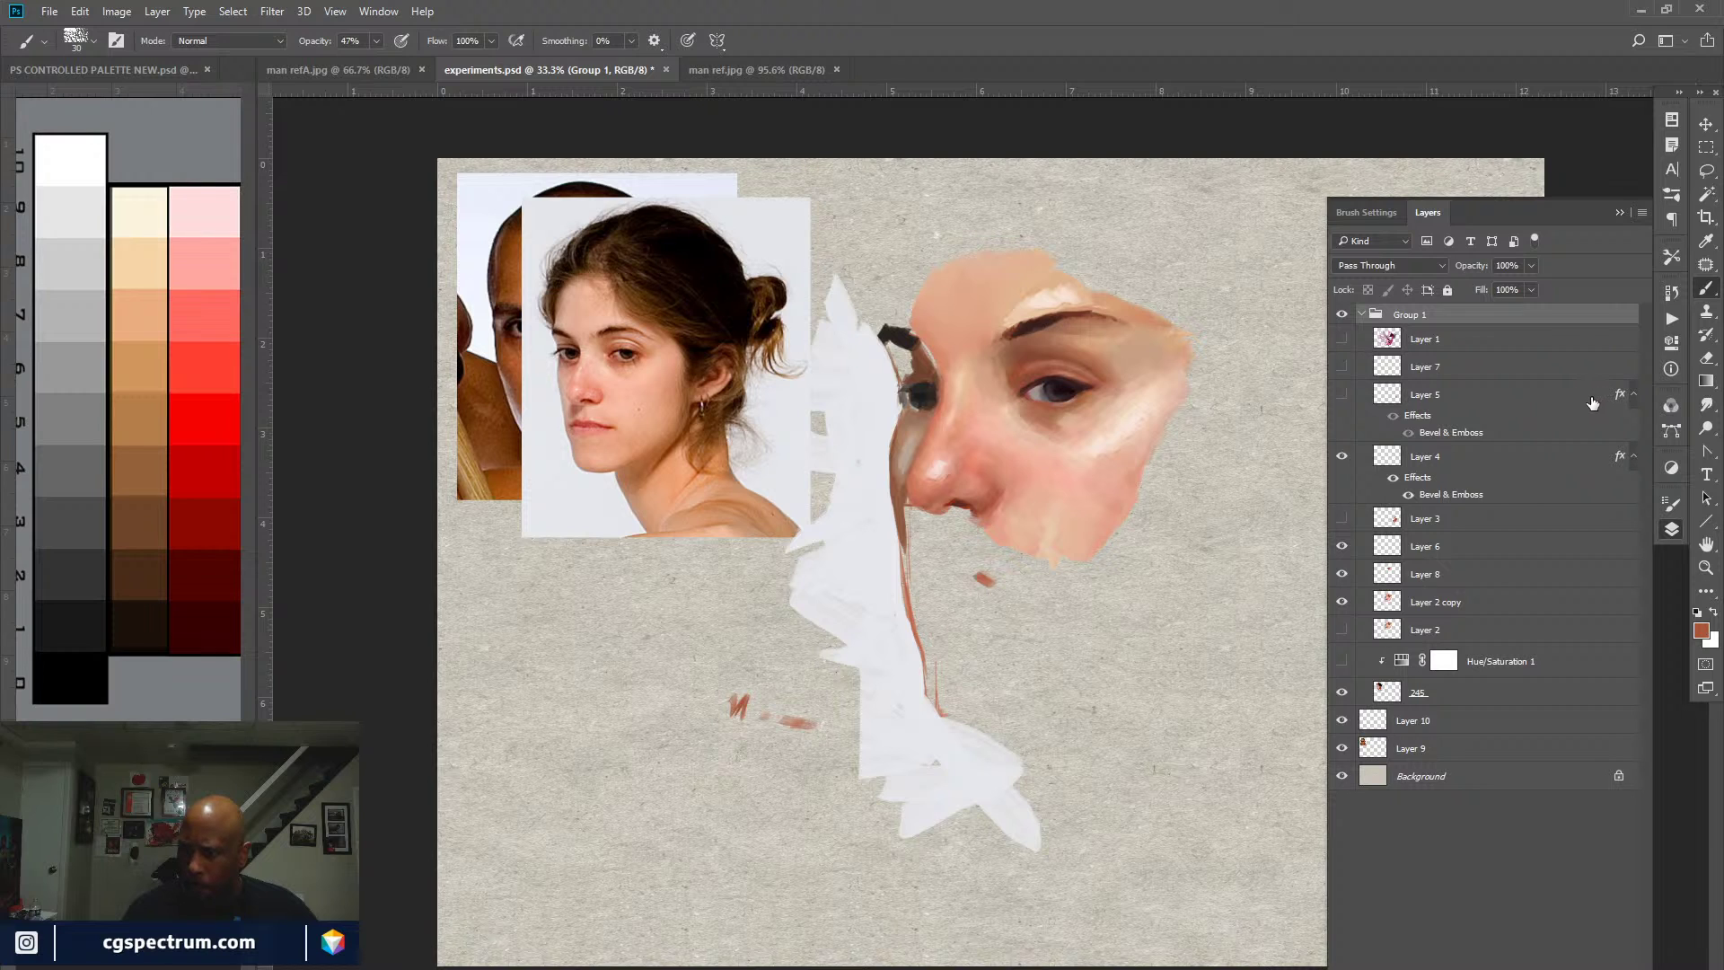
click(1362, 314)
click(1342, 313)
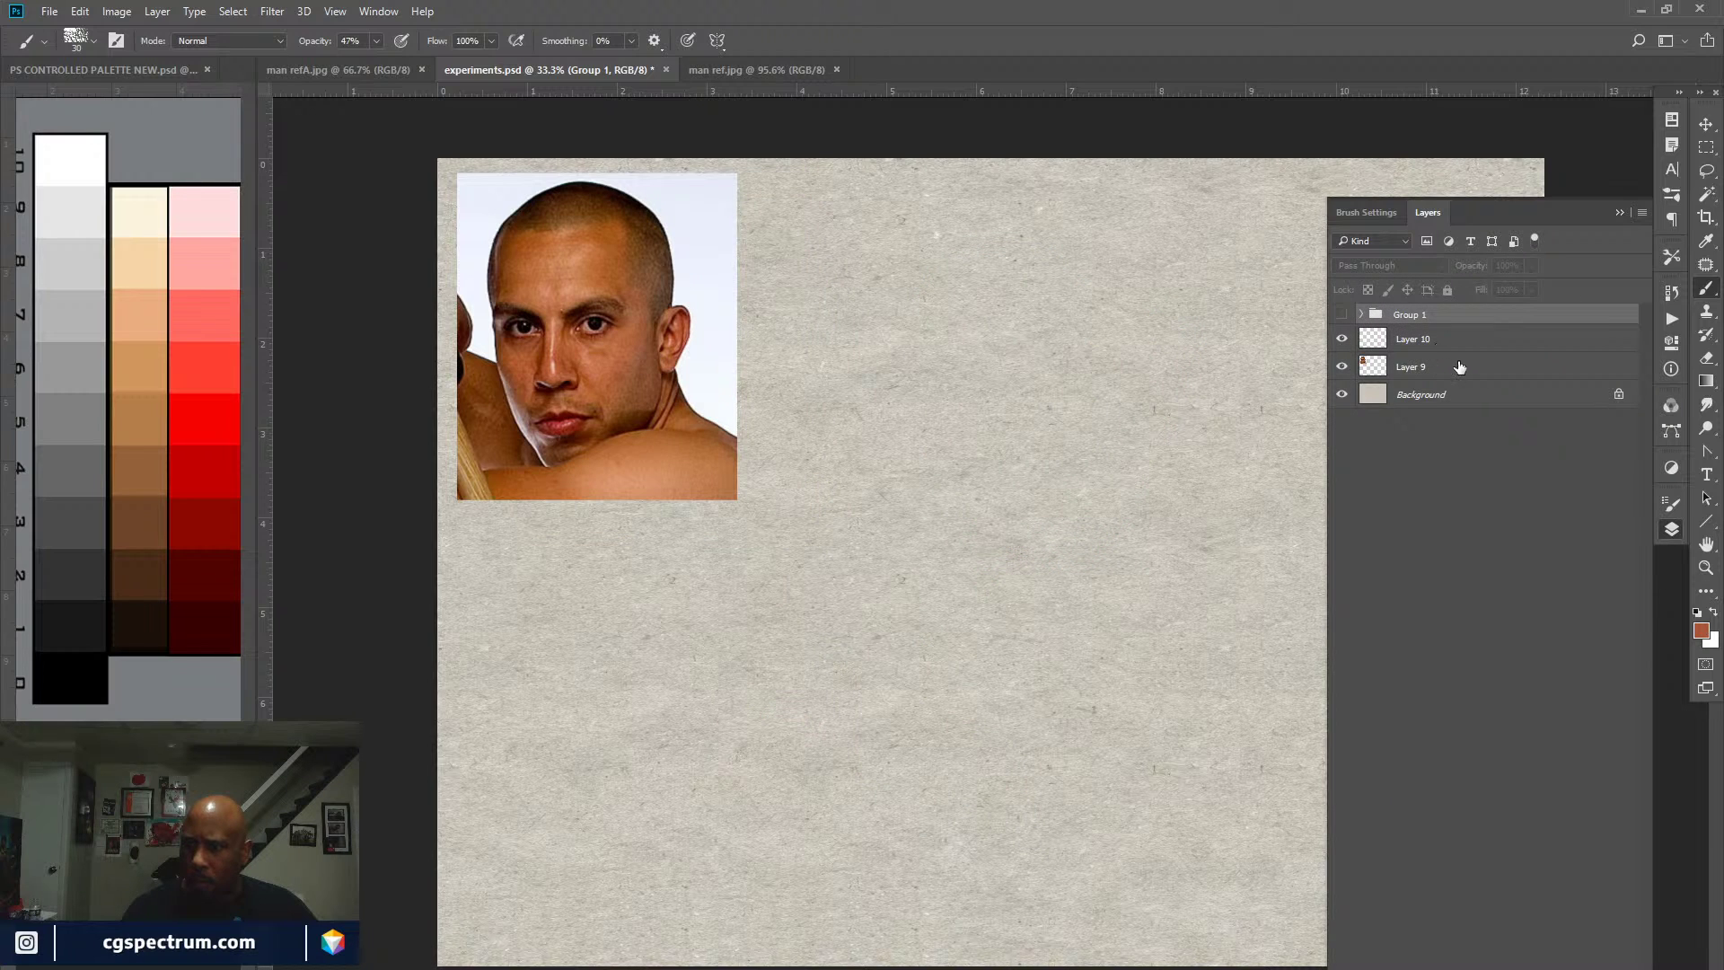
click(1460, 367)
click(1466, 338)
Step: Choose the 245 px textured brush tip in the brush settings
click(1394, 215)
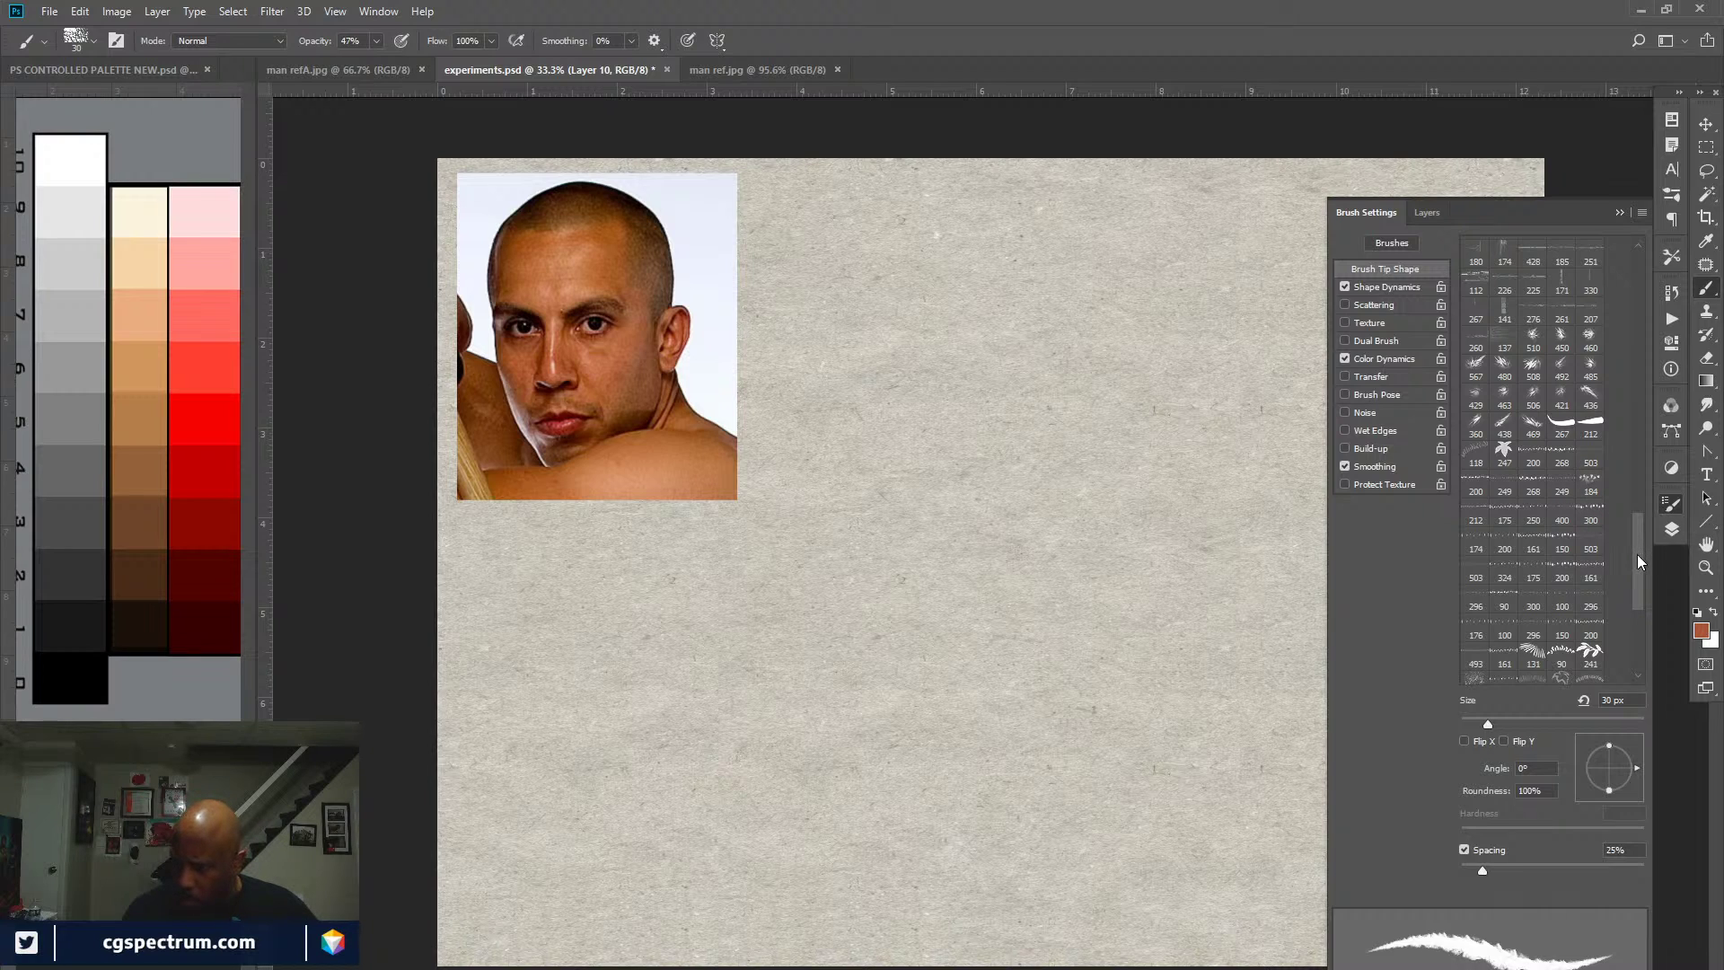
drag(1640, 548, 1641, 506)
click(1590, 342)
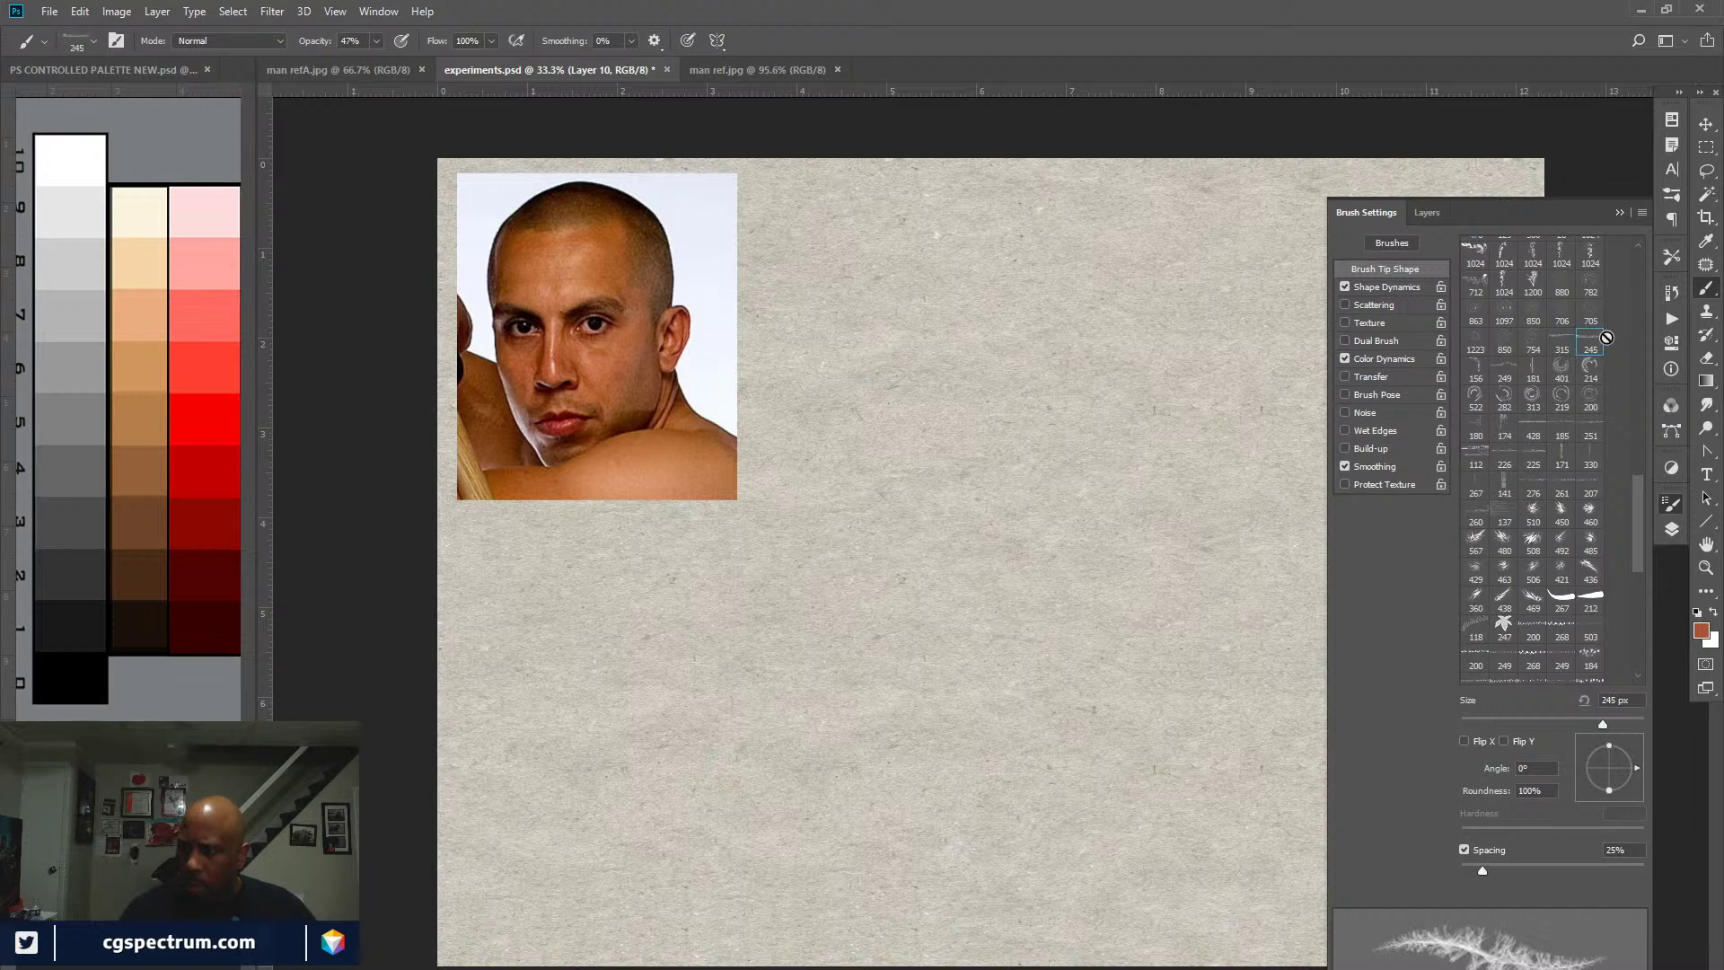
Step: Compare the brush stroke preview with and without Shape Dynamics
click(1344, 286)
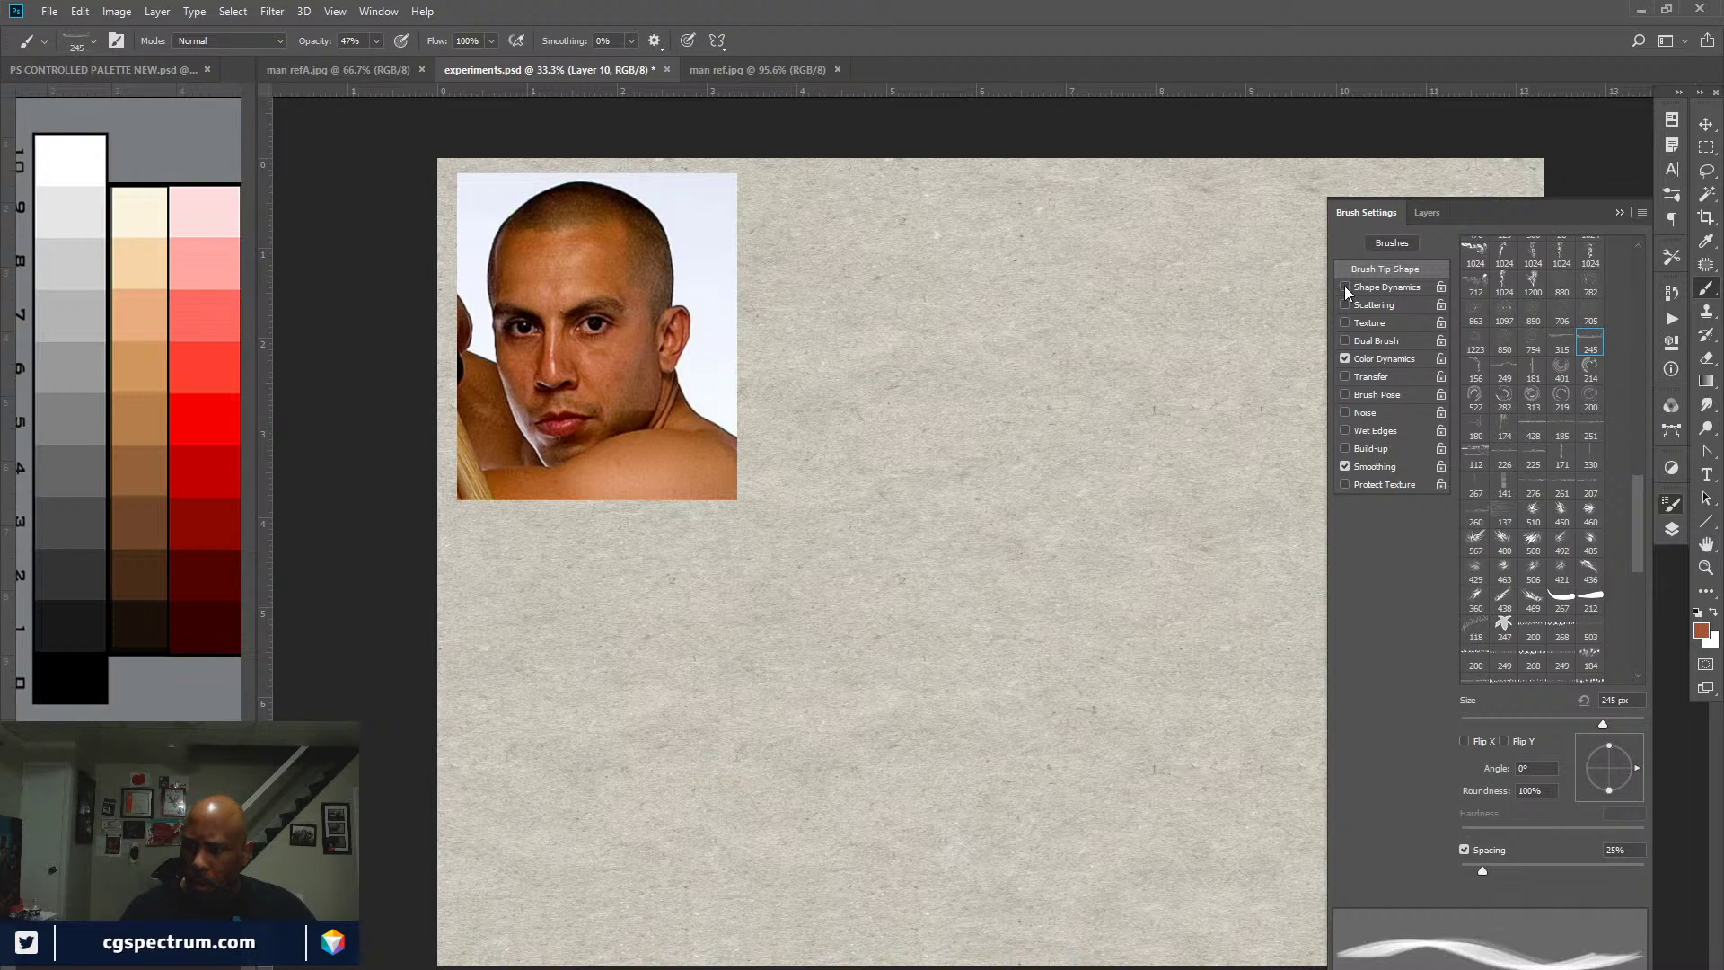
click(1344, 287)
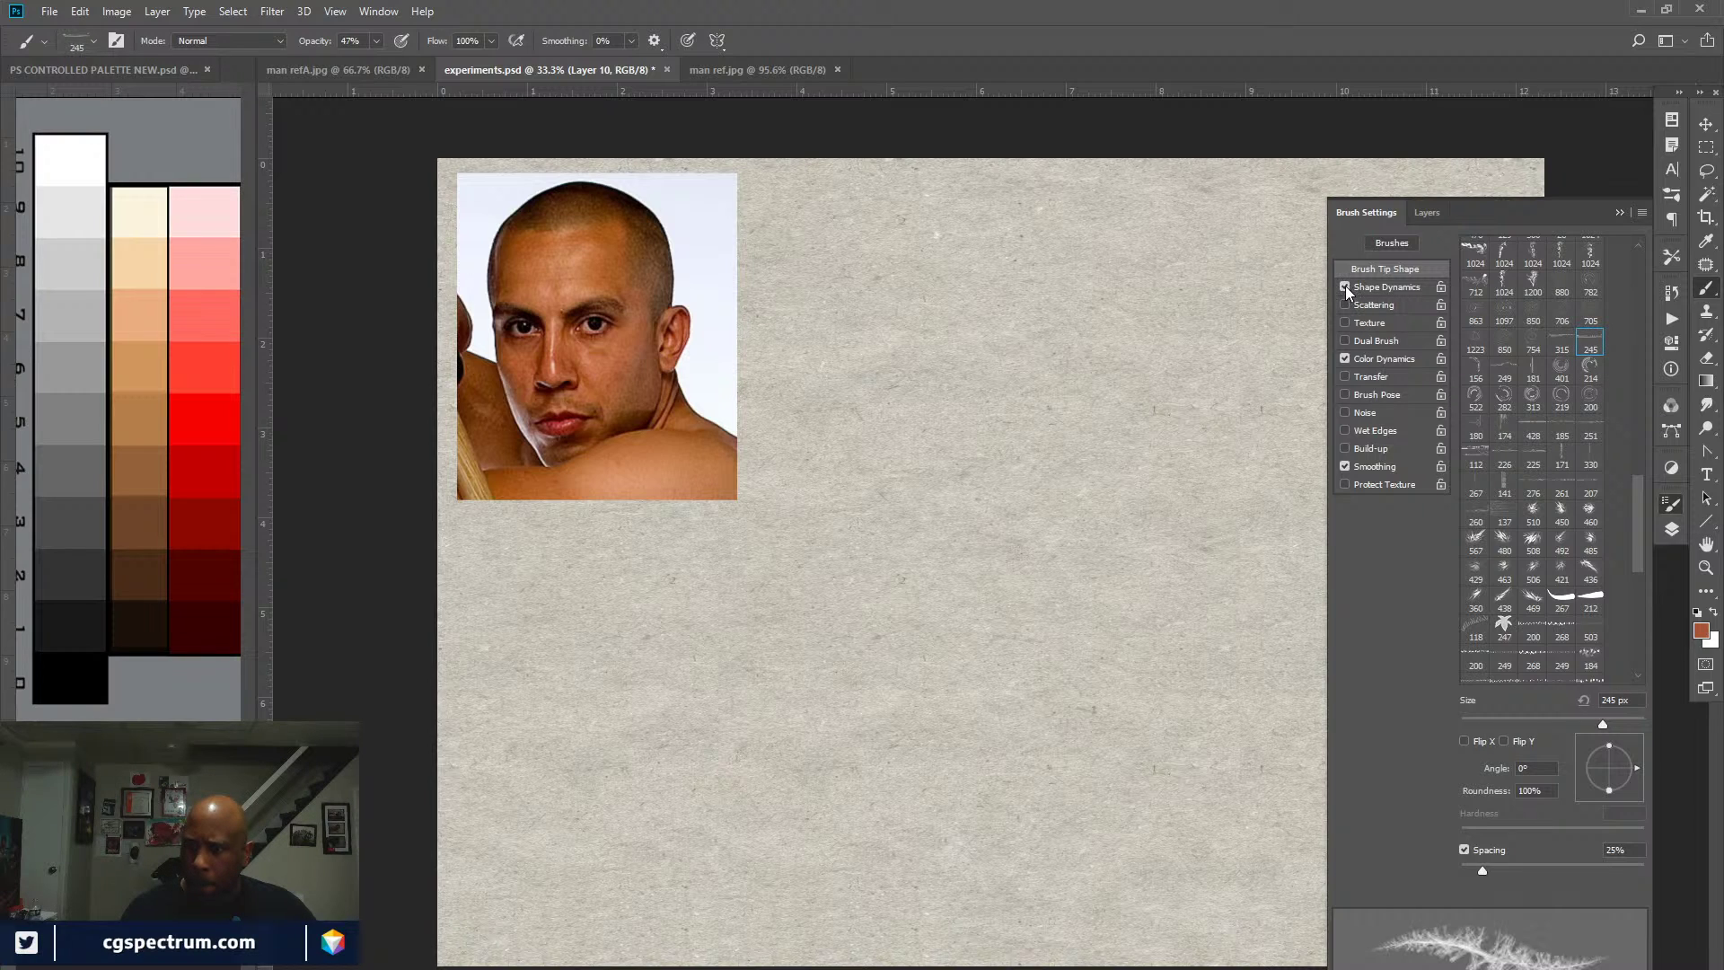
click(1345, 287)
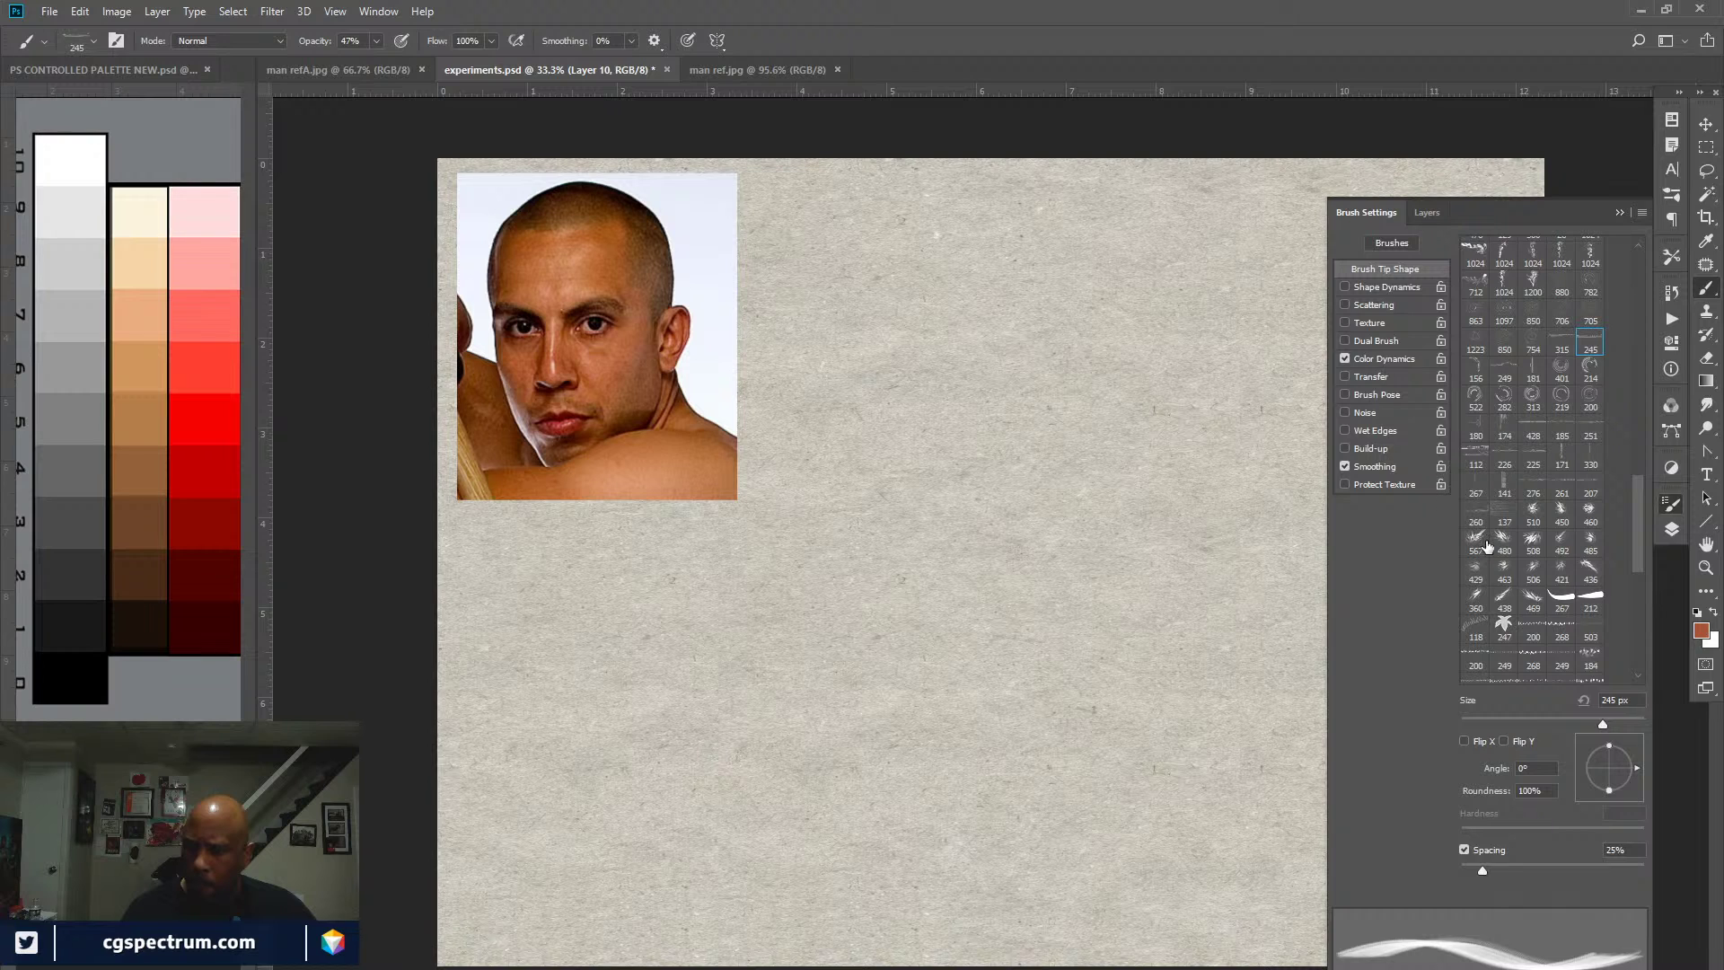
Step: Set the brush tip's spacing to 18% and enlarge the brush to 500 px
drag(1489, 866, 1478, 871)
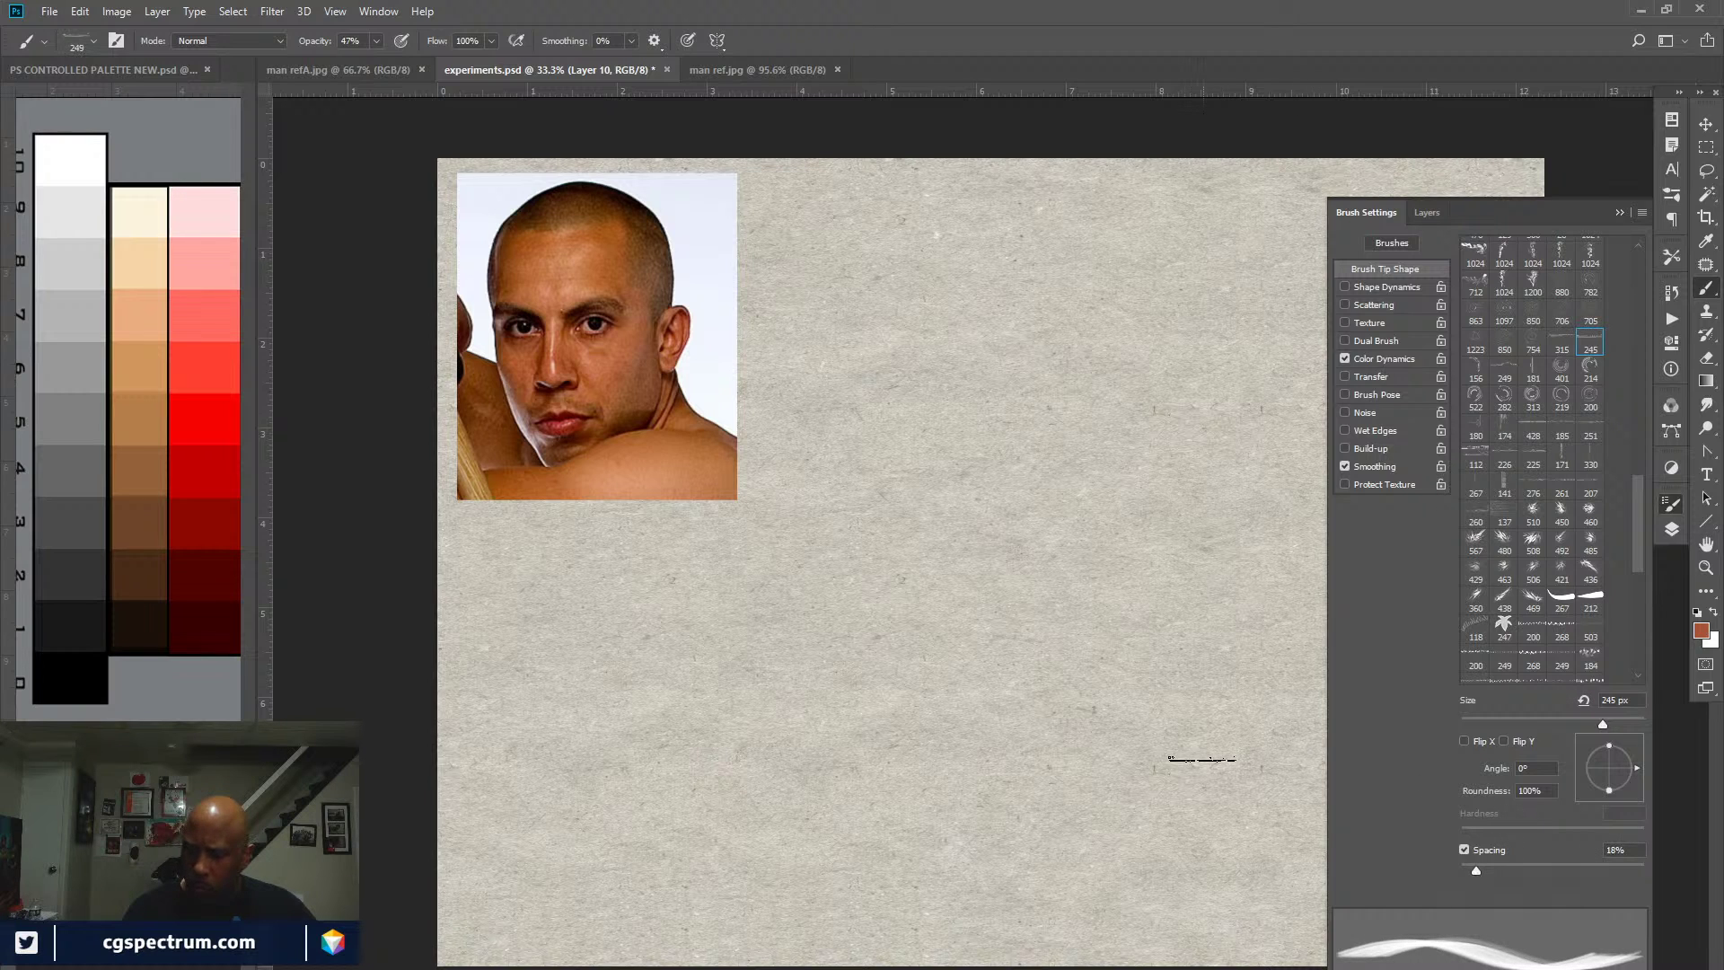
key(bracketright)
key(bracketright)
key(bracketright)
key(bracketright)
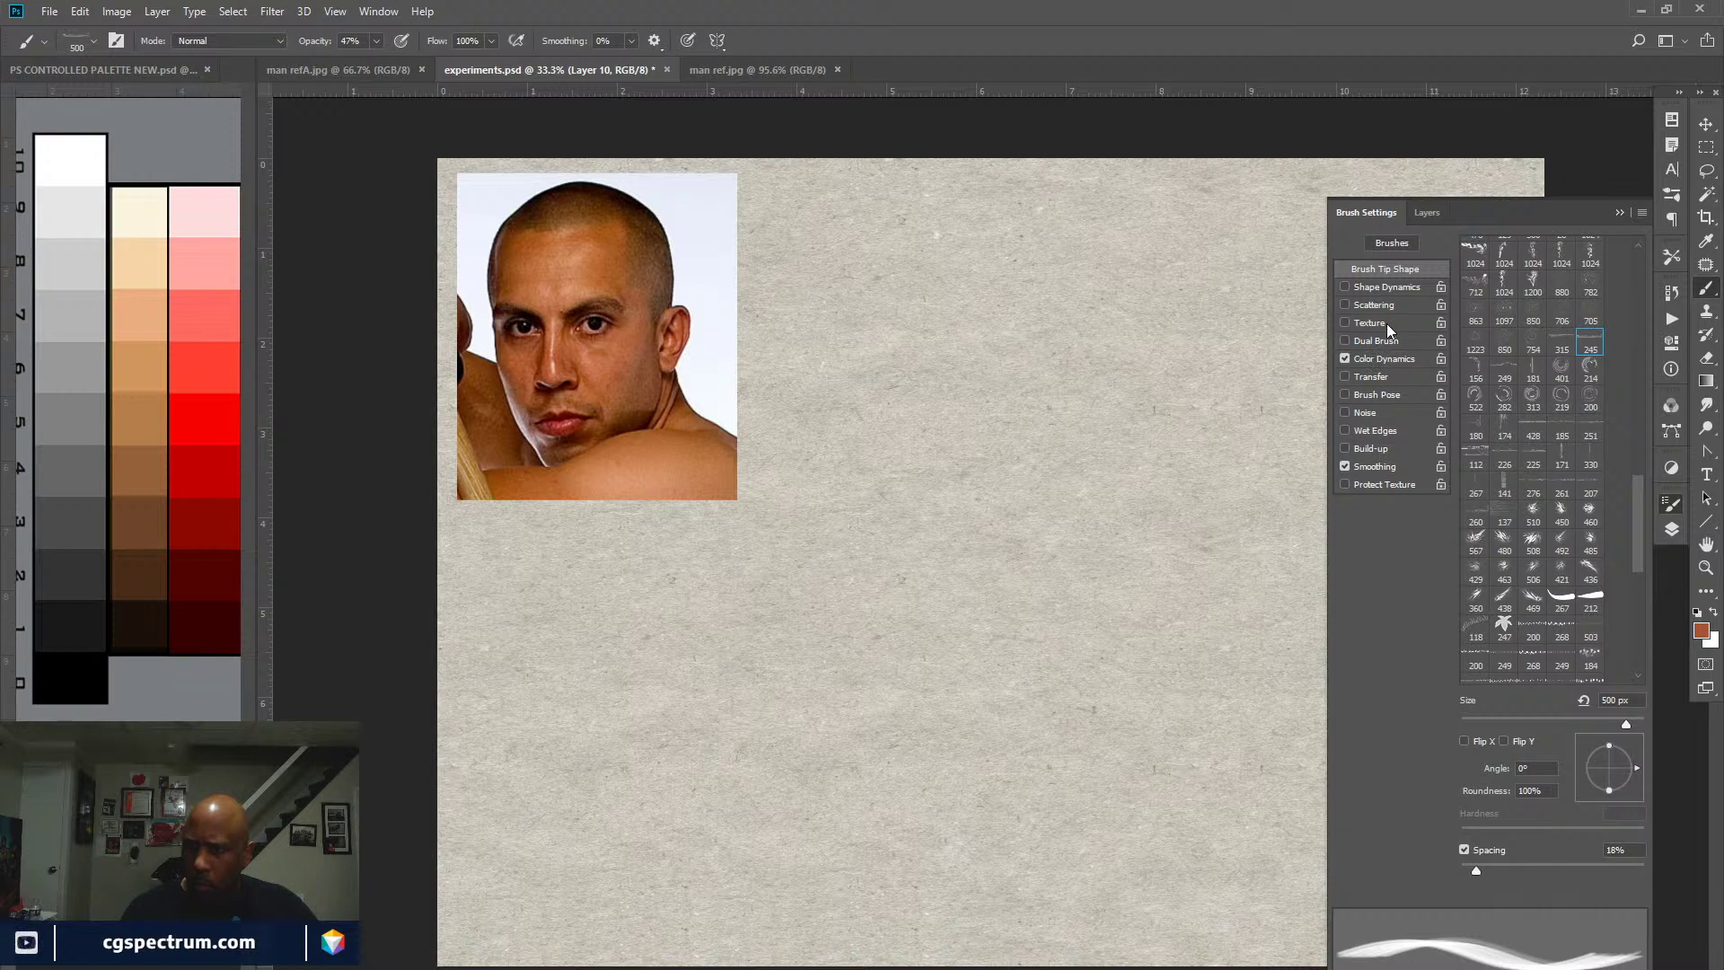
Step: Turn on Shape Dynamics for the brush and set its Angle Jitter control to Pen Tilt
click(1402, 288)
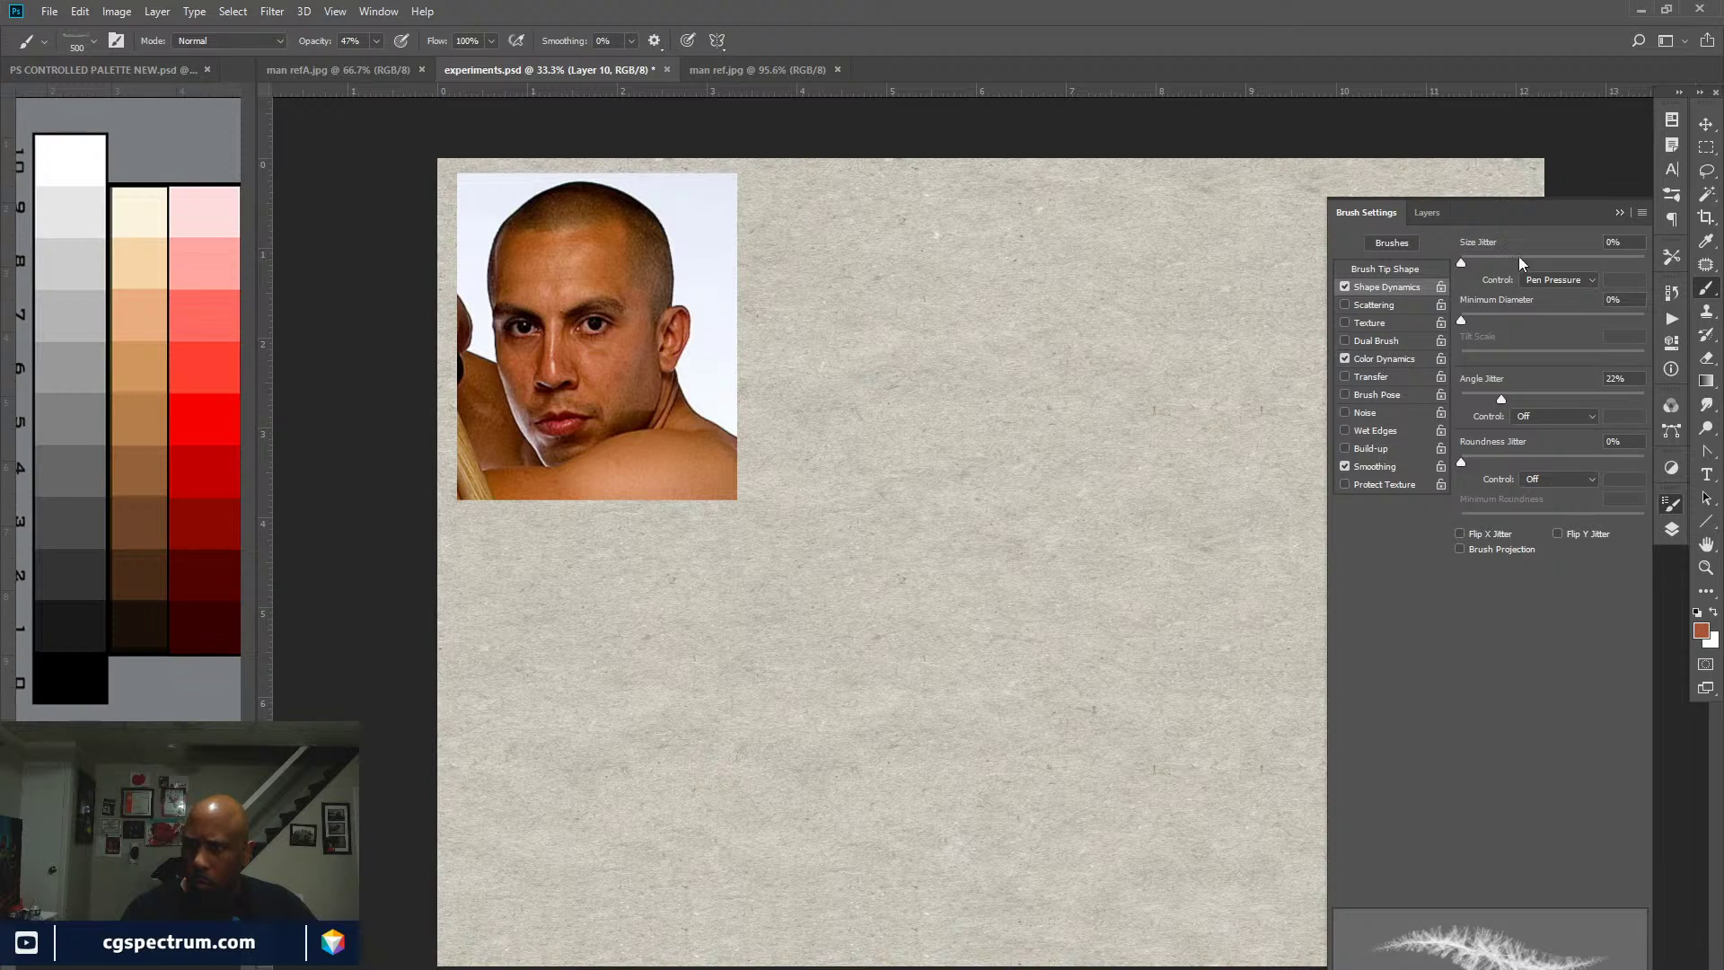
click(1591, 415)
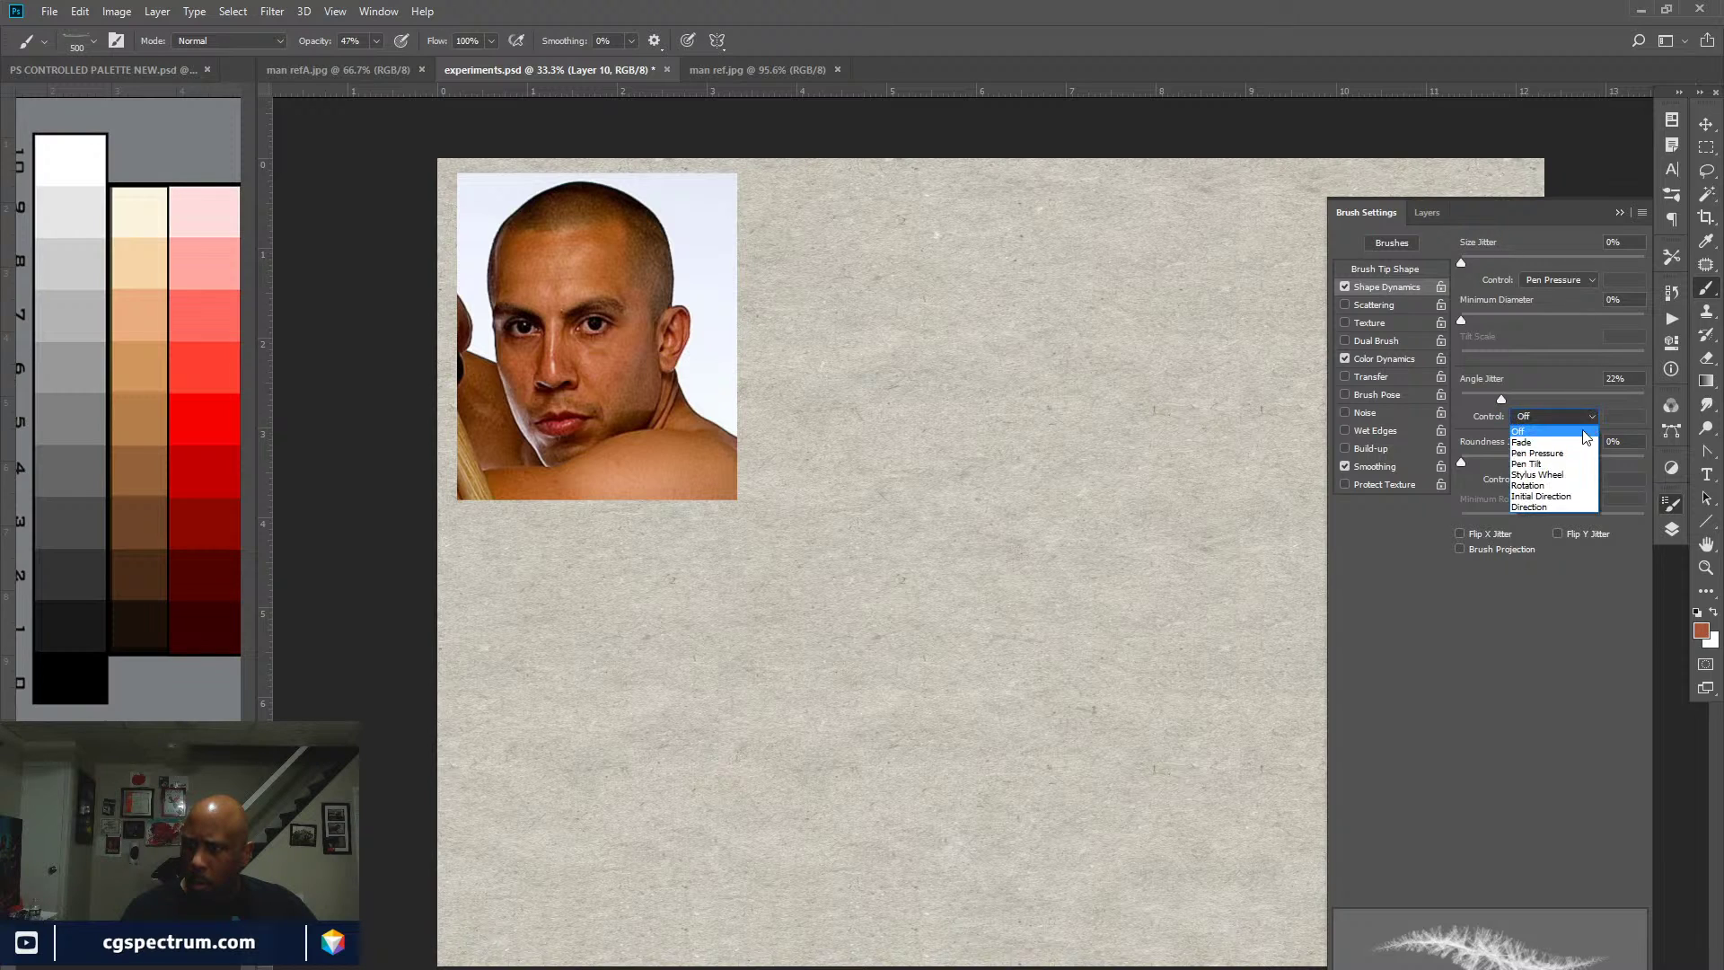
click(1567, 468)
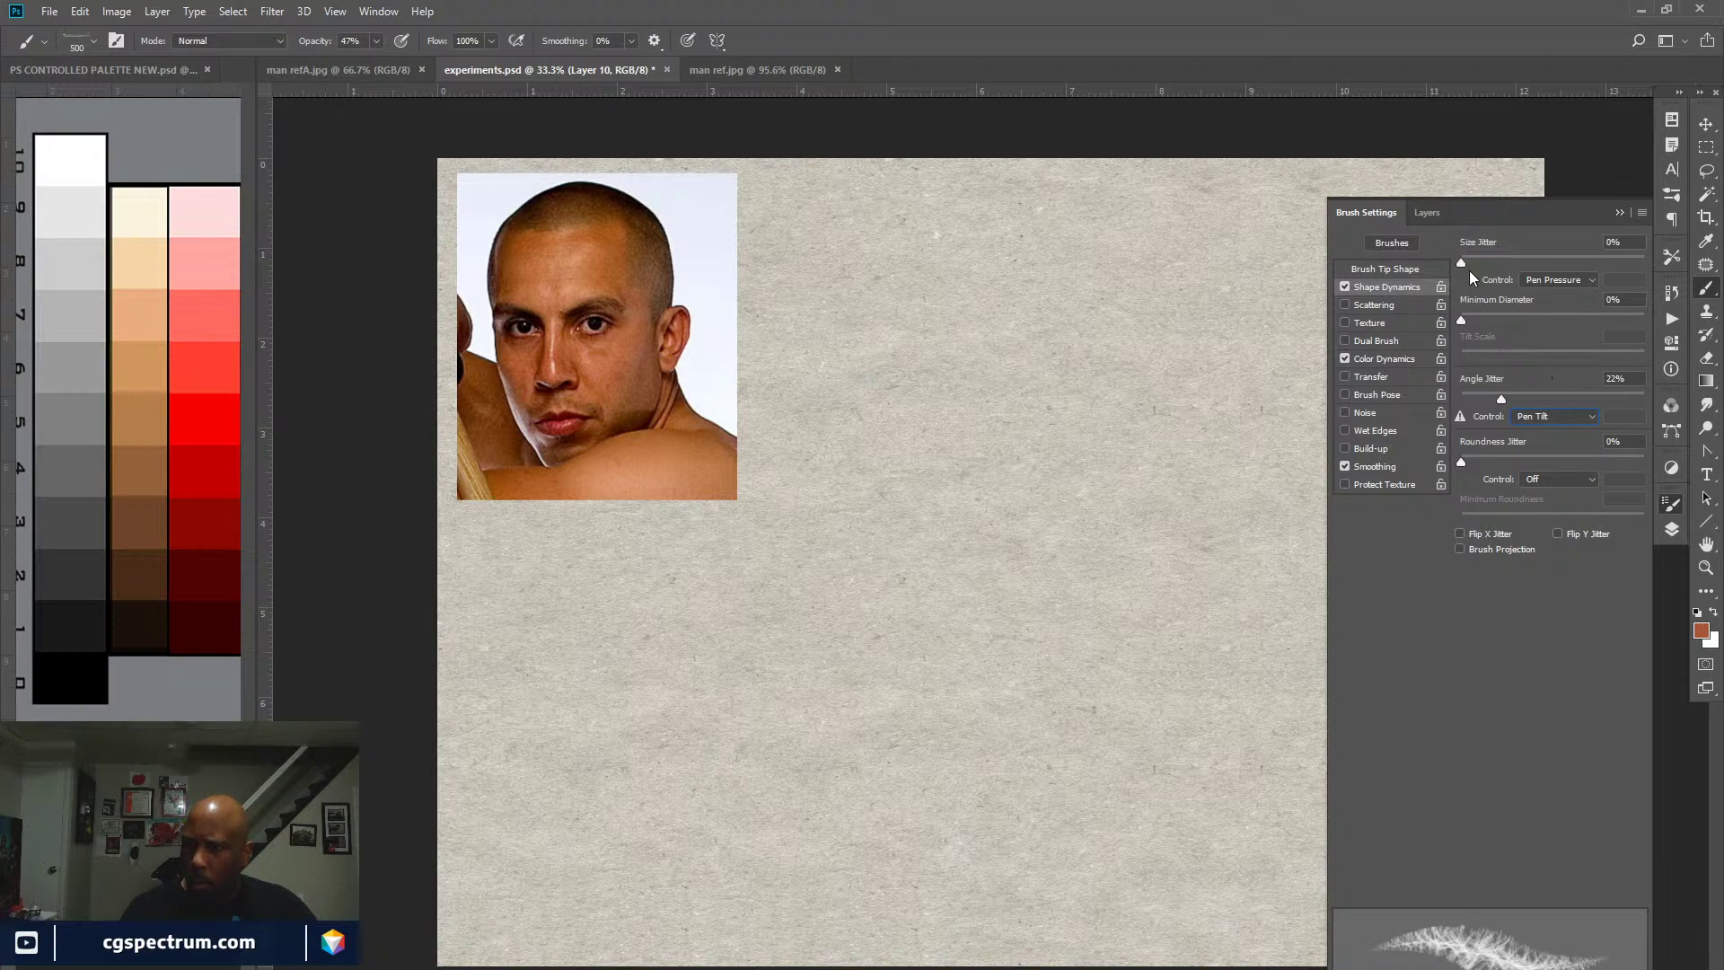
Step: Try the Angle Jitter control at Off, set it back to Pen Tilt, and reduce Angle Jitter to 0%
click(1526, 416)
click(1561, 431)
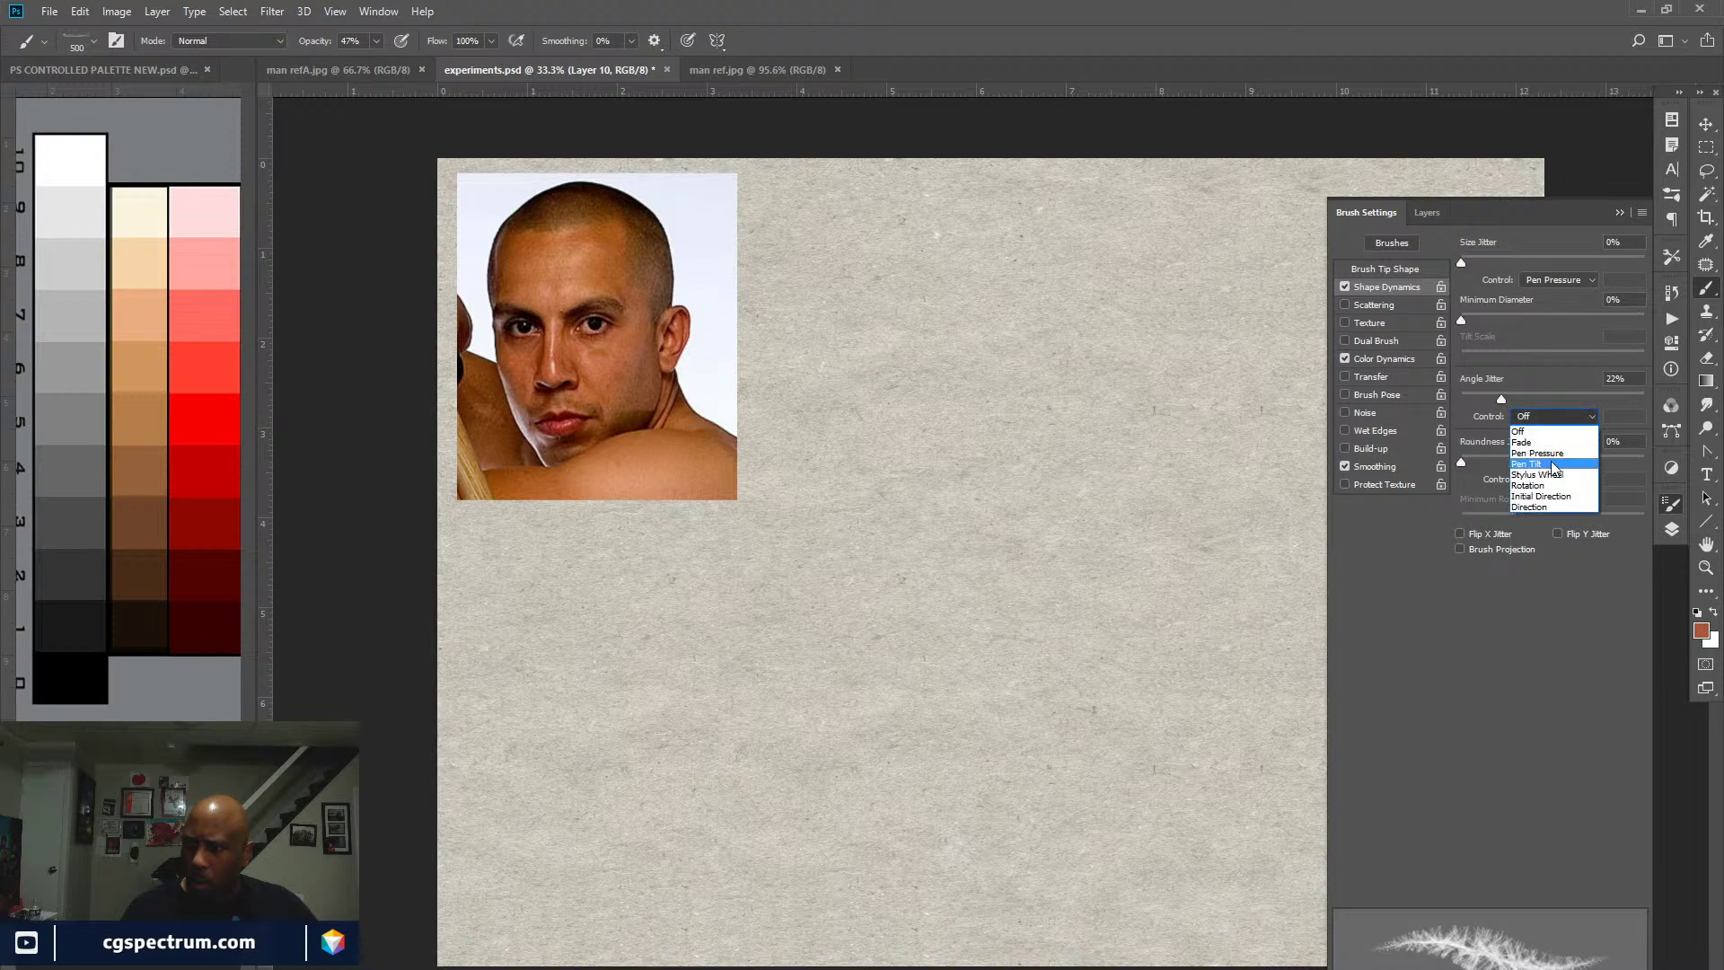
click(1552, 464)
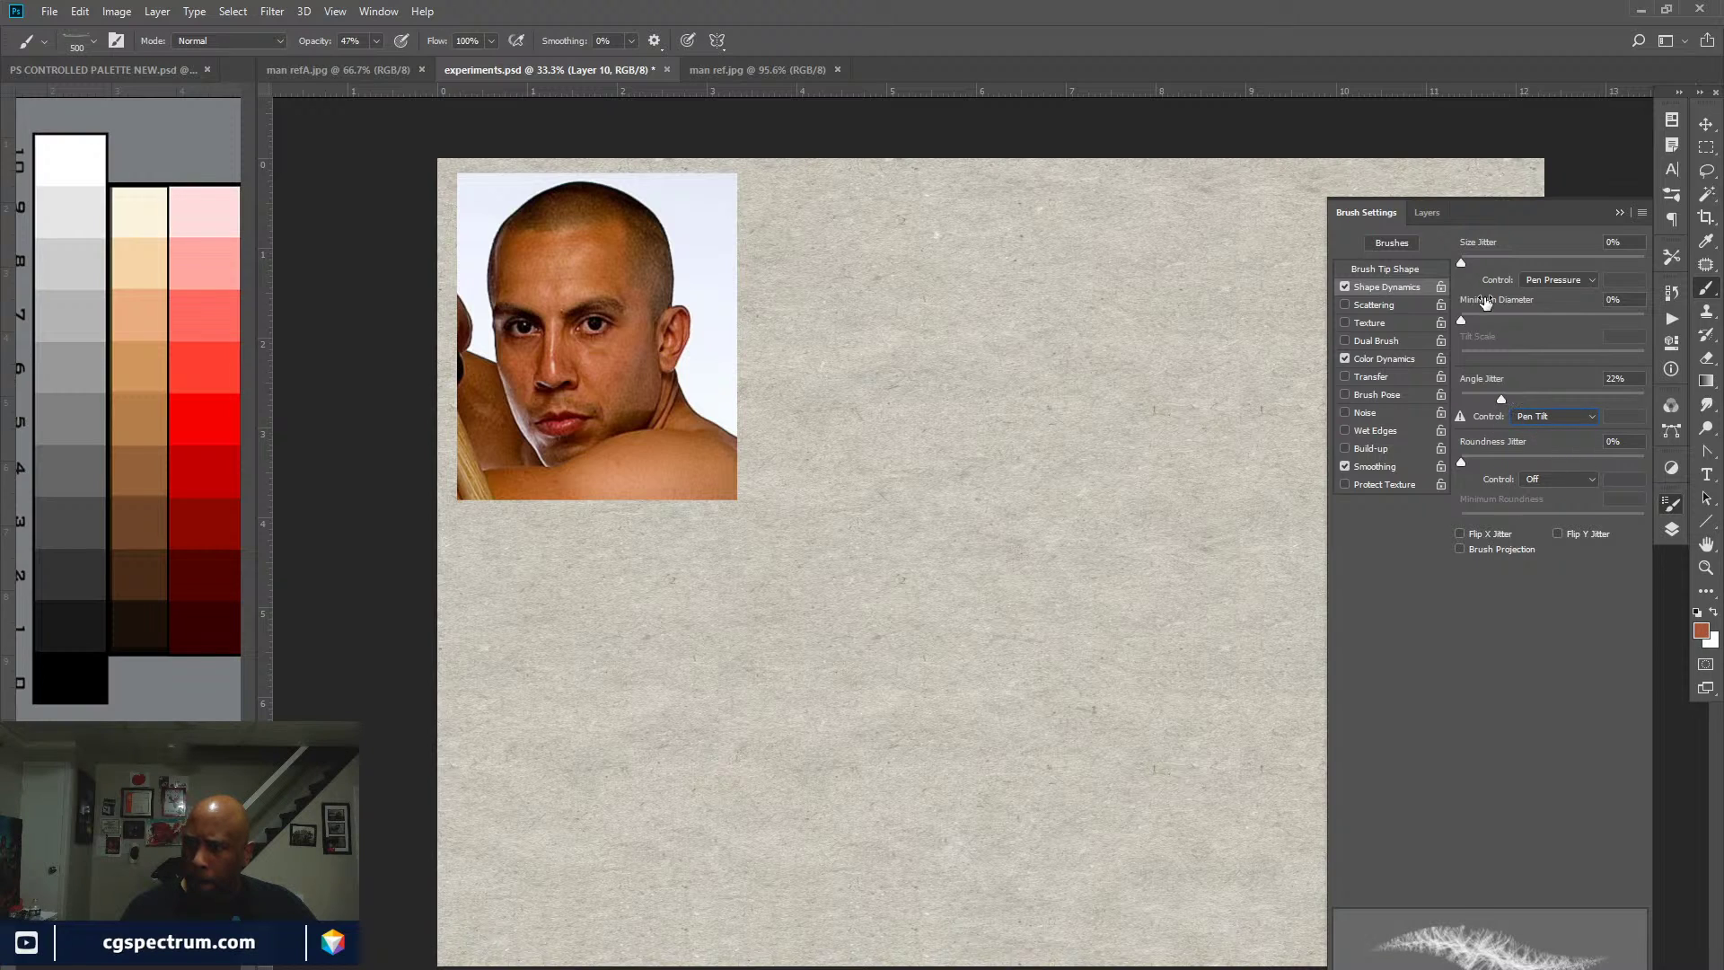
click(1557, 279)
click(1543, 279)
mouse_move(1500, 398)
mouse_down()
mouse_move(1518, 398)
mouse_move(1458, 398)
mouse_up()
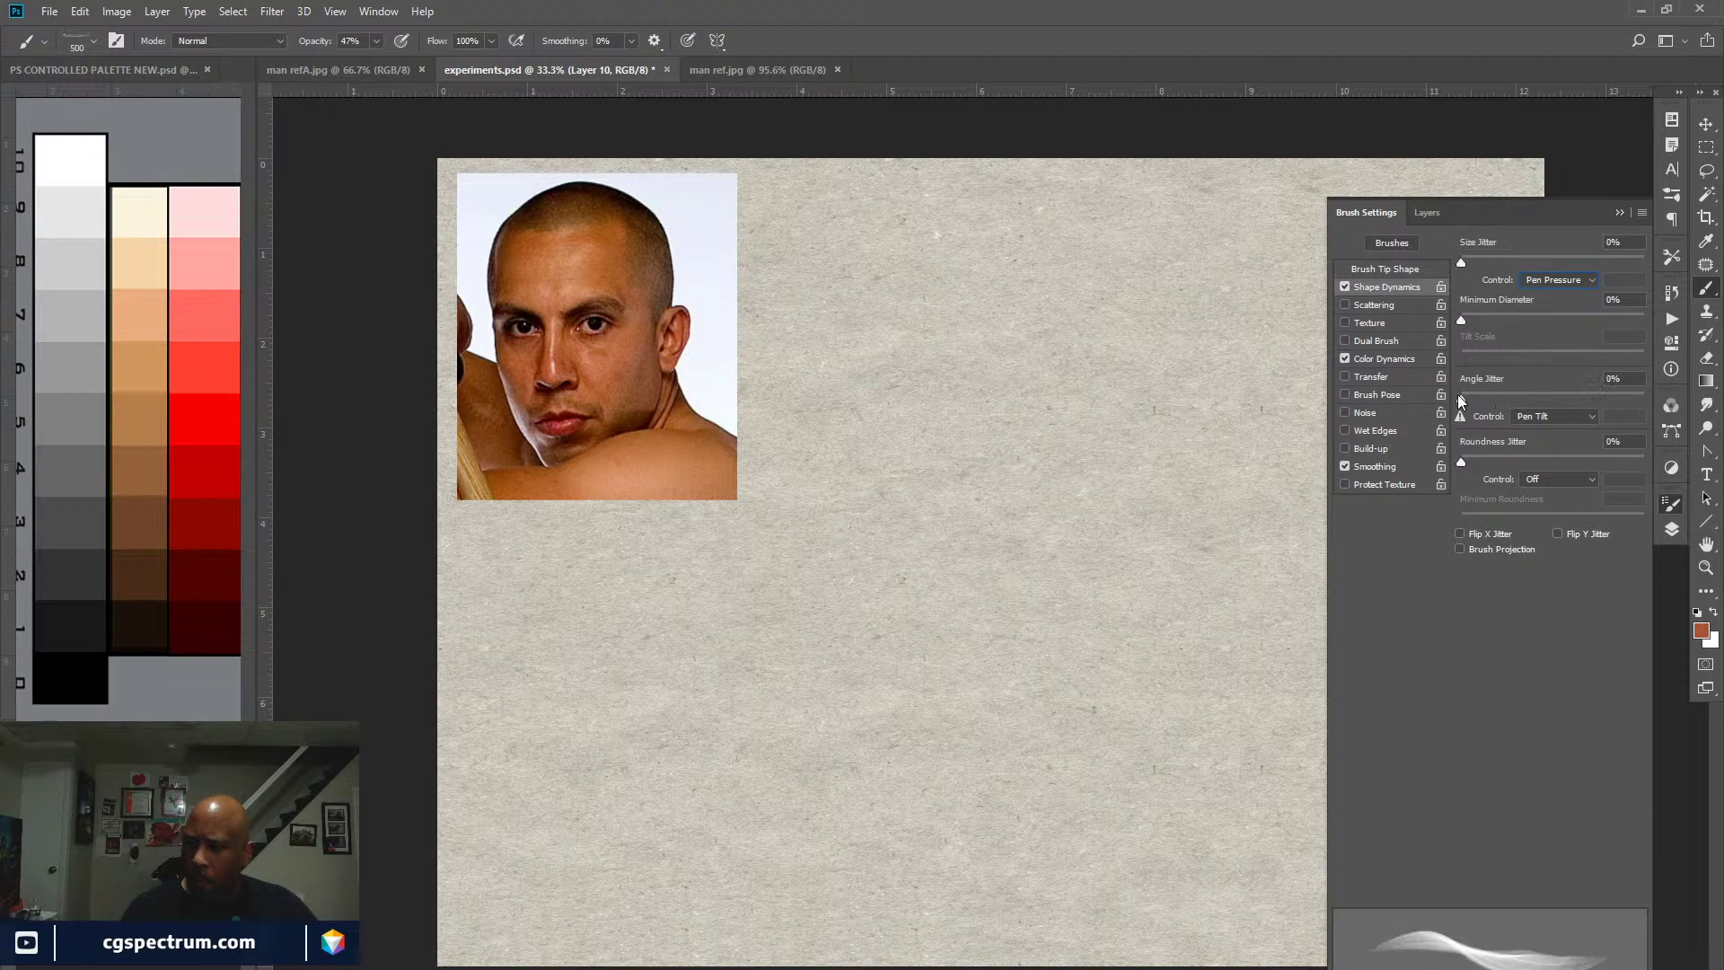
Step: Paint a reddish-brown test patch on the right half of the canvas, stroke white over it, and switch back to the reddish-brown
mouse_move(1192, 455)
mouse_down()
mouse_move(1140, 605)
mouse_move(1166, 592)
mouse_move(1199, 504)
mouse_move(1192, 606)
mouse_move(1147, 600)
mouse_move(1145, 646)
mouse_move(1211, 512)
mouse_move(1094, 643)
mouse_move(1127, 593)
mouse_move(1188, 655)
mouse_move(1083, 539)
mouse_move(1201, 715)
mouse_move(1160, 657)
mouse_move(1203, 547)
mouse_move(1179, 528)
mouse_move(1120, 532)
mouse_move(1009, 642)
mouse_move(1144, 603)
mouse_move(1305, 518)
mouse_move(1168, 531)
mouse_move(1172, 556)
mouse_move(1147, 500)
mouse_move(1091, 554)
mouse_move(1139, 573)
mouse_move(1158, 548)
mouse_move(1160, 588)
mouse_move(1146, 581)
mouse_move(1120, 634)
mouse_up()
key(x)
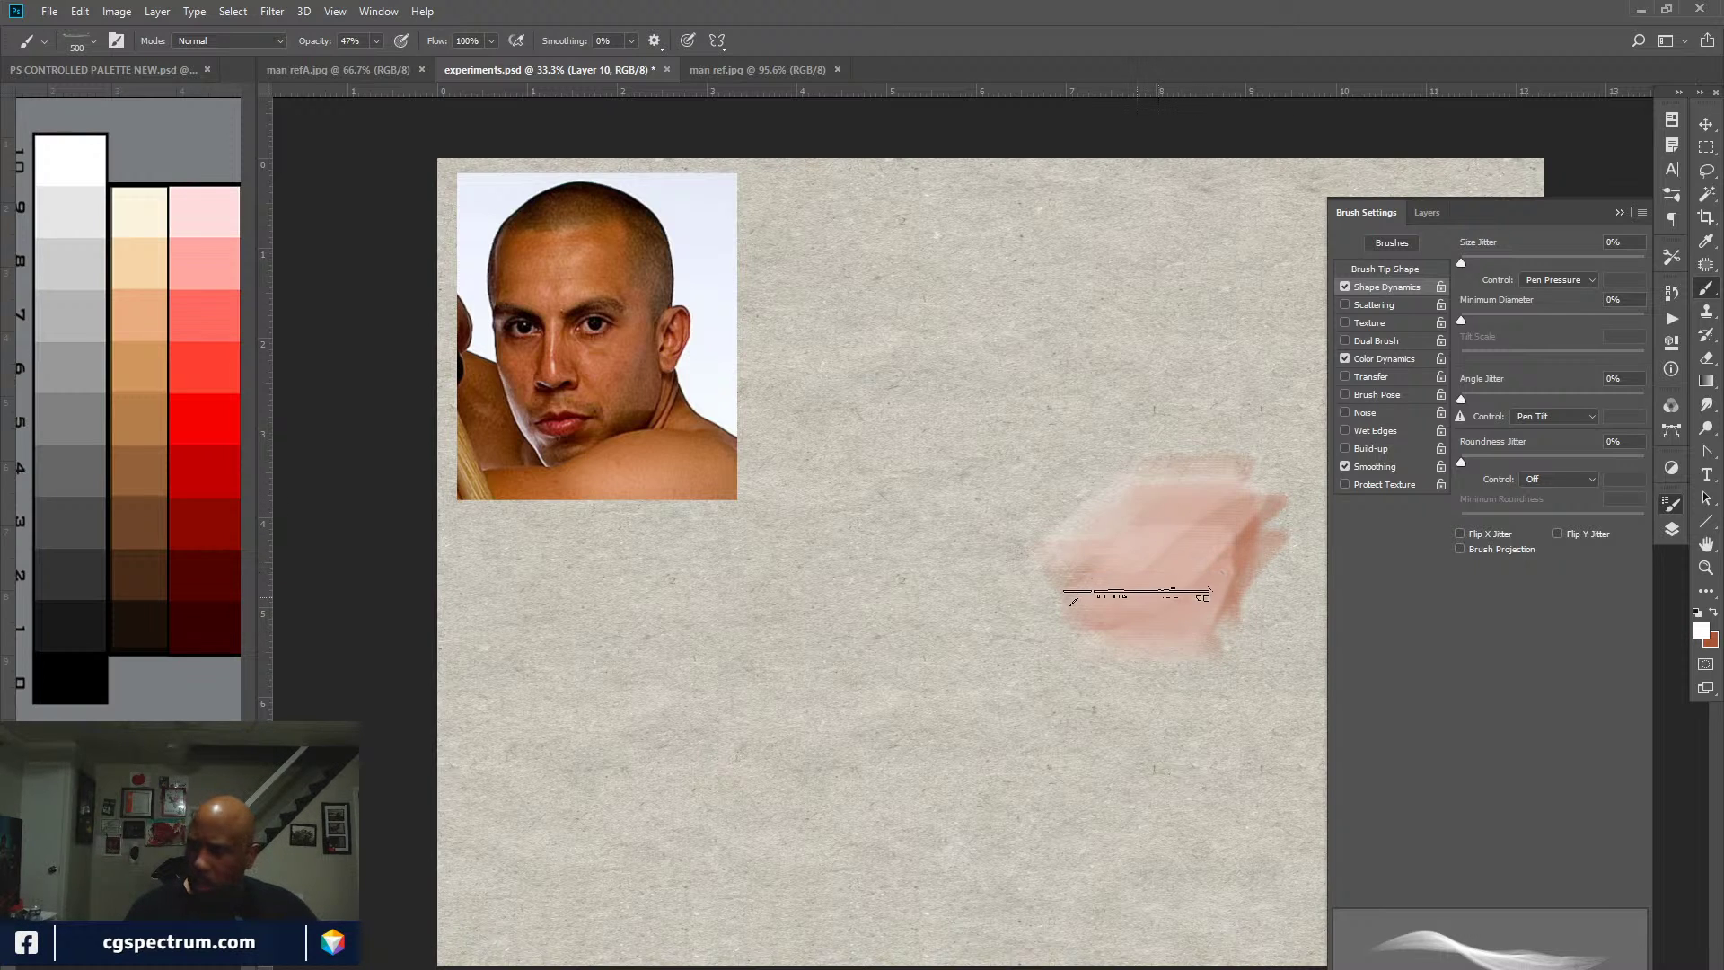
mouse_move(1147, 557)
mouse_down()
mouse_move(1179, 476)
mouse_move(1138, 529)
mouse_move(1143, 598)
mouse_move(1142, 576)
mouse_move(1177, 620)
mouse_move(1108, 542)
mouse_move(1101, 620)
mouse_move(1081, 557)
mouse_move(1070, 591)
mouse_move(1172, 606)
mouse_move(1157, 554)
mouse_up()
key(x)
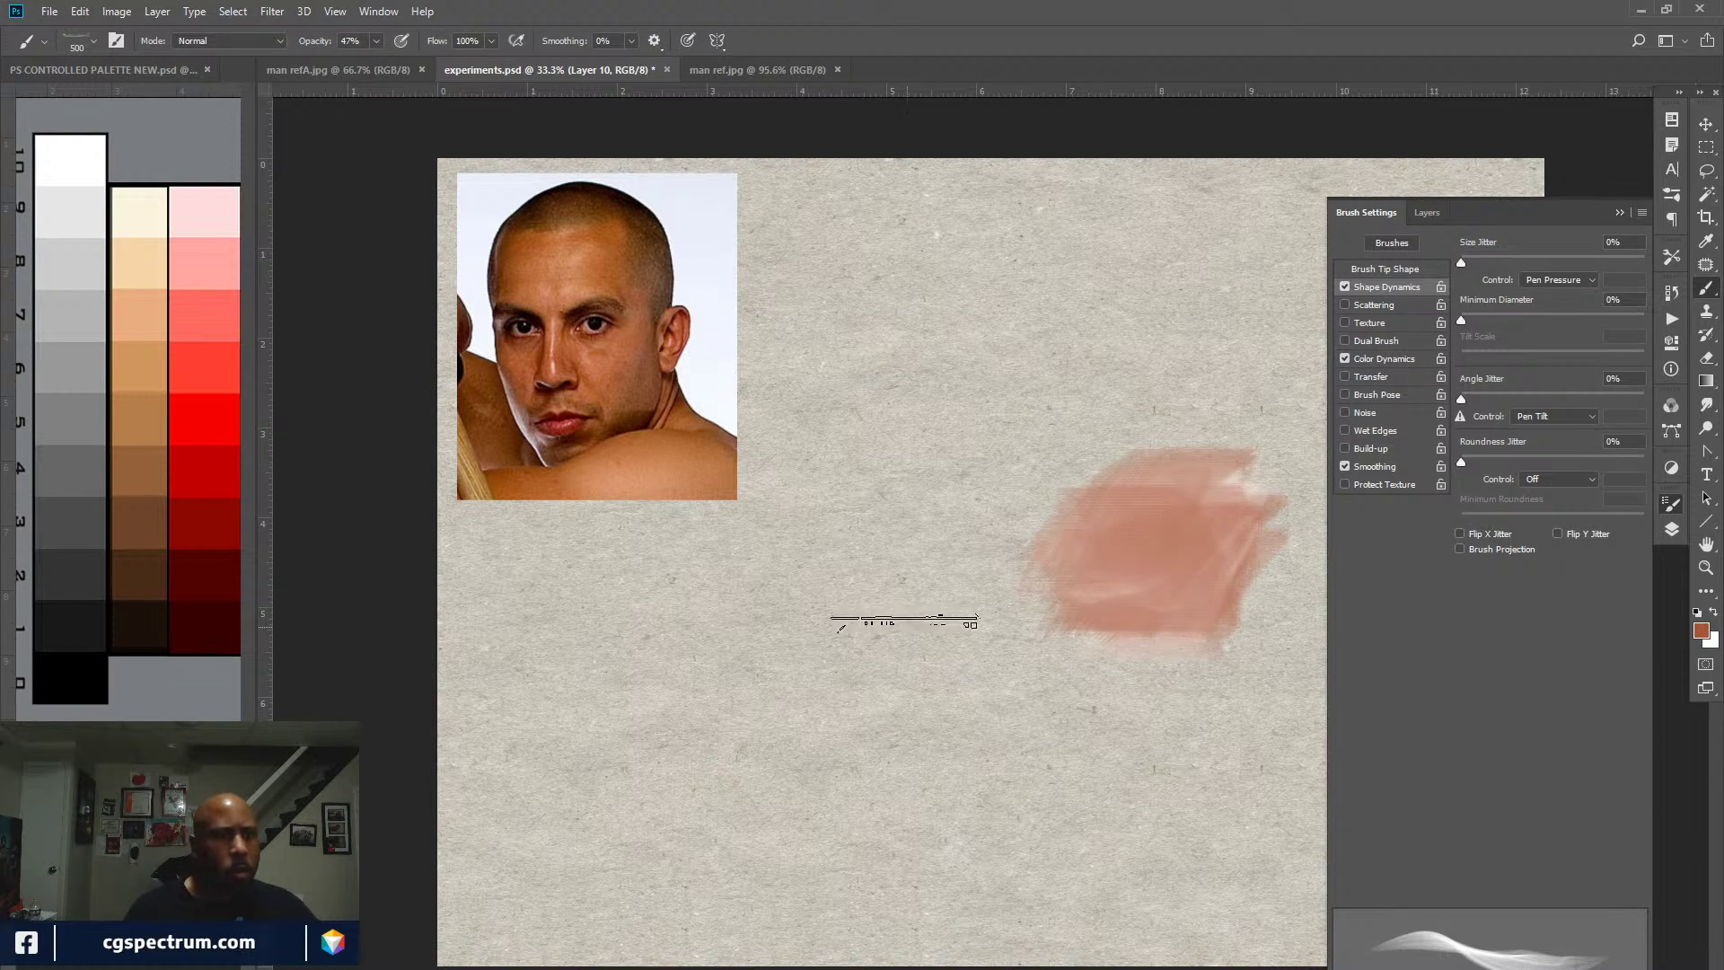
Step: Set the brush opacity to 100% and extend the test patch upward and downward with more reddish-brown strokes
key(0)
mouse_move(1165, 471)
mouse_down()
mouse_move(1129, 500)
mouse_move(1124, 547)
mouse_move(1163, 491)
mouse_move(1121, 486)
mouse_move(1184, 626)
mouse_move(1179, 550)
mouse_move(1201, 559)
mouse_move(1127, 667)
mouse_move(1146, 676)
mouse_move(1163, 650)
mouse_move(1142, 695)
mouse_move(1204, 680)
mouse_move(1223, 698)
mouse_move(1154, 746)
mouse_up()
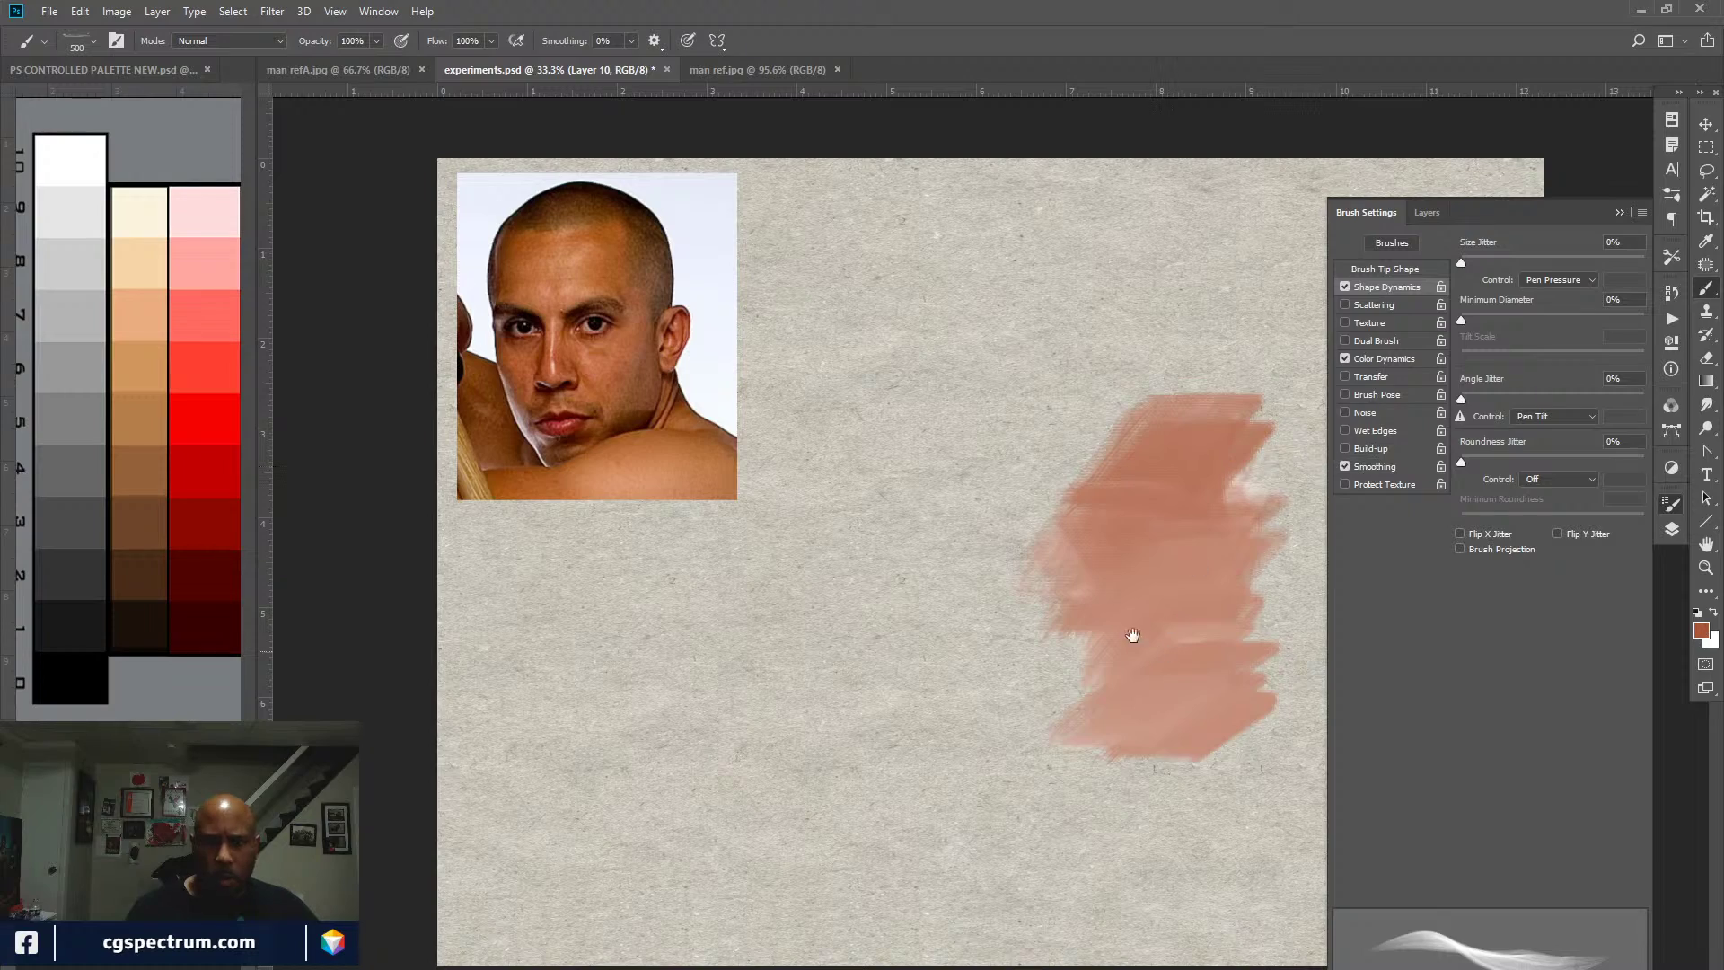
key(ctrl+equal)
drag(1143, 731, 885, 681)
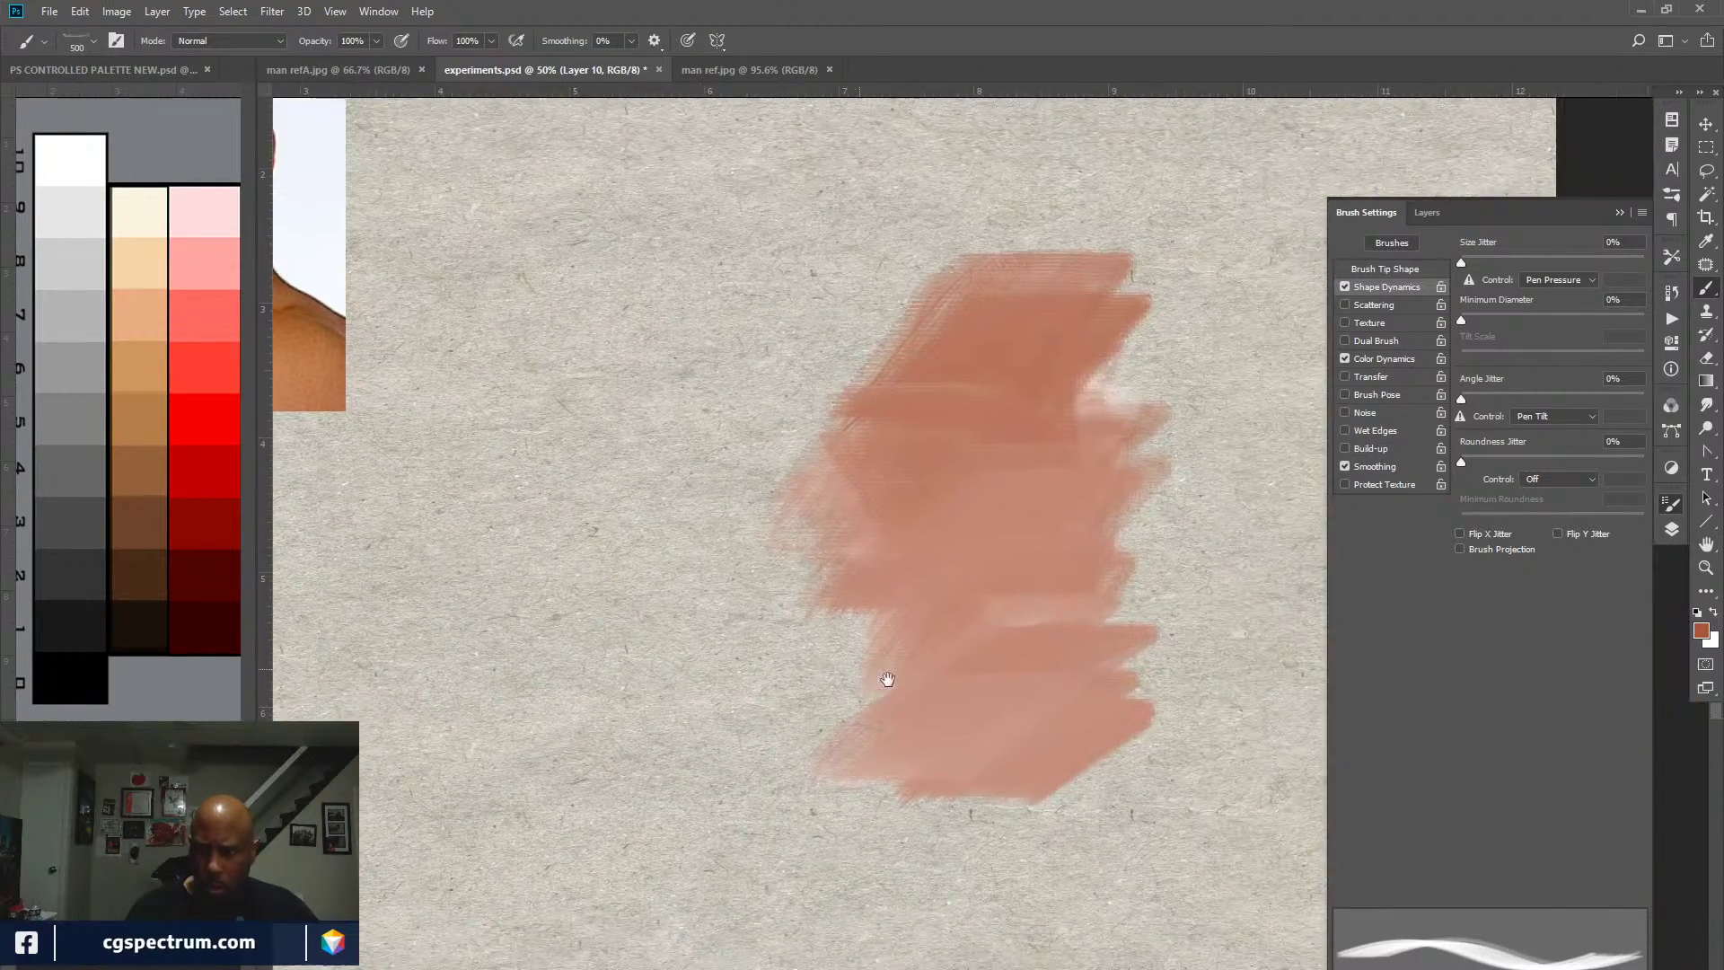
drag(1046, 693, 1059, 781)
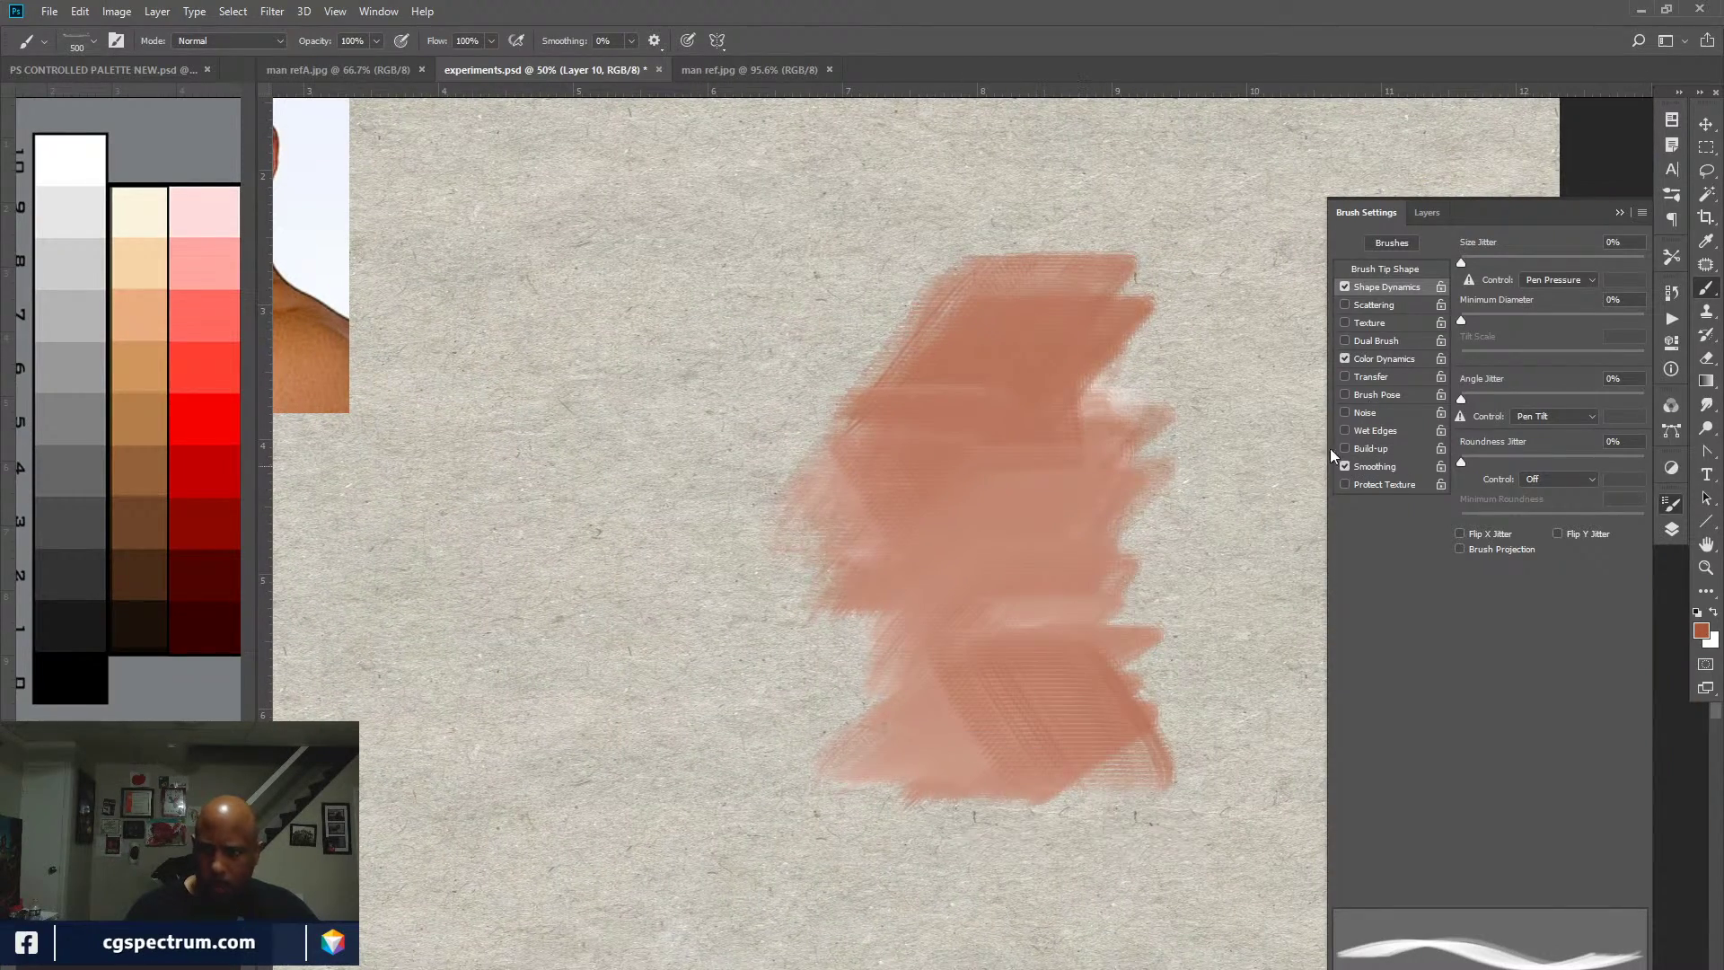
Step: Paint a test stroke over the patch's lower right with Shape Dynamics off, and turn Shape Dynamics back on
click(1346, 287)
mouse_move(1078, 588)
mouse_down()
mouse_move(1151, 736)
mouse_move(1032, 858)
mouse_move(1140, 781)
mouse_up()
click(1345, 287)
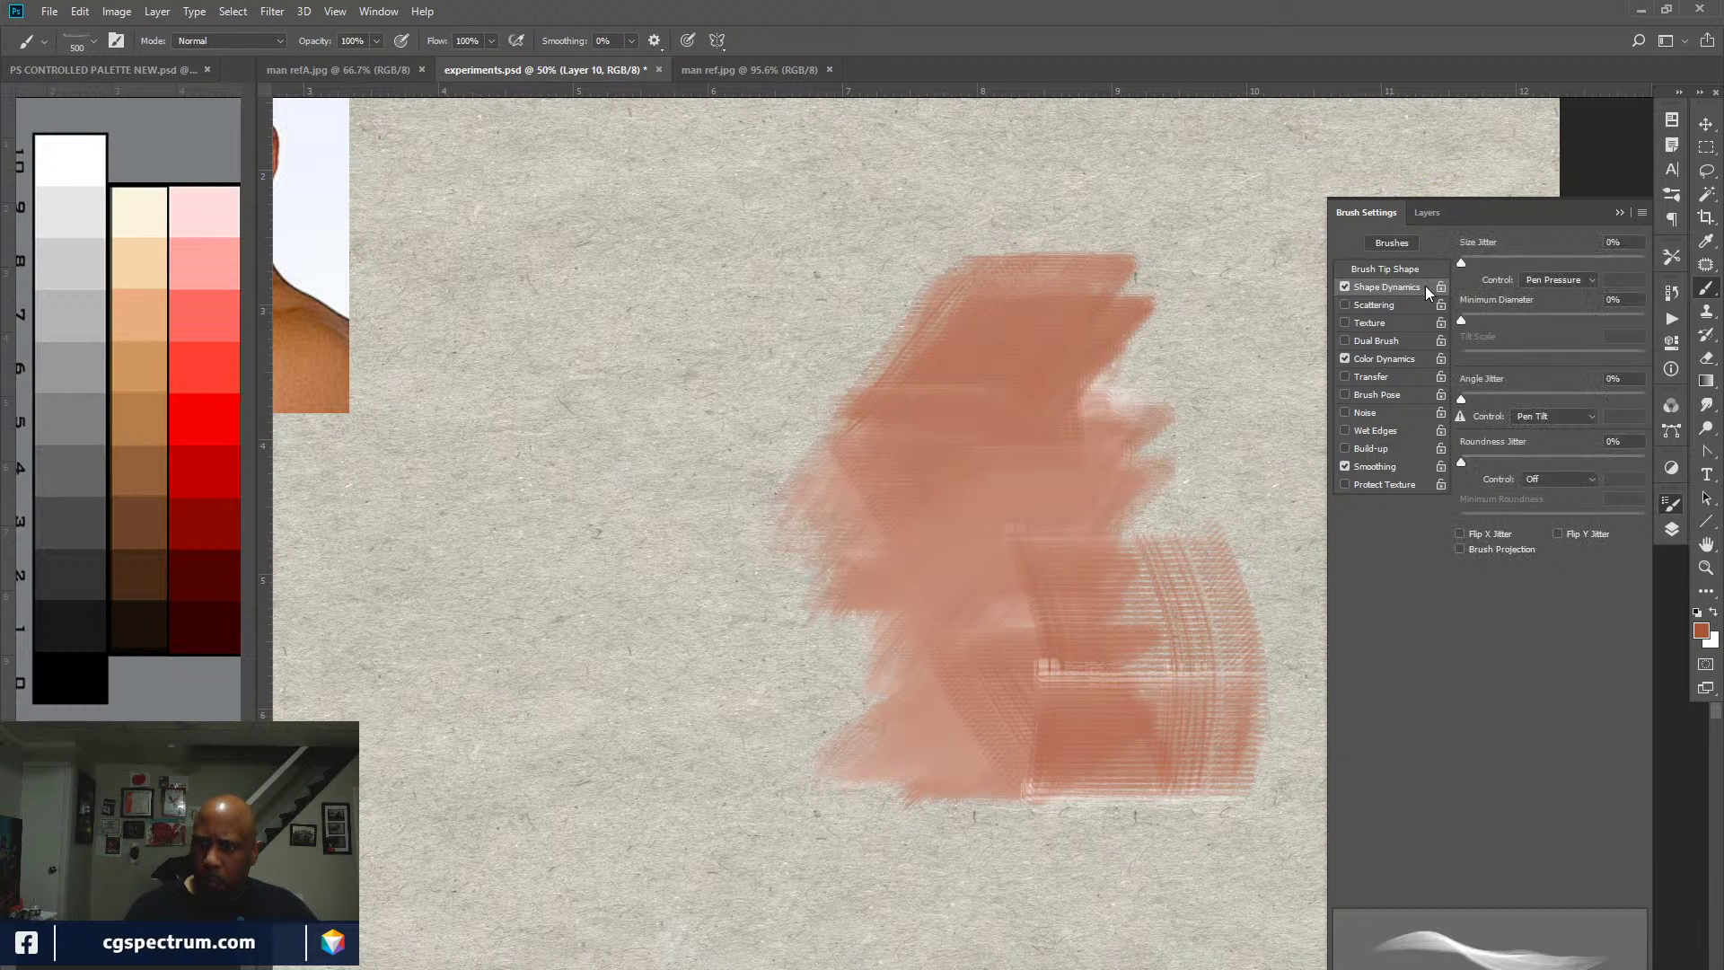
Step: Set Size Jitter to 18%, raise Angle Jitter, and paint a scattered test stroke below the patch
drag(1462, 263, 1488, 261)
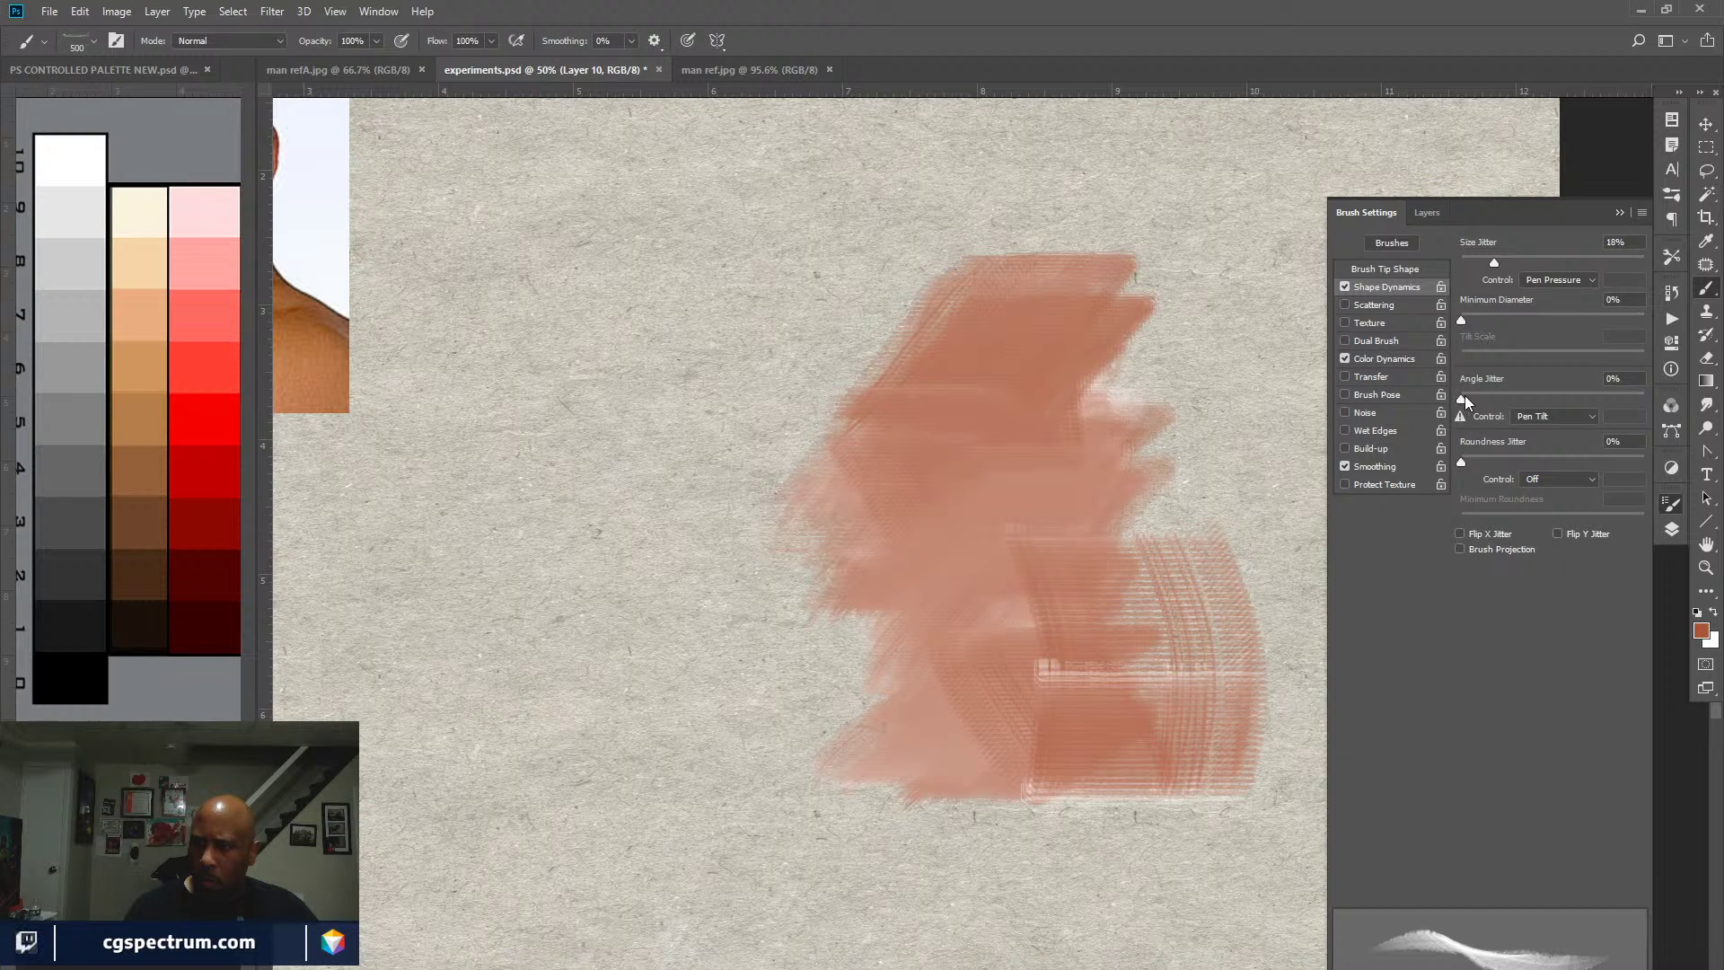
drag(1462, 397, 1496, 395)
mouse_move(1048, 815)
mouse_down()
mouse_move(1004, 905)
mouse_move(1095, 745)
mouse_up()
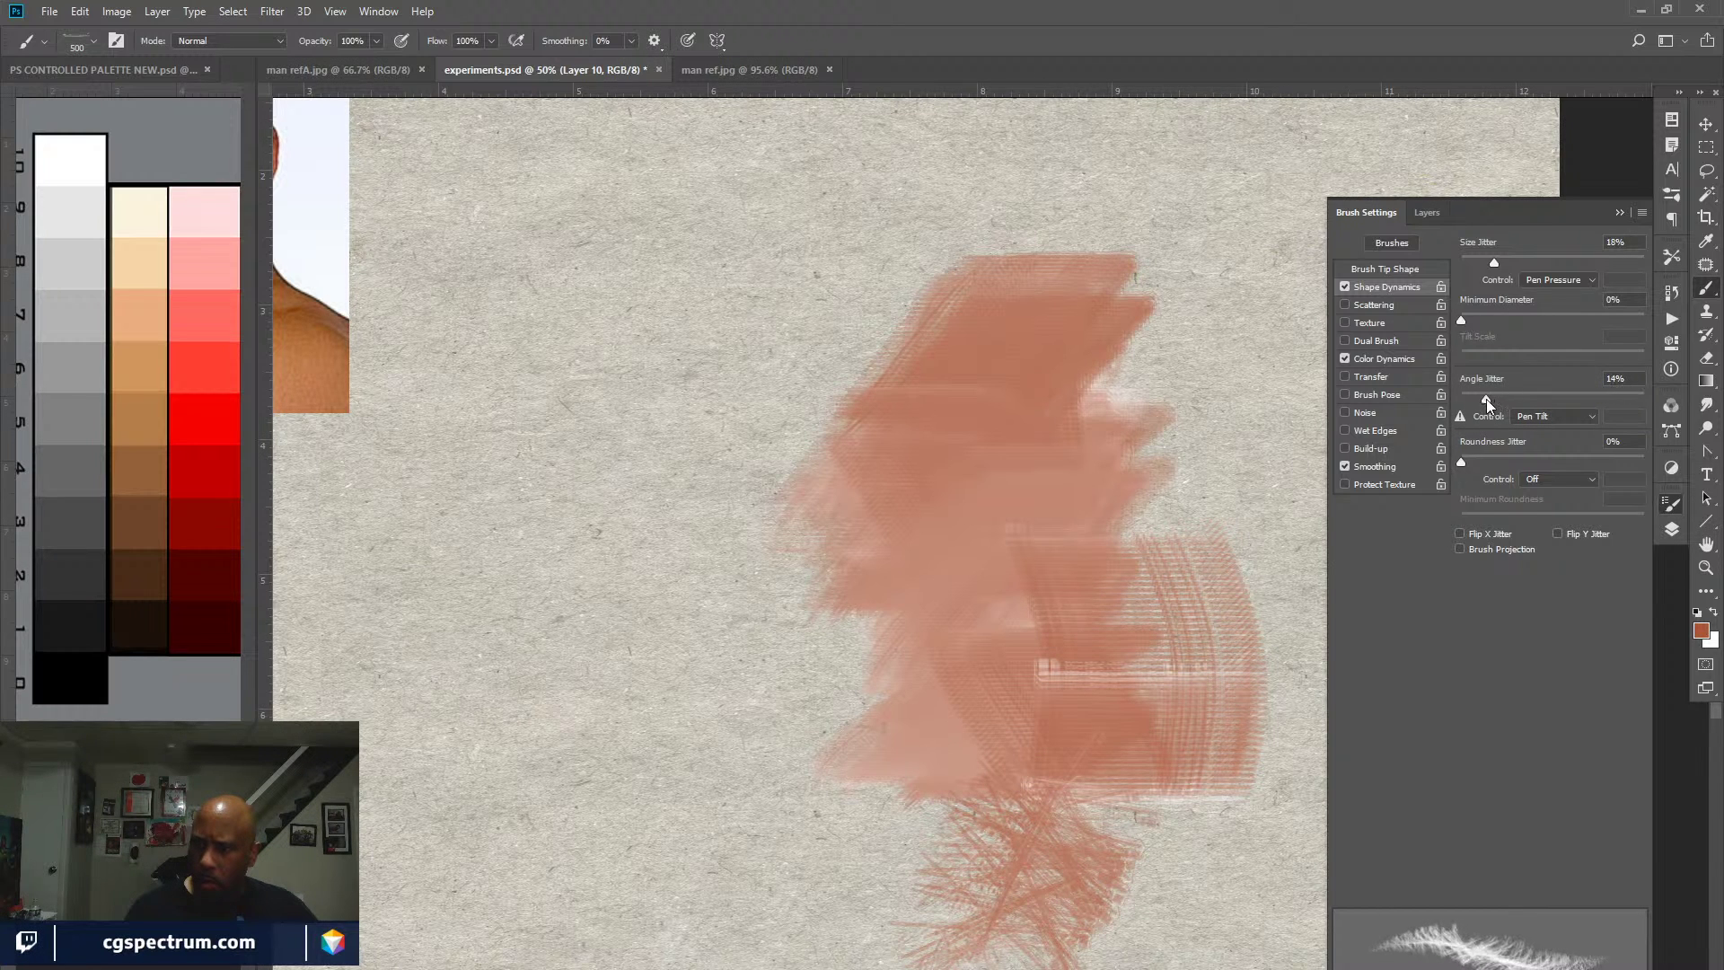
click(1395, 244)
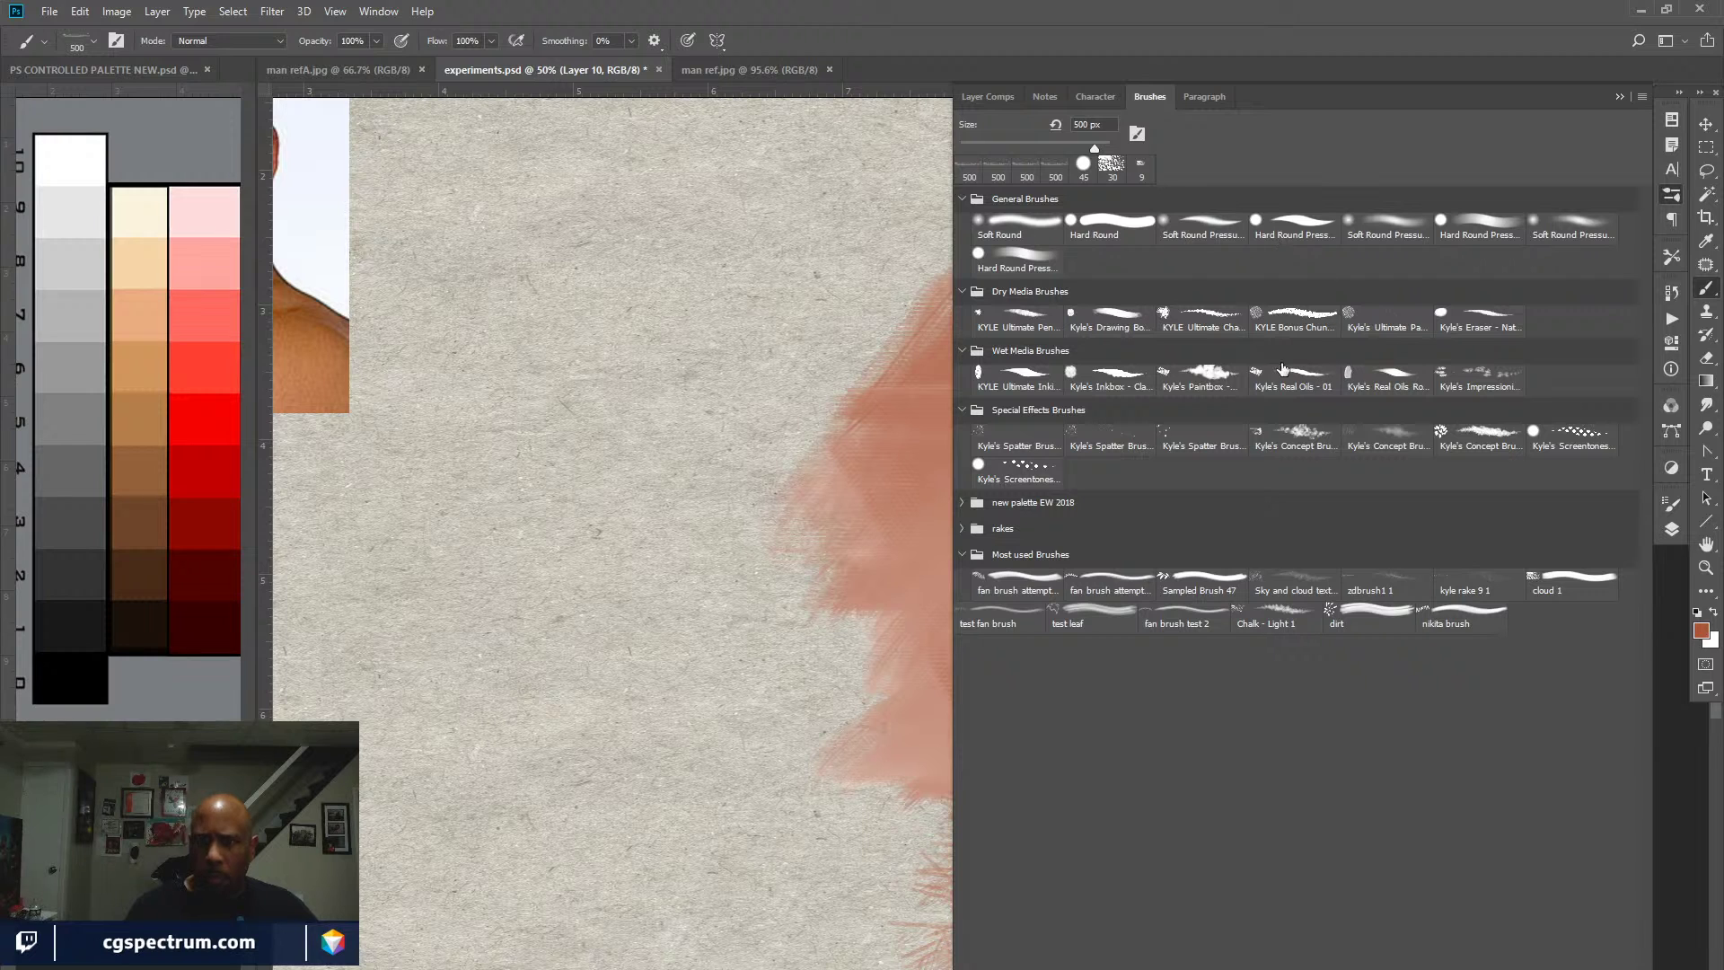
click(1671, 529)
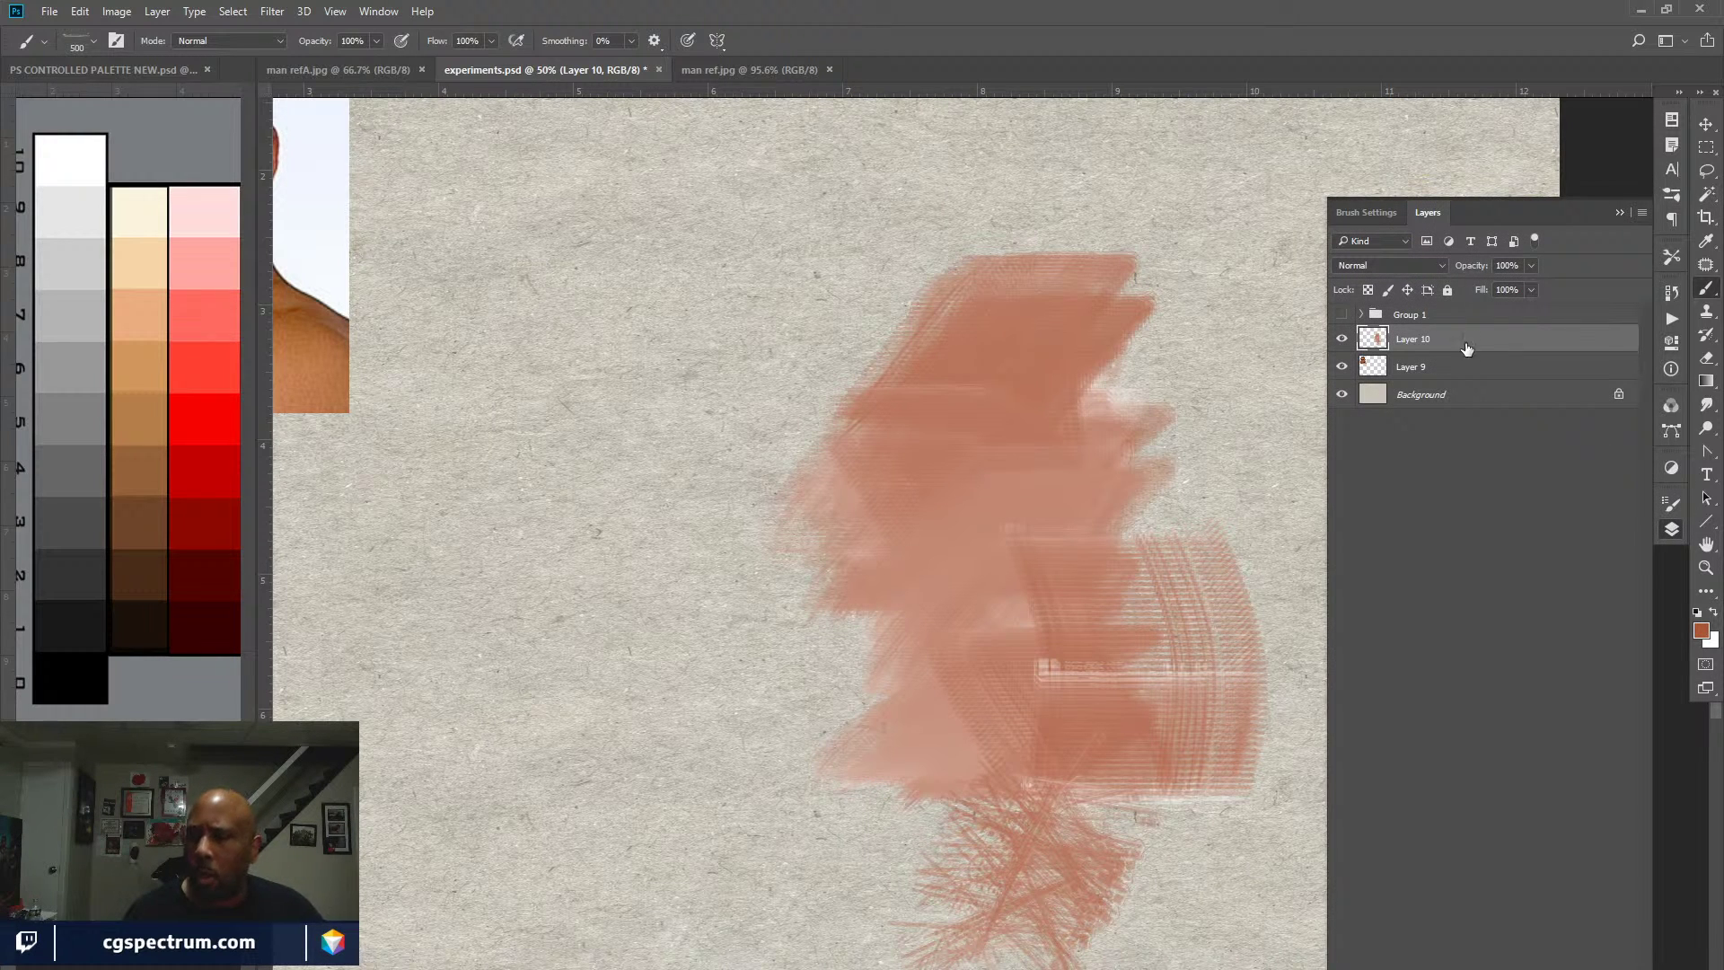
click(1382, 214)
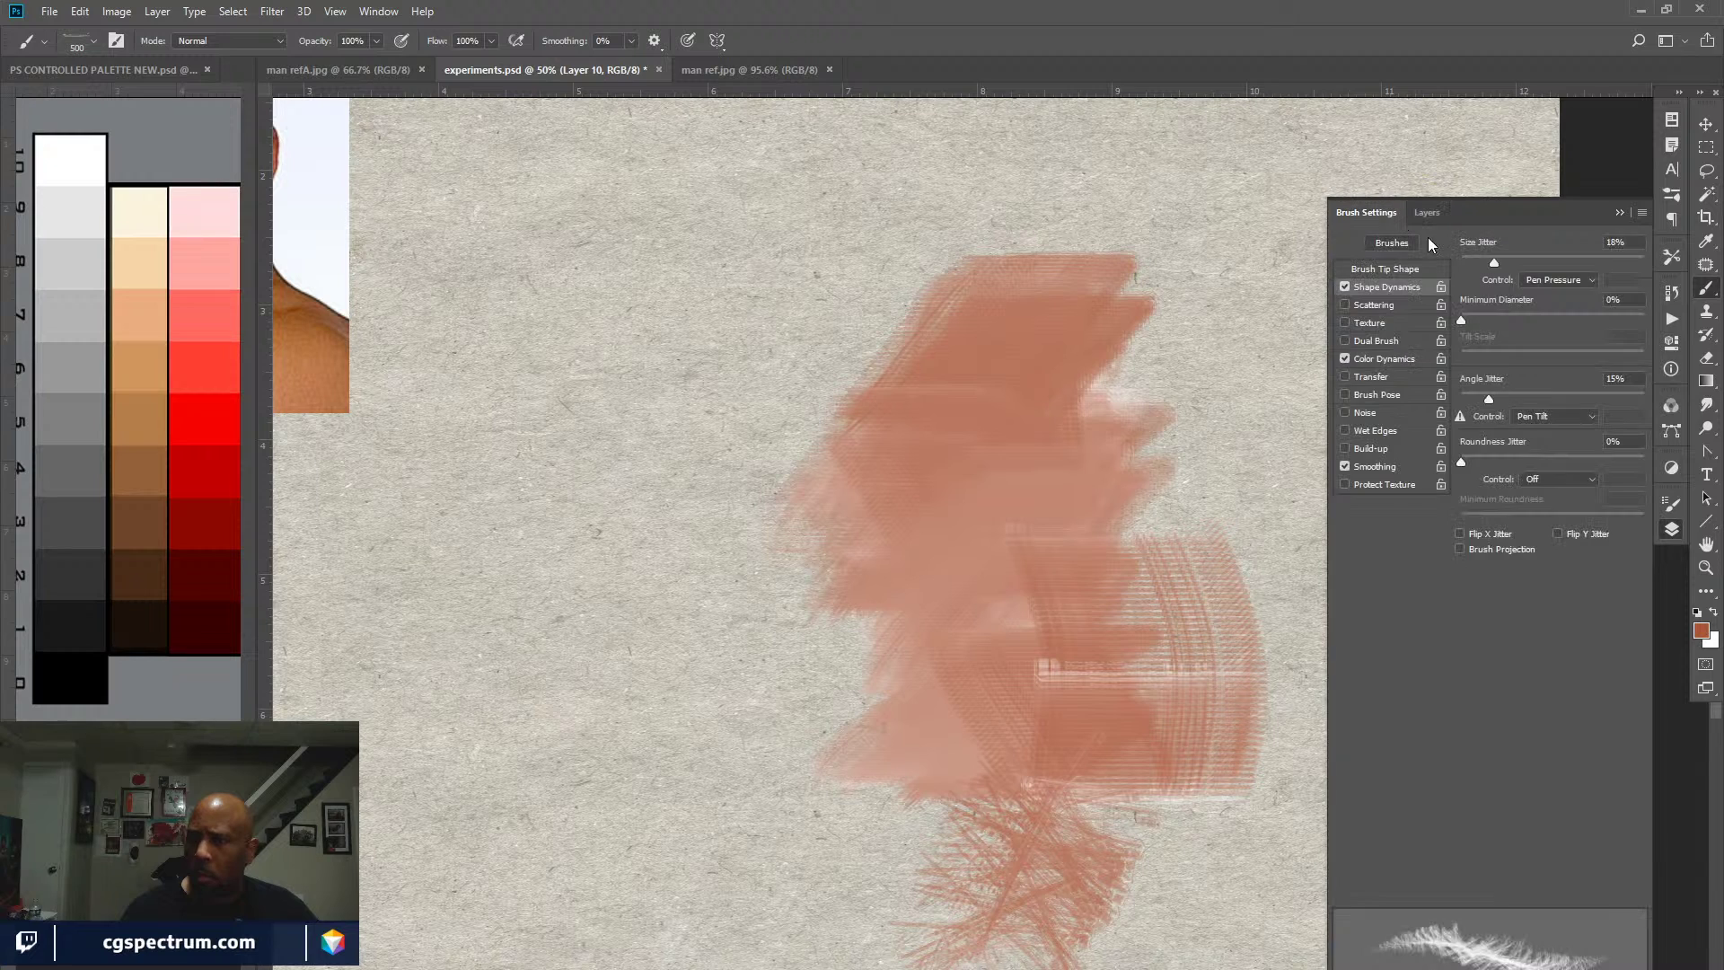
click(1396, 271)
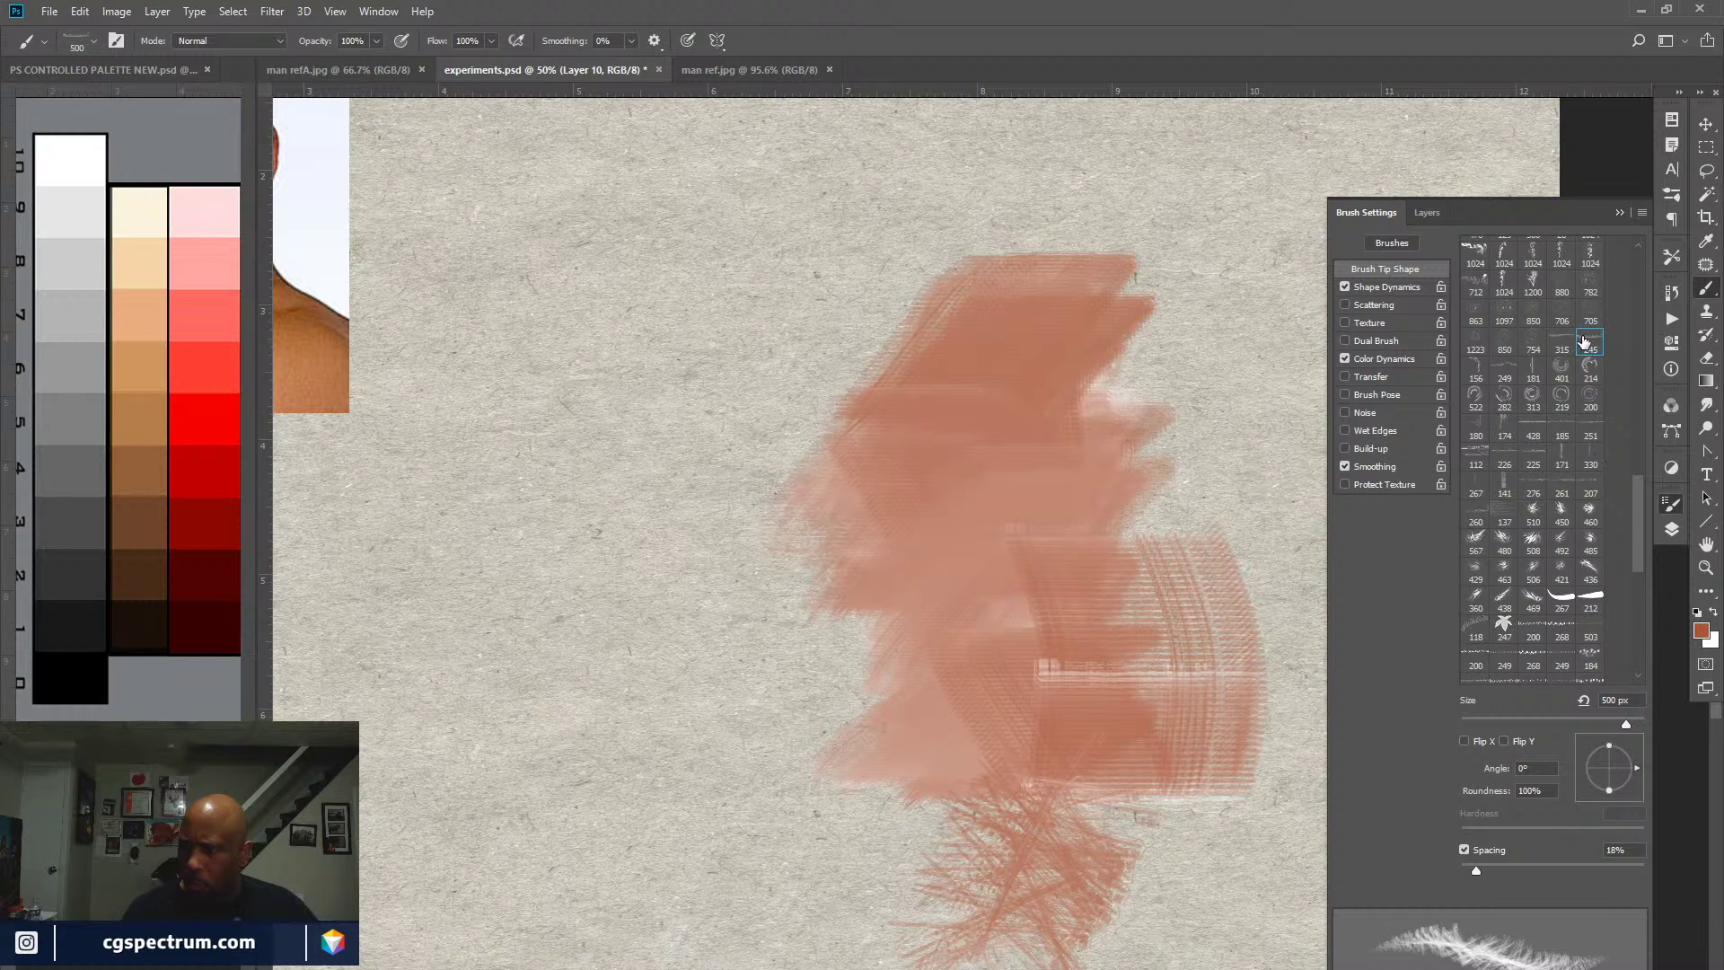
Step: Set the Angle Jitter control to Pen Pressure and reduce Angle Jitter to 0% in Shape Dynamics
click(1383, 288)
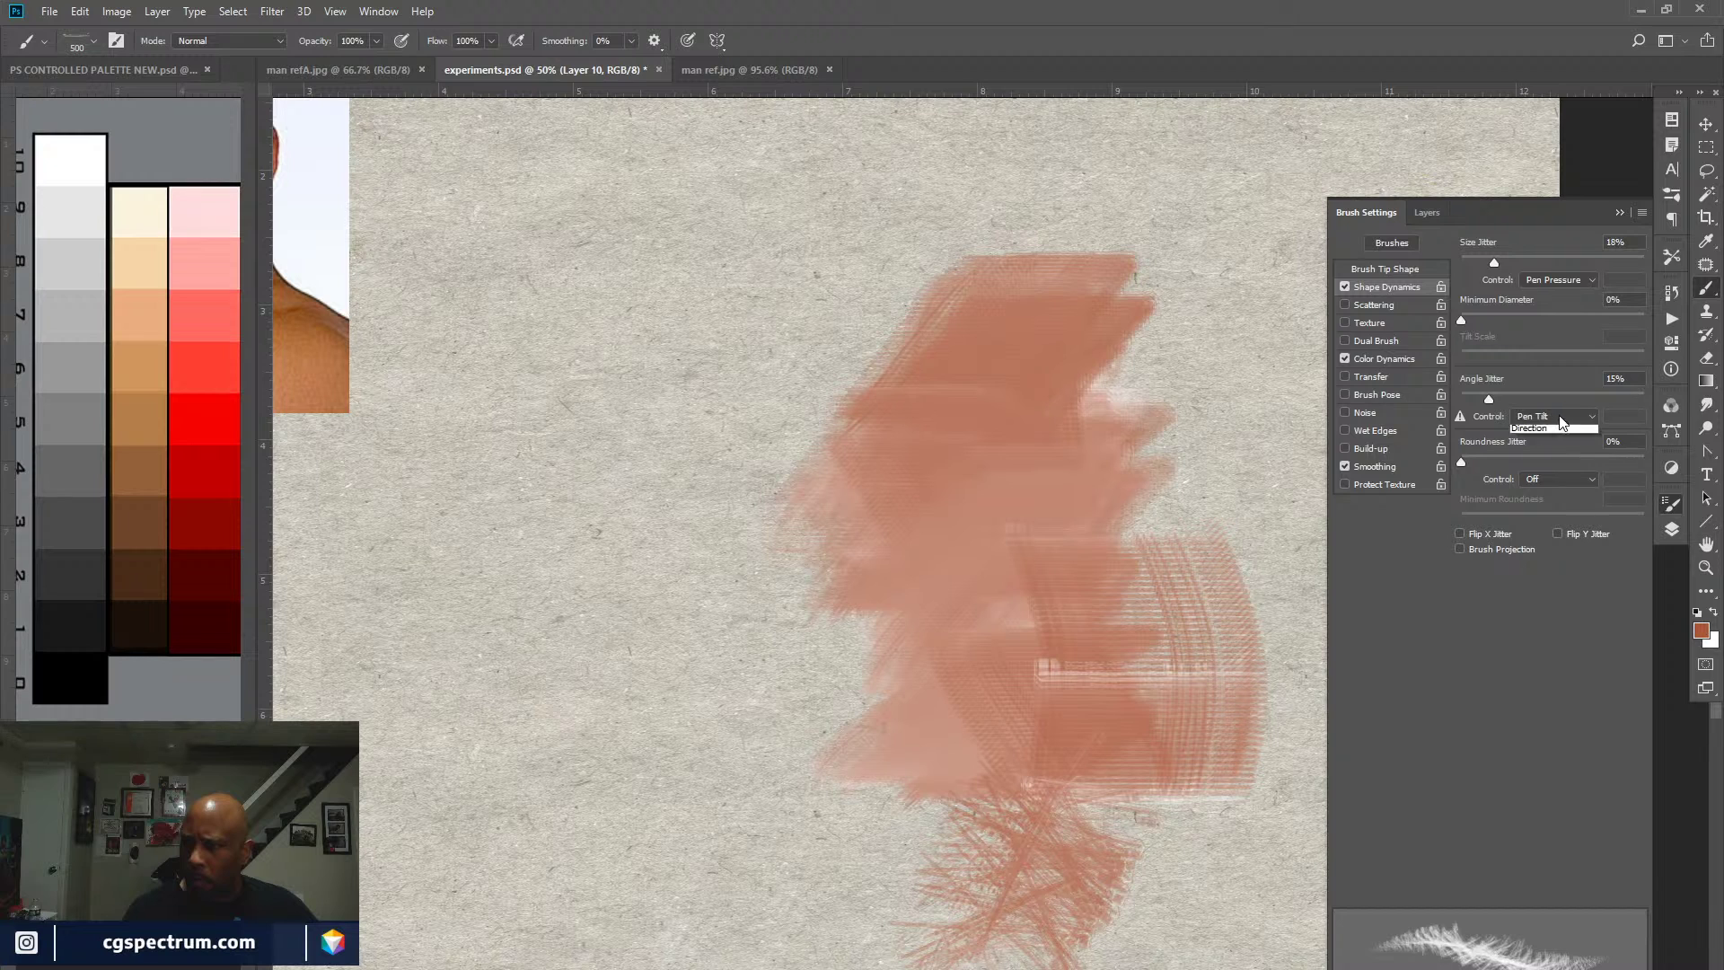
click(1561, 454)
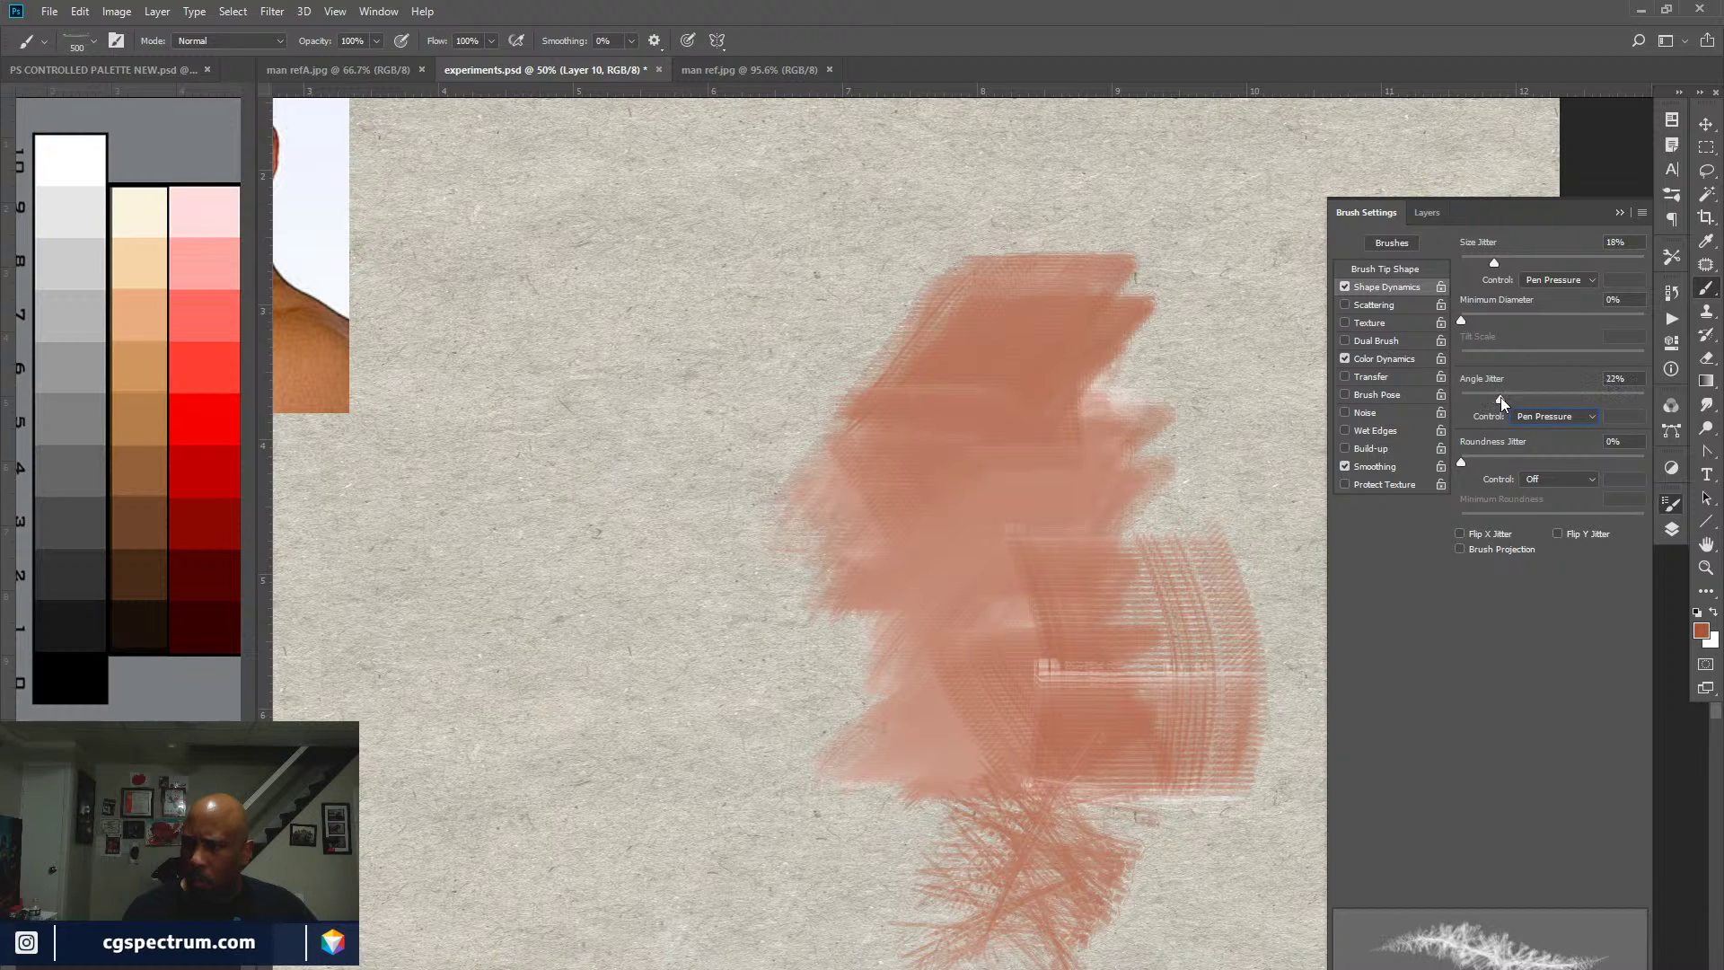
drag(1489, 397, 1459, 400)
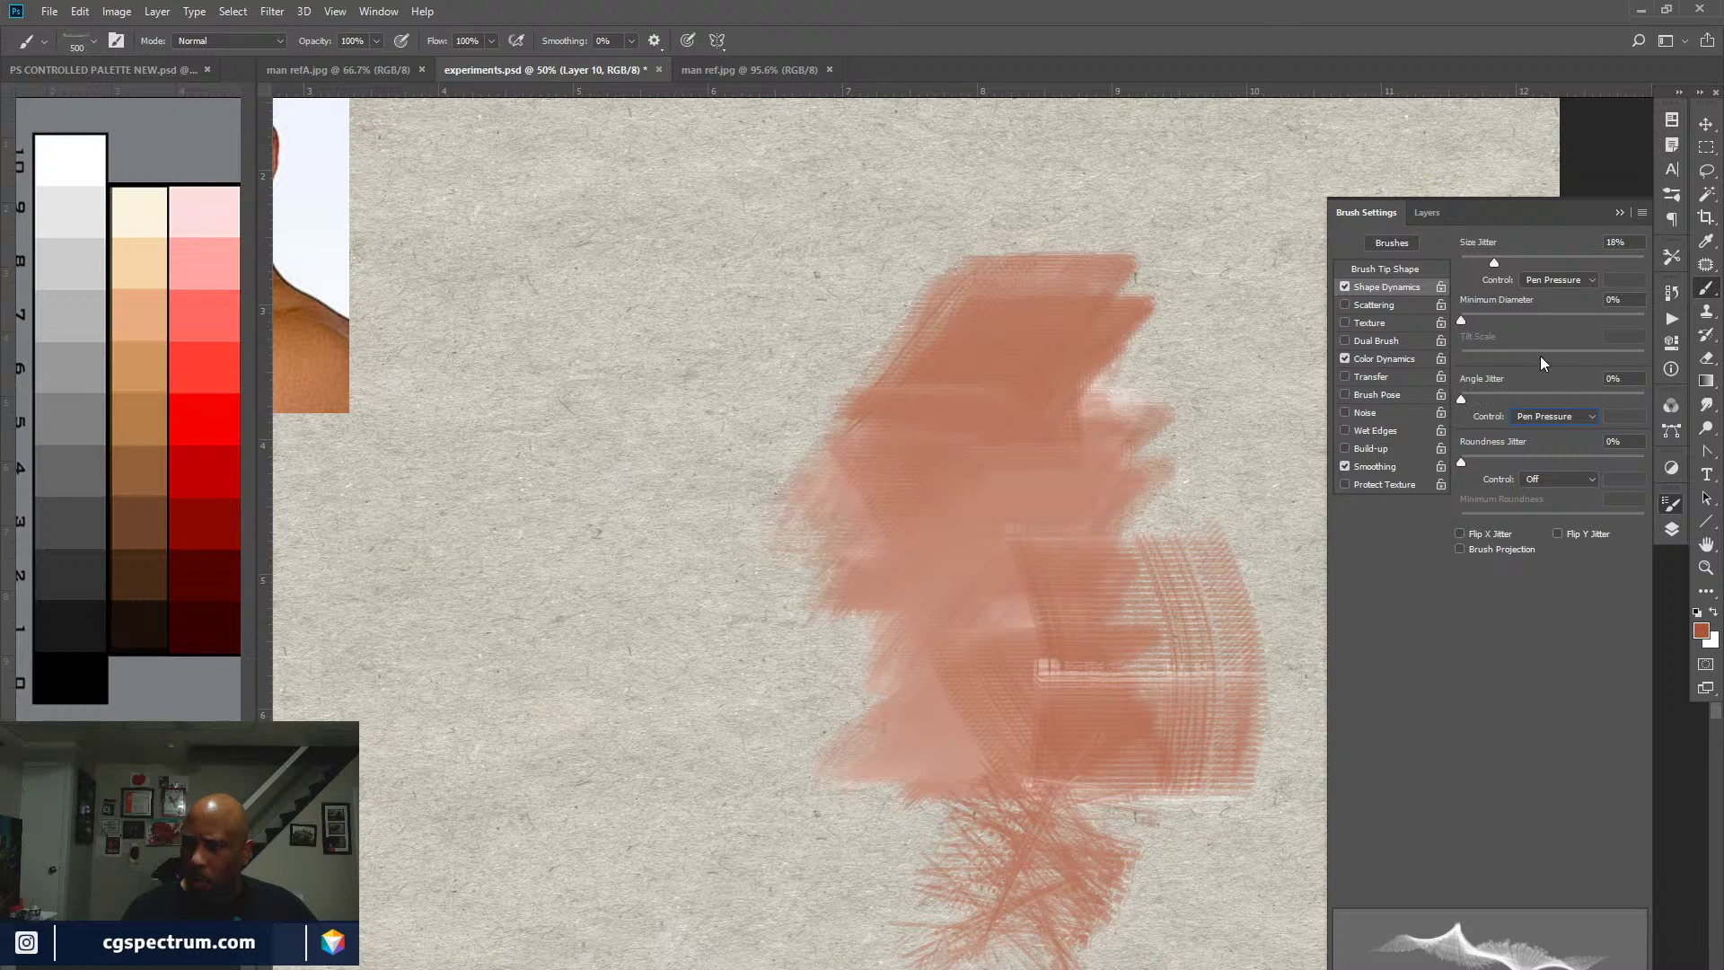
drag(1494, 260, 1494, 266)
mouse_move(1460, 400)
mouse_down()
mouse_move(1494, 399)
mouse_move(1440, 404)
mouse_up()
Step: Set the Roundness Jitter control to Pen Pressure, leaving Wet Edges off
click(1345, 432)
click(1344, 432)
click(1558, 480)
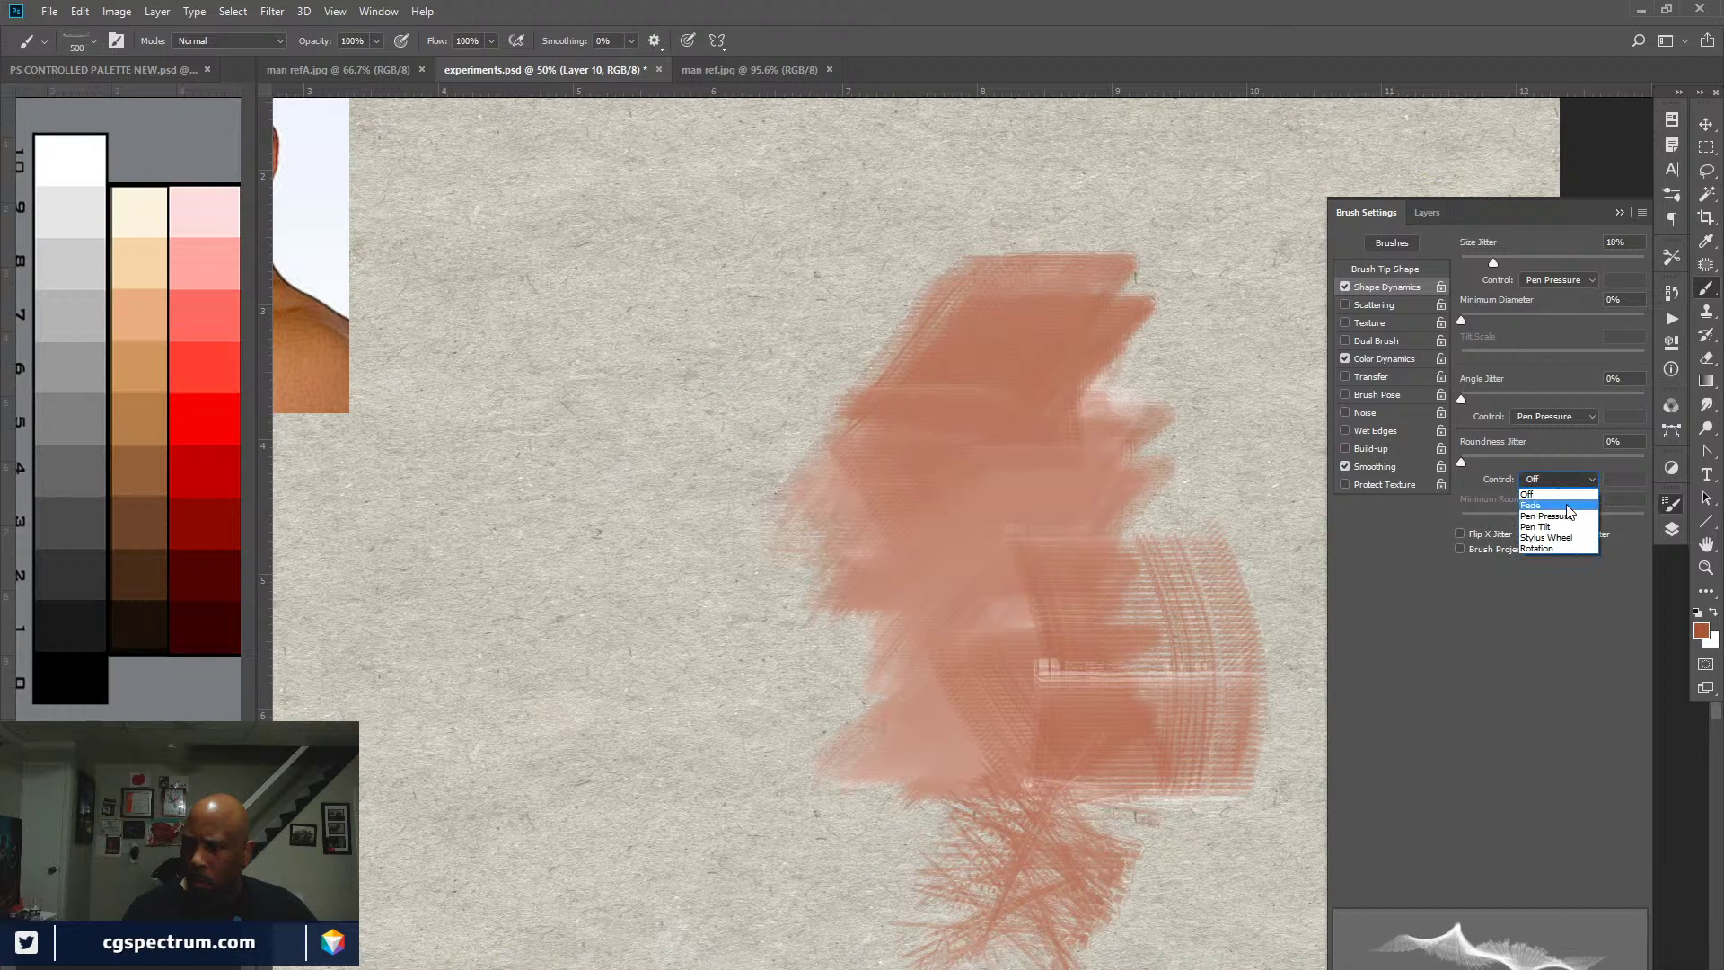
click(1558, 517)
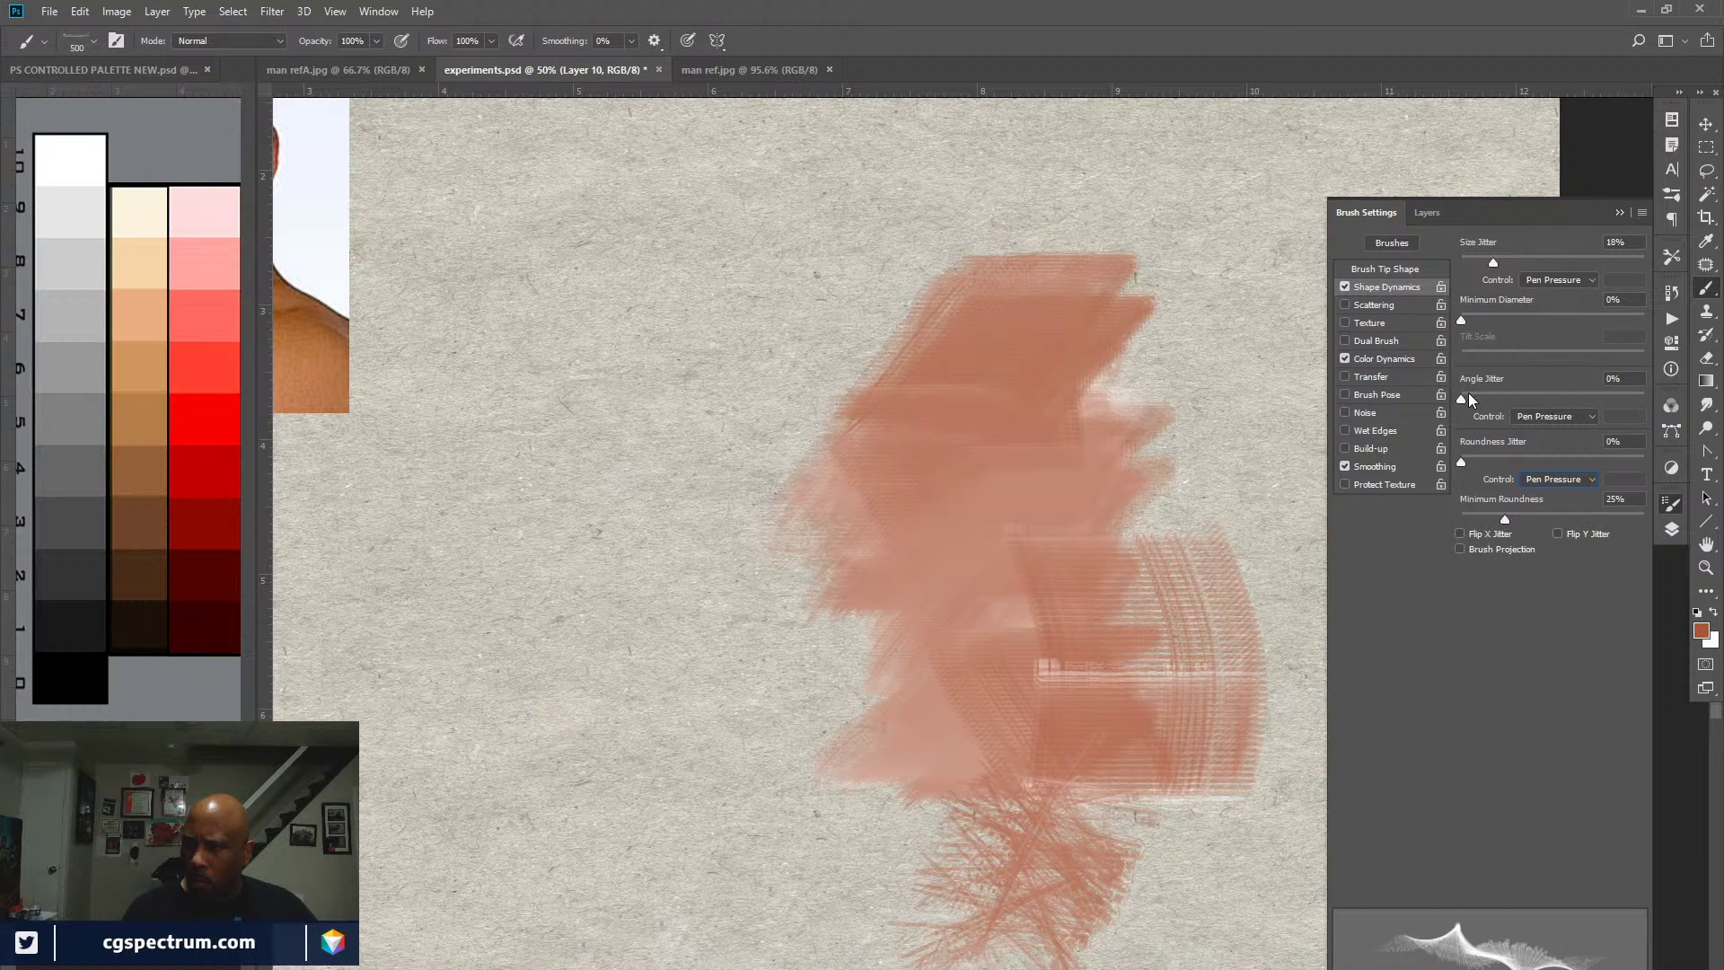
Step: Set Angle Jitter to 42% and Size Jitter to 17%, trying Pen Tilt as the size control before restoring Pen Pressure
drag(1468, 393, 1538, 395)
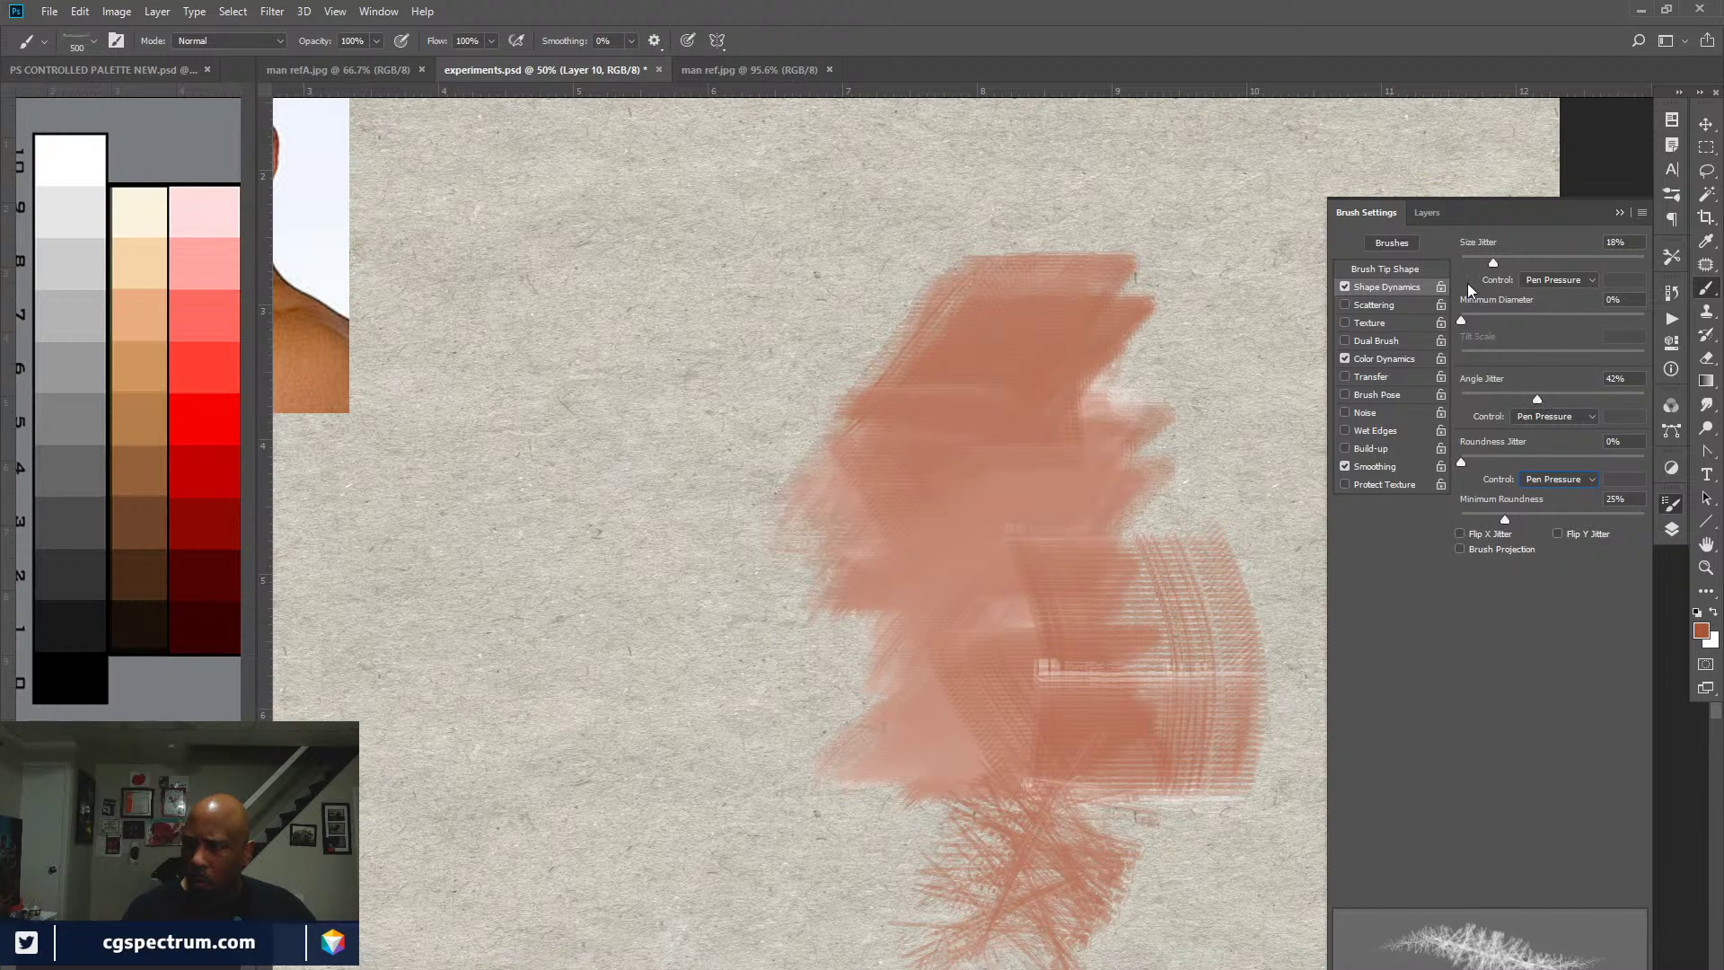
click(1492, 260)
mouse_move(1493, 260)
mouse_down()
mouse_move(1455, 261)
mouse_move(1522, 257)
mouse_move(1490, 258)
mouse_up()
click(1566, 281)
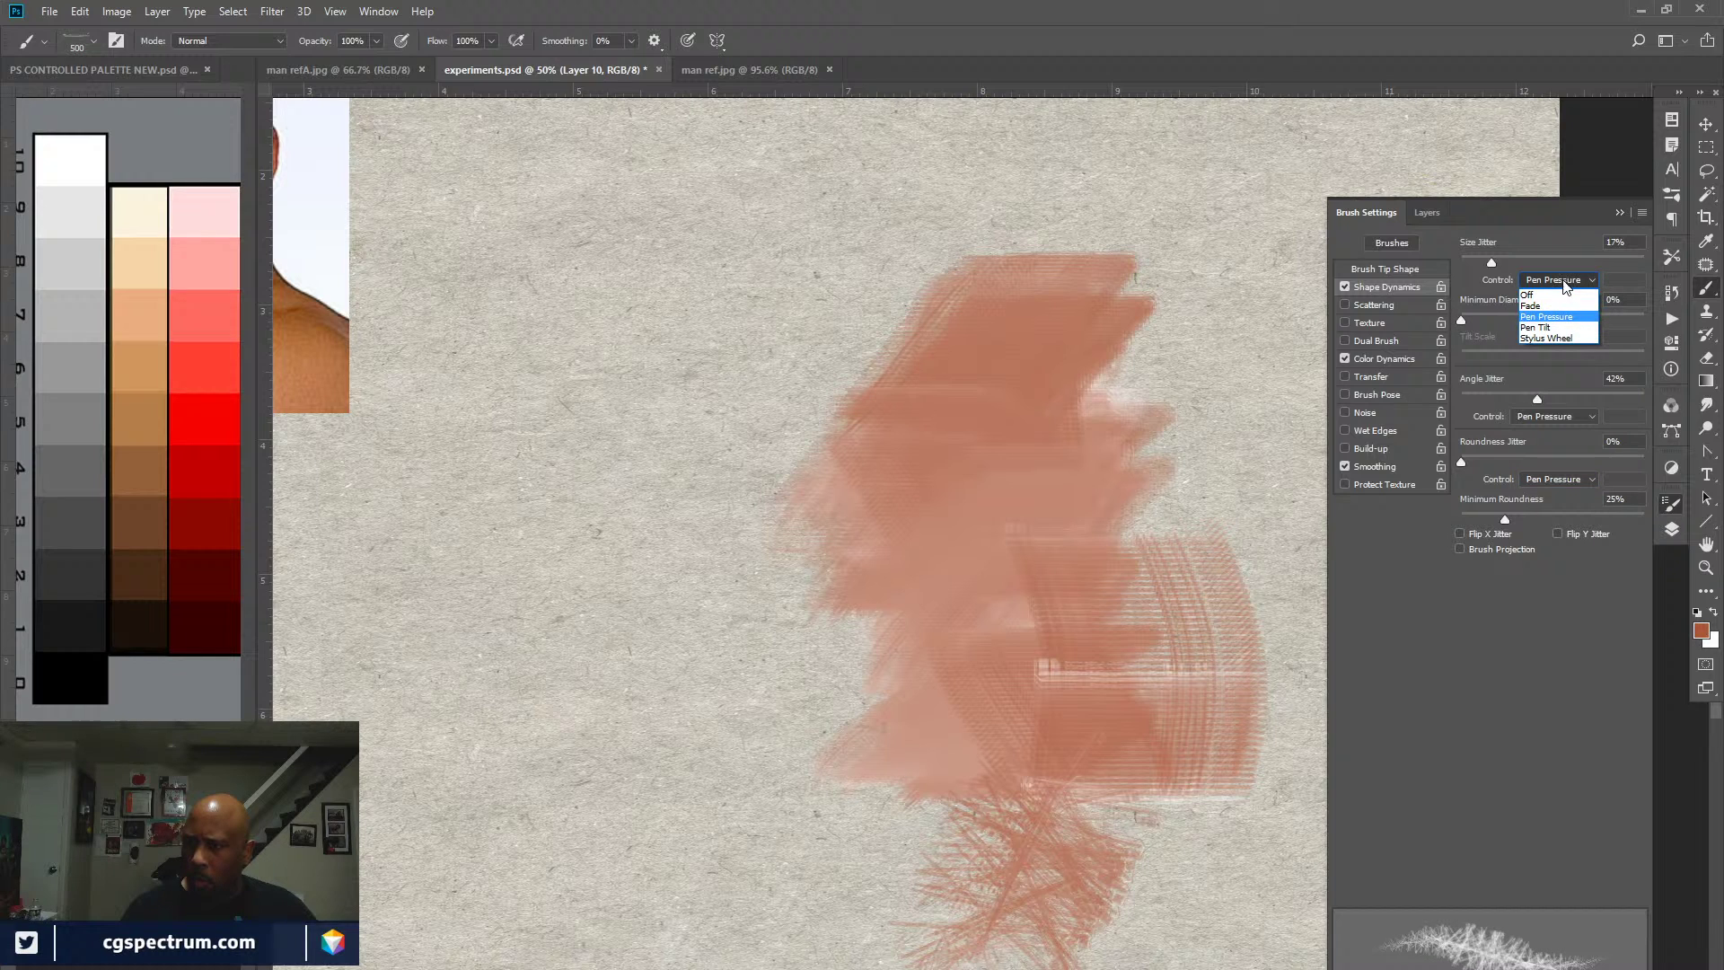
click(1554, 326)
click(1564, 285)
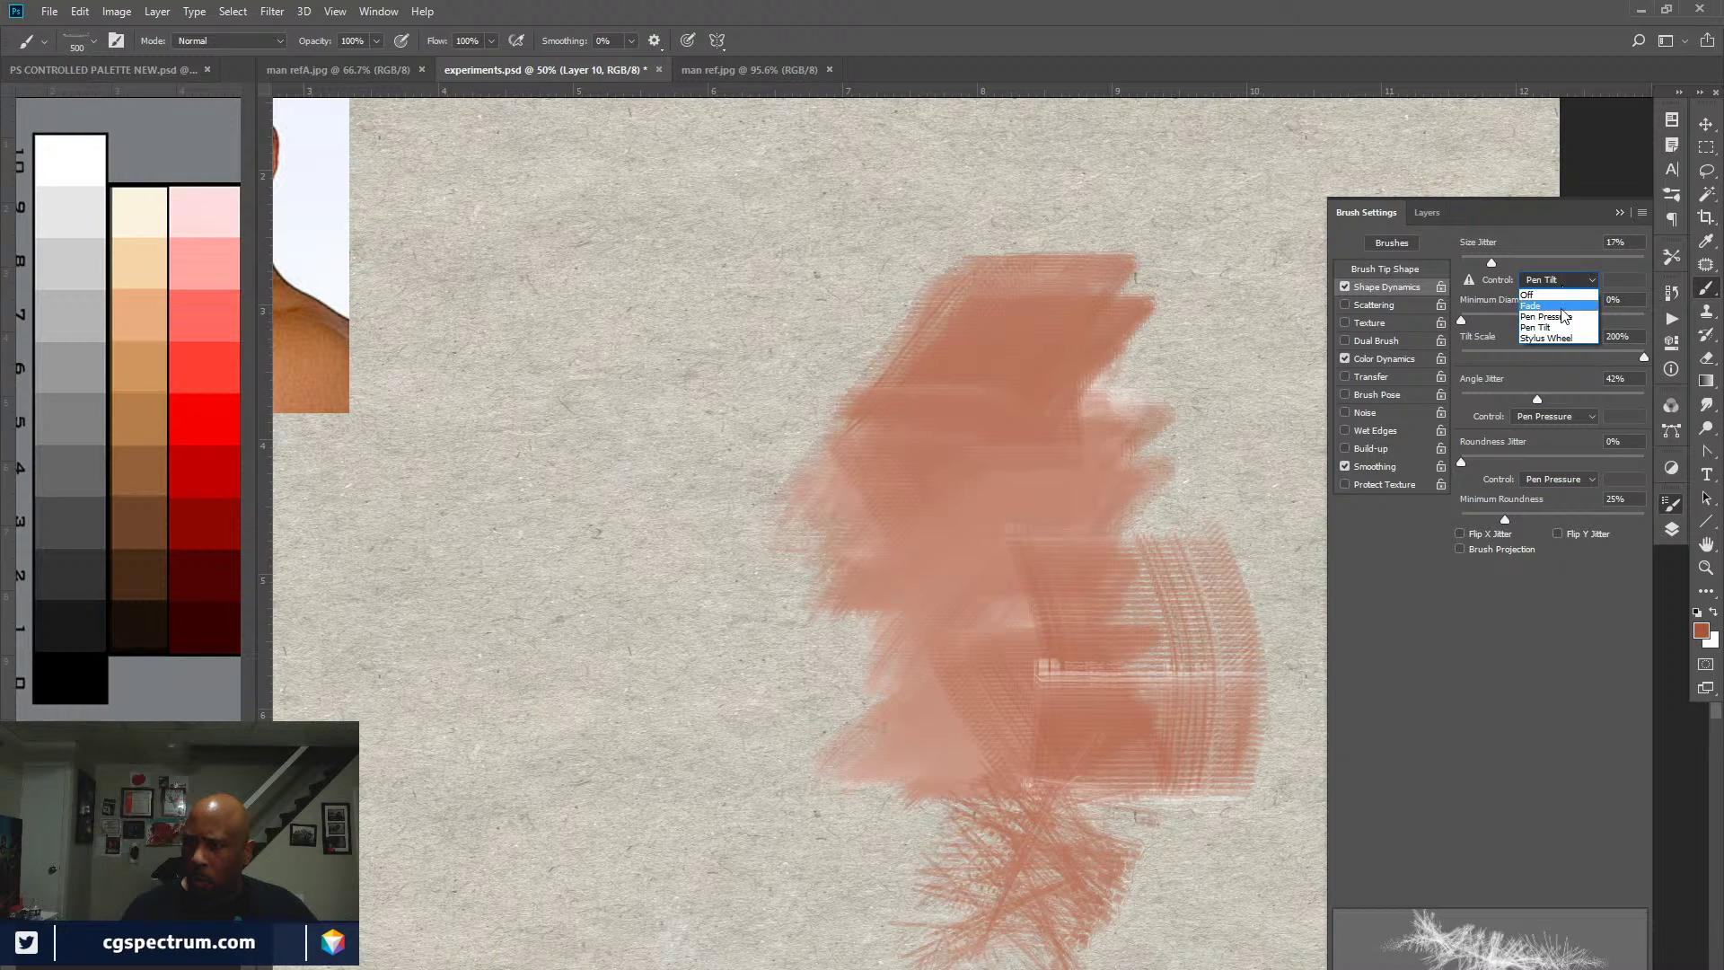
click(1562, 316)
Step: Set the Angle Jitter control to Pen Tilt and paint a test stroke along the patch's right edge
click(1559, 416)
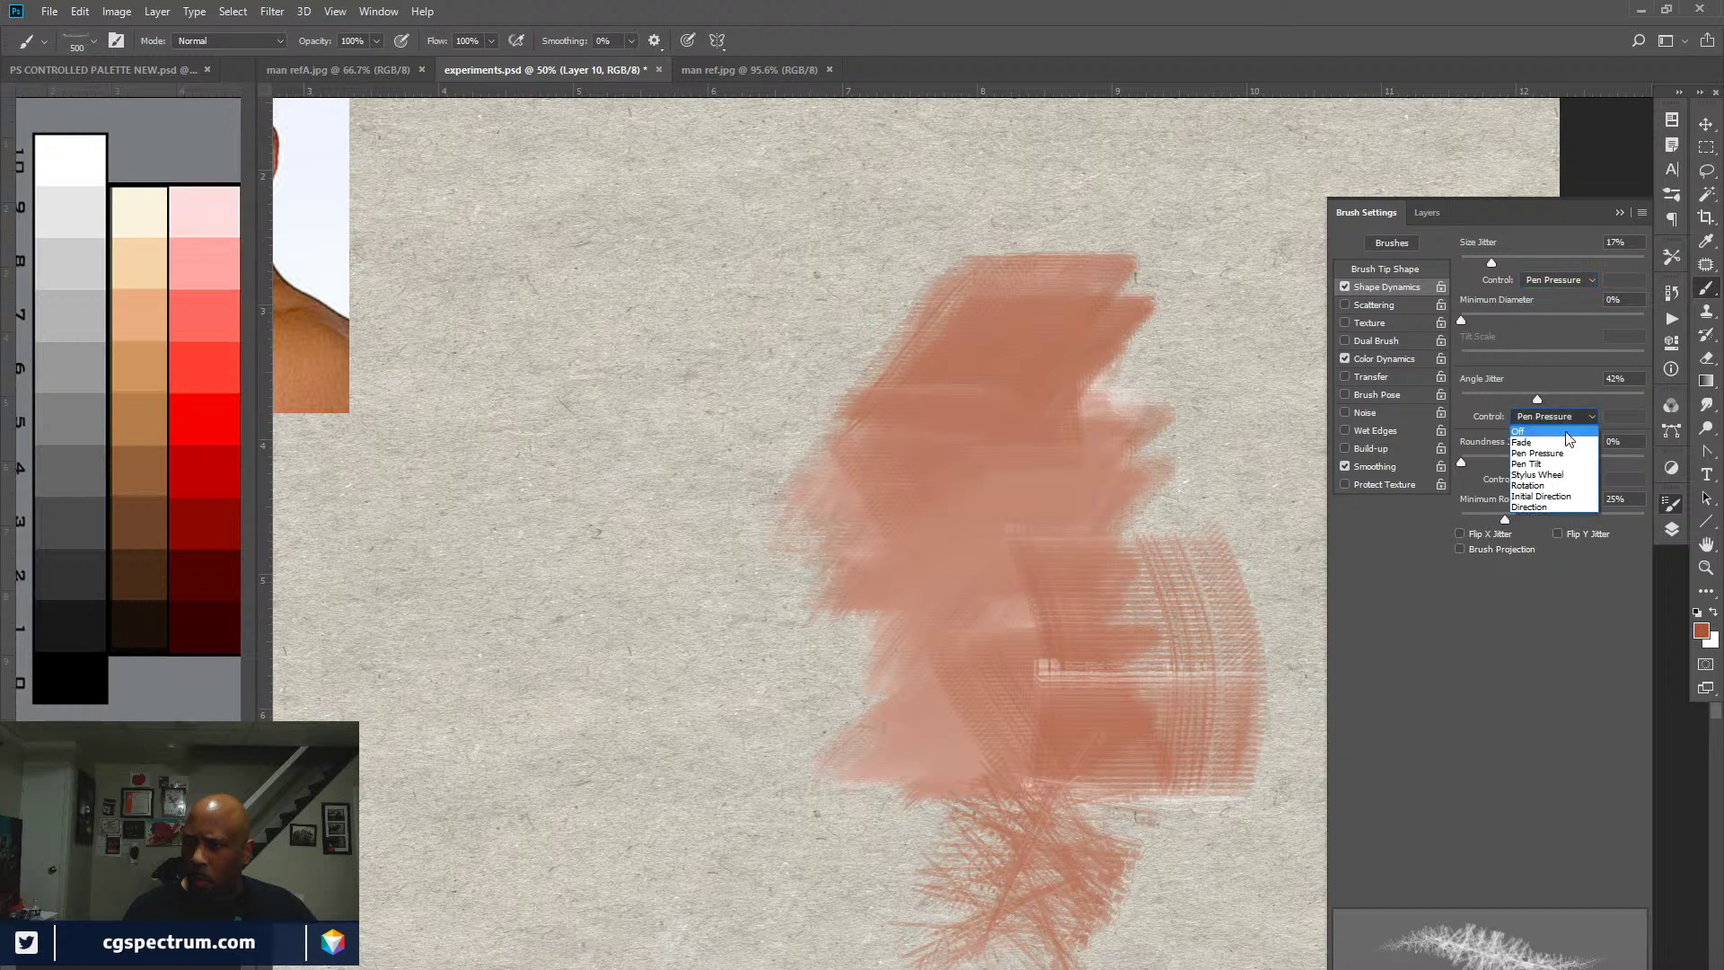
click(1565, 460)
mouse_move(1158, 395)
mouse_down()
mouse_move(1230, 610)
mouse_move(1275, 467)
mouse_move(1122, 683)
mouse_up()
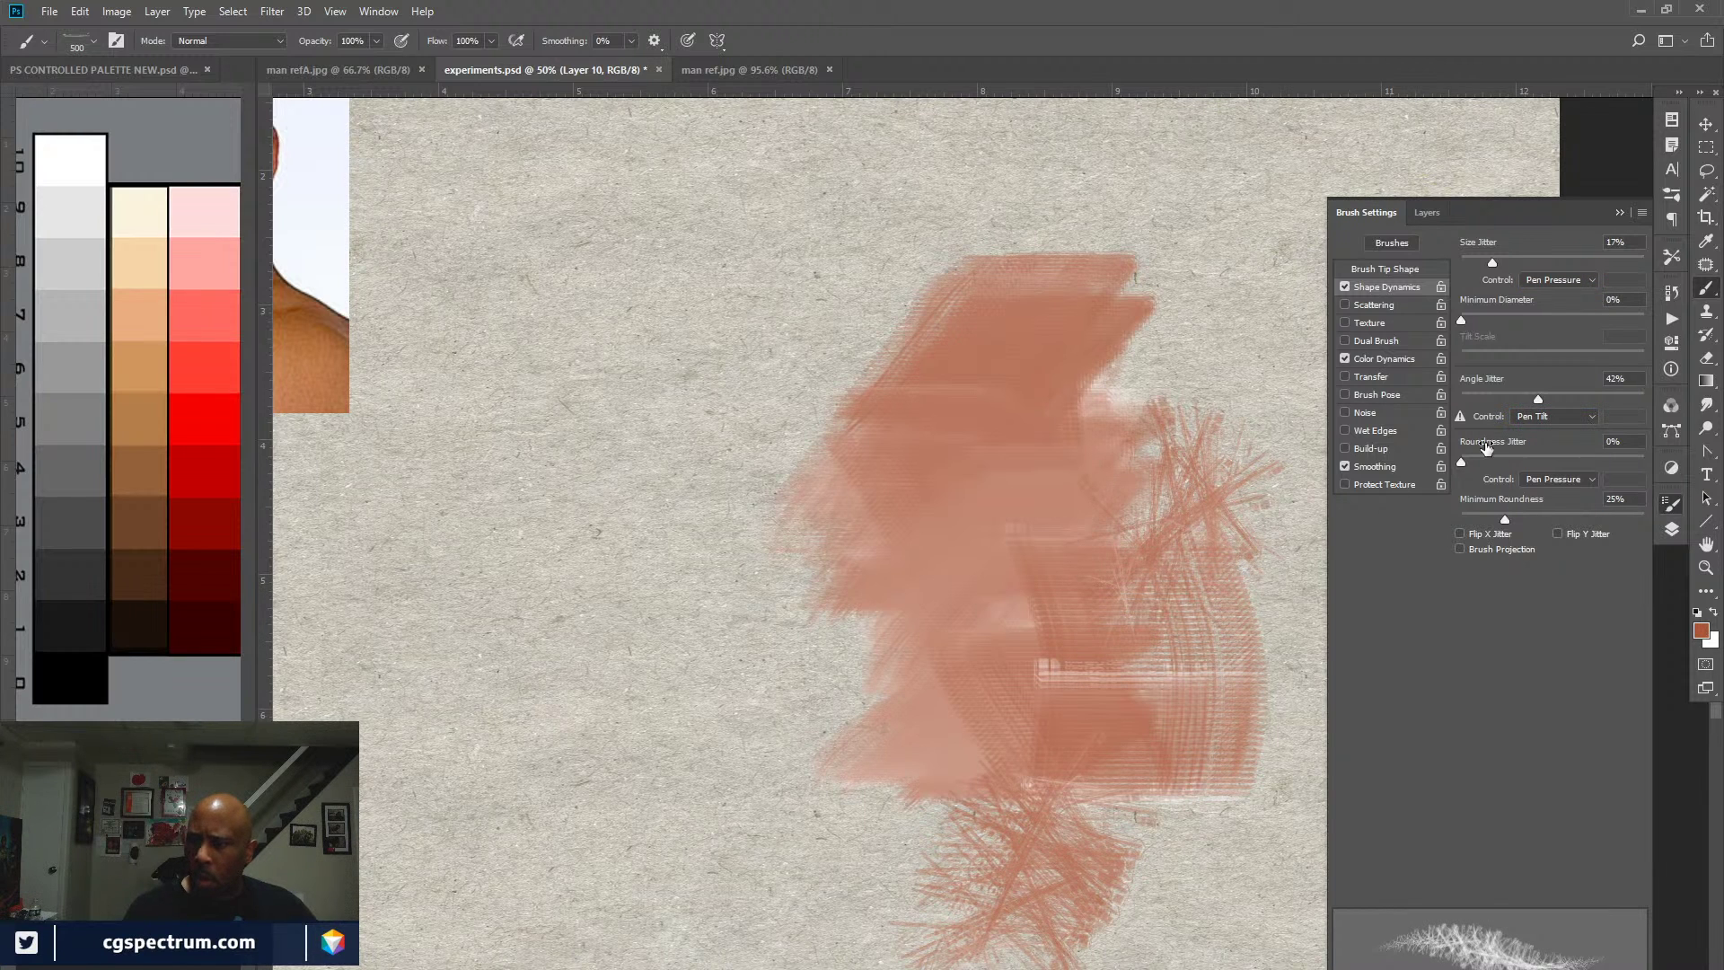
Step: Set the Angle Jitter control to Off and Angle Jitter to 0%, and paint a test stroke at the patch's upper right
click(1543, 417)
click(1543, 428)
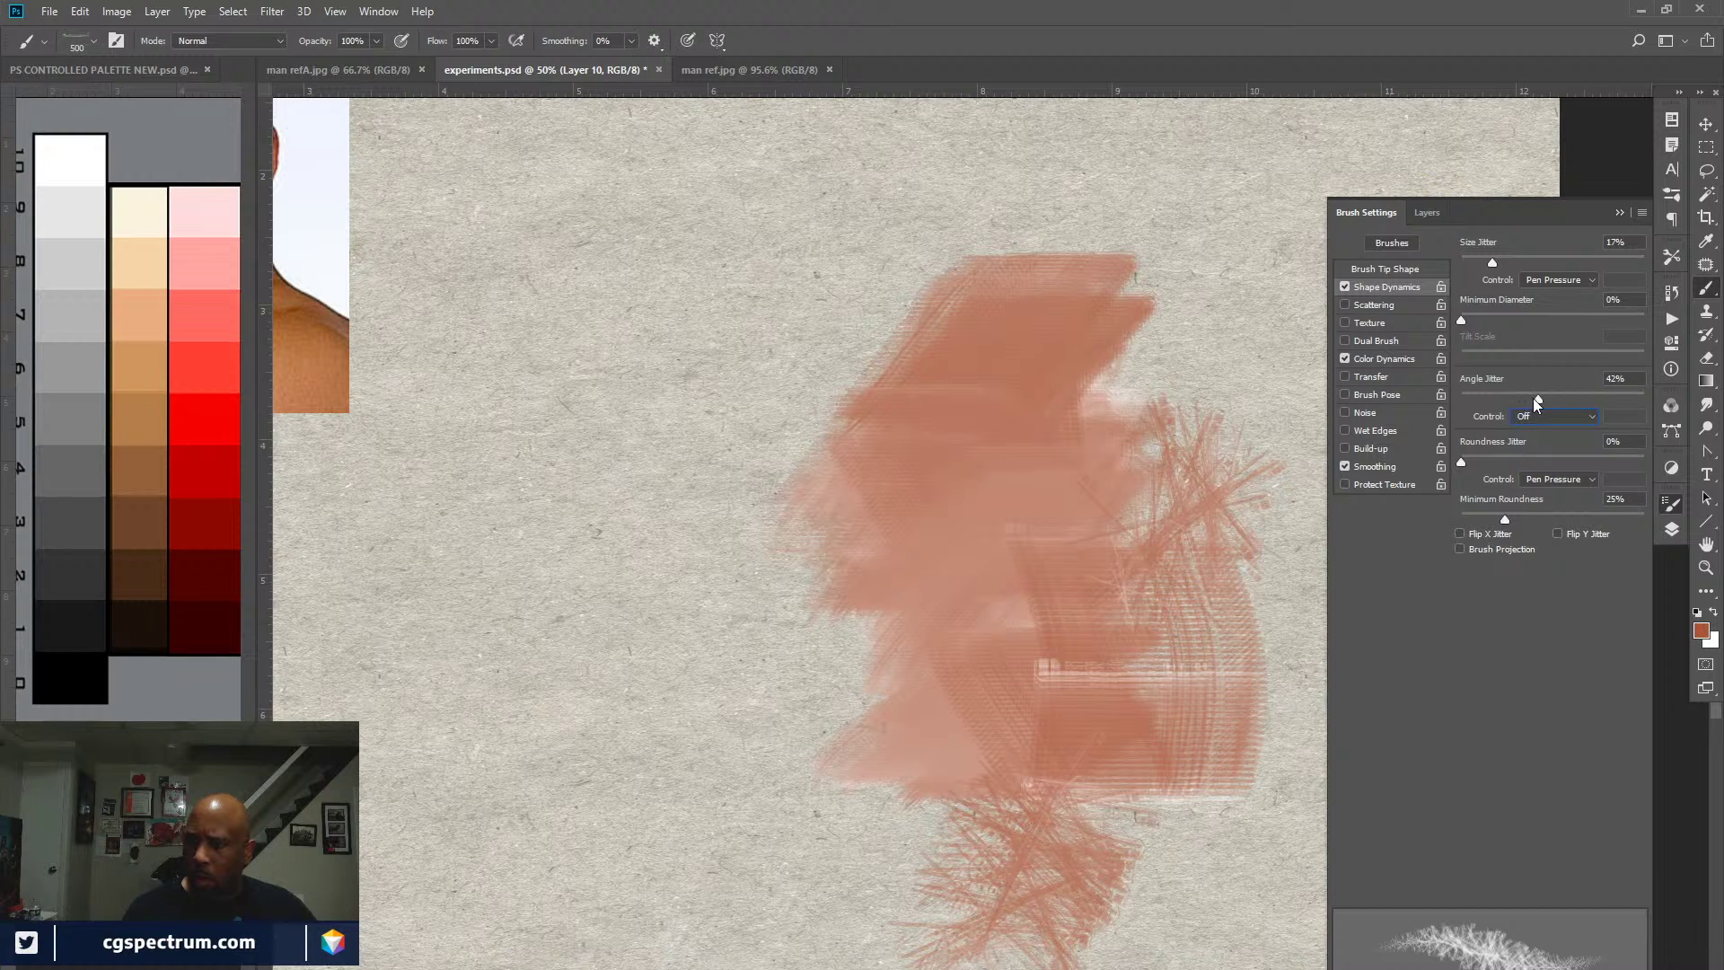
drag(1534, 400, 1446, 396)
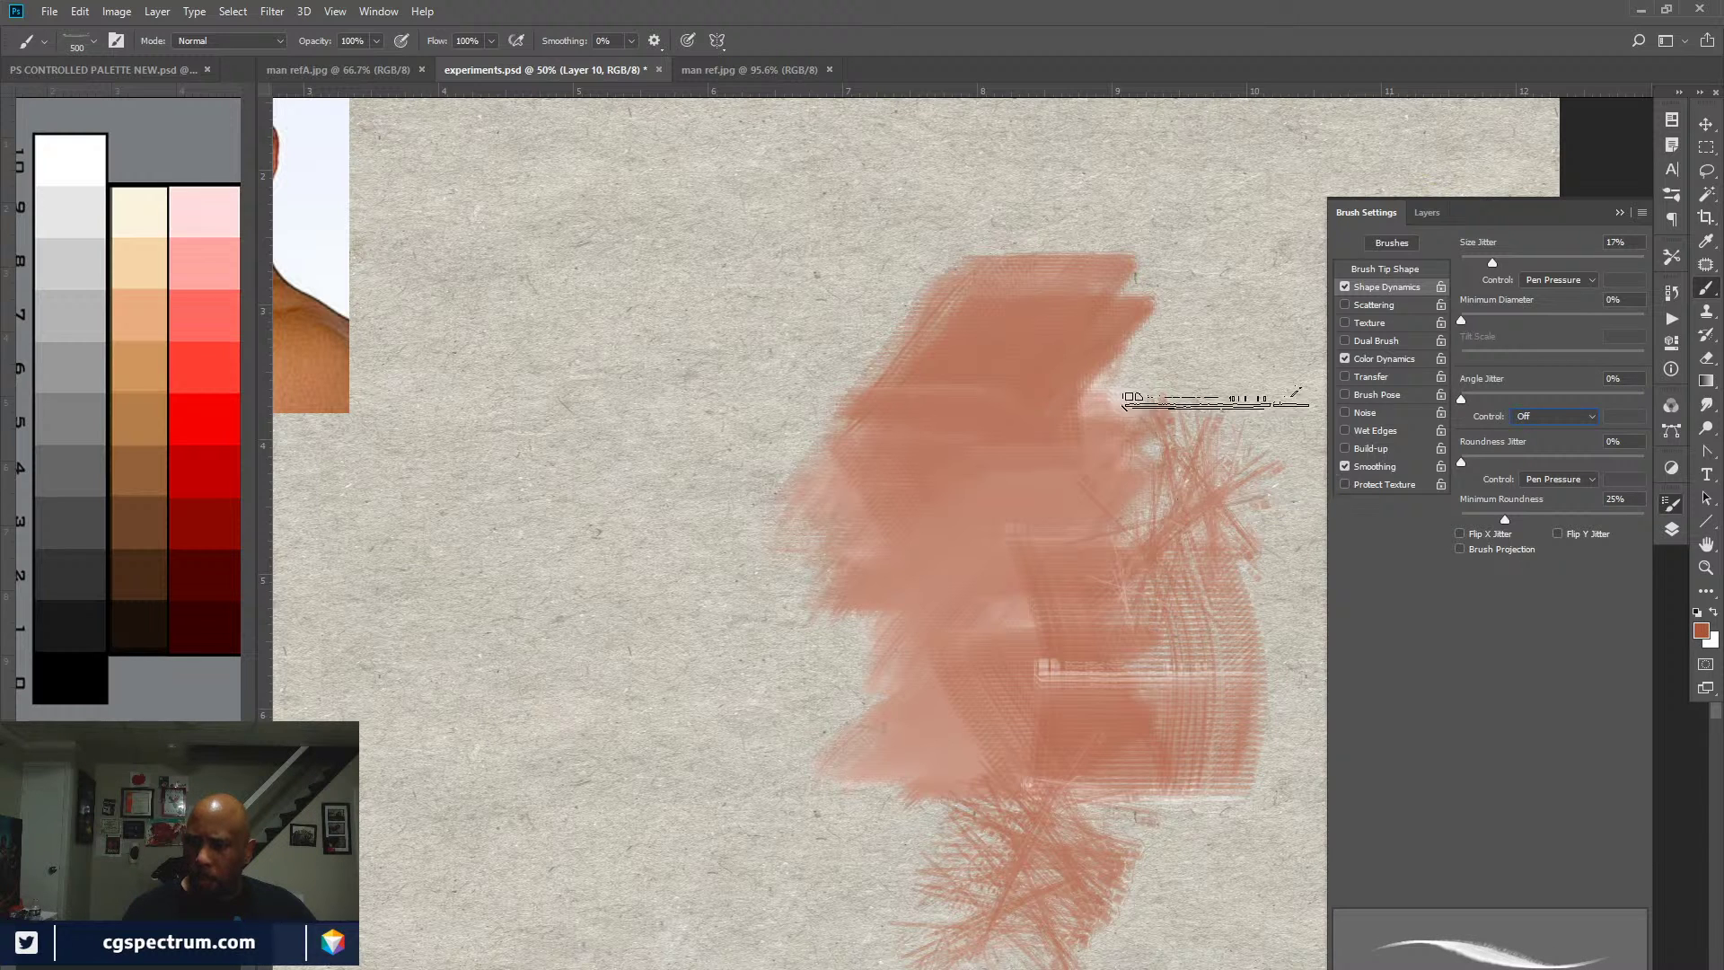
drag(1216, 401, 1158, 578)
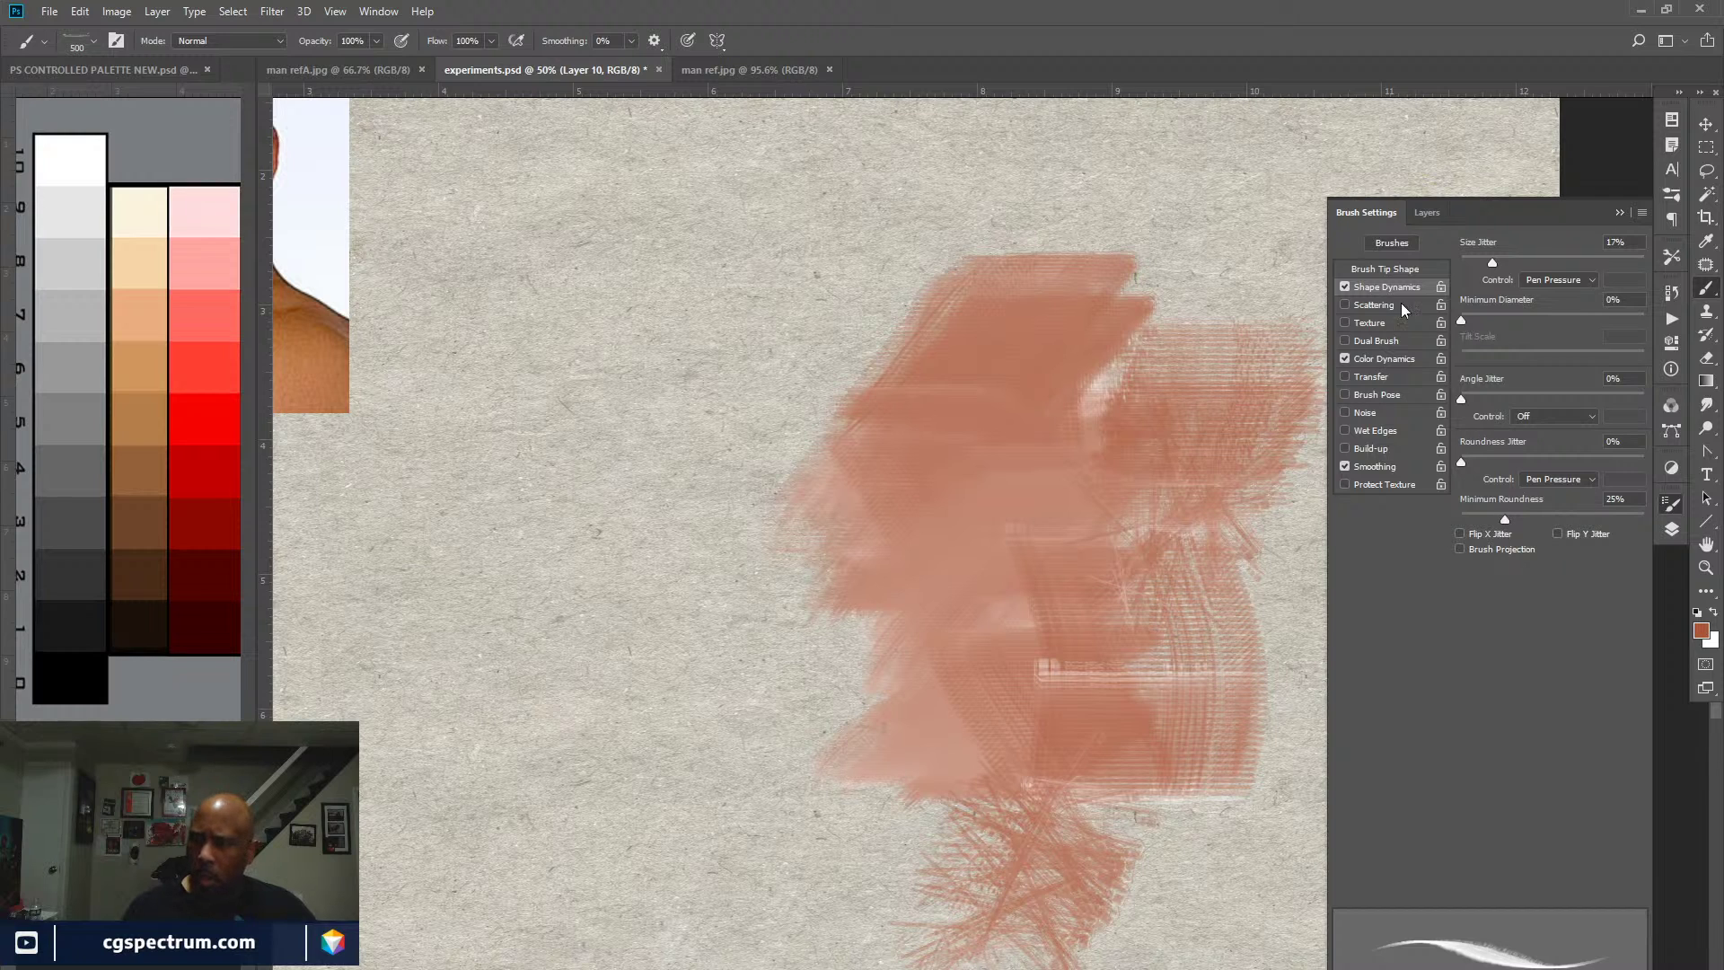
Step: Paint test strokes left of the patch with the tip spacing at 1%, and another below them with spacing at 5%
click(1402, 271)
drag(1477, 870, 1467, 873)
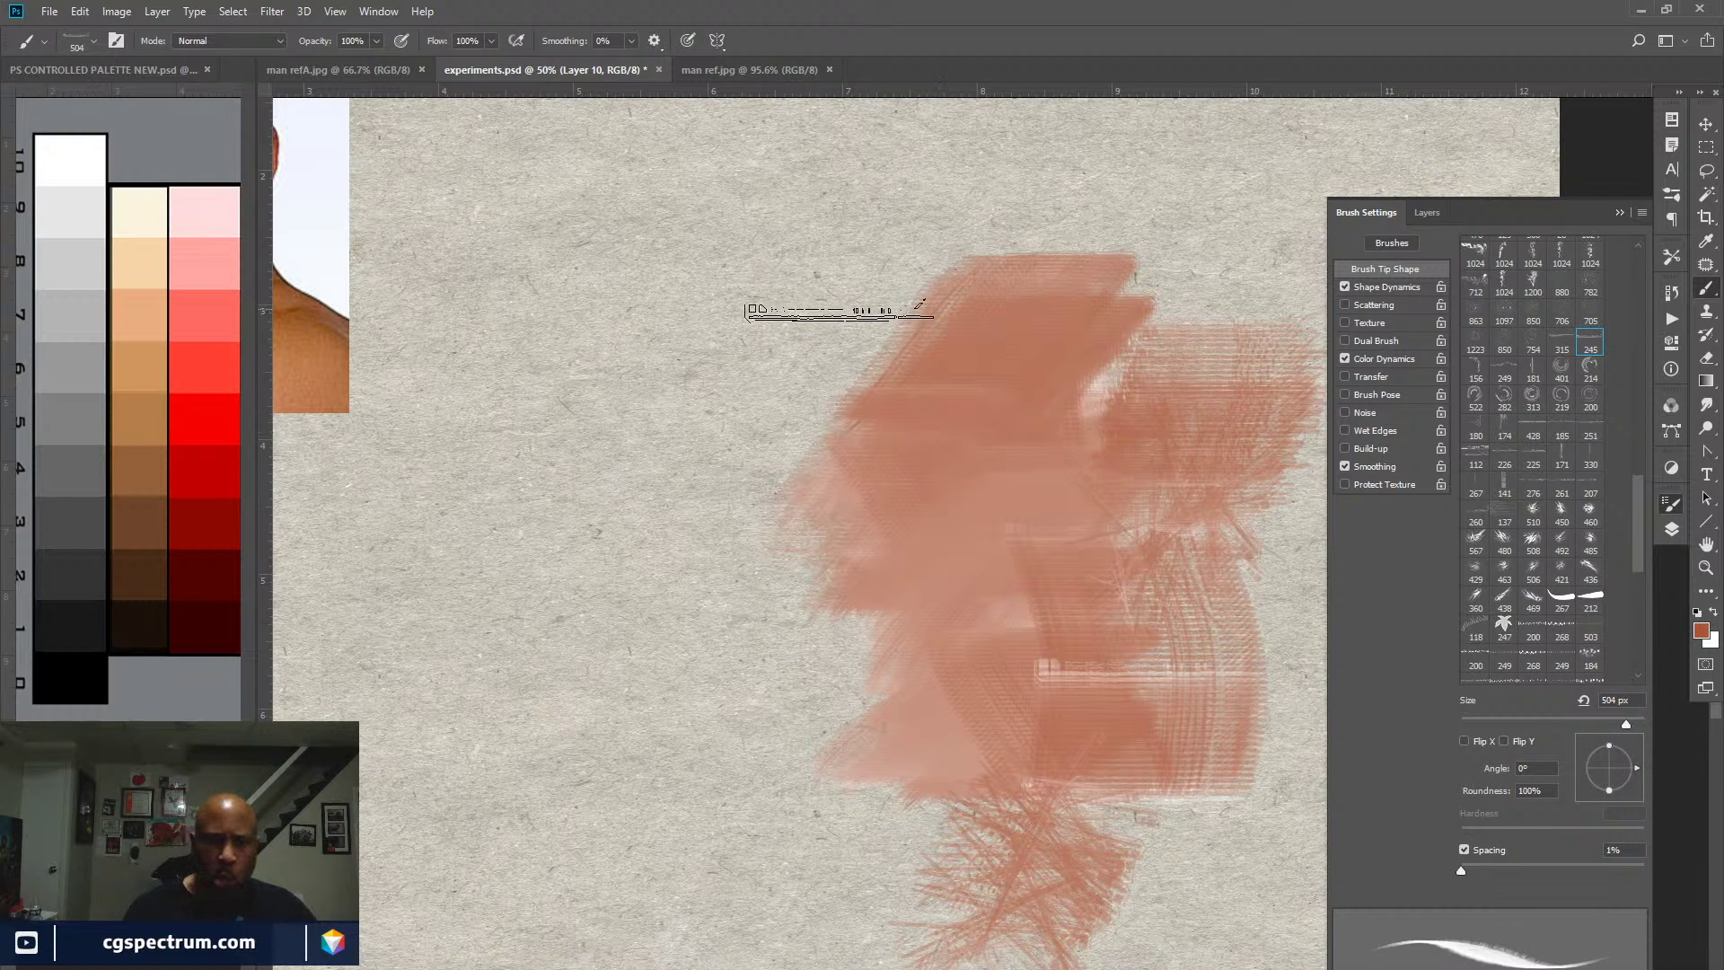
drag(838, 309, 768, 463)
mouse_move(799, 231)
mouse_down()
mouse_move(780, 582)
mouse_move(774, 481)
mouse_move(812, 453)
mouse_move(780, 597)
mouse_up()
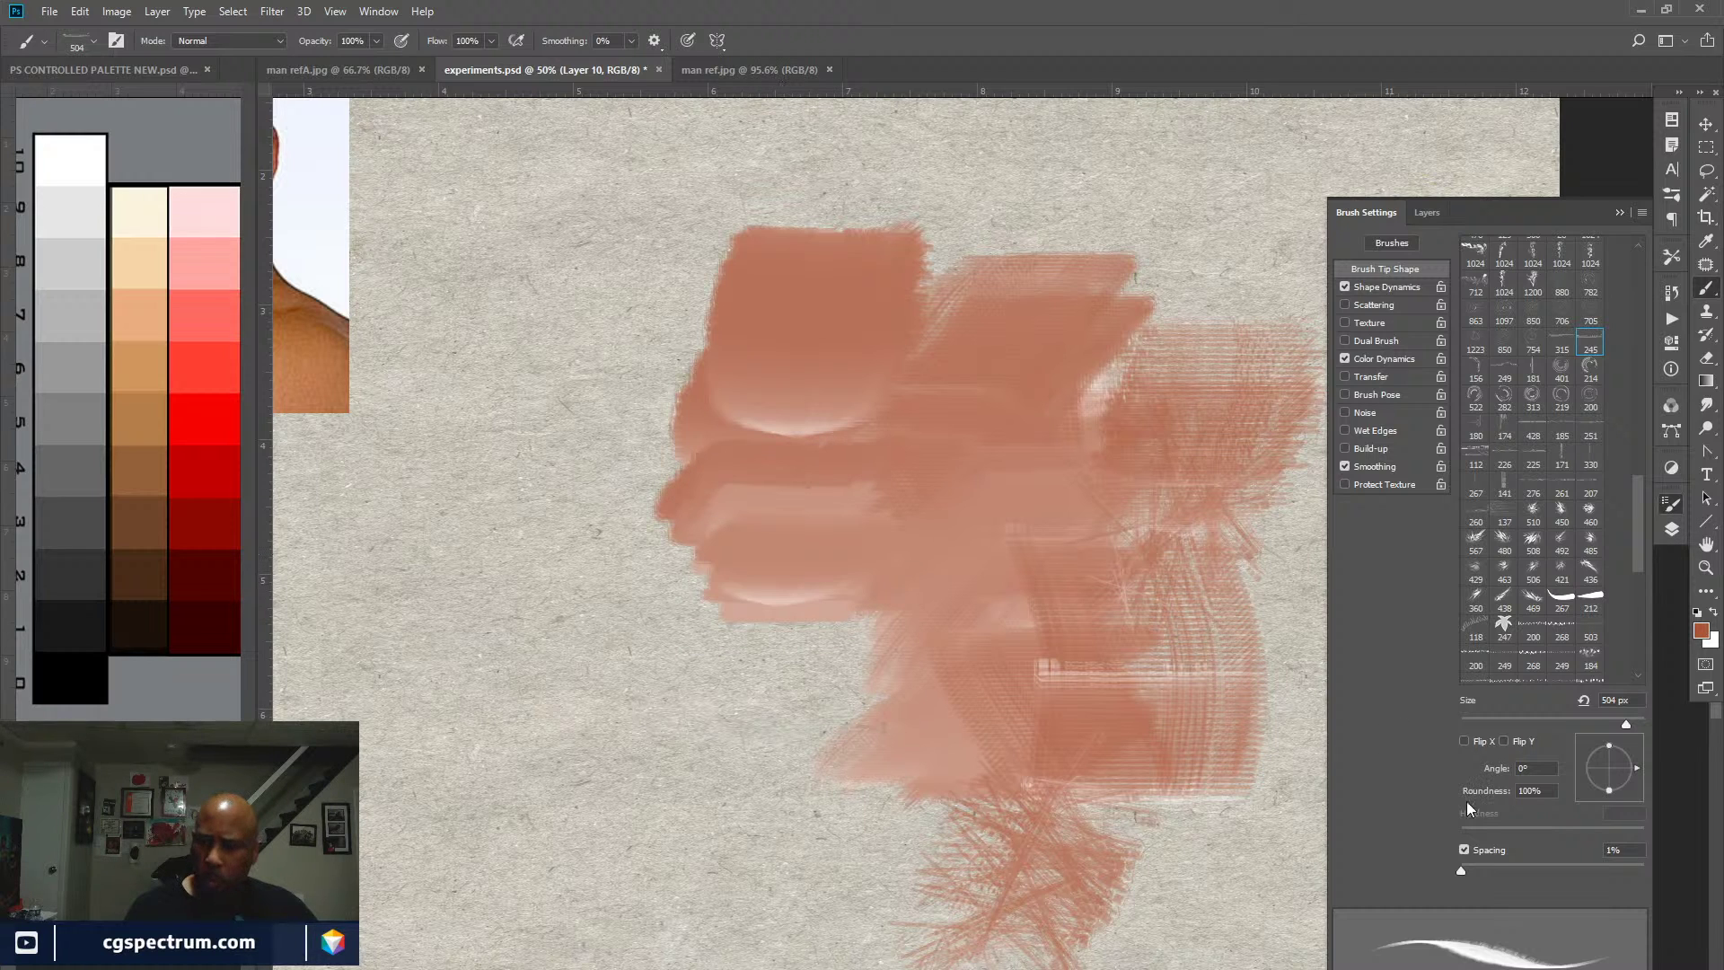
drag(1465, 869, 1464, 869)
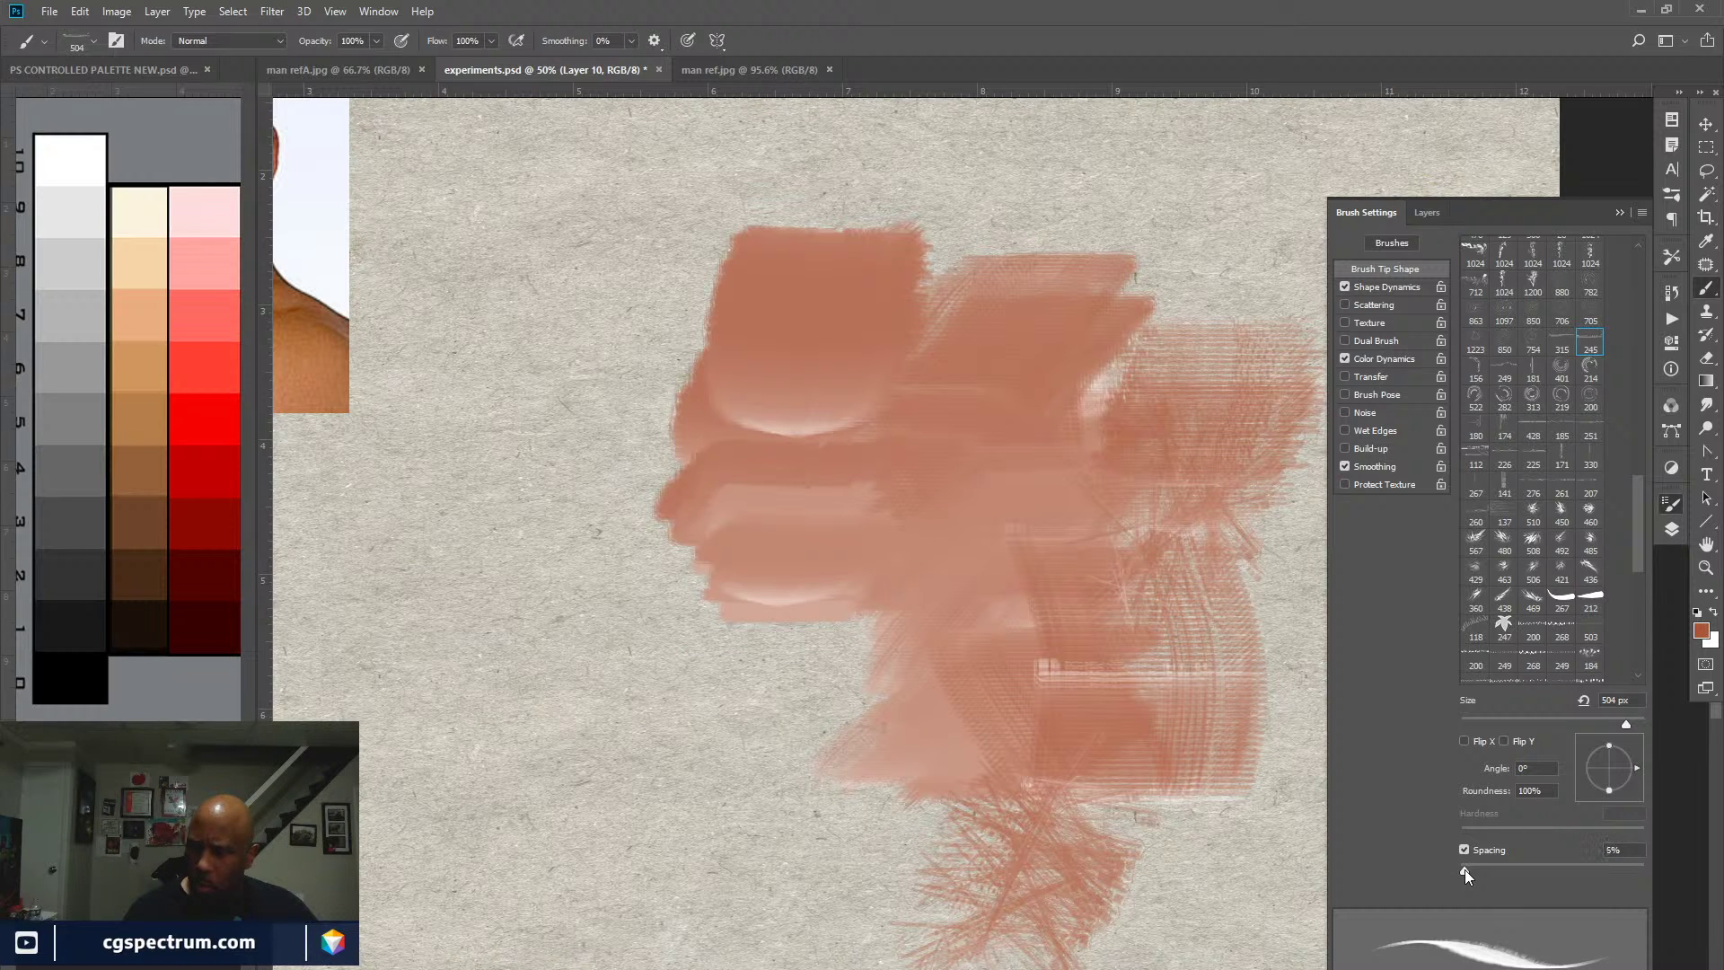
mouse_move(805, 740)
mouse_down()
mouse_move(809, 784)
mouse_move(856, 778)
mouse_move(849, 814)
mouse_up()
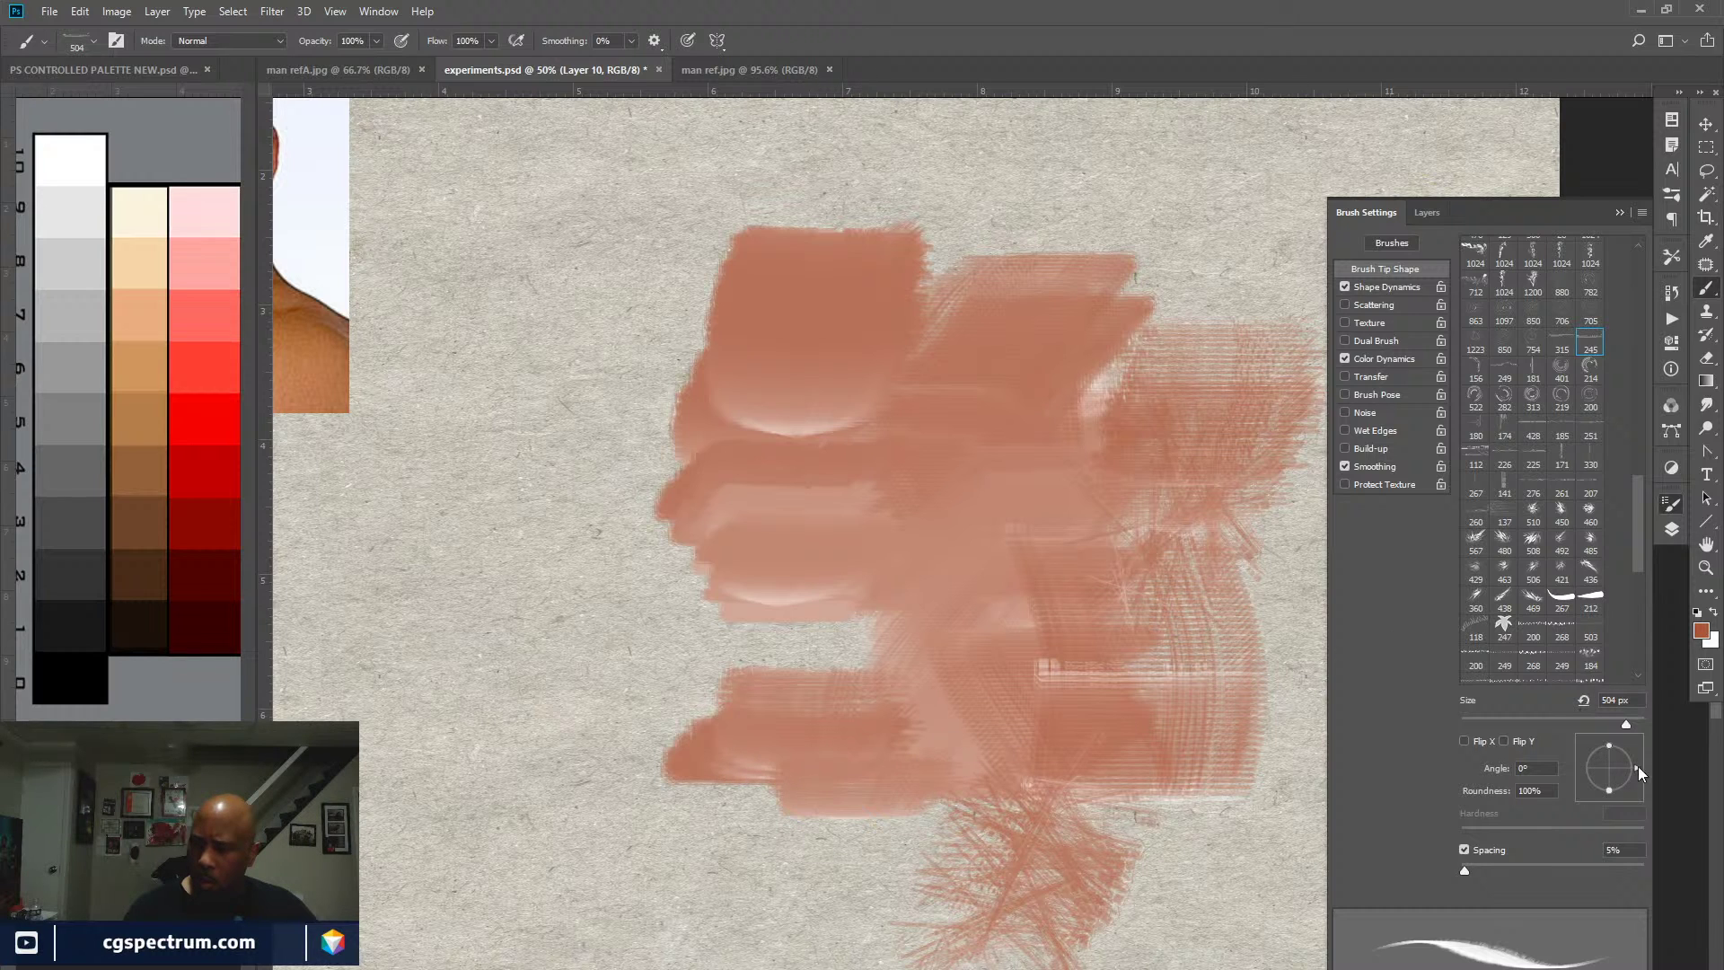
Step: Rotate the brush tip to 165°, paint test strokes over the patch's lower left, and return to the Shape Dynamics settings
drag(1638, 766, 1581, 762)
drag(813, 822, 799, 866)
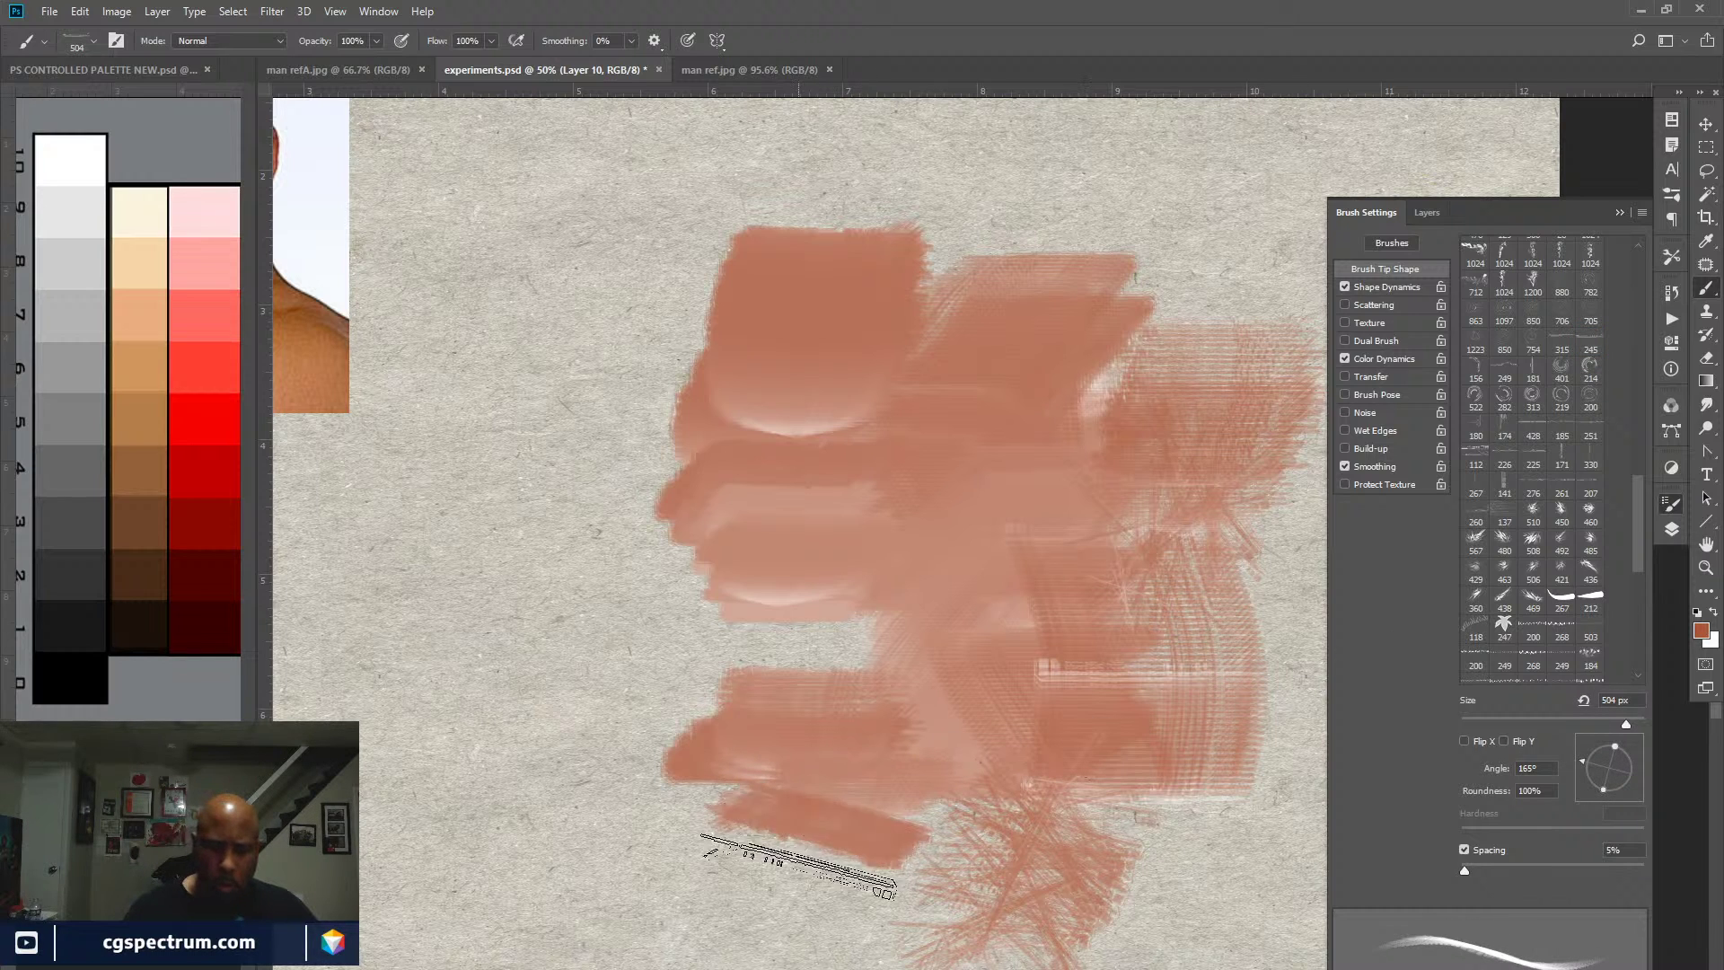
drag(817, 689, 889, 620)
drag(818, 849, 840, 763)
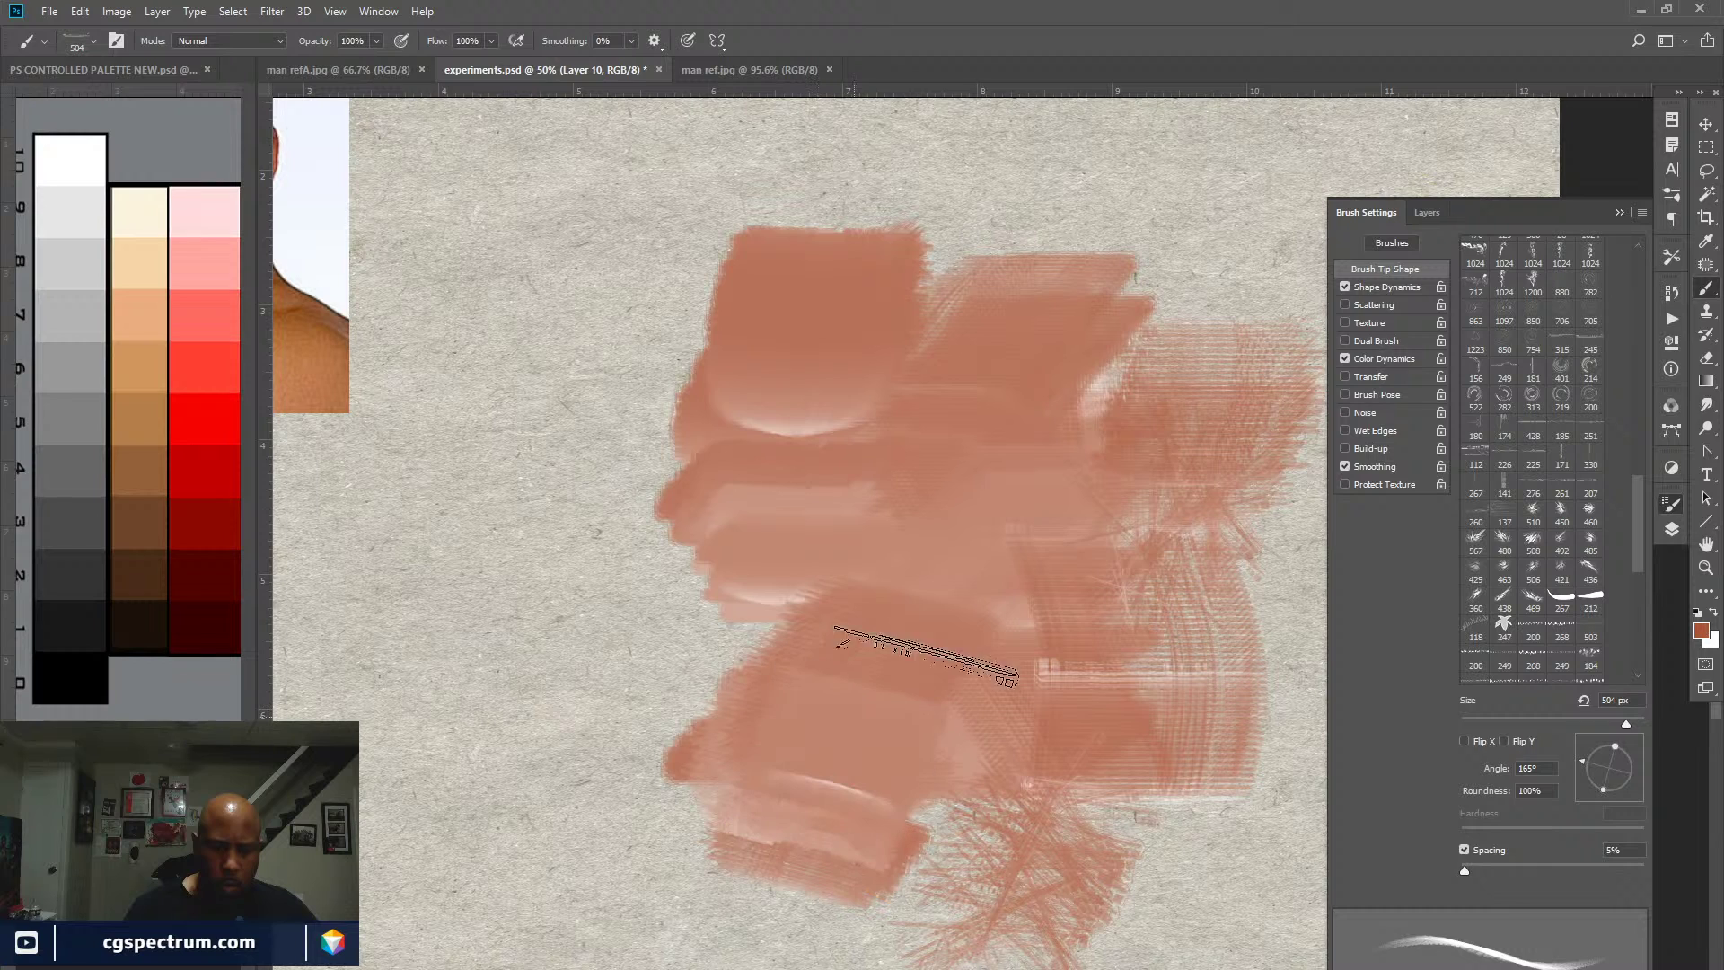
click(1383, 286)
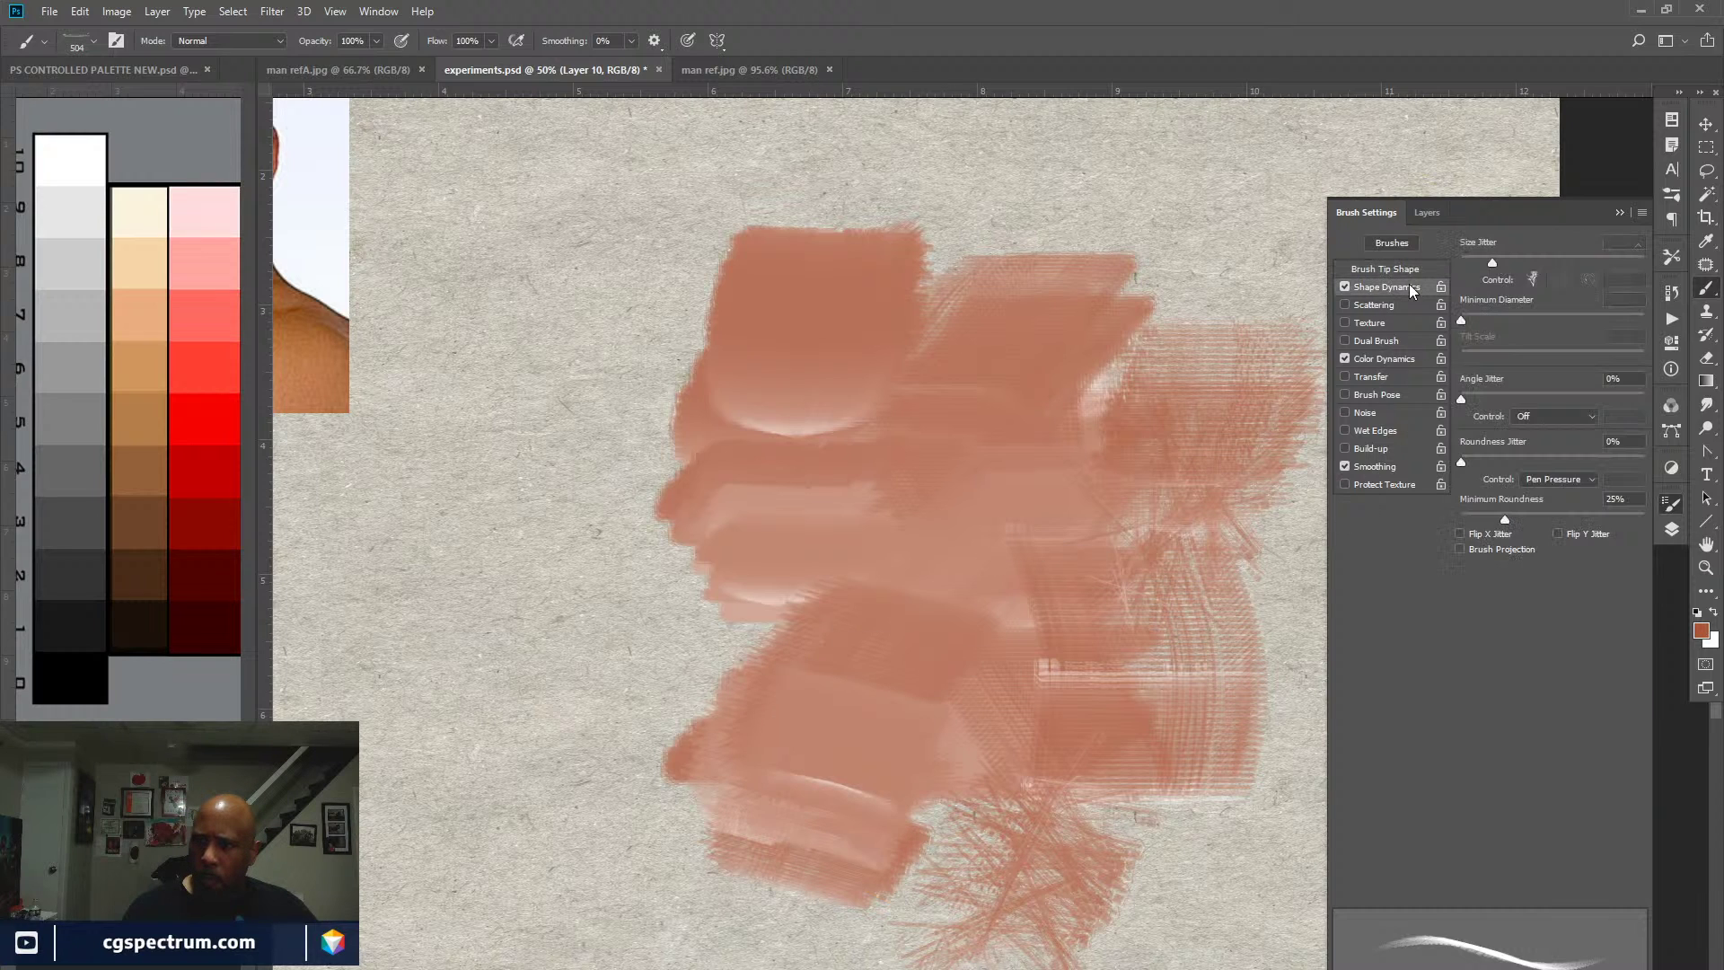
Step: Set the Angle Jitter control to Pen Tilt and paint broad test strokes across the patch and on the blank canvas above it
click(1552, 422)
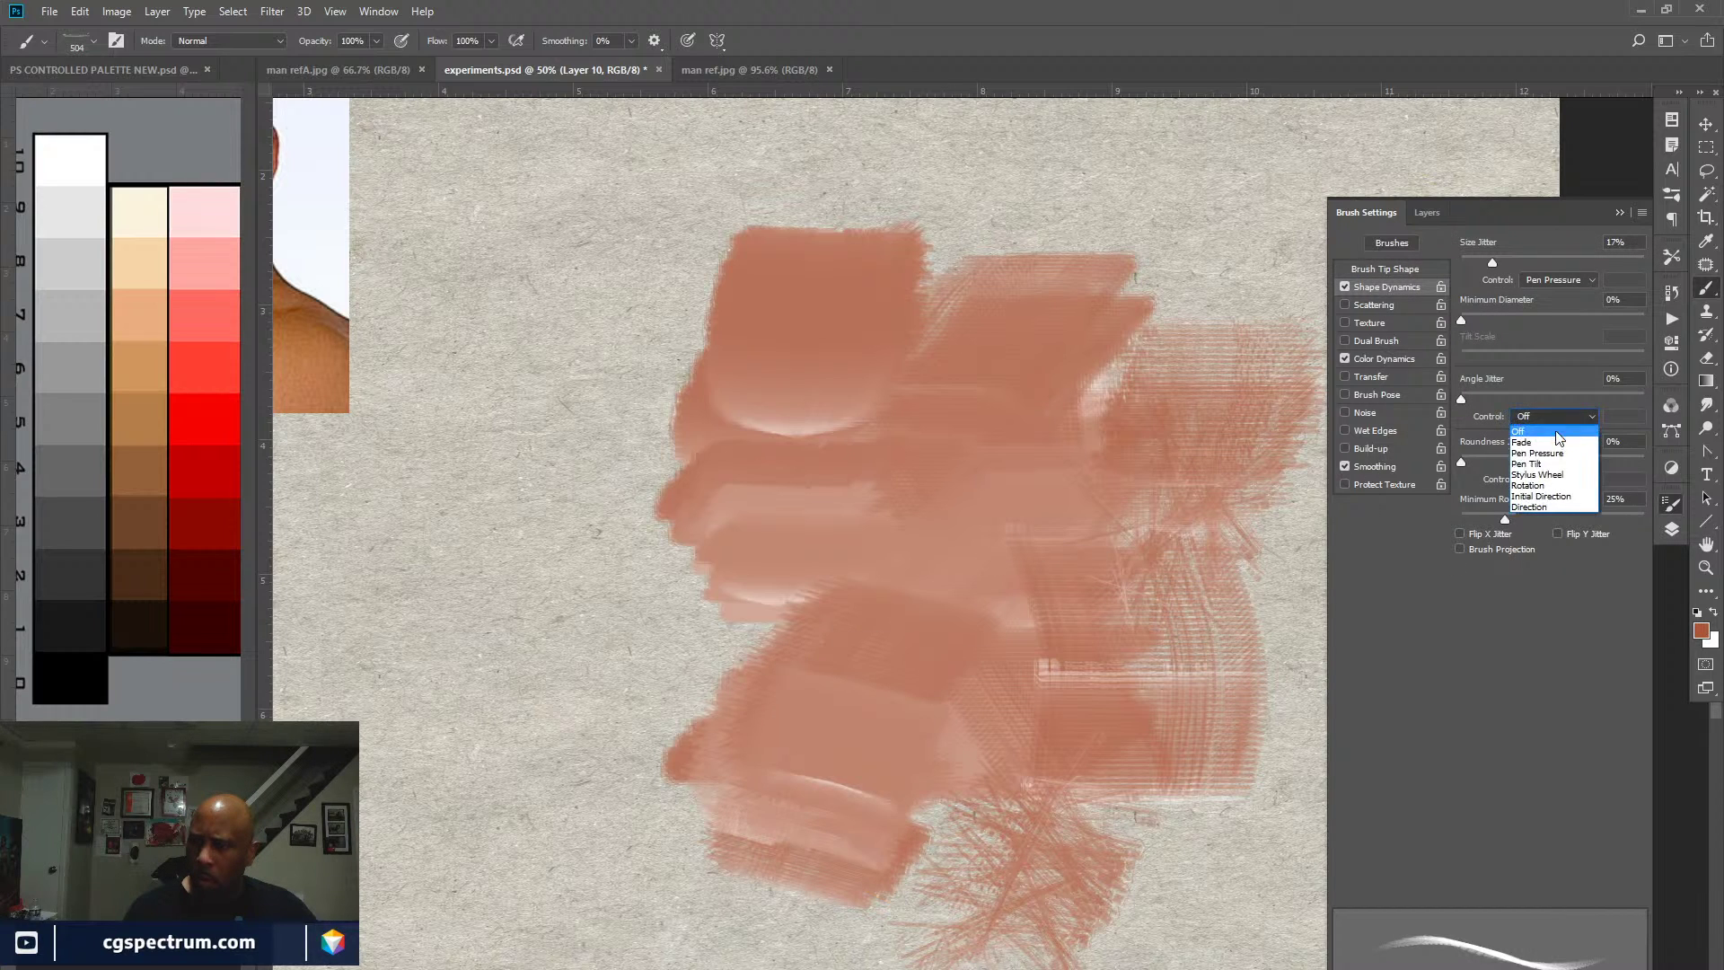
click(1554, 461)
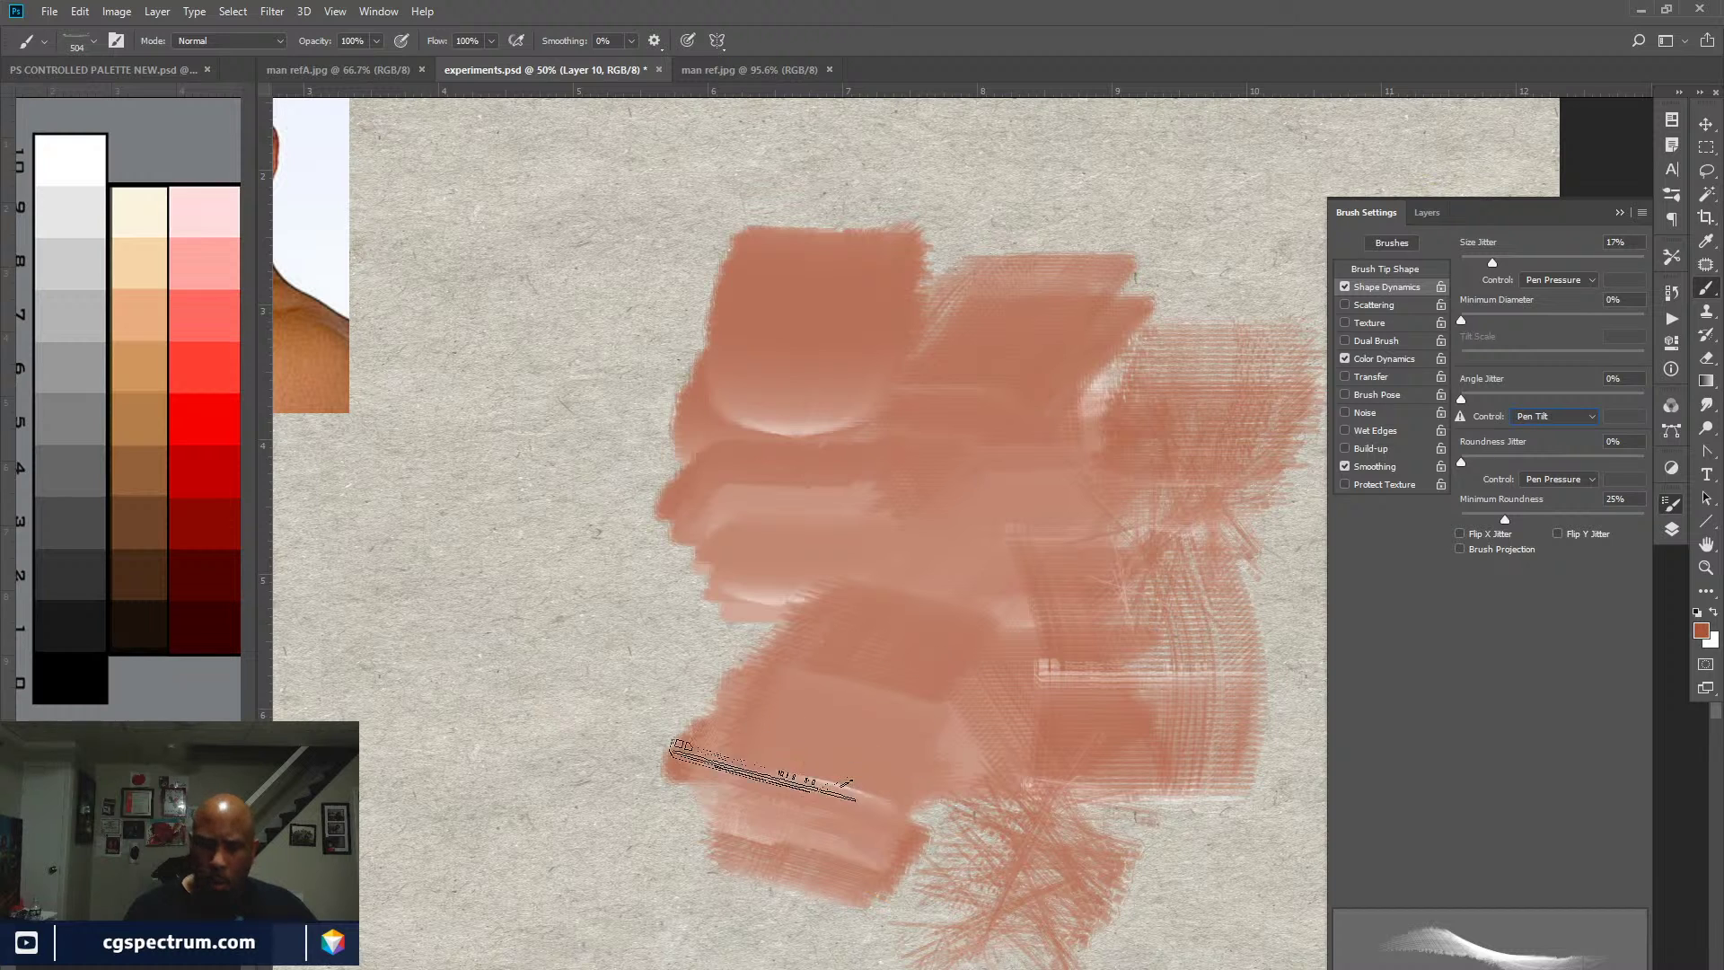
mouse_move(597, 554)
mouse_down()
mouse_move(553, 780)
mouse_move(693, 480)
mouse_move(623, 482)
mouse_move(576, 588)
mouse_move(562, 551)
mouse_move(661, 322)
mouse_move(624, 401)
mouse_move(593, 782)
mouse_move(635, 436)
mouse_move(539, 825)
mouse_move(682, 595)
mouse_move(718, 366)
mouse_move(582, 483)
mouse_move(709, 350)
mouse_move(752, 349)
mouse_move(687, 543)
mouse_move(698, 696)
mouse_move(841, 456)
mouse_move(763, 490)
mouse_move(639, 701)
mouse_move(853, 458)
mouse_move(627, 786)
mouse_move(822, 566)
mouse_move(590, 935)
mouse_move(663, 806)
mouse_move(883, 512)
mouse_move(731, 781)
mouse_up()
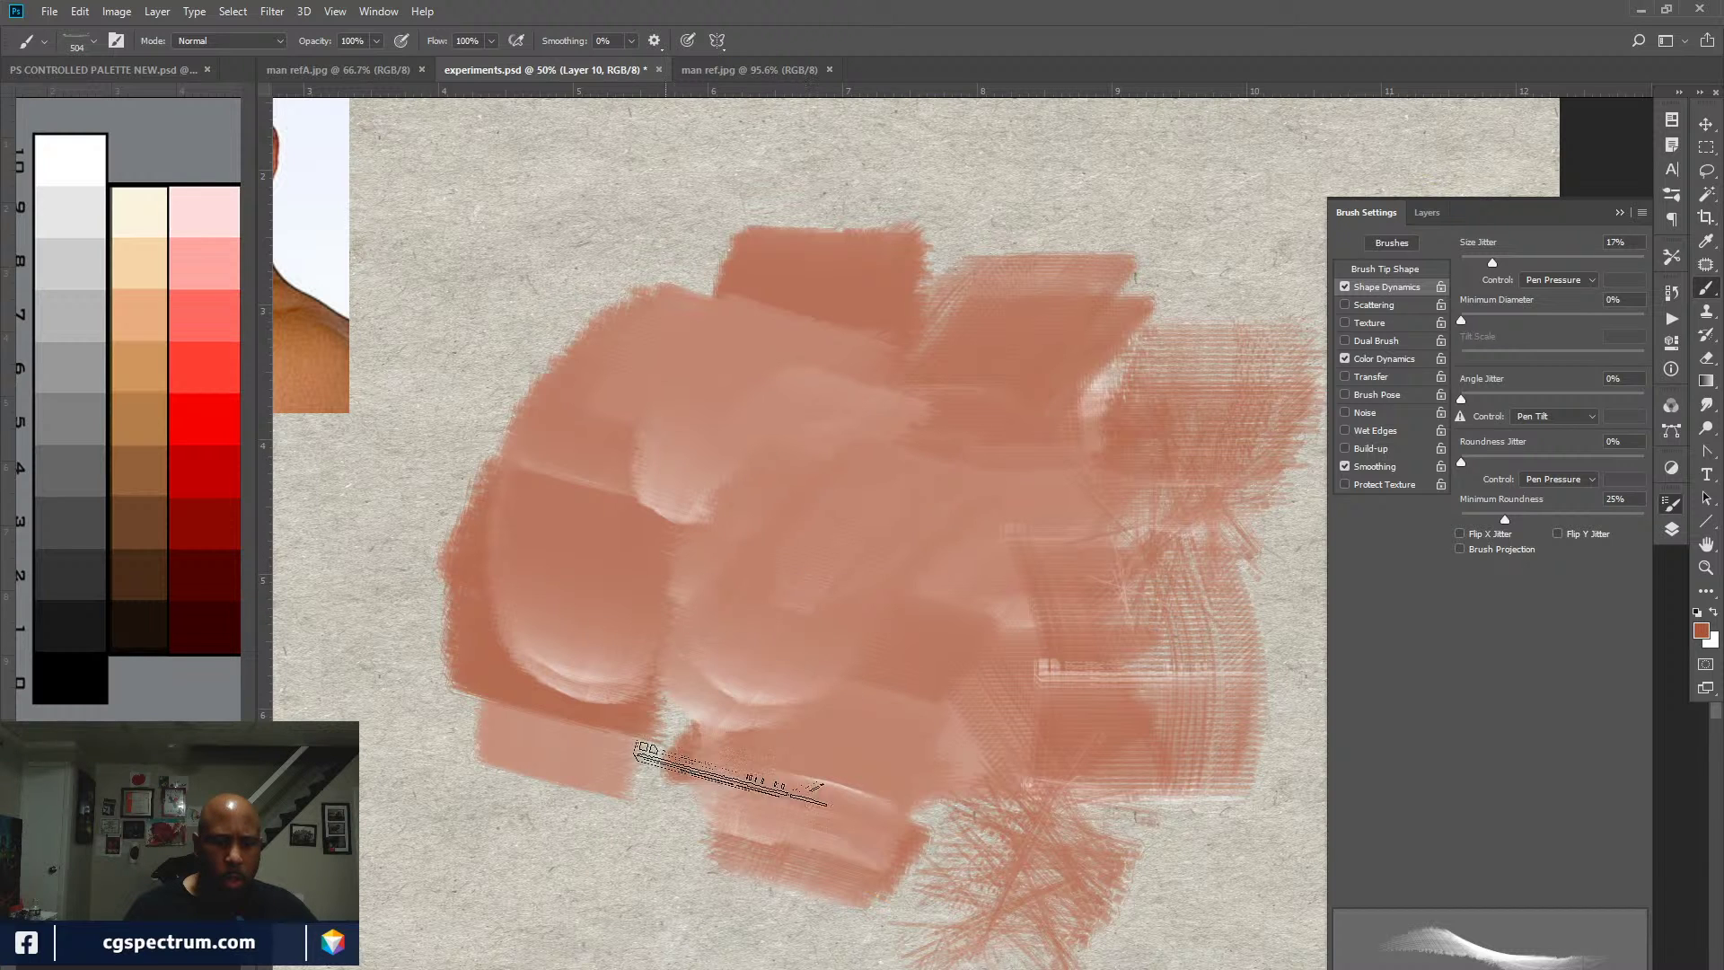
mouse_move(988, 261)
mouse_down()
mouse_move(784, 625)
mouse_move(800, 685)
mouse_up()
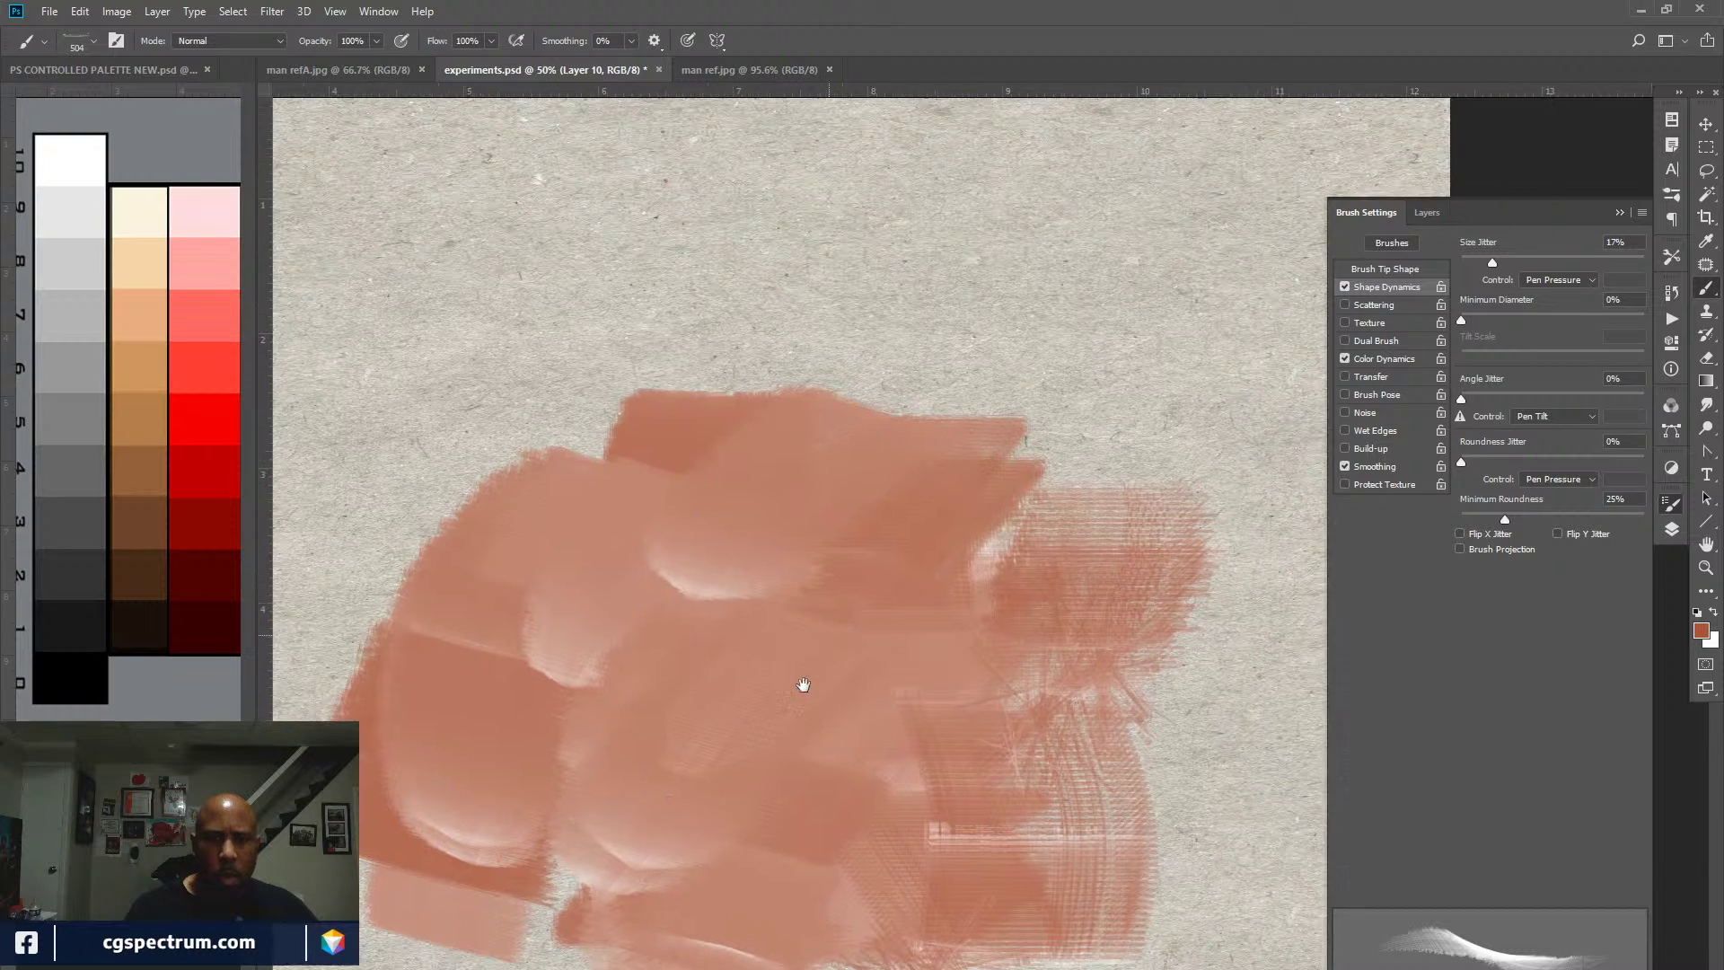
drag(1102, 238, 970, 351)
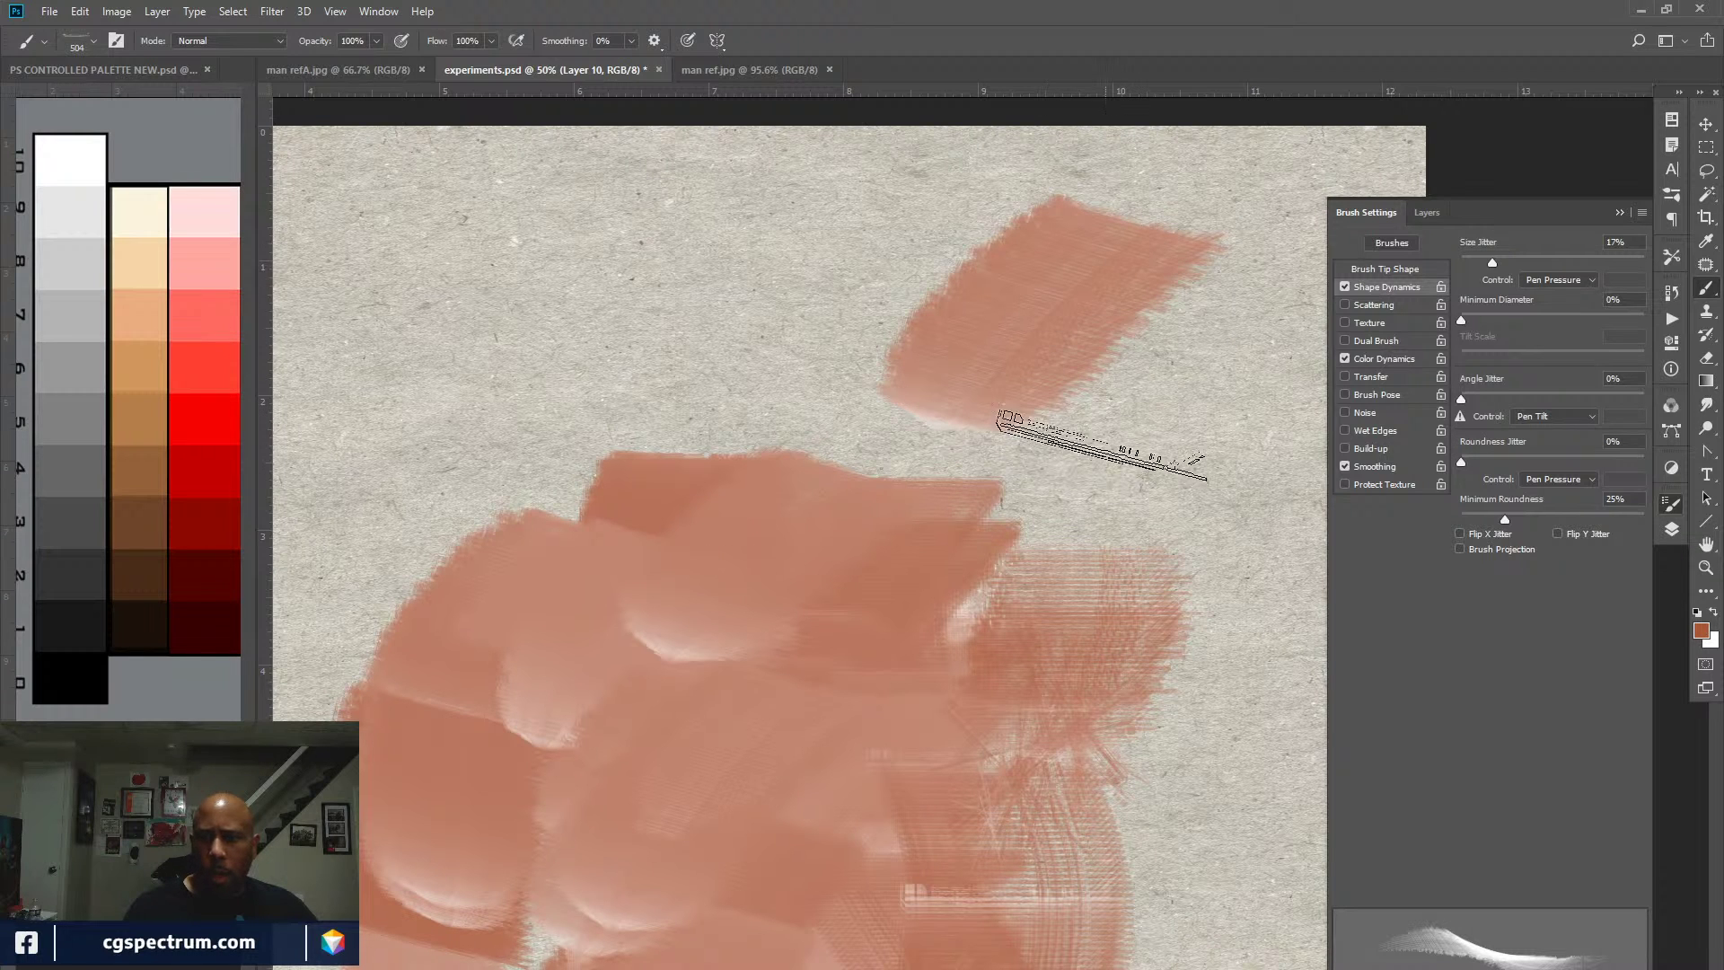
drag(1167, 331, 1133, 440)
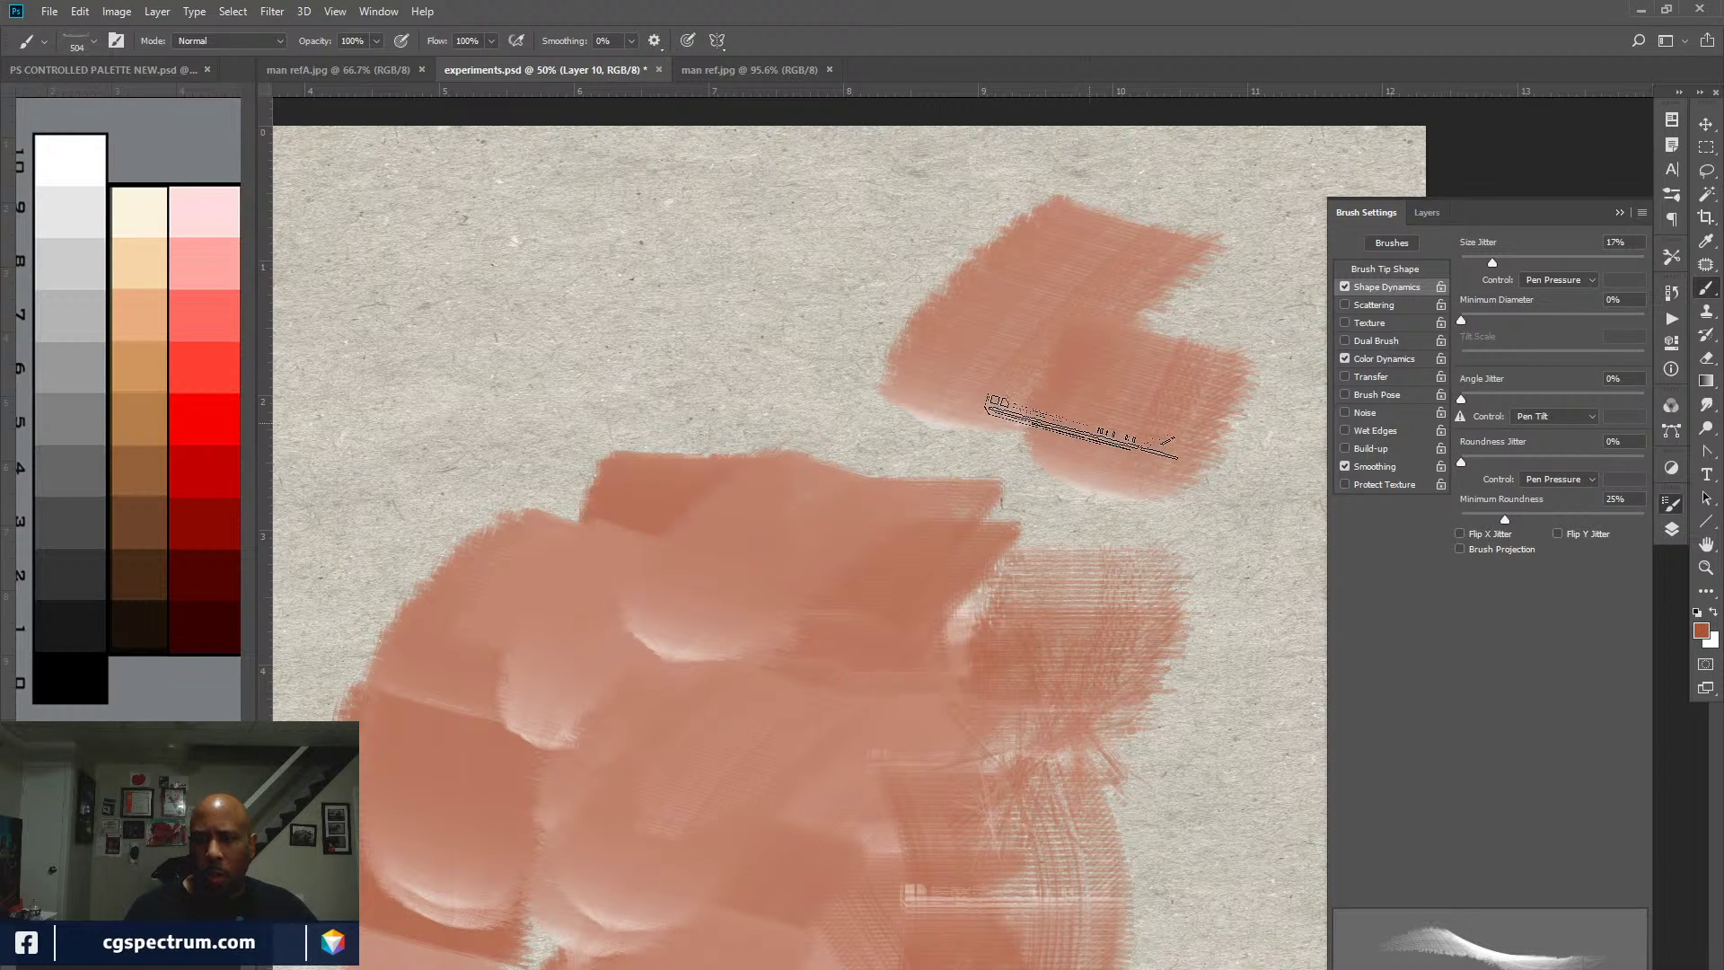
mouse_move(914, 272)
mouse_down()
mouse_move(858, 265)
mouse_move(773, 369)
mouse_up()
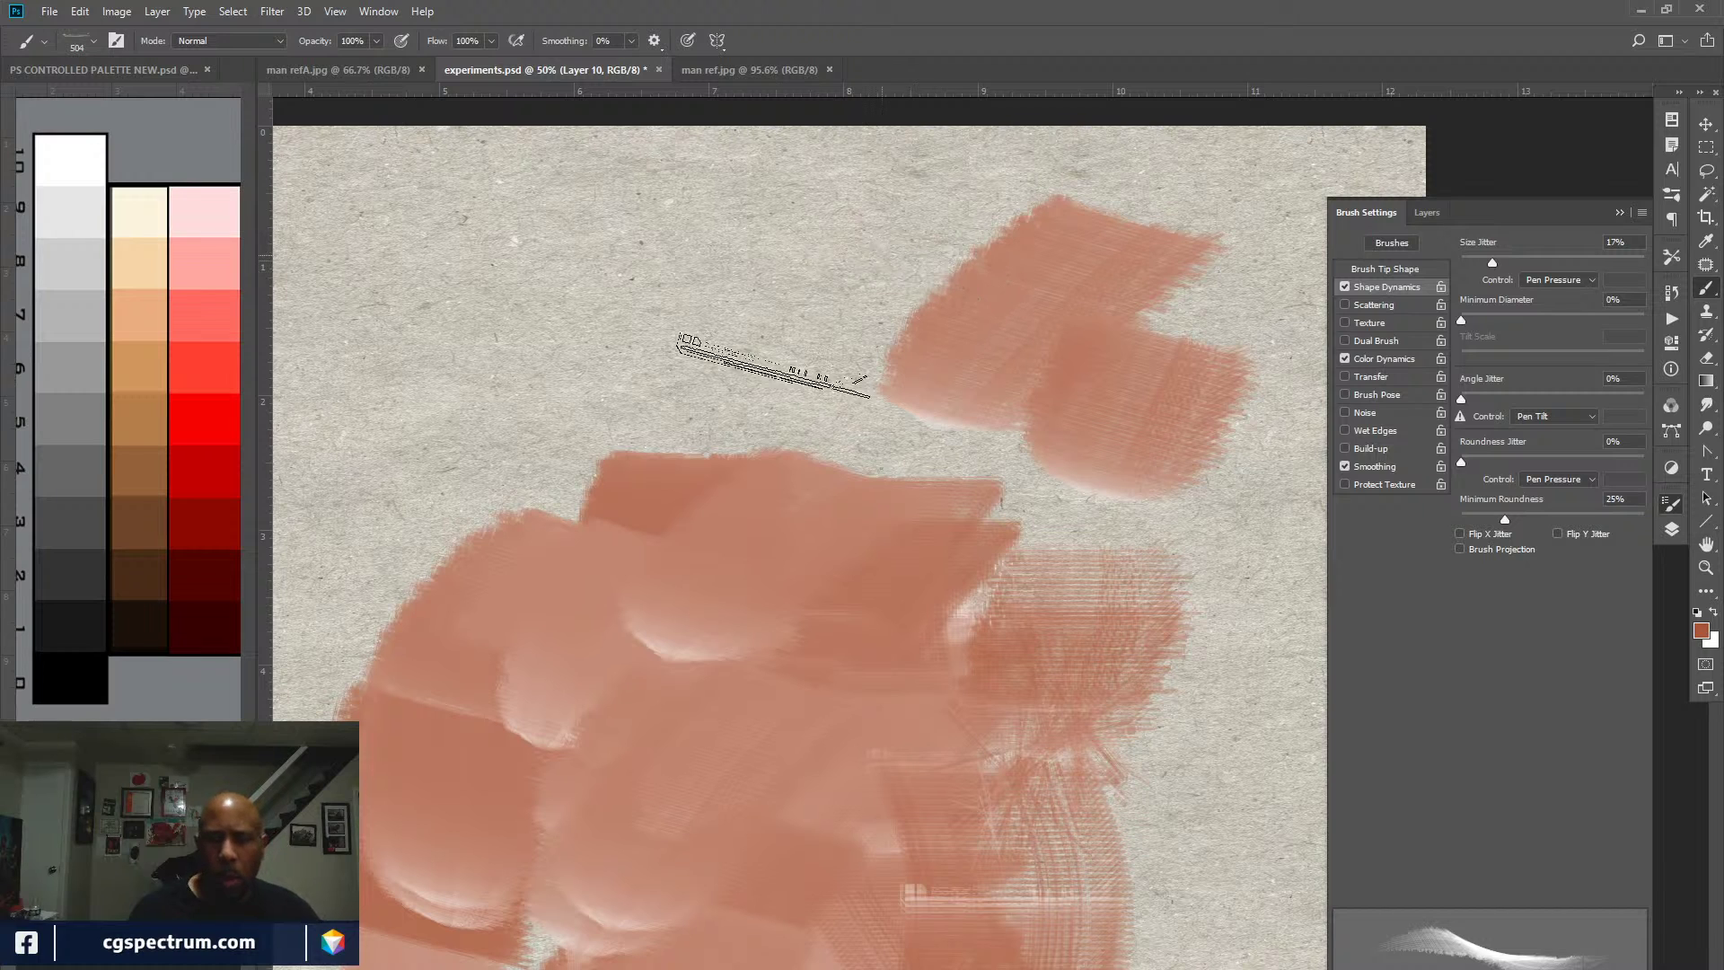
Step: Swap the foreground colour to white and paint light strokes beside the upper test marks and down over the patch
key(x)
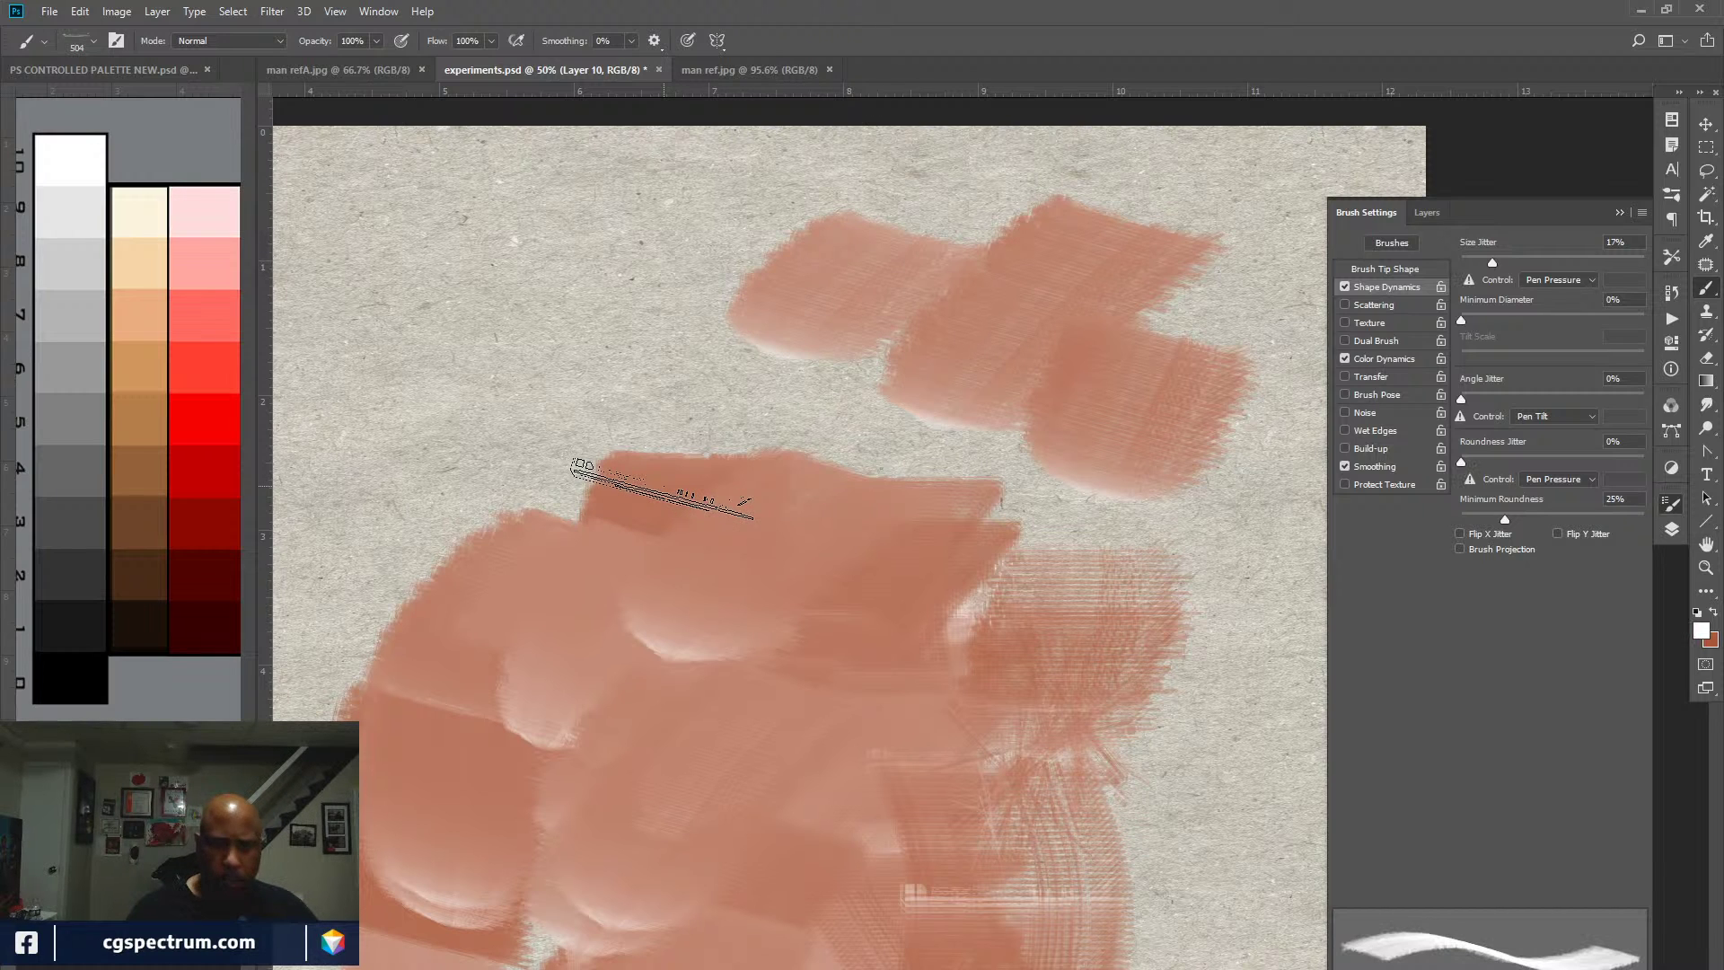
drag(684, 251, 619, 345)
mouse_move(772, 327)
mouse_down()
mouse_move(770, 381)
mouse_move(835, 400)
mouse_move(907, 476)
mouse_move(867, 594)
mouse_up()
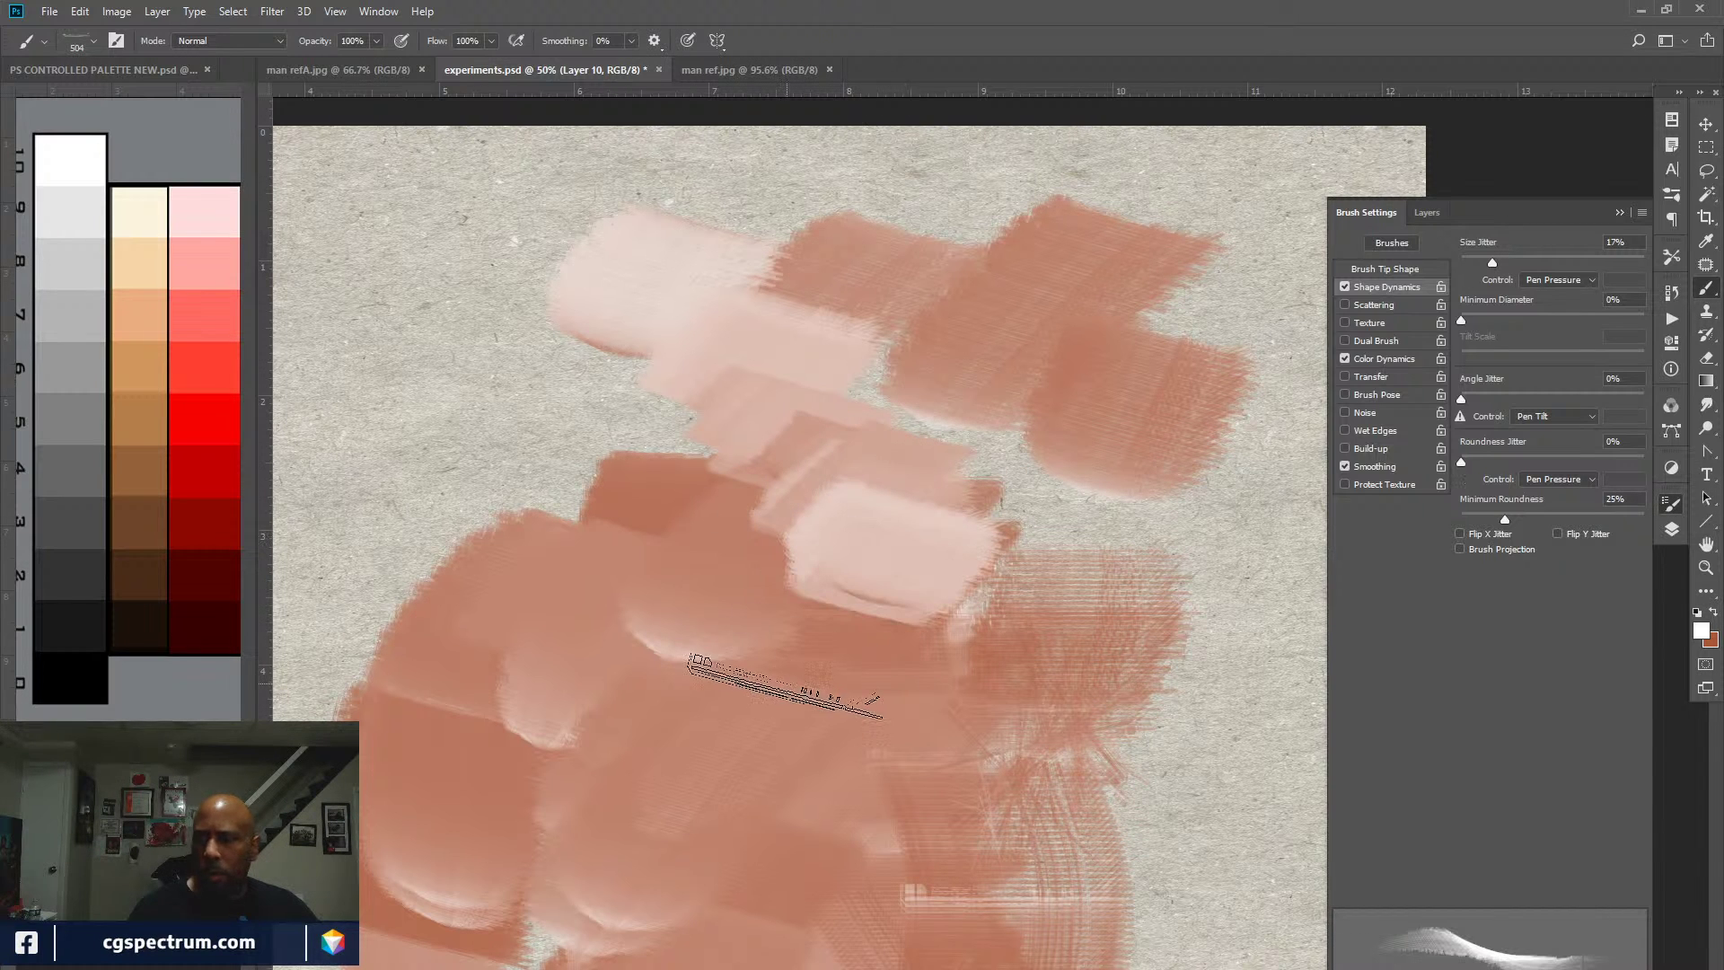
Step: Sample red and mid-grey from the palette as the two brush colours and paint a diagonal band of mixed strokes across the patch
alt+click(220, 421)
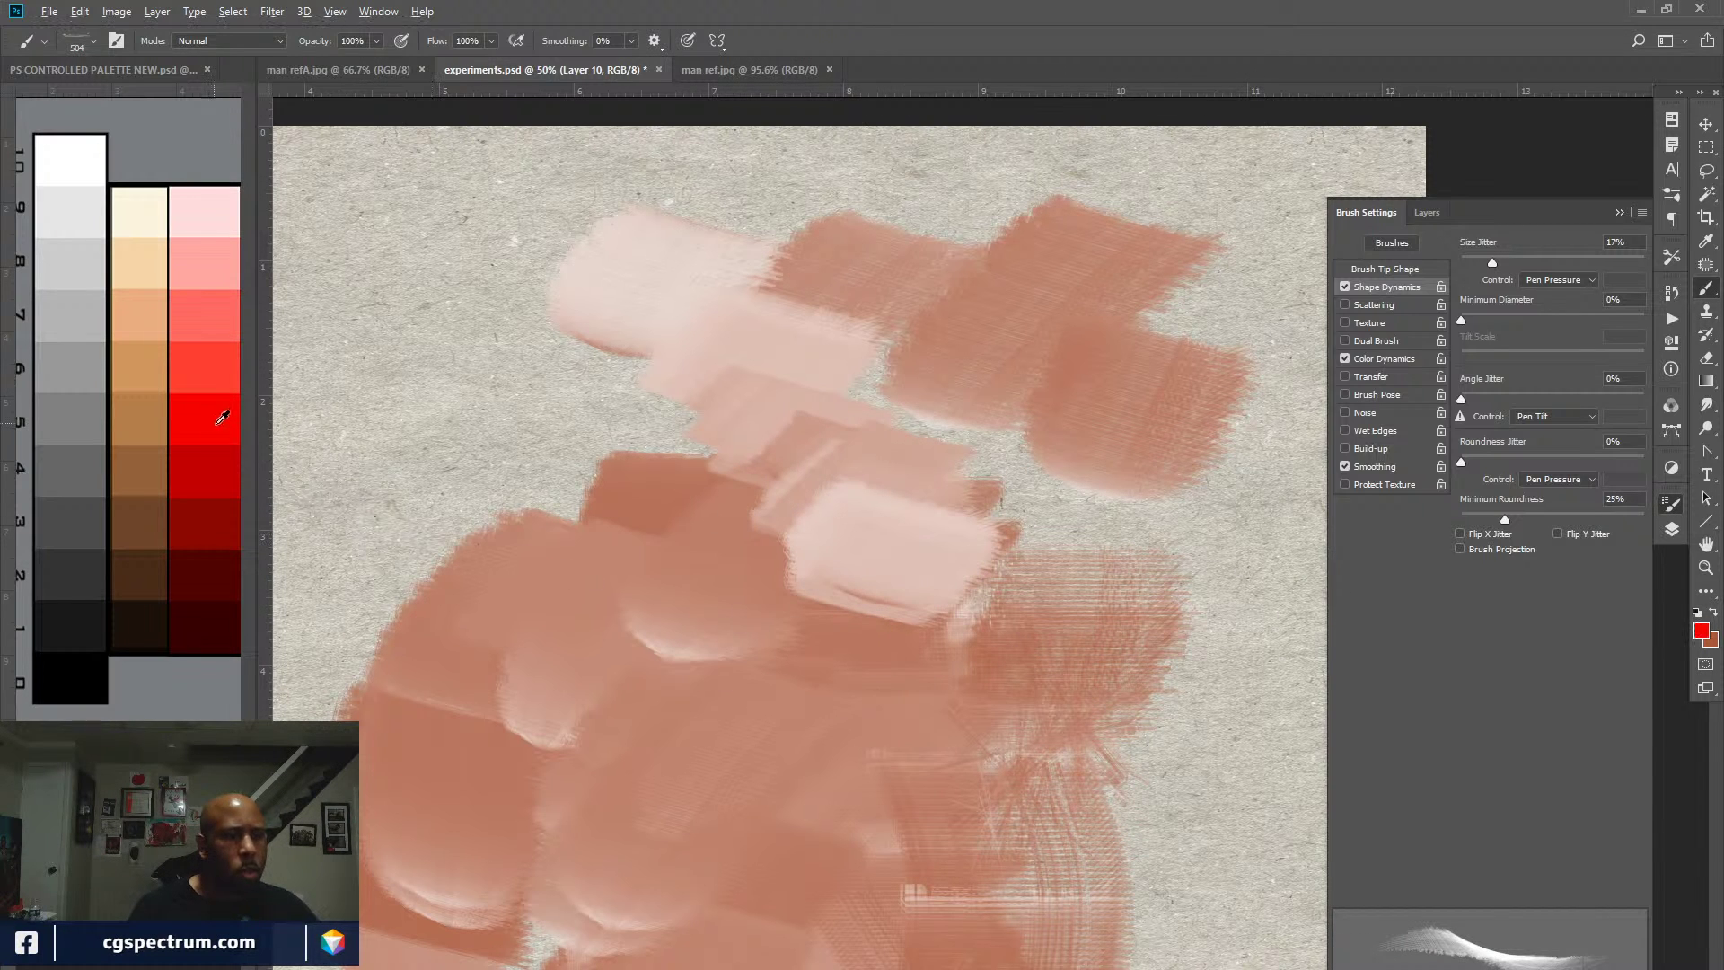
alt+click(214, 205)
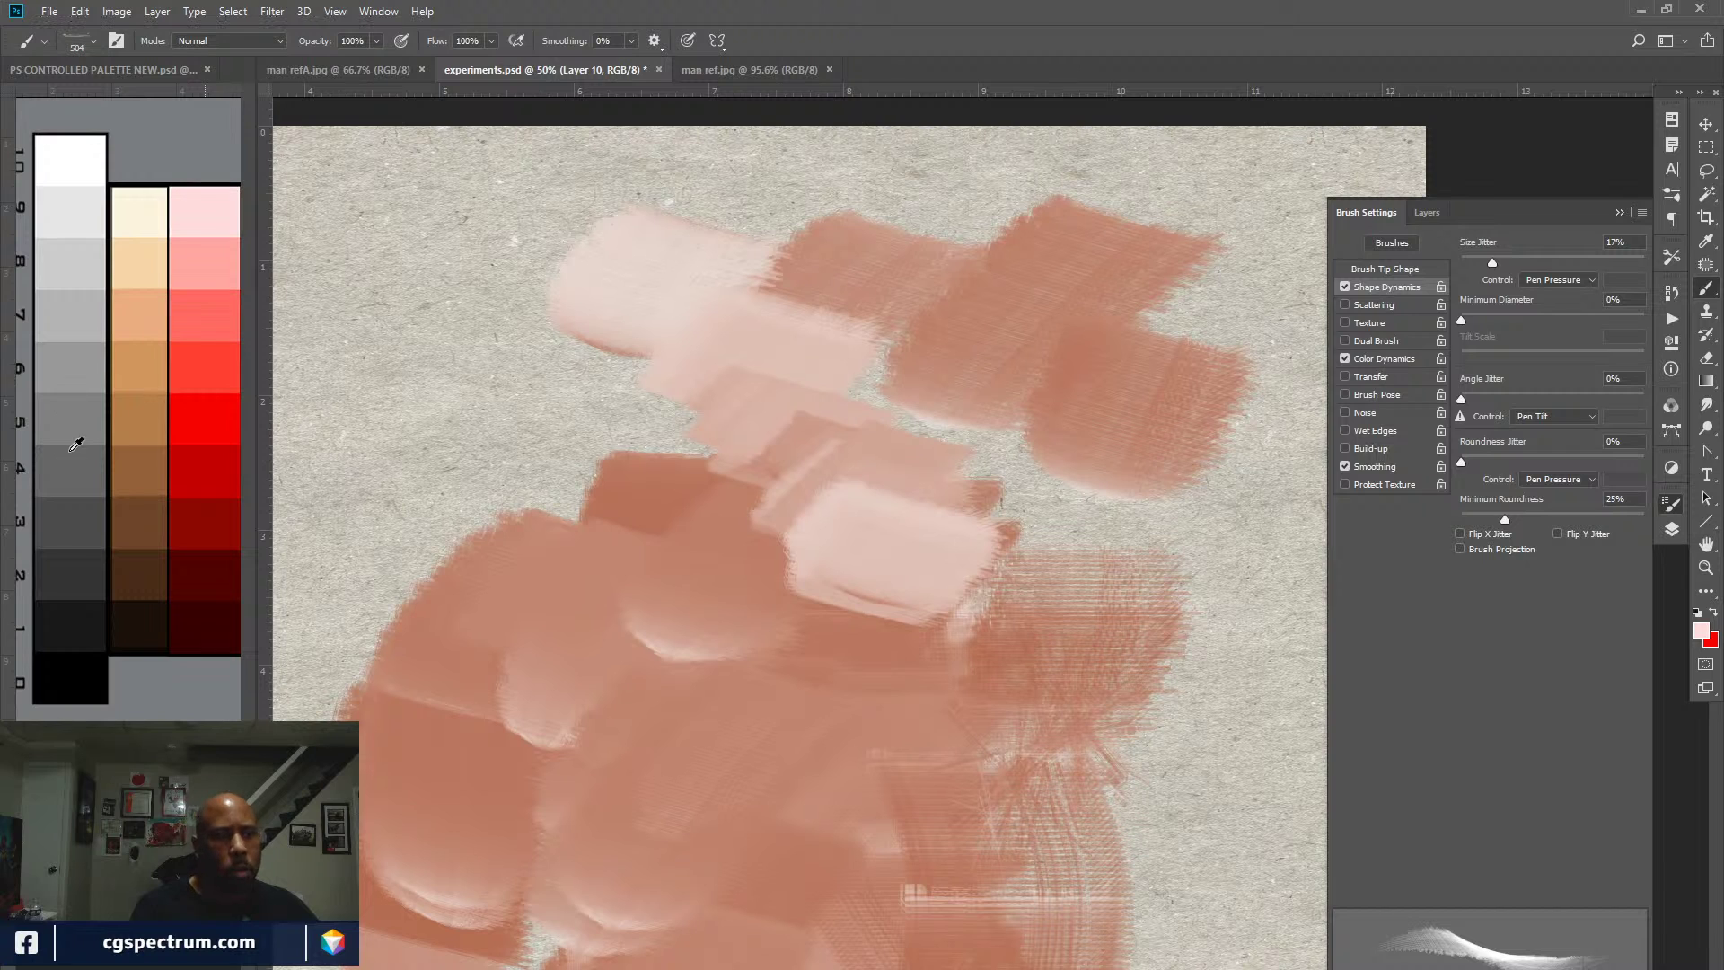
alt+click(148, 353)
alt+click(85, 444)
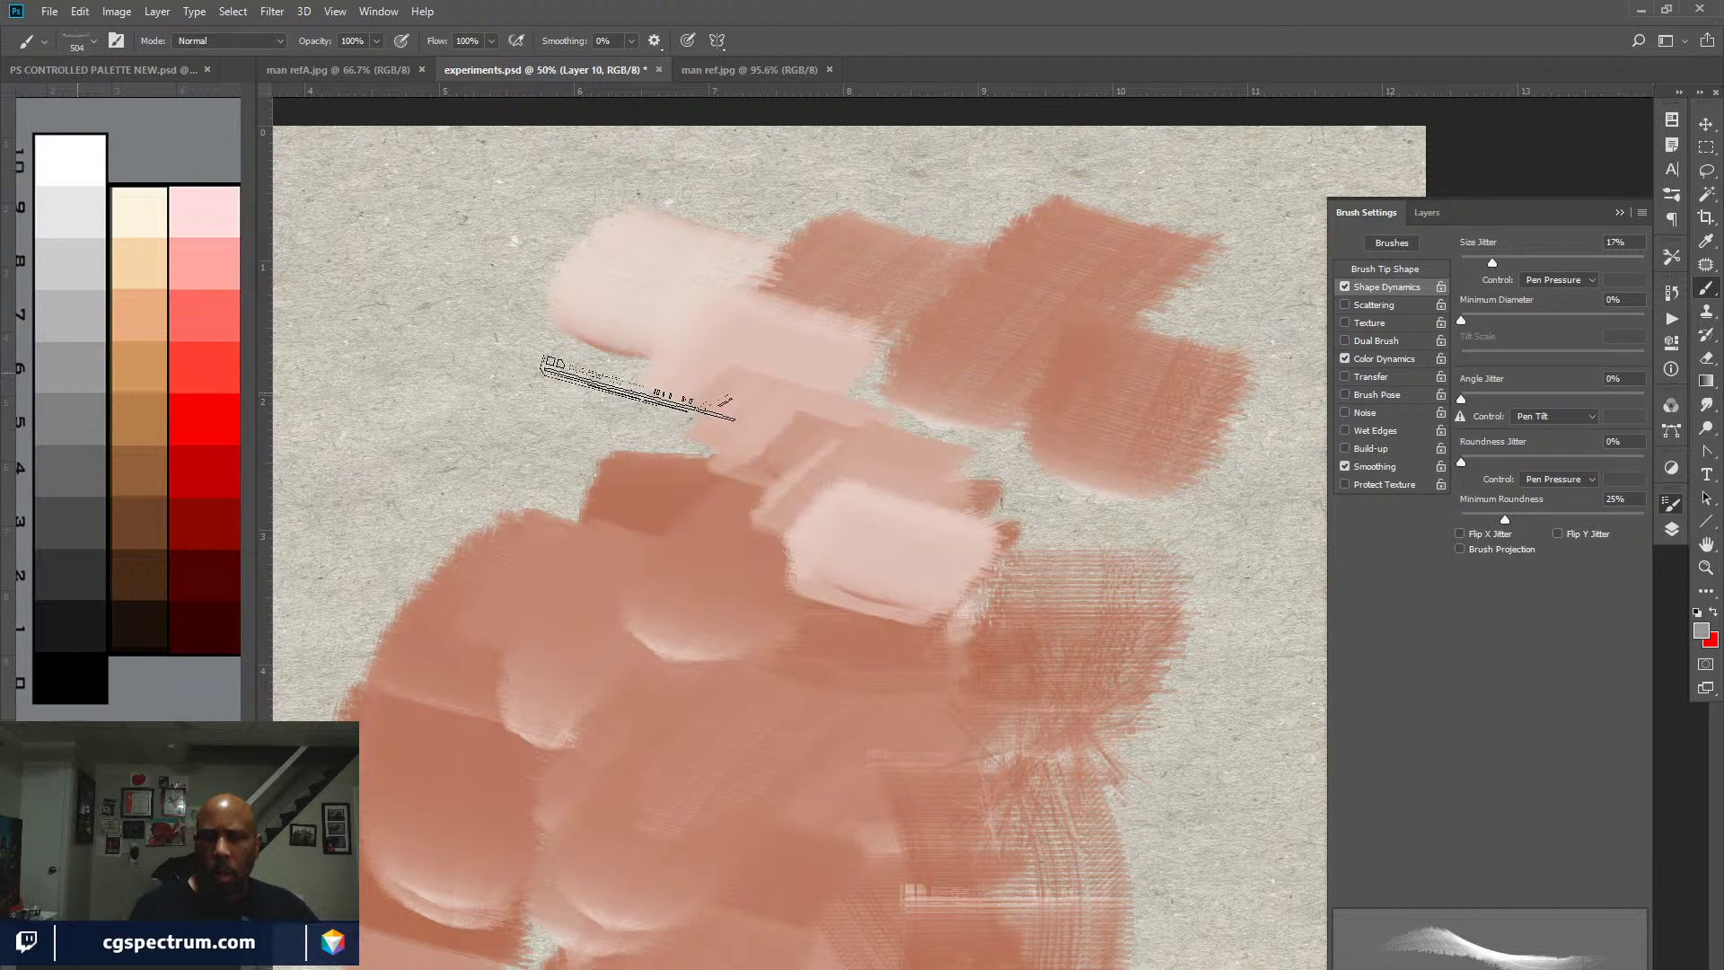
mouse_move(512, 377)
mouse_down()
mouse_move(544, 359)
mouse_move(537, 390)
mouse_move(695, 451)
mouse_move(695, 487)
mouse_move(732, 495)
mouse_move(747, 540)
mouse_move(788, 548)
mouse_move(800, 595)
mouse_move(866, 554)
mouse_move(889, 513)
mouse_move(903, 525)
mouse_move(900, 684)
mouse_move(840, 775)
mouse_move(722, 842)
mouse_move(993, 562)
mouse_move(948, 738)
mouse_move(819, 907)
mouse_up()
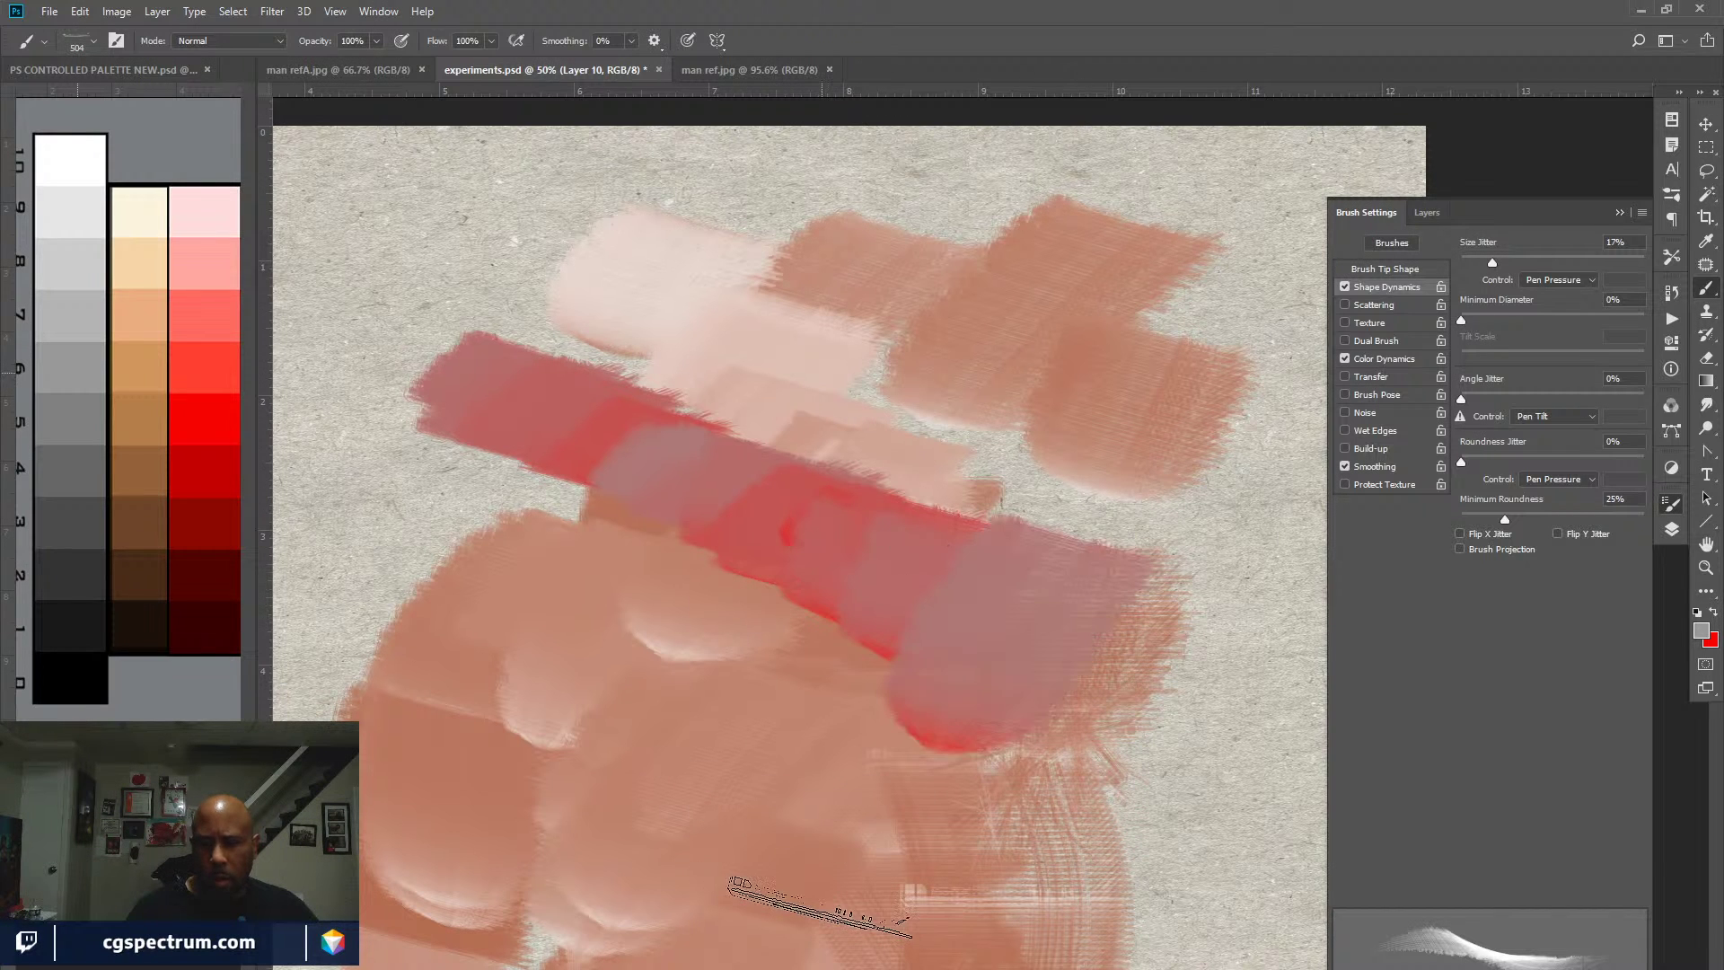
mouse_move(996, 628)
mouse_down()
mouse_move(1069, 646)
mouse_move(1101, 724)
mouse_move(1100, 700)
mouse_up()
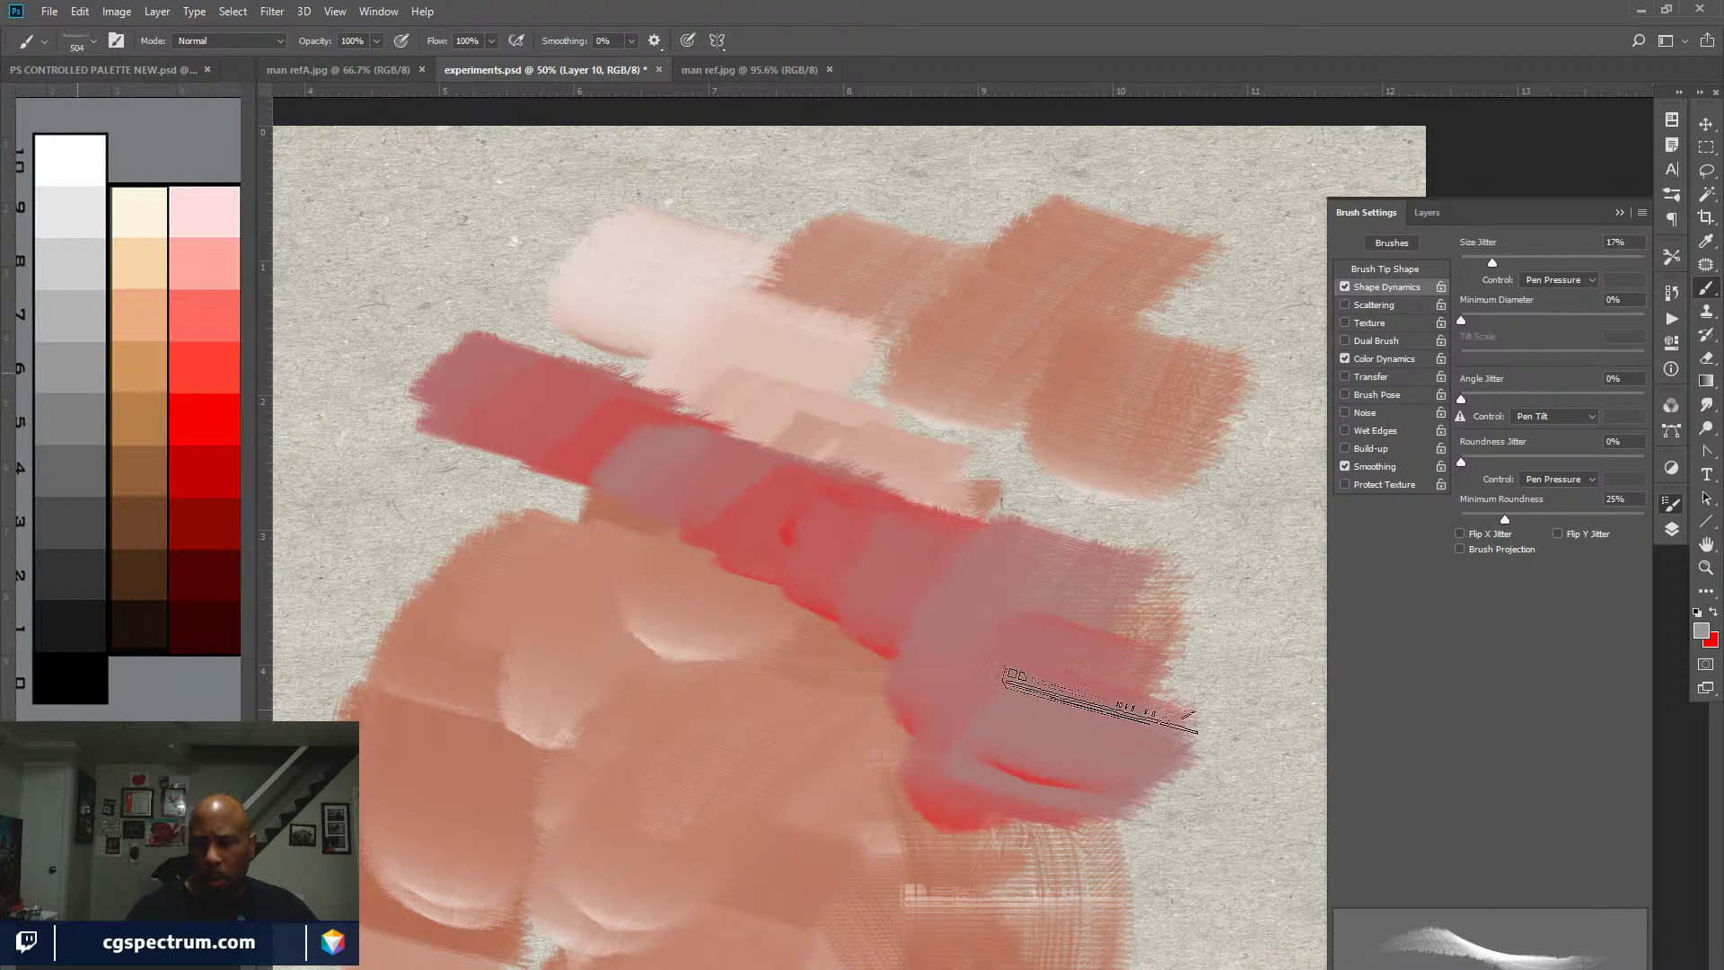
Step: Reduce the brush size to 150 and paint short test strokes at the diagonal band's right end
key(bracketleft)
key(bracketleft)
key(bracketleft)
key(bracketleft)
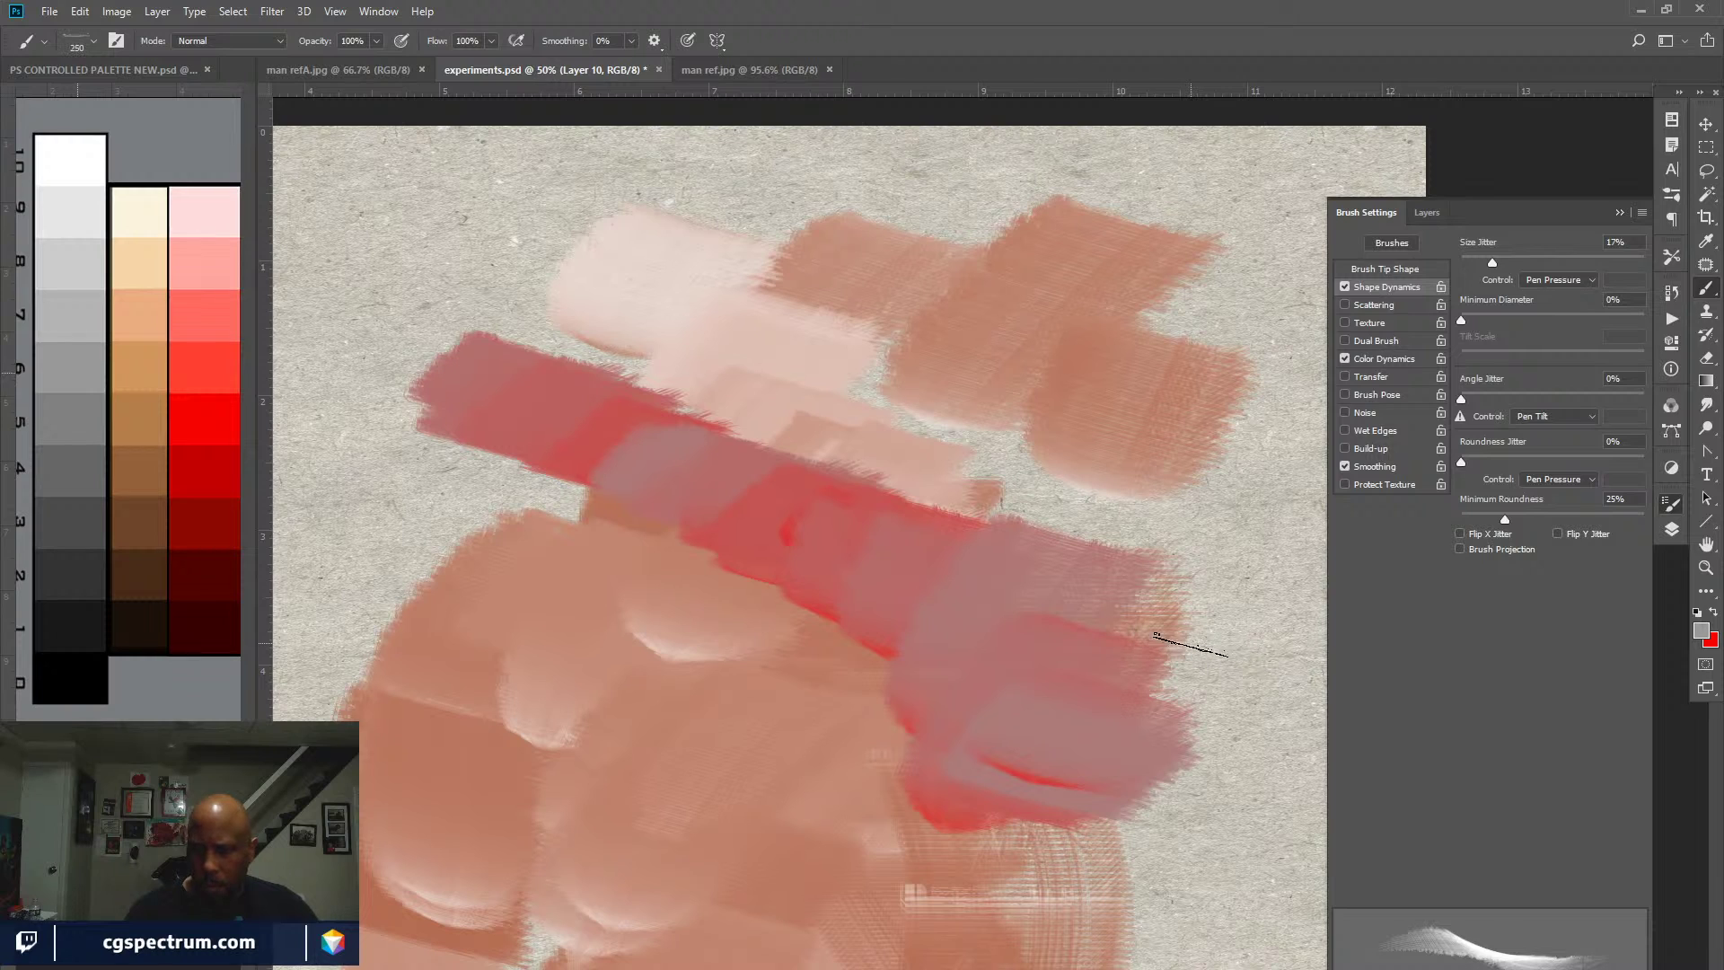
key(bracketleft)
key(bracketleft)
key(bracketleft)
mouse_move(1222, 640)
mouse_down()
mouse_move(1199, 687)
mouse_move(1225, 723)
mouse_move(1232, 639)
mouse_up()
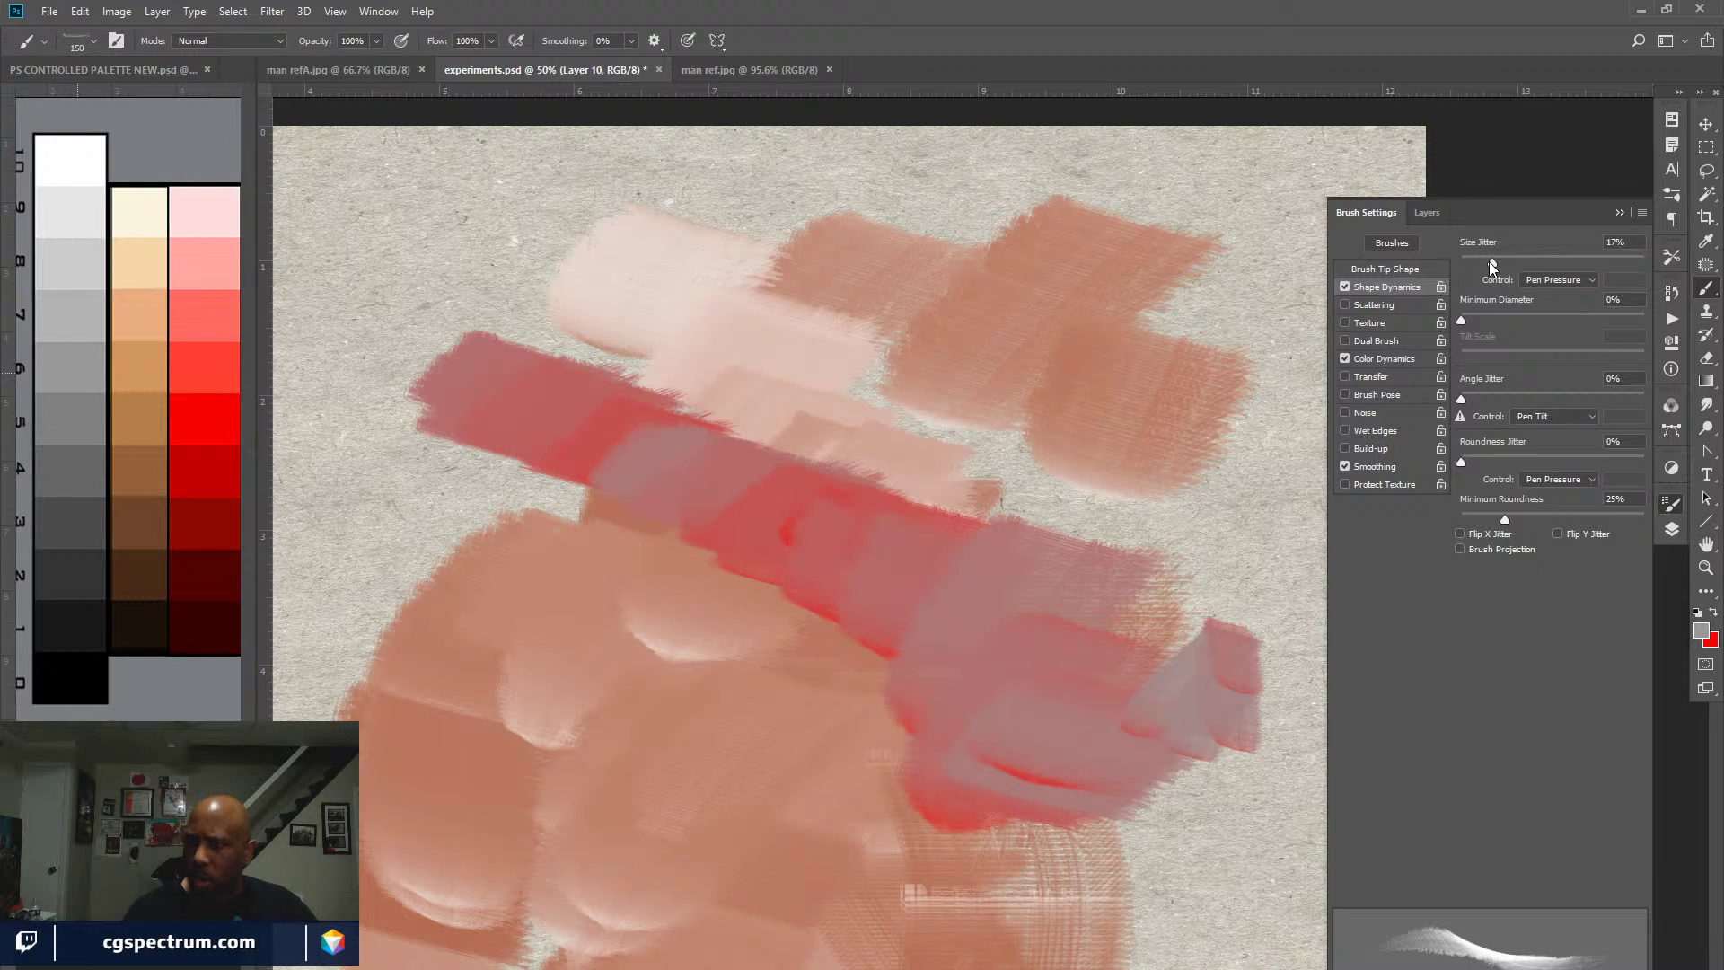
Step: Set Size Jitter to 6% and paint narrow test strokes over the upper marks and above the diagonal band's left end
drag(1482, 262, 1471, 261)
mouse_move(945, 183)
mouse_down()
mouse_move(879, 253)
mouse_move(925, 269)
mouse_move(907, 386)
mouse_up()
drag(1011, 351, 938, 467)
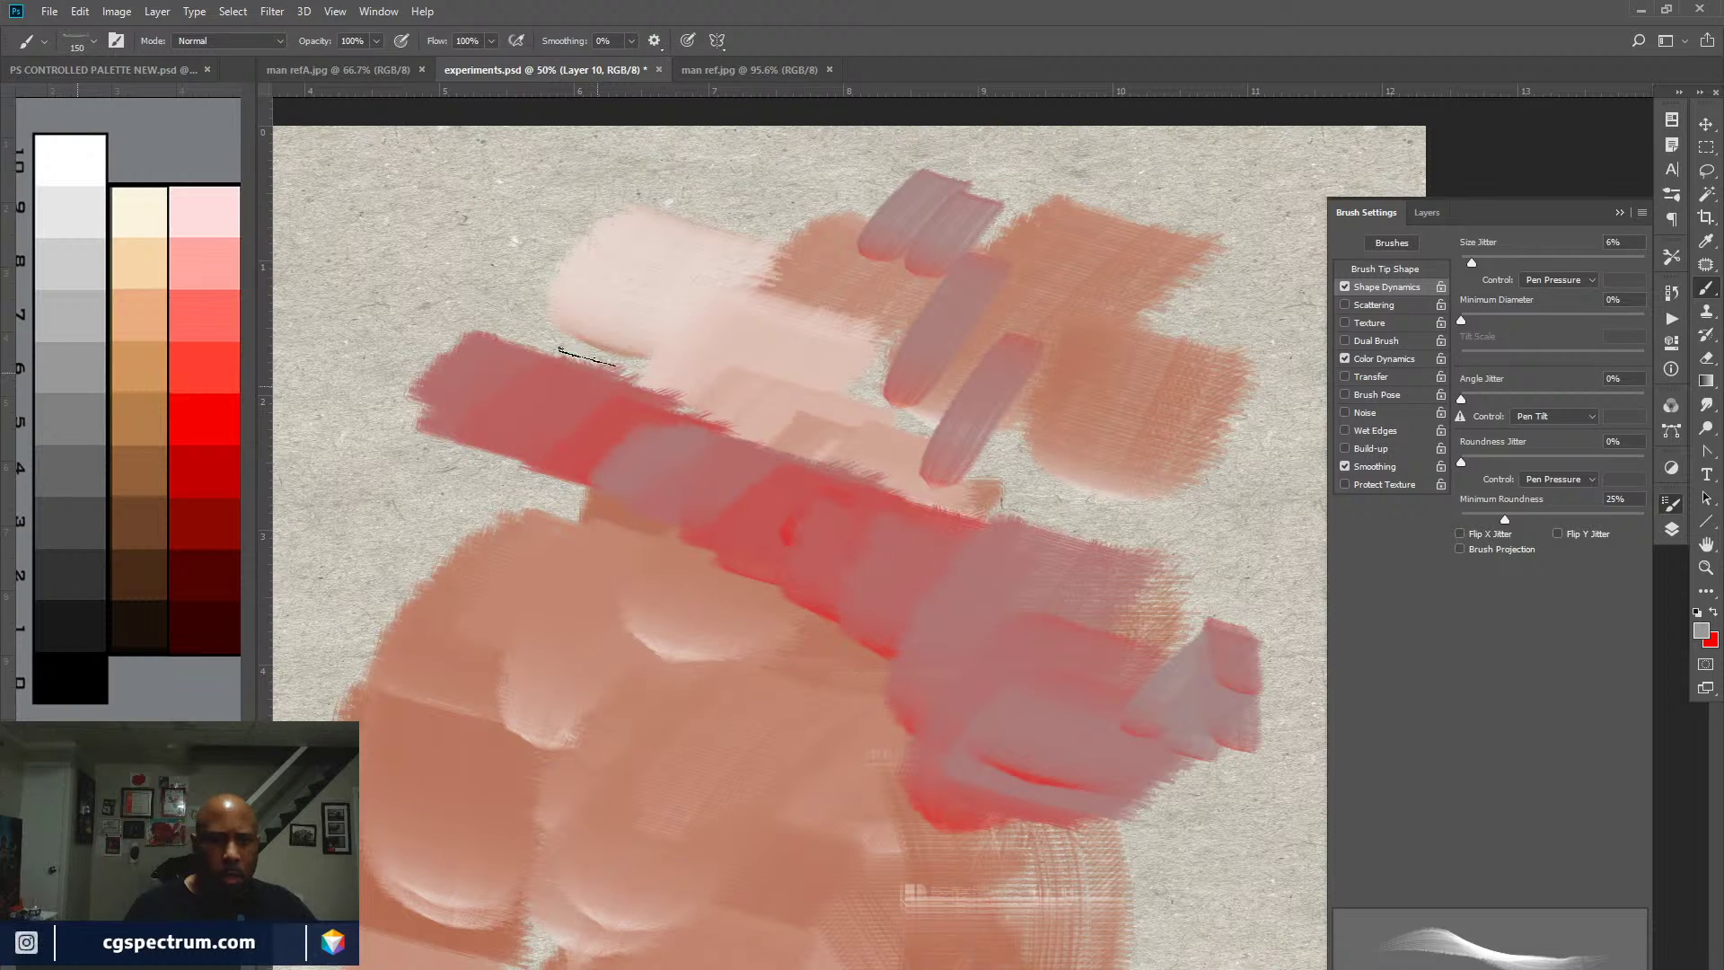
mouse_move(480, 215)
mouse_down()
mouse_move(431, 274)
mouse_move(490, 292)
mouse_move(467, 346)
mouse_up()
drag(431, 184, 445, 354)
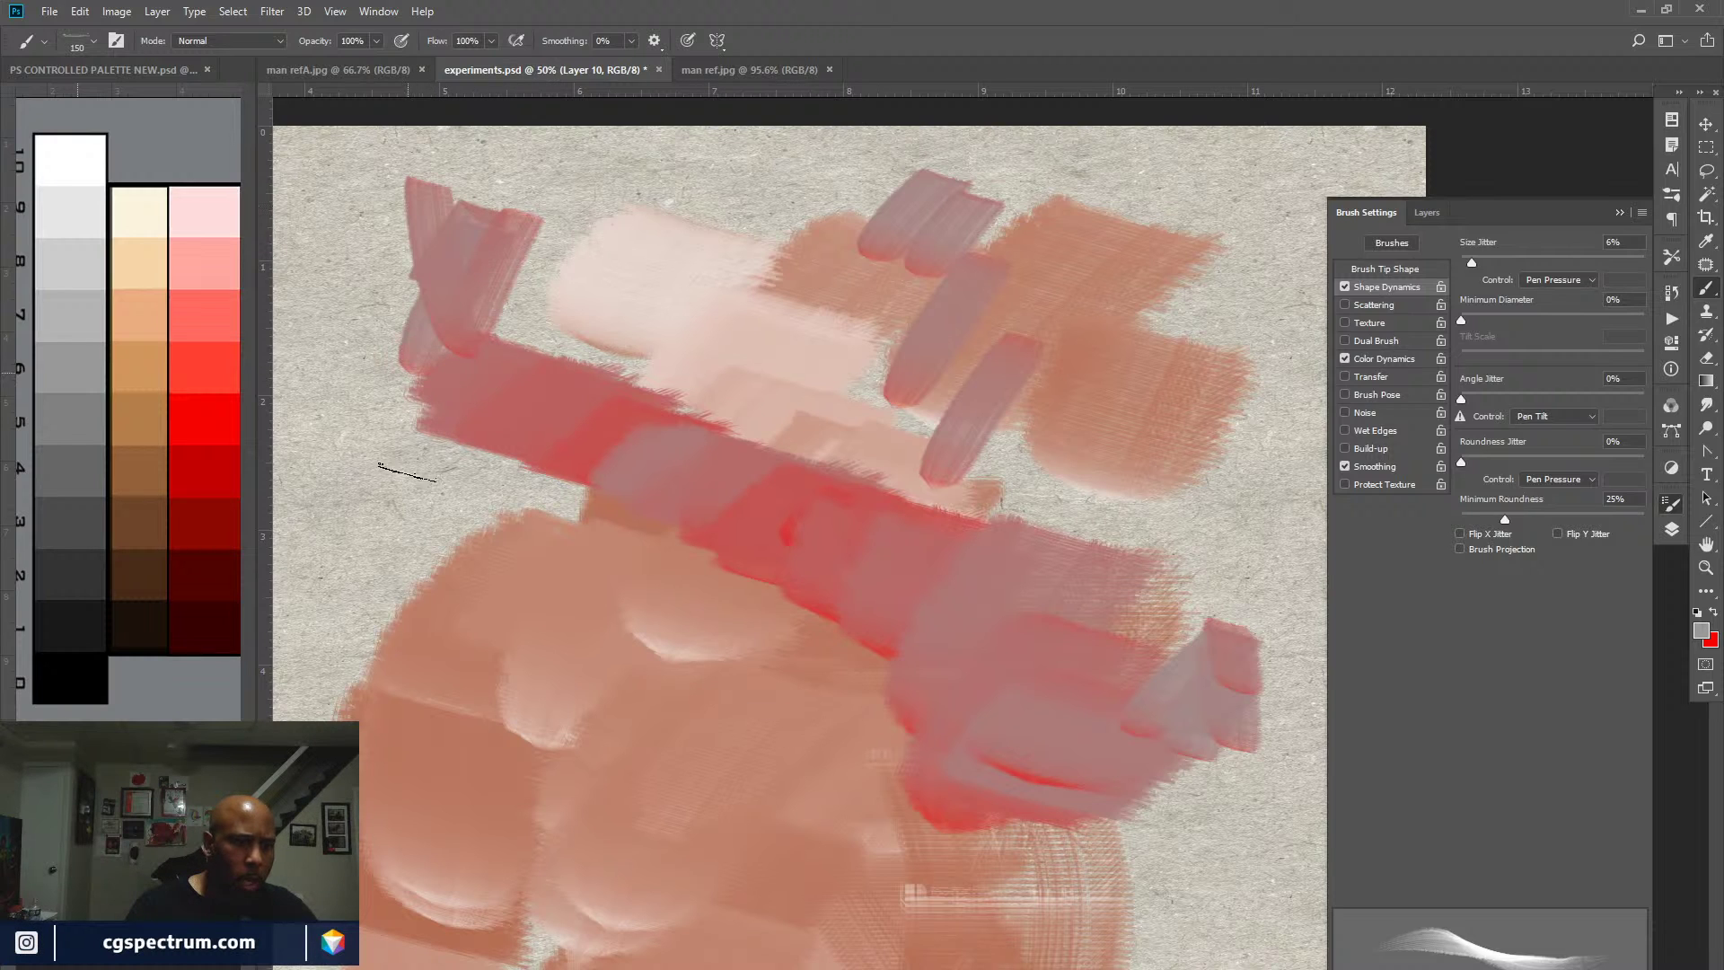
Step: Enlarge the brush to 250 and paint several slanted test strokes below the diagonal band's left end
key(bracketright)
key(bracketright)
key(bracketright)
drag(404, 435, 378, 597)
drag(454, 449, 395, 642)
drag(526, 454, 458, 561)
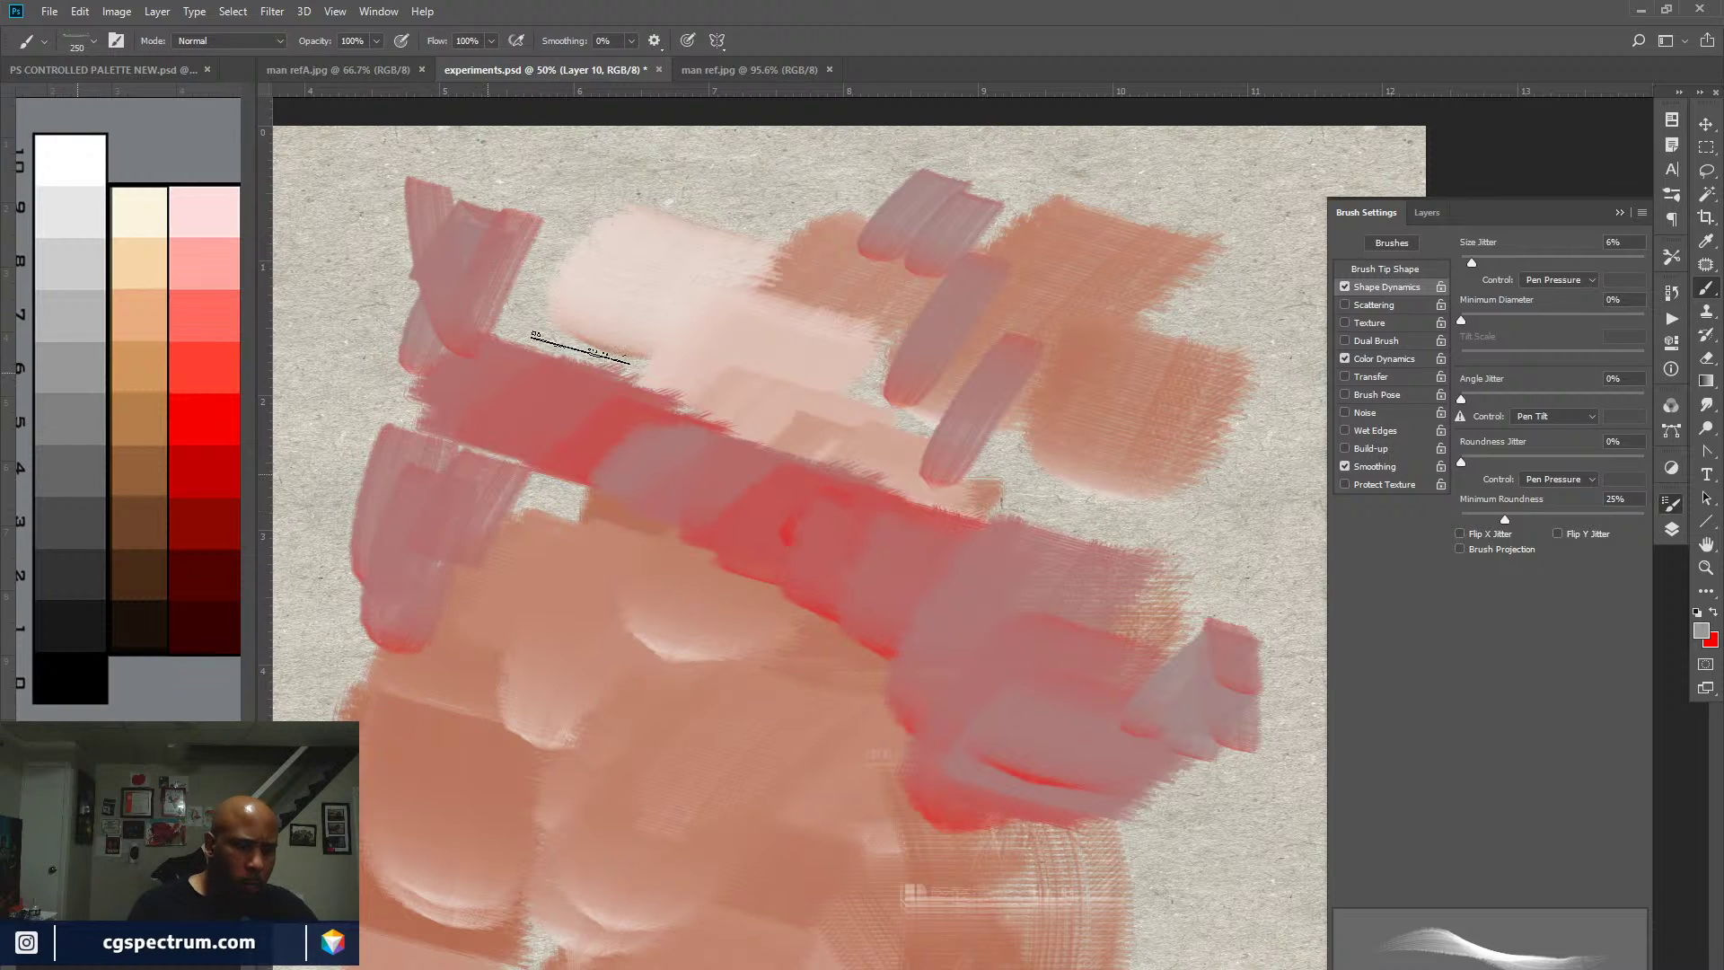
drag(552, 507, 431, 687)
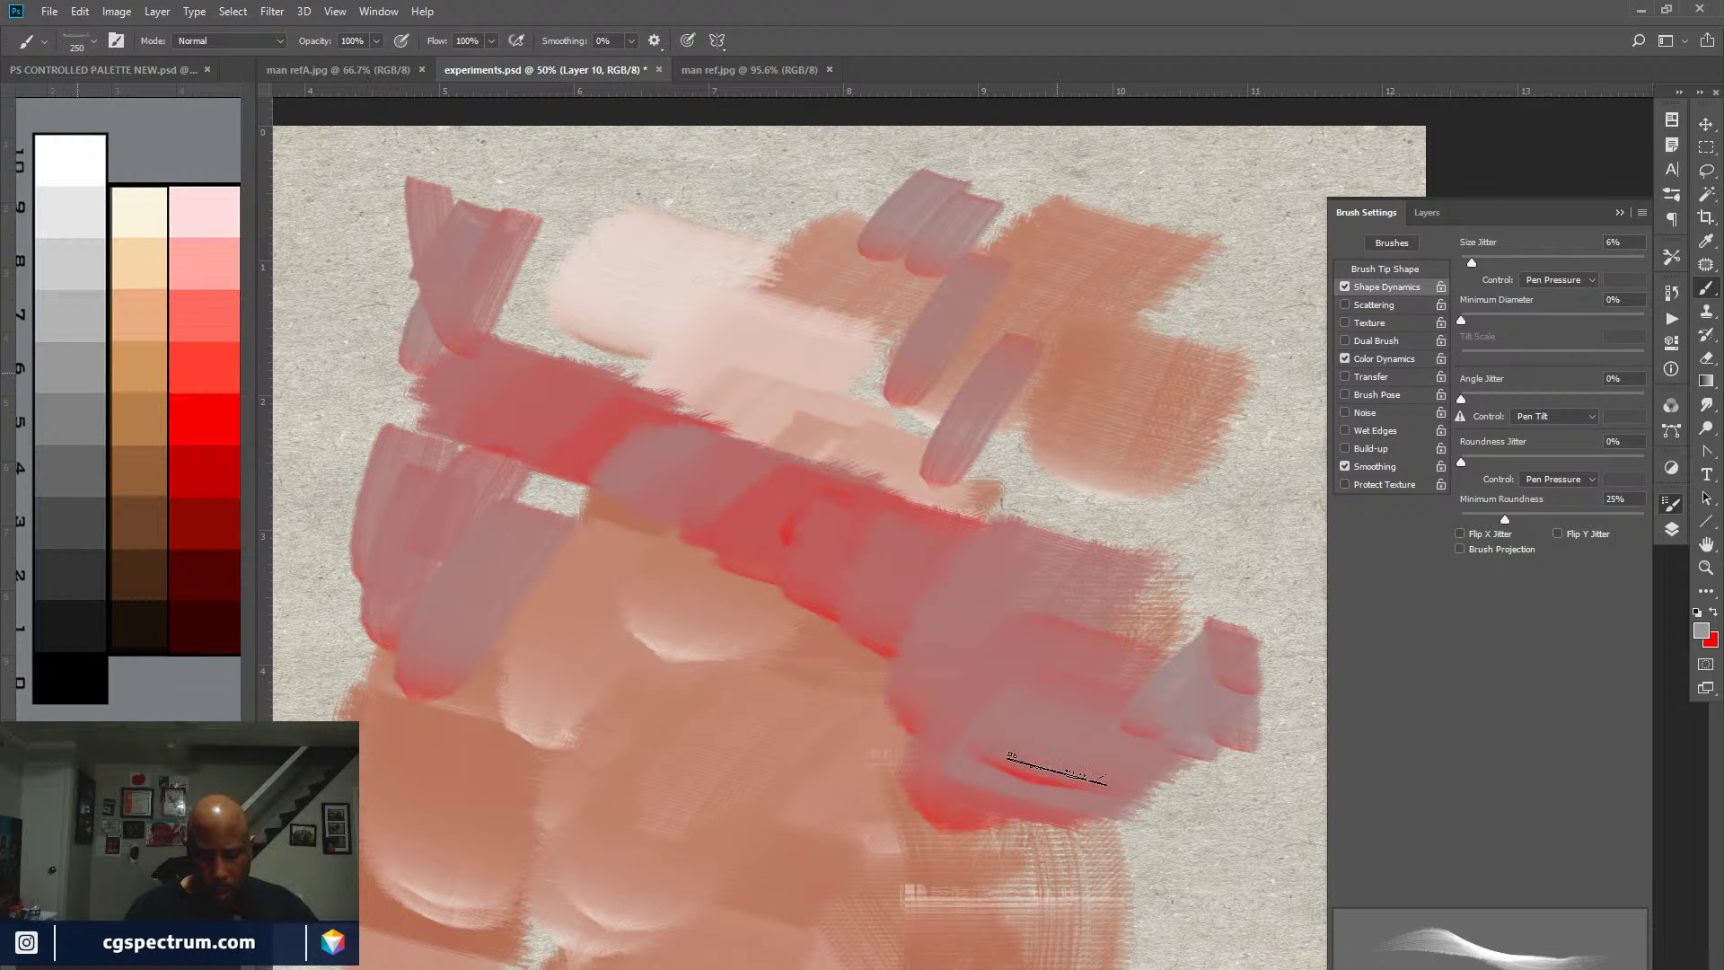
Step: Select the whole canvas, switch the Size Jitter control to Off and back to Pen Pressure, and paint two strokes above the band's right end
key(ctrl+a)
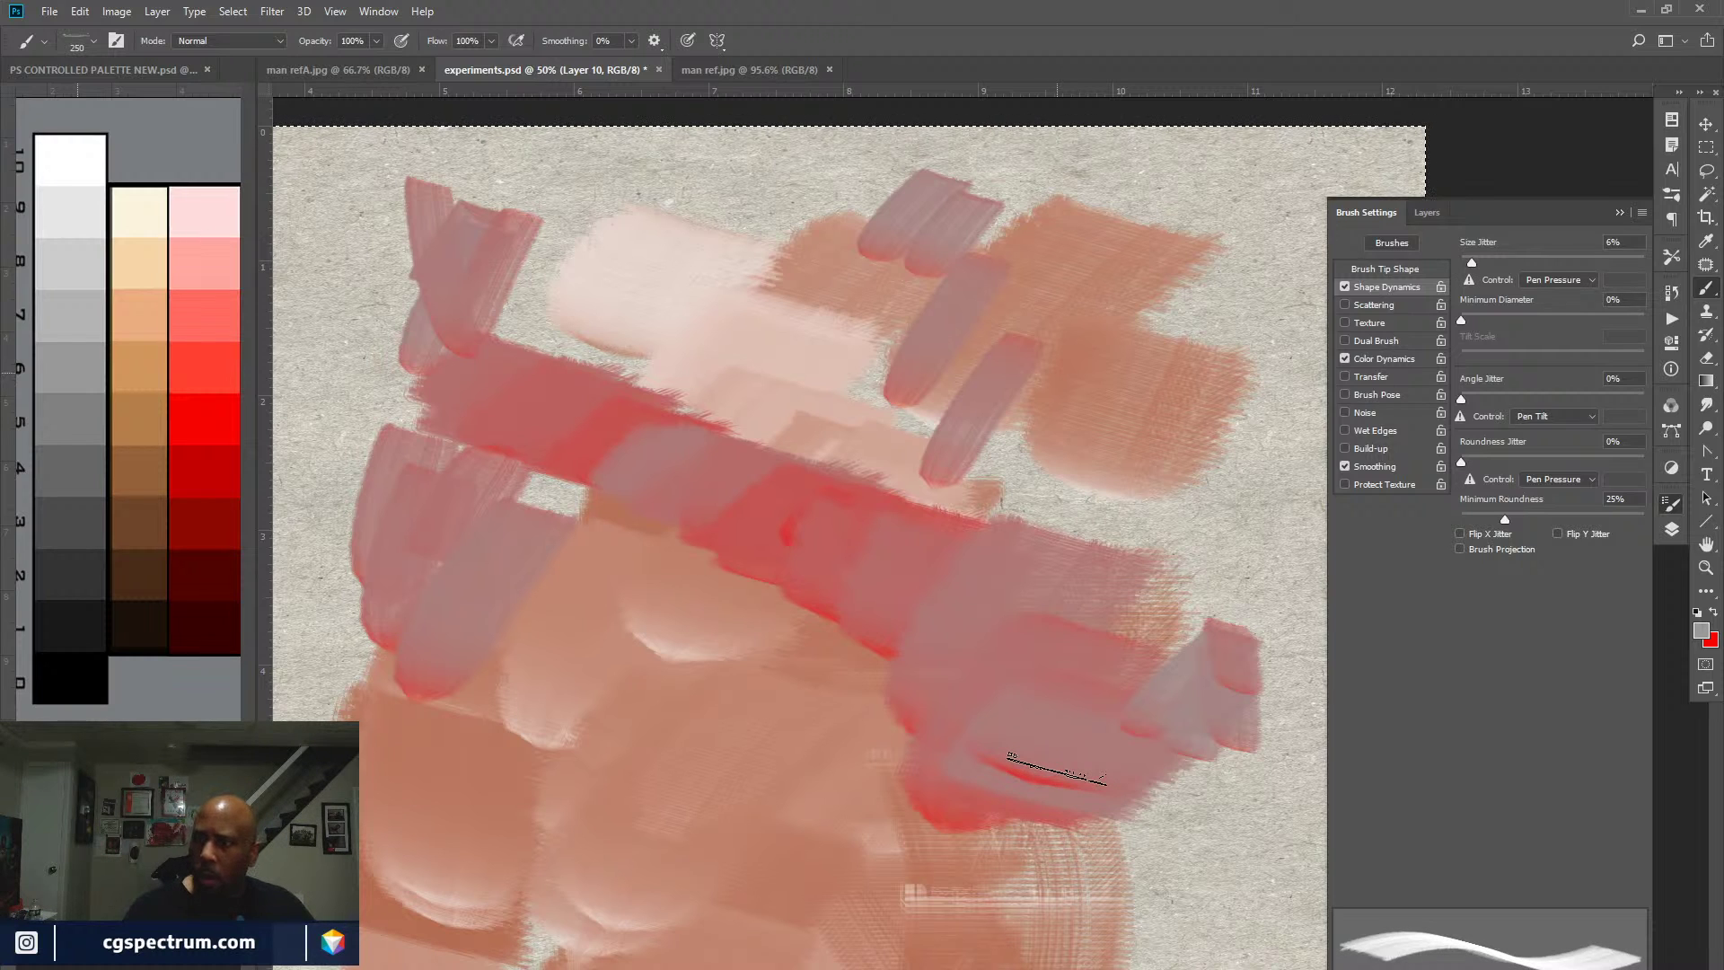
click(1582, 280)
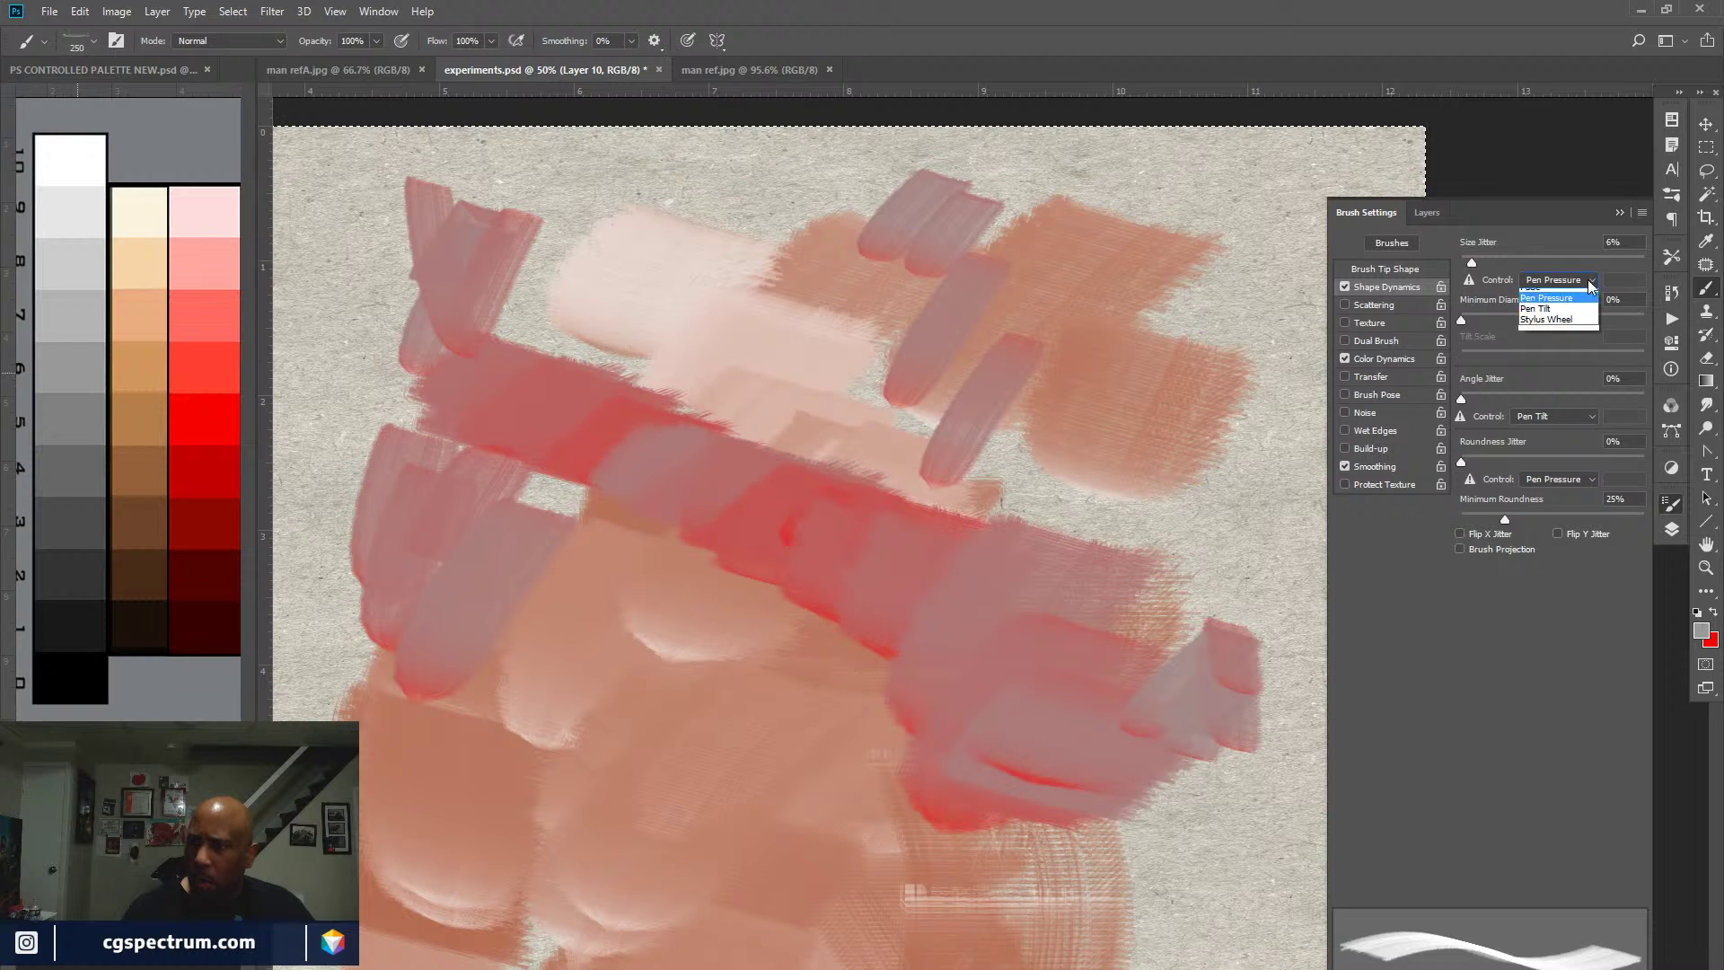
click(1576, 295)
click(1572, 279)
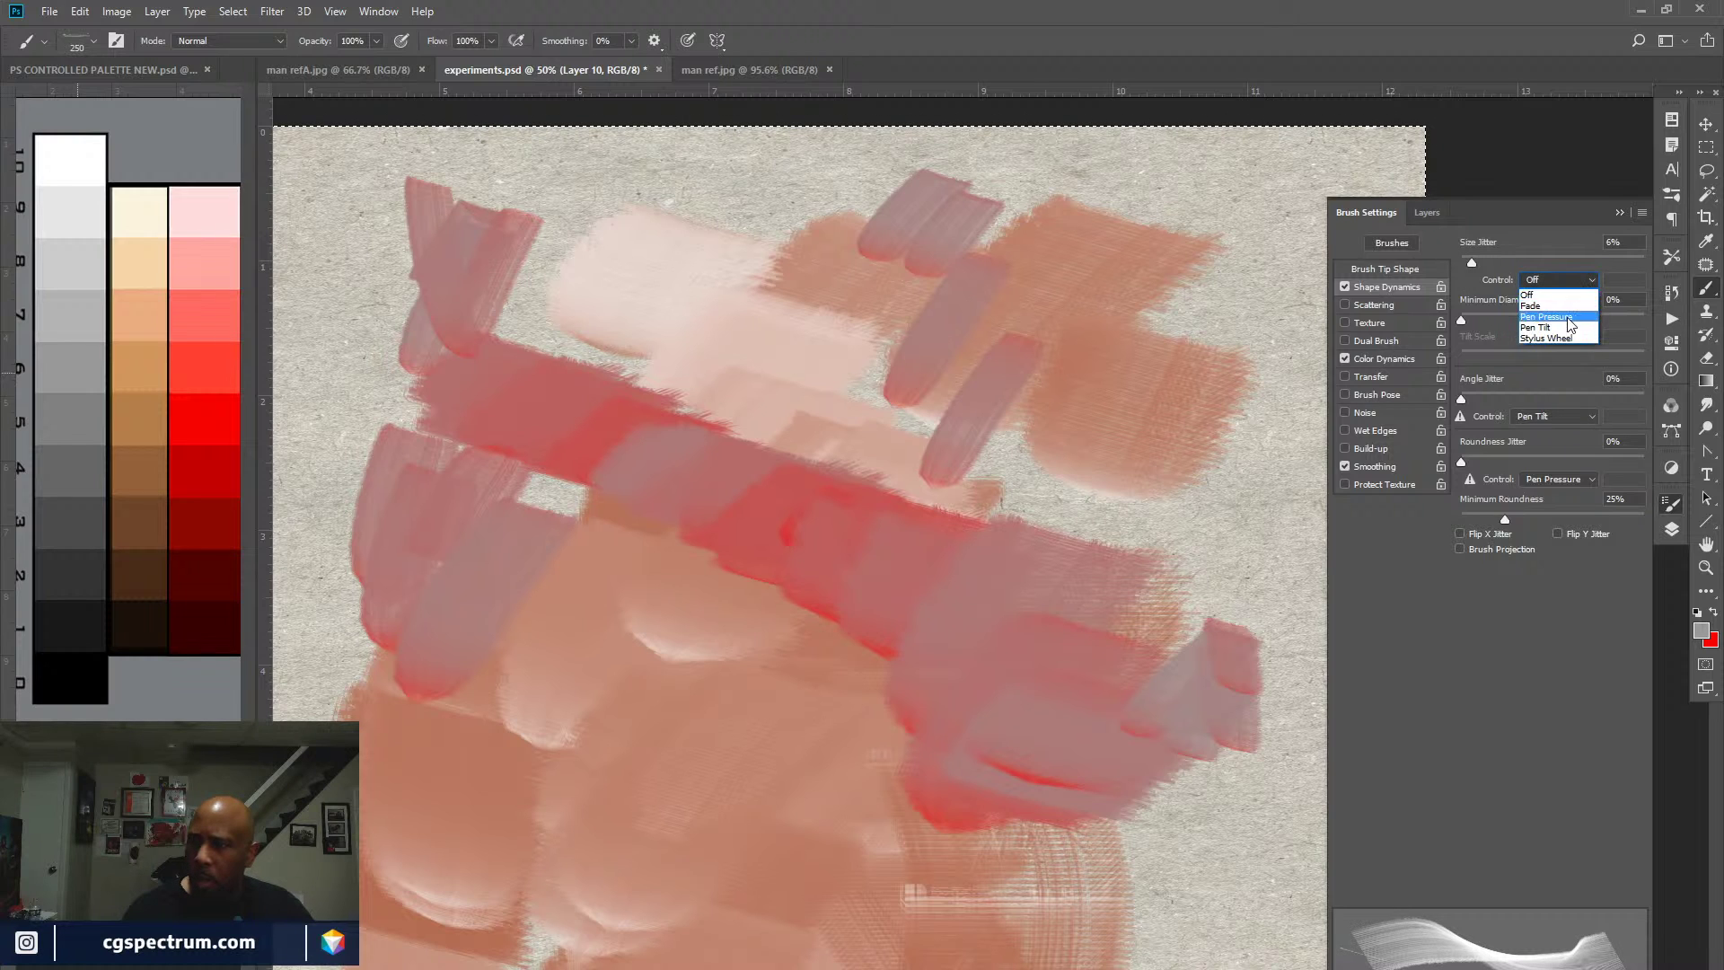
click(1568, 316)
drag(1109, 431, 1032, 552)
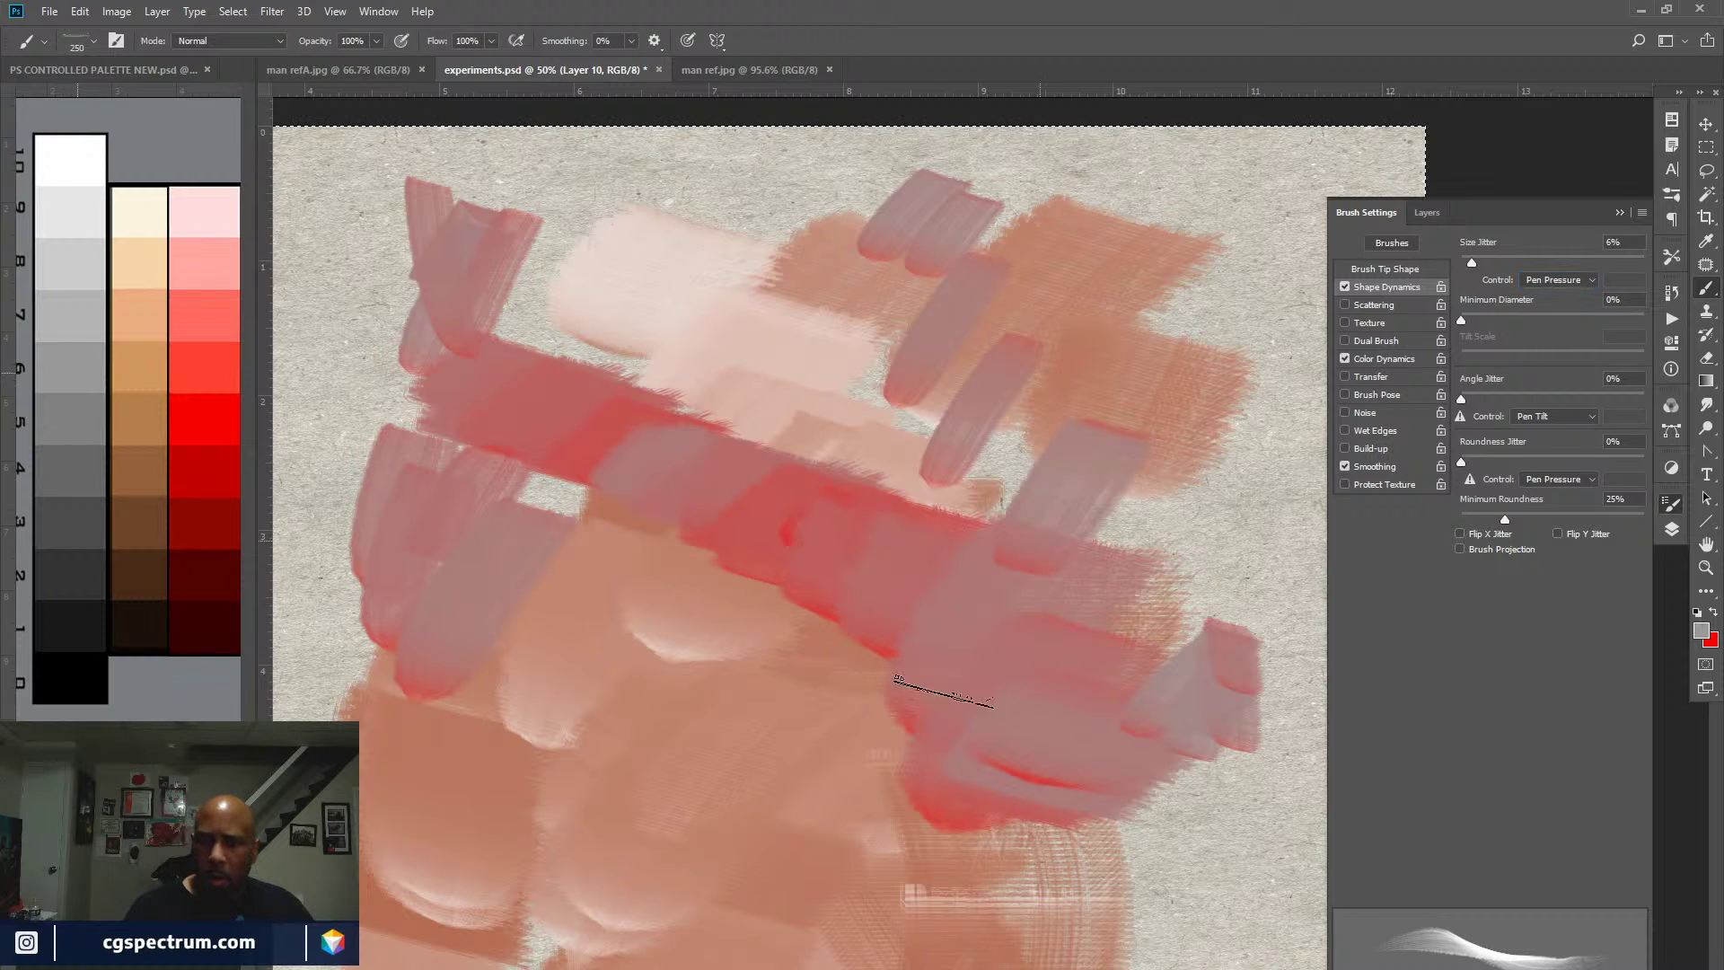
drag(1203, 525, 1159, 593)
Step: Paint overlapping short test strokes on the blank canvas at the patch's lower right
mouse_move(1059, 750)
mouse_down()
mouse_move(926, 698)
mouse_move(892, 565)
mouse_up()
drag(978, 821, 1008, 715)
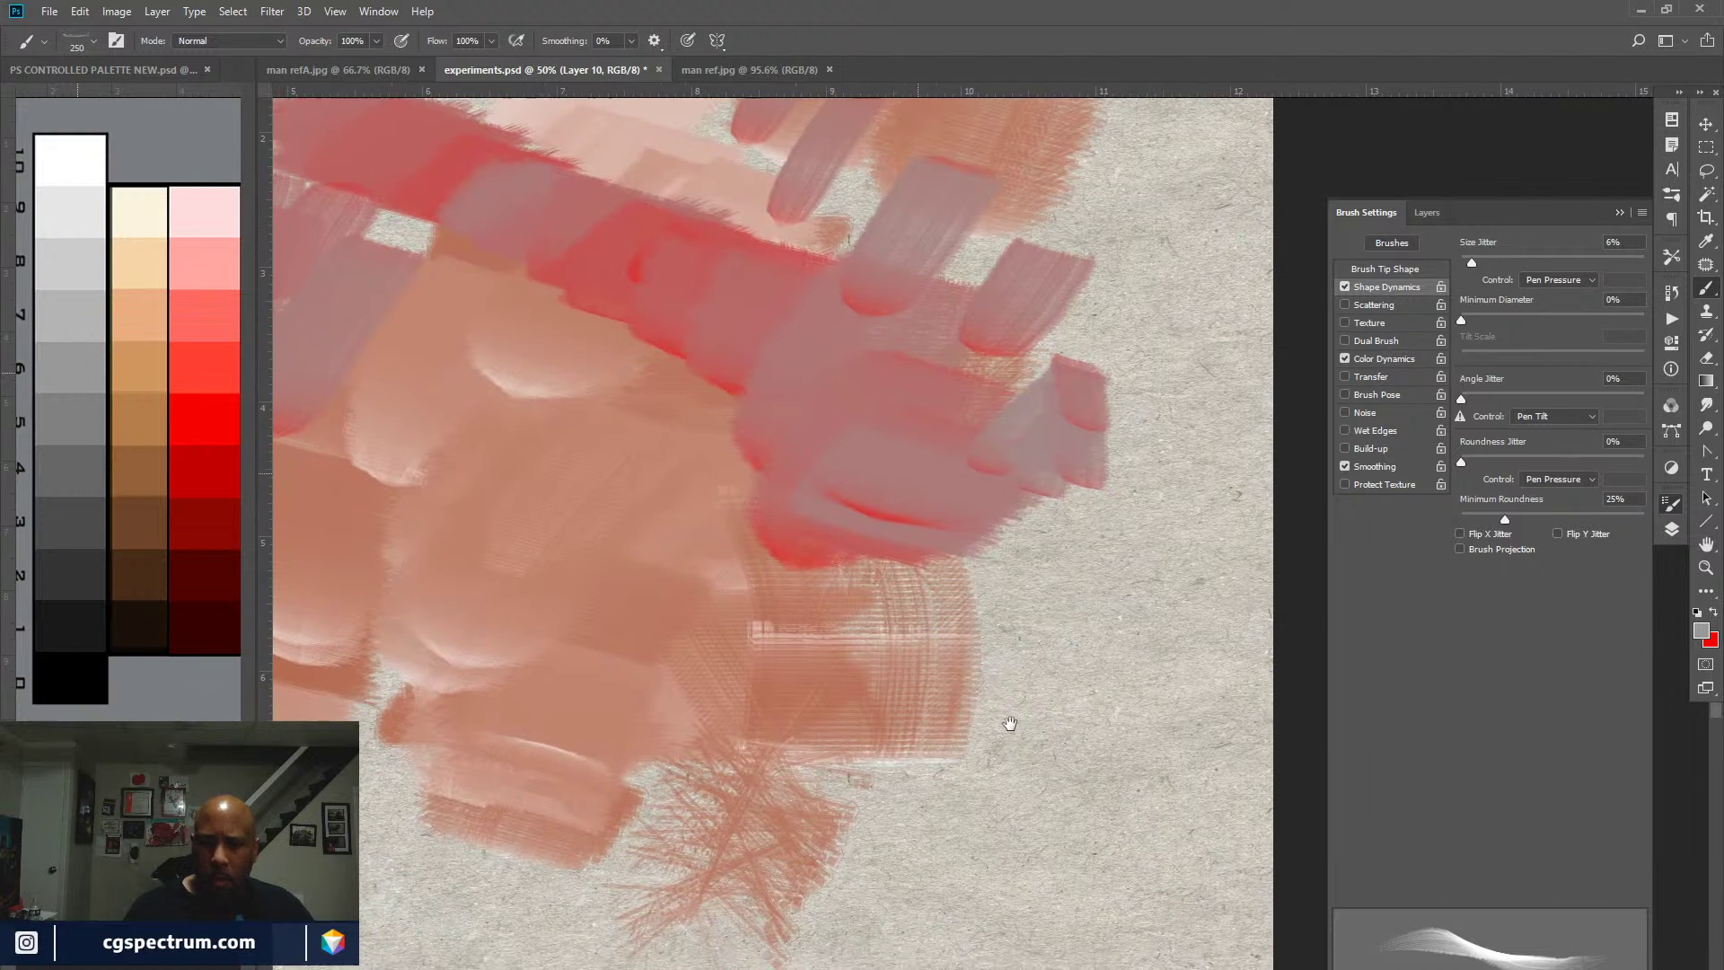
mouse_move(1109, 601)
mouse_down()
mouse_move(1014, 779)
mouse_move(1043, 755)
mouse_move(1015, 850)
mouse_move(1064, 788)
mouse_move(1033, 857)
mouse_up()
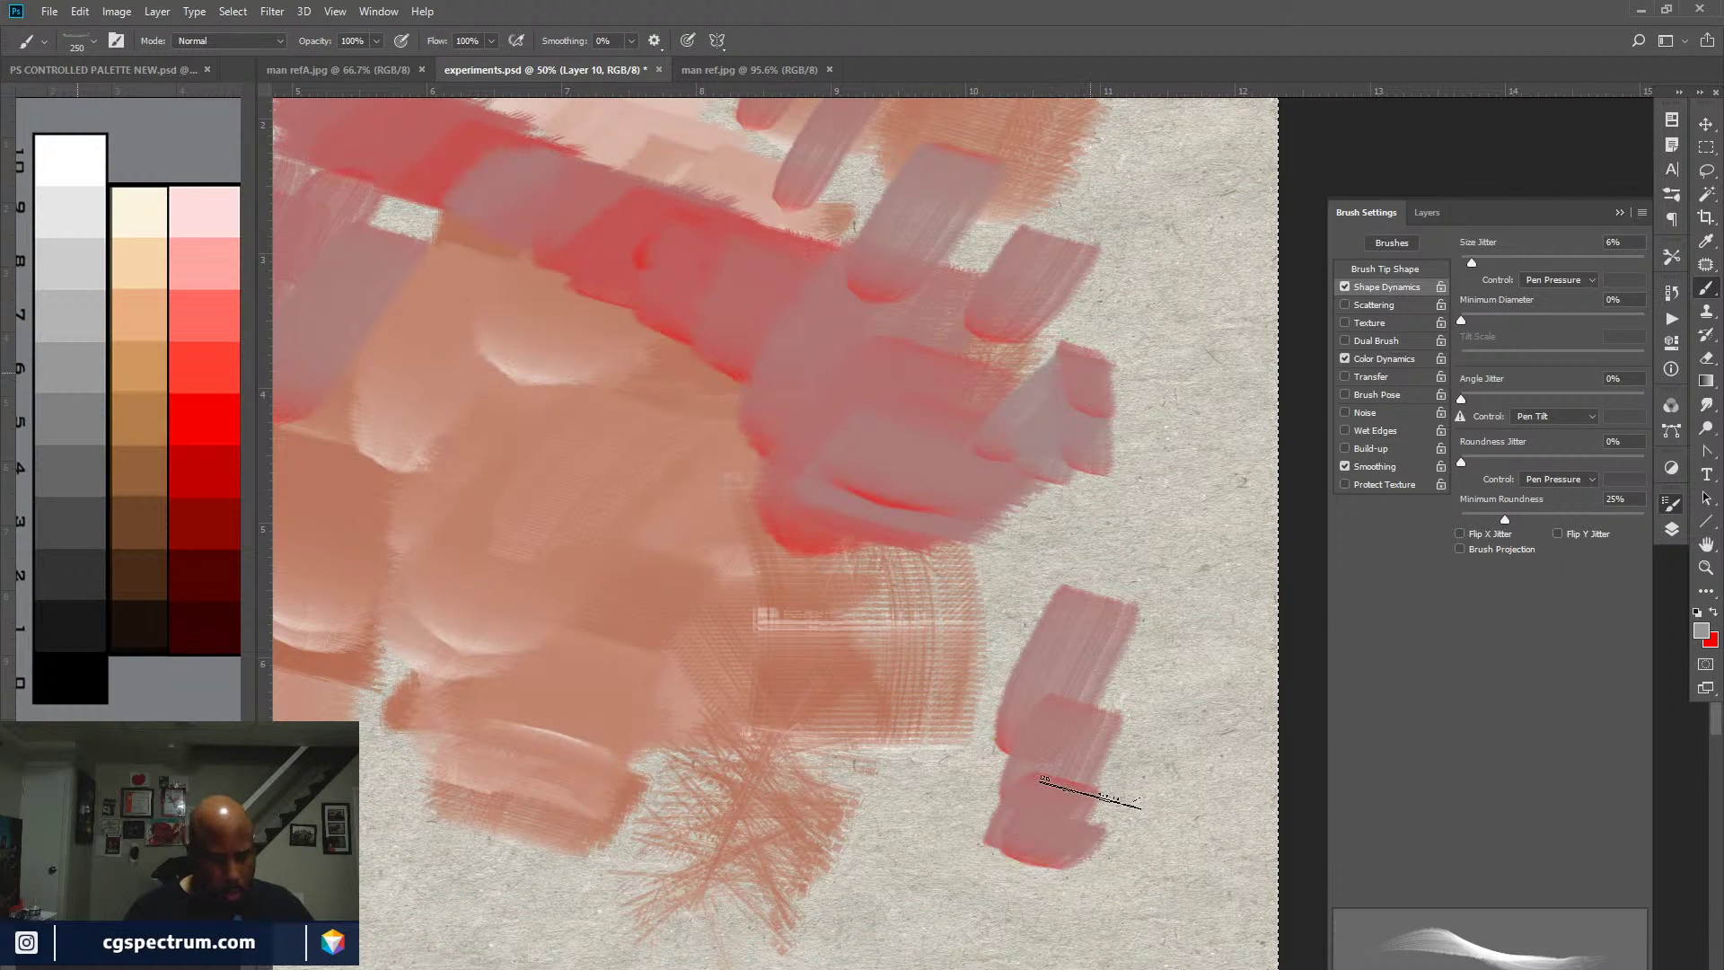
mouse_move(1168, 561)
mouse_down()
mouse_move(1127, 629)
mouse_move(1133, 783)
mouse_up()
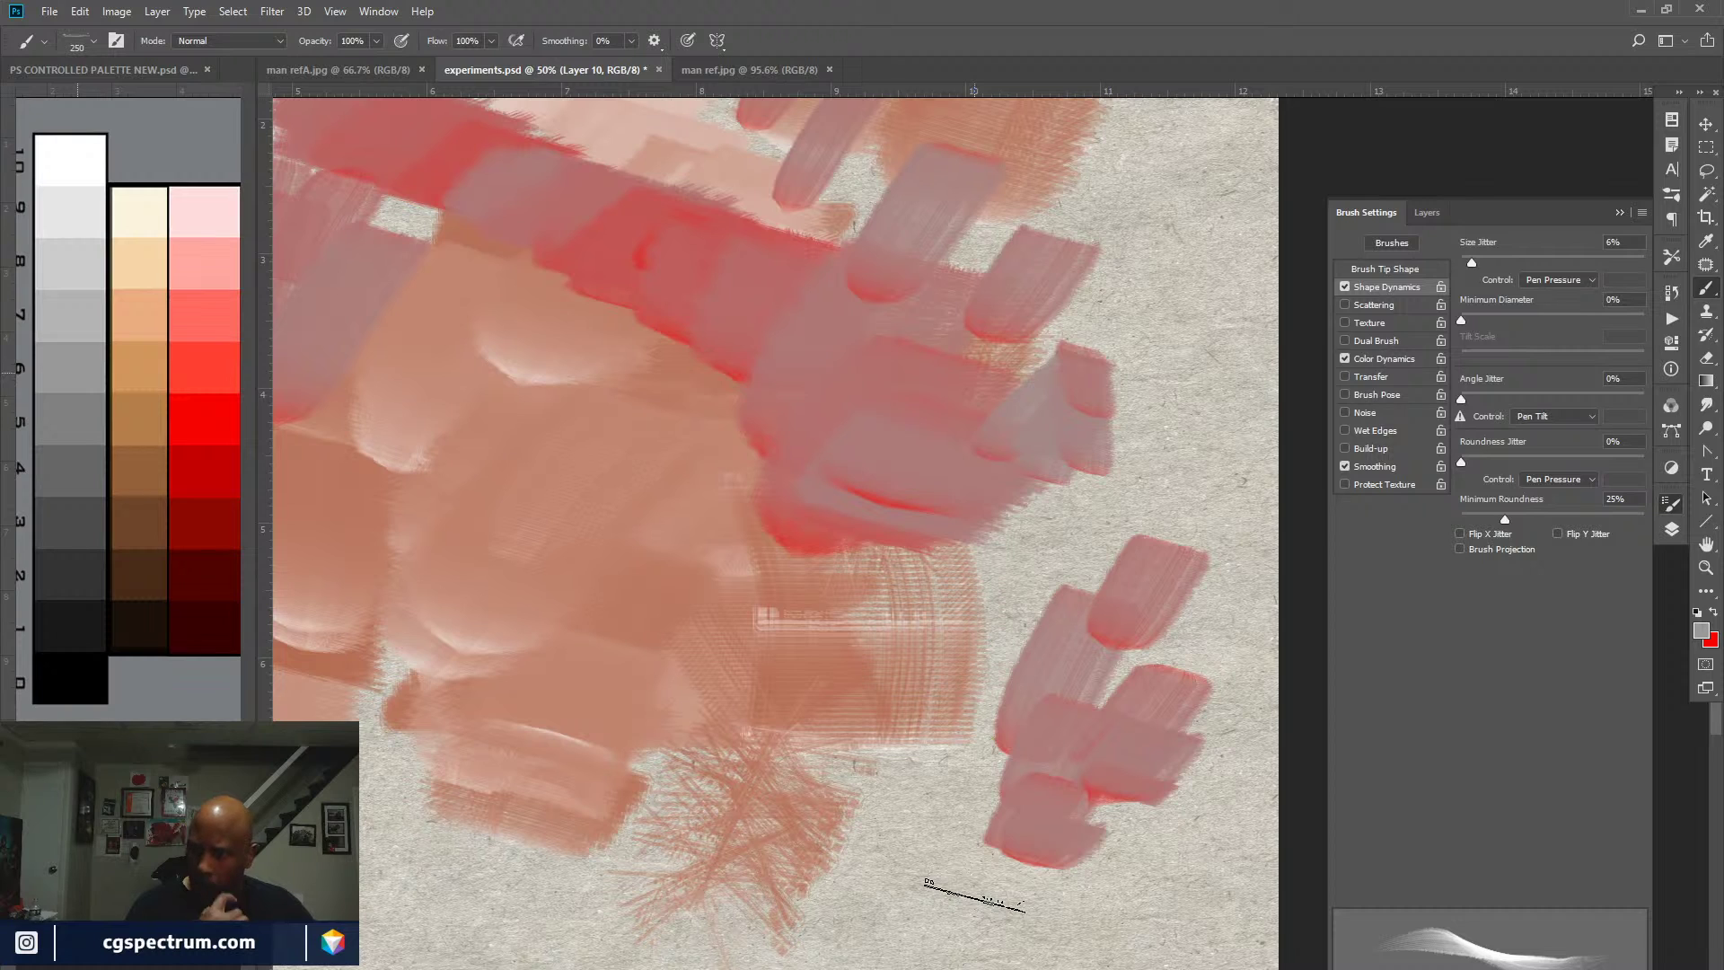
Step: Switch the Angle Jitter control to Off and back to Pen Tilt
click(1593, 417)
click(1595, 422)
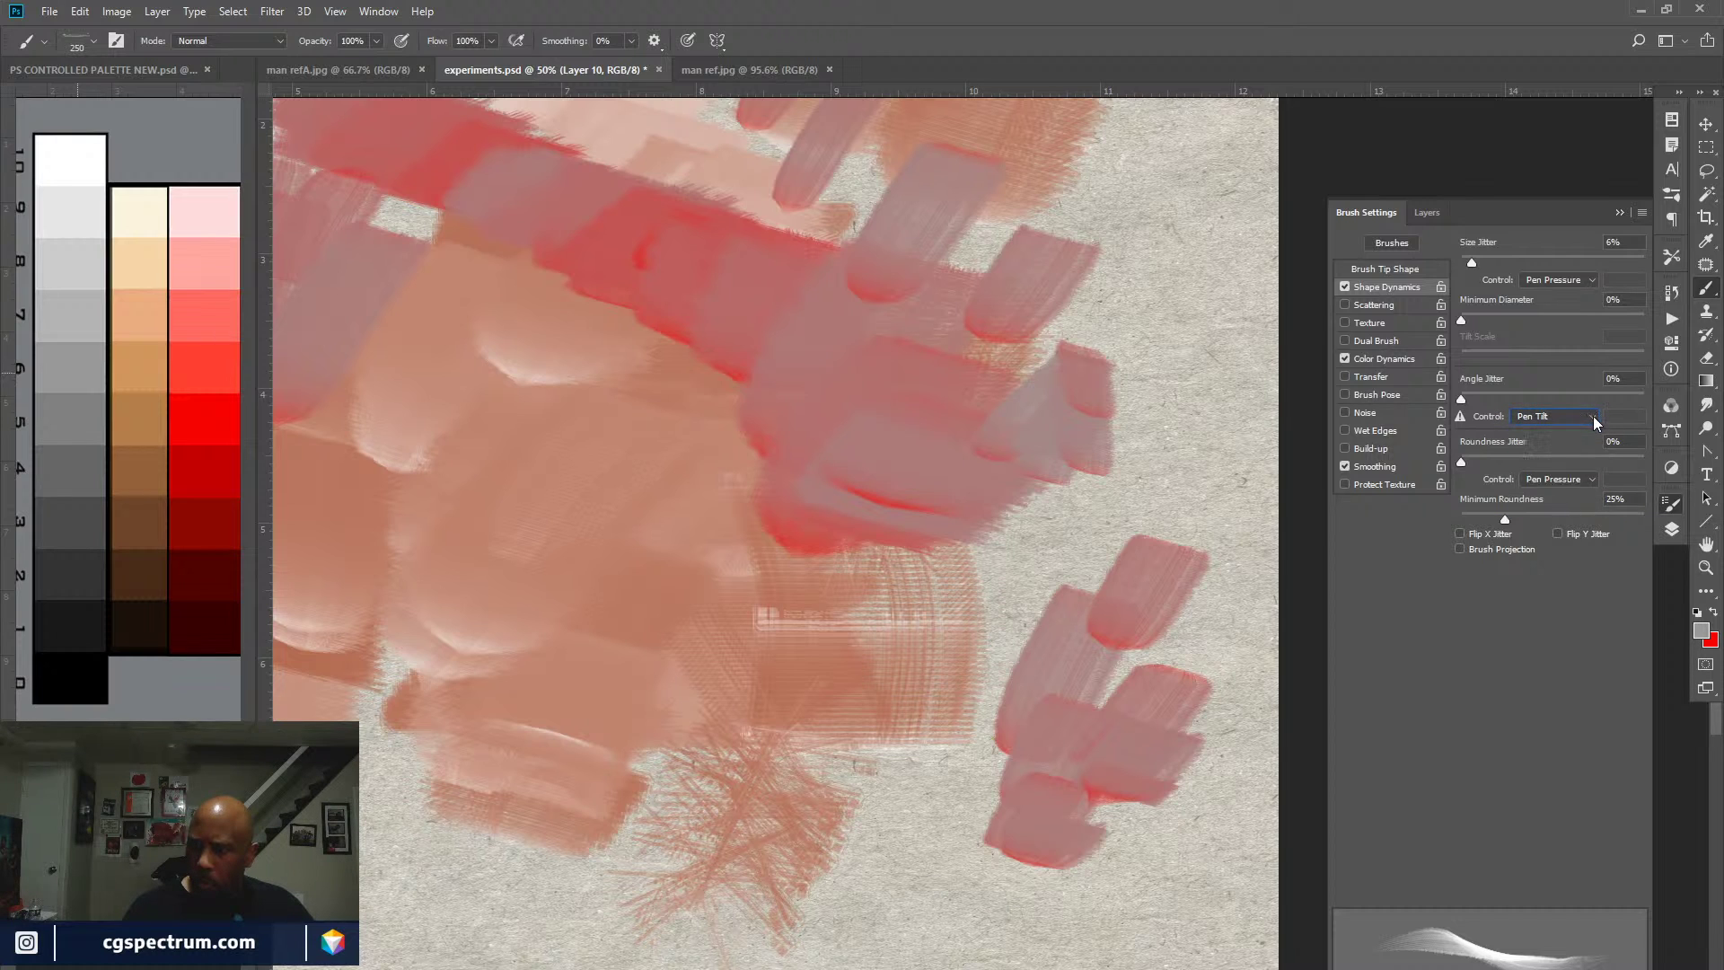
click(1526, 417)
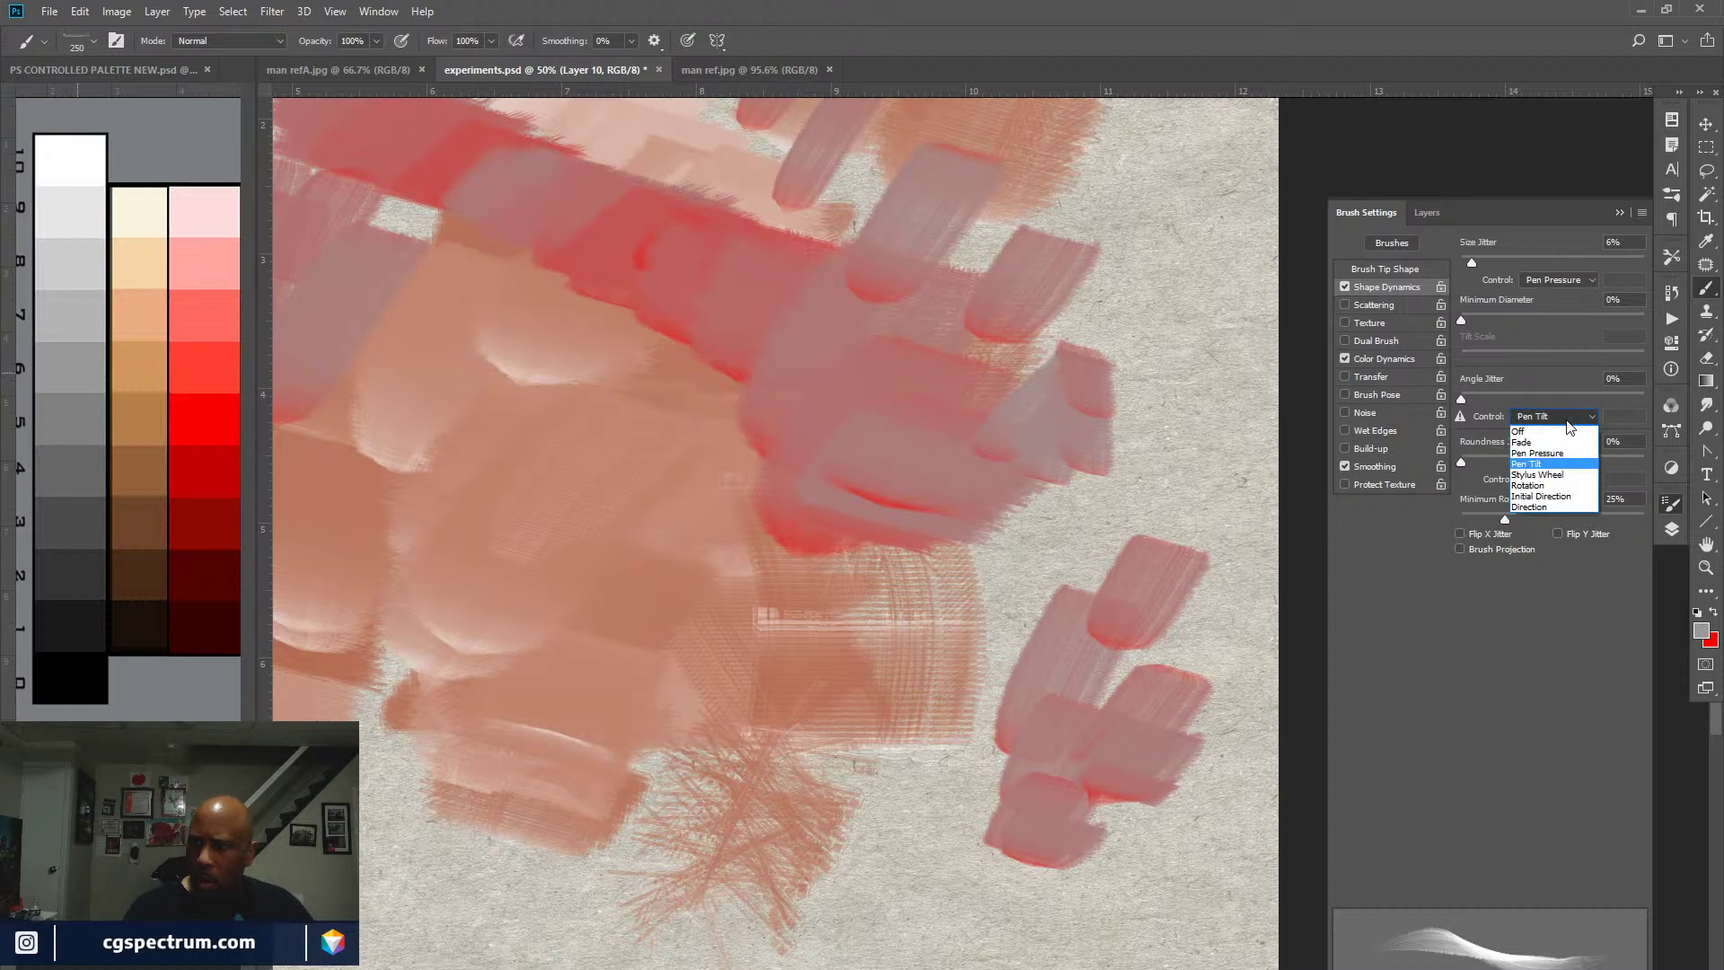
click(1560, 430)
click(1573, 422)
click(1558, 459)
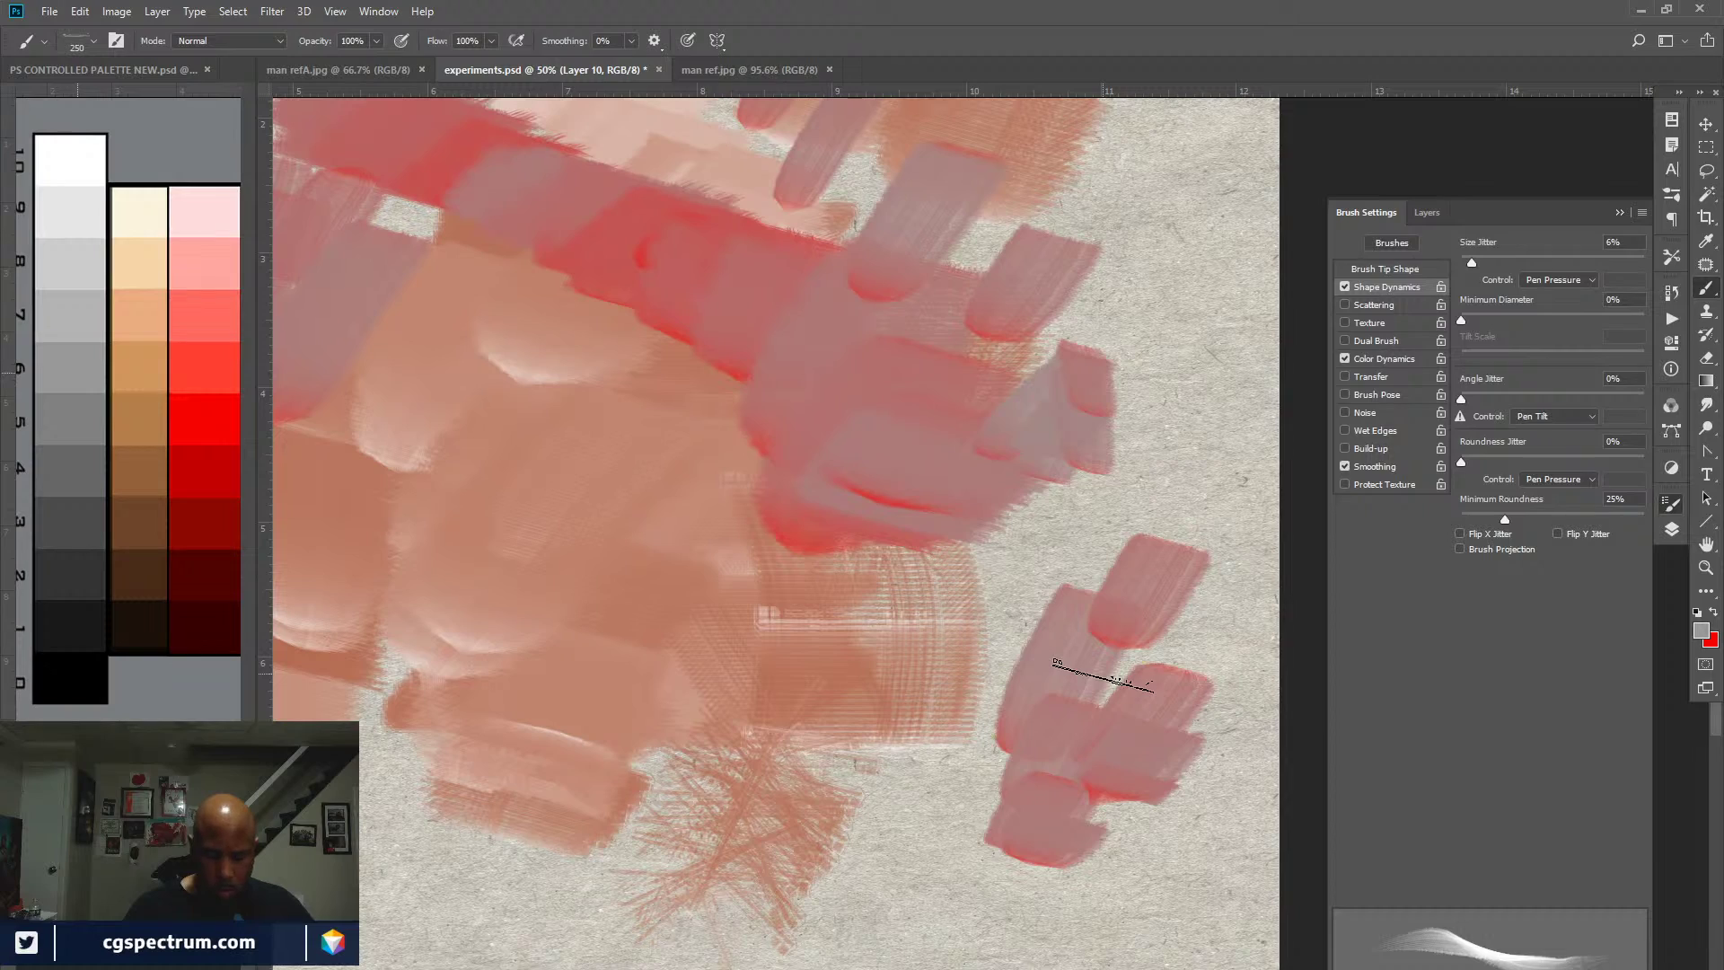
Step: Clear all test strokes from the layer, remove the selection, and check the layer list beside the reference photo
key(ctrl+a)
key(Delete)
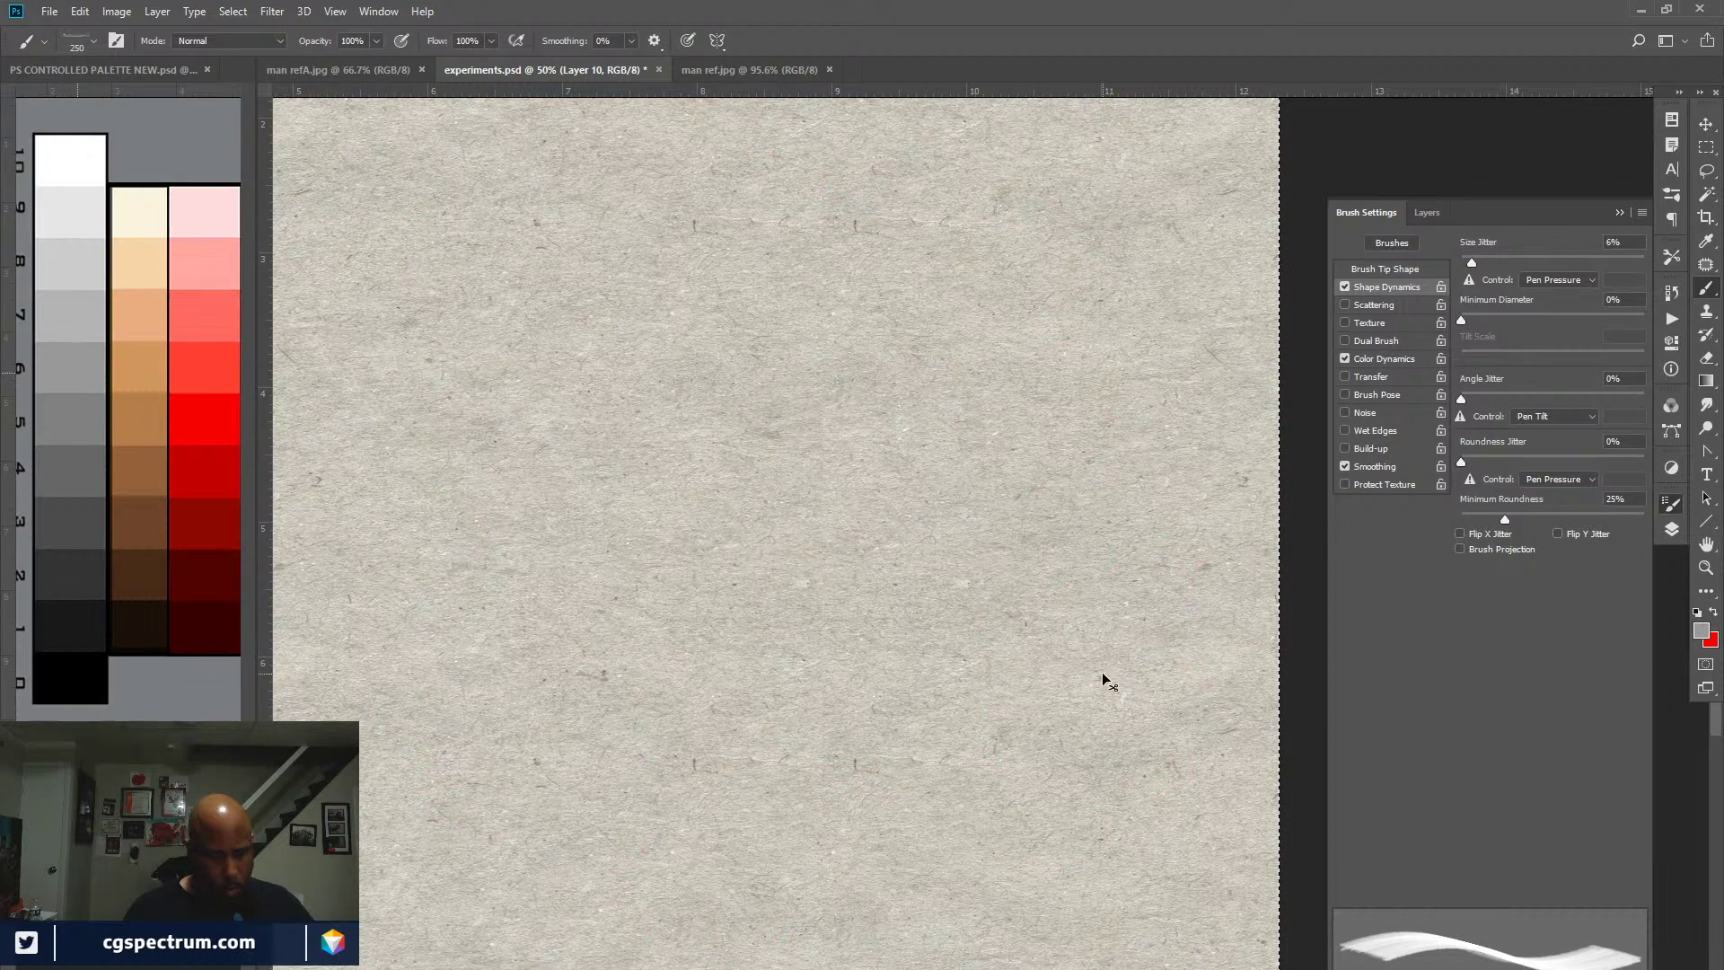
key(ctrl+d)
mouse_move(808, 596)
mouse_down()
mouse_move(1089, 712)
mouse_move(905, 670)
mouse_move(1110, 712)
mouse_move(784, 647)
mouse_move(984, 525)
mouse_up()
click(1420, 215)
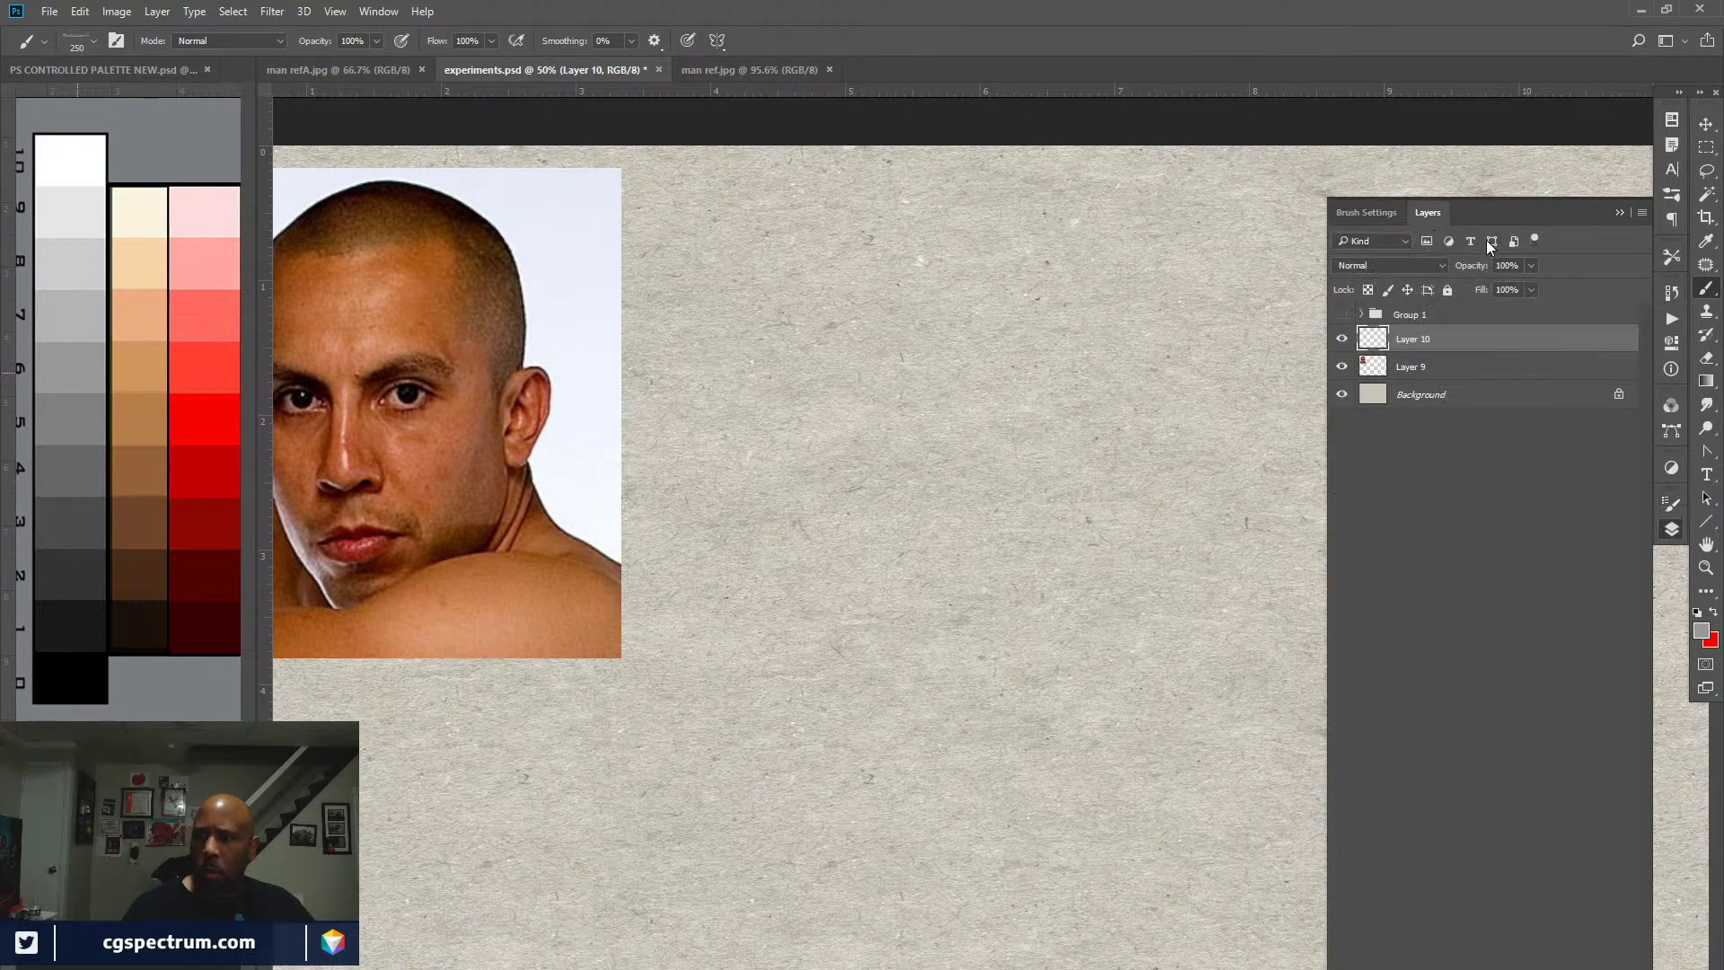
click(1203, 373)
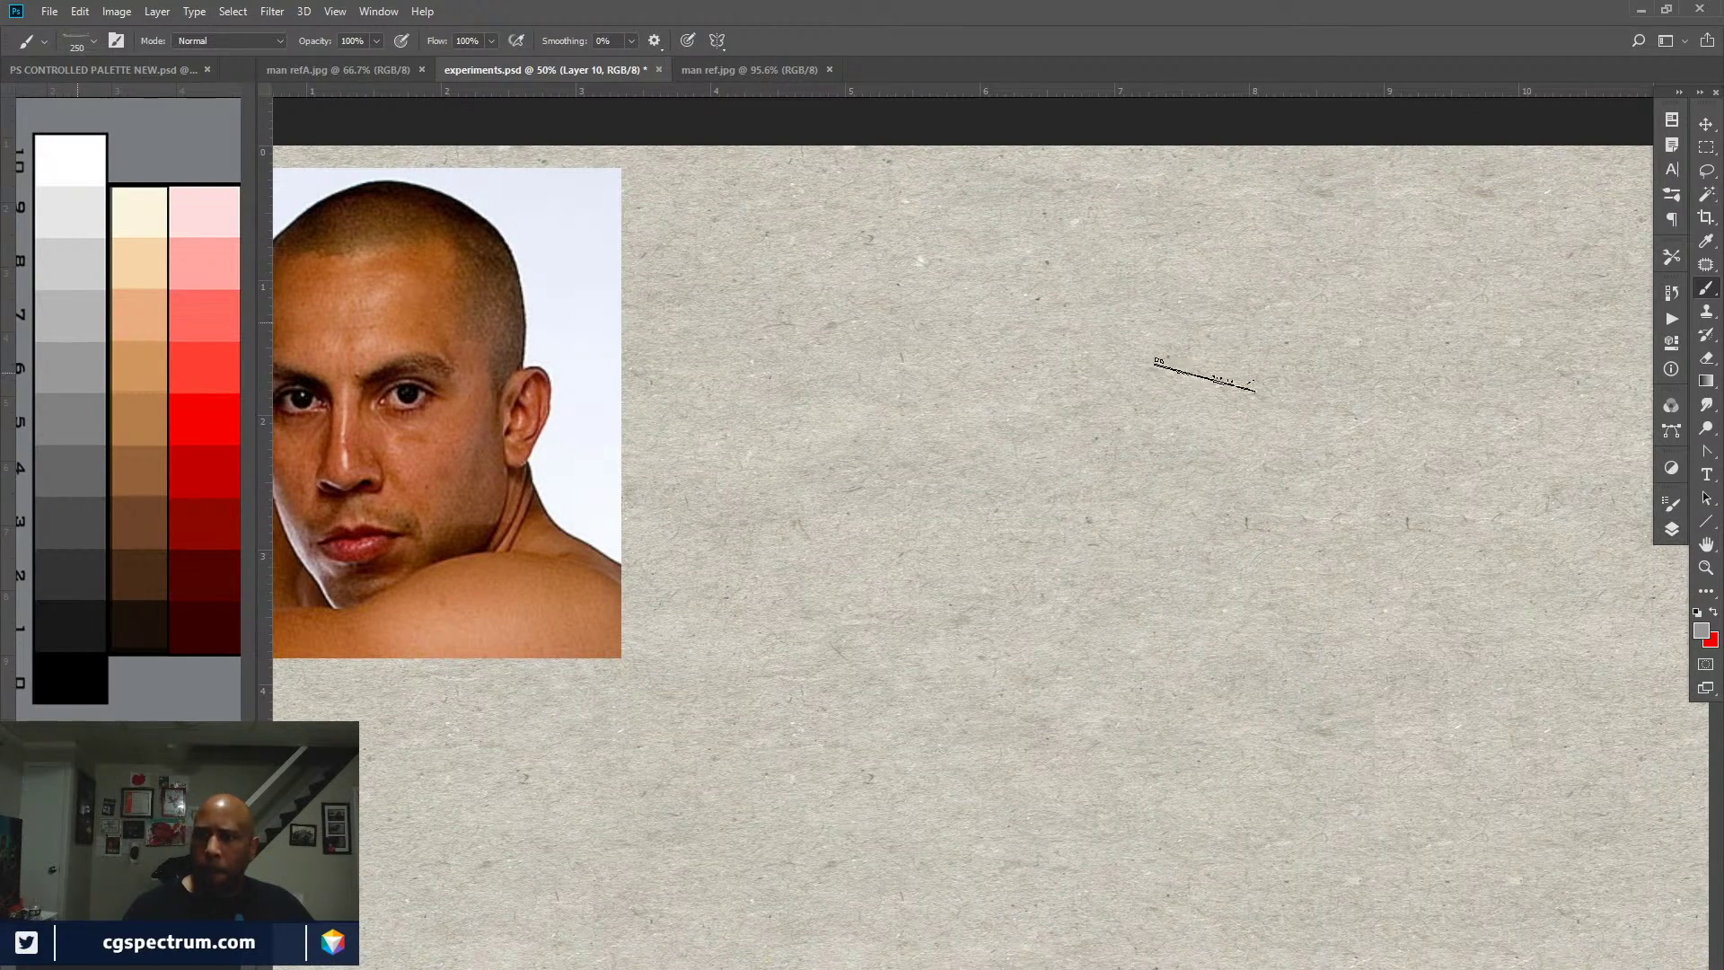
Step: Reduce the brush size to 60 with the whole reference photo in view
drag(1018, 542, 1101, 478)
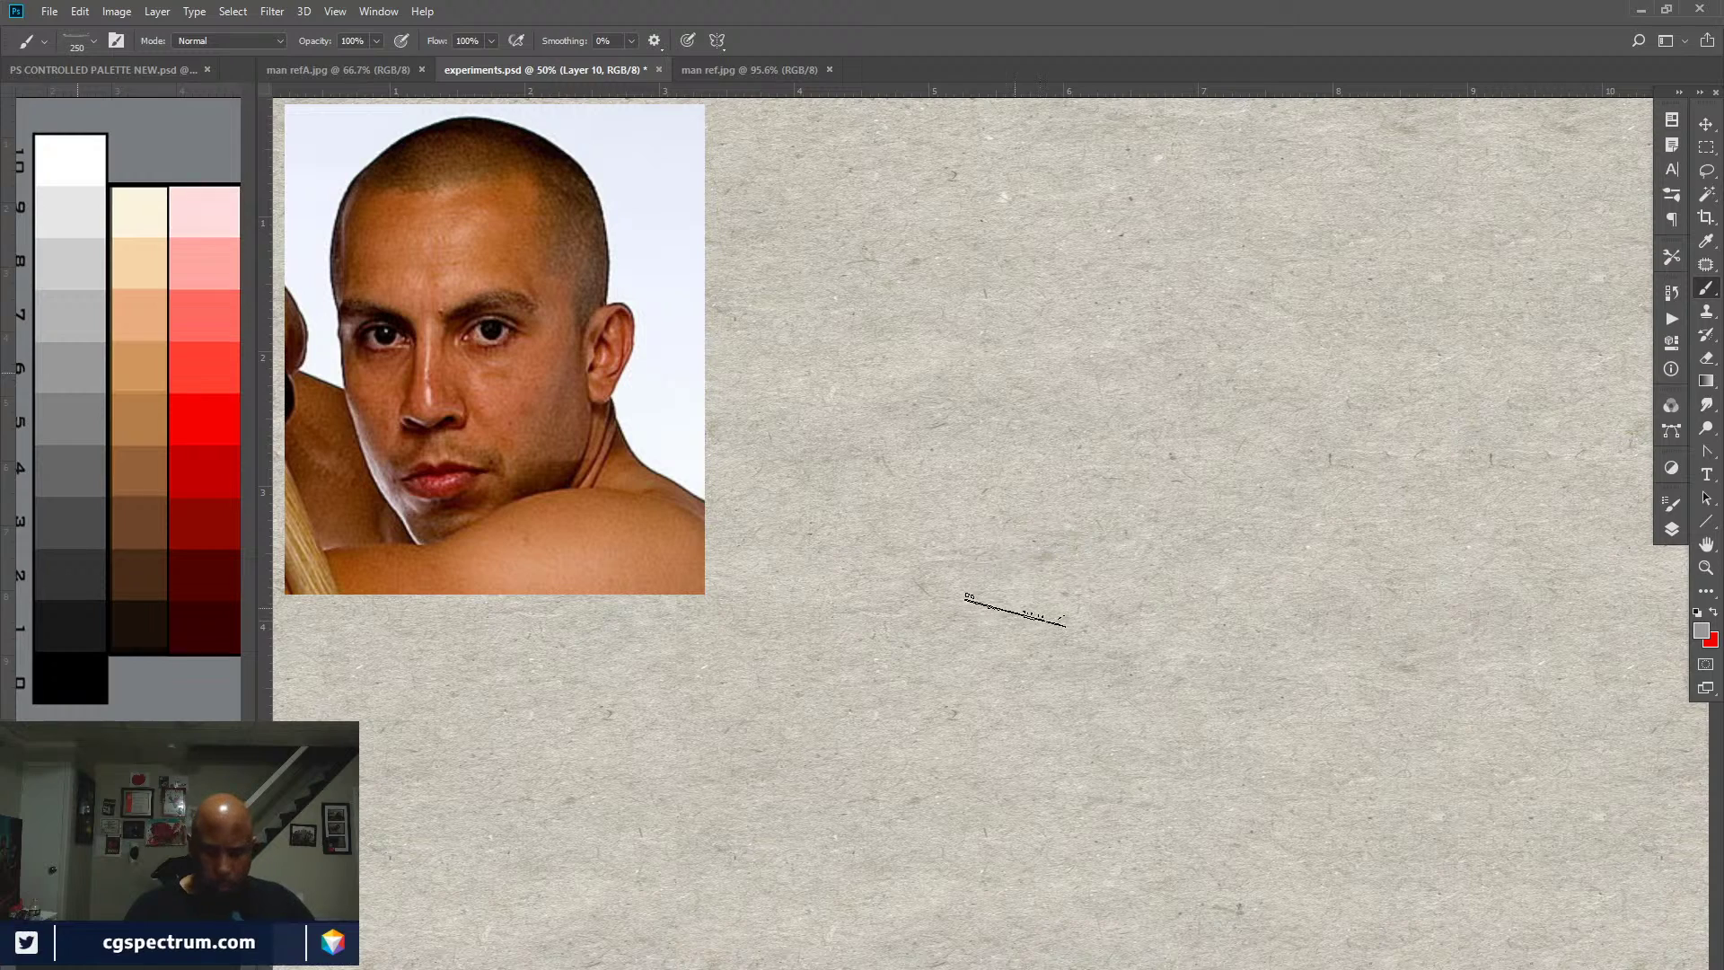
key(bracketleft)
key(bracketleft)
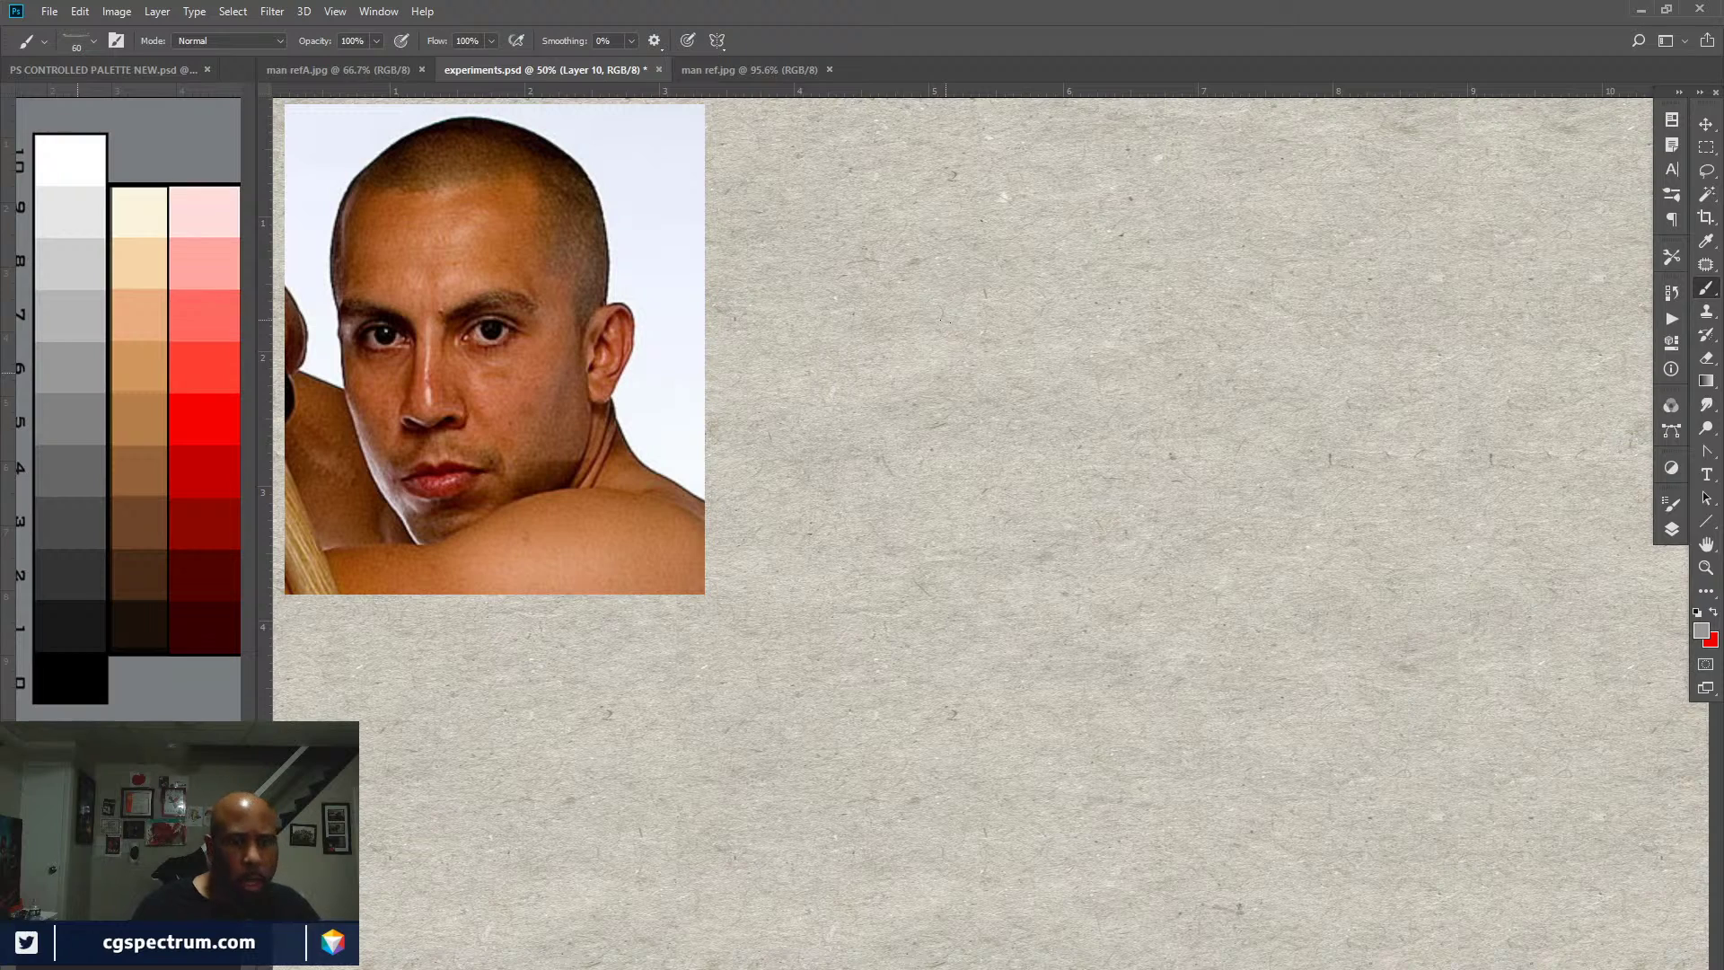
Step: Add a Hue/Saturation adjustment layer above the photo on Layer 9 and lower its Saturation to the minimum
click(1671, 529)
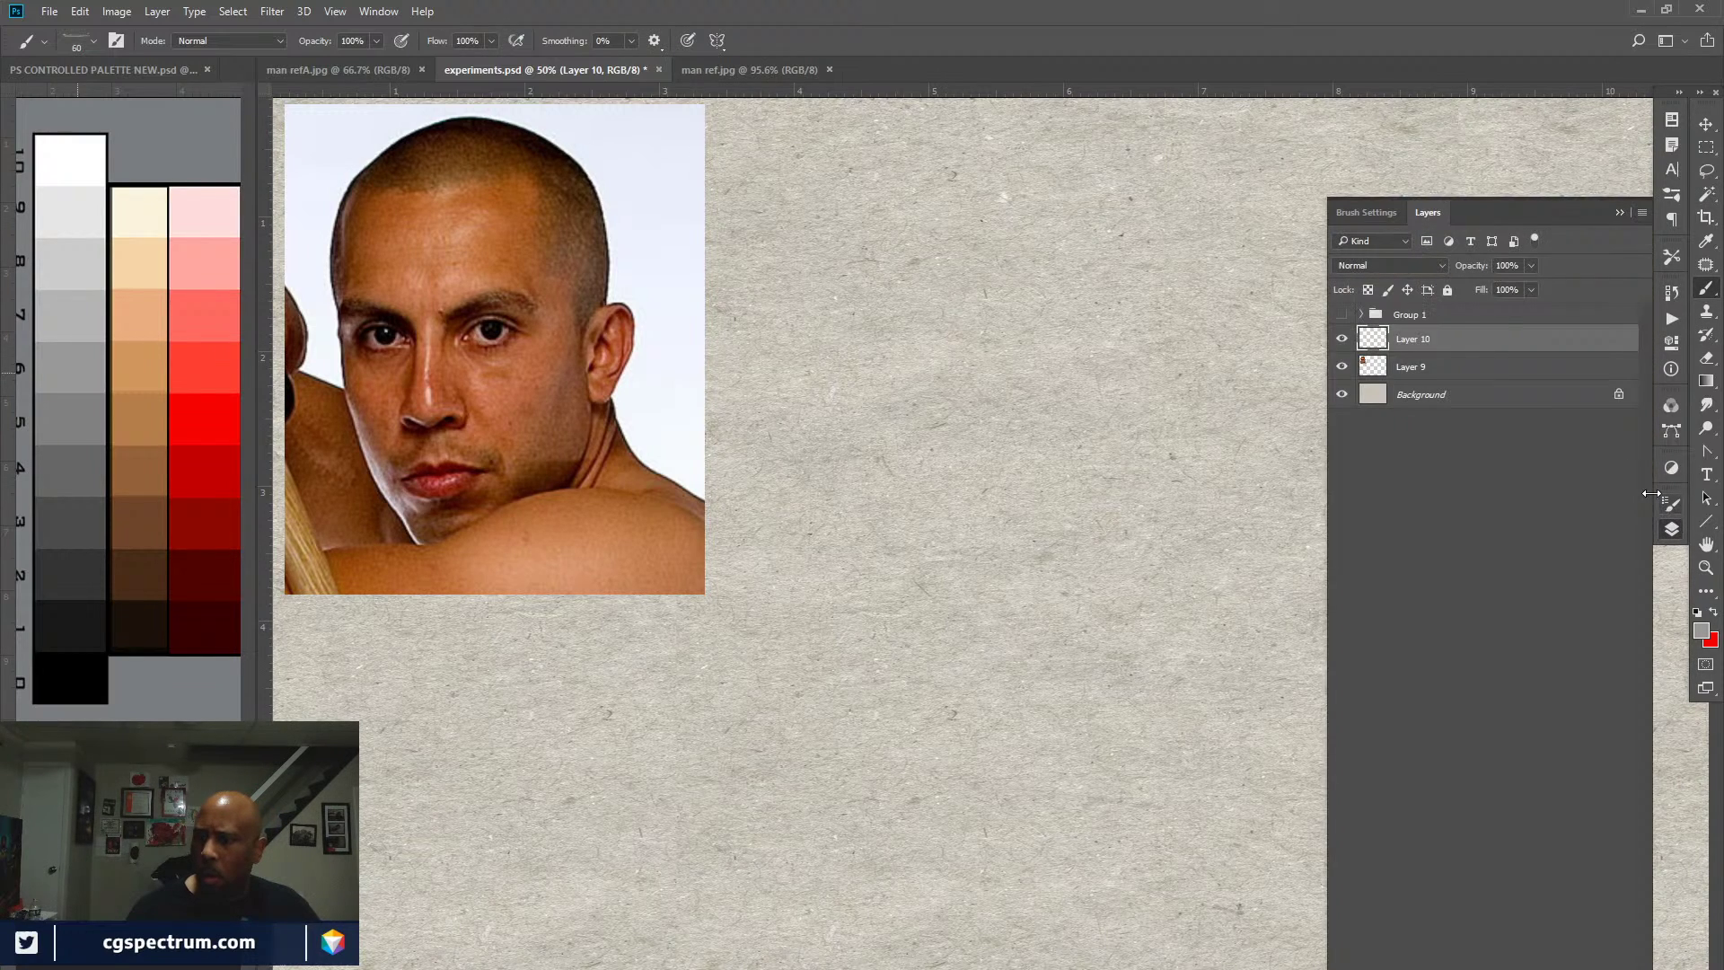
click(1491, 366)
click(1539, 963)
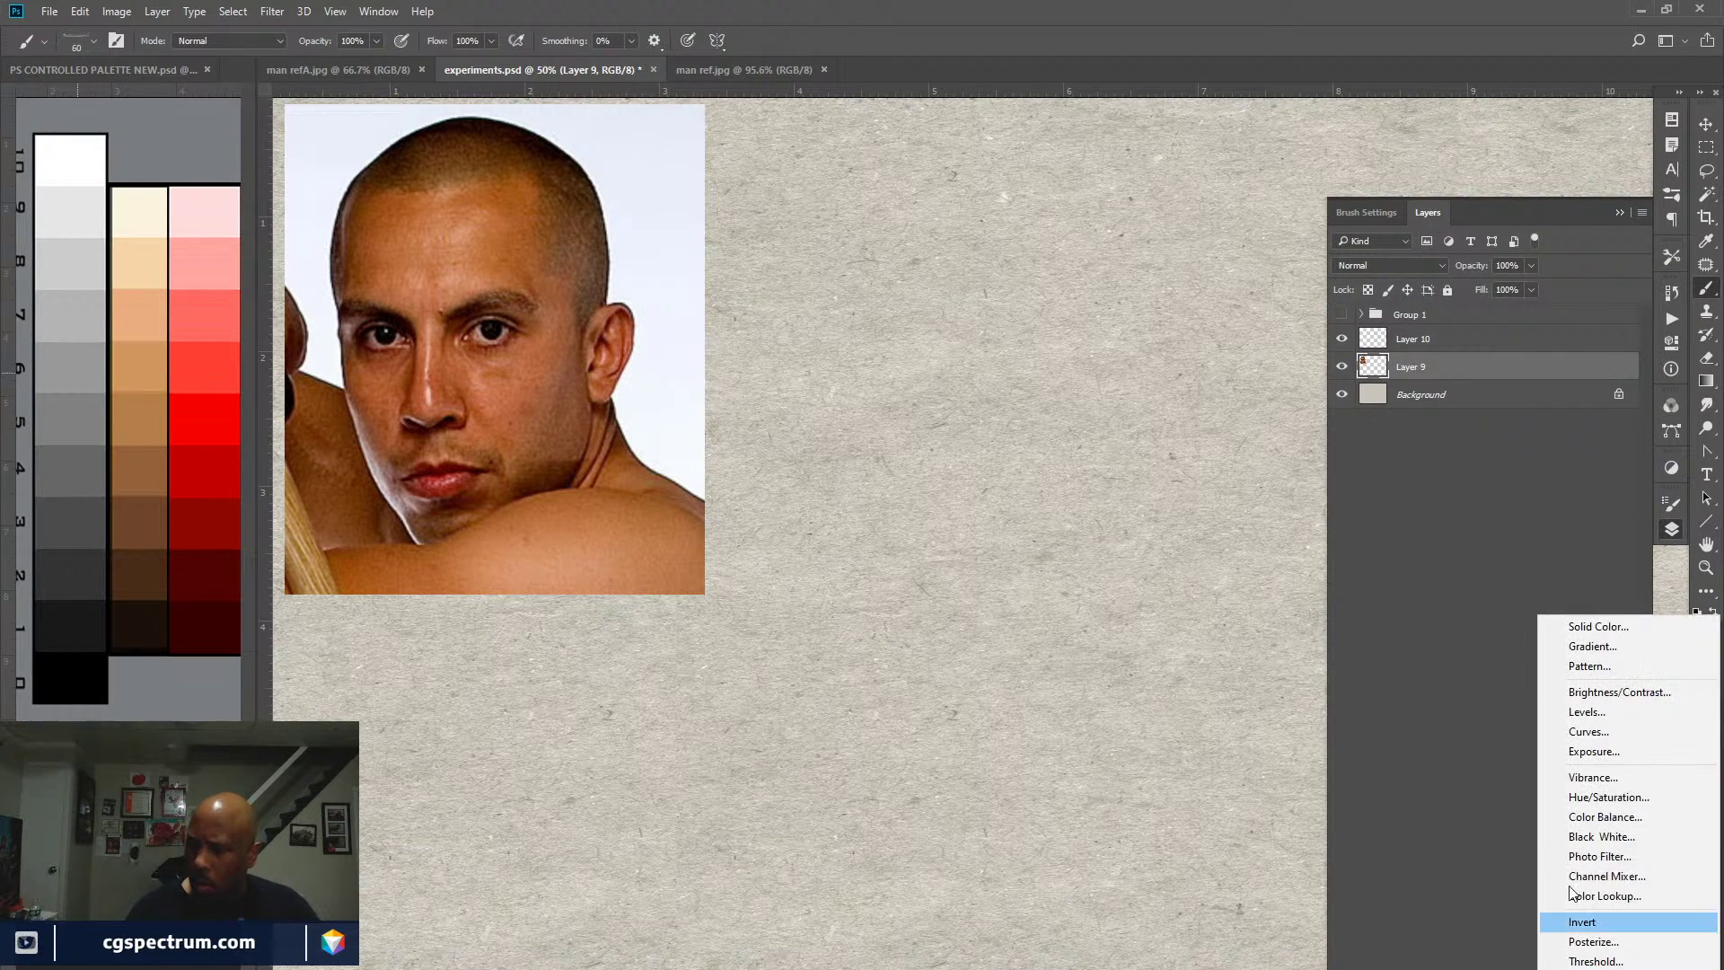
click(1590, 789)
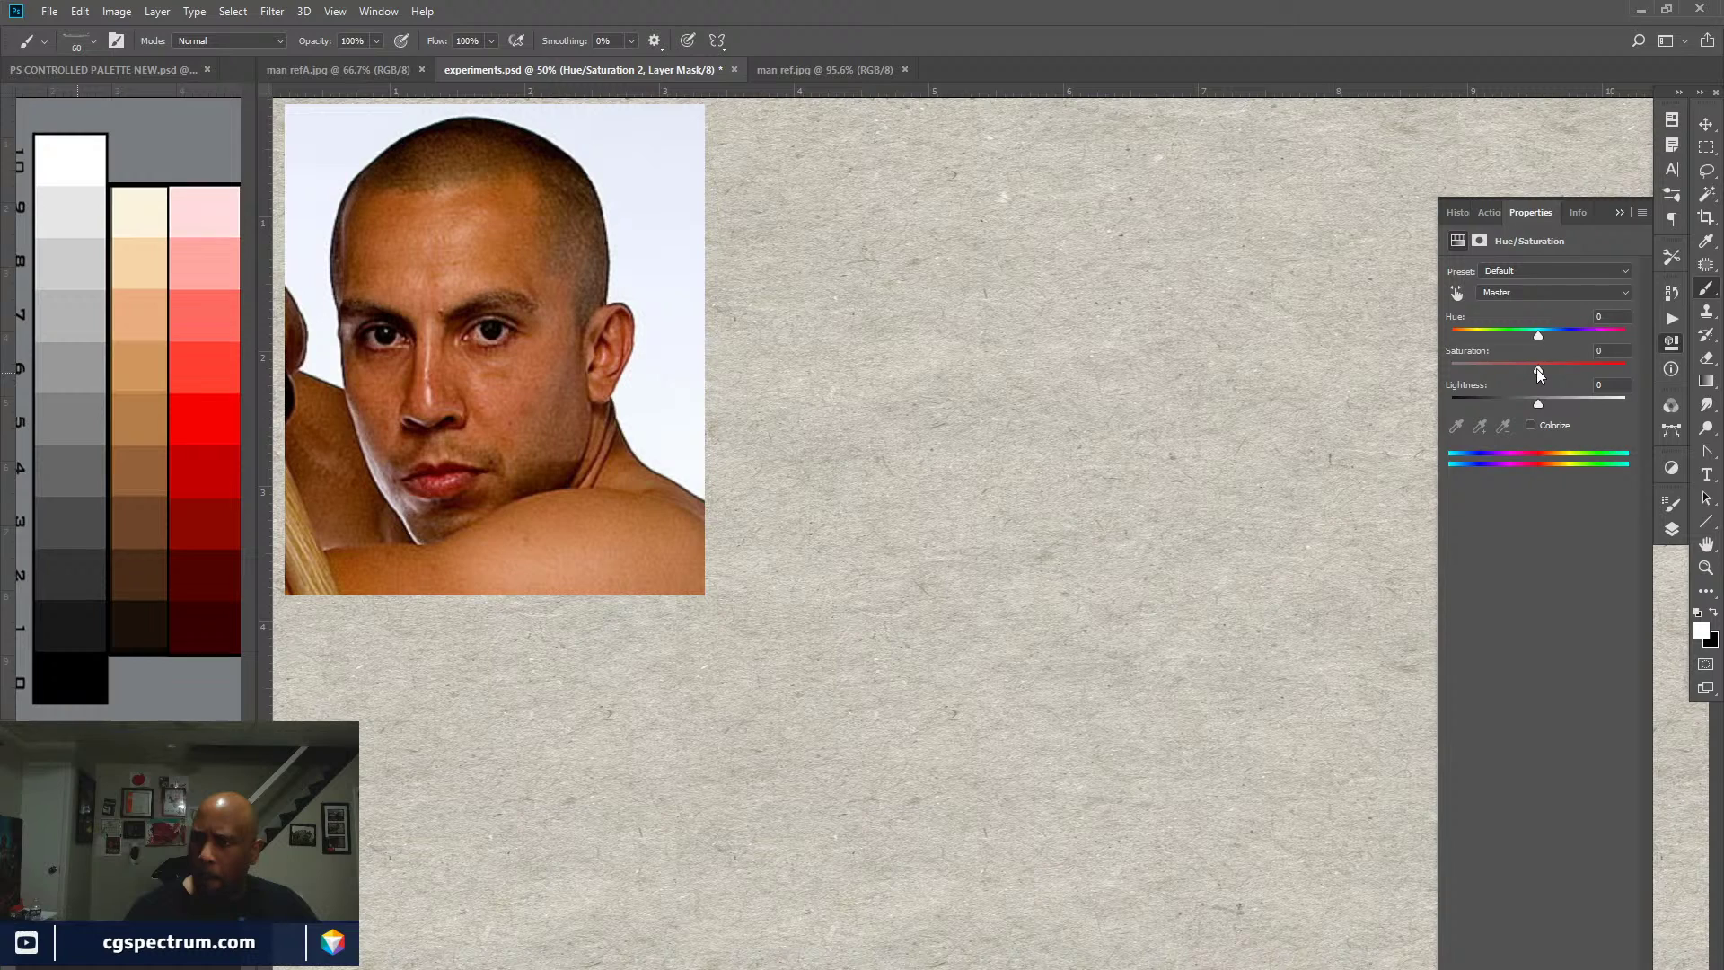
drag(1538, 369, 1451, 369)
Step: Clip the Hue/Saturation adjustment to Layer 9 so it affects only the photo, and select Layer 9
click(1672, 529)
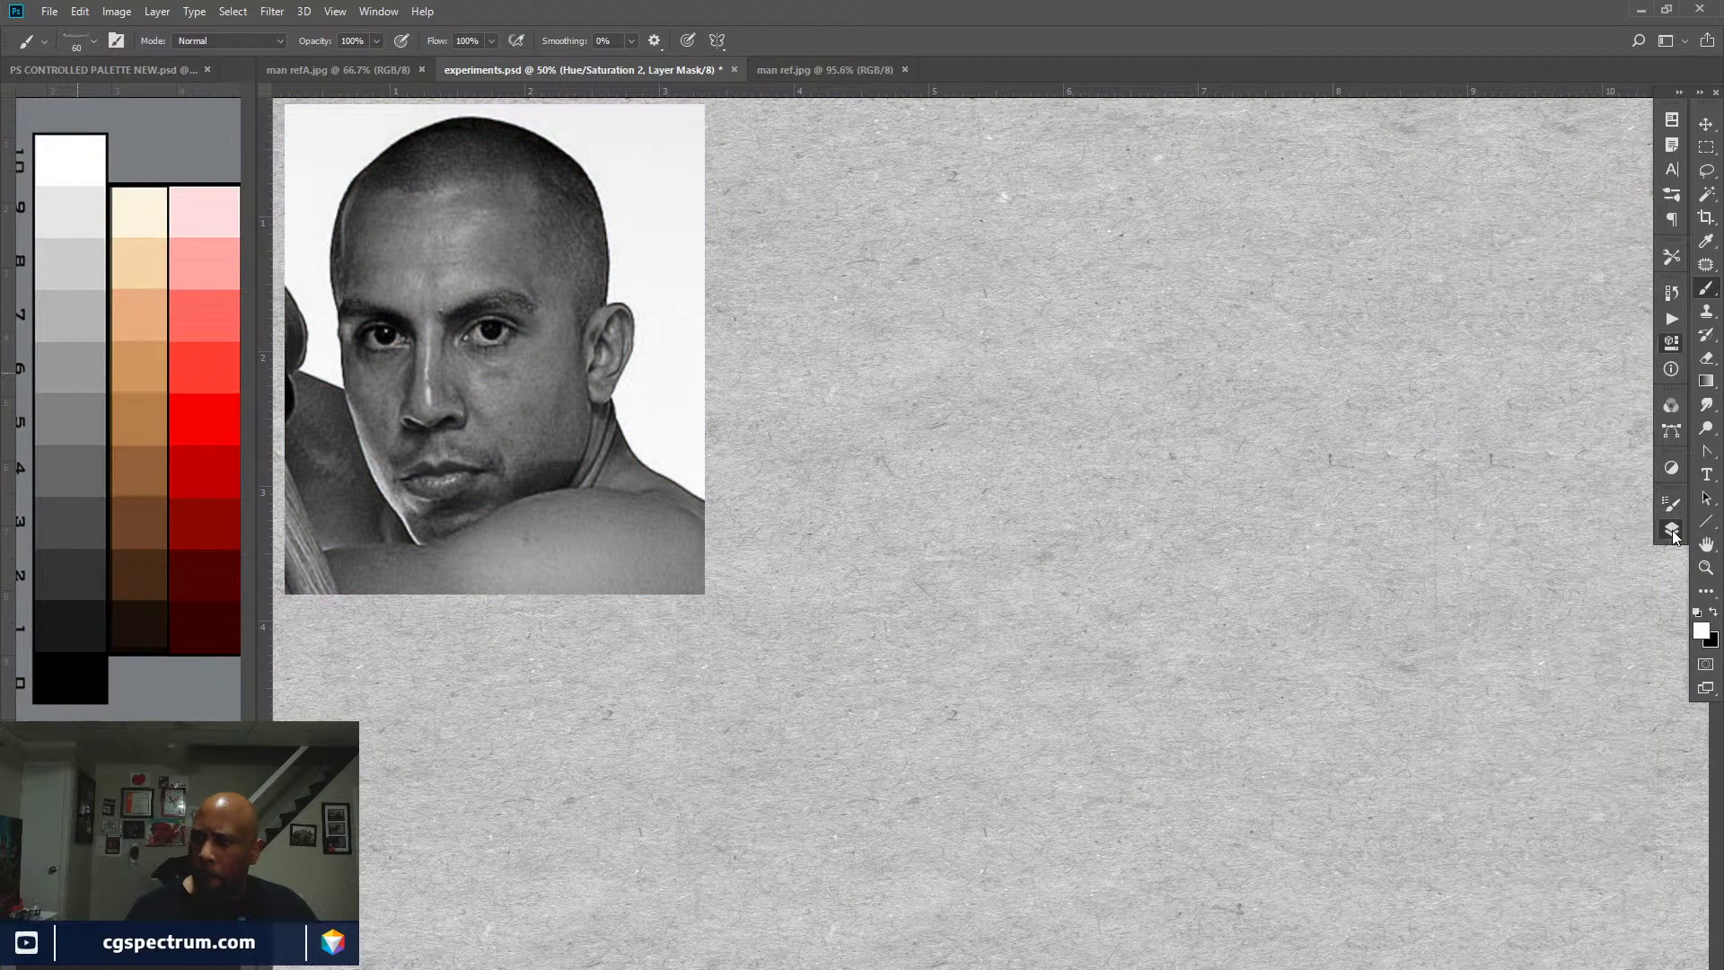
right_click(1541, 366)
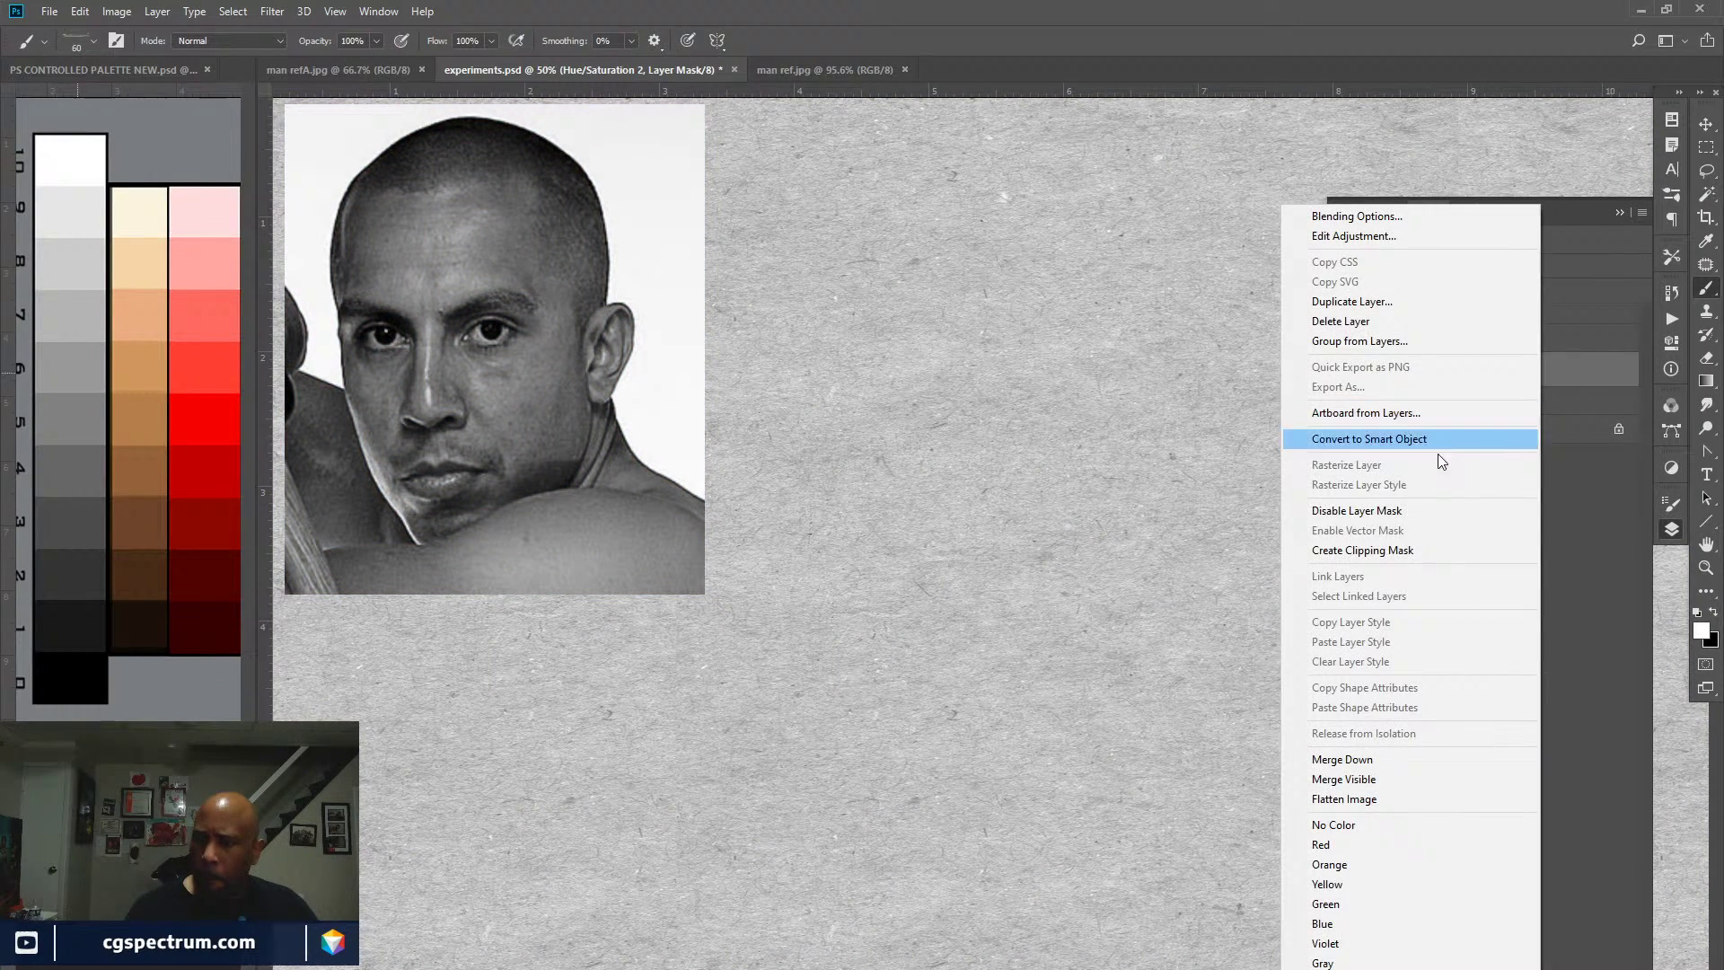
click(1420, 550)
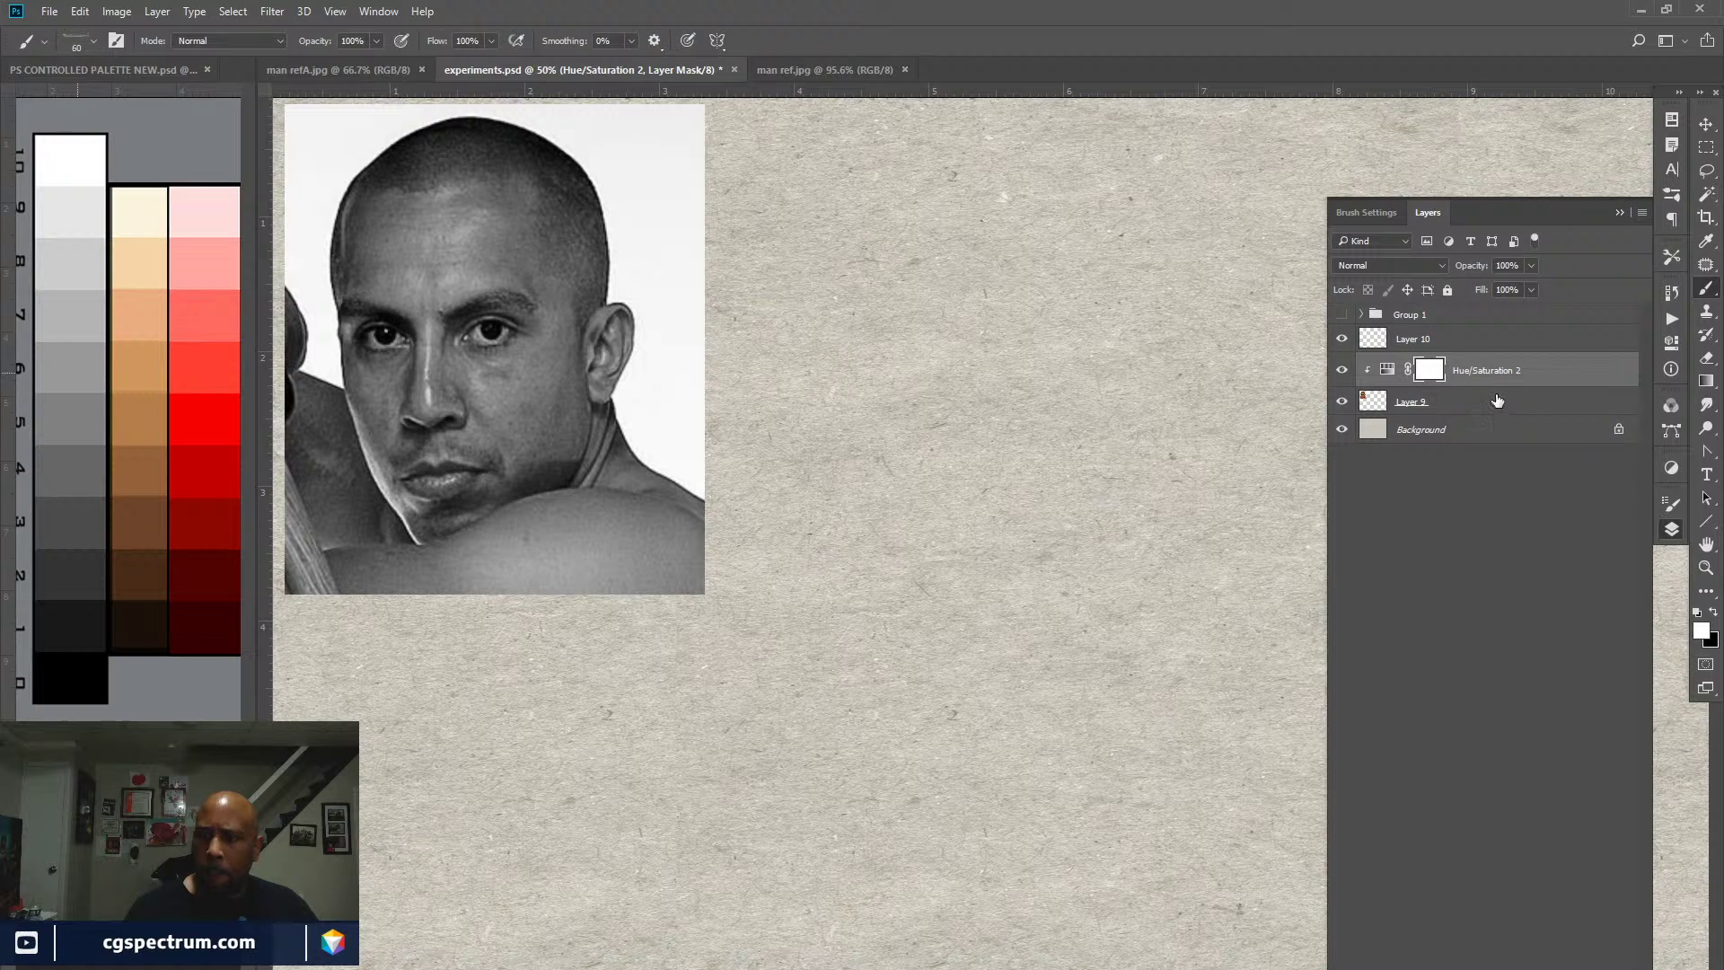
click(1559, 398)
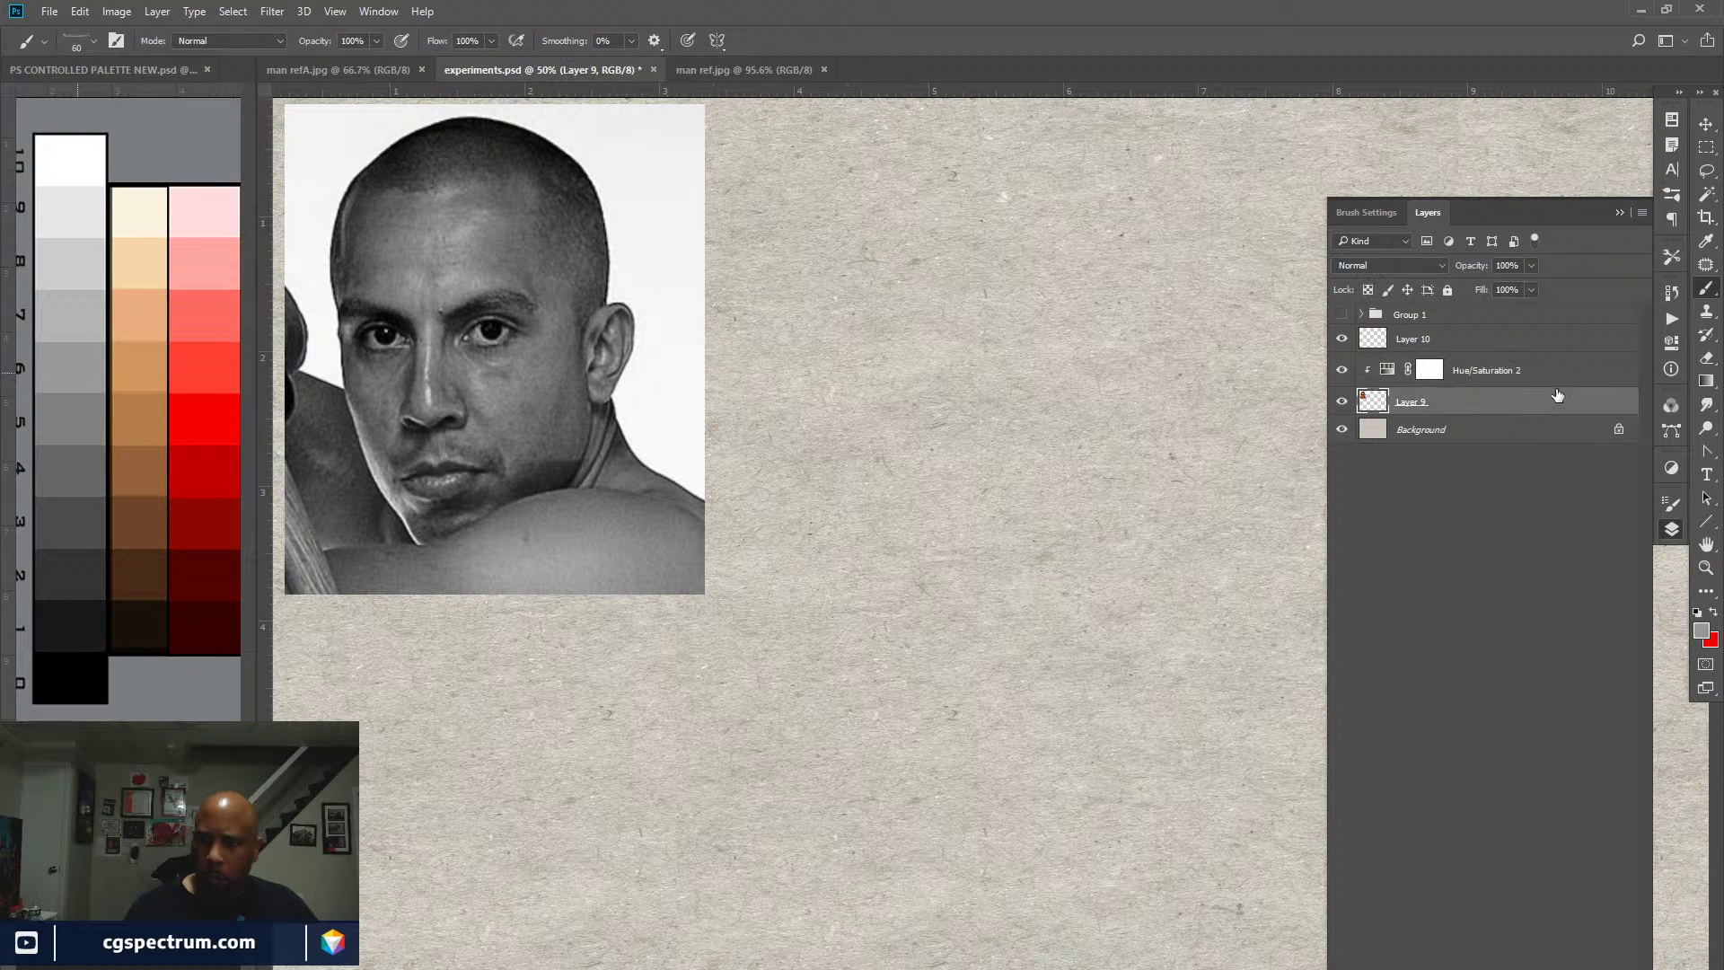
Step: Sample the greyscale photo's tones at the temple and the forehead and check each one's brightness in the Color Picker
key(i)
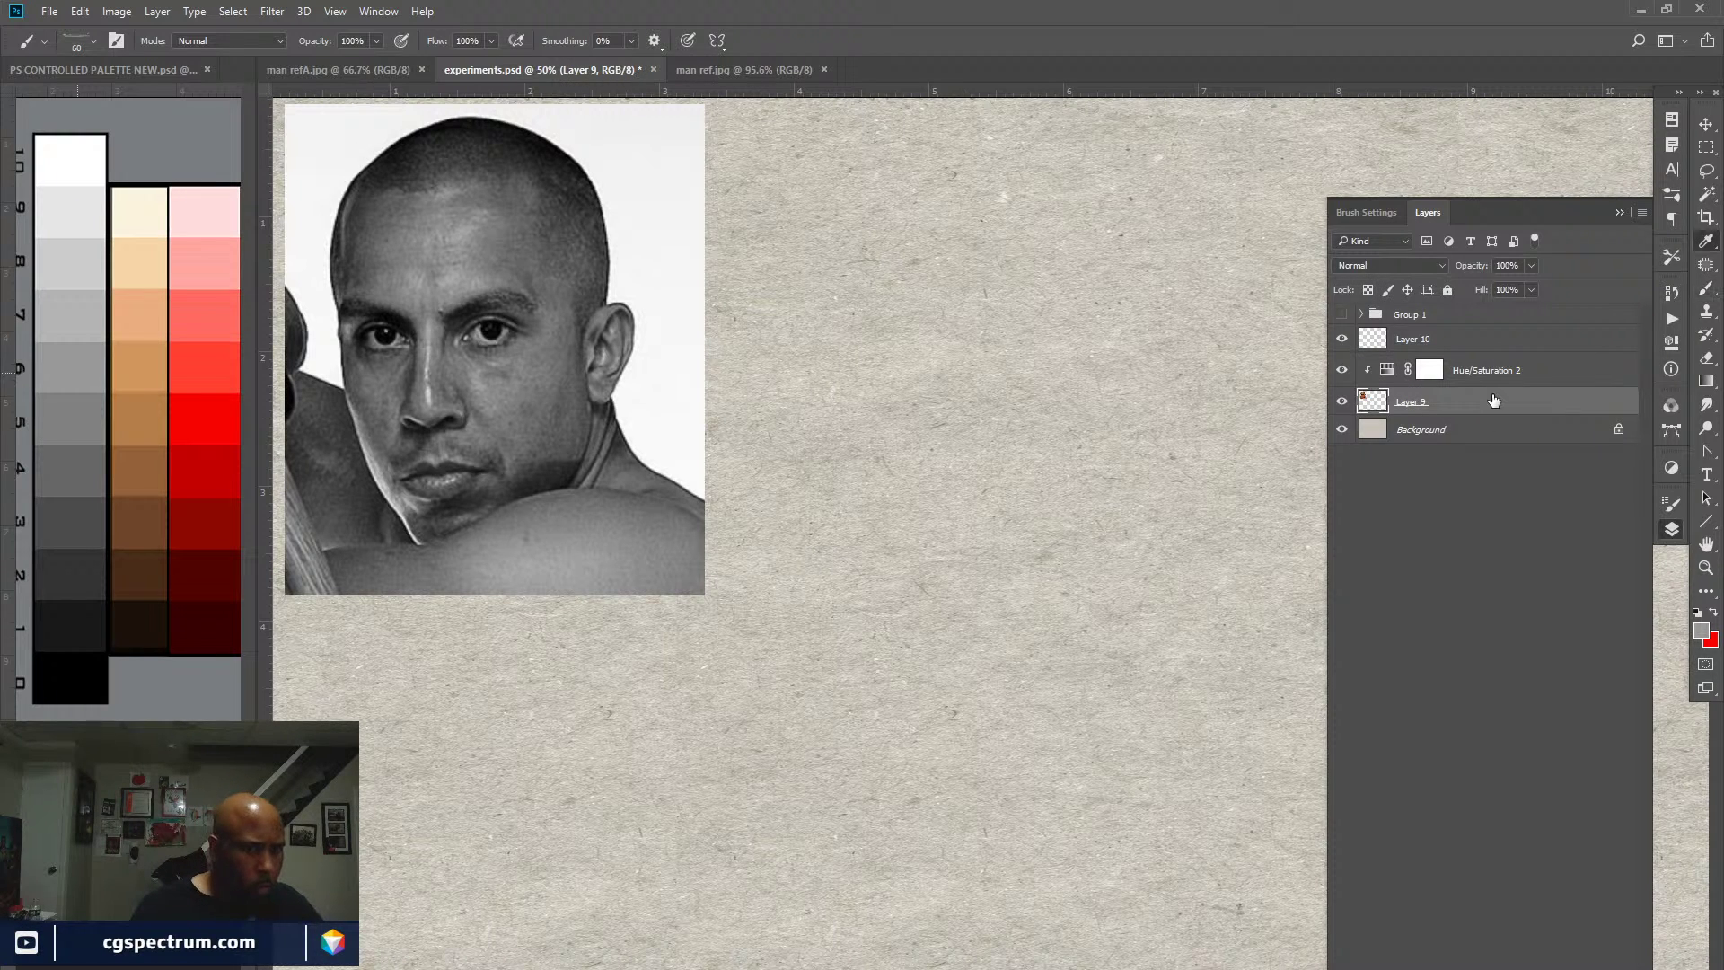
click(359, 230)
click(1700, 627)
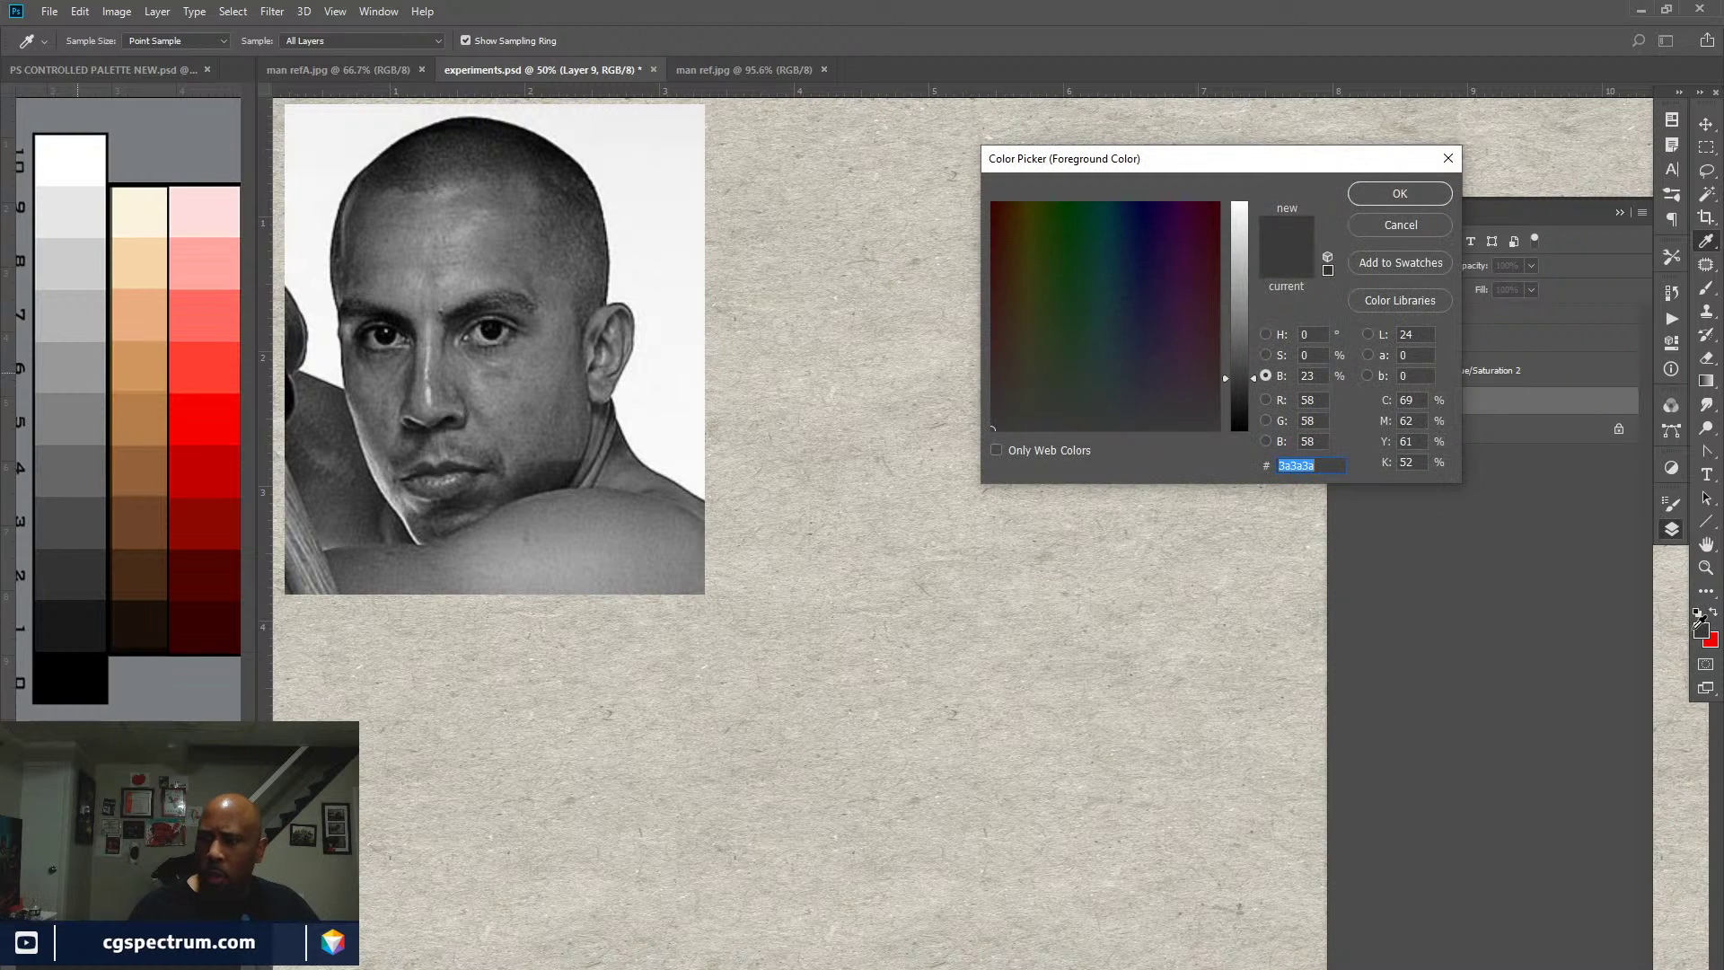
click(1400, 193)
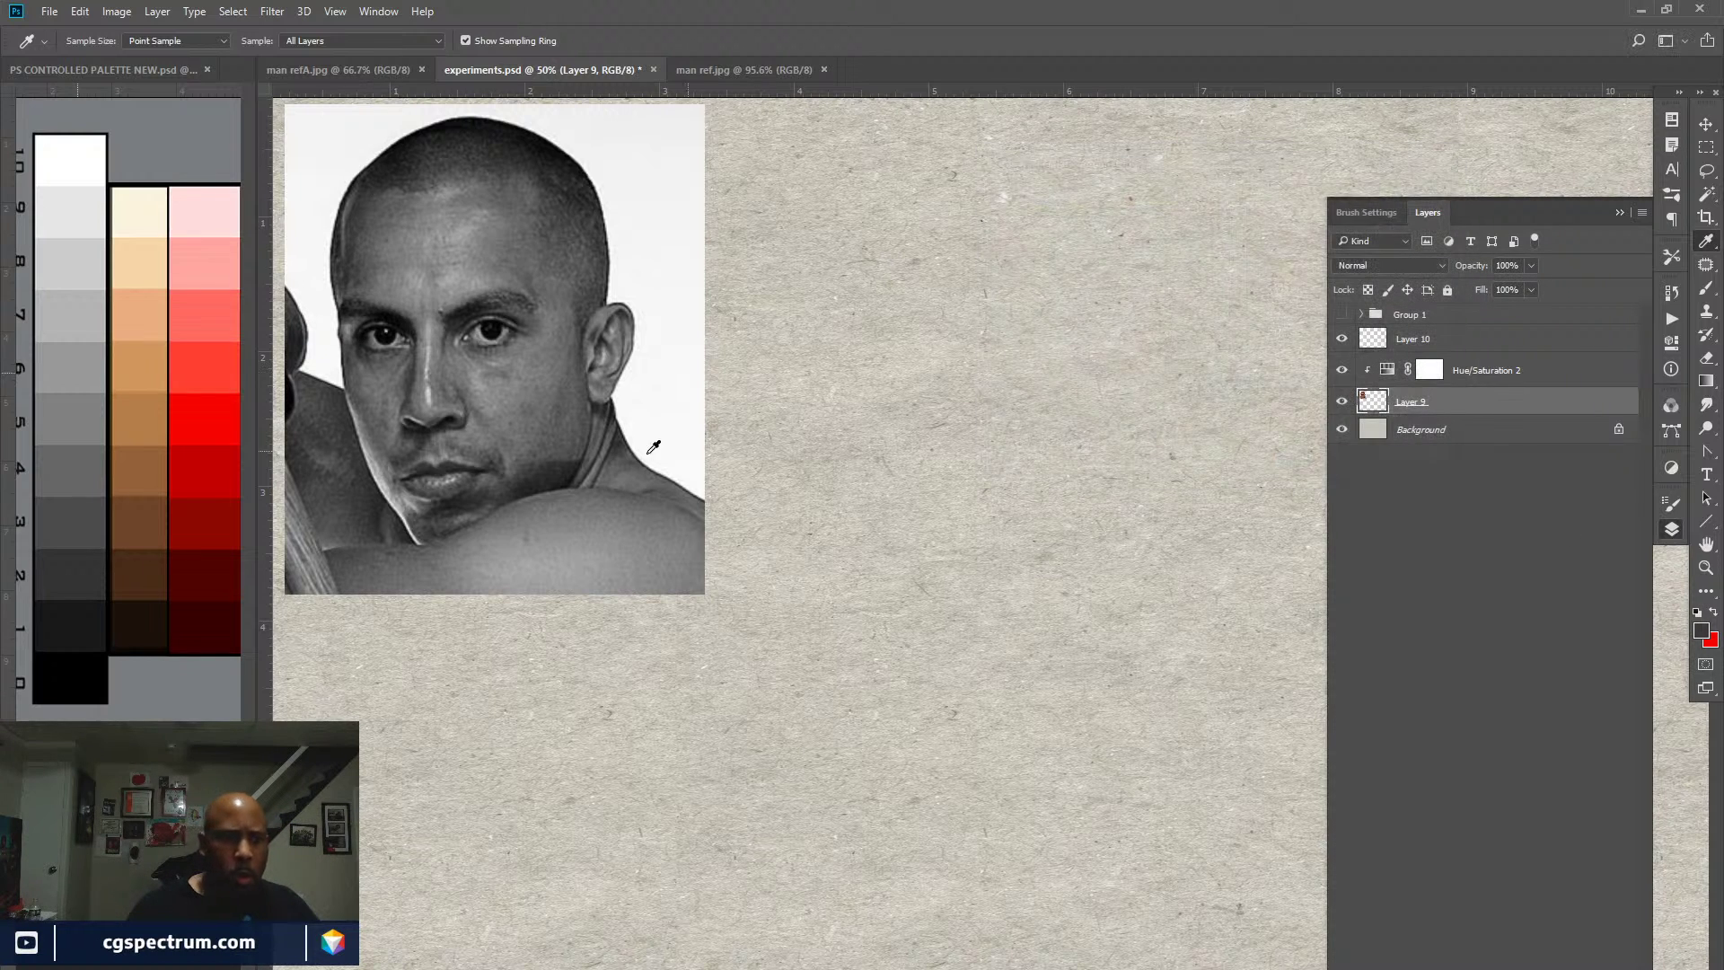
click(492, 233)
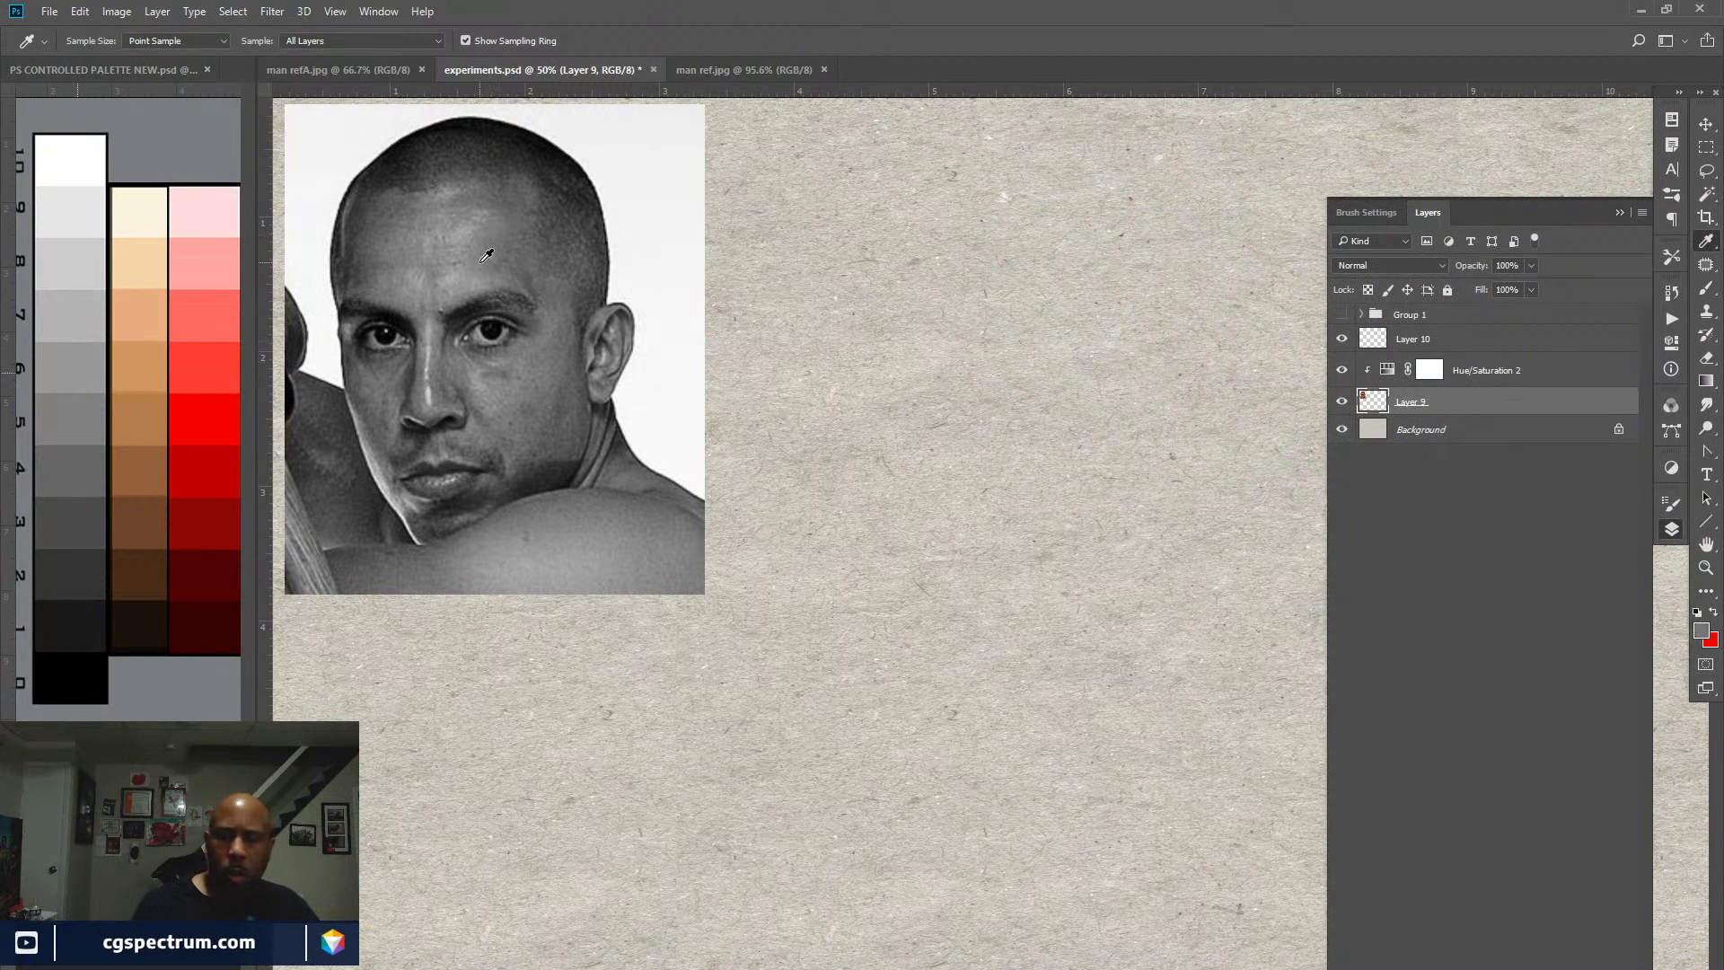
click(1700, 631)
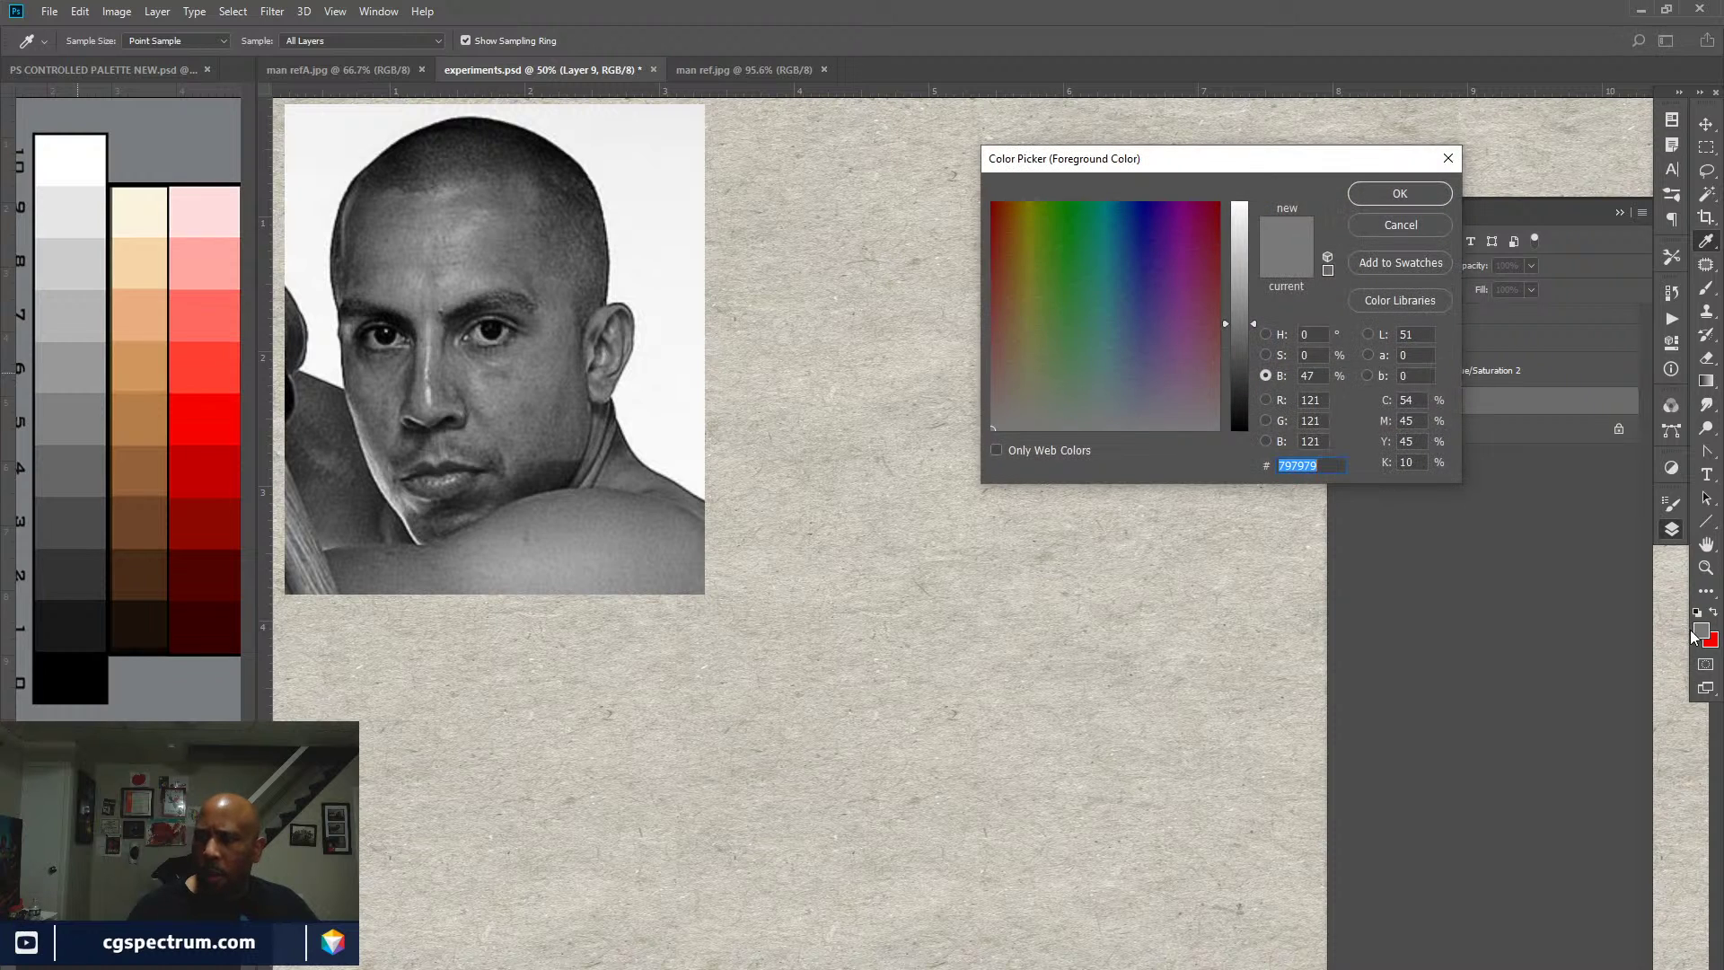
click(1404, 224)
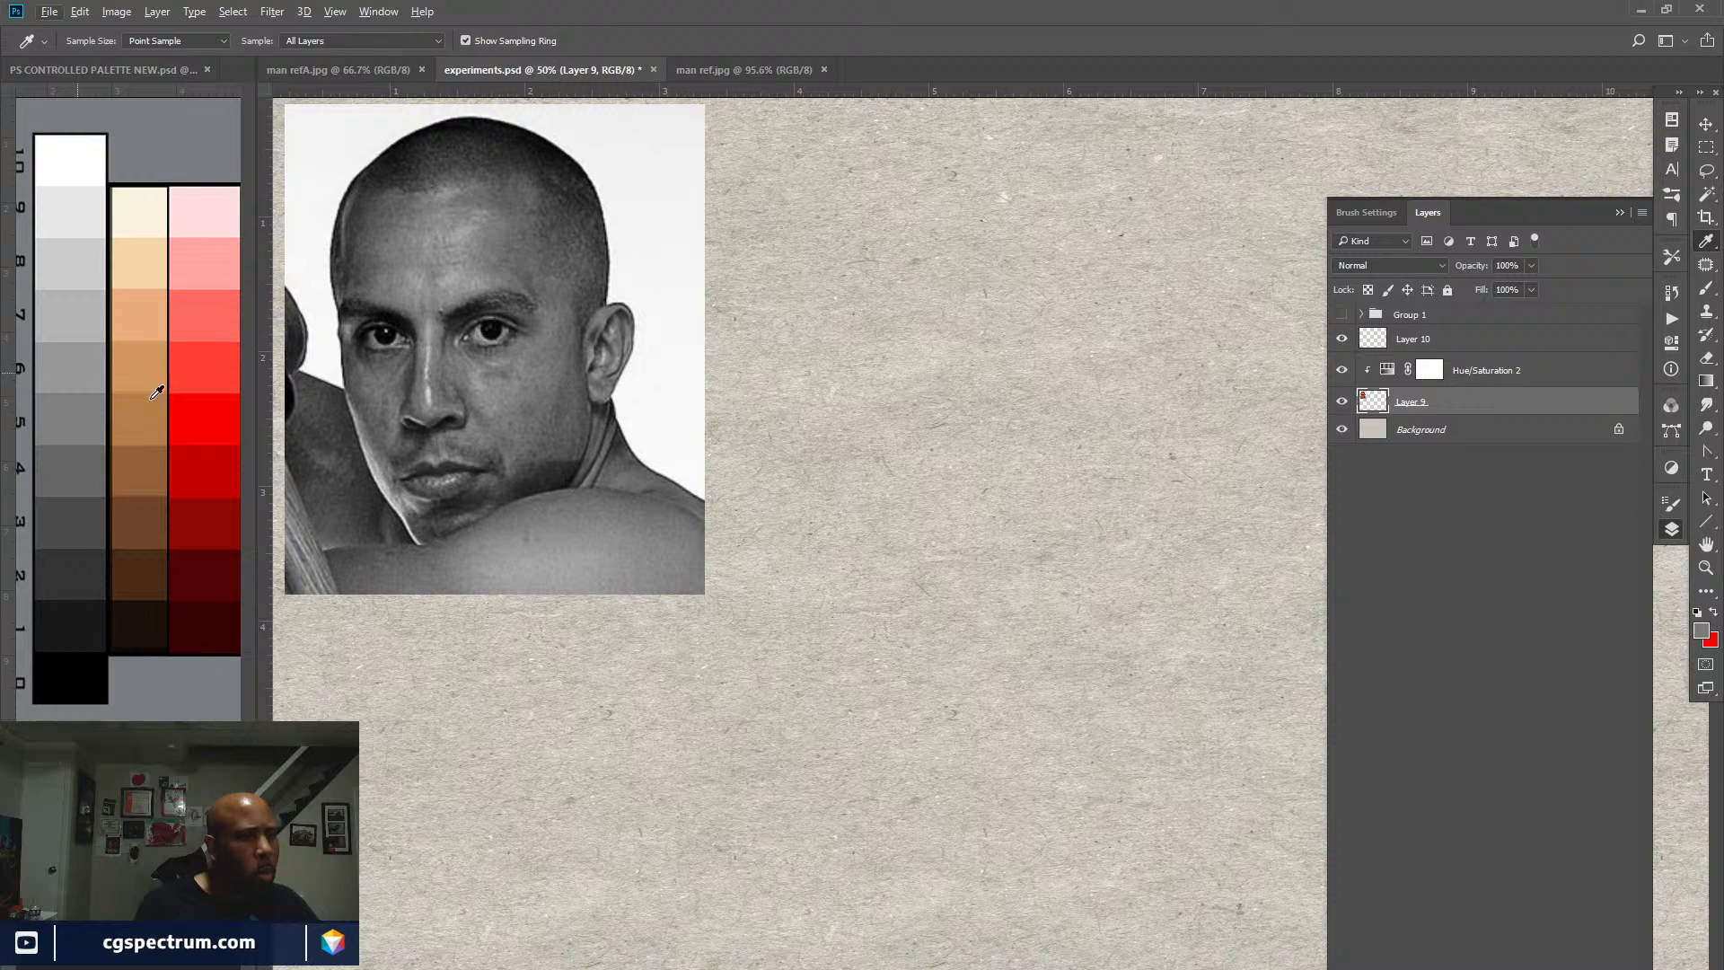
Step: Hide the Skin cool layer in the controlled palette document and sample the value 5 orange-brown swatch as the background colour
click(150, 440)
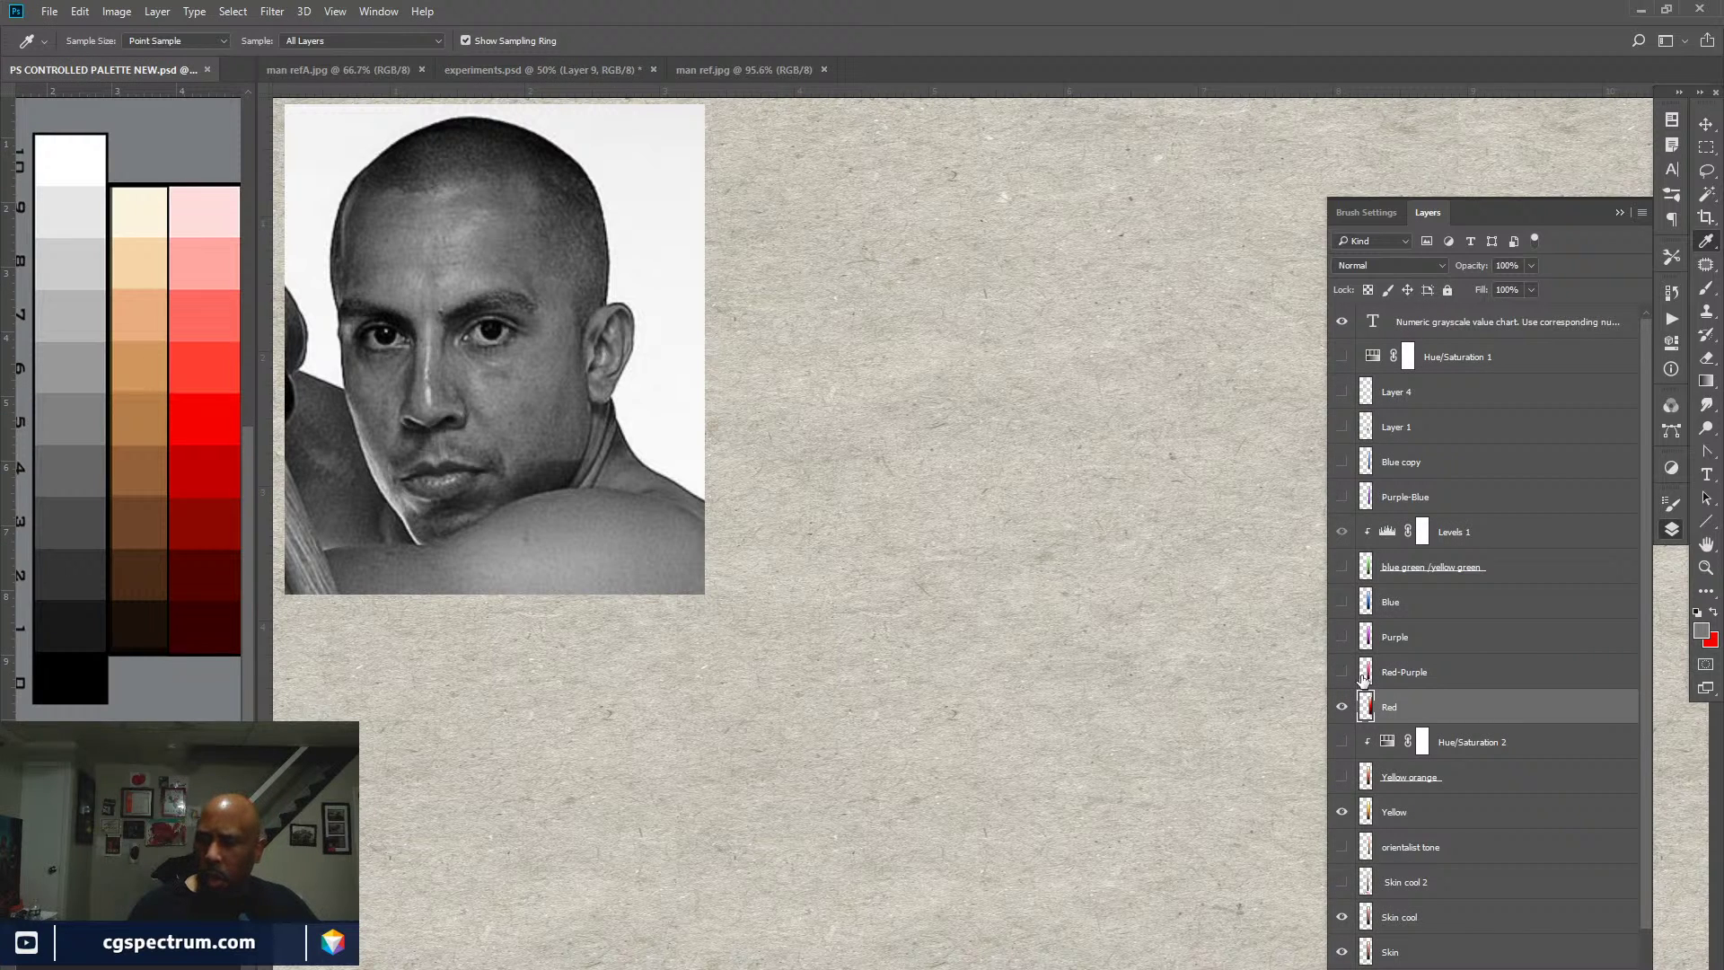
drag(1649, 664, 1642, 723)
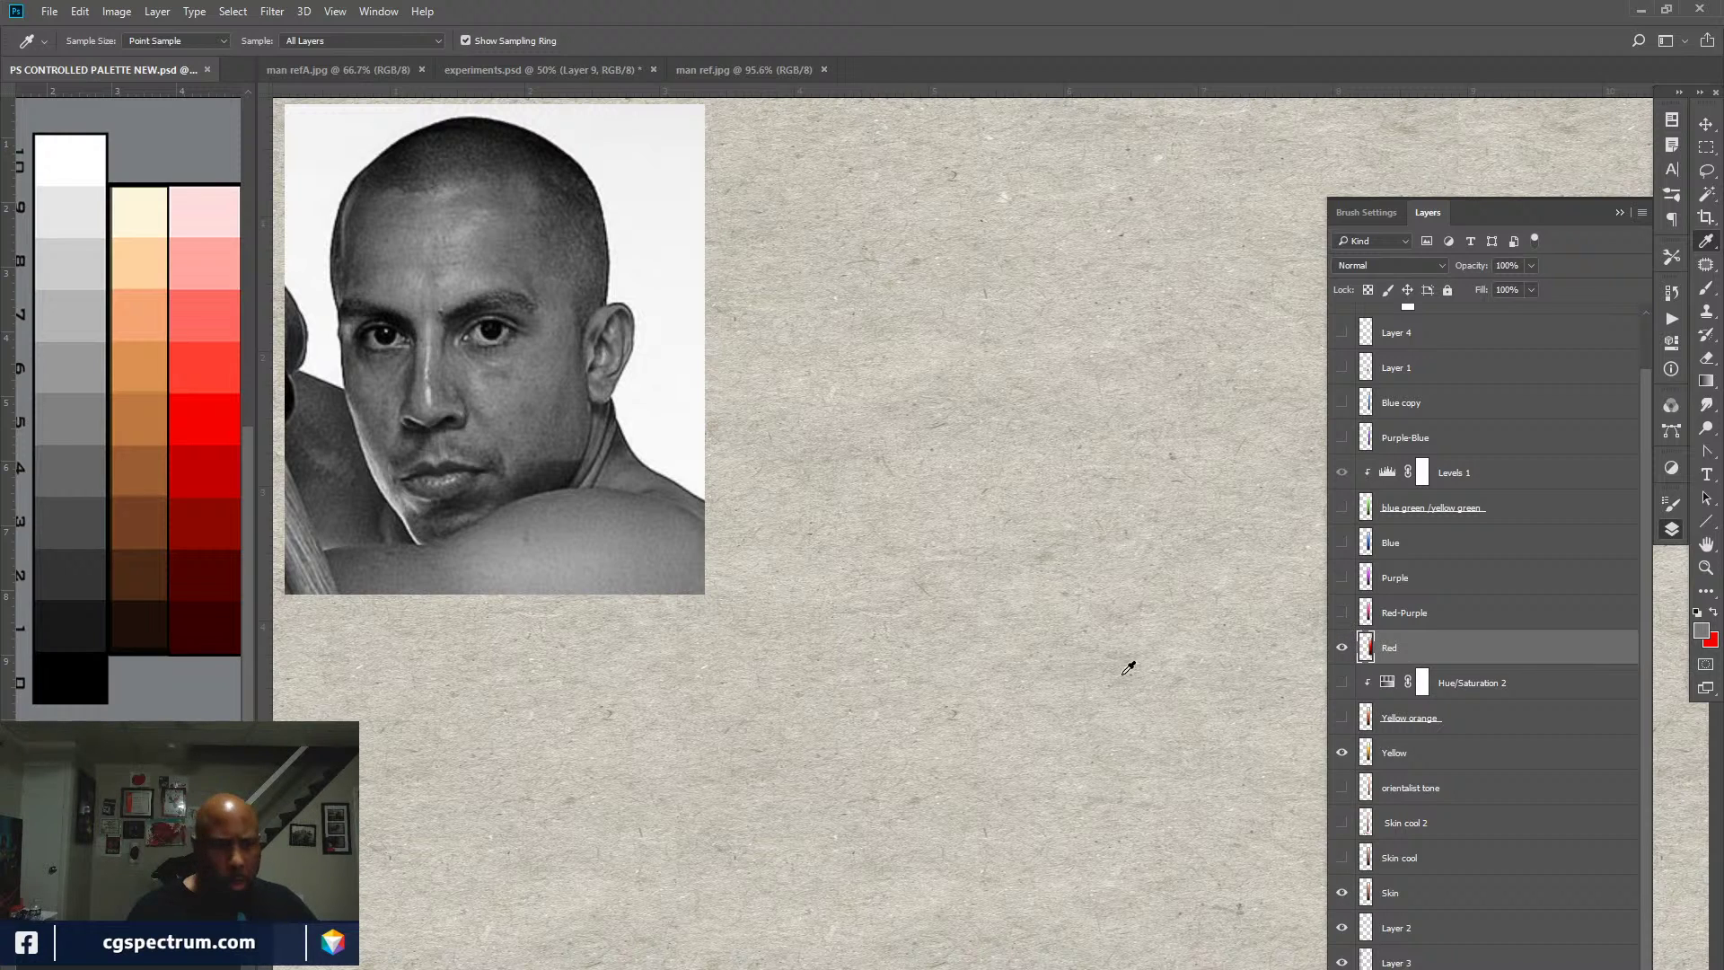
click(149, 421)
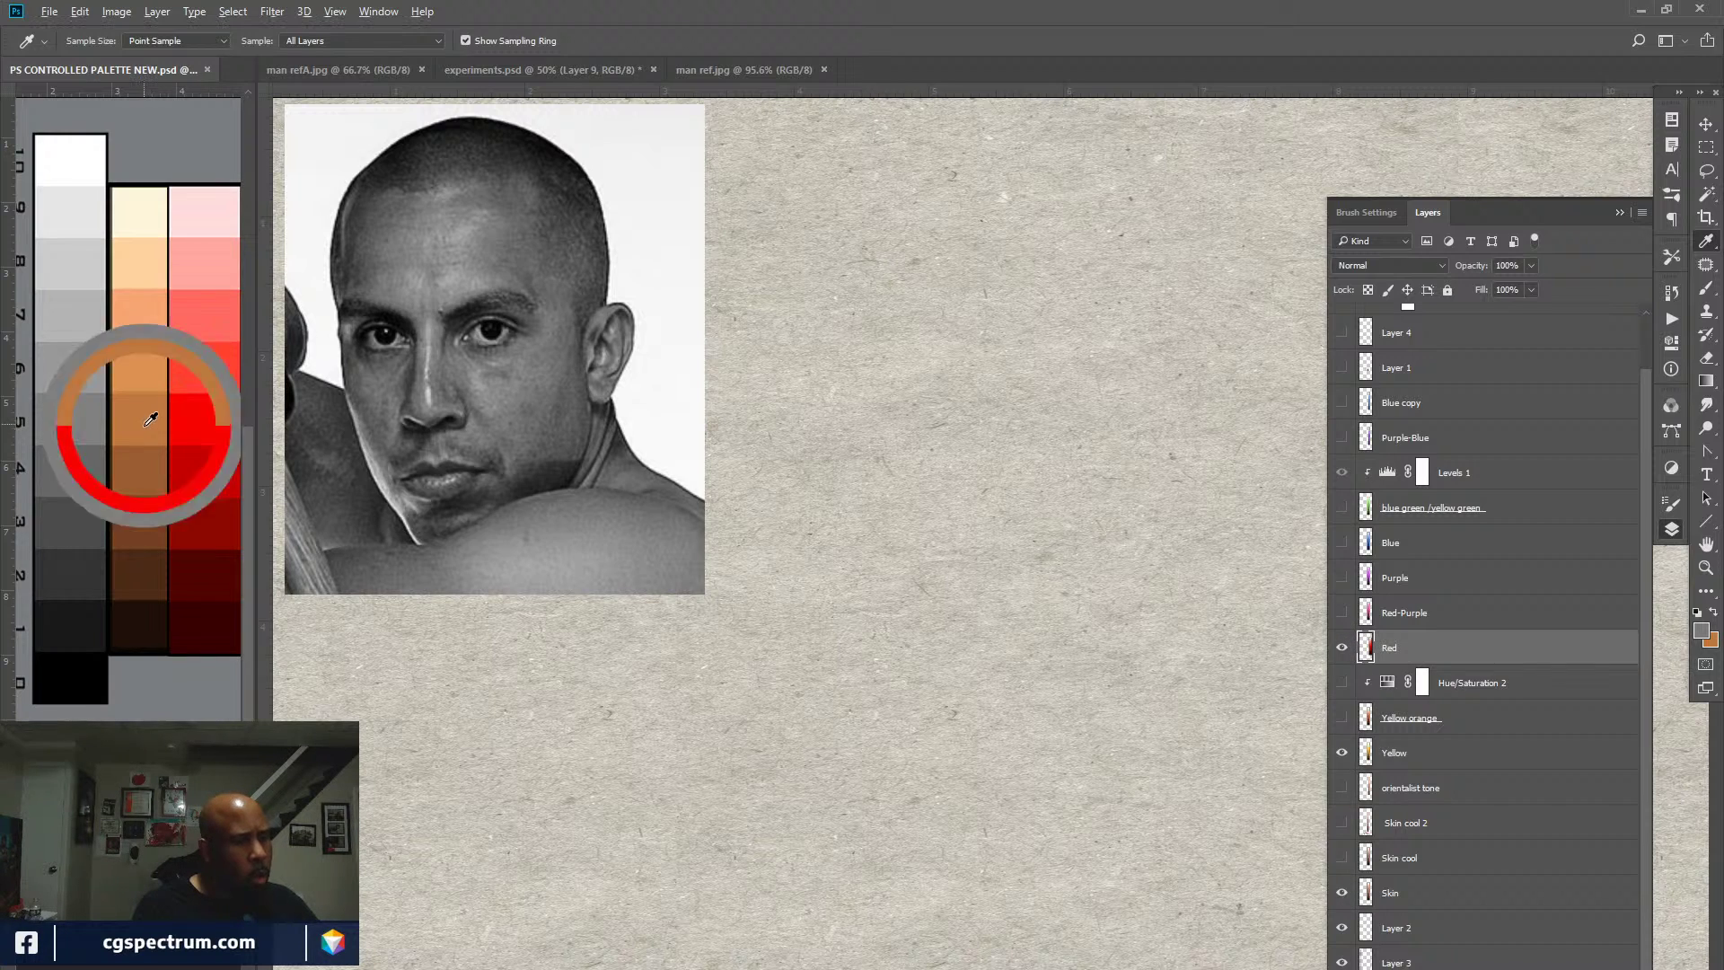
key(F7)
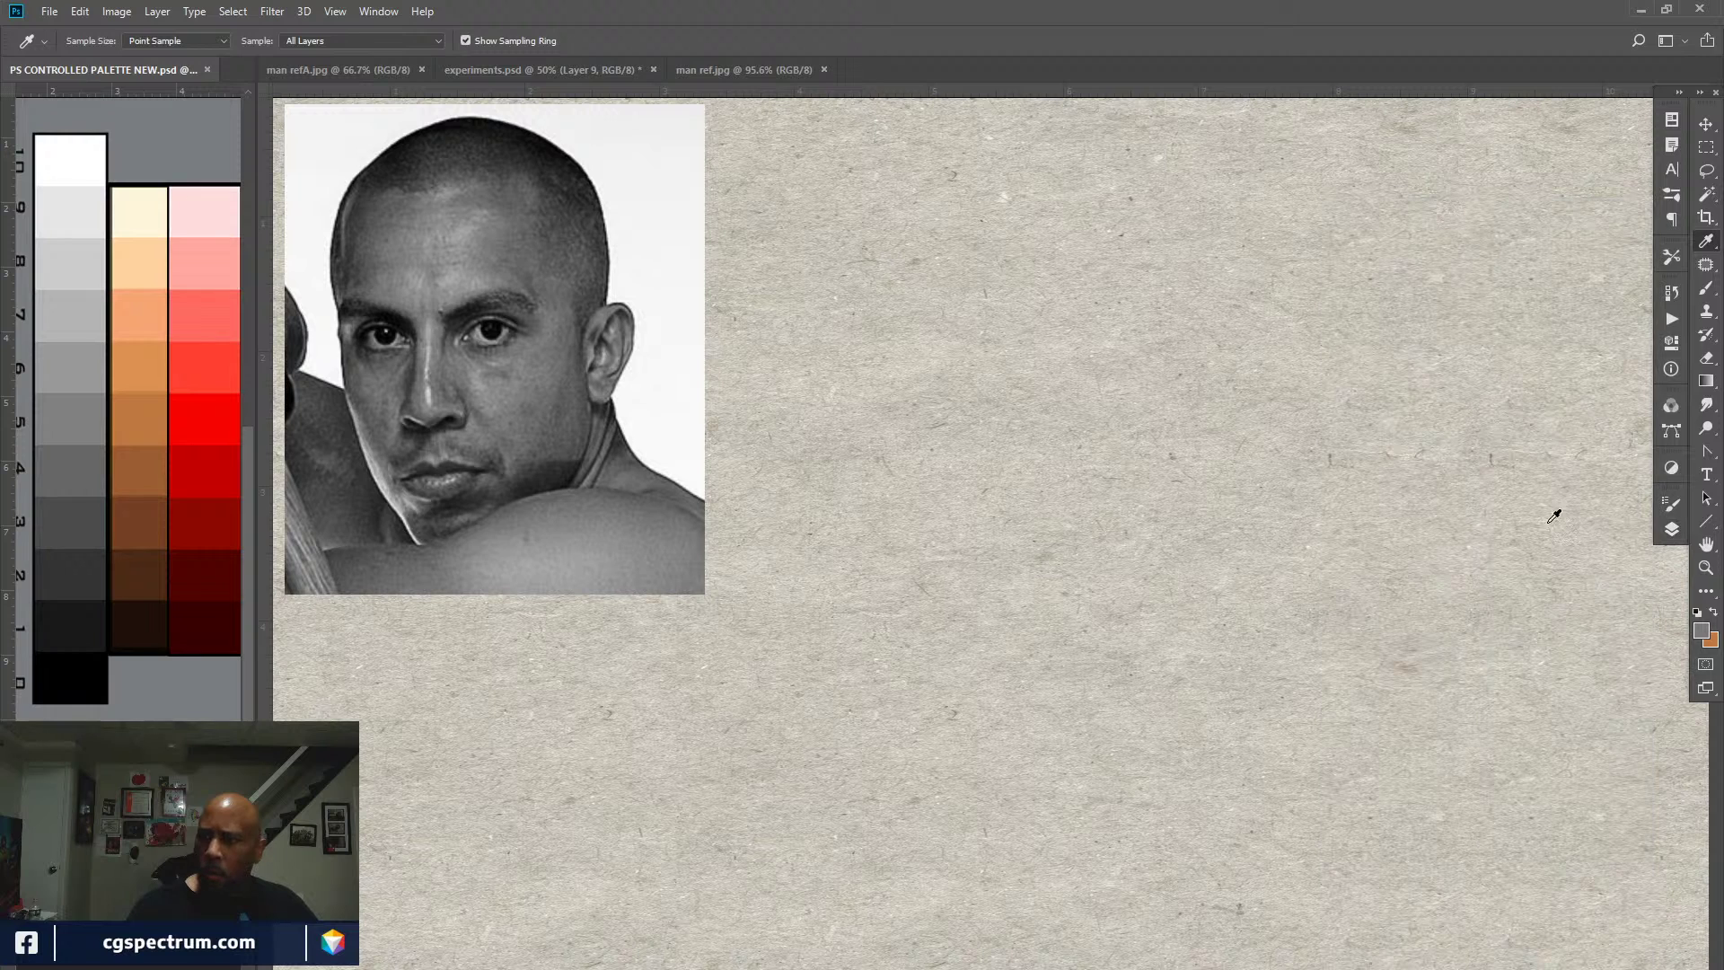
click(1672, 528)
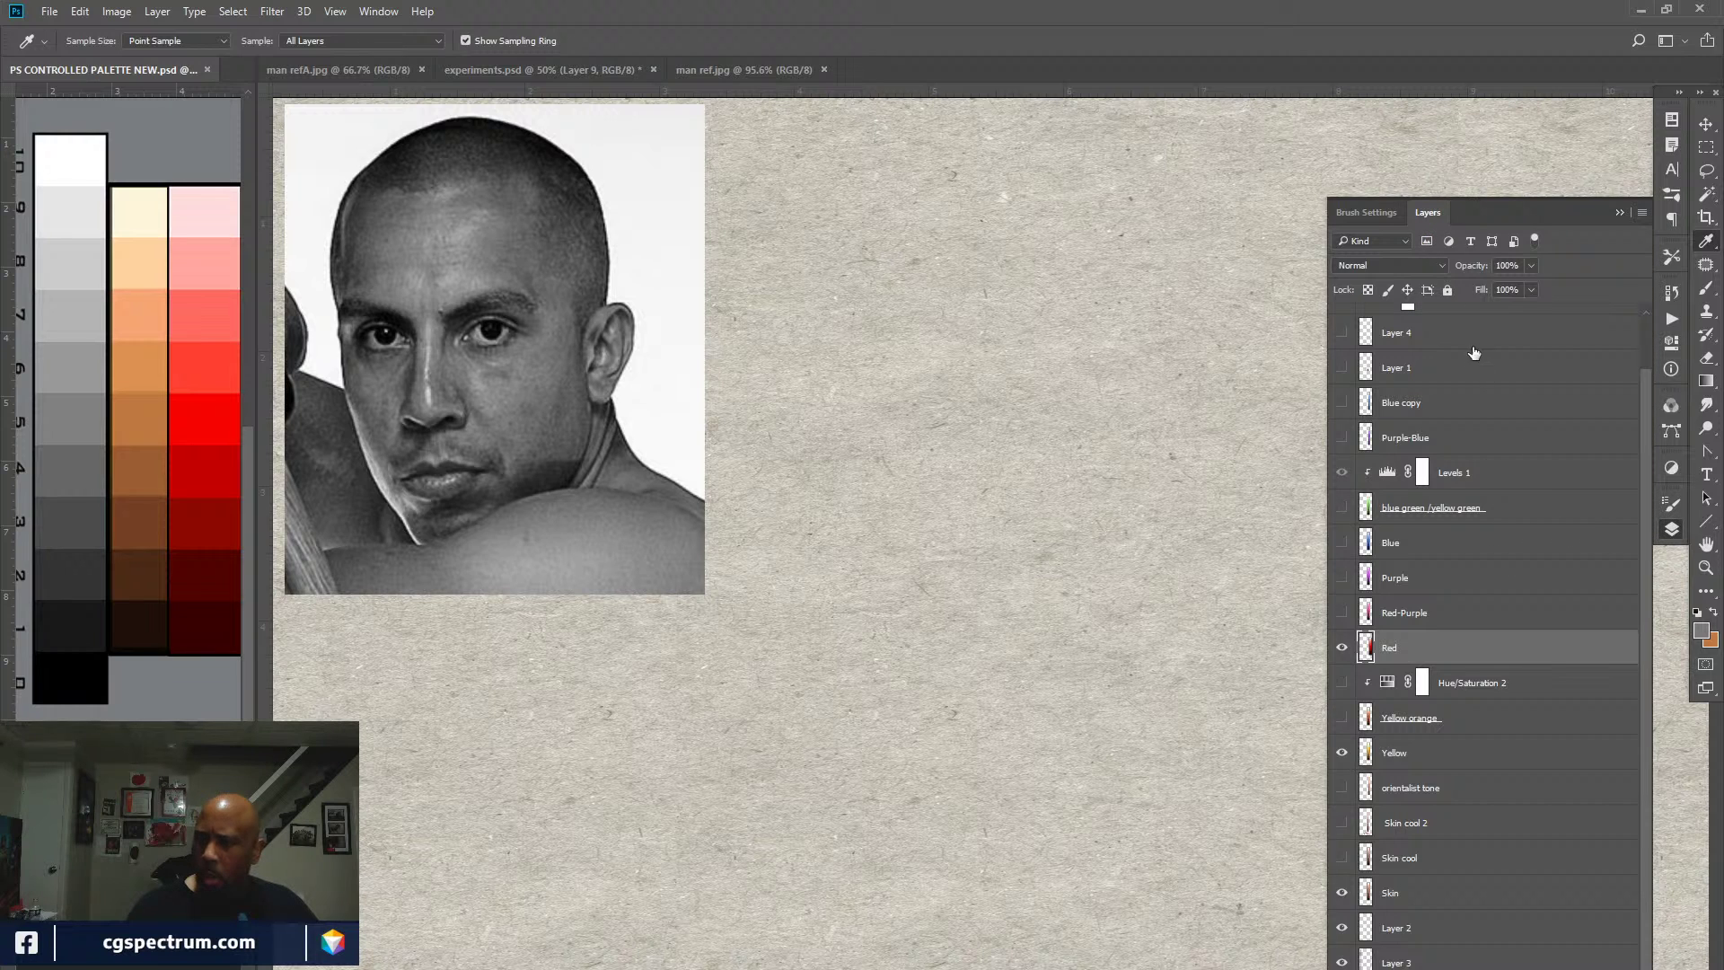
Step: Return to experiments.psd and make Layer 10 the active layer
key(ctrl+Tab)
key(ctrl+Tab)
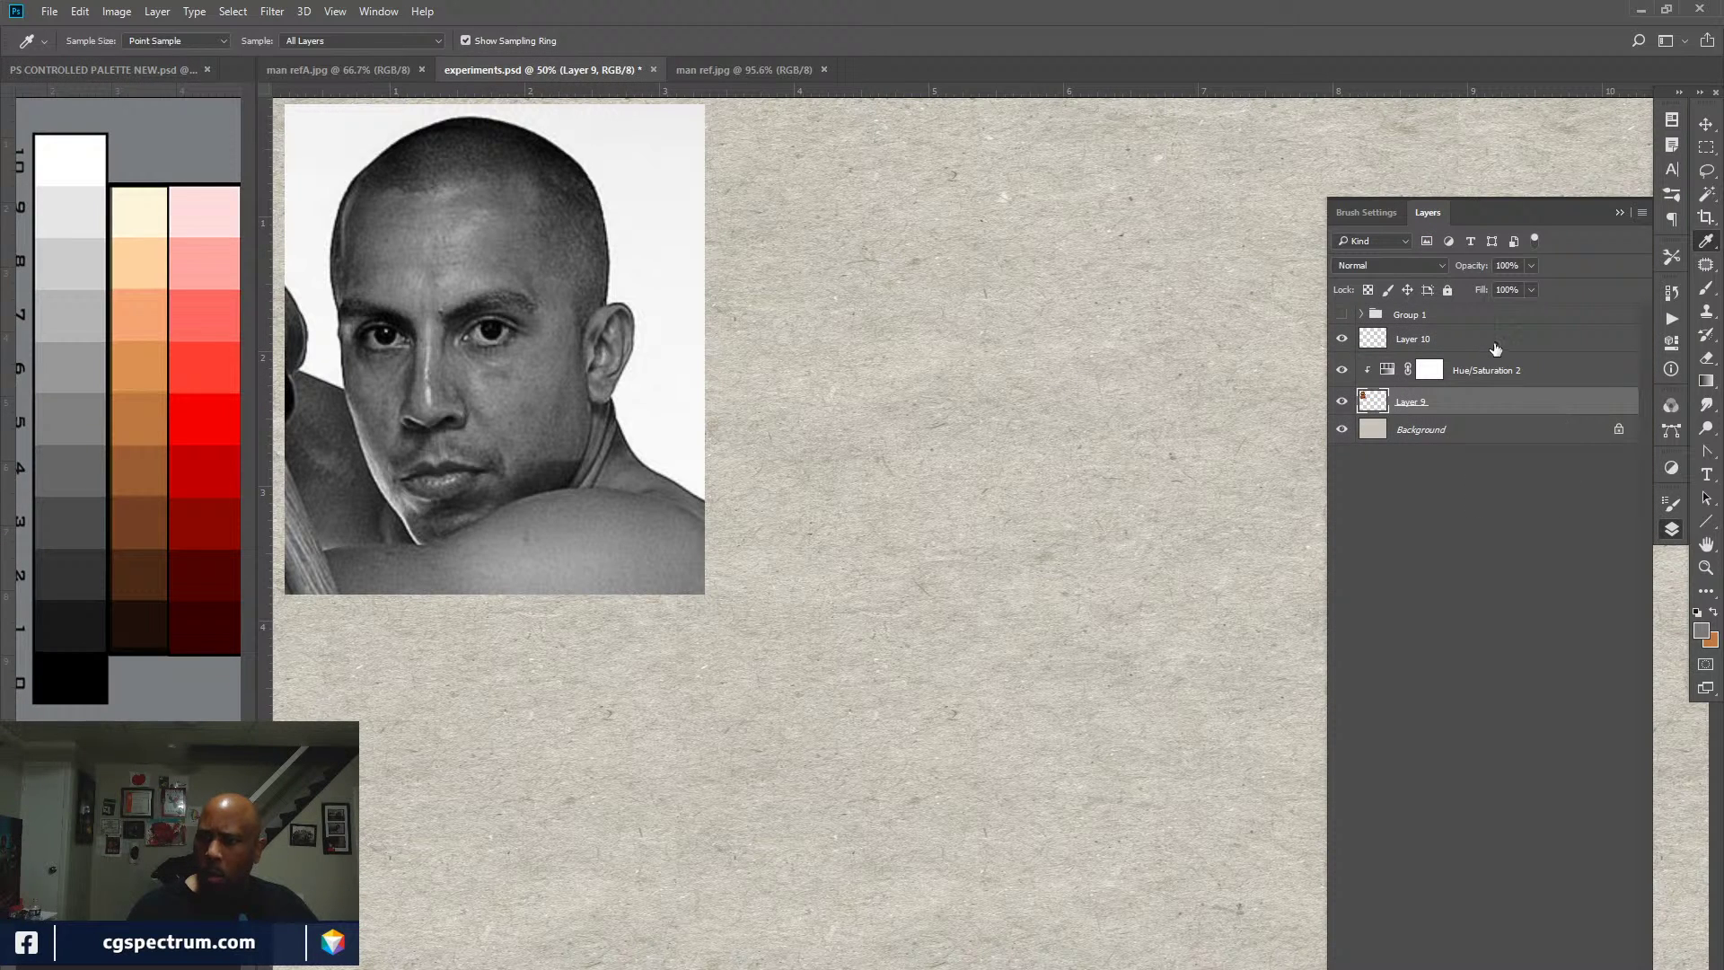
click(1495, 341)
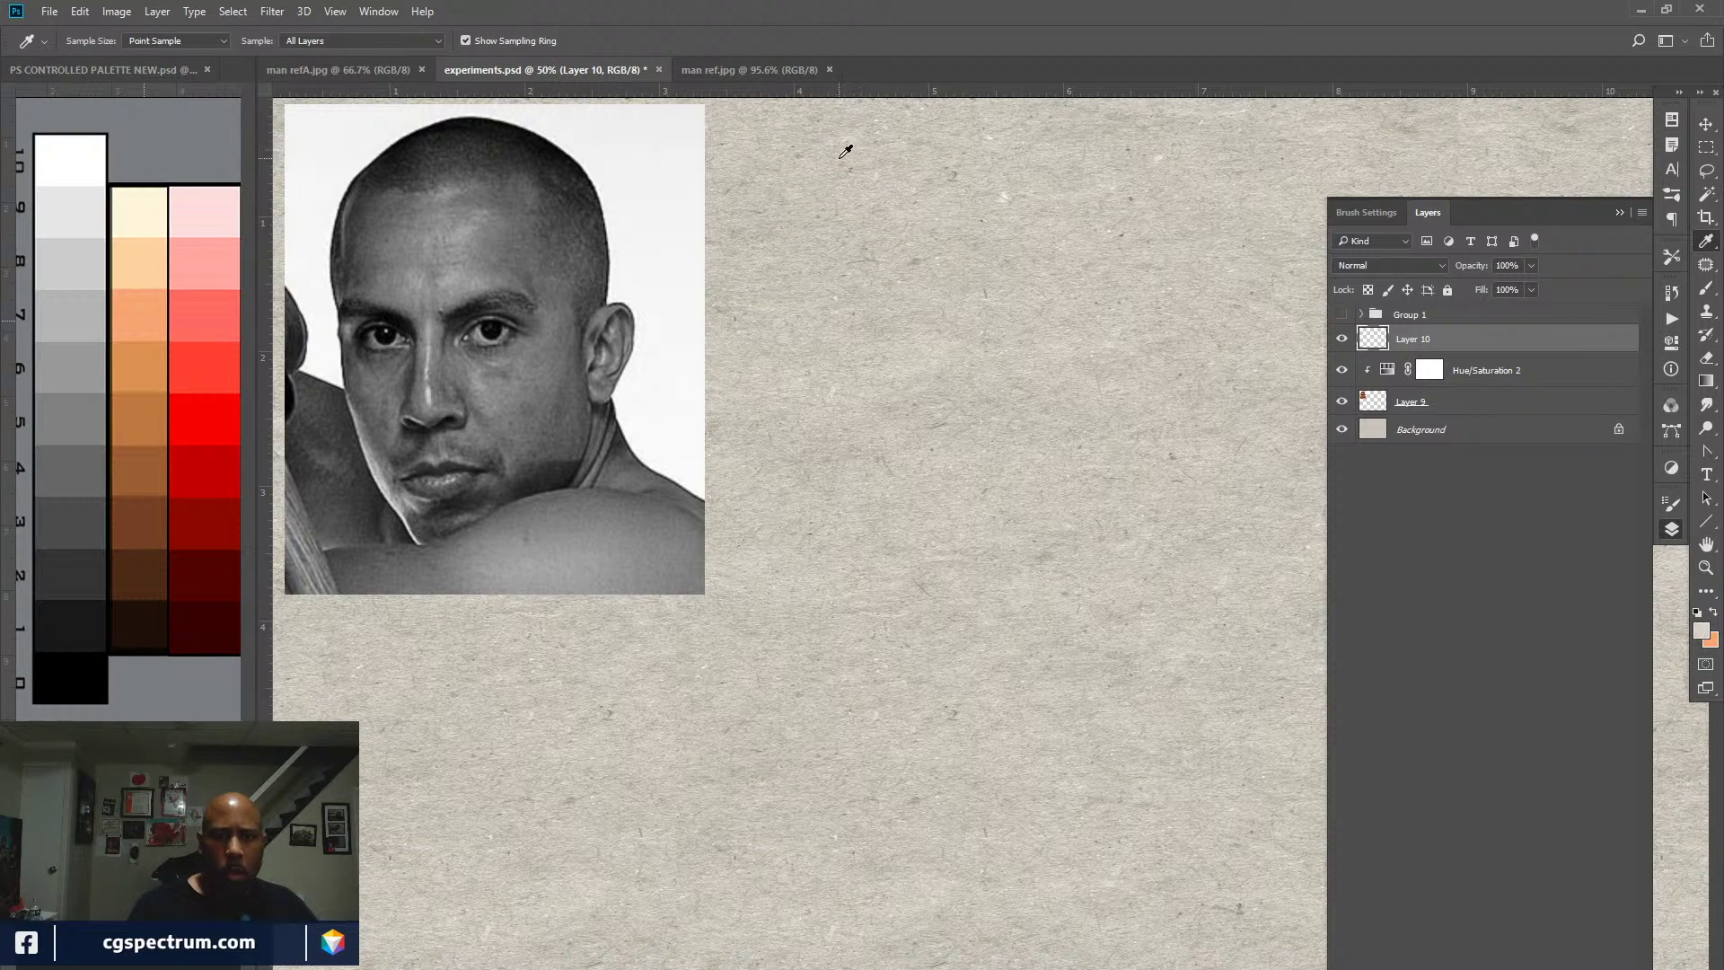
Step: Sample light orange and the value 5 orange-brown from the palette and paint a swatch of each beside the photo
click(170, 352)
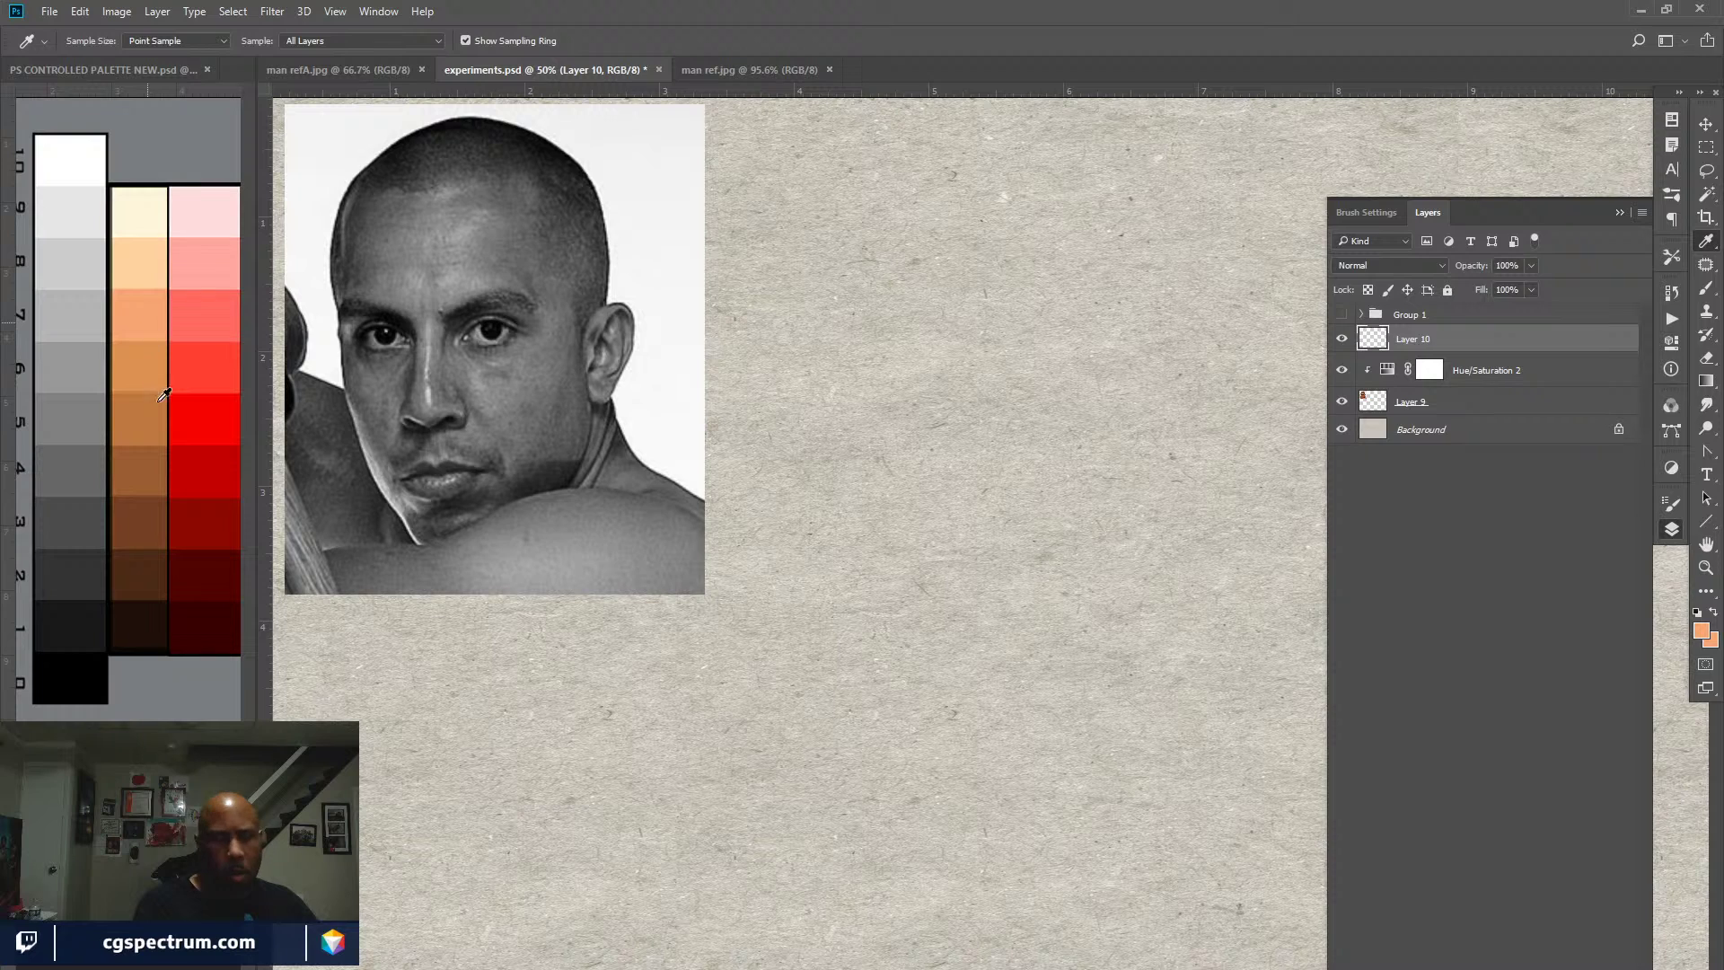
click(151, 437)
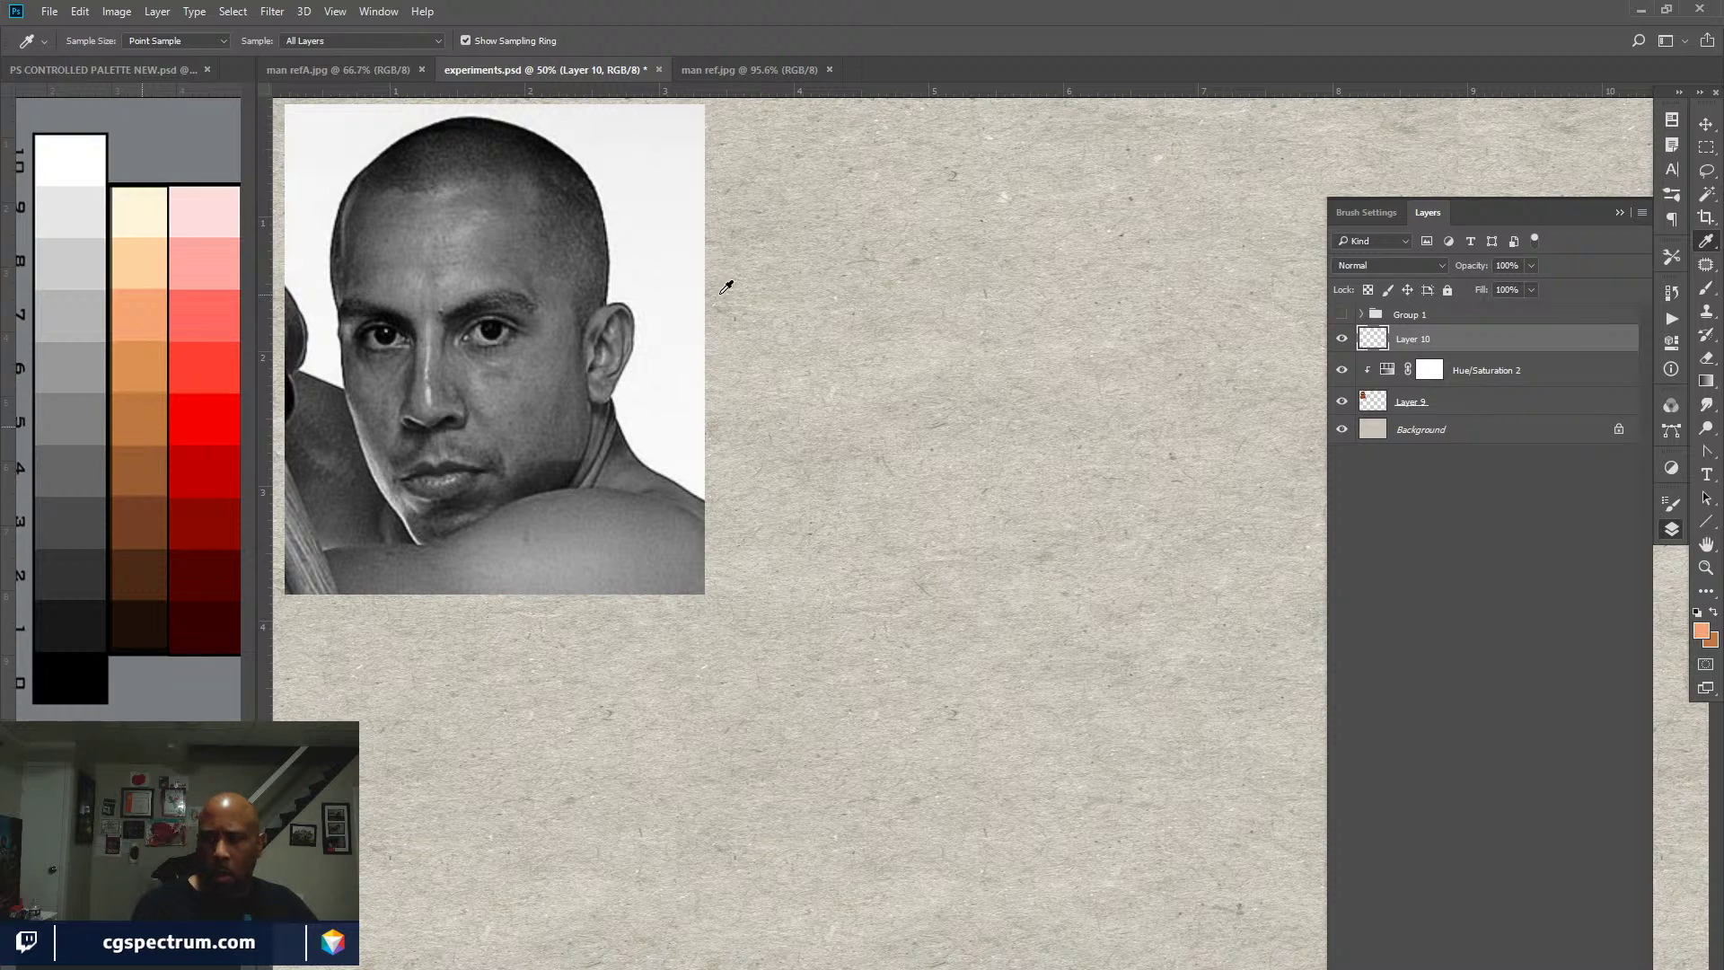
key(b)
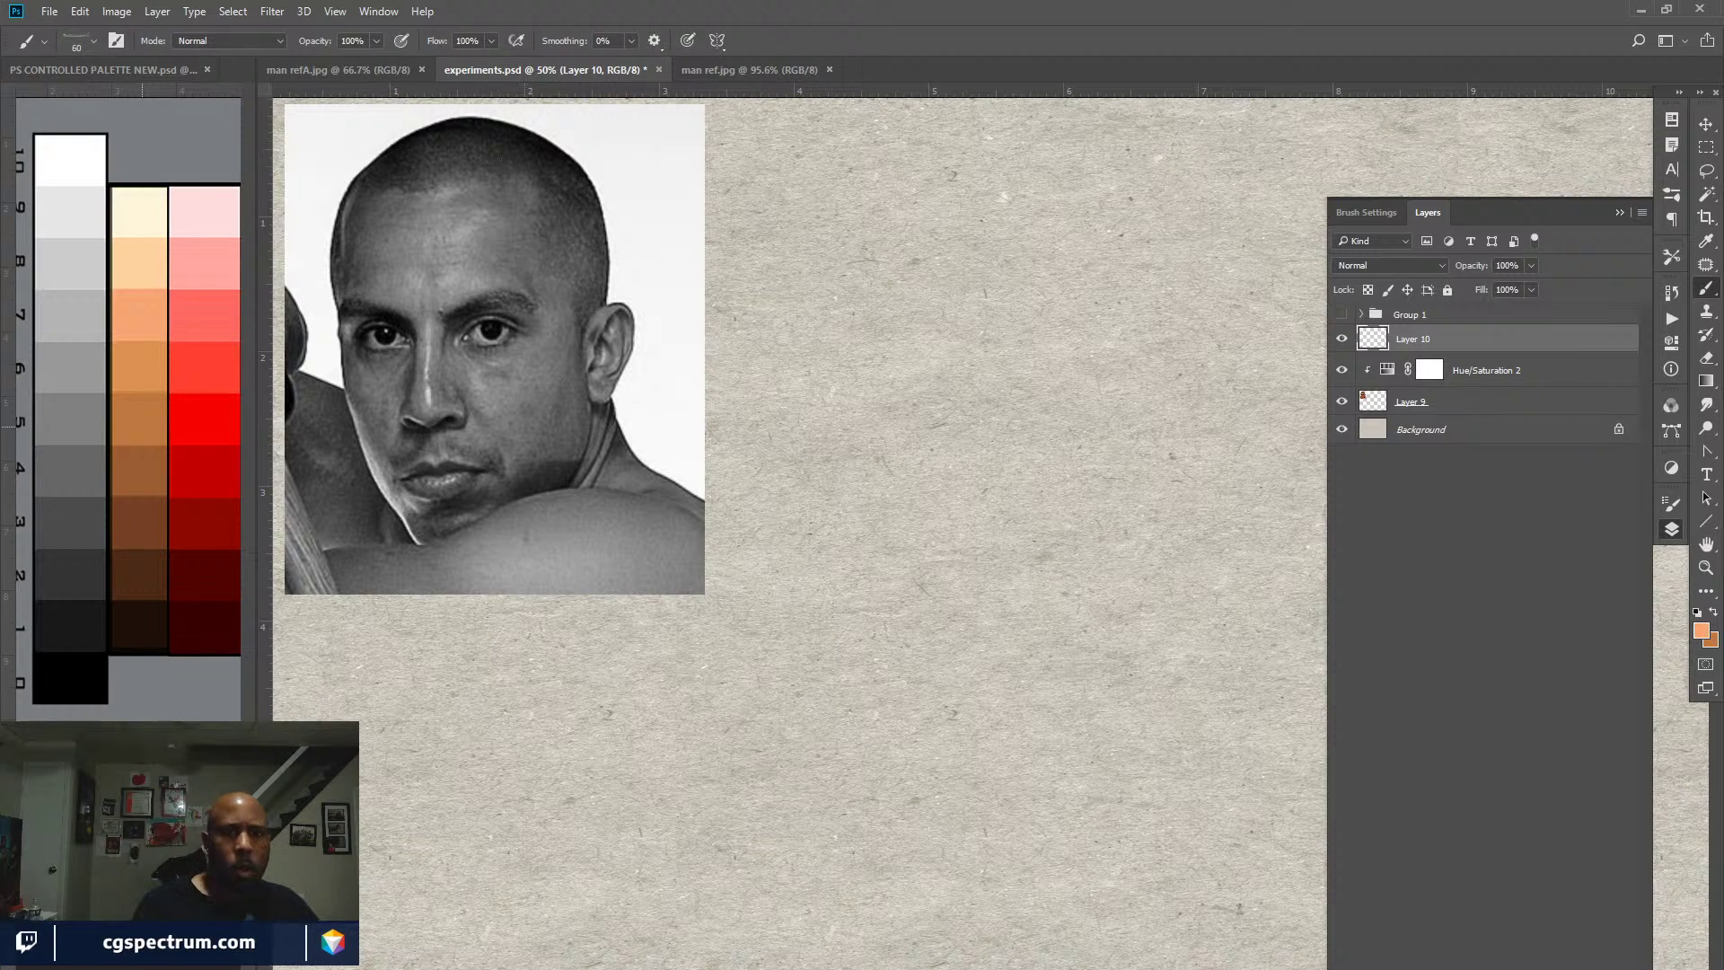
mouse_move(869, 155)
mouse_down()
mouse_move(844, 186)
mouse_move(973, 169)
mouse_move(935, 185)
mouse_up()
key(c)
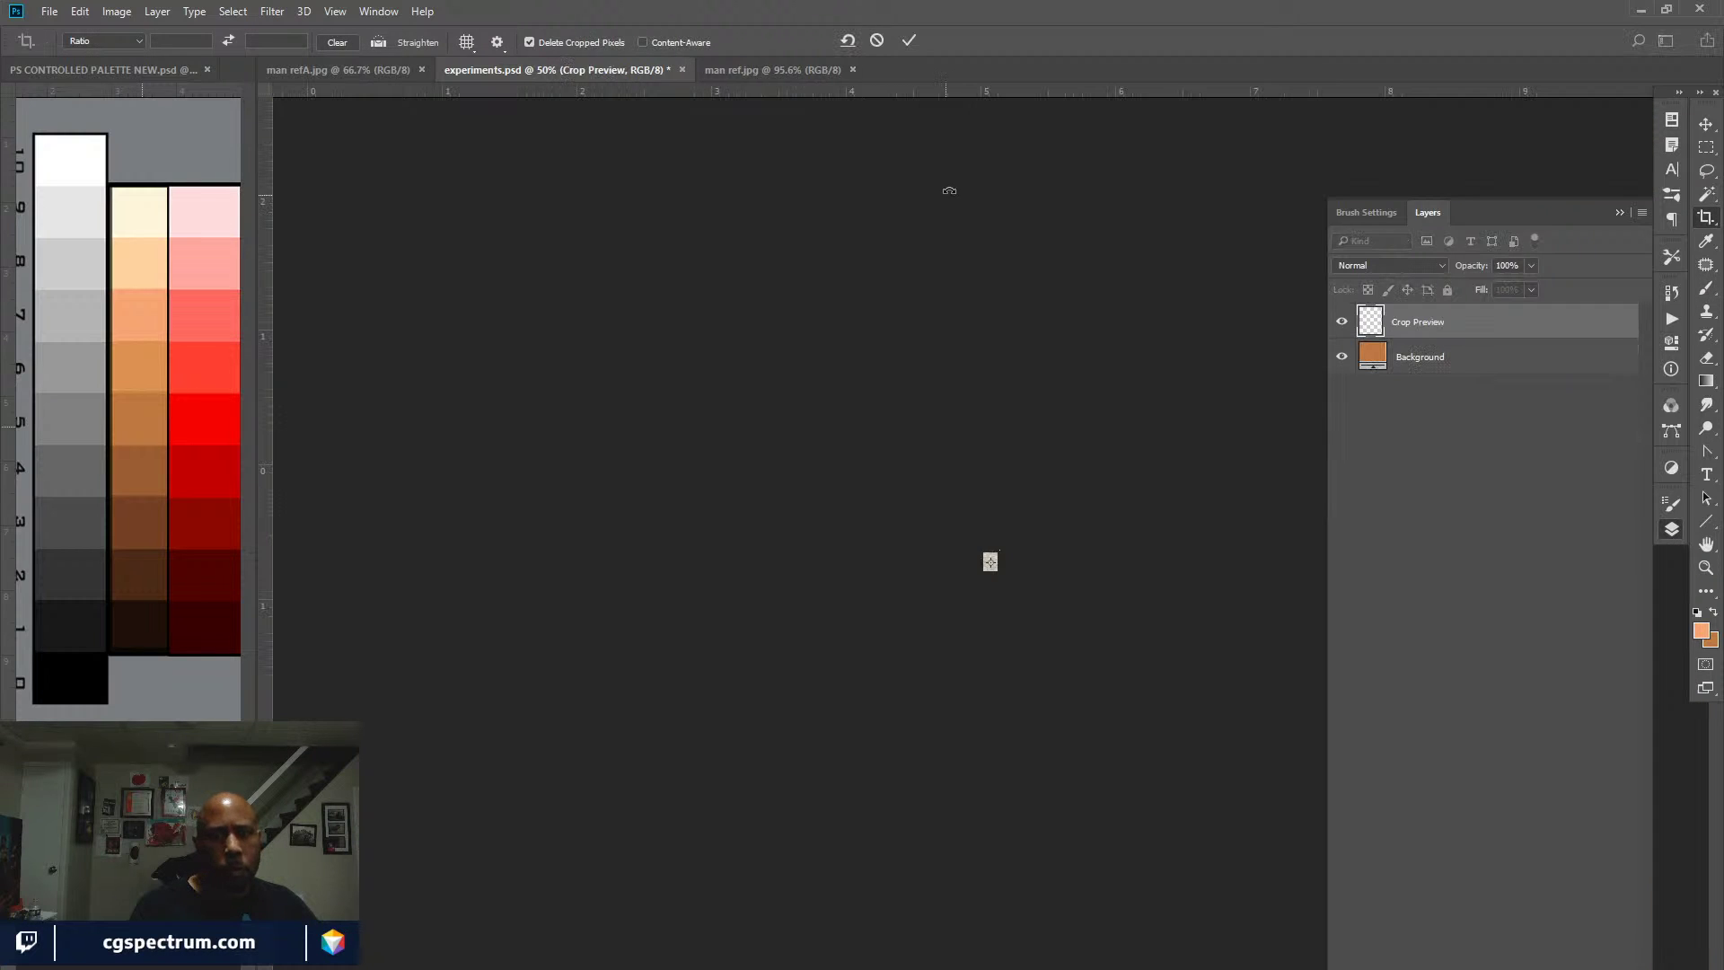
key(Escape)
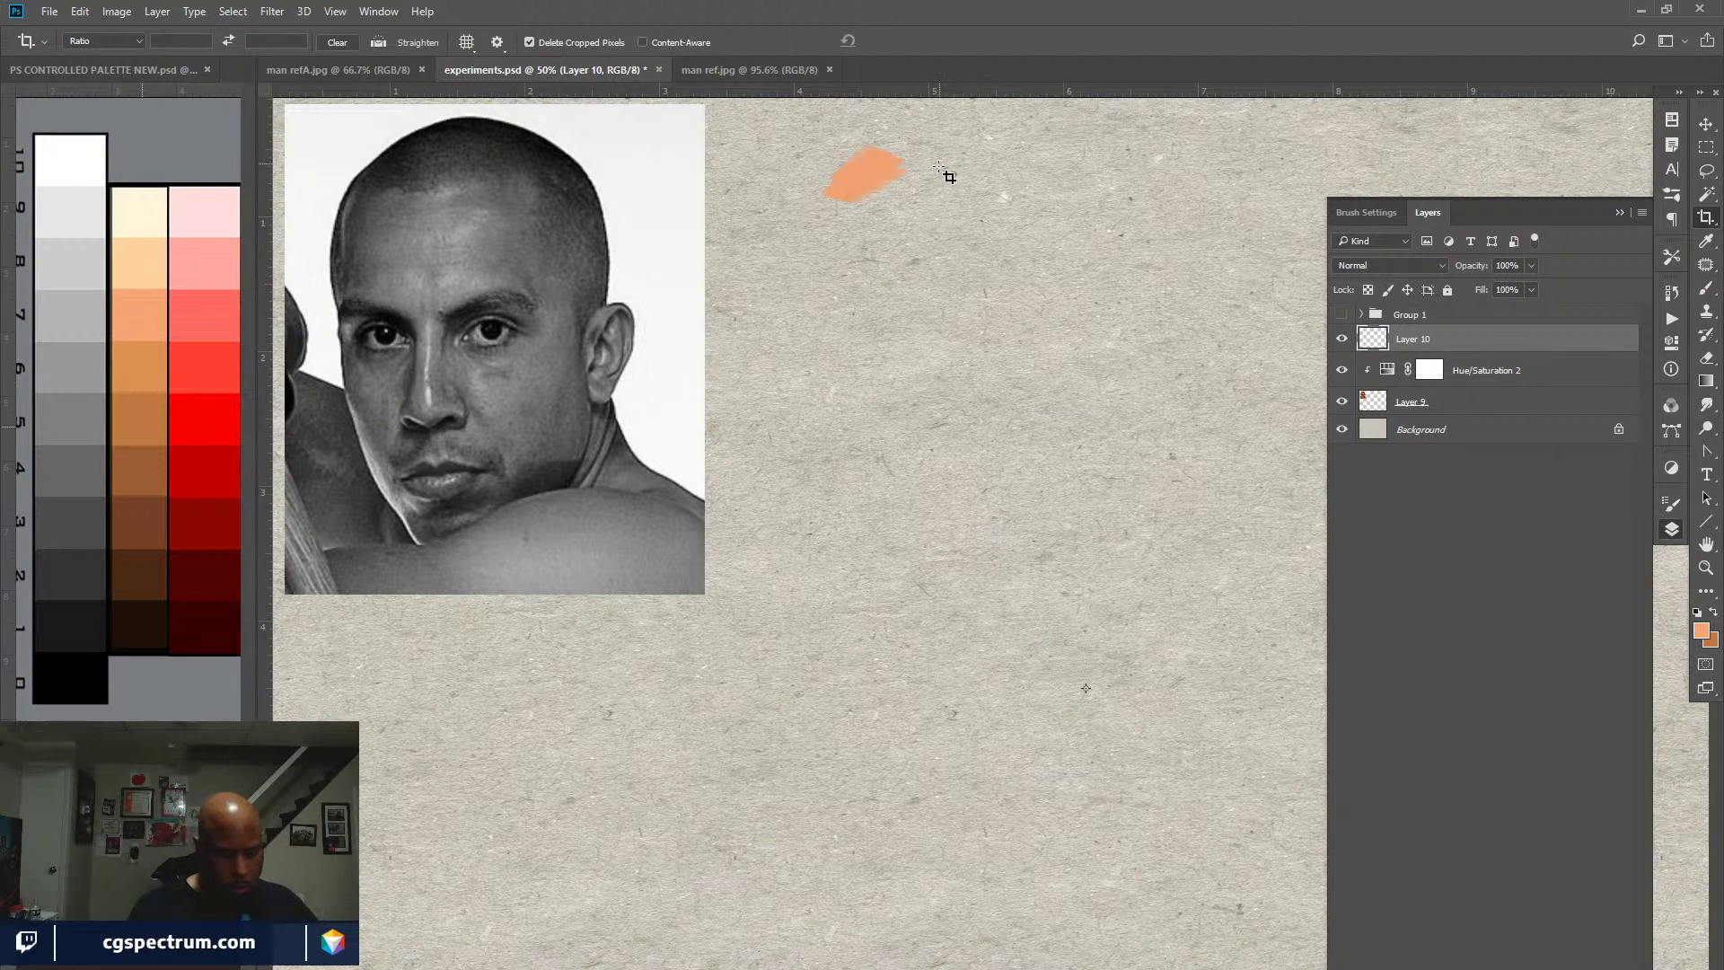
key(b)
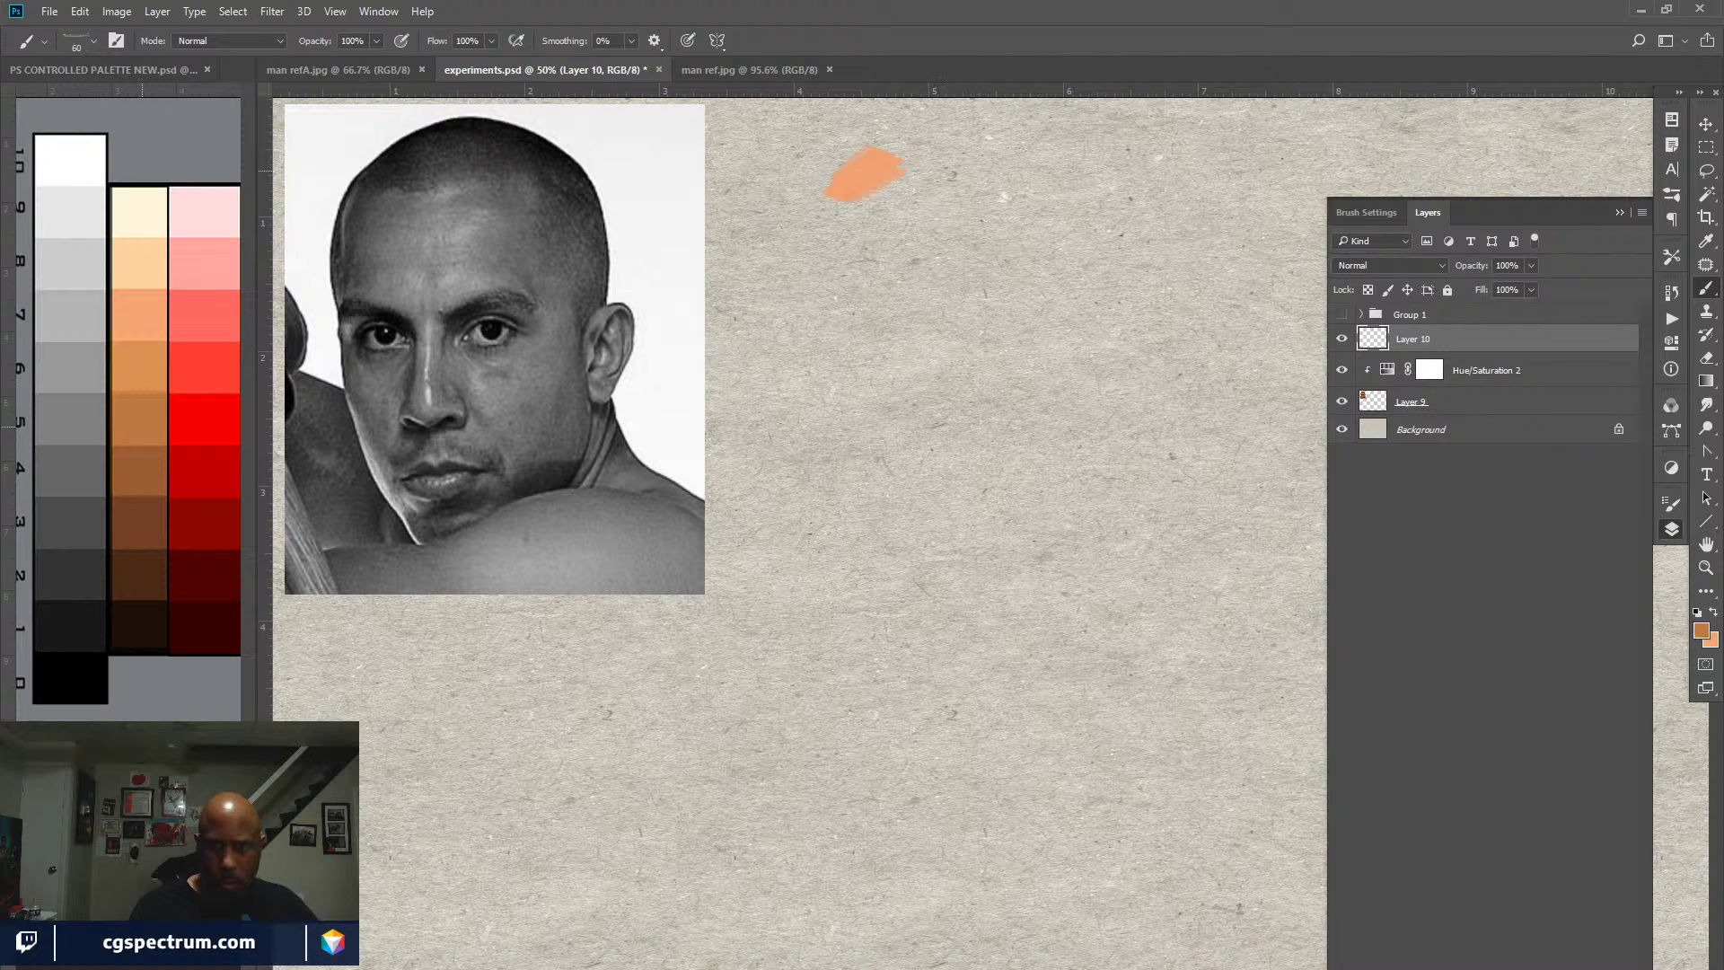
mouse_move(908, 203)
mouse_down()
mouse_move(974, 165)
mouse_move(953, 159)
mouse_up()
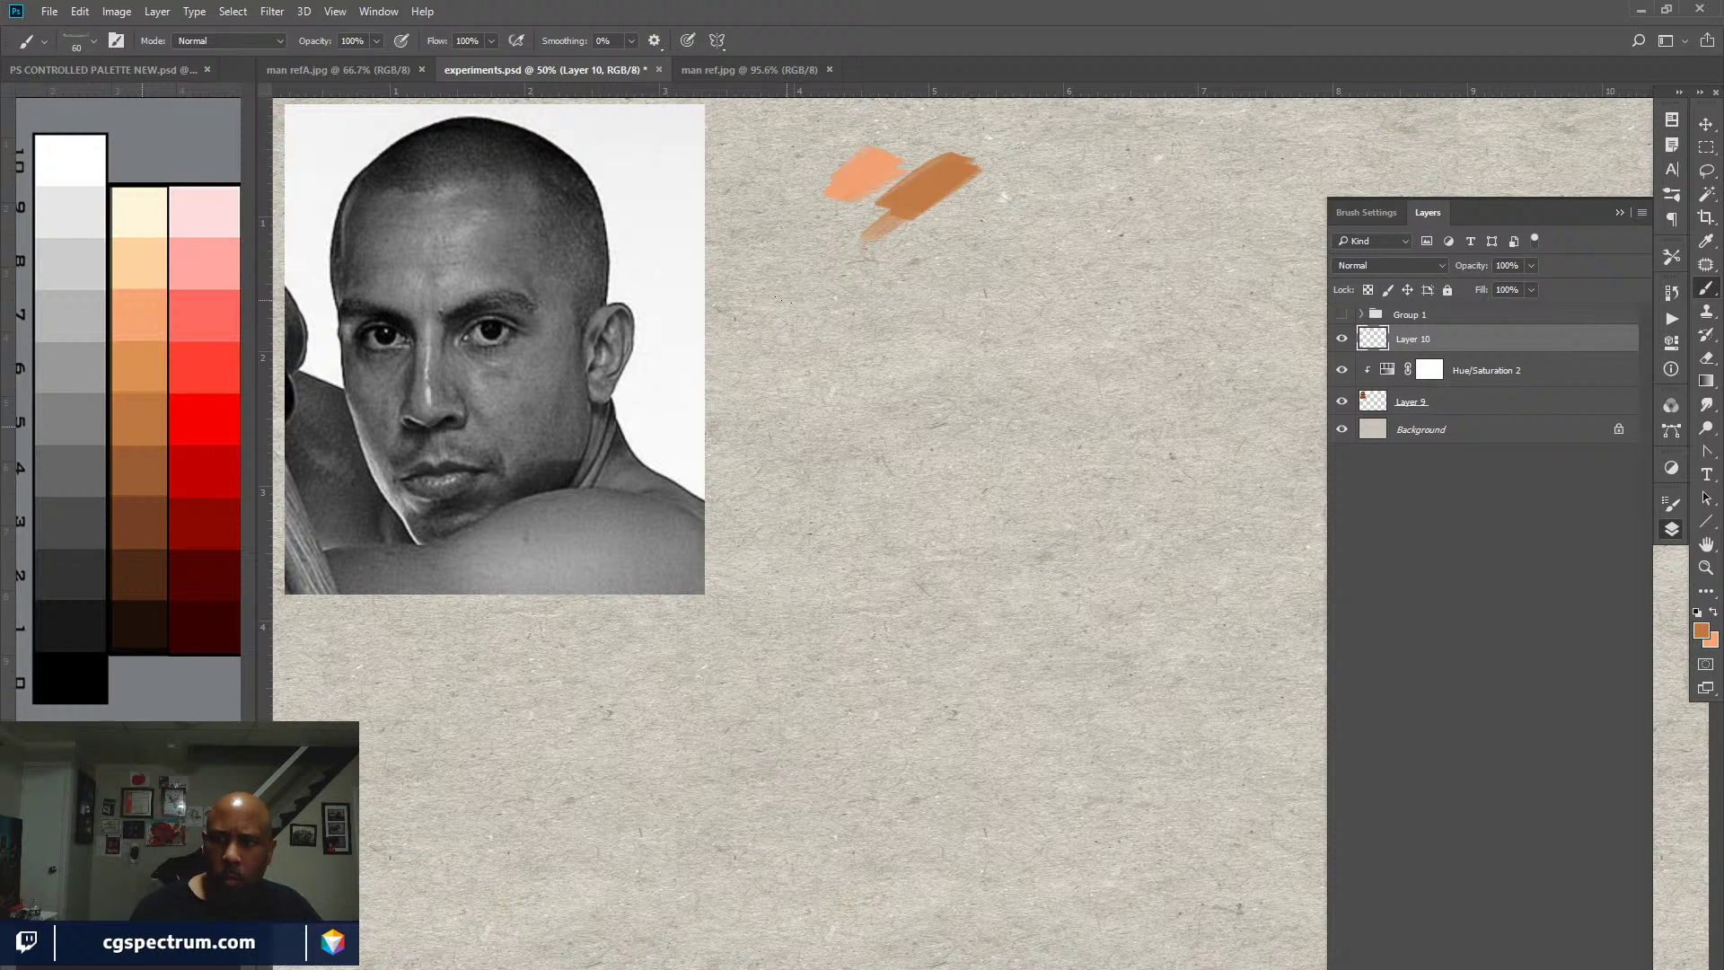
Step: Hide the Hue/Saturation 2 layer and paint a light orange test dab on the photo's forehead
click(1341, 370)
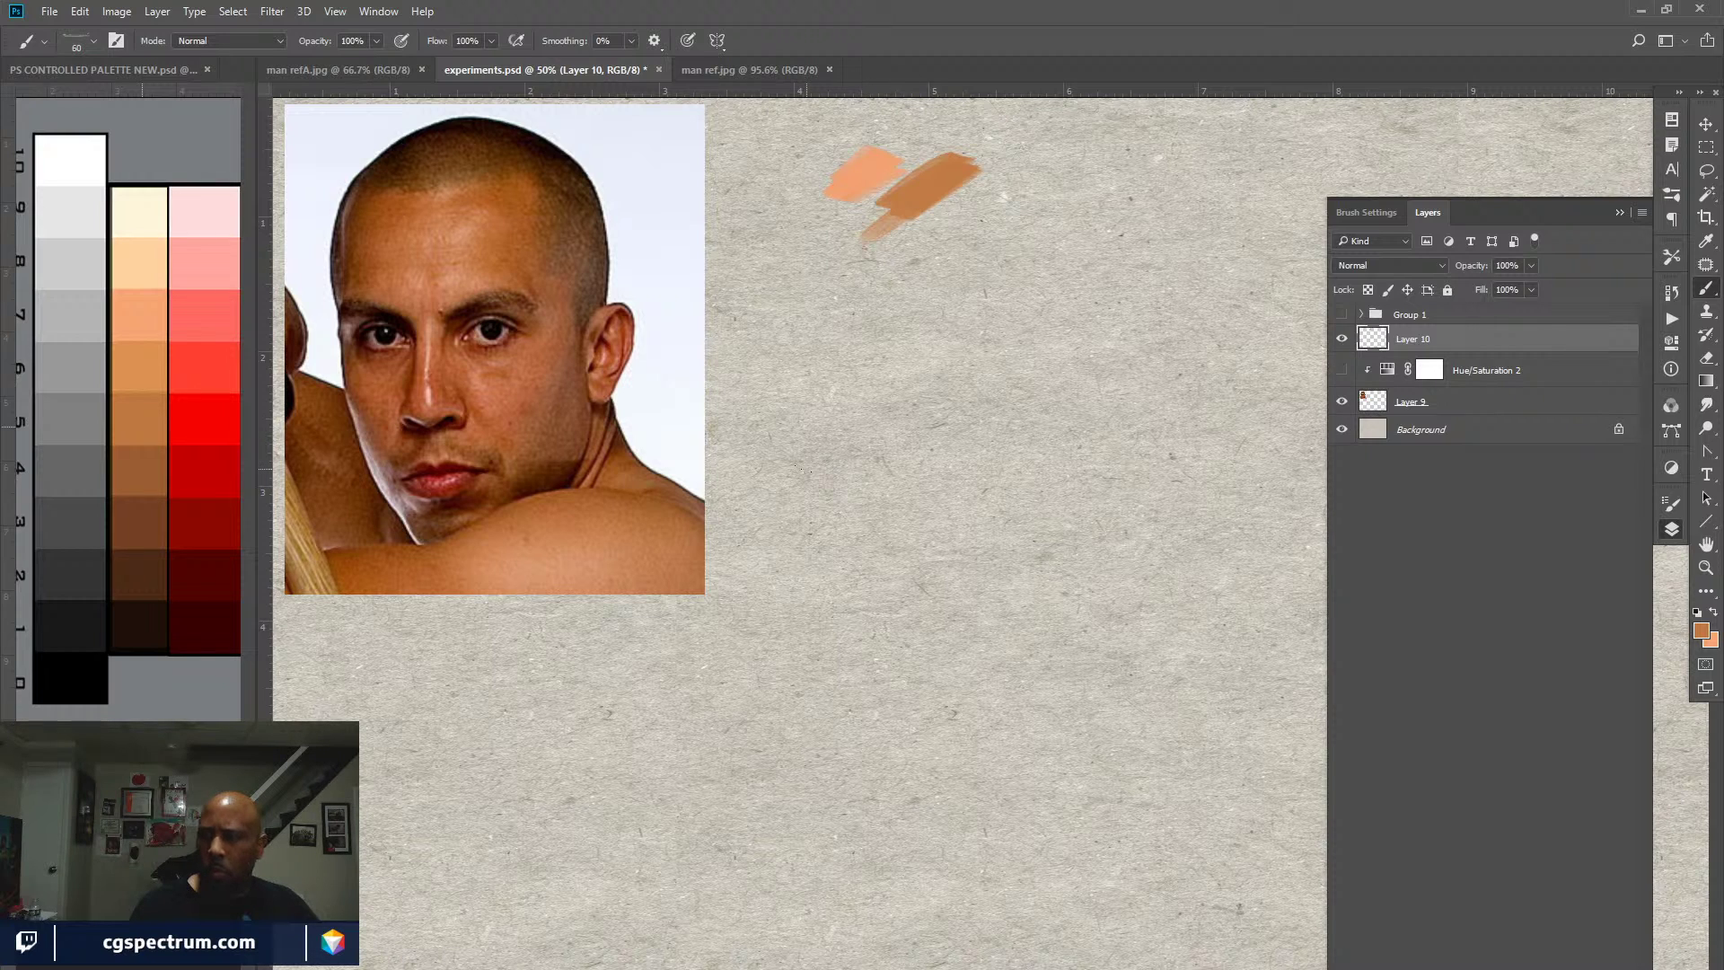
mouse_move(392, 234)
mouse_down()
mouse_move(408, 219)
mouse_move(399, 270)
mouse_up()
alt+click(404, 234)
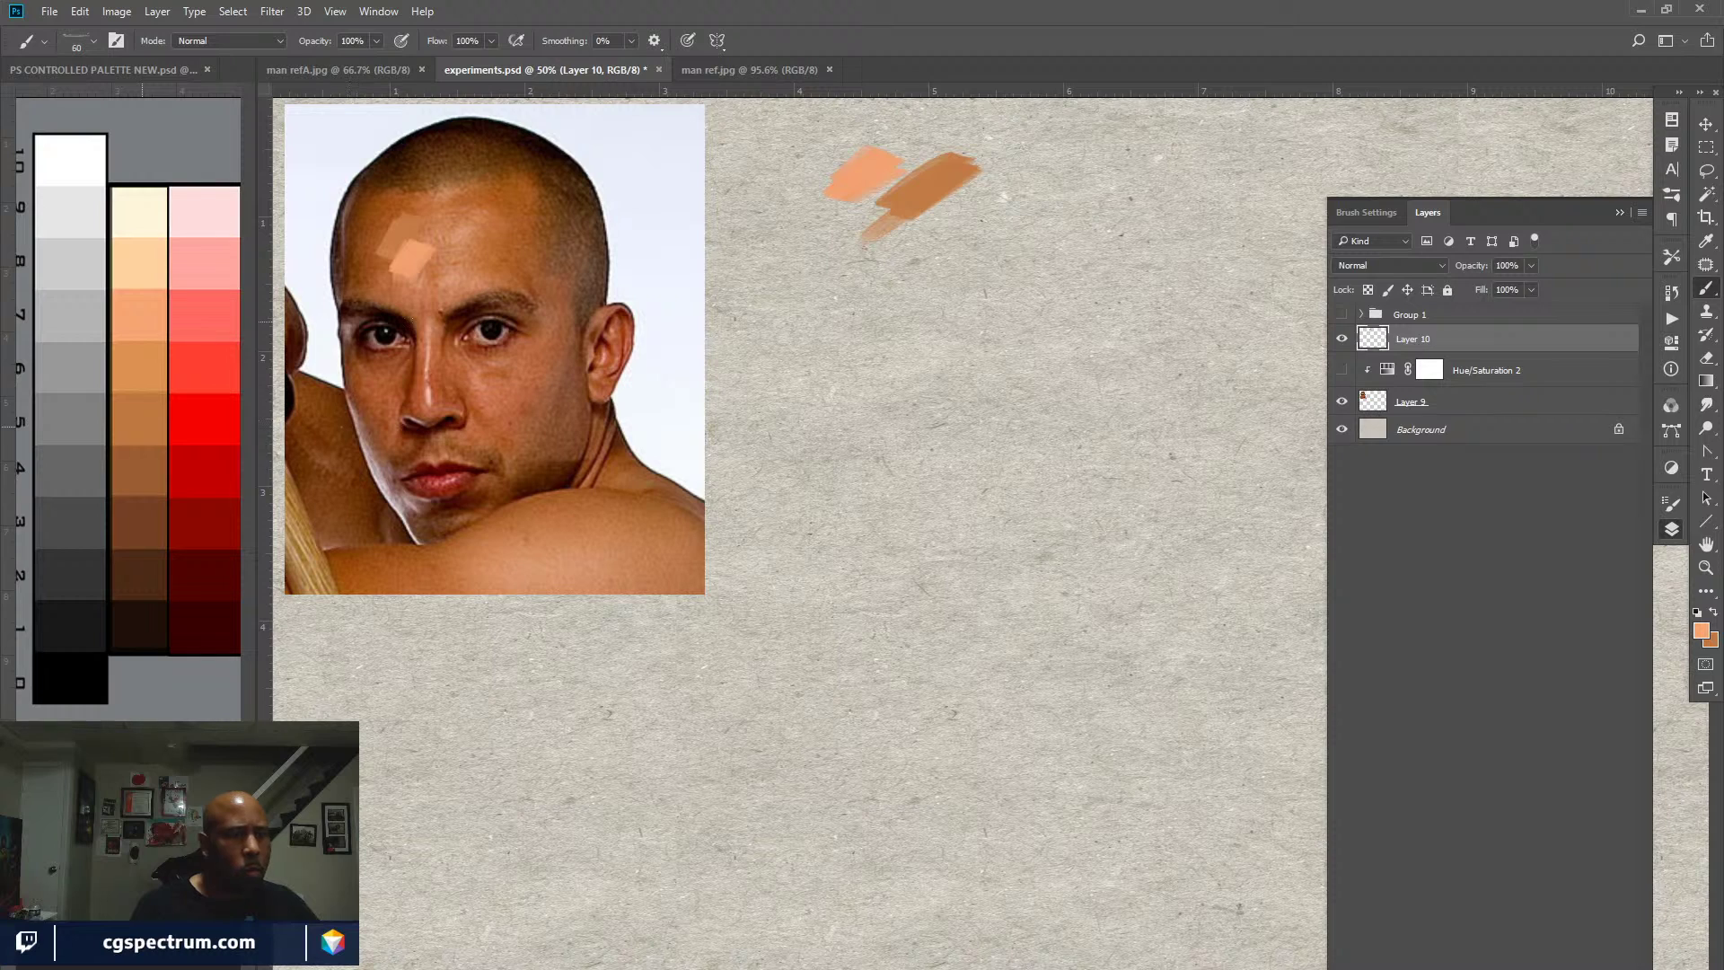
Step: Mix a red-brown patch near the forehead's hairline using the palette's orange-brown, pure red and value 3 brown swatches
alt+click(144, 458)
drag(370, 214, 393, 238)
alt+click(158, 416)
alt+click(186, 409)
mouse_move(381, 223)
mouse_down()
mouse_move(399, 212)
mouse_move(381, 224)
mouse_up()
key(x)
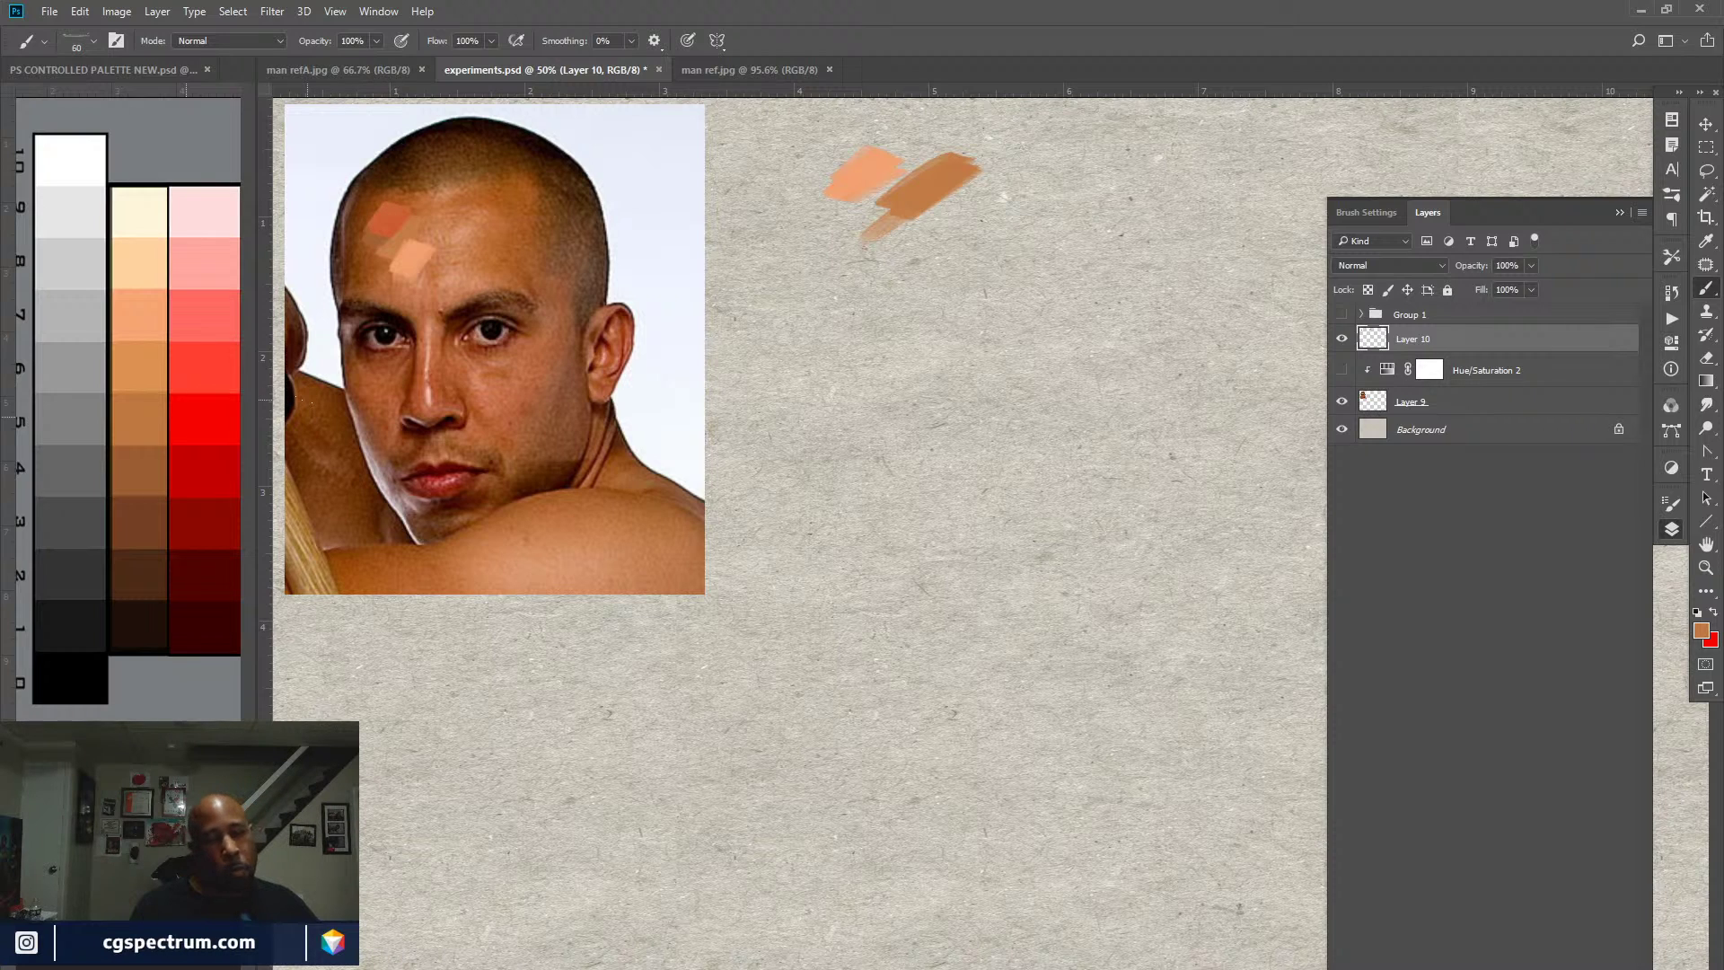
alt+click(142, 519)
drag(381, 208, 368, 242)
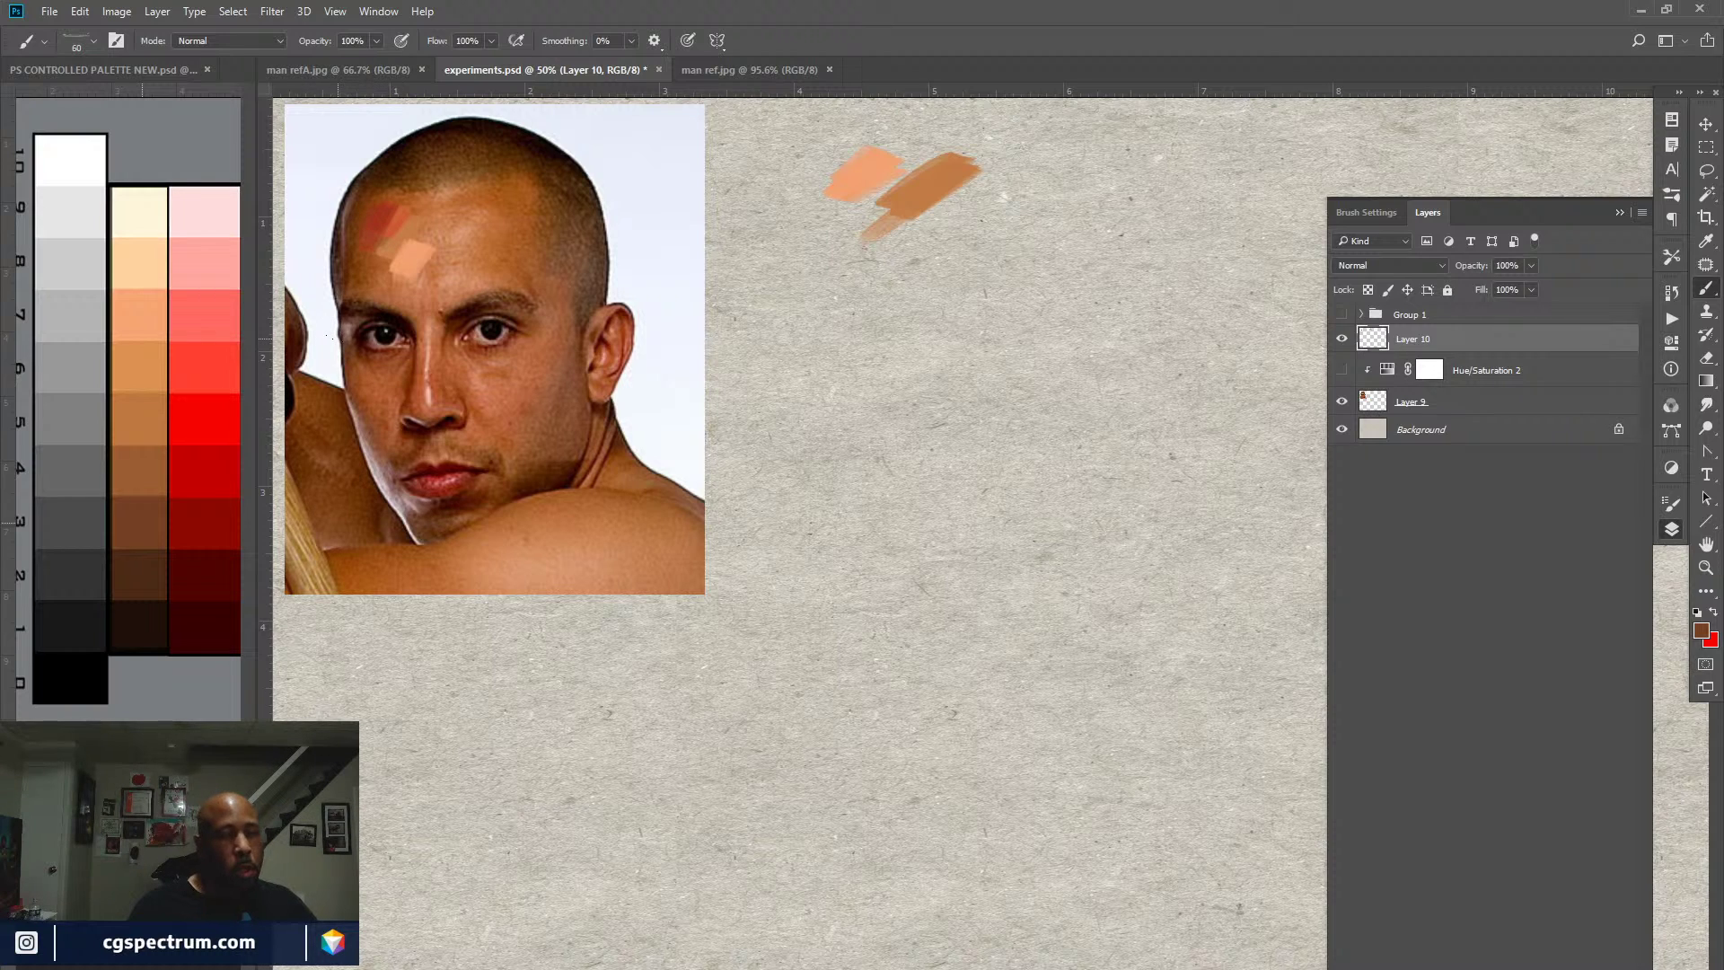
Step: Sample the mixed red-brown from the forehead patch and paint a swatch of it between the photo and the light orange swatch
alt+click(389, 212)
drag(389, 213, 377, 216)
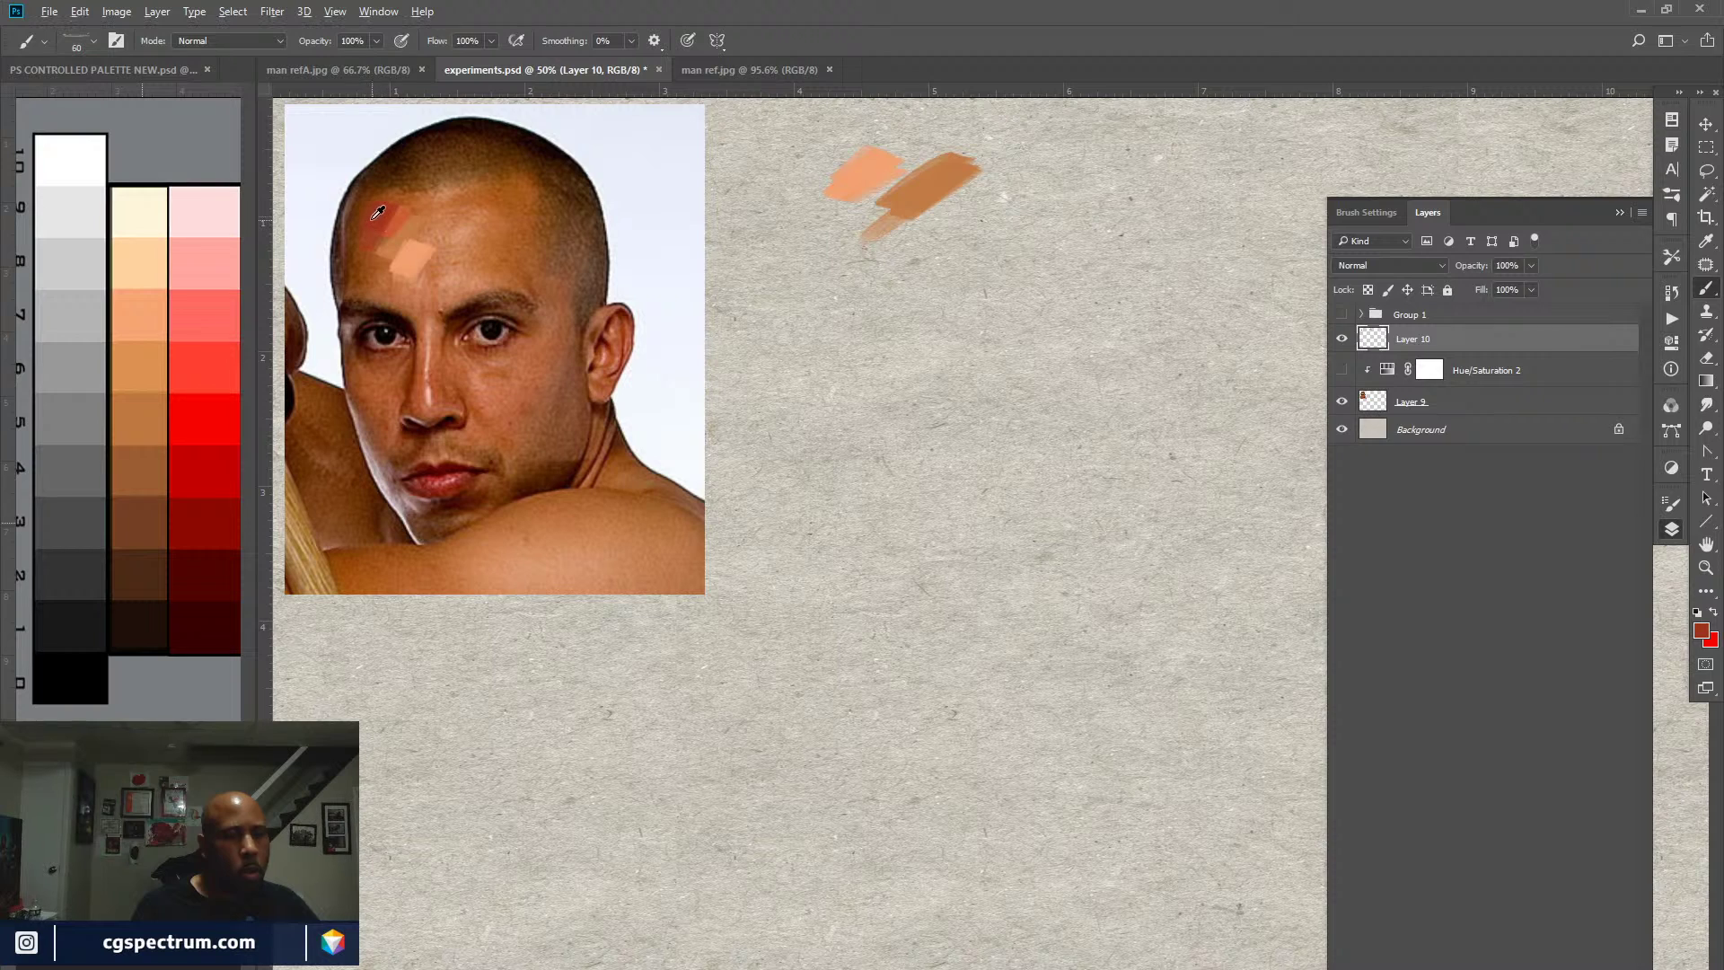
alt+click(375, 212)
mouse_move(763, 184)
mouse_down()
mouse_move(813, 151)
mouse_move(772, 177)
mouse_up()
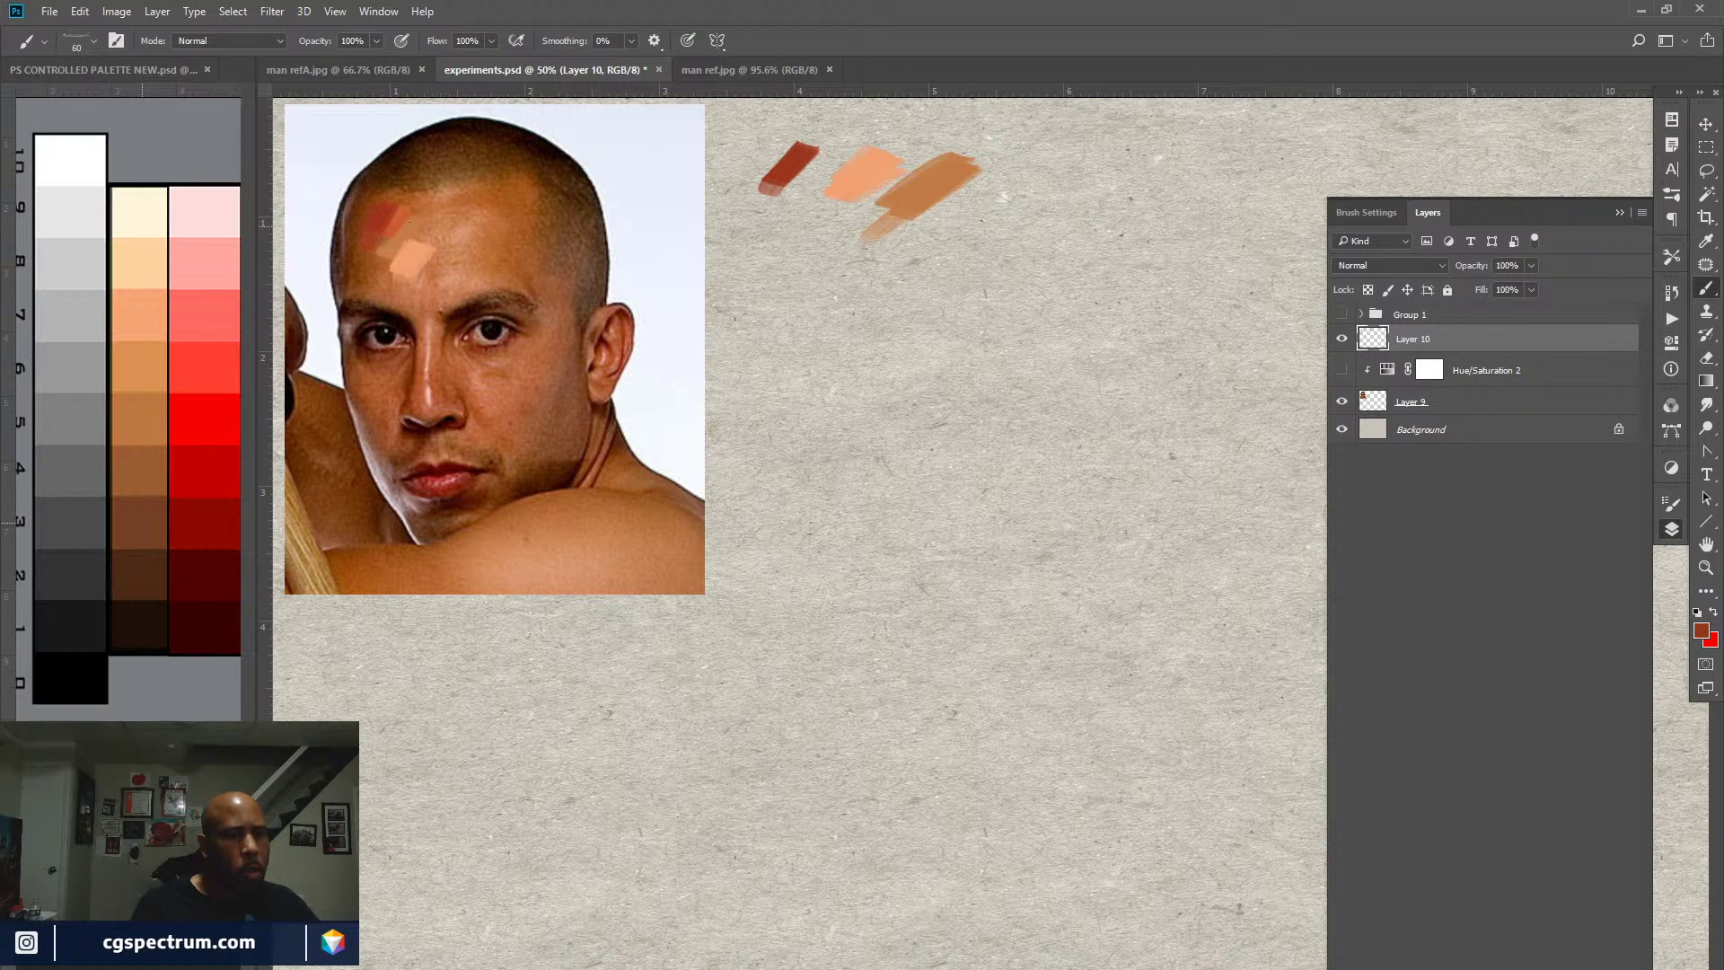
Step: Mix the photo's orange-brown with the palette's value 7 red on the forehead and paint a coral swatch below the red-brown one
alt+click(409, 226)
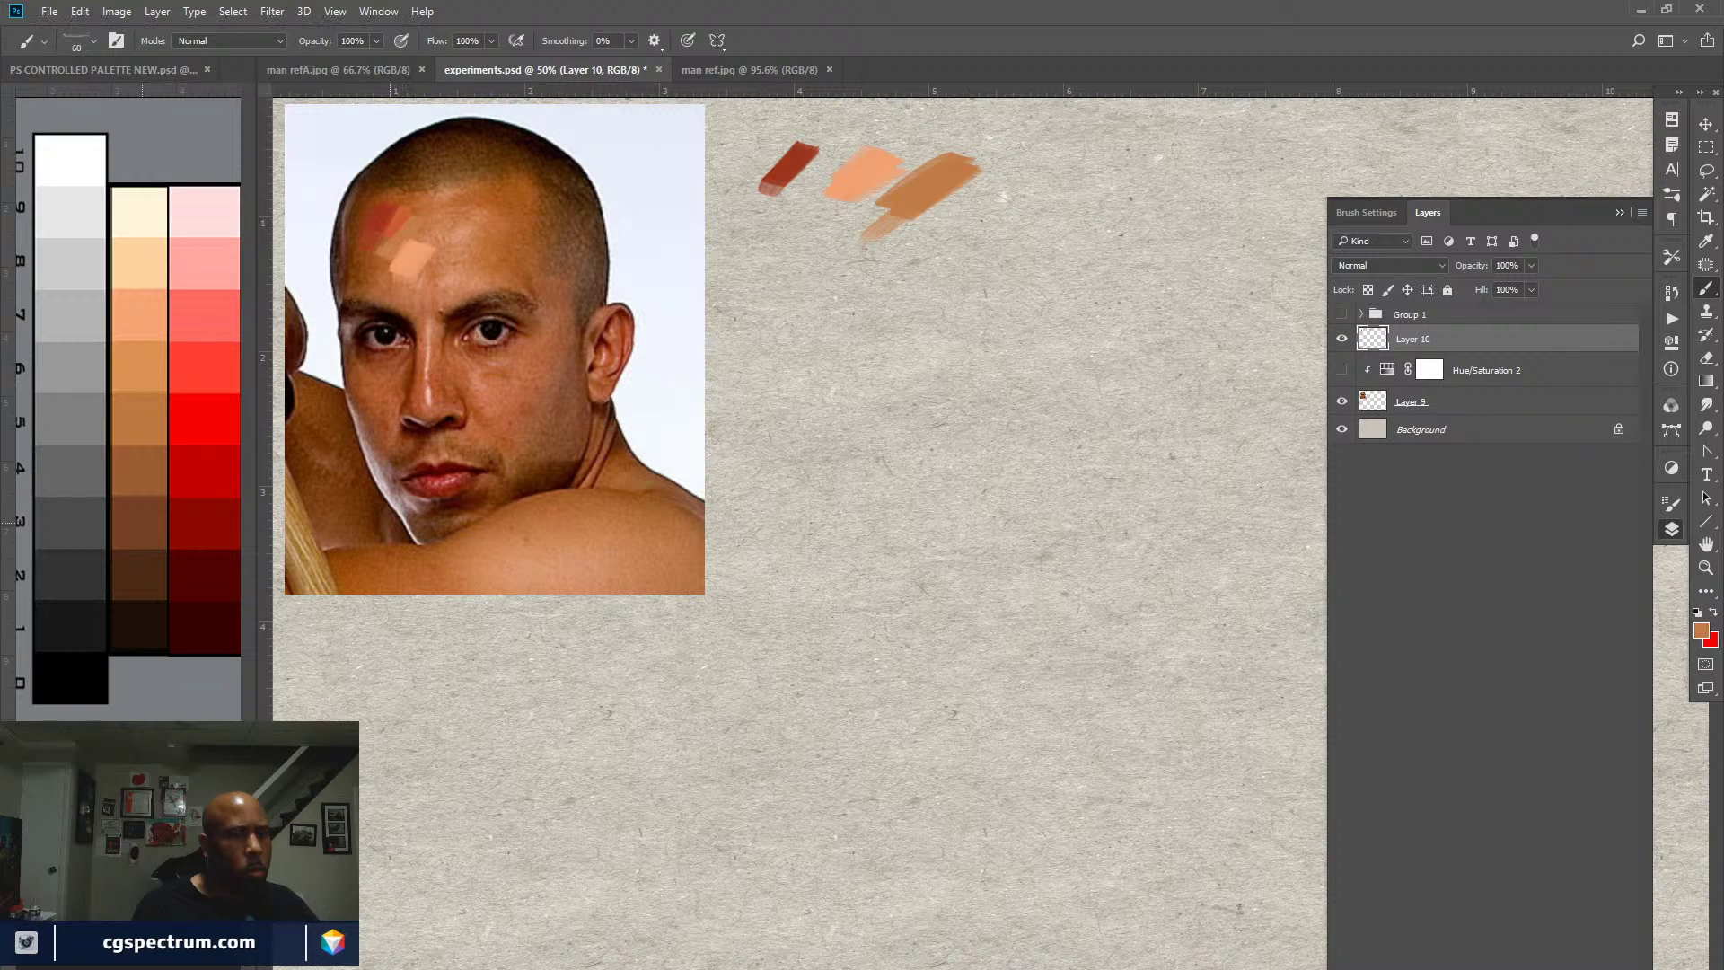
alt+click(213, 317)
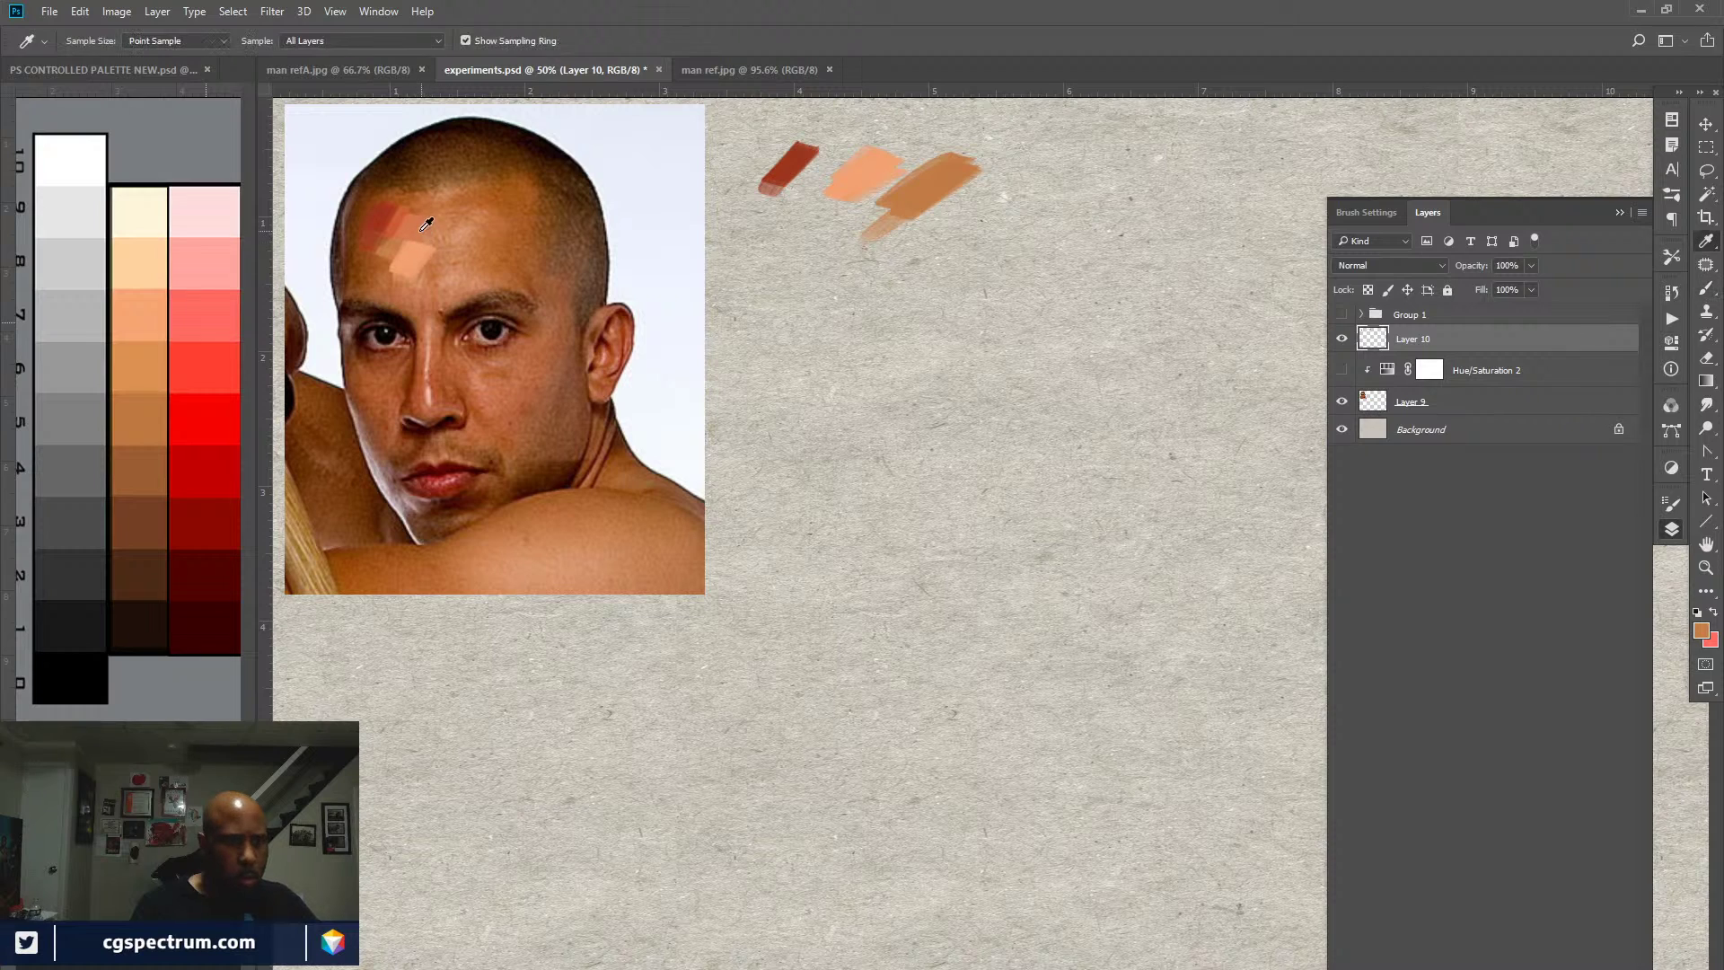
alt+click(413, 227)
drag(816, 199, 760, 241)
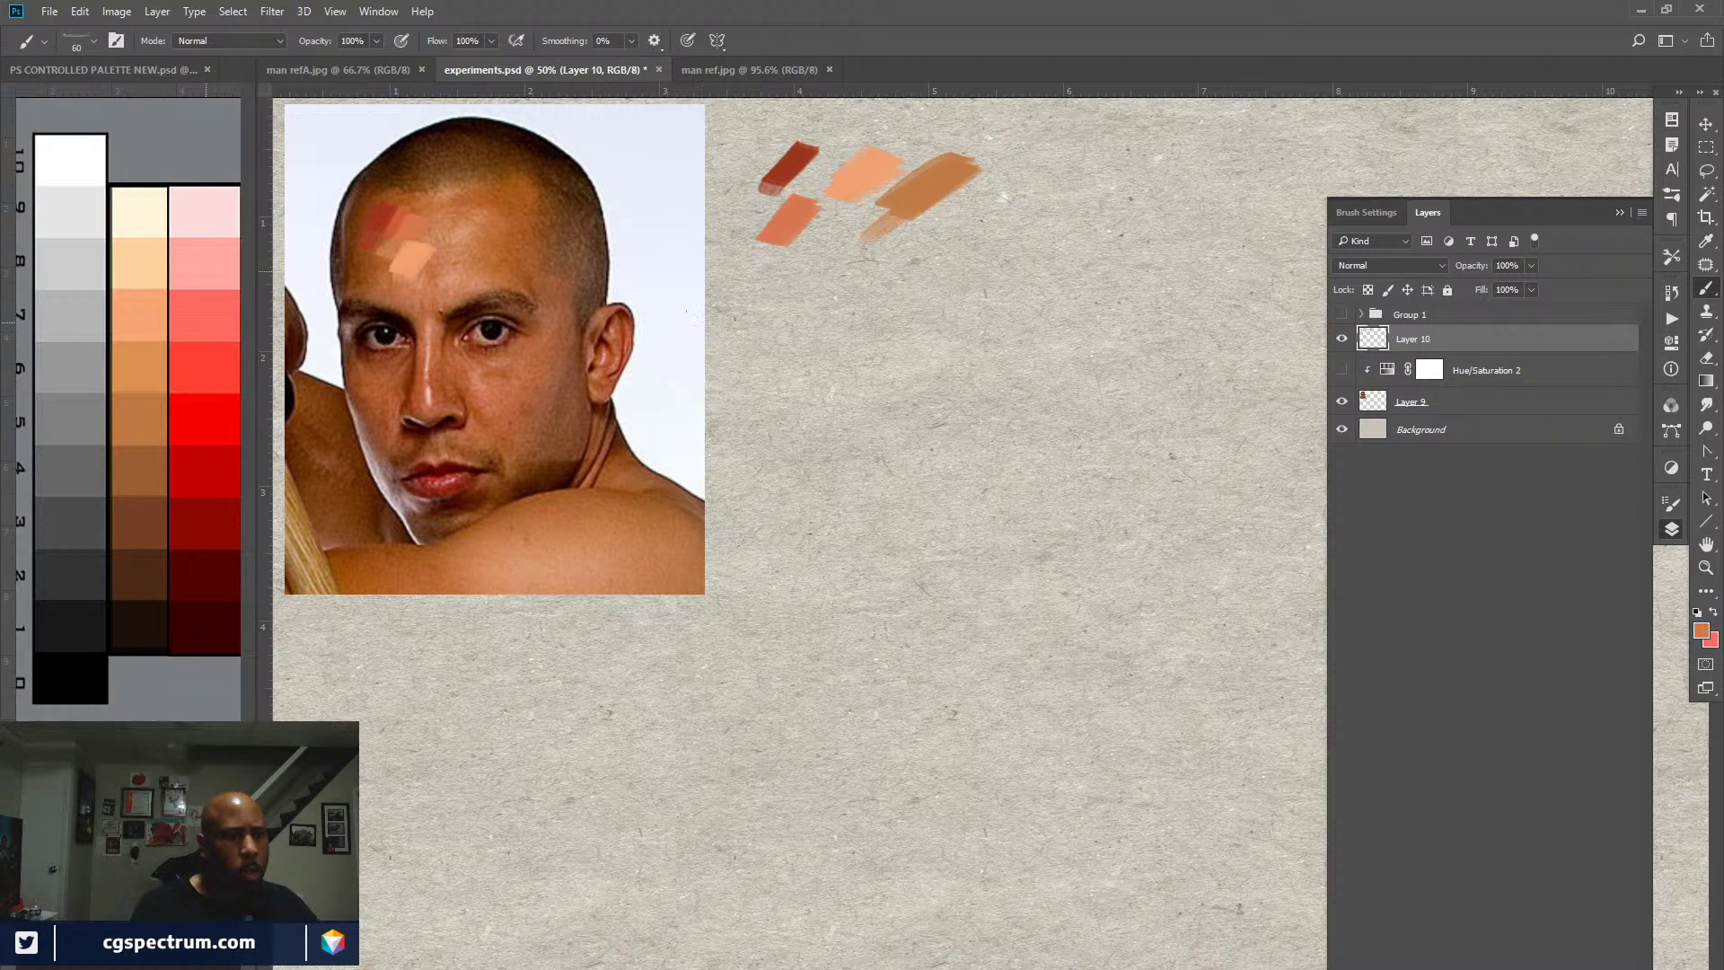
Step: Mute the light orange on the forehead with the palette's value 7 gray and paint the resulting peach swatch below the coral one
key(x)
alt+click(73, 305)
alt+click(424, 256)
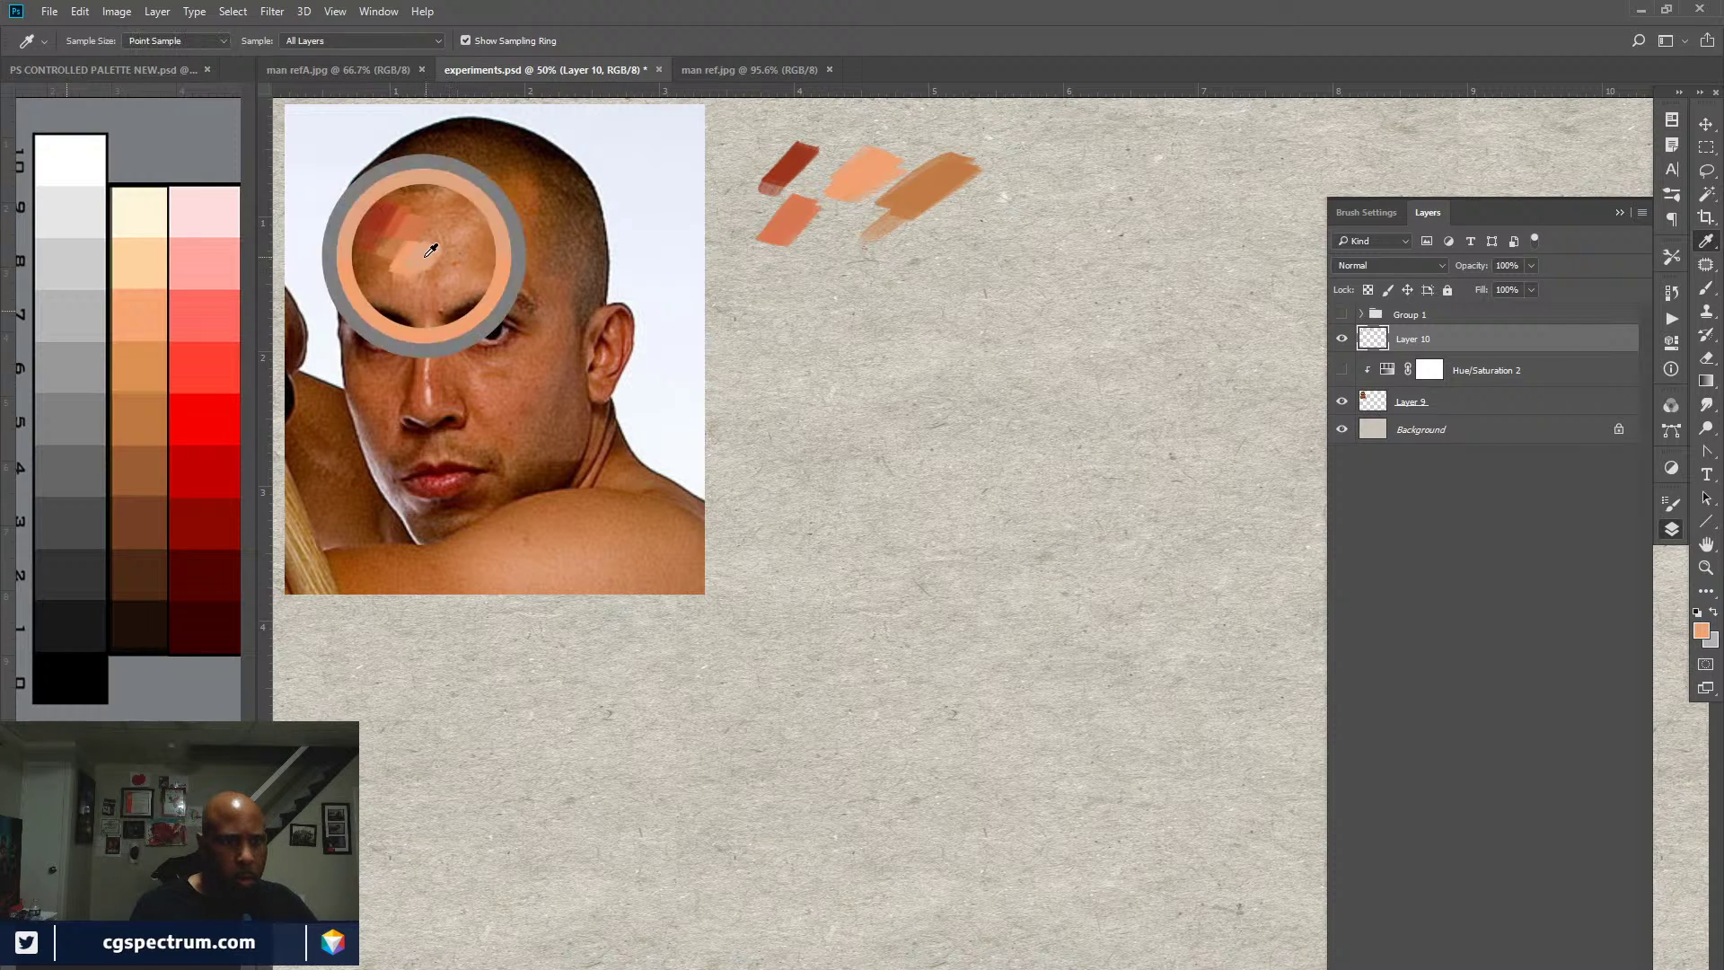
drag(817, 235, 784, 271)
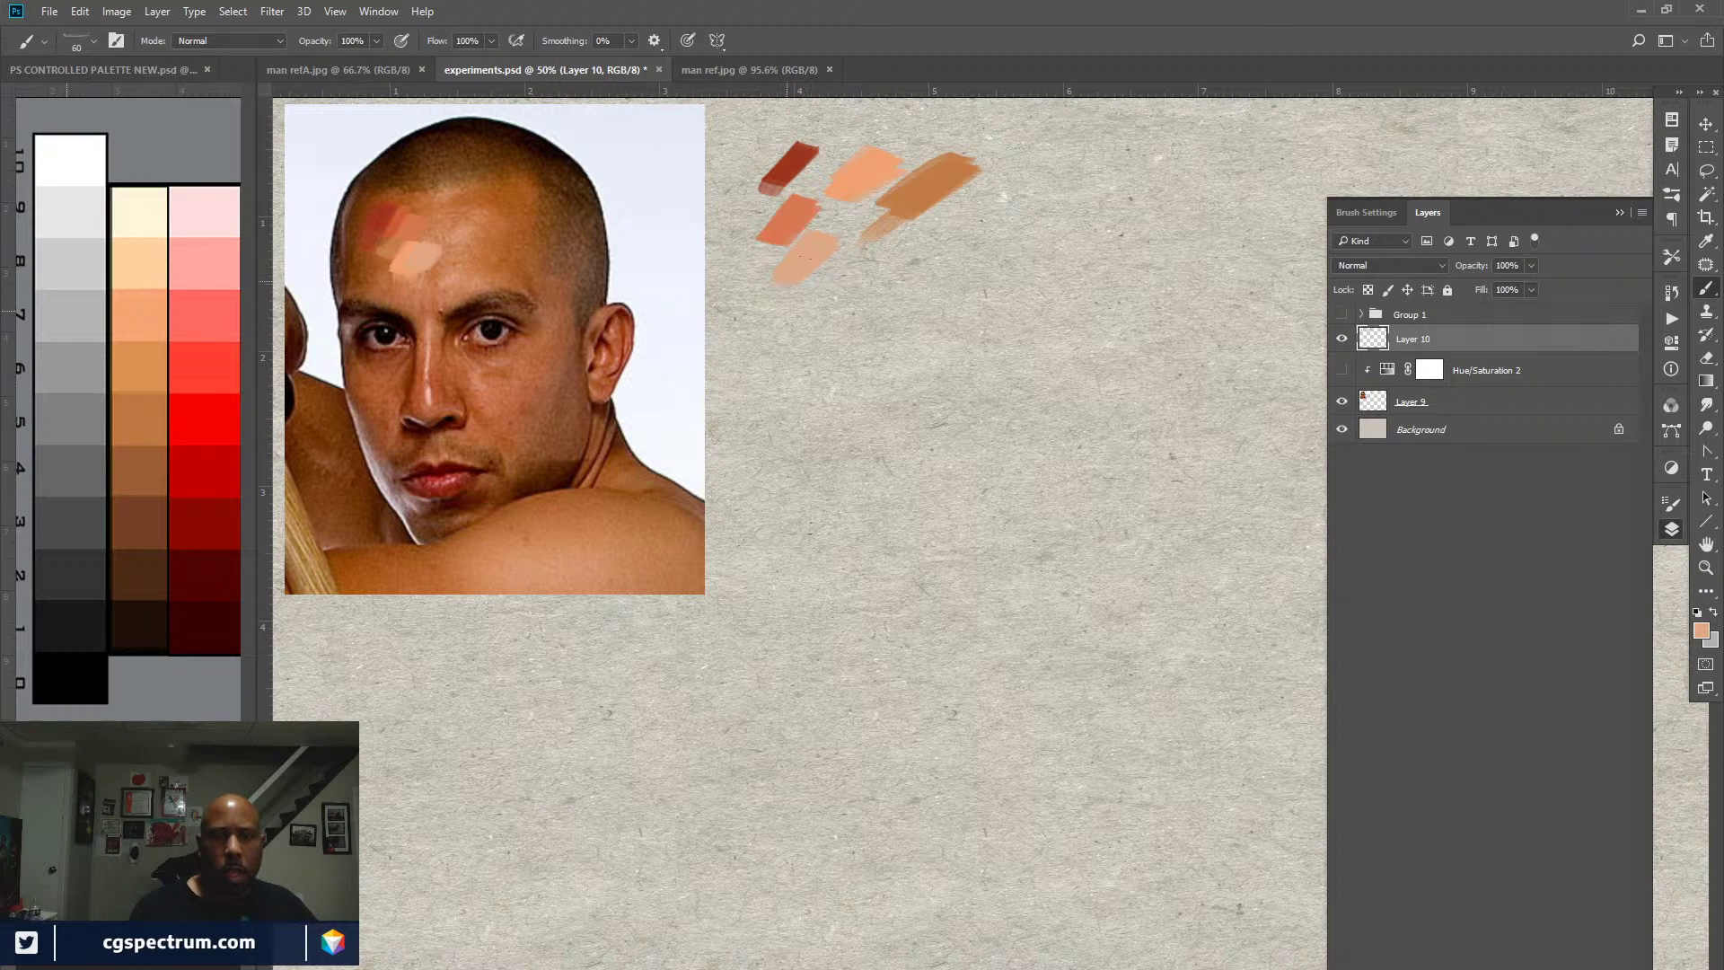
Step: Lasso the light orange and orange-brown swatches and cut them from Layer 10
key(l)
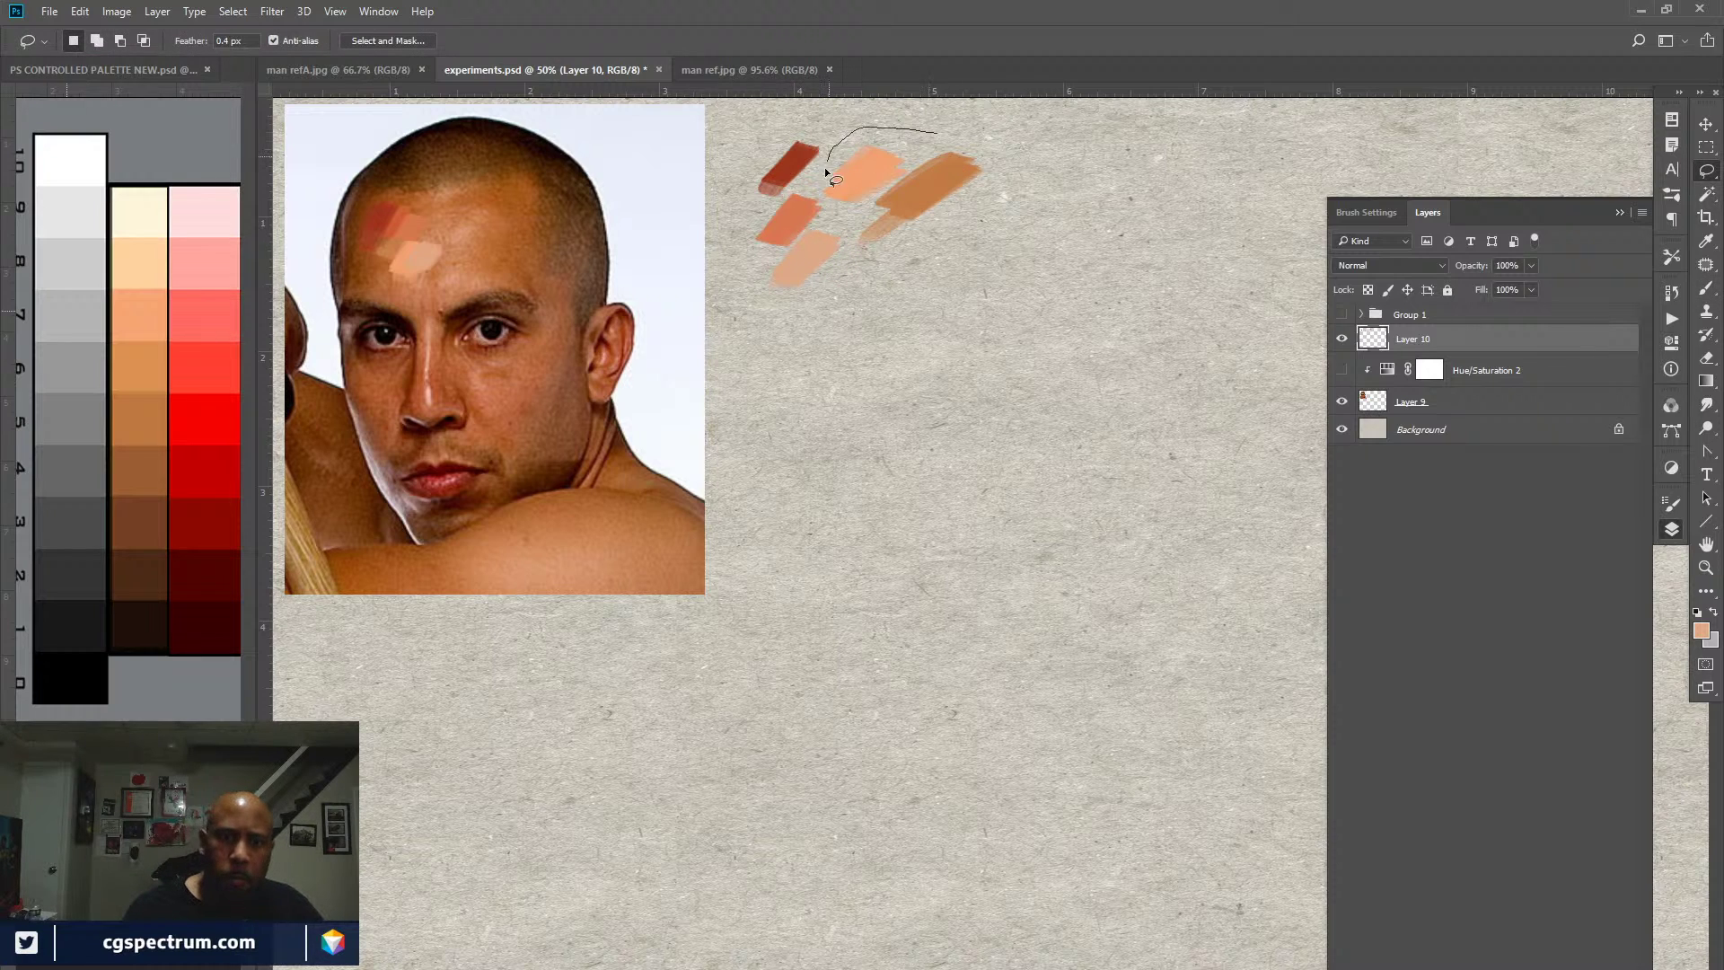
mouse_move(827, 201)
mouse_down()
mouse_move(868, 272)
mouse_move(978, 254)
mouse_move(937, 131)
mouse_up()
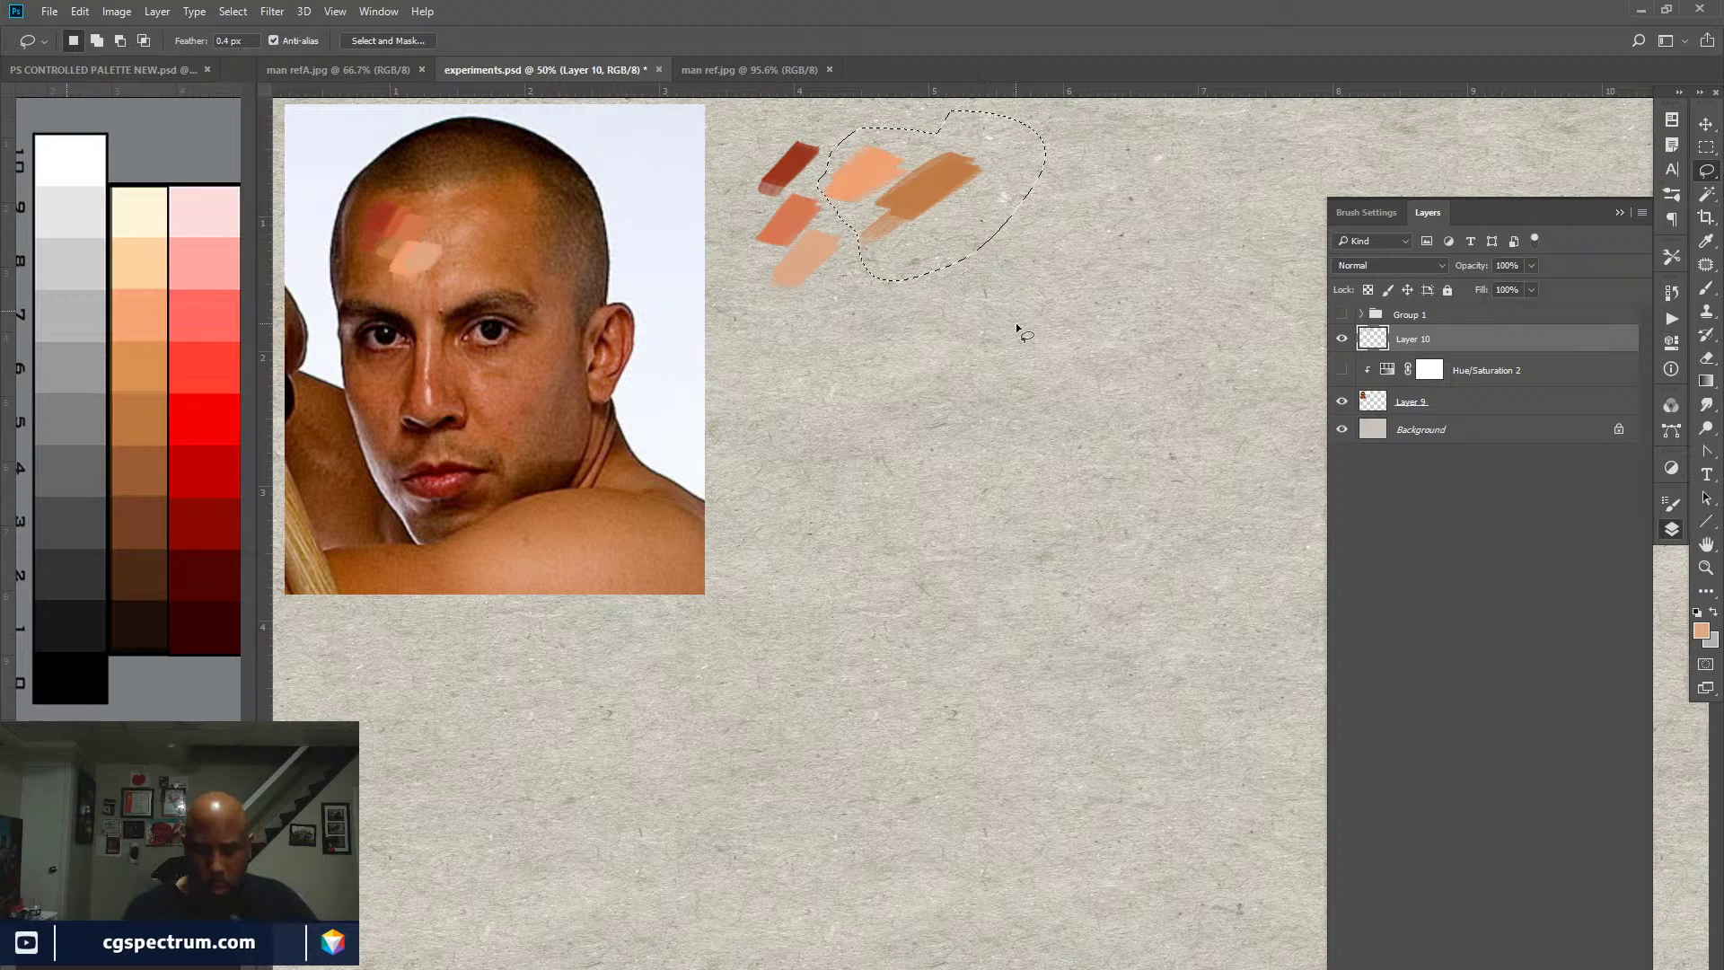
key(ctrl+x)
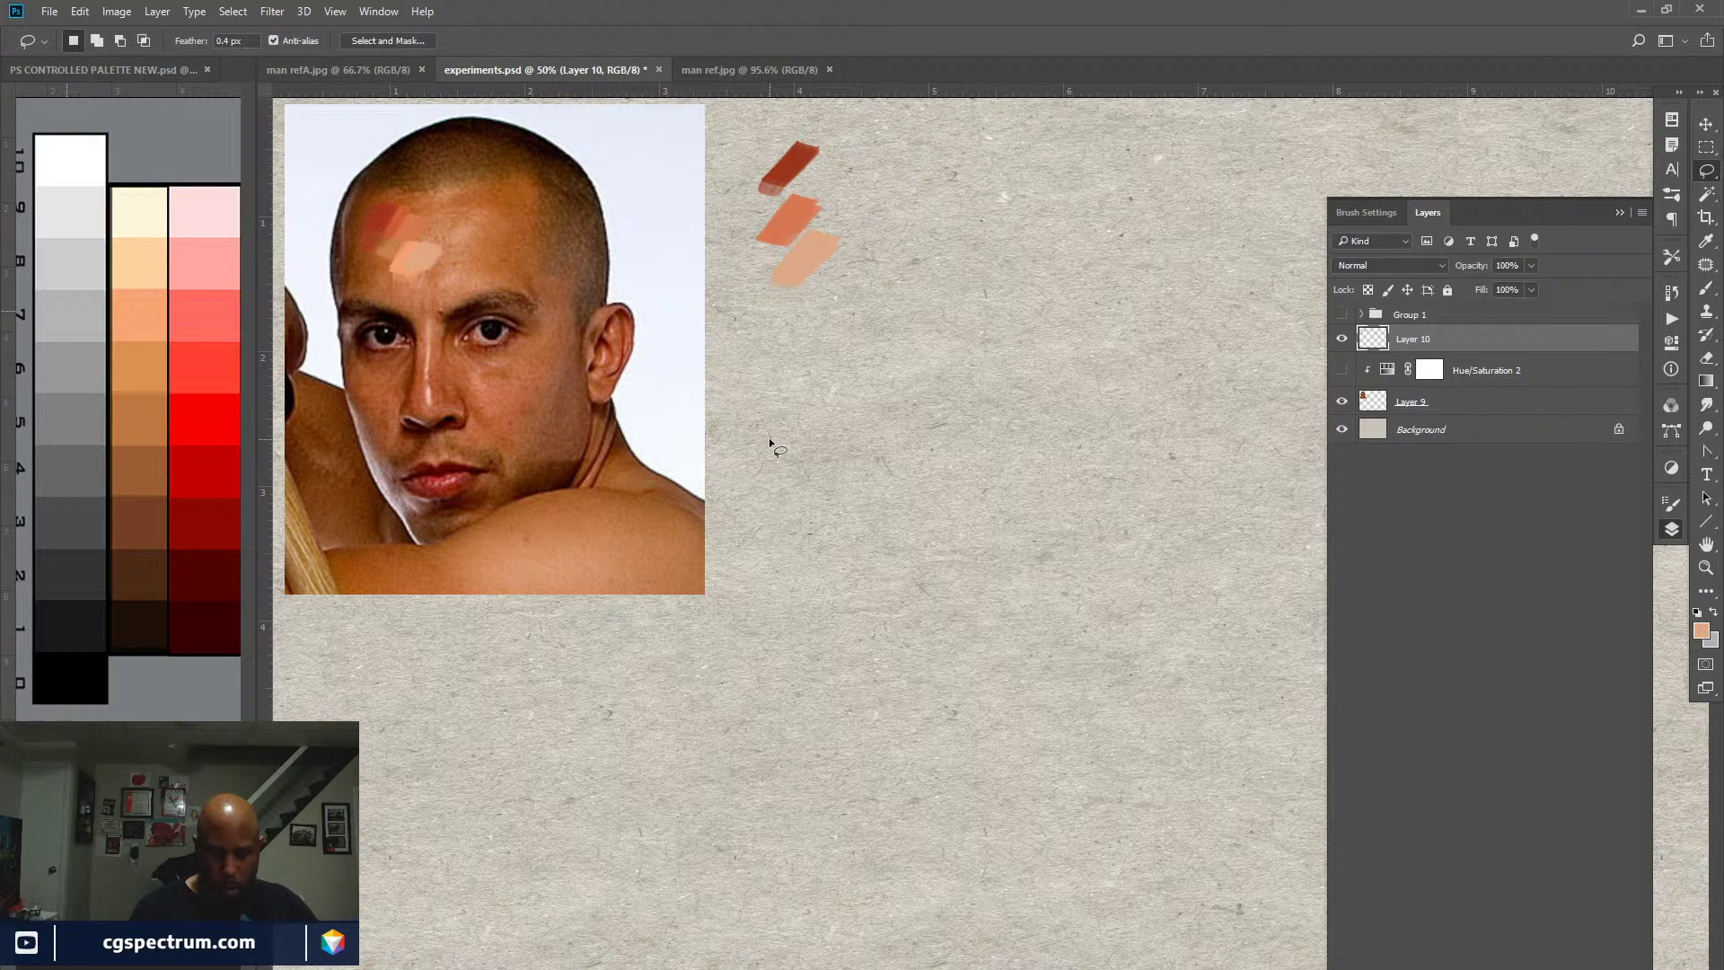
Step: Lasso the mixed paint patches on the photo's forehead, delete them, and return to the Brush tool
mouse_move(338, 241)
mouse_down()
mouse_move(454, 167)
mouse_move(416, 175)
mouse_up()
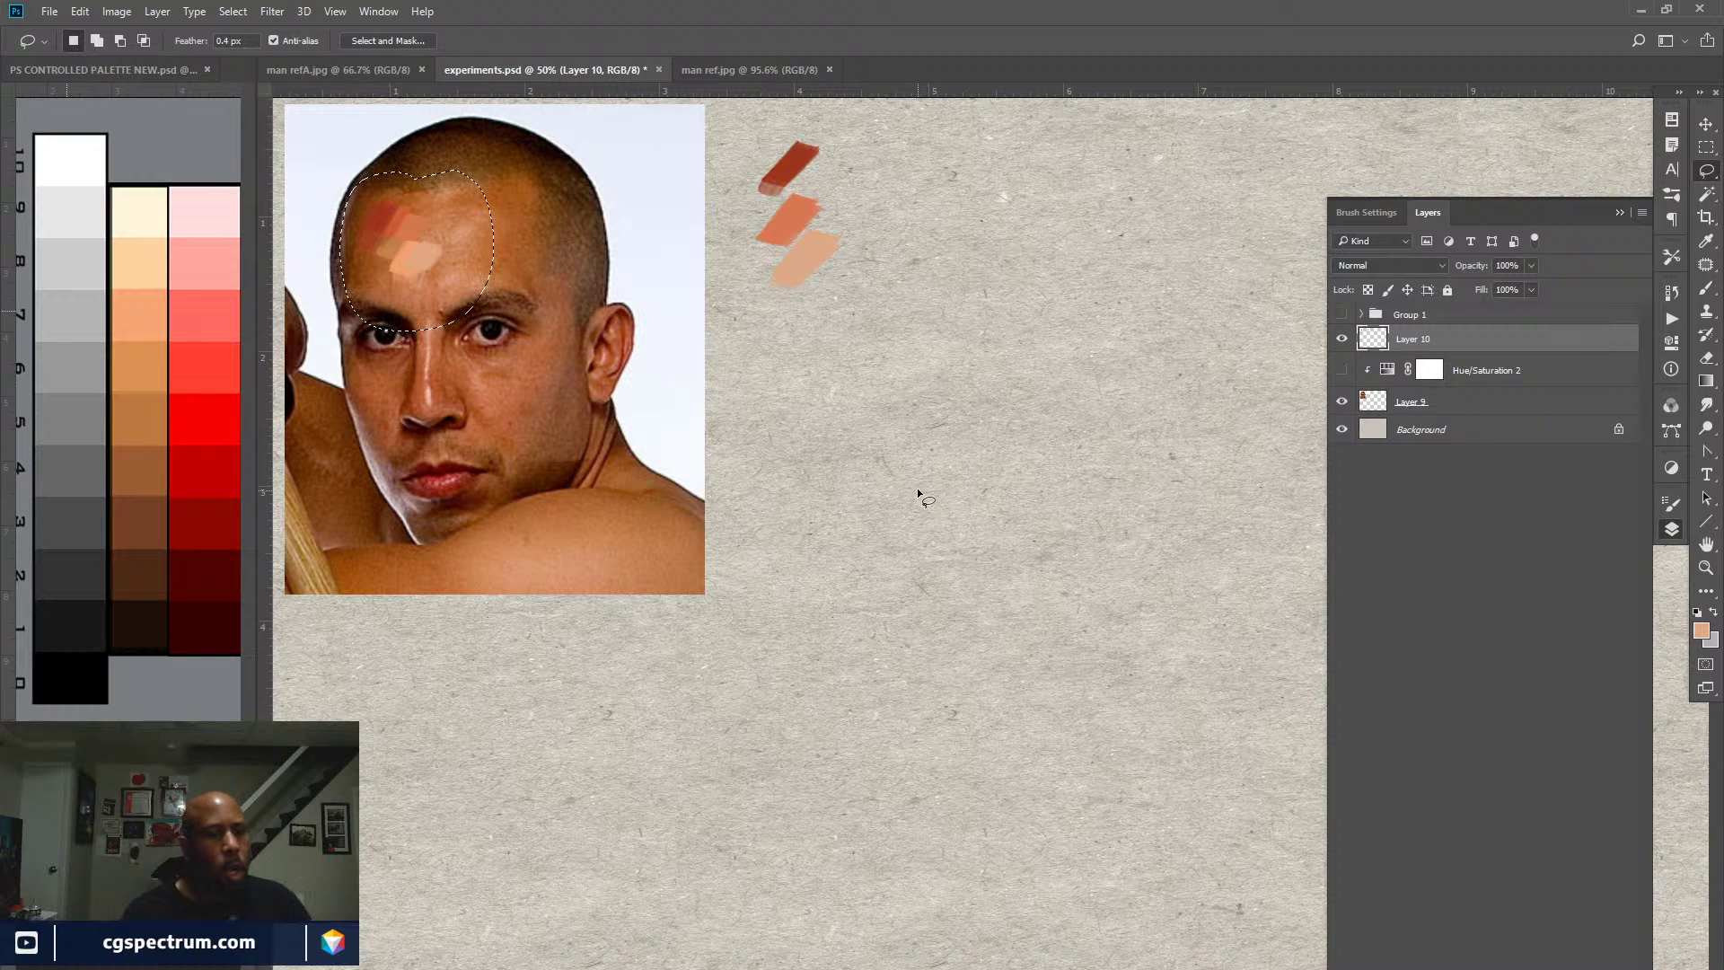
key(Delete)
key(ctrl+d)
key(b)
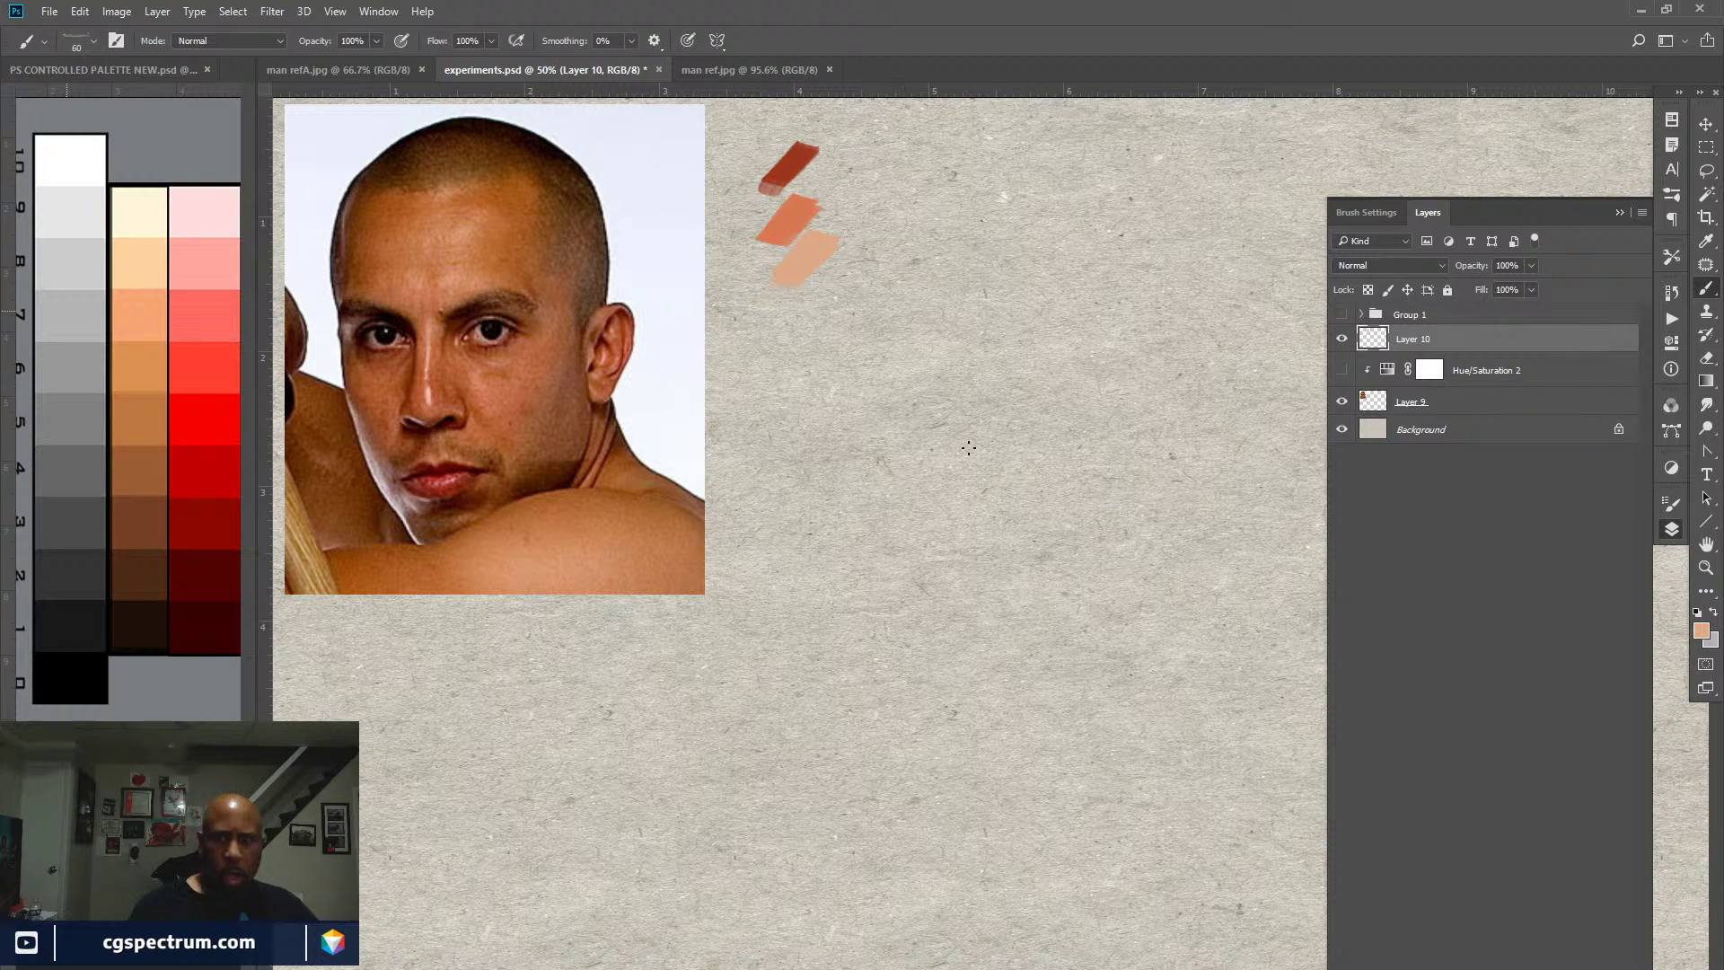
Step: Paint a peach test stroke on the empty canvas, then sample the palette's value 2 brown and paint a small dab below it
click(1435, 212)
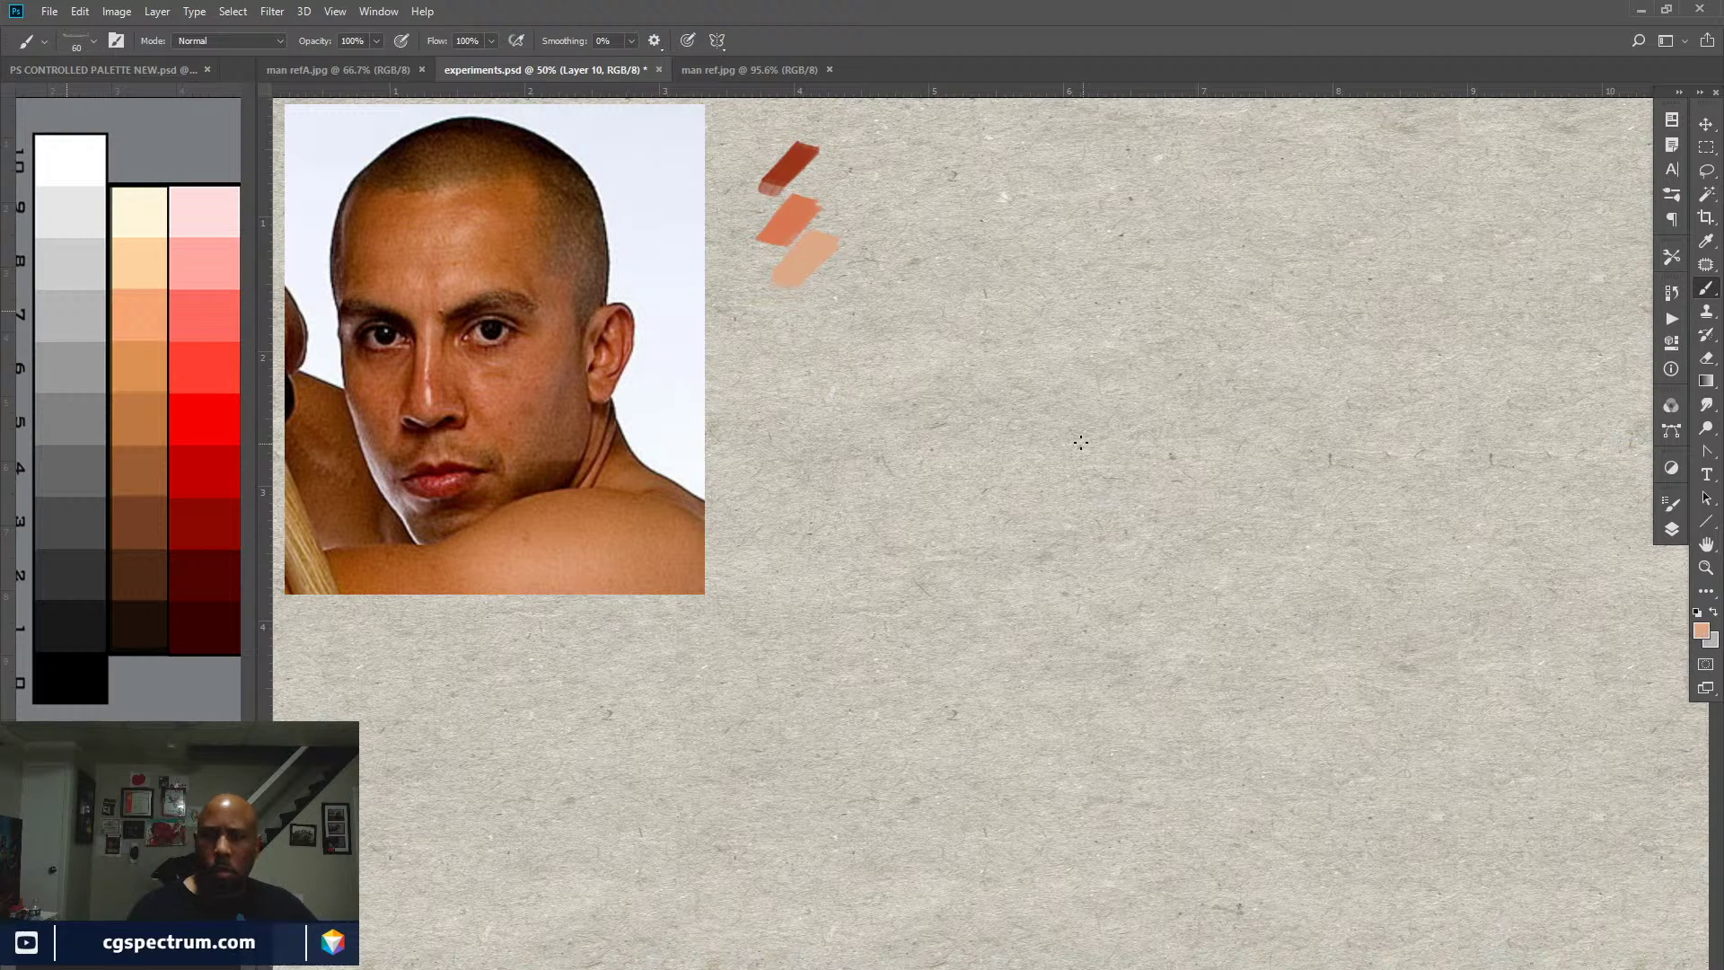
drag(1117, 154, 987, 197)
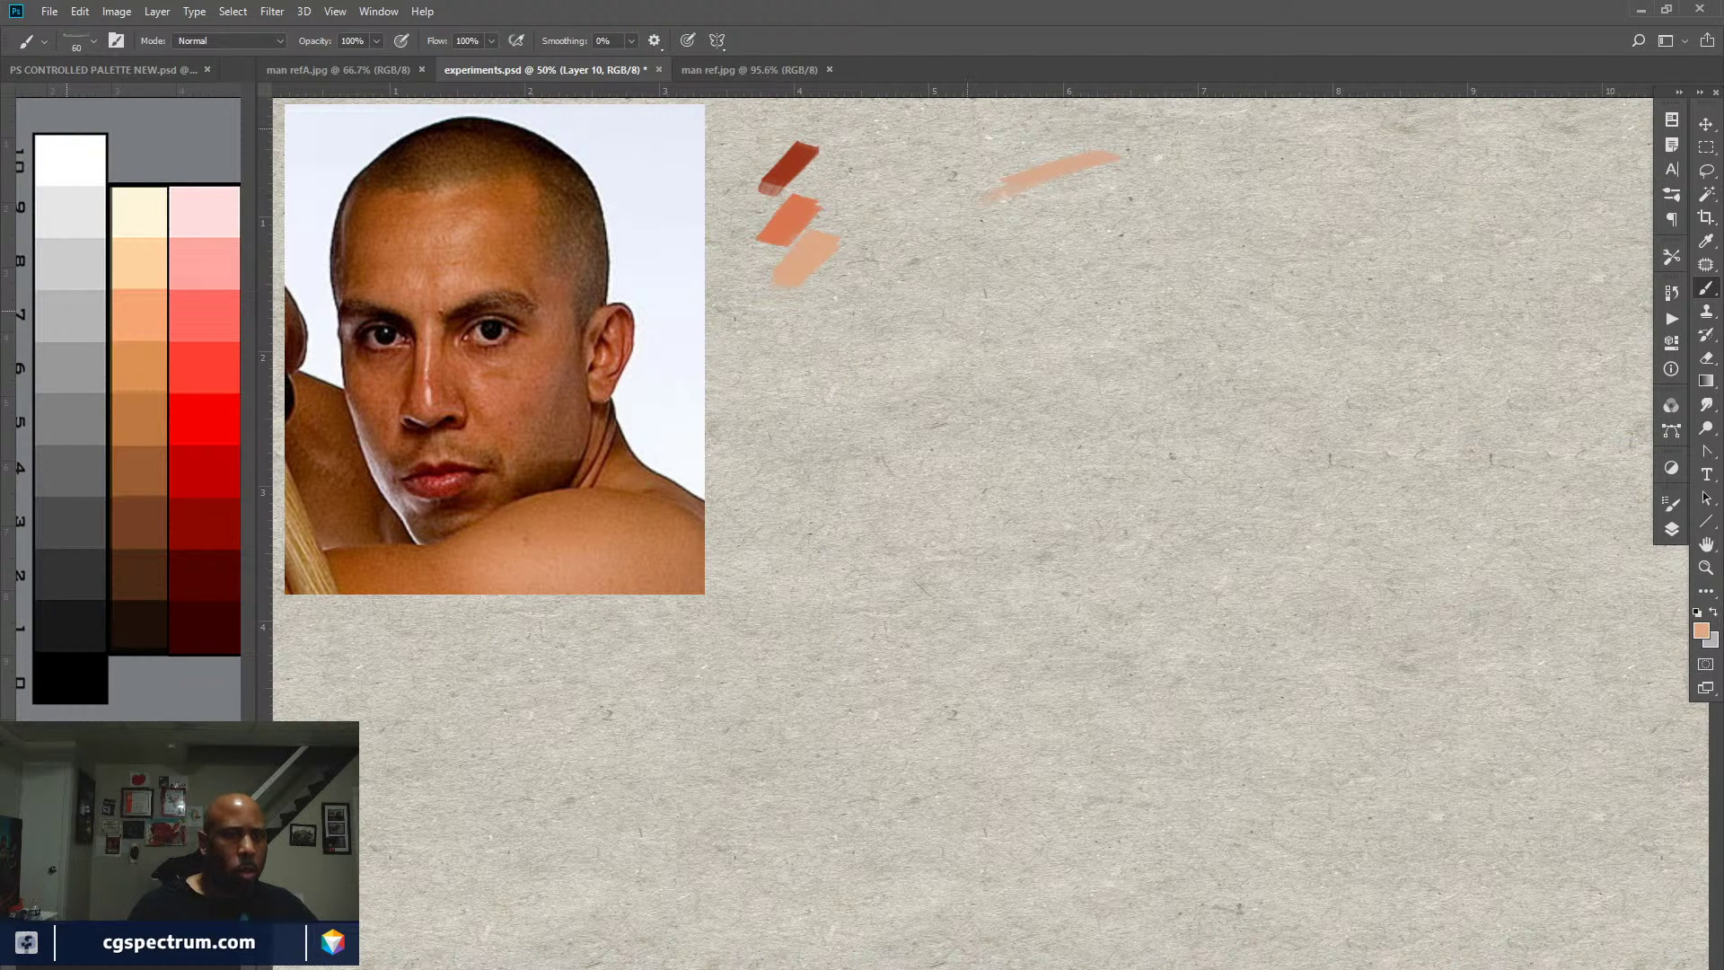
alt+click(139, 529)
alt+click(135, 567)
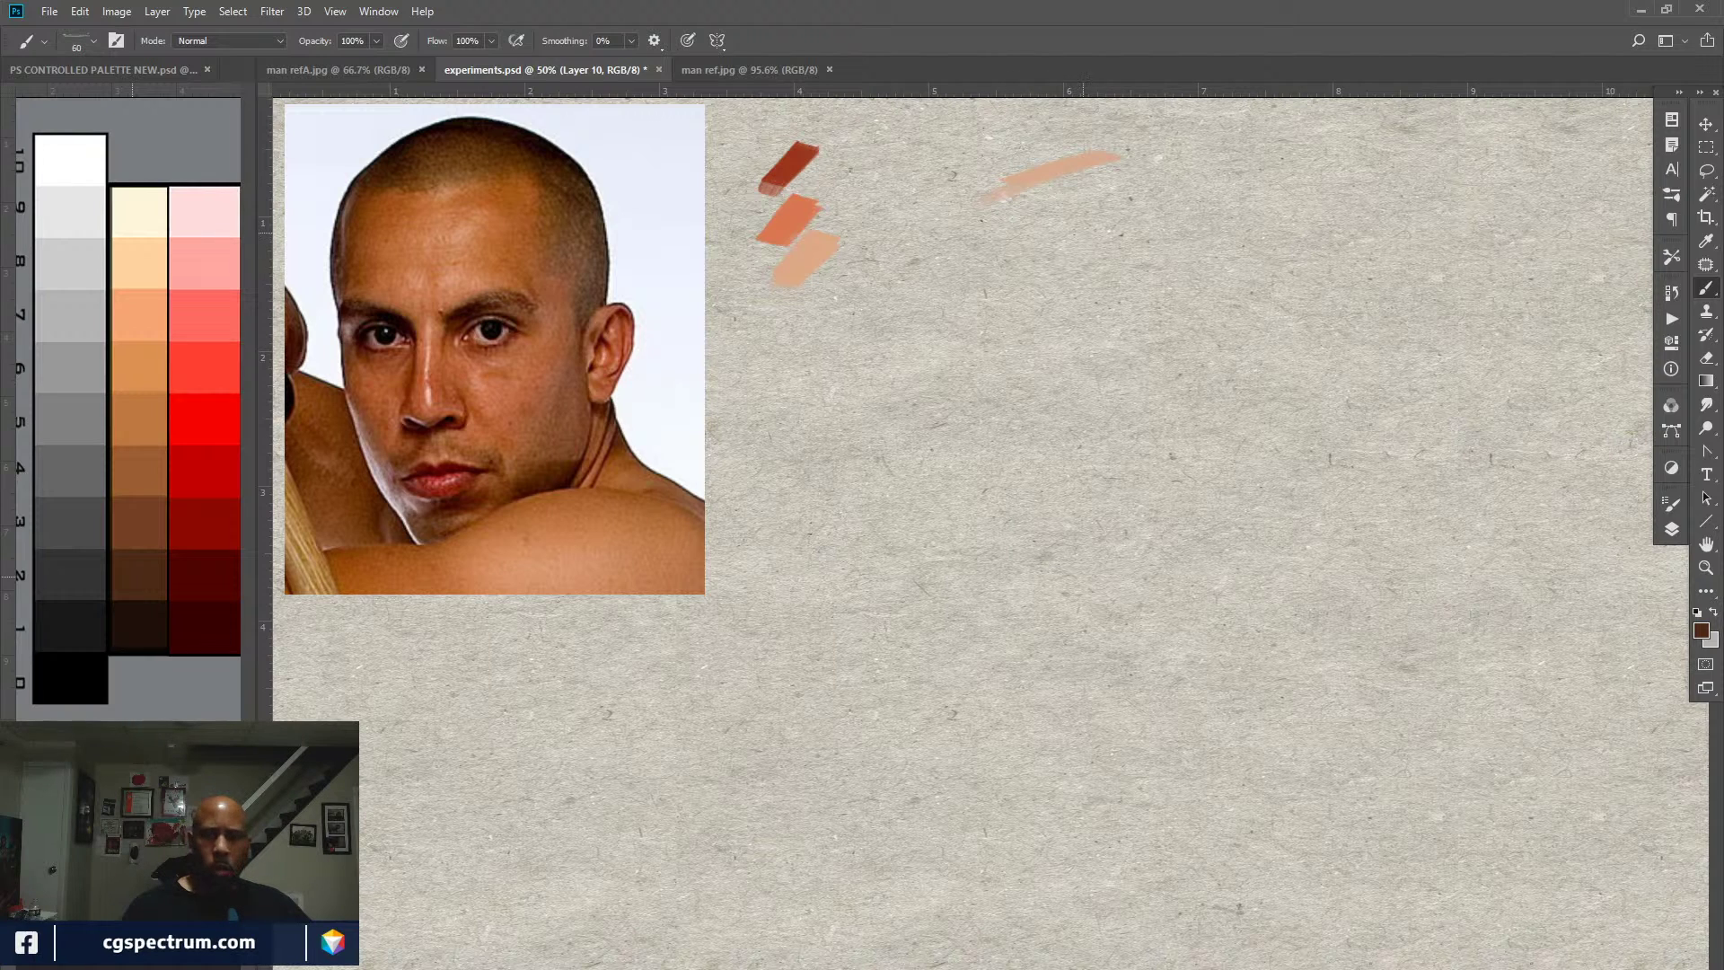
mouse_move(1068, 236)
mouse_down()
mouse_move(1107, 228)
mouse_move(1074, 234)
mouse_up()
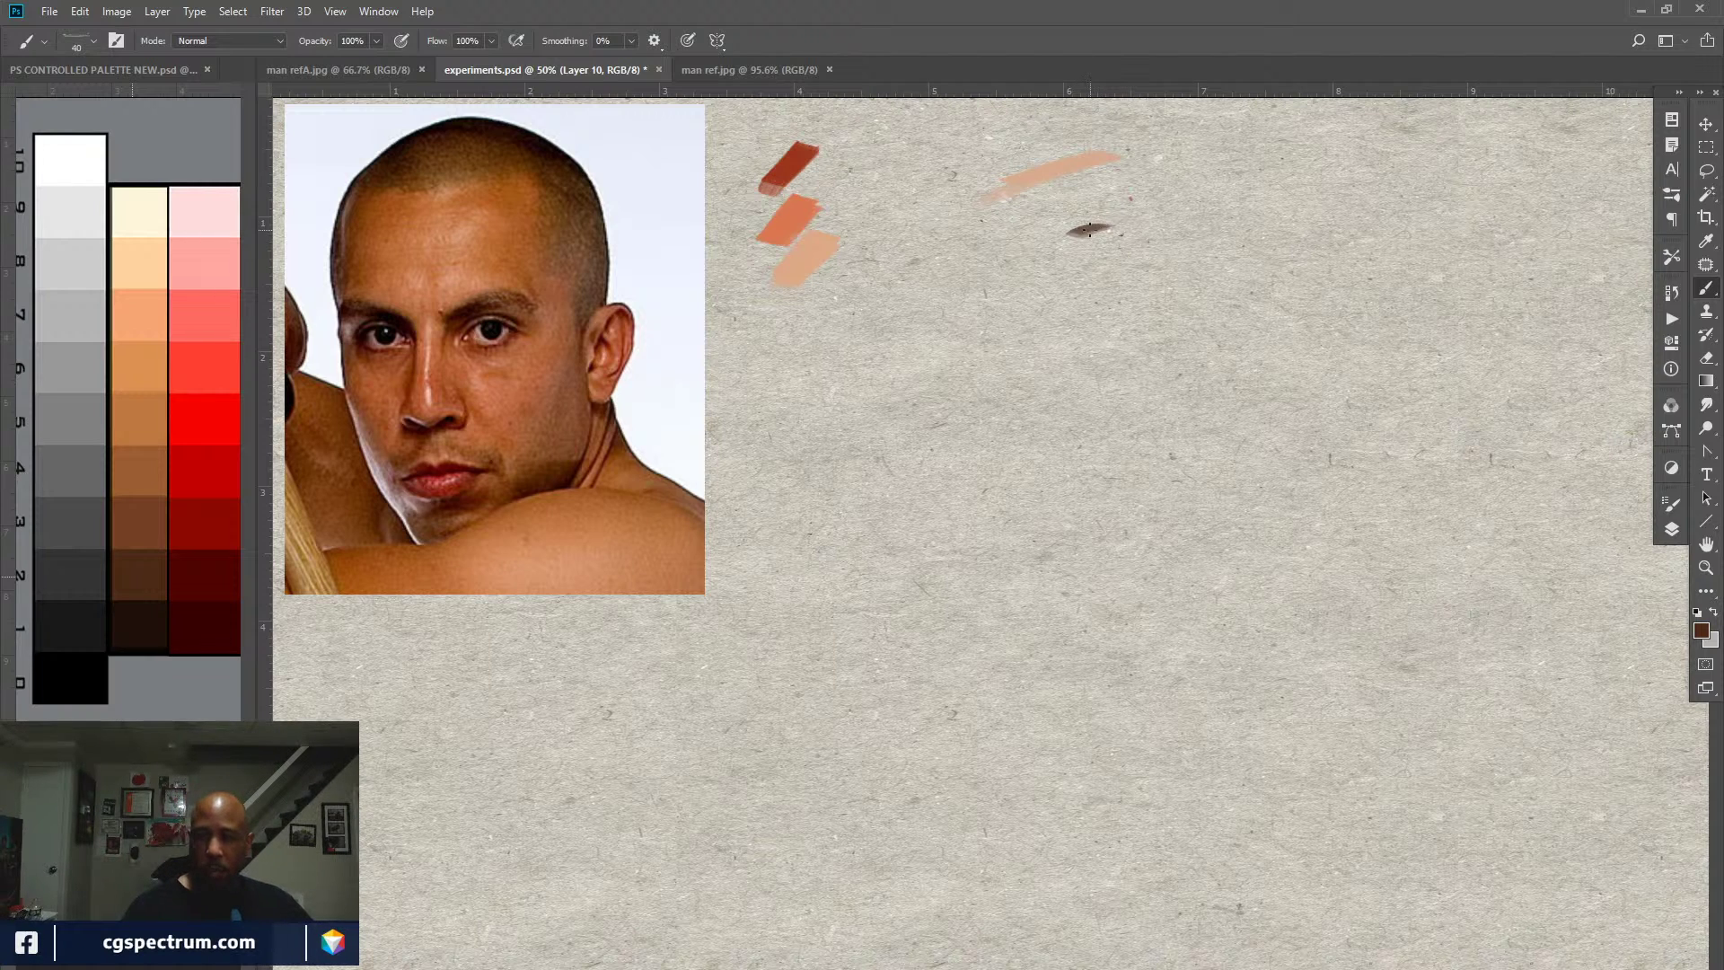
drag(1116, 224, 1078, 230)
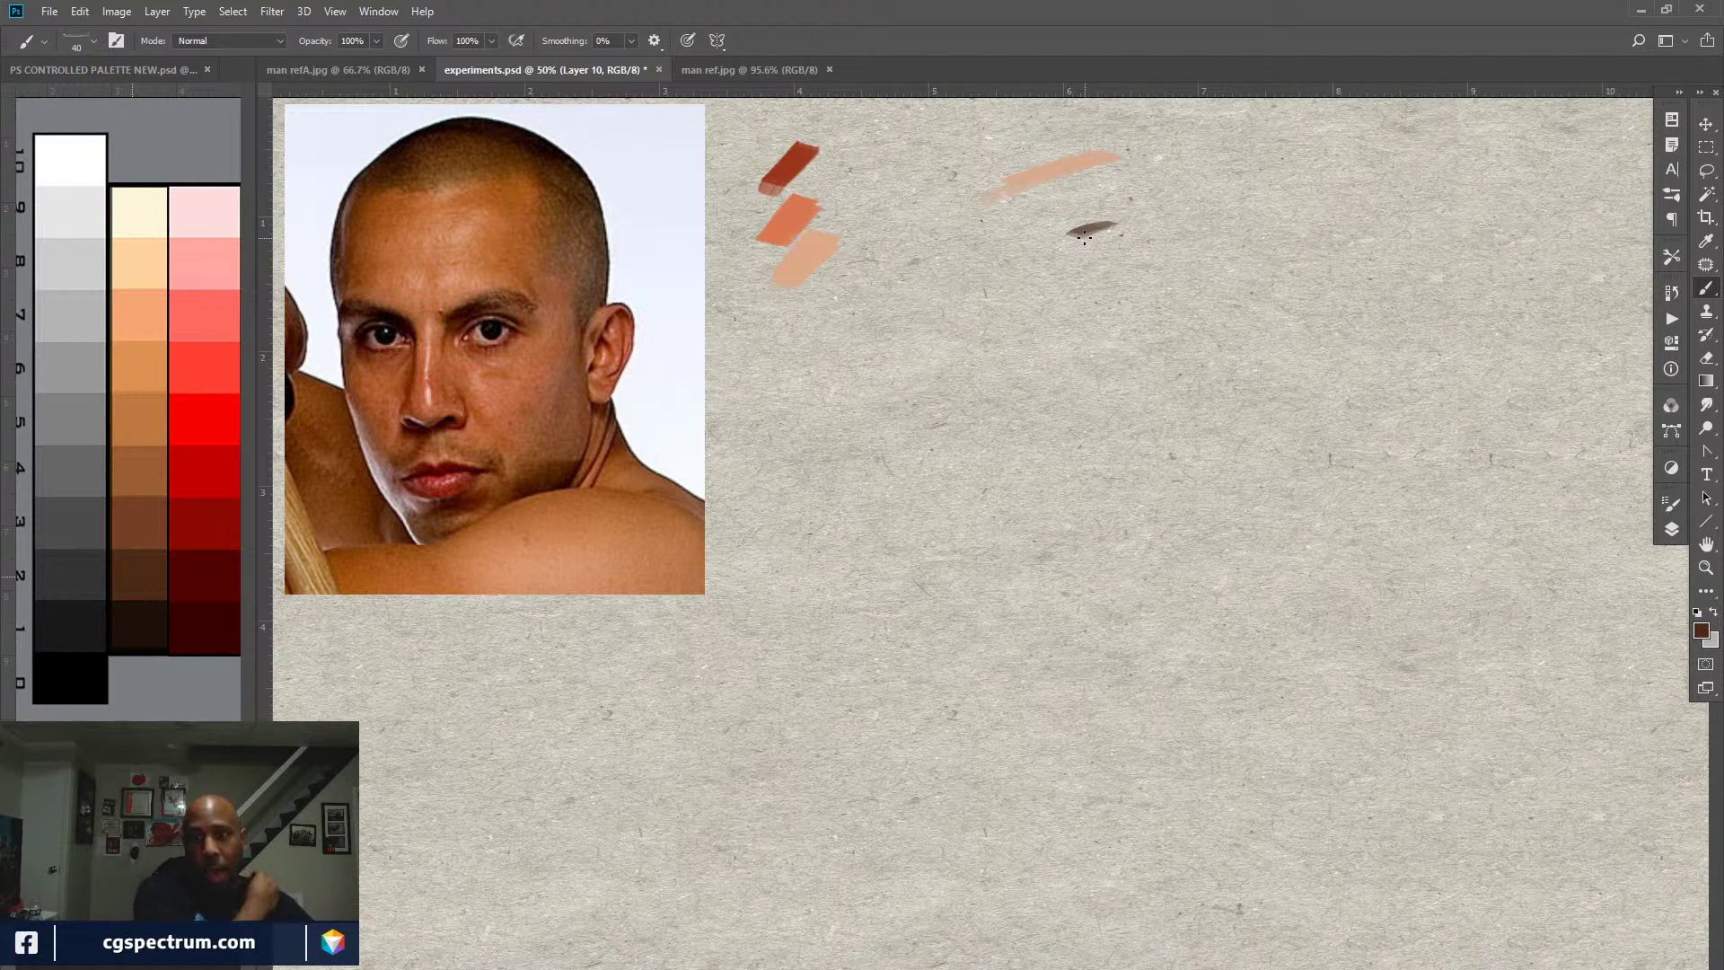
Step: Enlarge the brush to 175 px and block in one side of the head with long vertical dark brown strokes
key(bracketright)
key(bracketright)
key(bracketright)
key(bracketright)
key(bracketright)
key(bracketright)
key(bracketright)
key(bracketright)
key(bracketright)
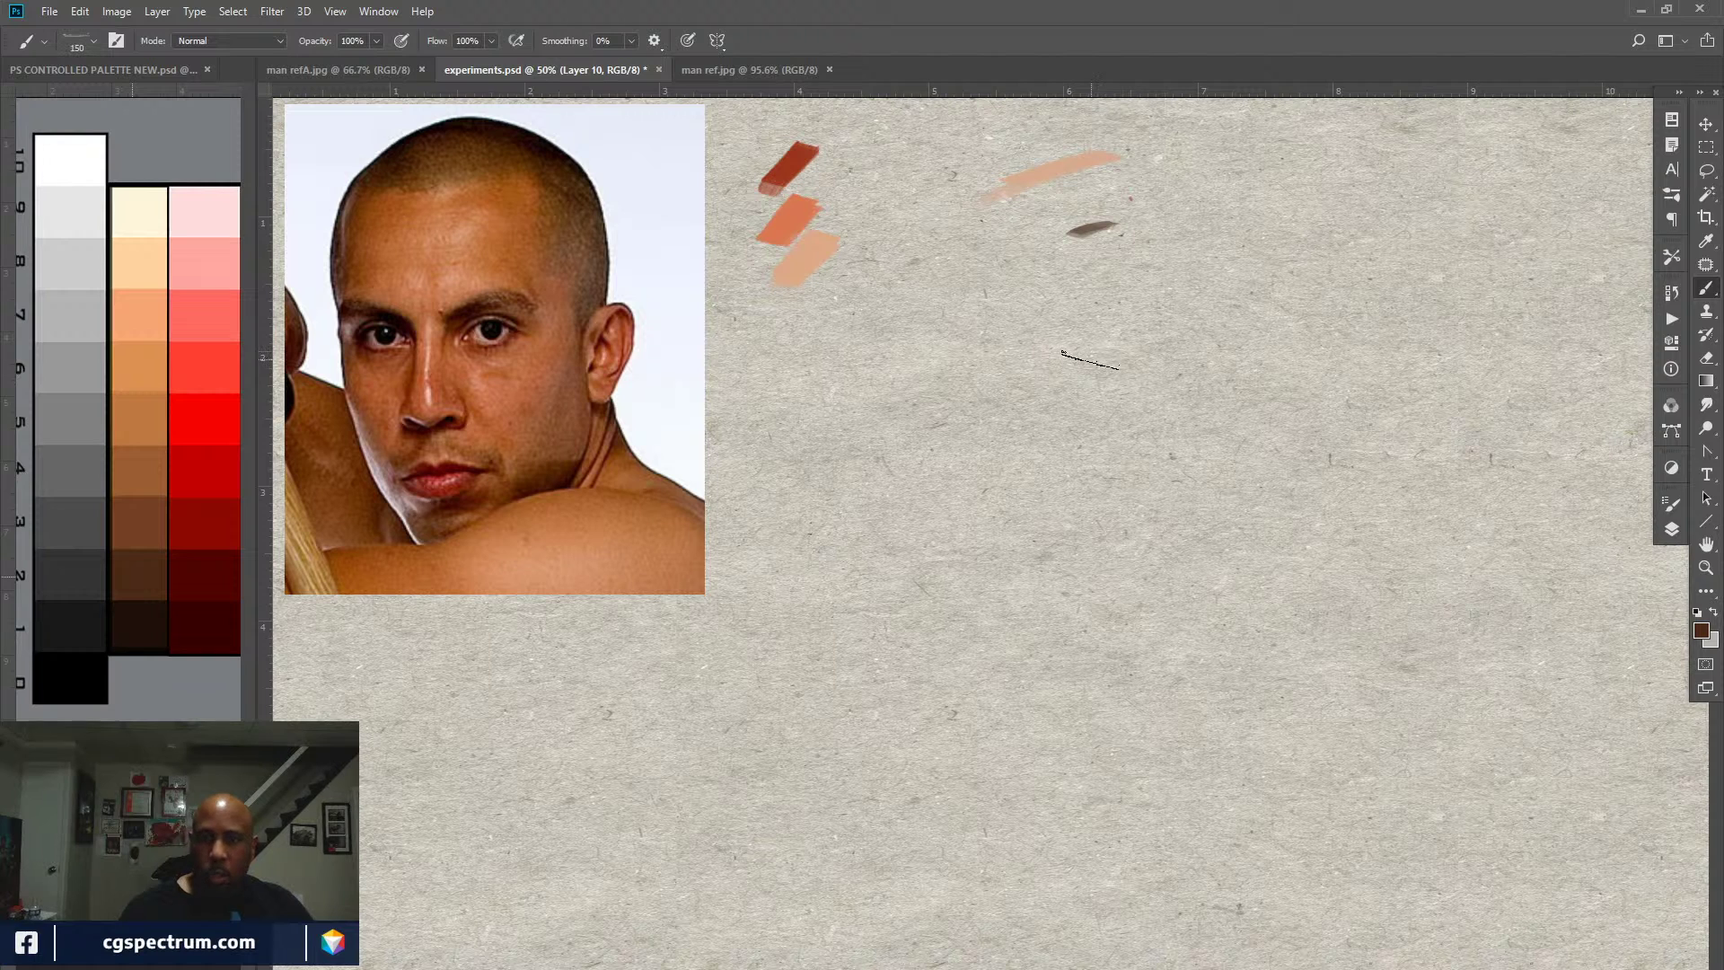
drag(1081, 267, 983, 557)
drag(997, 270, 974, 592)
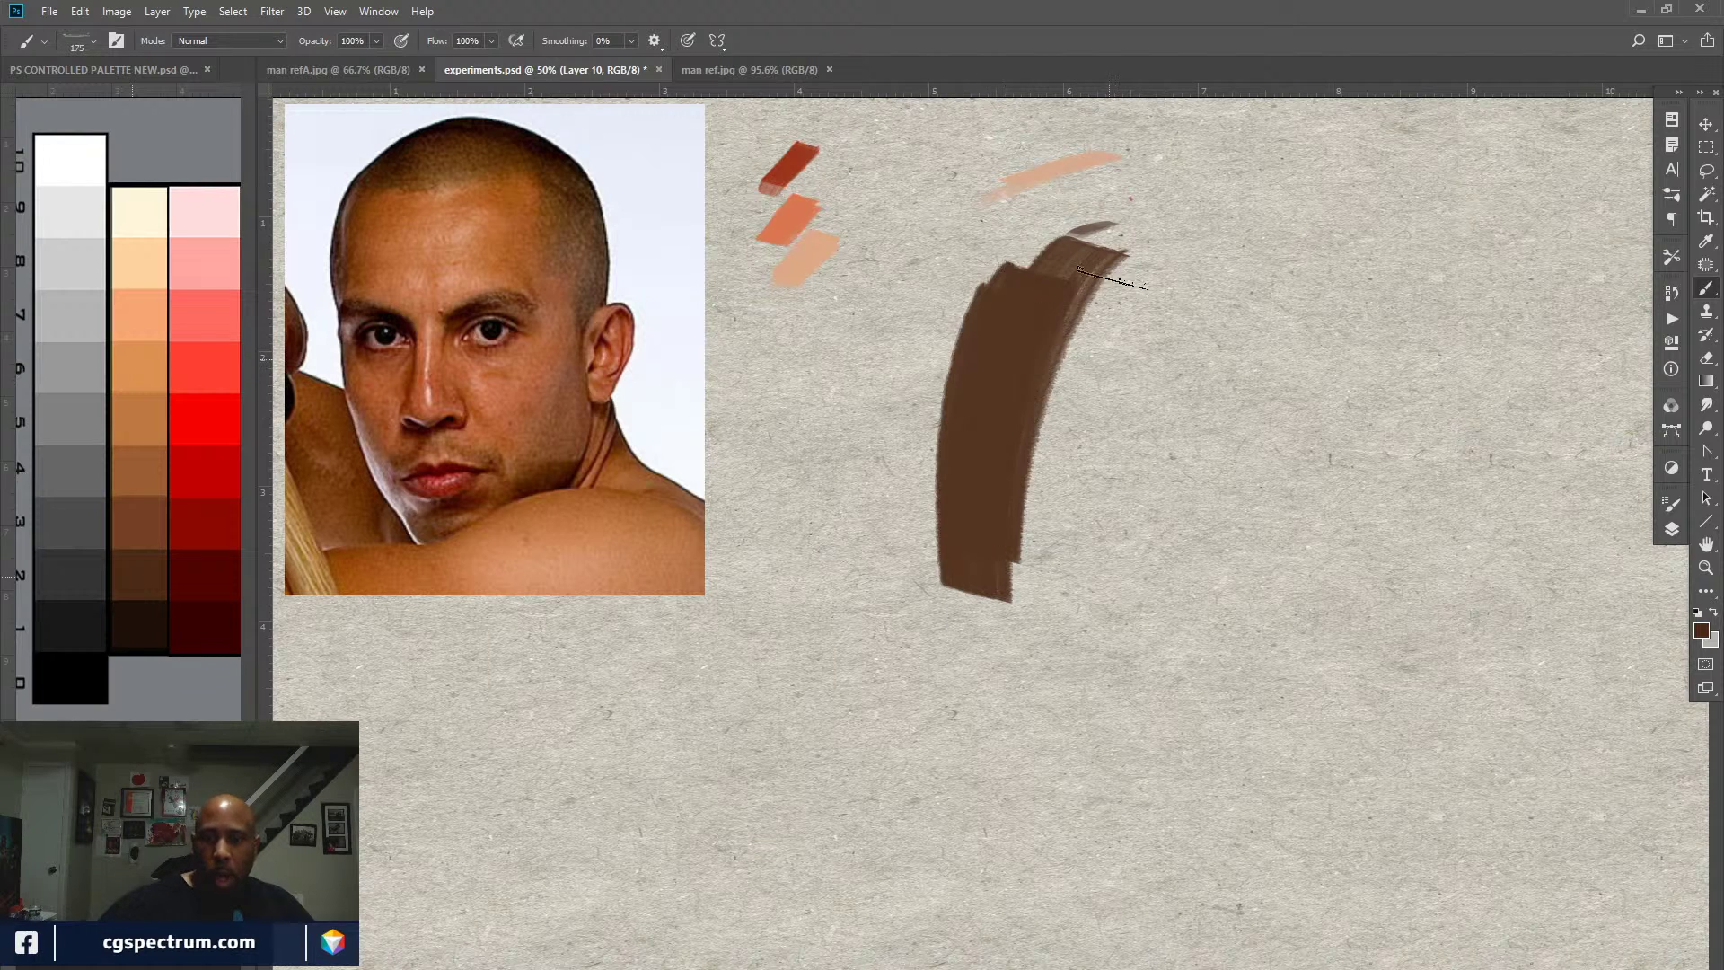
Step: Fill out the dark brown head silhouette with broad strokes for the crown, ears, jaw and neck
mouse_move(1122, 261)
mouse_down()
mouse_move(1198, 314)
mouse_move(1172, 456)
mouse_up()
drag(1186, 269, 1195, 584)
mouse_move(1239, 270)
mouse_down()
mouse_move(1248, 642)
mouse_move(1275, 359)
mouse_move(1293, 570)
mouse_up()
mouse_move(941, 440)
mouse_down()
mouse_move(950, 532)
mouse_move(978, 561)
mouse_move(1009, 558)
mouse_move(983, 526)
mouse_move(1057, 710)
mouse_move(1101, 753)
mouse_move(1141, 689)
mouse_move(1042, 639)
mouse_move(1103, 655)
mouse_move(1190, 636)
mouse_move(1275, 574)
mouse_move(1278, 379)
mouse_move(1273, 440)
mouse_move(1328, 505)
mouse_move(1339, 487)
mouse_move(1311, 592)
mouse_up()
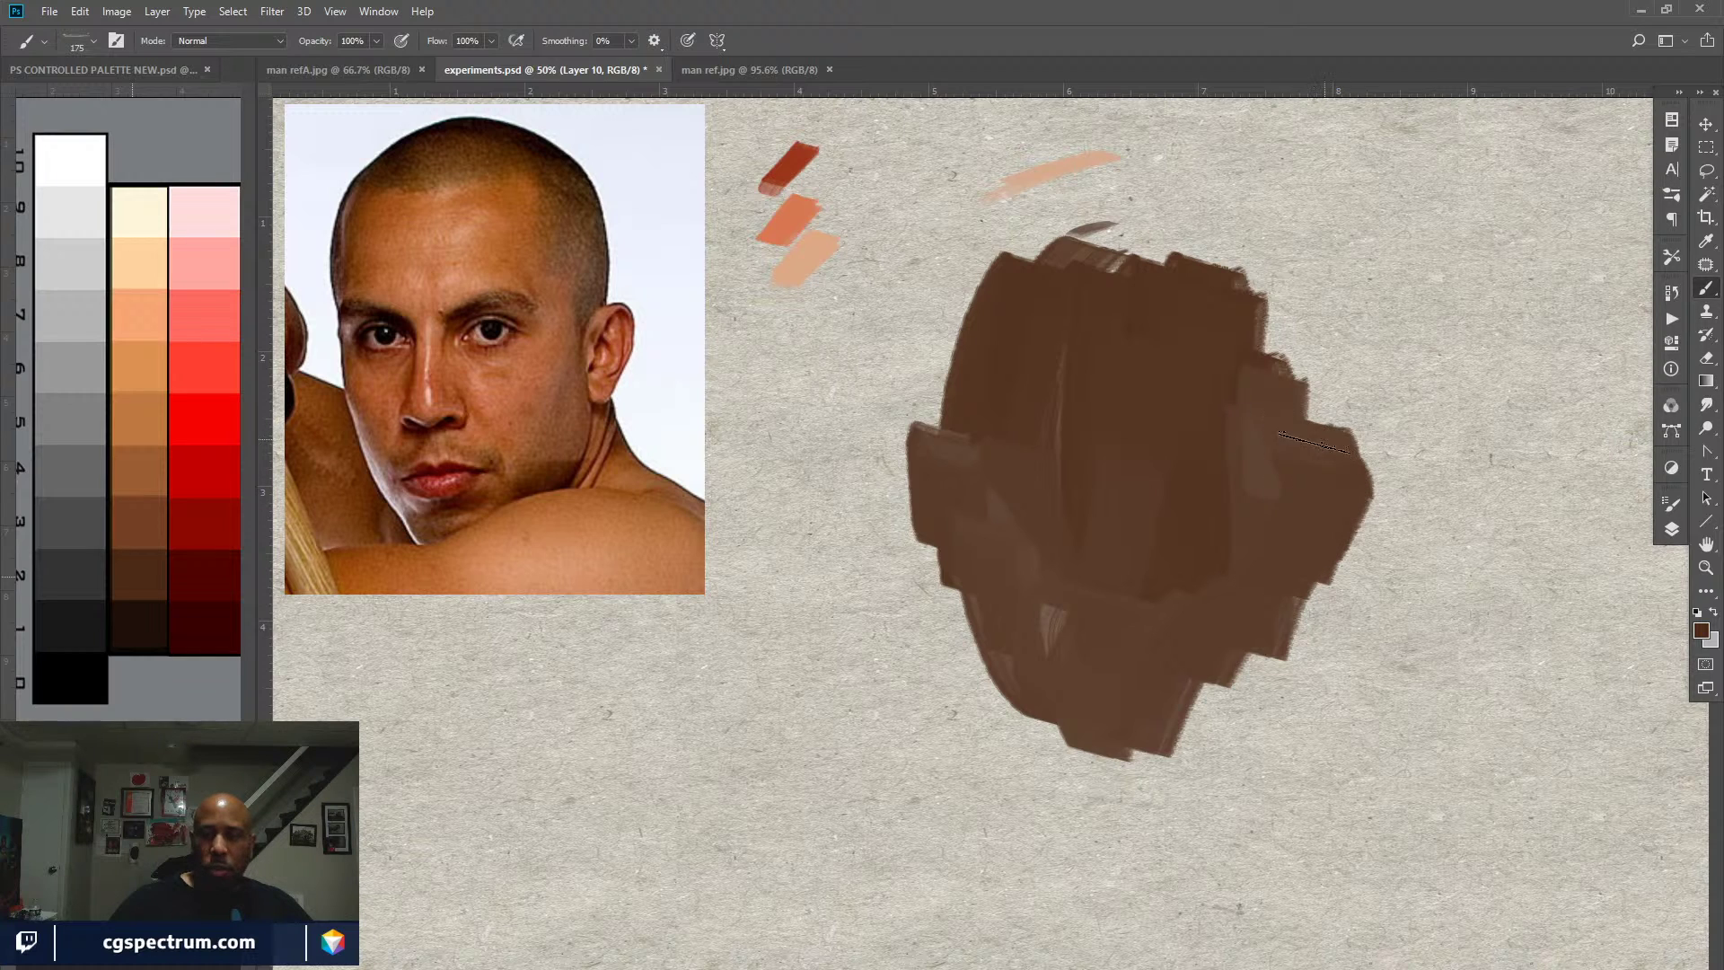
mouse_move(1314, 442)
mouse_down()
mouse_move(1360, 475)
mouse_move(1347, 556)
mouse_move(1316, 592)
mouse_move(1287, 557)
mouse_move(1311, 780)
mouse_move(1275, 728)
mouse_move(1208, 718)
mouse_move(1185, 745)
mouse_move(1122, 759)
mouse_up()
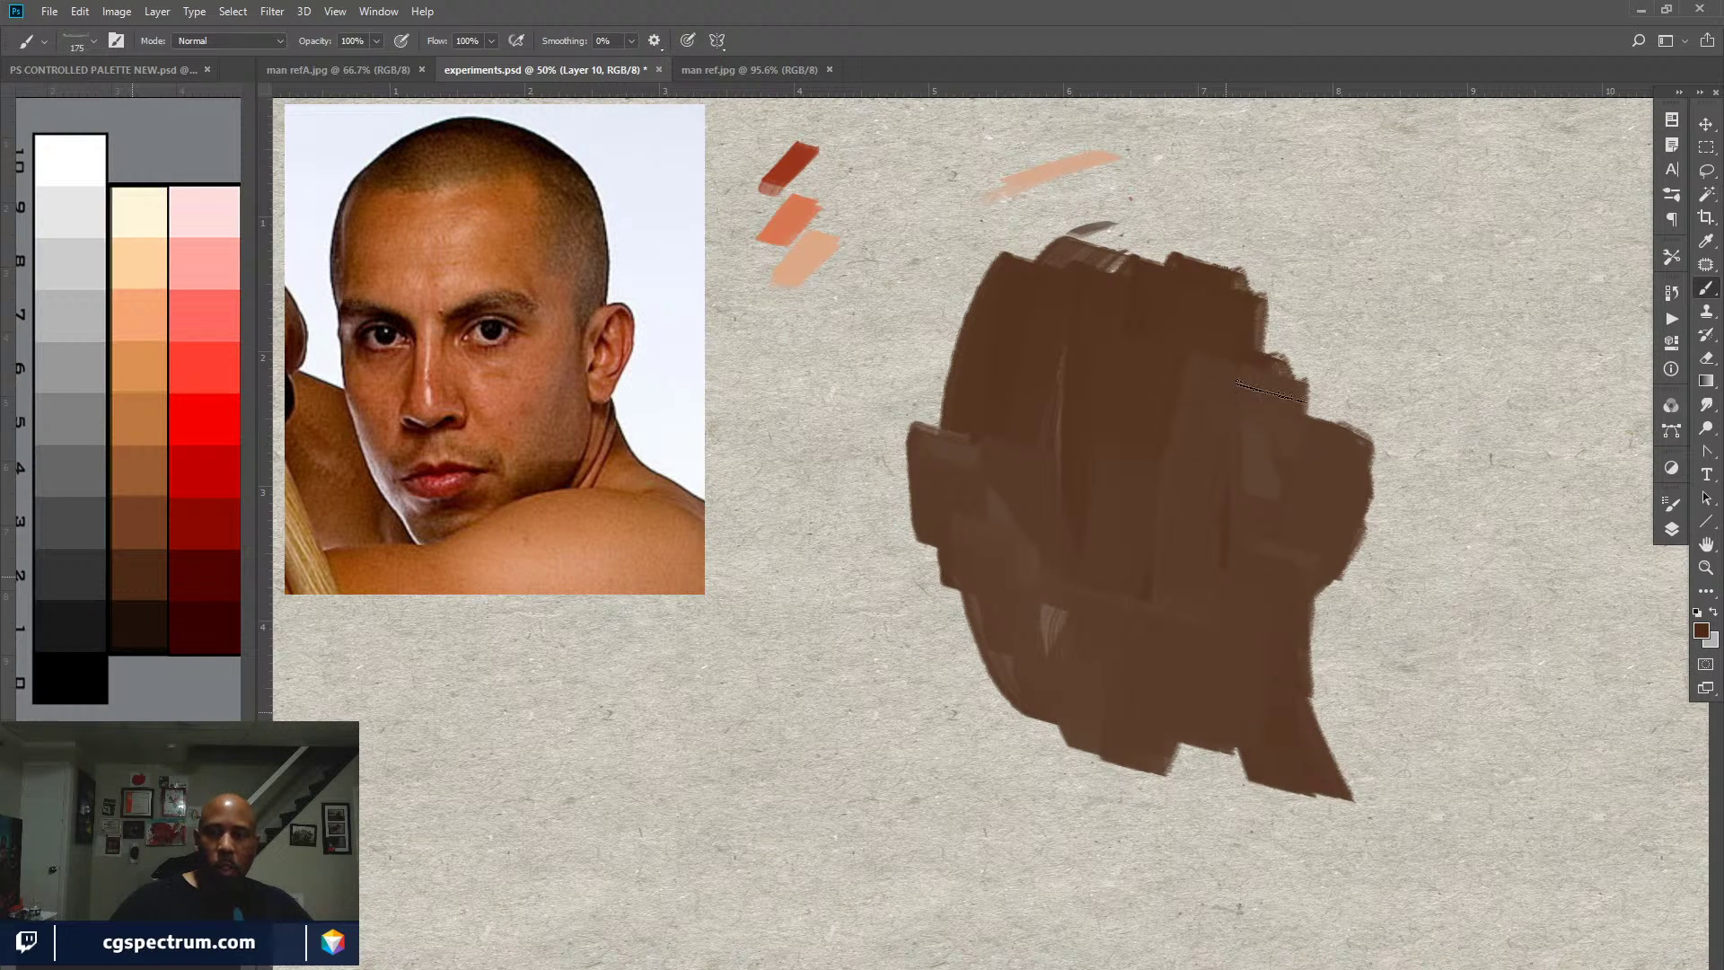
mouse_move(1271, 392)
mouse_down()
mouse_move(1275, 304)
mouse_move(1284, 425)
mouse_move(1281, 316)
mouse_move(1284, 332)
mouse_move(1234, 228)
mouse_move(1278, 295)
mouse_move(1266, 261)
mouse_move(1250, 232)
mouse_move(1148, 230)
mouse_move(1178, 215)
mouse_move(1019, 250)
mouse_move(995, 350)
mouse_move(1078, 280)
mouse_move(1200, 260)
mouse_move(1200, 284)
mouse_move(1200, 258)
mouse_move(1244, 307)
mouse_move(1217, 261)
mouse_up()
drag(1217, 260, 1239, 301)
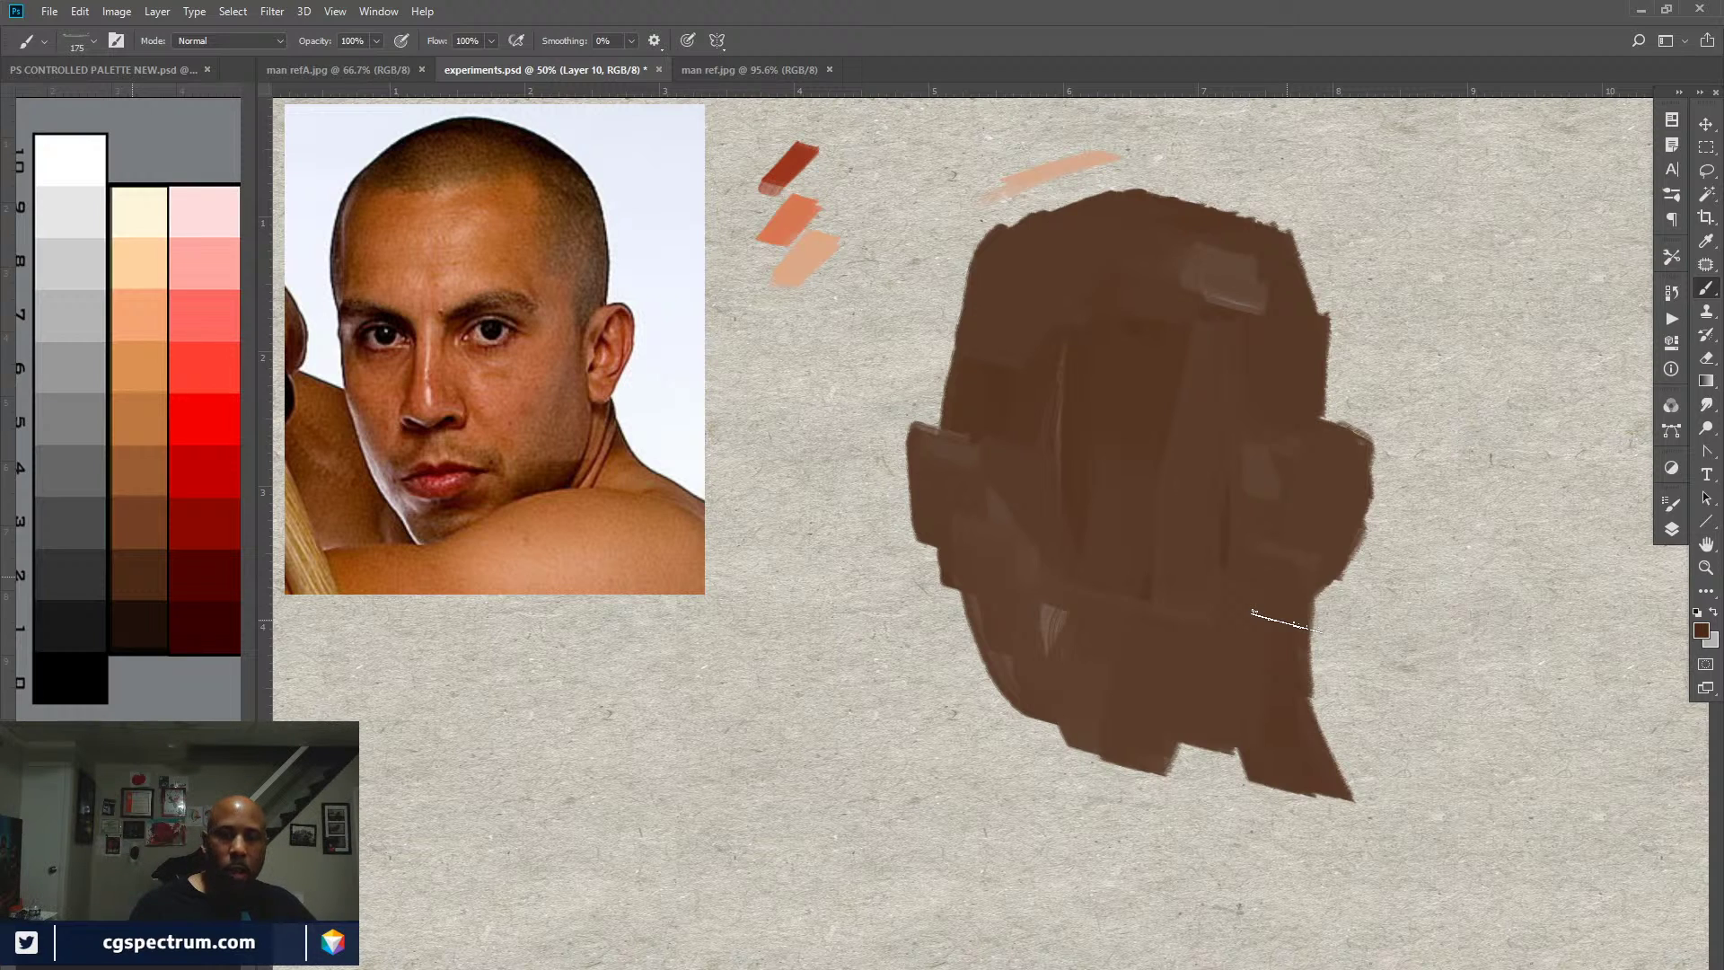
Step: Duplicate Layer 10 and hide the original layer
click(1670, 532)
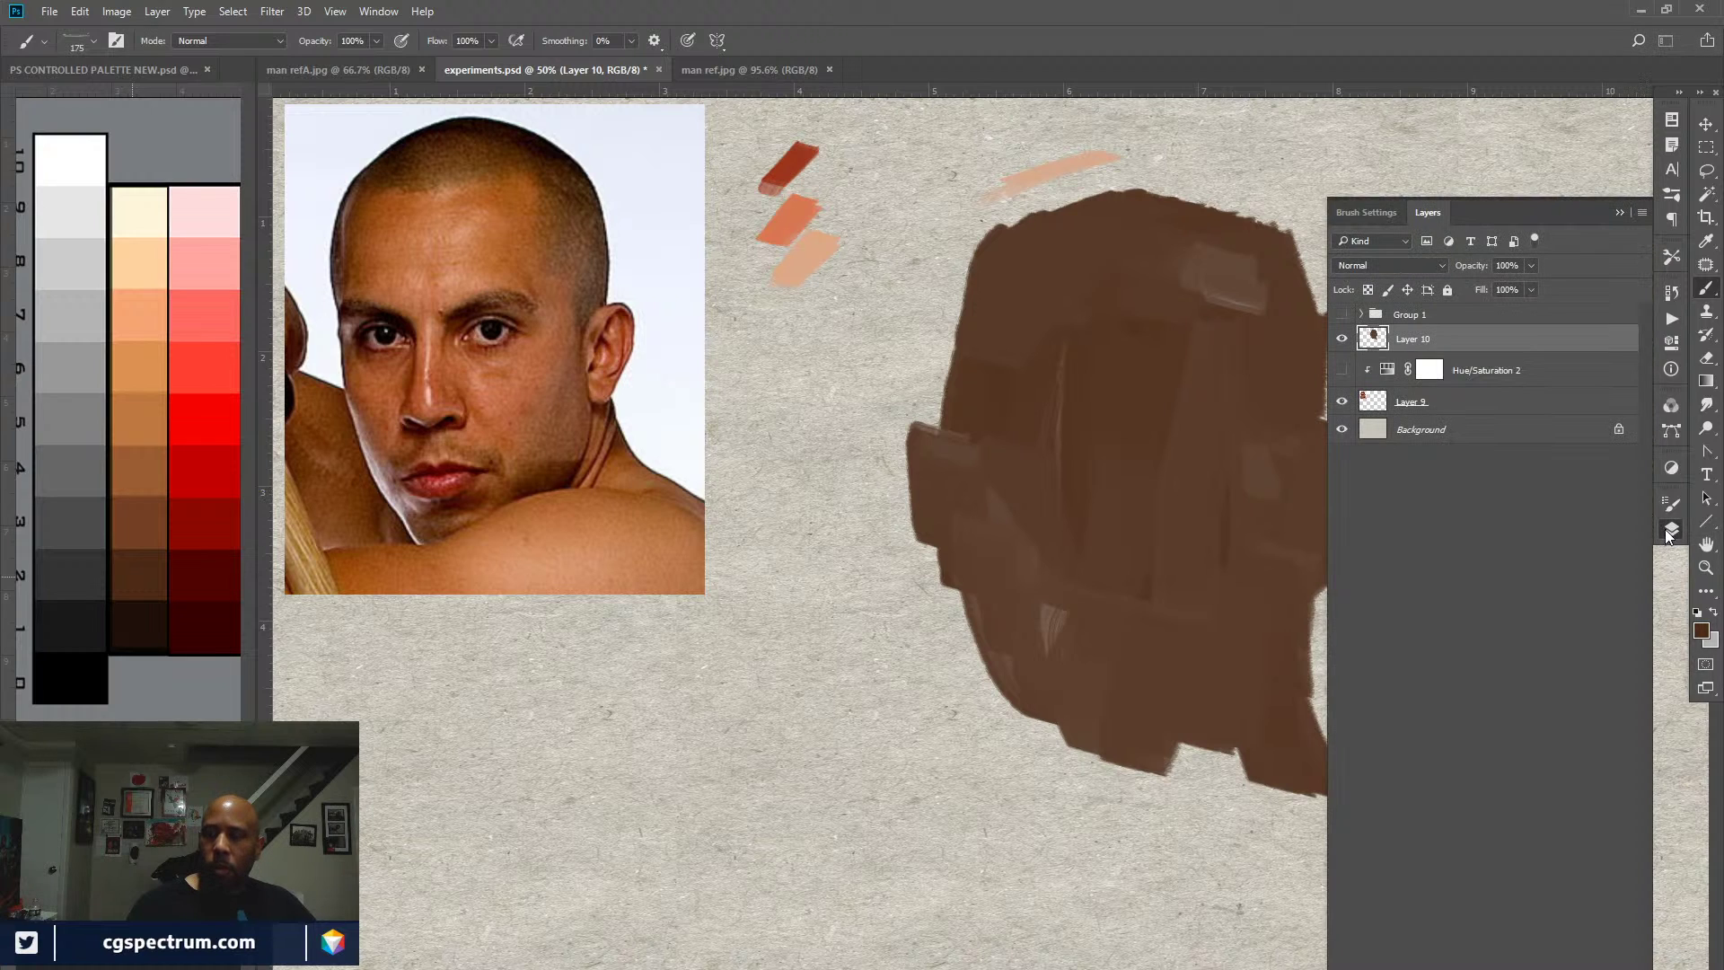
click(1342, 339)
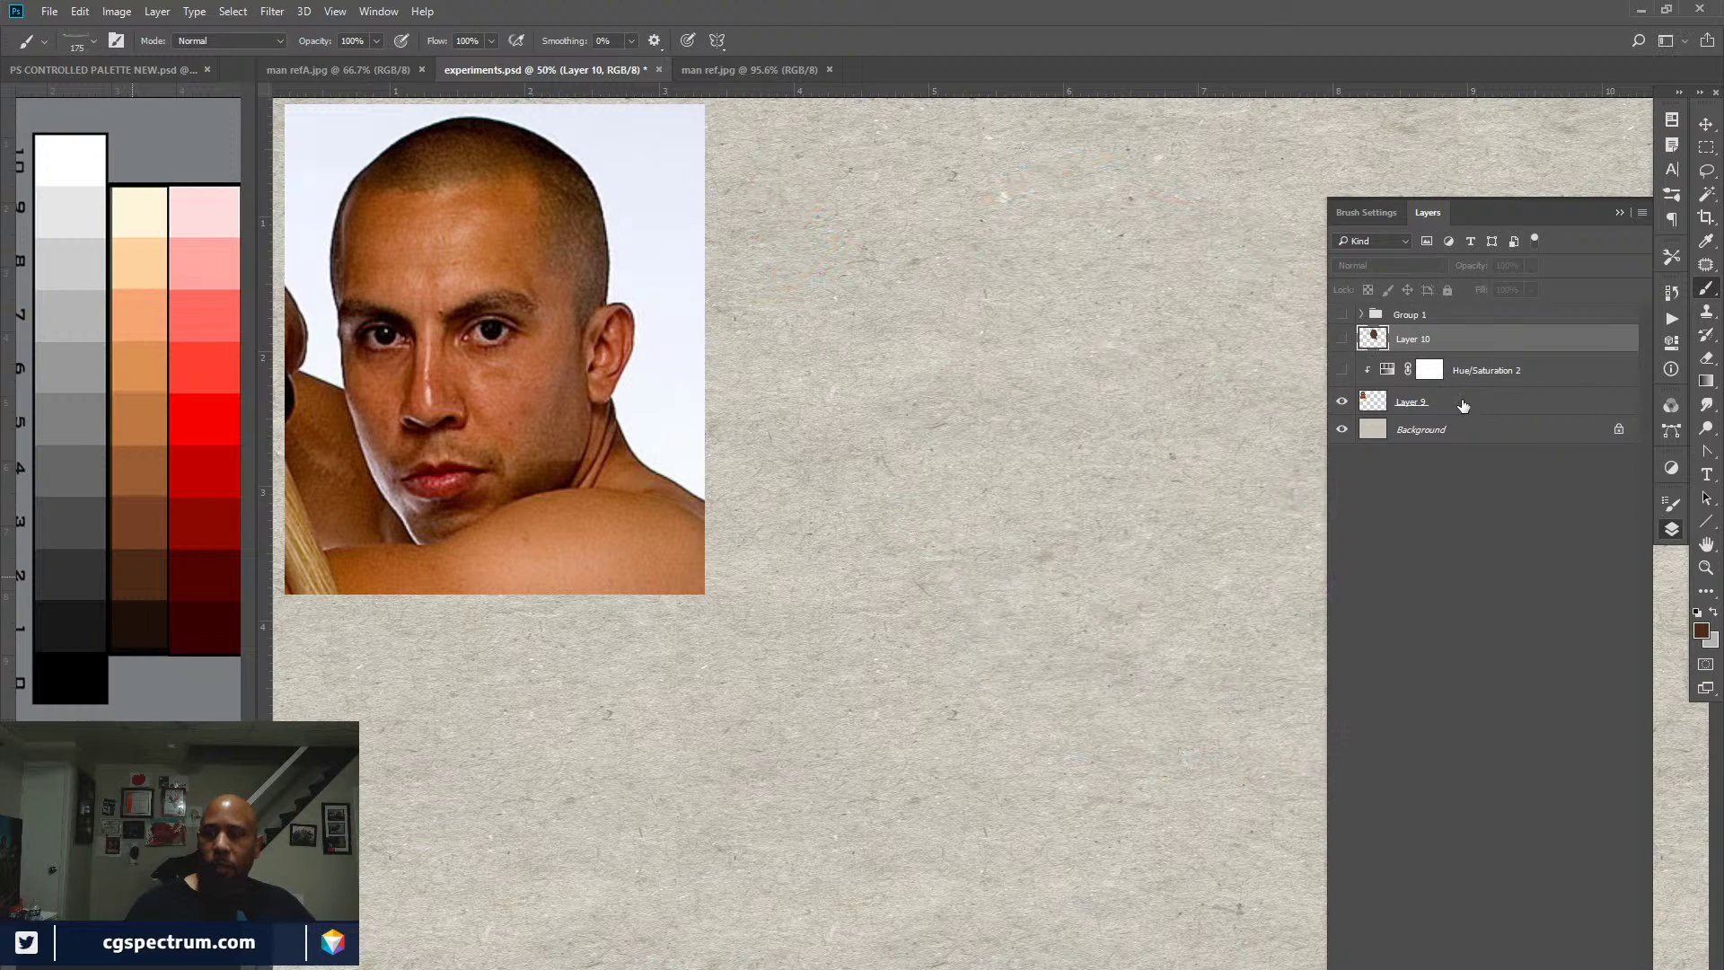
click(1341, 340)
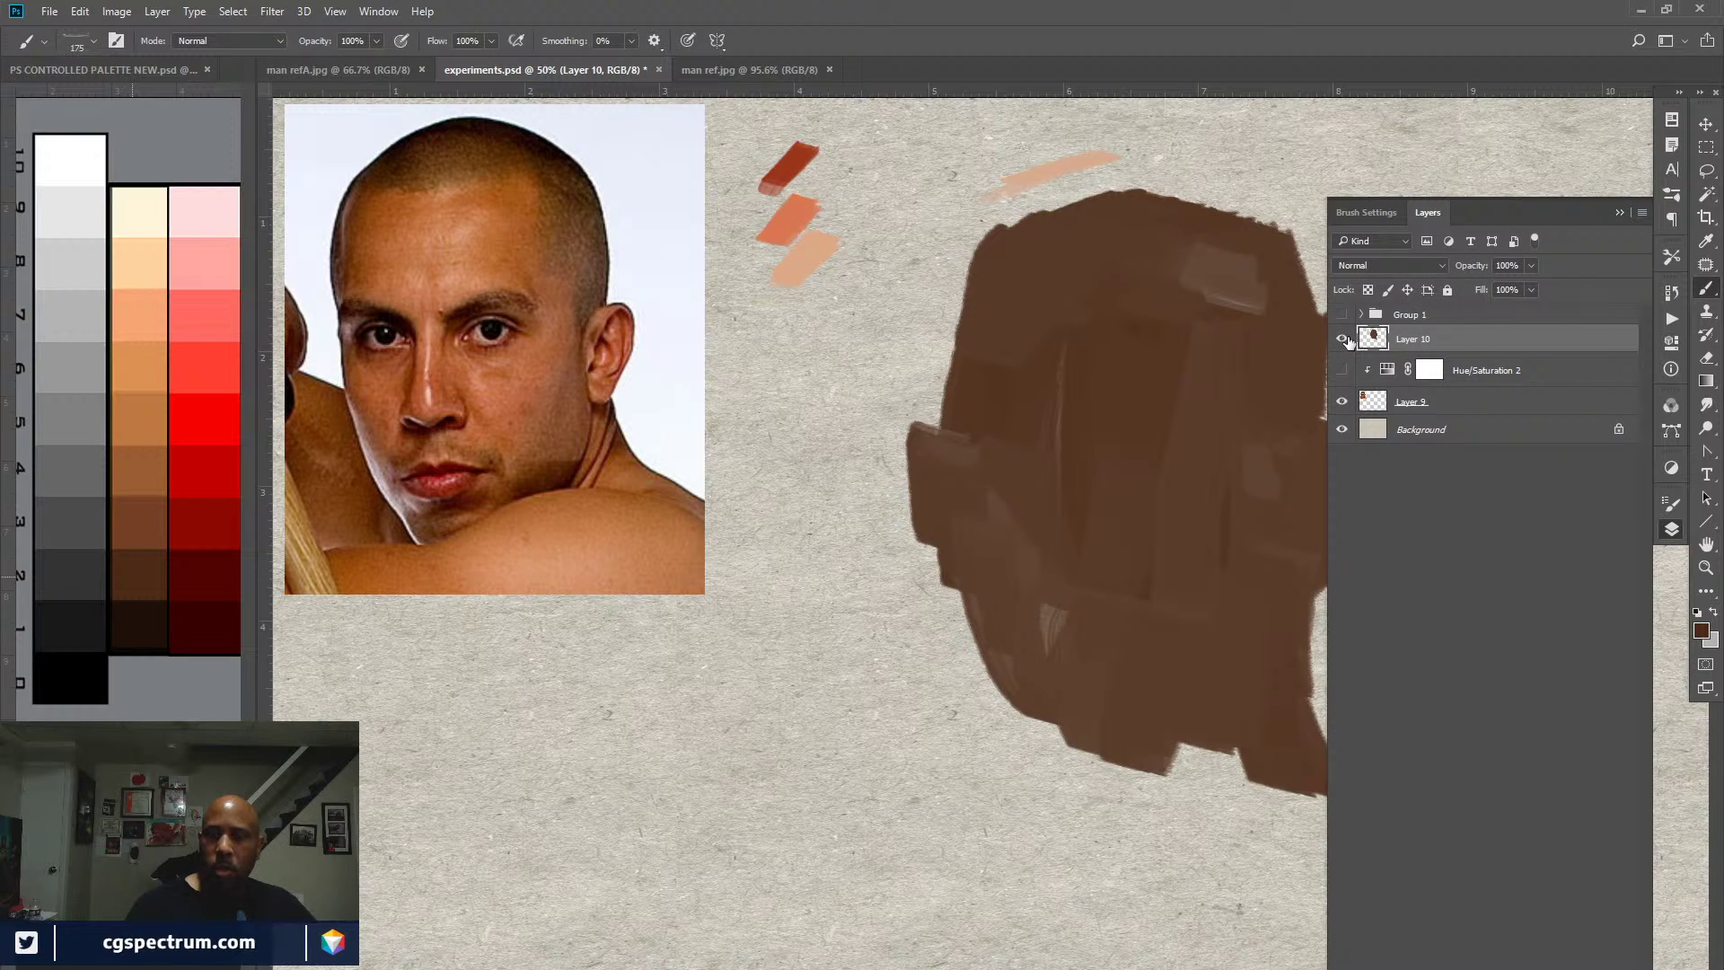
drag(1495, 341, 1518, 968)
click(1342, 366)
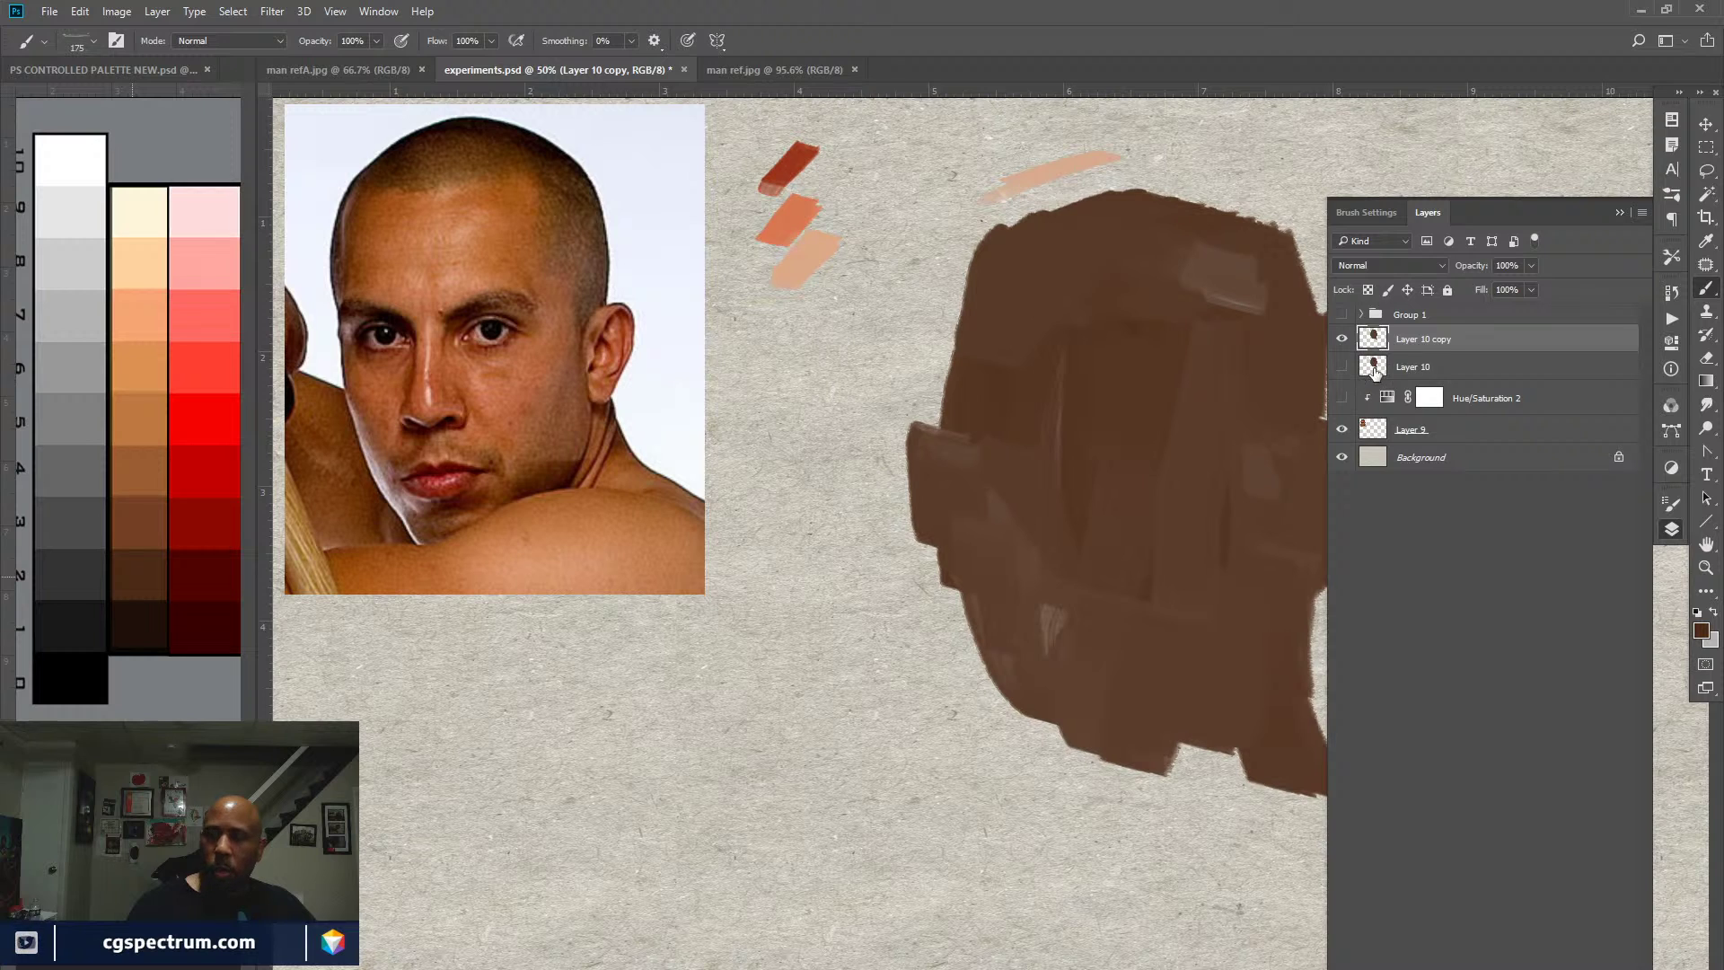
Step: Lasso the brown head silhouette on Layer 10 copy, delete it and clear the selection
click(1425, 212)
key(l)
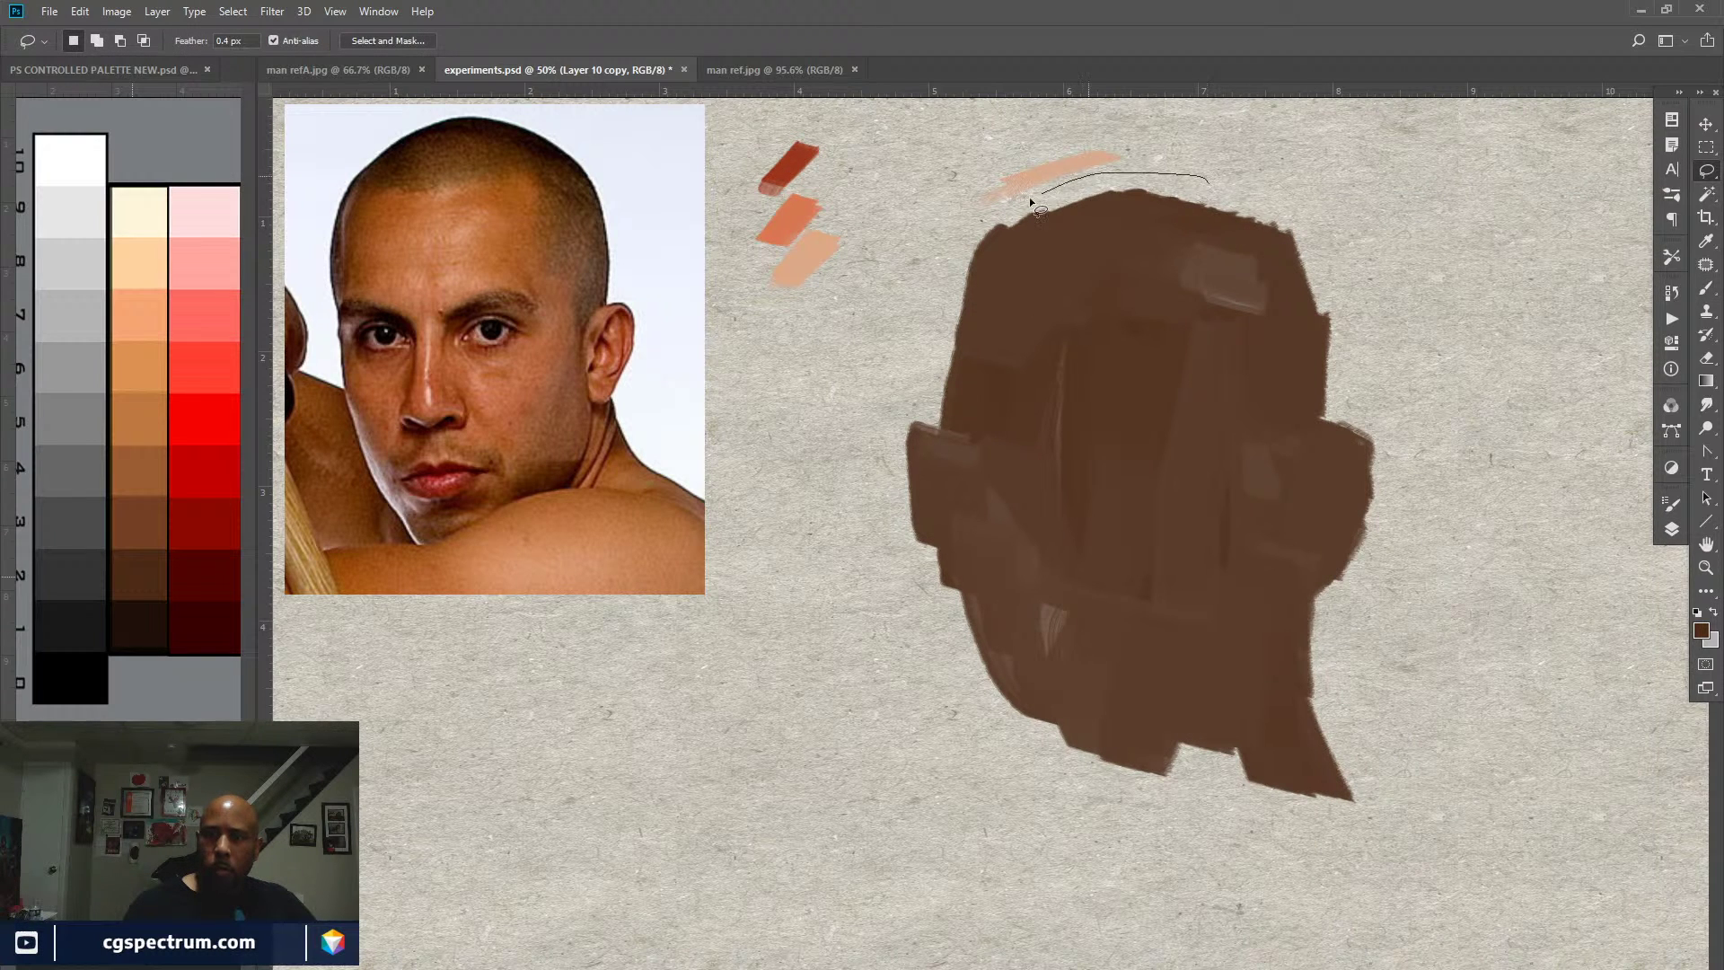
mouse_move(1031, 201)
mouse_down()
mouse_move(888, 380)
mouse_move(879, 557)
mouse_move(1031, 792)
mouse_move(1269, 859)
mouse_move(1435, 762)
mouse_move(1470, 413)
mouse_move(1257, 172)
mouse_up()
key(Delete)
key(ctrl+d)
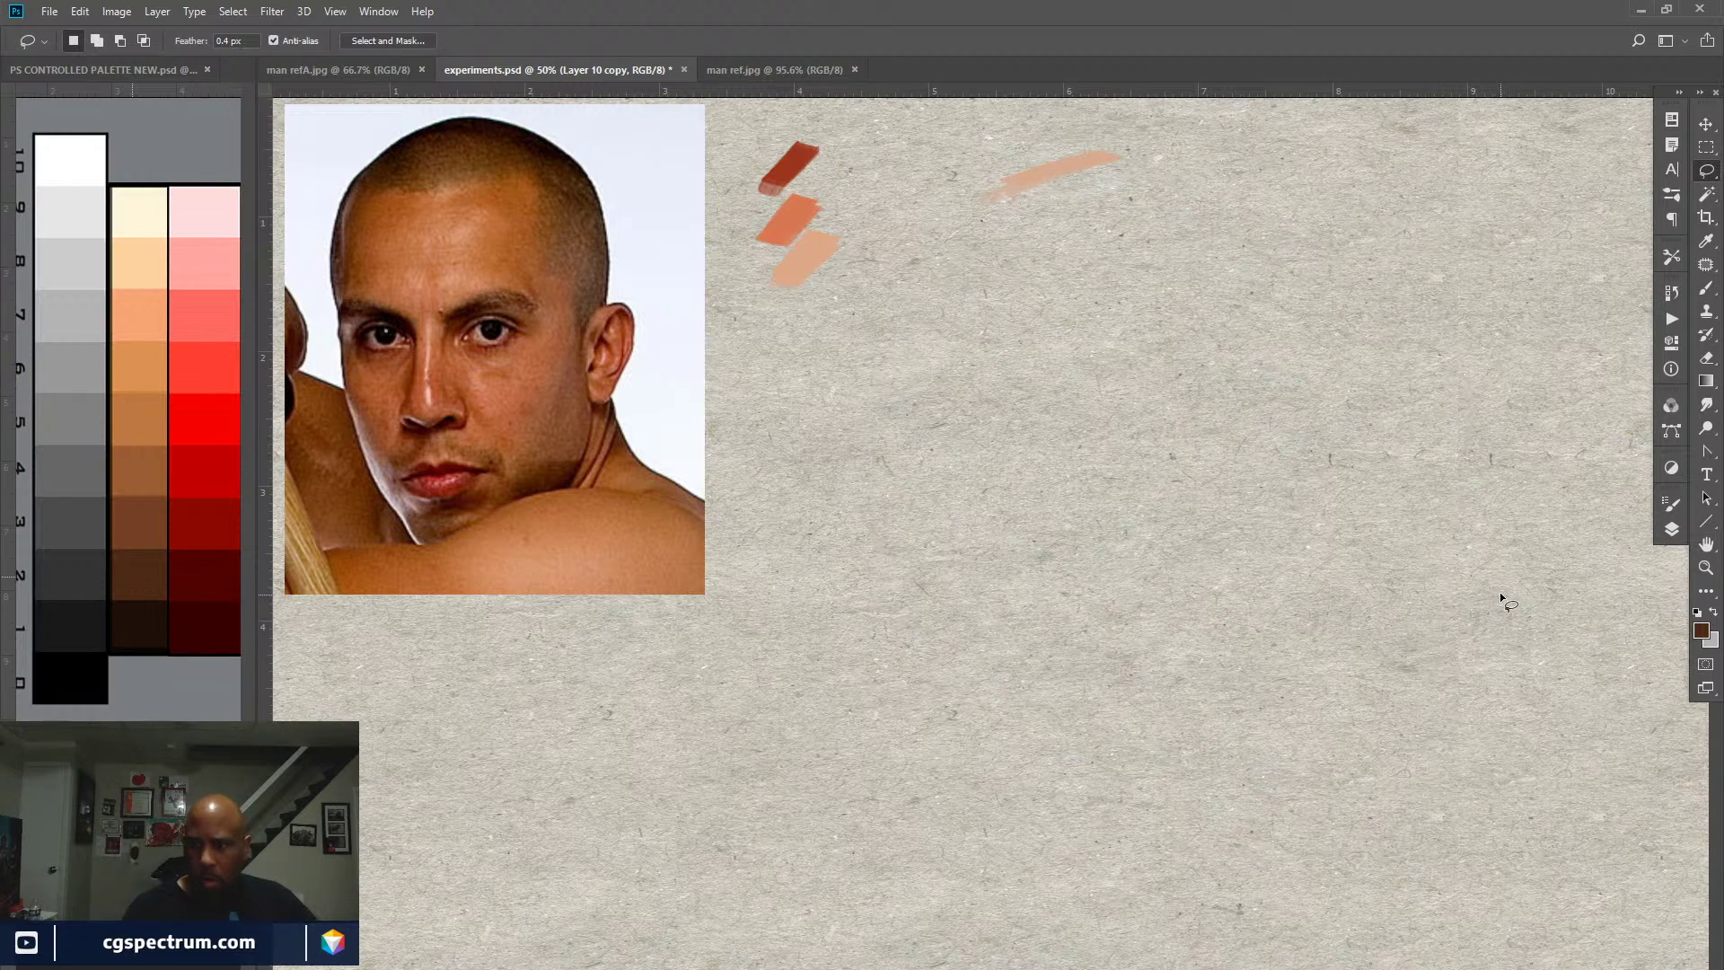
Step: Check the brush's Shape Dynamics settings and reduce the brush size to 50 px
key(b)
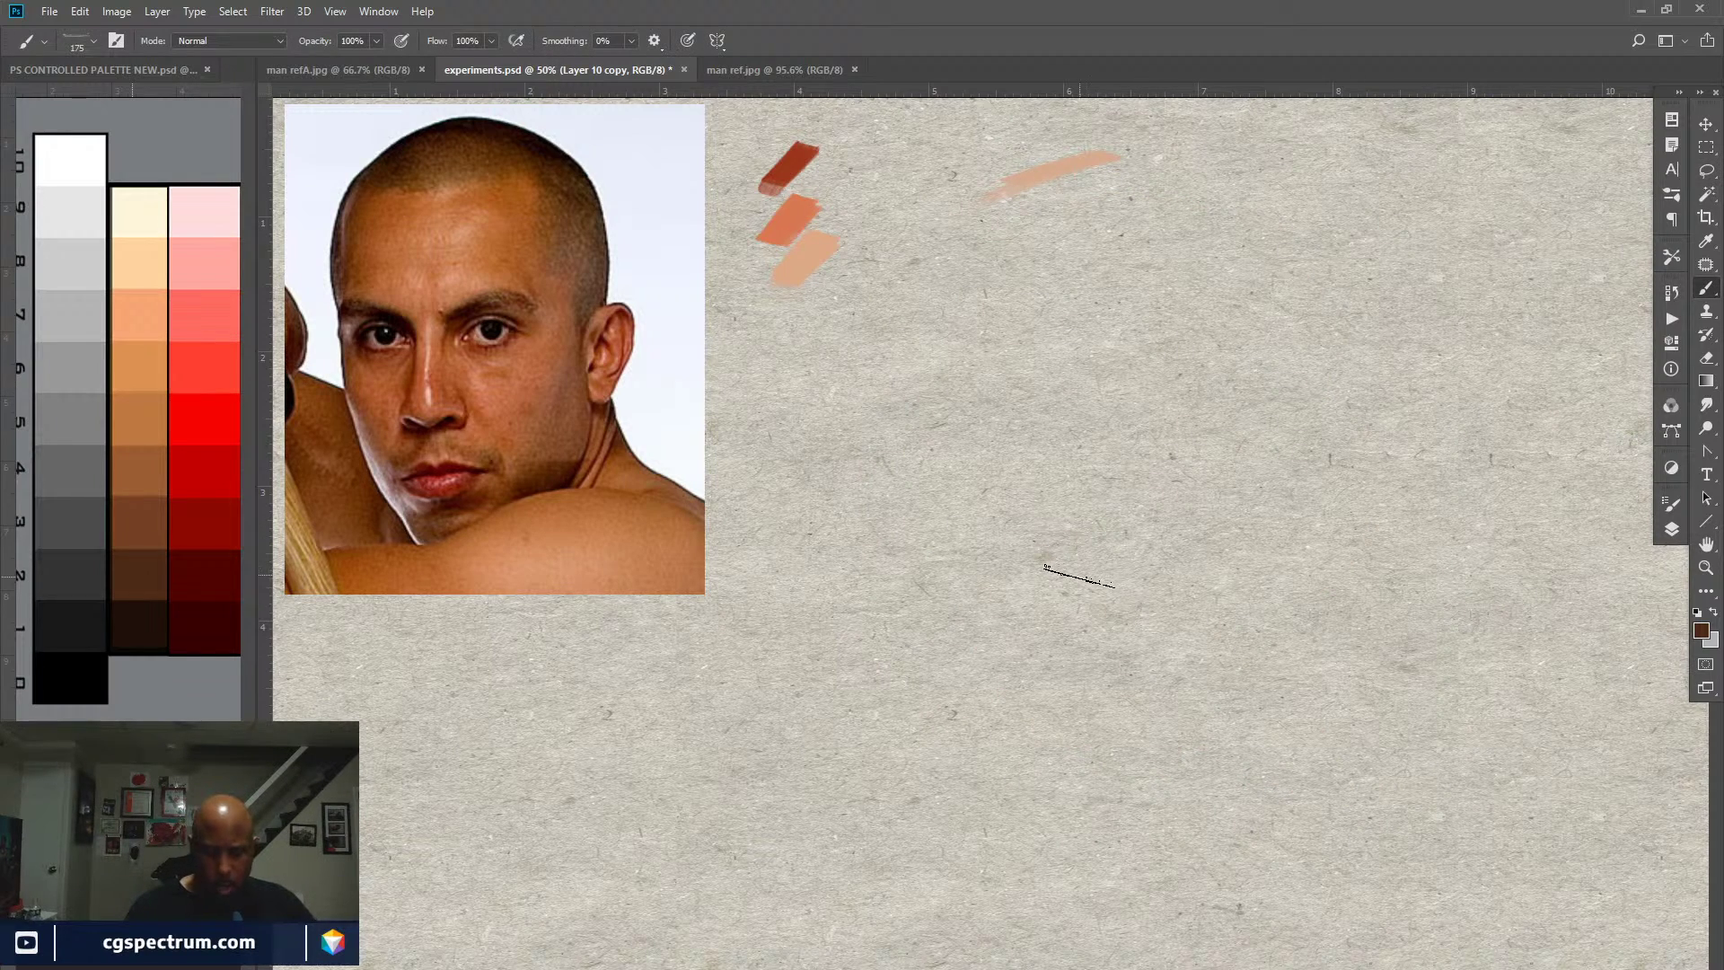
key(F5)
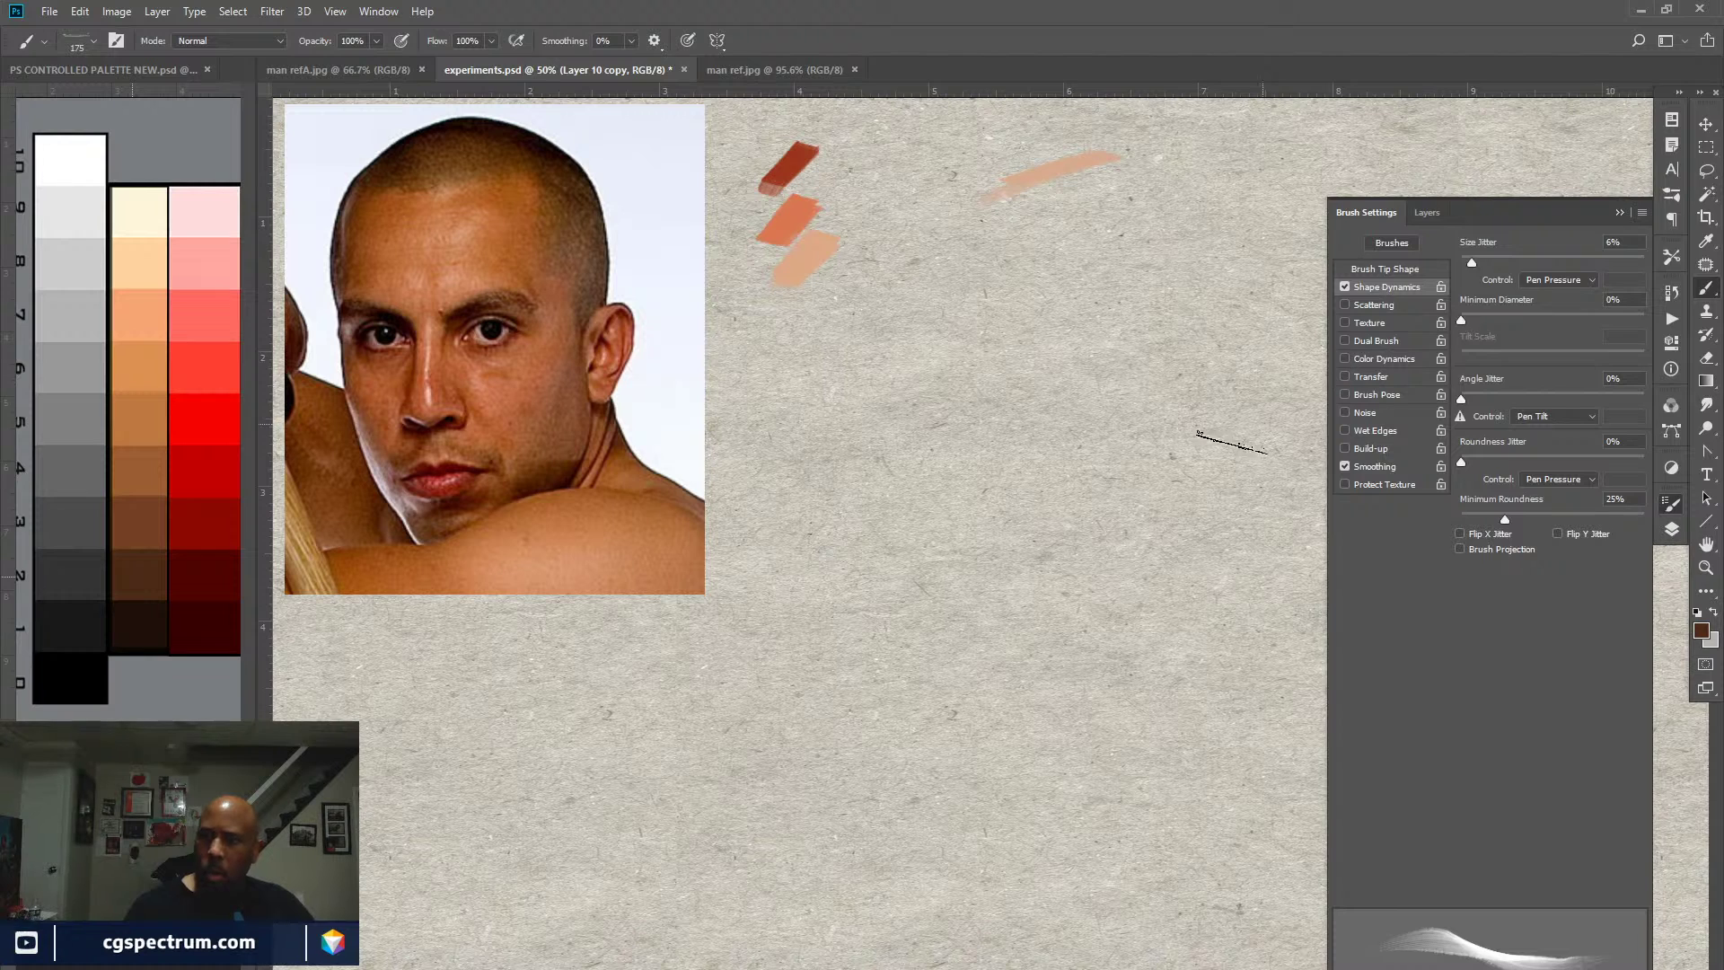
key(F5)
key(bracketleft)
key(bracketleft)
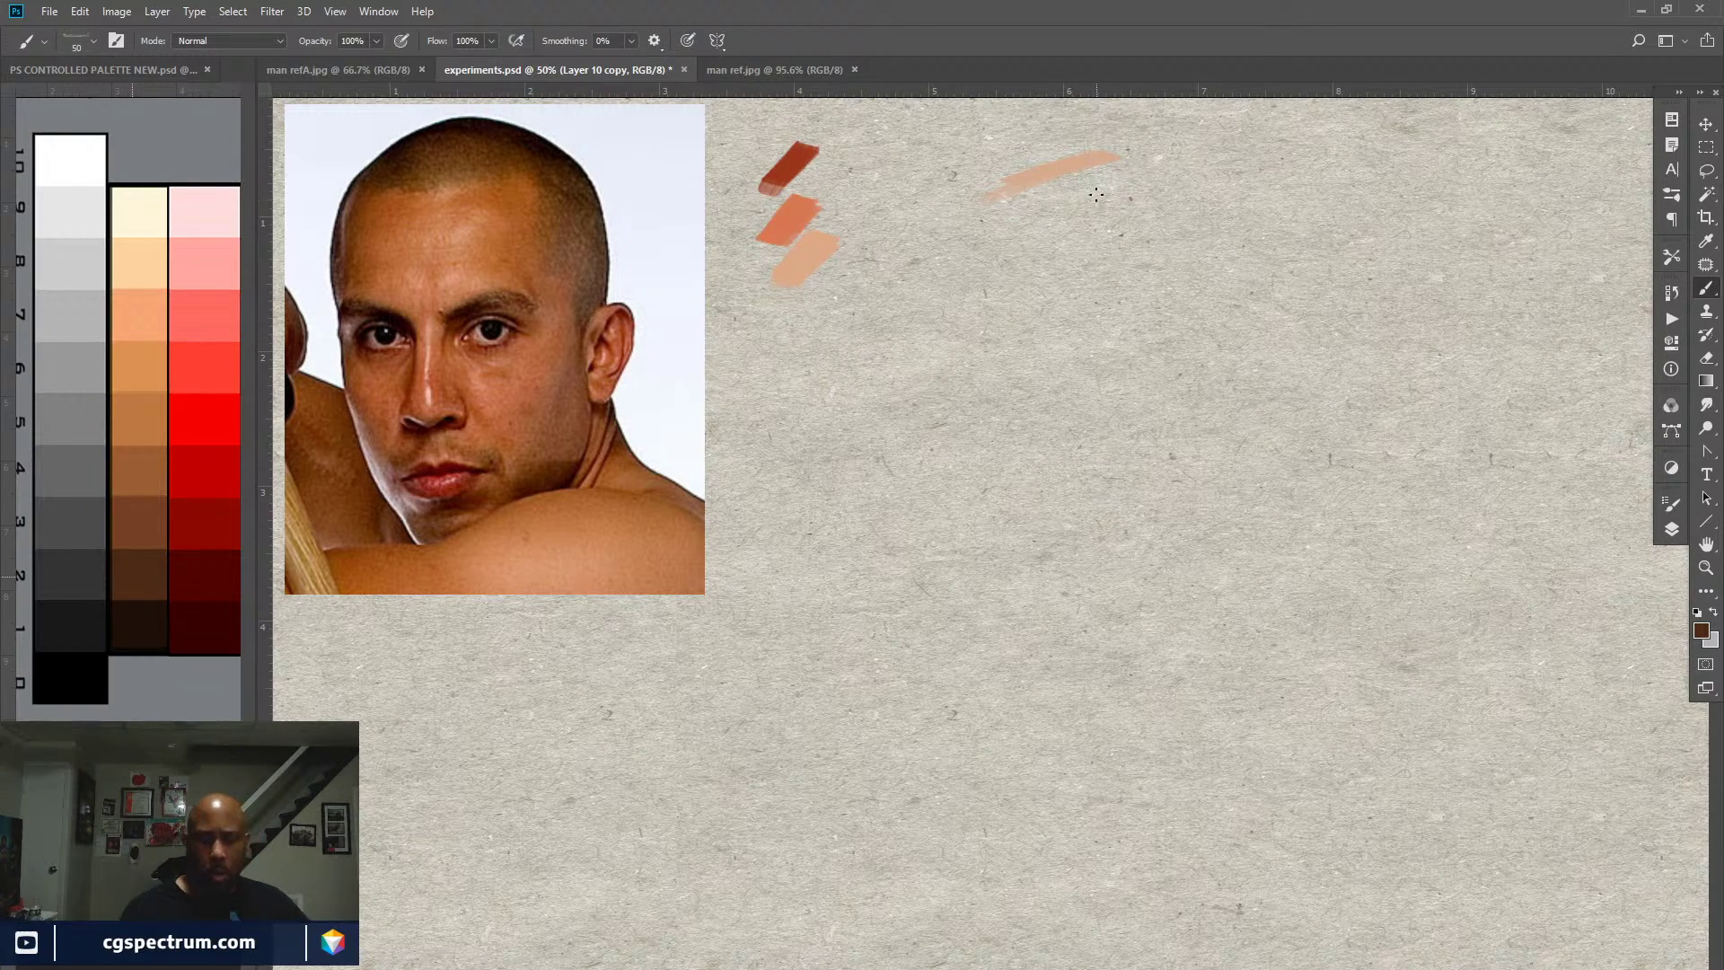
Step: Lasso the peach test stroke, delete it, and return to the Brush tool
key(l)
mouse_move(1179, 135)
mouse_down()
mouse_move(1032, 116)
mouse_move(1005, 254)
mouse_move(1164, 205)
mouse_up()
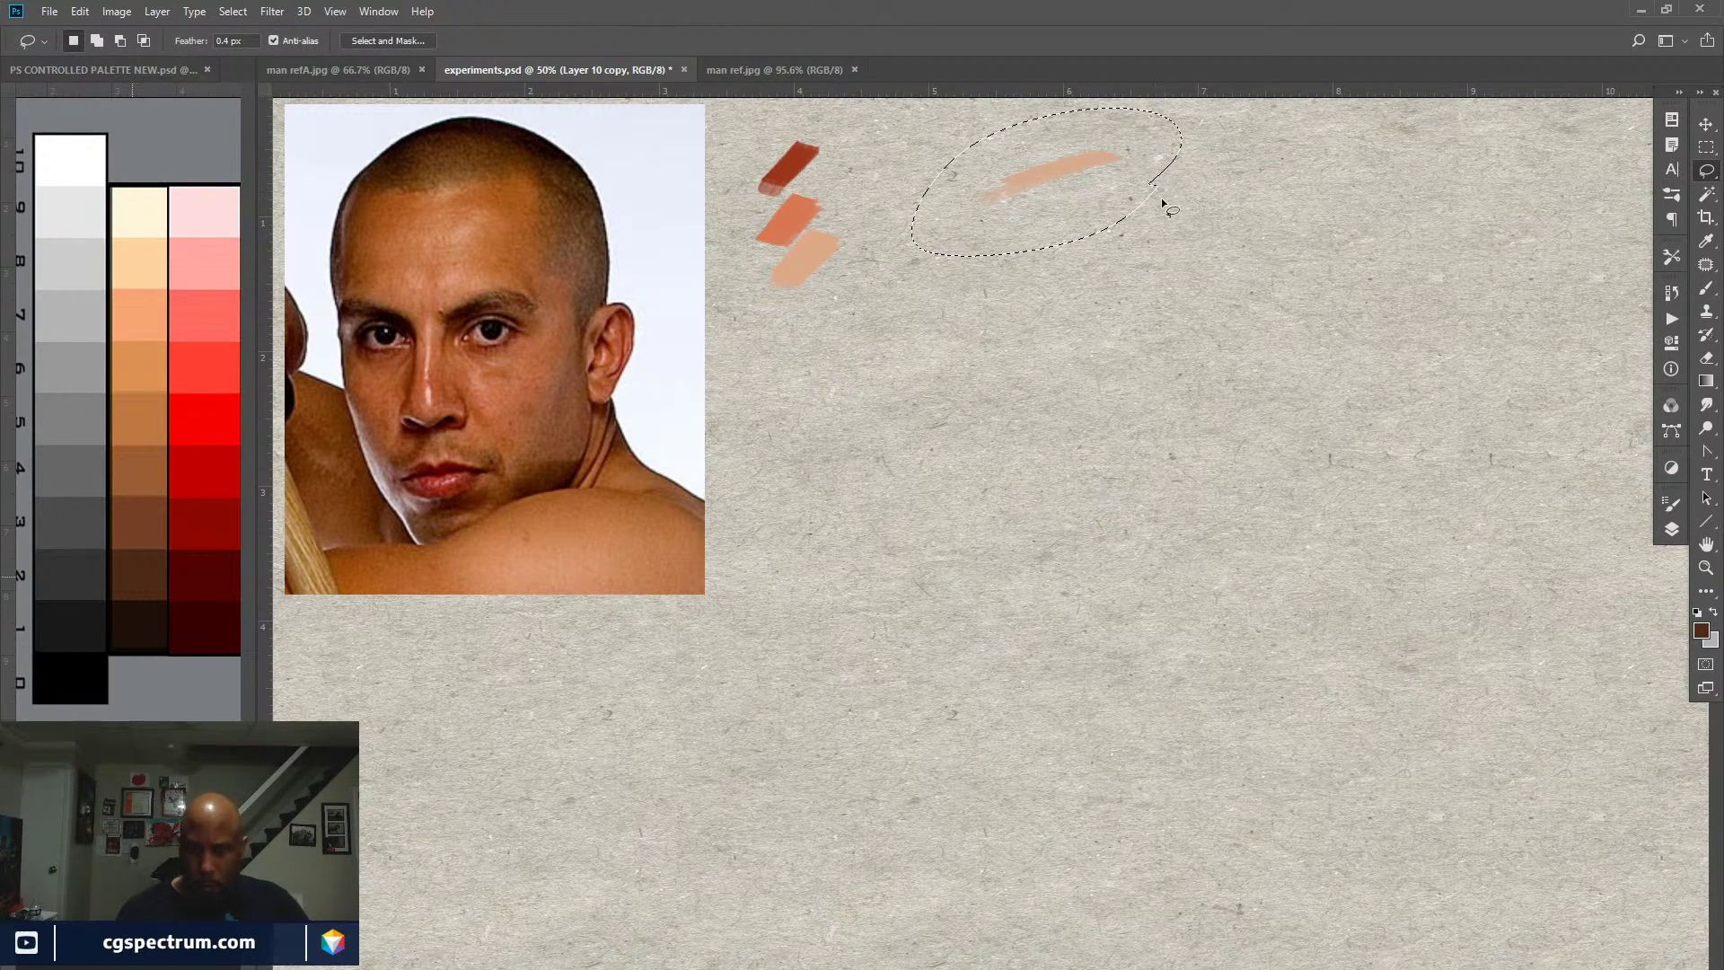
key(Delete)
key(ctrl+d)
key(b)
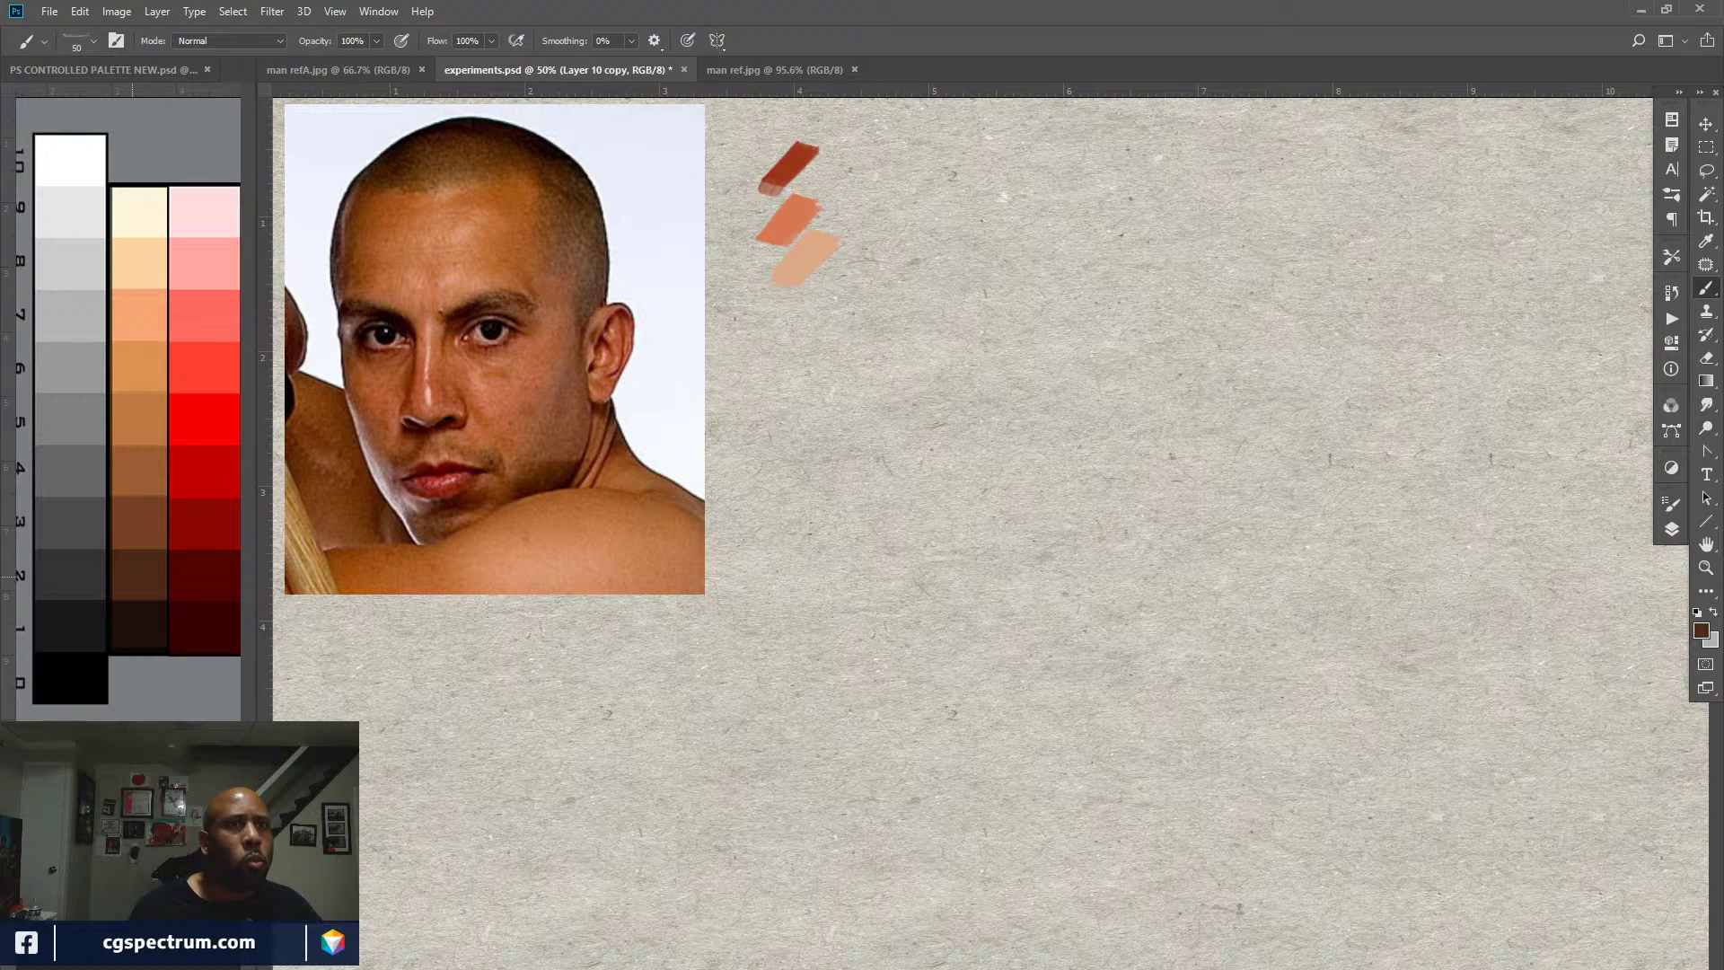
Step: Sketch the arc of the skull's crown in dark brown beside the color swatches on Layer 10 copy
key(Tab)
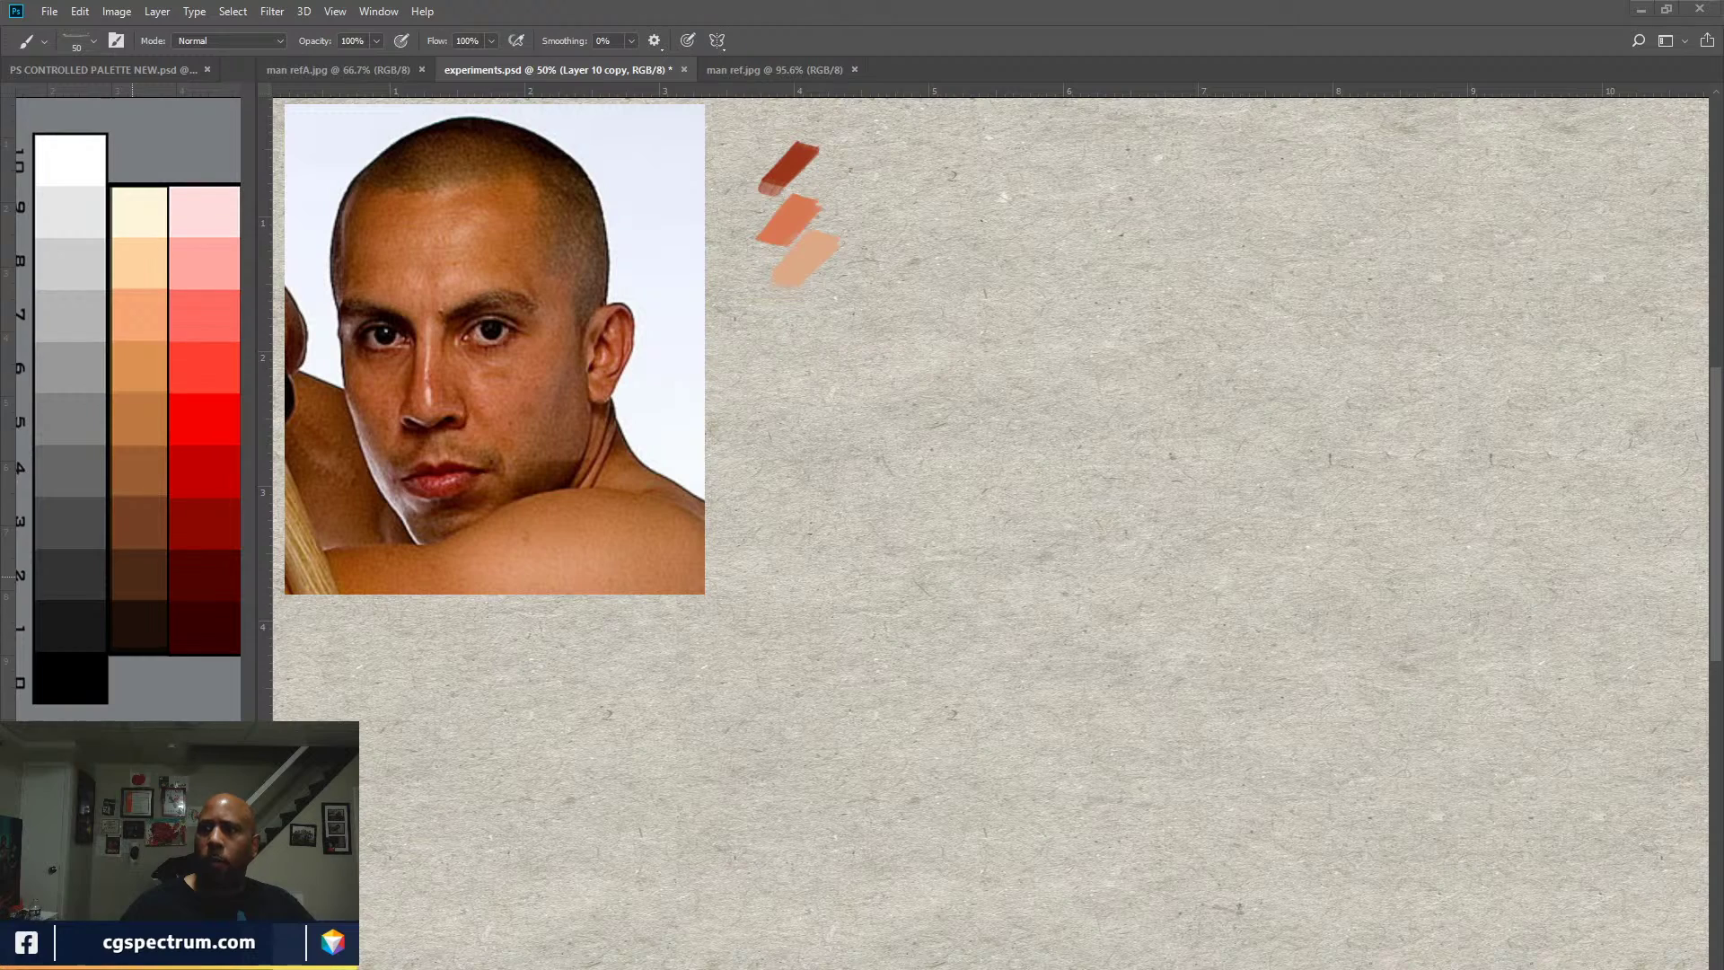
key(Tab)
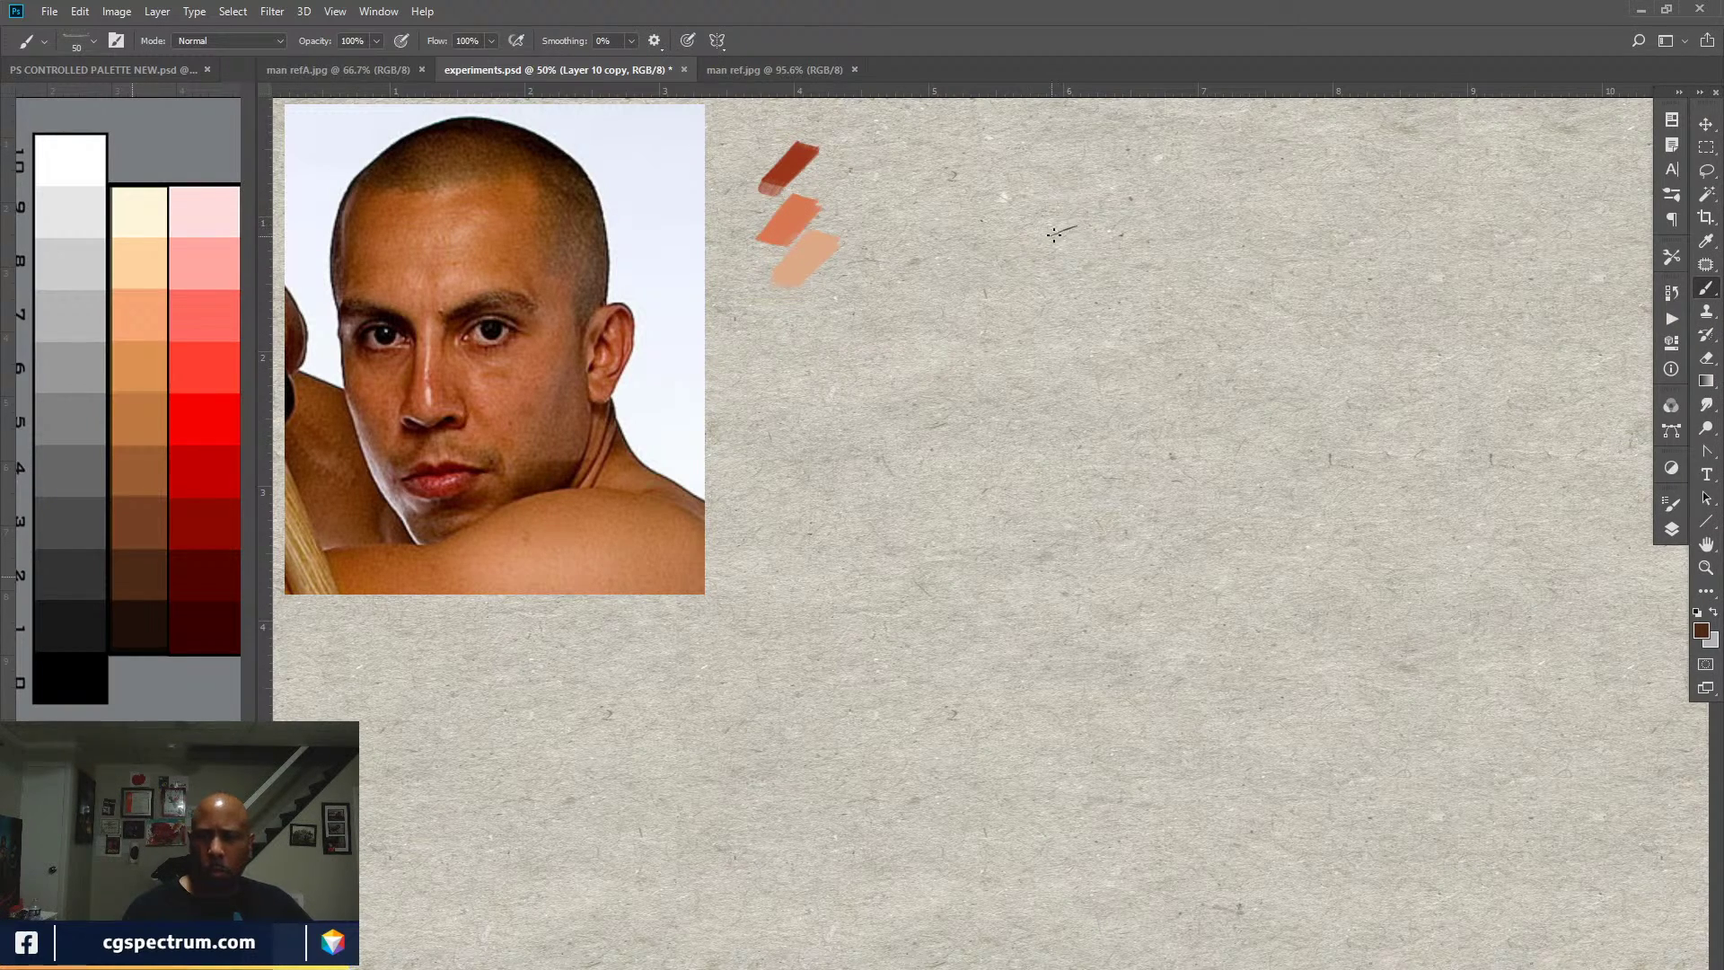
mouse_move(1049, 237)
mouse_down()
mouse_move(1095, 218)
mouse_move(1034, 242)
mouse_move(1047, 228)
mouse_move(974, 296)
mouse_up()
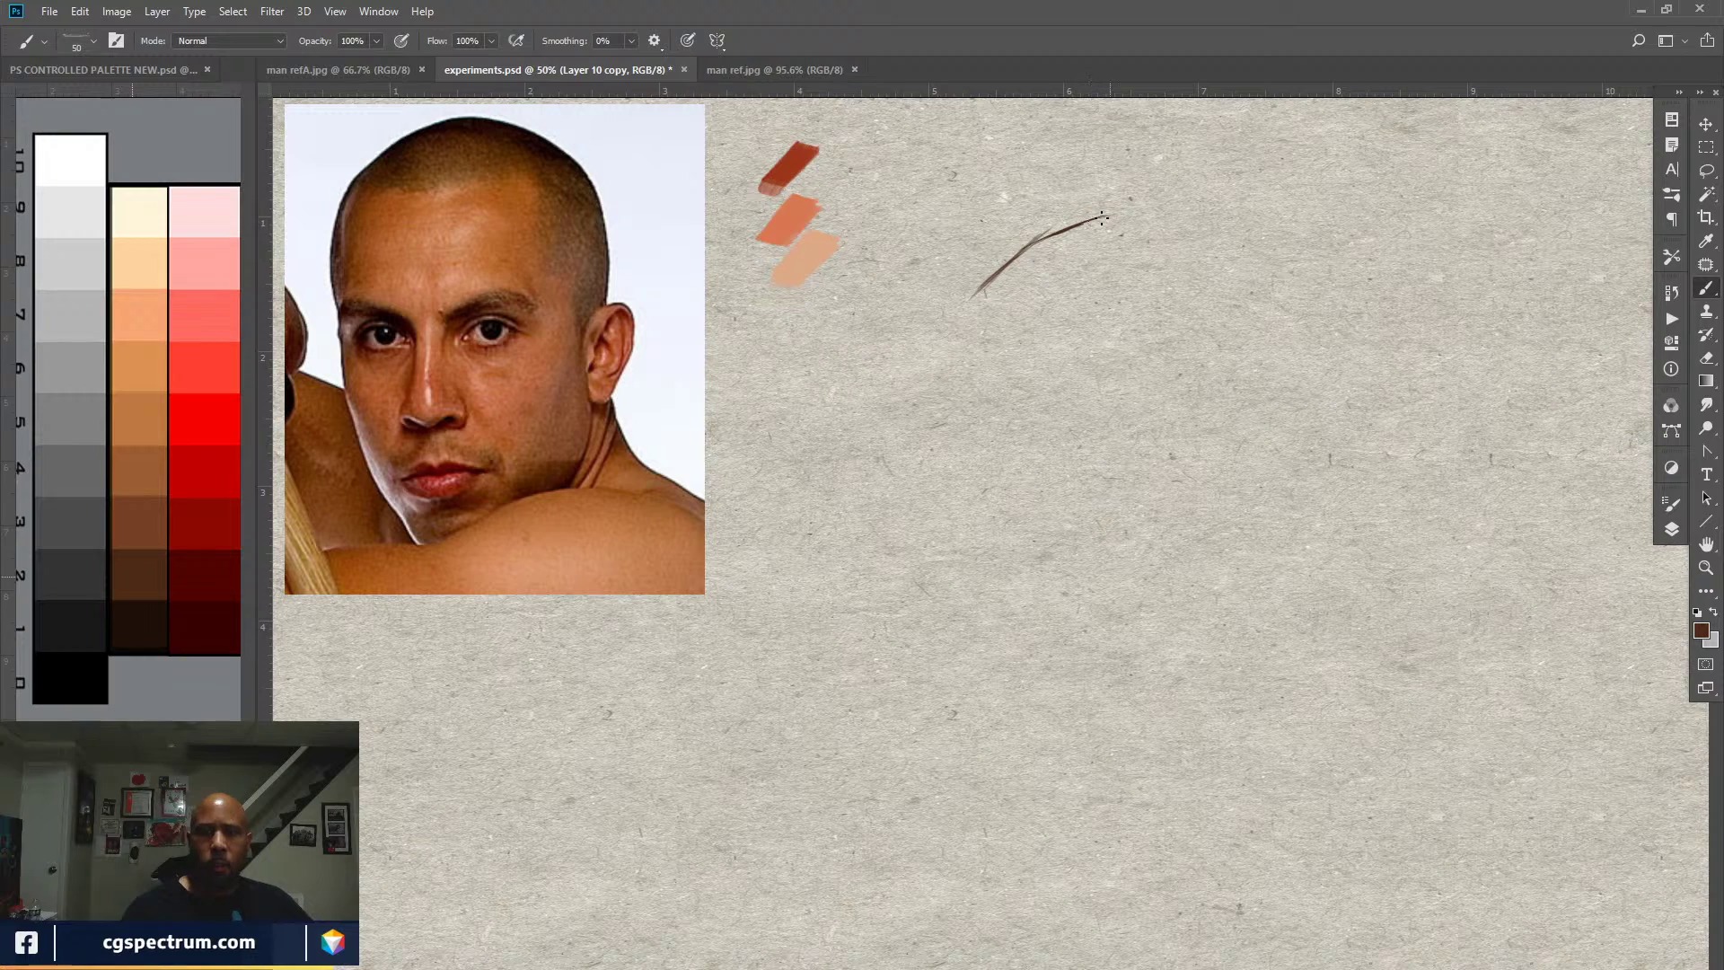
mouse_move(1097, 215)
mouse_down()
mouse_move(1173, 214)
mouse_move(1092, 224)
mouse_move(1257, 248)
mouse_up()
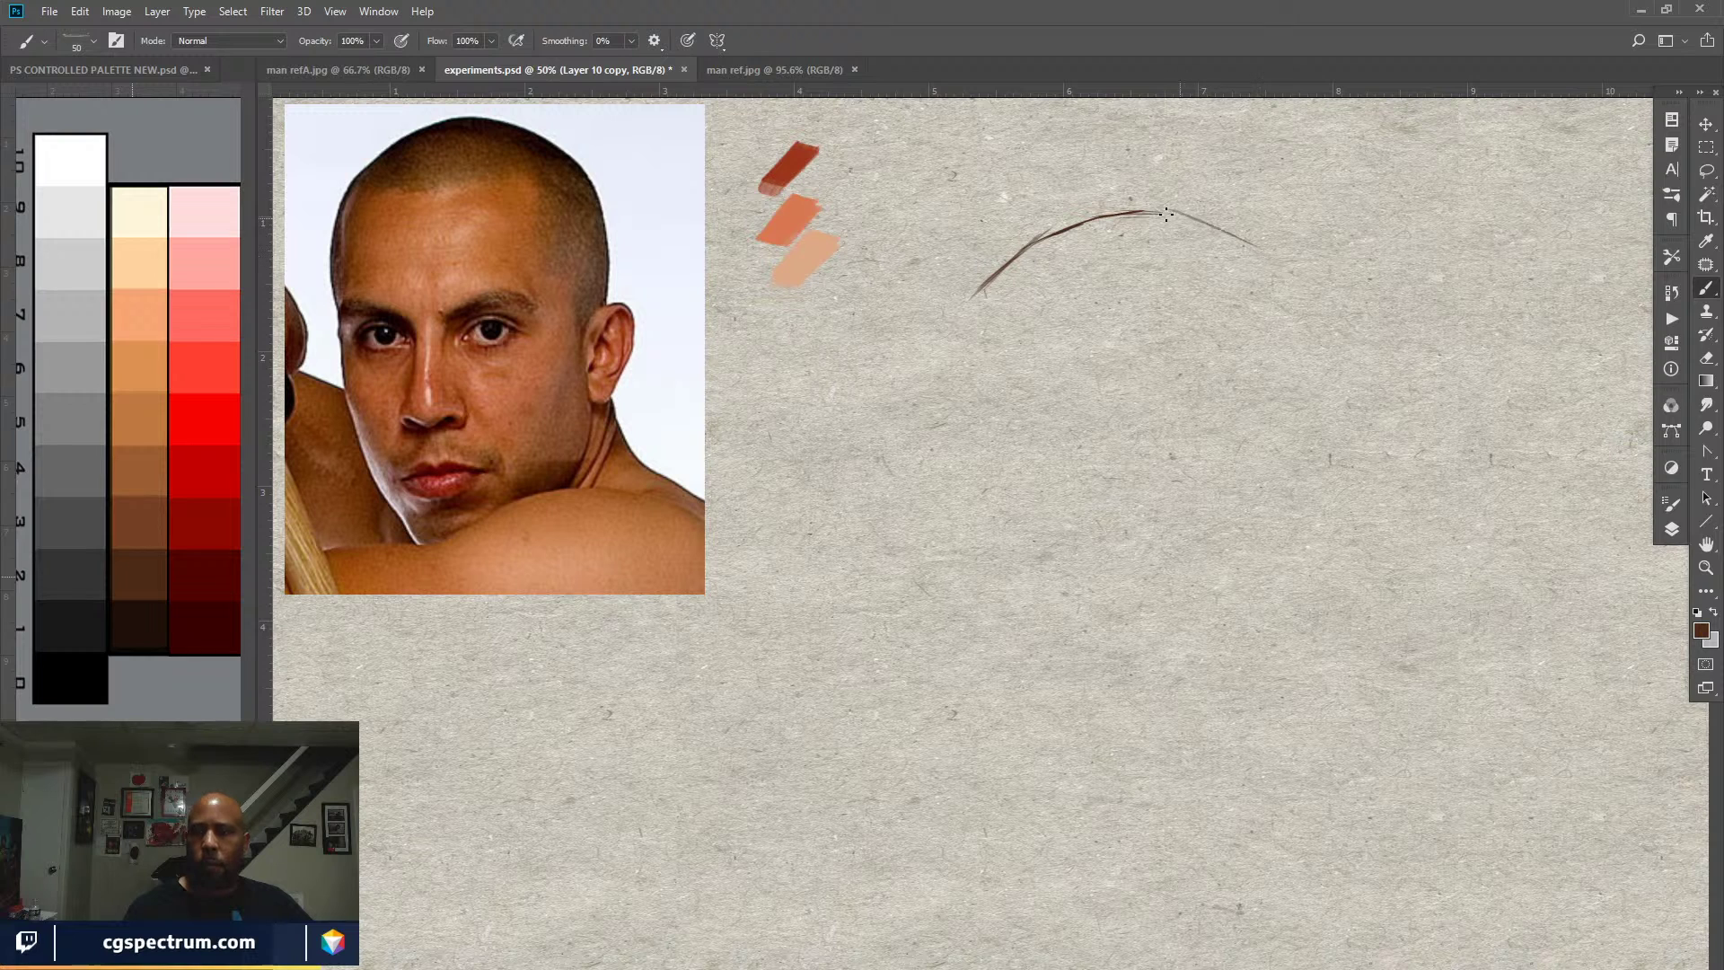
mouse_move(1168, 213)
mouse_down()
mouse_move(1290, 273)
mouse_move(1252, 253)
mouse_up()
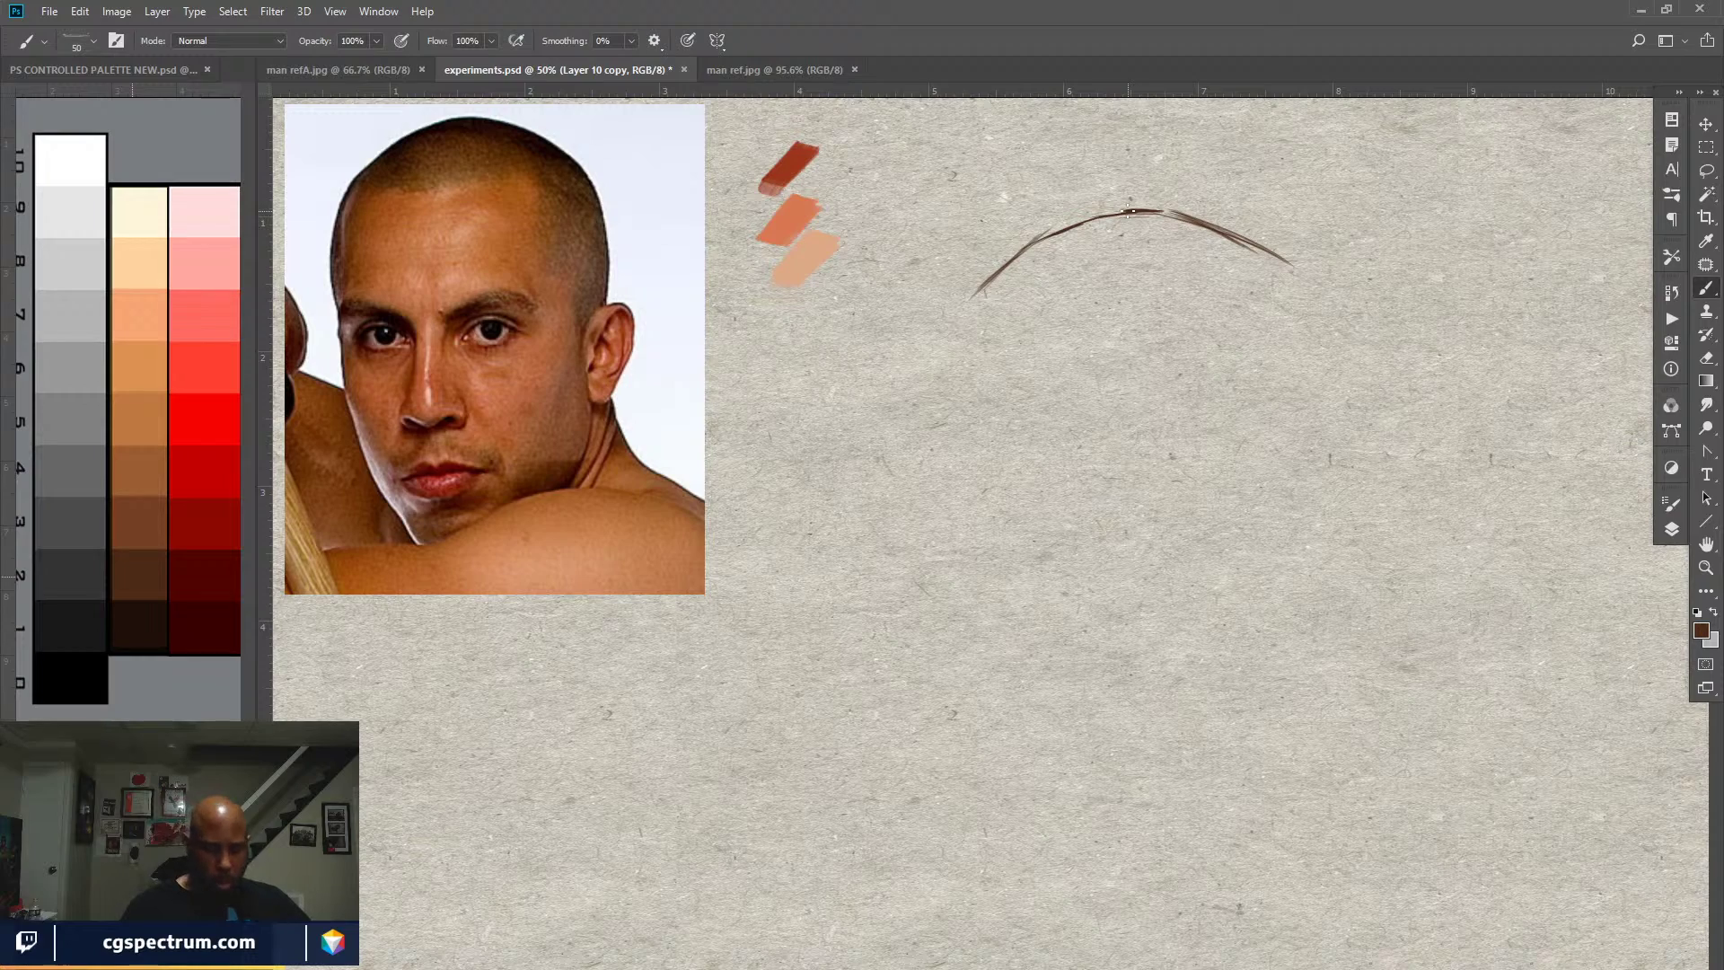
Step: Enlarge the reference photo on Layer 9 proportionally to 109.62% and apply the transform
key(ctrl+minus)
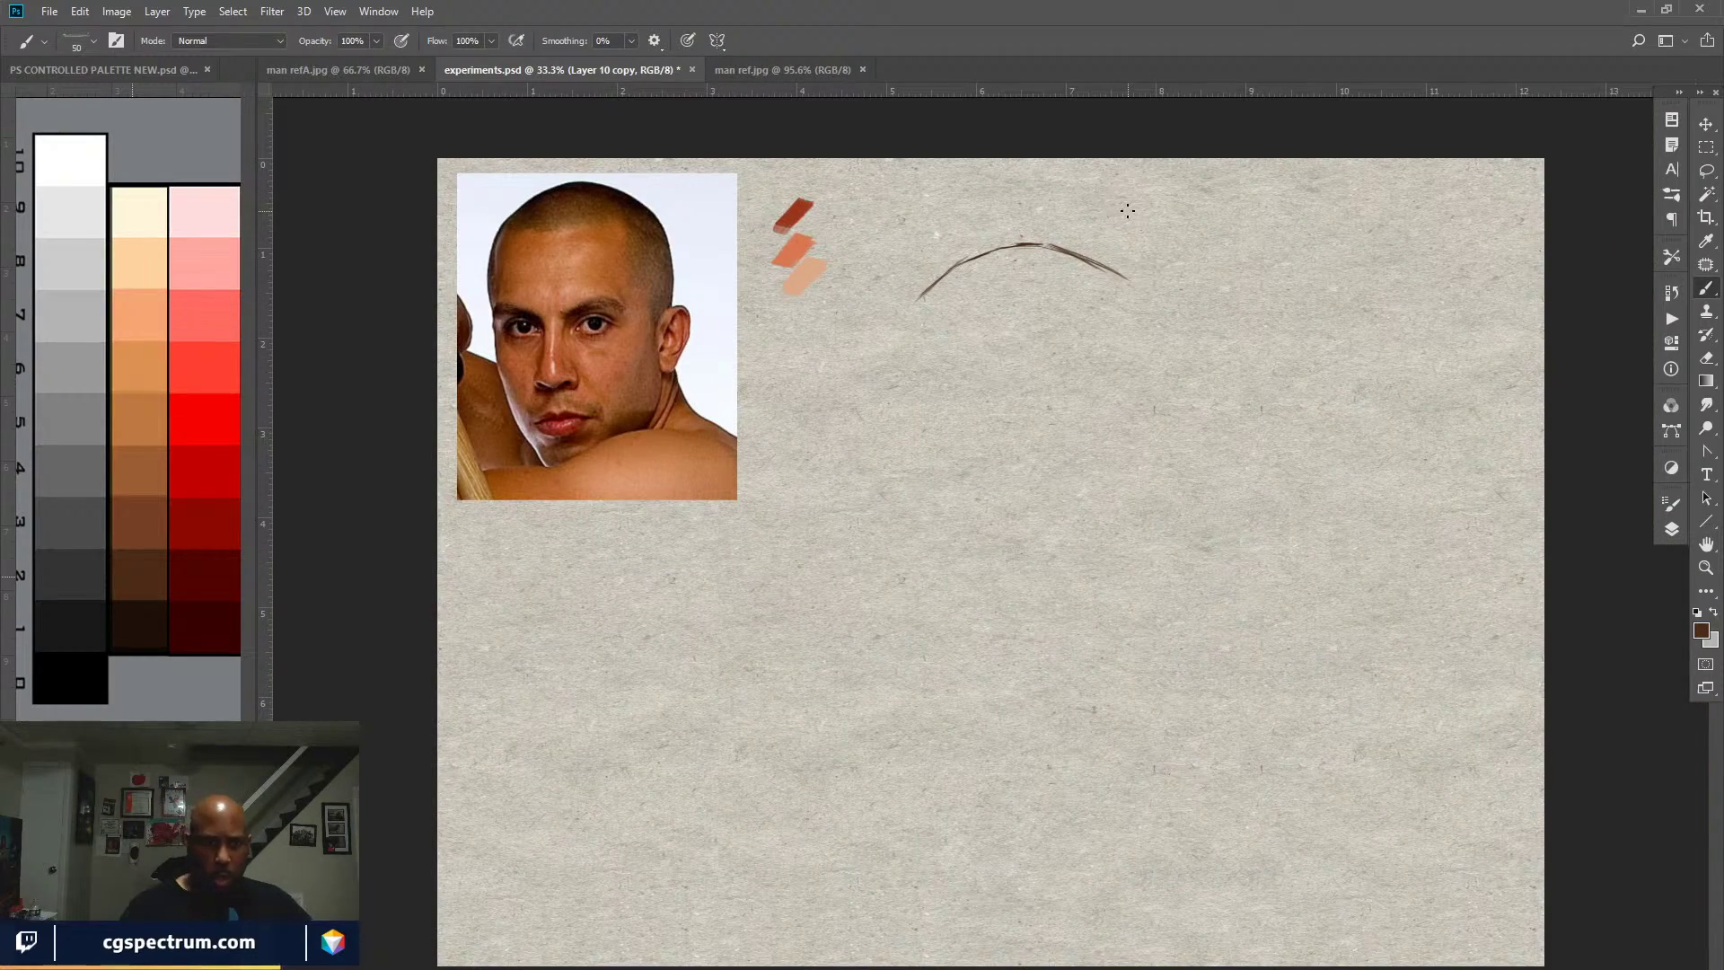
click(1672, 529)
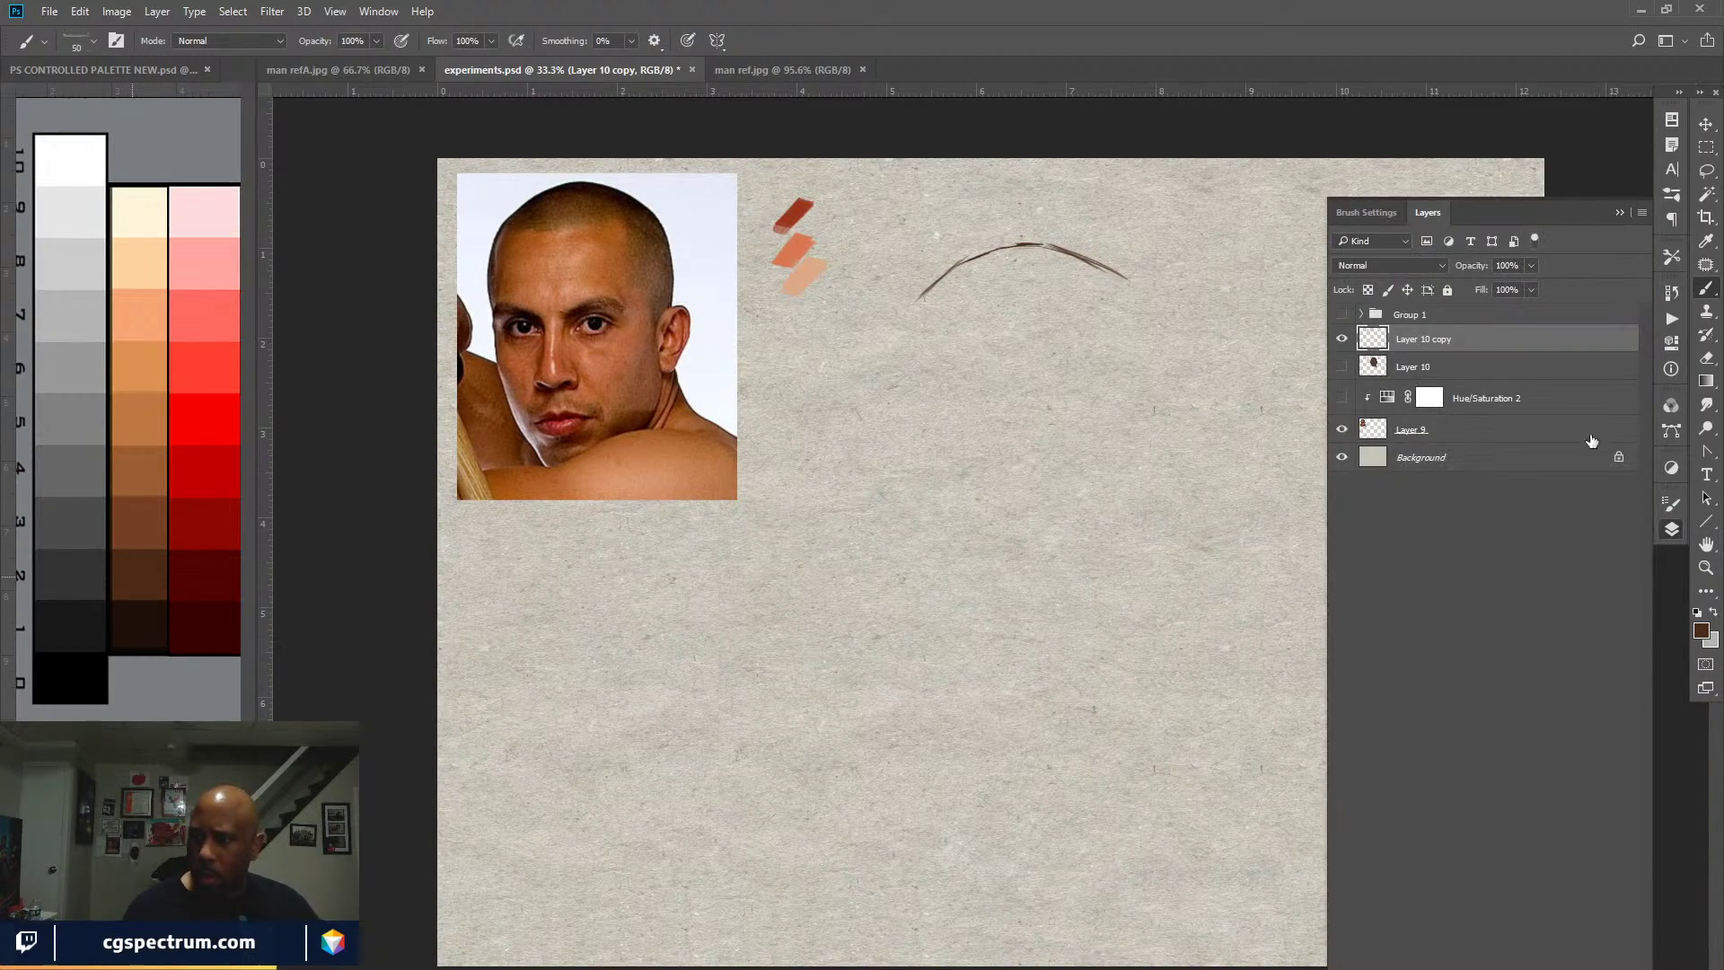
click(1427, 429)
key(ctrl+t)
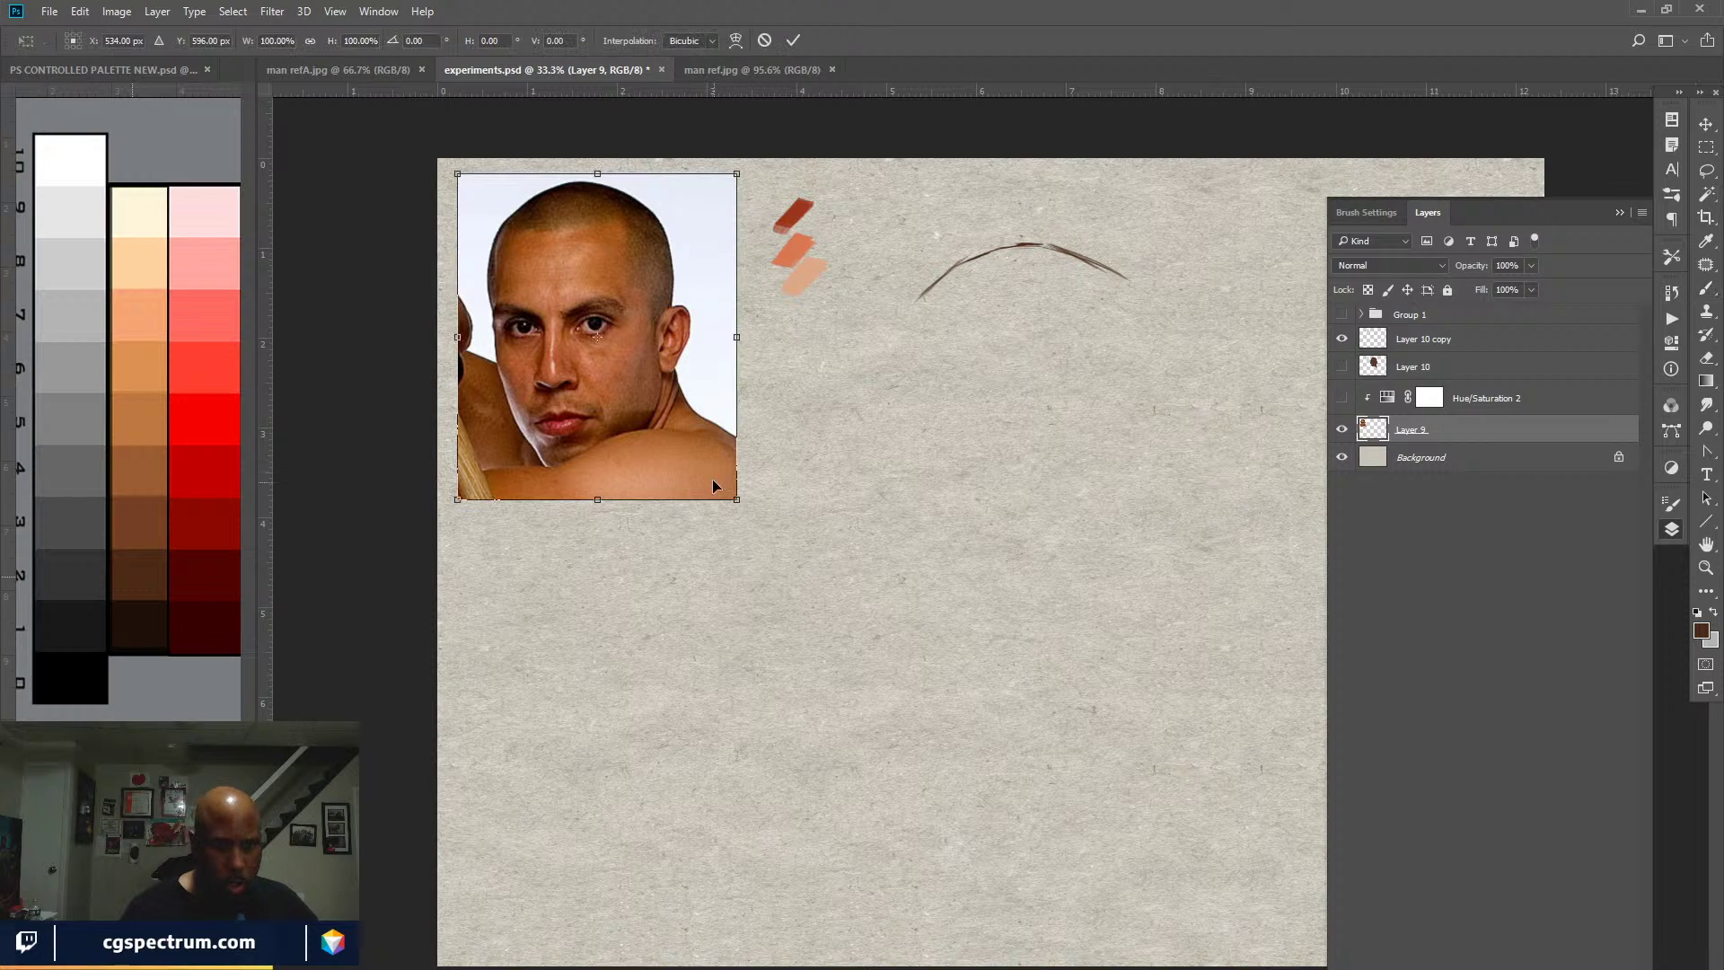
drag(457, 499, 428, 537)
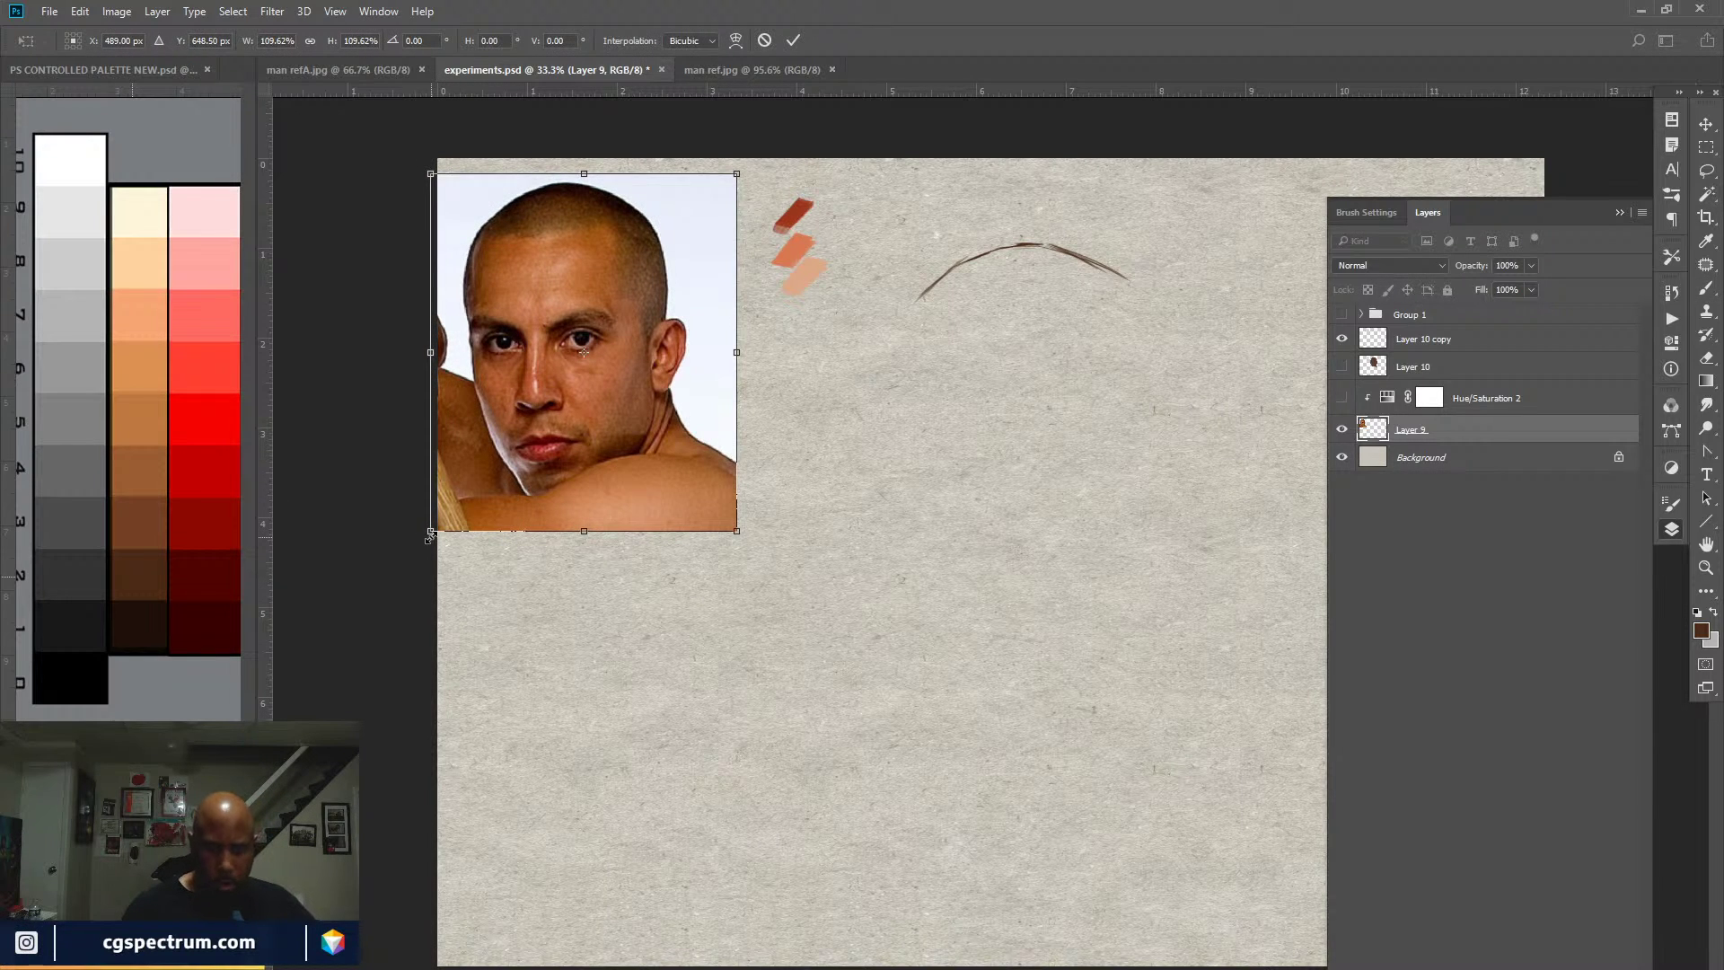
key(Return)
key(b)
key(v)
mouse_move(697, 499)
mouse_down()
mouse_move(677, 498)
mouse_move(697, 500)
mouse_up()
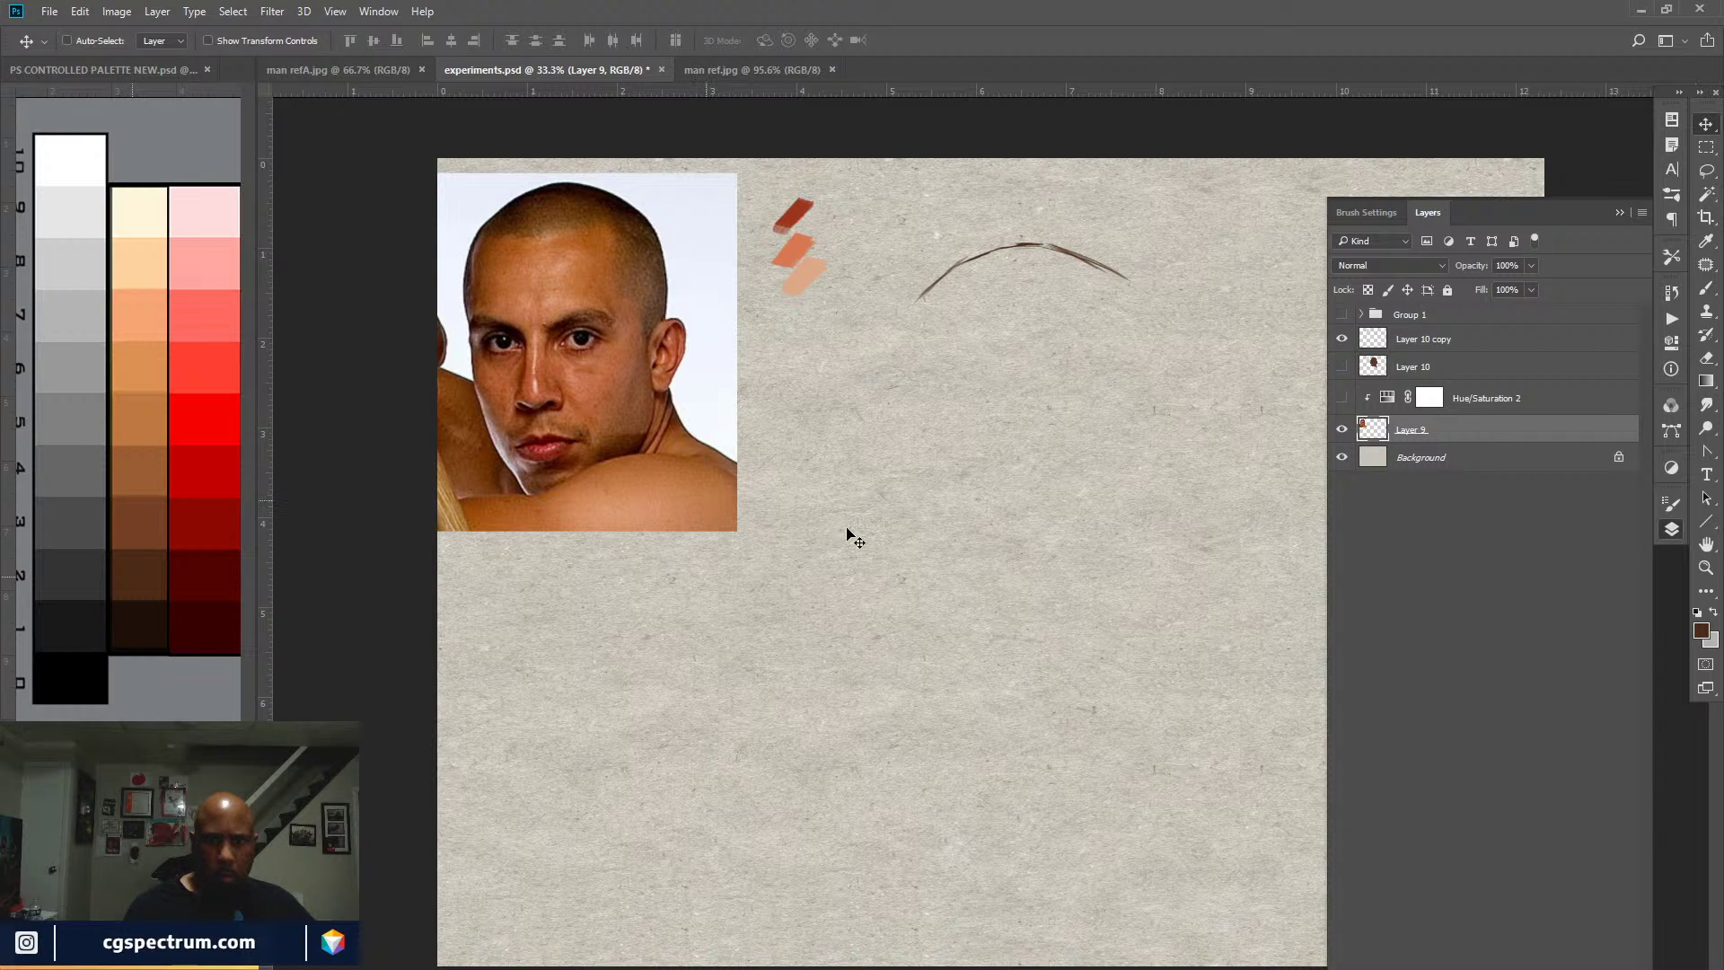
Step: Make Layer 10 copy the active layer again and return to the Brush tool
click(1452, 339)
click(1429, 212)
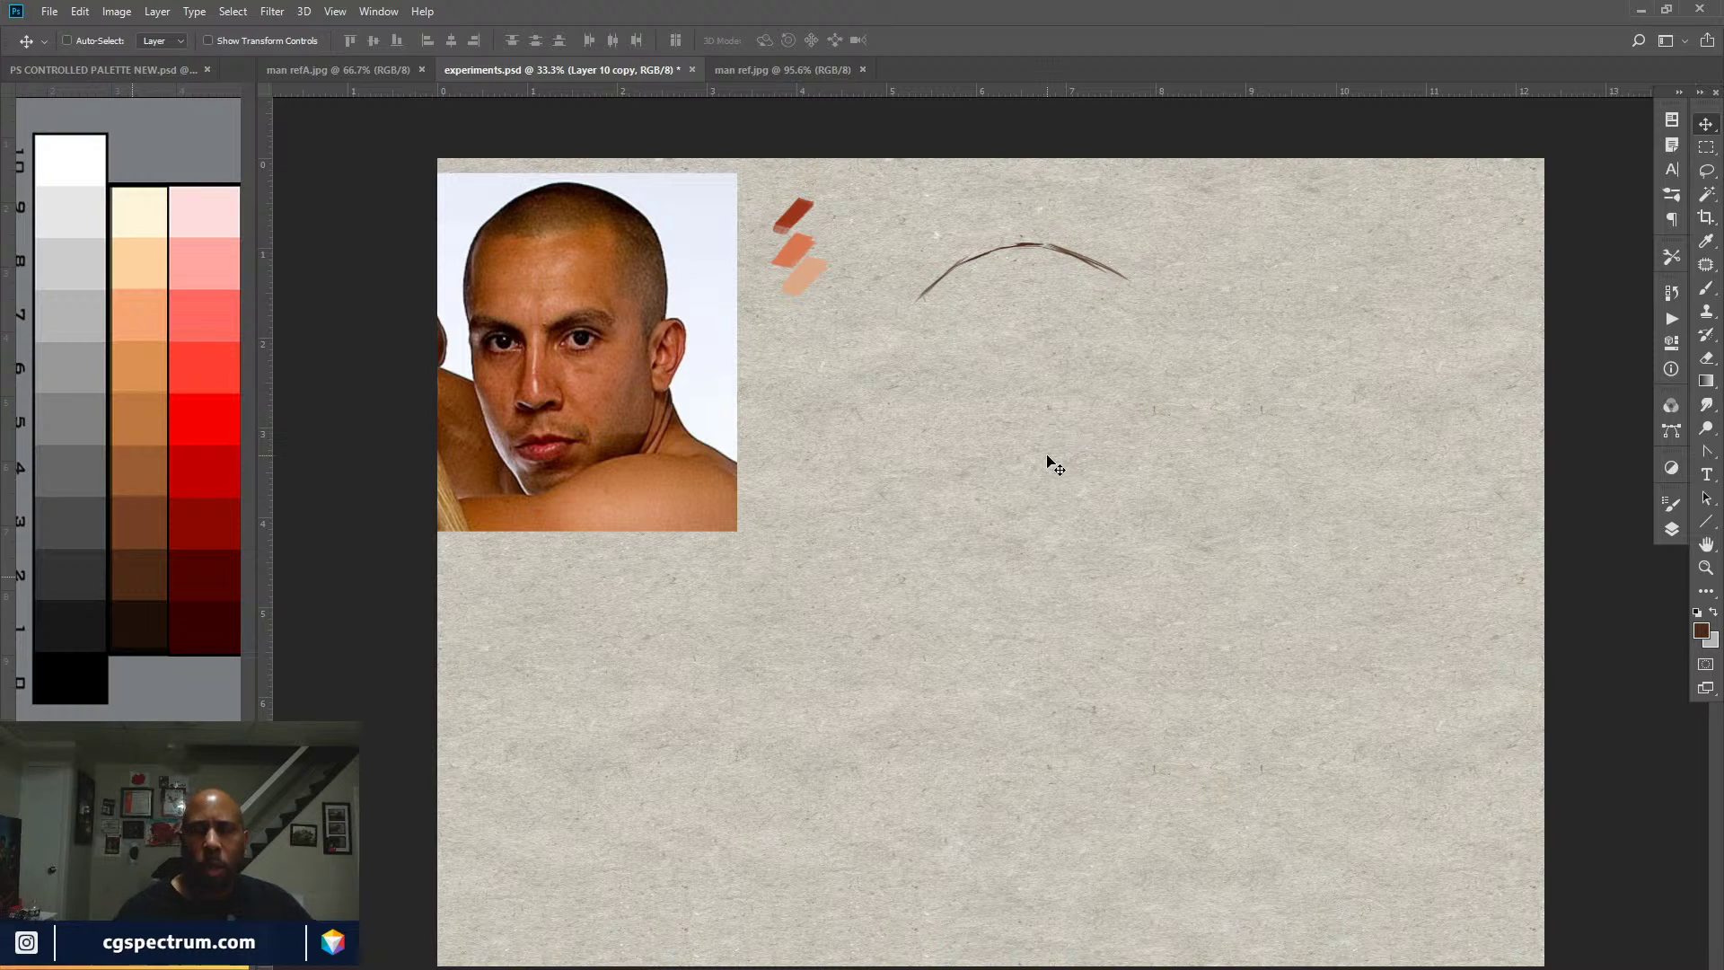
key(b)
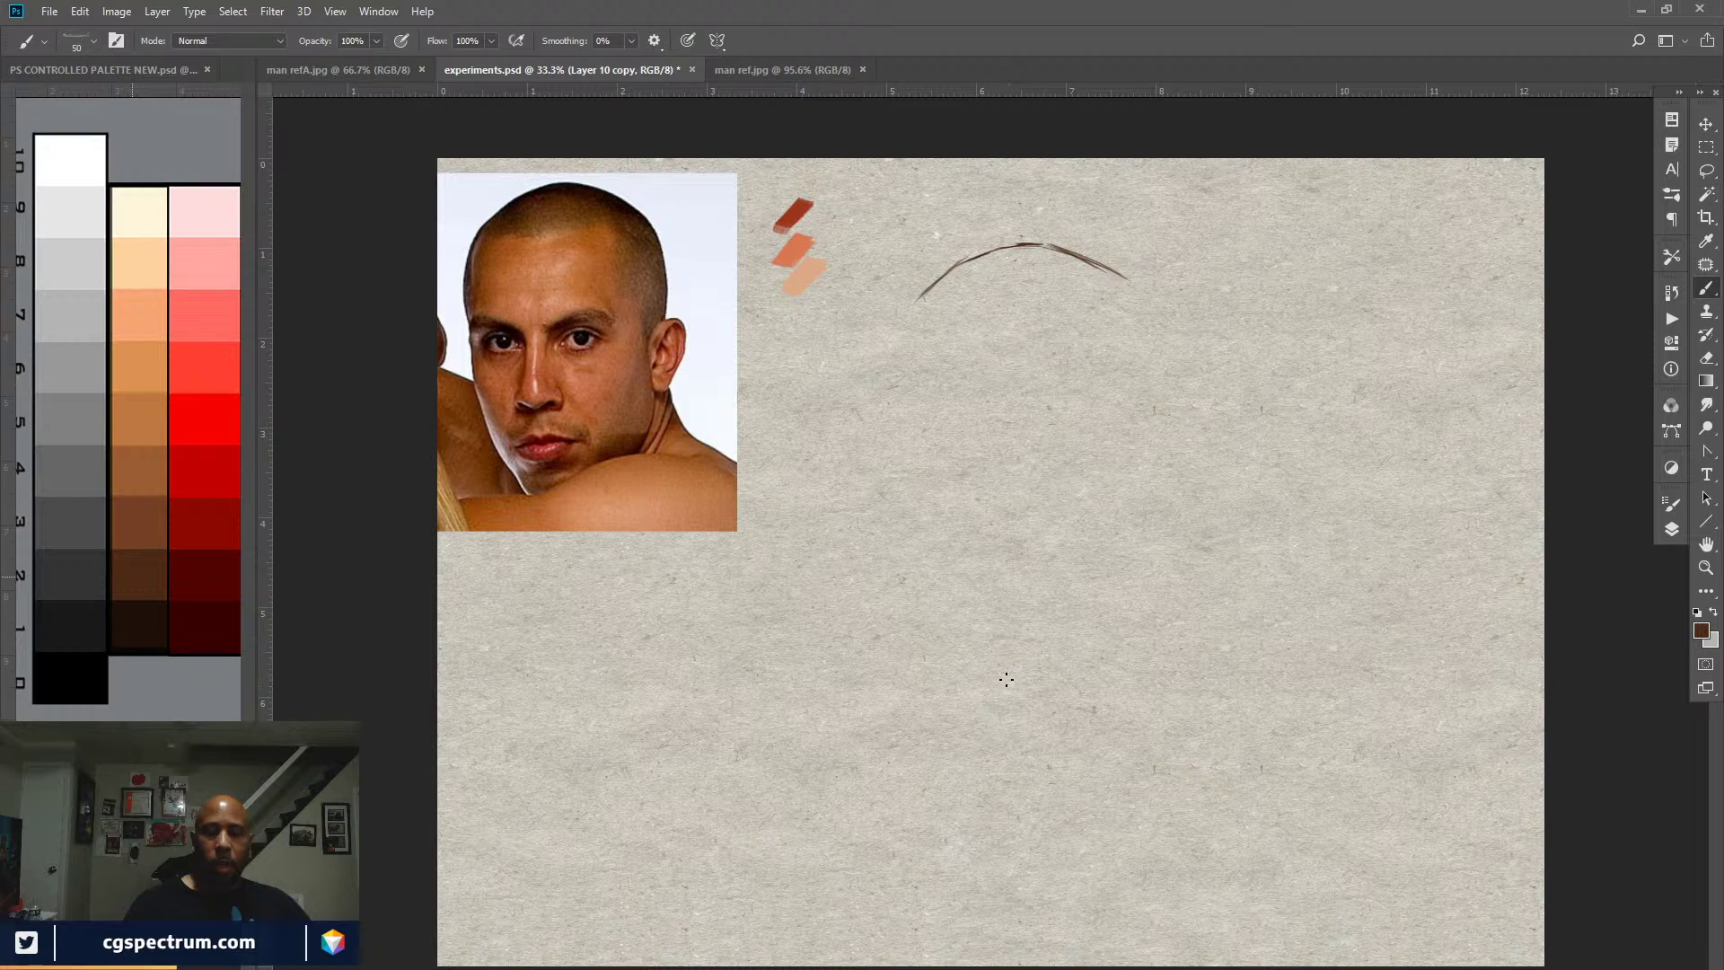
mouse_move(997, 694)
mouse_down()
mouse_move(1046, 706)
mouse_move(988, 711)
mouse_move(974, 695)
mouse_move(992, 700)
mouse_up()
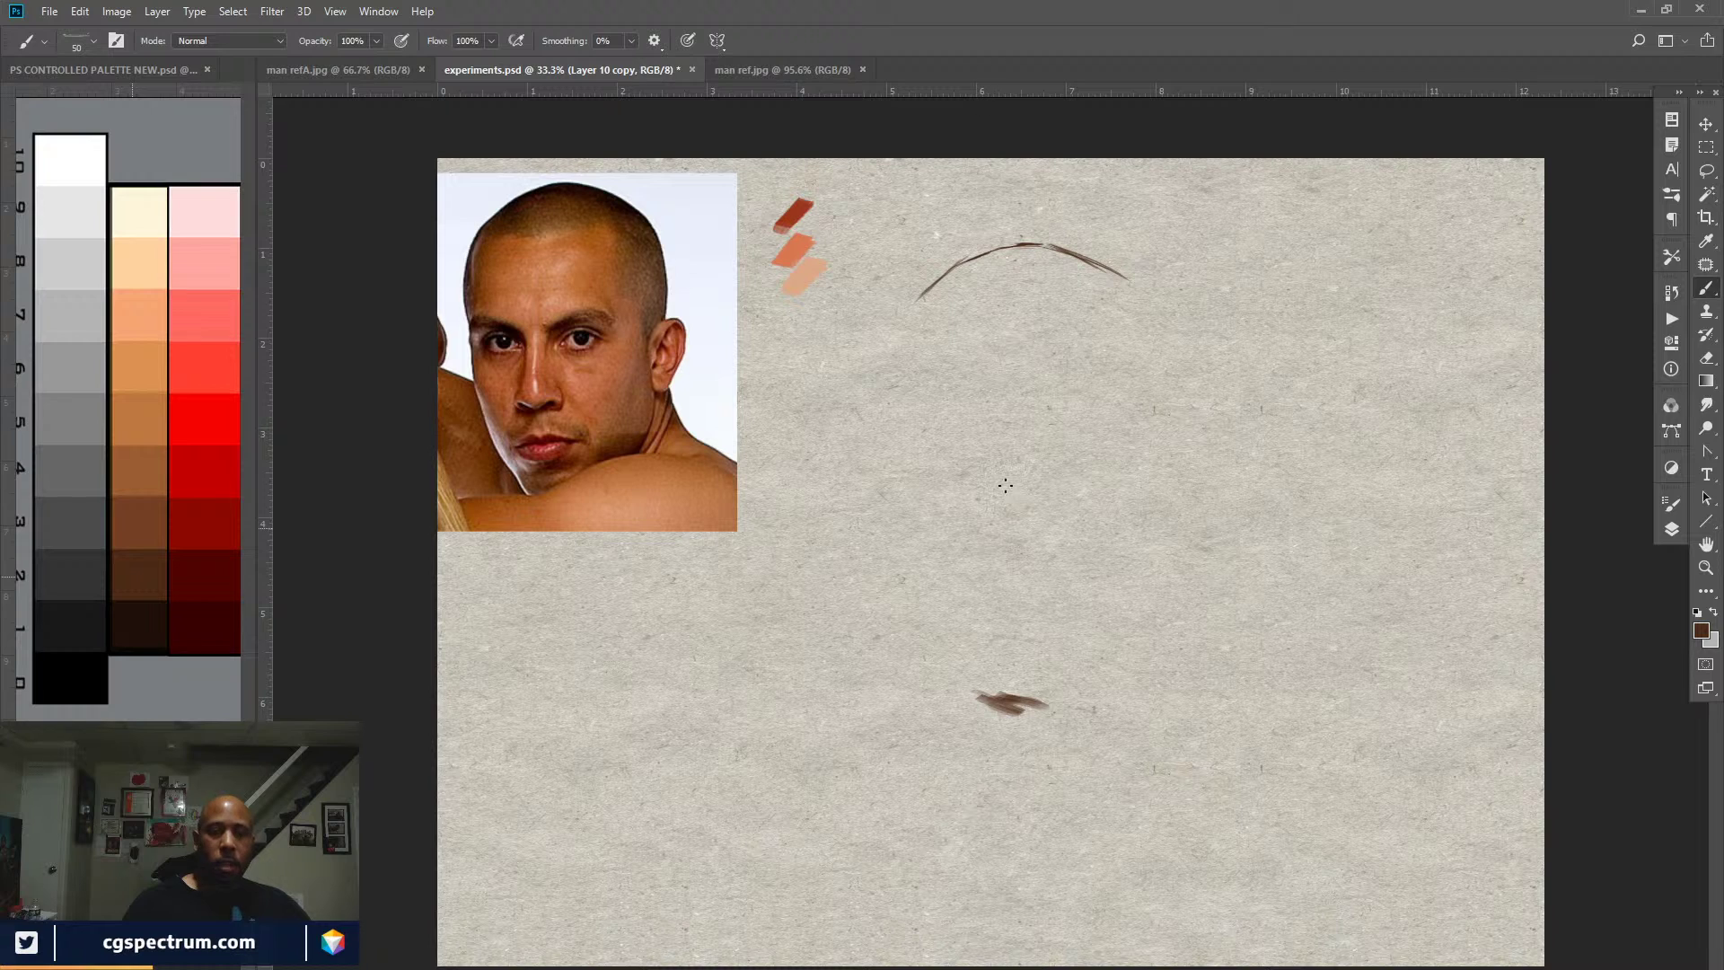
drag(1006, 849, 1021, 862)
drag(824, 480, 898, 819)
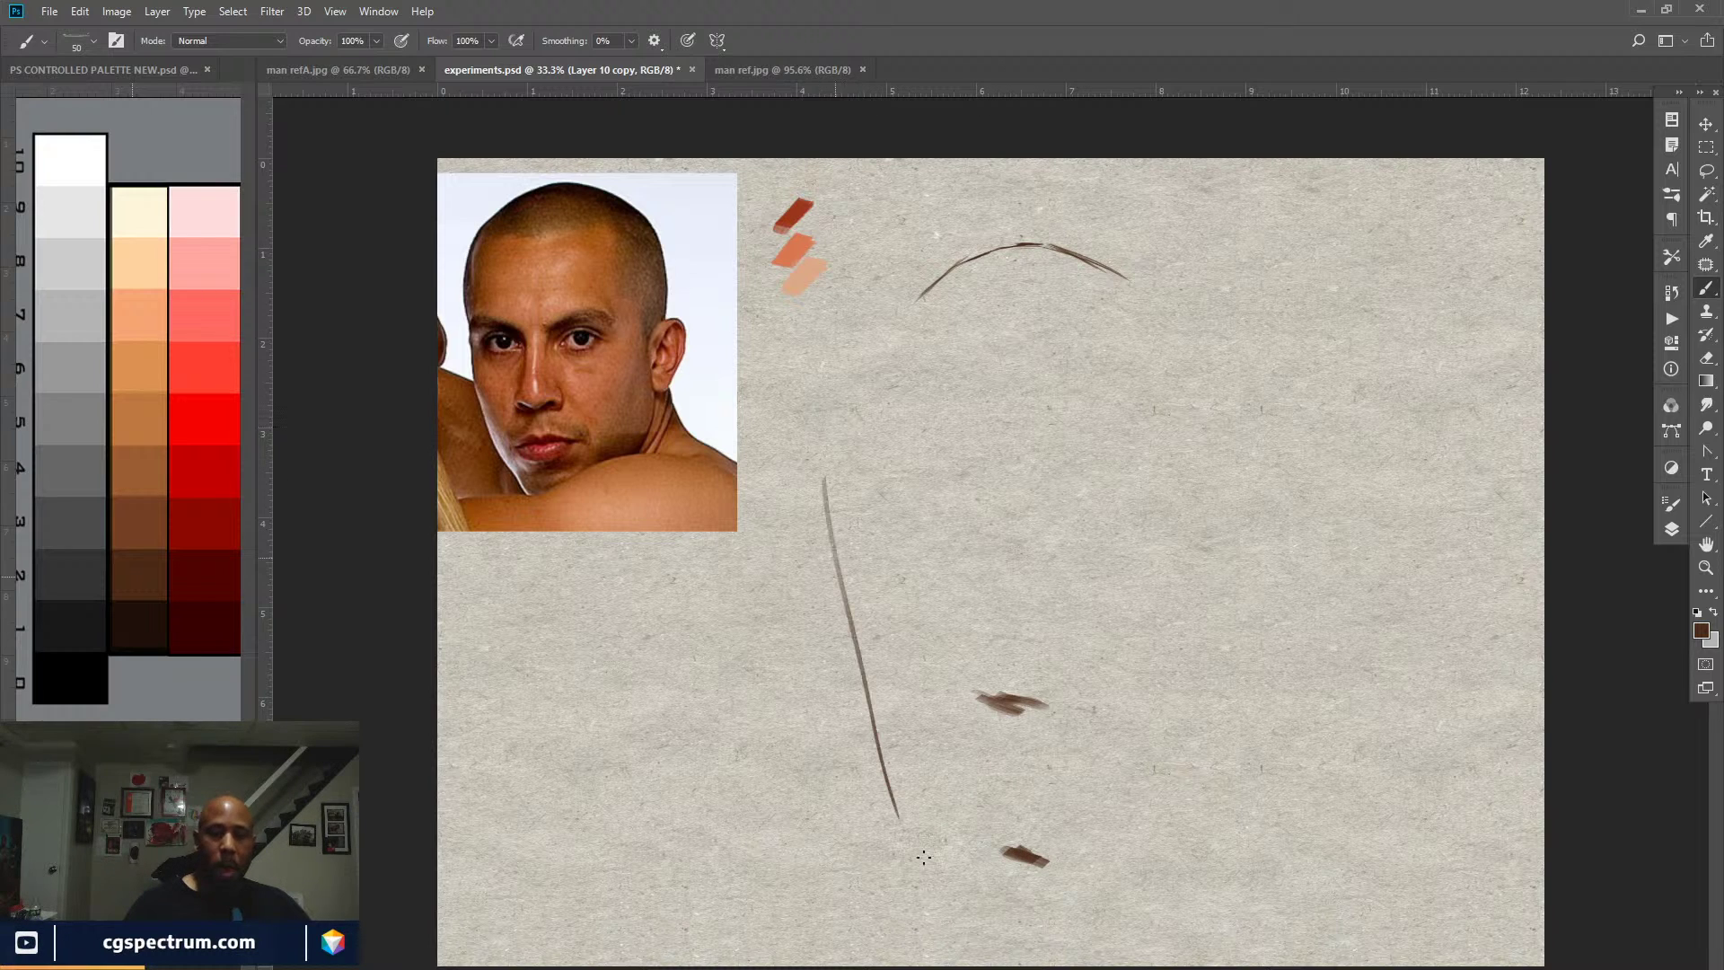
drag(1258, 662, 1212, 789)
key(ctrl+z)
key(ctrl+z)
key(ctrl+z)
key(ctrl+z)
key(ctrl+z)
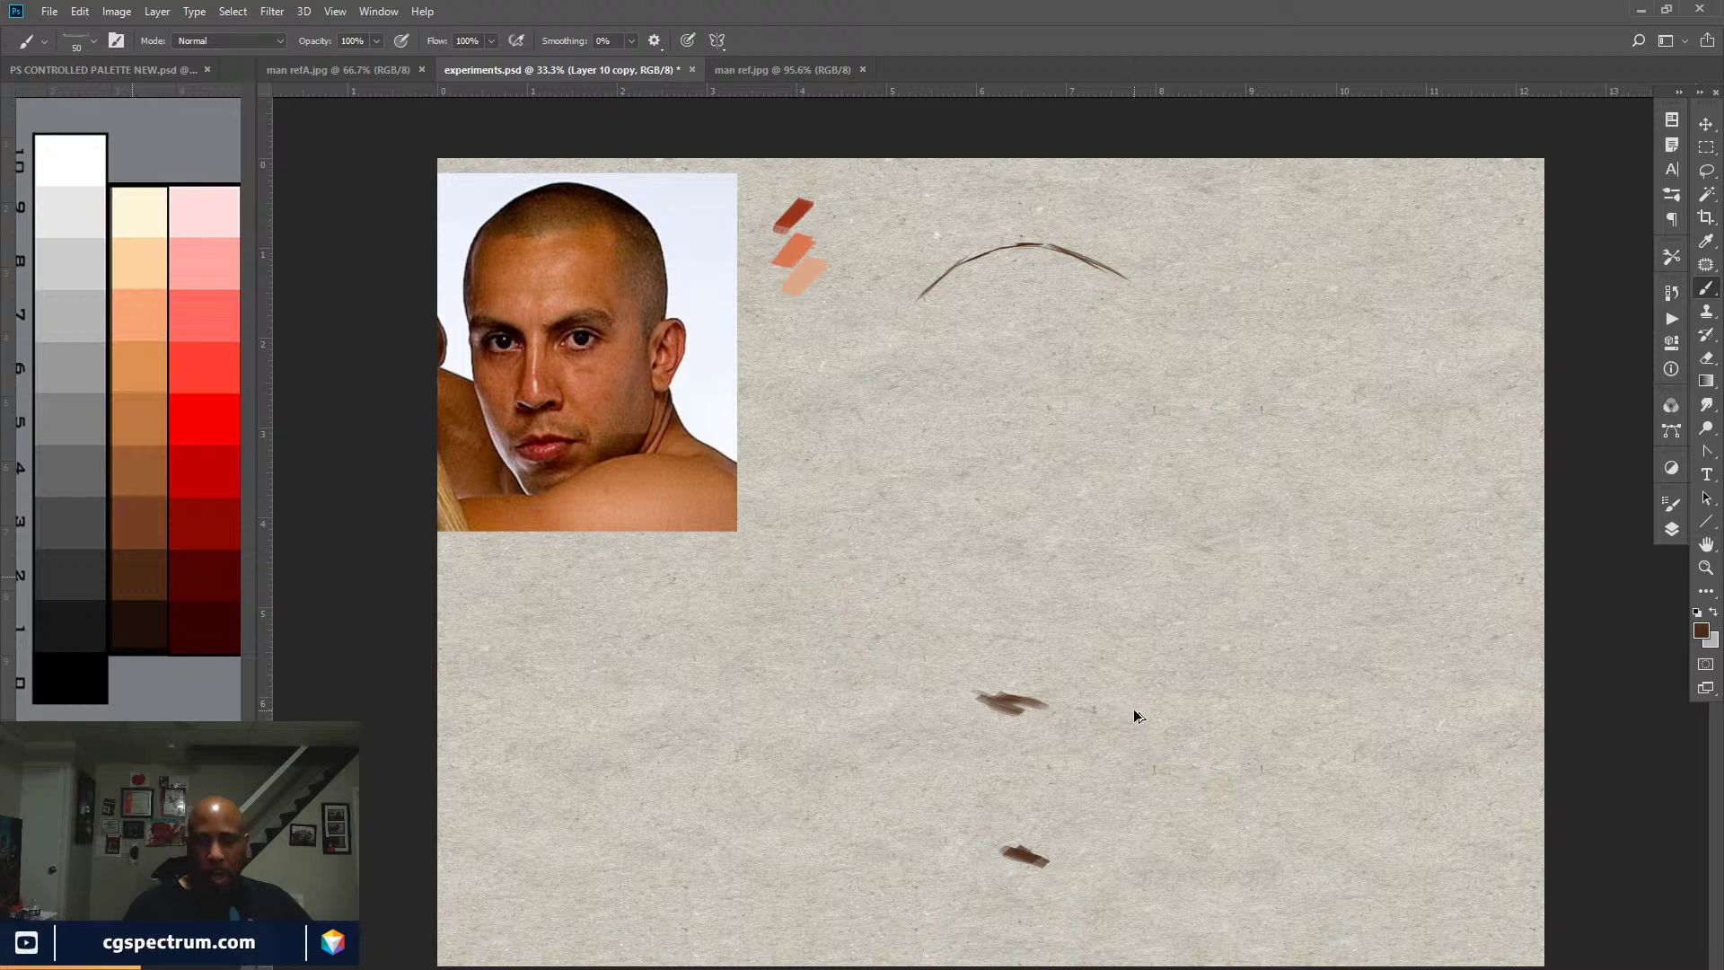
key(ctrl+z)
key(ctrl+z)
key(ctrl+z)
key(ctrl+z)
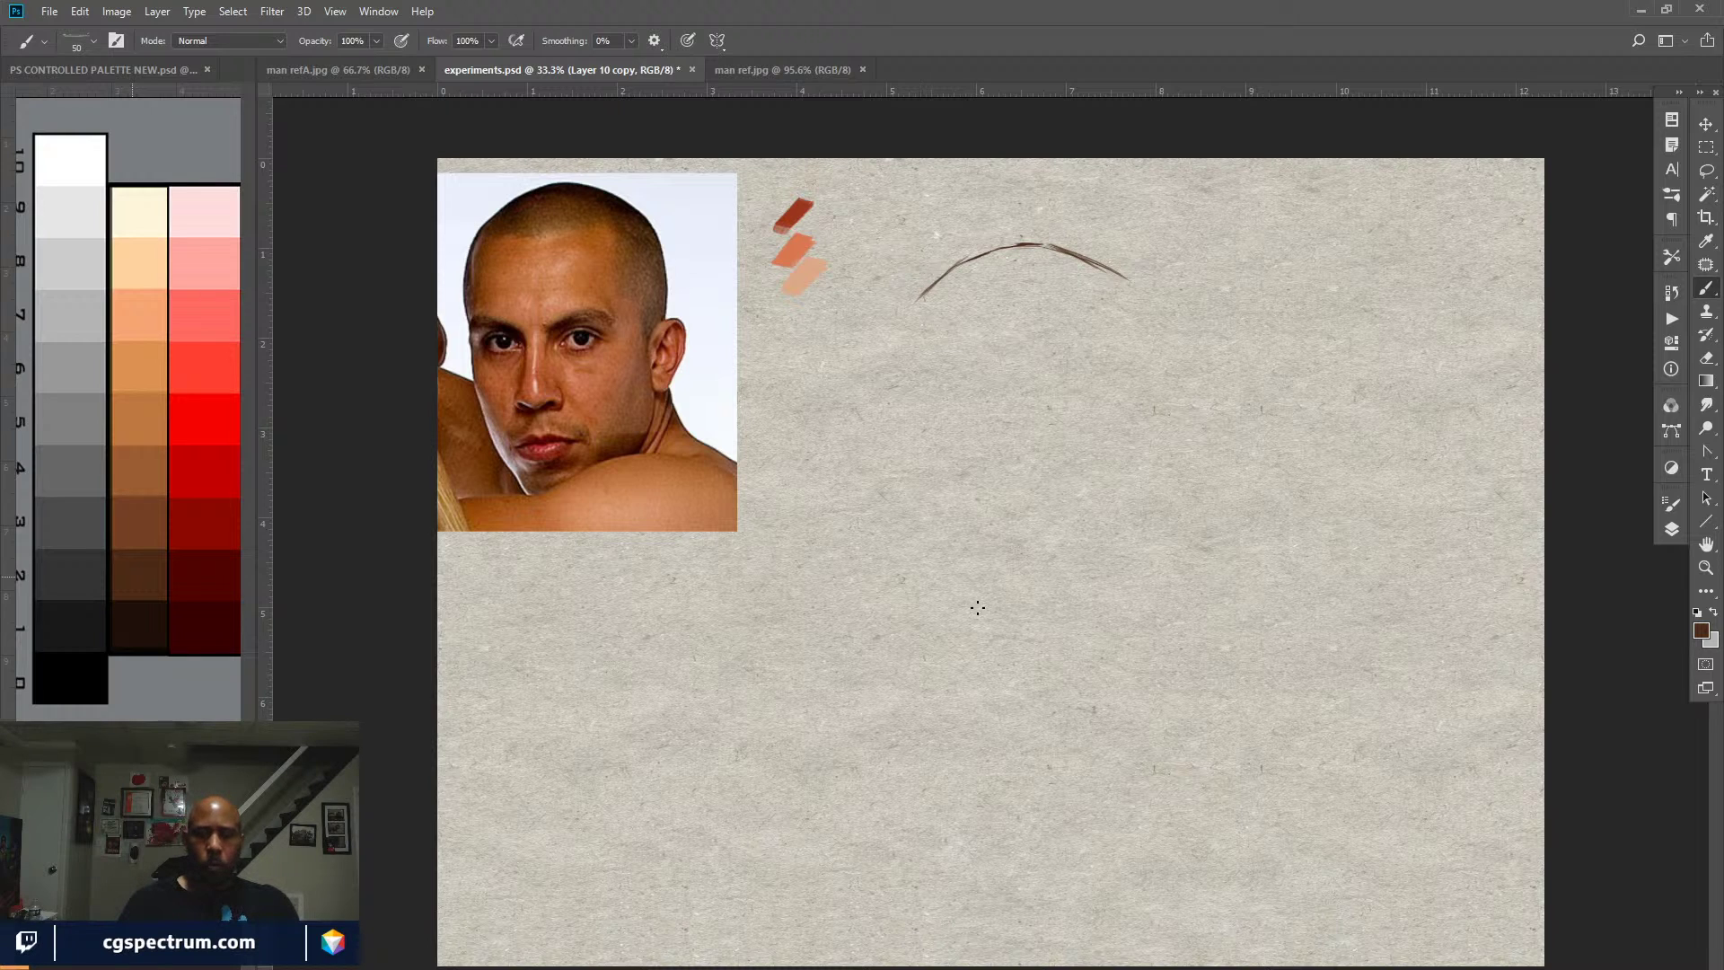
Step: Mark the chin's position below the crown arc, reduce the brush size to 40 px, and trim the mark with the Eraser
drag(987, 648, 1019, 655)
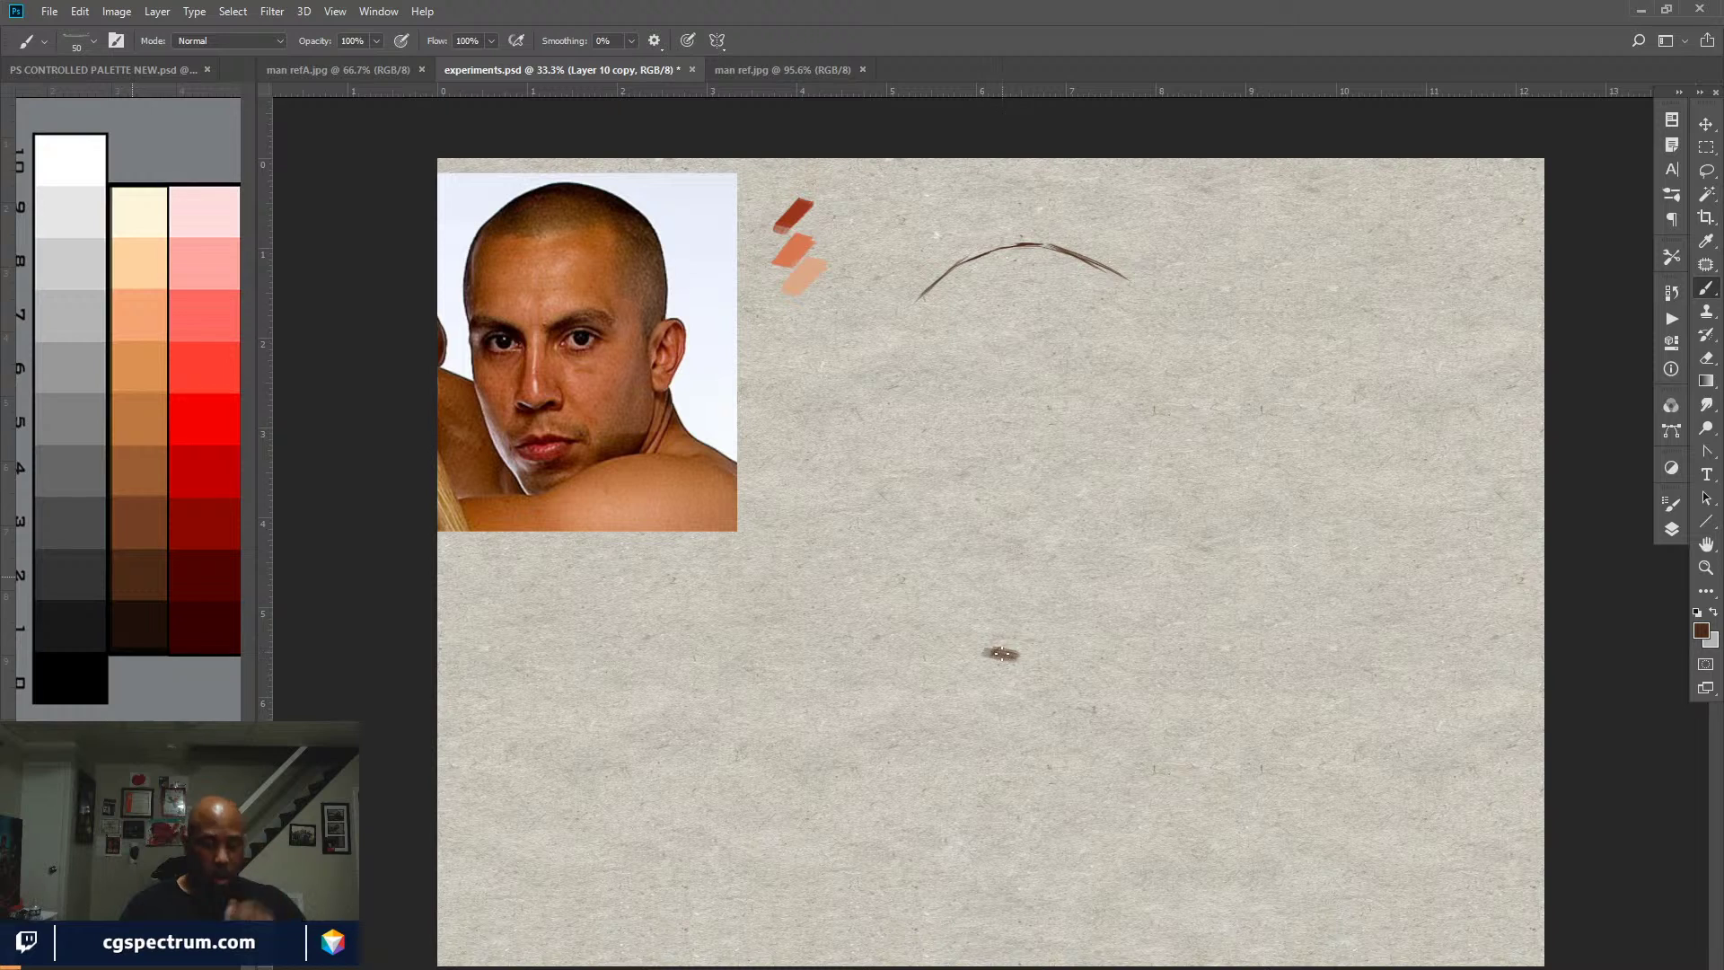
key([)
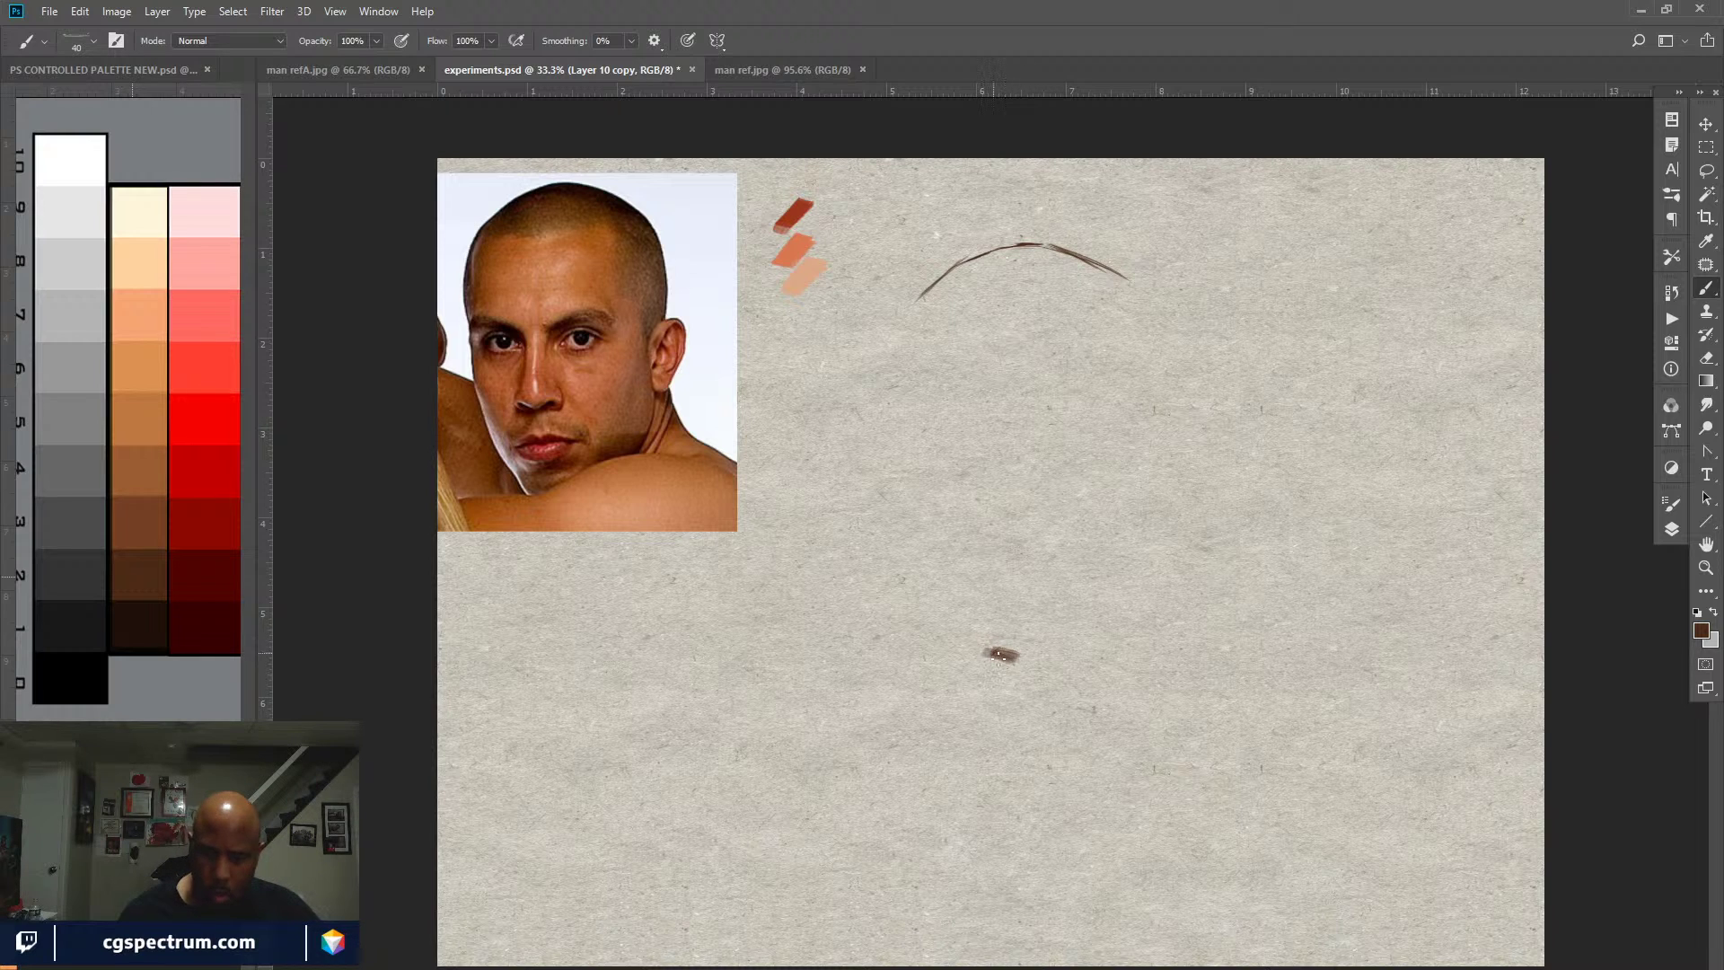
key(e)
mouse_move(998, 647)
mouse_down()
mouse_move(1044, 661)
mouse_move(985, 641)
mouse_move(1071, 638)
mouse_move(1022, 617)
mouse_move(1012, 671)
mouse_move(1033, 664)
mouse_up()
key(b)
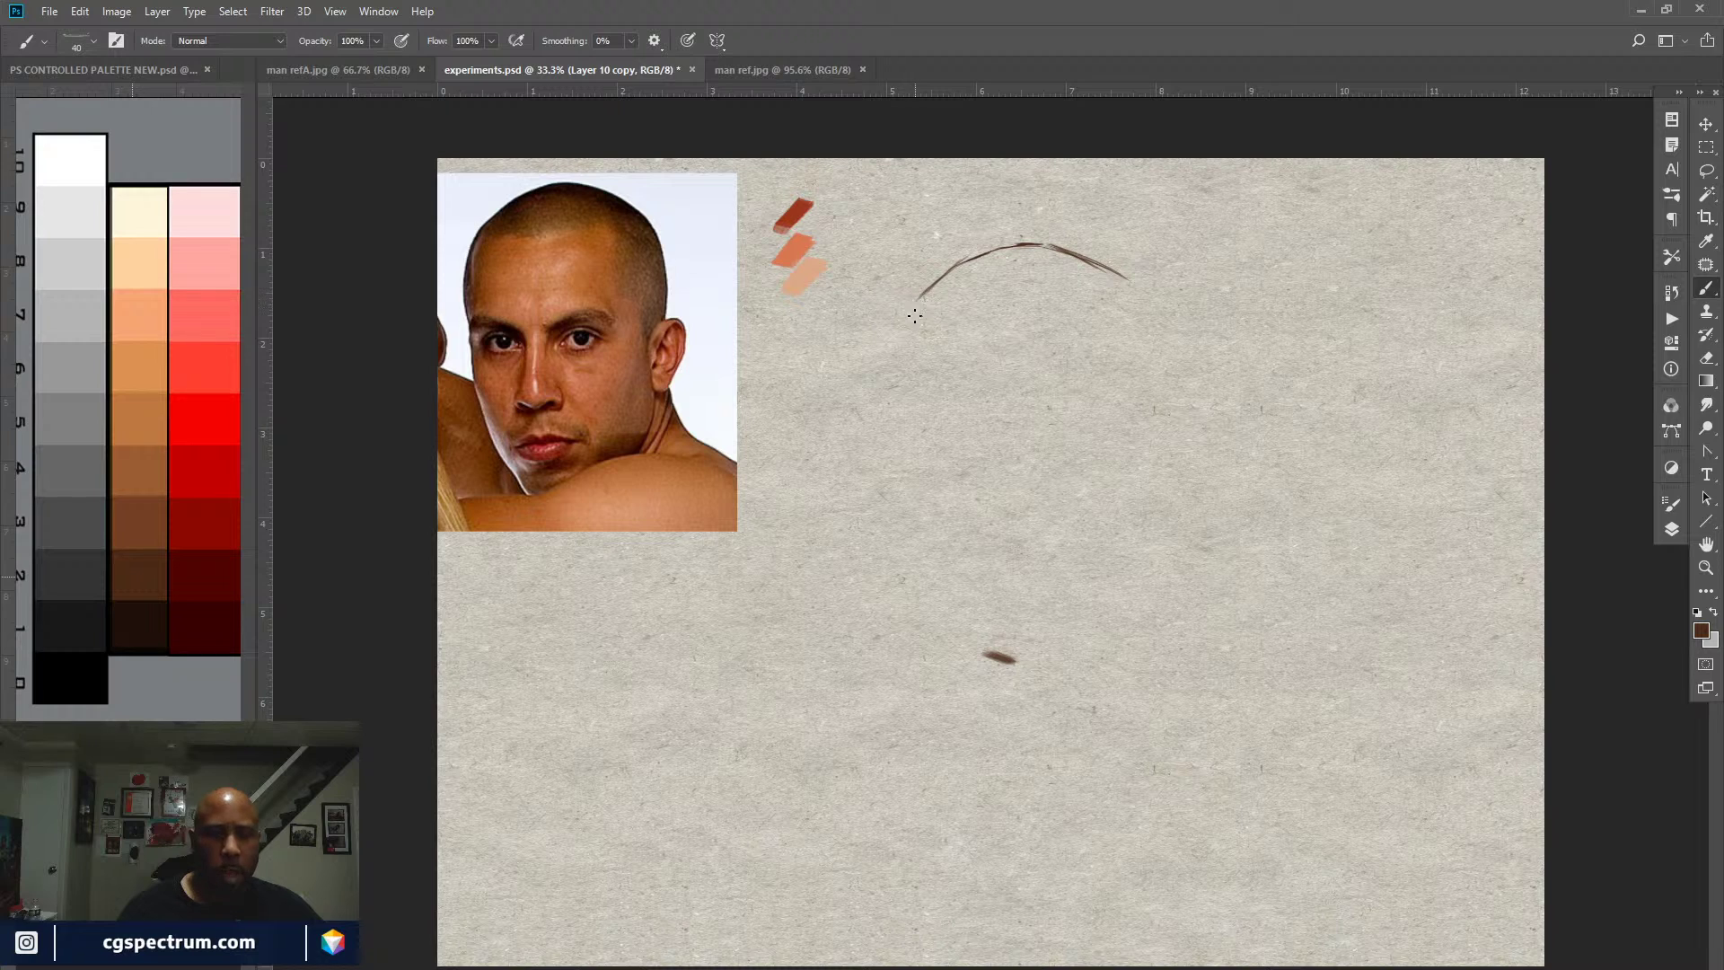
Step: Extend the head outline down the left side of the forehead and sketch the two angled brow lines
drag(914, 306, 927, 291)
drag(914, 305, 906, 363)
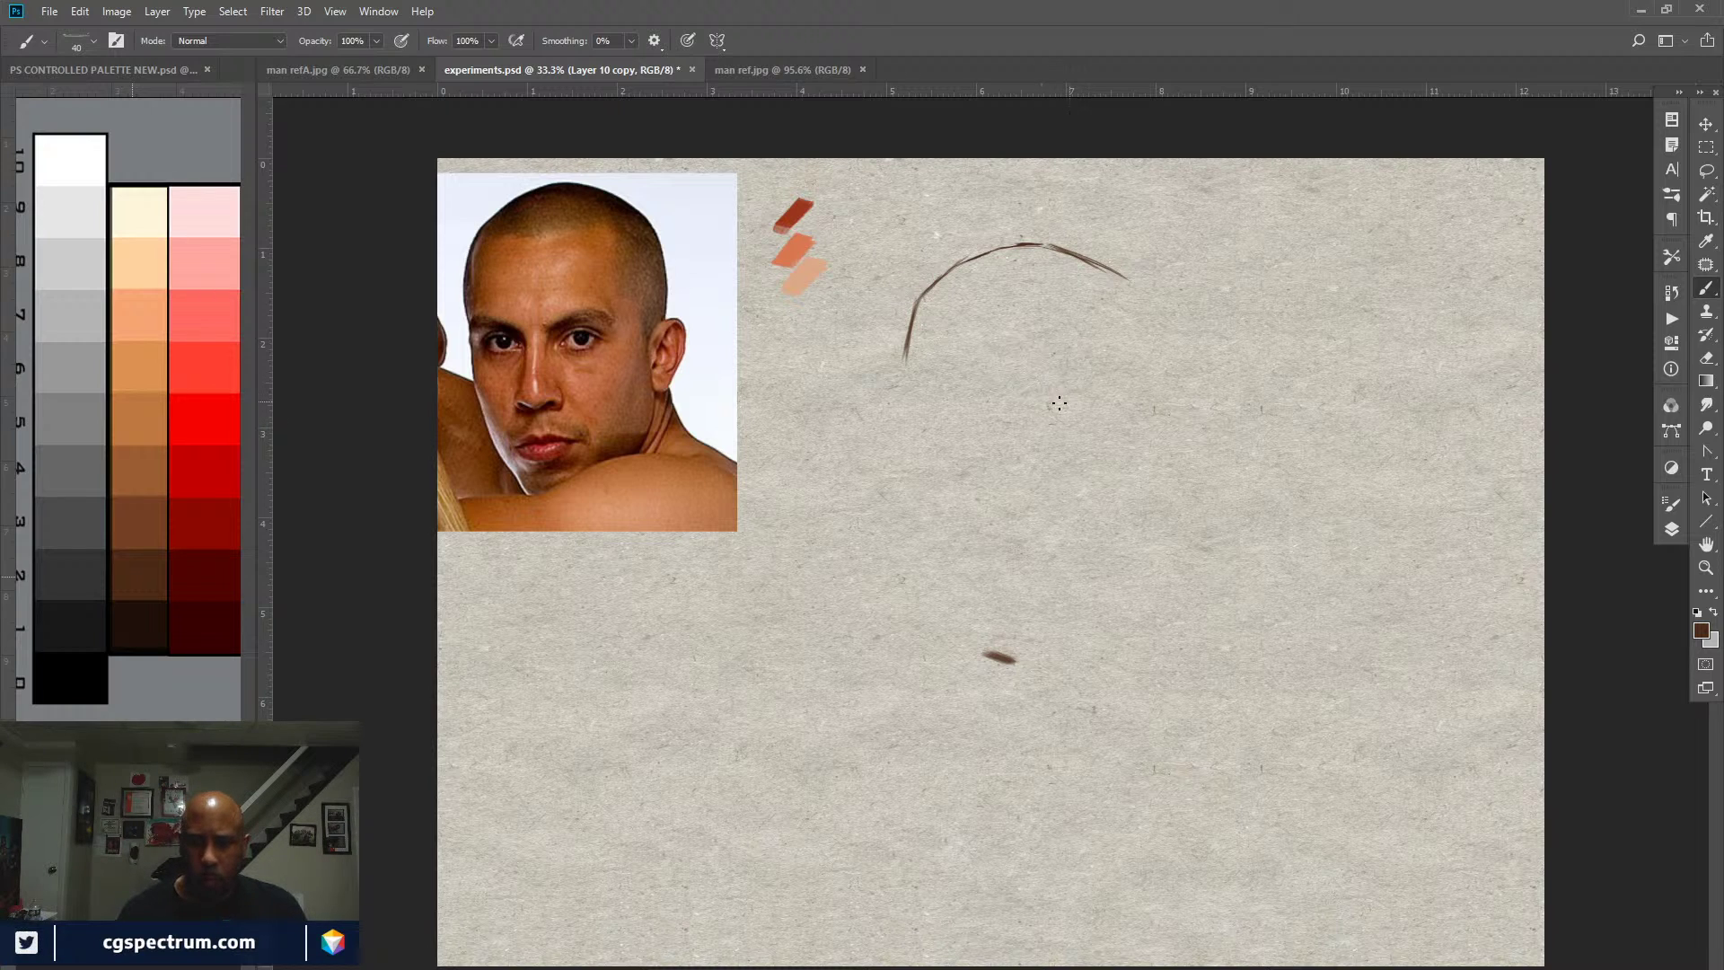
drag(1089, 396, 932, 403)
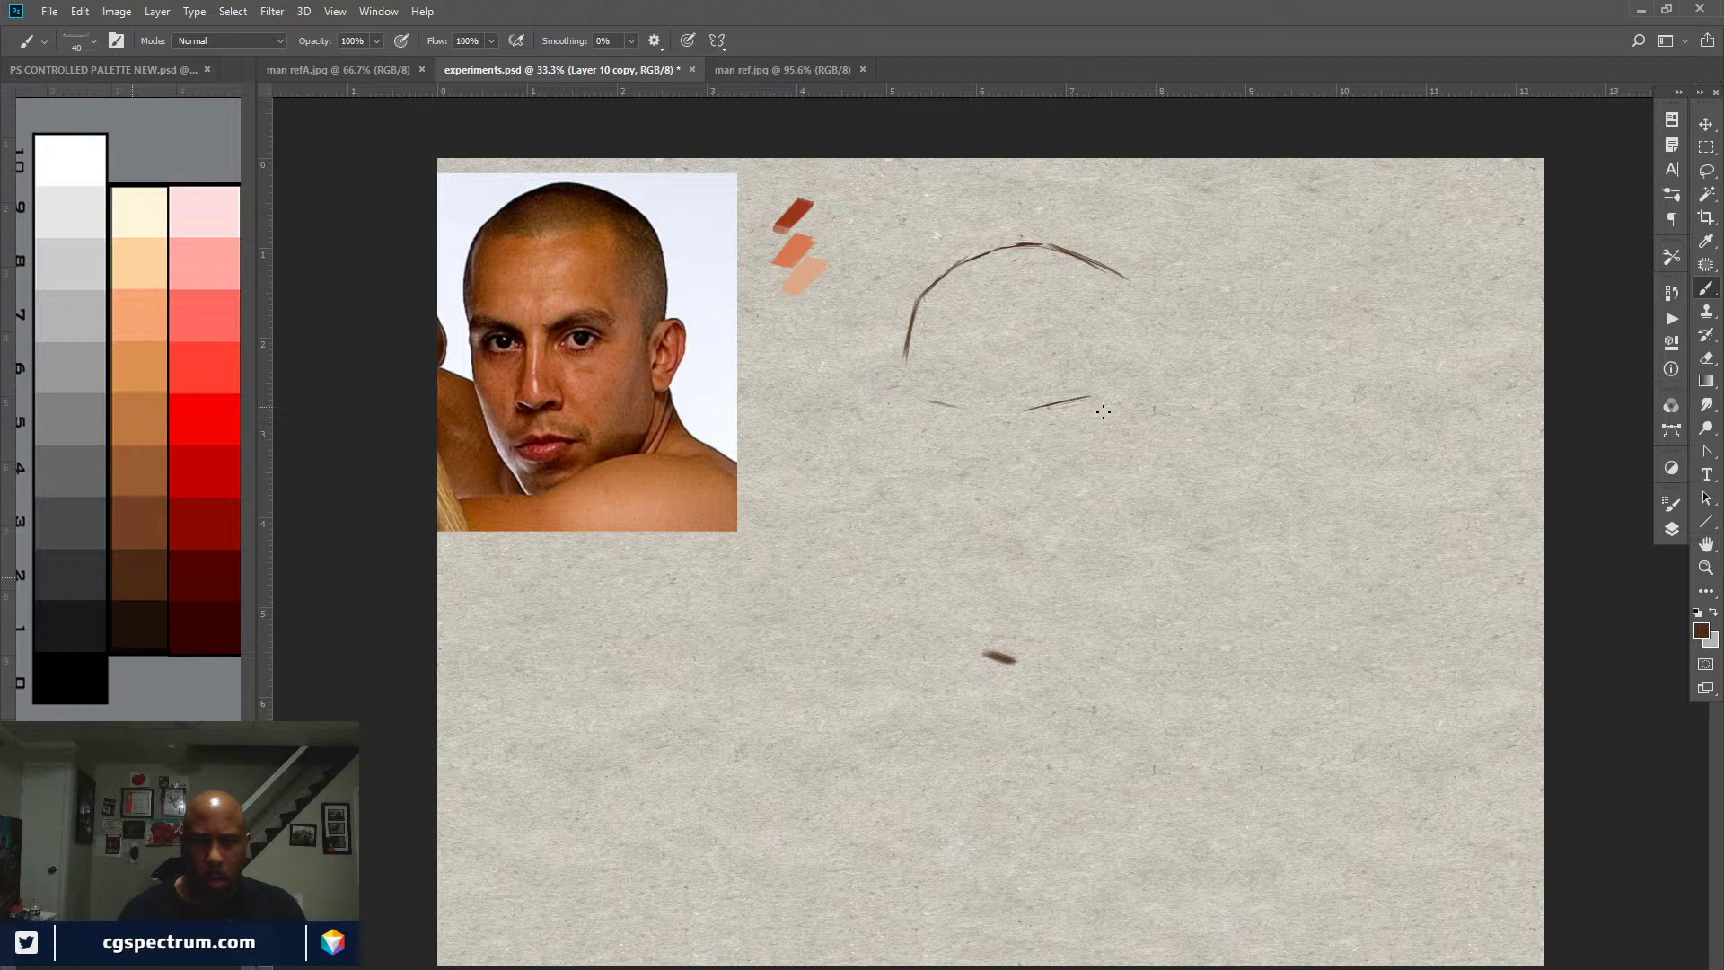
drag(1089, 396, 1112, 411)
drag(1021, 412, 1015, 424)
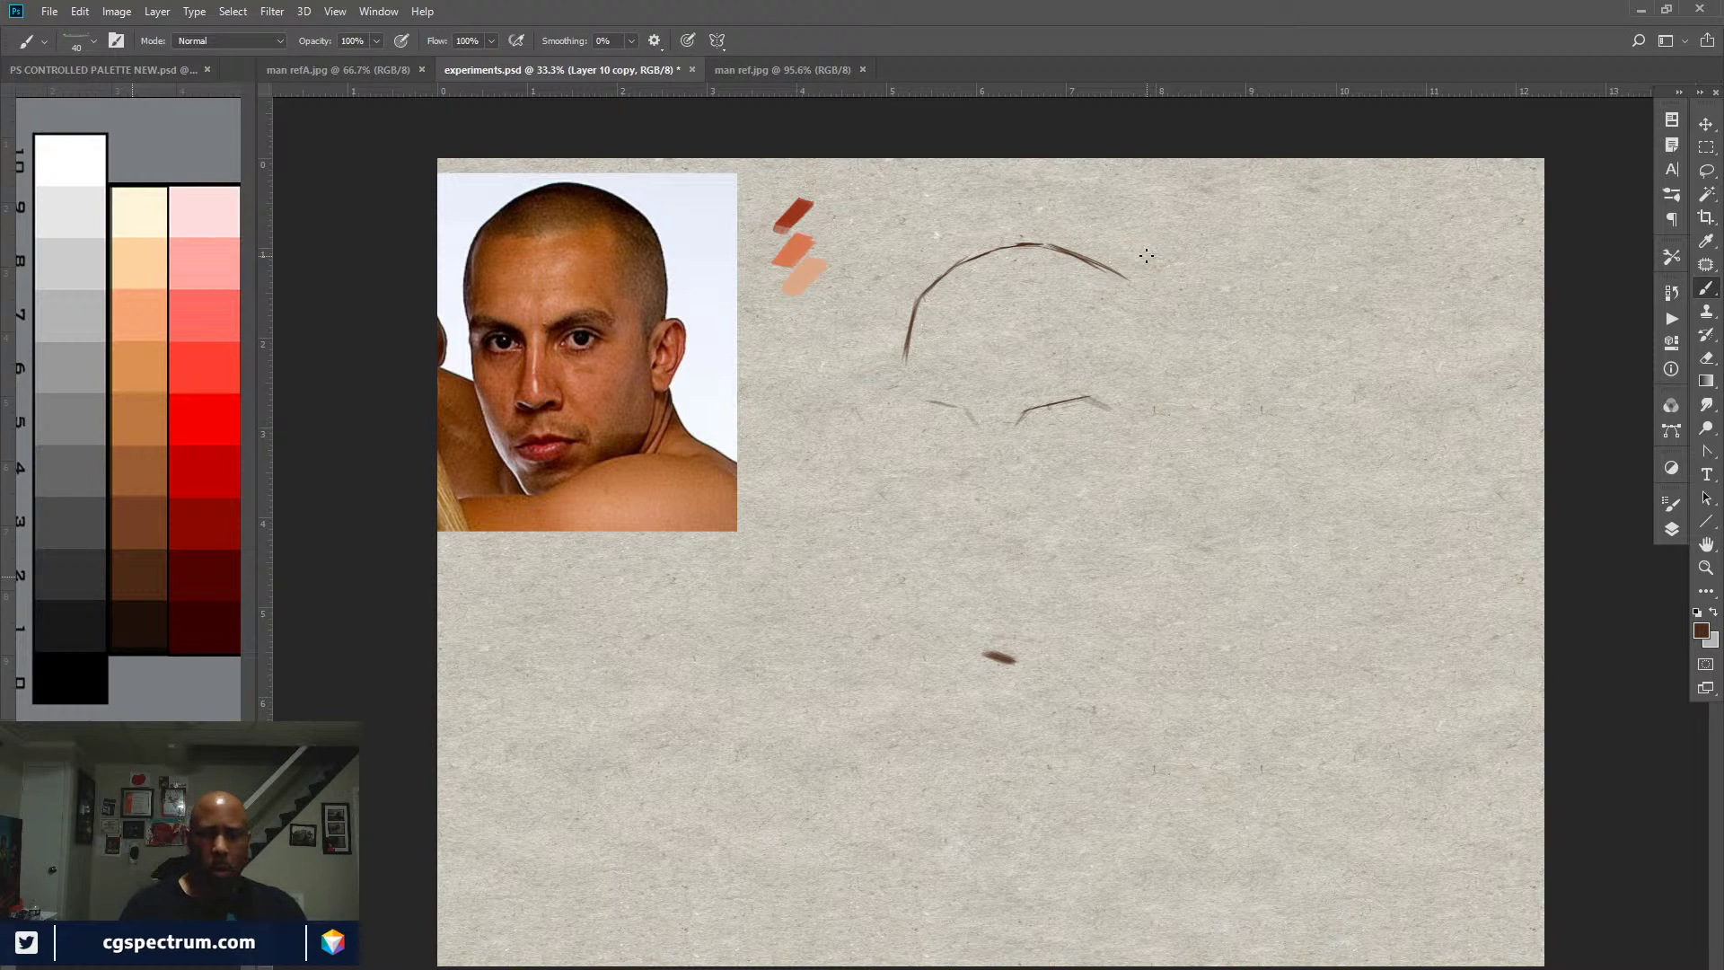
drag(905, 336, 894, 397)
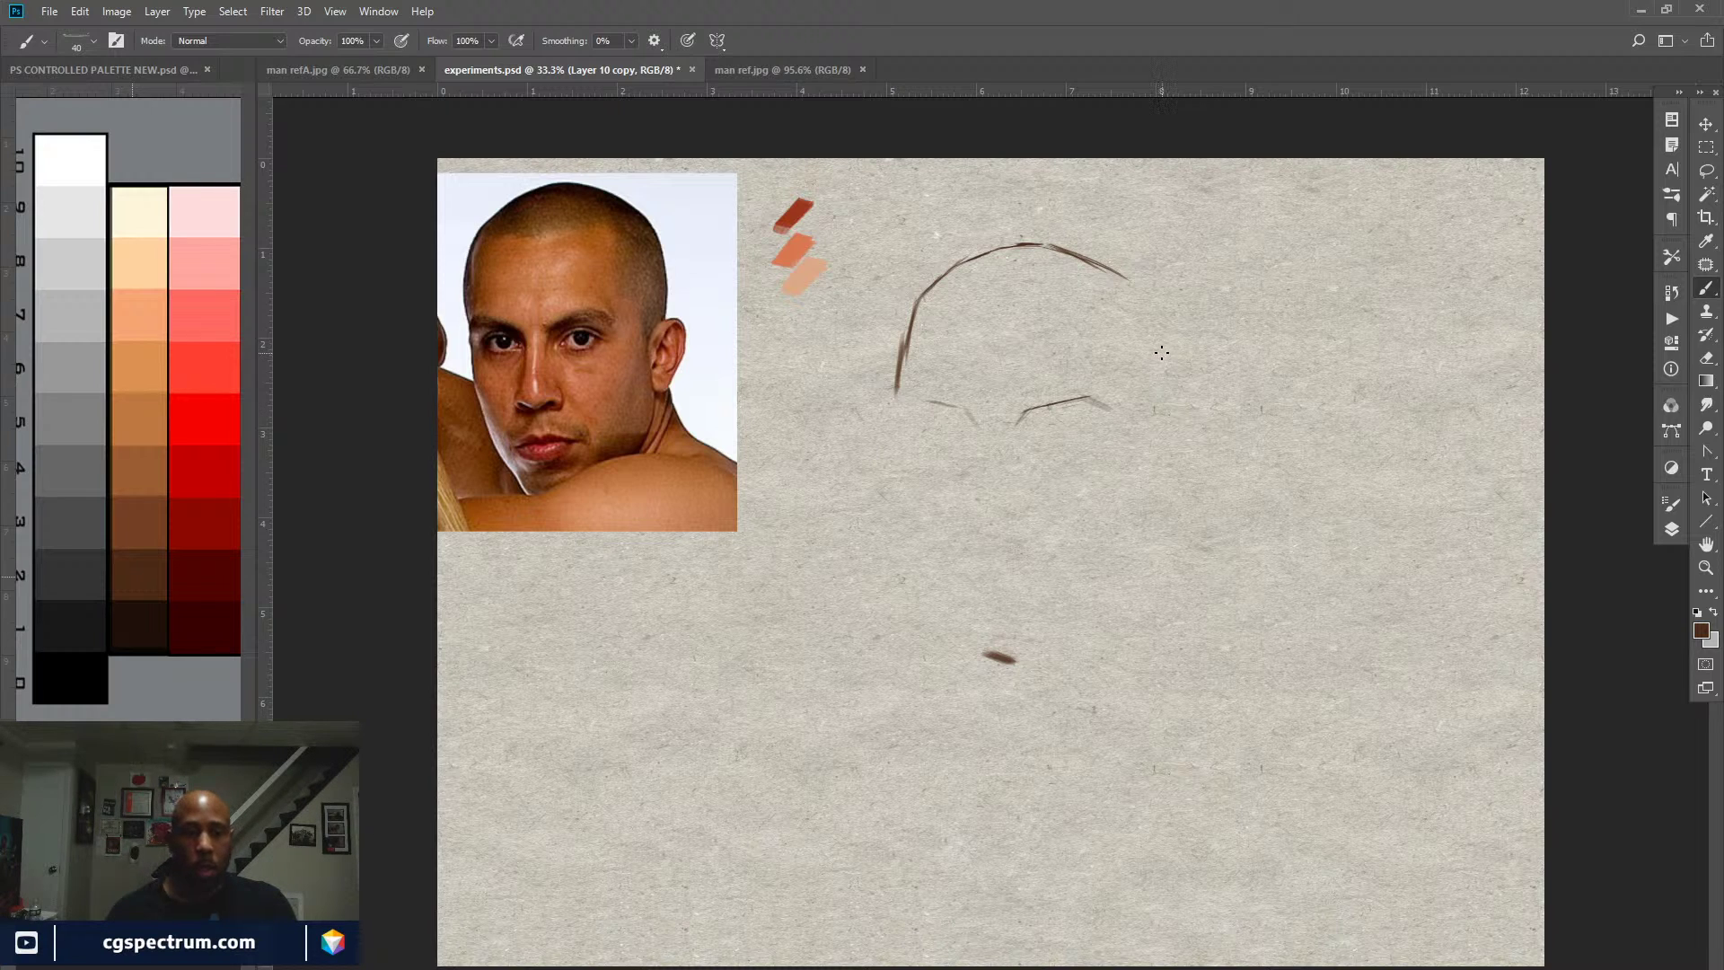
Step: Draw the right side of the skull down from the crown and continue both sides of the outline past brow level
drag(1164, 356, 1168, 388)
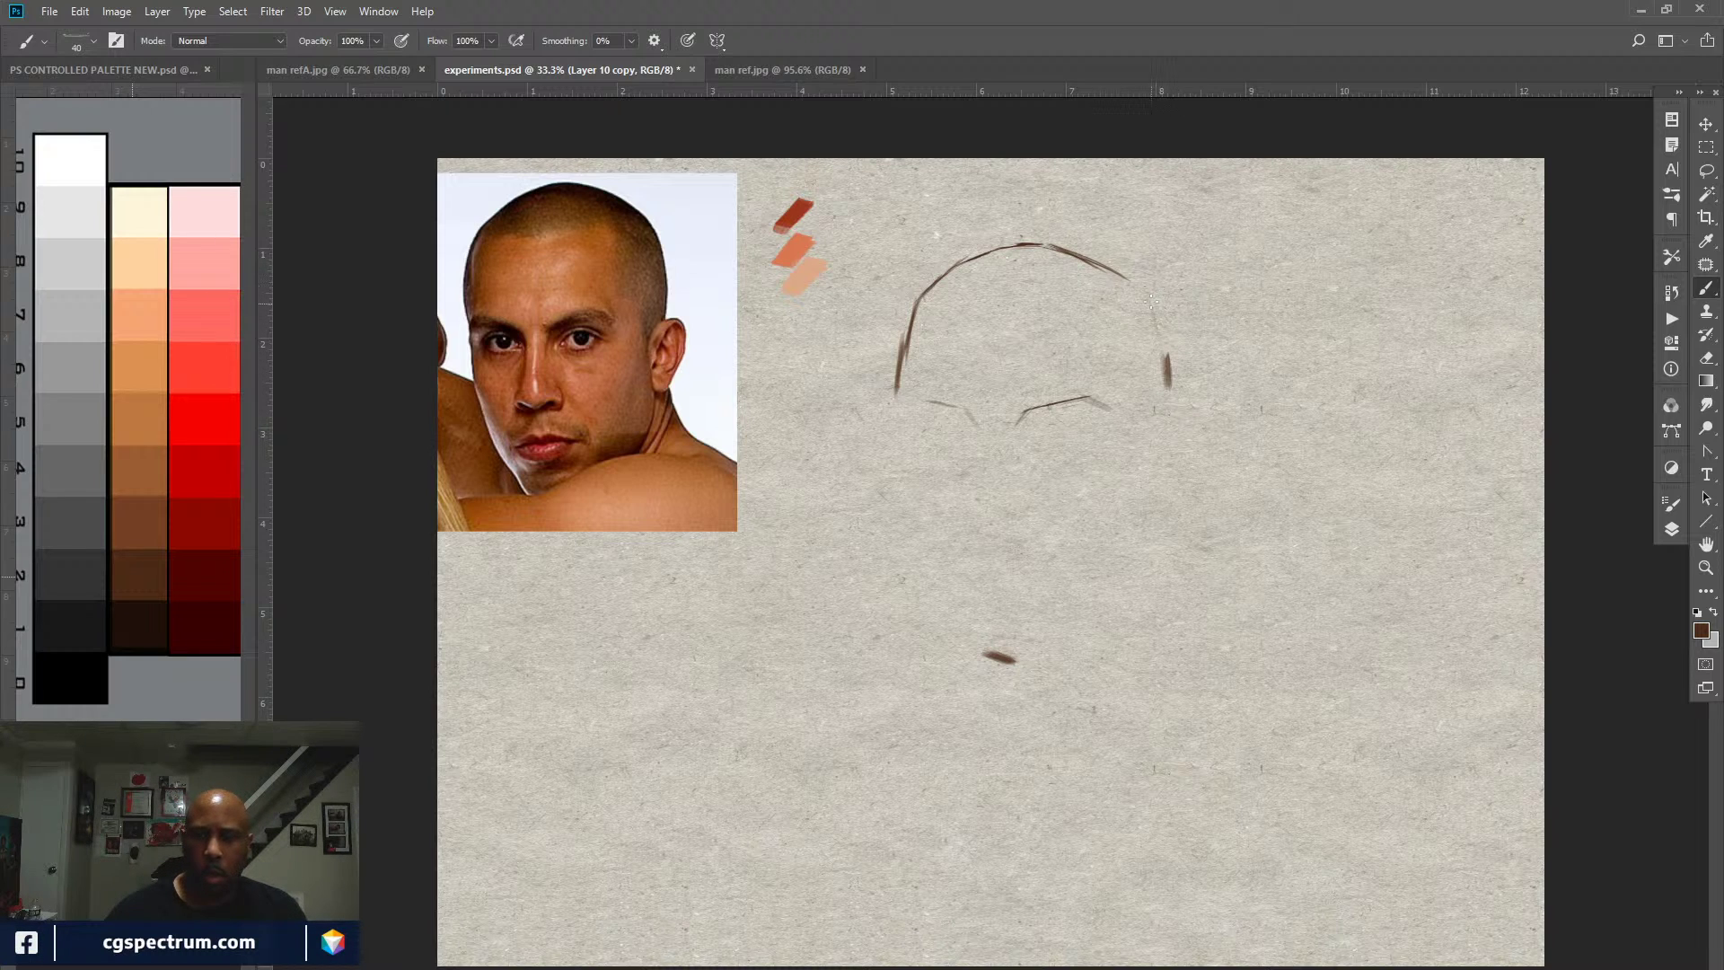
mouse_move(1151, 303)
mouse_down()
mouse_move(1167, 382)
mouse_move(1160, 345)
mouse_up()
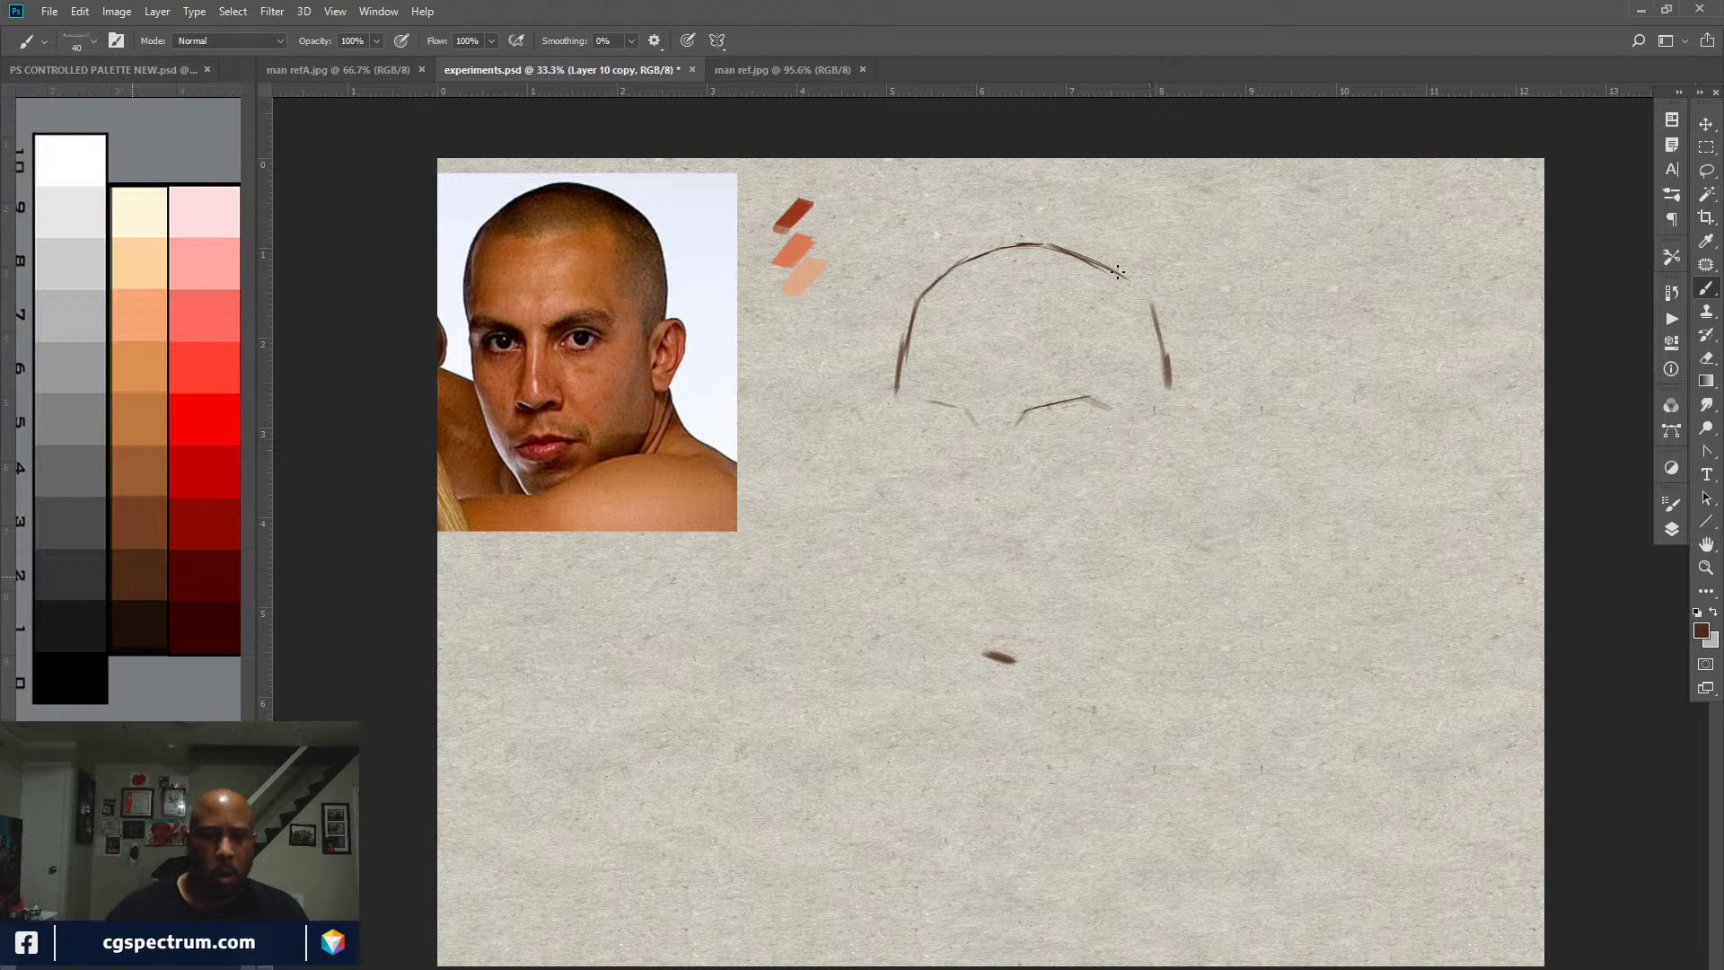
drag(1121, 274, 1169, 352)
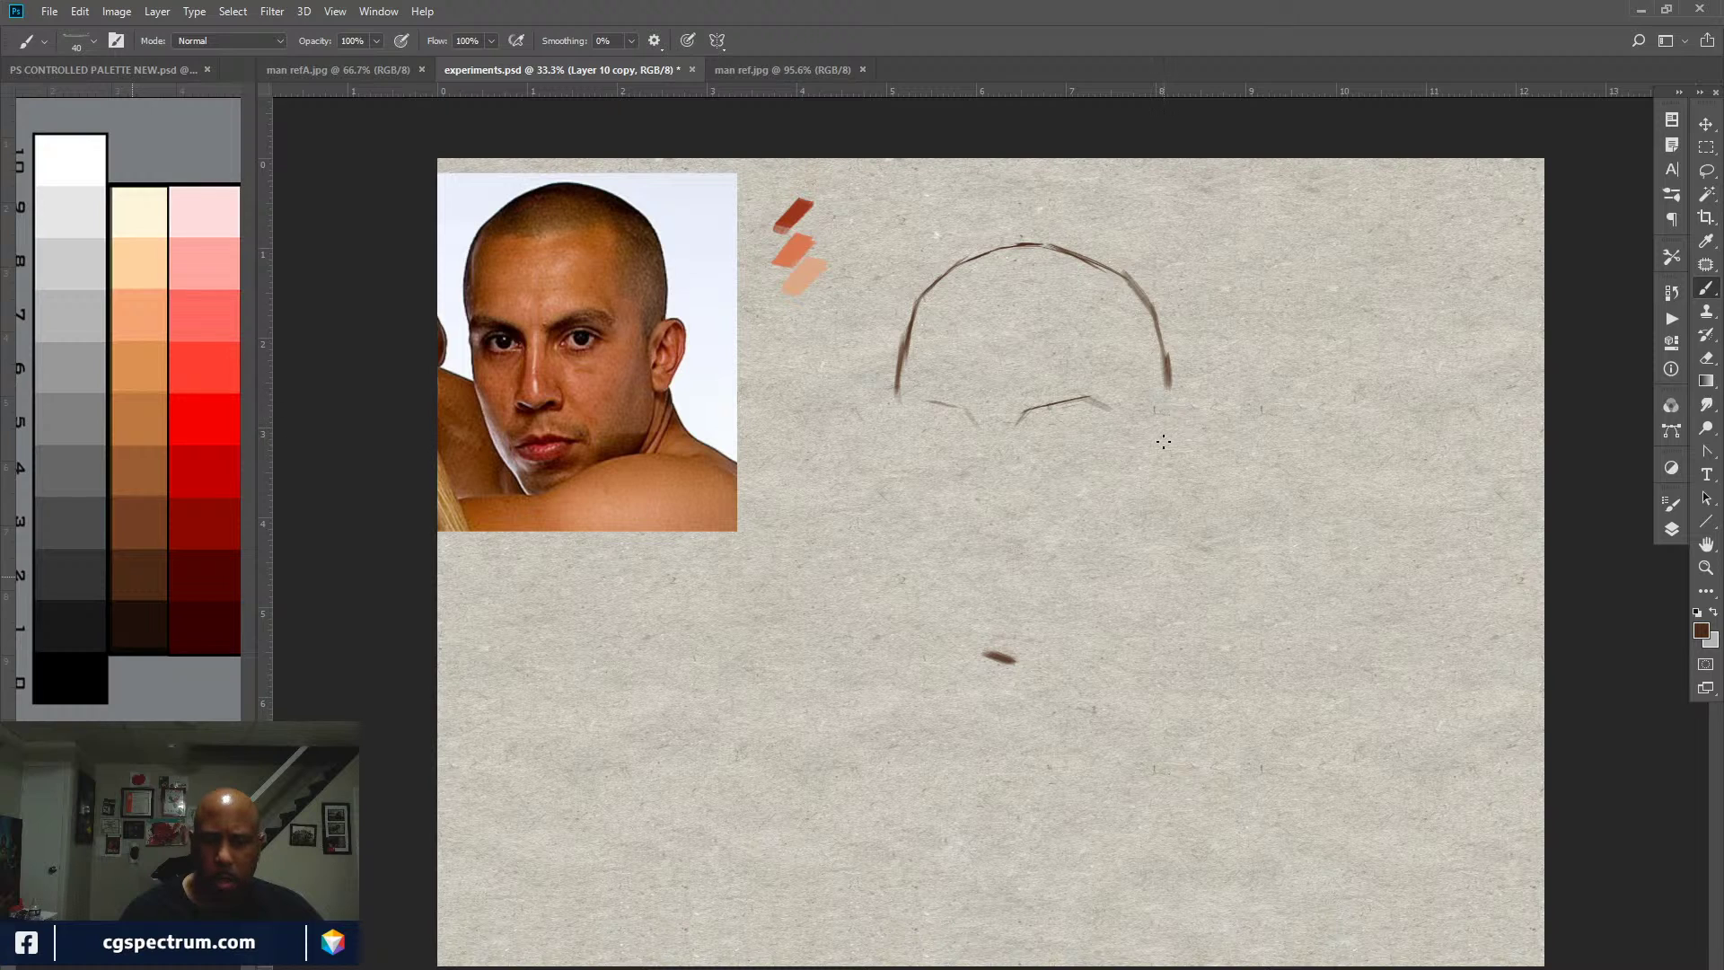
drag(1171, 401, 1166, 437)
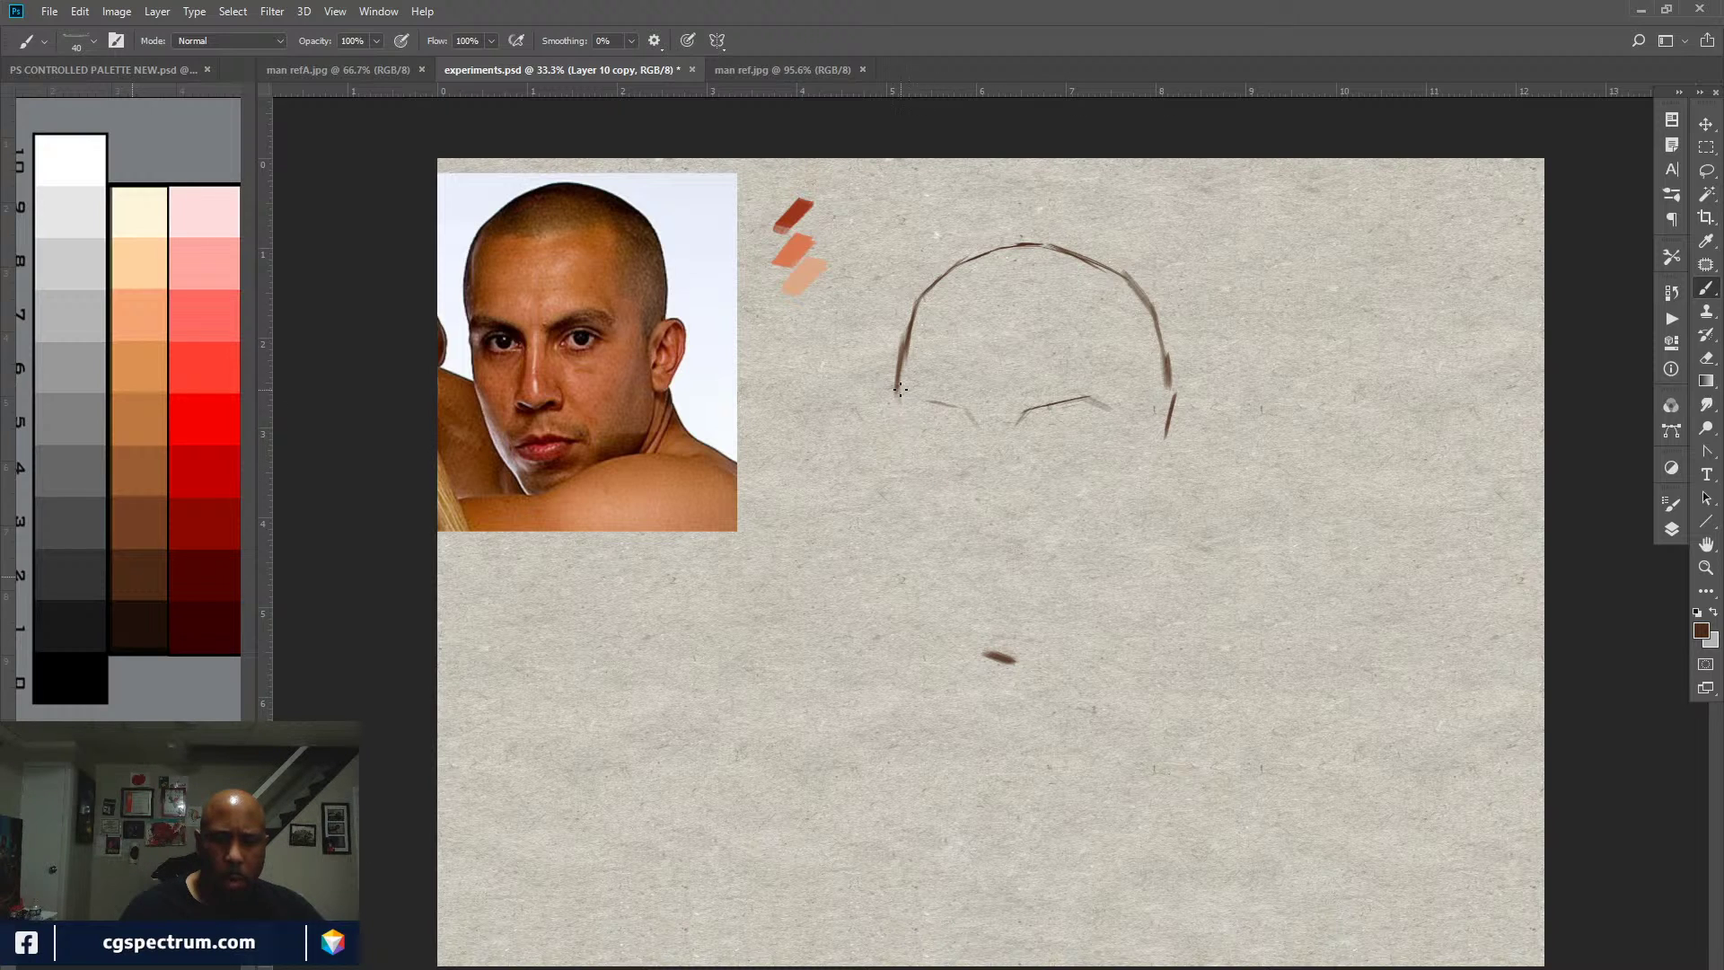
drag(899, 389, 906, 437)
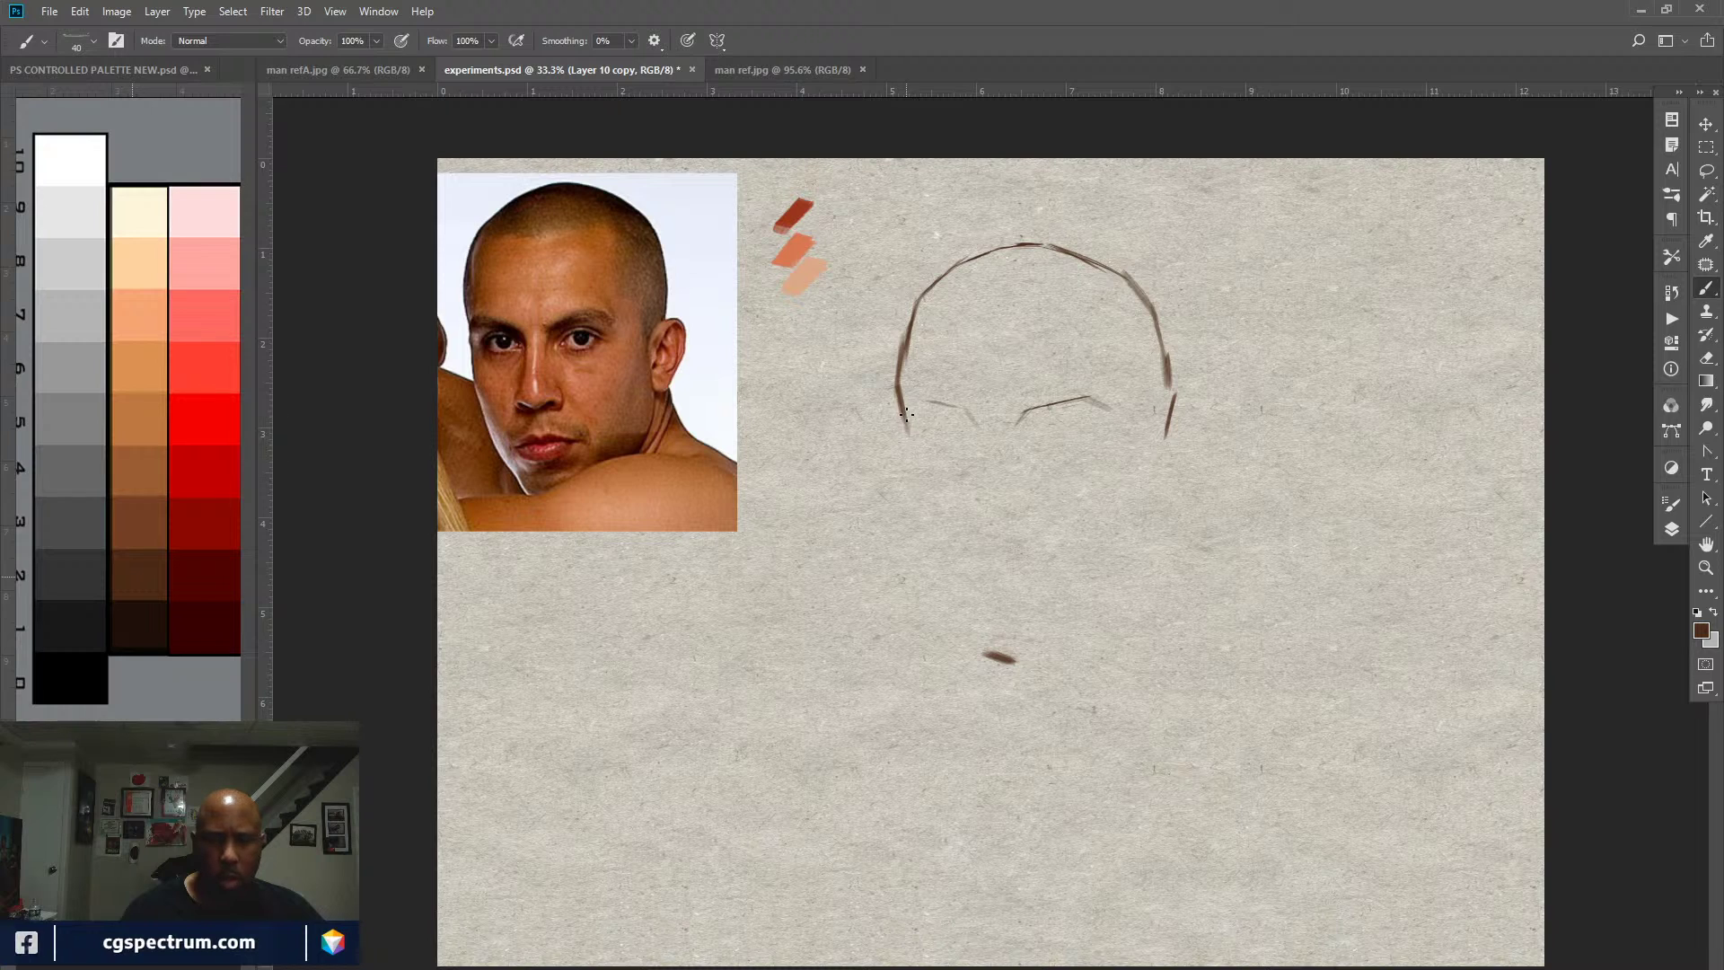
drag(901, 409, 907, 452)
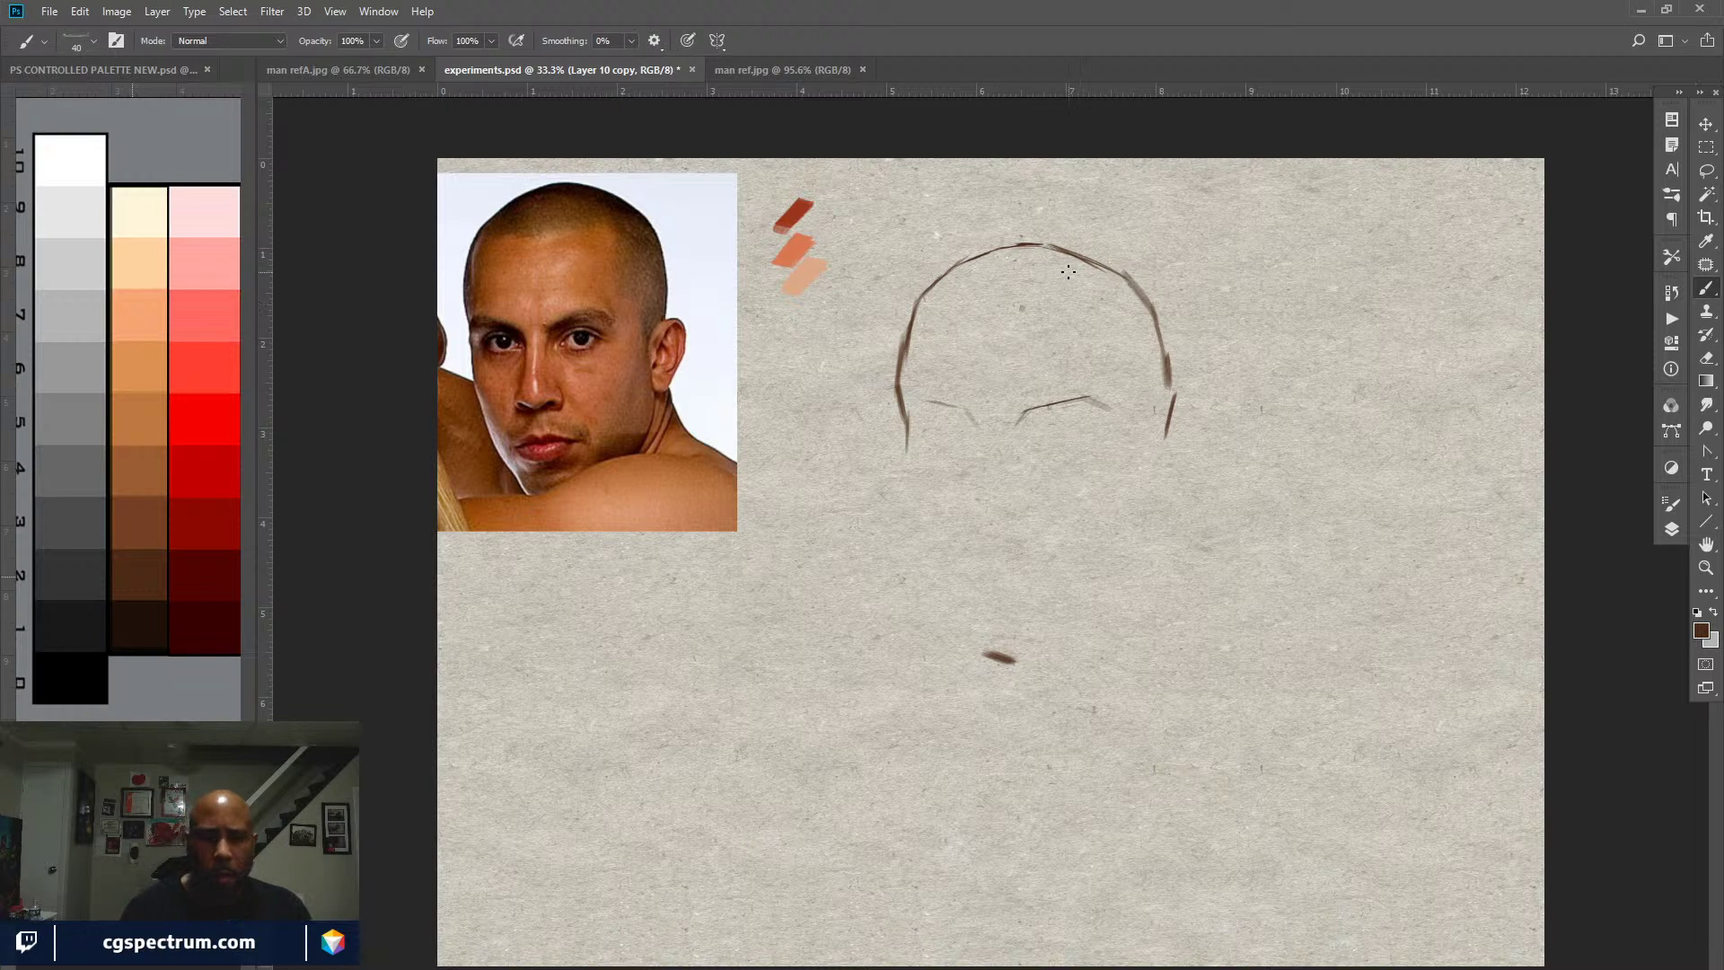
Step: Sketch the hairline across the forehead with its turned-down corners and darken the upper right skull contour
mouse_move(998, 310)
mouse_down()
mouse_move(959, 307)
mouse_move(1084, 302)
mouse_up()
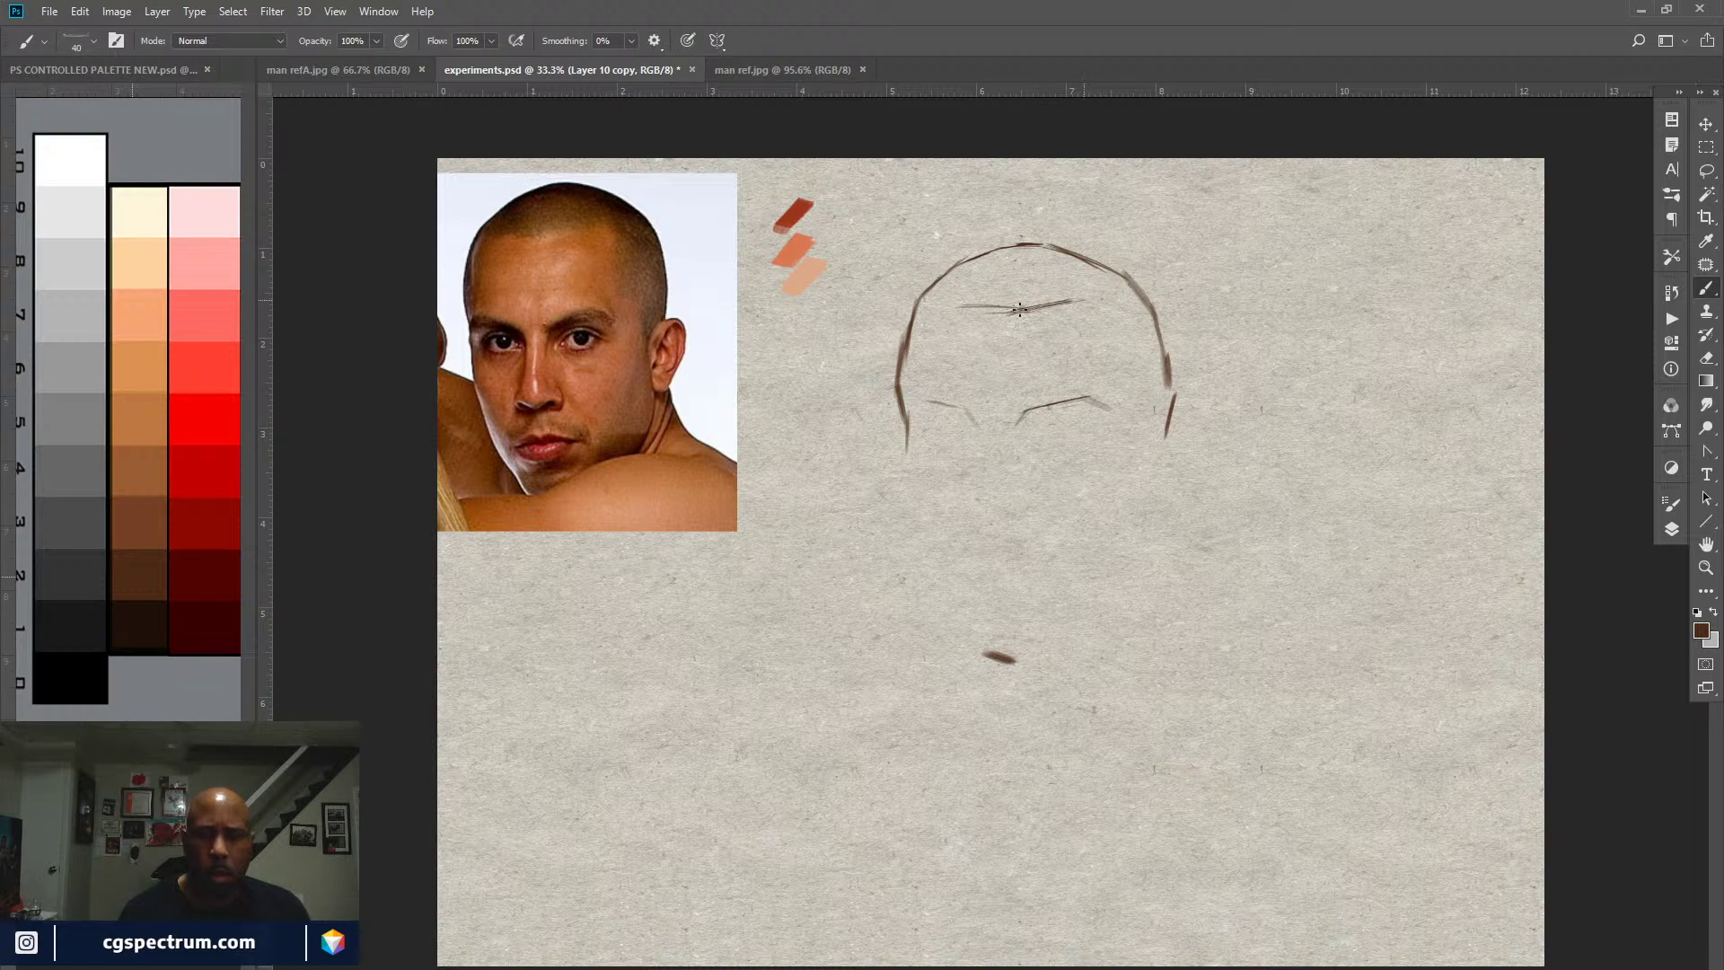
mouse_move(970, 306)
mouse_down()
mouse_move(936, 303)
mouse_move(940, 287)
mouse_move(909, 347)
mouse_up()
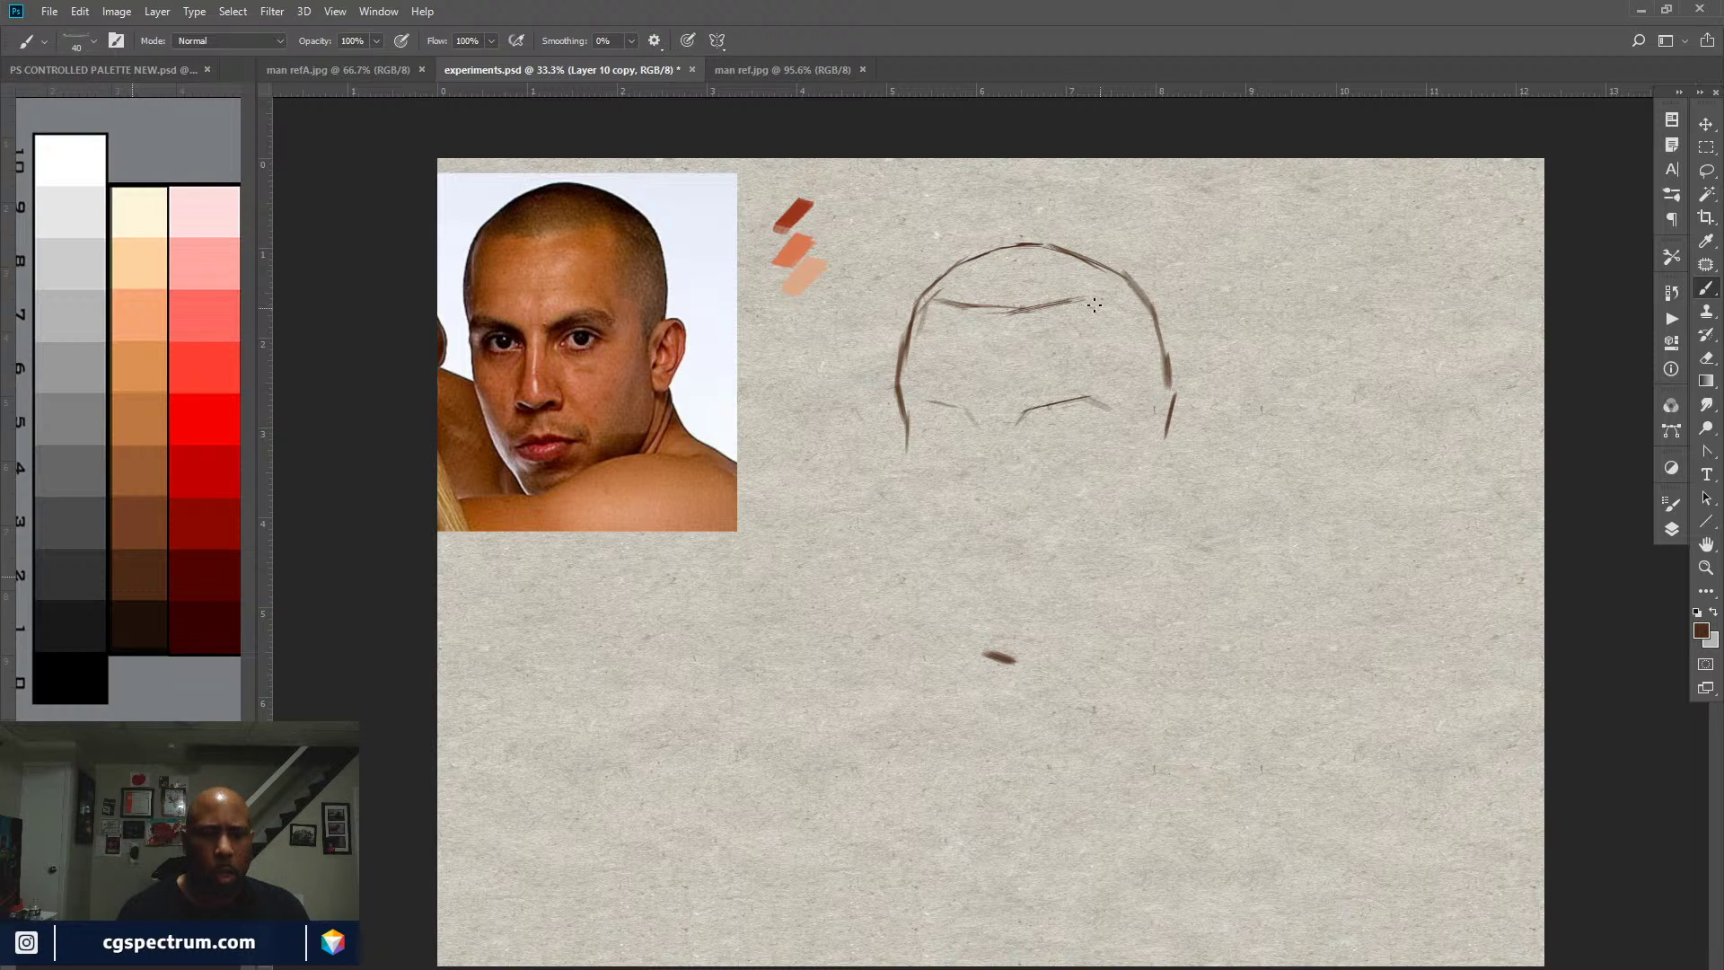
drag(1090, 297, 1113, 305)
drag(1065, 250, 1128, 279)
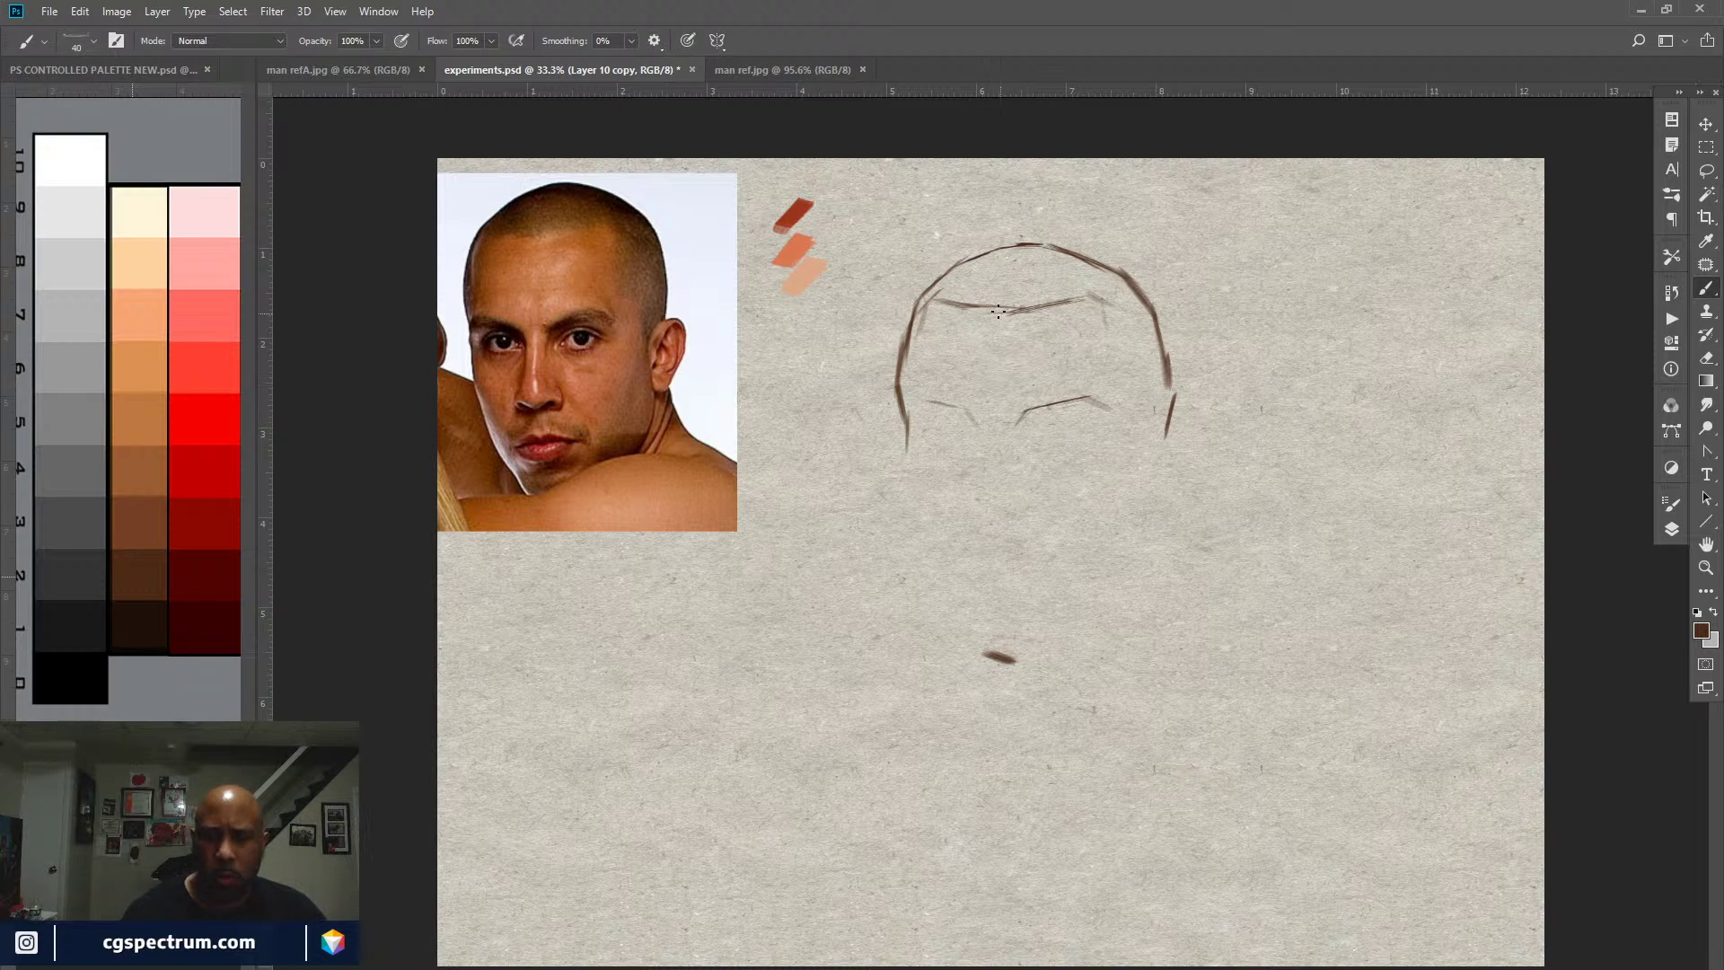
drag(998, 310, 1020, 308)
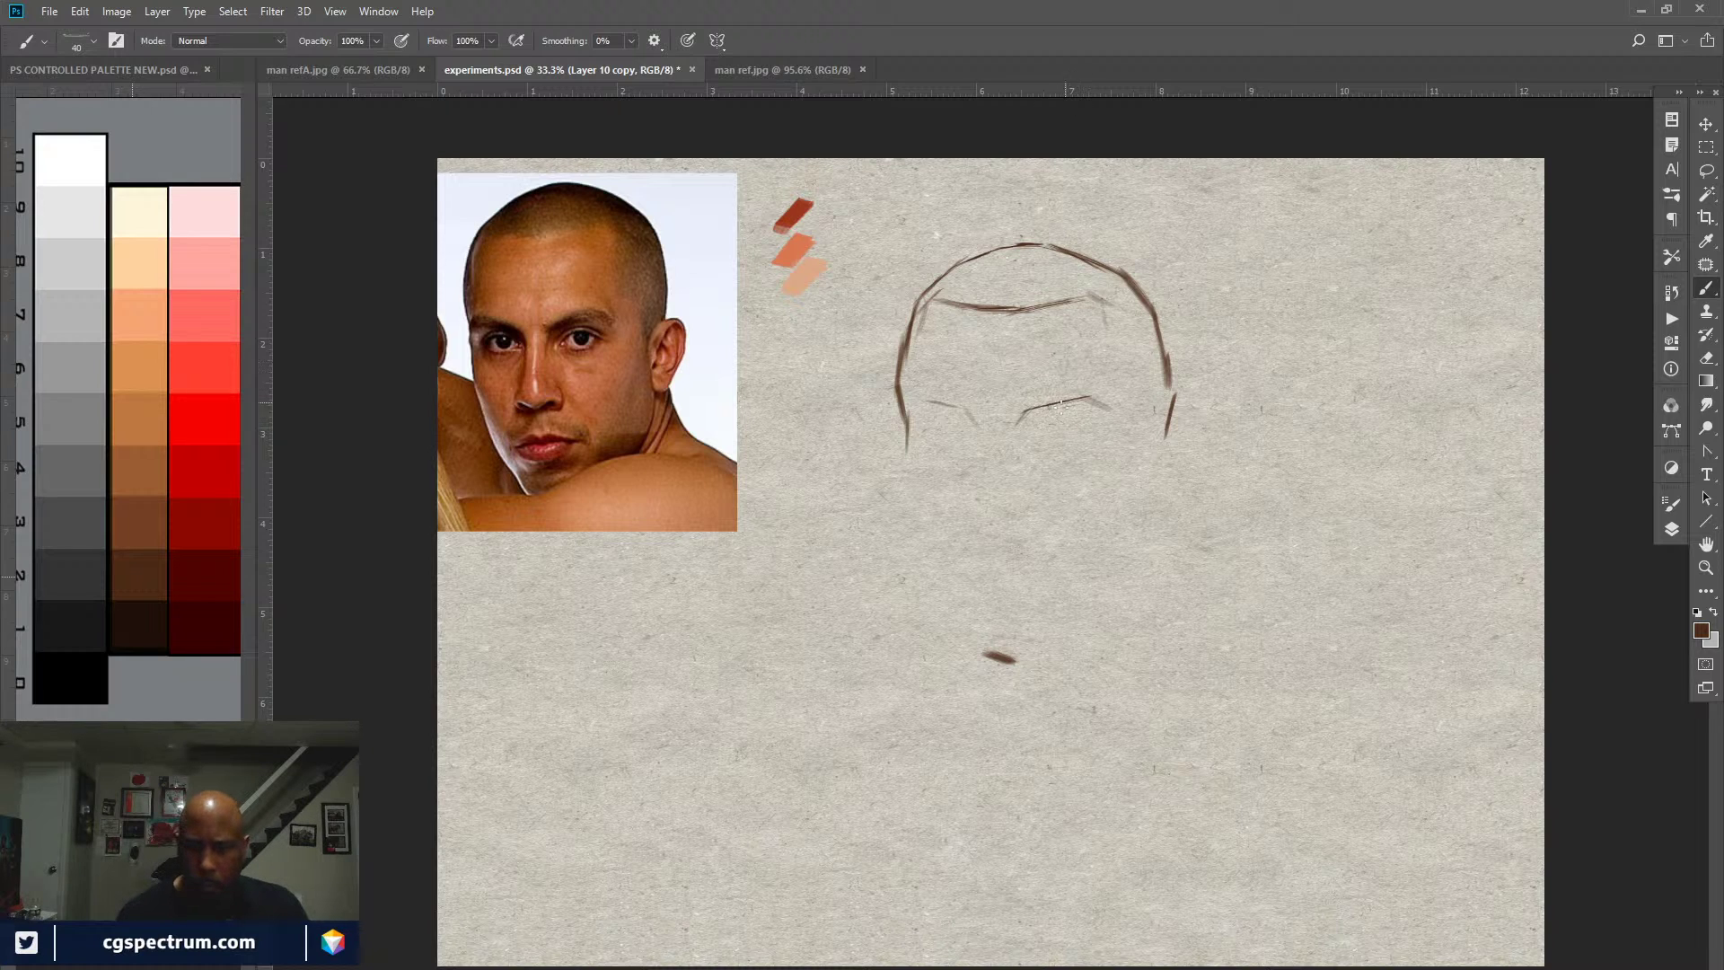
Step: Redraw both brow lines slightly lower on the face and erase the previous ones with the Eraser at 100% opacity
drag(1042, 428, 1070, 419)
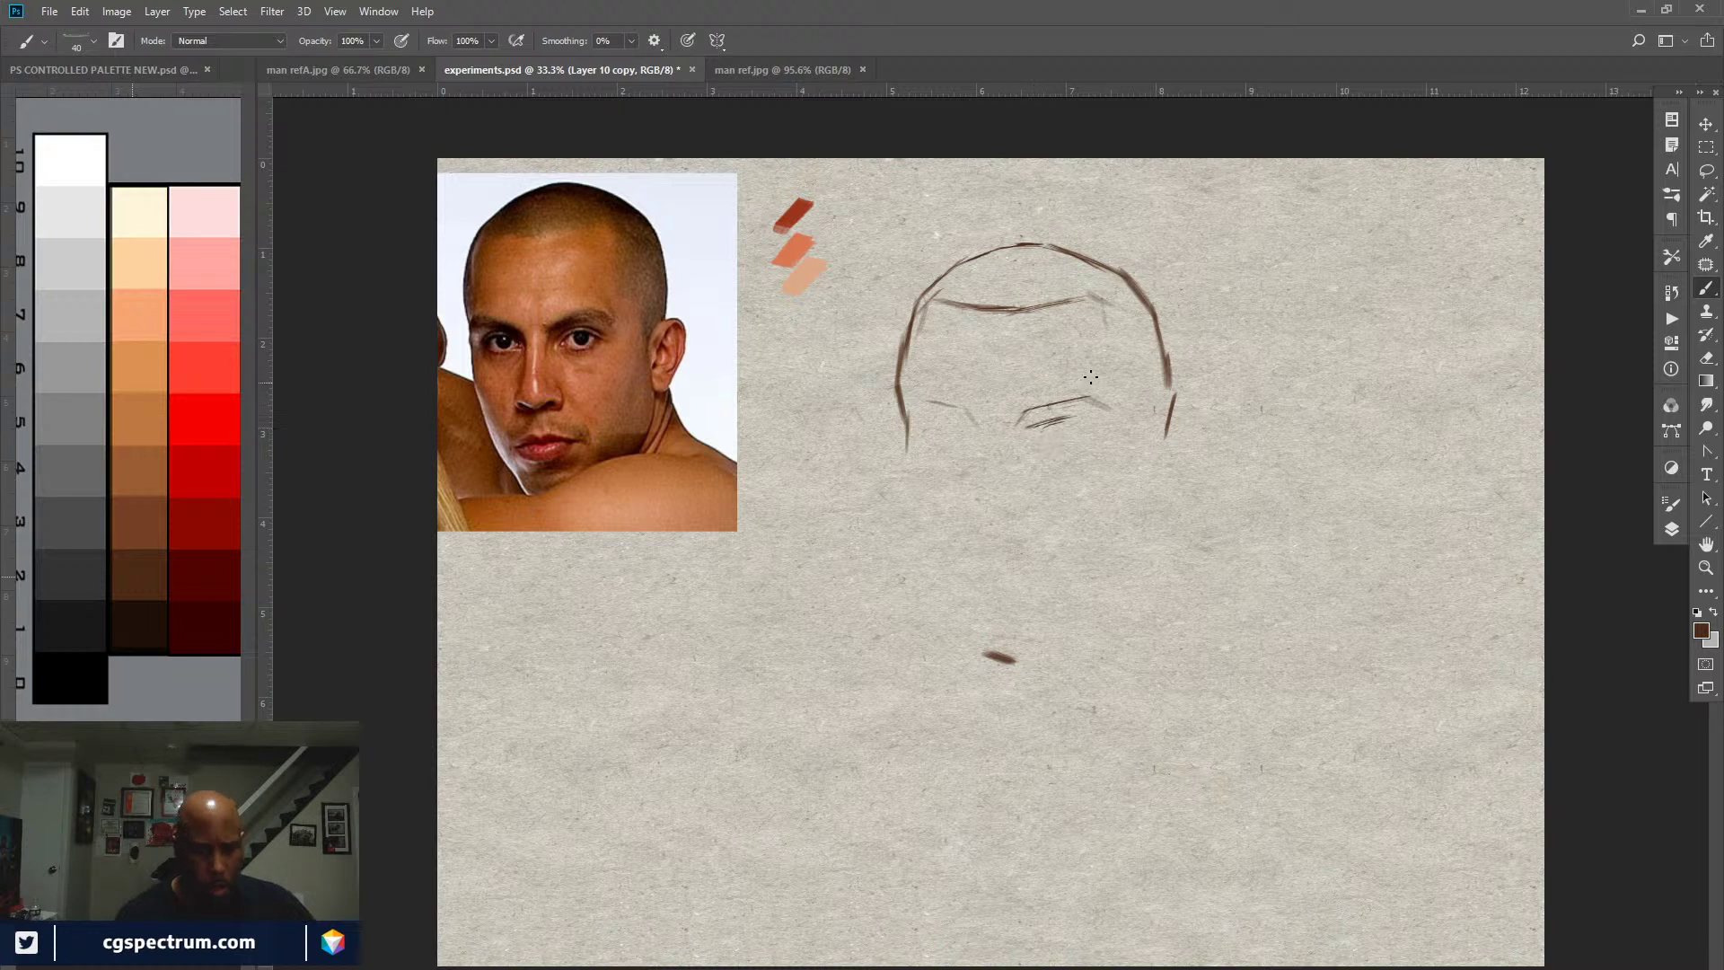
key(e)
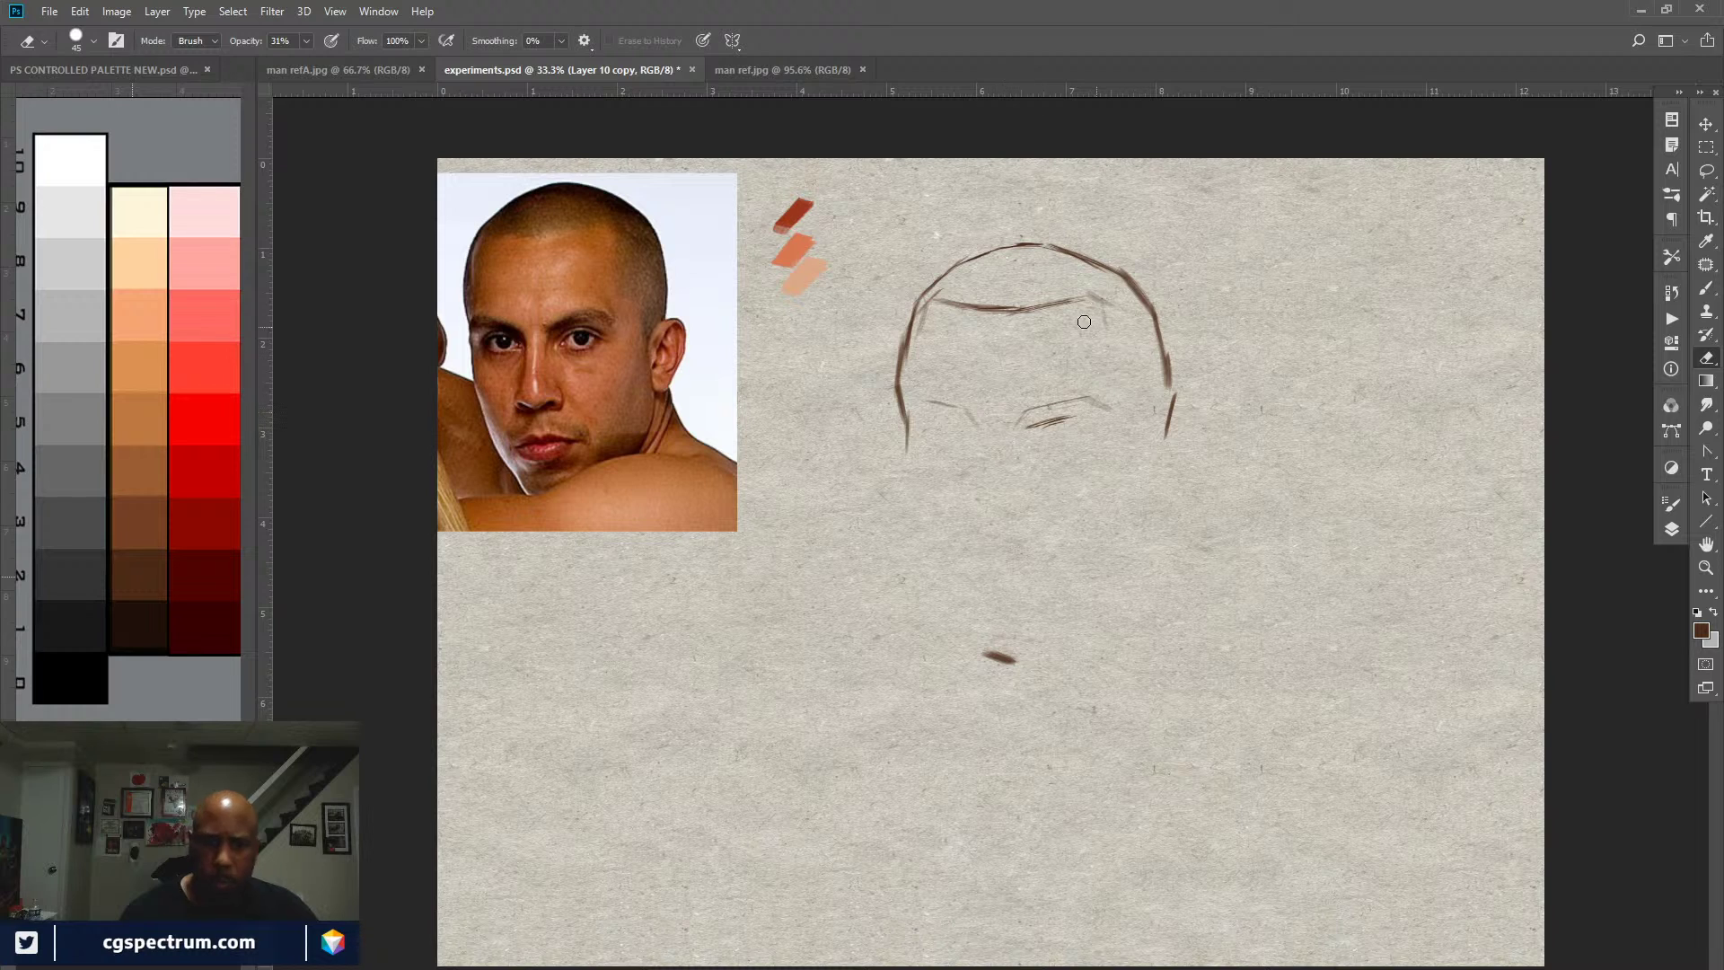
key(0)
drag(1058, 400, 1011, 422)
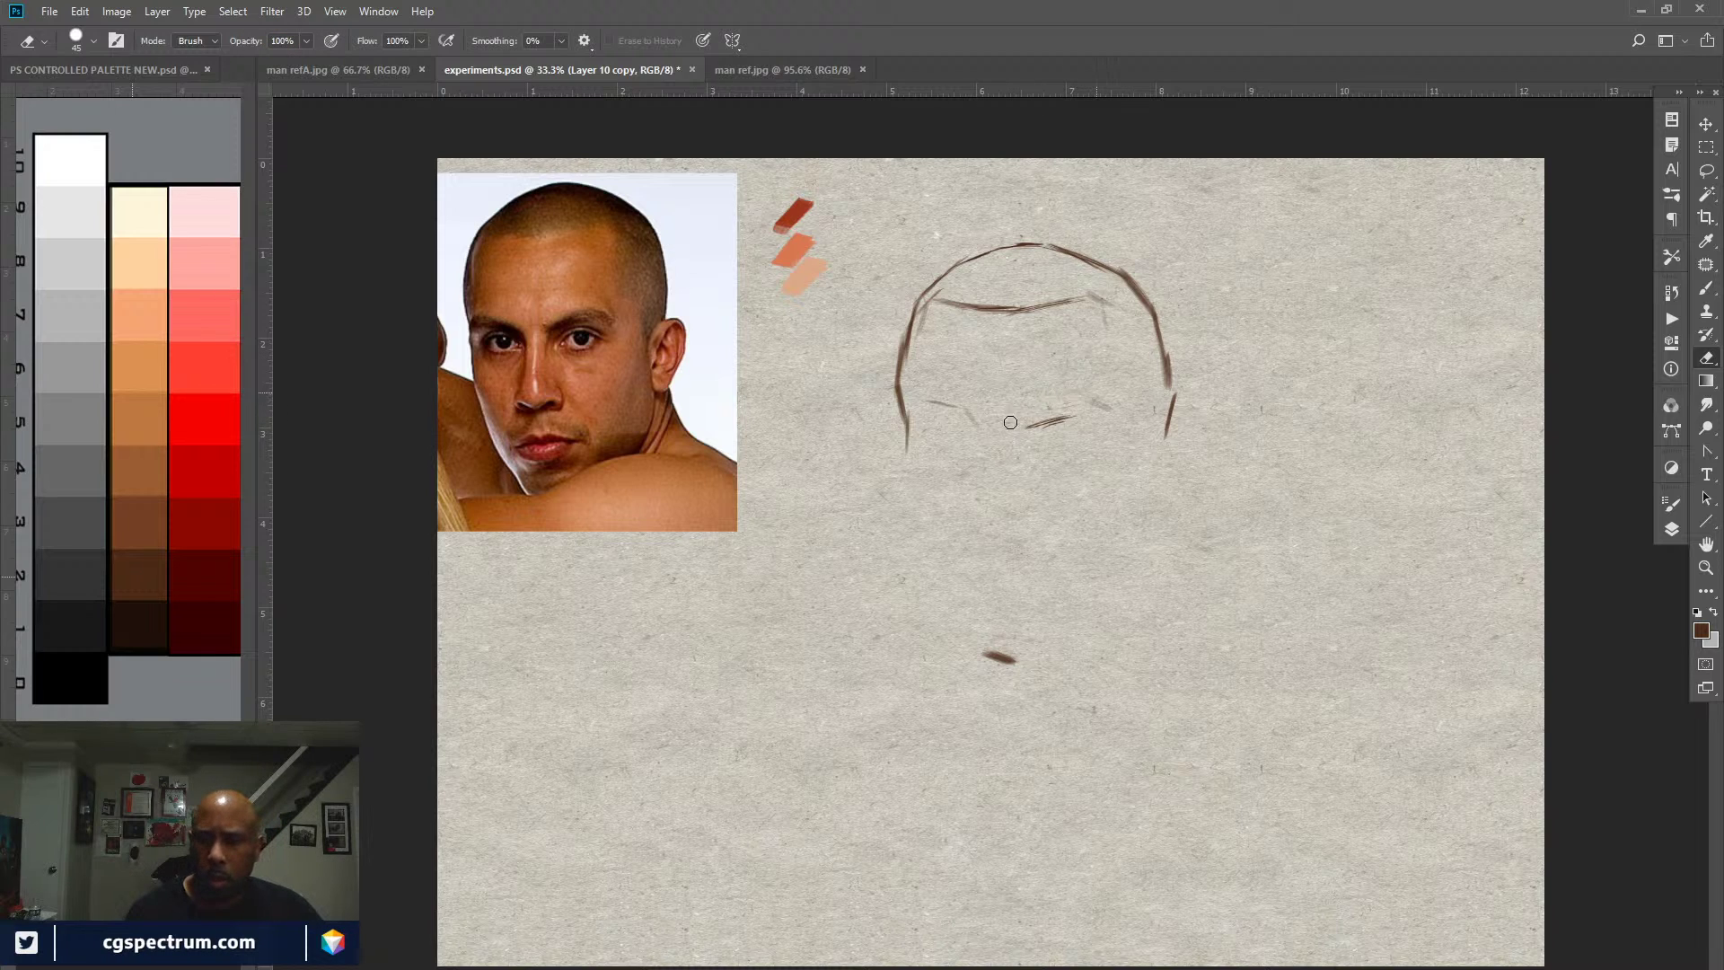
key(b)
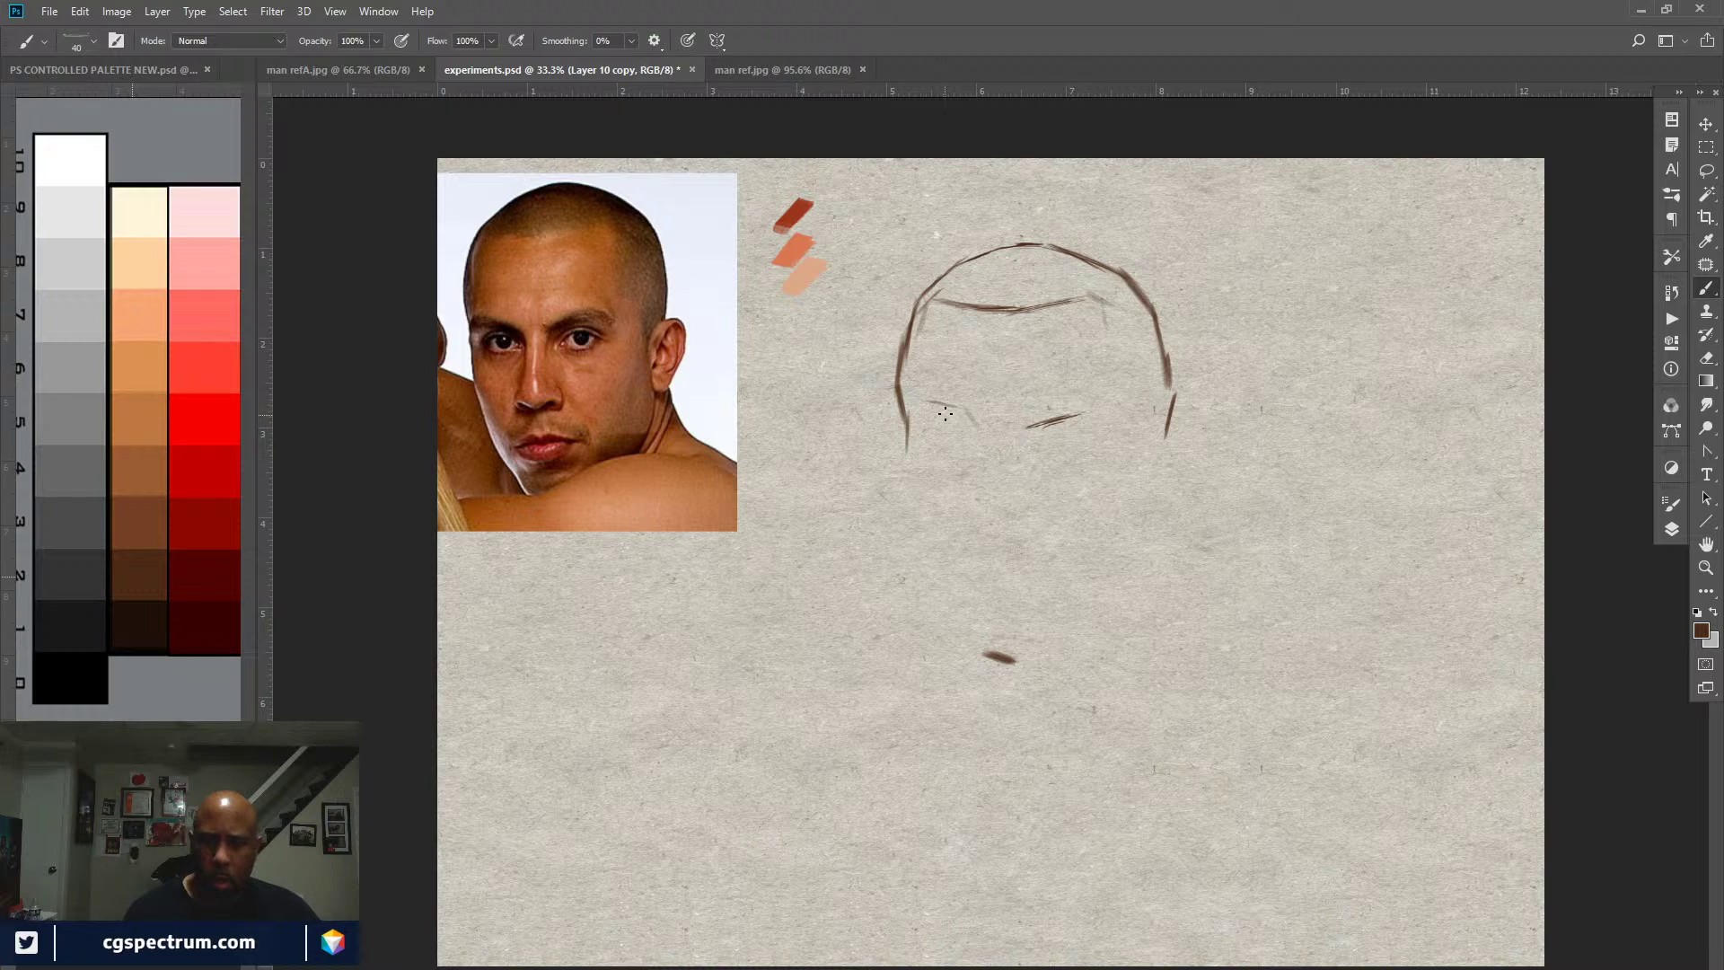
mouse_move(938, 415)
mouse_down()
mouse_move(976, 428)
mouse_move(963, 422)
mouse_up()
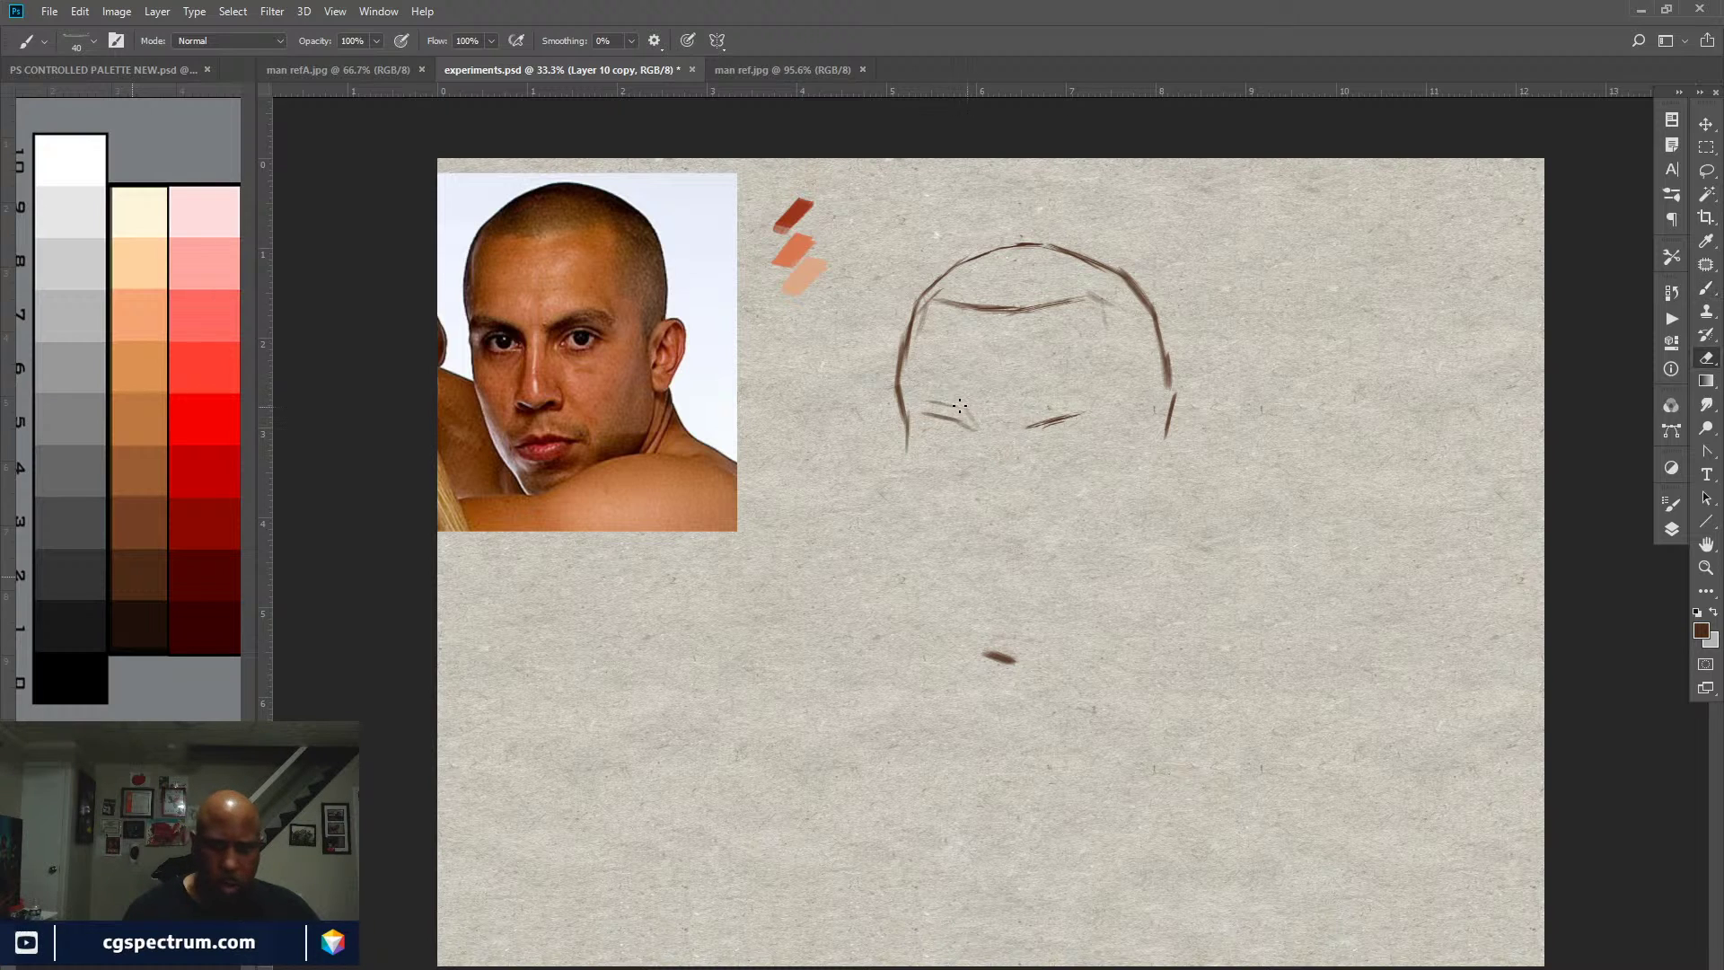
key(e)
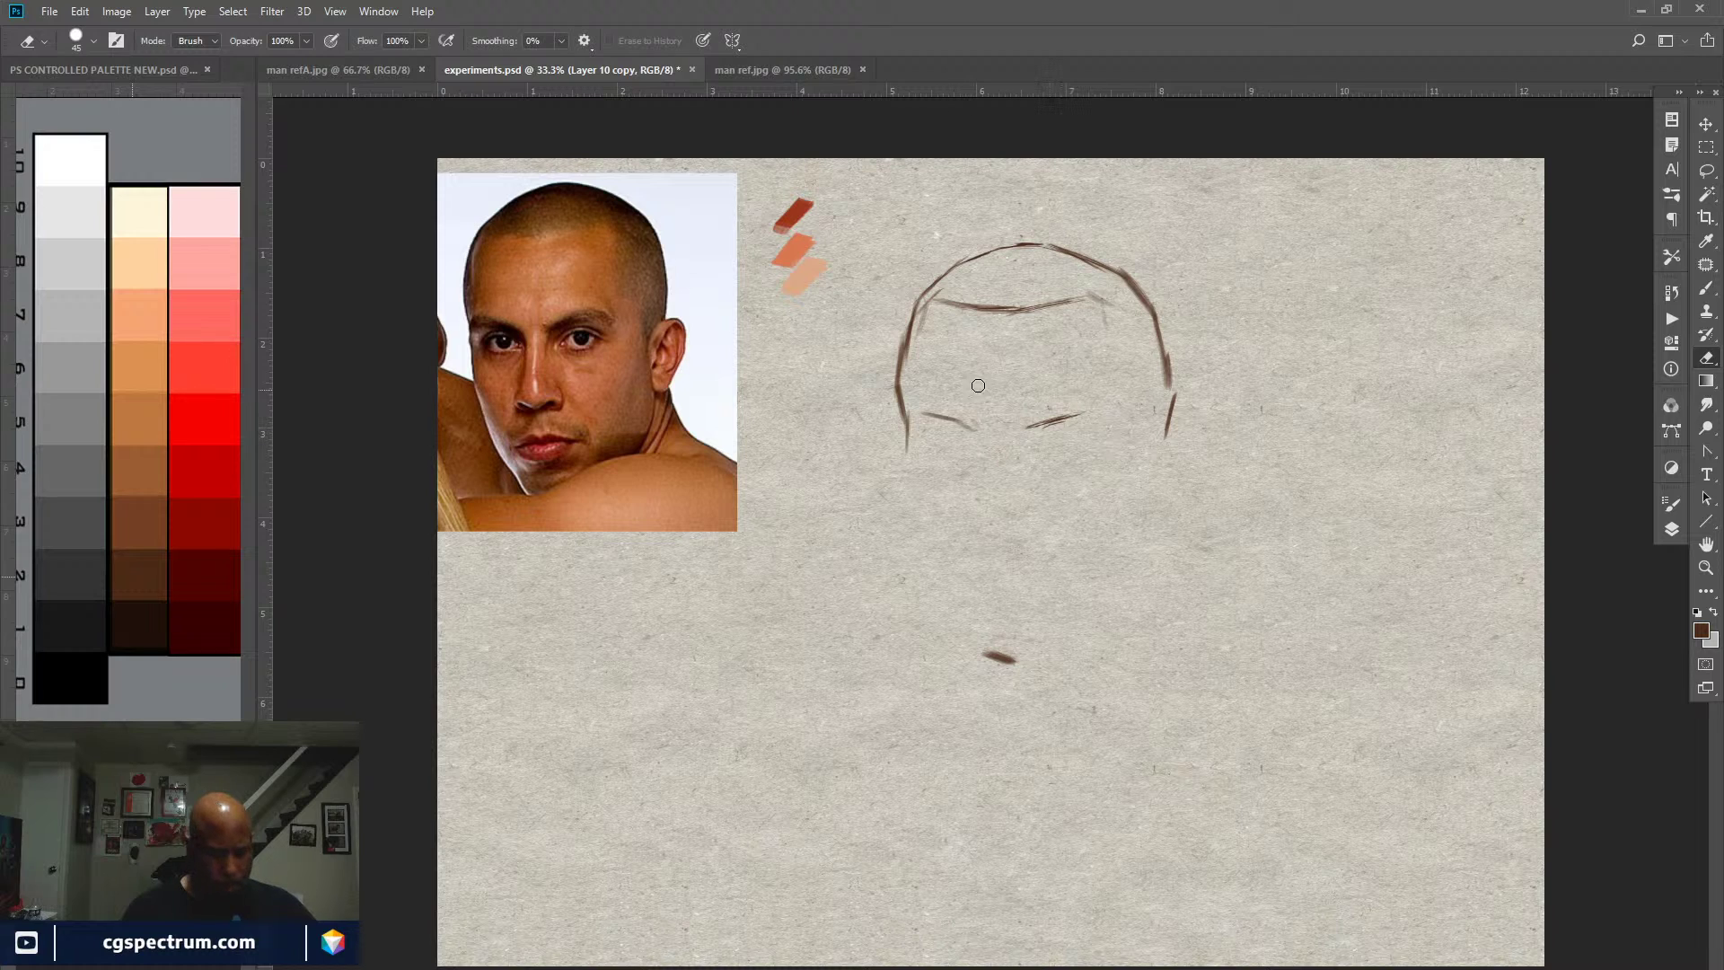
key(b)
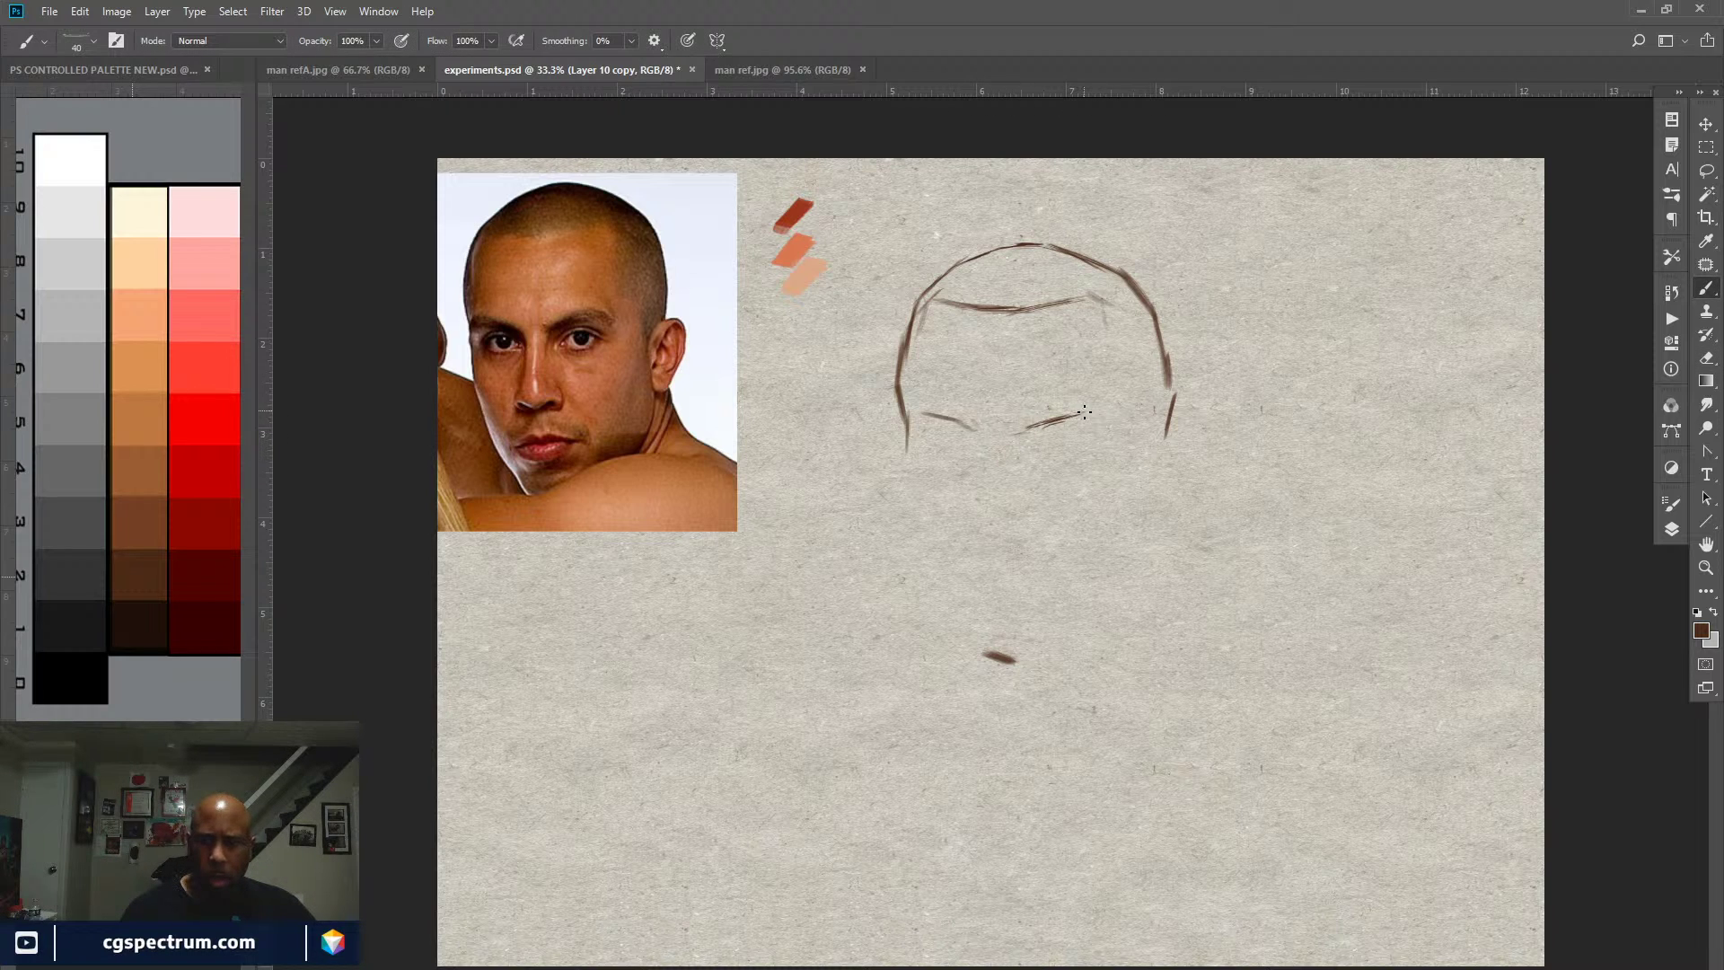
Step: Add the downturned outer end of the right brow and, with a slightly smaller brush, sketch light temple lines up to the hairline
drag(1084, 412, 1107, 427)
key(bracketleft)
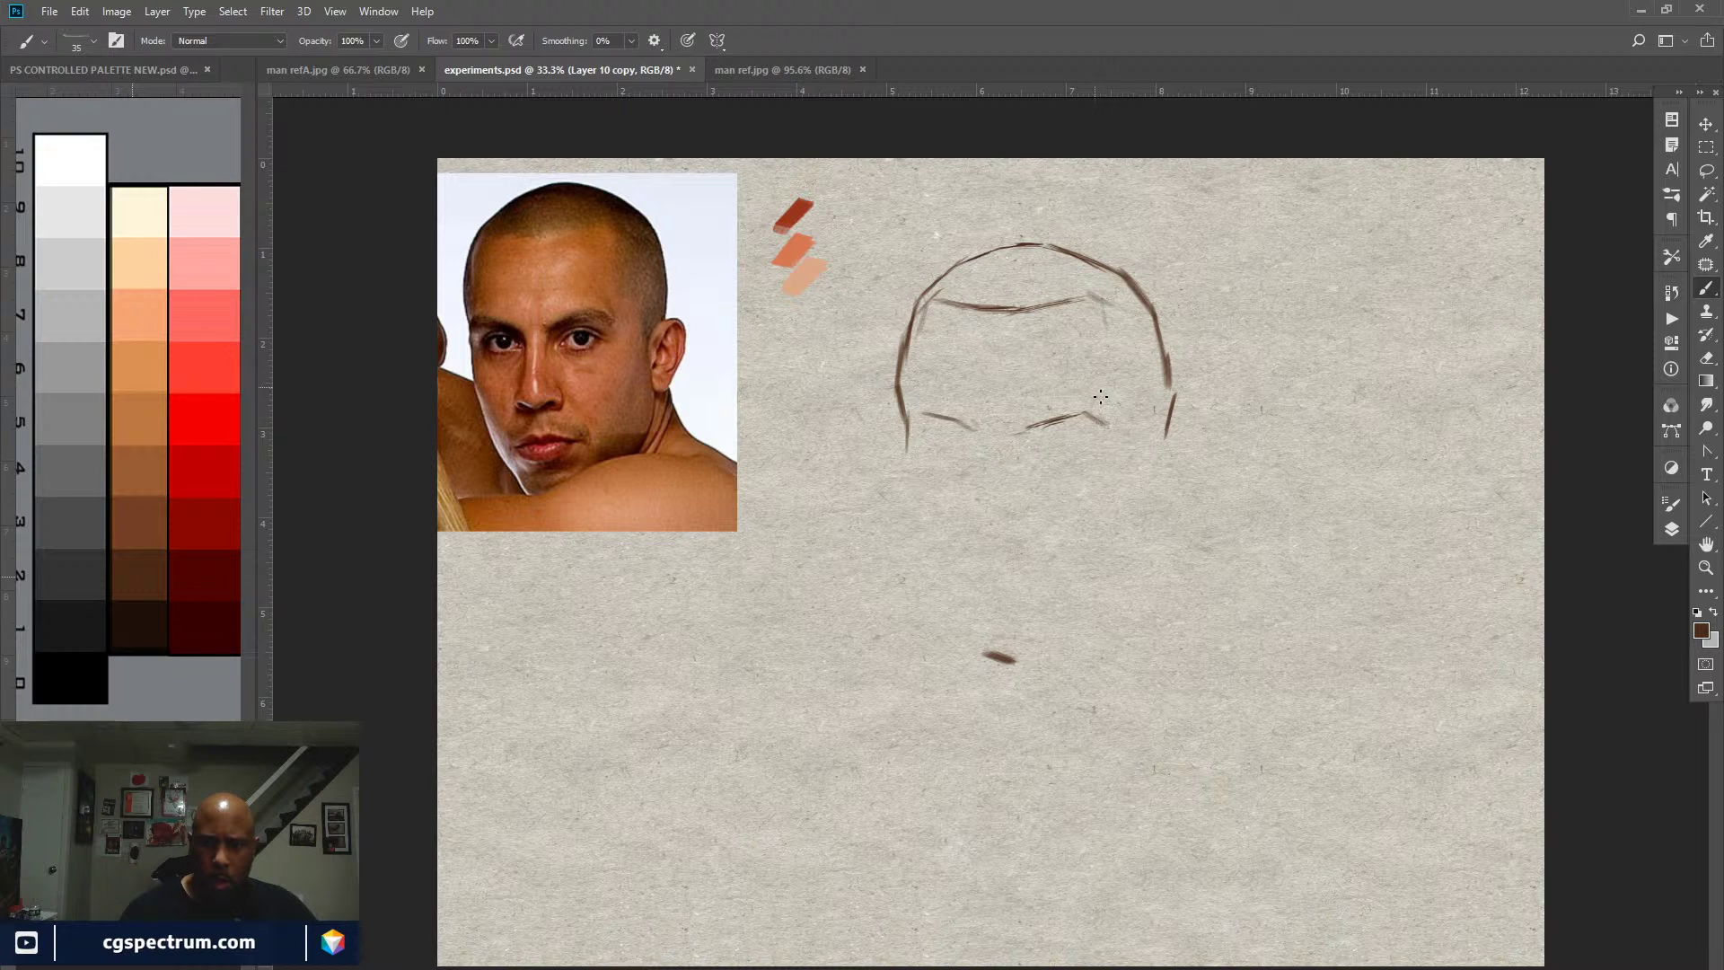
mouse_move(1089, 385)
mouse_down()
mouse_move(1100, 346)
mouse_move(1114, 385)
mouse_up()
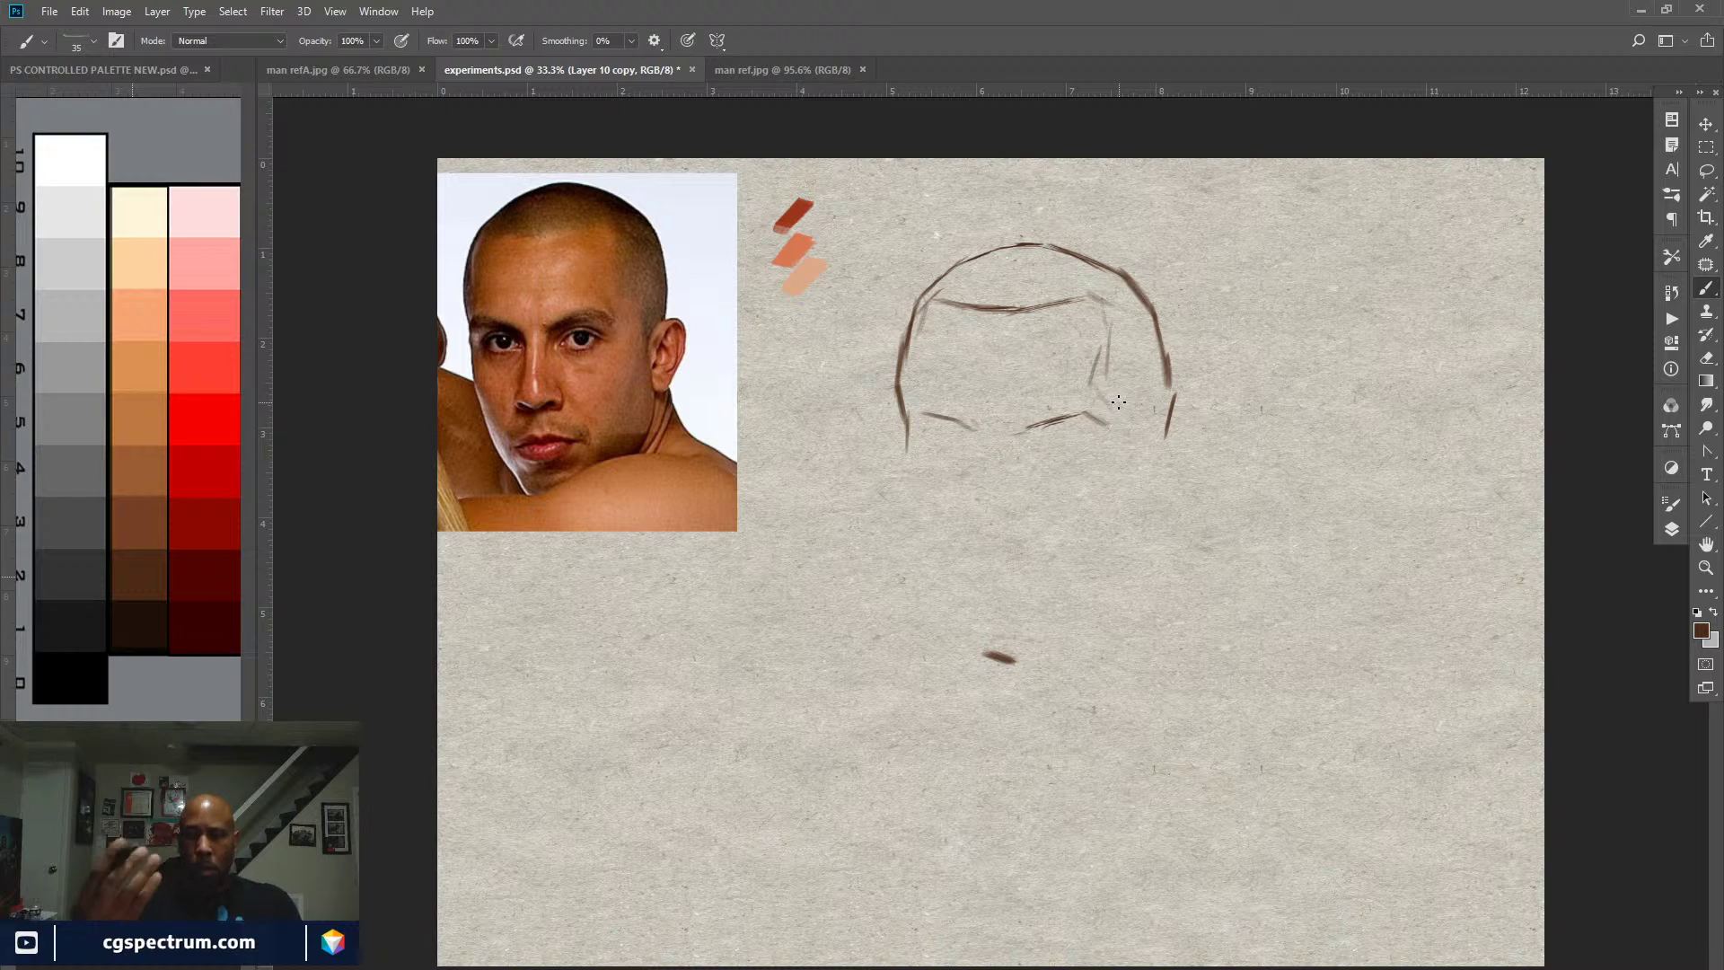
Step: Redraw the right side of the skull a little farther out and erase the old contour inside it
drag(1182, 373, 1177, 413)
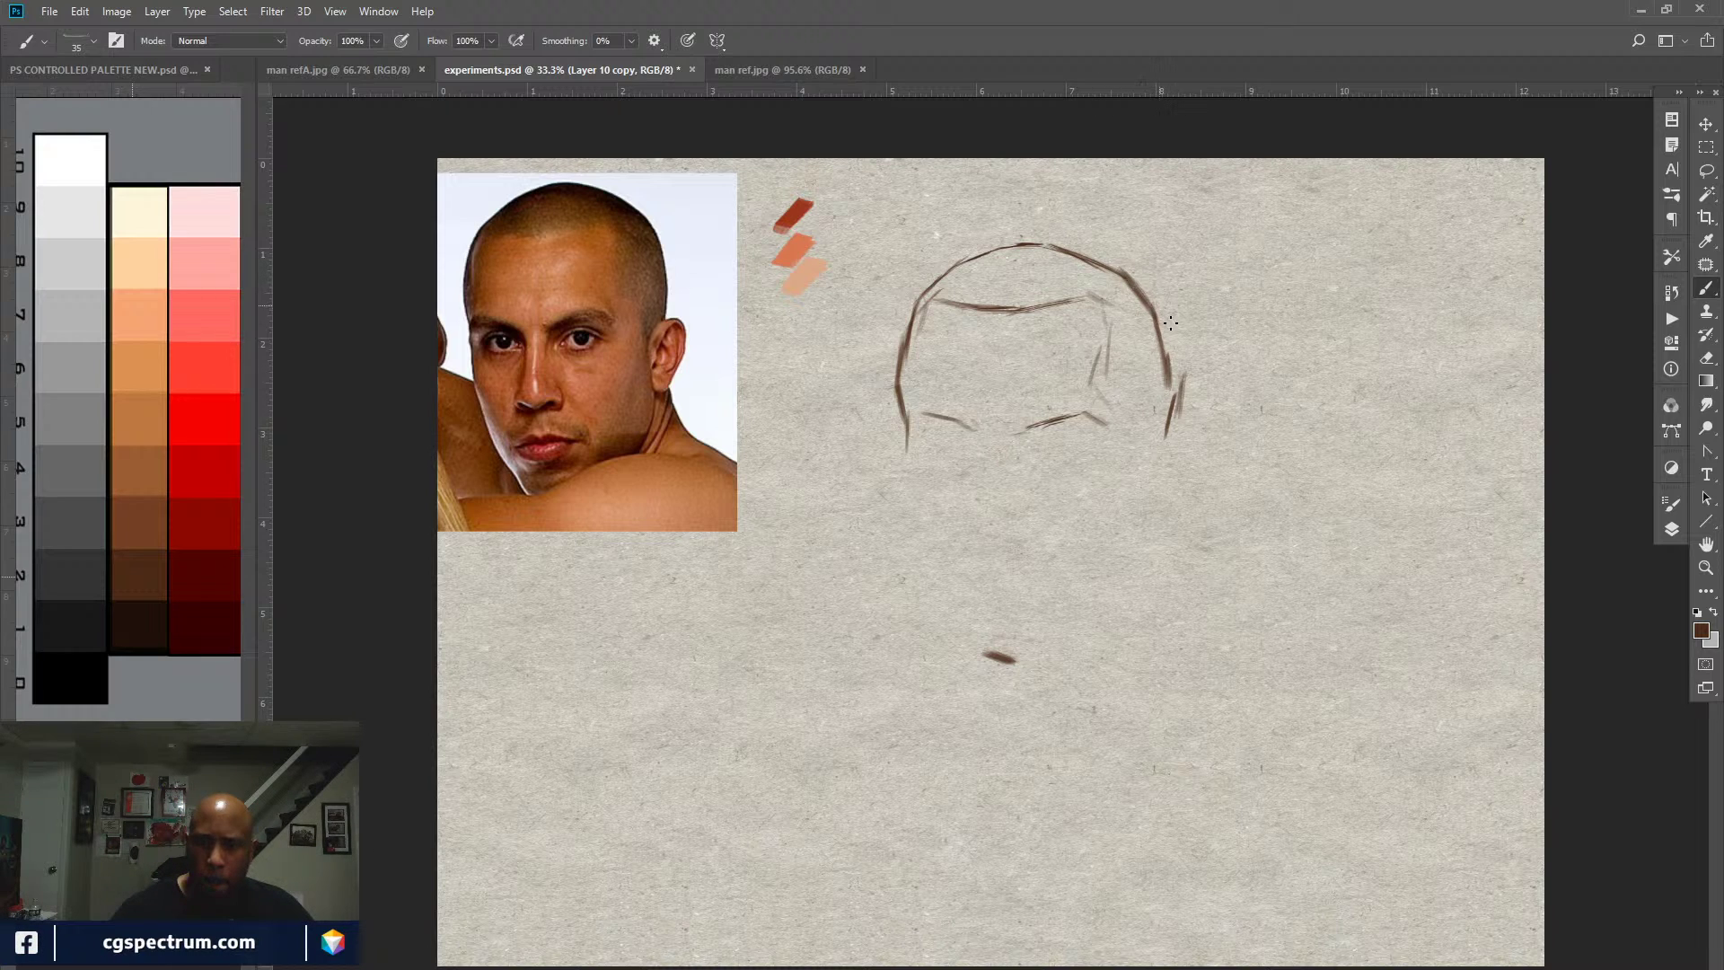
mouse_move(1171, 324)
mouse_down()
mouse_move(1186, 399)
mouse_move(1167, 445)
mouse_up()
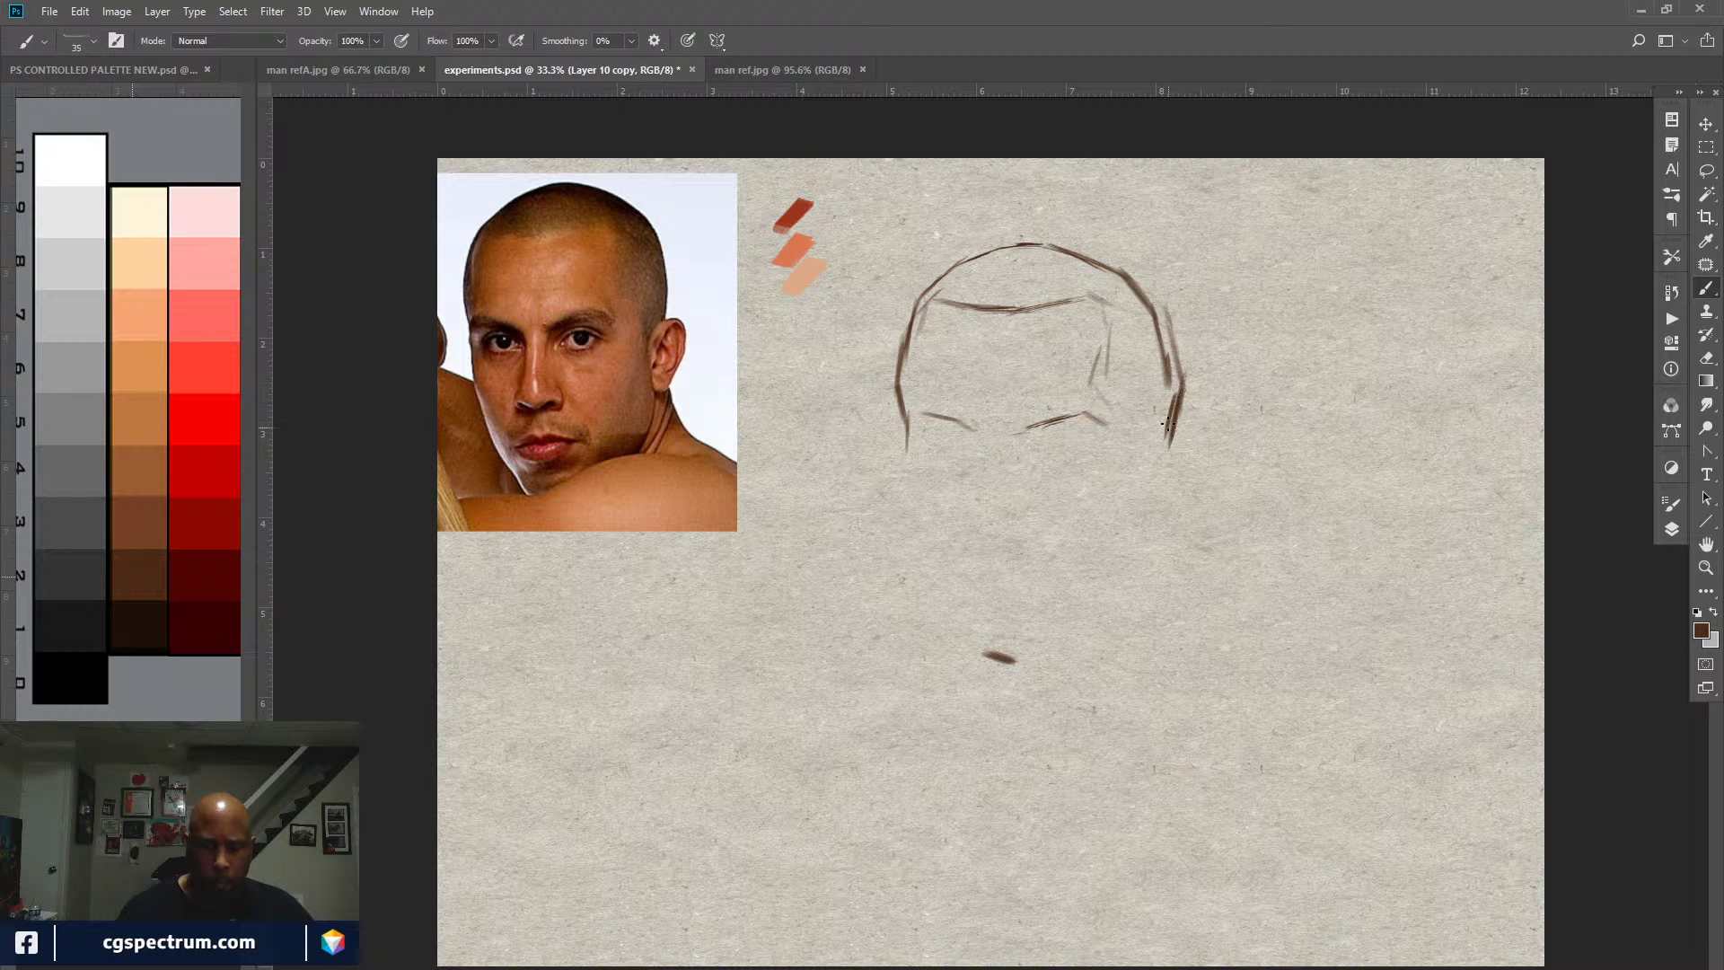
key(e)
drag(1156, 319, 1171, 444)
key(b)
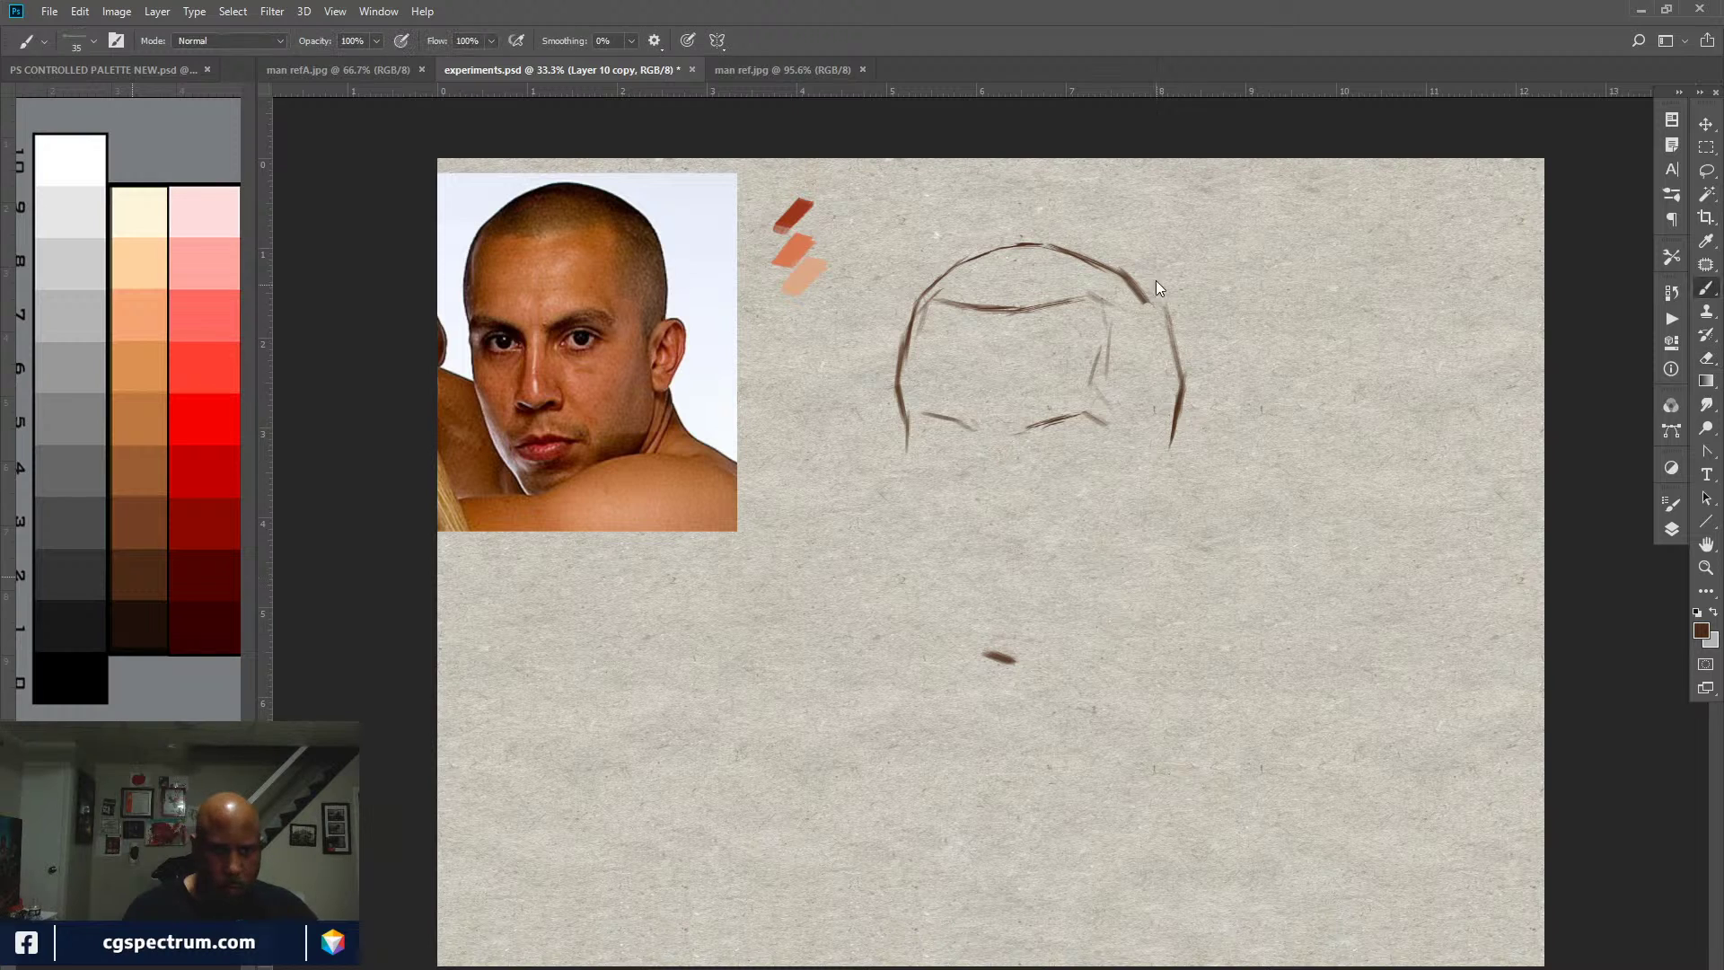
Step: Connect the new right skull contour to the crown and redraw the top arc slightly higher
drag(1158, 305, 1178, 356)
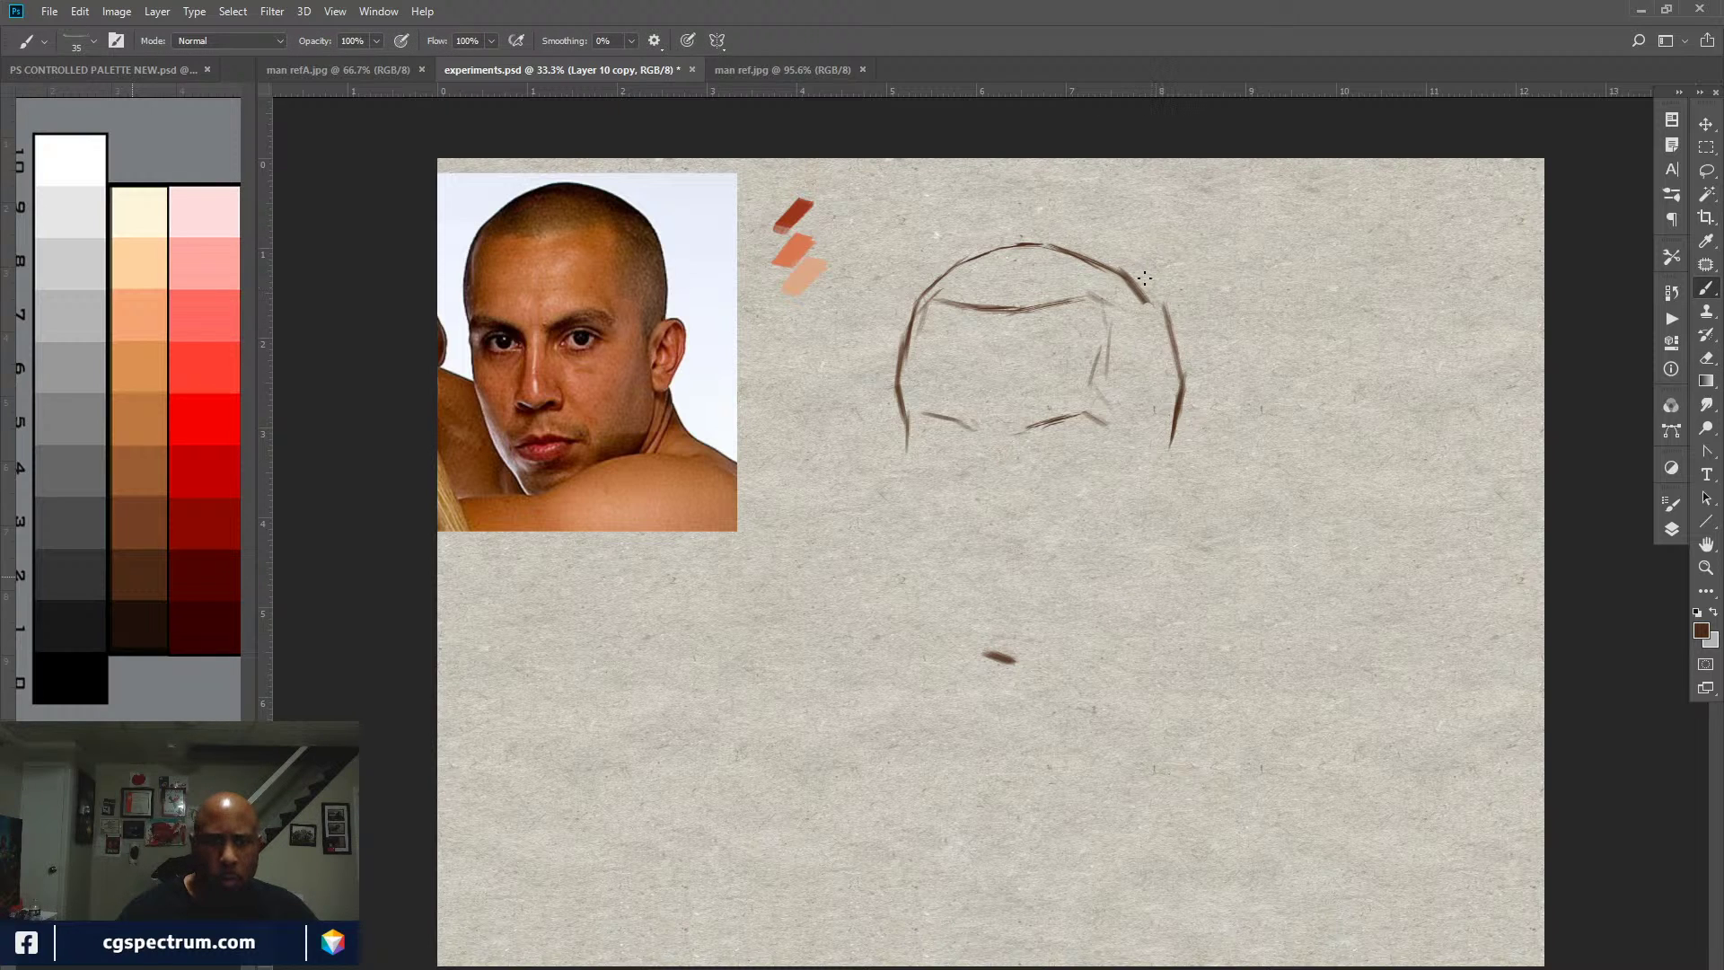
drag(1143, 279, 1163, 309)
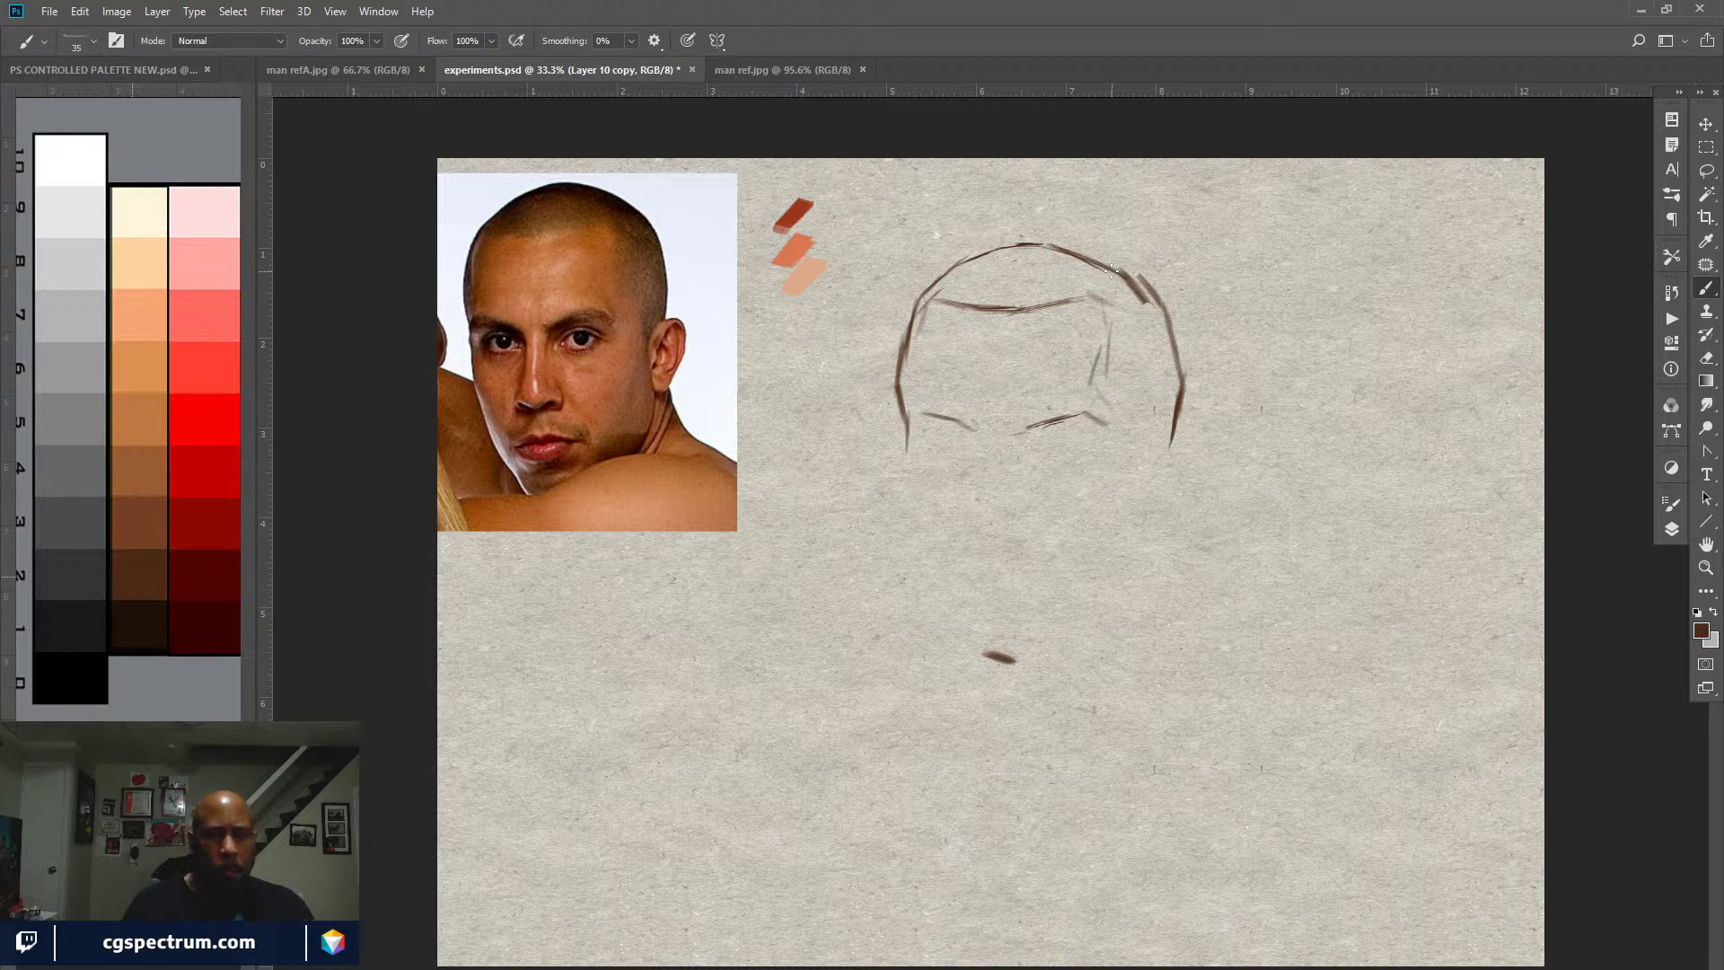
mouse_move(1136, 278)
mouse_down()
mouse_move(1007, 239)
mouse_move(932, 280)
mouse_move(1030, 236)
mouse_up()
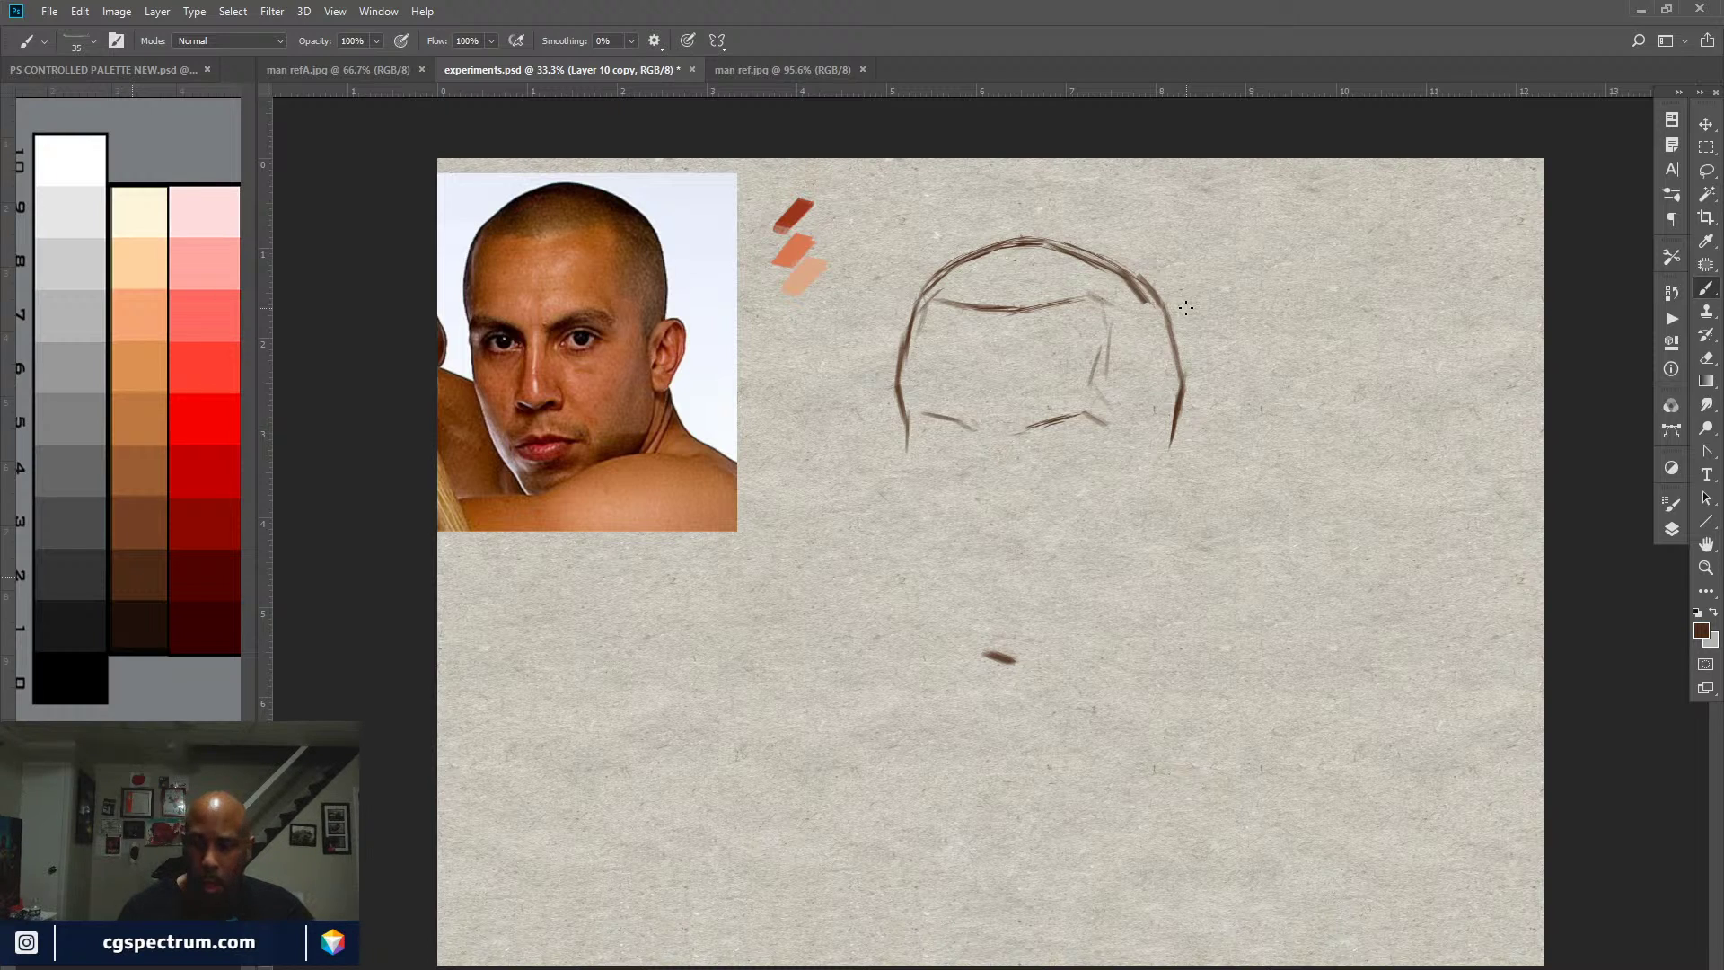
Step: Sketch the top and outer curve of the right ear, then reinforce it with a 30 px brush after a test stroke beside the head
mouse_move(1181, 415)
mouse_down()
mouse_move(1167, 456)
mouse_move(1183, 441)
mouse_up()
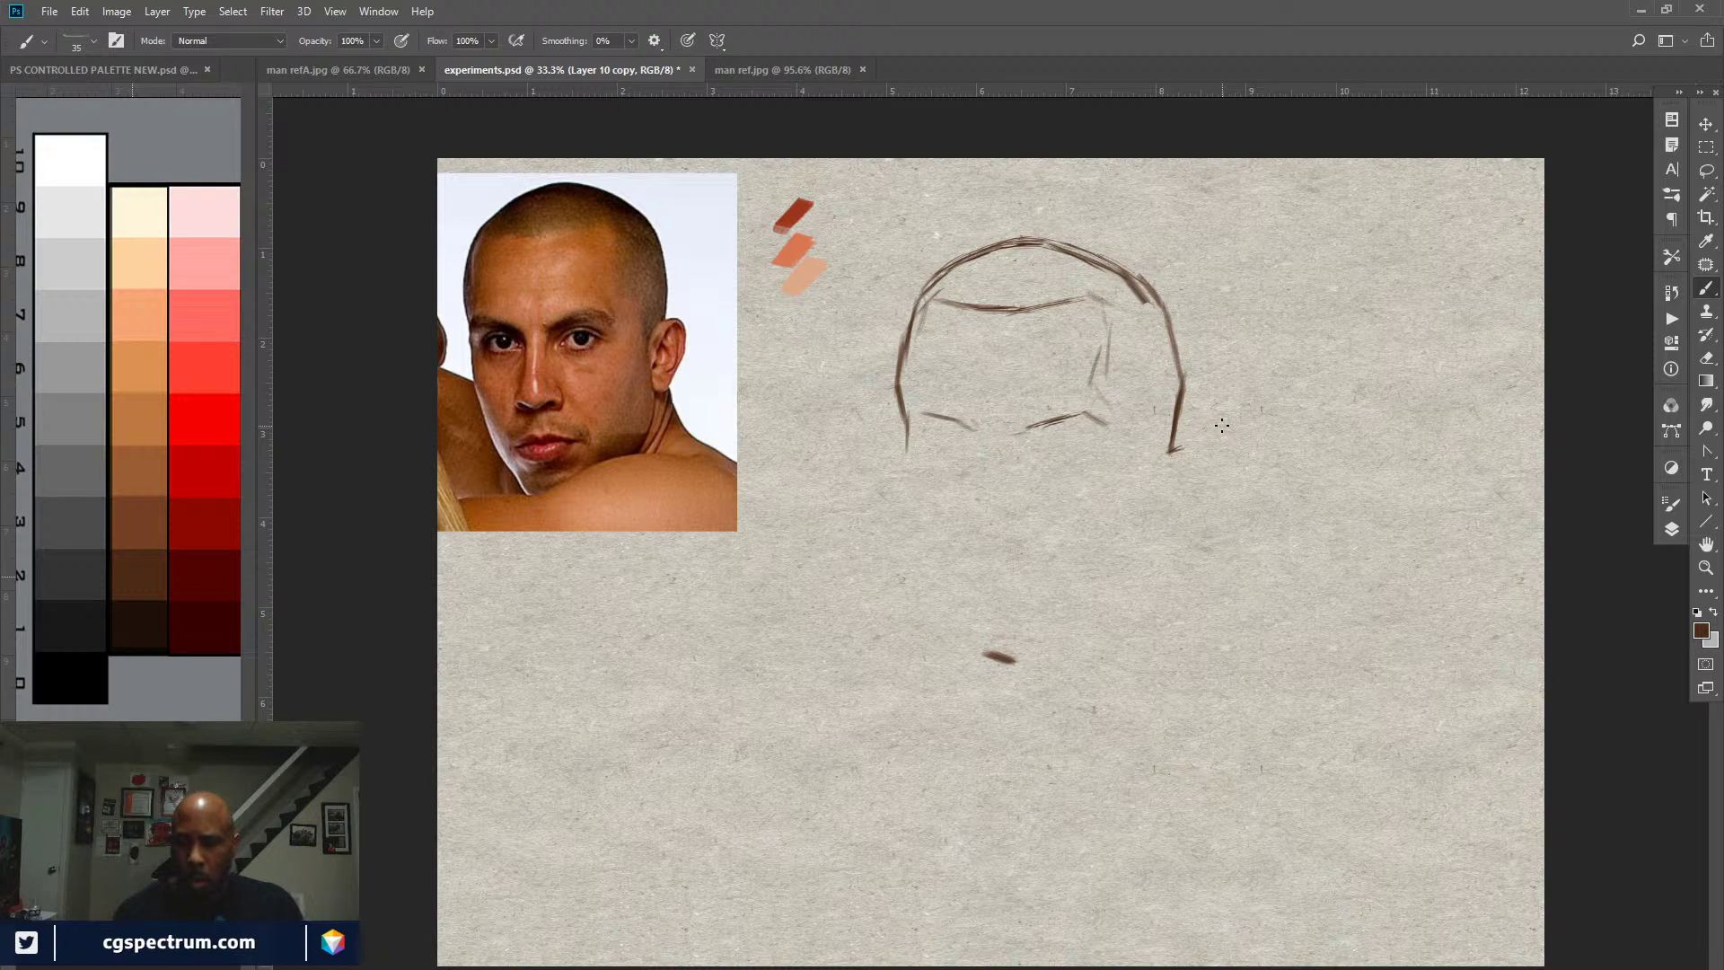
mouse_move(1214, 472)
mouse_down()
mouse_move(1209, 499)
mouse_move(1213, 468)
mouse_up()
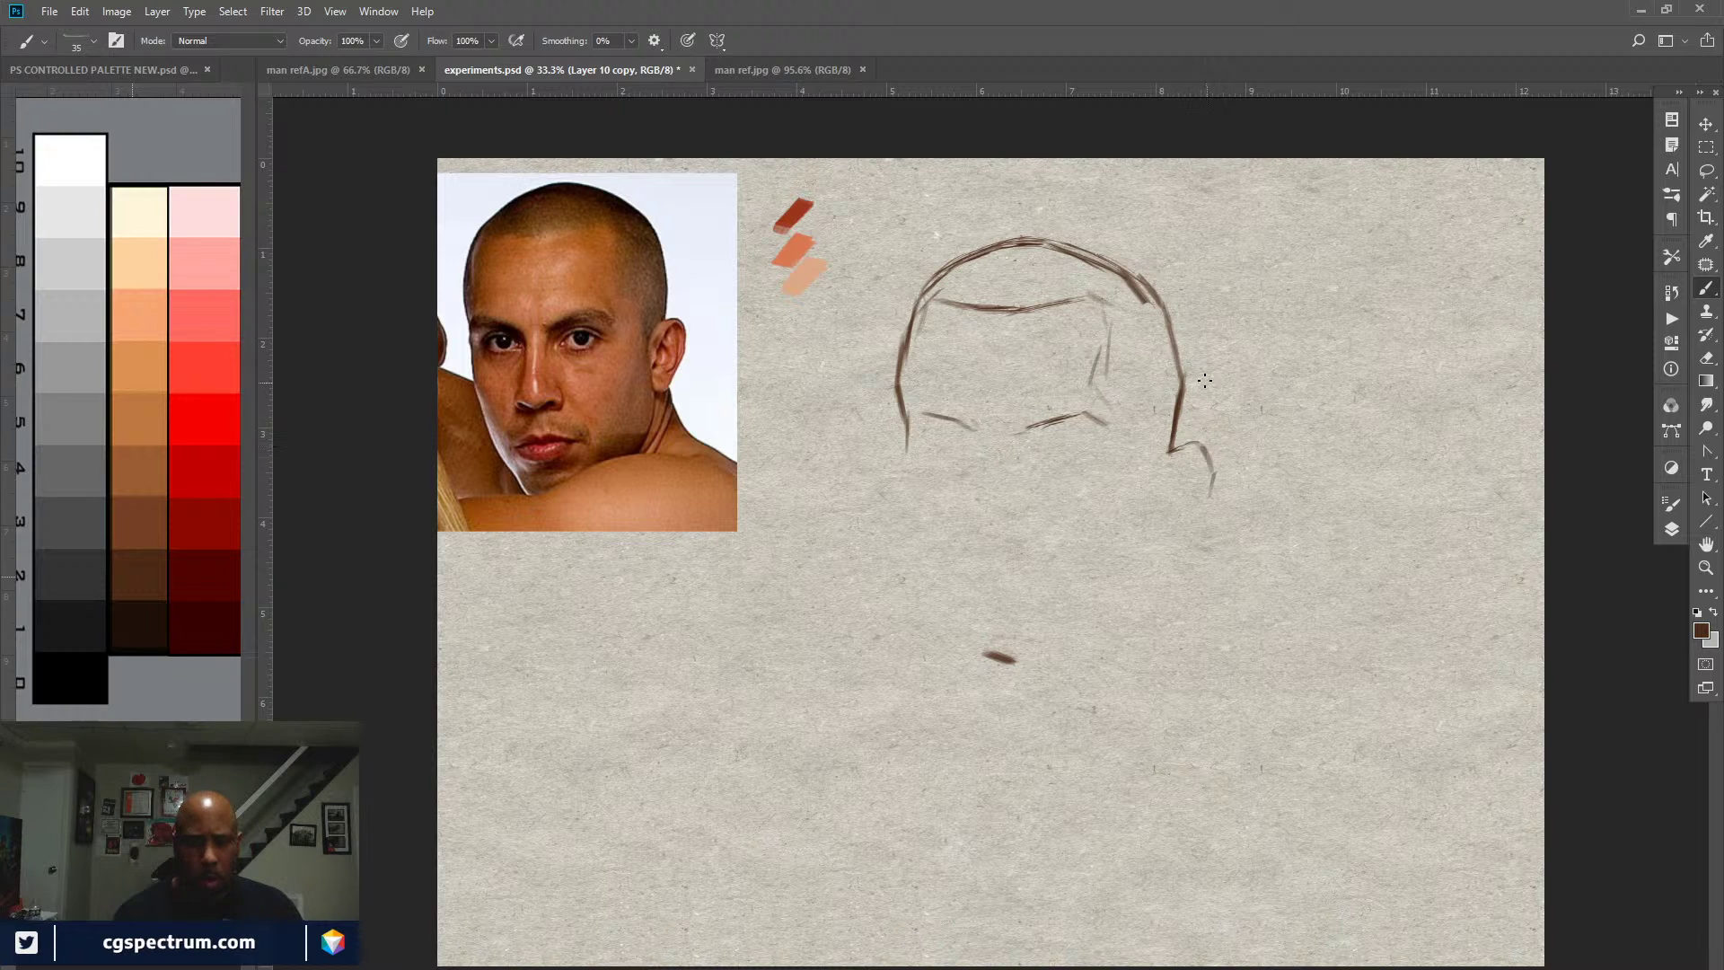
drag(1194, 442, 1212, 480)
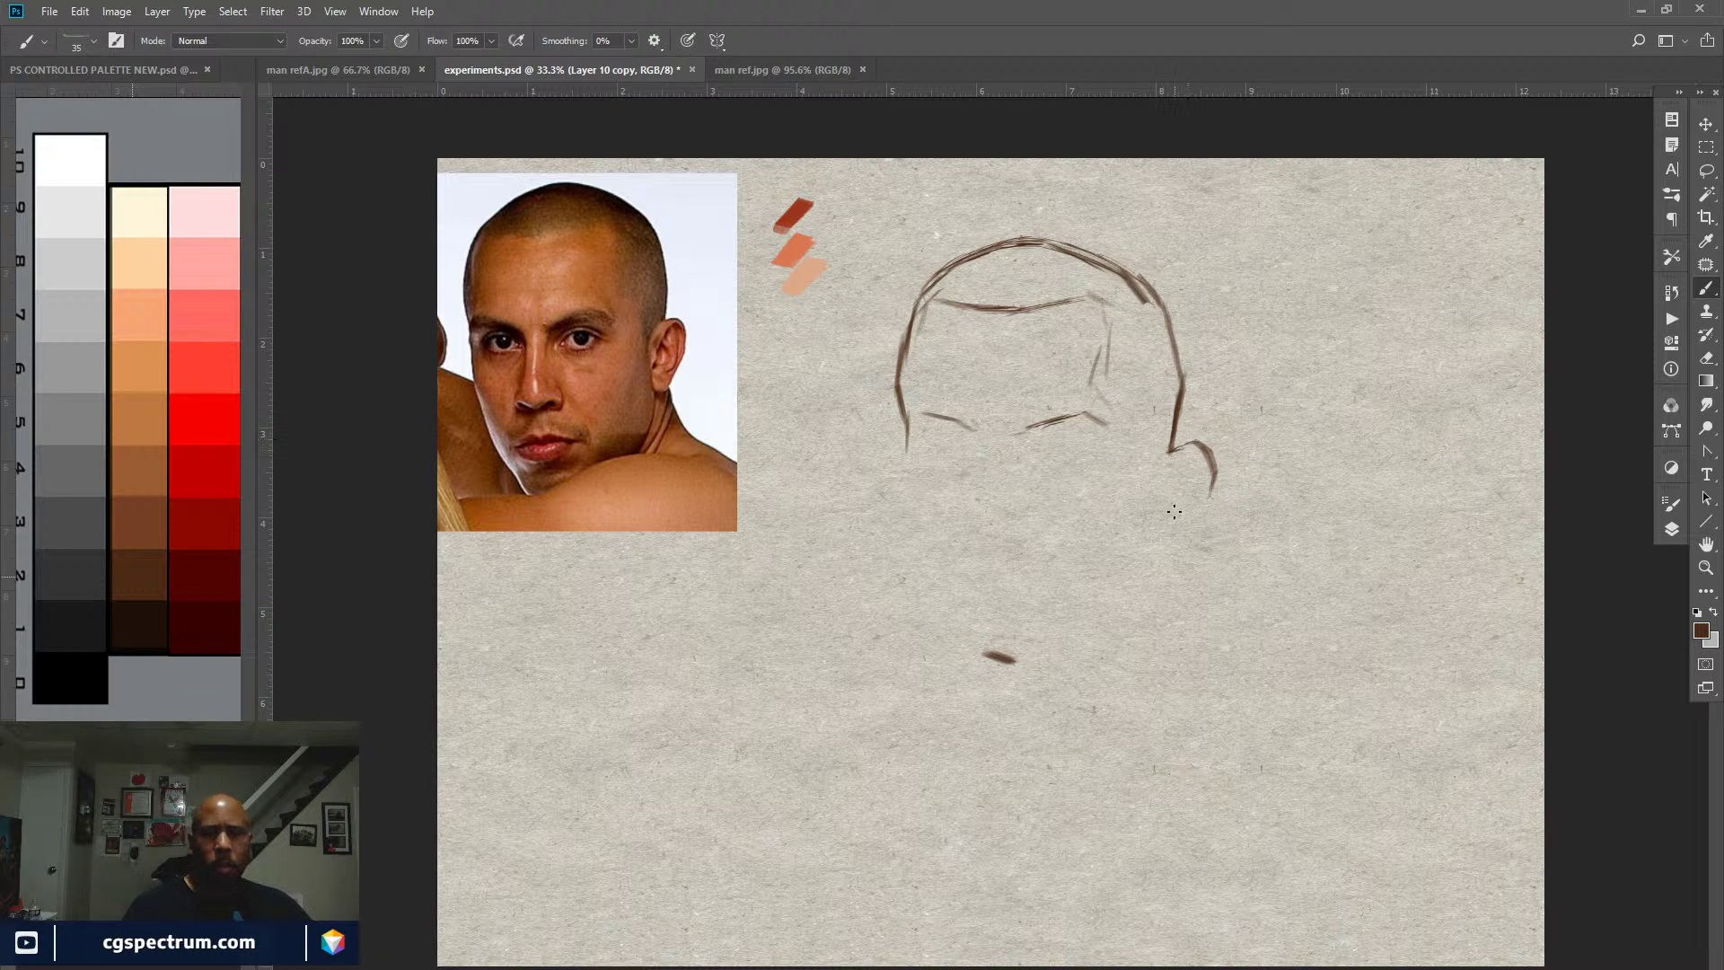
drag(1178, 441, 1168, 451)
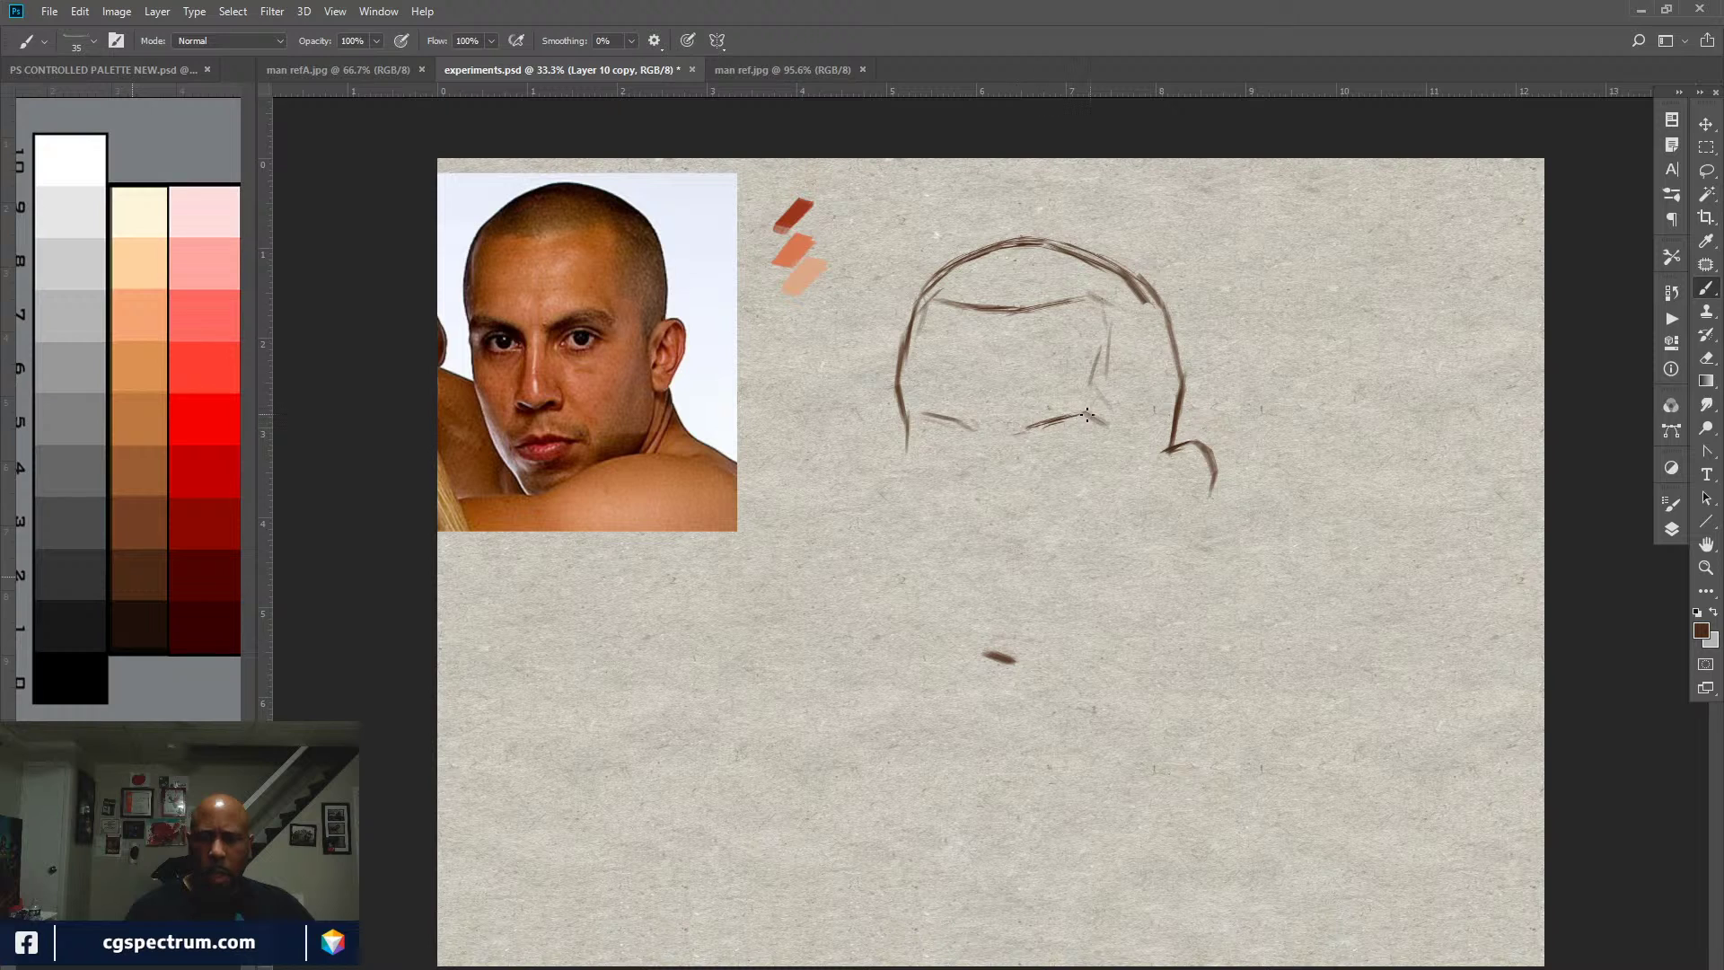
drag(1304, 365, 1410, 352)
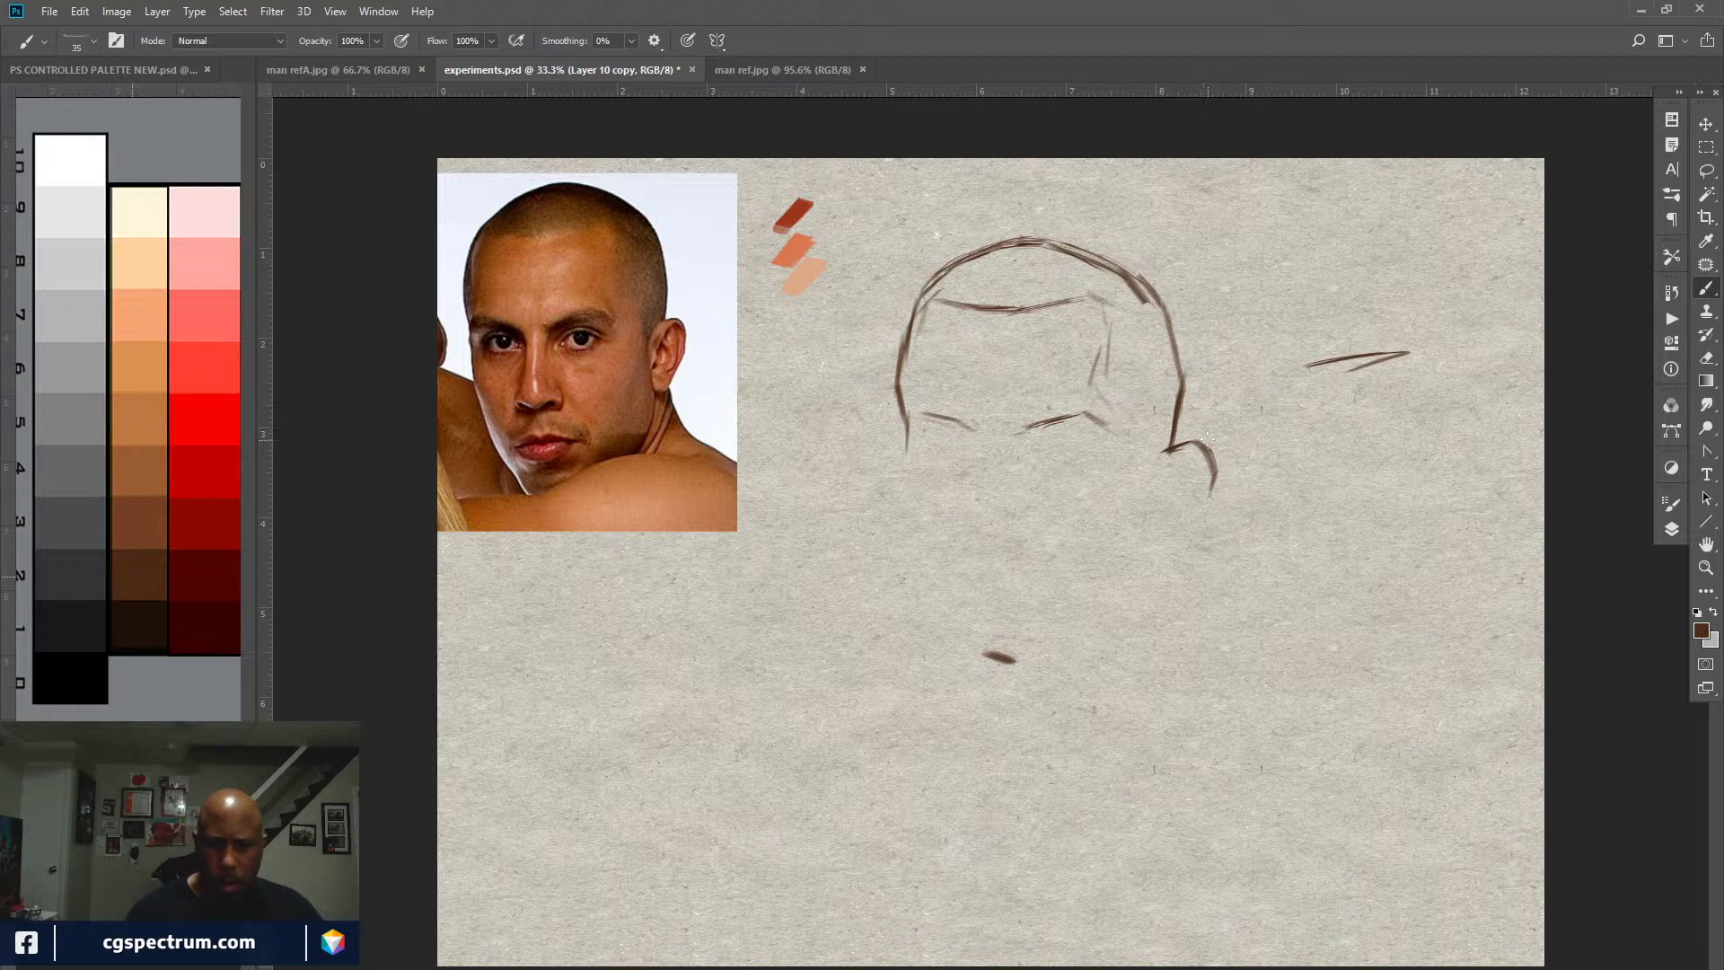
key(bracketleft)
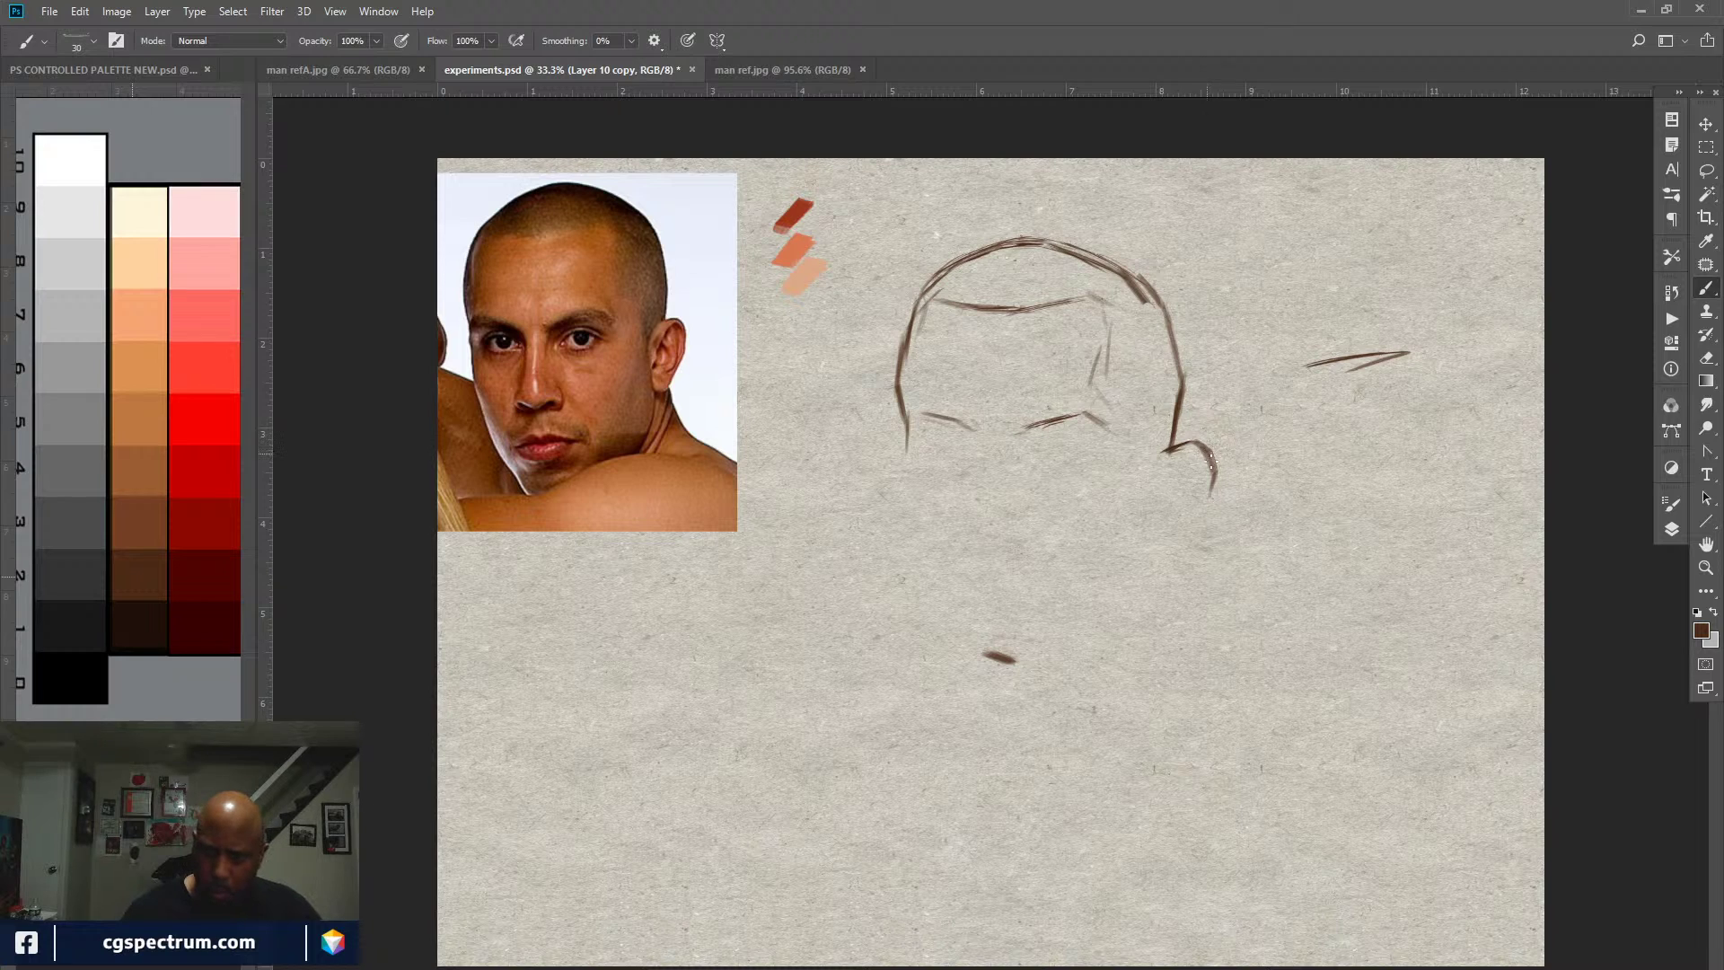
drag(1204, 444, 1208, 503)
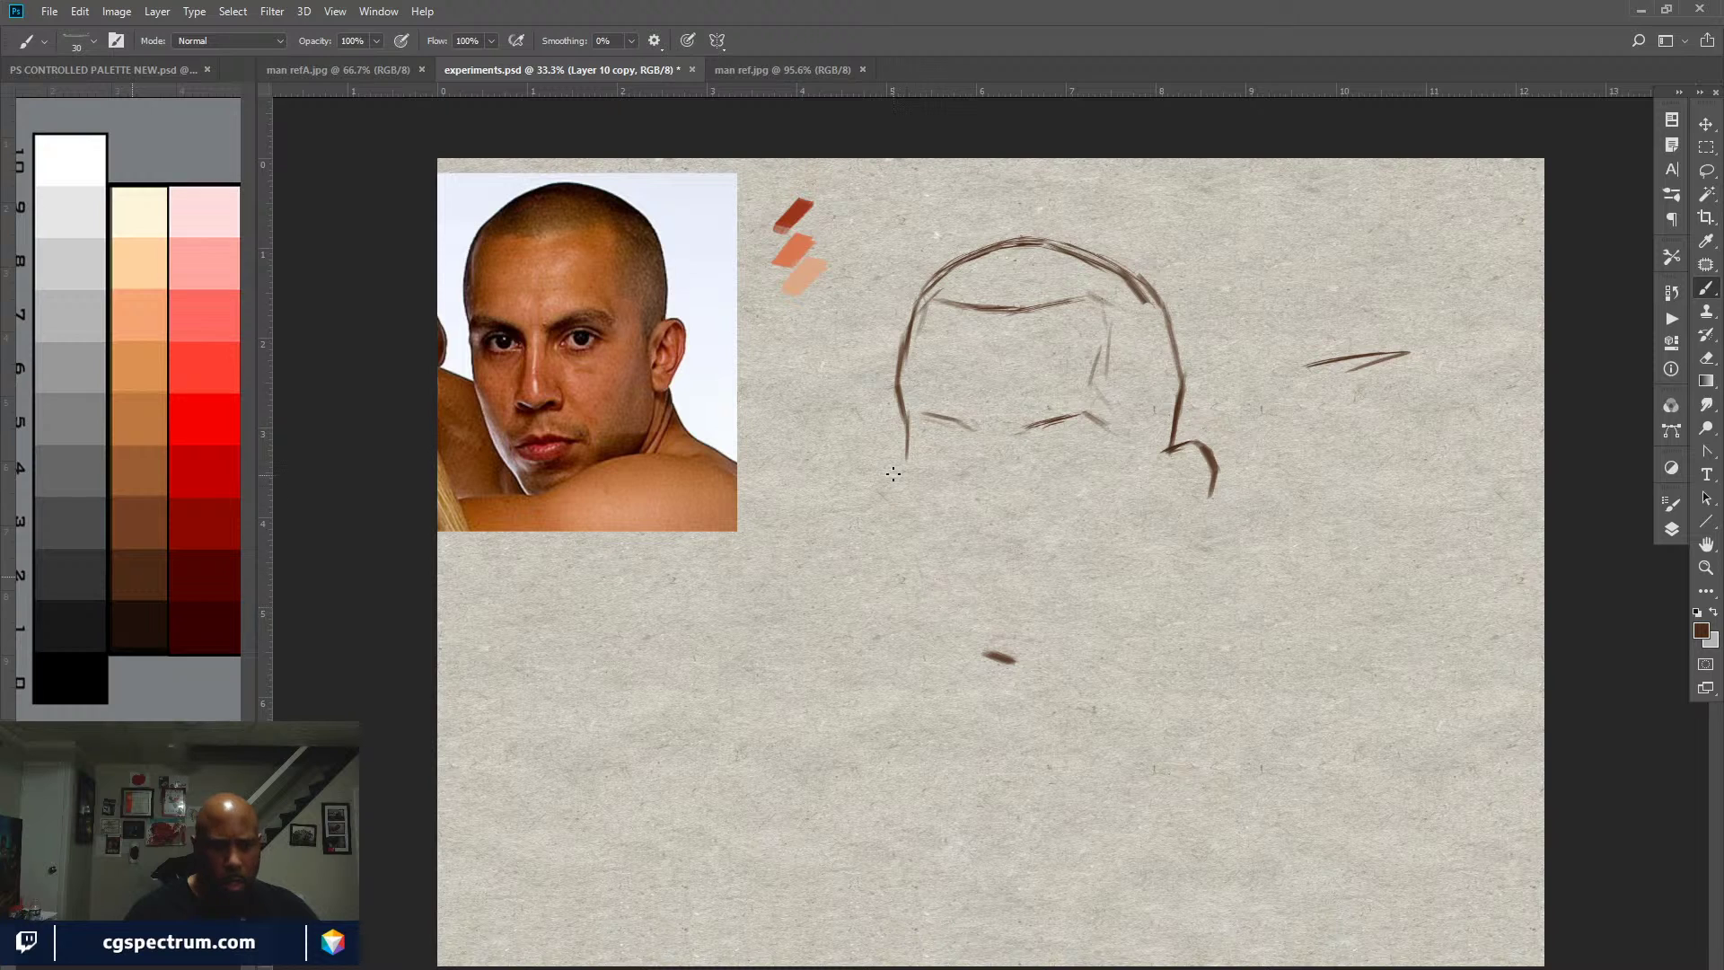
Step: Sketch the left cheek and jaw line from below brow level down toward the chin mark
mouse_move(894, 476)
mouse_down()
mouse_move(956, 675)
mouse_move(952, 758)
mouse_move(919, 635)
mouse_move(939, 593)
mouse_move(970, 660)
mouse_up()
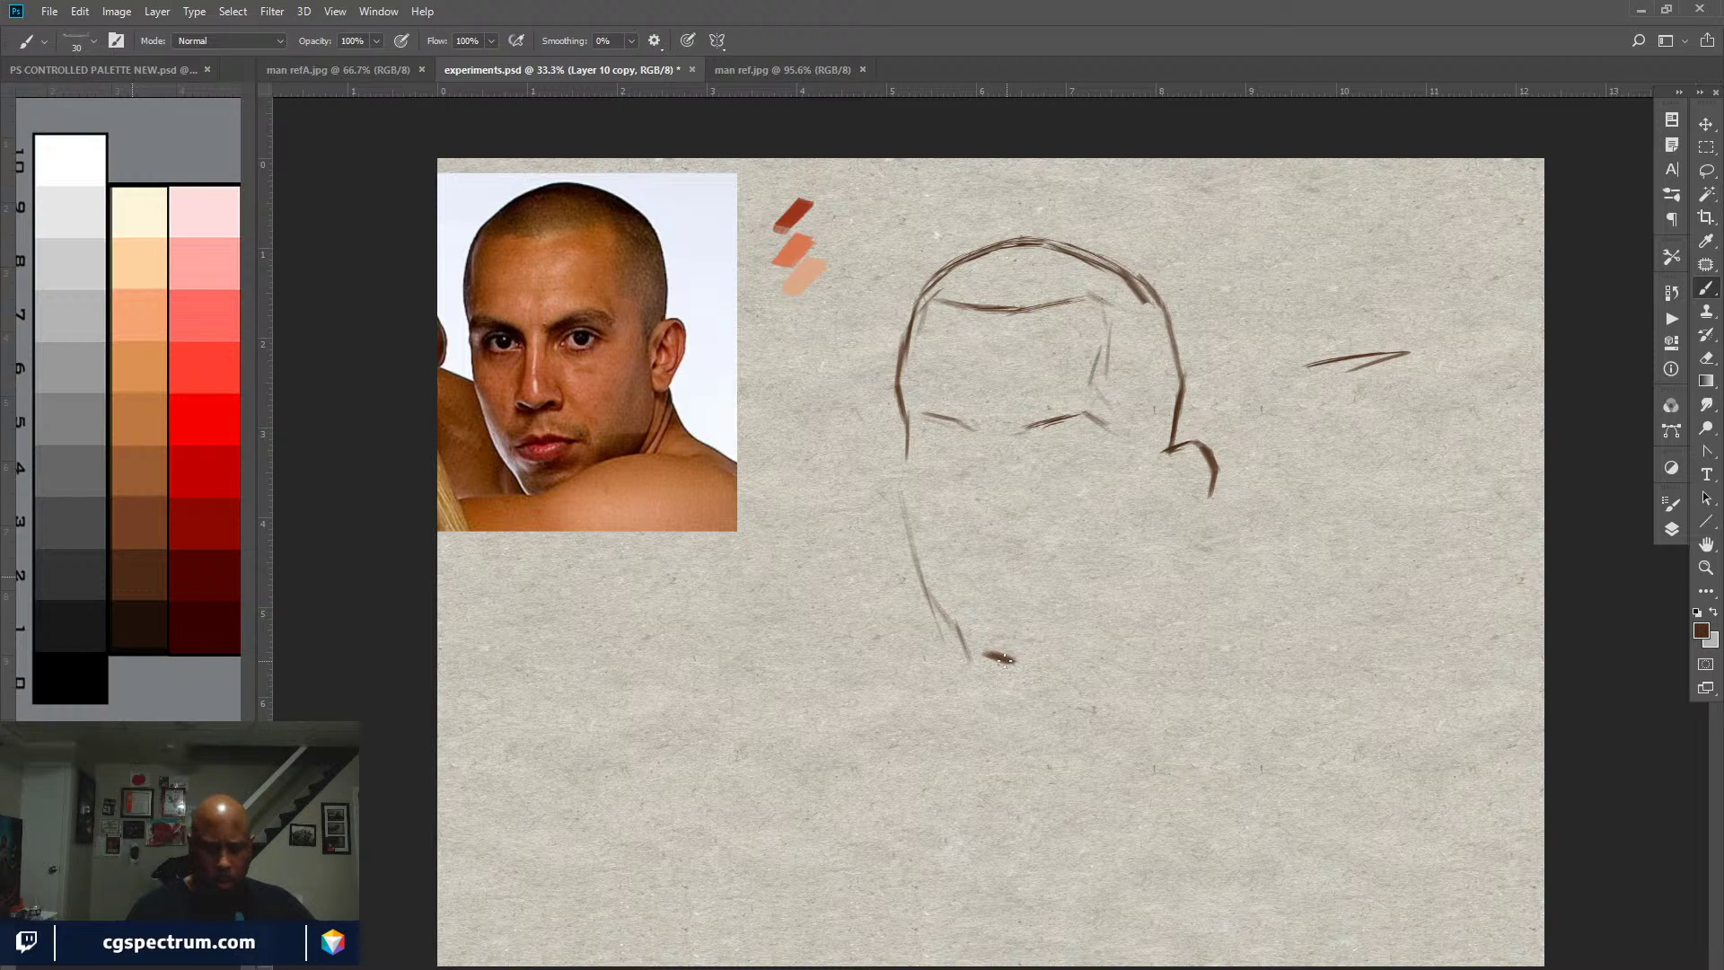
key(e)
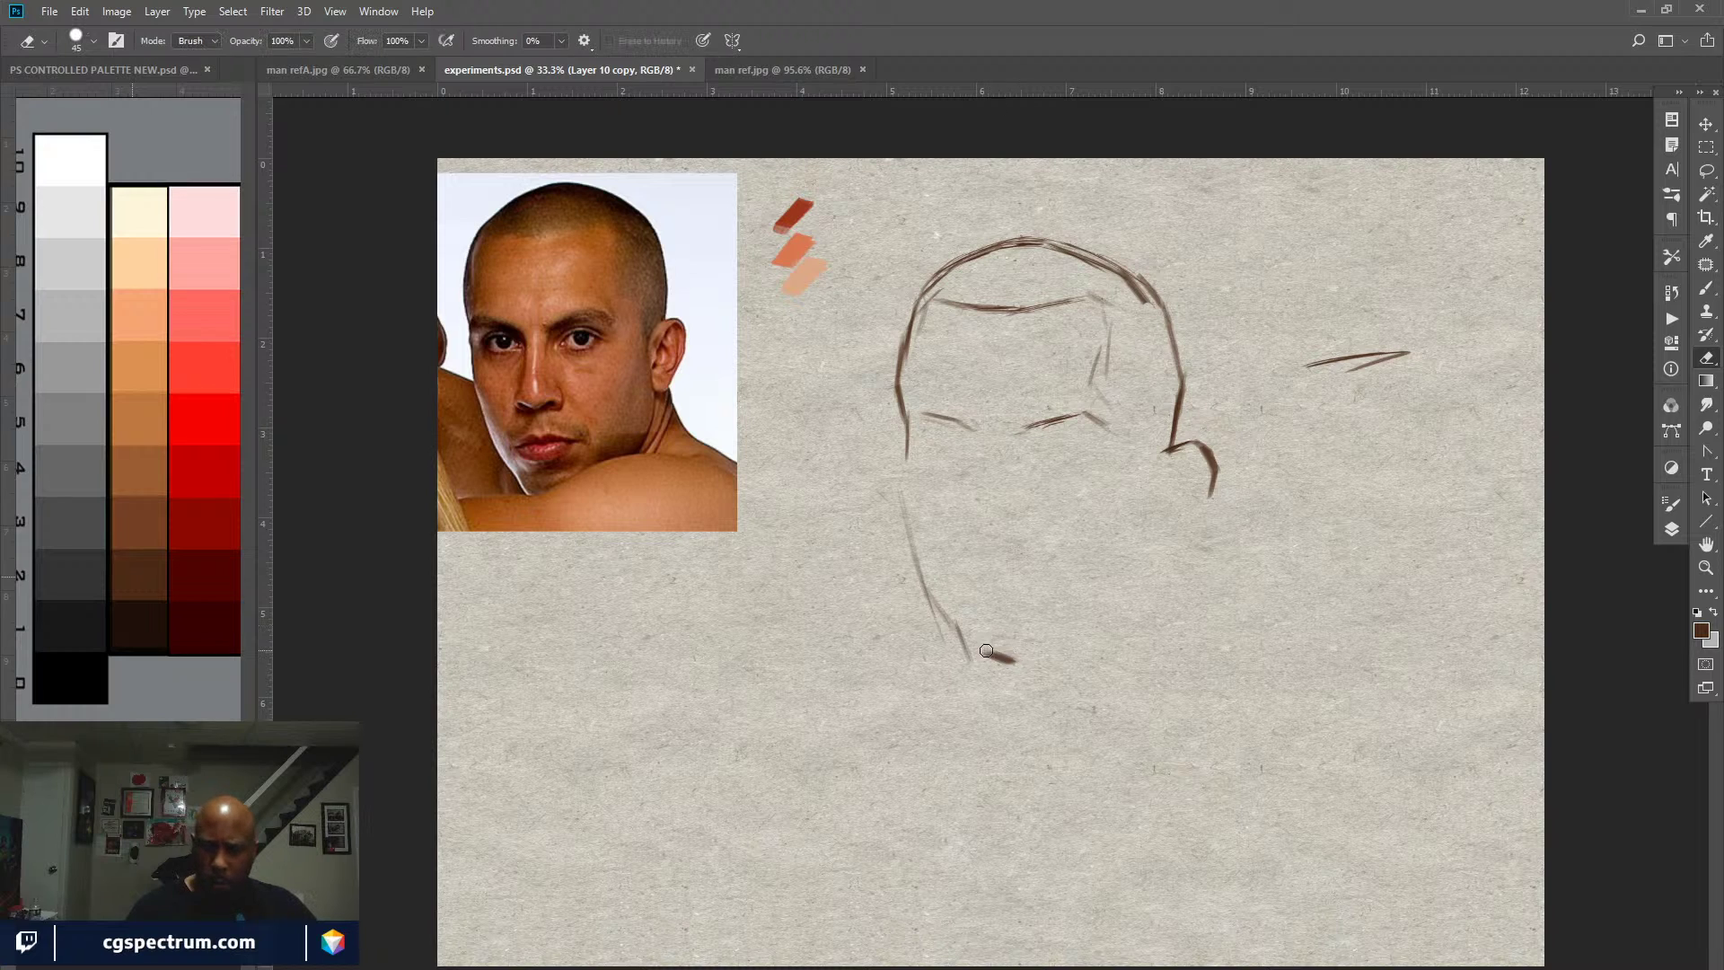
drag(986, 650, 988, 655)
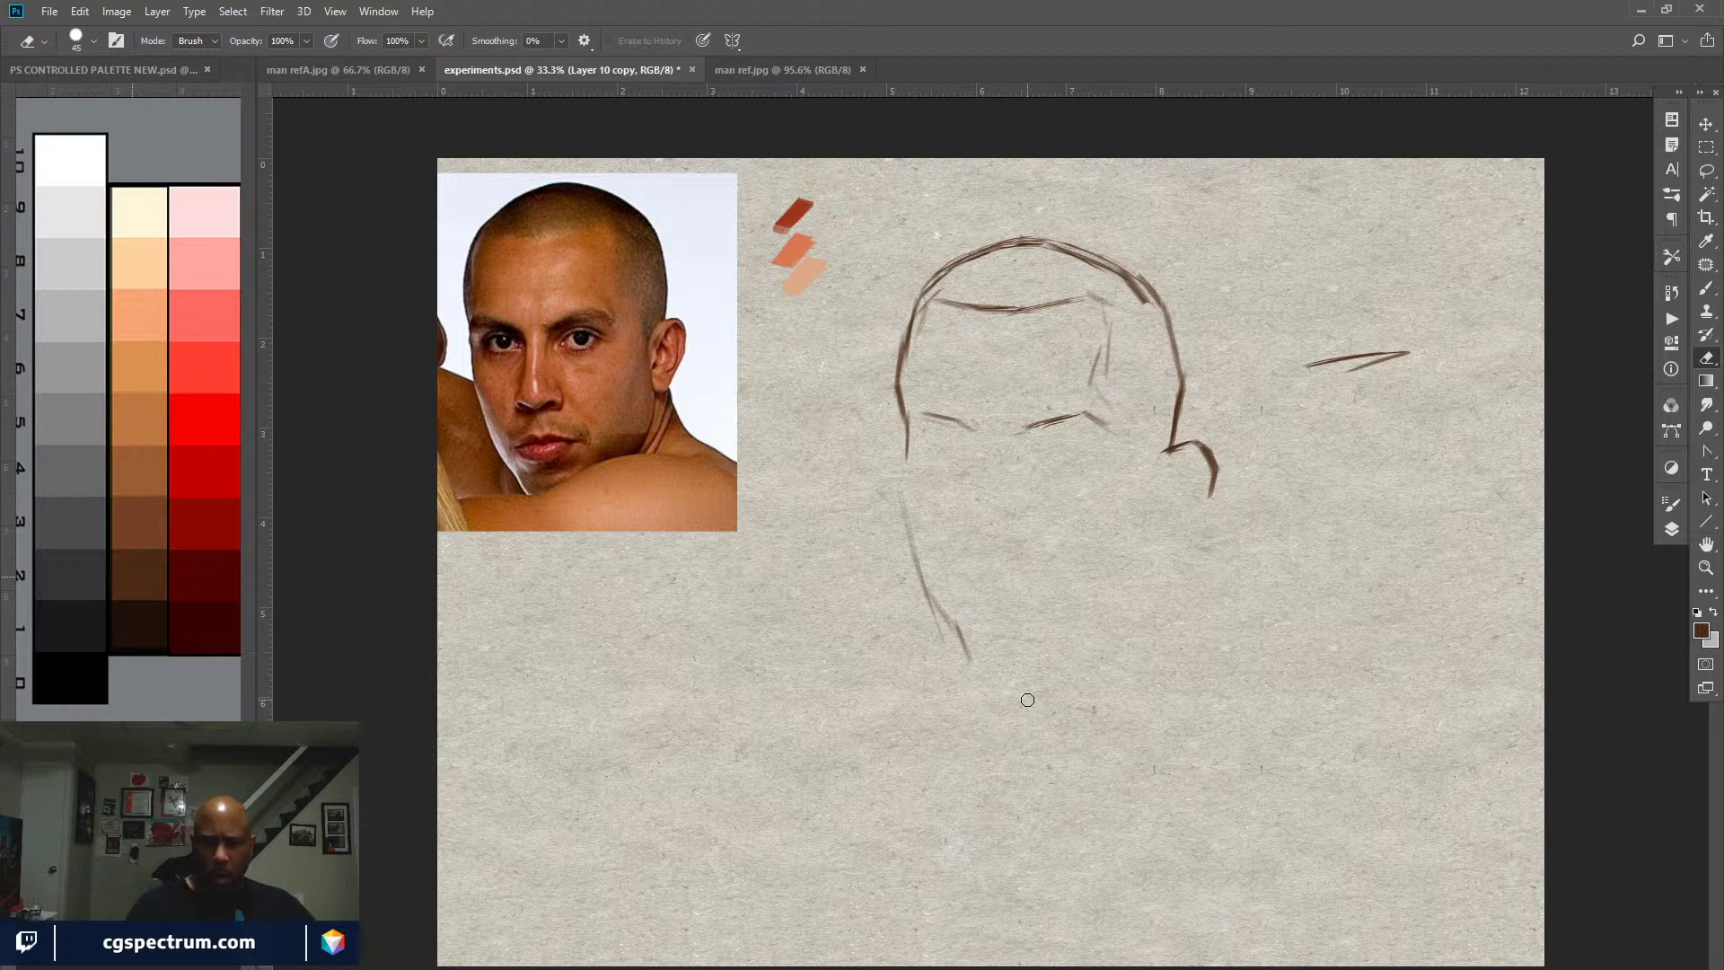
key(ctrl+z)
key(b)
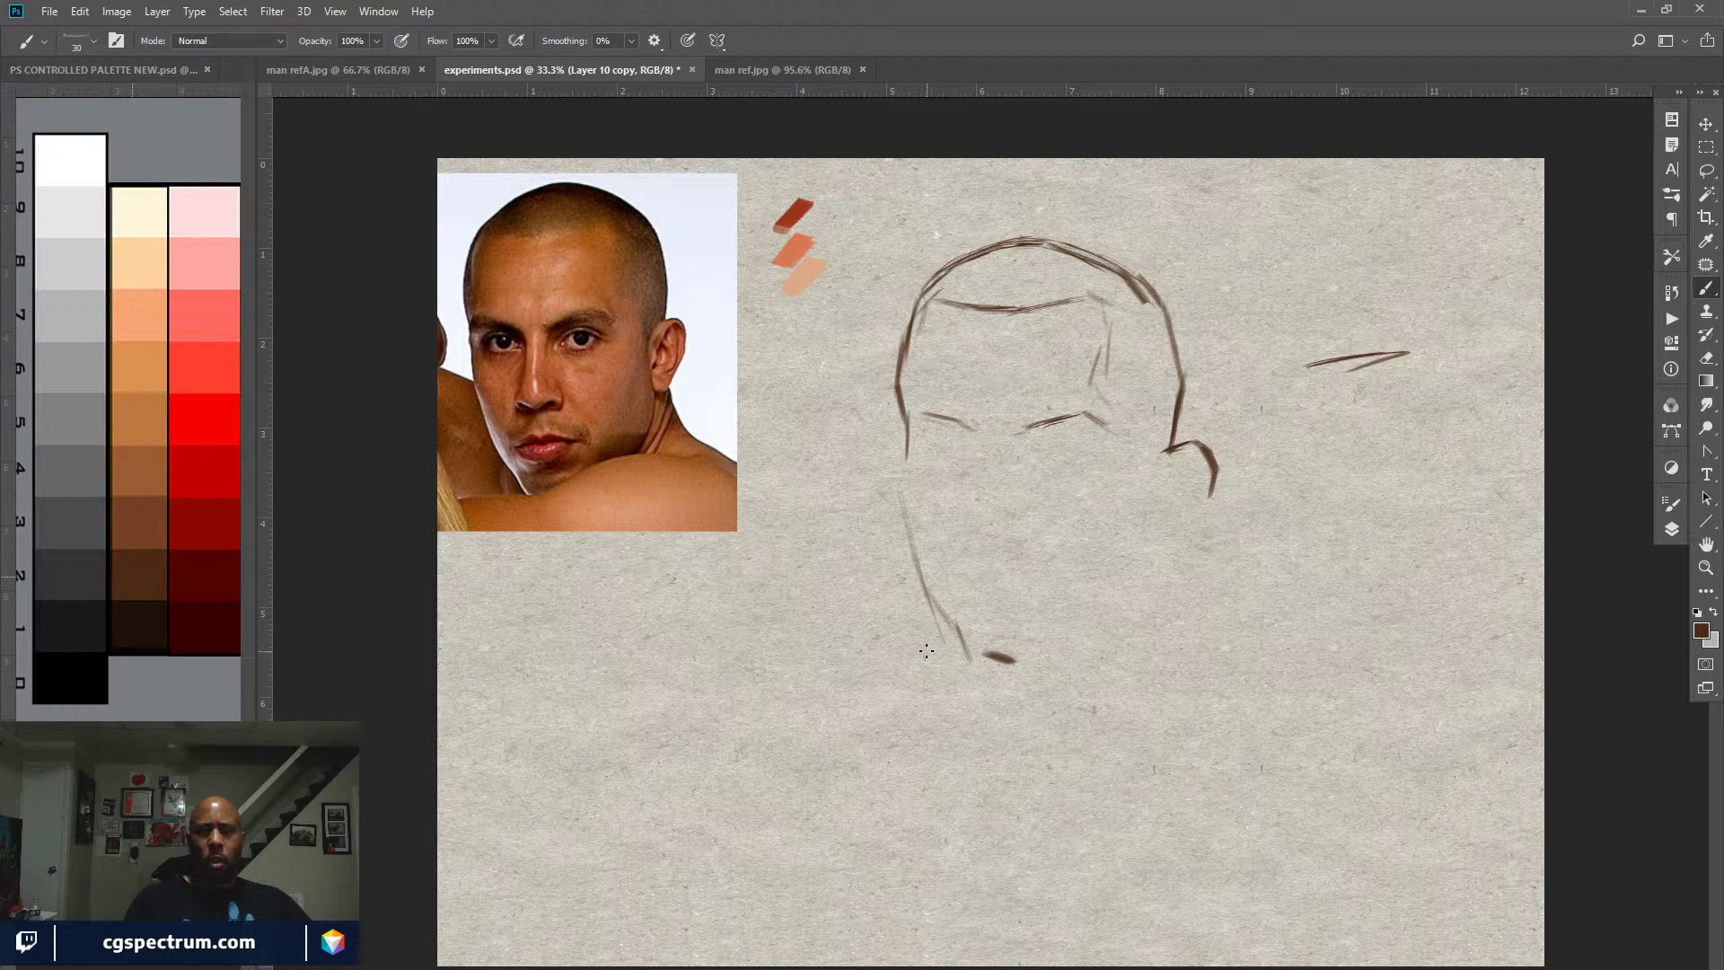
Step: Erase the doubled inner lines along the crown and left hairline corner, and remove the test stroke beside the head
key(e)
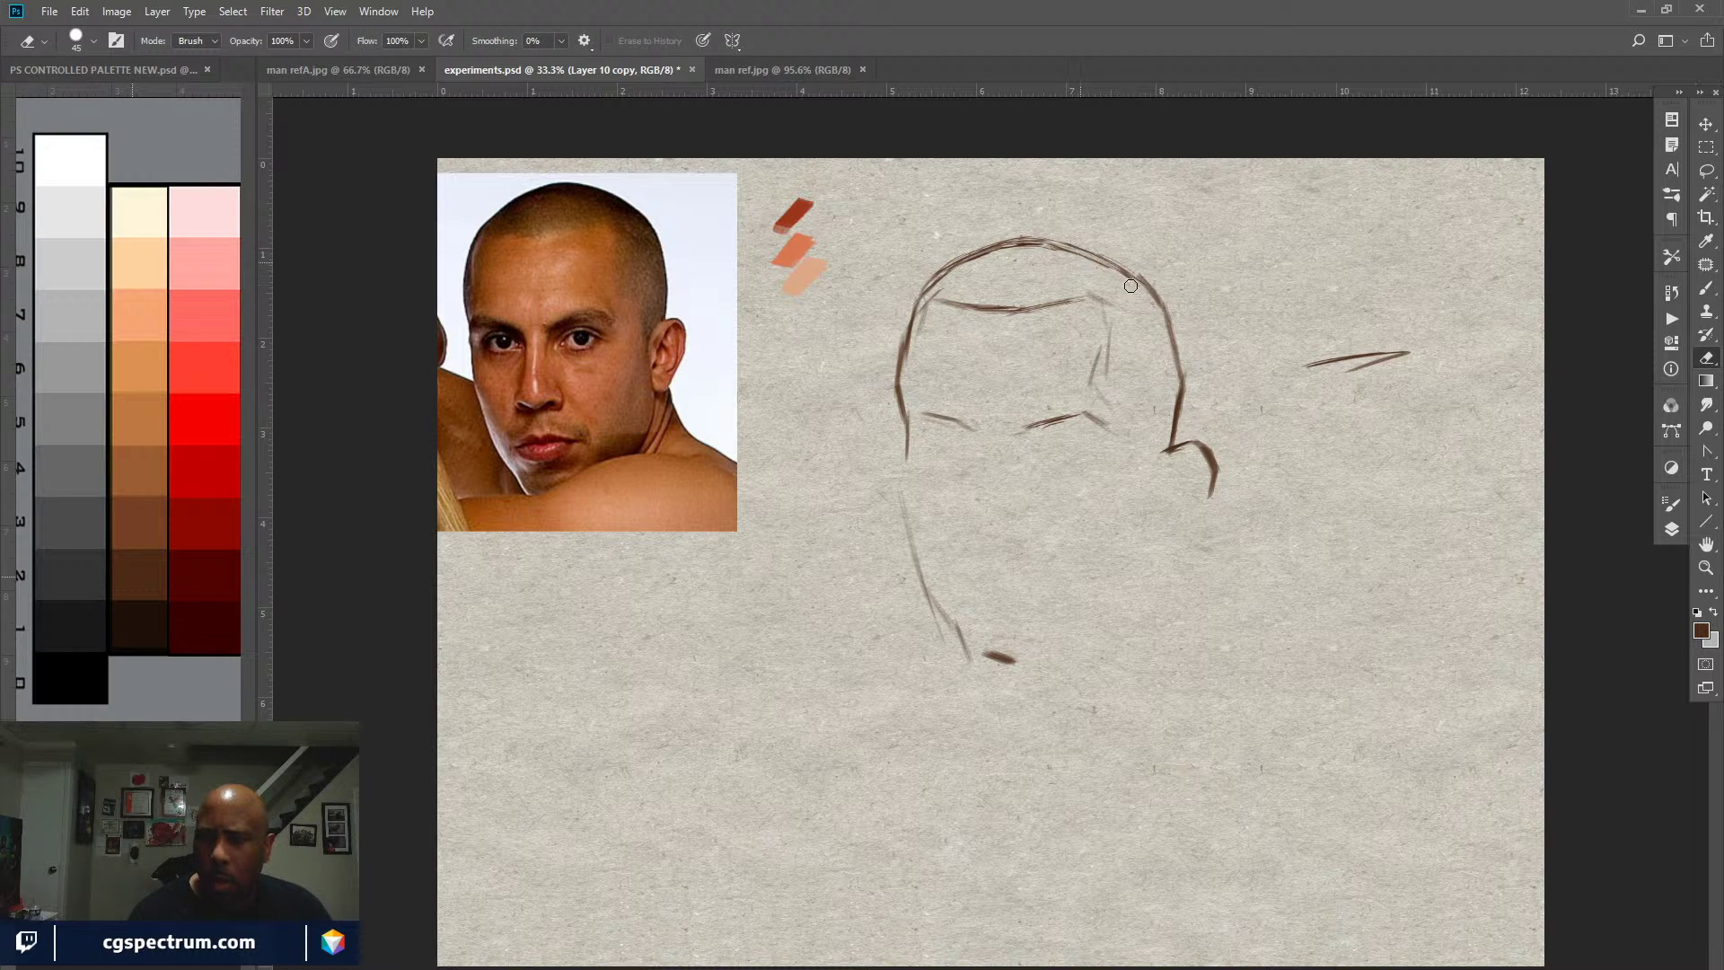
mouse_move(1130, 285)
mouse_down()
mouse_move(1012, 252)
mouse_move(1025, 248)
mouse_move(1042, 249)
mouse_move(929, 292)
mouse_move(968, 279)
mouse_up()
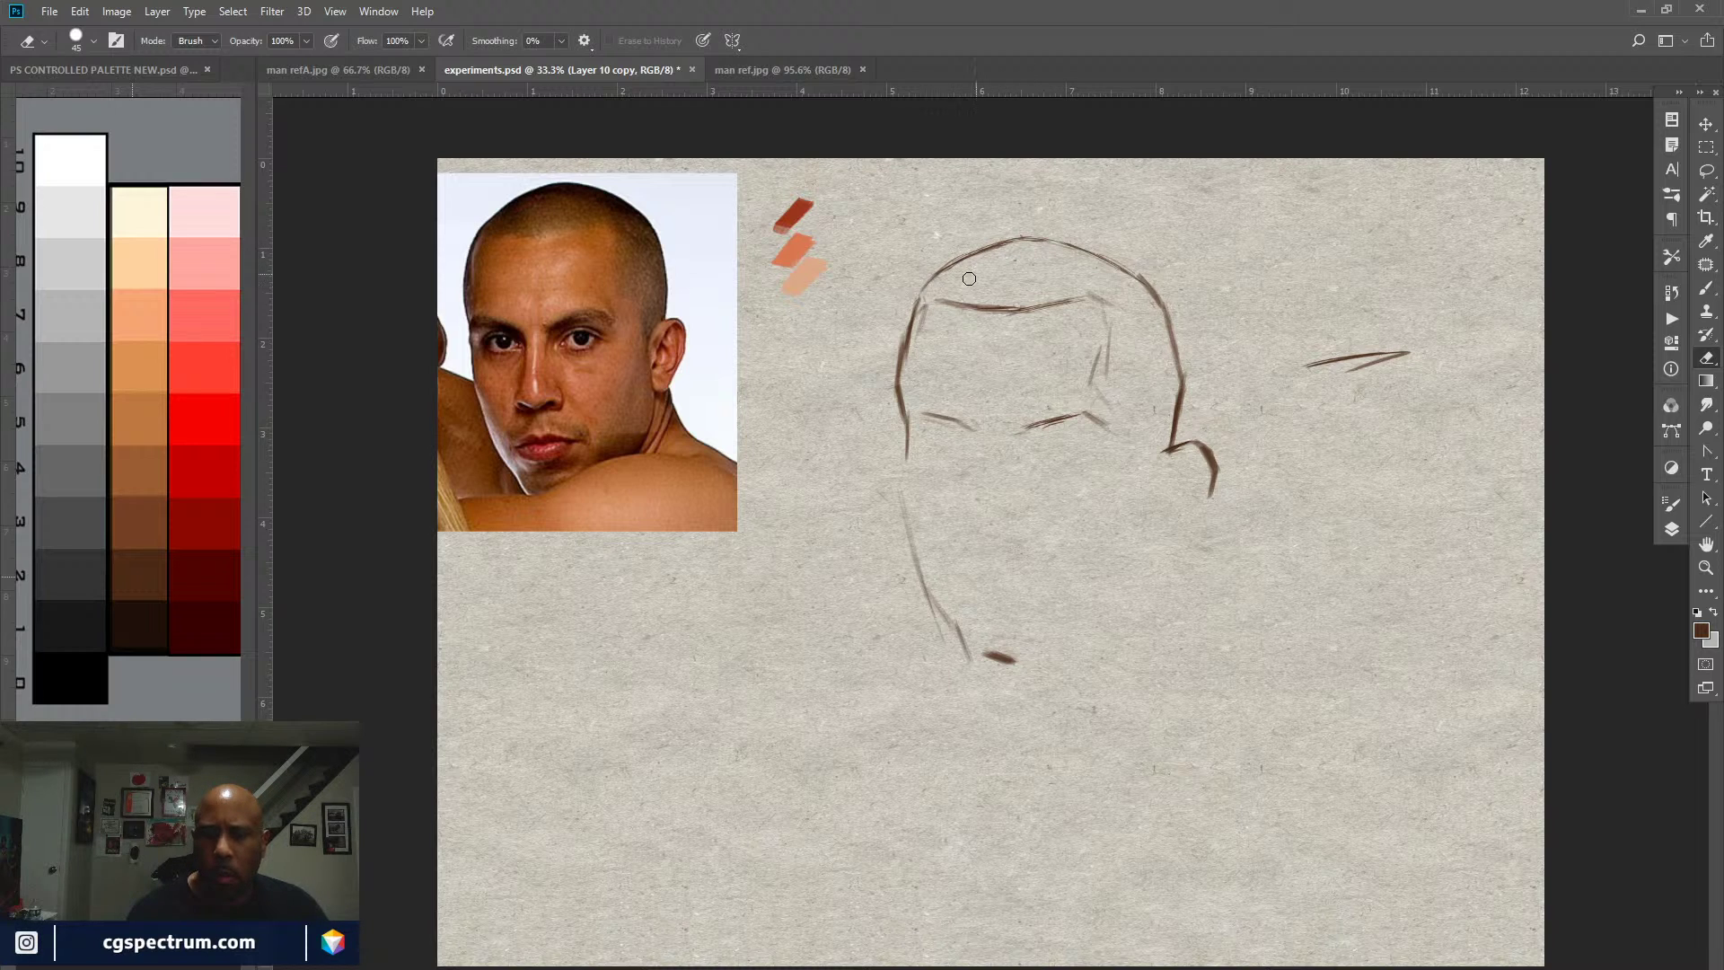
key(b)
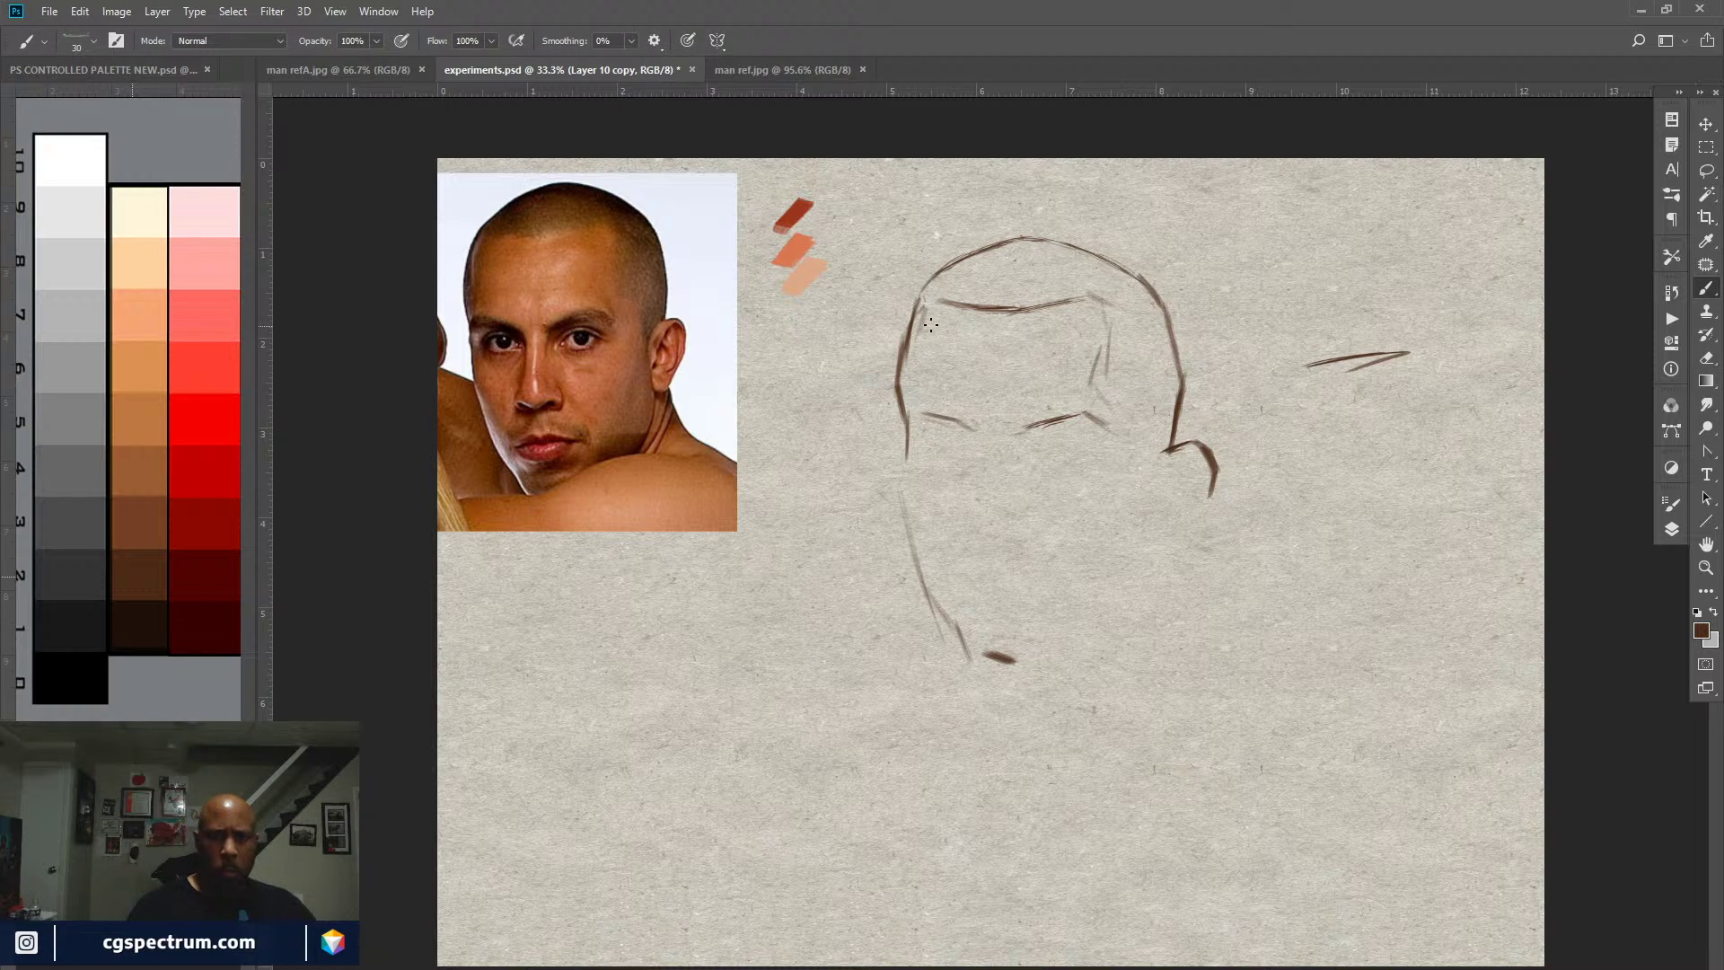
key(e)
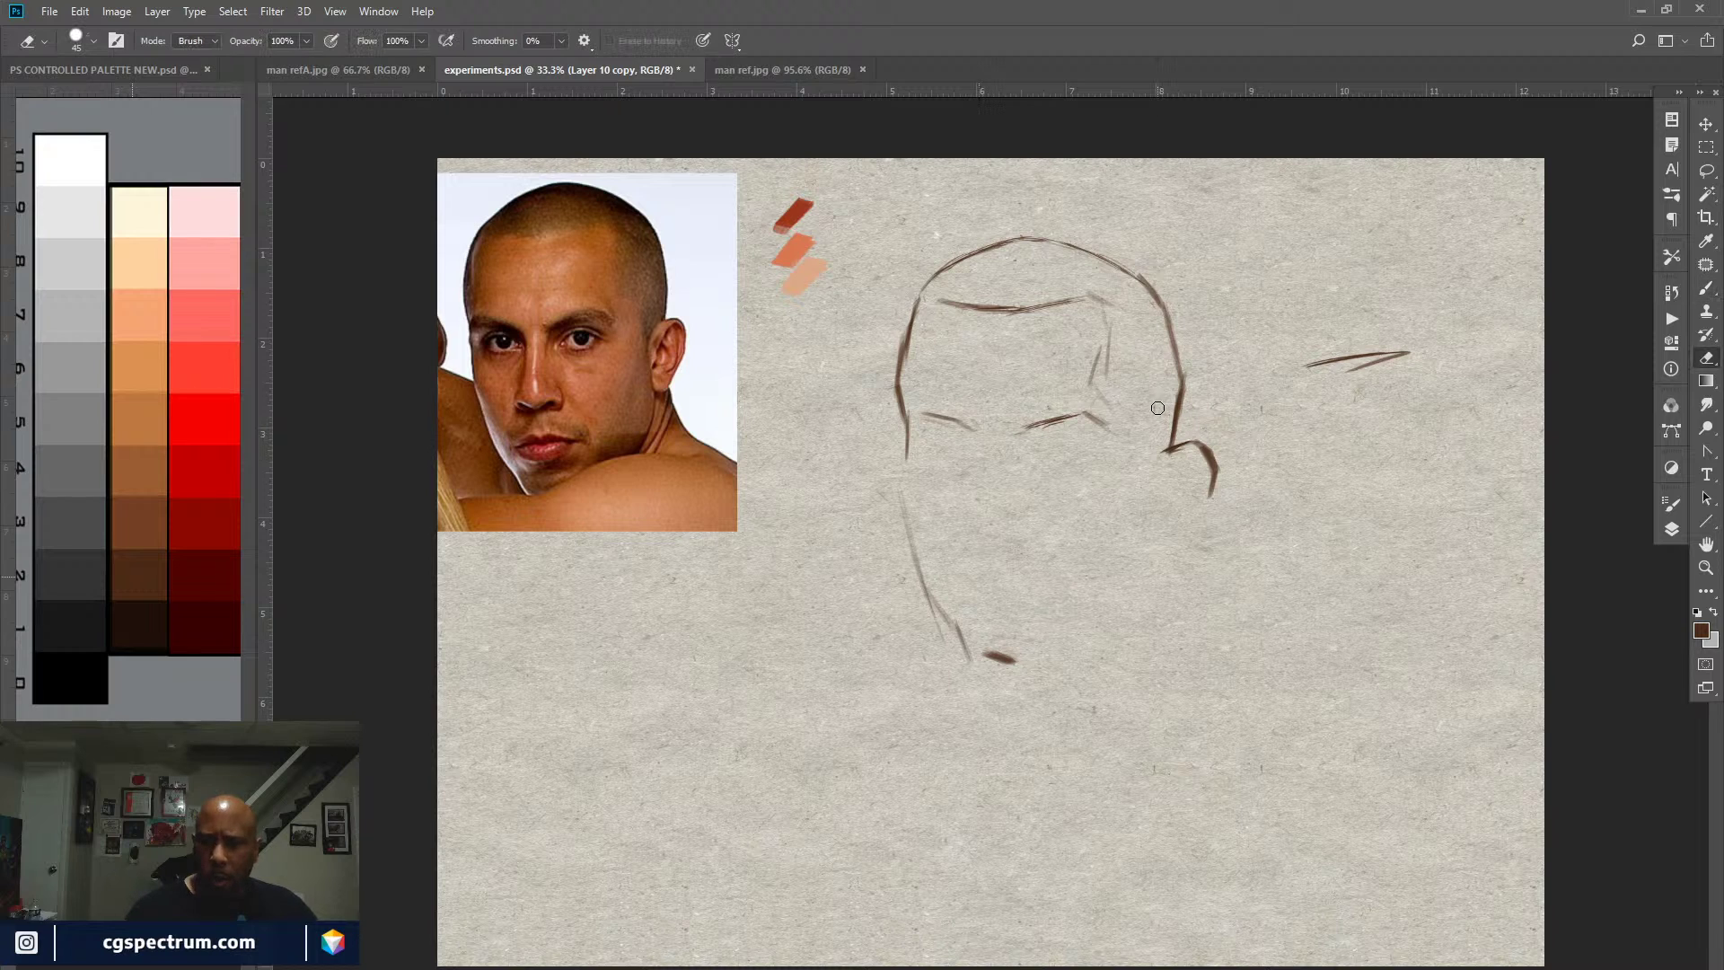
key(b)
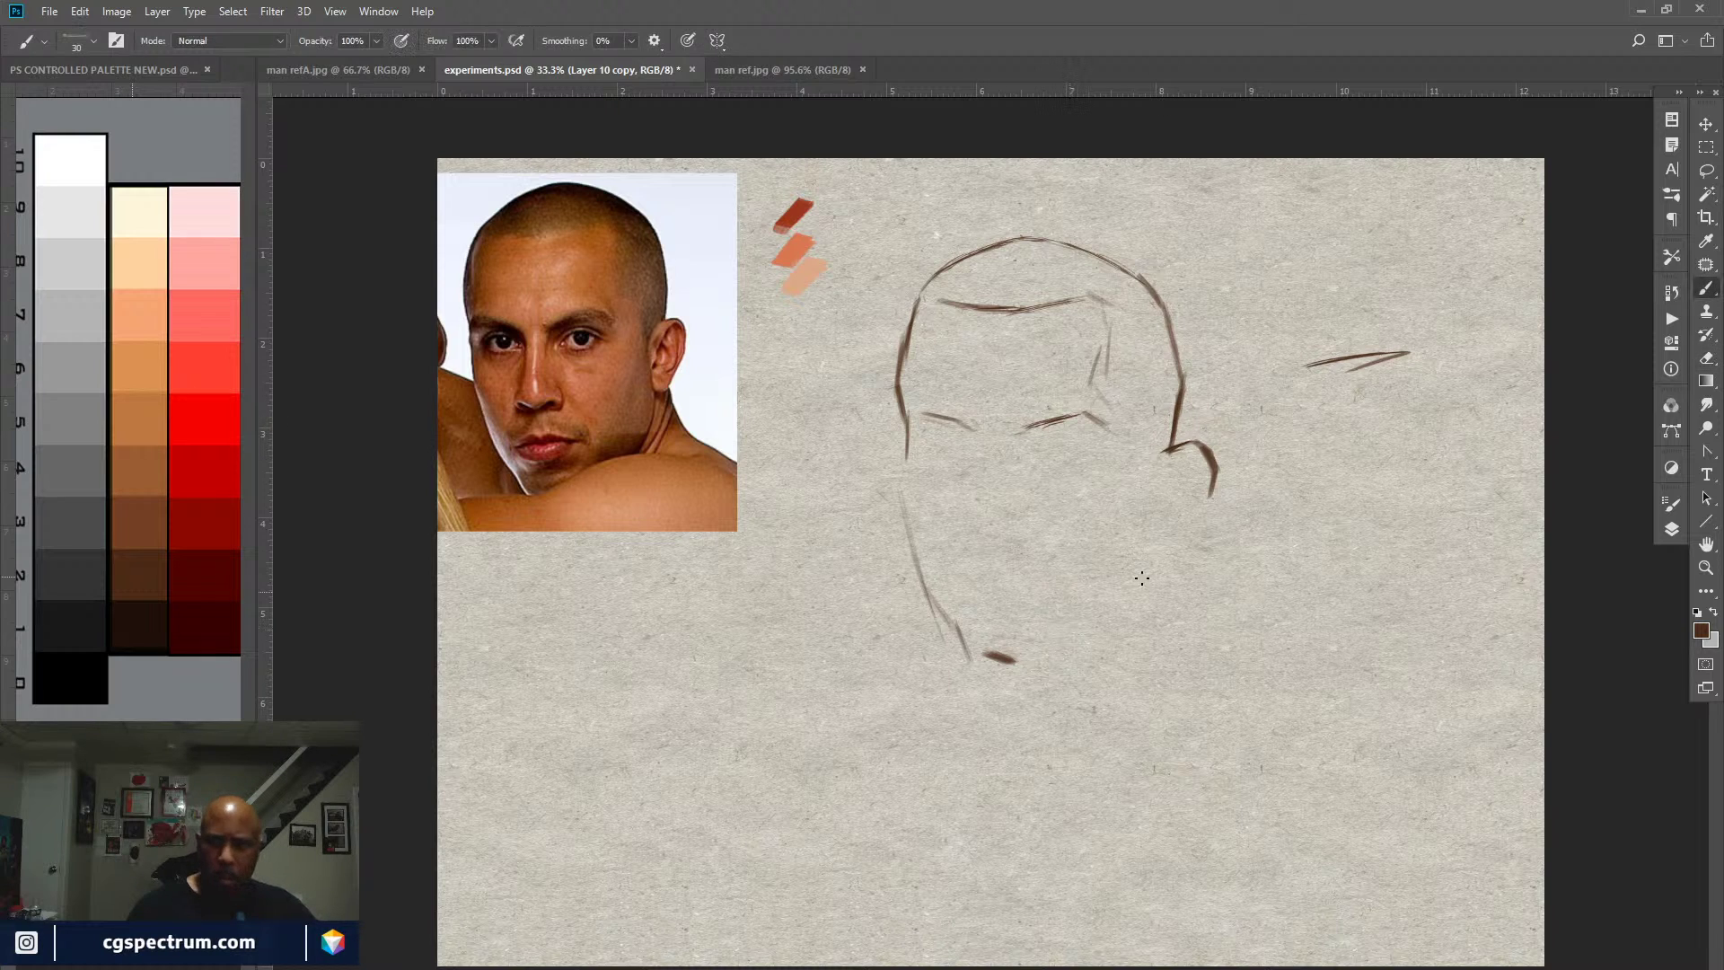
key(e)
drag(1408, 354, 1297, 366)
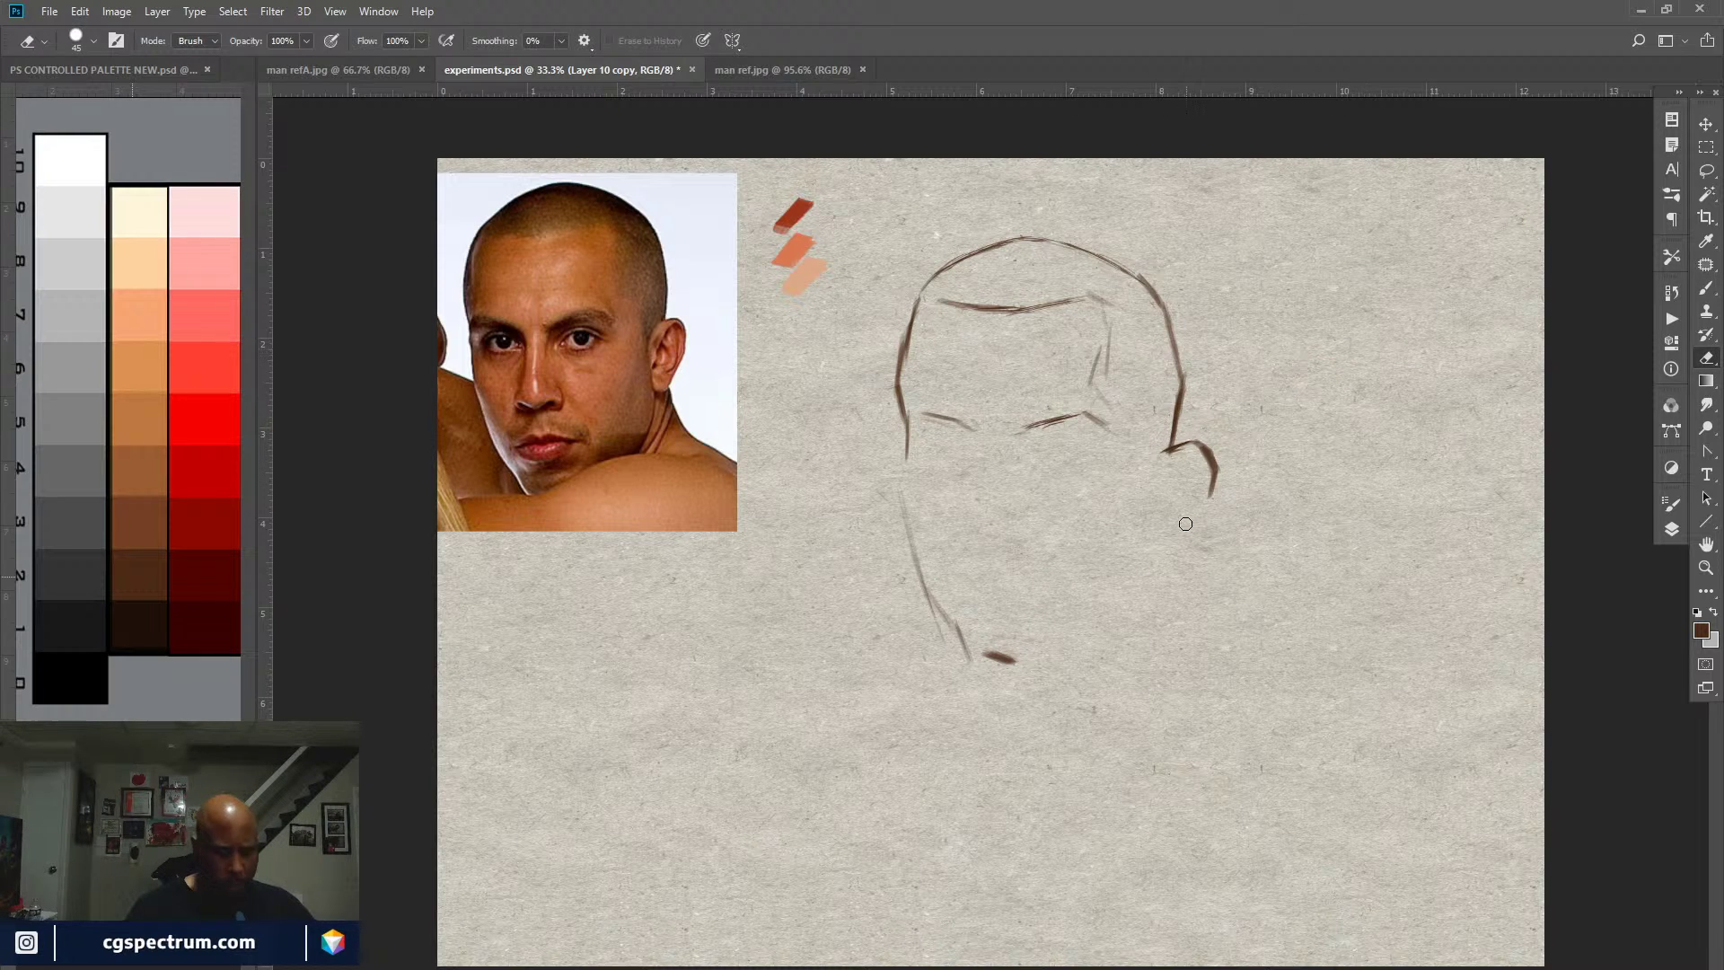
Step: Strengthen the right skull contour where it meets the ear and trim its edge with the Eraser
key(b)
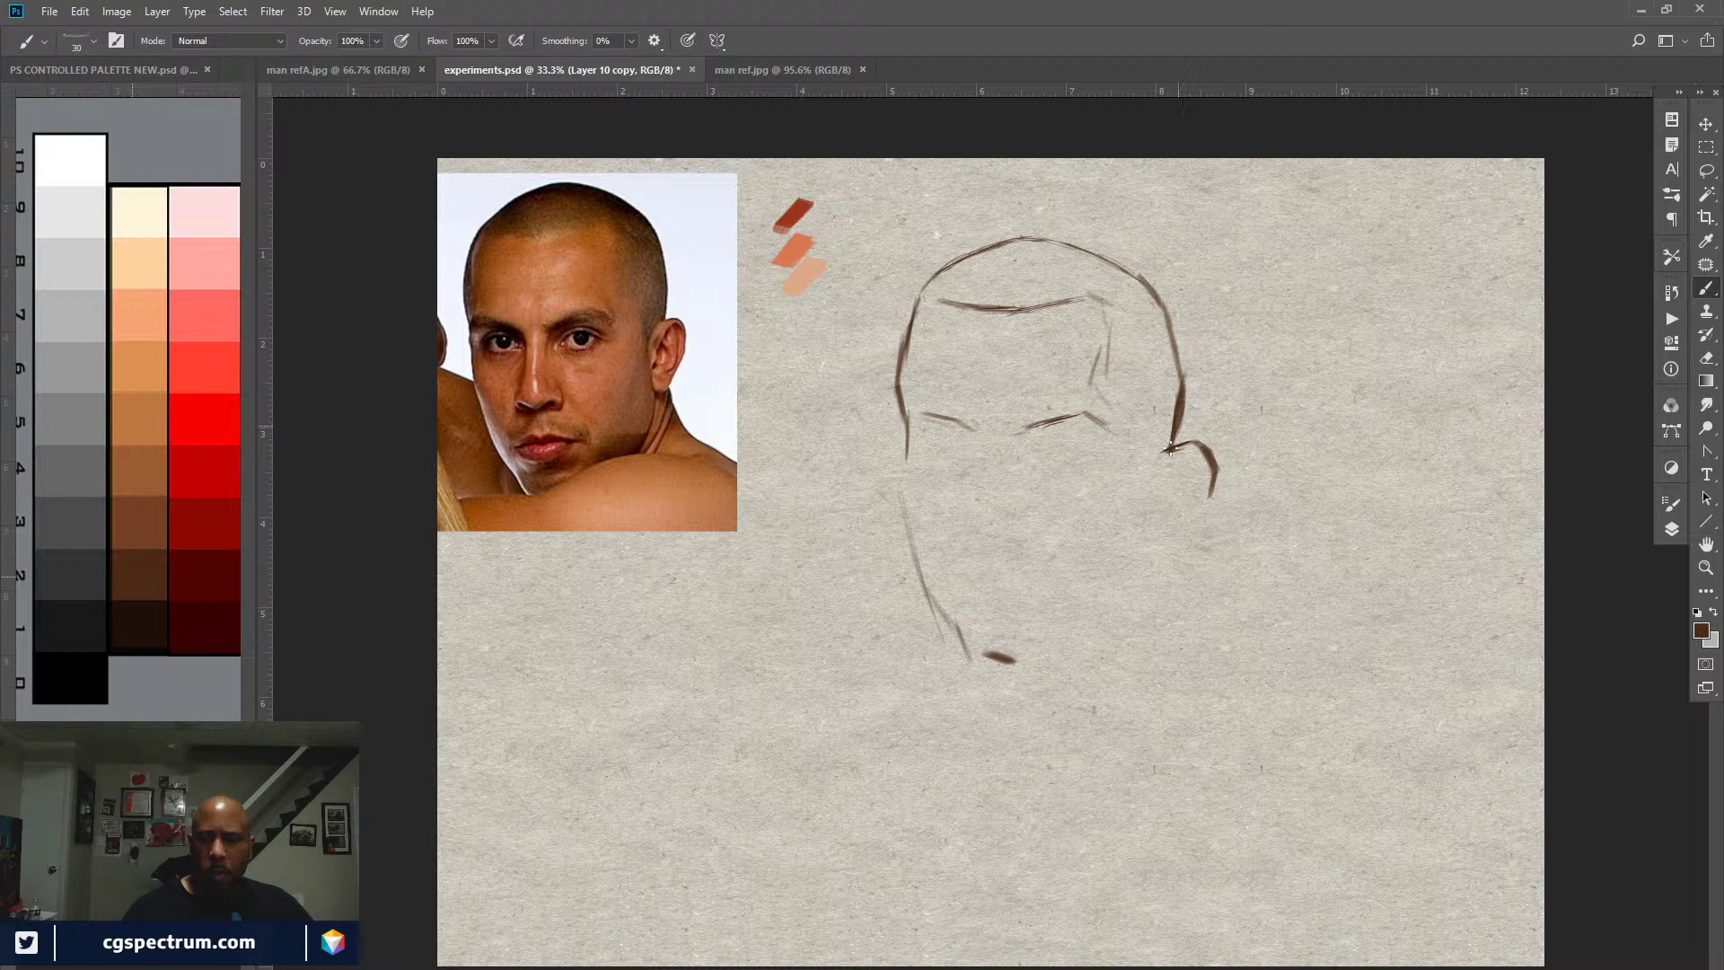
key(e)
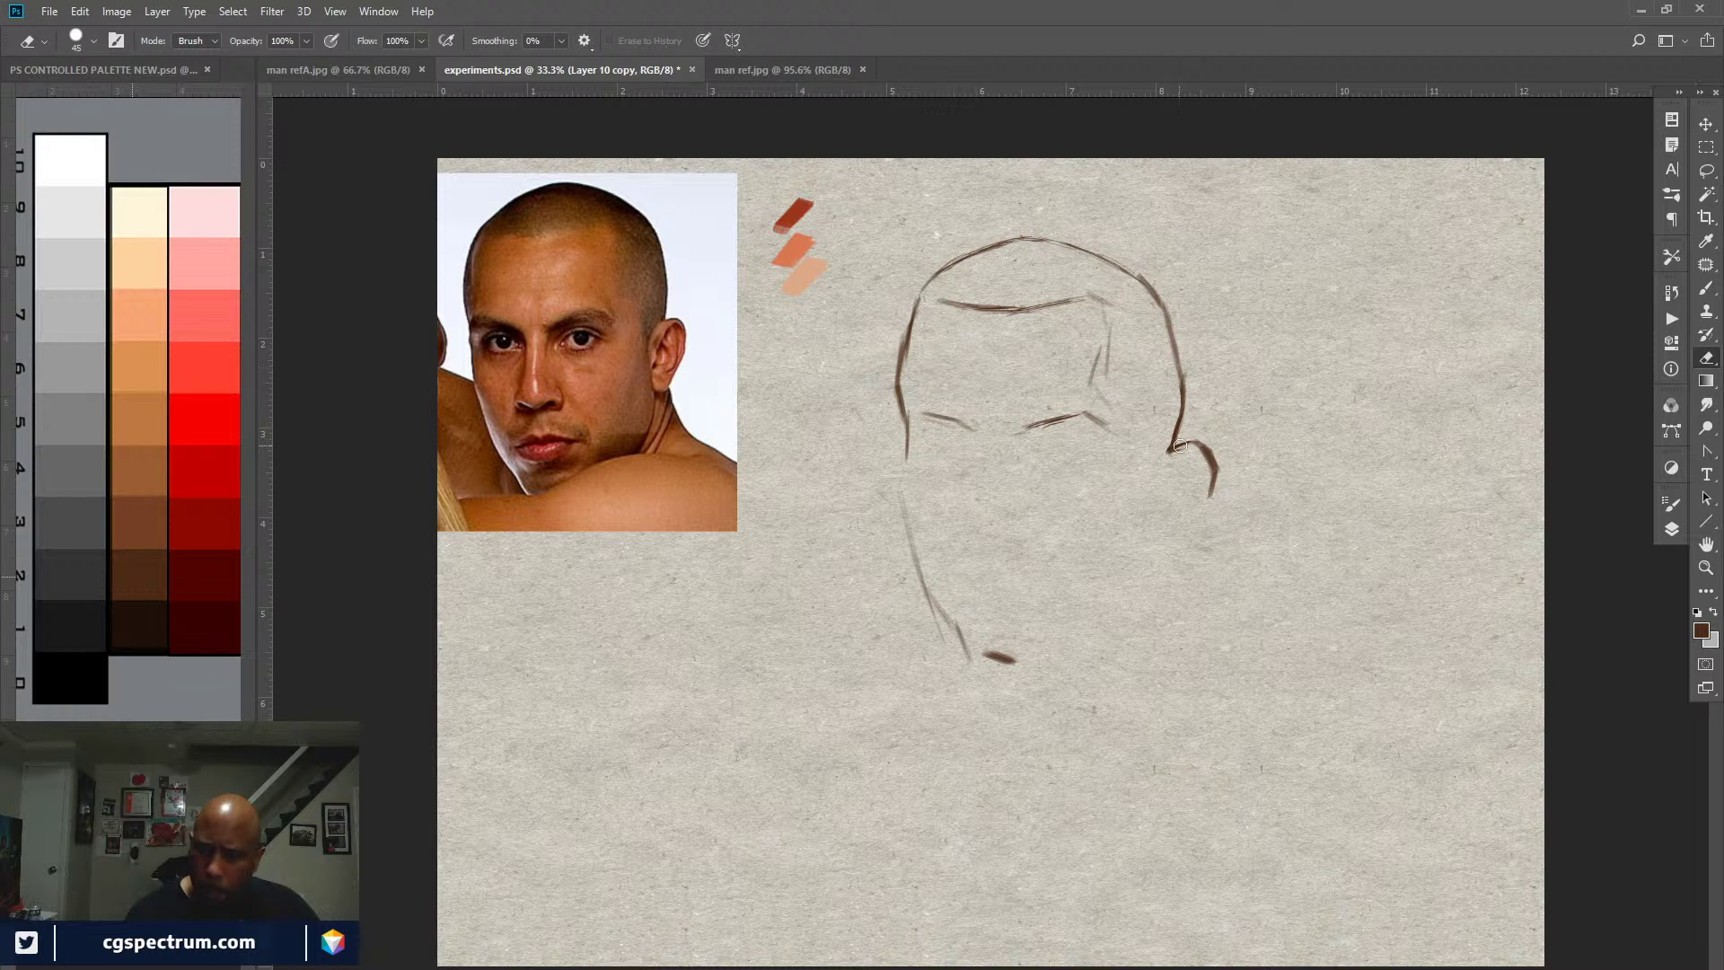
key(b)
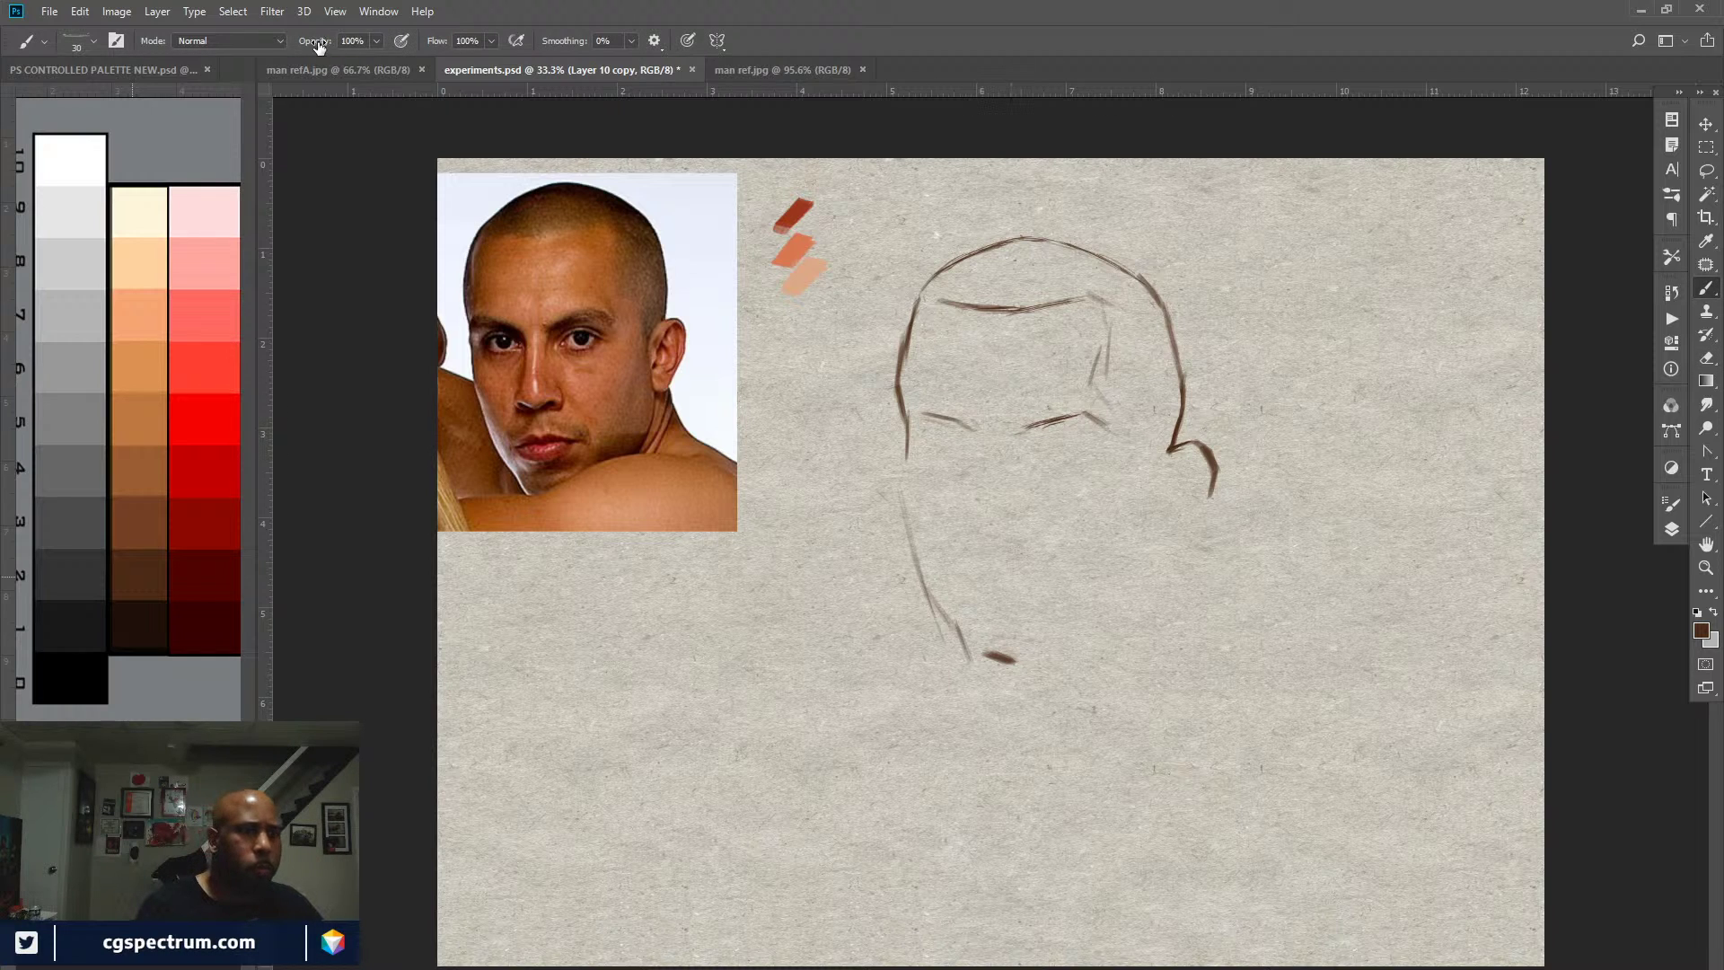
Step: Set the brush opacity to 43% and sketch a light, doubled horizontal eye guideline just below the brows
mouse_move(321, 46)
mouse_down()
mouse_move(298, 48)
mouse_move(319, 45)
mouse_up()
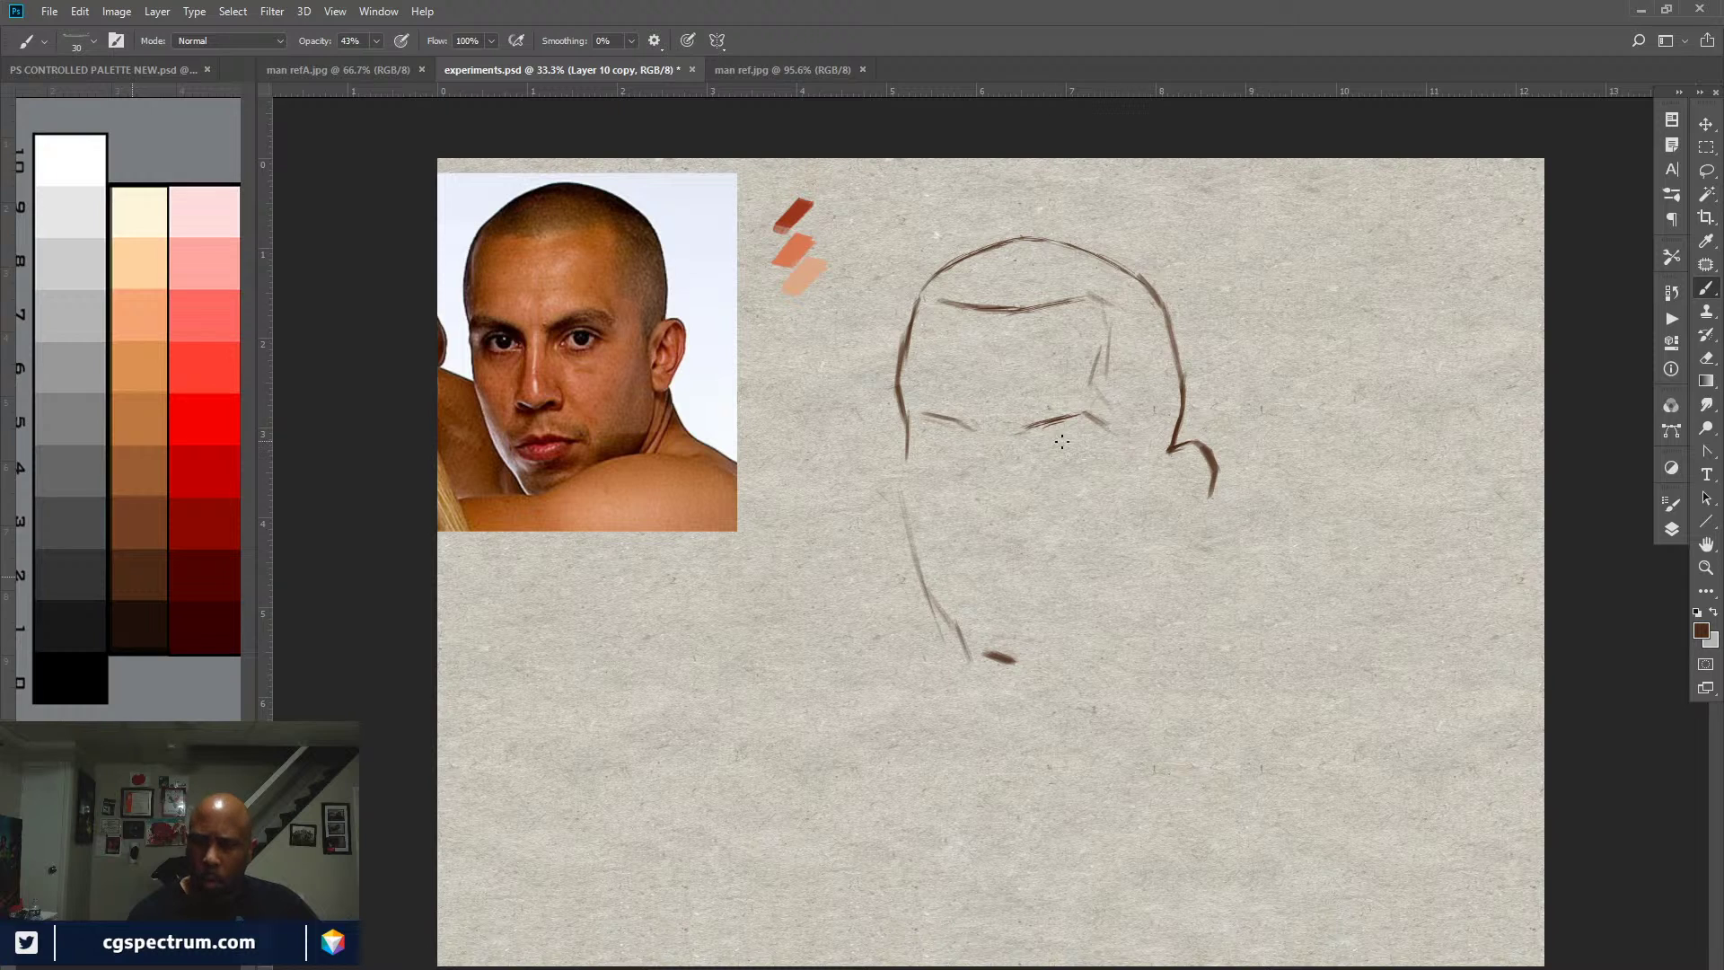
drag(1038, 443, 1120, 440)
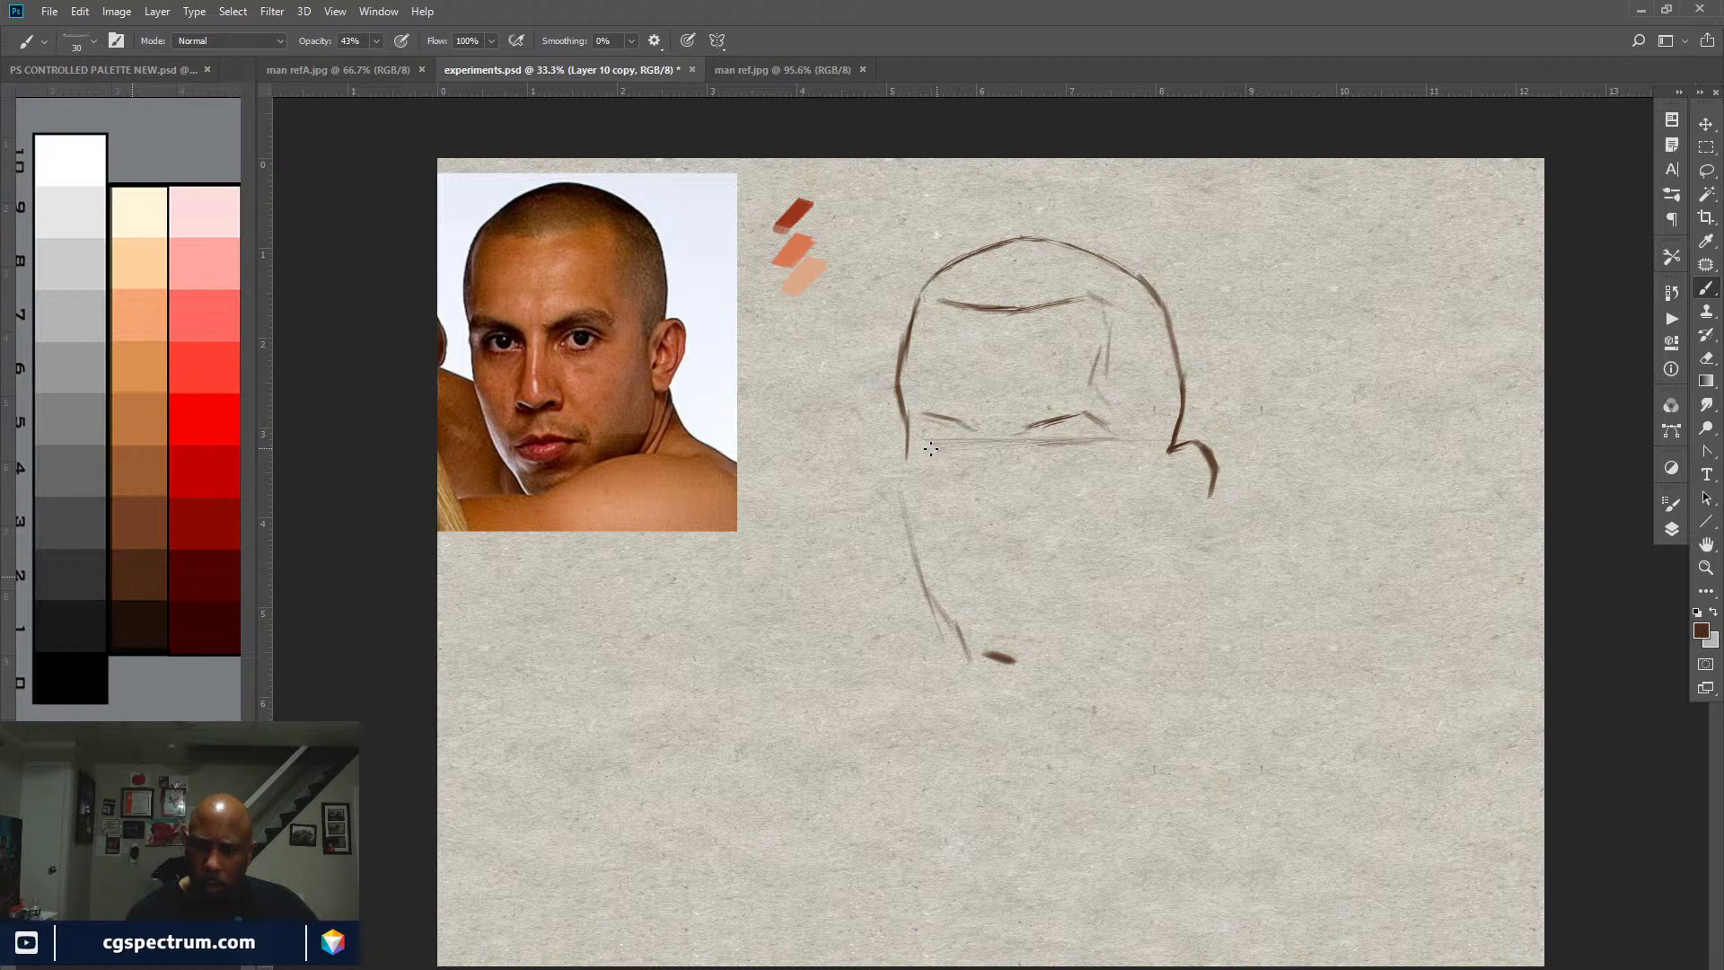
mouse_move(948, 442)
mouse_down()
mouse_move(1180, 441)
mouse_move(945, 437)
mouse_up()
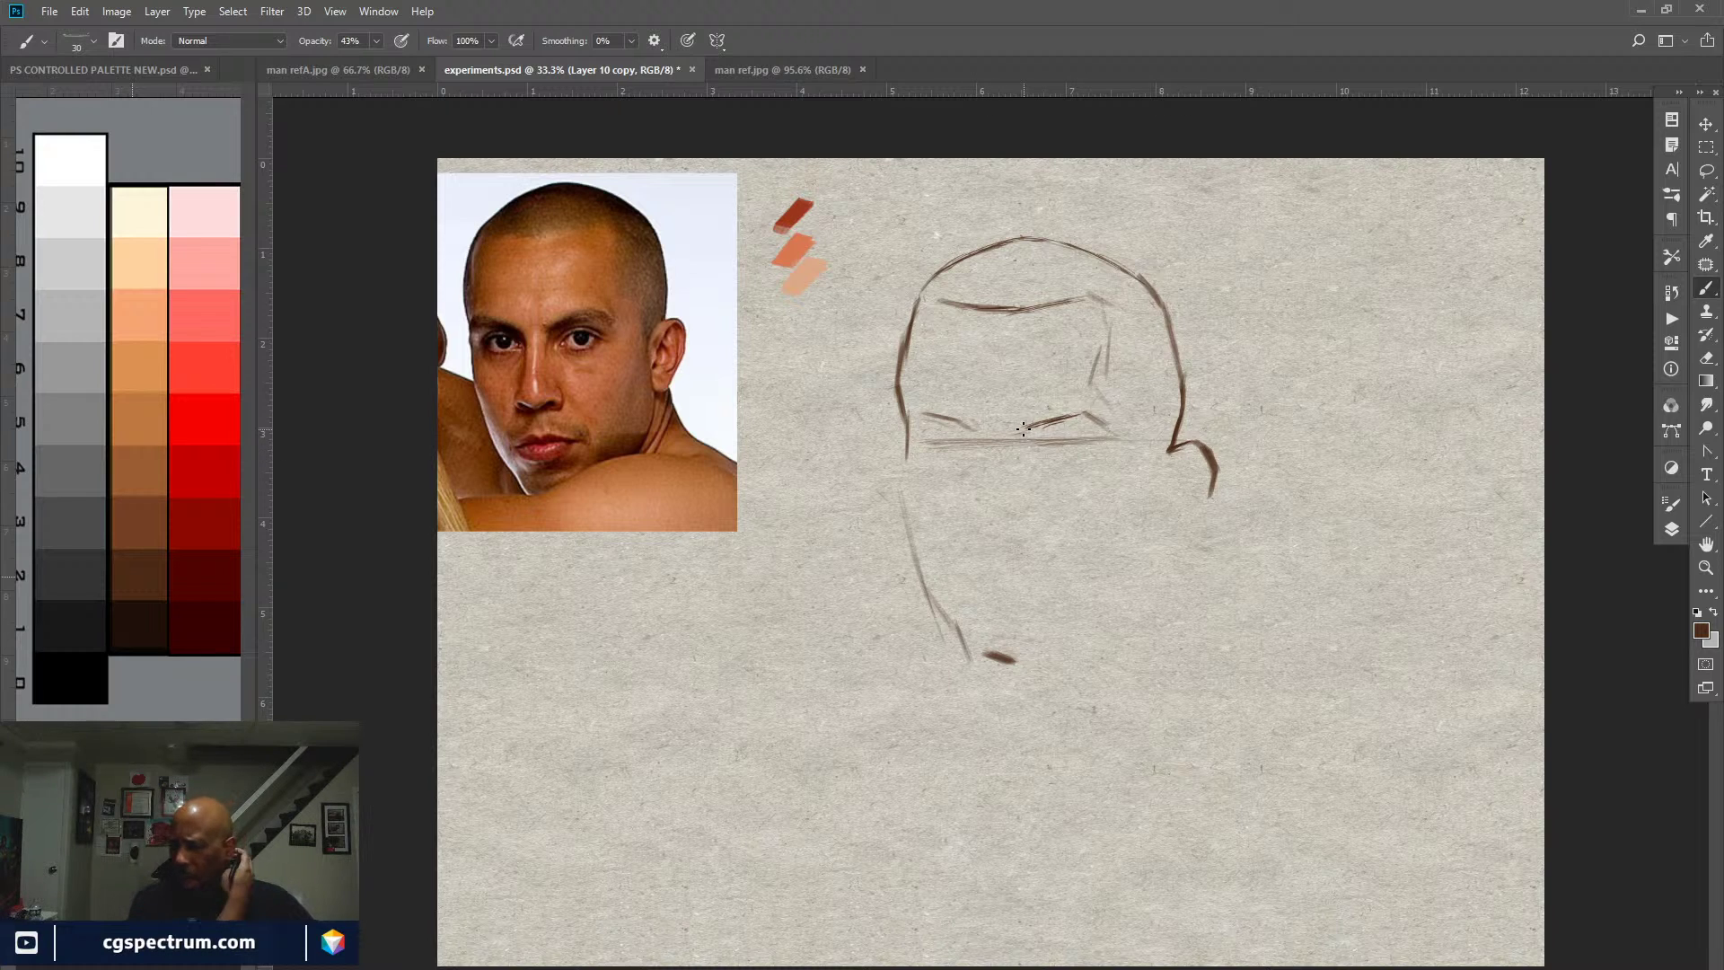
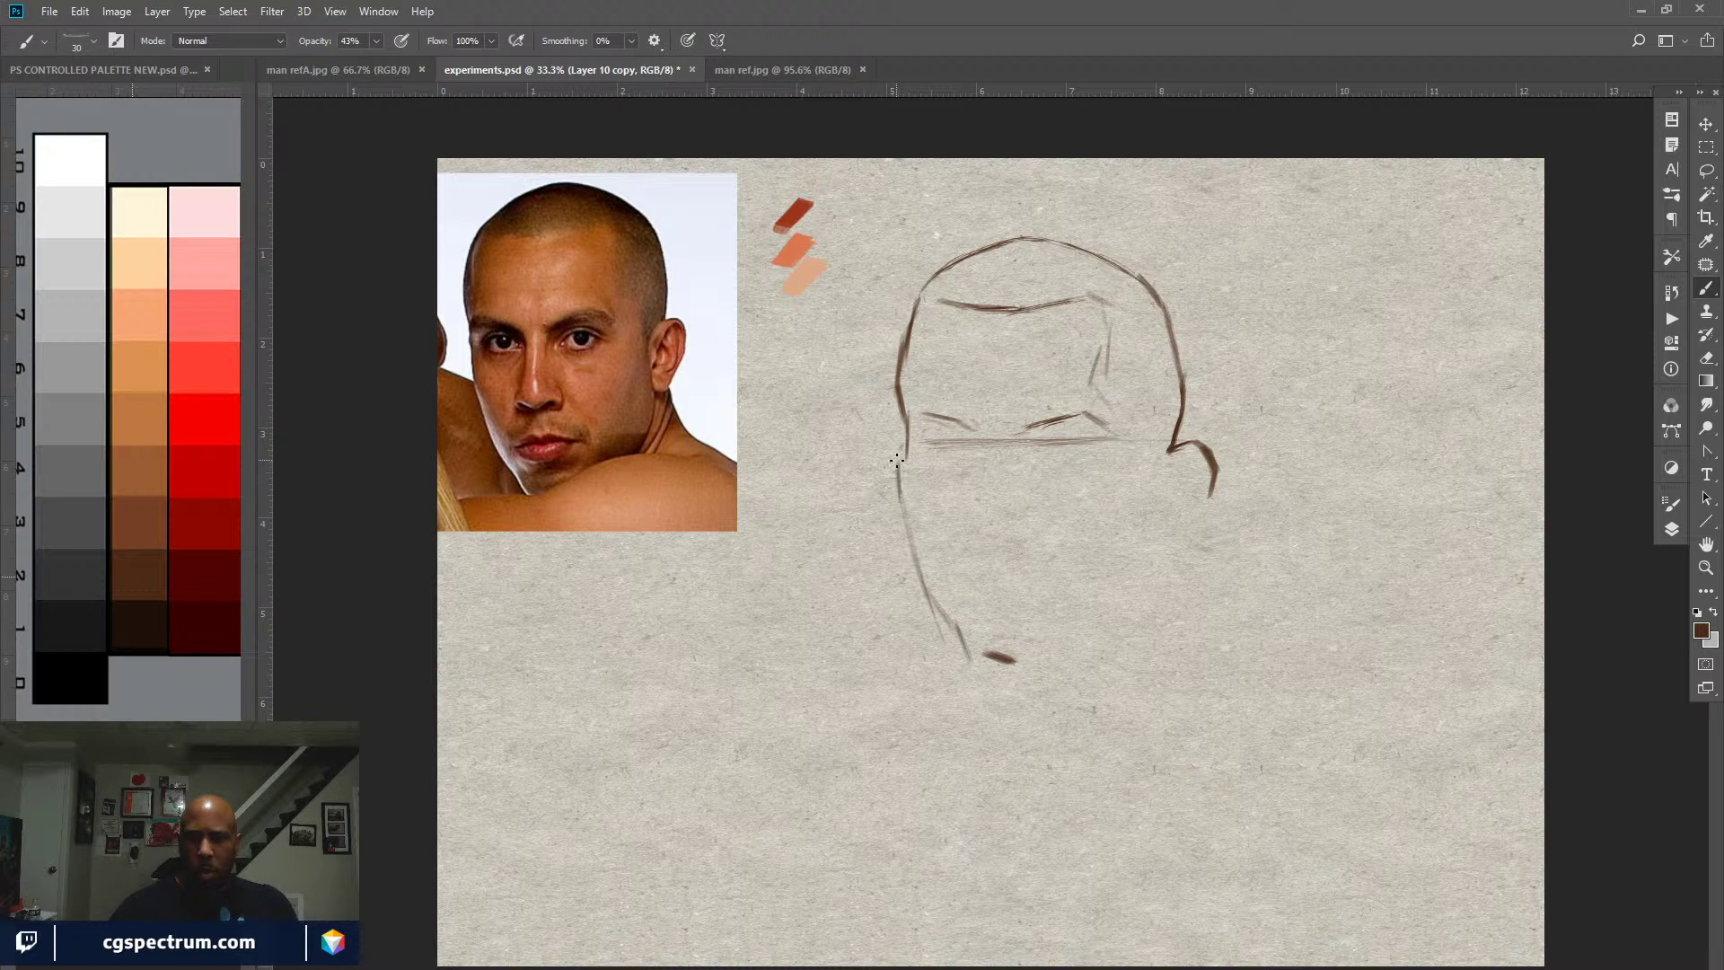
Step: Extend the left cheek line up toward the temple, then strengthen the skull contour on both sides at 59% brush opacity
drag(900, 514, 897, 460)
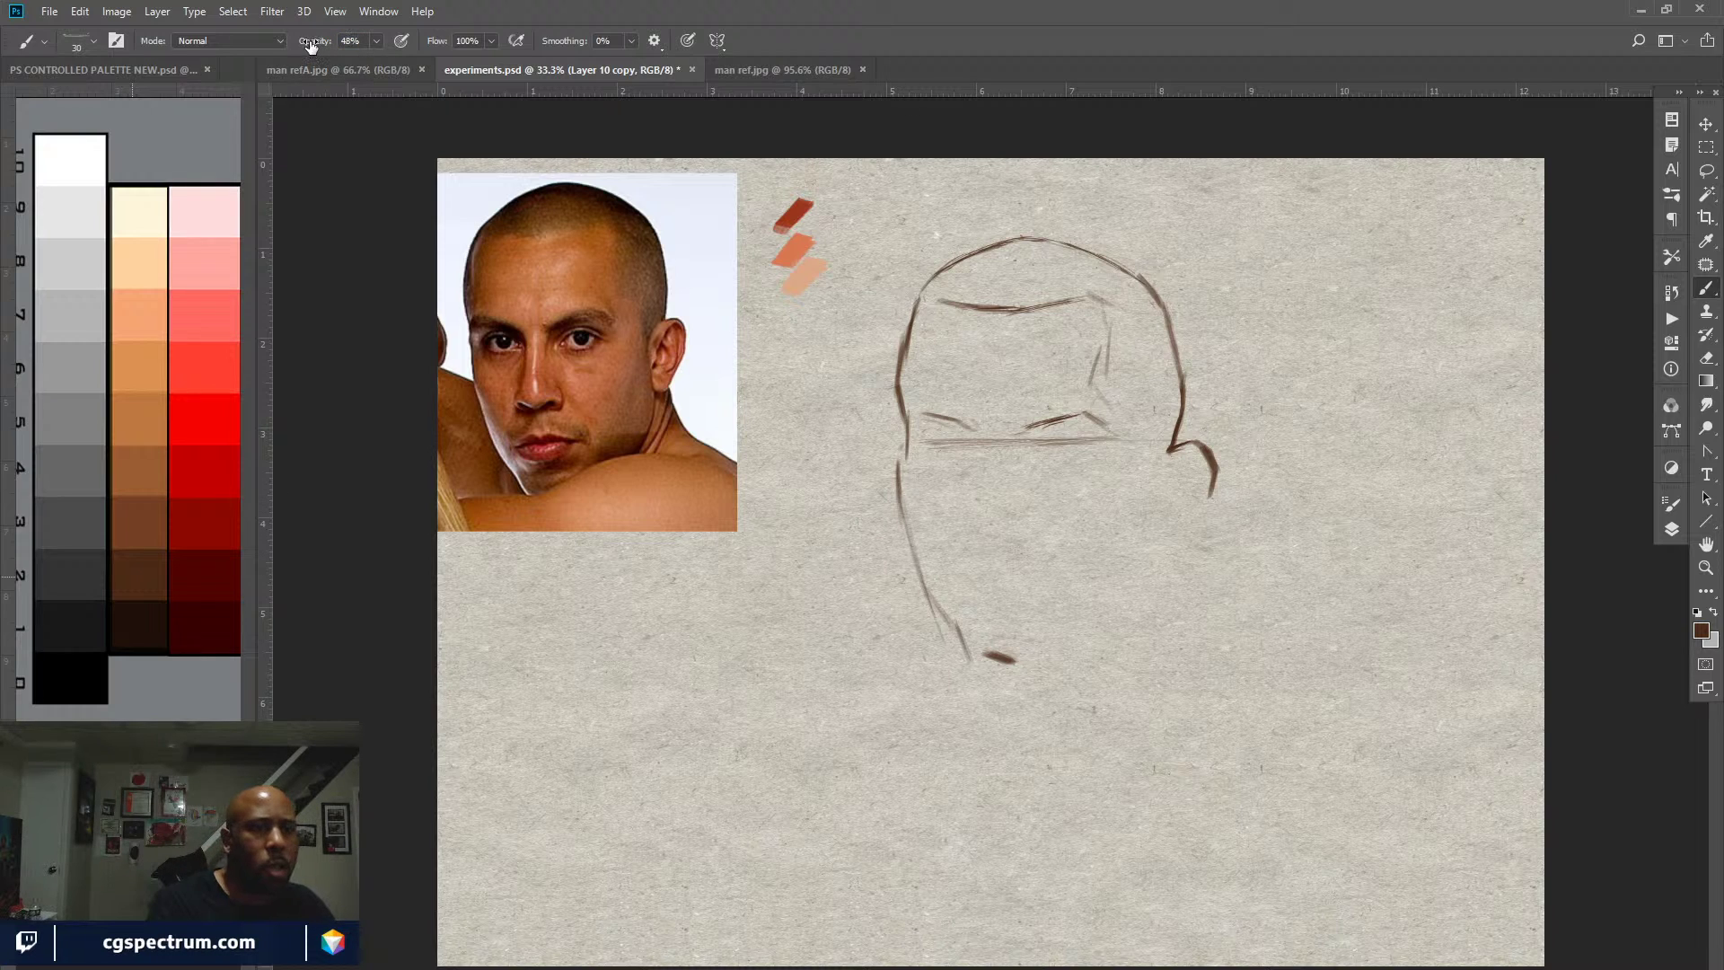
drag(307, 46, 313, 46)
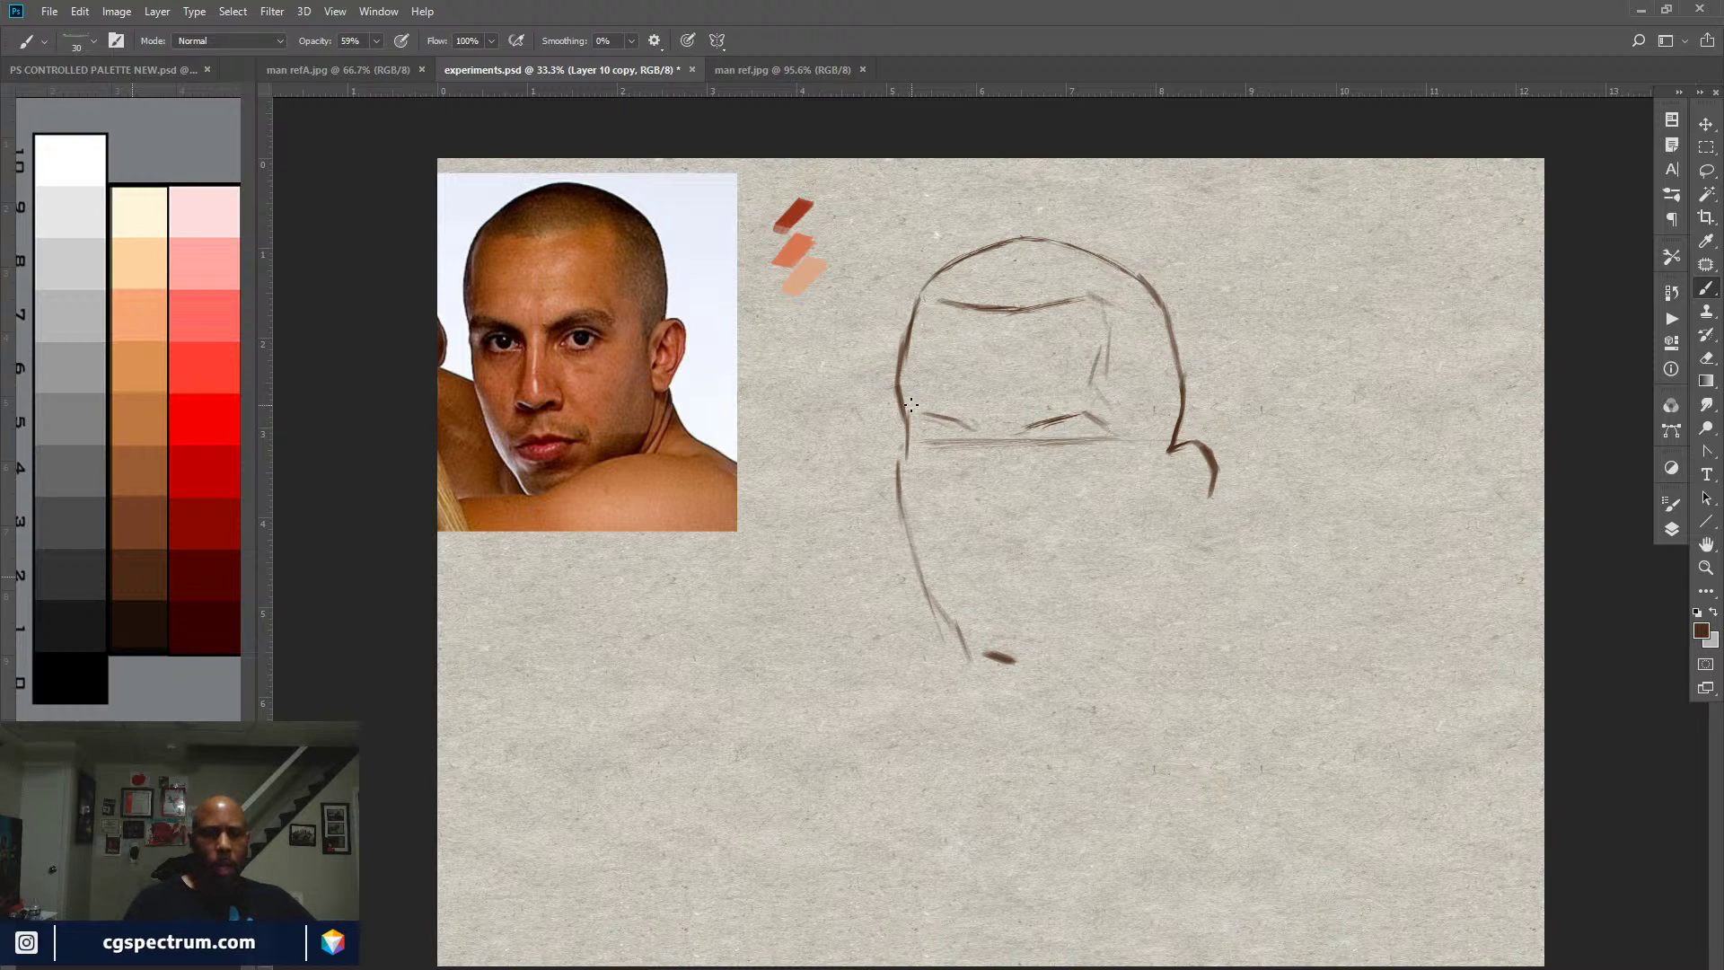
drag(1176, 349, 1165, 316)
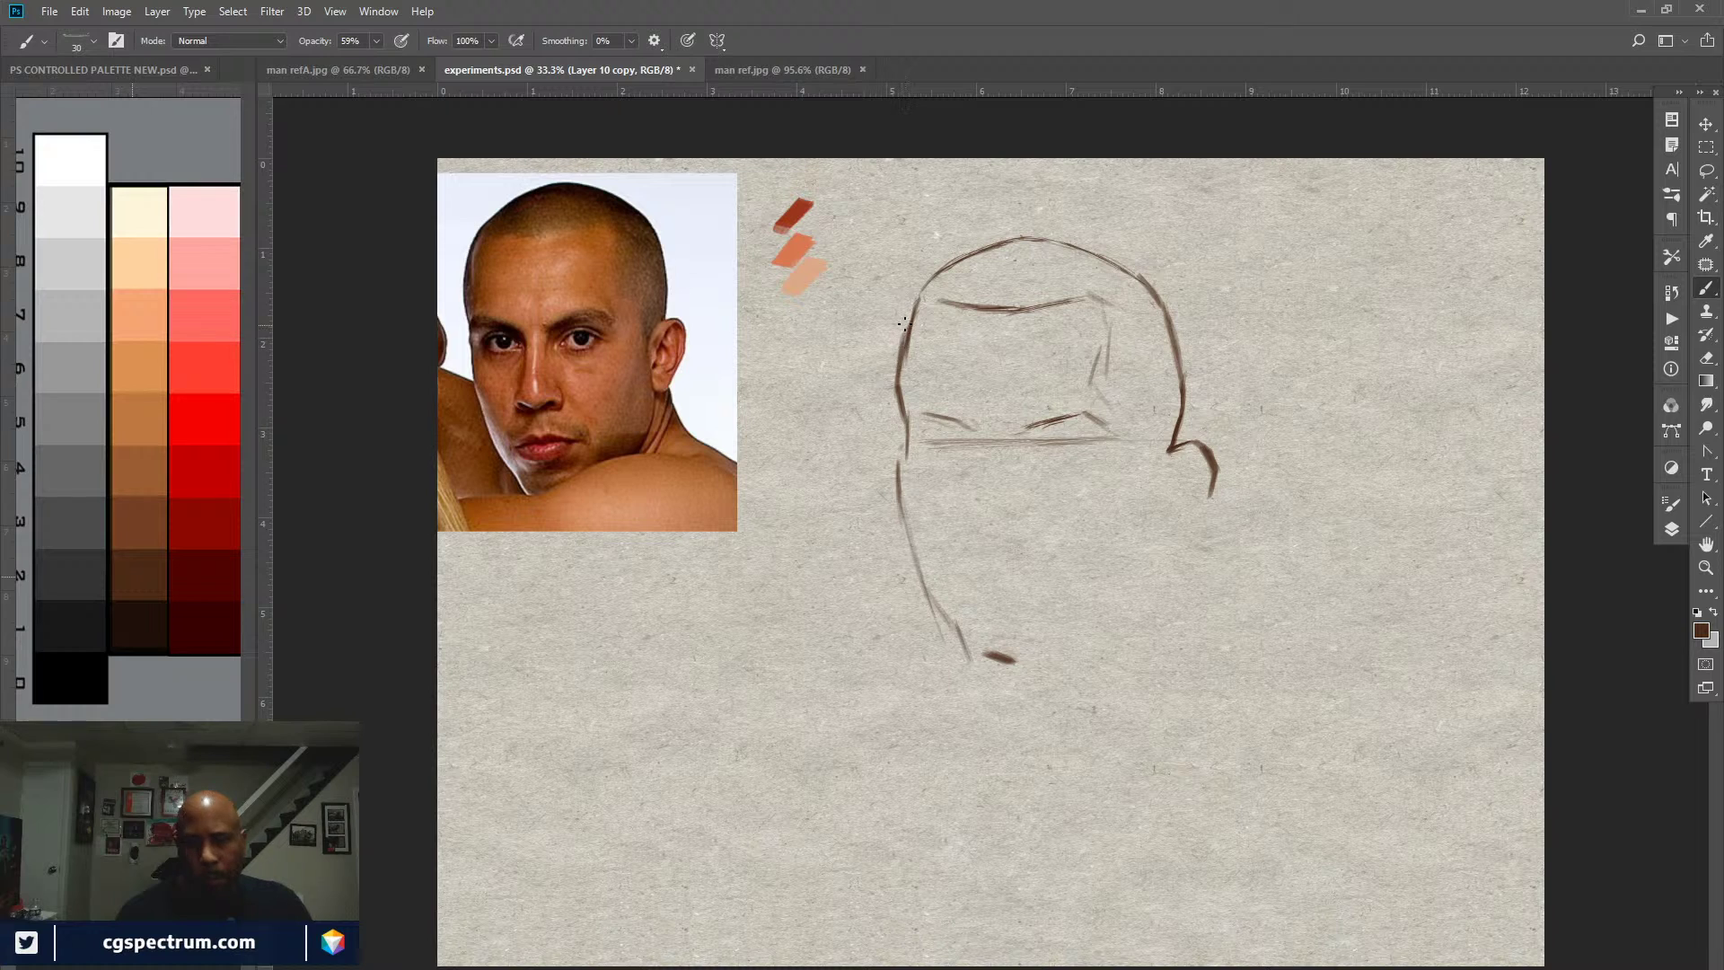
drag(899, 372, 902, 323)
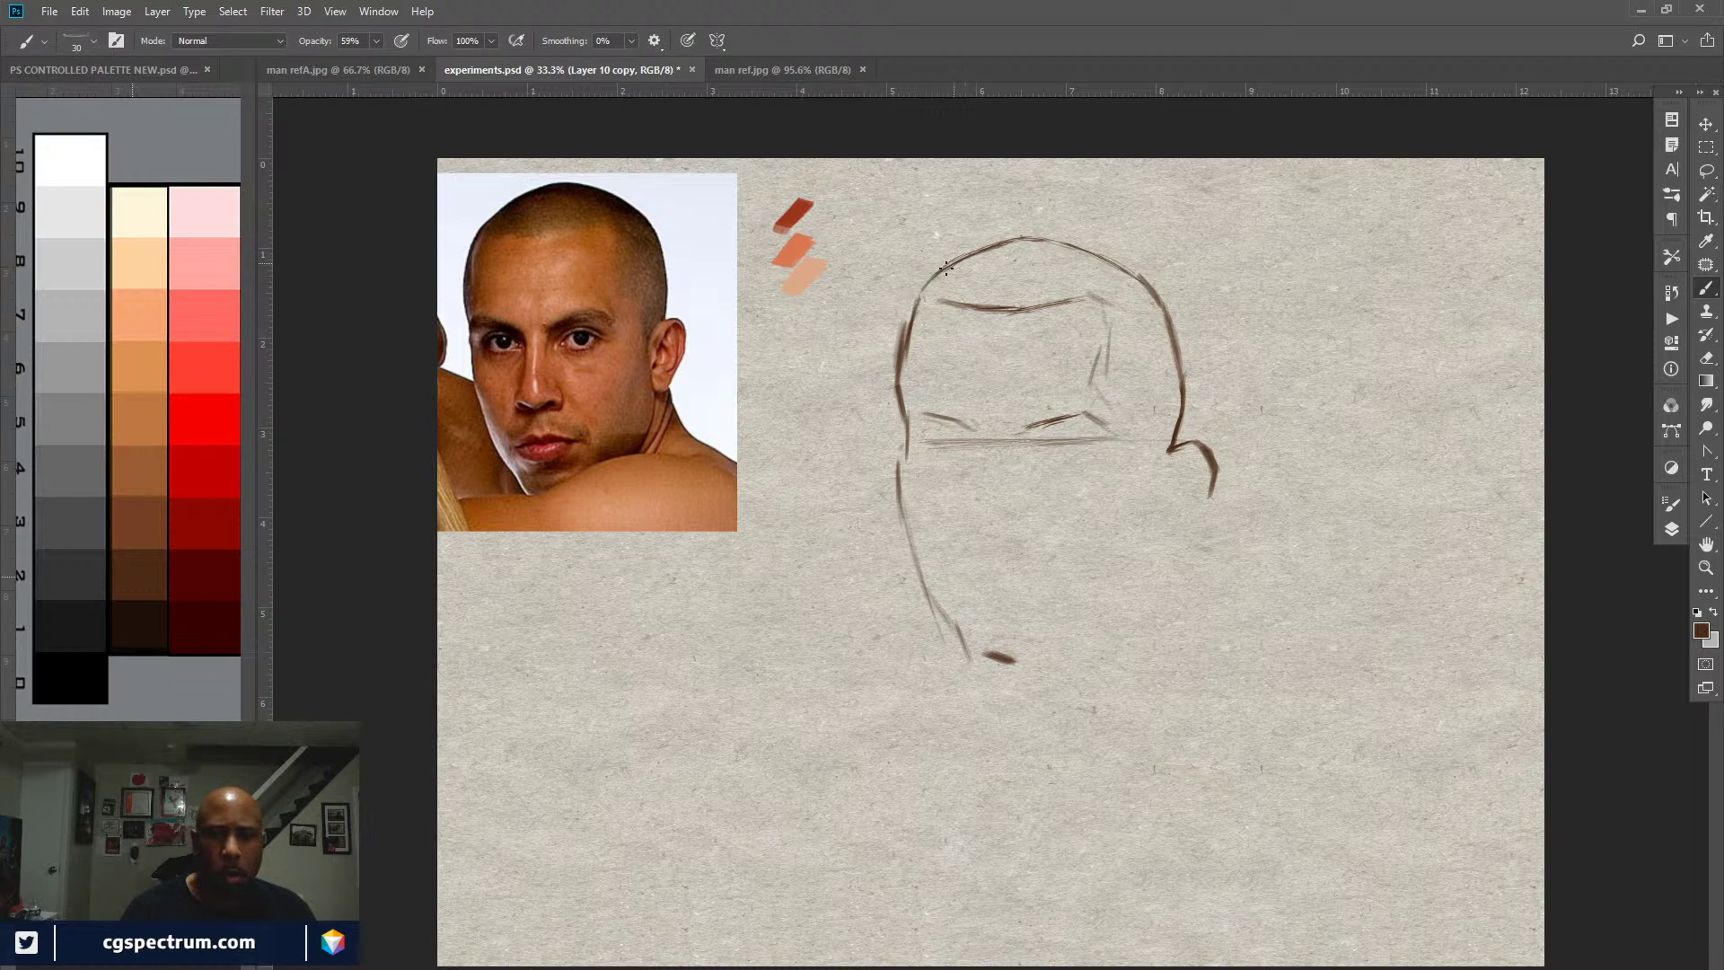
mouse_move(954, 260)
mouse_down()
mouse_move(899, 346)
mouse_move(929, 282)
mouse_move(994, 243)
mouse_move(934, 275)
mouse_up()
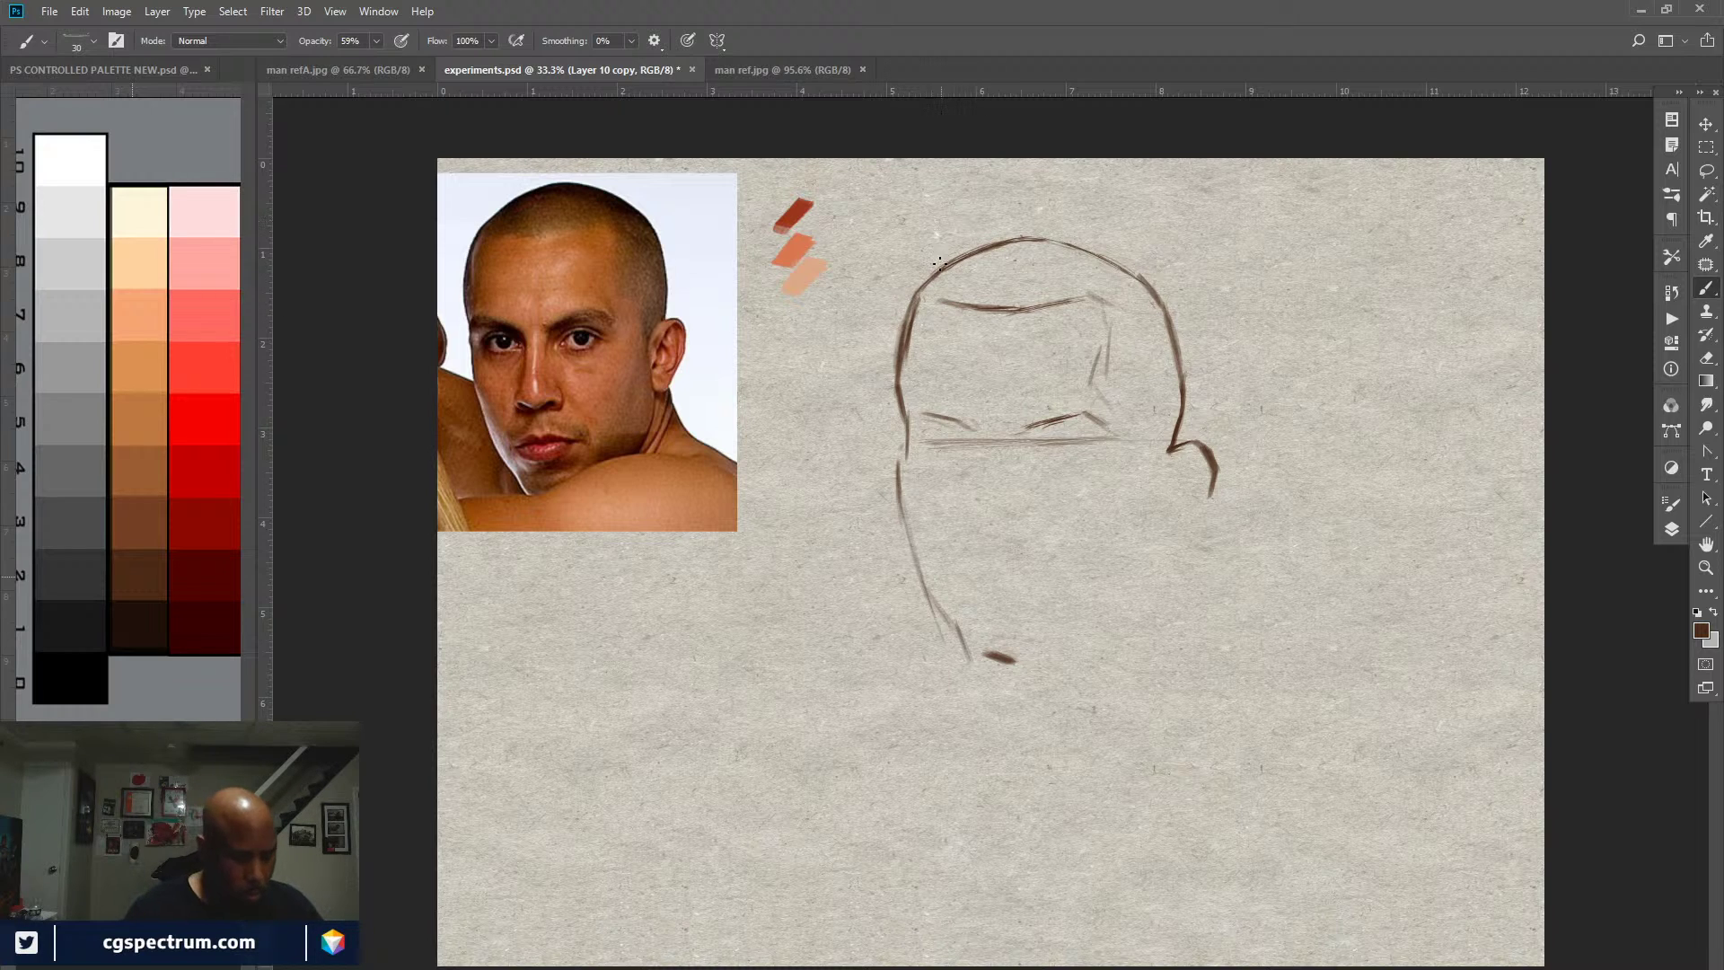
Step: Trim the thickened left and right skull contours with the Eraser to clean up their edges
key(e)
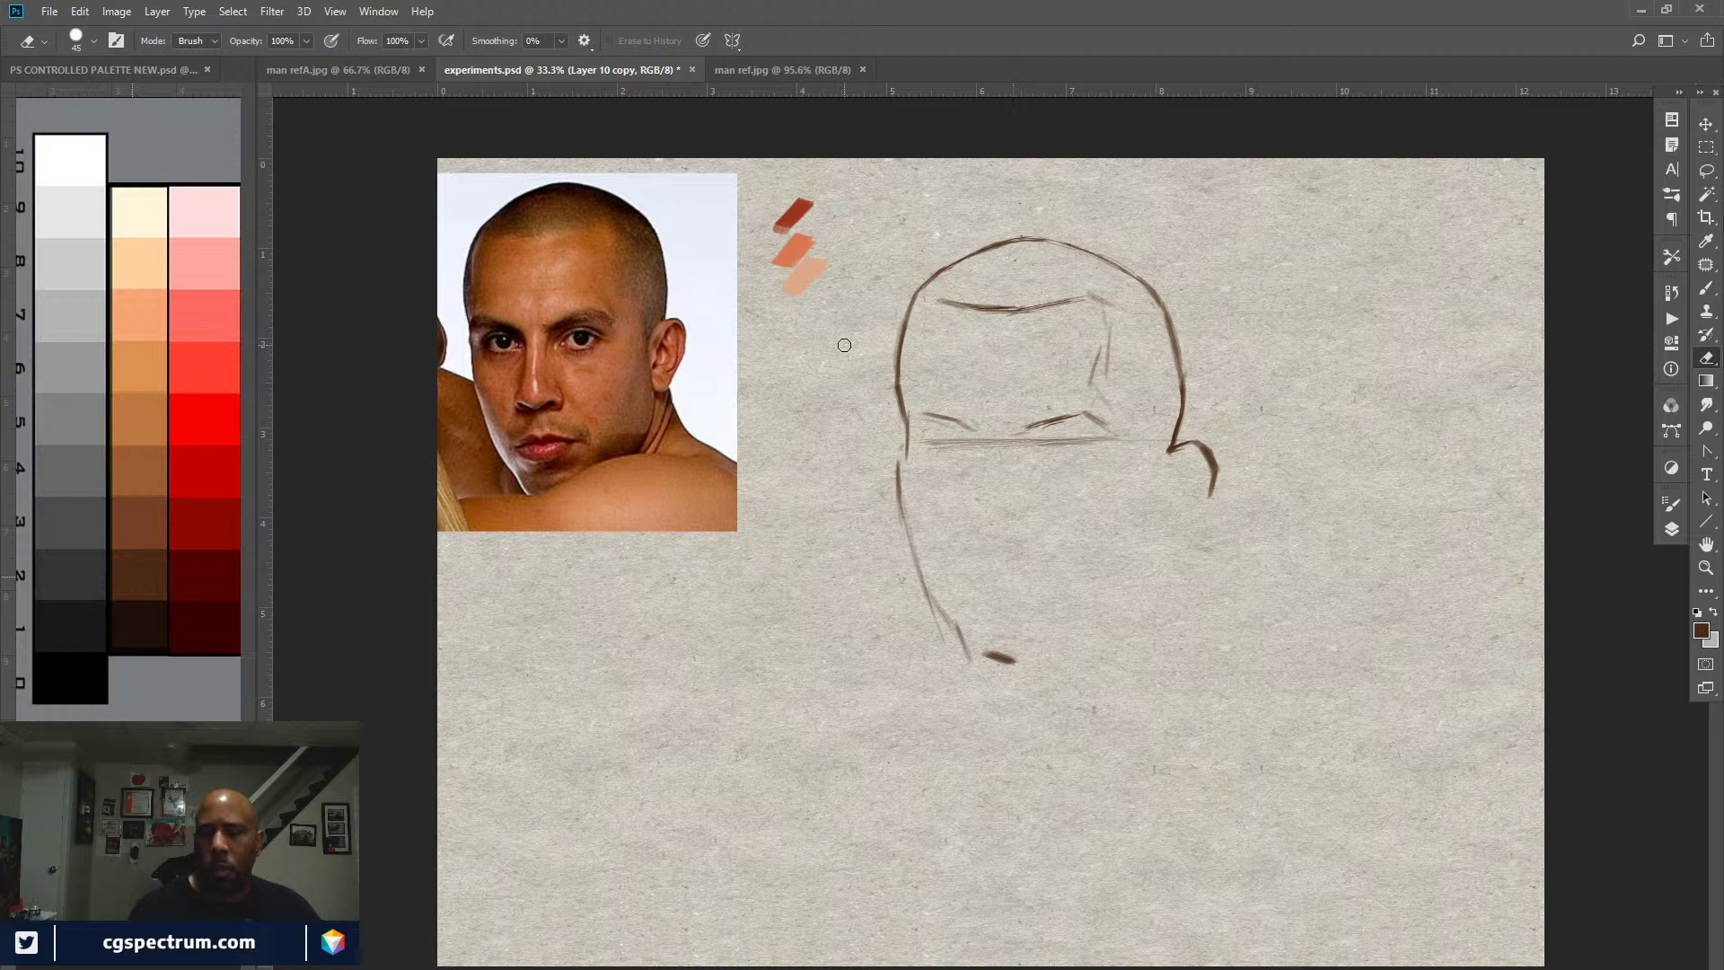
mouse_move(994, 321)
mouse_down()
mouse_move(1048, 314)
mouse_move(959, 323)
mouse_up()
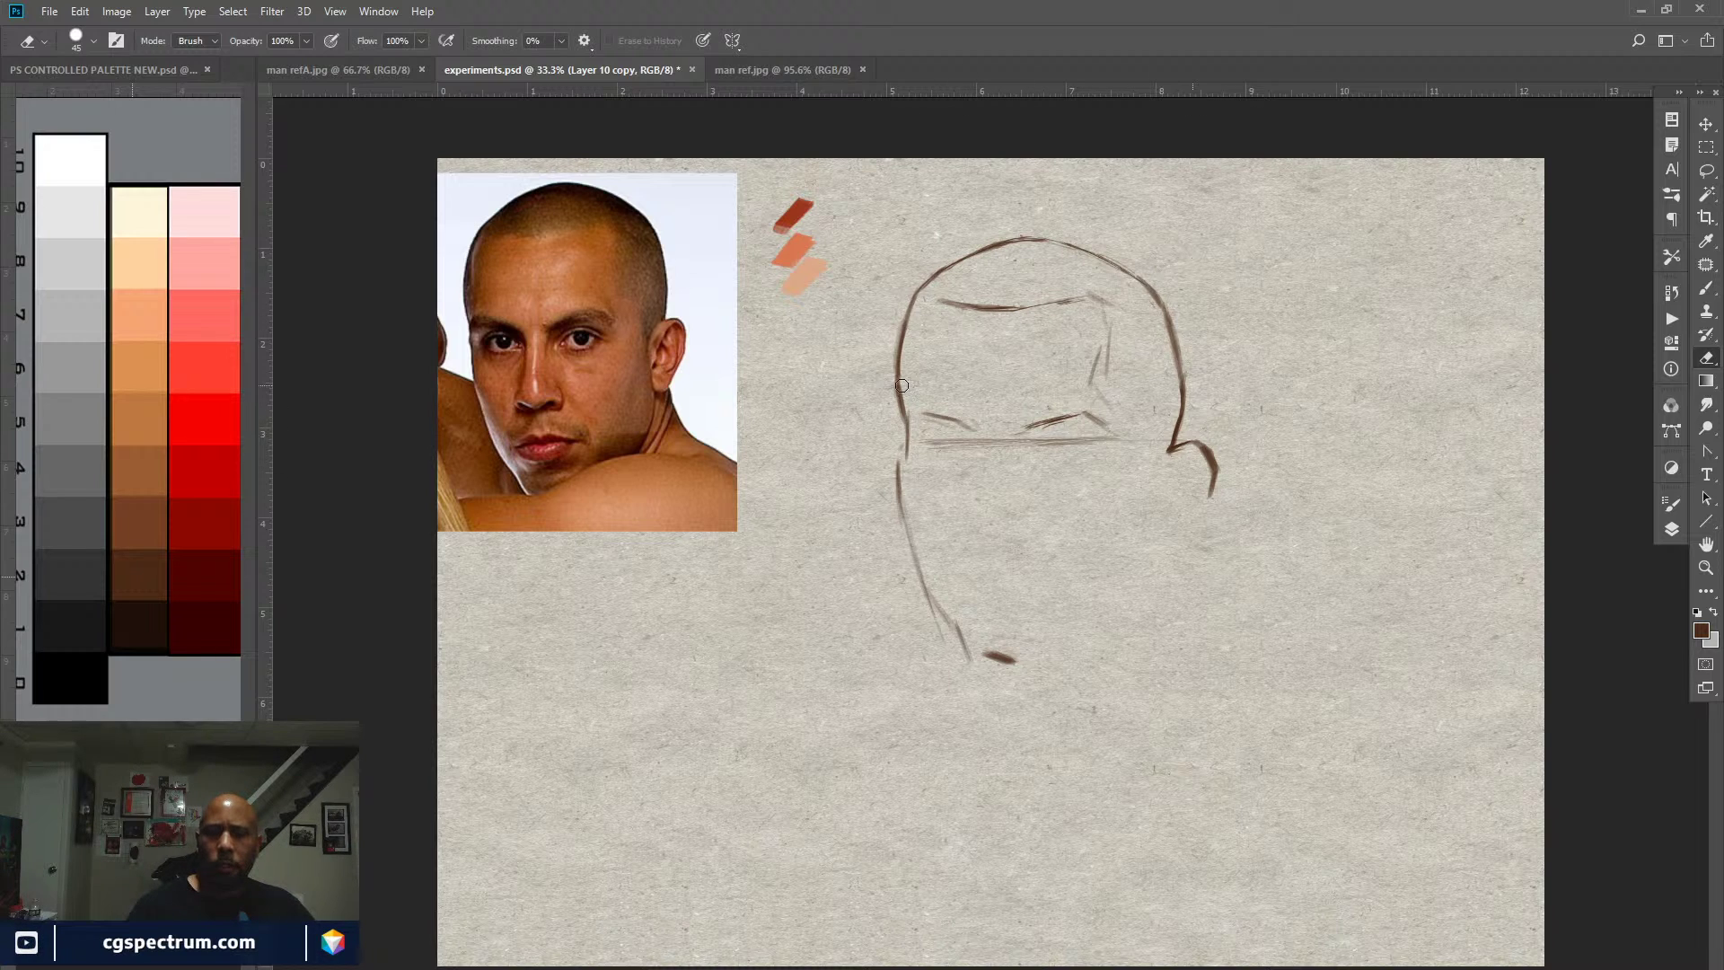
drag(903, 291, 896, 359)
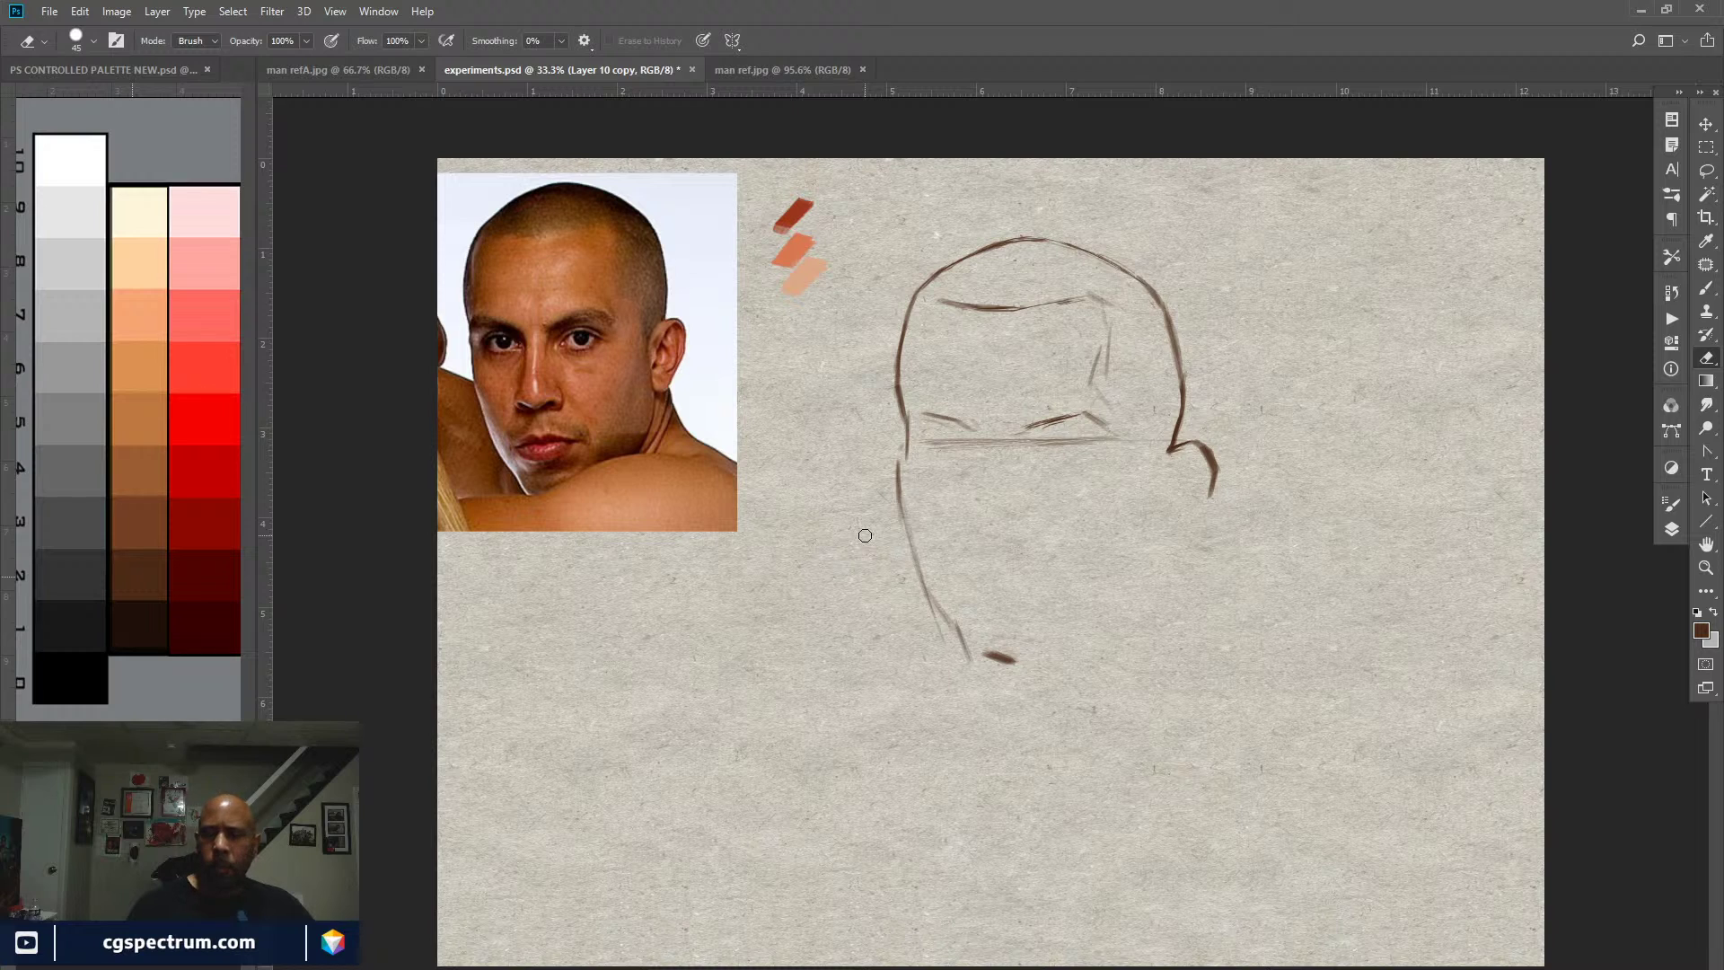
drag(1198, 380, 1155, 310)
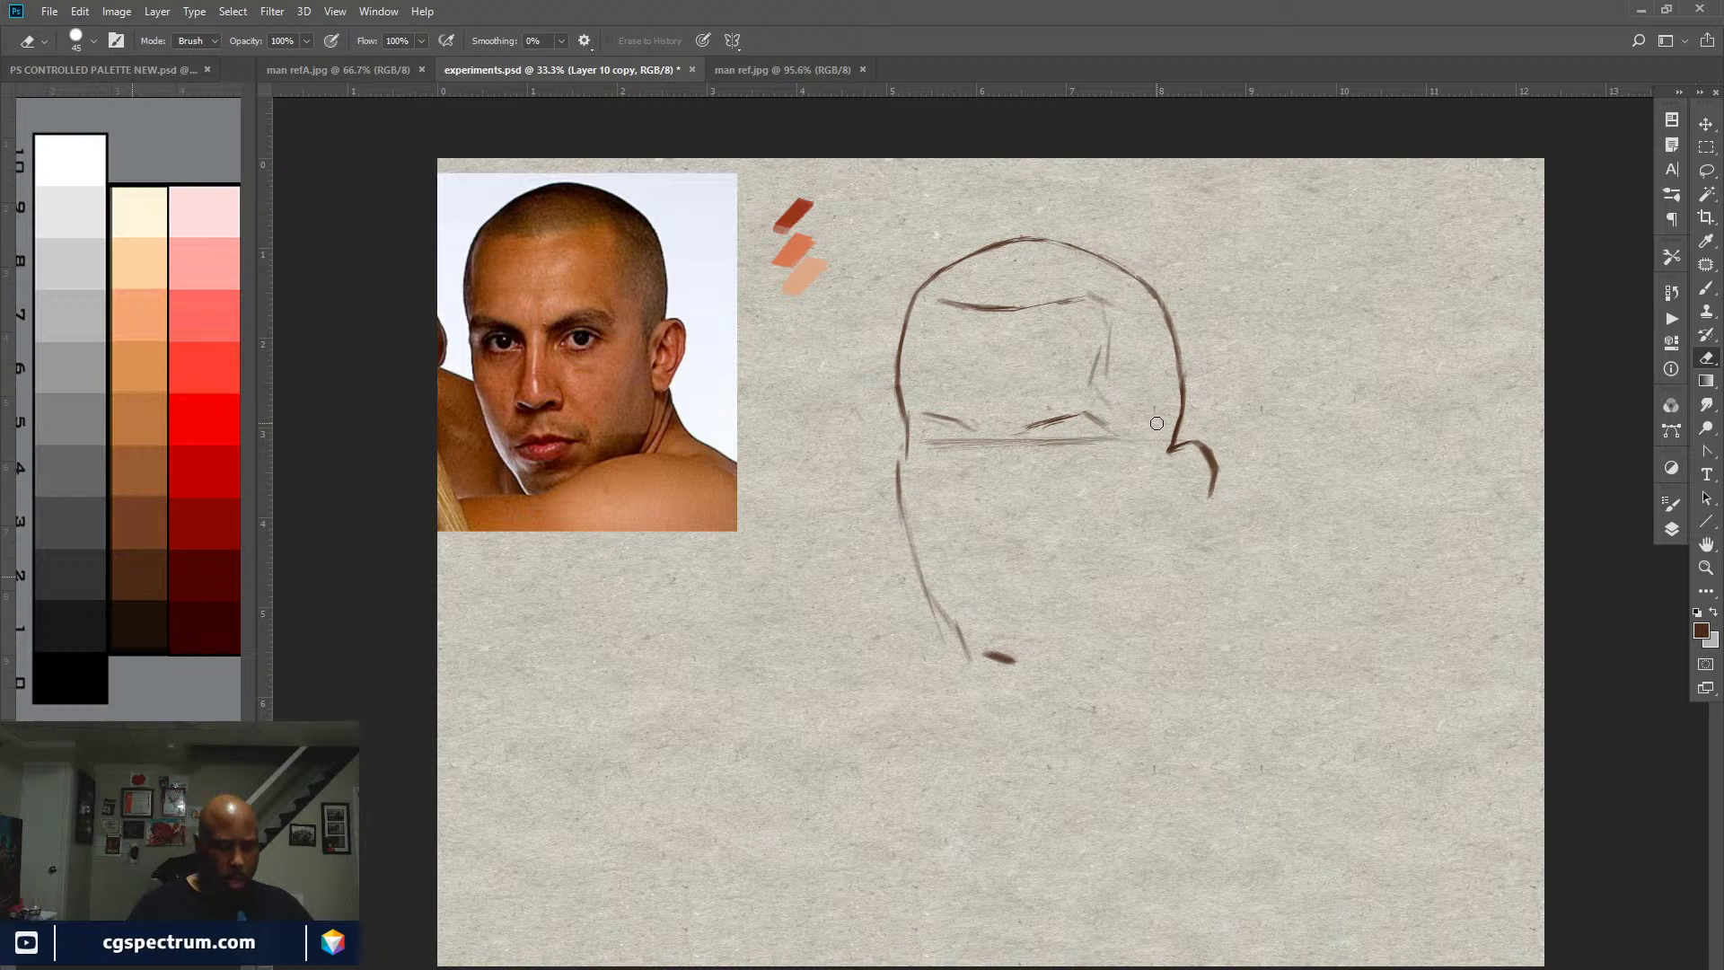
Step: Place a vertical guide along the left edge of the head in the reference photo, hide the guides and save the document
key(b)
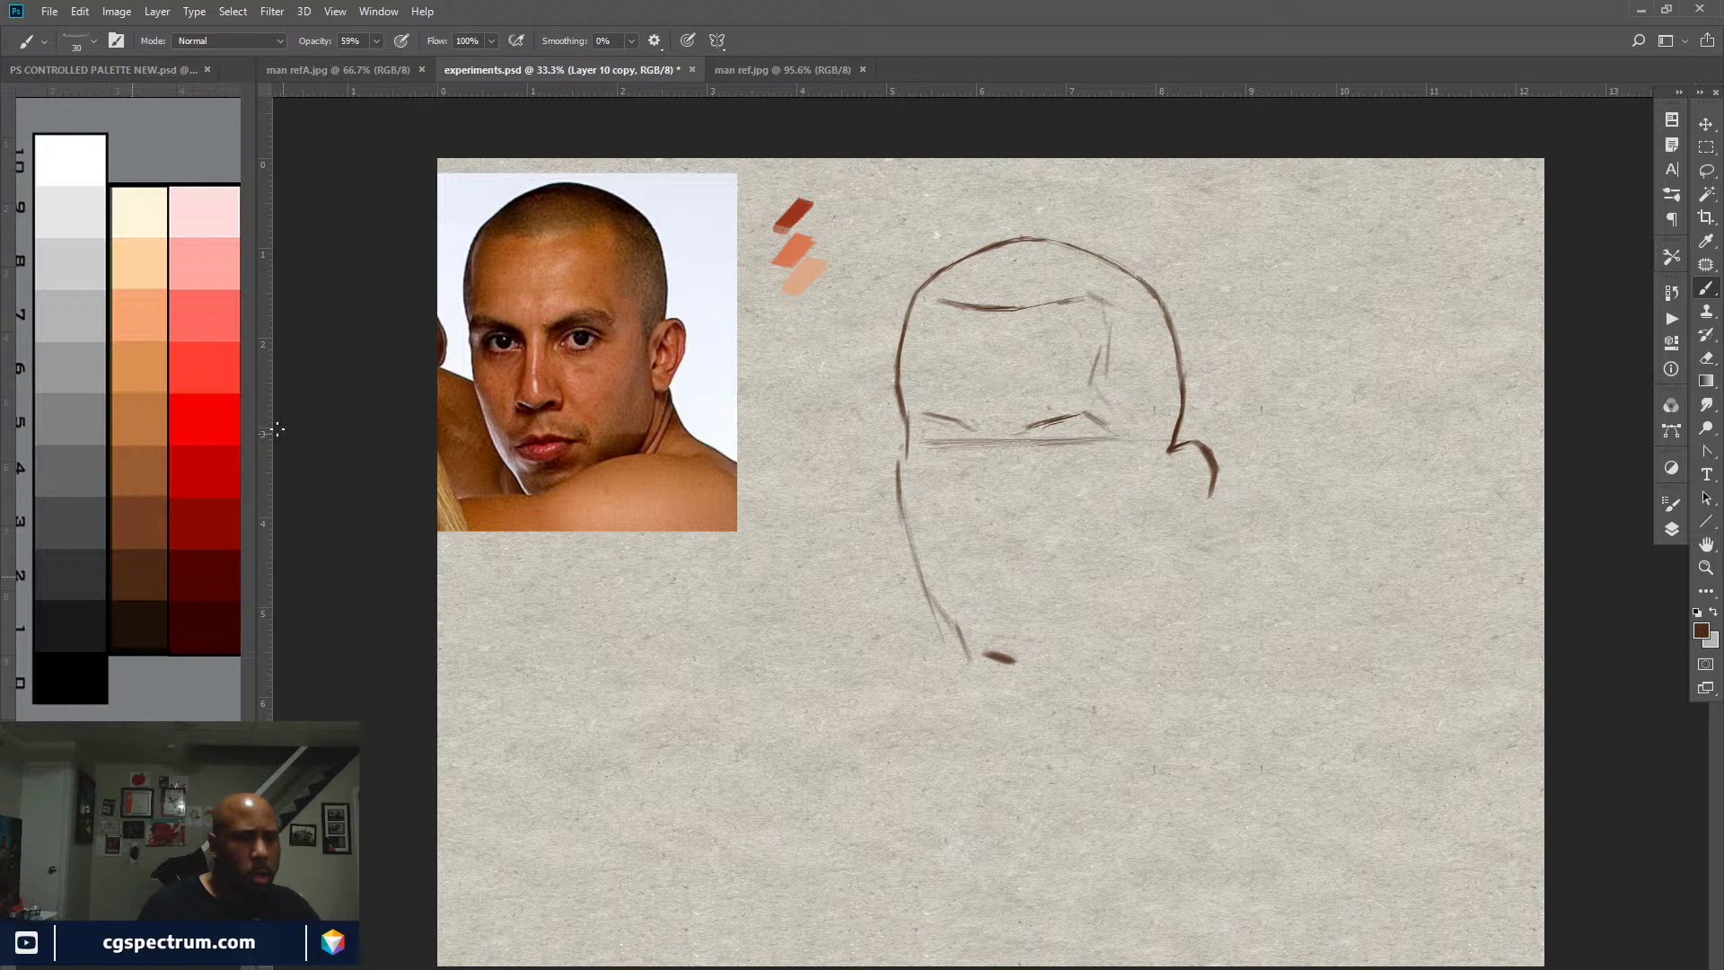
drag(268, 429, 463, 424)
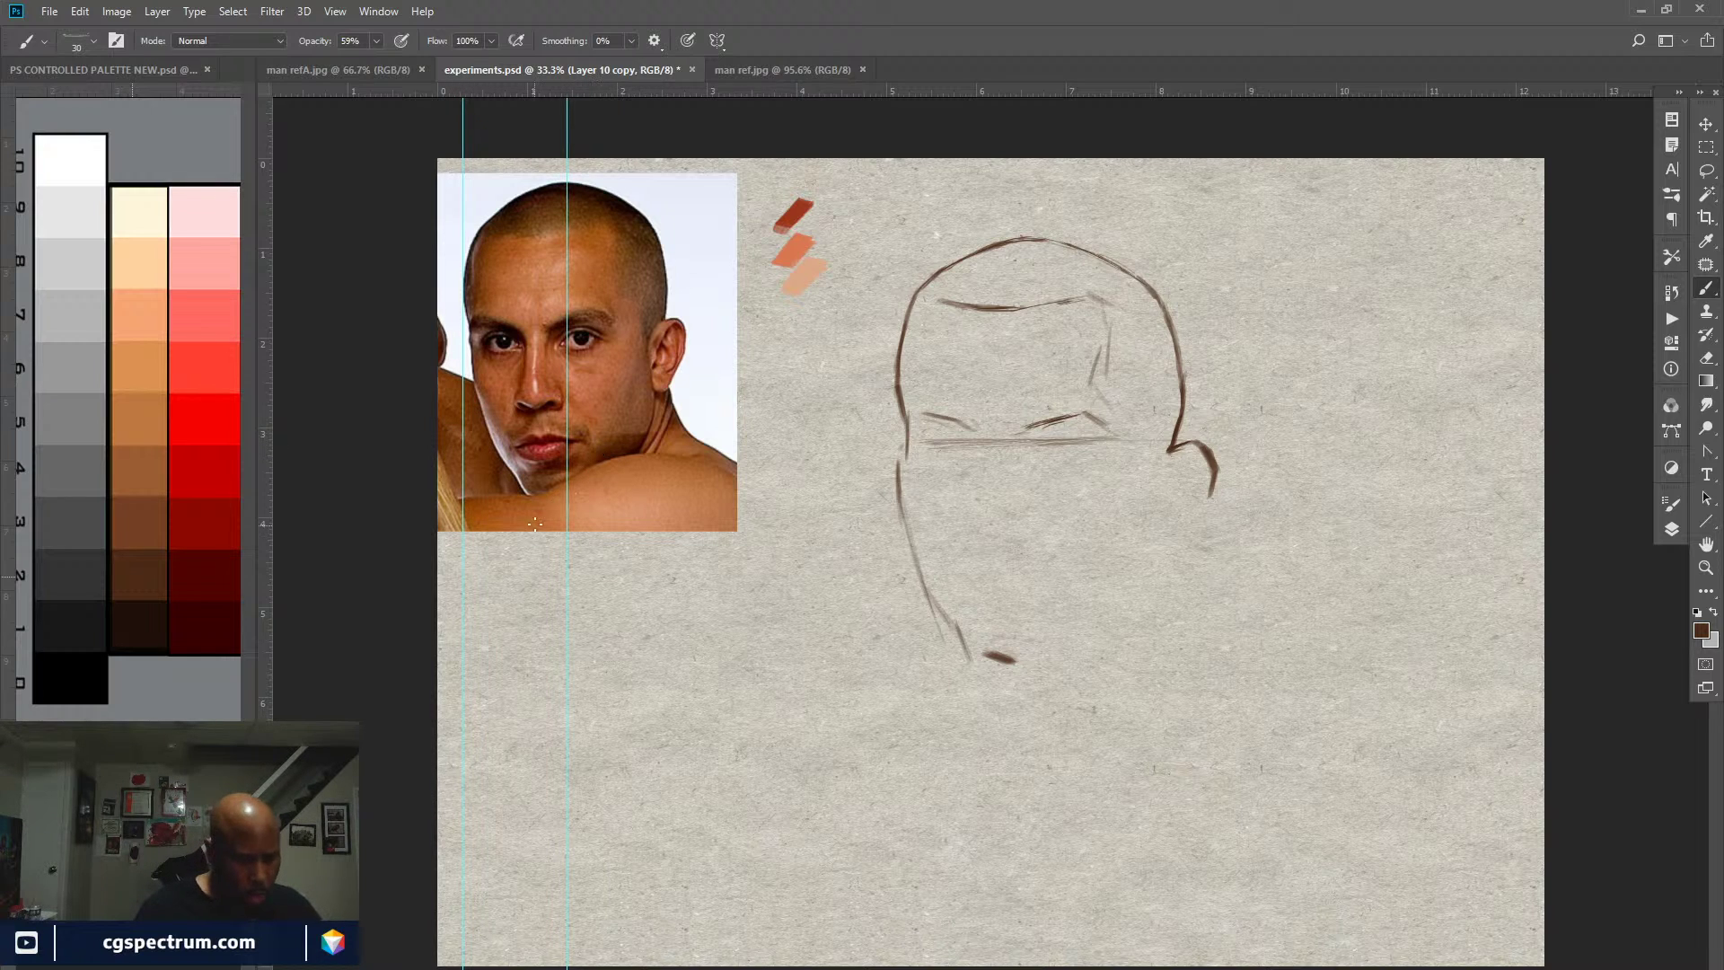
key(ctrl+semicolon)
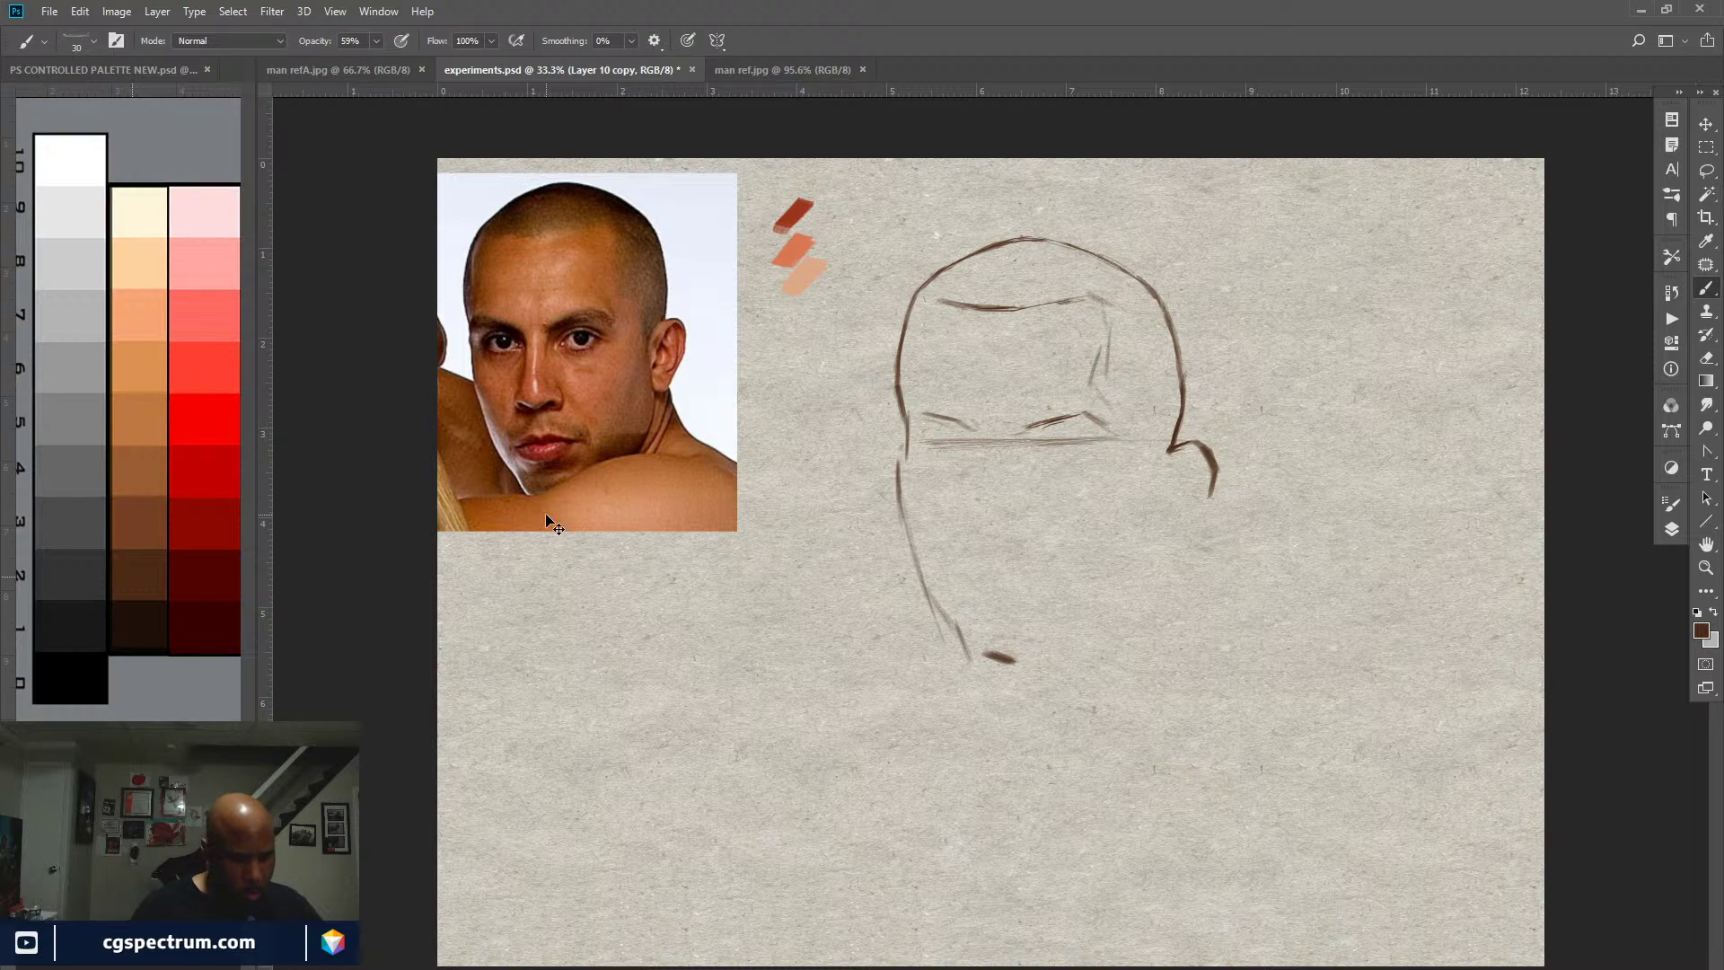
key(ctrl+s)
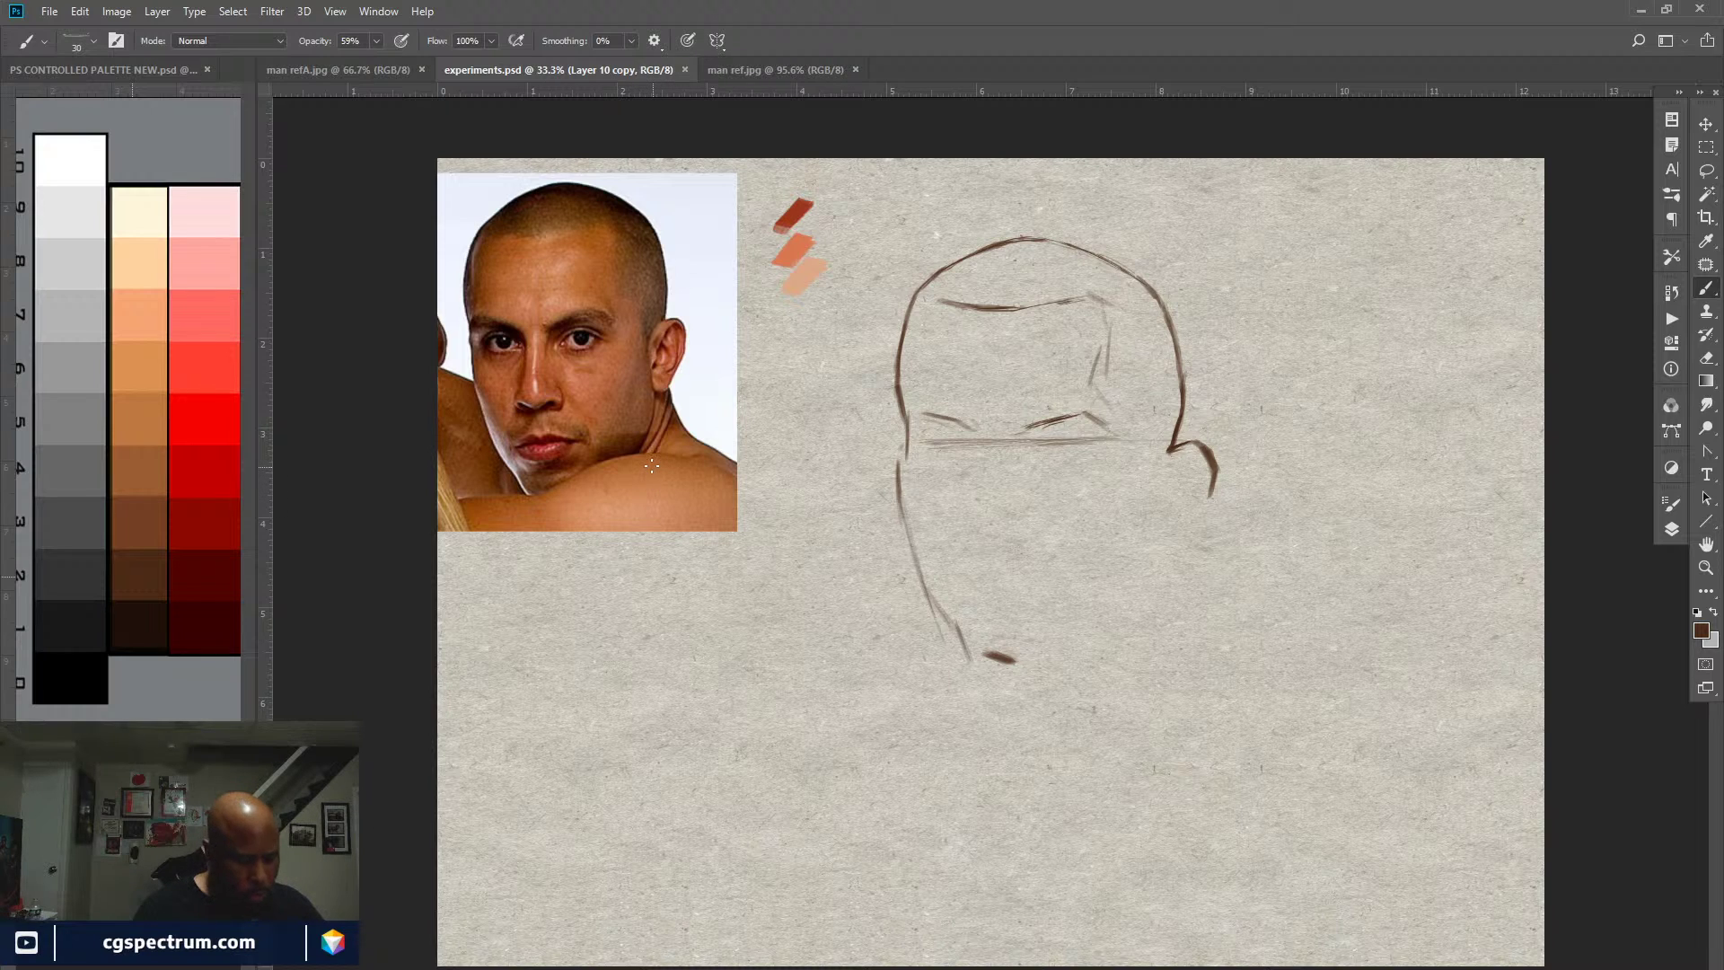
Step: Restore the vertical guide at the photo head's left edge, remove the one through the face, and add a horizontal guide at brow level
drag(268, 406, 463, 412)
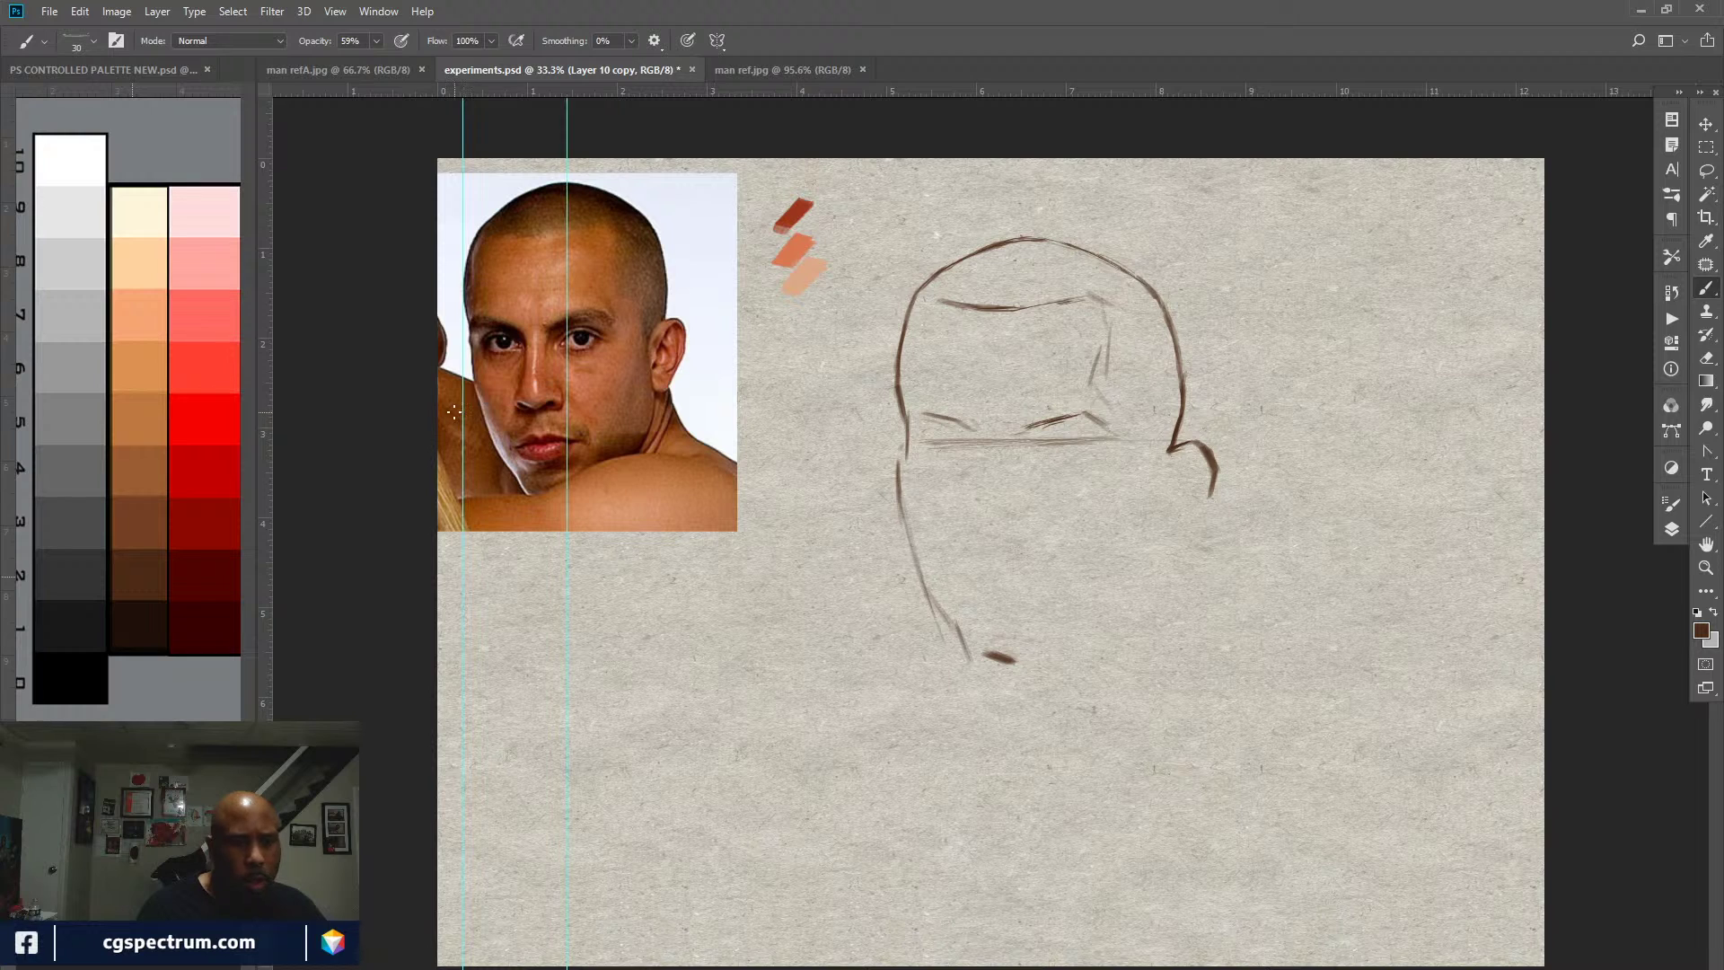
key(v)
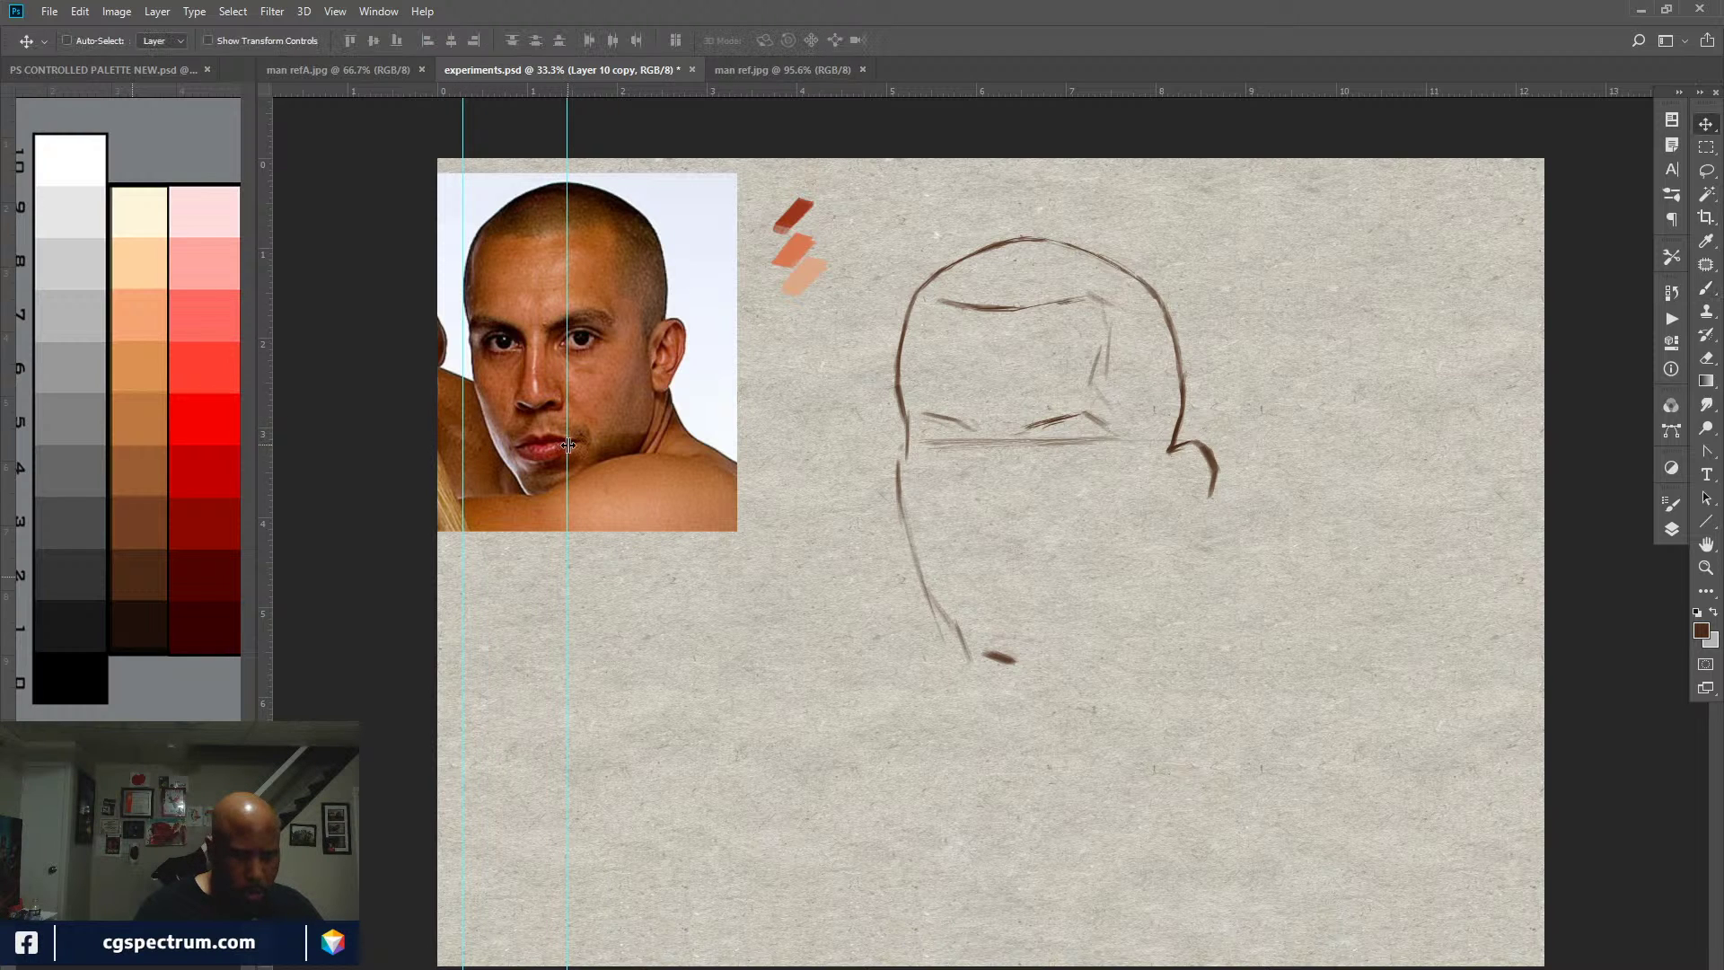
drag(568, 446, 224, 493)
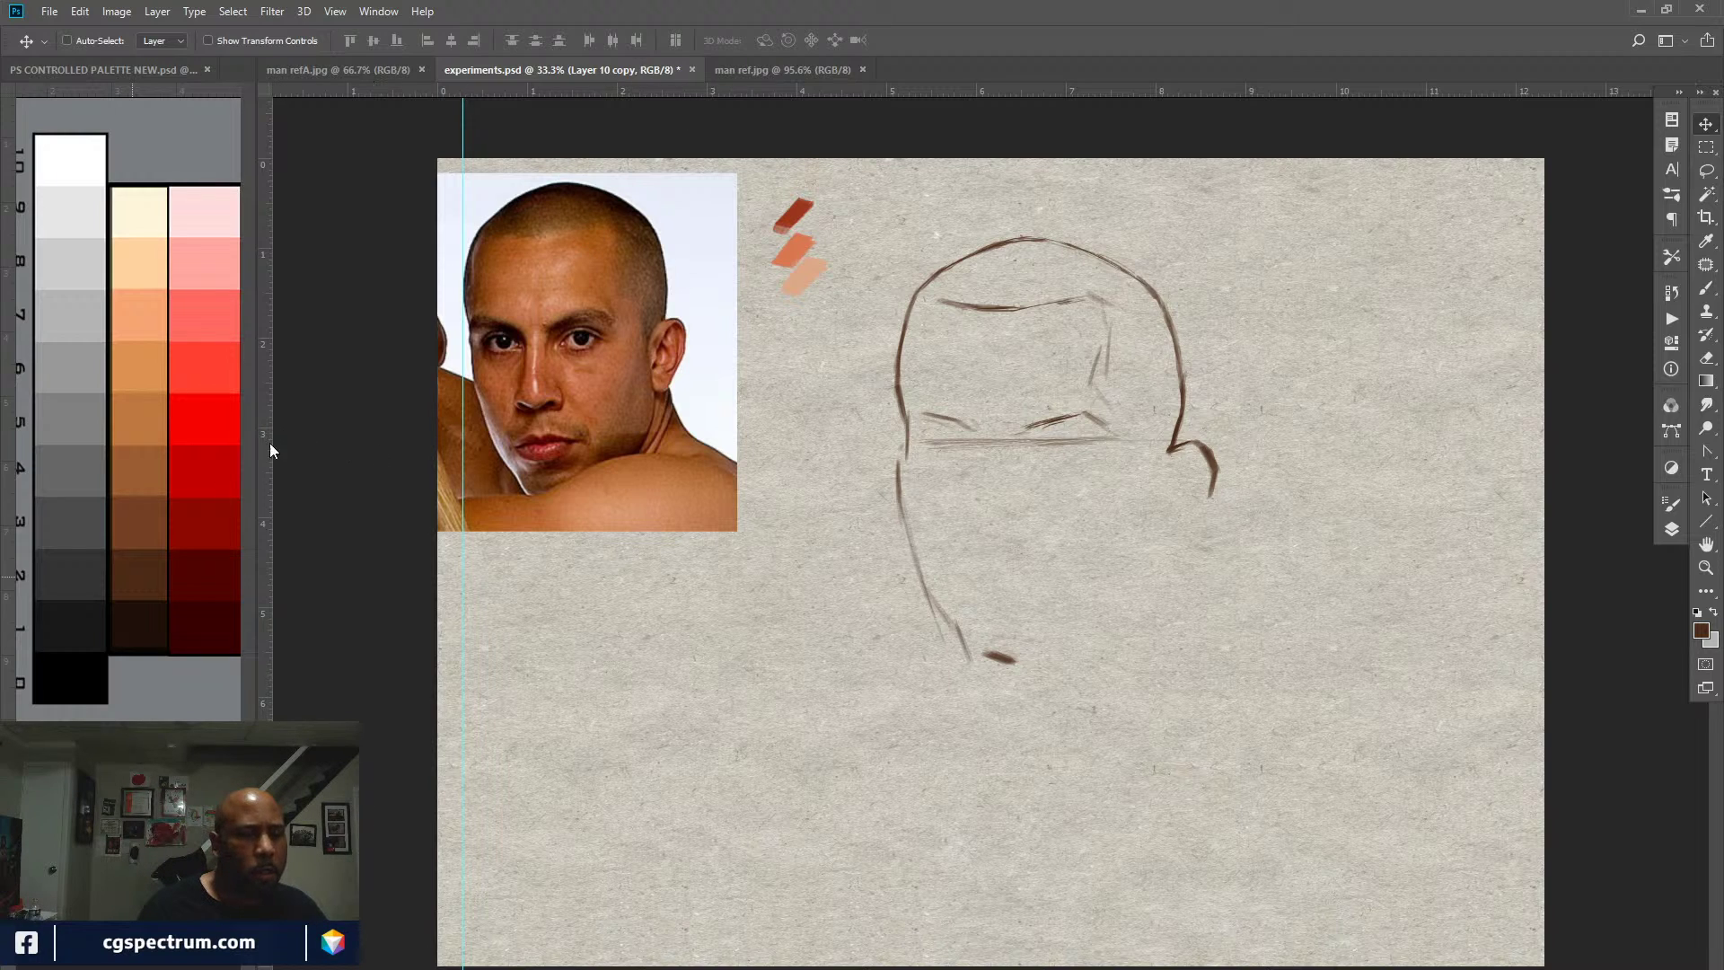
drag(665, 90, 662, 317)
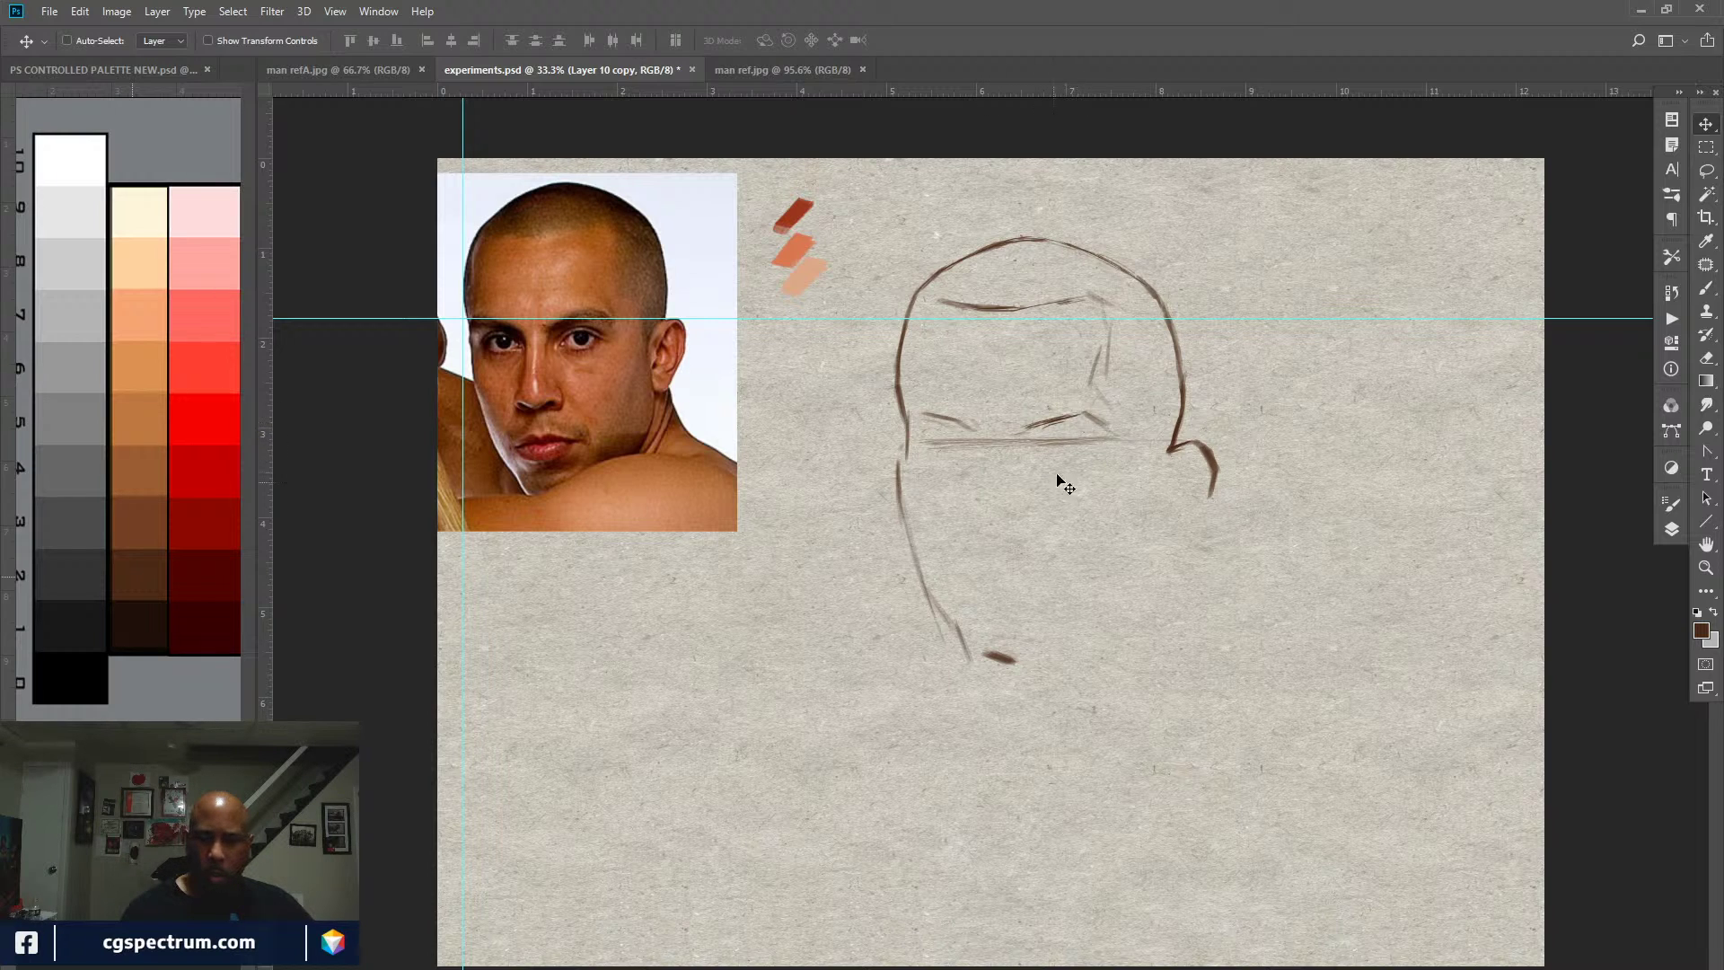
Step: Redraw the left cheek and jaw line slightly further in, and draw a long vertical plumb line beside the left of the head
key(b)
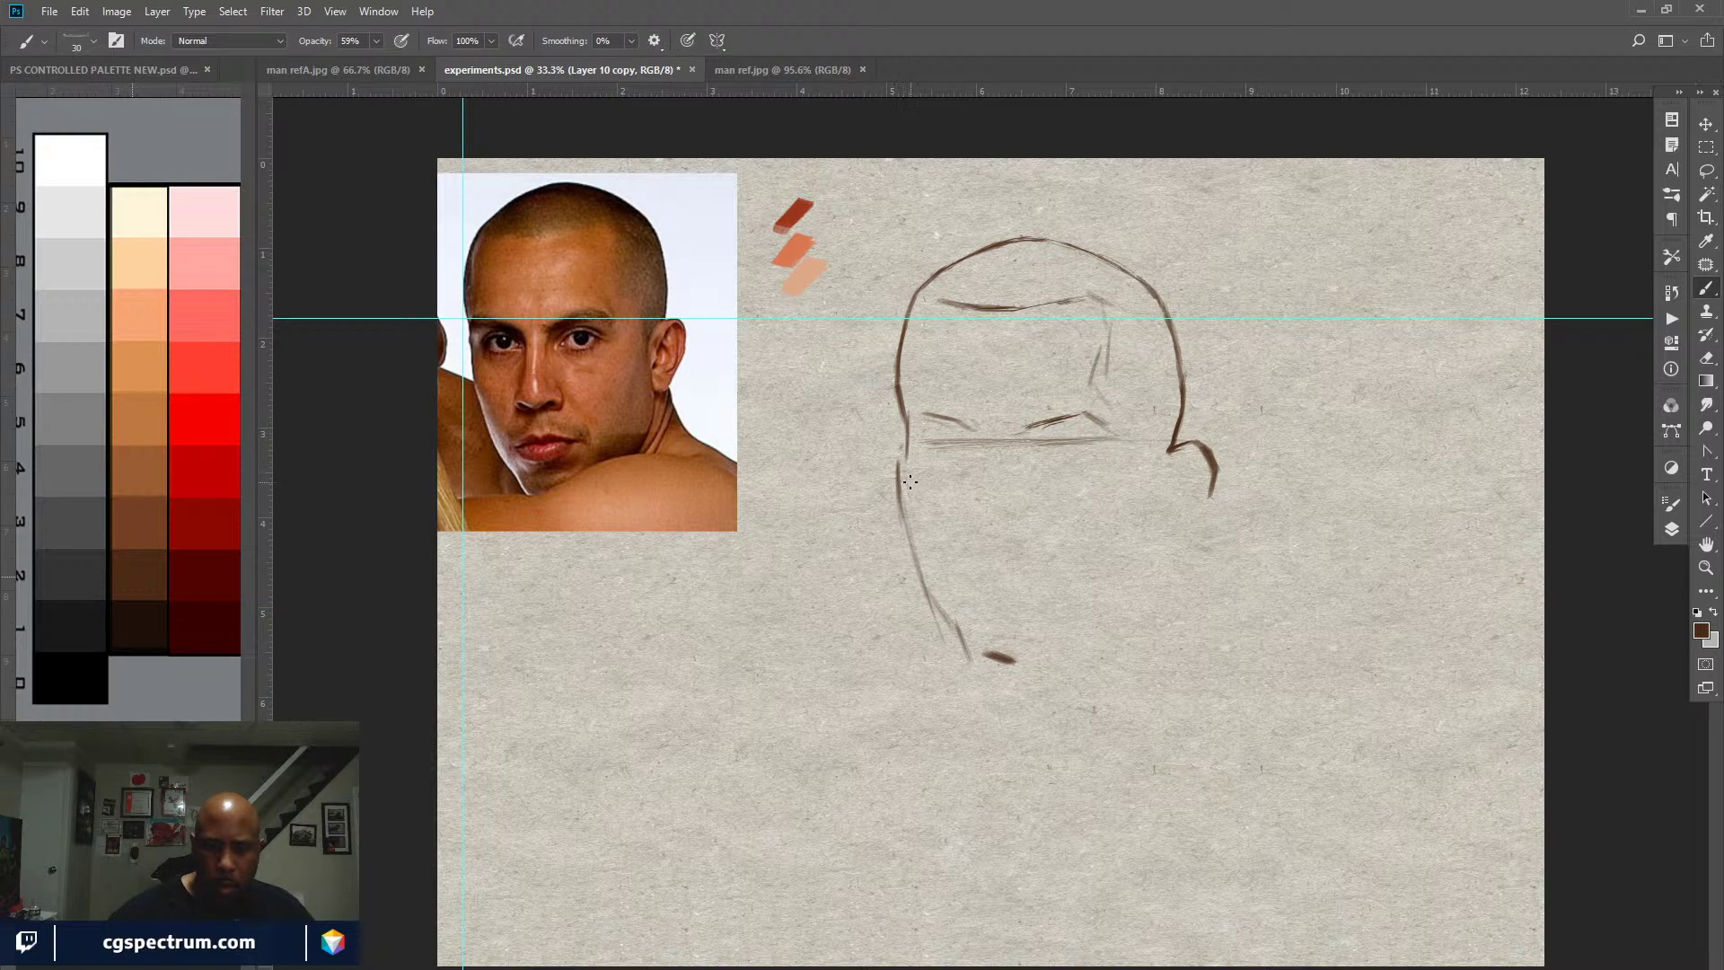
mouse_move(909, 476)
mouse_down()
mouse_move(977, 664)
mouse_move(970, 646)
mouse_up()
drag(934, 567, 979, 665)
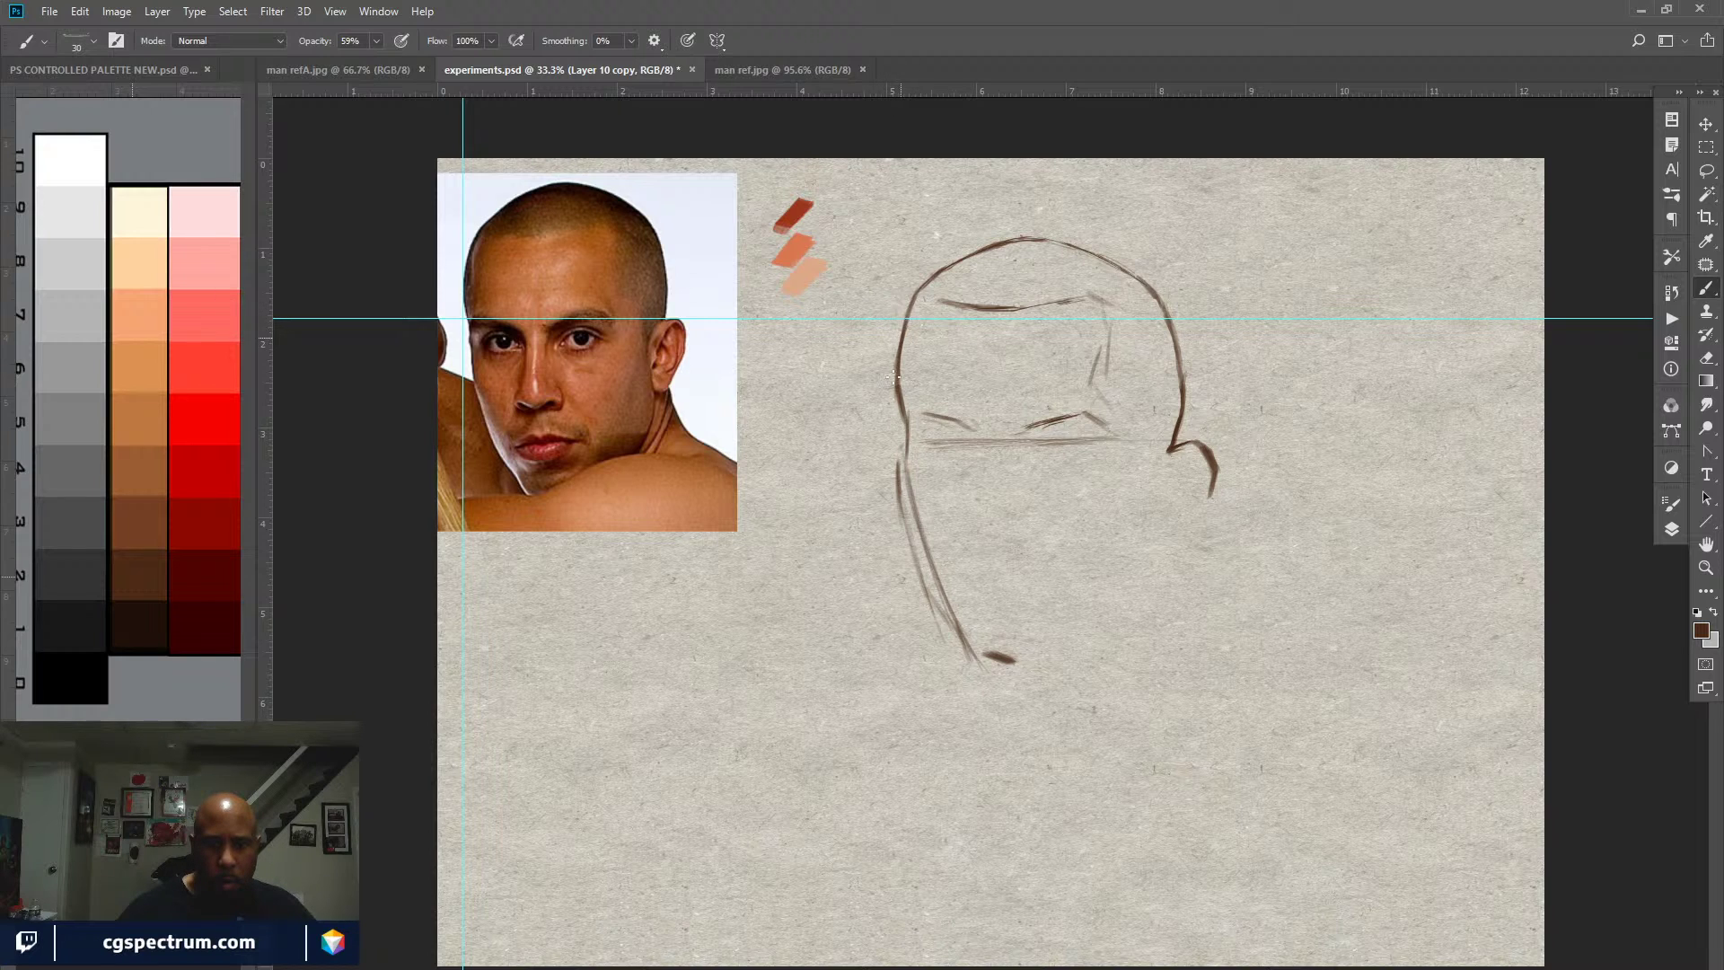
drag(892, 341, 892, 797)
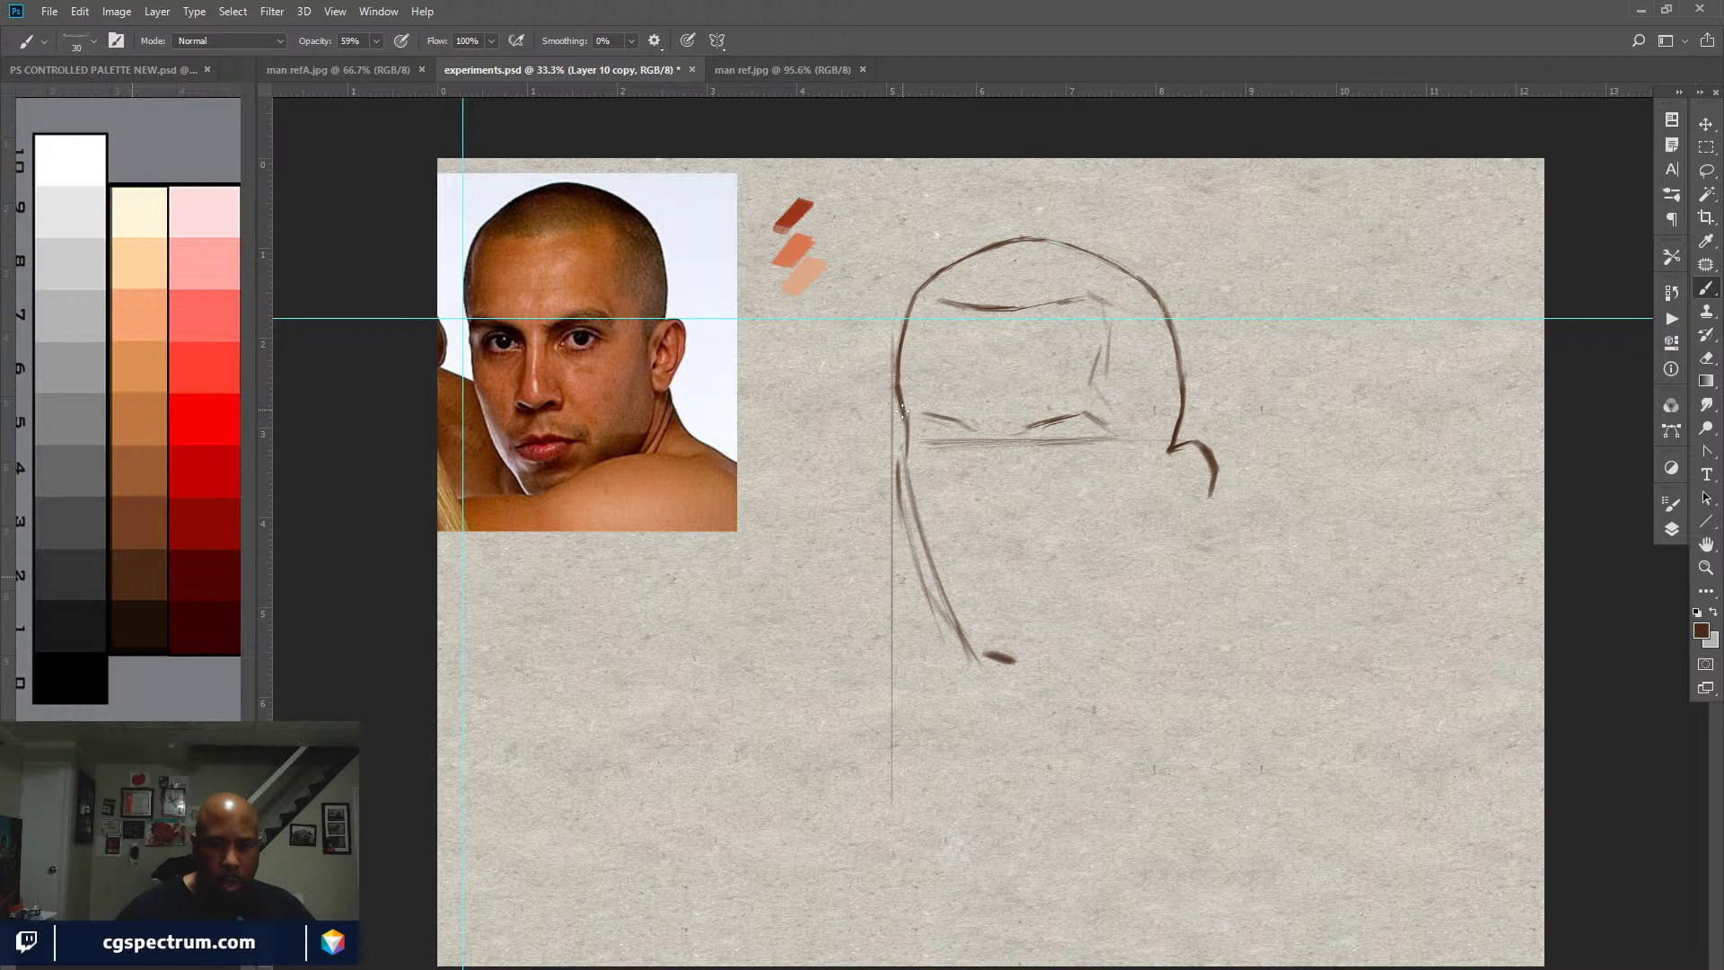
Step: Connect and darken the new left temple, cheek and jaw line, and erase the old outer jaw strokes
drag(904, 423, 904, 450)
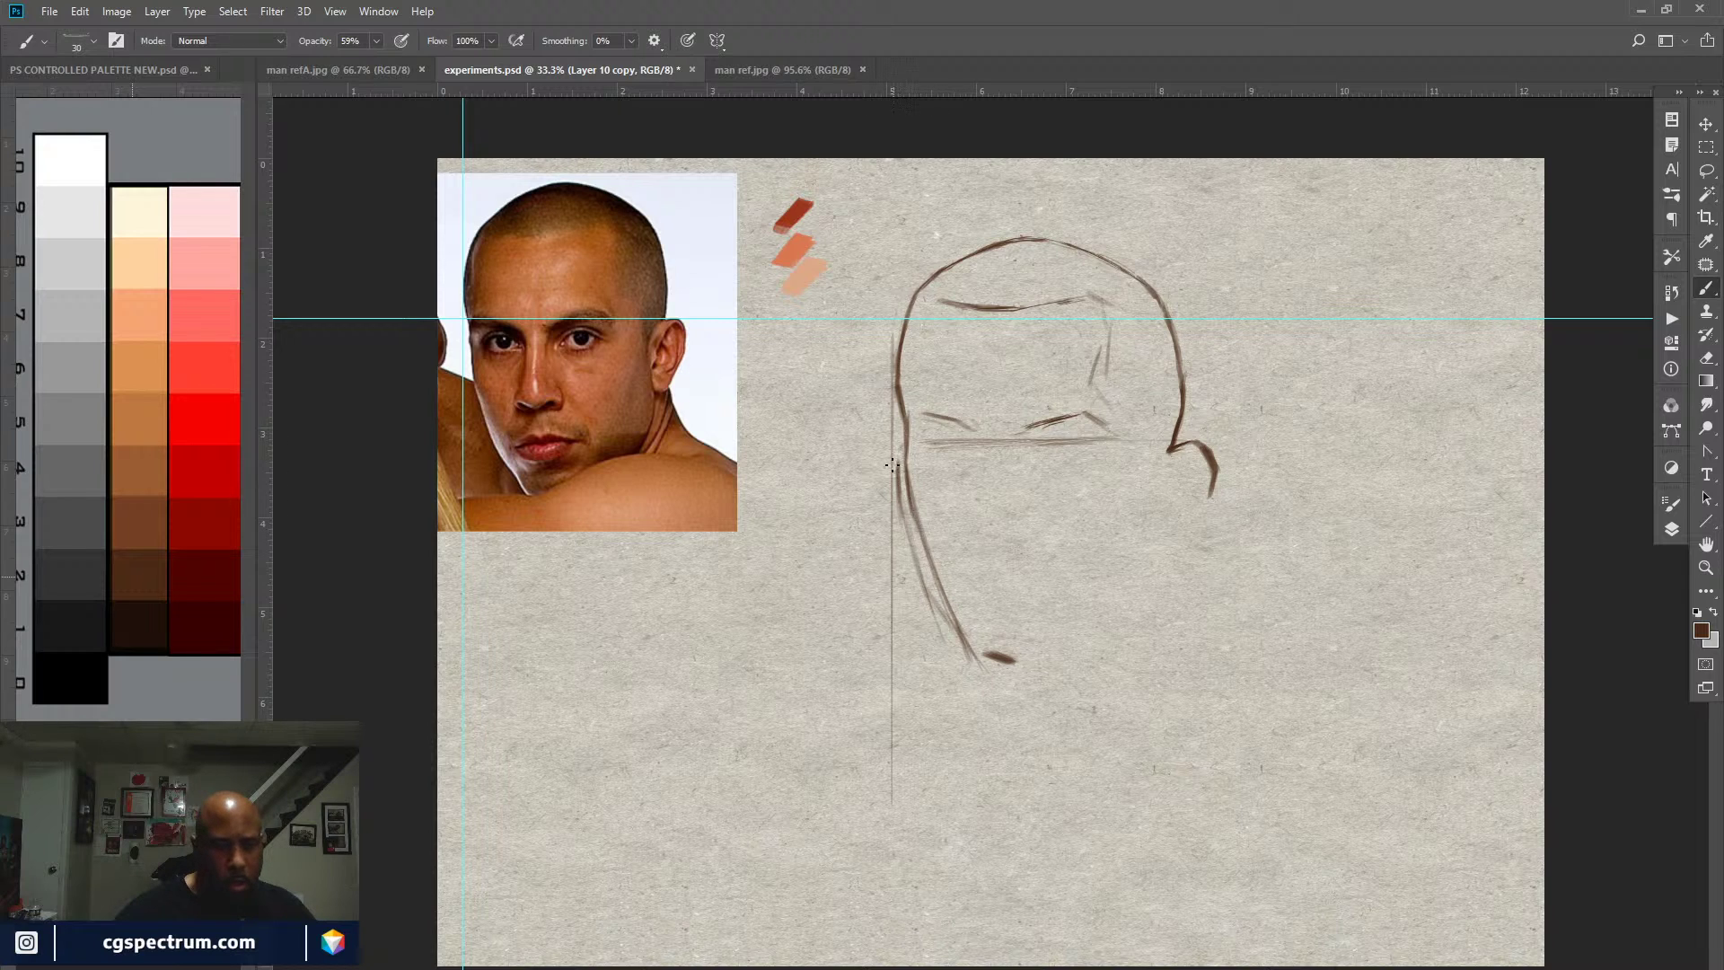
drag(913, 519, 954, 614)
key(e)
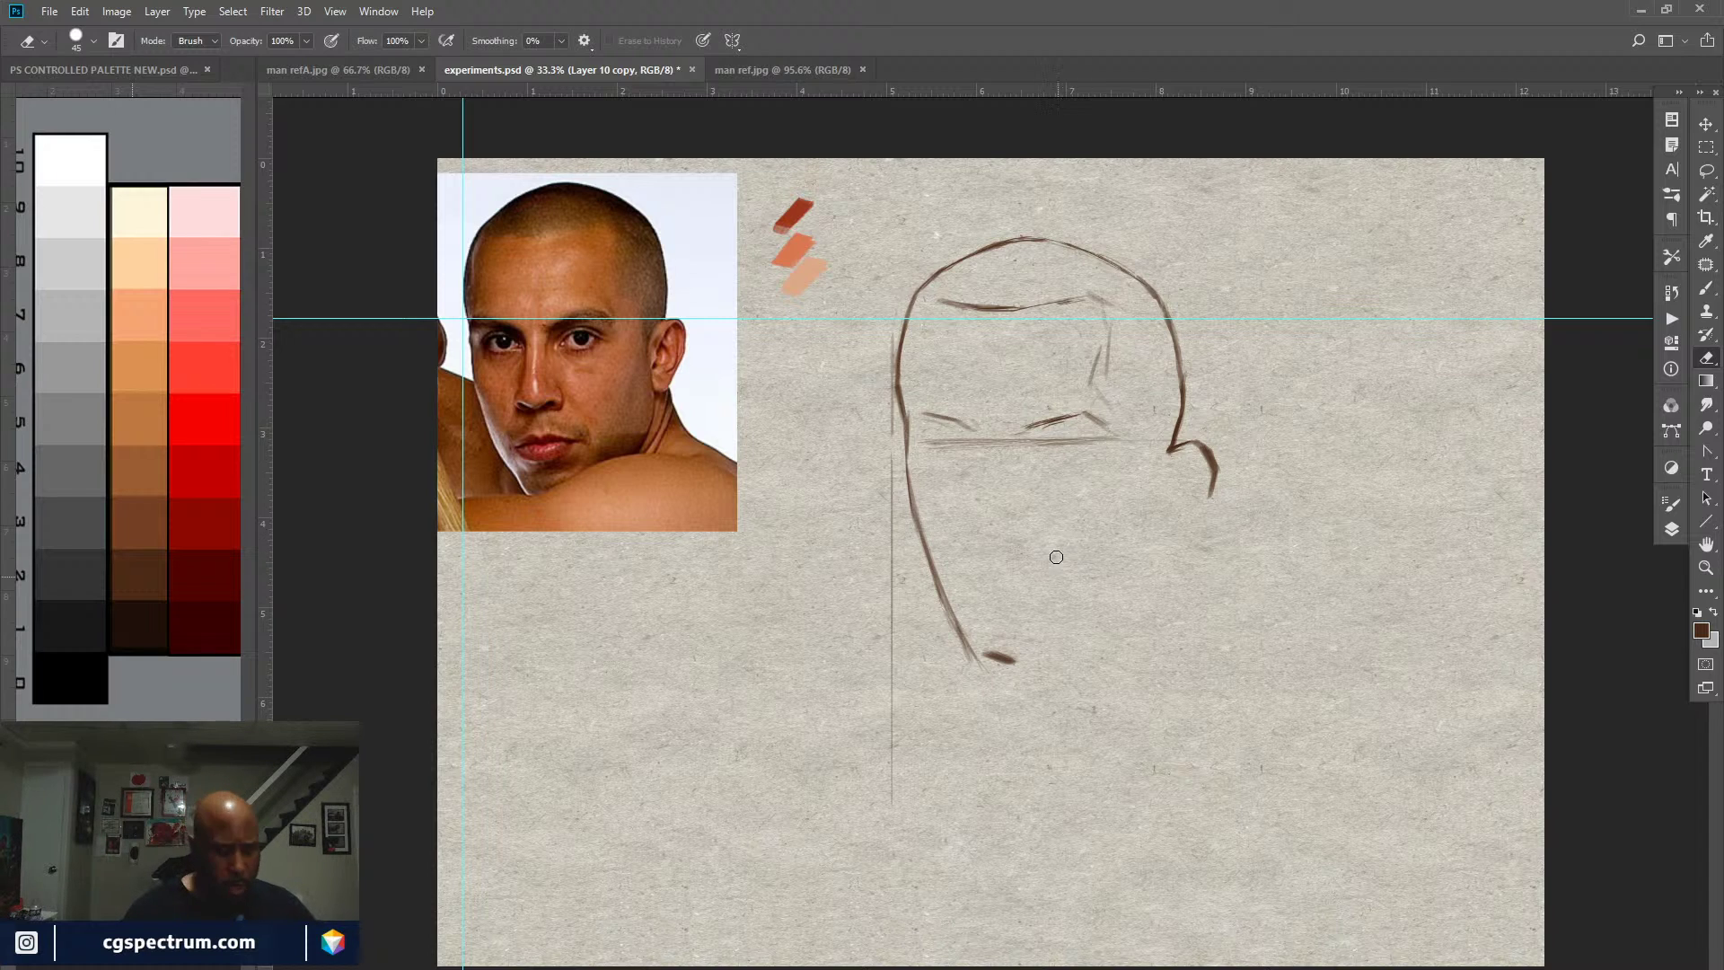
key(b)
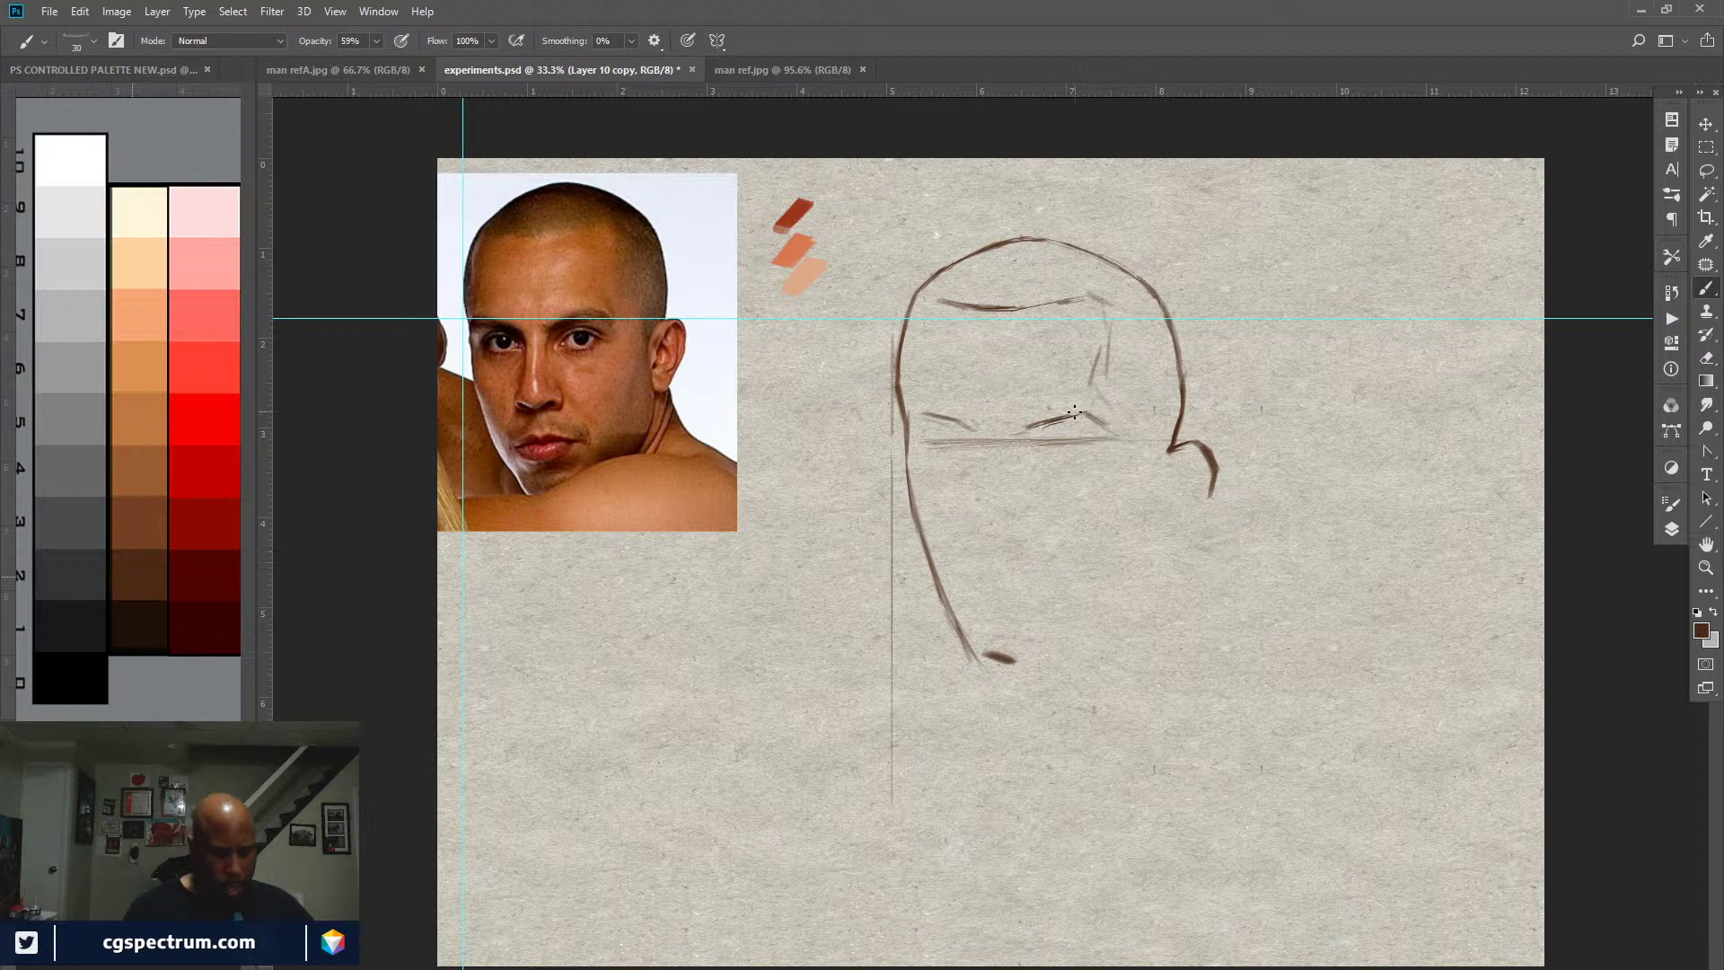
Step: Lasso the brows together with the eye guideline, nudge them slightly down the face, and deselect
key(l)
drag(1085, 395, 980, 404)
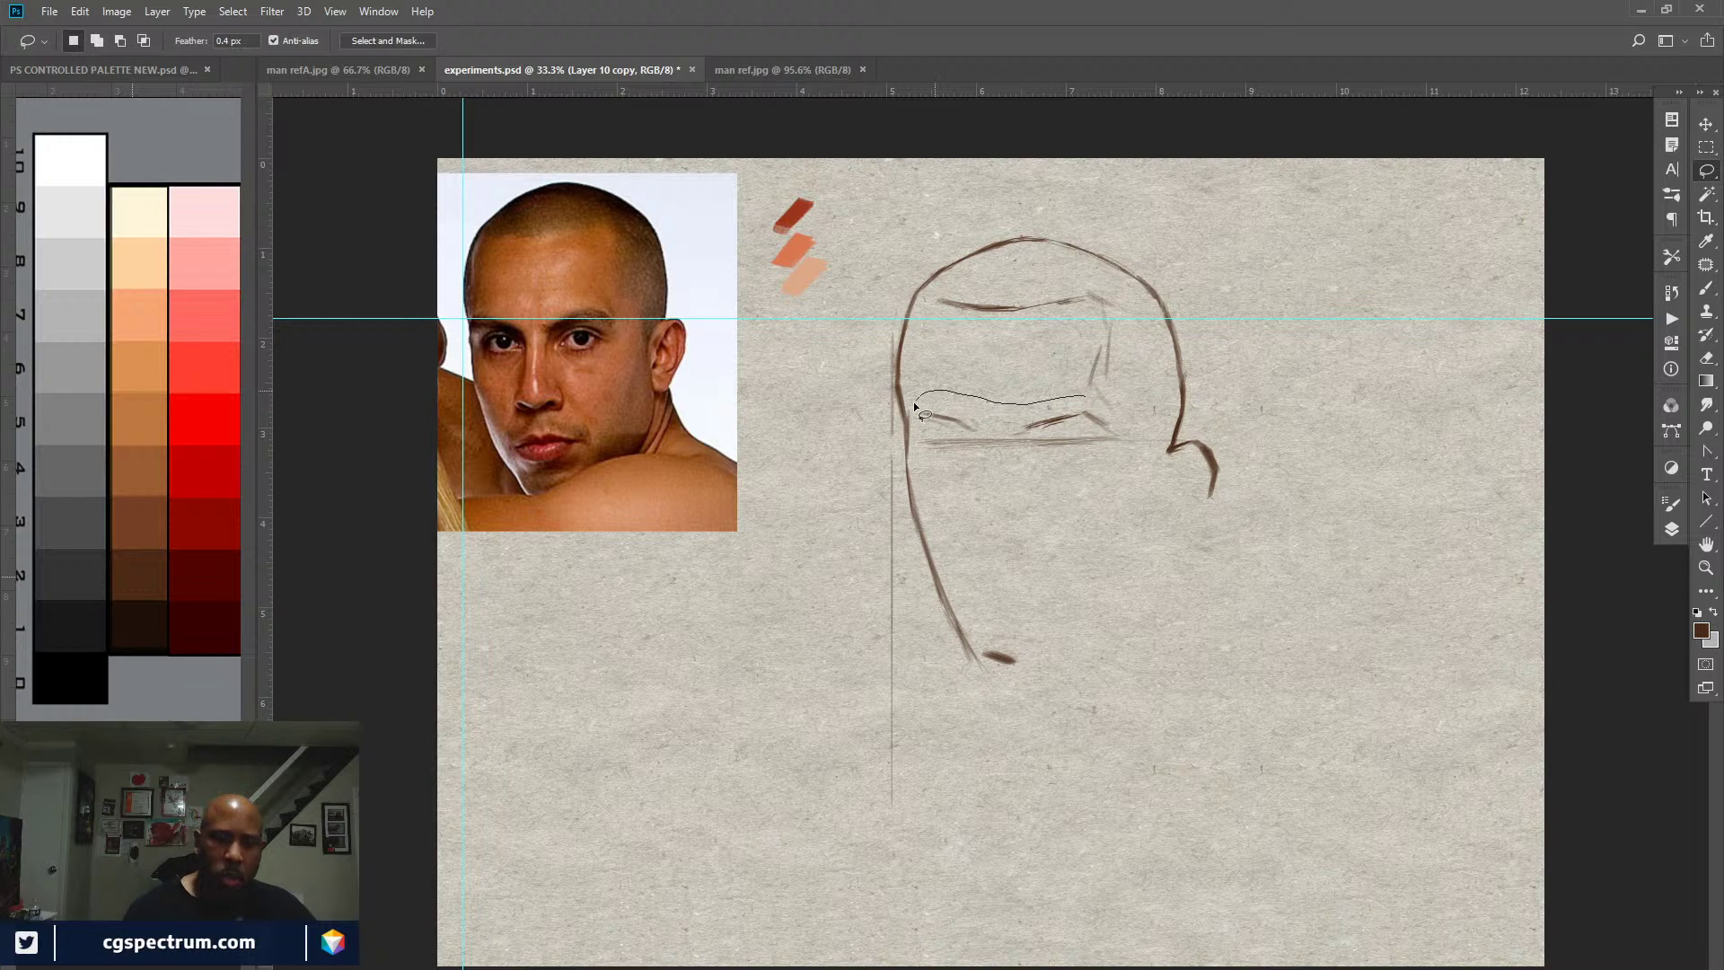
mouse_move(923, 460)
mouse_down()
mouse_move(1024, 482)
mouse_move(1141, 431)
mouse_up()
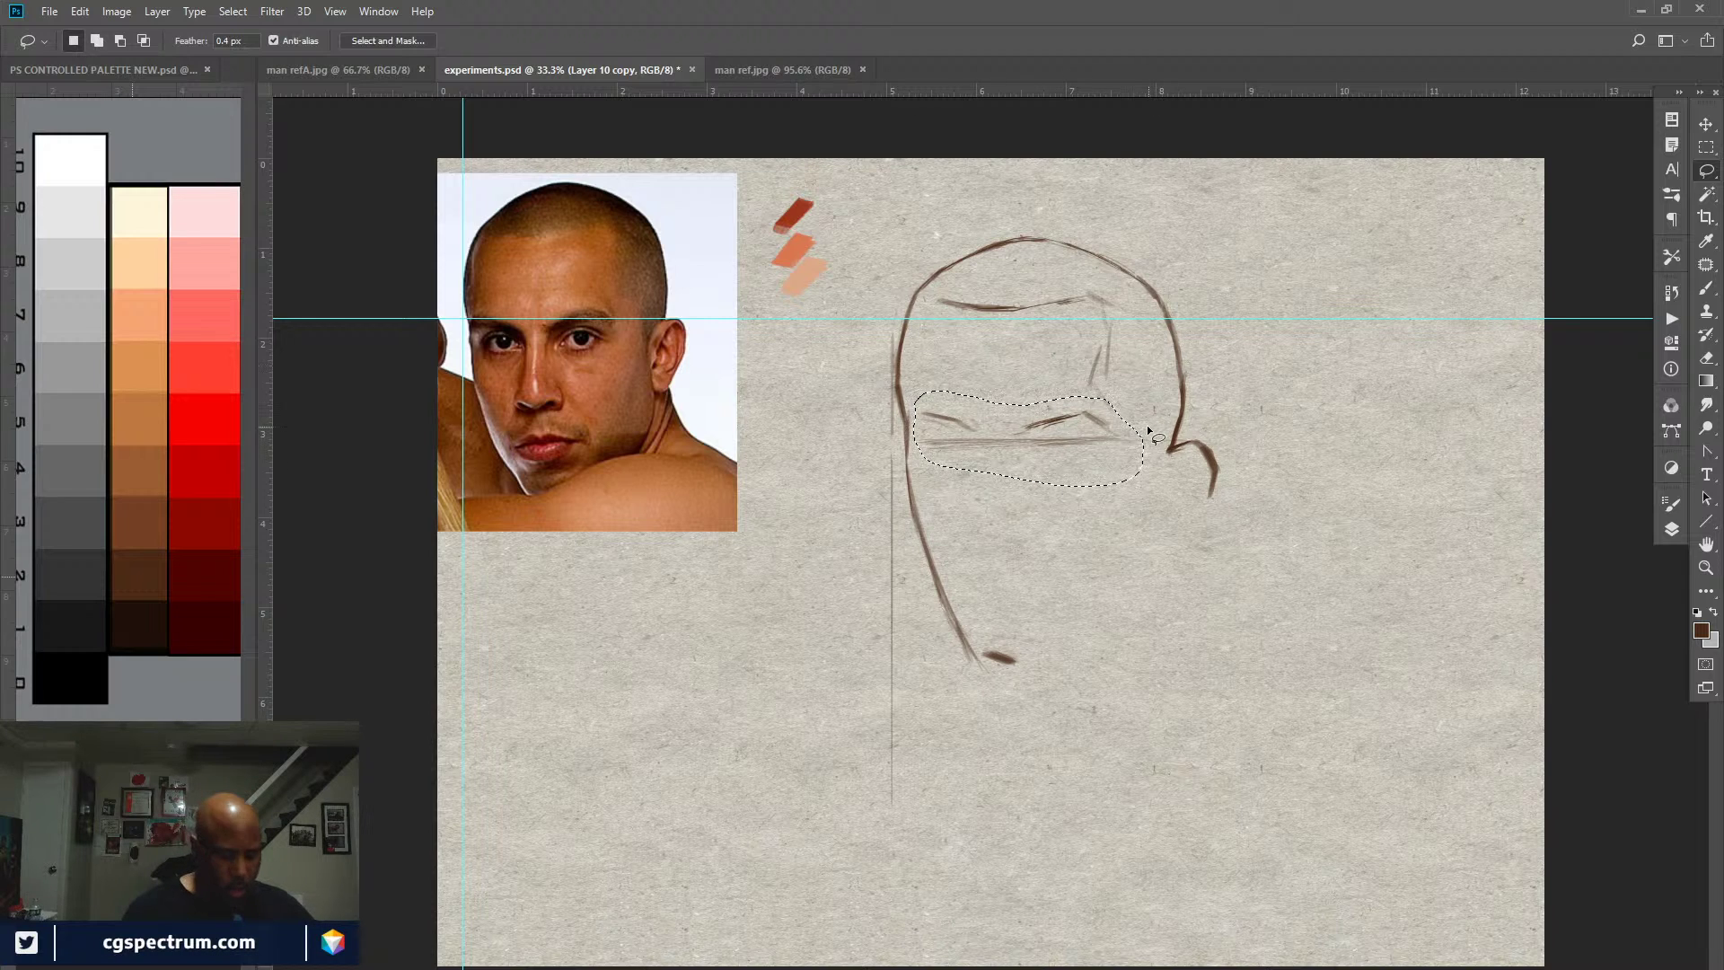
key(v)
key(Down)
key(Down)
key(Down)
key(Down)
key(Down)
key(Down)
key(Down)
key(Down)
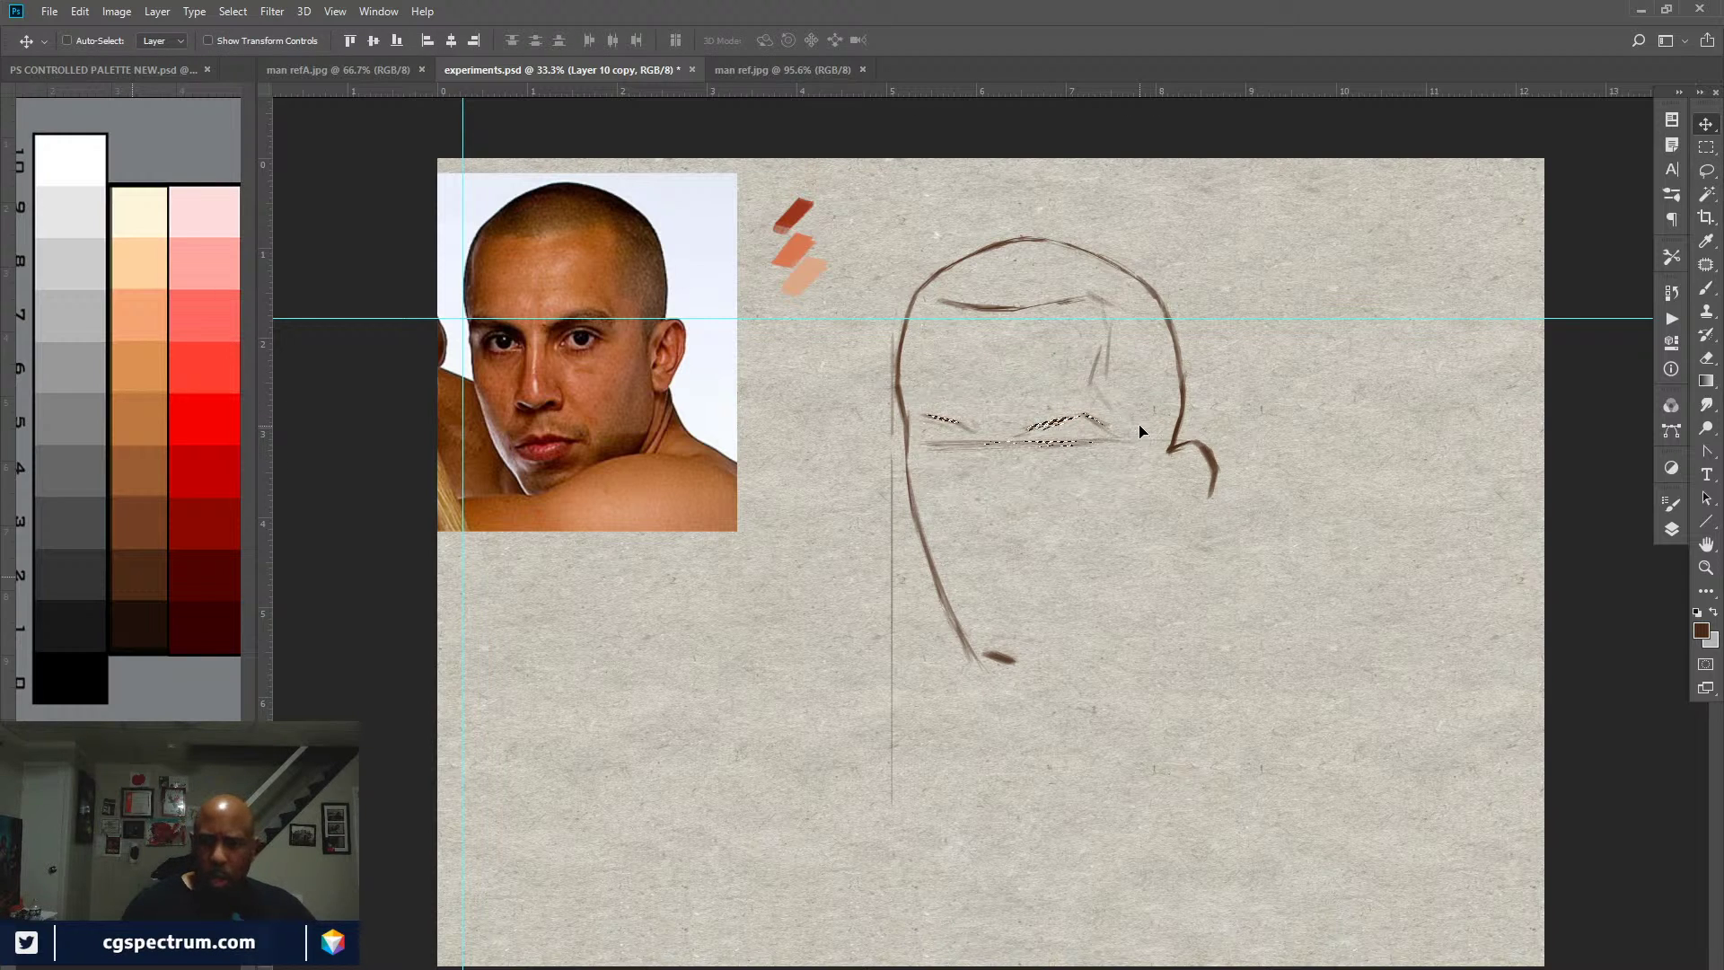
key(Down)
key(Down)
key(Down)
key(Down)
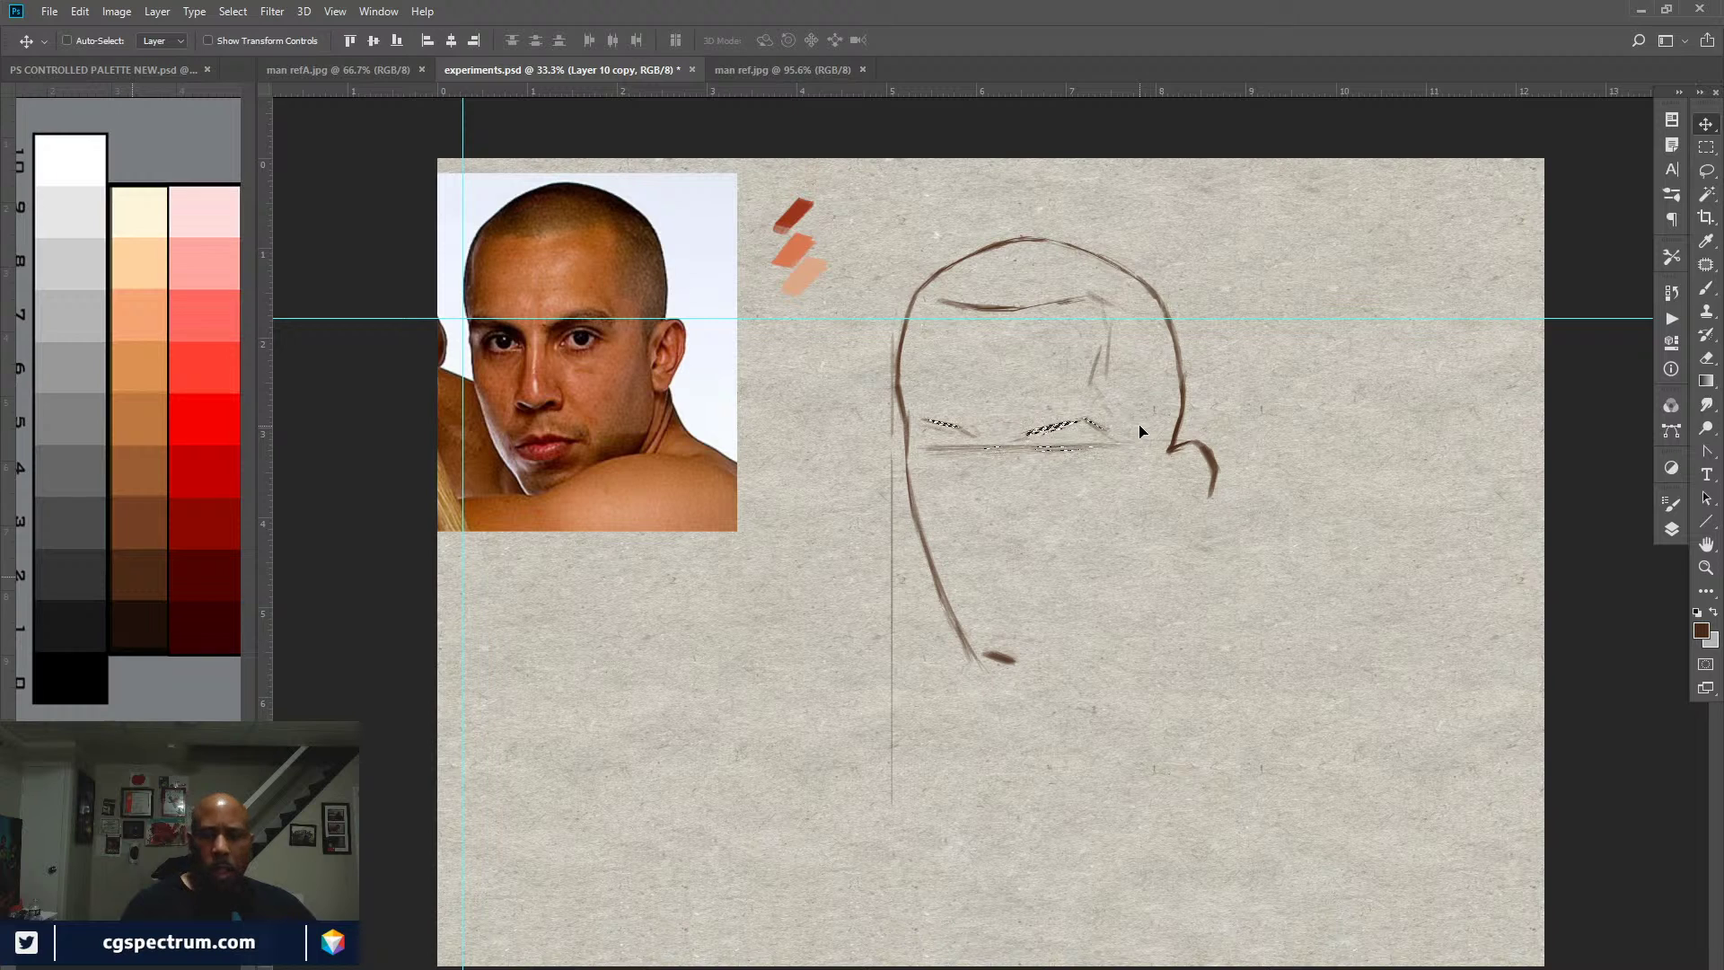
key(Down)
key(Down)
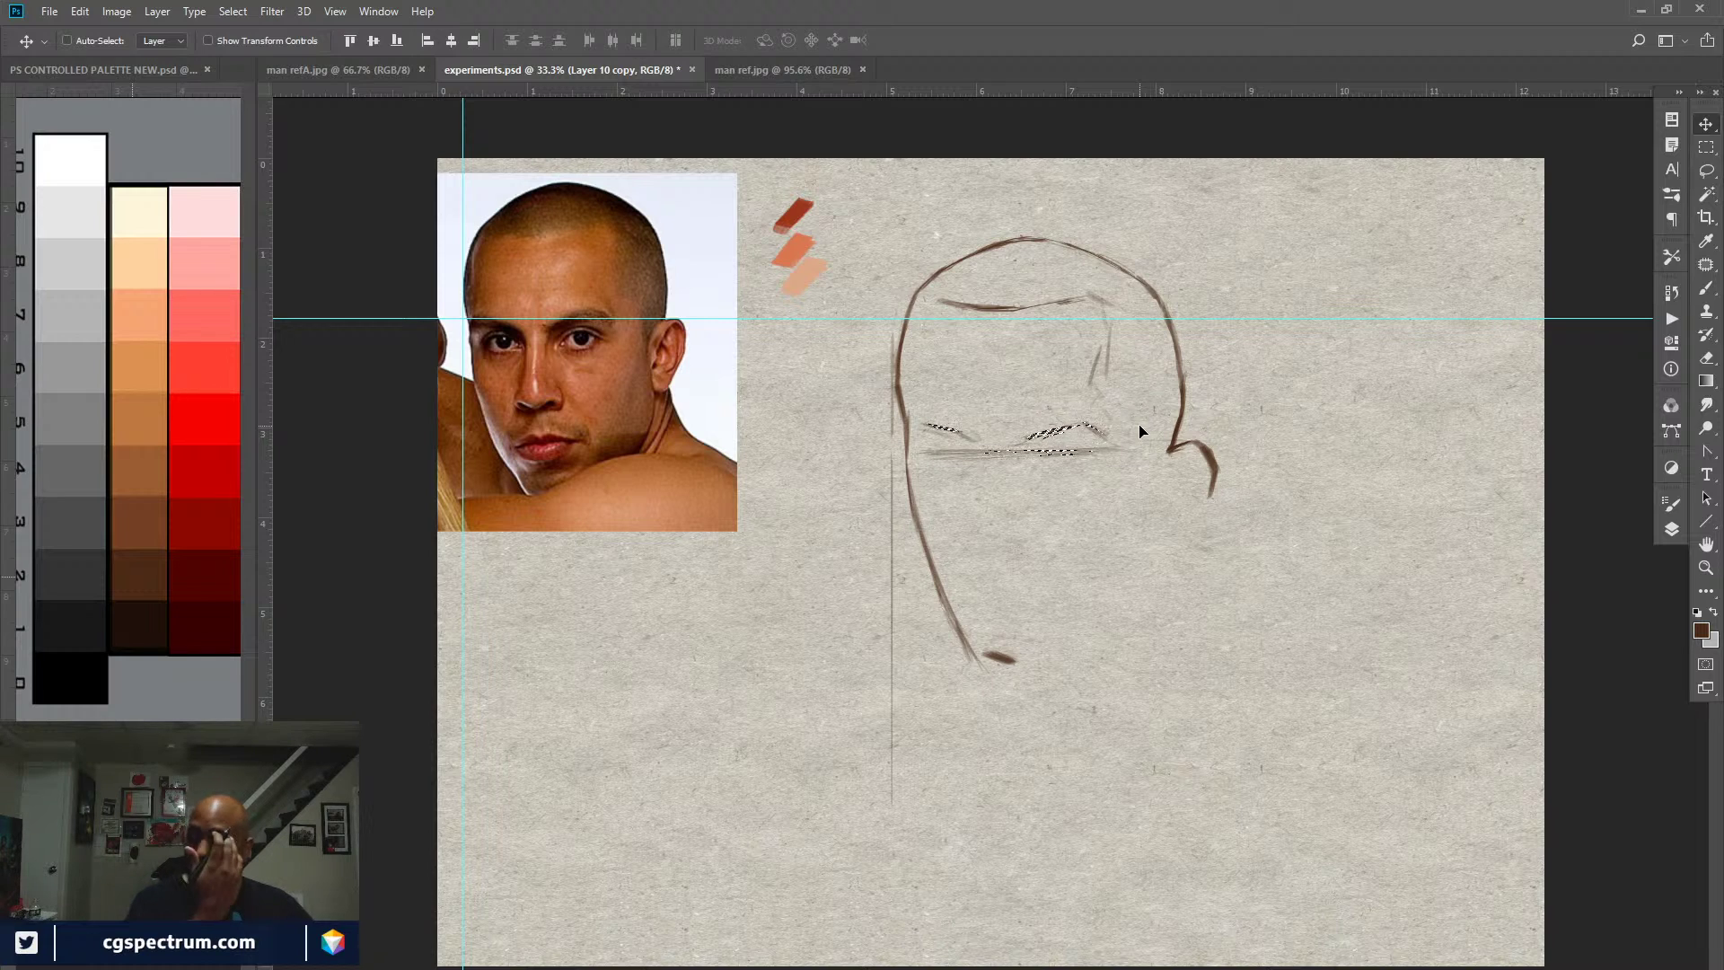
key(ctrl+d)
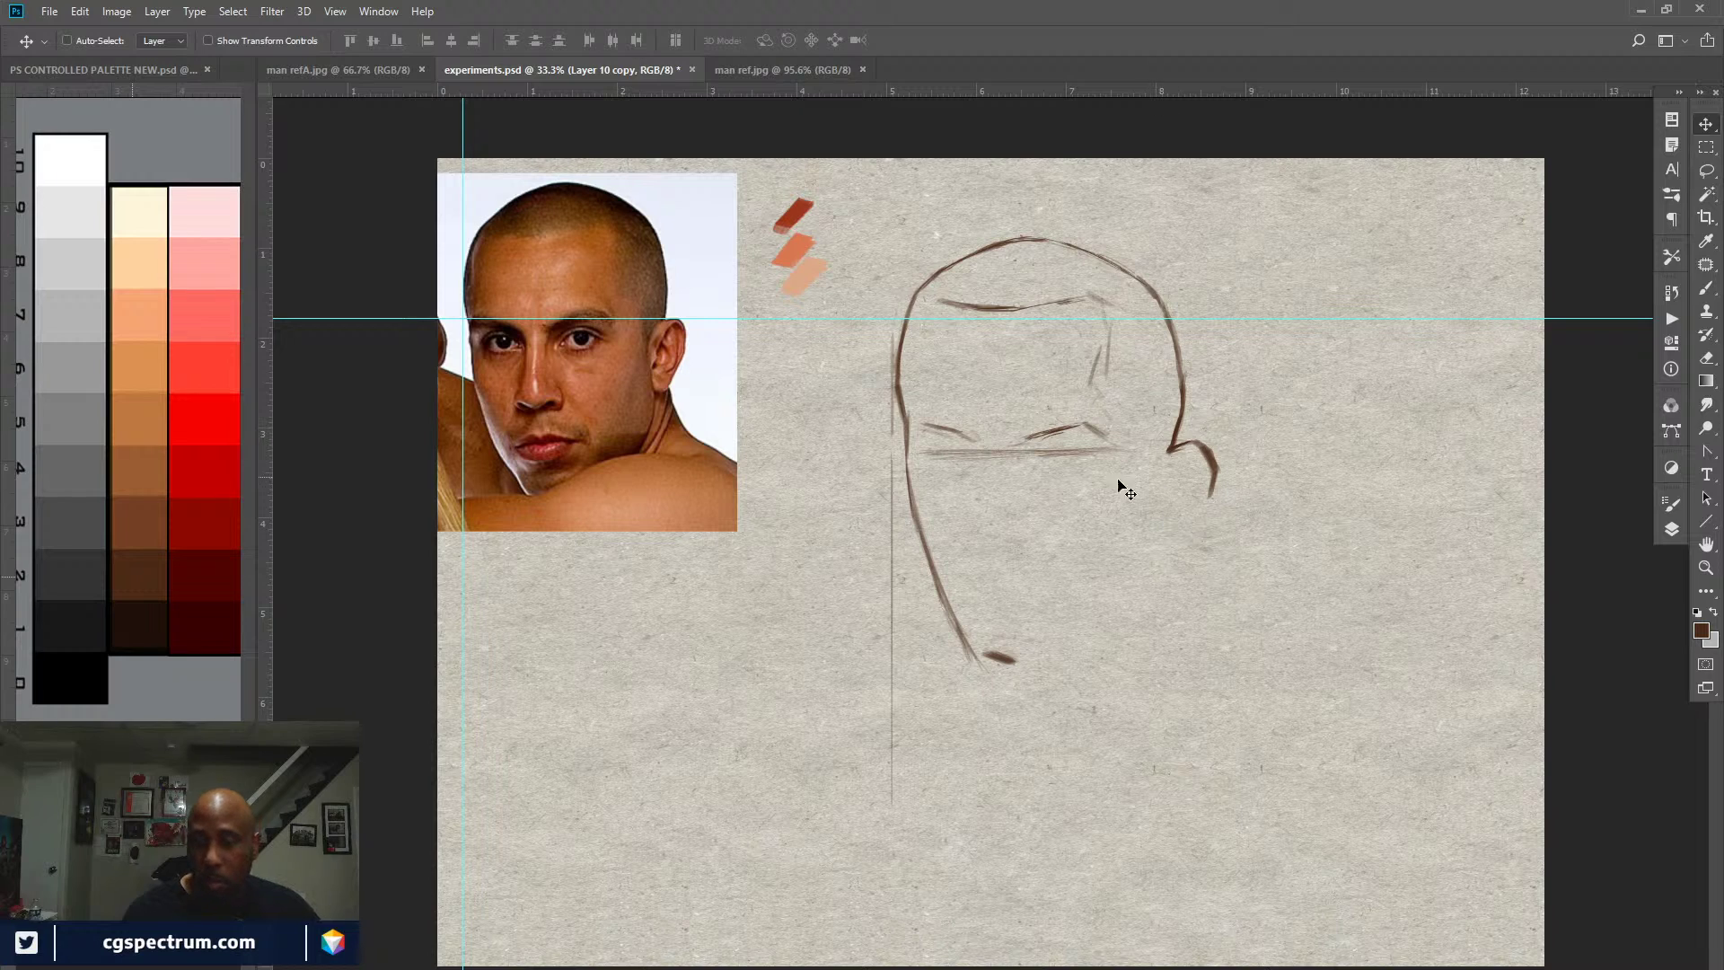
Step: Erase the slanted inner stroke at the right side of the hairline, keeping the vertical one
key(b)
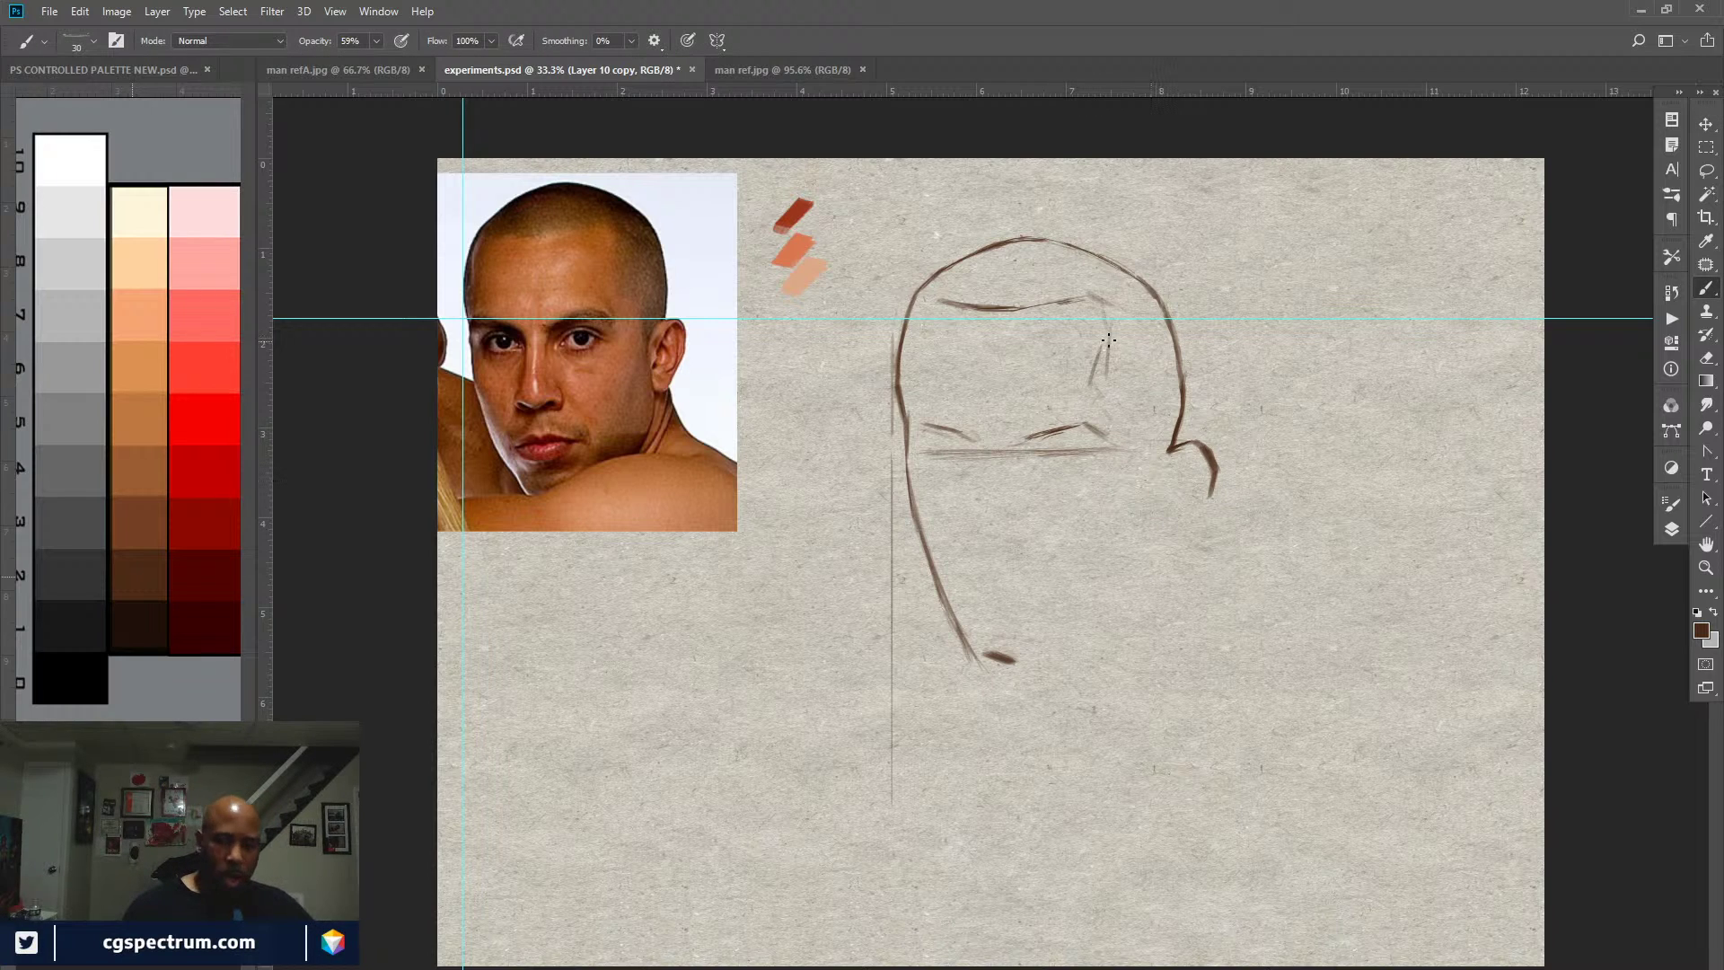
key(e)
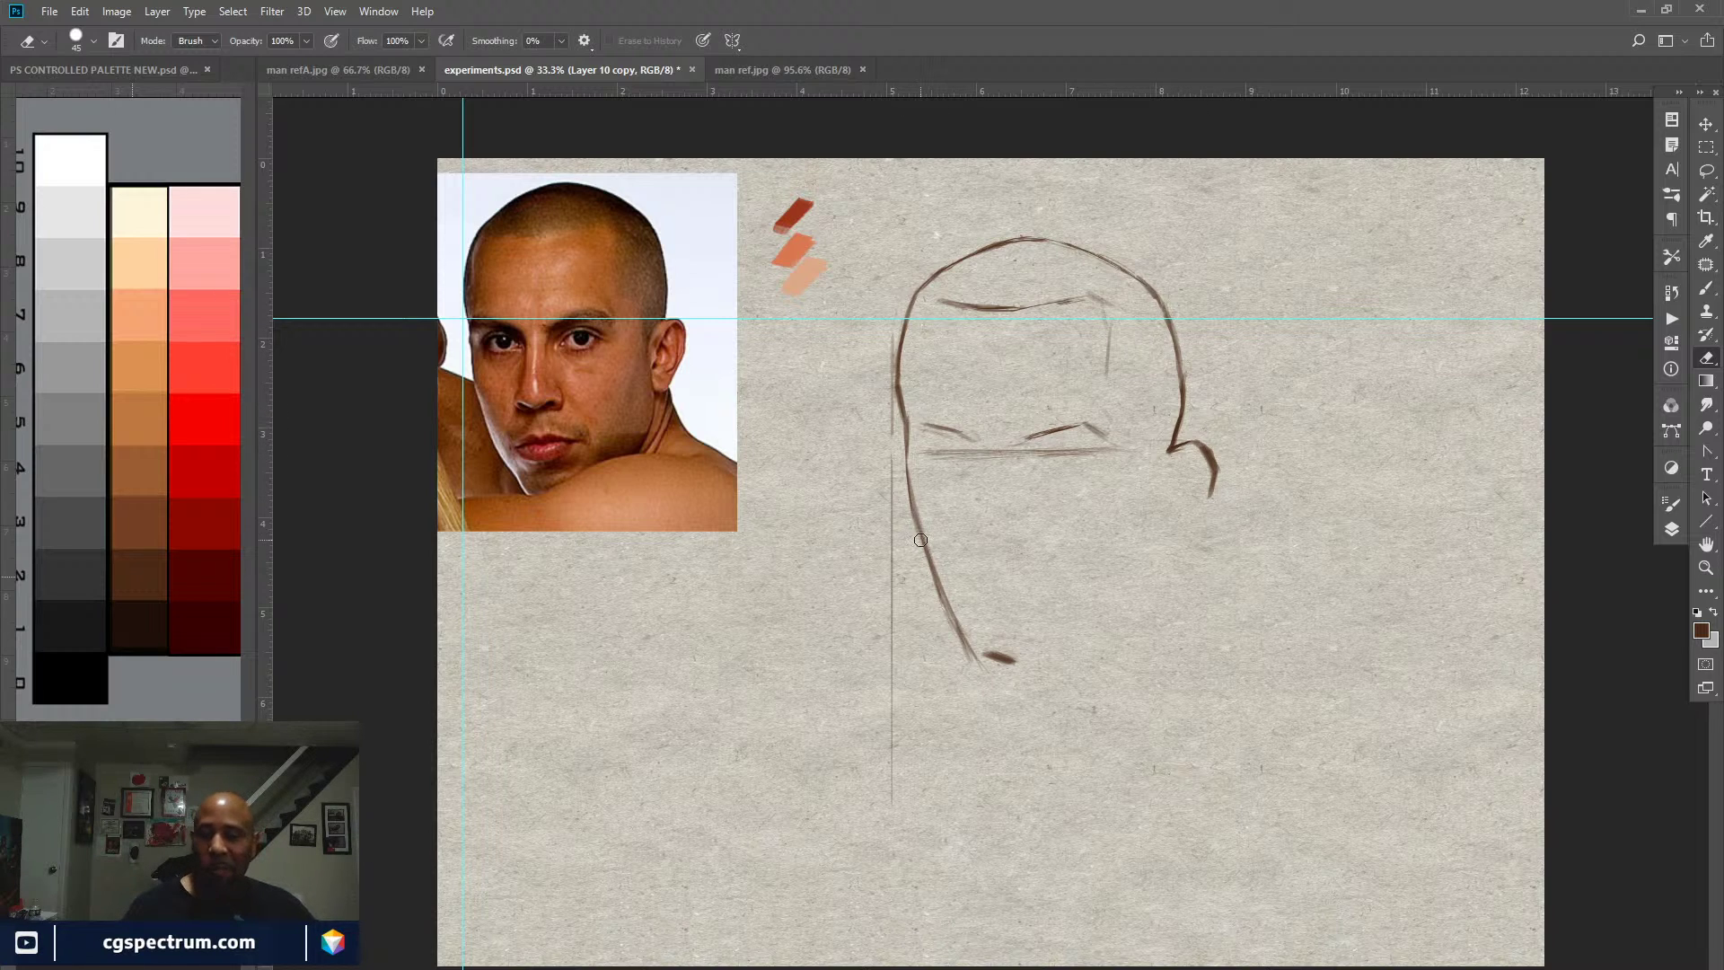
Step: Mark the bottom of the earlobe with a short brush stroke and connect it to the ear's outer edge with a tapering curve
key(b)
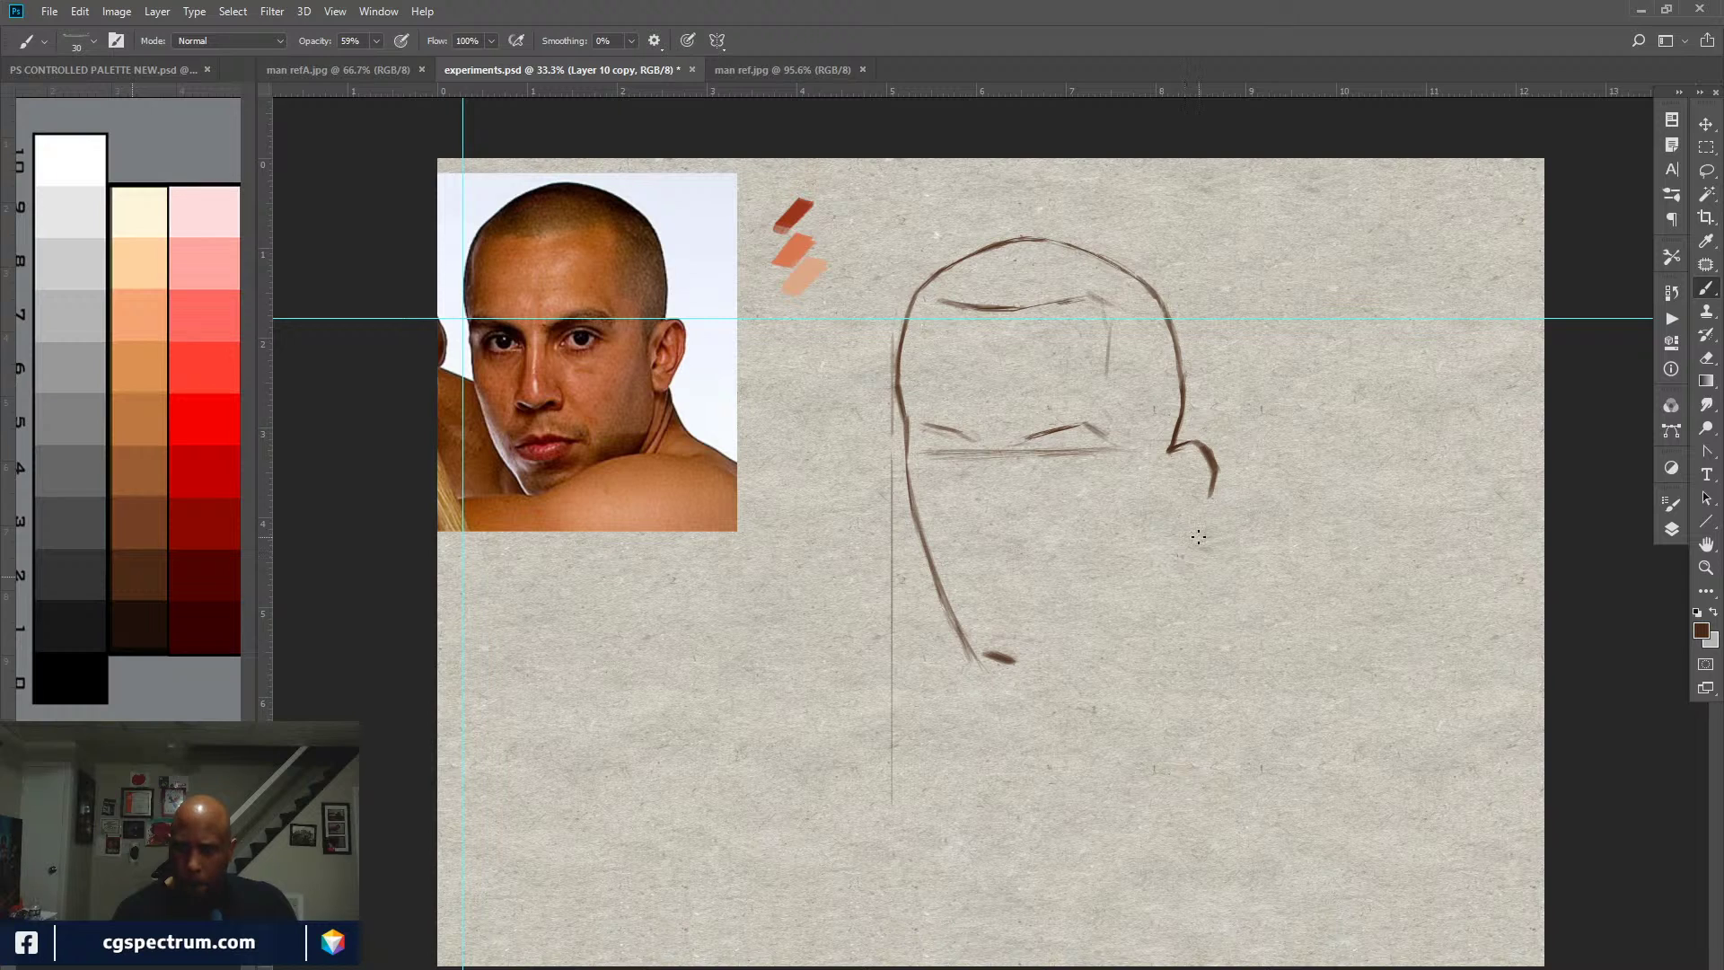
drag(1183, 556, 1171, 556)
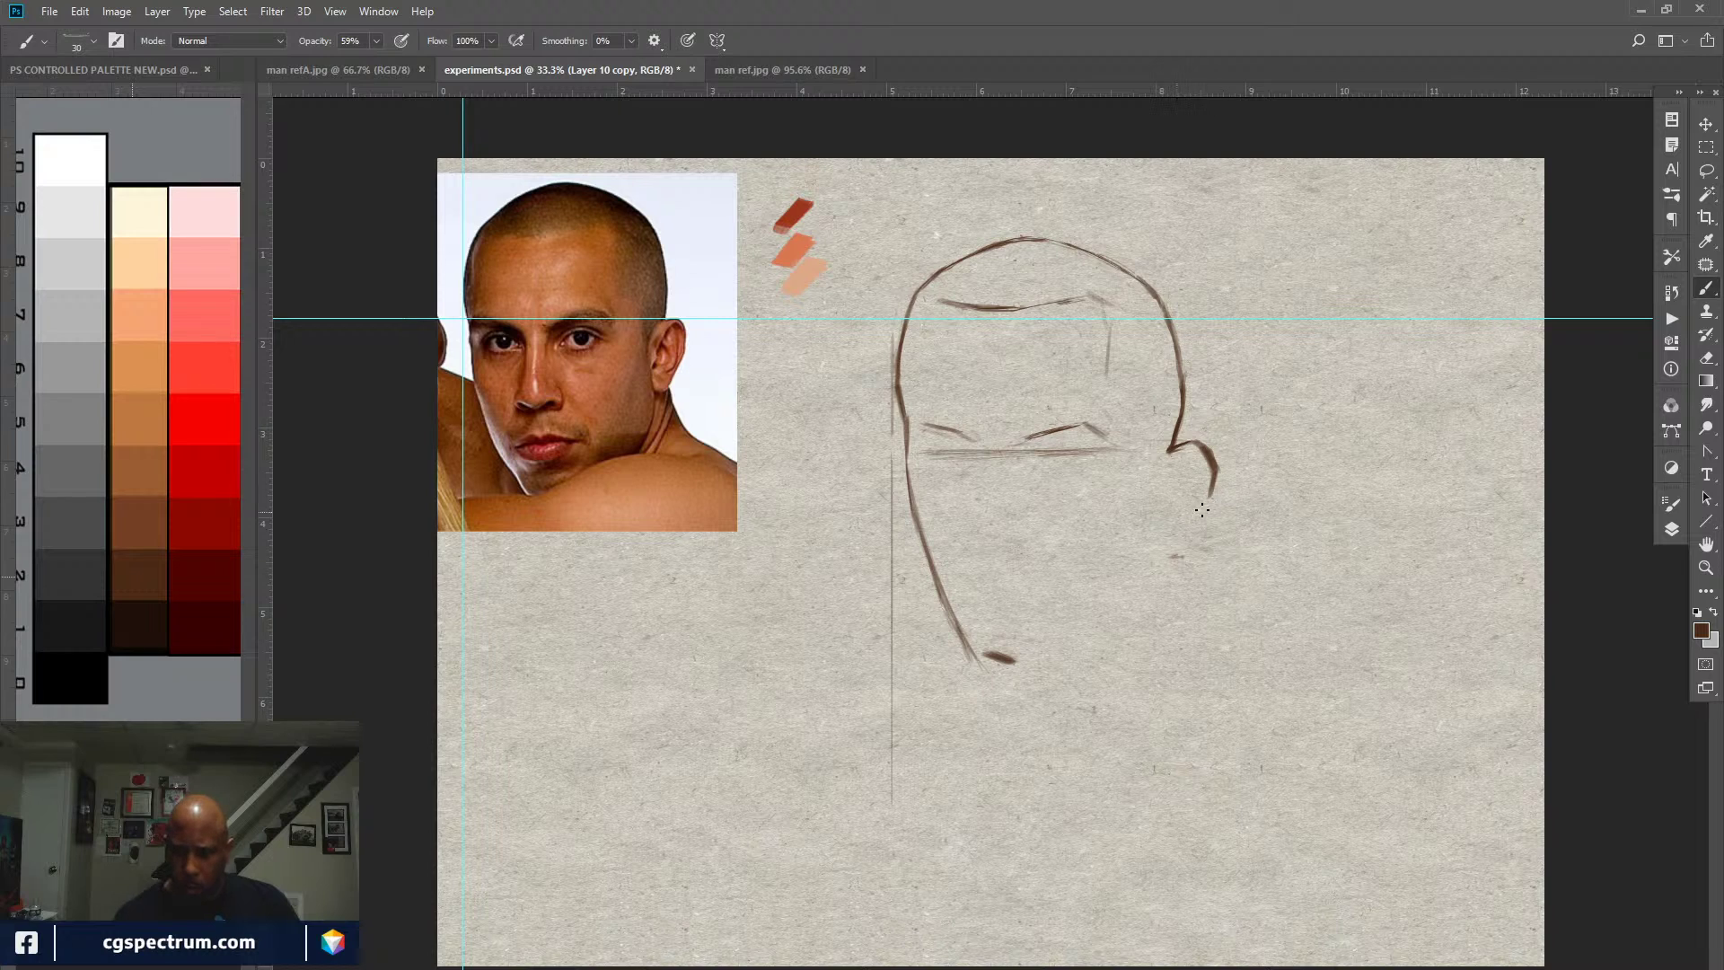
drag(1179, 554, 1211, 493)
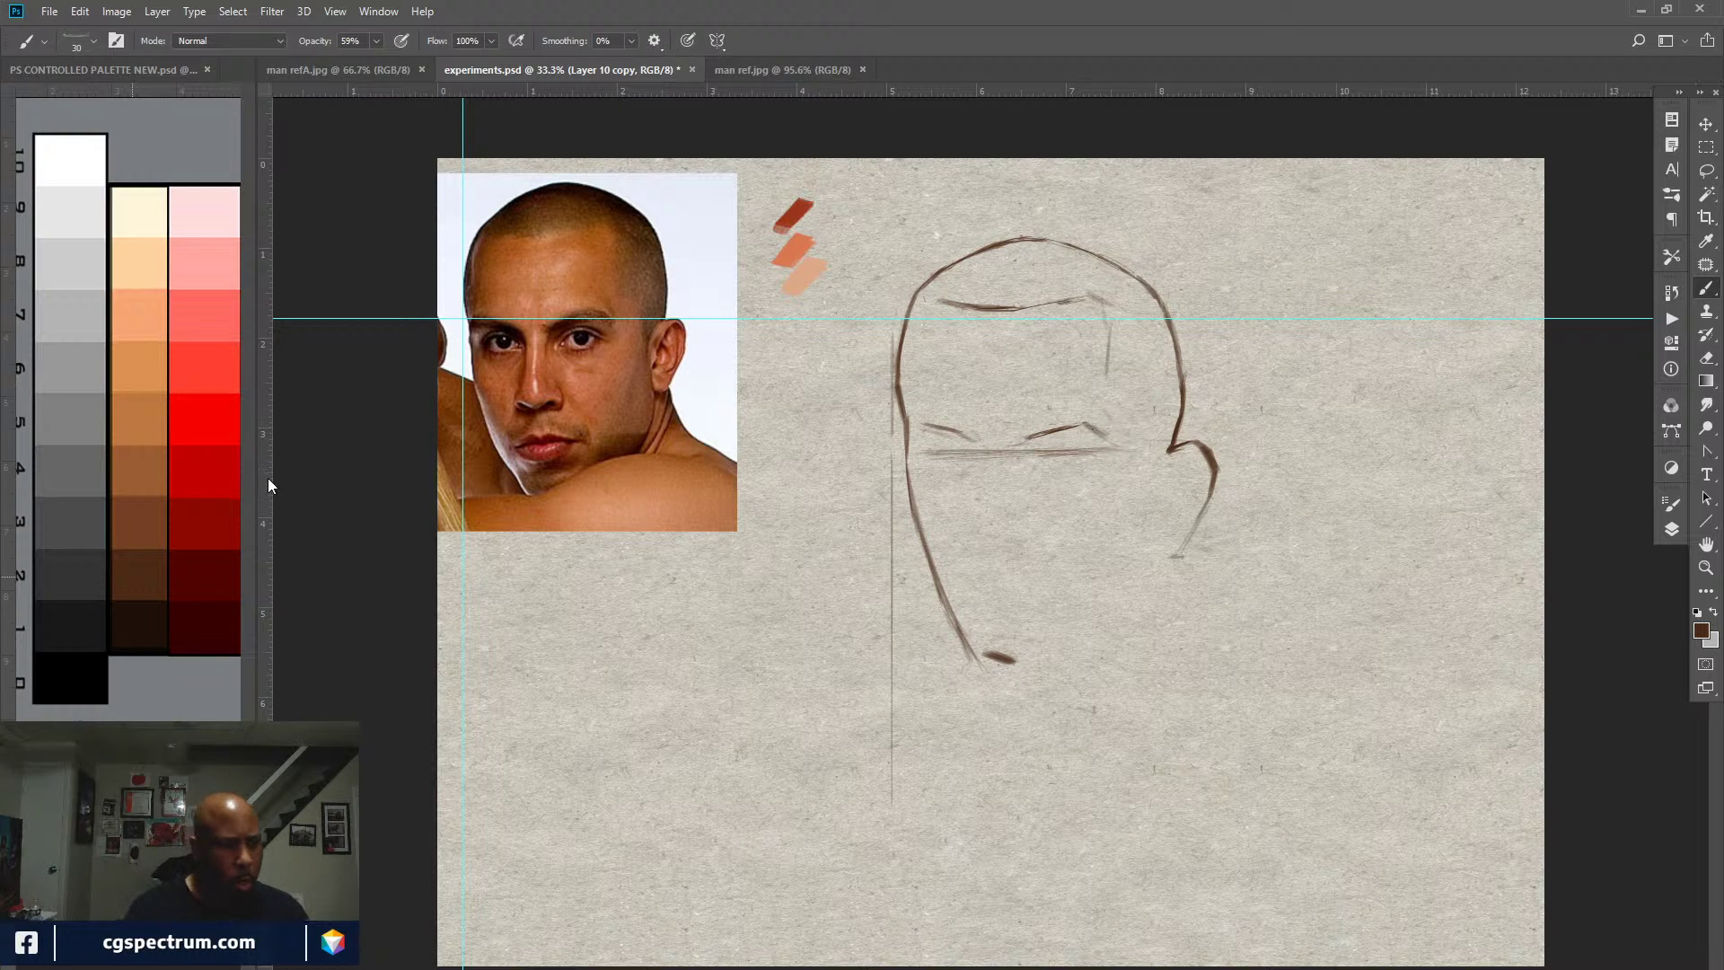
Step: Align a new vertical guide with the right side of the head in the reference photo, and sketch the matching plumb line and darker earlobe
drag(267, 479, 666, 458)
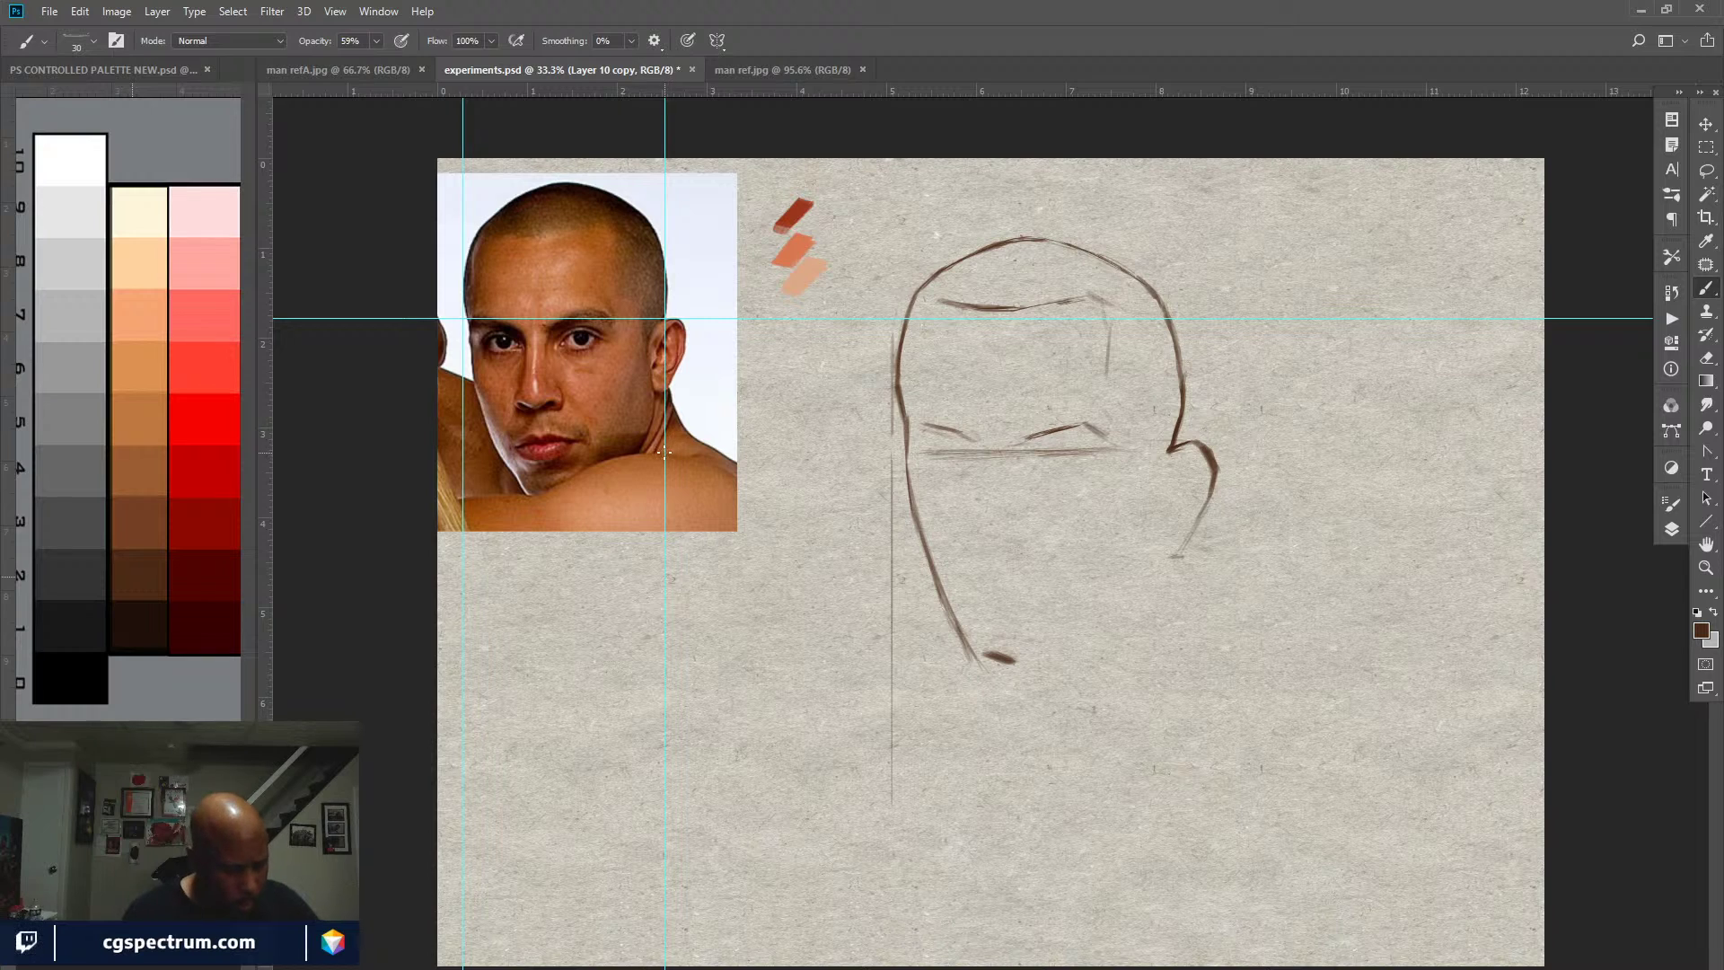
key(v)
drag(666, 461, 668, 463)
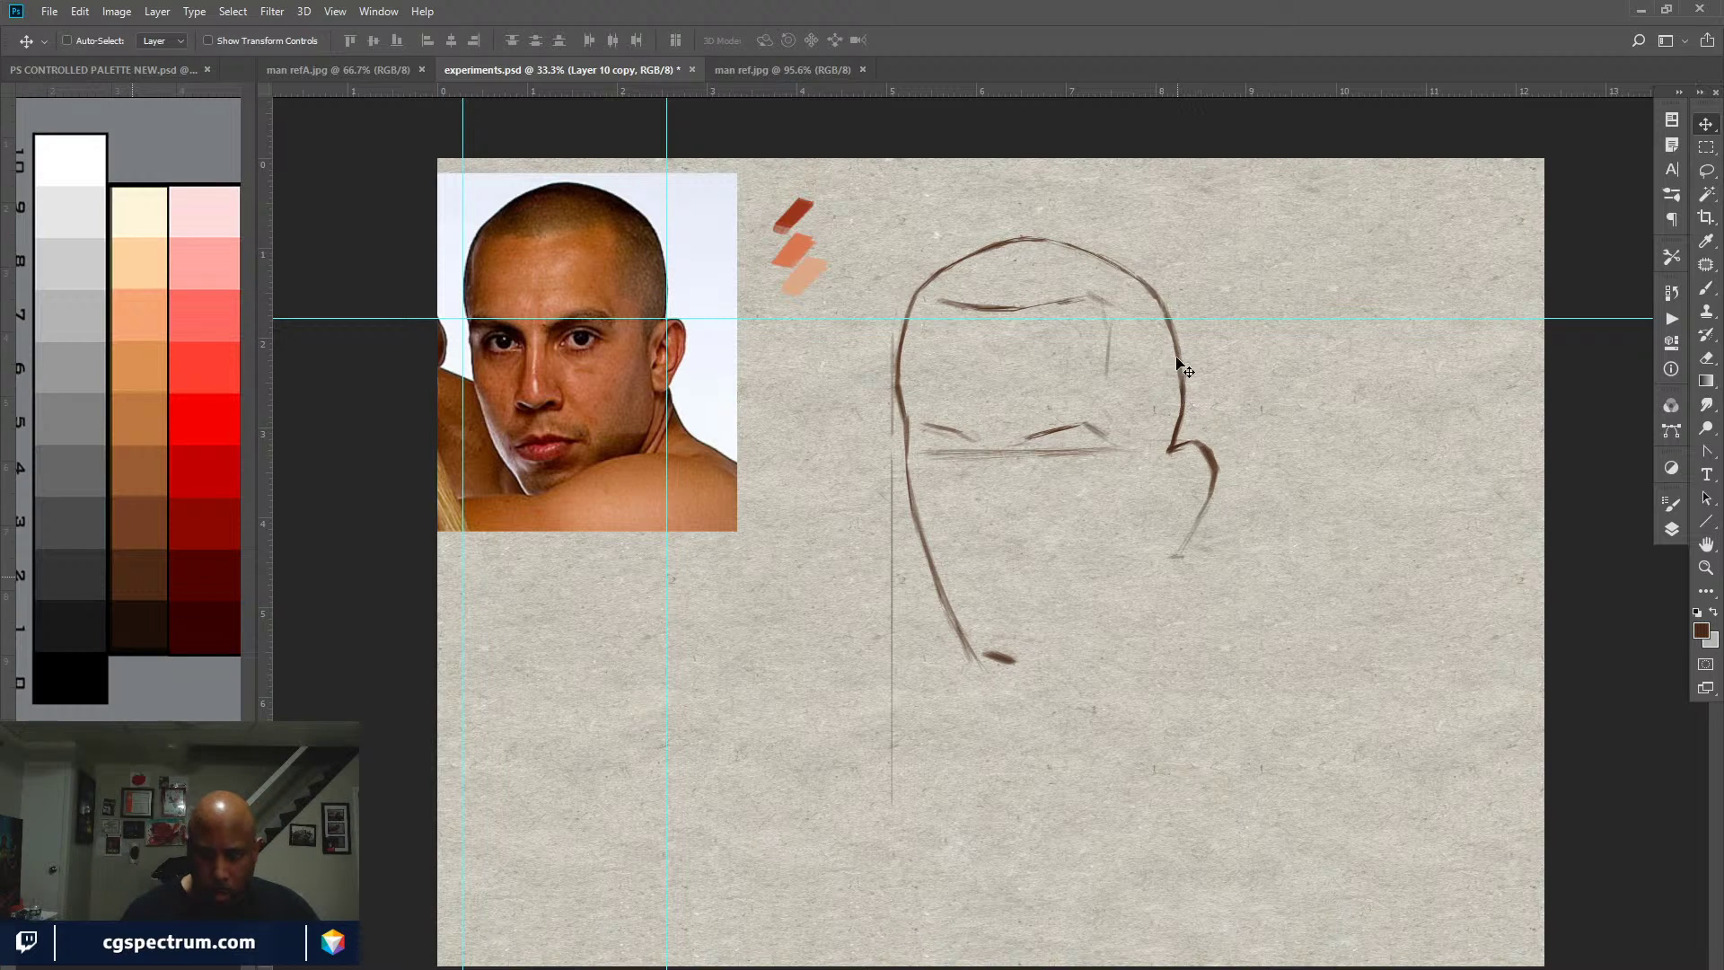
key(b)
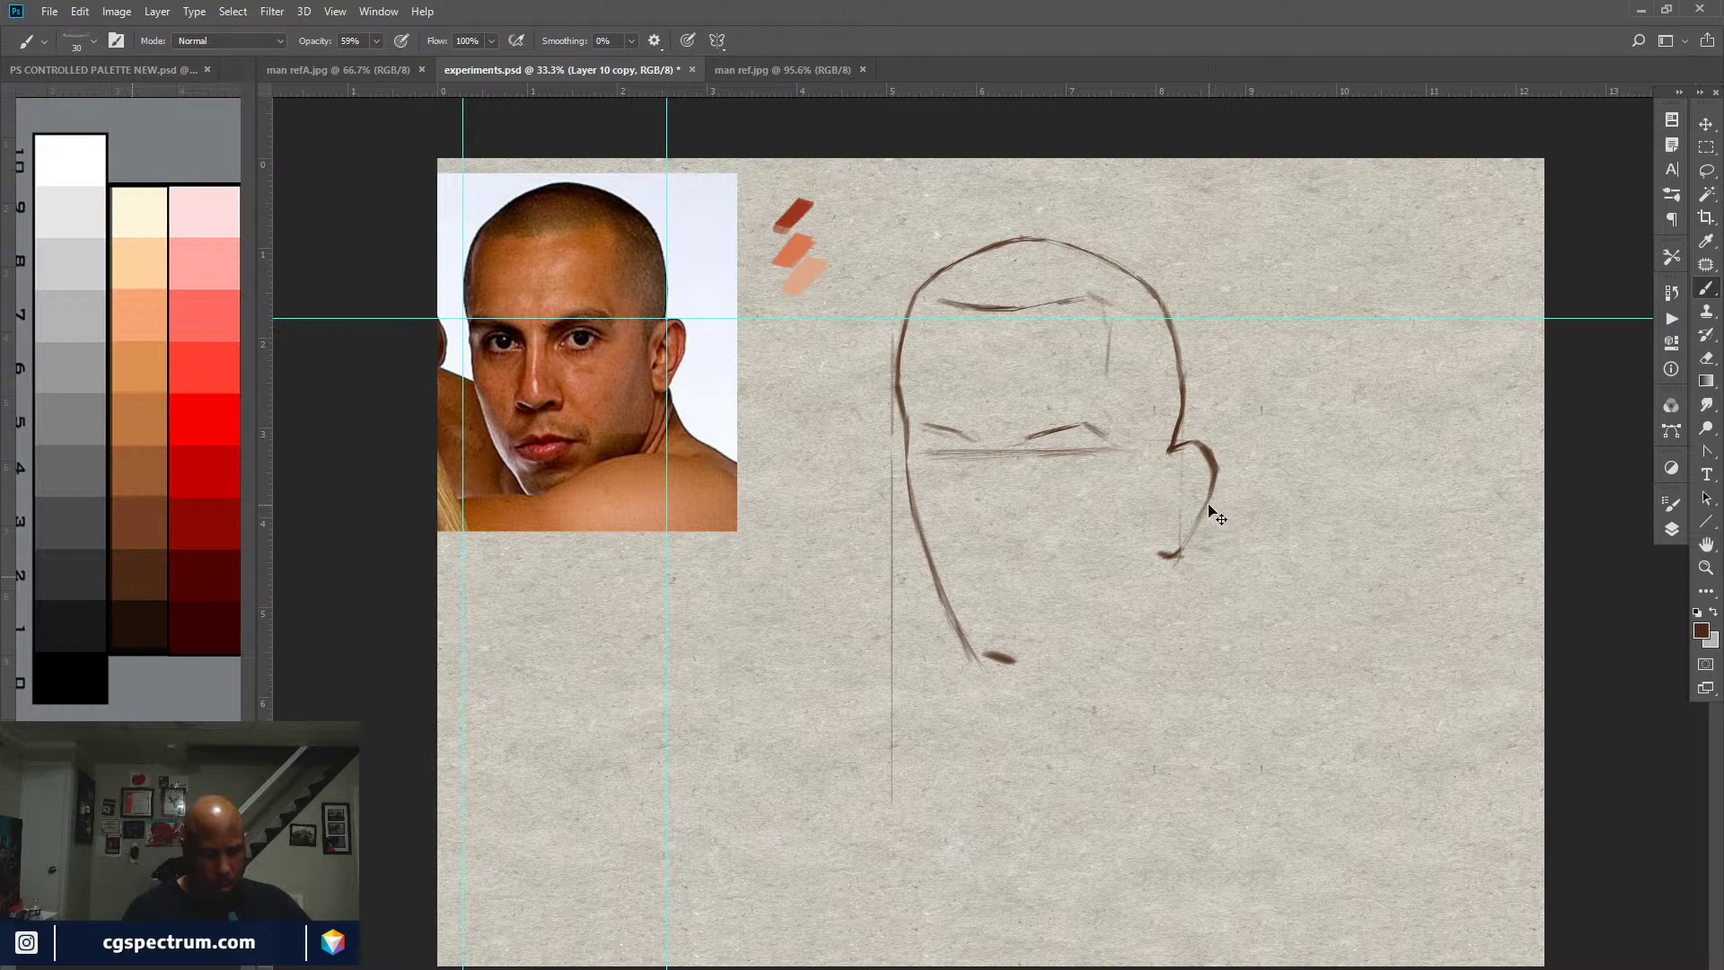
Step: Stretch the whole sketch layer horizontally toward the ear side to about 104.3% width with Free Transform
key(ctrl+t)
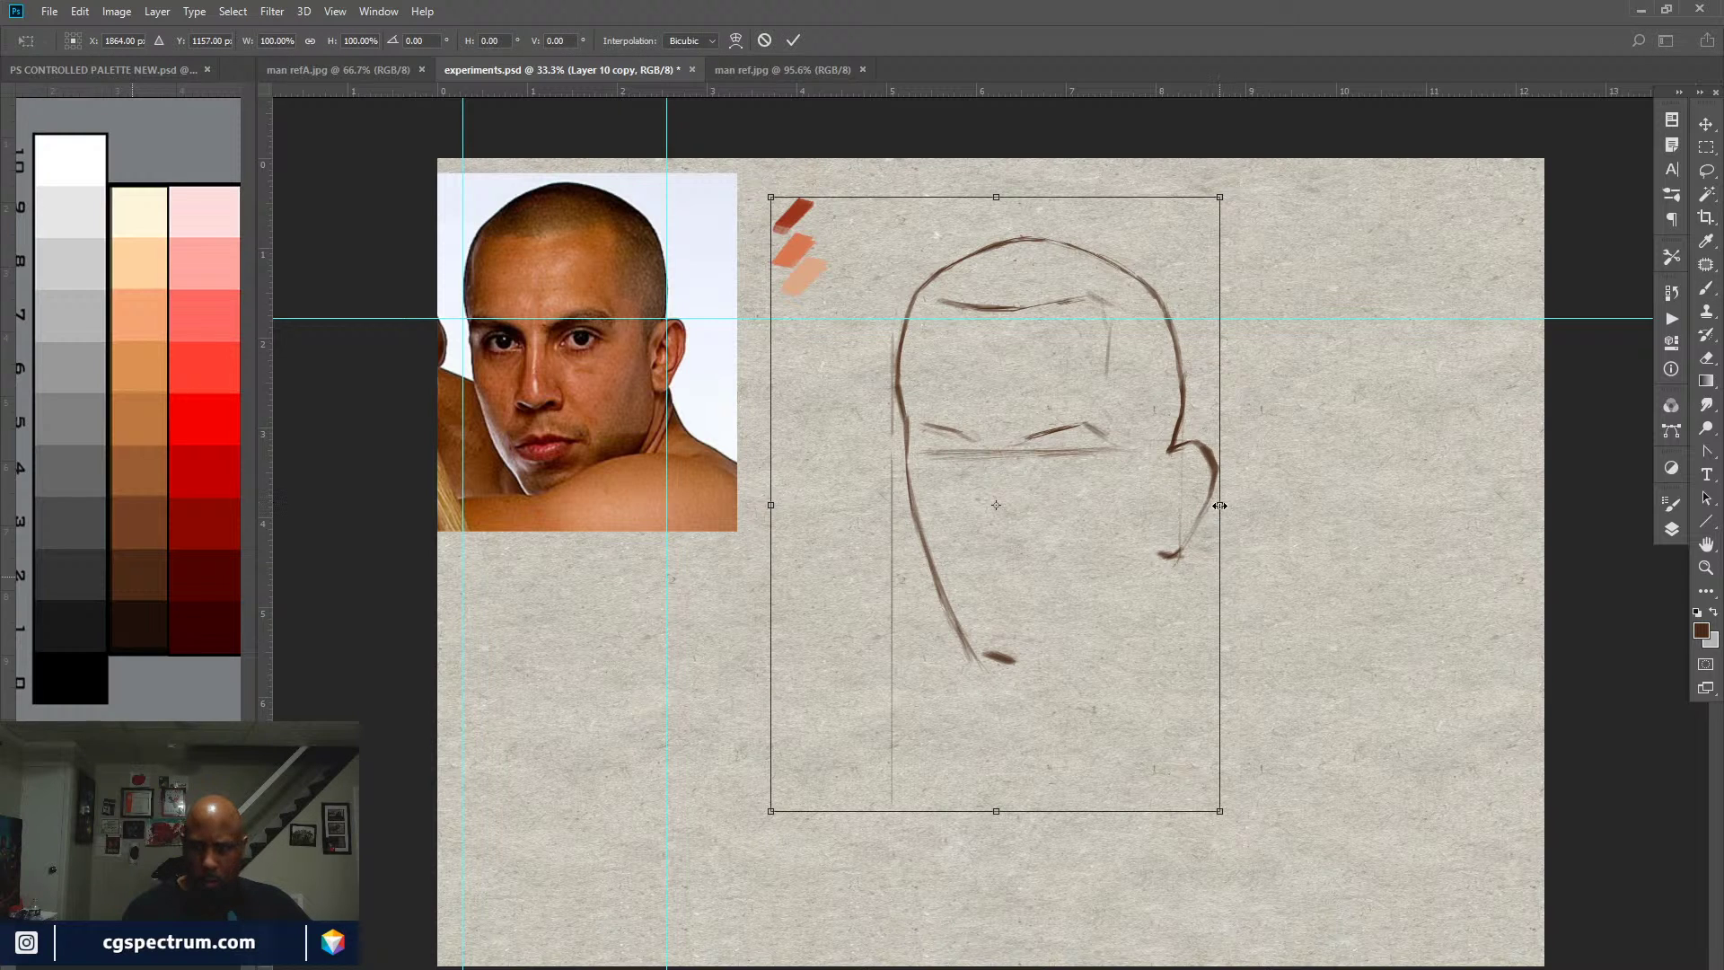
drag(1219, 505, 1233, 504)
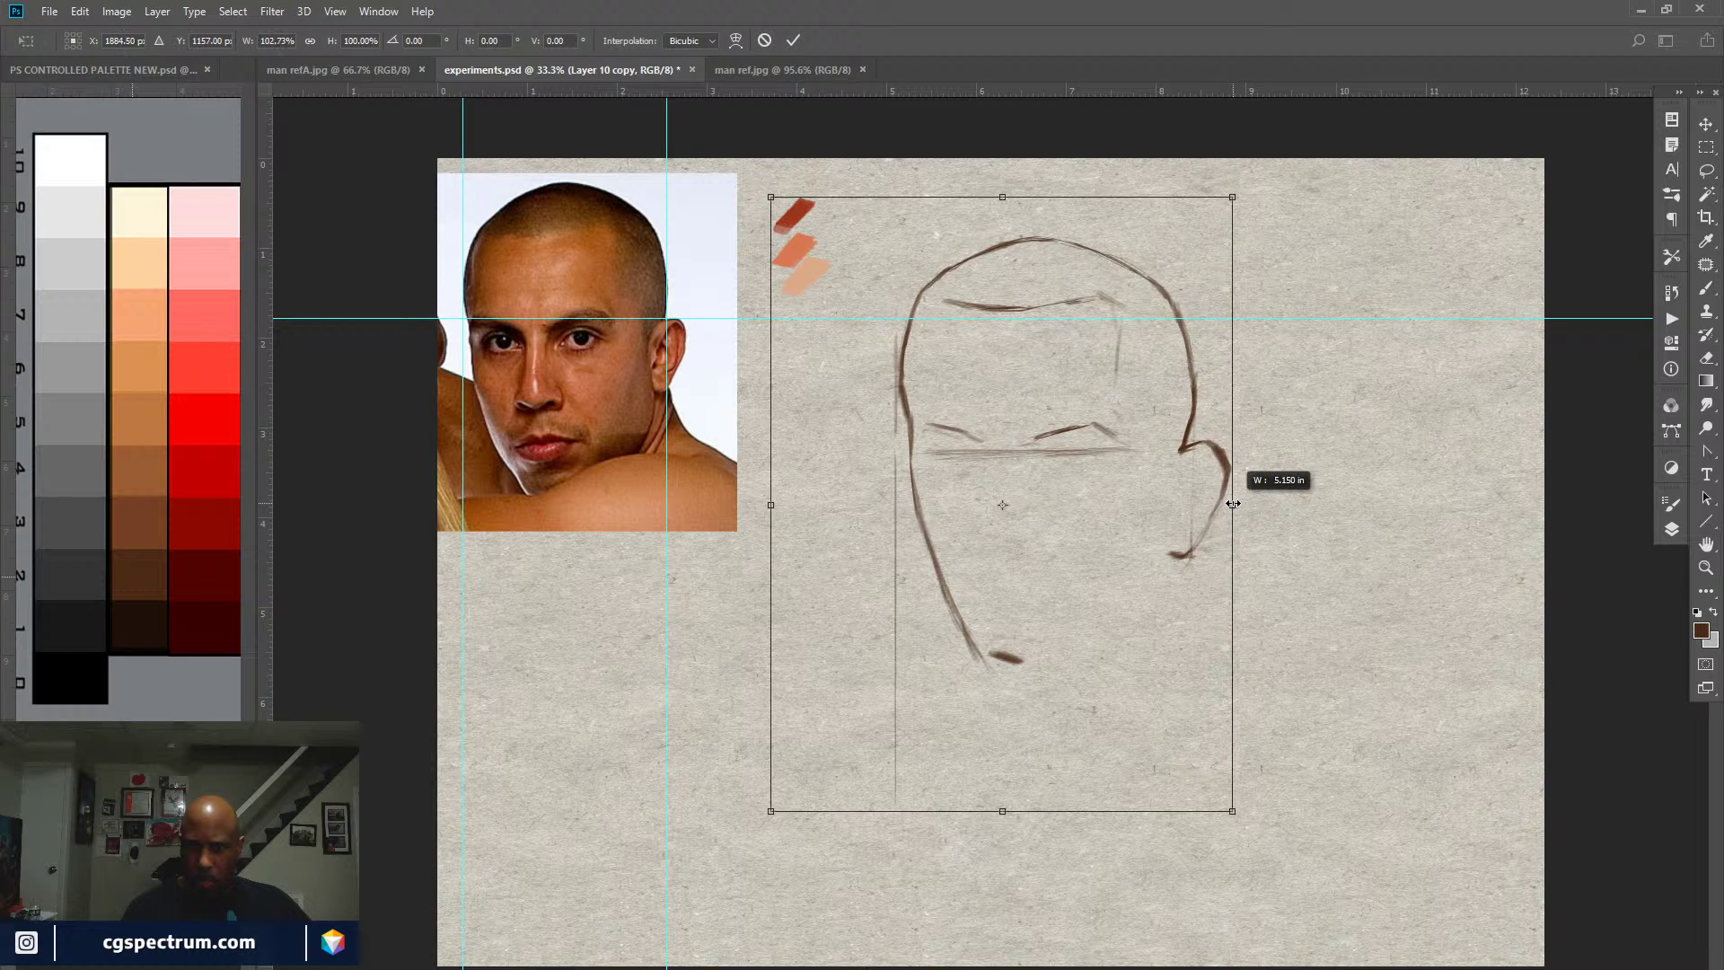
drag(1233, 504, 1239, 498)
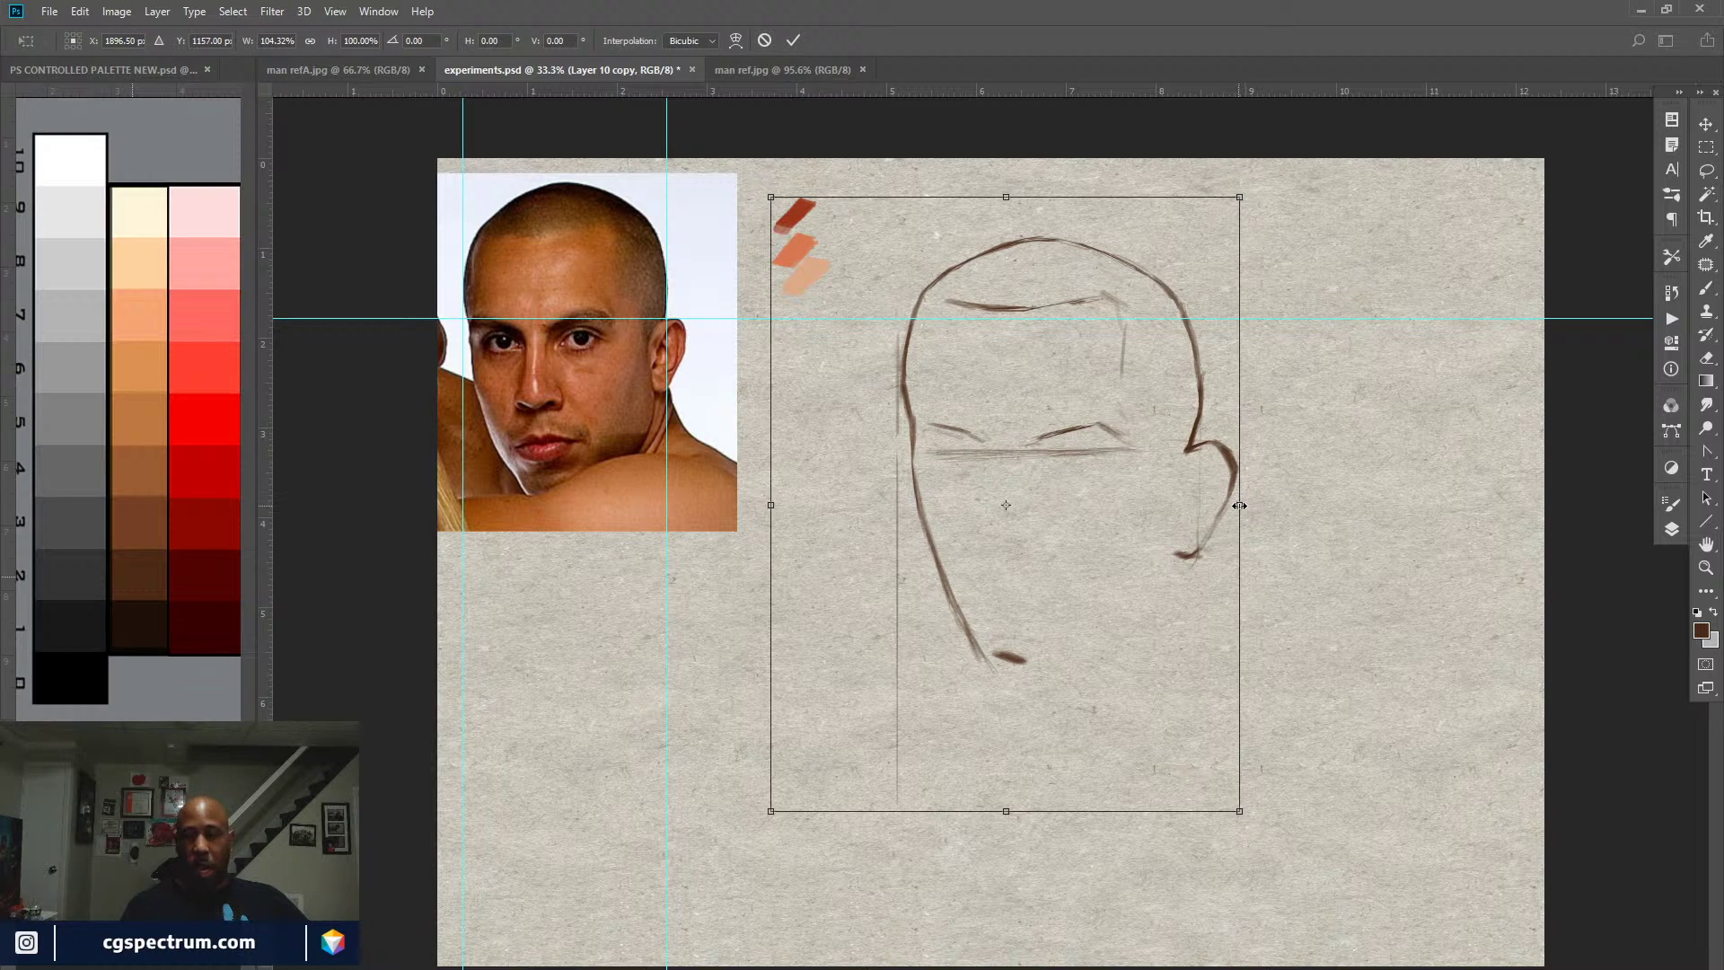
Step: Apply the 104.32% width transform to the head sketch and erase the stray construction lines beside the ear and head
key(Return)
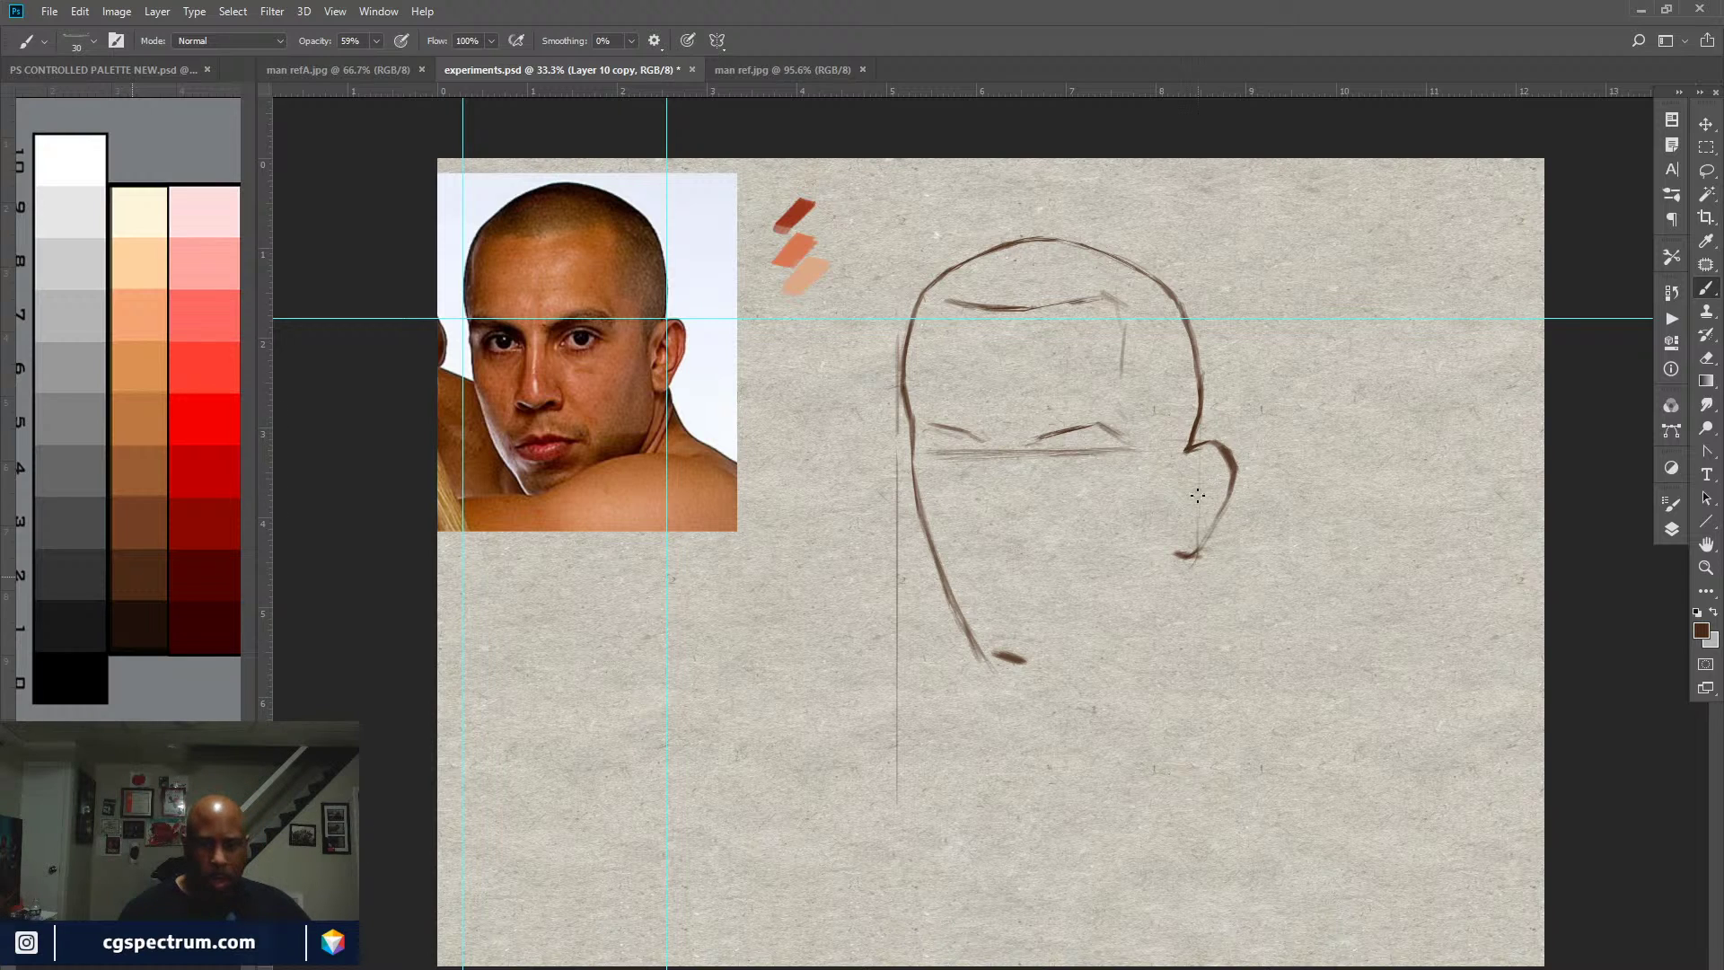
key(e)
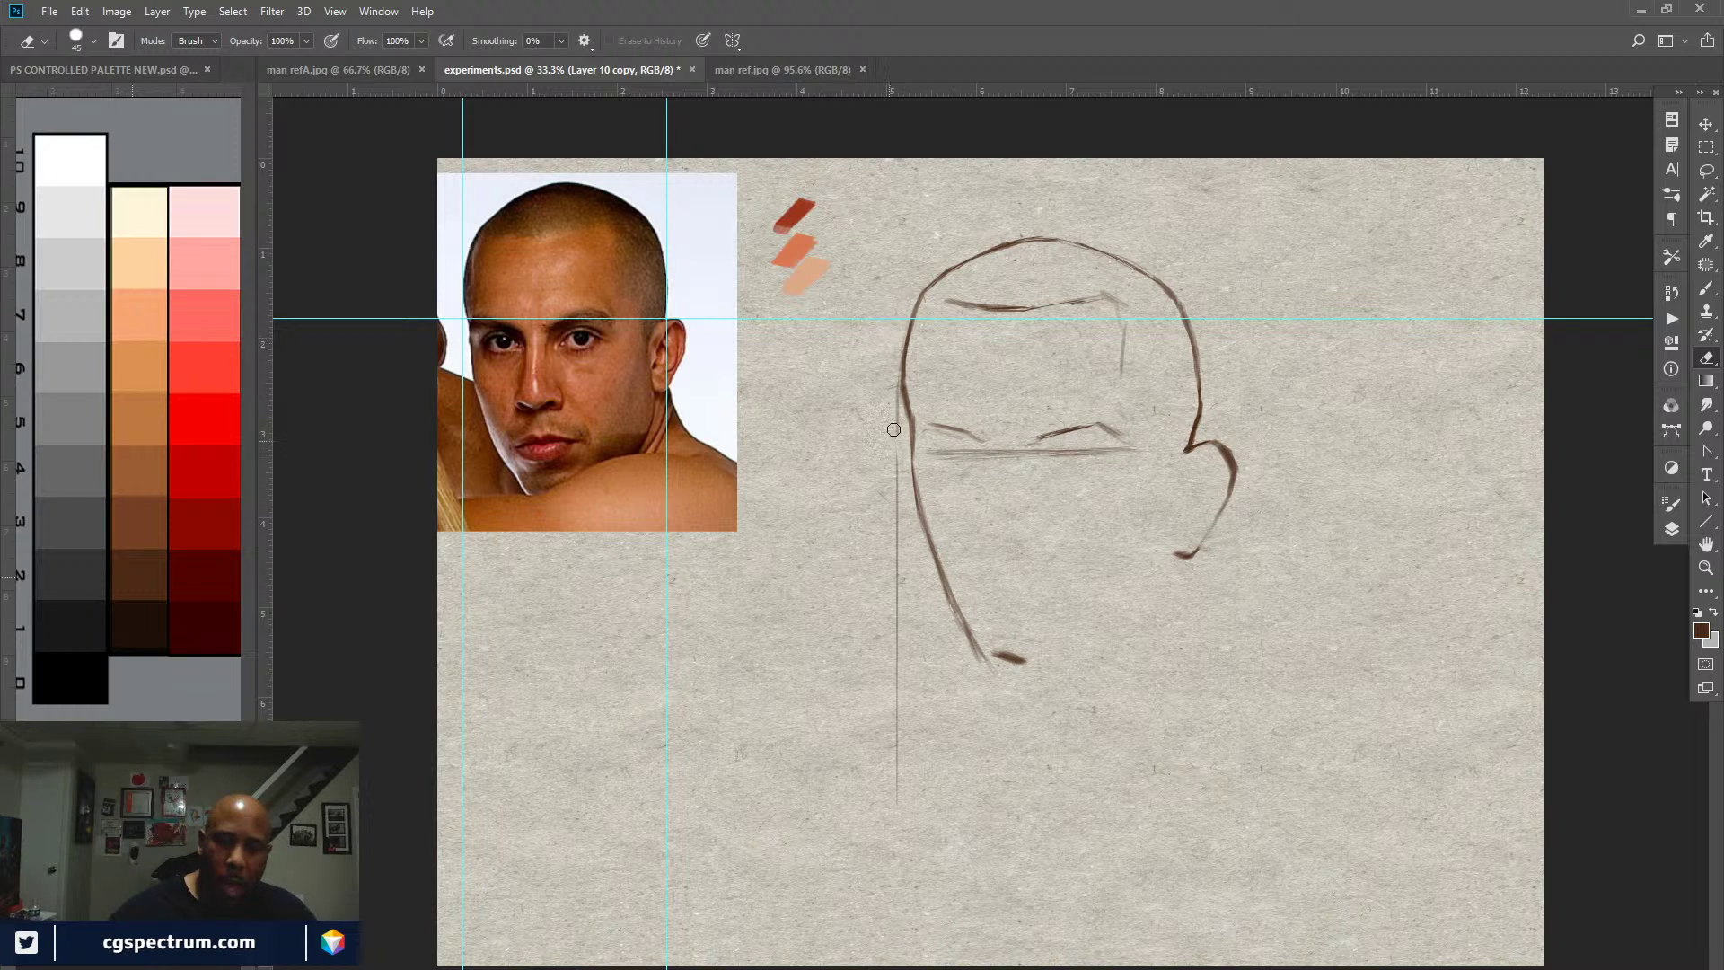
mouse_move(894, 430)
mouse_down()
mouse_move(884, 354)
mouse_move(900, 434)
mouse_up()
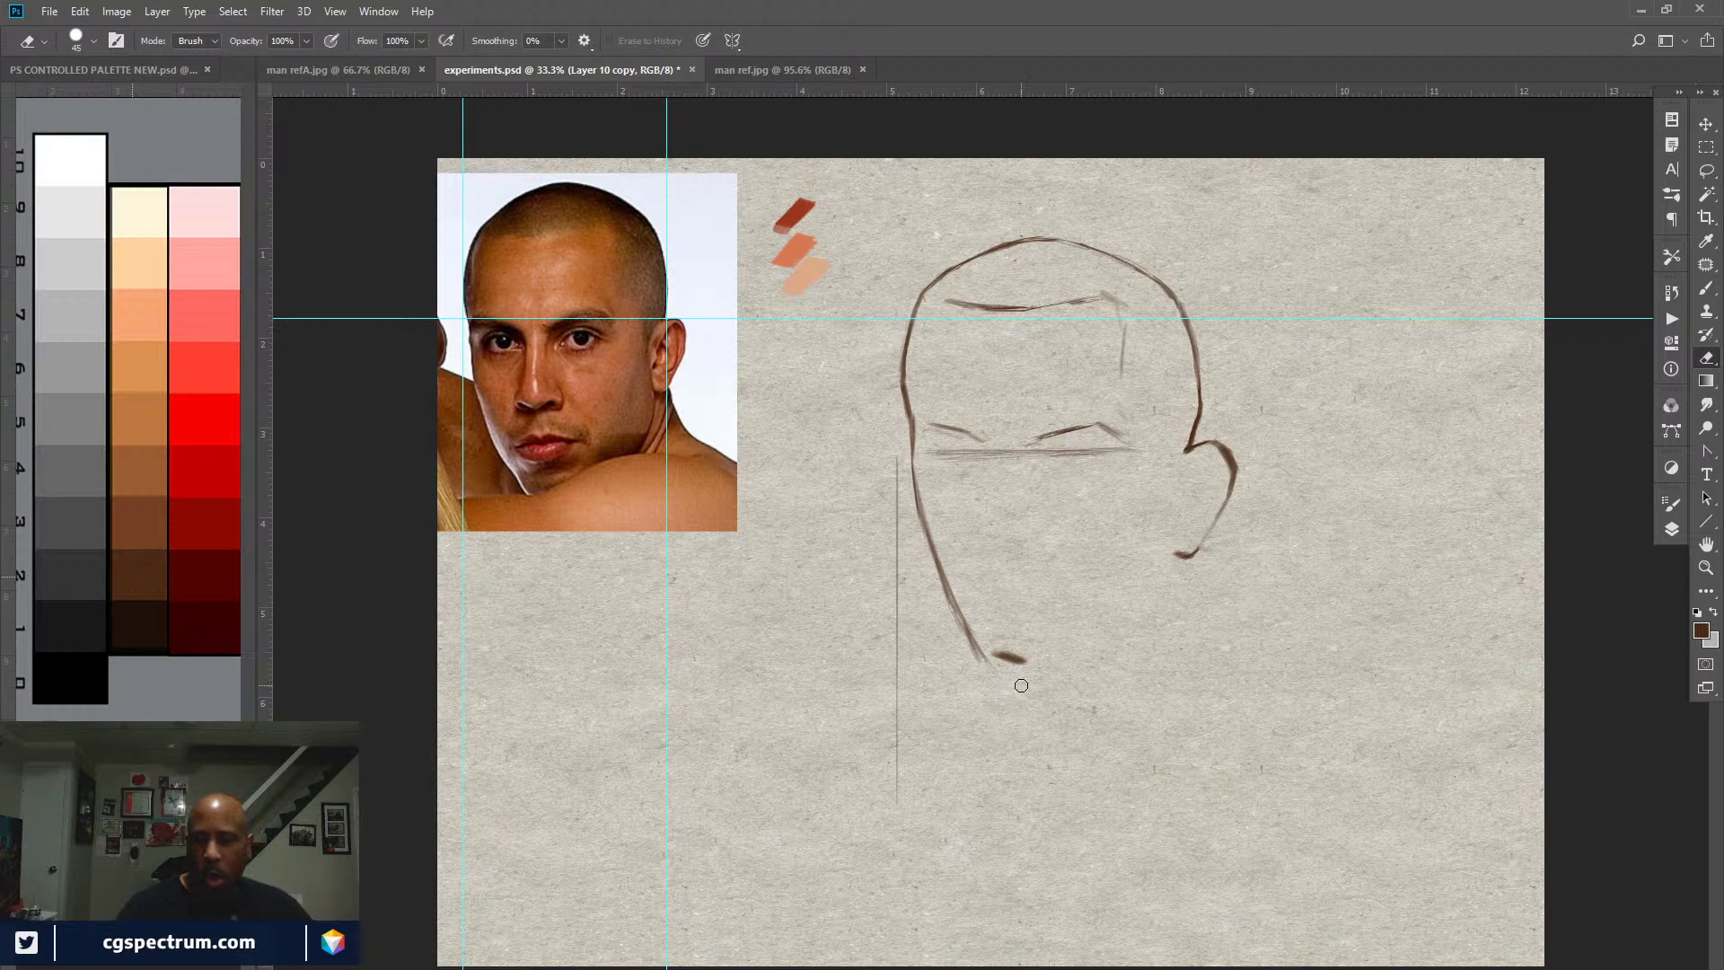
Step: Sketch the angled temple lines in front of the ear and reinforce the forehead hairline with the brush
key(b)
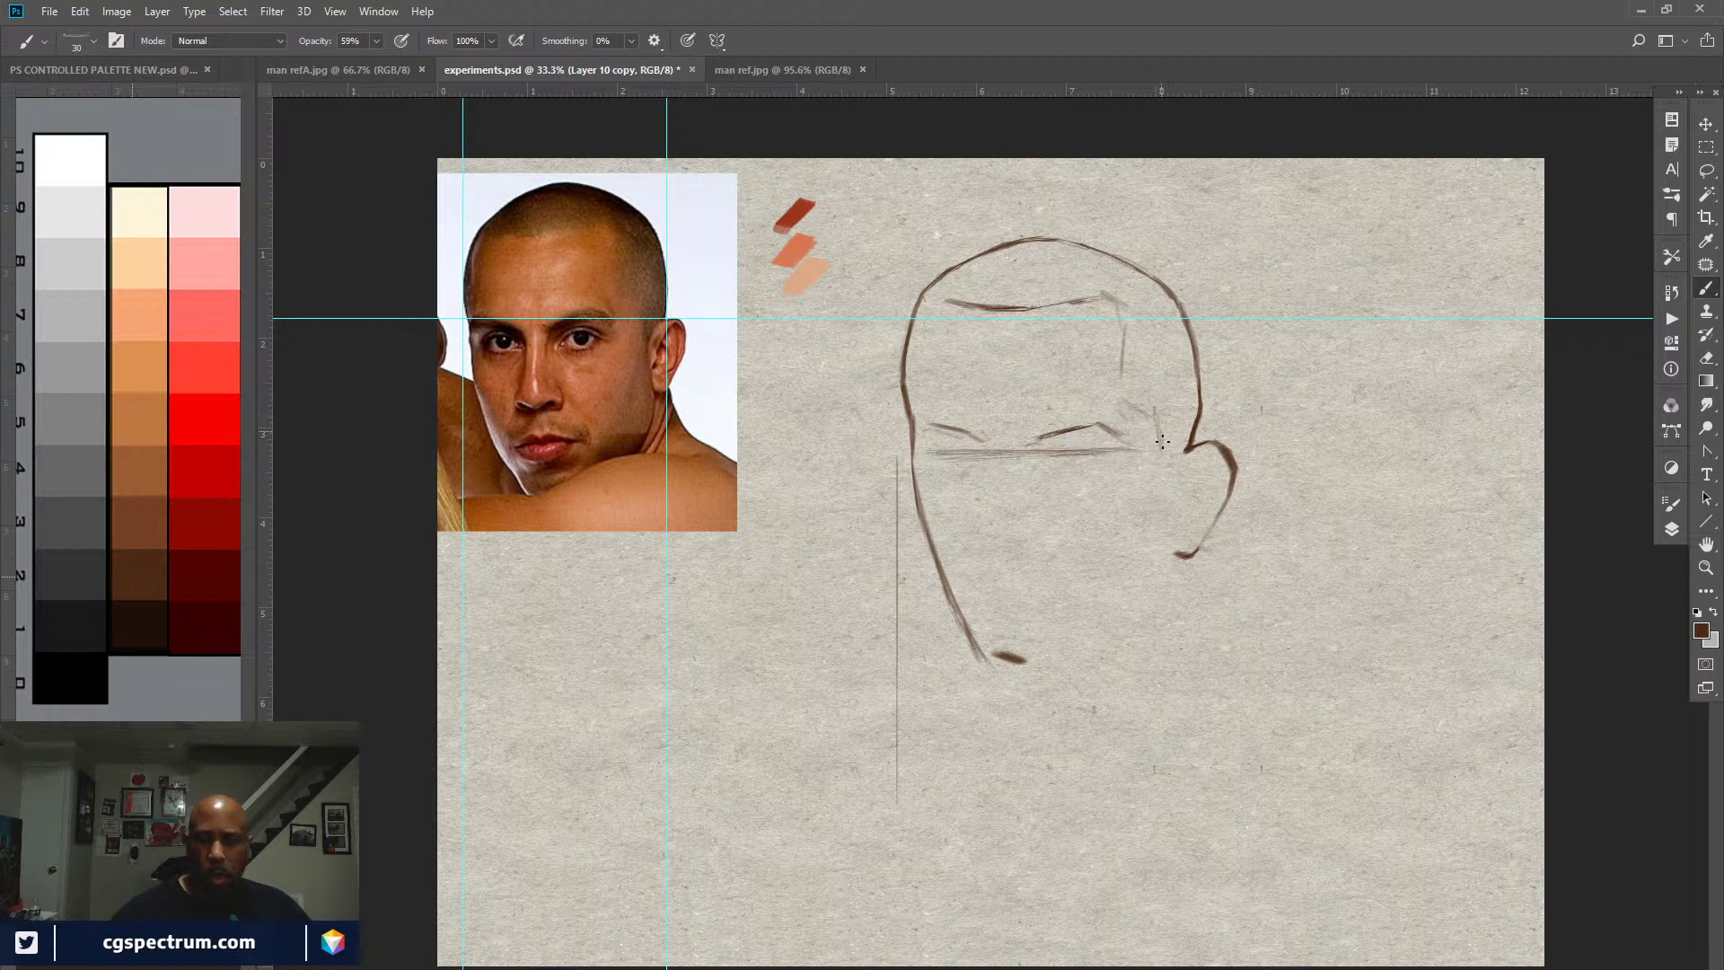
mouse_move(1162, 441)
mouse_down()
mouse_move(1167, 469)
mouse_move(1185, 451)
mouse_up()
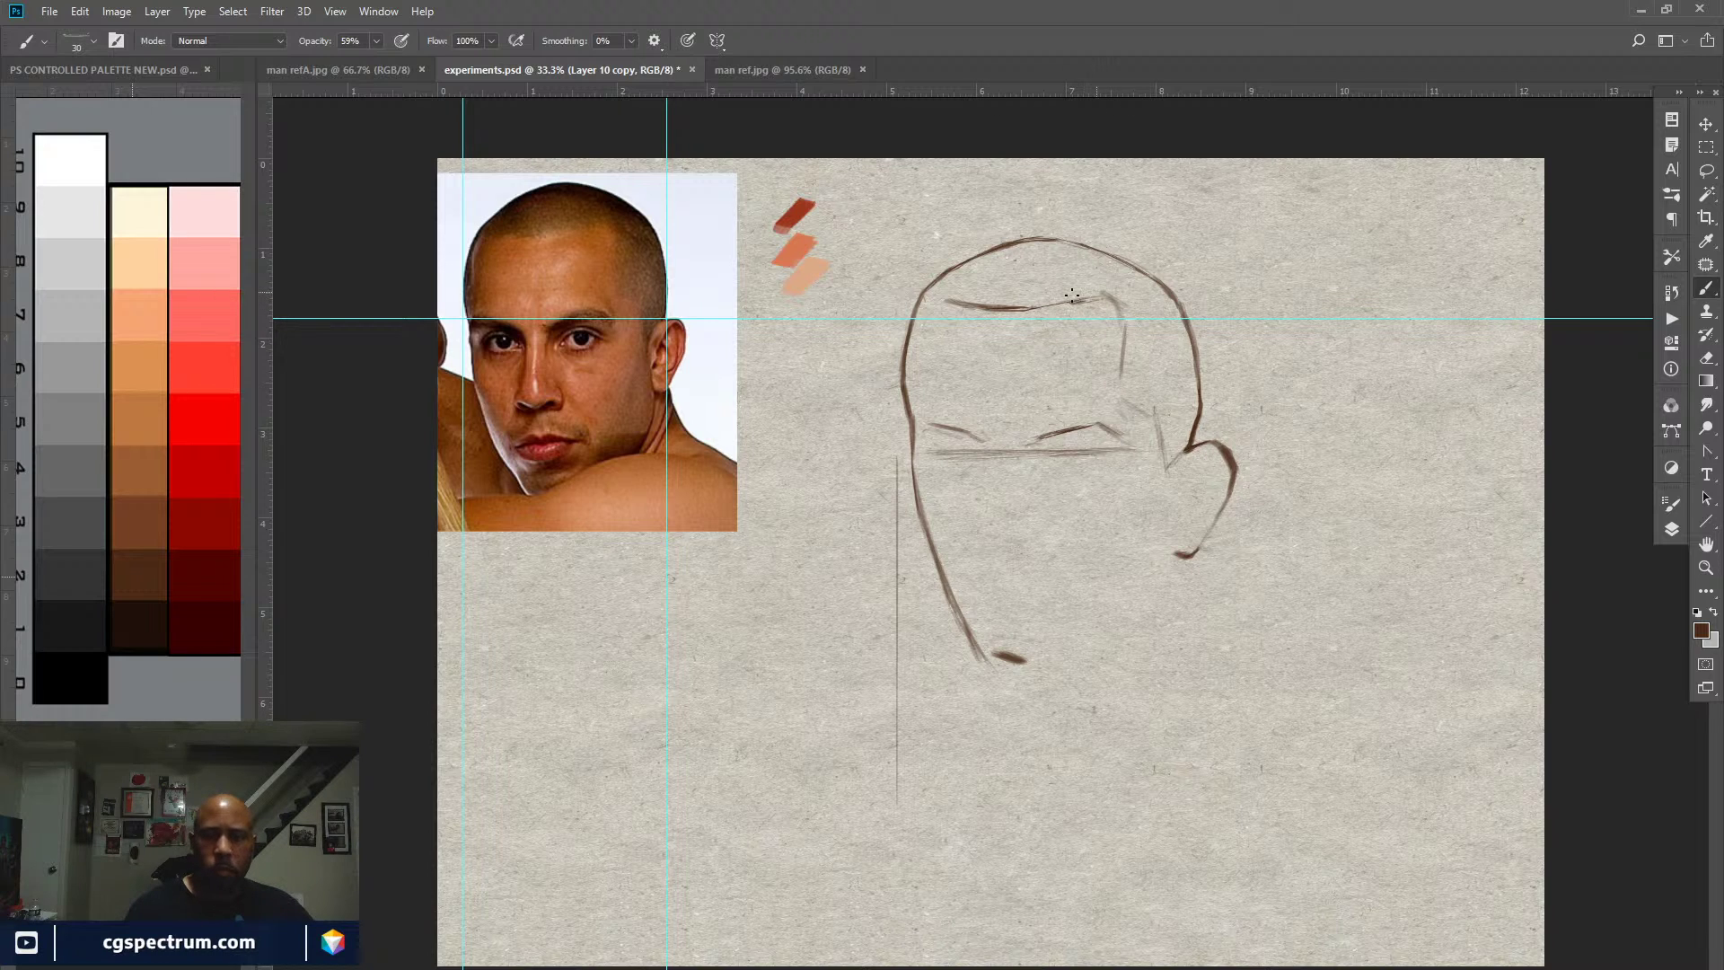
drag(1078, 295, 1025, 303)
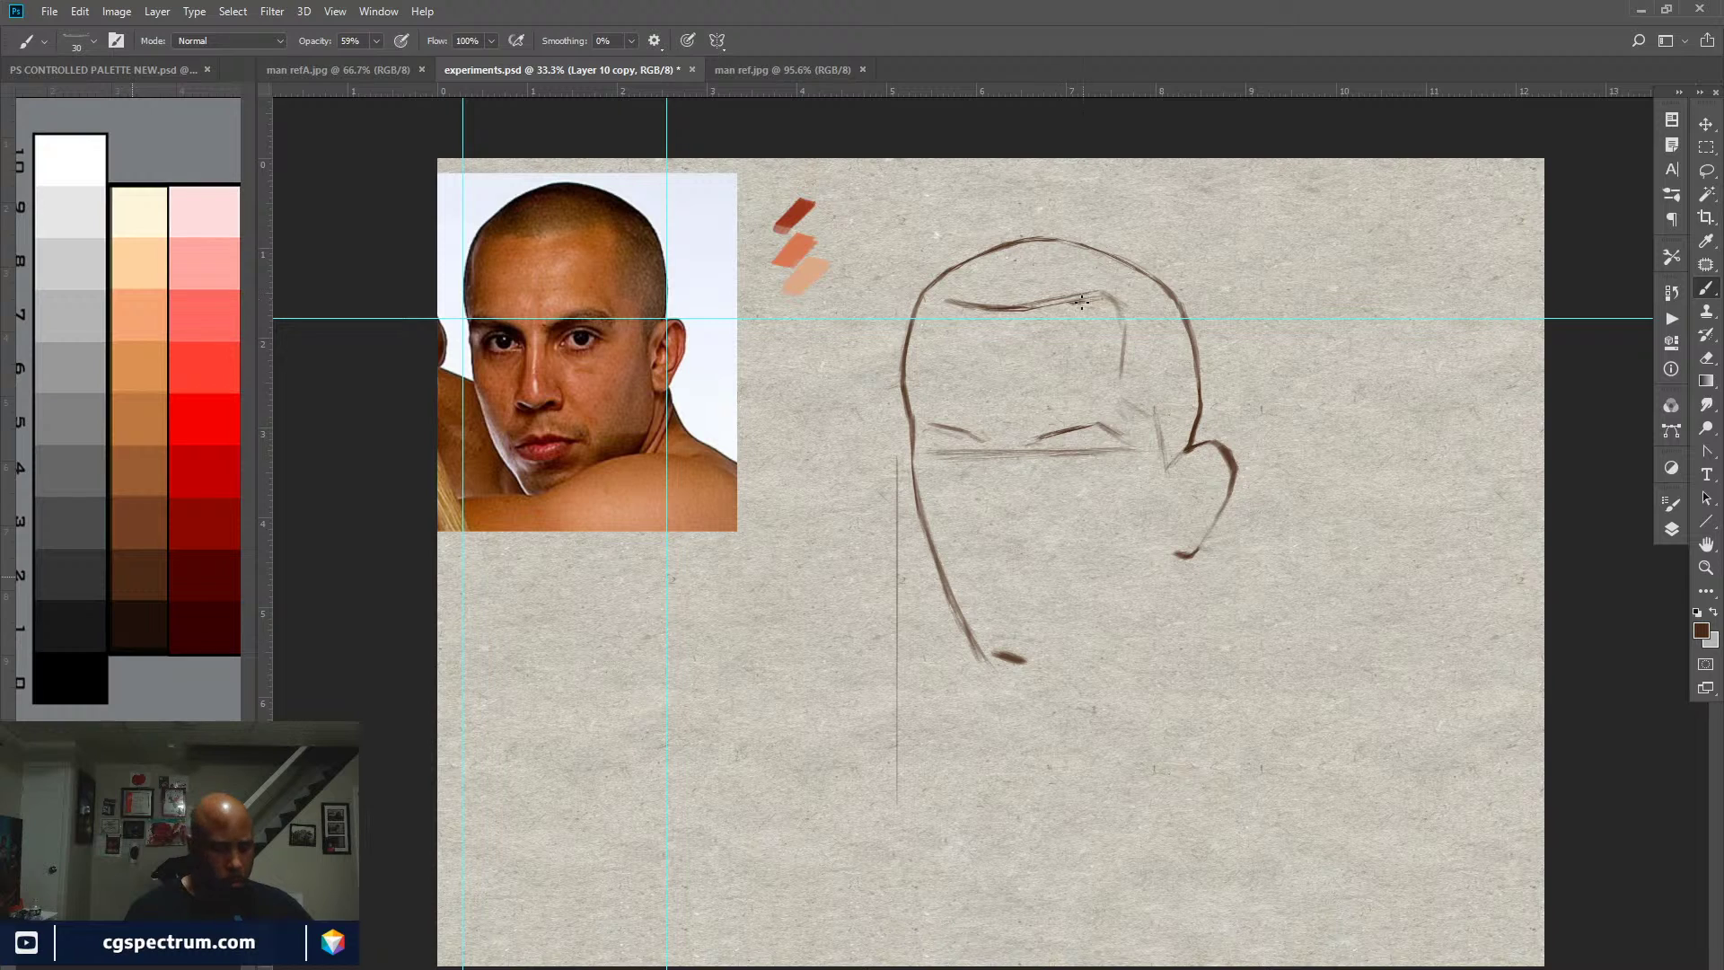
Step: Hide the guides, then sketch the far temple line and a slanted construction line above the inner brow
key(e)
key(ctrl+semicolon)
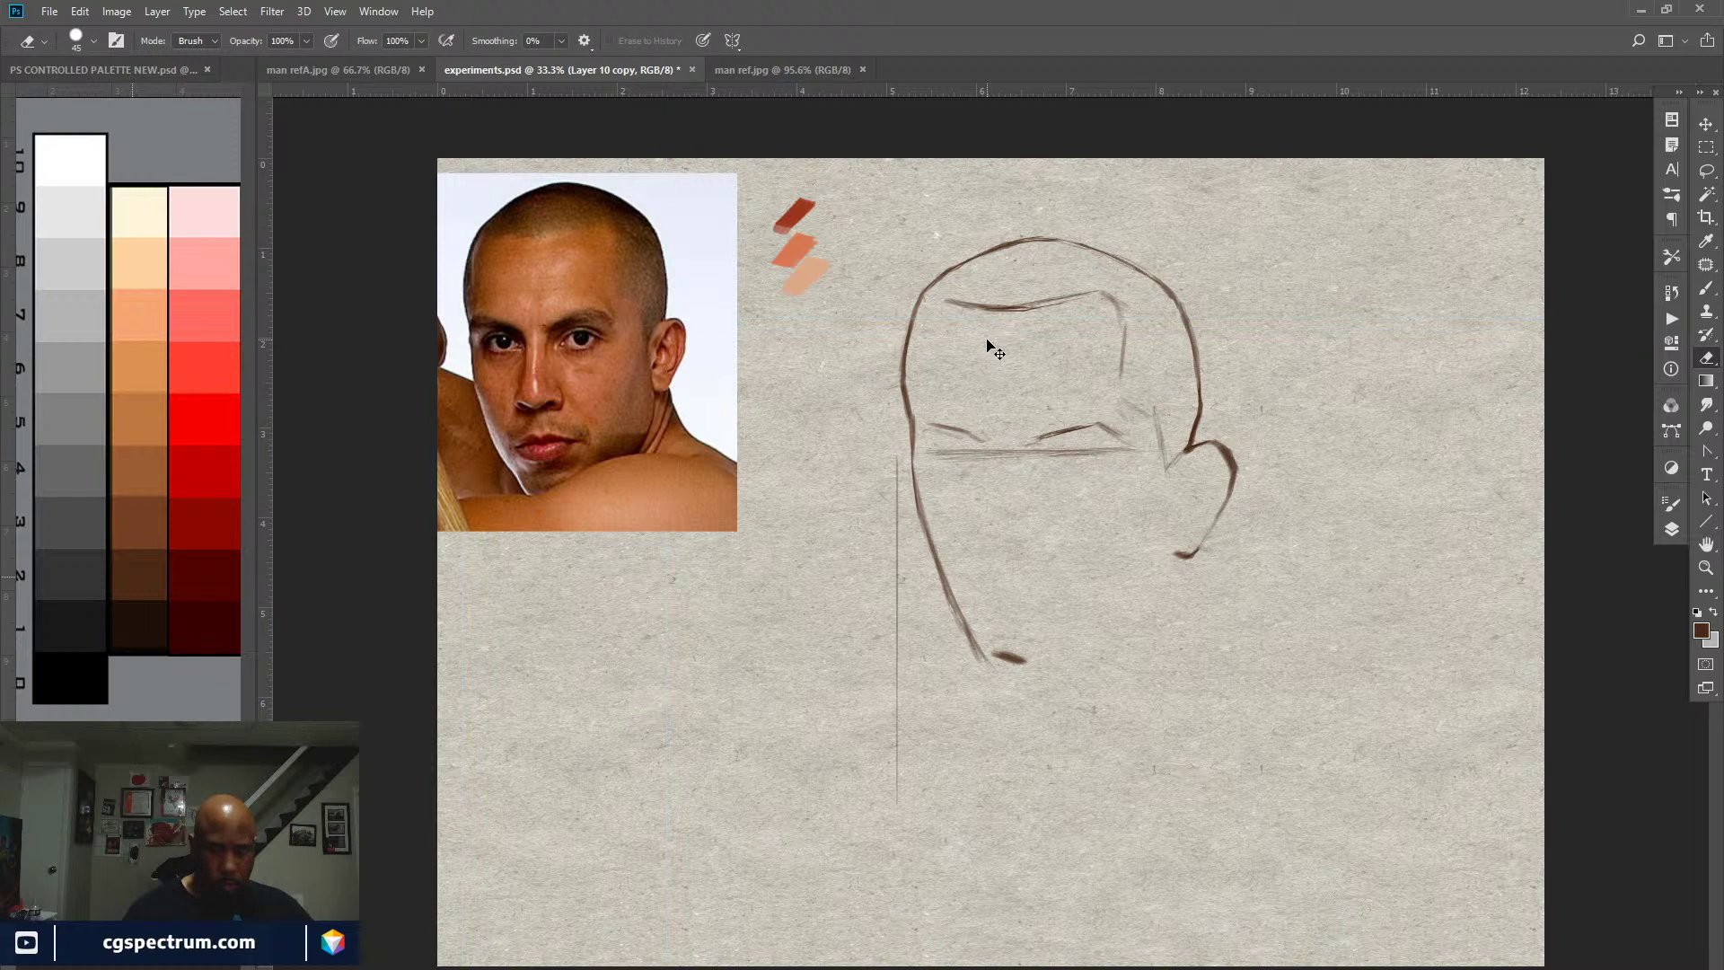
key(b)
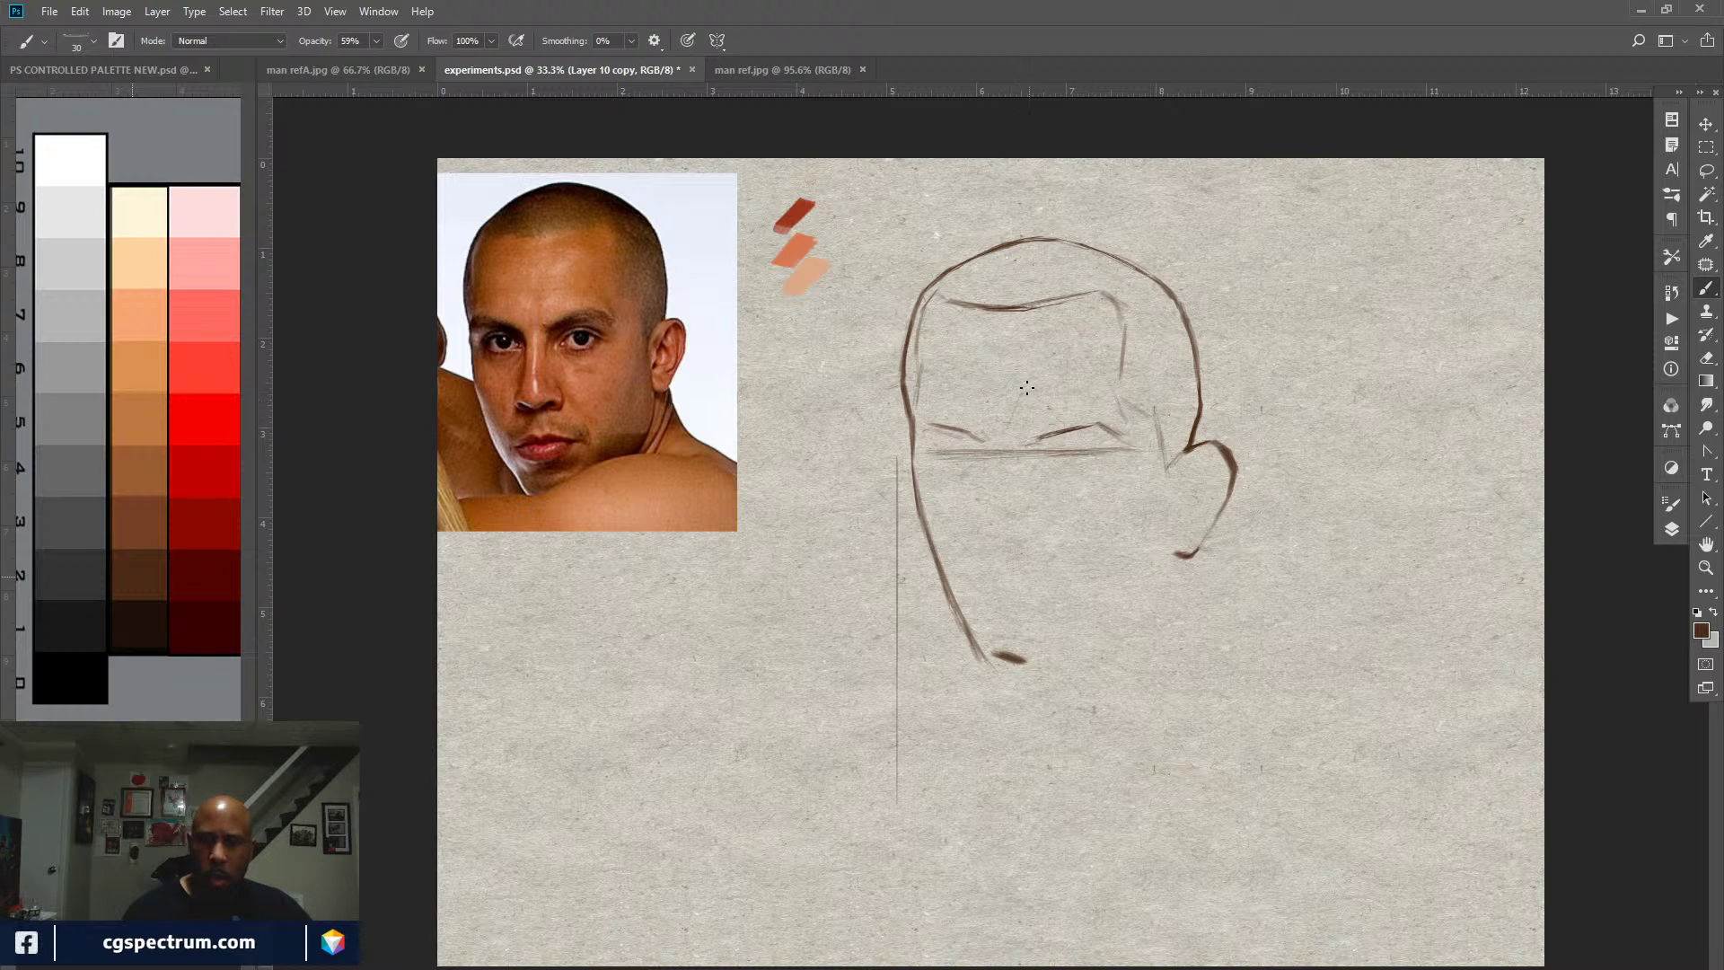
drag(1025, 382, 1009, 430)
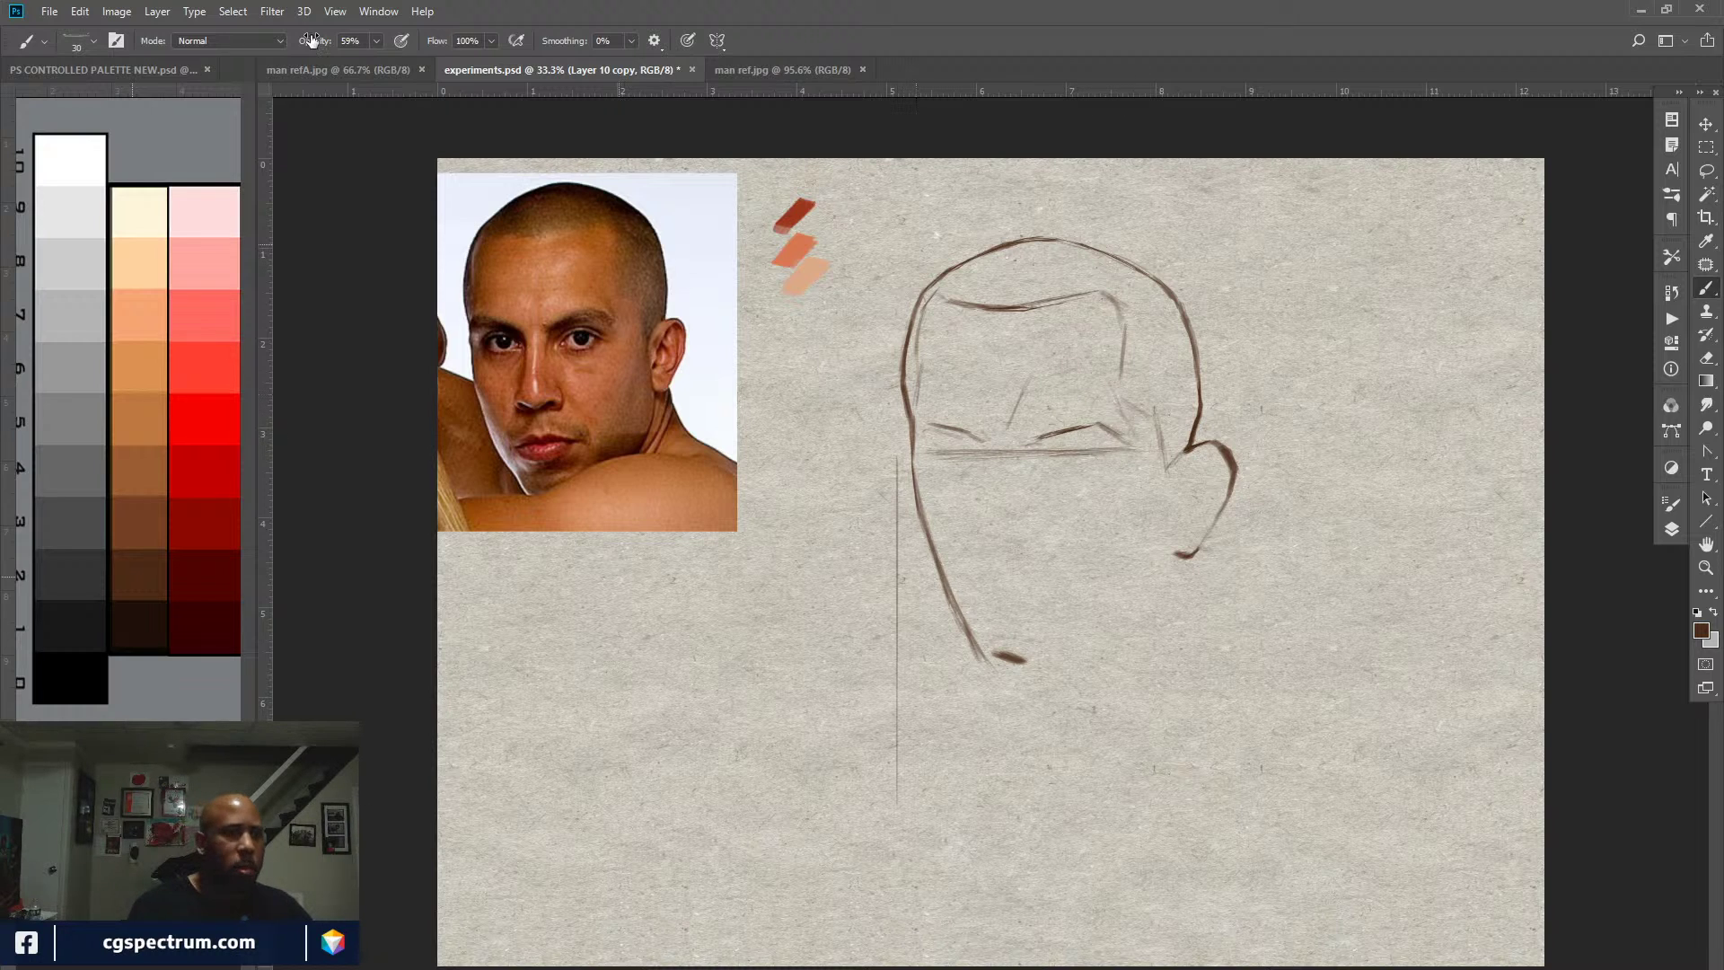
Step: Sketch faint cheekbone strokes at 72% brush opacity and erase the eye-level line beneath the brow nearer the ear
drag(304, 40, 315, 40)
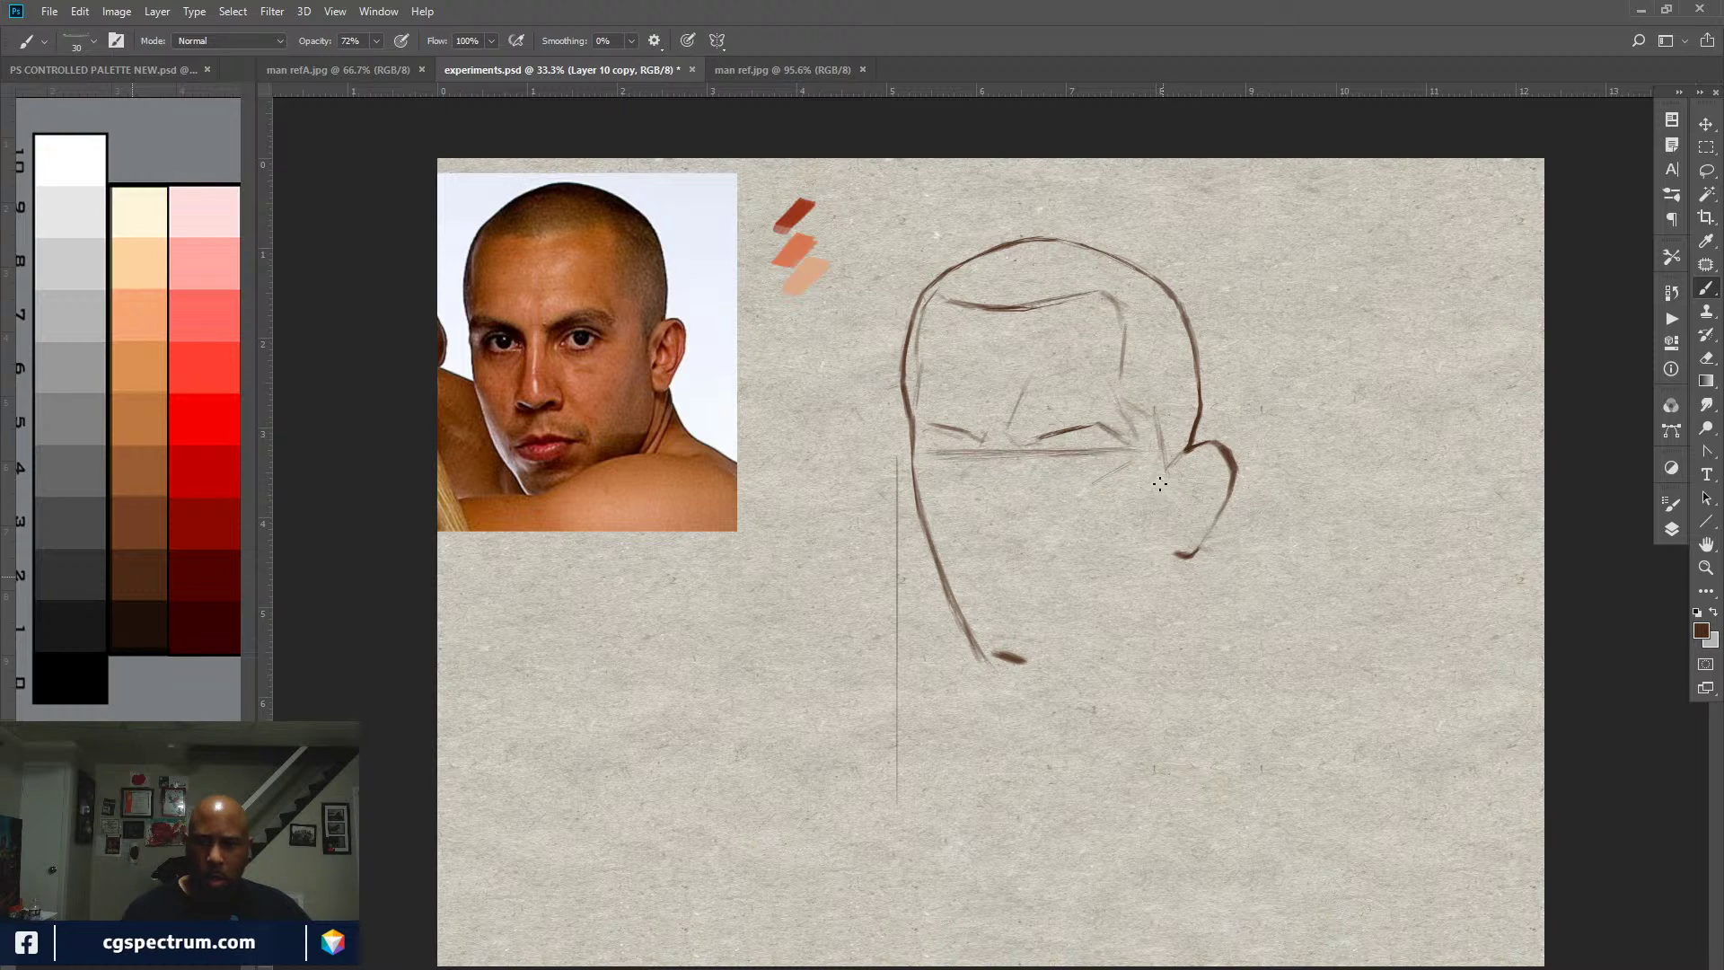
drag(1134, 519, 1165, 489)
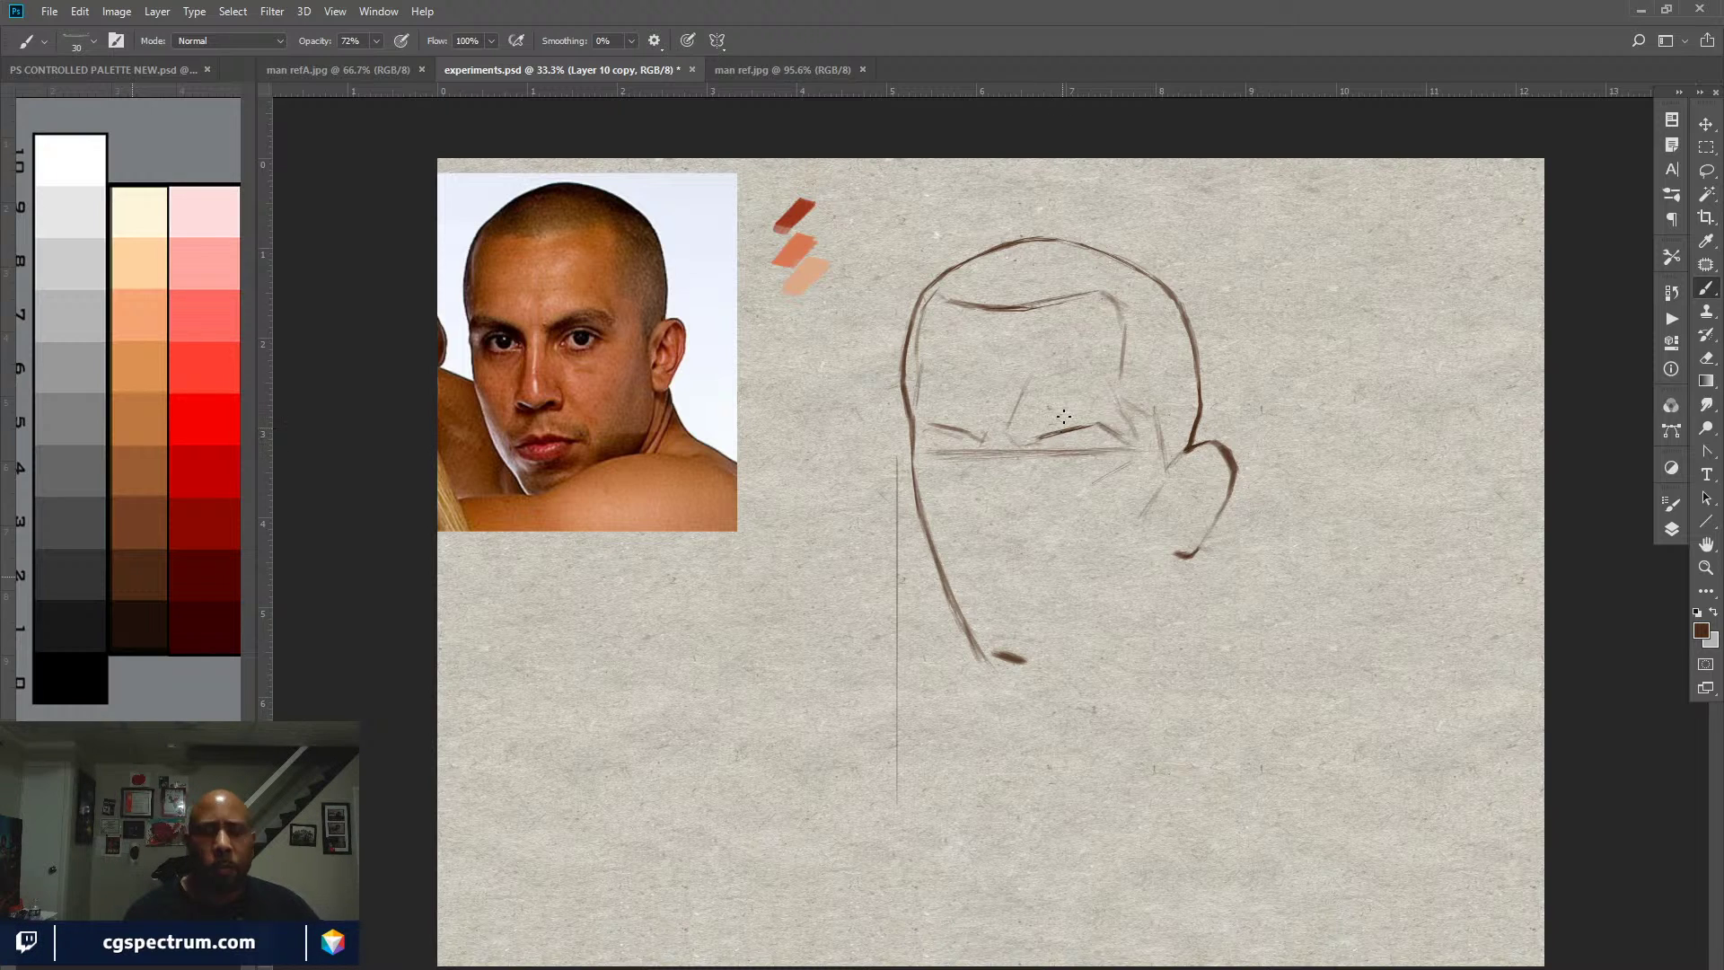
key(e)
mouse_move(1073, 452)
mouse_down()
mouse_move(1113, 449)
mouse_move(1093, 453)
mouse_move(1153, 481)
mouse_move(1128, 465)
mouse_move(1134, 425)
mouse_move(1120, 456)
mouse_move(1042, 451)
mouse_up()
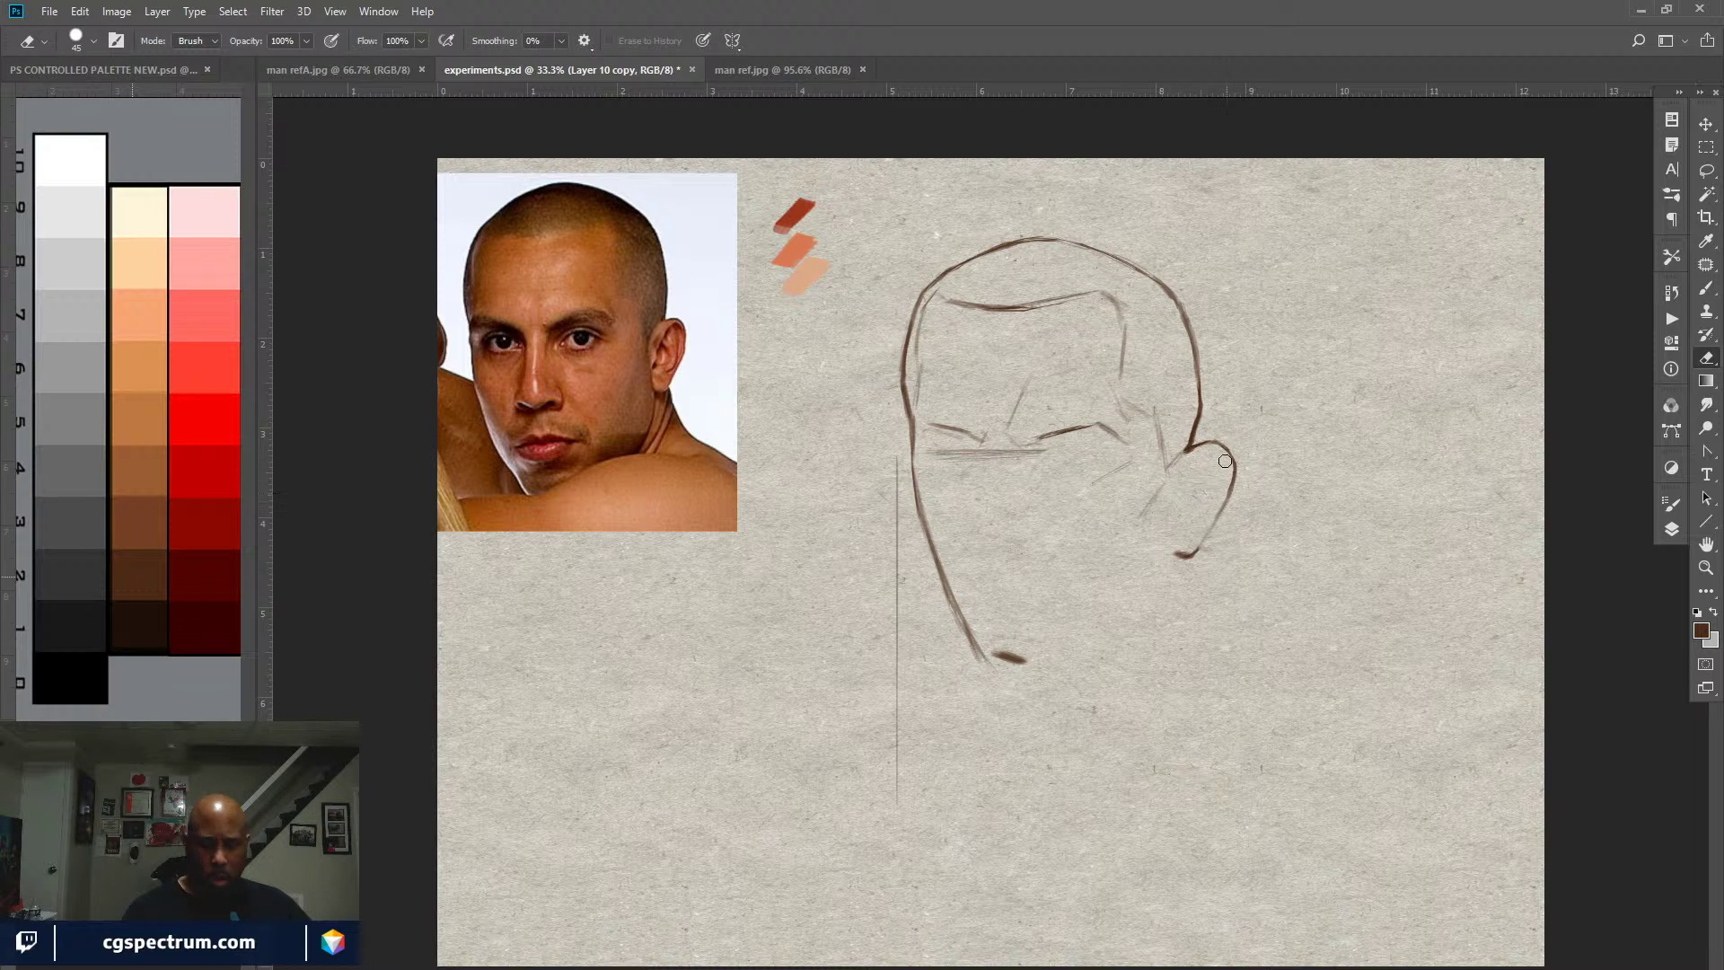
Step: Refine the ear's outer contour down to the lobe with brush and eraser, and add a faint vertical line inside it
key(b)
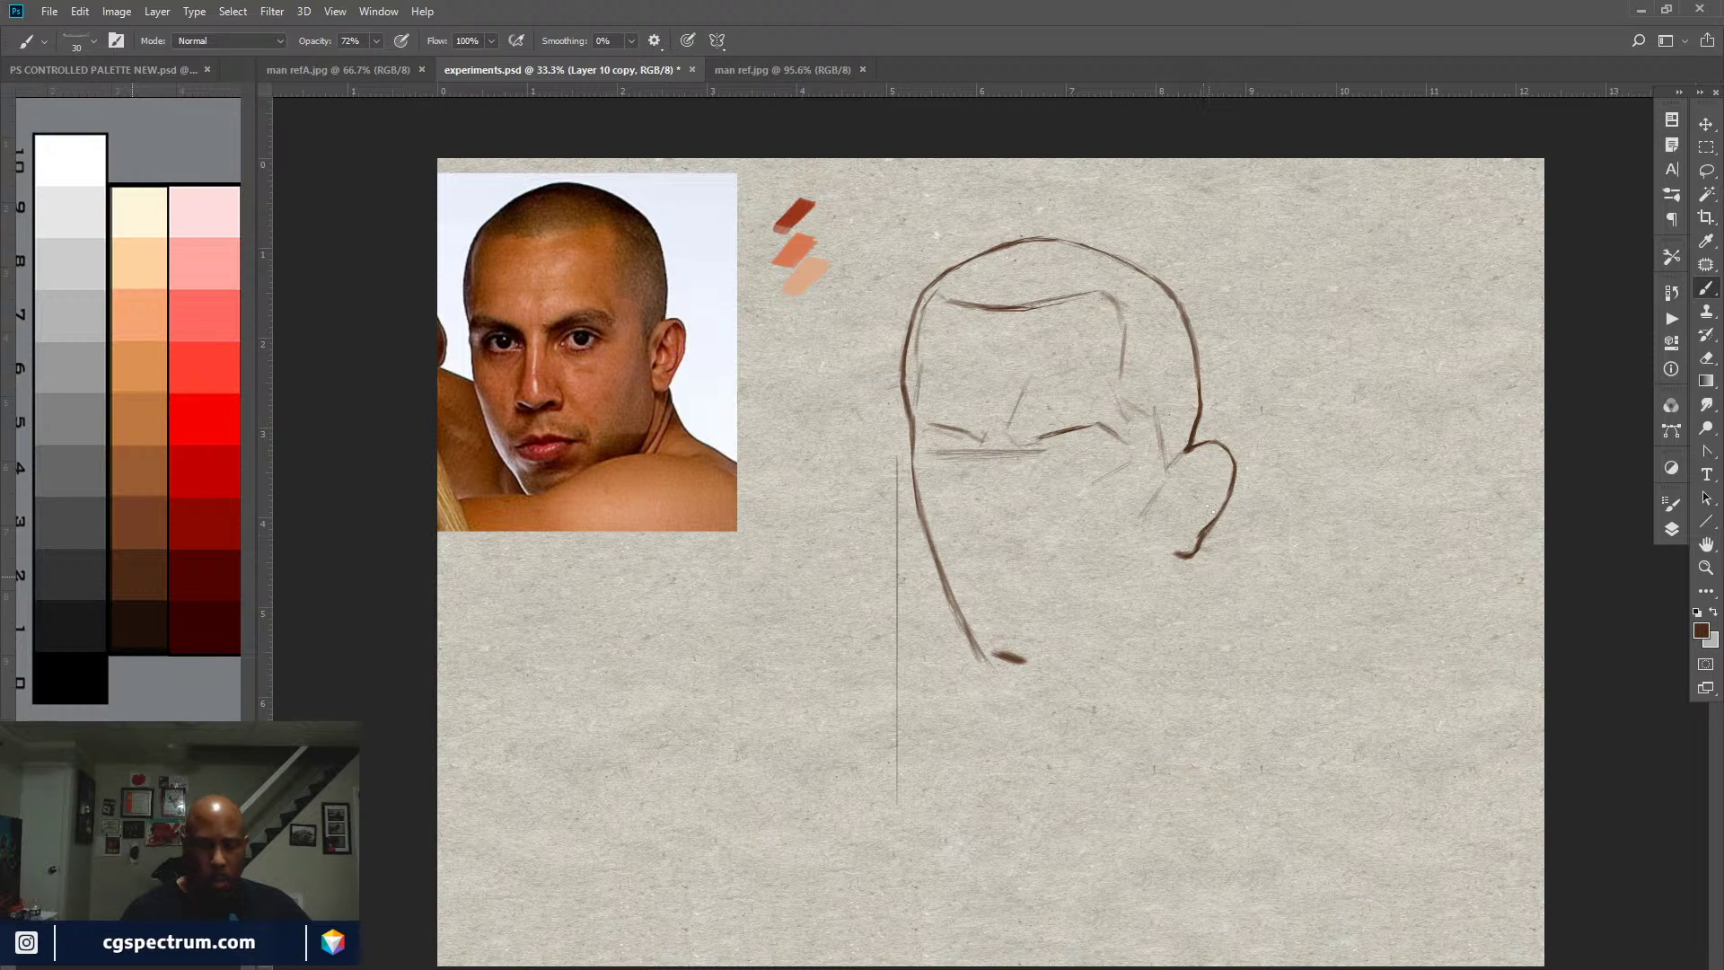
key(e)
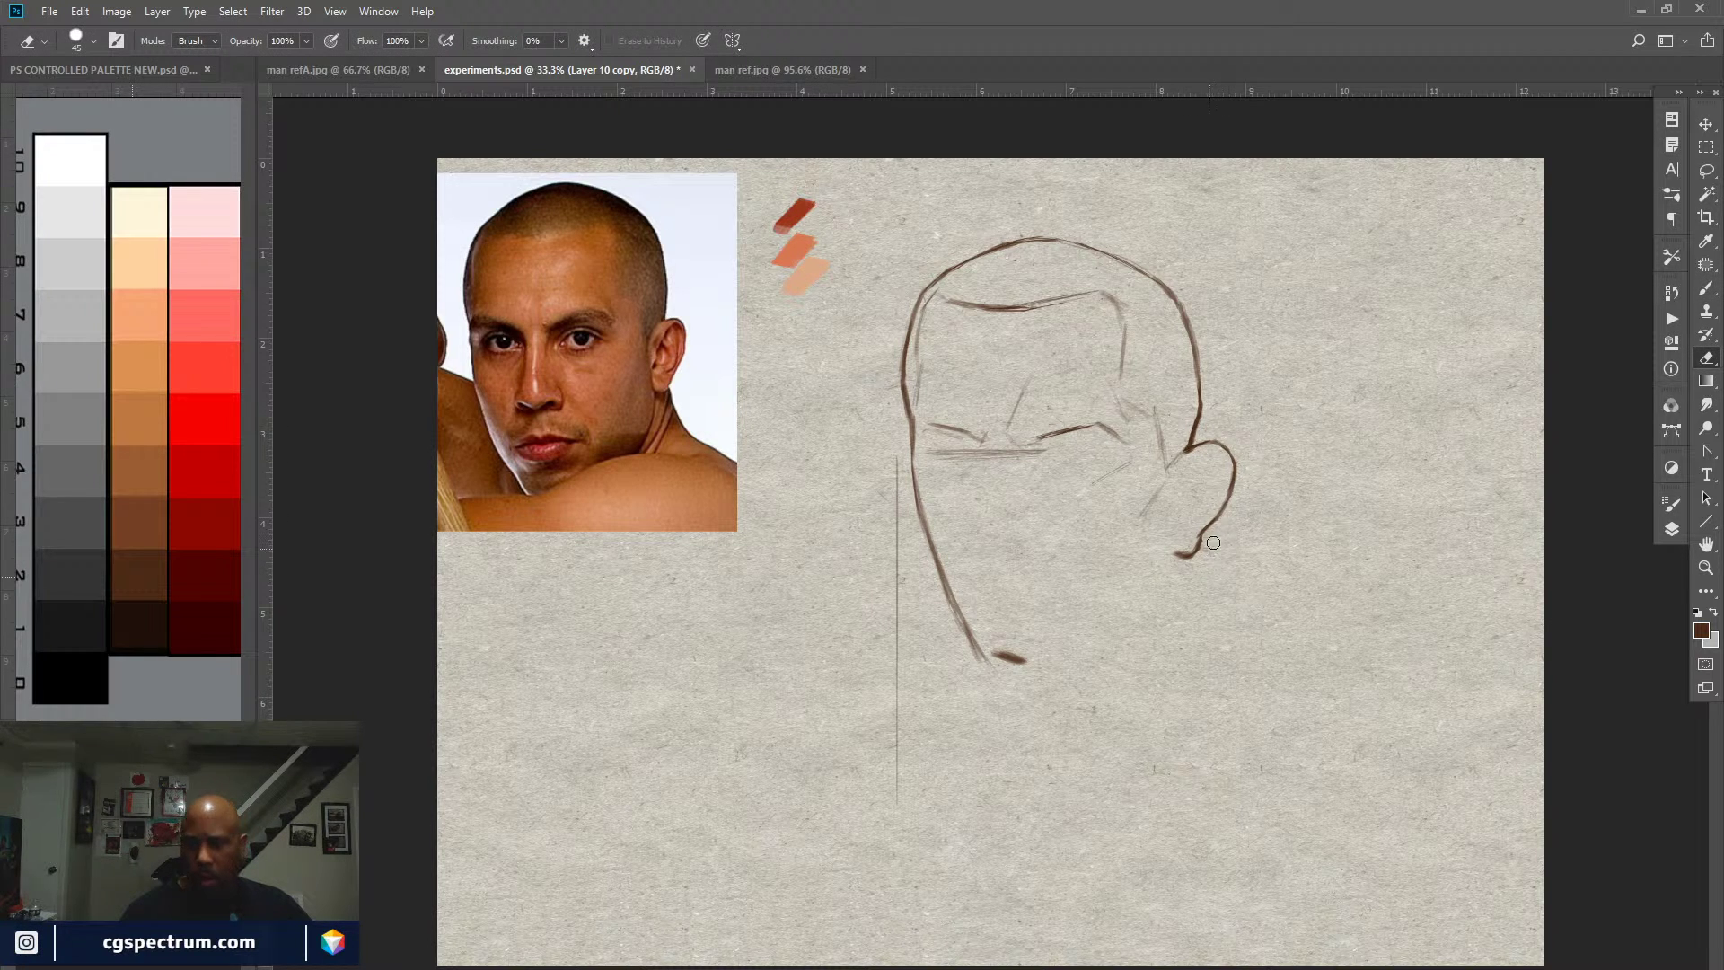
key(b)
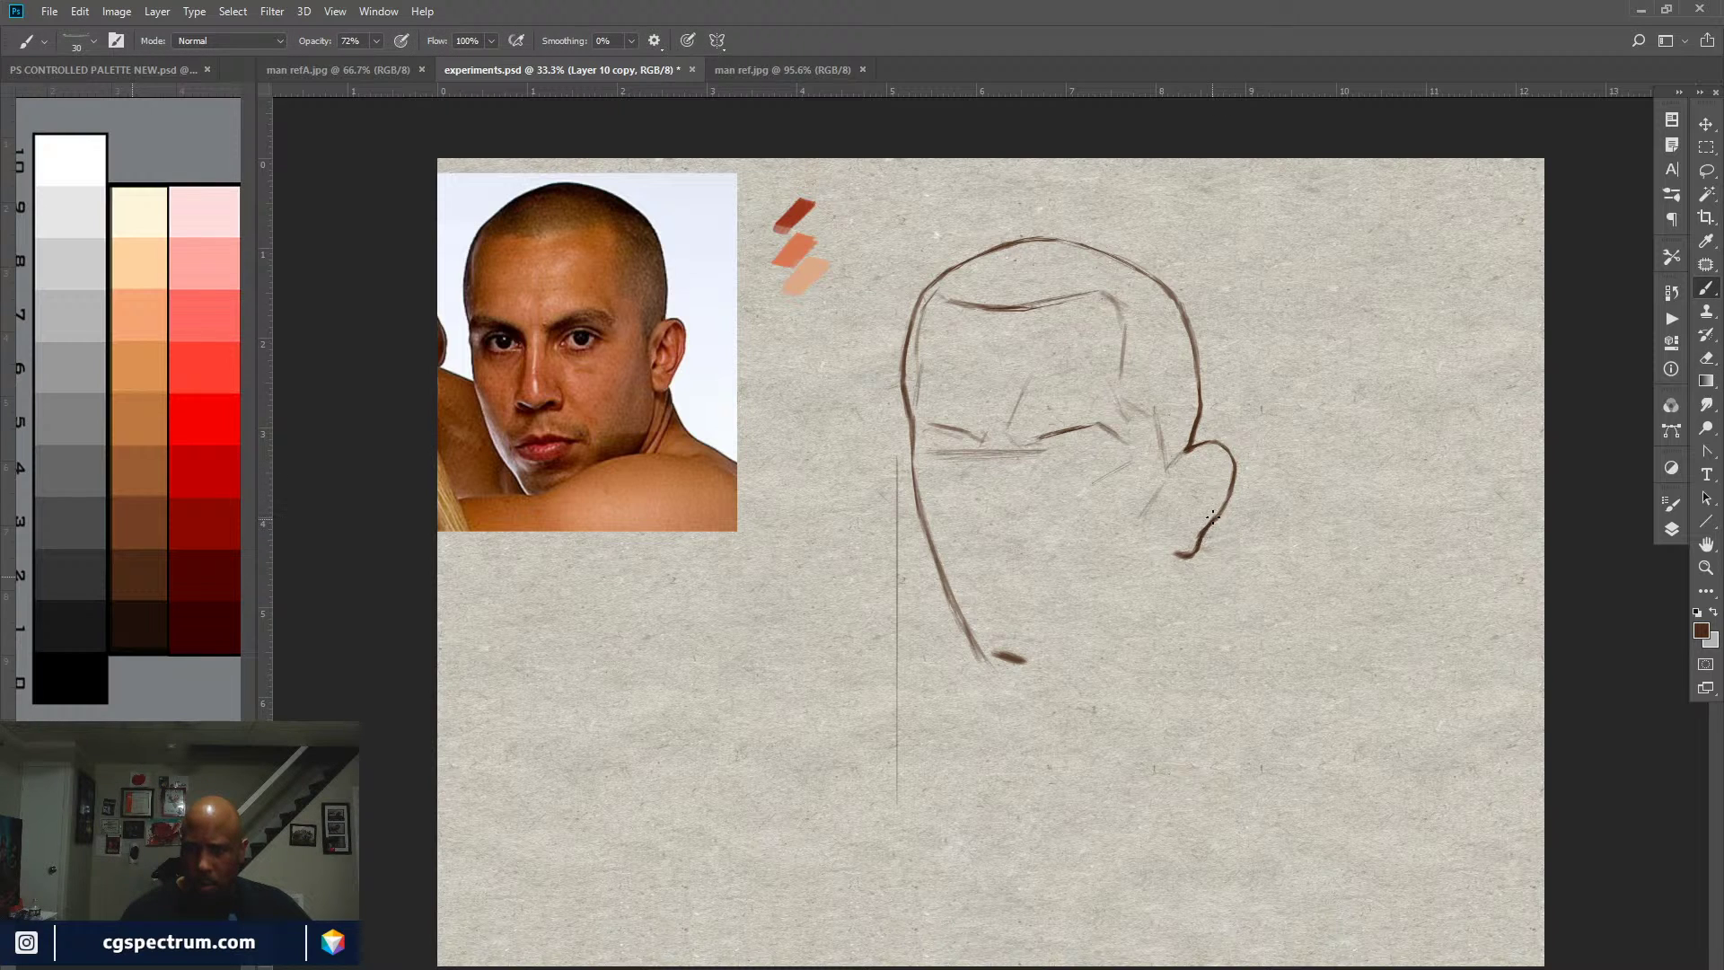
key(e)
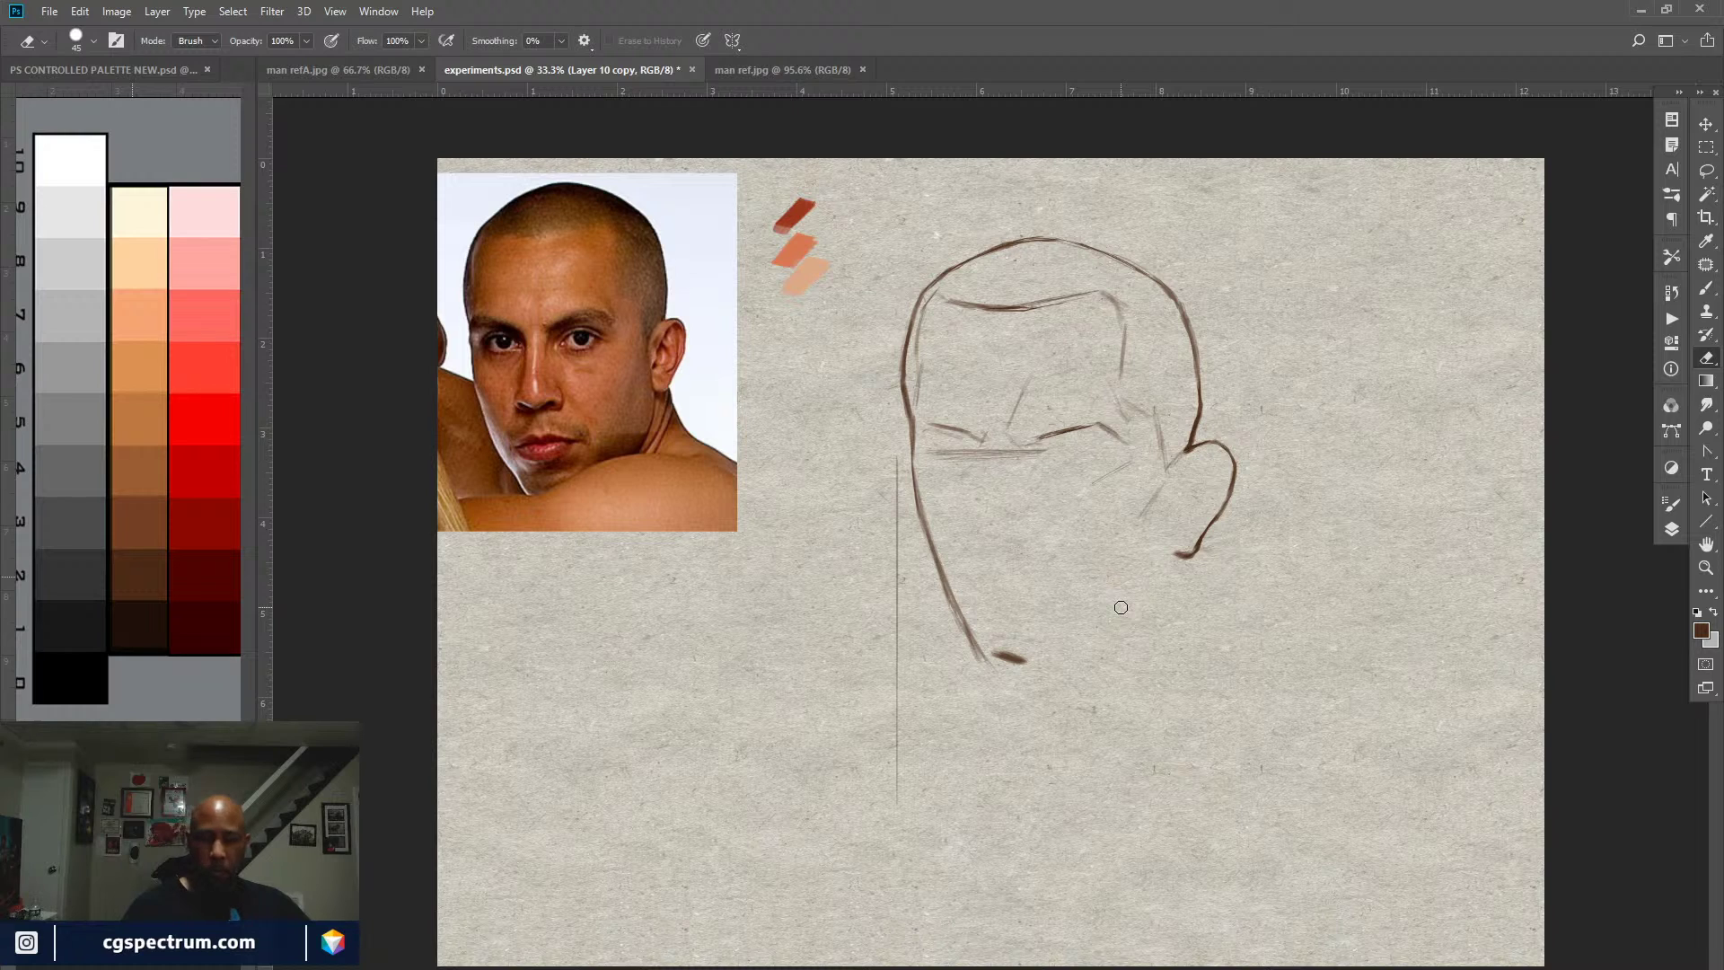
key(b)
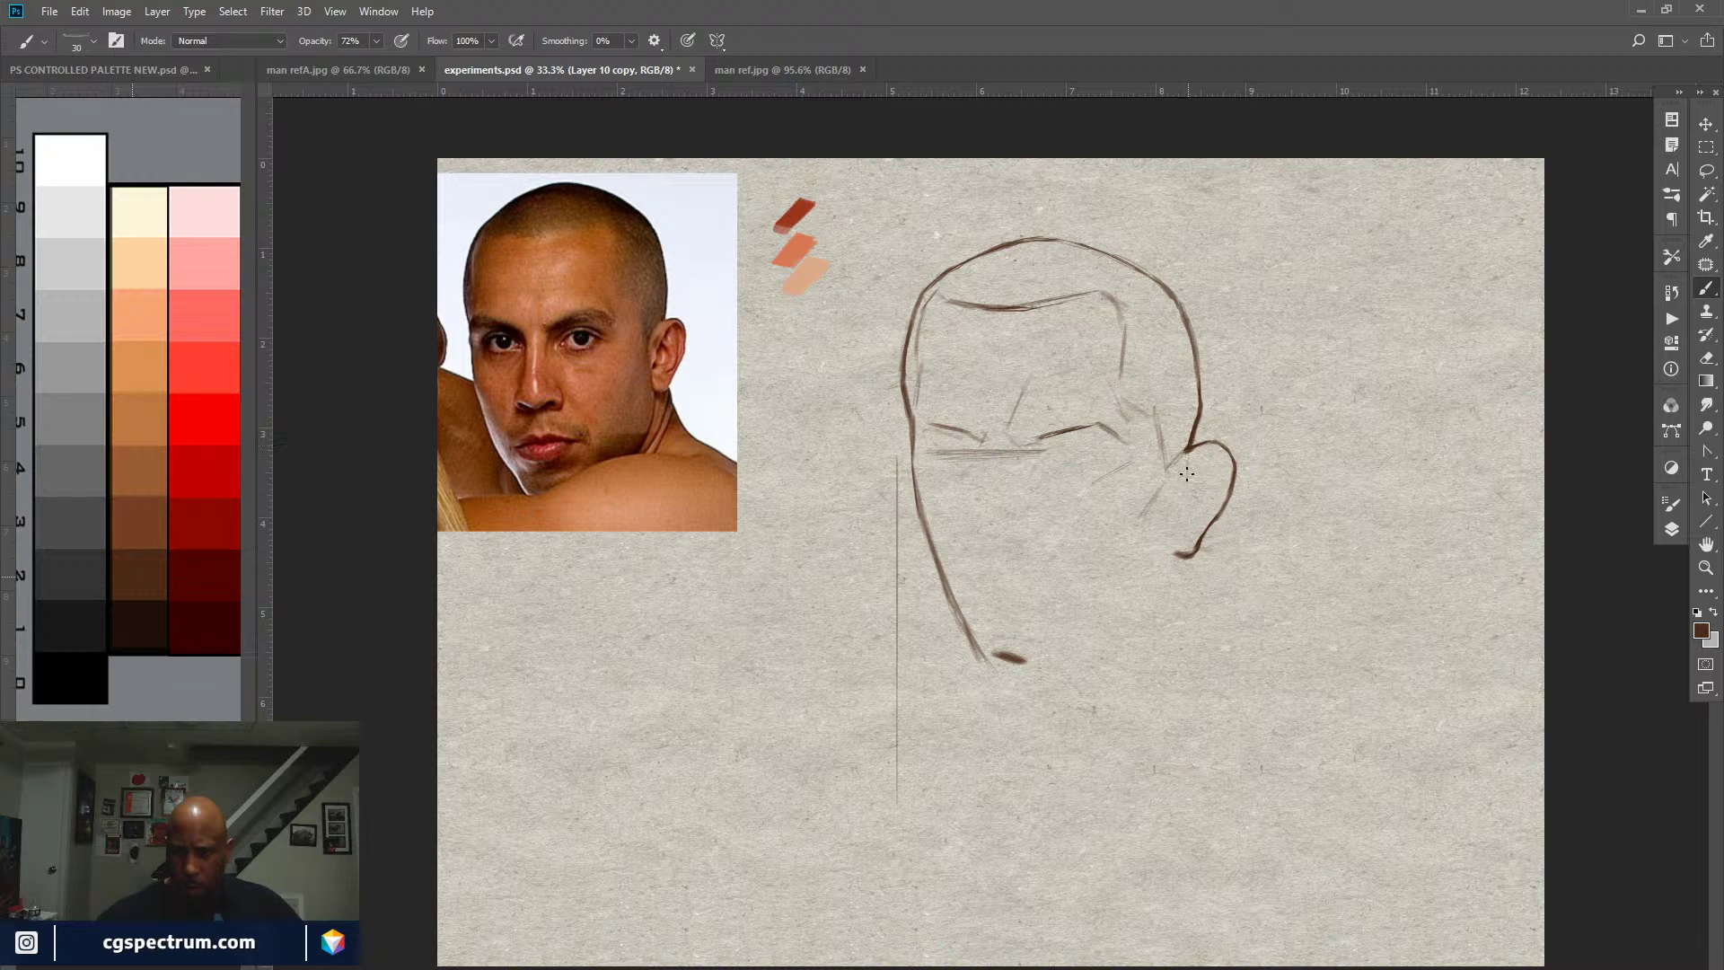
drag(1186, 474, 1187, 531)
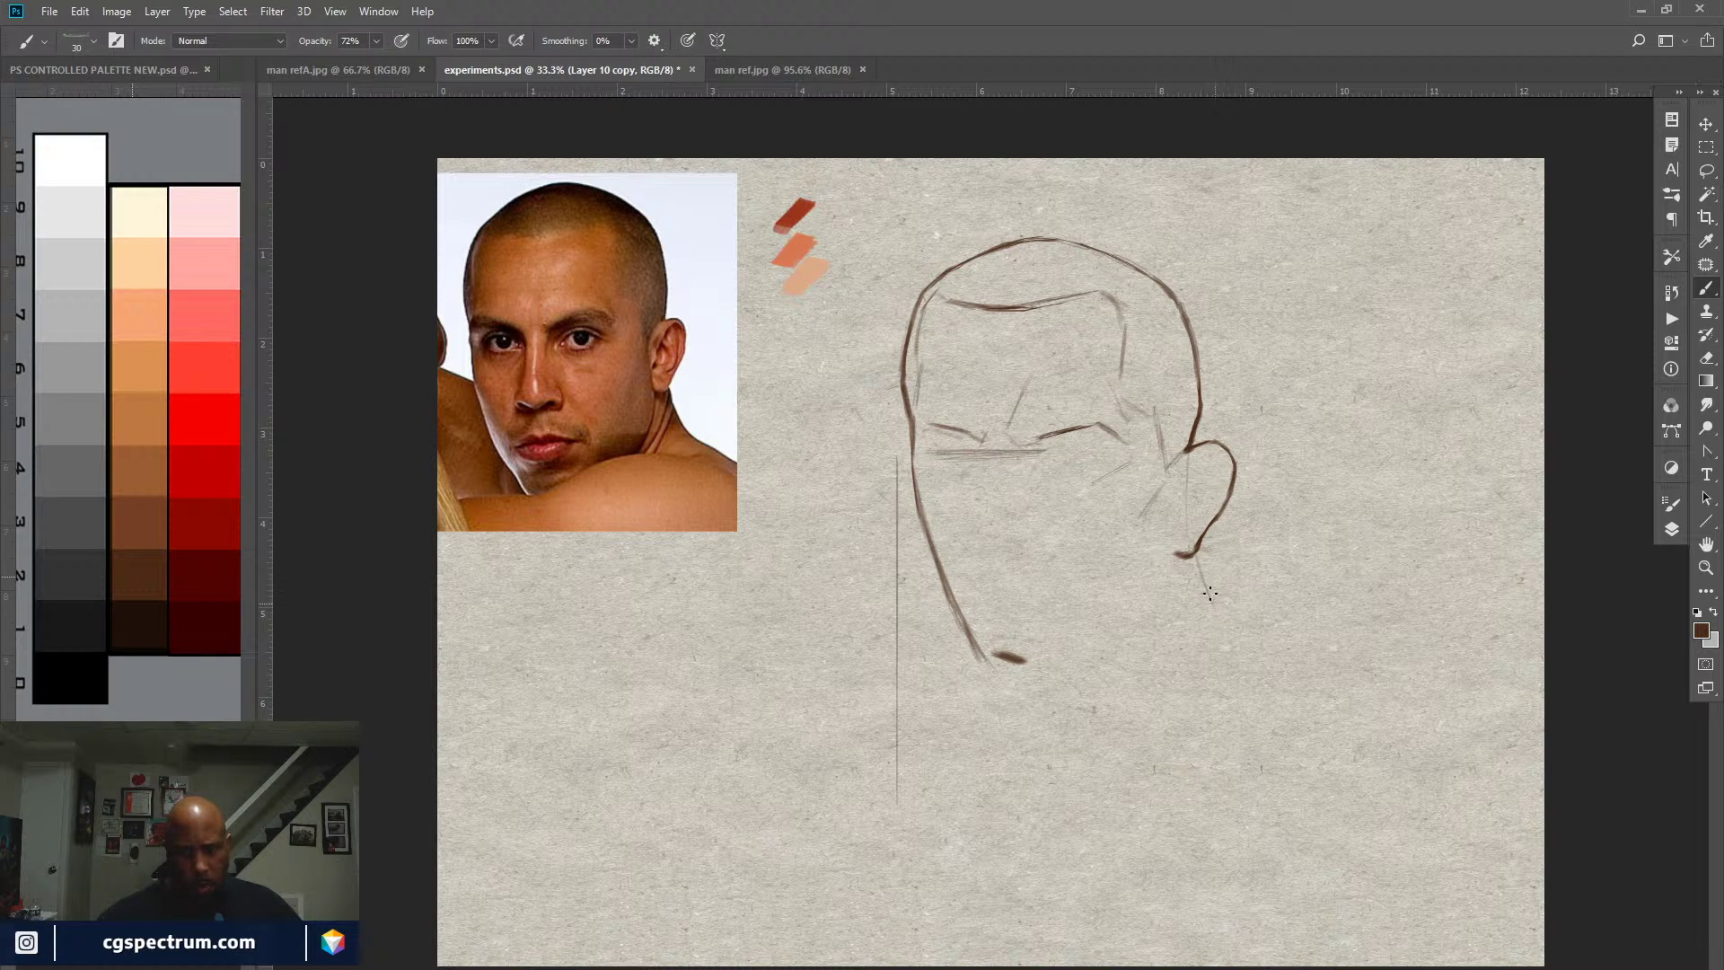
Step: Draw the back of the neck from below the earlobe and continue it into the sloping shoulder line
drag(1194, 564, 1253, 660)
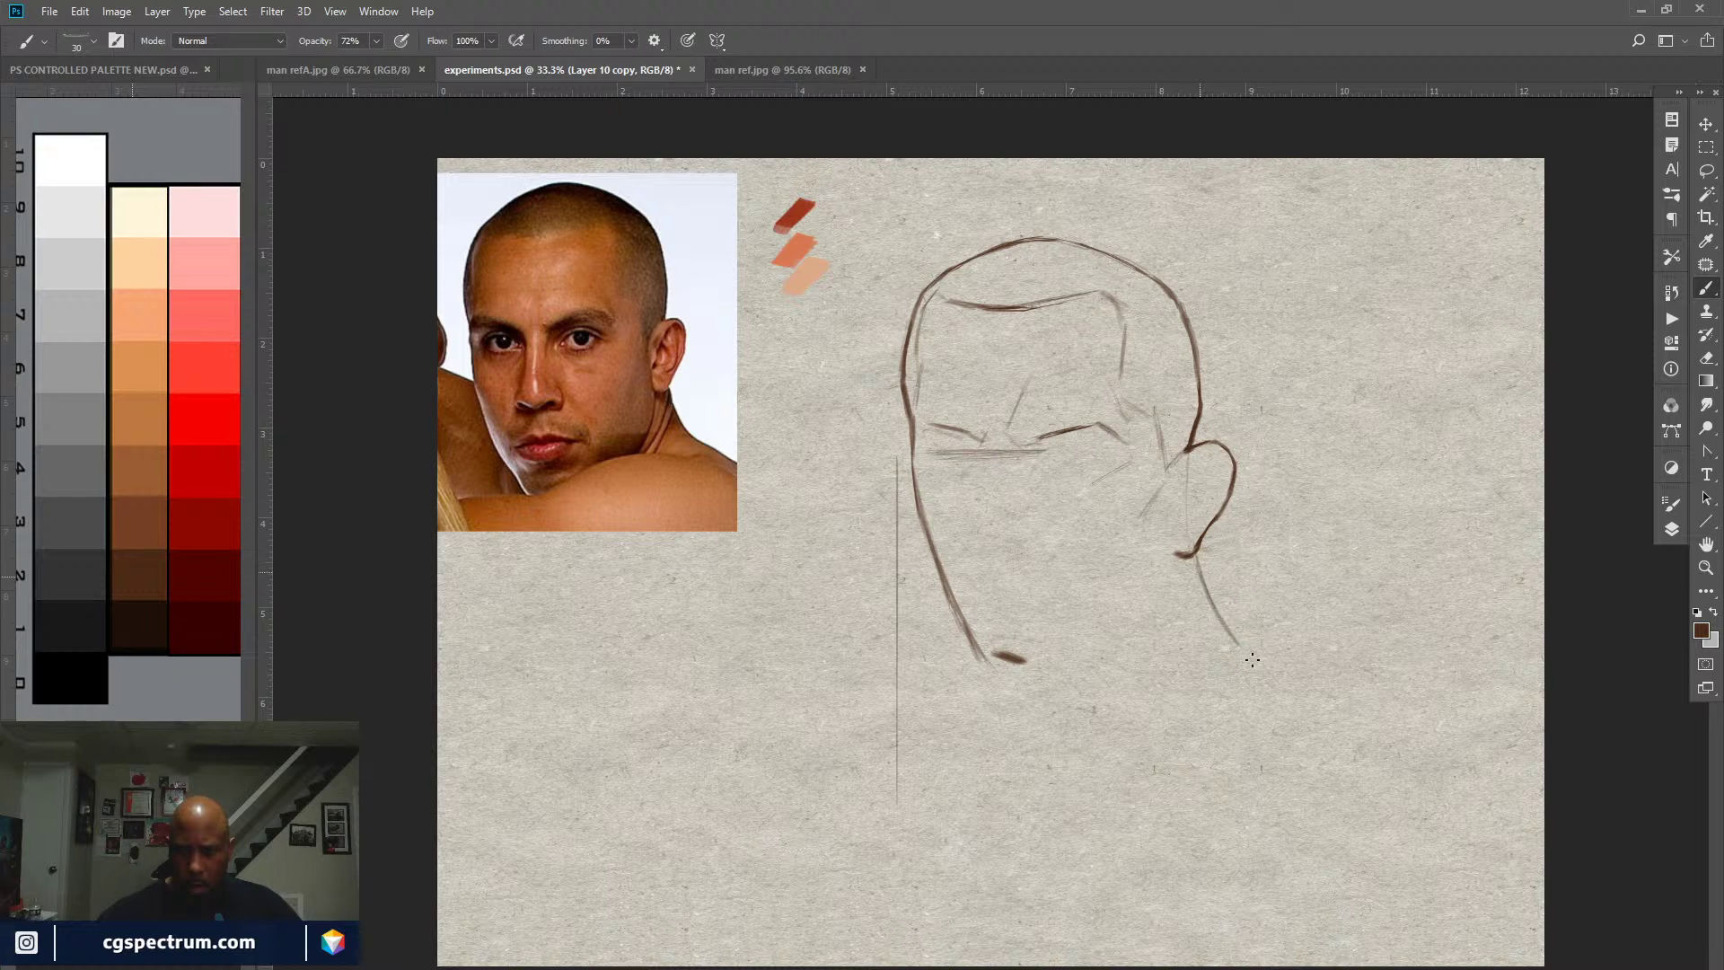
drag(1215, 604, 1246, 654)
mouse_move(1194, 575)
mouse_down()
mouse_move(1225, 632)
mouse_move(1212, 606)
mouse_move(1273, 668)
mouse_up()
drag(1207, 599, 1387, 738)
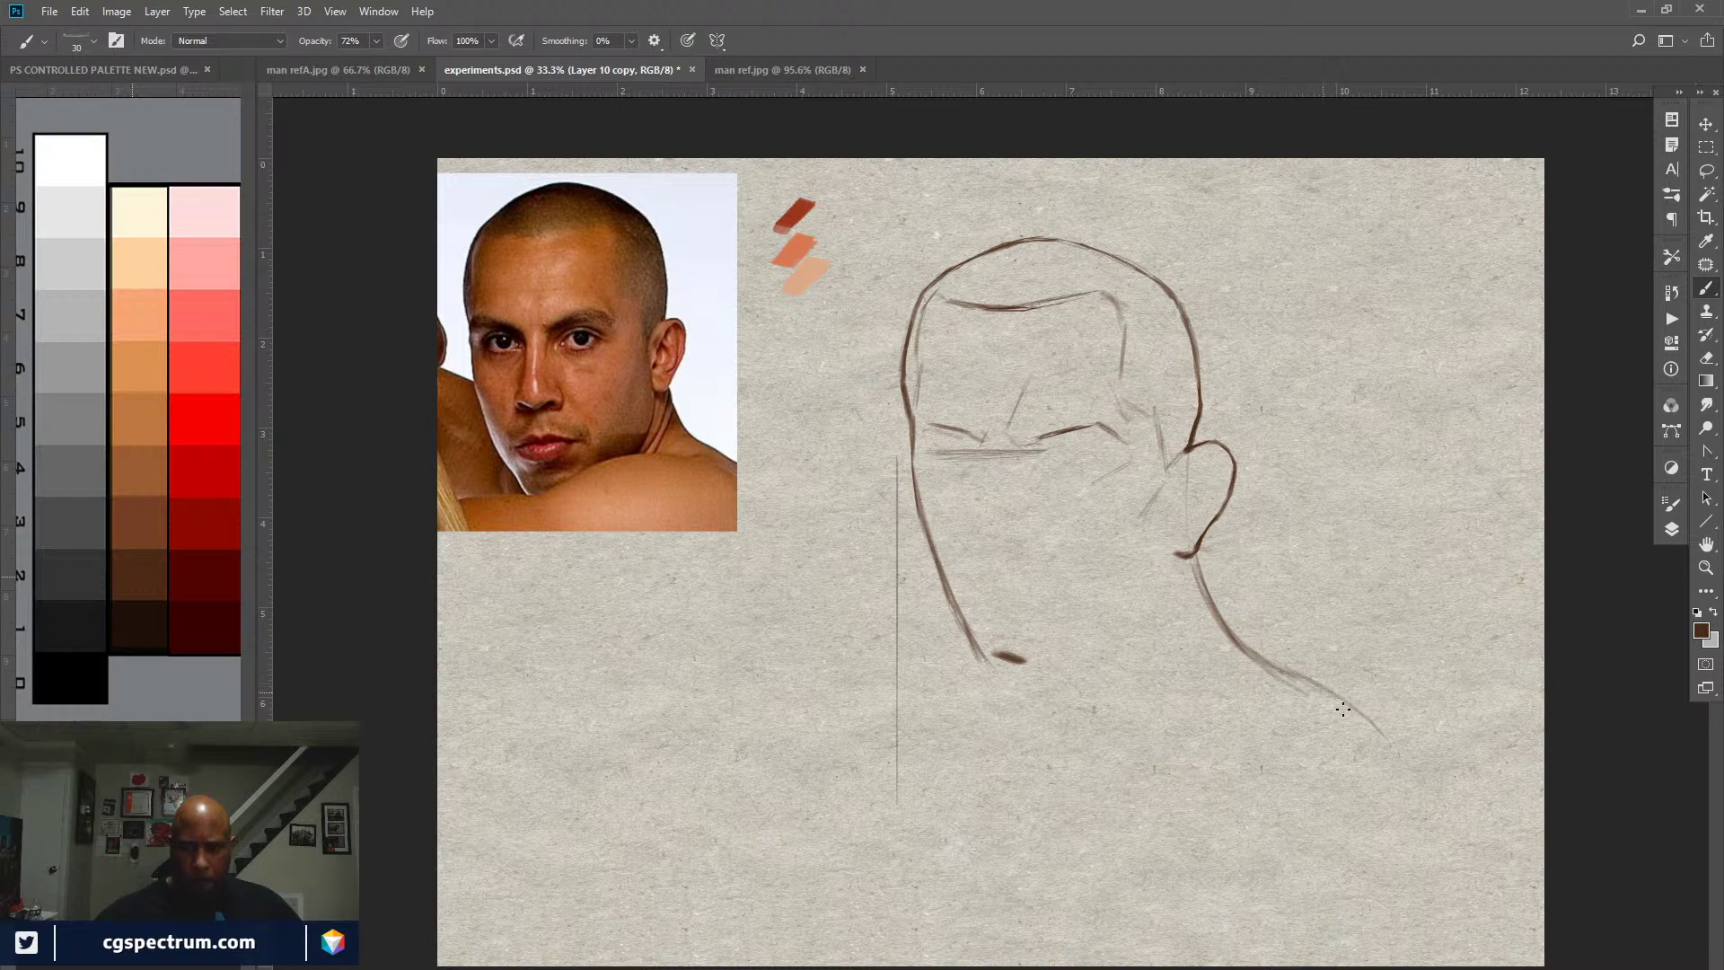
mouse_move(1321, 684)
mouse_down()
mouse_move(1391, 747)
mouse_move(1361, 705)
mouse_move(1412, 795)
mouse_up()
drag(1236, 632, 1363, 719)
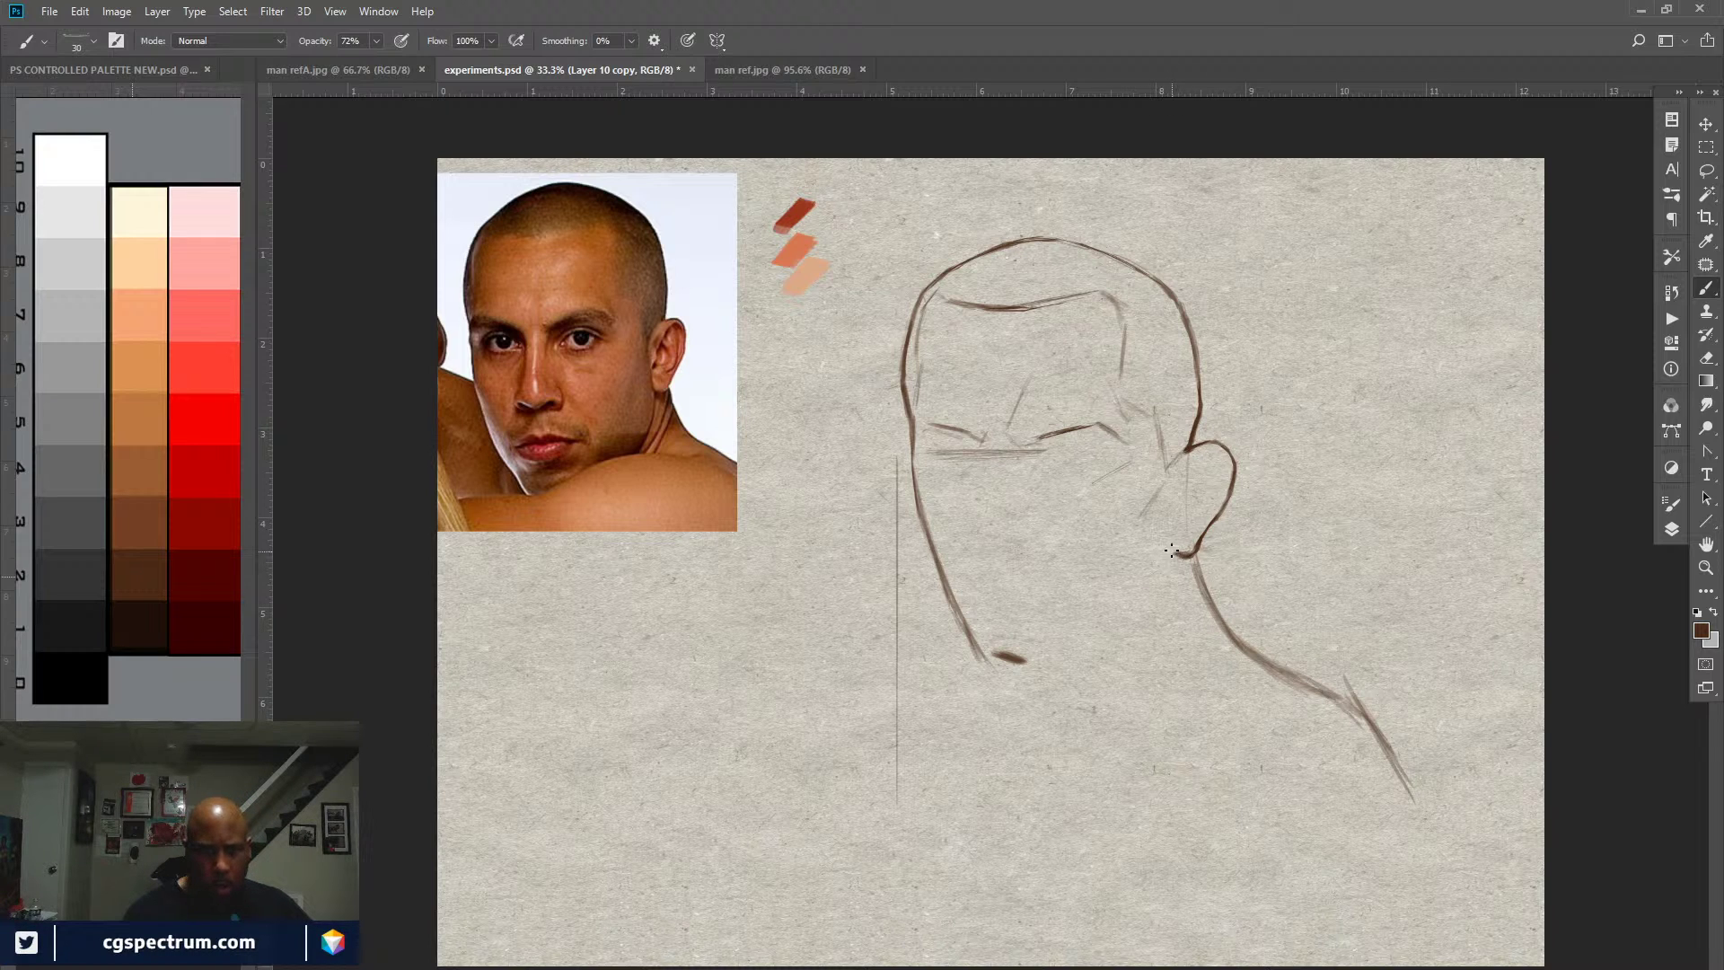
Step: Sketch the front edge of the earlobe and reinforce the contour of the far cheek
drag(1169, 537, 1171, 564)
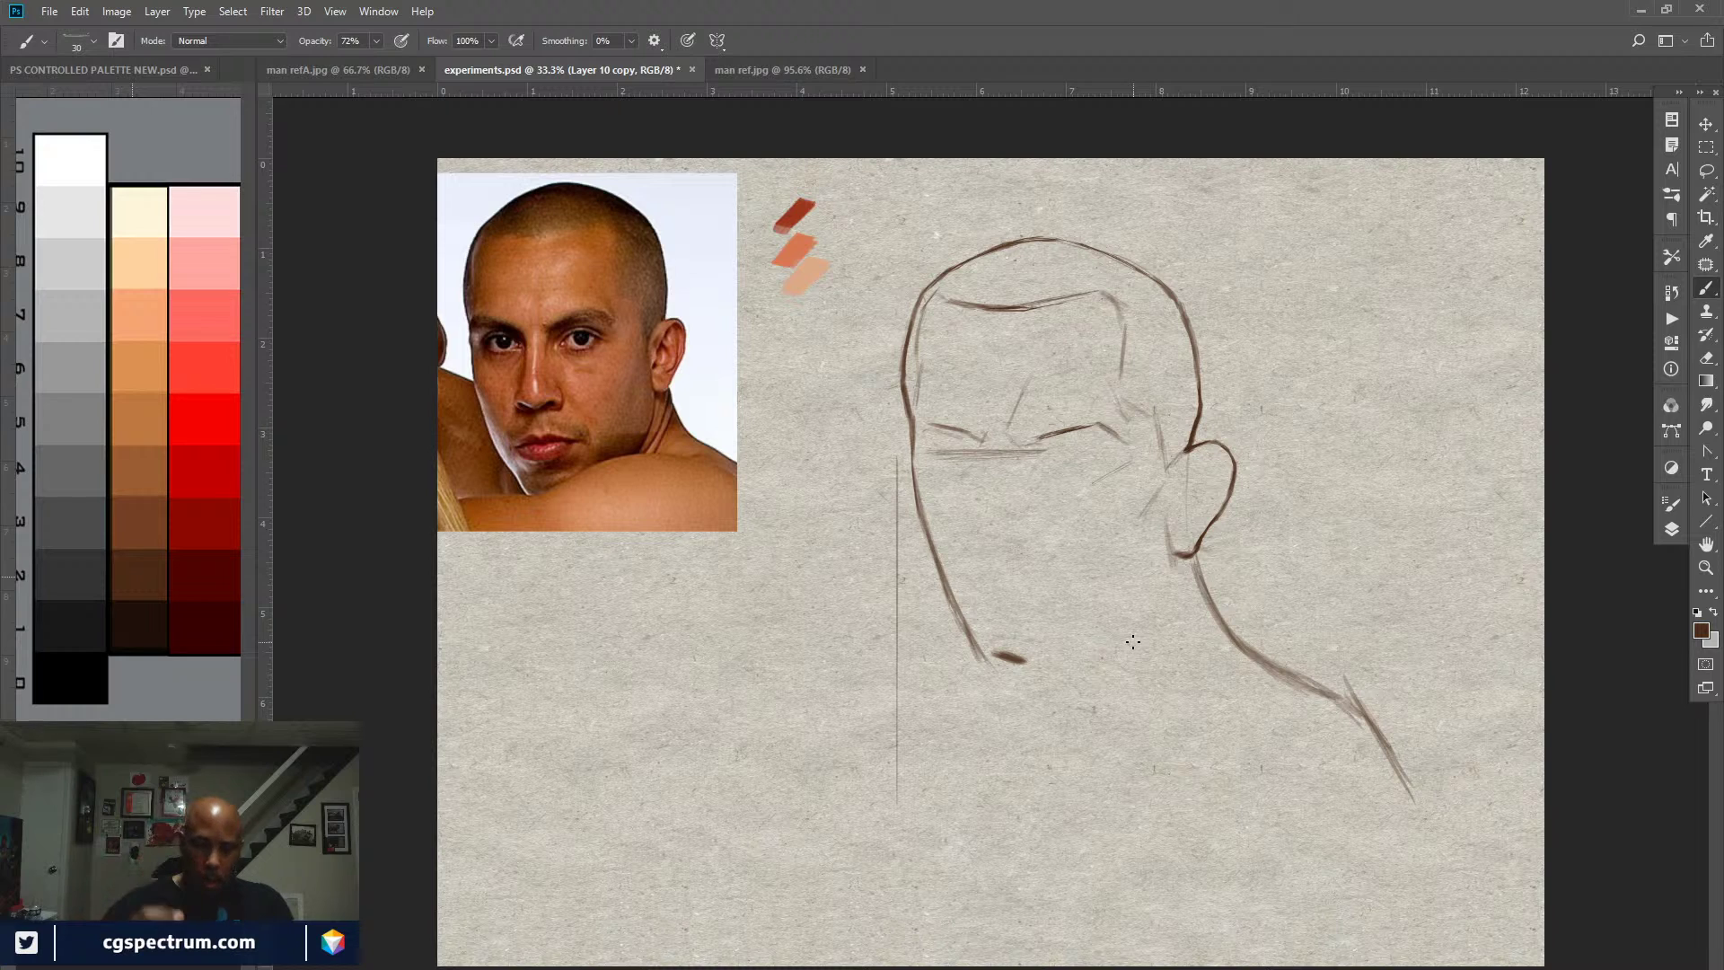
drag(938, 588, 939, 600)
drag(918, 525, 950, 616)
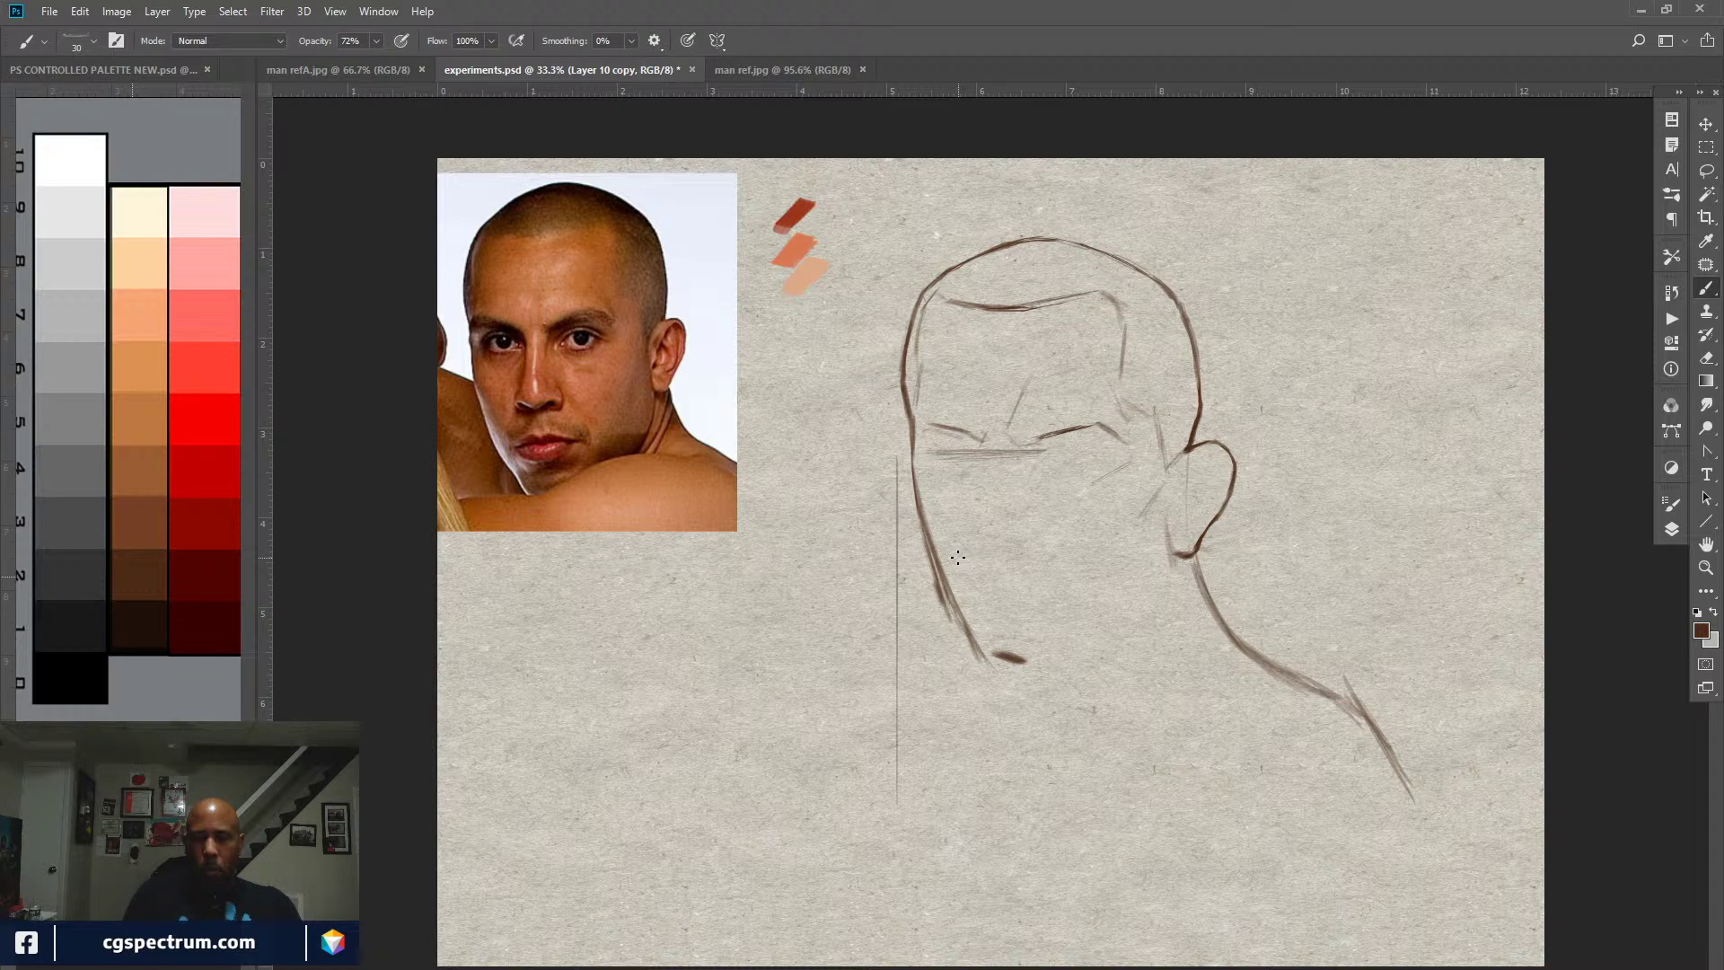
Step: Mark the chin slightly lower on the face and erase the previous chin mark
click(1004, 677)
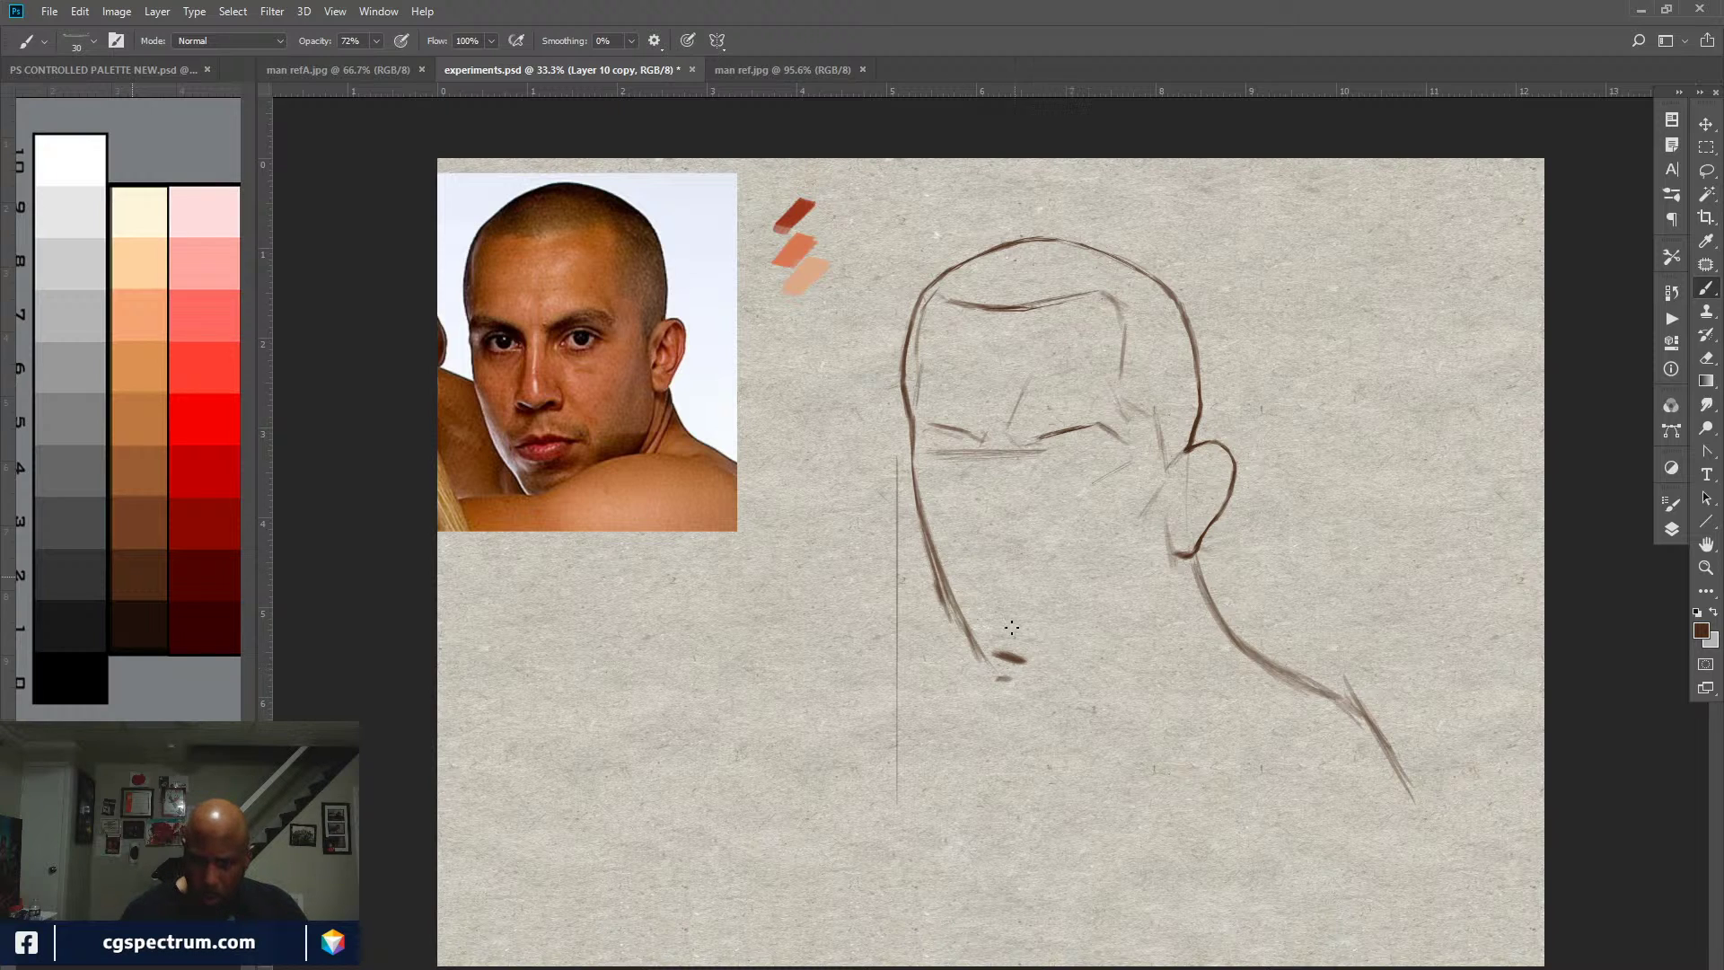
click(1006, 678)
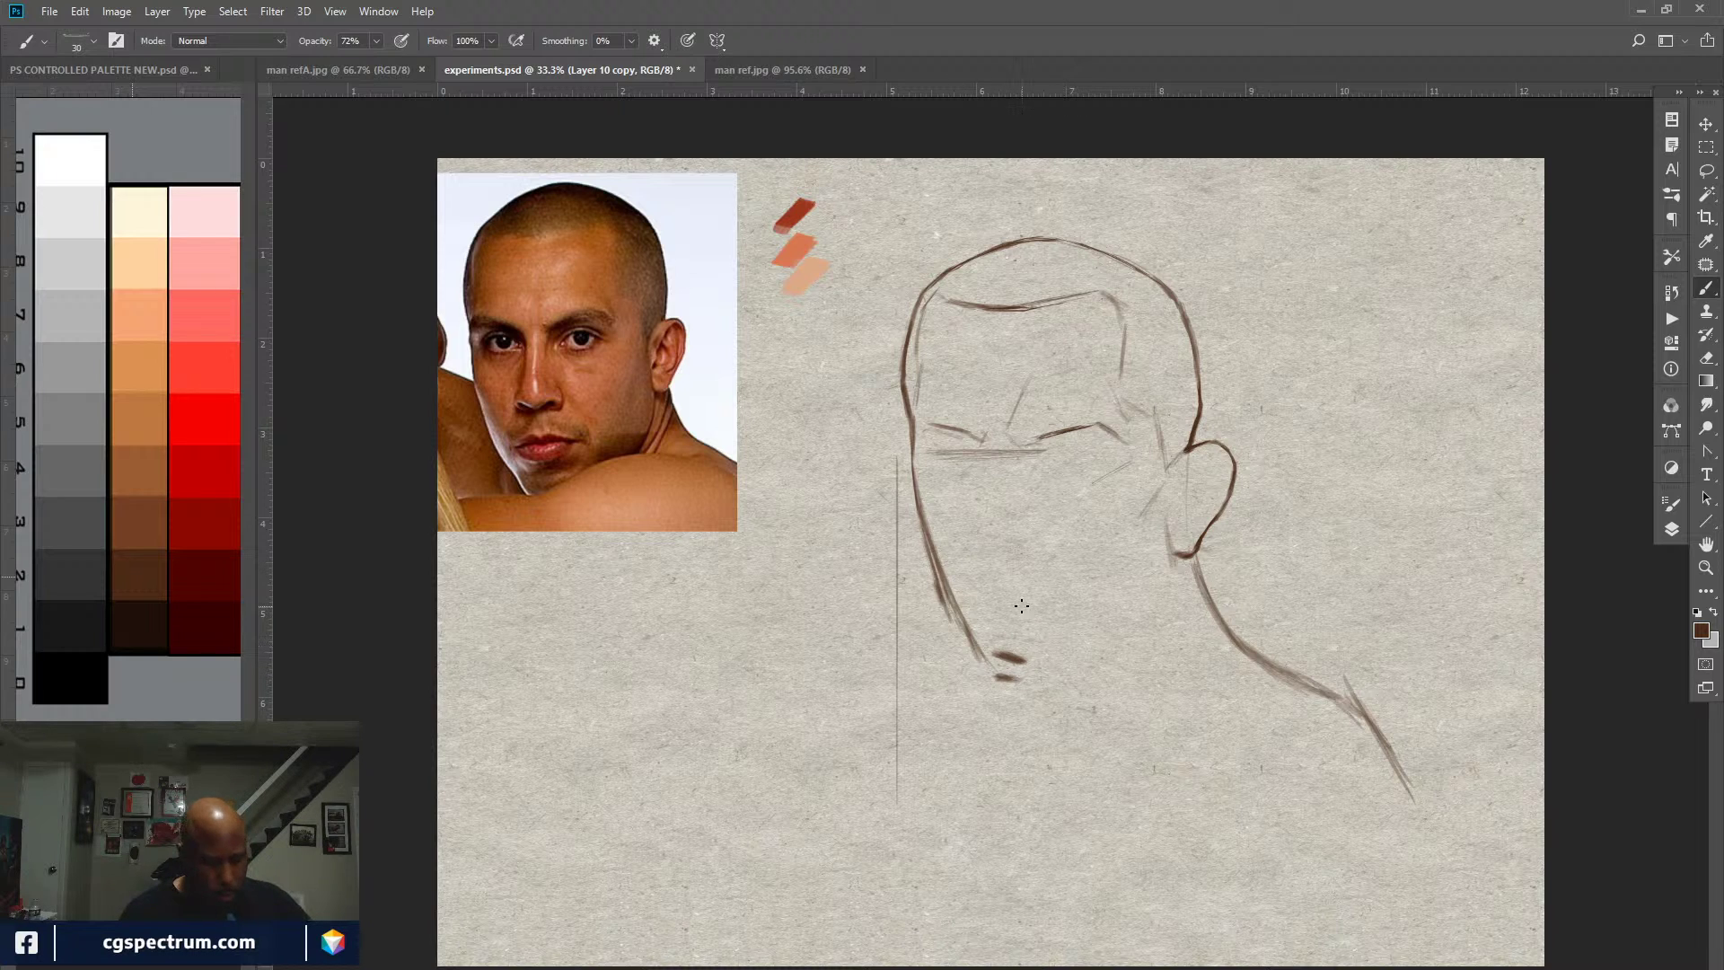
key(e)
drag(1021, 655, 1006, 658)
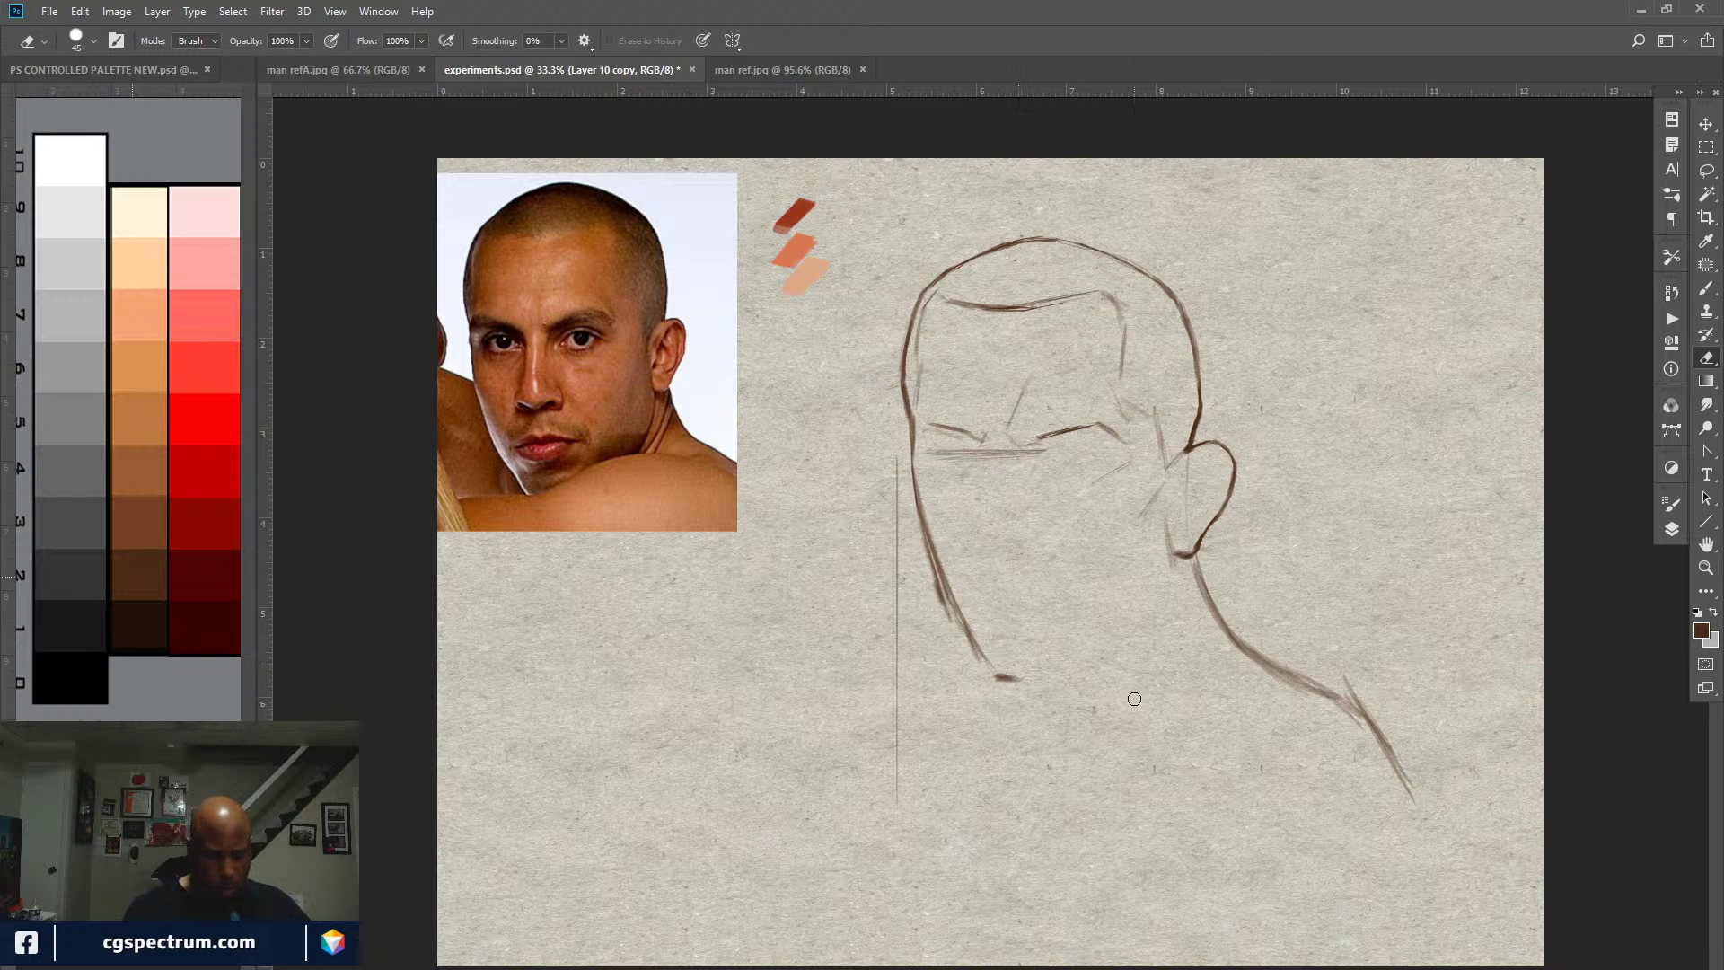
Step: Darken the front edge of the earlobe and the contour running from the side of the head into the ear
key(b)
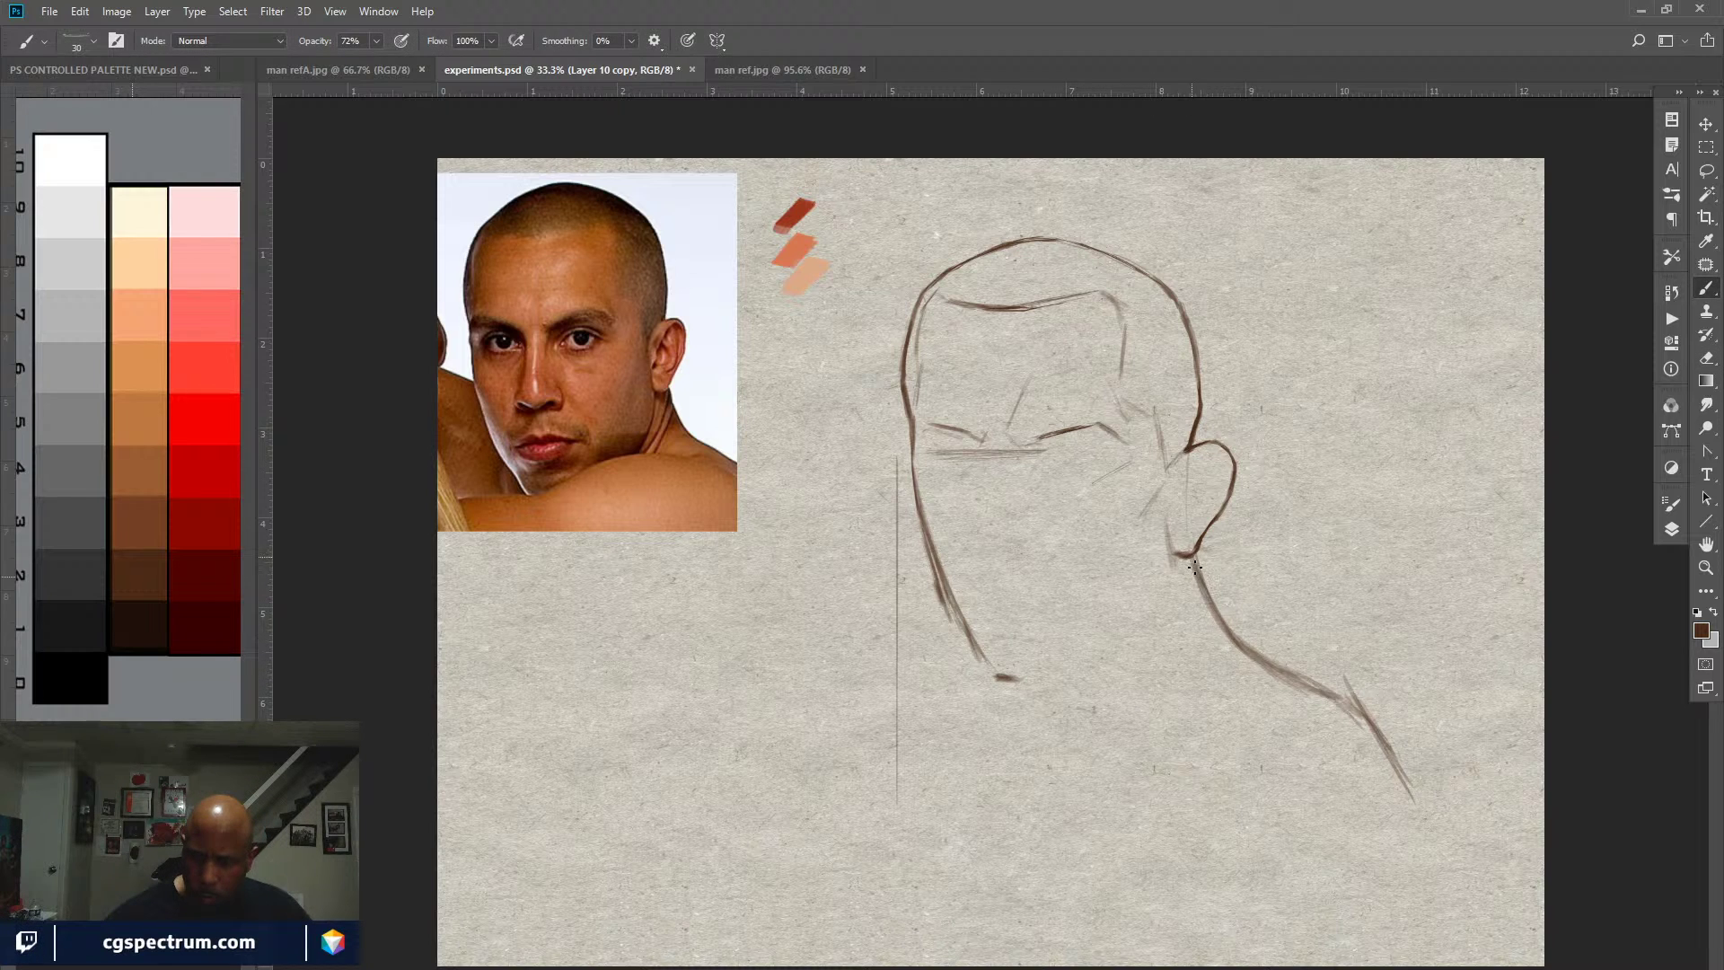
mouse_move(1170, 537)
mouse_down()
mouse_move(1176, 566)
mouse_move(1163, 557)
mouse_up()
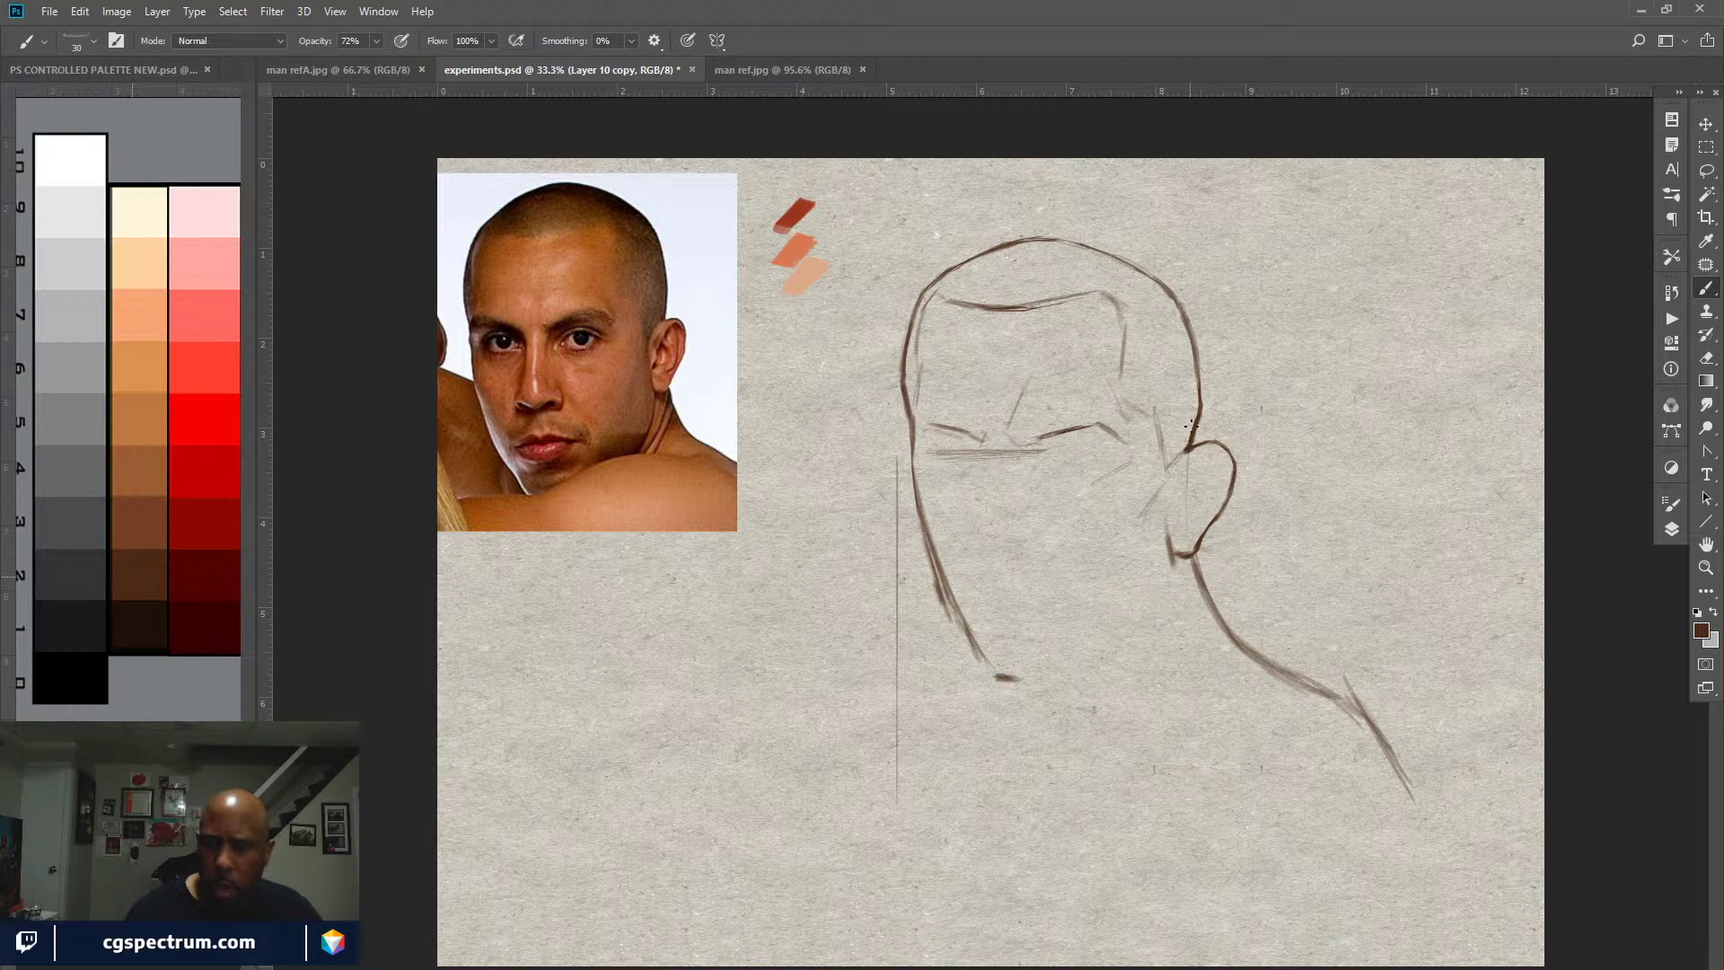
mouse_move(1197, 400)
mouse_down()
mouse_move(1186, 440)
mouse_move(1212, 523)
mouse_move(1220, 505)
mouse_up()
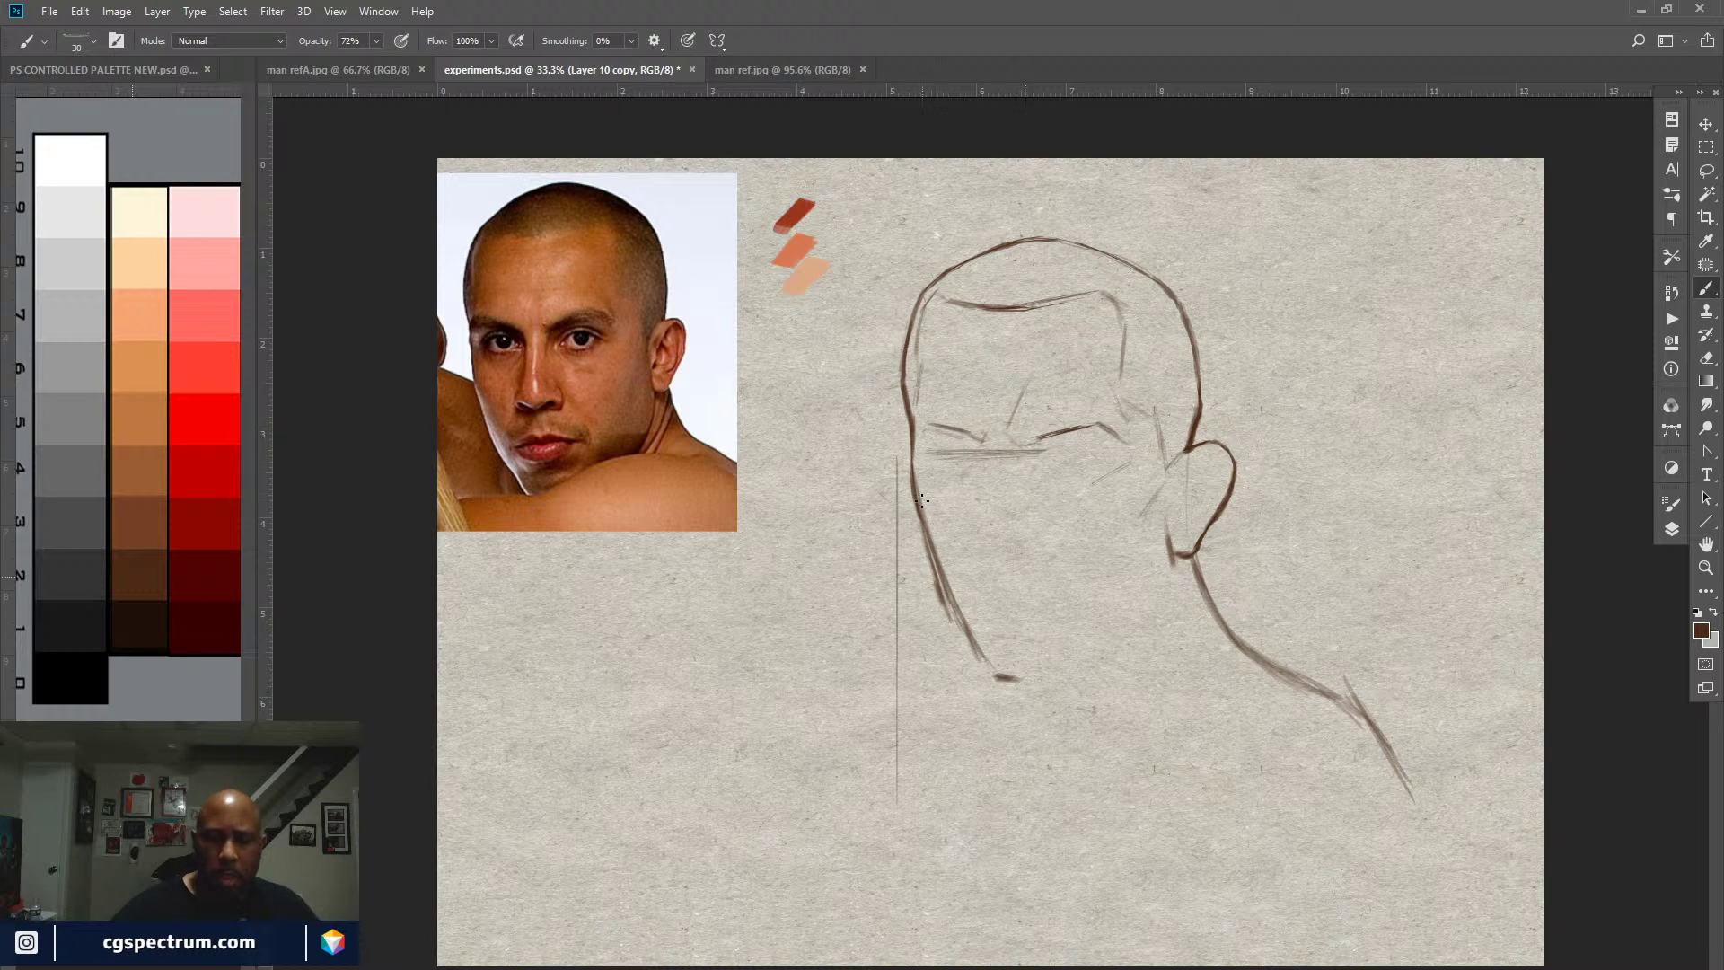
Step: Thin the forehead hairline and skull contour with the eraser
key(e)
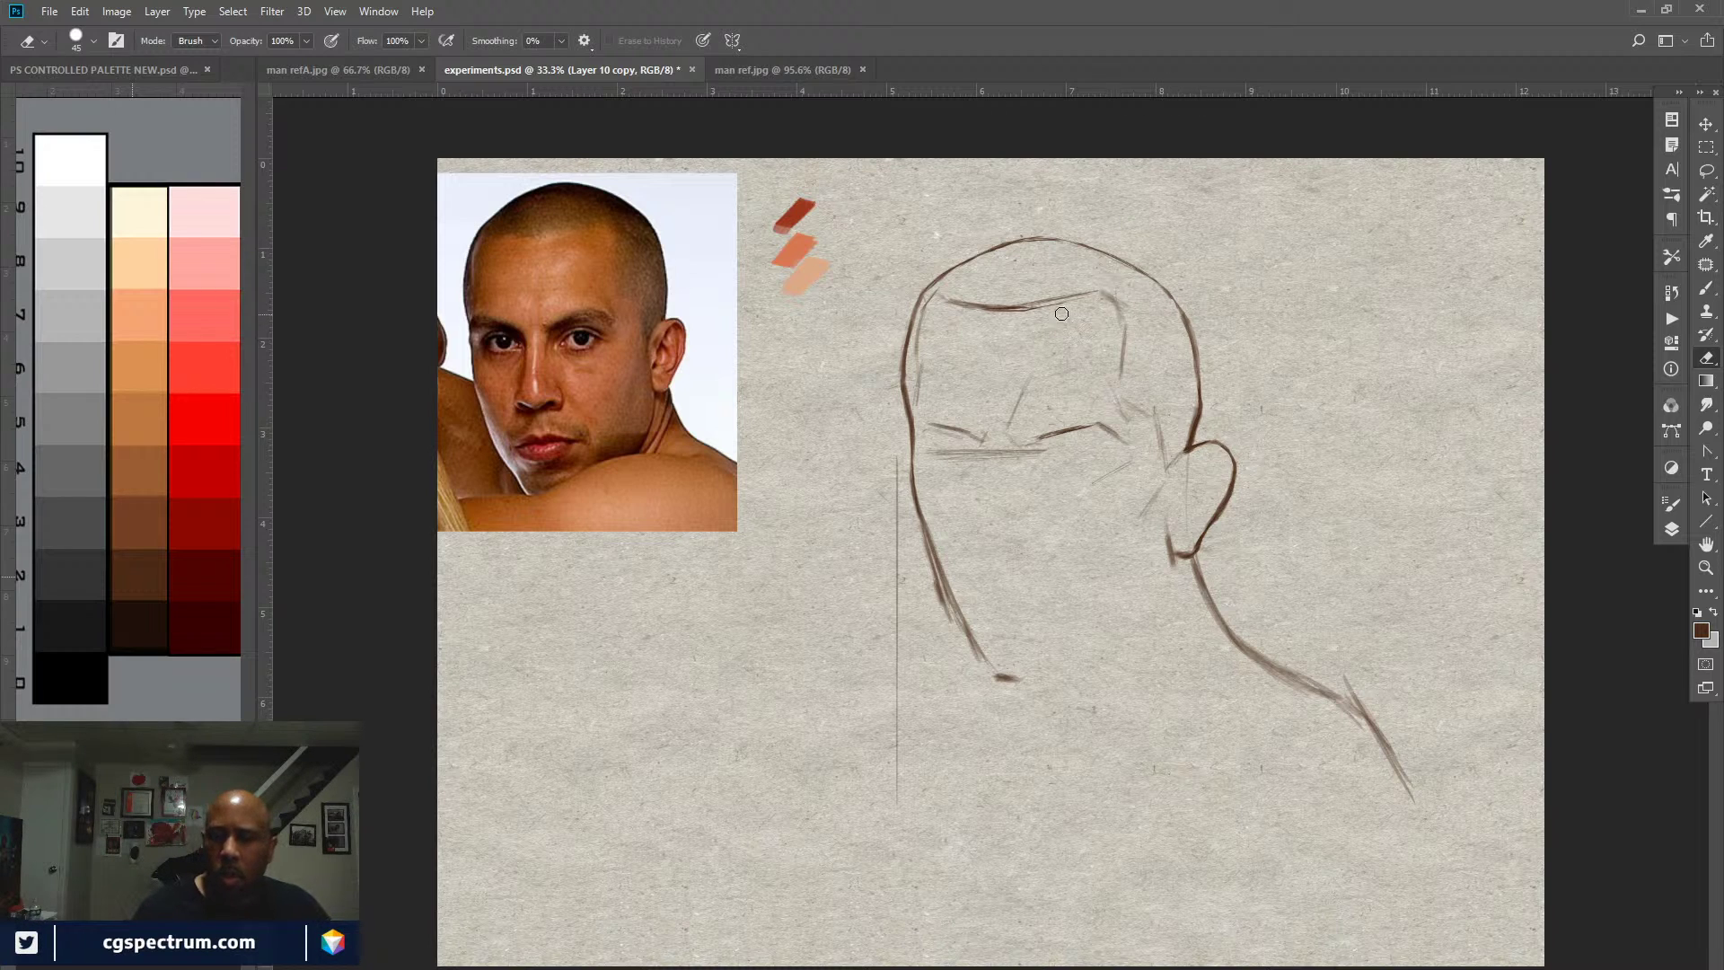
drag(1092, 306, 1004, 321)
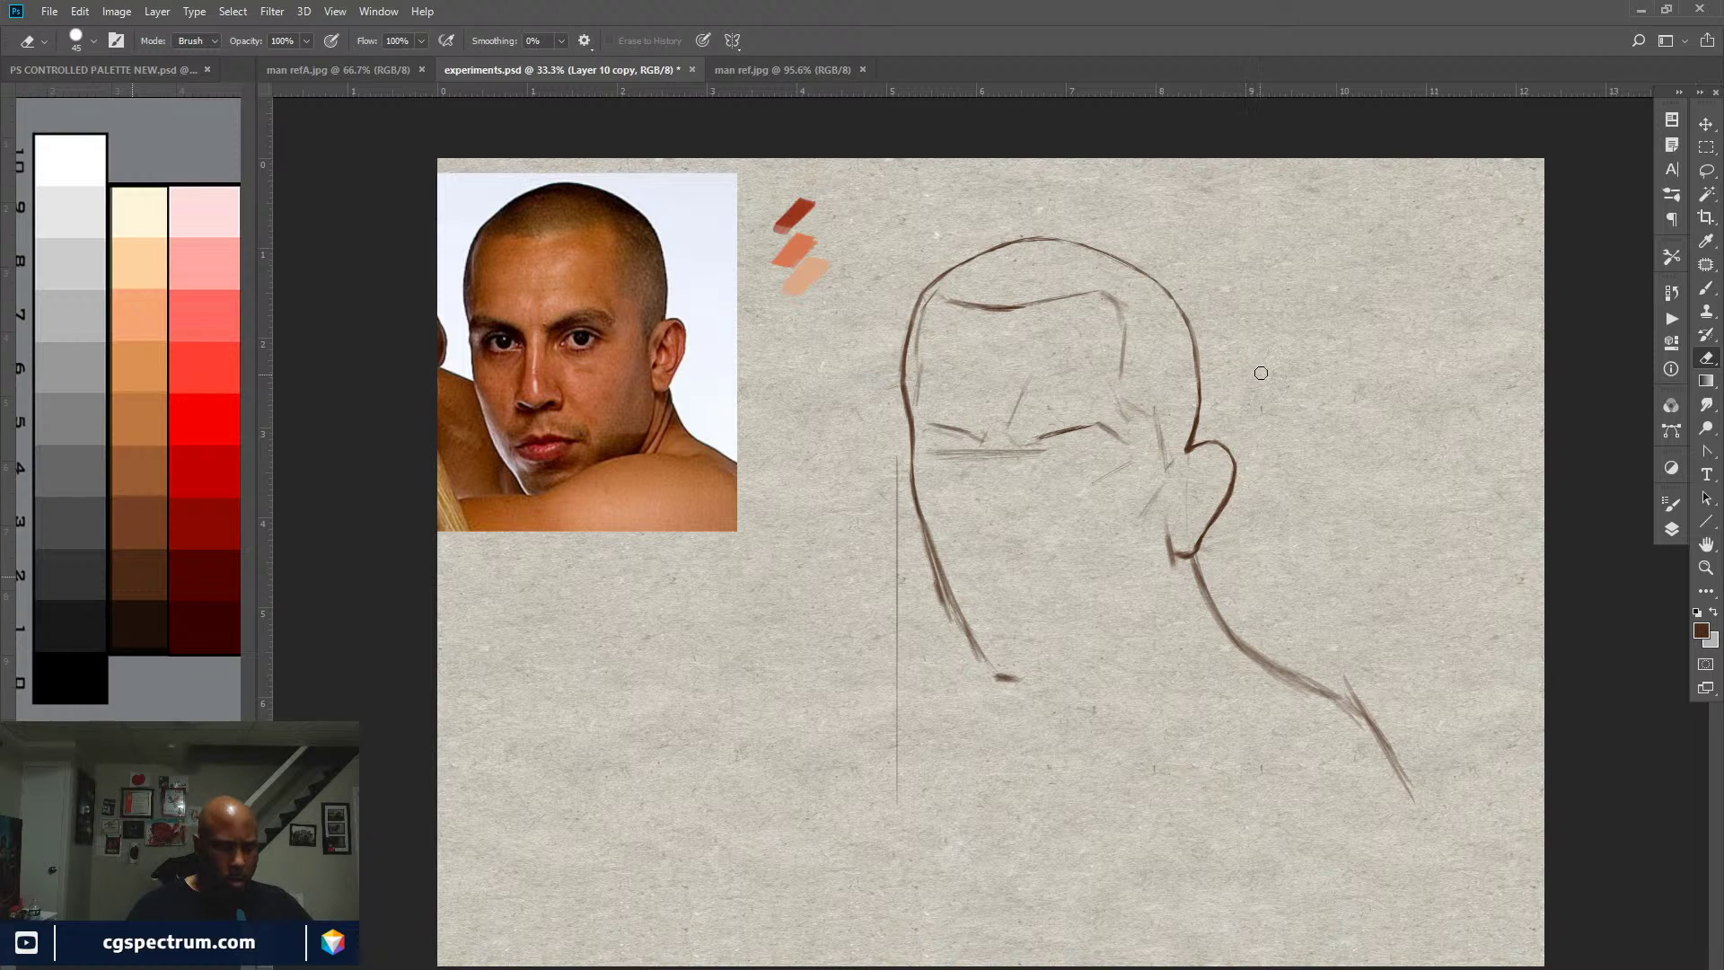
Step: Connect the far cheek contour to the chin mark, thin it into a clean line, and save the document
key(b)
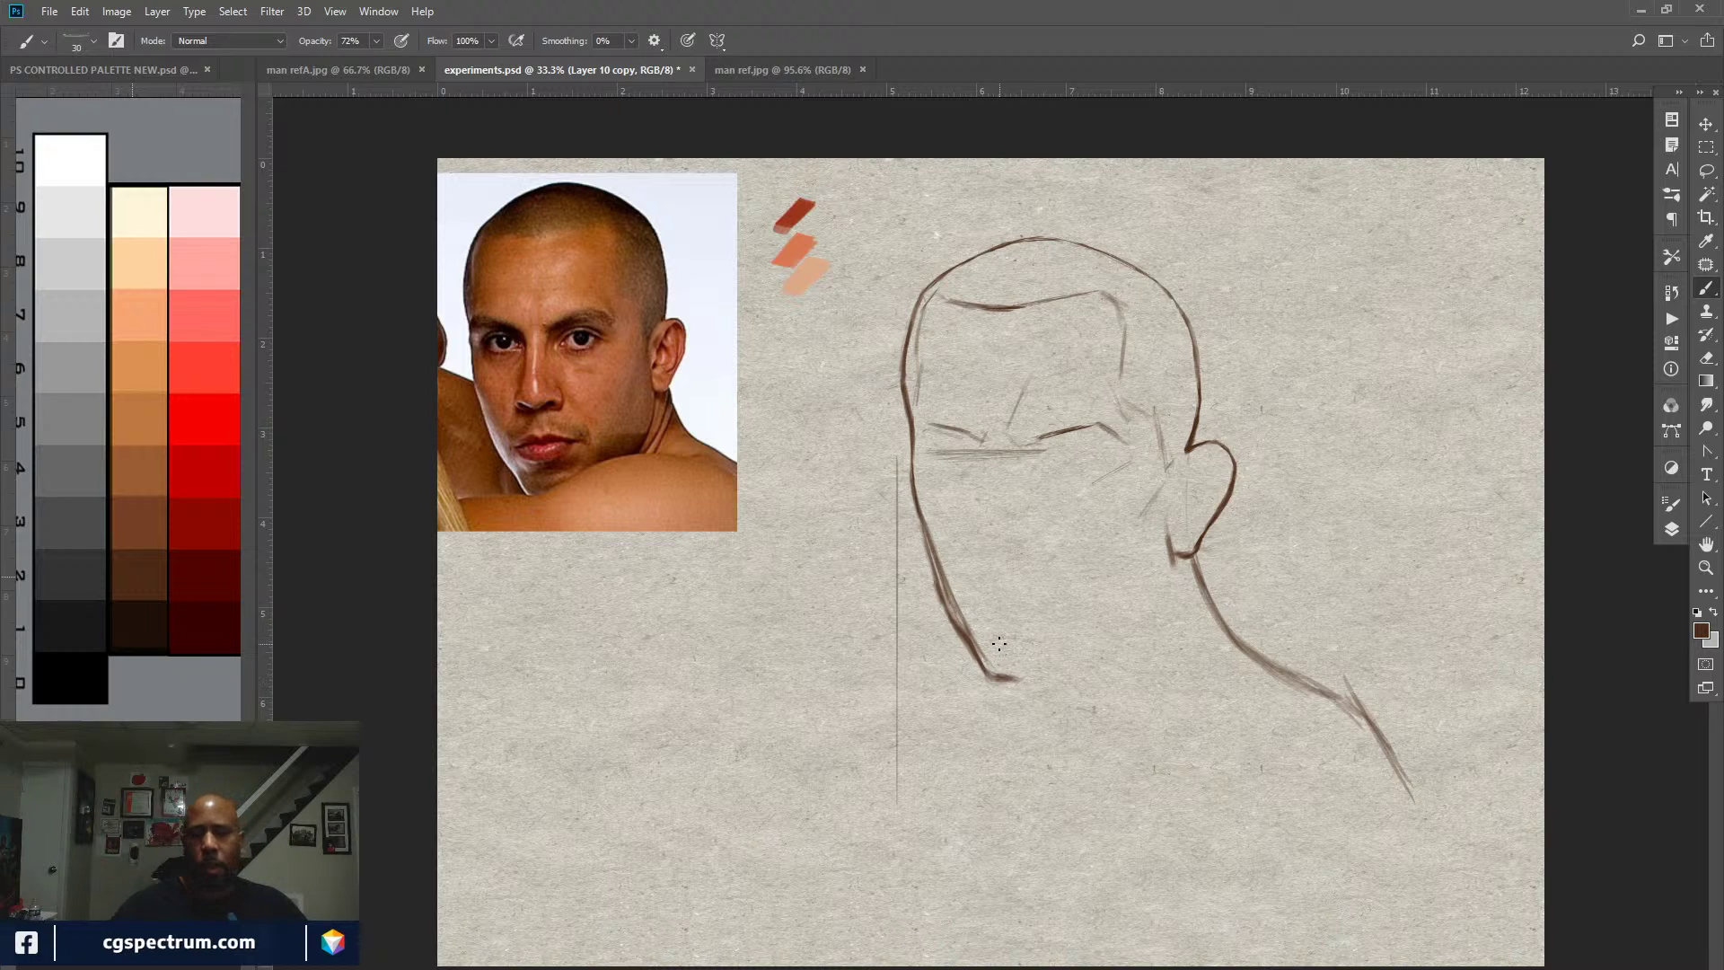
key(e)
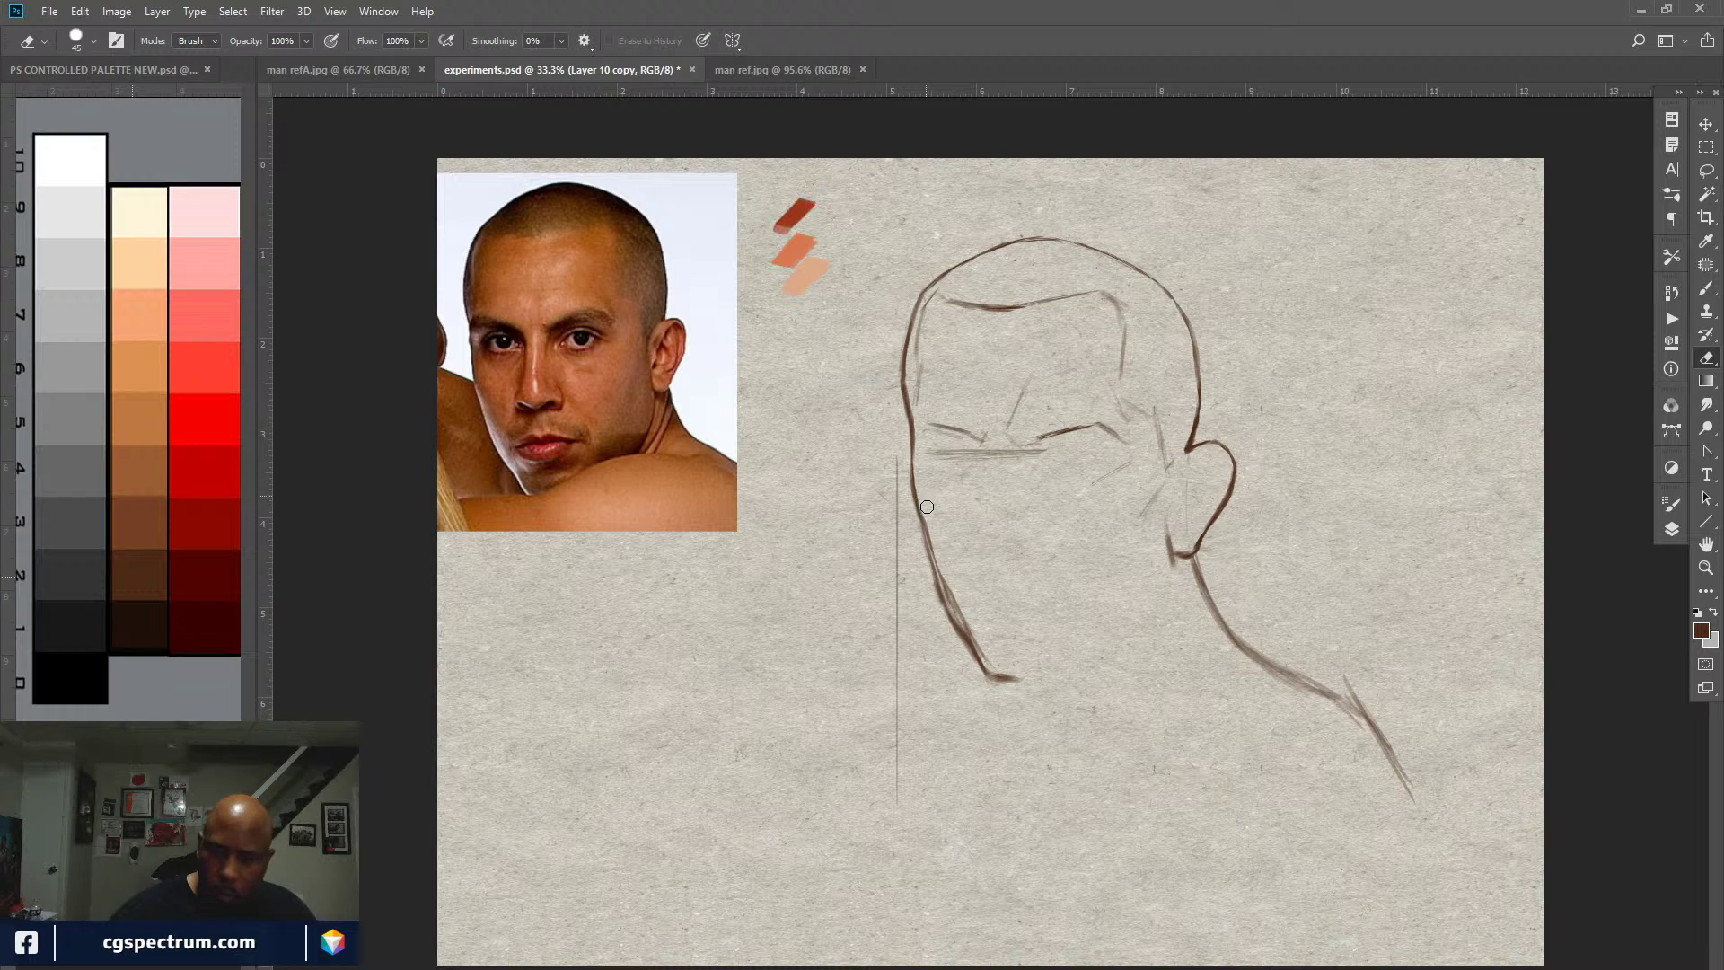
mouse_move(935, 544)
mouse_down()
mouse_move(978, 641)
mouse_move(922, 579)
mouse_move(940, 617)
mouse_move(919, 549)
mouse_move(948, 627)
mouse_up()
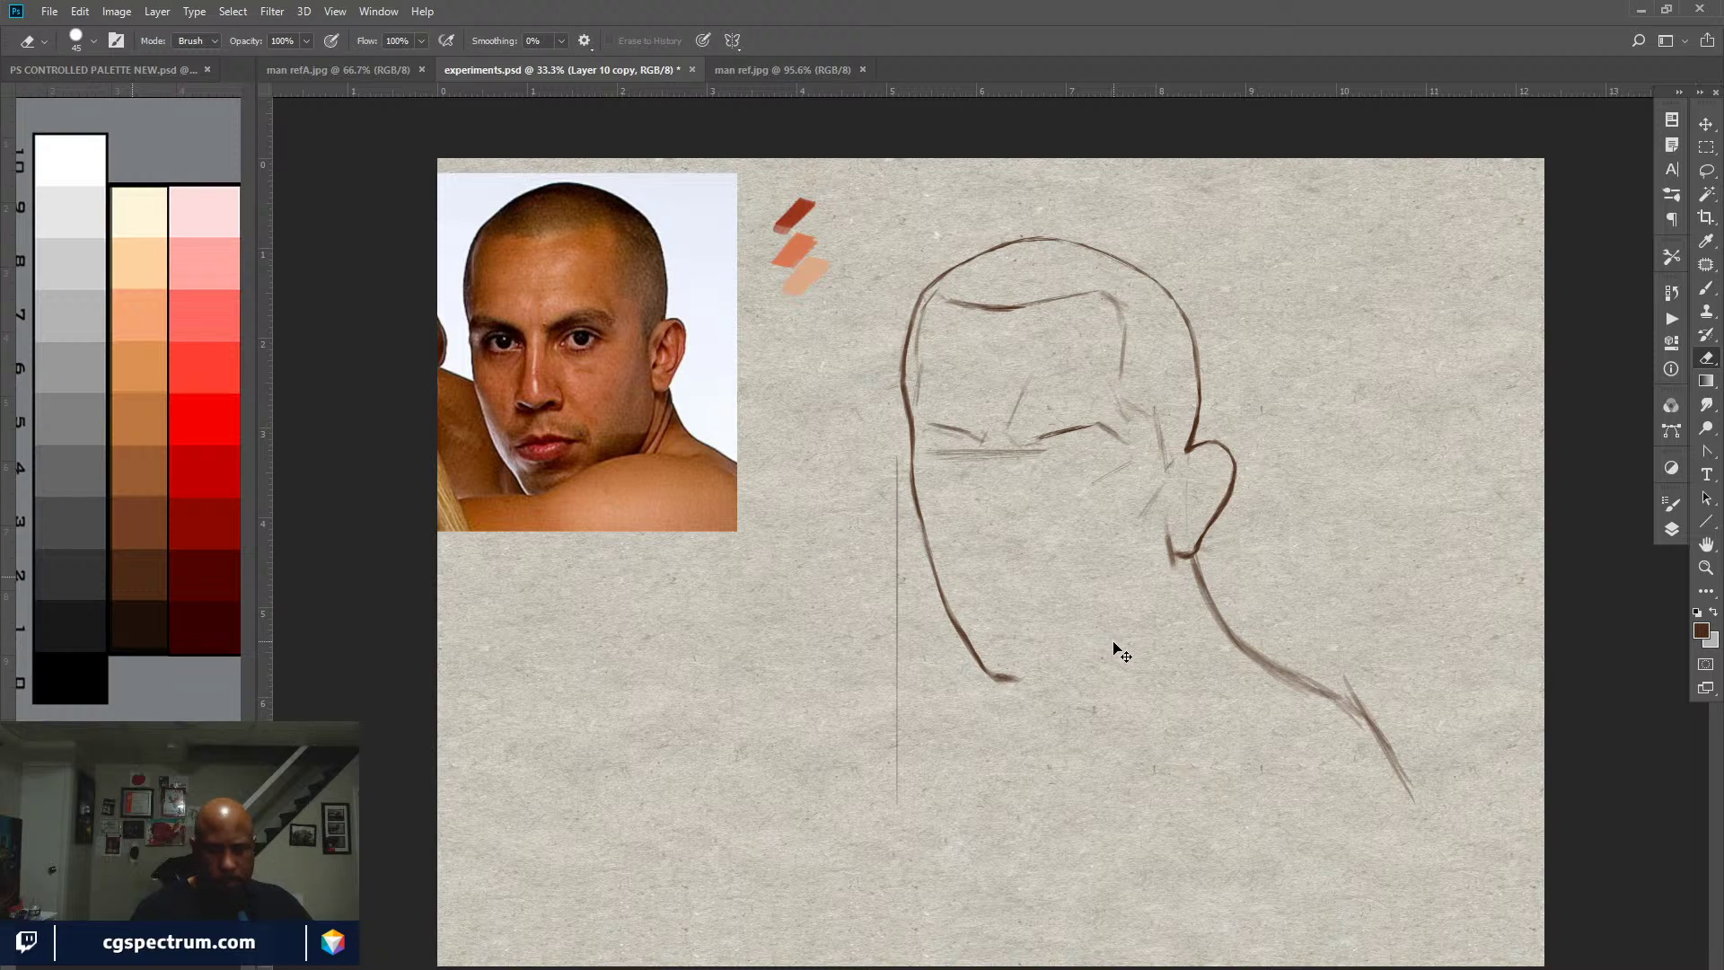
key(ctrl+s)
key(b)
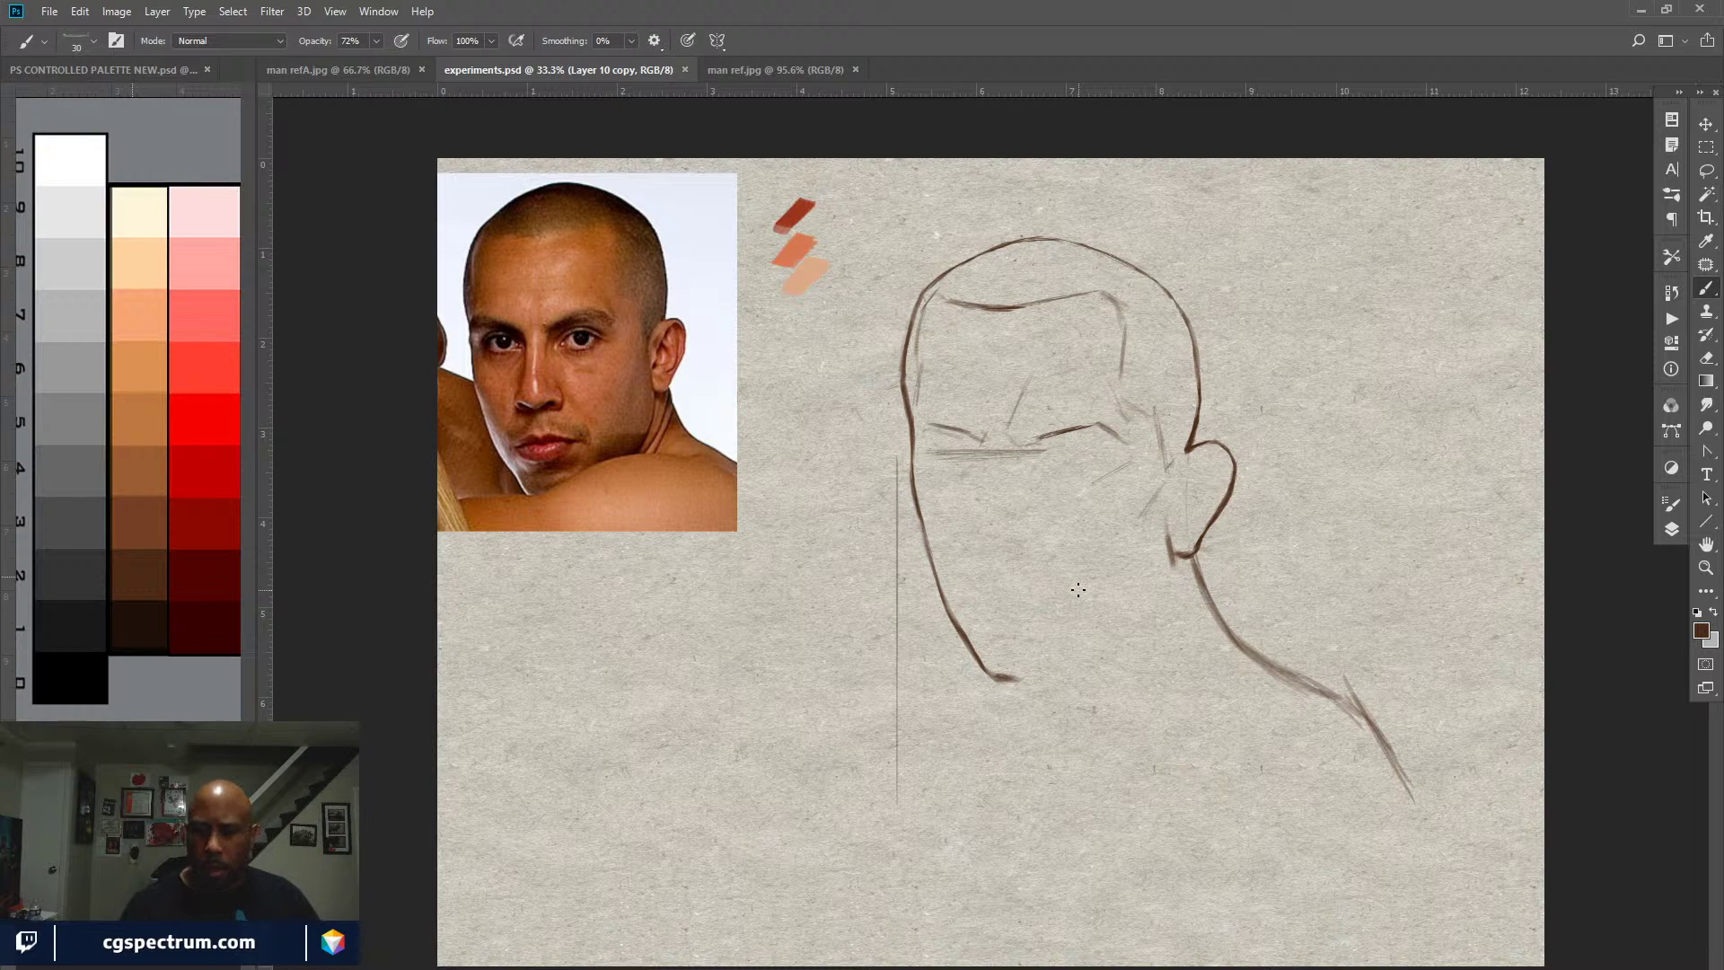
Step: Erase the two horizontal construction lines just below the eyebrows
key(e)
mouse_move(1041, 454)
mouse_down()
mouse_move(935, 455)
mouse_move(957, 470)
mouse_up()
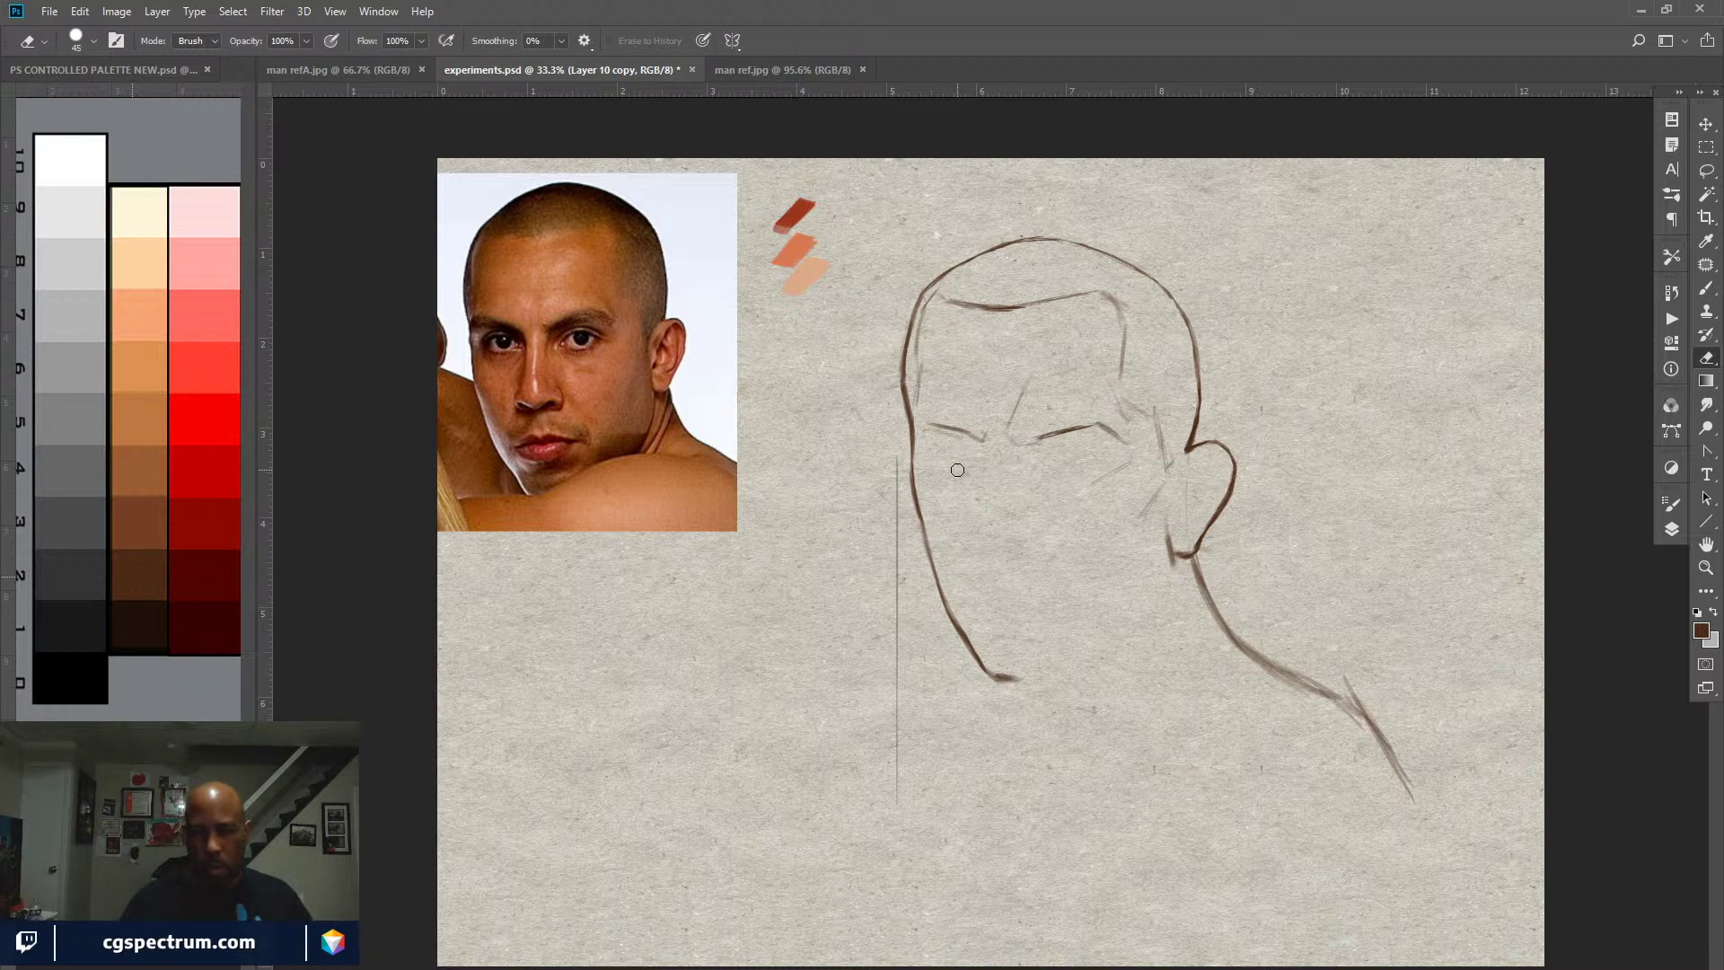
key(b)
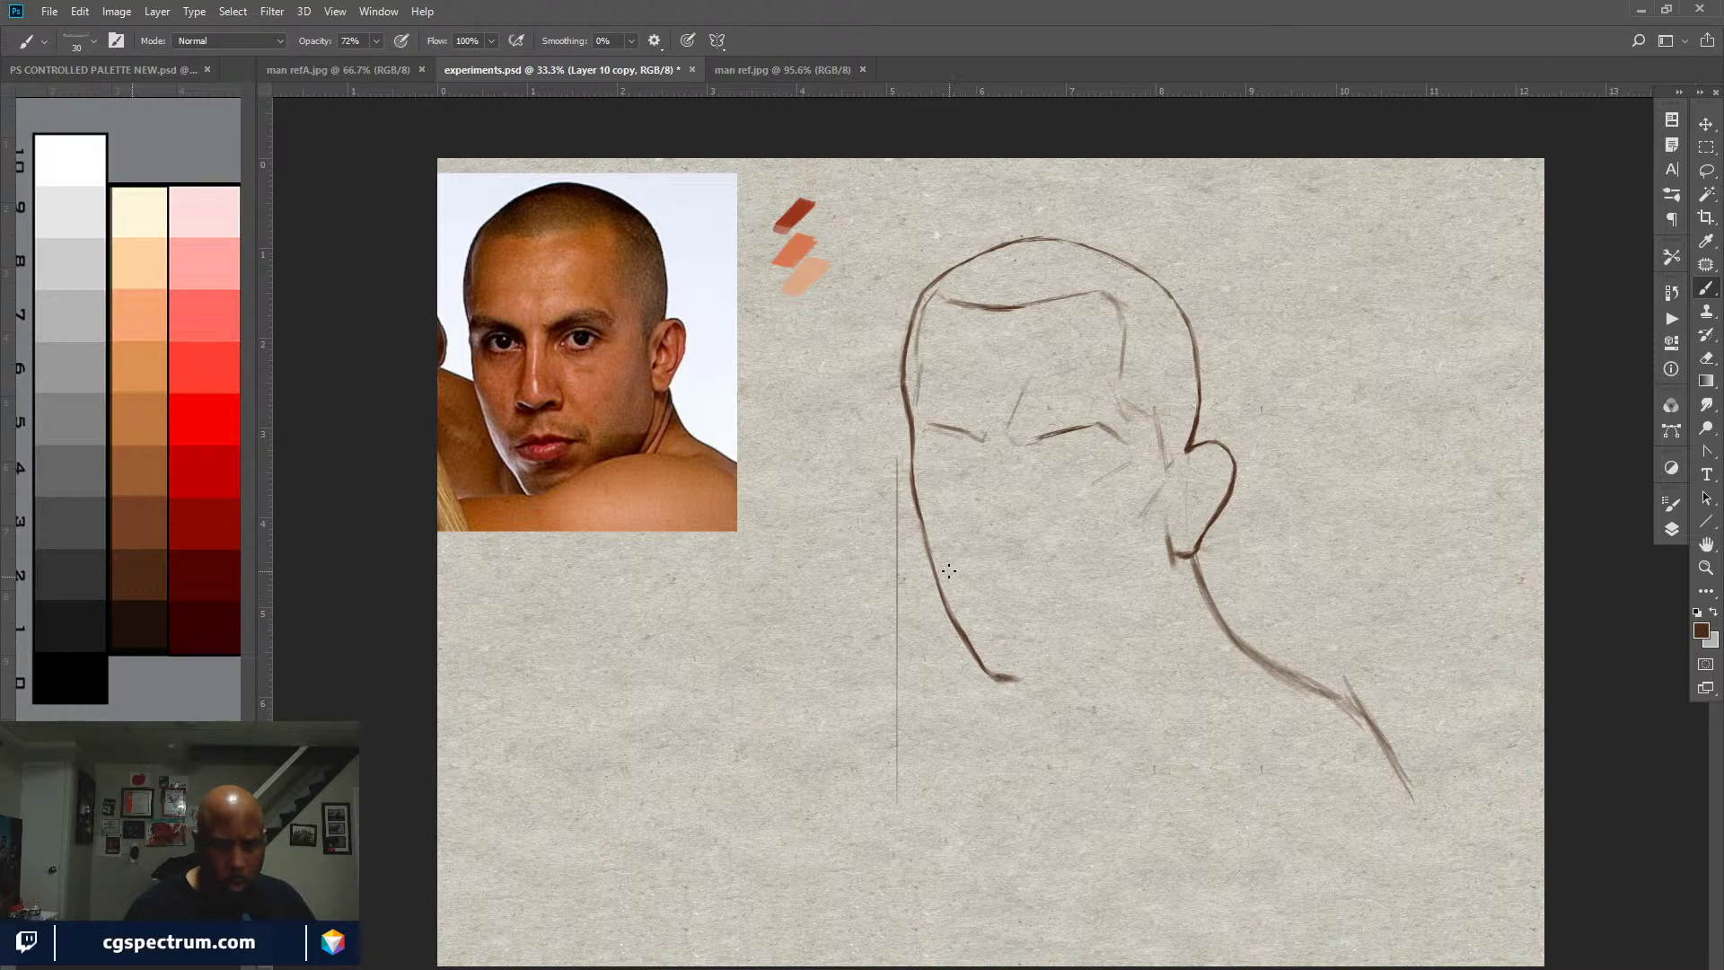
Step: Select Layer 9 and move the reference photo lower on the canvas, closer to the head sketch
key(ctrl+plus)
drag(1123, 725, 1169, 742)
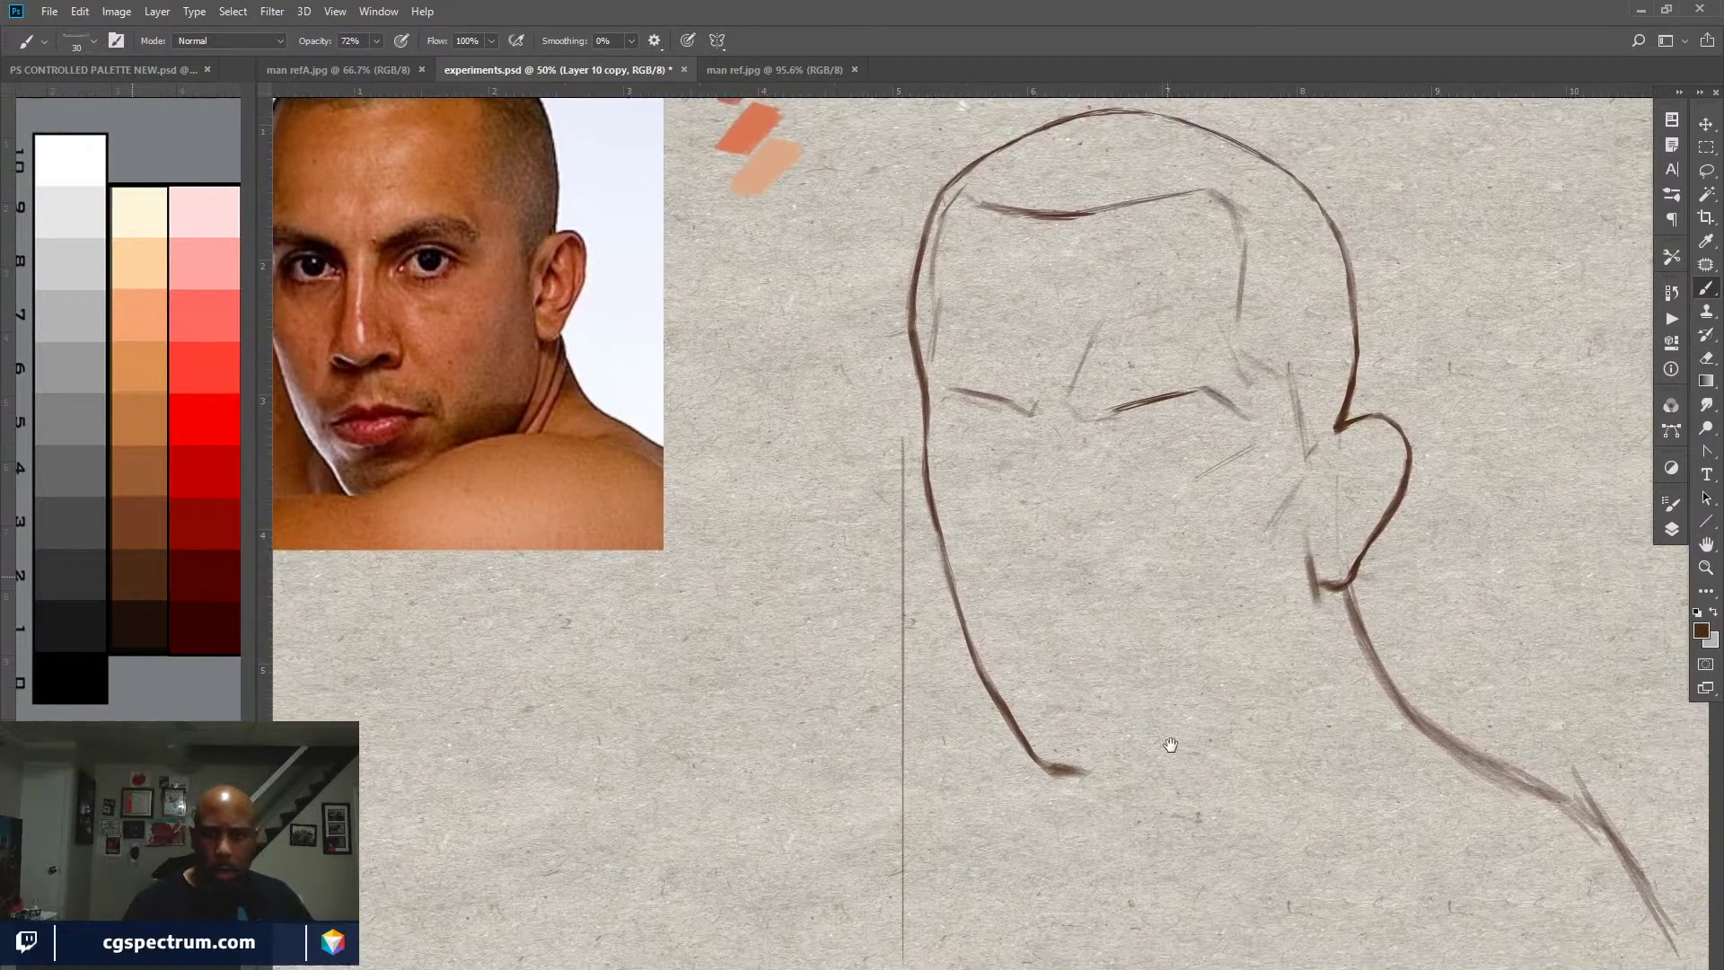
click(1671, 529)
click(1411, 433)
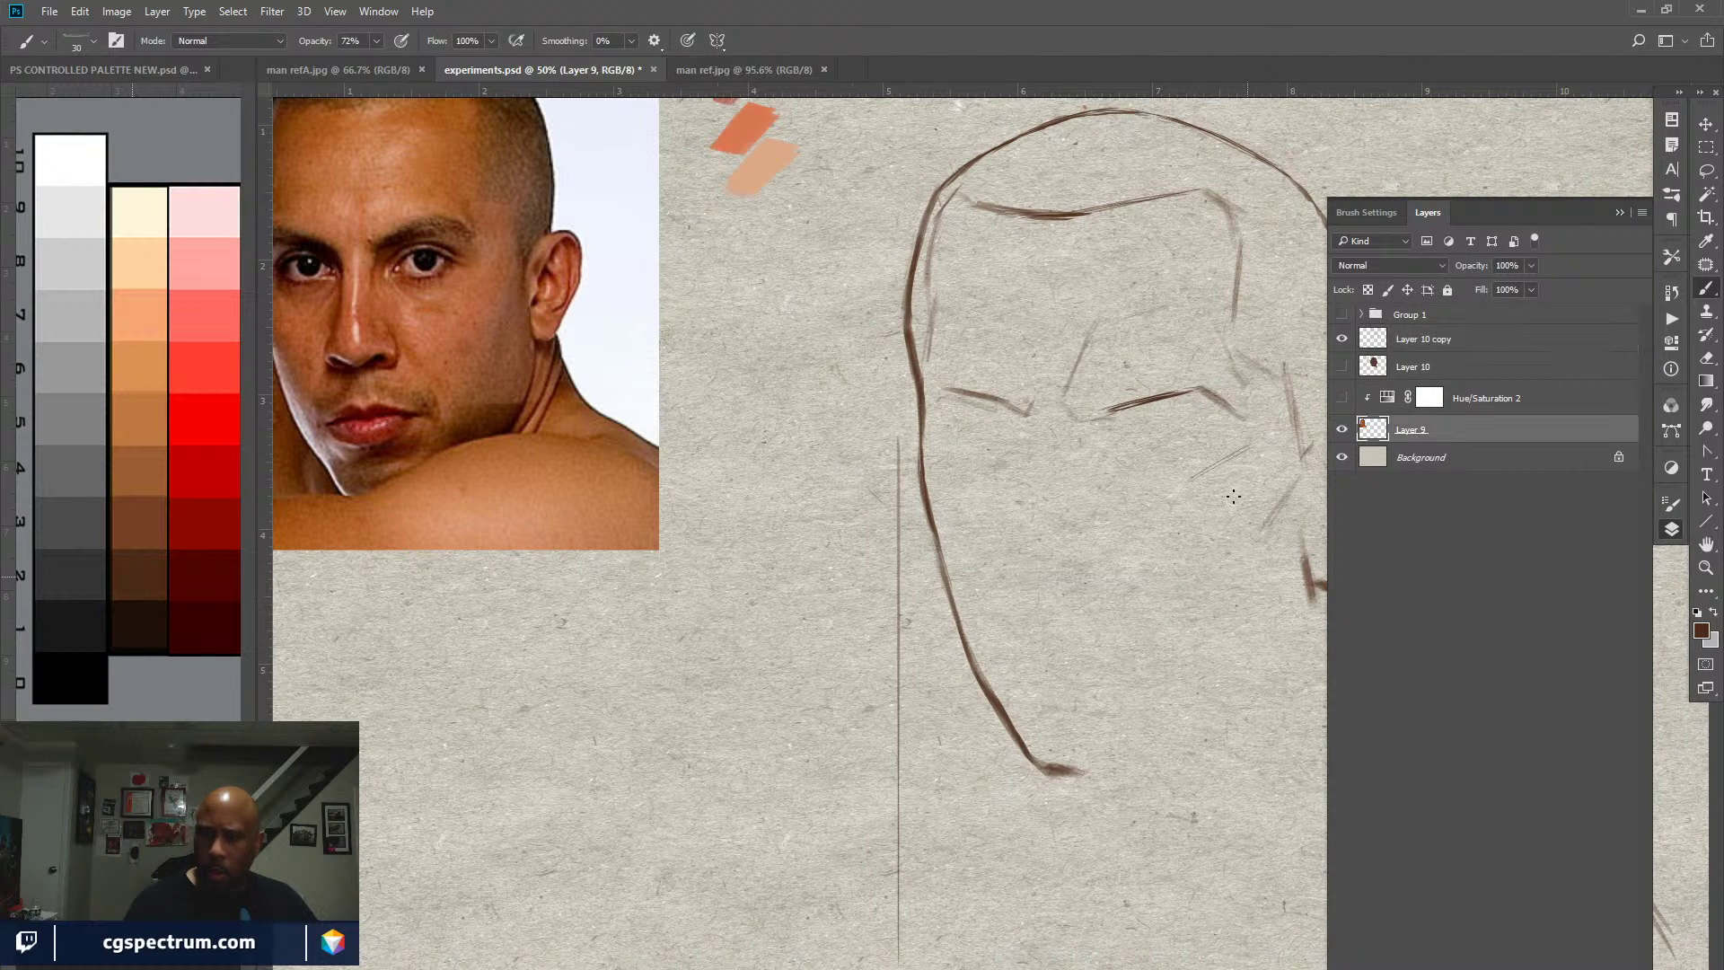
key(v)
mouse_move(618, 514)
mouse_down()
mouse_move(616, 550)
mouse_move(702, 681)
mouse_up()
mouse_move(931, 685)
mouse_down()
mouse_move(924, 655)
mouse_move(962, 653)
mouse_up()
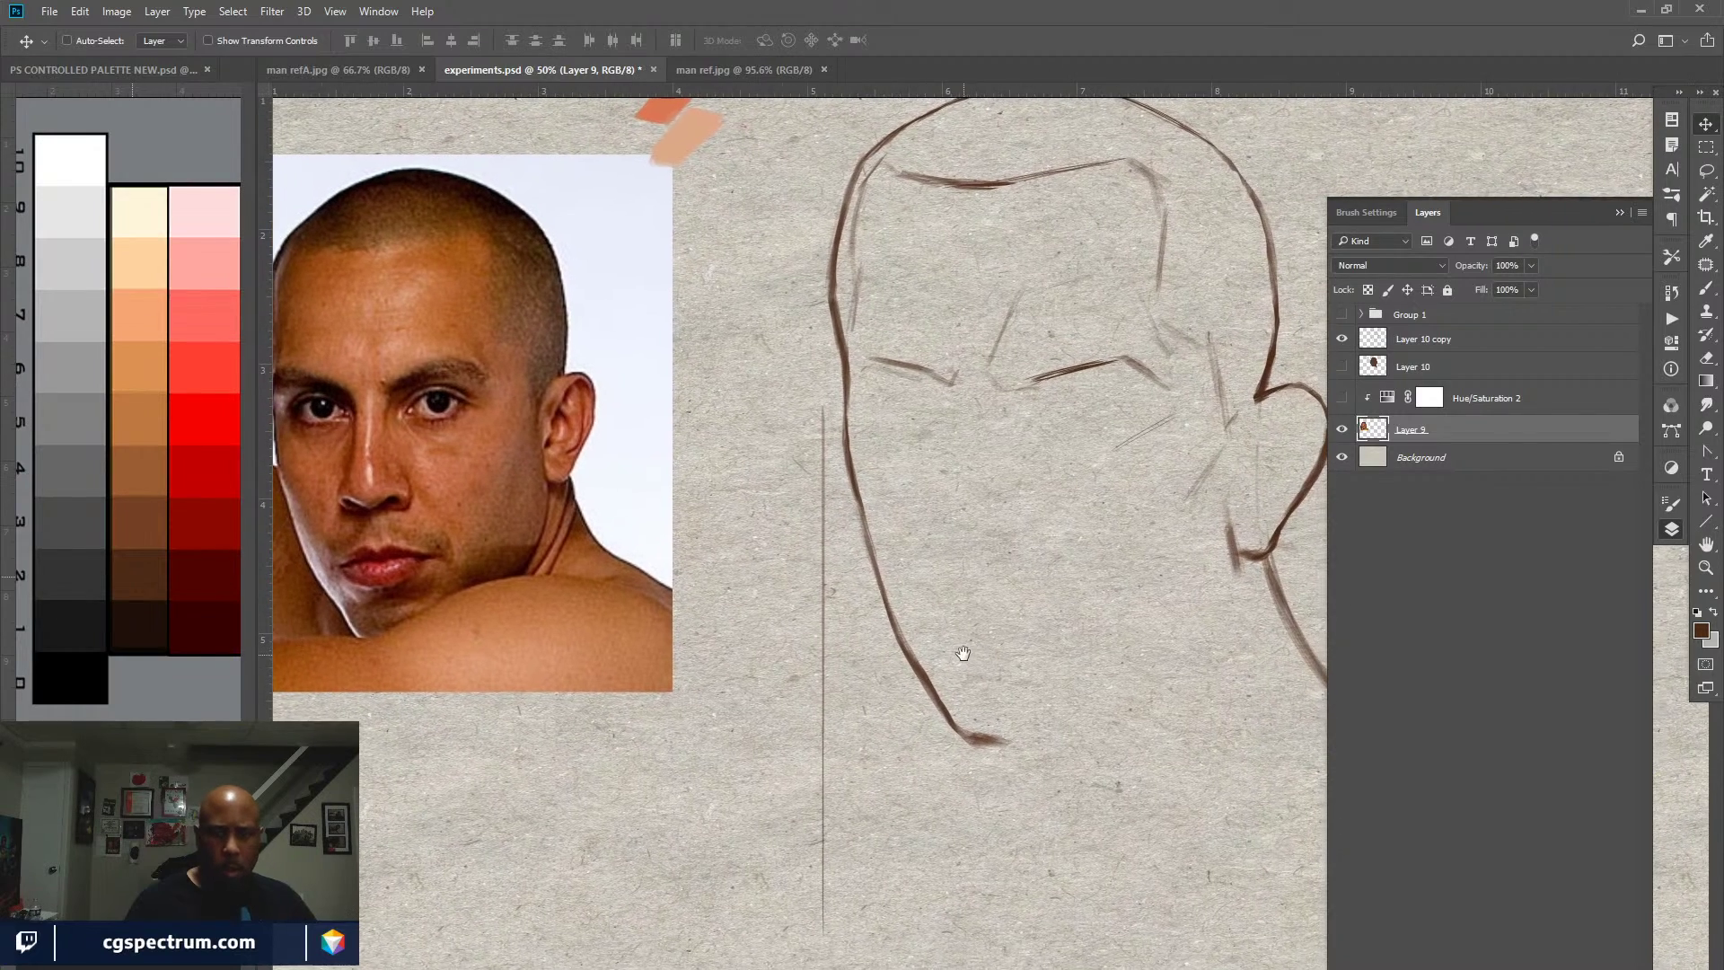
Step: Narrow the colour palette document's window to widen the canvas area, and bring its skin-tone swatches into view
click(248, 393)
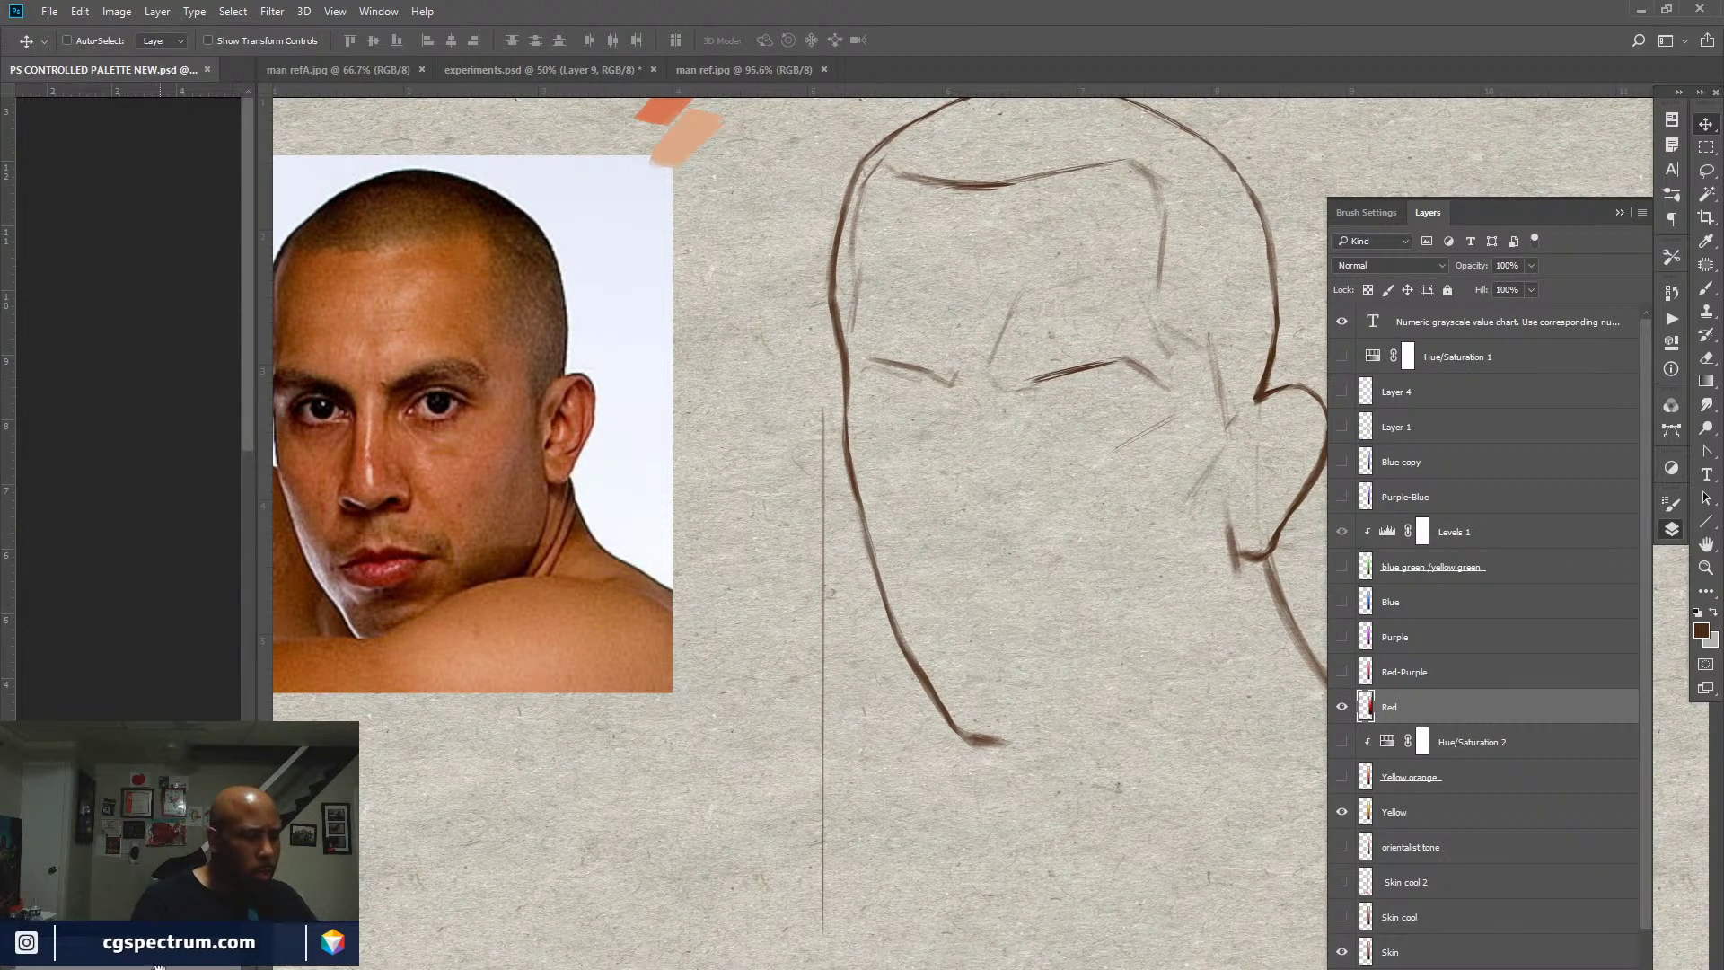
scroll(243, 396, up, 5)
scroll(242, 396, down, 2)
scroll(242, 396, up, 2)
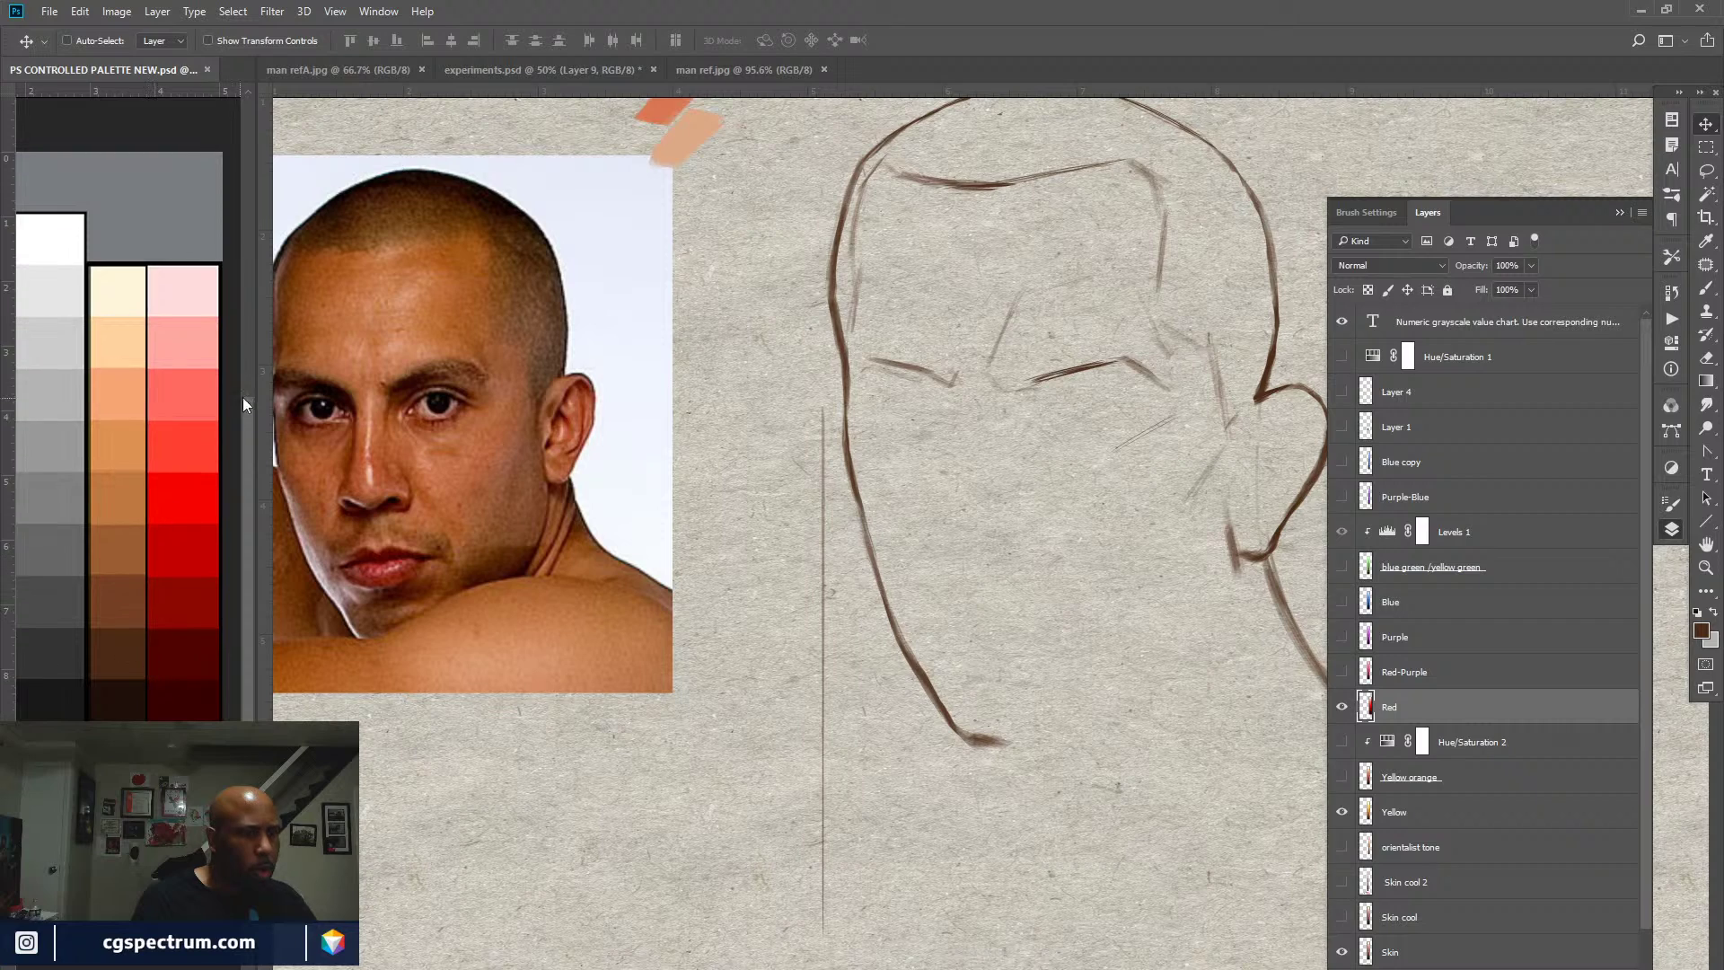
drag(255, 373, 132, 375)
drag(102, 646, 50, 435)
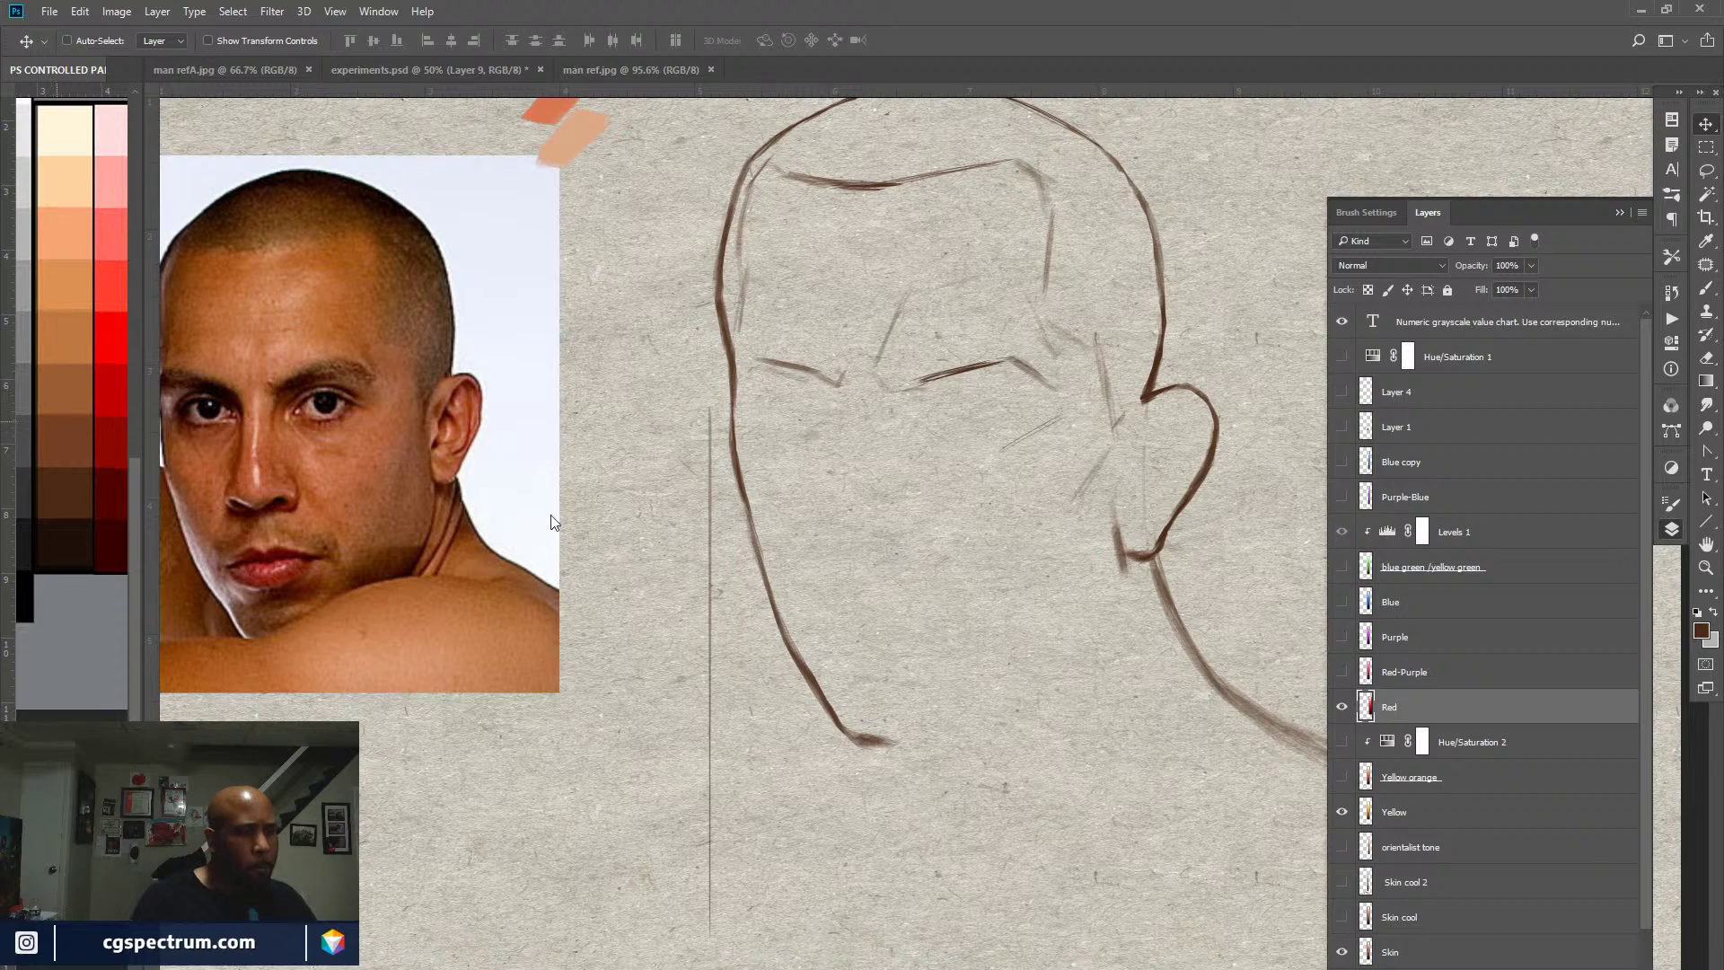
Step: Shift the reference photo on Layer 9 closer to the head sketch and make Layer 10 copy active again
click(866, 674)
drag(866, 674, 846, 711)
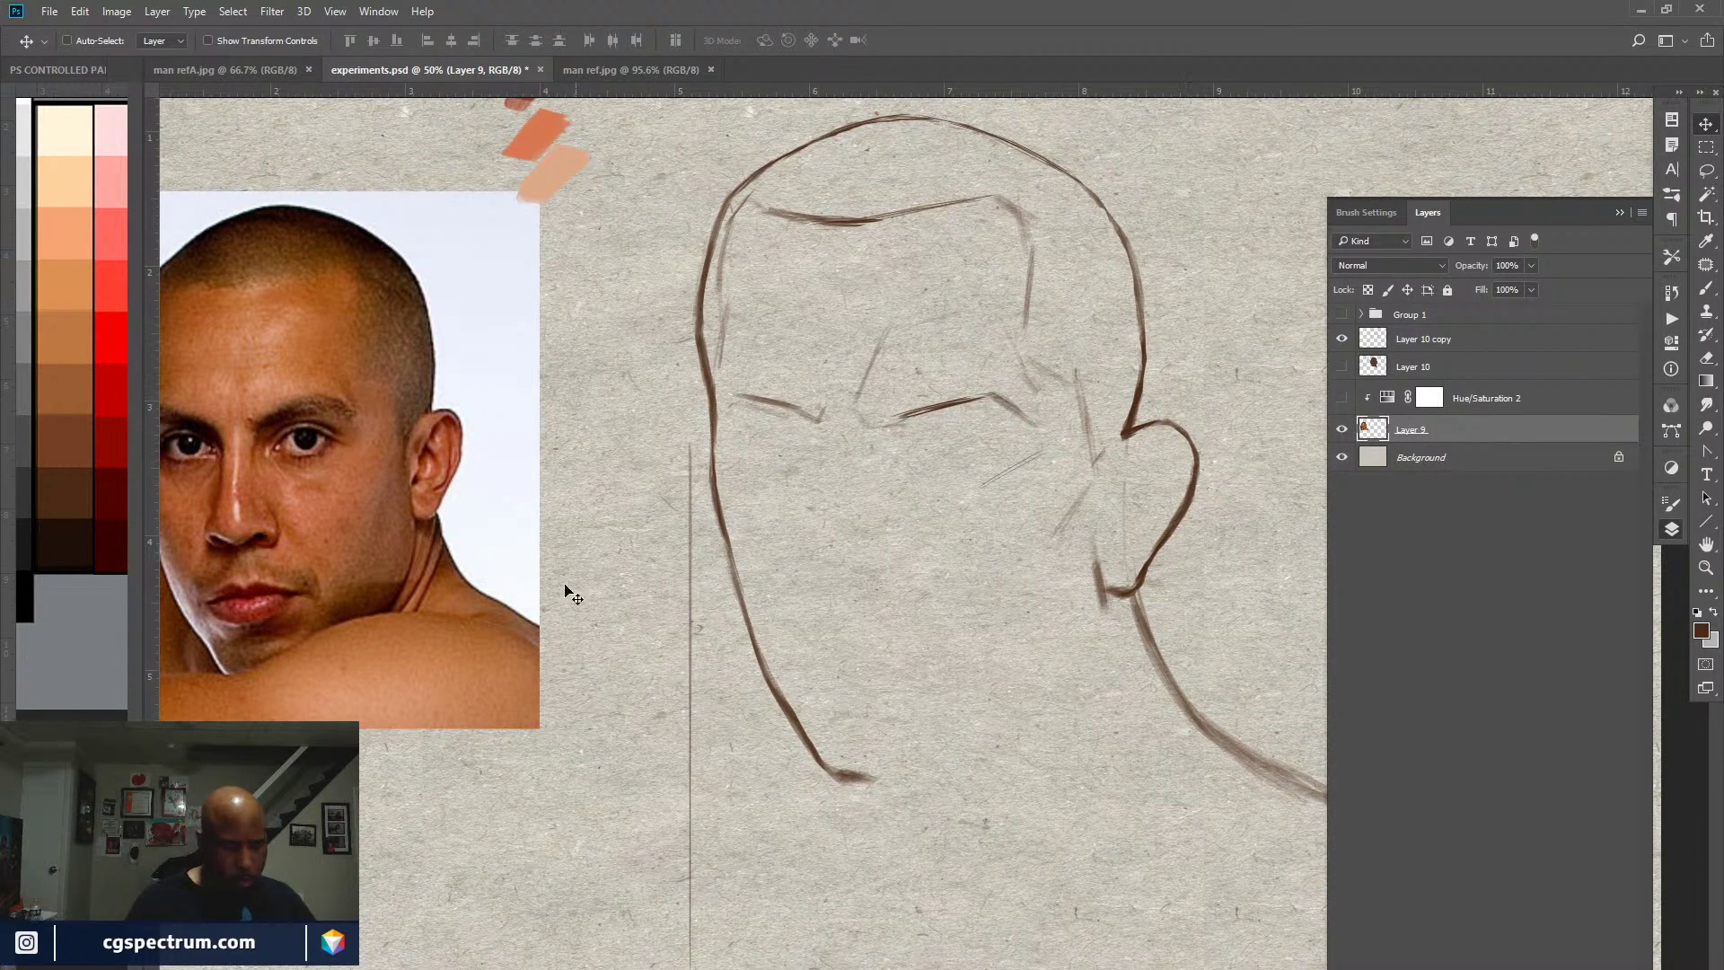
drag(442, 595, 525, 600)
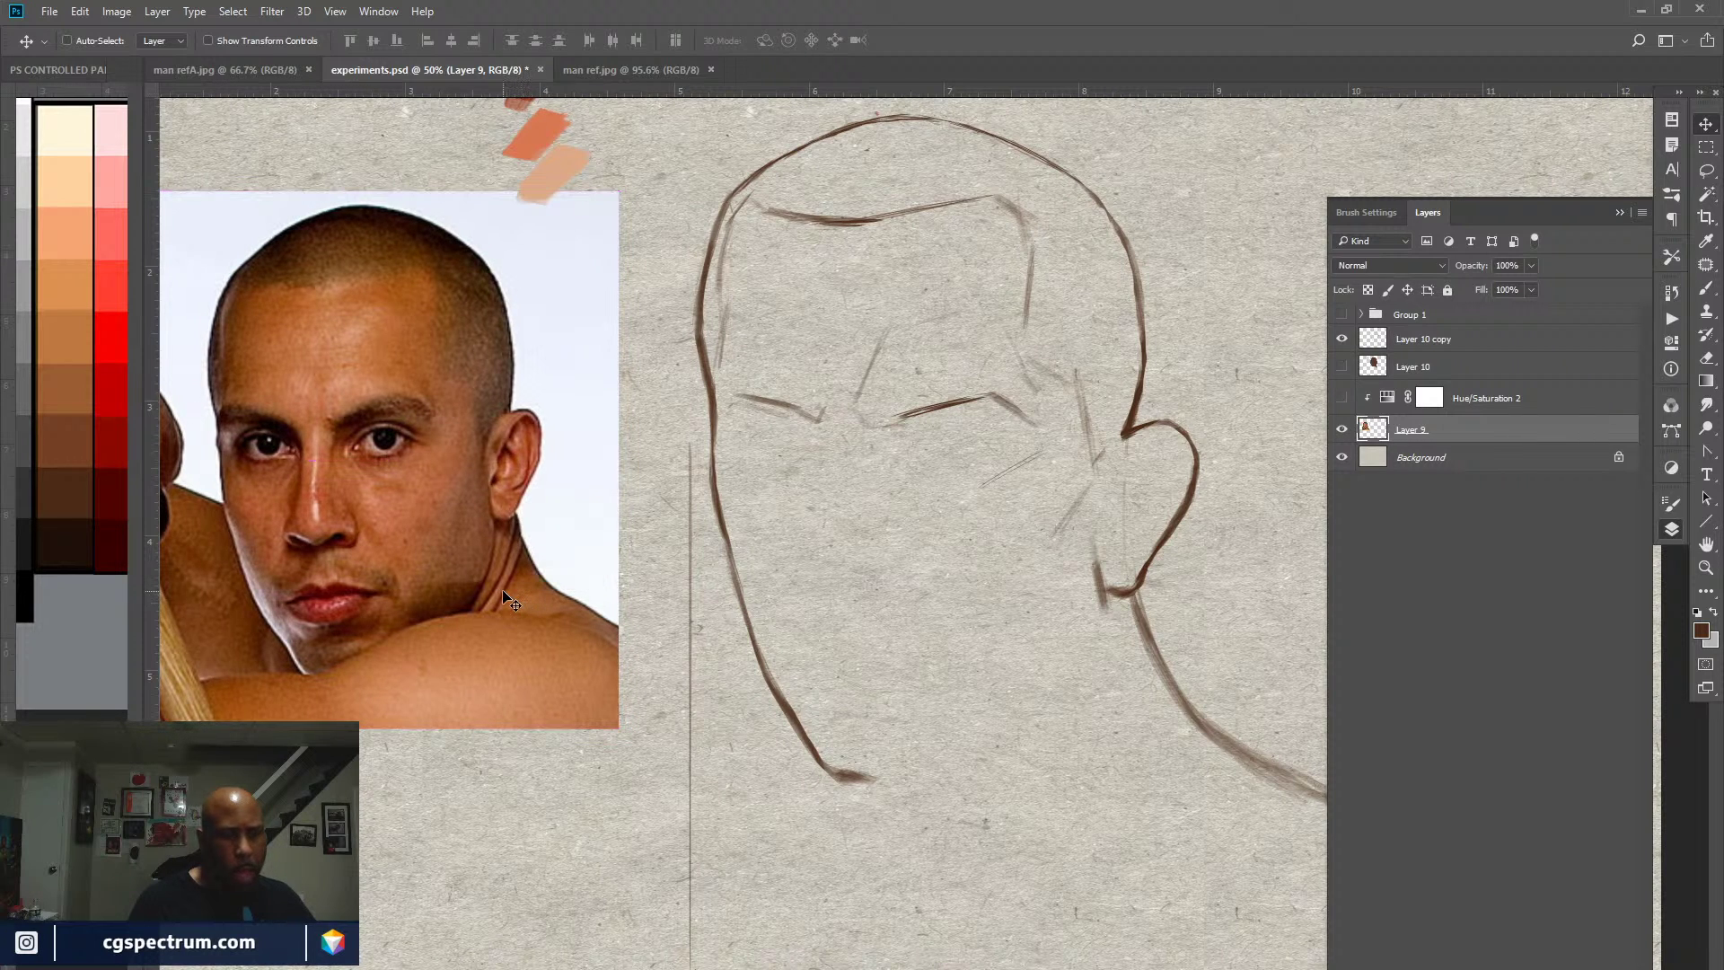
click(1448, 341)
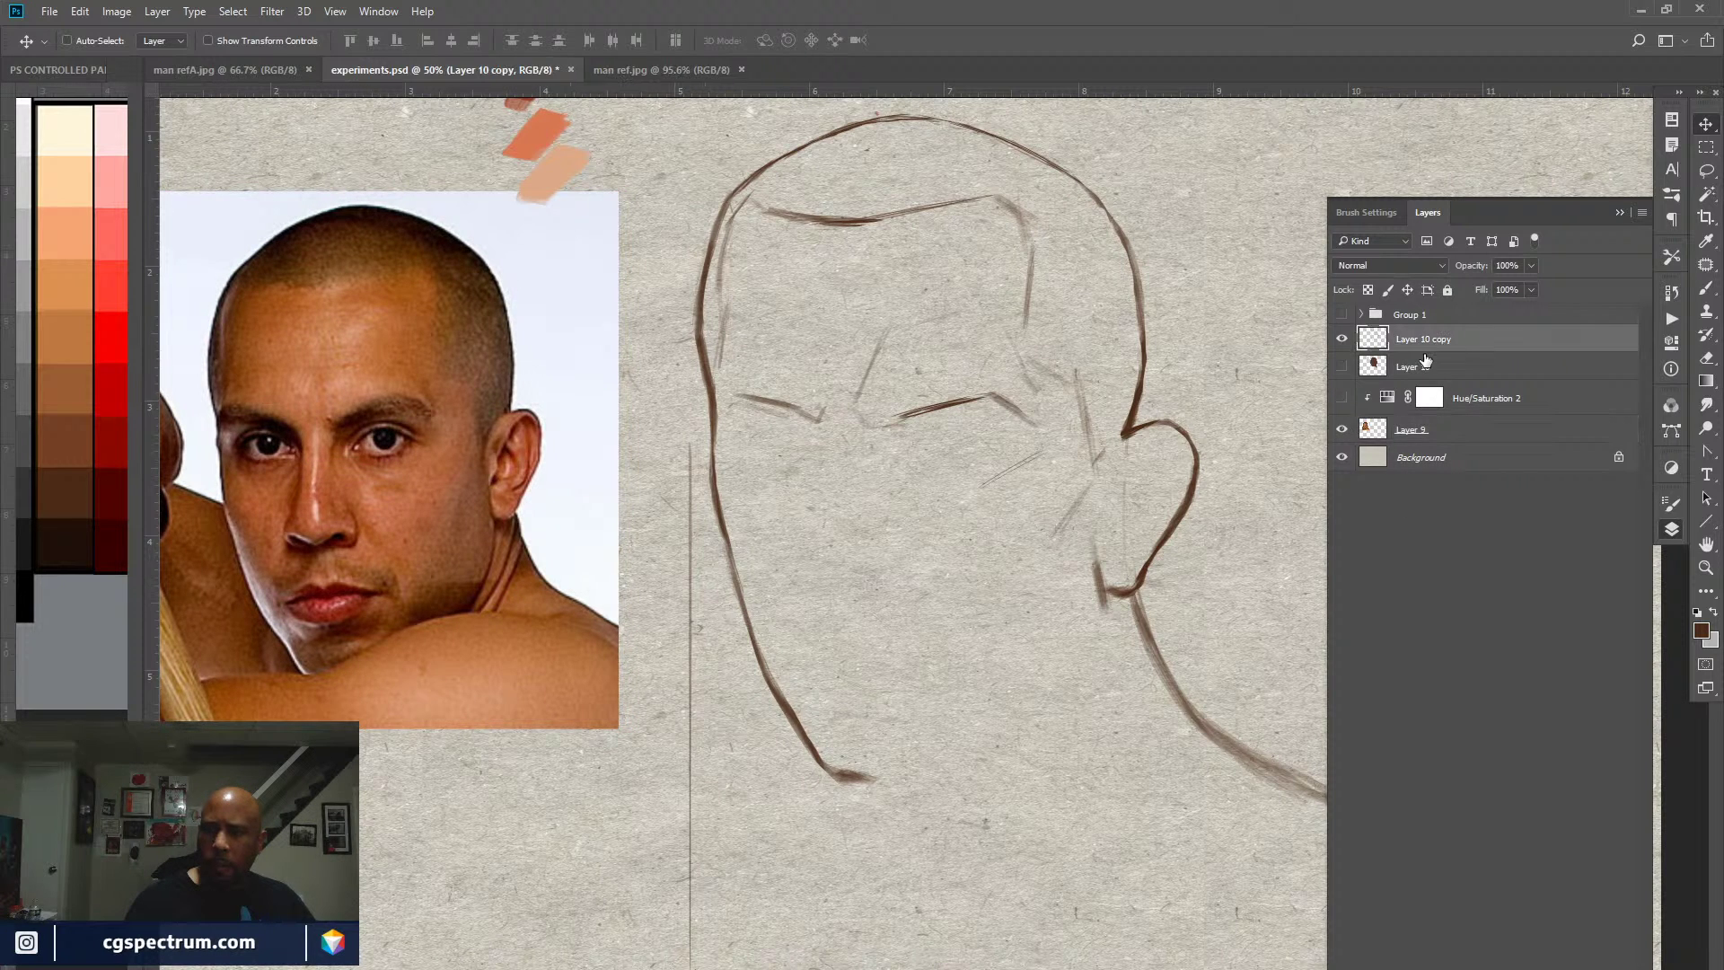
drag(1035, 729, 1045, 759)
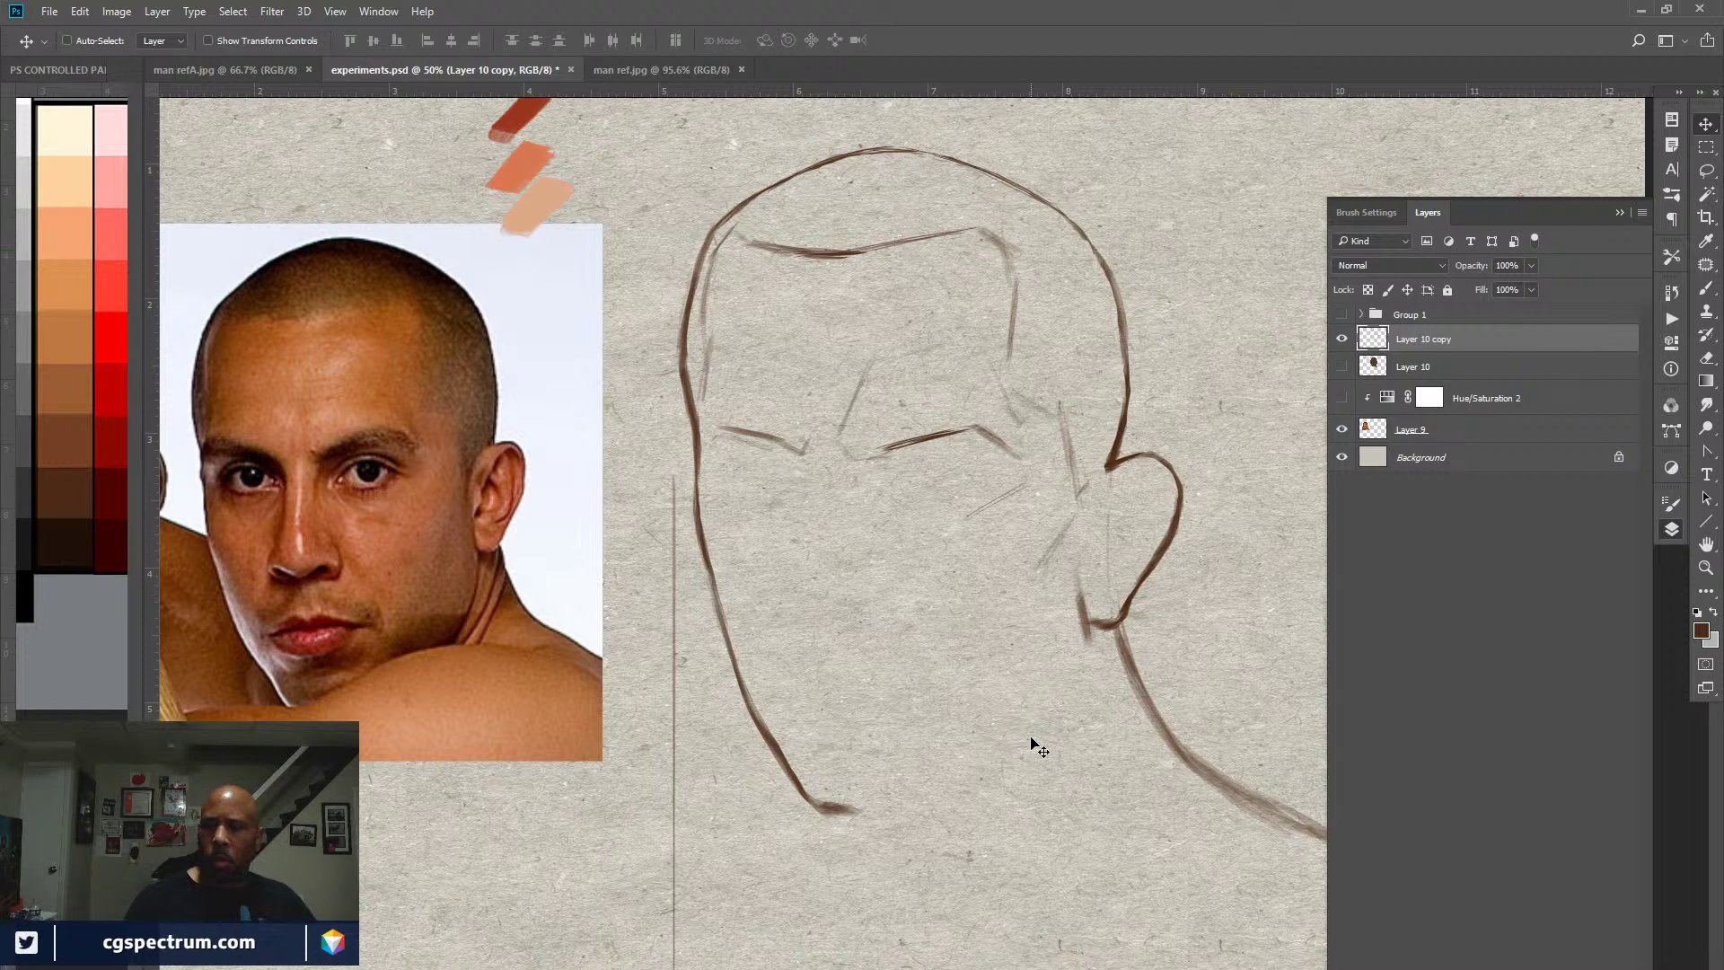
click(1437, 210)
drag(1077, 758, 1143, 758)
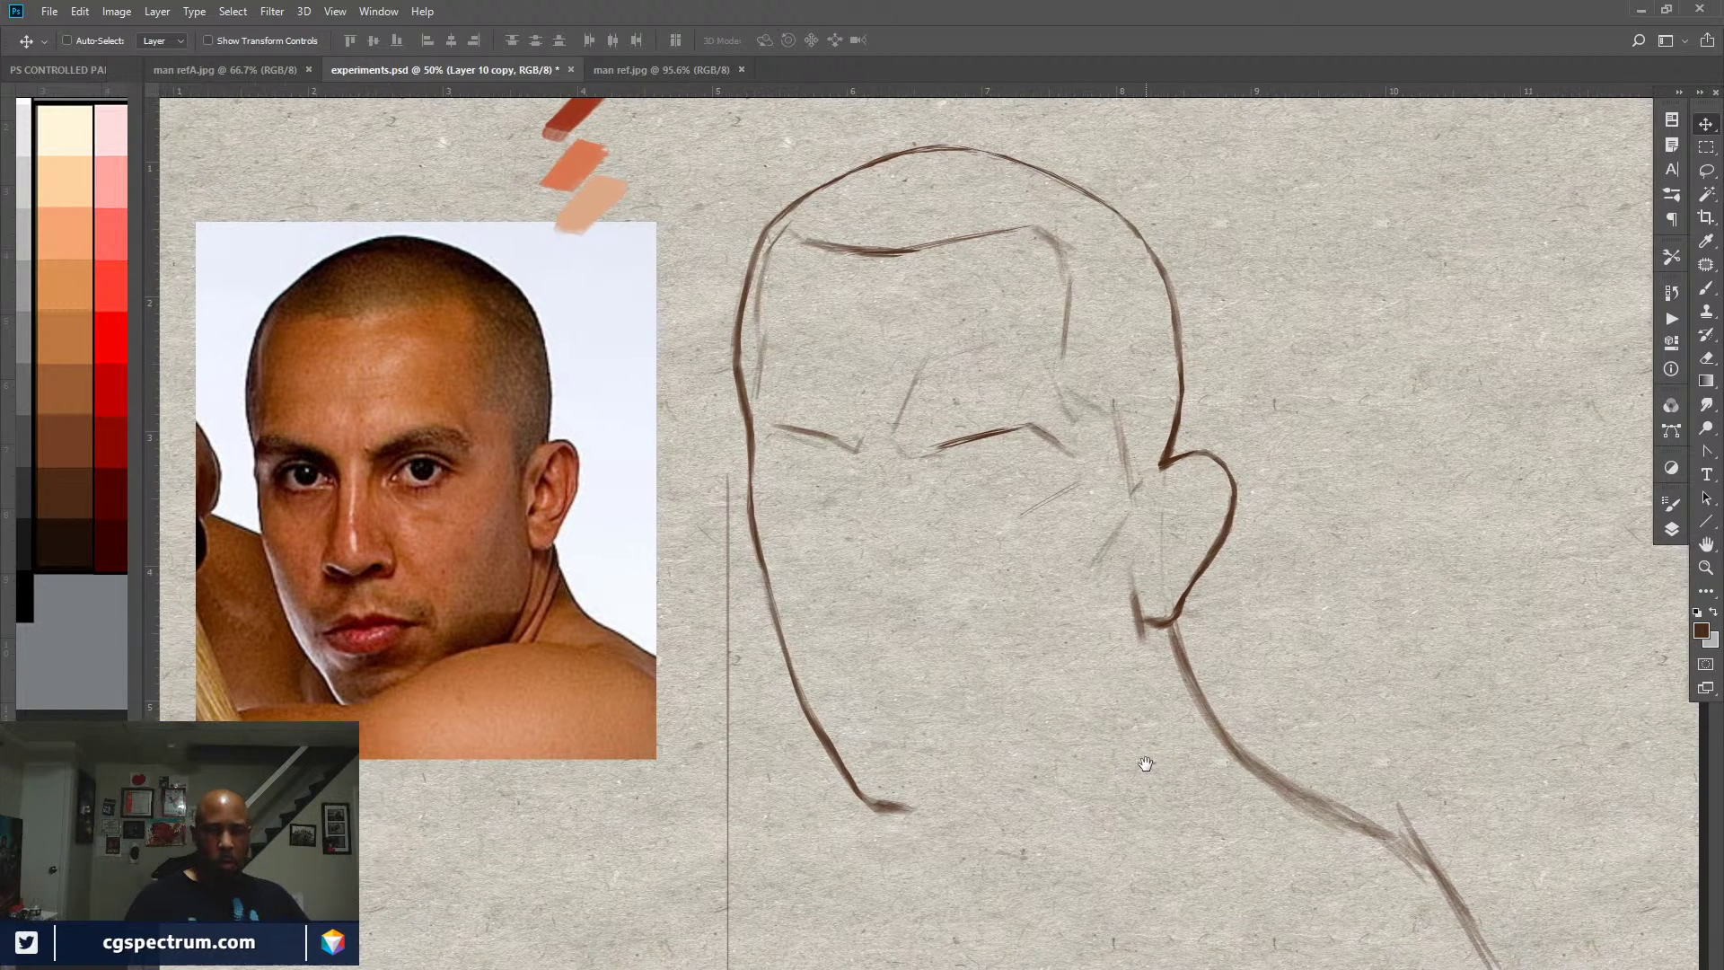
Step: Test the brush with a light scribble beside the head and raise its opacity to 83%
key(b)
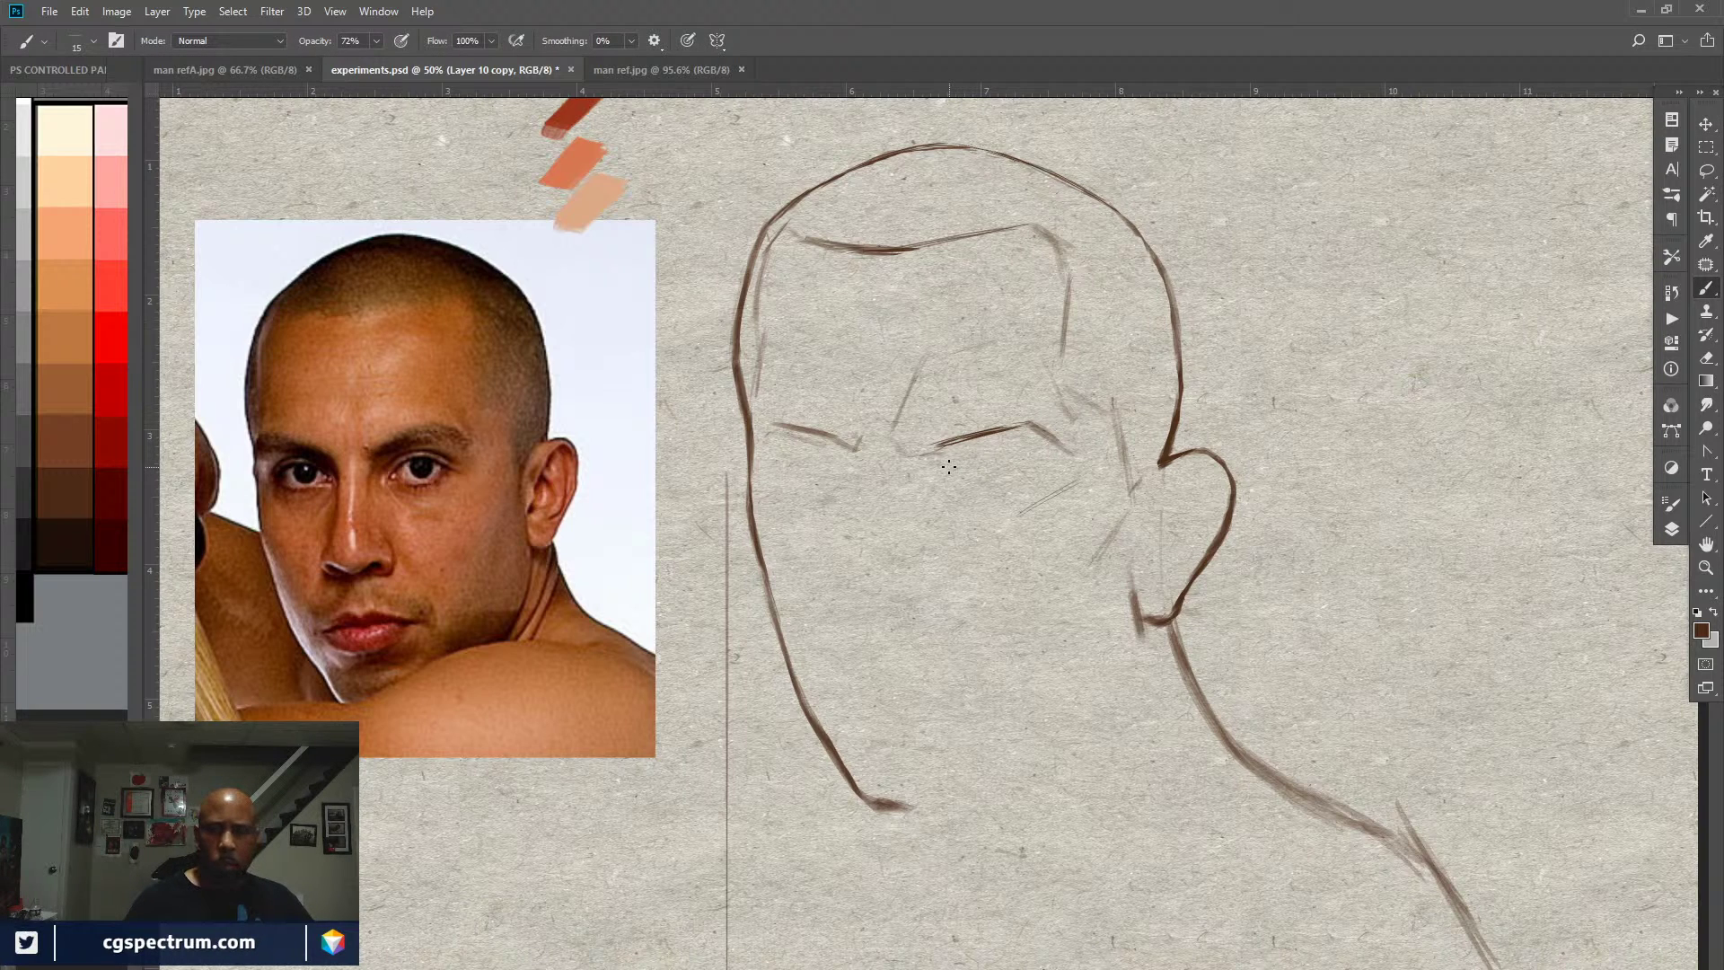
mouse_move(1338, 282)
mouse_down()
mouse_move(1392, 290)
mouse_move(1413, 327)
mouse_up()
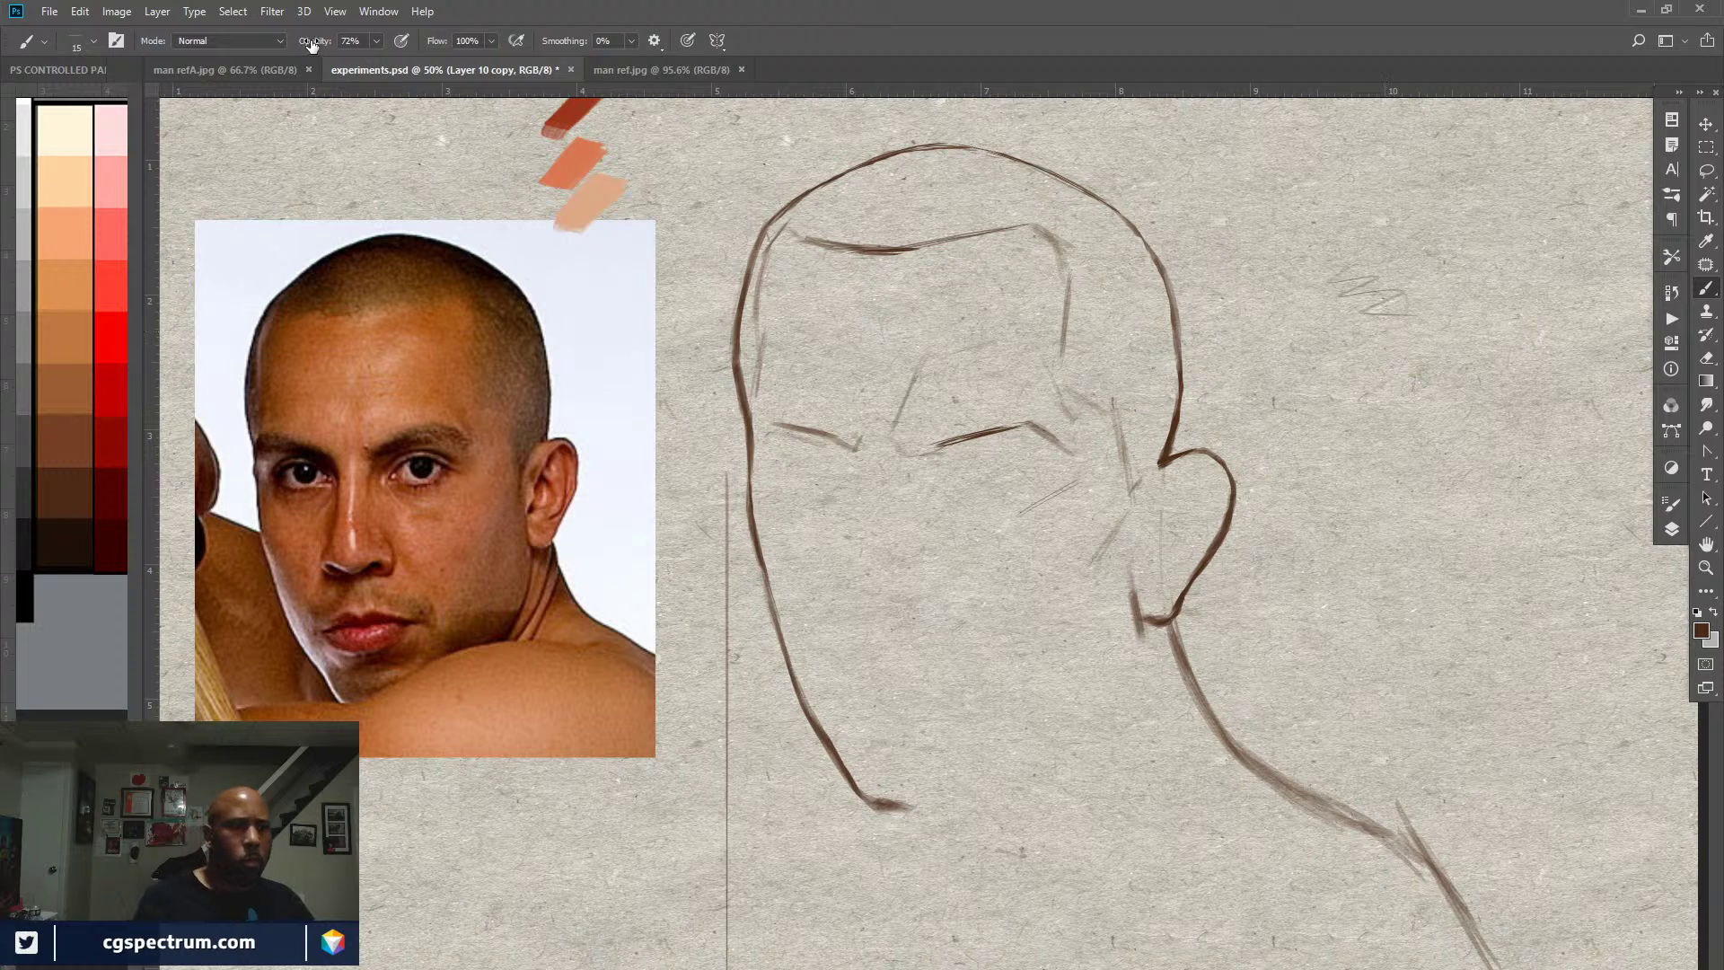
drag(312, 45, 321, 45)
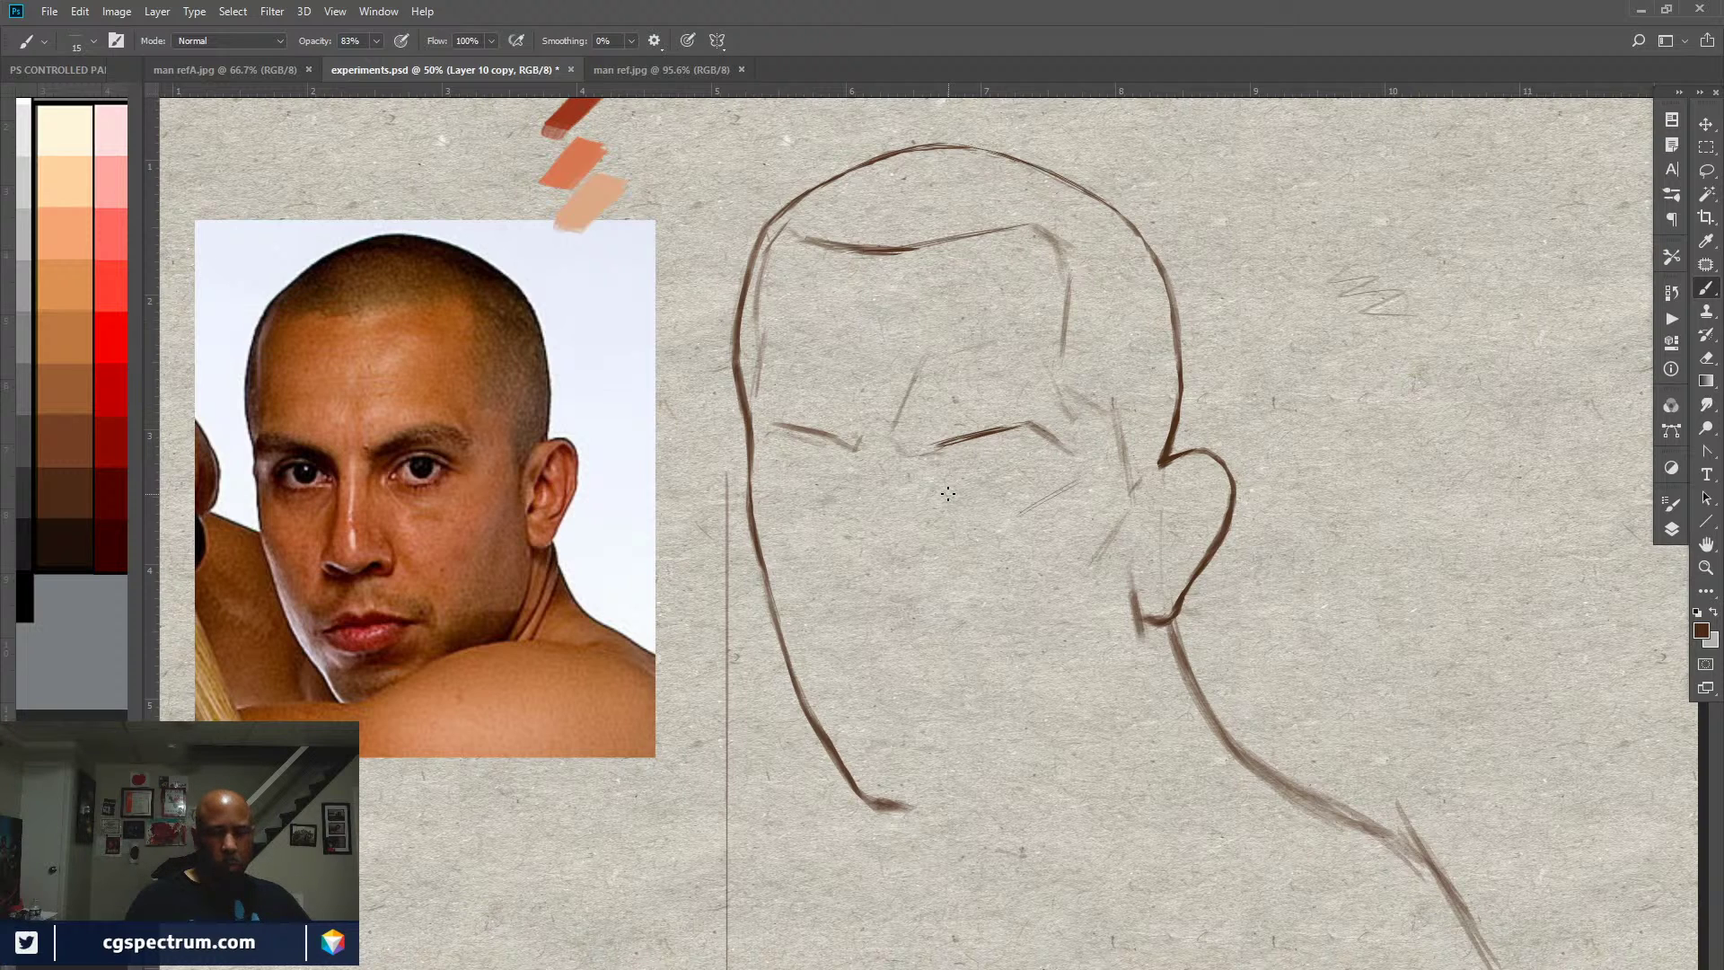
Step: Show the guides and move the horizontal guide down to the eyebrow level of the reference photo
key(ctrl+semicolon)
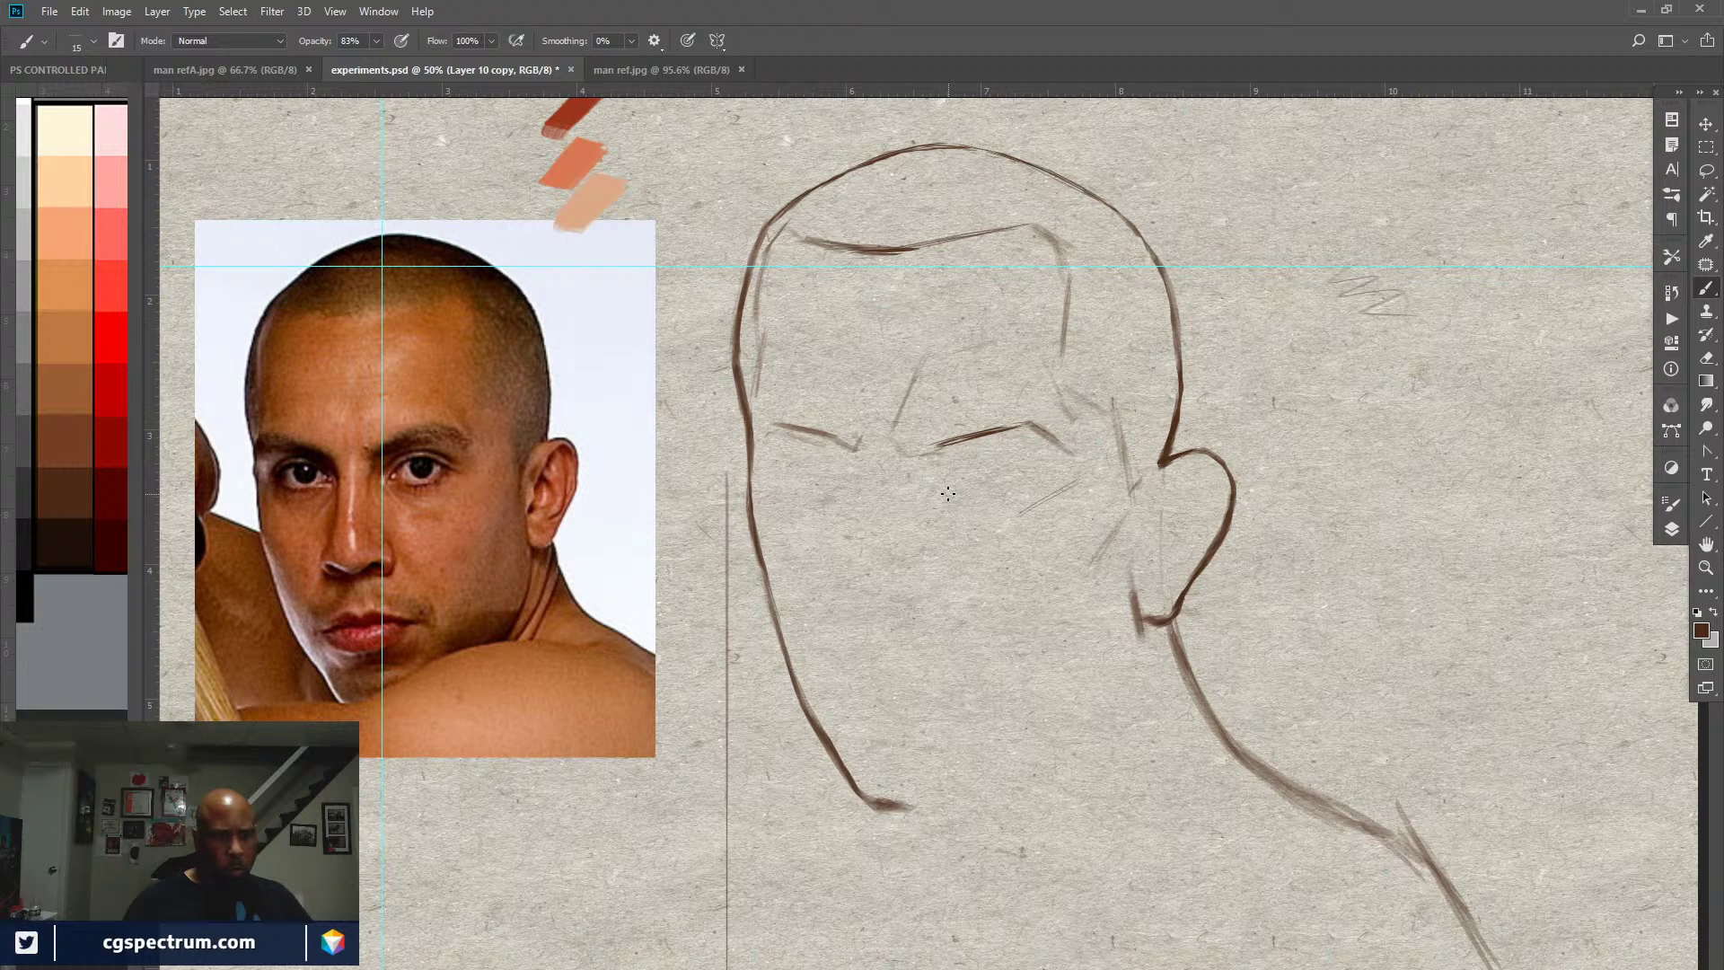
key(v)
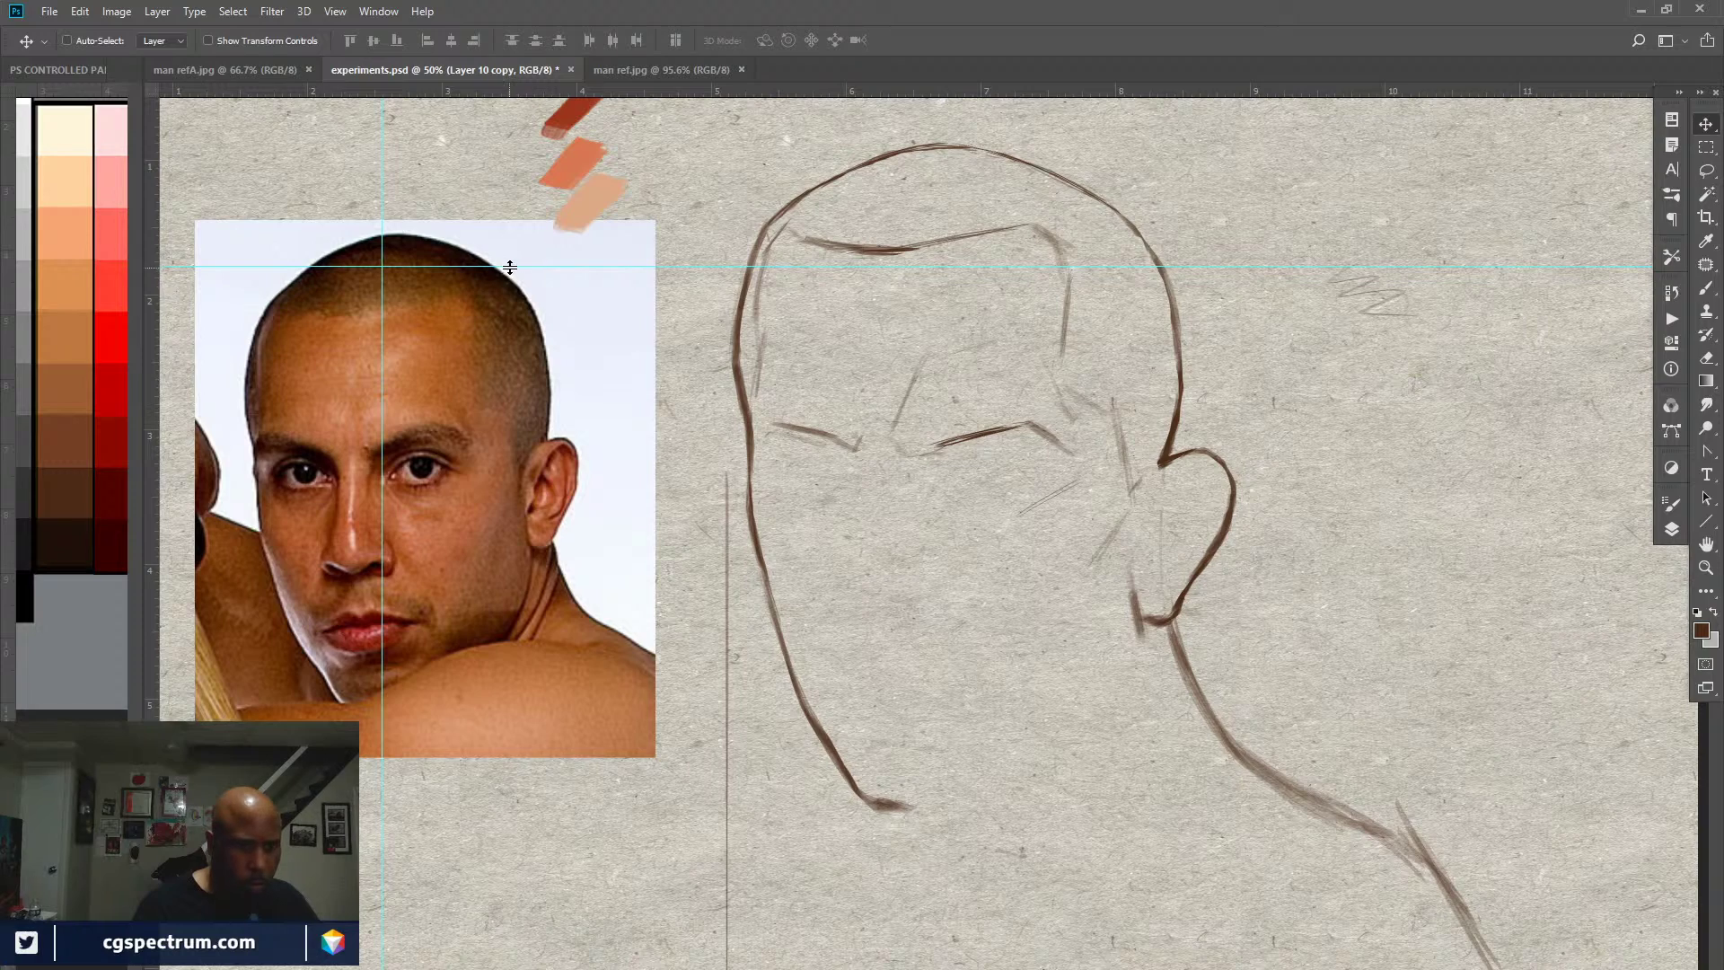
drag(508, 266, 503, 424)
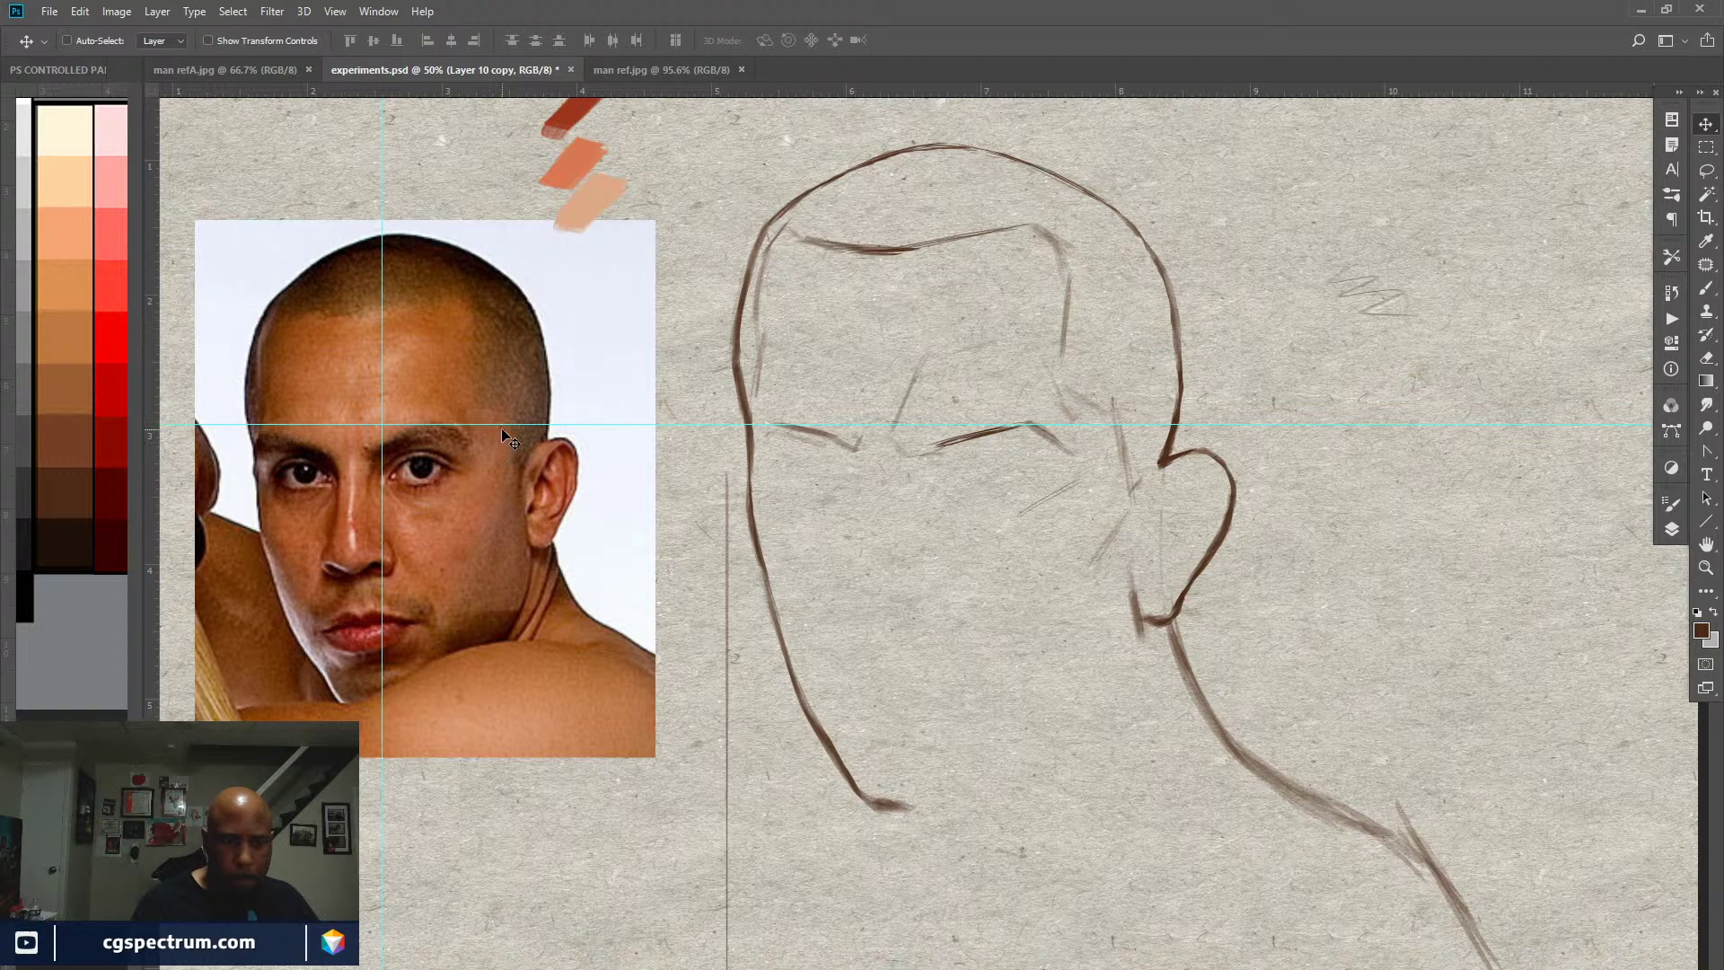
drag(504, 424, 504, 437)
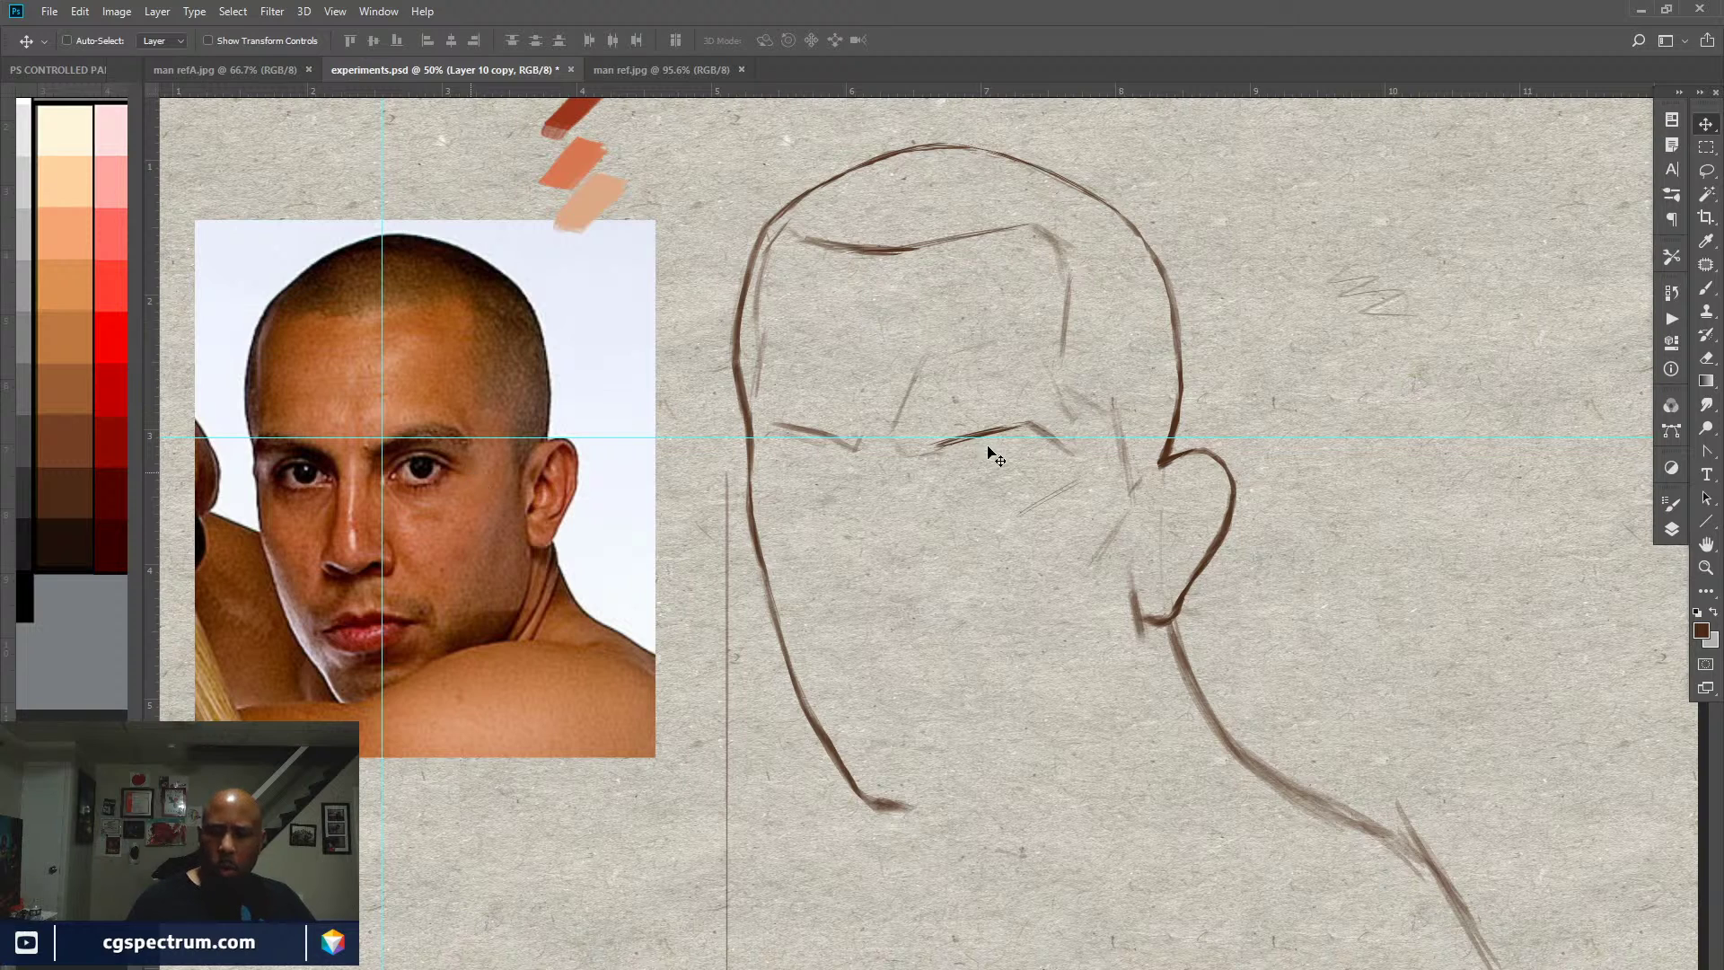
key(b)
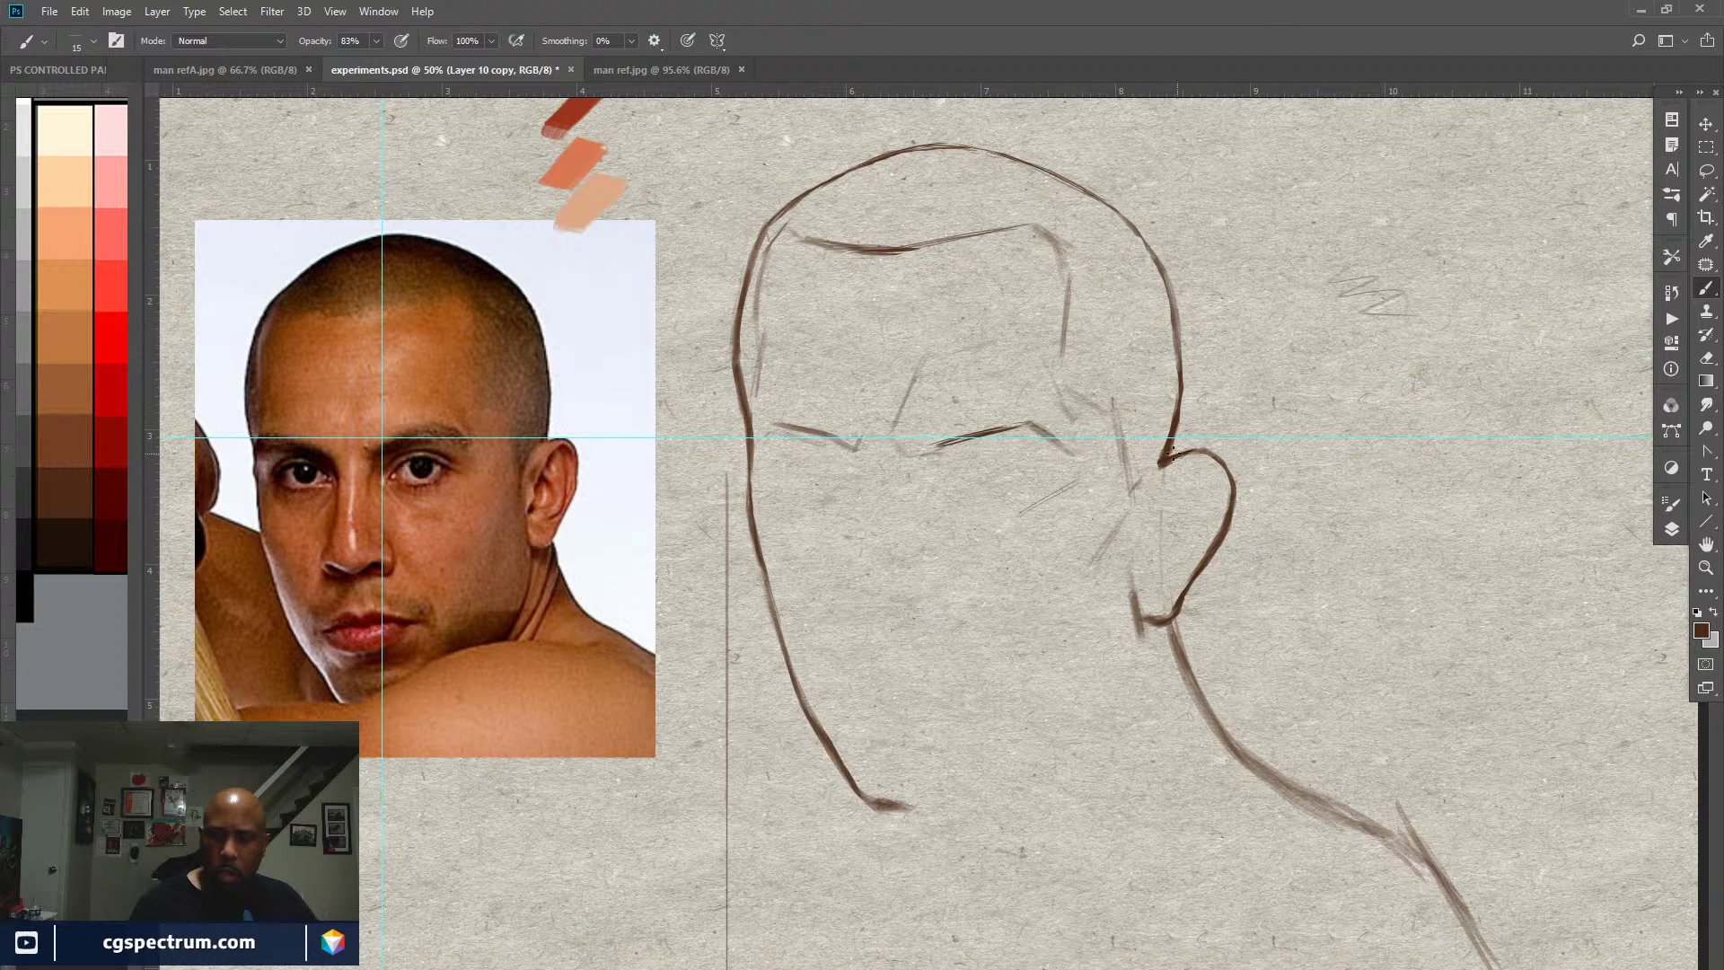
mouse_move(1024, 449)
mouse_down()
mouse_move(948, 452)
mouse_move(1051, 451)
mouse_up()
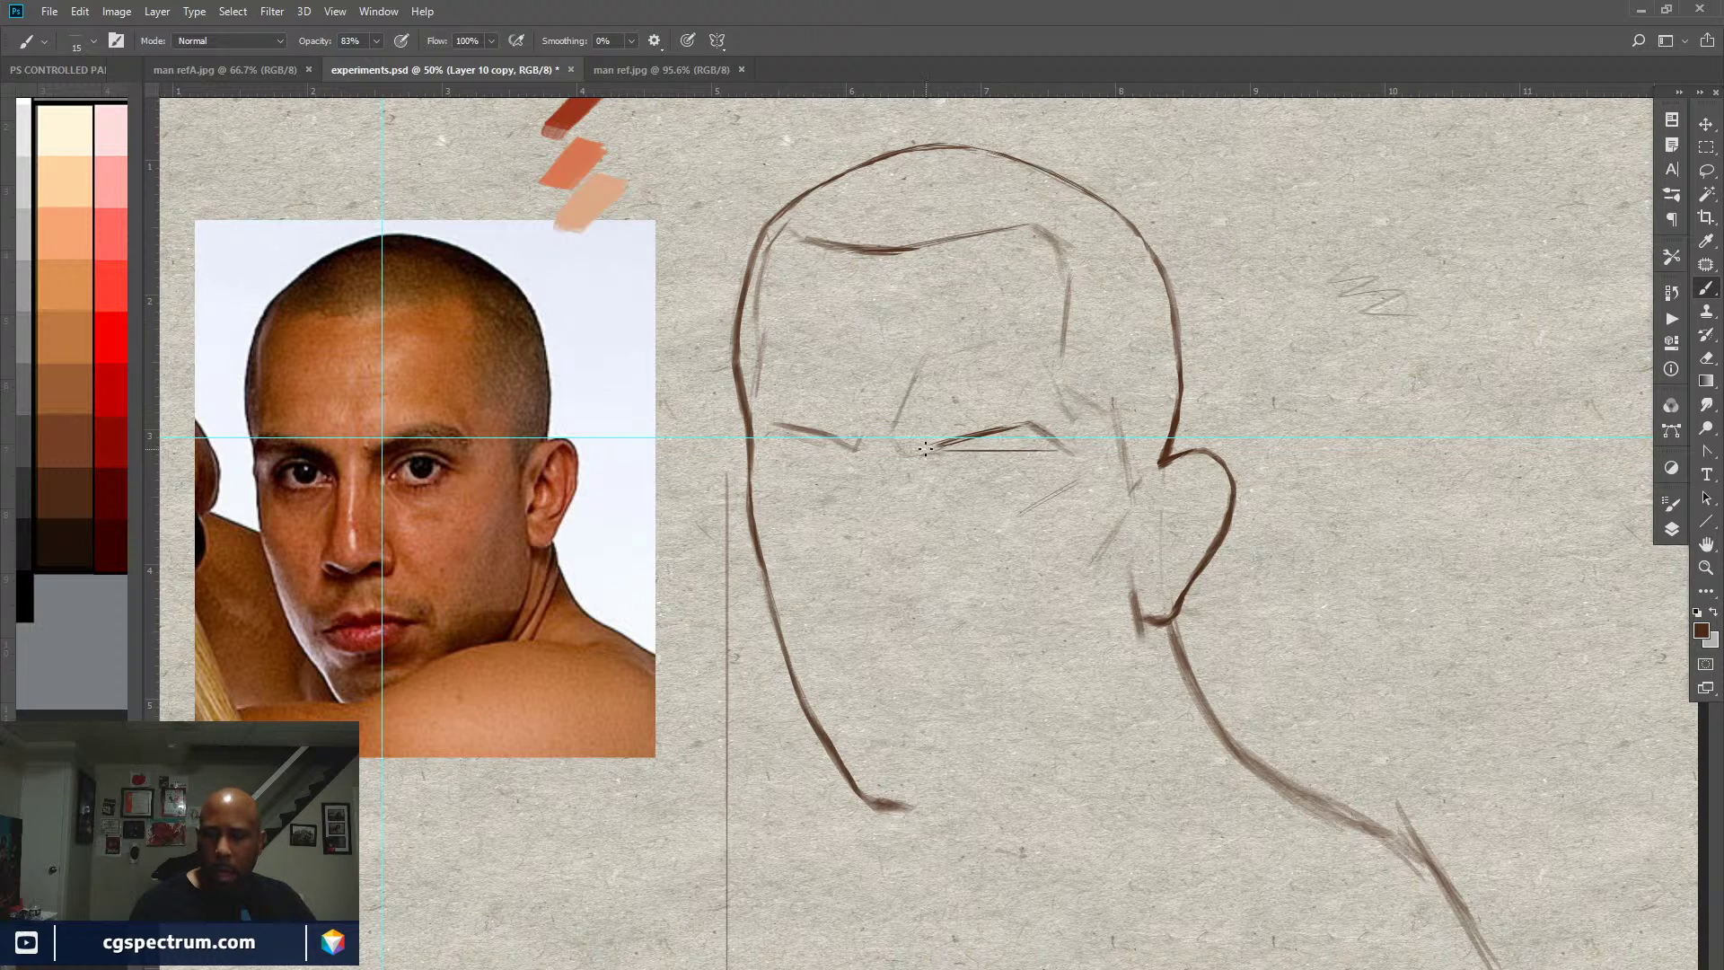
key(e)
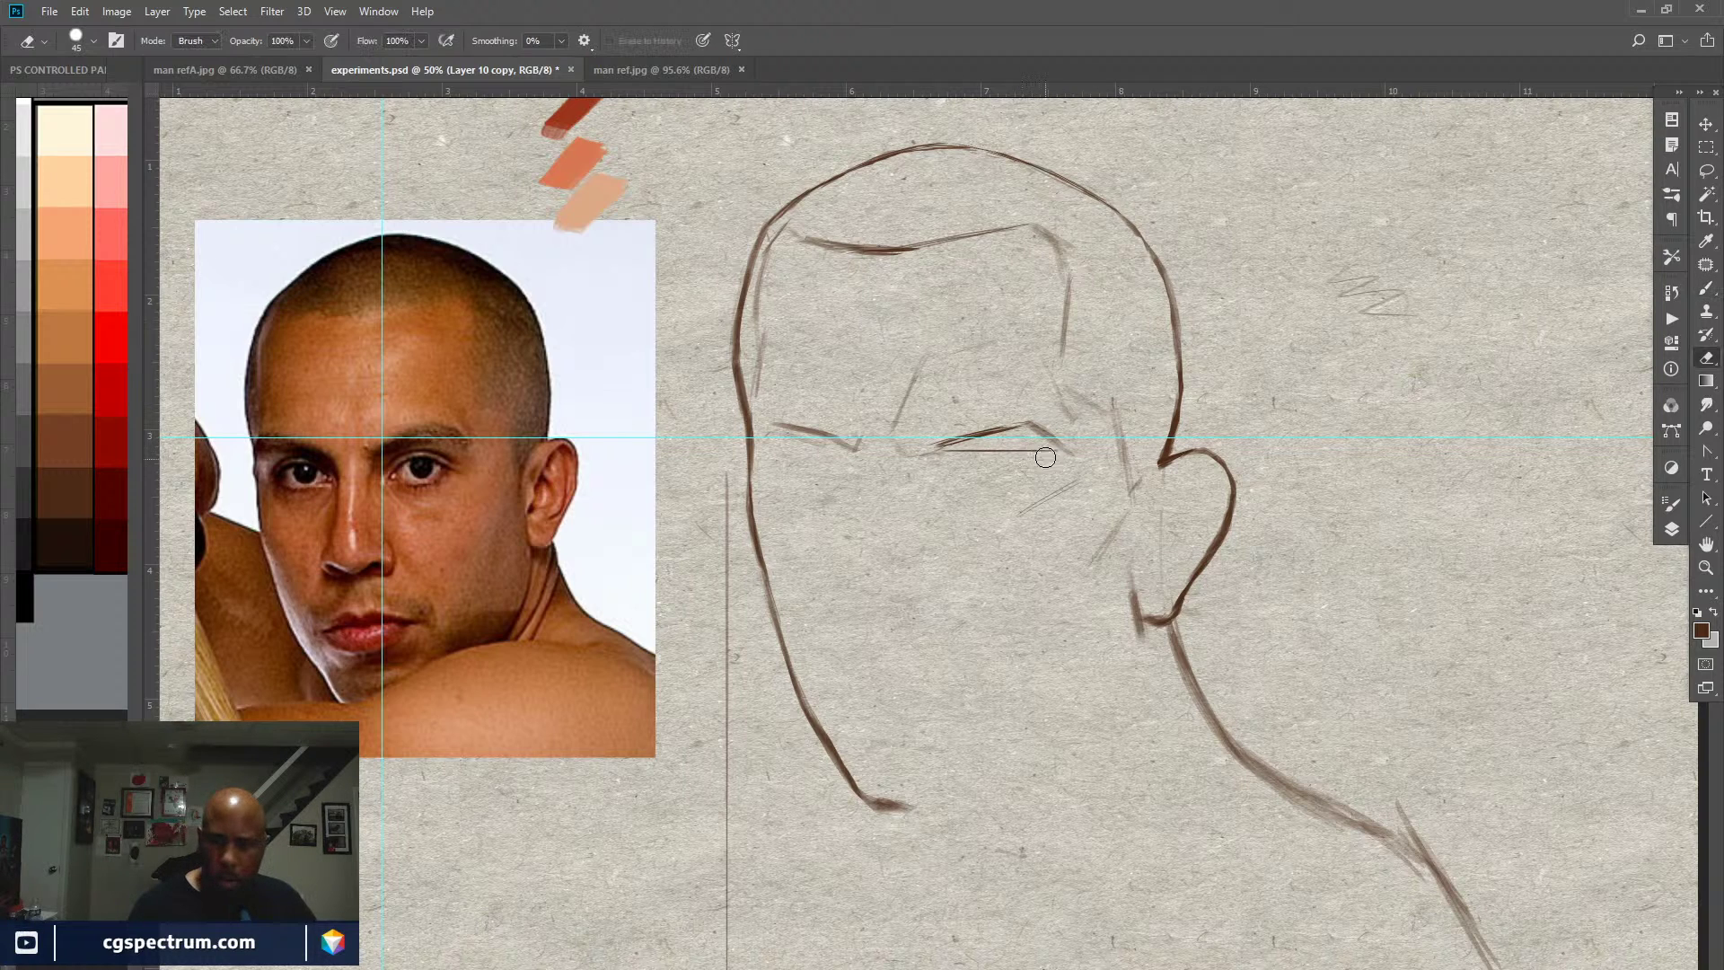
drag(1046, 450, 941, 452)
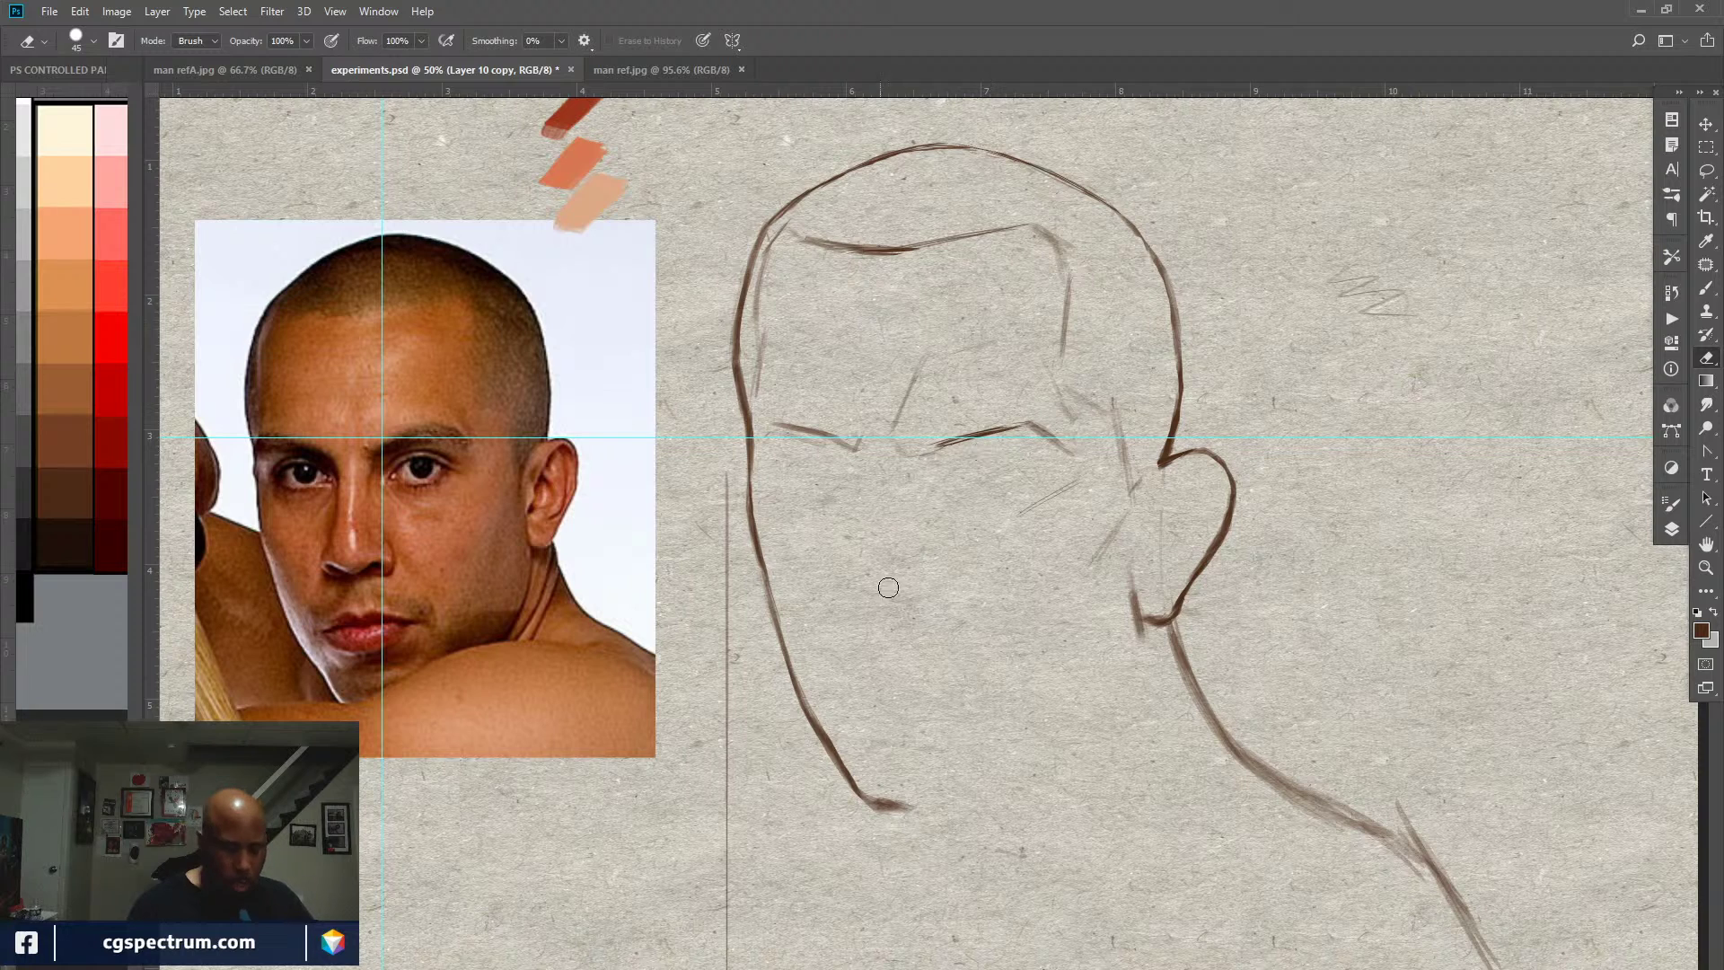
Step: Draw a straight horizontal construction line at brow level across the whole head, extending past the ear and the far side of the face
key(b)
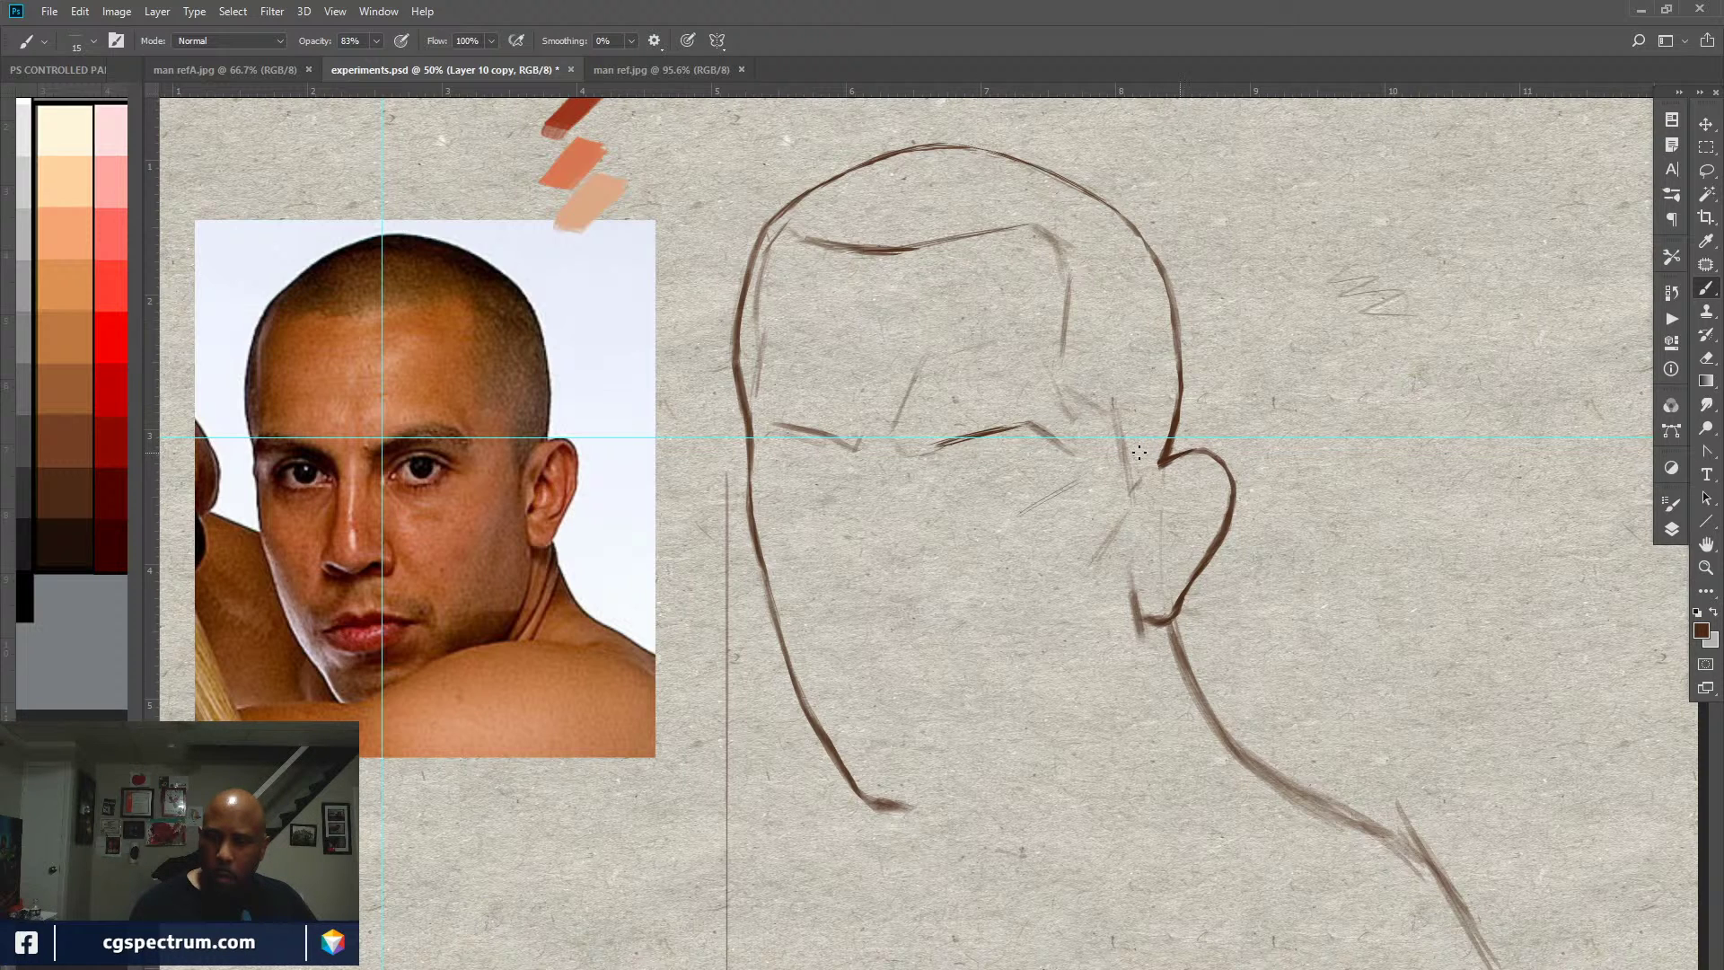
key(shift)
drag(1021, 452, 871, 451)
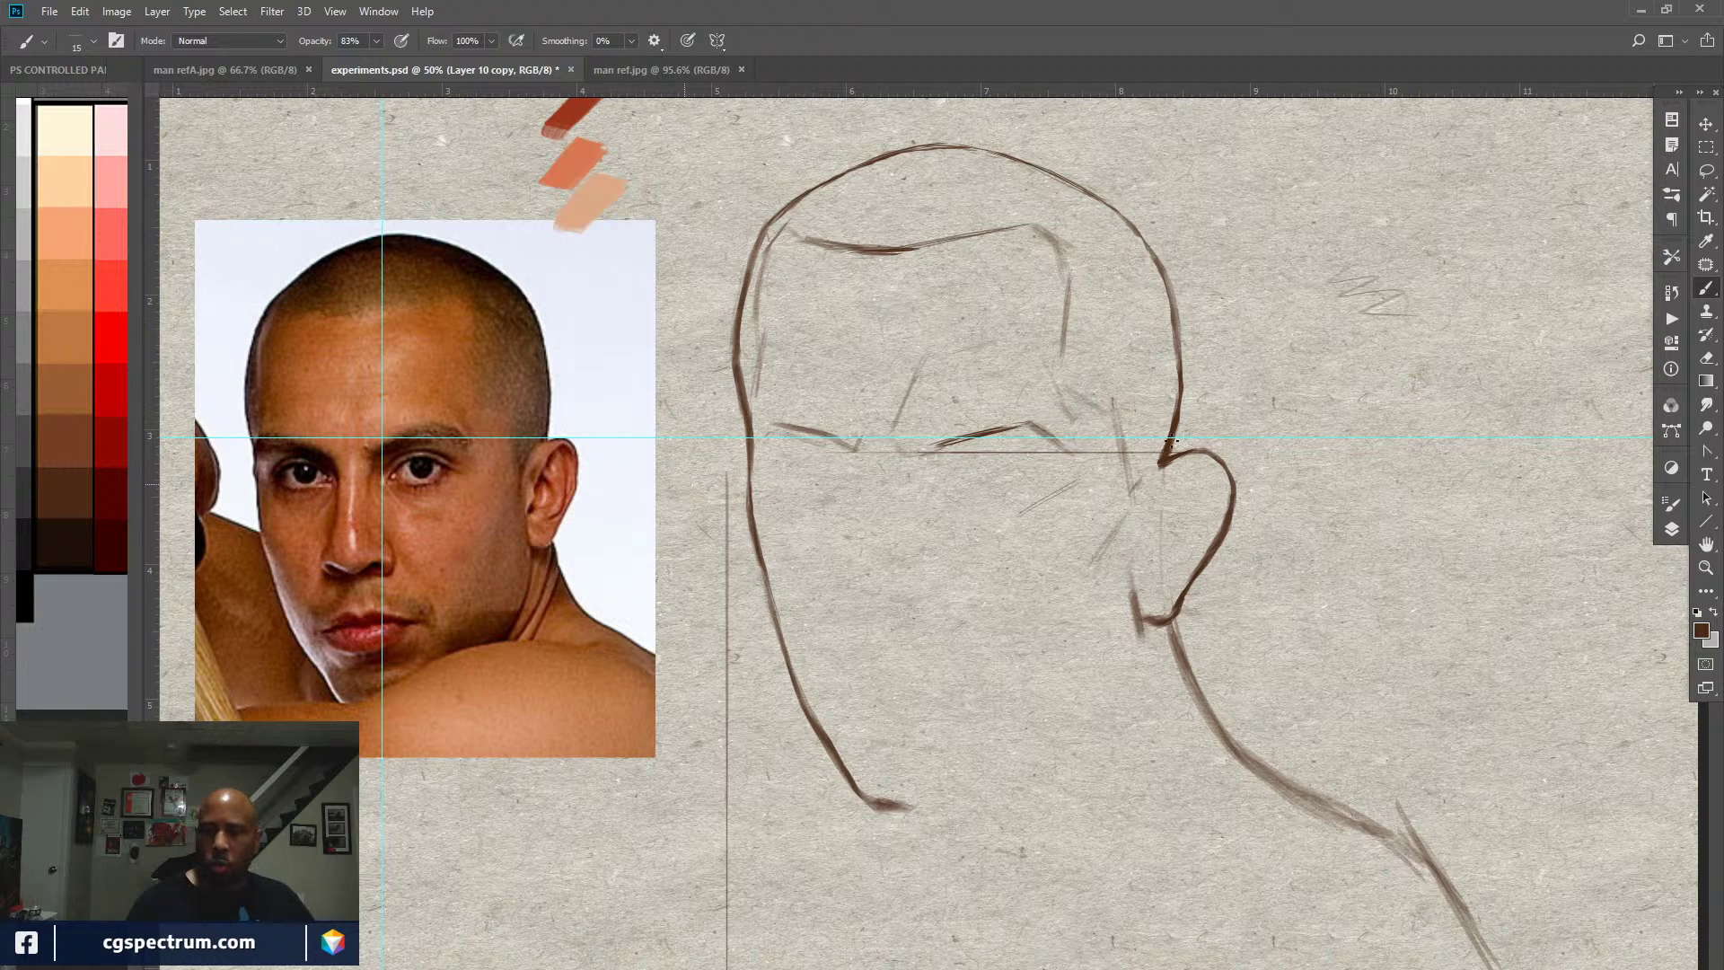
mouse_move(1172, 441)
mouse_down()
mouse_move(1329, 450)
mouse_move(614, 451)
mouse_up()
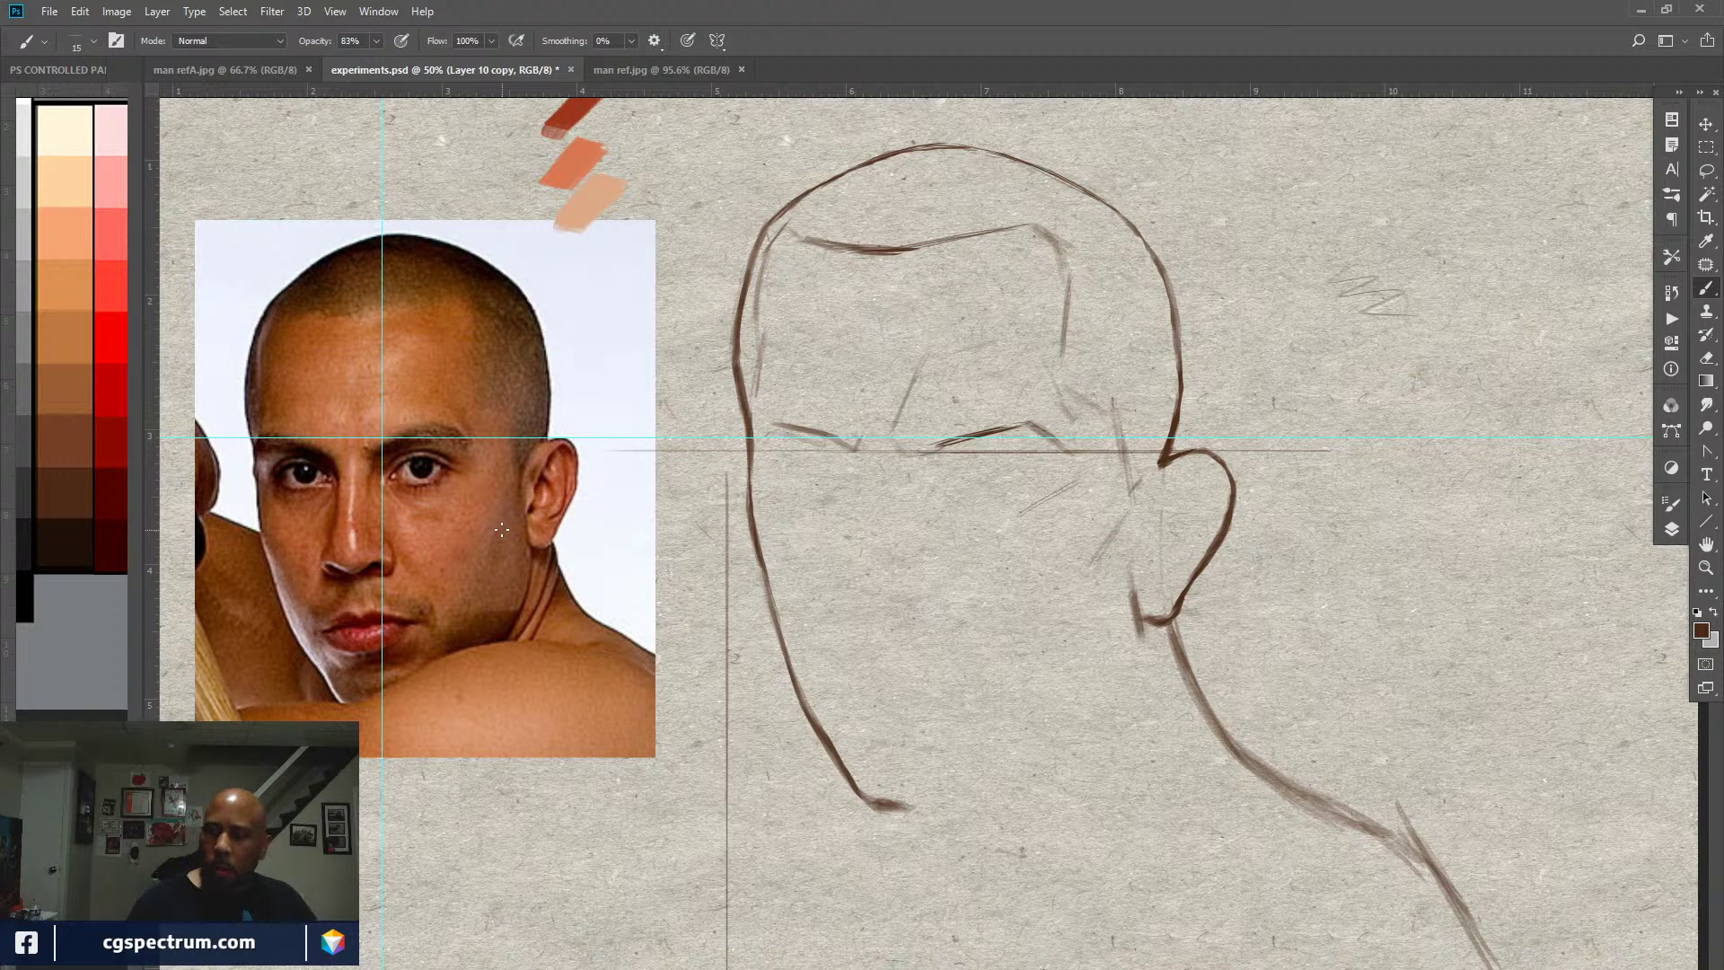
Step: Check that Layer 10 copy is active, lower the brush opacity to 71%, and hide the guides
click(1670, 531)
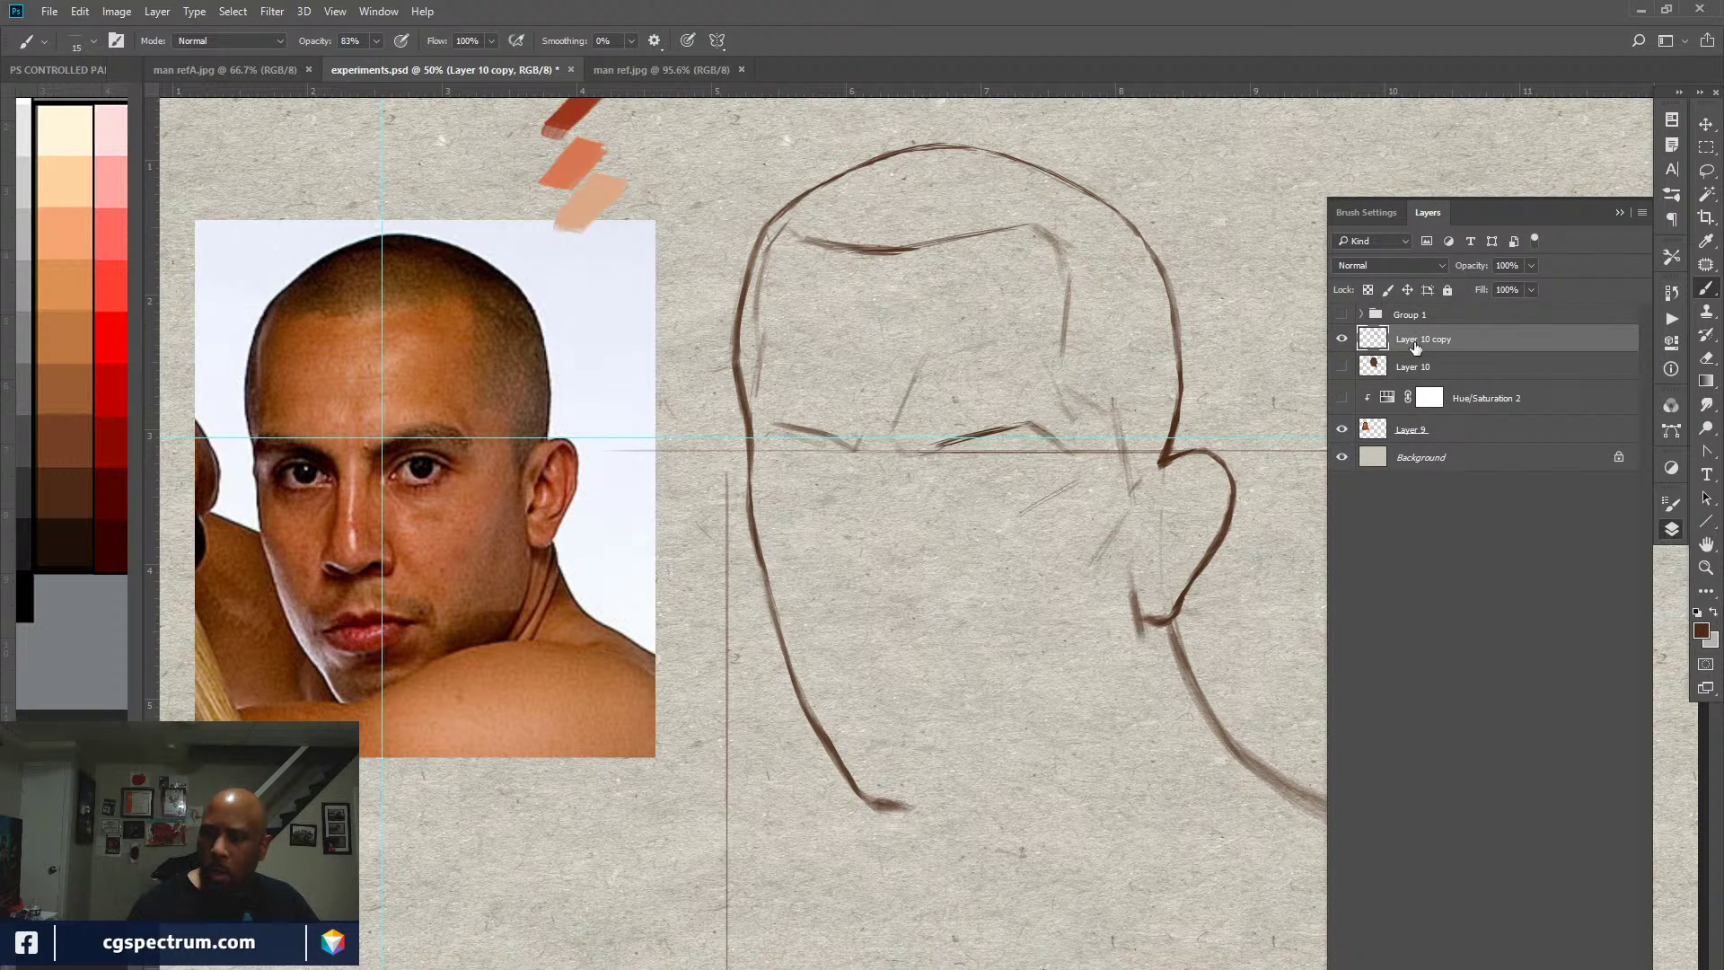
click(1428, 214)
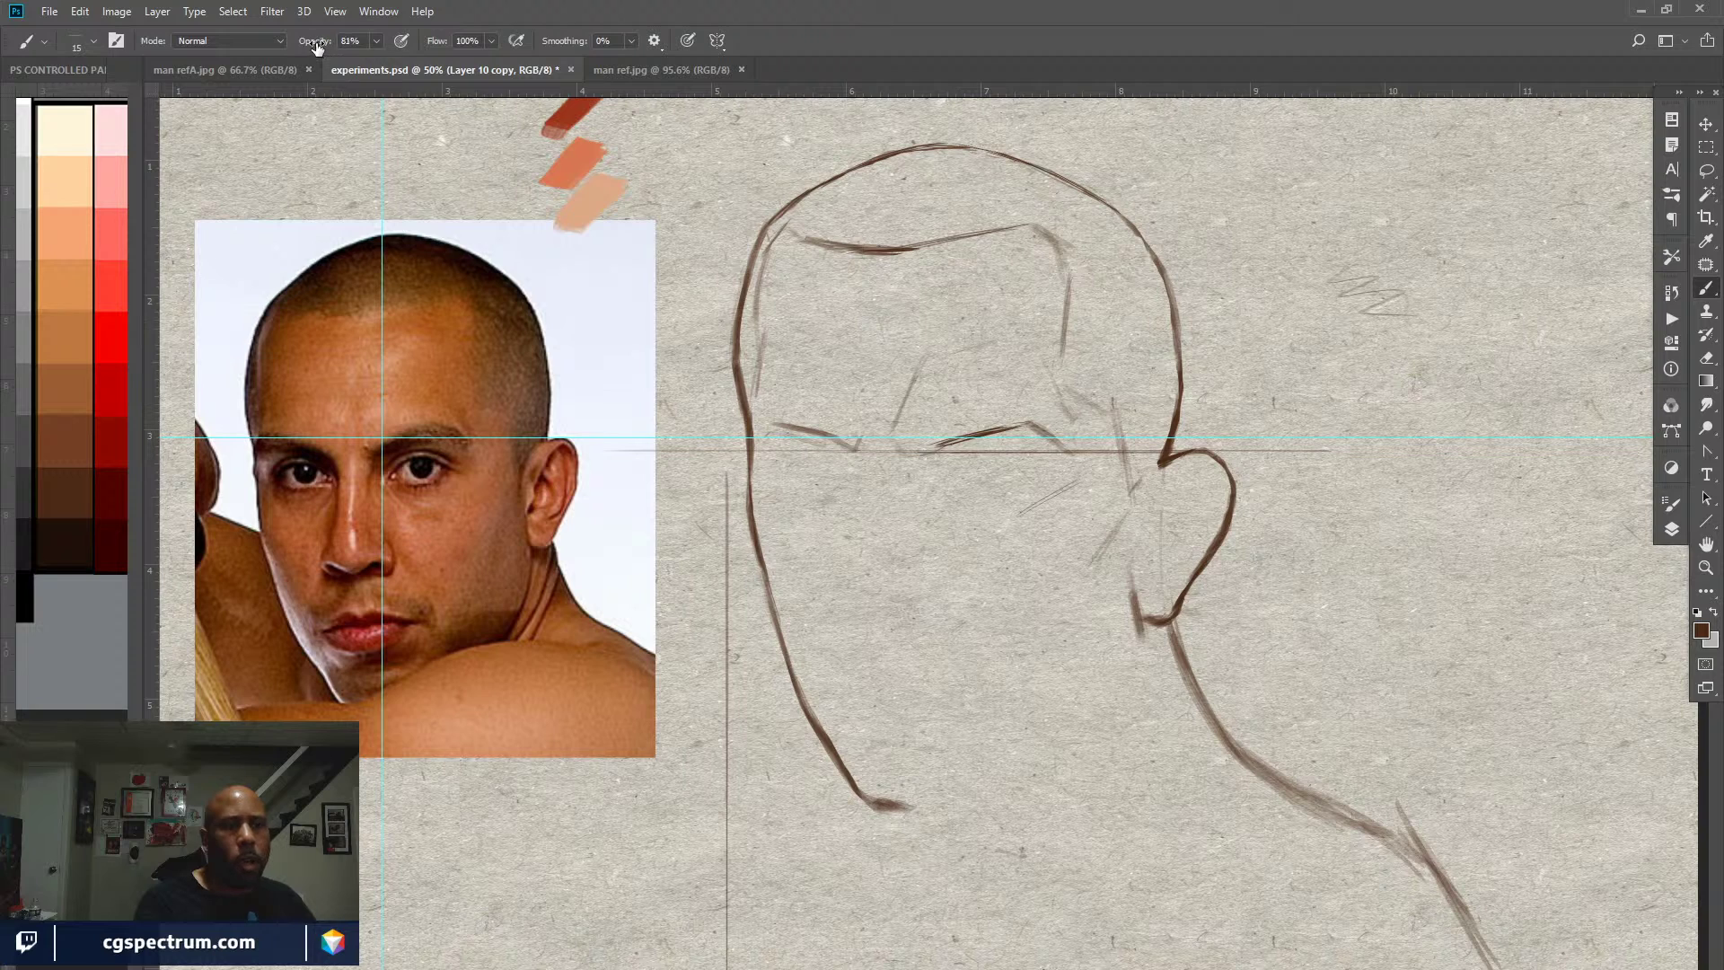
drag(319, 49, 293, 58)
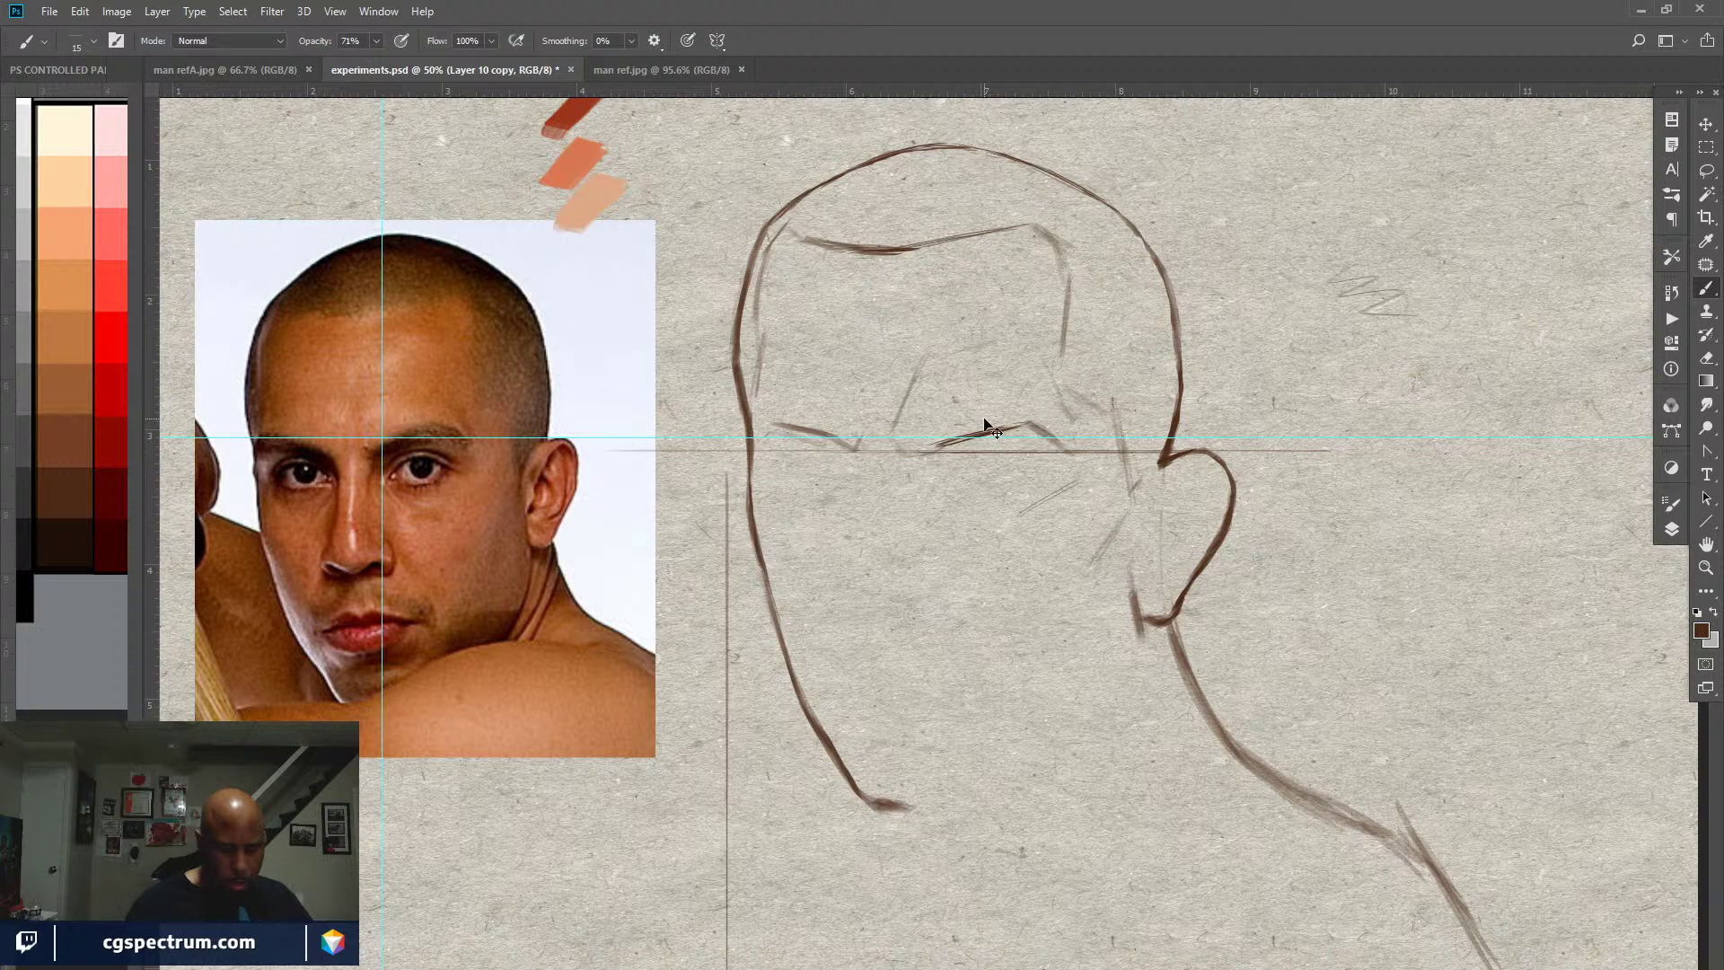
key(ctrl+semicolon)
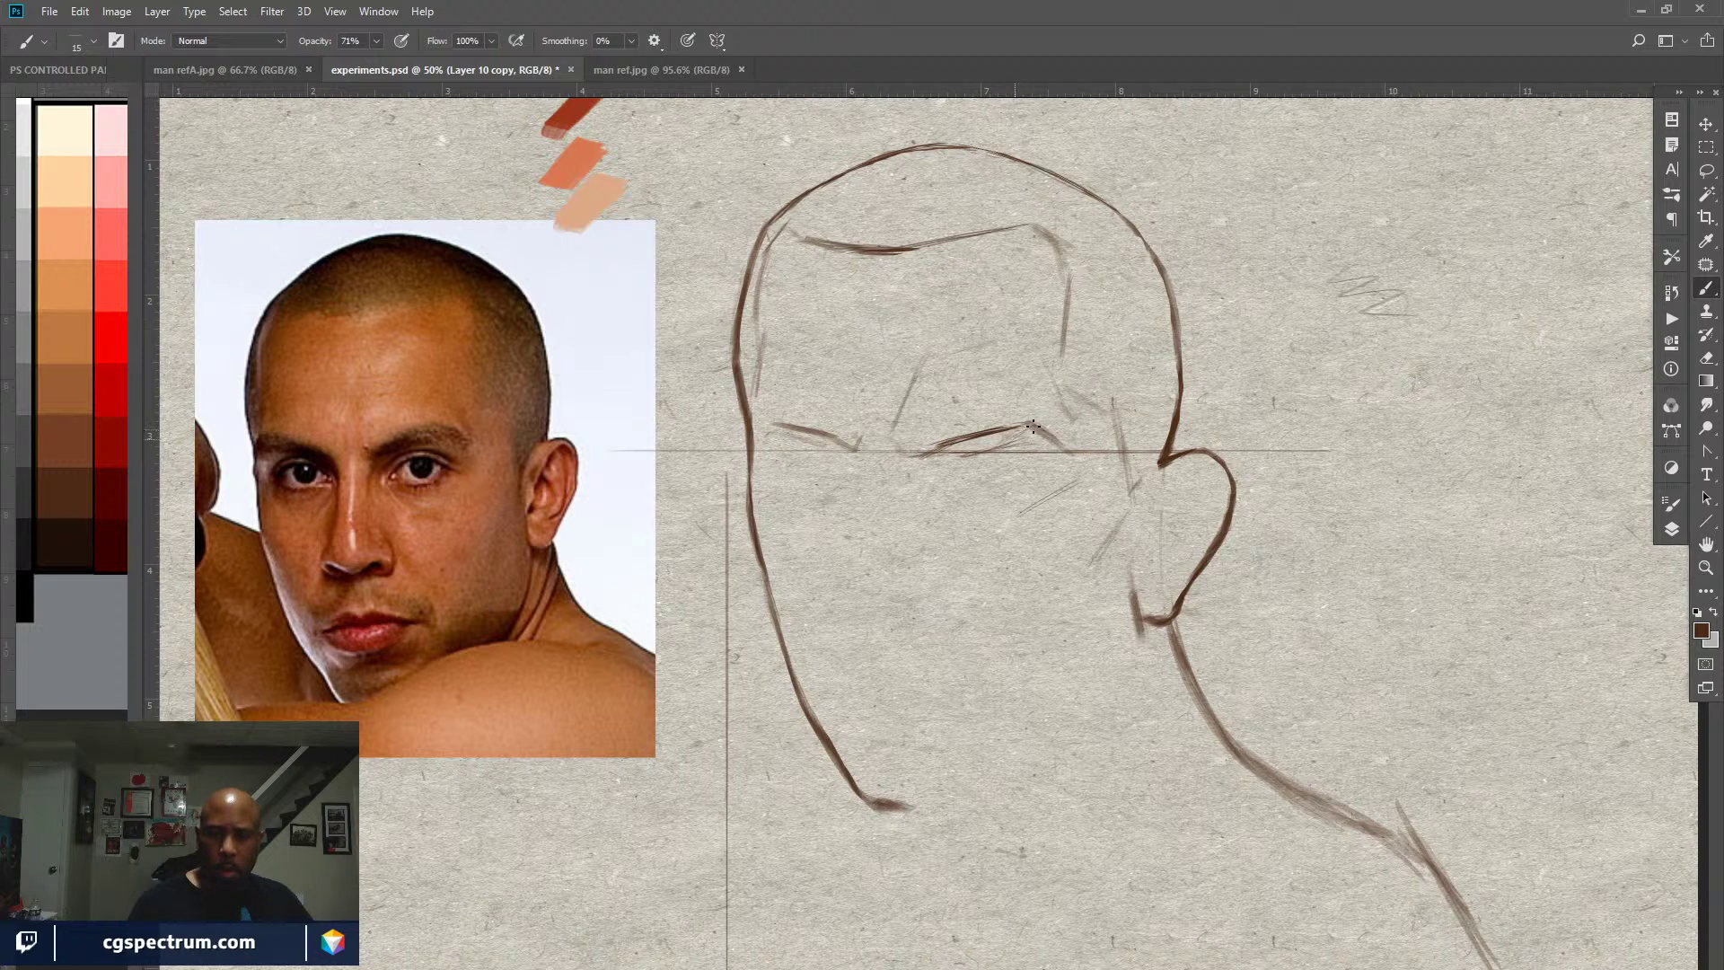
Step: Outline the underside of the eyebrow nearer the ear and fill its shape with hatching, raising the brush opacity to 89%
drag(1013, 437, 1056, 446)
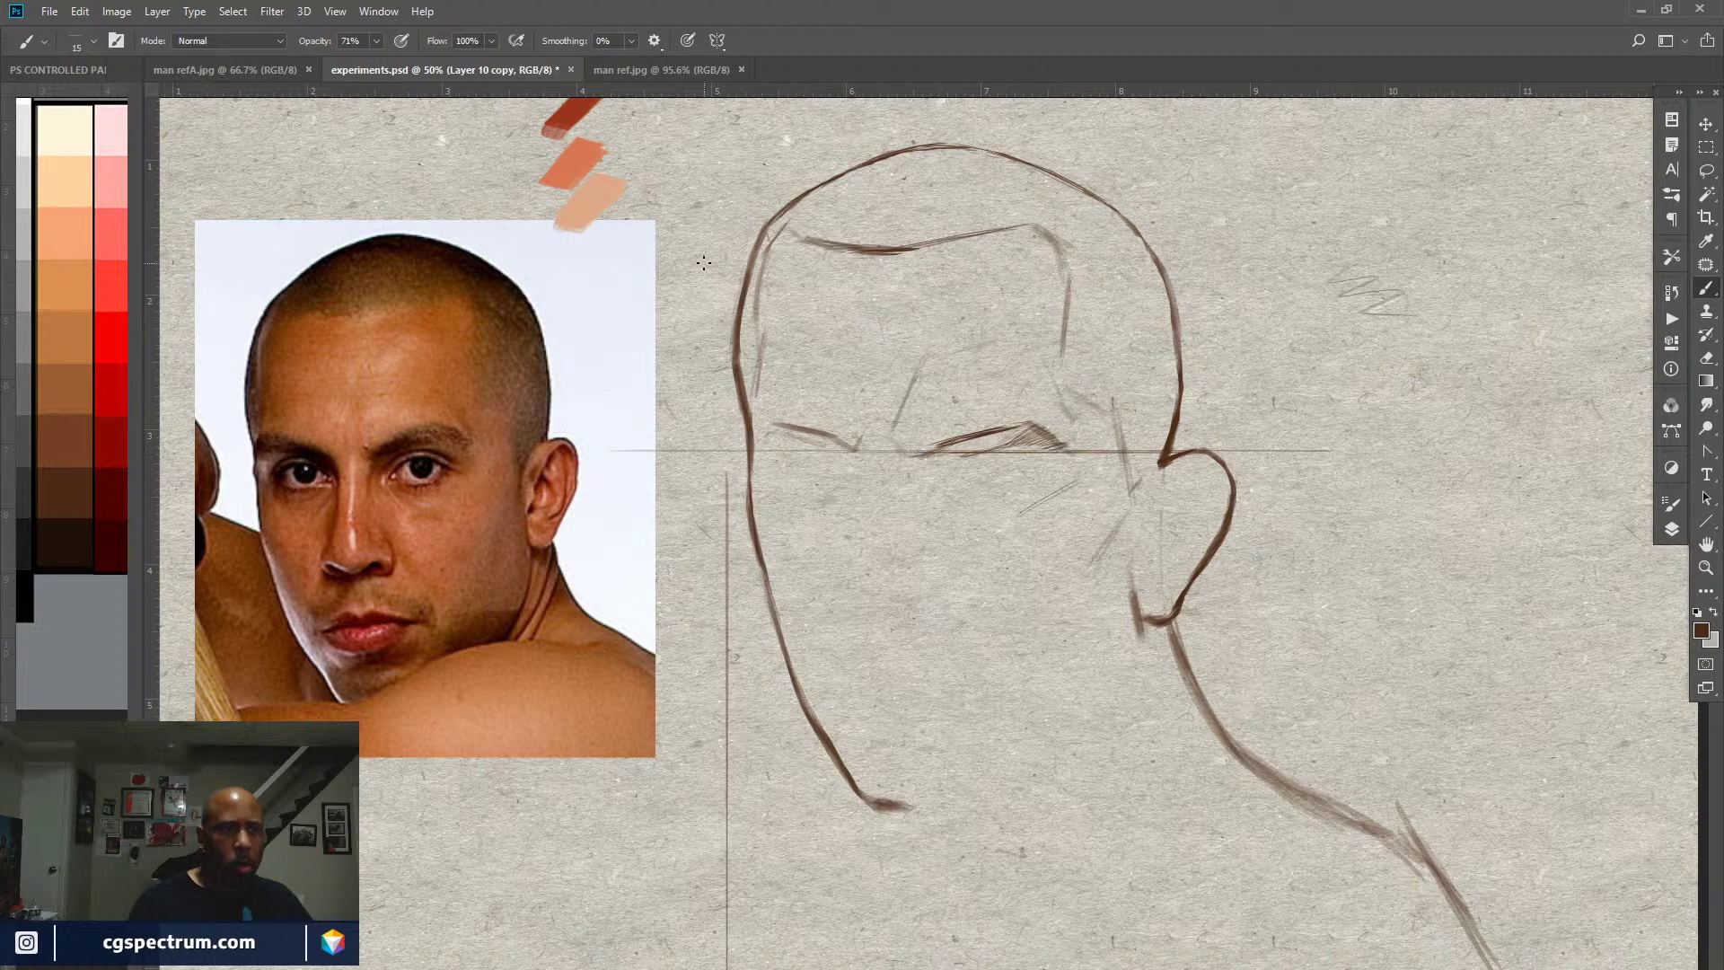
drag(314, 43, 327, 45)
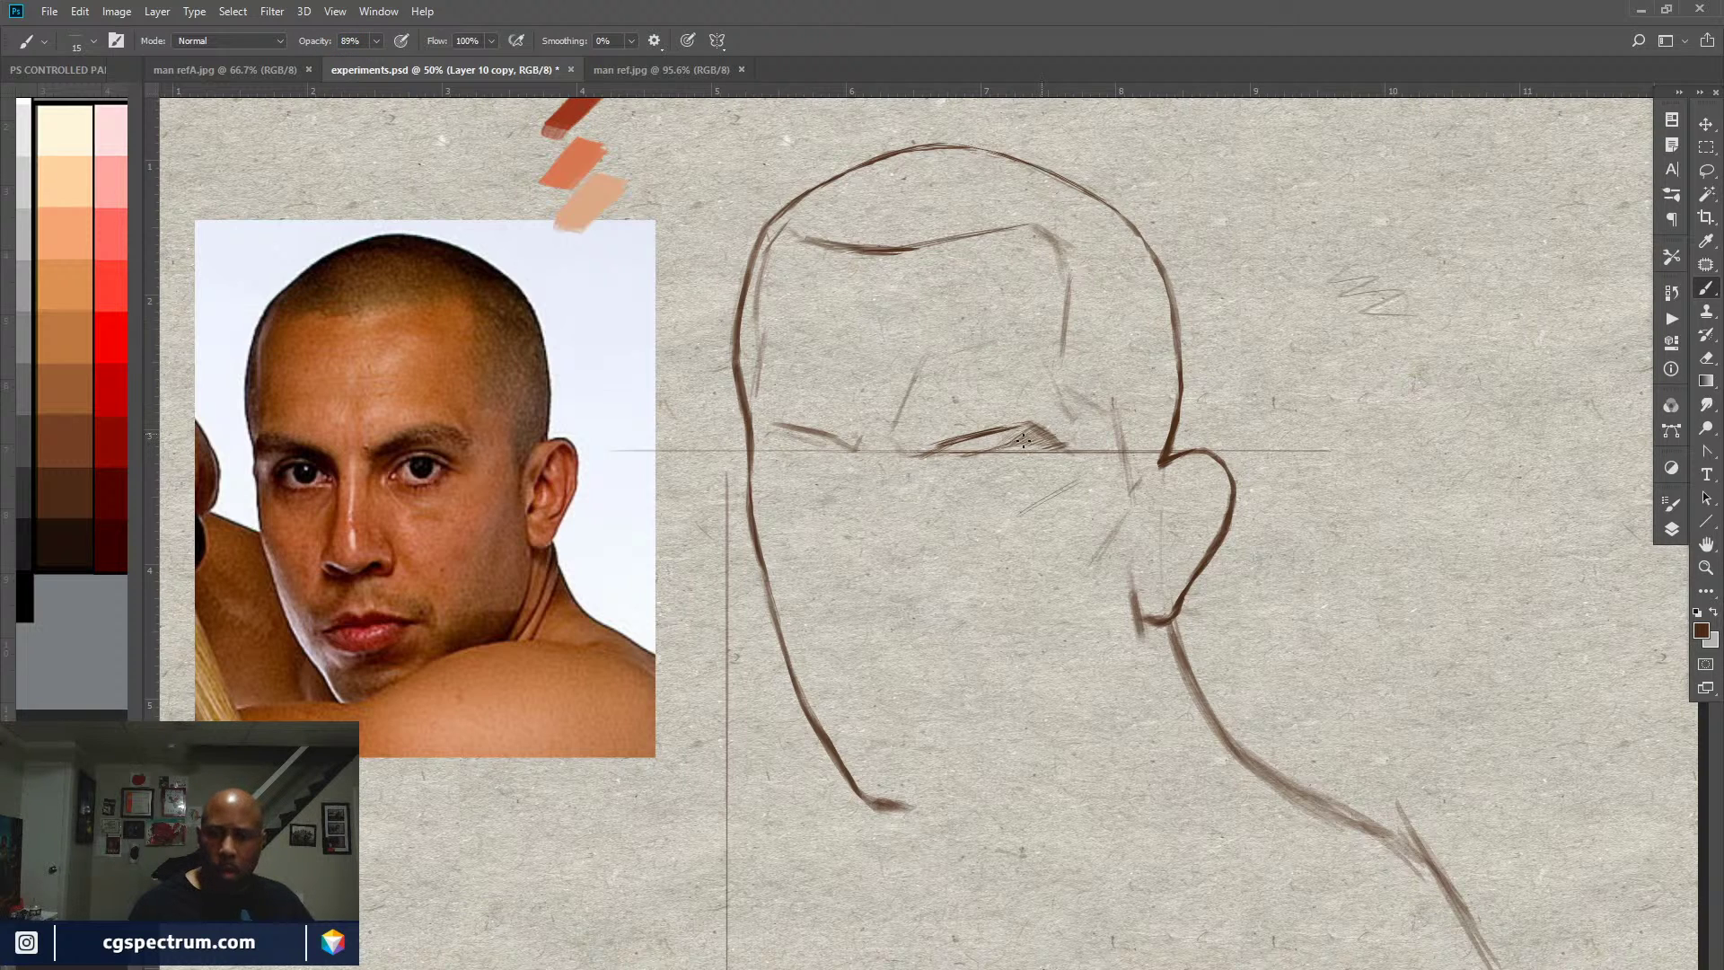
mouse_move(1019, 435)
mouse_down()
mouse_move(1063, 444)
mouse_move(1007, 443)
mouse_move(1006, 426)
mouse_move(918, 459)
mouse_move(990, 441)
mouse_move(920, 461)
mouse_up()
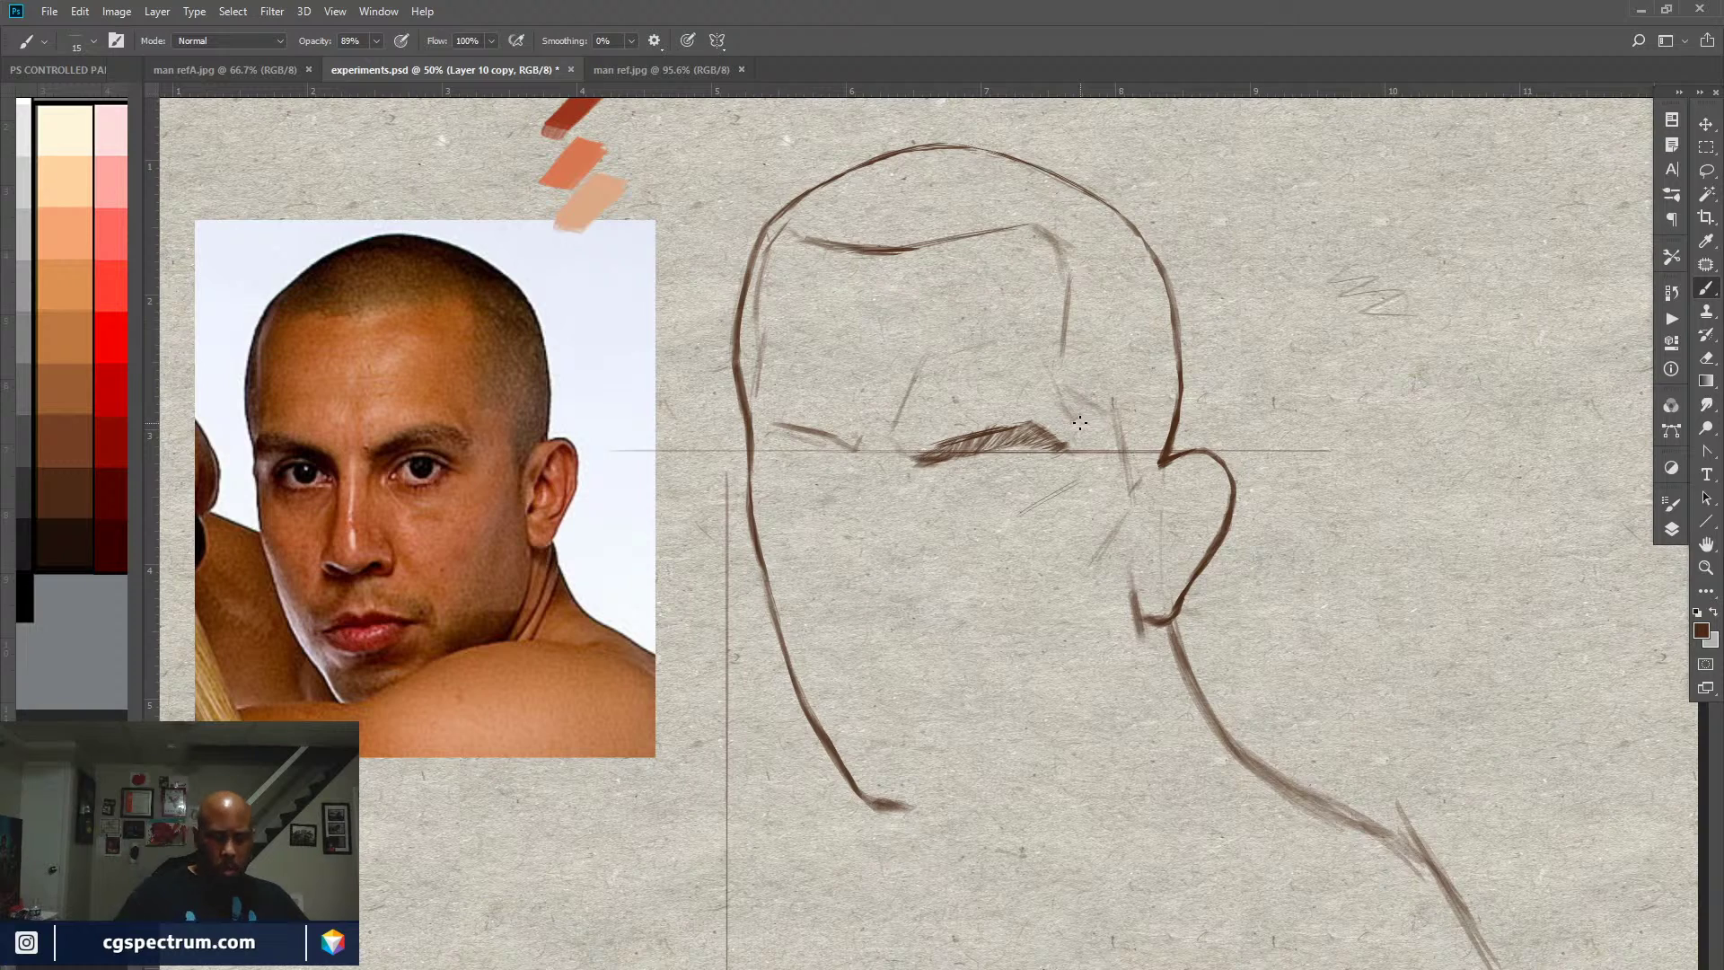
scroll(1080, 422, down, 1)
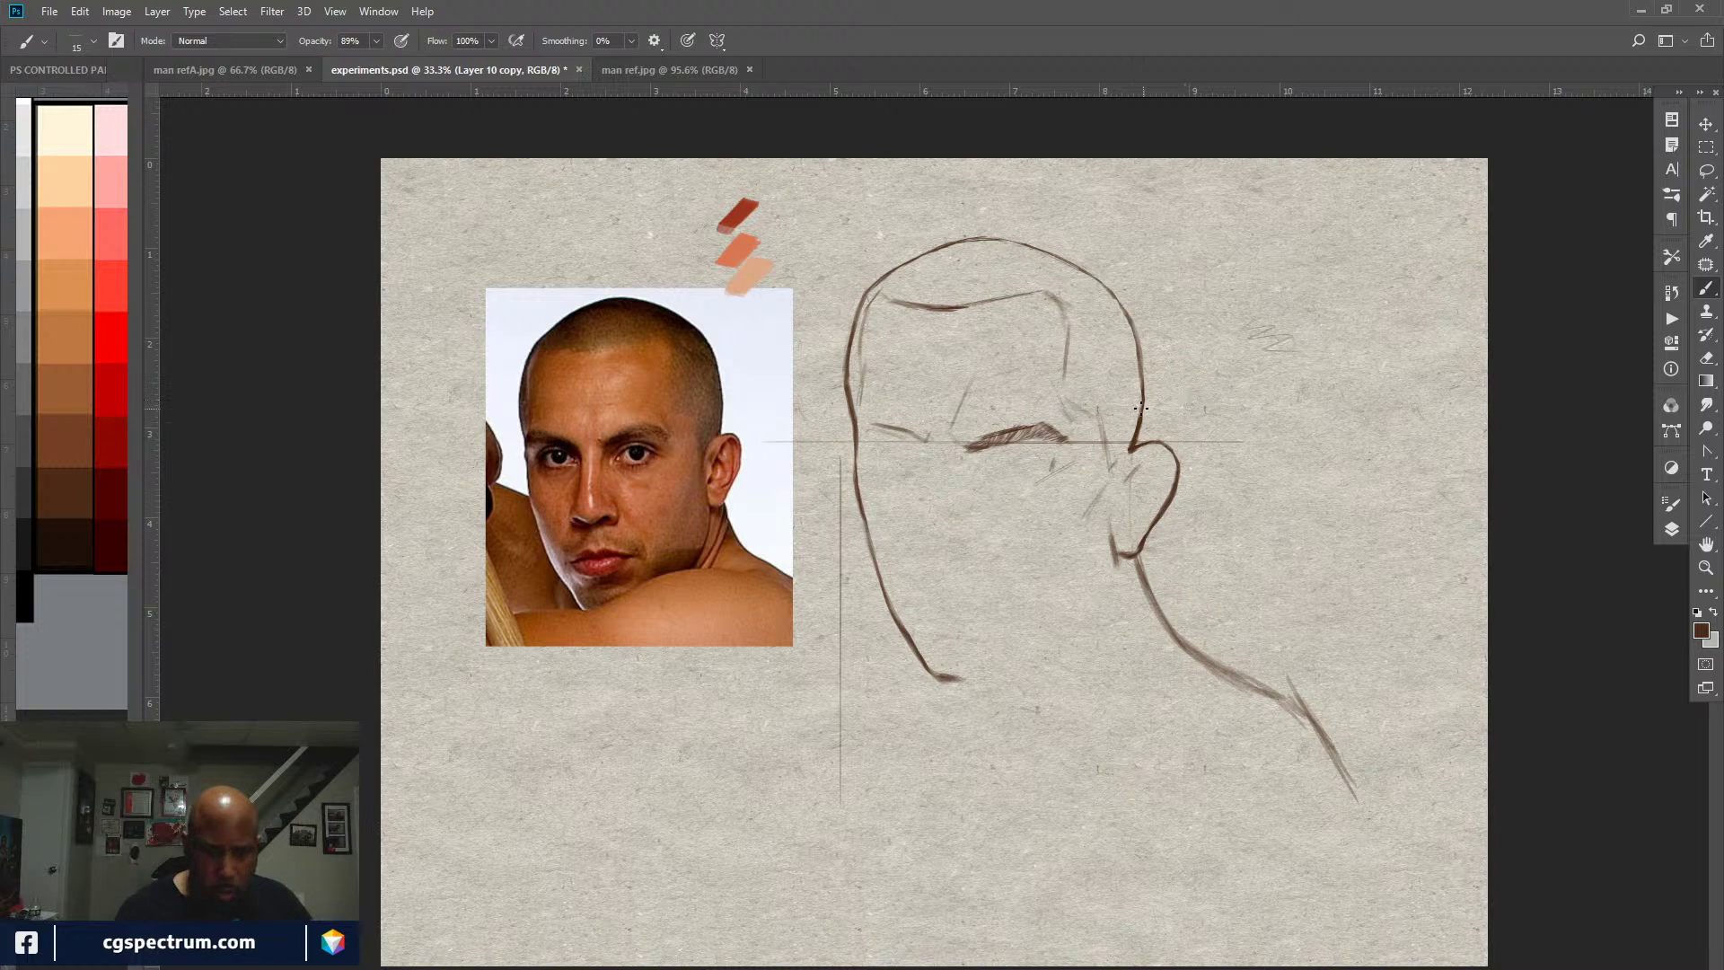
Step: Lasso the back of the head, ear and neck outline, nudge it slightly away from the face, and deselect
key(l)
drag(1127, 289, 1124, 465)
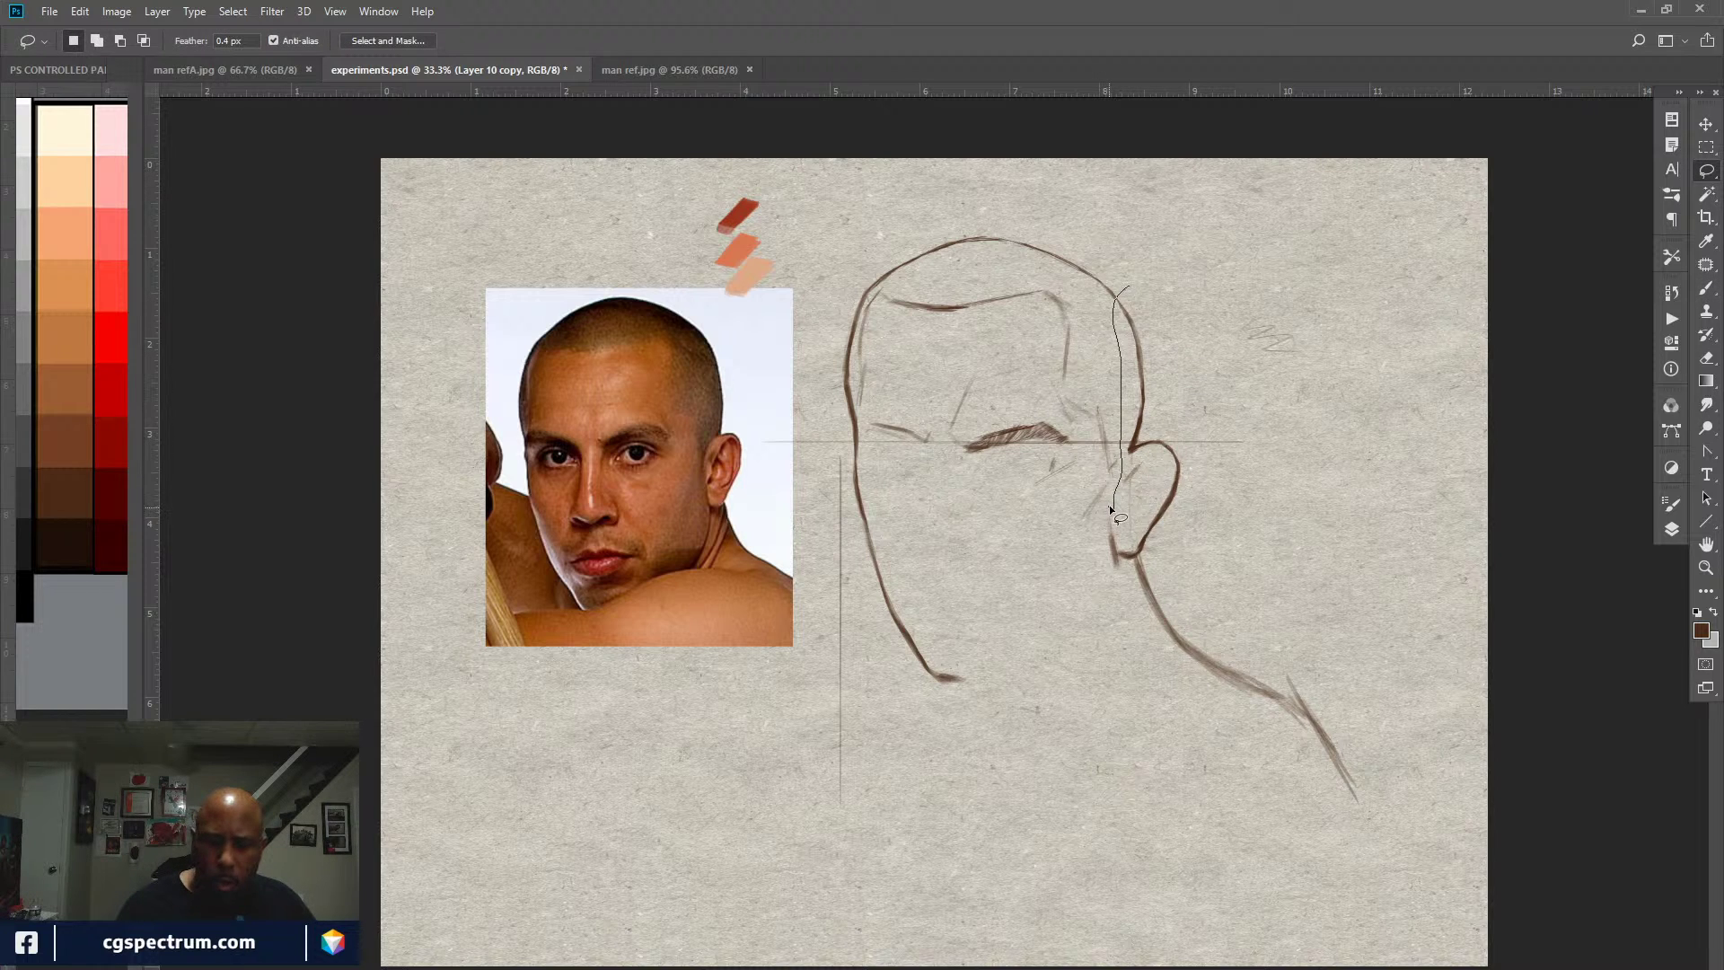
mouse_move(1111, 508)
mouse_down()
mouse_move(1111, 595)
mouse_move(1207, 761)
mouse_move(1312, 810)
mouse_move(1393, 879)
mouse_move(1253, 400)
mouse_move(1170, 251)
mouse_up()
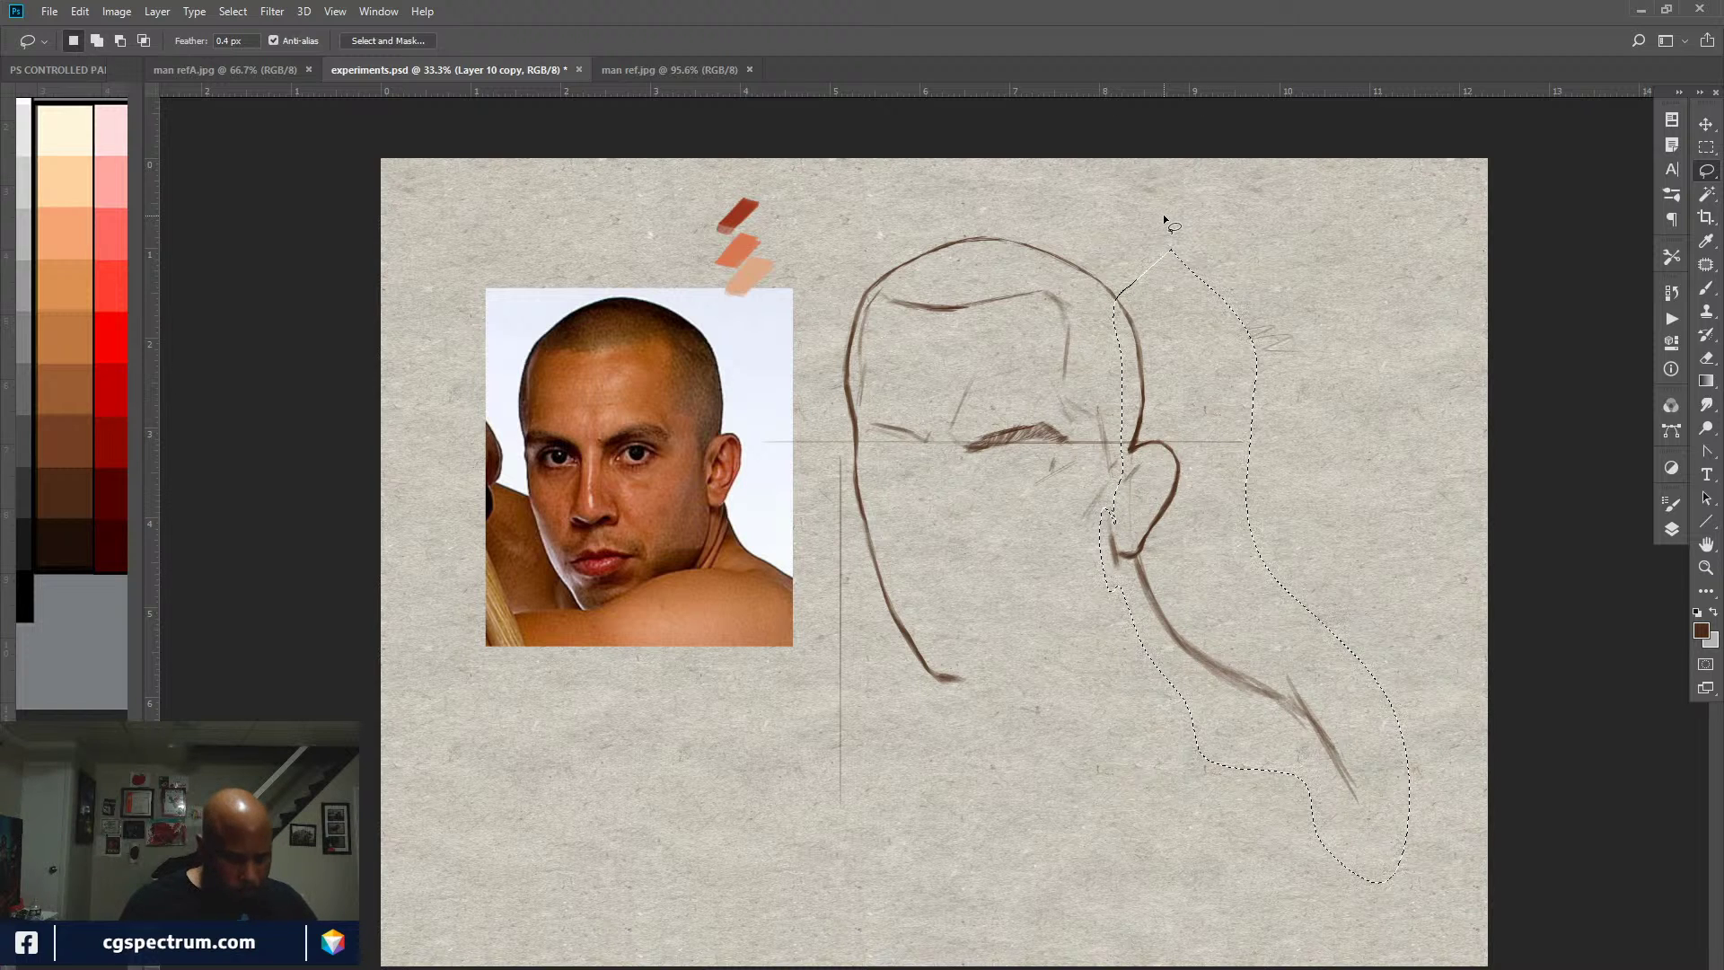
key(v)
key(shift+Right)
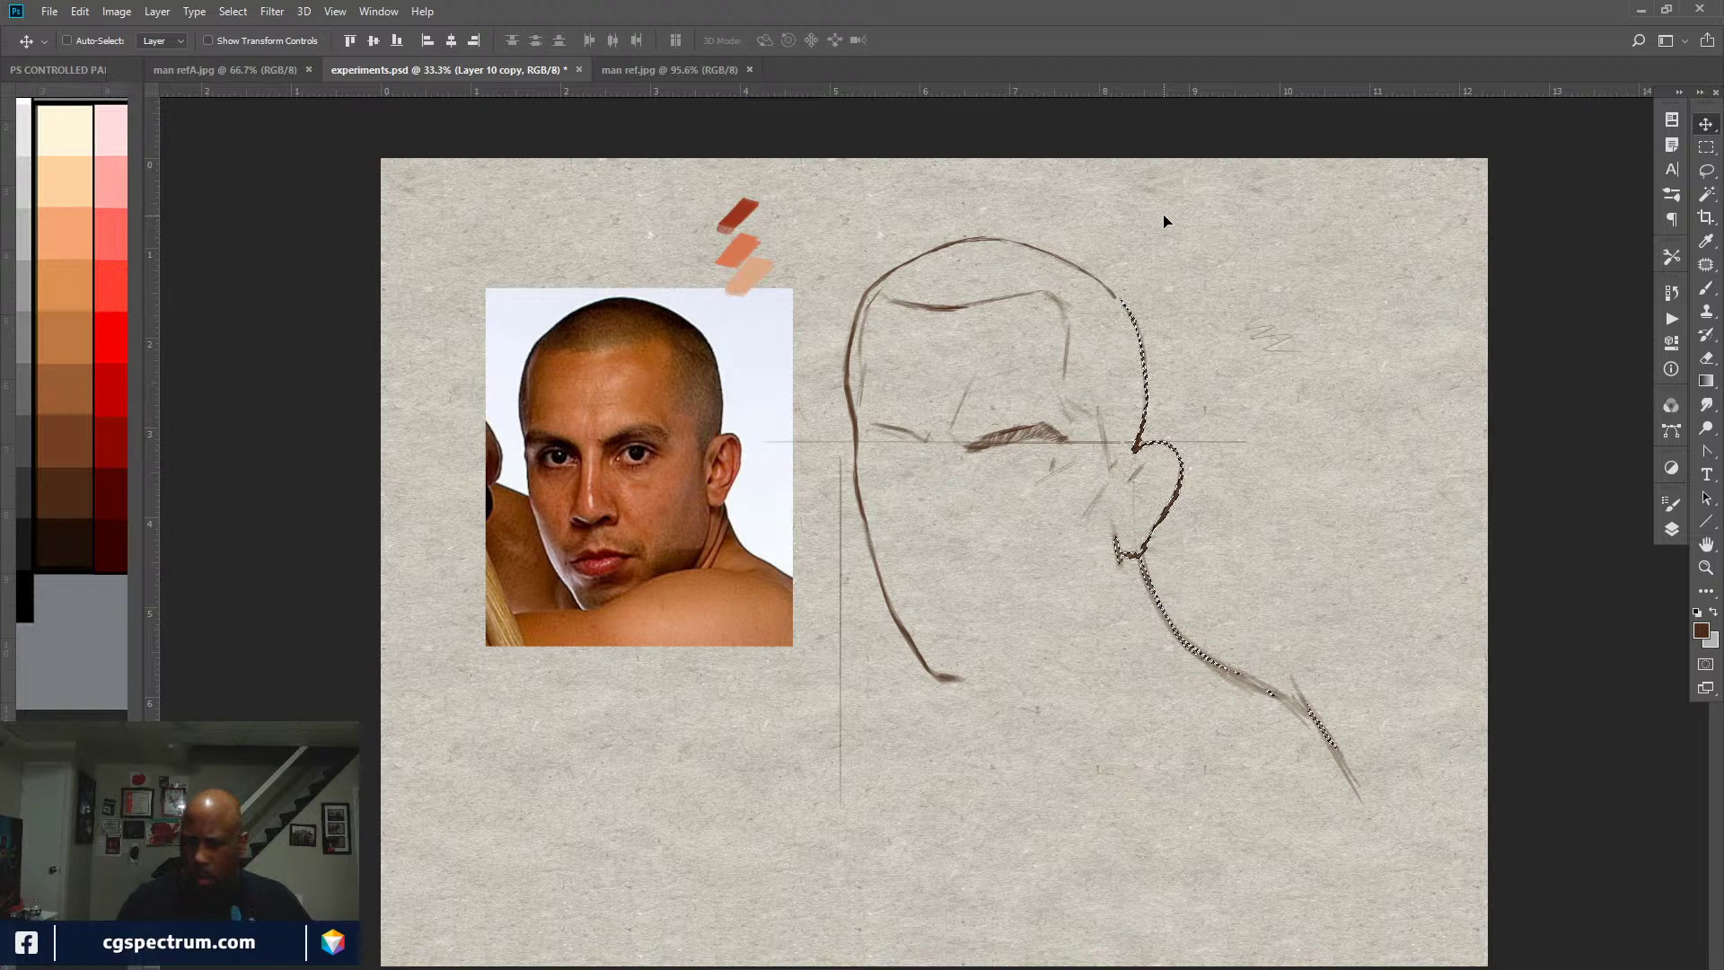
key(ctrl+d)
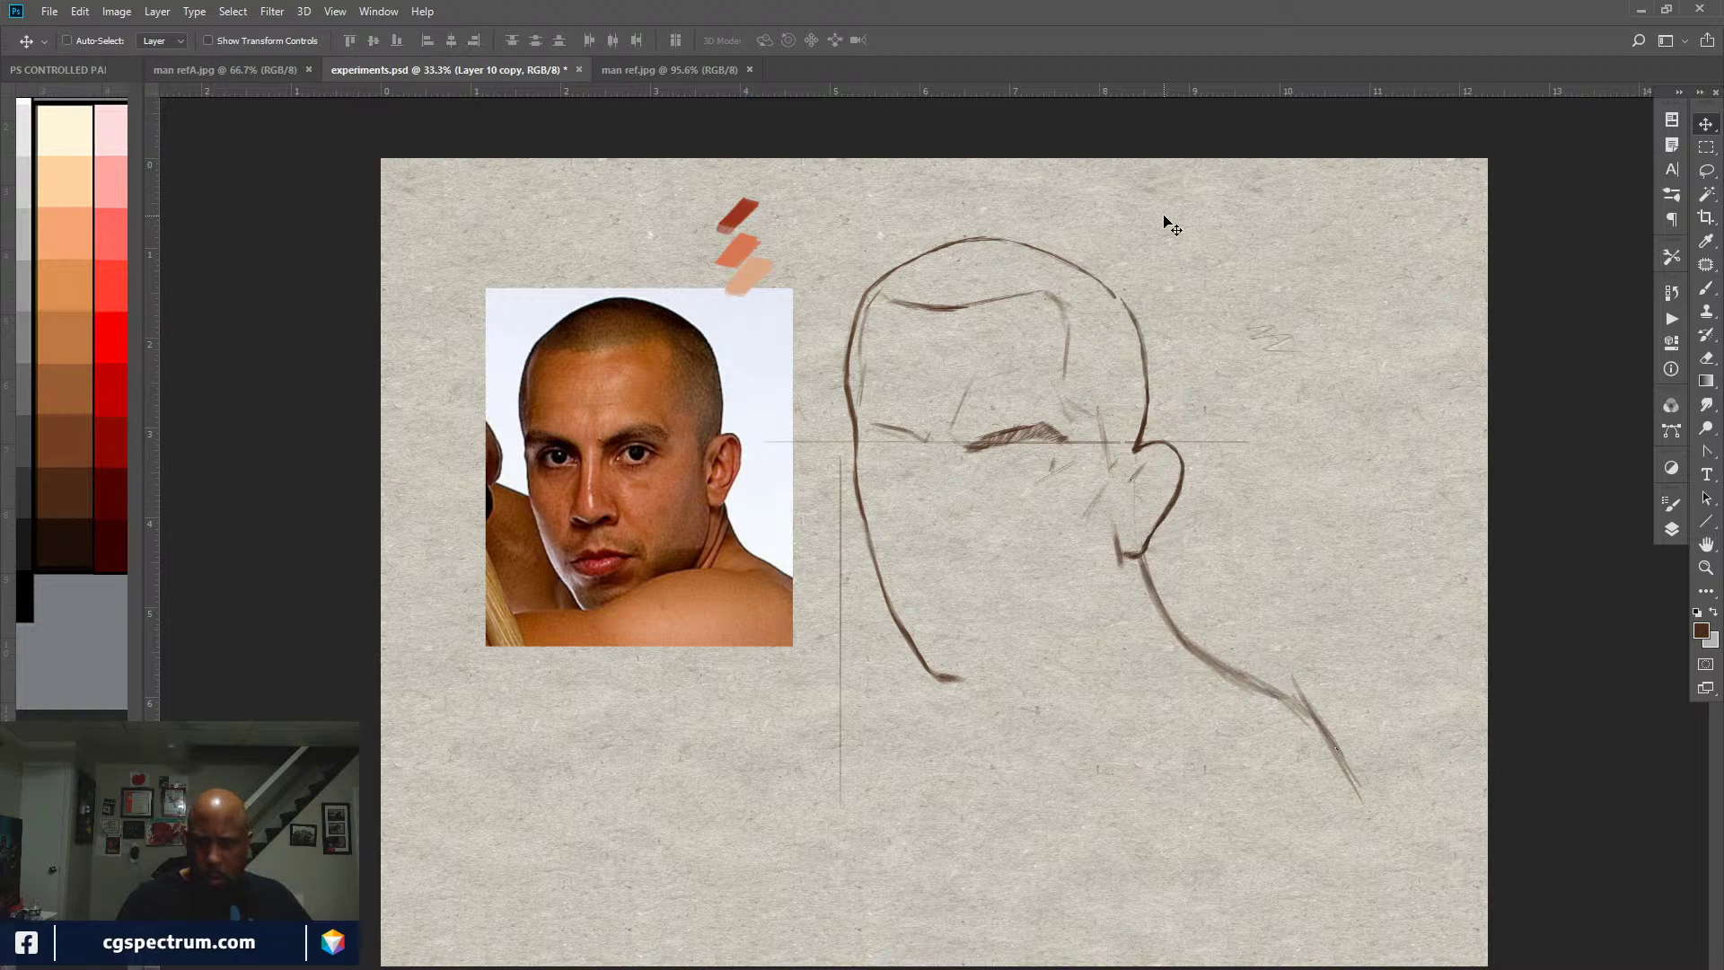
Step: Close the gap in the skull outline above the ear and erase the brow construction line extending past the ear
key(b)
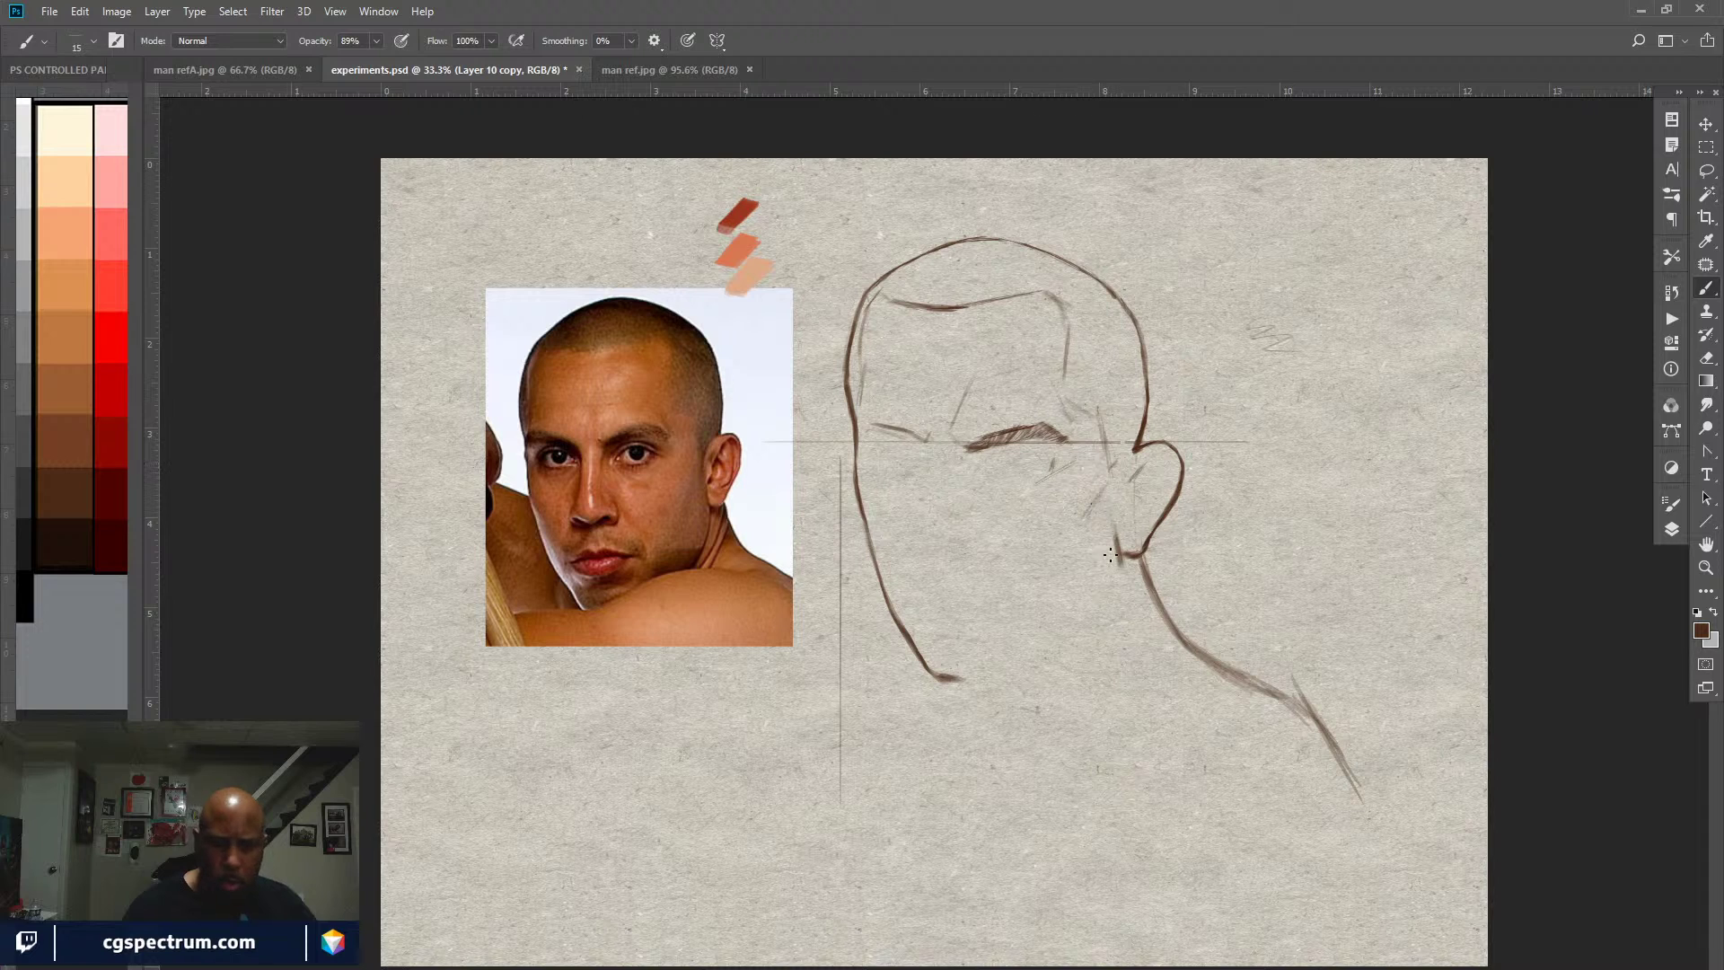
key(e)
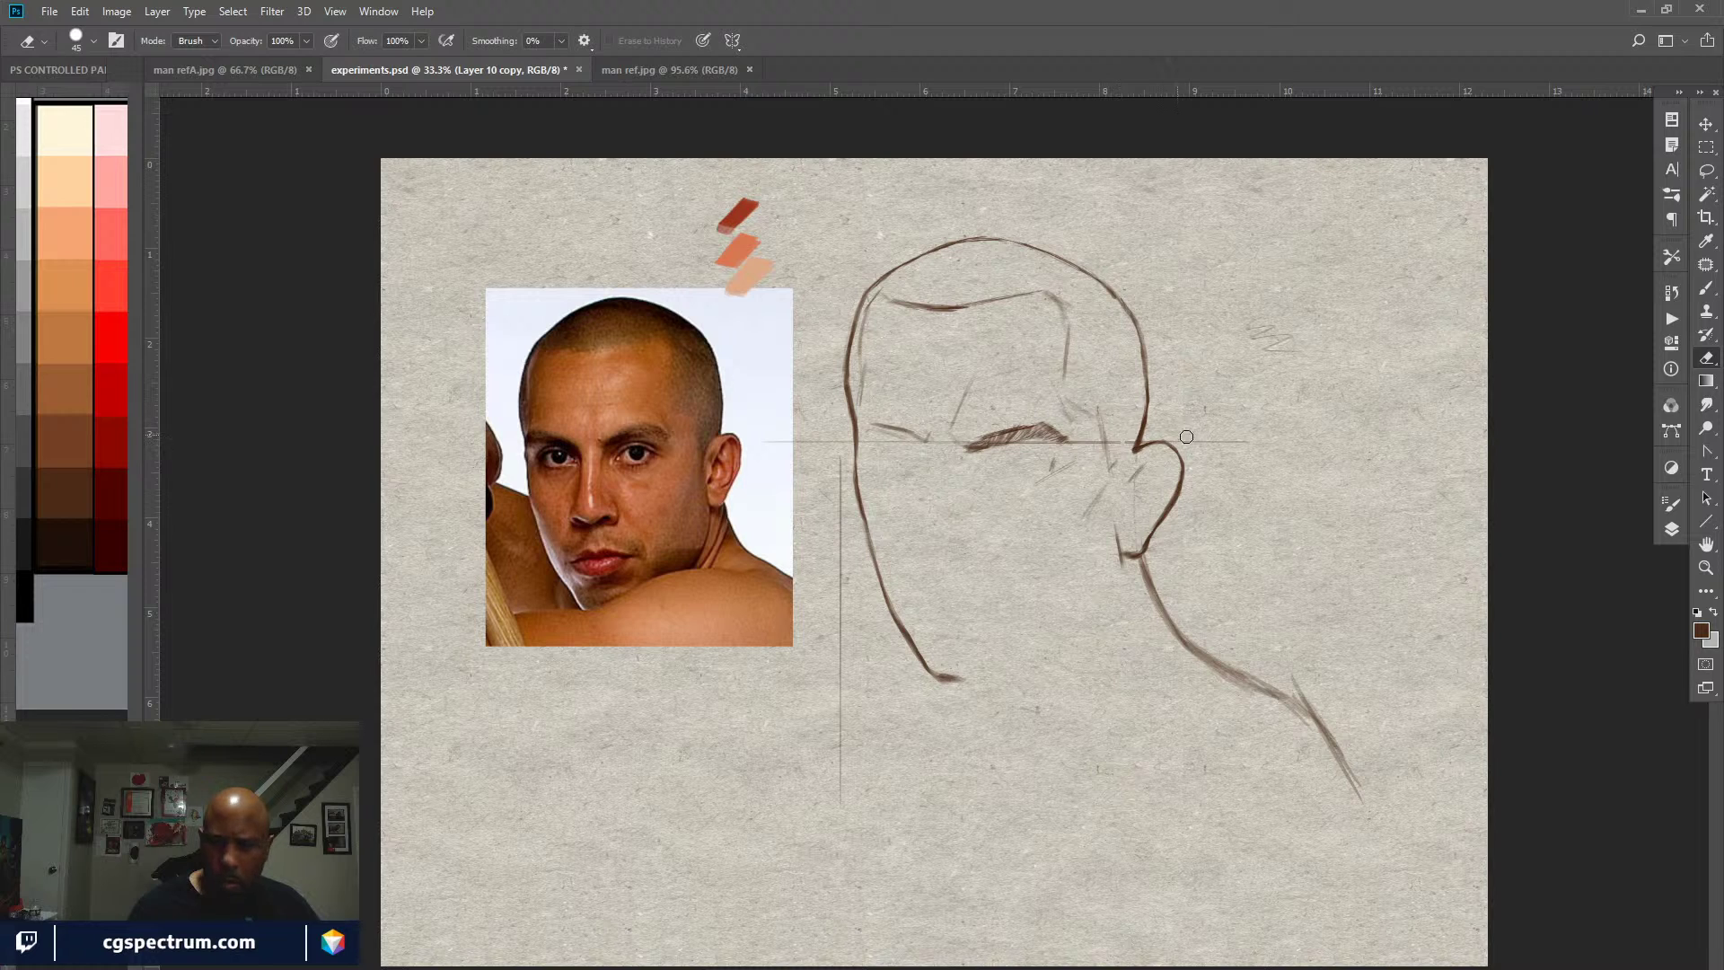
key(b)
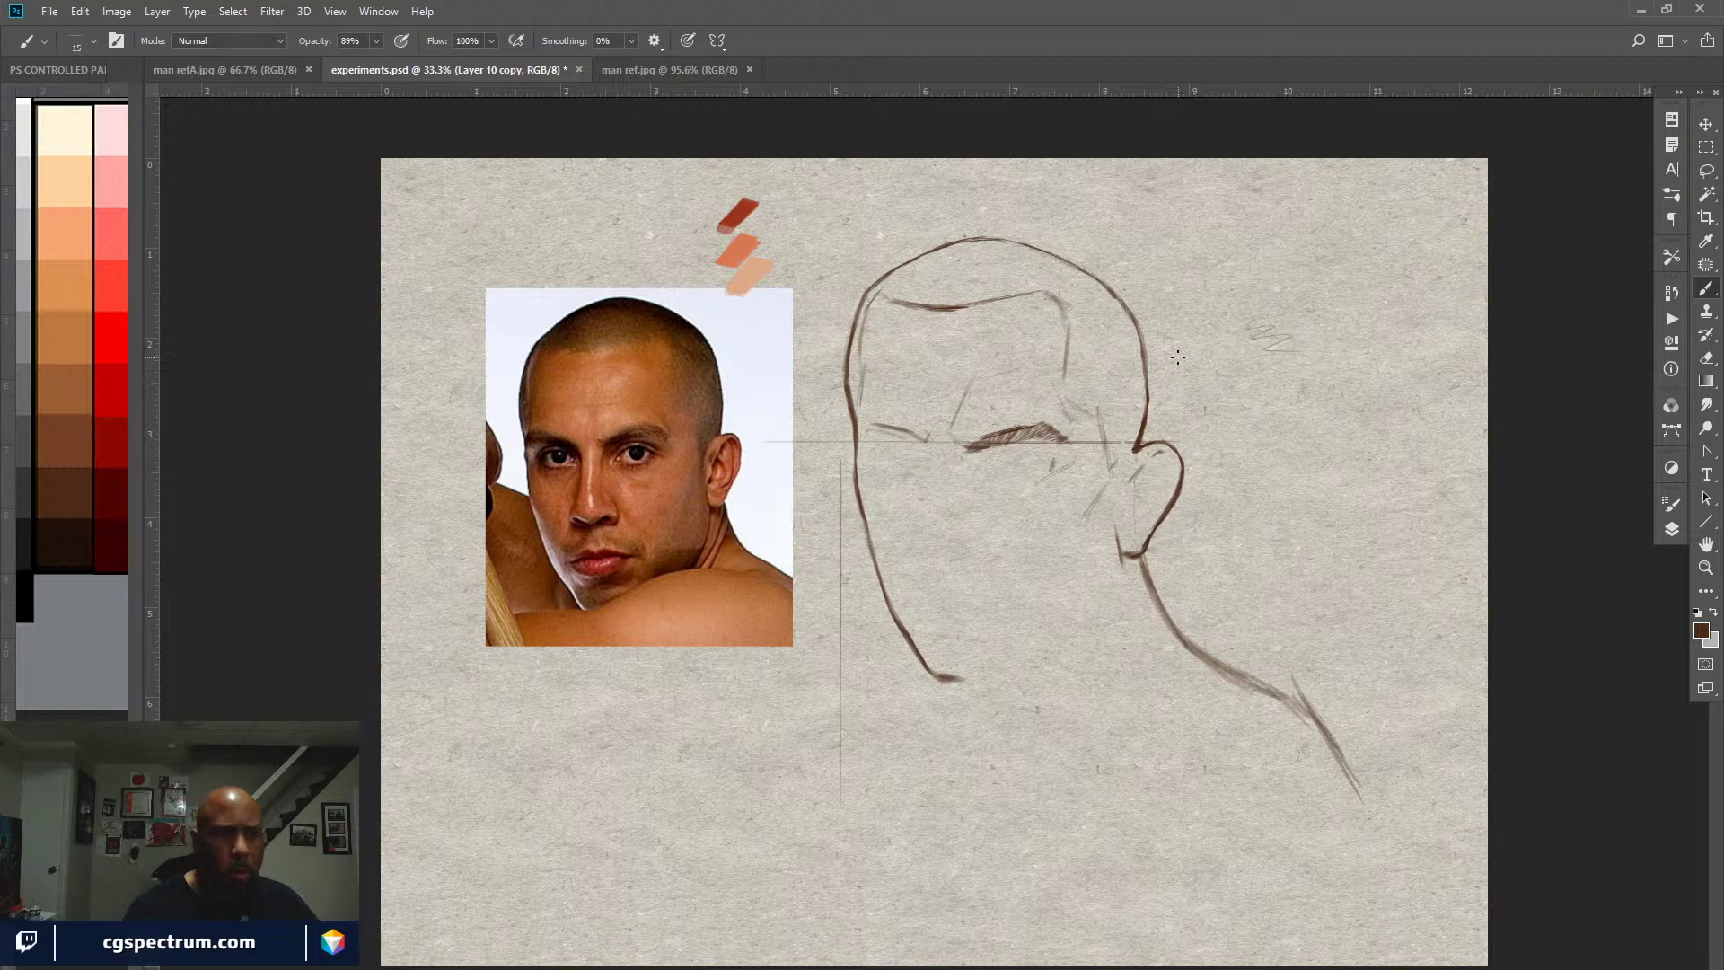
Step: With the brush opacity at 91%, sketch and shade the inner ear folds and draw the jaw edge down from the earlobe
drag(308, 48, 310, 48)
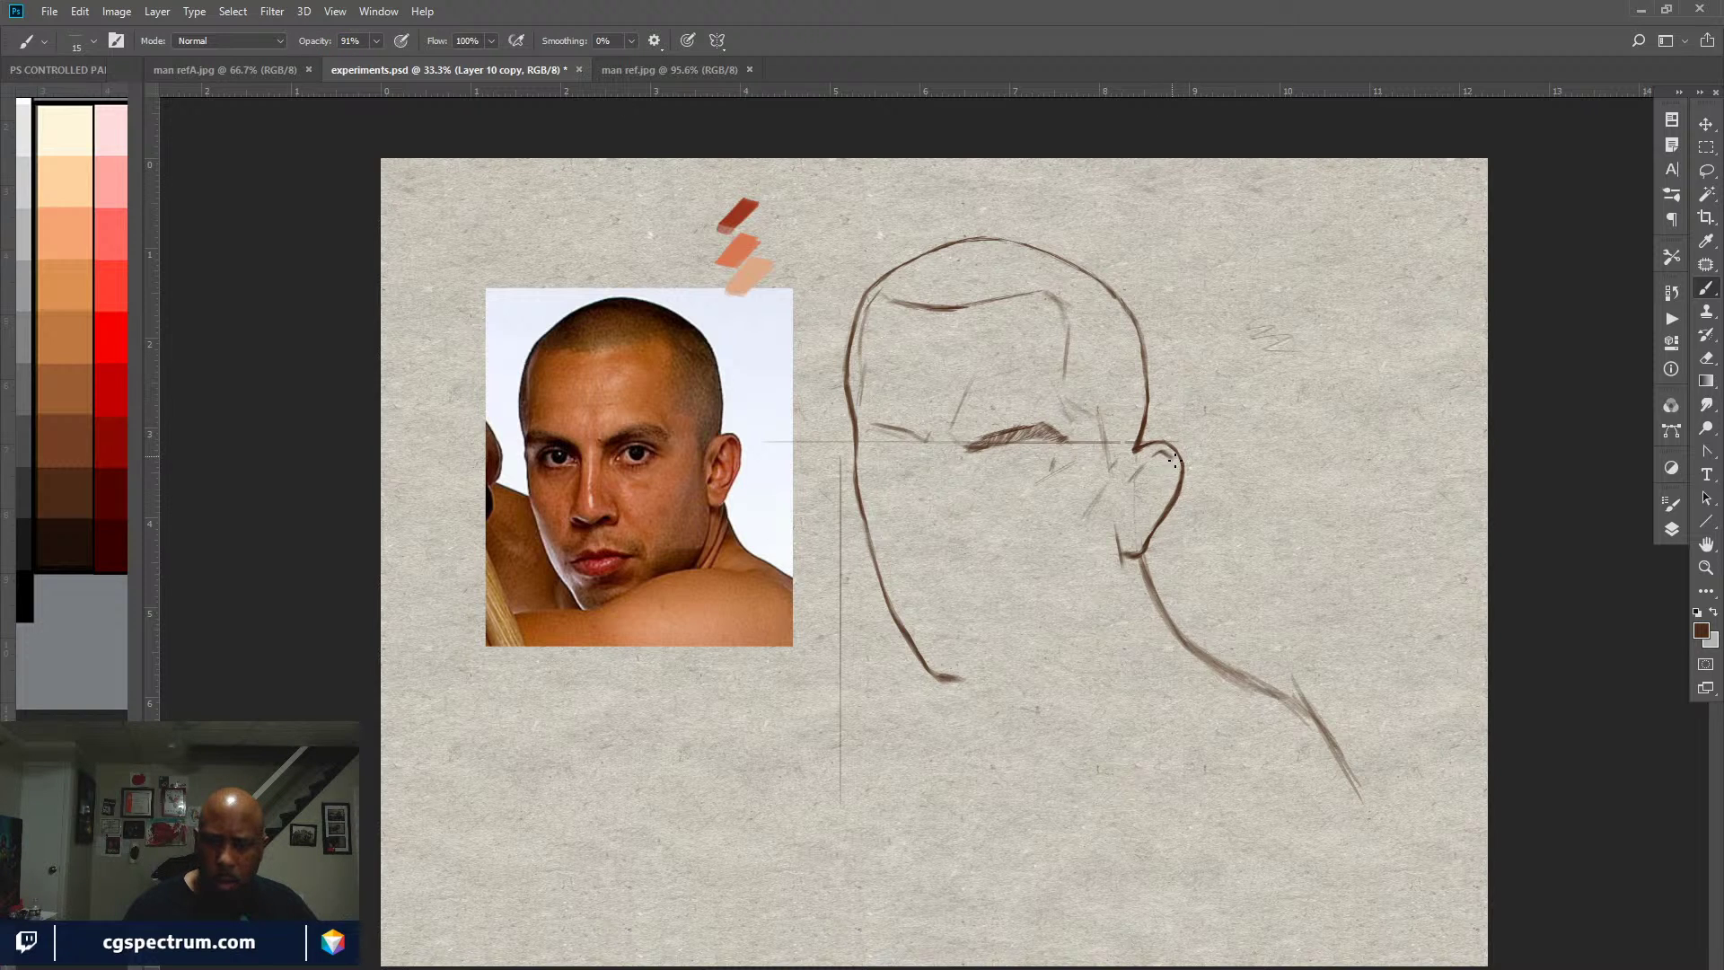
drag(1159, 454, 1141, 468)
mouse_move(1158, 456)
mouse_down()
mouse_move(1173, 469)
mouse_move(1153, 512)
mouse_up()
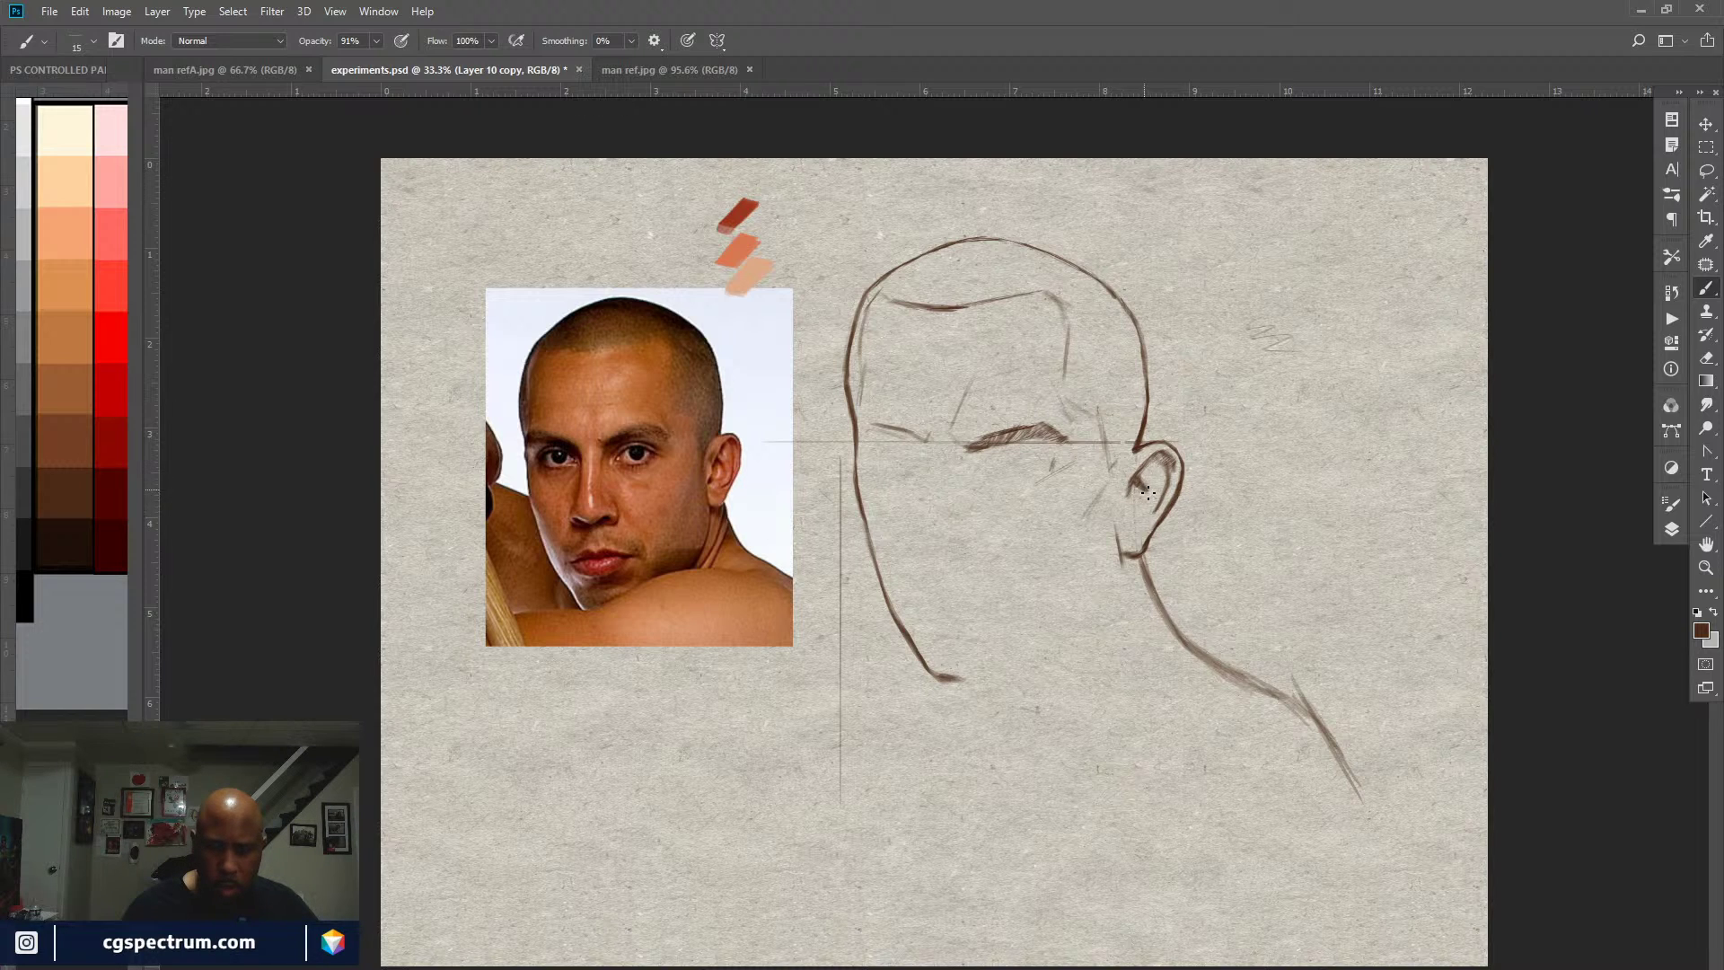
drag(1140, 472, 1152, 477)
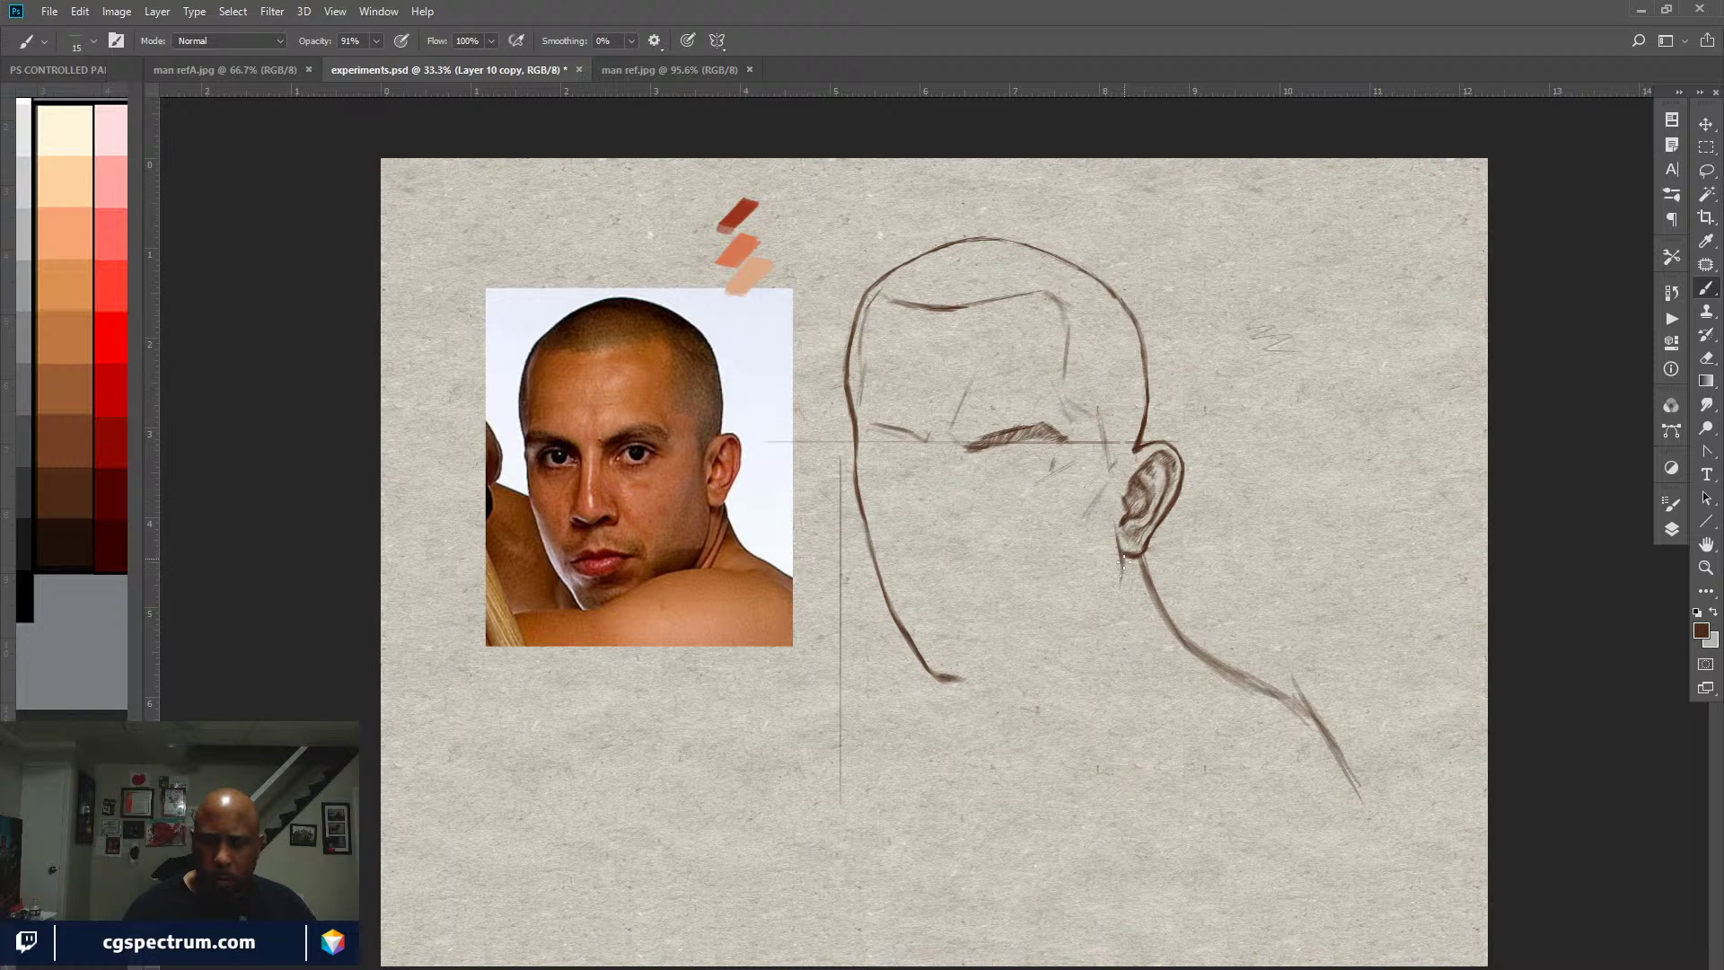
drag(1125, 557, 1118, 602)
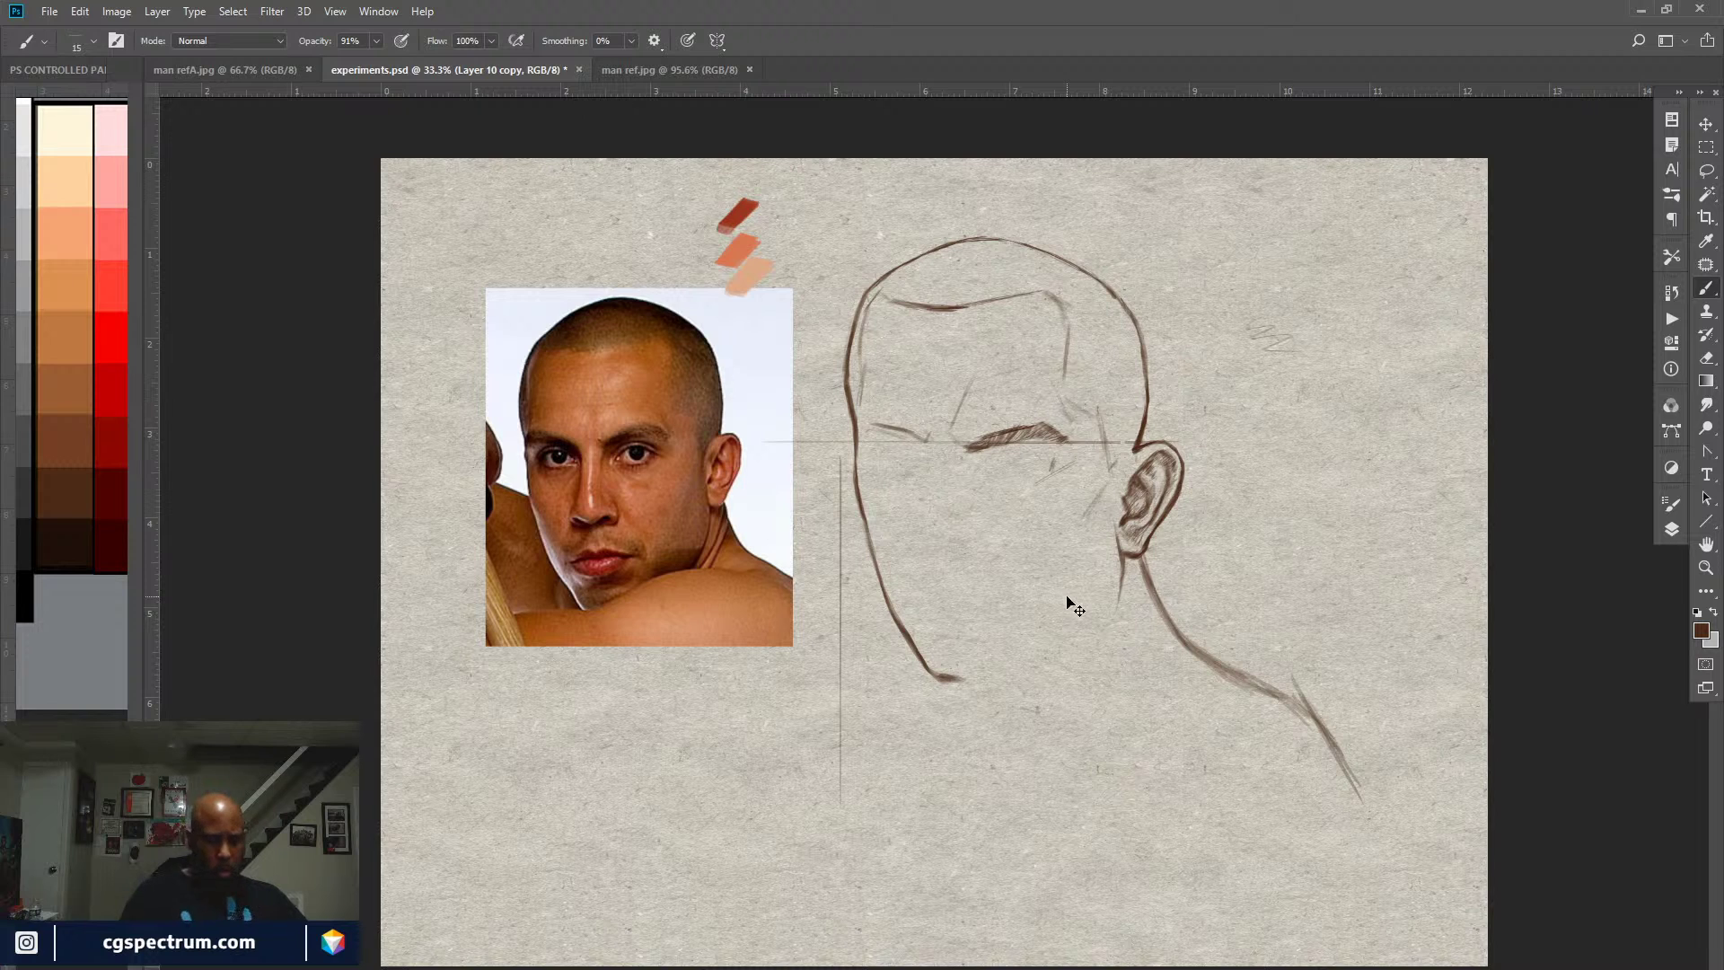
Step: Mark the near shoulder's top edge below the jaw and add horizontal guides at the reference photo's shoulder top and chin
key(ctrl+minus)
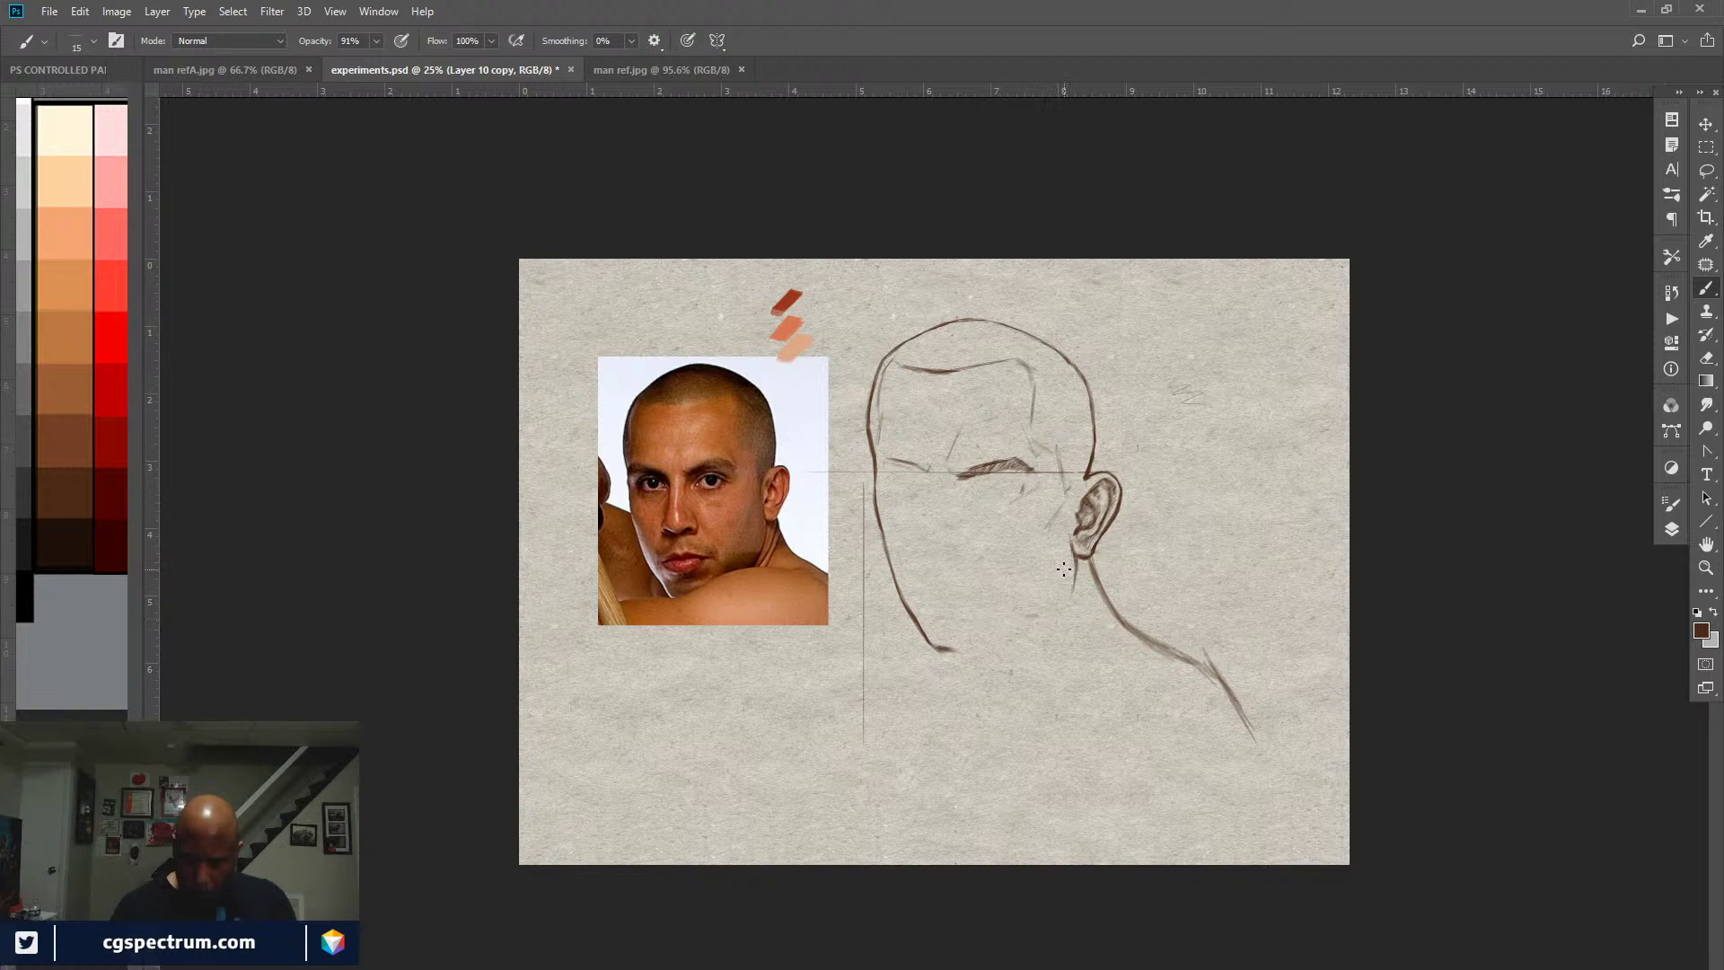
drag(1018, 620, 1040, 611)
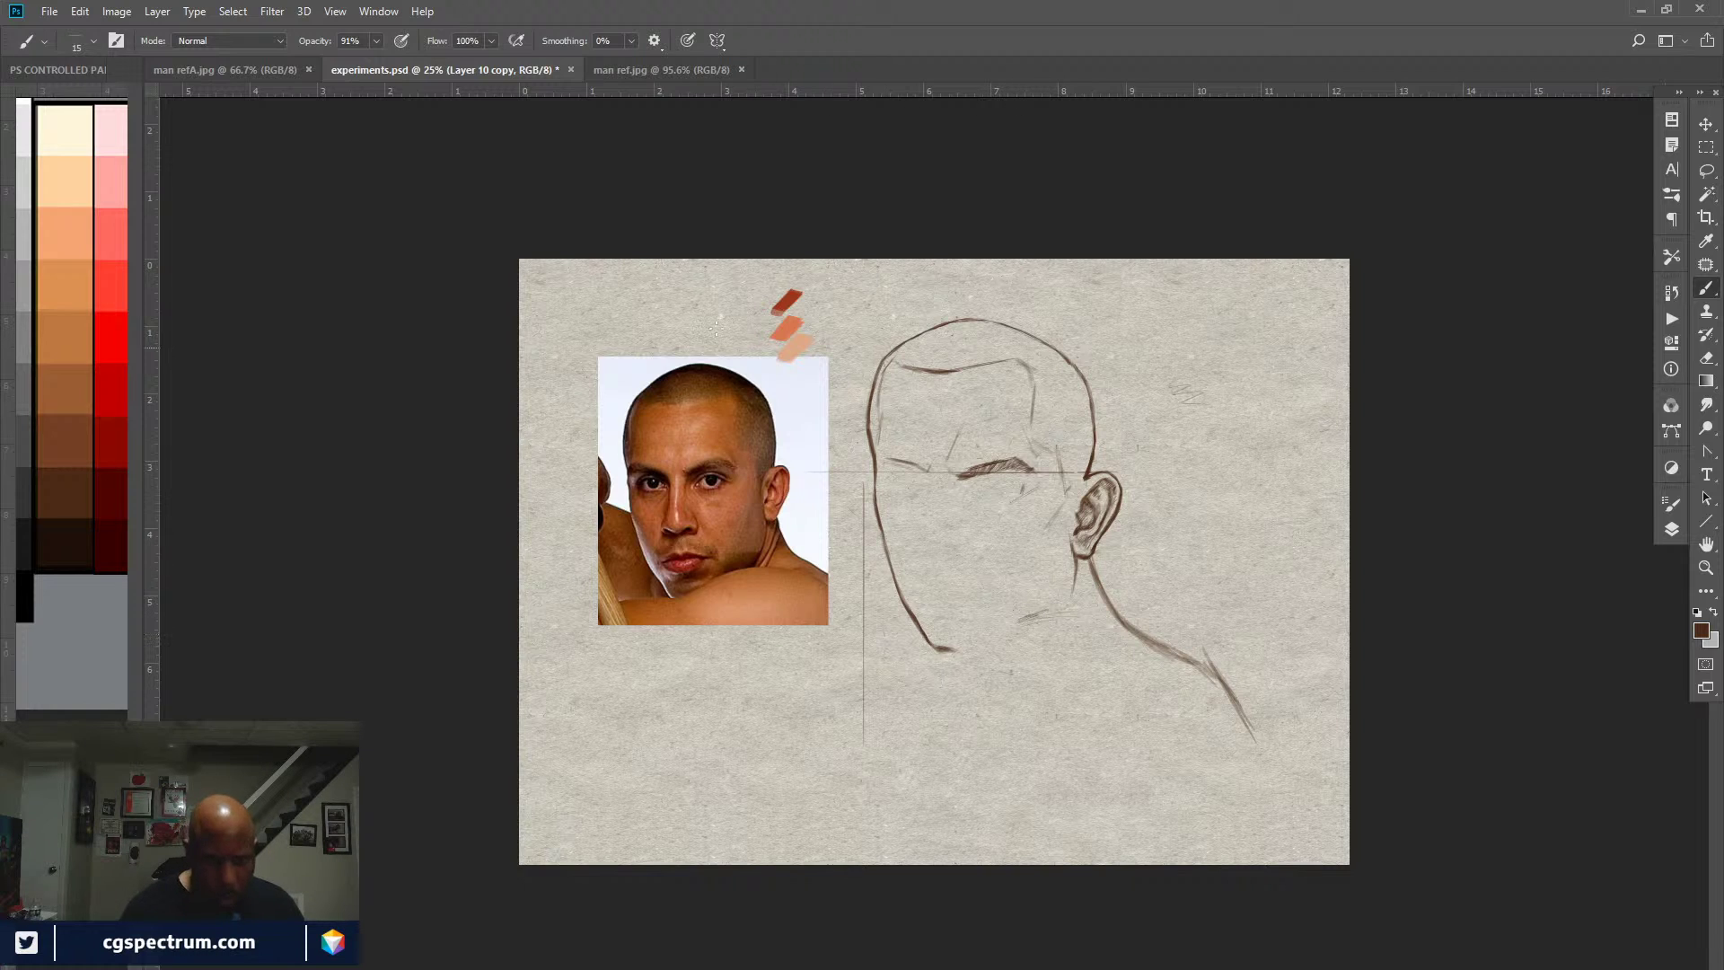
drag(732, 90, 726, 568)
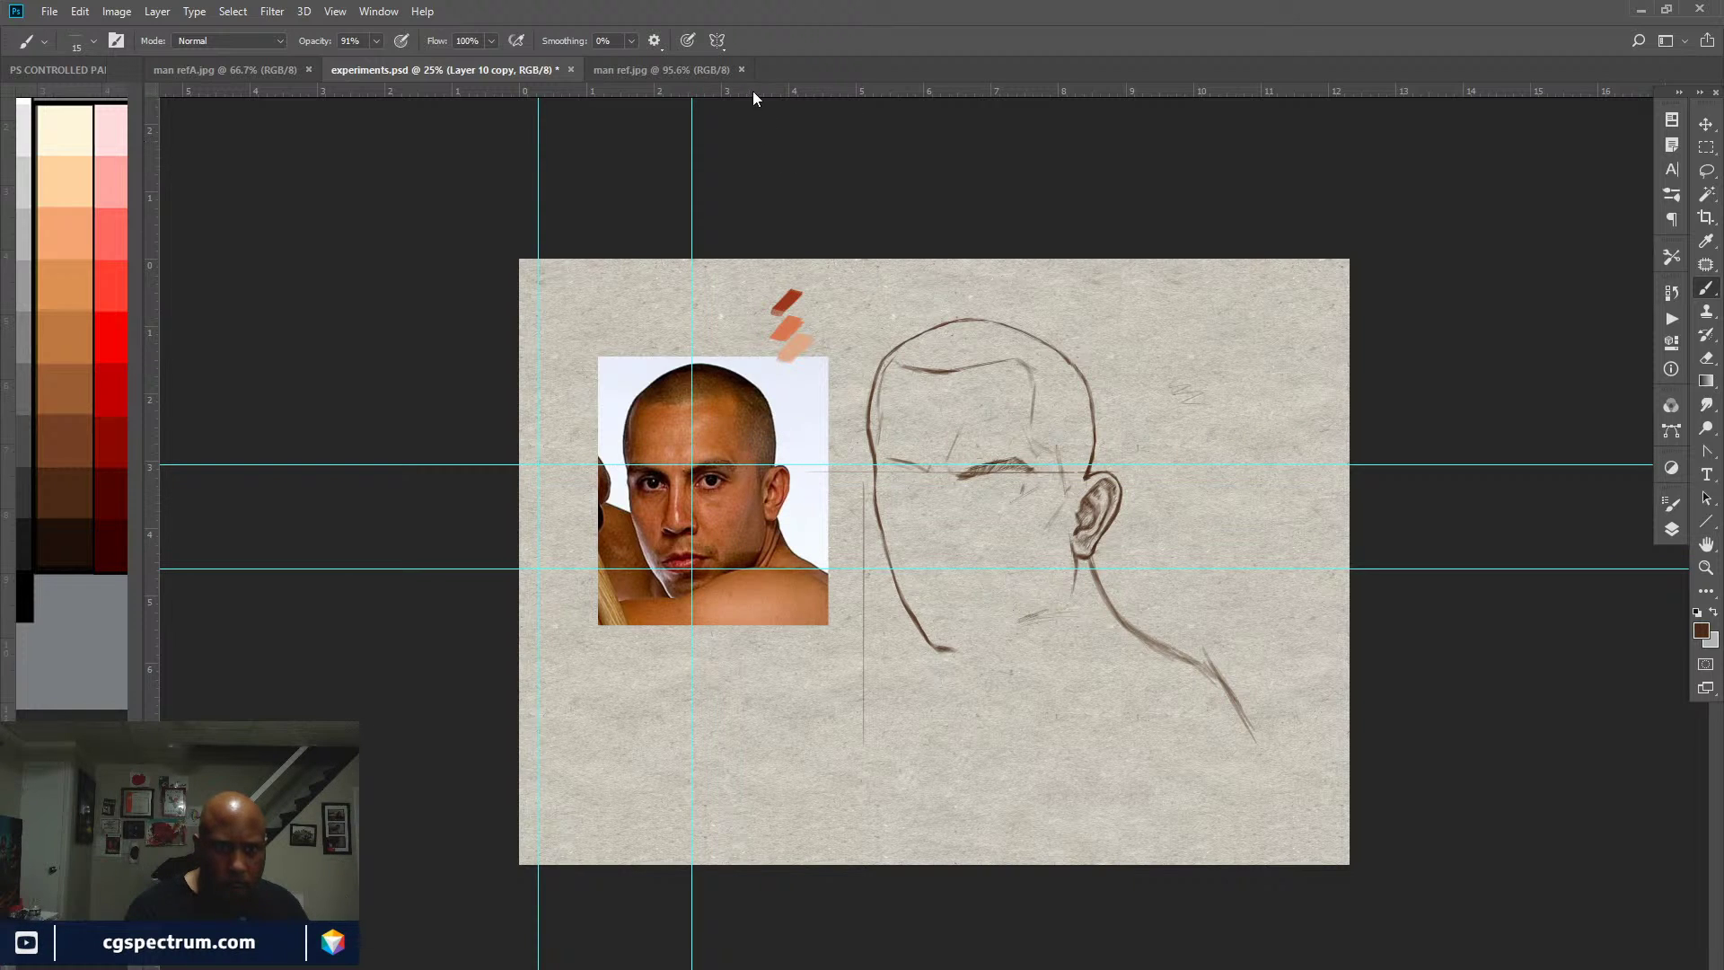
drag(753, 93, 714, 598)
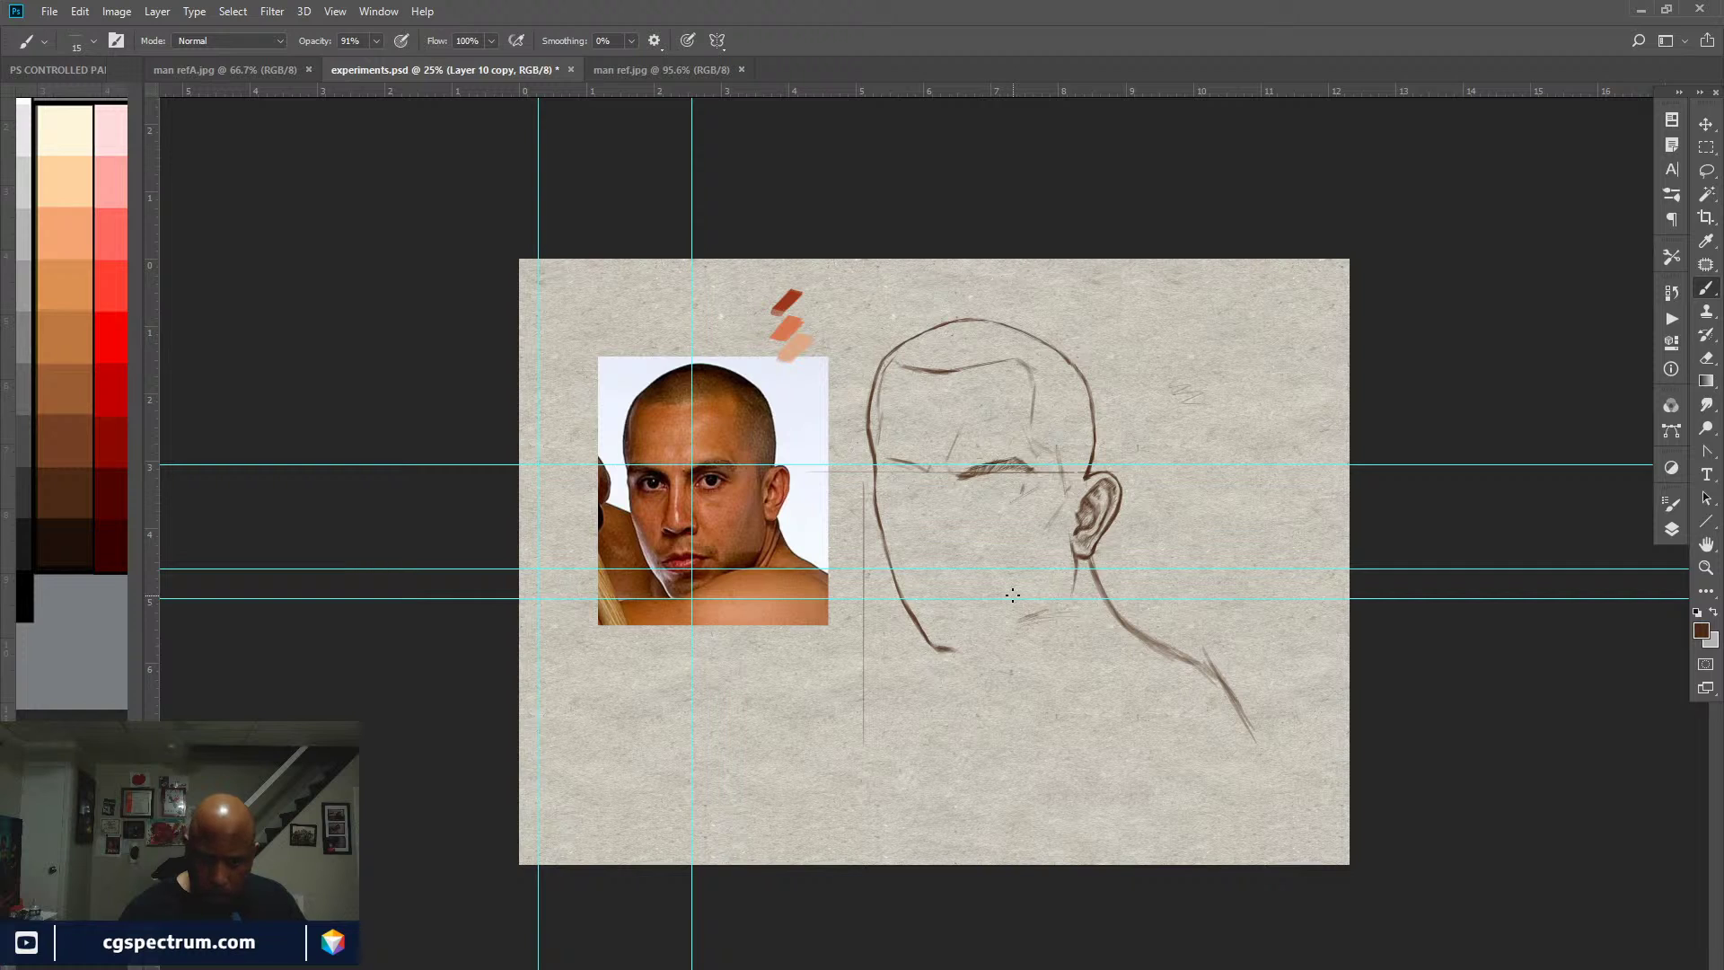
Step: Enlarge the eraser to 90 and erase the old neck and back shoulder line below the ear
key(e)
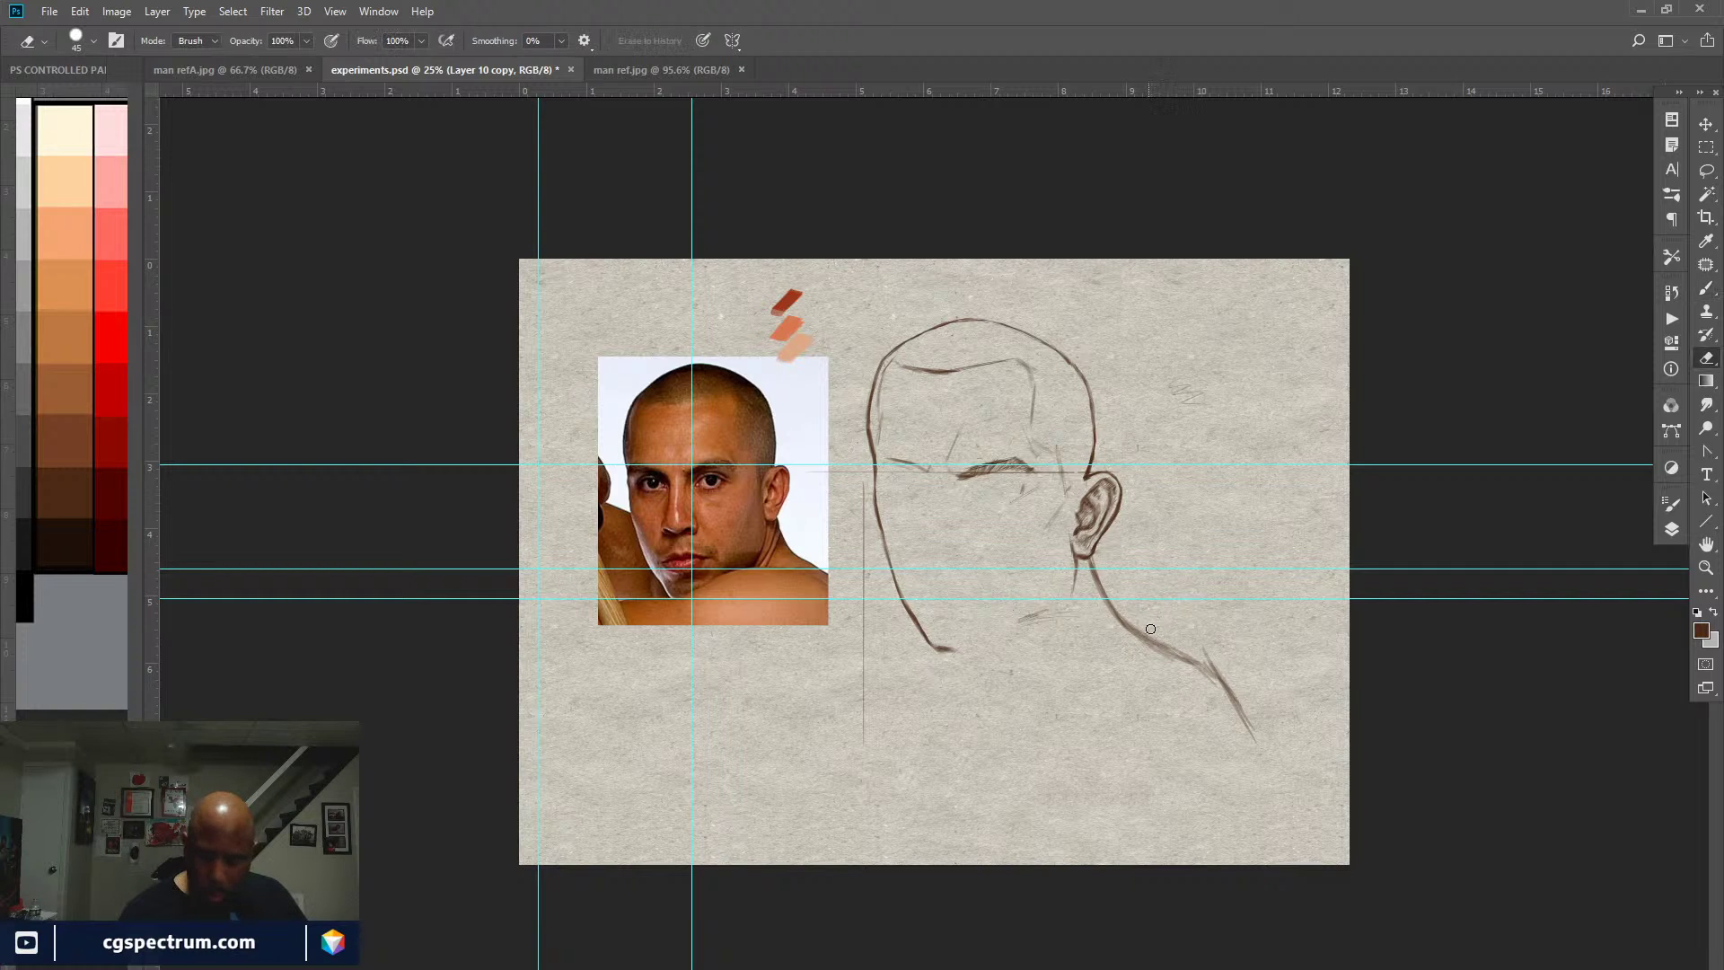
key(bracketright)
key(bracketright)
key(bracketright)
key(bracketright)
key(bracketright)
mouse_move(1103, 588)
mouse_down()
mouse_move(1136, 621)
mouse_move(1261, 679)
mouse_up()
mouse_move(1128, 626)
mouse_down()
mouse_move(1240, 697)
mouse_move(1206, 666)
mouse_move(1255, 738)
mouse_move(1209, 697)
mouse_up()
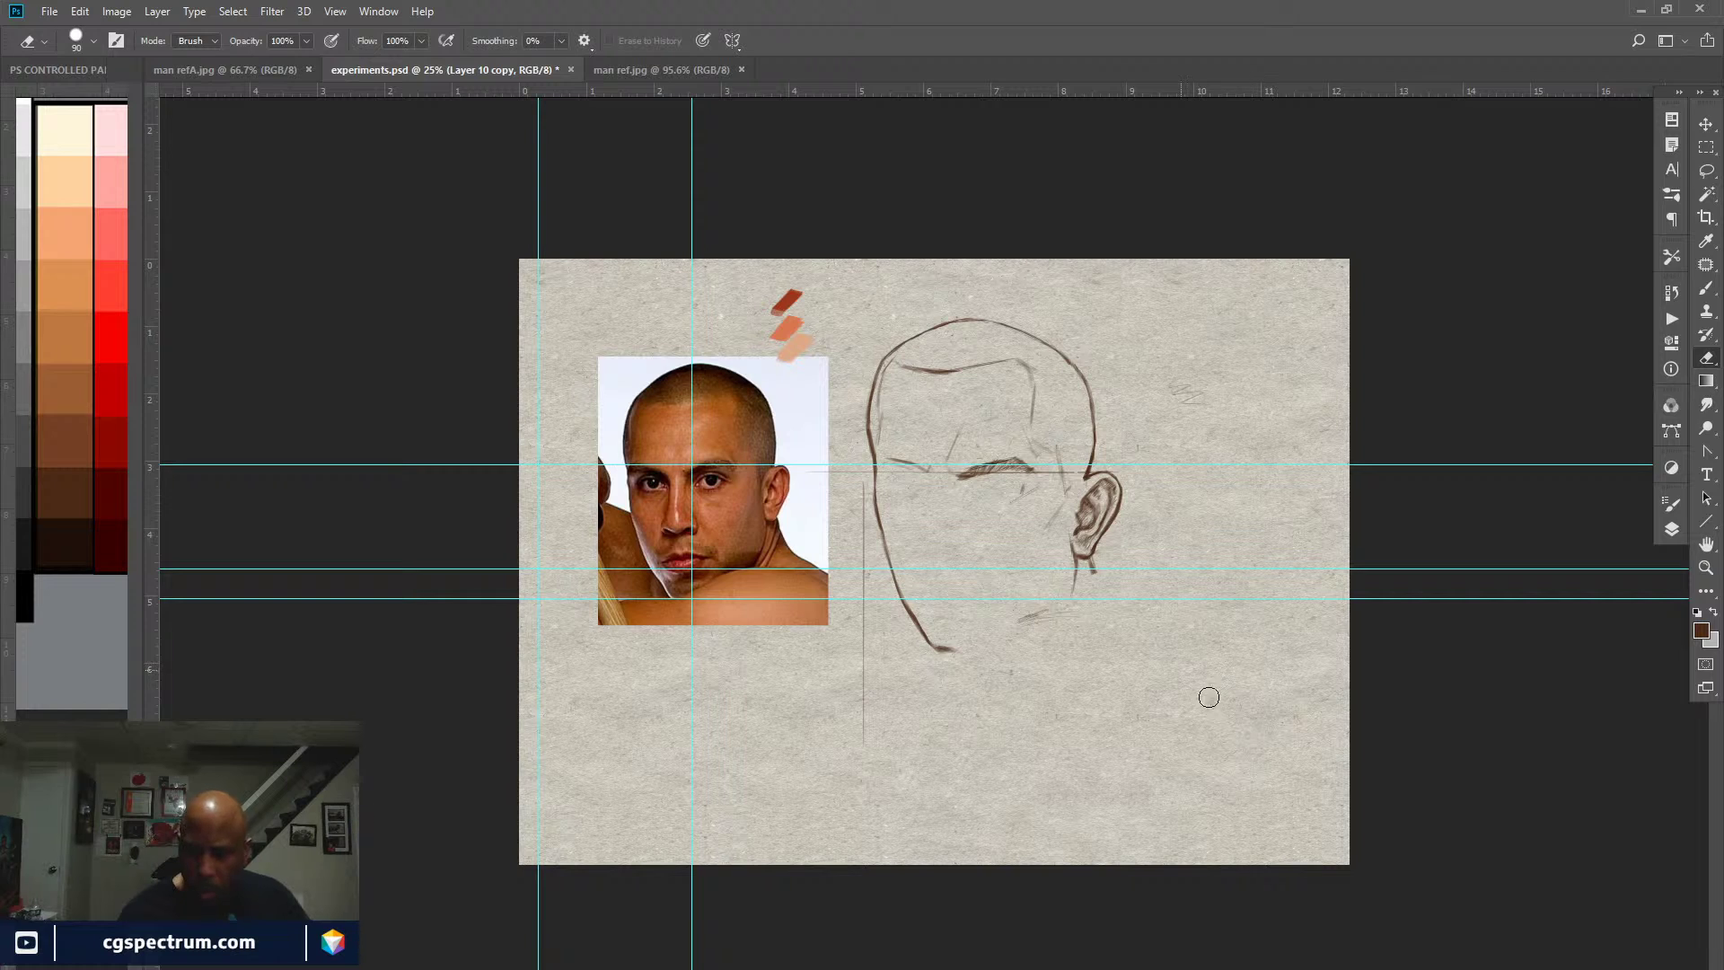
Step: Strengthen the near shoulder's edge under the jaw, mark the slope of the back shoulder, and hide the guides
key(b)
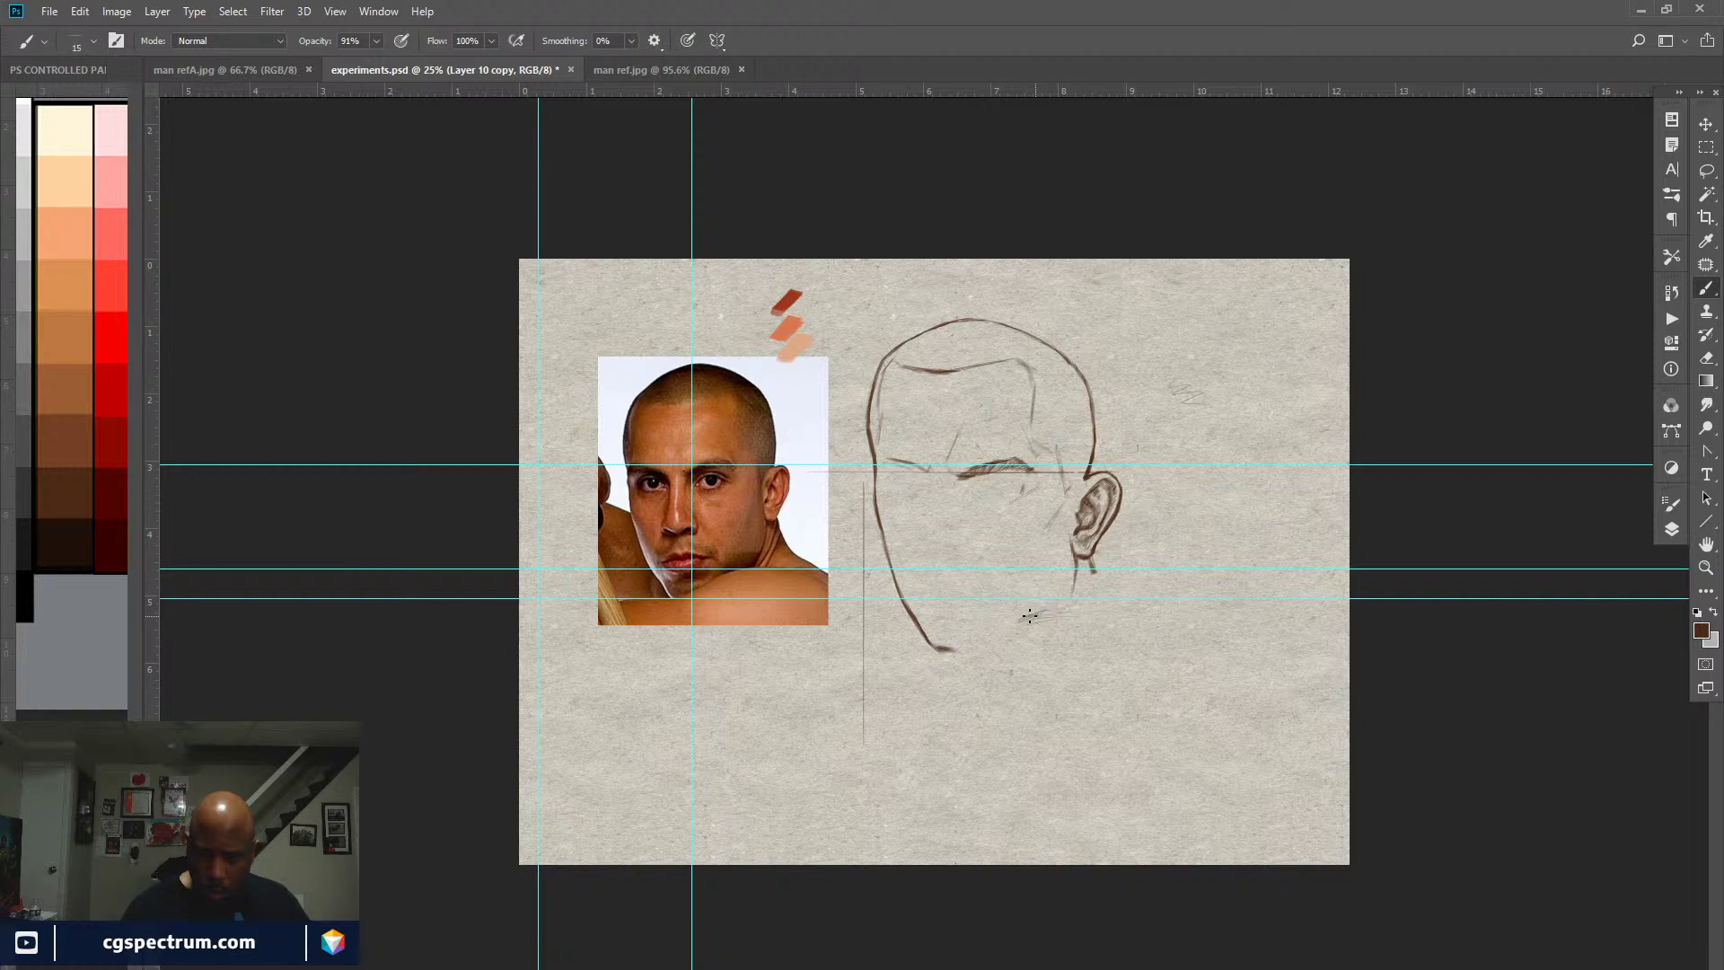
drag(1051, 611, 1041, 611)
drag(1165, 621, 1203, 650)
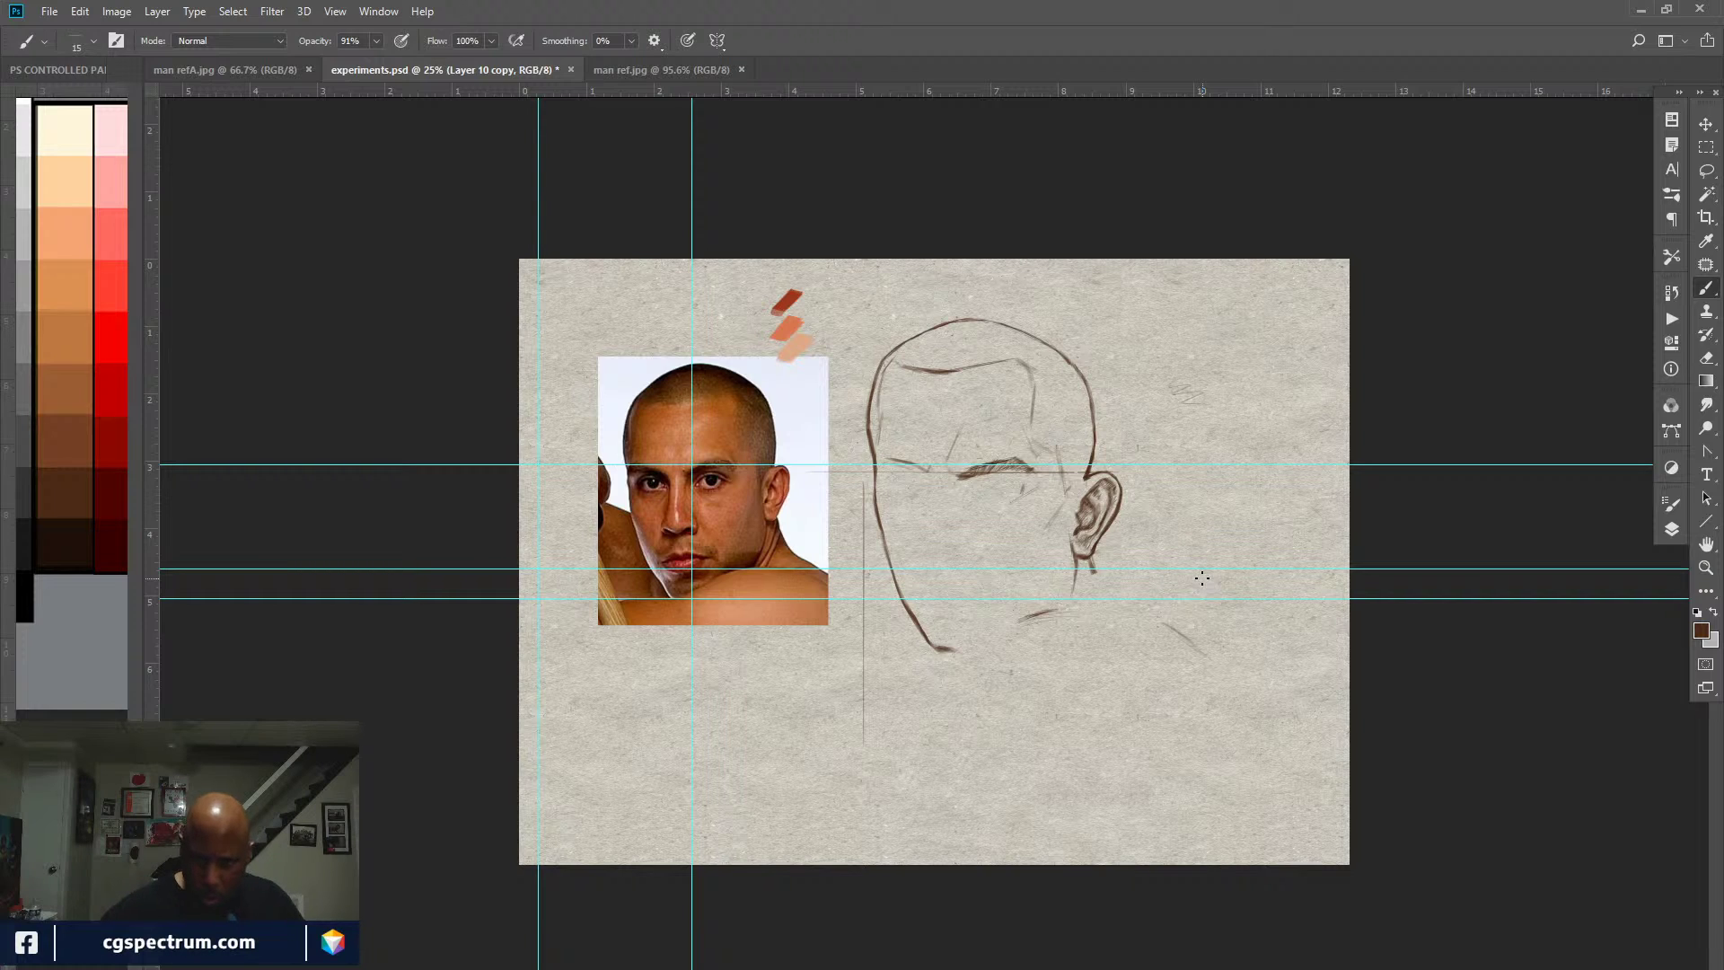
key(ctrl+semicolon)
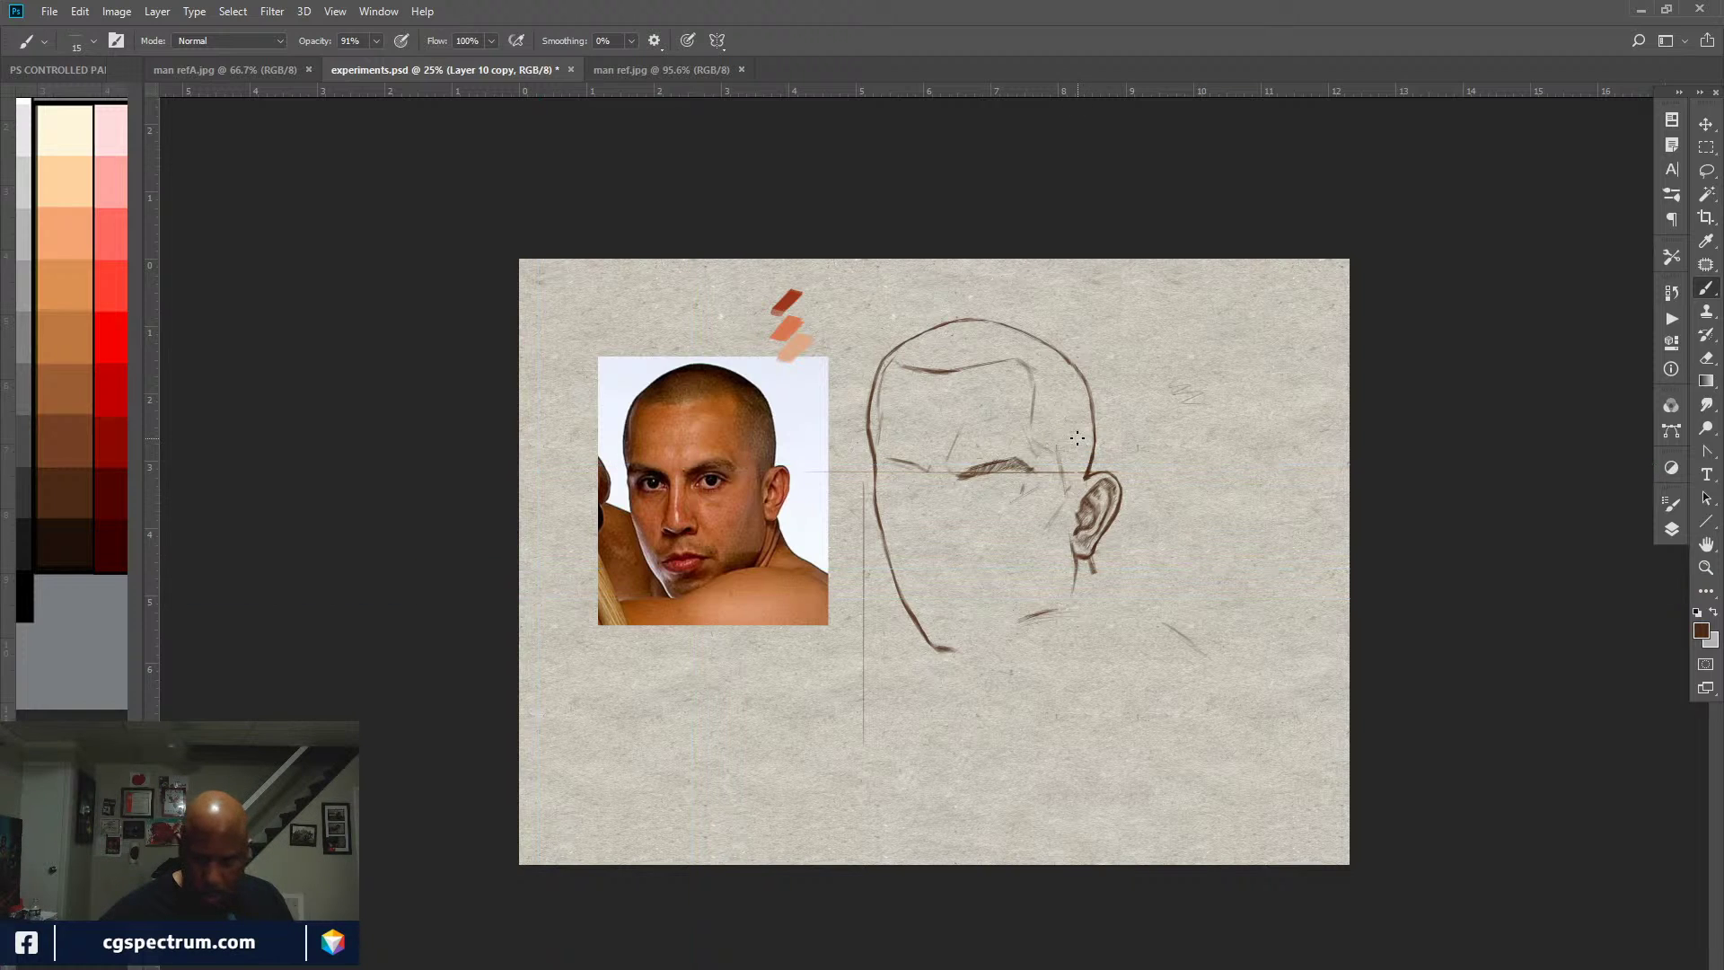
Step: On Layer 10 copy, draw the neck line sloping into the back shoulder and the near shoulder's contour curving beneath the jaw and past the chin
click(1672, 530)
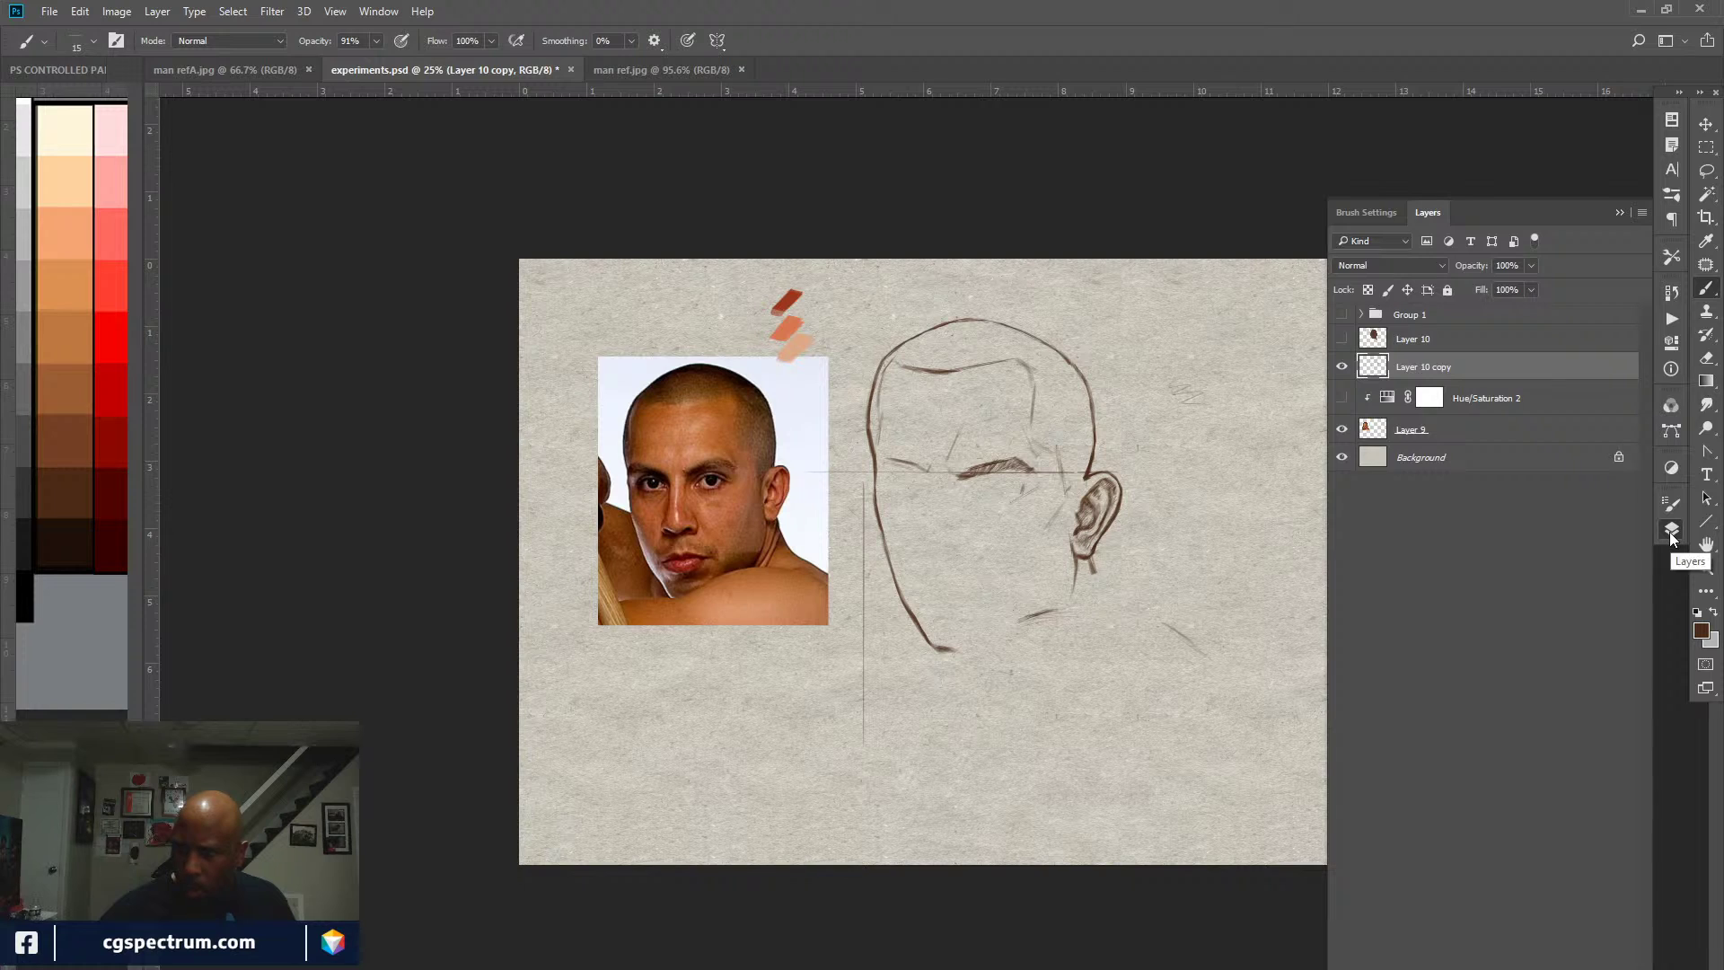
click(1672, 532)
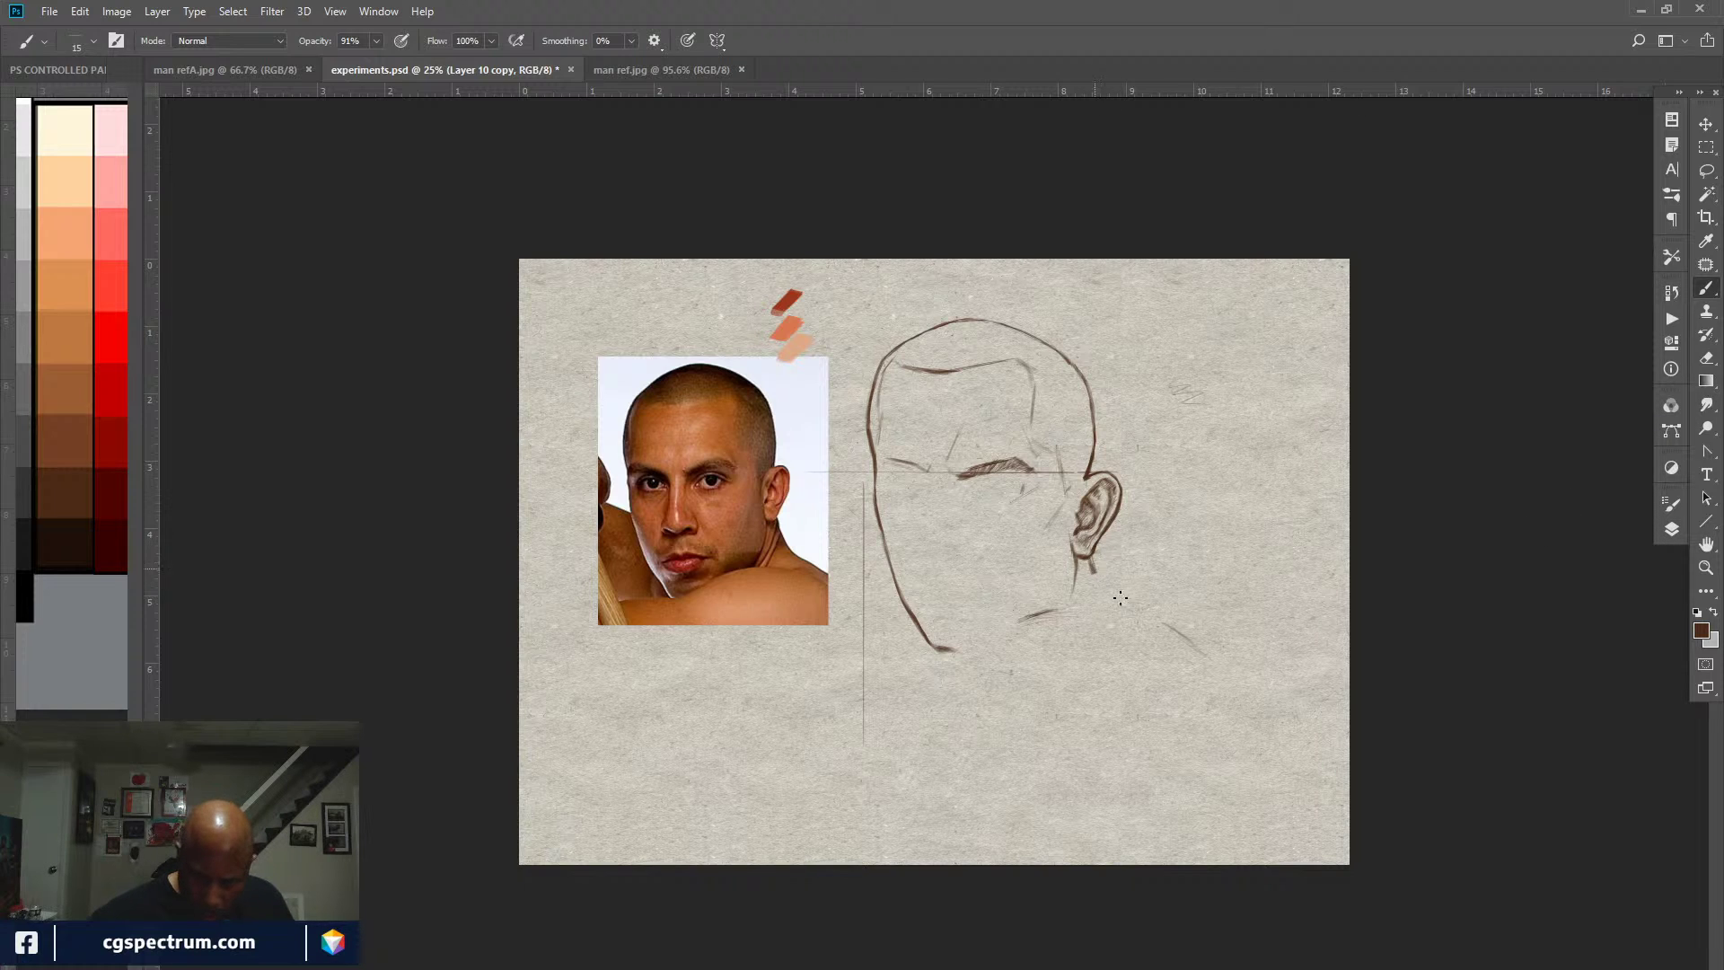
mouse_move(1096, 563)
mouse_down()
mouse_move(1127, 604)
mouse_move(1094, 554)
mouse_move(1152, 614)
mouse_move(1116, 598)
mouse_move(1172, 631)
mouse_move(1092, 566)
mouse_move(1210, 670)
mouse_move(1176, 633)
mouse_up()
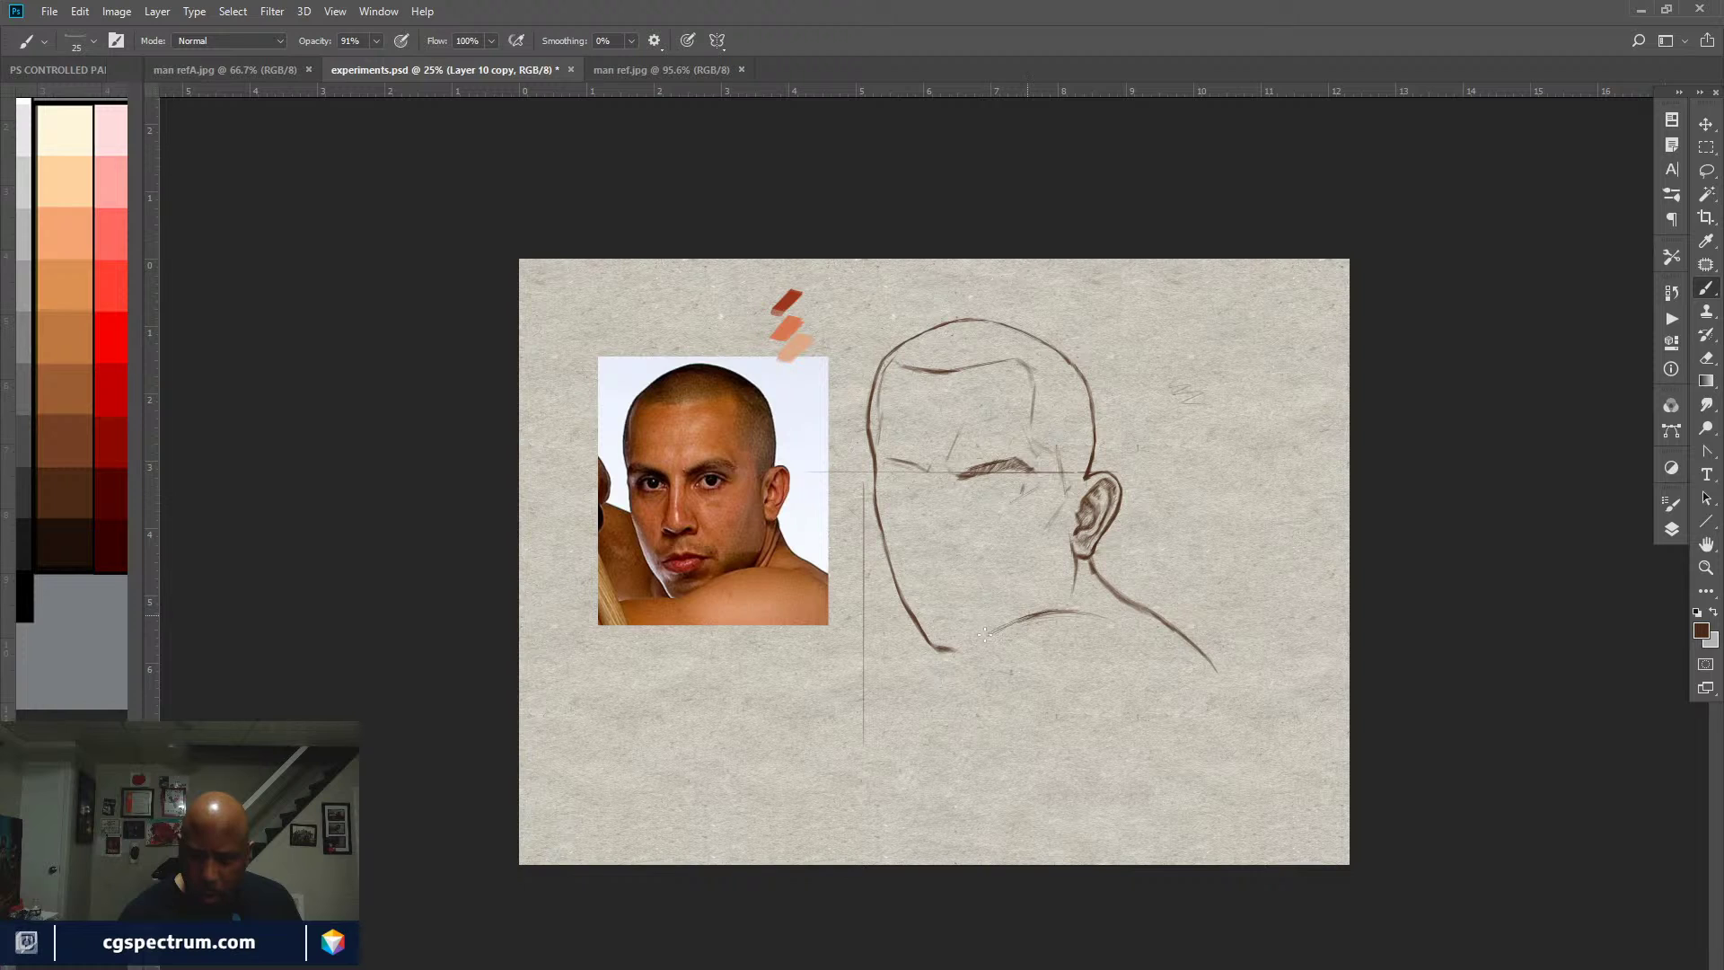
mouse_move(985, 634)
mouse_down()
mouse_move(950, 653)
mouse_move(987, 632)
mouse_up()
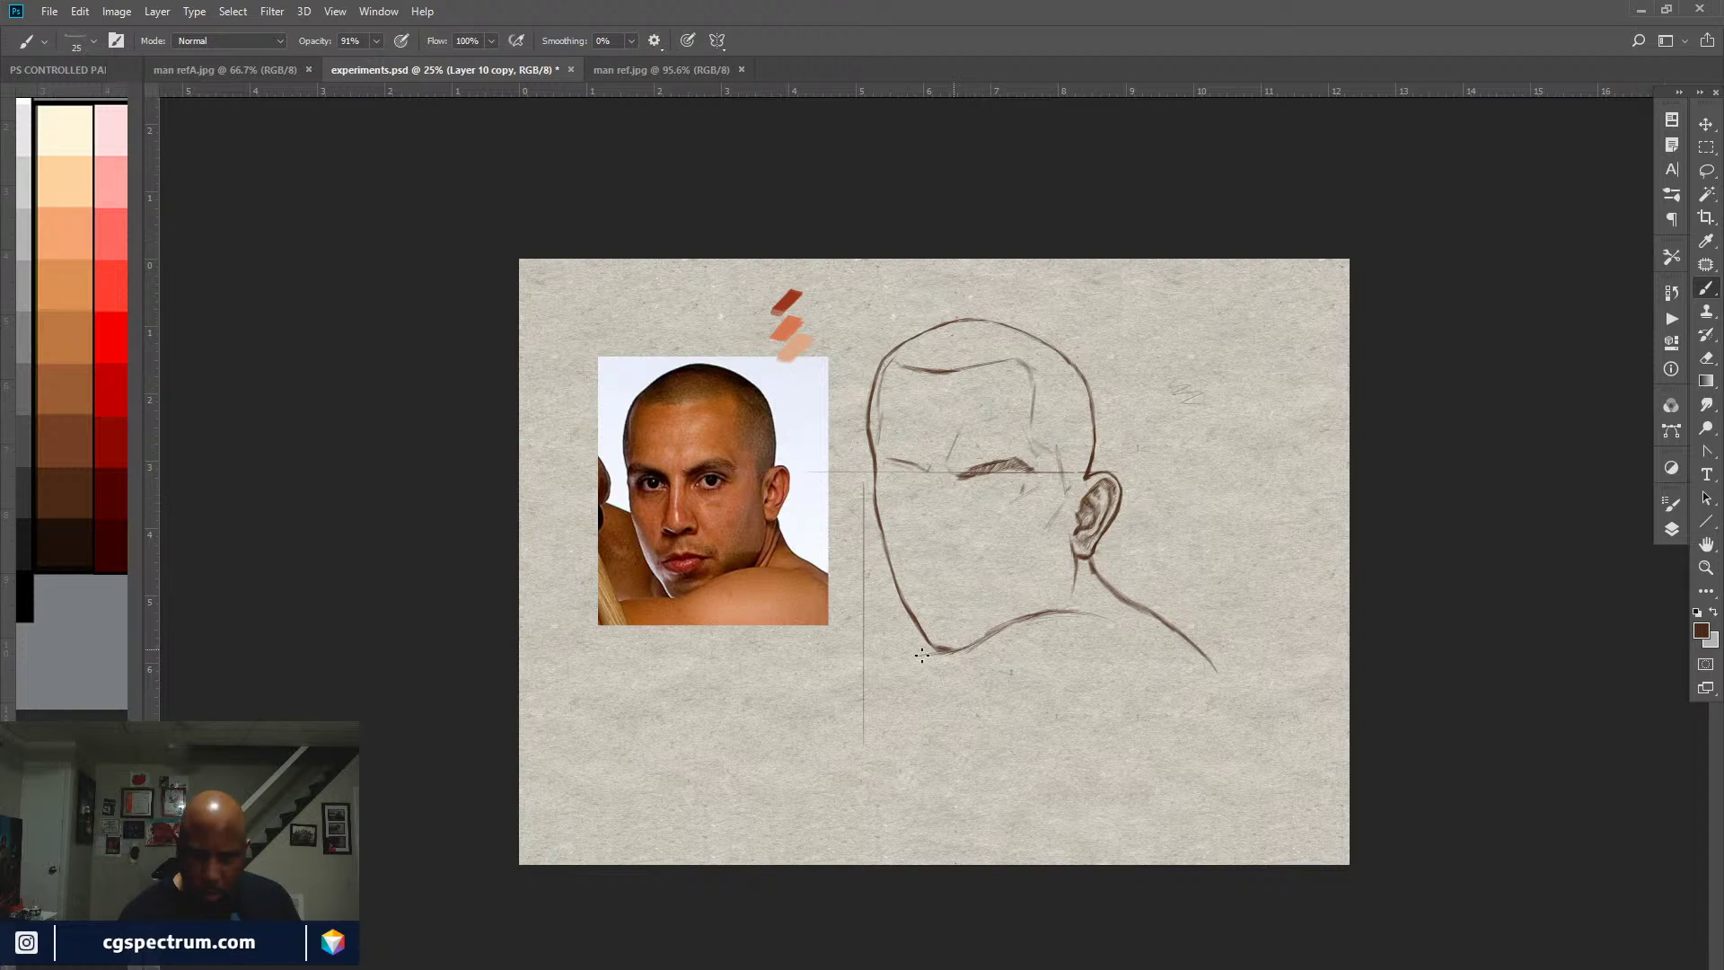
mouse_move(923, 656)
mouse_down()
mouse_move(960, 651)
mouse_move(859, 660)
mouse_move(1035, 614)
mouse_move(973, 643)
mouse_up()
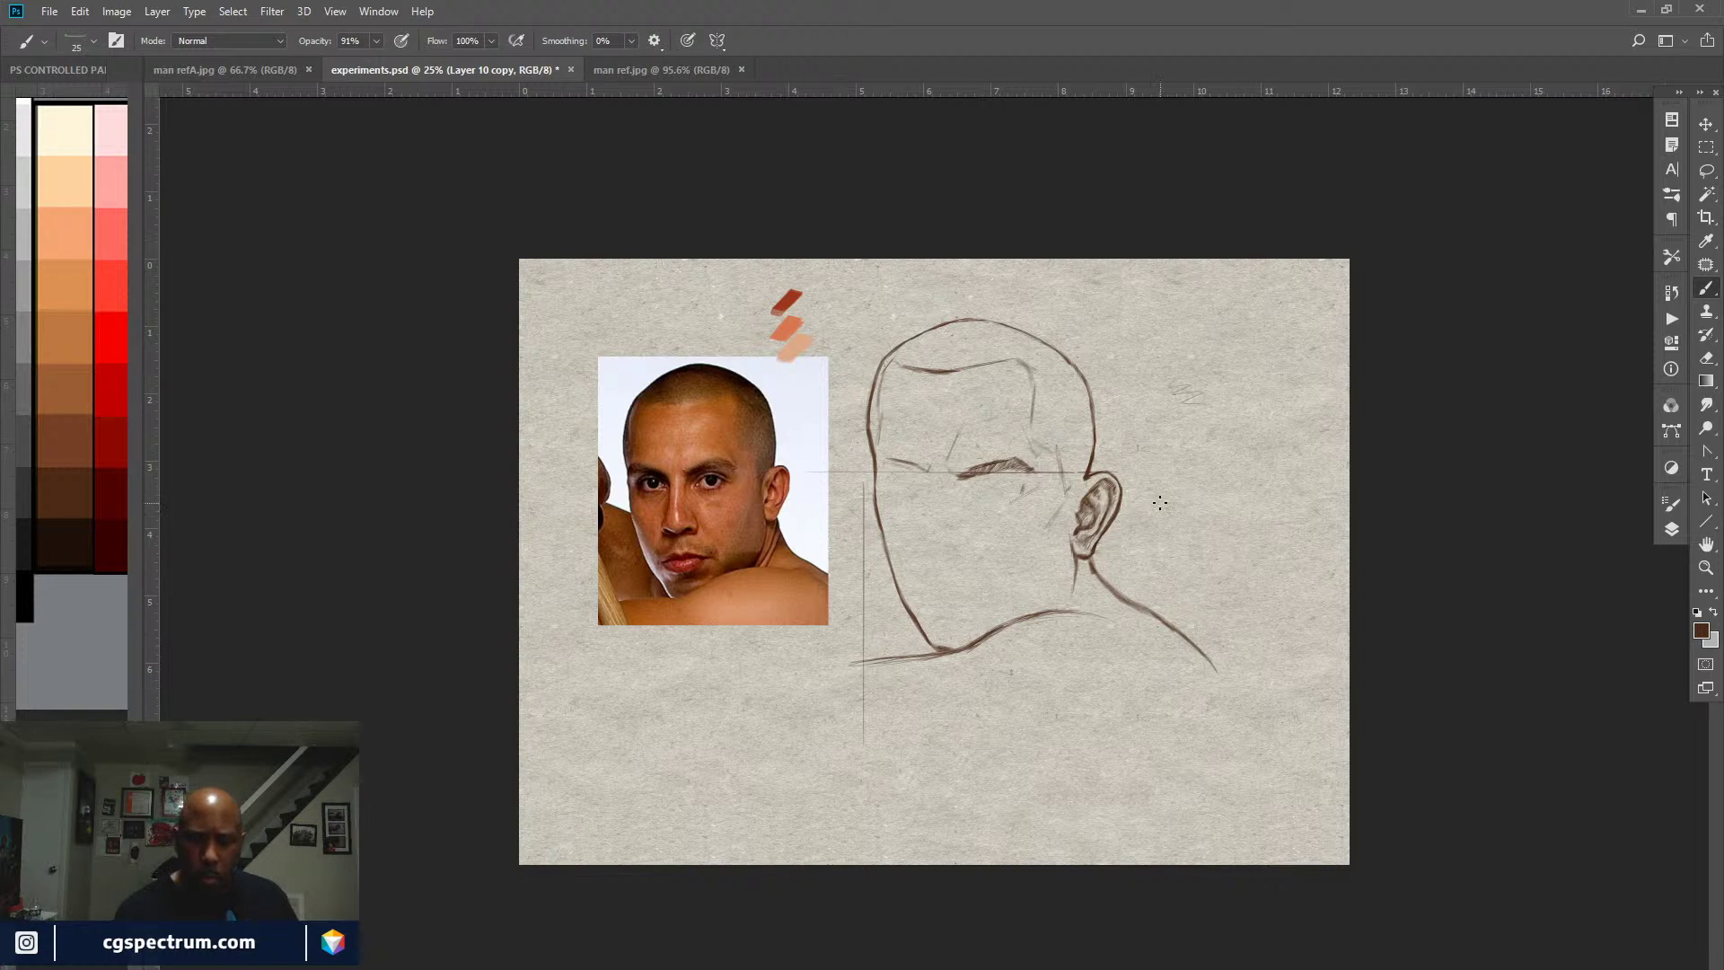
Step: Clean up the start of the neck line beneath the earlobe and redraw it where it joins the ear
key(e)
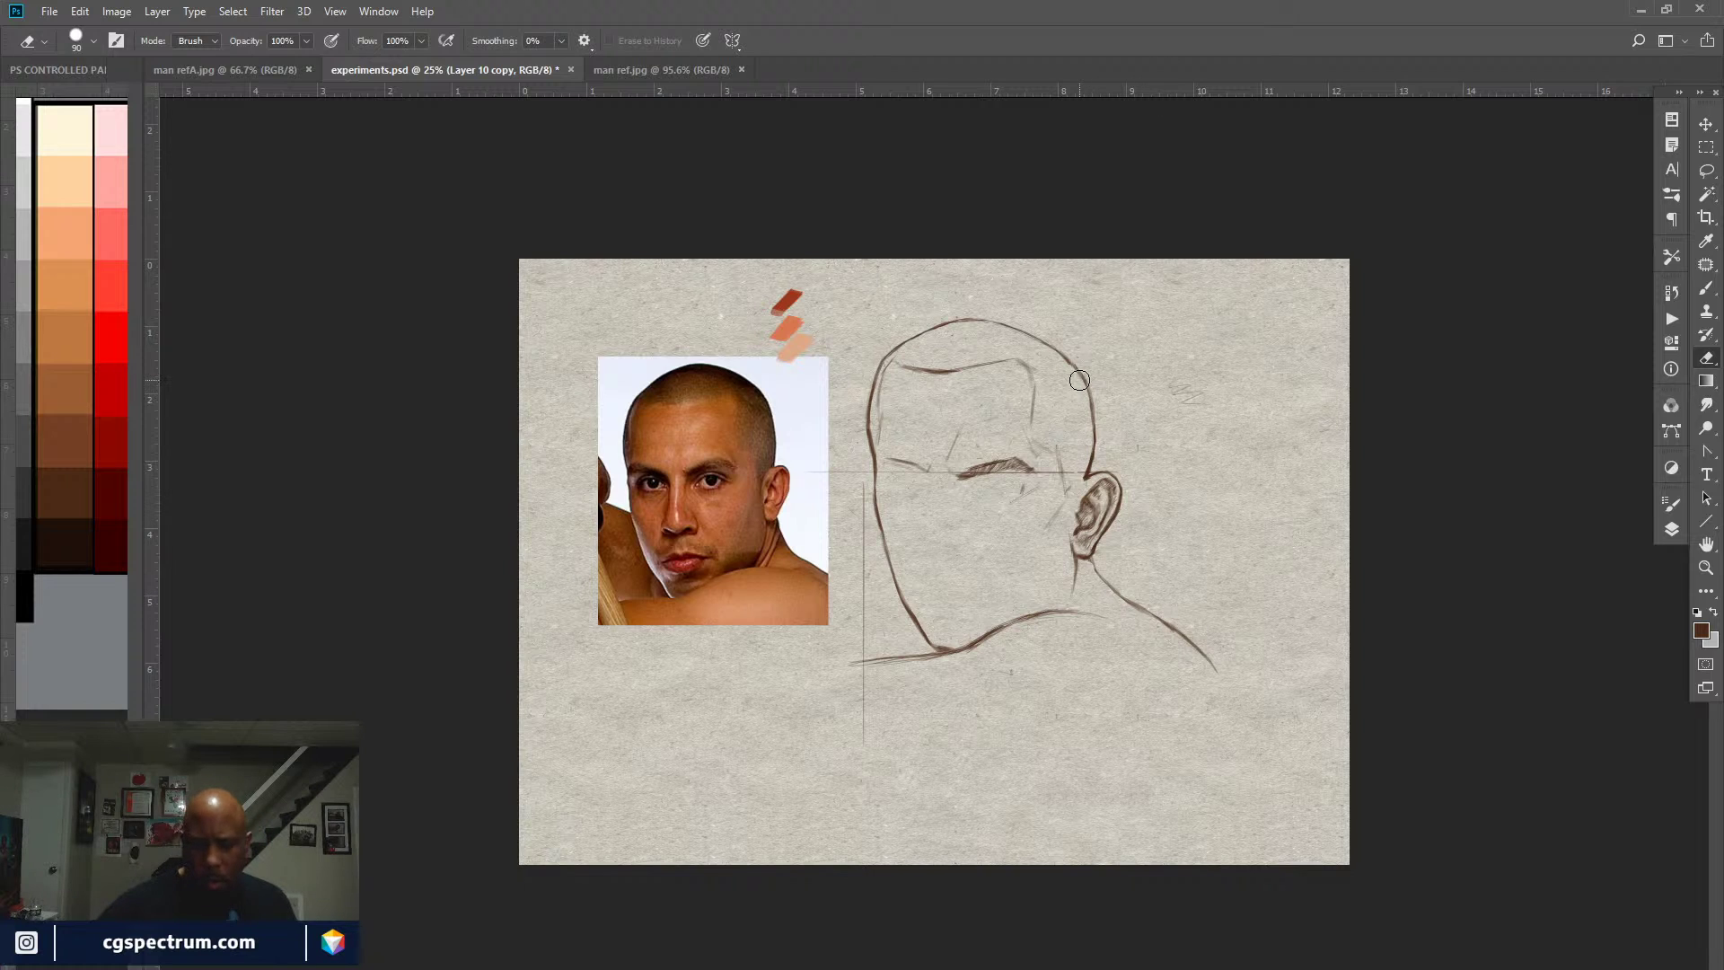
key(b)
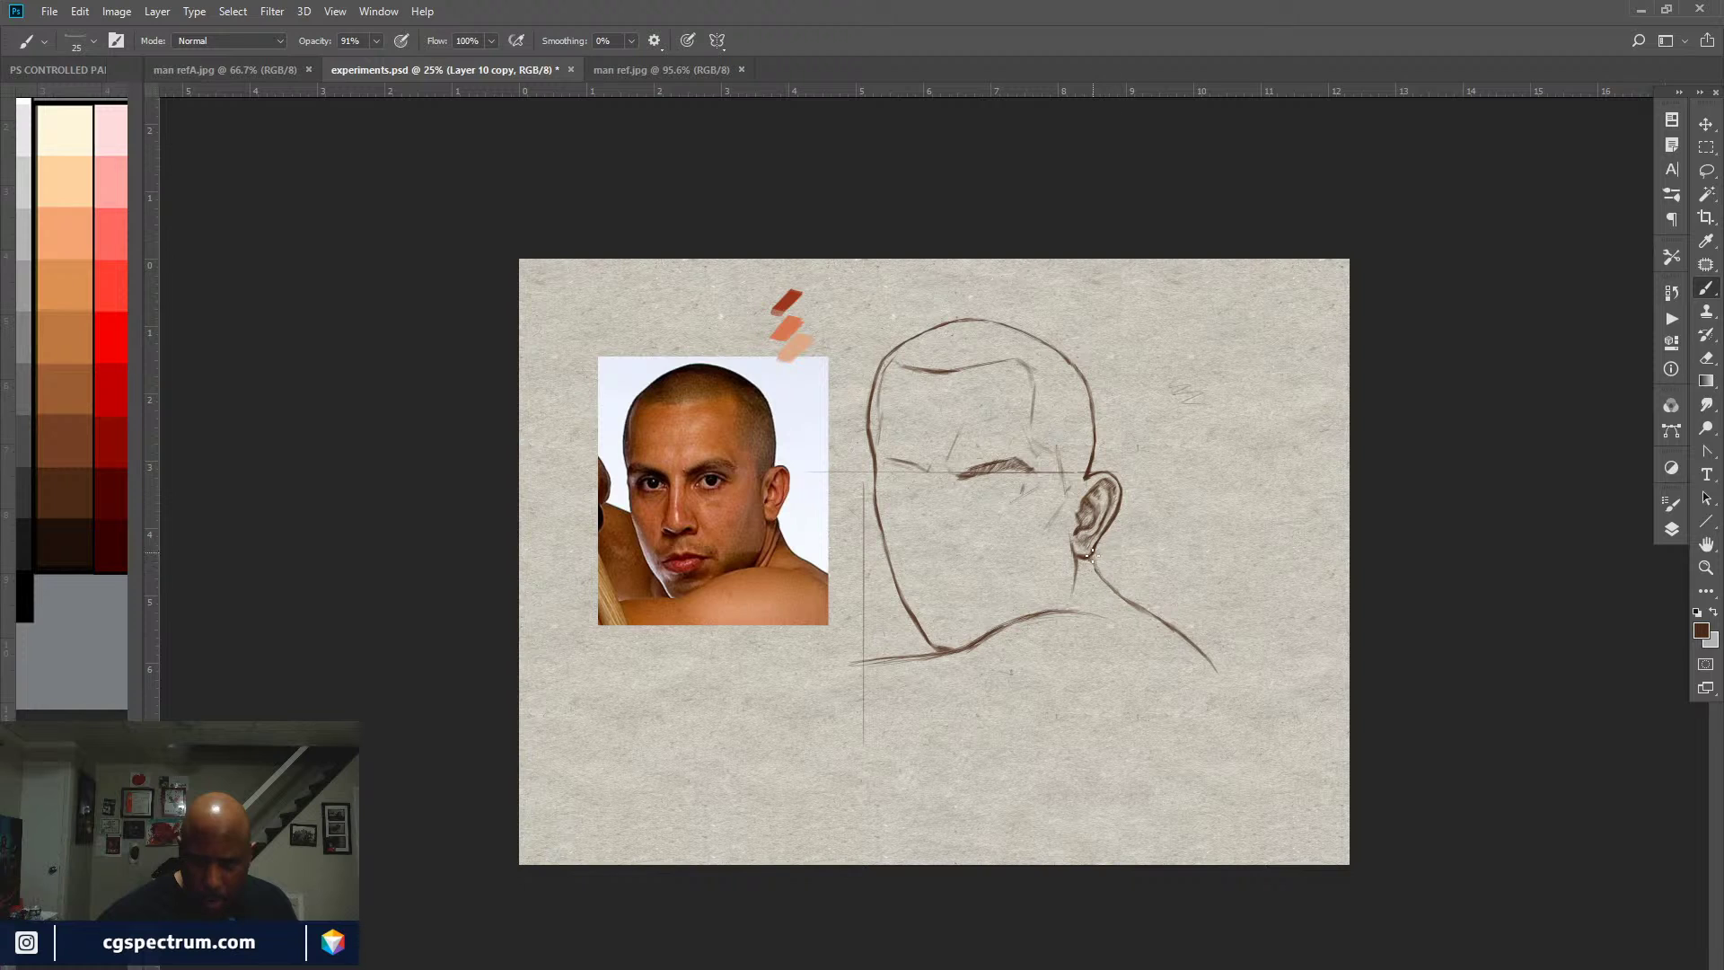
drag(1090, 554, 1110, 584)
Step: Erase the remaining brow construction line across the face and beyond the far side of the head, keeping the eyebrows
key(e)
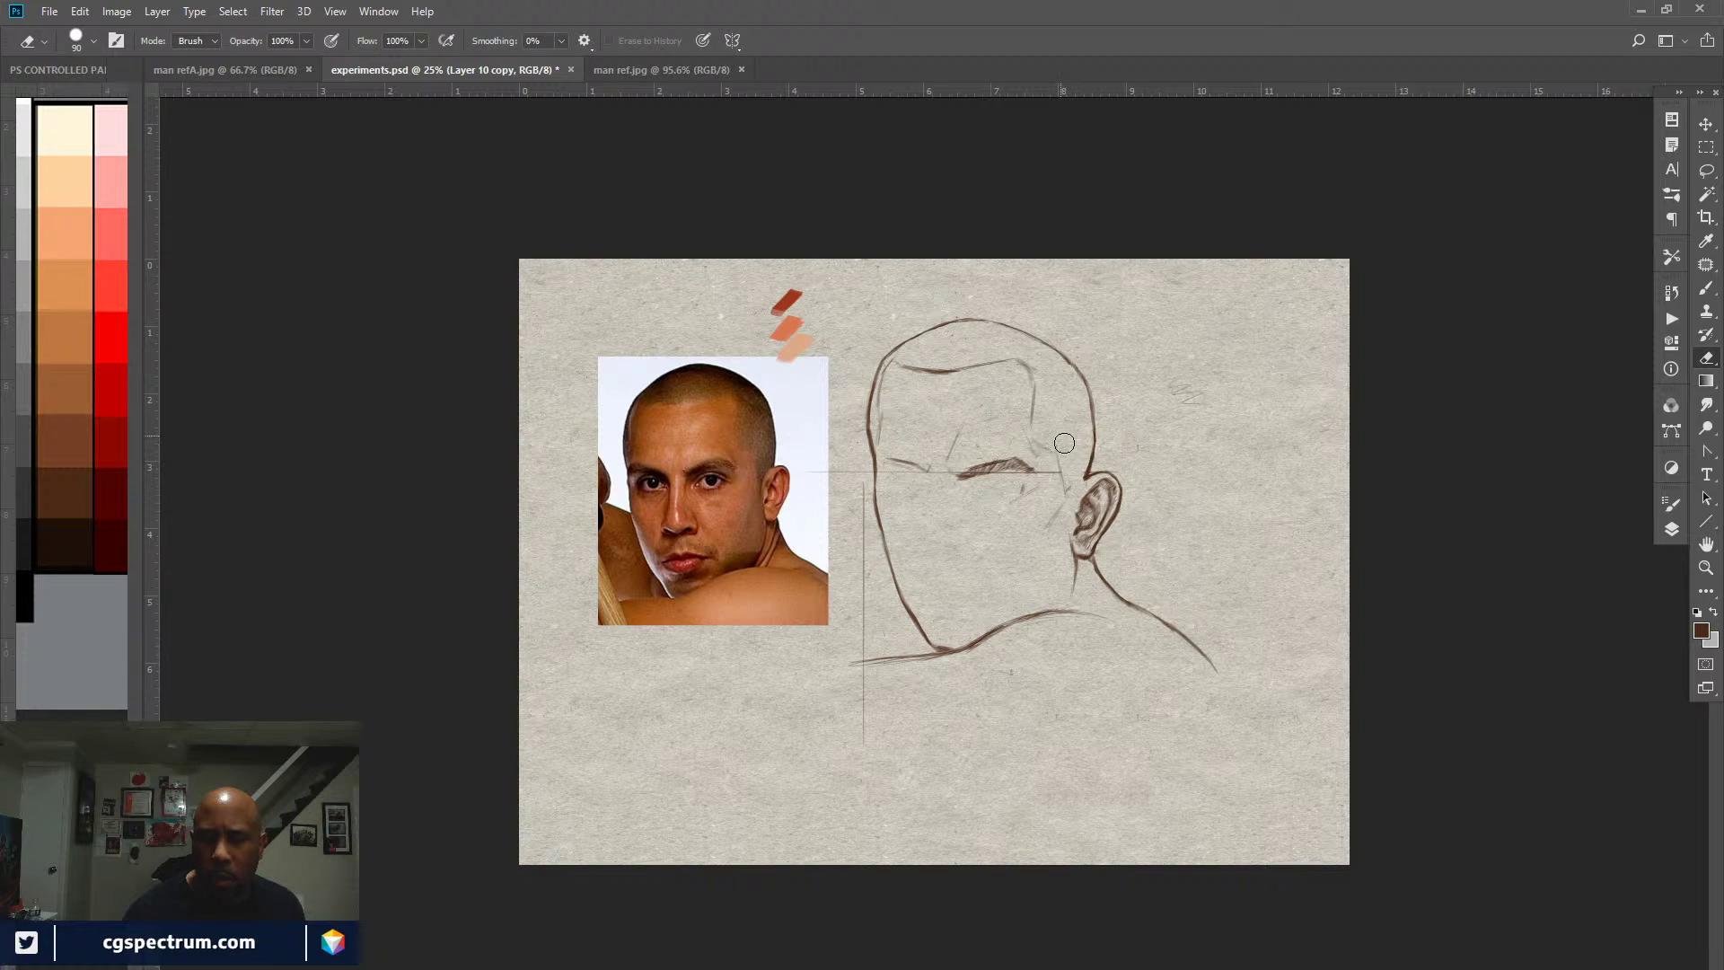
drag(1063, 472, 1042, 473)
drag(1006, 479, 969, 491)
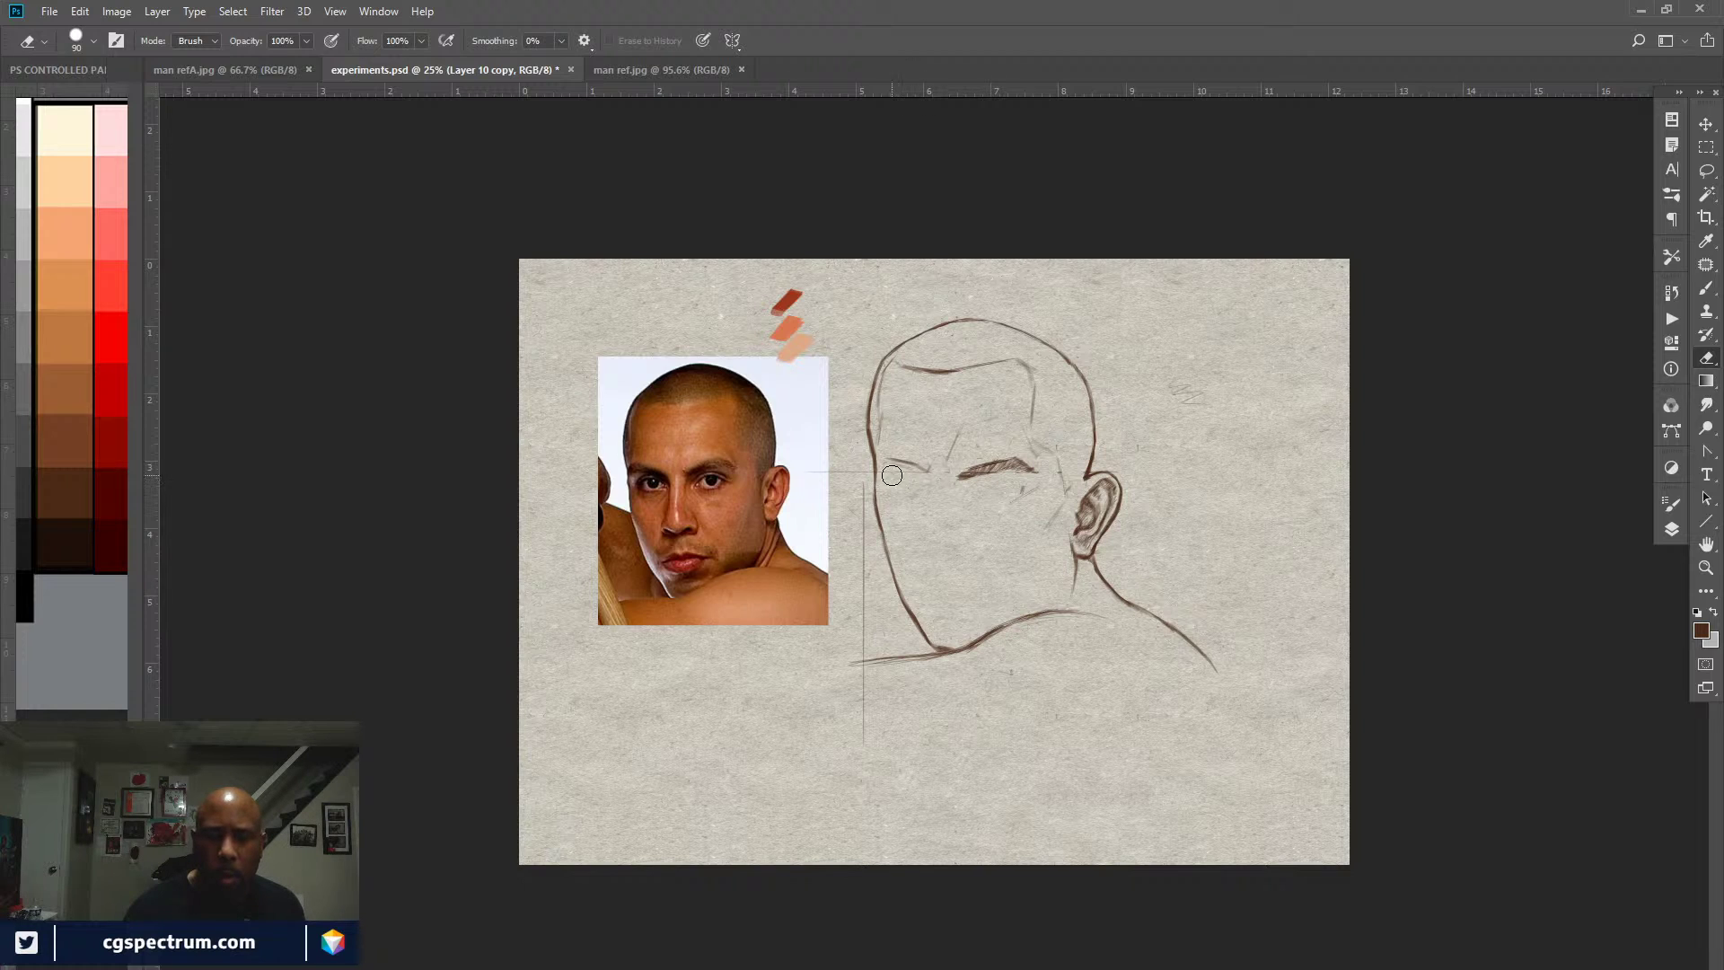
drag(870, 473, 825, 471)
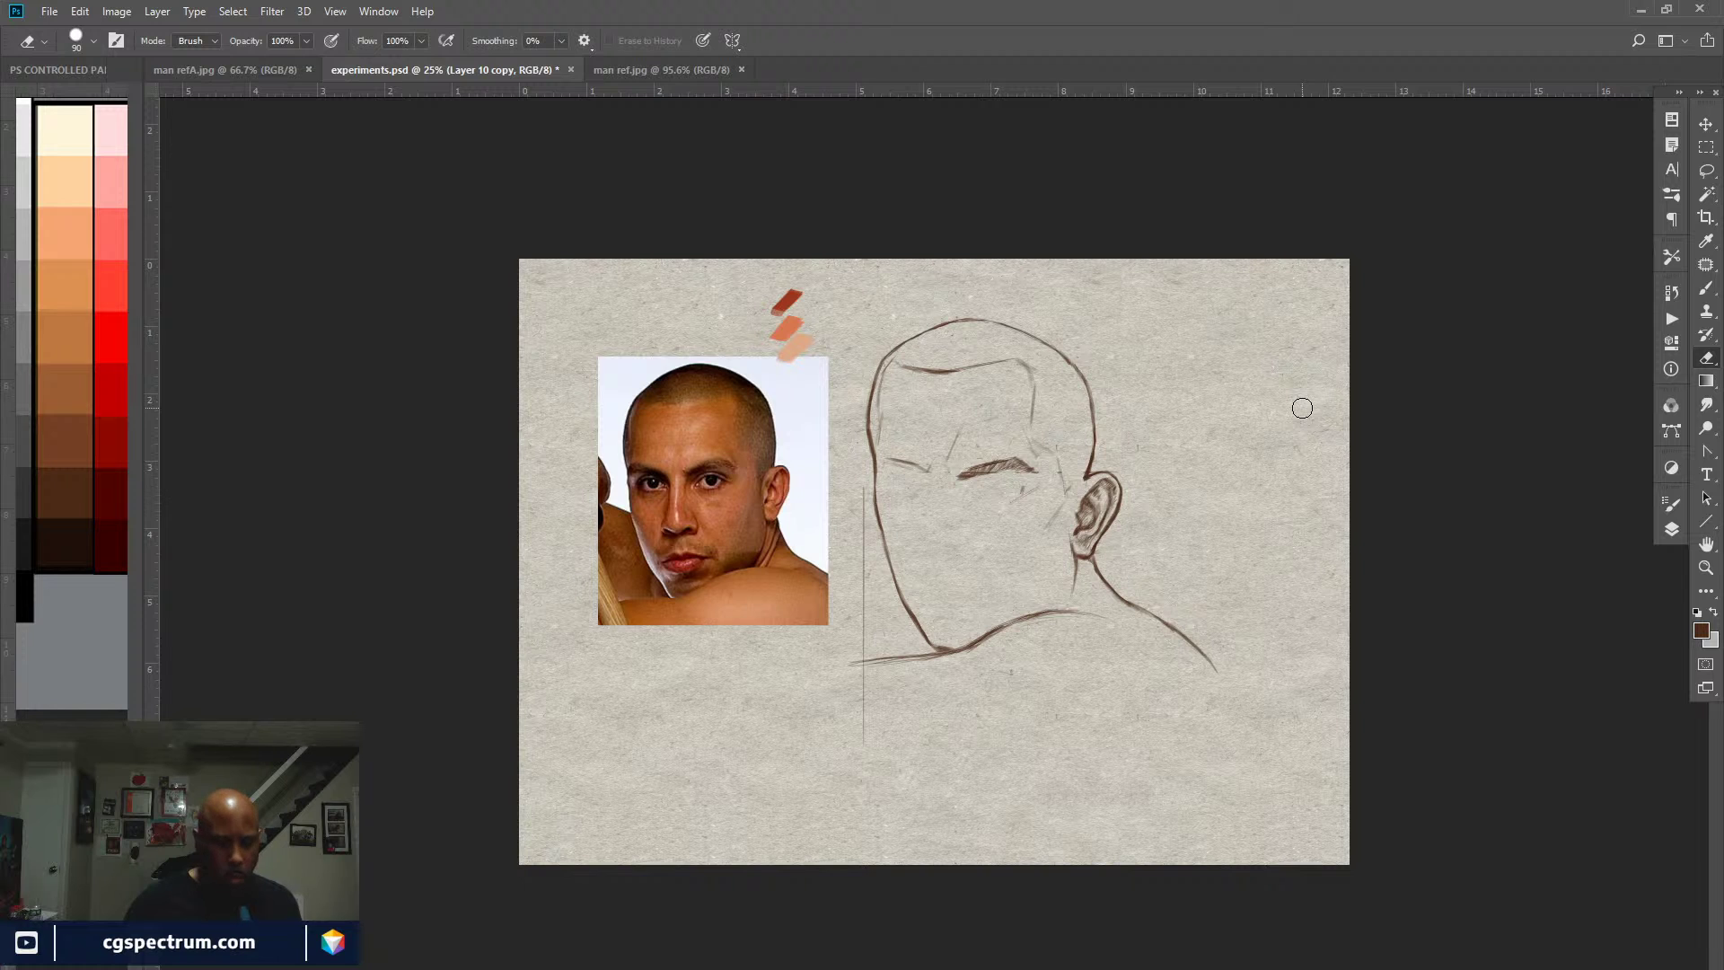
Step: Sketch a short brush mark for the near eye's outer lid corner beneath the outer end of the eyebrow
key(b)
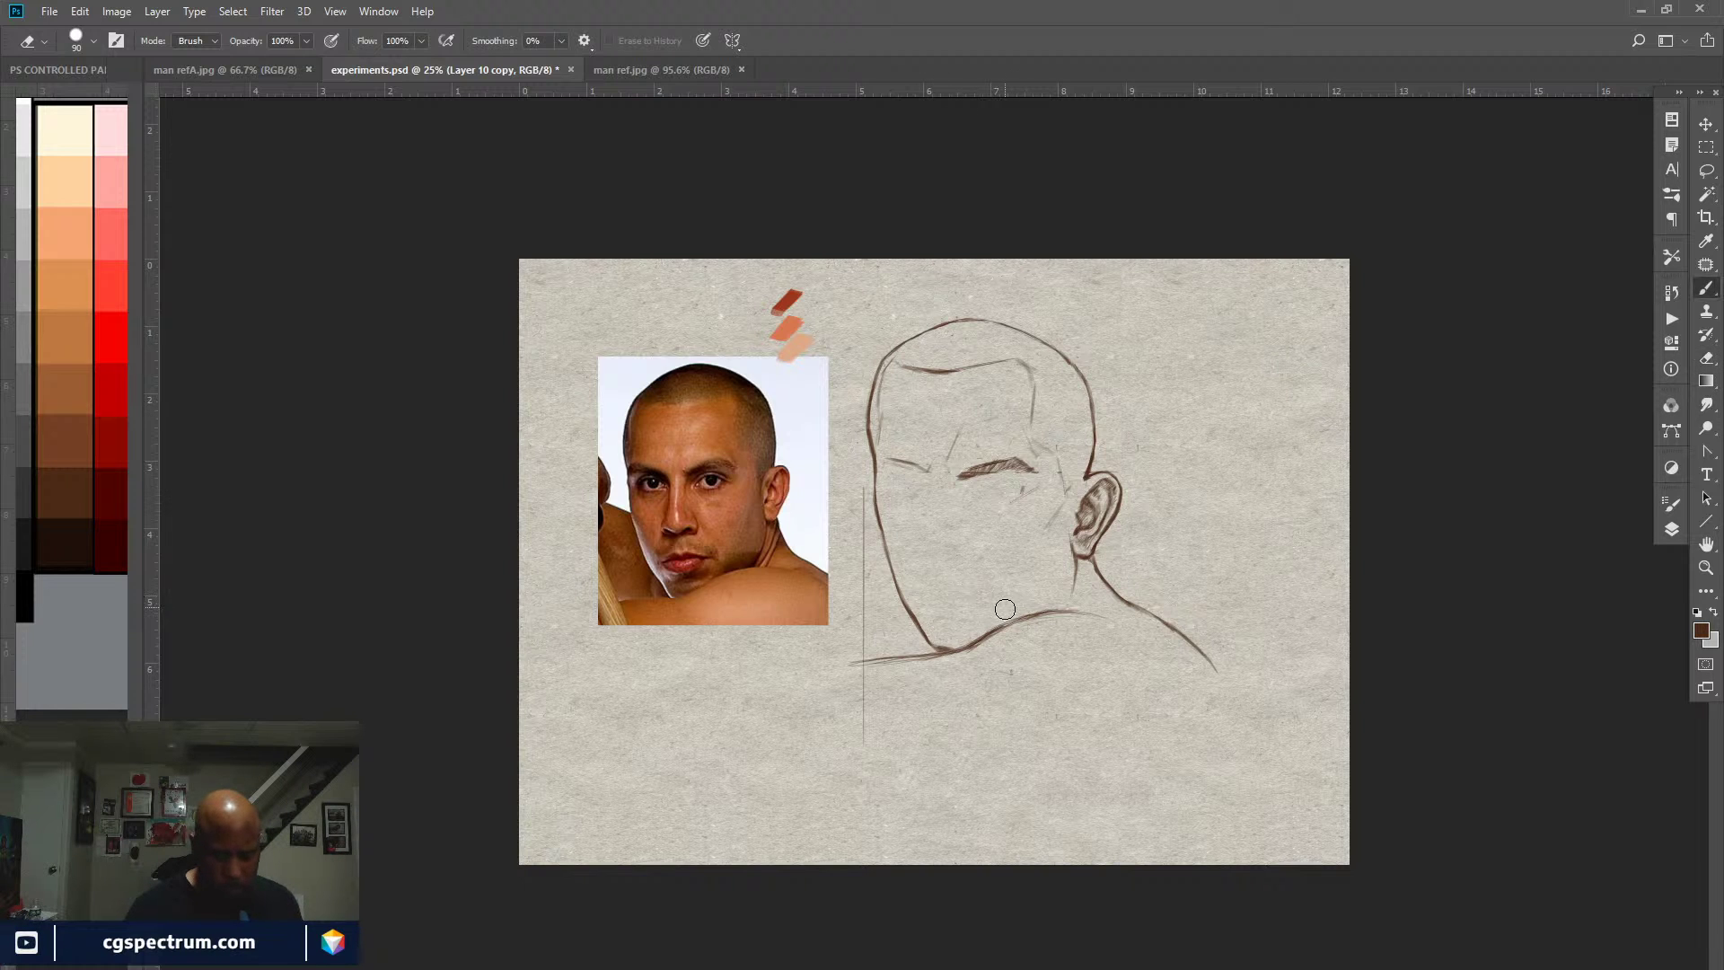
key(ctrl+plus)
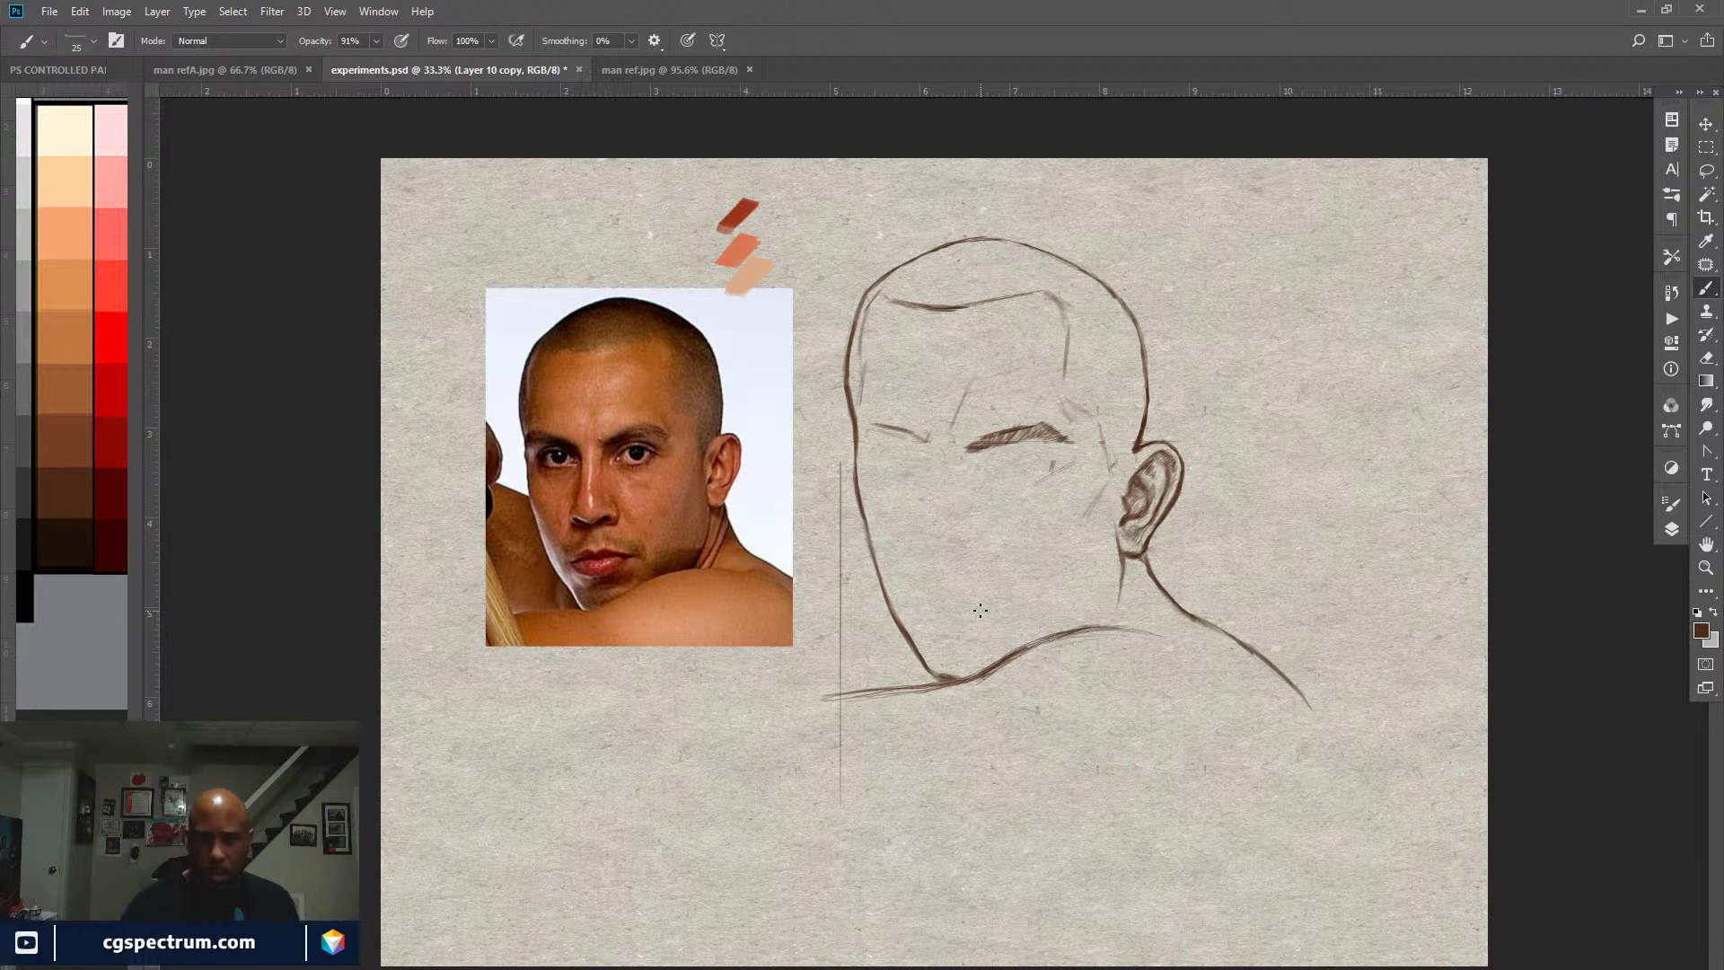
key(ctrl+plus)
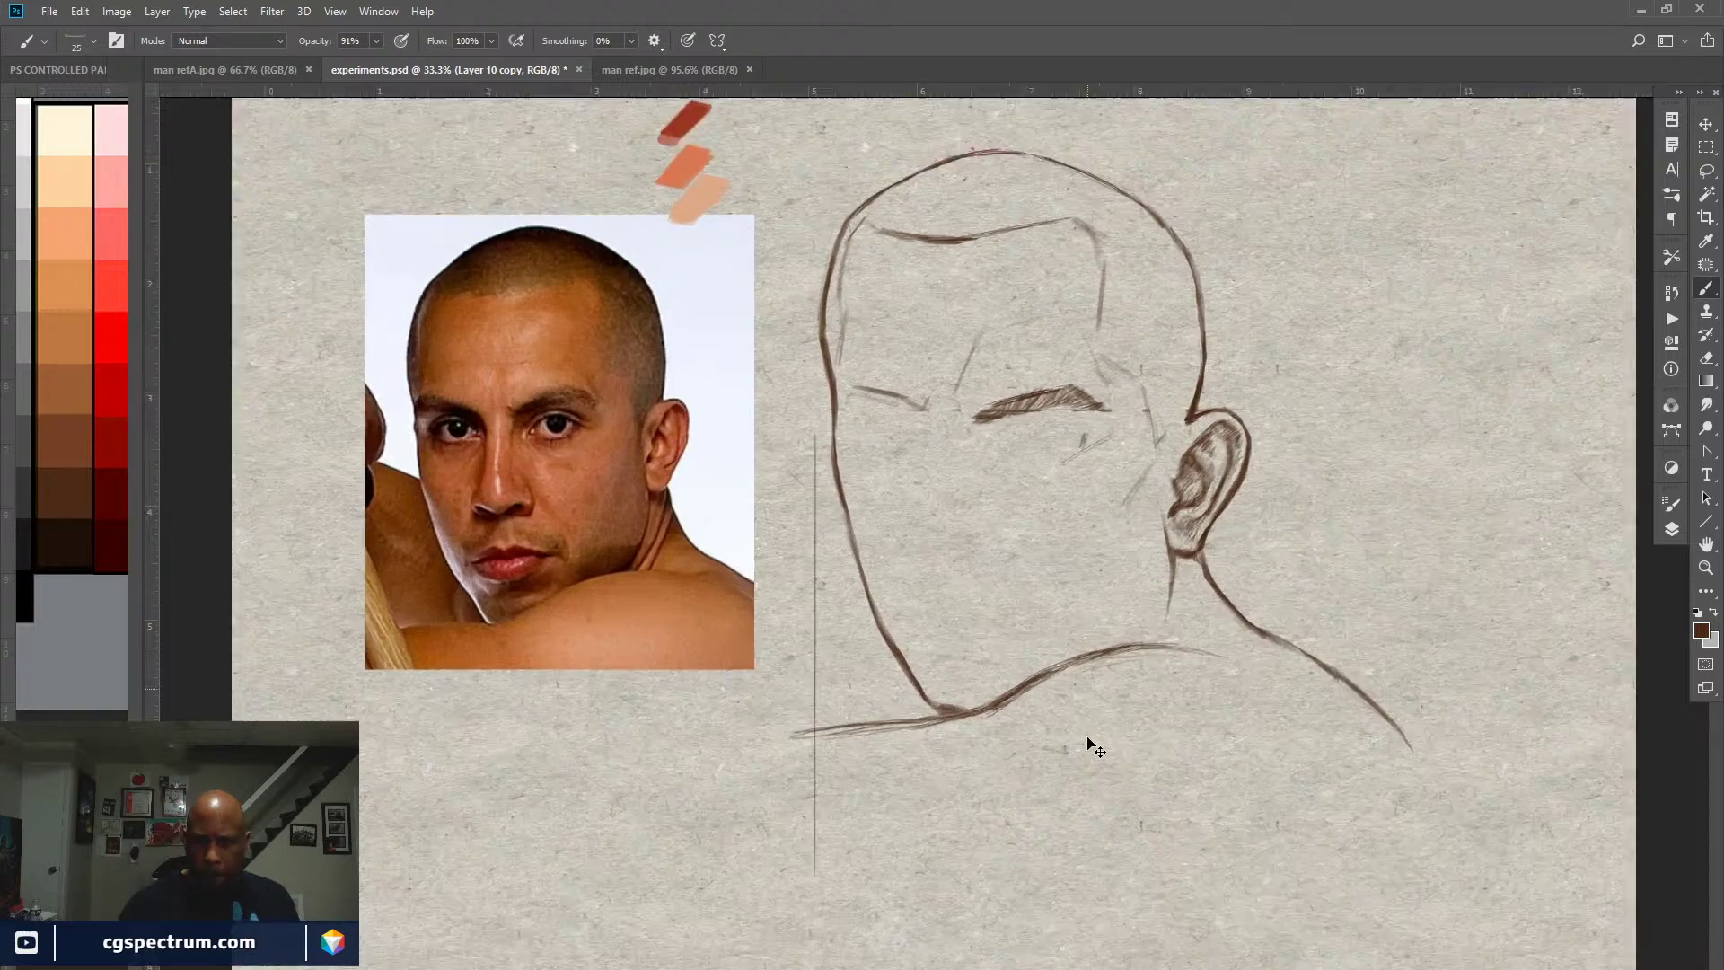
drag(1151, 720, 1118, 782)
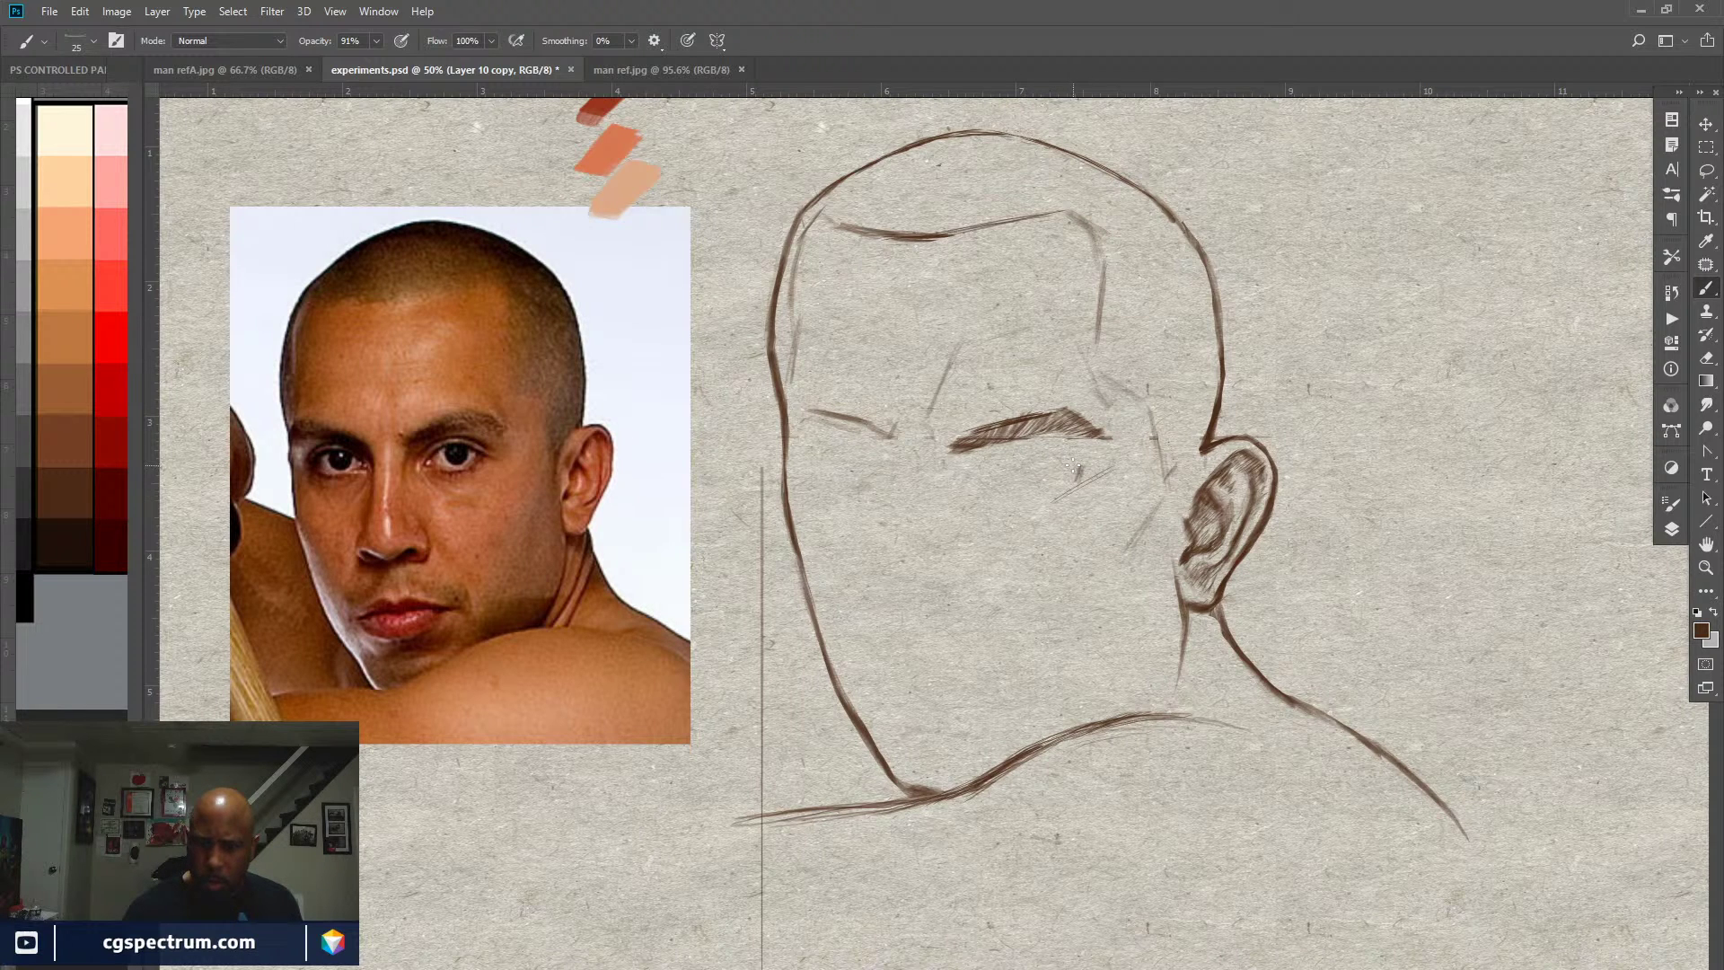
drag(1053, 453, 1081, 474)
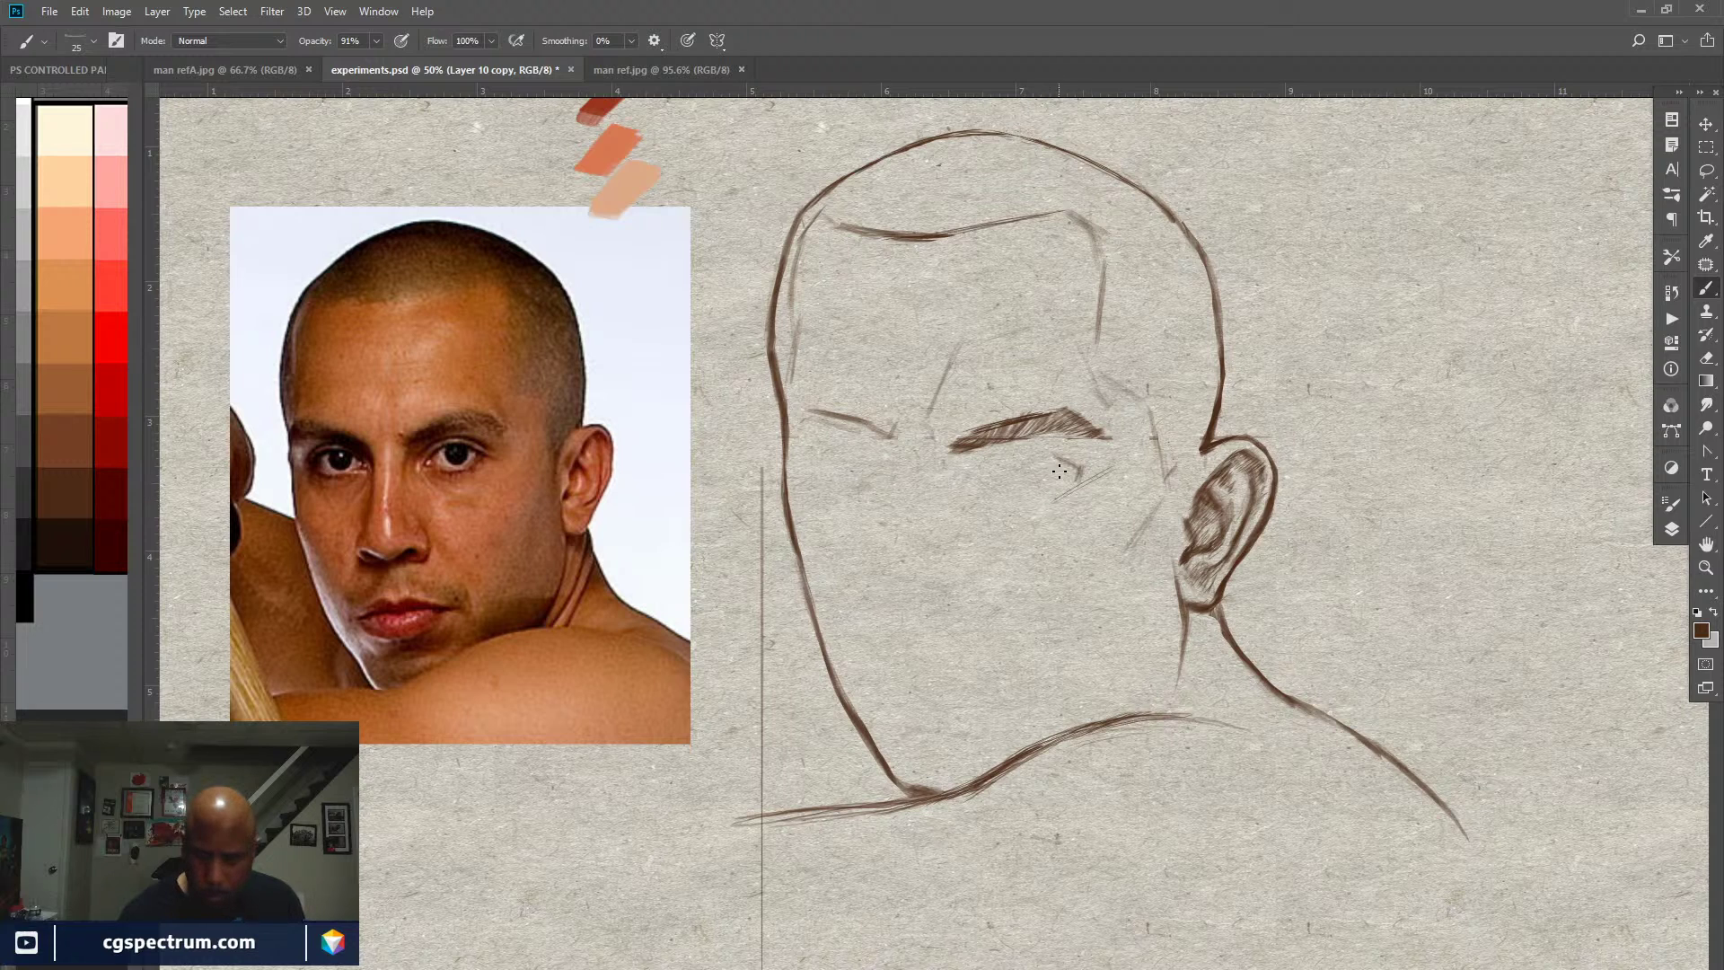
Step: Open the brush's Shape Dynamics settings and enlarge the brush to 175 px
key(F5)
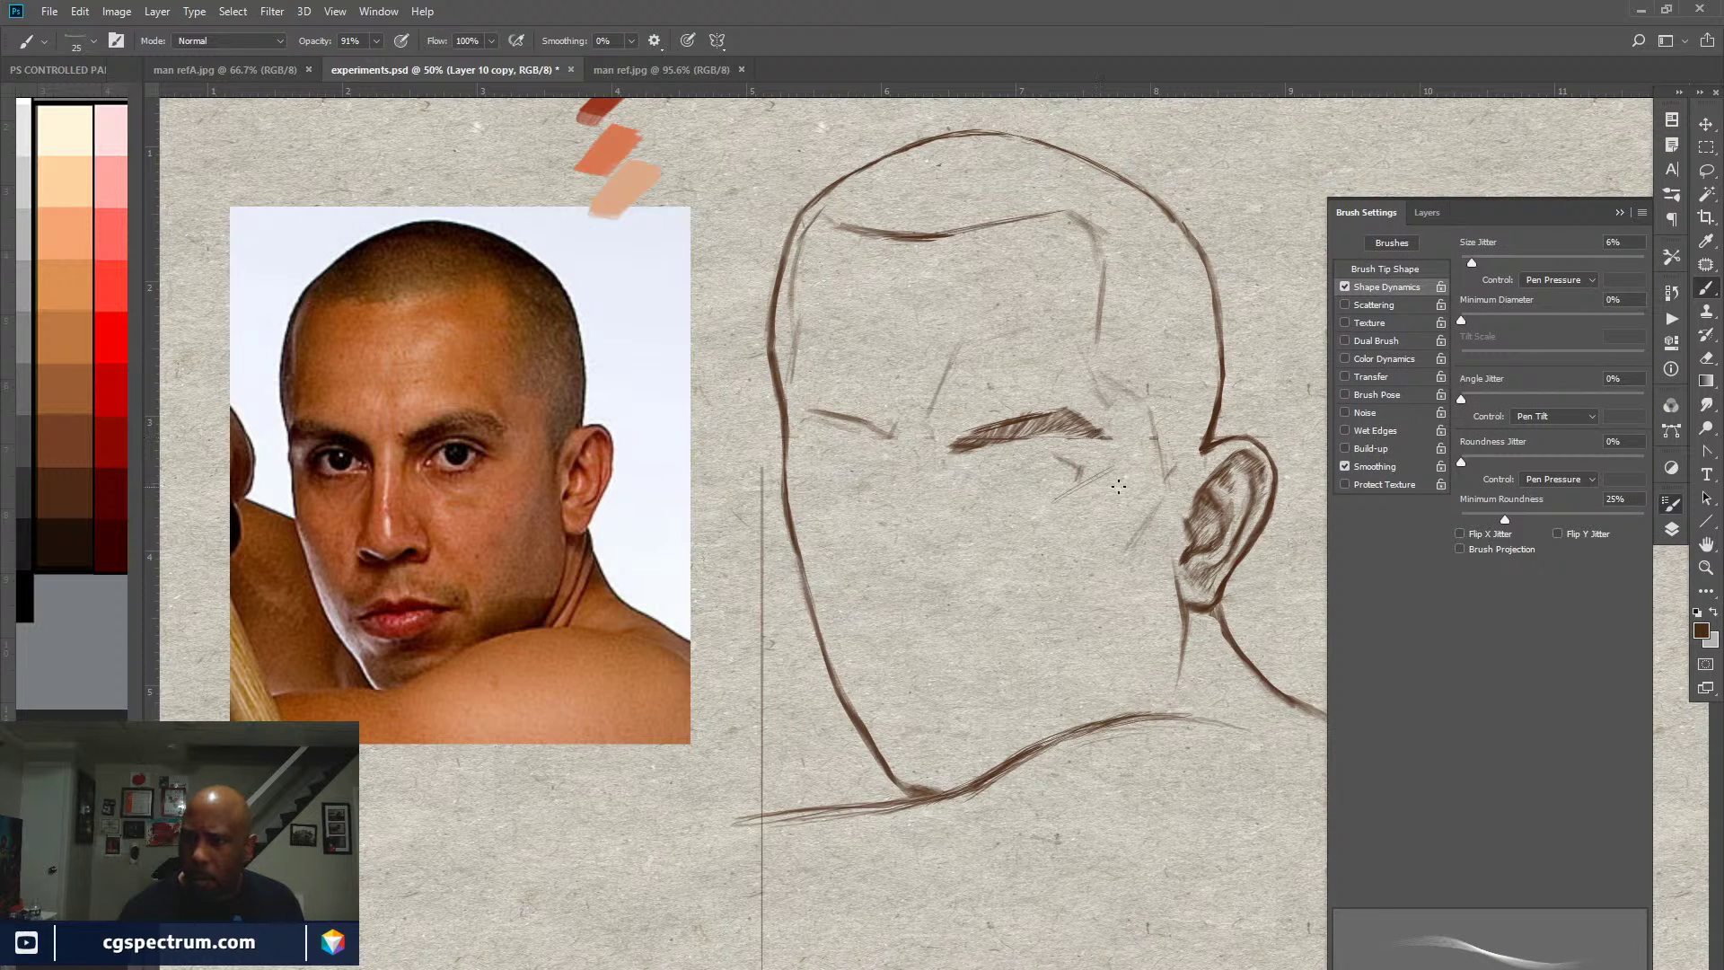
key(F5)
key(F5)
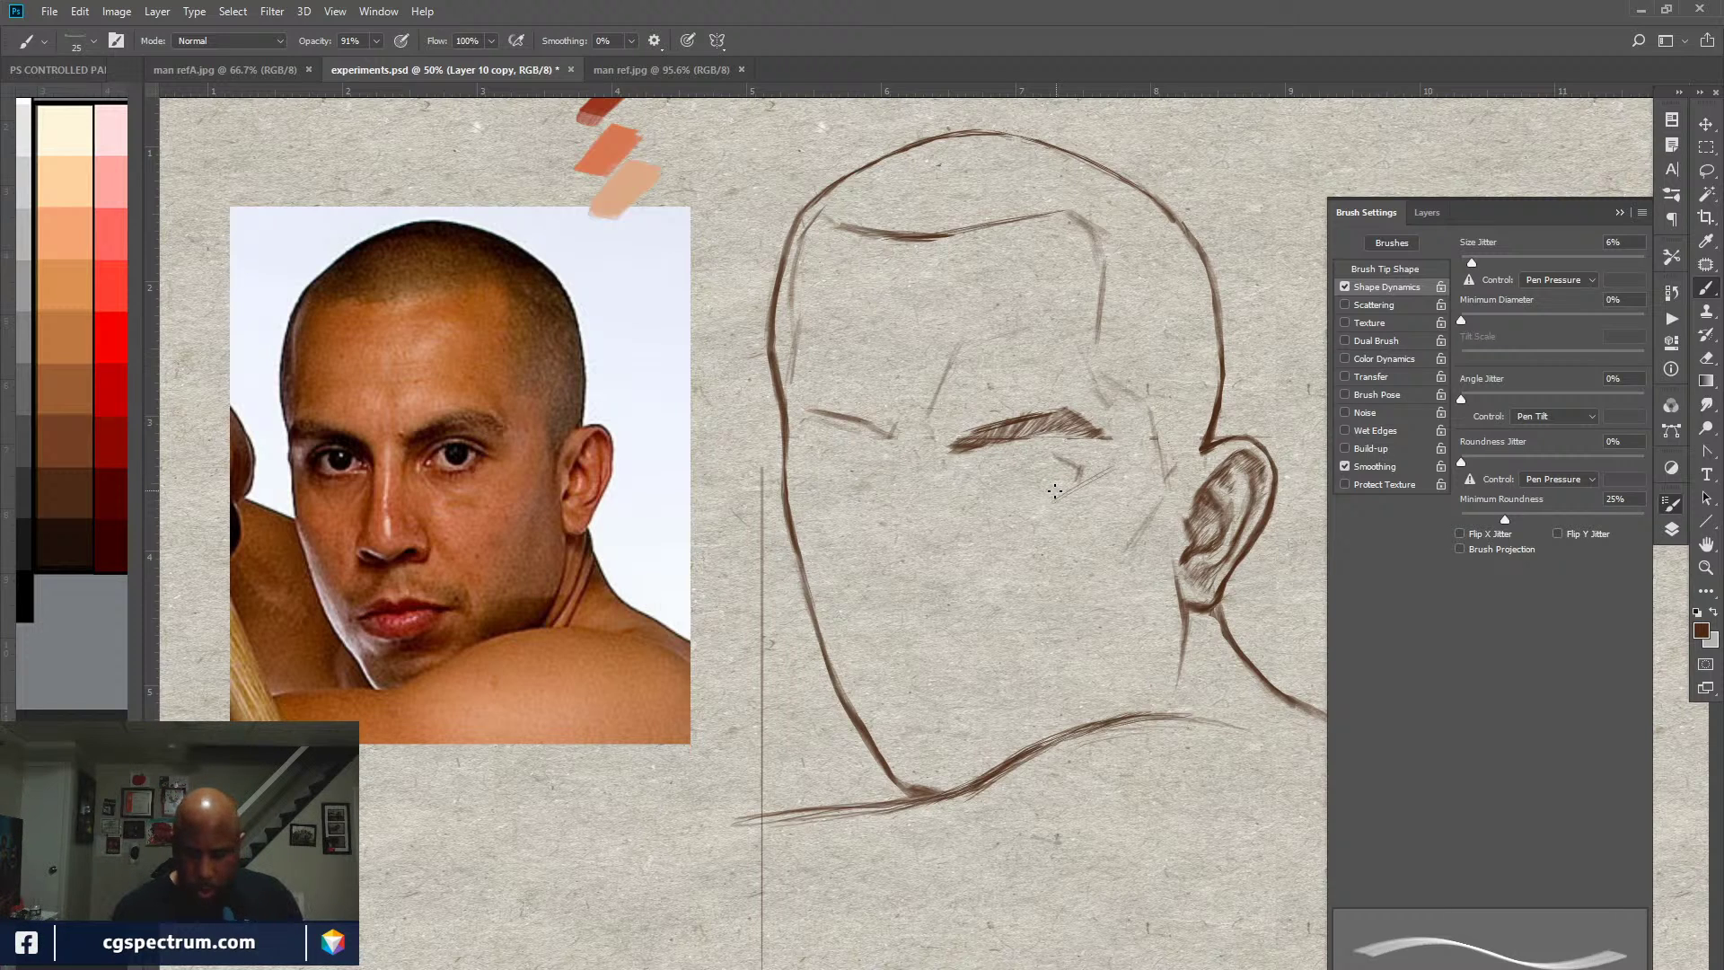
key(bracketright)
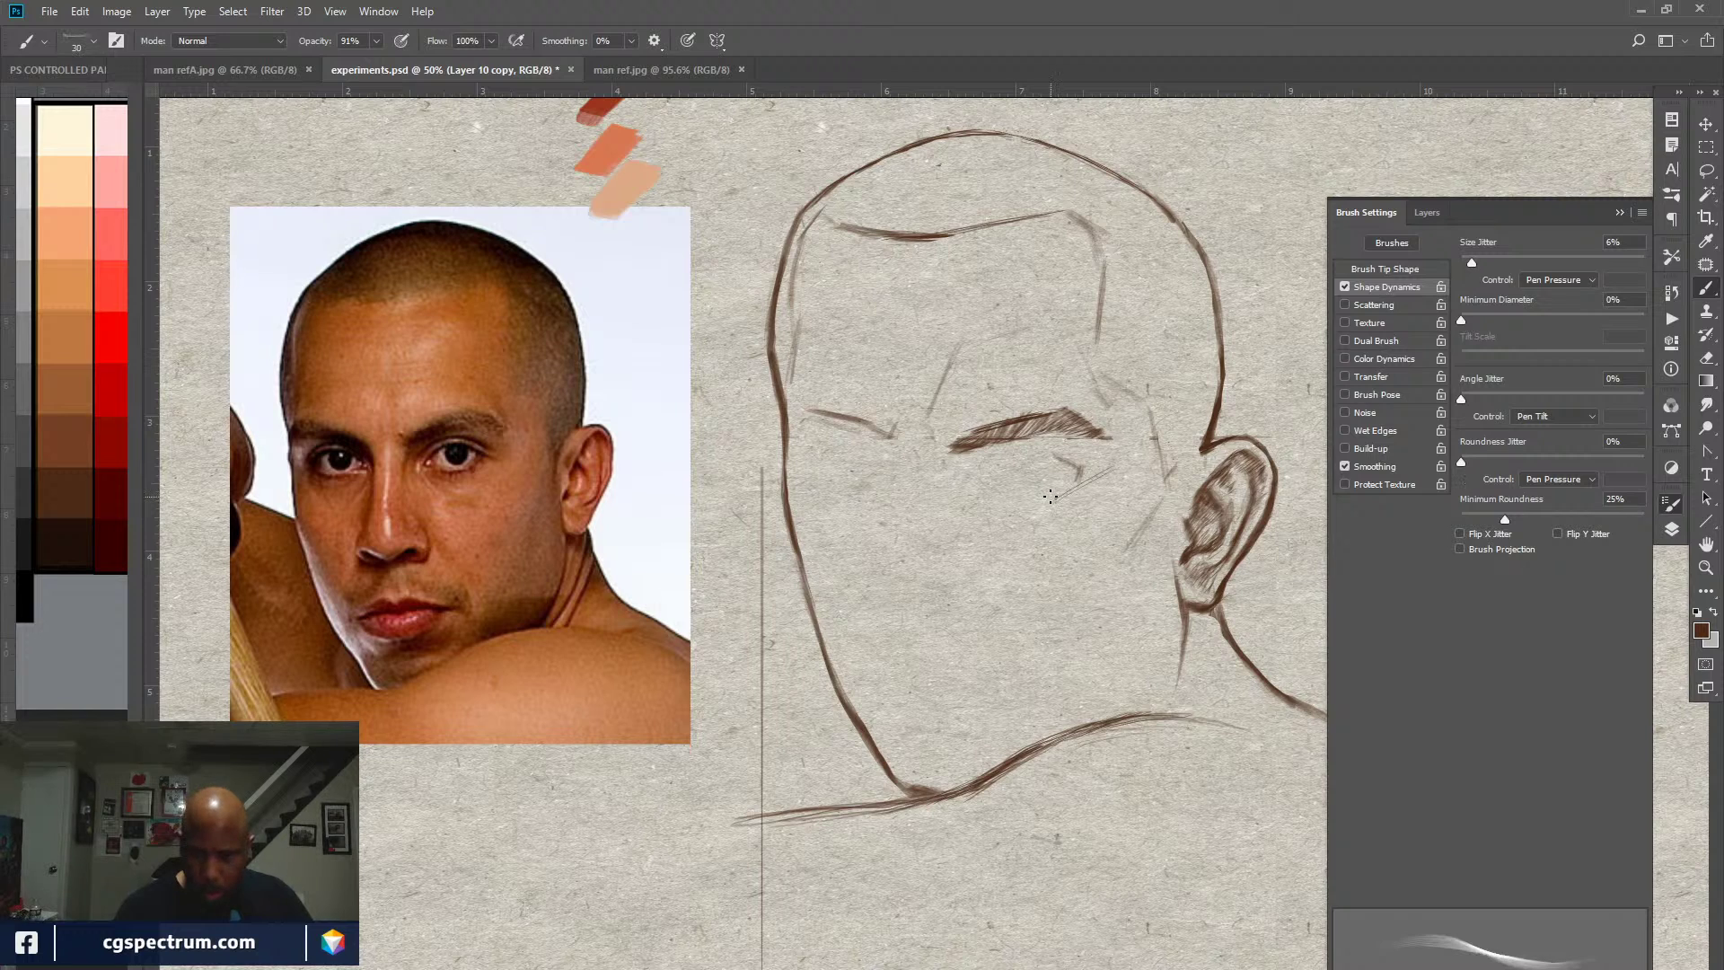
key(bracketright)
key(bracketright)
key(bracketright)
key(bracketright)
key(bracketright)
key(bracketright)
key(bracketright)
key(bracketright)
key(bracketright)
key(bracketright)
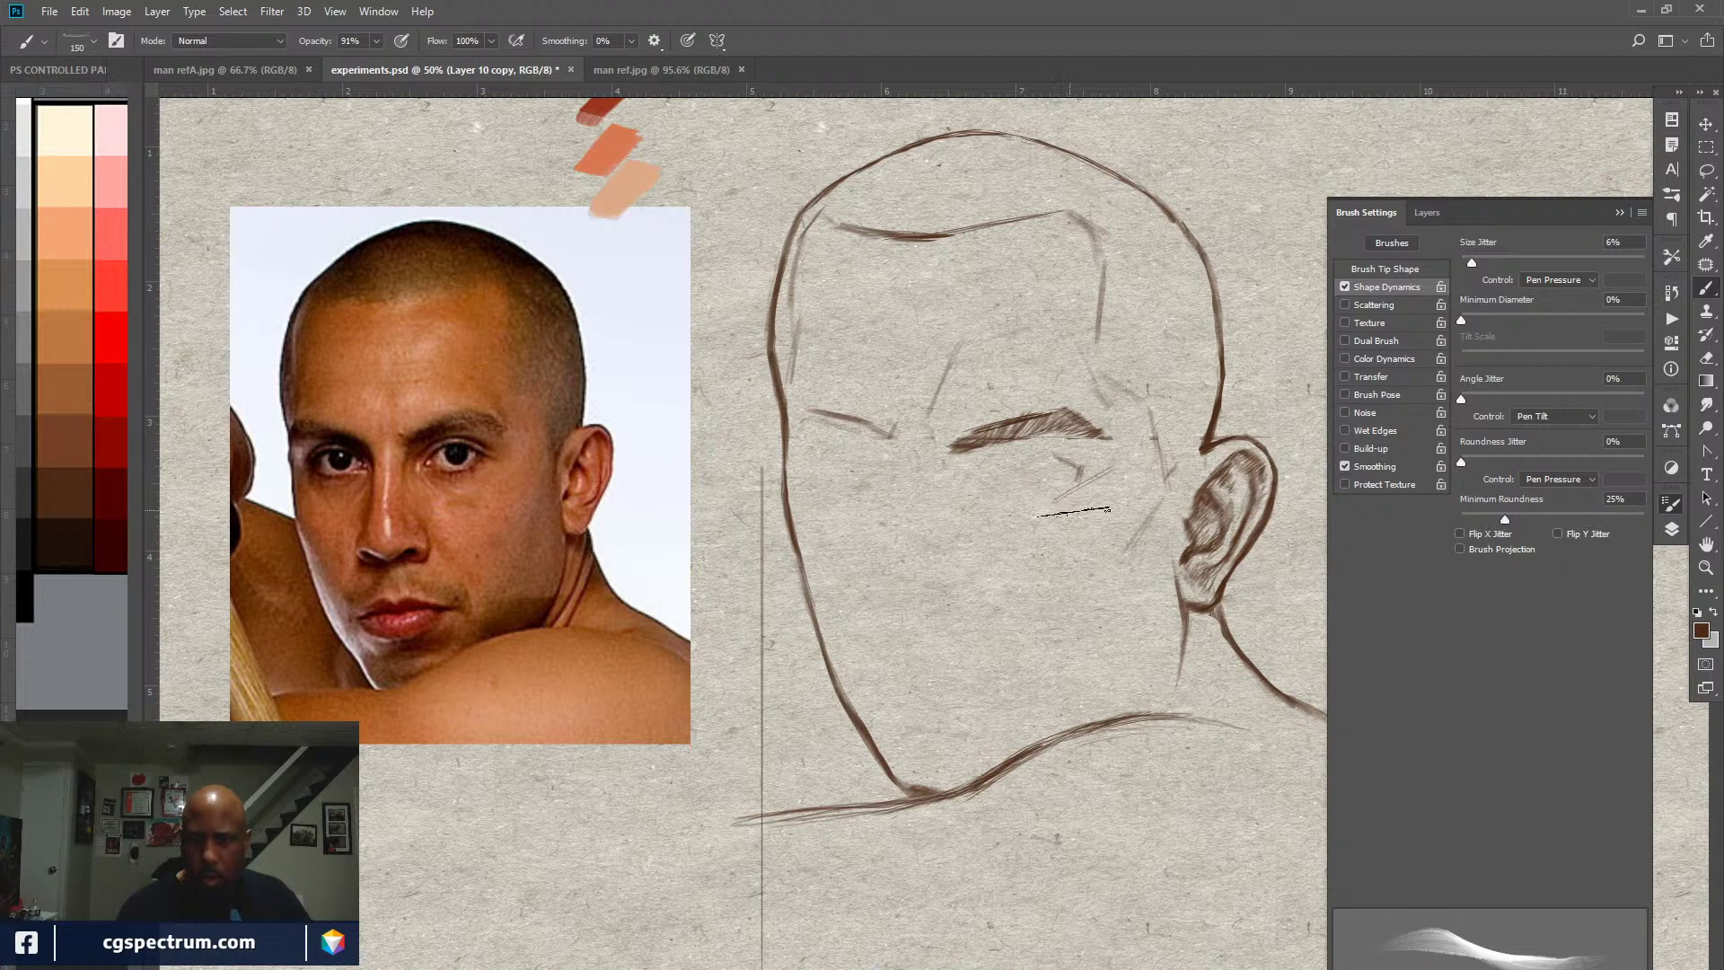
Step: Paint a cluster of broad, overlapping brown test strokes on the empty paper behind the head
drag(1079, 621, 729, 648)
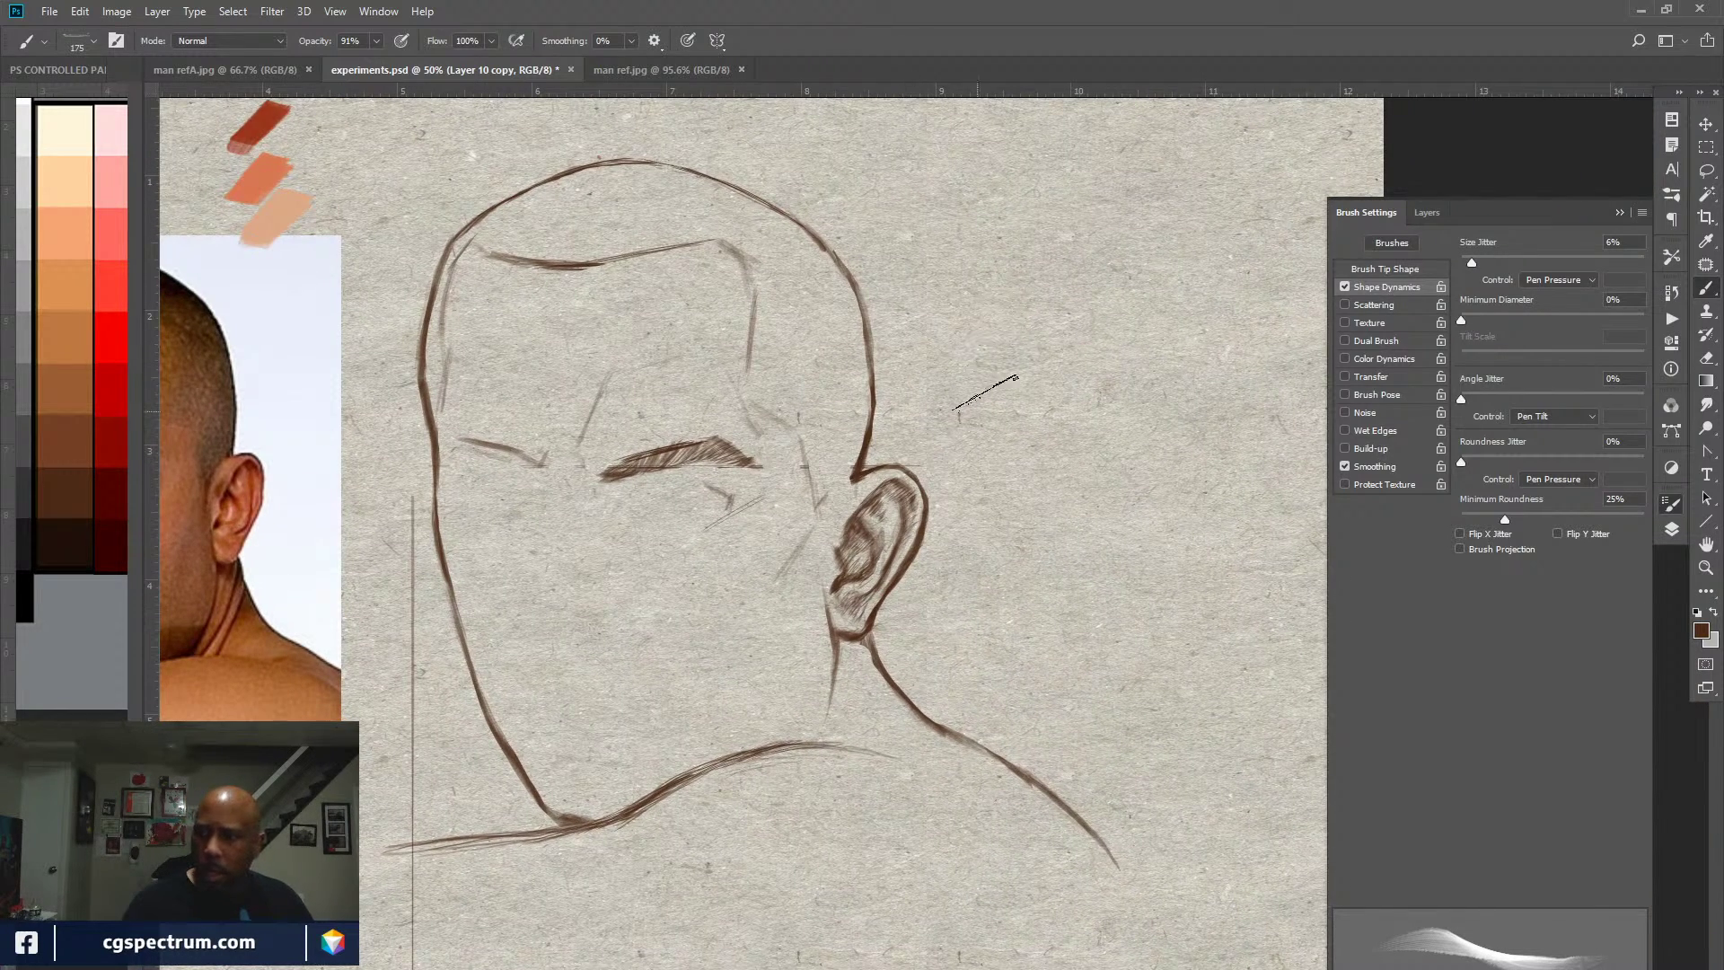
drag(1125, 175, 1141, 413)
drag(1226, 242, 1177, 422)
mouse_move(1239, 314)
mouse_down()
mouse_move(1191, 444)
mouse_move(1181, 423)
mouse_move(1167, 458)
mouse_up()
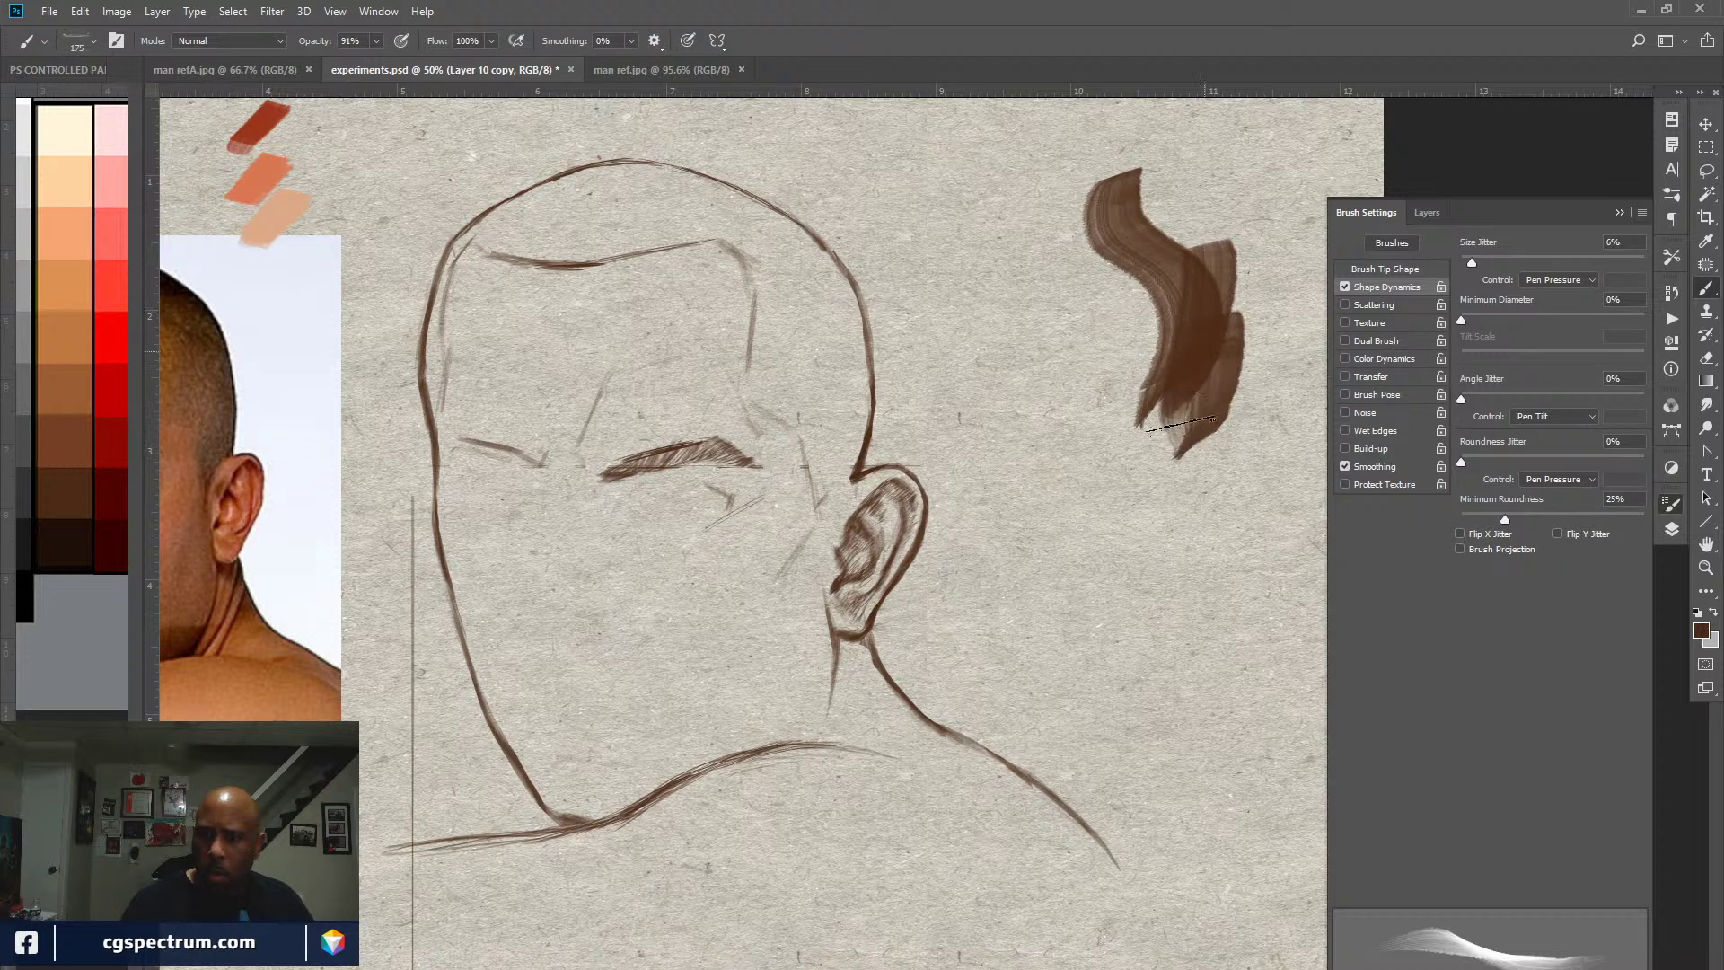
drag(1257, 368, 1223, 474)
drag(1109, 363, 1203, 633)
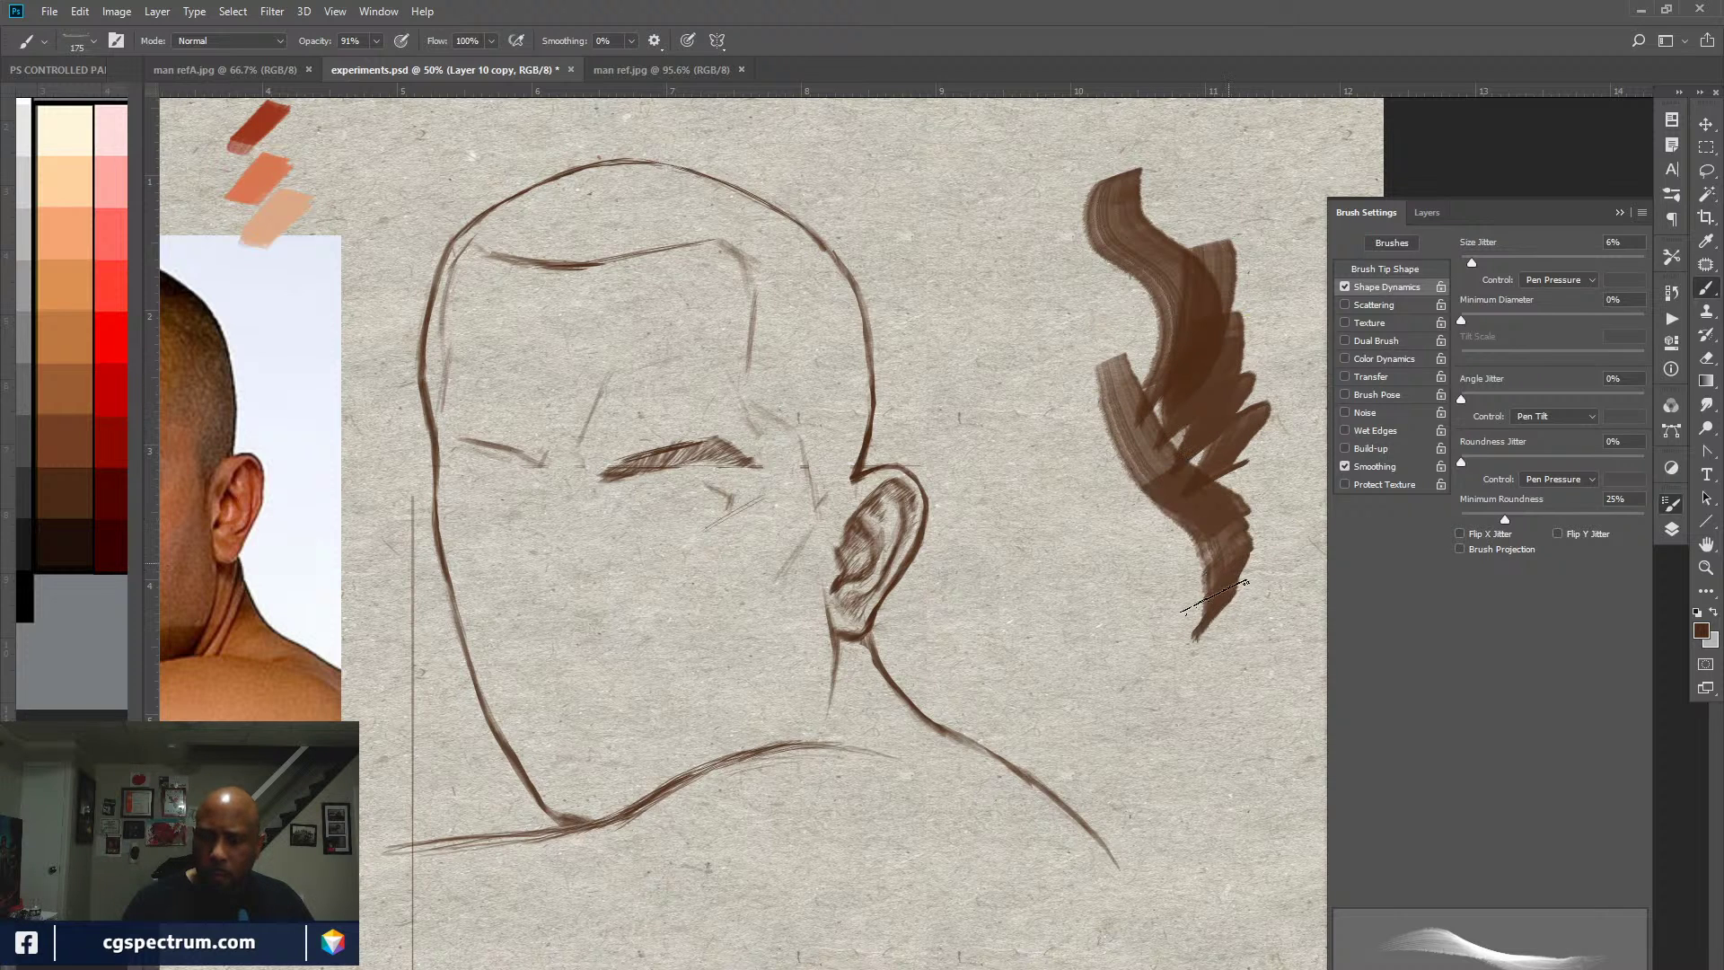
drag(1273, 492, 1235, 644)
drag(1133, 489, 1243, 582)
drag(1091, 449, 1248, 620)
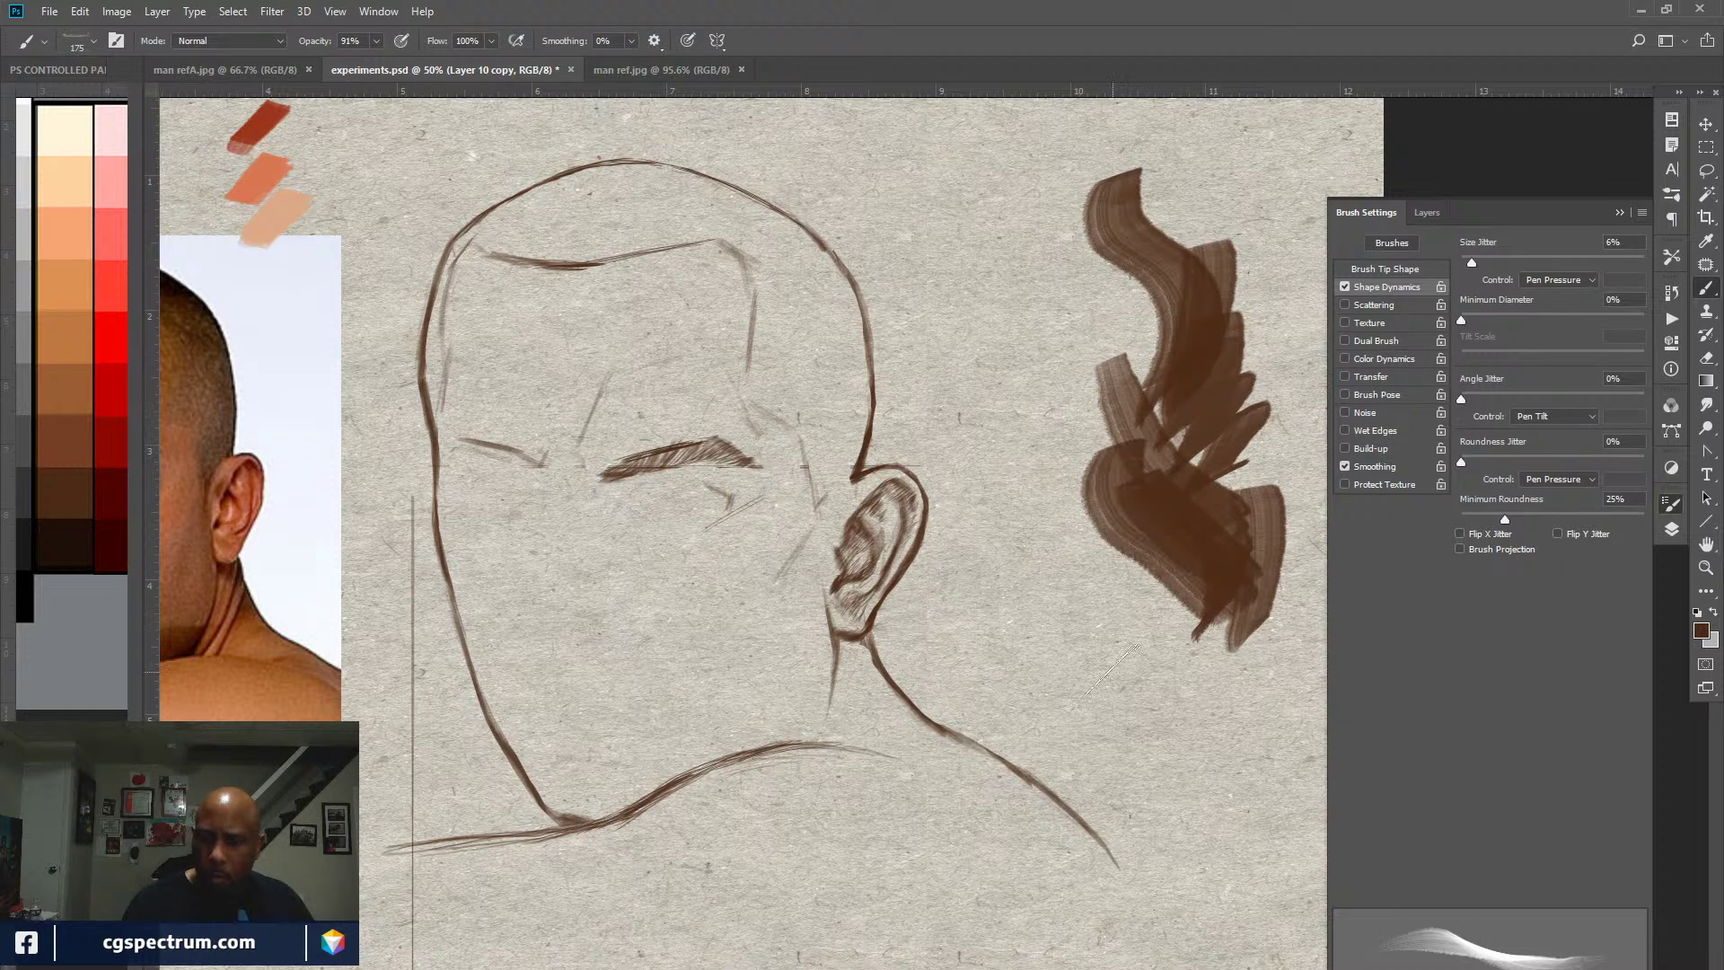
Step: Examine the brush's tip shape settings and close the brush settings
drag(1113, 669, 1355, 647)
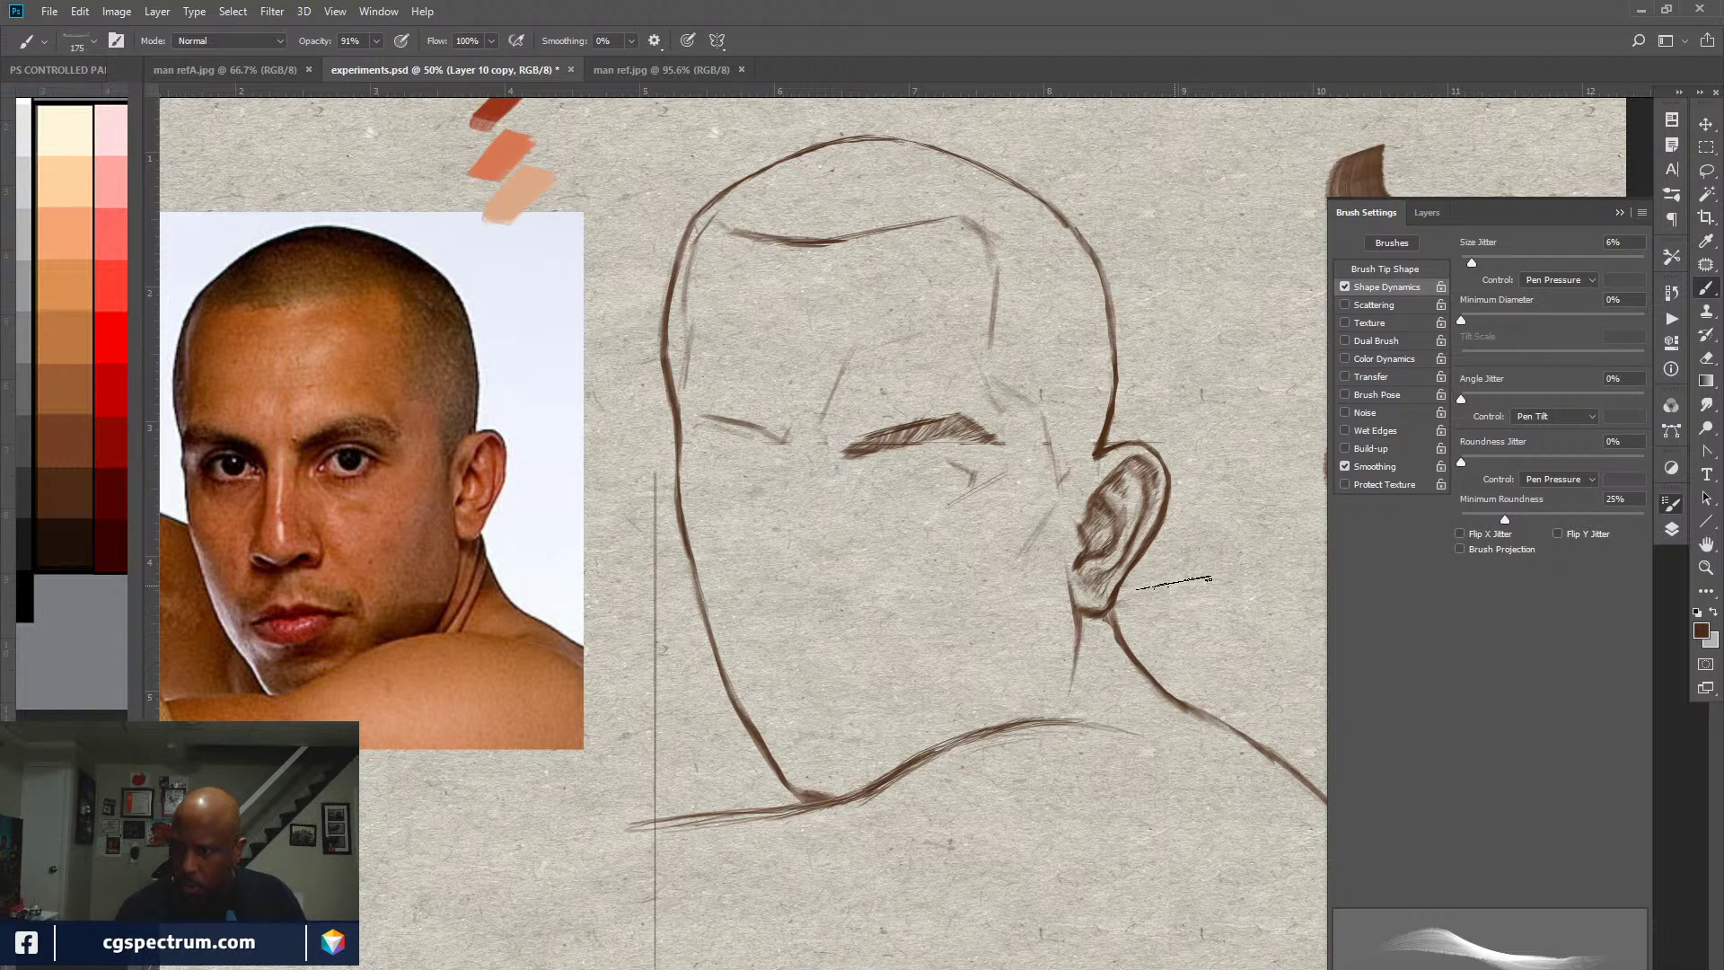
key(Print)
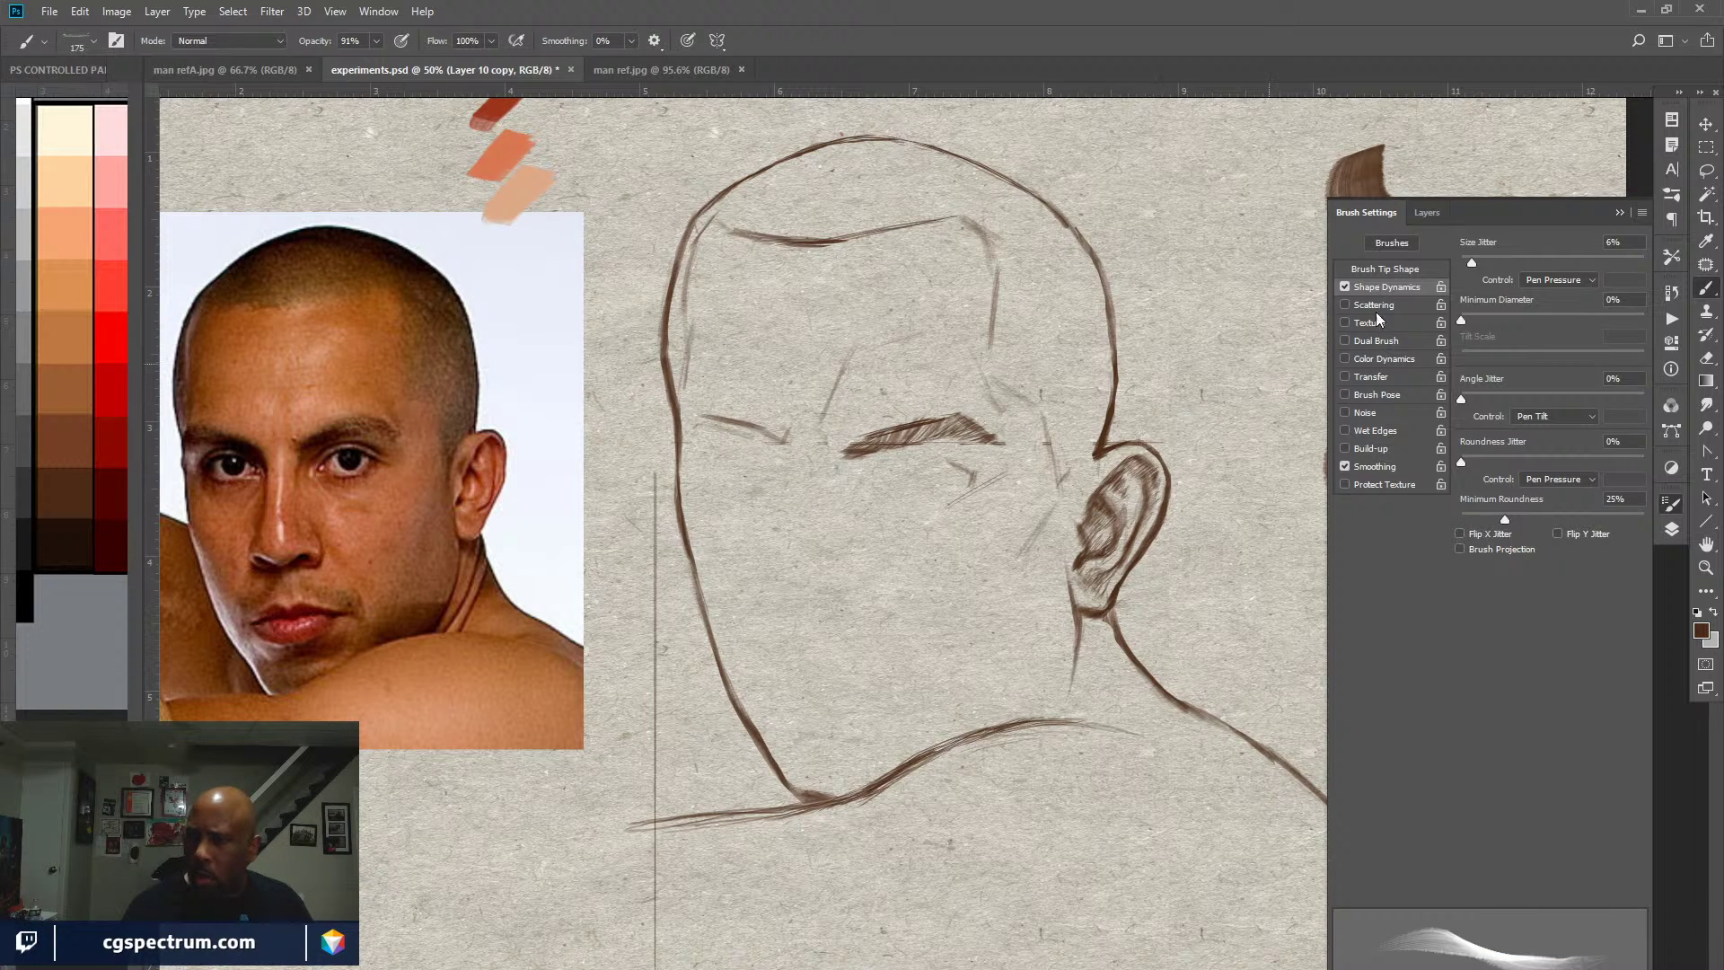
click(1400, 270)
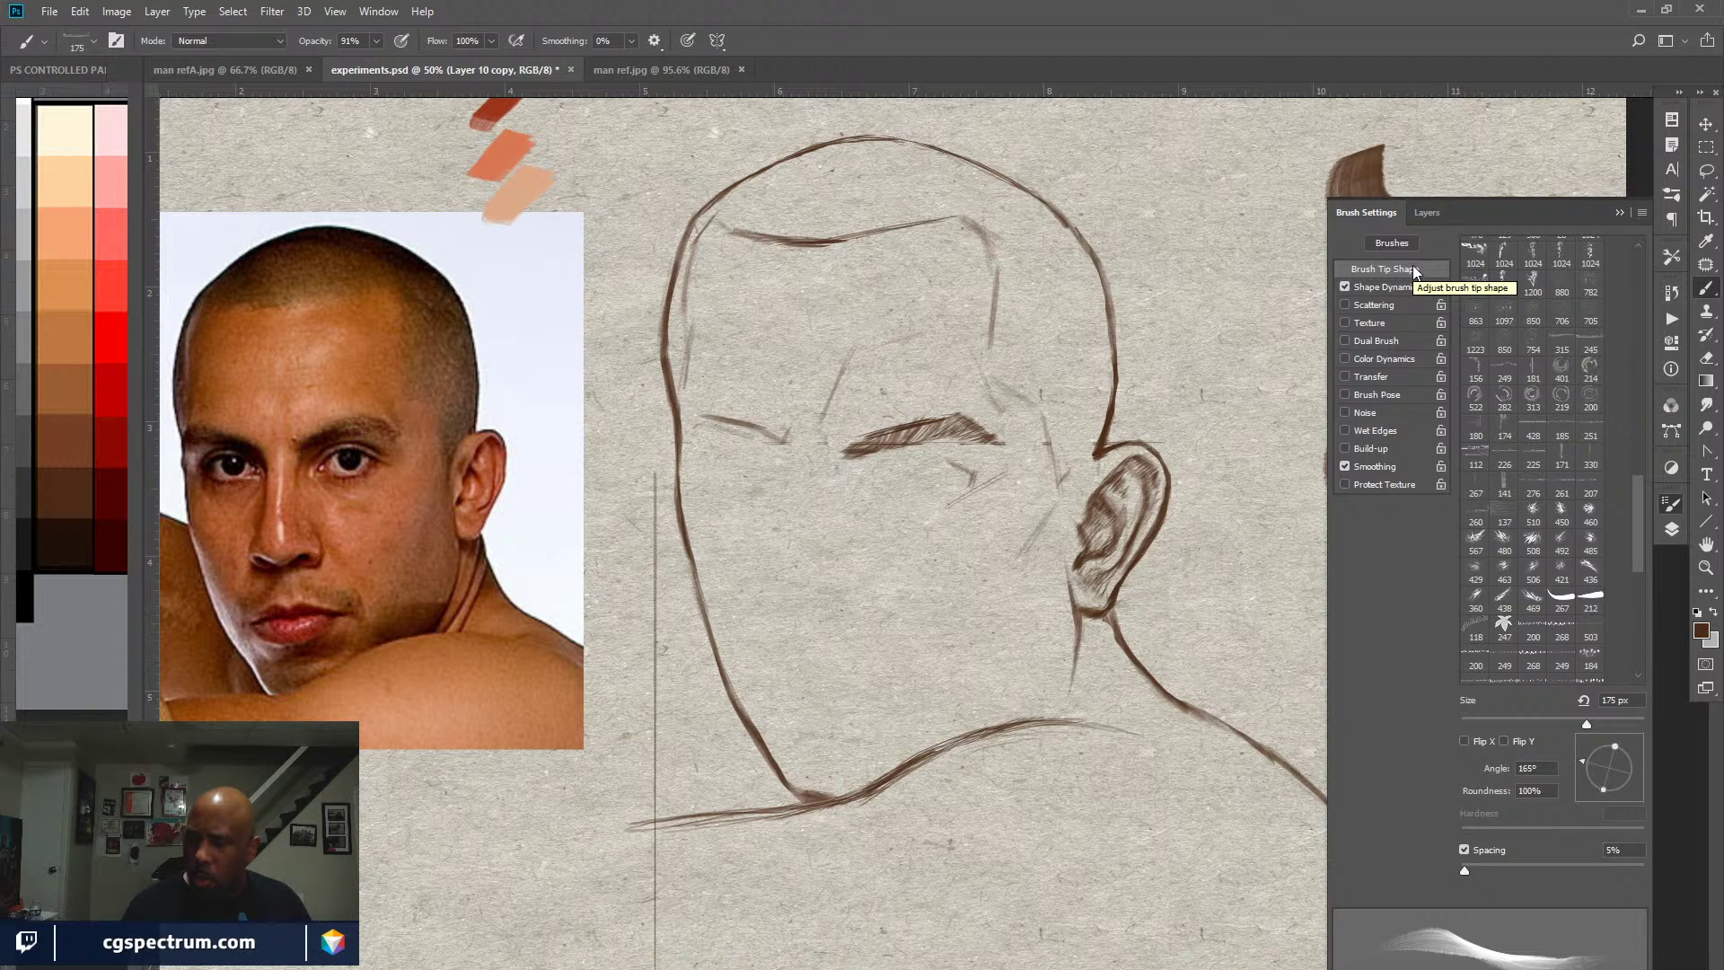
click(1366, 212)
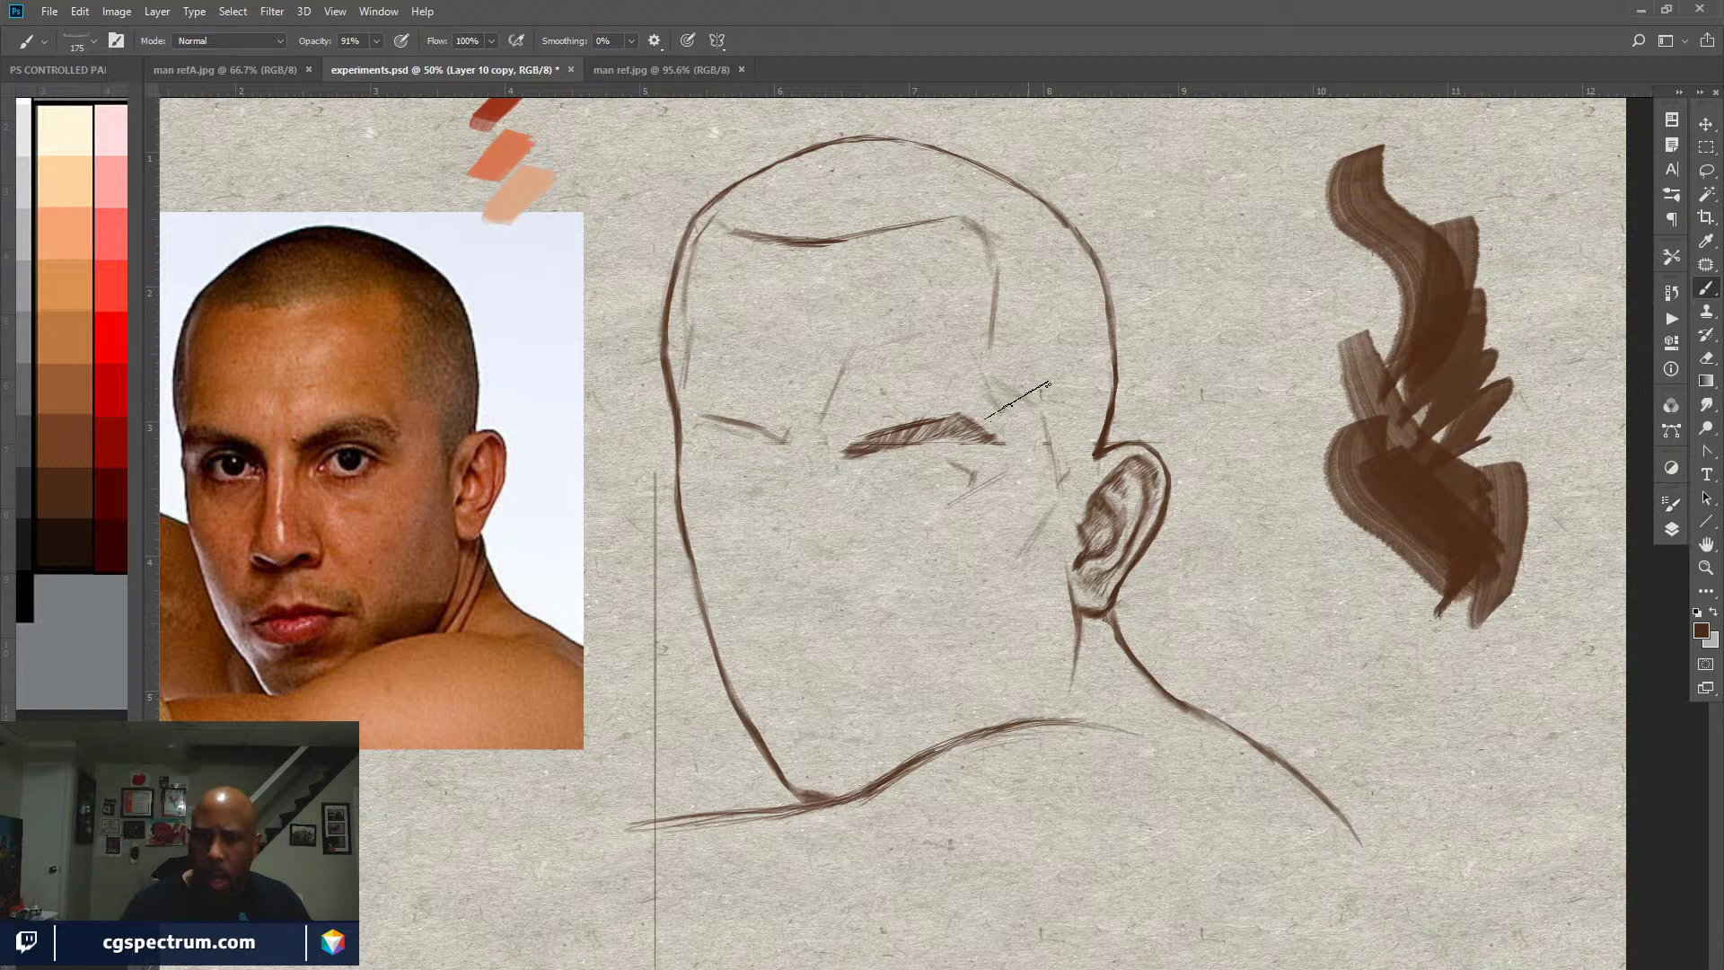
Step: With a 30 px brush, draw the near eye's upper lid line with a crease above it, and darken the ear's inner folds
key(bracketleft)
key(bracketleft)
key(bracketleft)
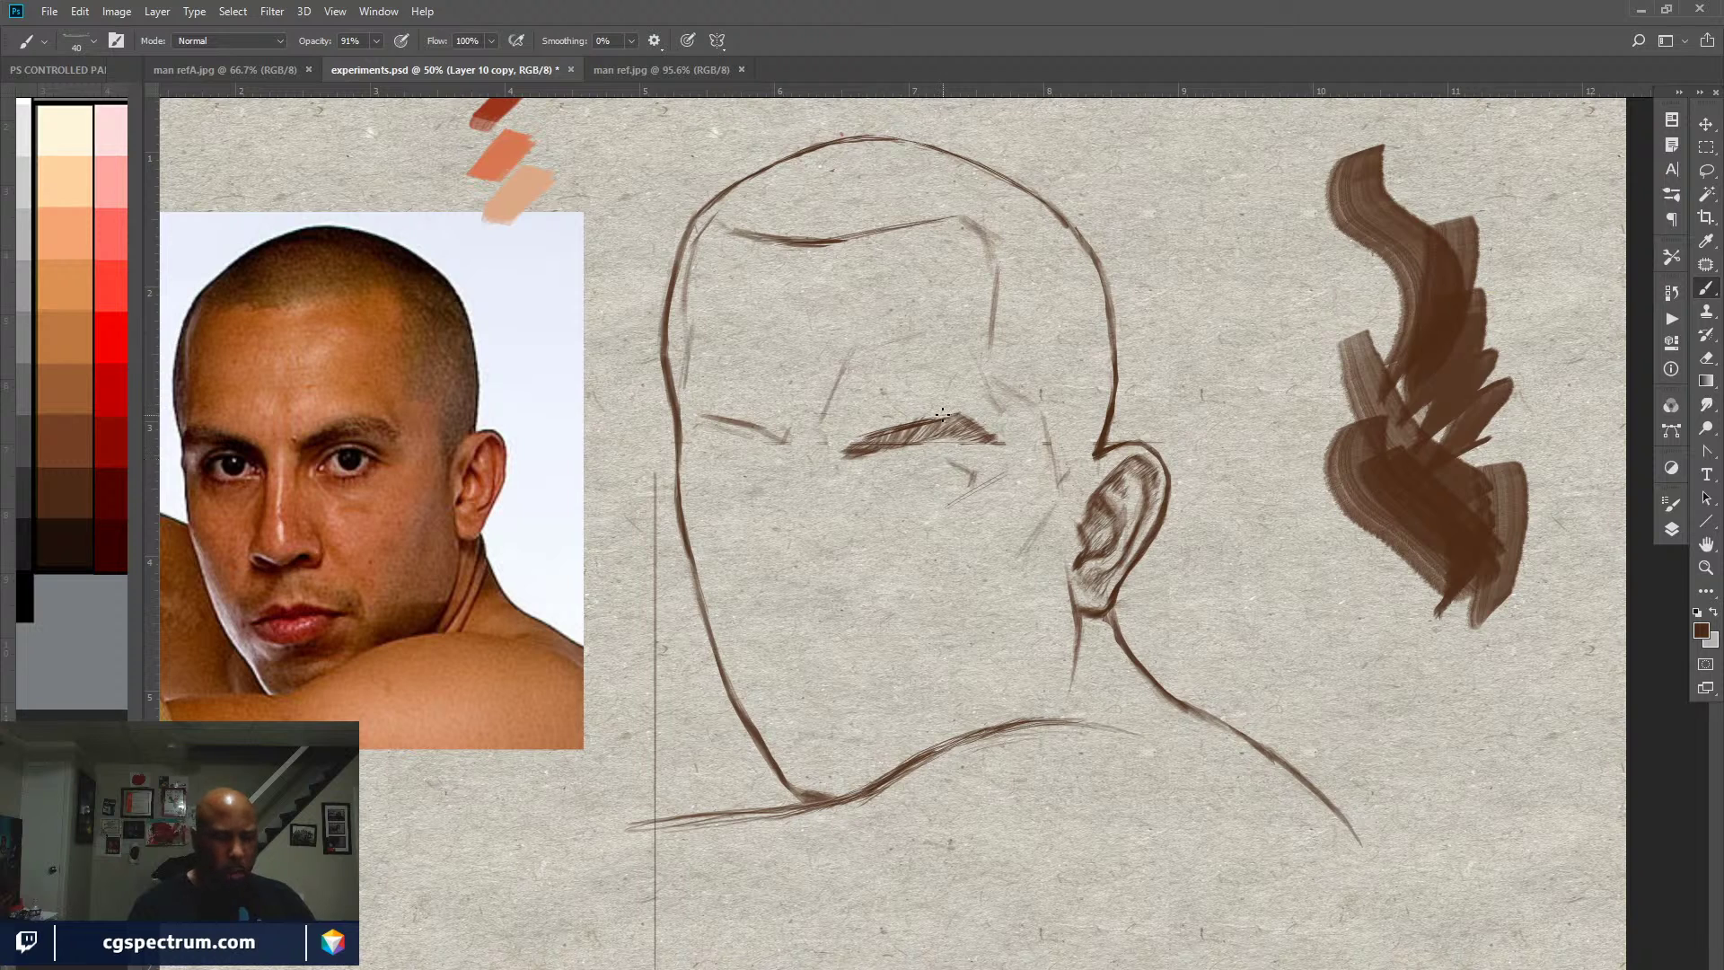
key(bracketleft)
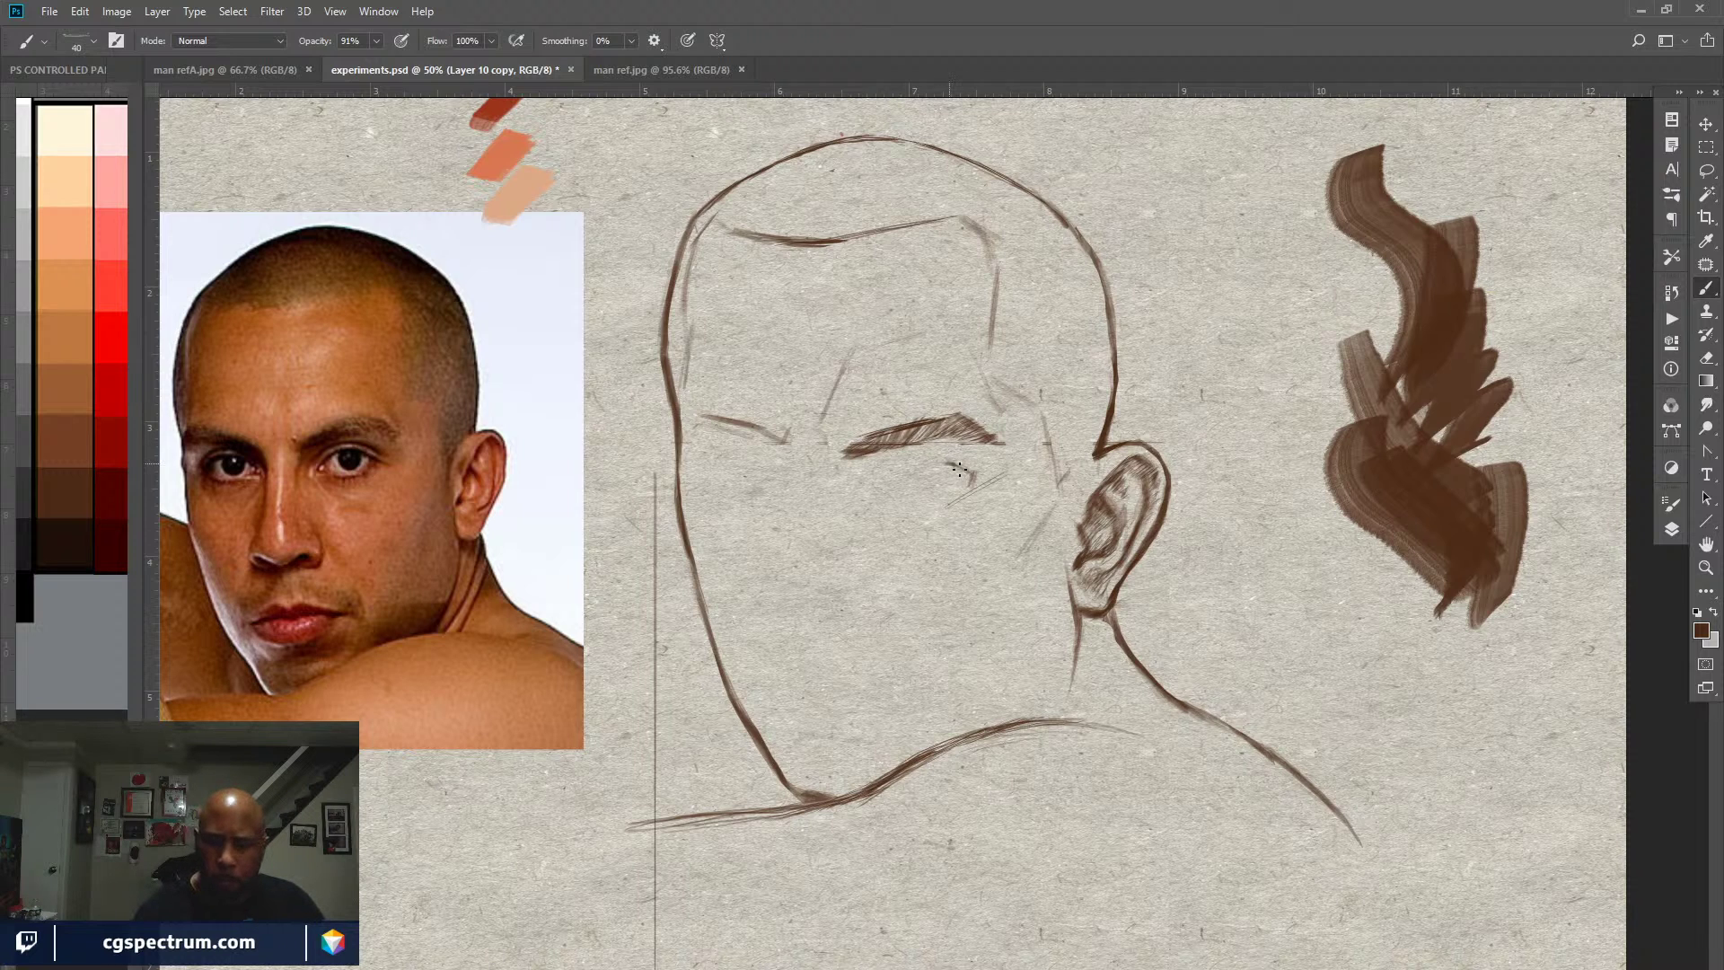
drag(950, 465, 970, 477)
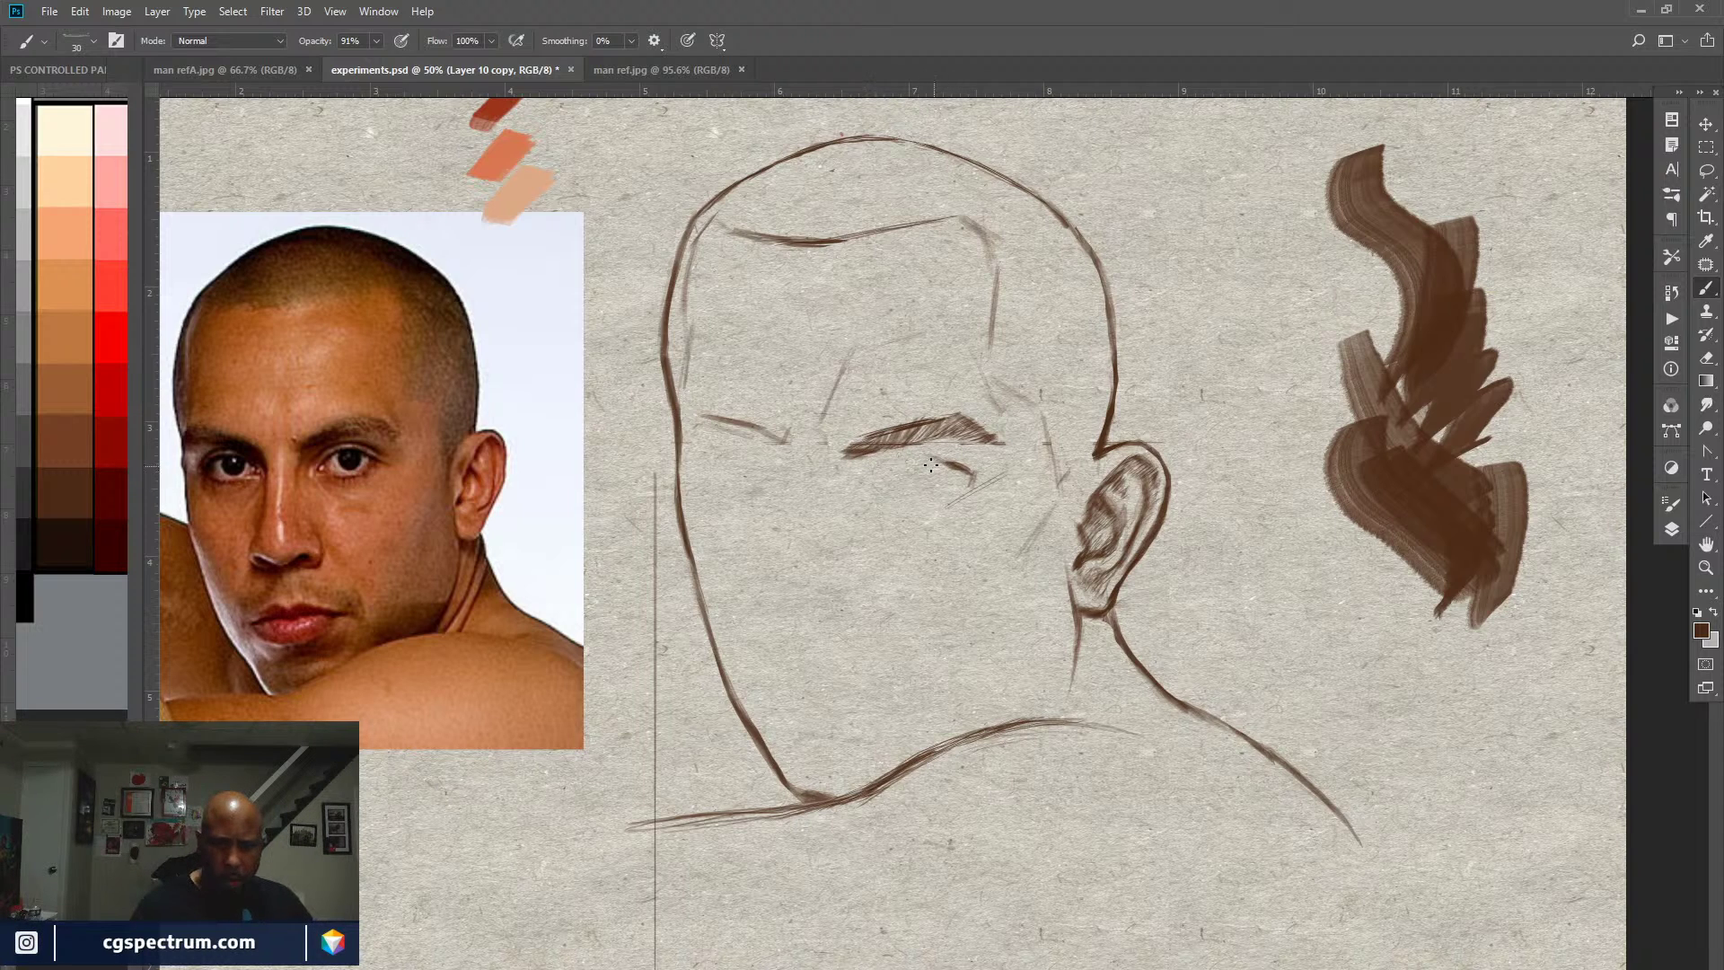
mouse_move(948, 466)
mouse_down()
mouse_move(911, 457)
mouse_move(950, 468)
mouse_up()
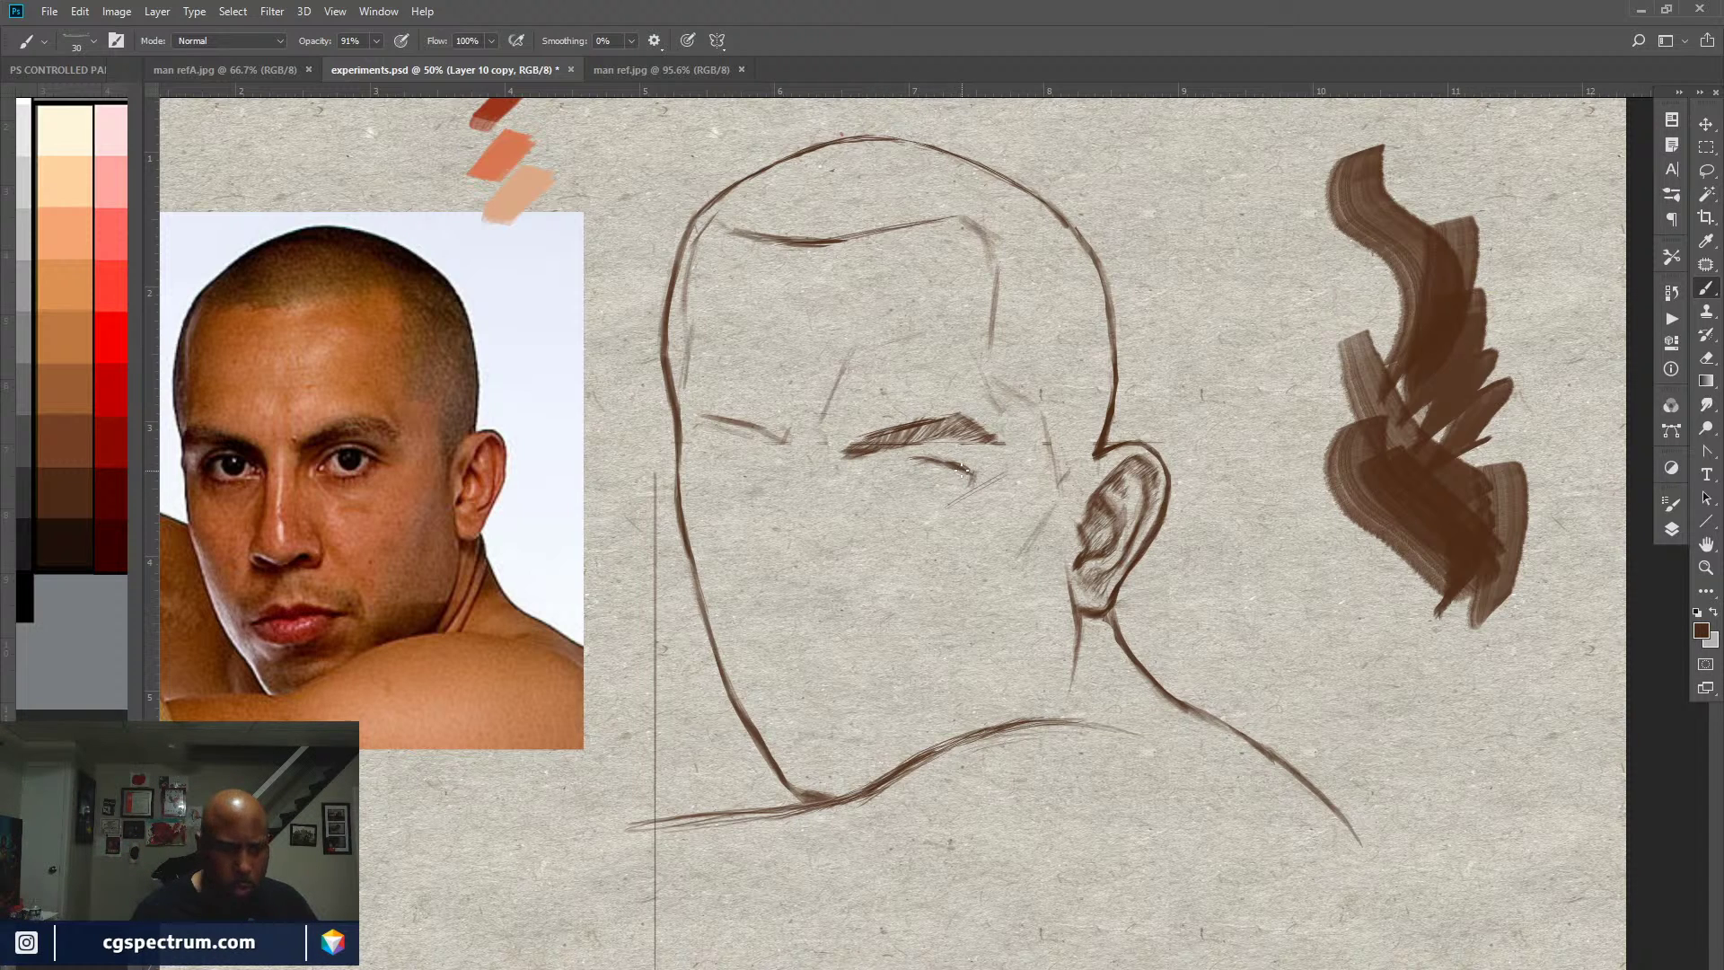
mouse_move(966, 473)
mouse_down()
mouse_move(988, 477)
mouse_move(950, 464)
mouse_up()
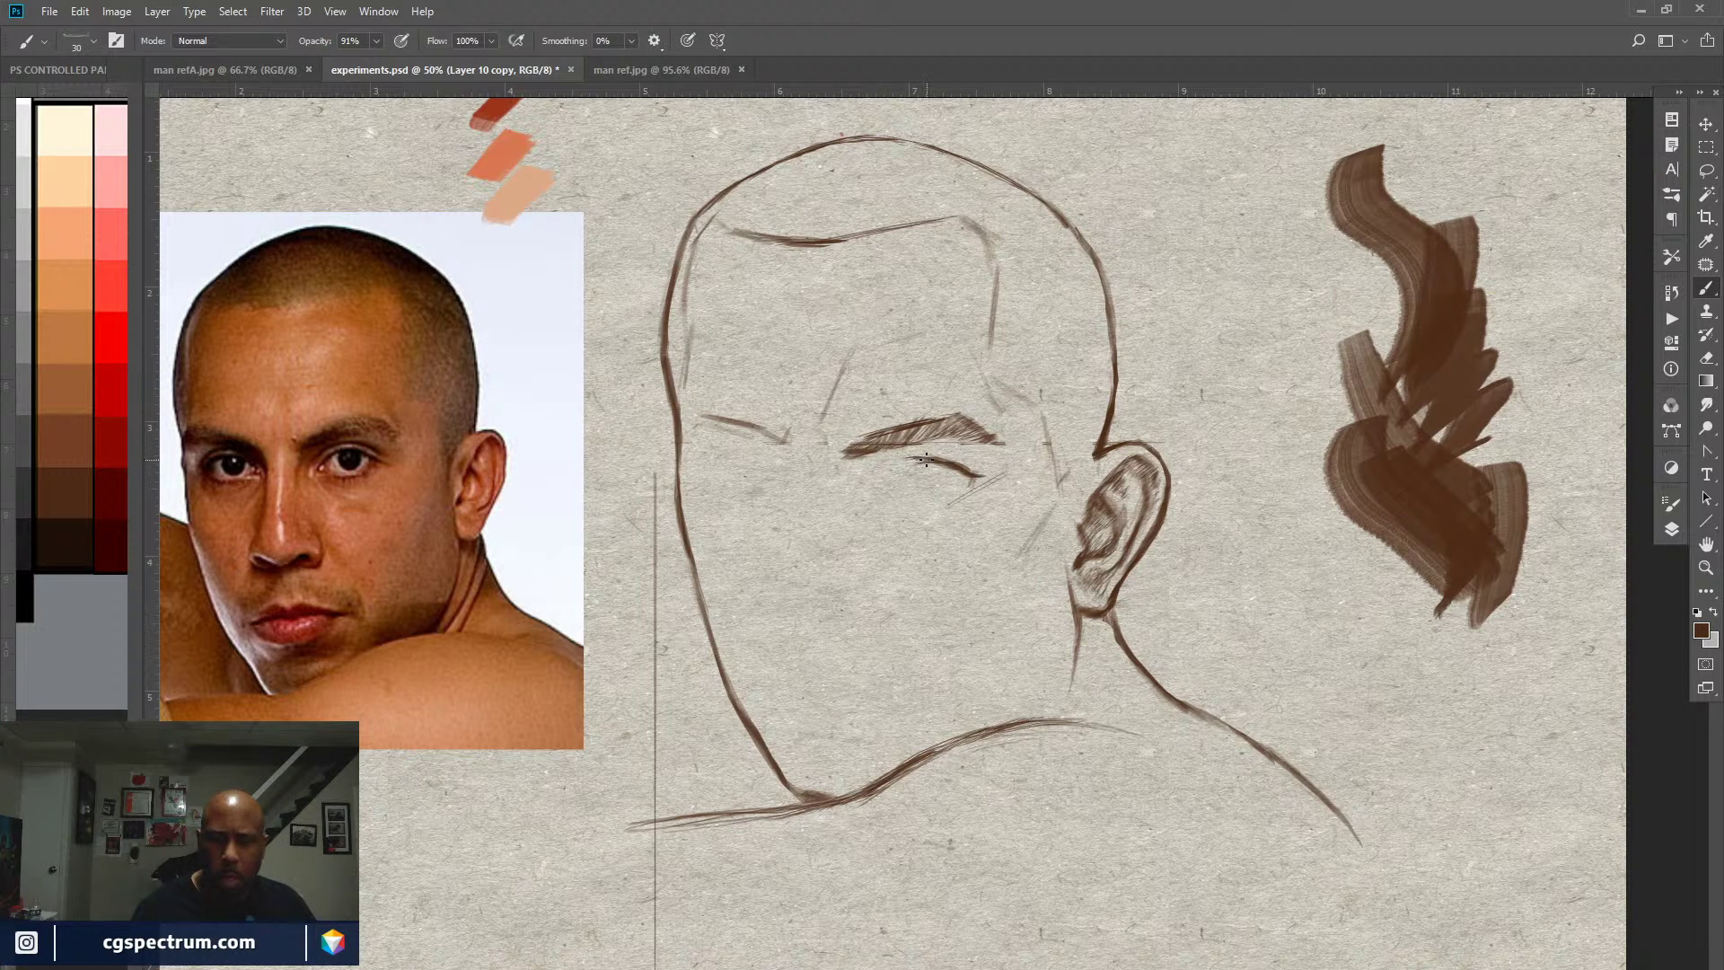
drag(927, 459, 910, 460)
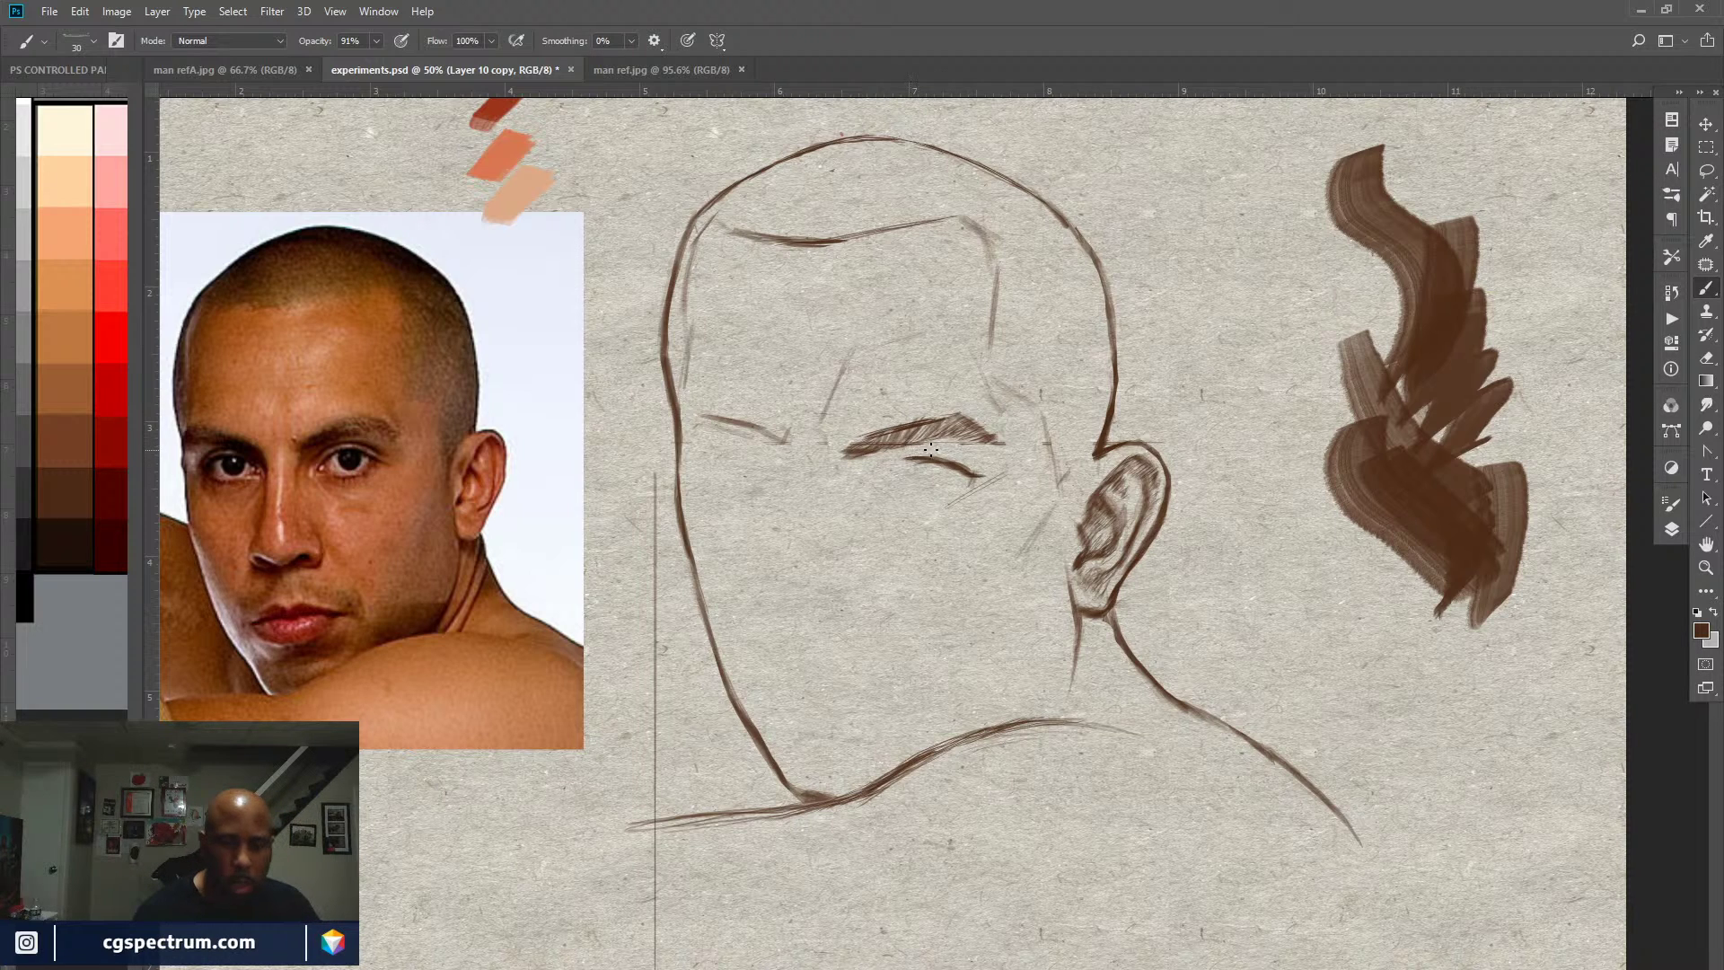
mouse_move(905, 456)
mouse_down()
mouse_move(972, 465)
mouse_move(922, 449)
mouse_up()
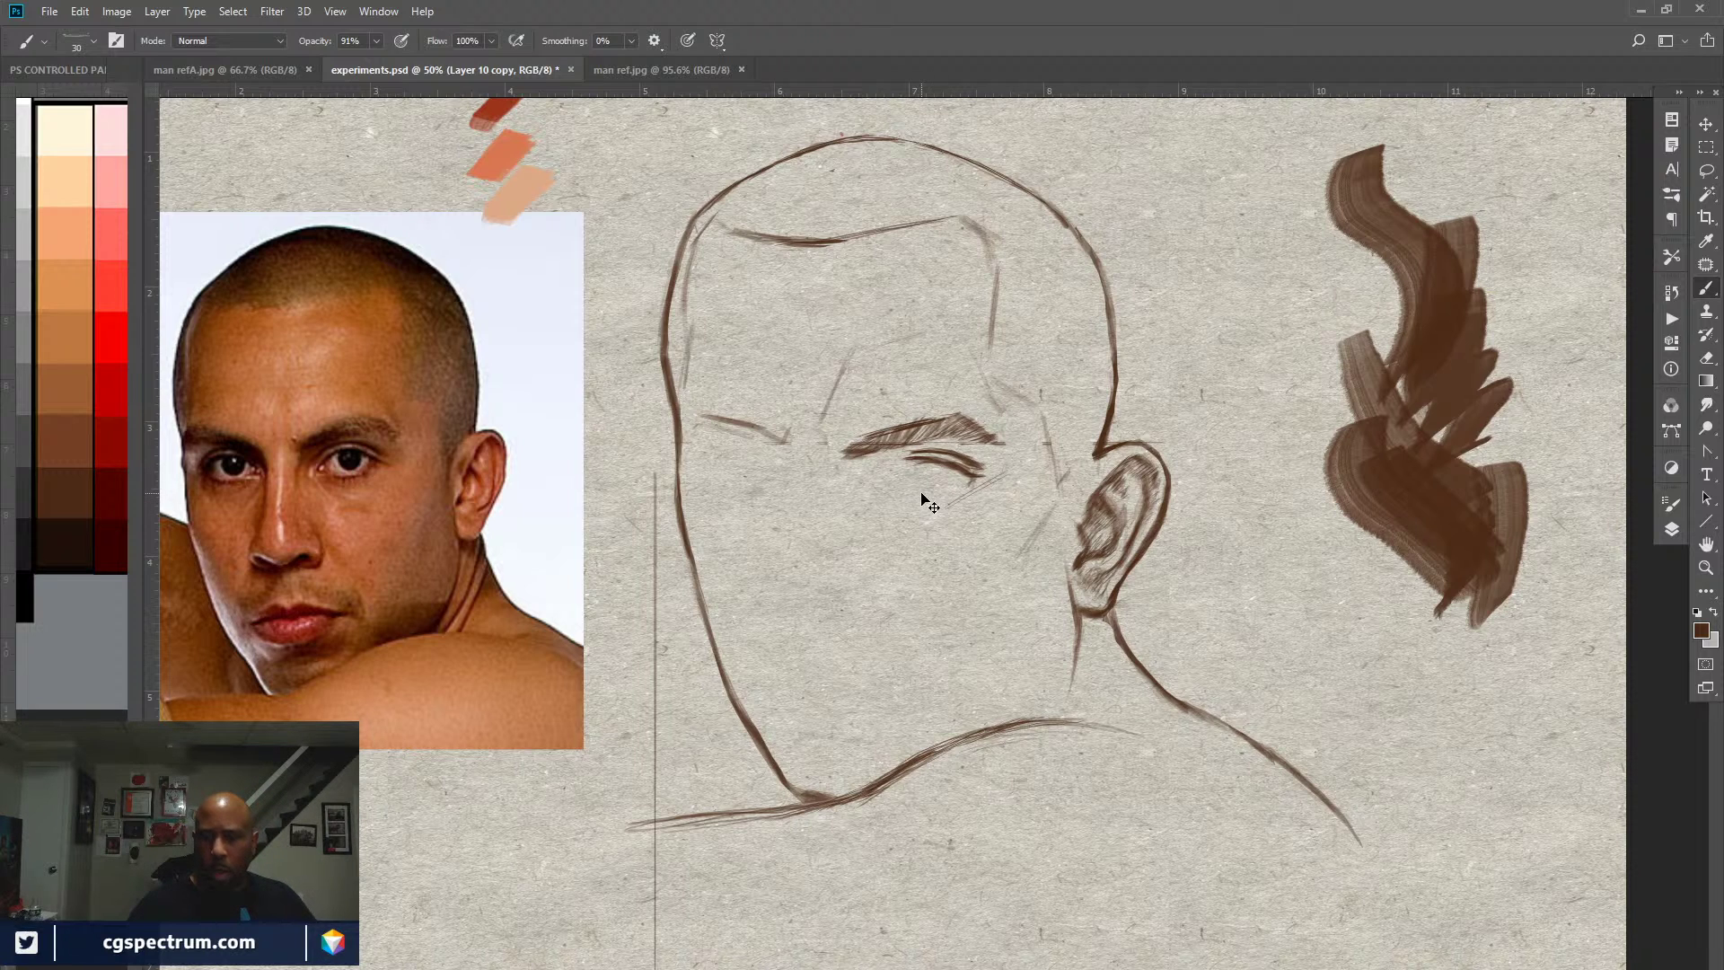
mouse_move(1101, 517)
mouse_down()
mouse_move(1120, 473)
mouse_move(1150, 471)
mouse_up()
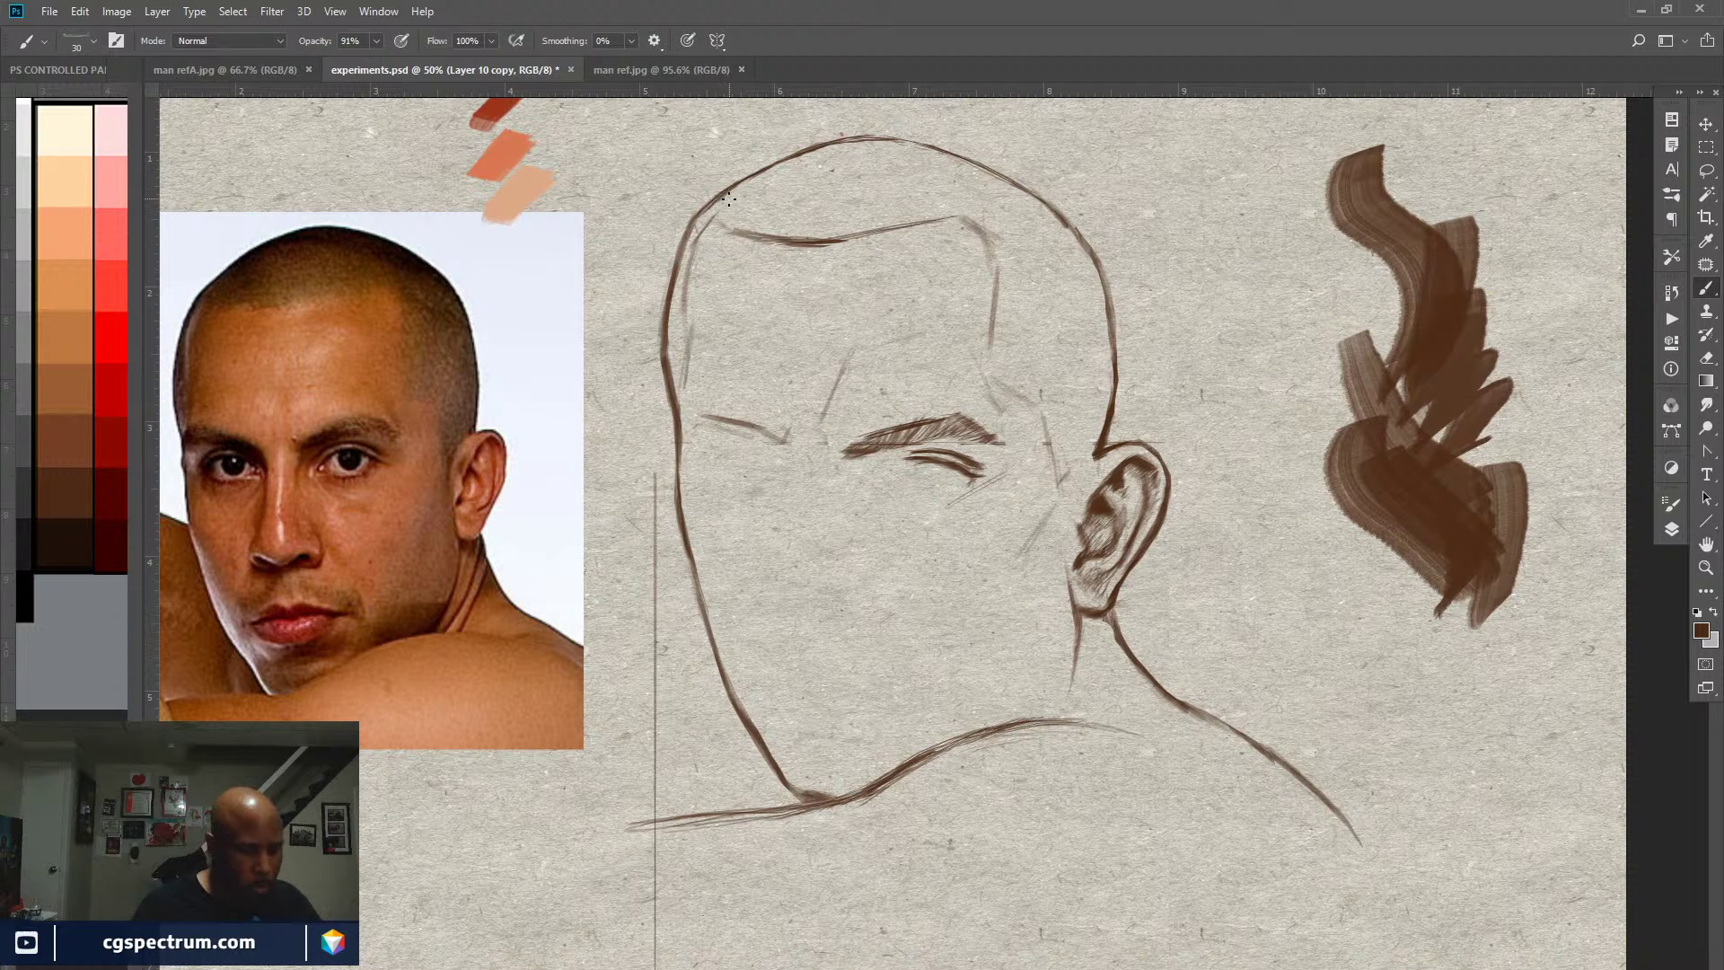
Step: Thin and clean the head's outer contour down to the chin, reducing the eraser to 20 px
key(e)
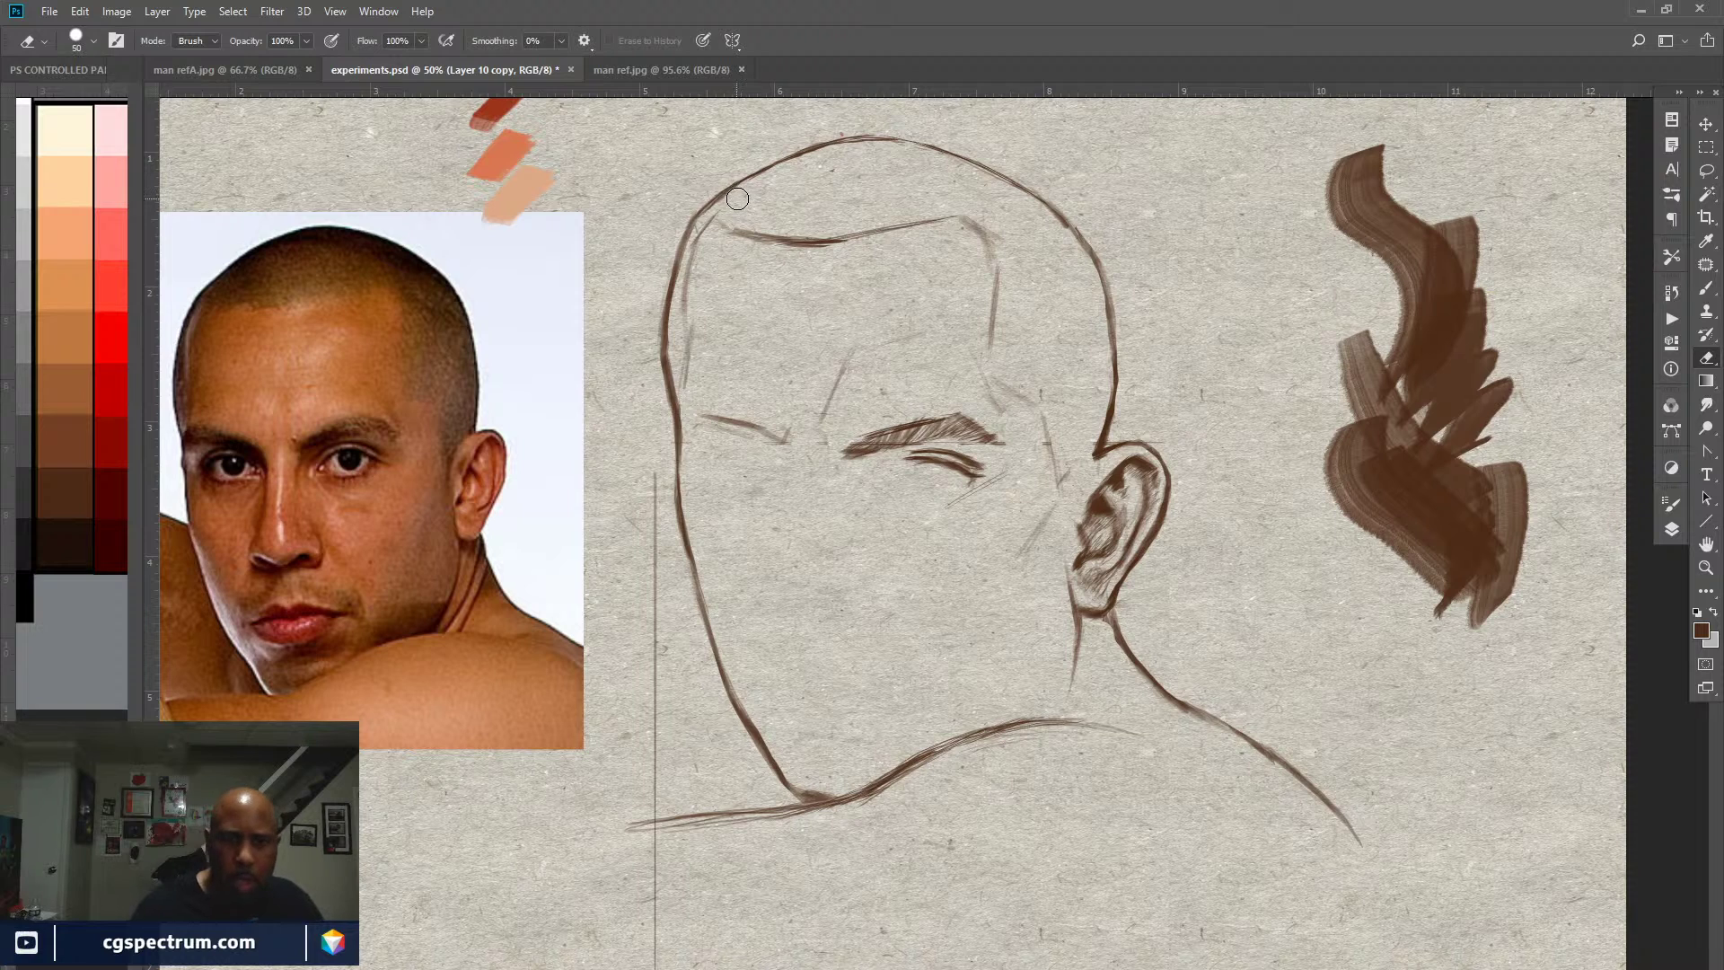
key(bracketleft)
key(bracketleft)
key(bracketleft)
key(bracketleft)
key(bracketleft)
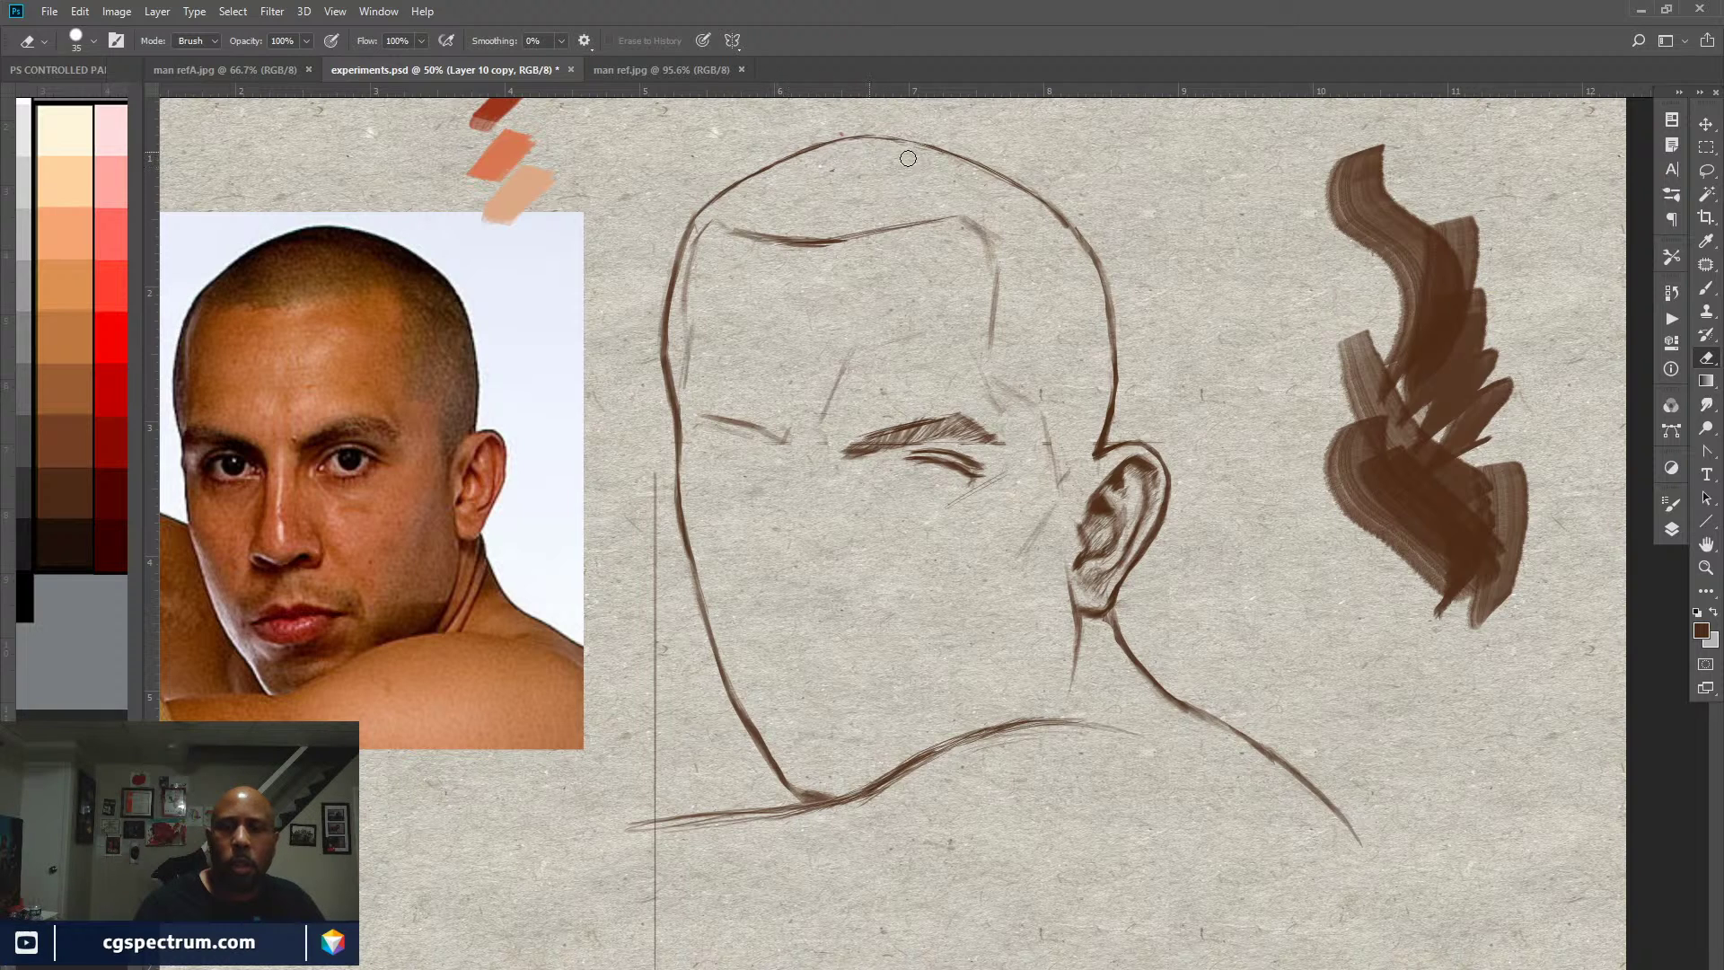
key(bracketleft)
key(bracketleft)
key(bracketleft)
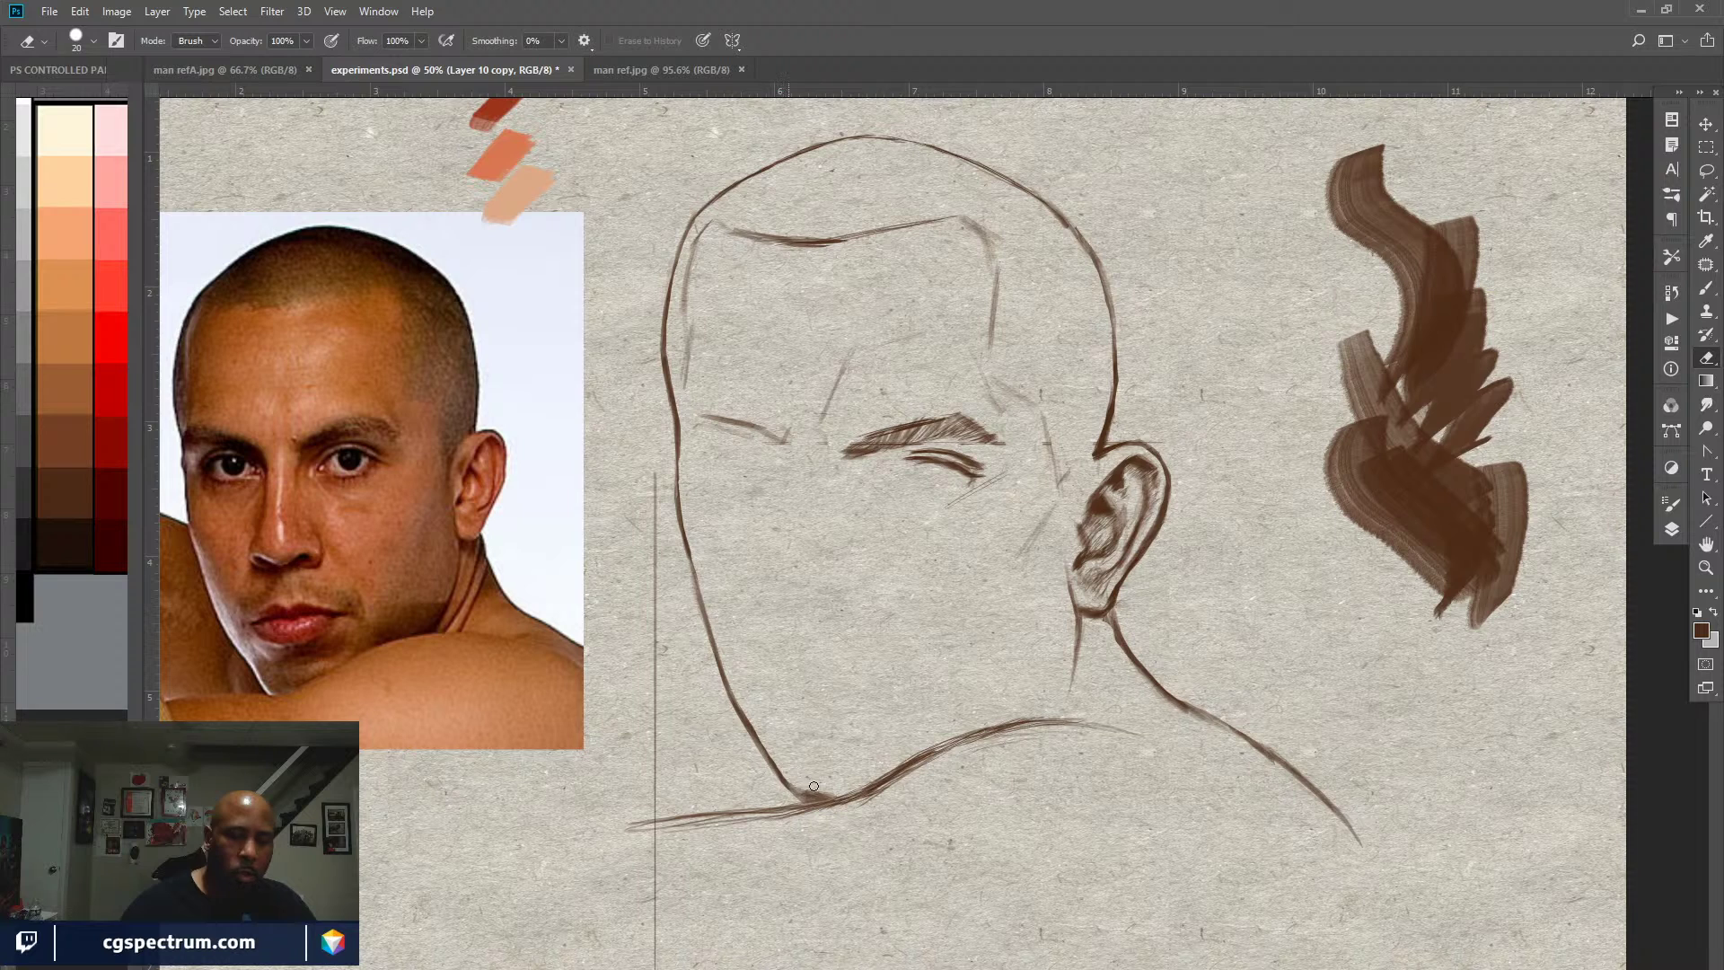
Step: Touch up the near eyebrow and erase along the hairline to thin its heavy dip above the forehead
key(b)
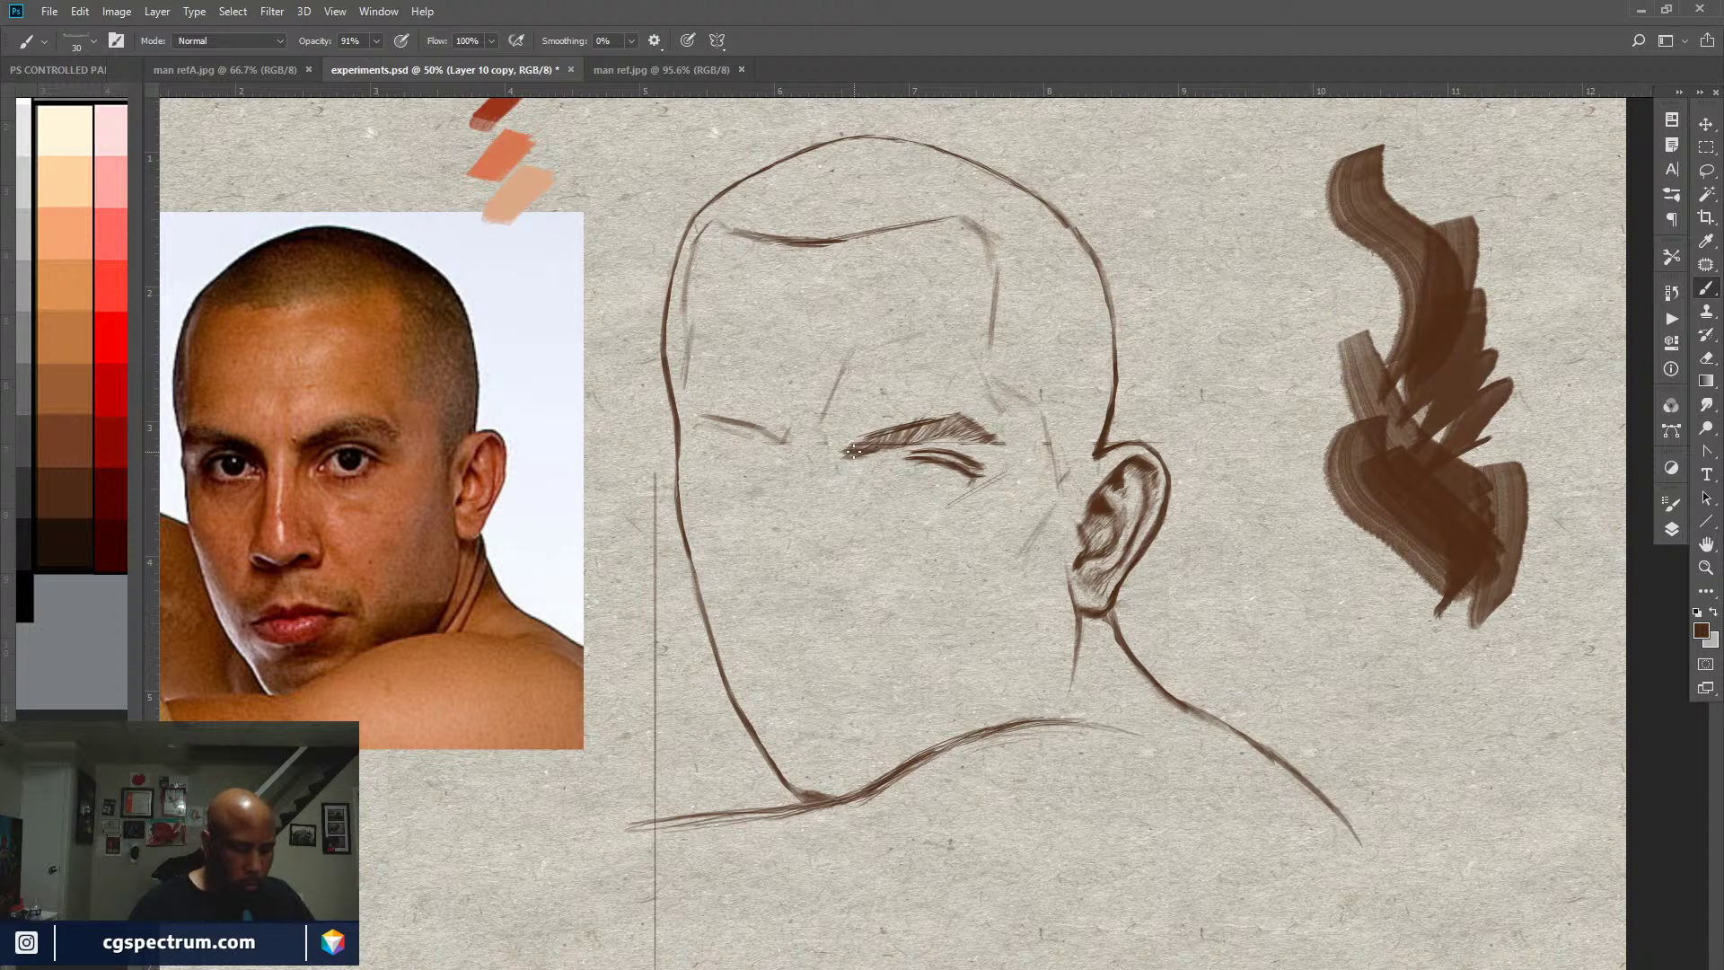
key(e)
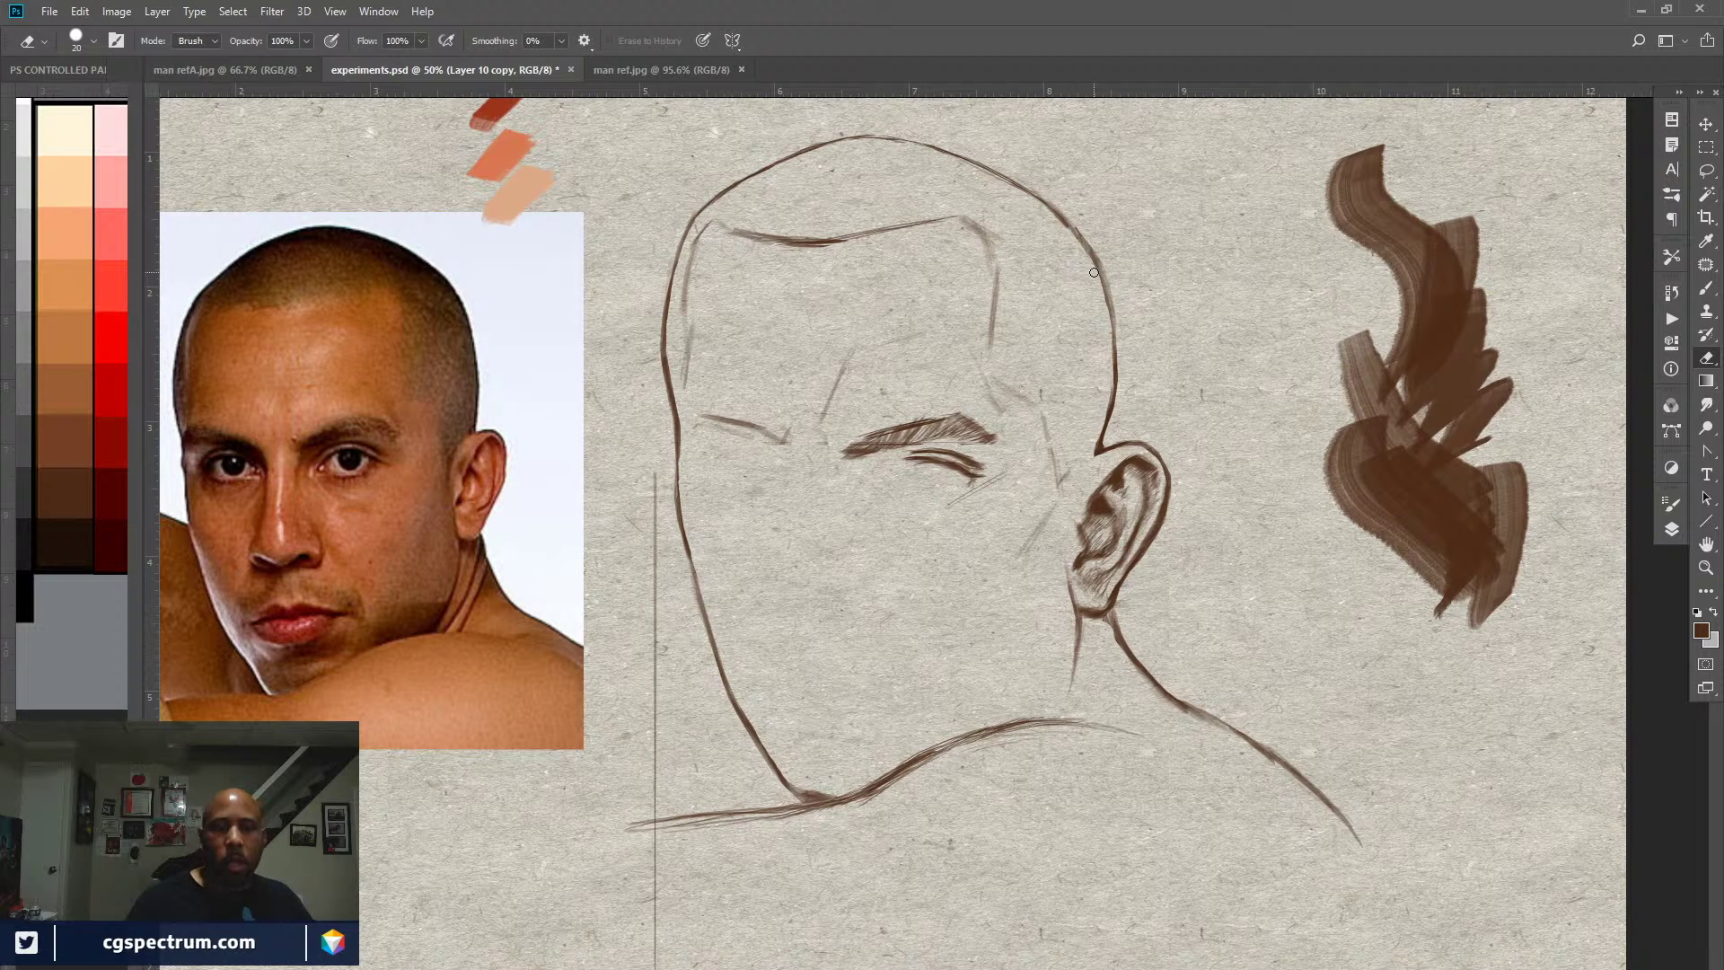
mouse_move(858, 242)
mouse_down()
mouse_move(780, 234)
mouse_move(814, 234)
mouse_up()
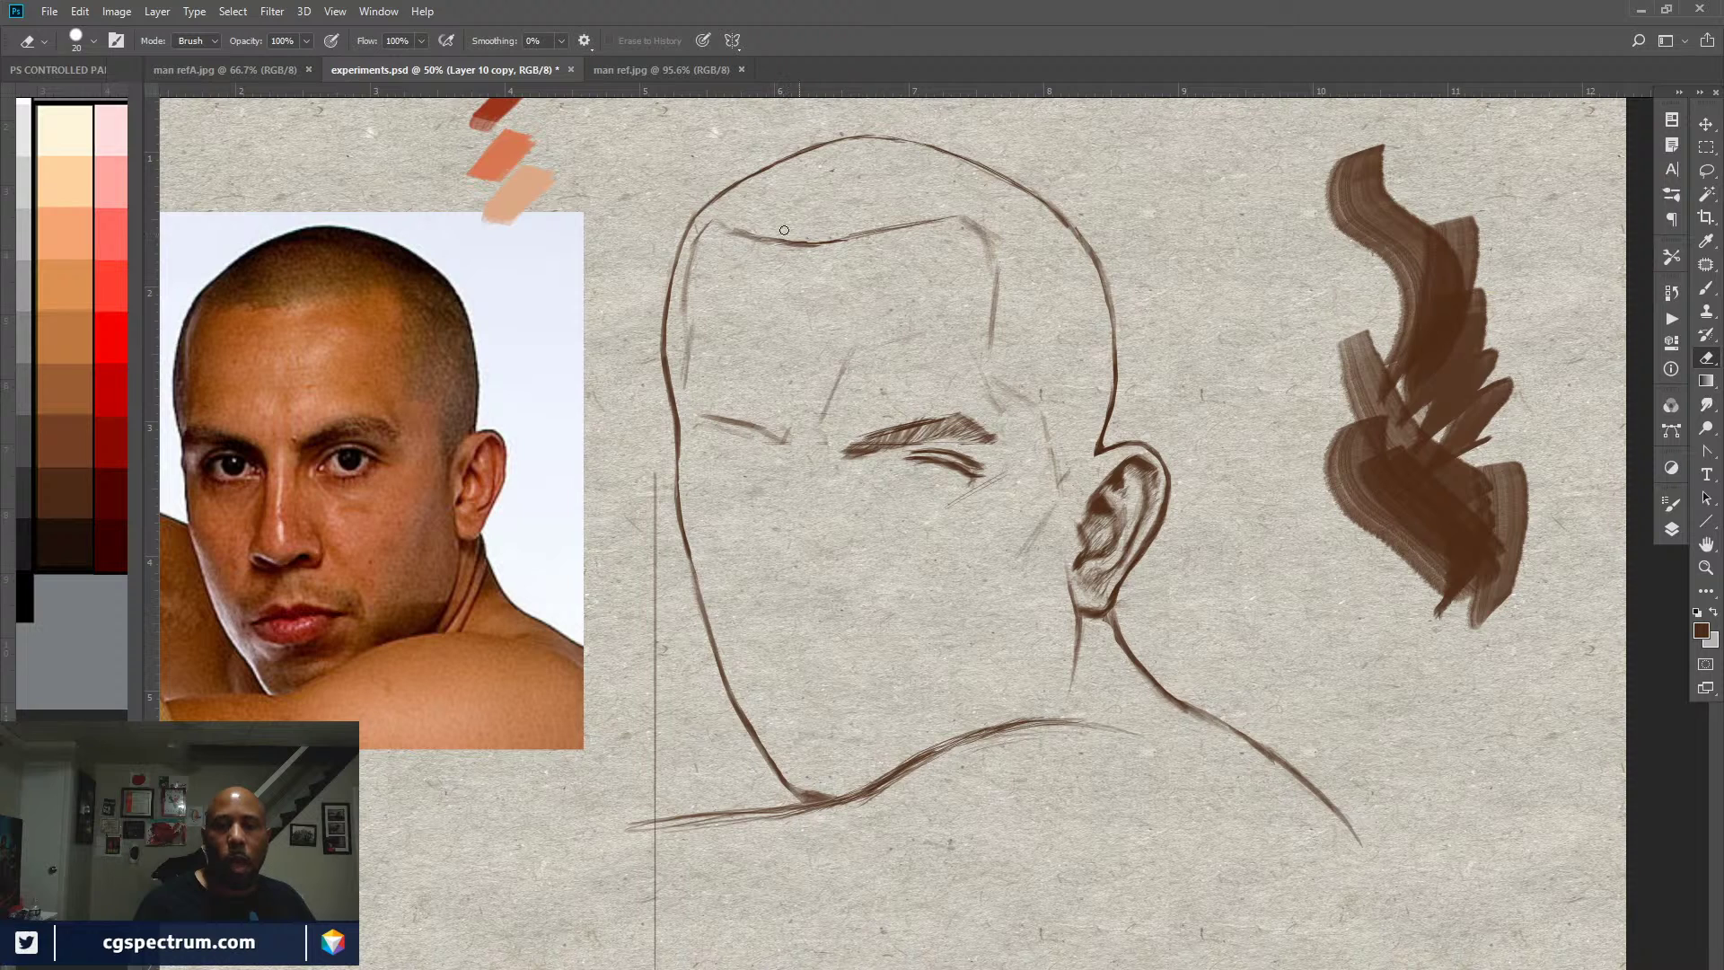
drag(751, 241, 800, 243)
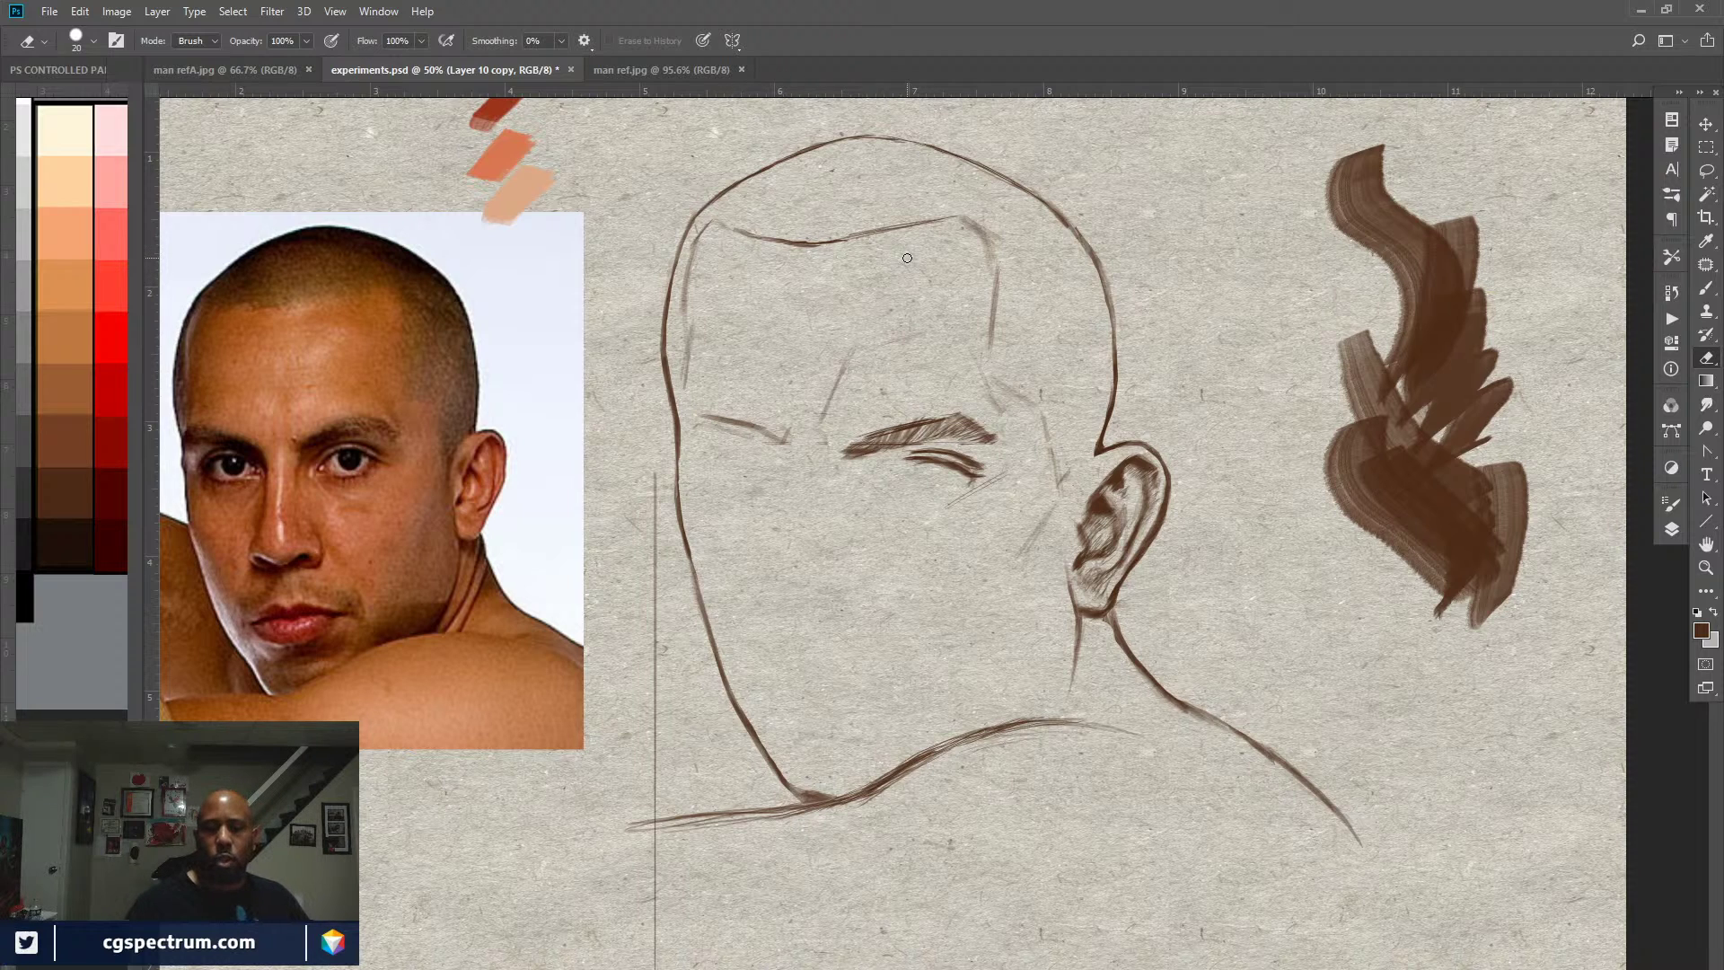
Step: Place a vertical guide along the far side of the nose in the reference photo, and hide the guides
key(b)
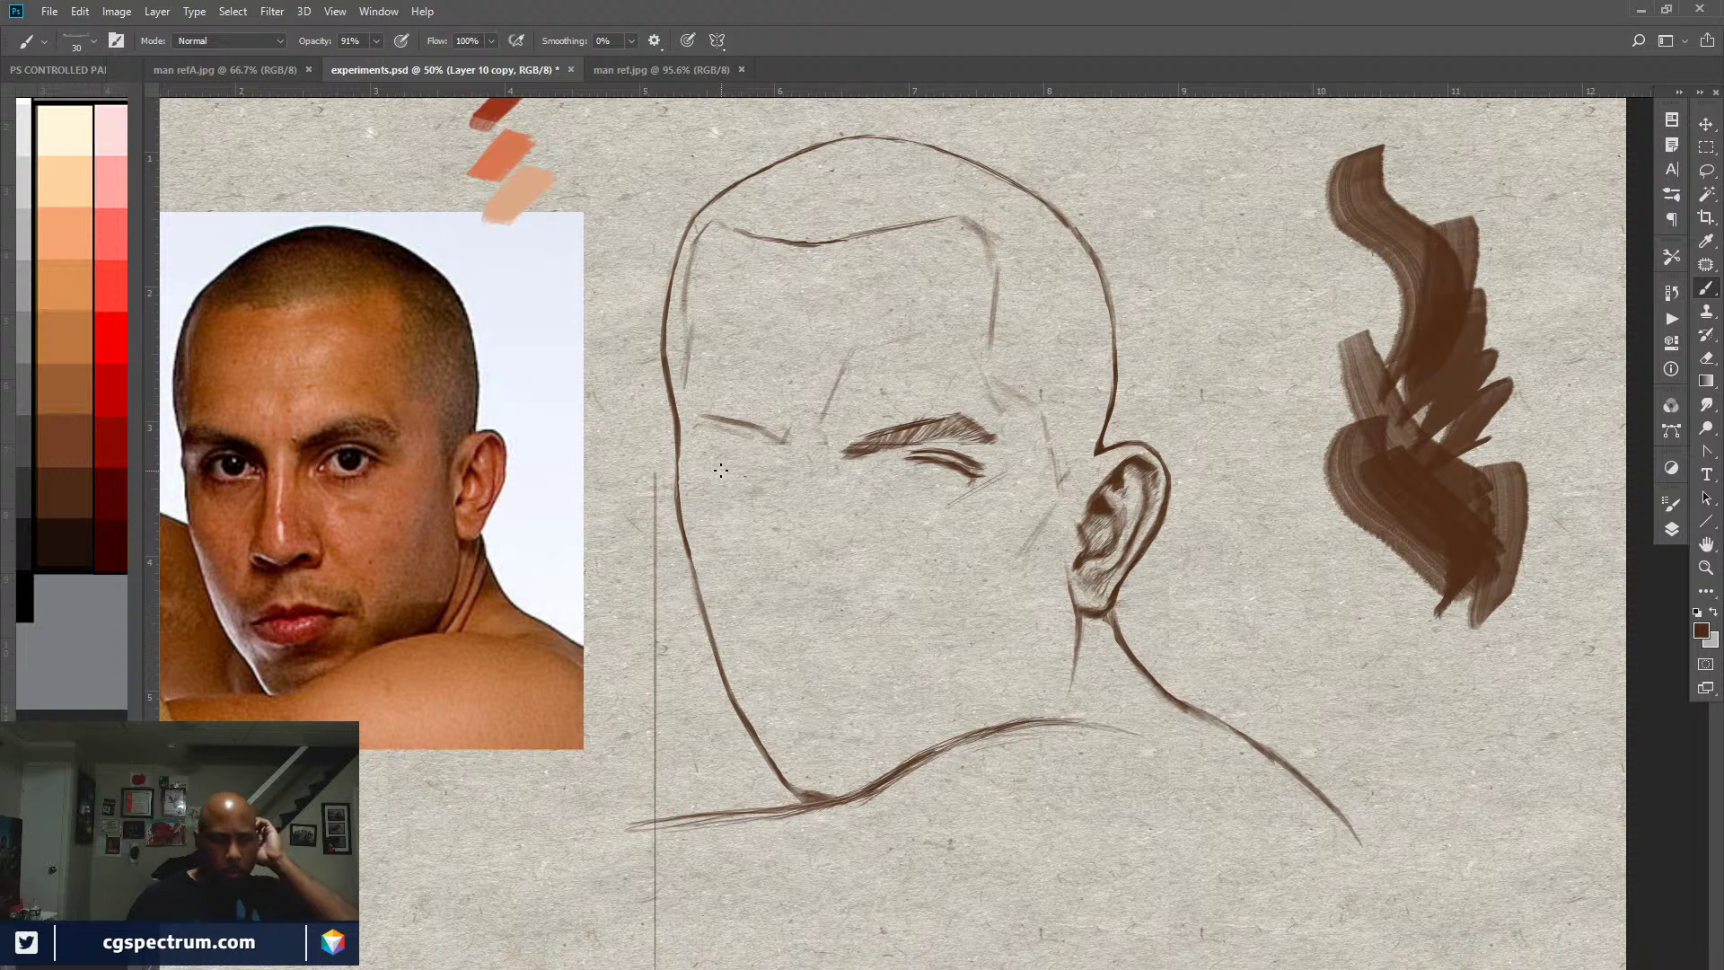
drag(151, 464, 267, 459)
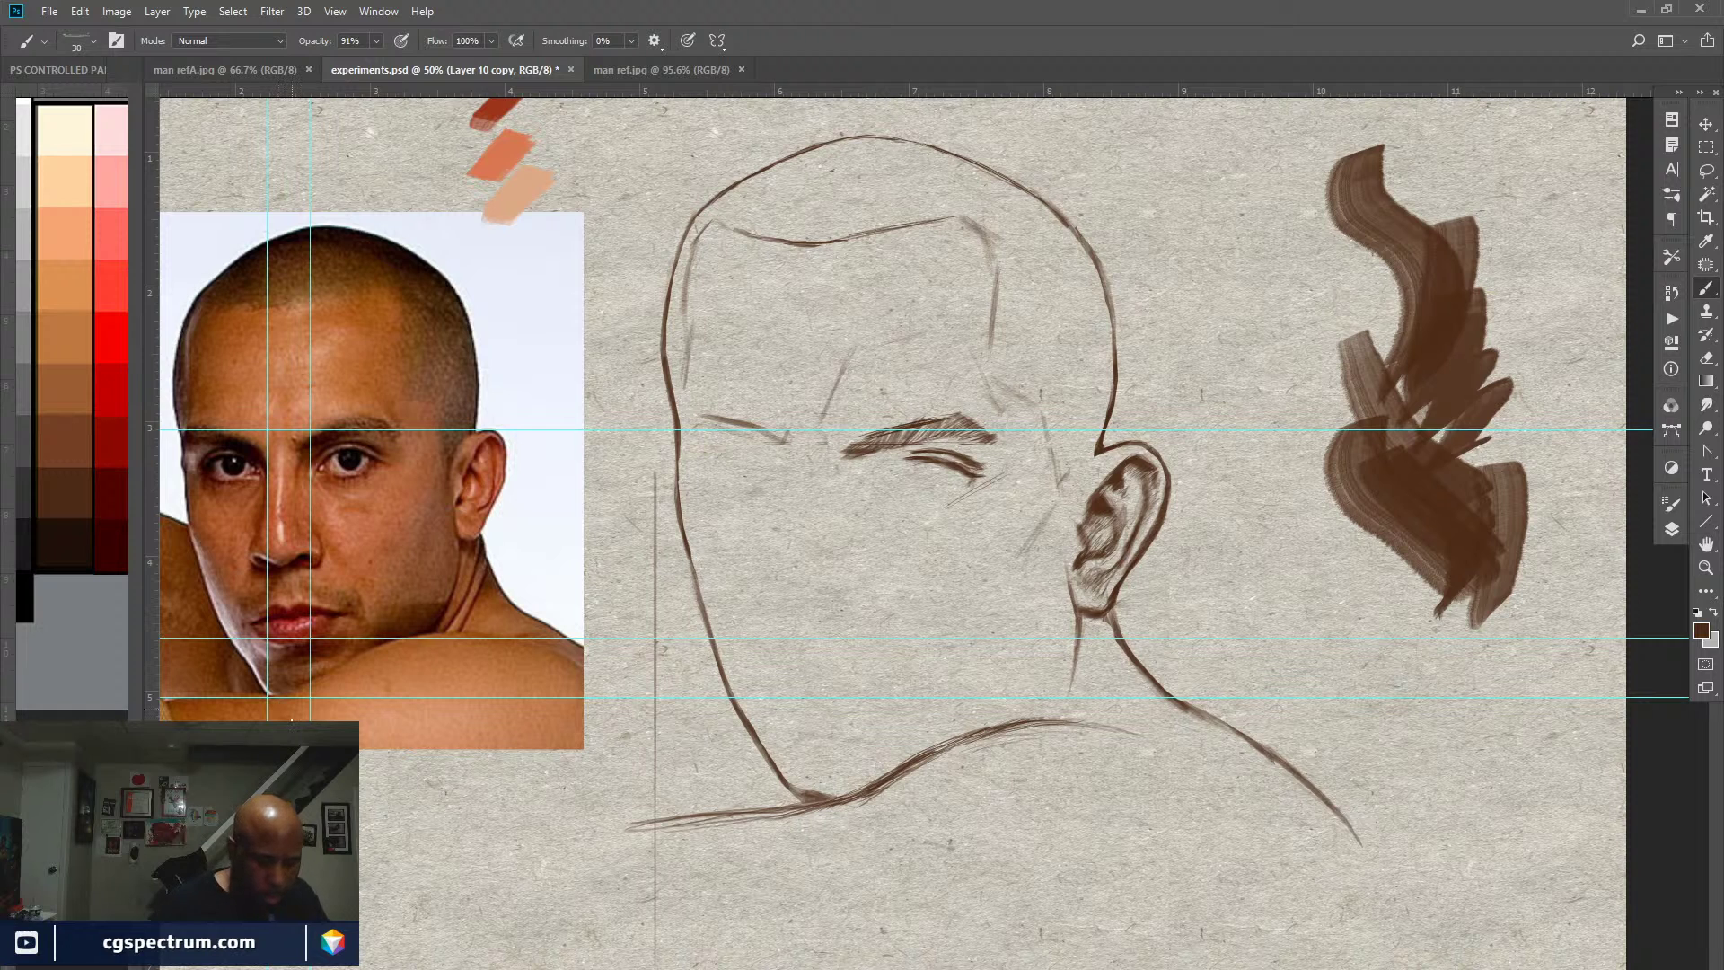
key(ctrl+semicolon)
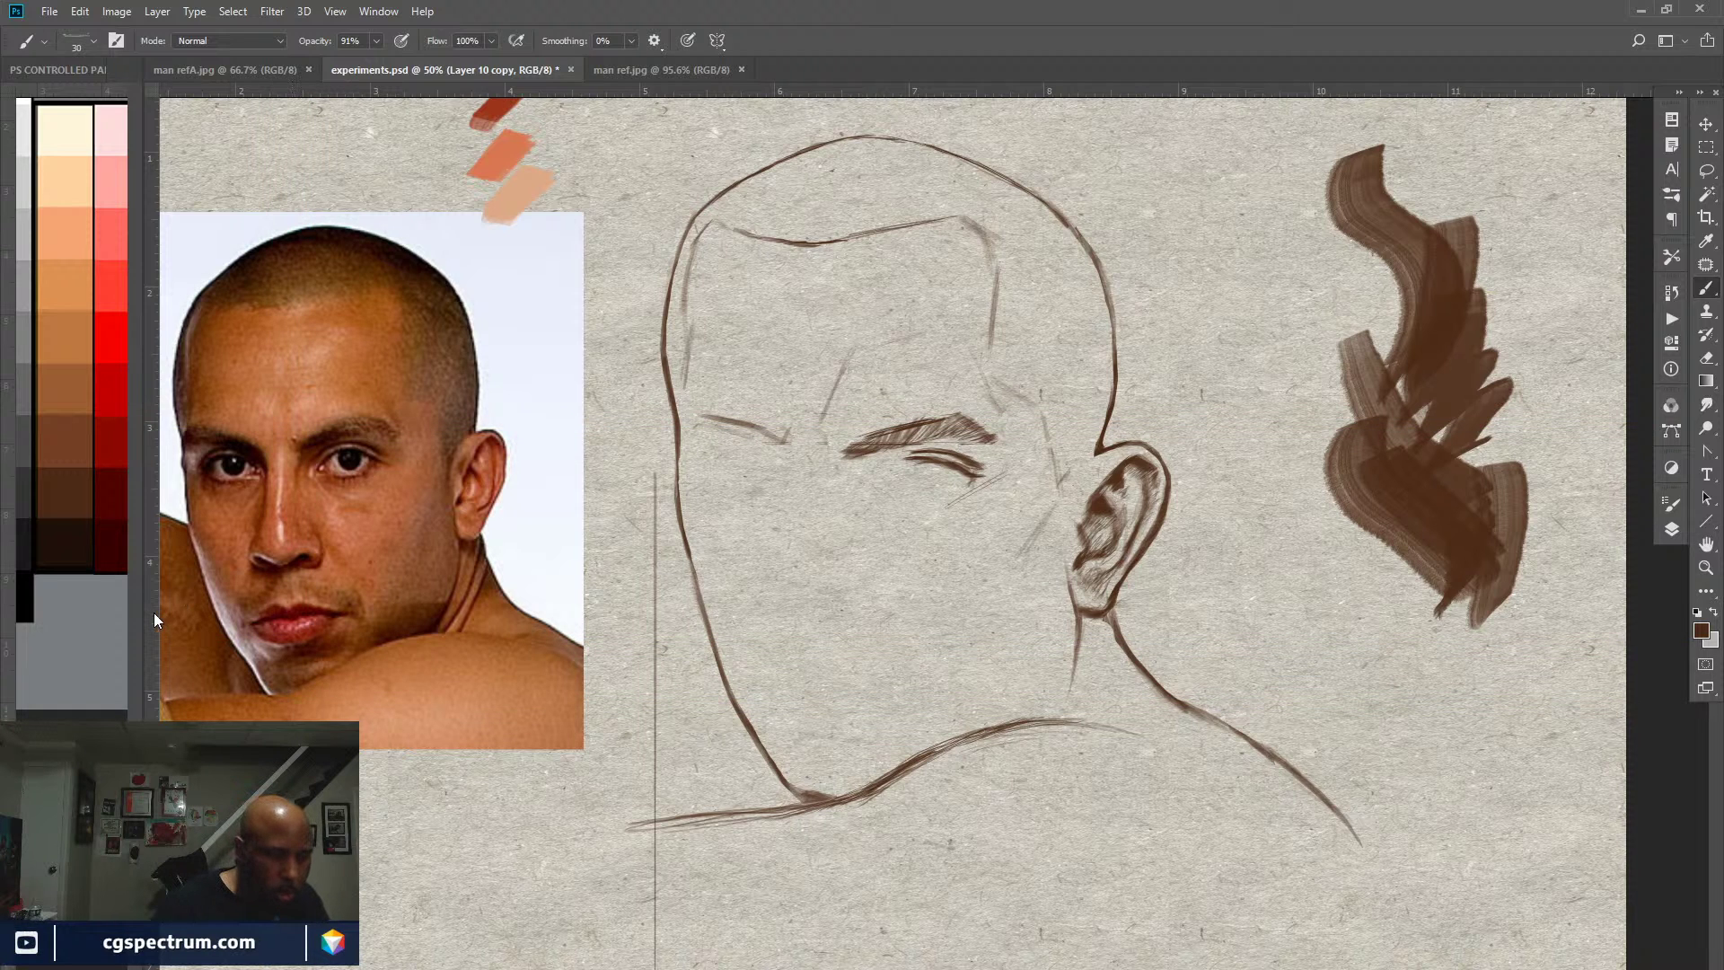
Step: Place a vertical guide through the chin in the reference photo and clear the other guides off the photo
drag(153, 614, 275, 618)
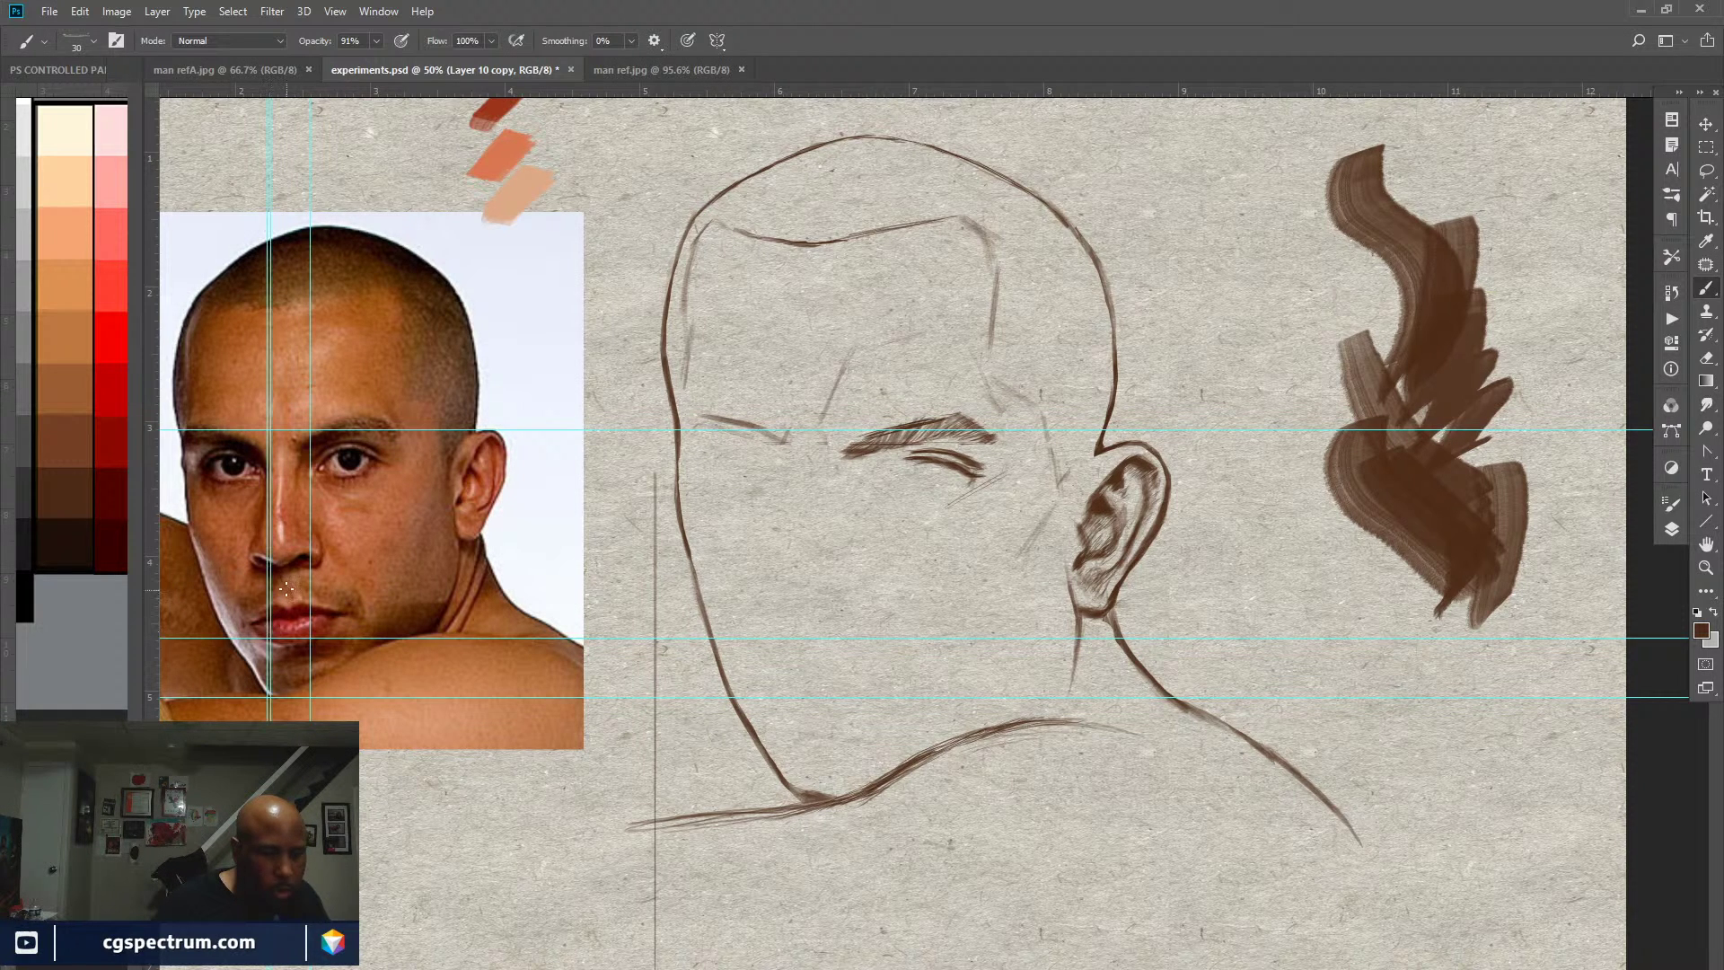
key(v)
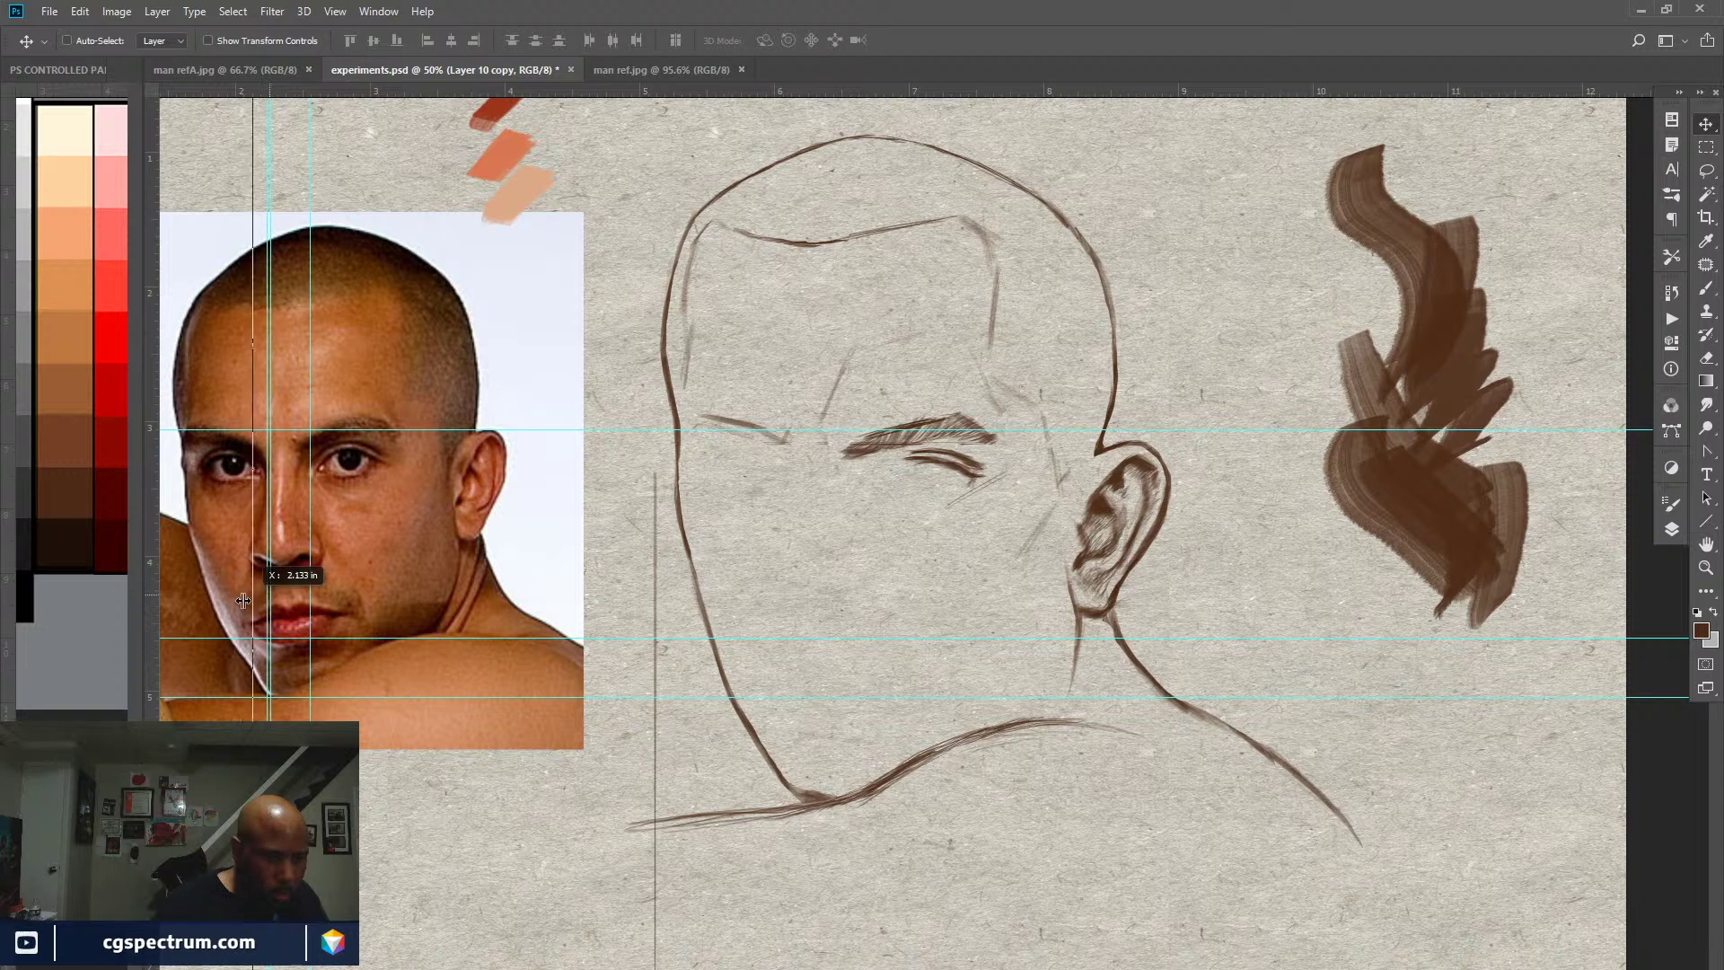
drag(269, 596, 100, 606)
drag(311, 600, 135, 582)
drag(355, 639, 447, 54)
drag(358, 697, 422, 64)
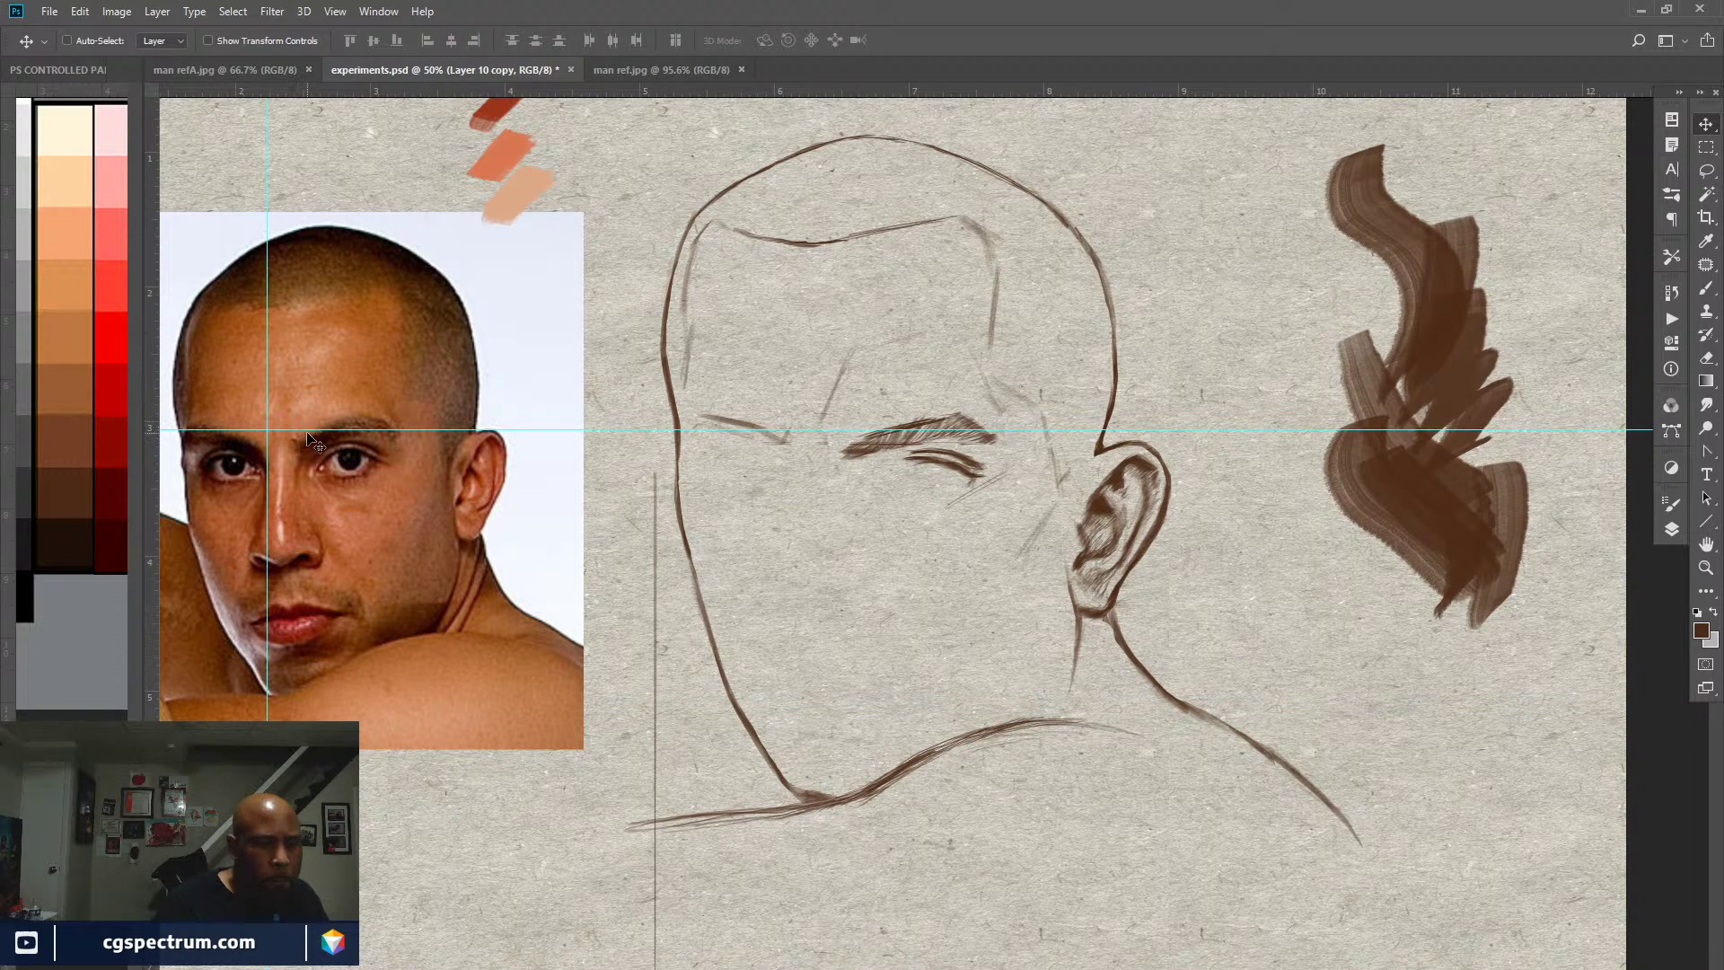
drag(309, 432, 382, 54)
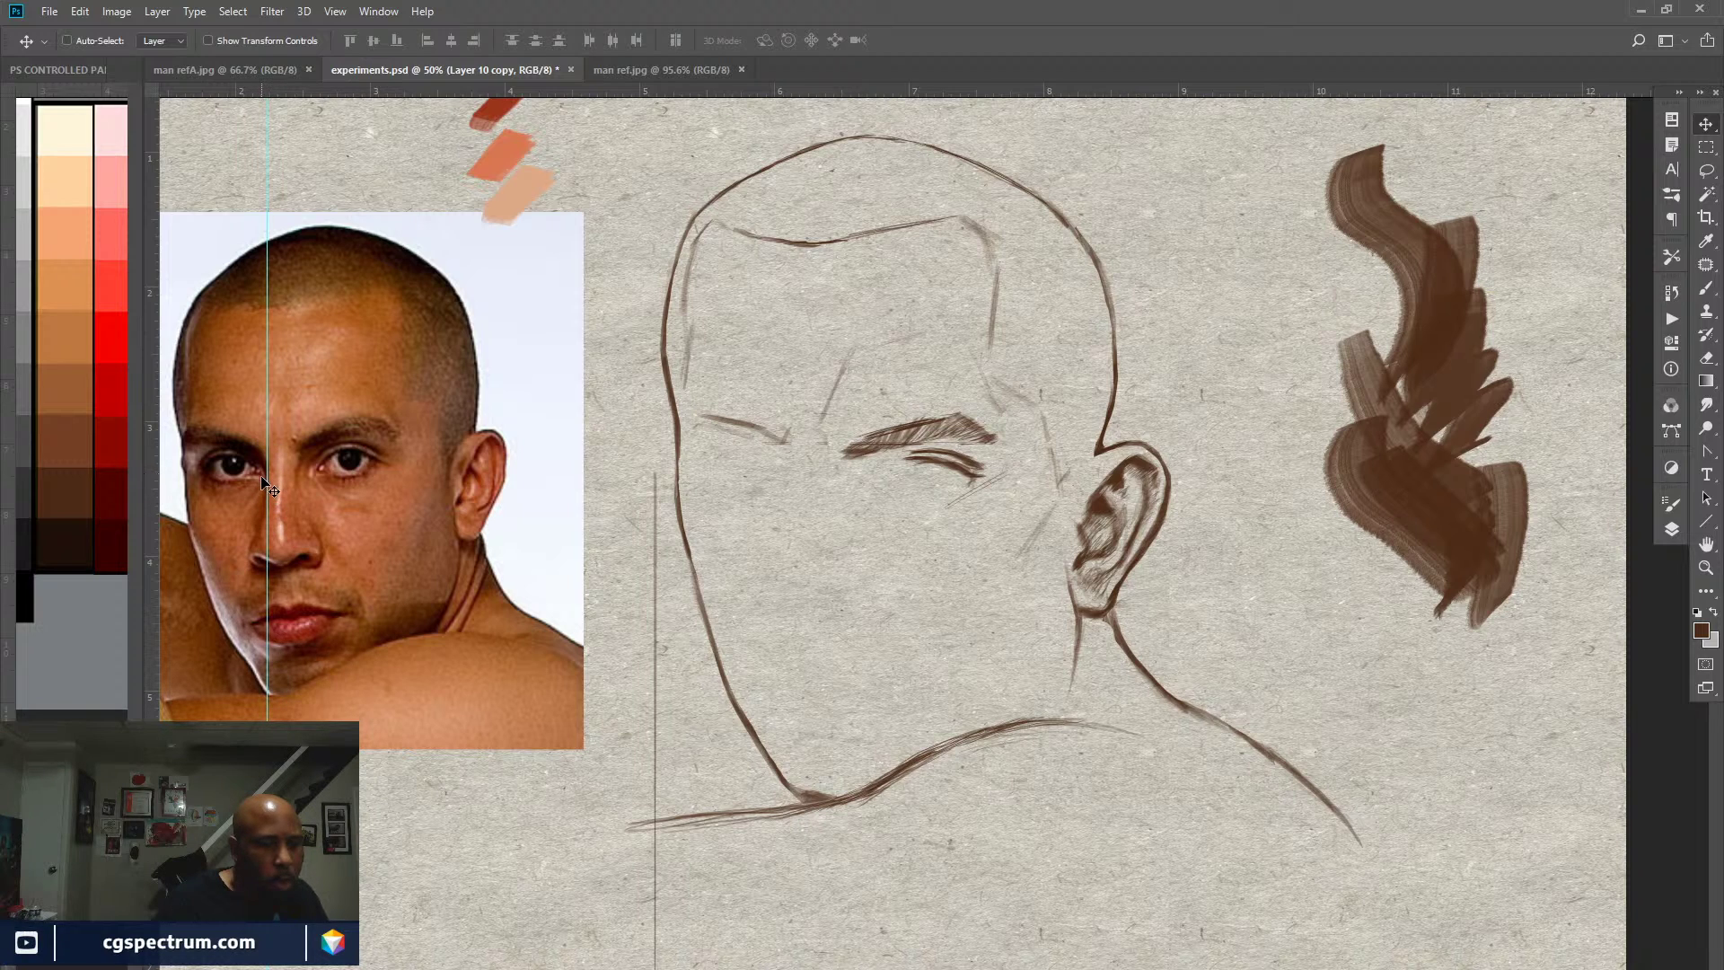
Step: At 41% brush opacity, draw a vertical construction line from the chin up to the hairline and lightly sketch the far eye's lids
key(b)
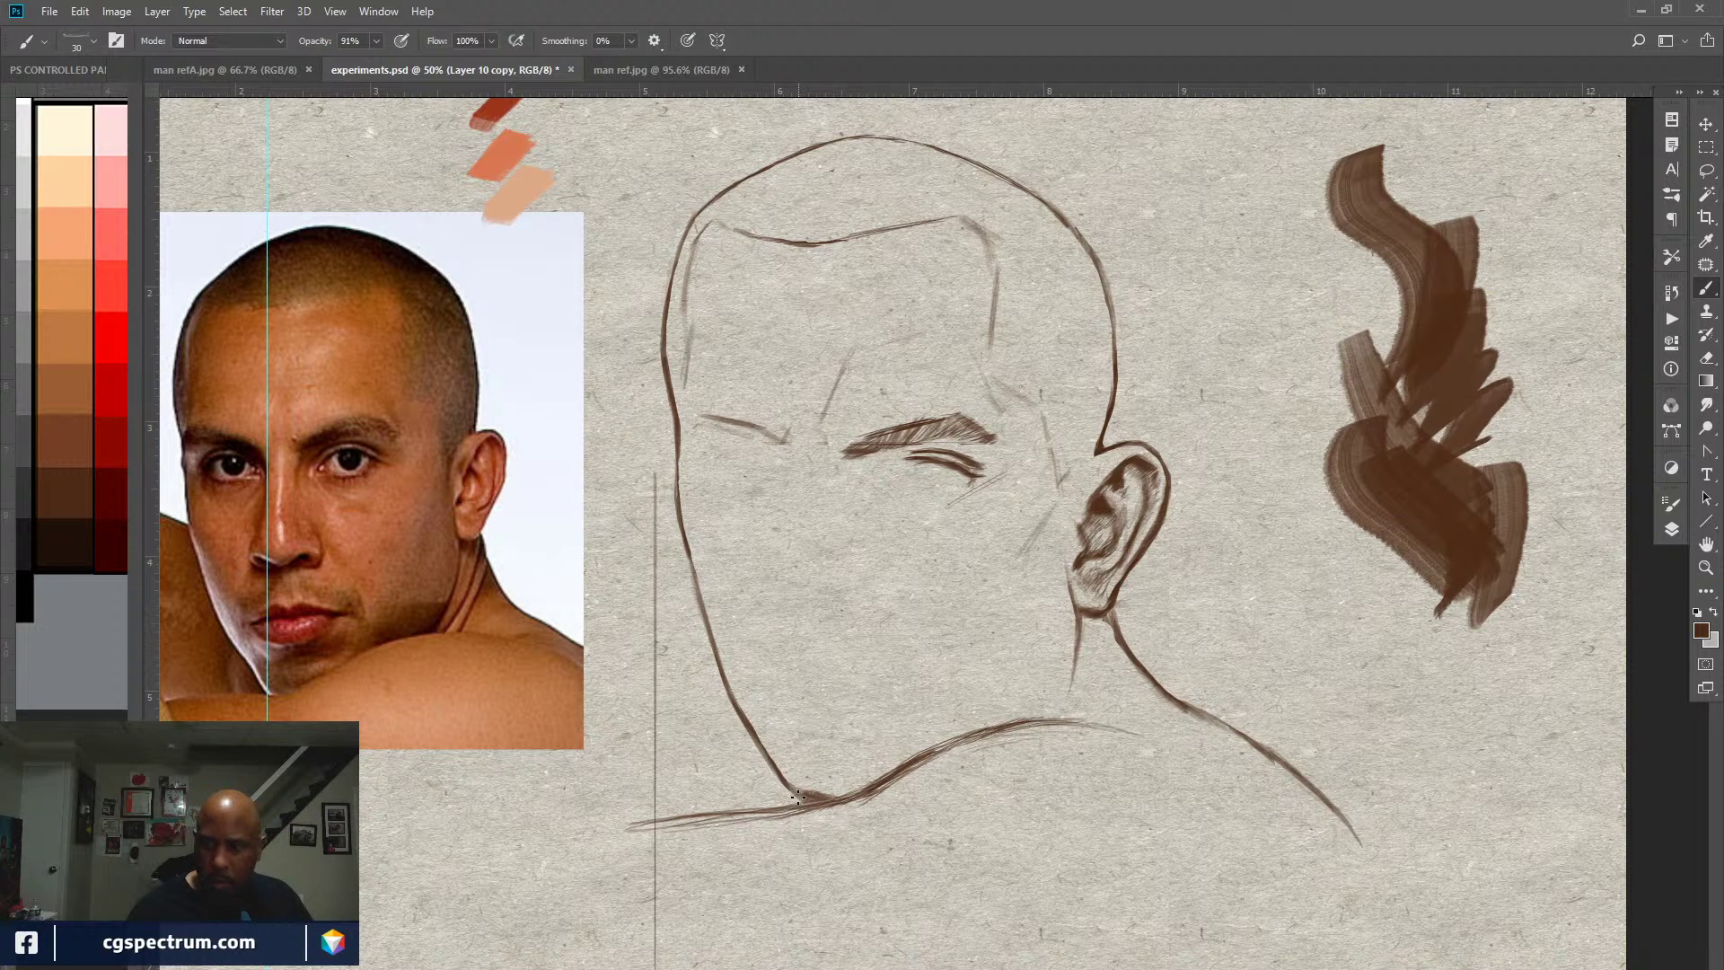
drag(320, 49, 282, 57)
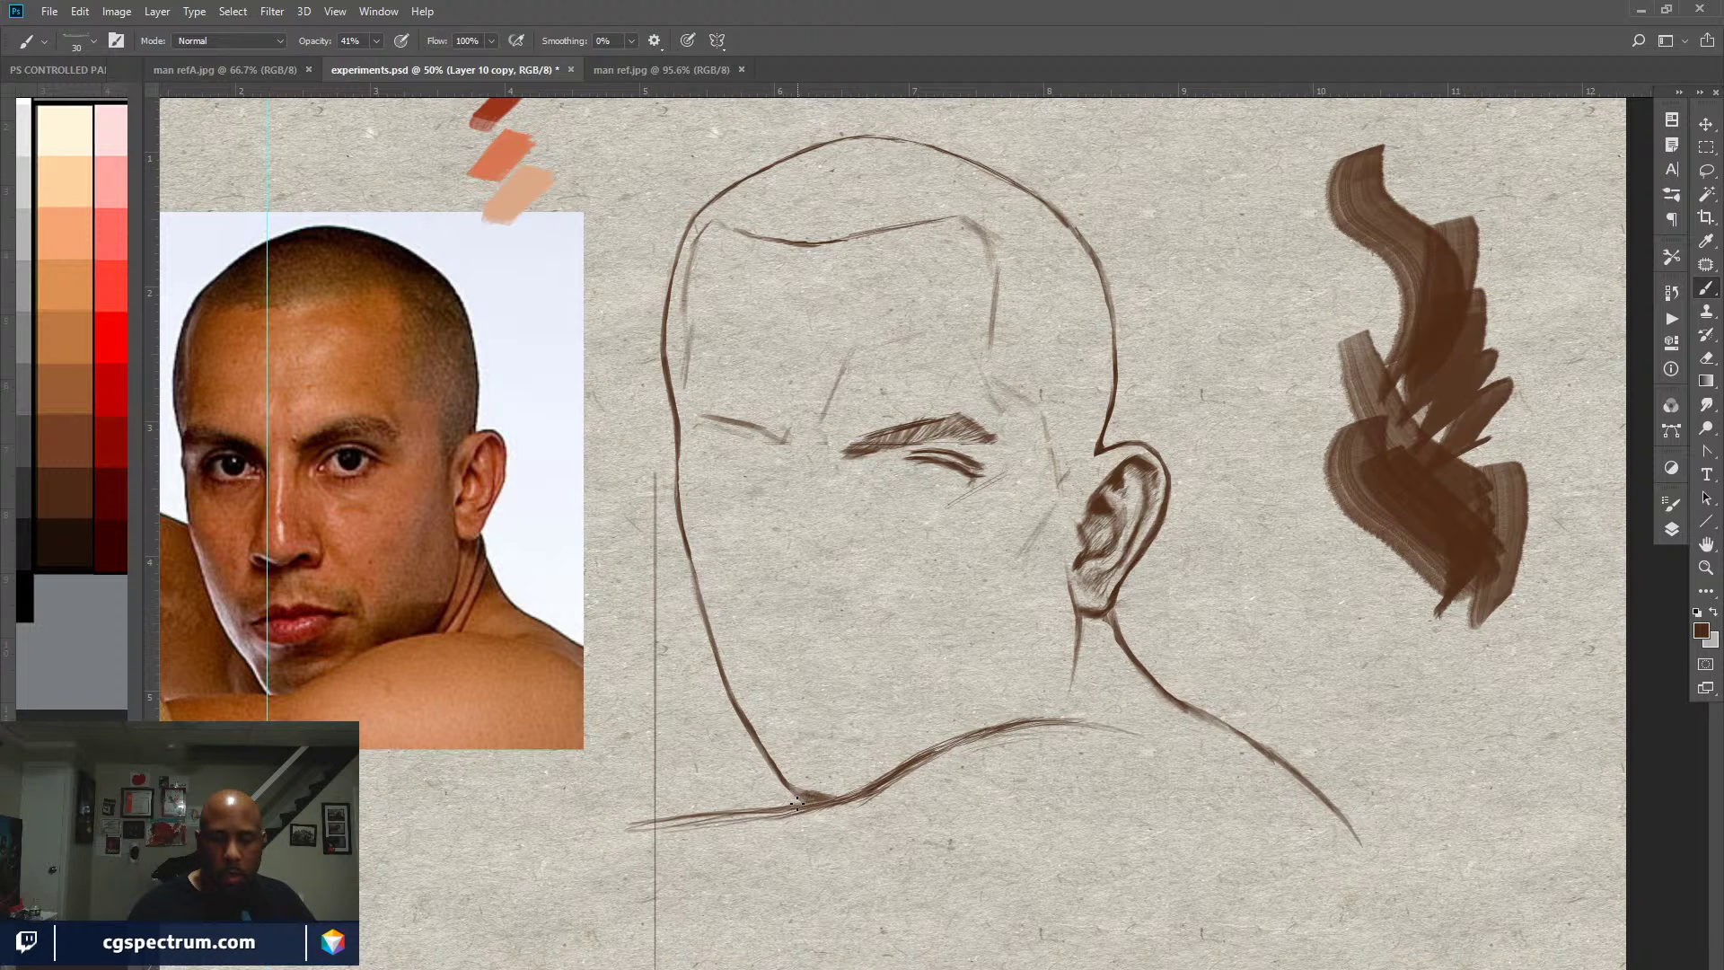
drag(798, 803, 799, 205)
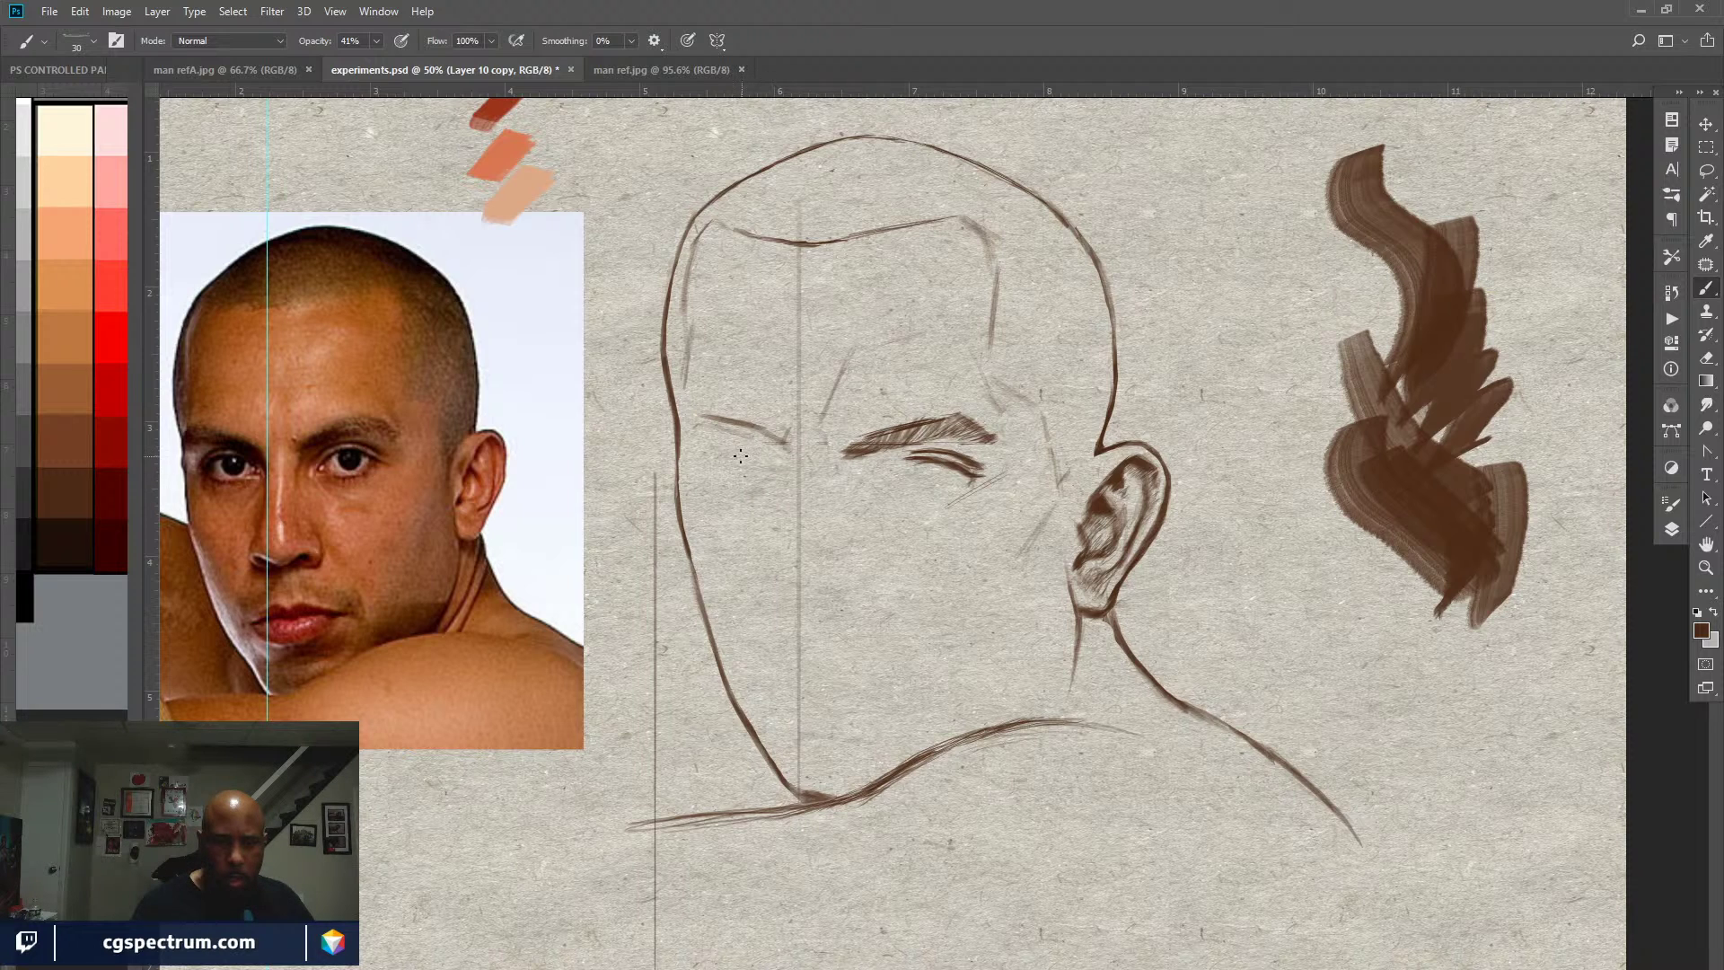
drag(718, 466, 747, 458)
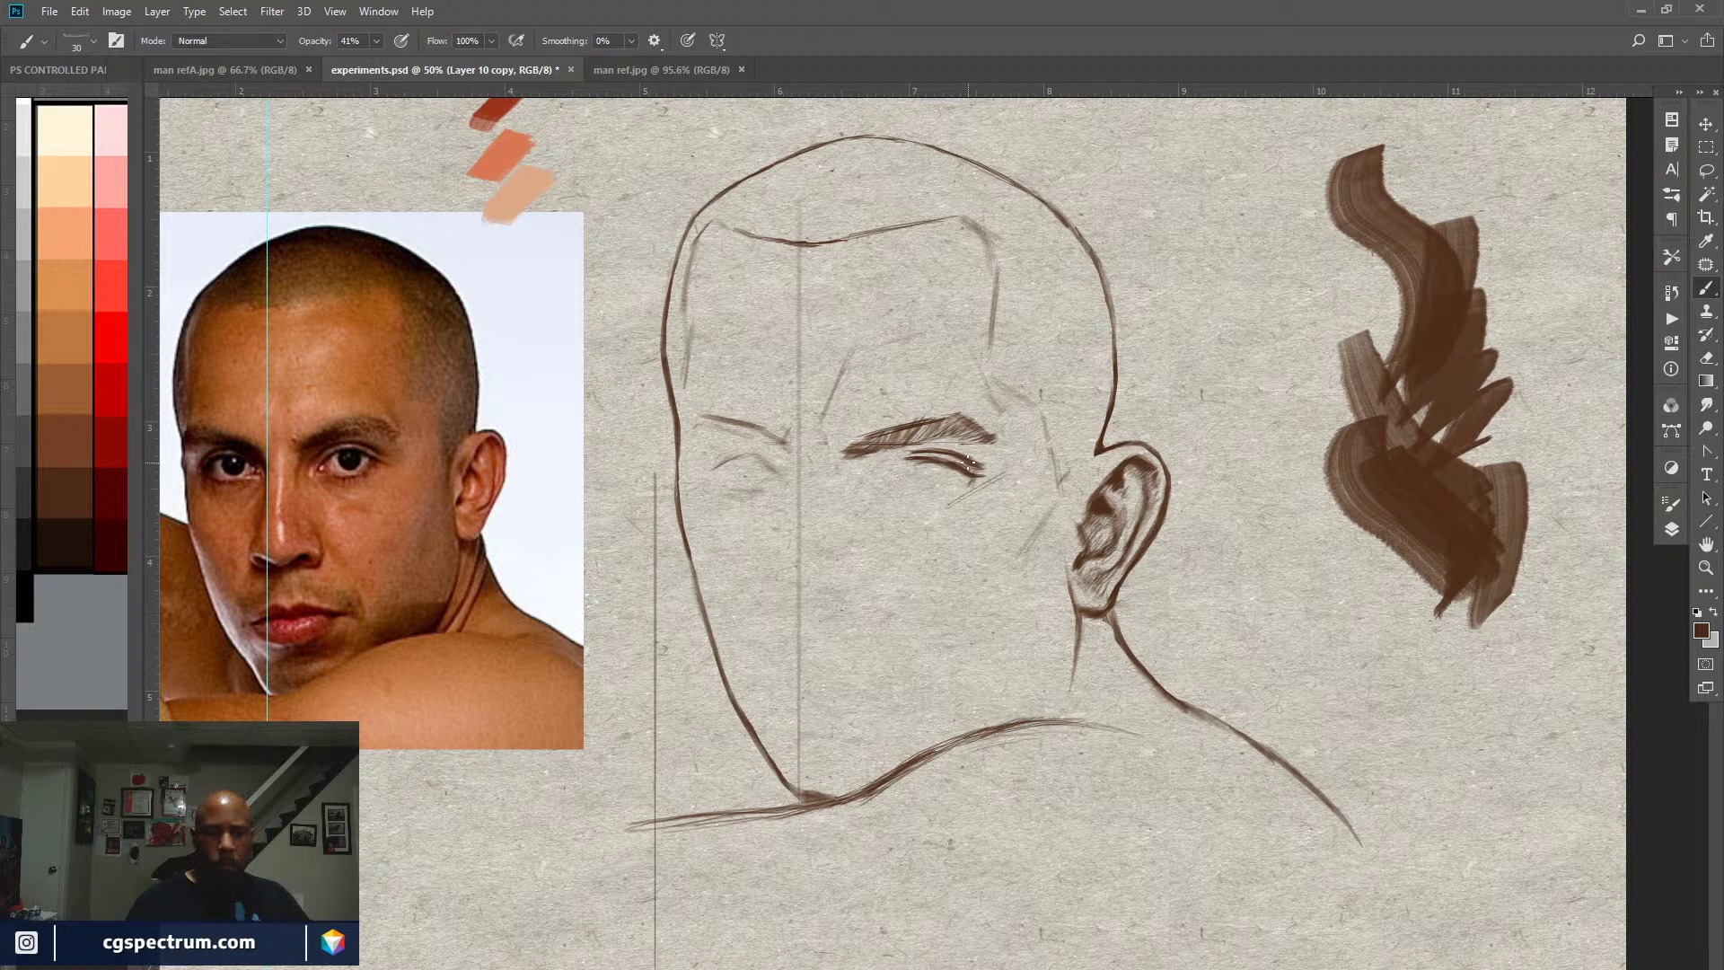
Step: With the guides hidden, darken the near eyebrow's inner end and shade the socket around the near eye's upper lid
key(ctrl+minus)
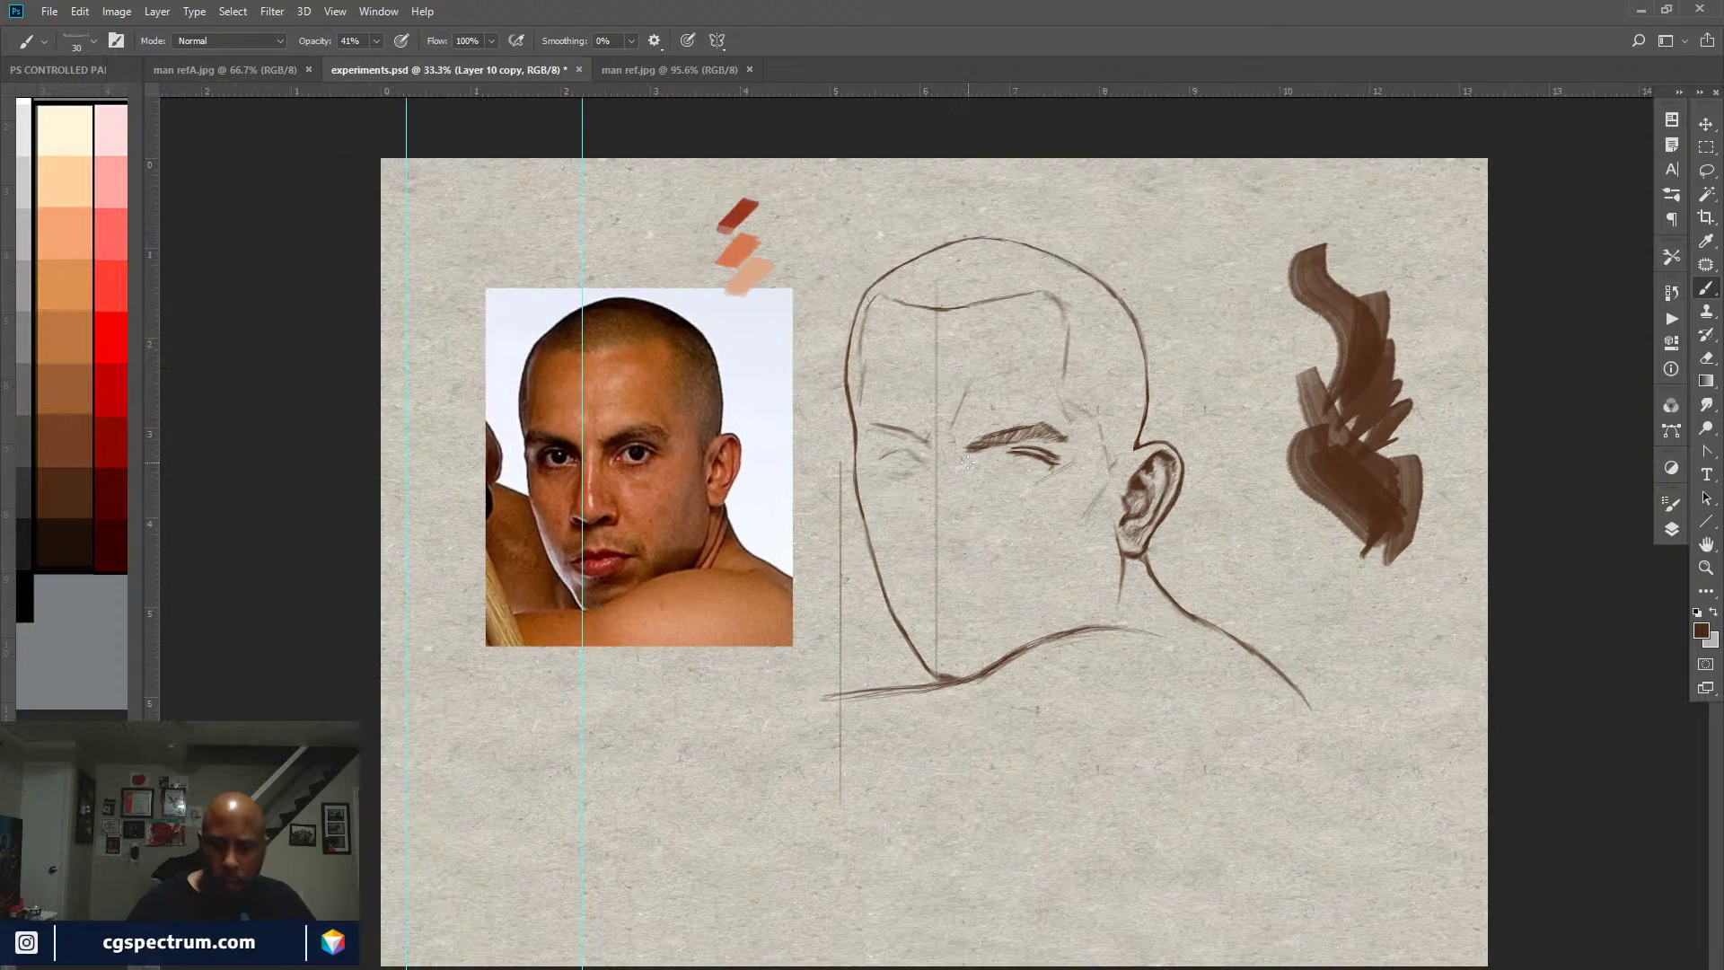
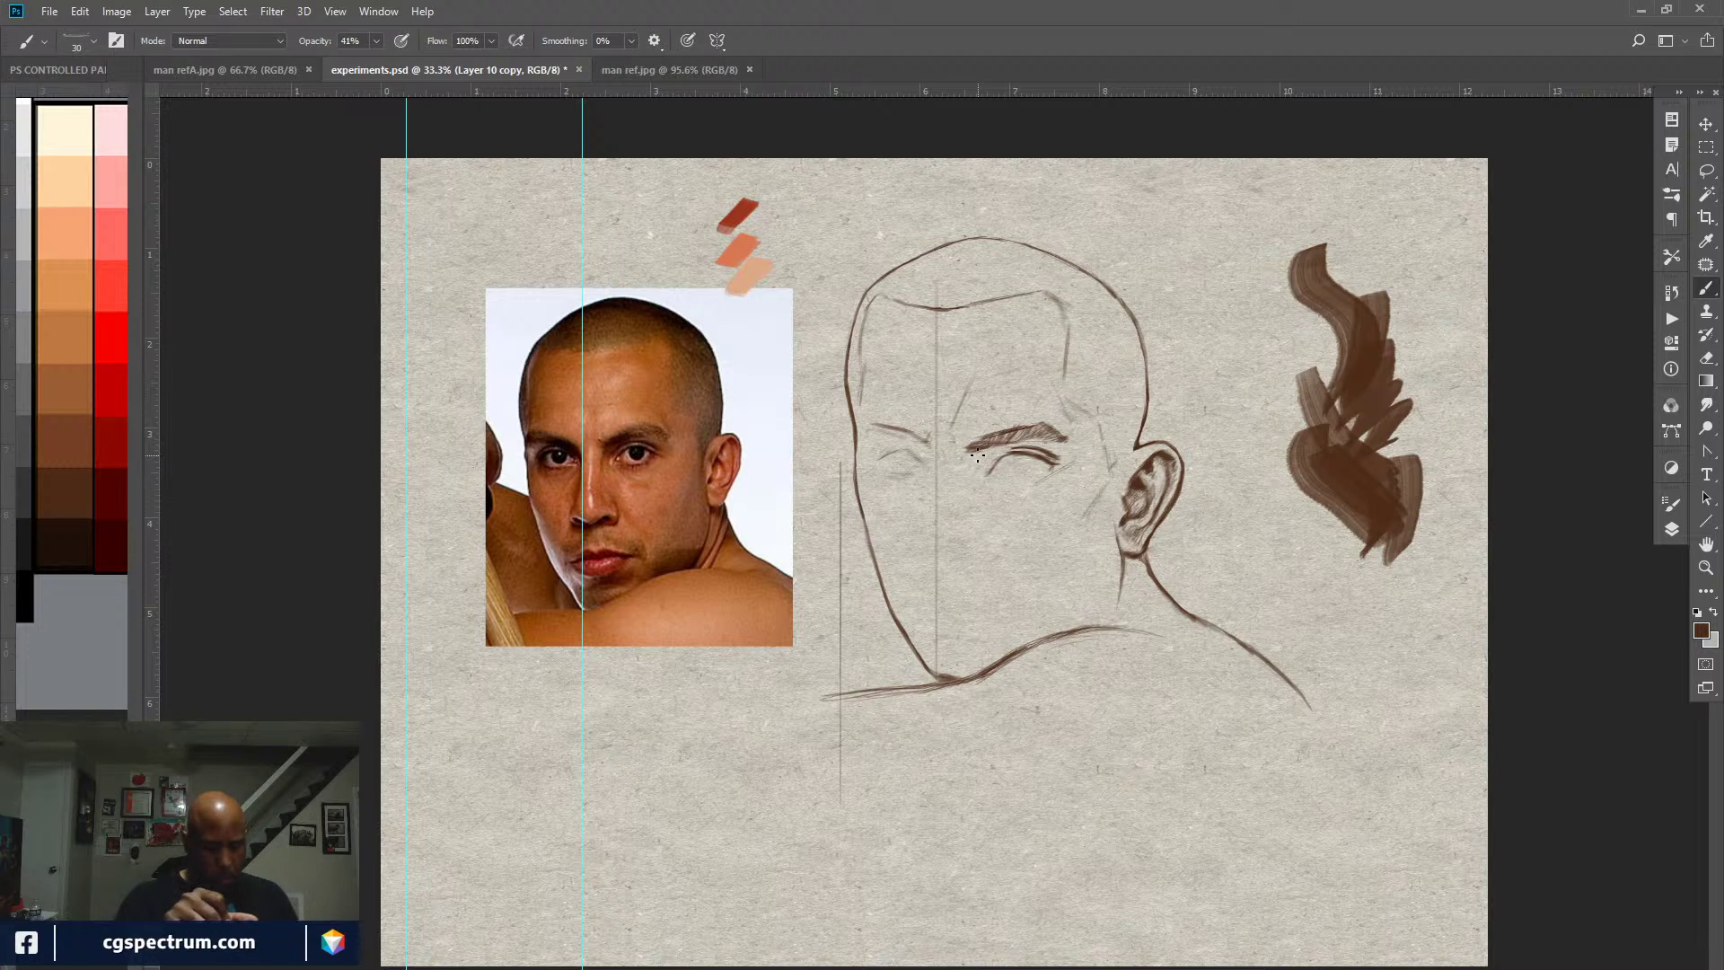
key(ctrl+semicolon)
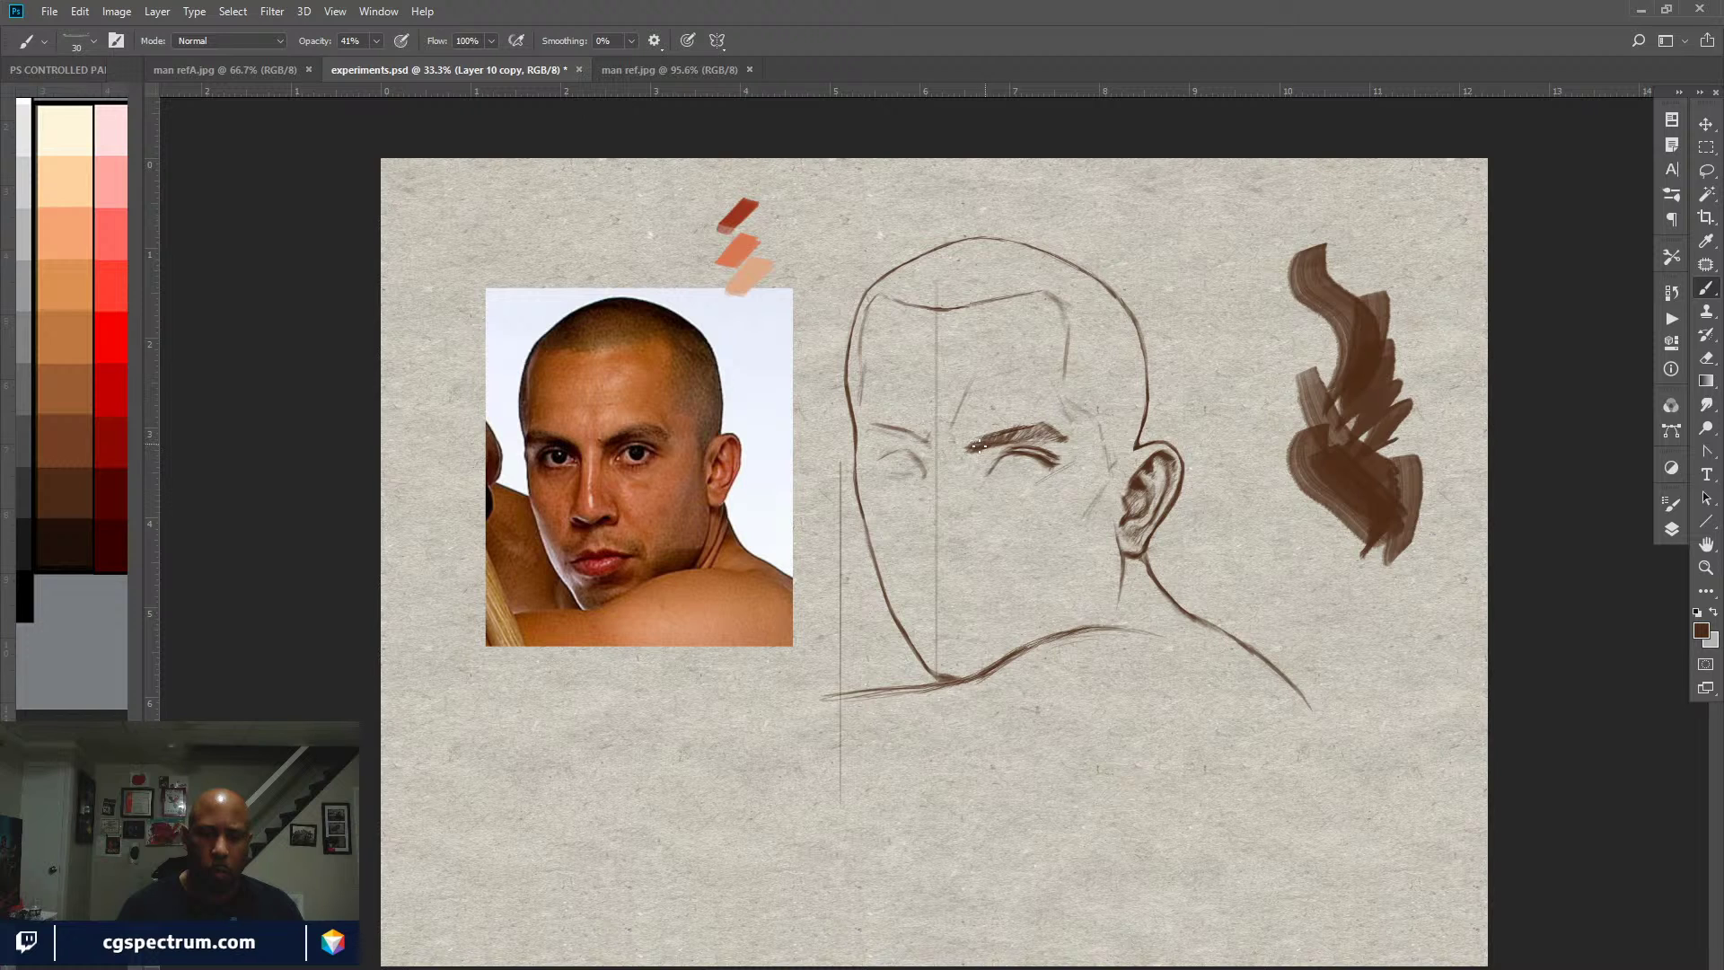
key(e)
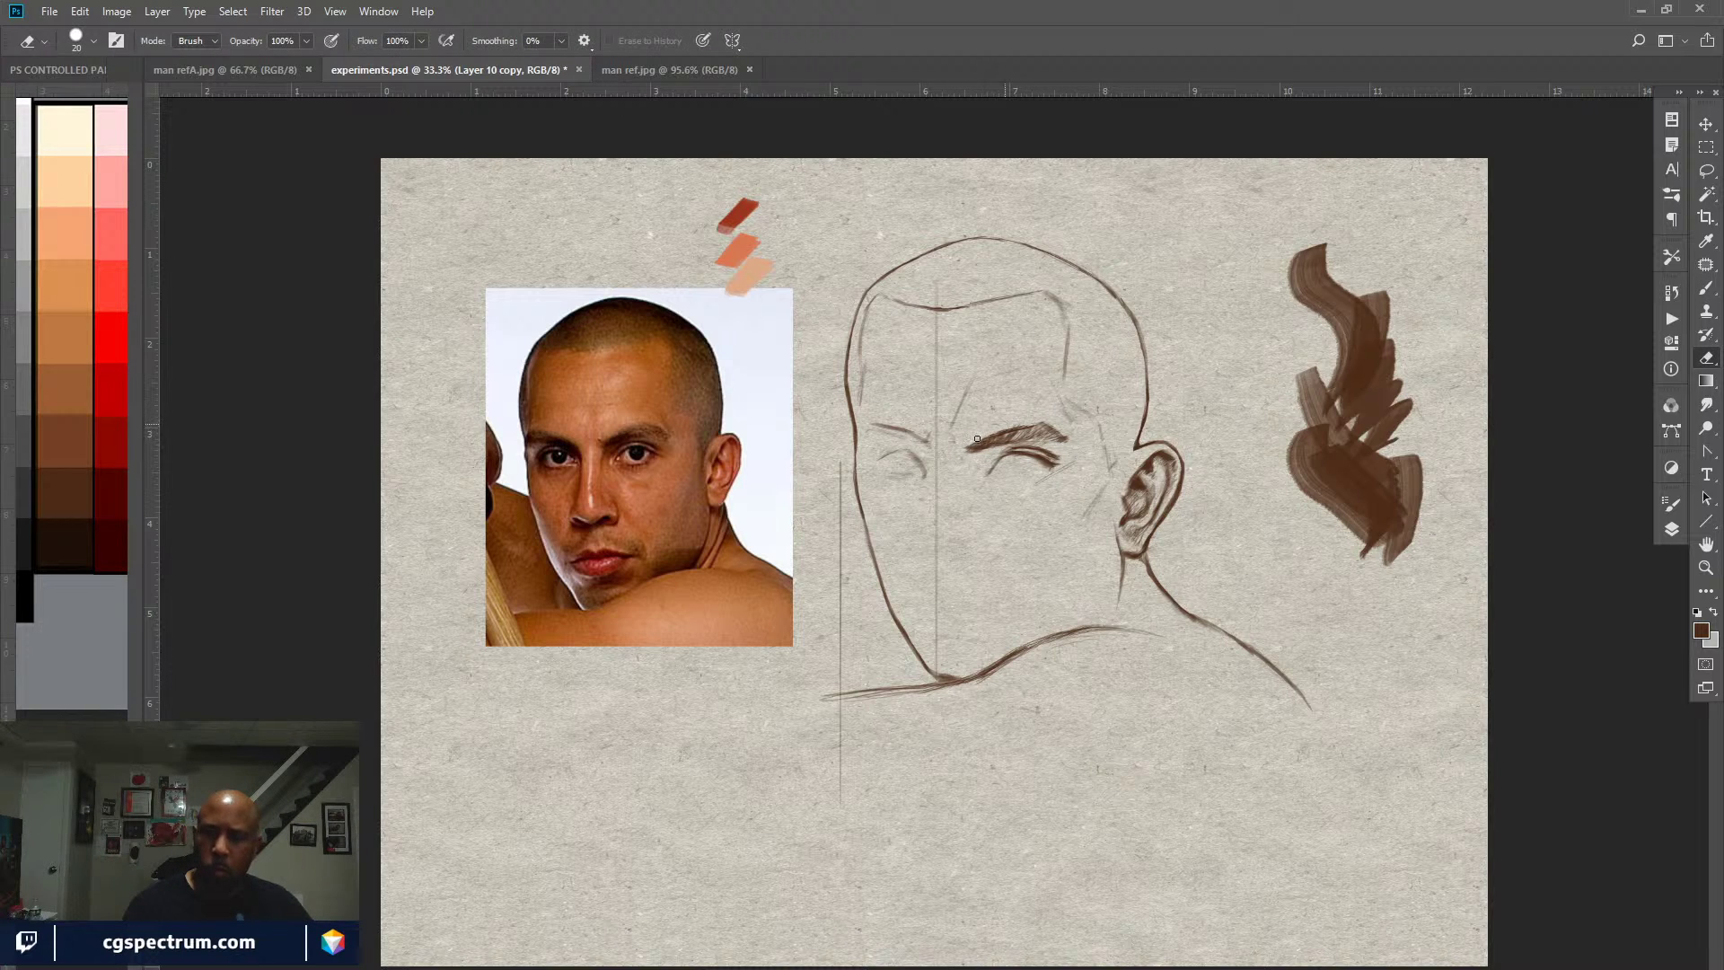
key(b)
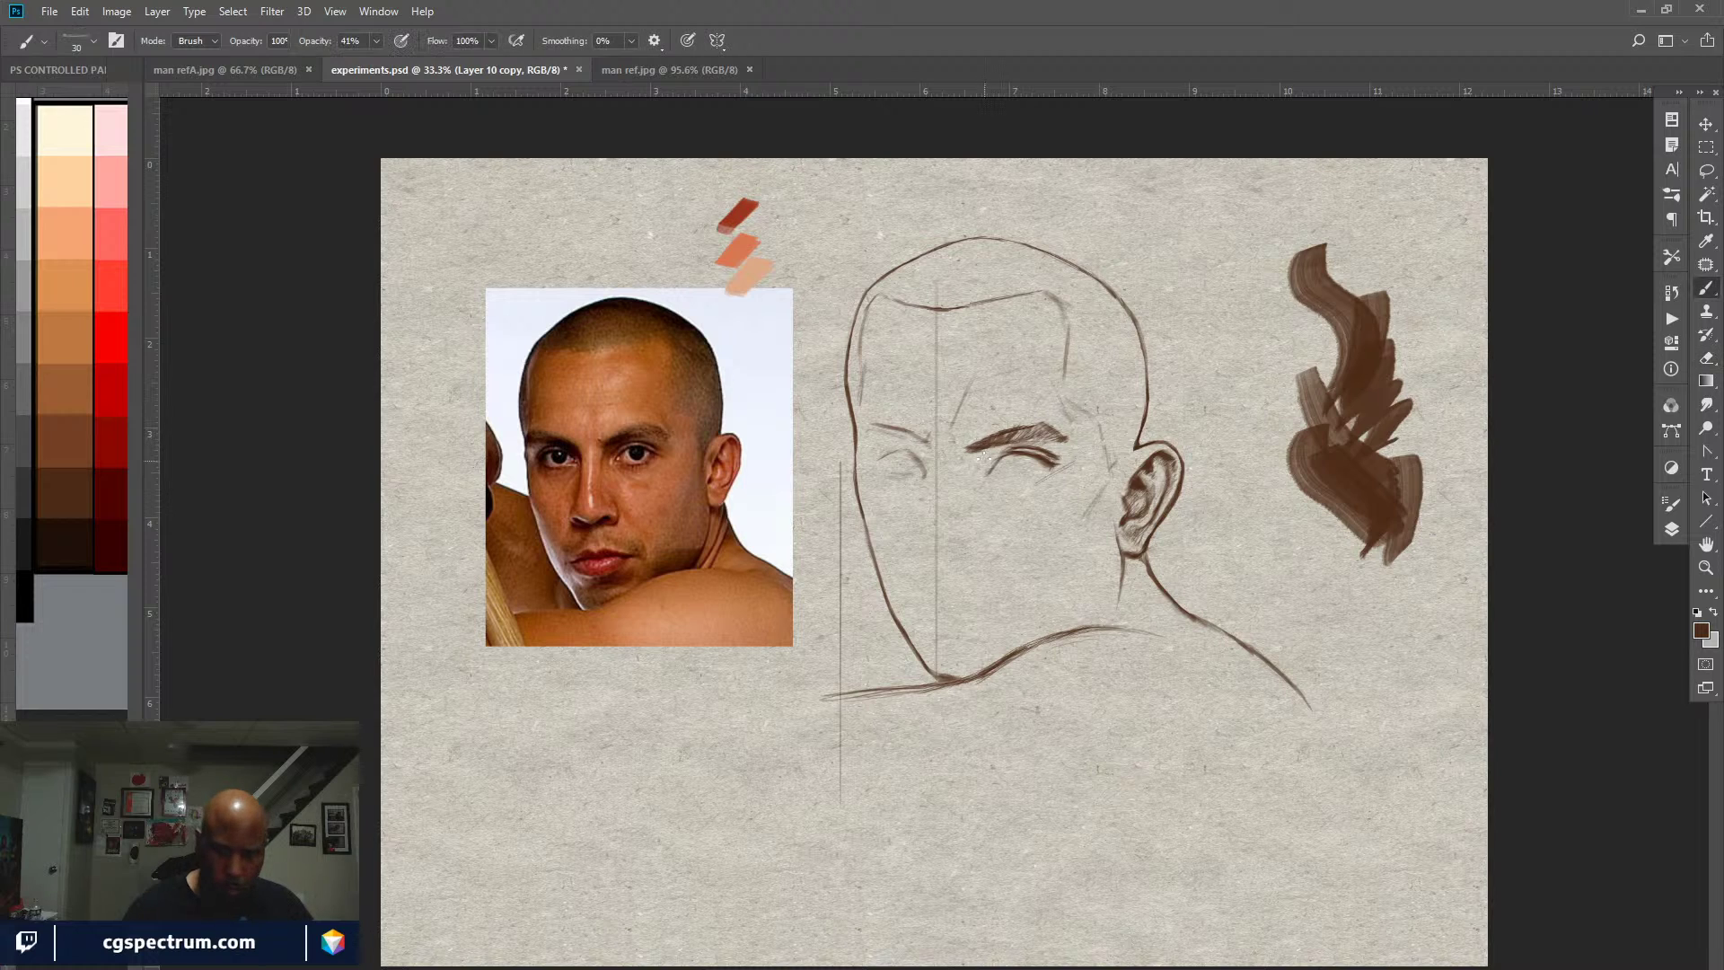
drag(972, 452, 1010, 443)
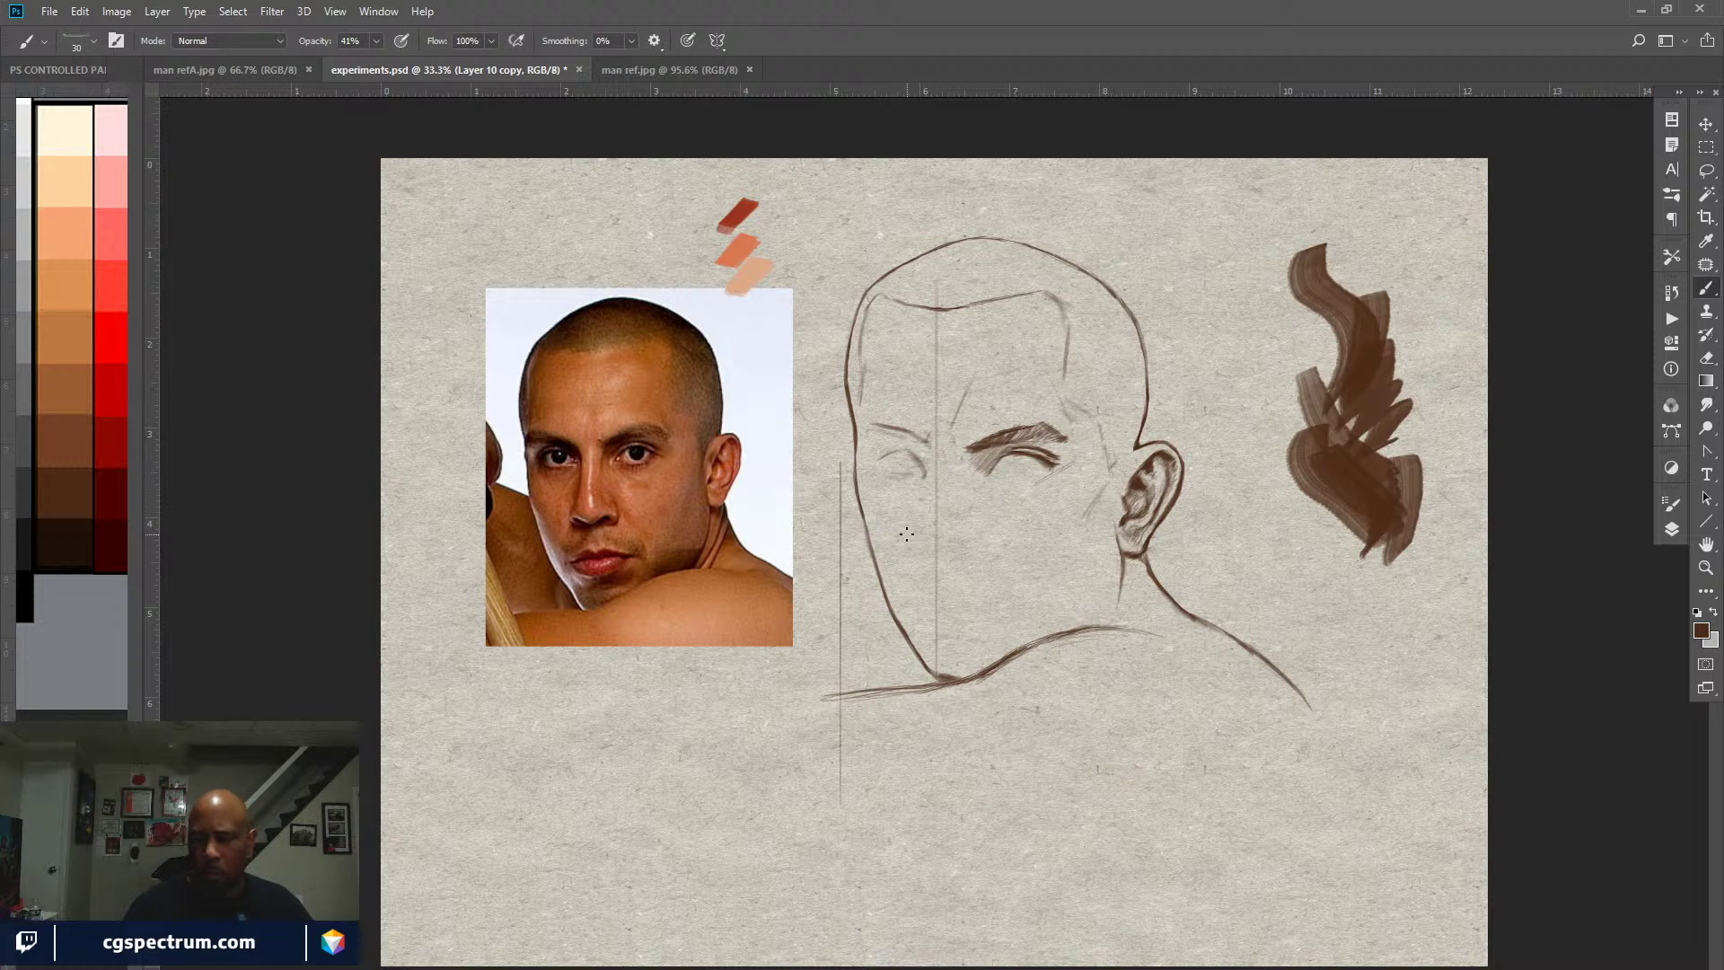
mouse_move(970, 460)
mouse_down()
mouse_move(1043, 431)
mouse_move(1068, 446)
mouse_move(1059, 468)
mouse_up()
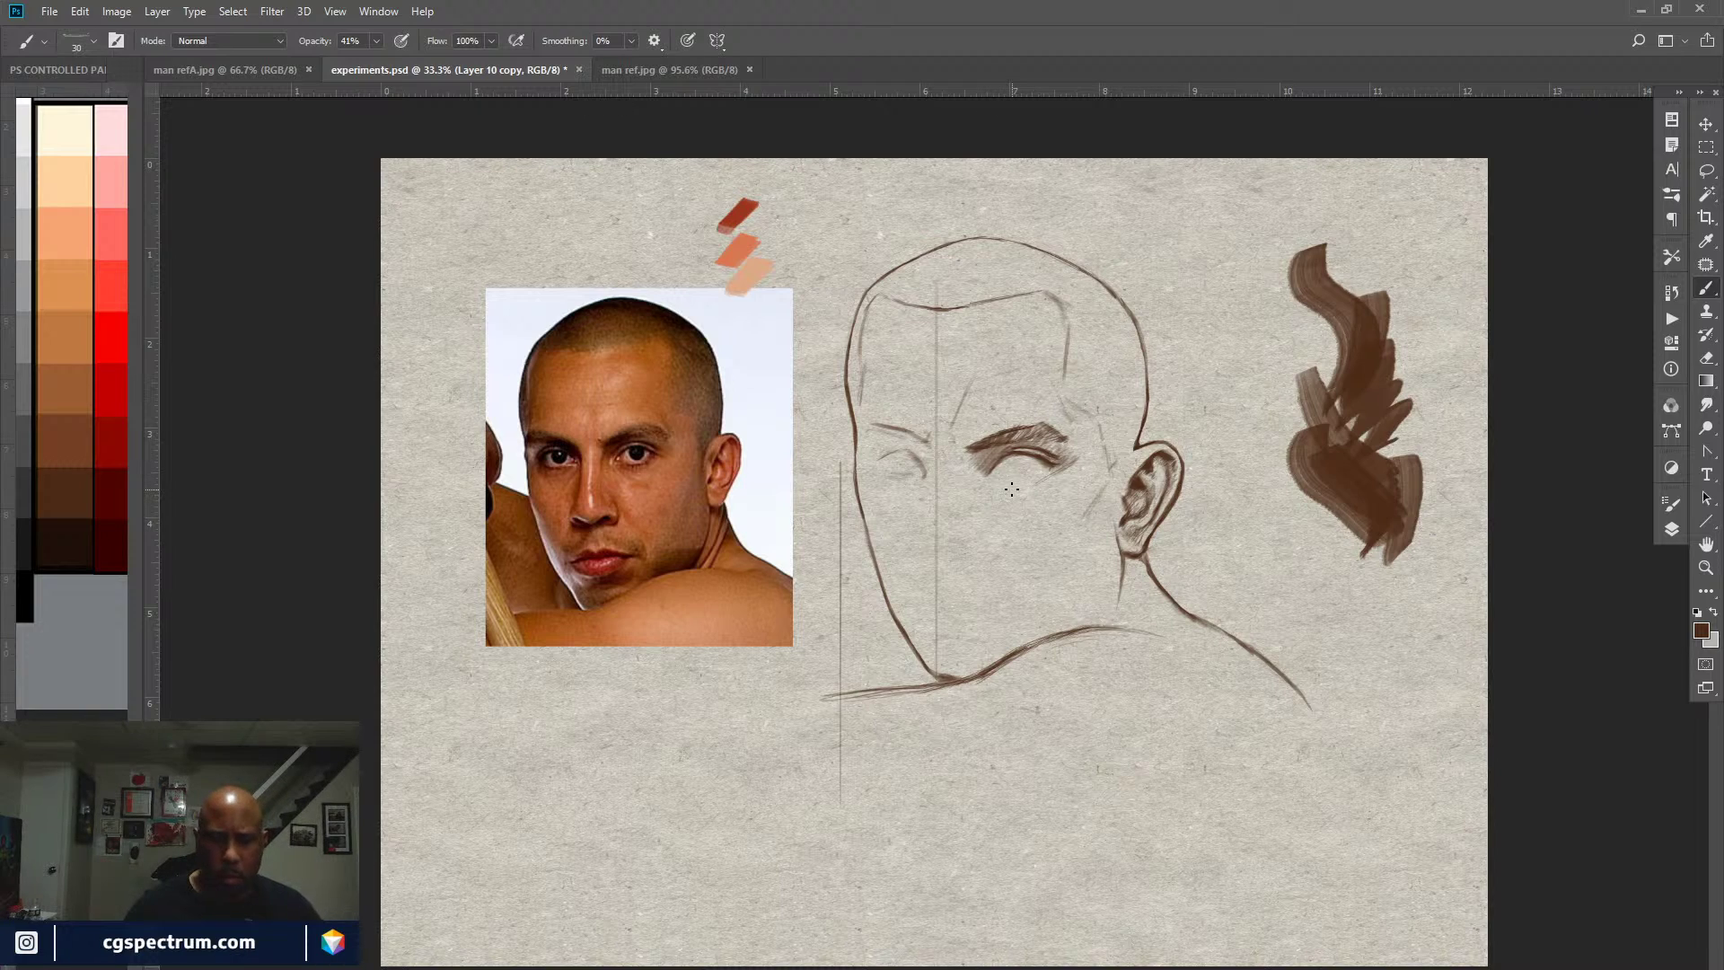
Step: Erase a clean highlight along the near eye's upper lid with a 10 px eraser and redraw the lid crease above it
key(ctrl+plus)
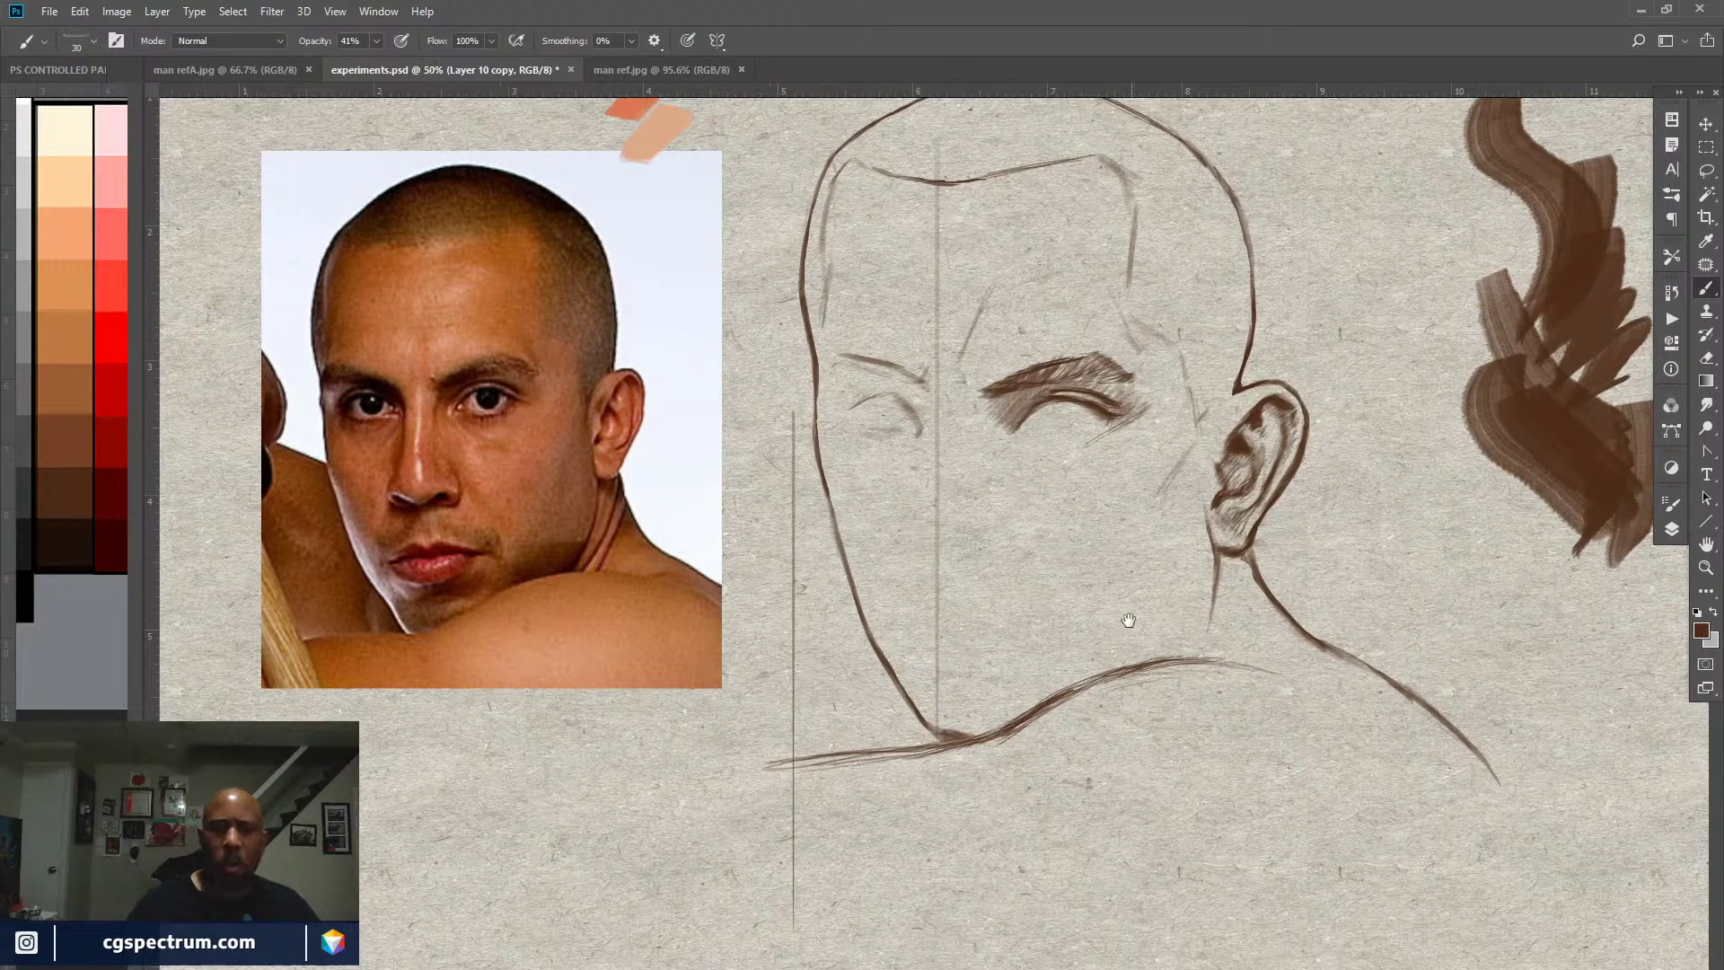
drag(1088, 646, 1080, 665)
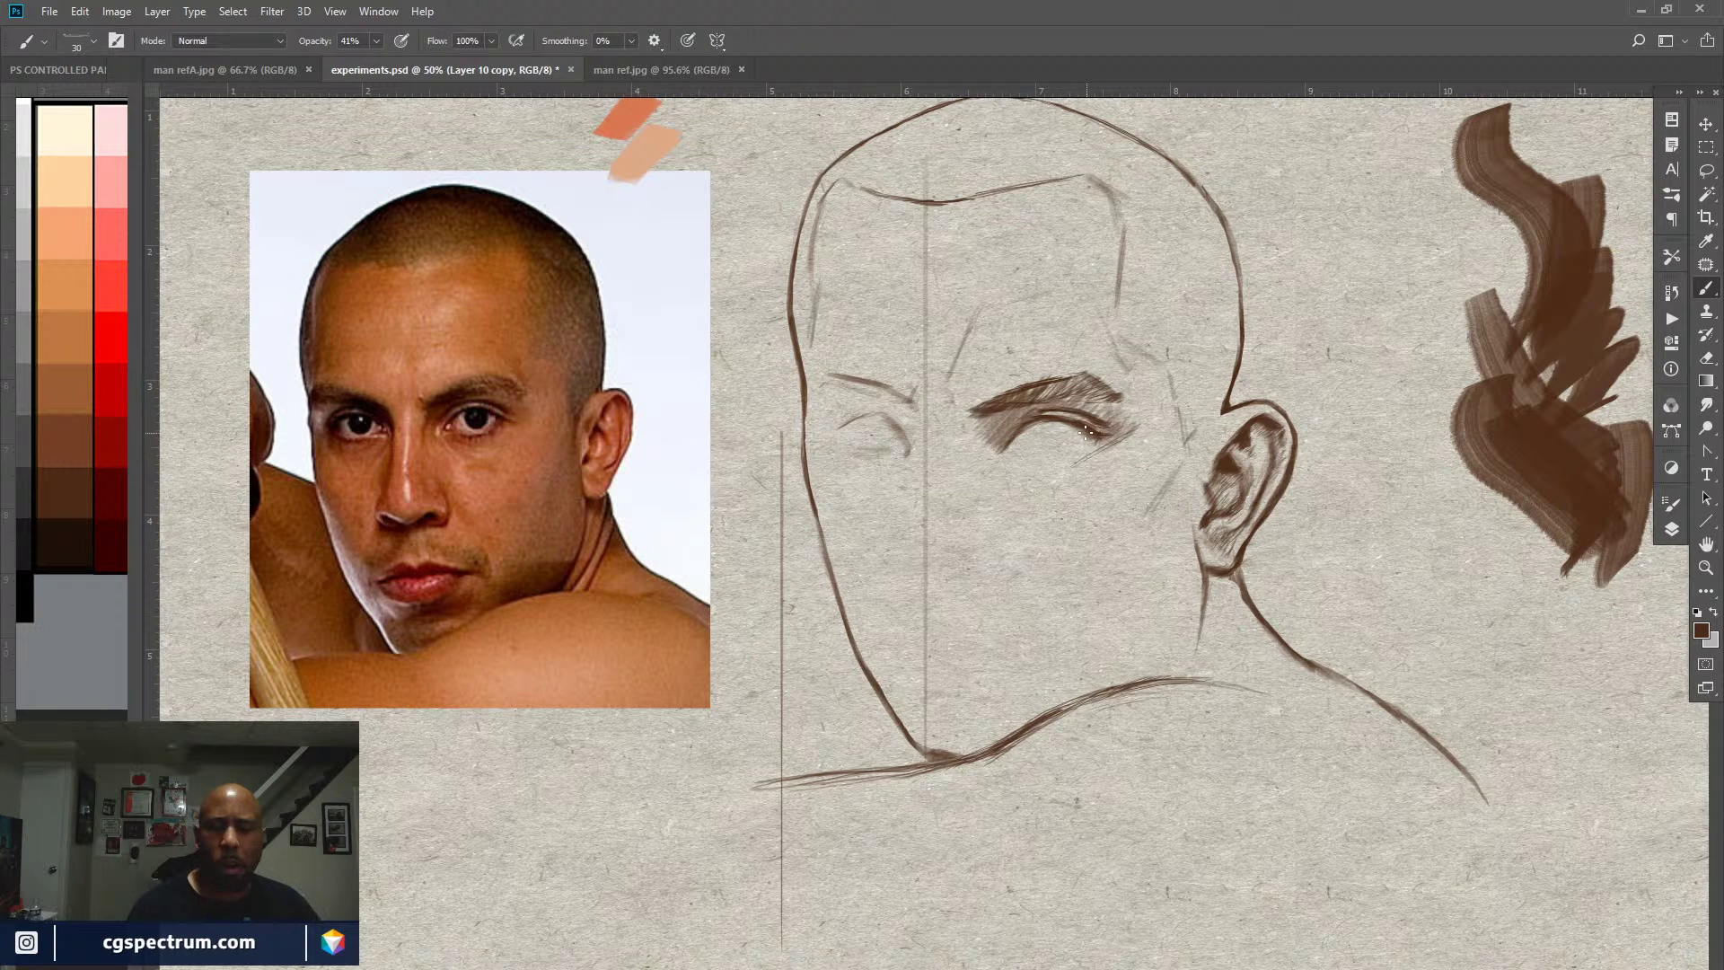
key(e)
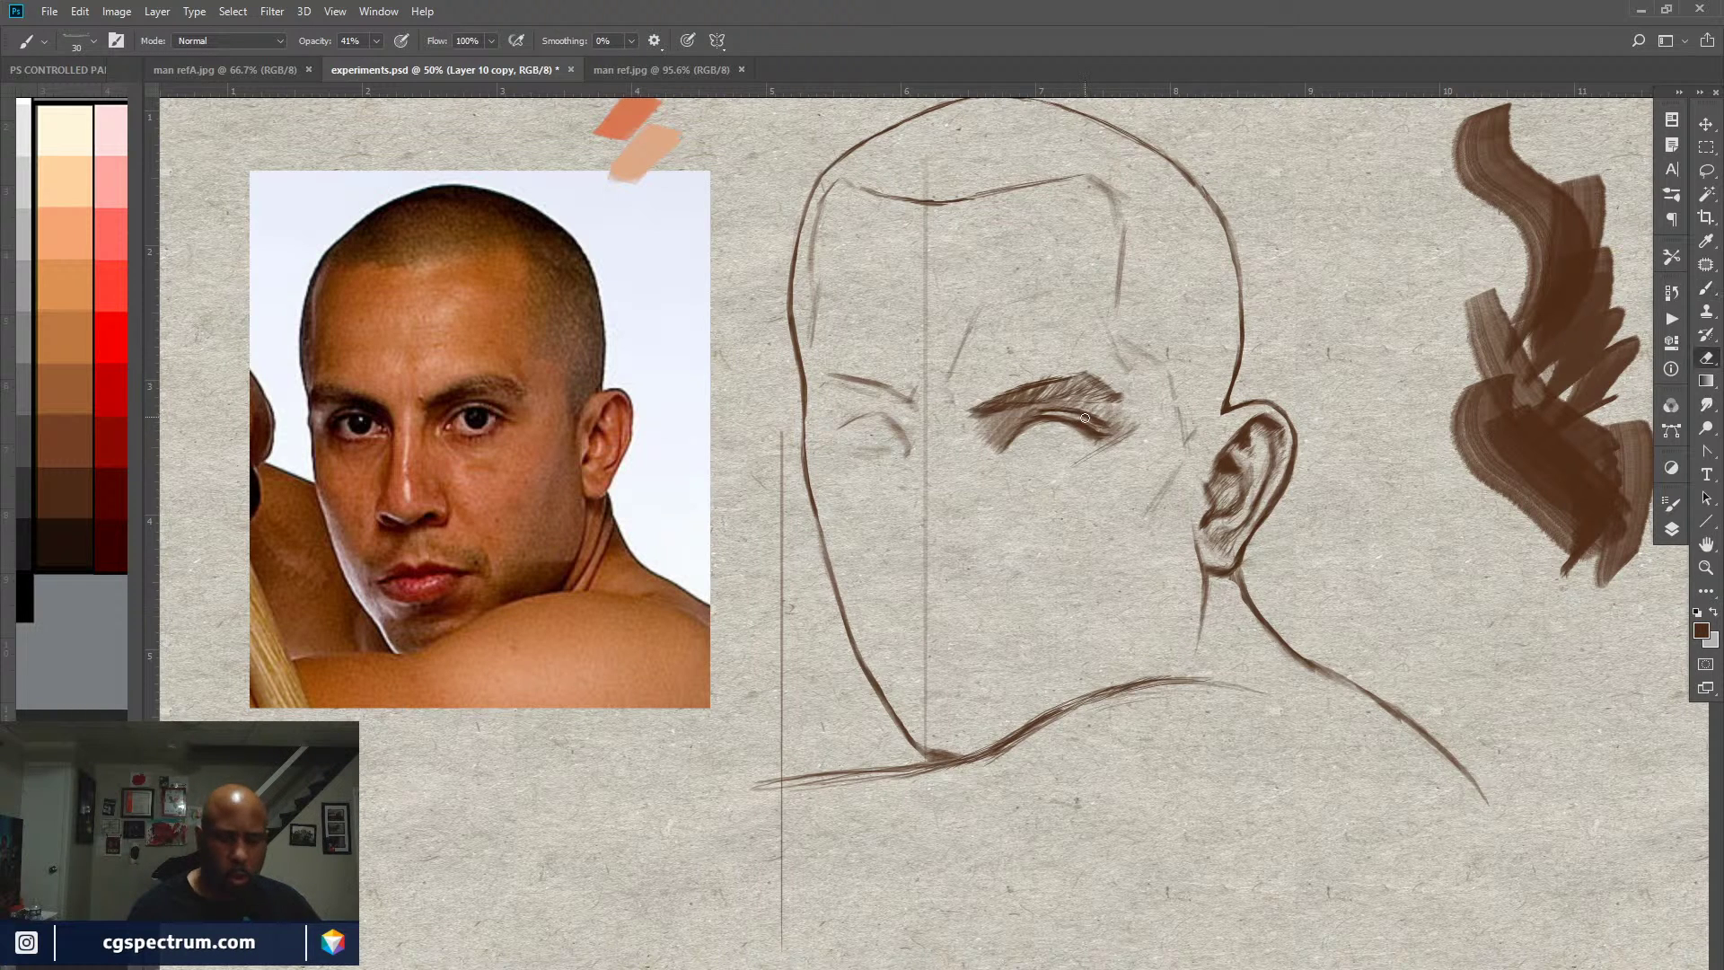
key(bracketleft)
key(bracketleft)
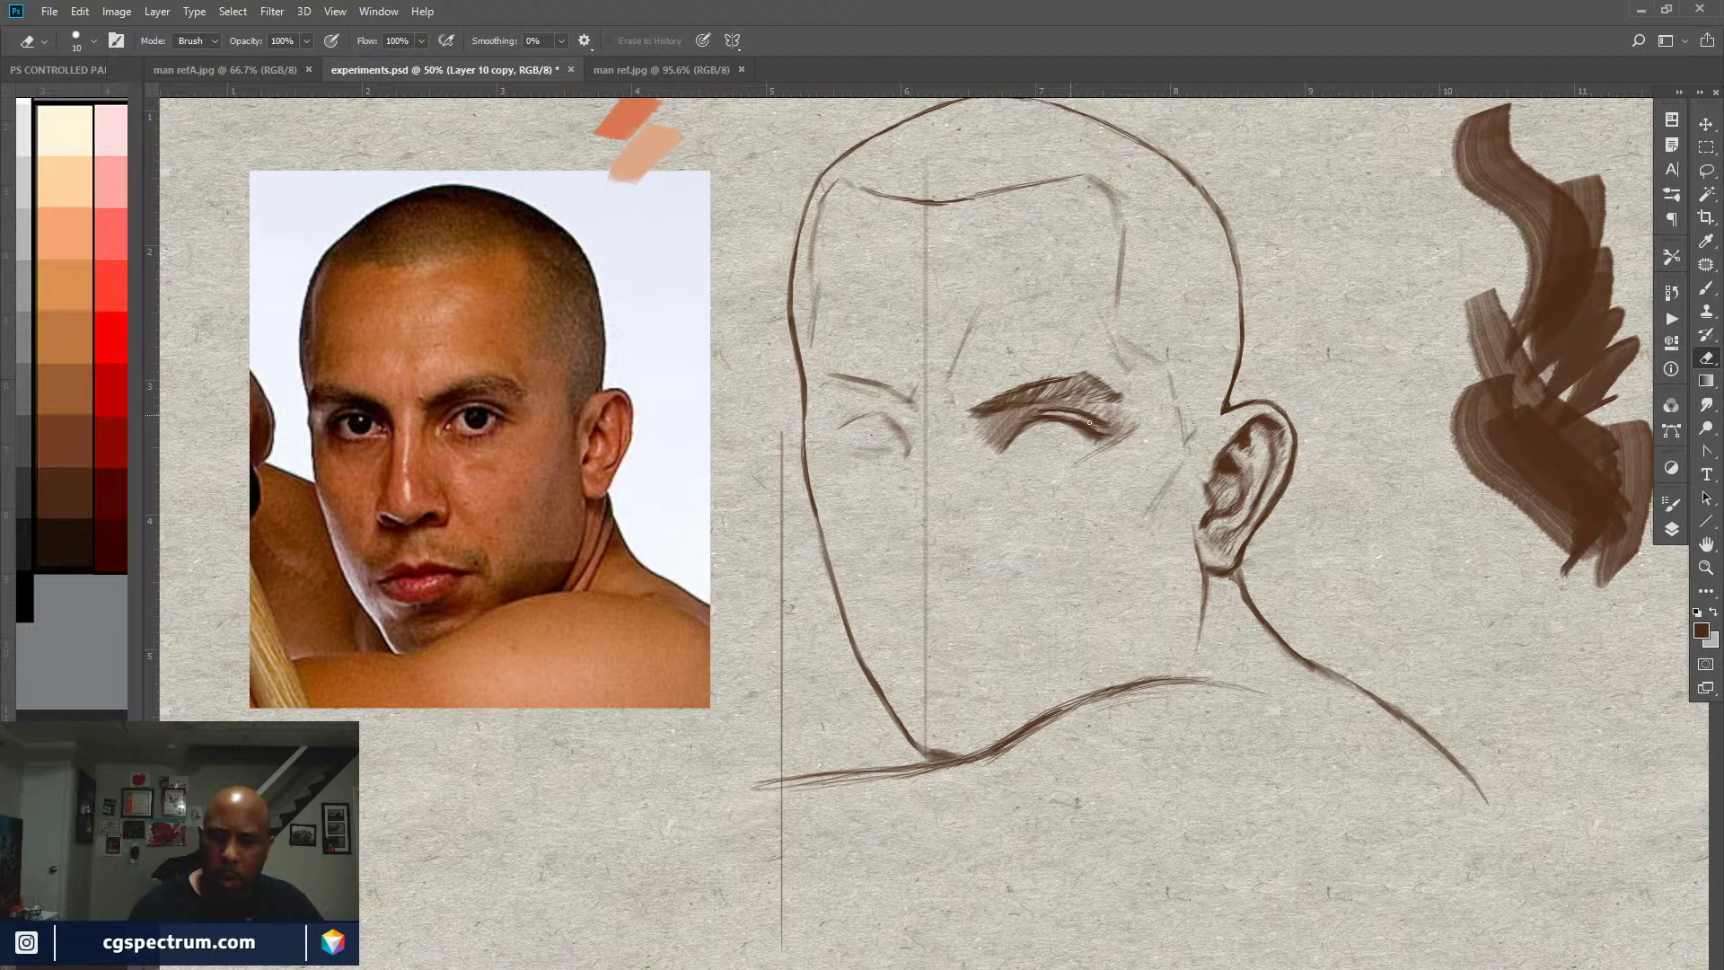
mouse_move(1089, 422)
mouse_down()
mouse_move(1101, 432)
mouse_move(1065, 416)
mouse_up()
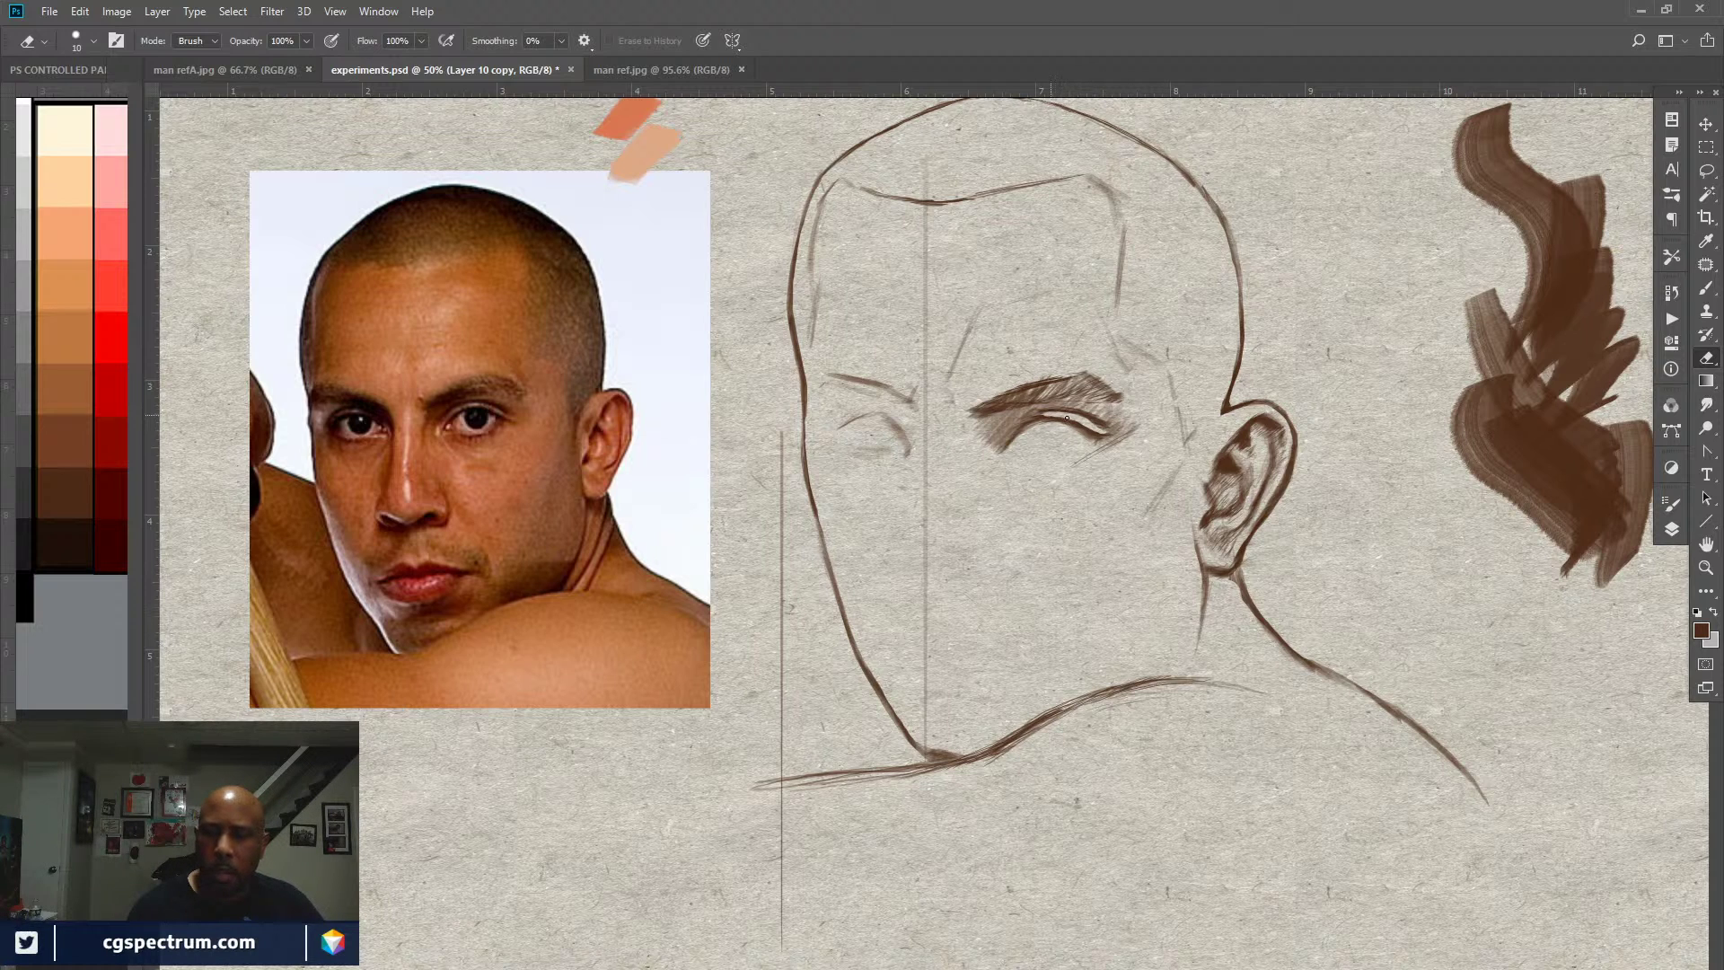
drag(1079, 421, 1108, 434)
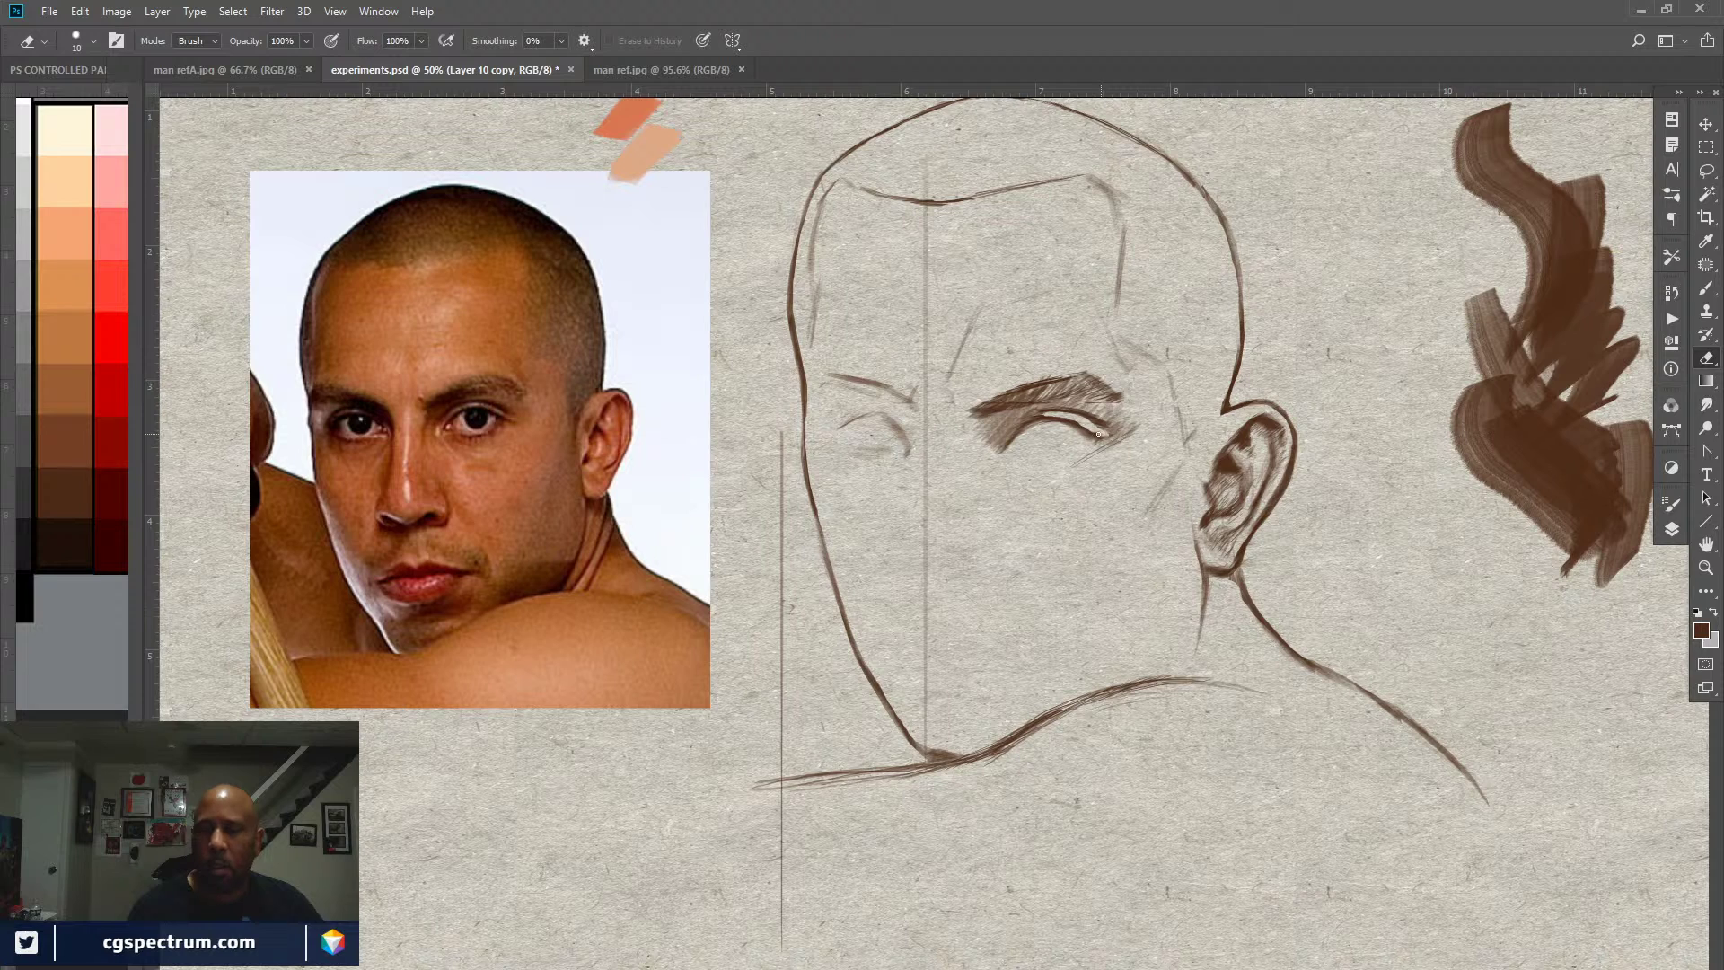
key(b)
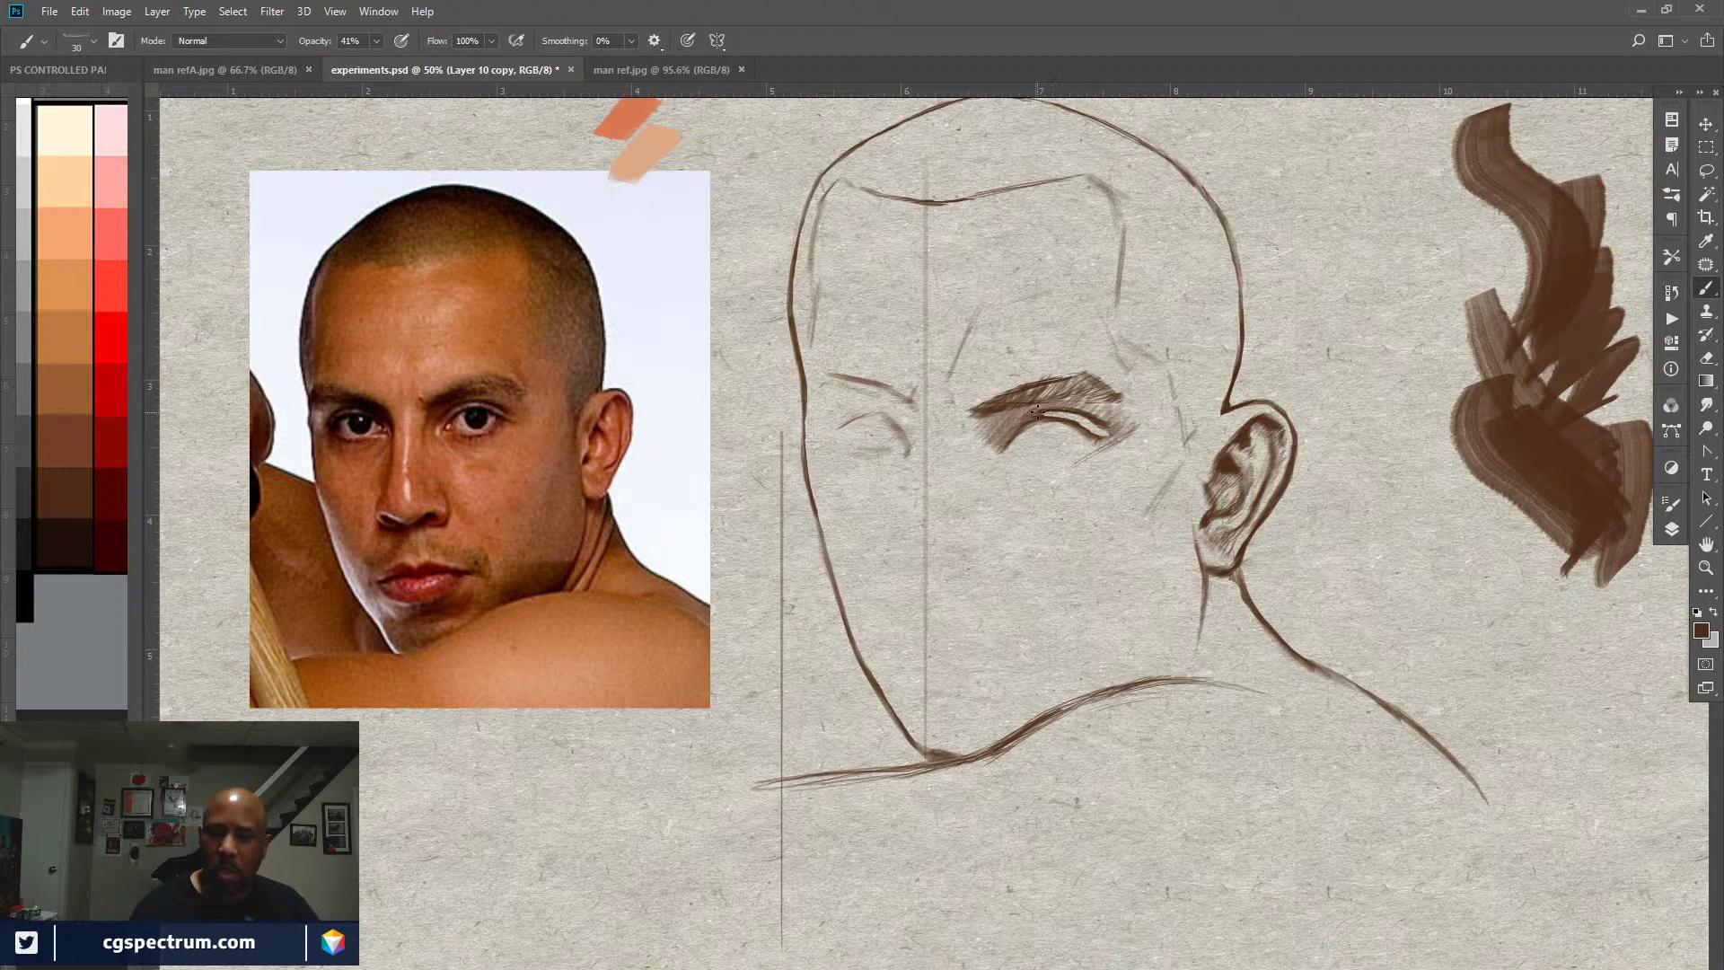
mouse_move(1075, 413)
mouse_down()
mouse_move(1102, 432)
mouse_move(1042, 415)
mouse_up()
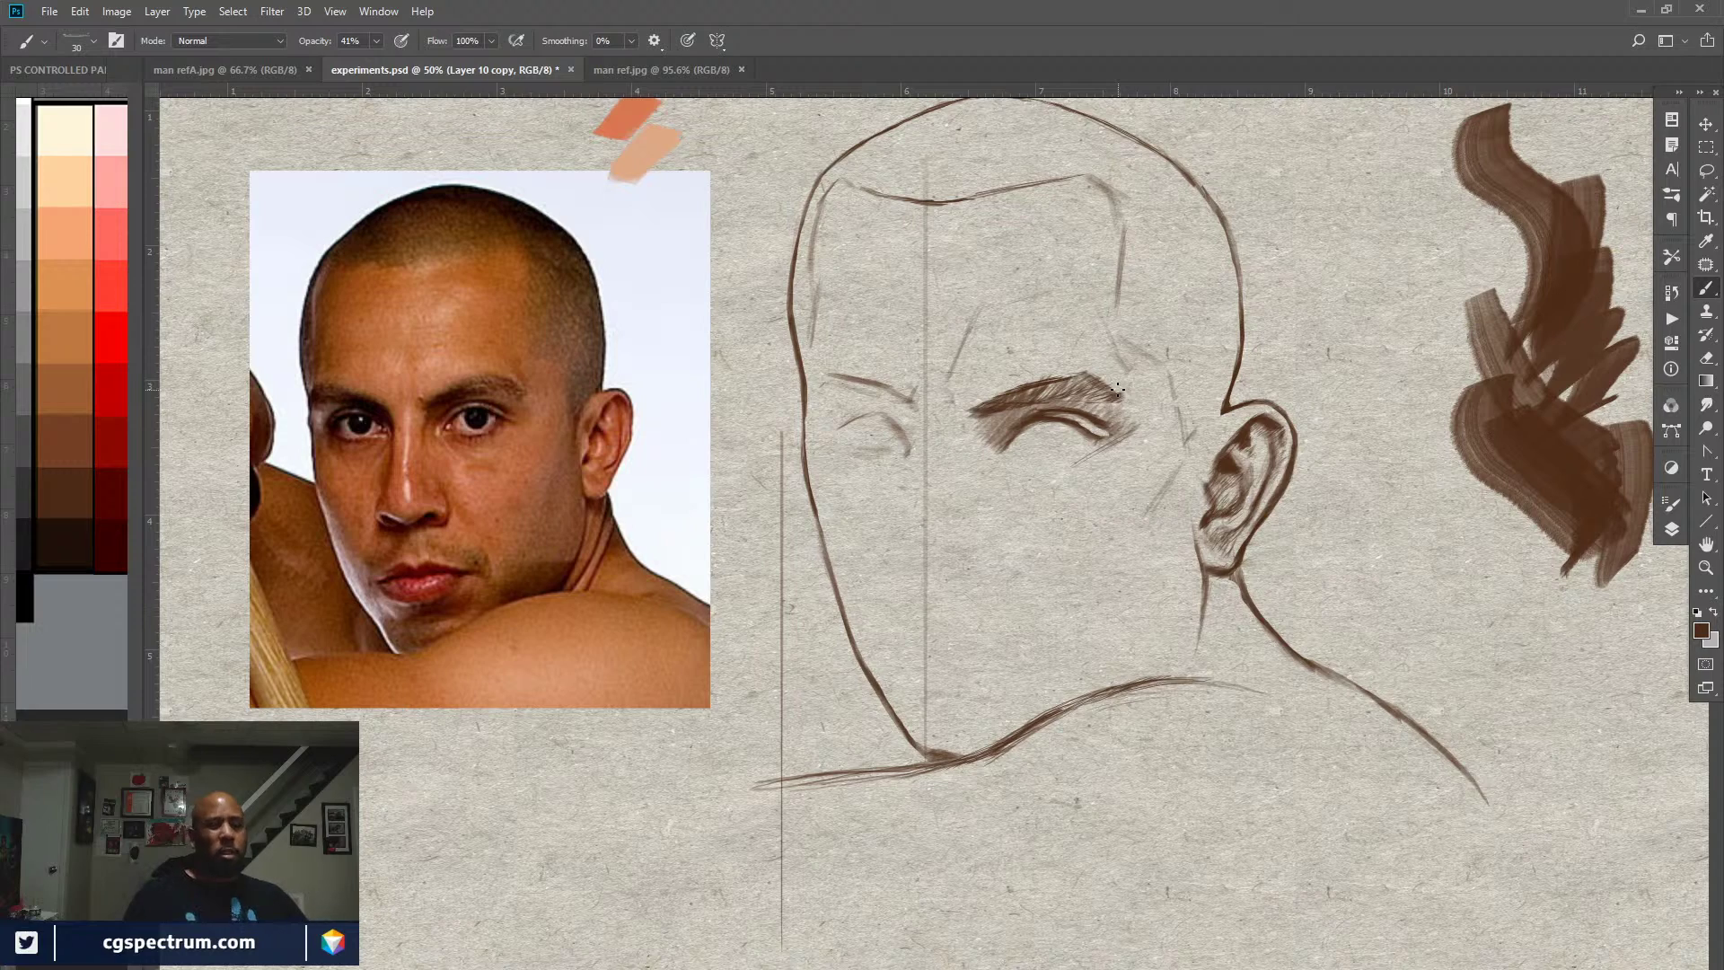
Step: Draw the near eye's lower lid and shaded iris with a fold below, reducing the brush to 25 px for the finer lines
key(ctrl+minus)
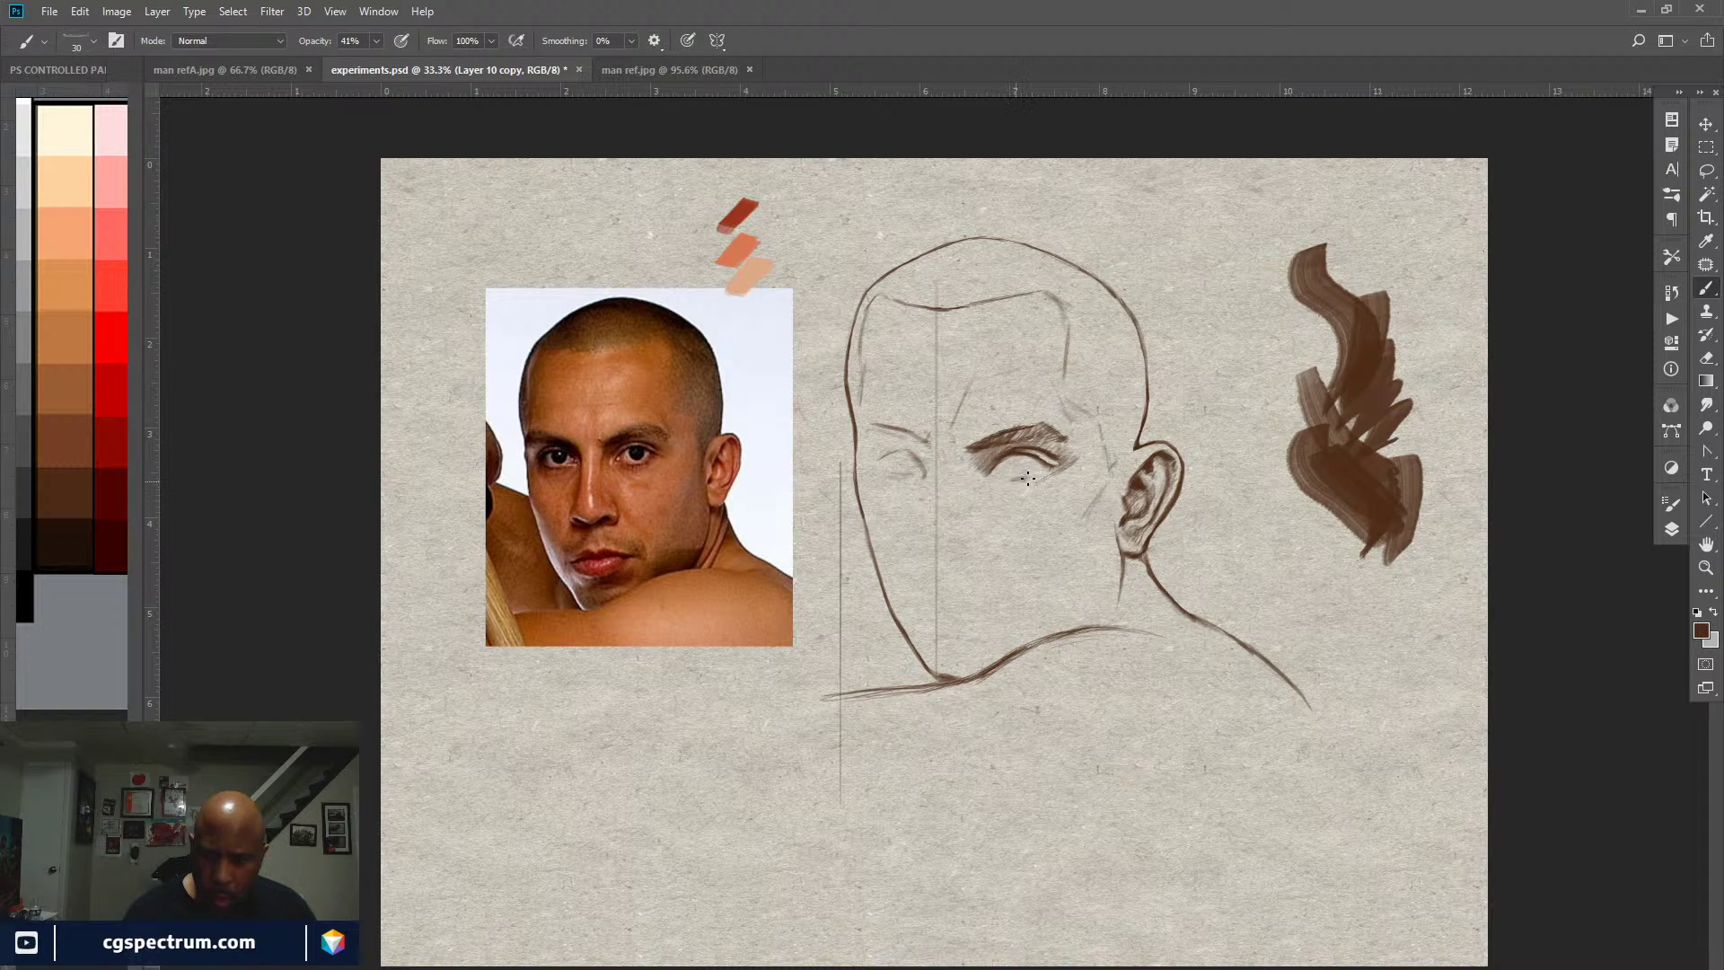
key(ctrl+plus)
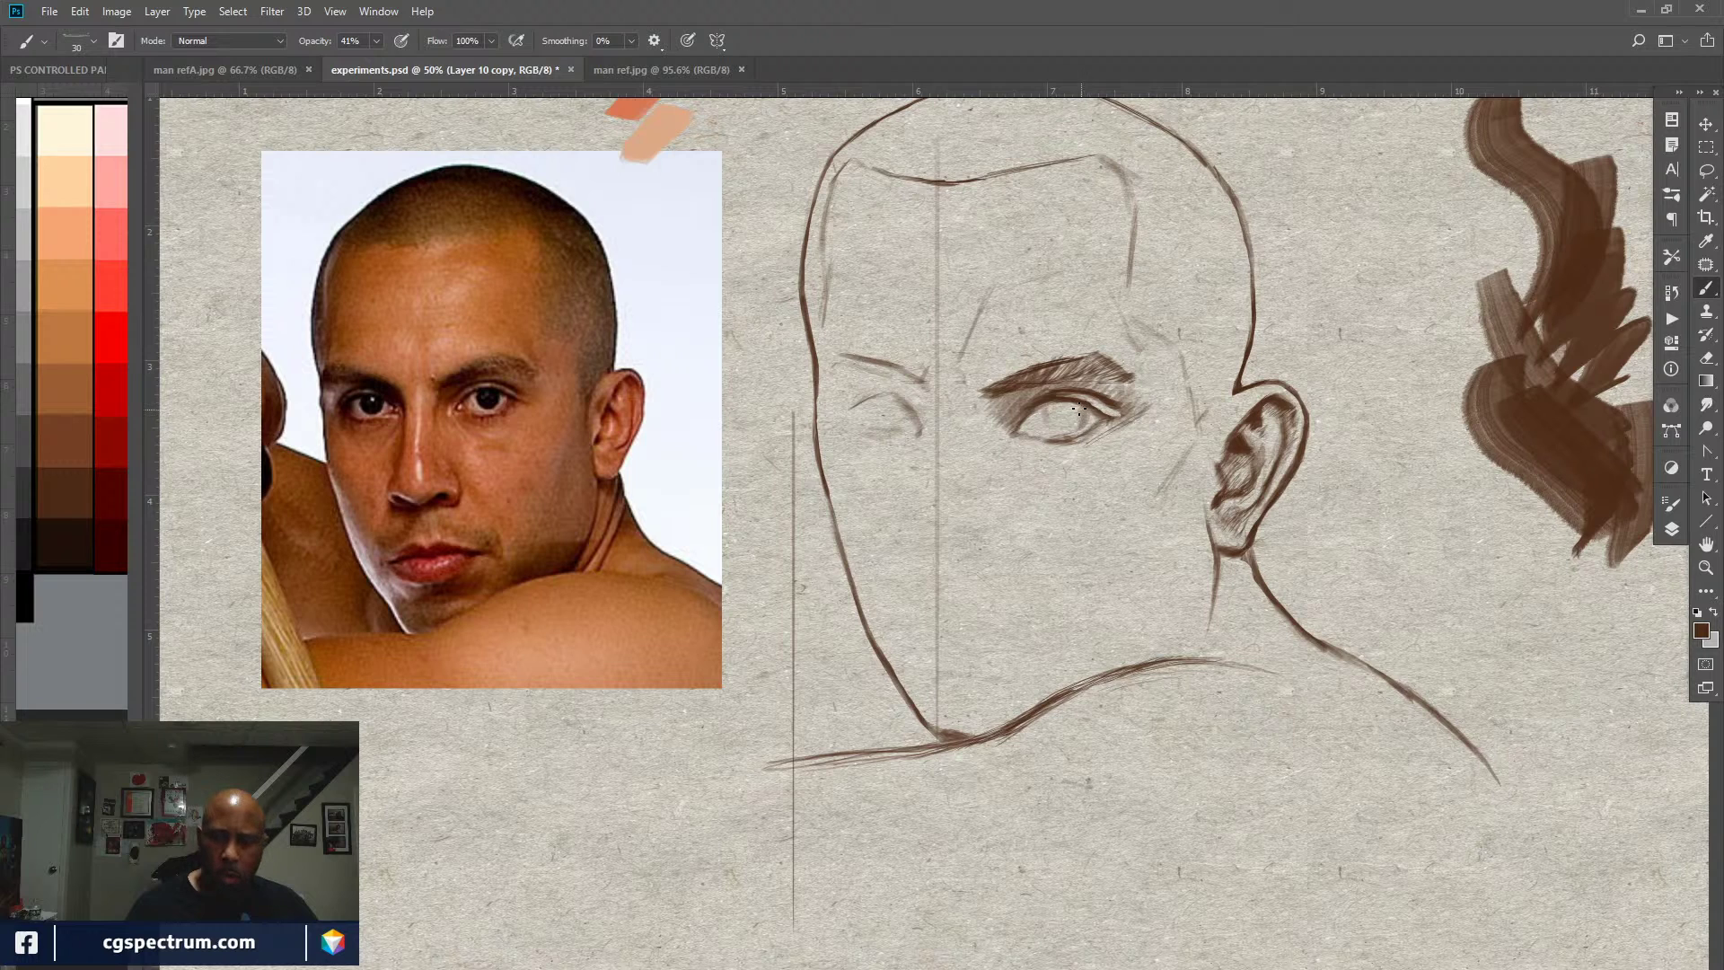
key(bracketleft)
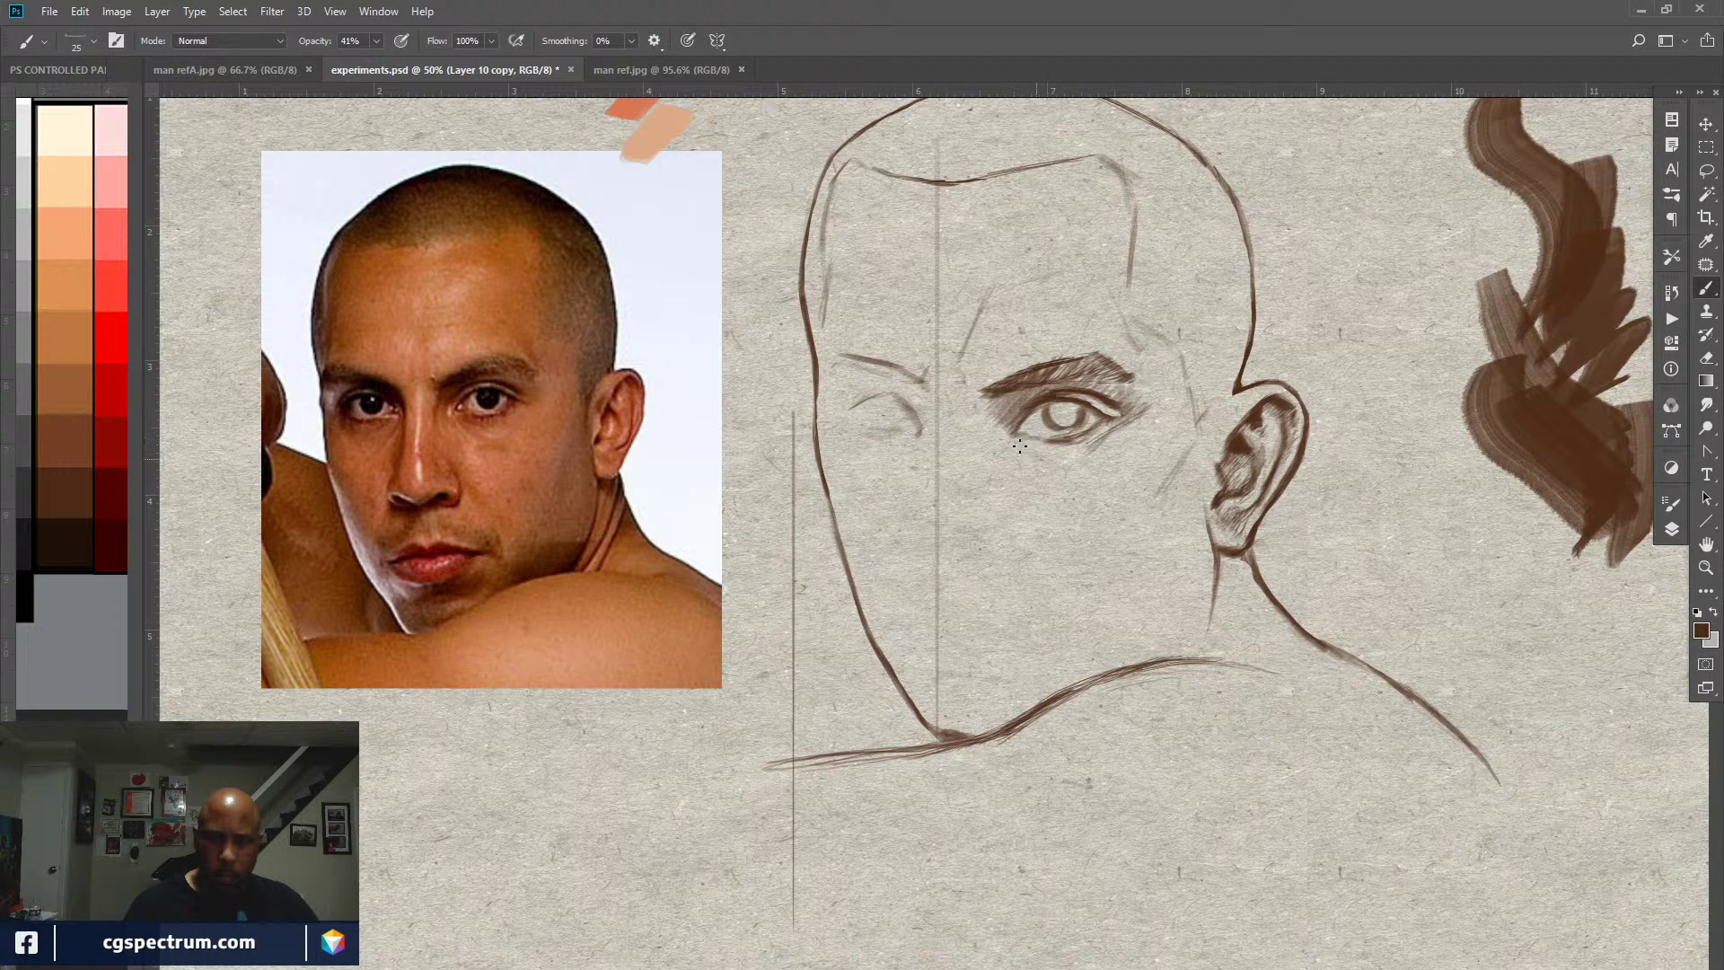
drag(1048, 459, 1082, 457)
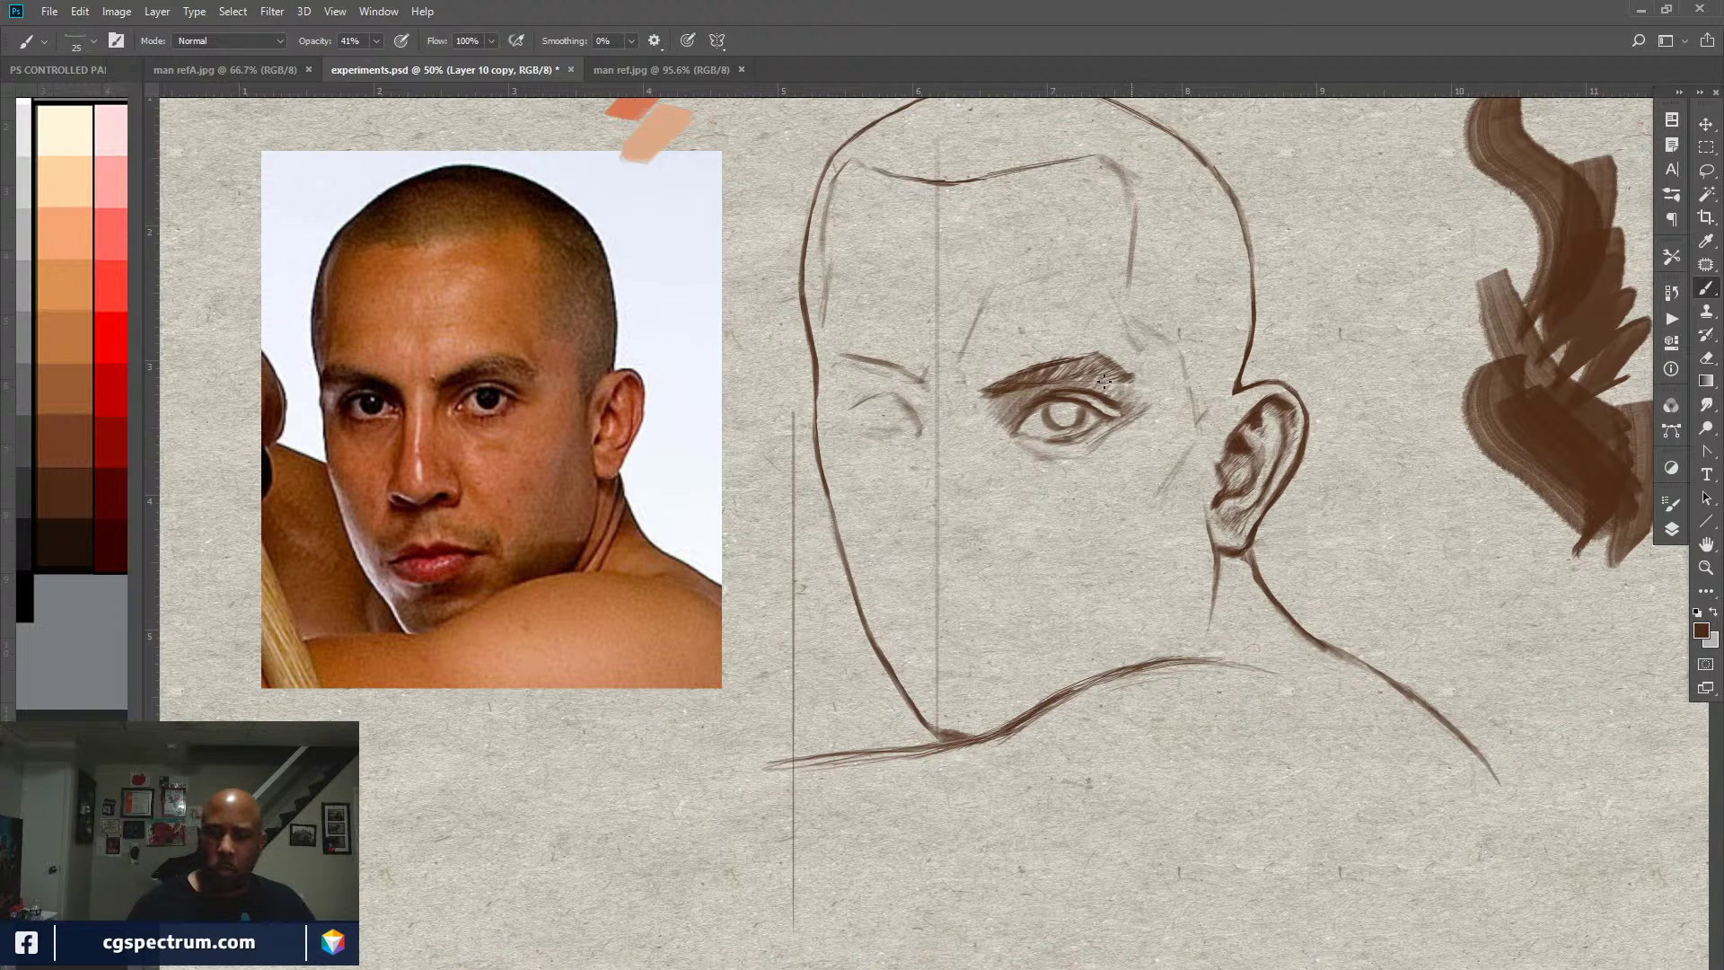
drag(1054, 411, 1060, 418)
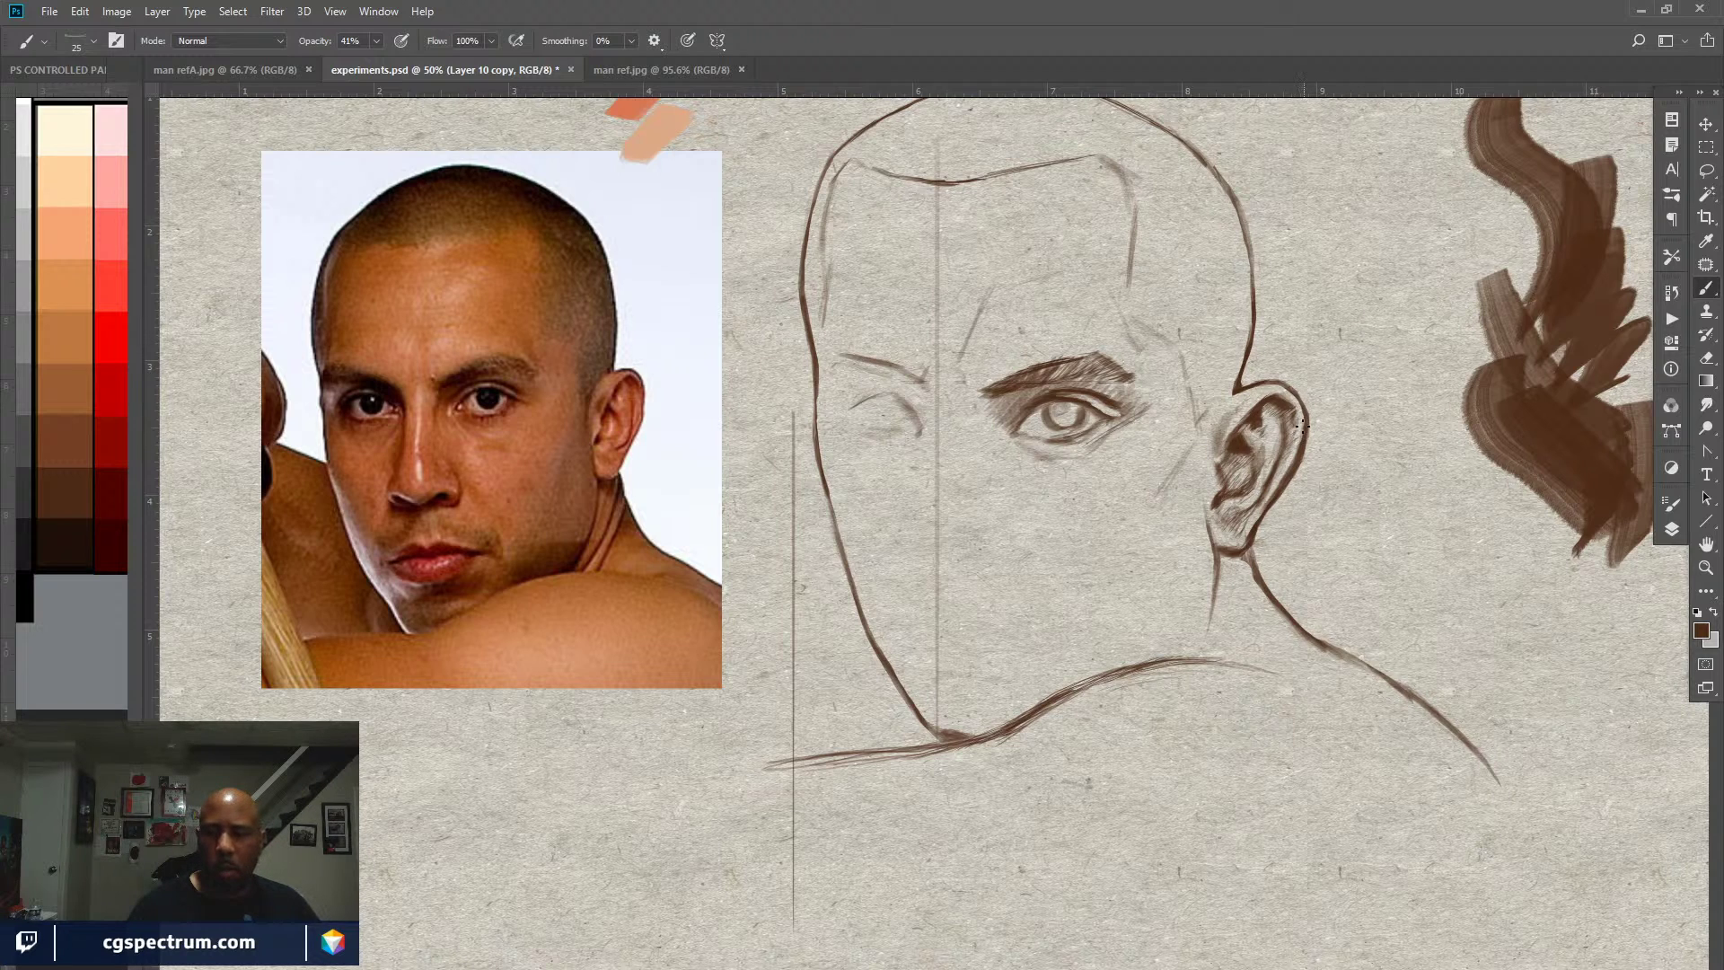
Step: Erase along the ear's outer rim to thin and clean its contour
key(e)
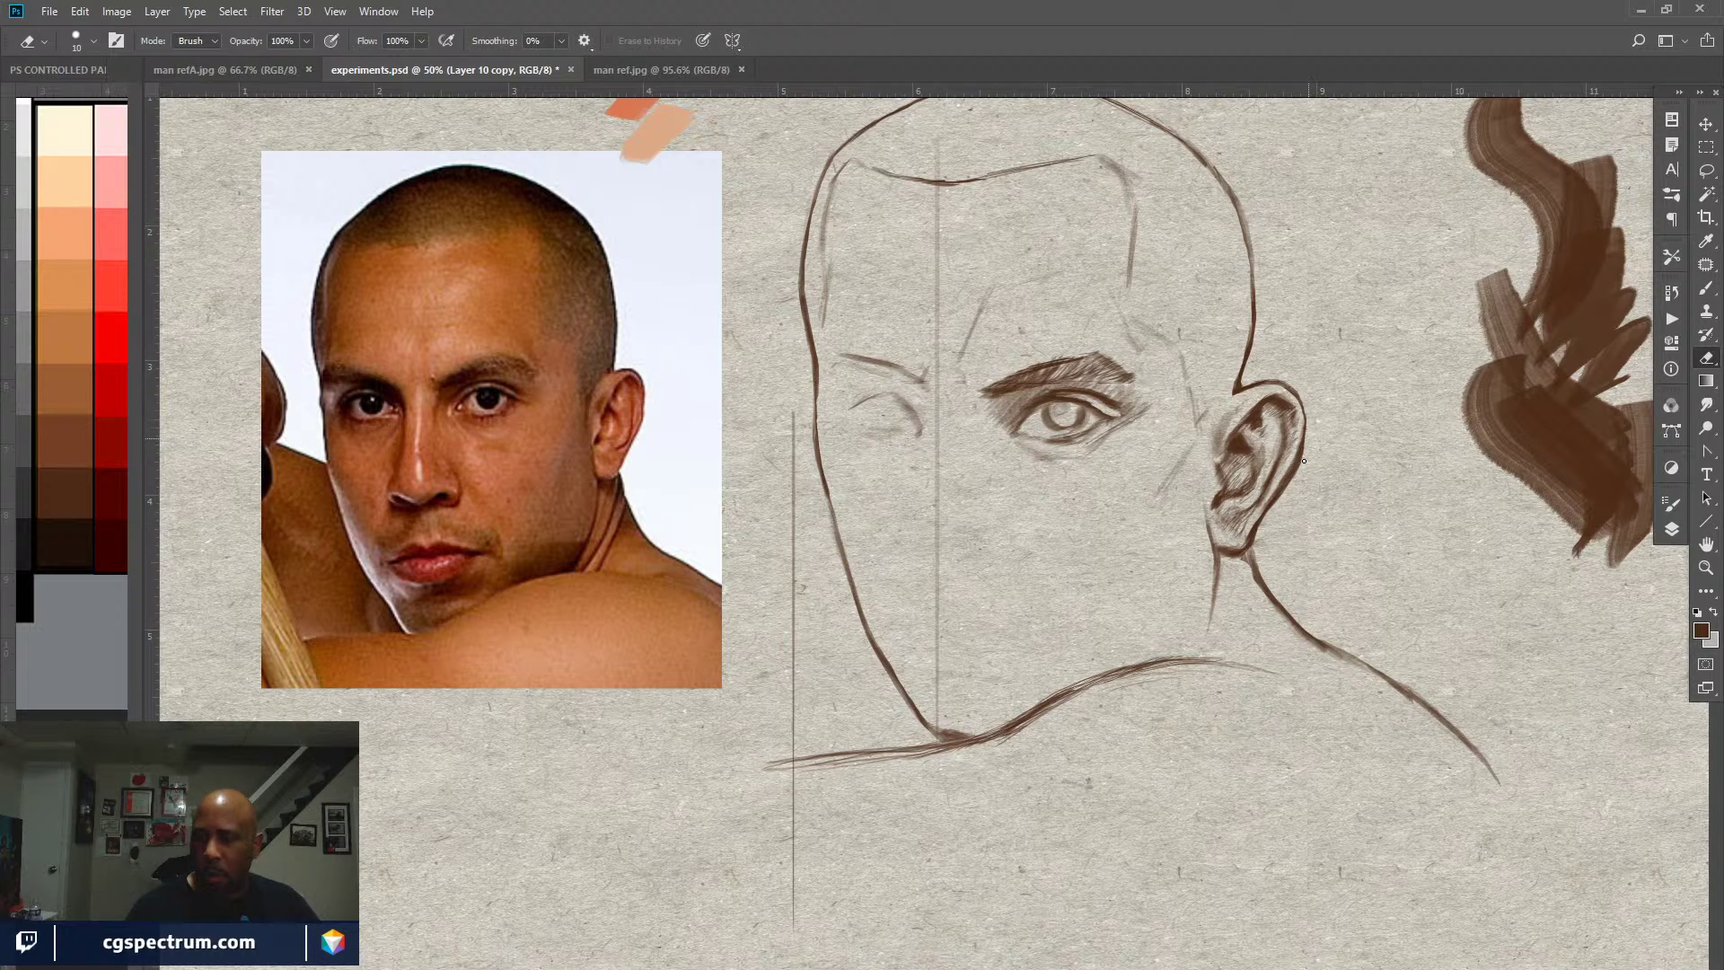
drag(1308, 439, 1275, 499)
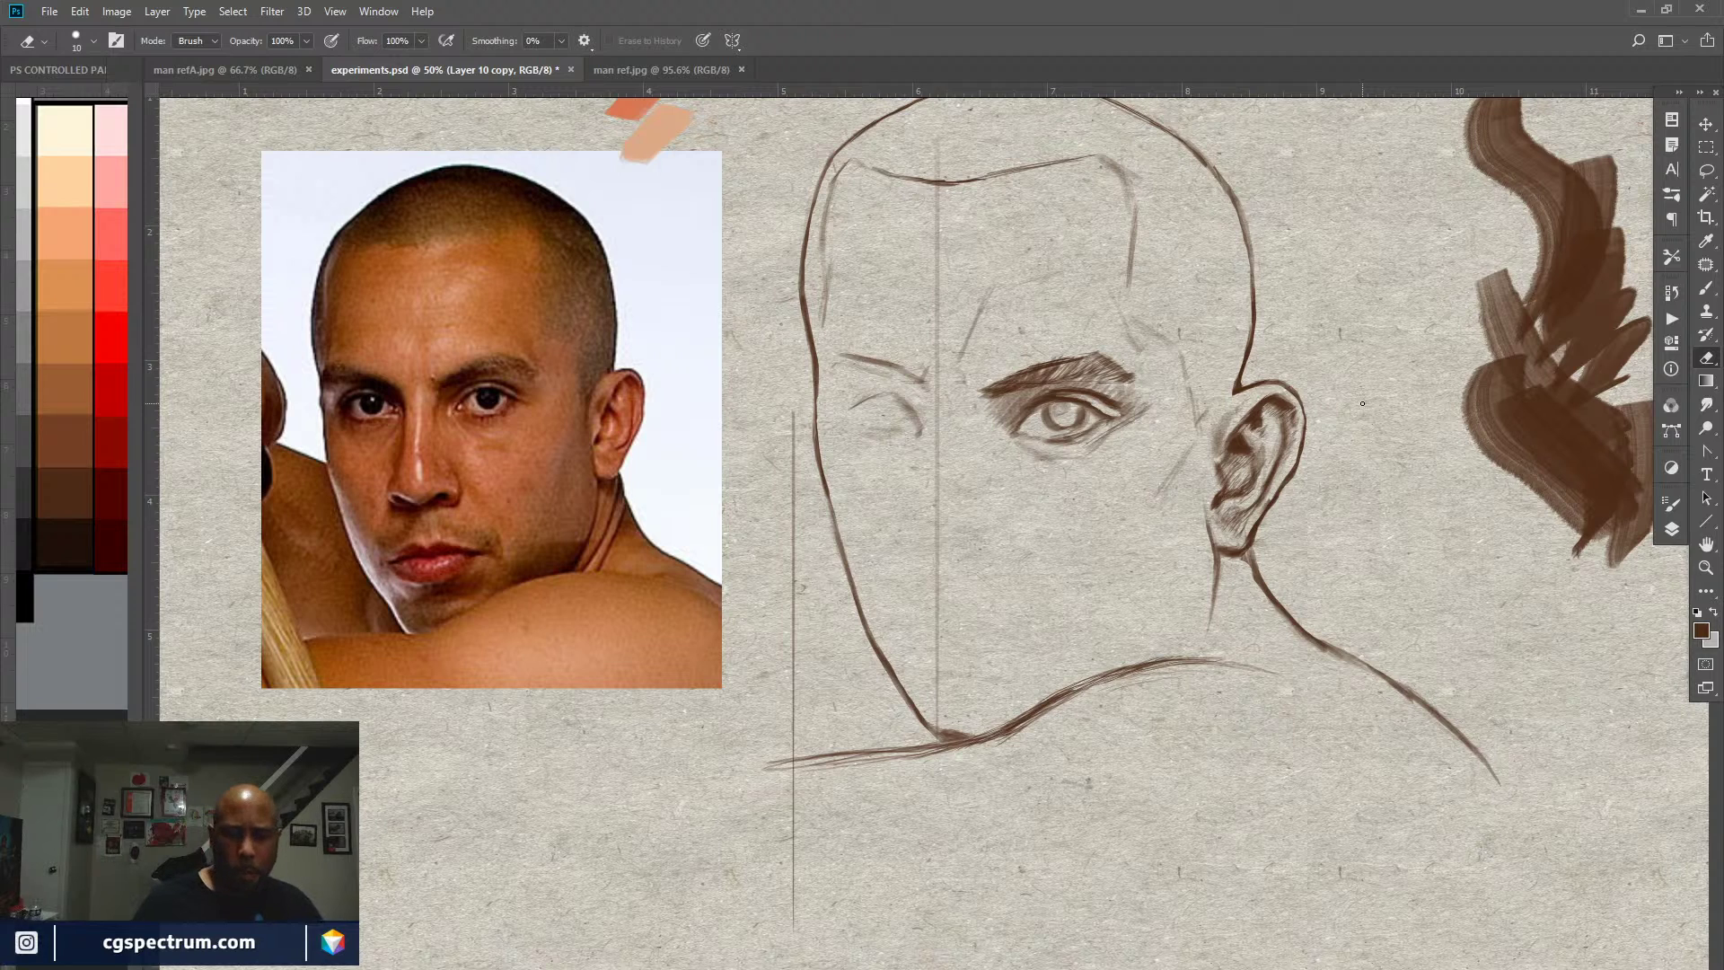
Step: Darken the near eye's upper lid crease, and fill its iris and pupil darker at 58% brush opacity
key(b)
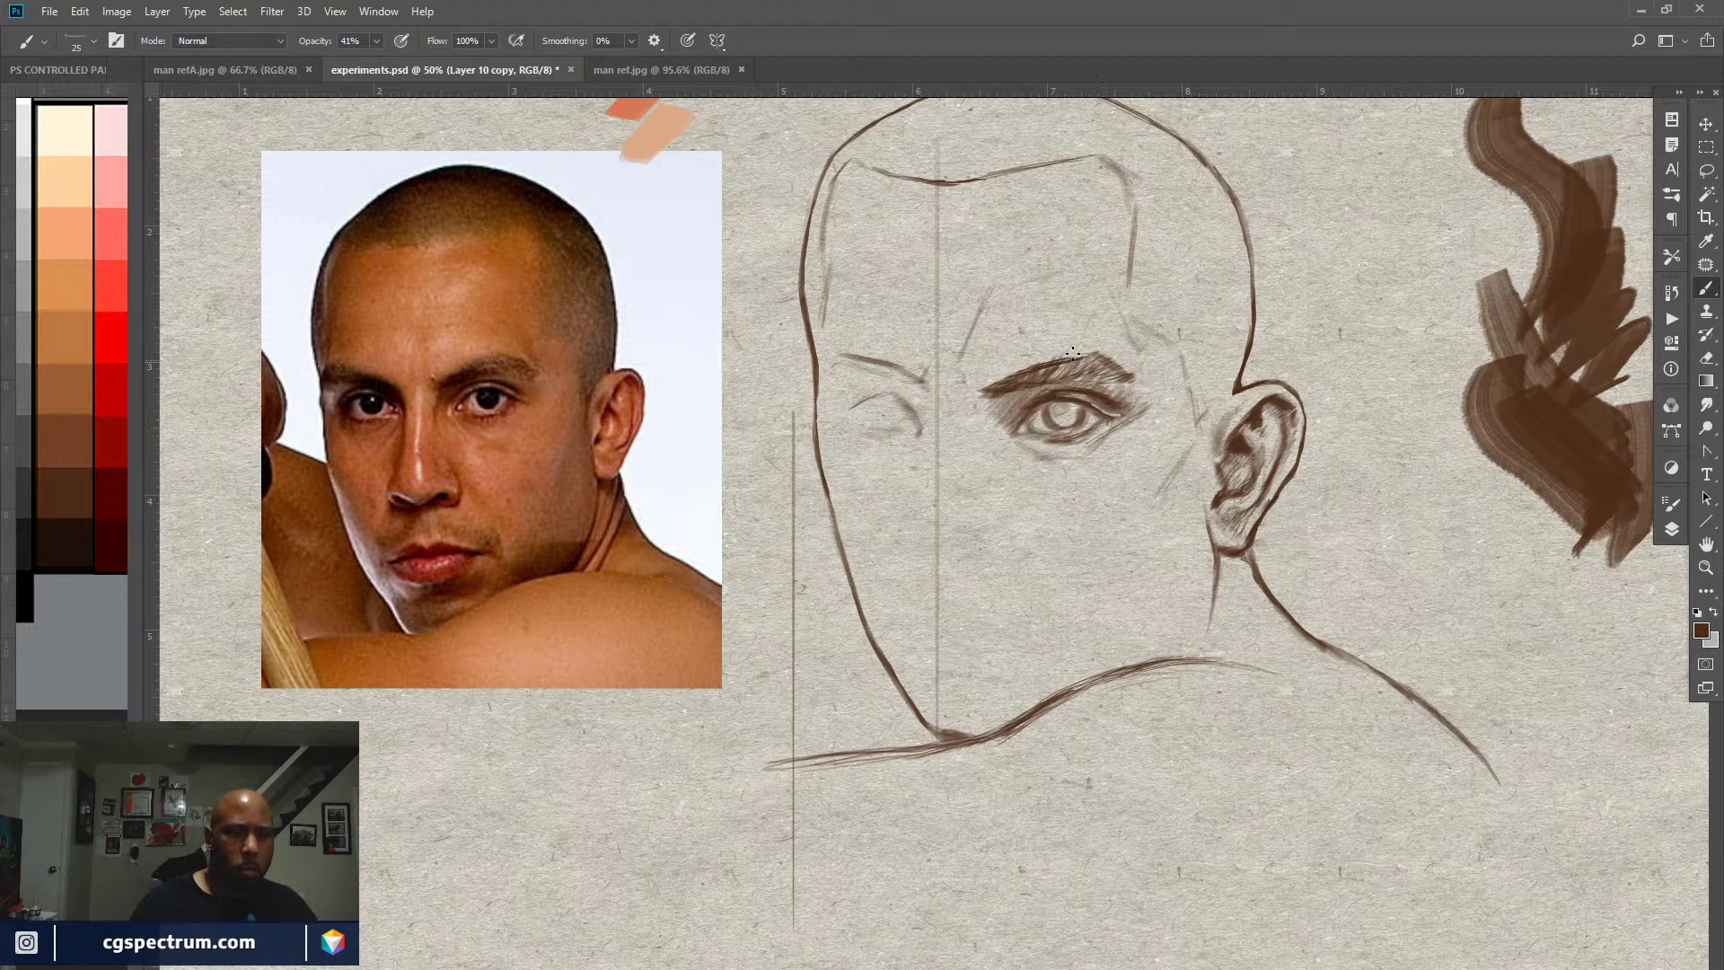
drag(315, 41, 325, 43)
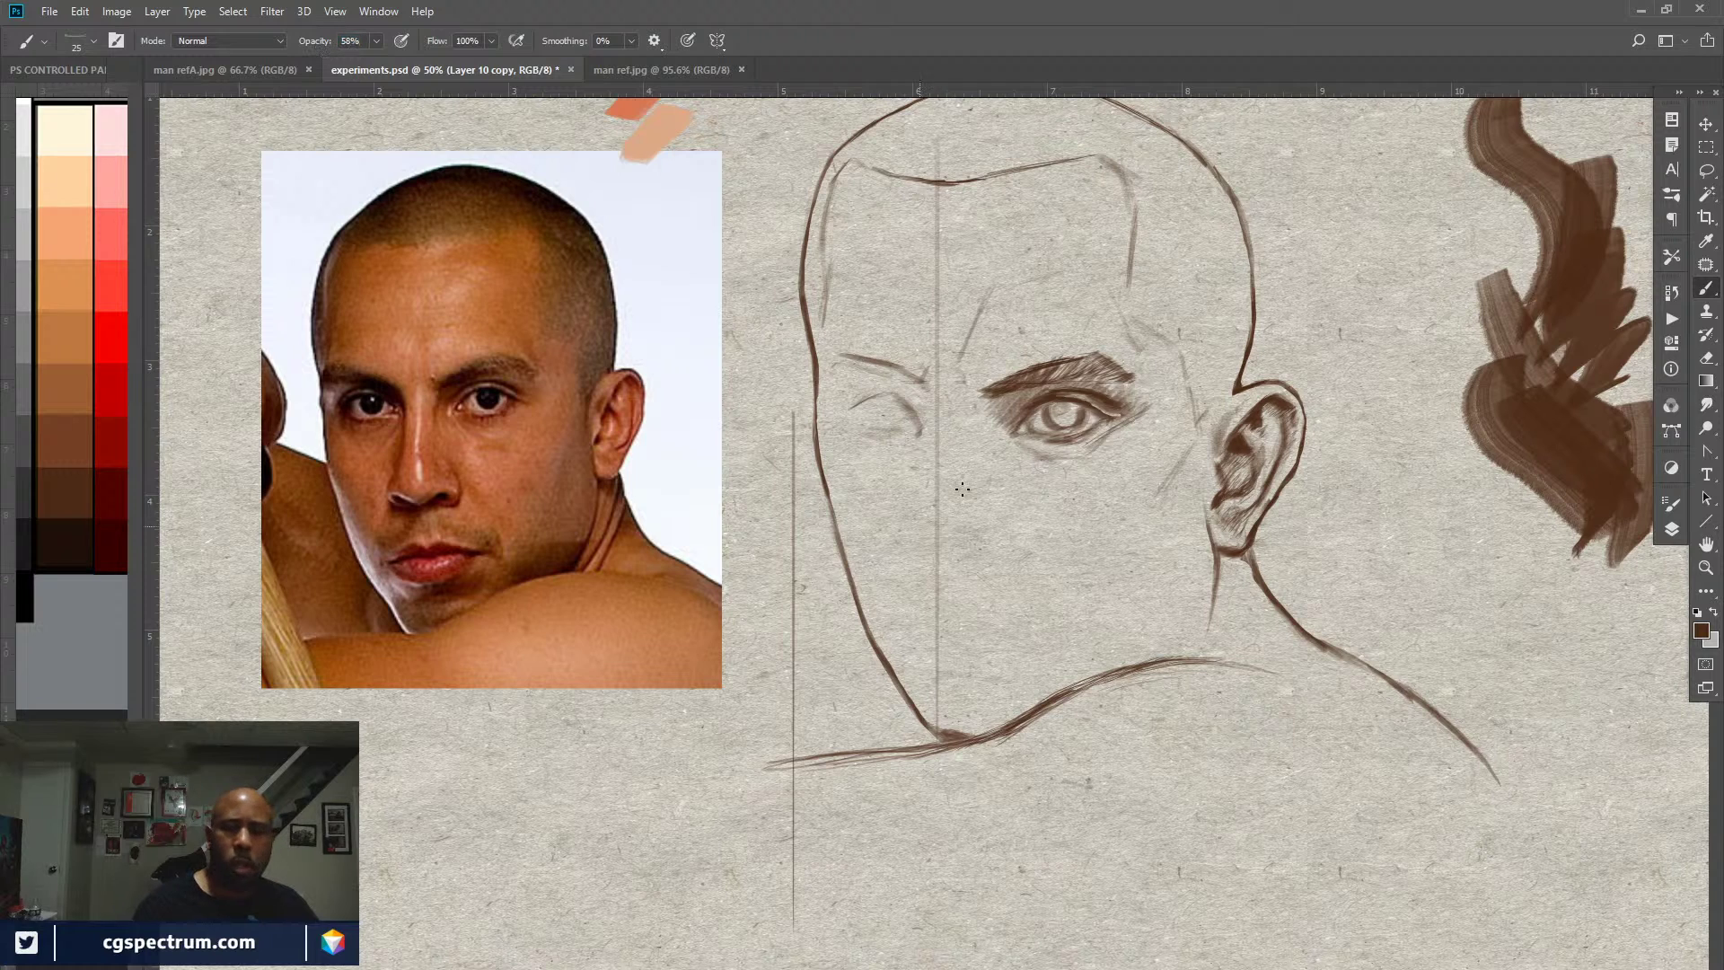
drag(1066, 410, 1058, 421)
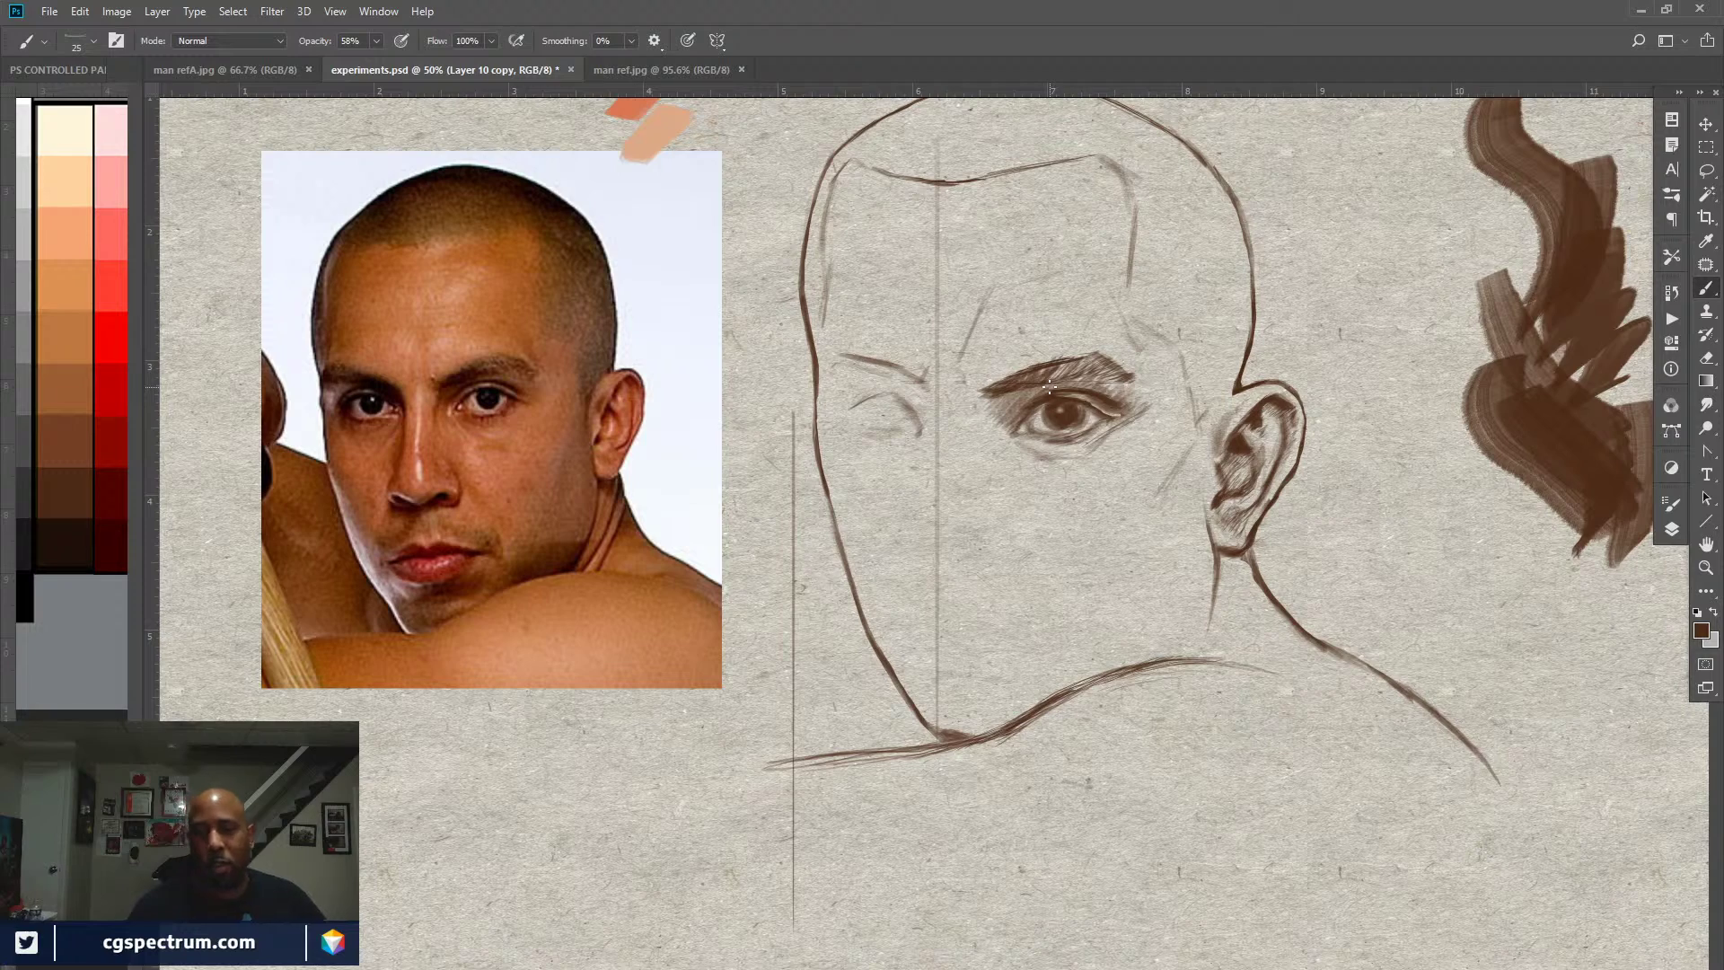
Step: Place a vertical guide at the near eyebrow's outer end in the reference photo
key(ctrl+minus)
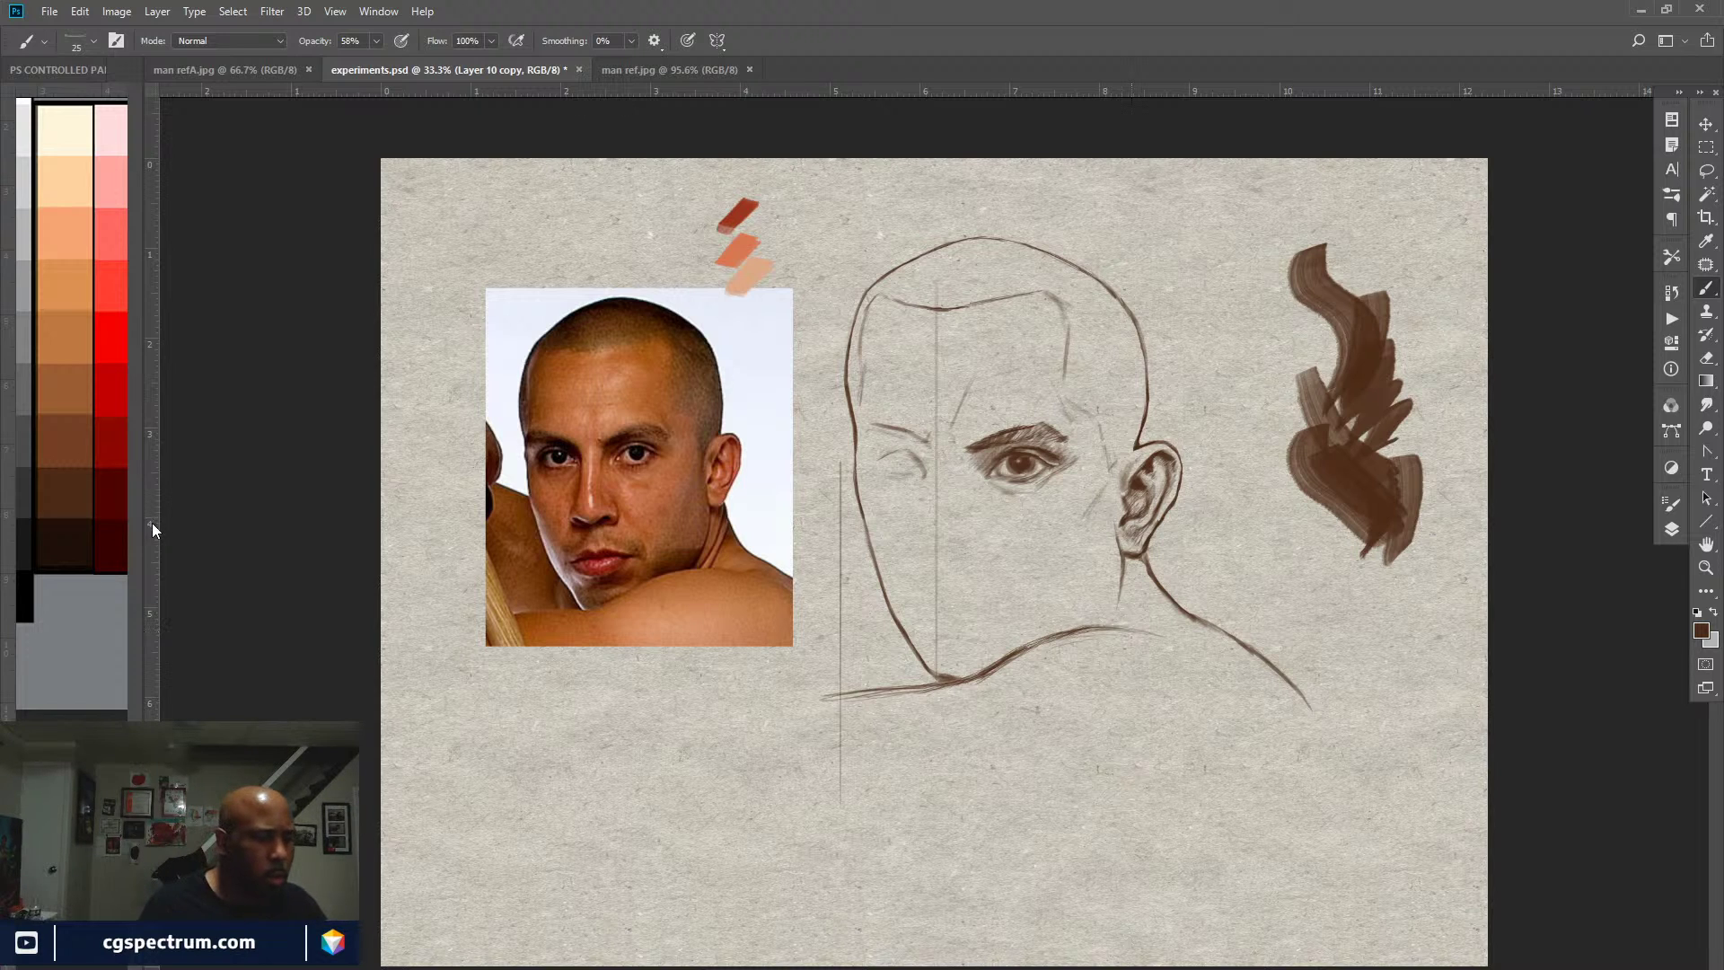
drag(156, 530, 672, 555)
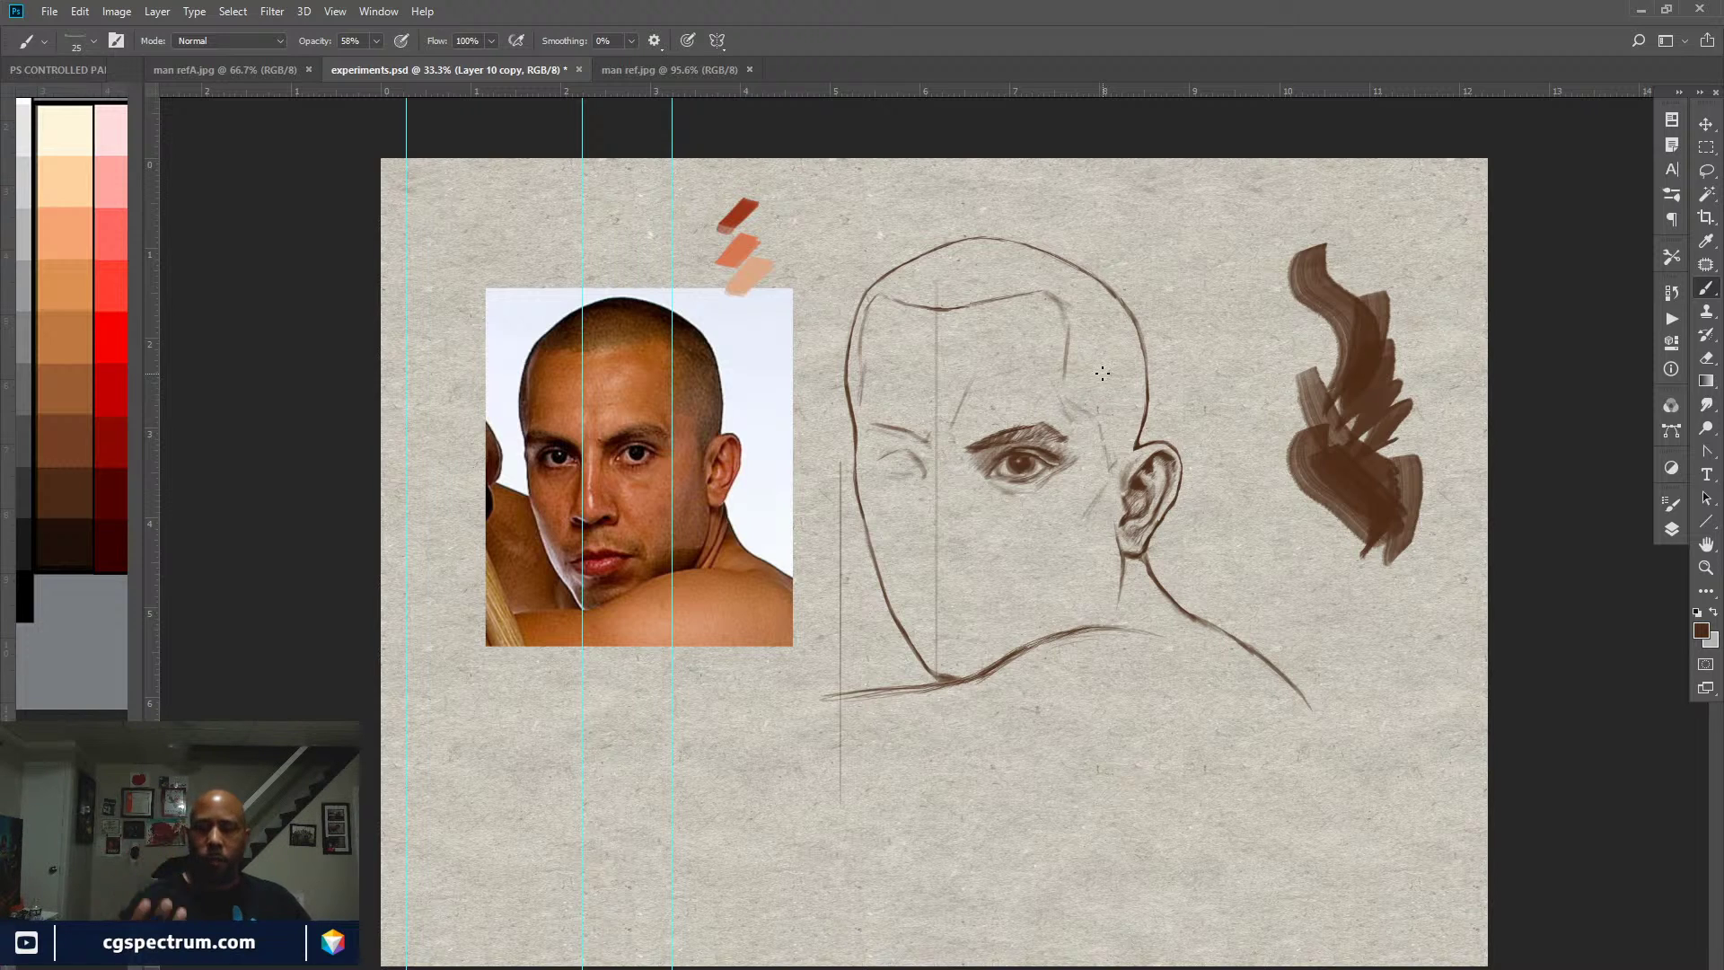
Step: Darken the hairline edge at the near temple and erase along its inner side to thin the line
drag(1076, 328, 1087, 413)
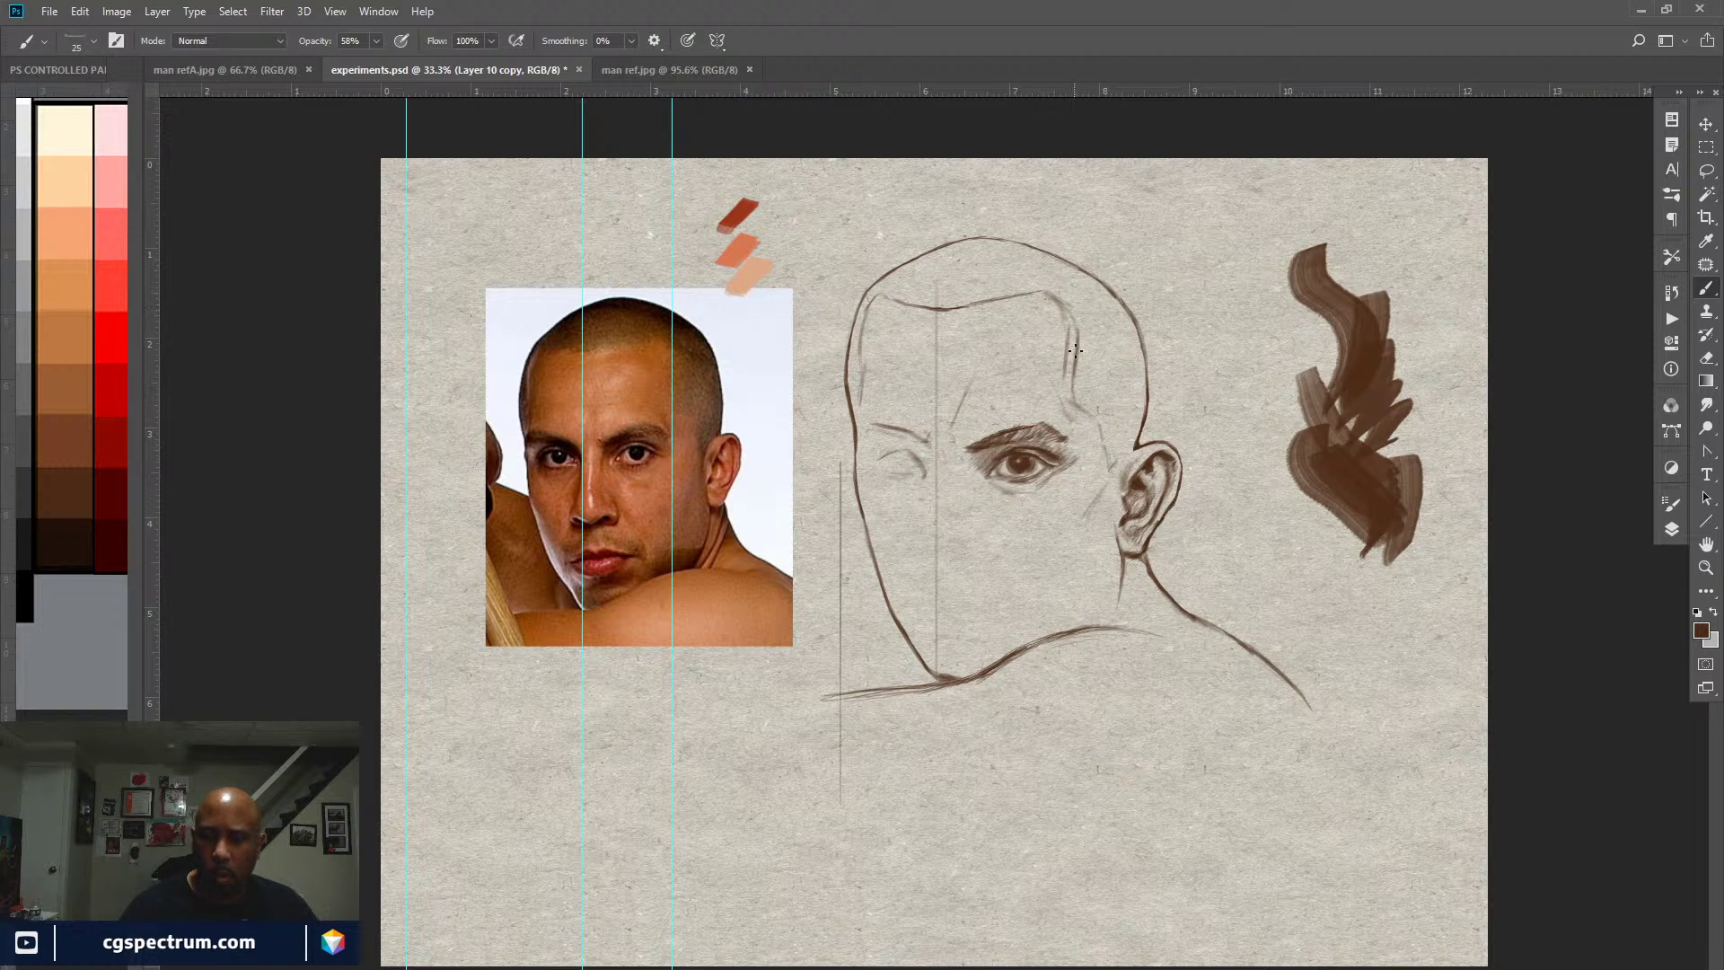
drag(1070, 325, 1073, 368)
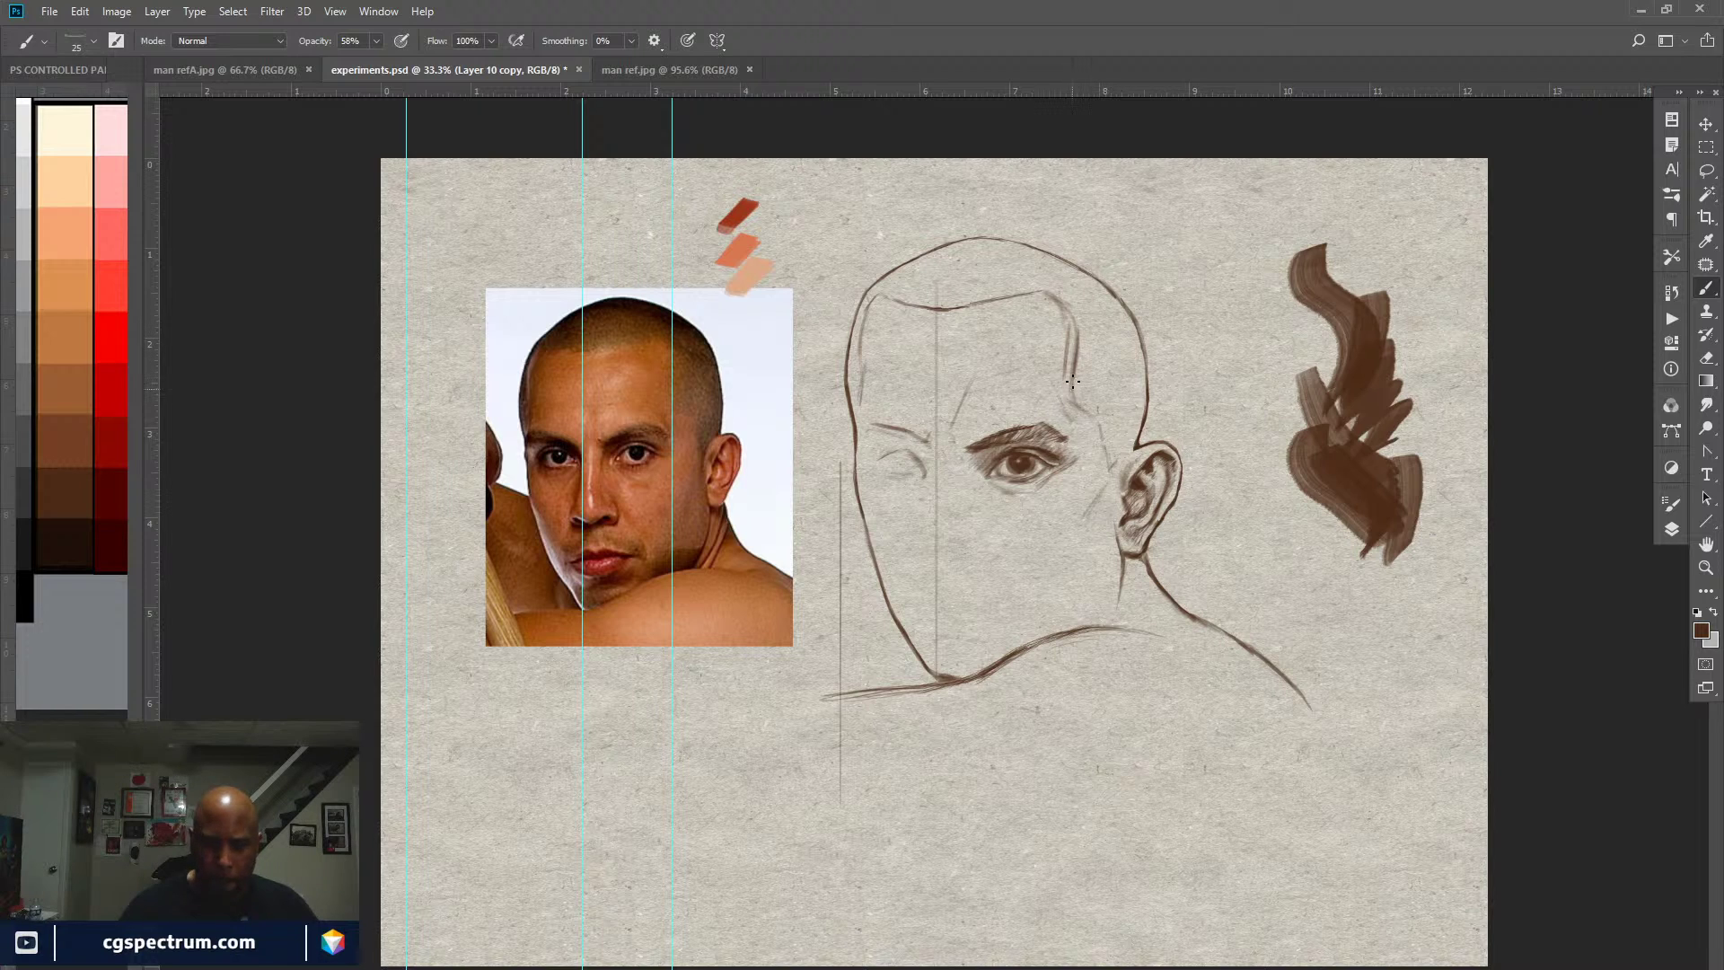
key(e)
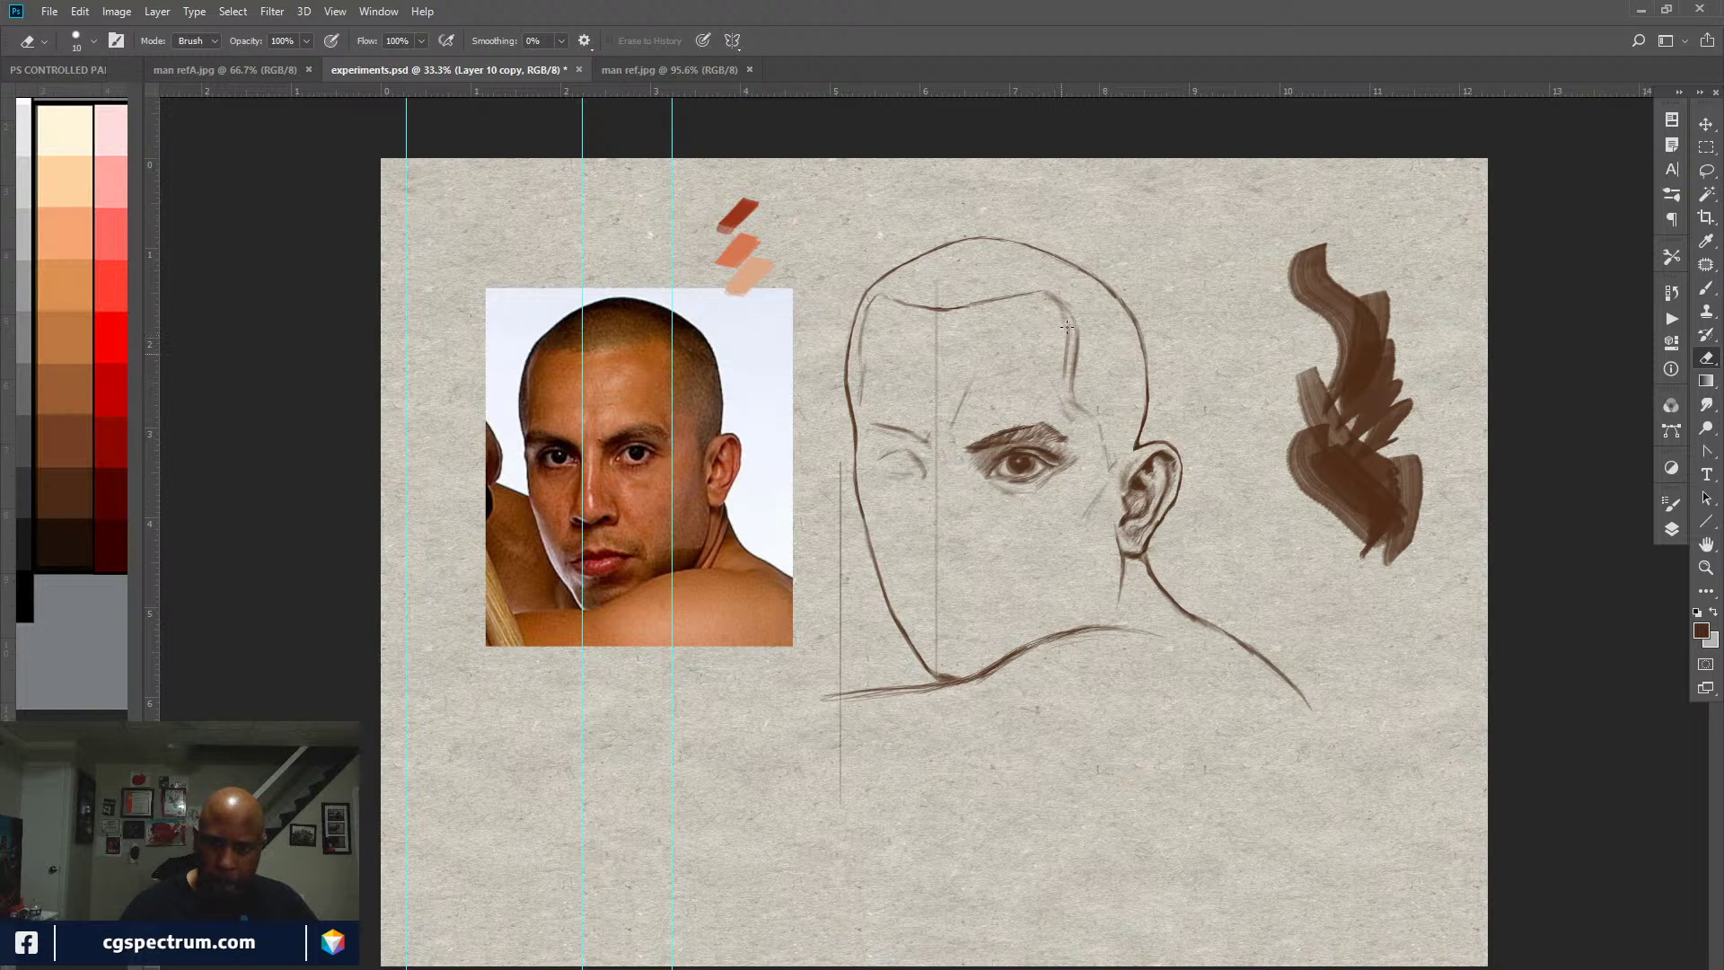
drag(1065, 335, 1063, 375)
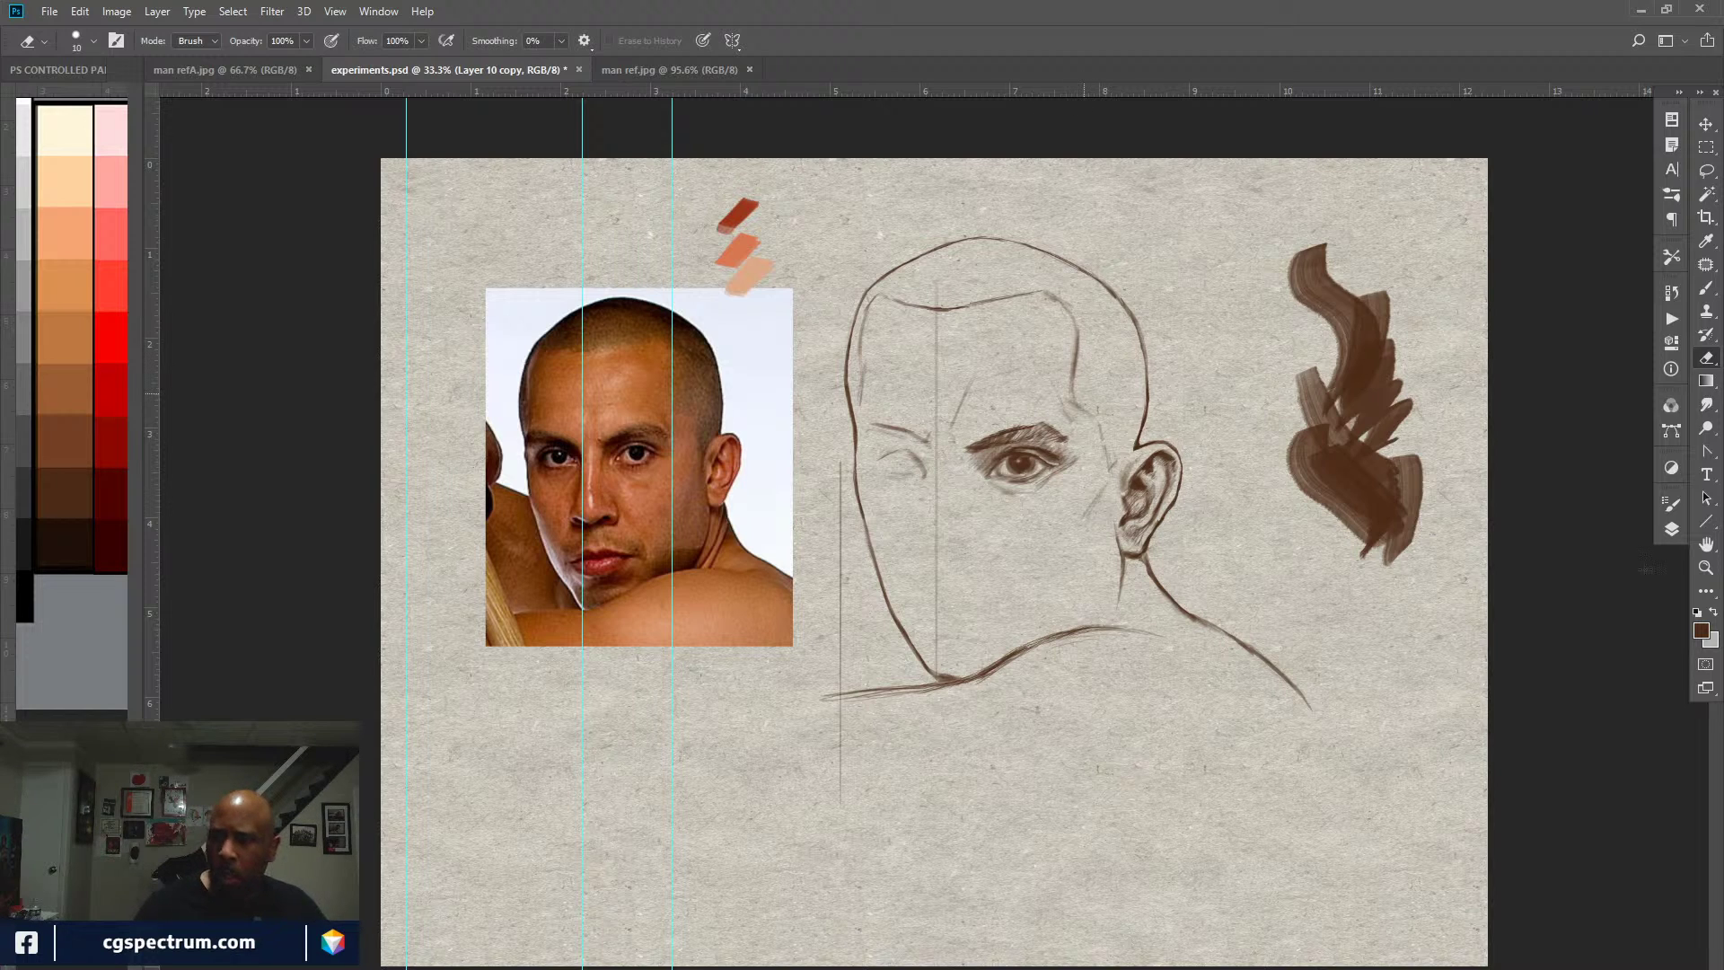
Step: Hide the guides and toggle the Layer 10 copy sketch layer off and on to check its contents
click(1671, 529)
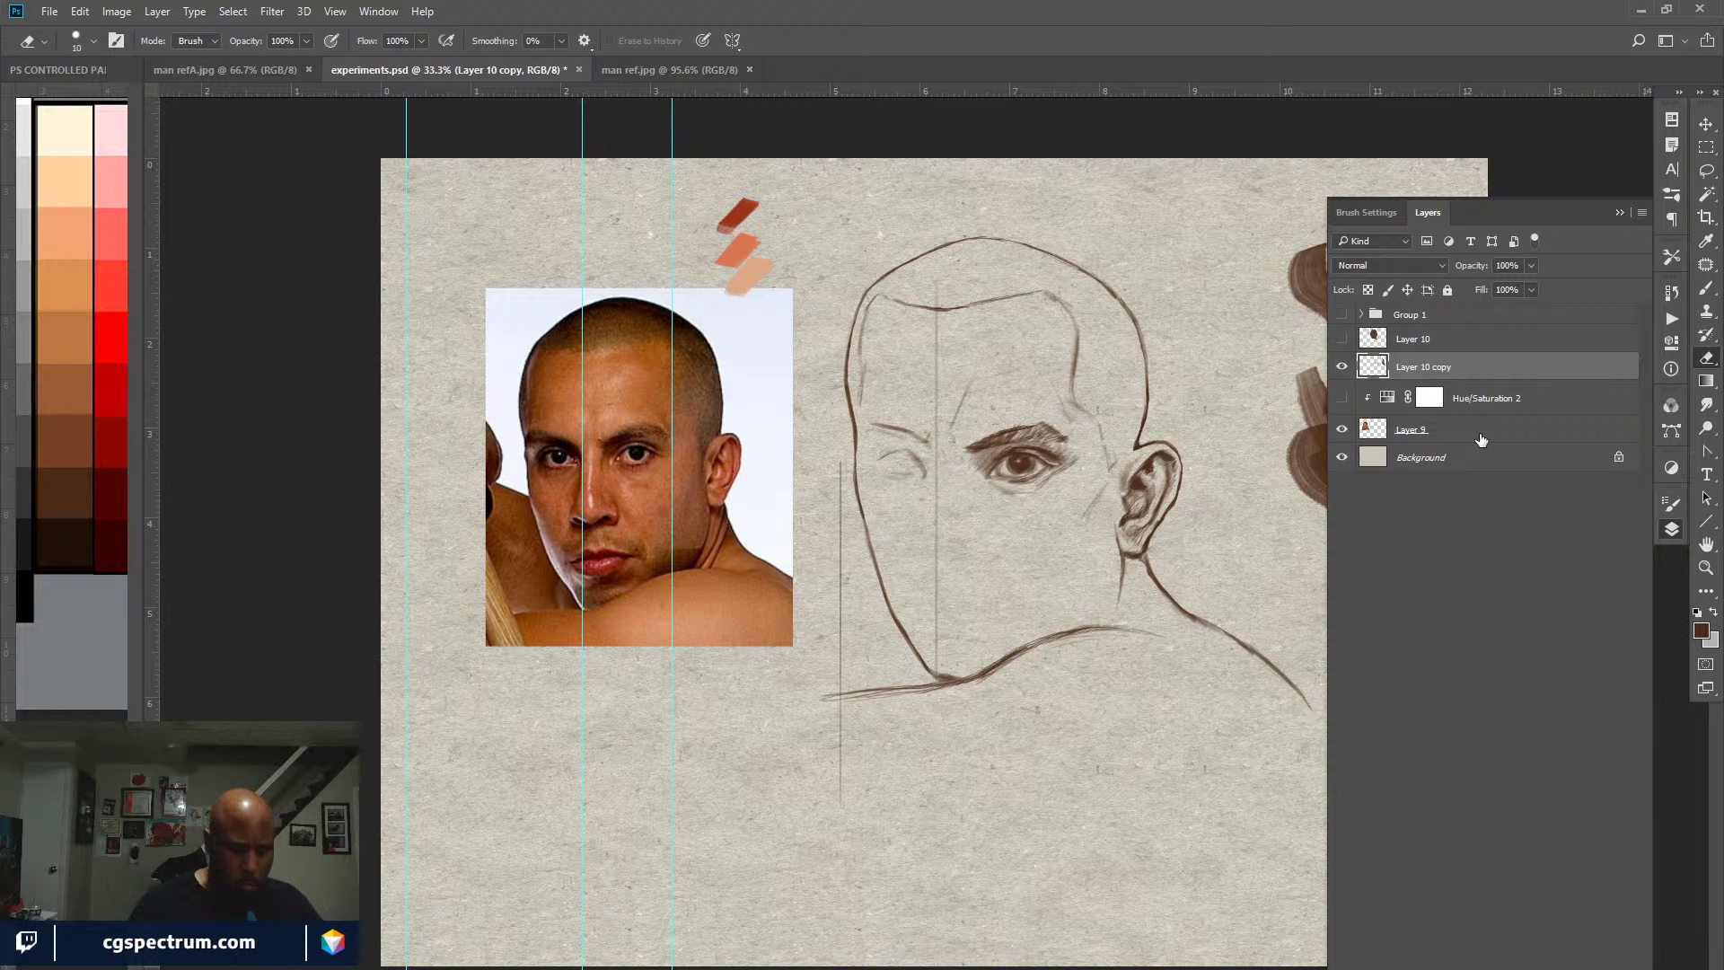
key(ctrl+semicolon)
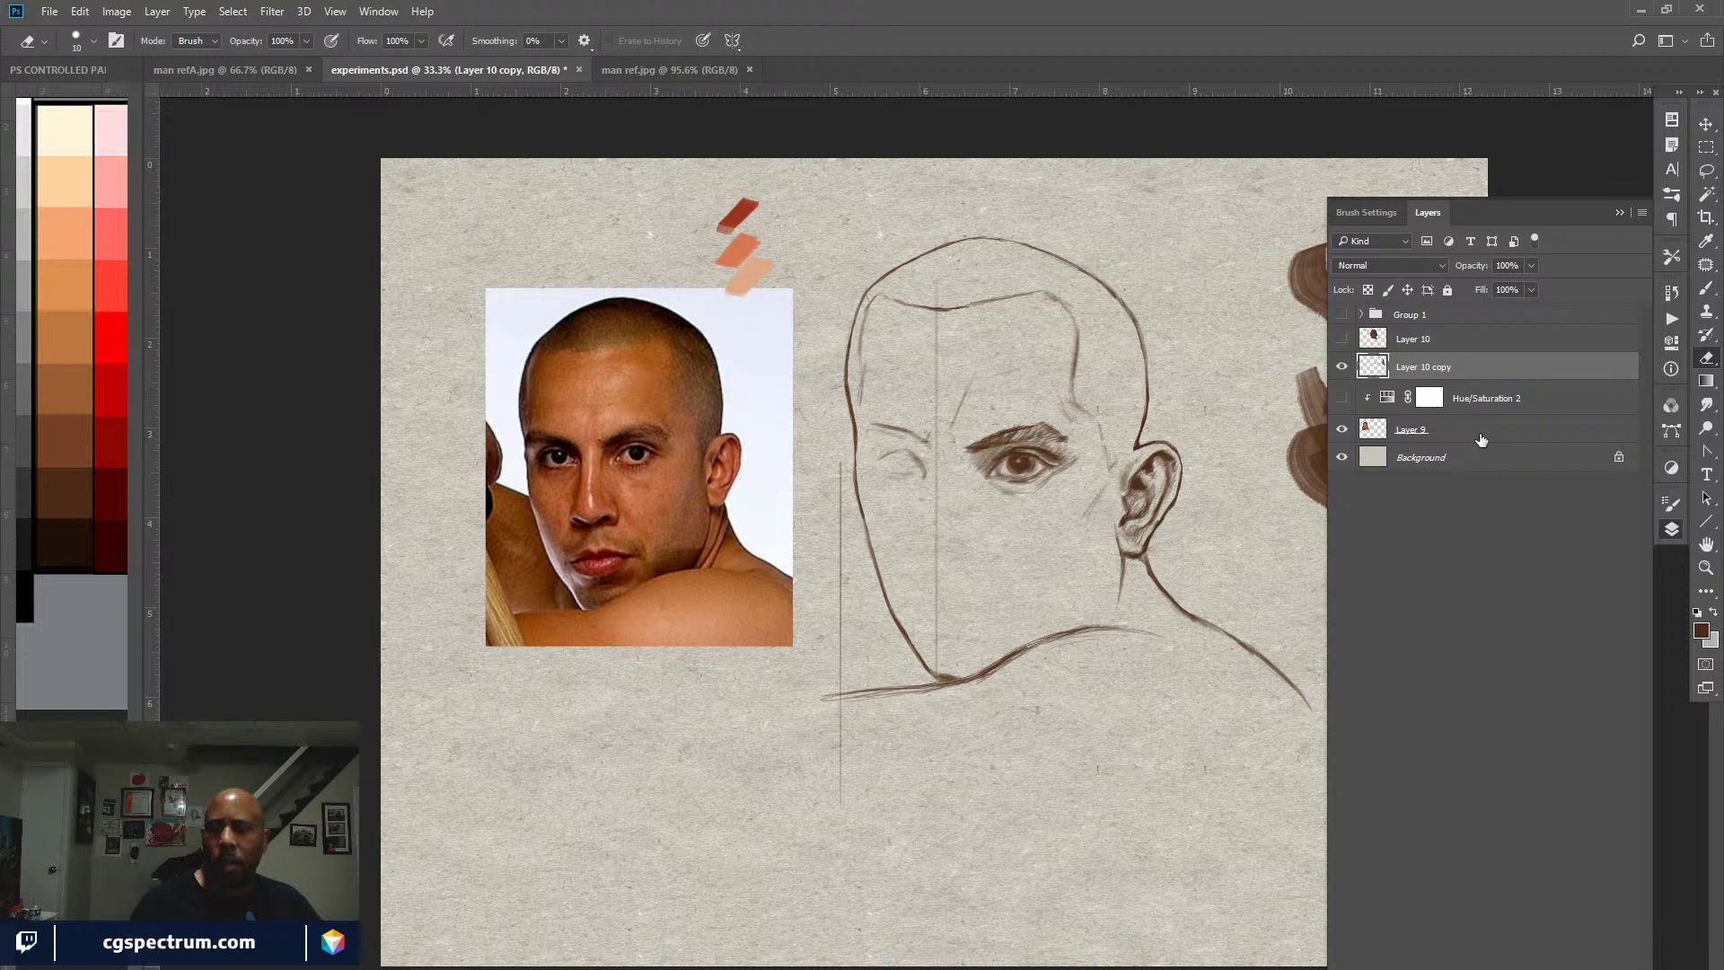
click(1342, 366)
click(1341, 366)
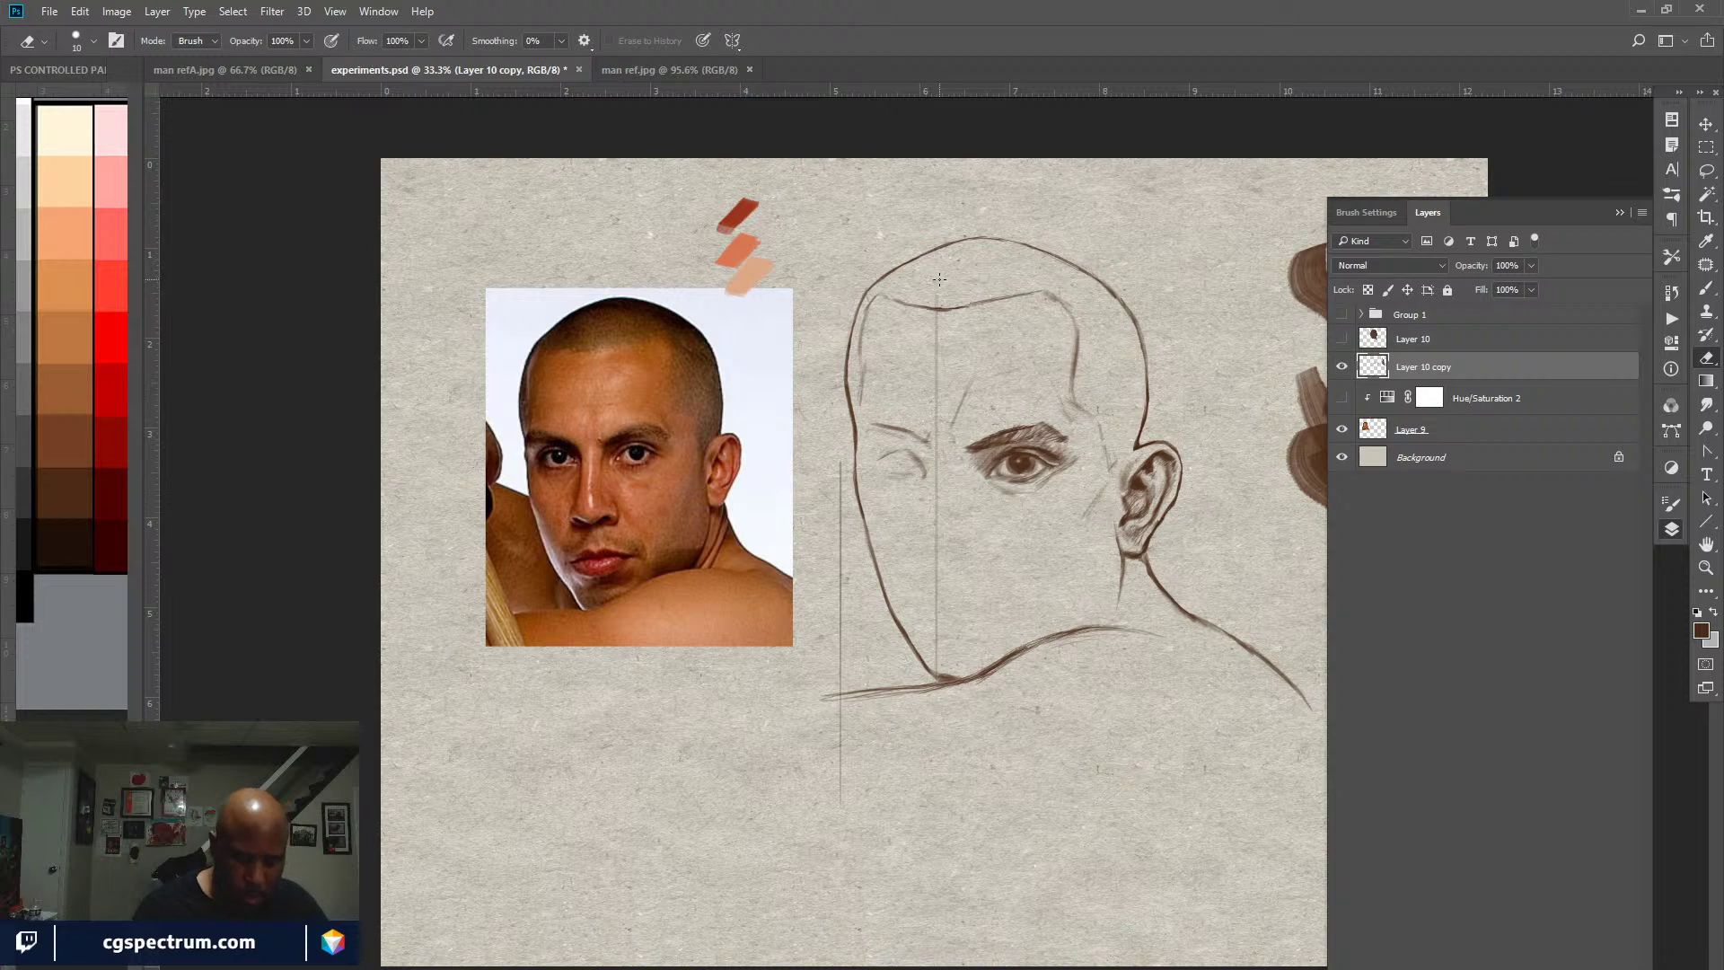
Step: Enlarge the eraser and remove the two vertical construction lines, one through the face and one beside the far cheek
key(bracketright)
key(bracketright)
key(bracketright)
key(bracketright)
key(bracketright)
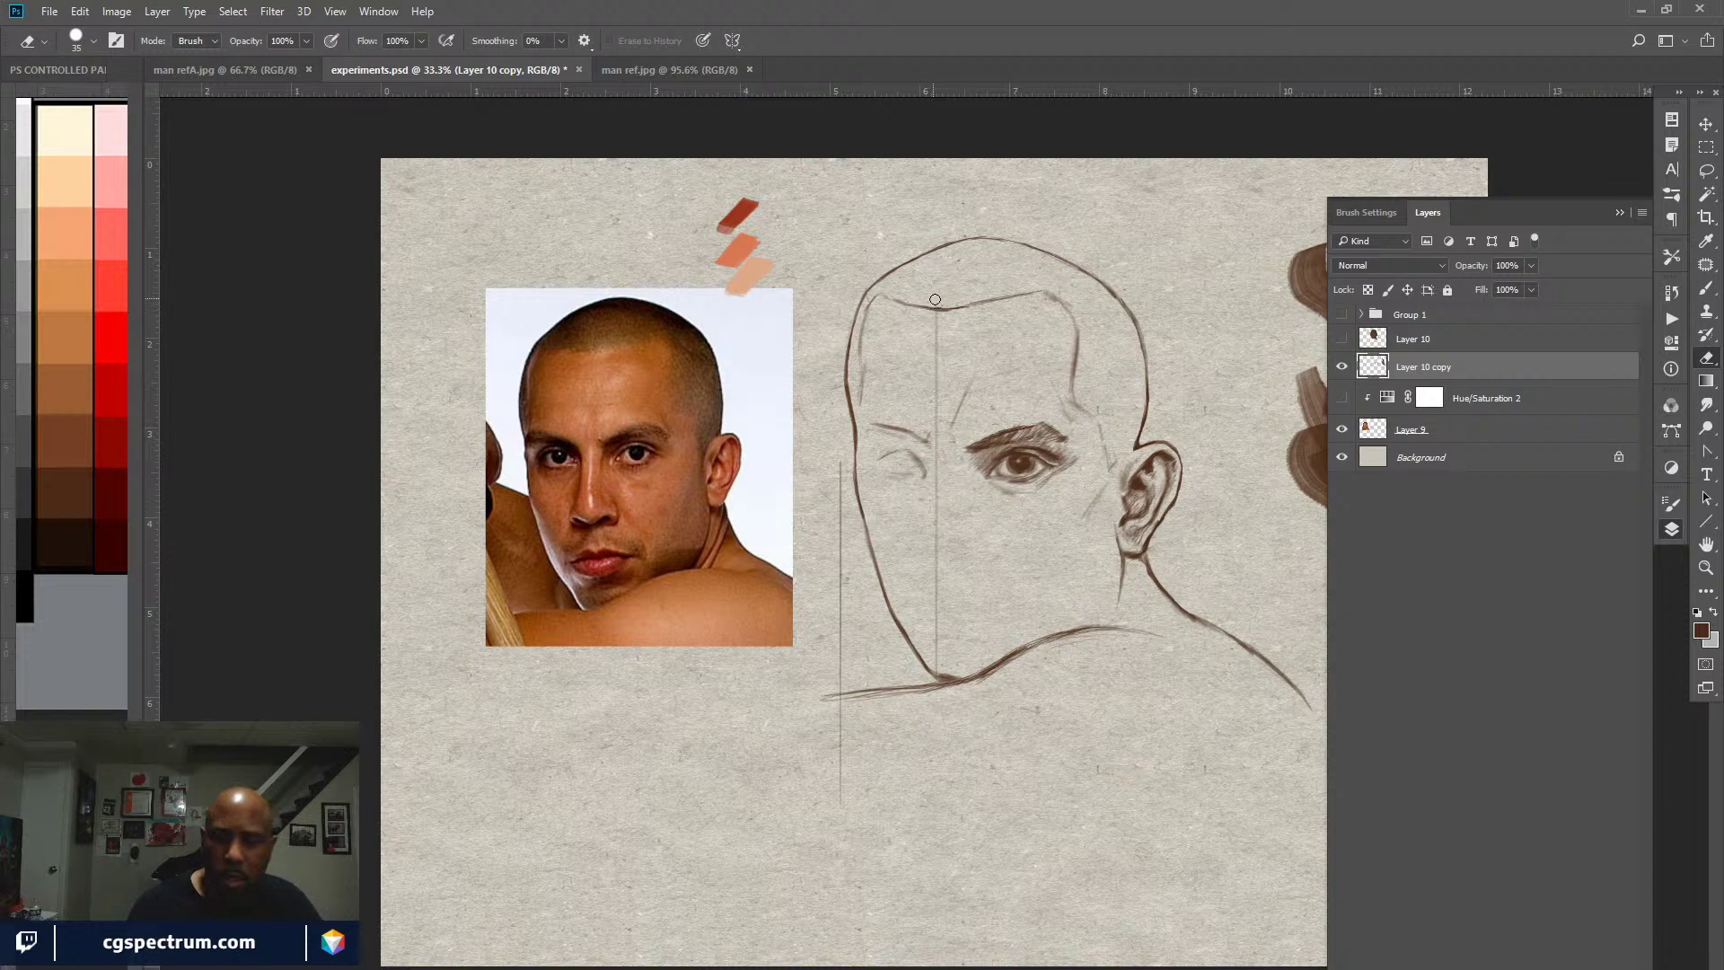
drag(931, 317, 940, 664)
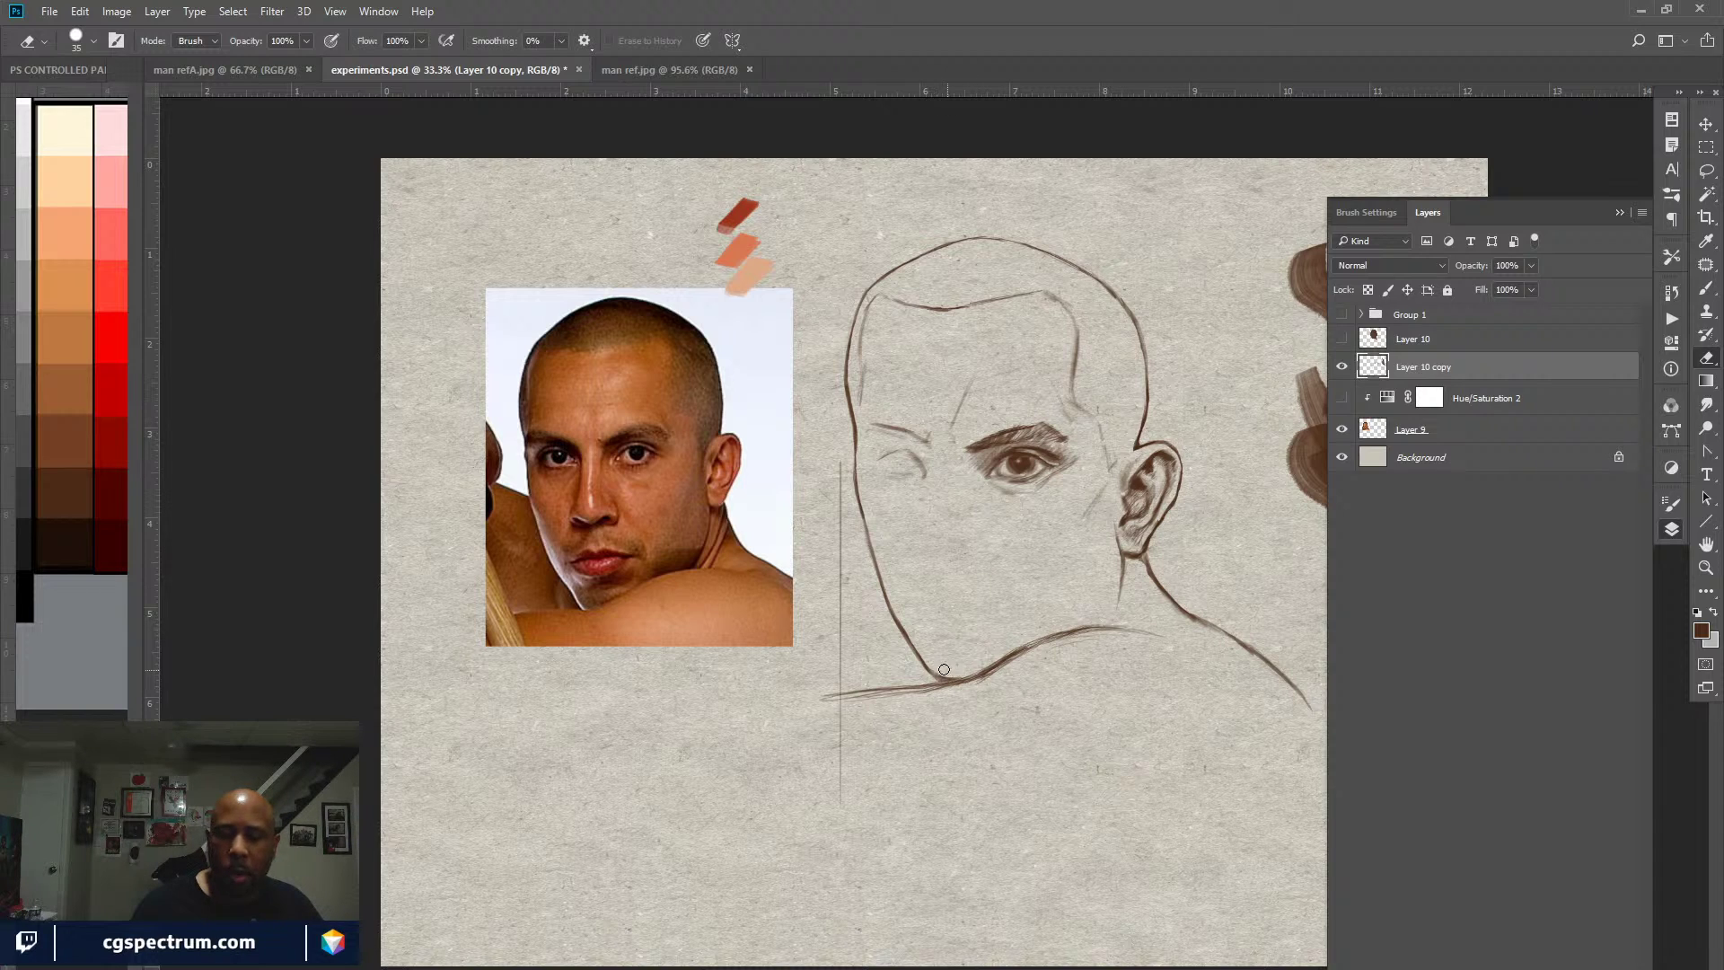
drag(834, 418, 836, 690)
drag(842, 685, 835, 823)
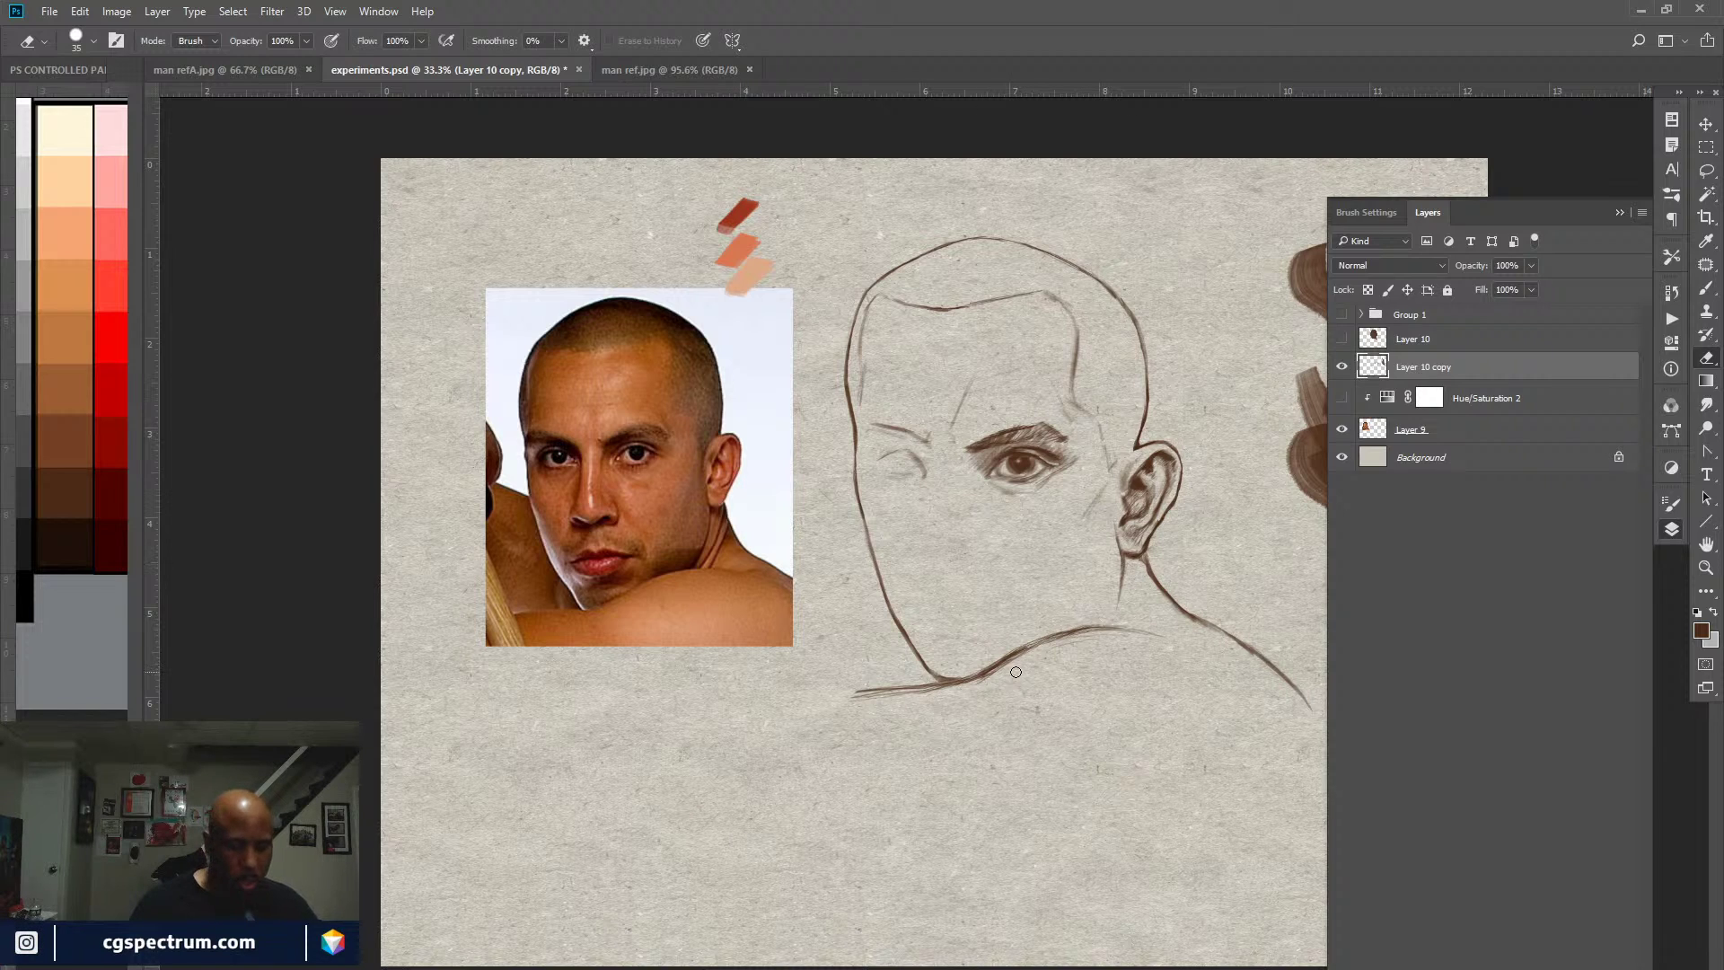
Step: Create a new empty layer directly above the Layer 10 copy sketch, ready for the Brush tool
key(b)
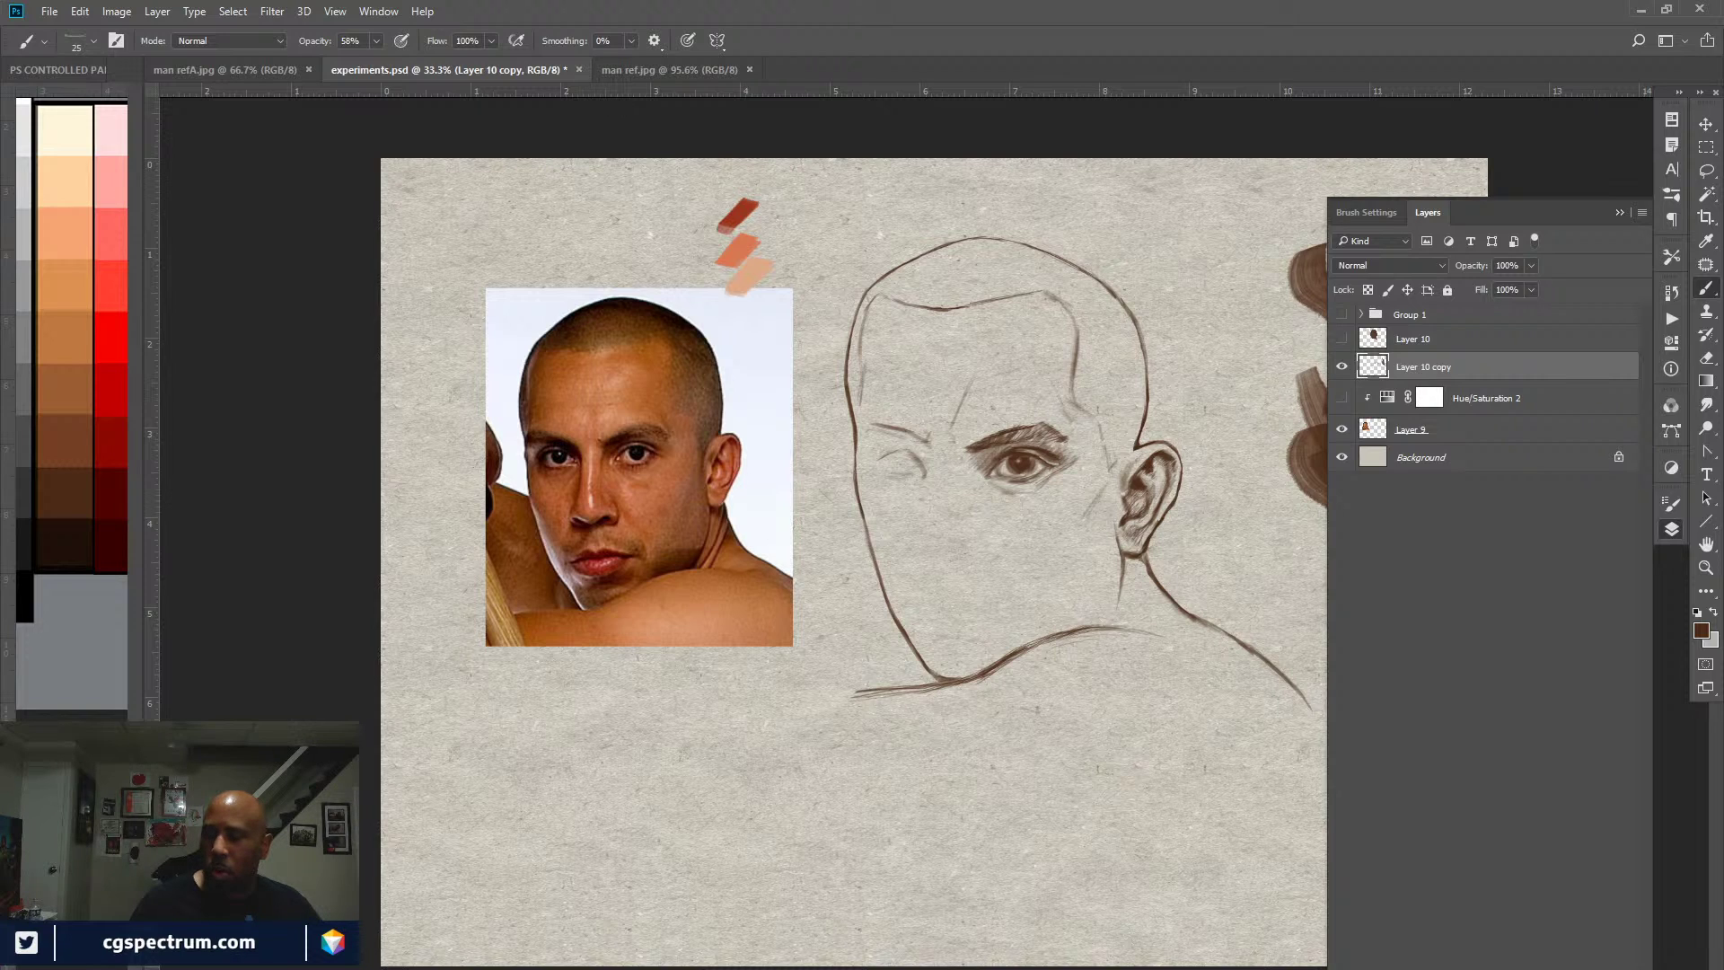
key(ctrl+shift+alt+n)
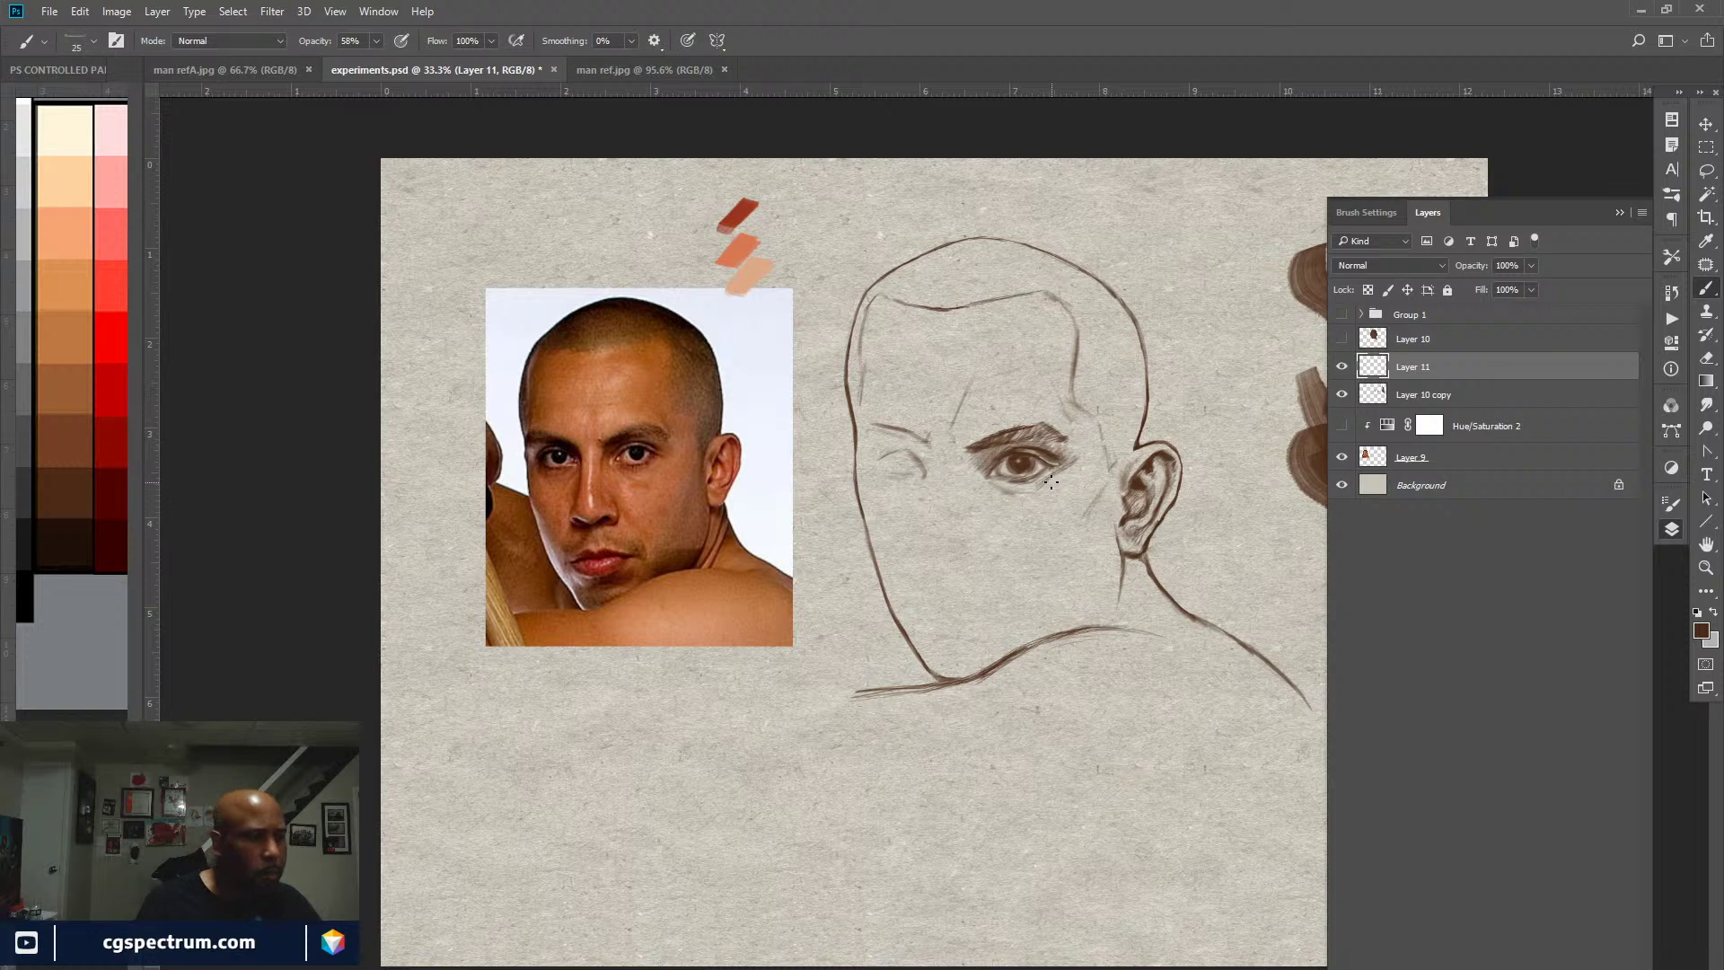
Step: Move the Red swatch column in the palette document sideways so it partly overlaps the skin-tone swatches
click(104, 434)
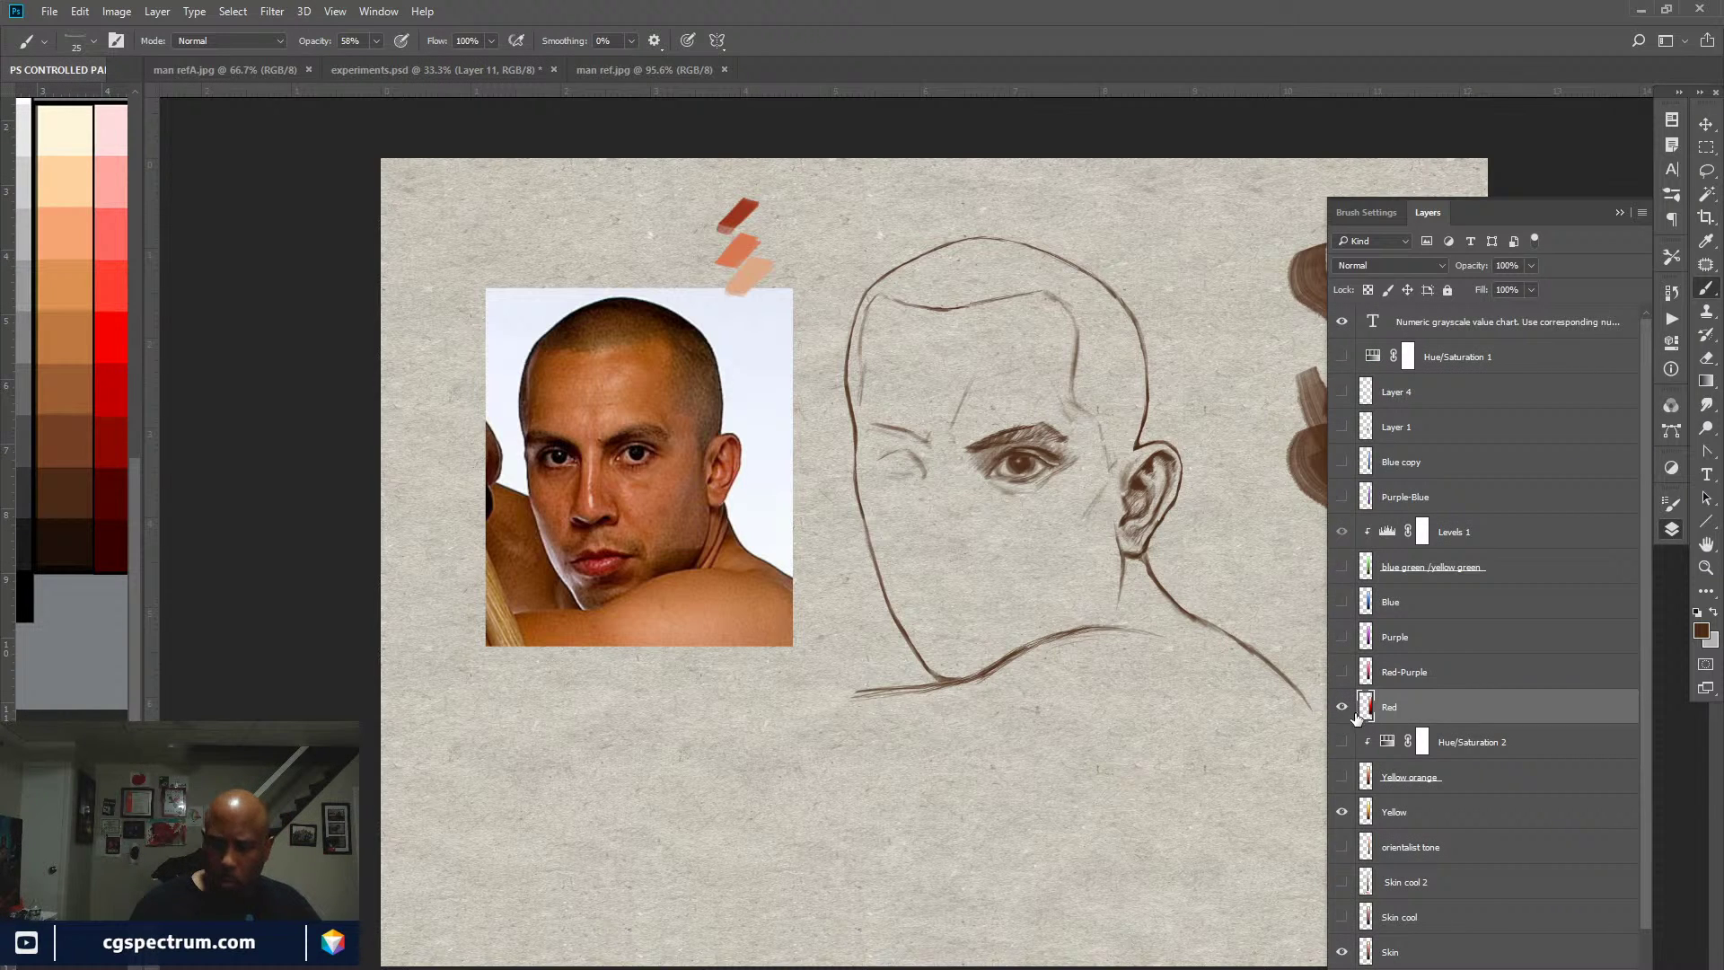
key(v)
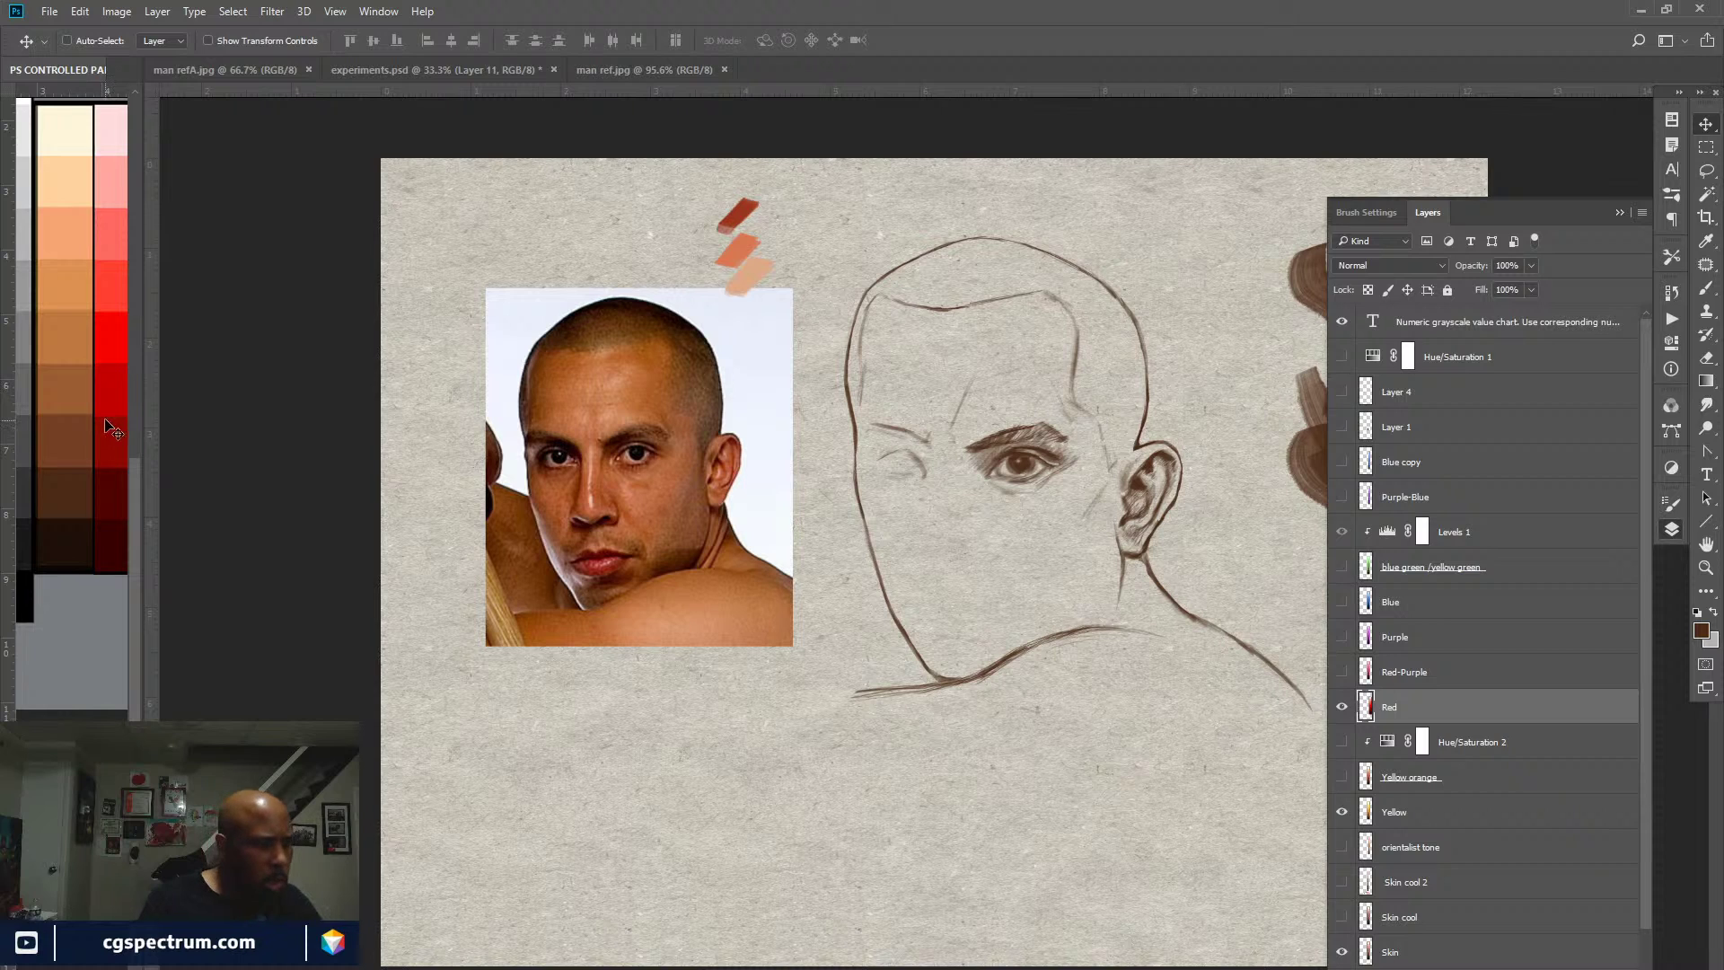
drag(94, 422, 105, 420)
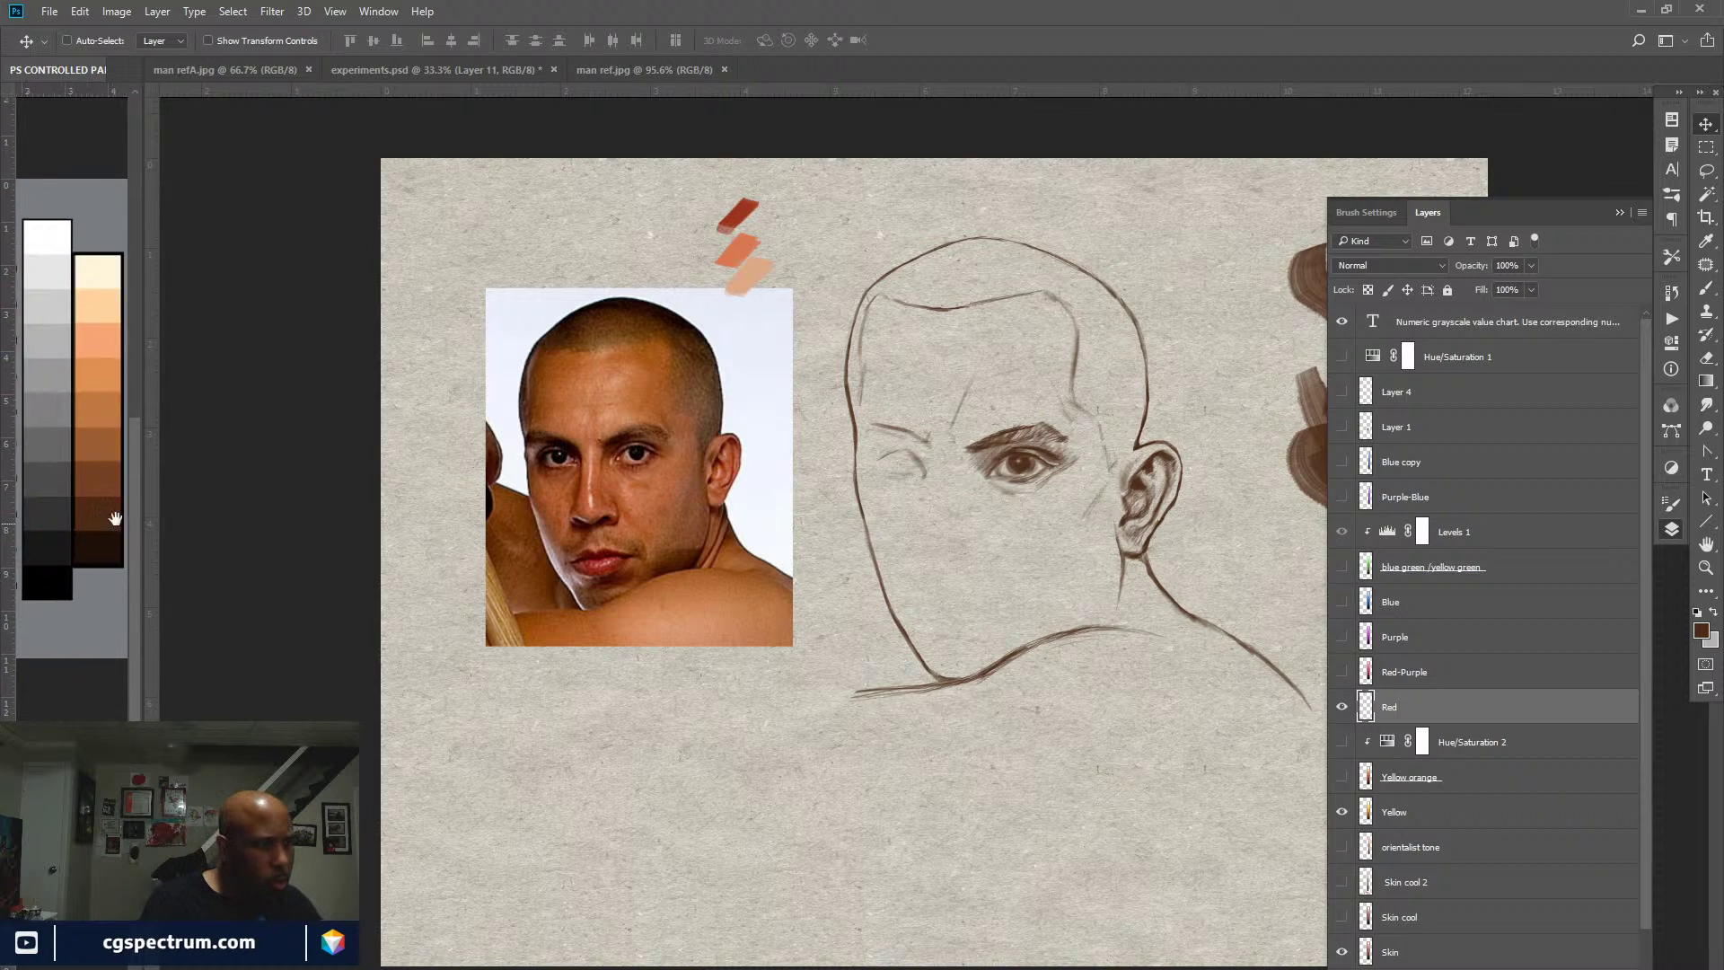
key(ctrl+z)
drag(46, 519, 27, 494)
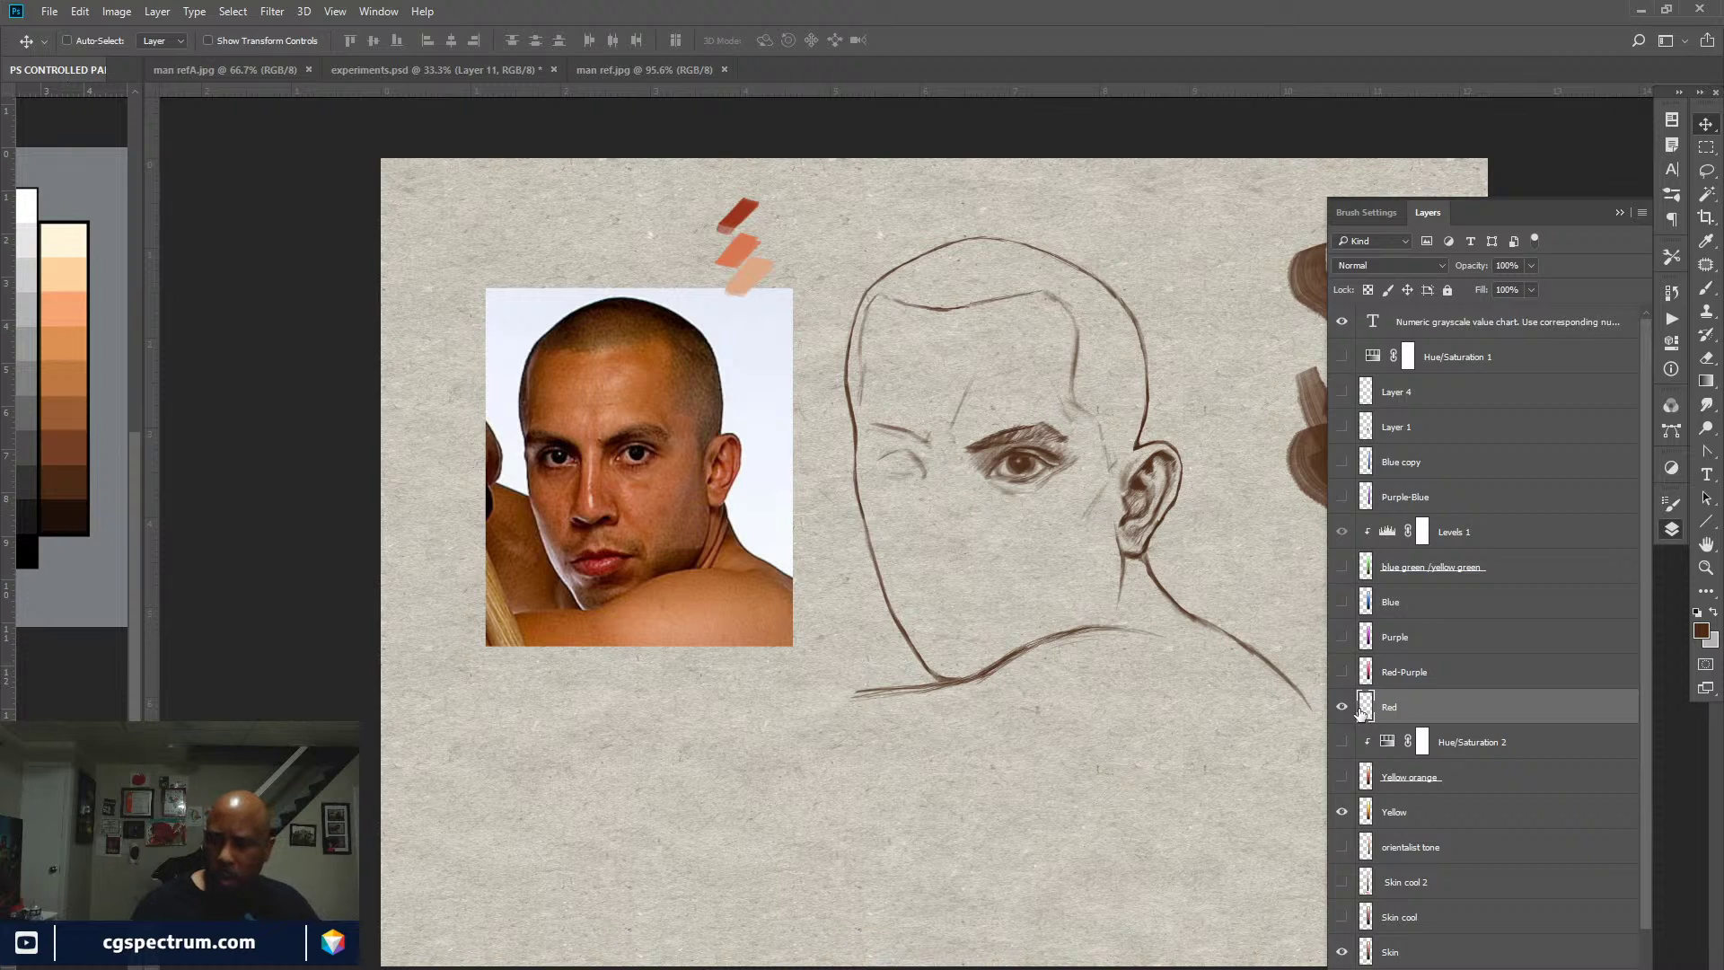
click(1347, 708)
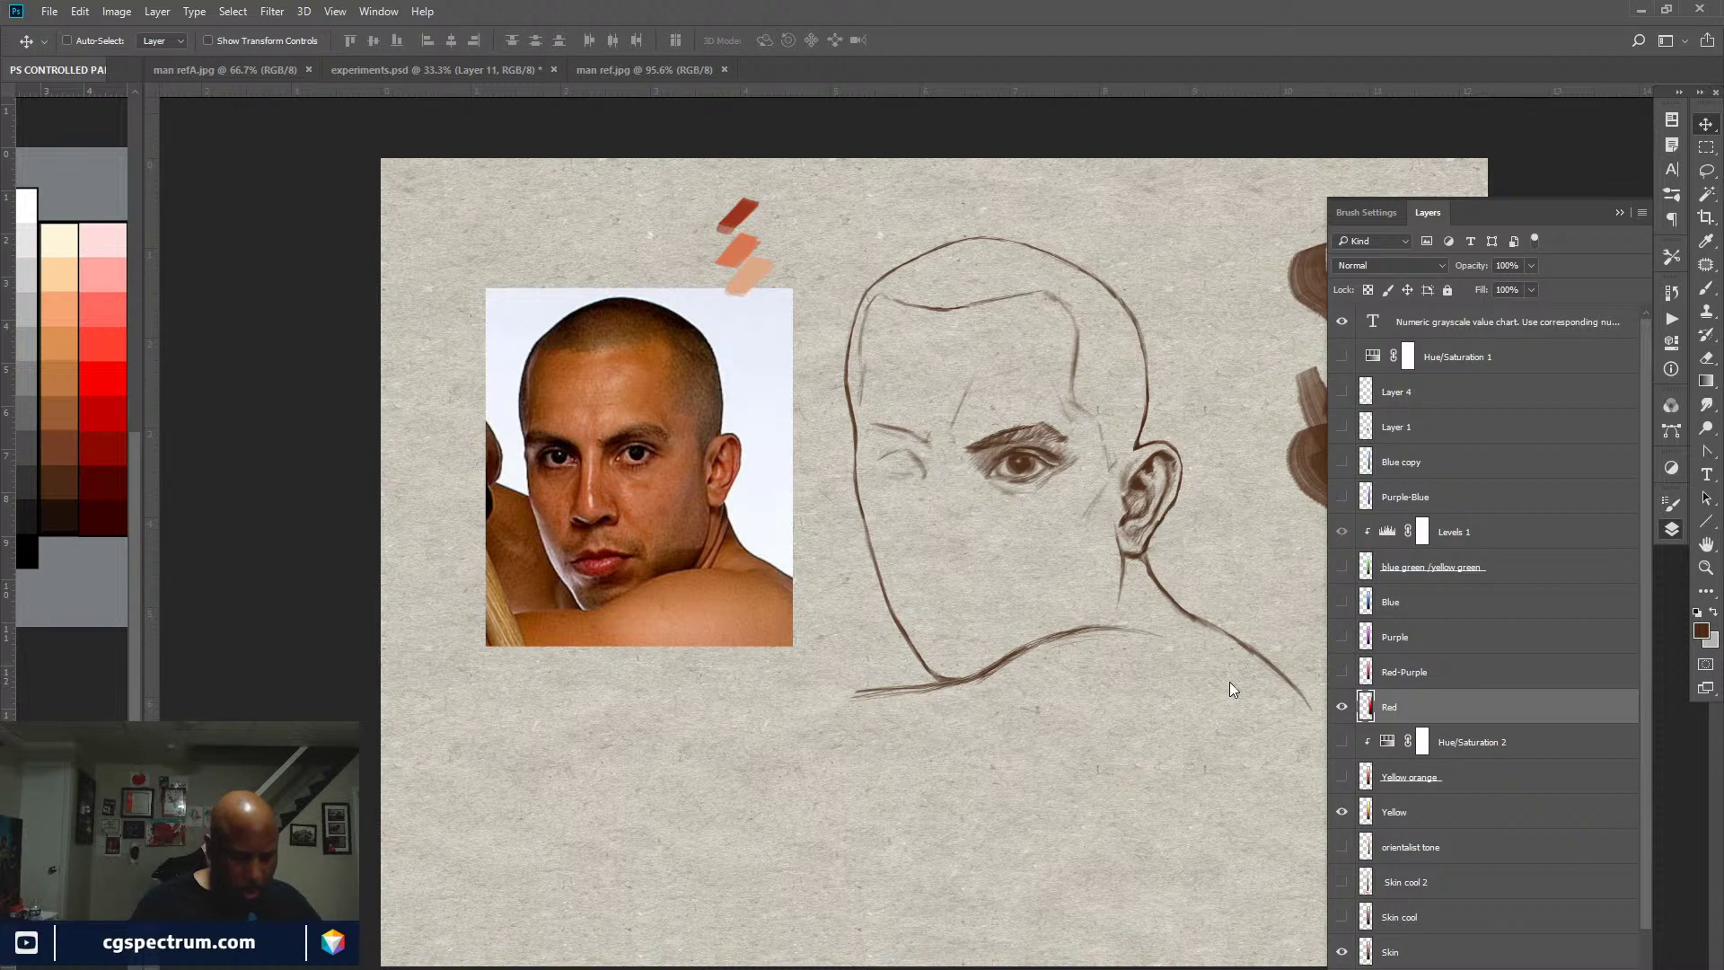
key(Left)
key(Left)
key(Left)
key(Left)
key(Left)
key(Left)
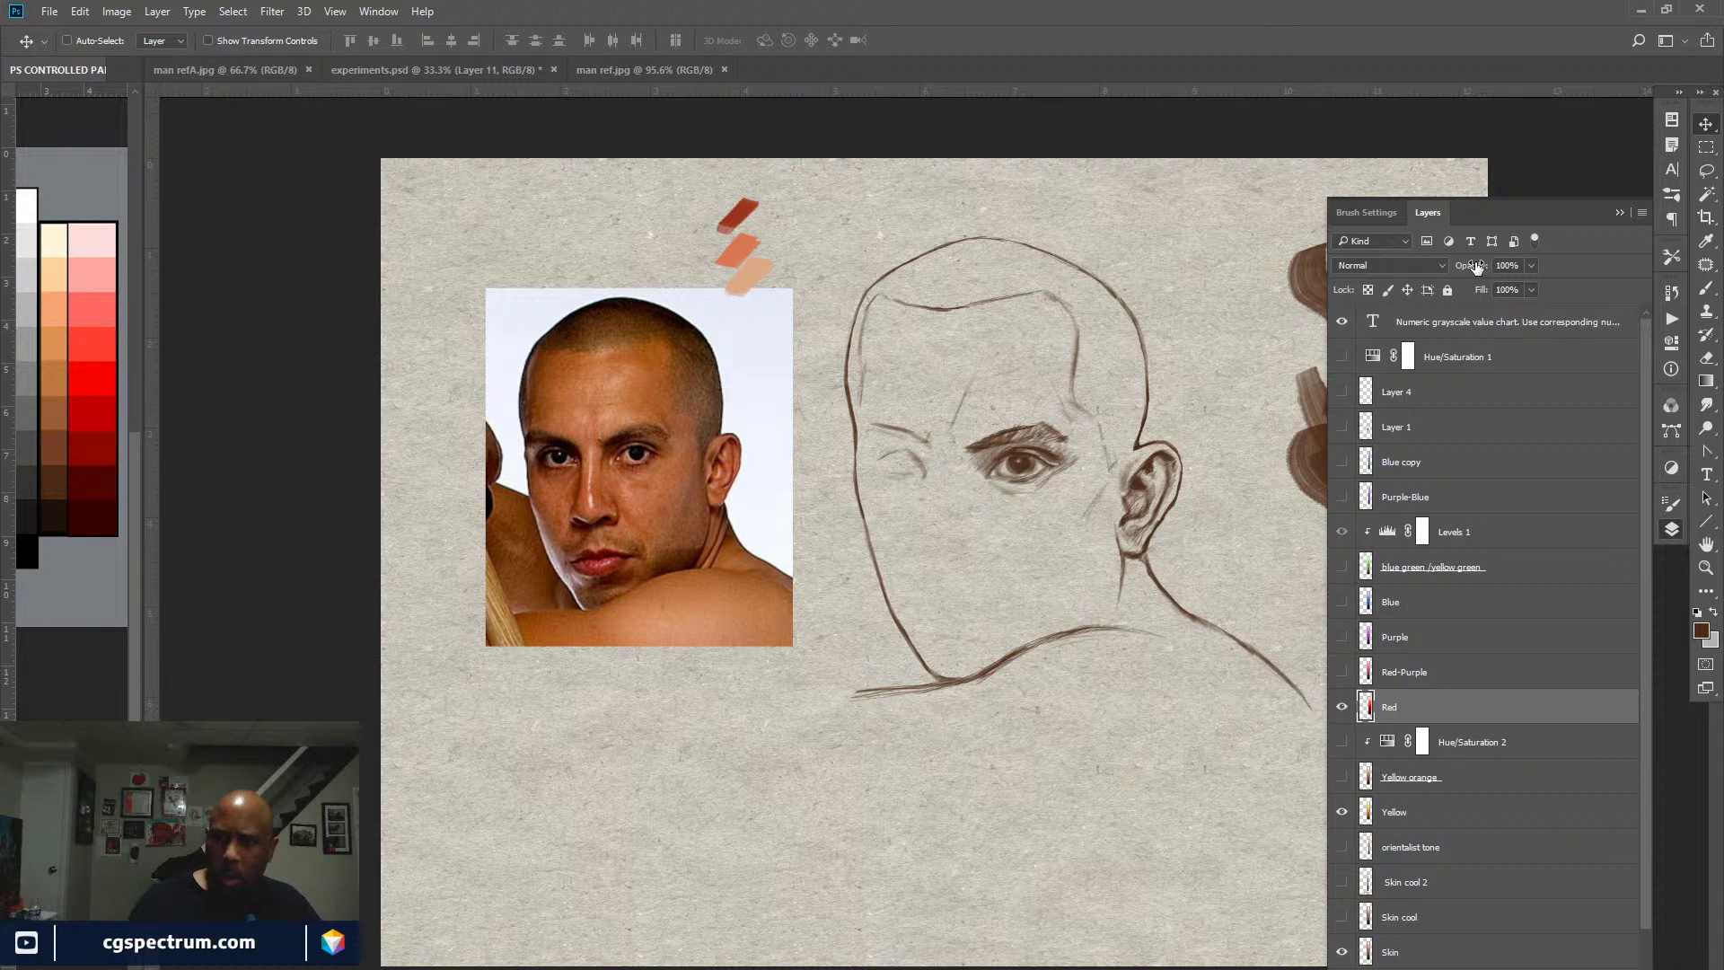
Step: Set the Red swatch layer's opacity to 31% and widen the palette document to show the blended swatches at 200%
drag(1473, 266, 1404, 283)
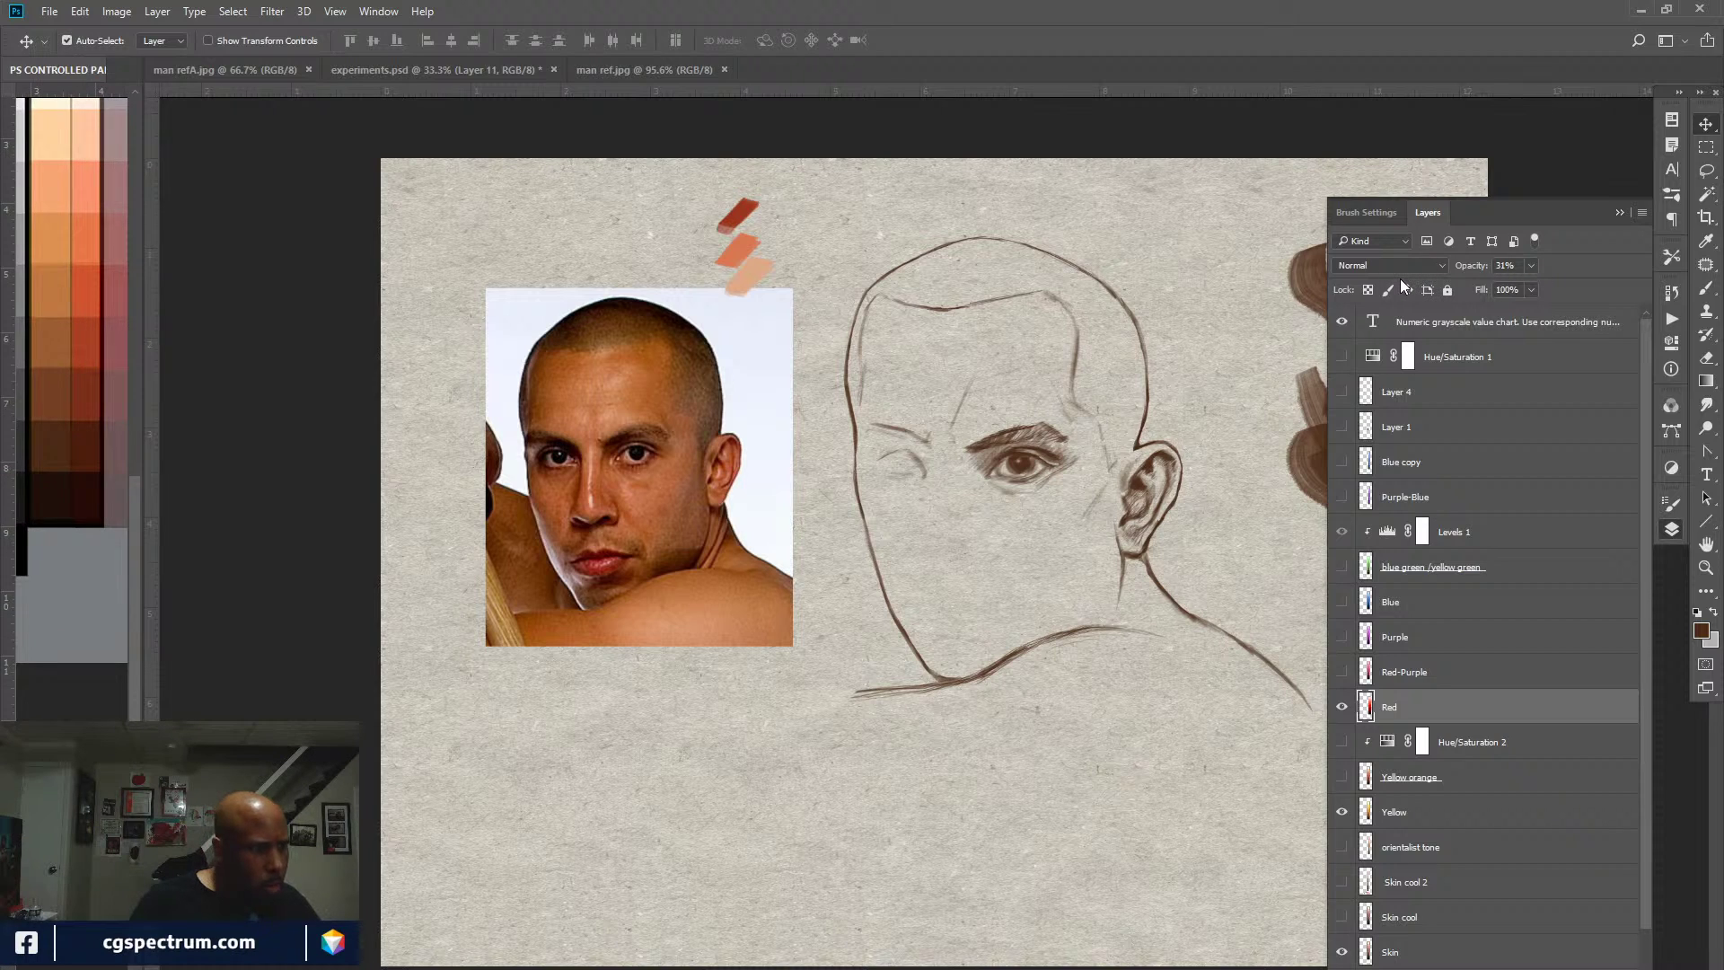
drag(140, 528, 350, 535)
drag(224, 466, 271, 676)
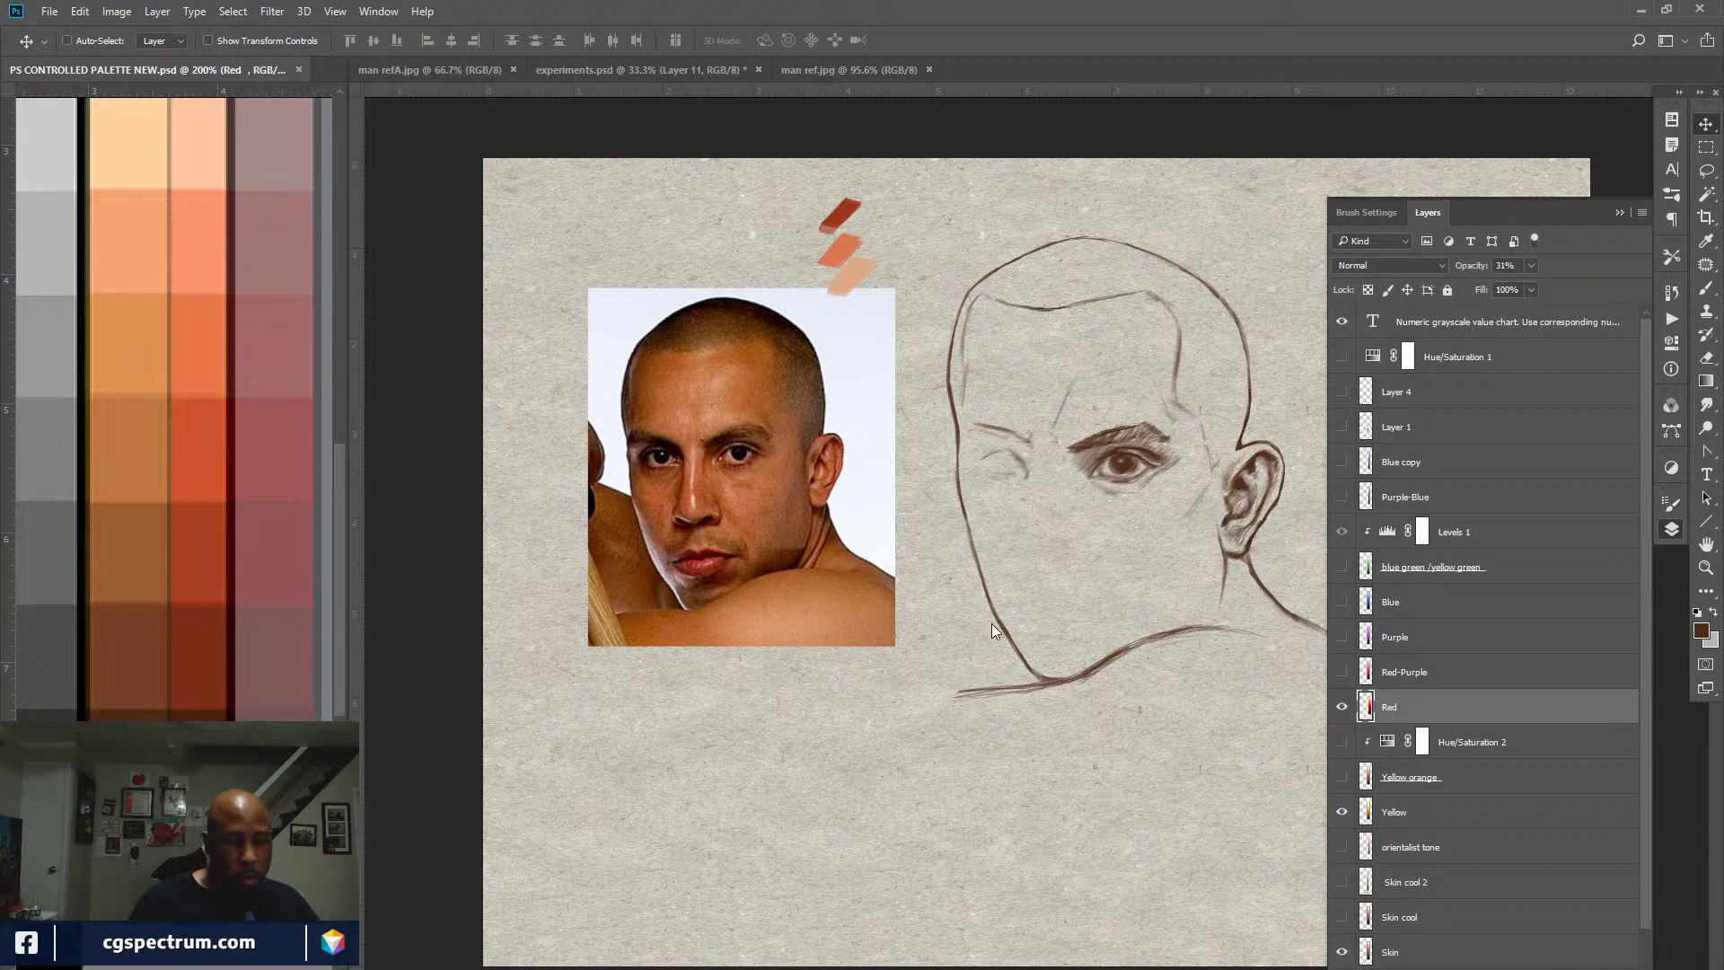
Step: Switch back to experiments.psd, show the Hue/Saturation 2 adjustment to turn the reference photo grayscale, and select Layer 11
click(1087, 718)
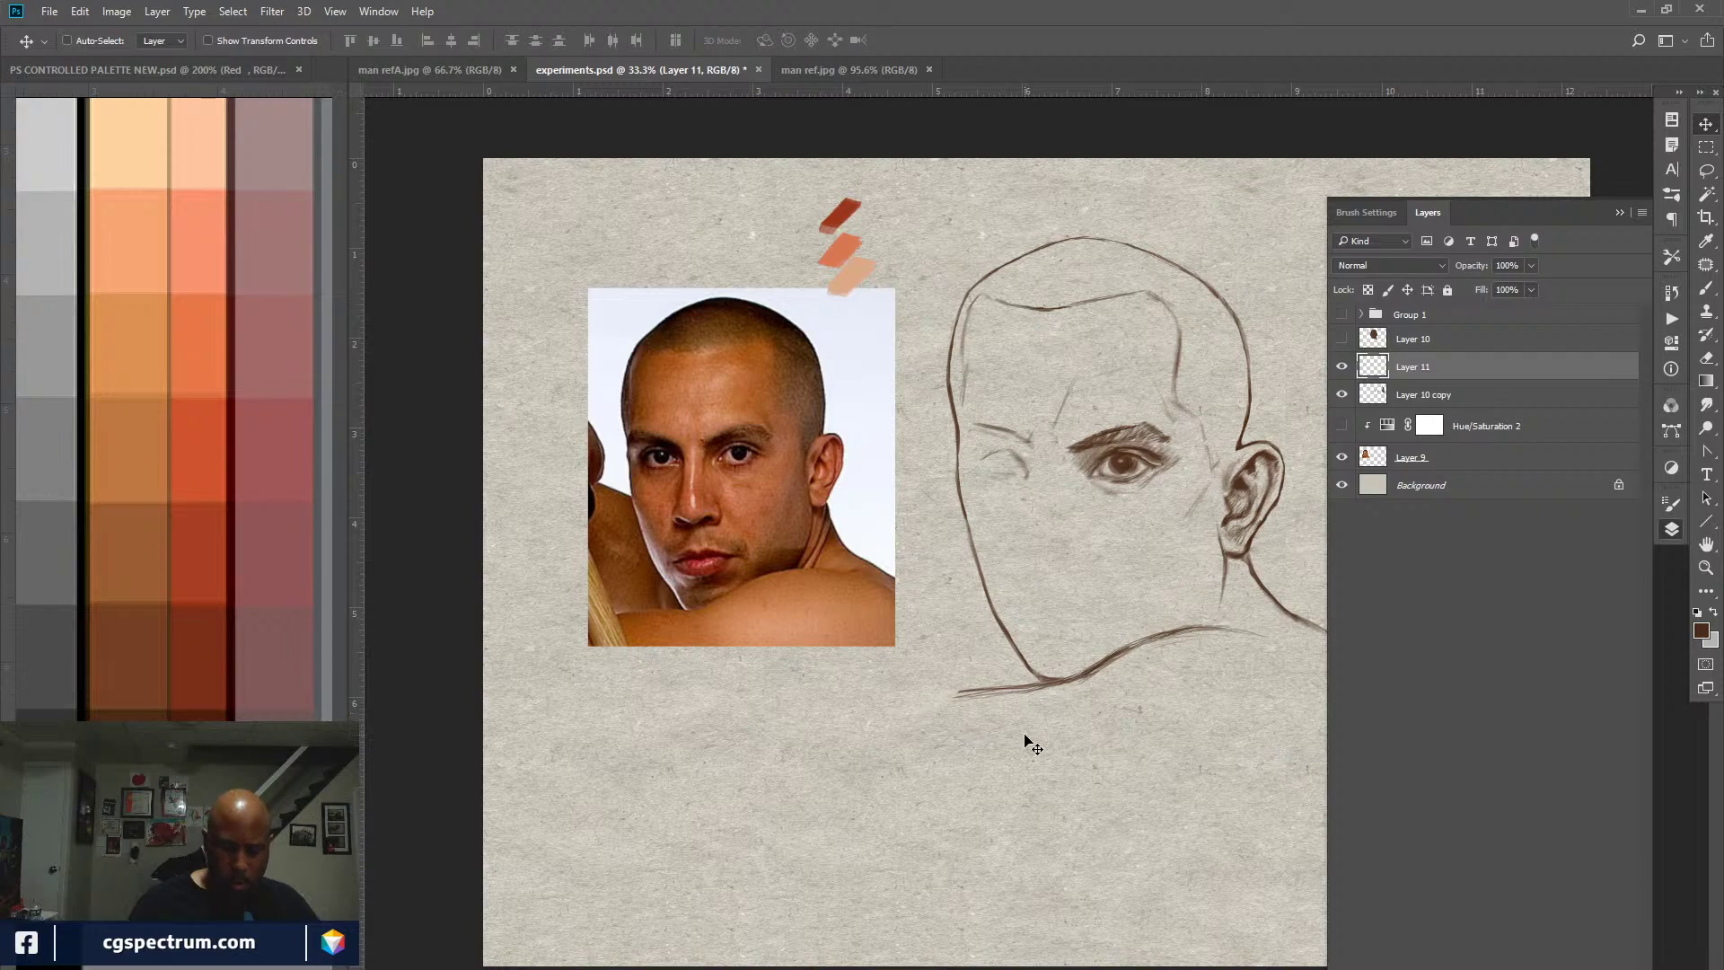
key(ctrl+plus)
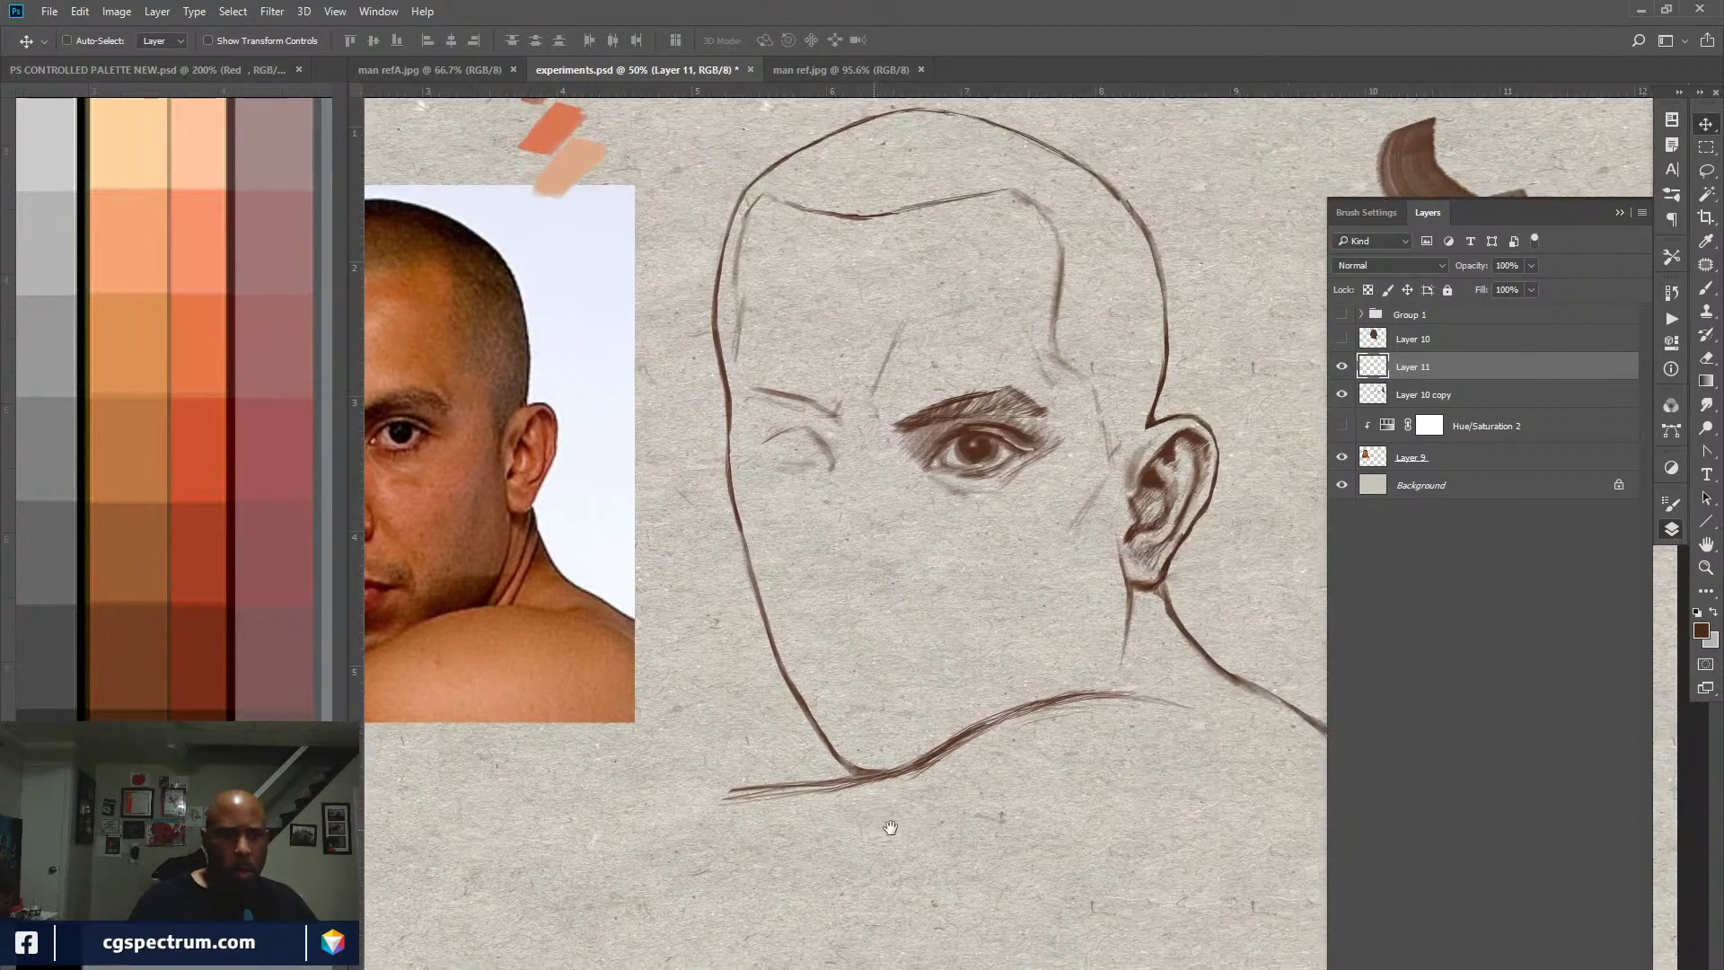
key(b)
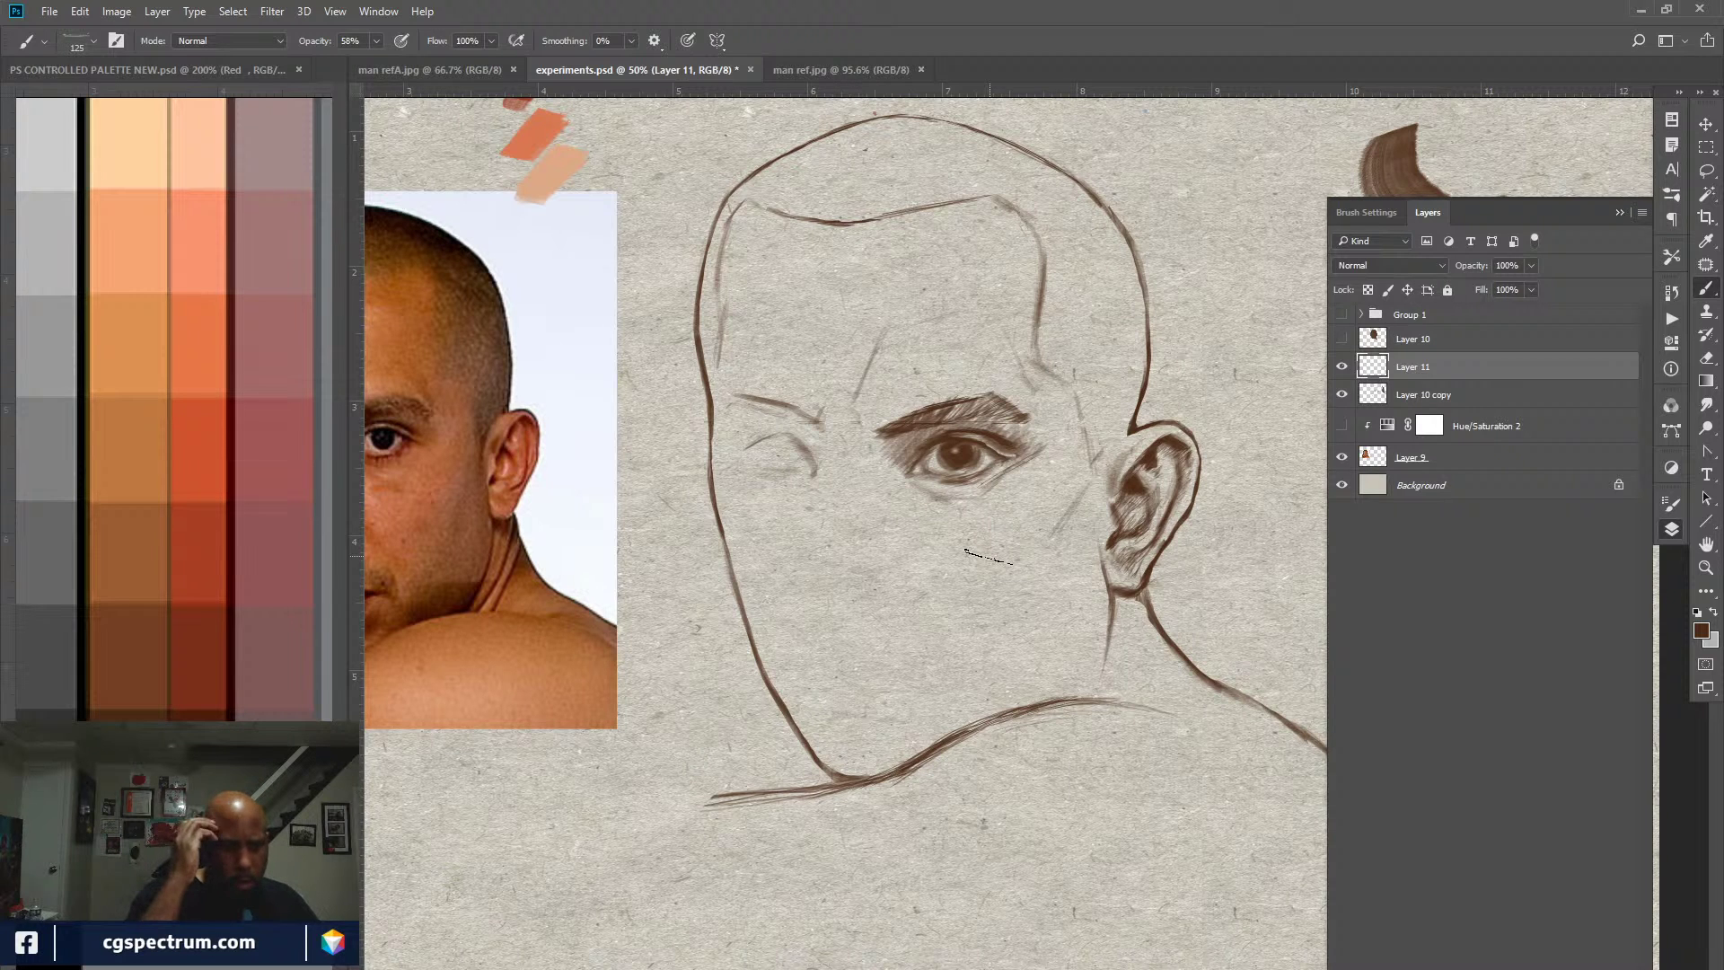
drag(919, 523, 1045, 505)
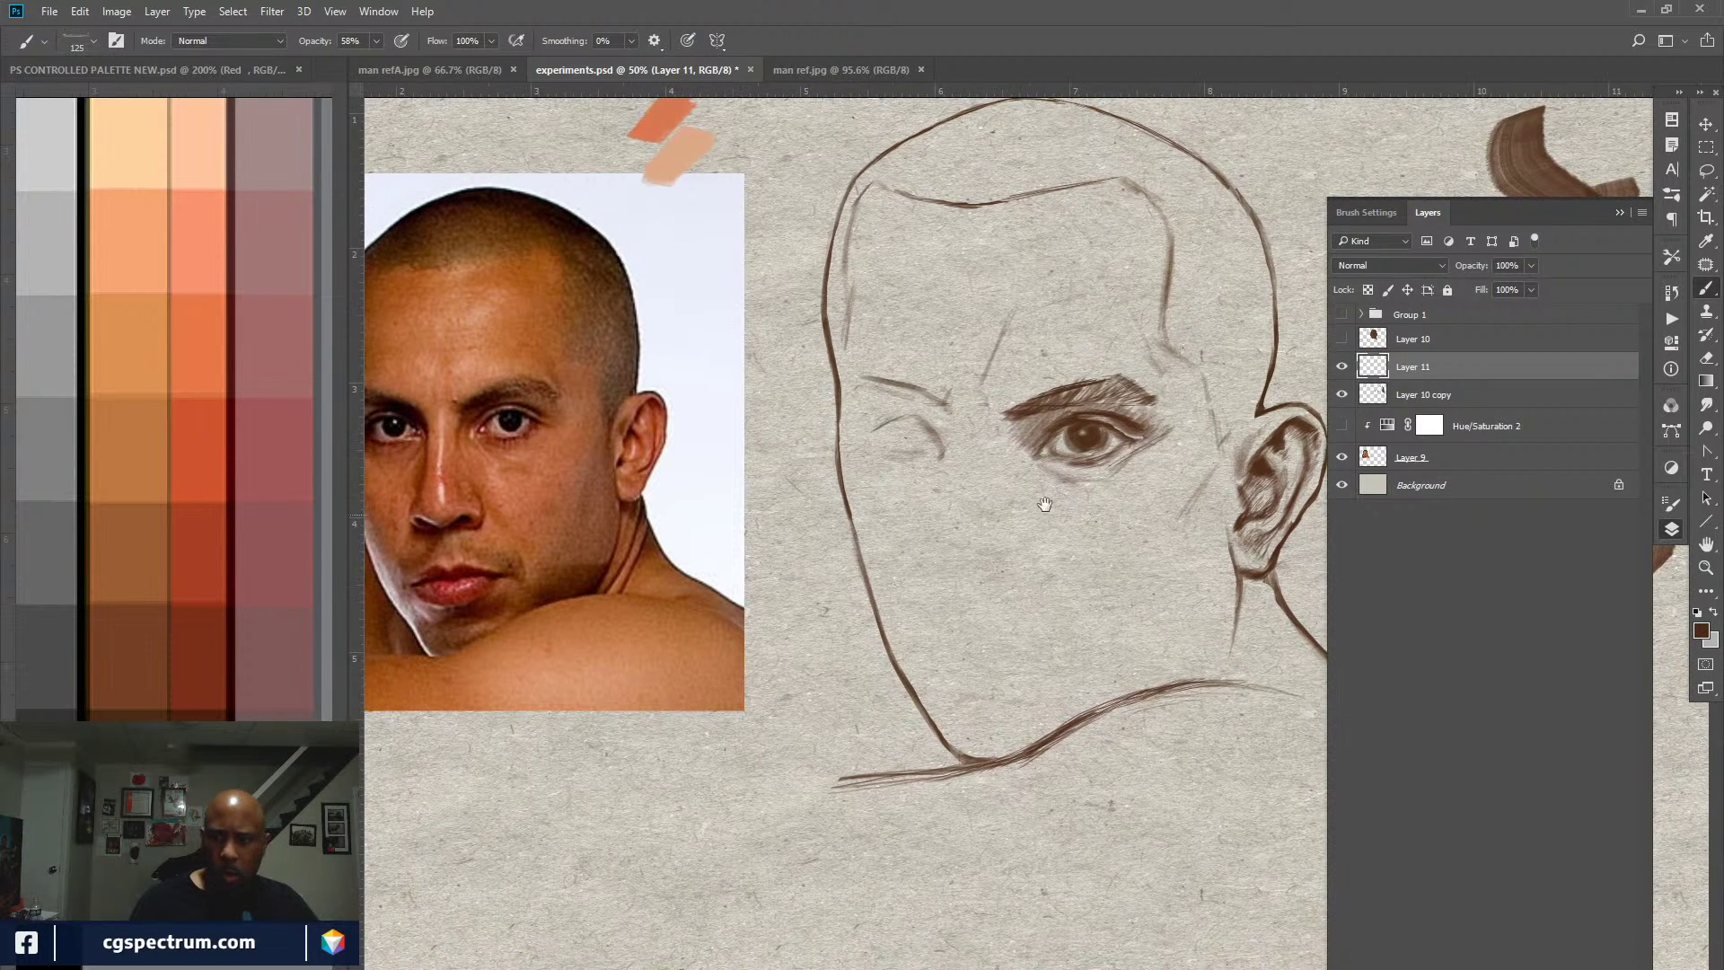
click(1433, 213)
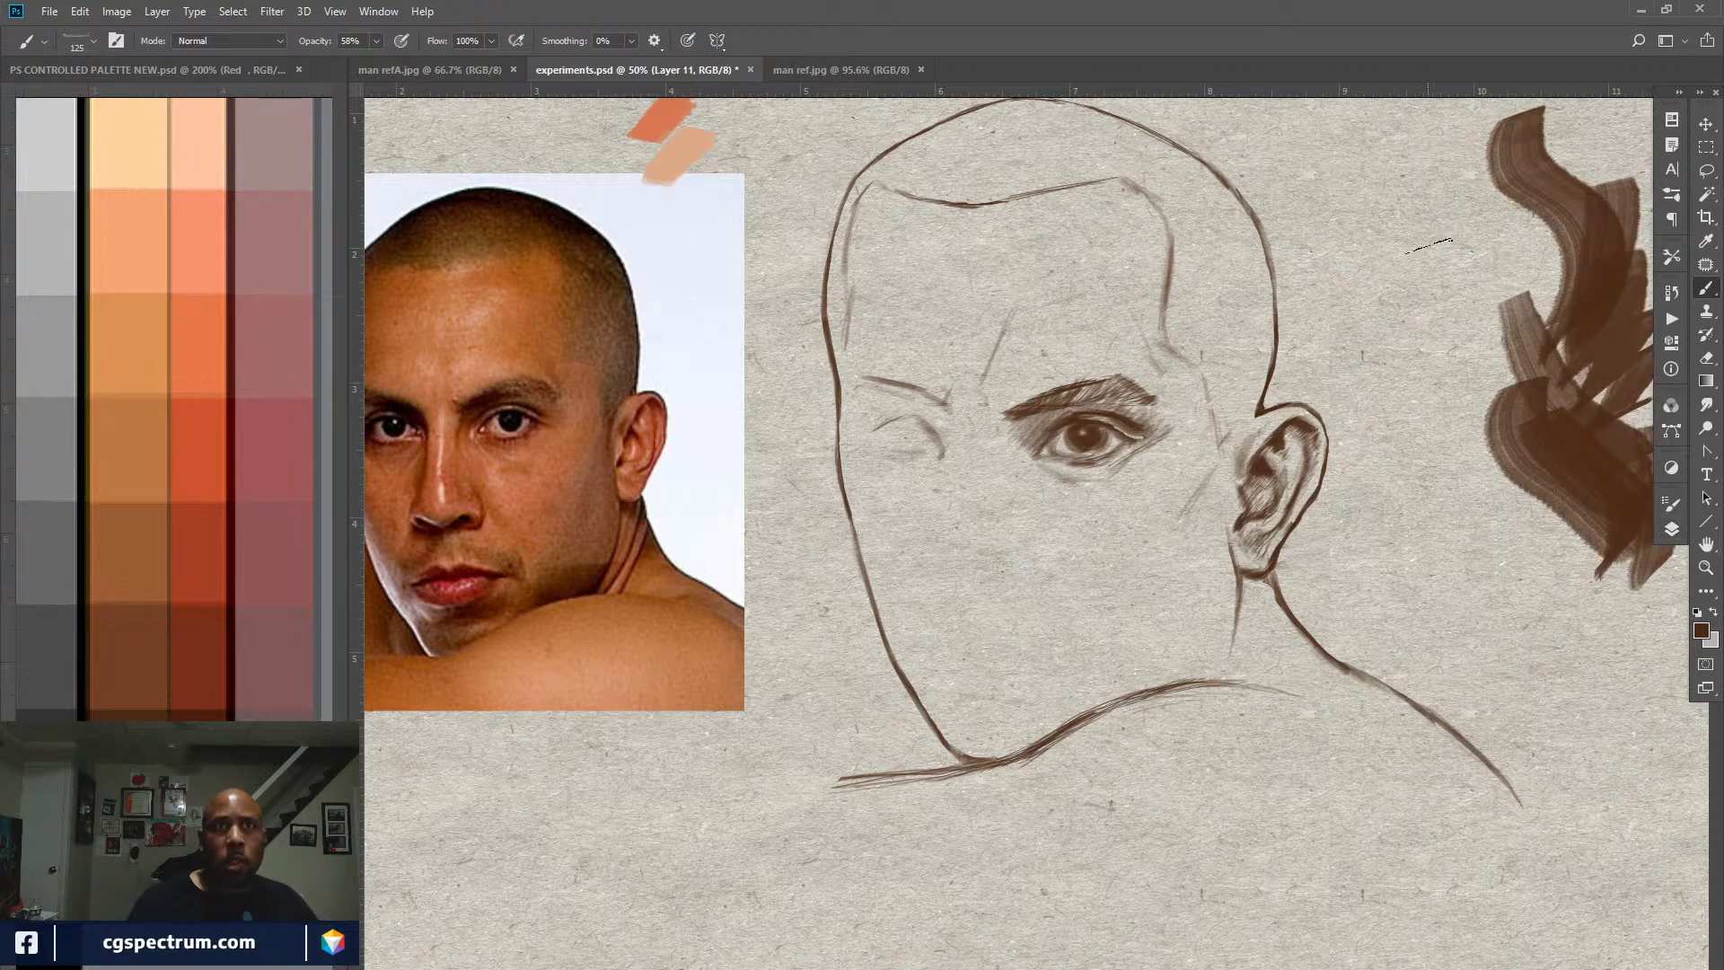
drag(962, 673, 1050, 675)
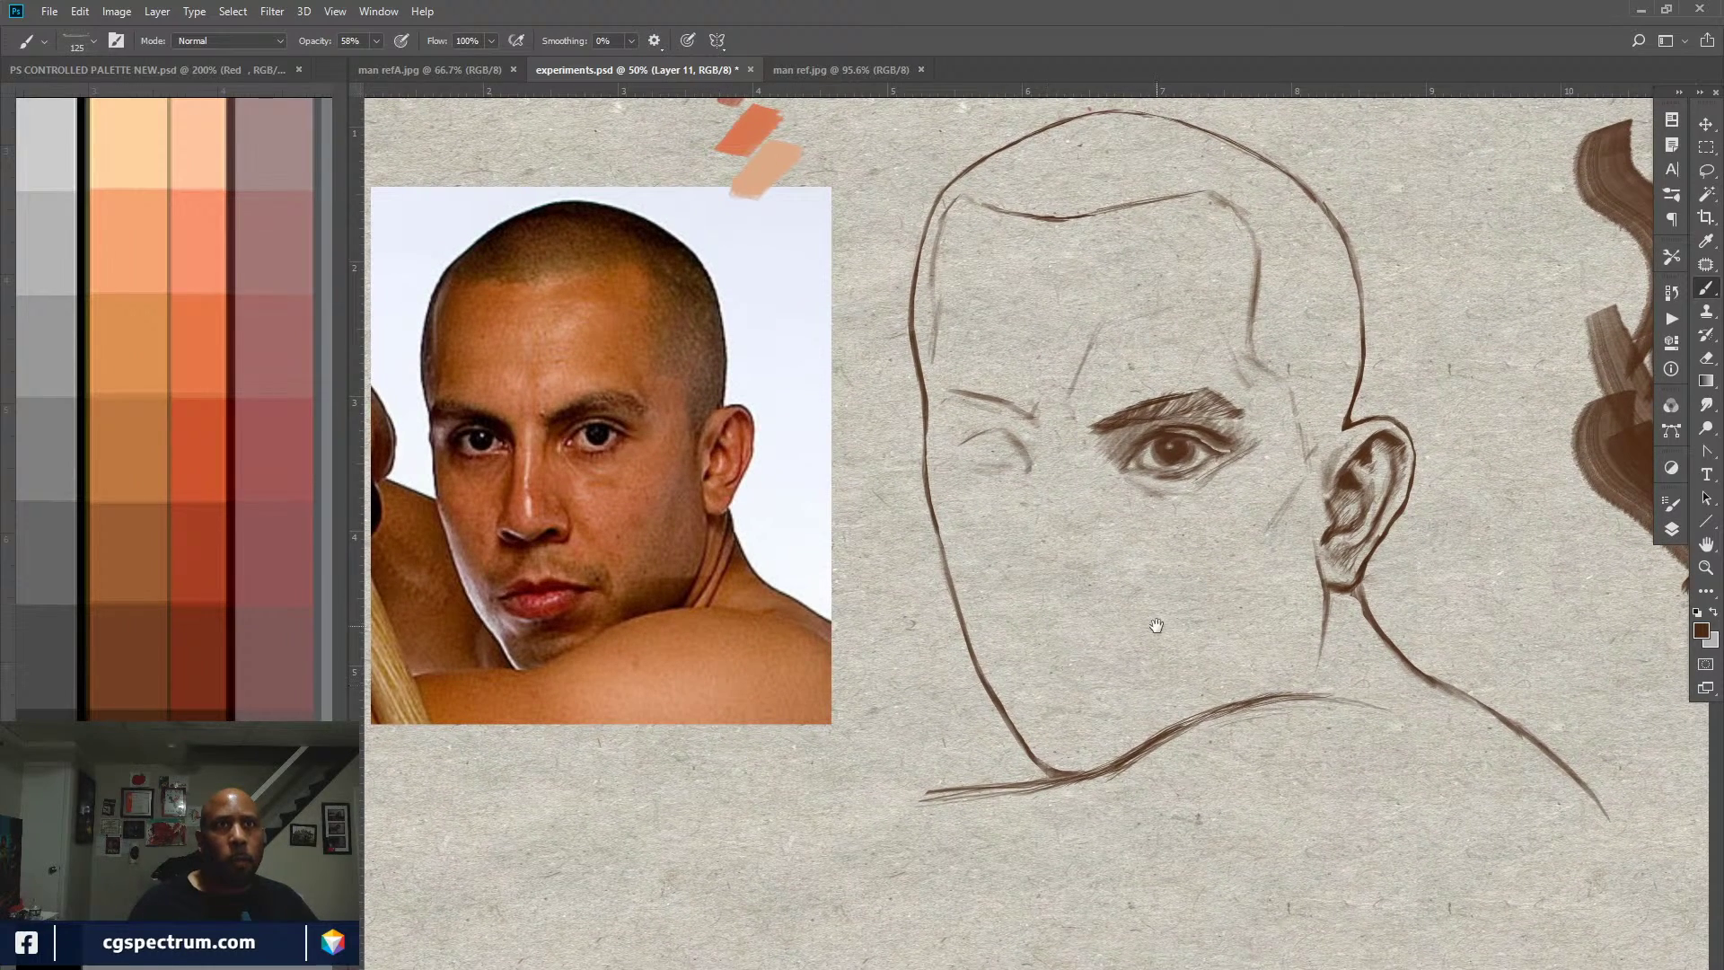
drag(1221, 729, 1260, 714)
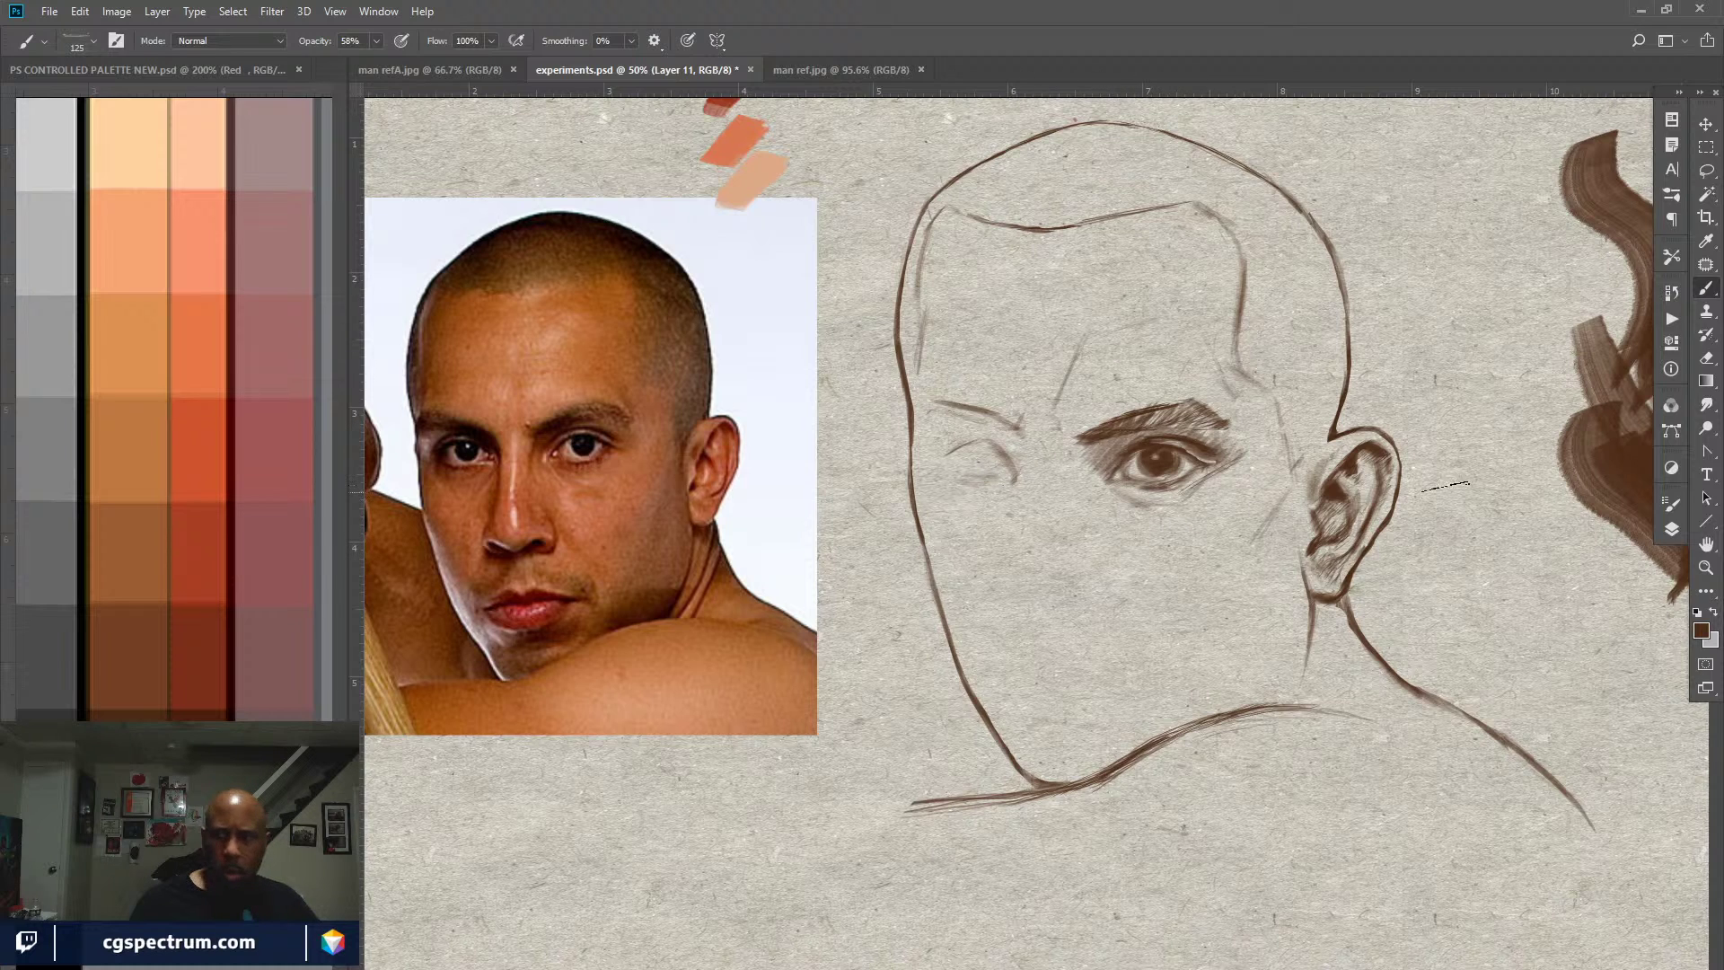
click(1671, 529)
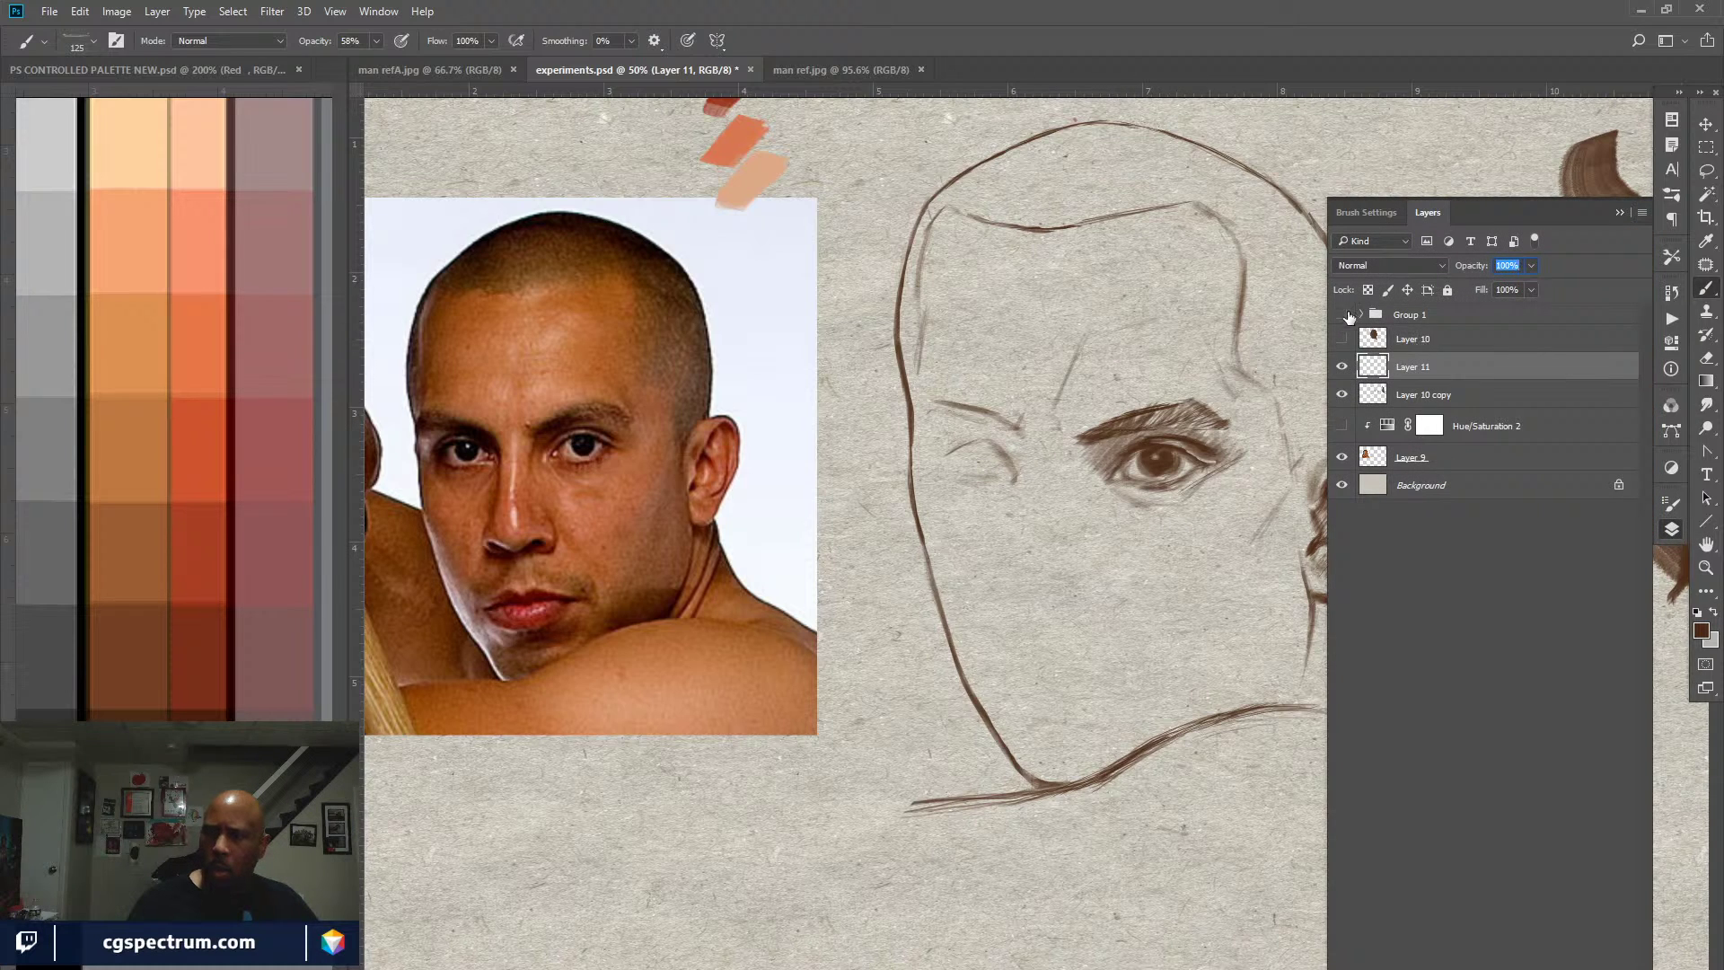
click(1561, 428)
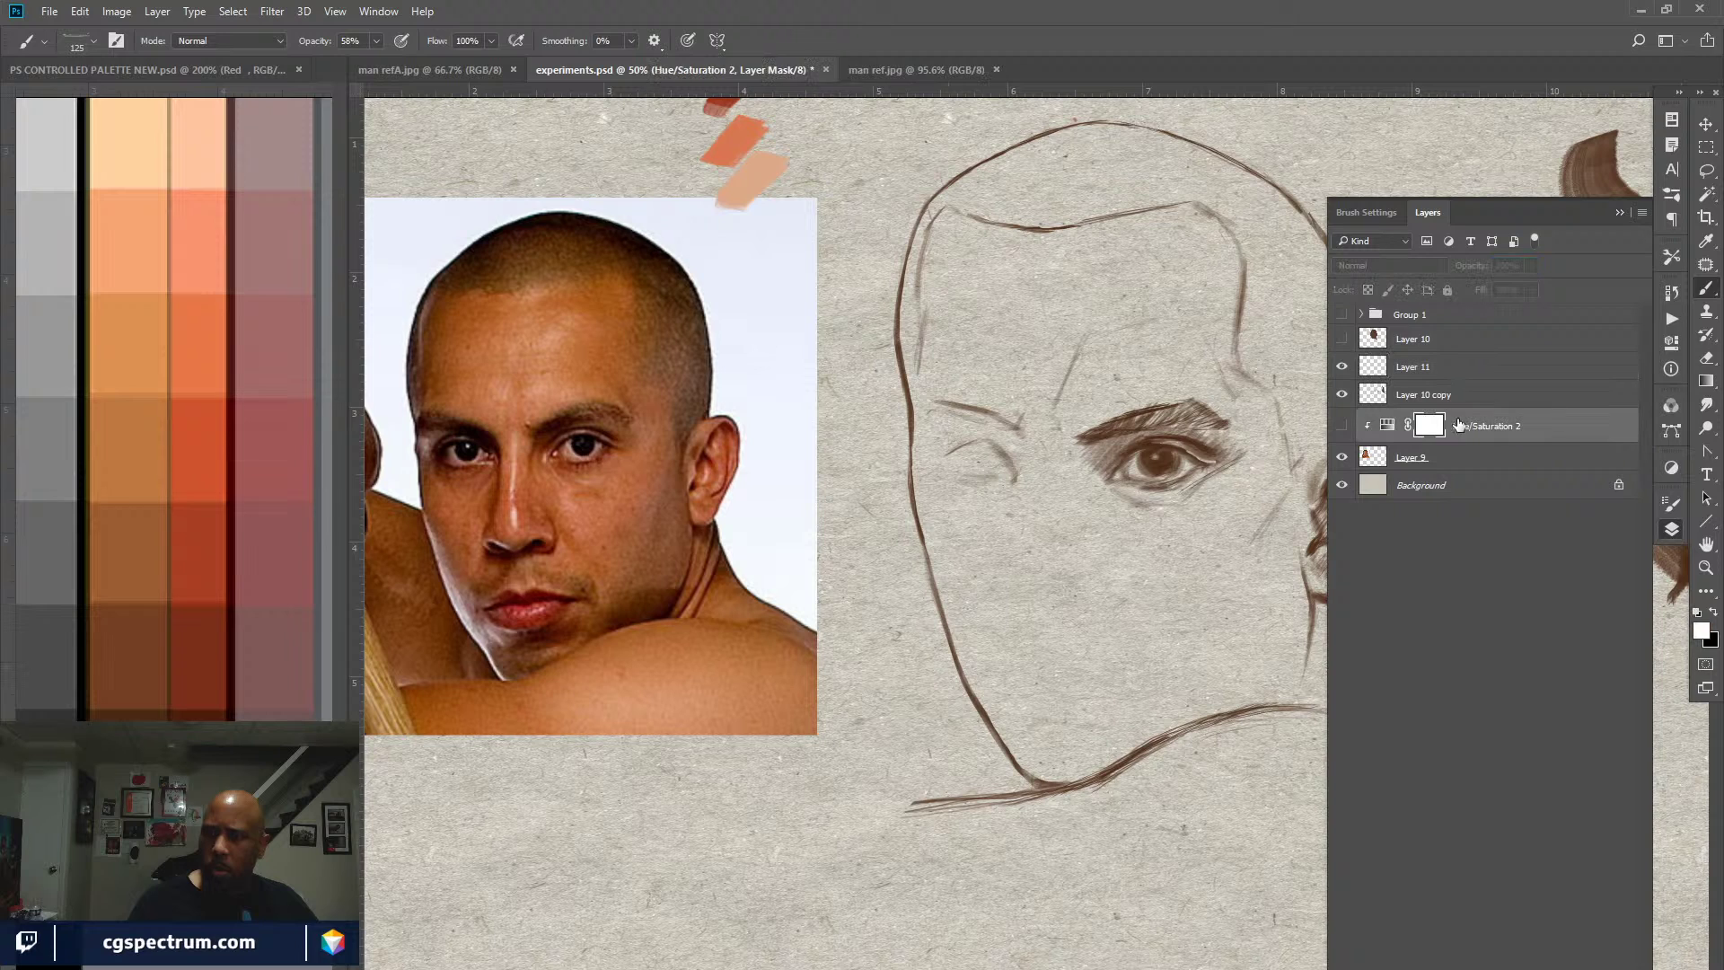
click(1342, 425)
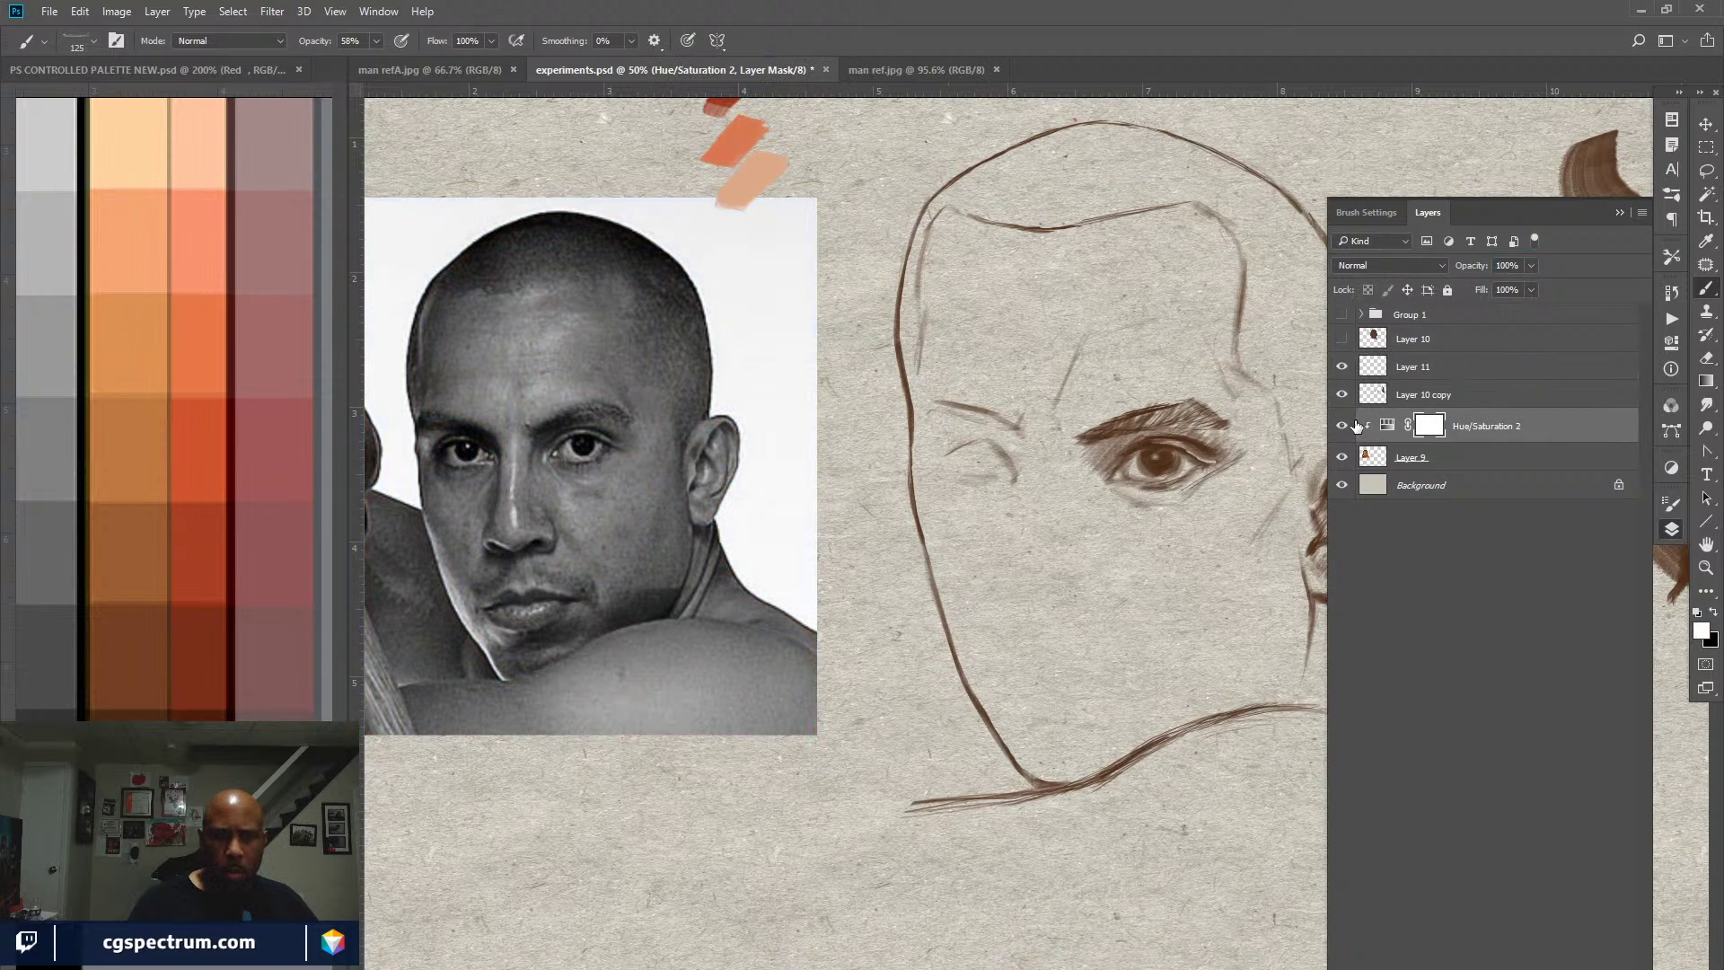
click(1454, 368)
alt+click(902, 527)
key(alt+i)
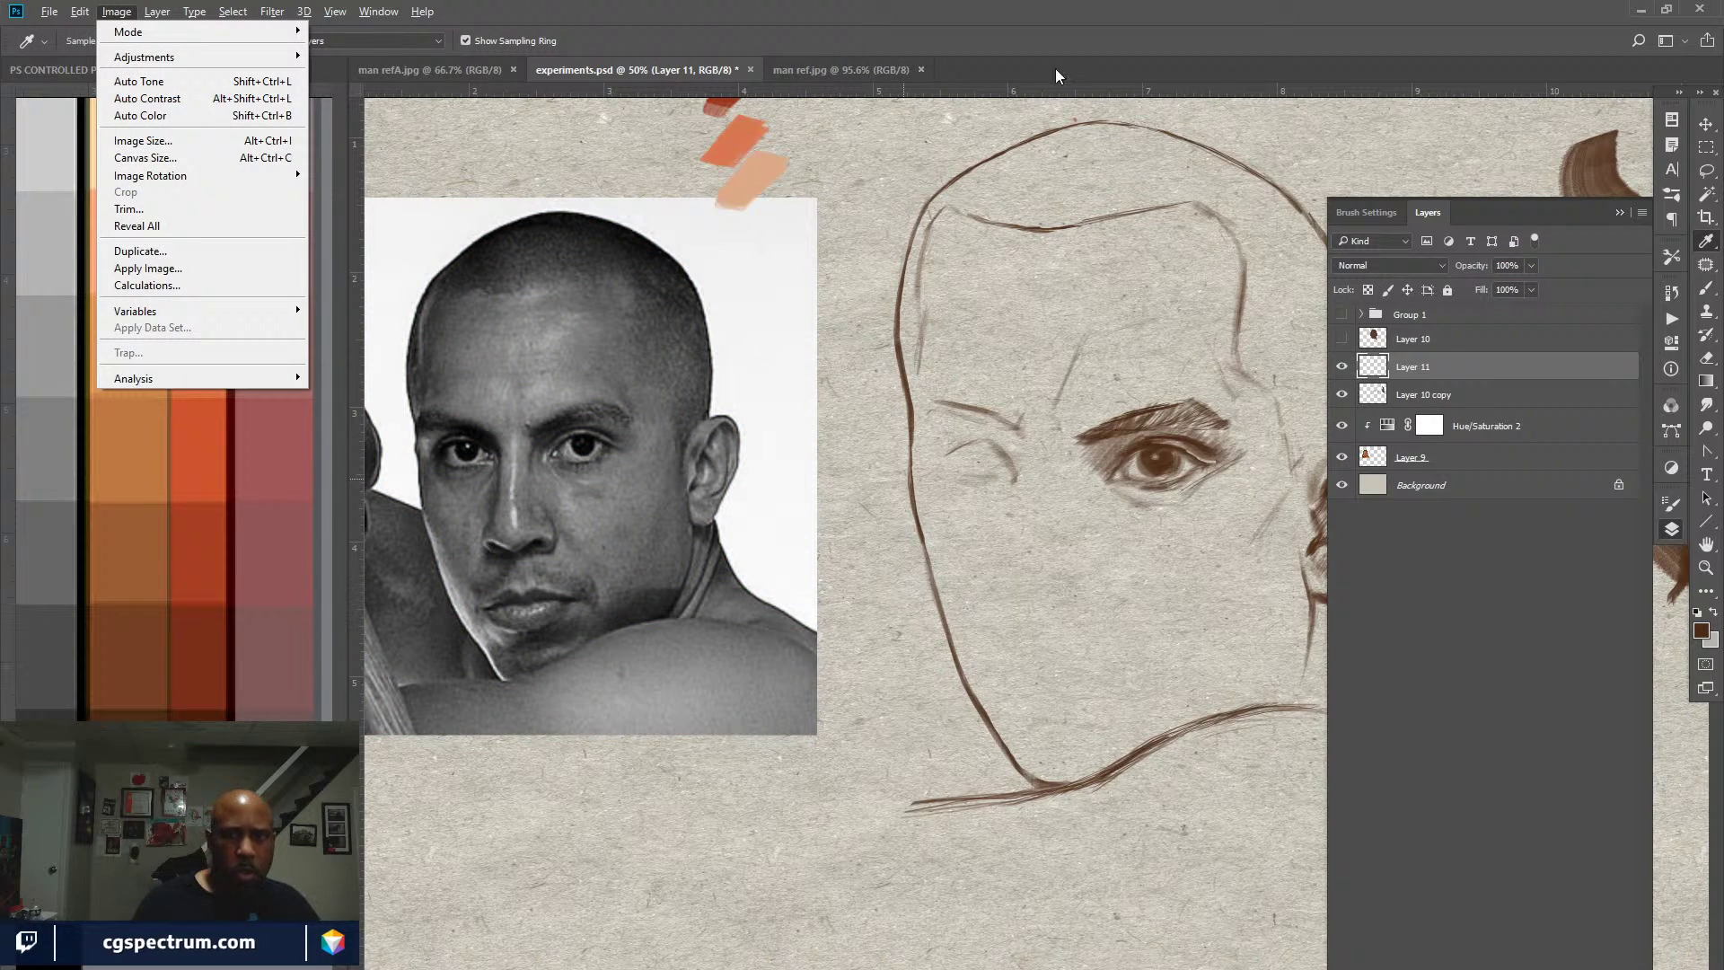
key(Escape)
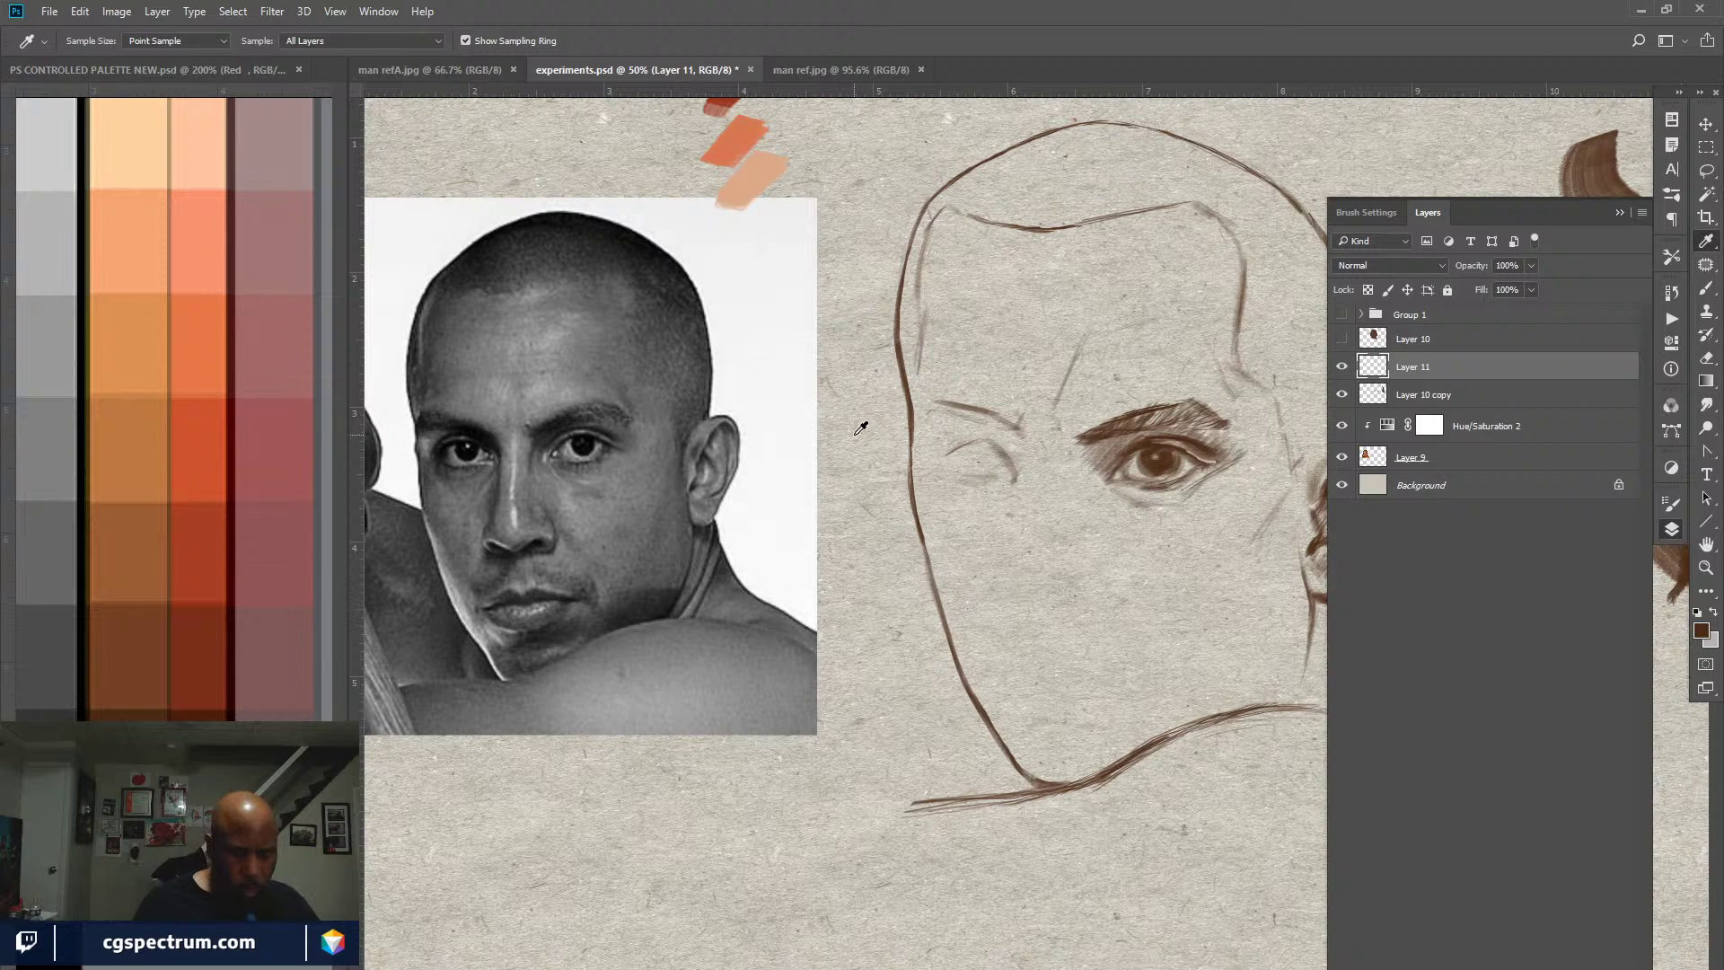
drag(873, 475, 871, 475)
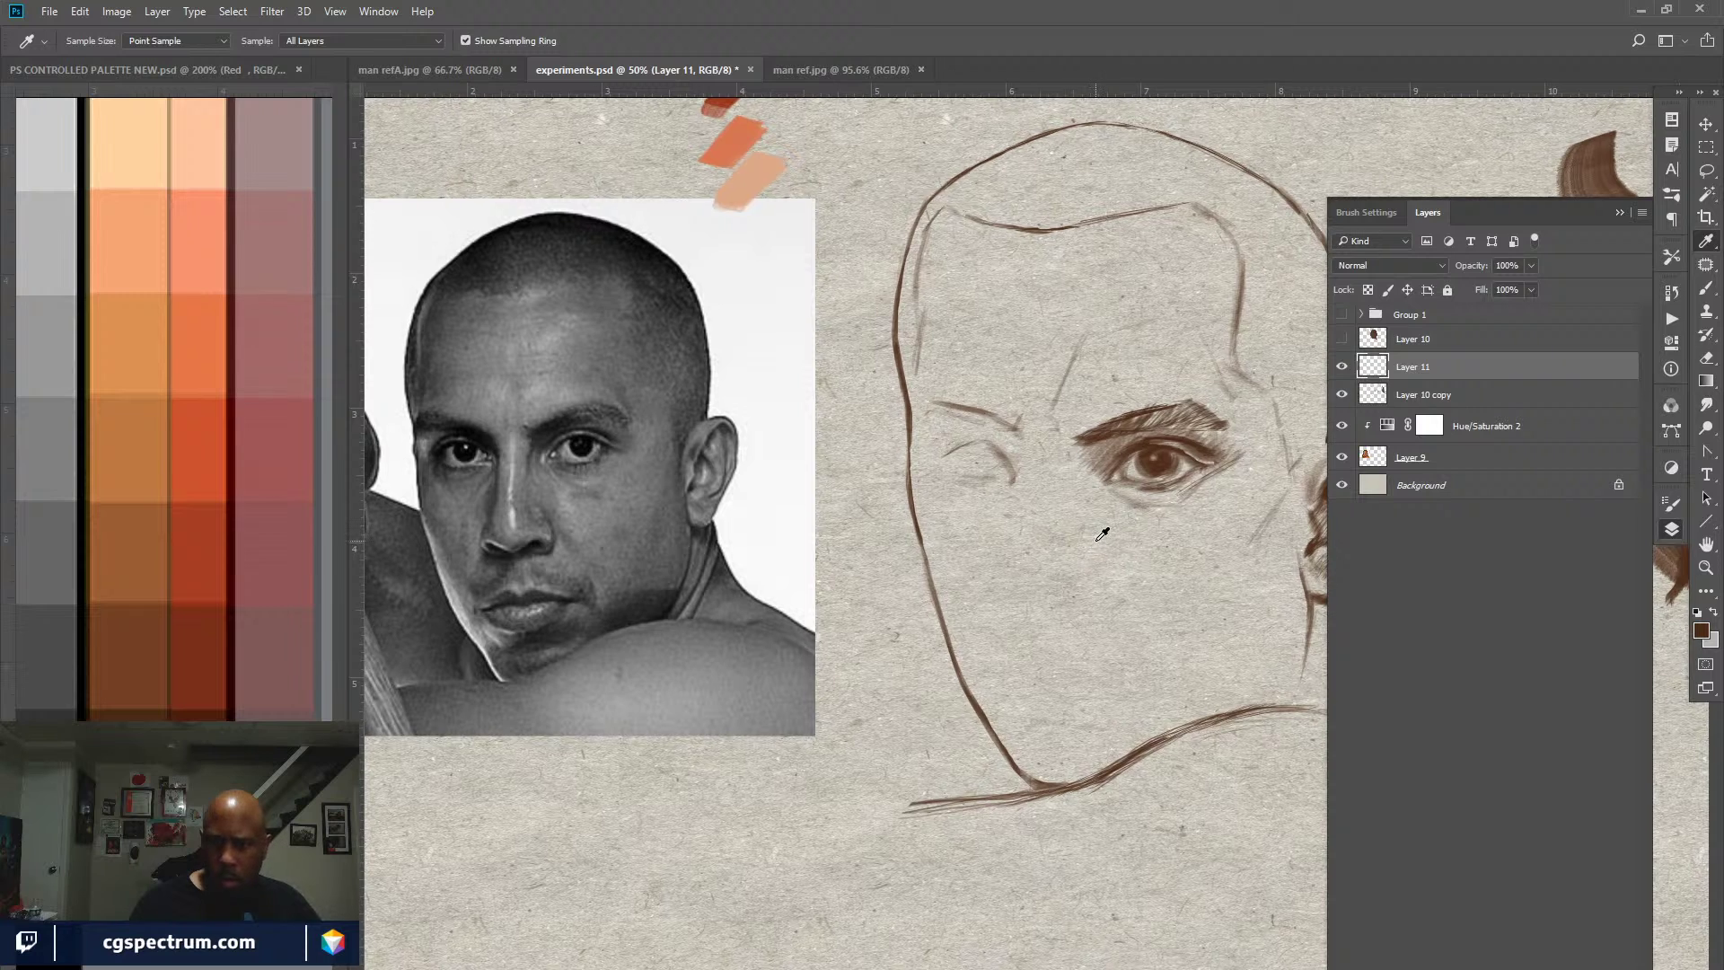
click(1706, 288)
drag(1102, 454, 1060, 476)
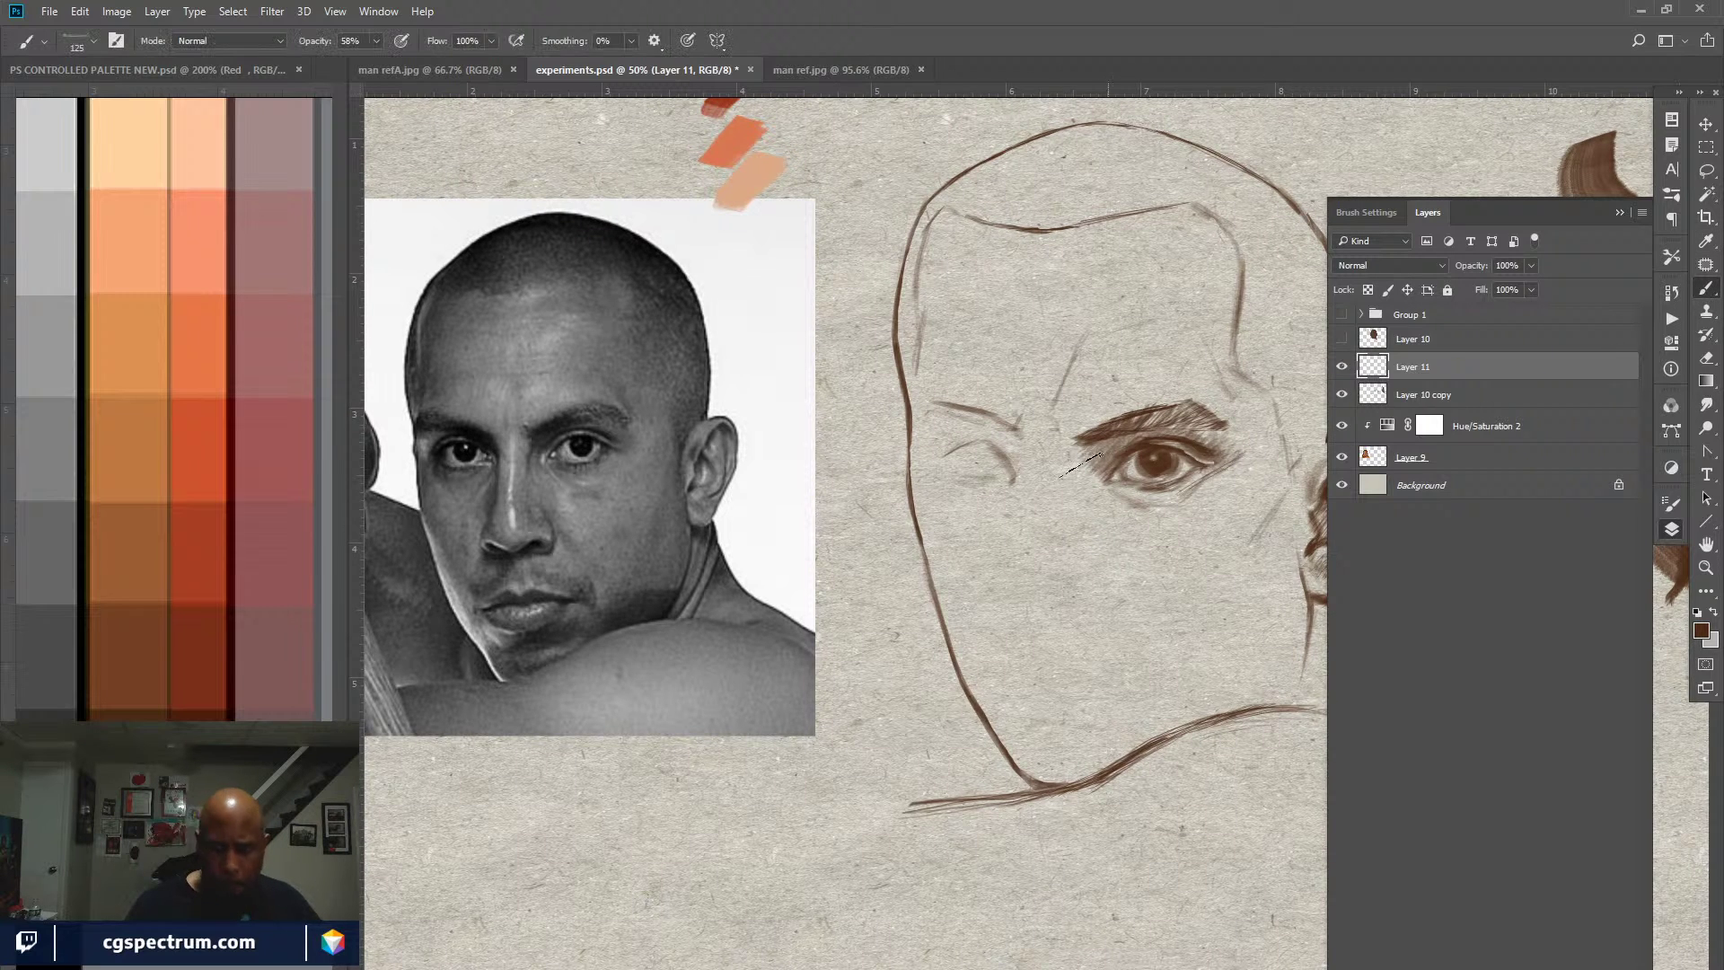
key(alt+v)
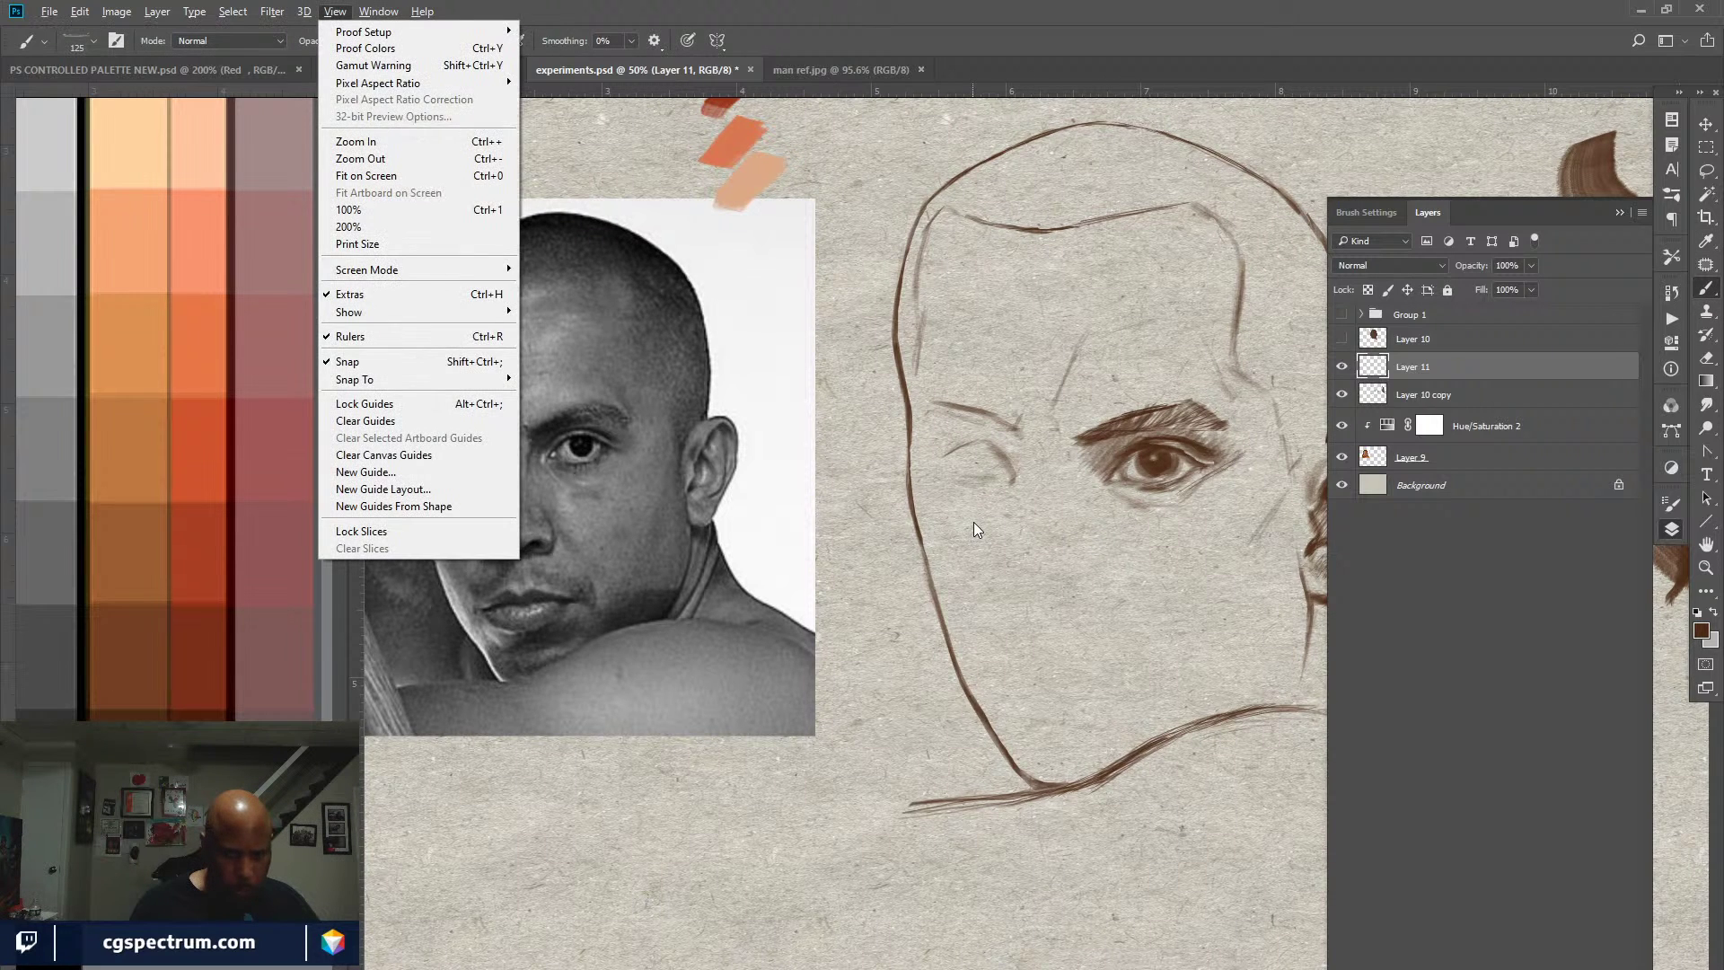
Step: Leave the open menu without choosing a command and save experiments.psd
key(Escape)
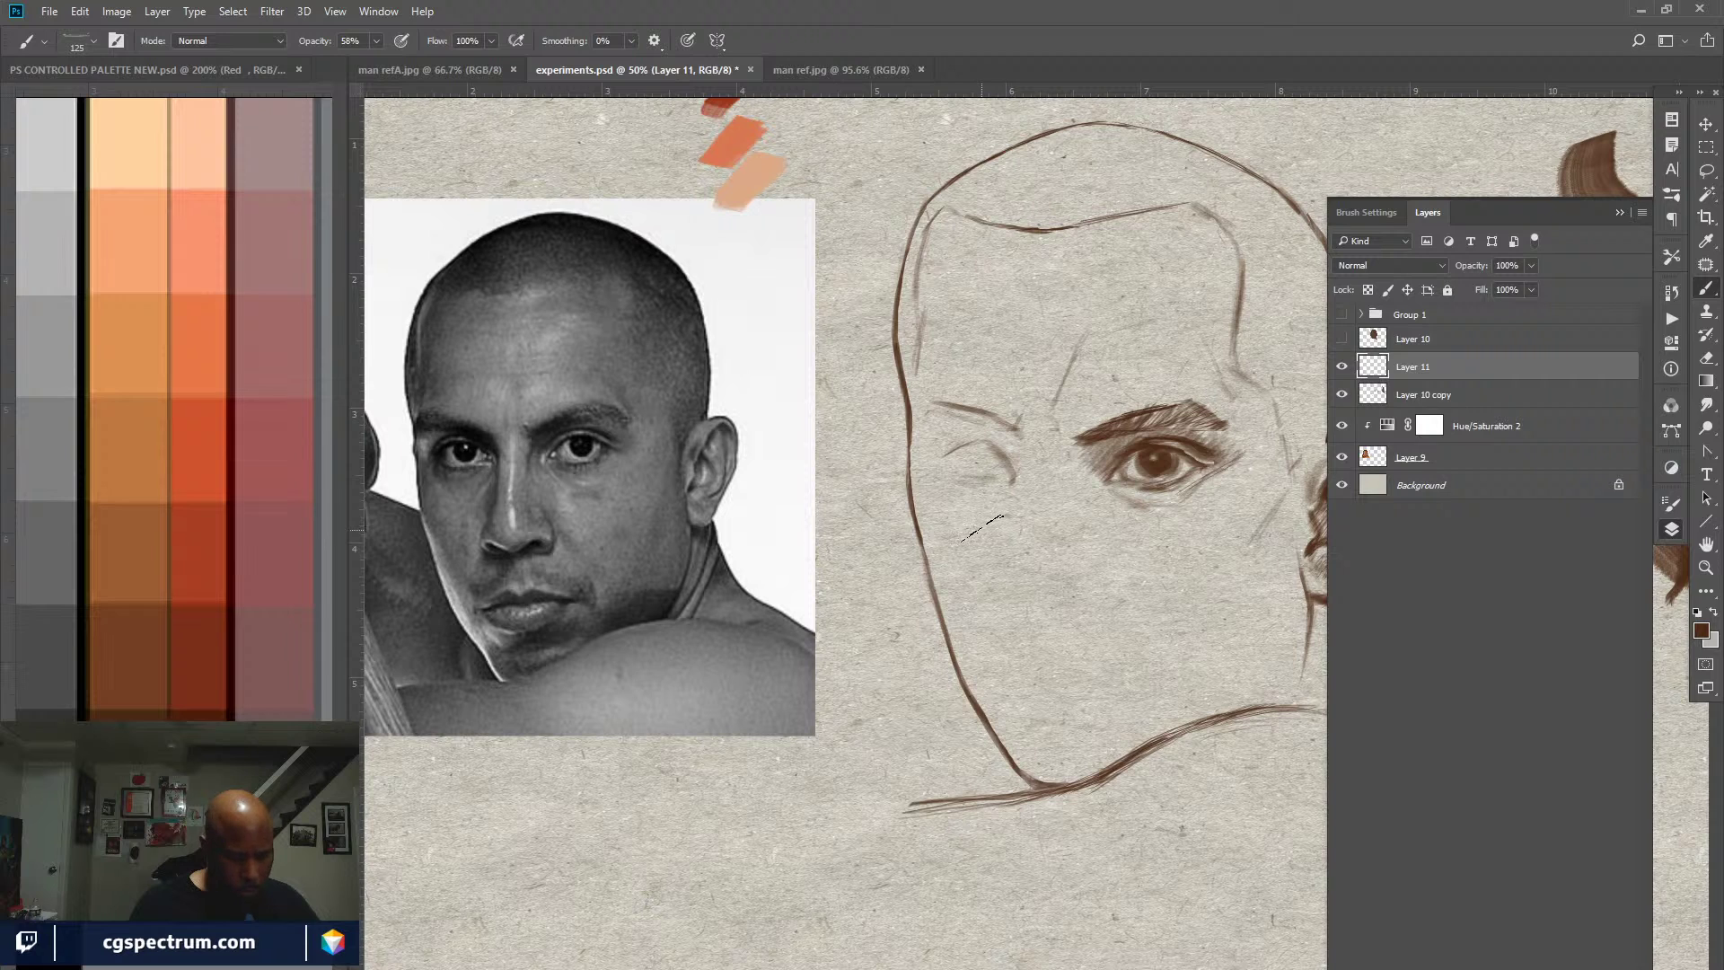
key(alt+i)
key(Escape)
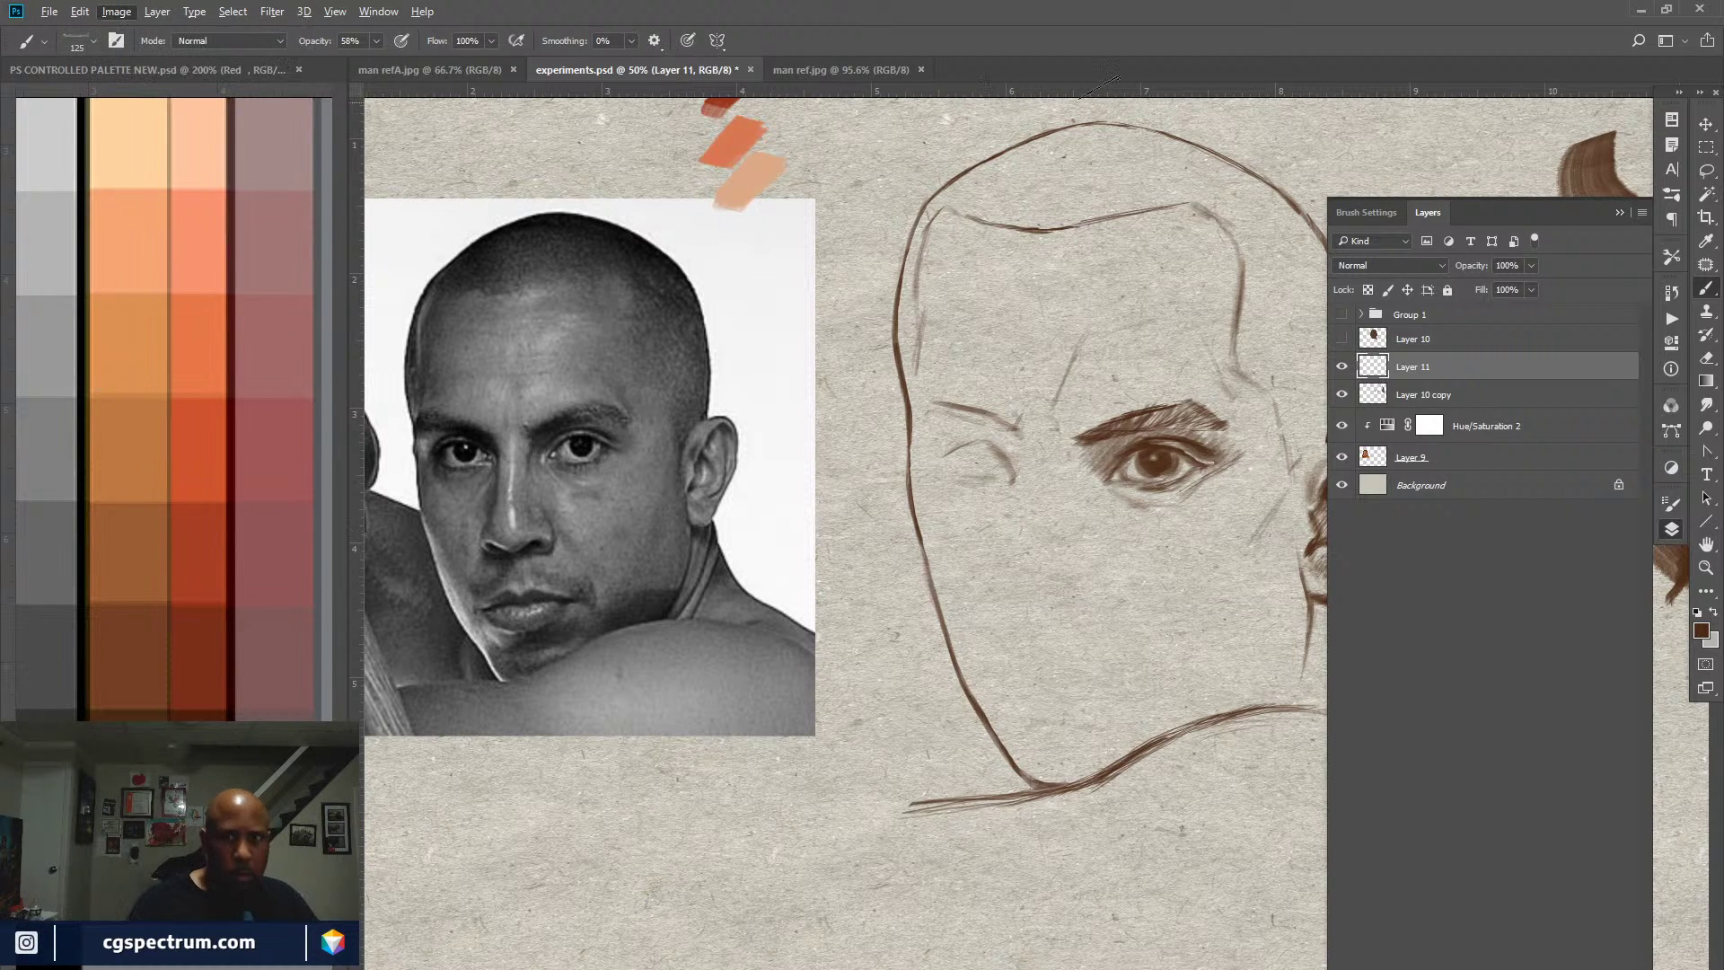
key(ctrl+s)
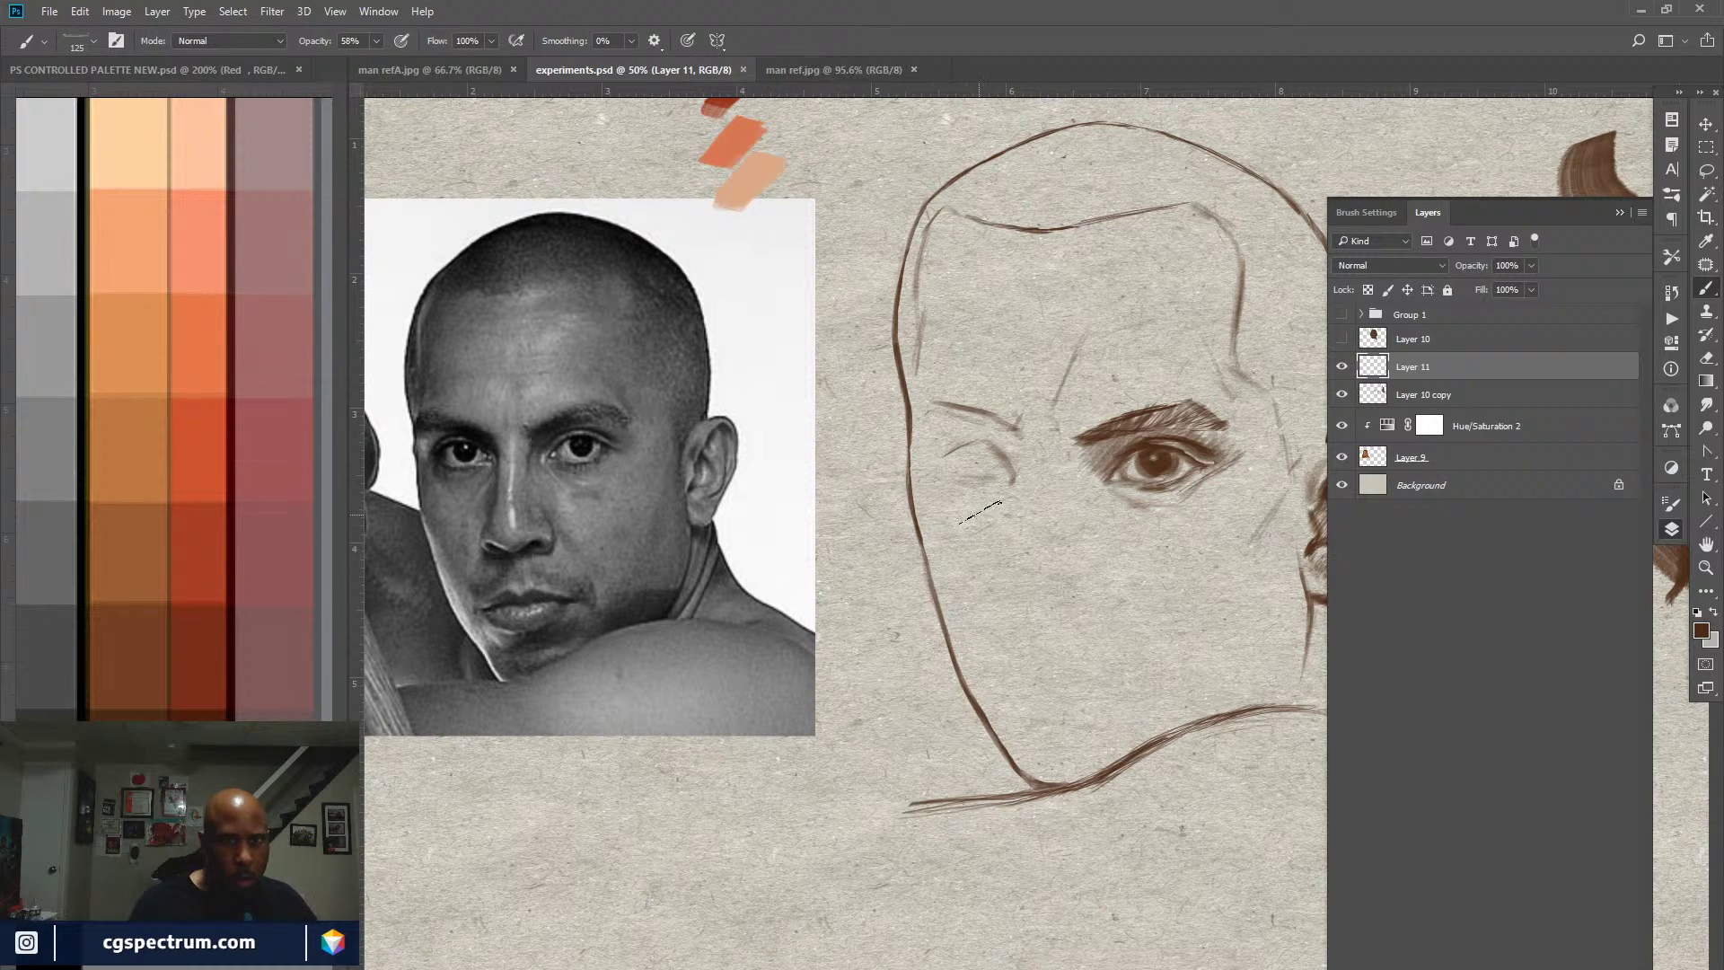
Step: Sample the gray at the temple side of the reference photo's forehead and check its brightness in the Color Picker
key(i)
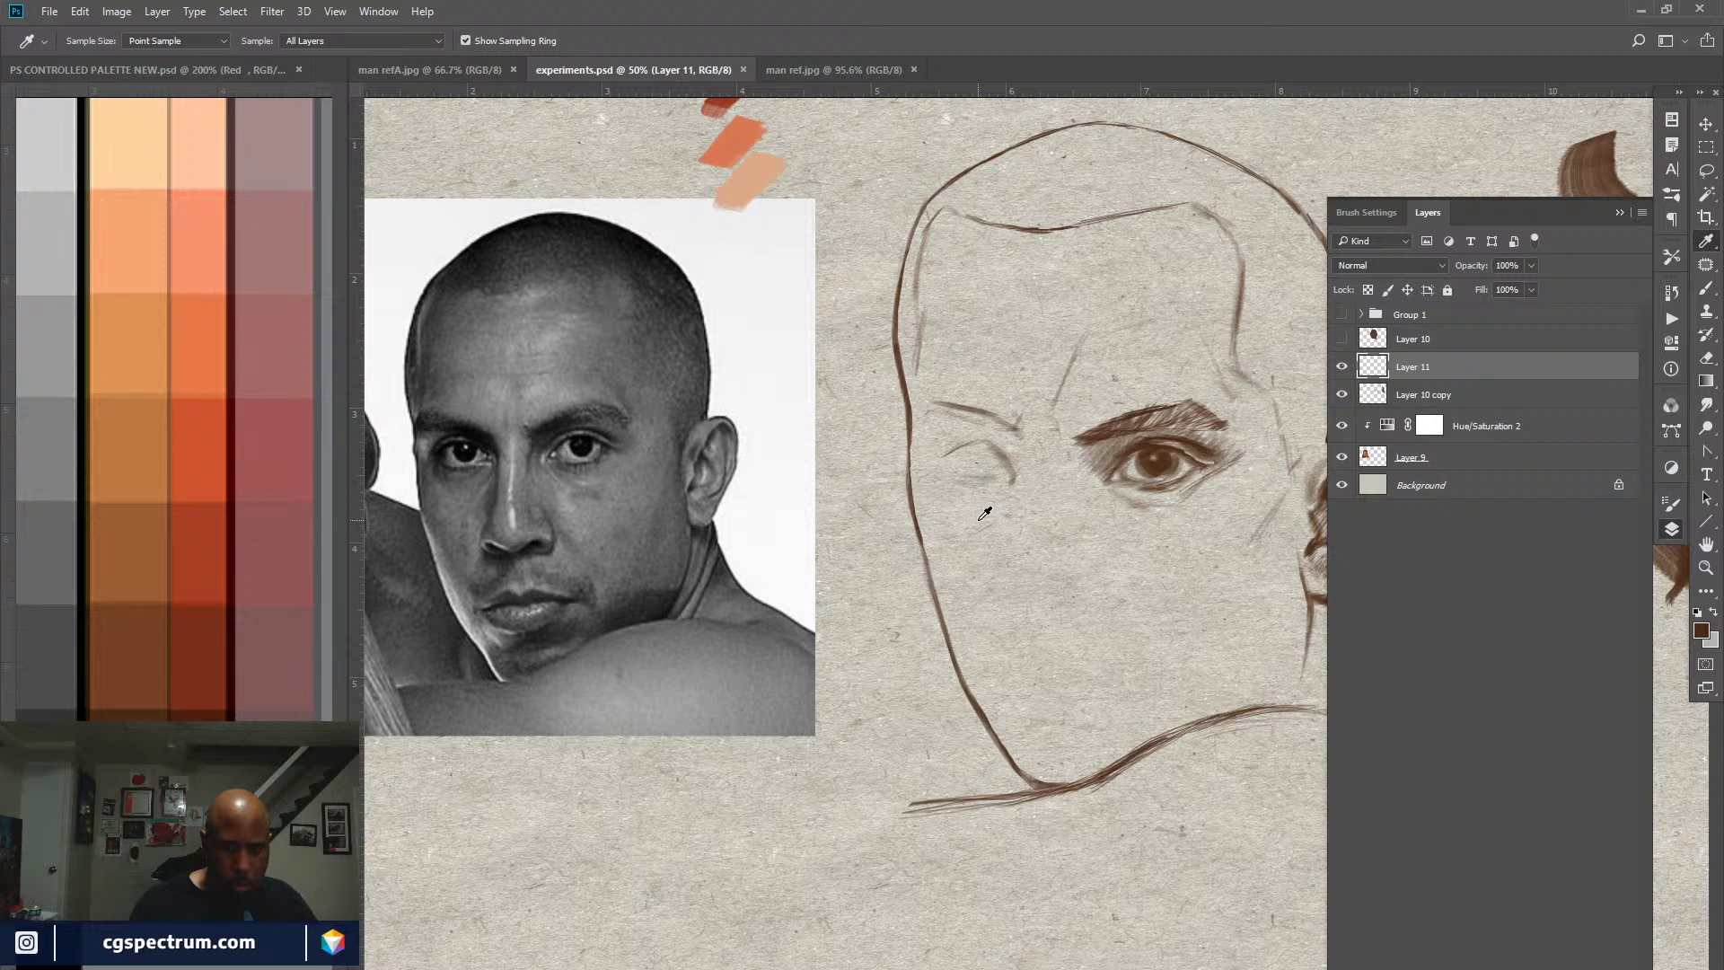
key(b)
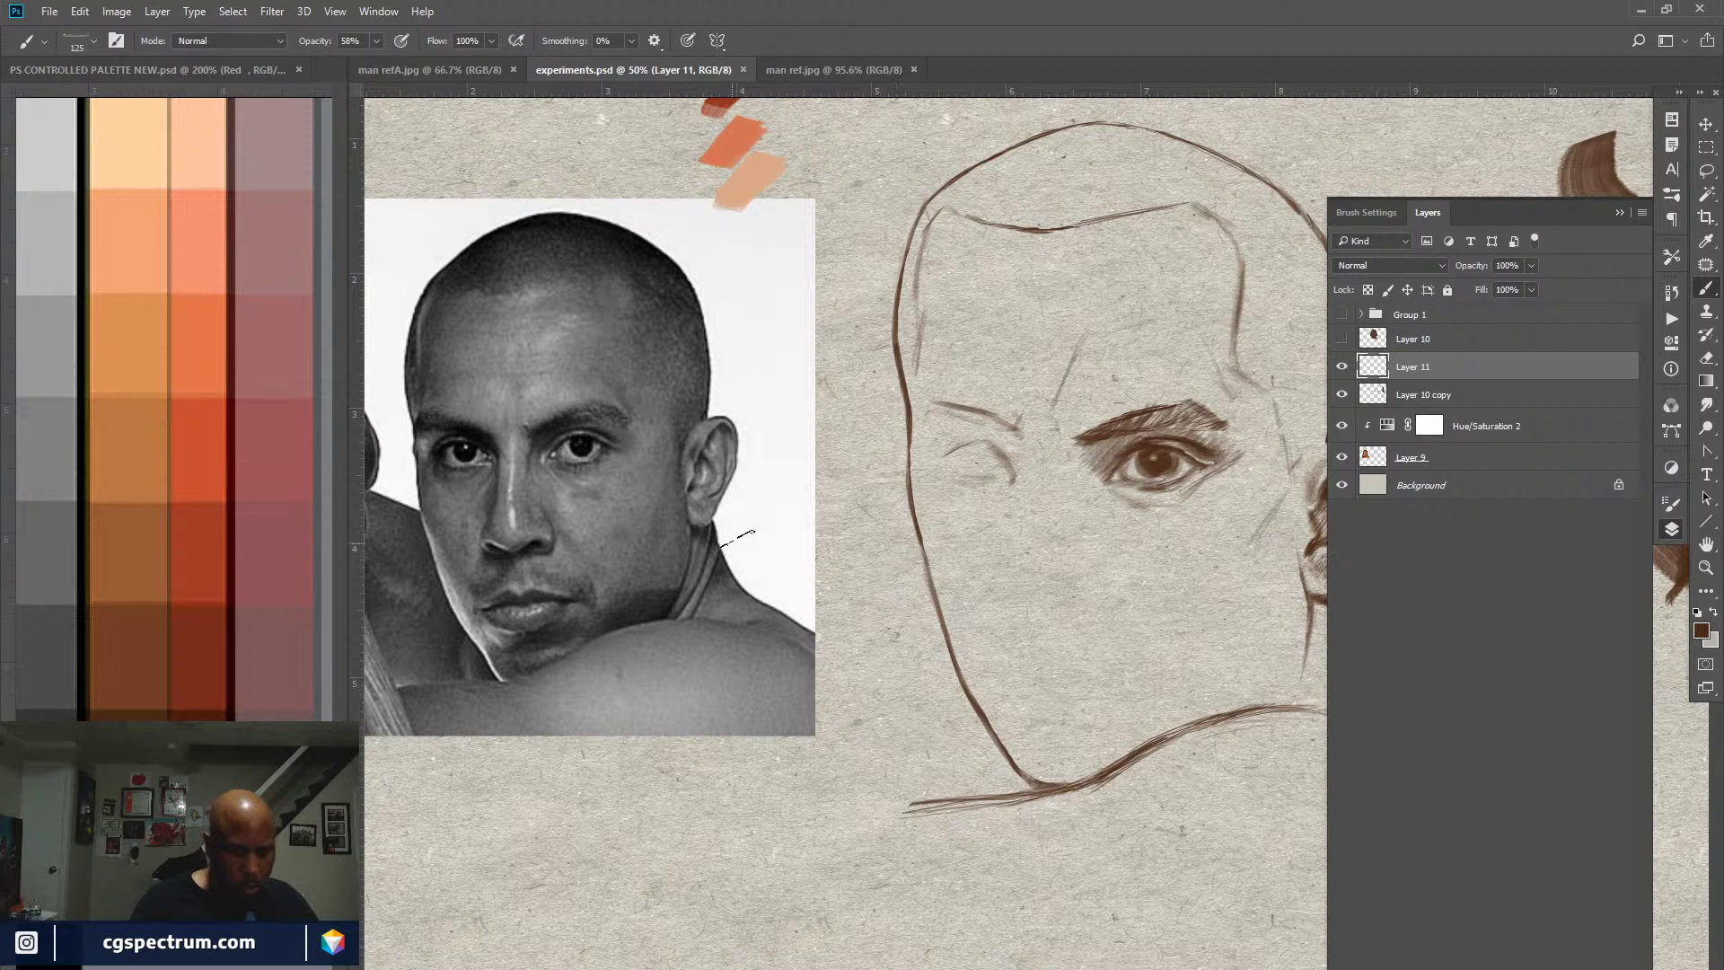
key(i)
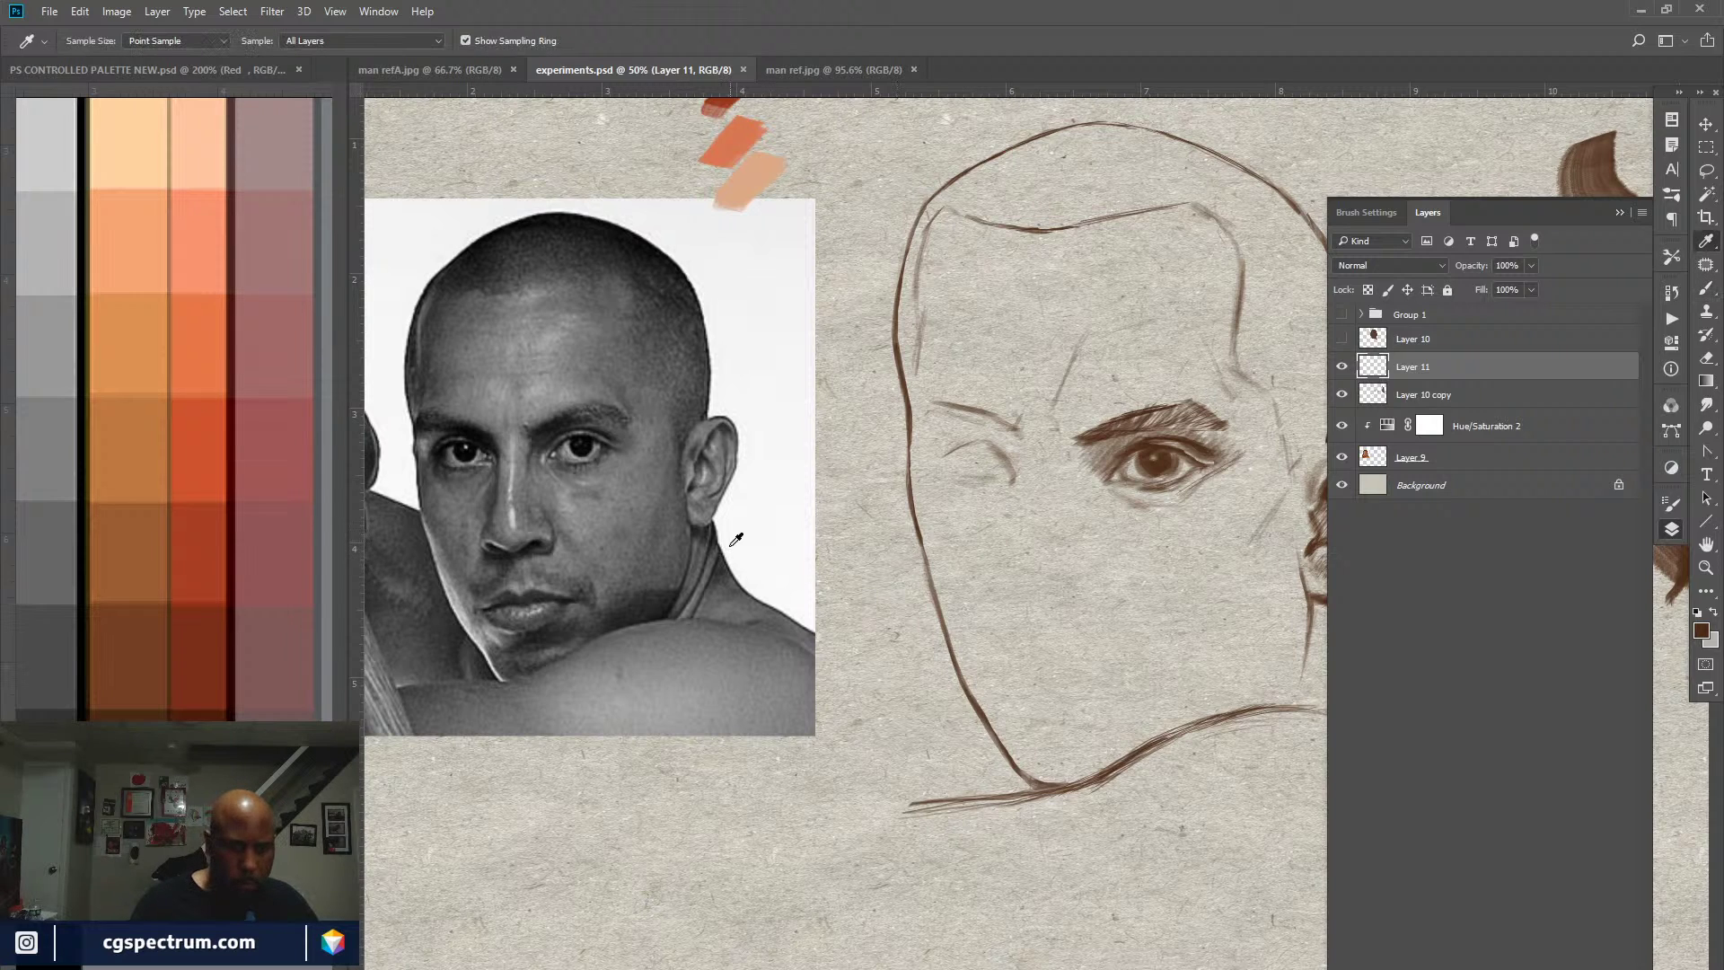
click(610, 339)
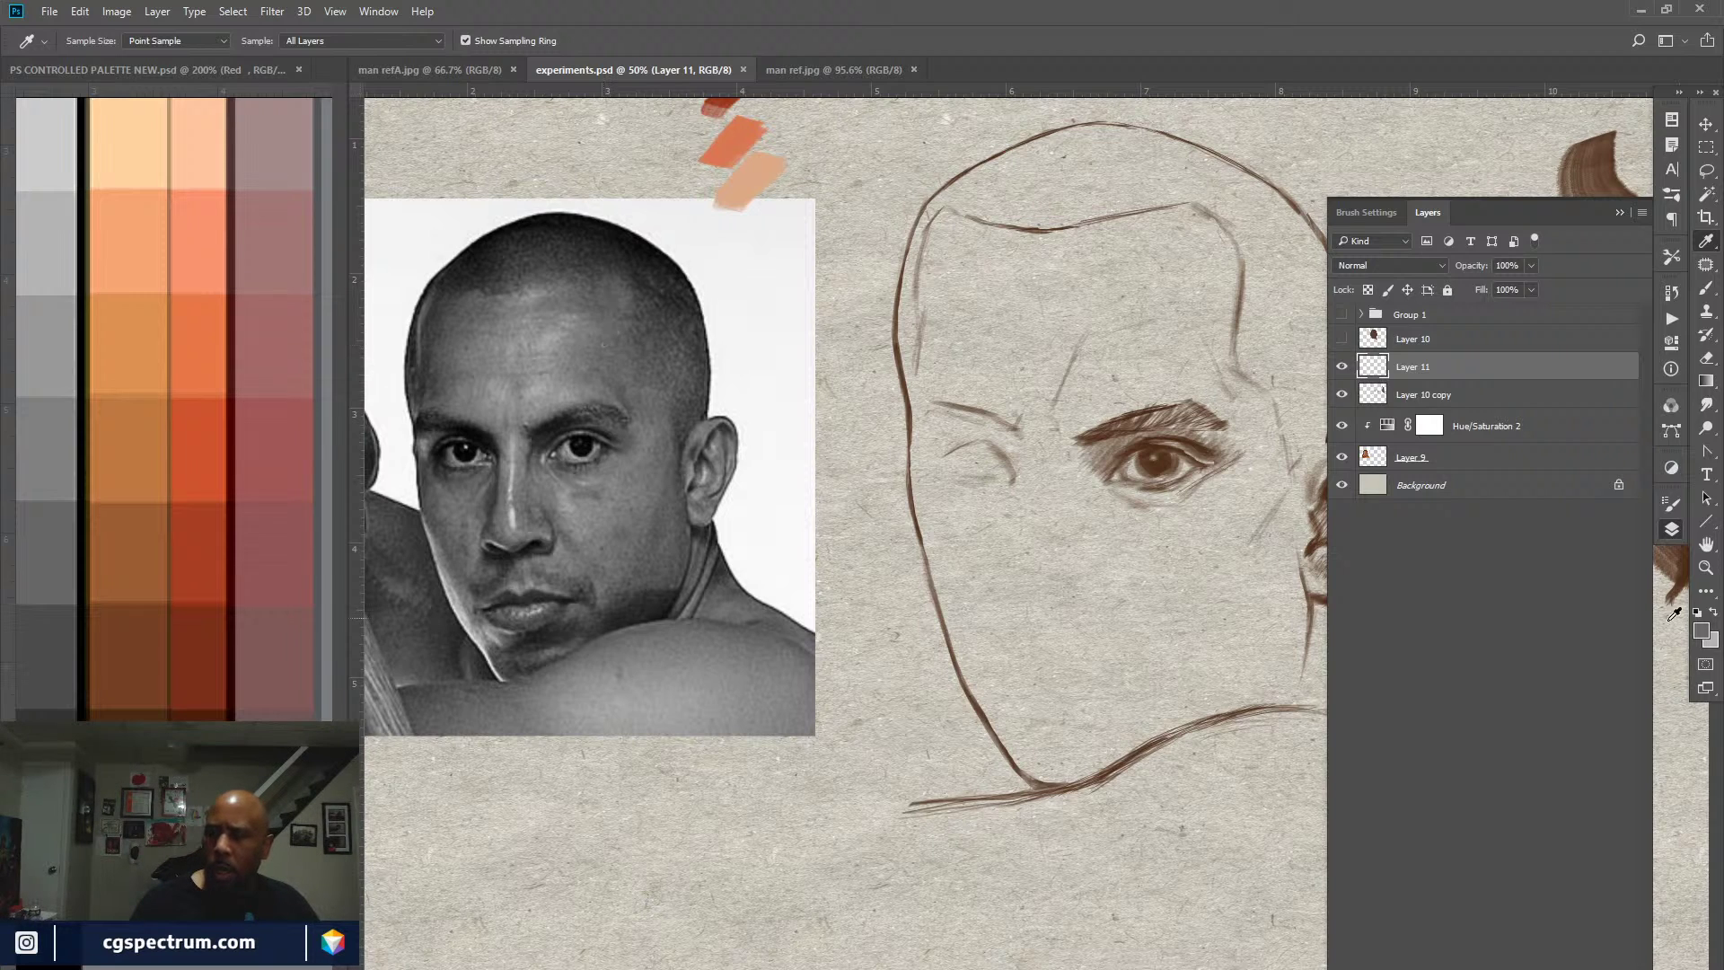
click(1702, 628)
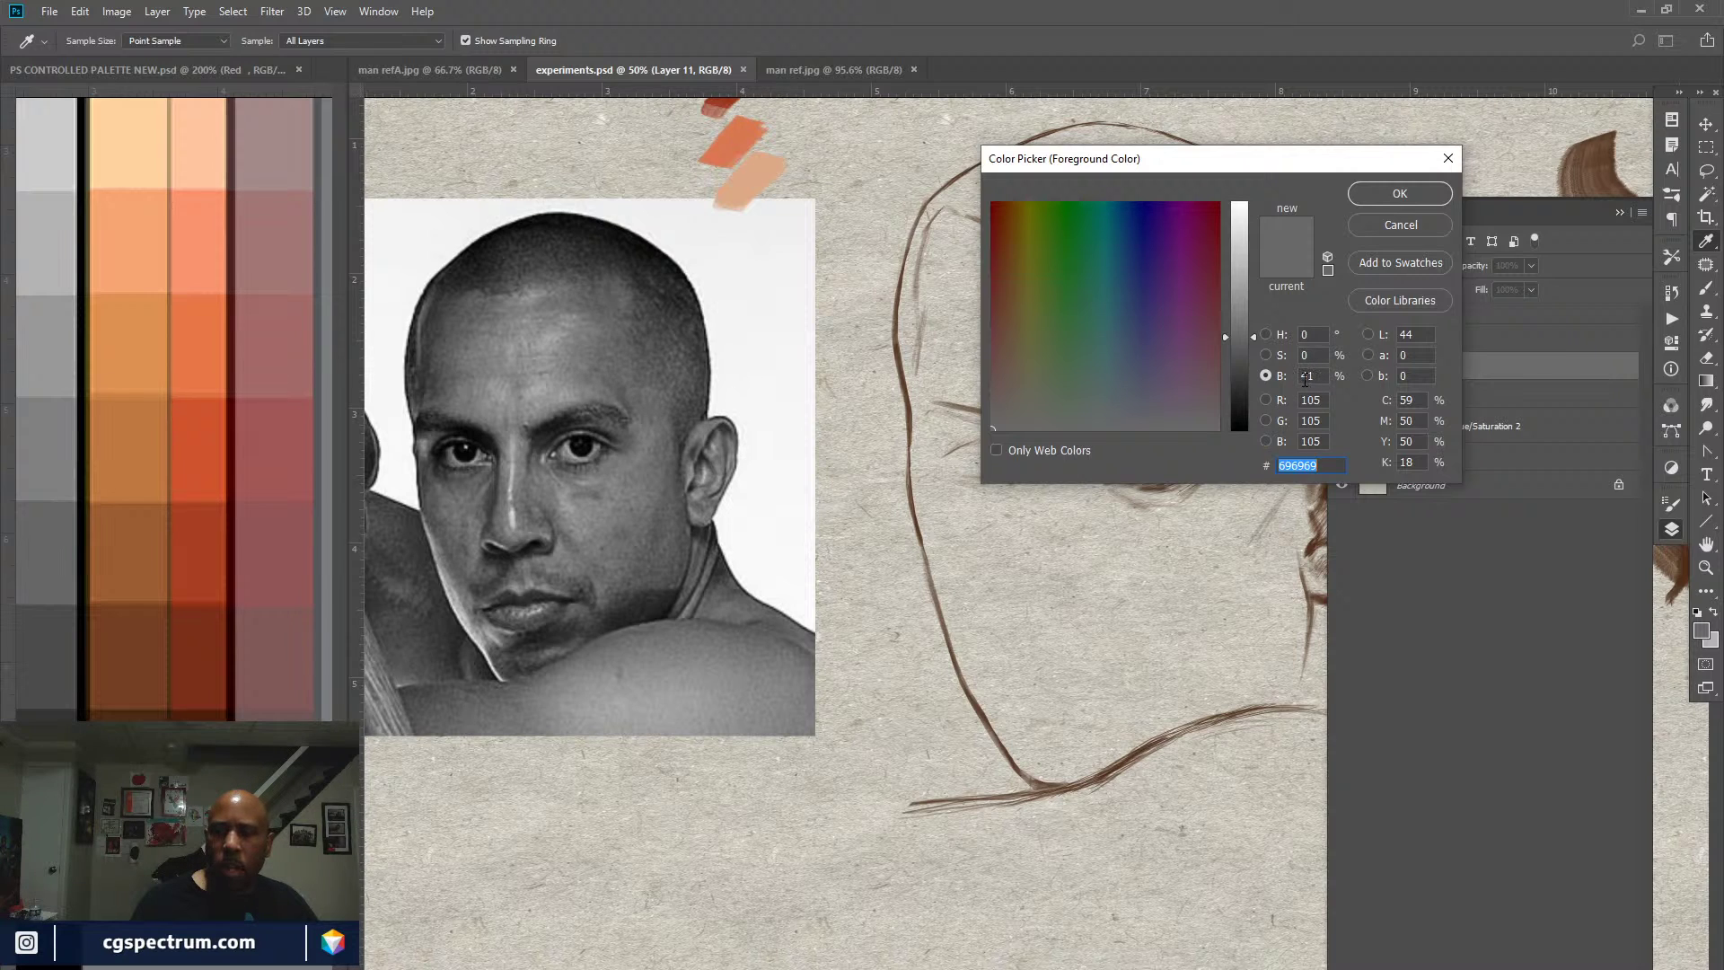
click(1266, 376)
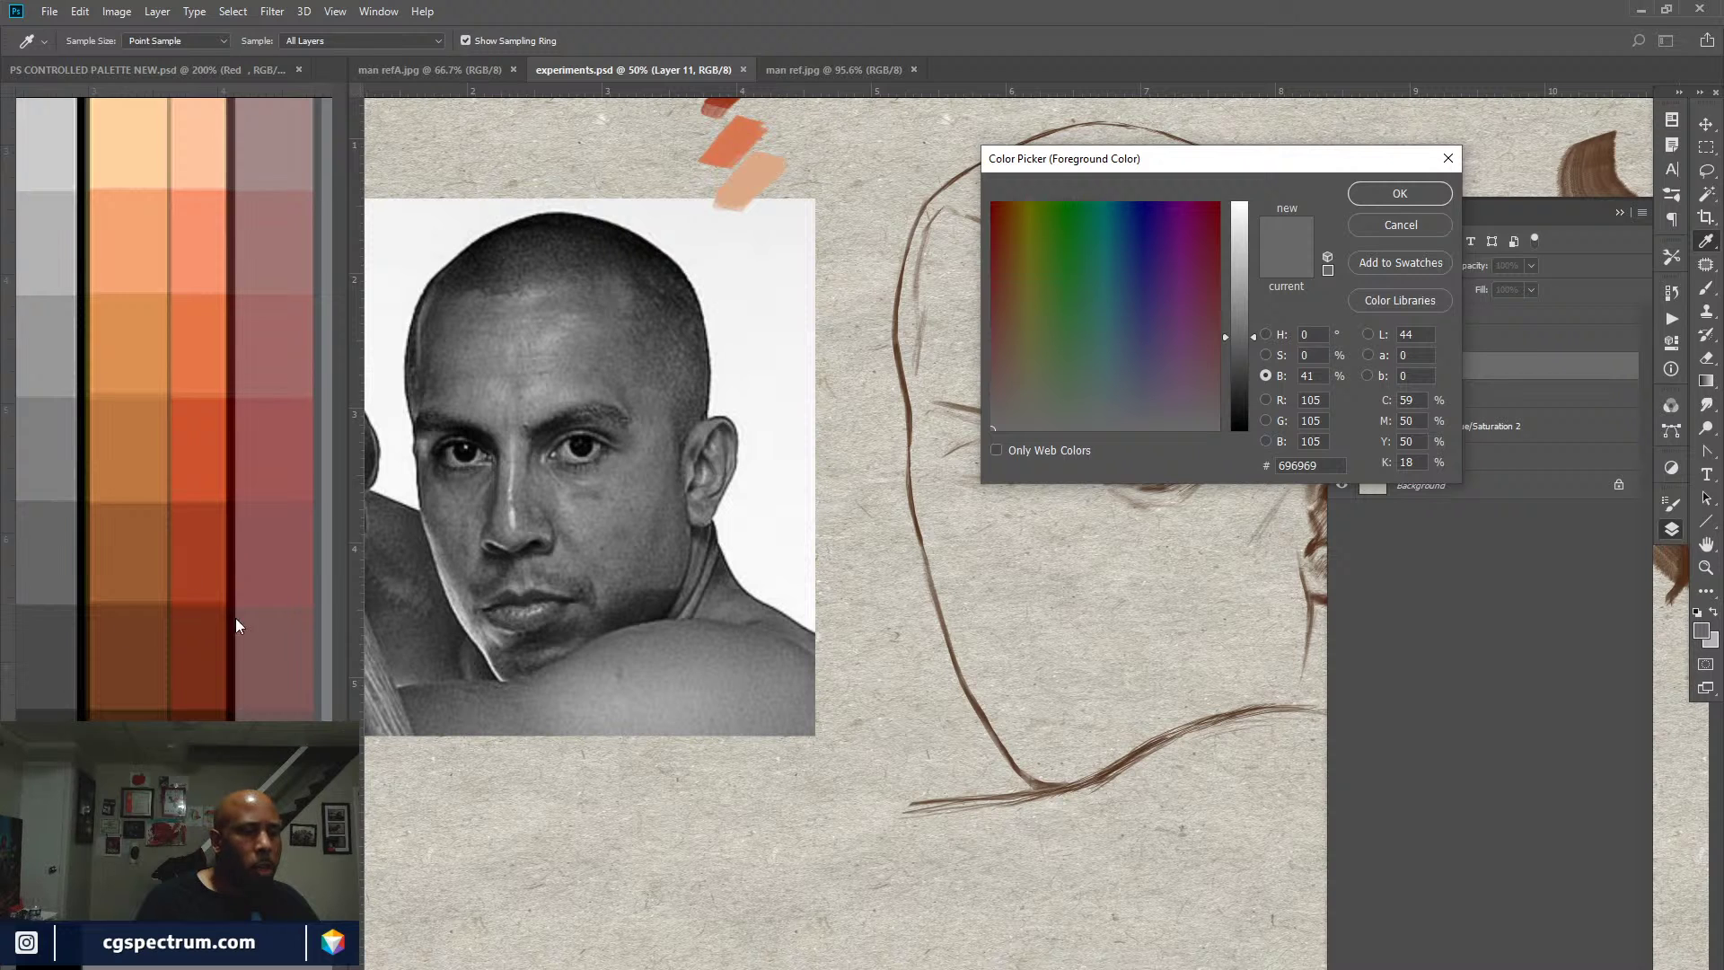
click(1399, 193)
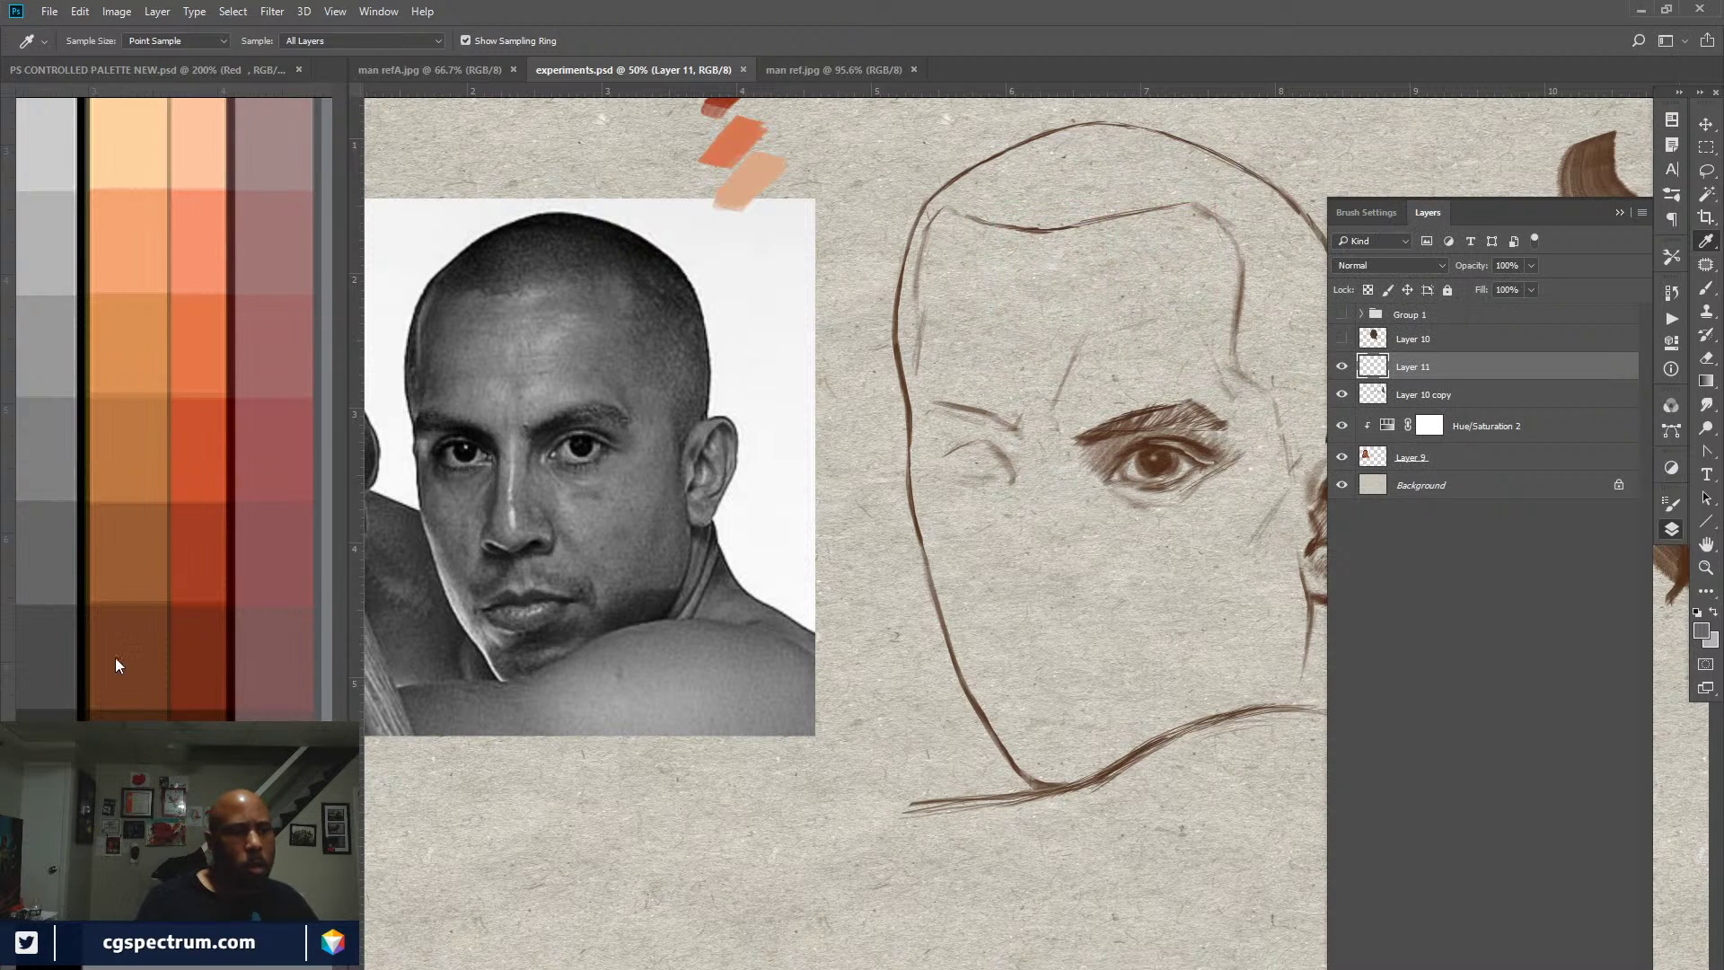
Step: Switch to the palette document and sample the value 4 gray from its numeric grayscale chart to match the forehead tone
click(115, 657)
drag(34, 661, 226, 674)
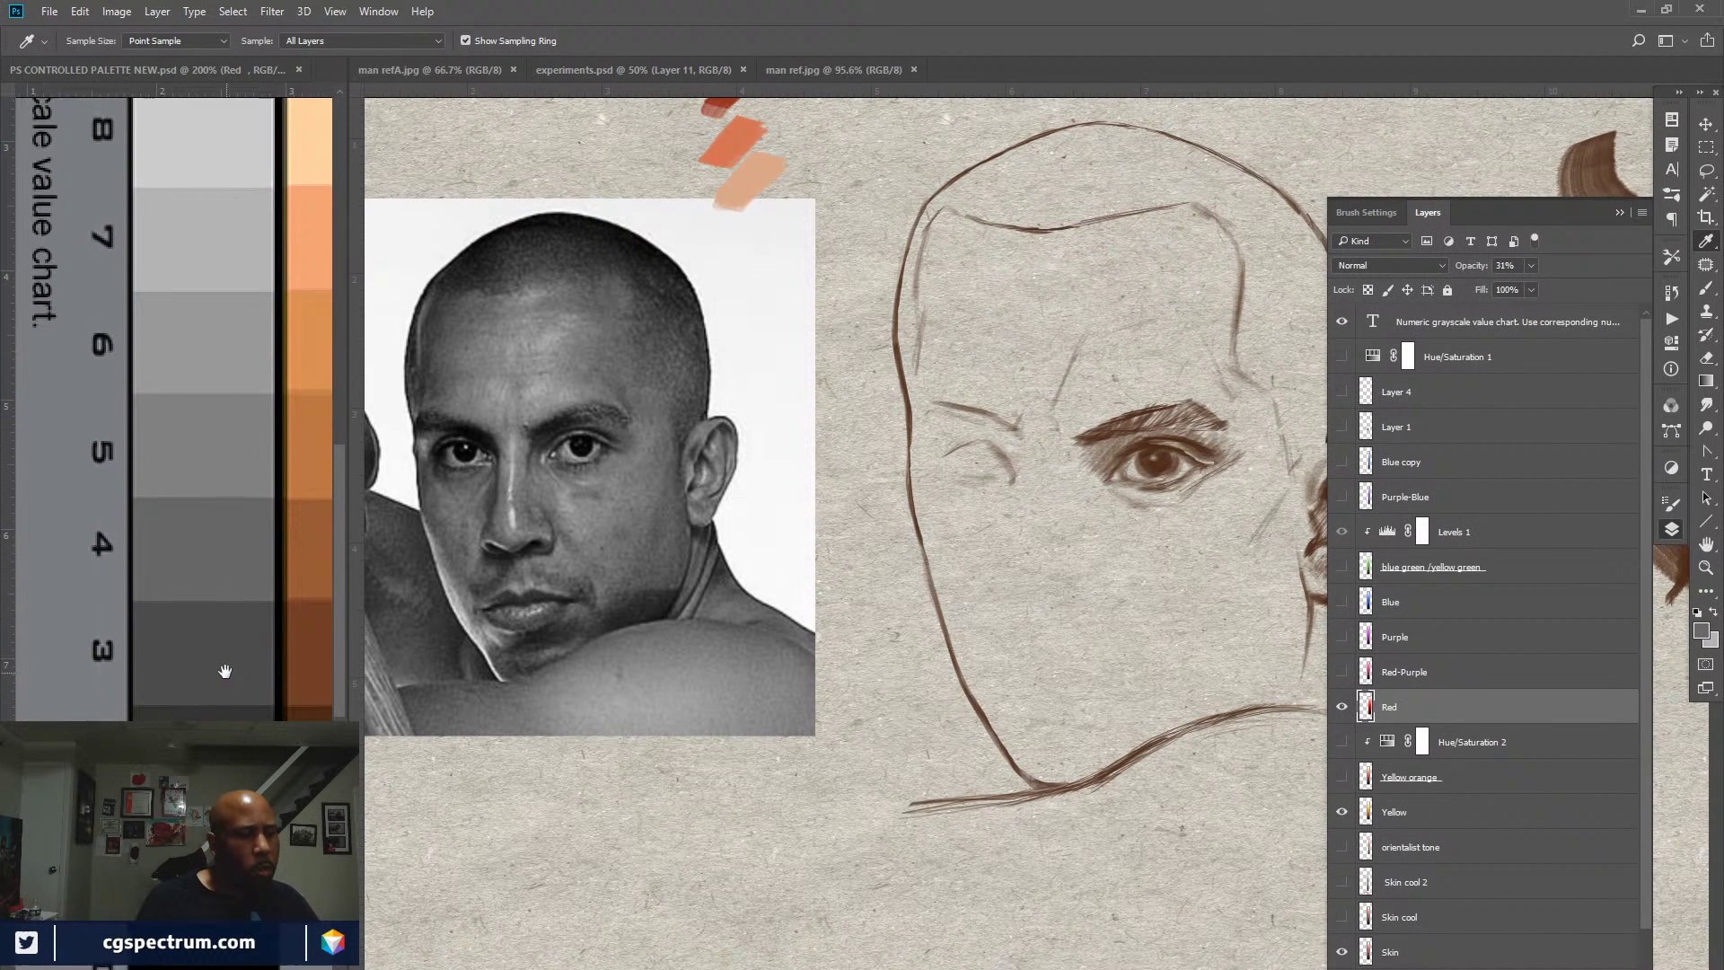
click(204, 550)
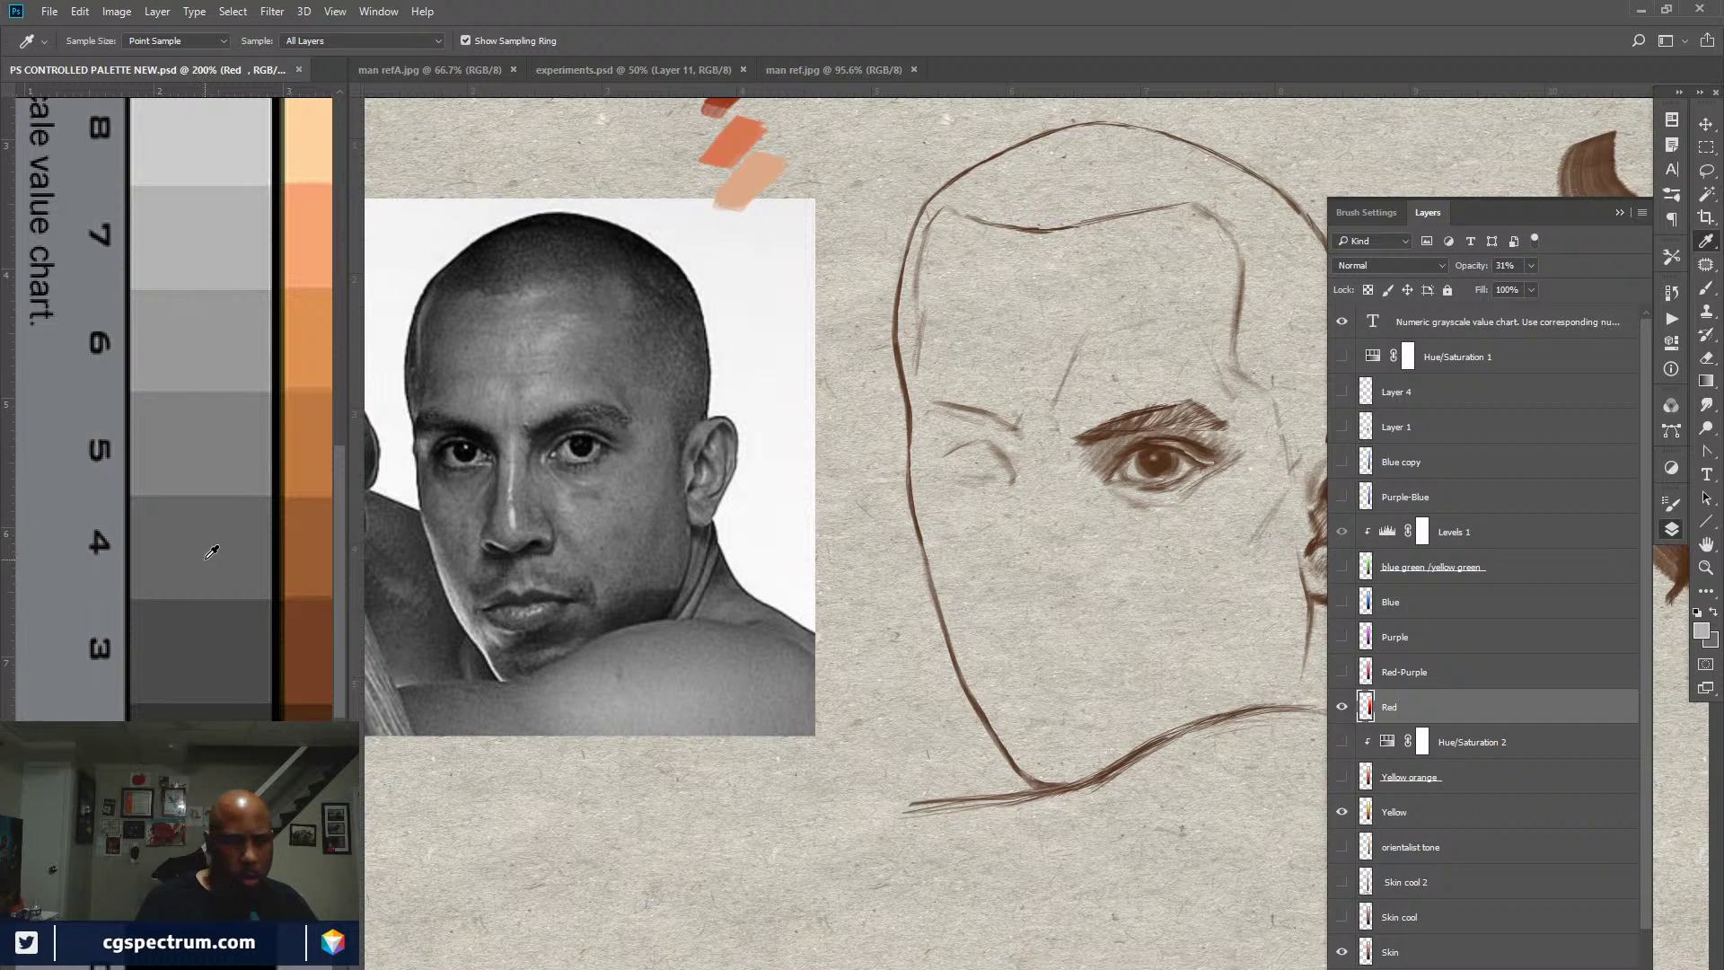
click(206, 553)
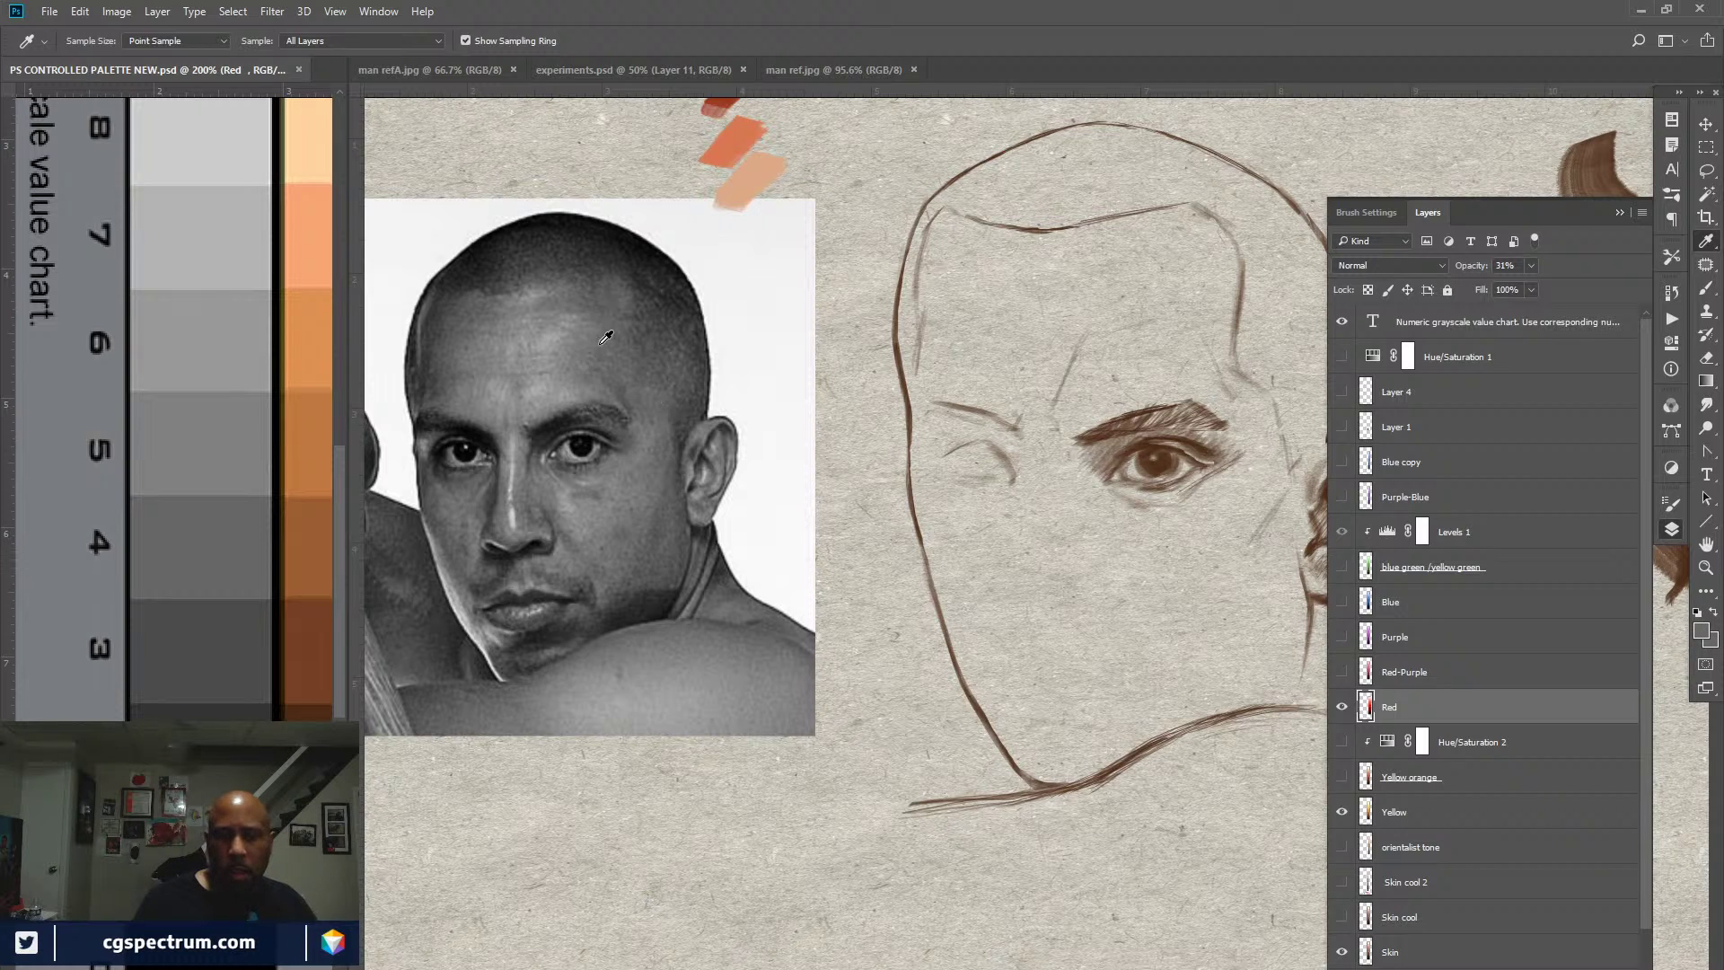
scroll(239, 686, right, 3)
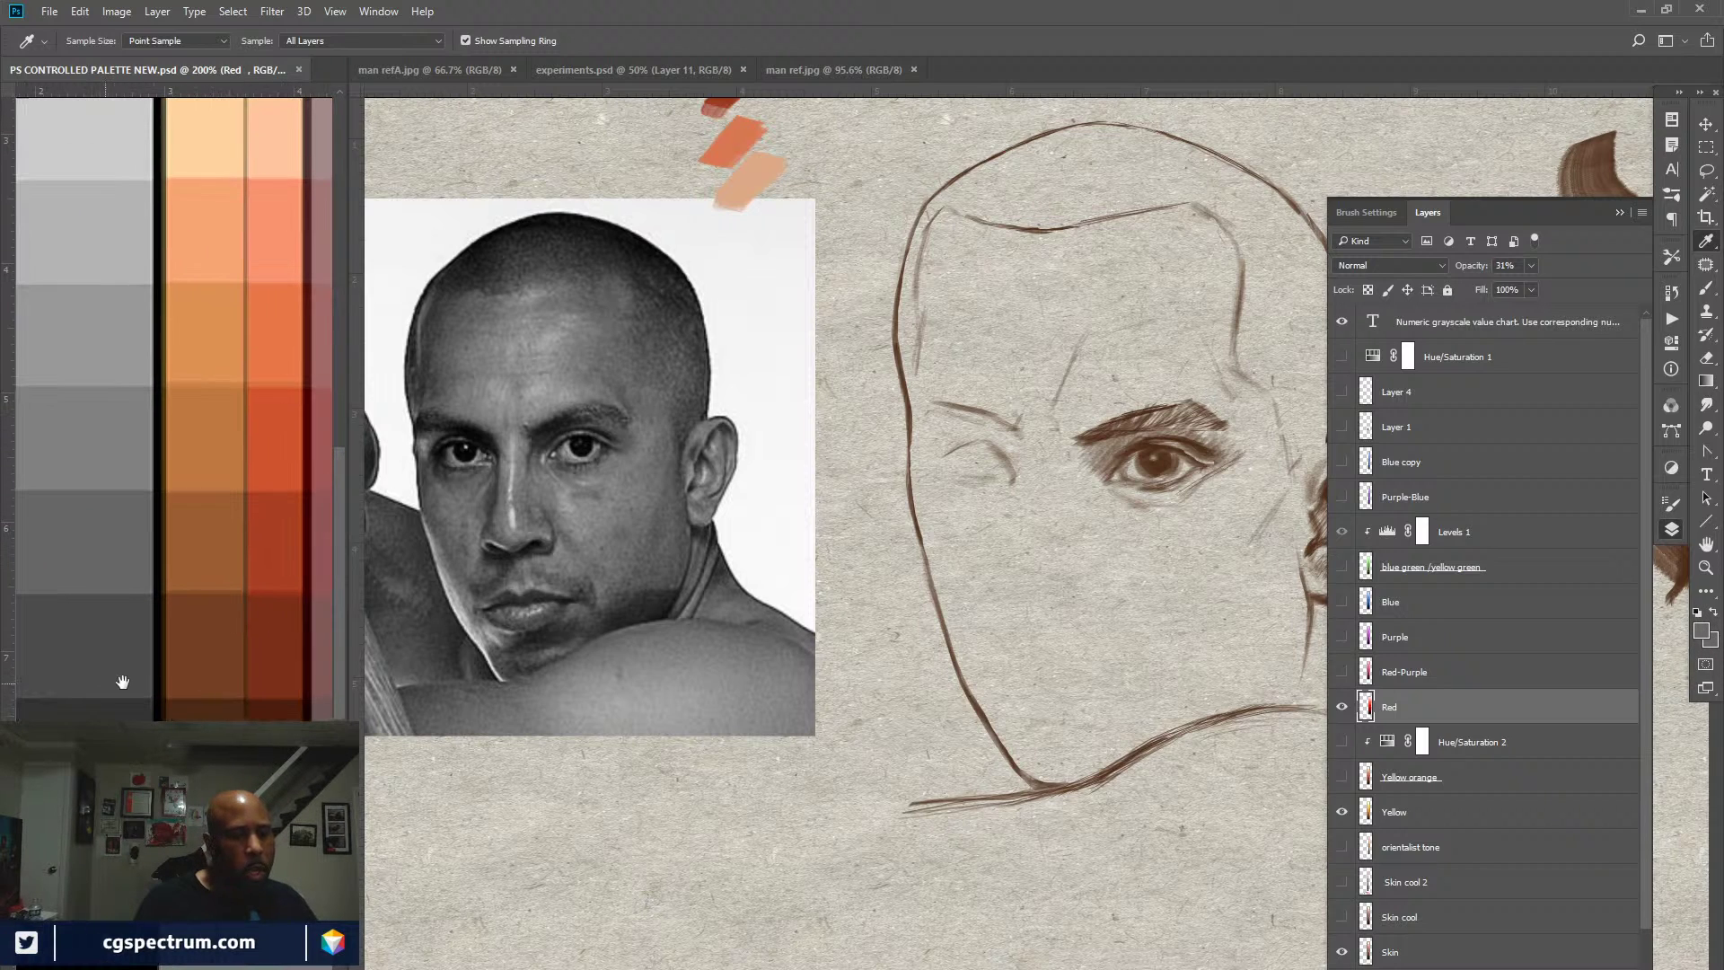
Step: With the Brush tool, sample the value 4 red and gray swatches from the palette, and return to experiments.psd
key(b)
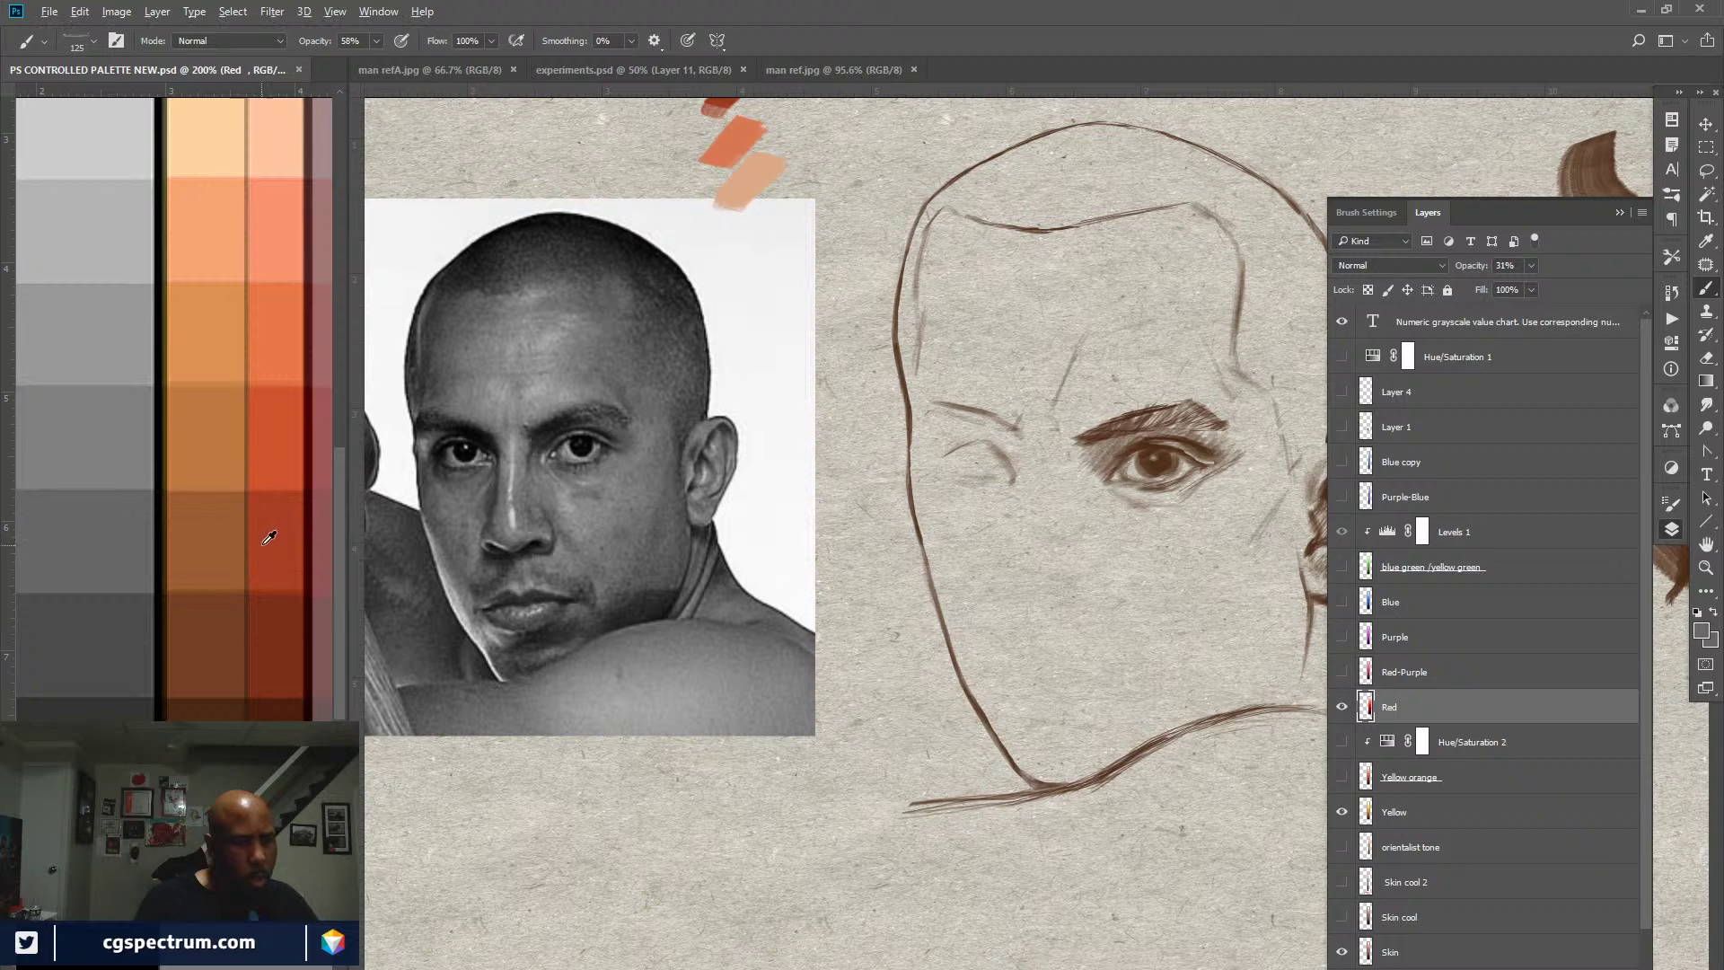
alt+click(239, 572)
alt+click(154, 585)
alt+click(99, 535)
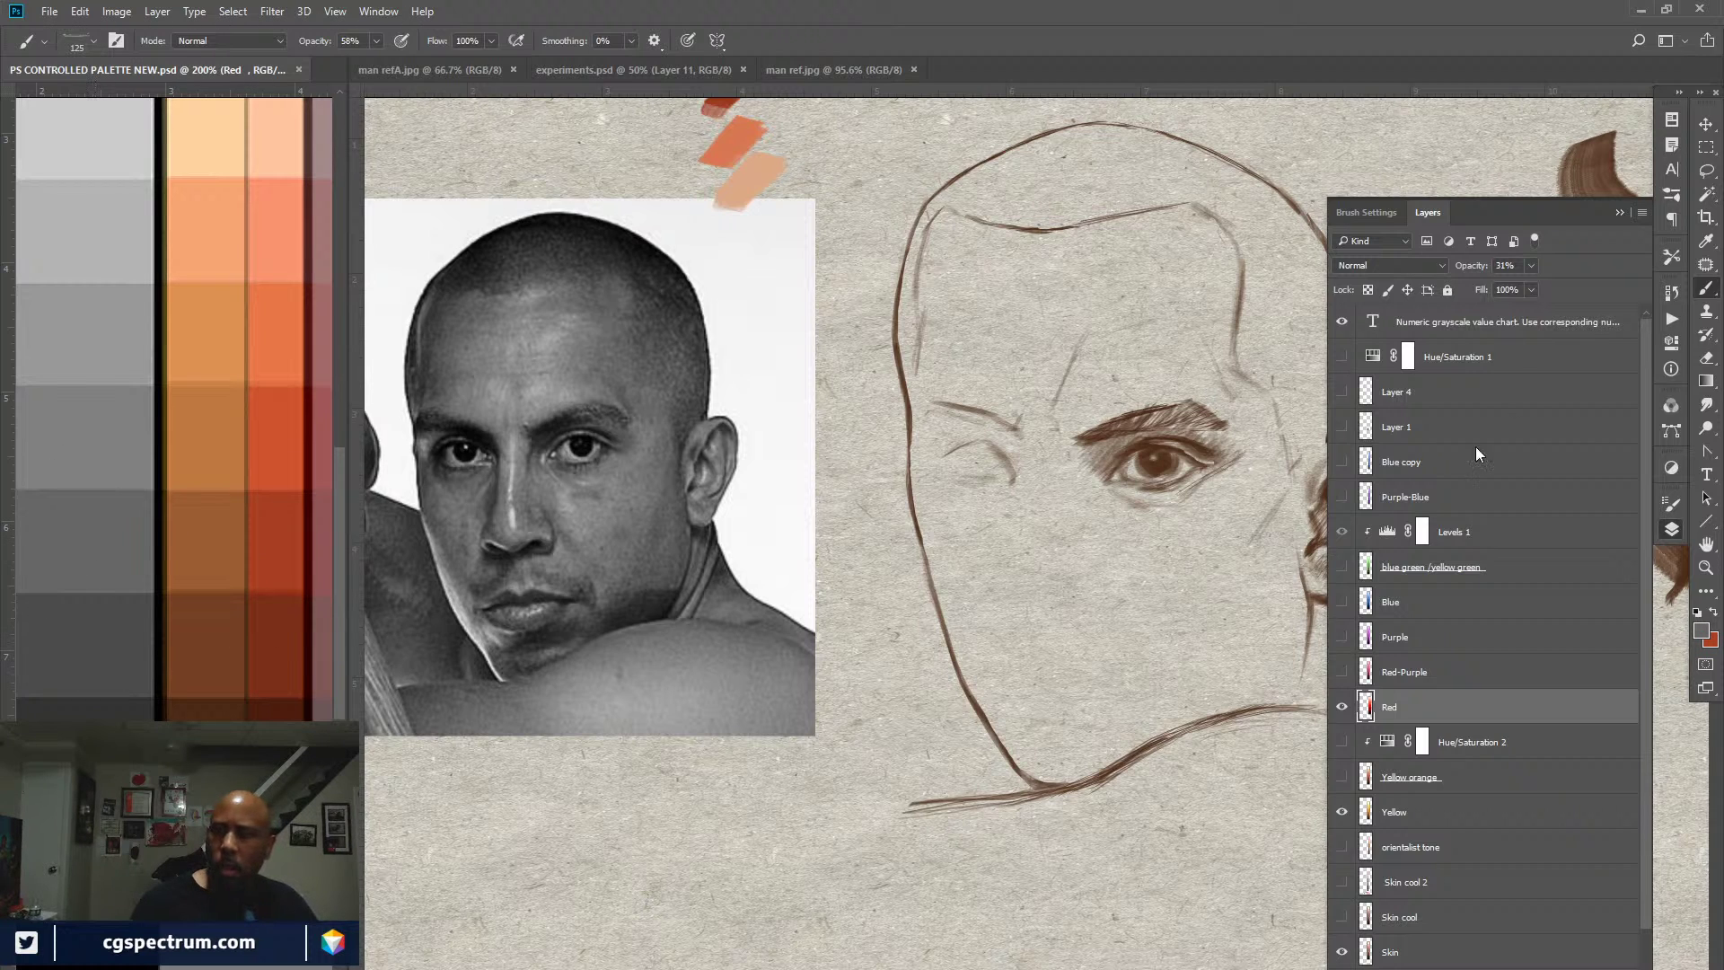
click(1199, 632)
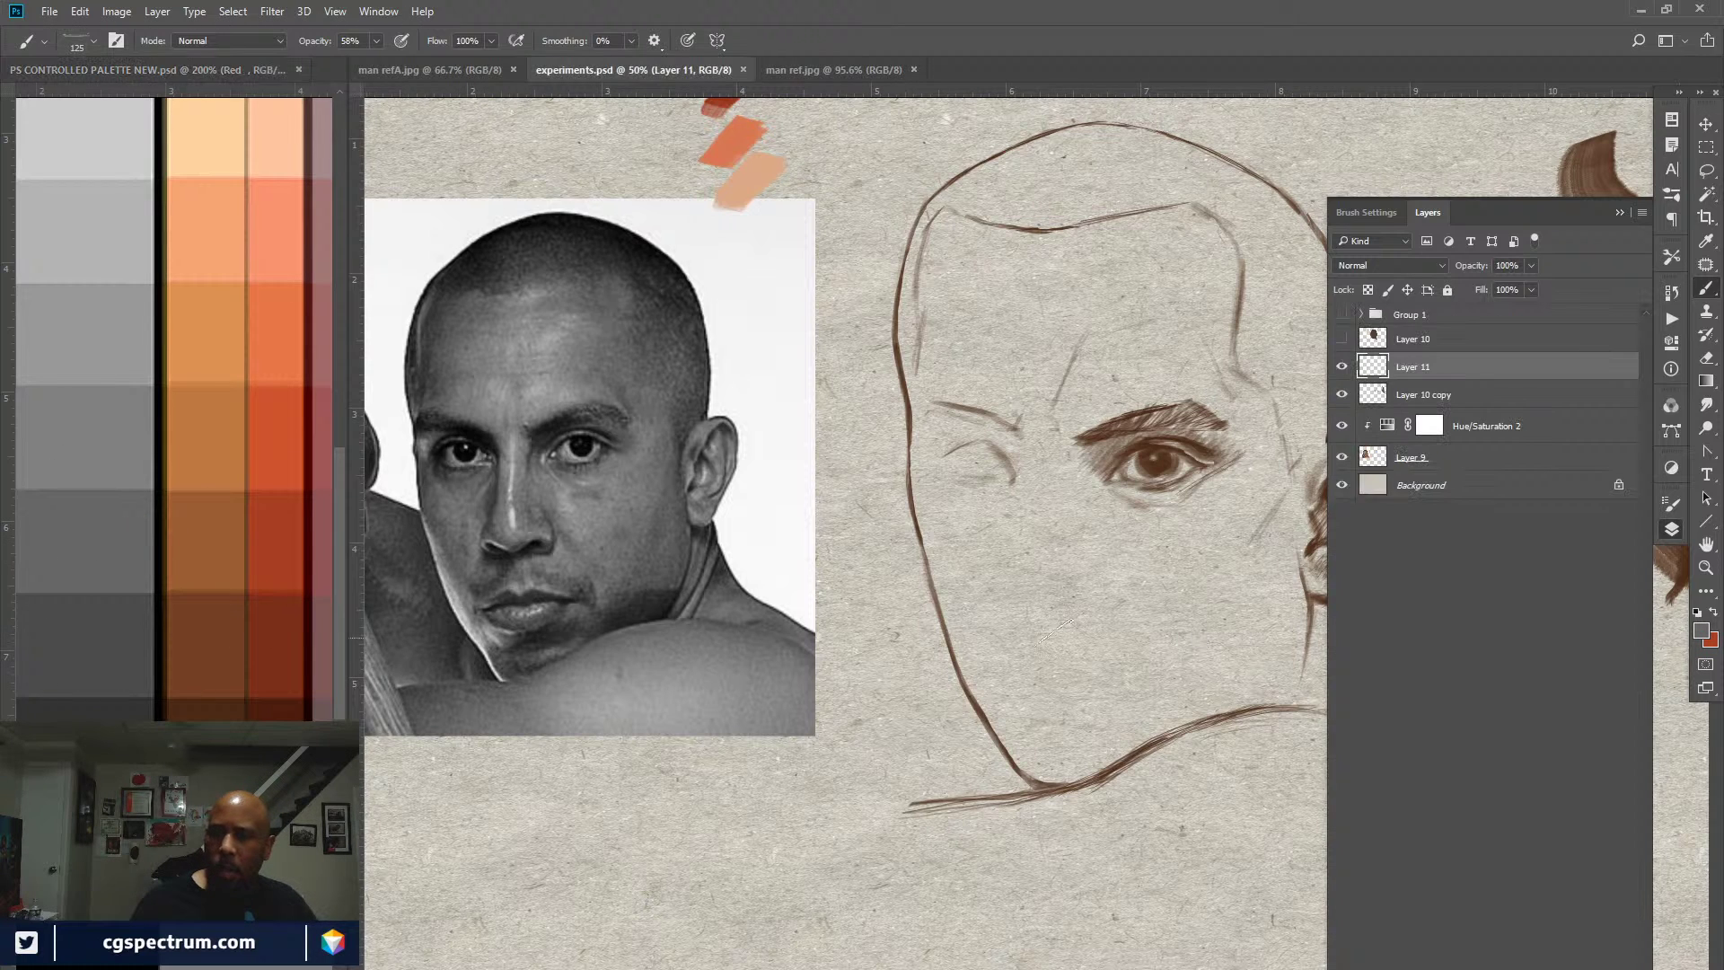
Step: Paint a gray test patch on the sketch's upper forehead near the temple, and cover it with the red at 100% brush opacity
drag(1195, 262, 1187, 285)
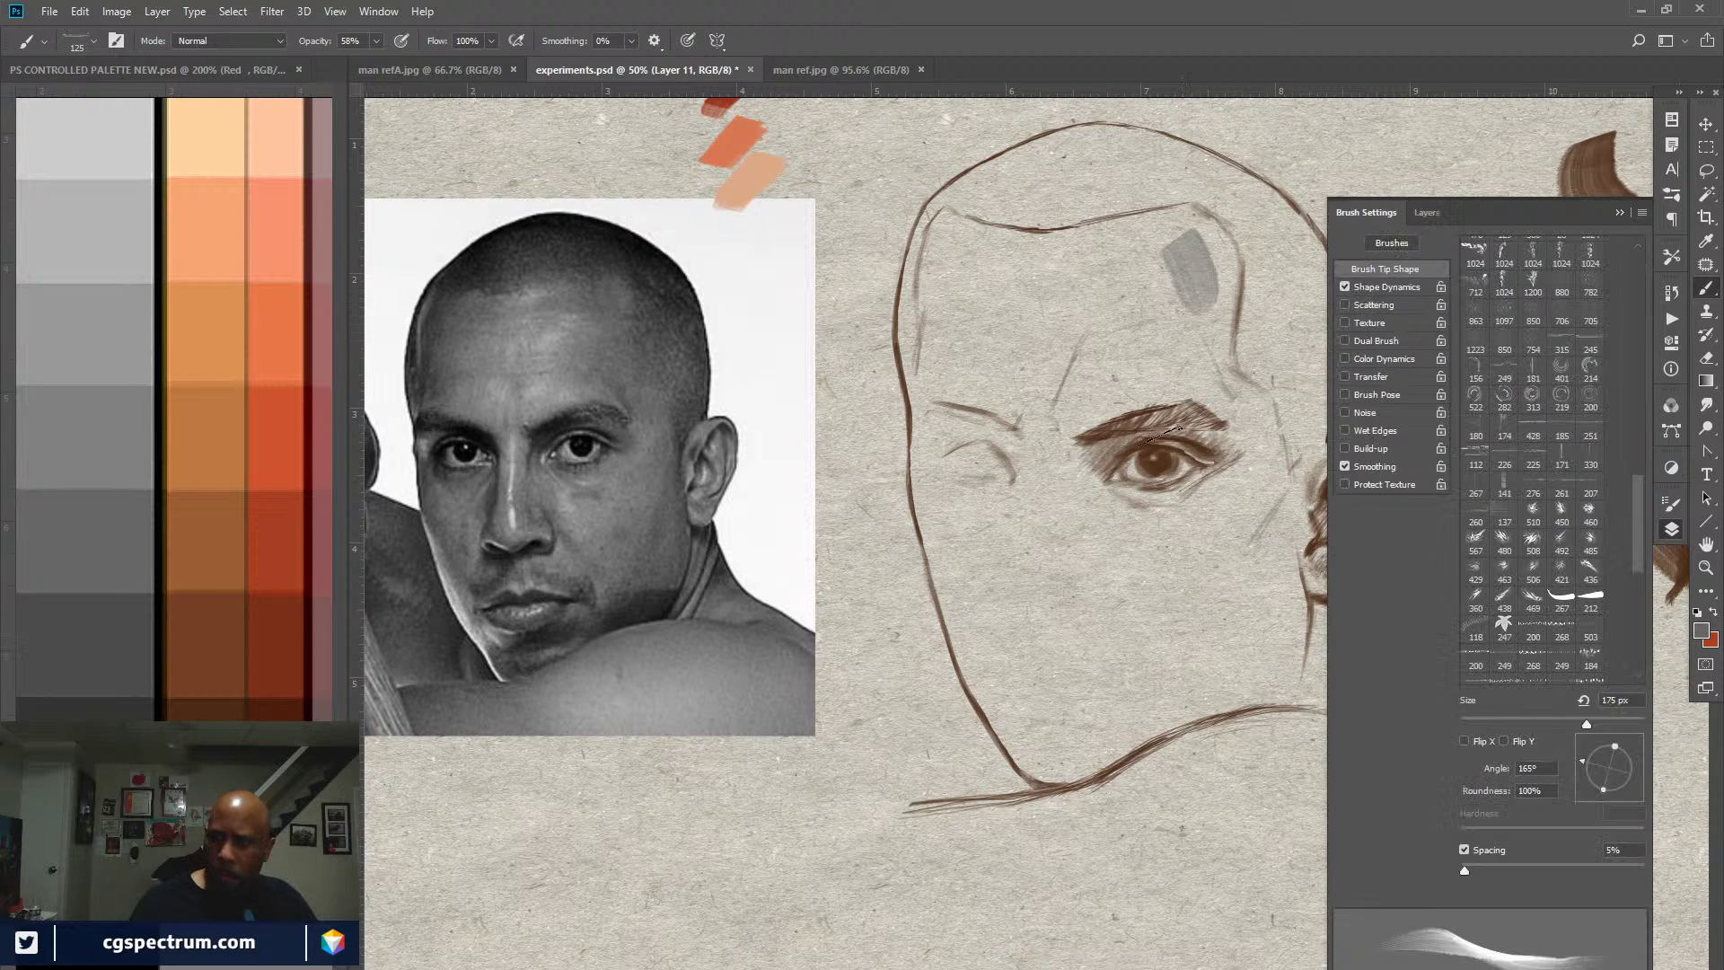
click(1366, 212)
key(F5)
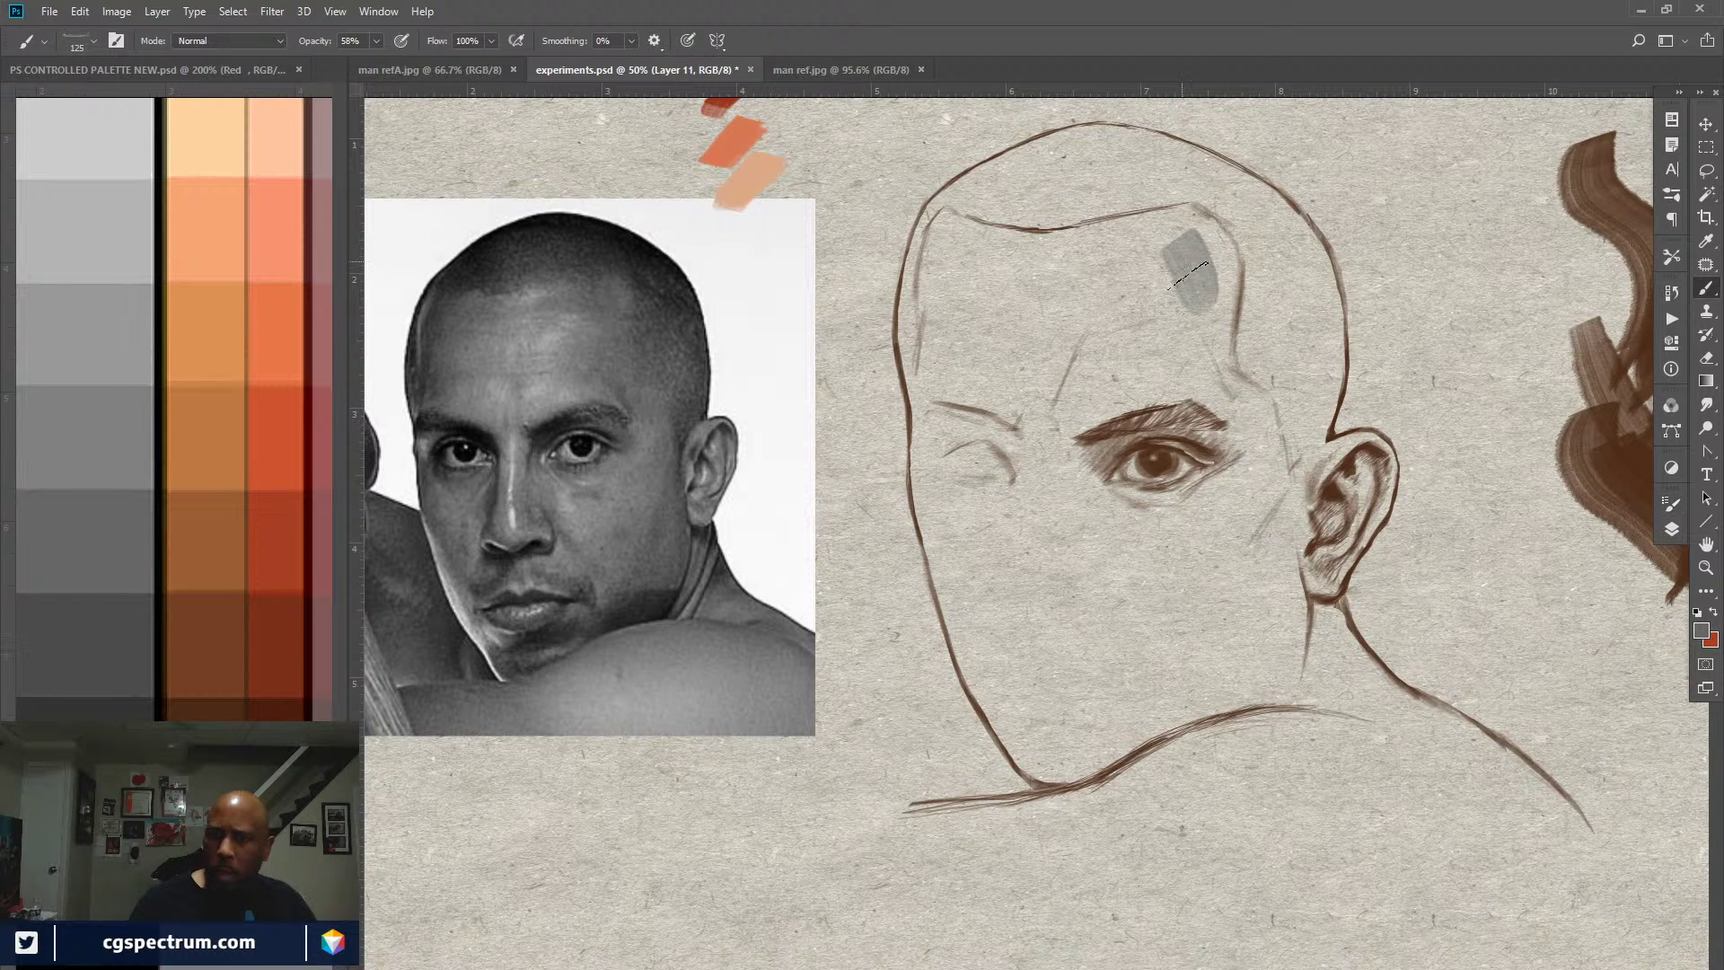
drag(1189, 256, 1181, 296)
key(x)
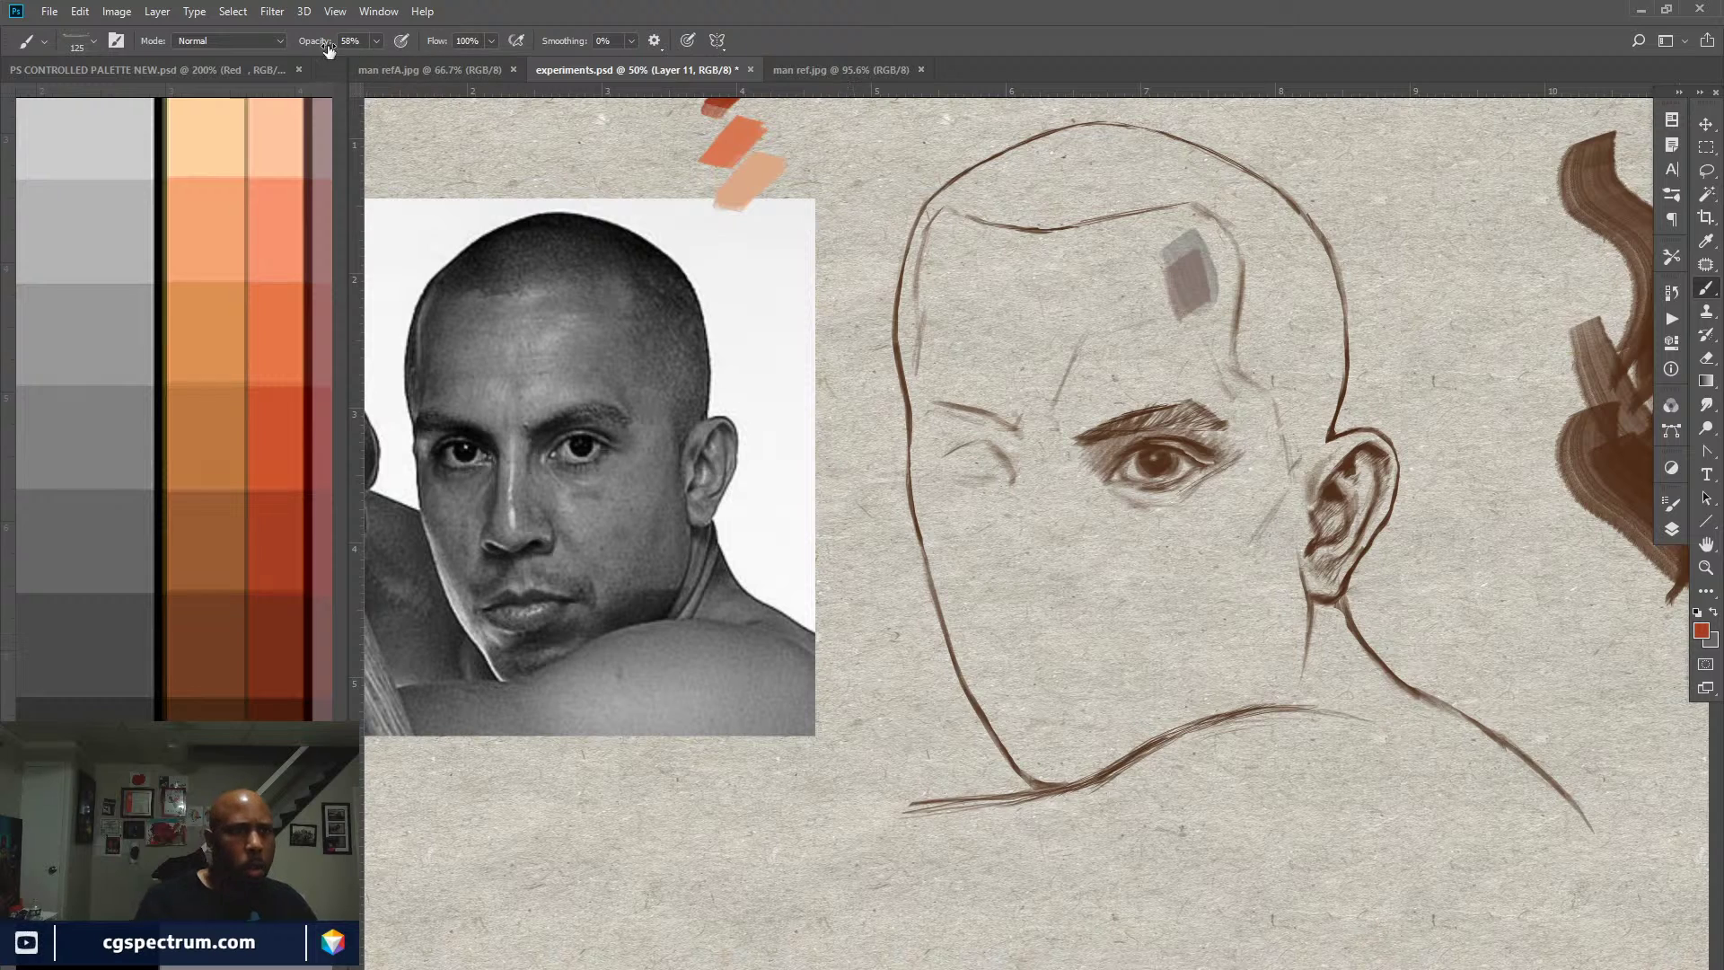
key(0)
mouse_move(1191, 282)
mouse_down()
mouse_move(1194, 247)
mouse_move(1201, 296)
mouse_move(1181, 229)
mouse_move(1207, 224)
mouse_move(1167, 319)
mouse_up()
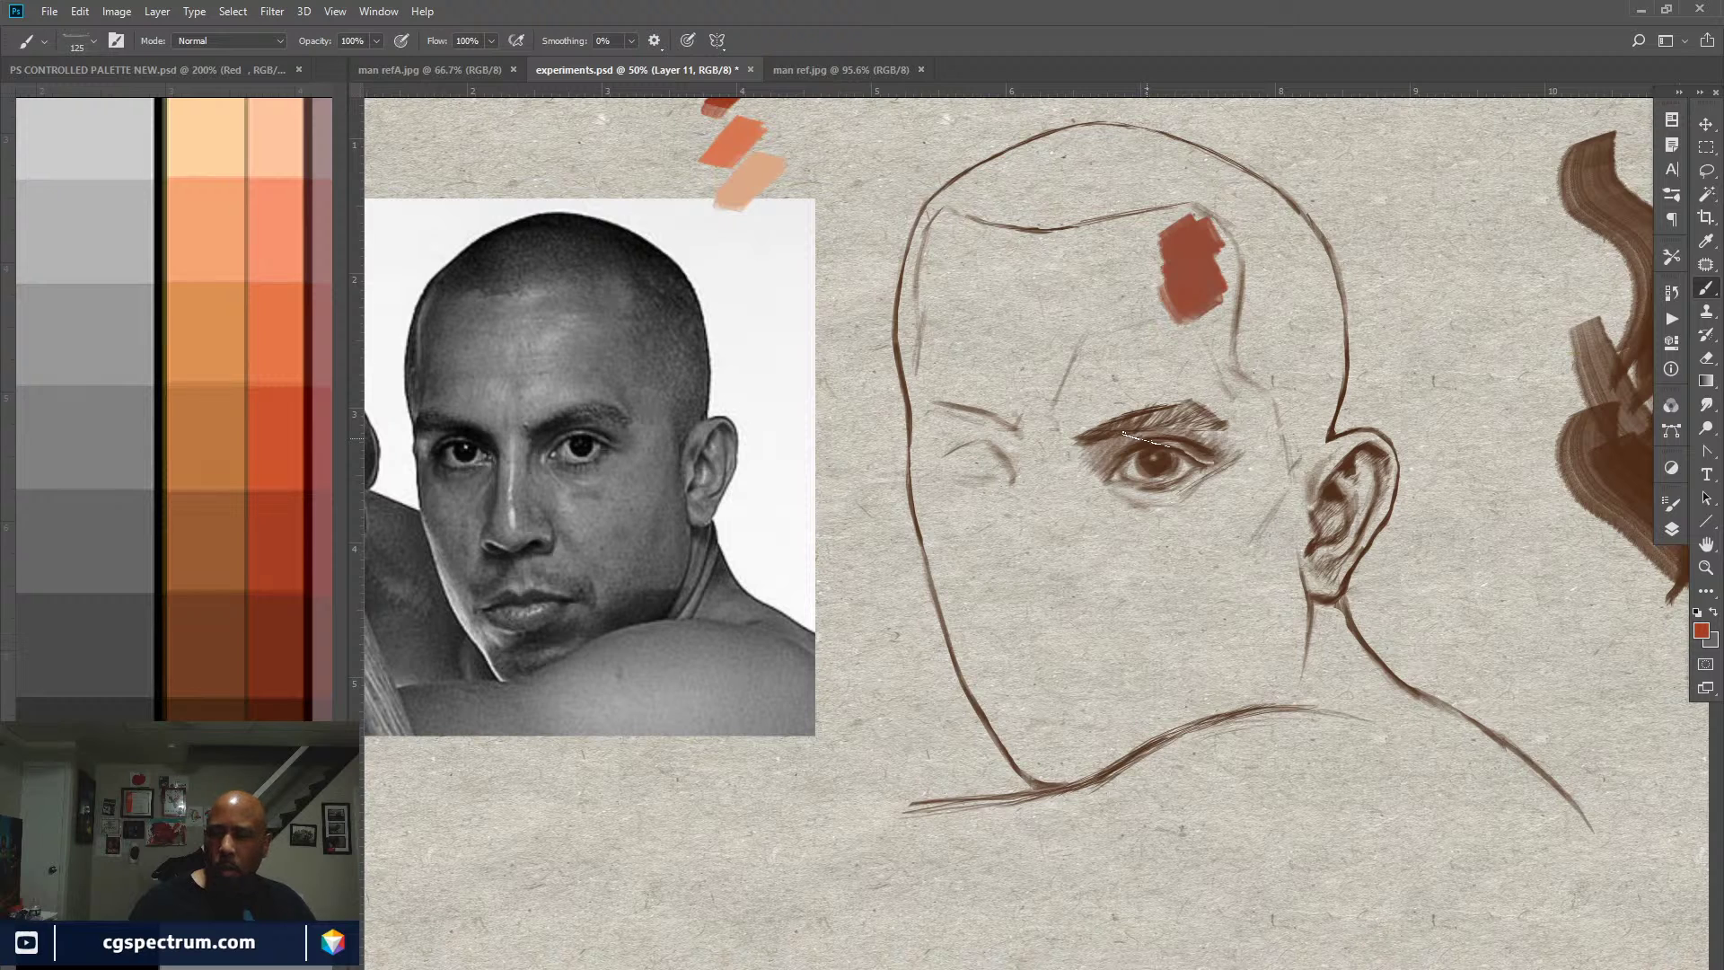
Step: Hide the Hue/Saturation 2 adjustment to show the reference photo in color, and try a red stroke on its forehead before undoing it
click(1672, 529)
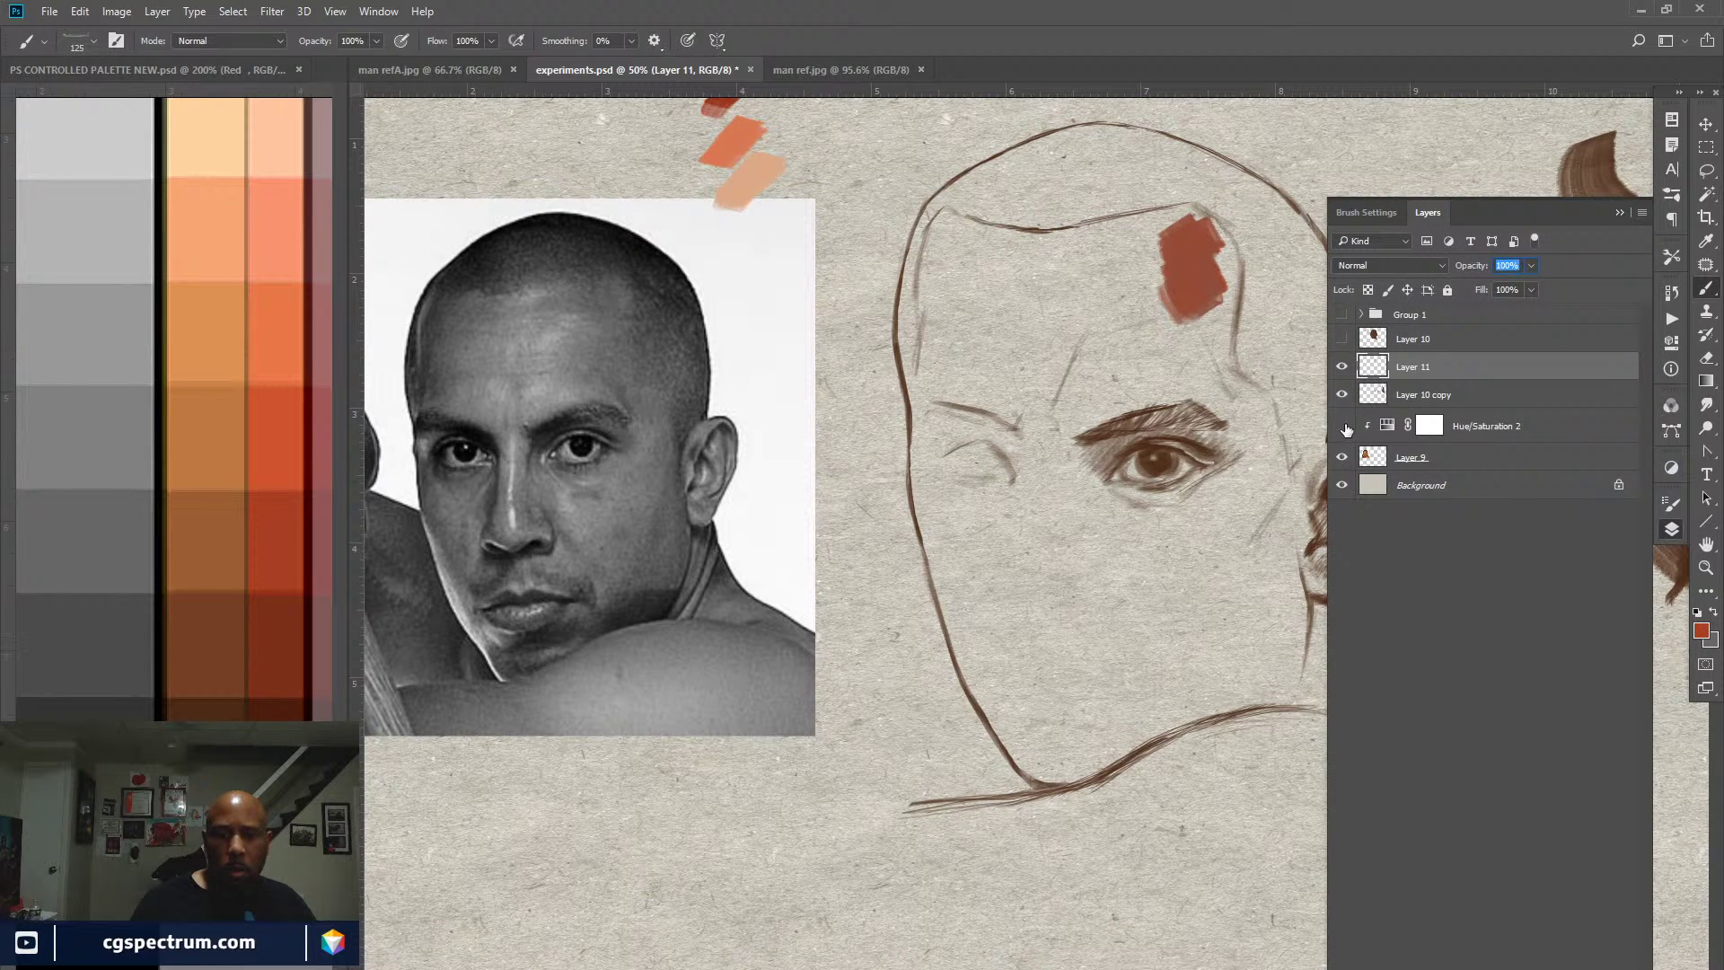
click(1342, 427)
click(1427, 212)
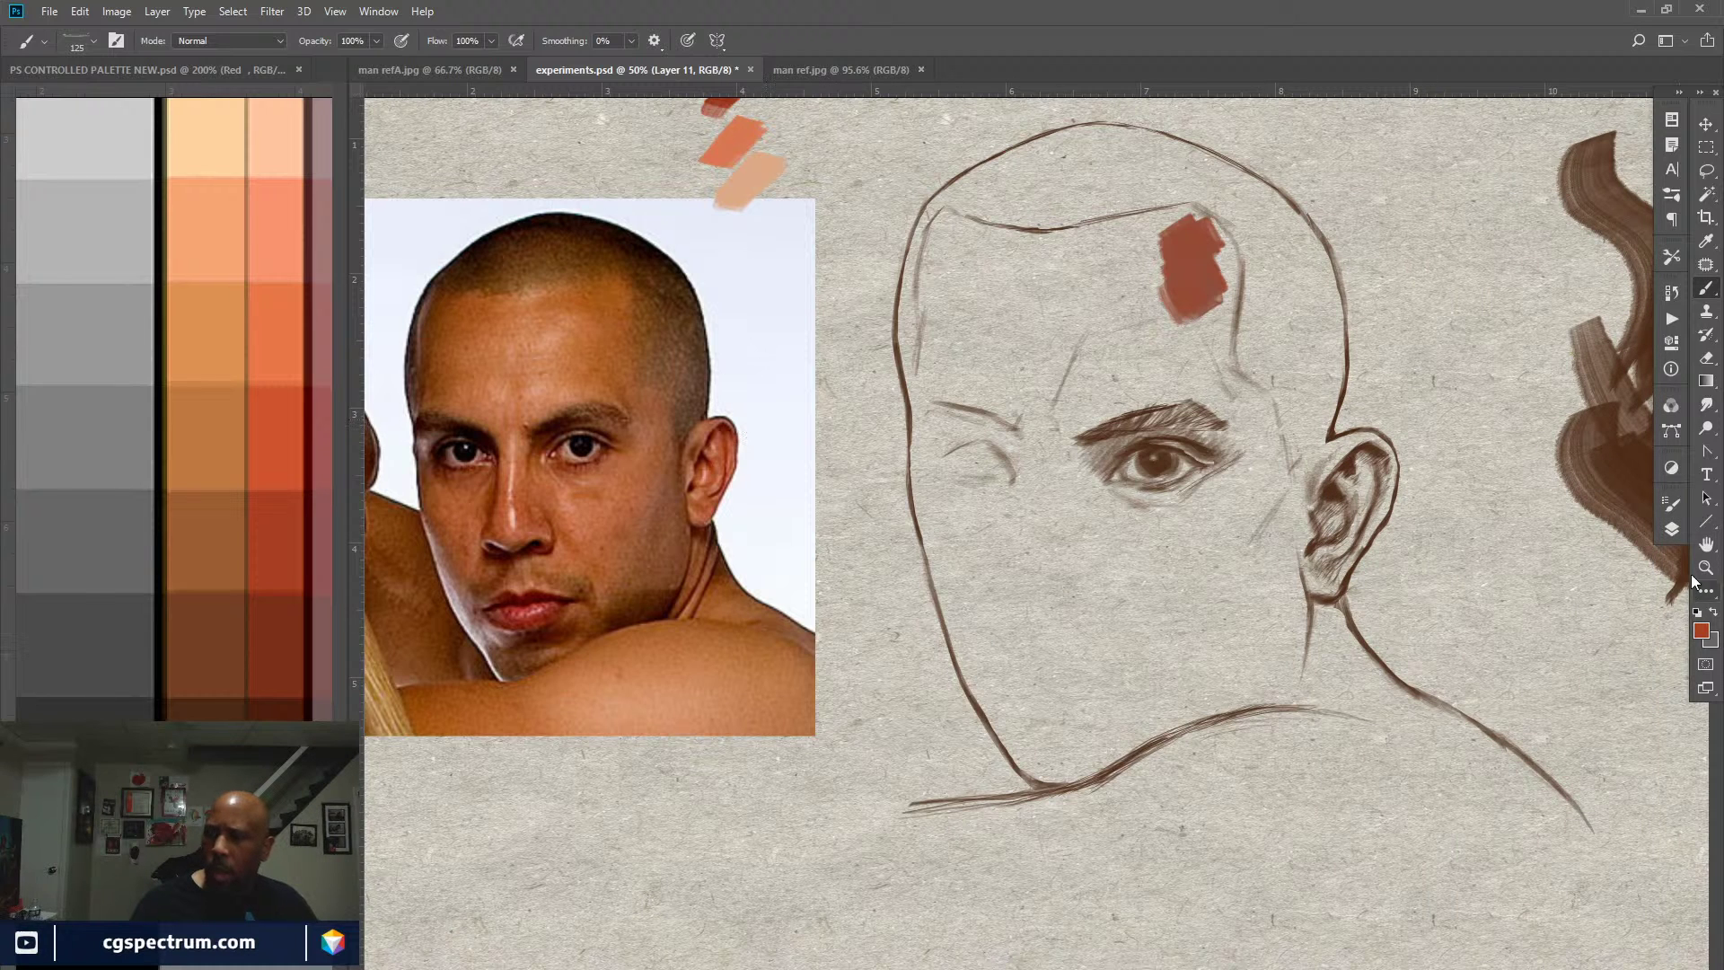
click(1672, 531)
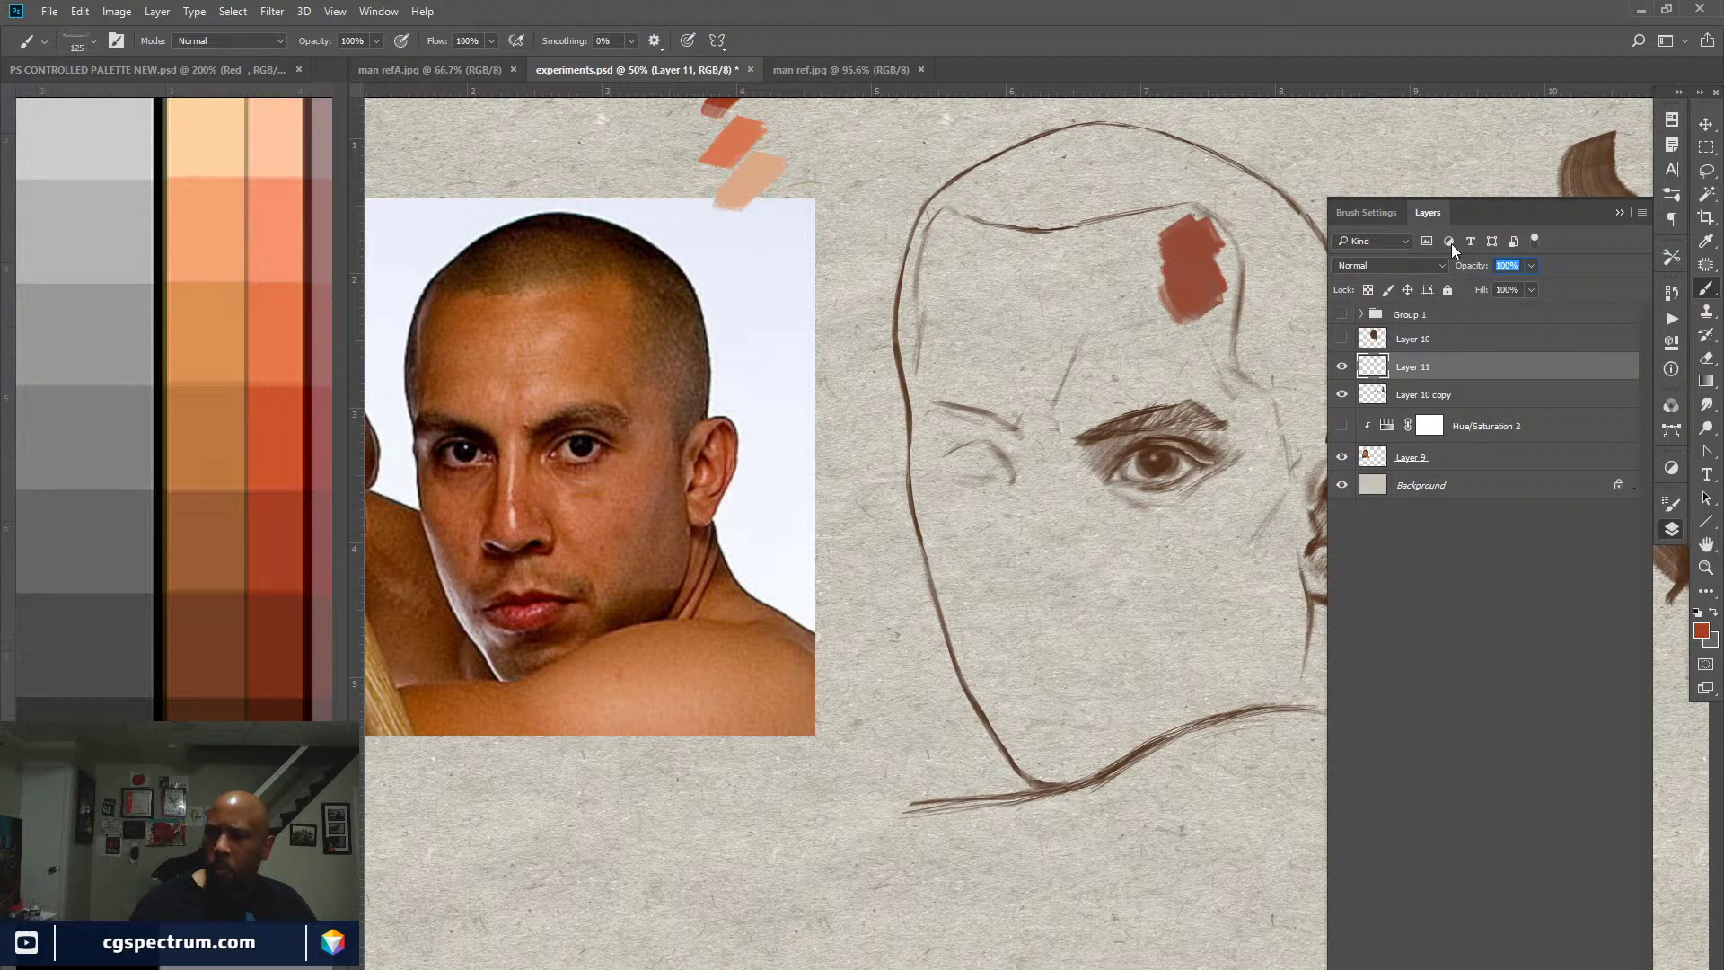
click(1427, 212)
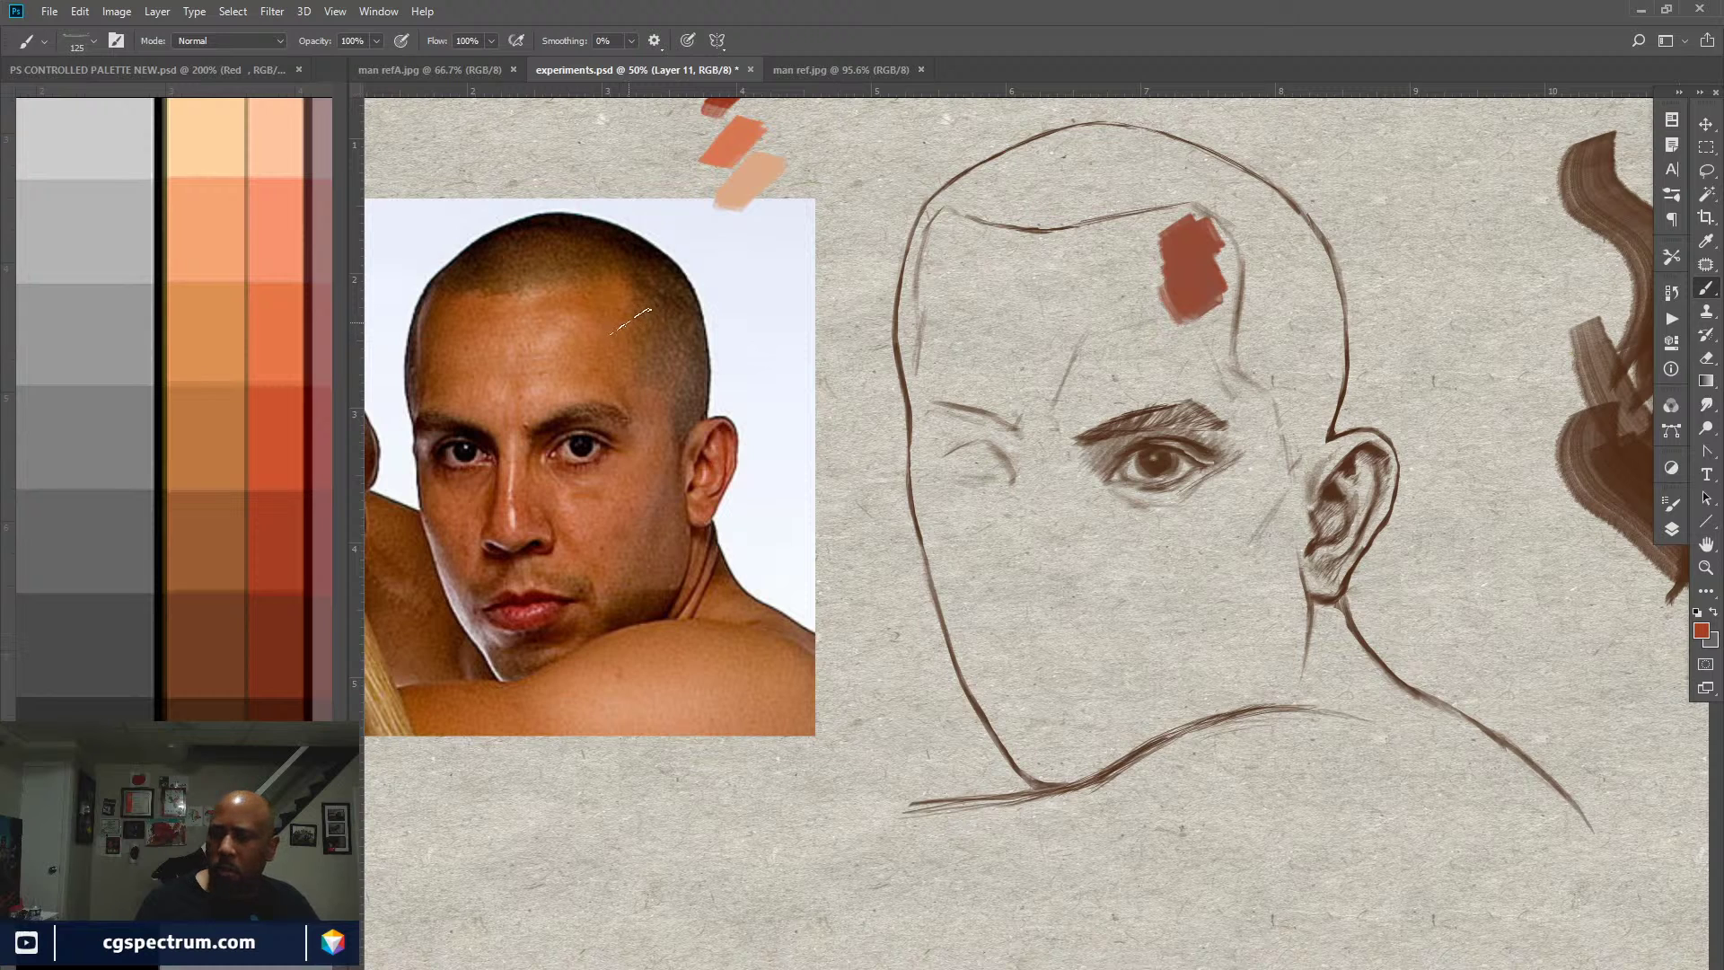
drag(630, 323, 610, 342)
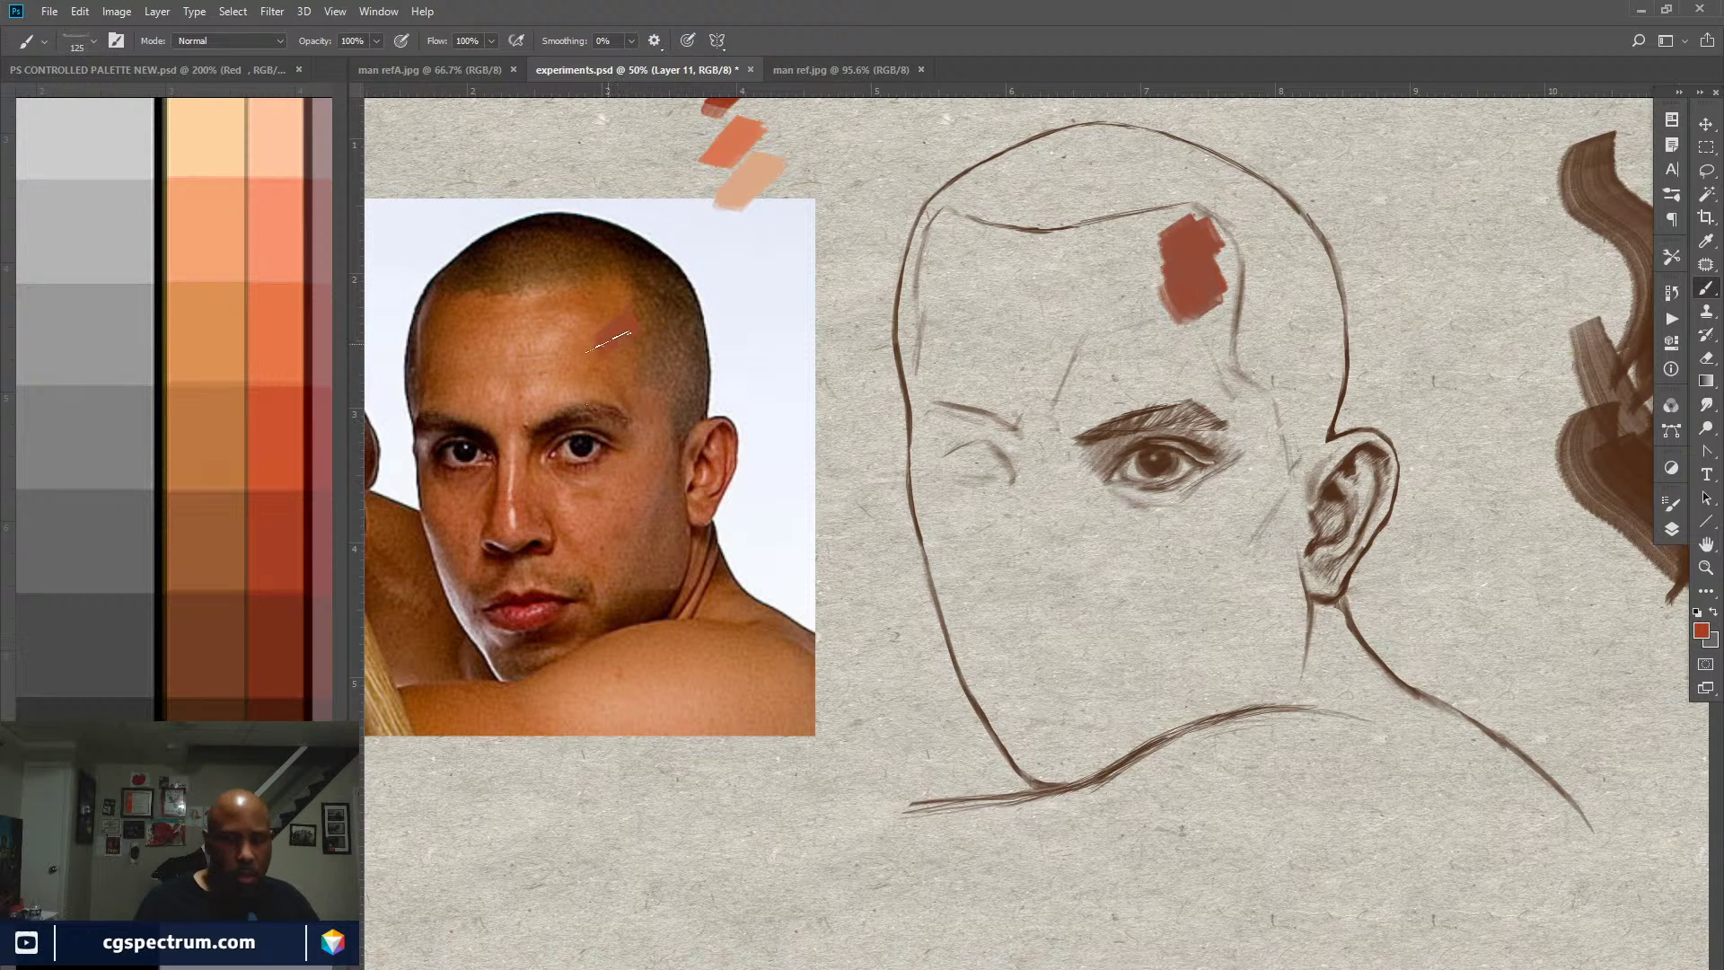
key(ctrl+z)
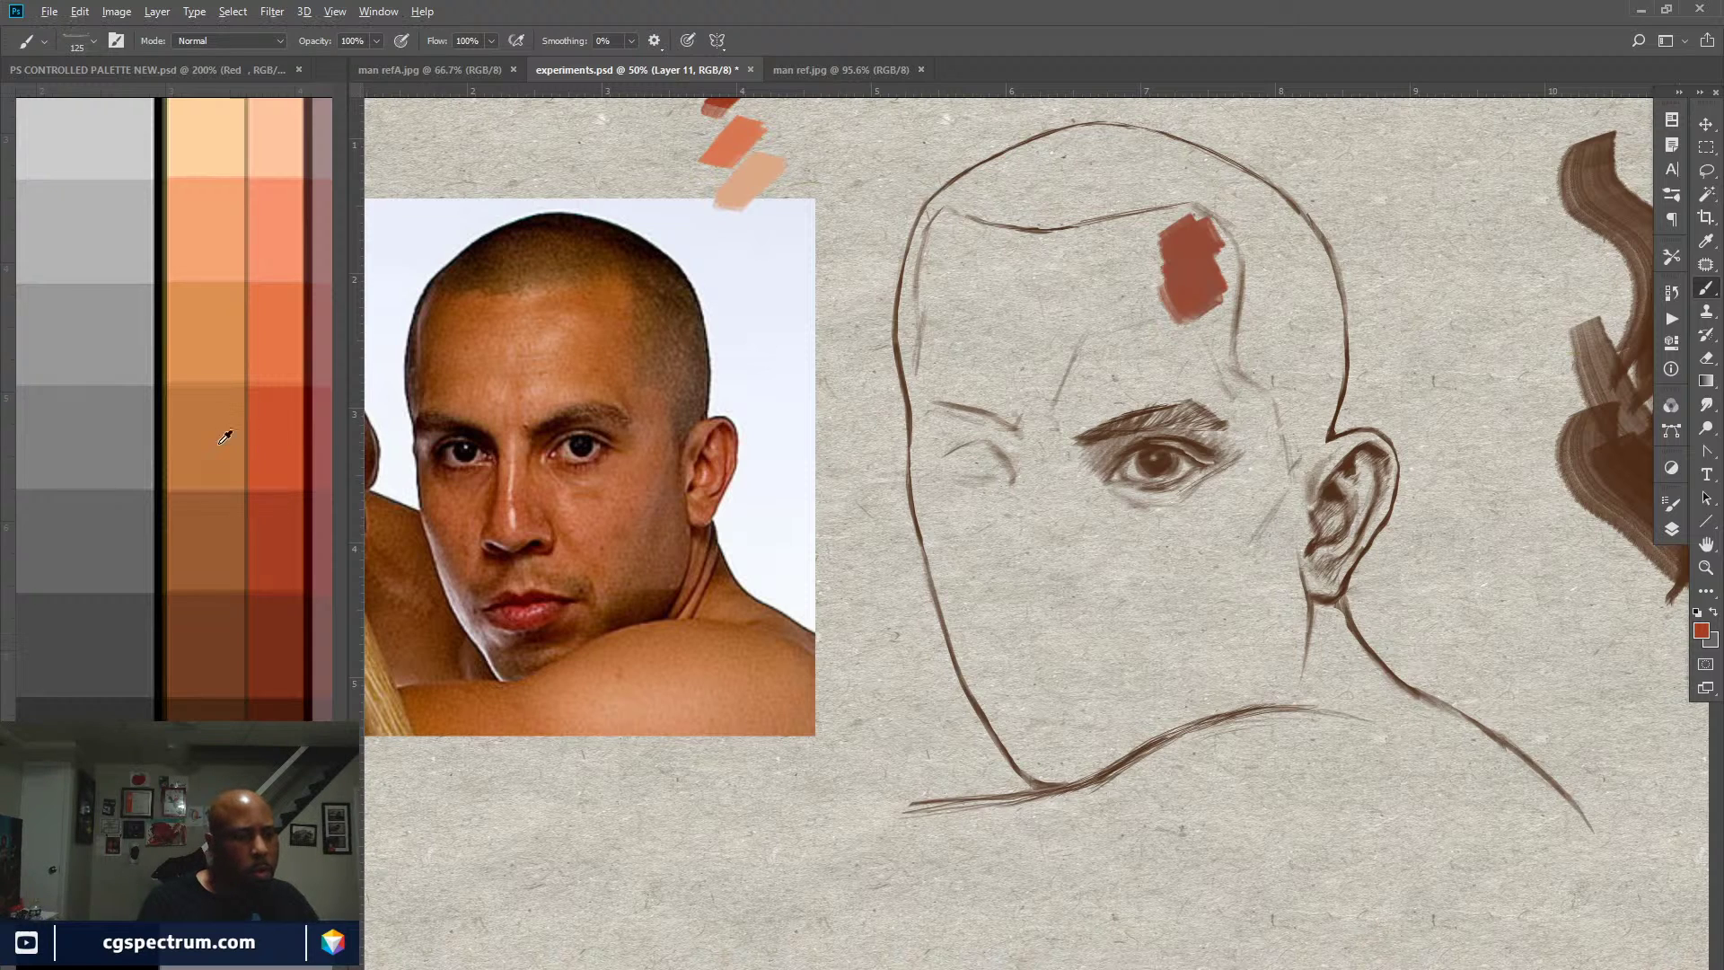
Step: Sample the value 4 orange-brown from the palette shown at 100%, and paint it over the red patch up to the hairline corner
click(245, 698)
key(ctrl+minus)
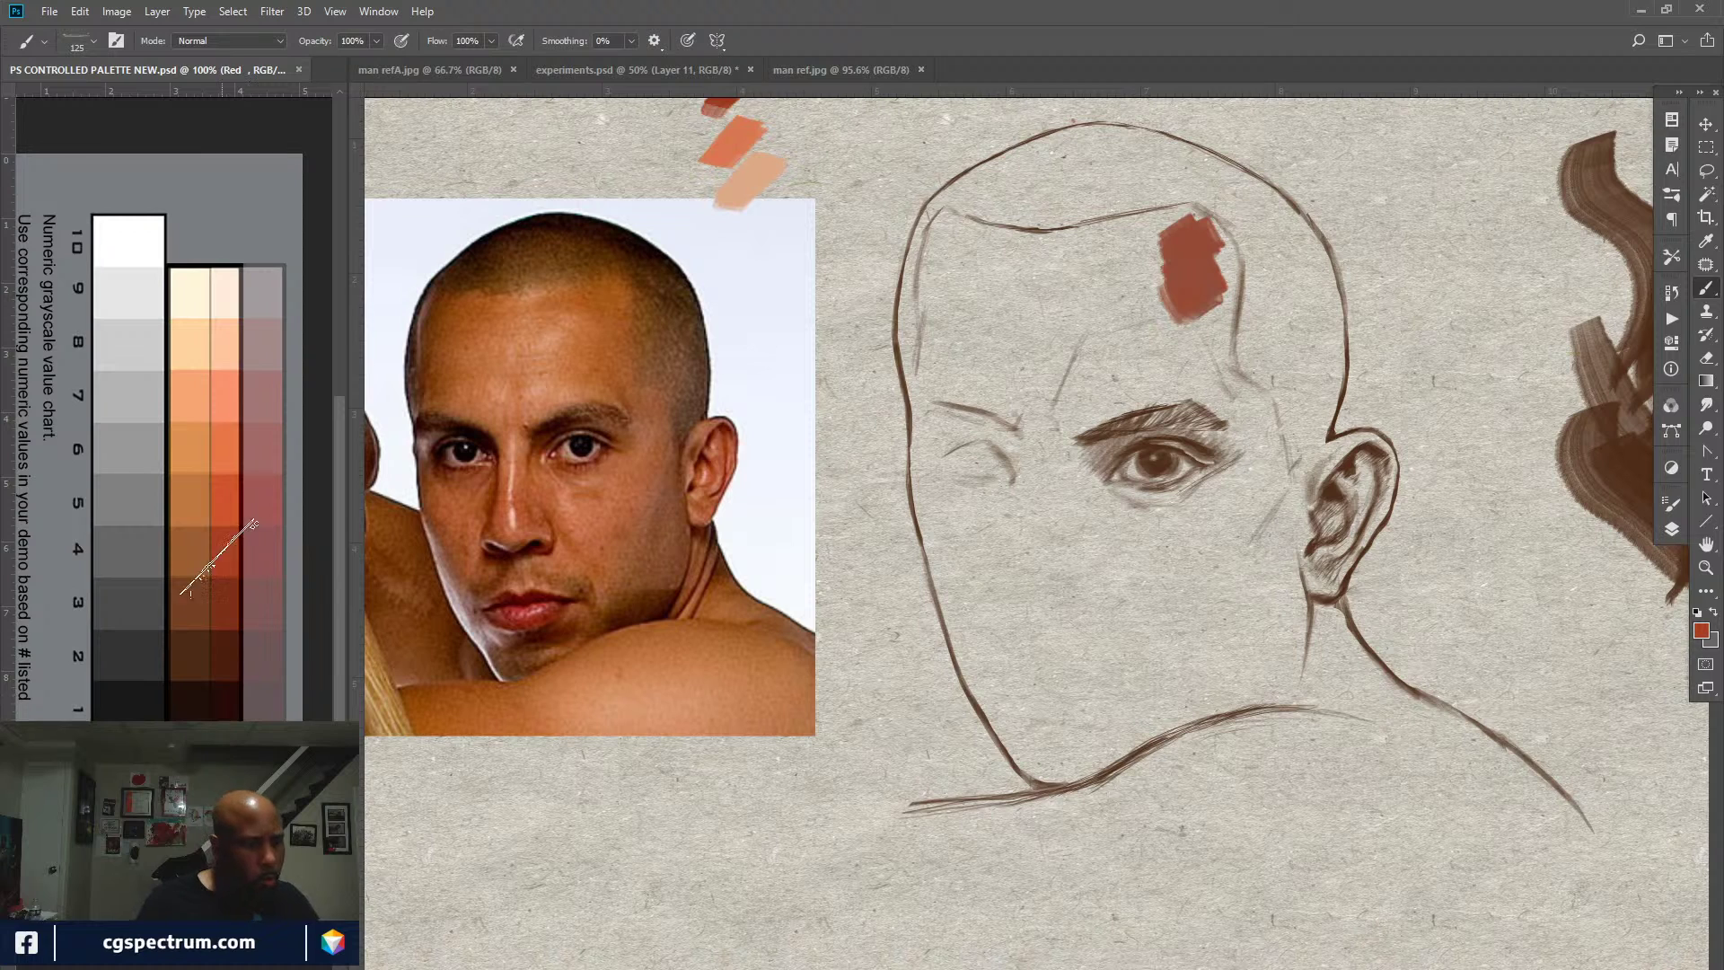
alt+click(227, 552)
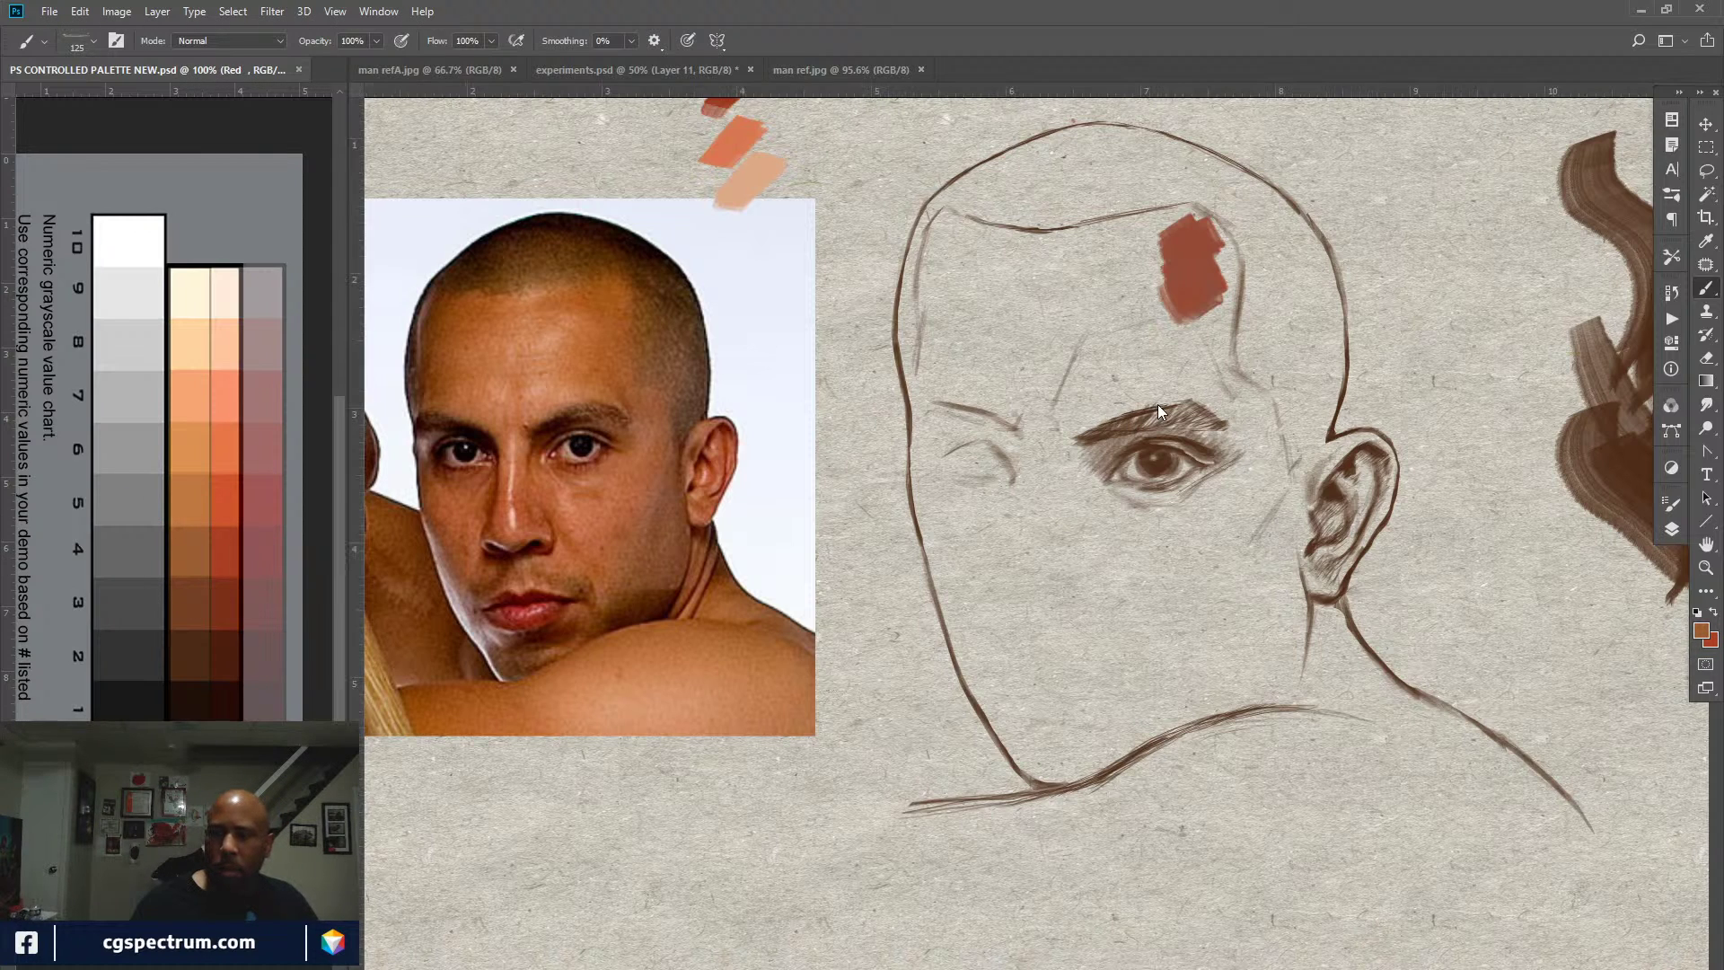
click(1173, 250)
mouse_move(1173, 249)
mouse_down()
mouse_move(1148, 220)
mouse_move(1228, 254)
mouse_move(1196, 224)
mouse_move(1233, 313)
mouse_move(1211, 261)
mouse_move(1217, 323)
mouse_up()
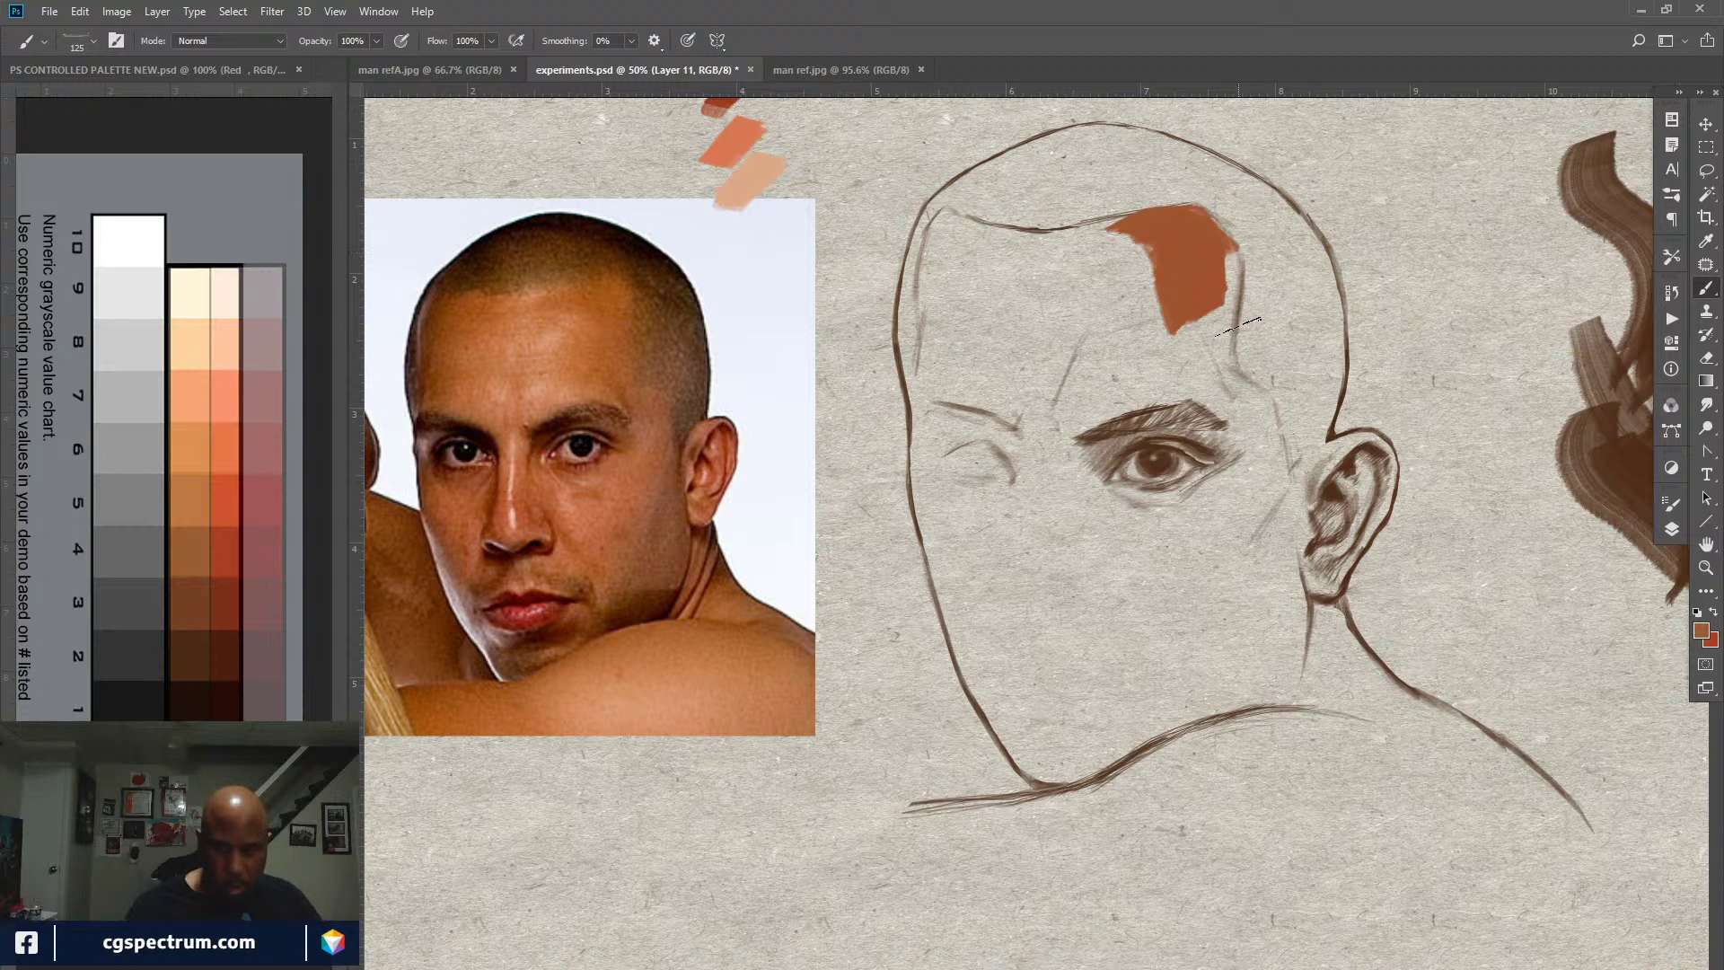
Step: Extend the orange-brown down the temple to beside the eye, and along the hairline toward the middle of the forehead
mouse_move(1221, 276)
mouse_down()
mouse_move(1223, 326)
mouse_move(1220, 271)
mouse_move(1225, 376)
mouse_up()
mouse_move(1232, 299)
mouse_down()
mouse_move(1223, 386)
mouse_move(1203, 377)
mouse_move(1275, 408)
mouse_move(1264, 505)
mouse_up()
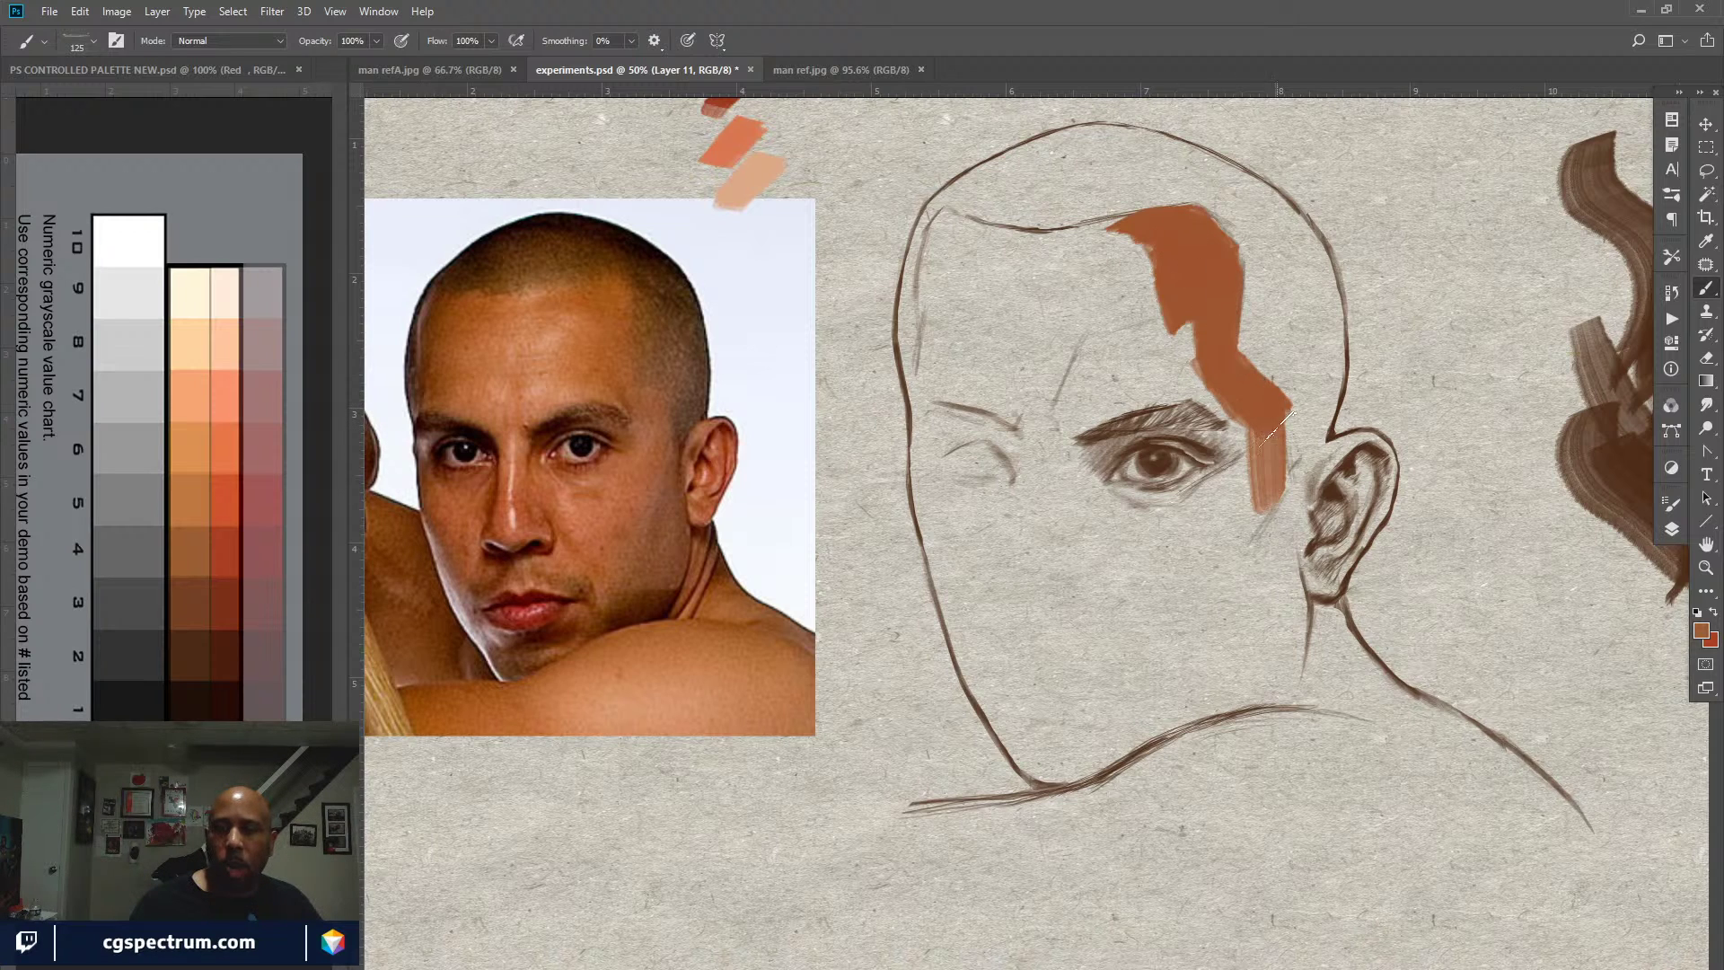
drag(1273, 395, 1273, 495)
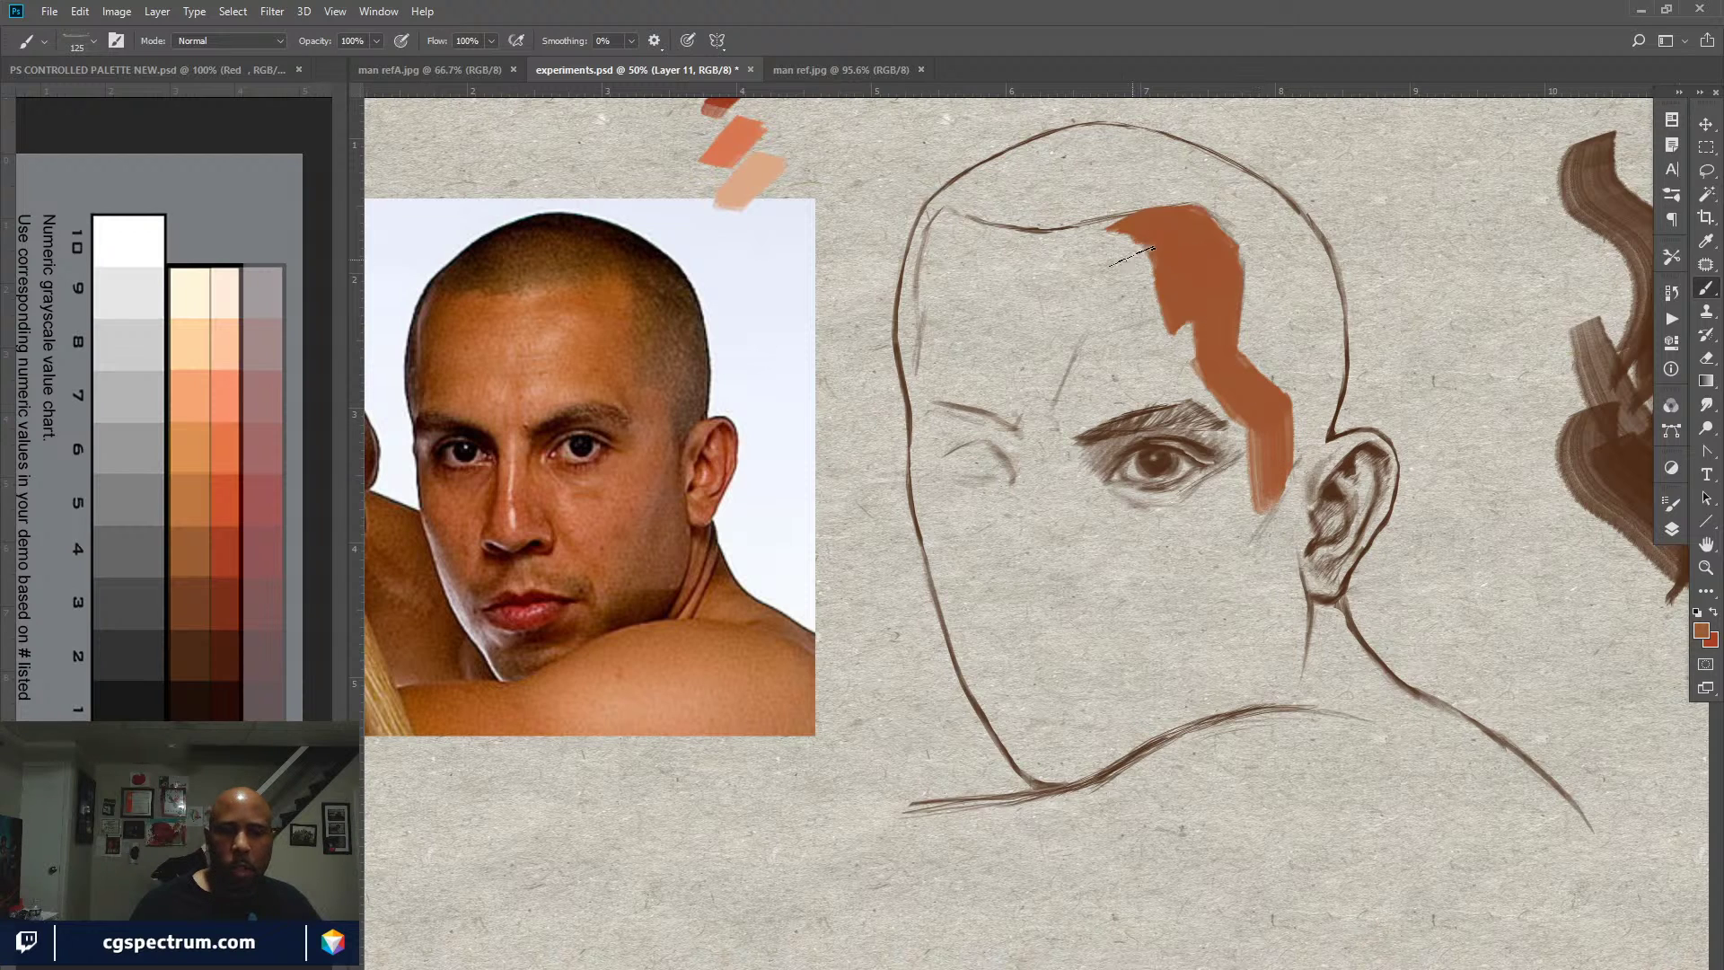
mouse_move(1132, 256)
mouse_down()
mouse_move(1114, 238)
mouse_move(1122, 256)
mouse_move(1105, 260)
mouse_move(1135, 252)
mouse_move(1082, 261)
mouse_up()
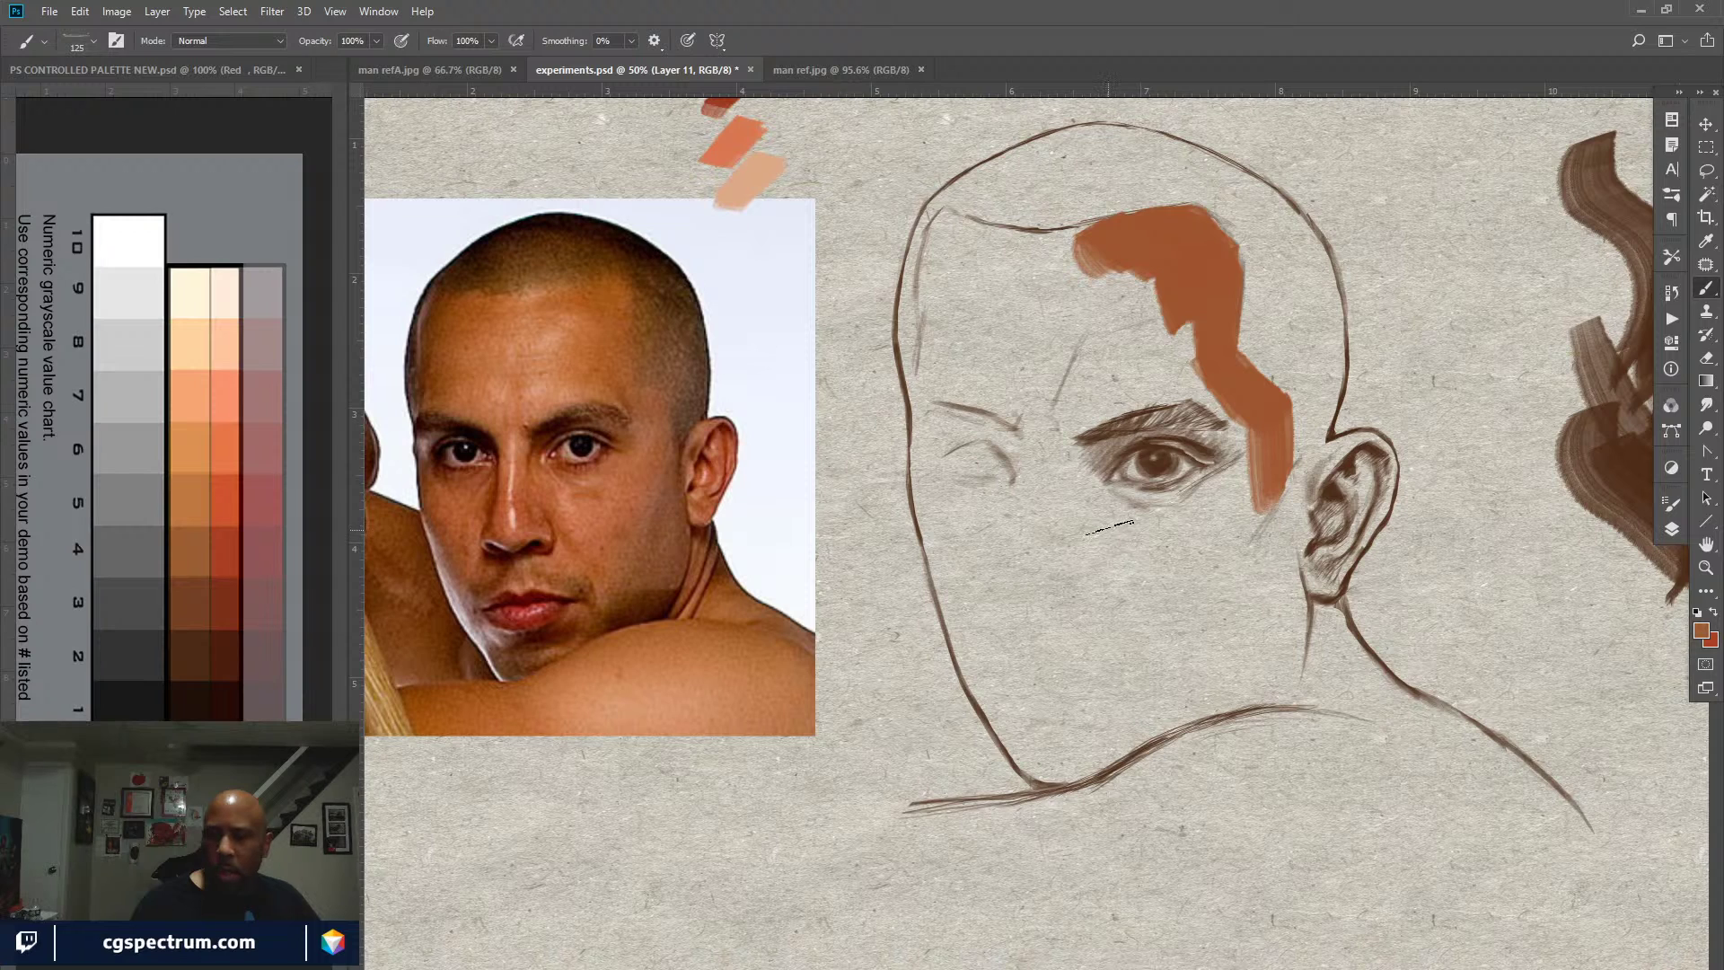
Step: Sample the value 2 dark brown from the palette and block in the hair on the side of the head above the ear
alt+click(191, 643)
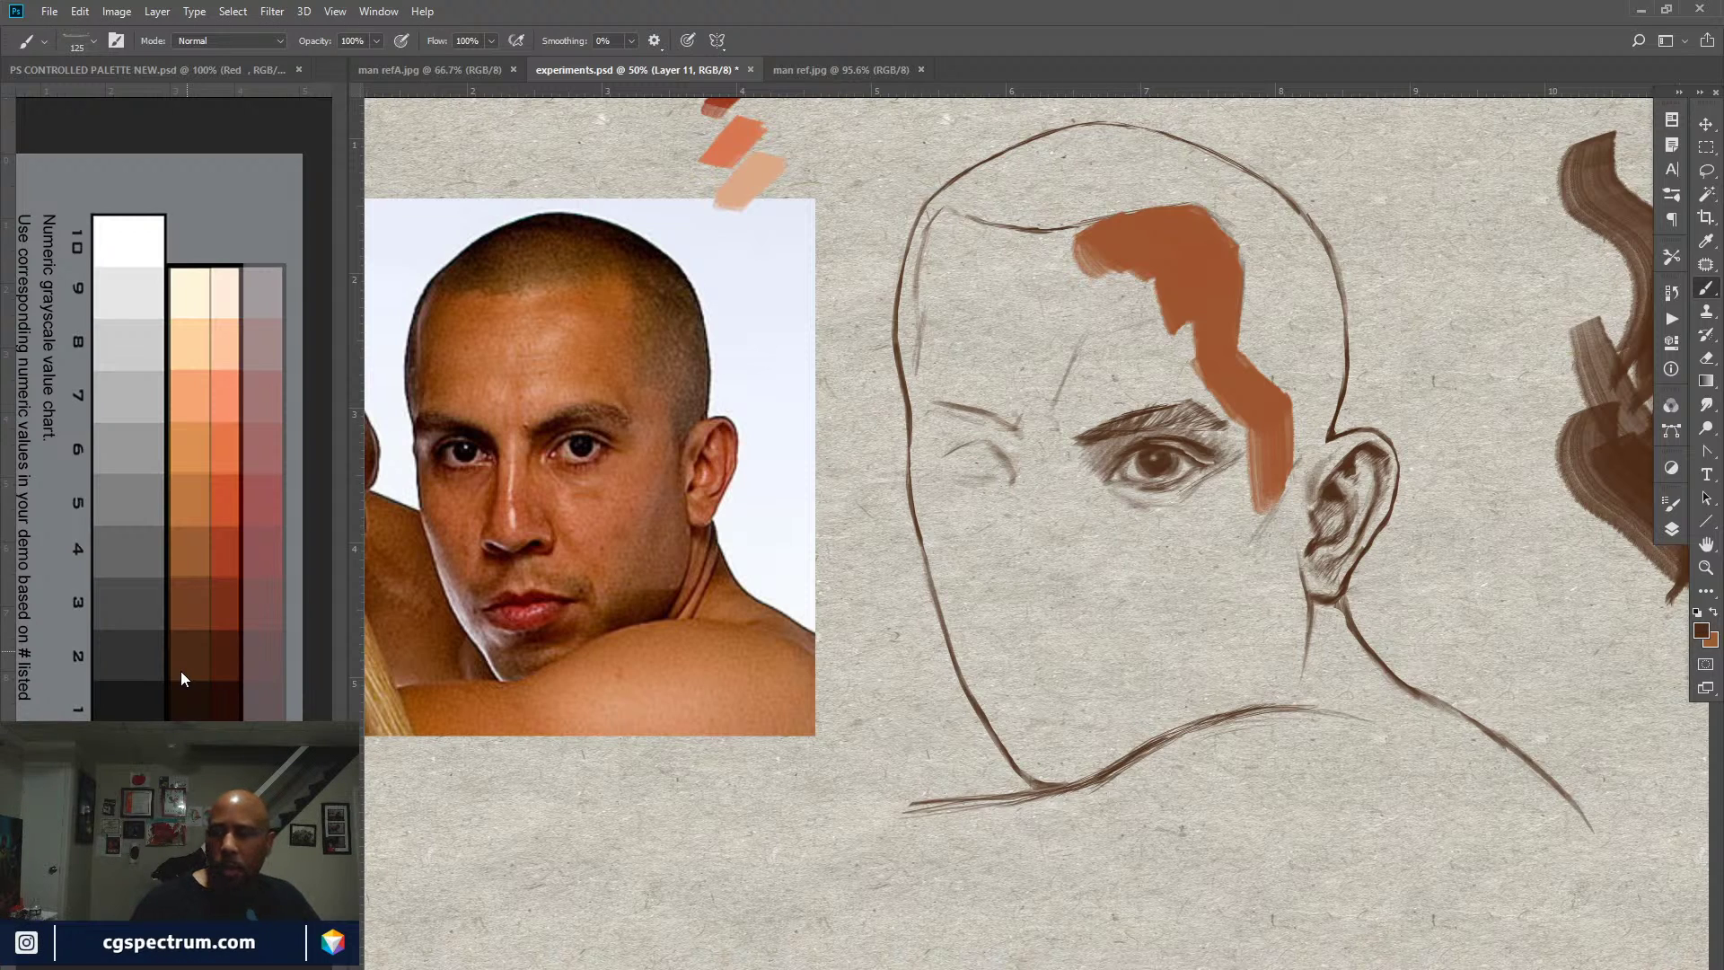
mouse_move(1248, 262)
mouse_down()
mouse_move(1265, 297)
mouse_move(1301, 292)
mouse_move(1263, 224)
mouse_move(1304, 260)
mouse_move(1288, 231)
mouse_move(1318, 301)
mouse_move(1310, 260)
mouse_move(1325, 349)
mouse_move(1325, 292)
mouse_move(1327, 306)
mouse_move(1302, 244)
mouse_move(1319, 371)
mouse_move(1321, 322)
mouse_move(1263, 295)
mouse_move(1263, 321)
mouse_move(1249, 308)
mouse_move(1283, 365)
mouse_move(1269, 360)
mouse_move(1261, 347)
mouse_move(1297, 363)
mouse_move(1293, 435)
mouse_up()
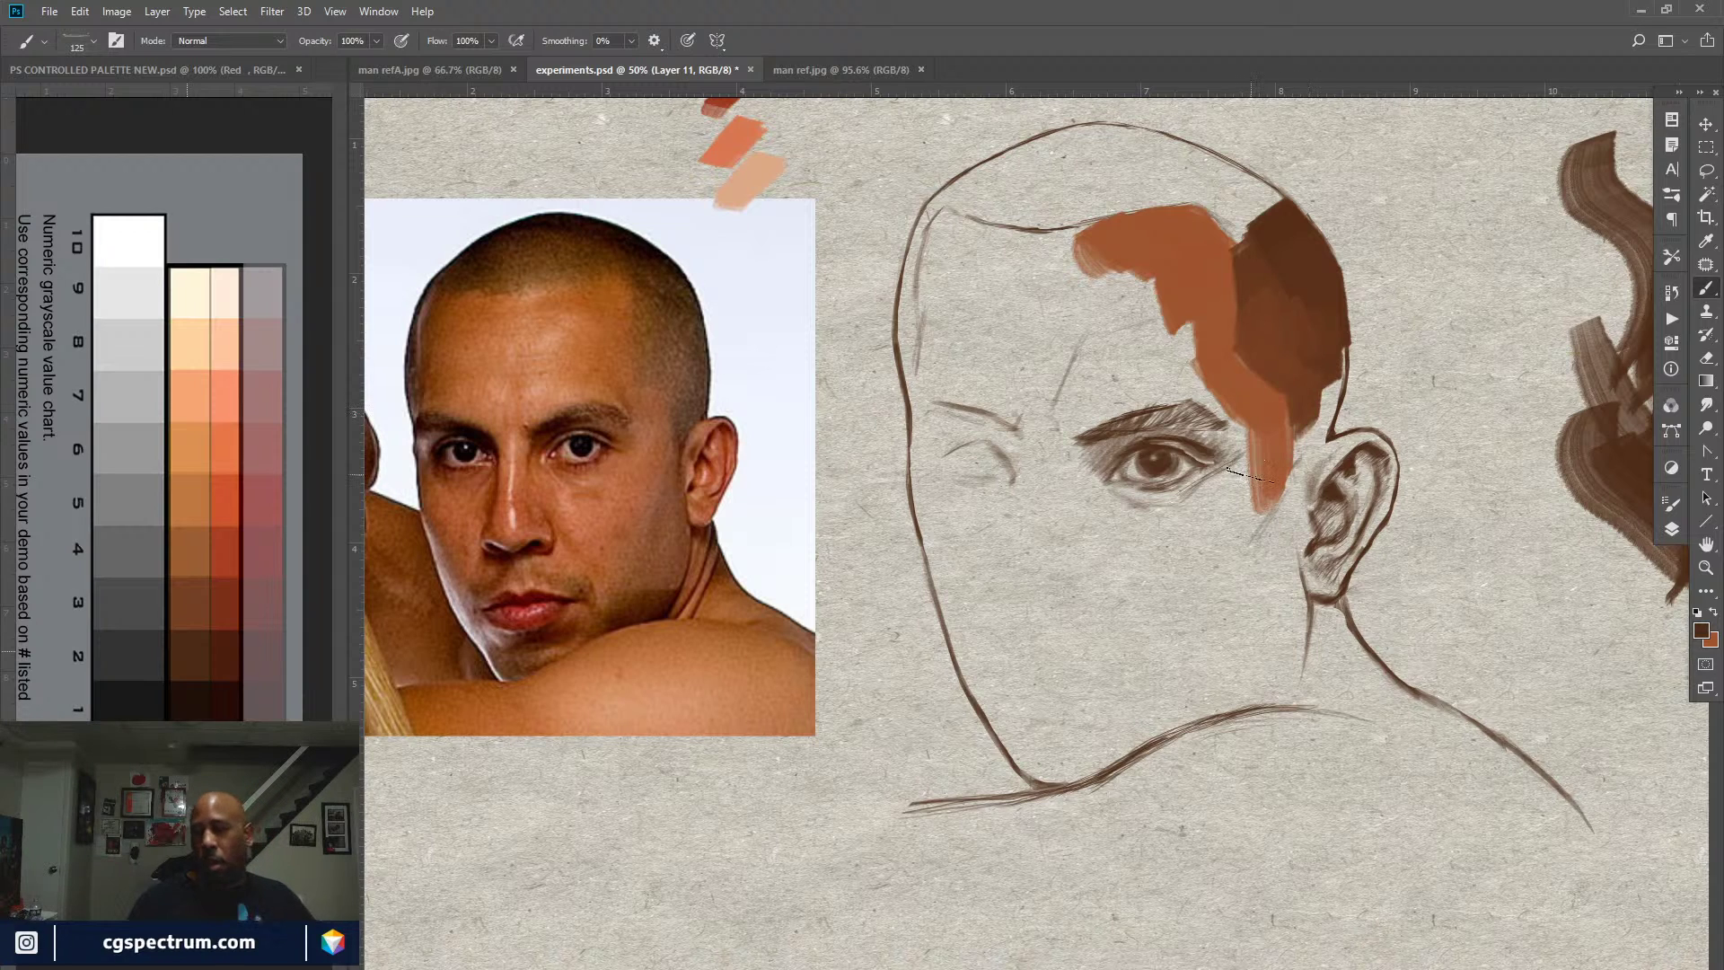
Step: Block in dark brown hair over the crown, from the side of the head to the far hairline corner
mouse_move(1273, 220)
mouse_down()
mouse_move(1246, 238)
mouse_move(1199, 193)
mouse_move(1232, 200)
mouse_move(1132, 148)
mouse_move(1203, 170)
mouse_move(1114, 140)
mouse_move(1253, 184)
mouse_move(1116, 131)
mouse_up()
mouse_move(1219, 166)
mouse_down()
mouse_move(1258, 180)
mouse_move(1269, 212)
mouse_up()
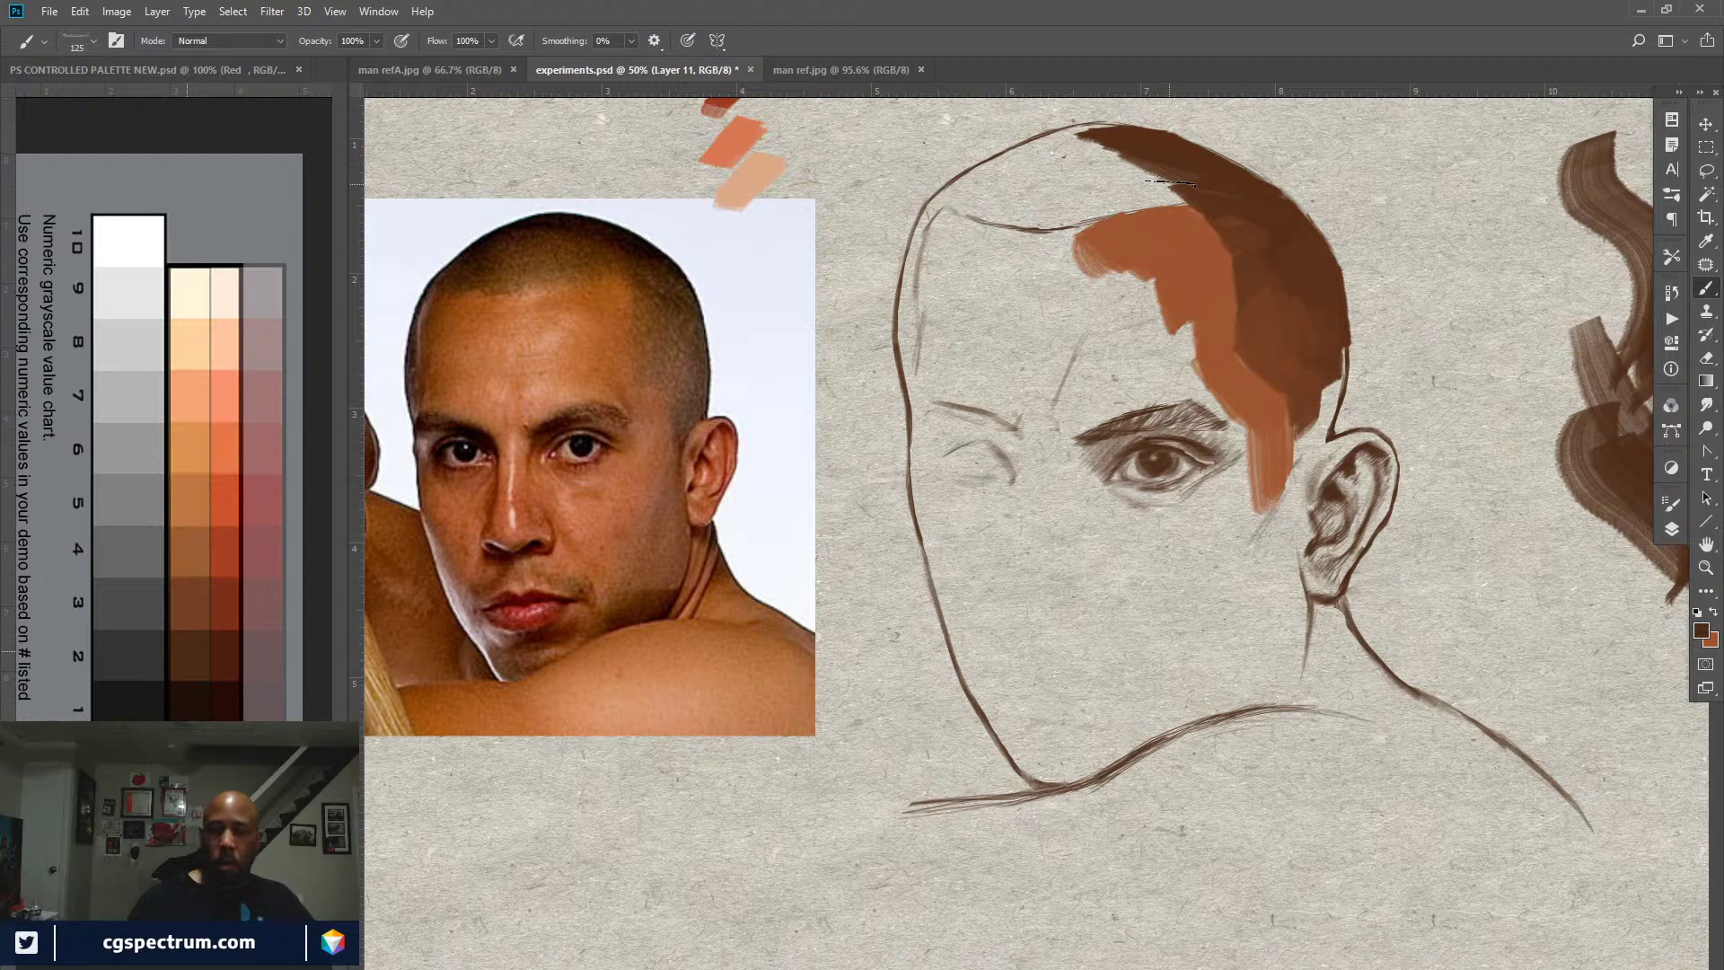
mouse_move(1133, 160)
mouse_down()
mouse_move(1006, 162)
mouse_move(1068, 139)
mouse_move(935, 201)
mouse_up()
mouse_move(1046, 142)
mouse_down()
mouse_move(959, 189)
mouse_move(1086, 152)
mouse_move(1046, 160)
mouse_move(1101, 152)
mouse_move(1178, 173)
mouse_move(1139, 173)
mouse_move(1150, 186)
mouse_move(1201, 189)
mouse_move(1100, 191)
mouse_up()
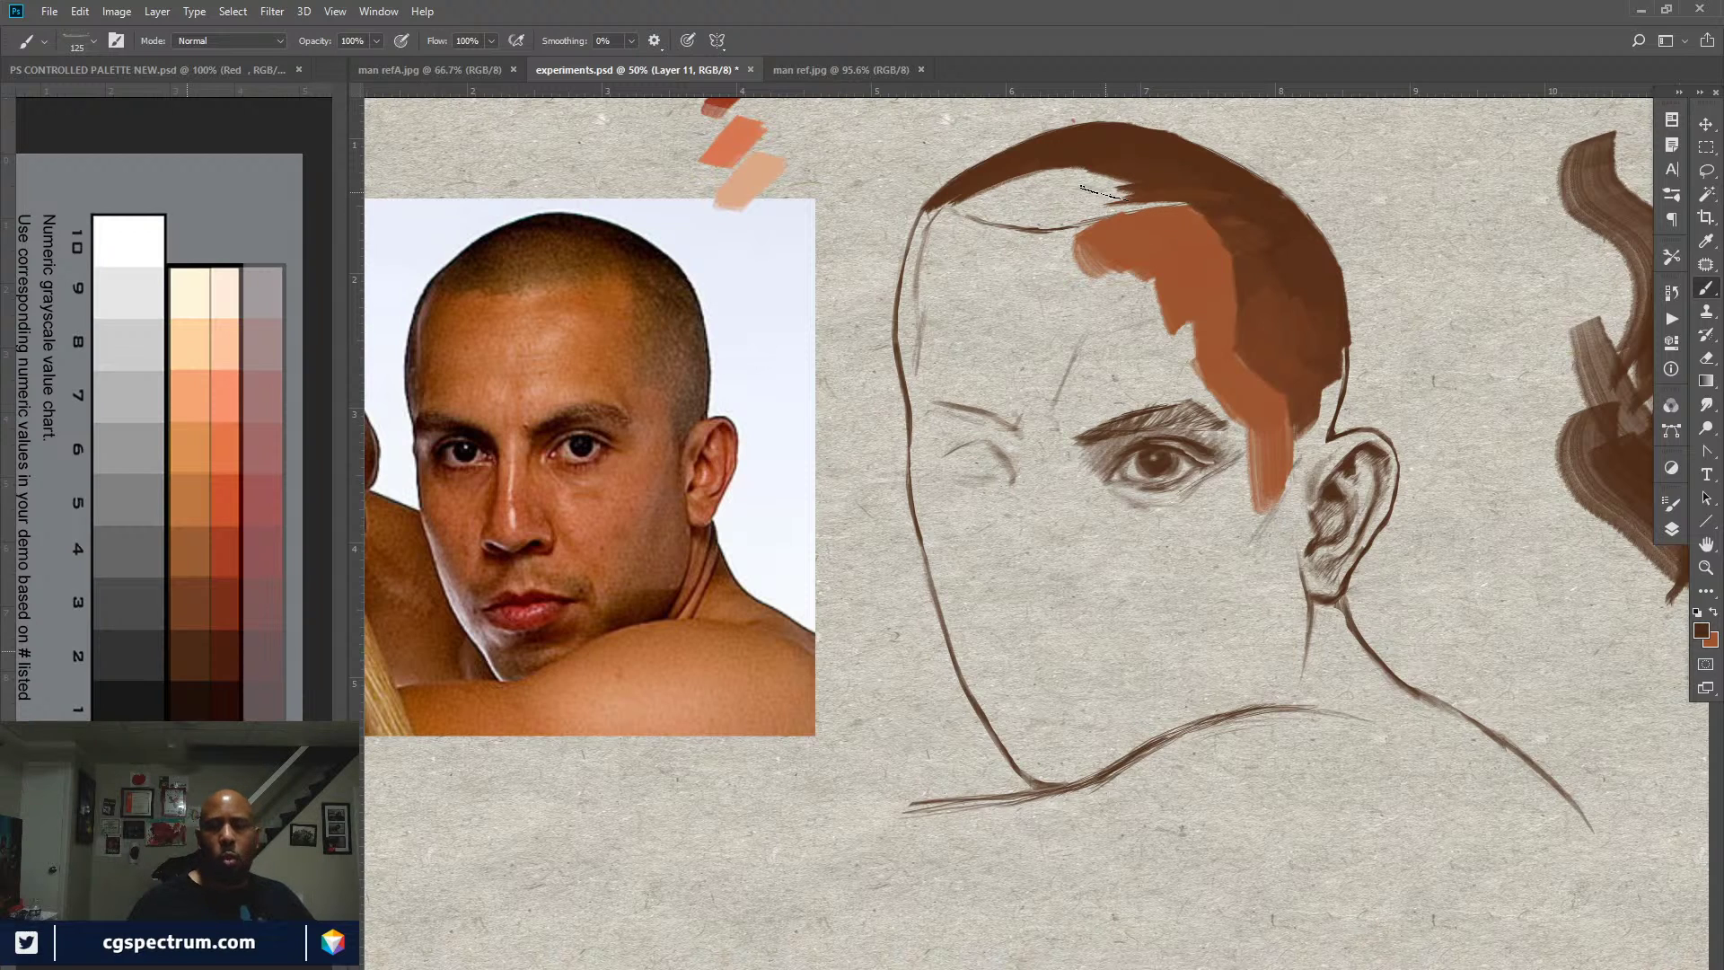
Step: Paint orange-brown along the front hairline and fill the remaining gap with a darker brown sampled from the hair
key(x)
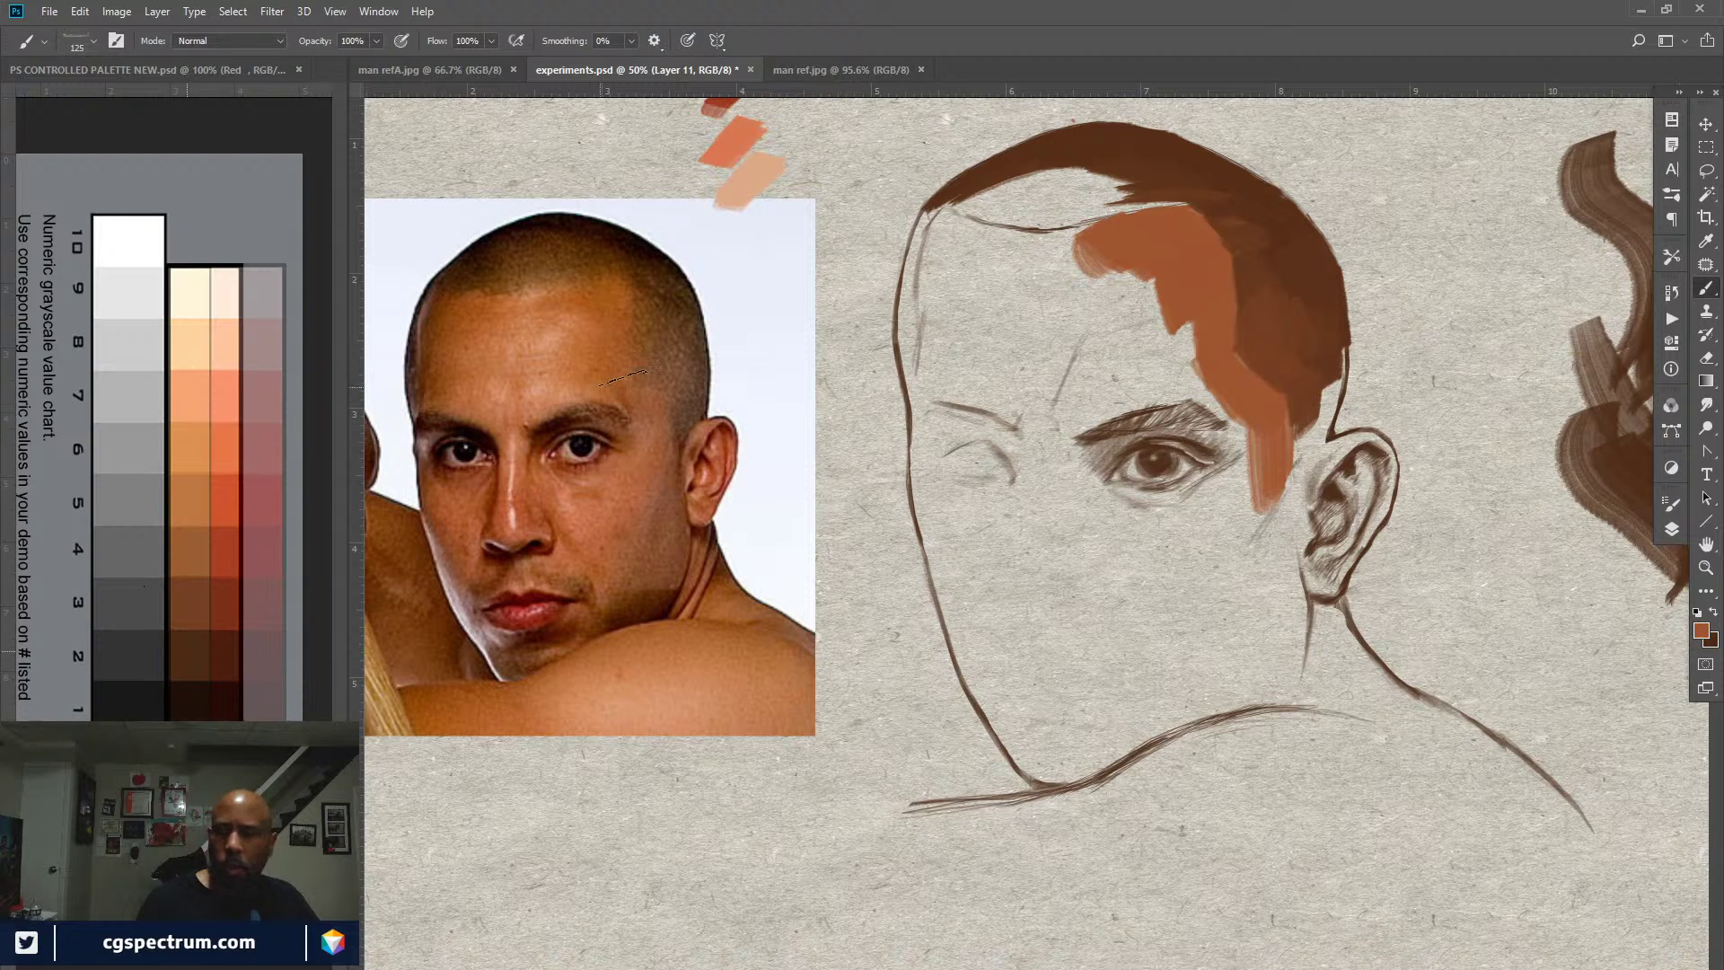
mouse_move(1042, 204)
mouse_down()
mouse_move(1159, 201)
mouse_move(1049, 196)
mouse_move(1032, 212)
mouse_move(1140, 210)
mouse_up()
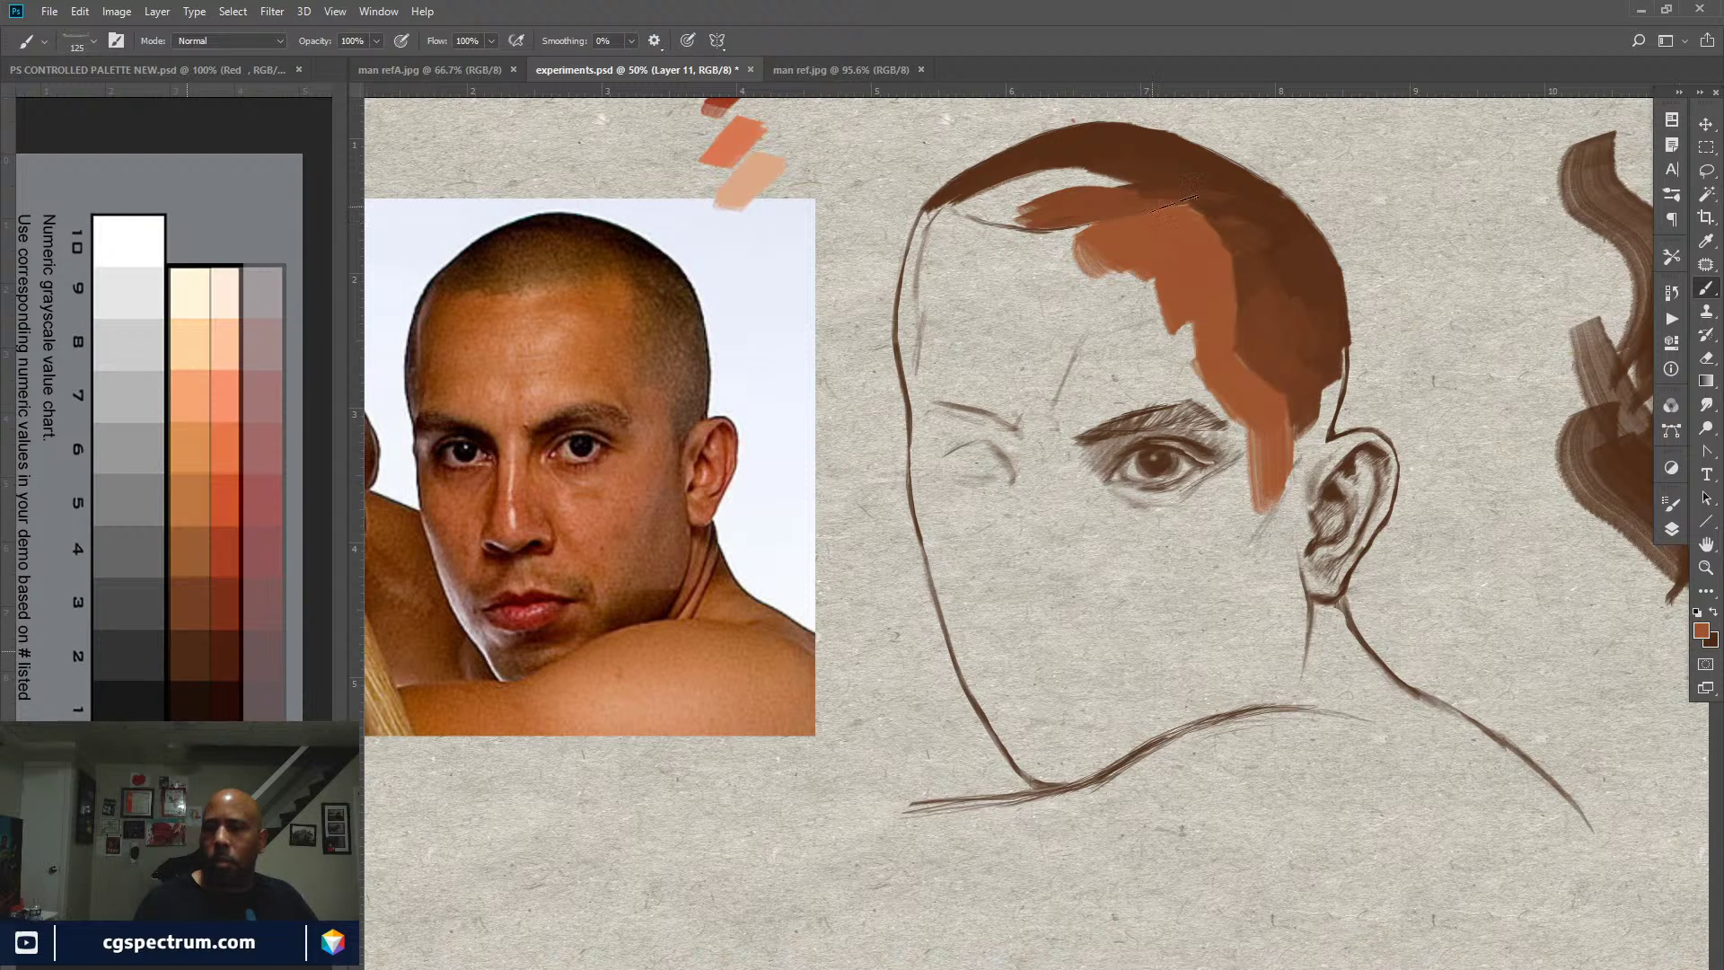
alt+click(1192, 185)
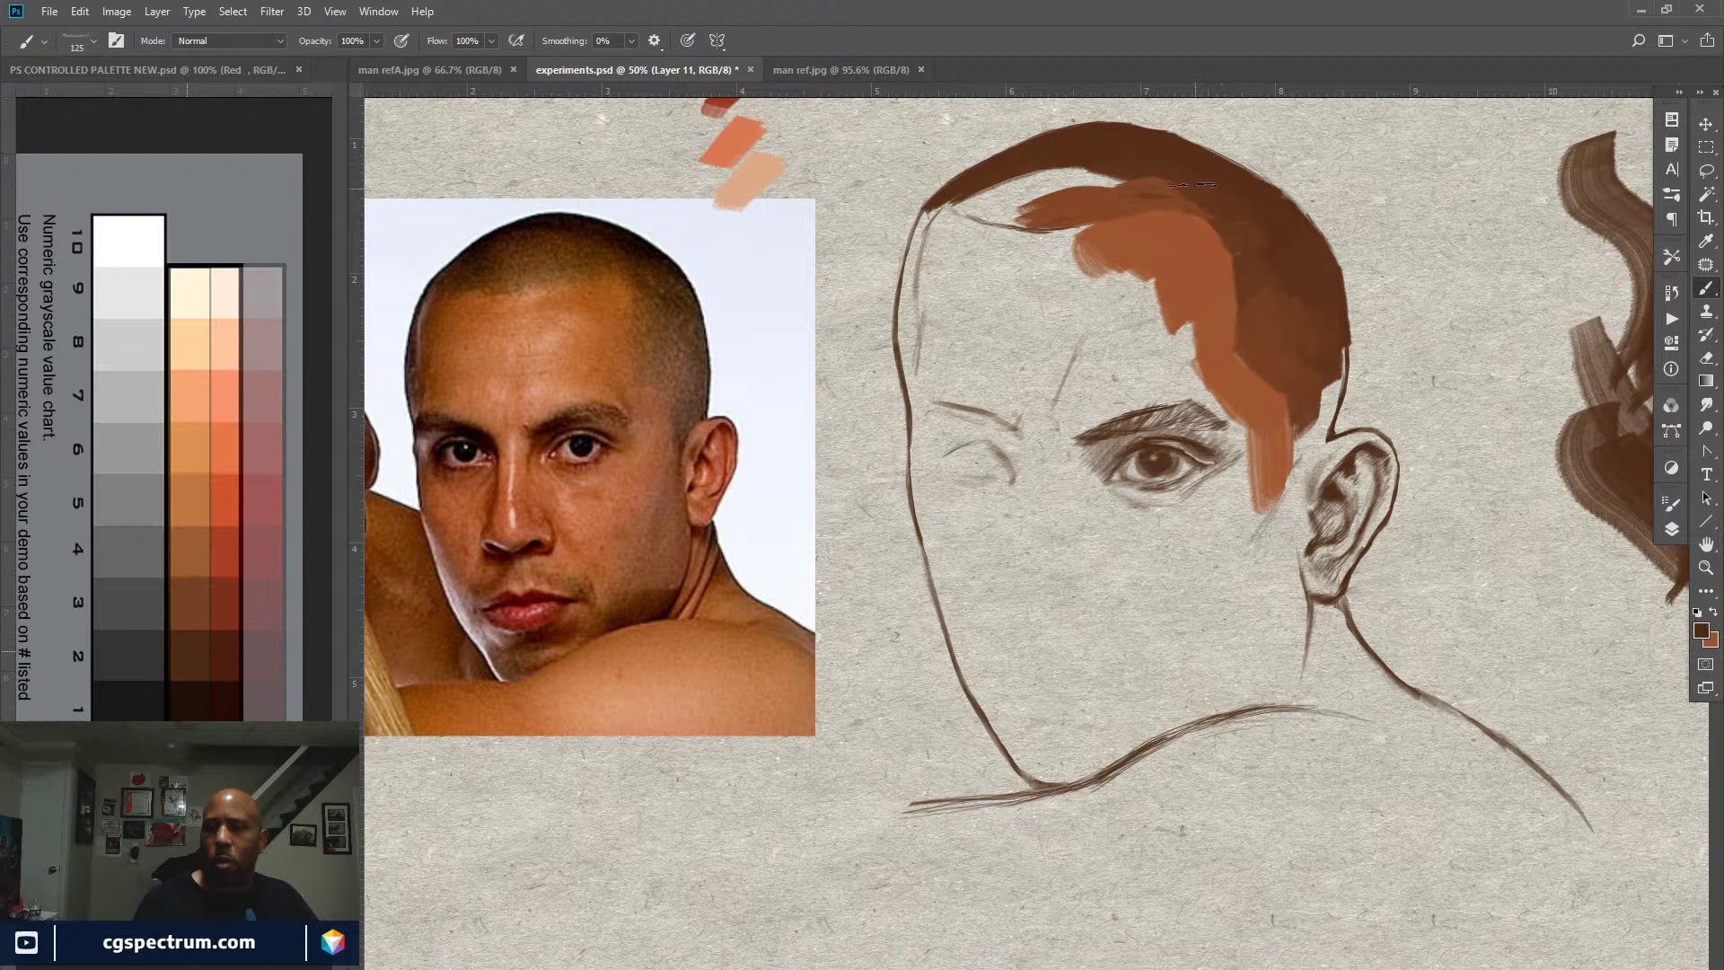
mouse_move(1193, 185)
mouse_down()
mouse_move(974, 192)
mouse_move(1023, 189)
mouse_move(988, 211)
mouse_move(1032, 215)
mouse_move(1064, 190)
mouse_move(1041, 191)
mouse_up()
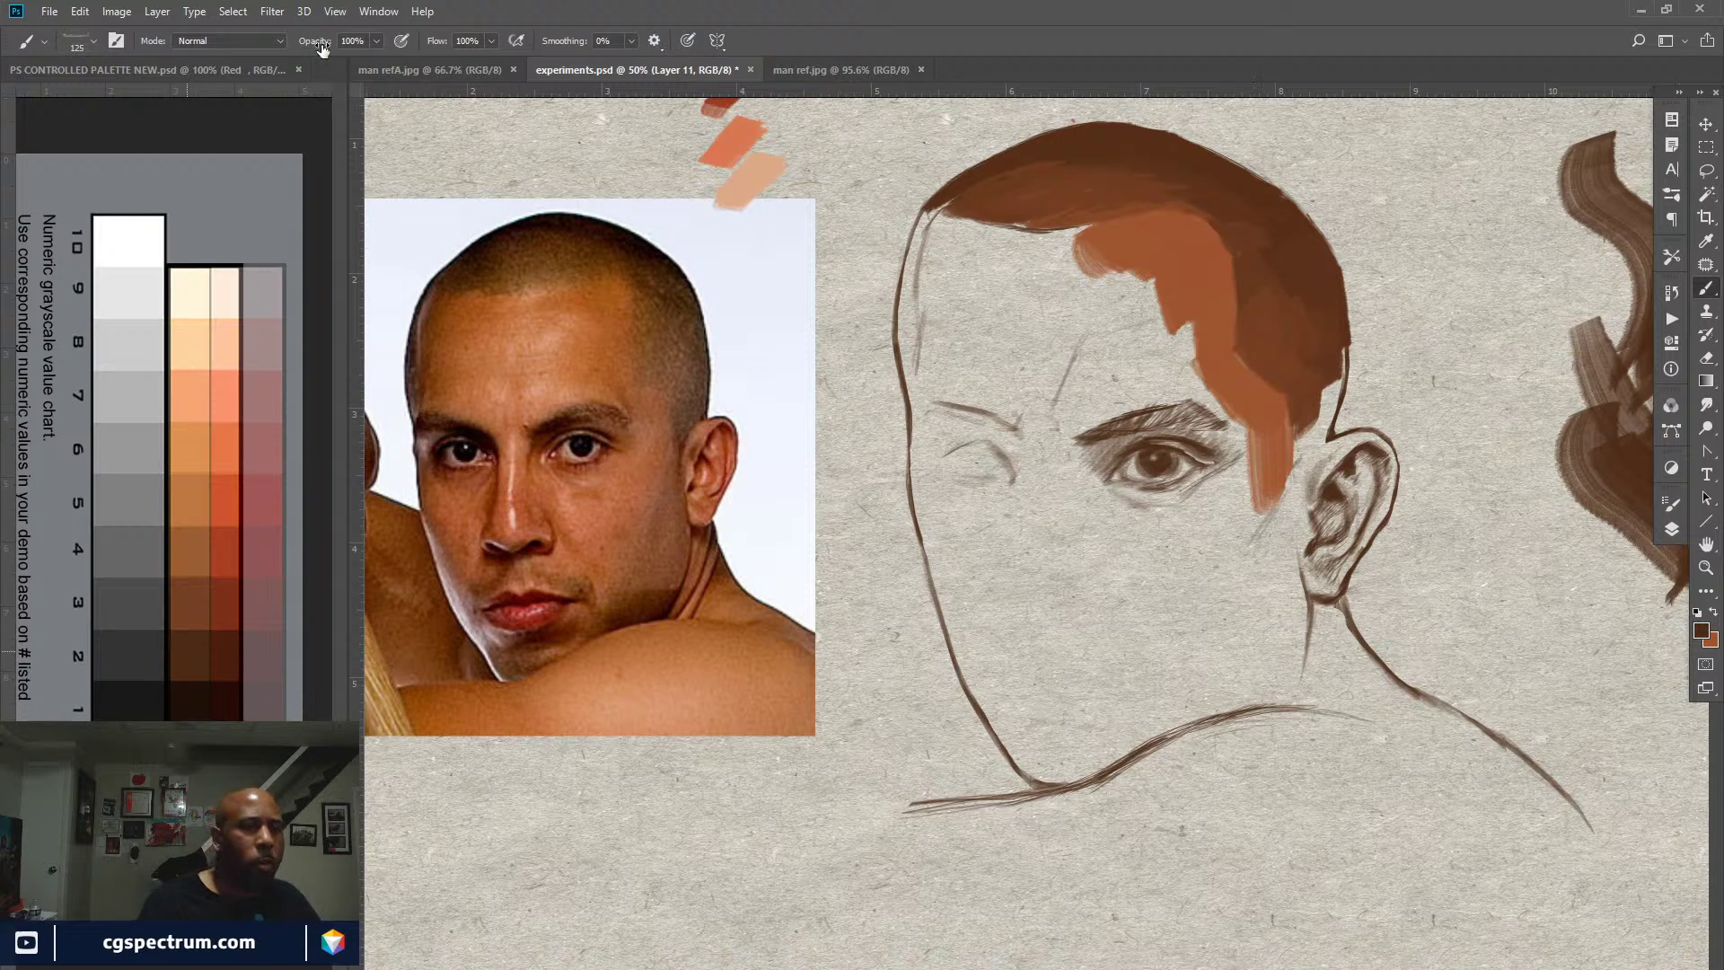
Step: Lower the brush opacity to 50% and blend the temple's orange-brown into the dark hair down to above the ear
drag(321, 48, 317, 49)
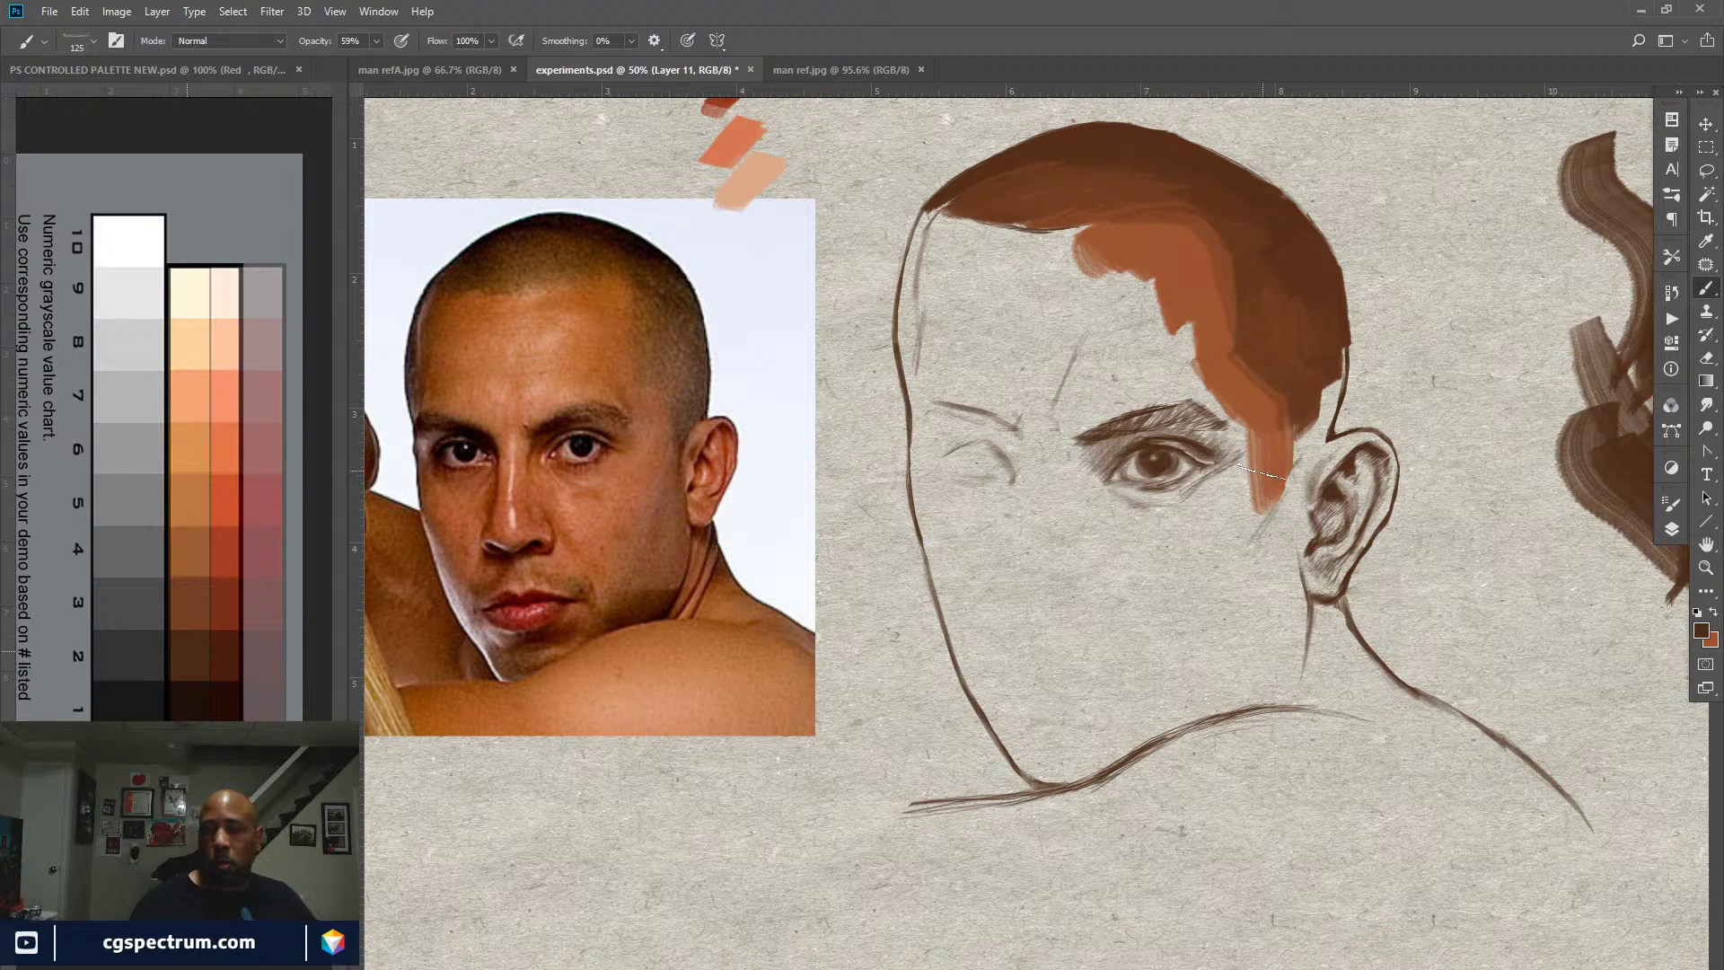
alt+click(1262, 472)
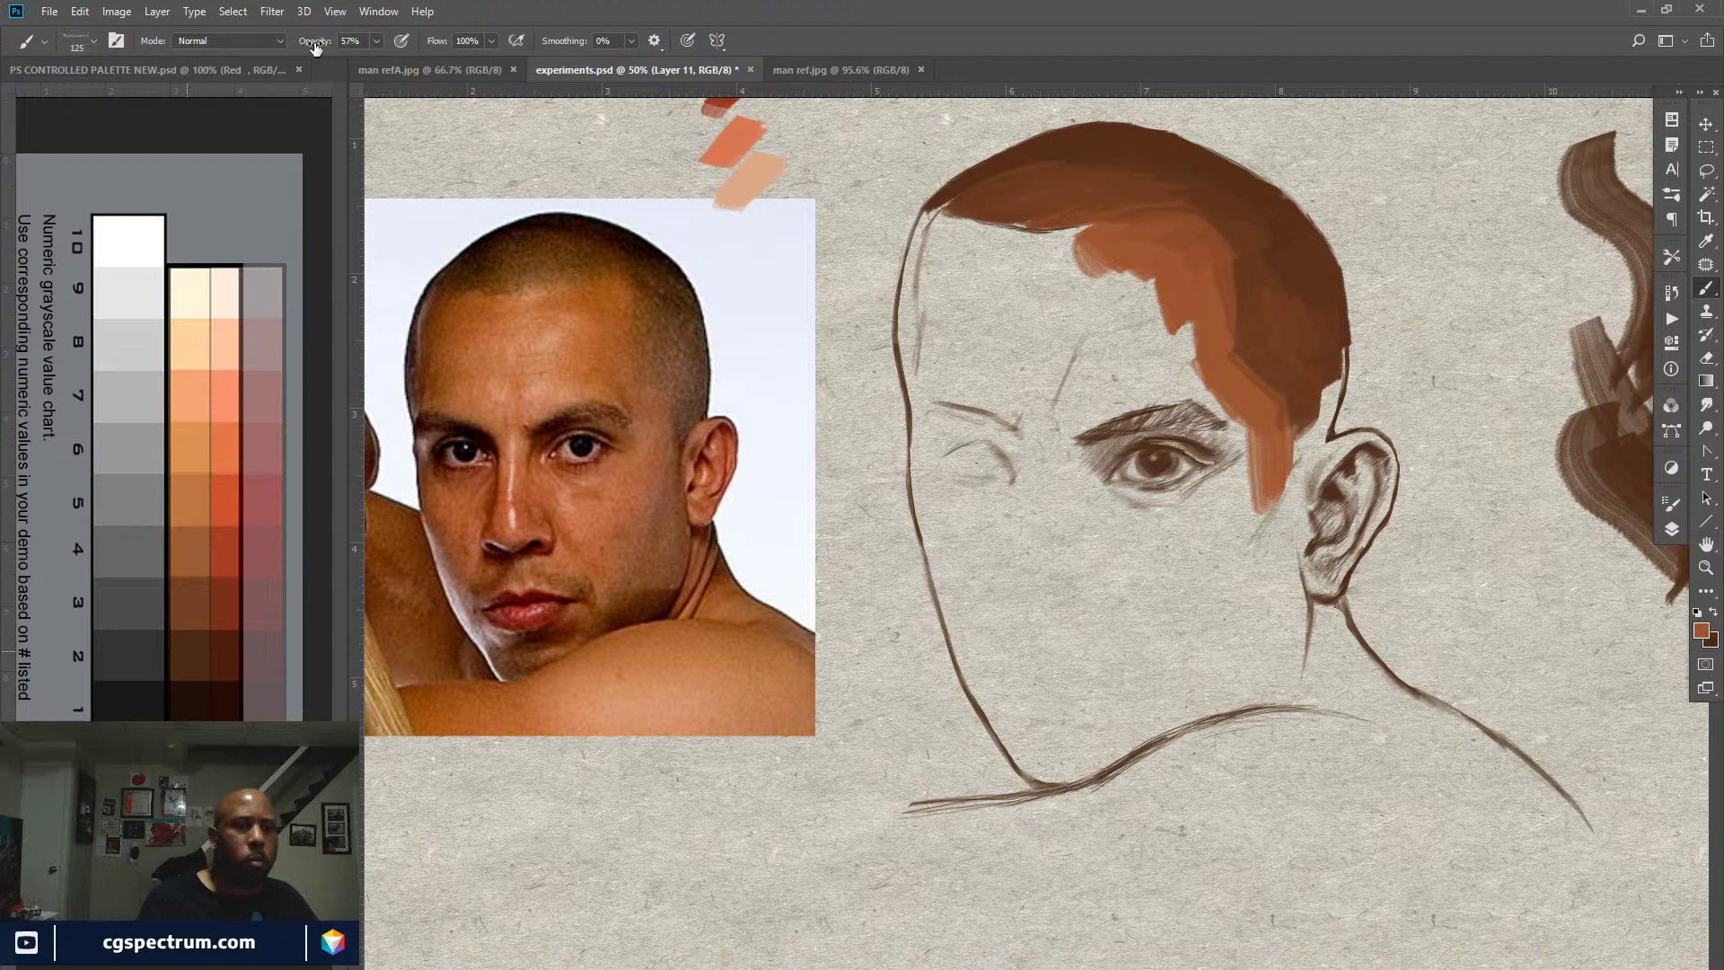
drag(315, 47, 287, 61)
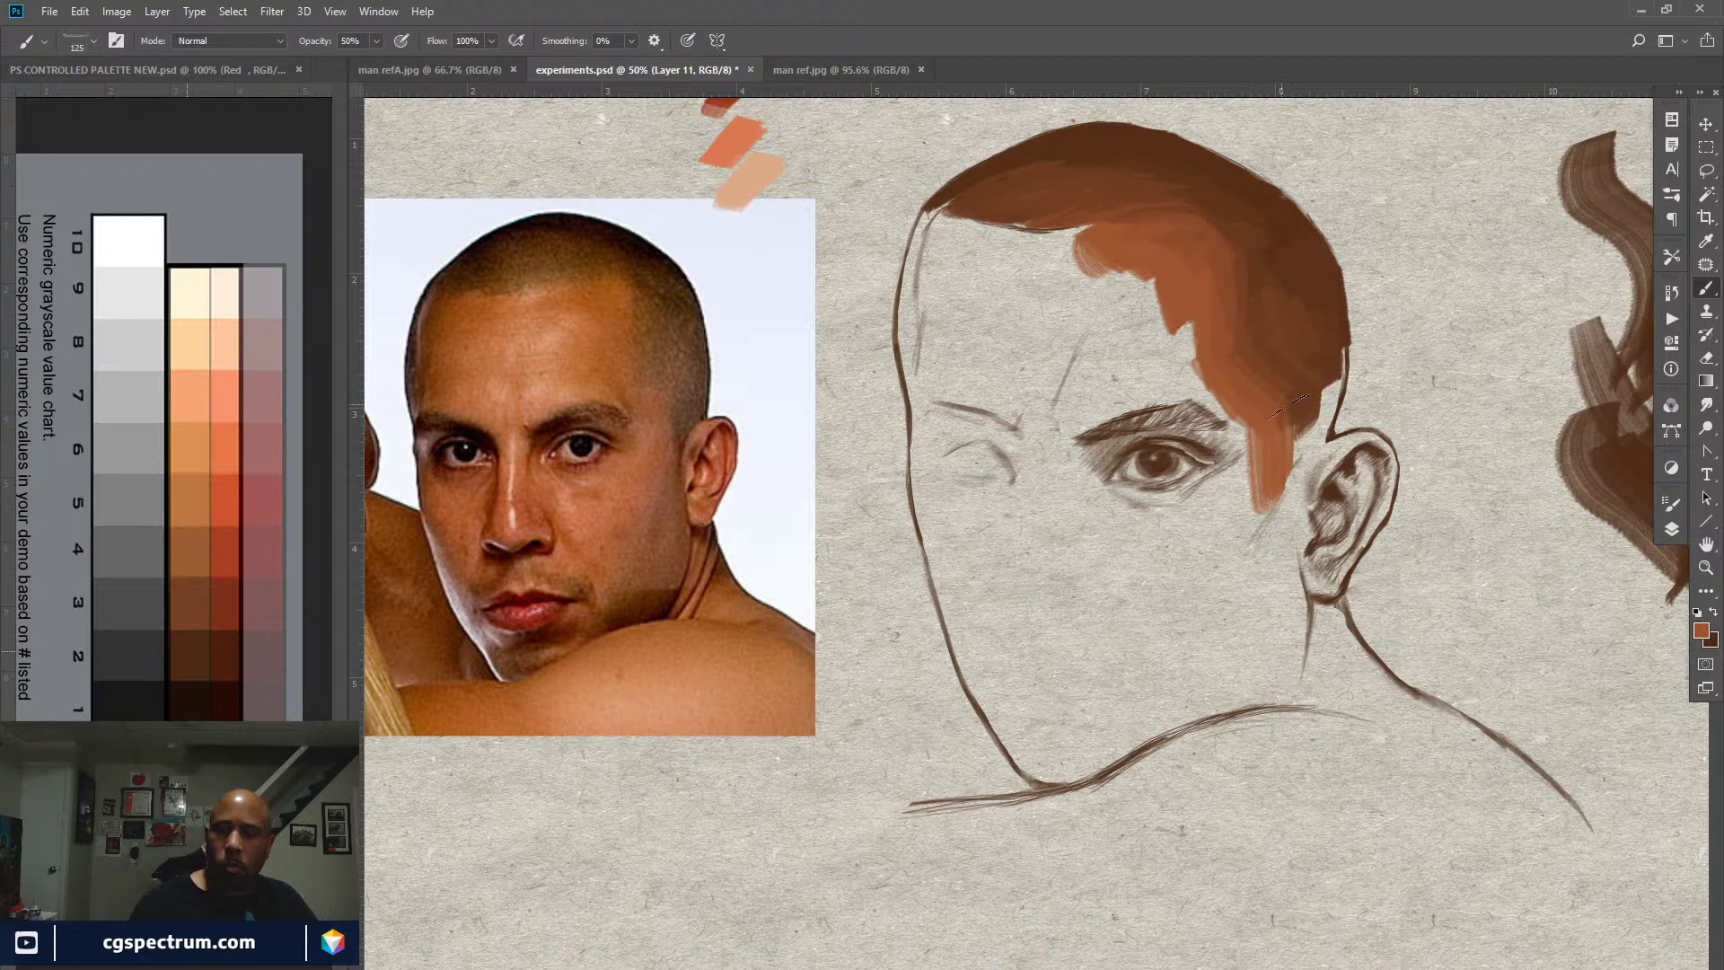
mouse_move(1302, 429)
mouse_down()
mouse_move(1306, 447)
mouse_move(1322, 402)
mouse_move(1306, 453)
mouse_up()
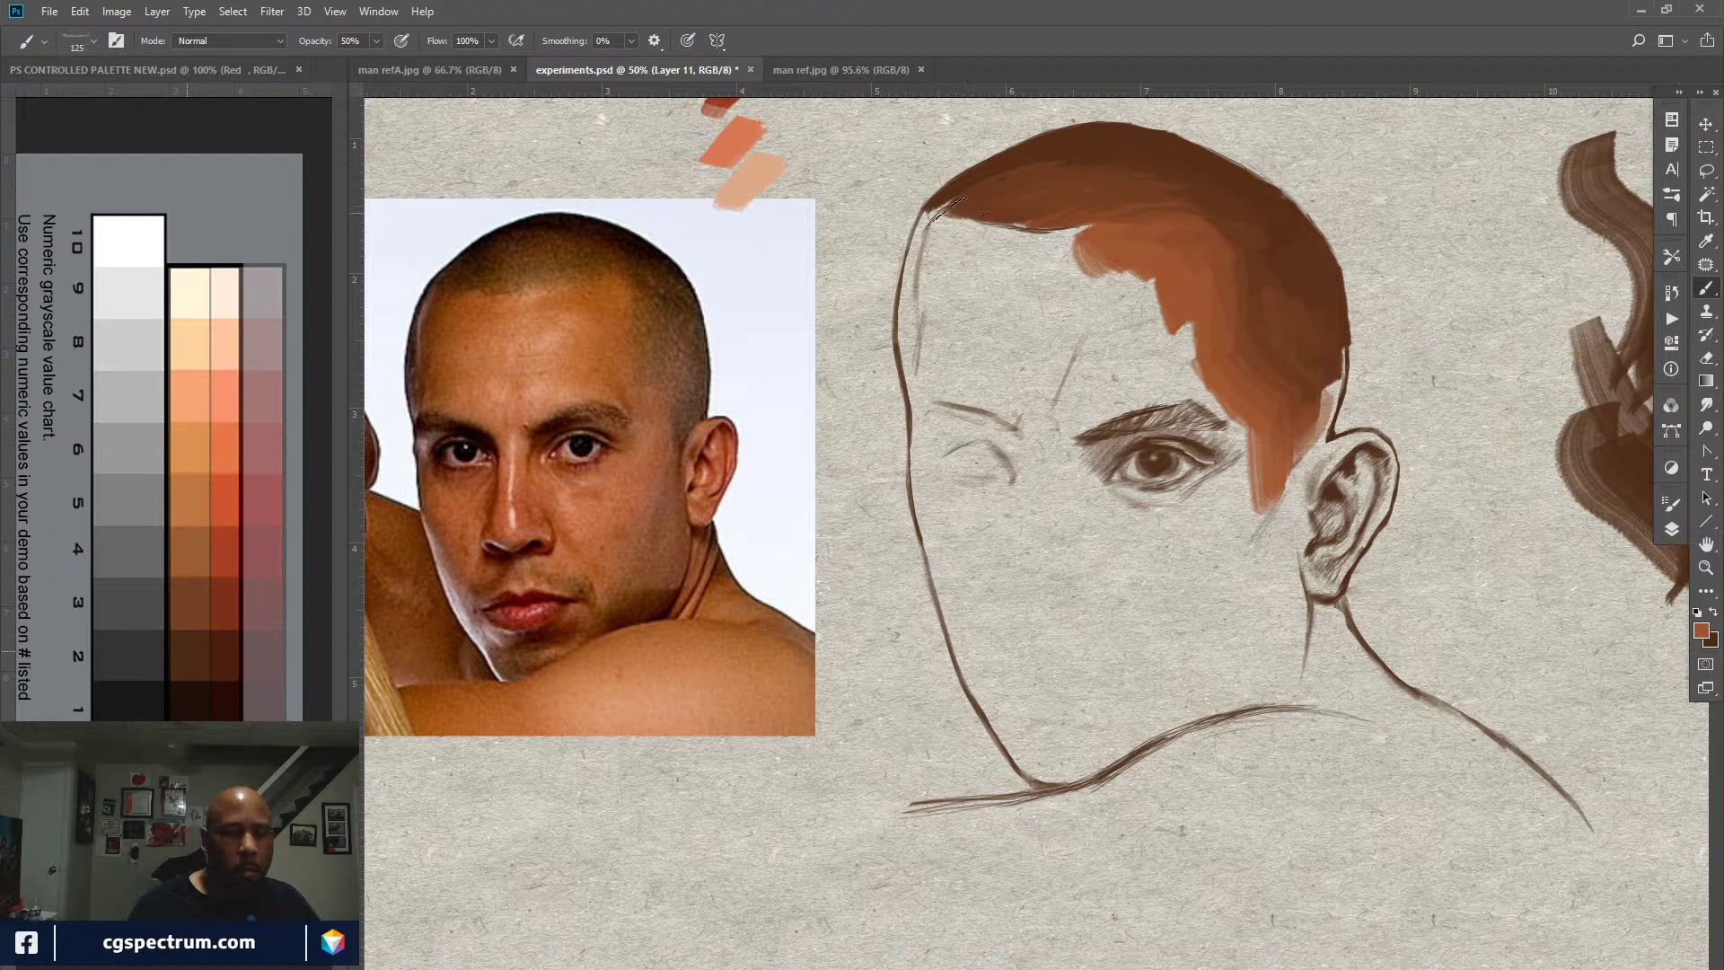
Step: Sample the hair brown at the far hairline corner and paint a narrow strip down the far side of the head
alt+click(943, 217)
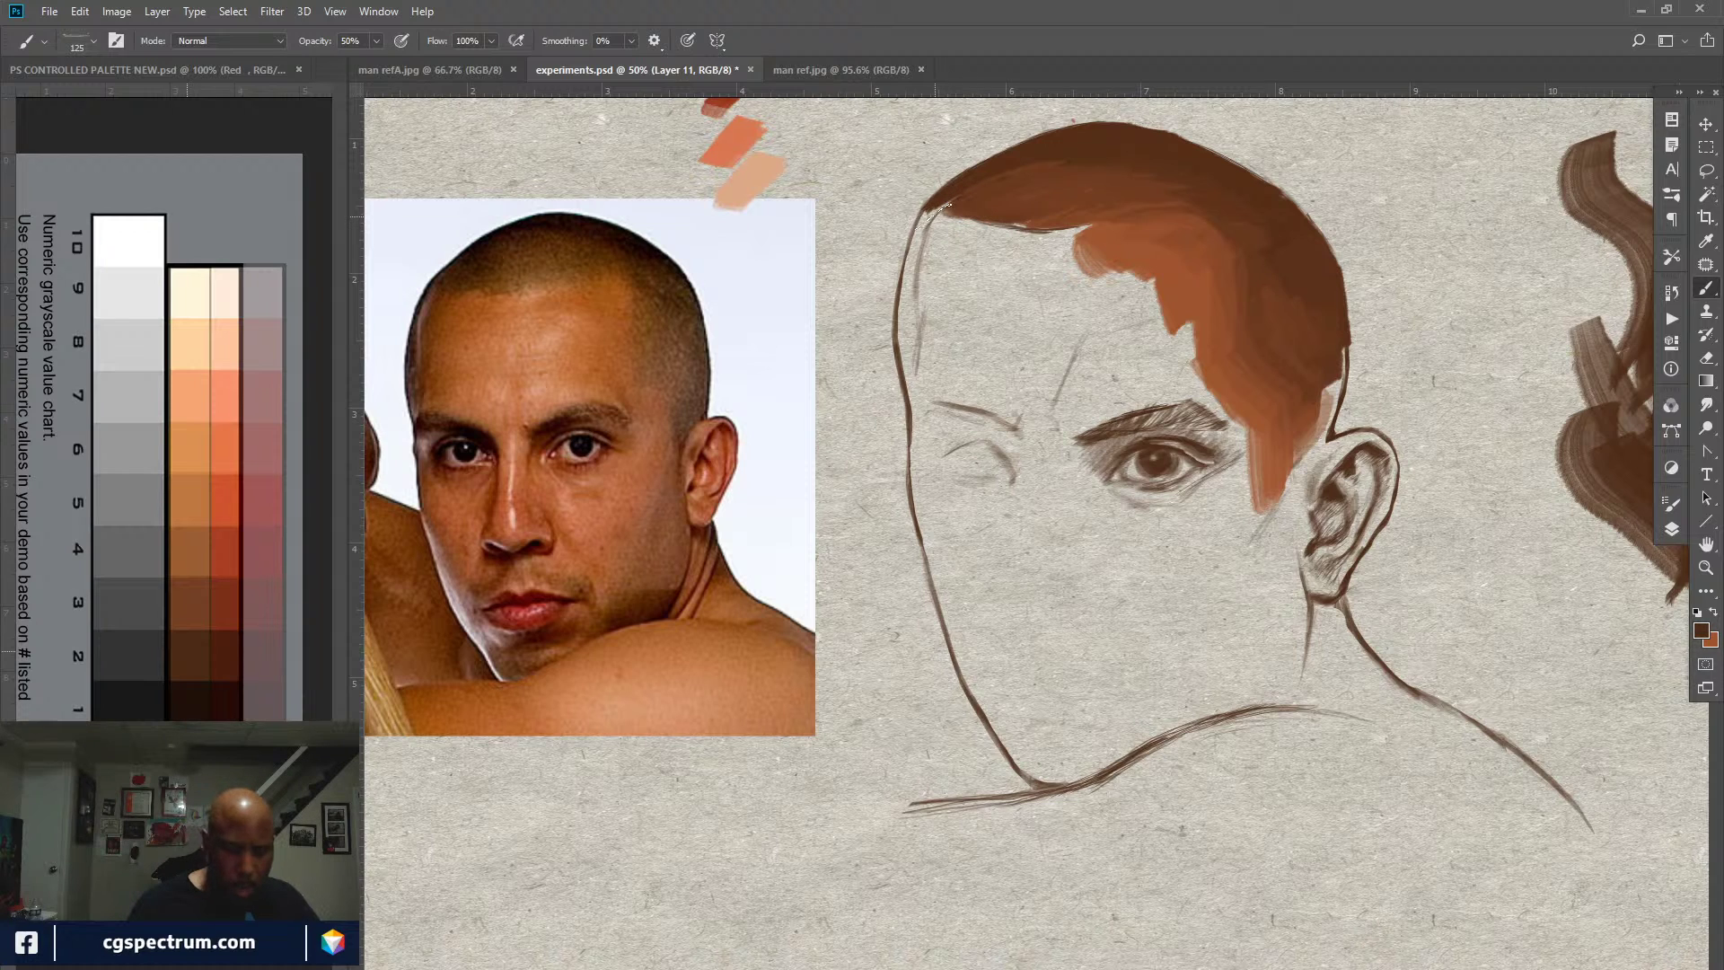
drag(928, 215, 932, 231)
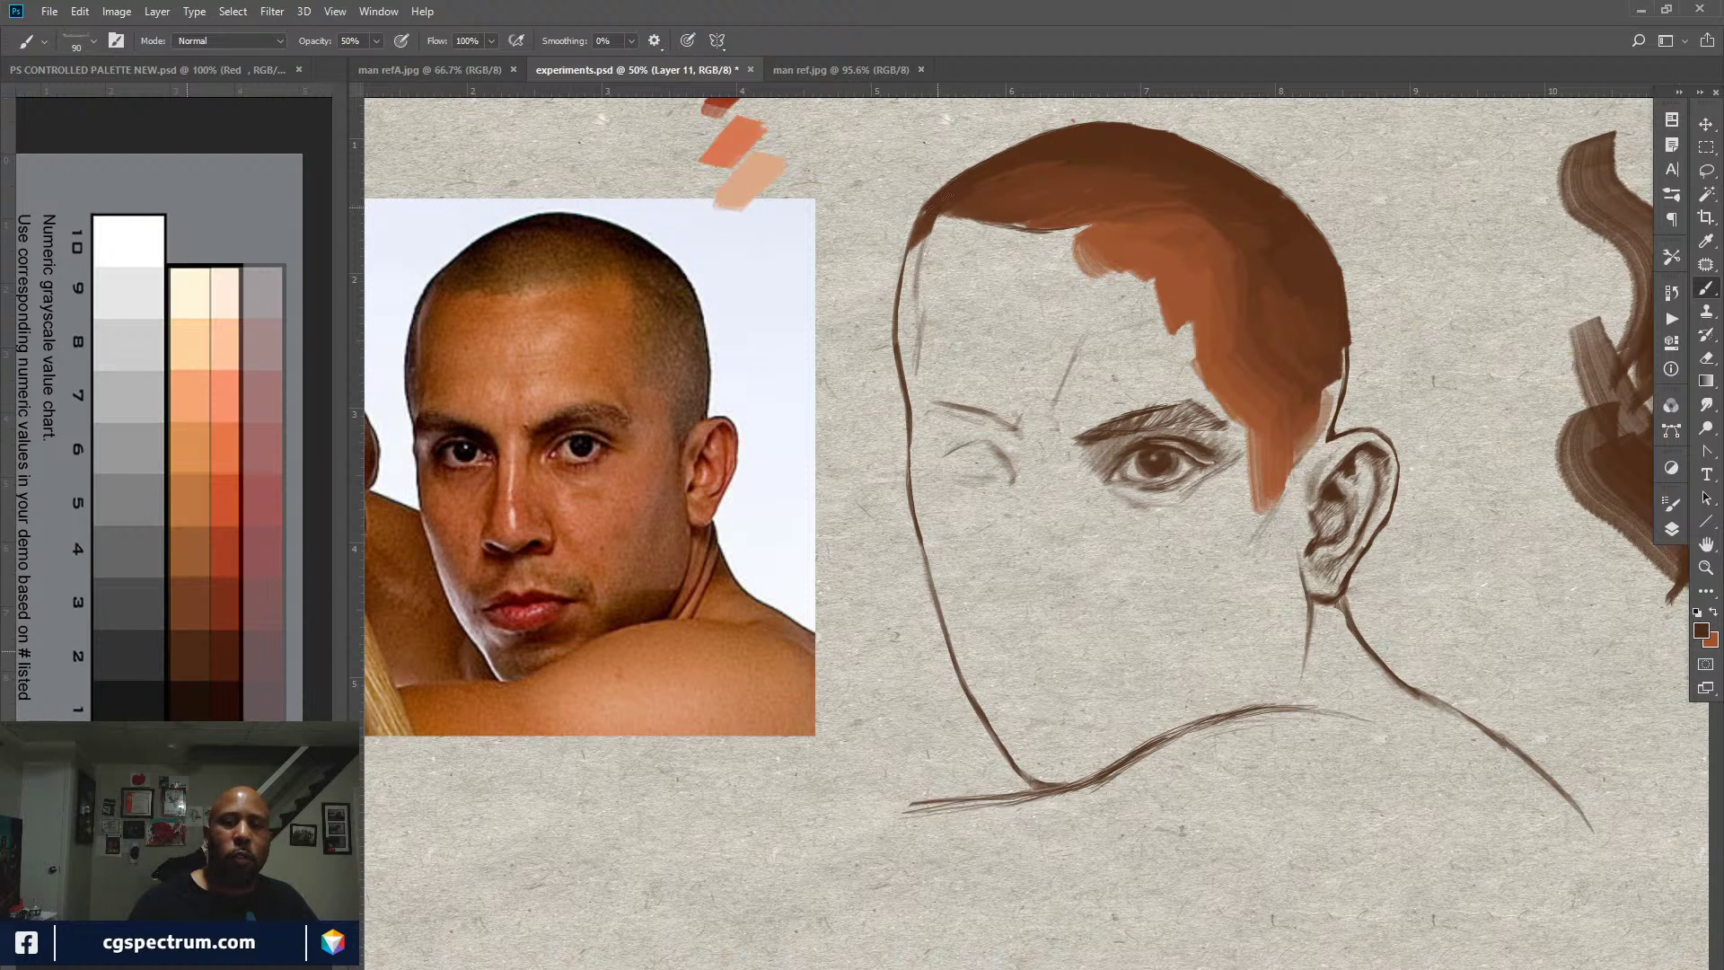
mouse_move(946, 194)
mouse_down()
mouse_move(897, 306)
mouse_move(934, 209)
mouse_move(900, 439)
mouse_up()
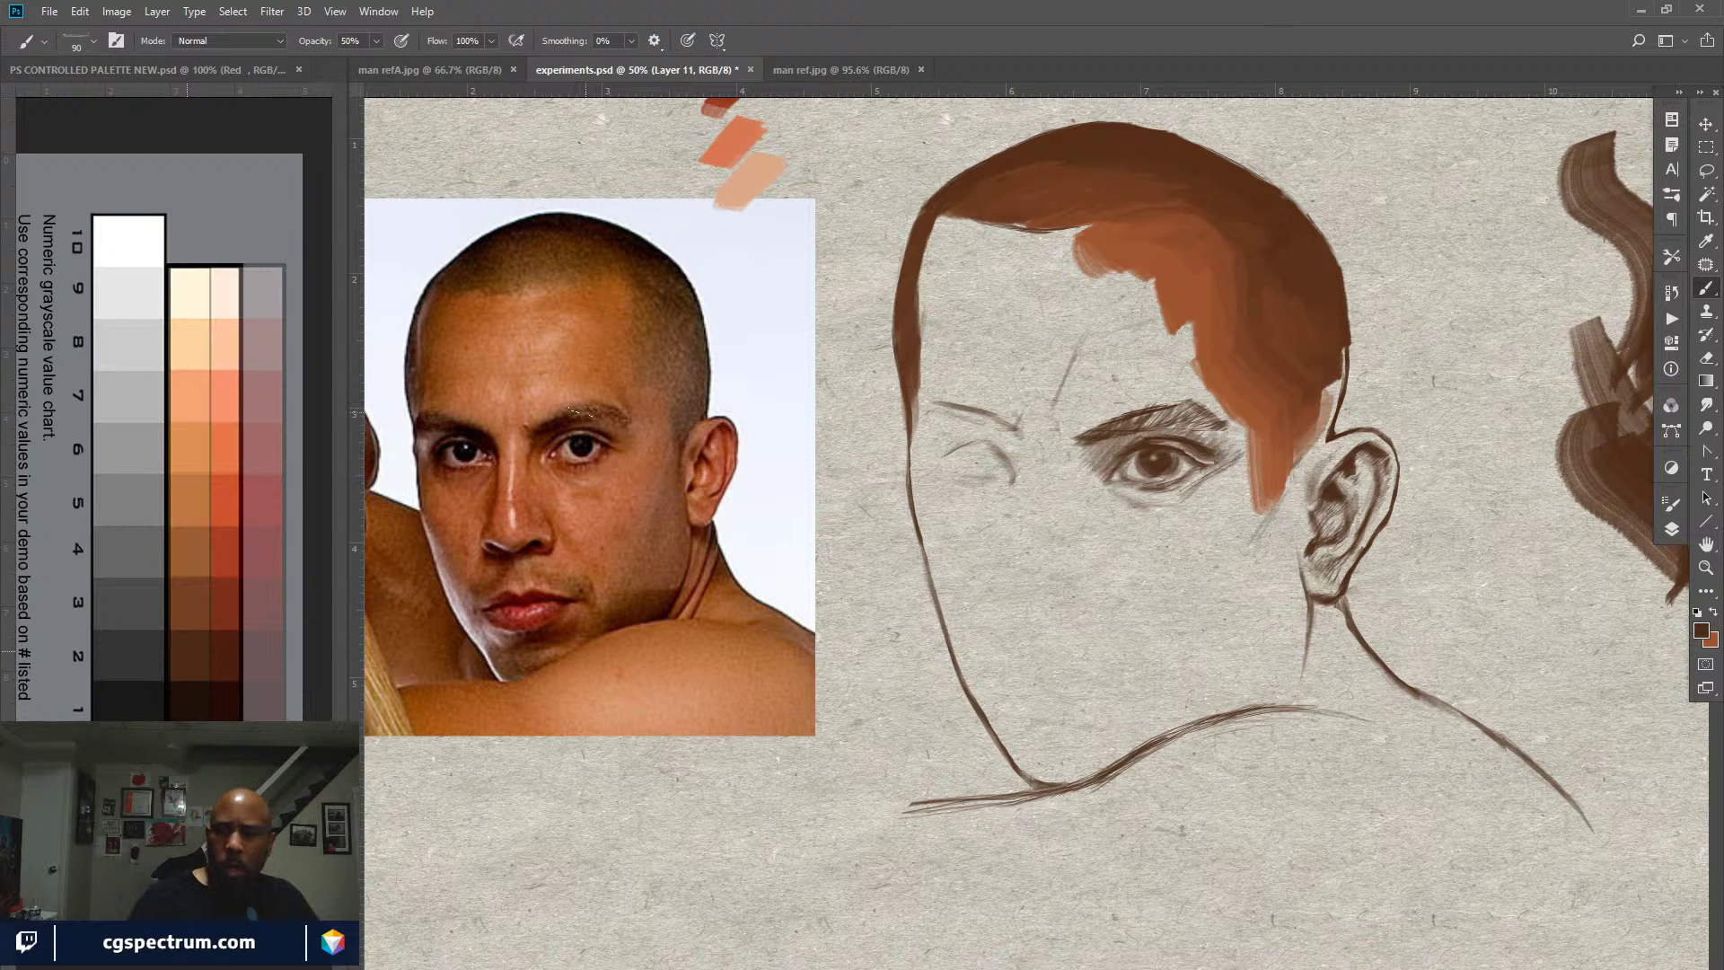
Step: Check the temple hair's gray value by temporarily showing the Hue/Saturation 2 adjustment and inspecting a color sampled from the reference photo
click(1671, 529)
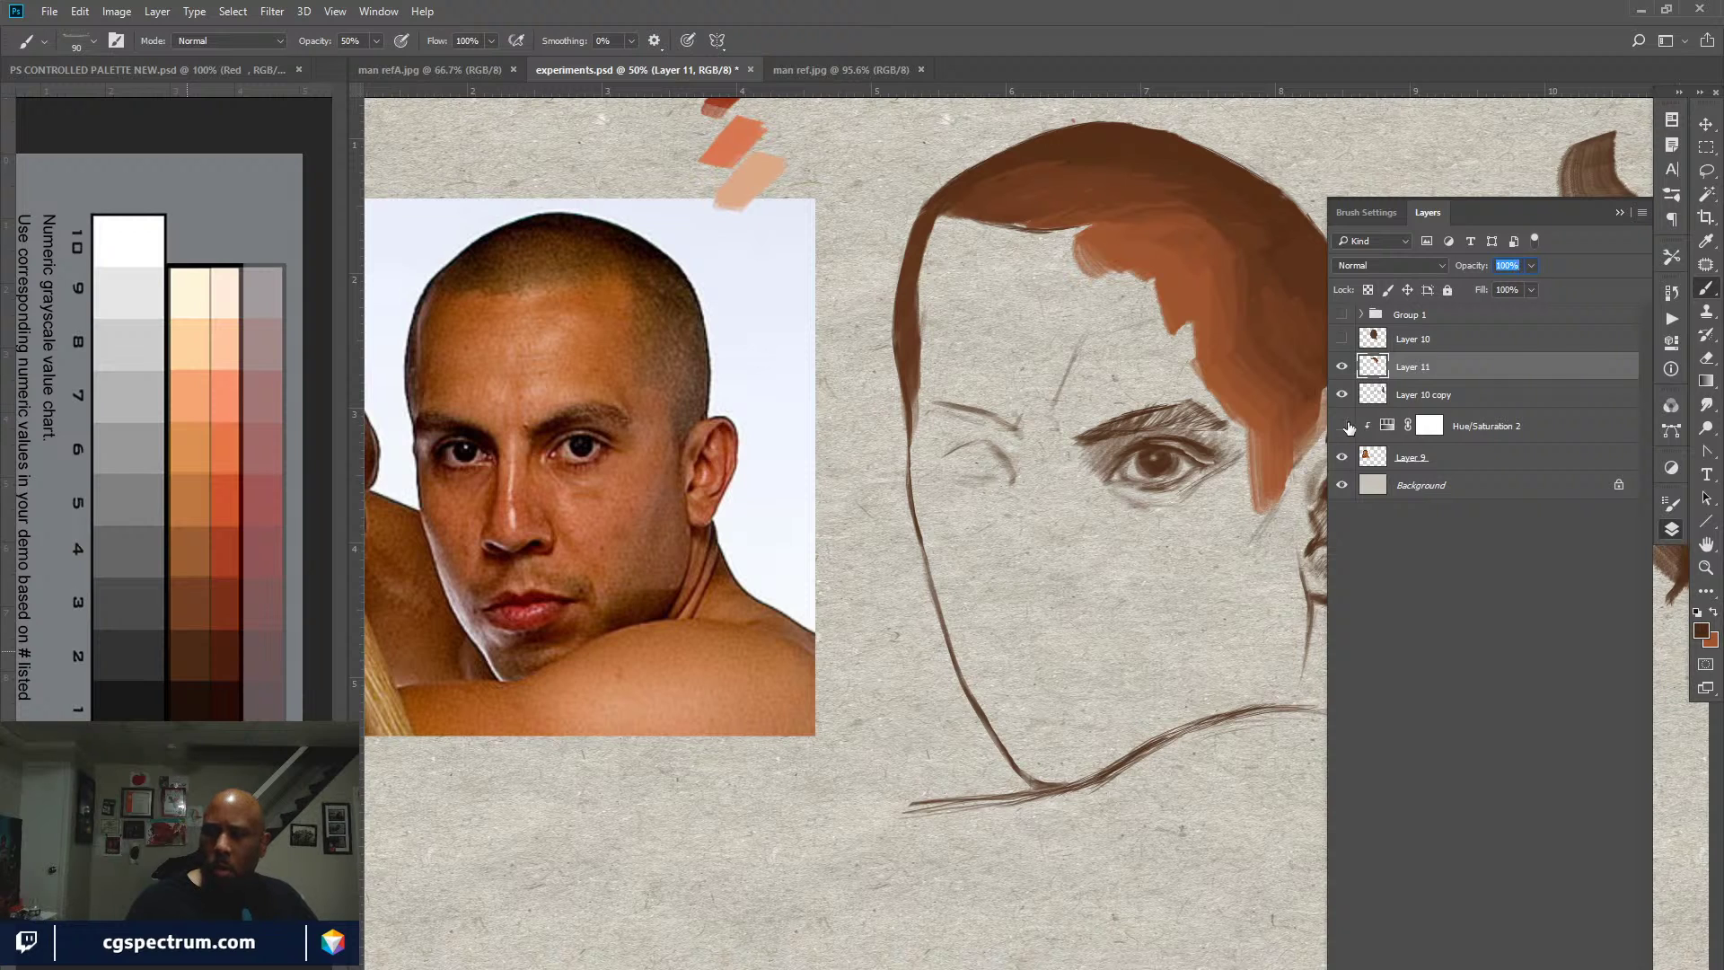
click(1341, 426)
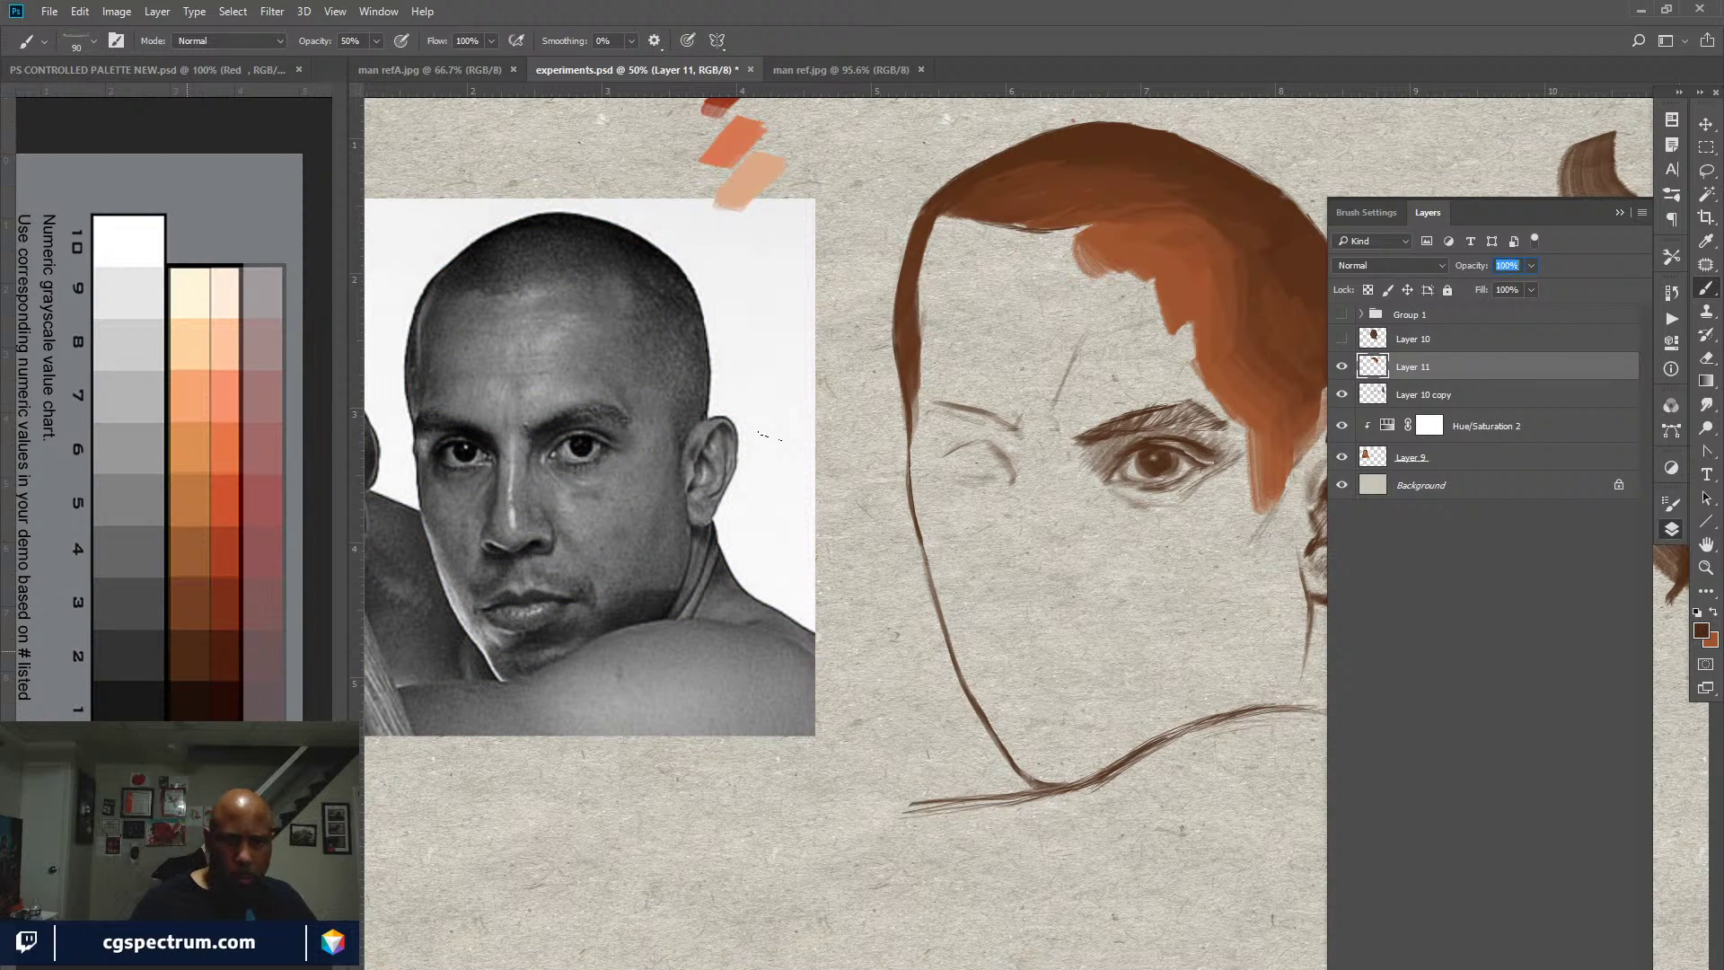
key(Return)
key(i)
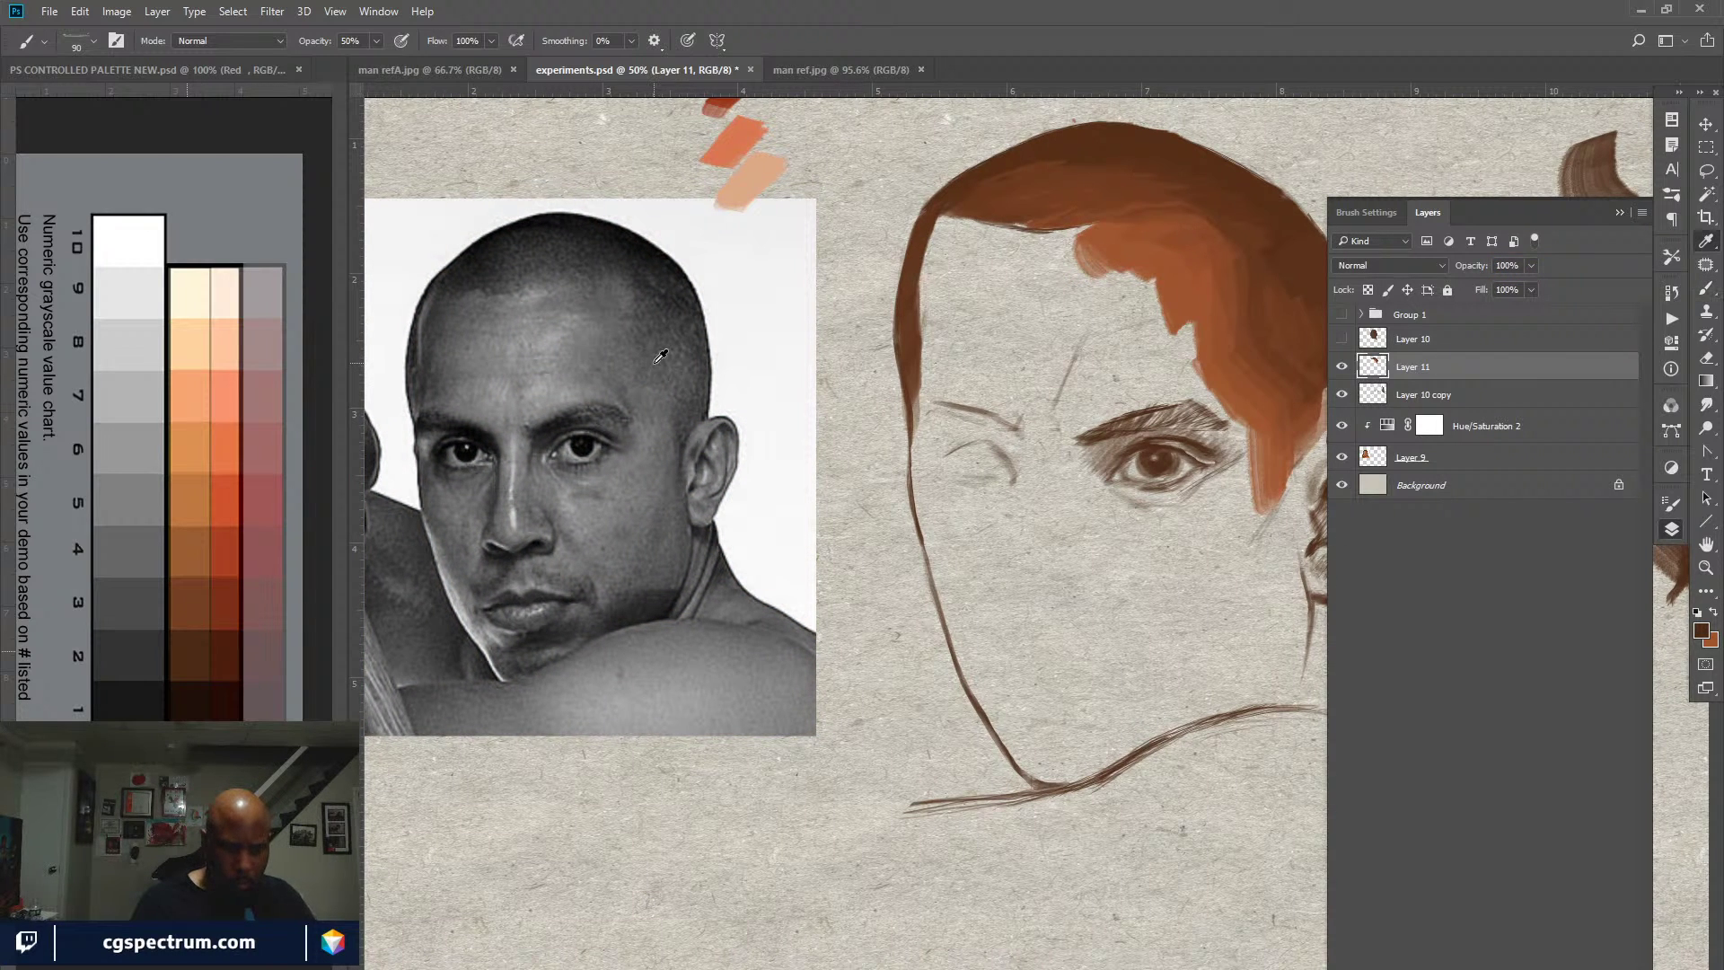
click(655, 347)
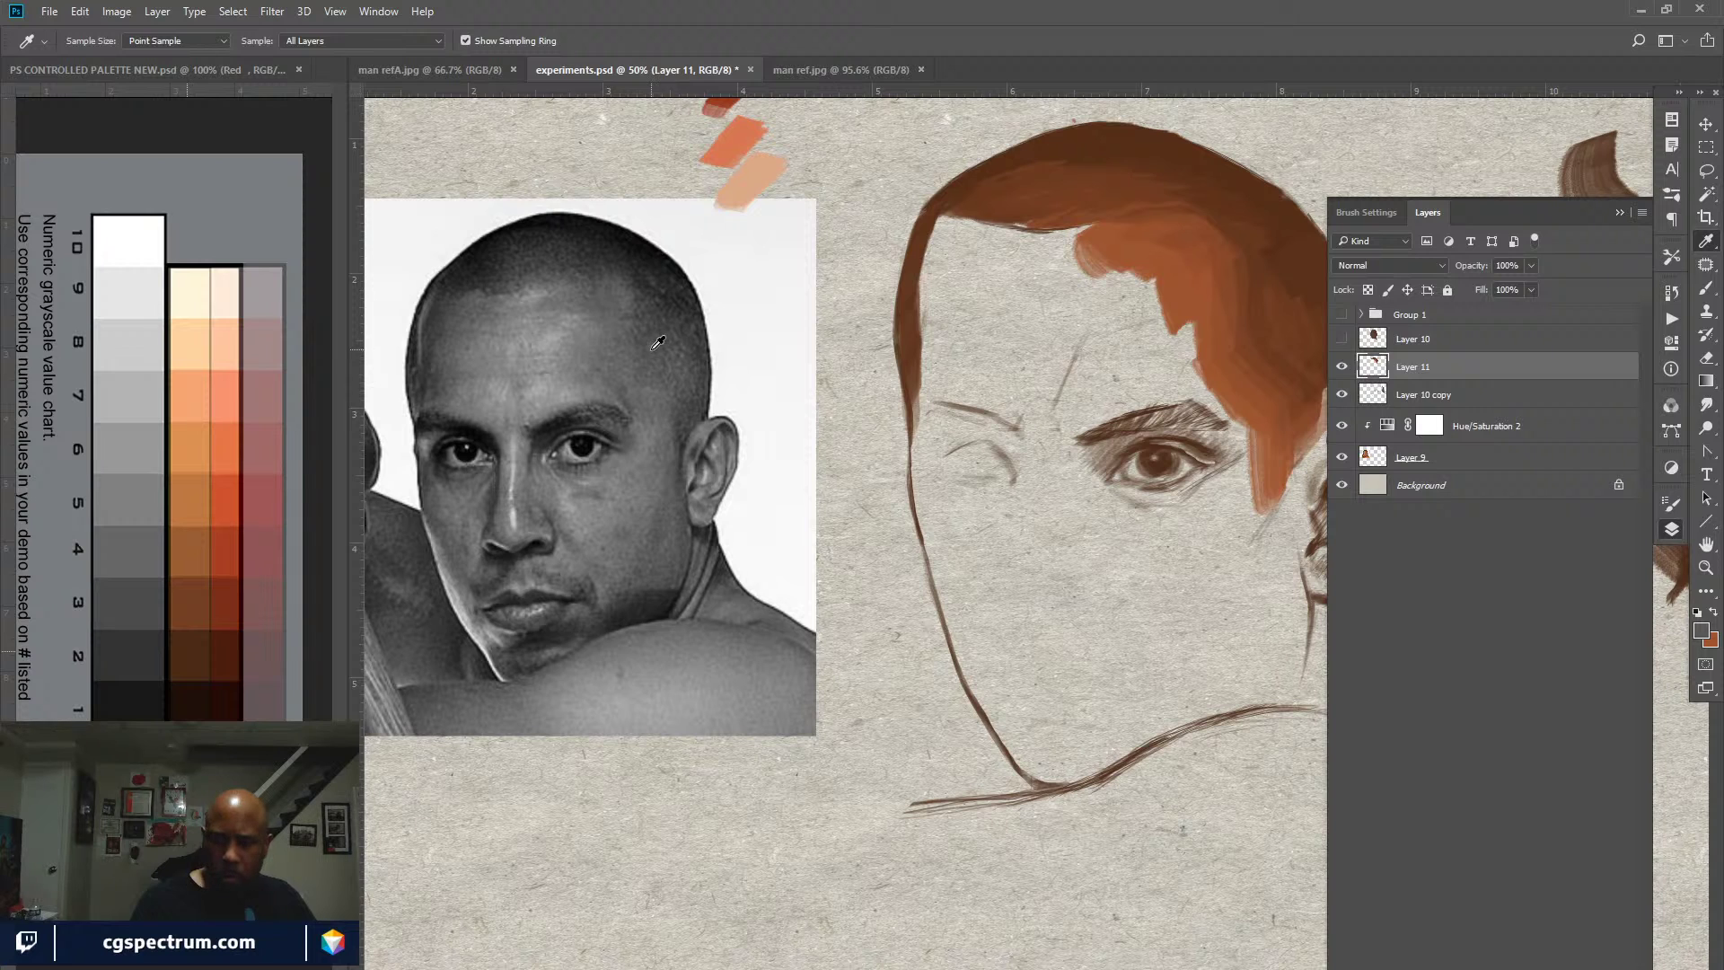
click(1700, 630)
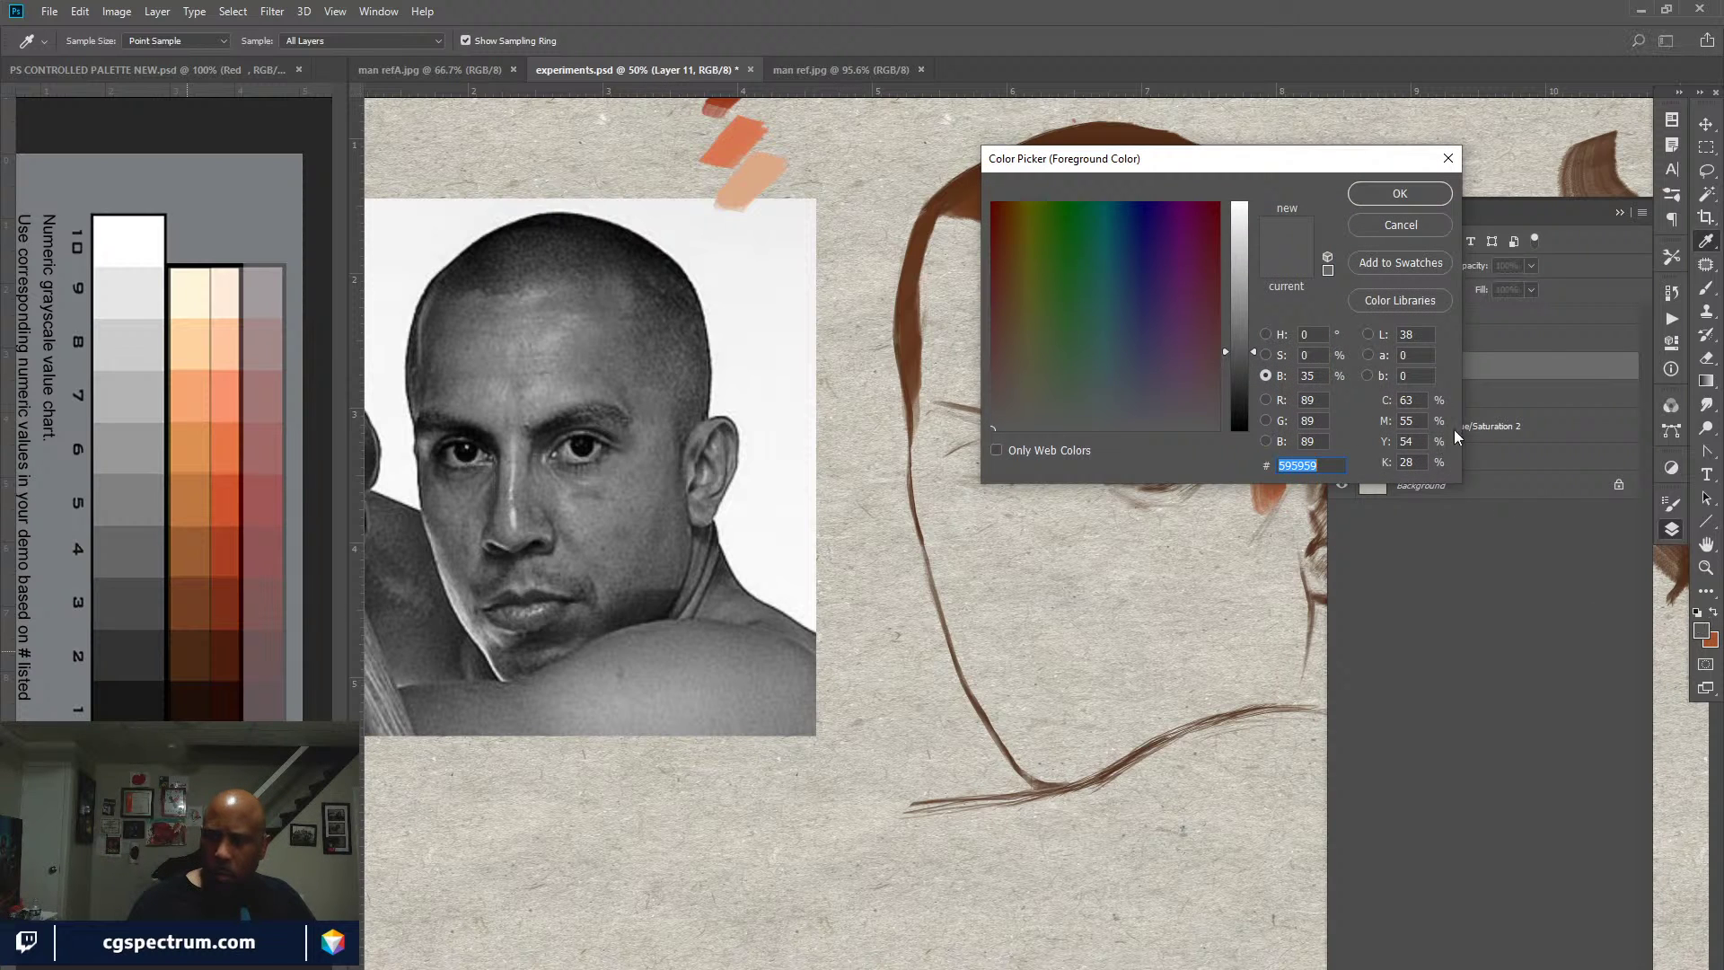
click(1400, 225)
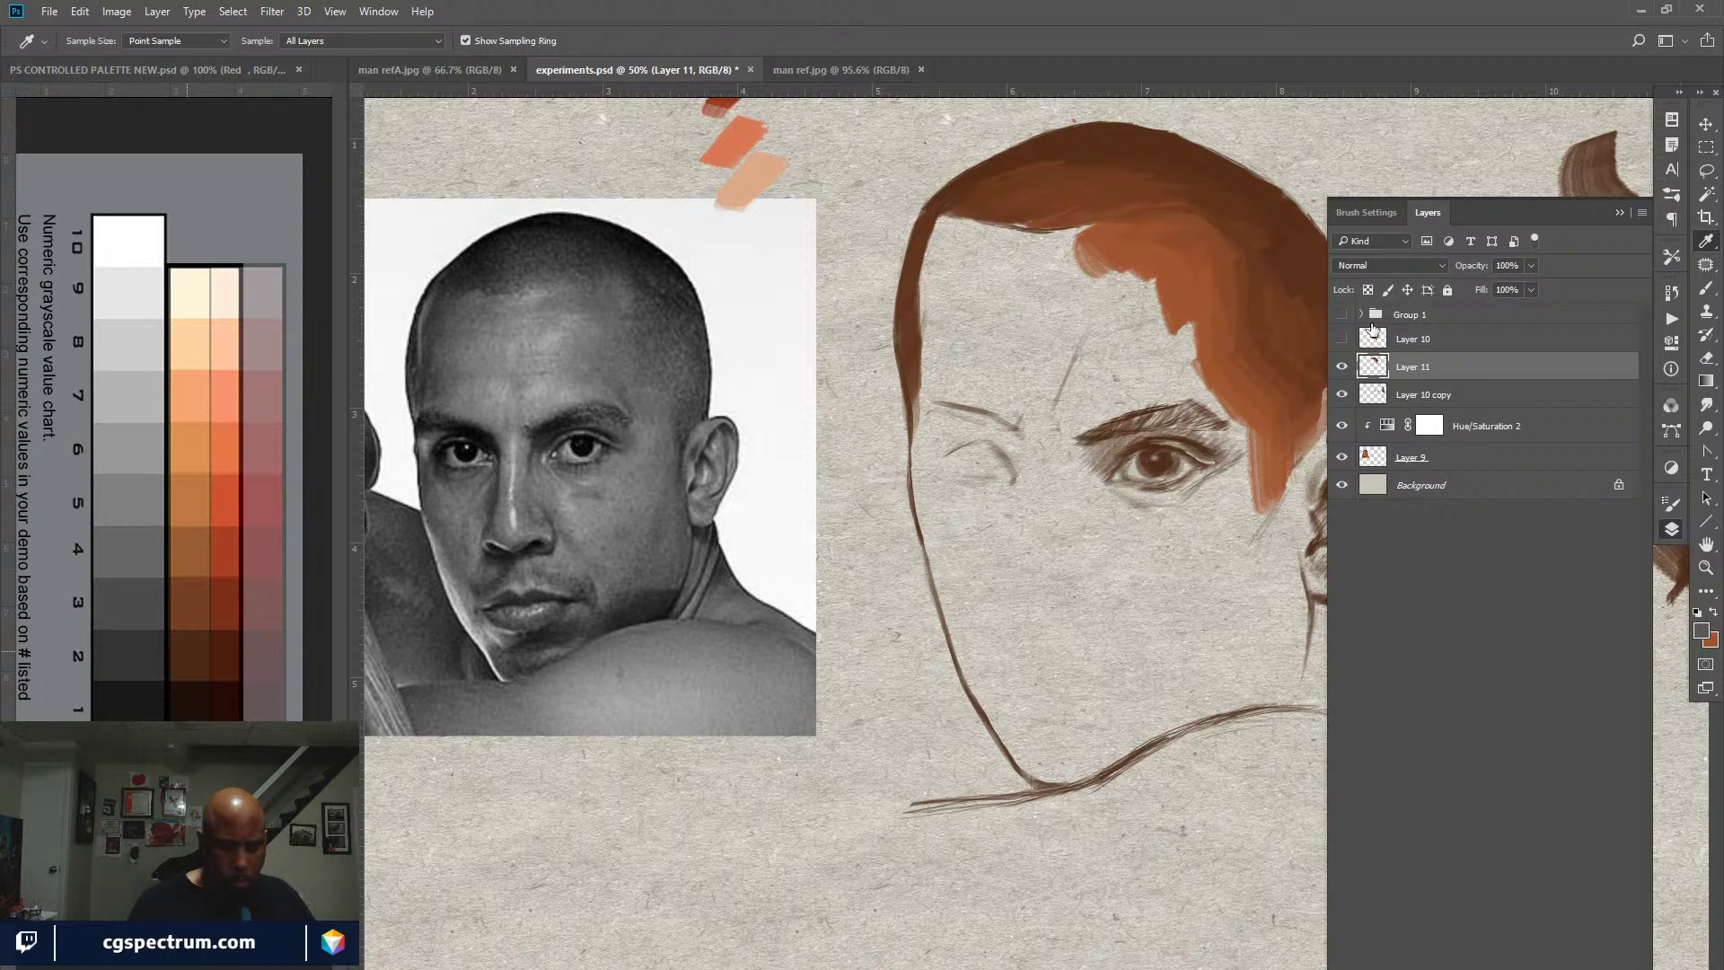
click(1342, 425)
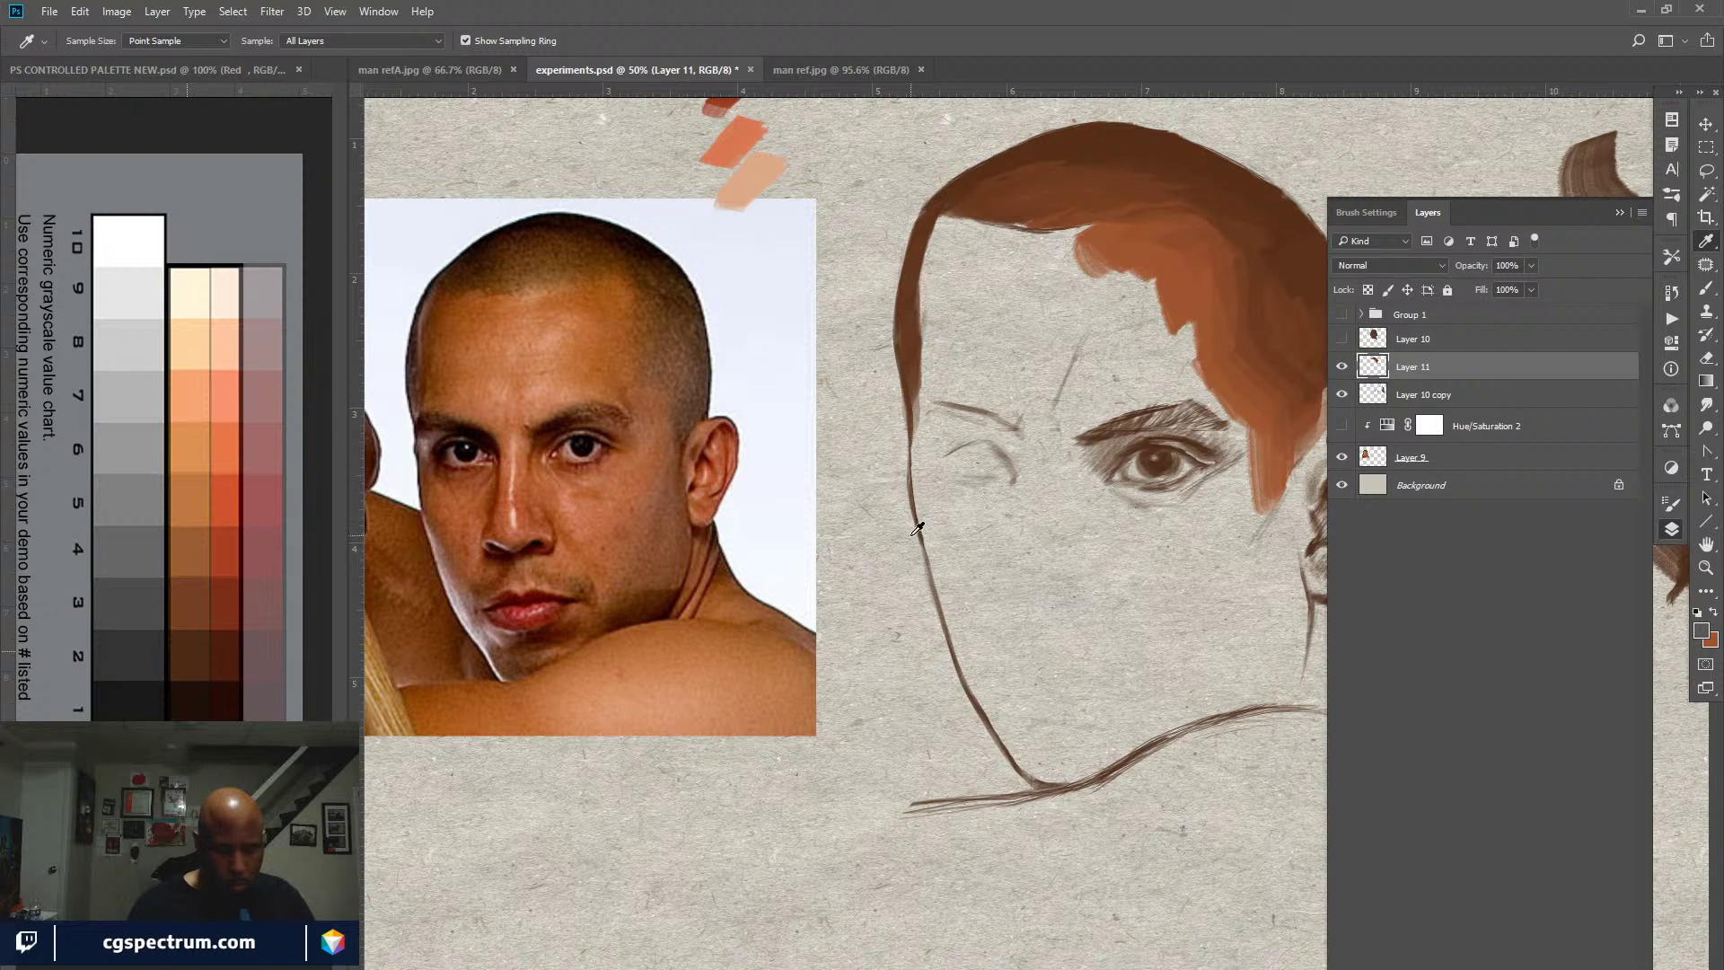
Step: Return to the Brush, set its opacity to 43%, and glaze gray over the hair along the temple and front hairline
key(alt+F9)
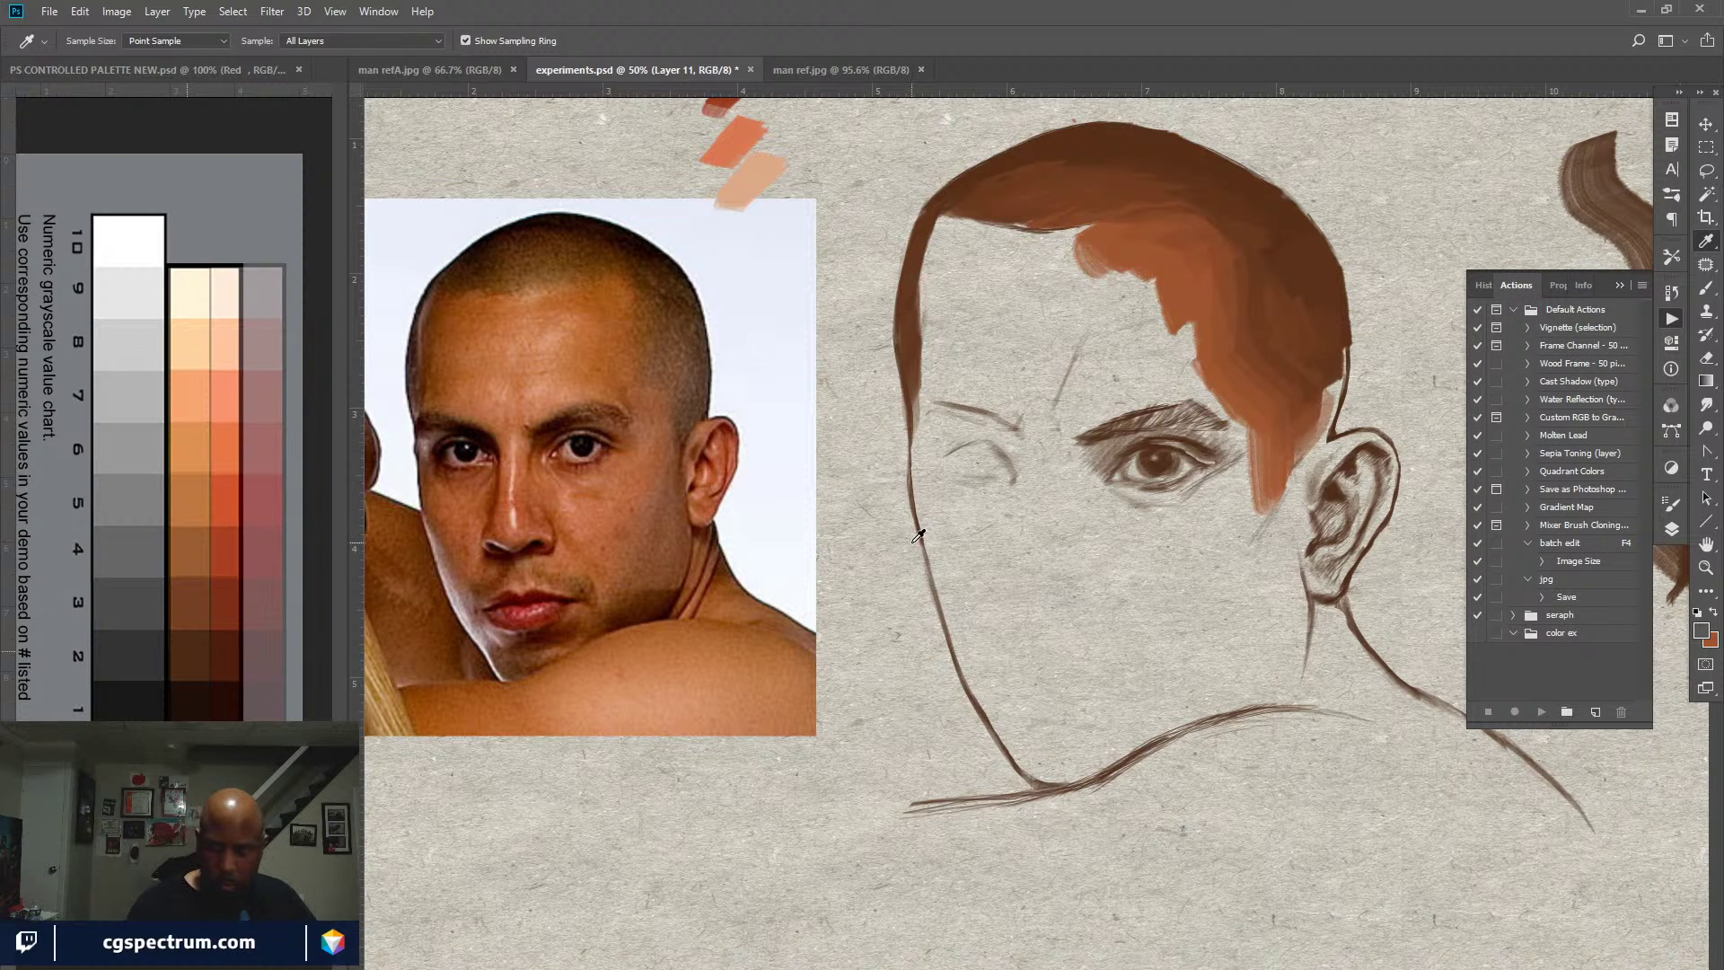
key(b)
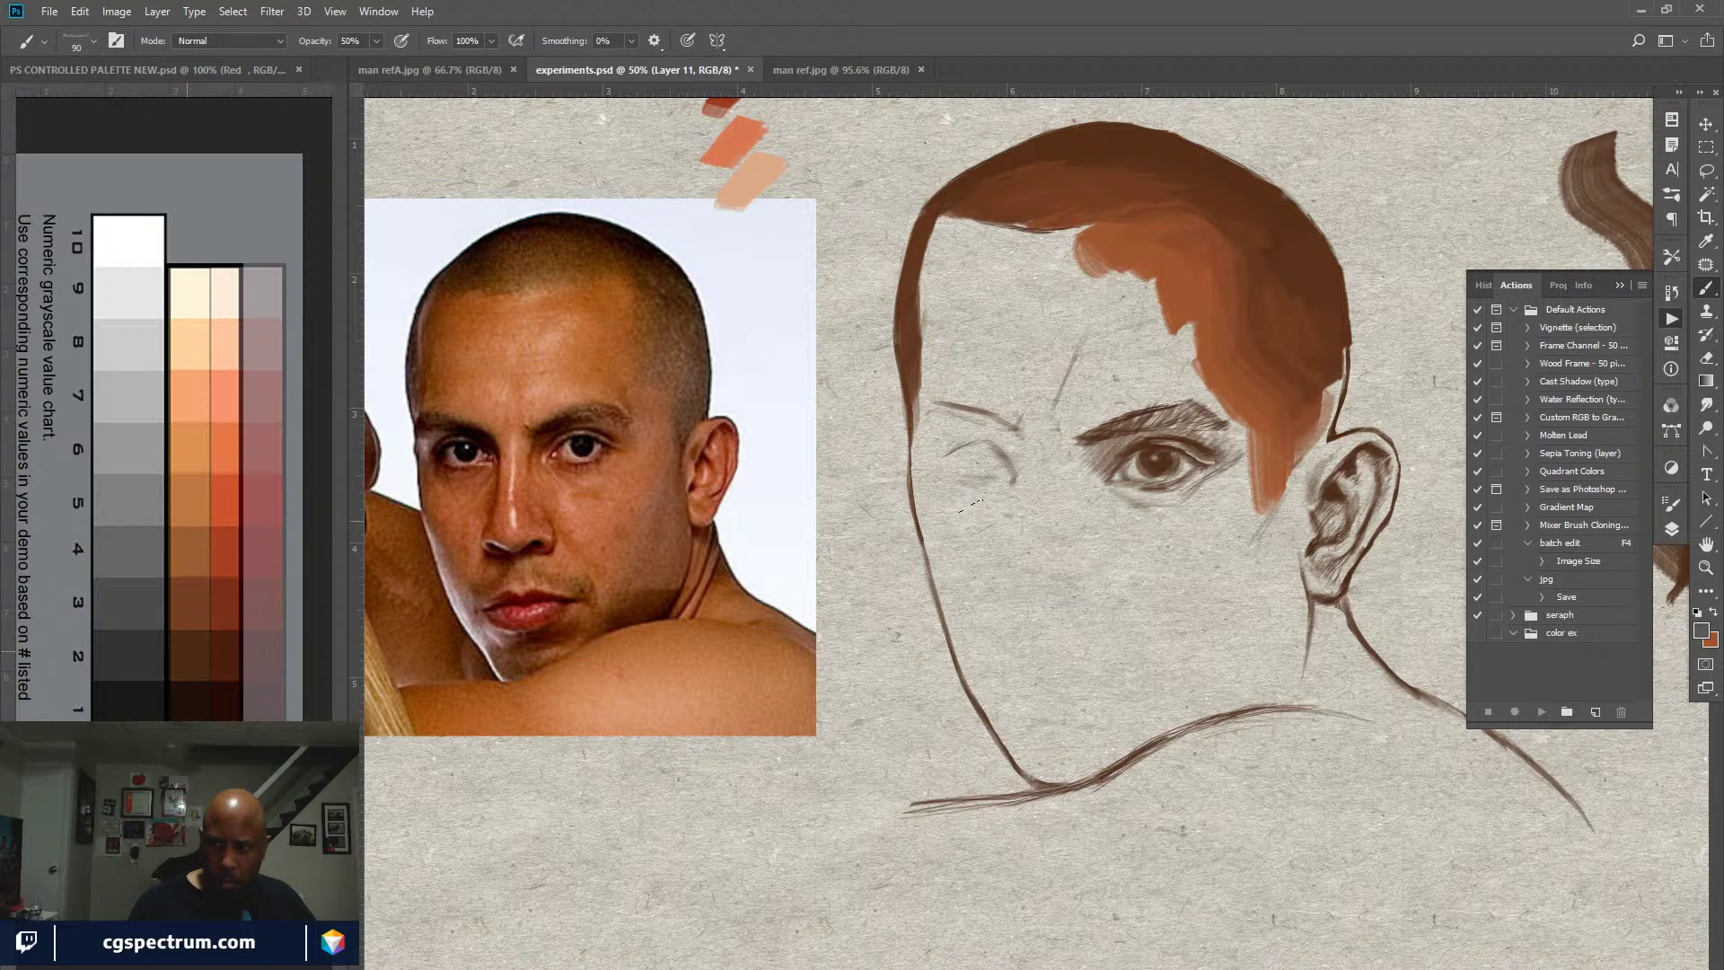
click(1537, 285)
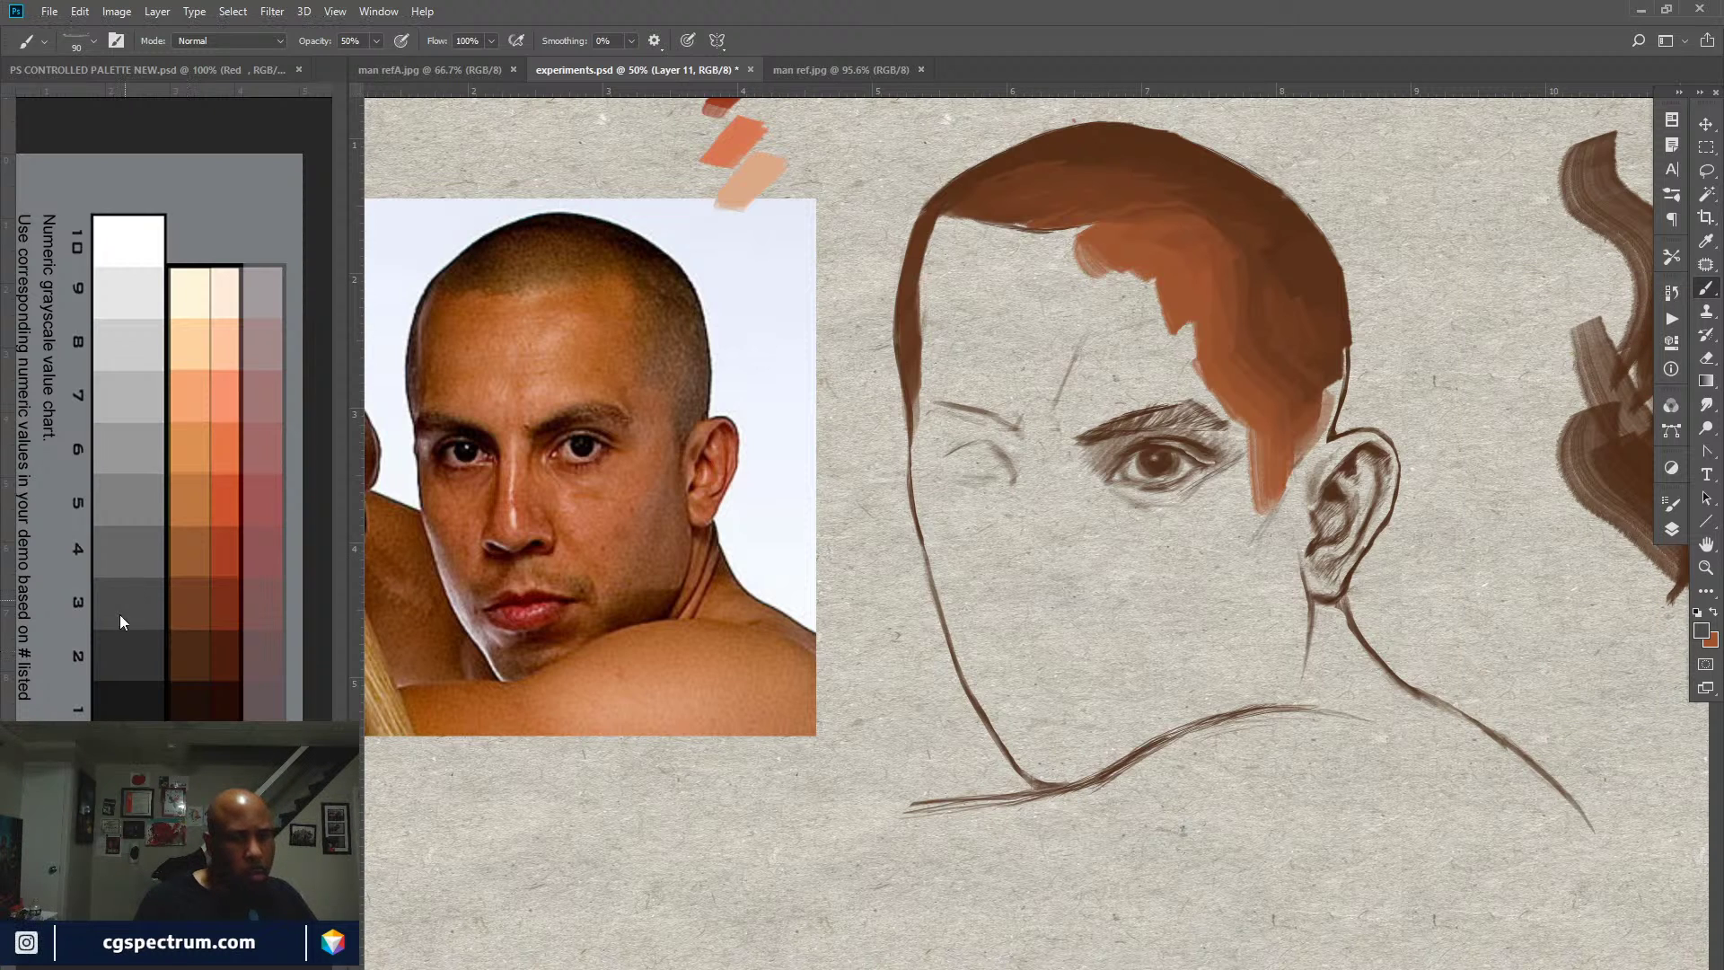
alt+click(202, 637)
alt+click(202, 586)
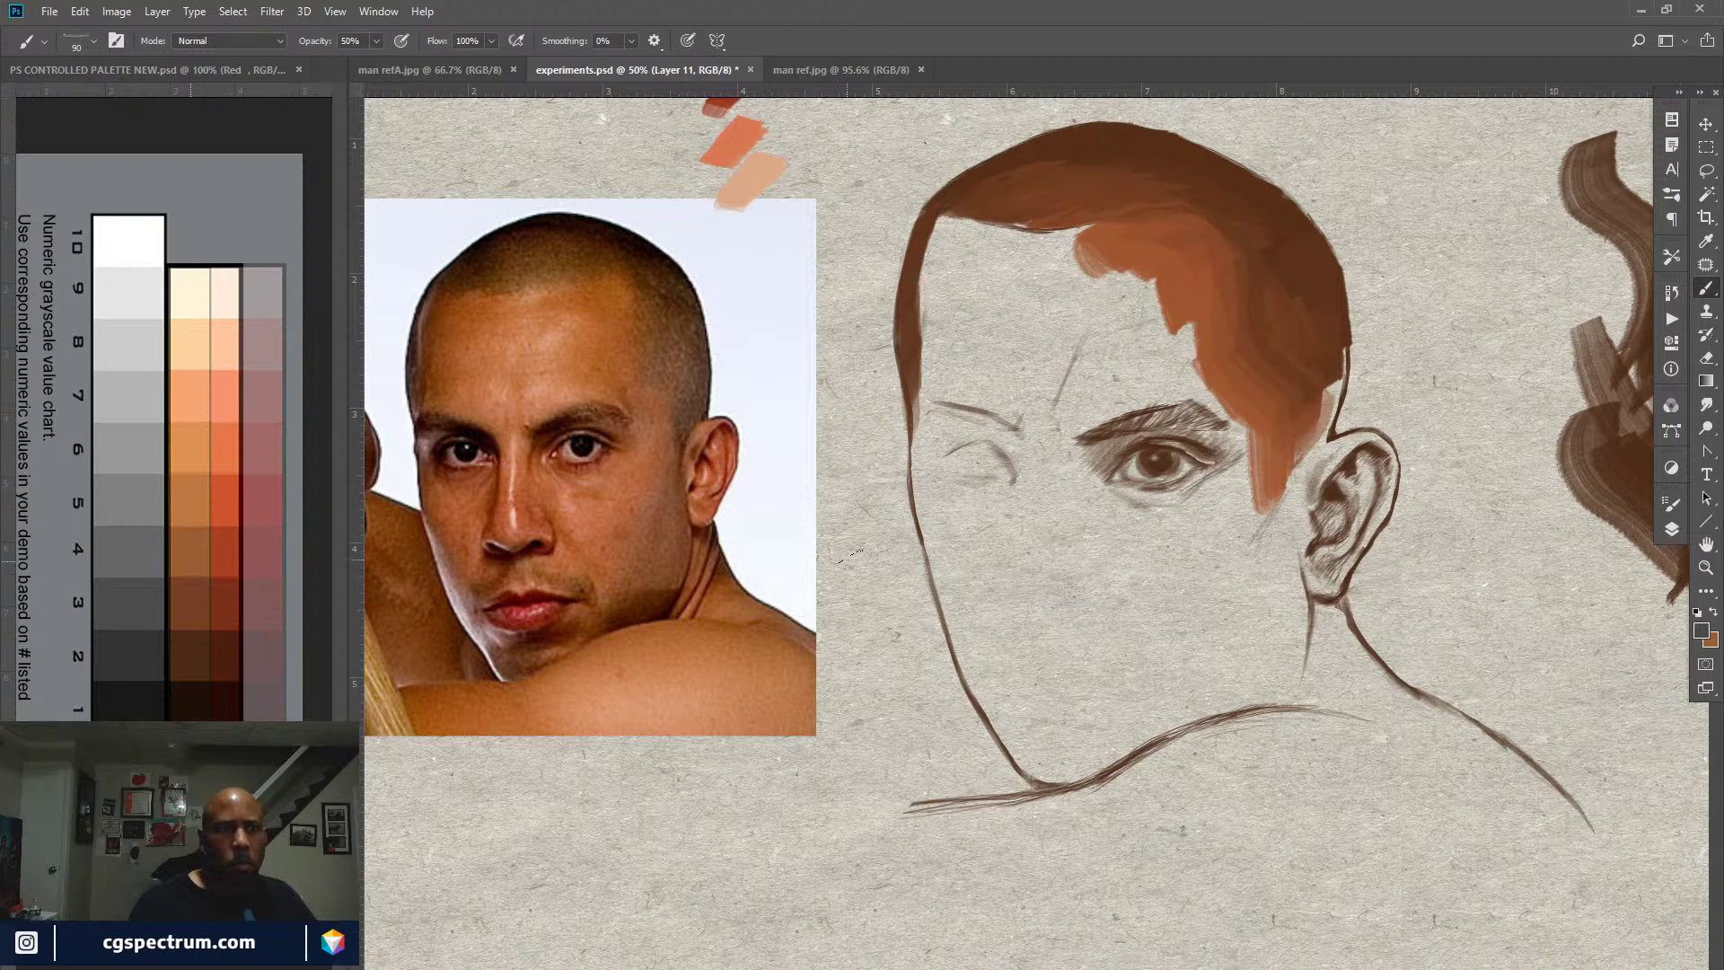
drag(308, 45, 302, 47)
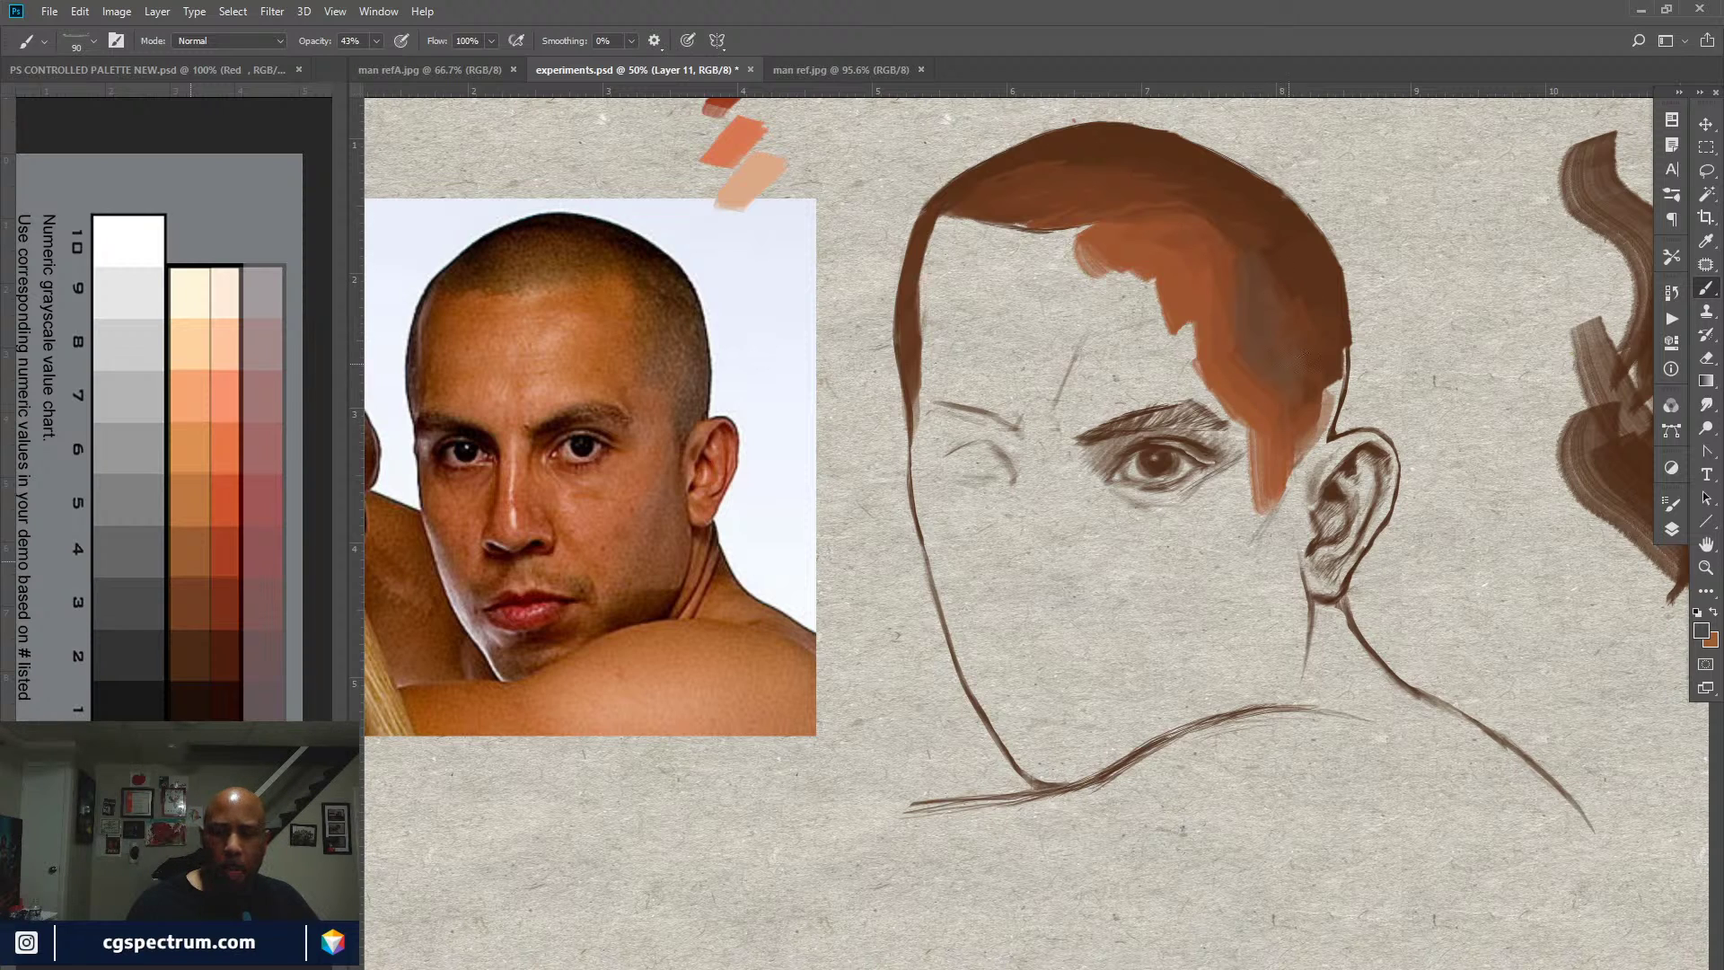
drag(1308, 388, 1329, 410)
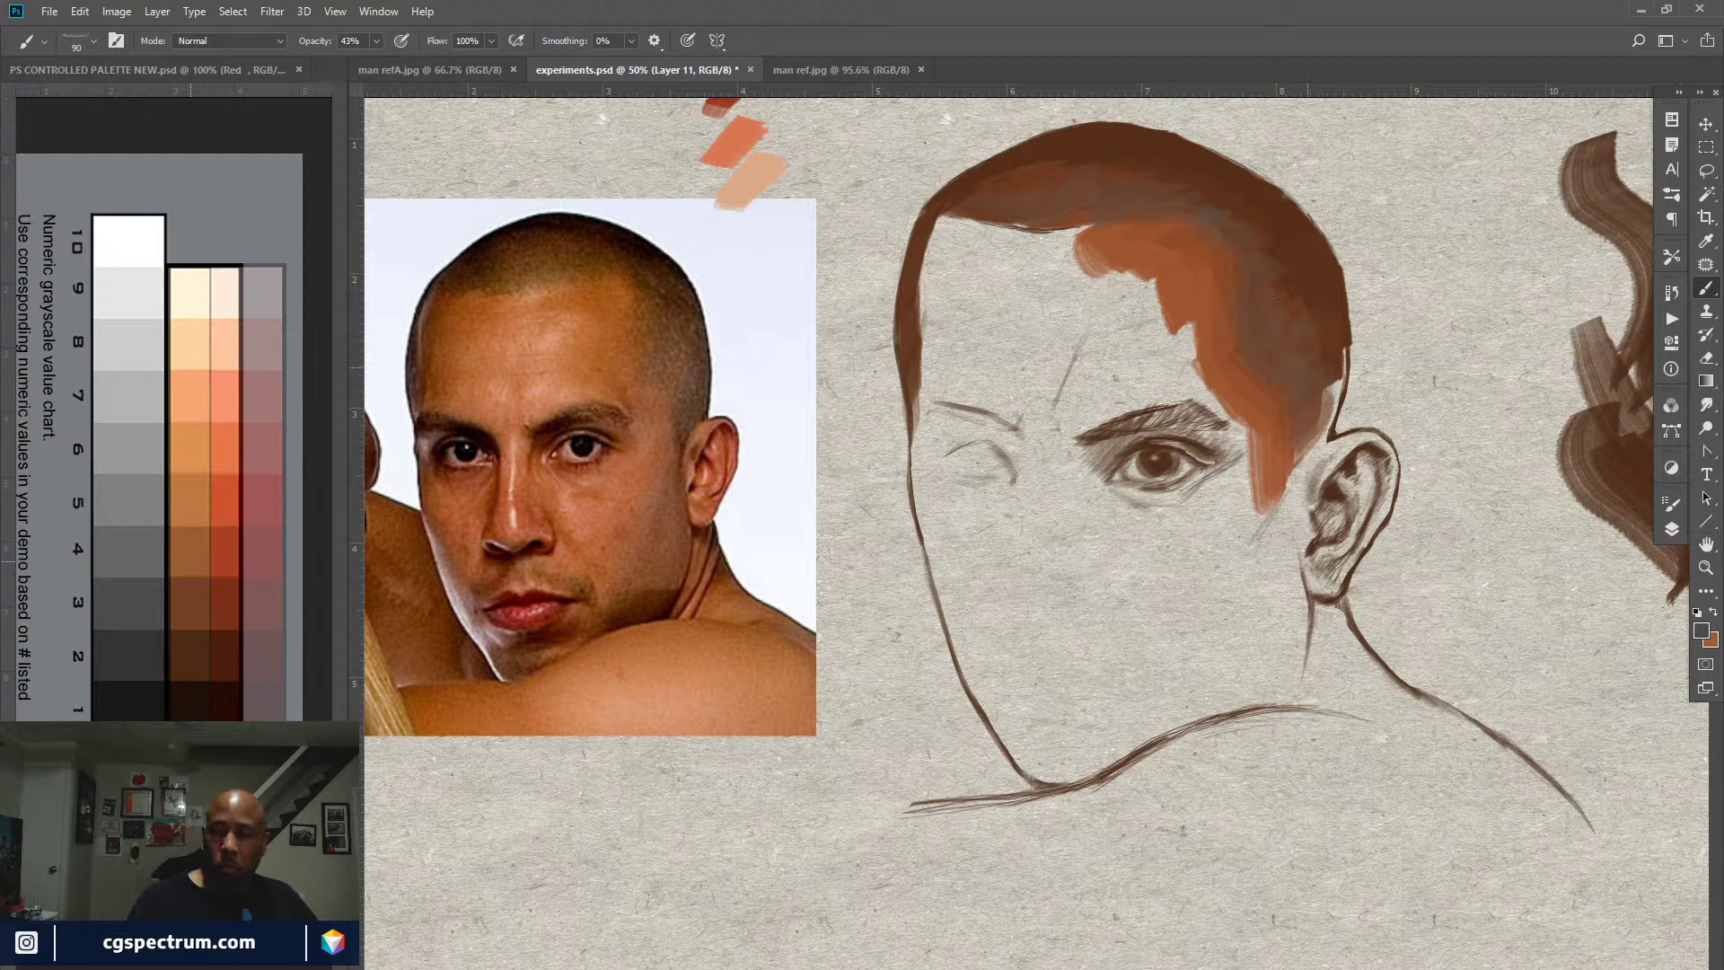
Step: Sample dark brown from the back of the hair and fill the edge down to the top of the ear
key(x)
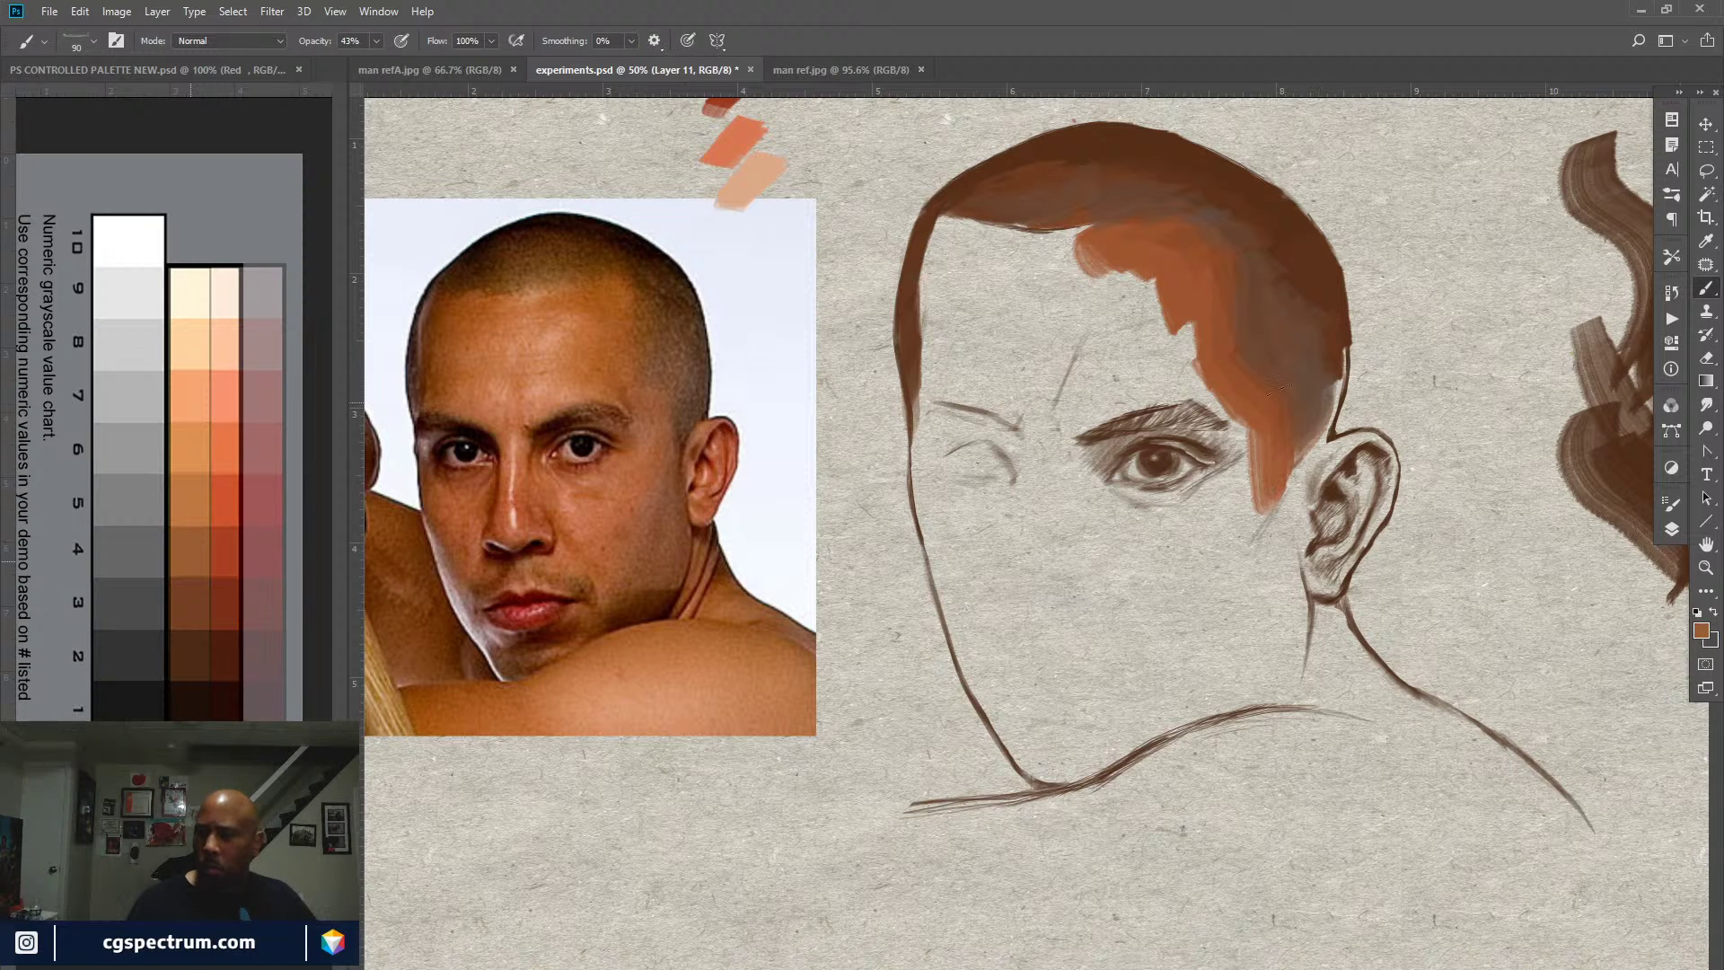
alt+click(1338, 334)
mouse_move(1342, 357)
mouse_down()
mouse_move(1331, 426)
mouse_move(1336, 360)
mouse_move(1313, 449)
mouse_up()
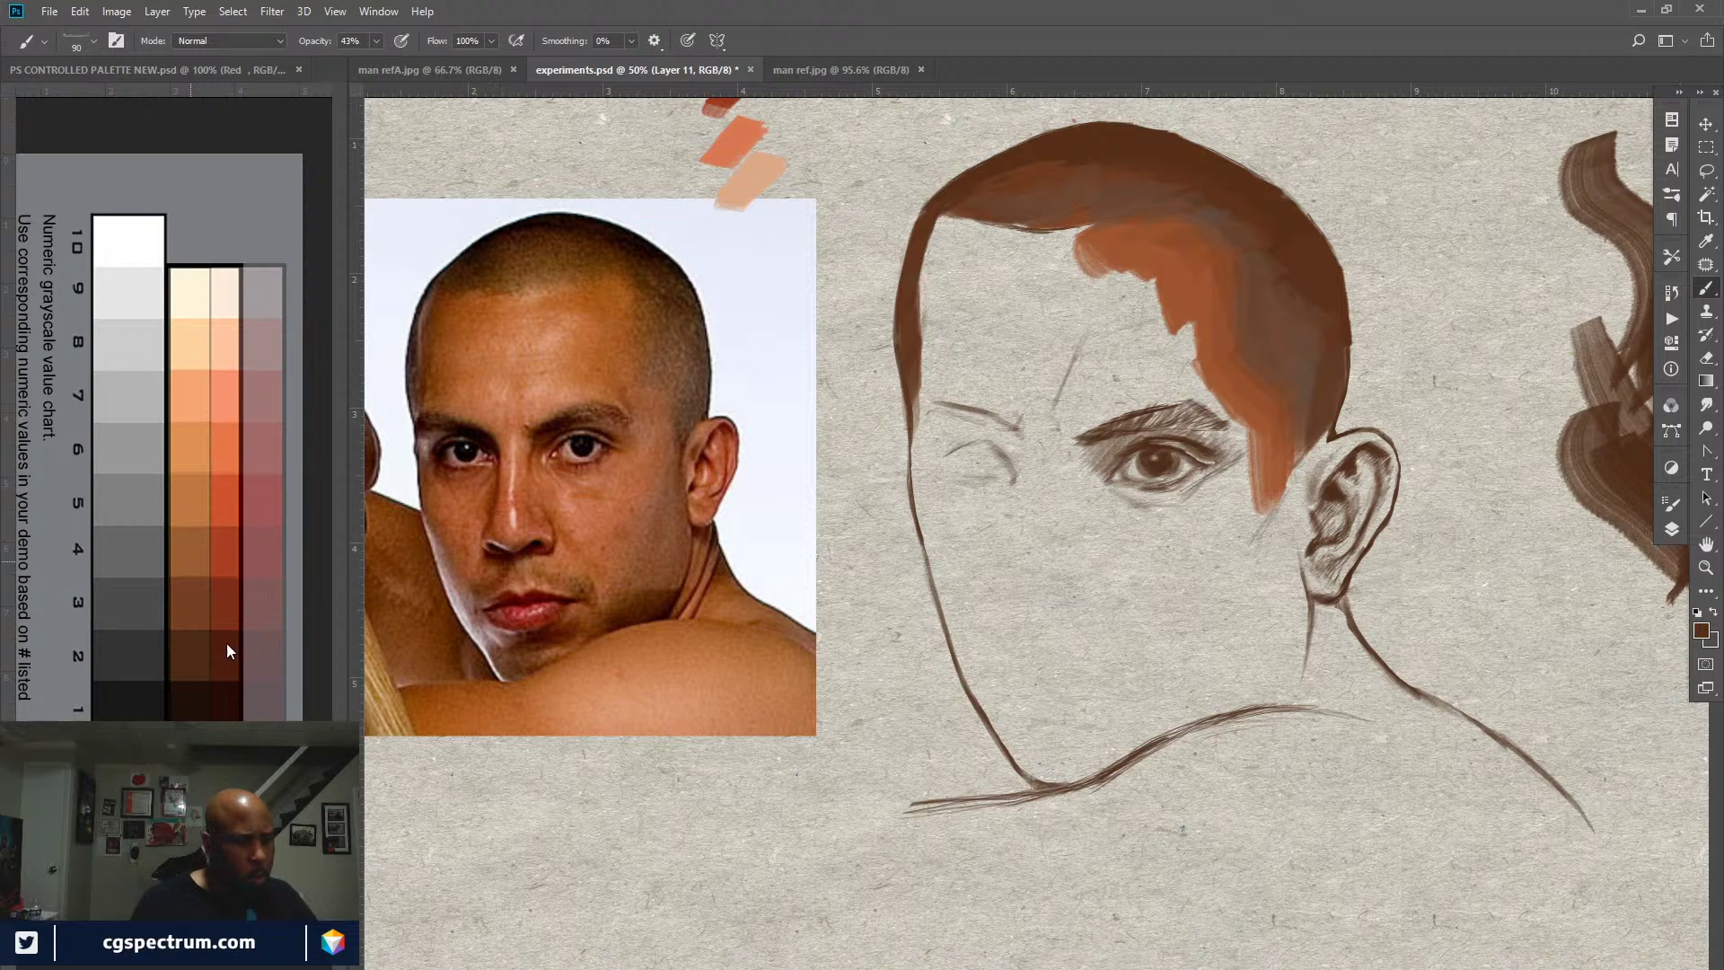
Step: Darken the inner eye socket under the brow with the palette's value 2 brown, using a size 70 brush and raising opacity to 66%
alt+click(188, 676)
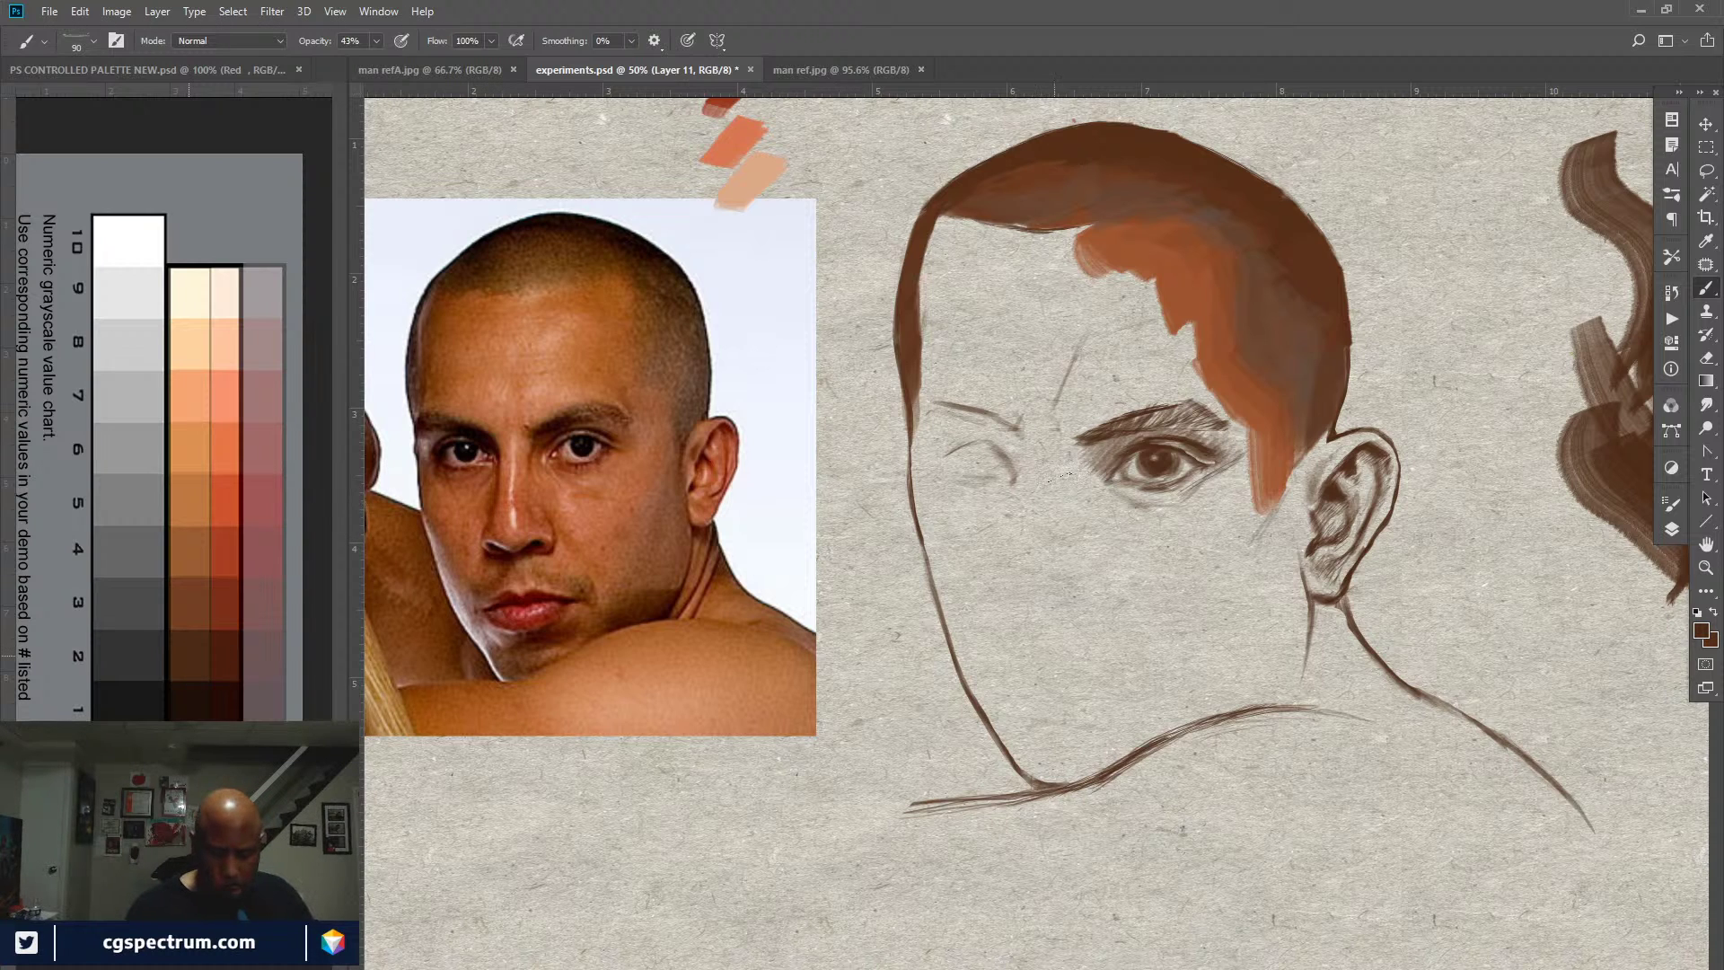
key(bracketleft)
drag(1088, 468, 1149, 432)
key(6)
key(6)
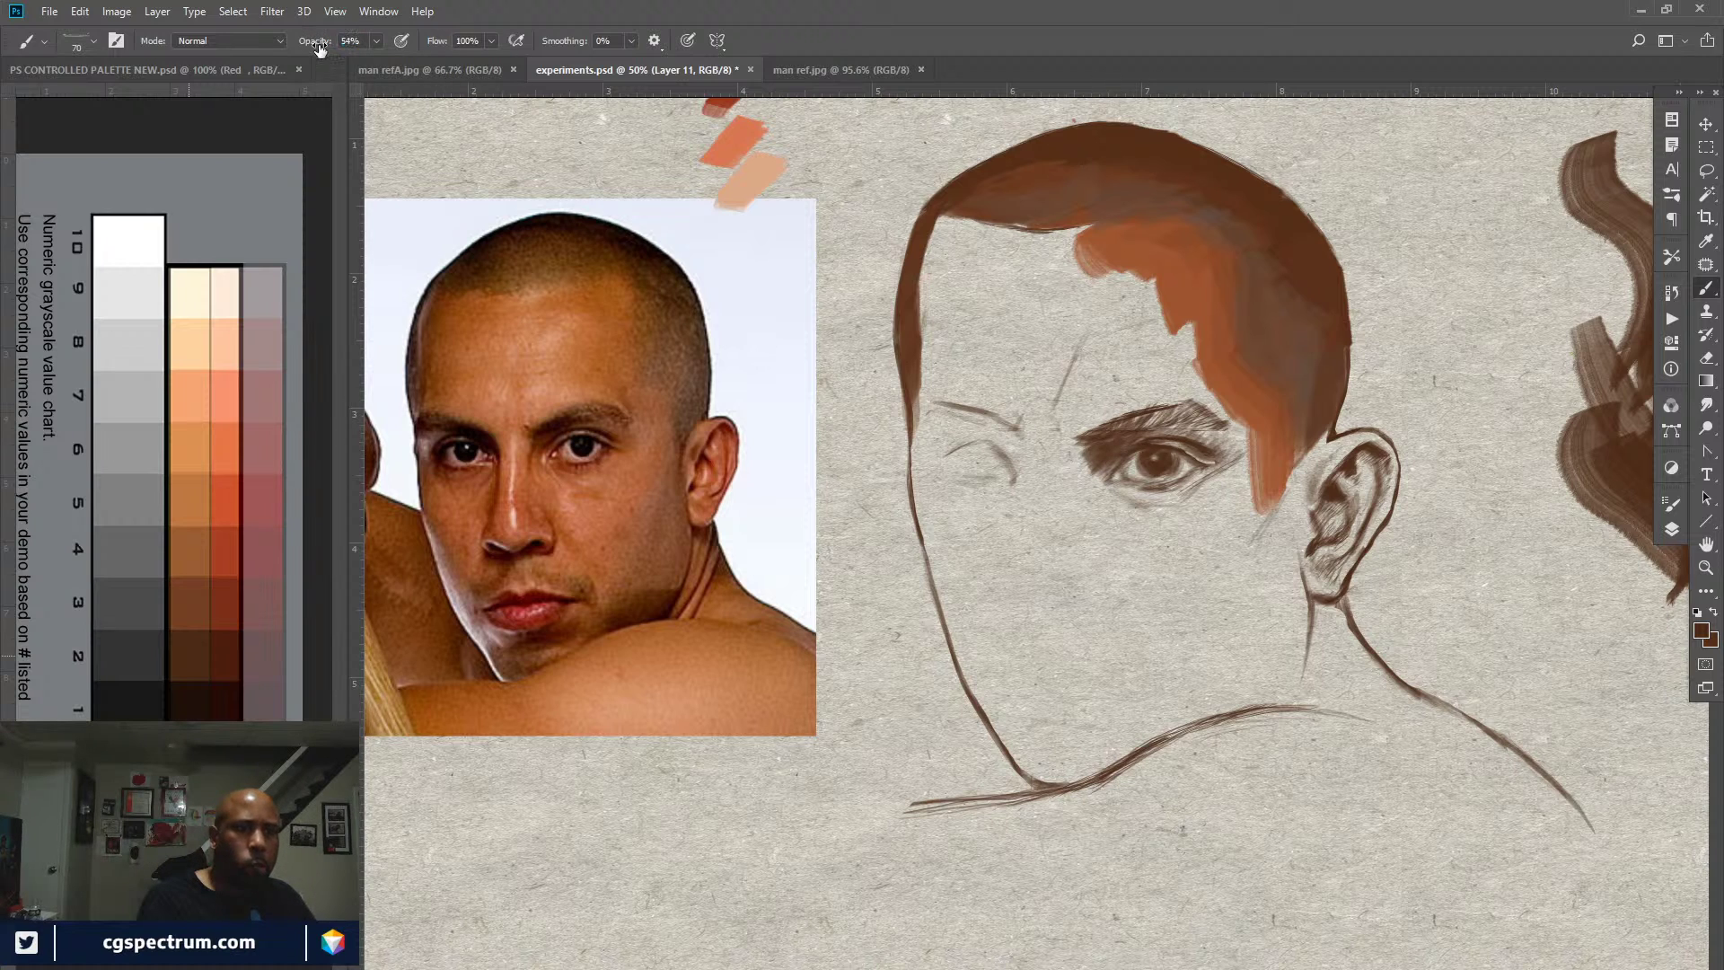
mouse_move(1126, 443)
mouse_down()
mouse_move(1150, 432)
mouse_move(1122, 434)
mouse_move(1090, 485)
mouse_move(1071, 460)
mouse_move(1191, 427)
mouse_up()
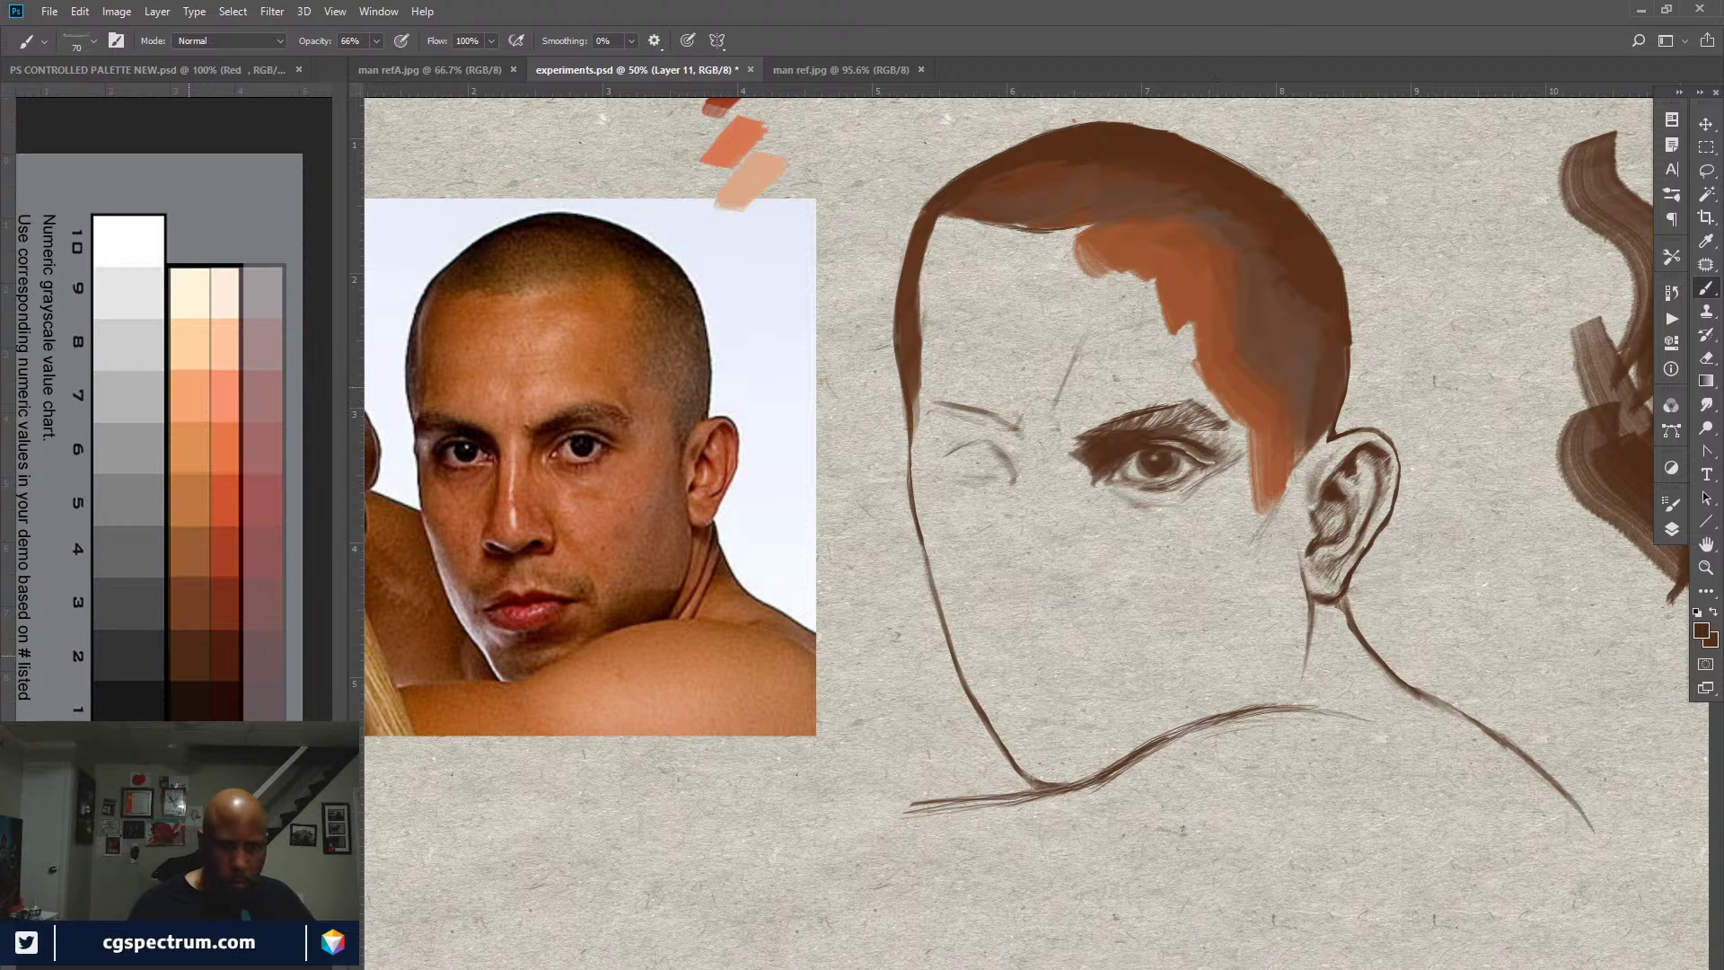
Step: Sample a brown from the reference's eyebrow area and extend the upper eyelid shadow to the eye's outer corner
alt+click(615, 420)
drag(1185, 437, 1224, 436)
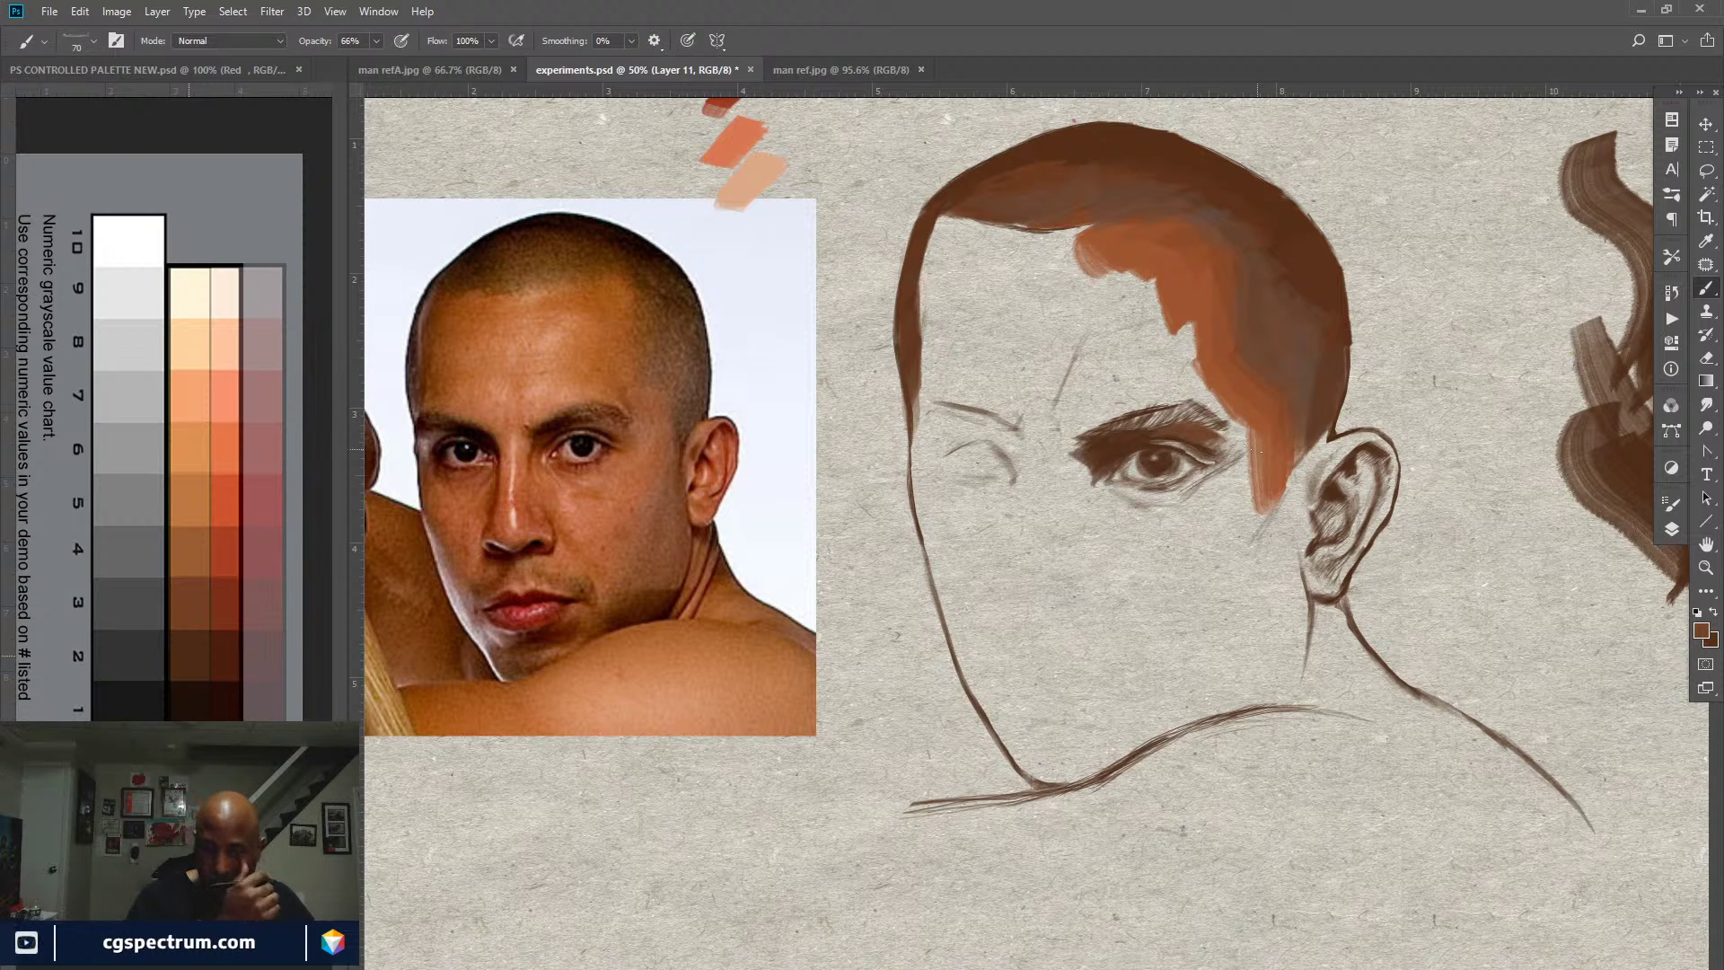
drag(1206, 445, 1235, 440)
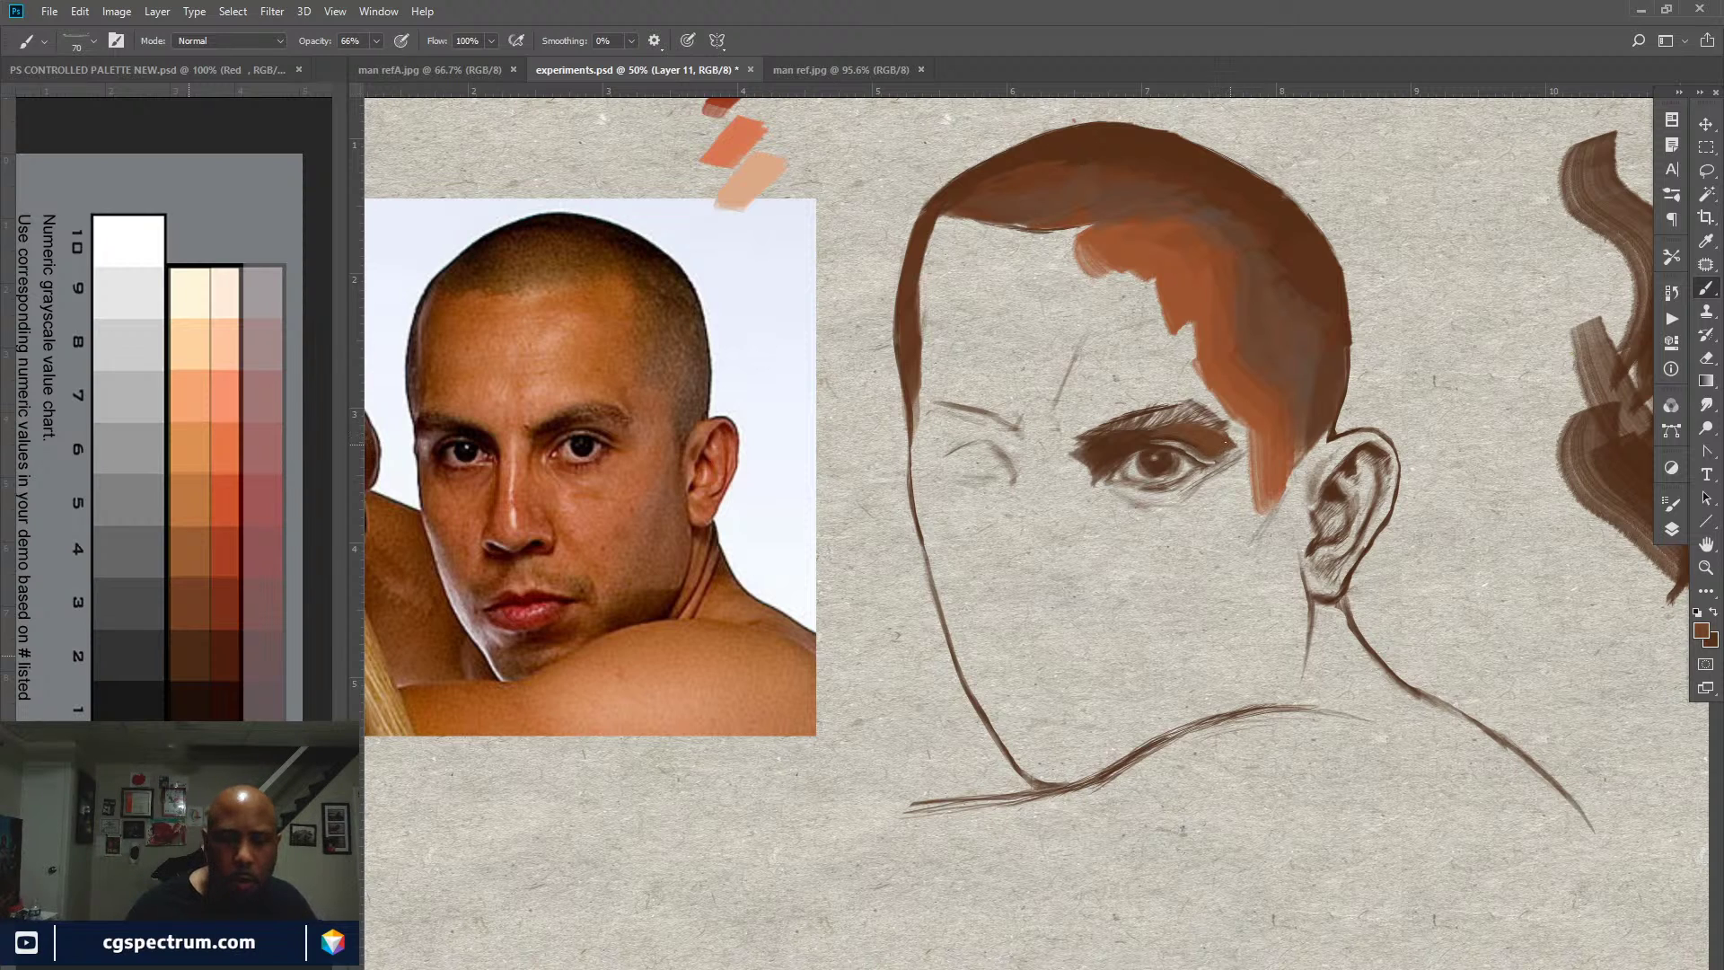
mouse_move(1223, 453)
mouse_down()
mouse_move(1242, 440)
mouse_move(1214, 469)
mouse_up()
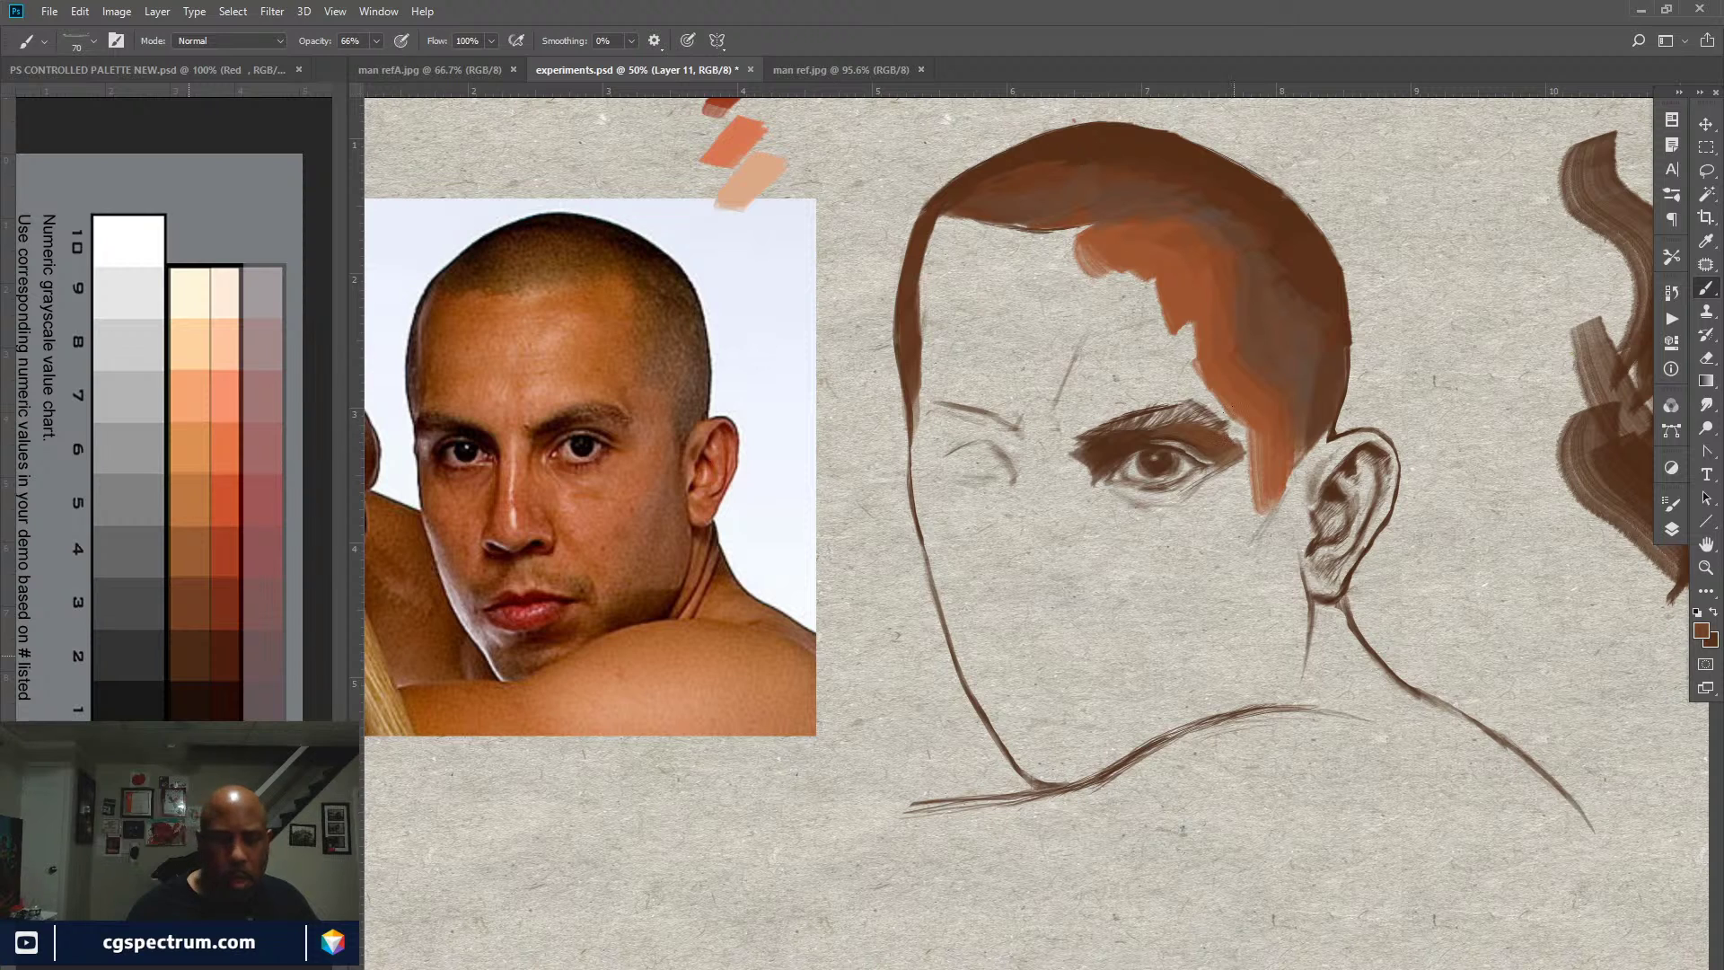
Step: Sample the reference's temple skin tone and paint from the eye's outer corner to the hairline and down toward the cheek, raising brush opacity to 100%
alt+click(644, 422)
alt+click(643, 422)
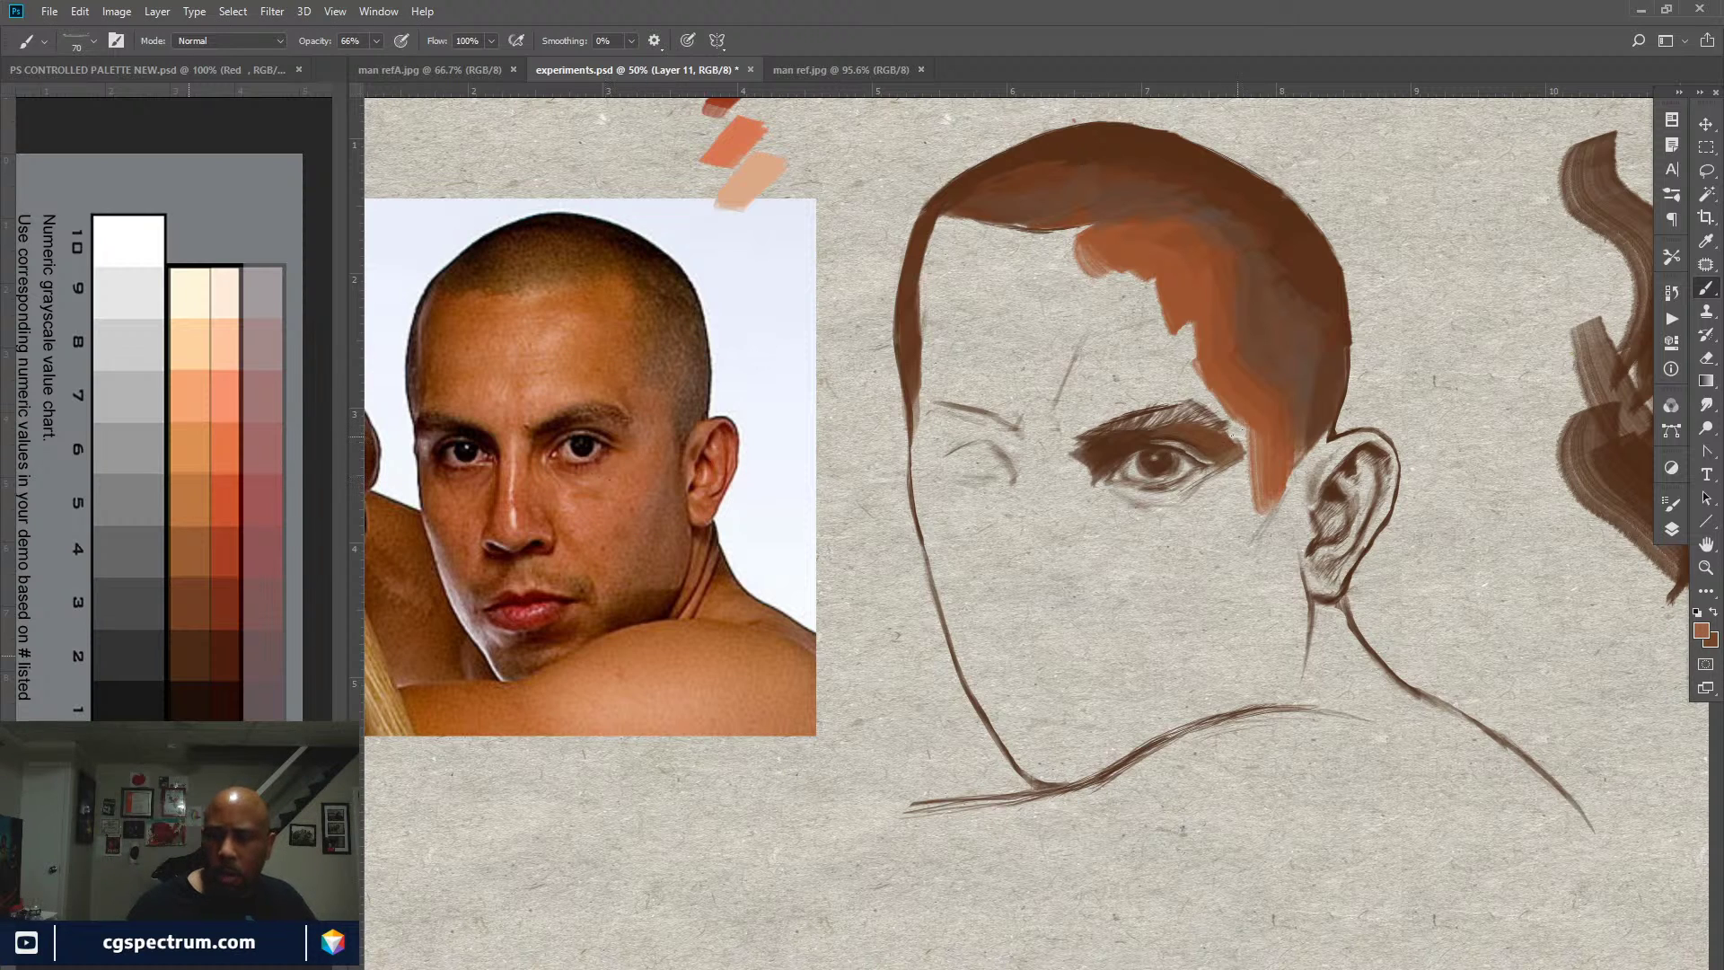
drag(1233, 436, 1218, 409)
key(0)
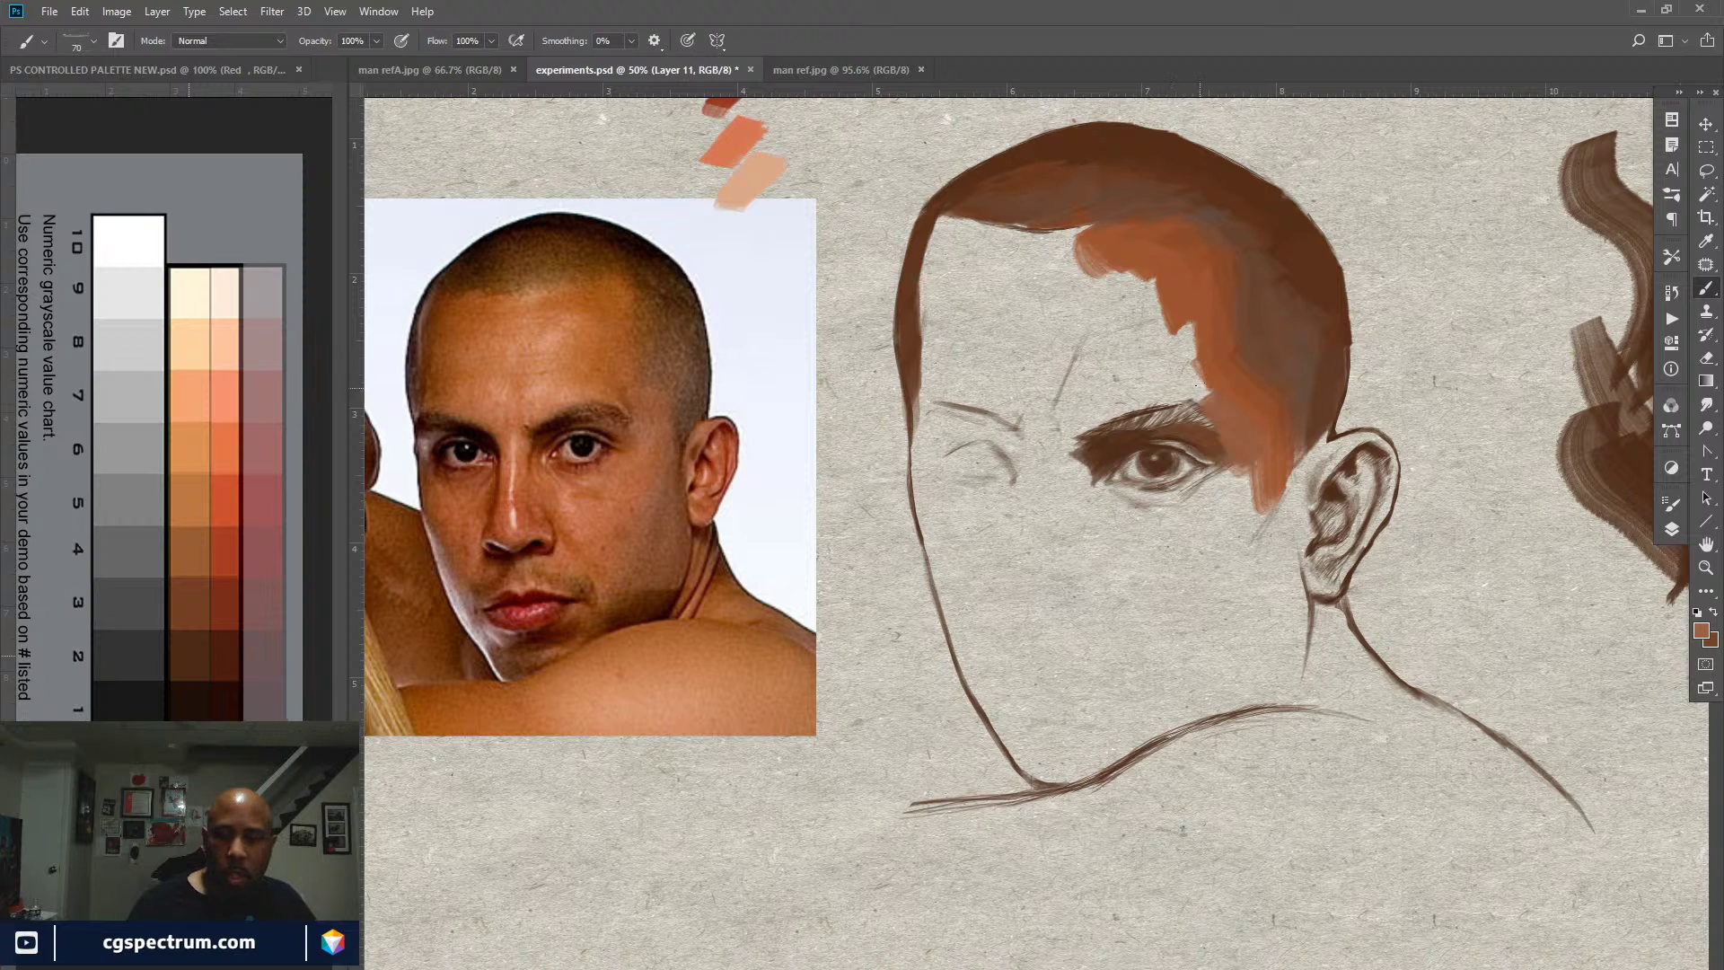
mouse_move(1188, 366)
mouse_down()
mouse_move(1203, 395)
mouse_move(1192, 339)
mouse_move(1190, 357)
mouse_up()
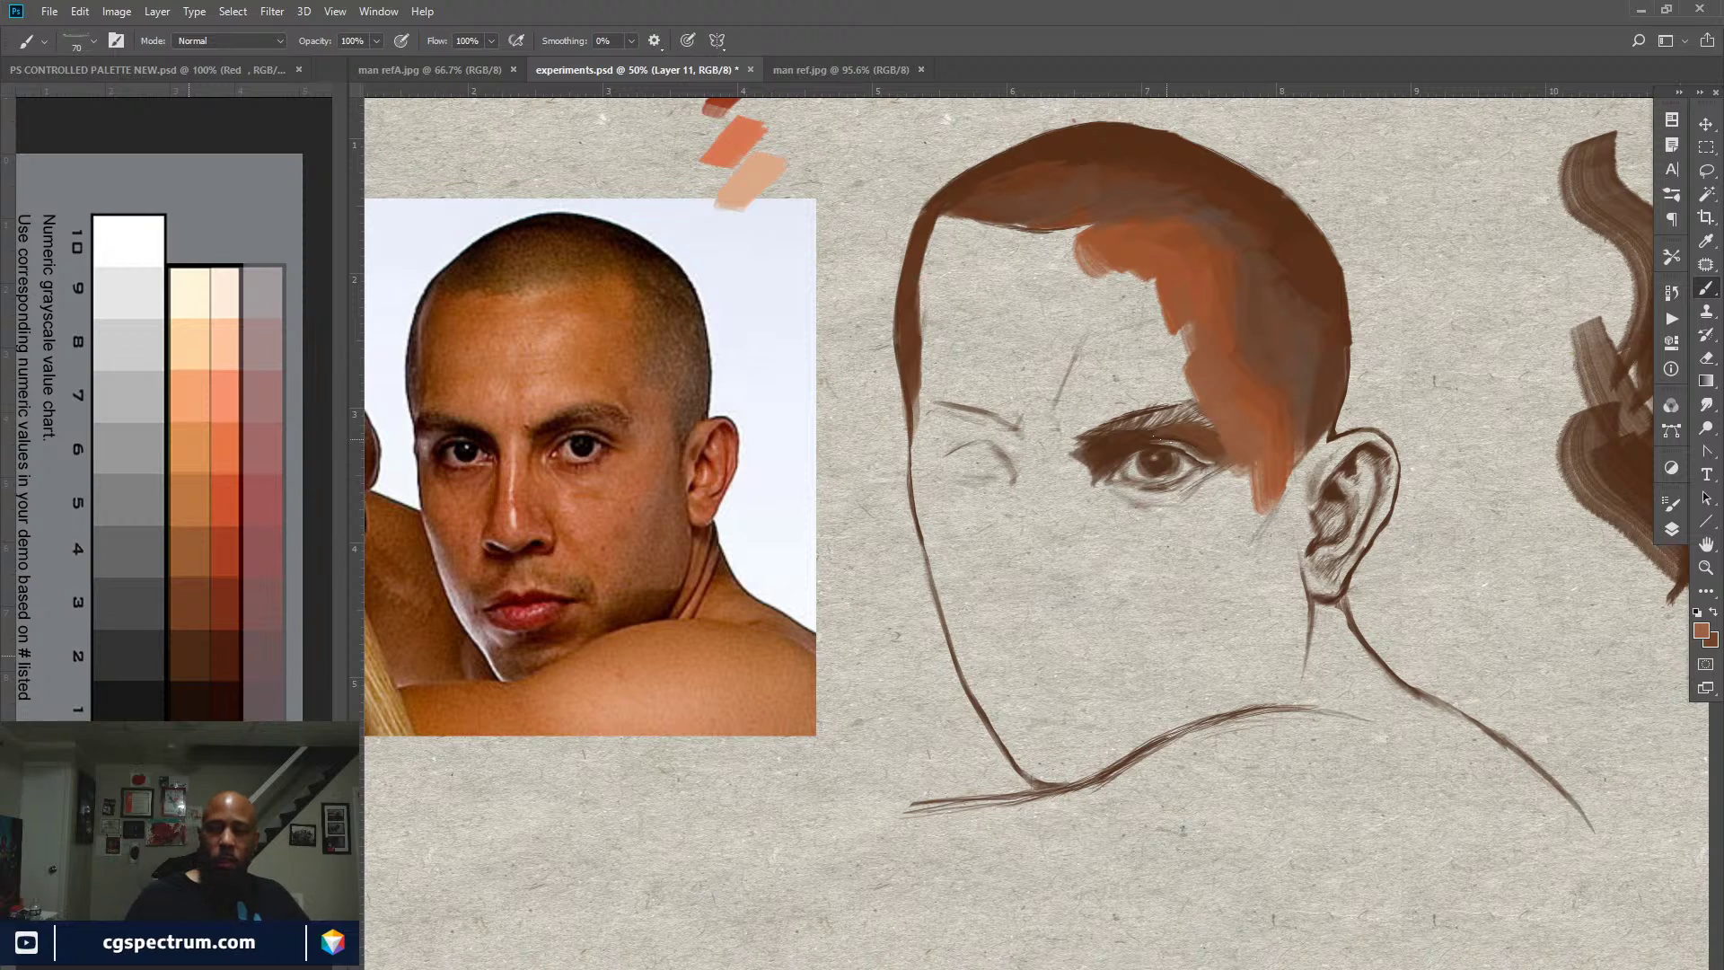
mouse_move(1241, 462)
mouse_down()
mouse_move(1277, 502)
mouse_move(1251, 546)
mouse_up()
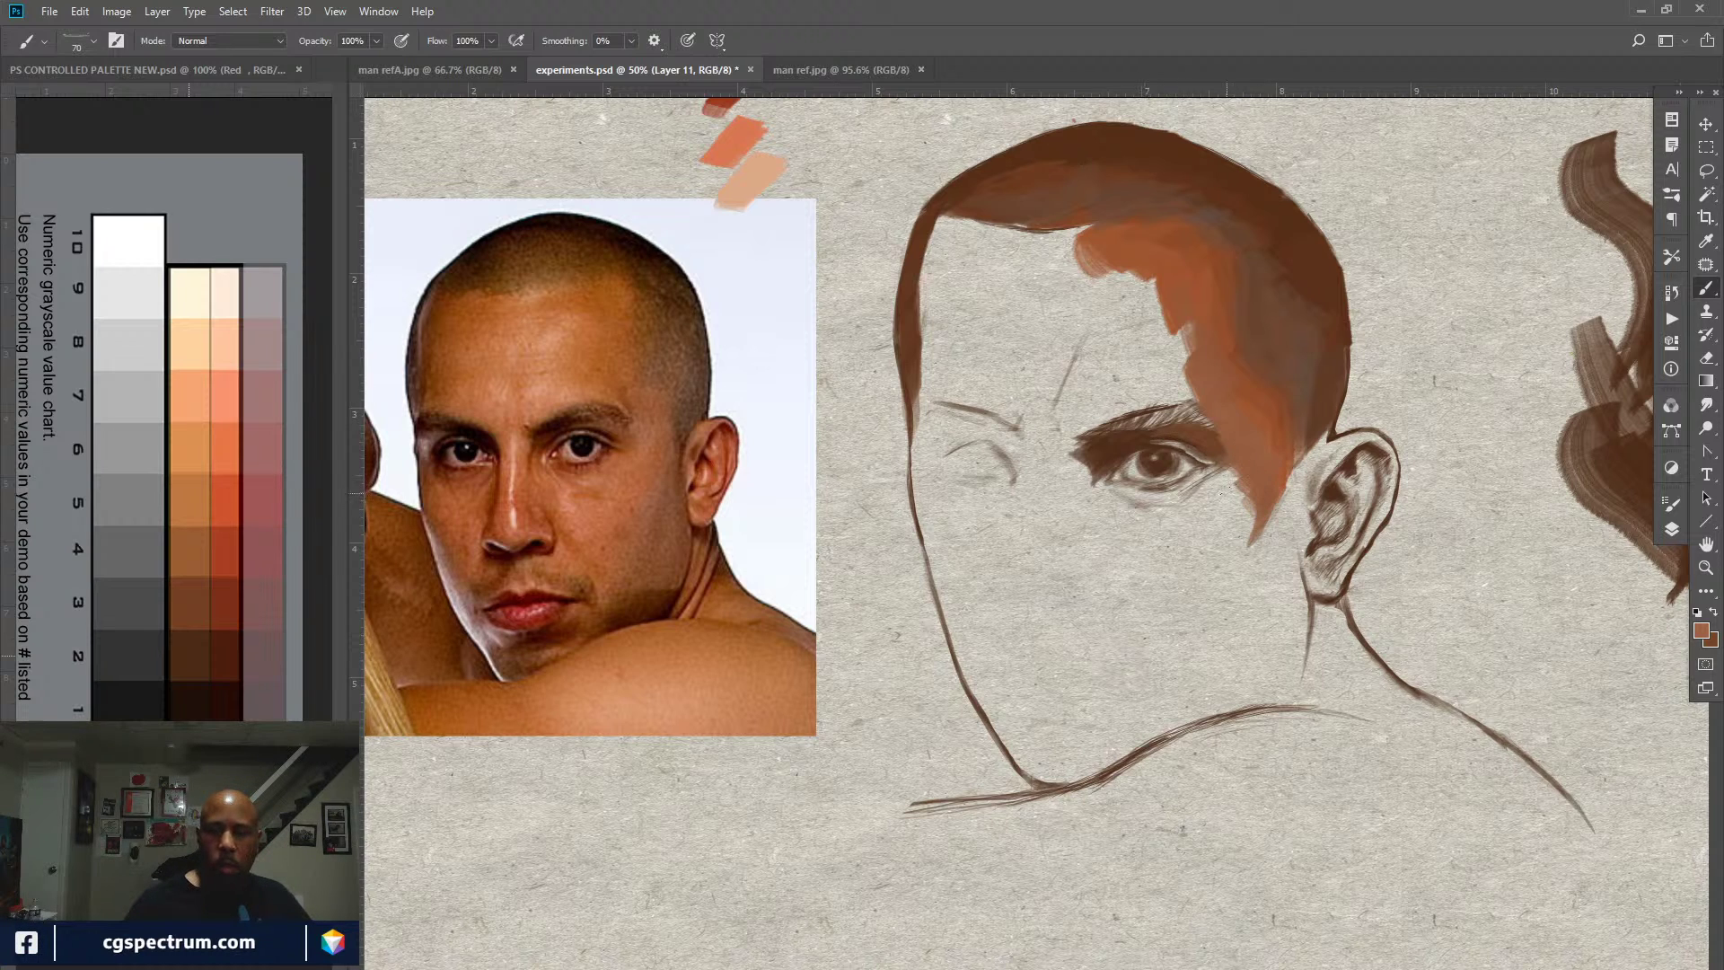
drag(1217, 474, 1231, 467)
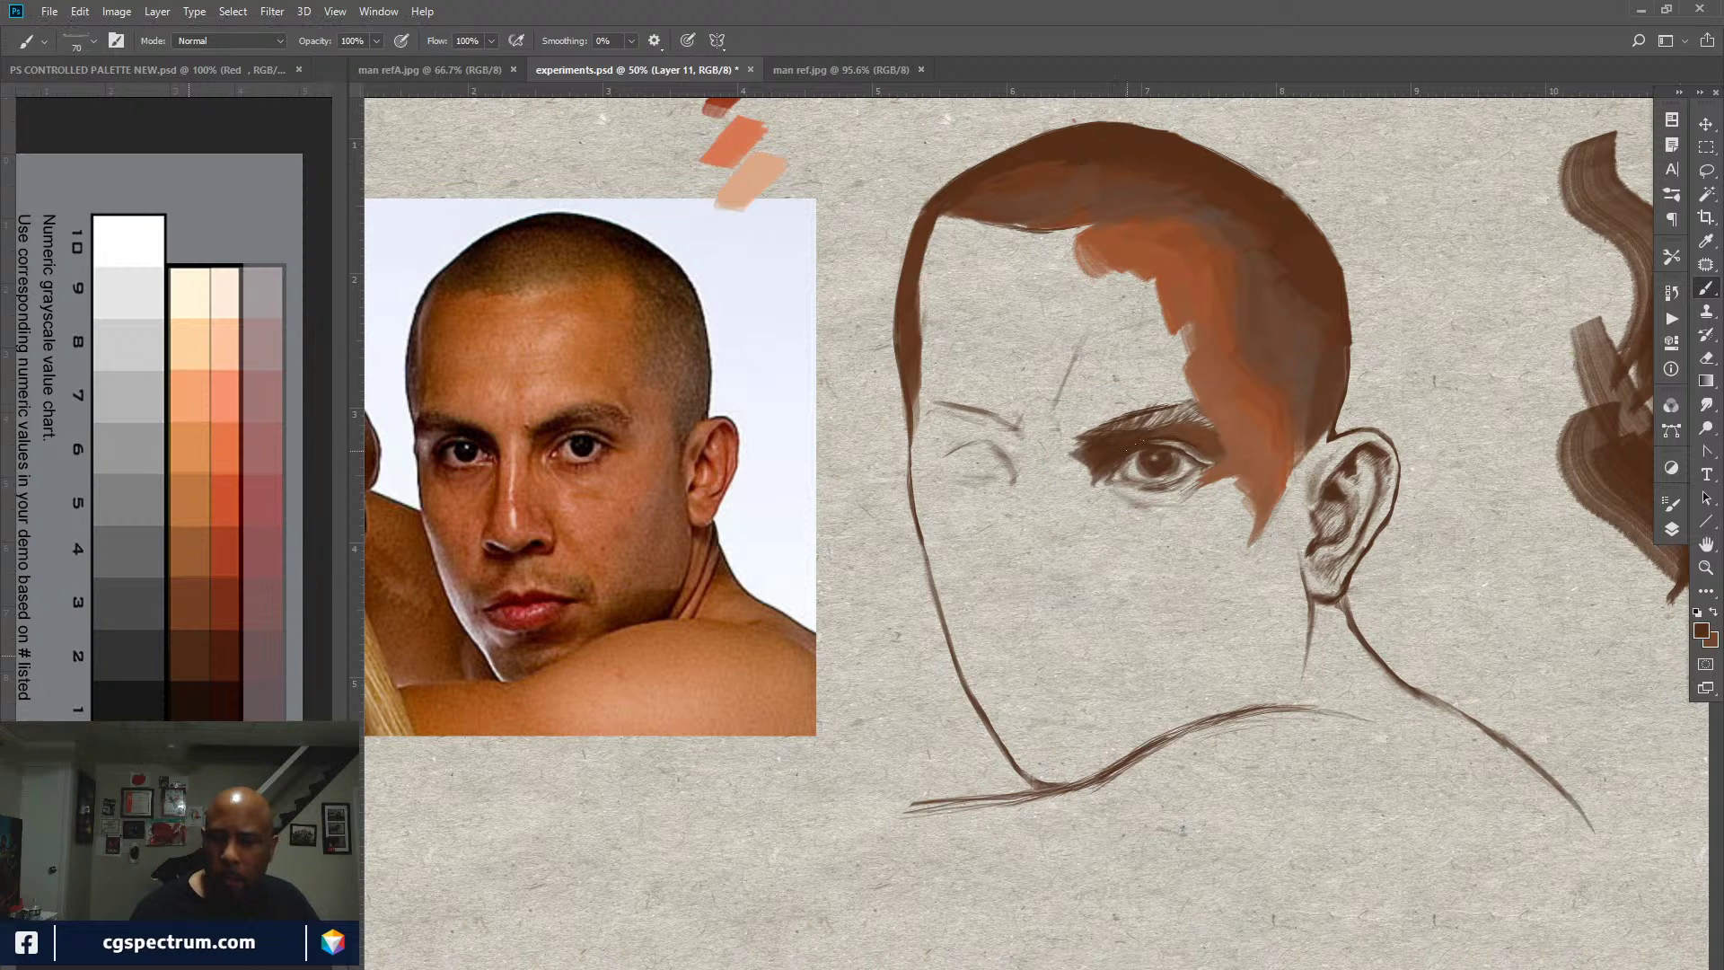
Step: Sample the painted skin tone near the eye's outer corner and the dark brown of the upper eyelid shadow
alt+click(1201, 440)
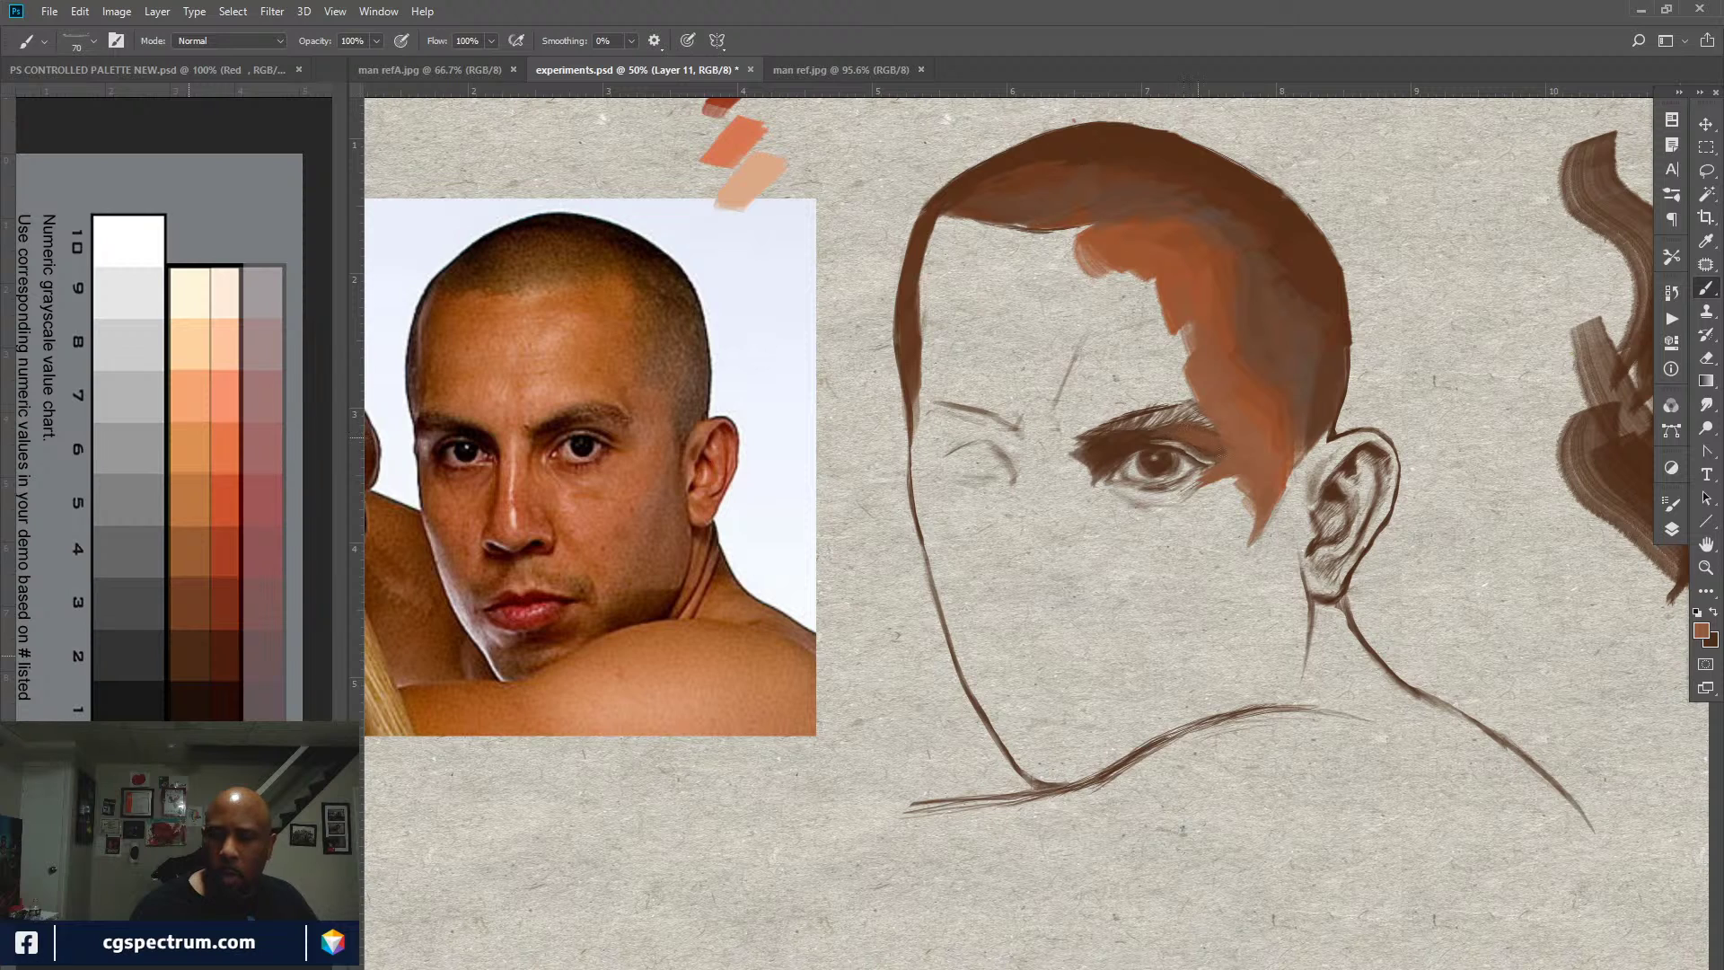
alt+click(1150, 435)
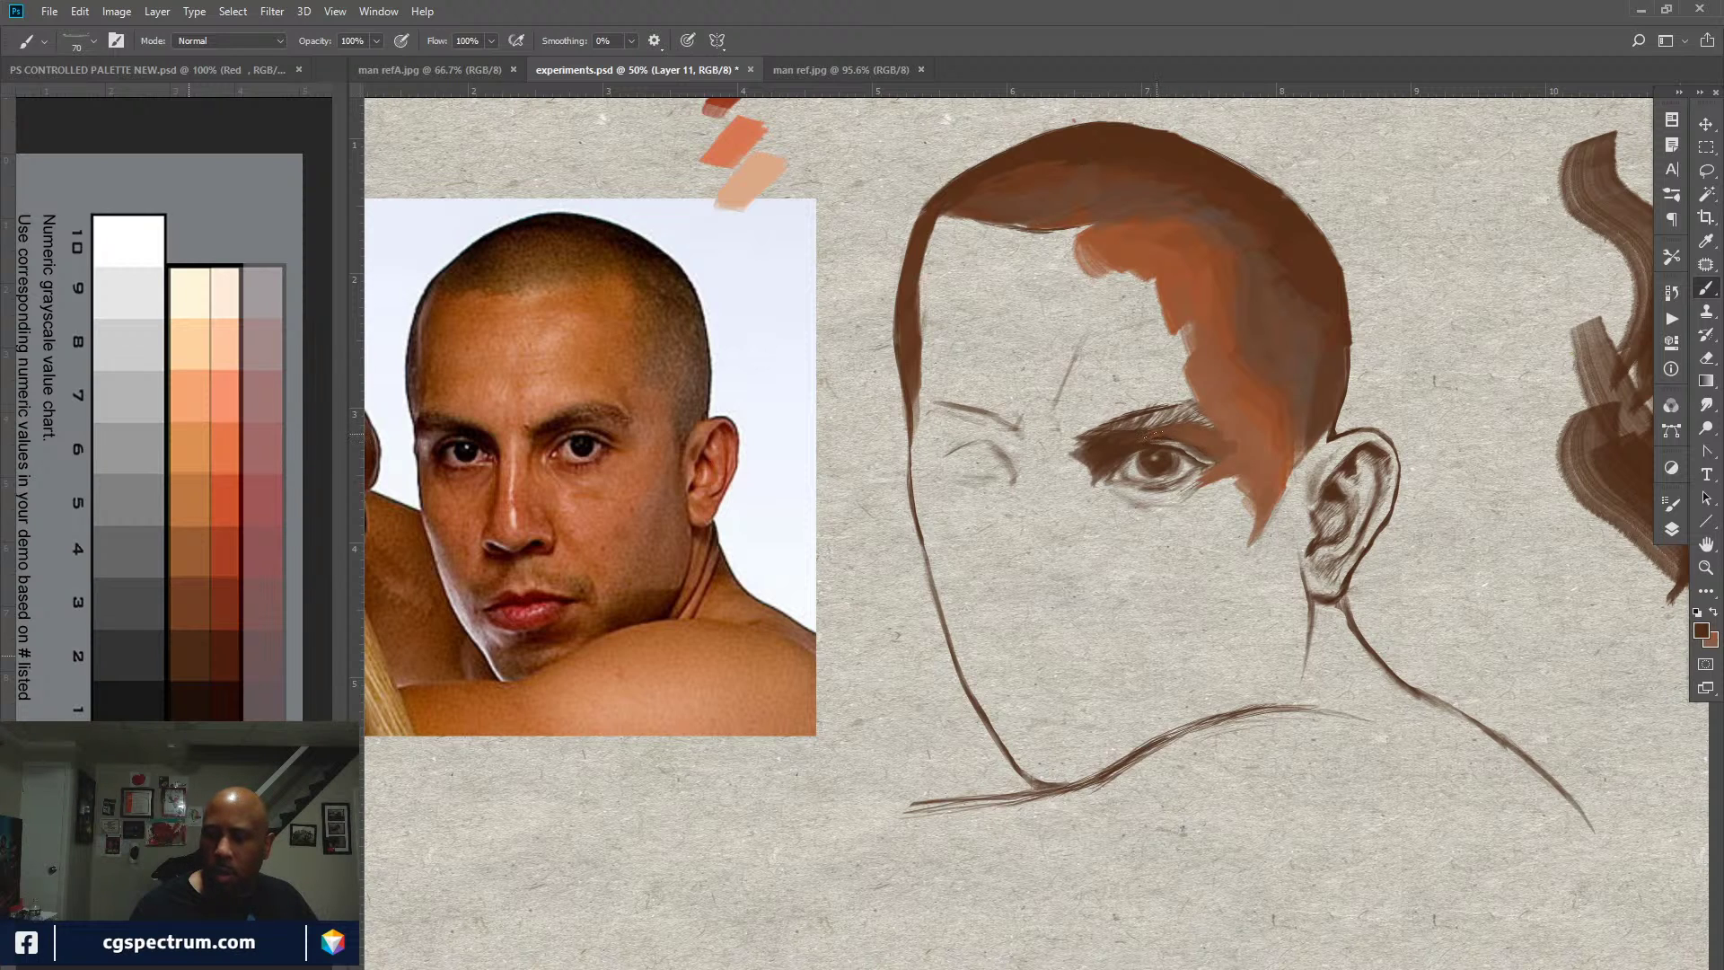
Step: Paint the upper eyelid area under the eyebrow with a reddish brown sampled from the reference eye, at 66% brush opacity
mouse_move(1165, 438)
mouse_down()
mouse_move(1187, 431)
mouse_move(1165, 434)
mouse_up()
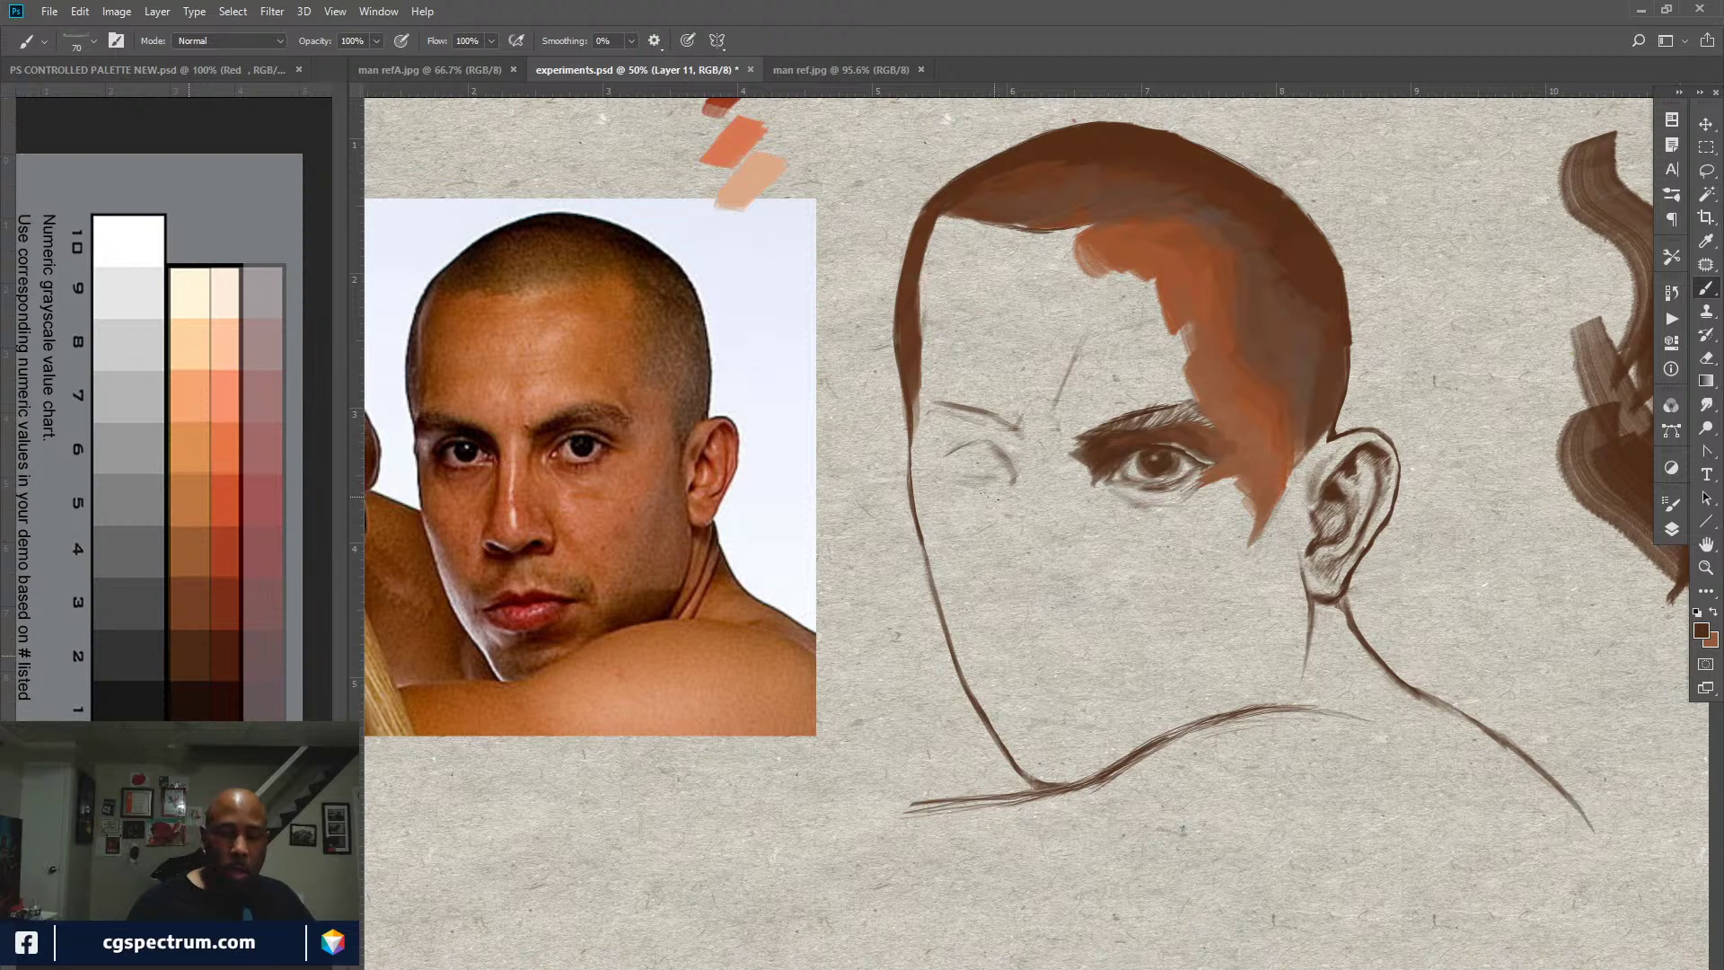
drag(319, 42, 307, 43)
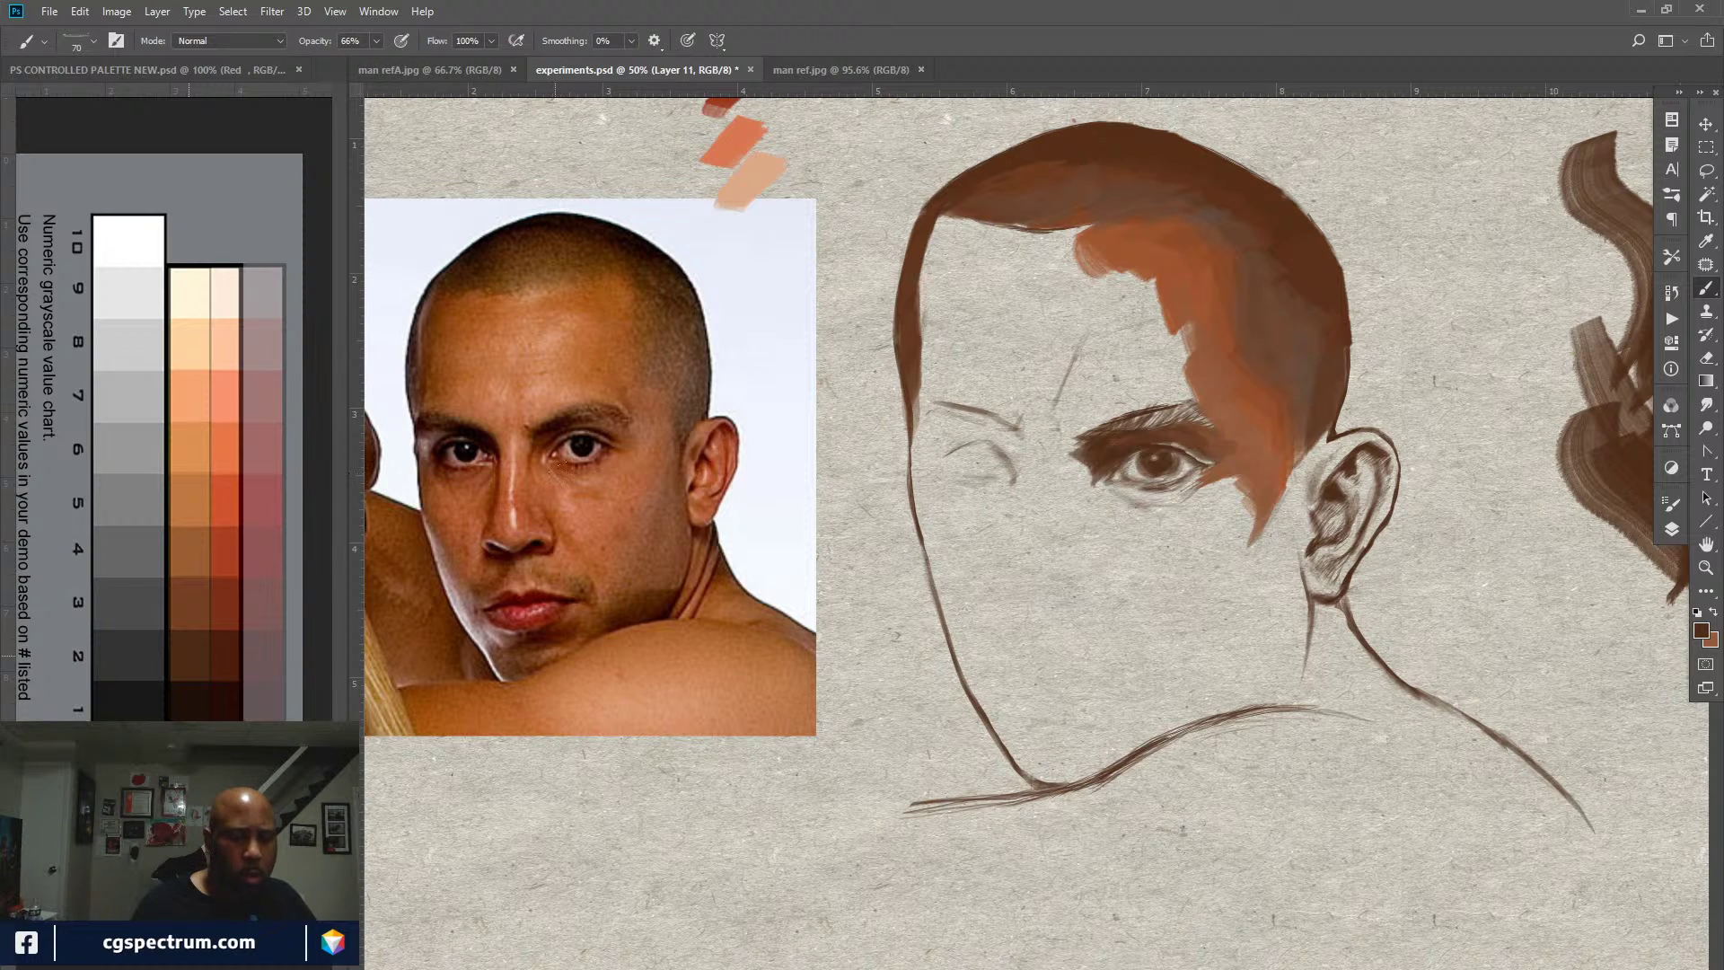
alt+click(552, 443)
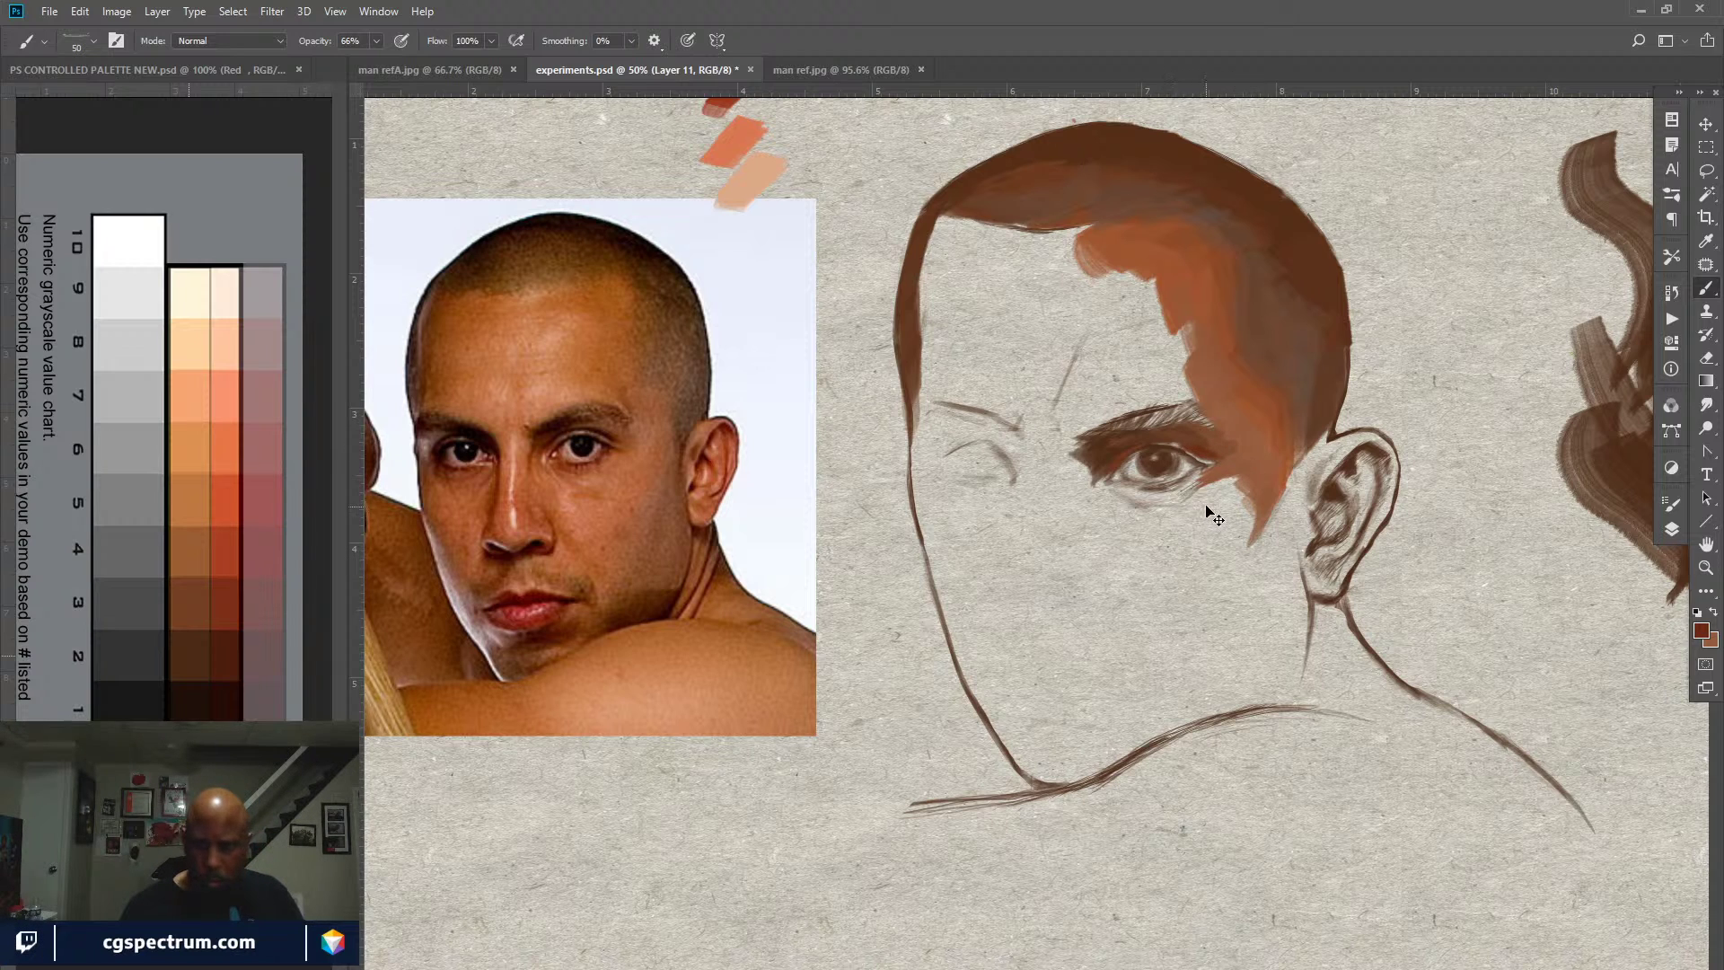
key(ctrl+plus)
drag(1232, 614, 1321, 654)
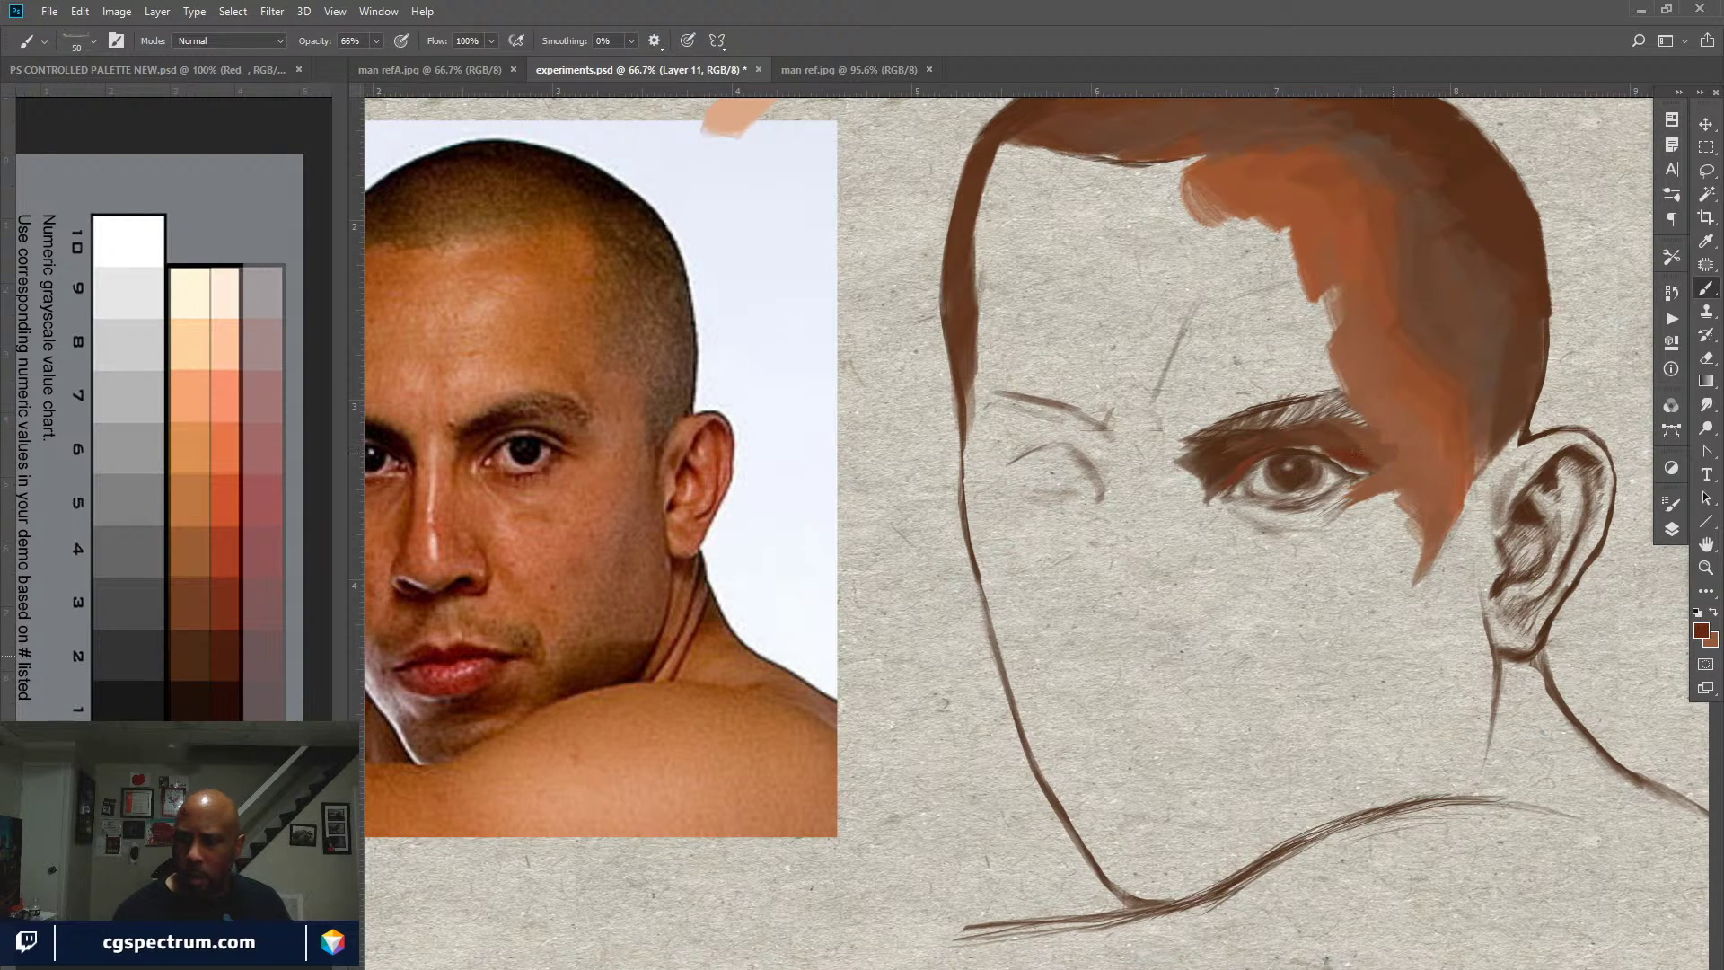
Step: Blend the brown and orange tones of the hair and temple with the Smudge tool at 58% strength
key(r)
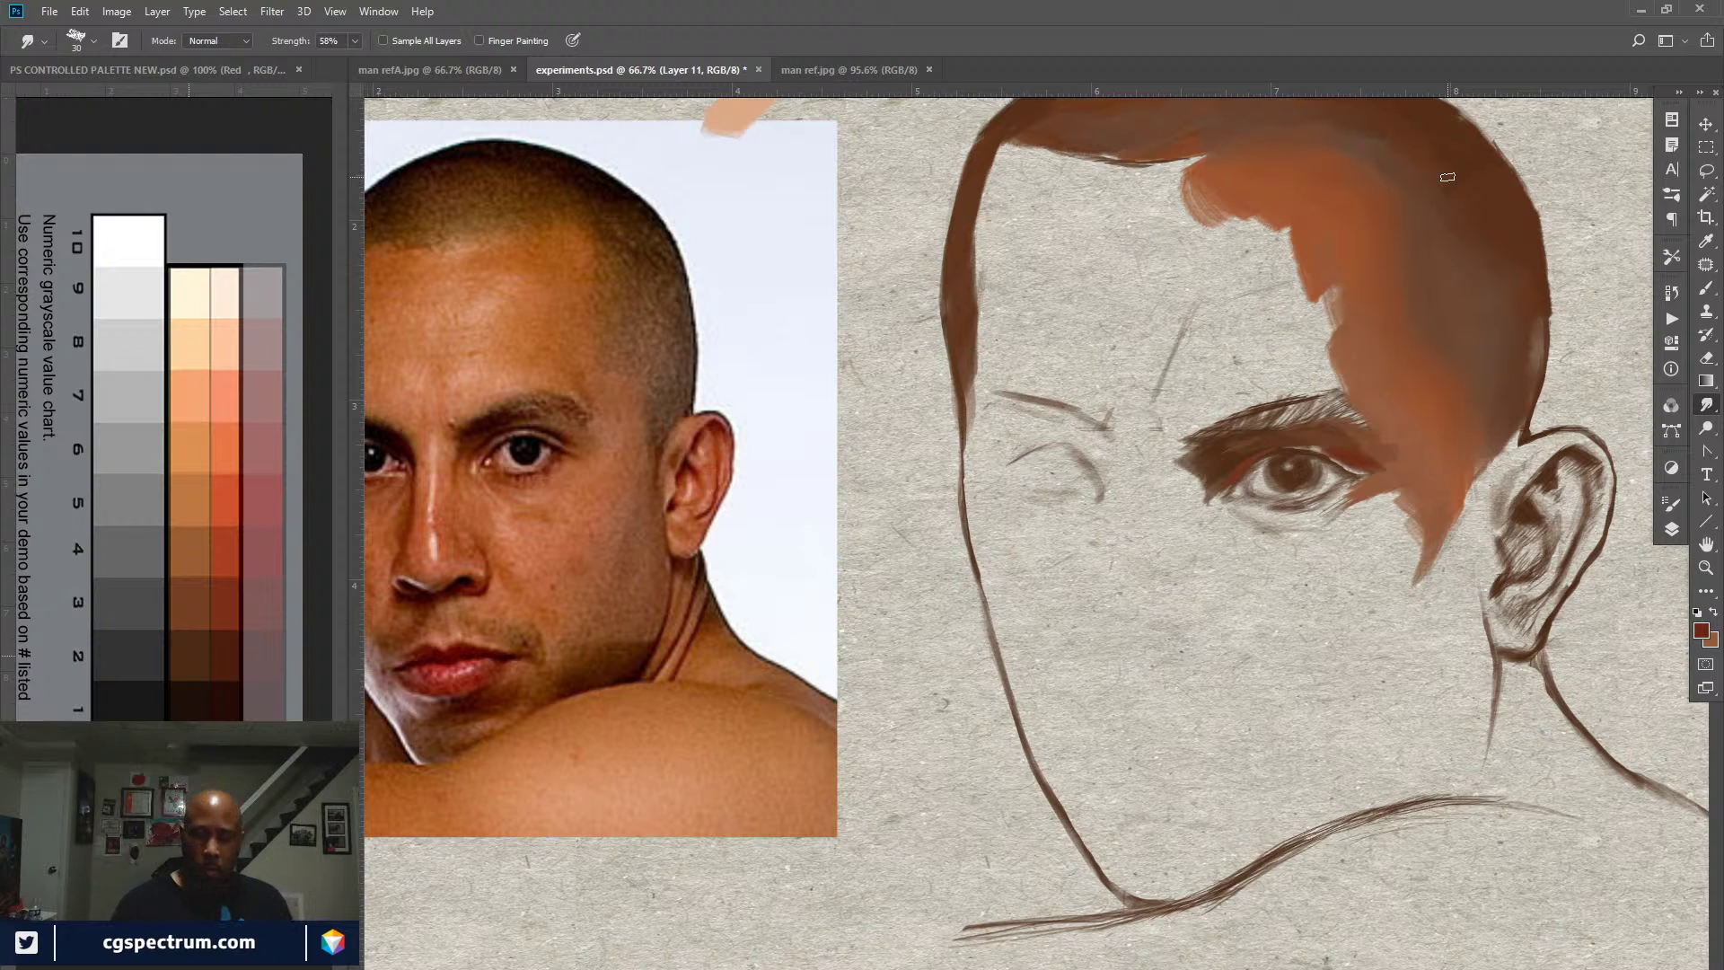
key(b)
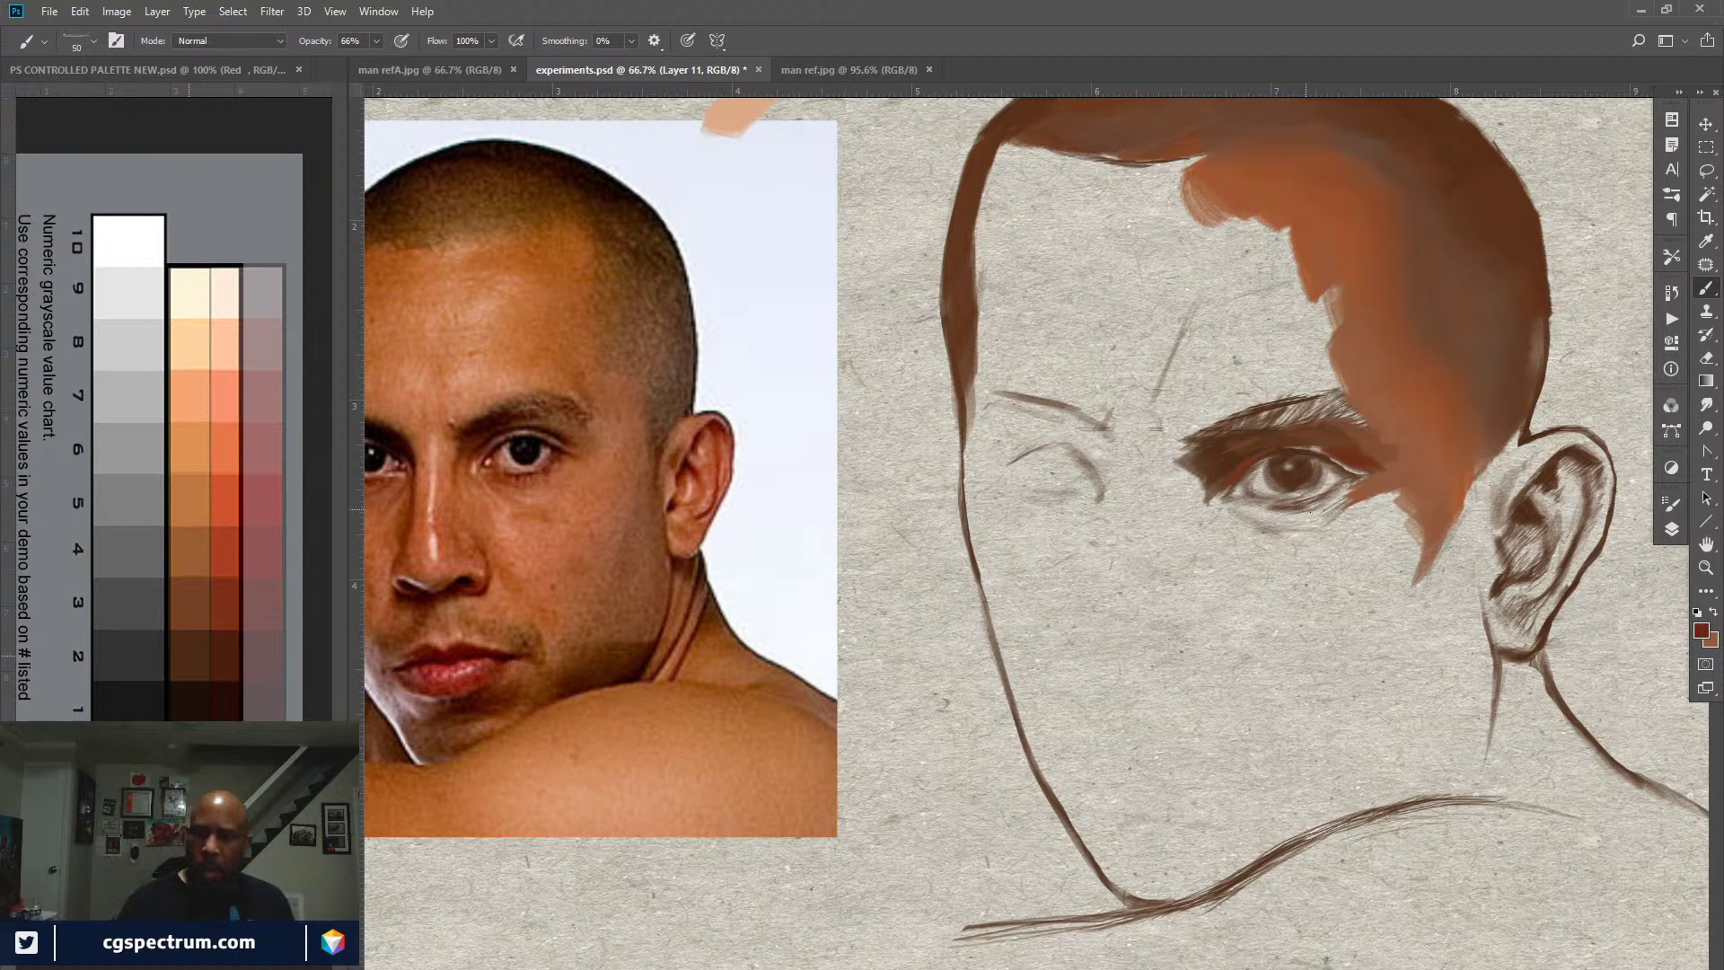
mouse_move(1317, 680)
mouse_down()
mouse_move(1260, 754)
mouse_move(1269, 723)
mouse_move(1143, 743)
mouse_move(1270, 608)
mouse_move(1263, 586)
mouse_up()
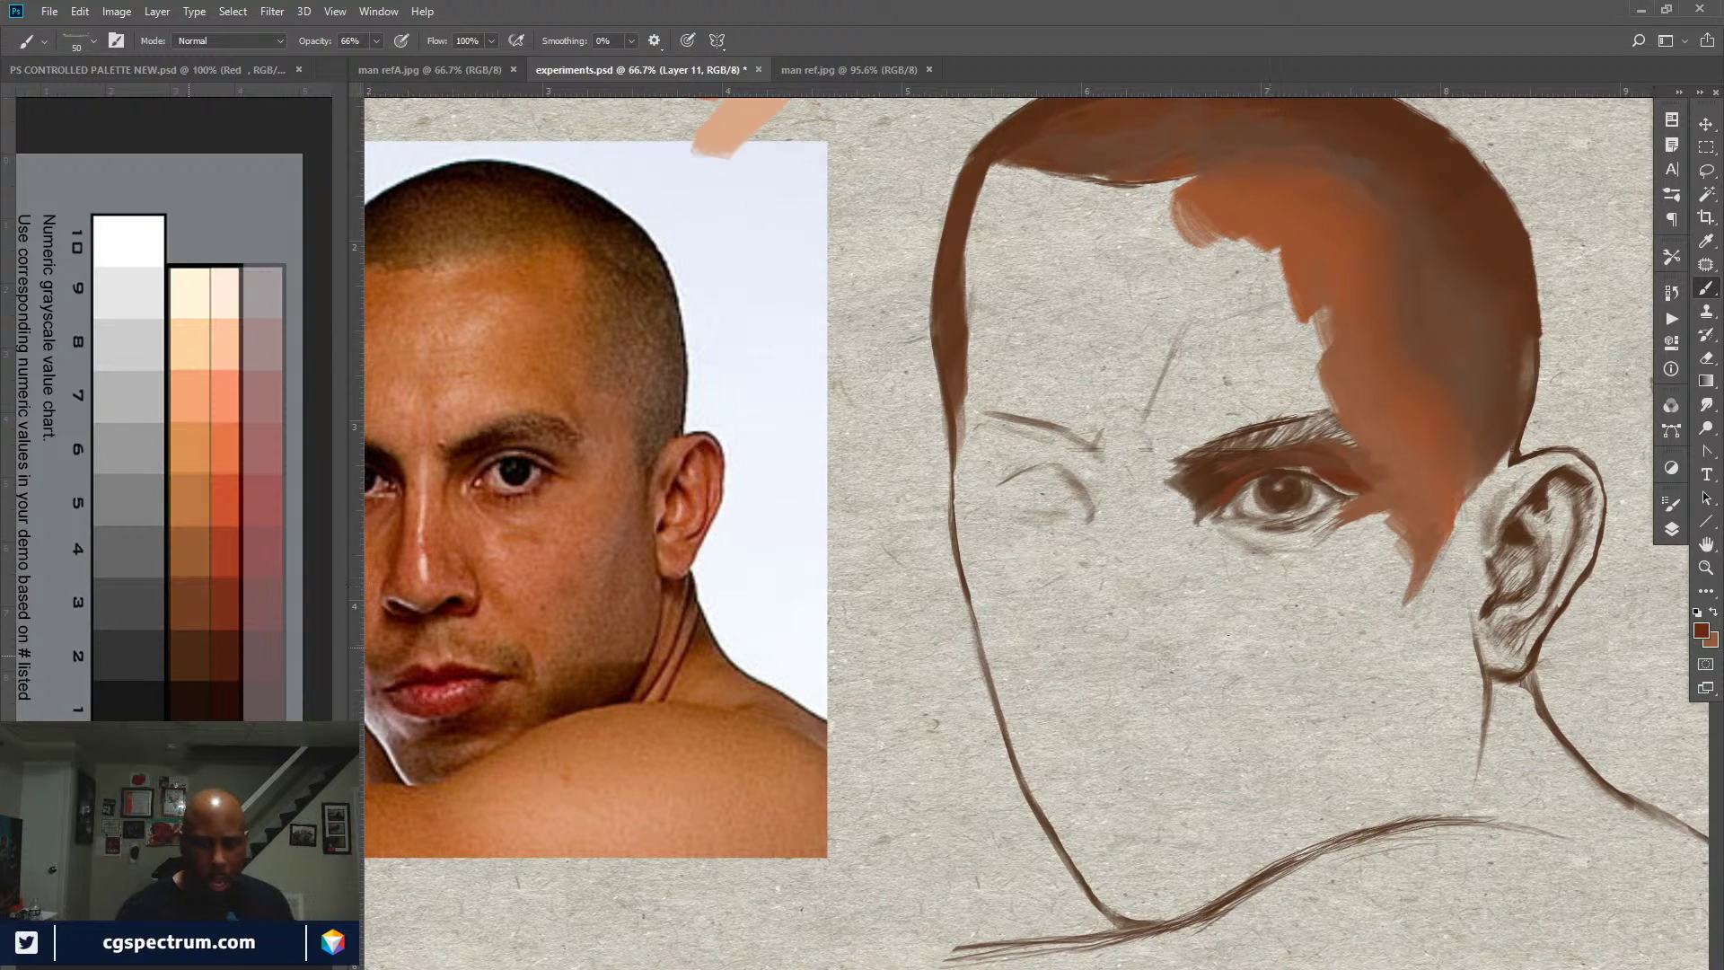
Step: Darken the iris and pupil with black sampled from the reference eye, using a 25 px brush at 86% opacity
click(1671, 503)
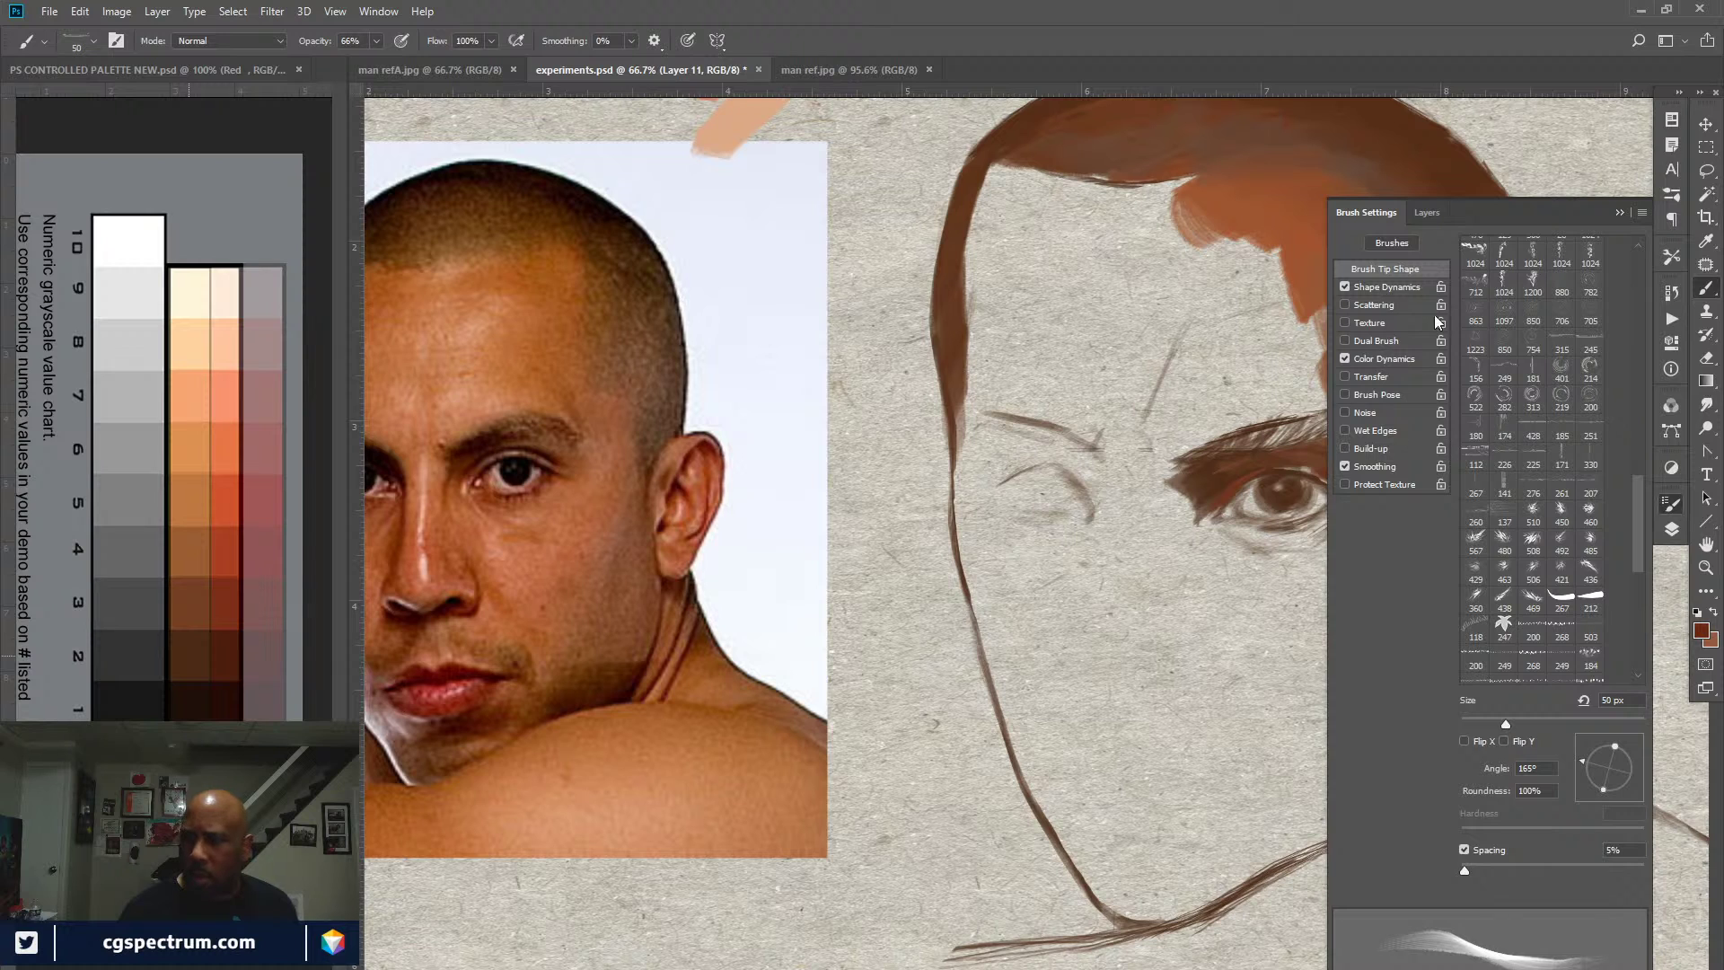
click(1365, 212)
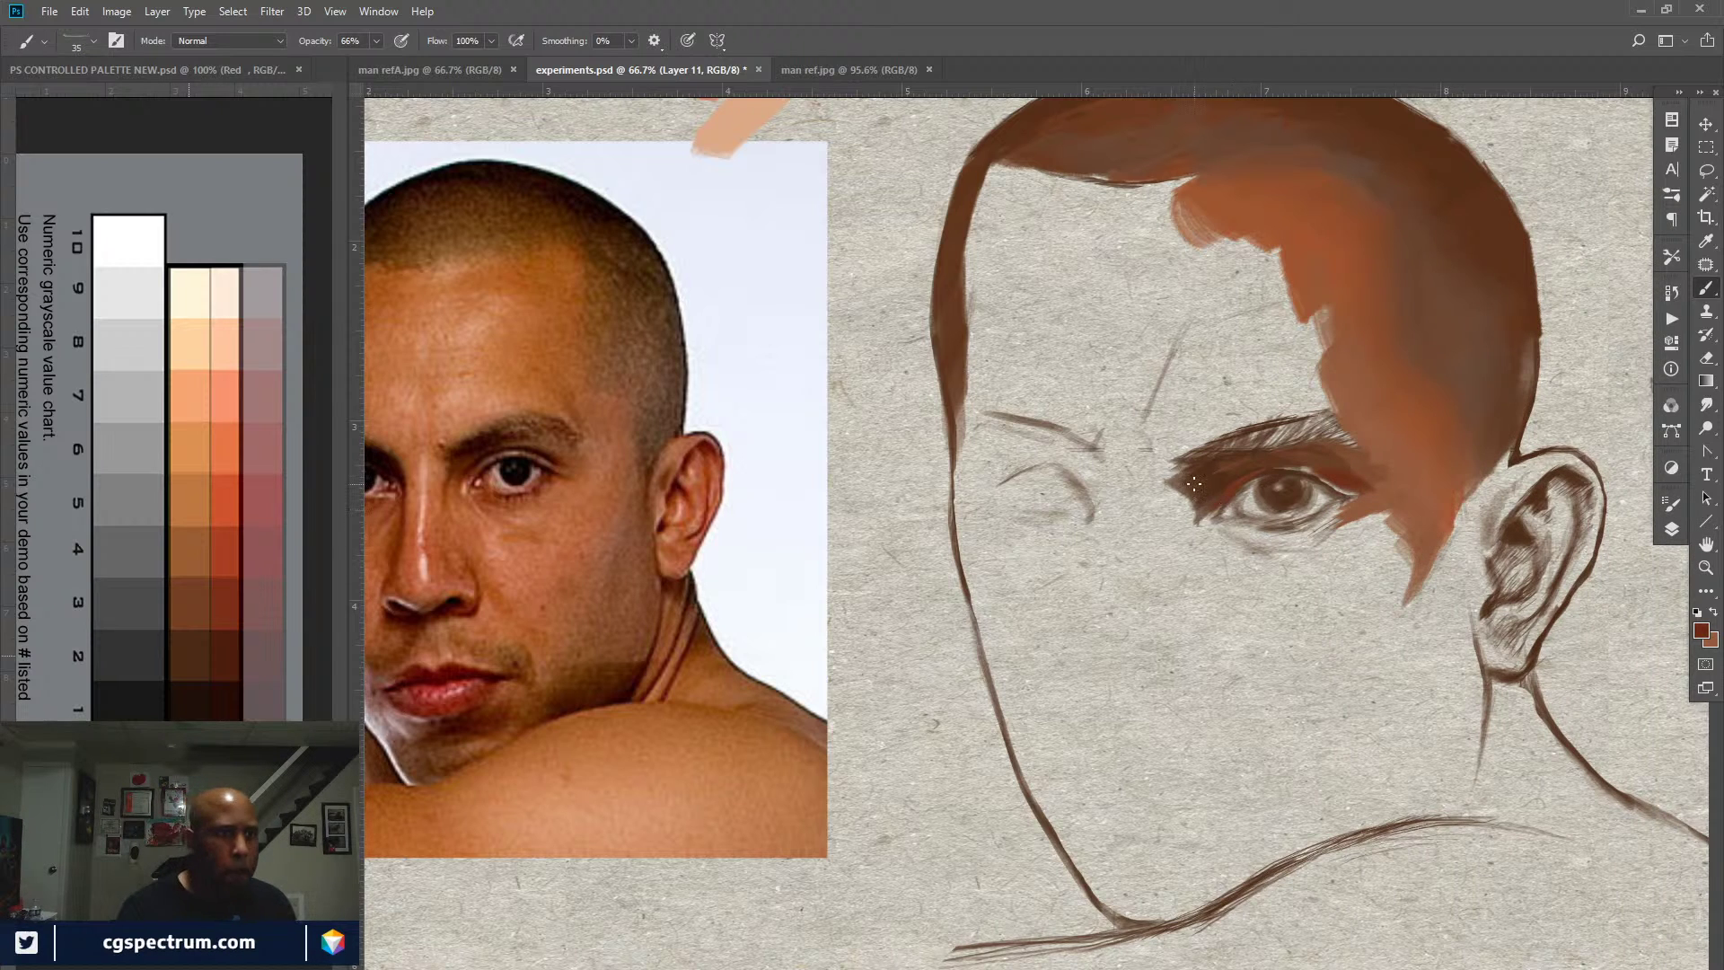
drag(308, 41, 326, 42)
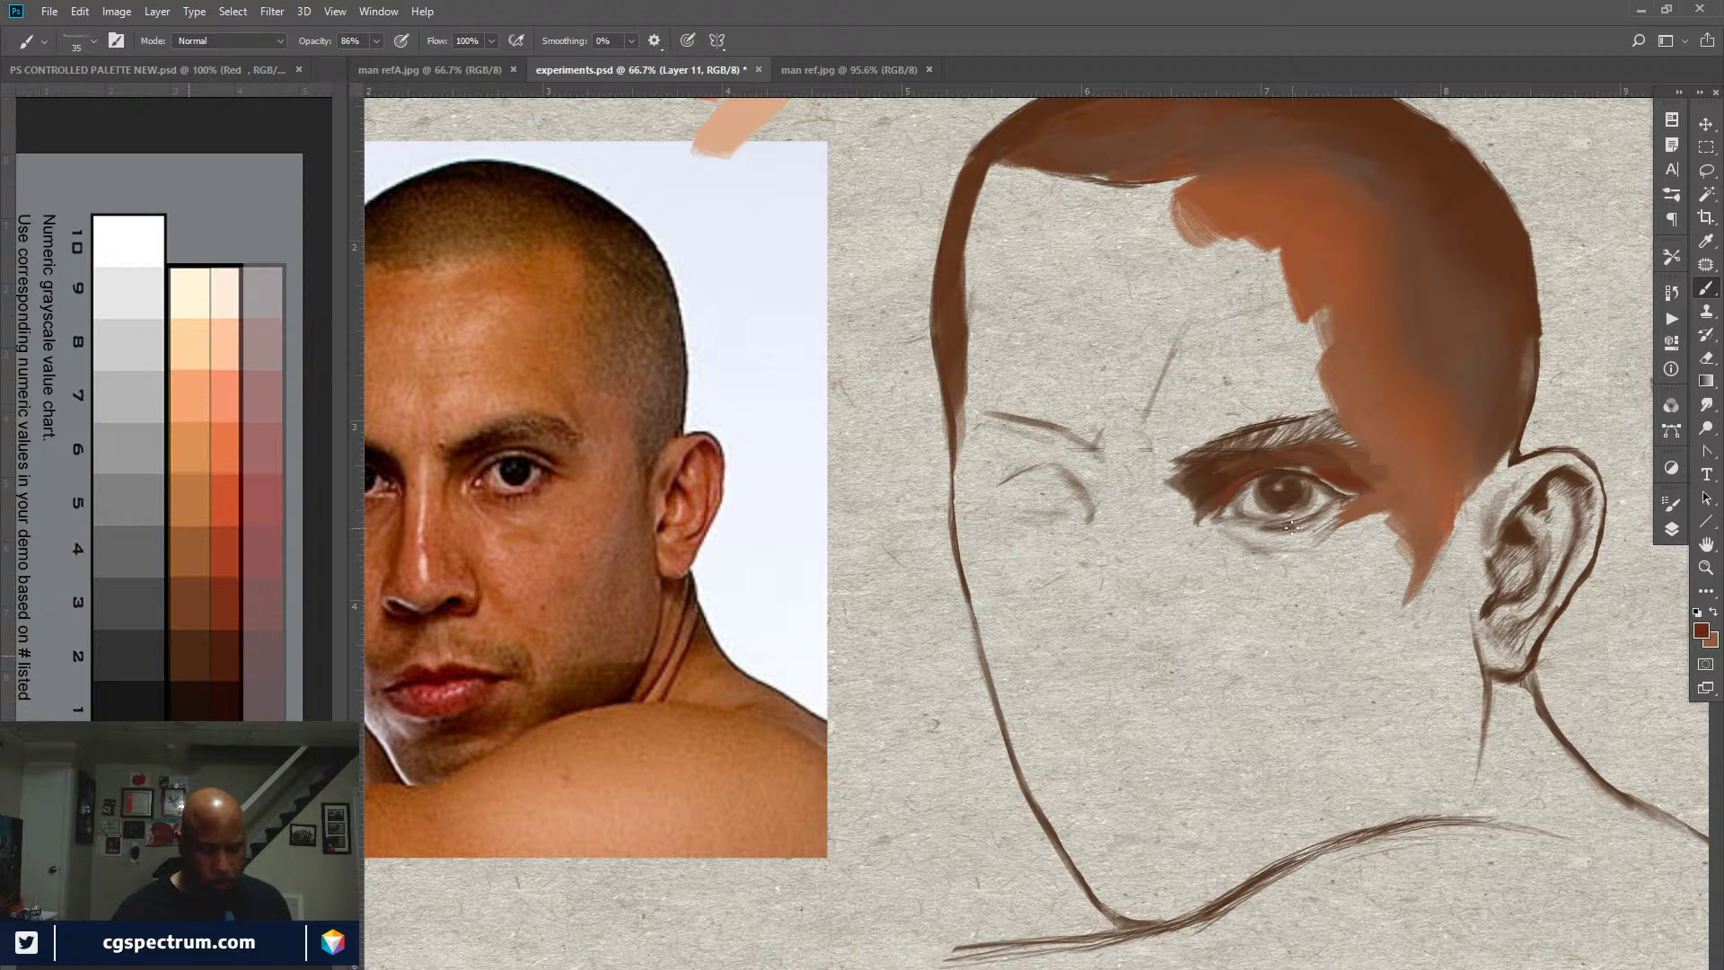
alt+click(516, 487)
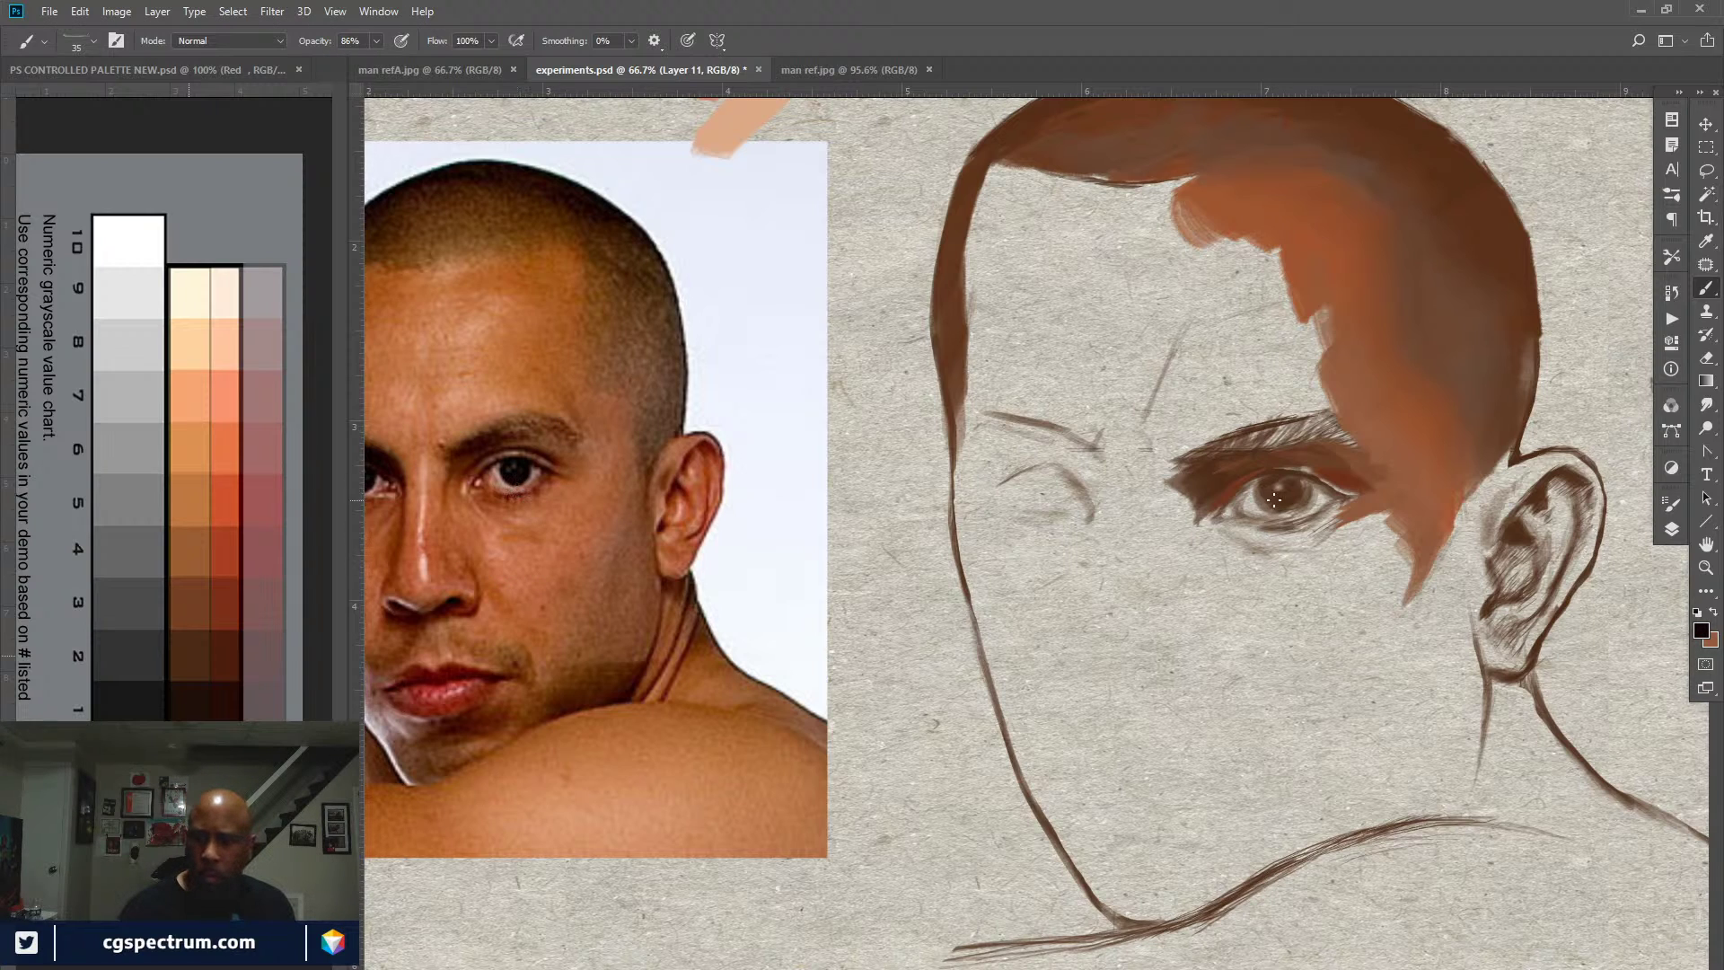
mouse_move(1275, 499)
mouse_down()
mouse_move(1292, 482)
mouse_move(1276, 470)
mouse_up()
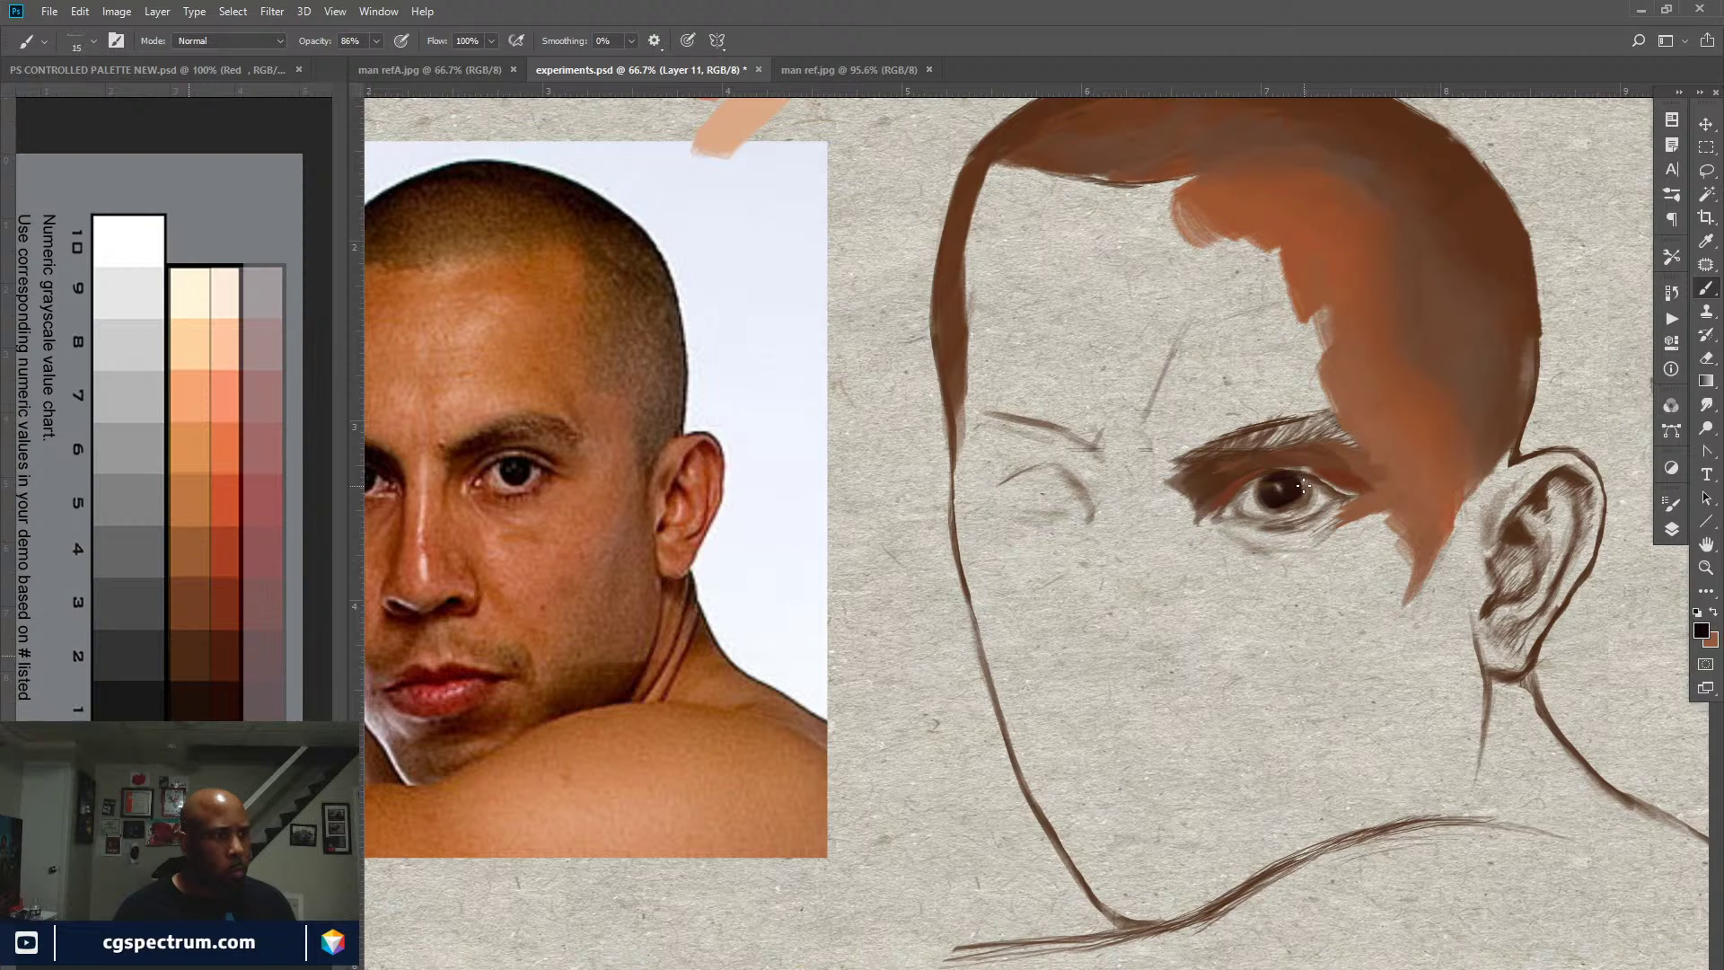
Step: Darken the upper lash line of the eye with black, using a small brush of 15 to 20 px at 100% opacity
key(bracketleft)
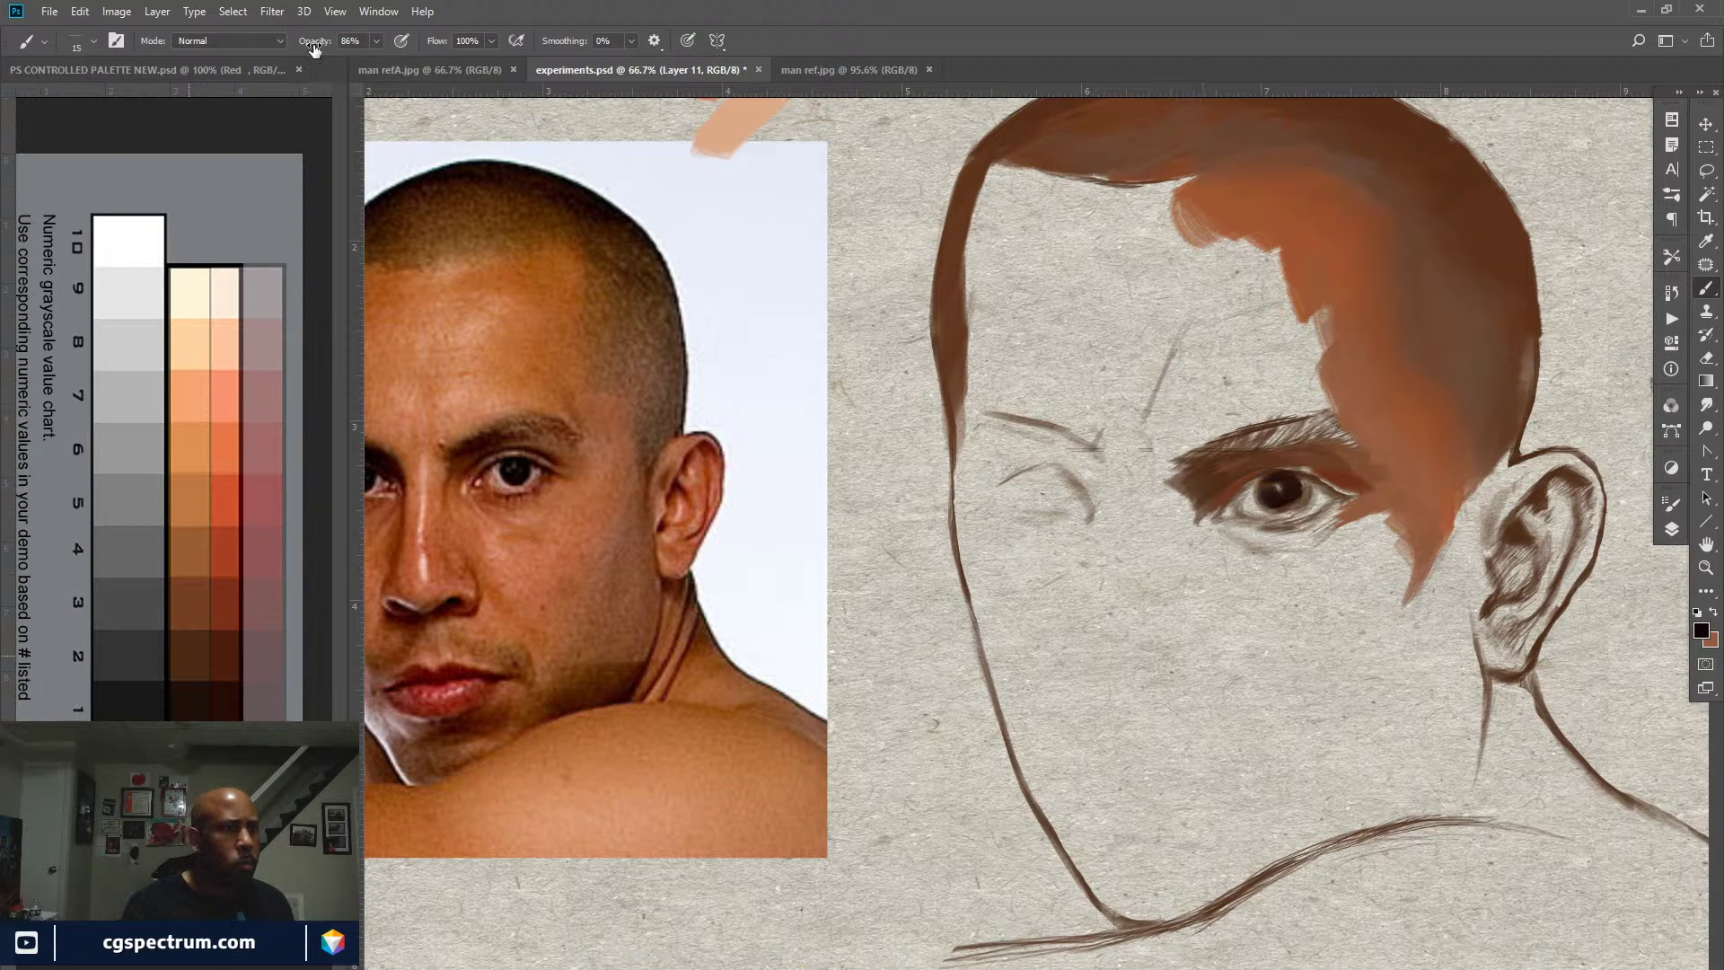
key(0)
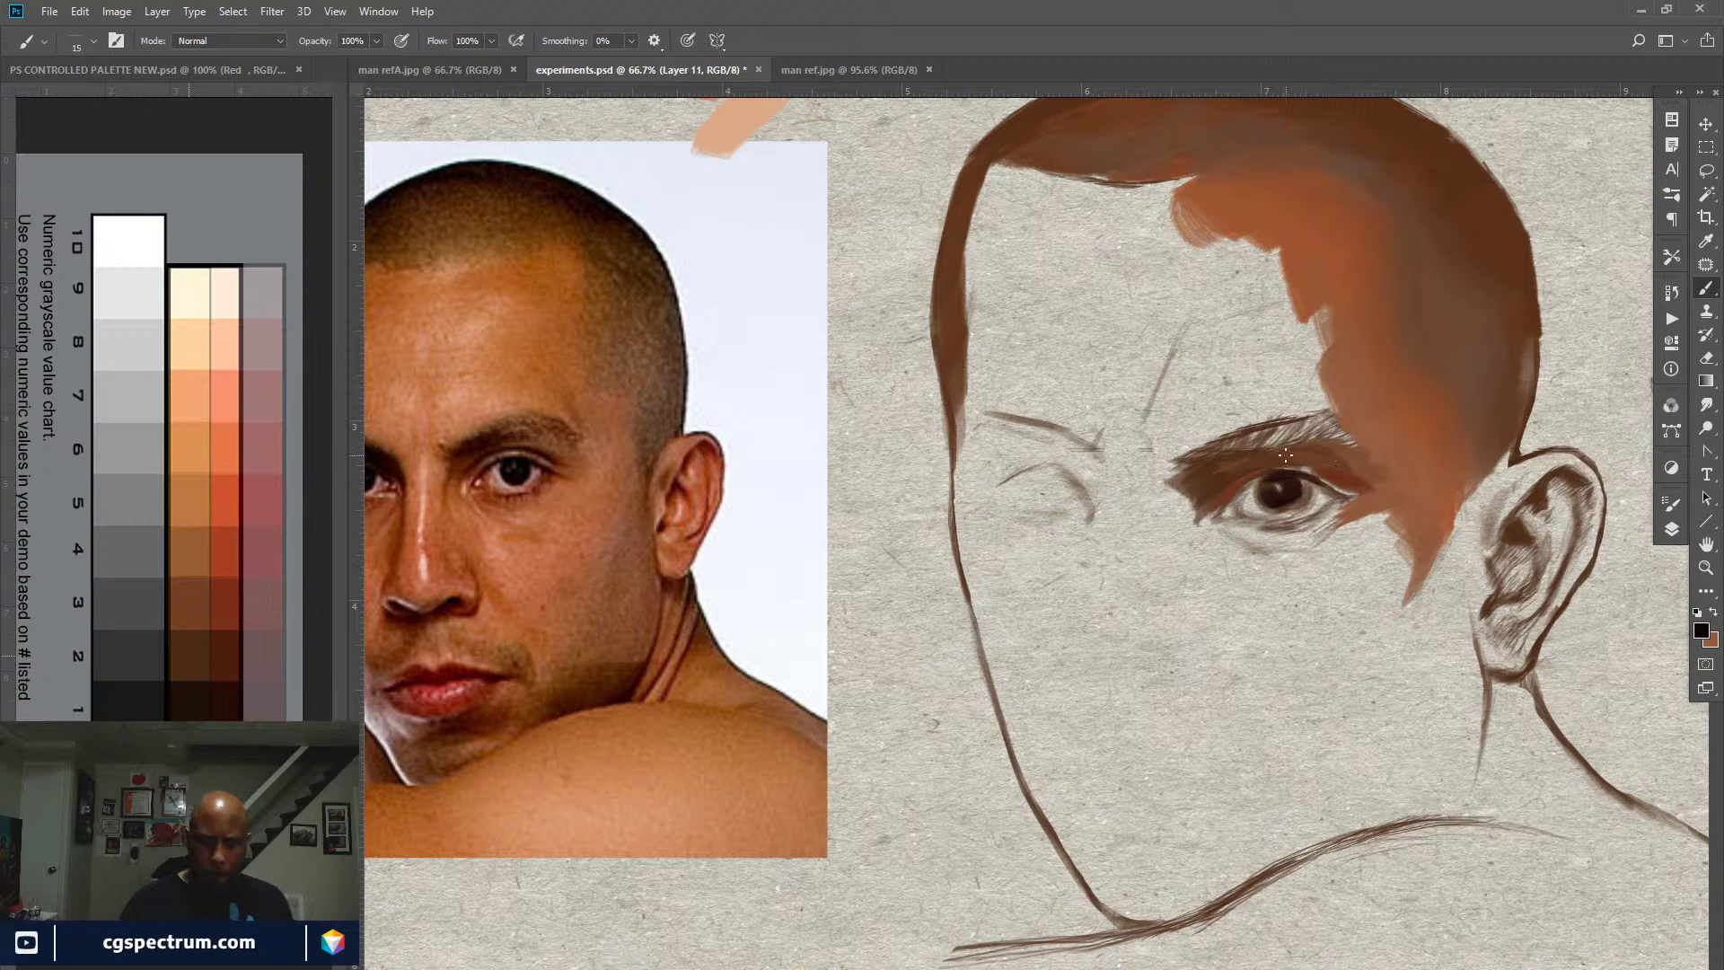
key(bracketright)
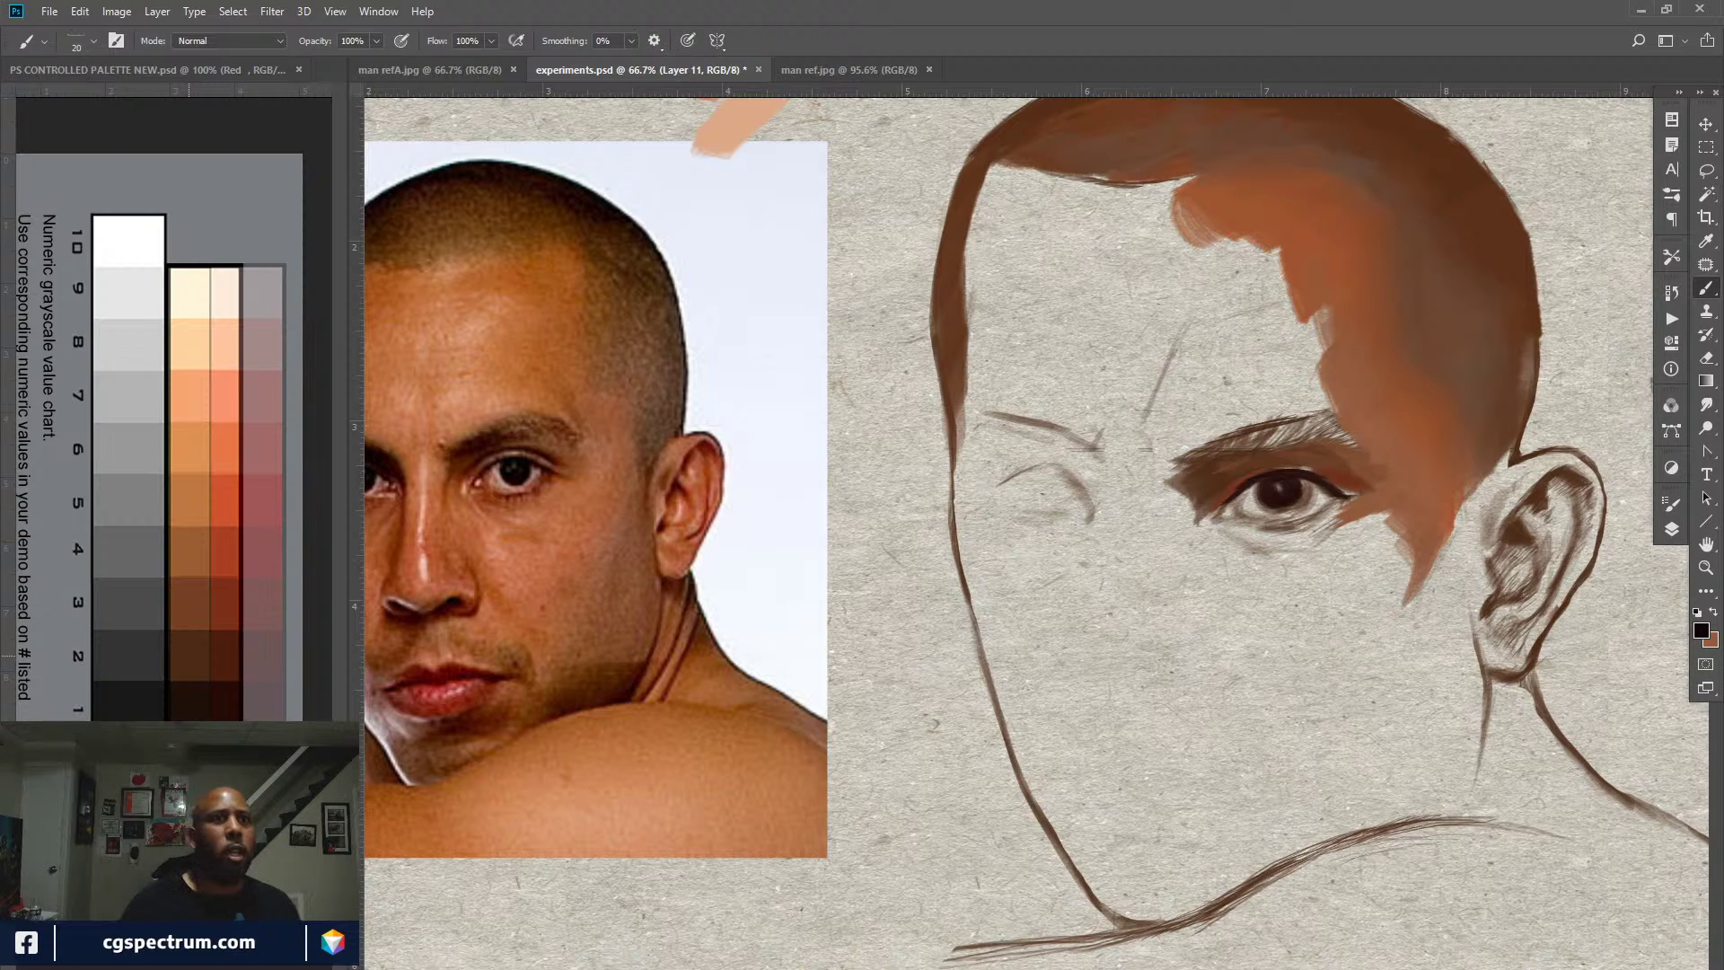
Step: Switch to Cool Timer, start a countdown of 10 minutes 2 seconds, and return to Photoshop
key(Tab)
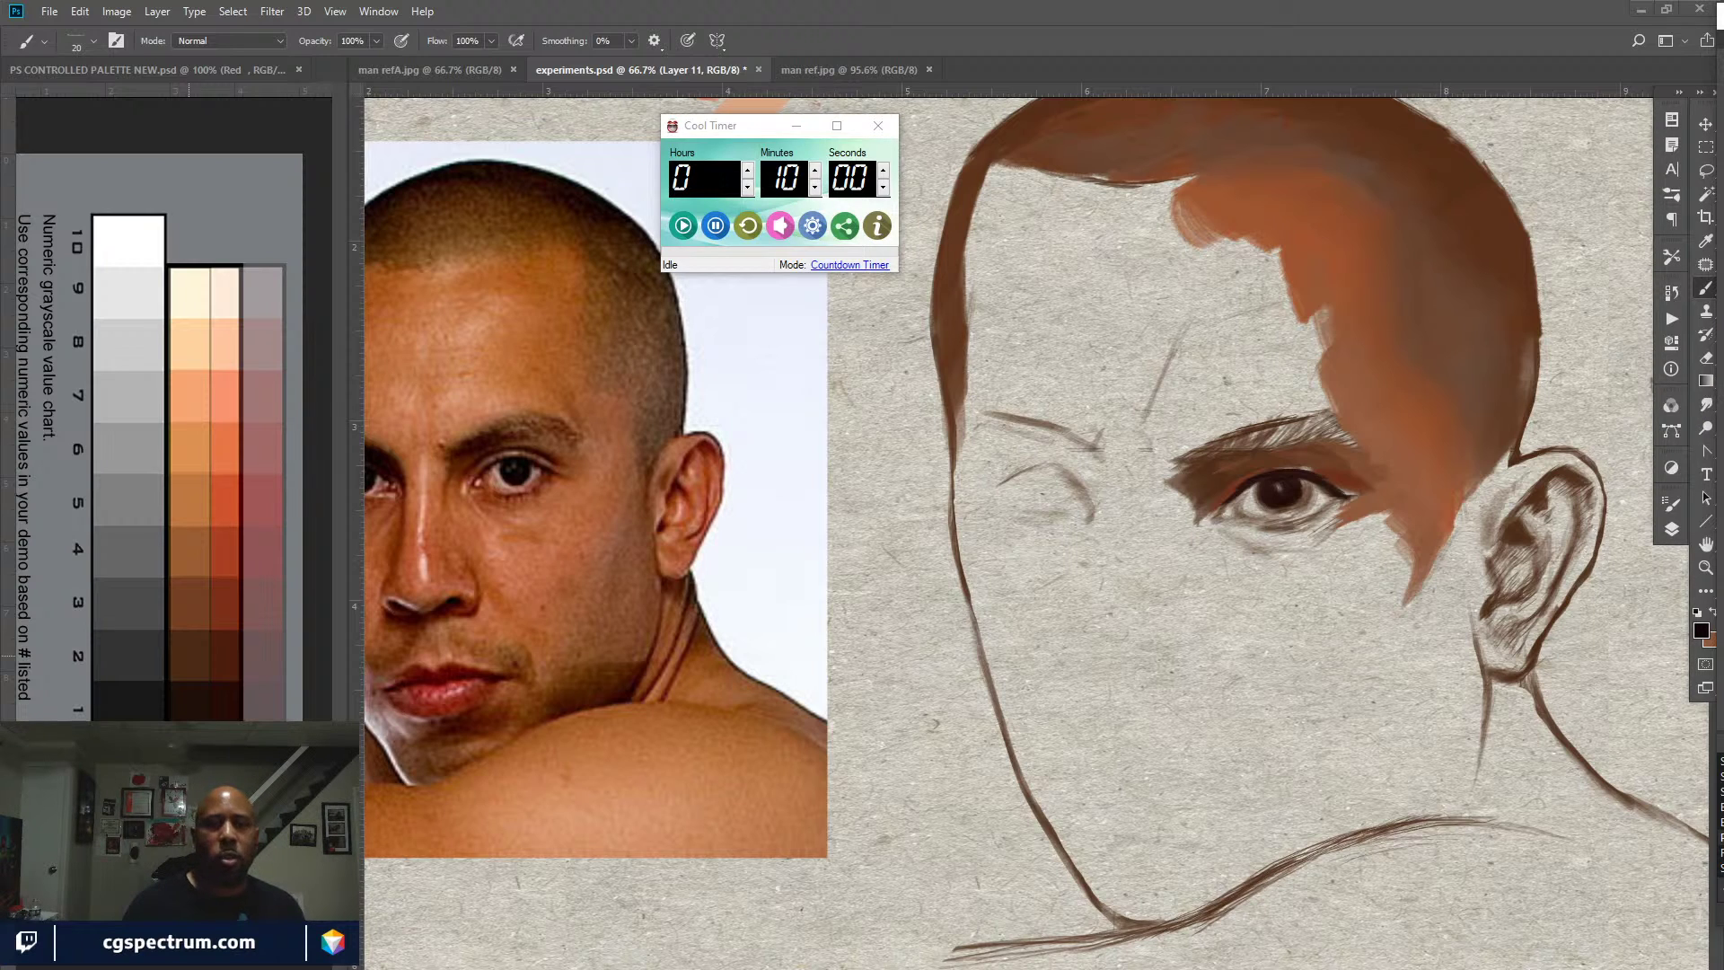
click(882, 170)
click(883, 170)
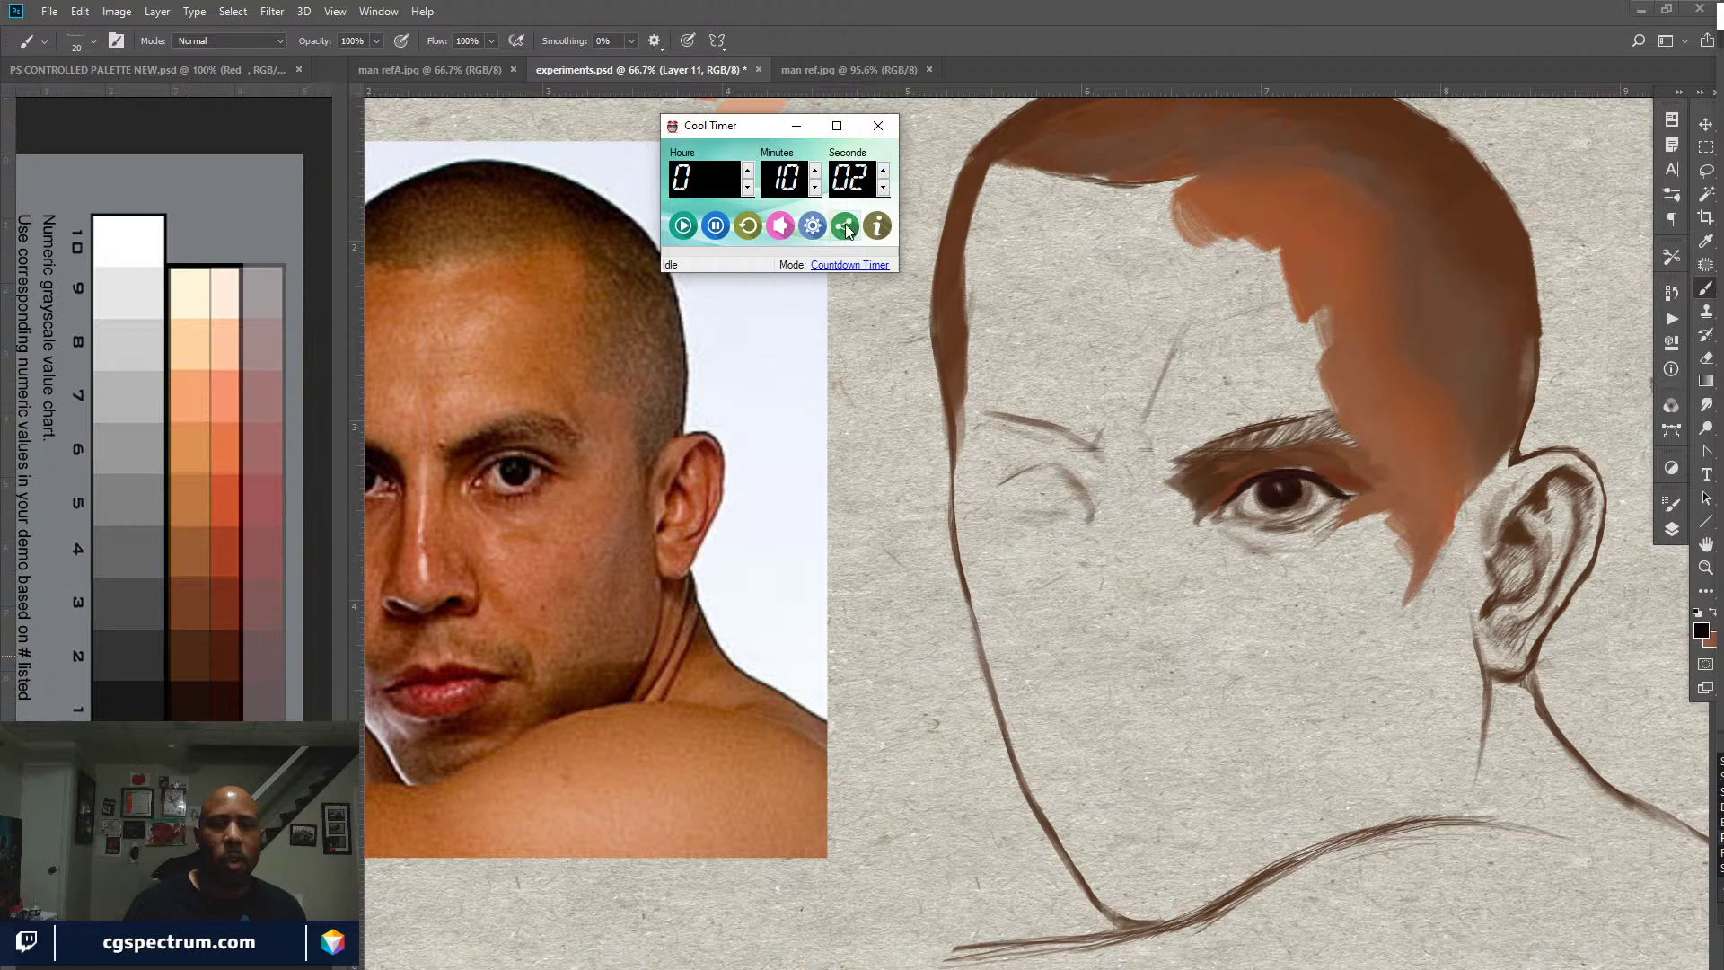
click(680, 227)
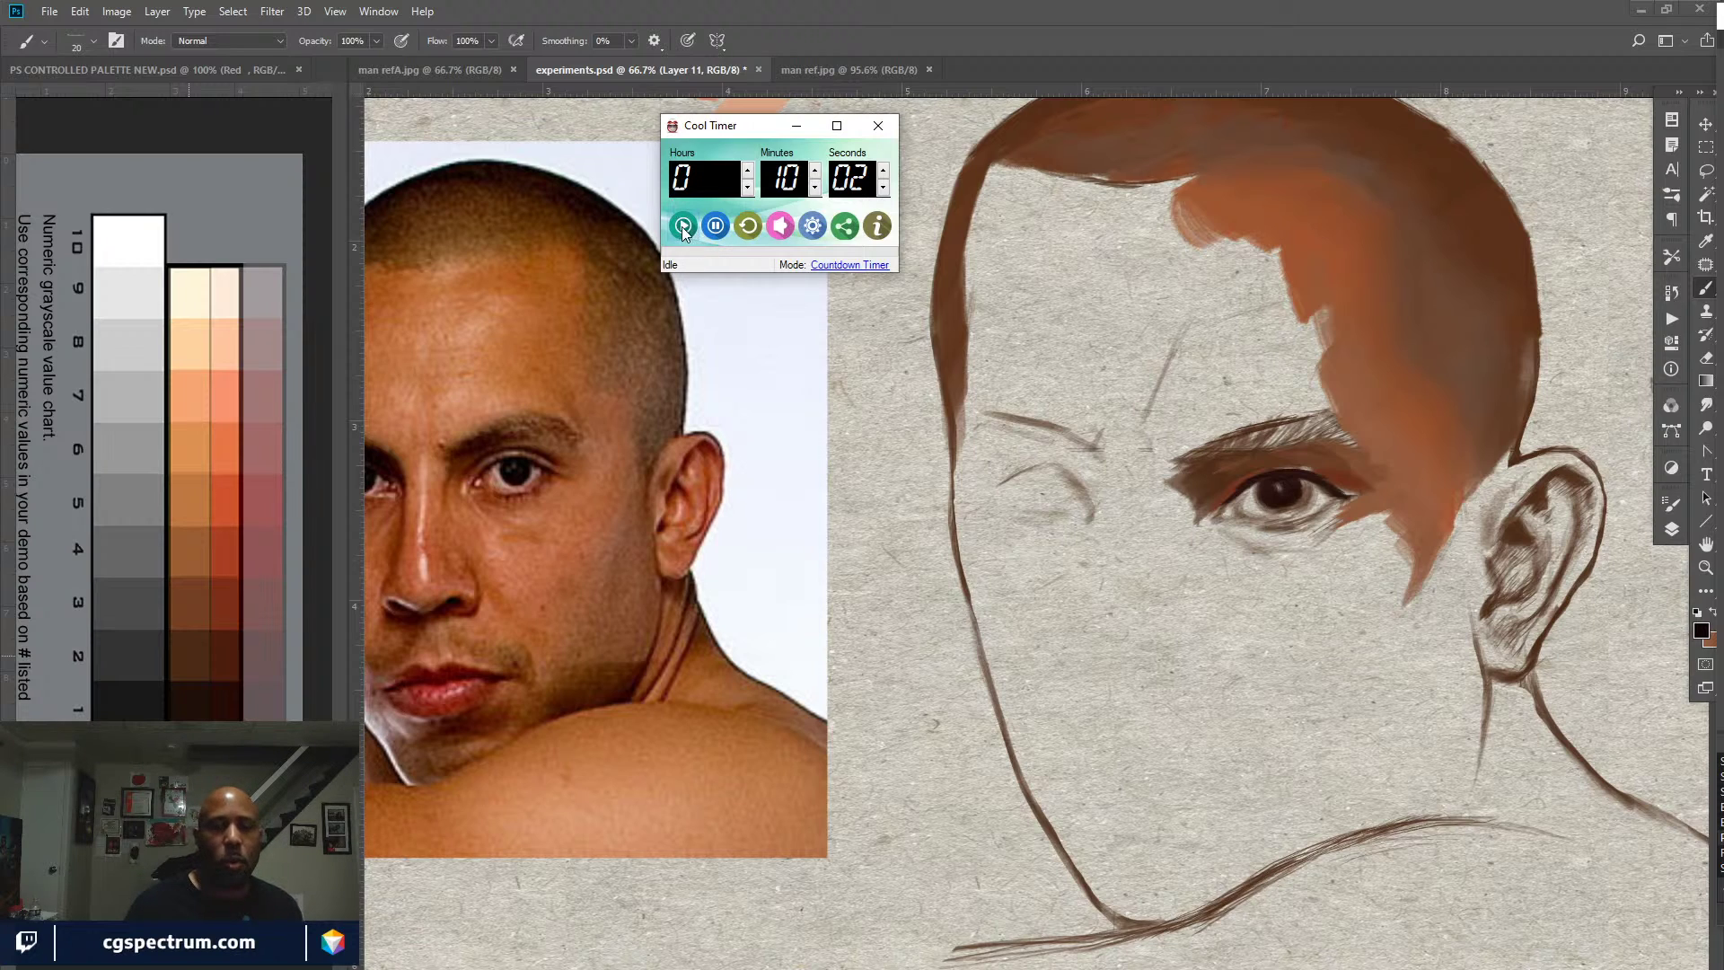
click(1230, 45)
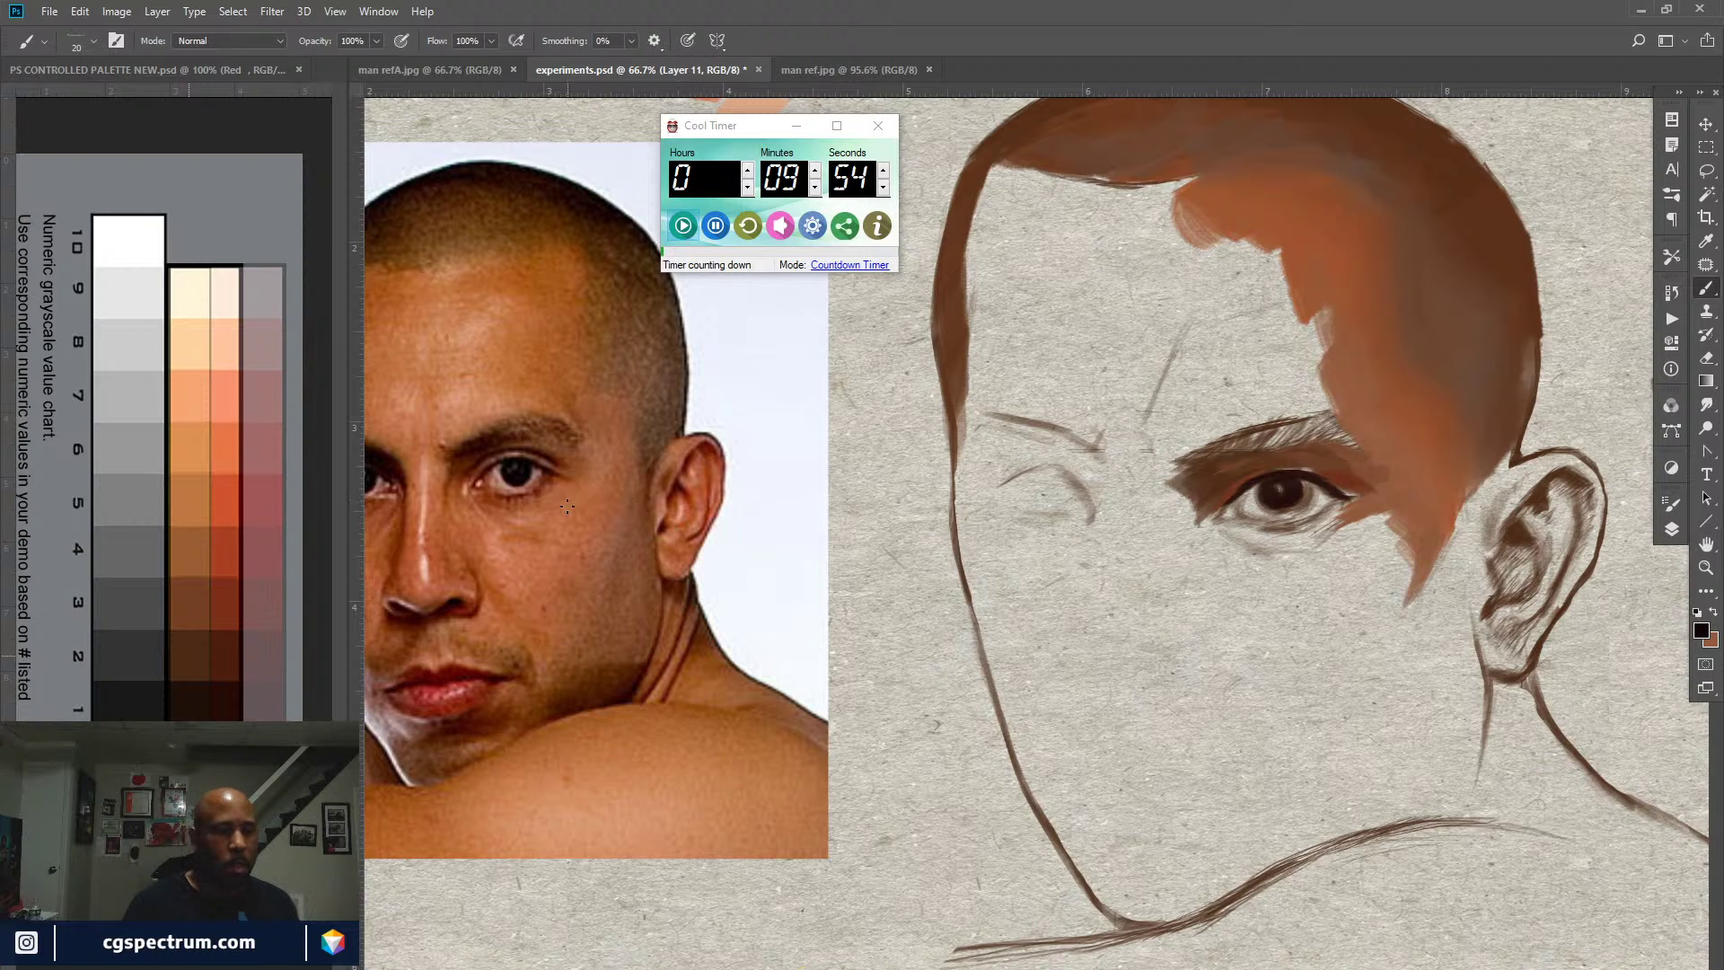
Step: Paint the lower eyelid and inner corner of the eye in reddish browns sampled from the reference, with a 40 px brush
alt+click(501, 490)
key(x)
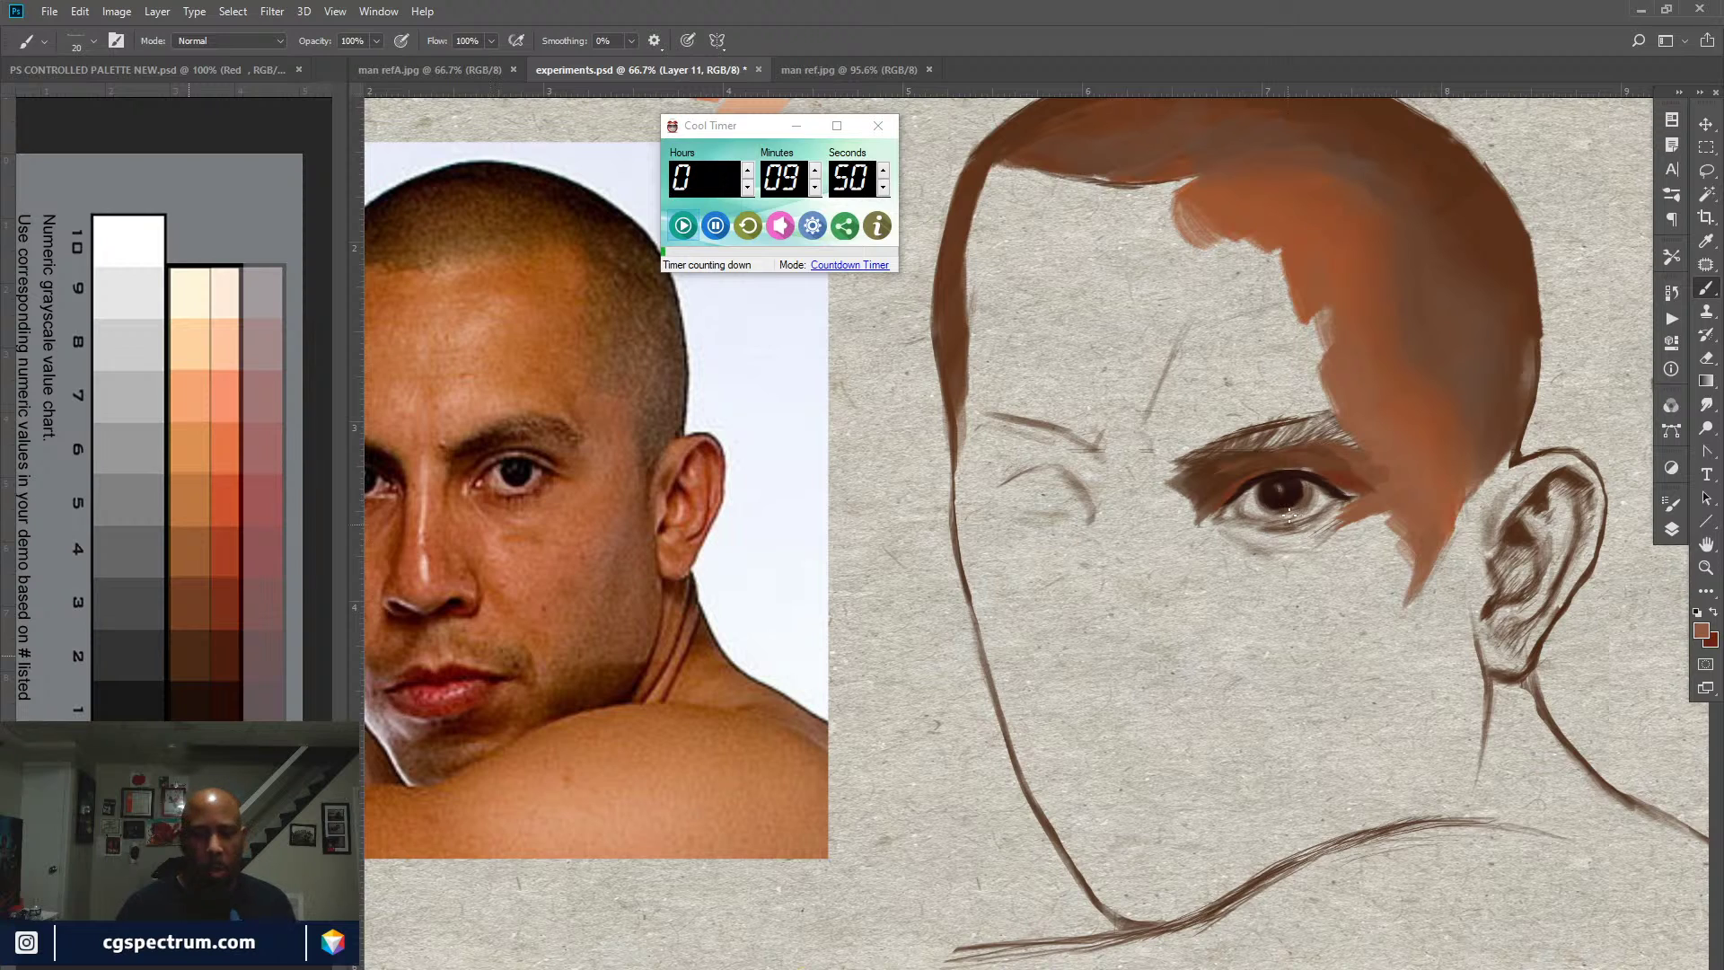
key(bracketright)
key(bracketright)
key(bracketright)
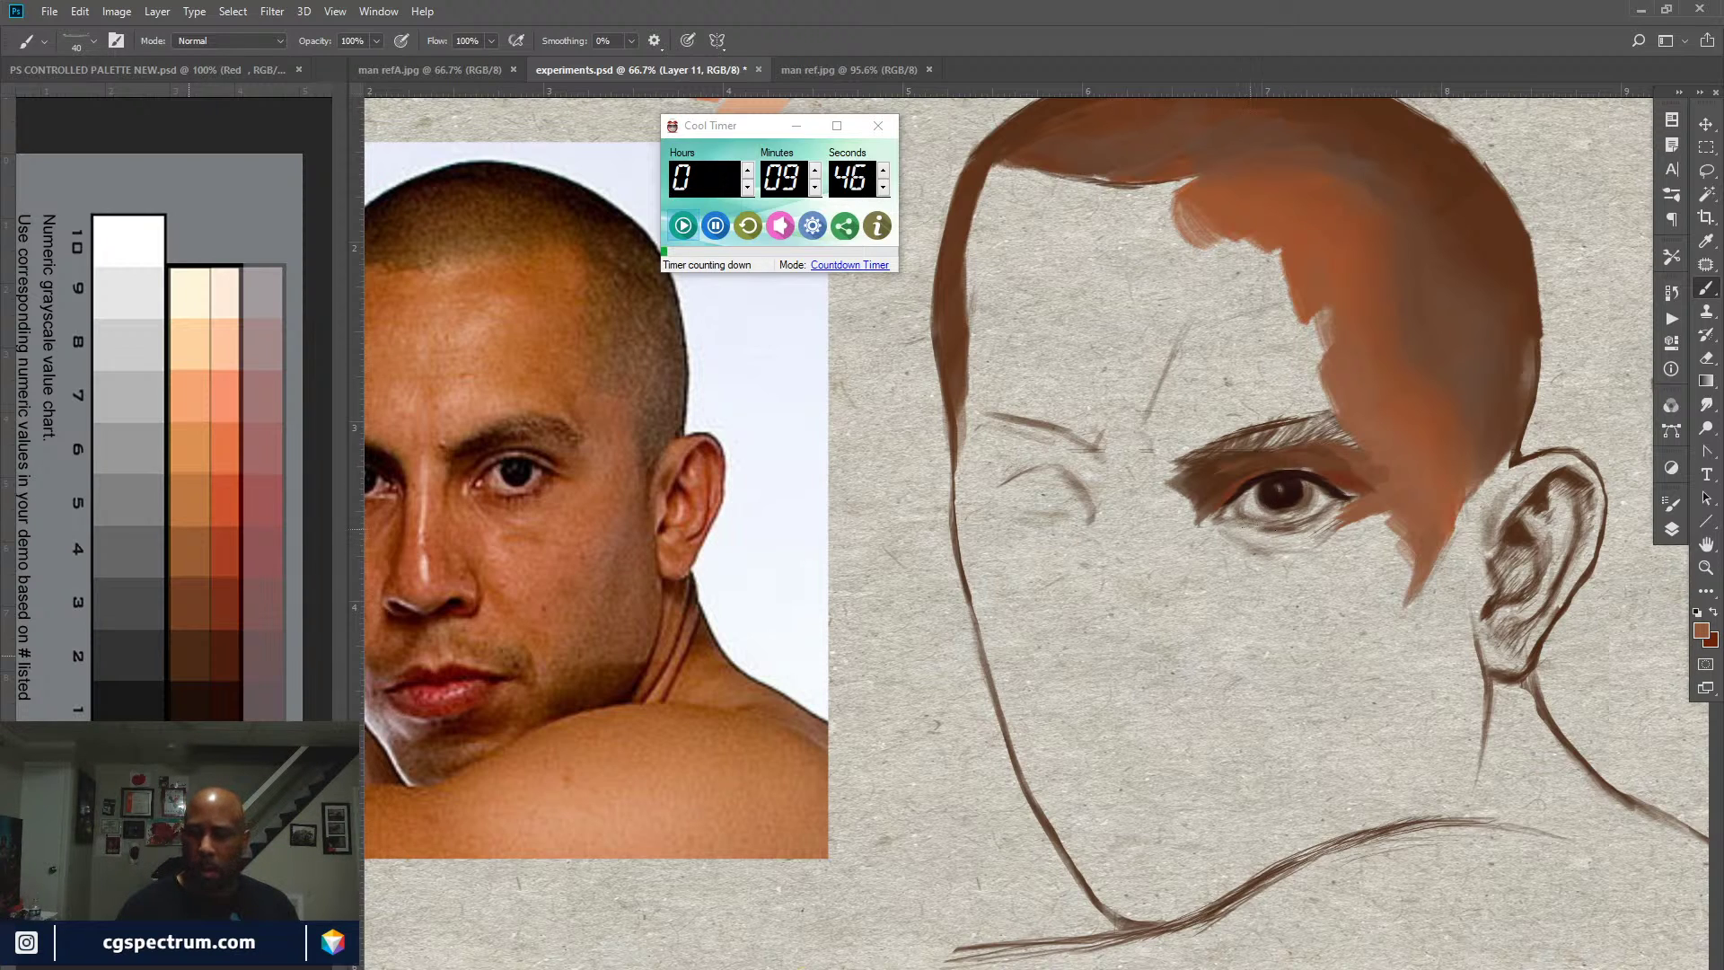
mouse_move(1293, 536)
mouse_down()
mouse_move(1239, 528)
mouse_move(1293, 539)
mouse_move(1257, 528)
mouse_move(1320, 528)
mouse_move(1340, 506)
mouse_move(1312, 532)
mouse_move(1235, 530)
mouse_move(1335, 508)
mouse_up()
alt+click(1290, 519)
key(x)
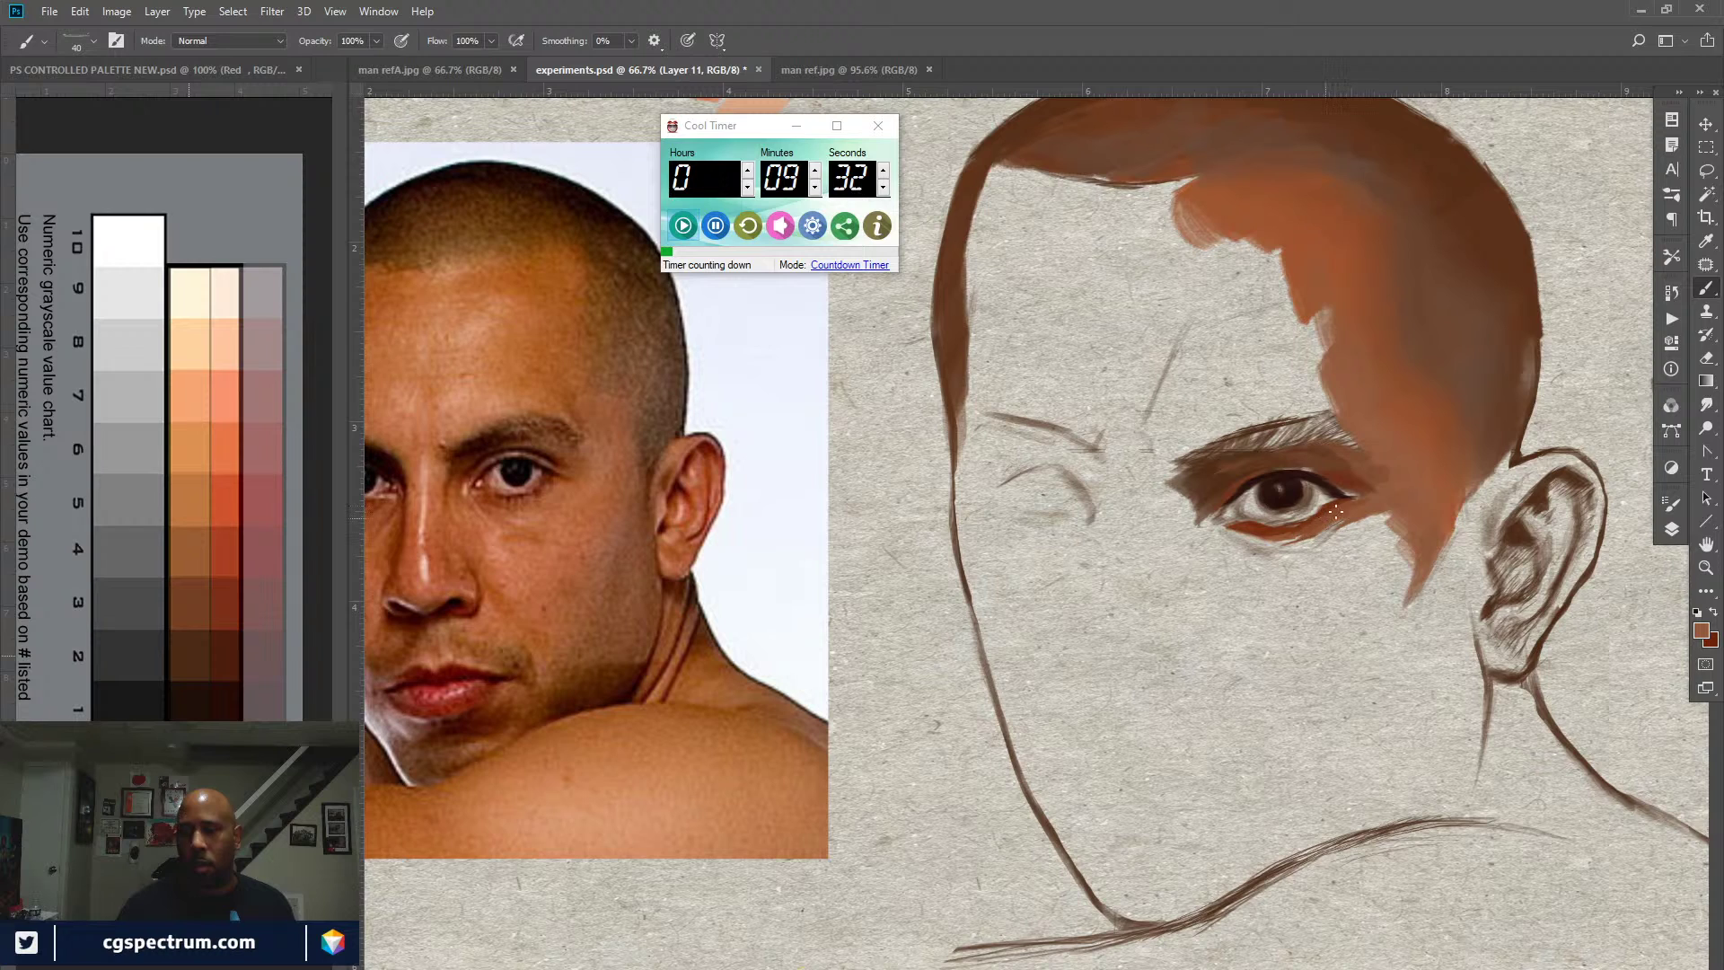
key(x)
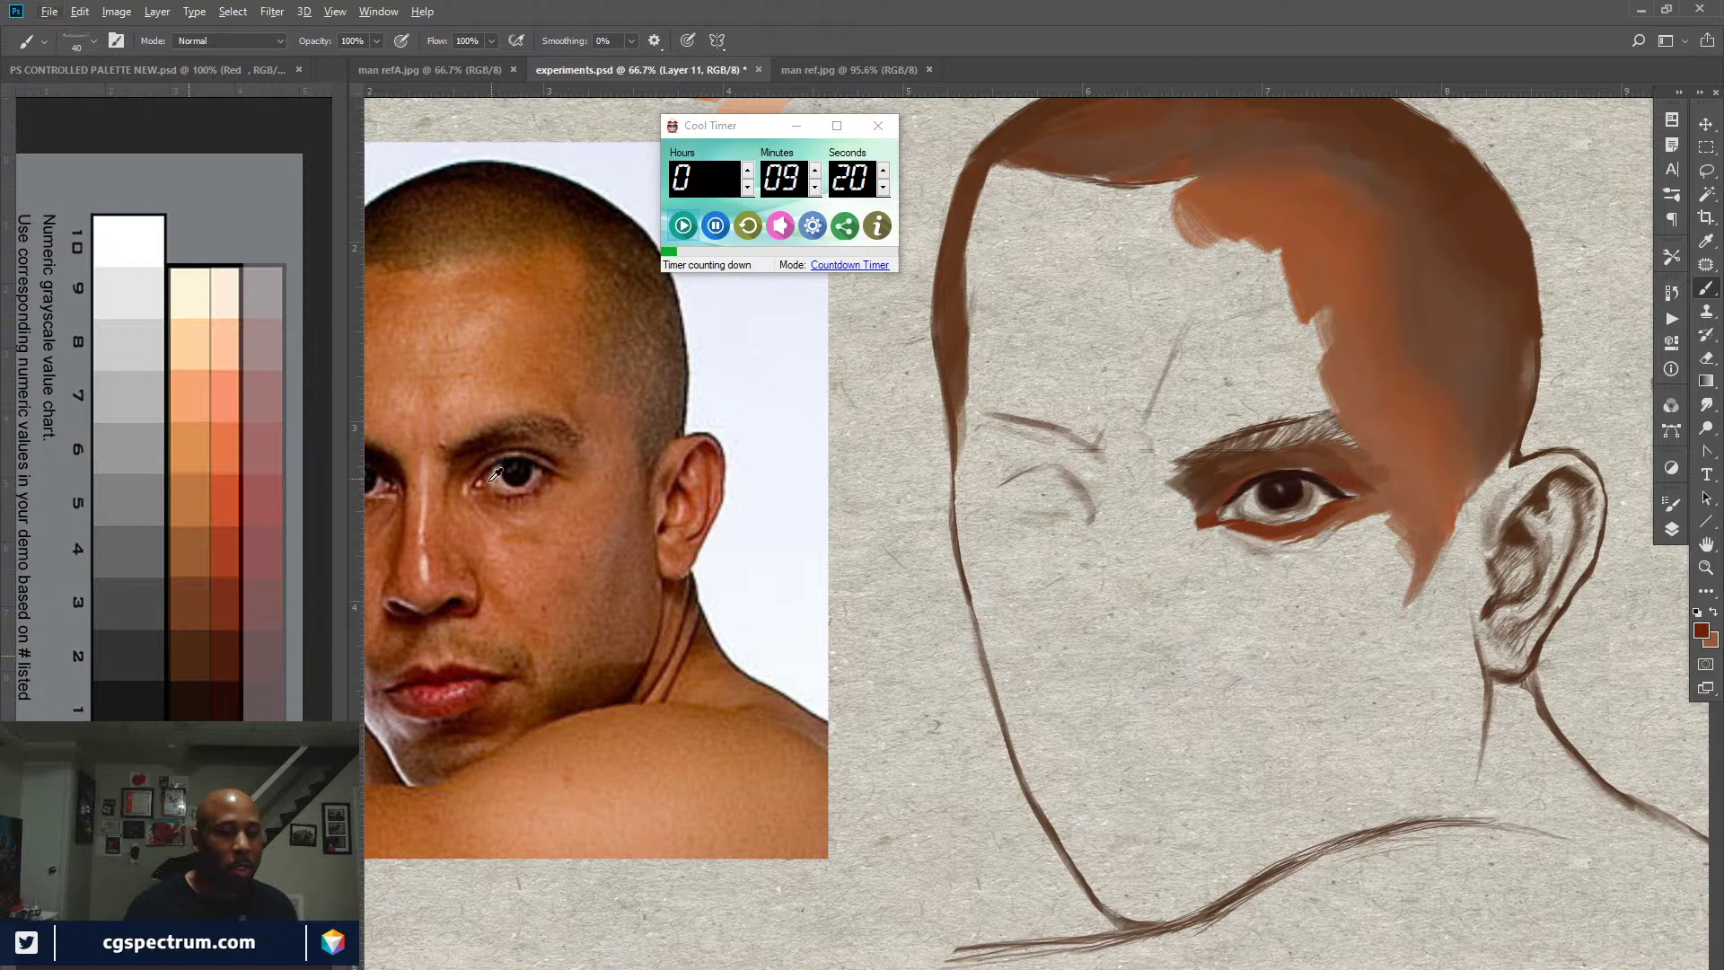
Step: Fill the white of the eye with brown and pale pinkish tones sampled from the reference eye, at 79% opacity
drag(494, 473, 491, 474)
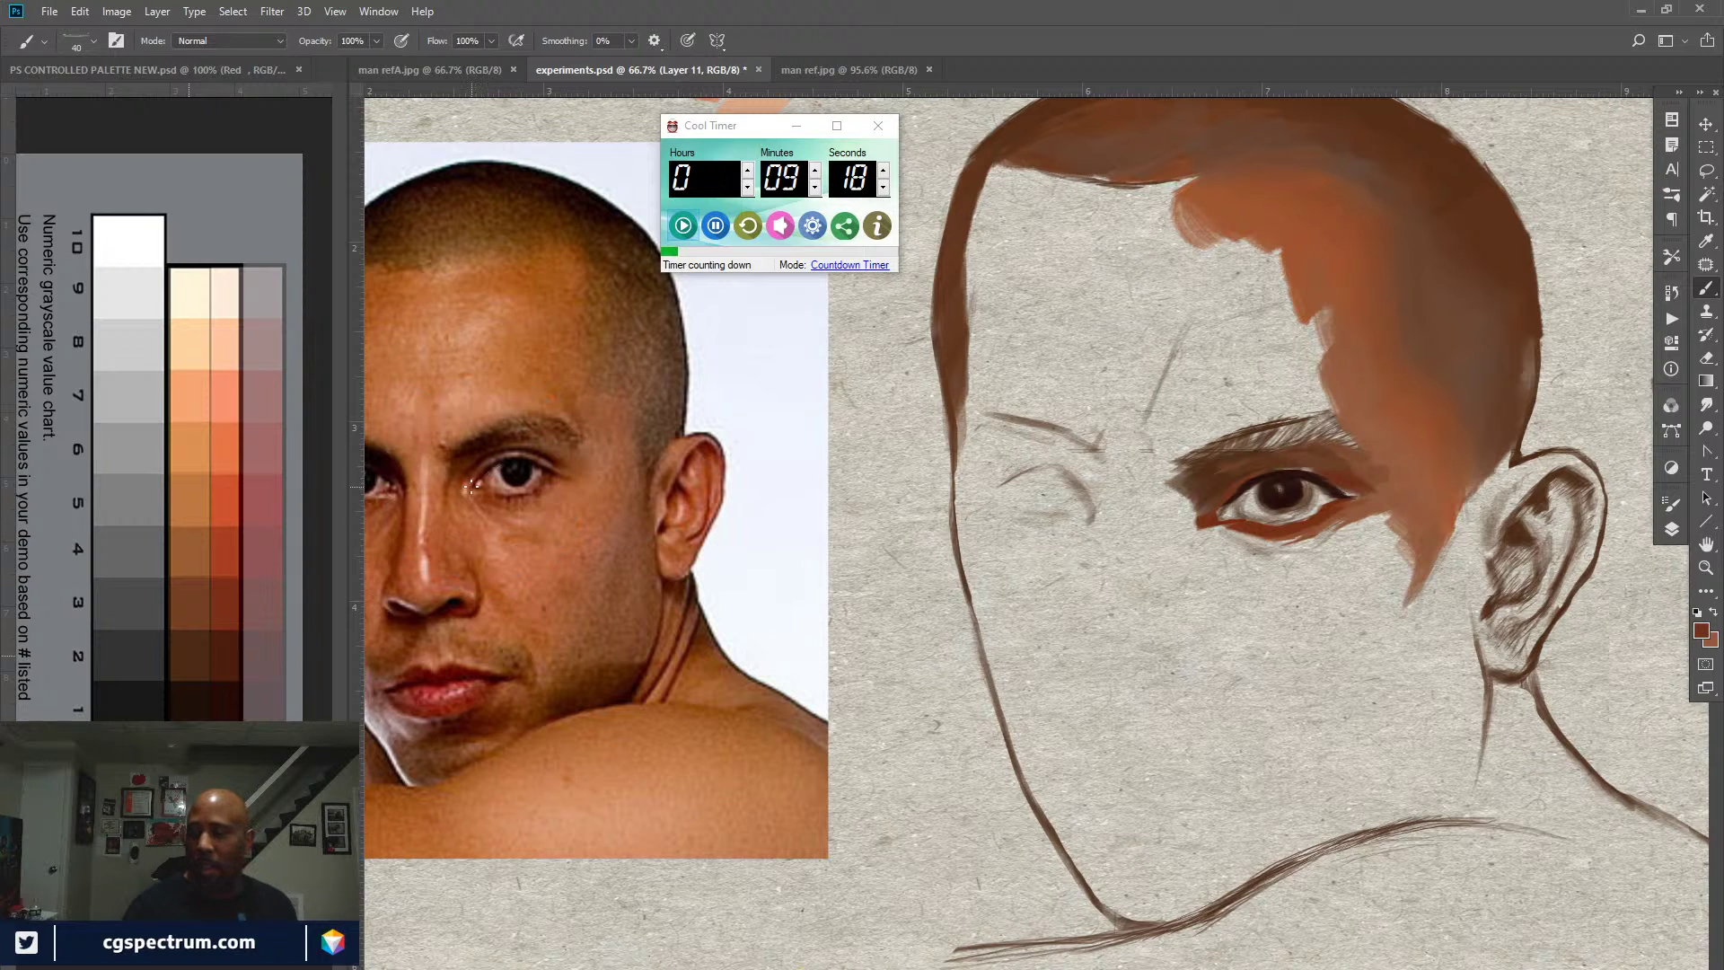
key(7)
key(9)
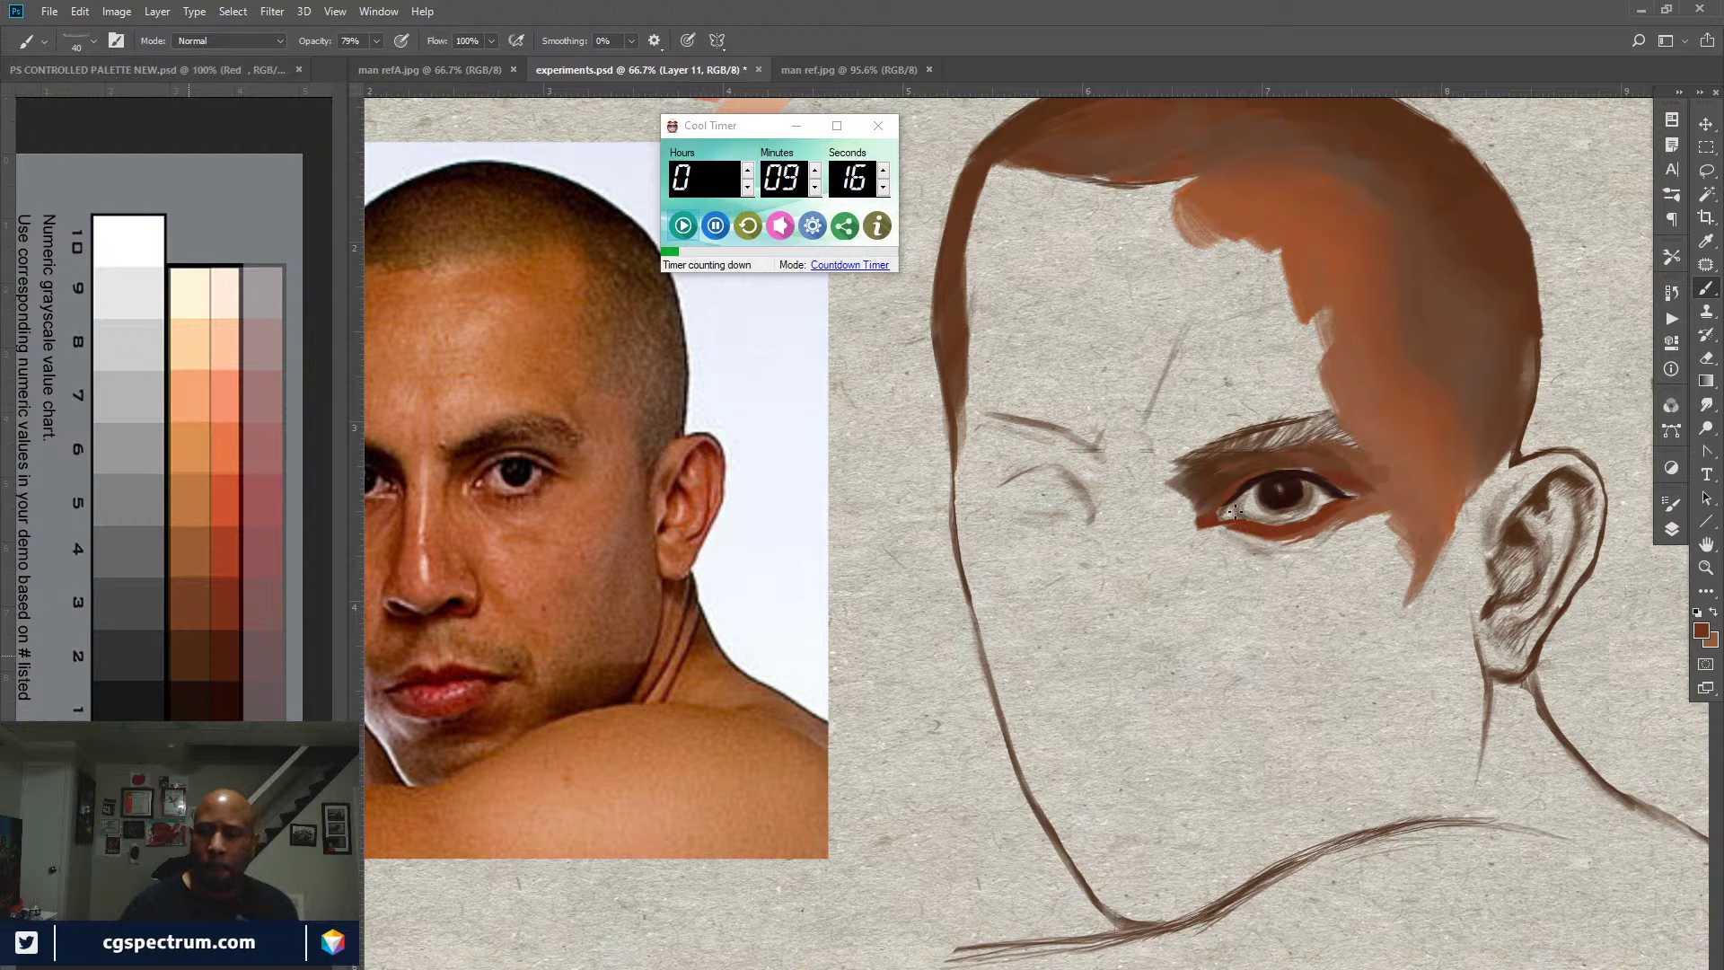
mouse_move(1243, 501)
mouse_down()
mouse_move(1232, 511)
mouse_move(1306, 495)
mouse_up()
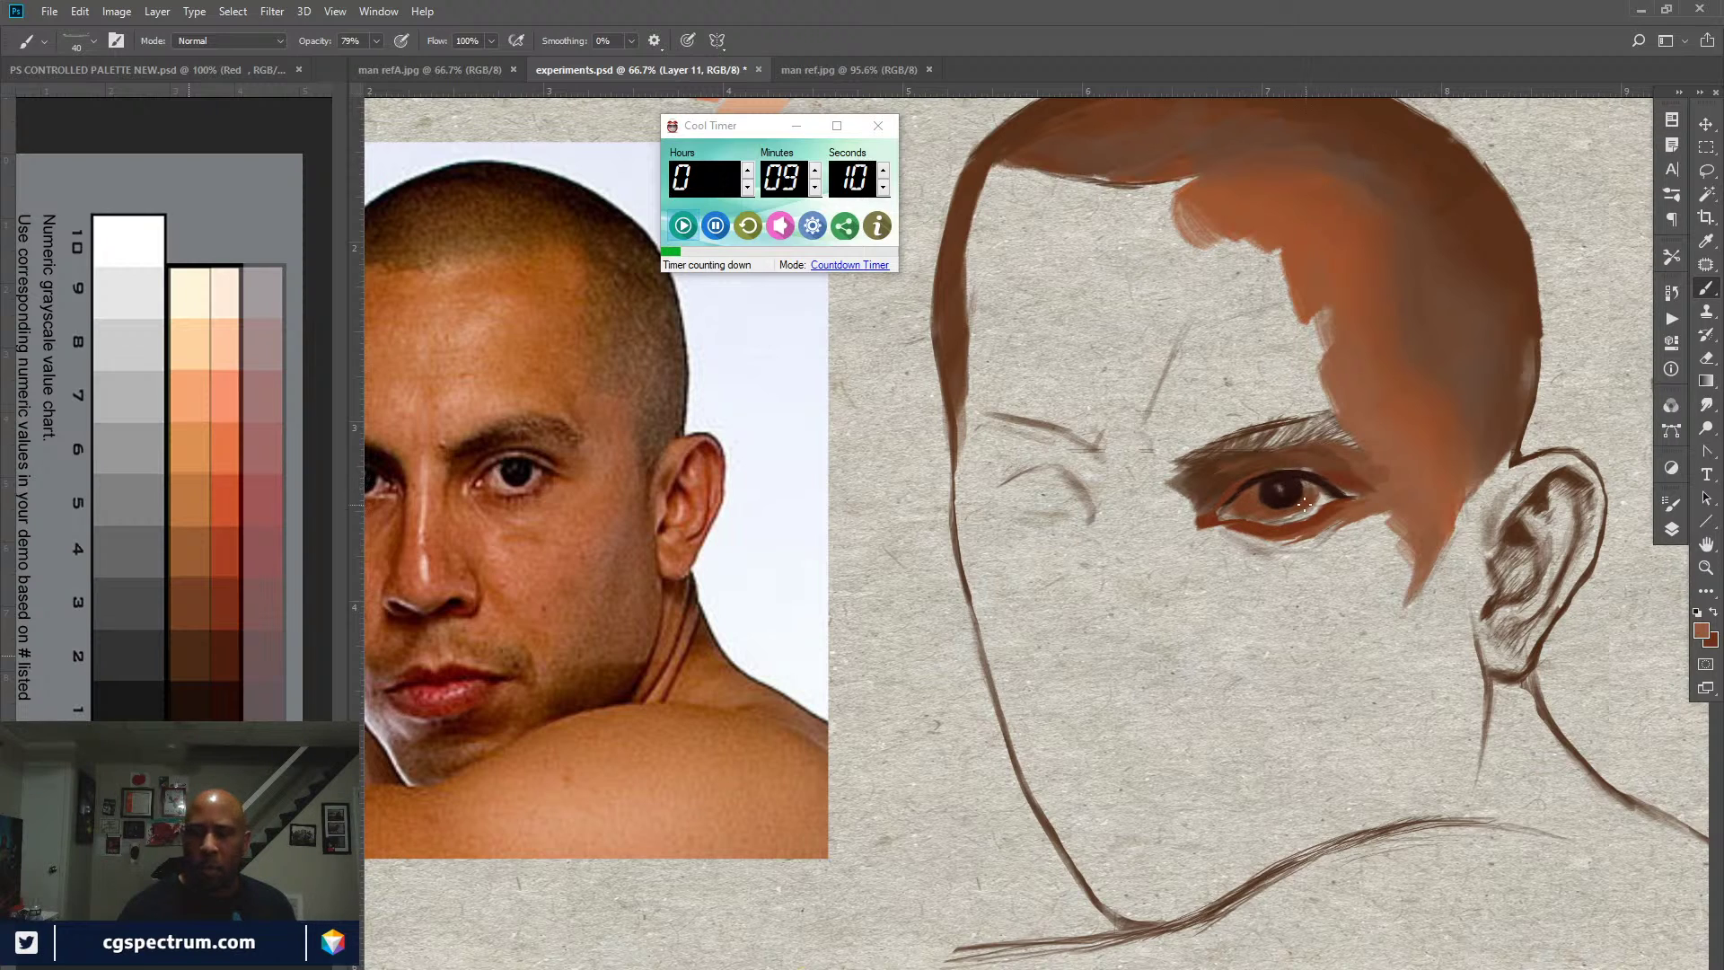
alt+click(508, 475)
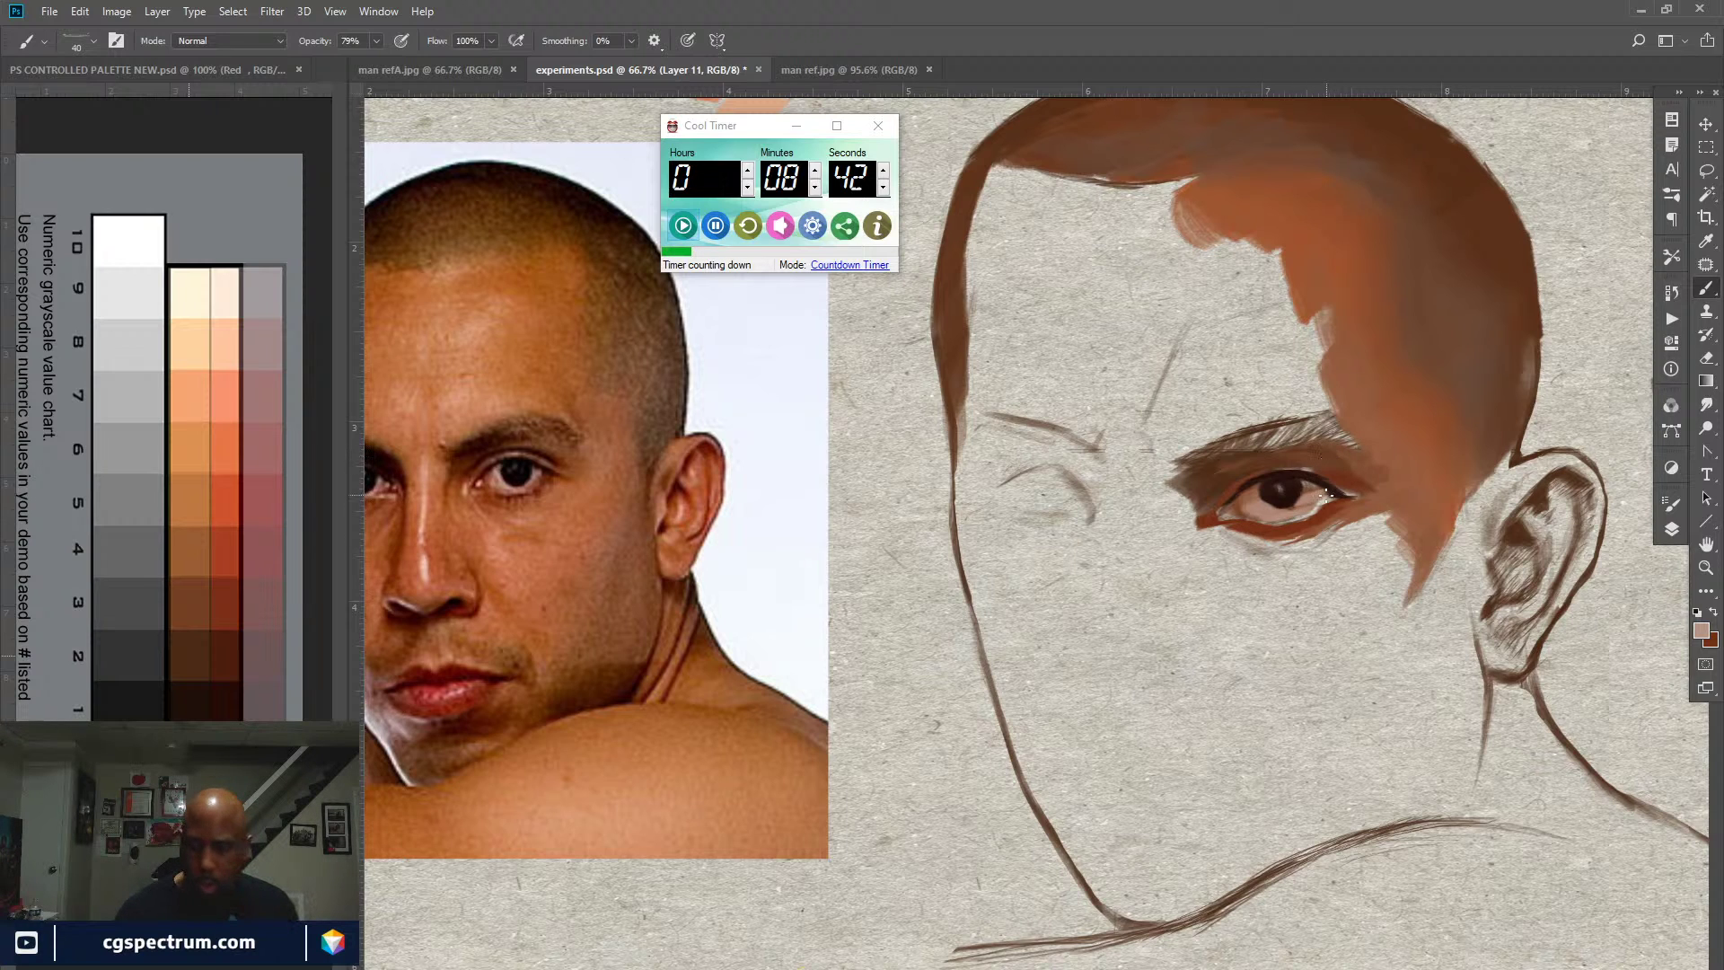
Step: Choose the hard round 5 px brush tip and close the brush settings
click(1671, 503)
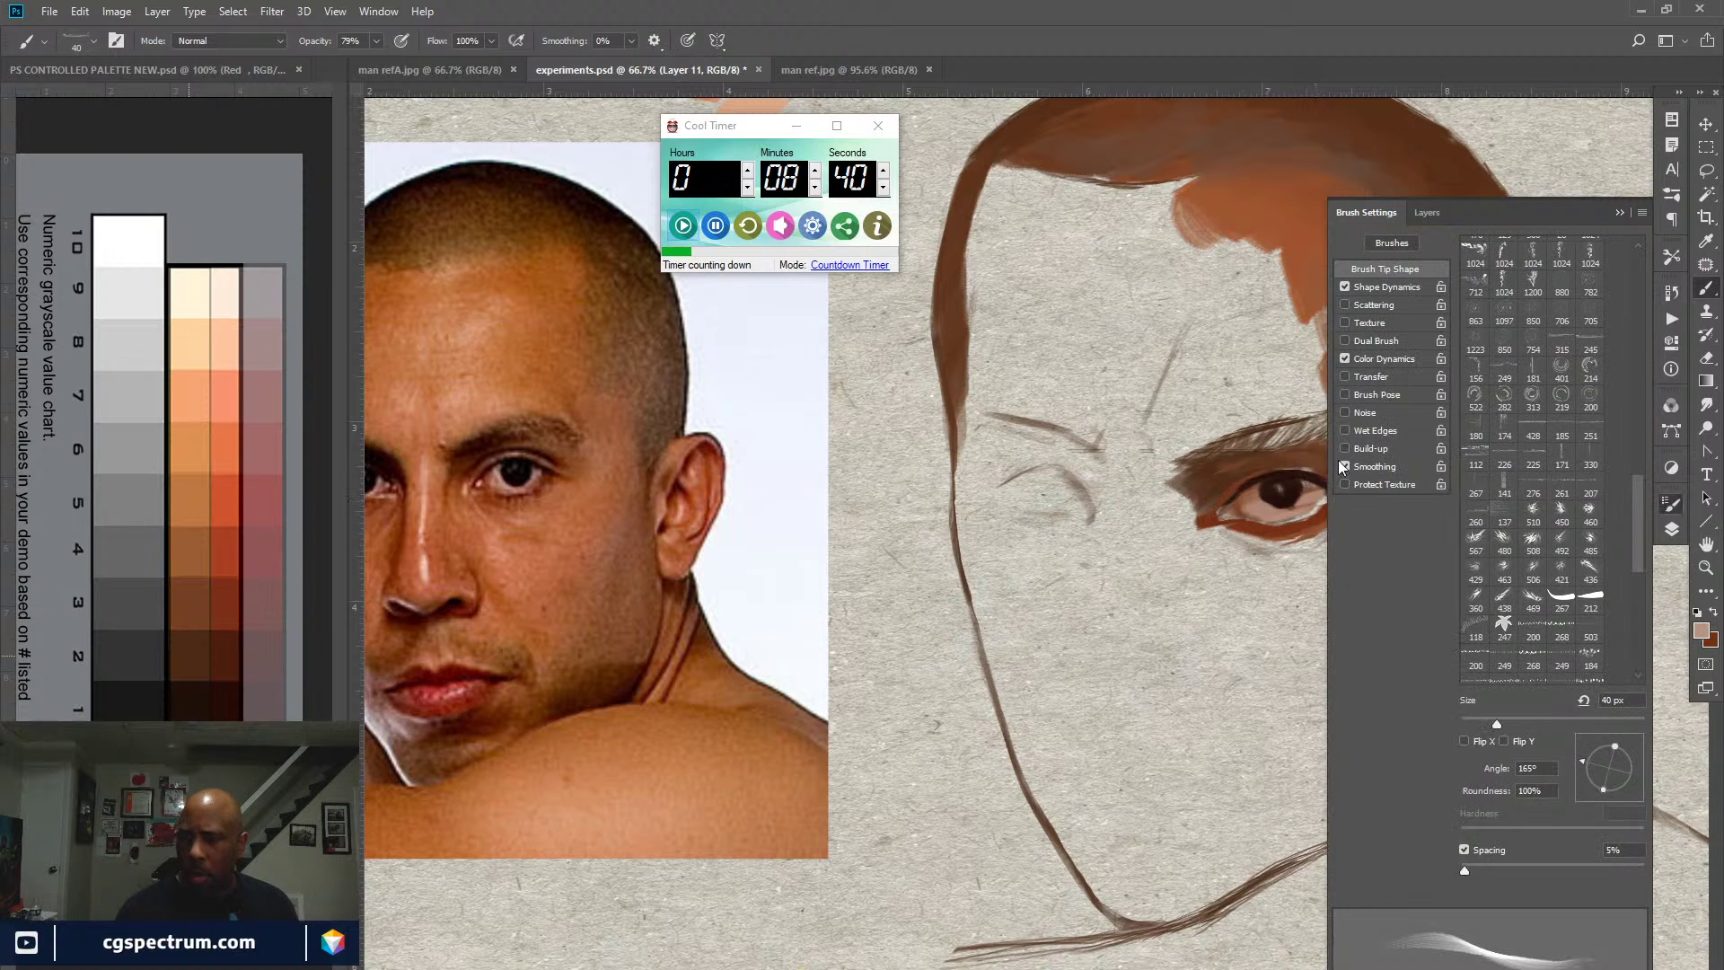
drag(1636, 499, 1644, 255)
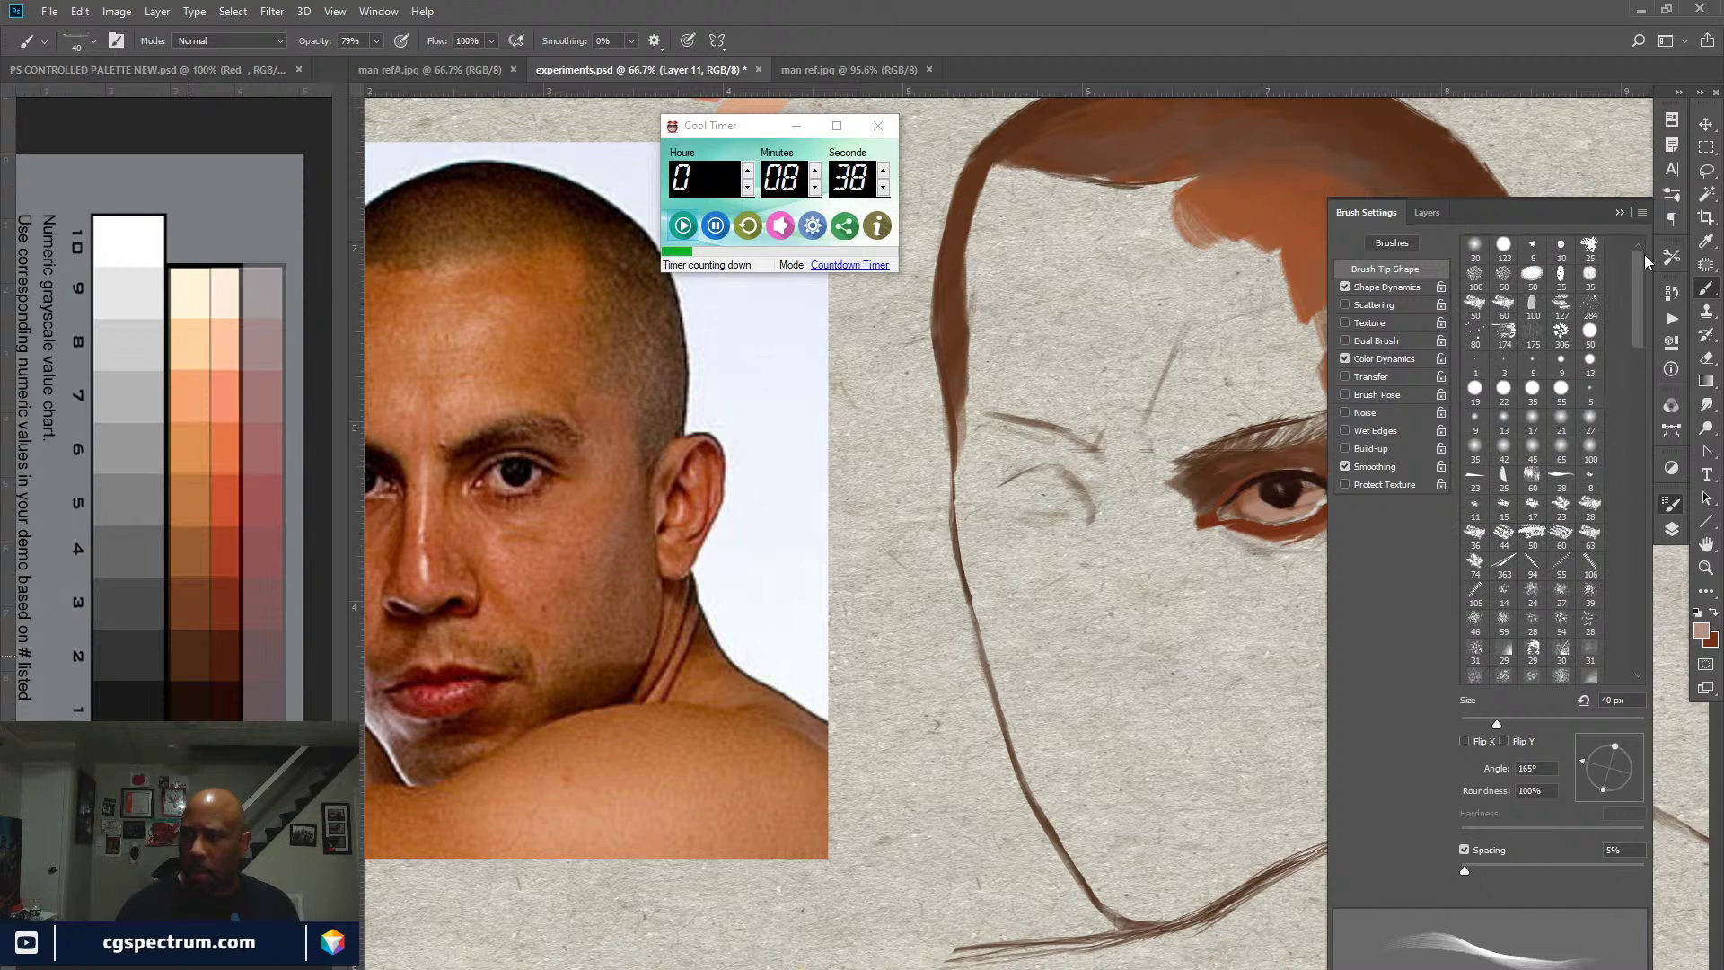
click(1533, 362)
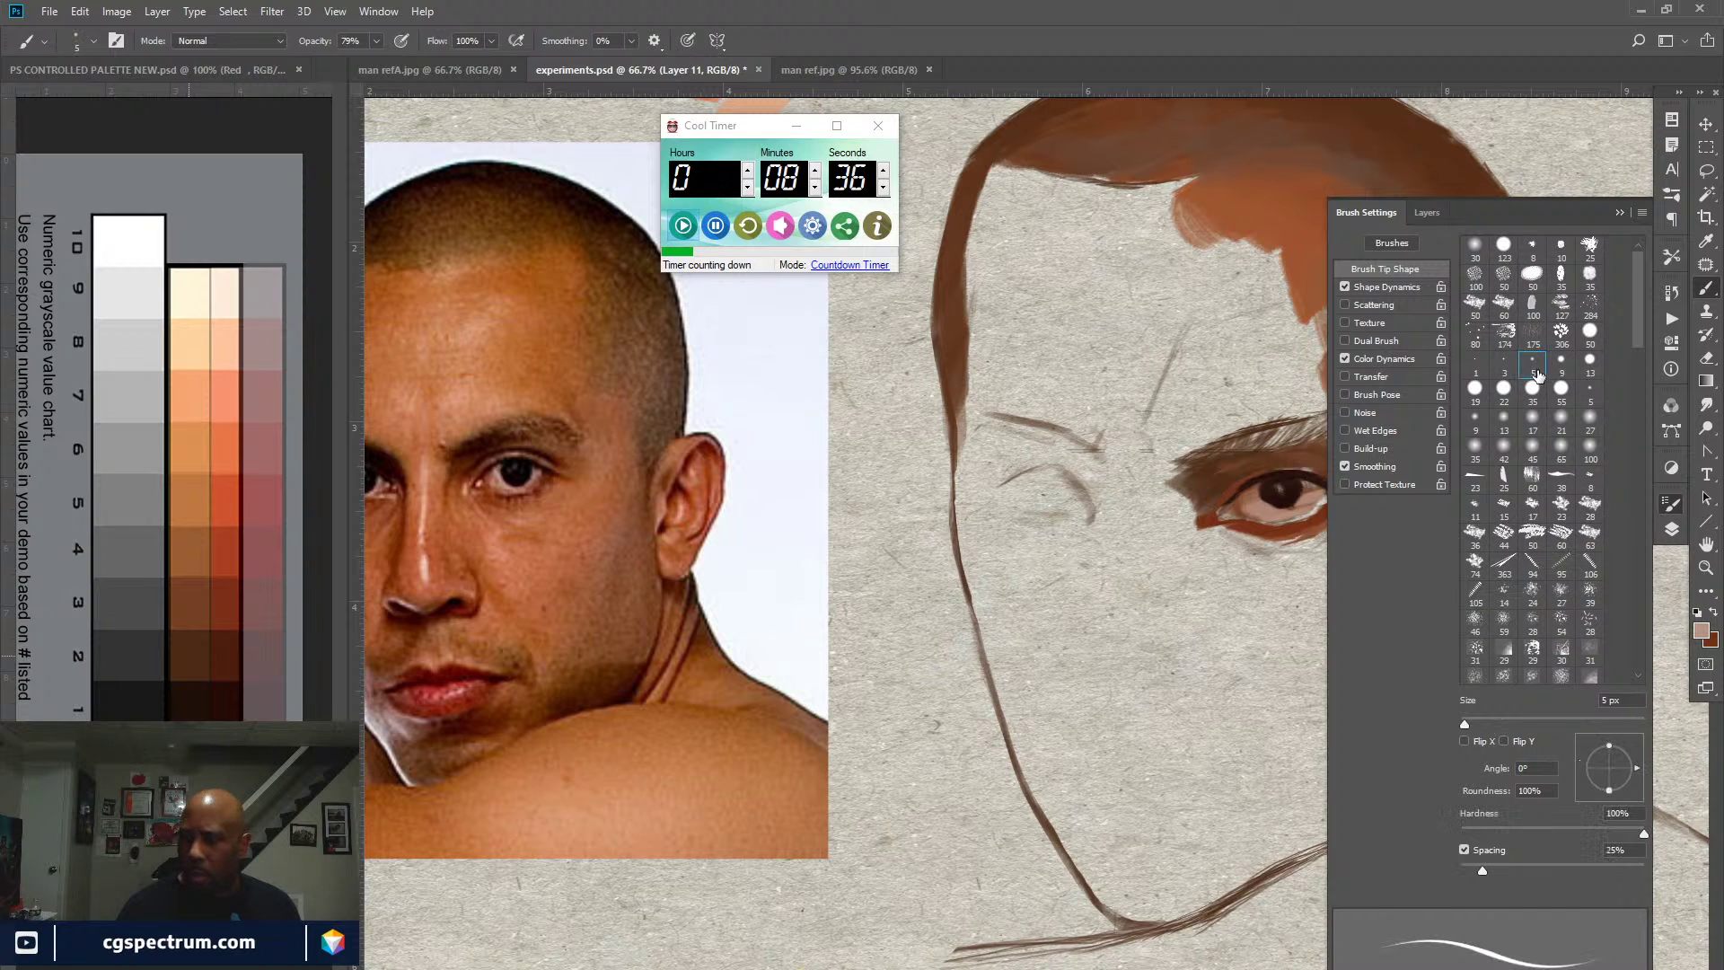
click(1374, 212)
key(F5)
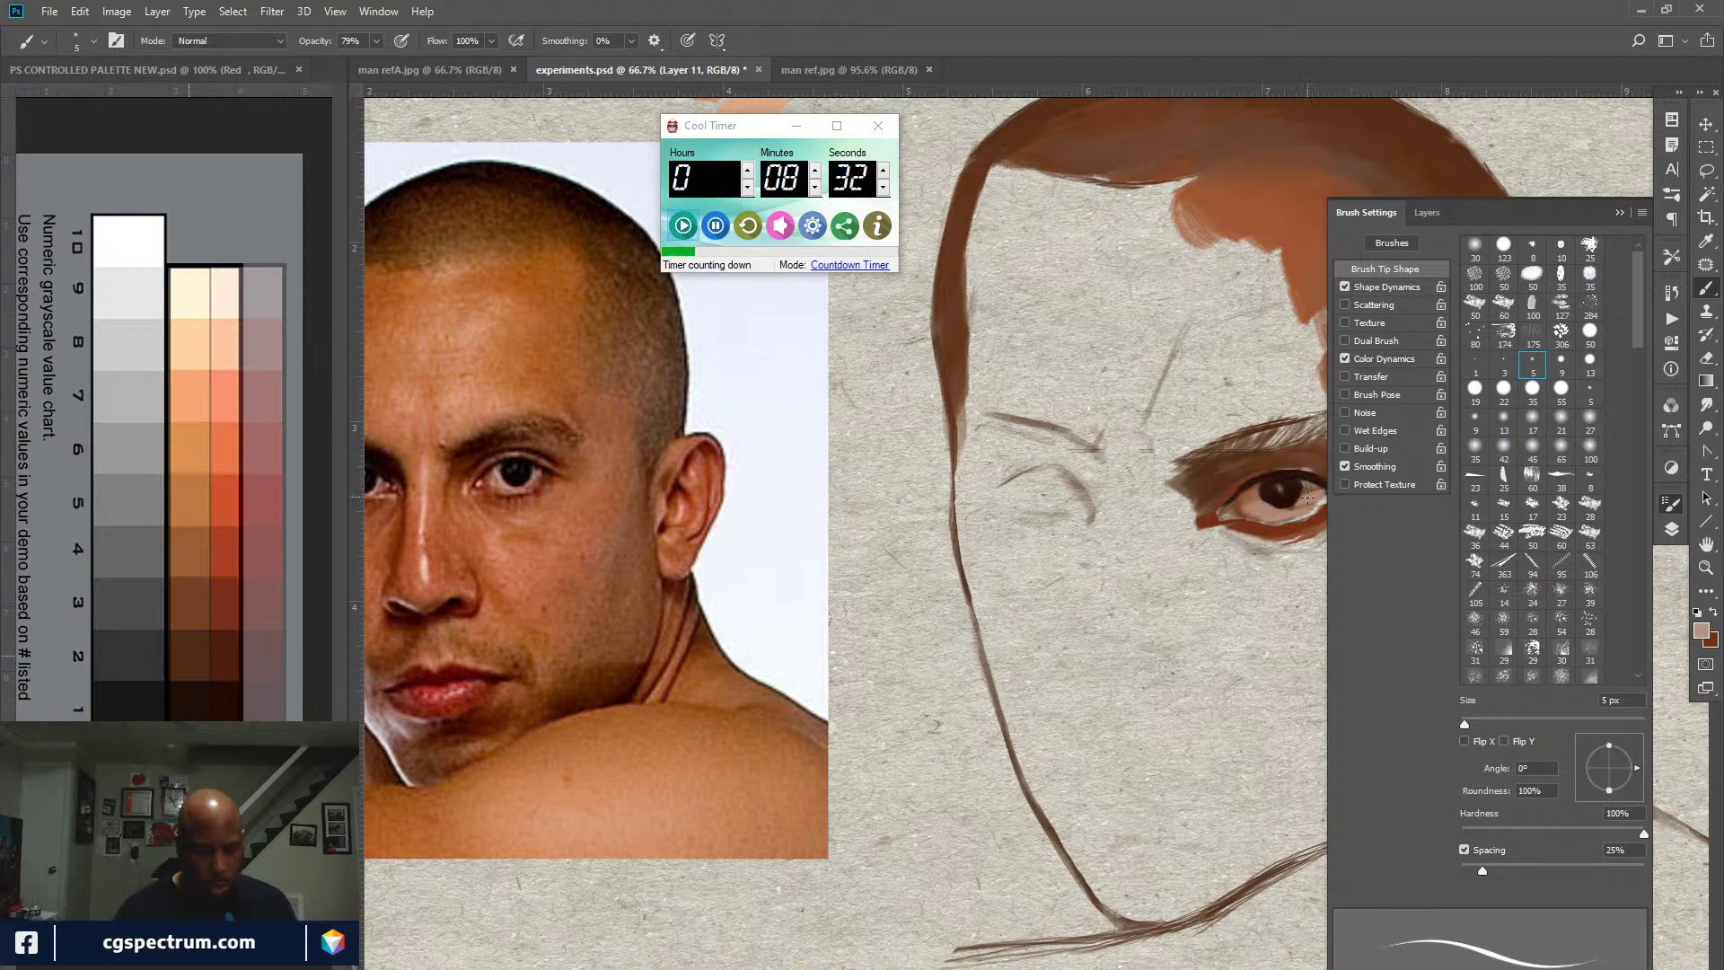
key(F5)
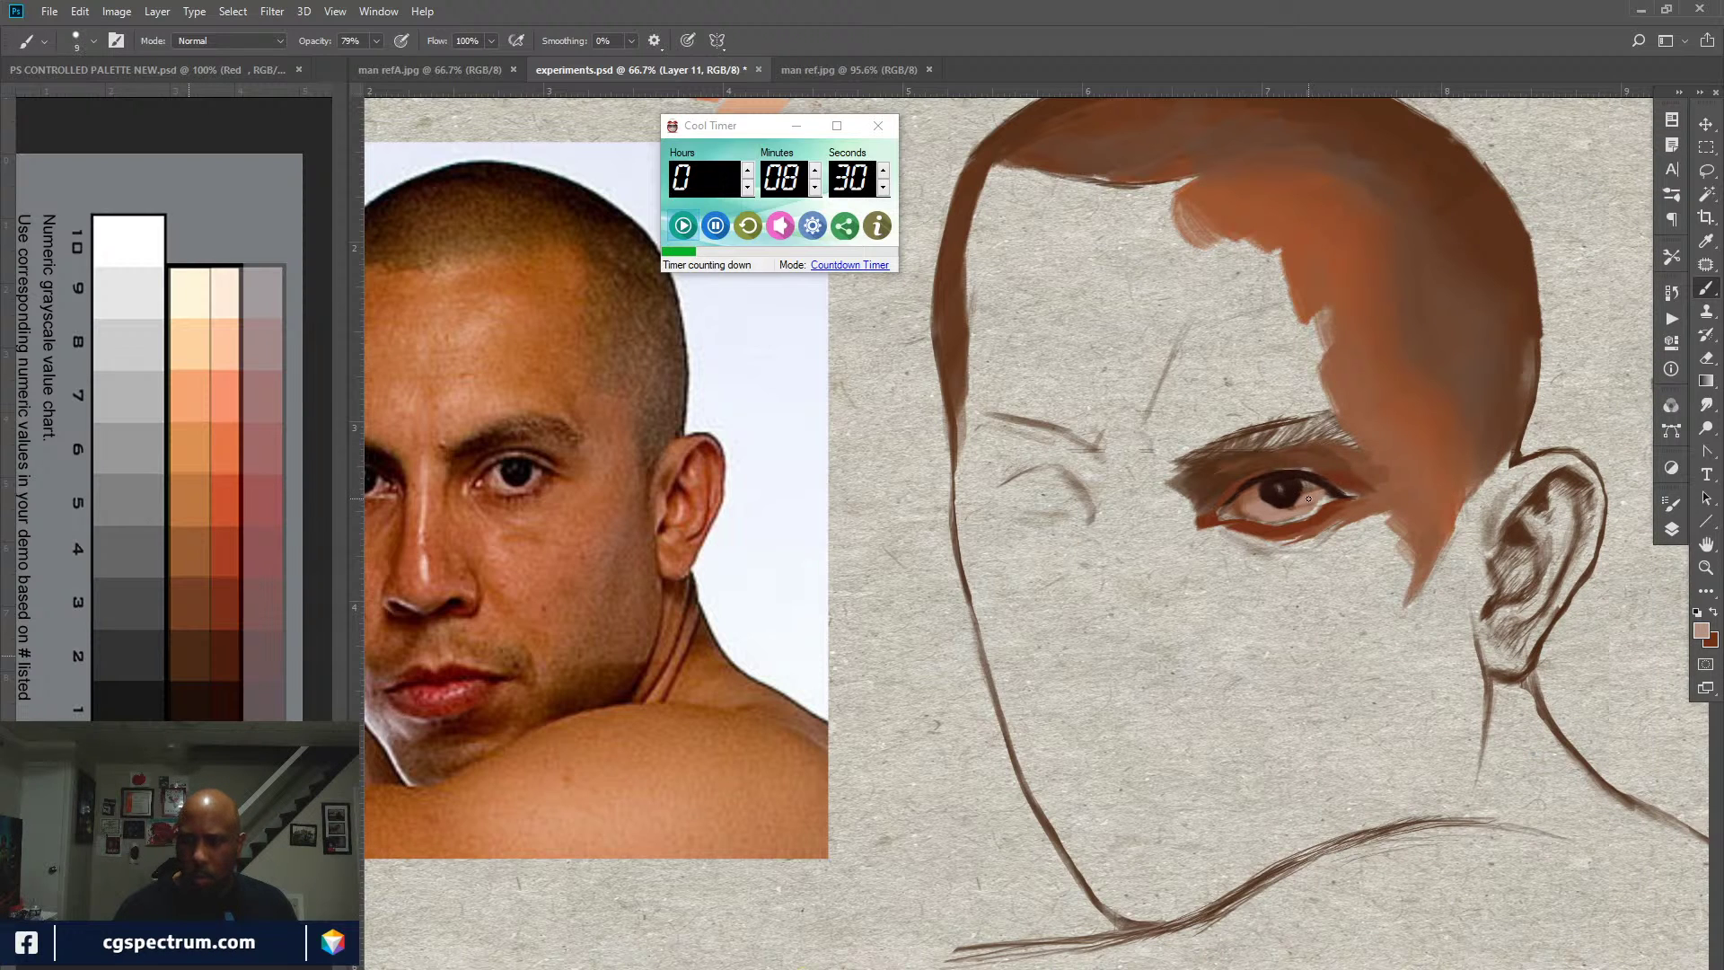
Step: Set the brush to 15 px and 65% opacity, and shade the iris with grey from the value chart and dark tones from the eye
key(bracketright)
key(6)
key(5)
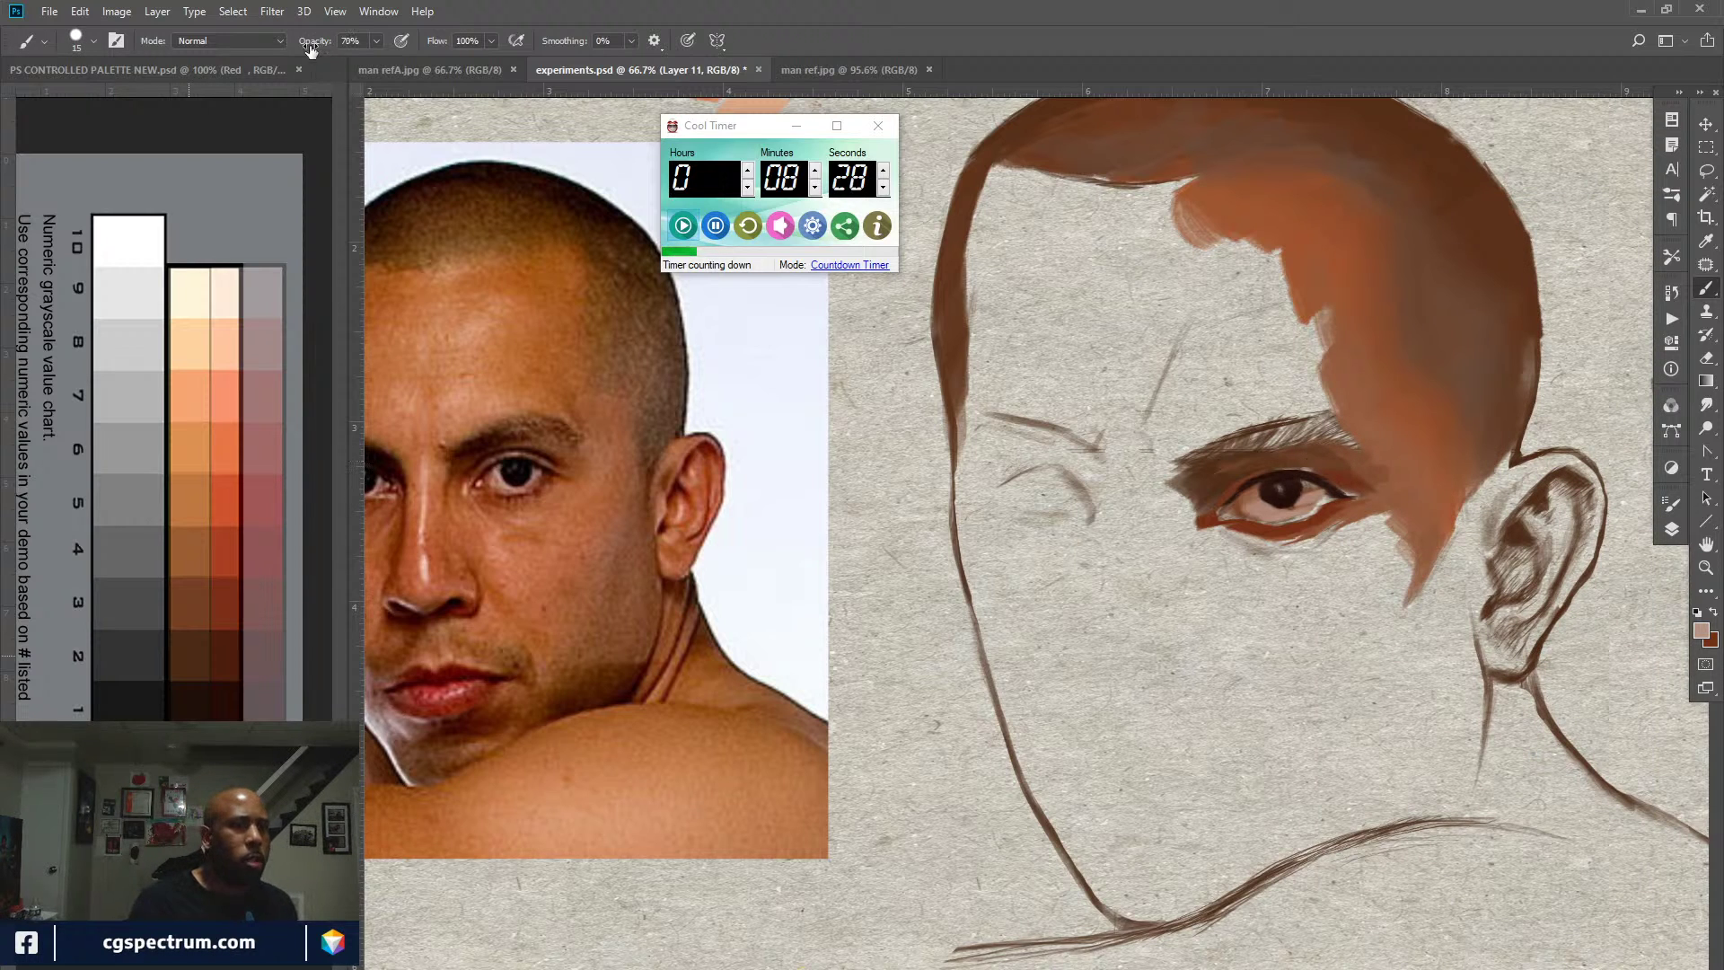
alt+click(1297, 492)
alt+click(1186, 564)
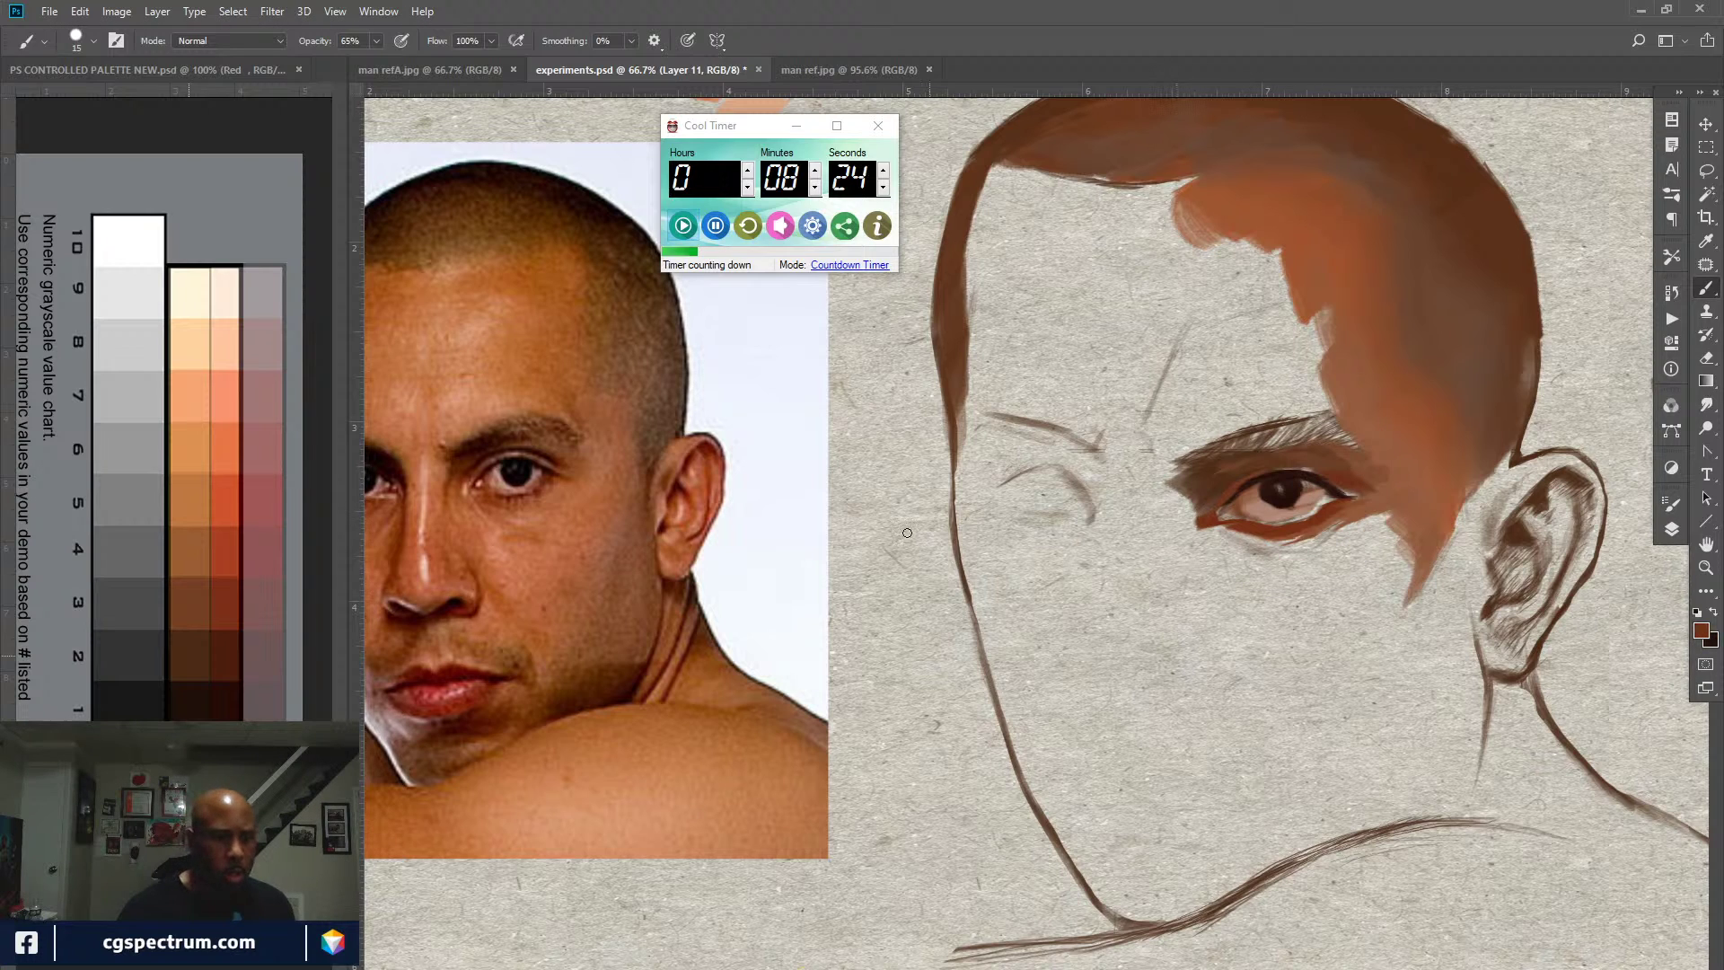
alt+click(127, 532)
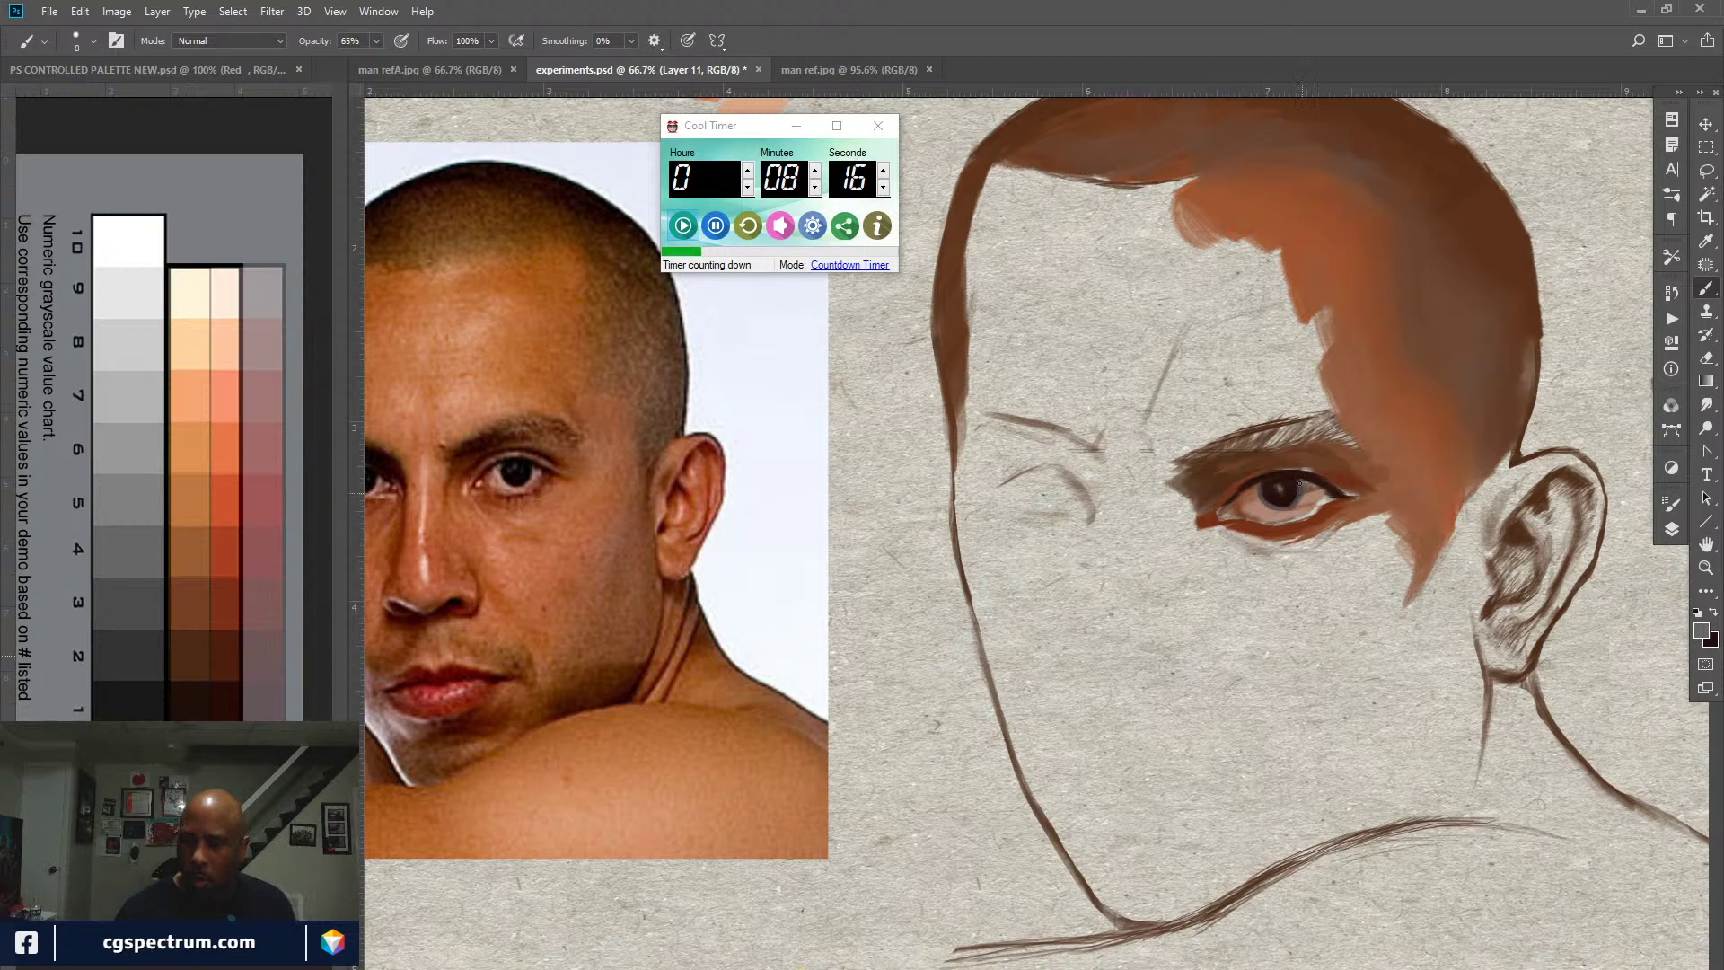
alt+click(1287, 496)
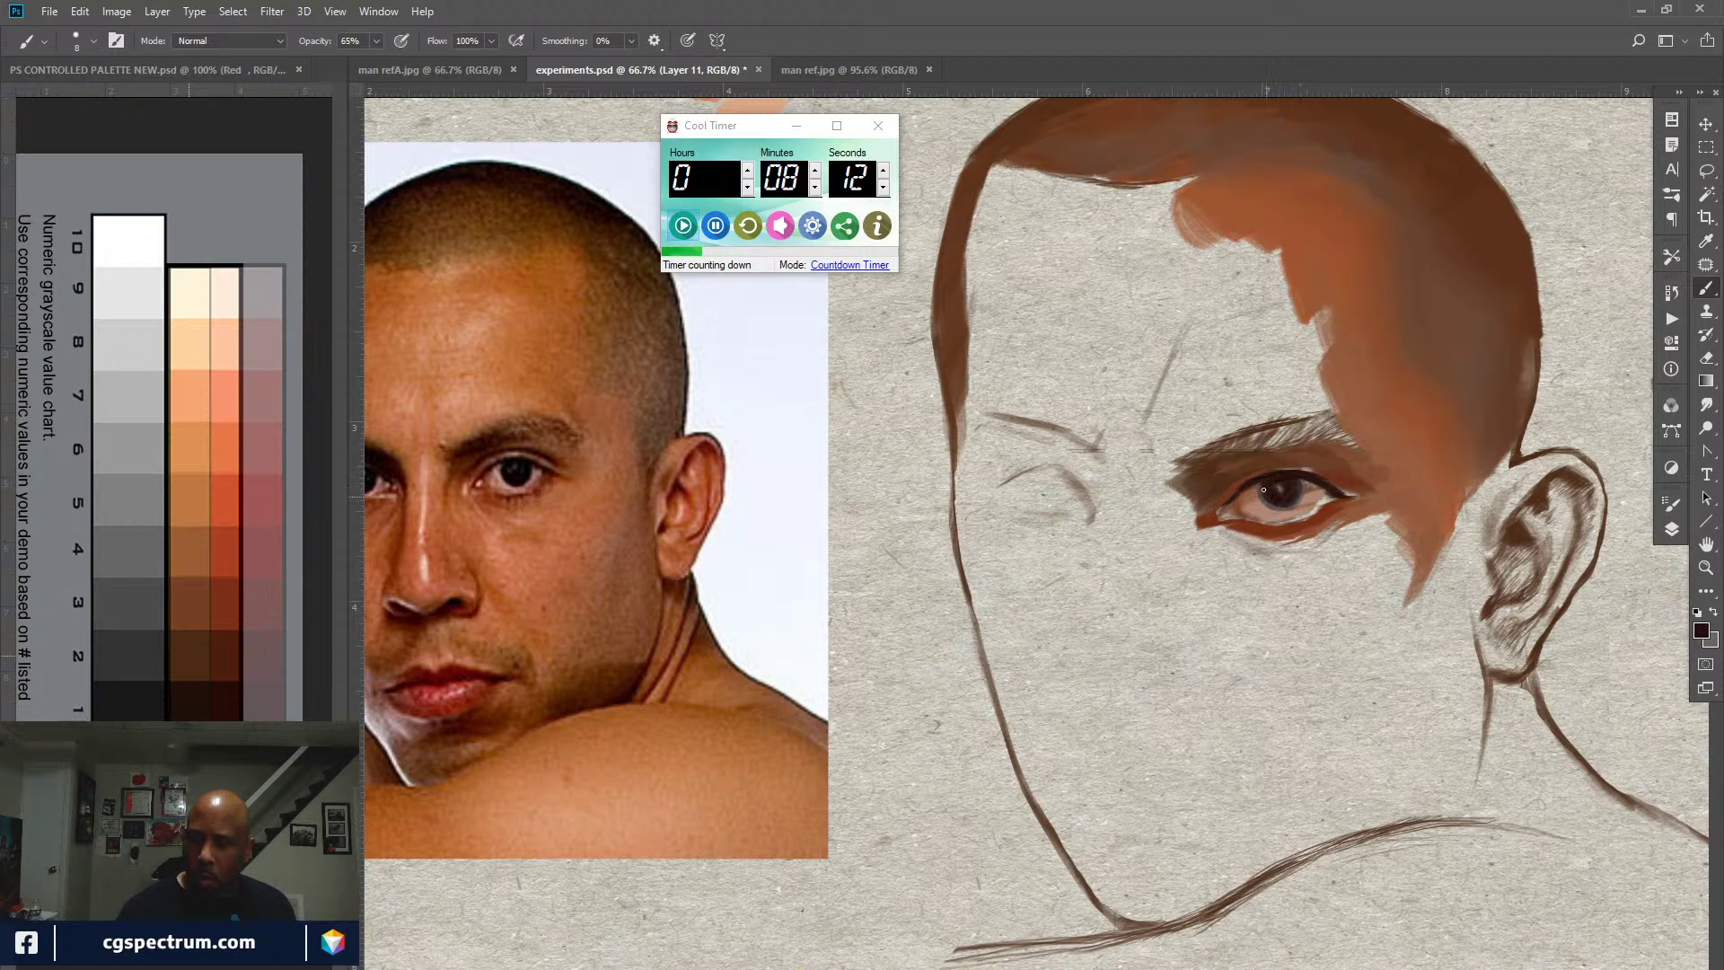
Step: Refine the upper eyelid line and outer corner of the eye with reddish brown and near-black sampled from the painted eye
alt+click(1316, 509)
alt+click(1326, 502)
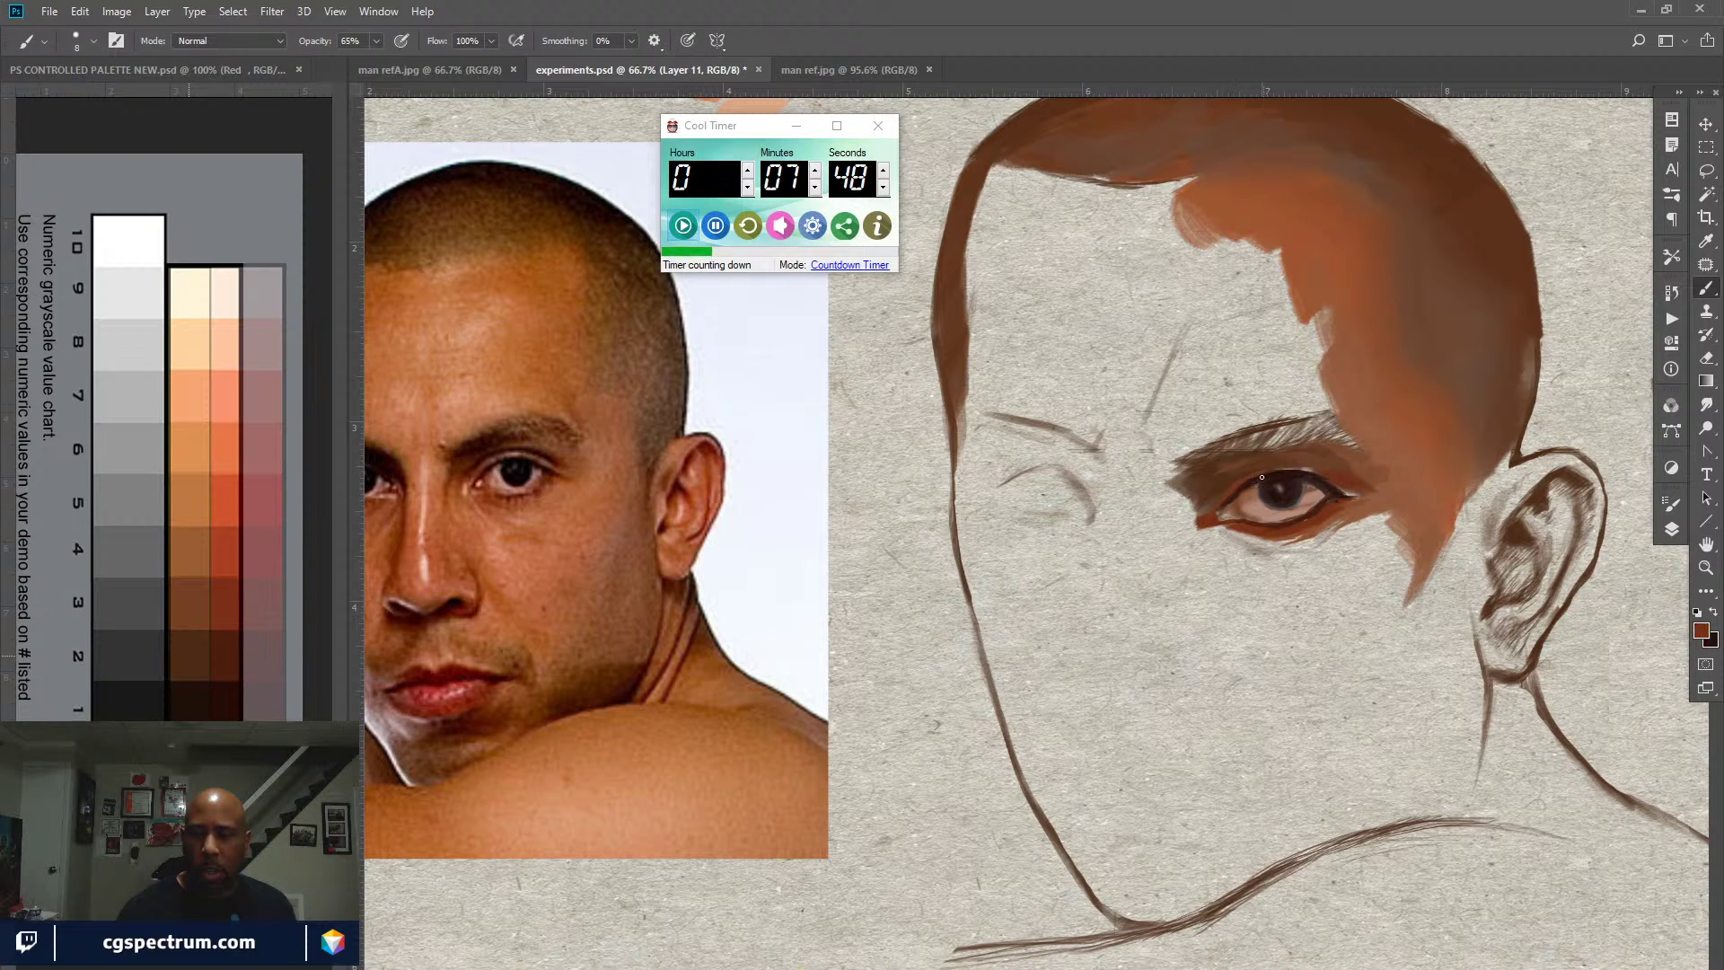
alt+click(1239, 489)
alt+click(1261, 477)
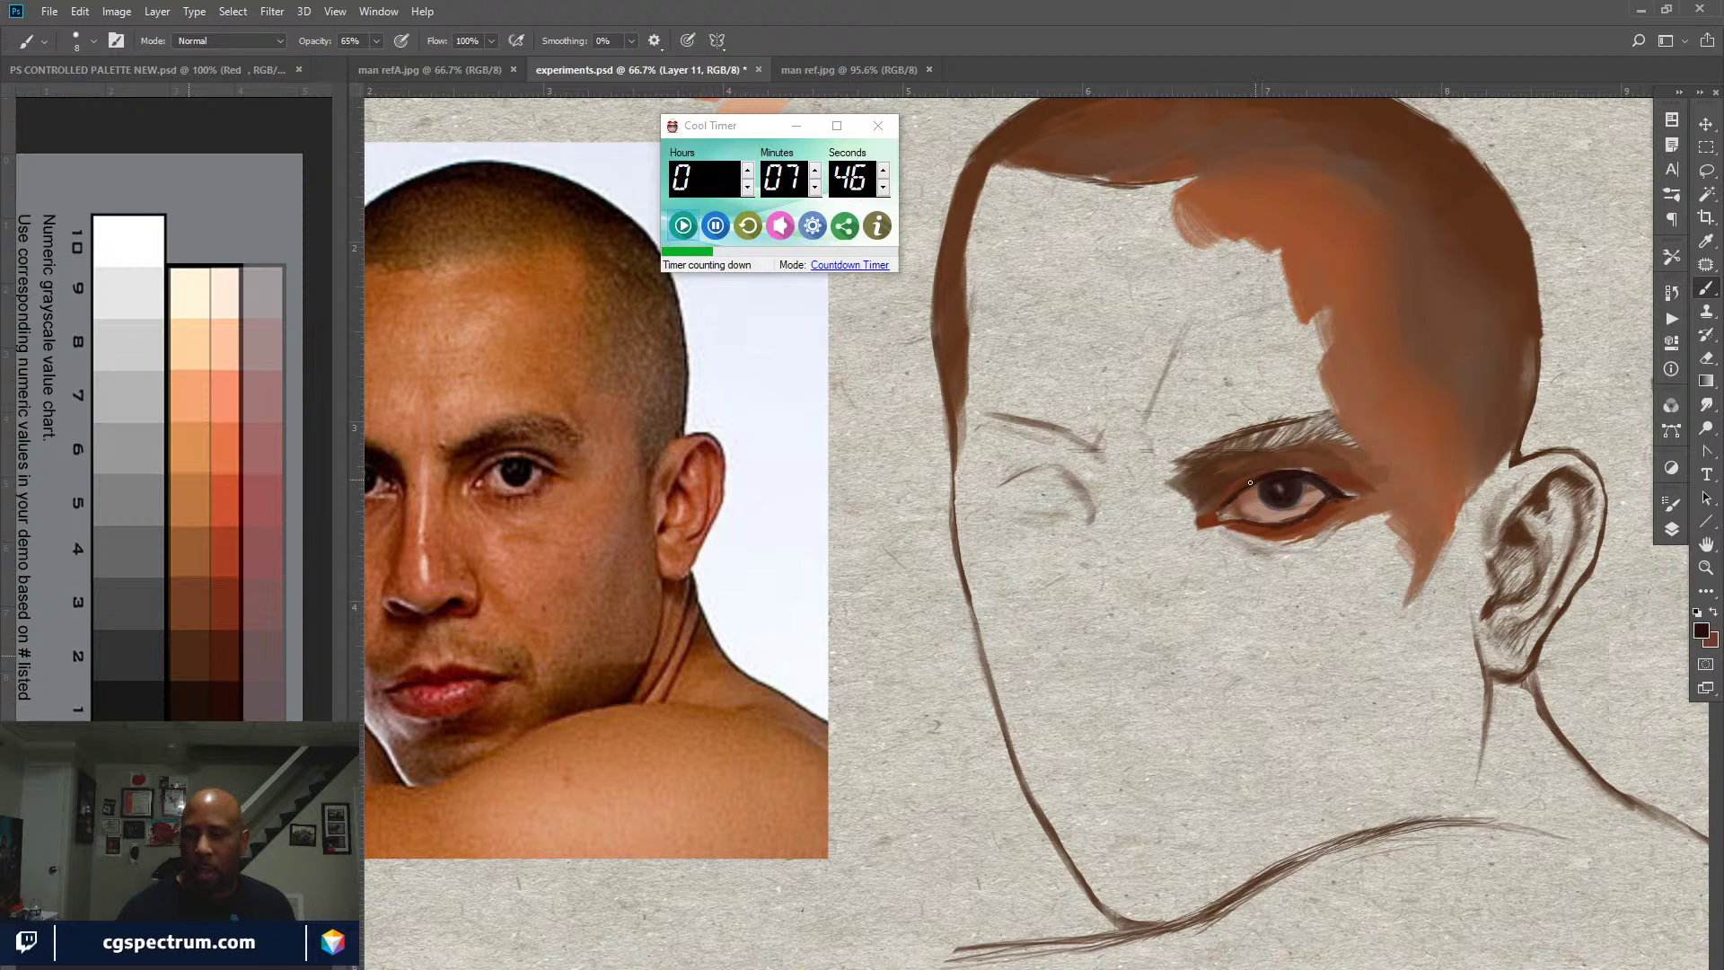
alt+click(1329, 476)
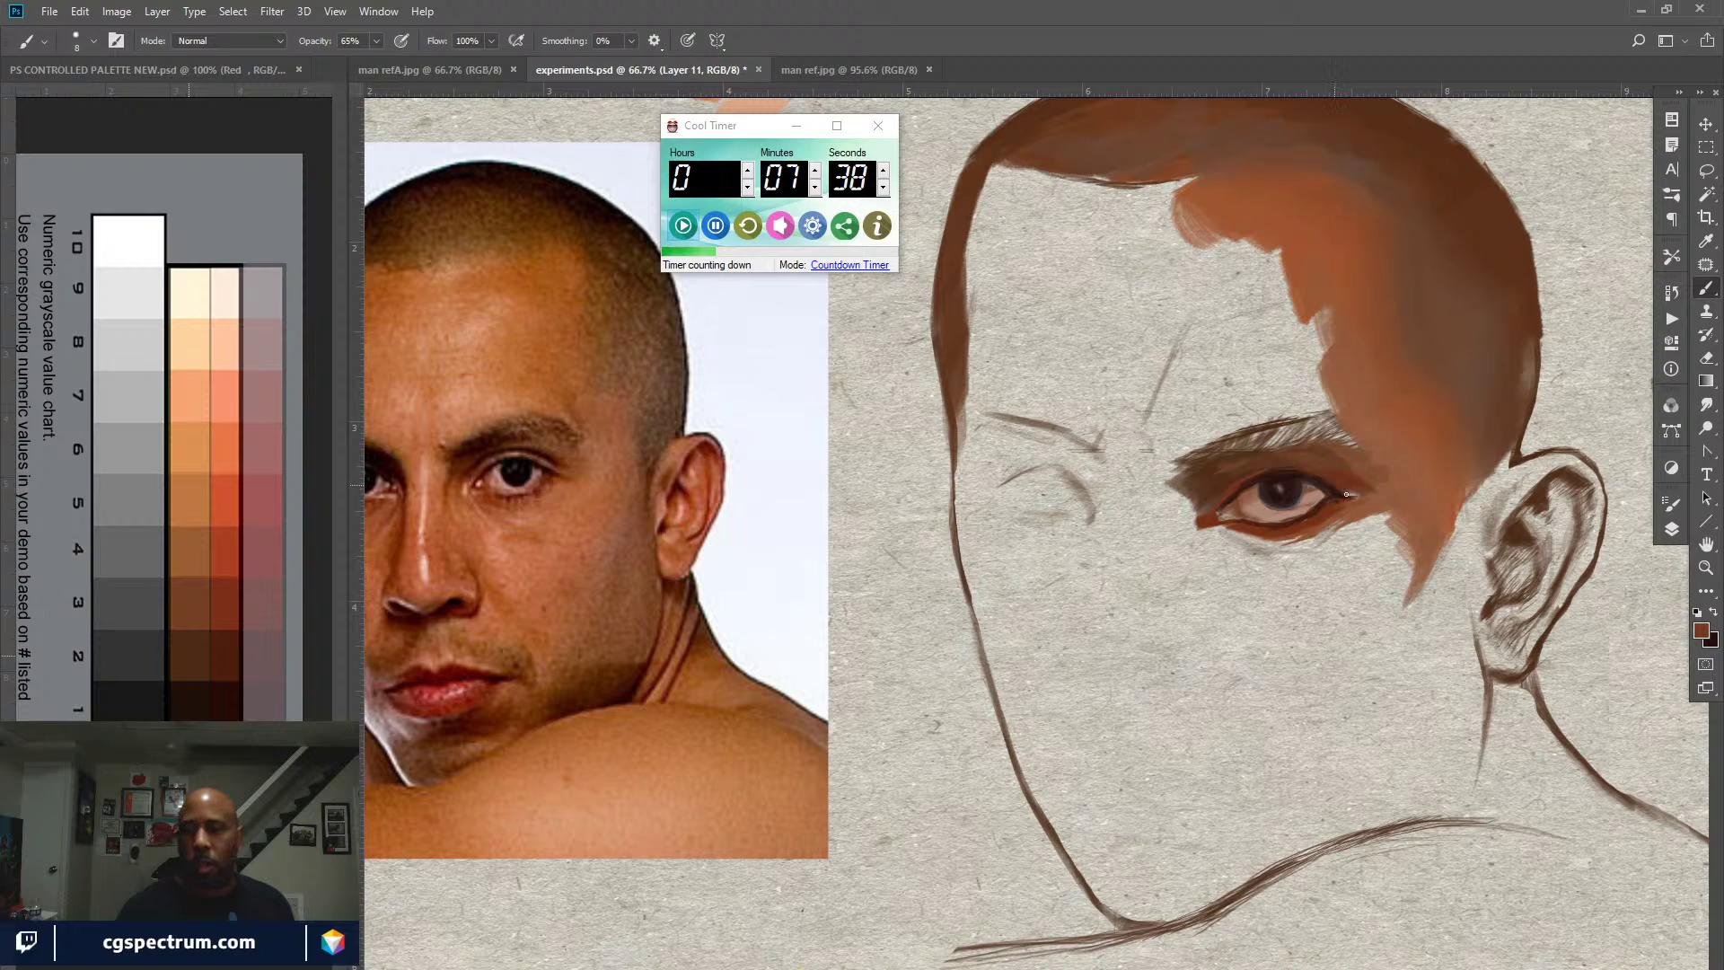
drag(1353, 493, 1337, 492)
key(x)
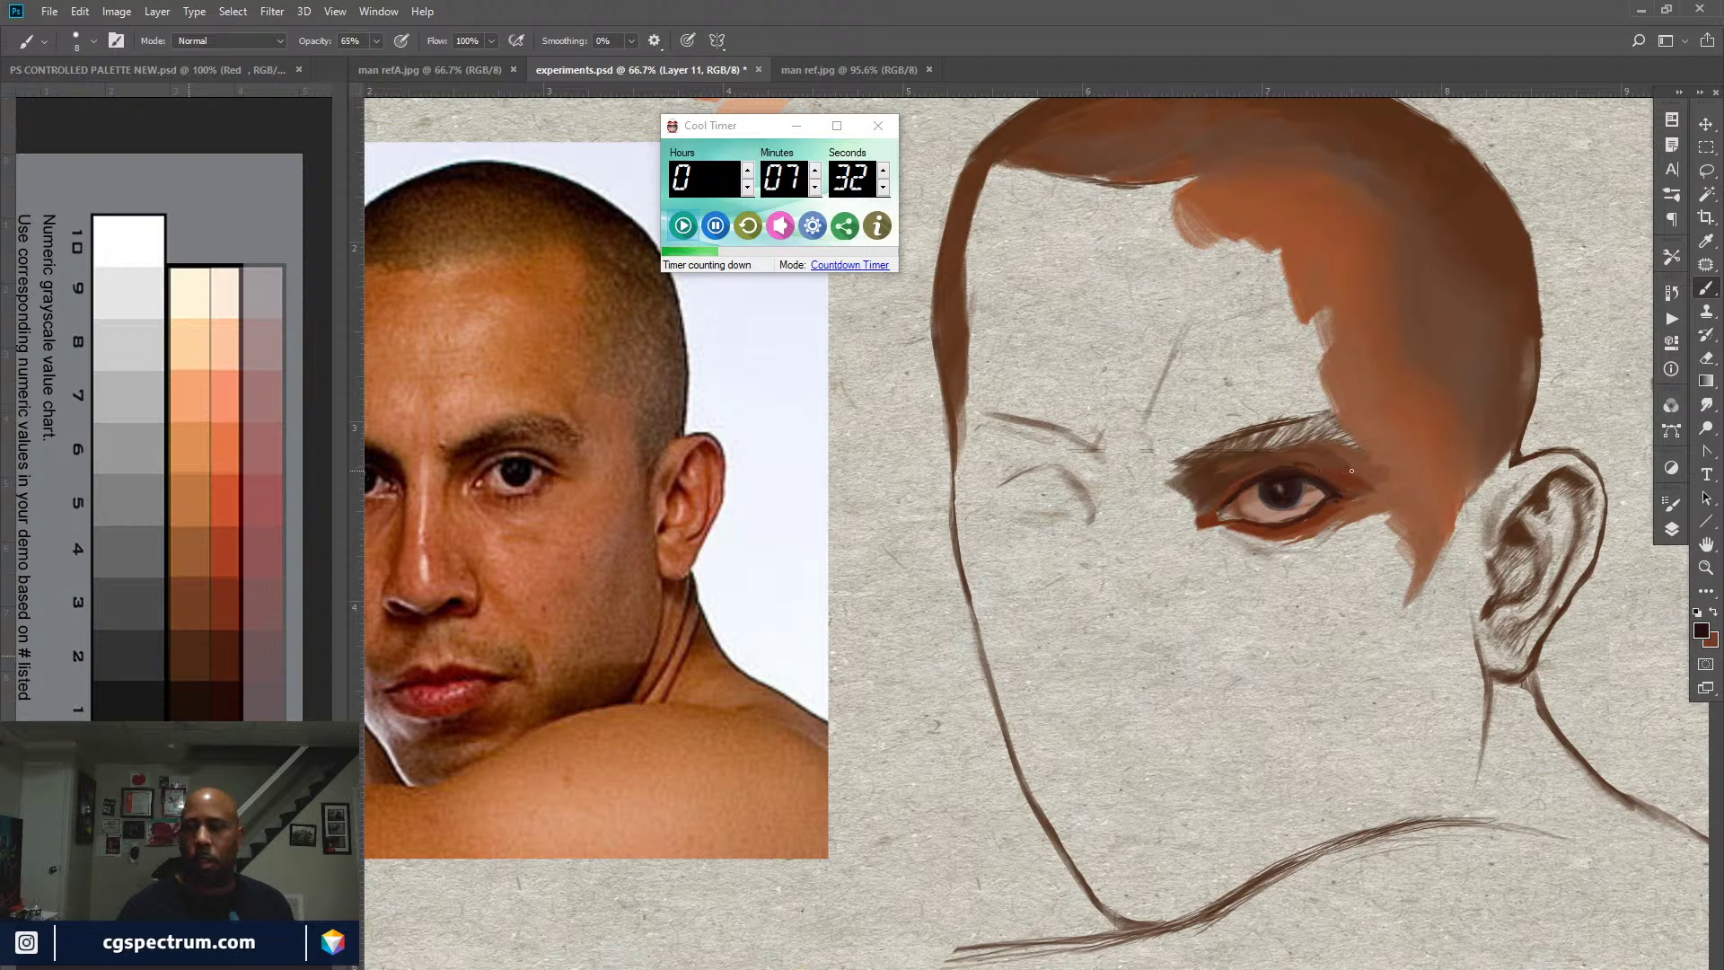
Step: Soften the edge of the iris beside the white of the eye with dark and grey tones
alt+click(1306, 486)
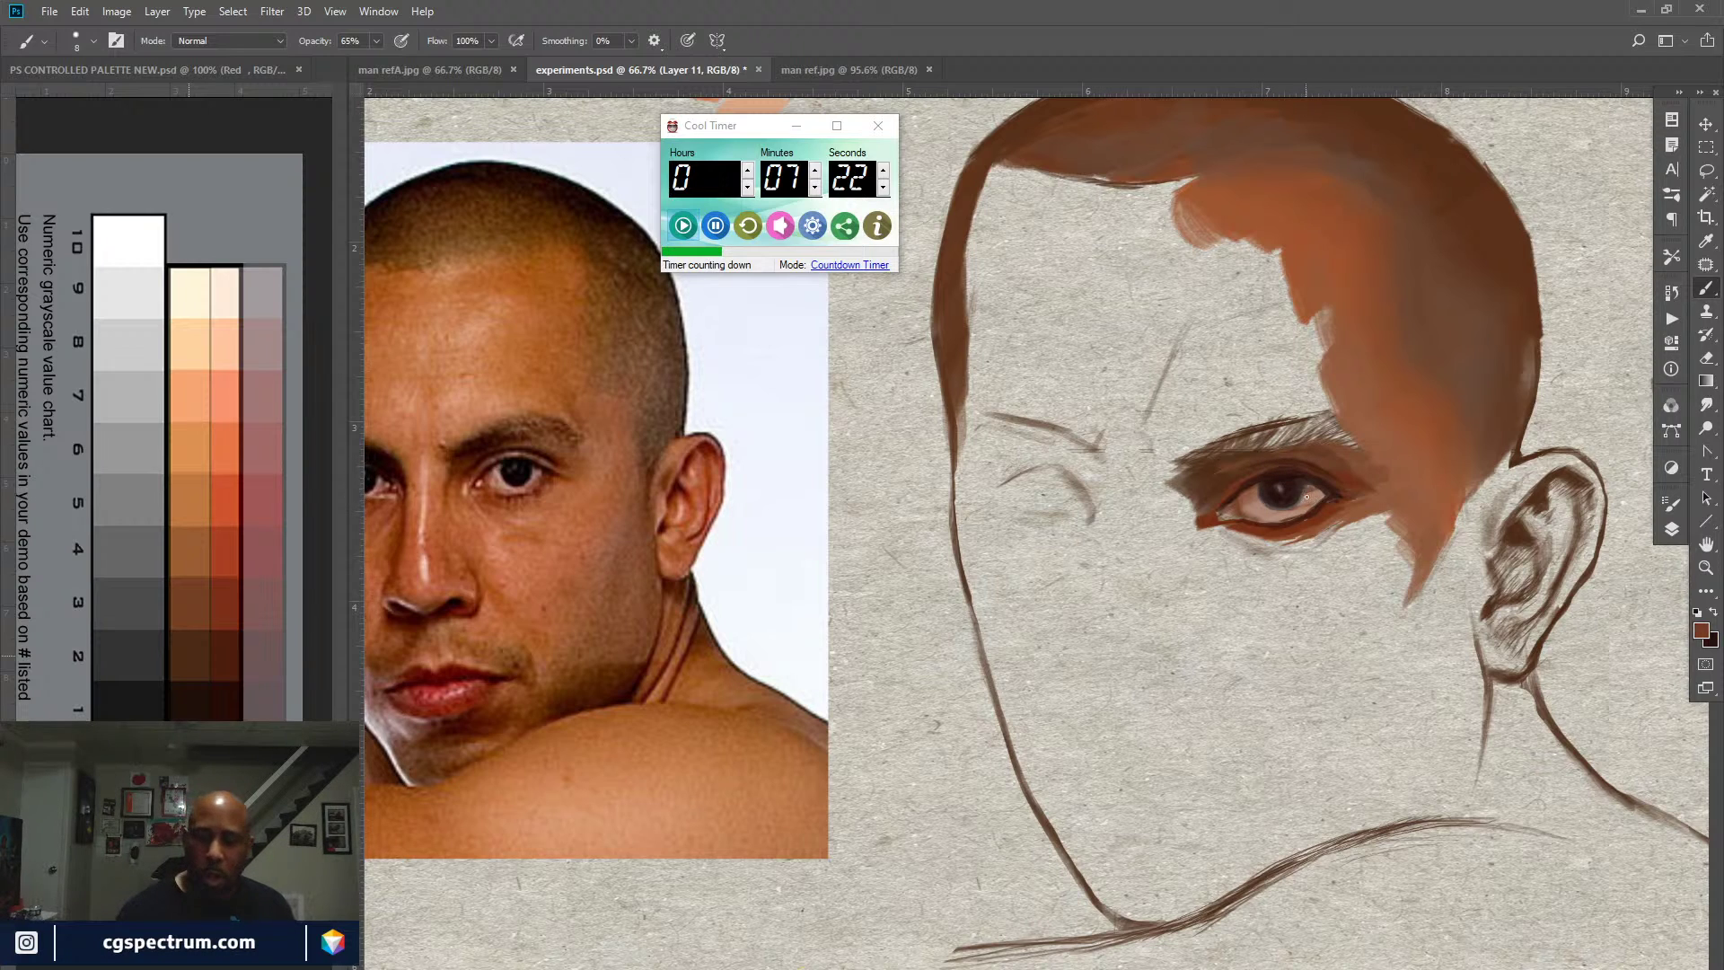
alt+click(1301, 494)
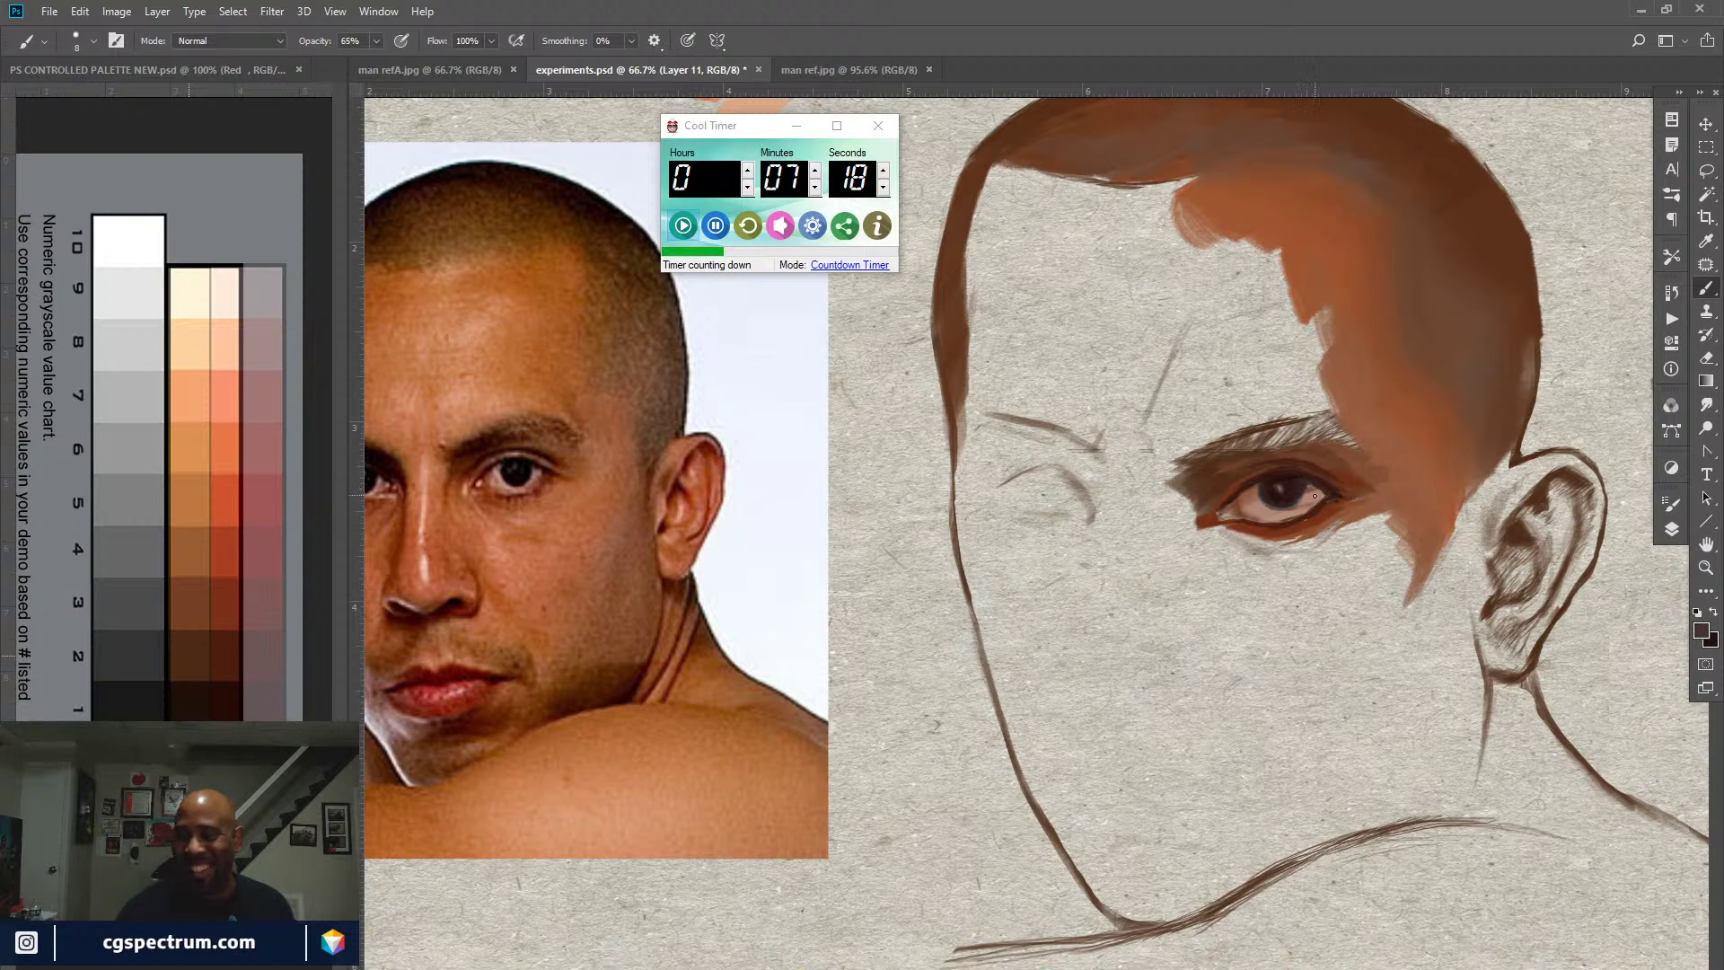
alt+click(1311, 491)
alt+click(1036, 608)
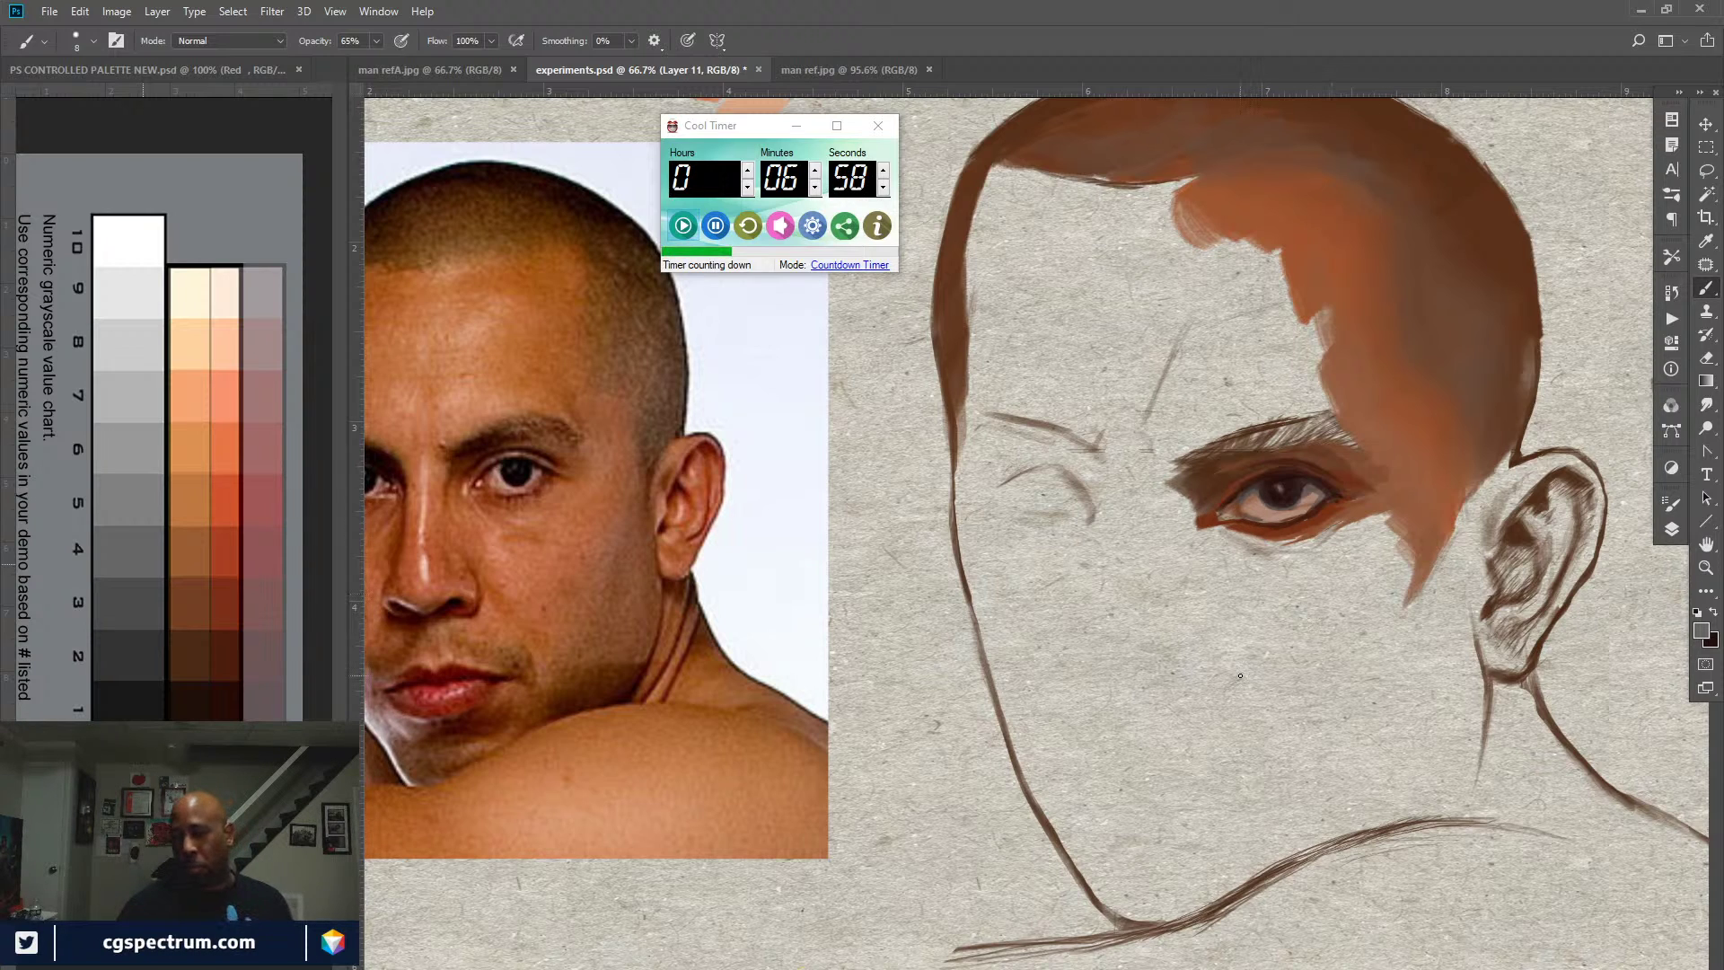
Step: Paint the lower lid rim and outer corner with dark brown and muted skin tones sampled from around the eye
alt+click(1316, 510)
alt+click(1346, 508)
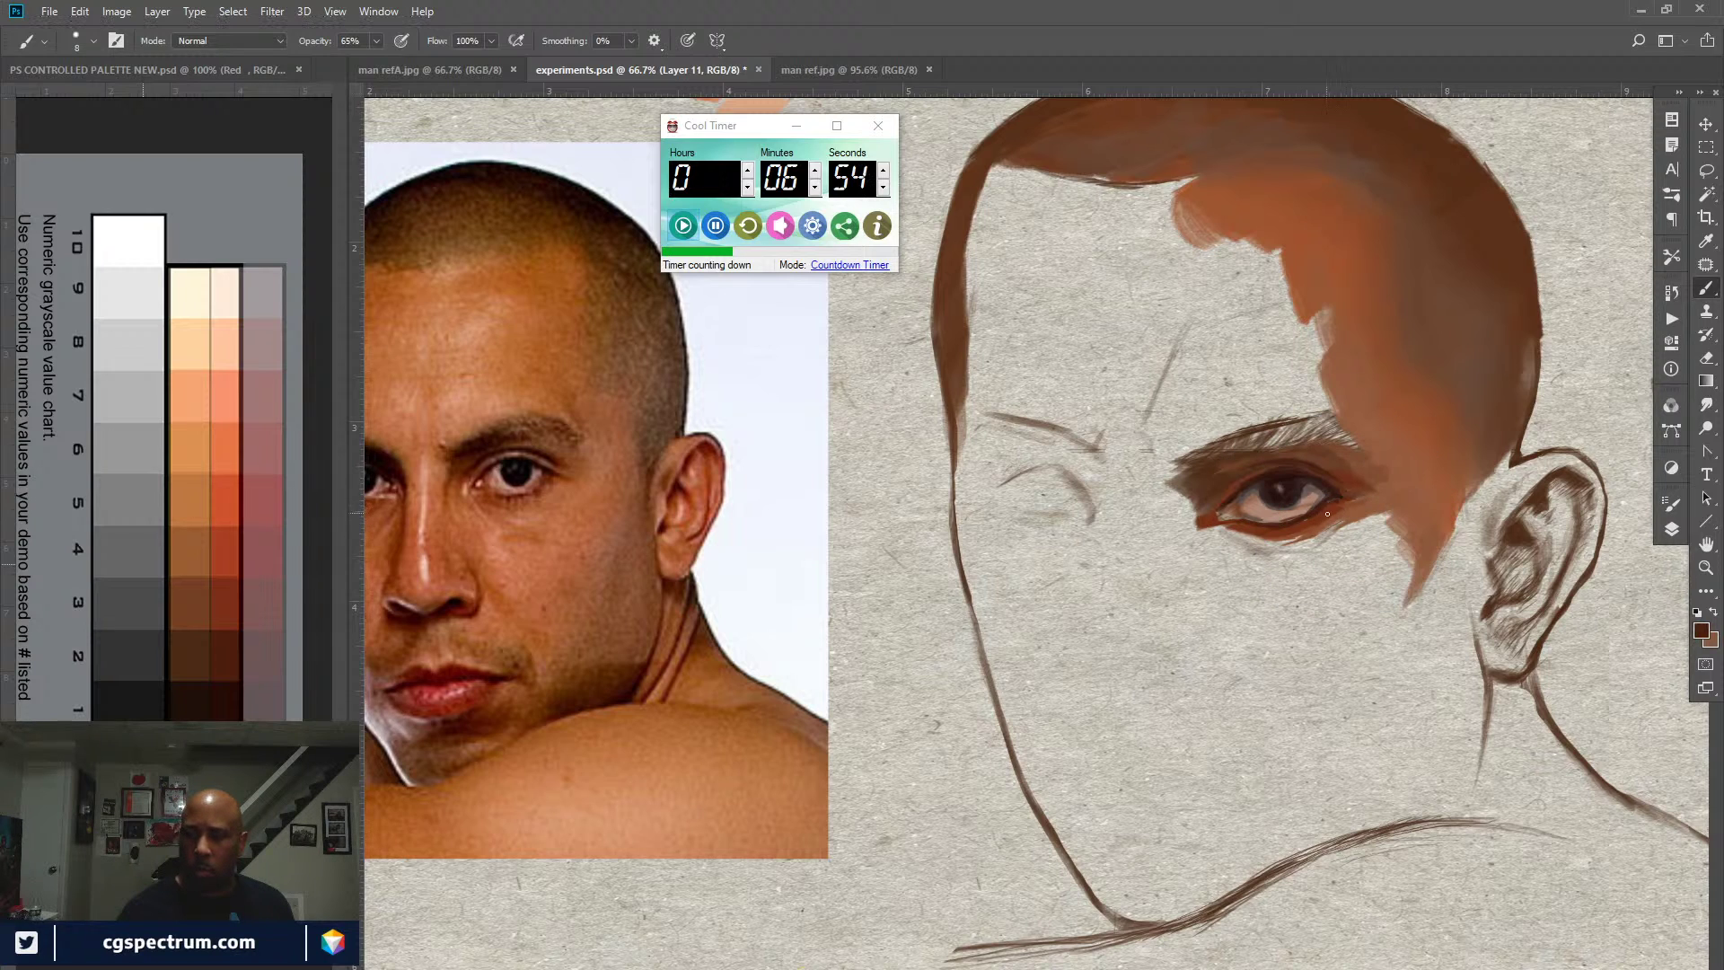
alt+click(1345, 508)
alt+click(1333, 503)
alt+click(1302, 501)
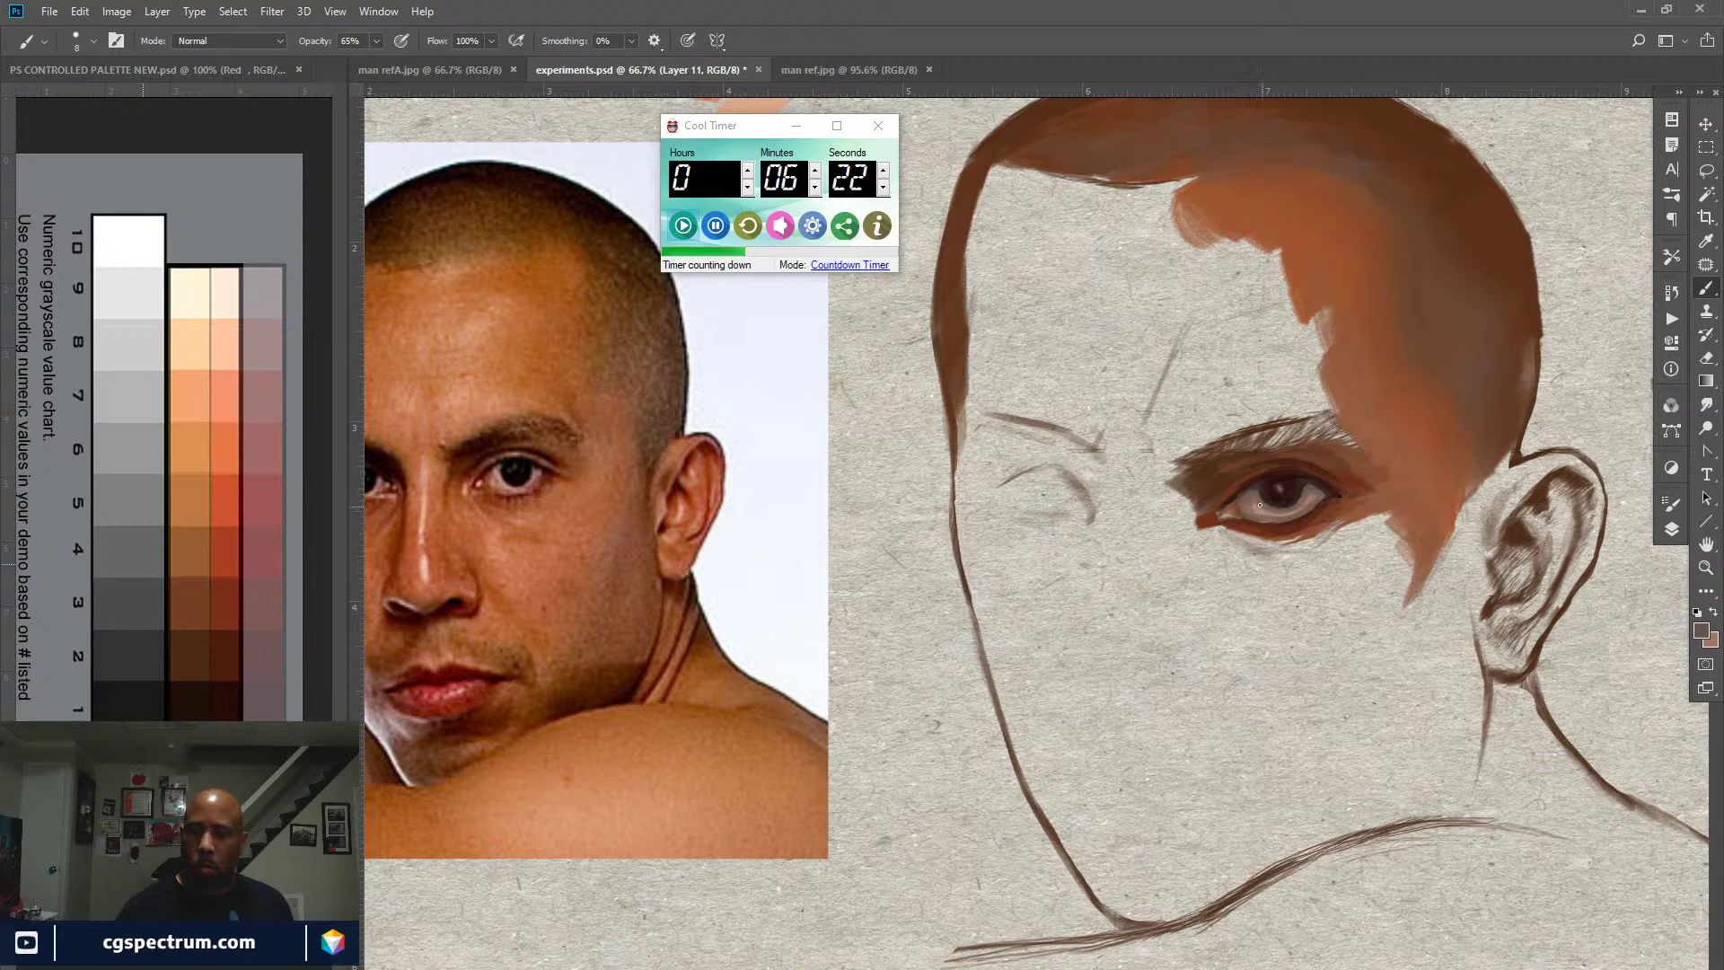
Step: Blend the whites on both sides of the iris with pinkish and grey-brown tones sampled from the eye
alt+click(1264, 508)
alt+click(1307, 490)
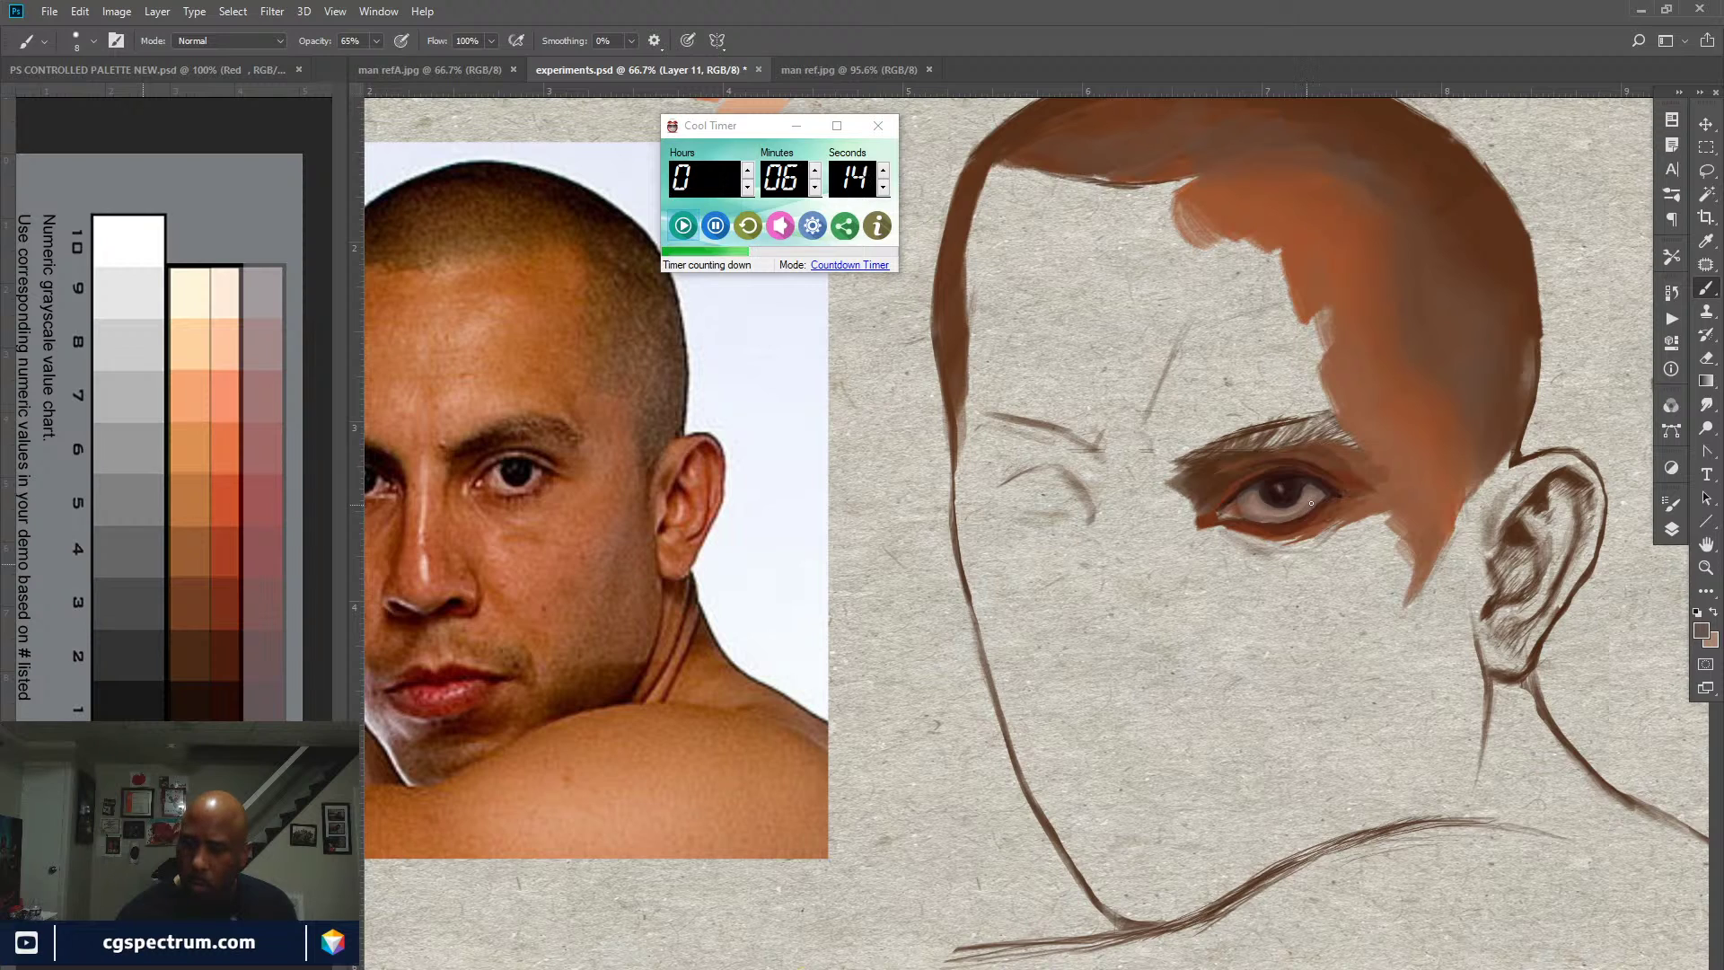
alt+click(1314, 497)
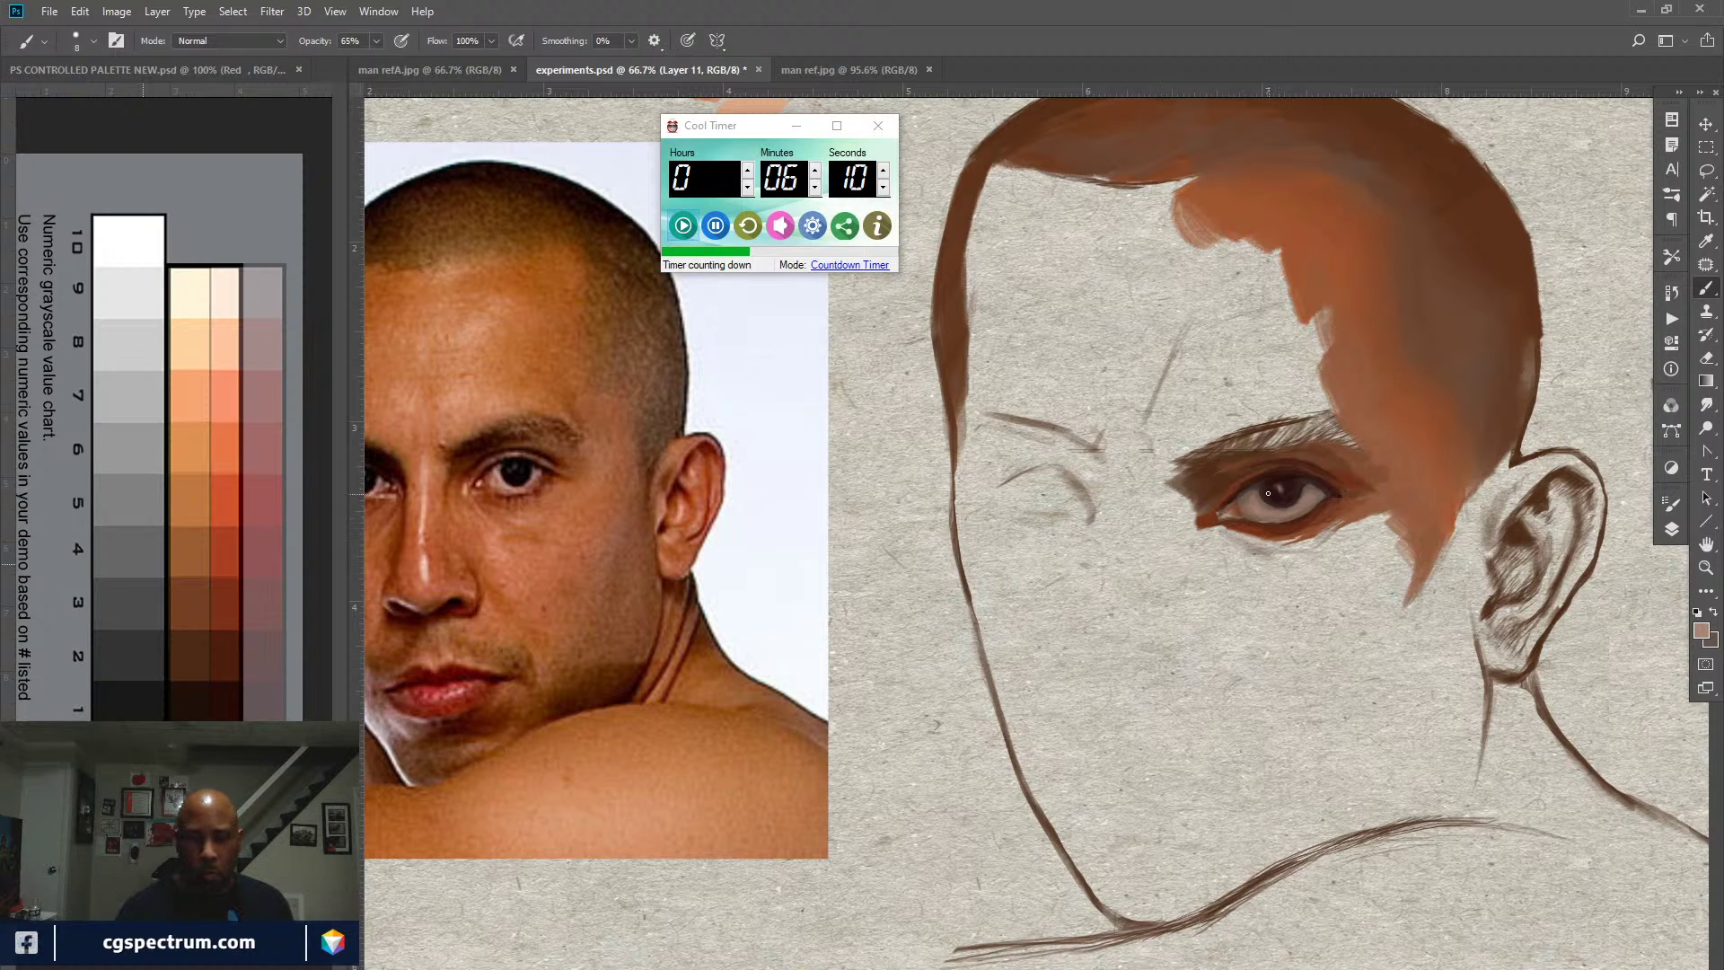
alt+click(1273, 495)
alt+click(1598, 608)
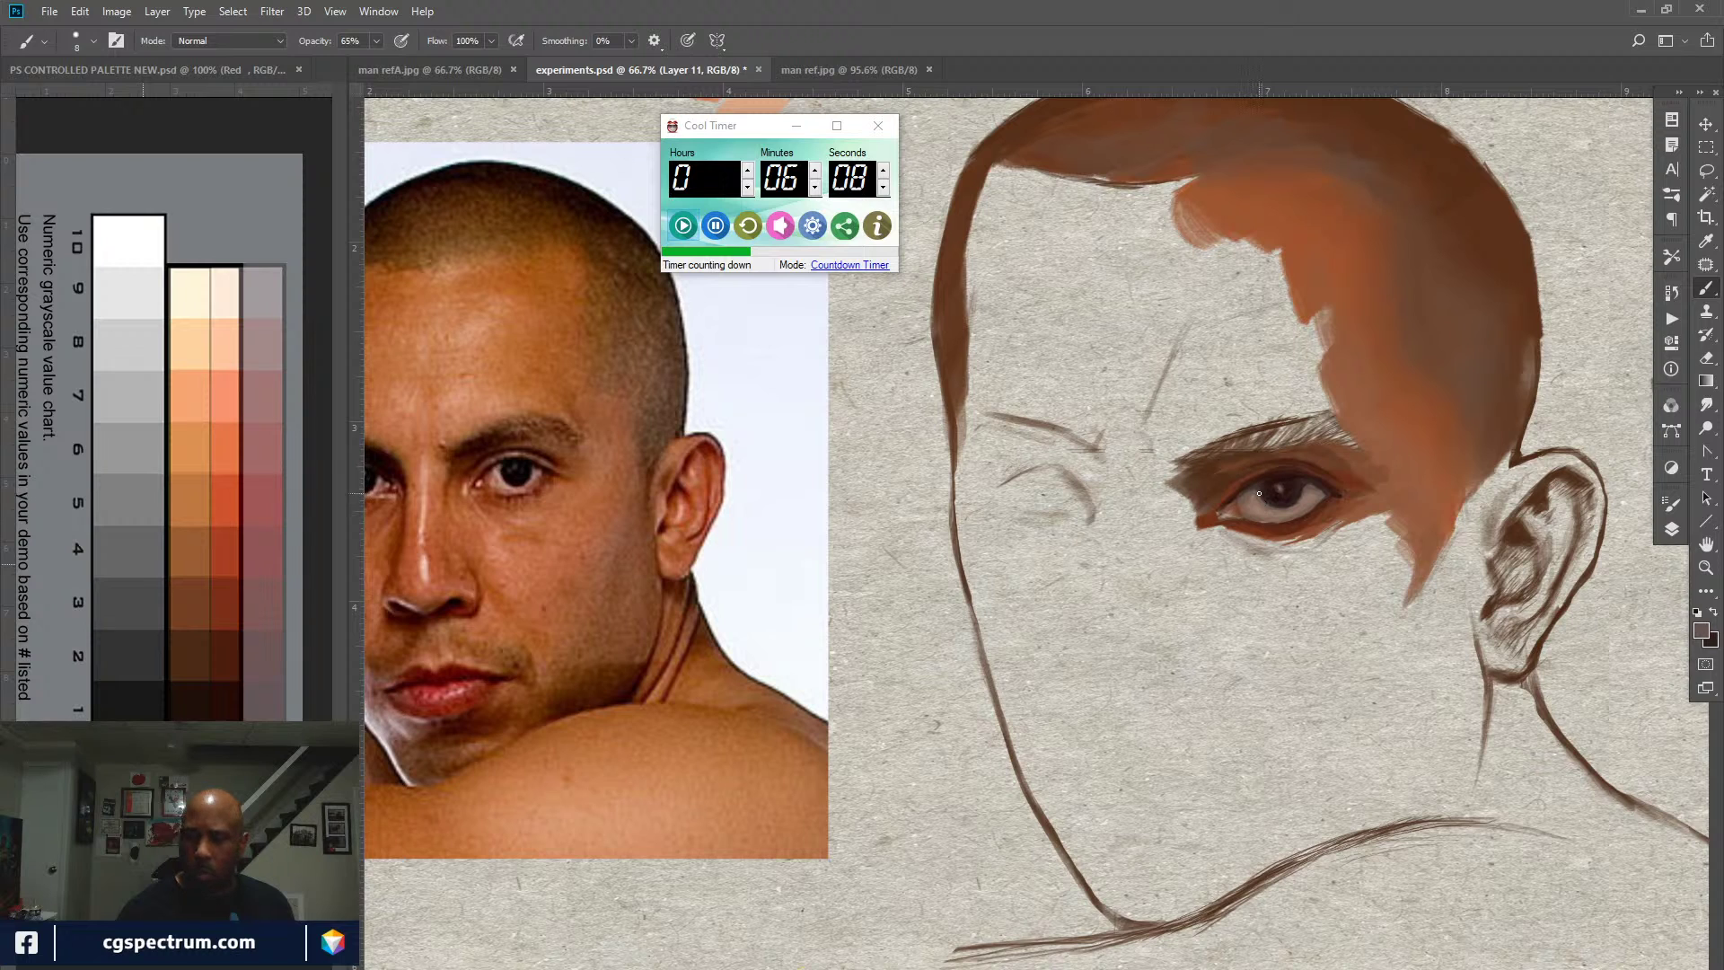
Step: Shift the foreground colour to a muted blue-grey and paint lighter reflections into the iris
click(1701, 631)
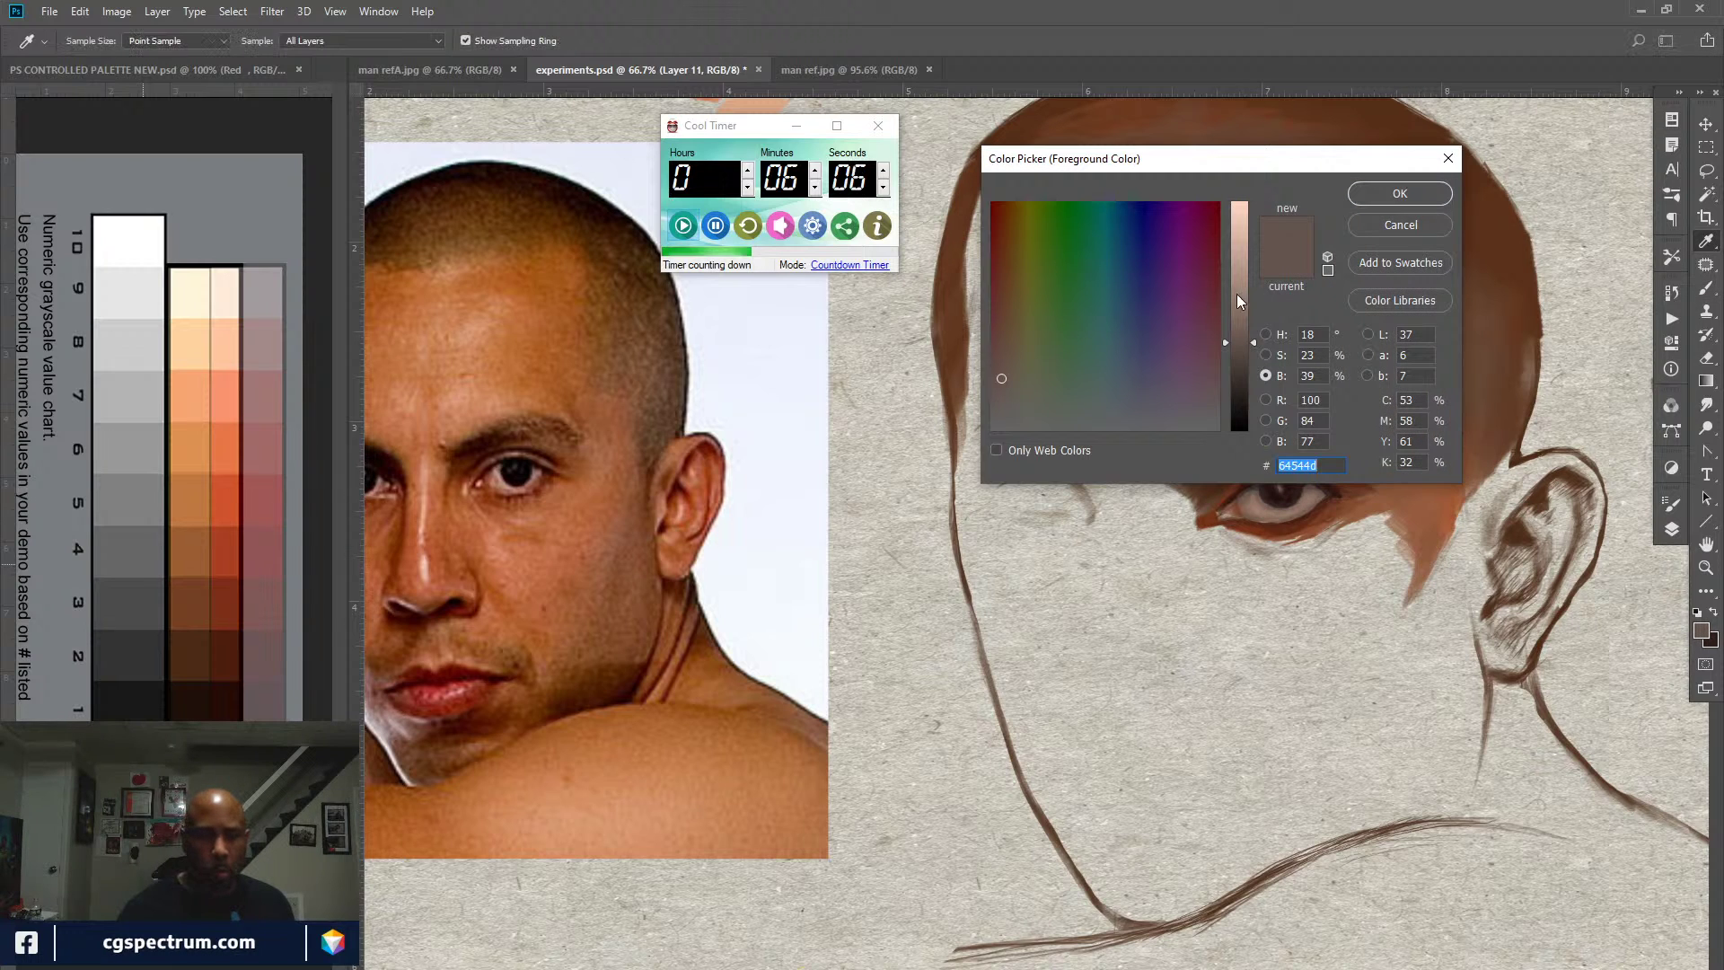
drag(1096, 378, 1113, 377)
click(1402, 197)
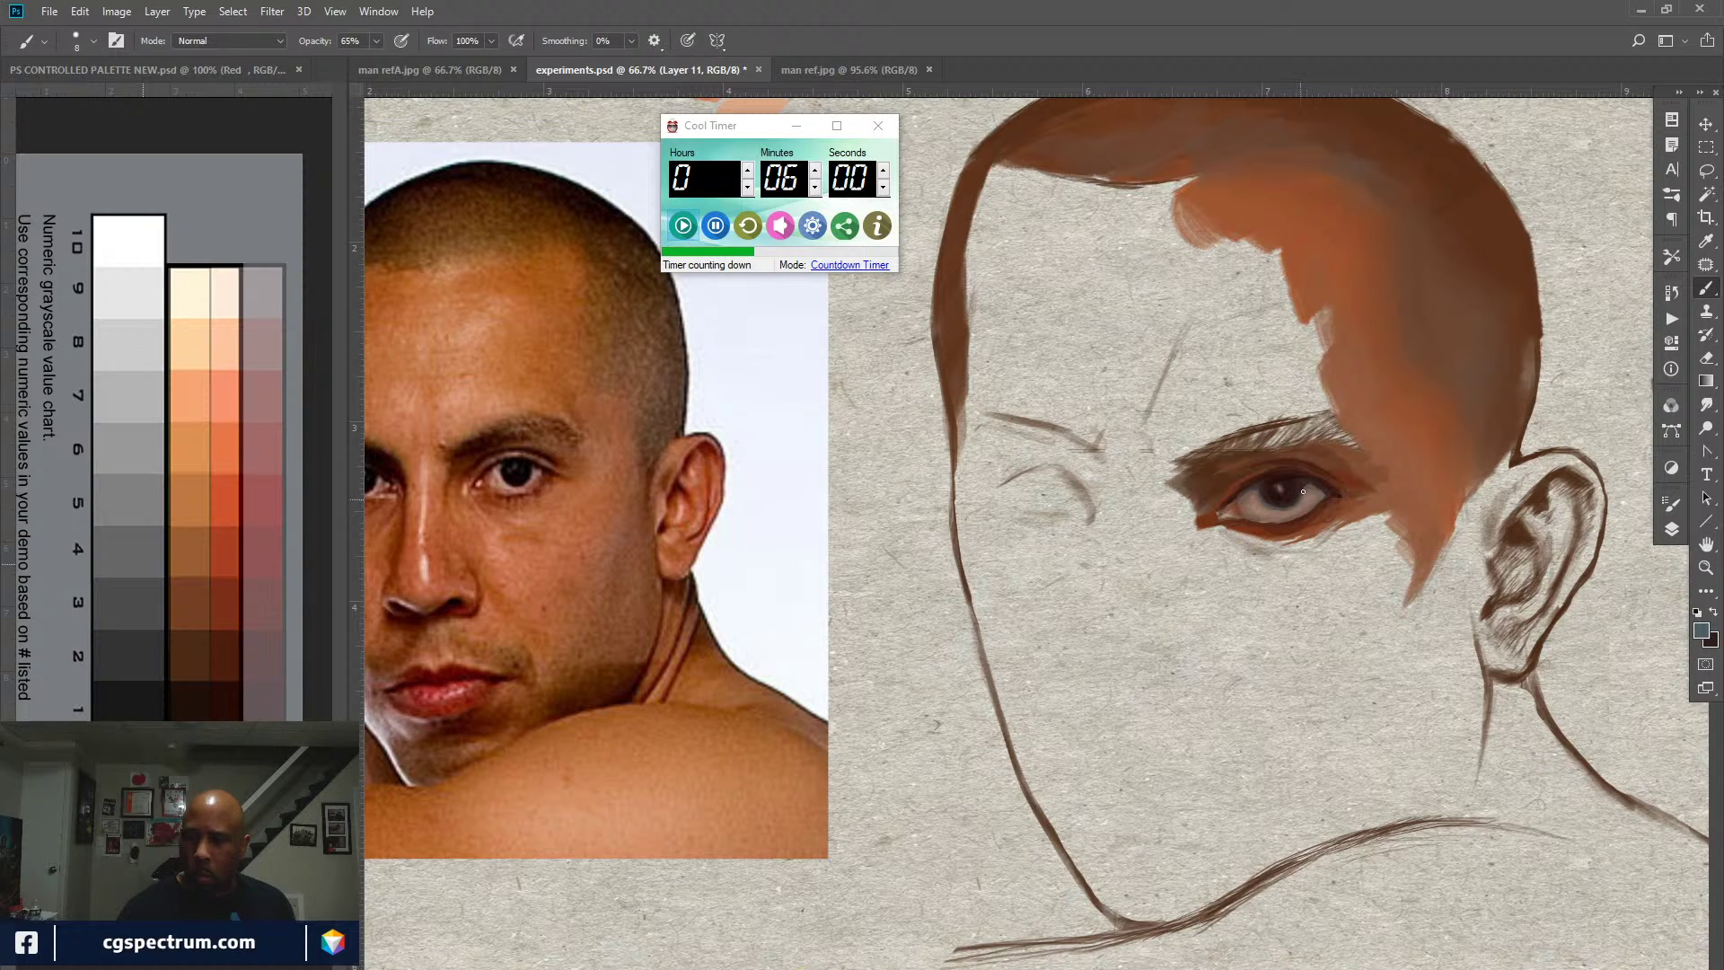
right_click(1253, 519)
key(Escape)
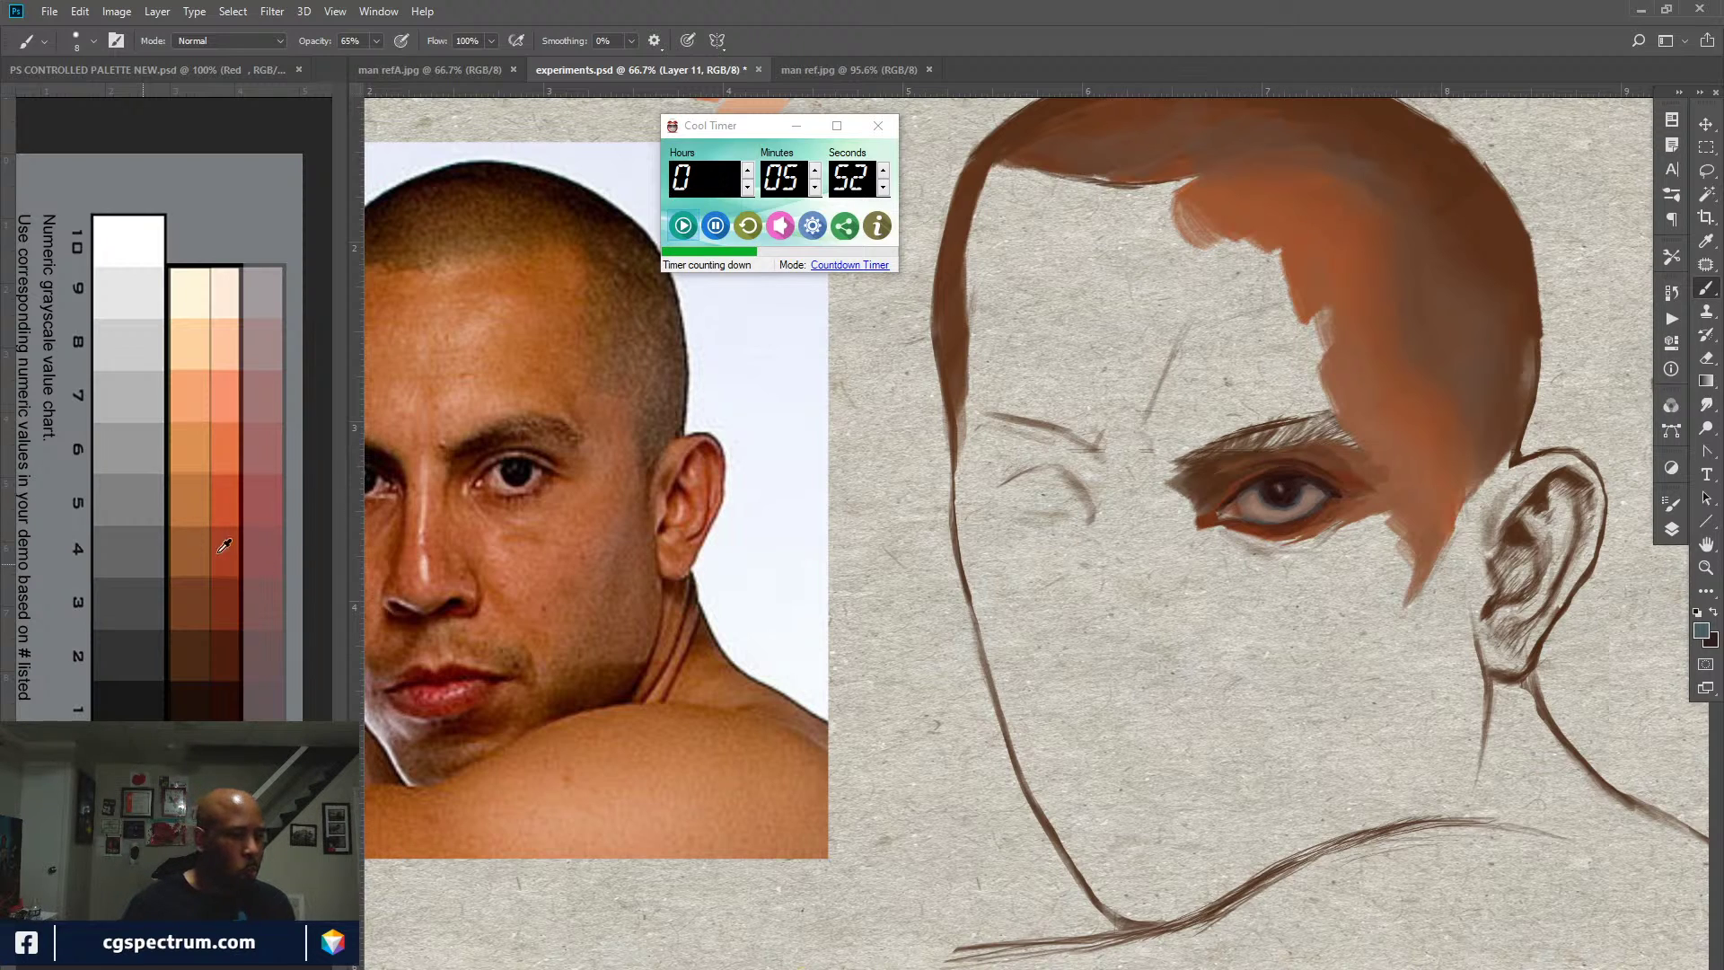
Step: Add reds from the colour palette to the inner corner of the eye, alternating with near-black and a tone sampled from the eye white
alt+click(224, 607)
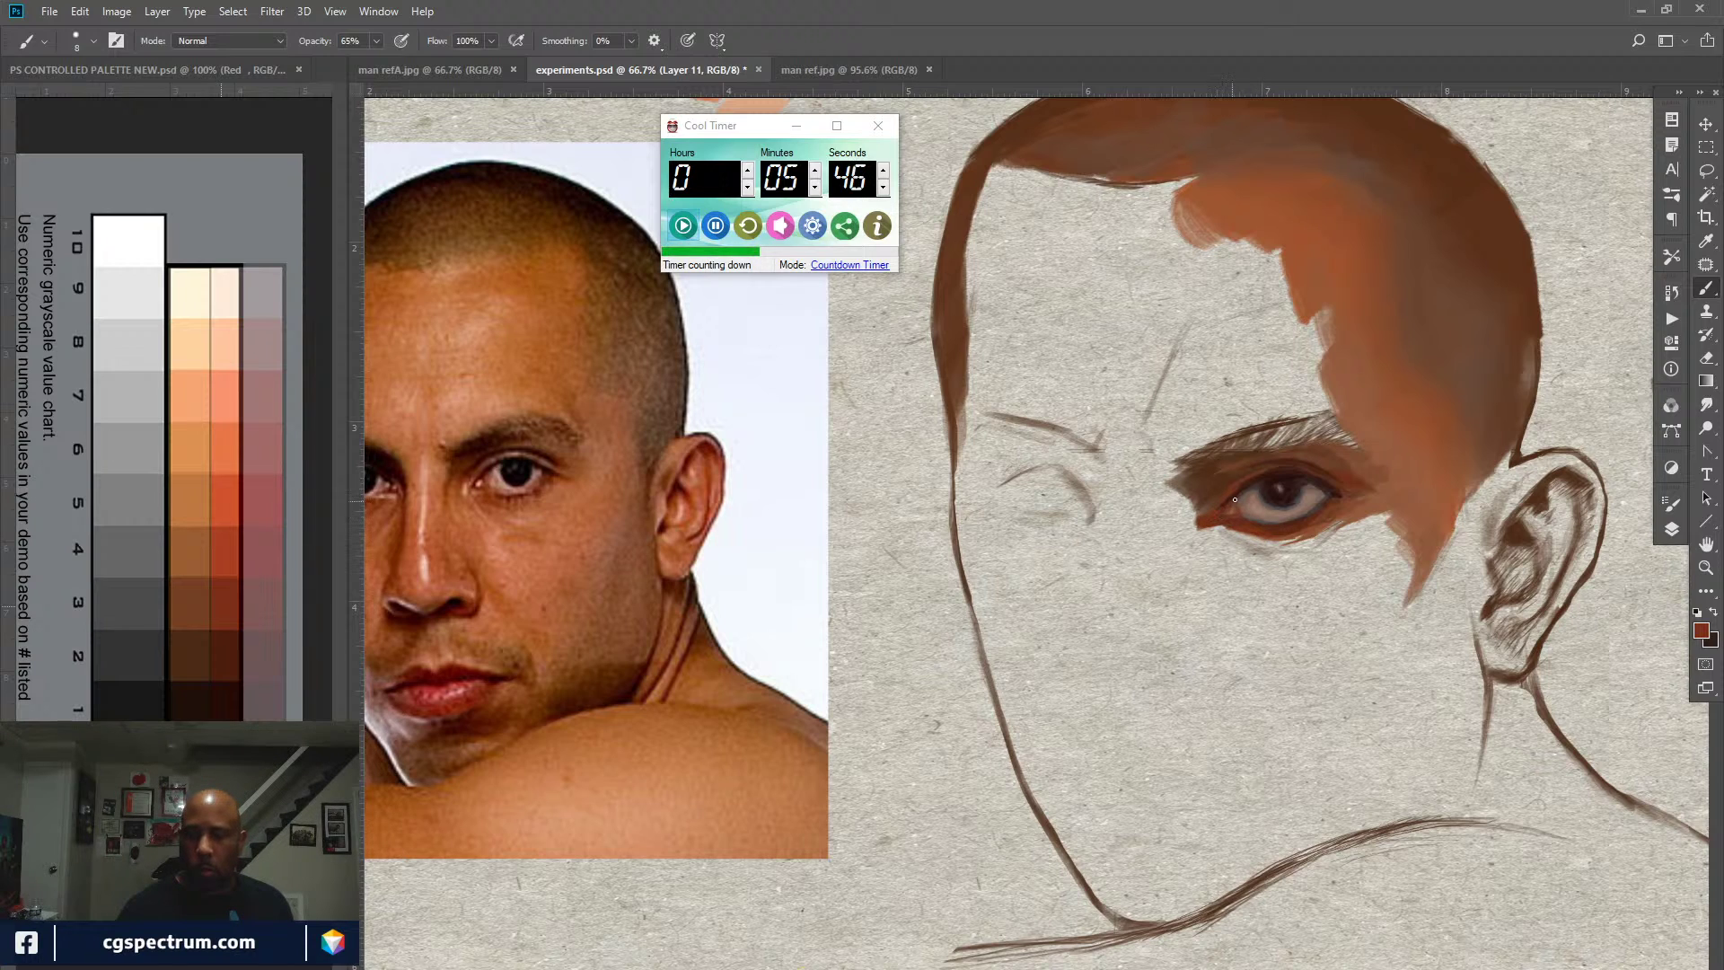
key(x)
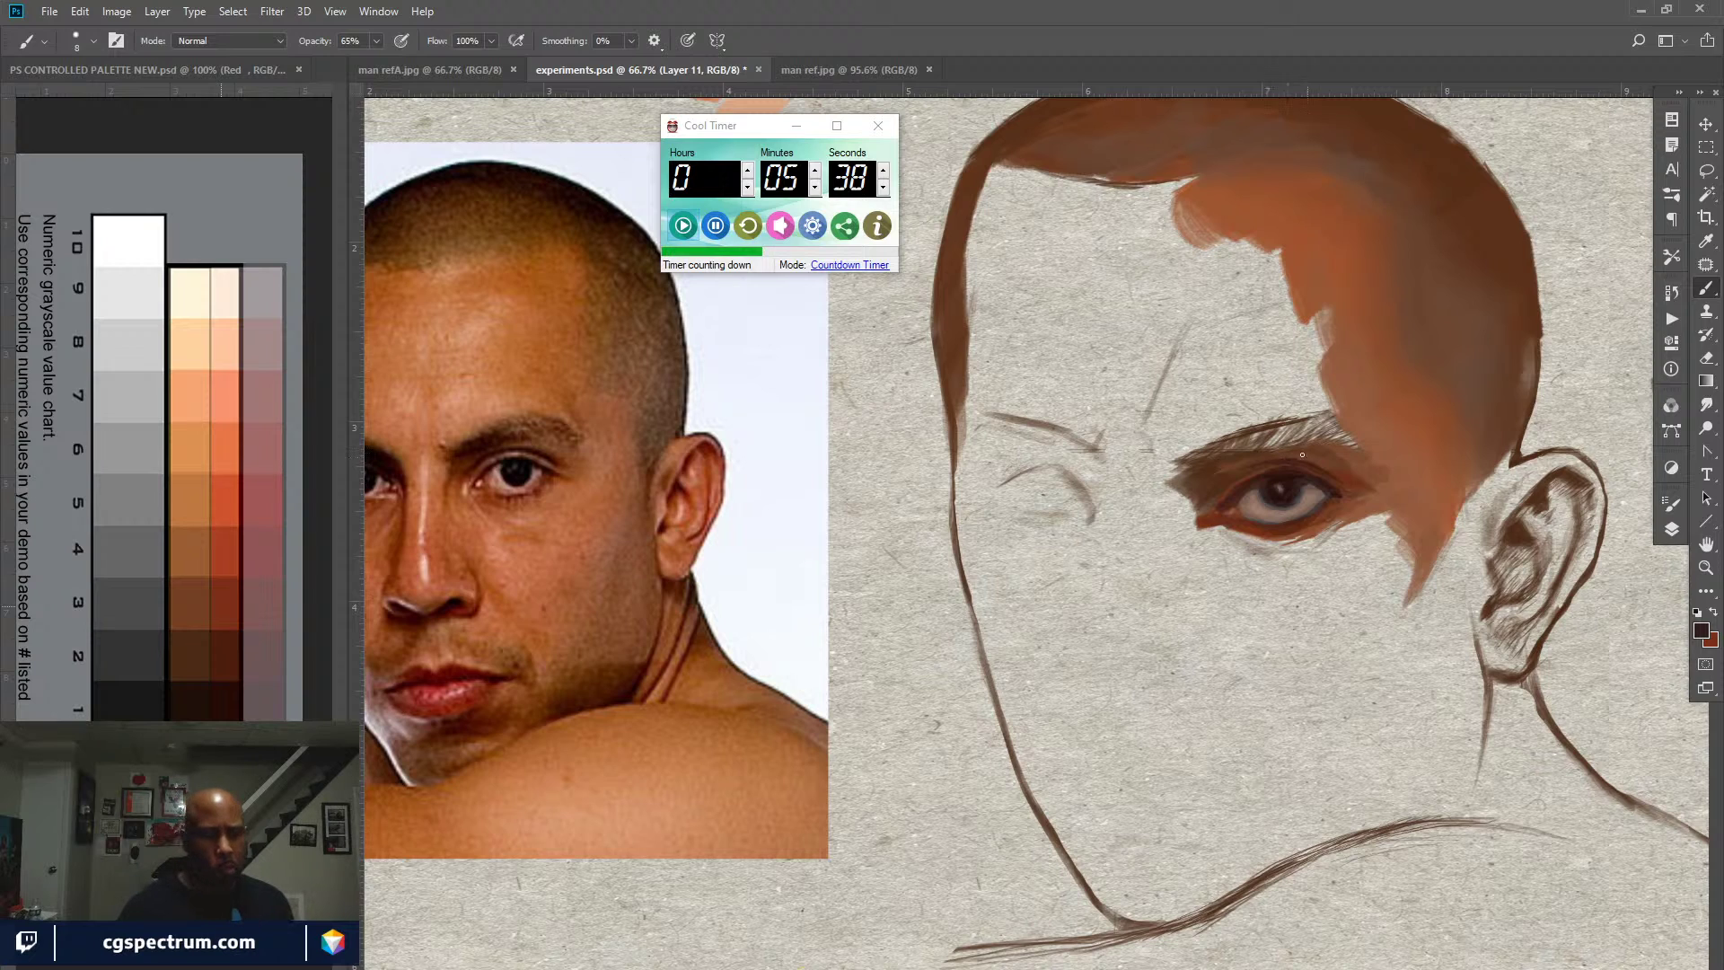
alt+click(1253, 505)
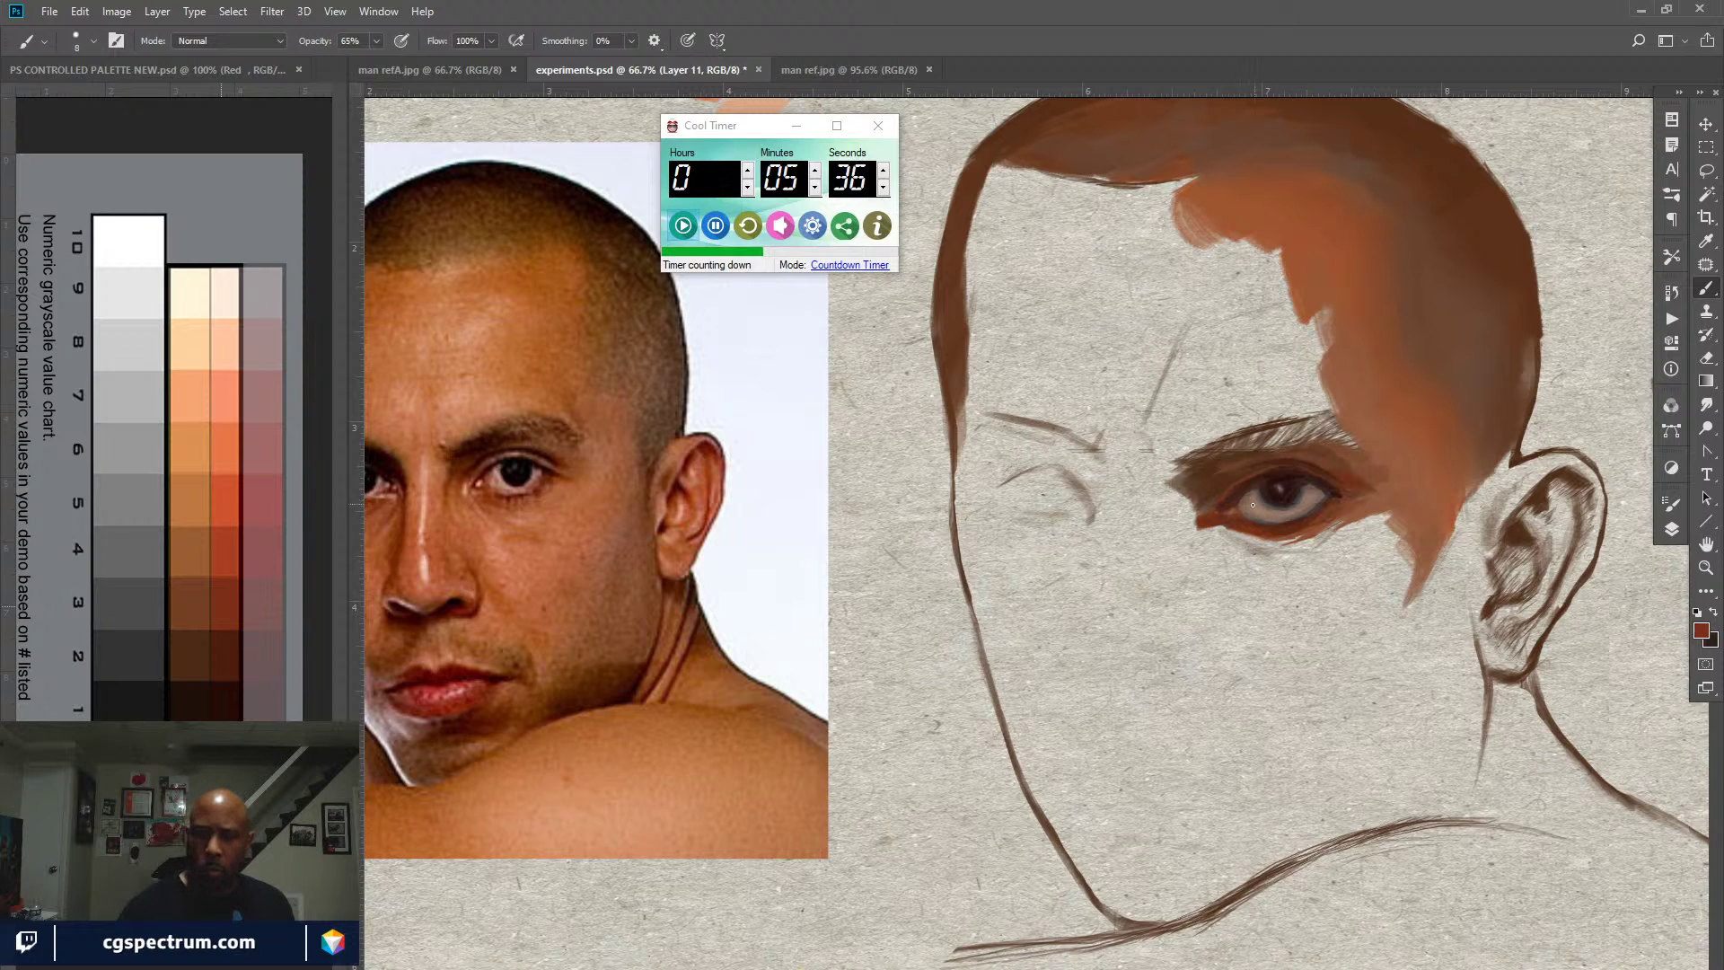
alt+click(231, 582)
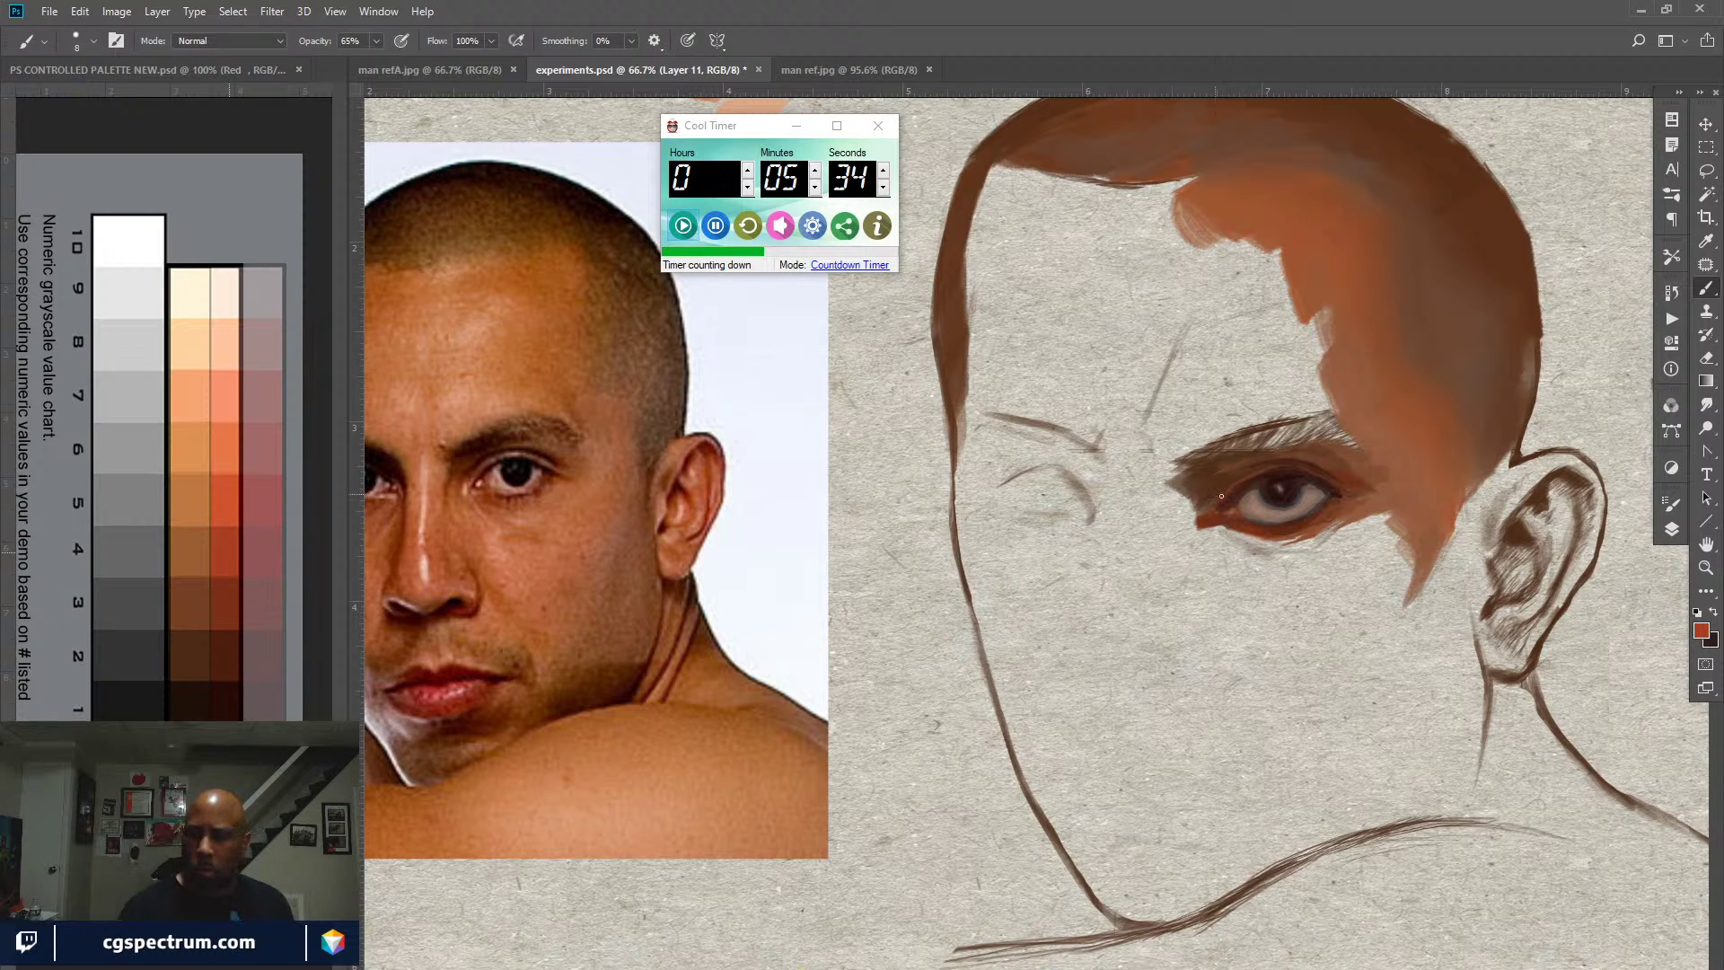
key(x)
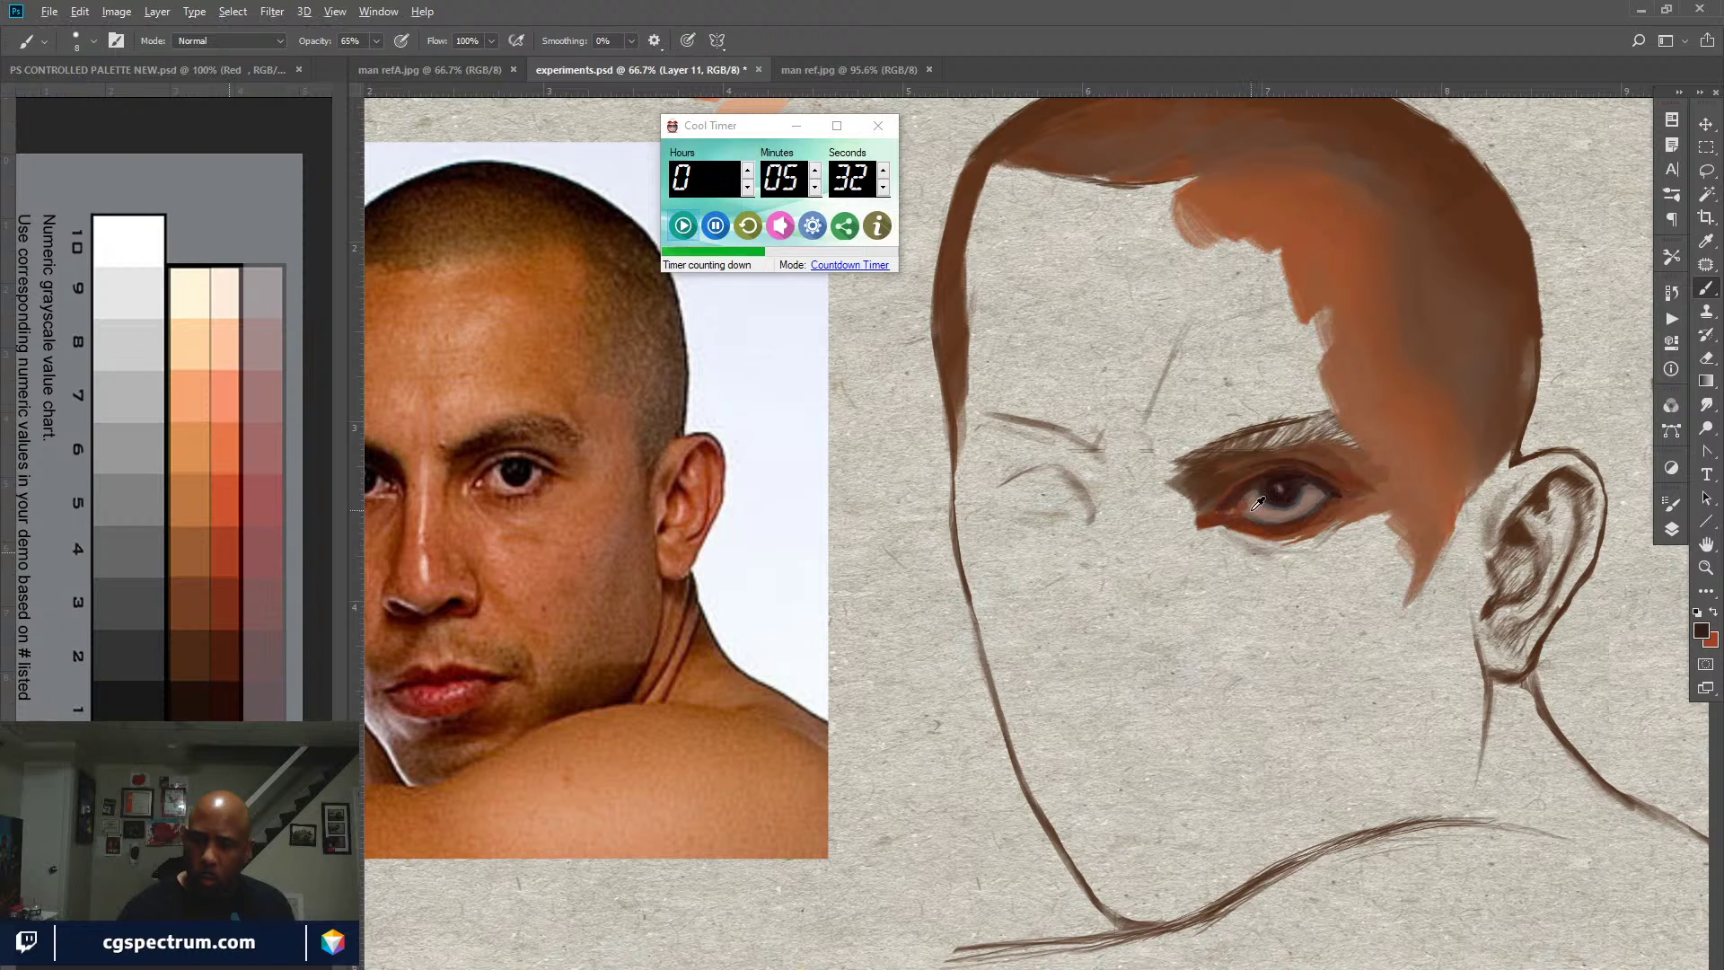
alt+click(1256, 505)
key(x)
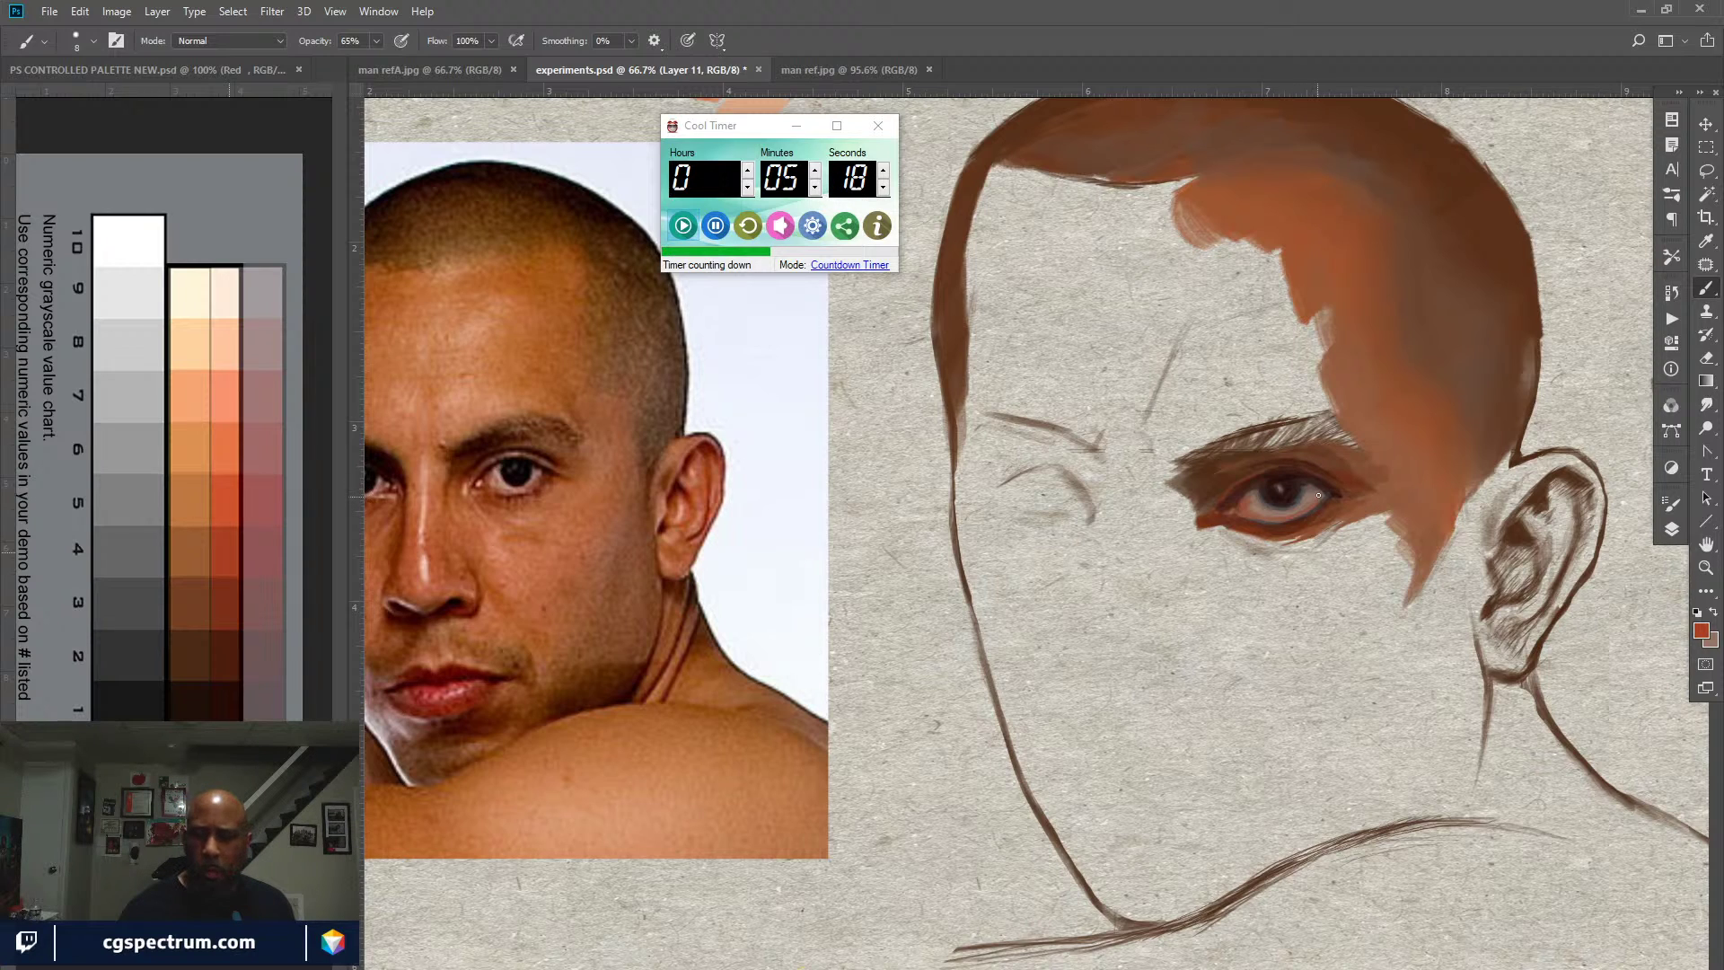
Step: Define the lid edges and inner corner of the eye by alternating near-black and palette red strokes
key(x)
alt+click(1323, 493)
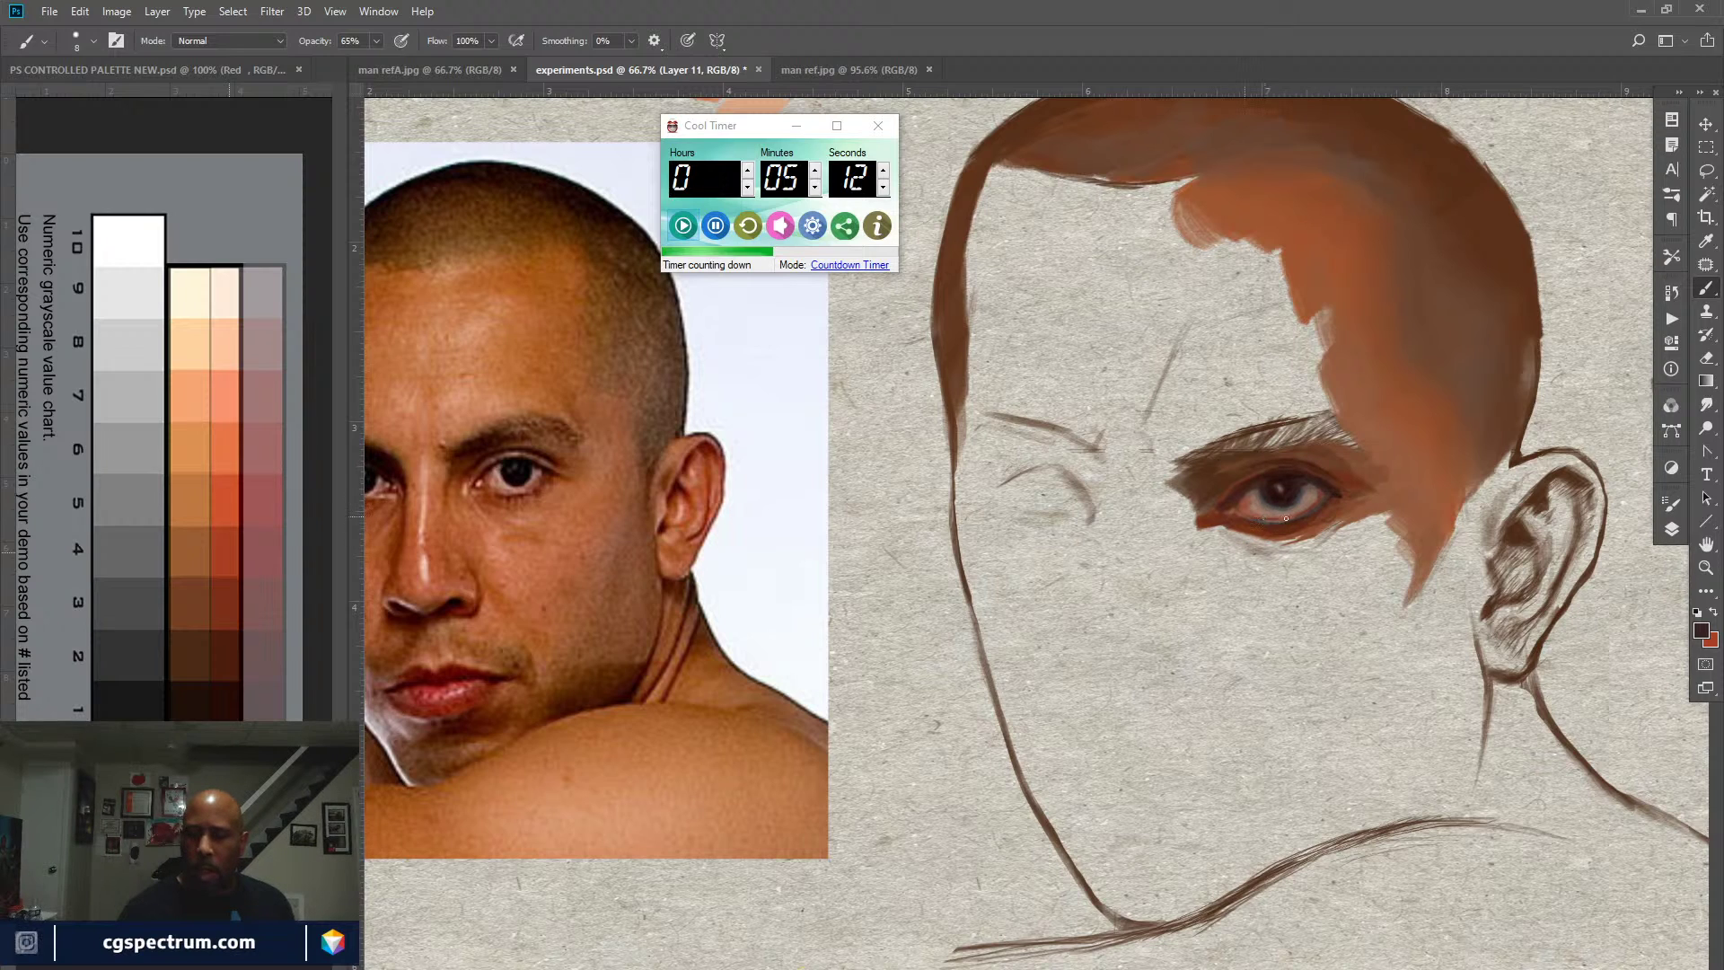
key(x)
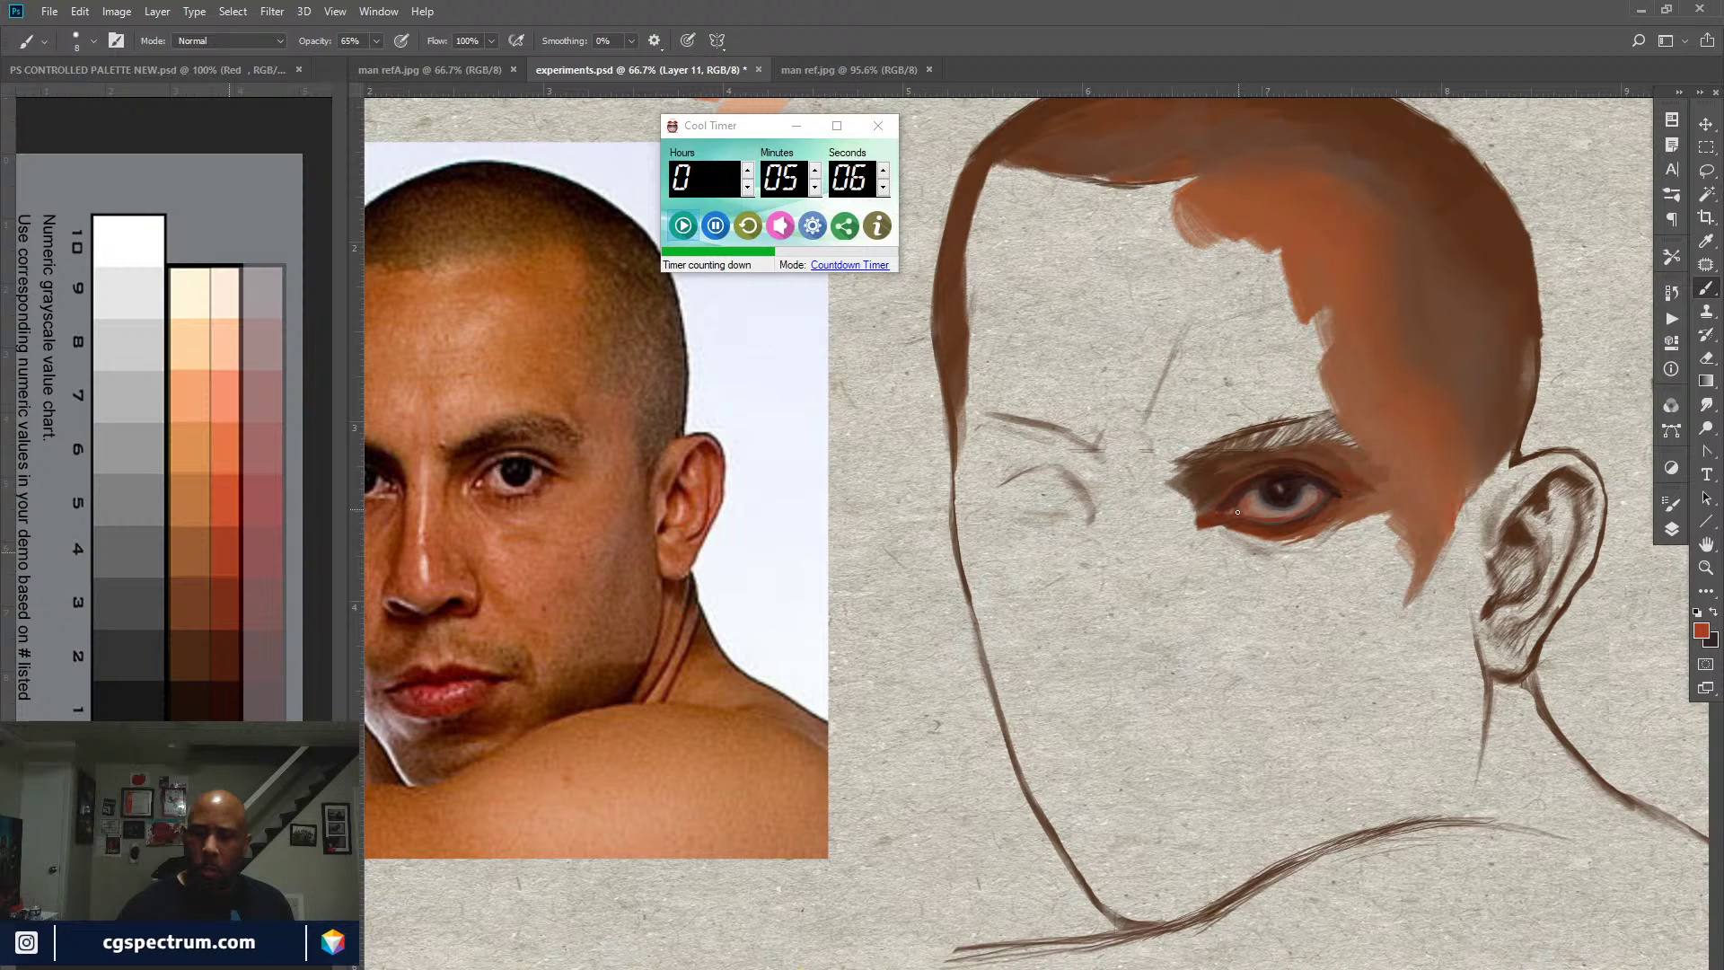
key(x)
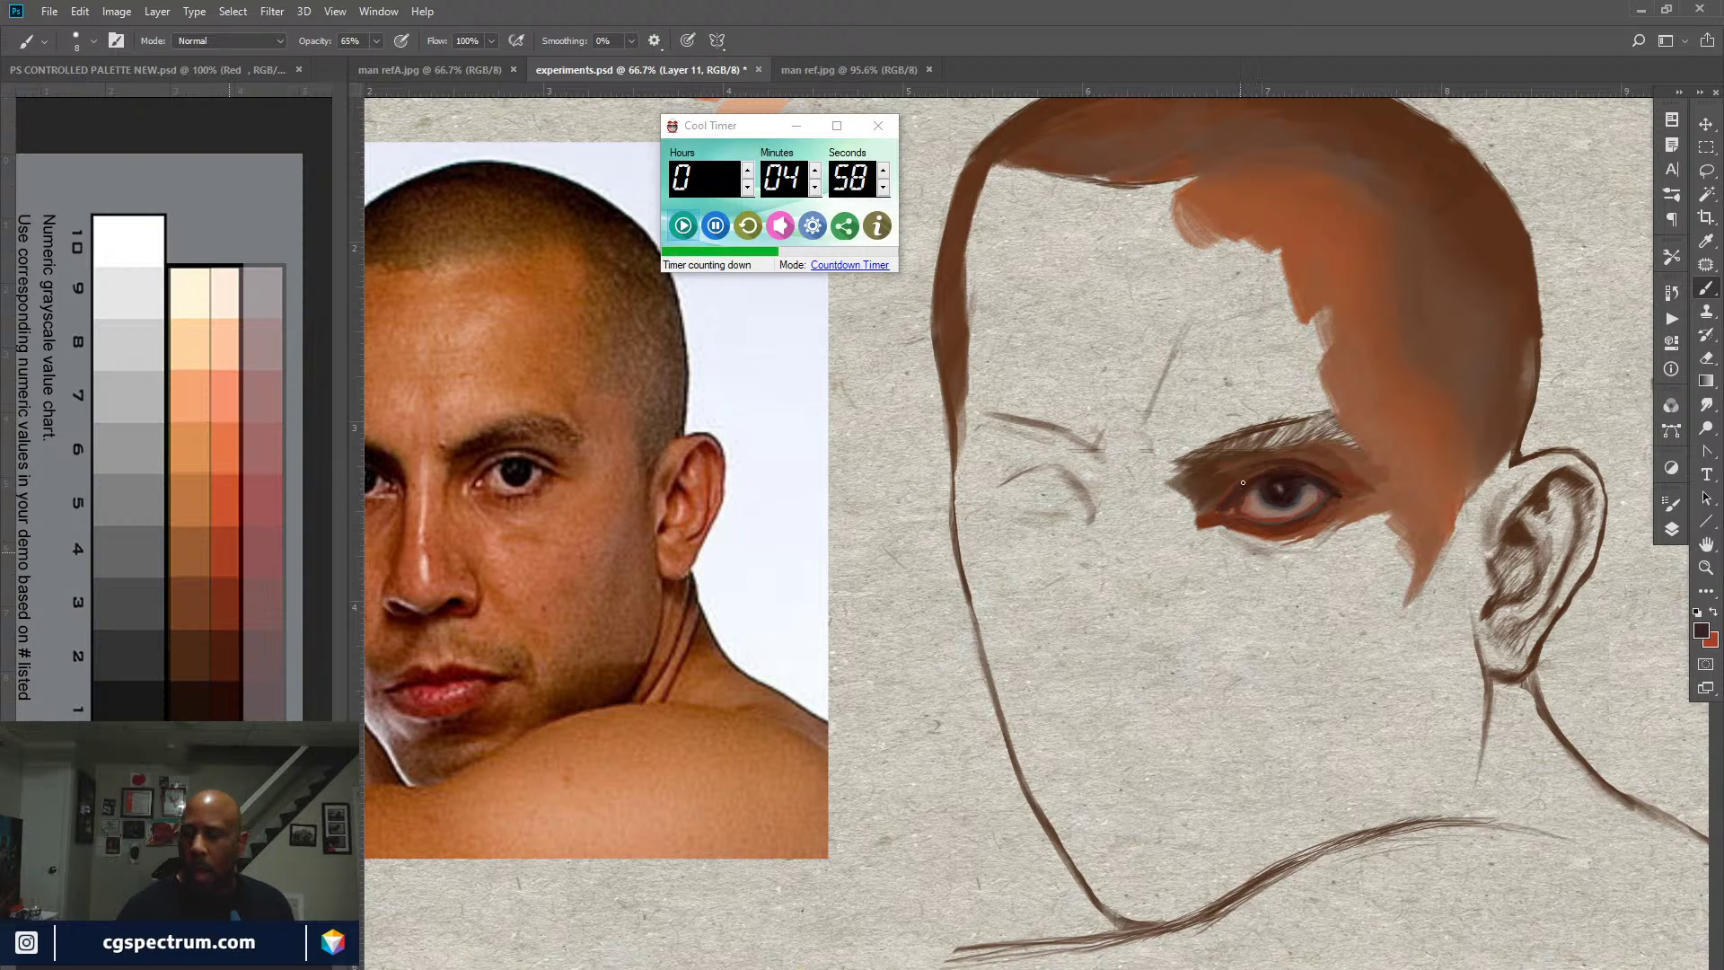
key(x)
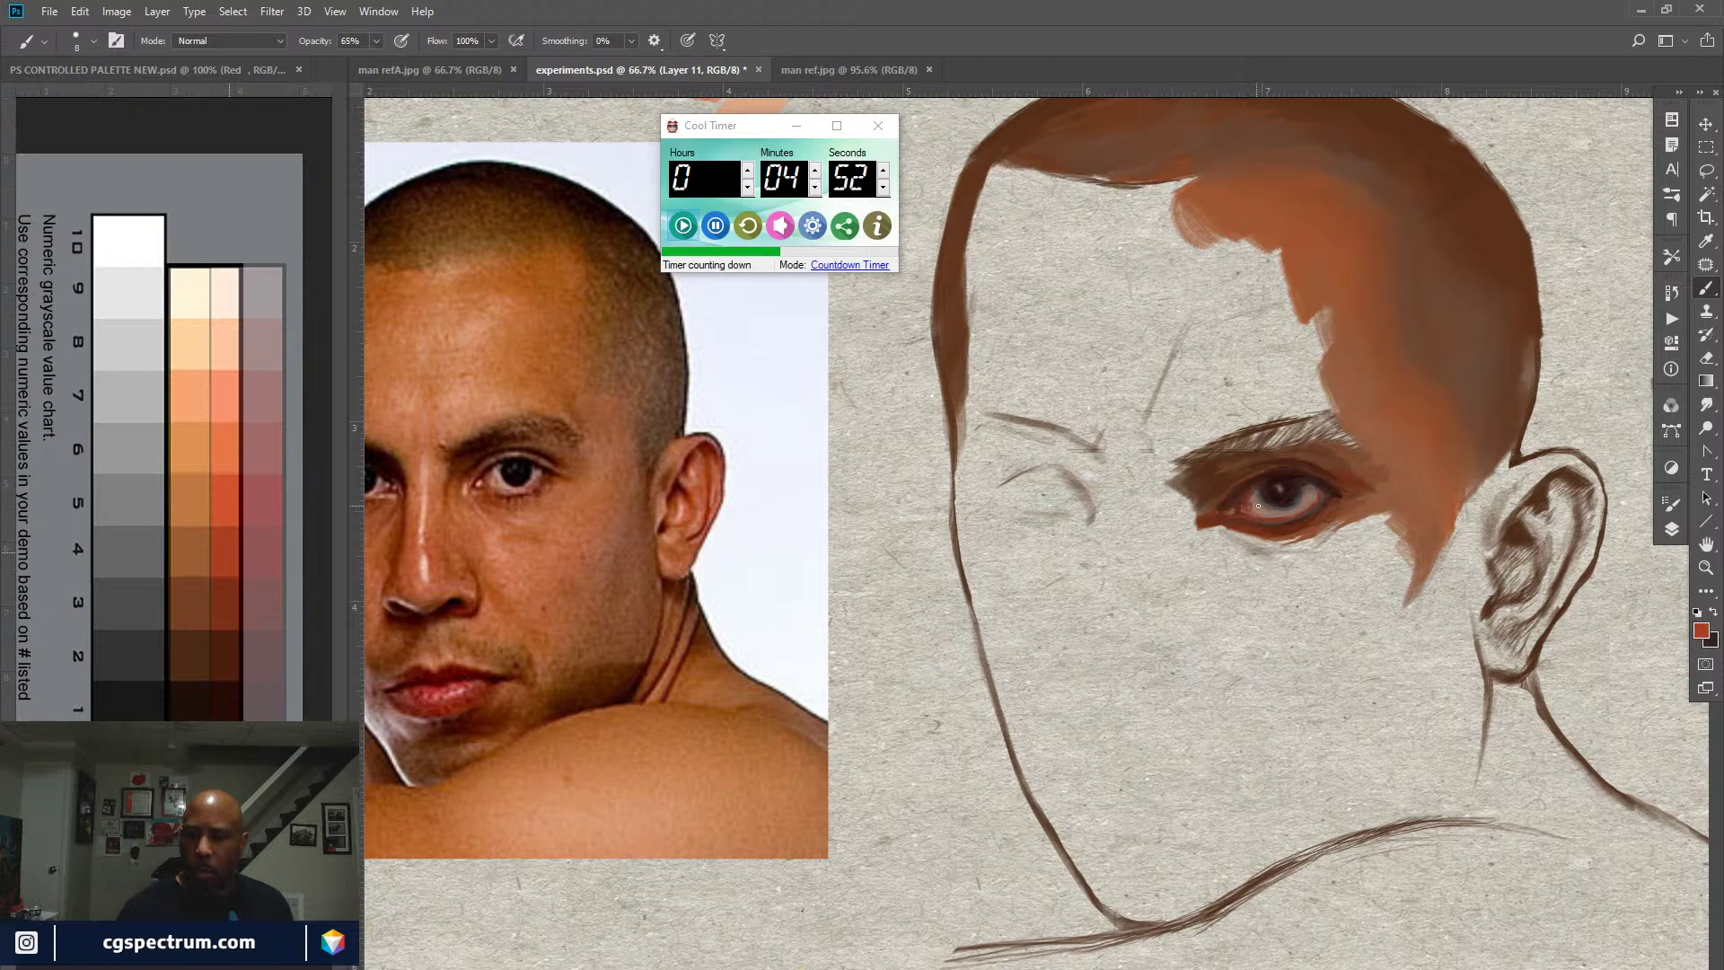
Step: Blend the inner corner, white and iris edge with red, dark brown and pinkish grey tones sampled from the painted eye
key(x)
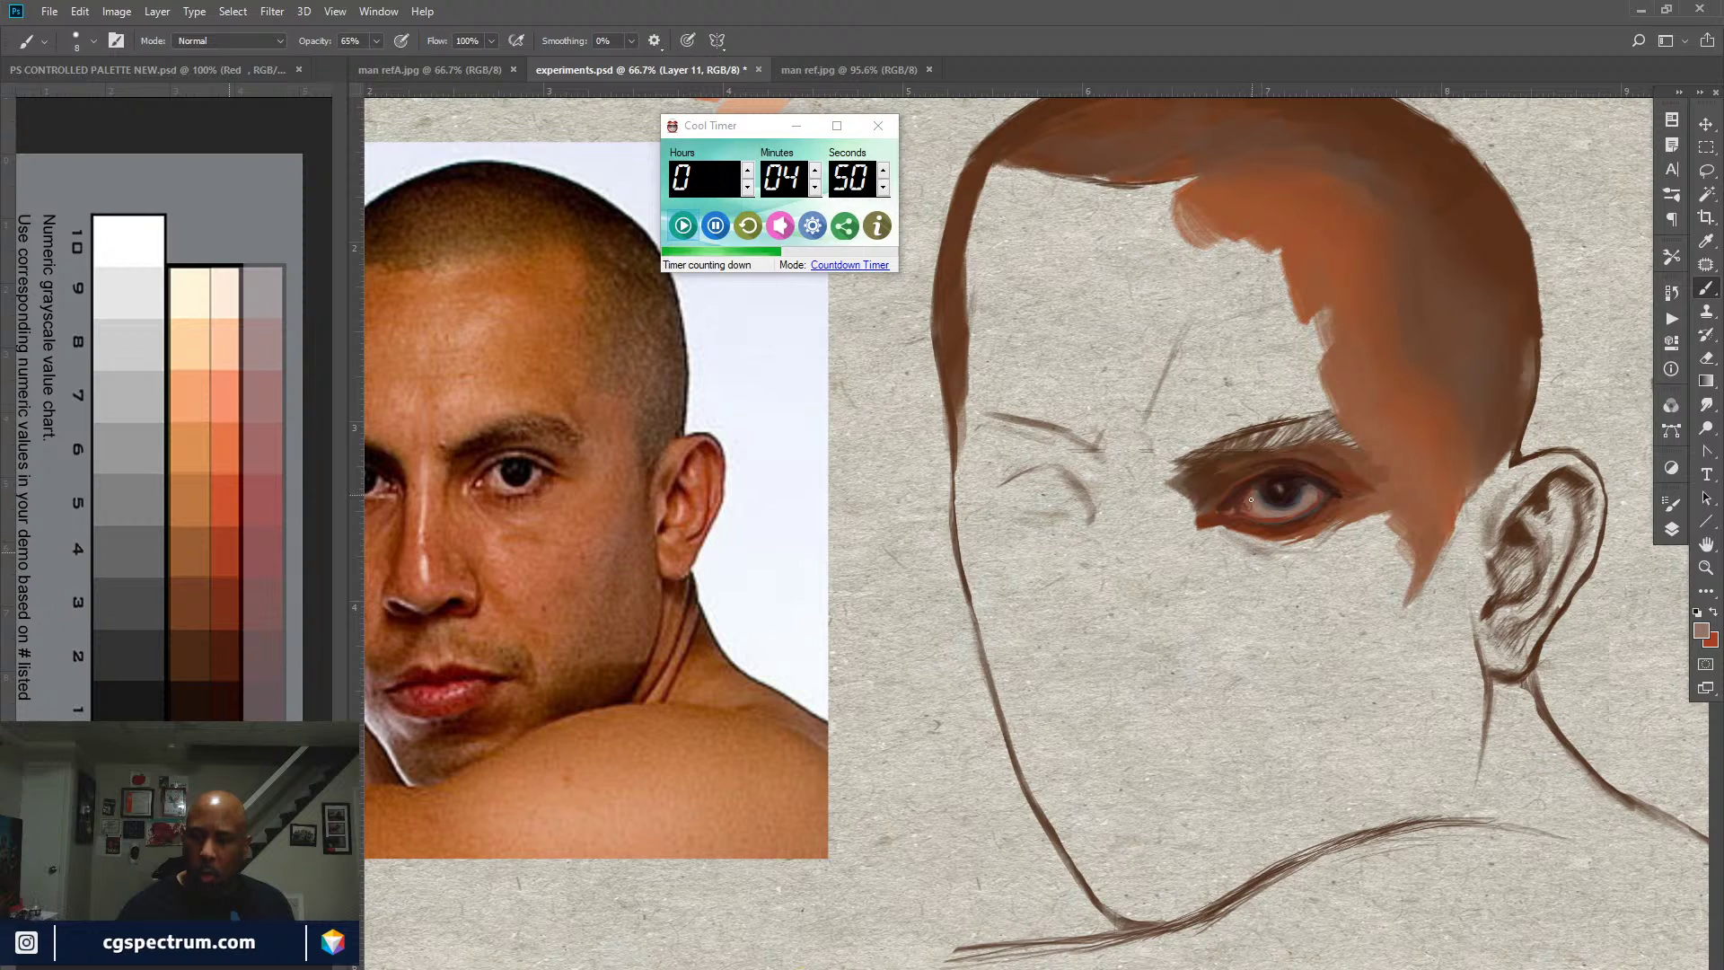
key(x)
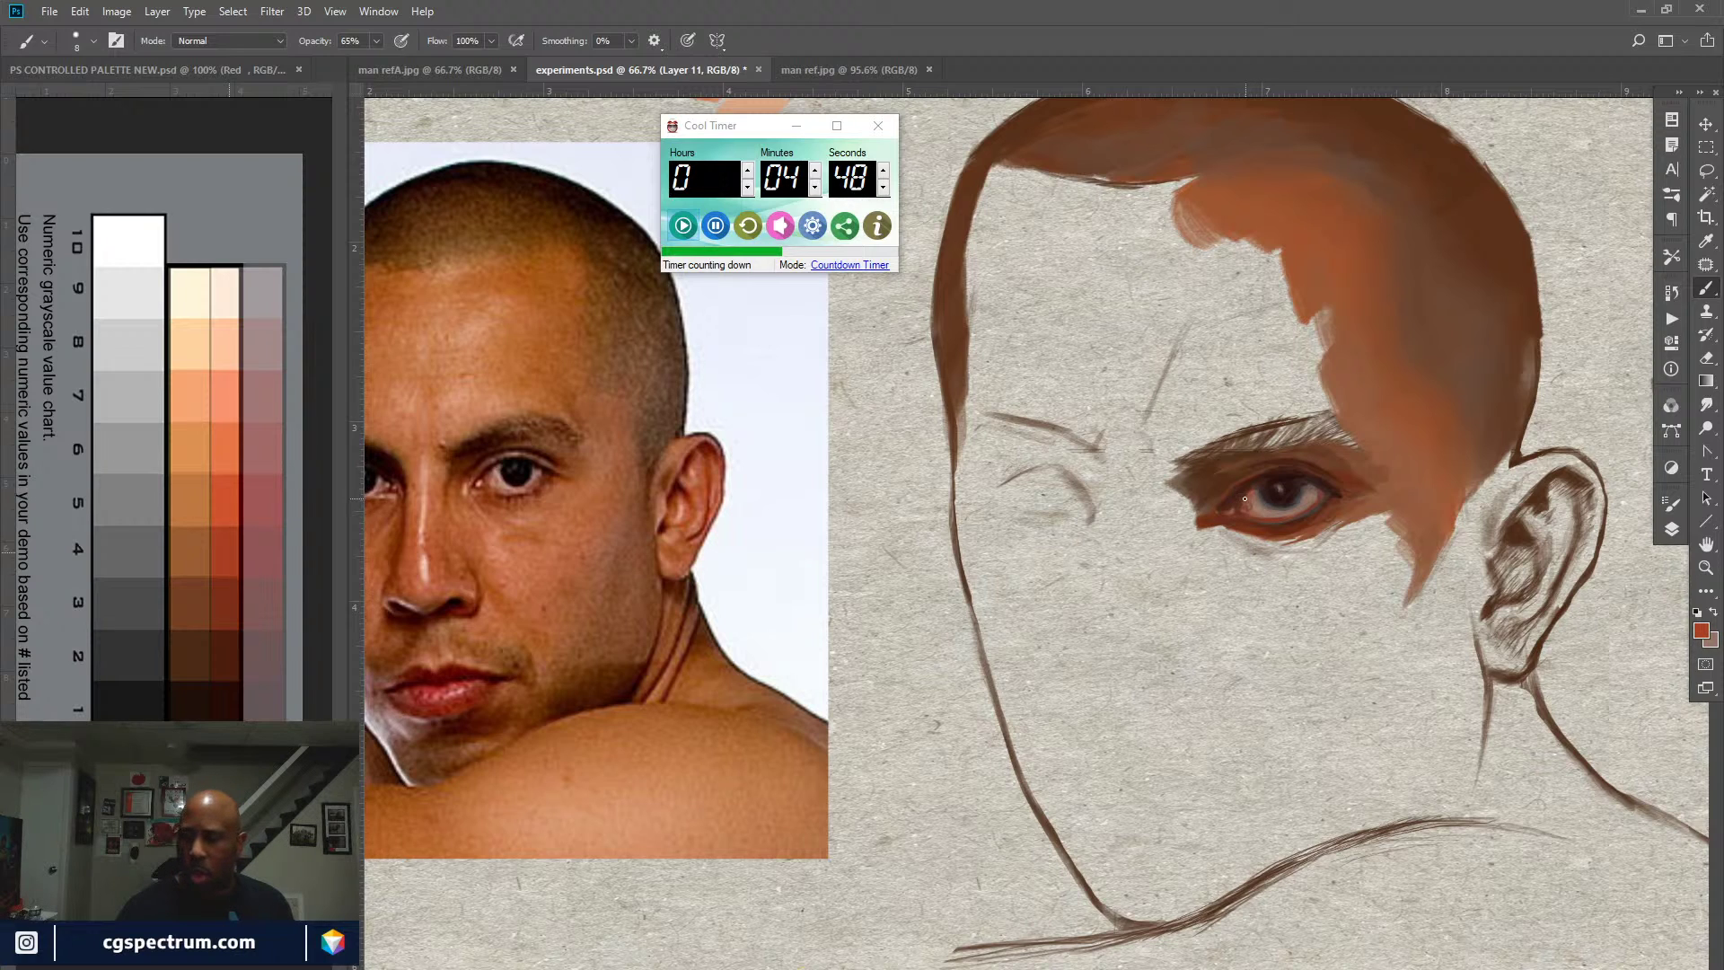
key(x)
alt+click(1251, 490)
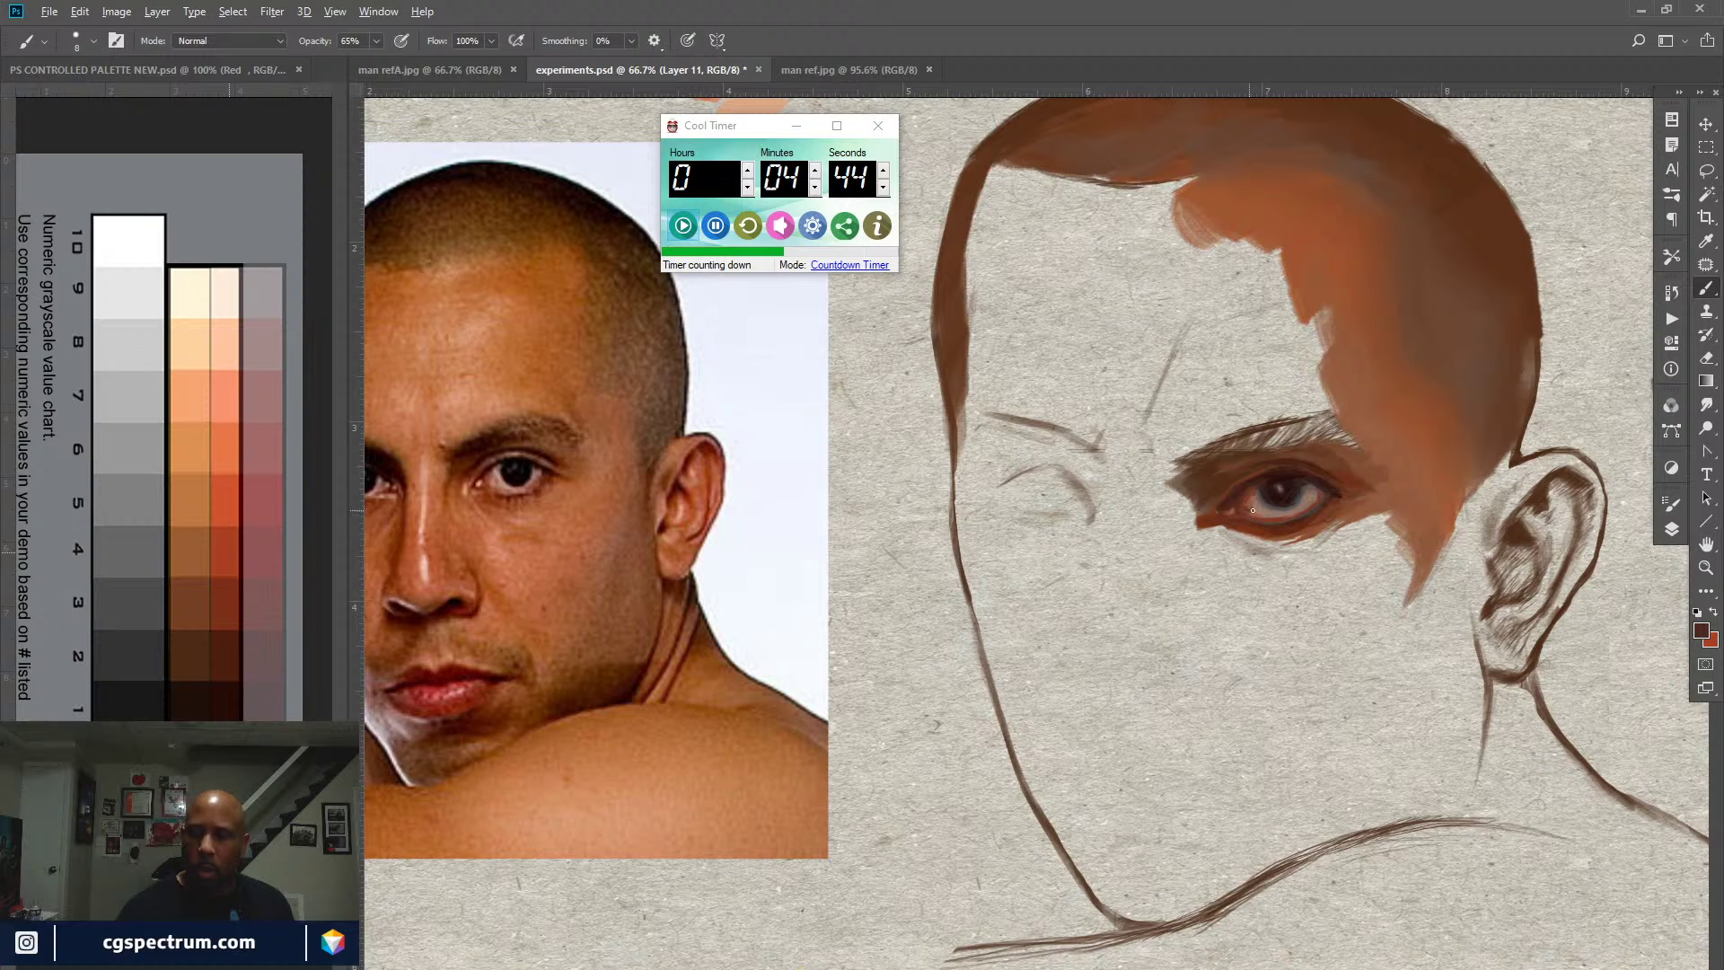
alt+click(1251, 510)
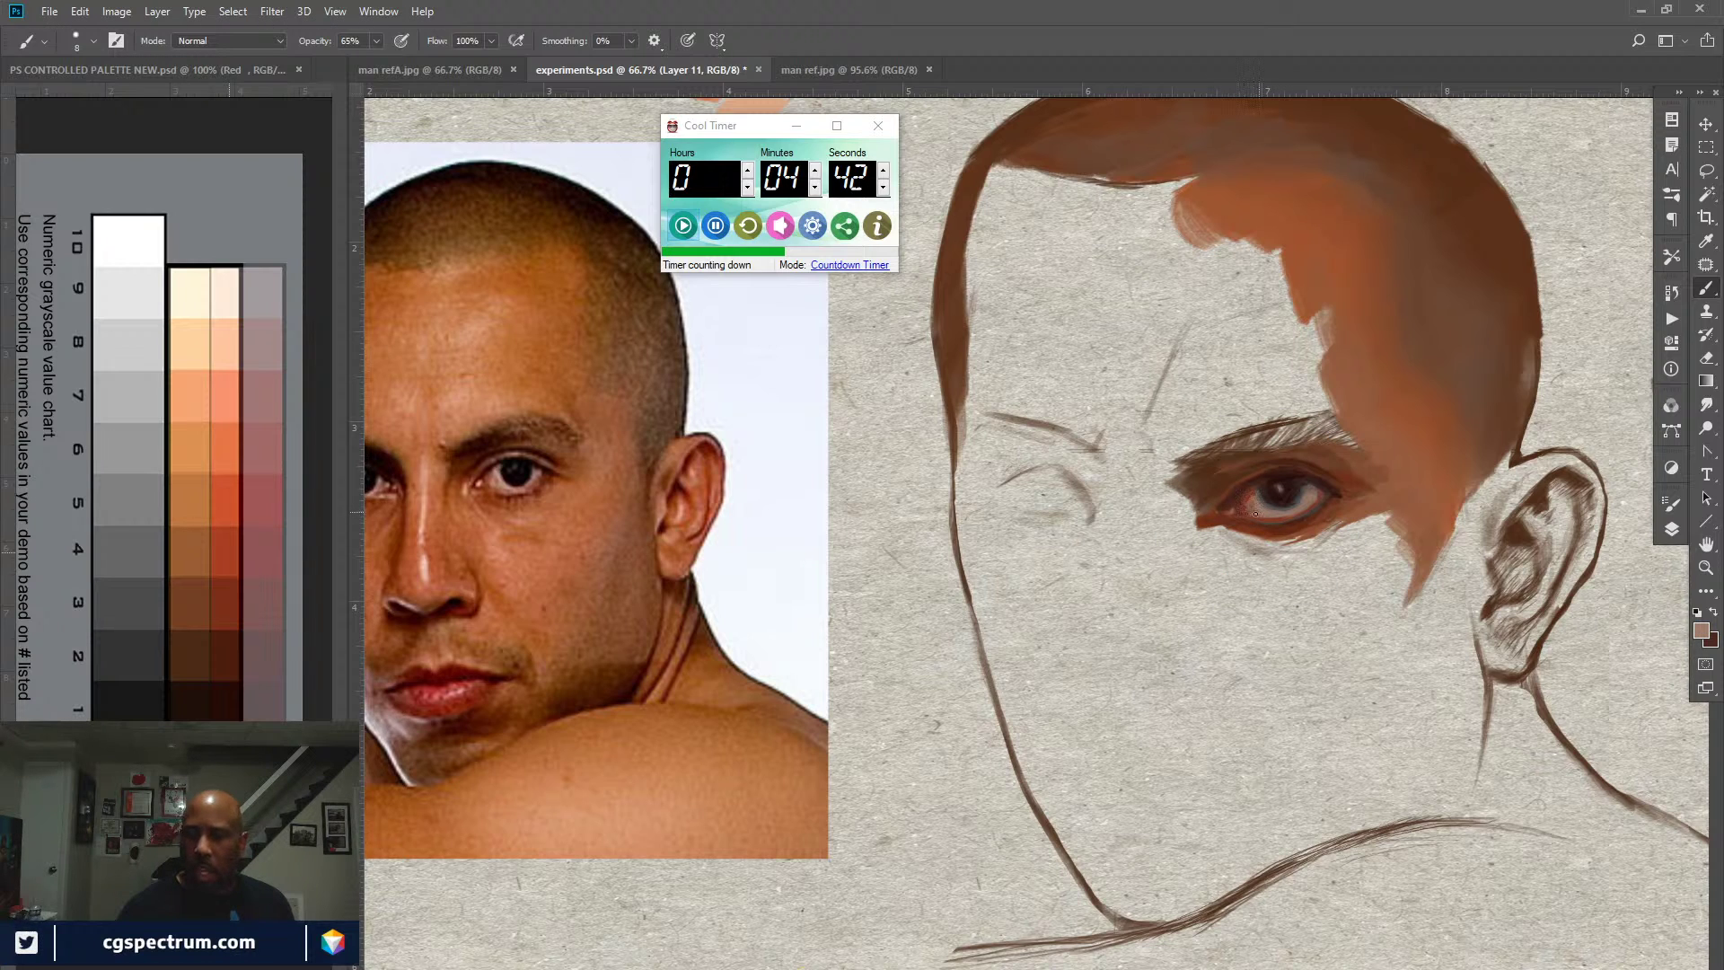
alt+click(1317, 477)
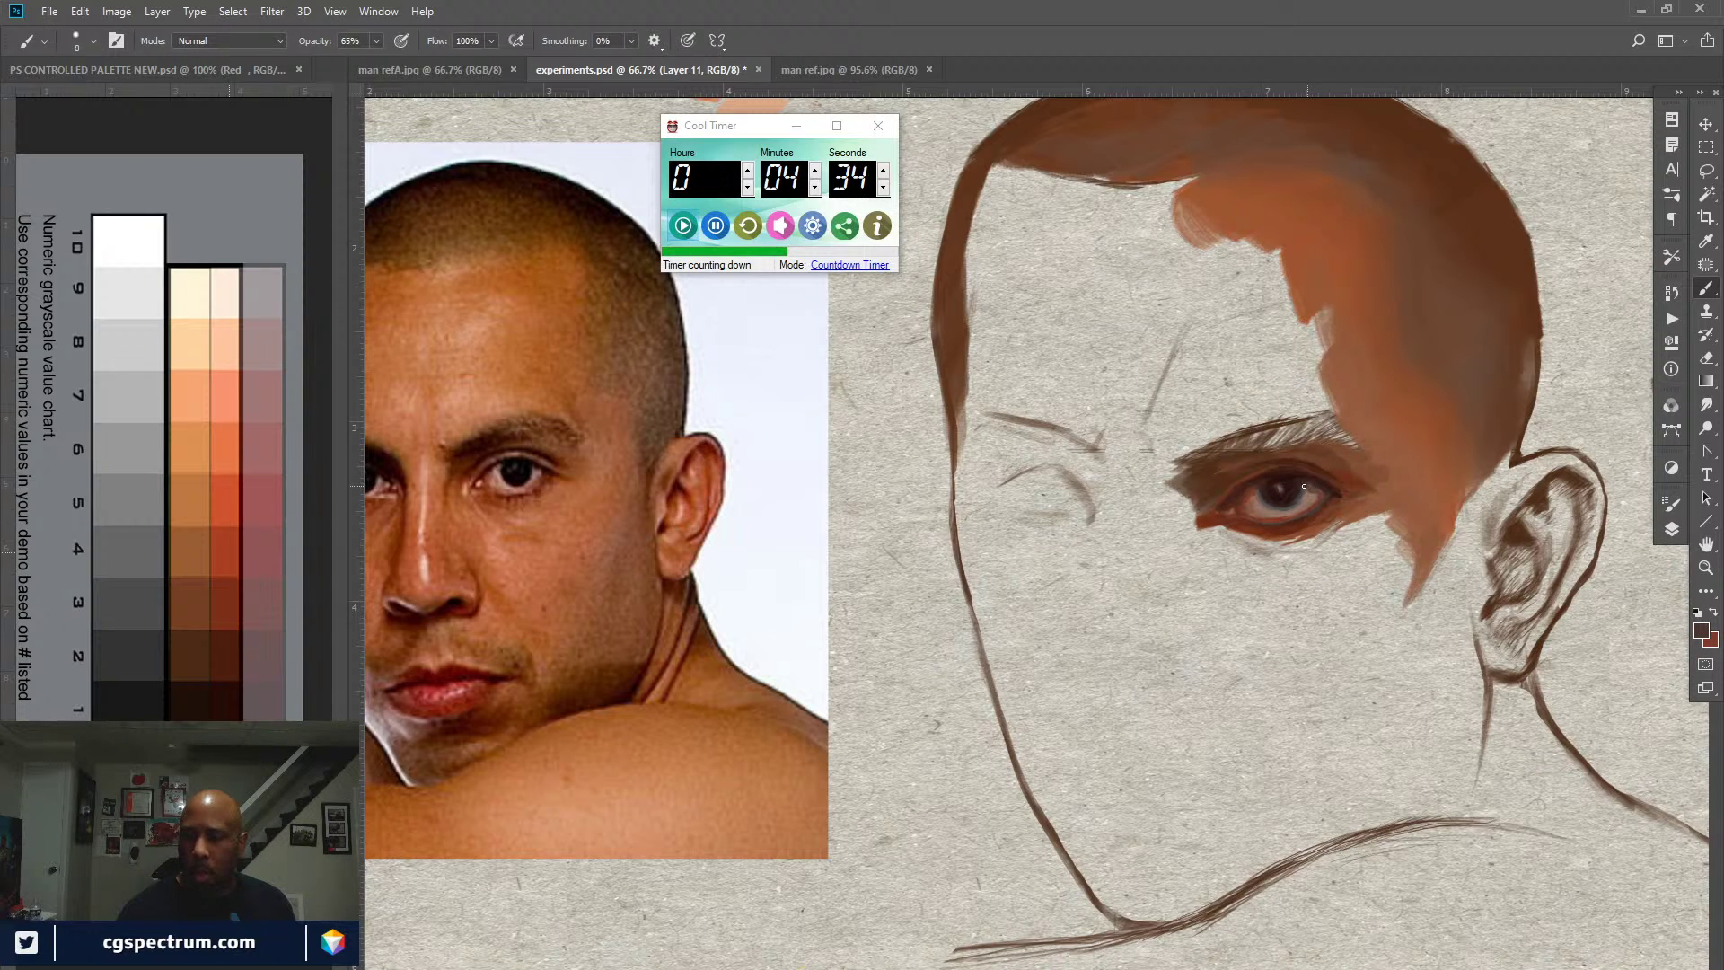
alt+click(1313, 495)
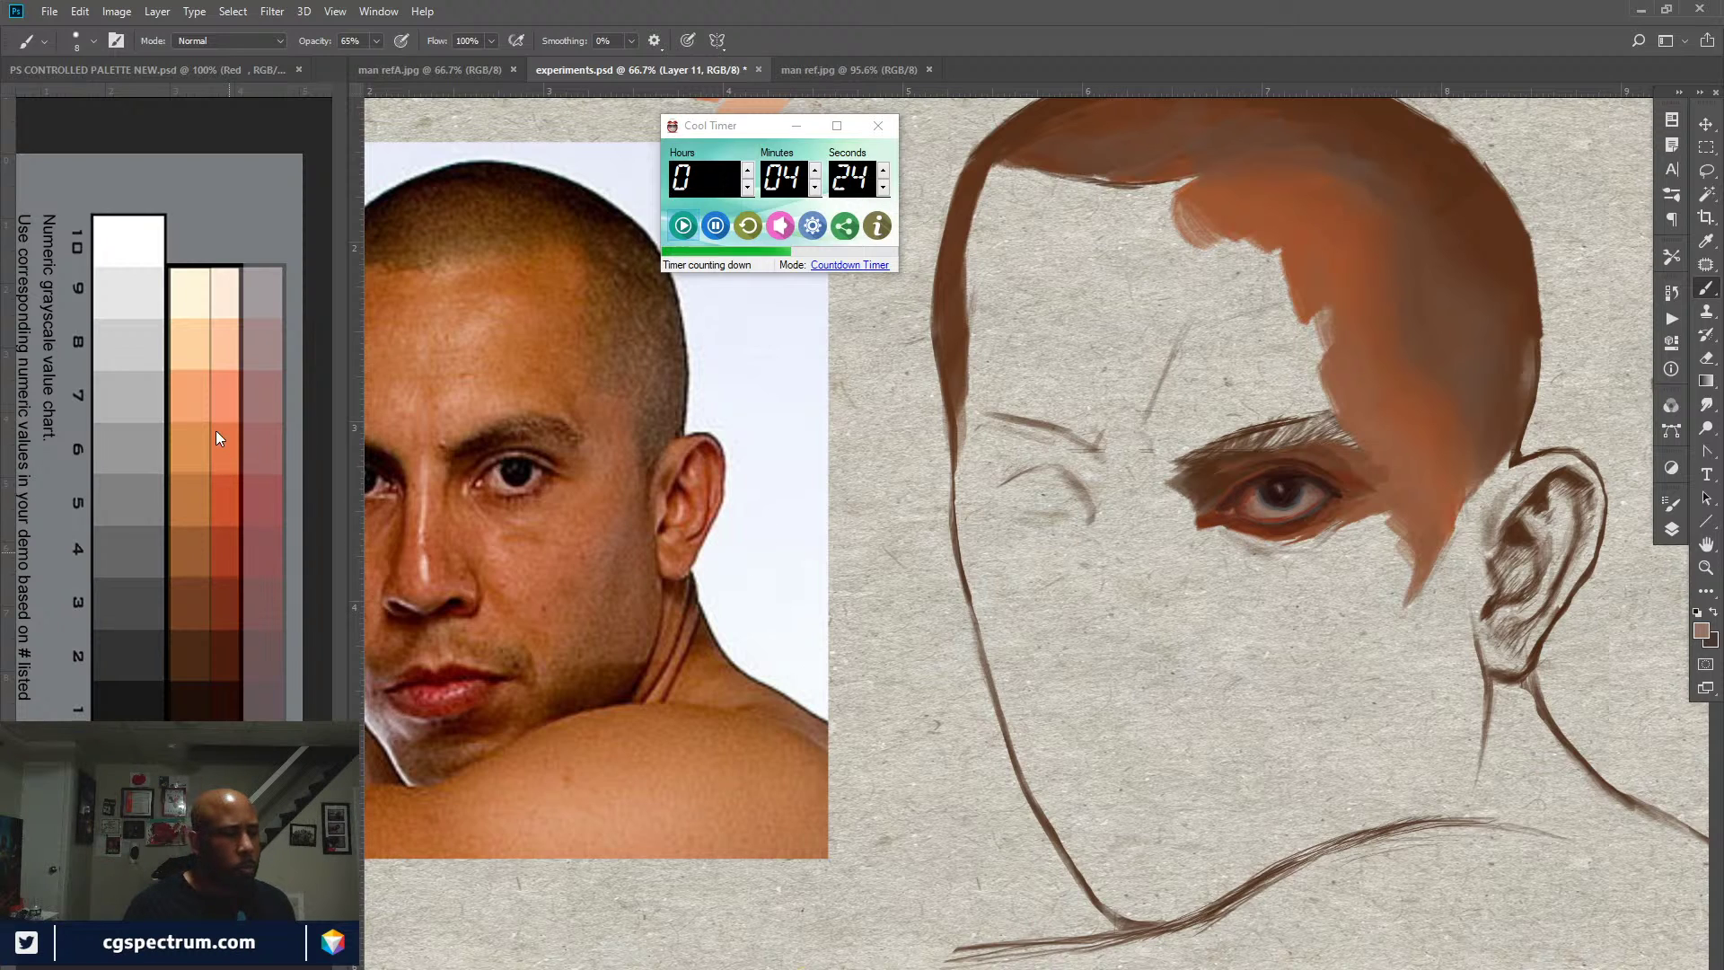
Step: Save the document and add value 6 grey highlights to the eye's inner corner, blending them with reds and dark browns sampled from the eye
alt+click(187, 430)
alt+click(143, 455)
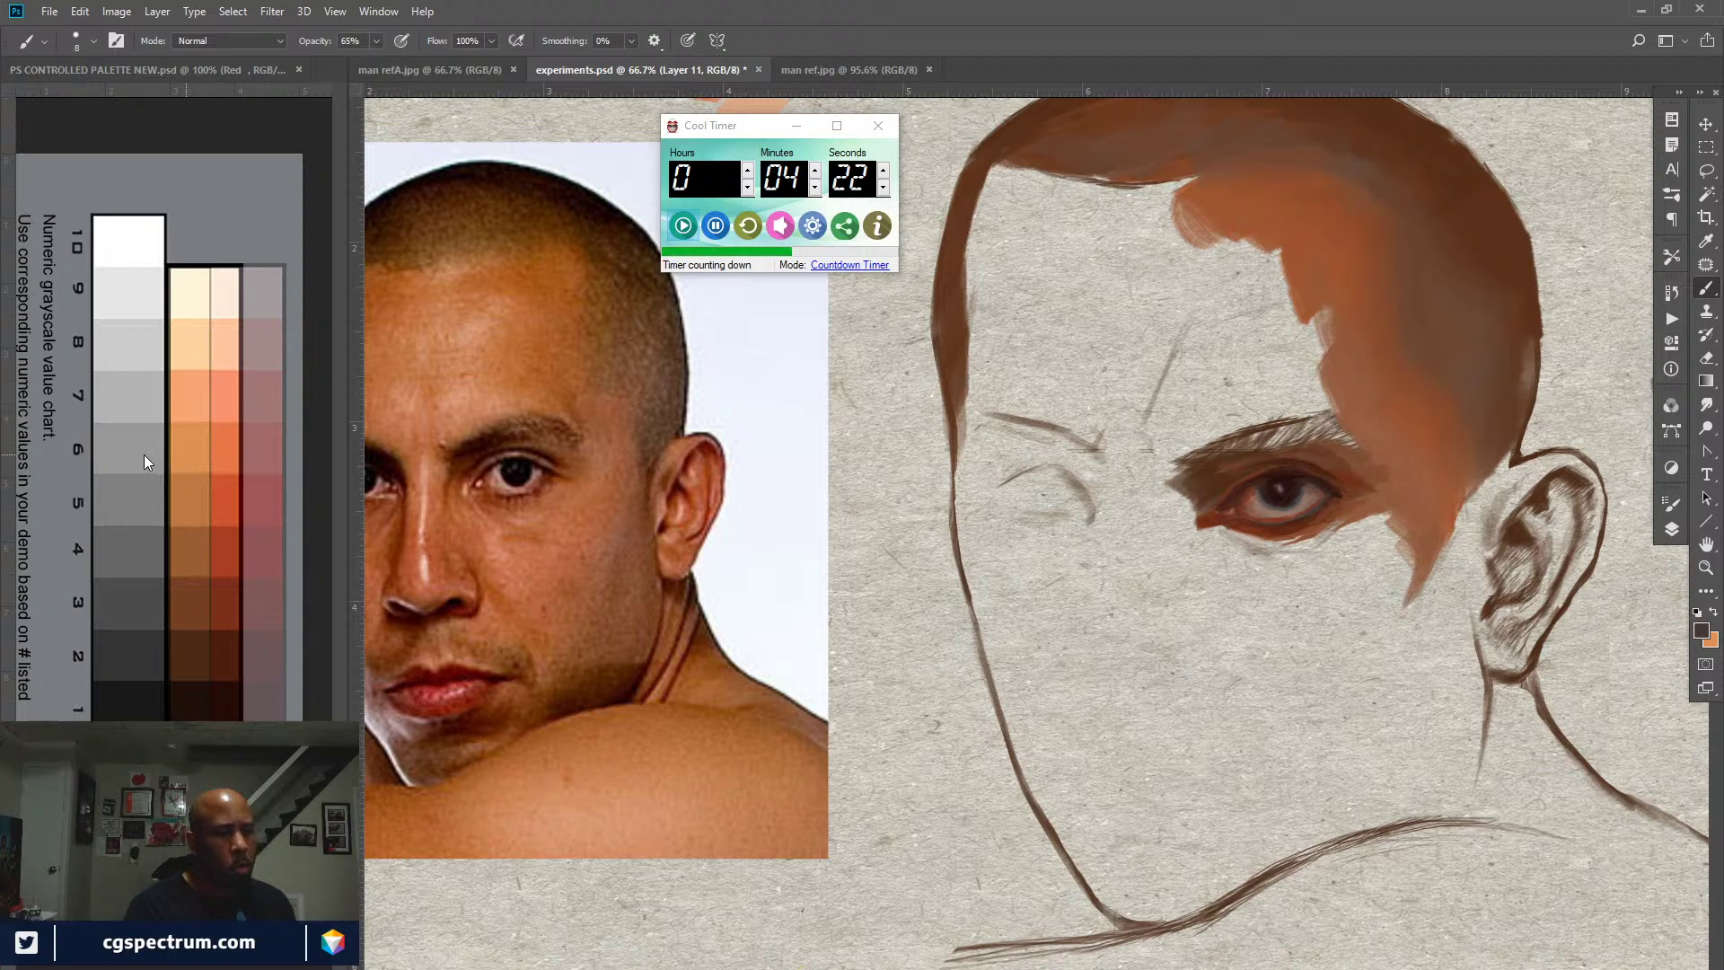
right_click(1178, 520)
key(Escape)
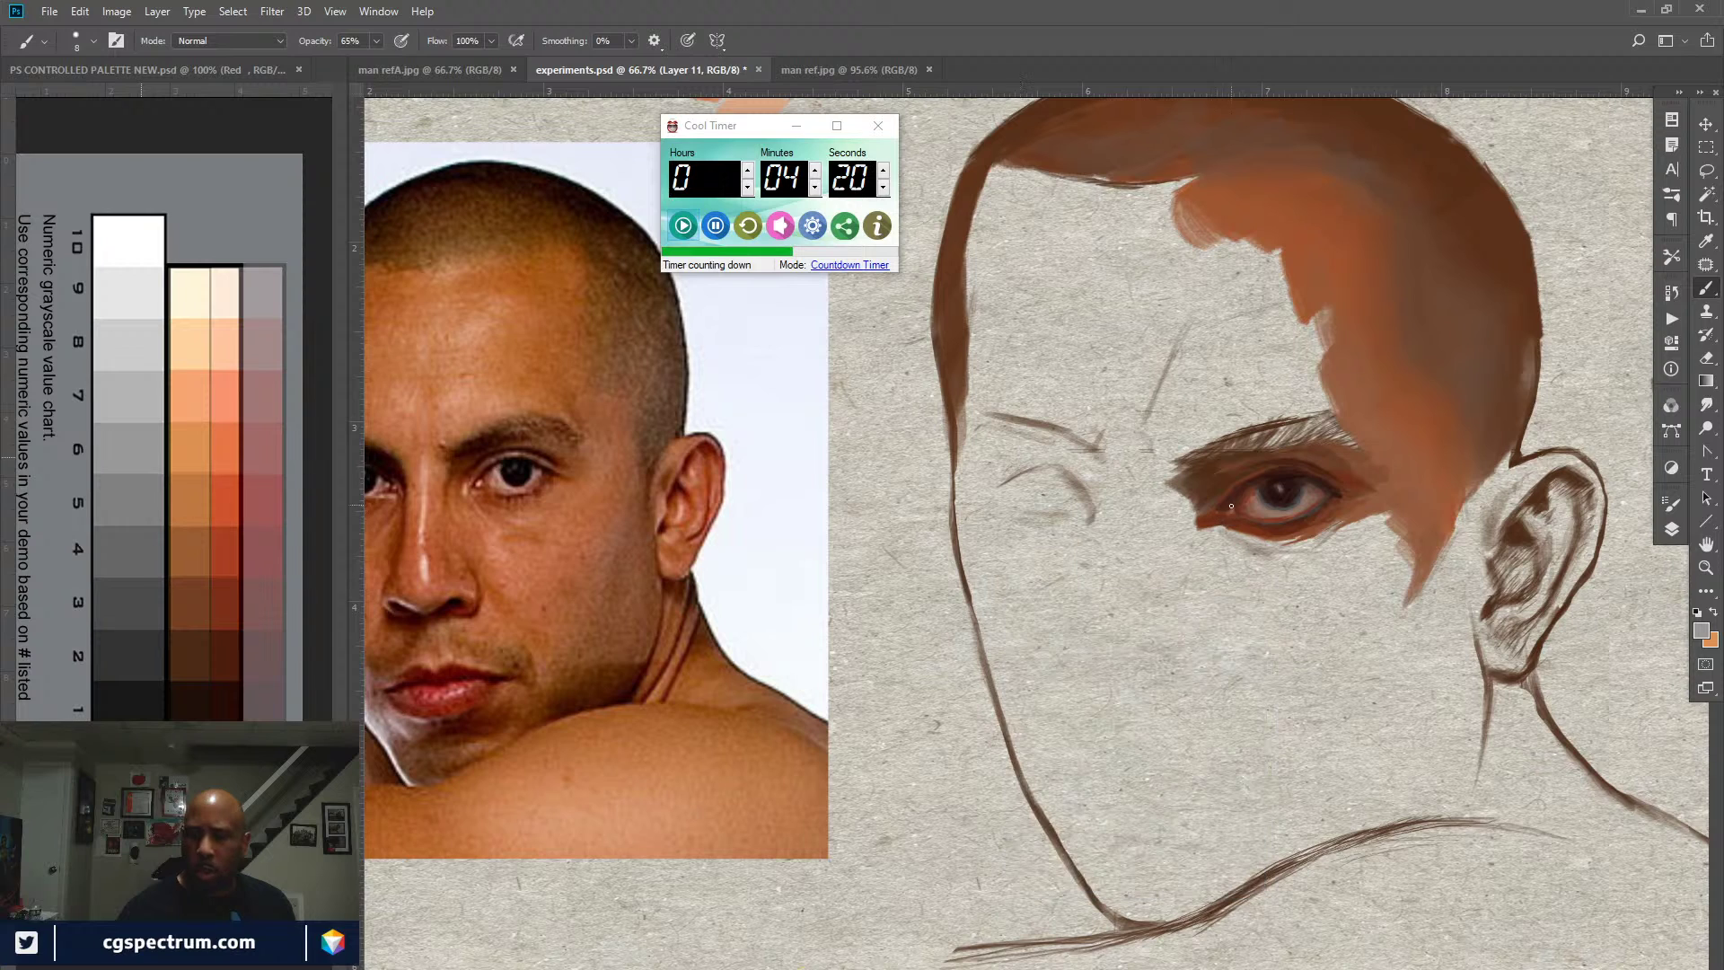
key(ctrl+s)
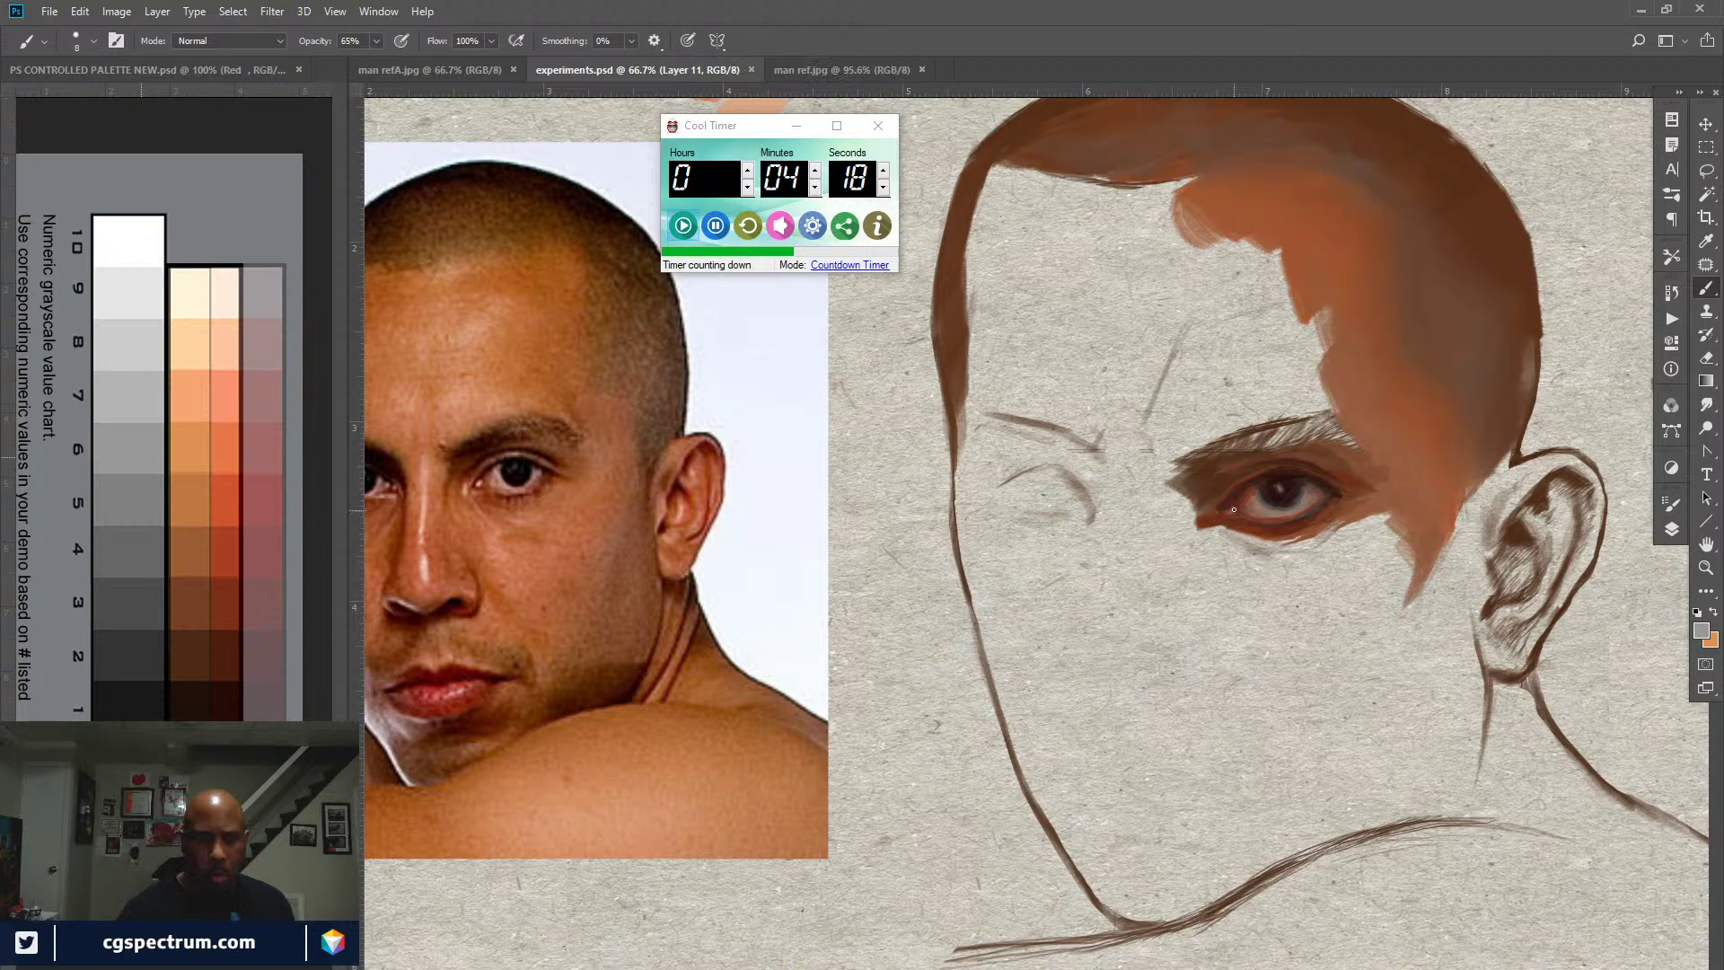
click(1235, 509)
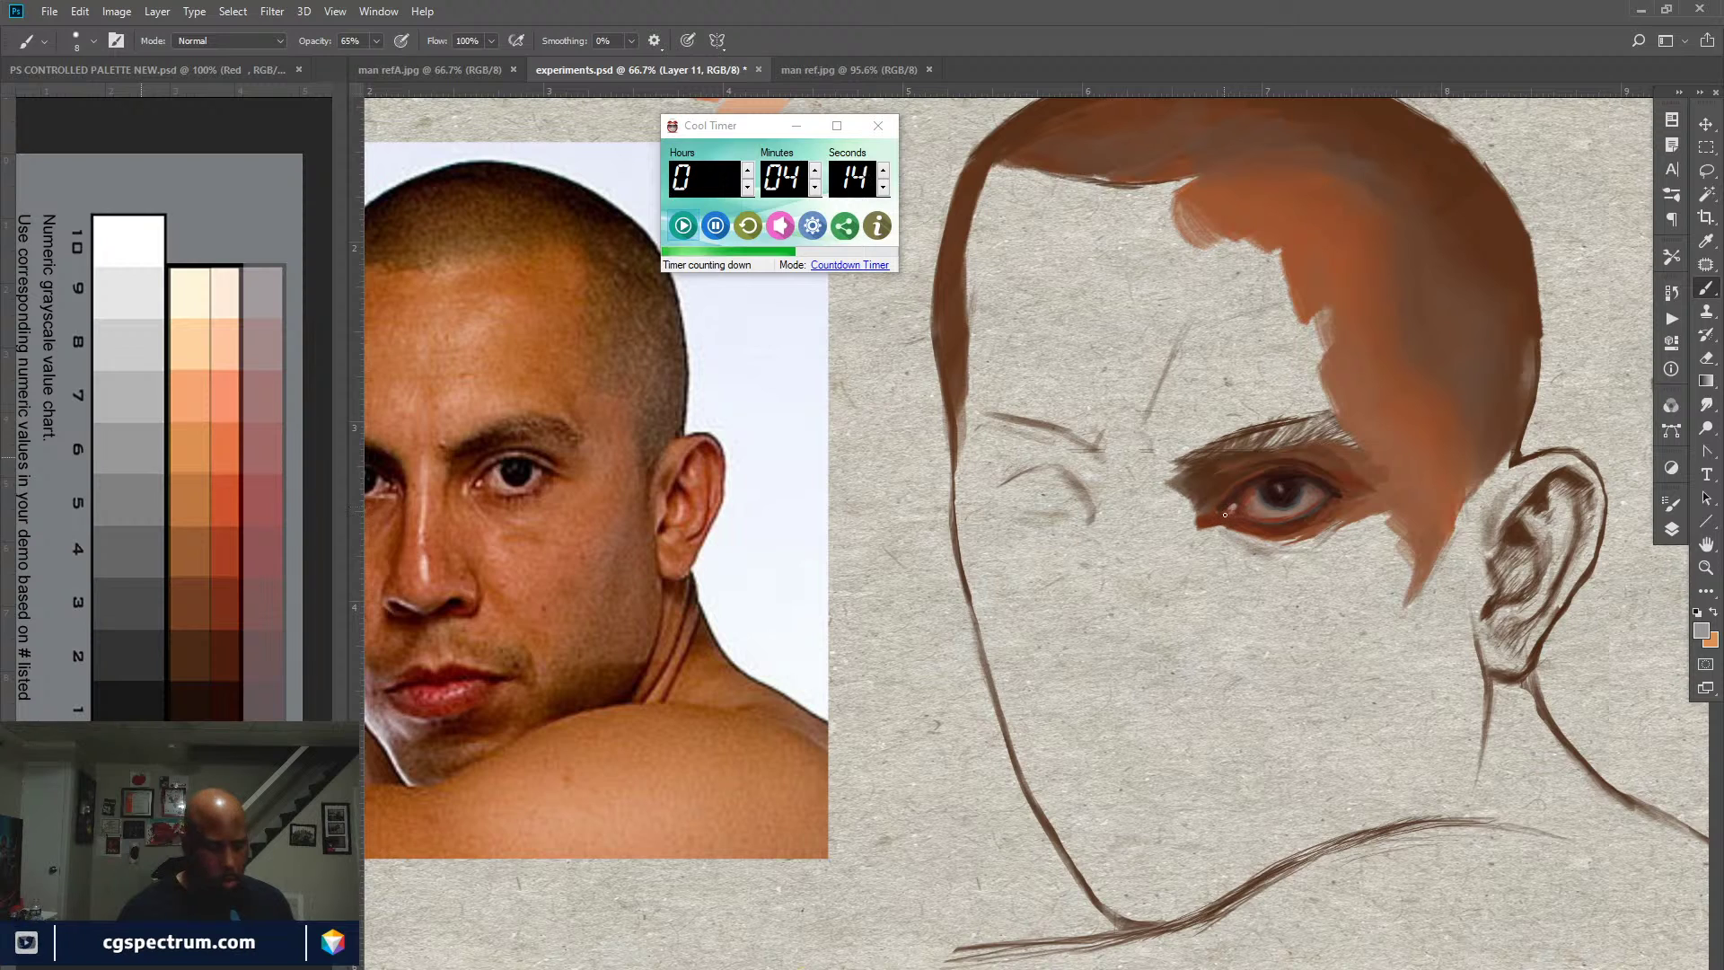
alt+click(1230, 513)
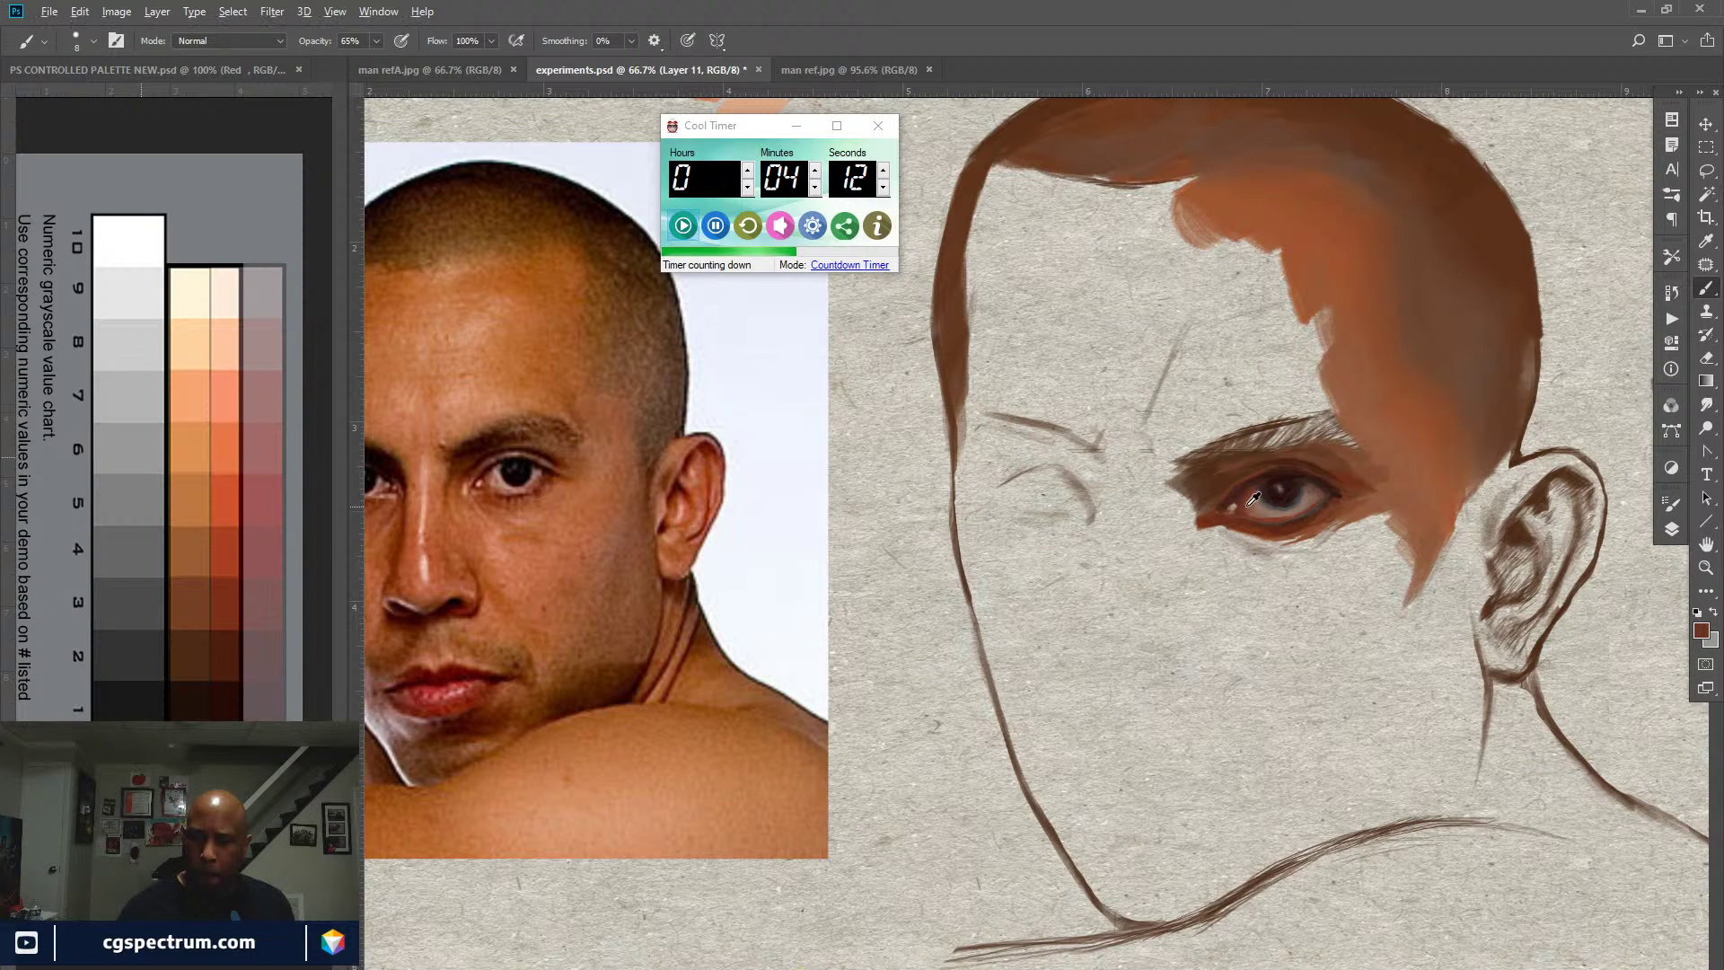
alt+click(1235, 510)
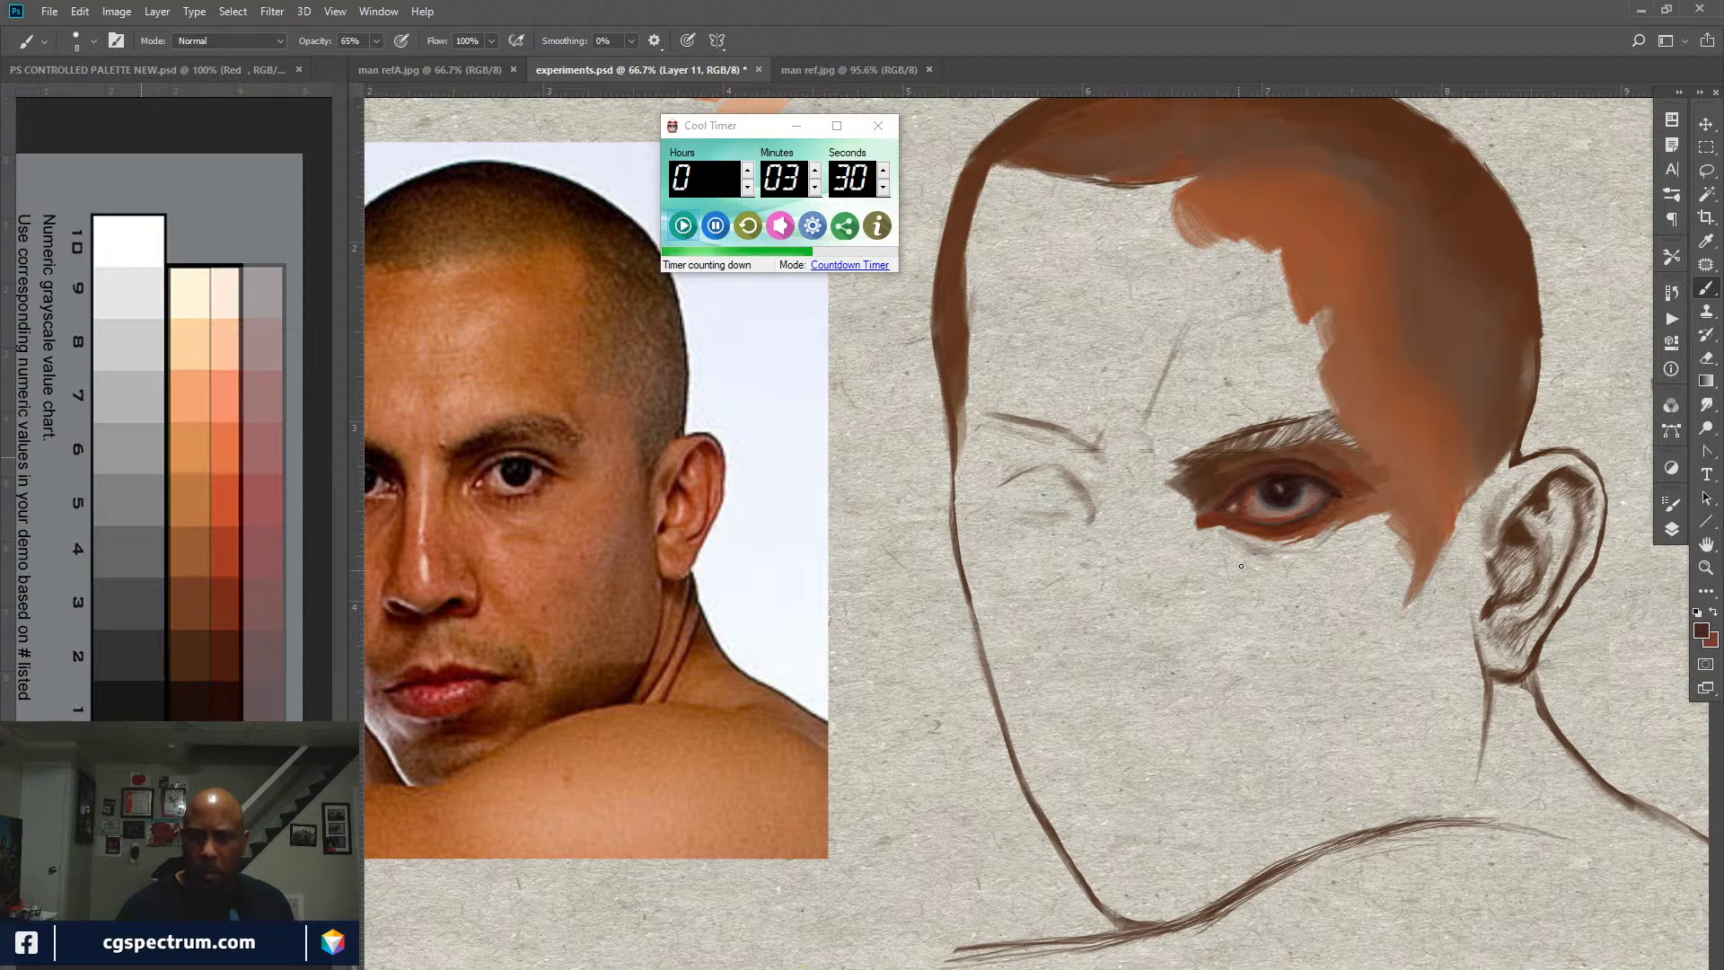
Step: Add value 7 grey highlights to the lower lid rim and iris, and refine the upper lid with dark tones sampled from the eye
alt+click(134, 398)
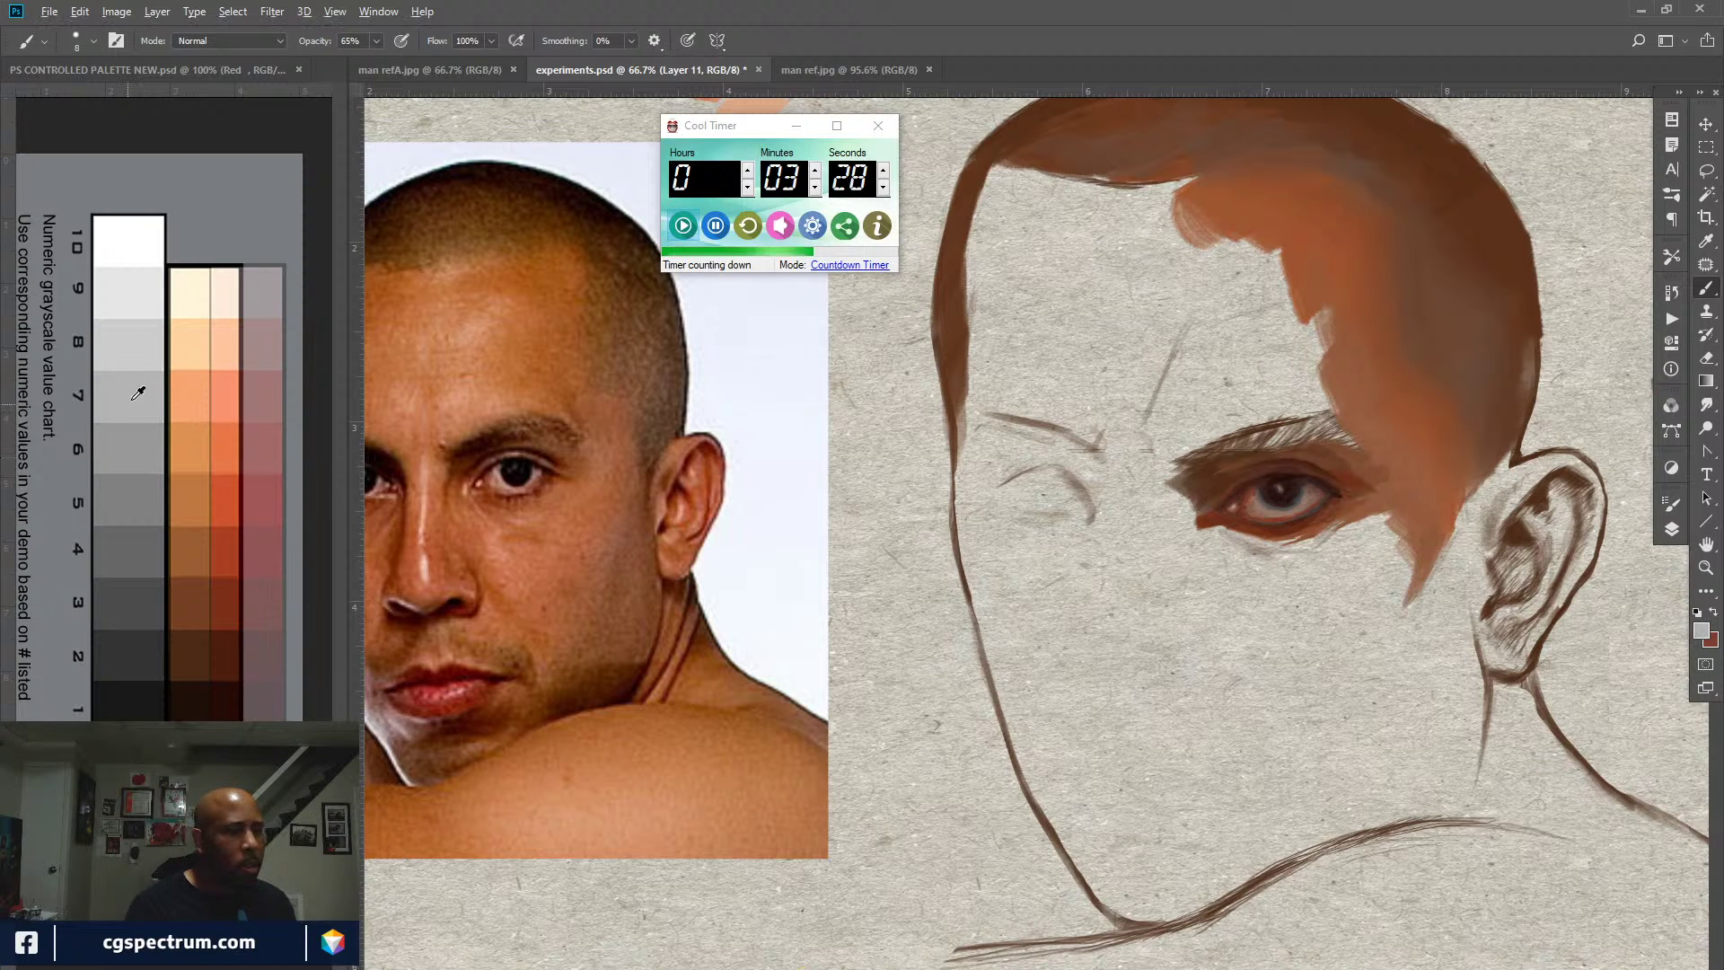
drag(1293, 512, 1291, 518)
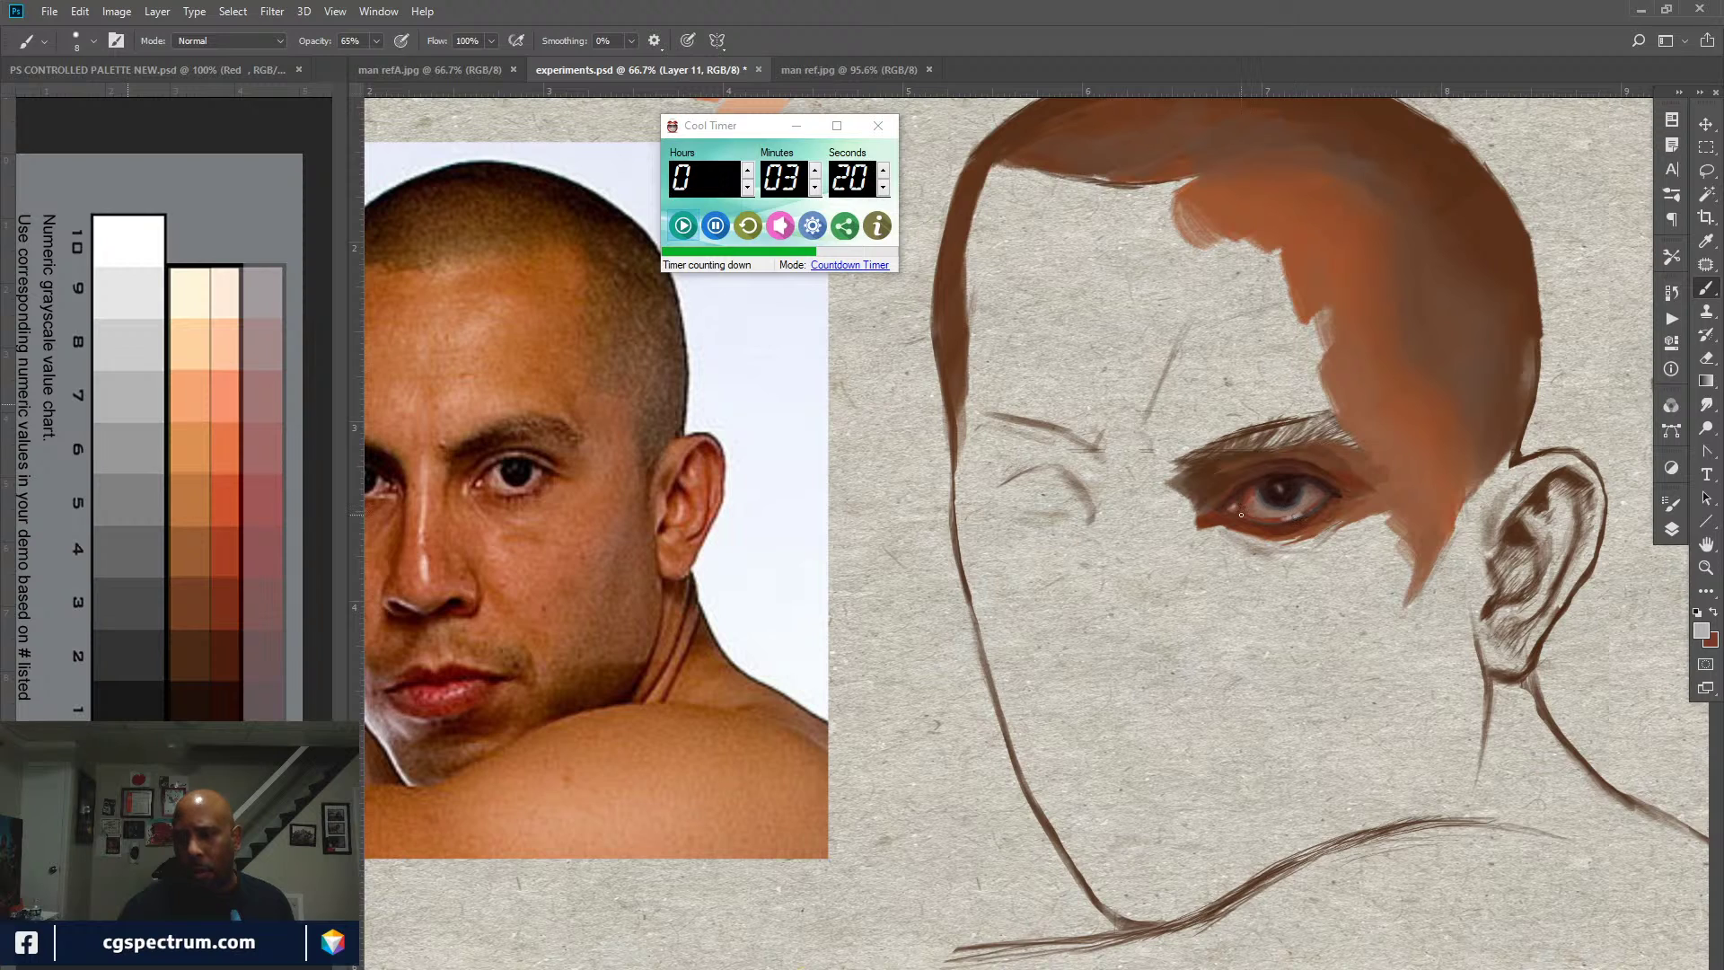
alt+click(1283, 494)
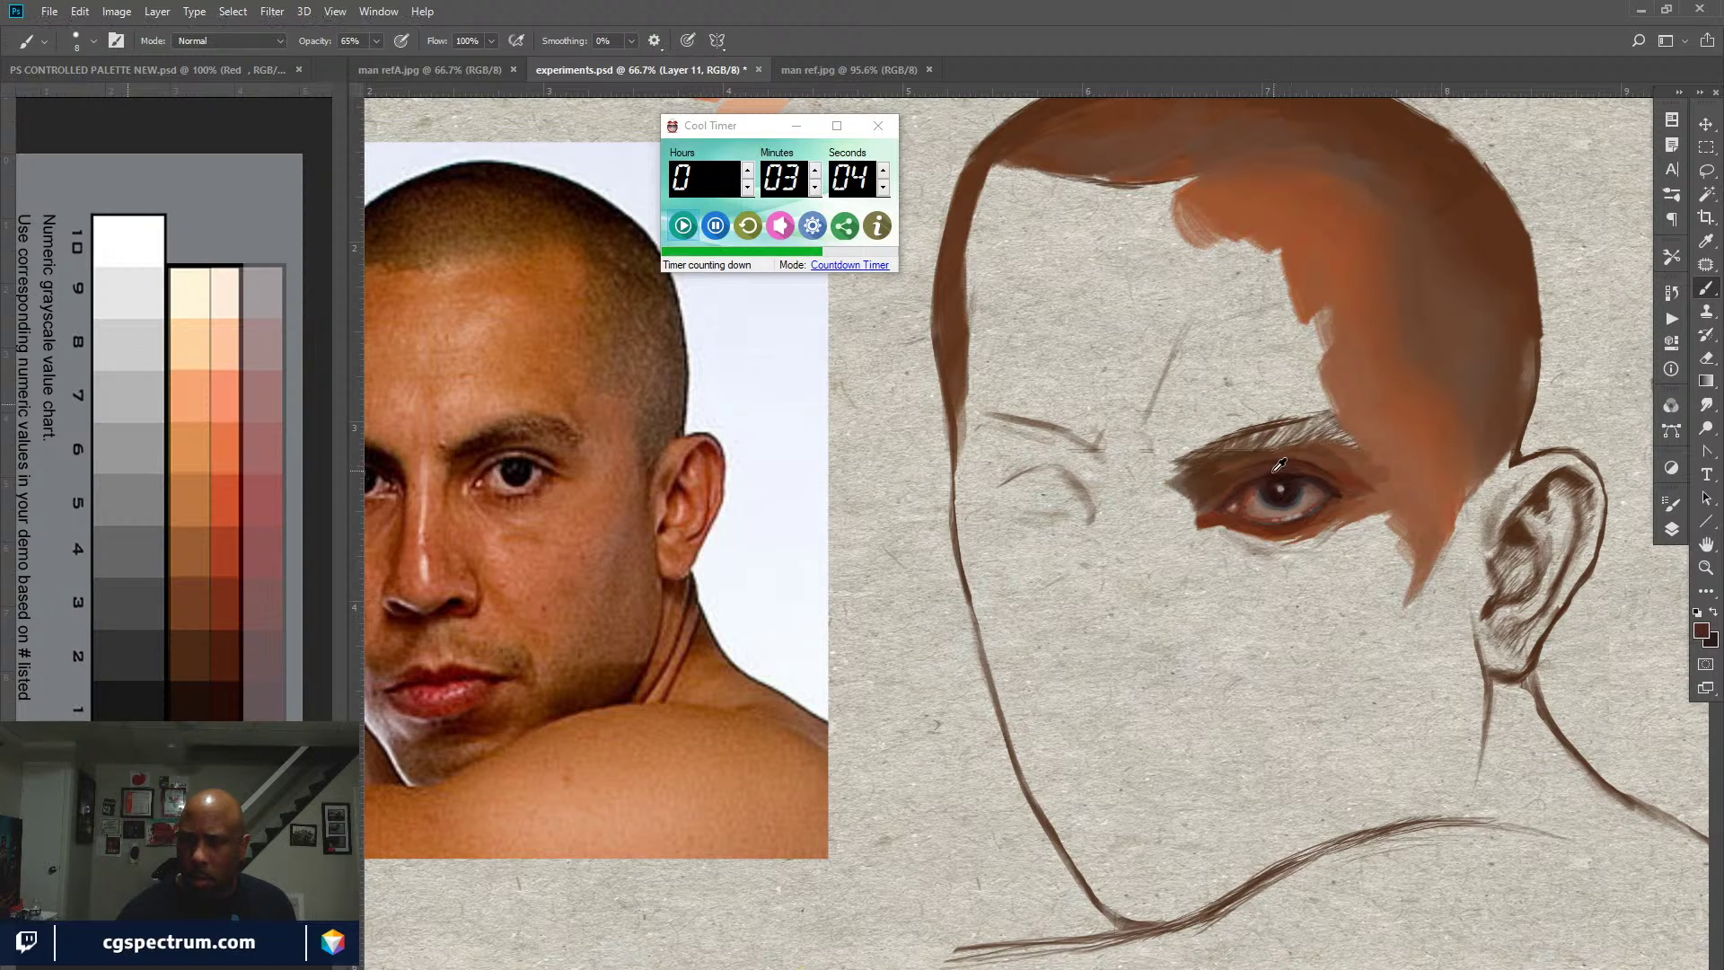
alt+click(1278, 464)
alt+click(1285, 483)
alt+click(1236, 475)
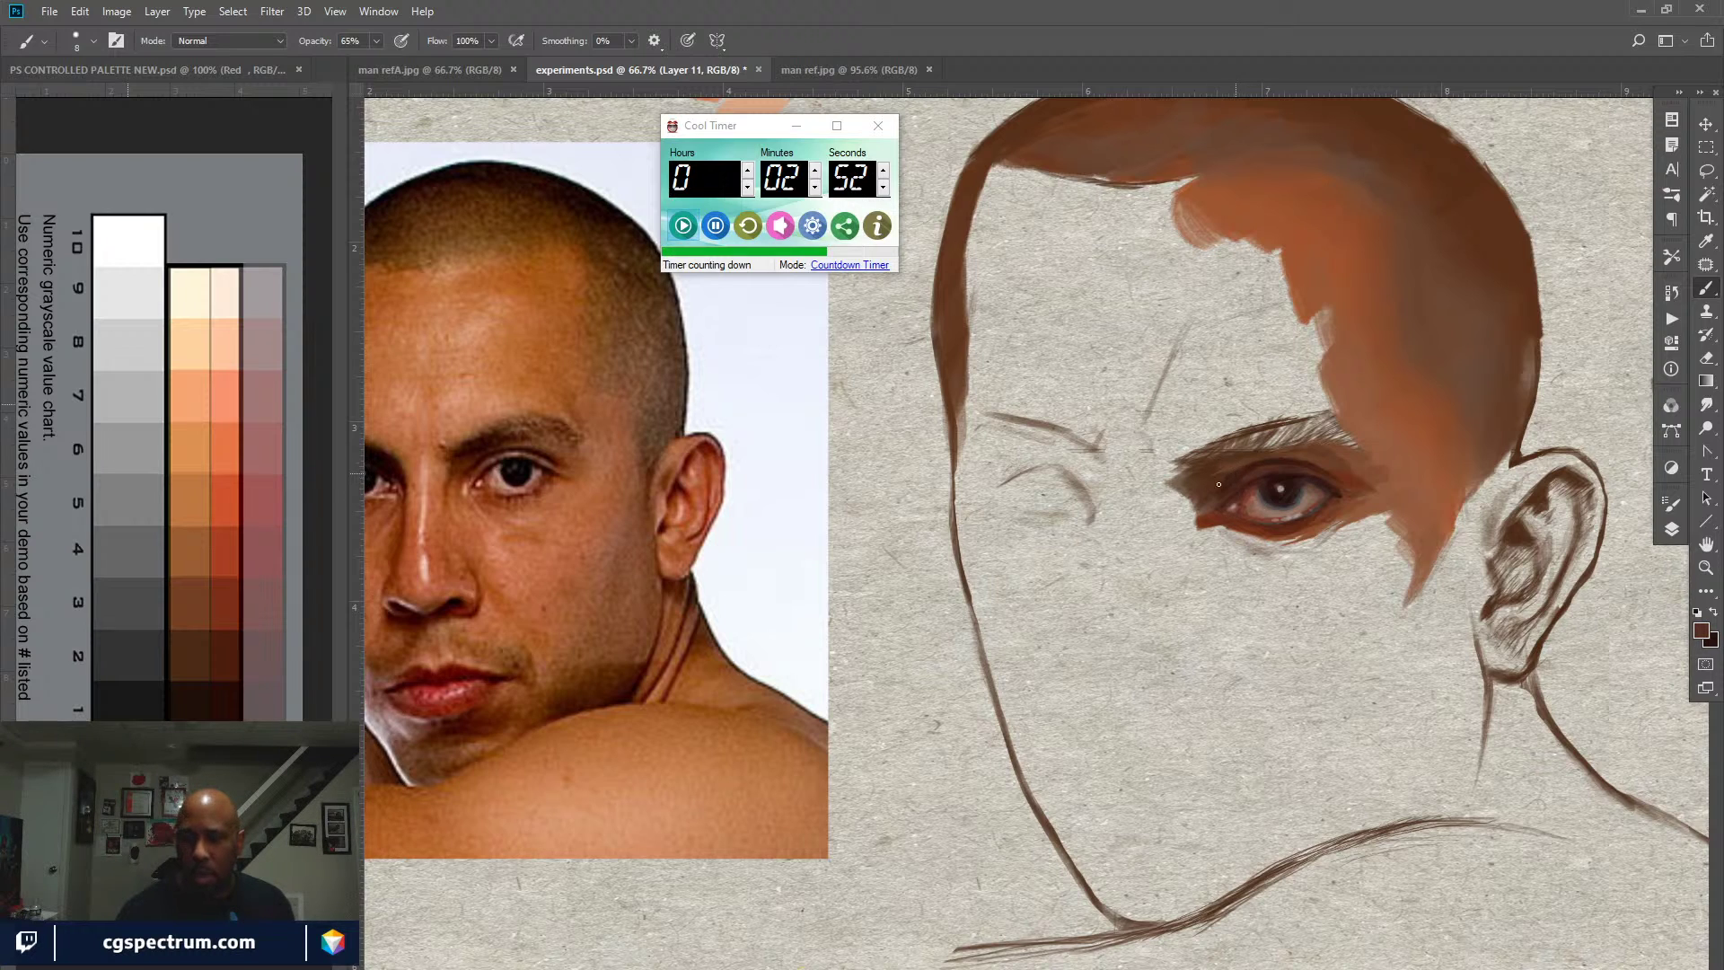
Step: Enlarge the brush to 25 px, block in the eyebrow with near-black and soften its outer end with sampled brown
key(bracketright)
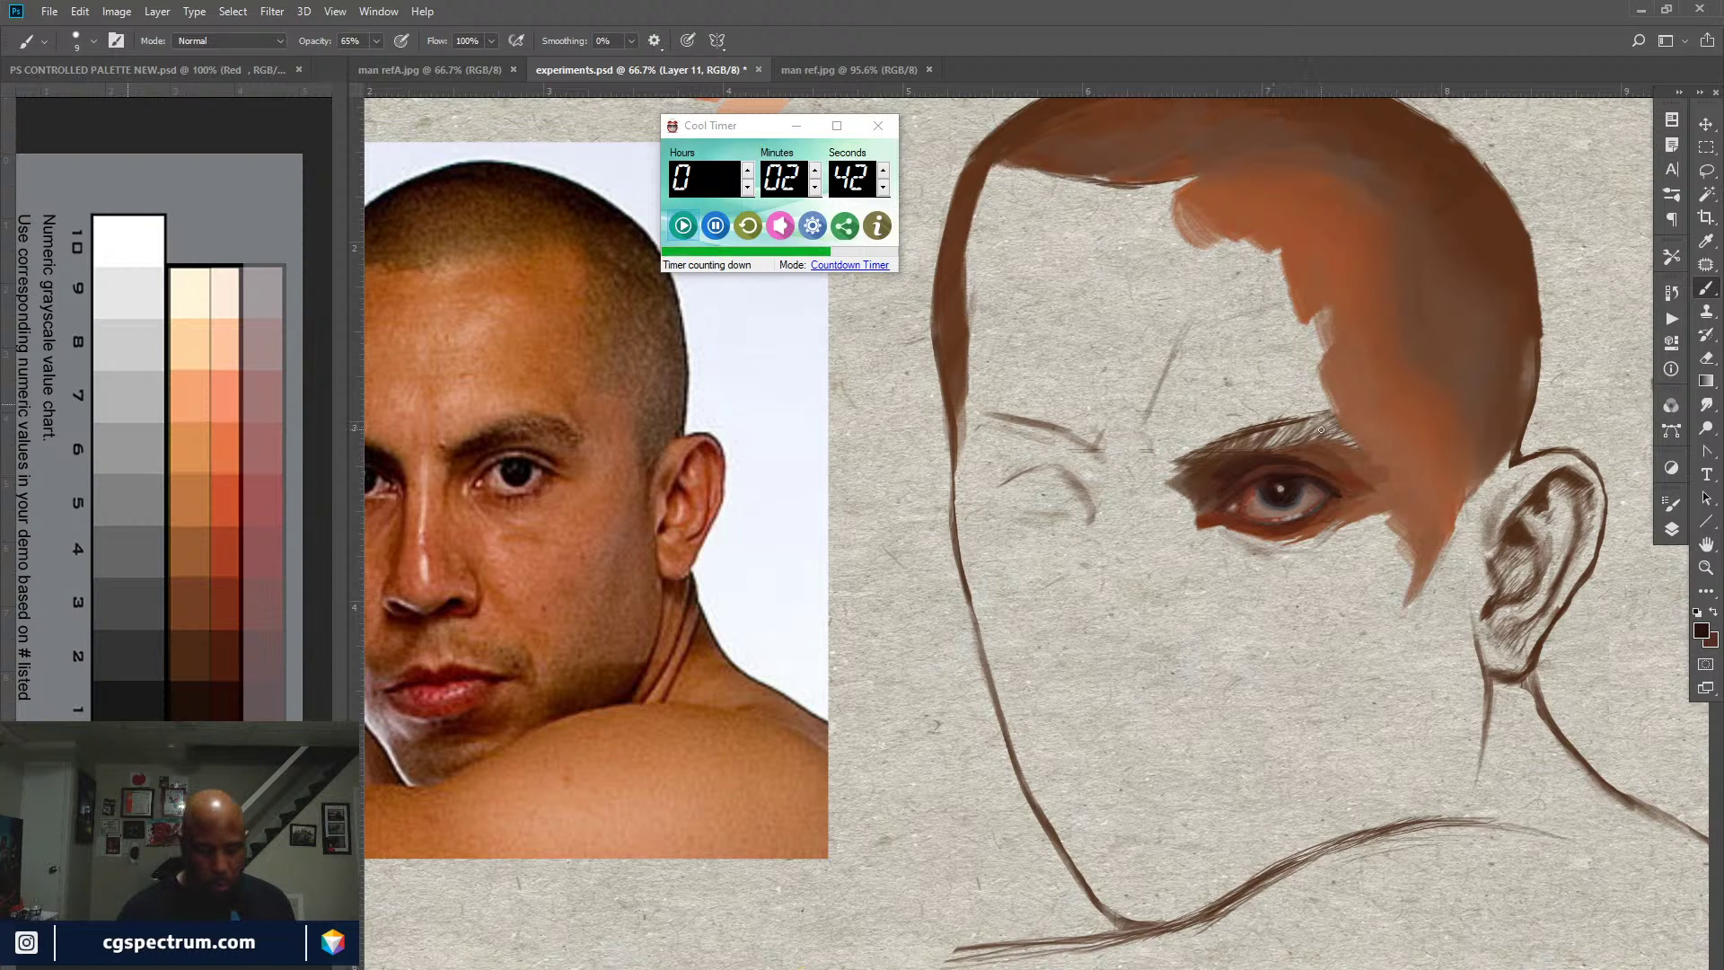
key(bracketright)
key(bracketright)
mouse_move(1320, 430)
mouse_down()
mouse_move(1199, 455)
mouse_move(1302, 424)
mouse_move(1304, 439)
mouse_move(1352, 440)
mouse_move(1310, 435)
mouse_up()
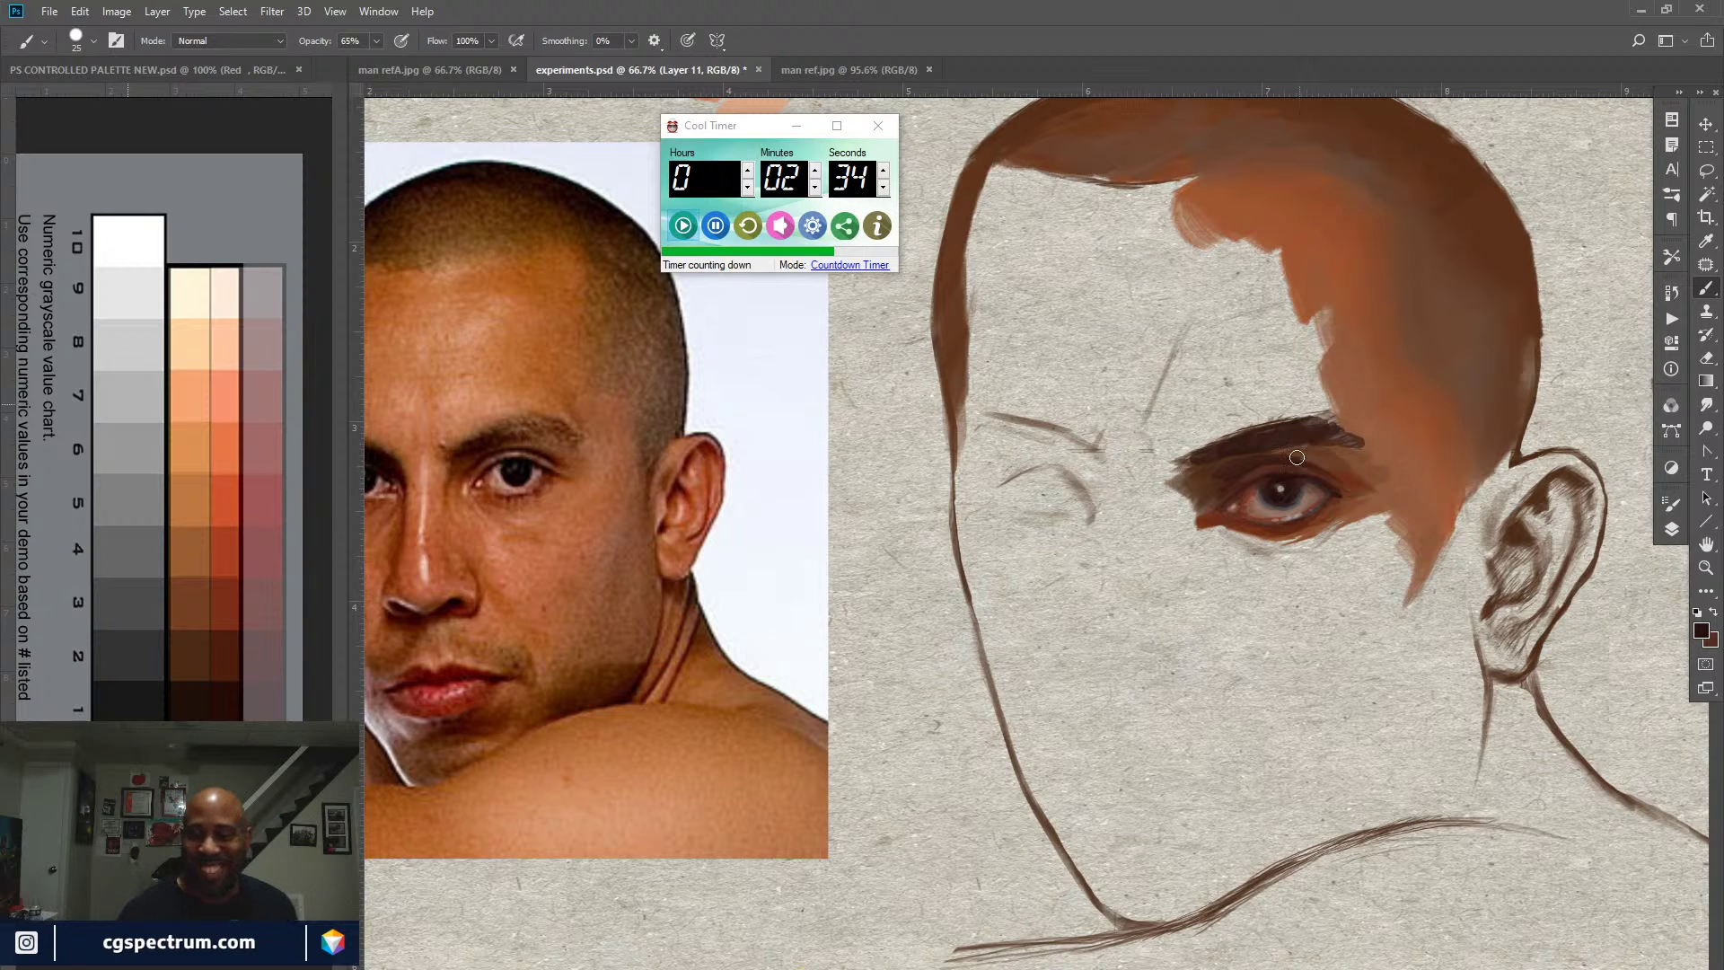
alt+click(1313, 438)
alt+click(1346, 441)
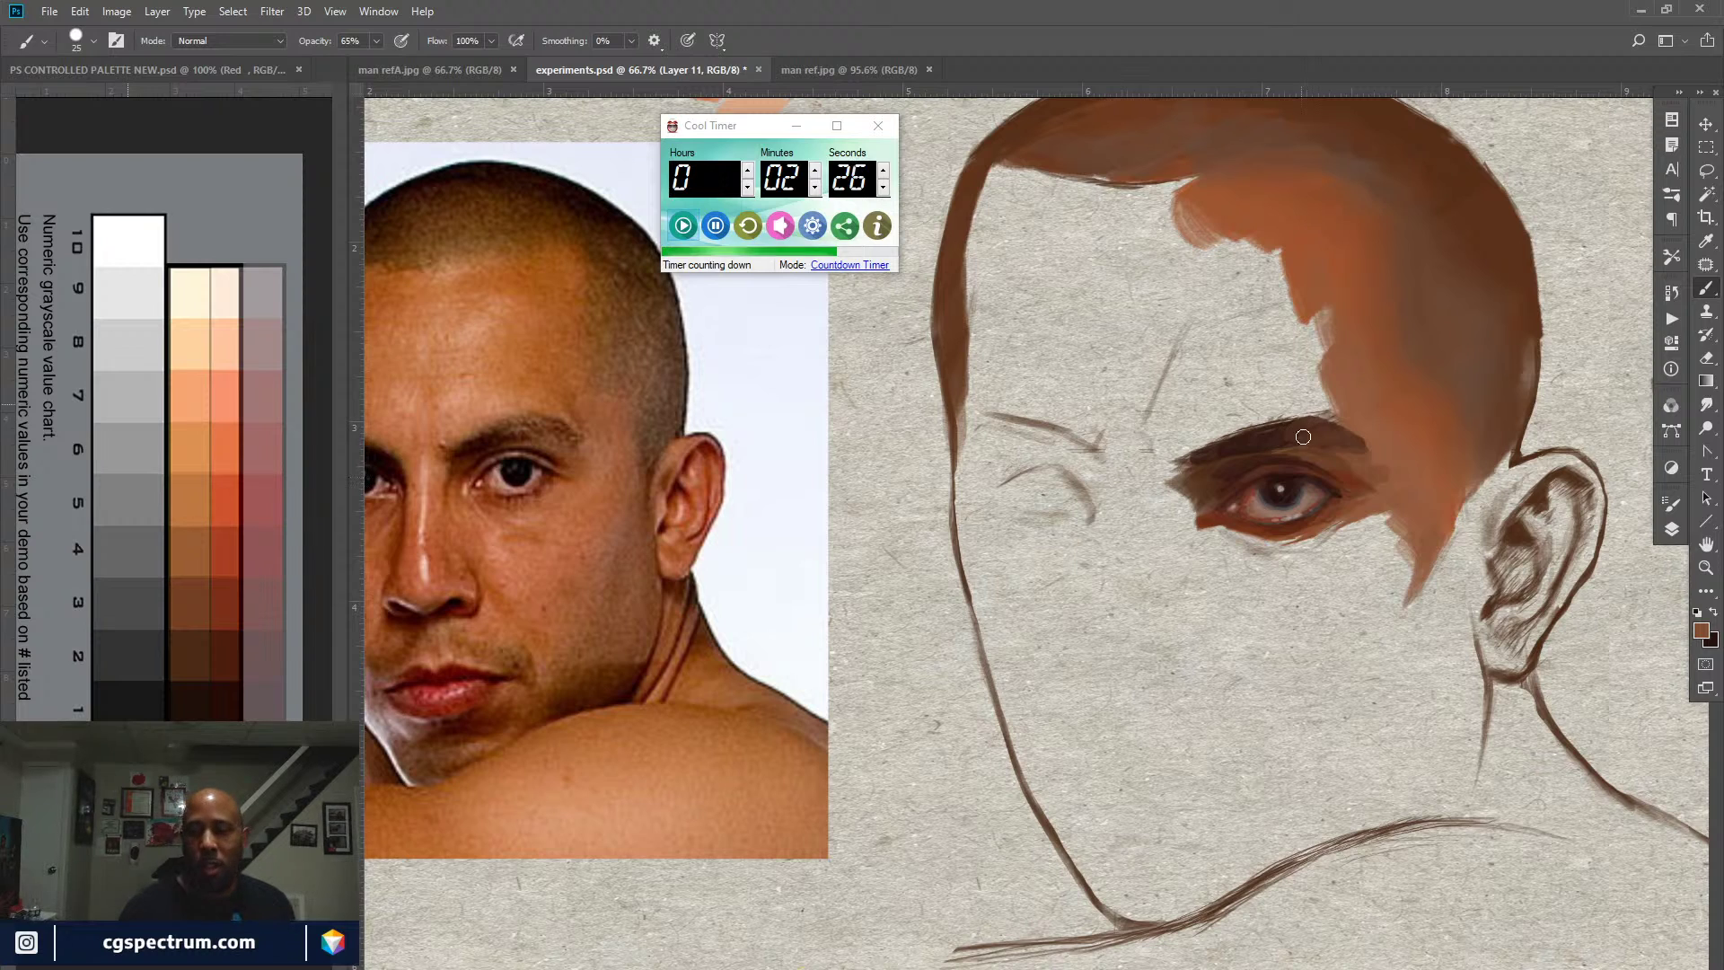
Step: Darken the socket between the eyebrow and the eye's inner corner with near-black and dark brown
key(x)
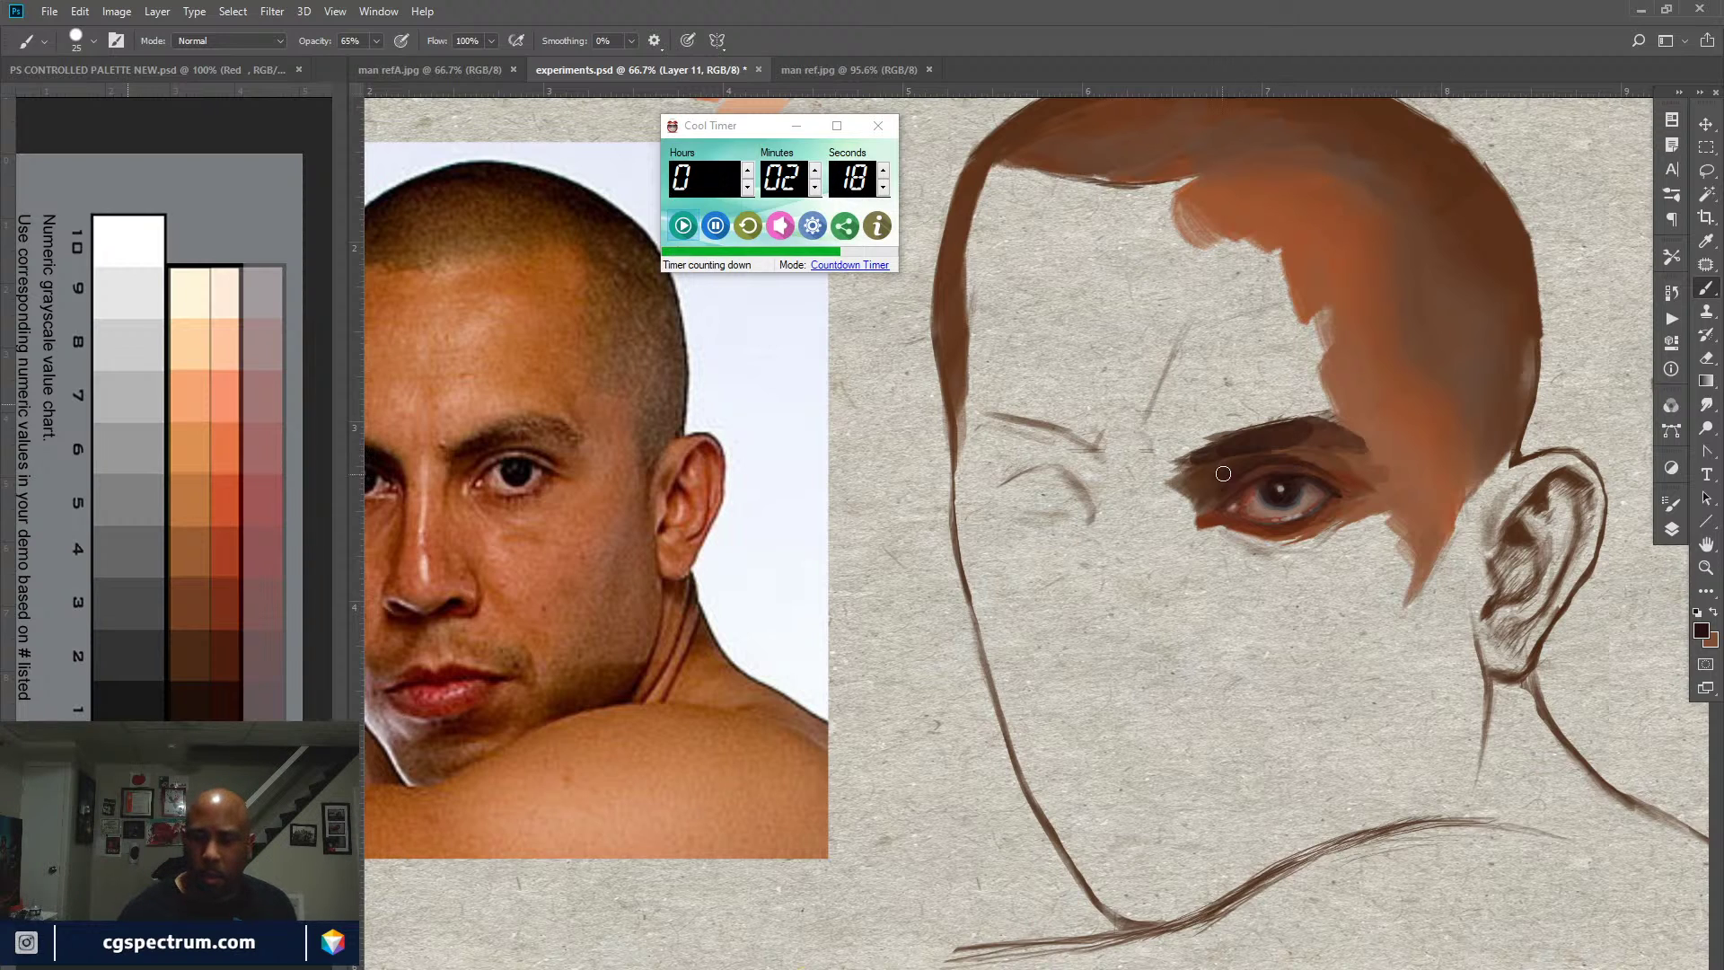
mouse_move(1238, 467)
mouse_down()
mouse_move(1211, 477)
mouse_move(1227, 472)
mouse_up()
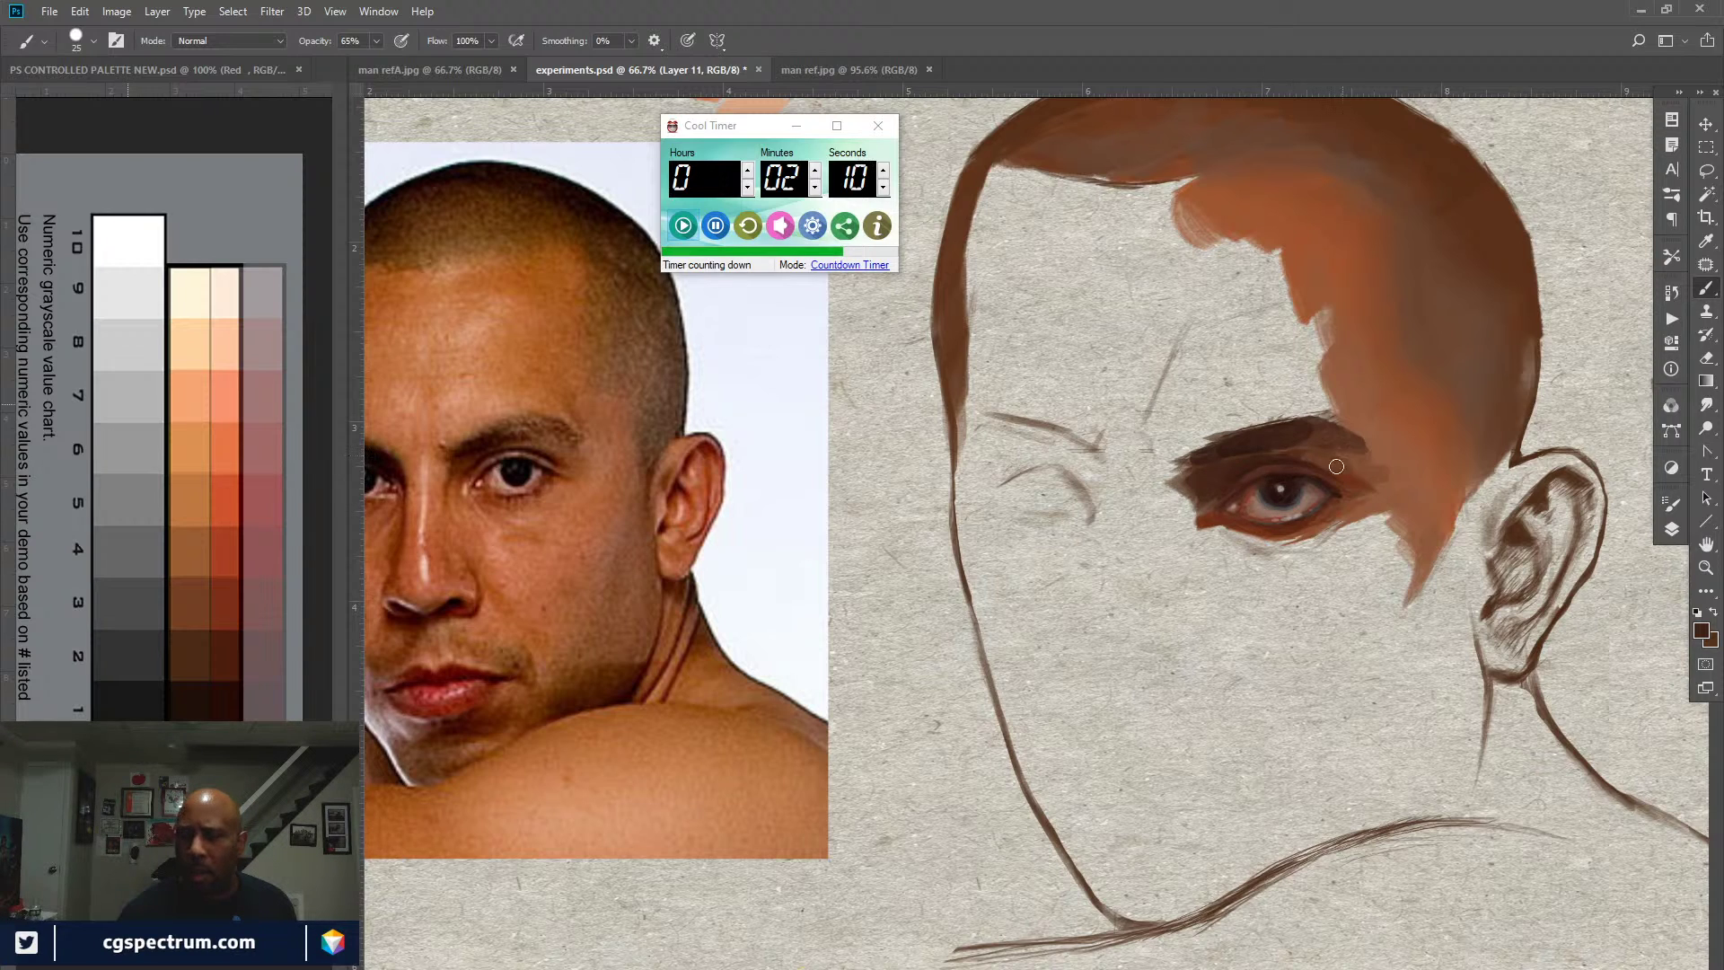
alt+click(1246, 462)
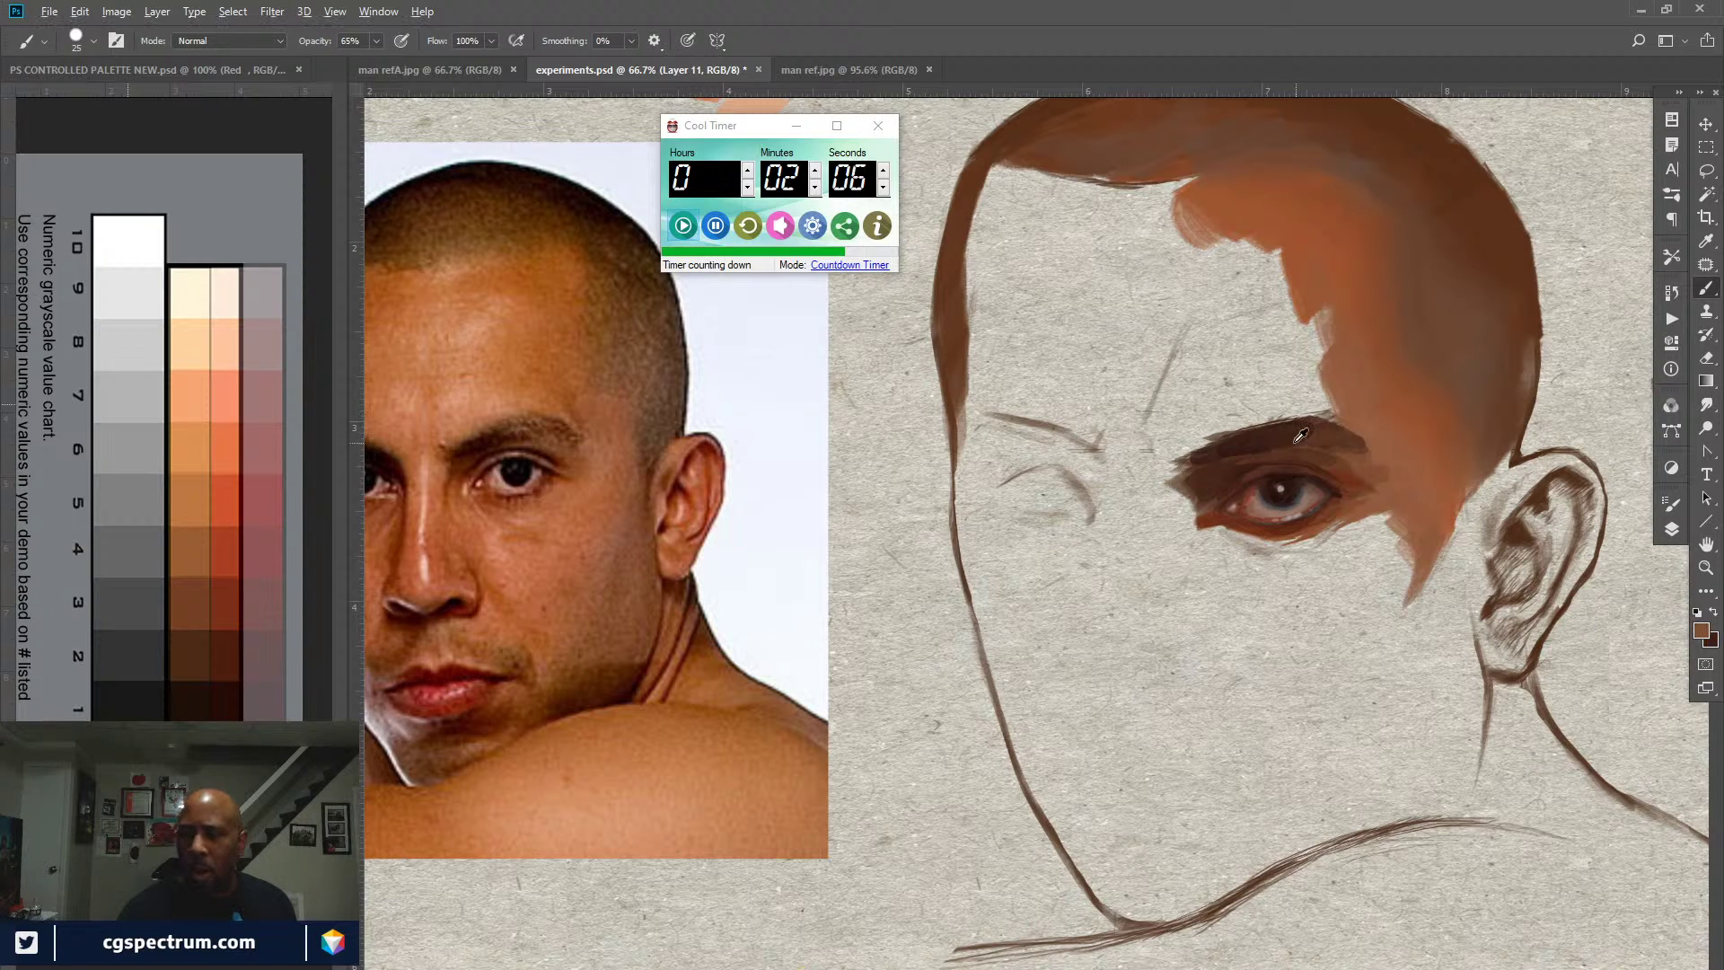
alt+click(1249, 432)
Step: Reduce the brush to 10 px and refine the upper lid crease with reddish and dark browns sampled from the painting
key(bracketleft)
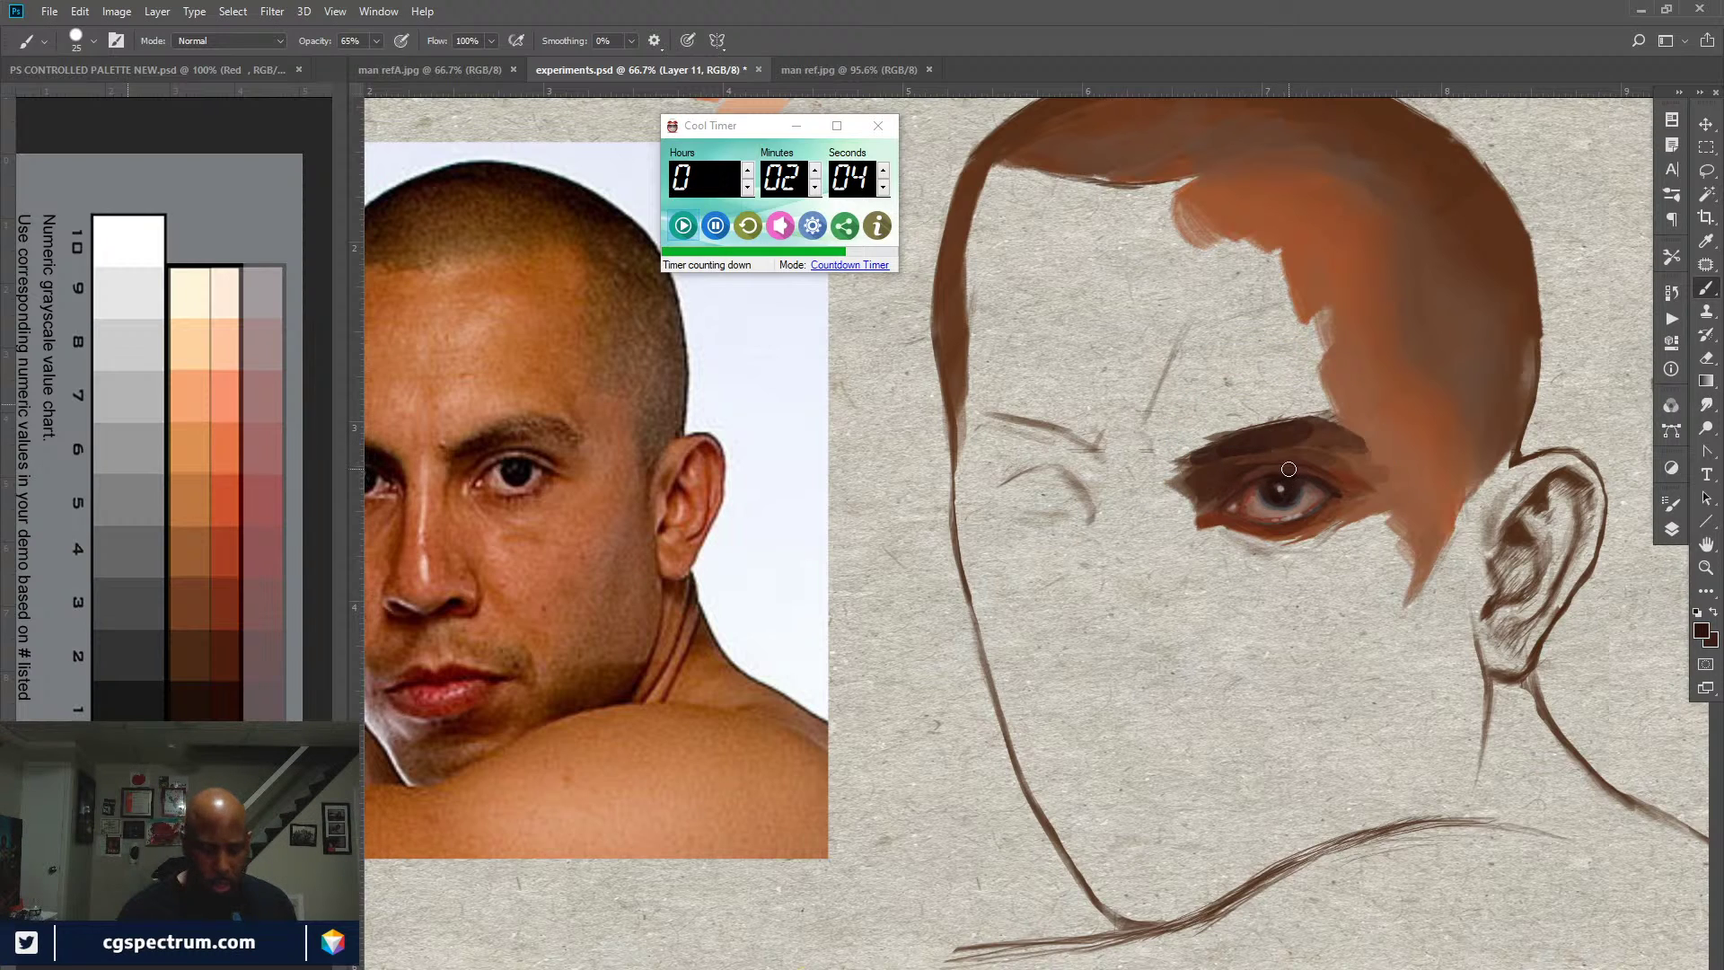
key(bracketleft)
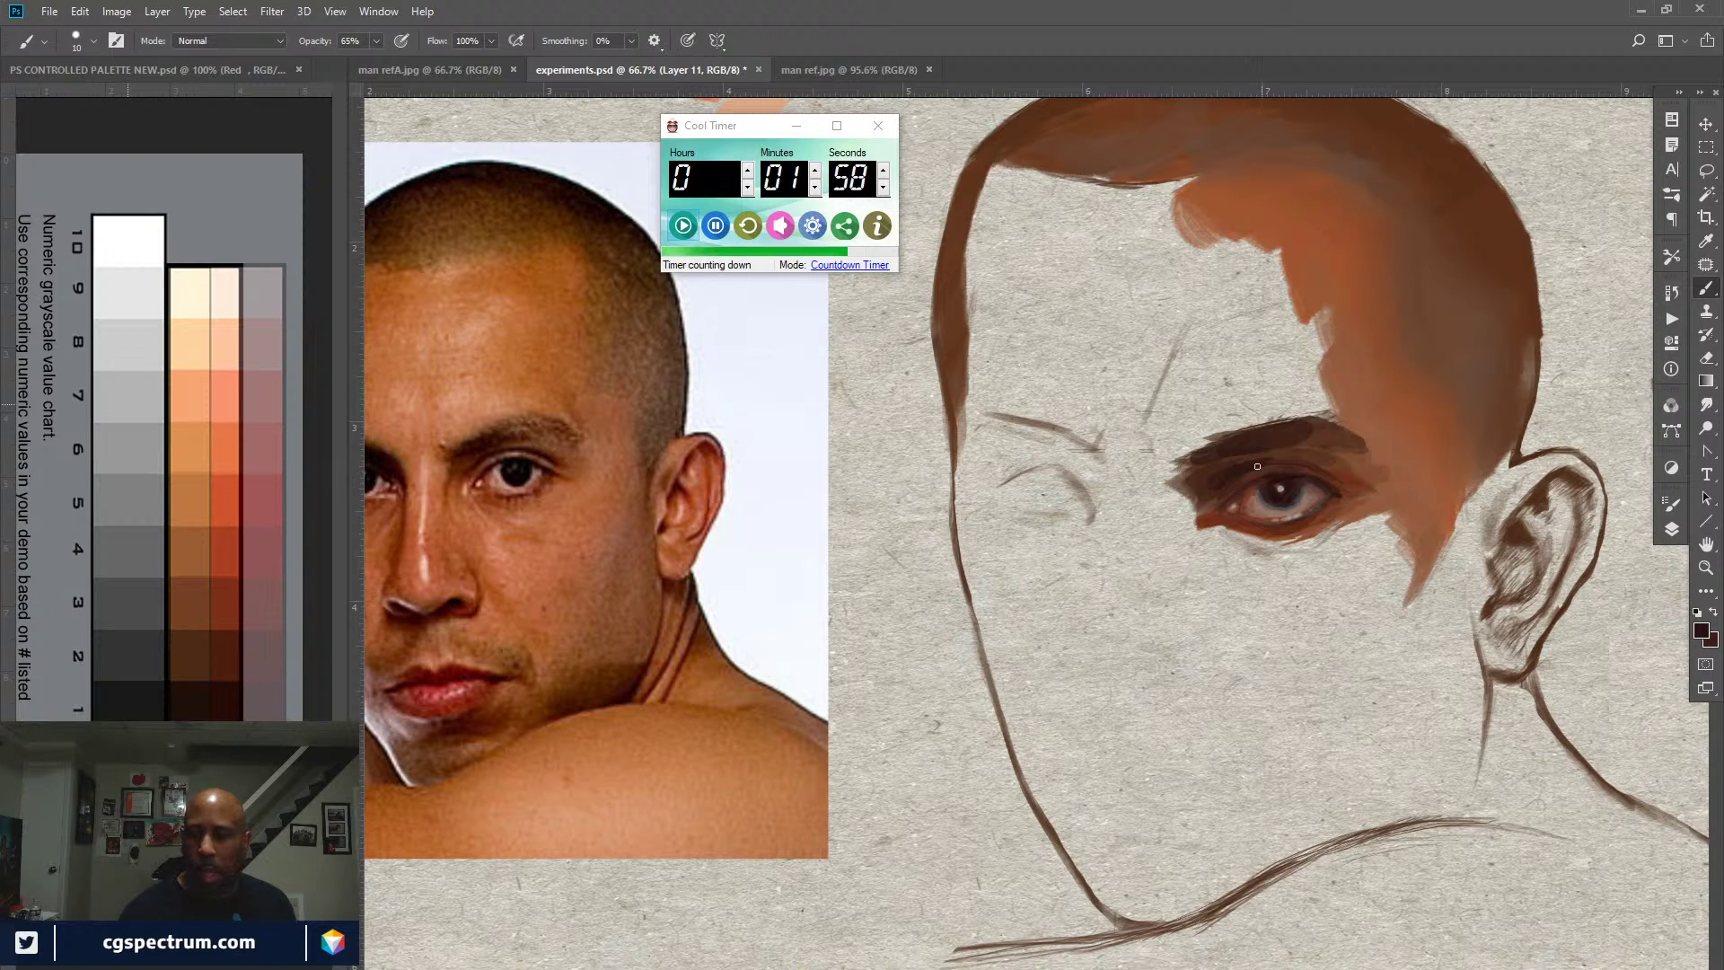
alt+click(1334, 474)
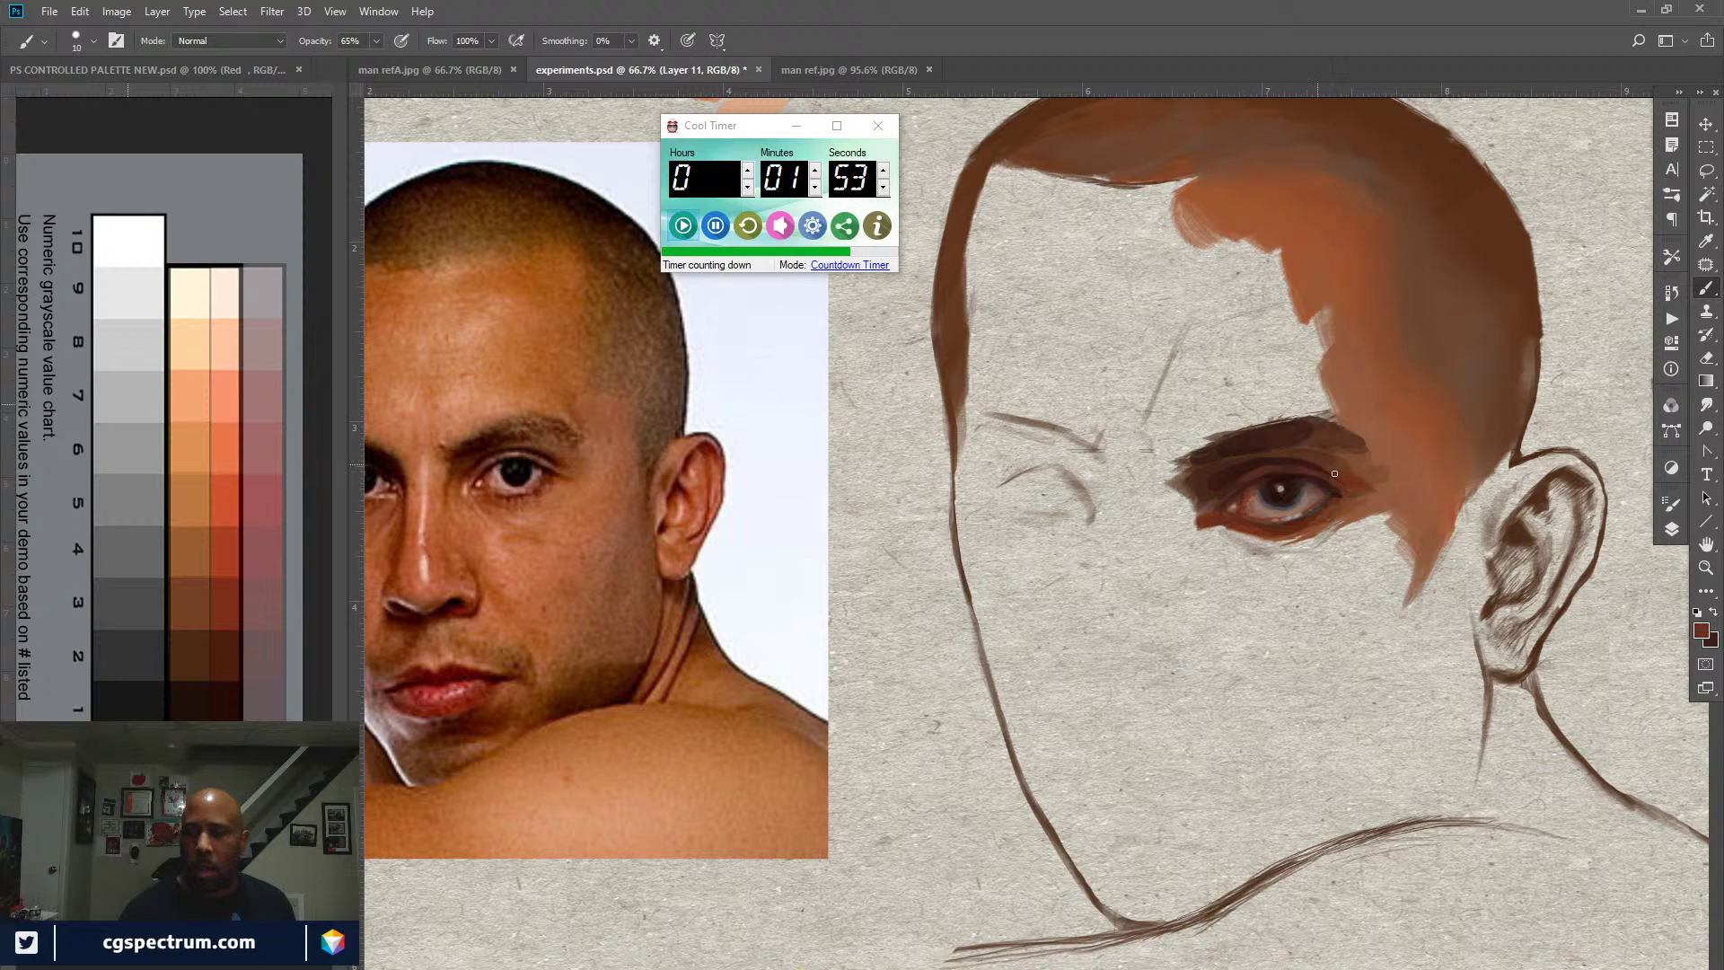
alt+click(1285, 451)
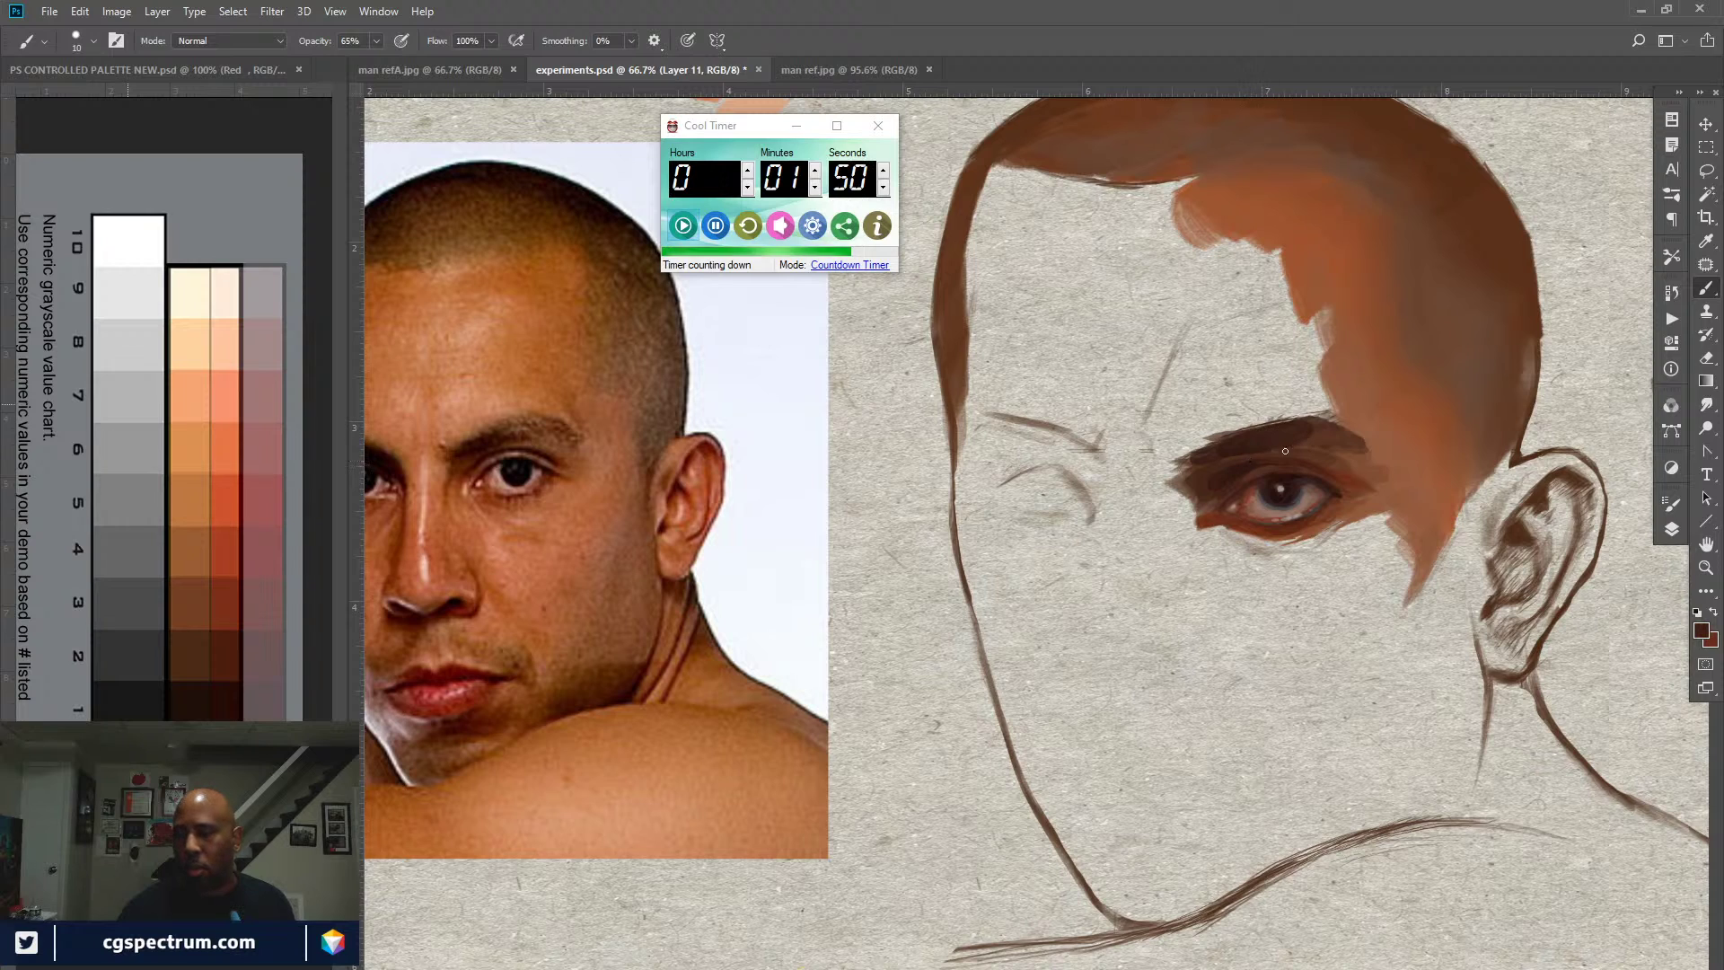
alt+click(1252, 462)
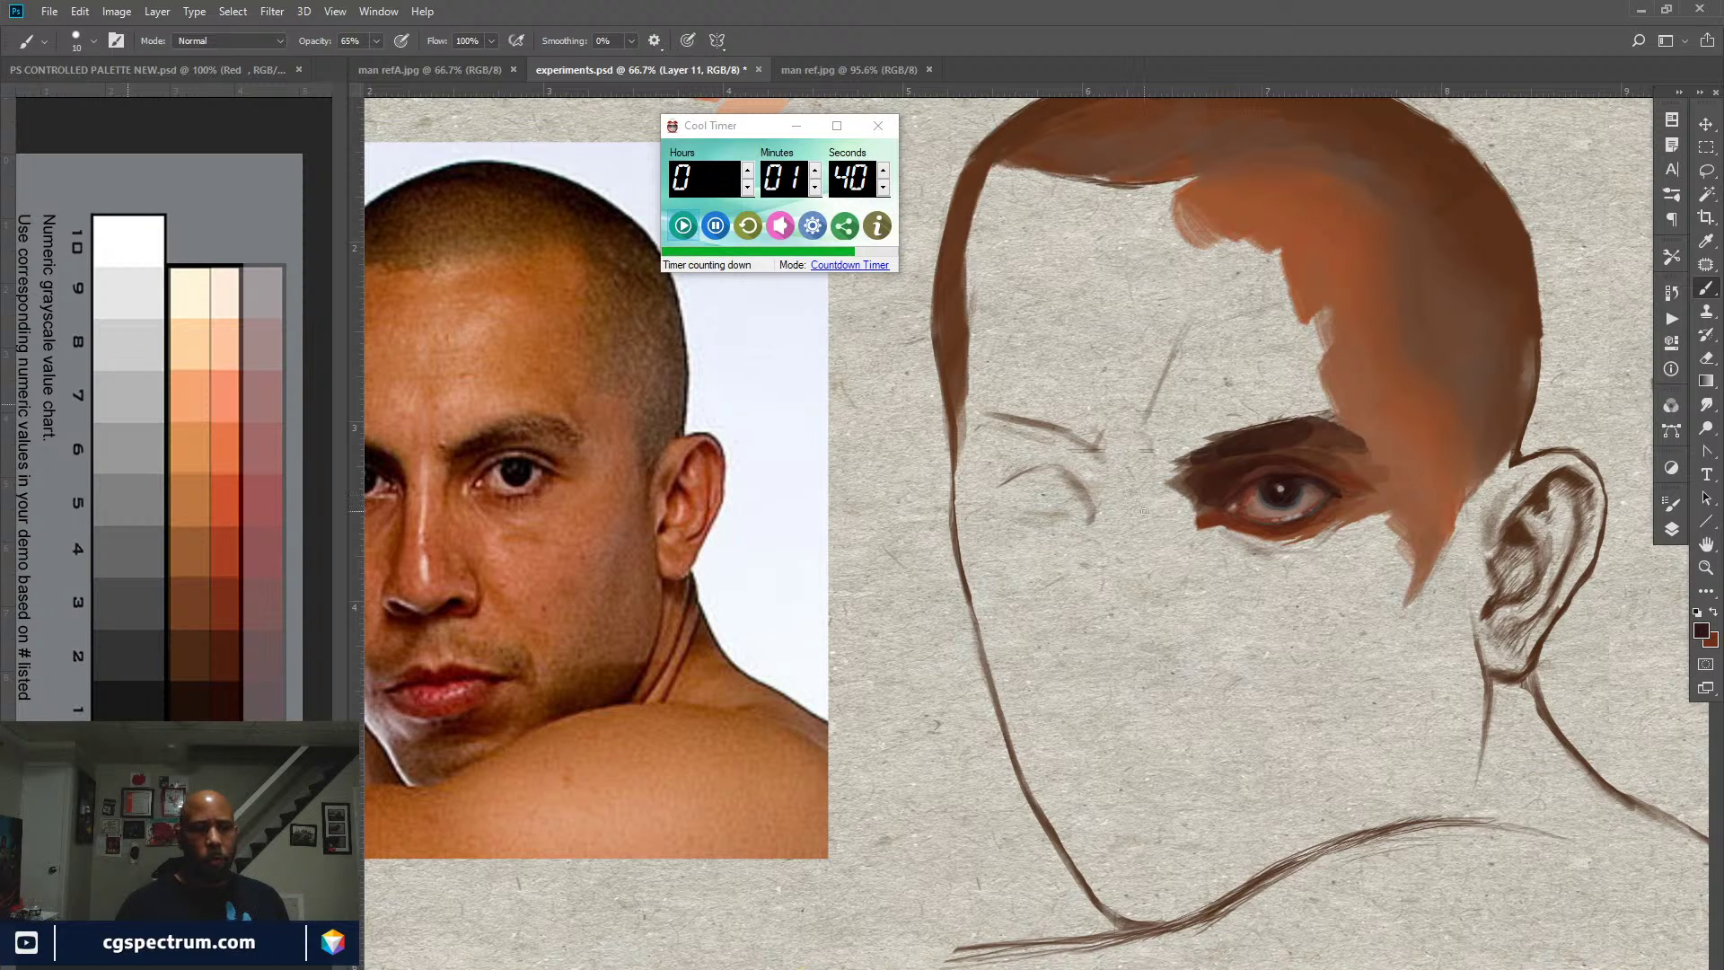
Step: Paint orange-brown sampled from the reference photo beside the eye's inner corner at 100% opacity, edging it with near-black
alt+click(1176, 509)
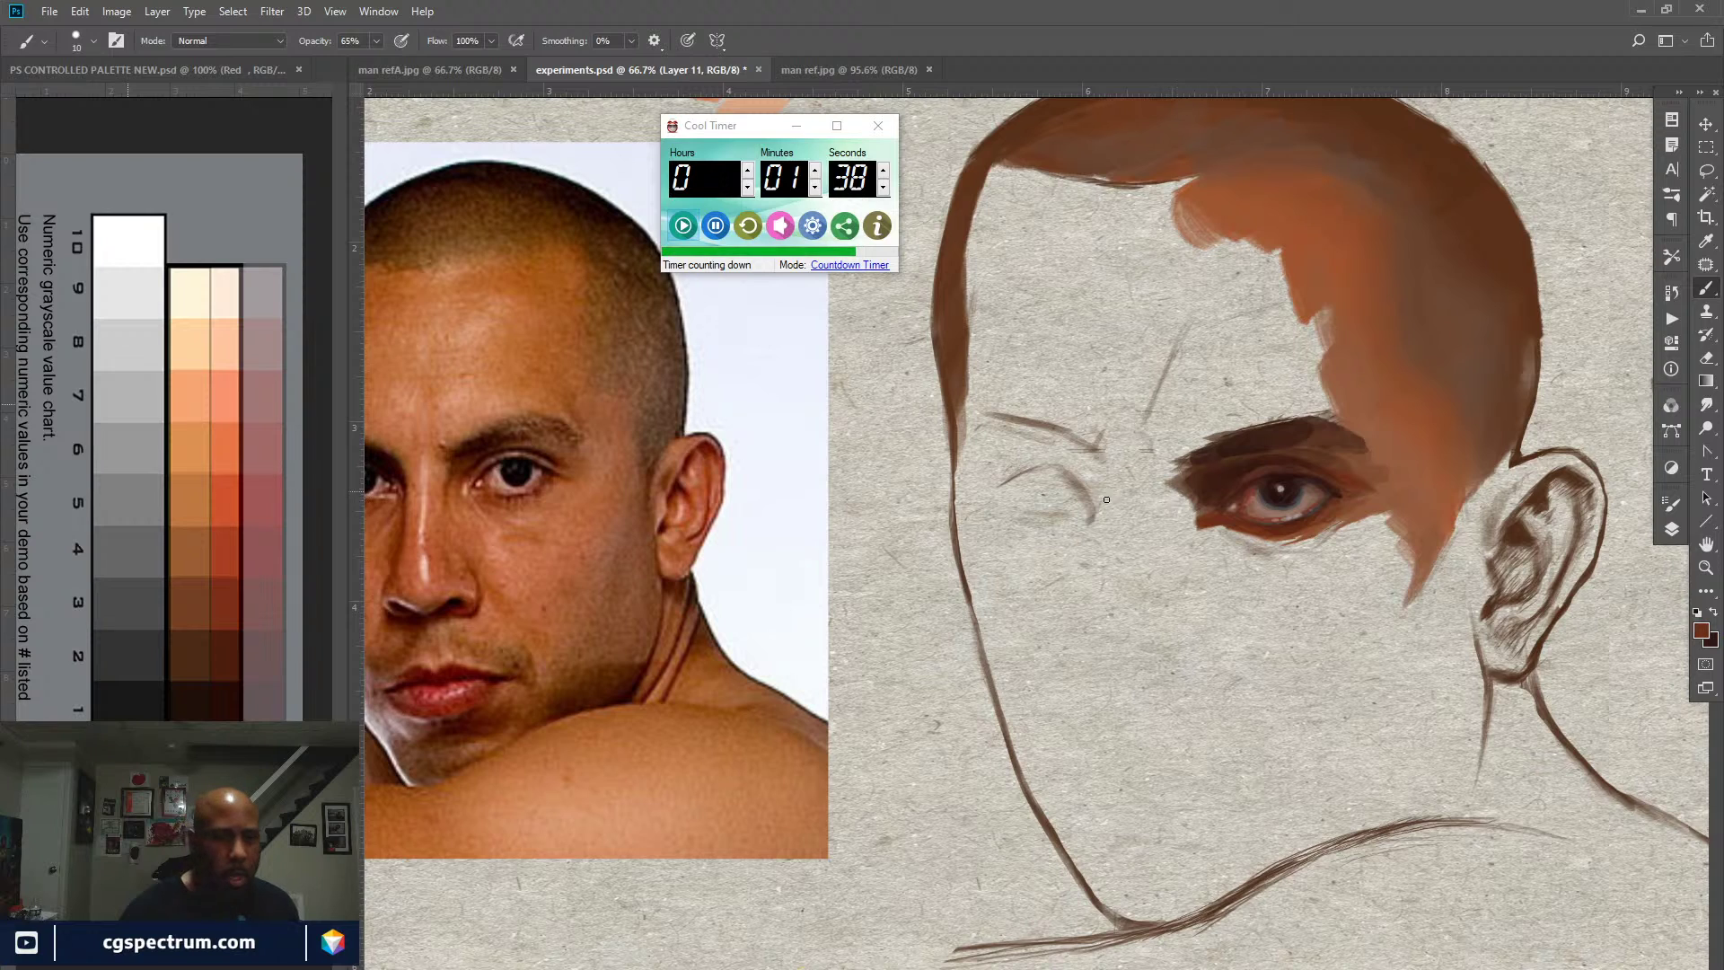
alt+click(483, 494)
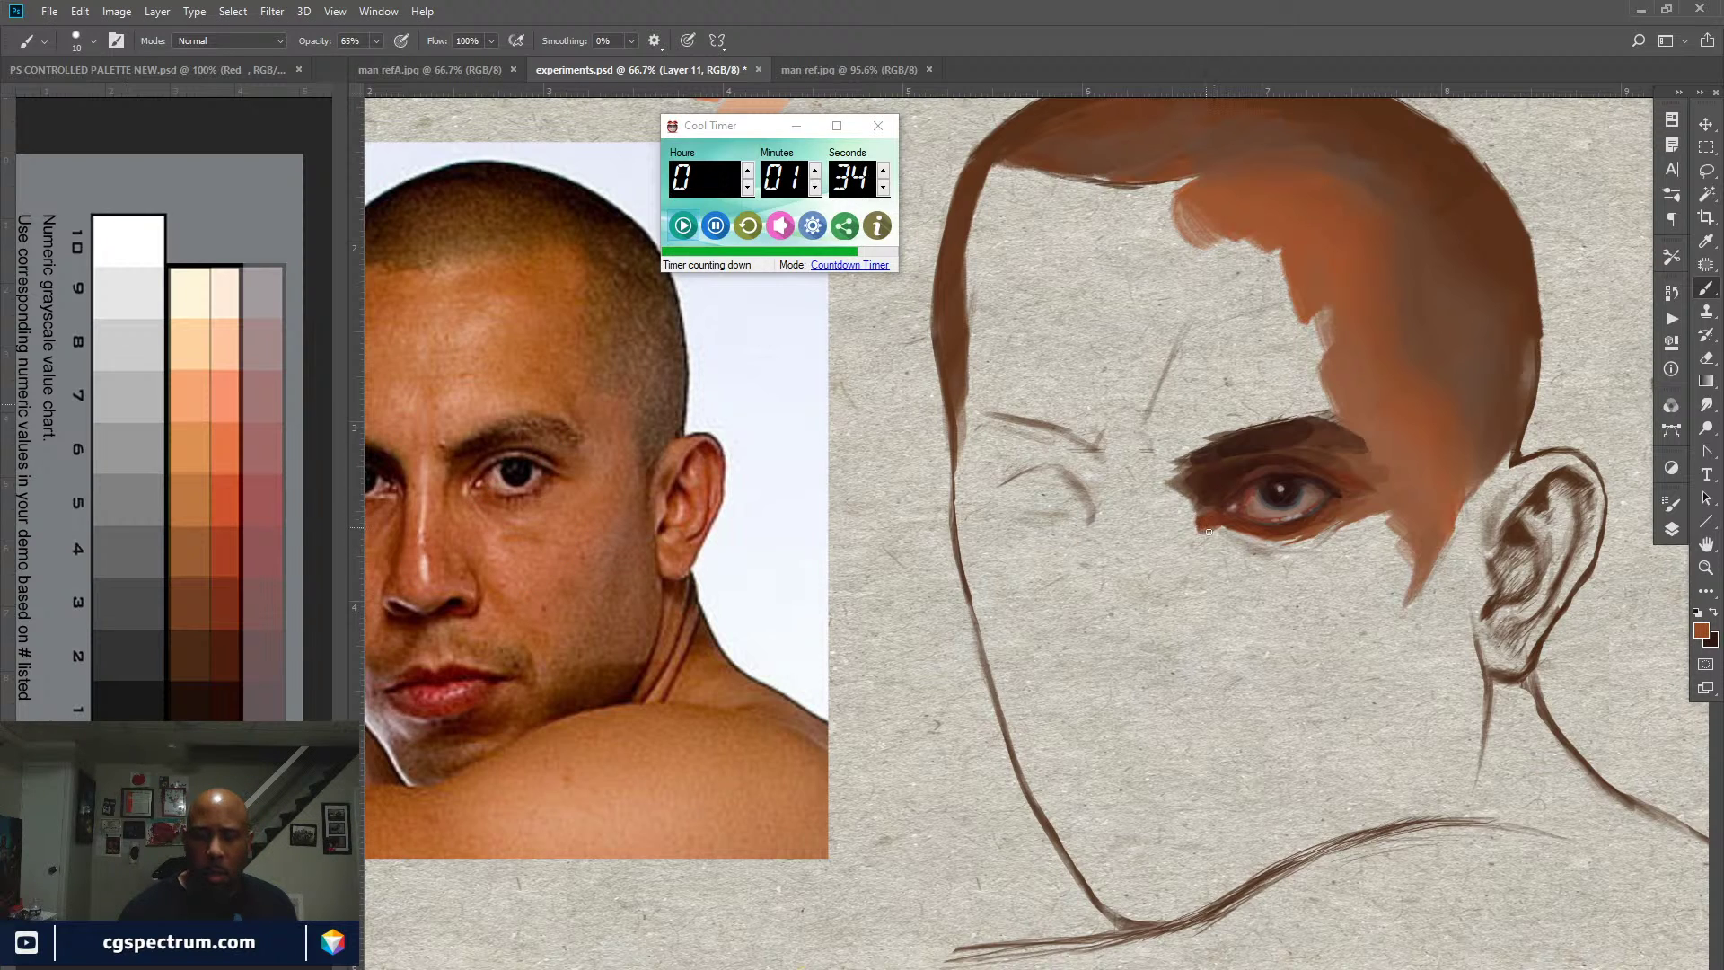
drag(316, 41, 438, 65)
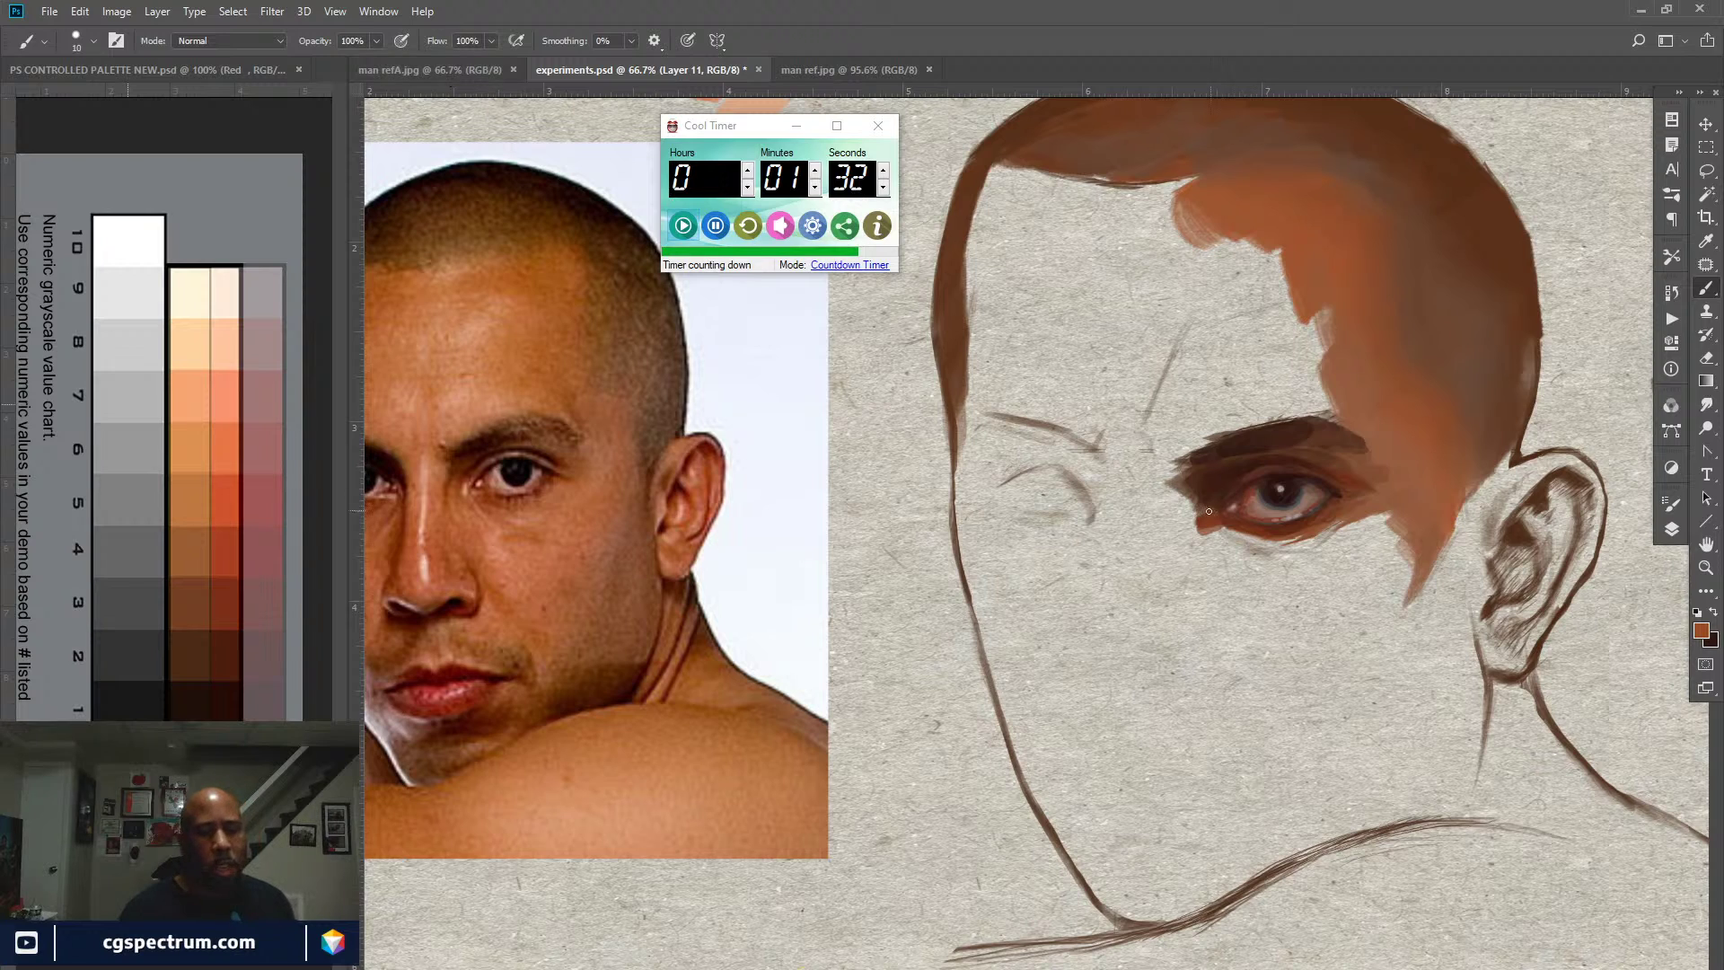
mouse_move(1221, 527)
mouse_down()
mouse_move(1223, 541)
mouse_move(1181, 504)
mouse_up()
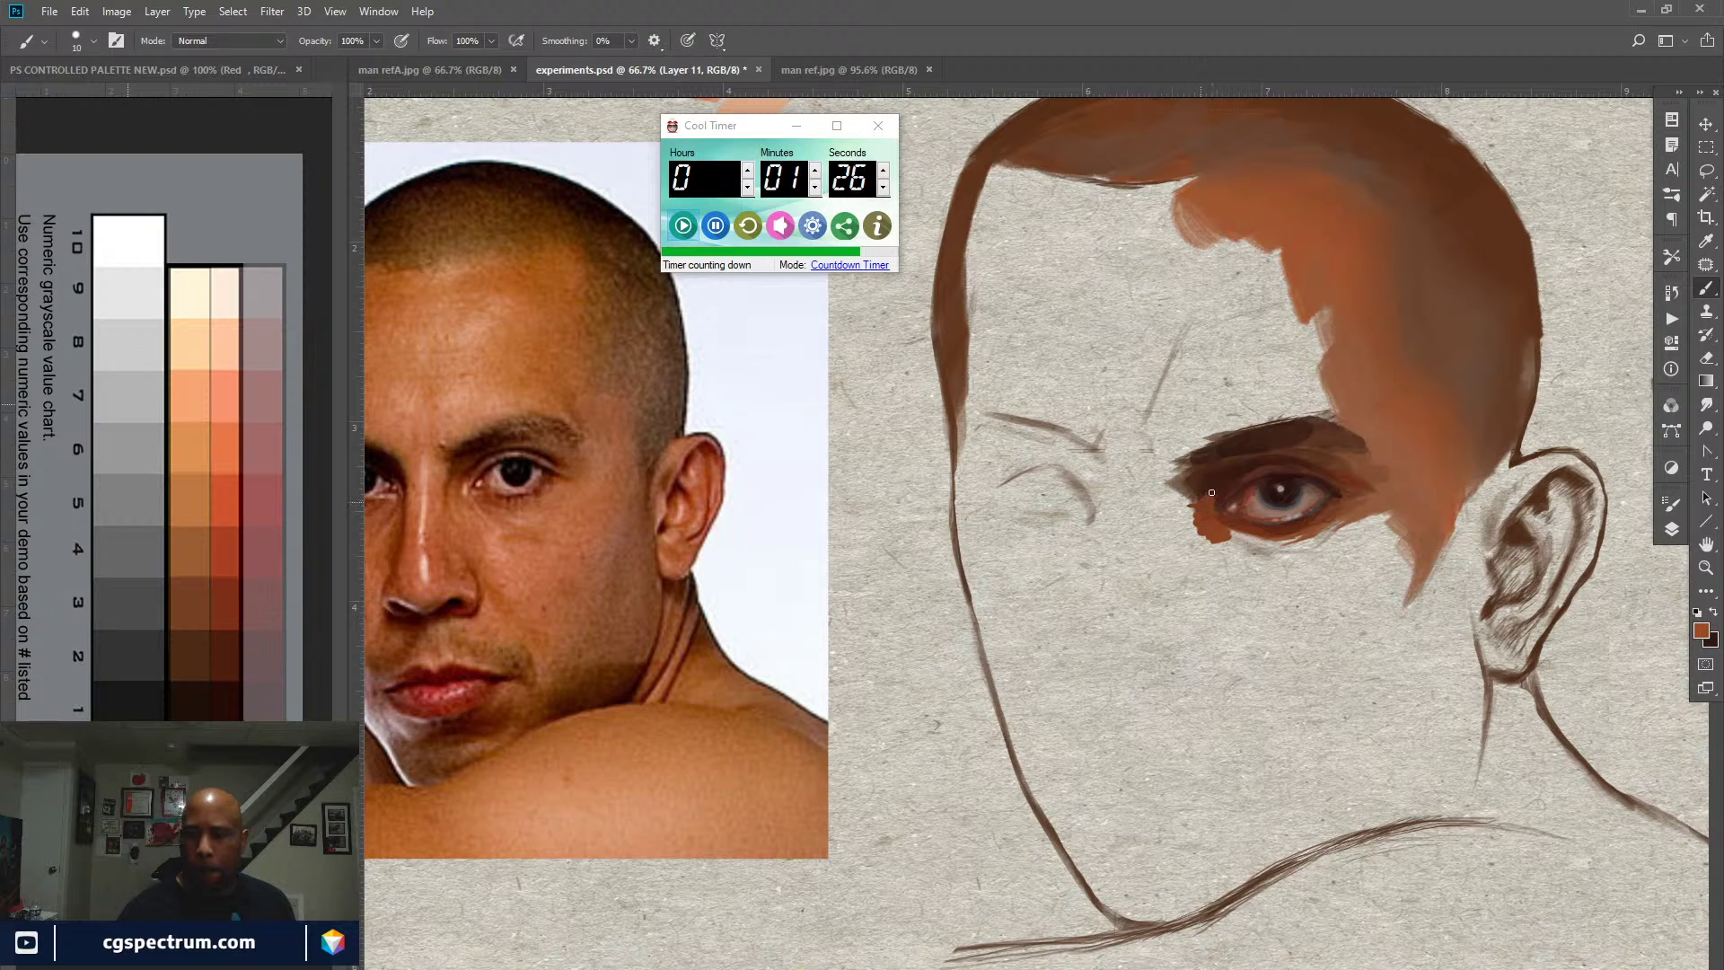
key(x)
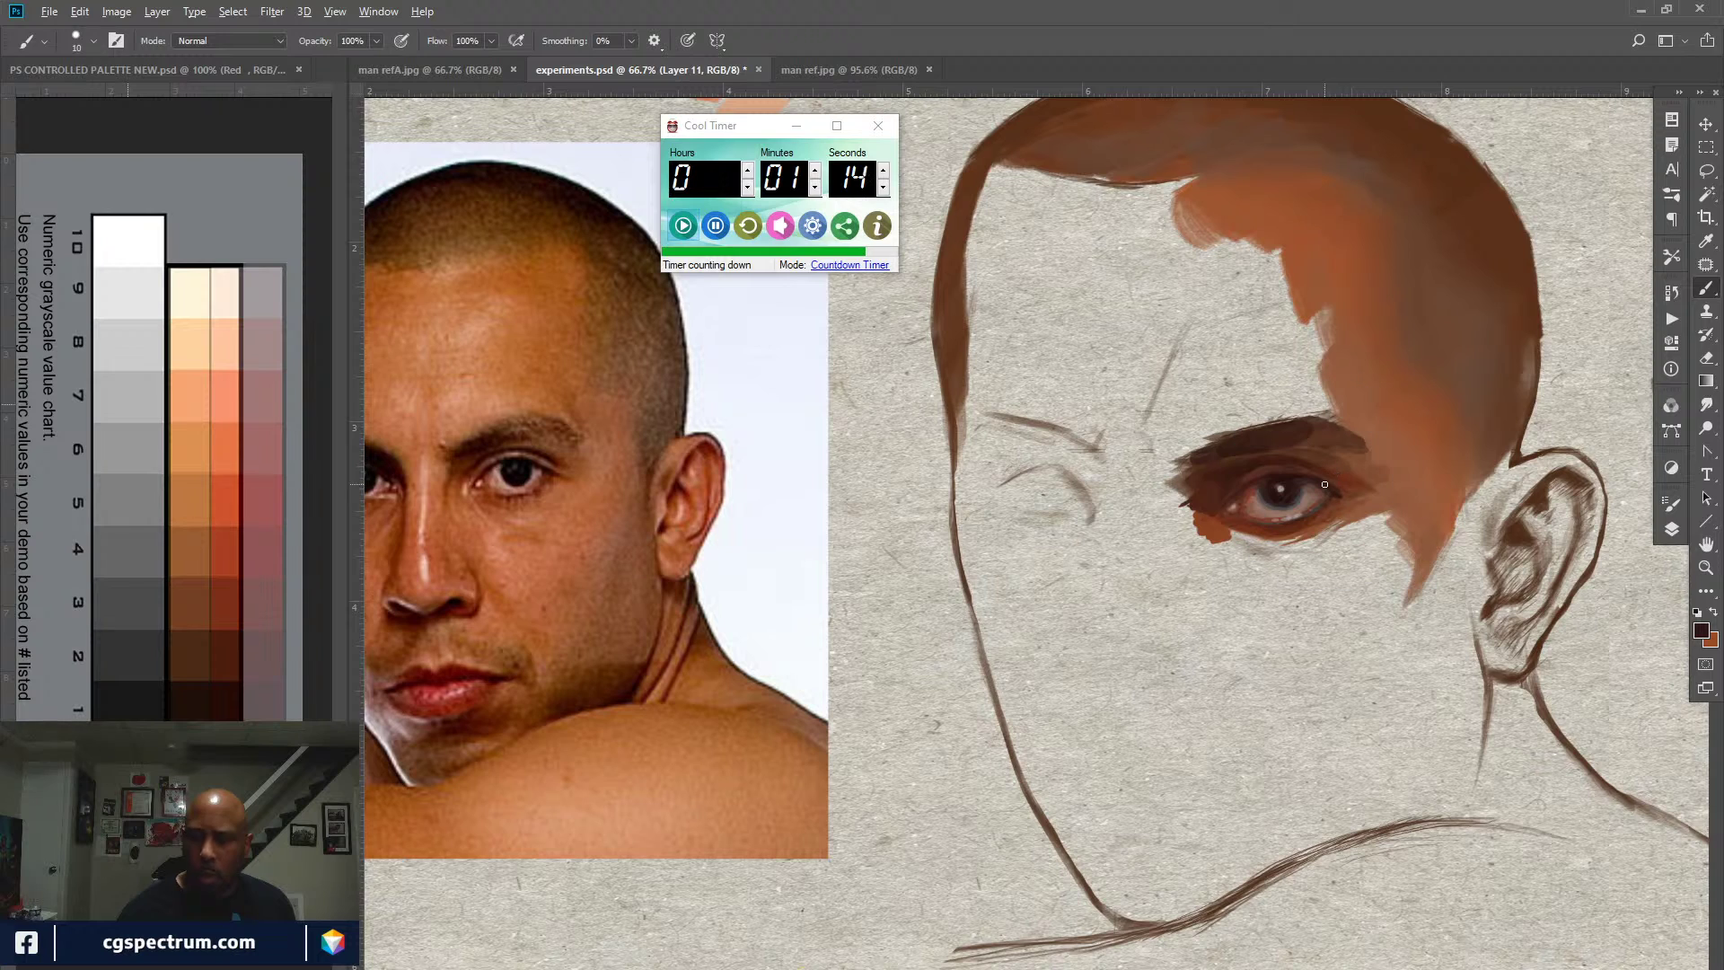
Step: Set the brush opacity to 60% and deepen the upper and lower lid edges with dark tones sampled around the eye
key(6)
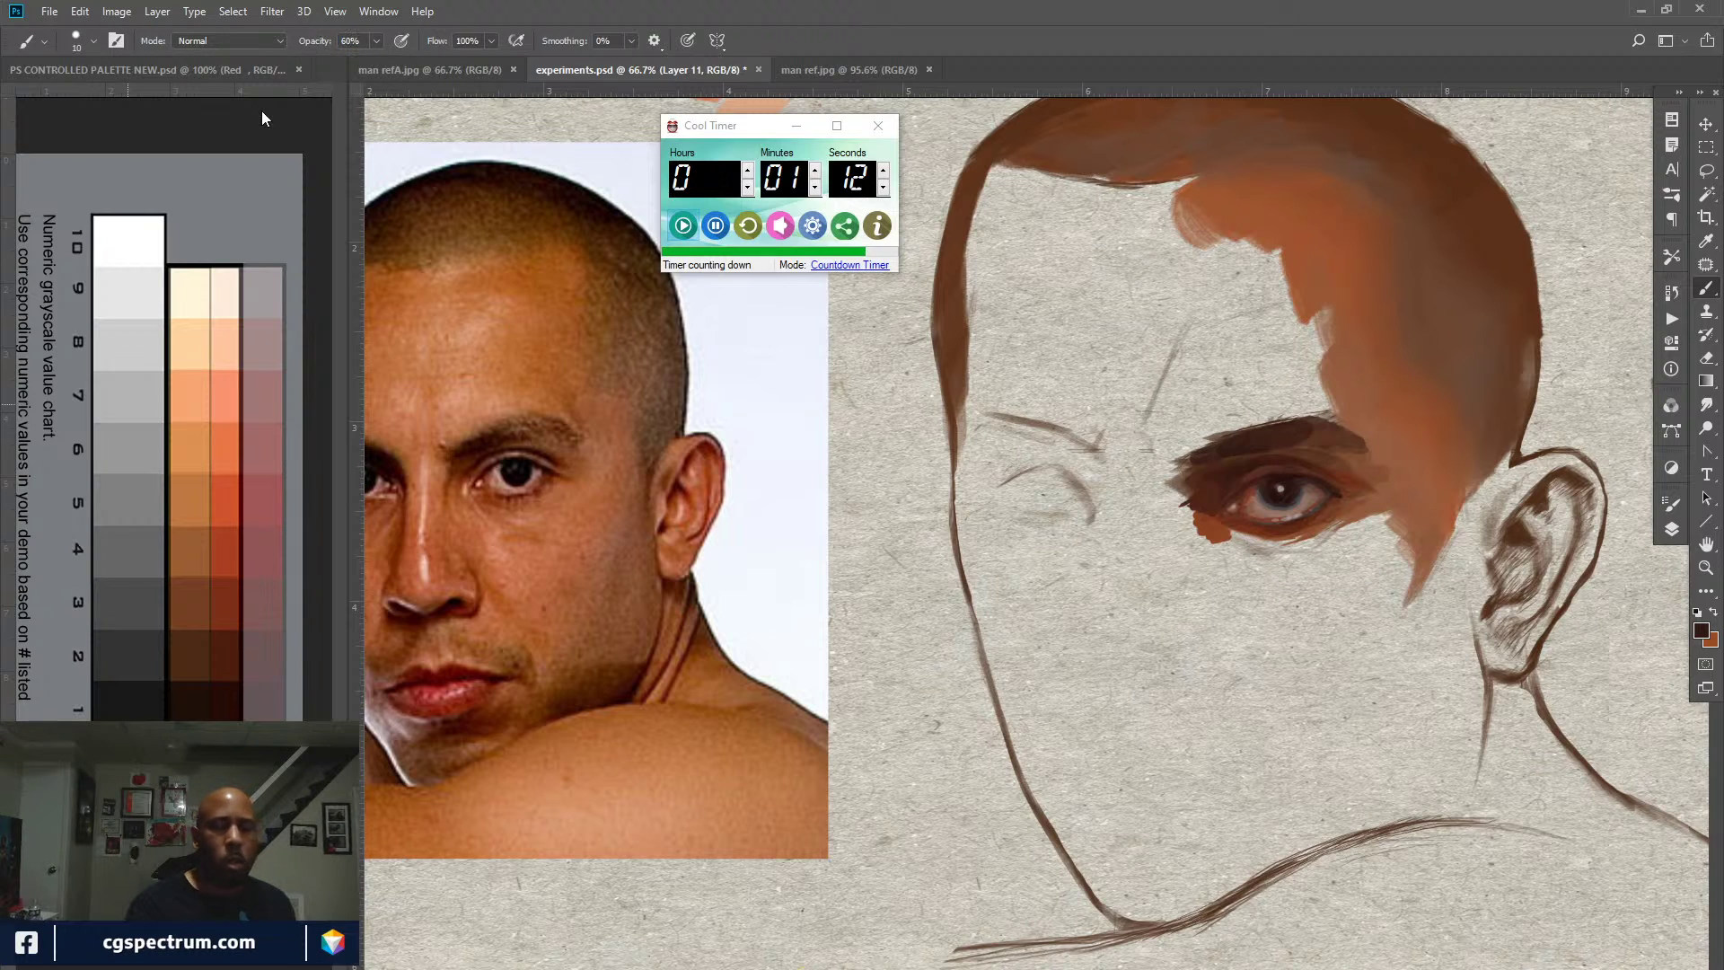
alt+click(1324, 495)
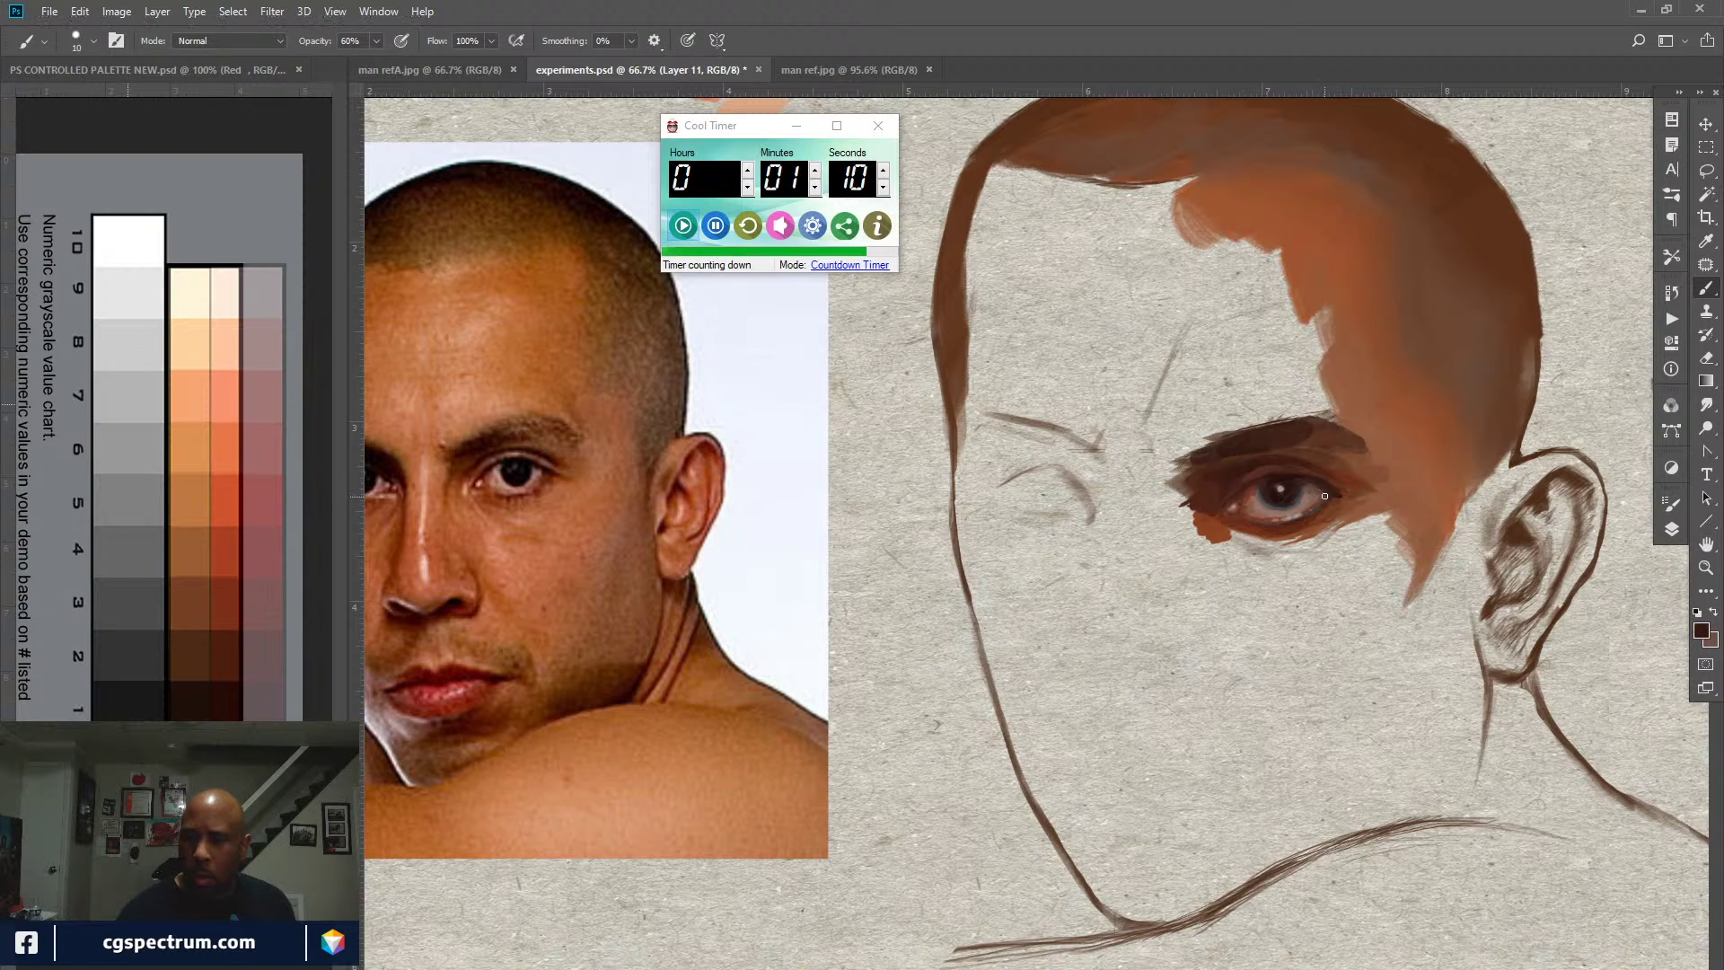
alt+click(1273, 483)
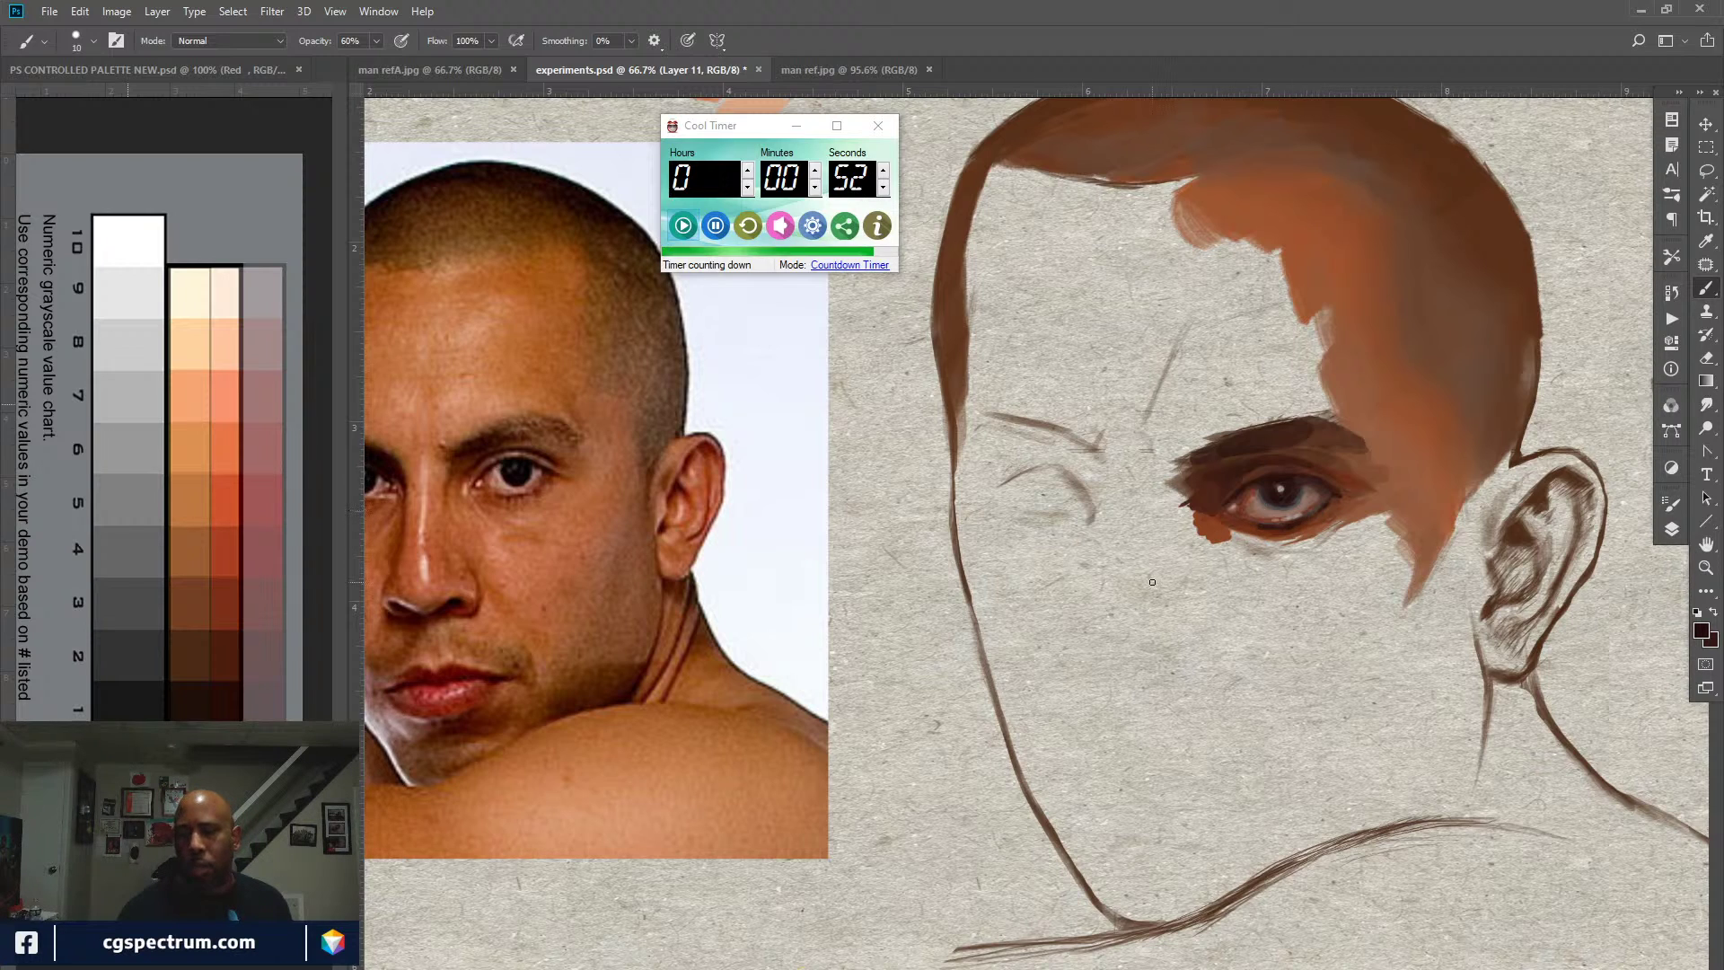
alt+click(1252, 524)
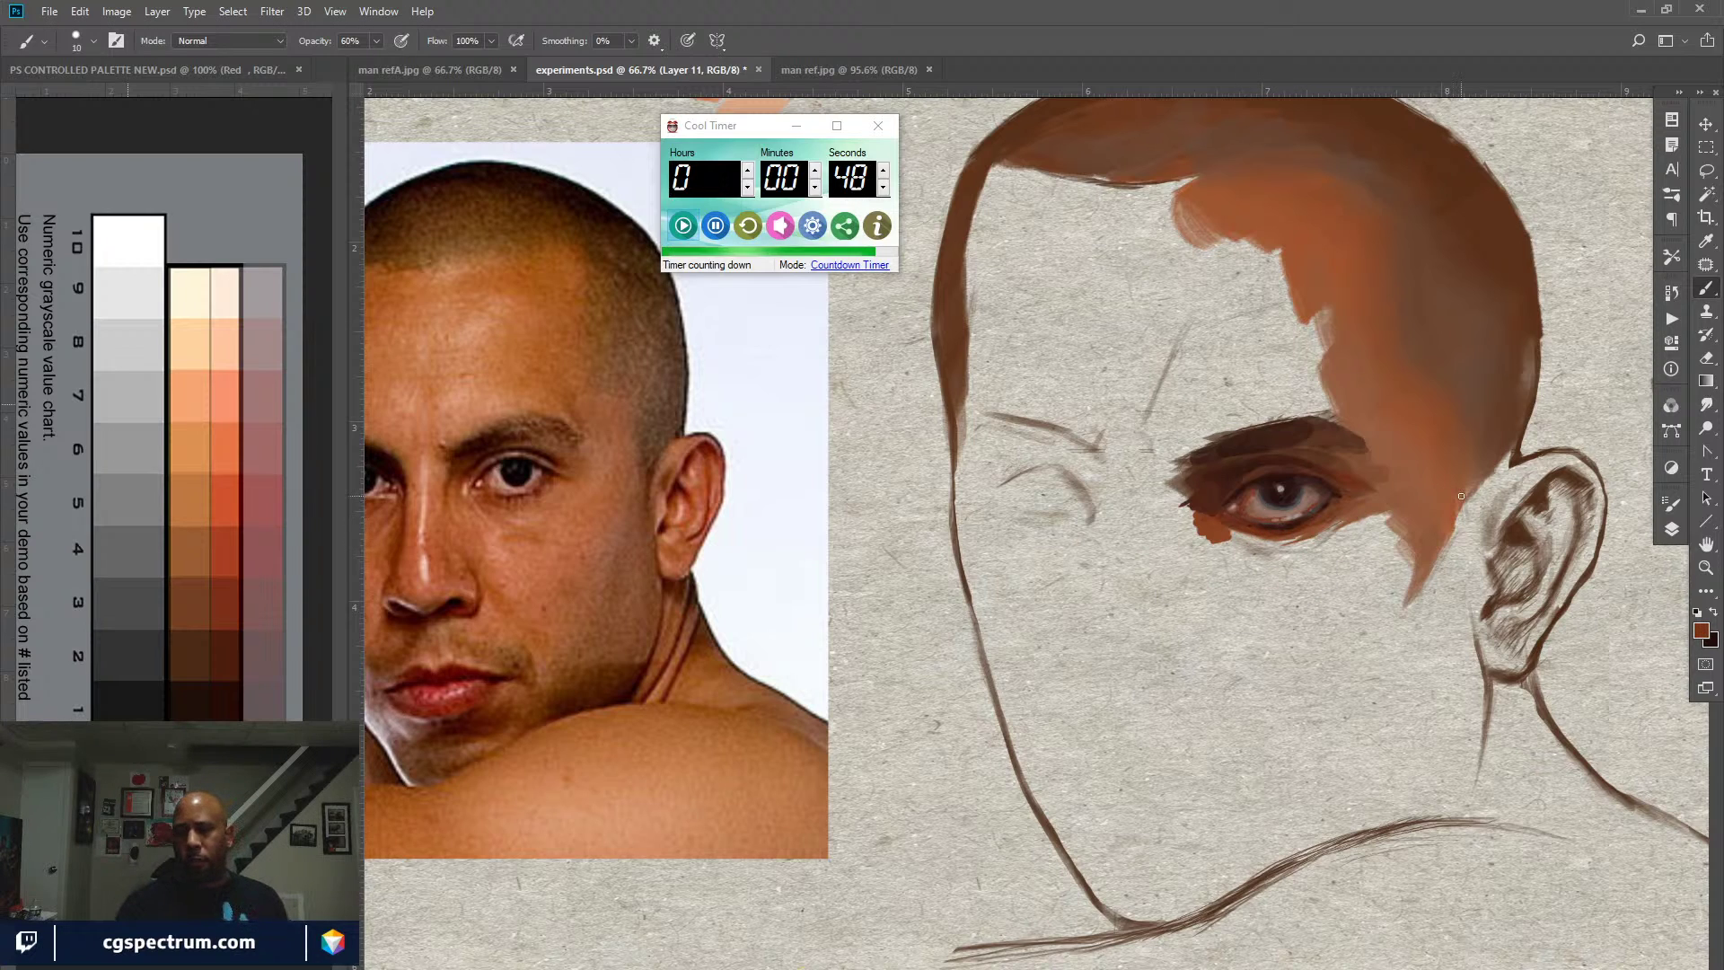
alt+click(1313, 473)
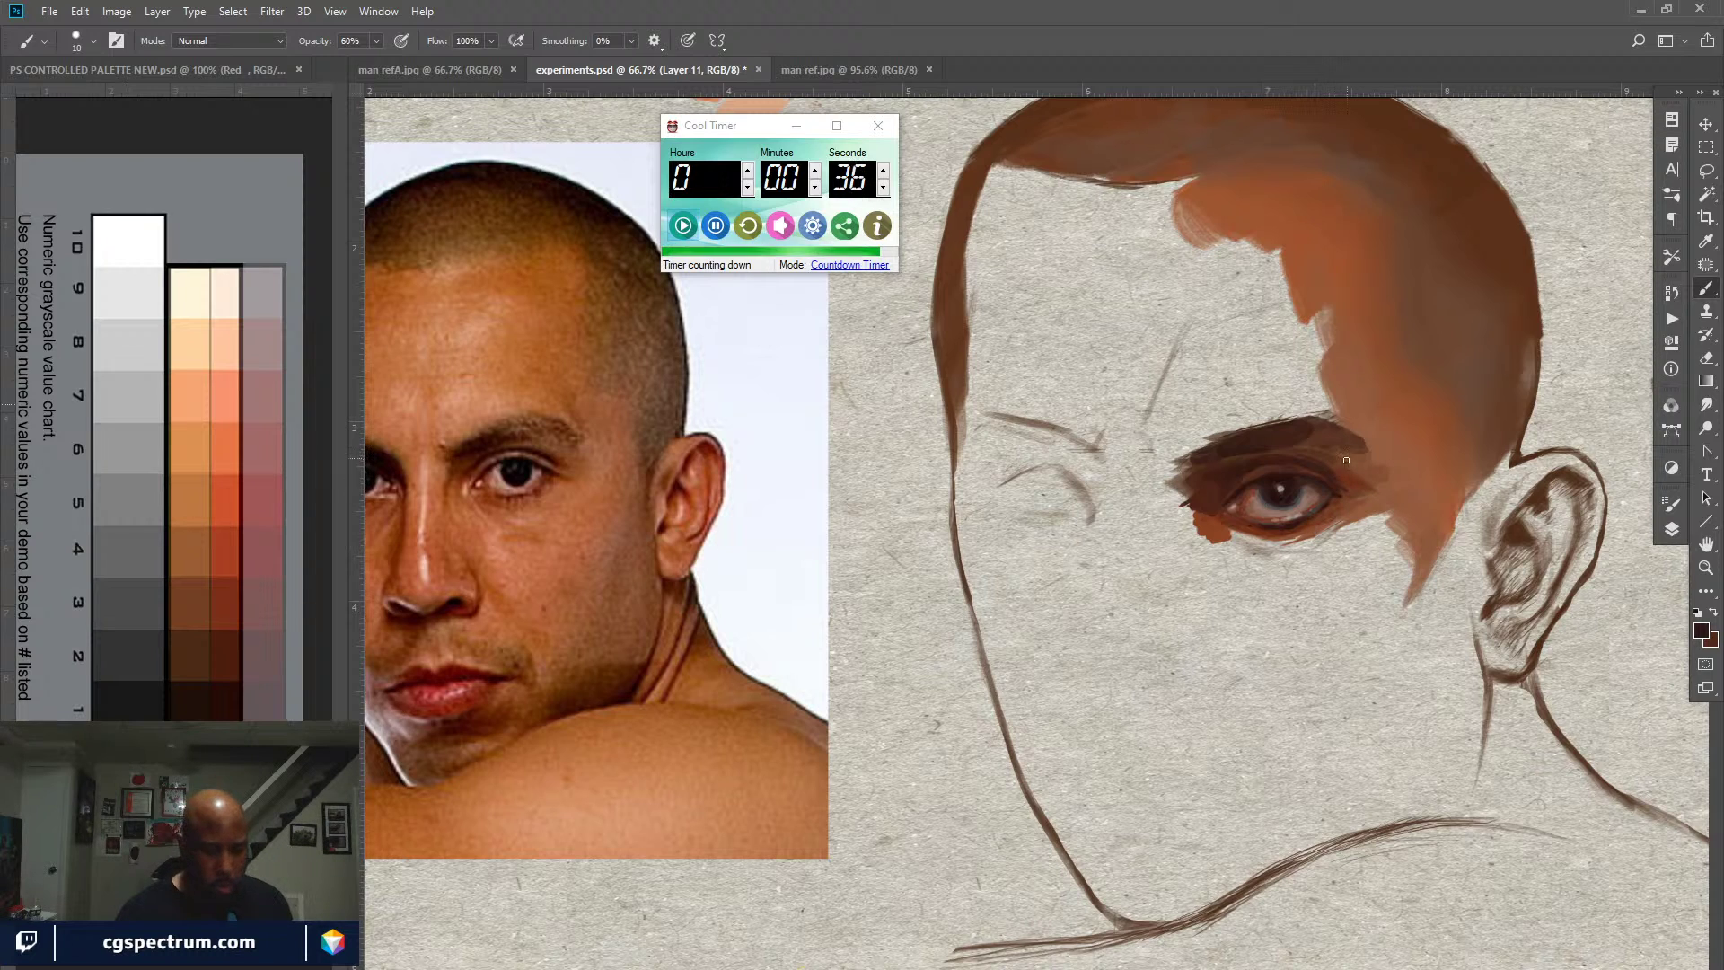
Step: Smudge the eyebrow into the surrounding skin and retouch the inner eye white with brush tones sampled from the eye
key(r)
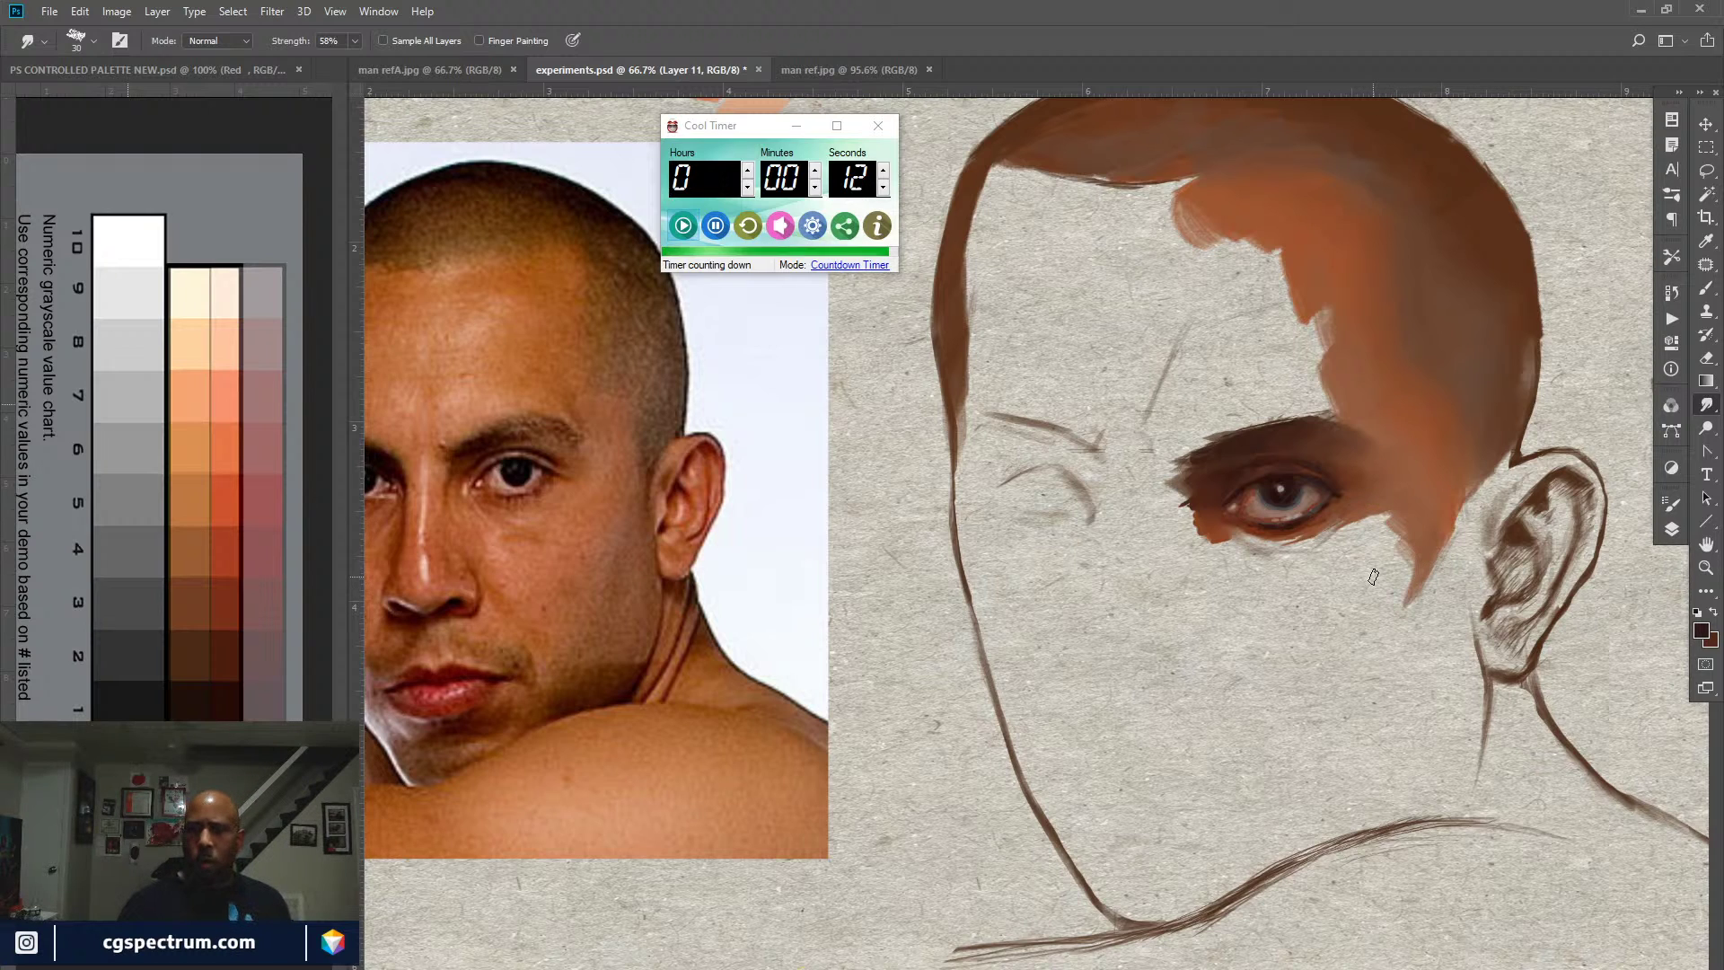
key(b)
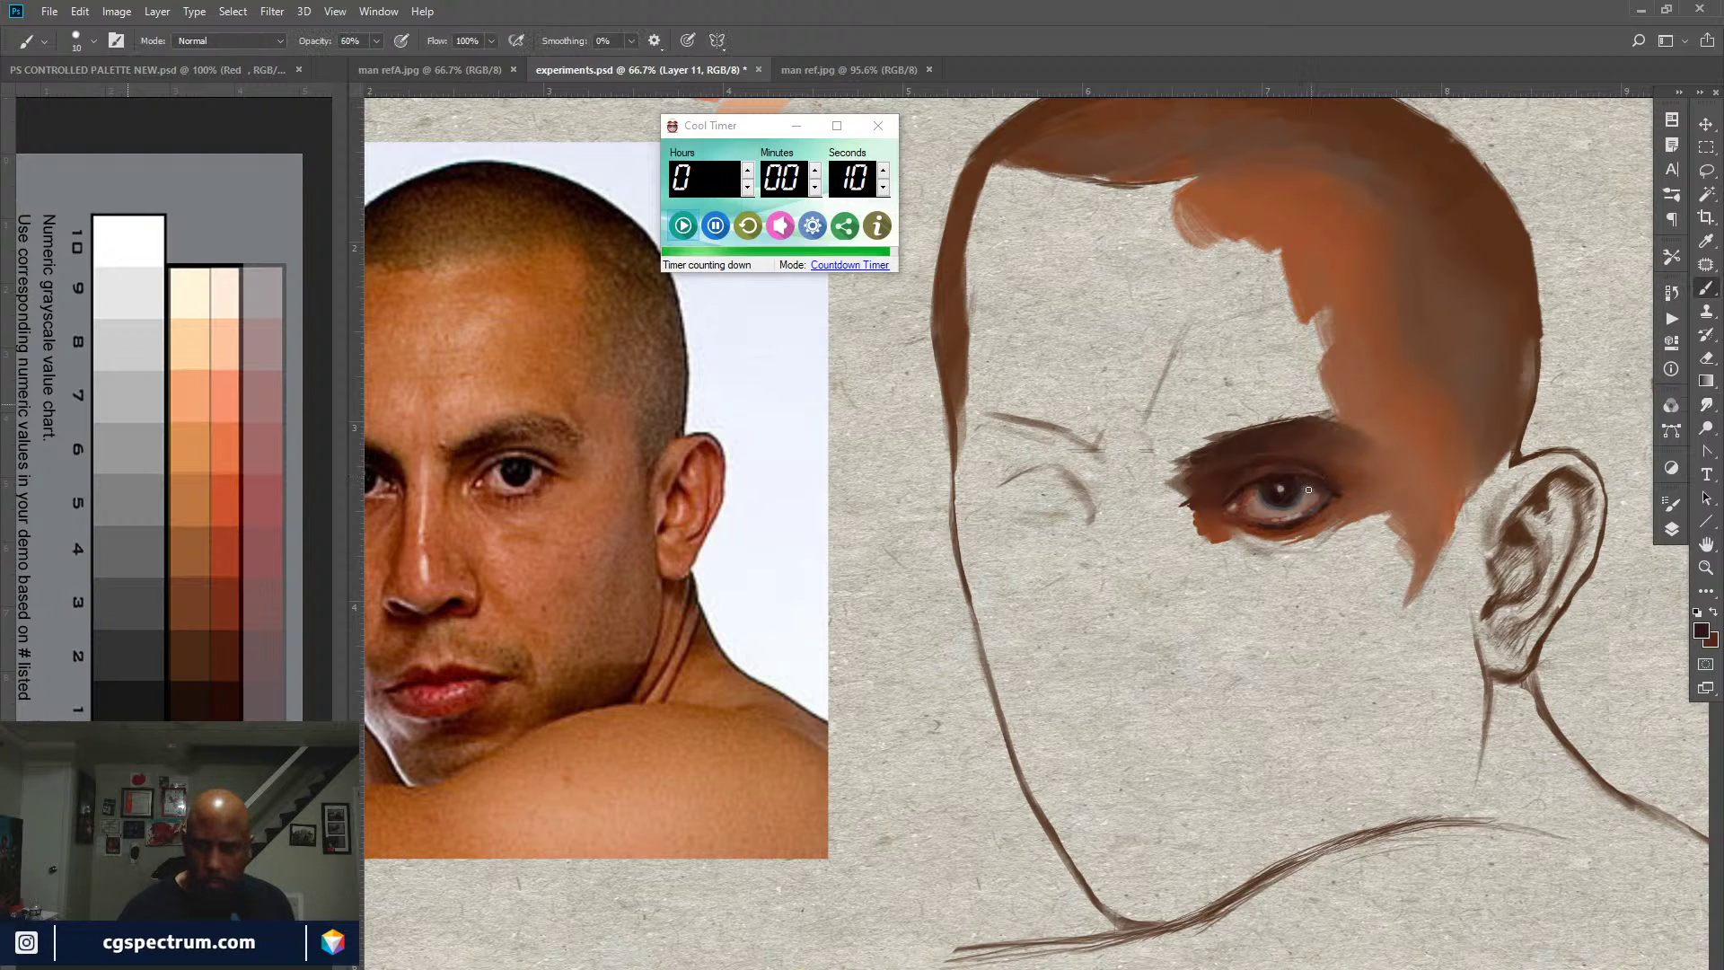
alt+click(1264, 500)
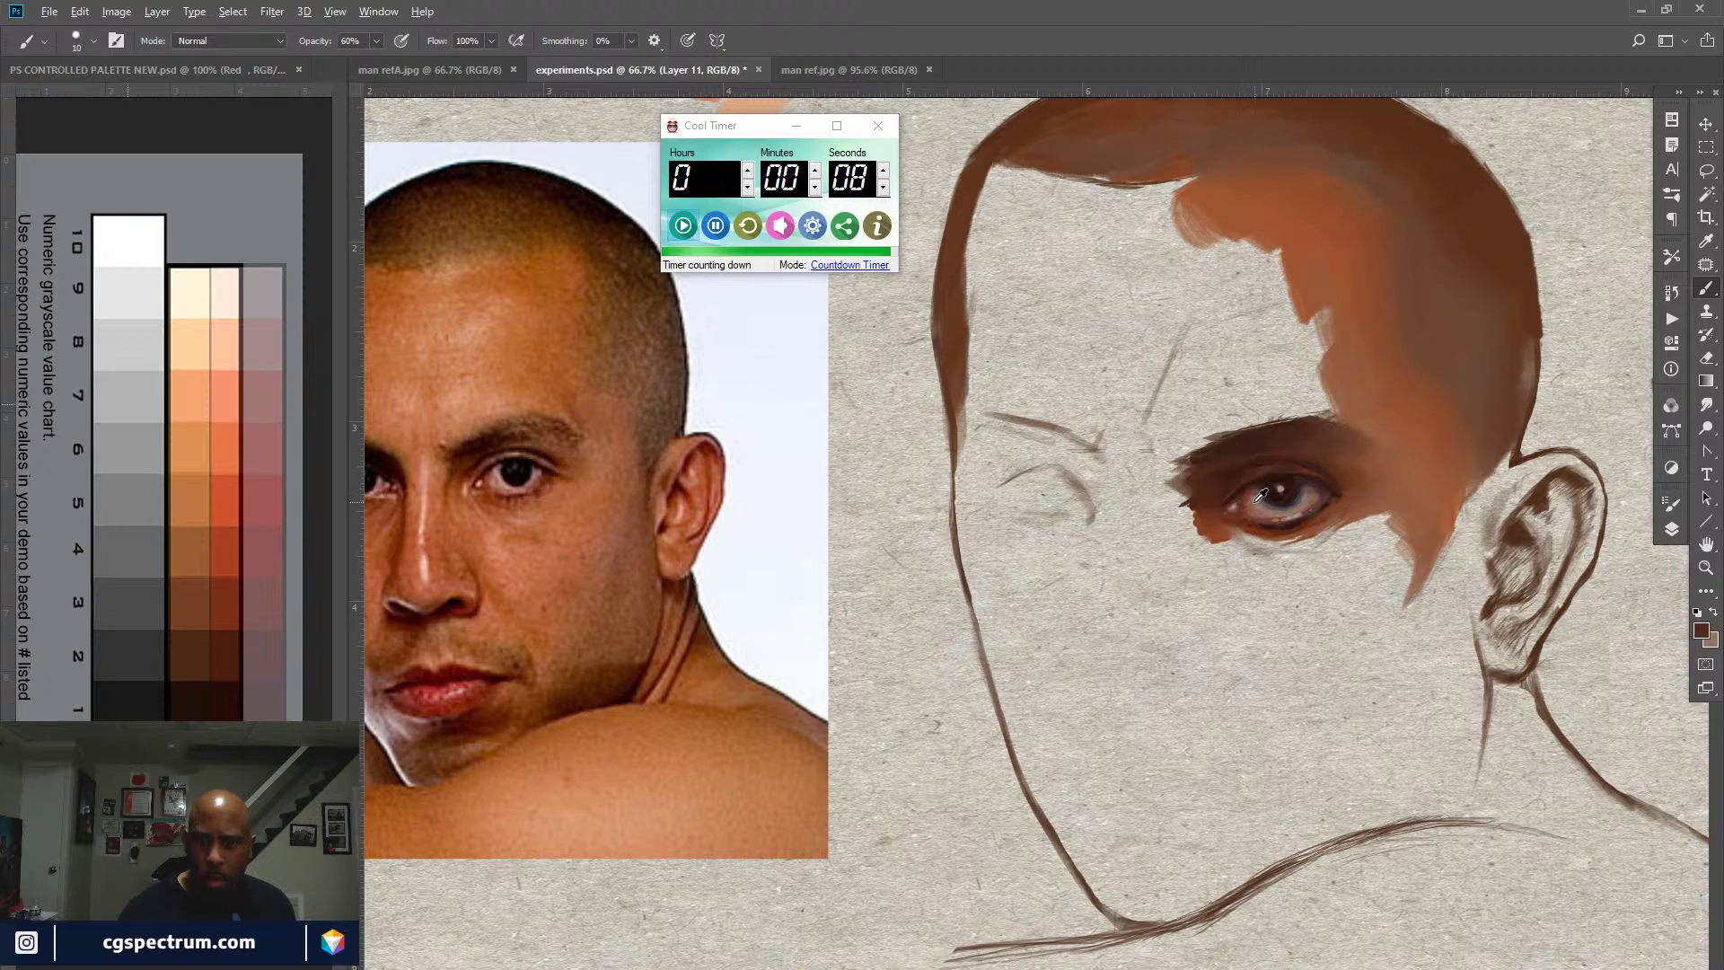
alt+click(1254, 509)
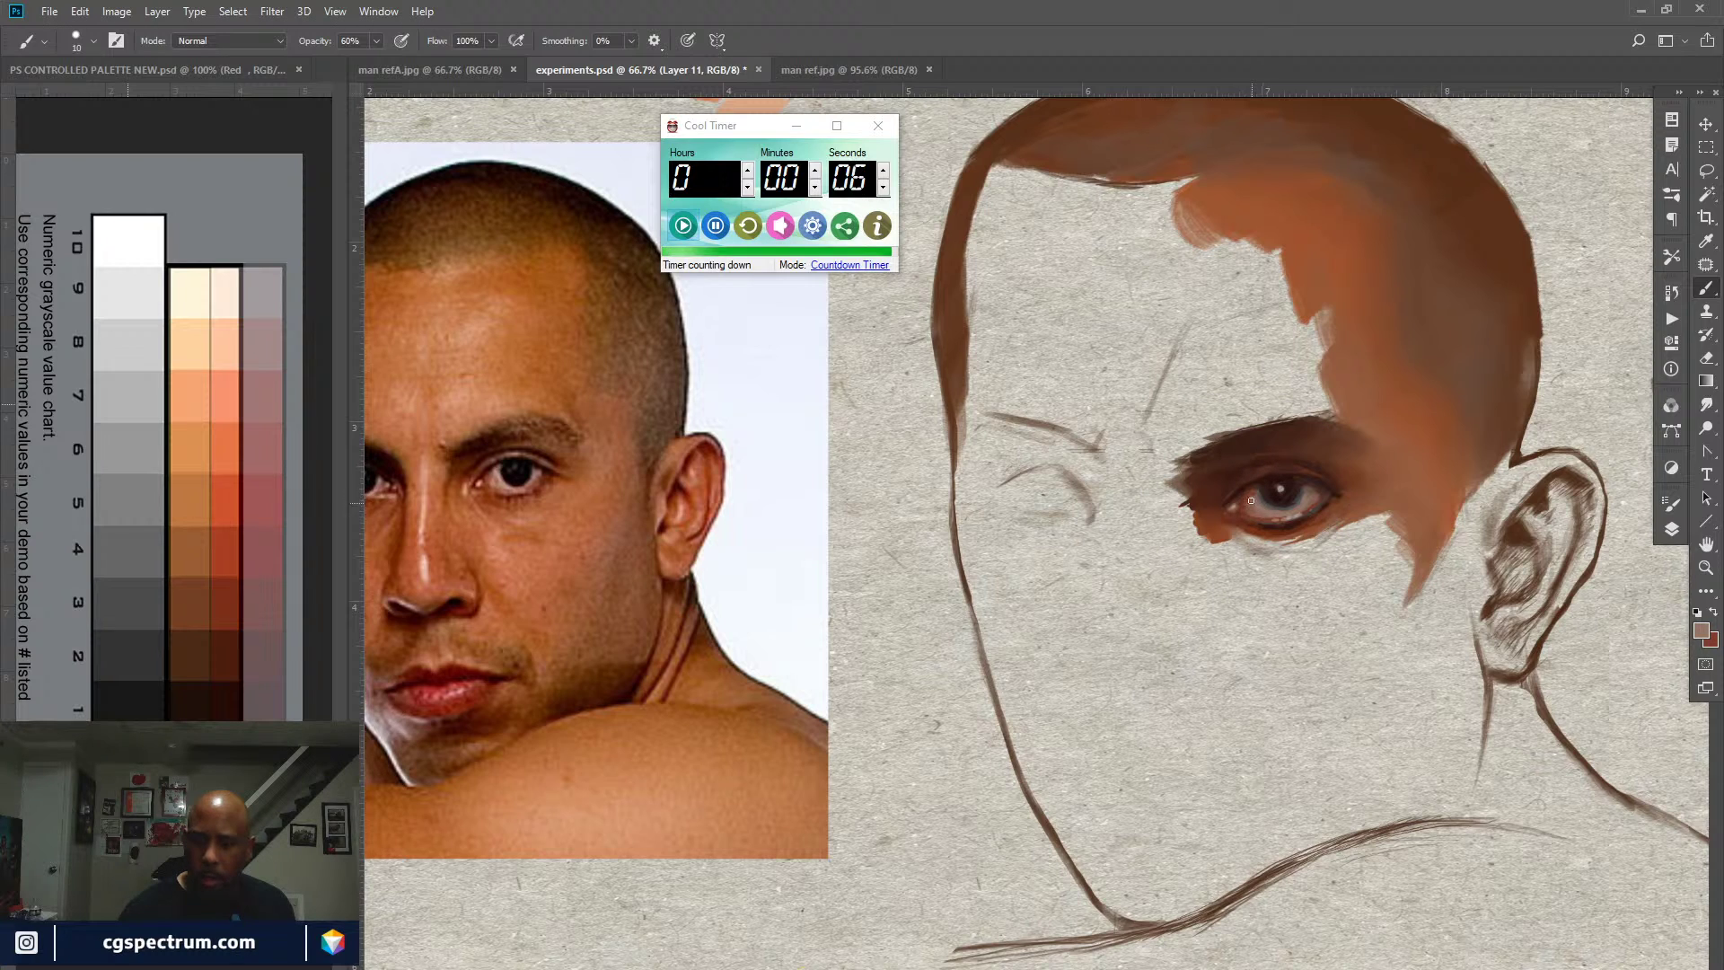
Step: Sample a reddish brown from the eye's inner corner and a grey from the iris of the painted eye
alt+click(1243, 502)
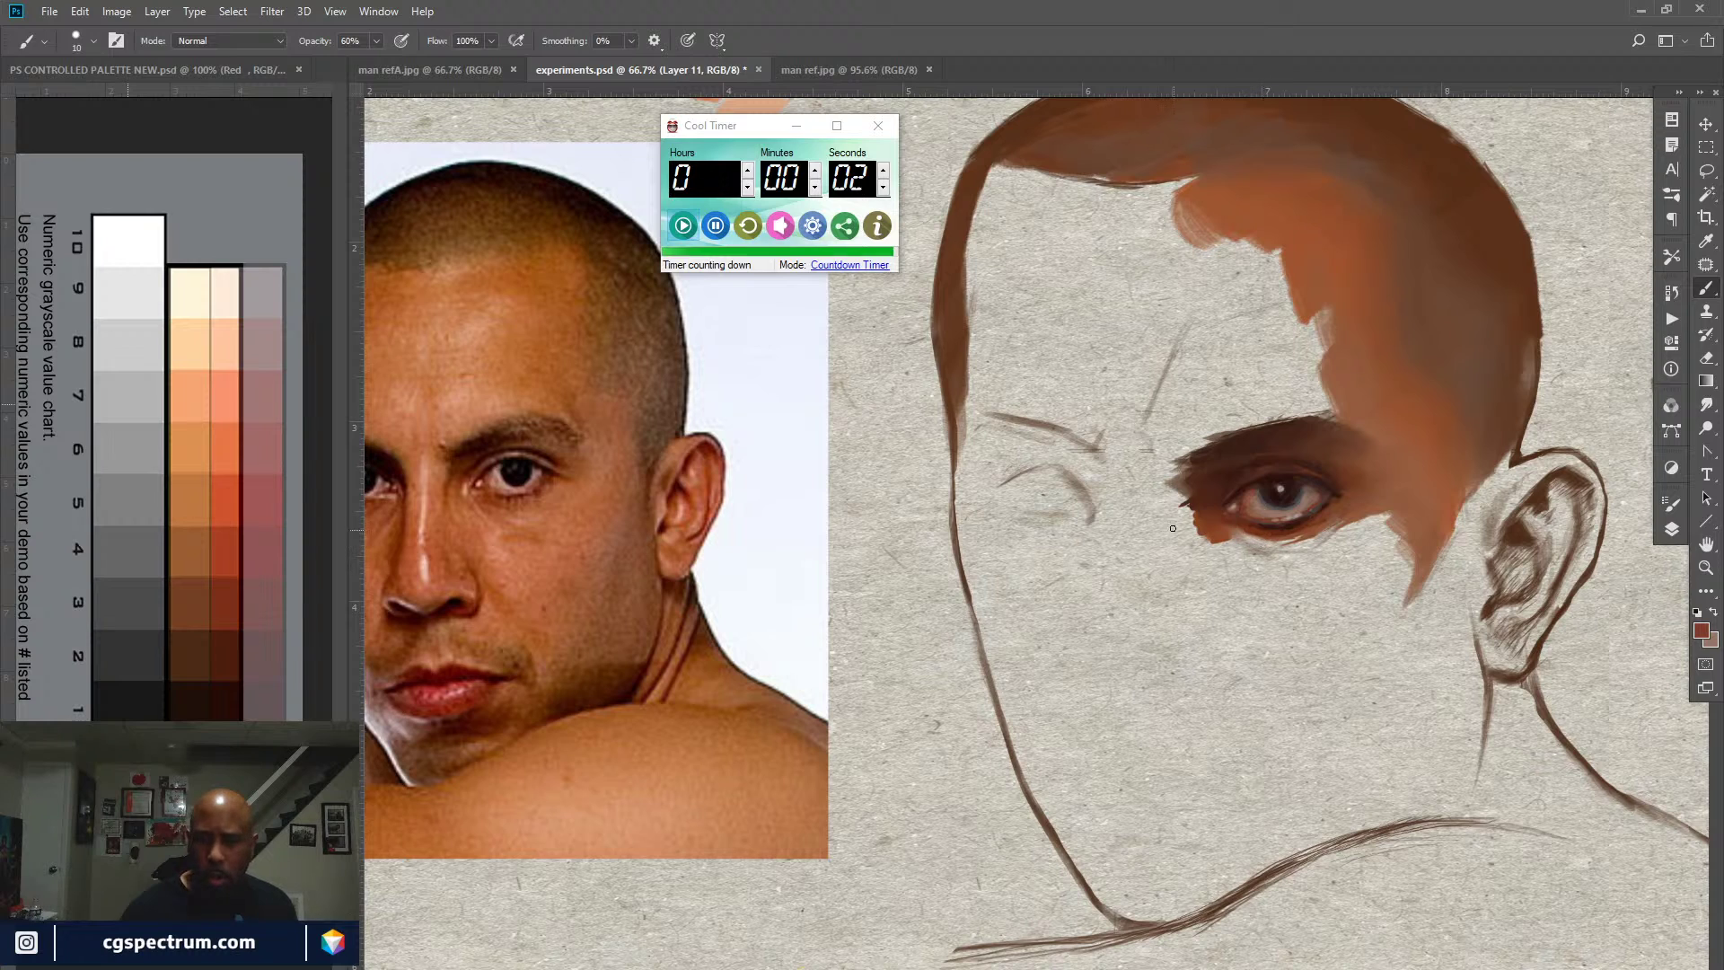
alt+click(1282, 488)
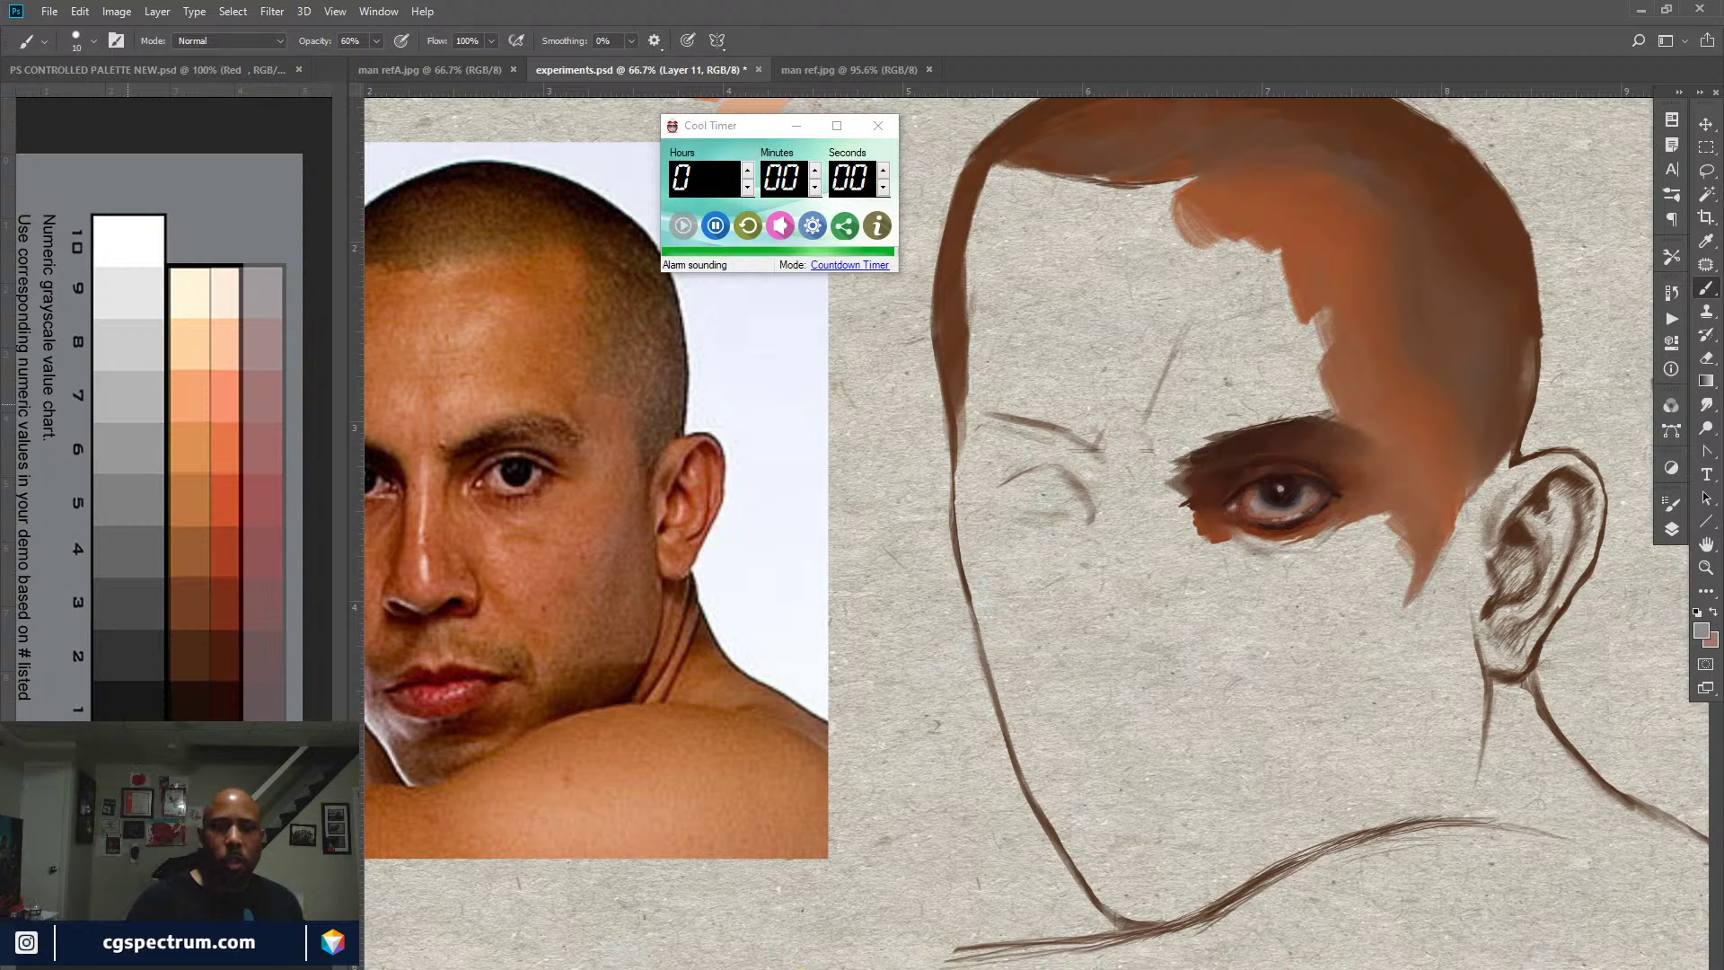
Step: Silence the alarm of the expired countdown timer
click(708, 245)
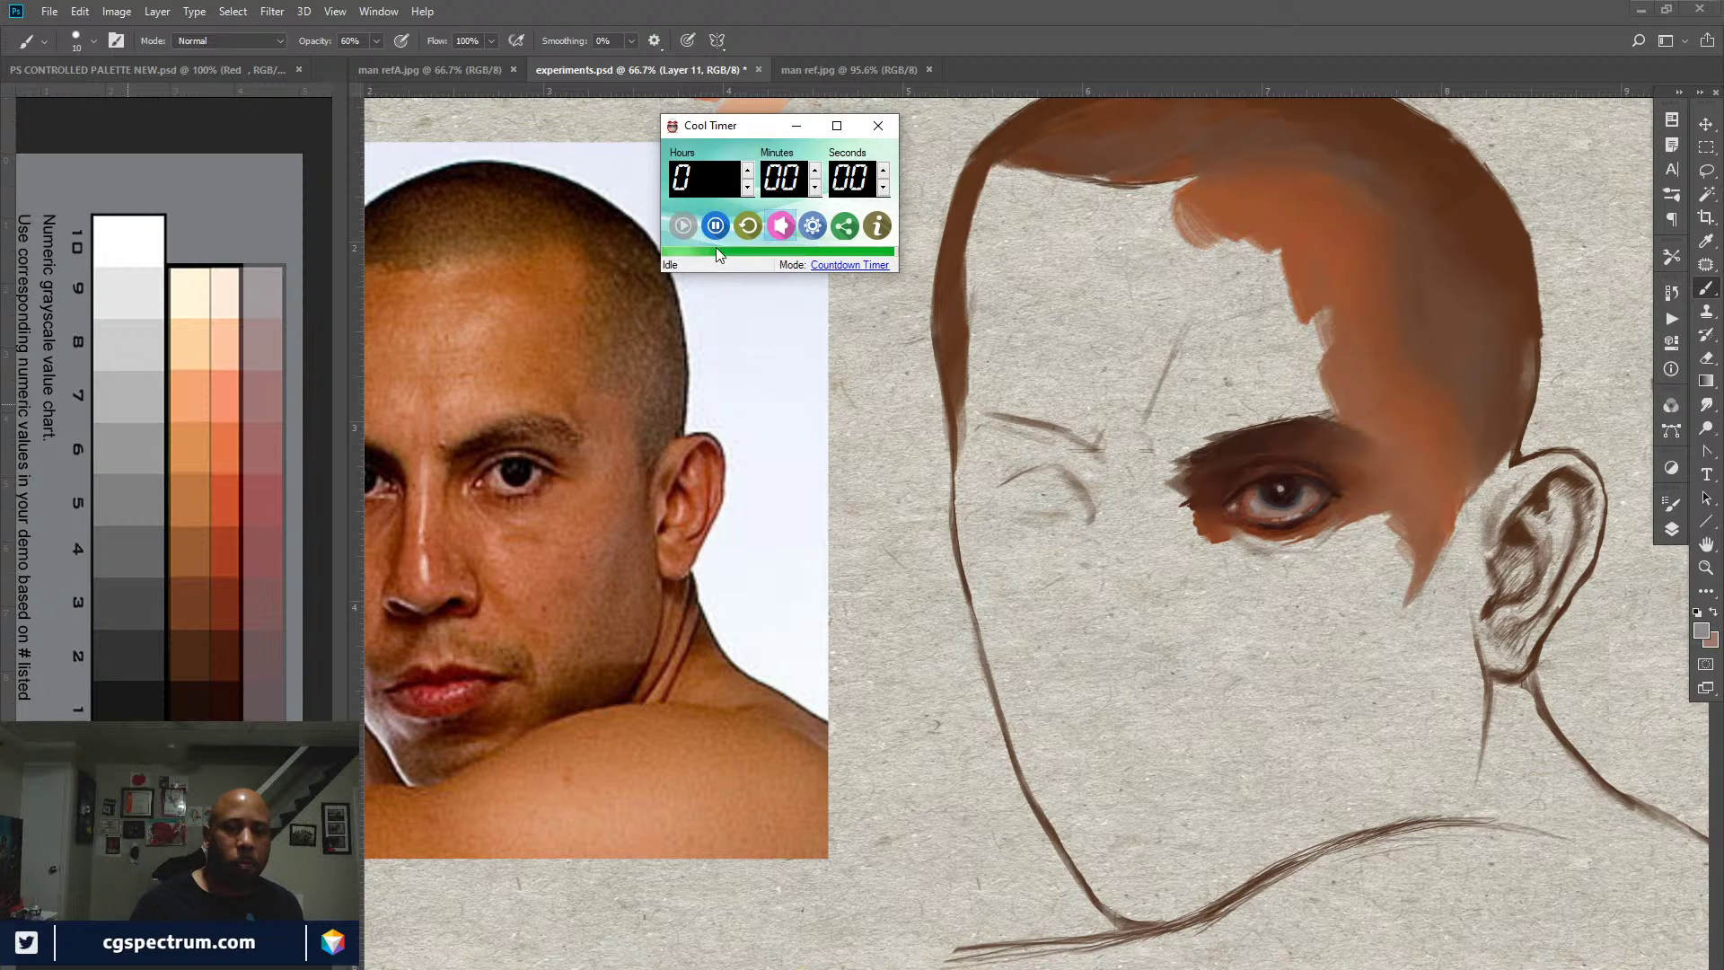
click(780, 225)
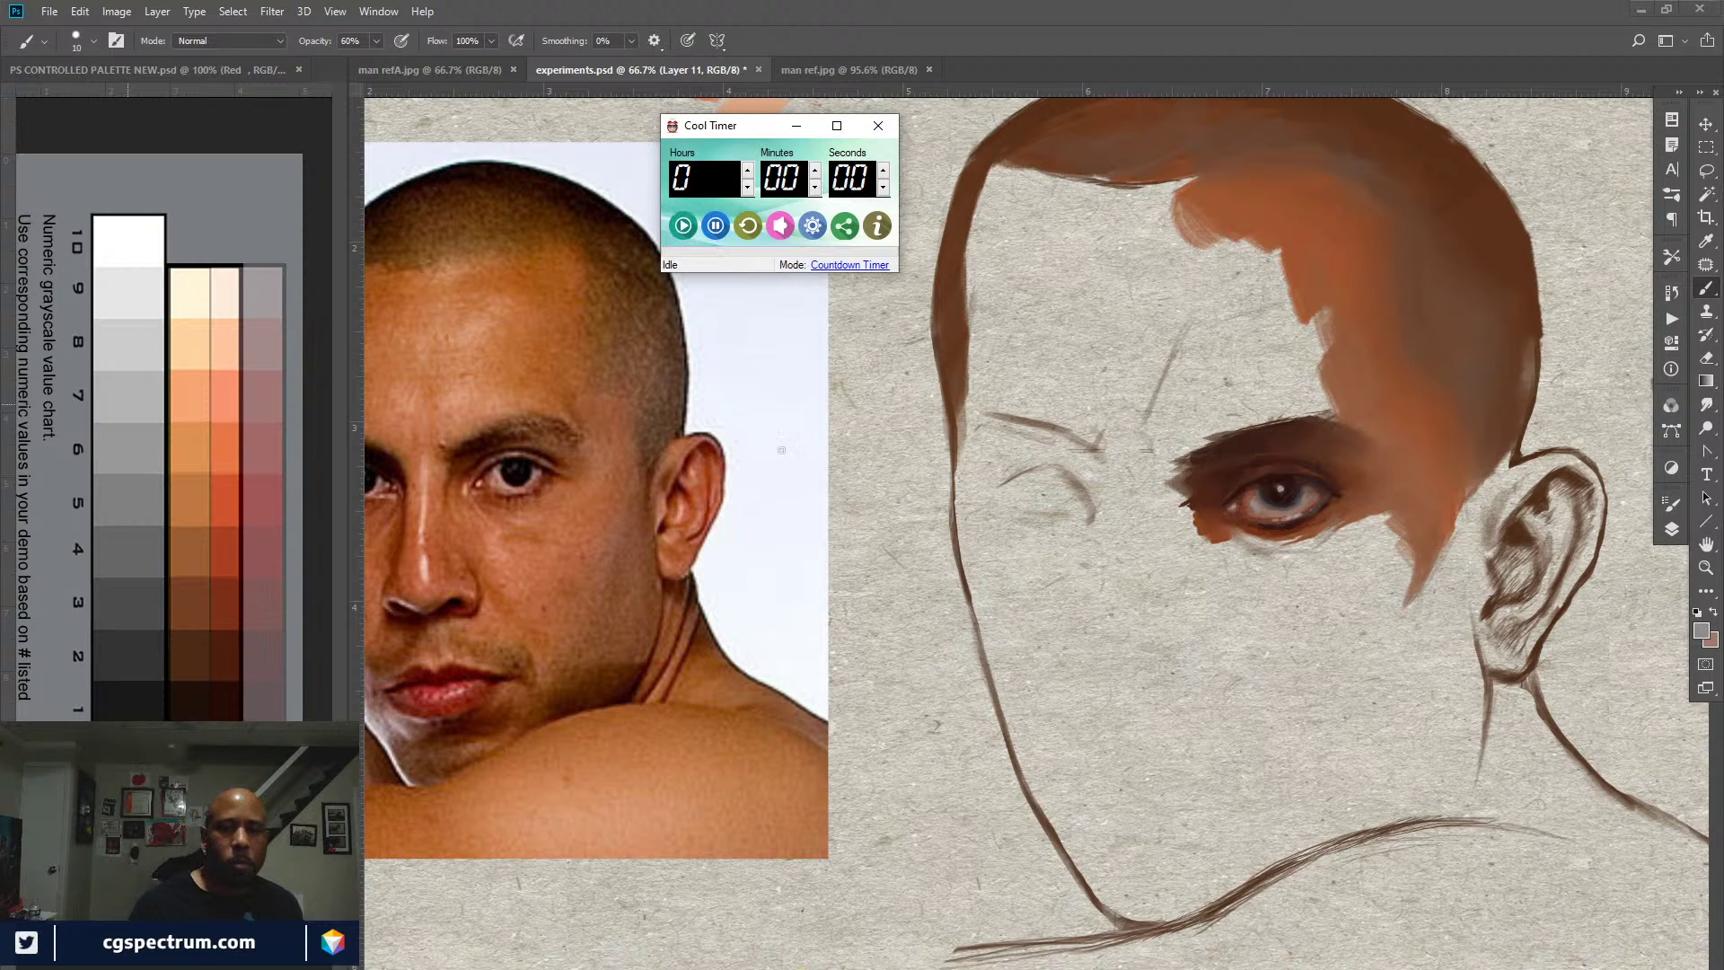
click(858, 372)
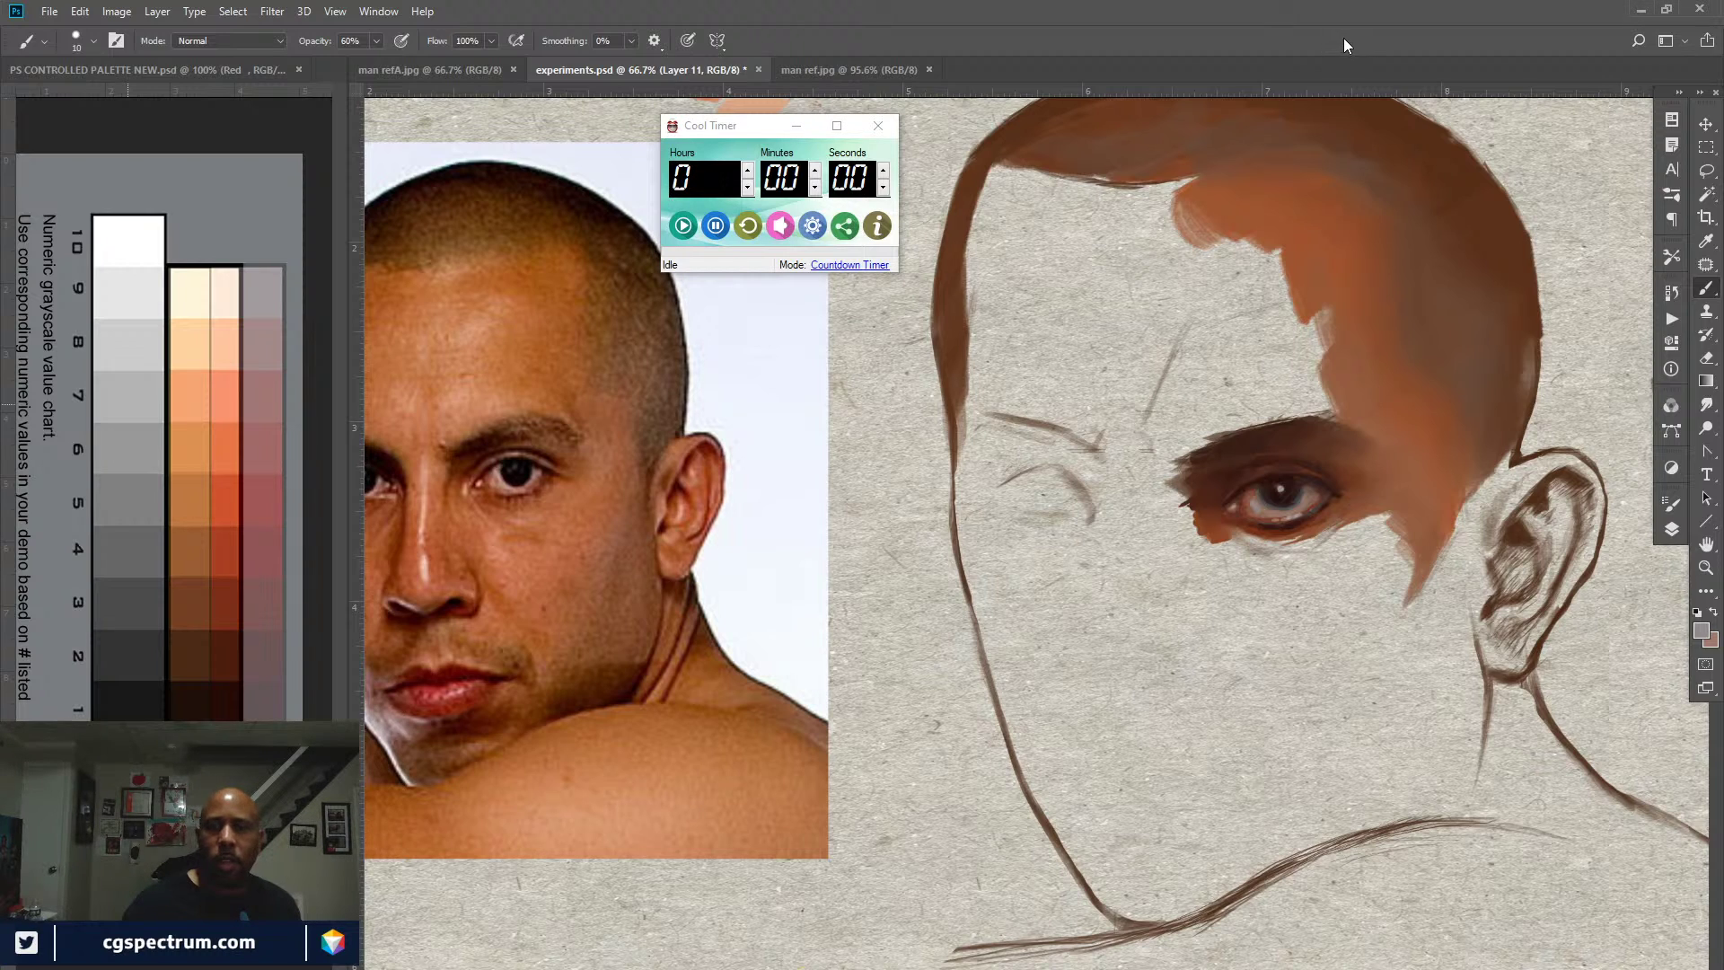
Step: Save the portrait painting
drag(1290, 604, 1250, 604)
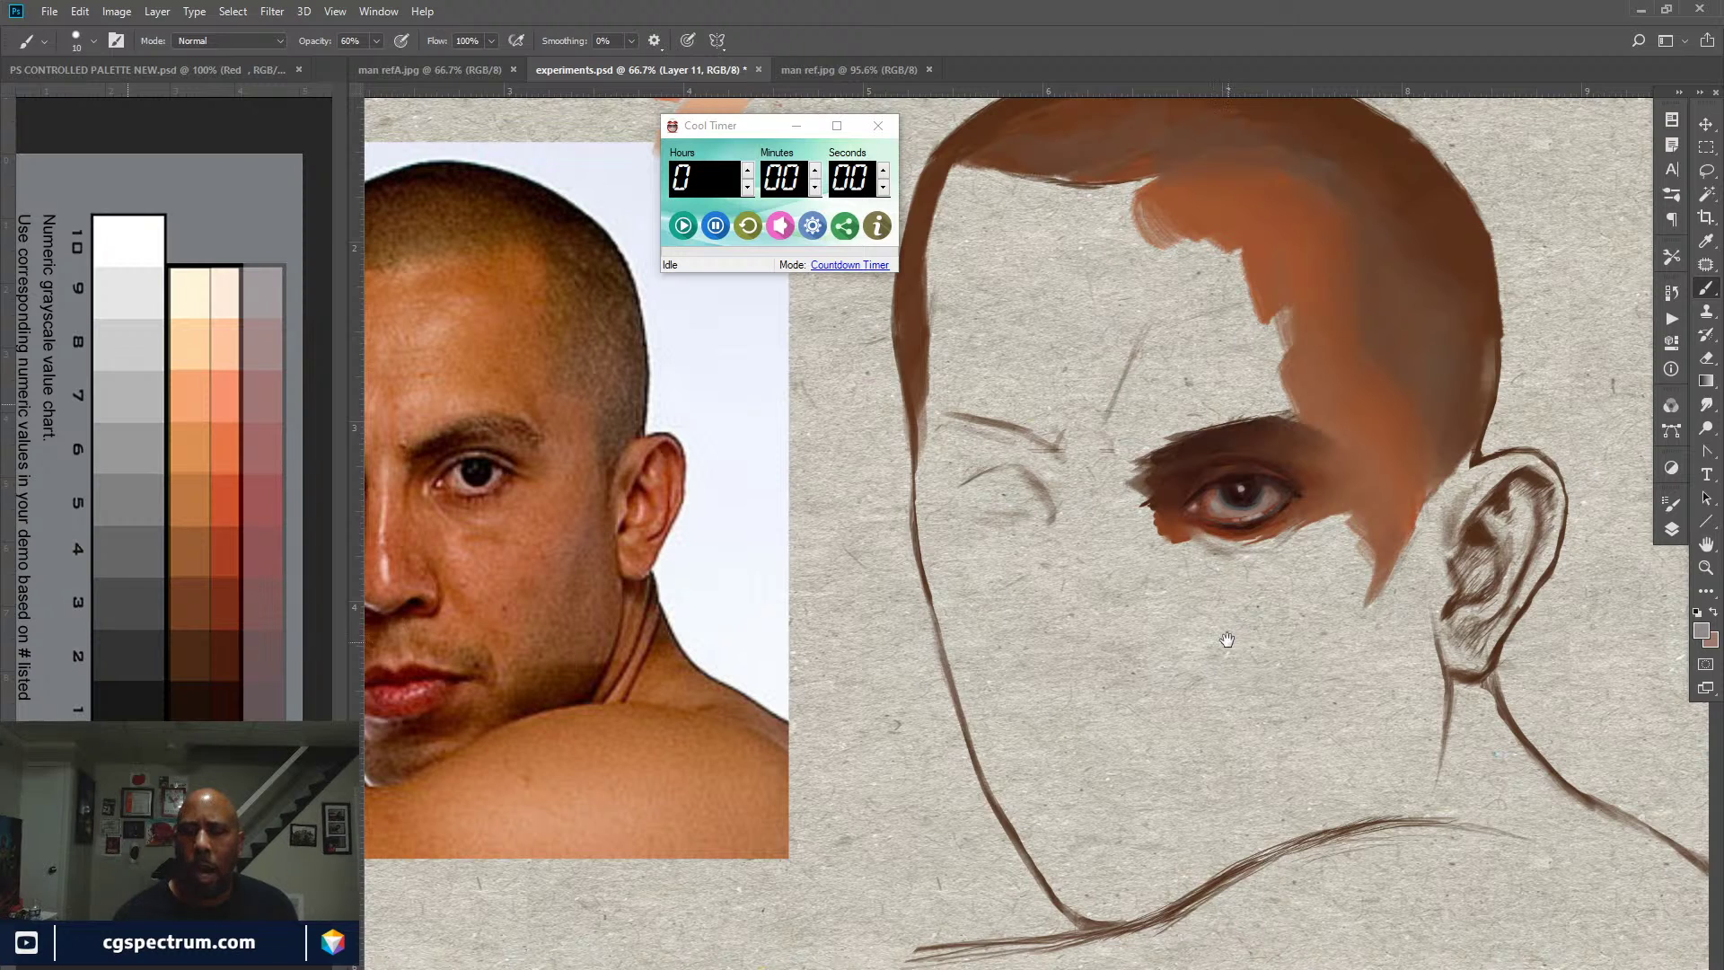
key(ctrl+s)
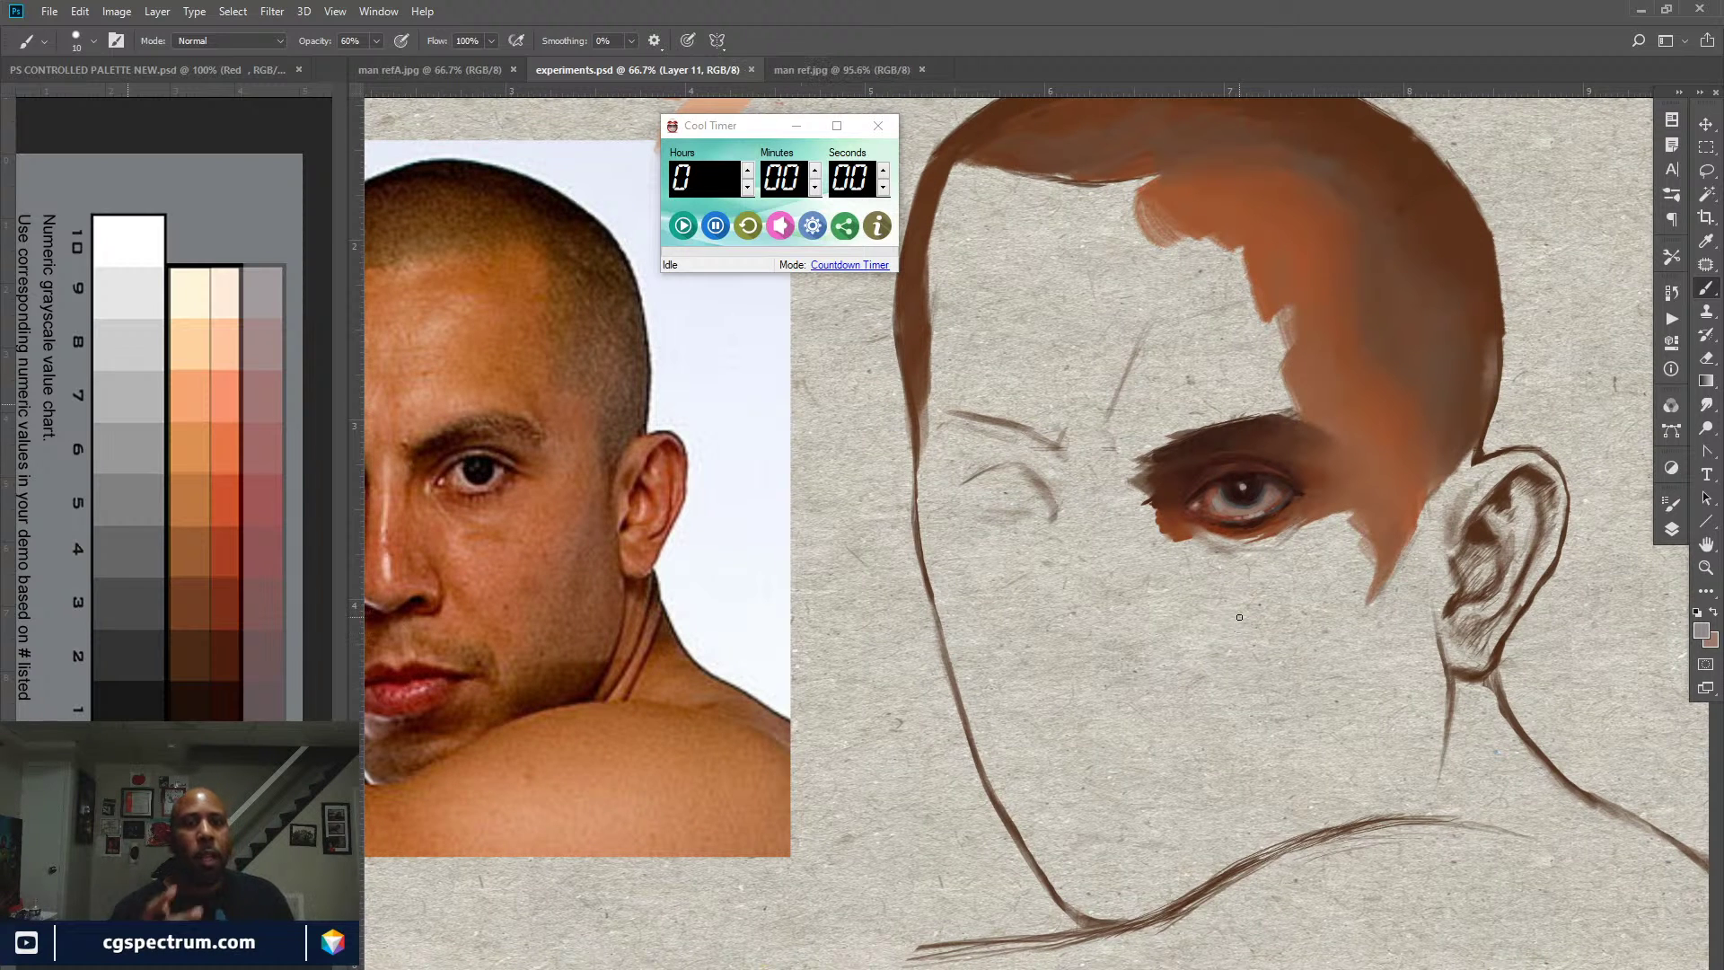
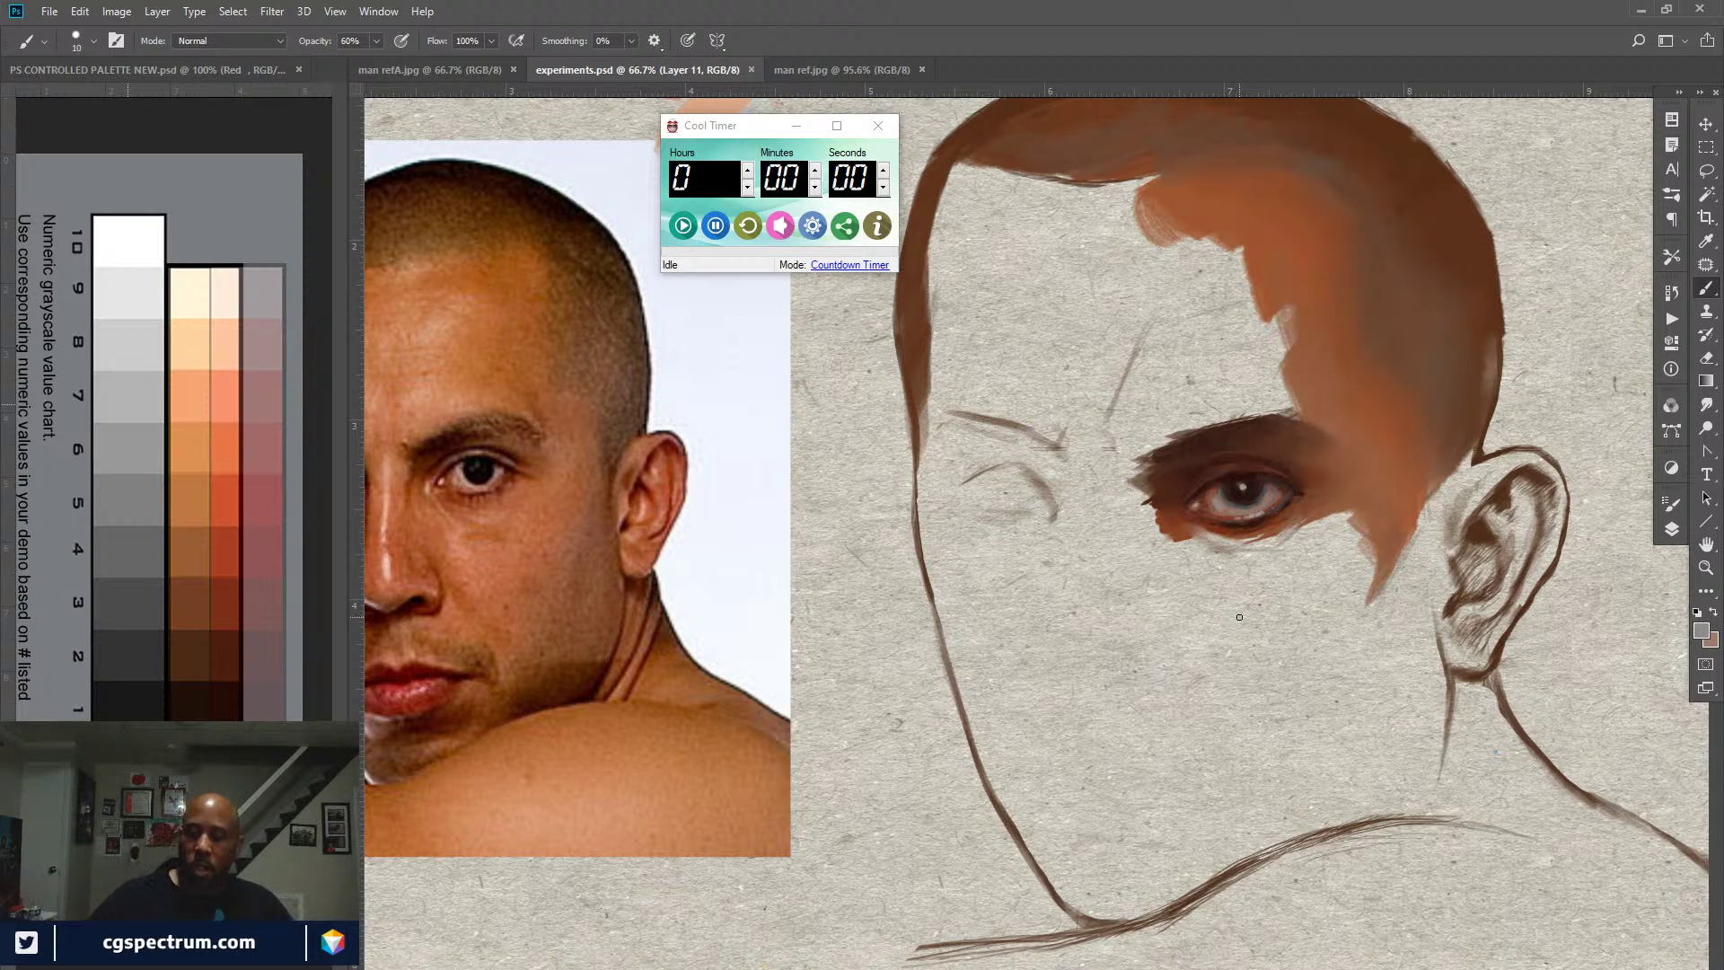
Step: Add a new empty layer directly above Layer 11 in the portrait document
drag(820, 759, 919, 759)
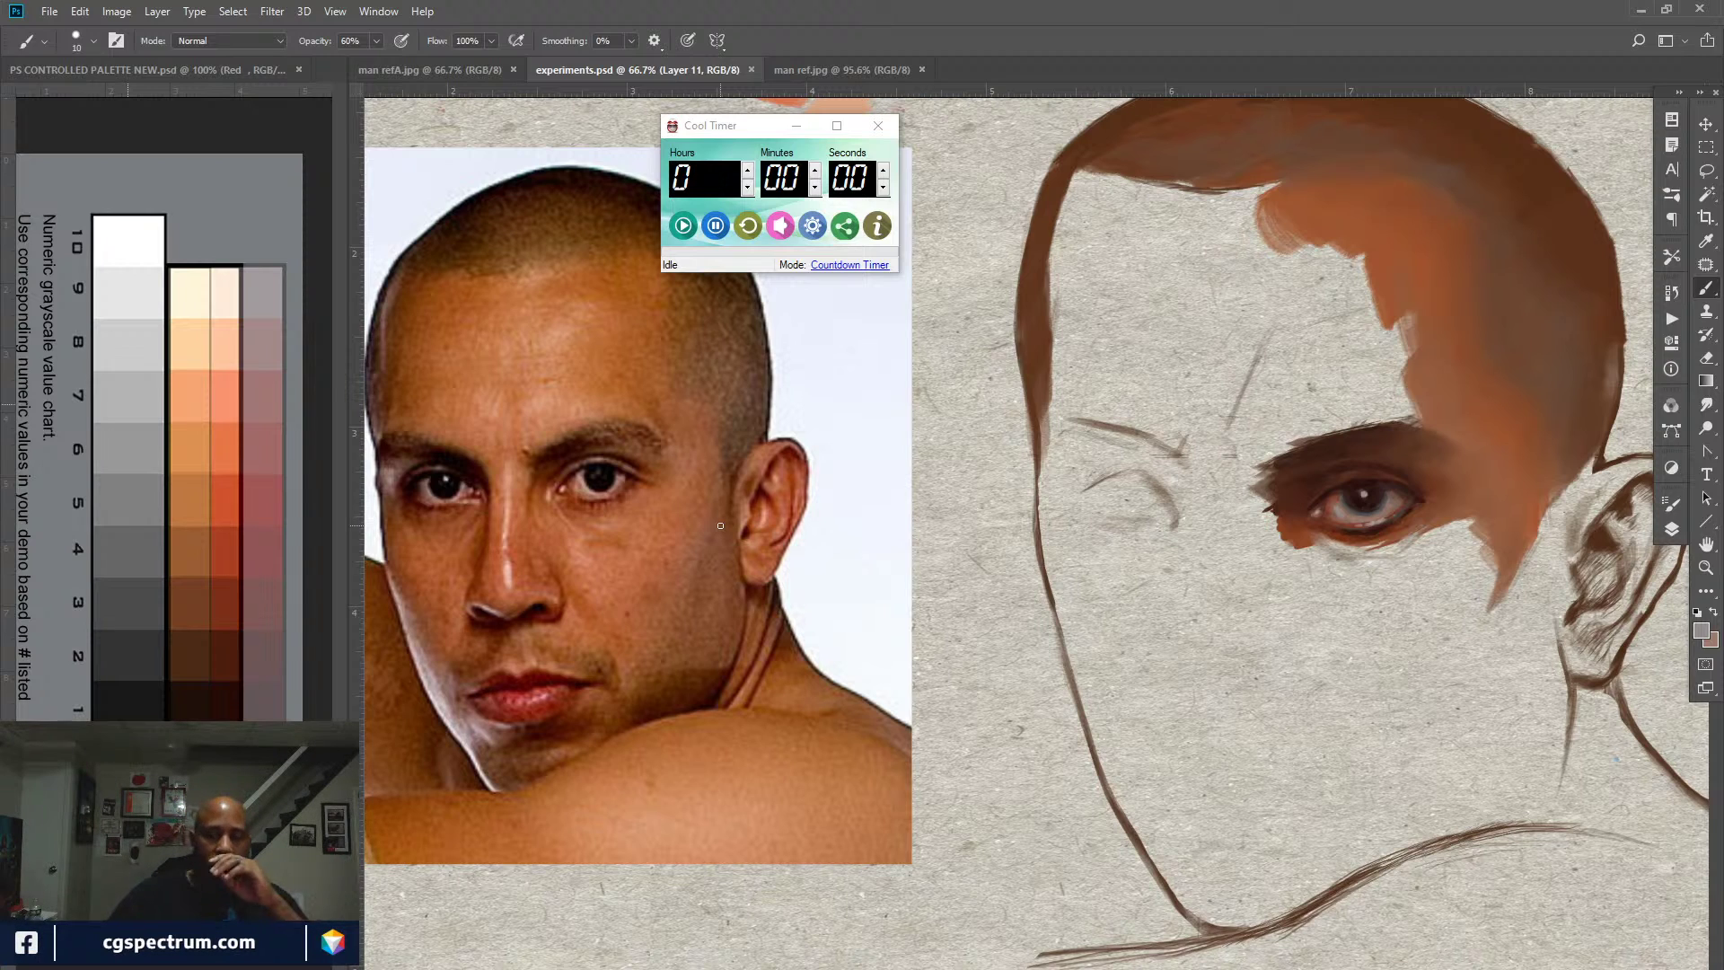
click(1672, 530)
mouse_move(1293, 520)
mouse_down()
mouse_move(1088, 539)
mouse_move(1153, 615)
mouse_up()
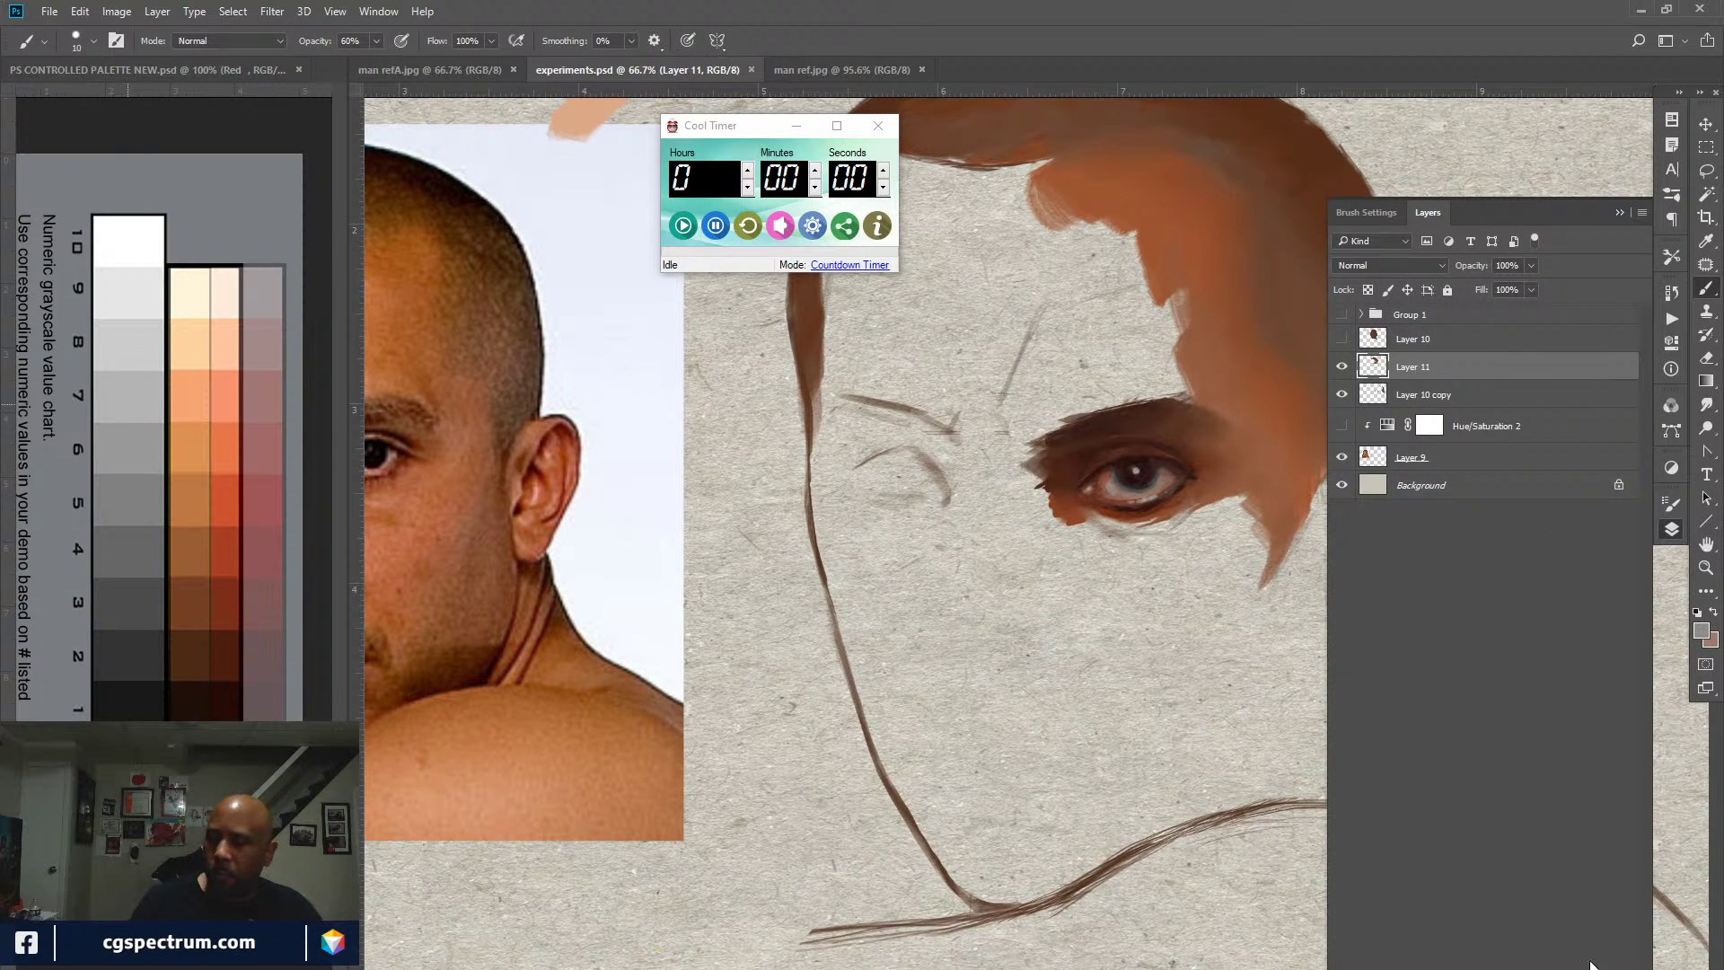
key(ctrl+shift+alt+n)
click(1427, 213)
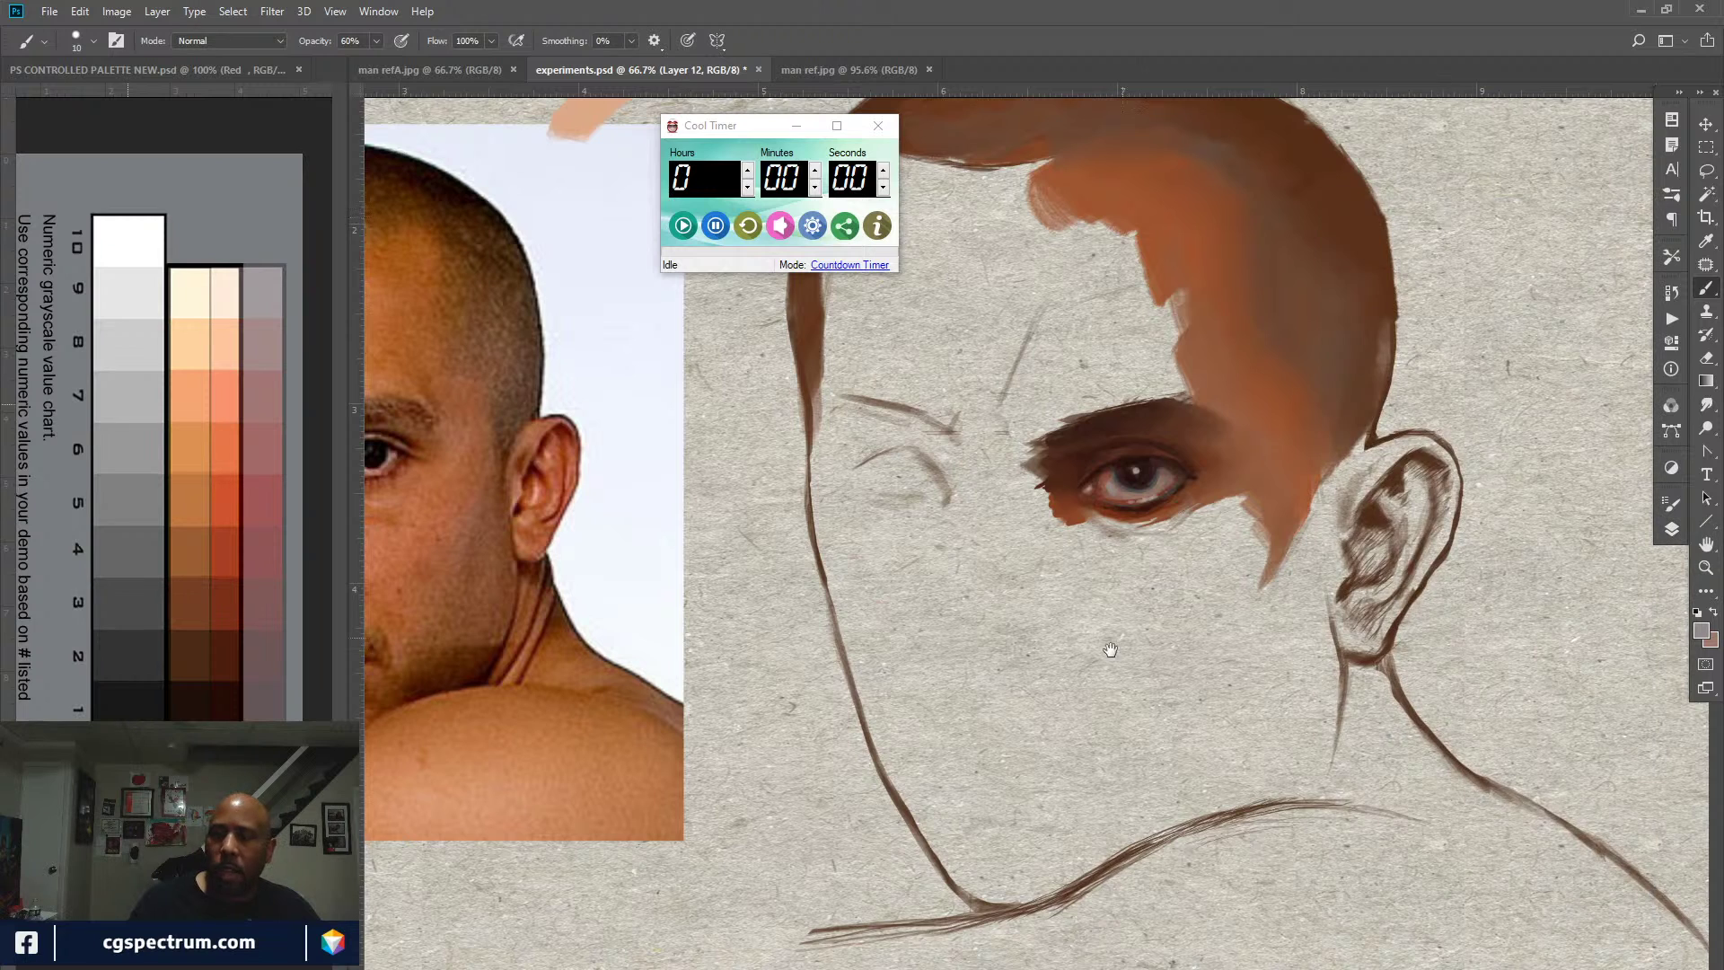
drag(1176, 522, 1395, 549)
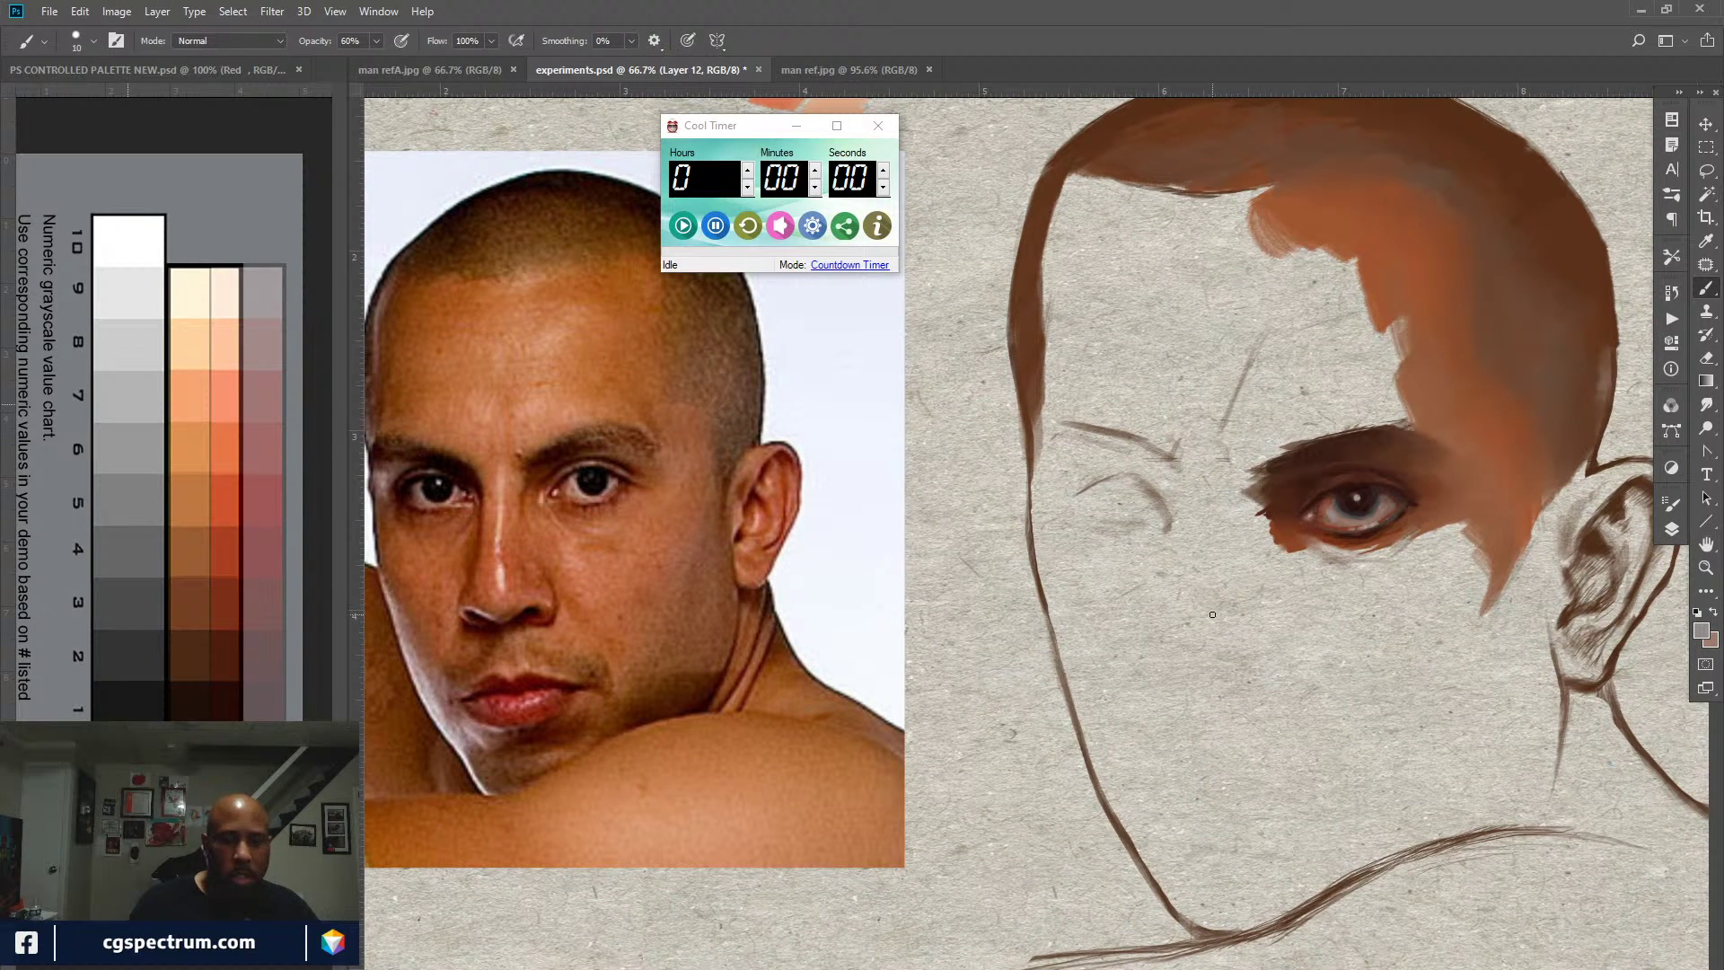
Step: Check the grey value beside the reference's eye by temporarily showing Hue/Saturation 2, sampling the spot and reading its brightness
key(ctrl+Tab)
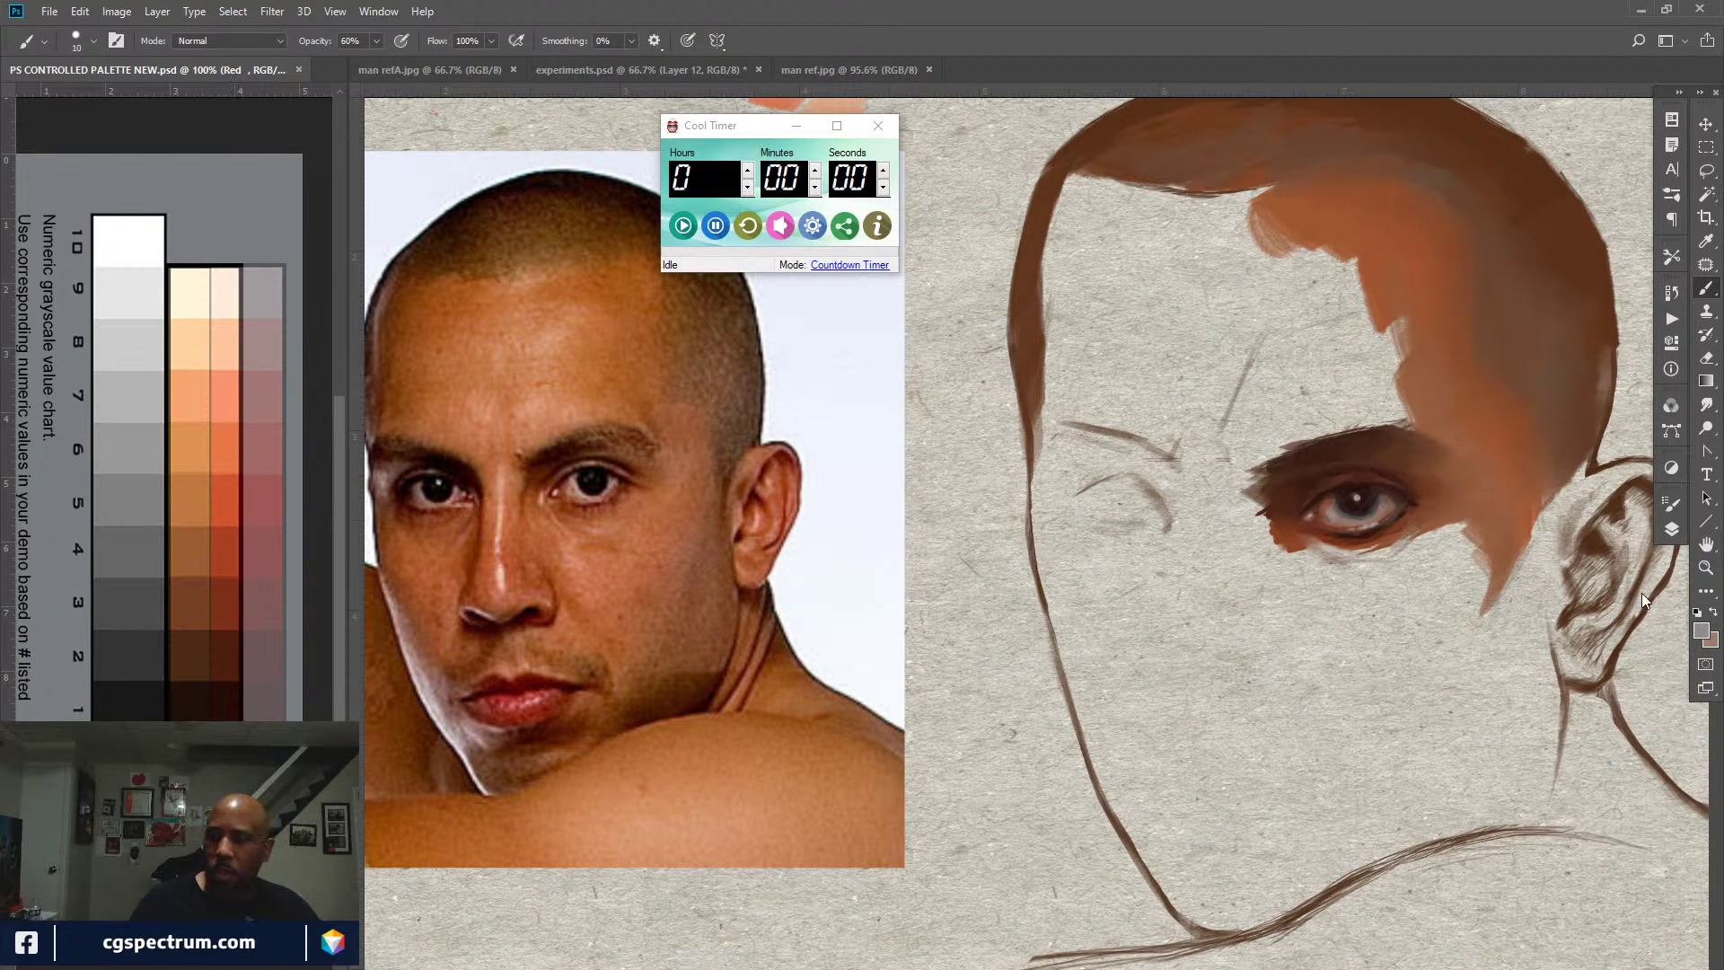
key(i)
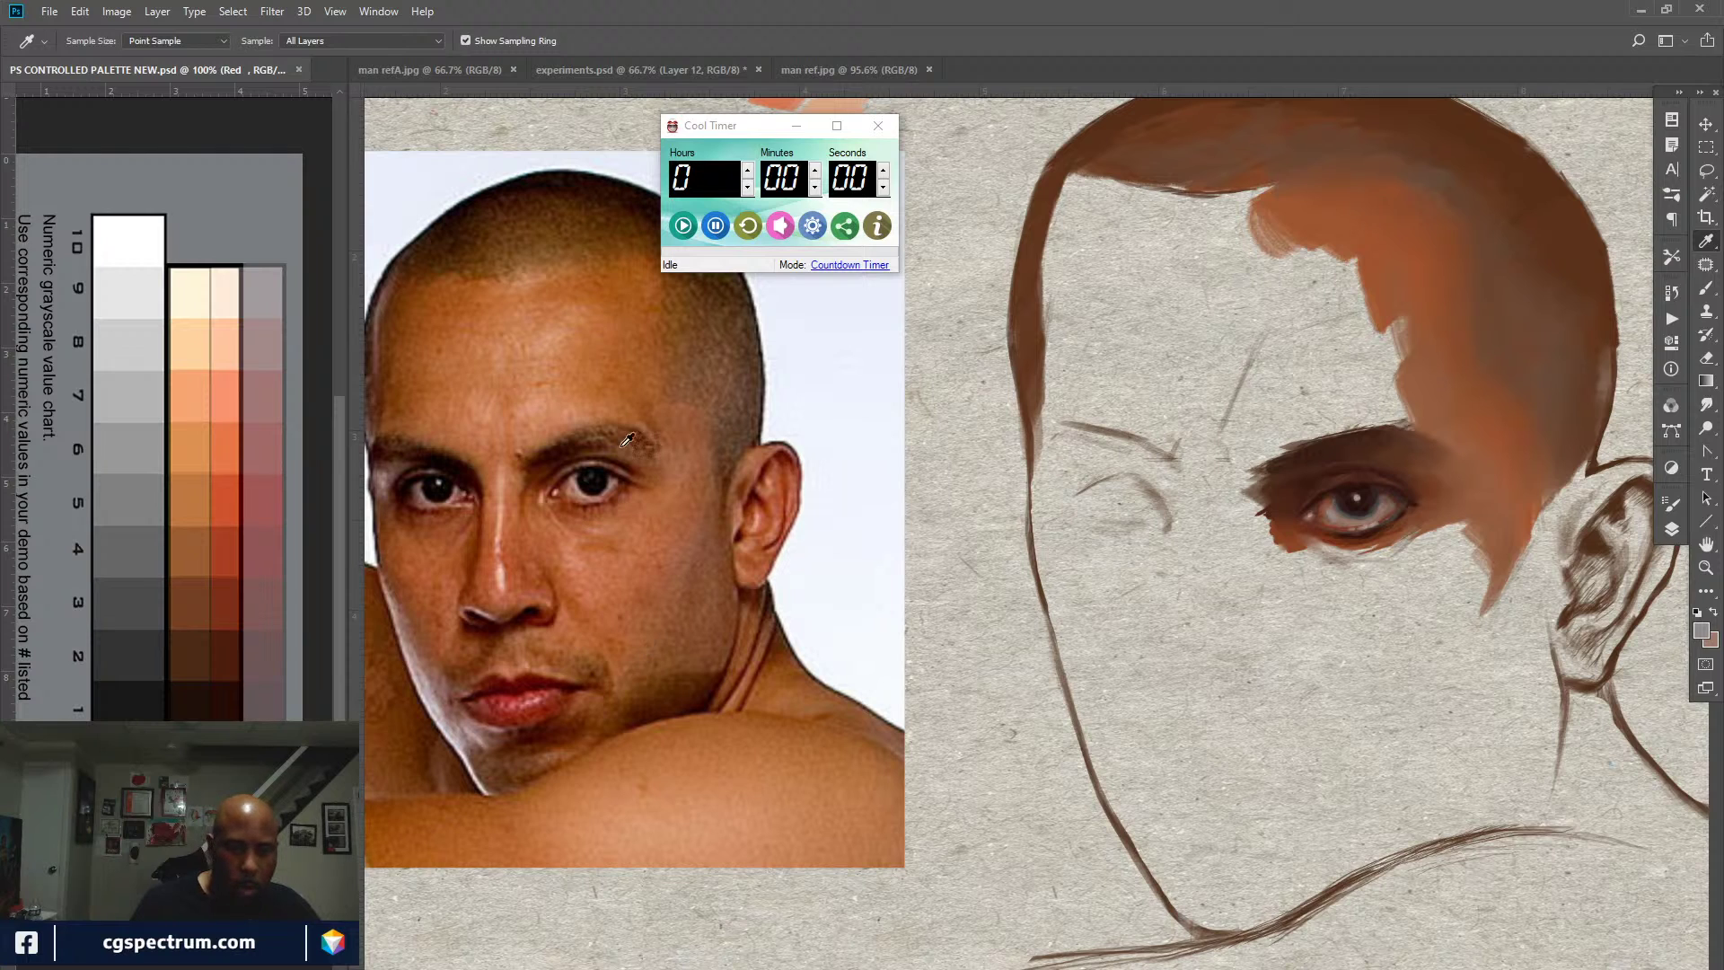
click(1671, 529)
click(1003, 663)
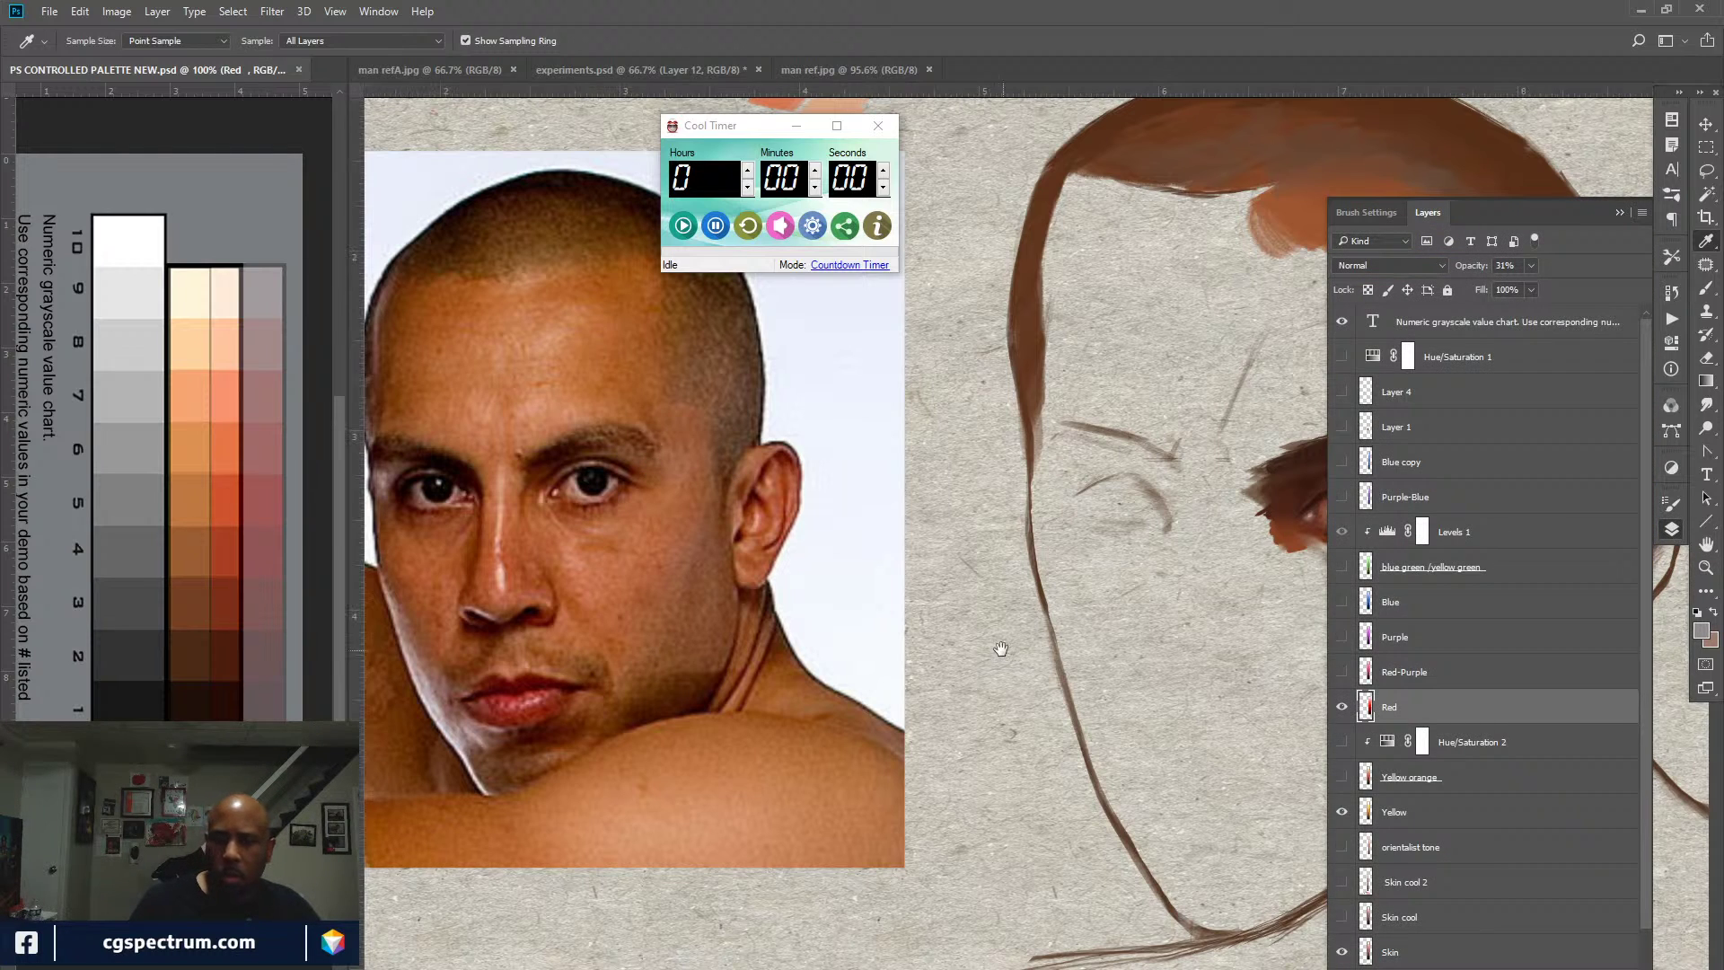
click(1352, 452)
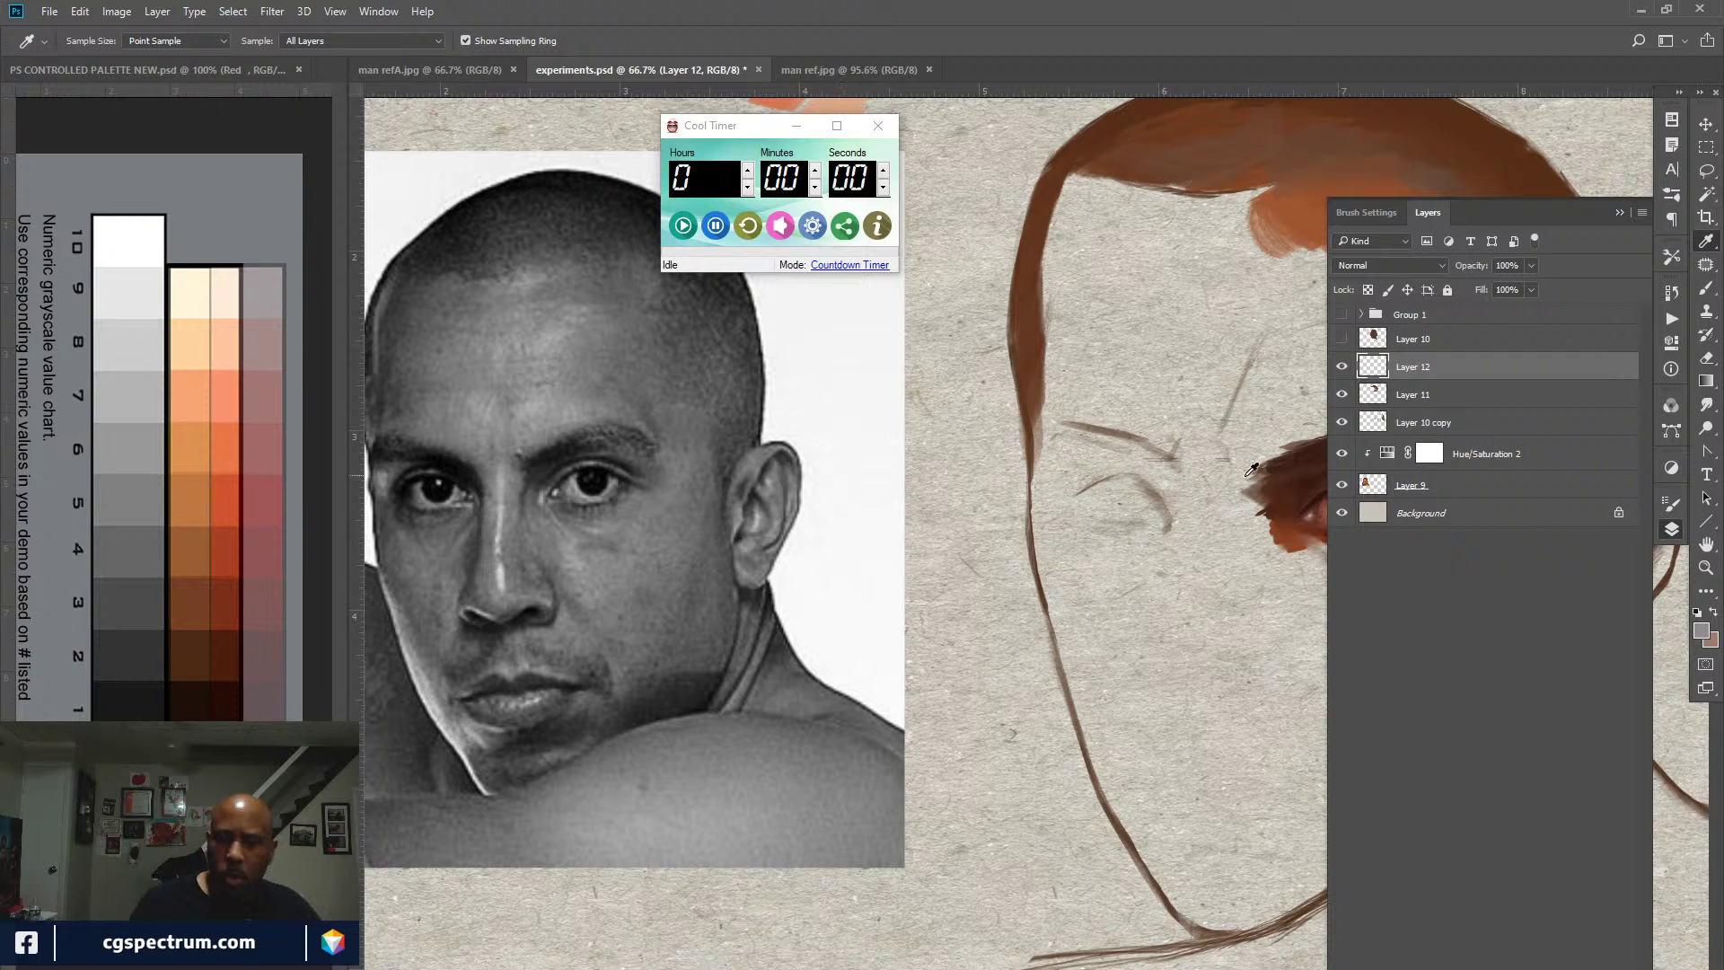
click(643, 457)
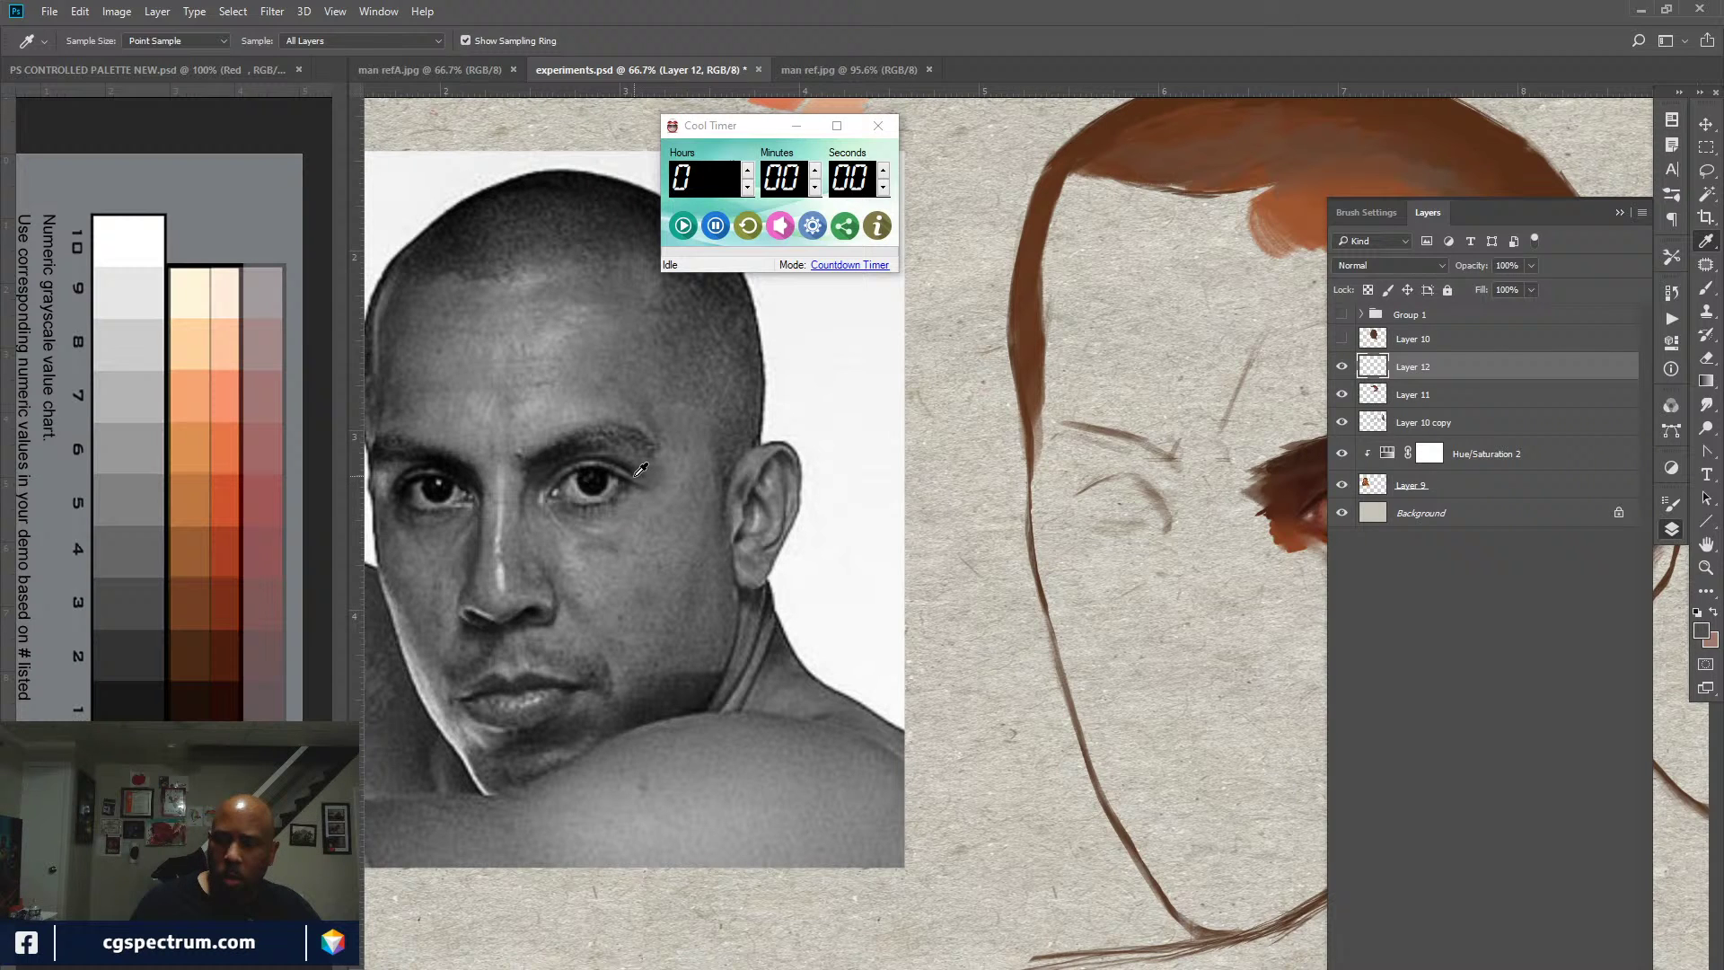
click(1700, 630)
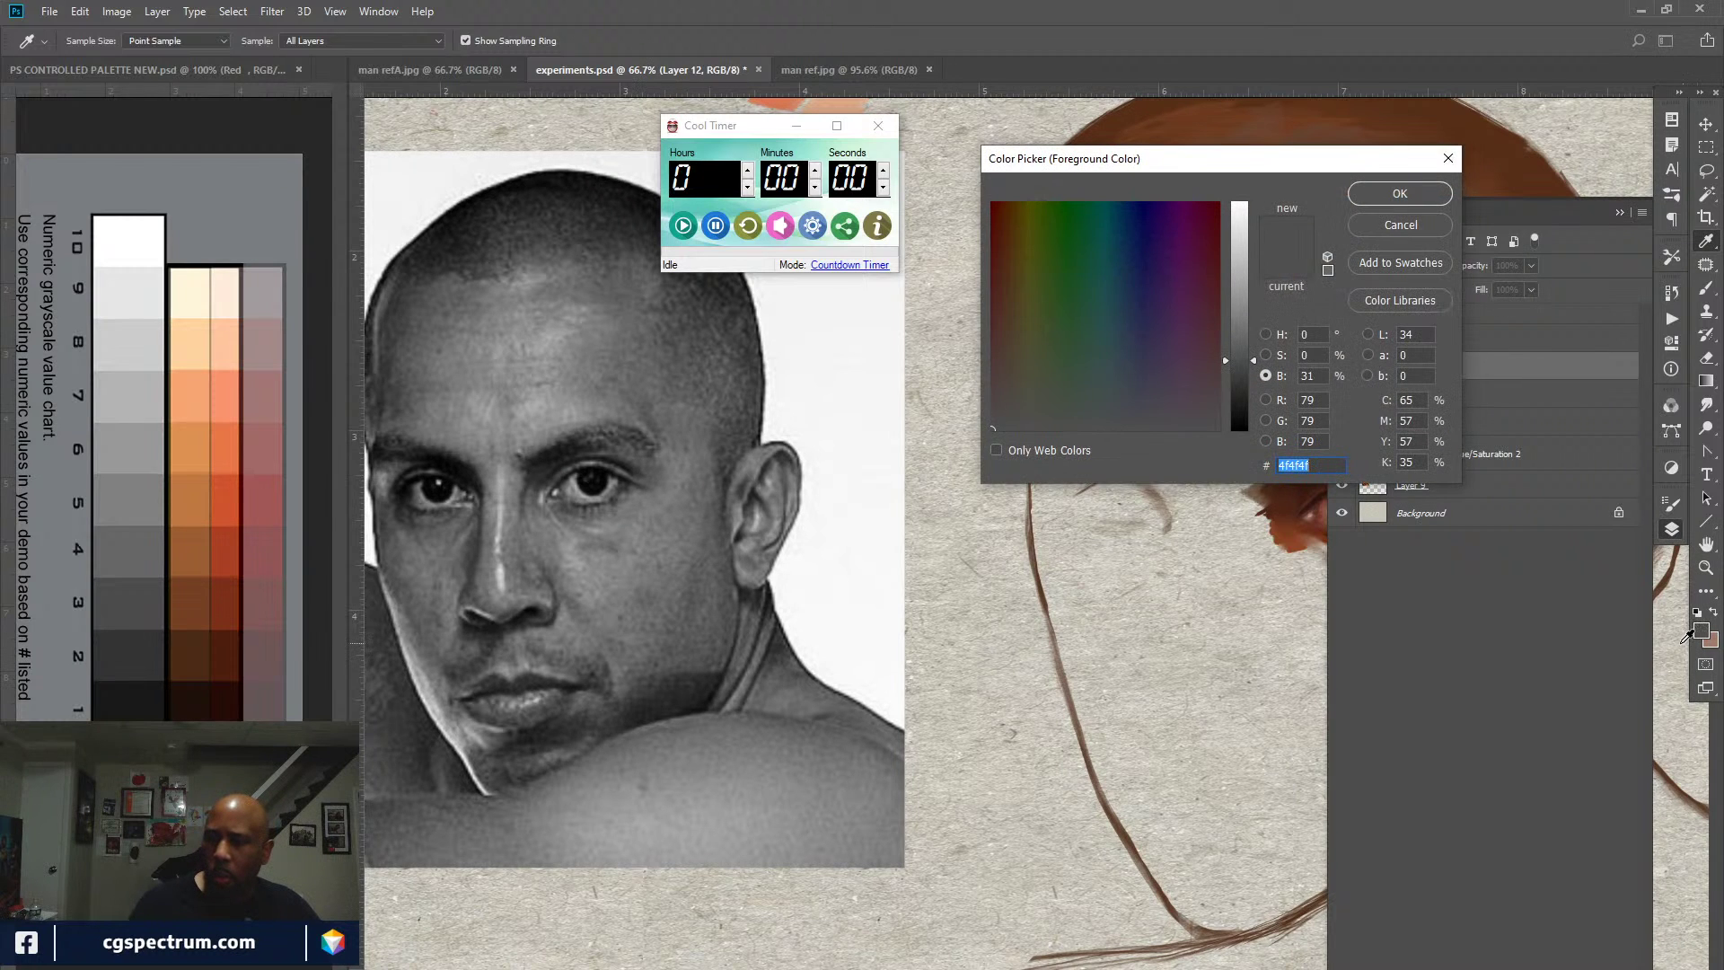
click(1394, 229)
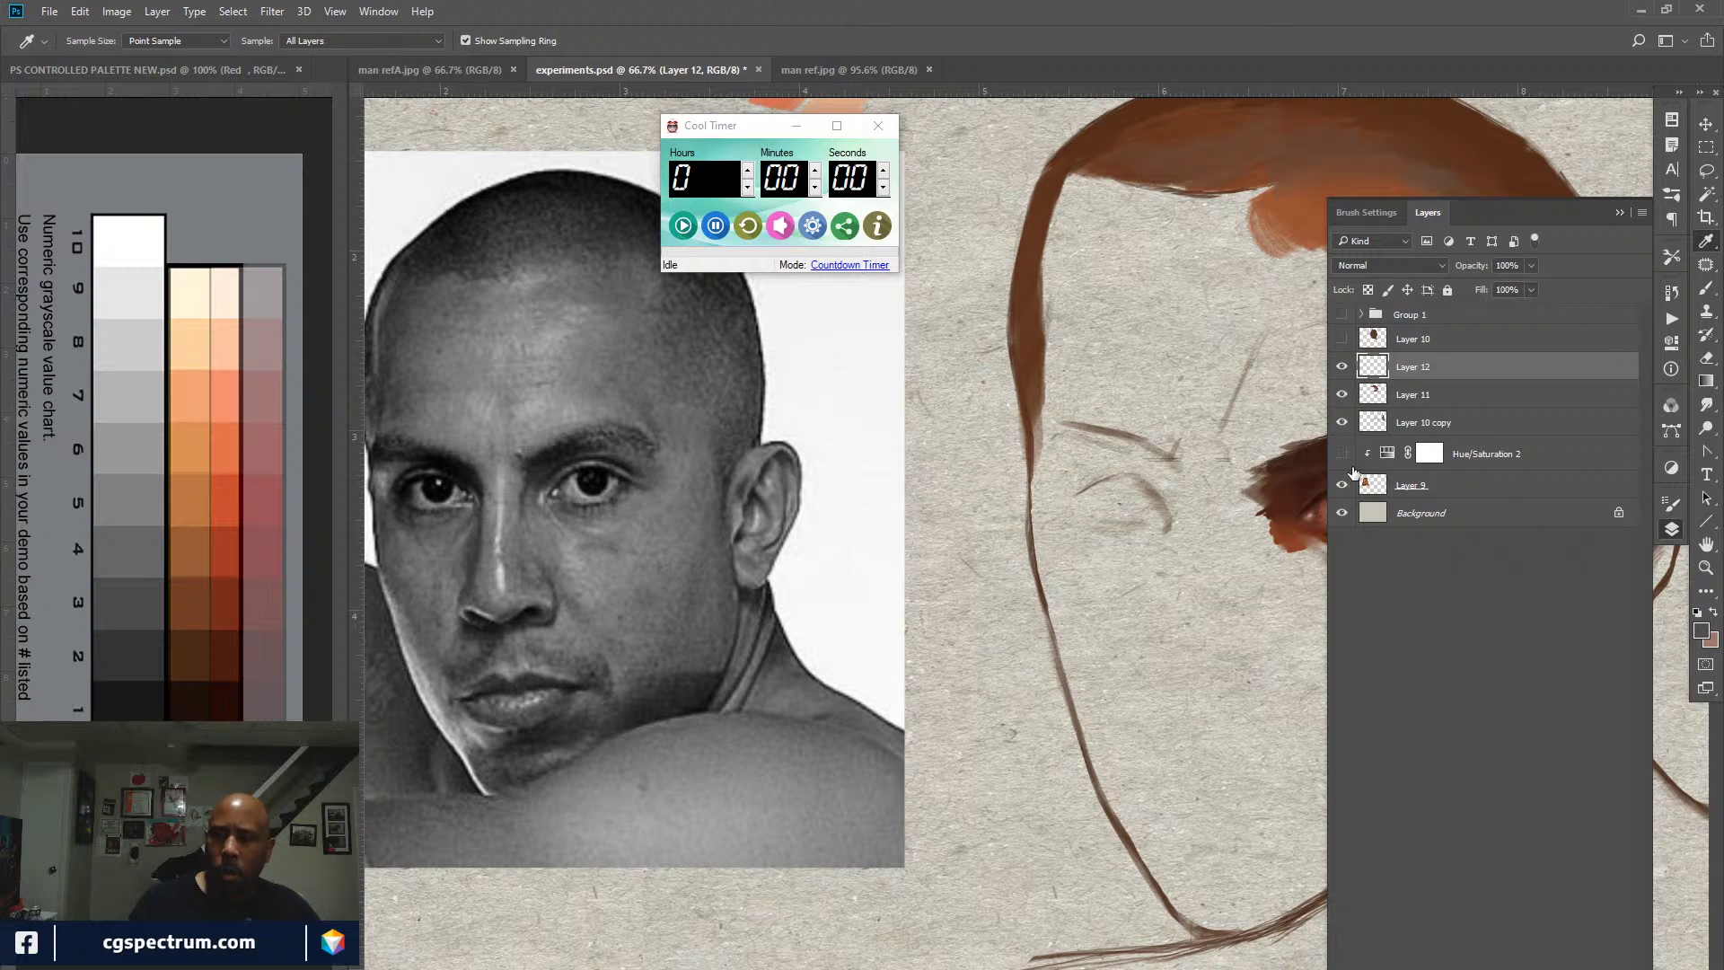
click(1341, 453)
Step: Show the Blue and blue green/yellow green layers in the palette document and sample the dark blue-green swatch at value 3
click(341, 826)
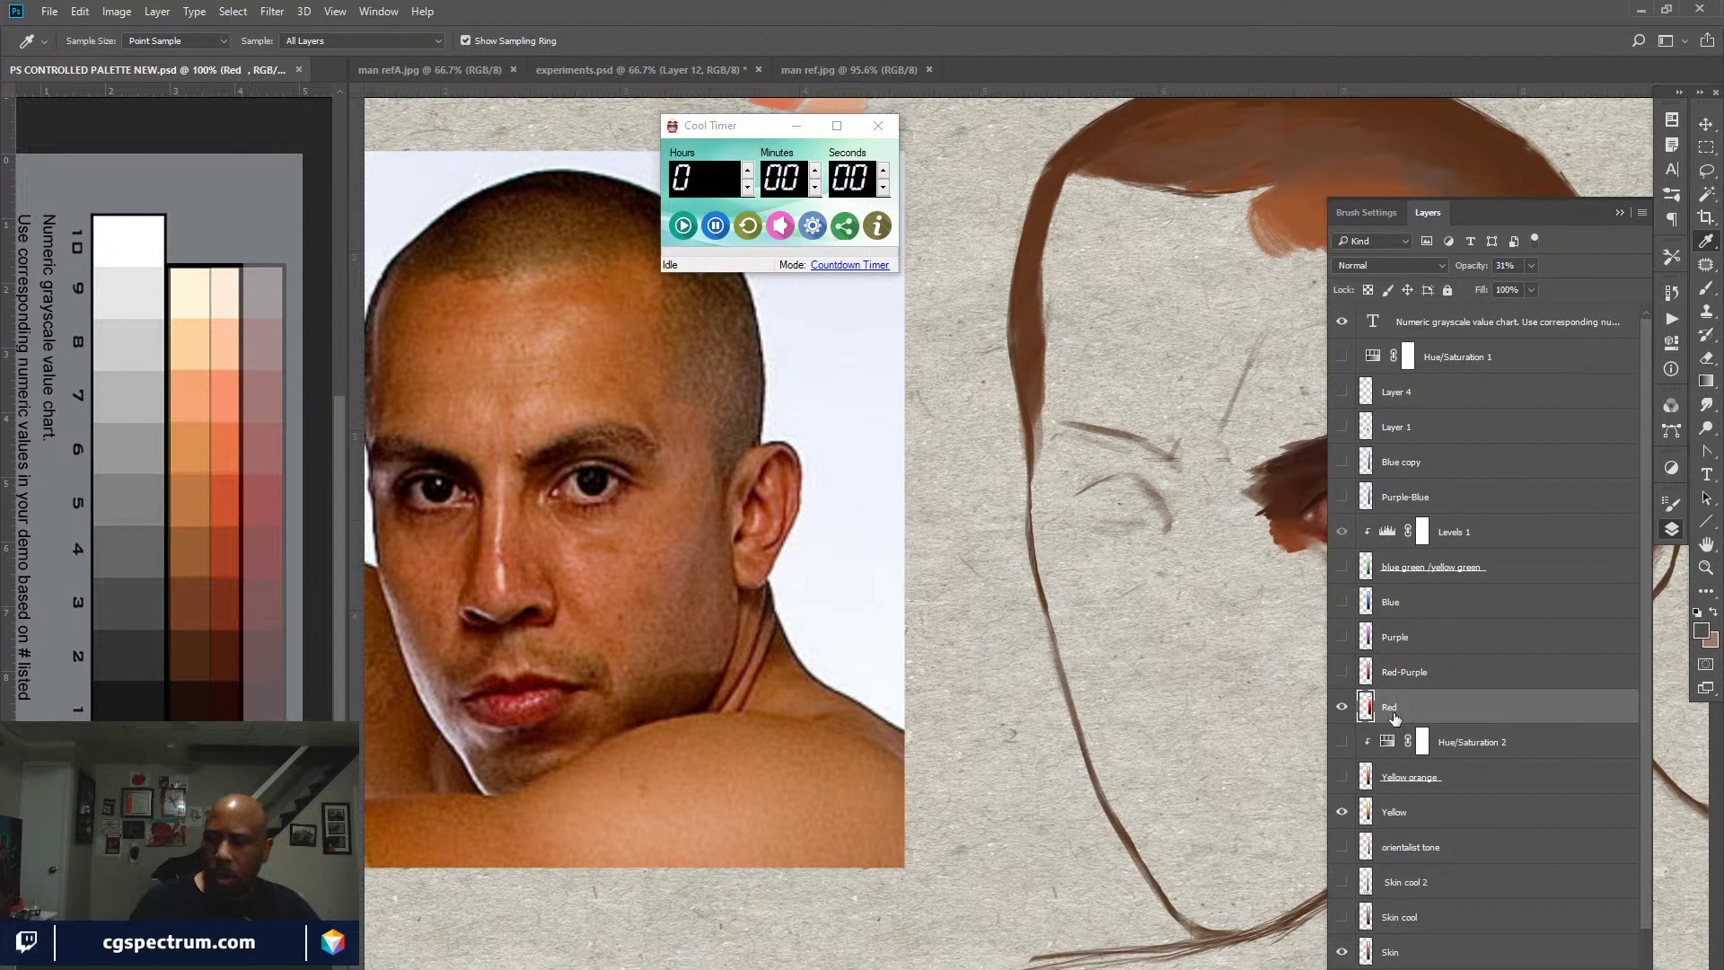
click(1343, 602)
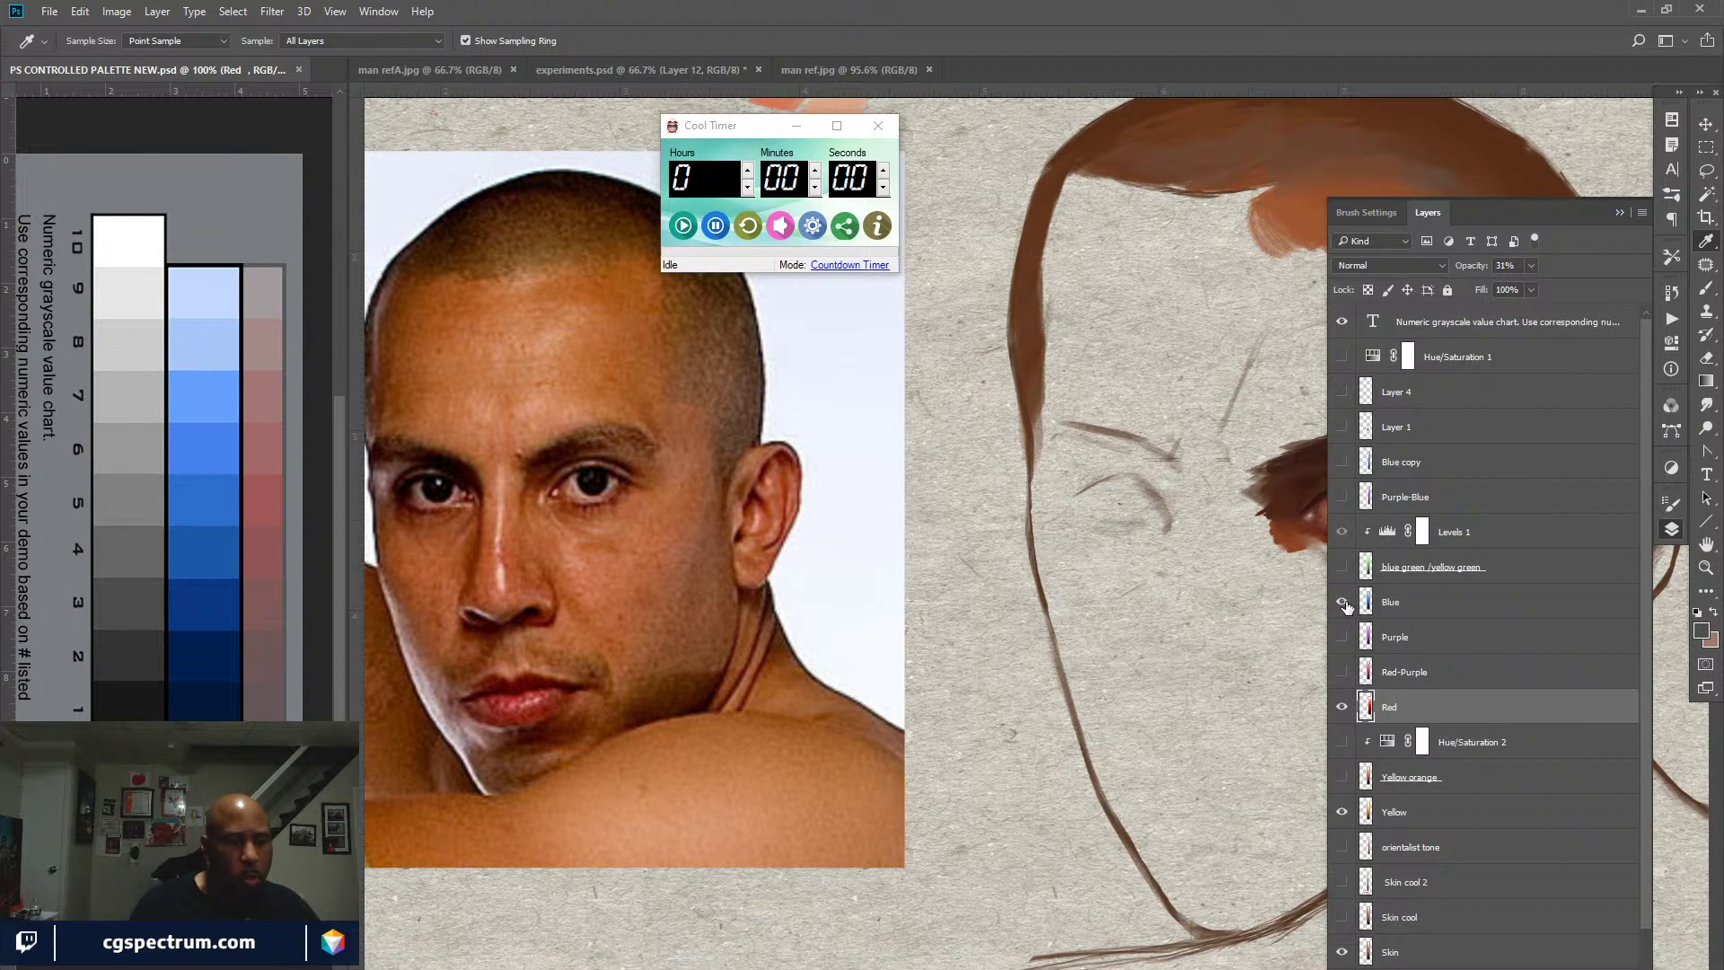
click(1341, 567)
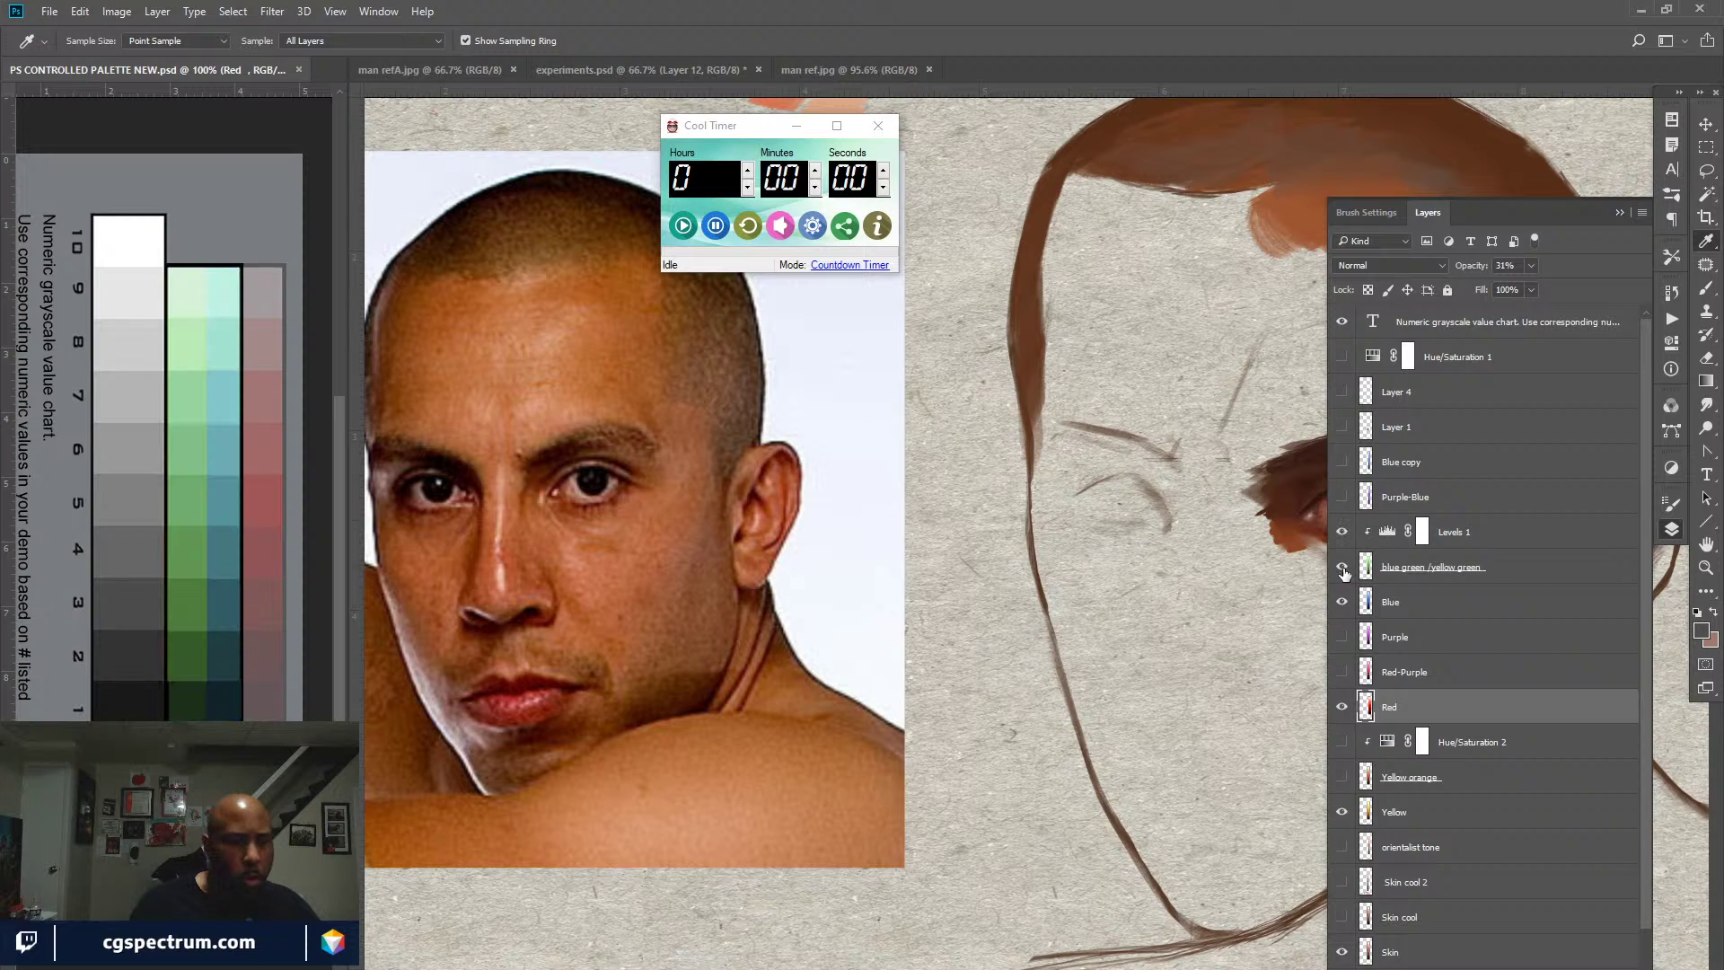
click(218, 595)
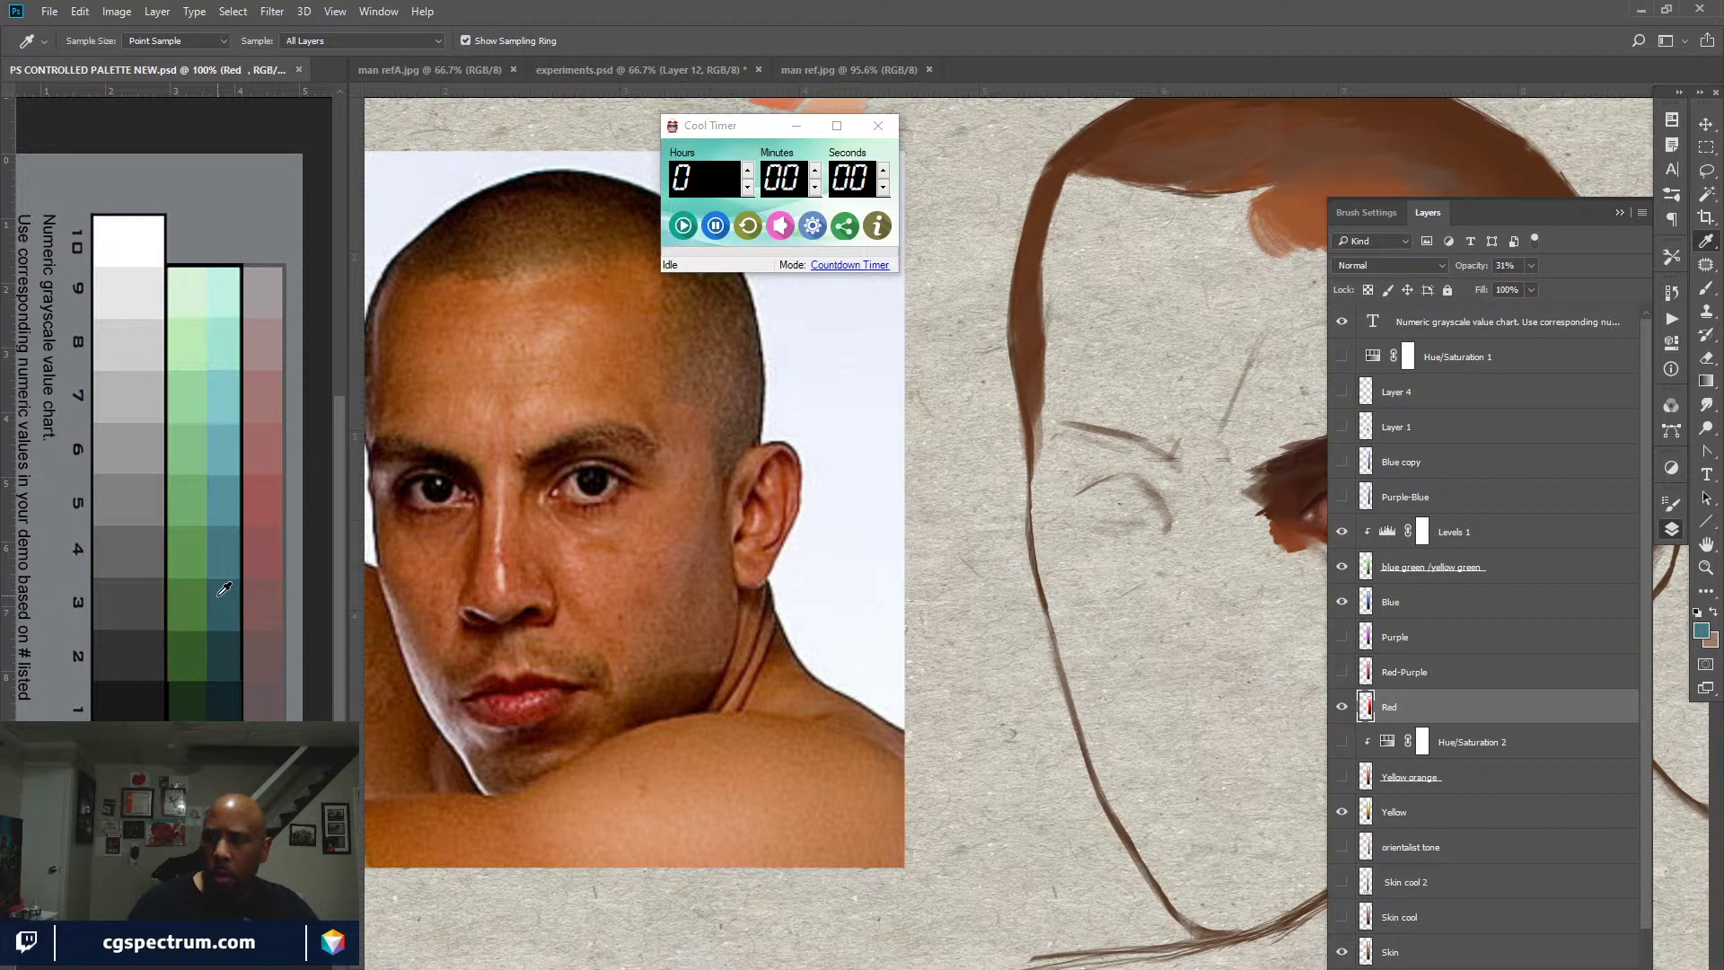
click(1429, 214)
click(1670, 529)
click(220, 603)
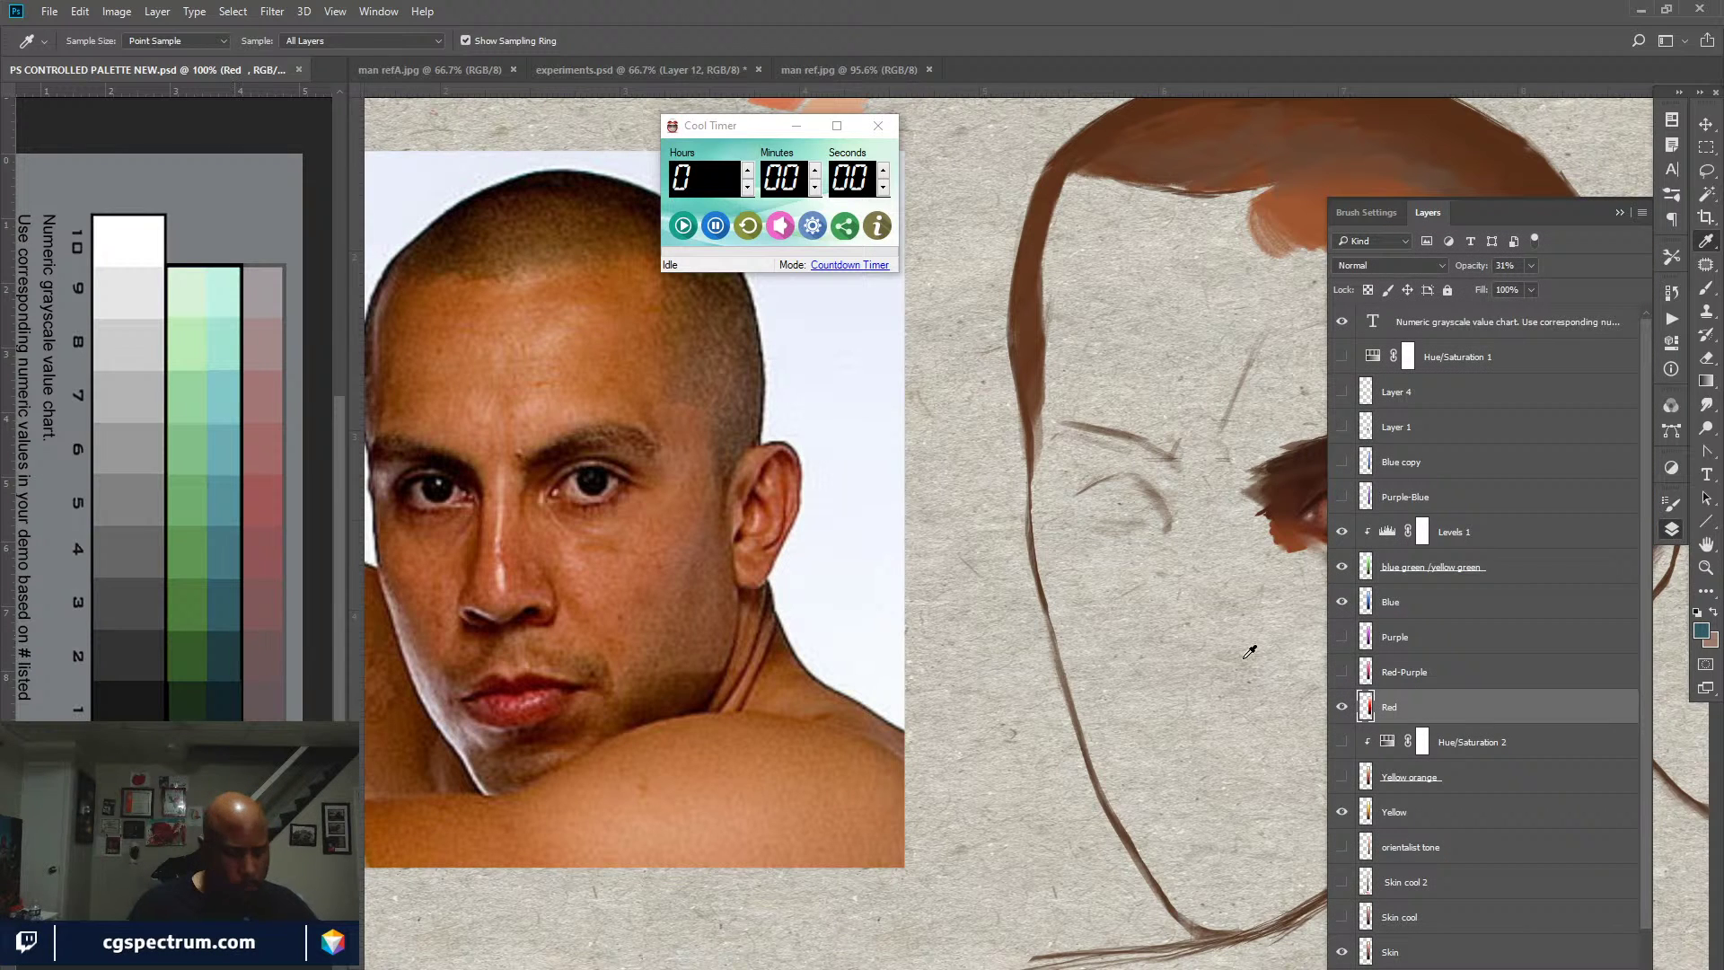
Step: Back in the portrait, sample skin tones beside the reference's ear and the painted eye, and pick the value 3 blue-green again
click(1383, 213)
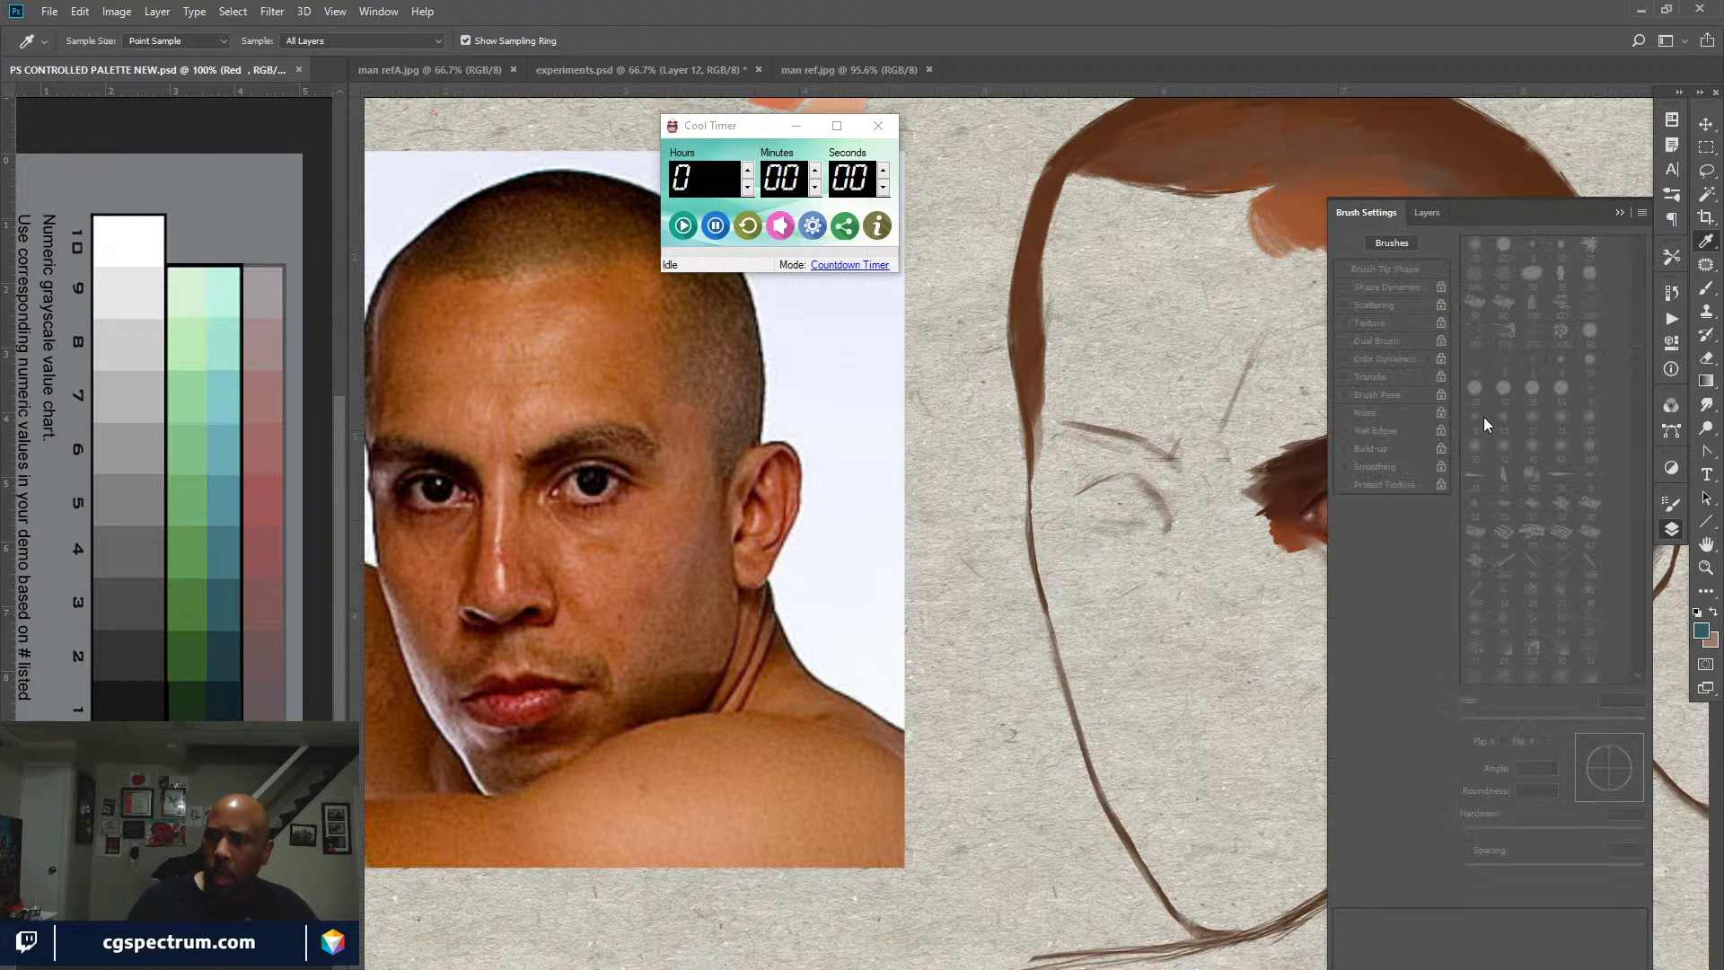
click(1429, 214)
click(1284, 447)
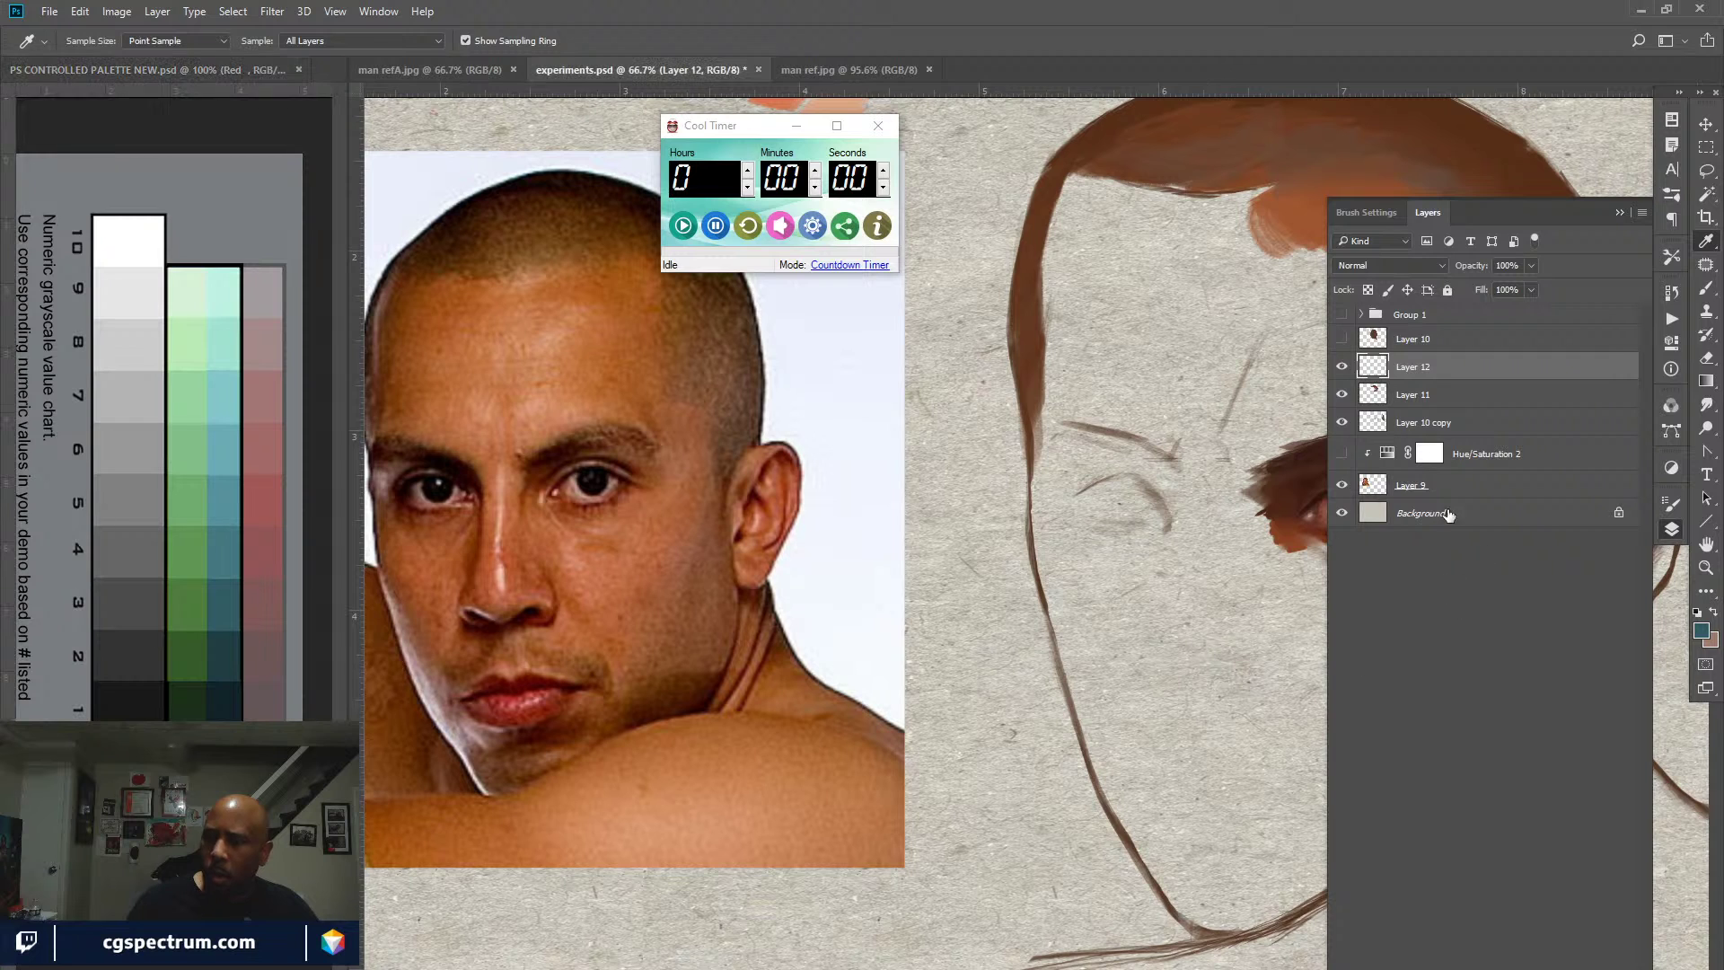
drag(1168, 597, 1020, 589)
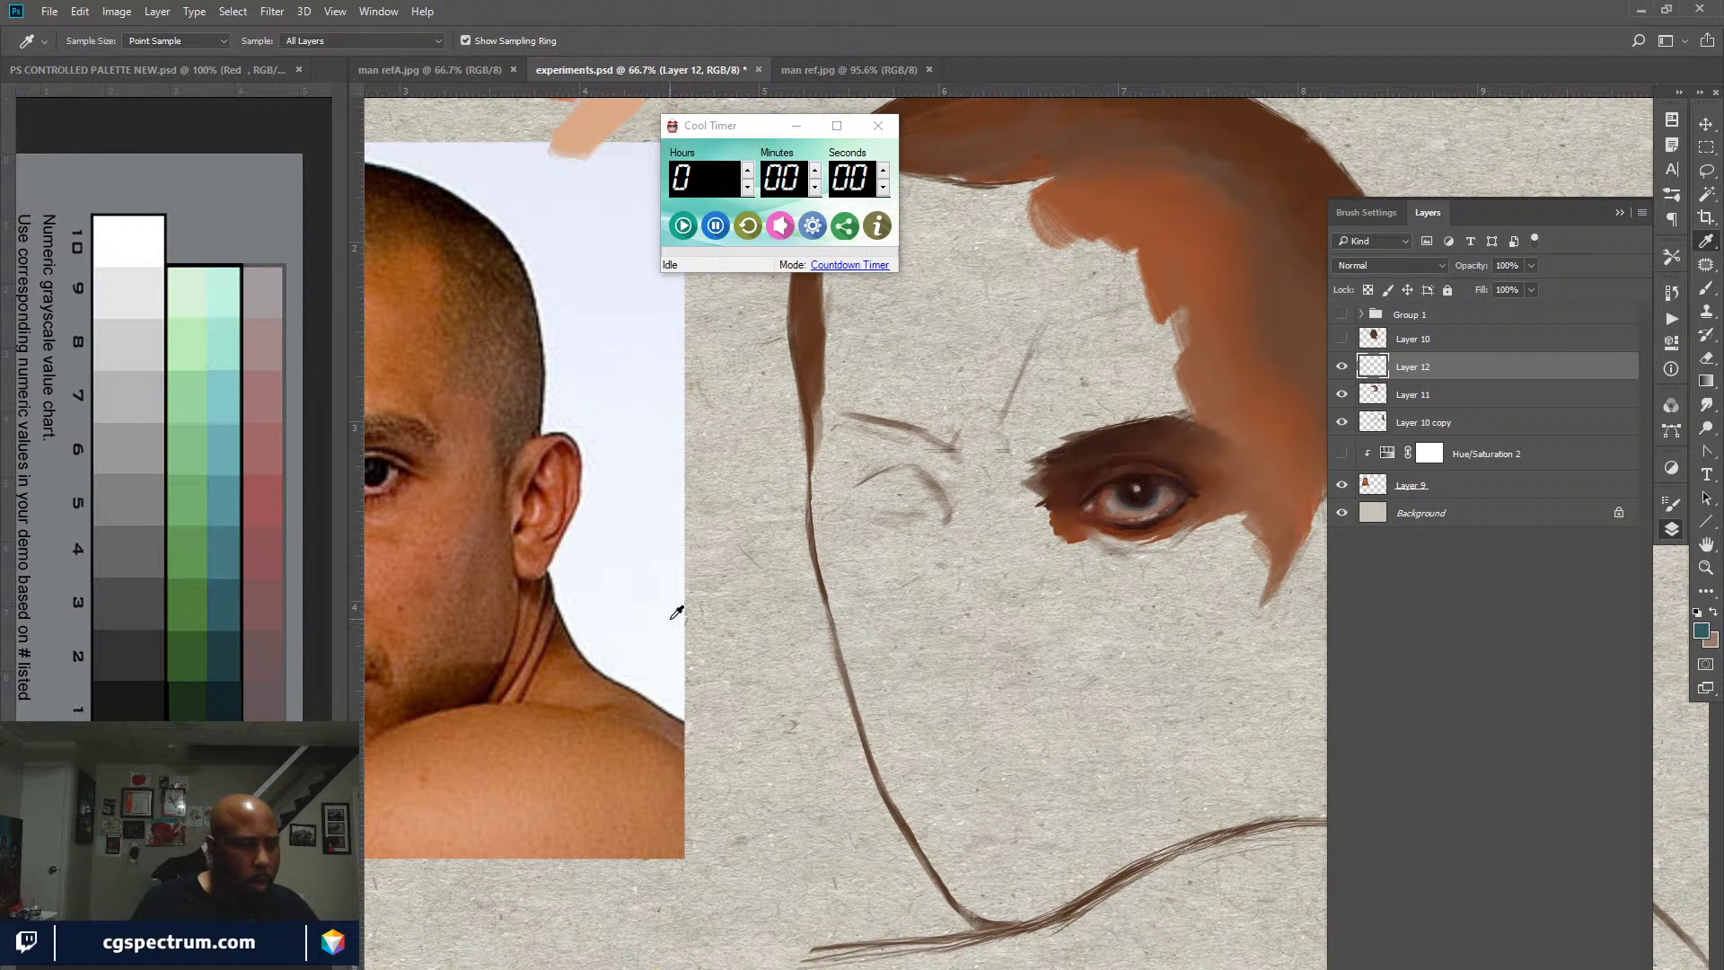
click(495, 540)
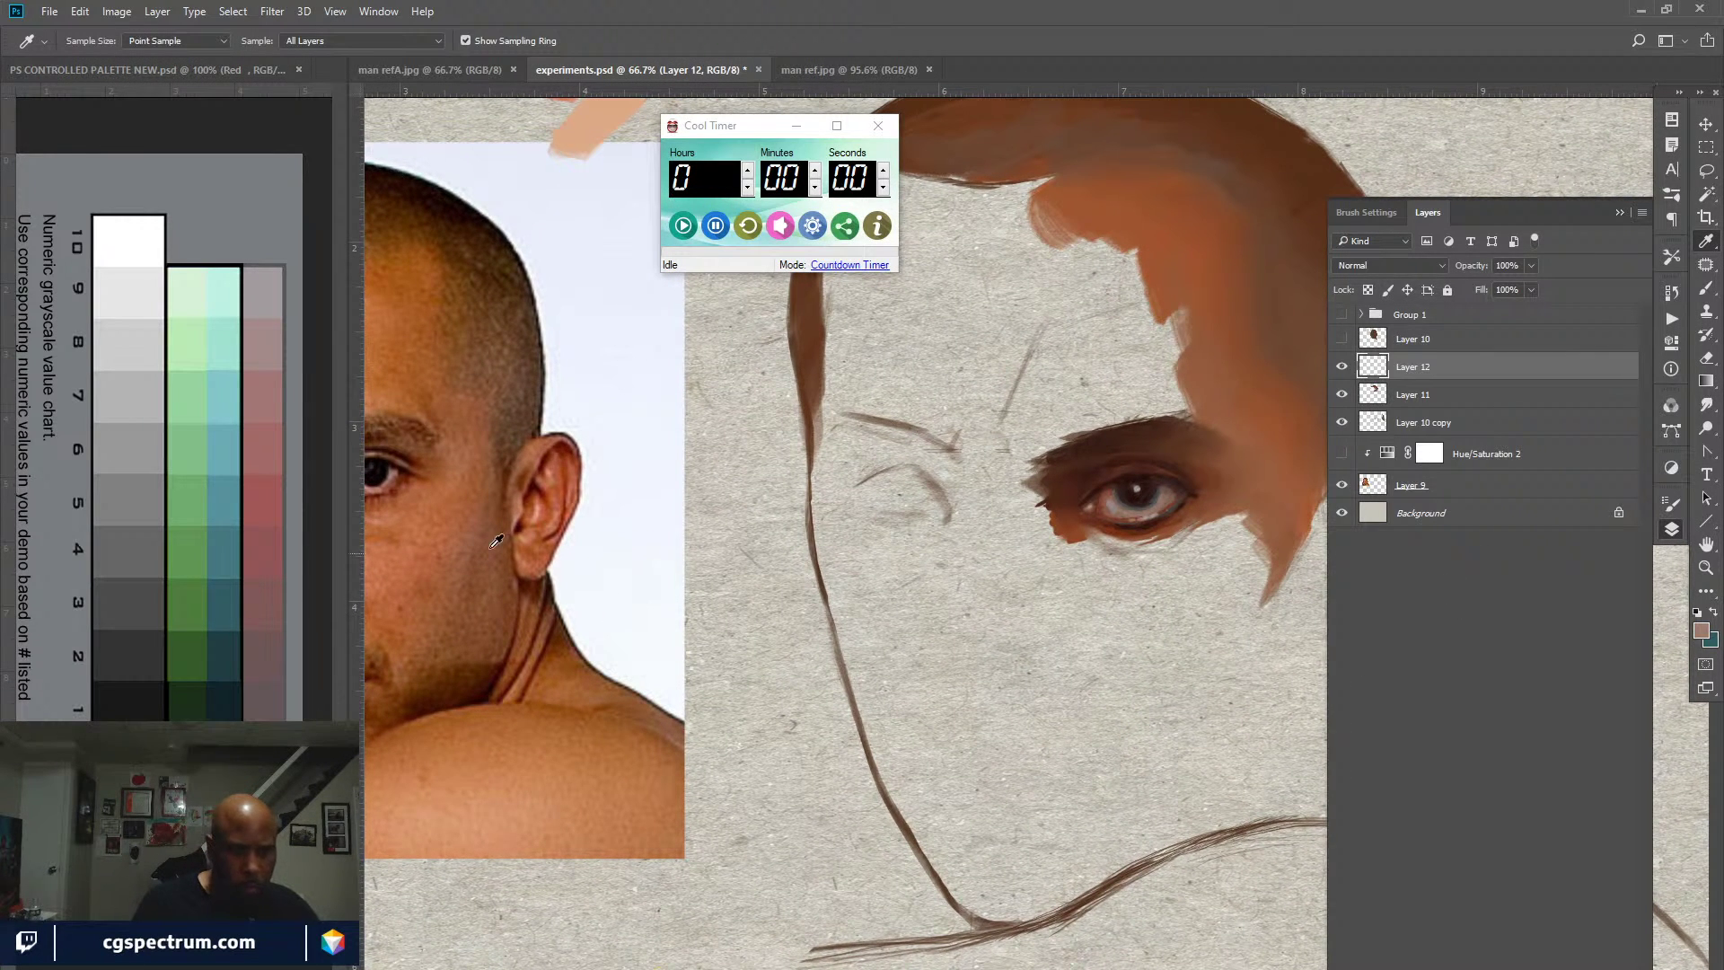
click(1189, 482)
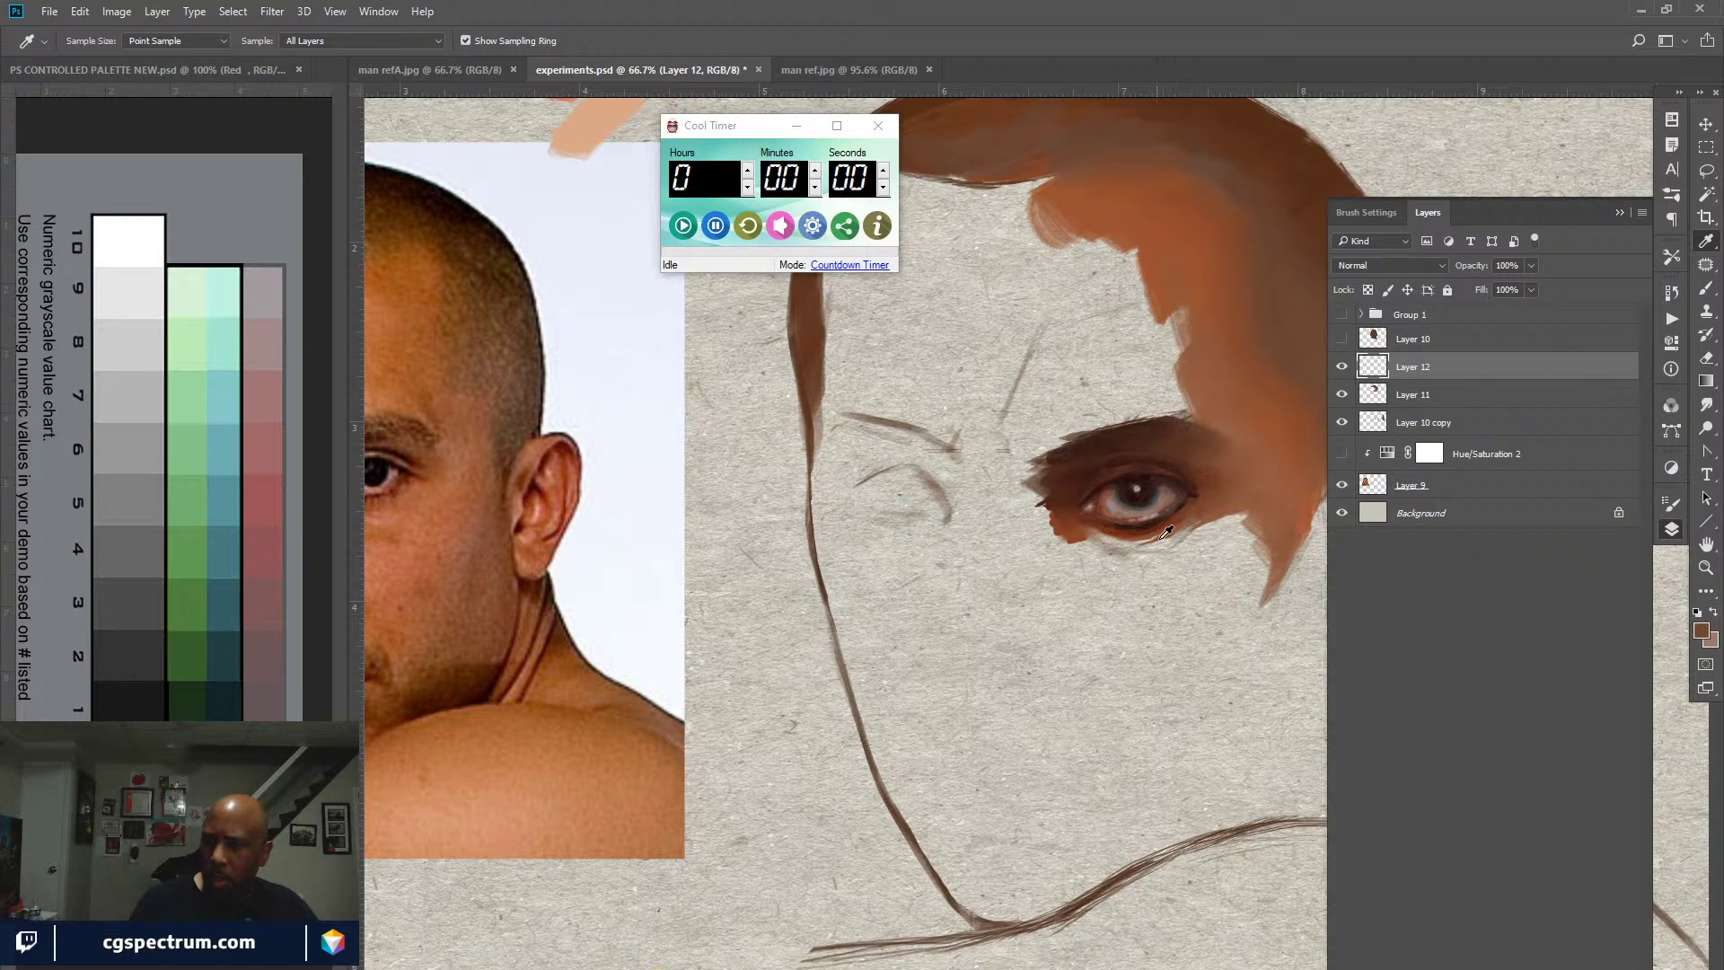
click(884, 547)
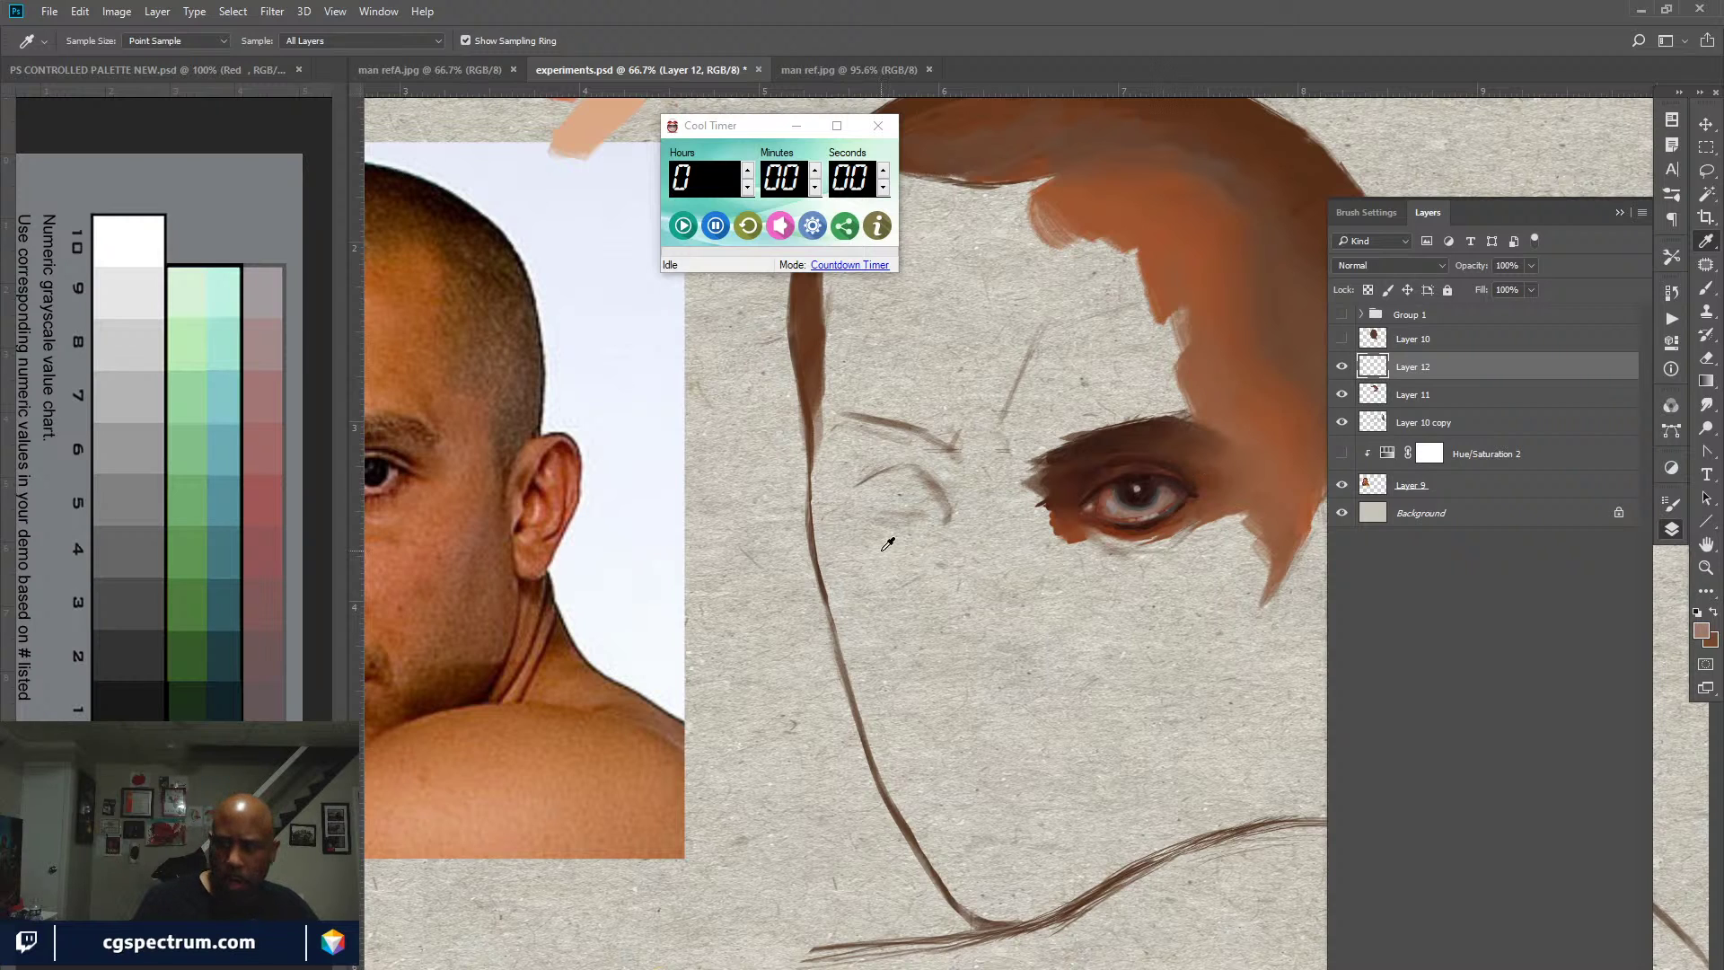
click(229, 600)
Step: Enlarge the brush to 45 px and lower its opacity to about 30%
key(b)
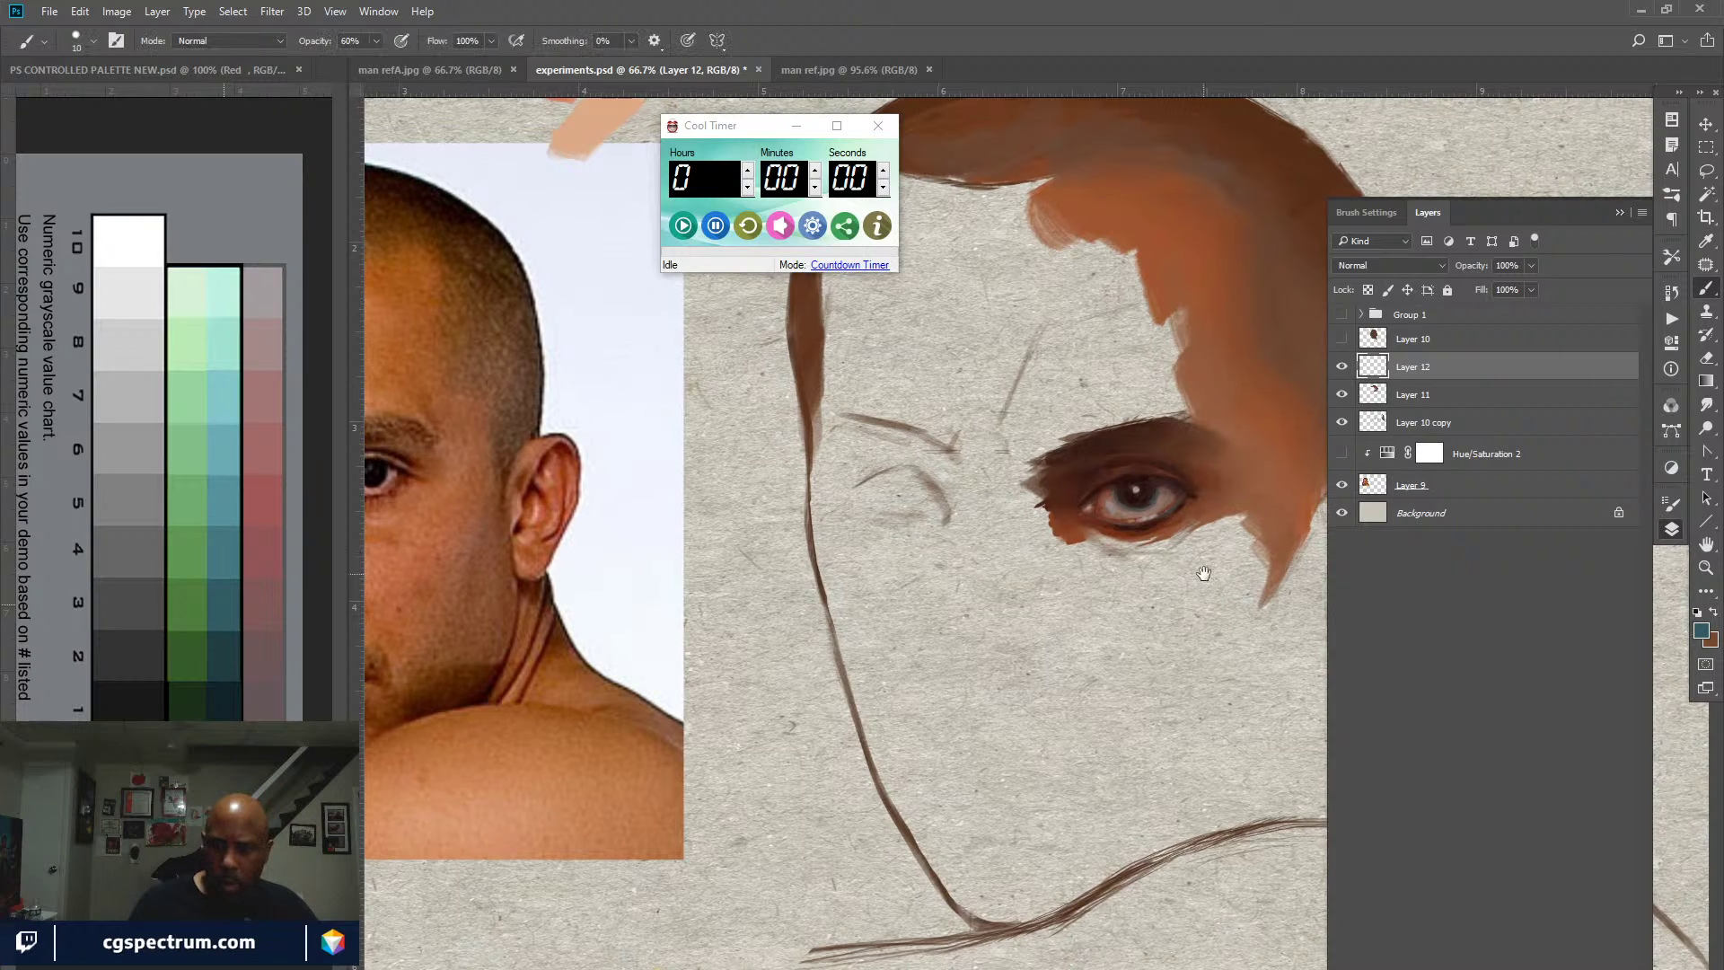
key(bracketright)
key(bracketright)
key(bracketright)
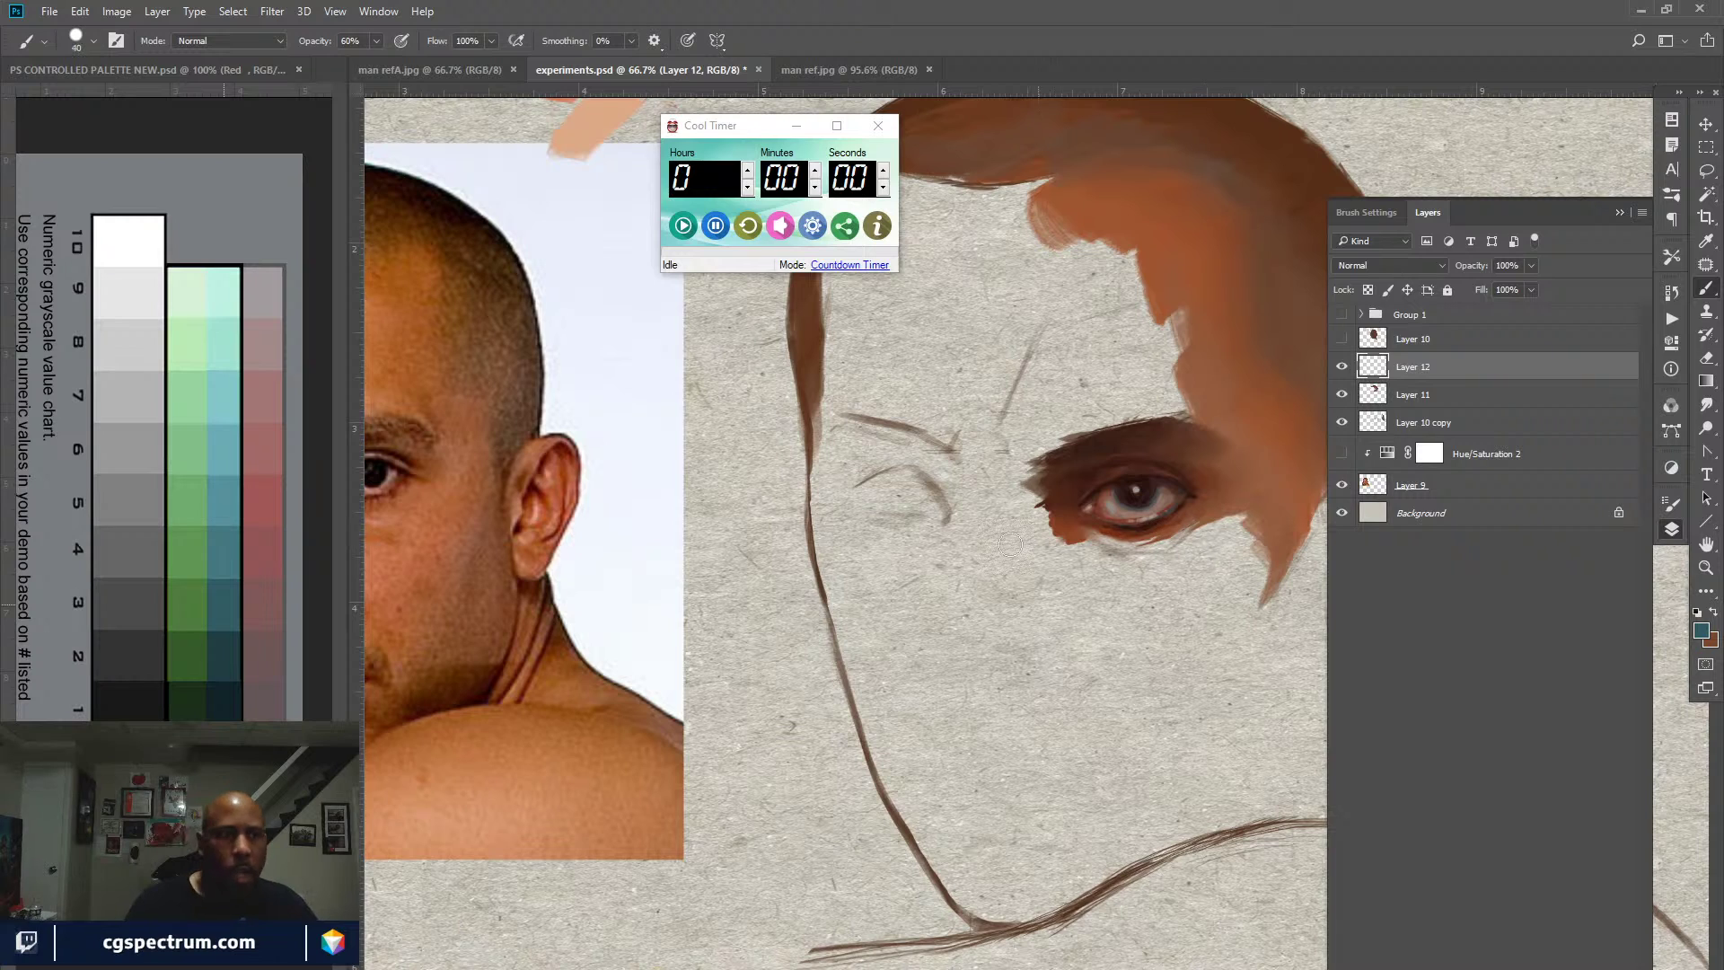
key(bracketright)
drag(316, 42, 313, 45)
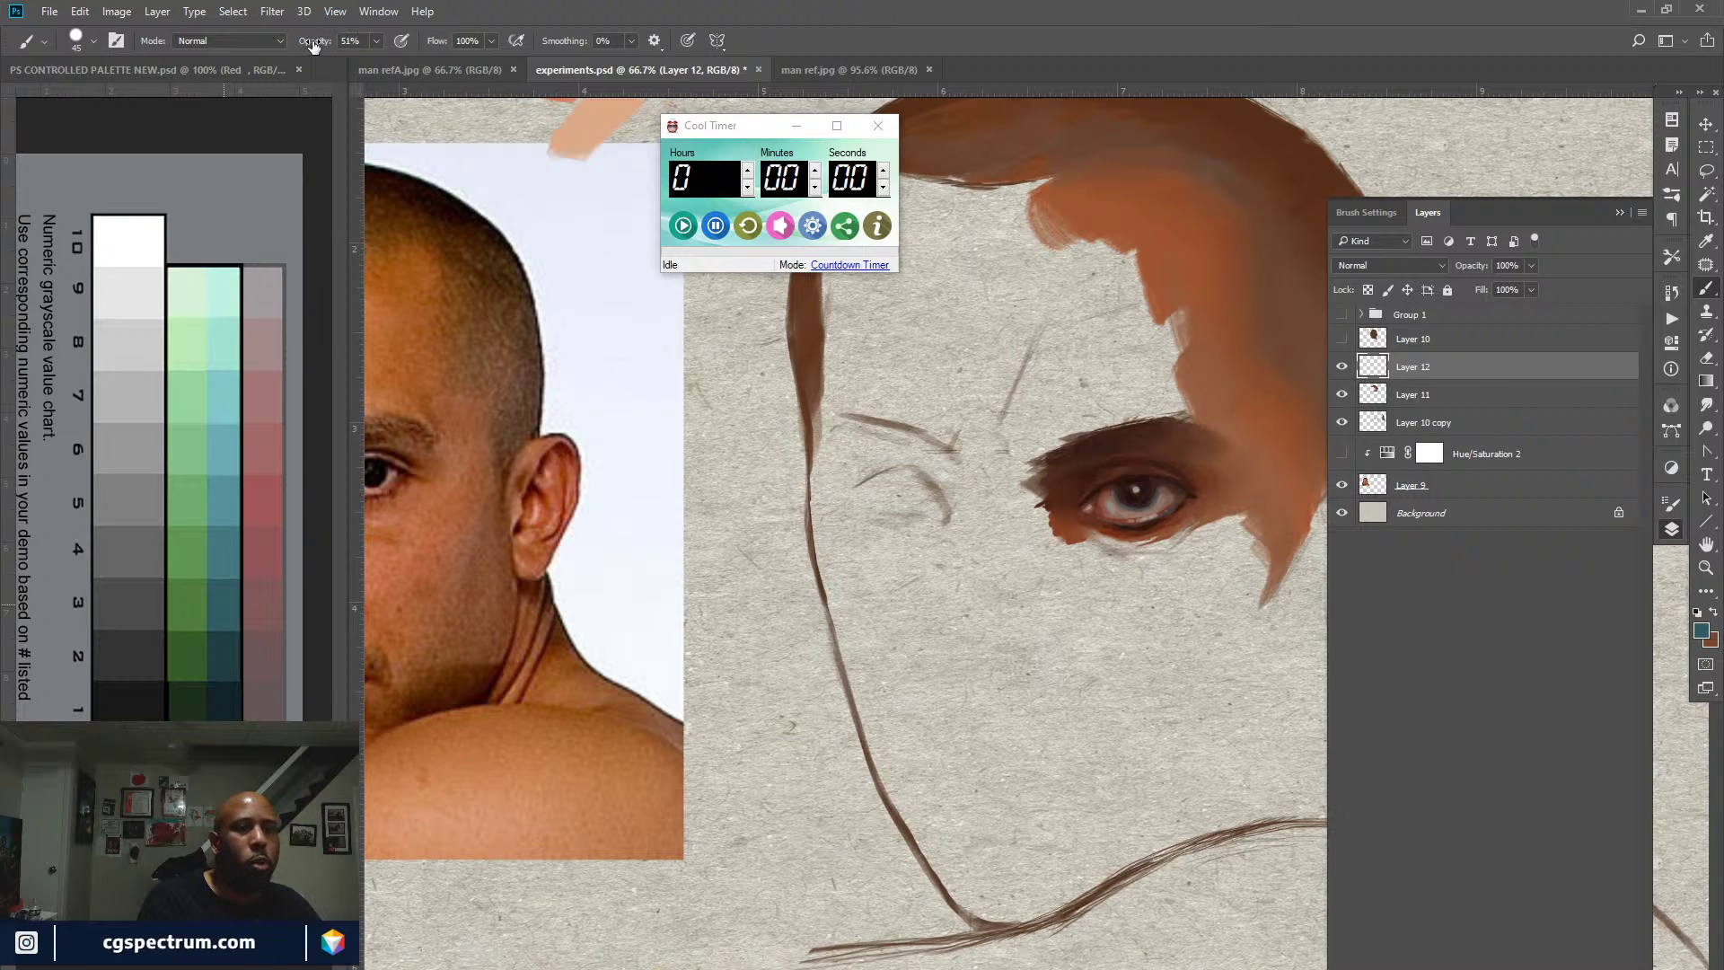
drag(313, 45, 310, 45)
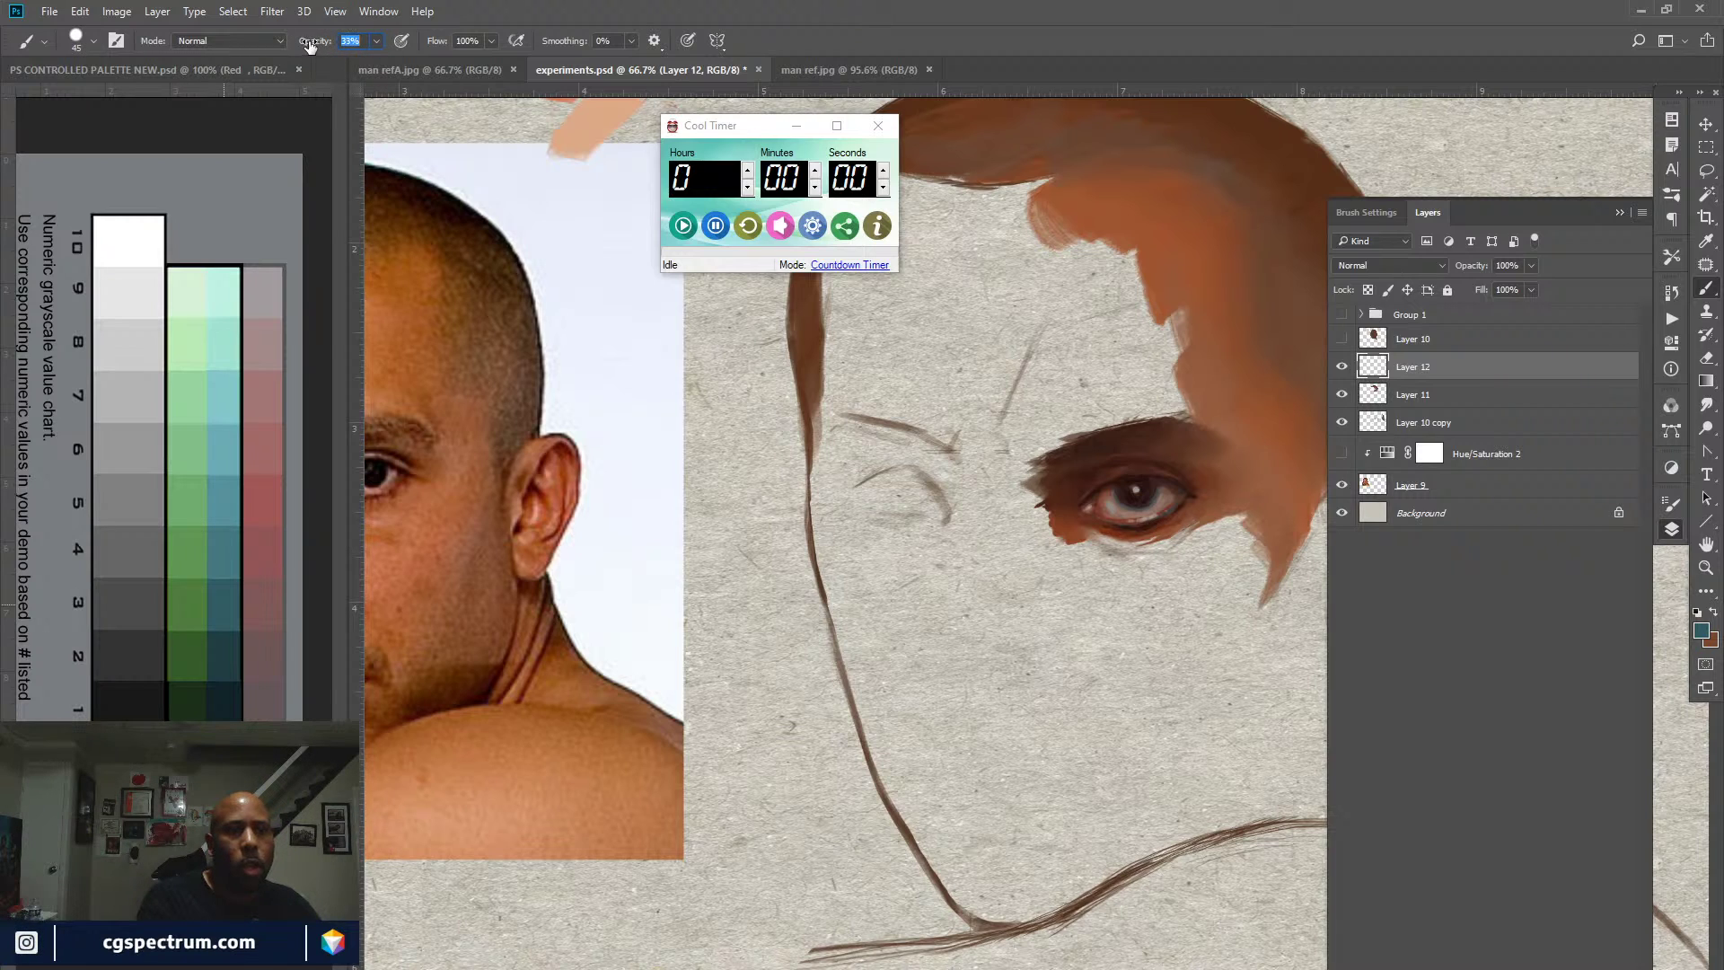
key(3)
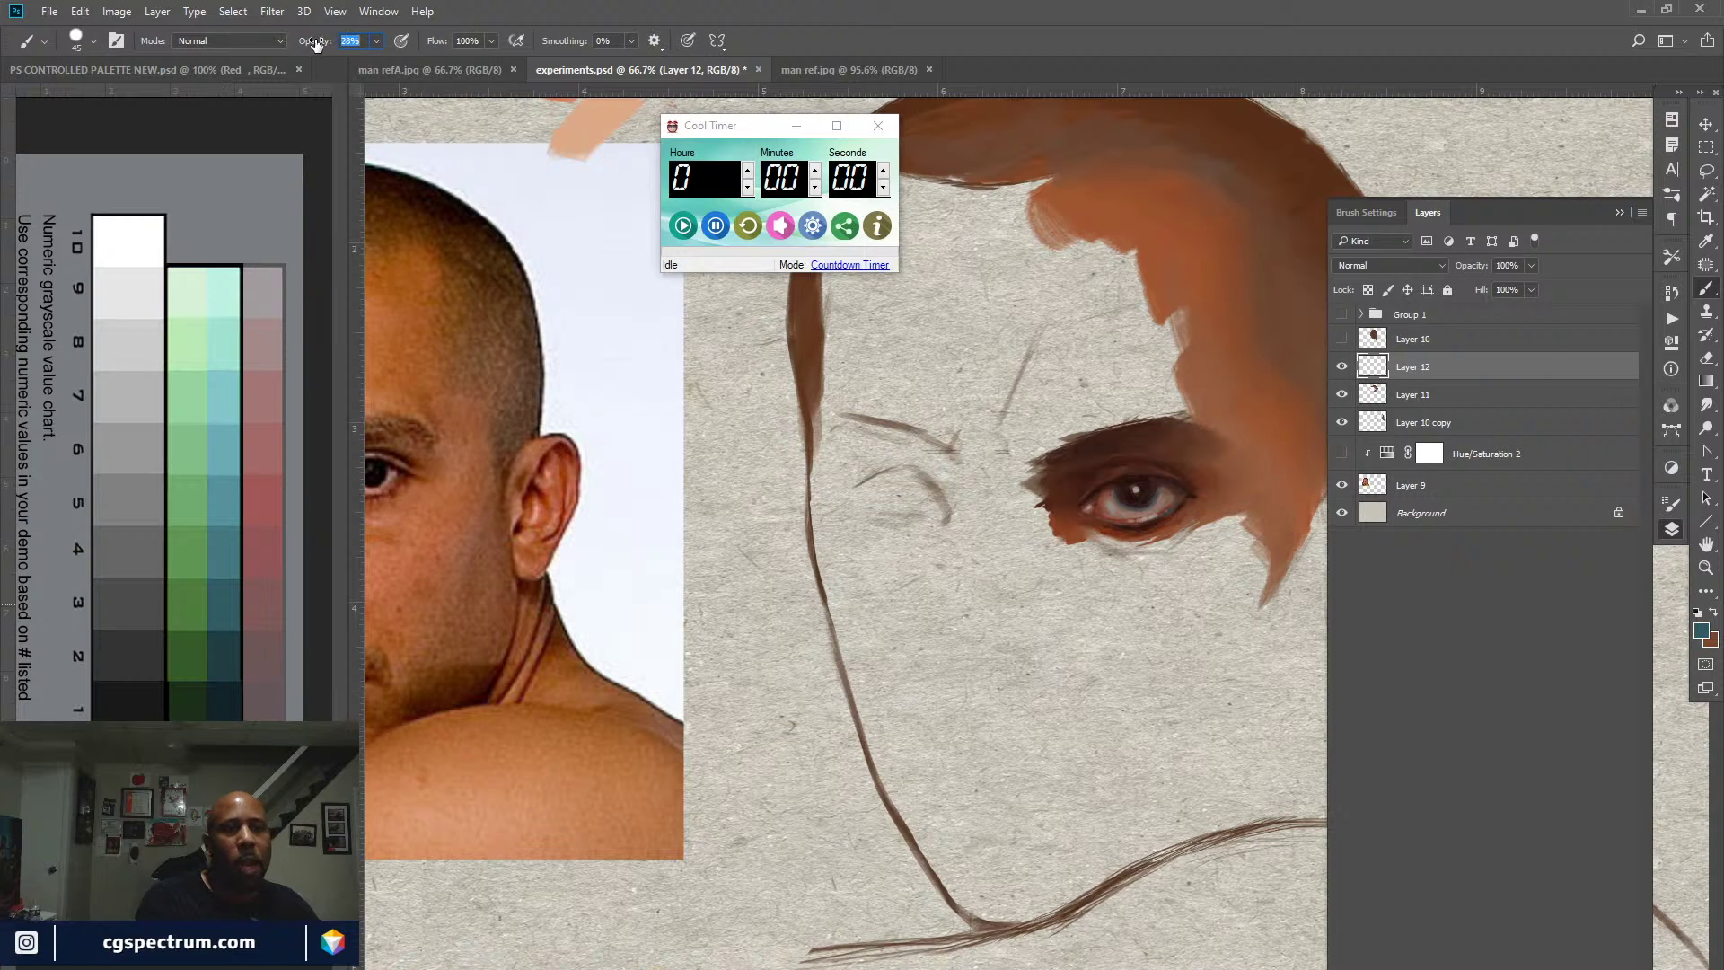
Step: Set the brush opacity to 25% and glaze the blue-green over the skin beside the painted eye's outer corner, softening it with the Smudge tool
drag(316, 45, 314, 46)
drag(1095, 708, 1097, 706)
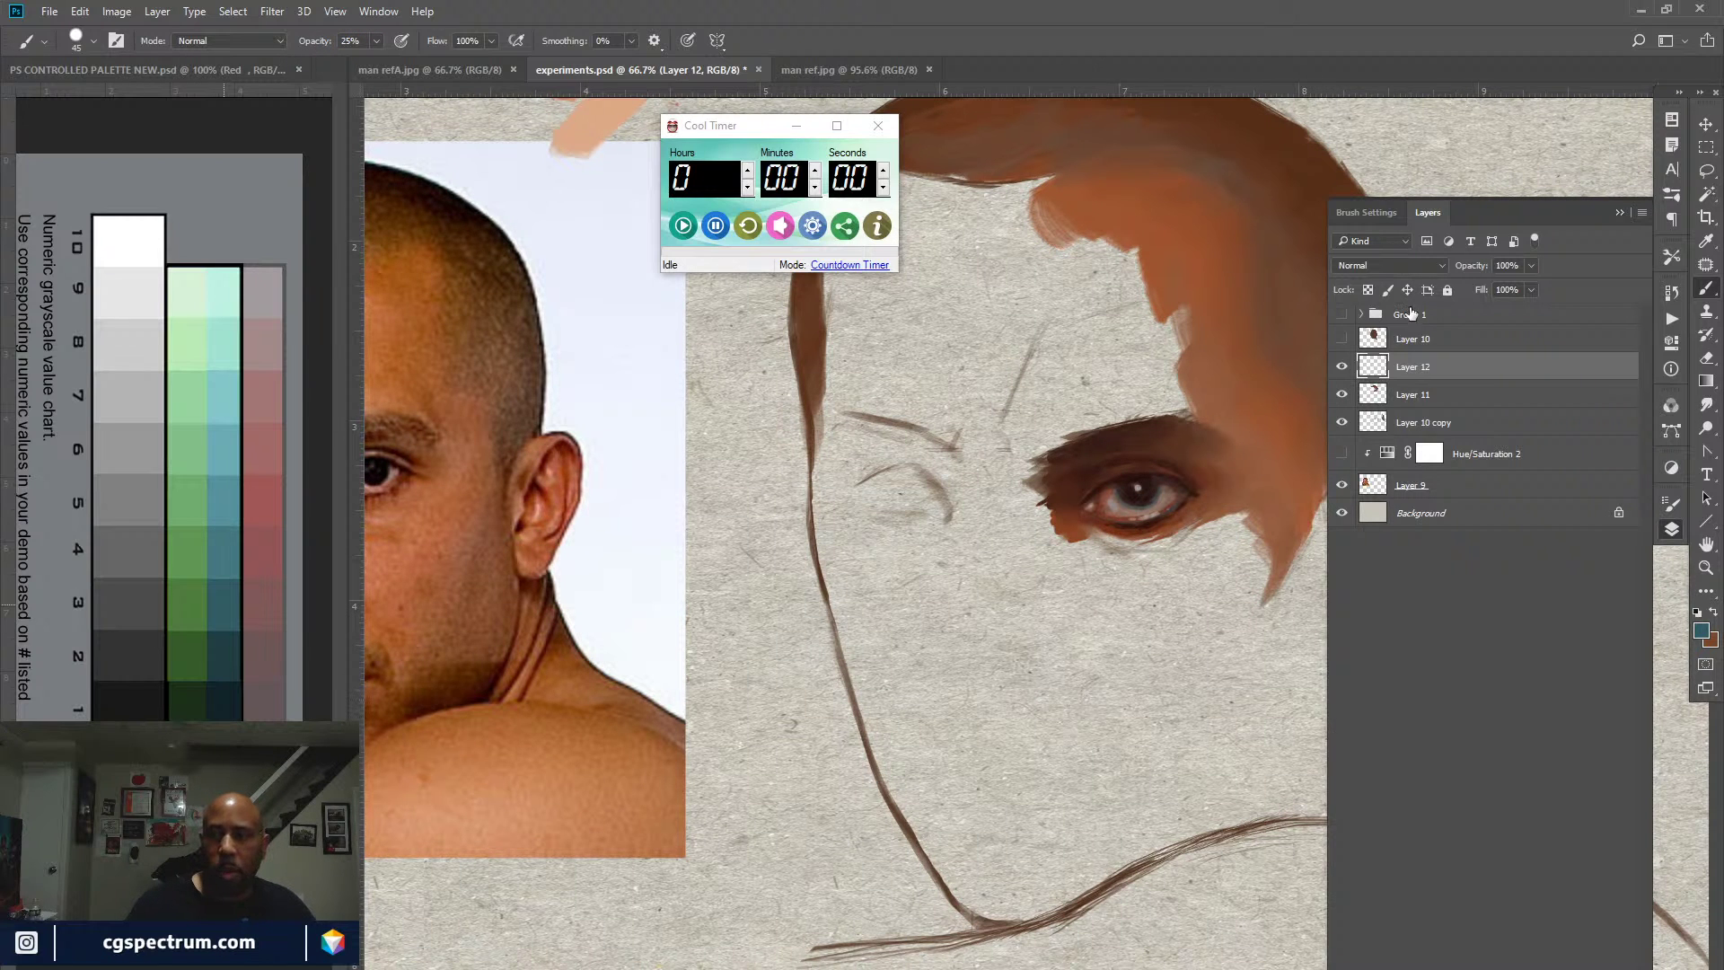
key(F7)
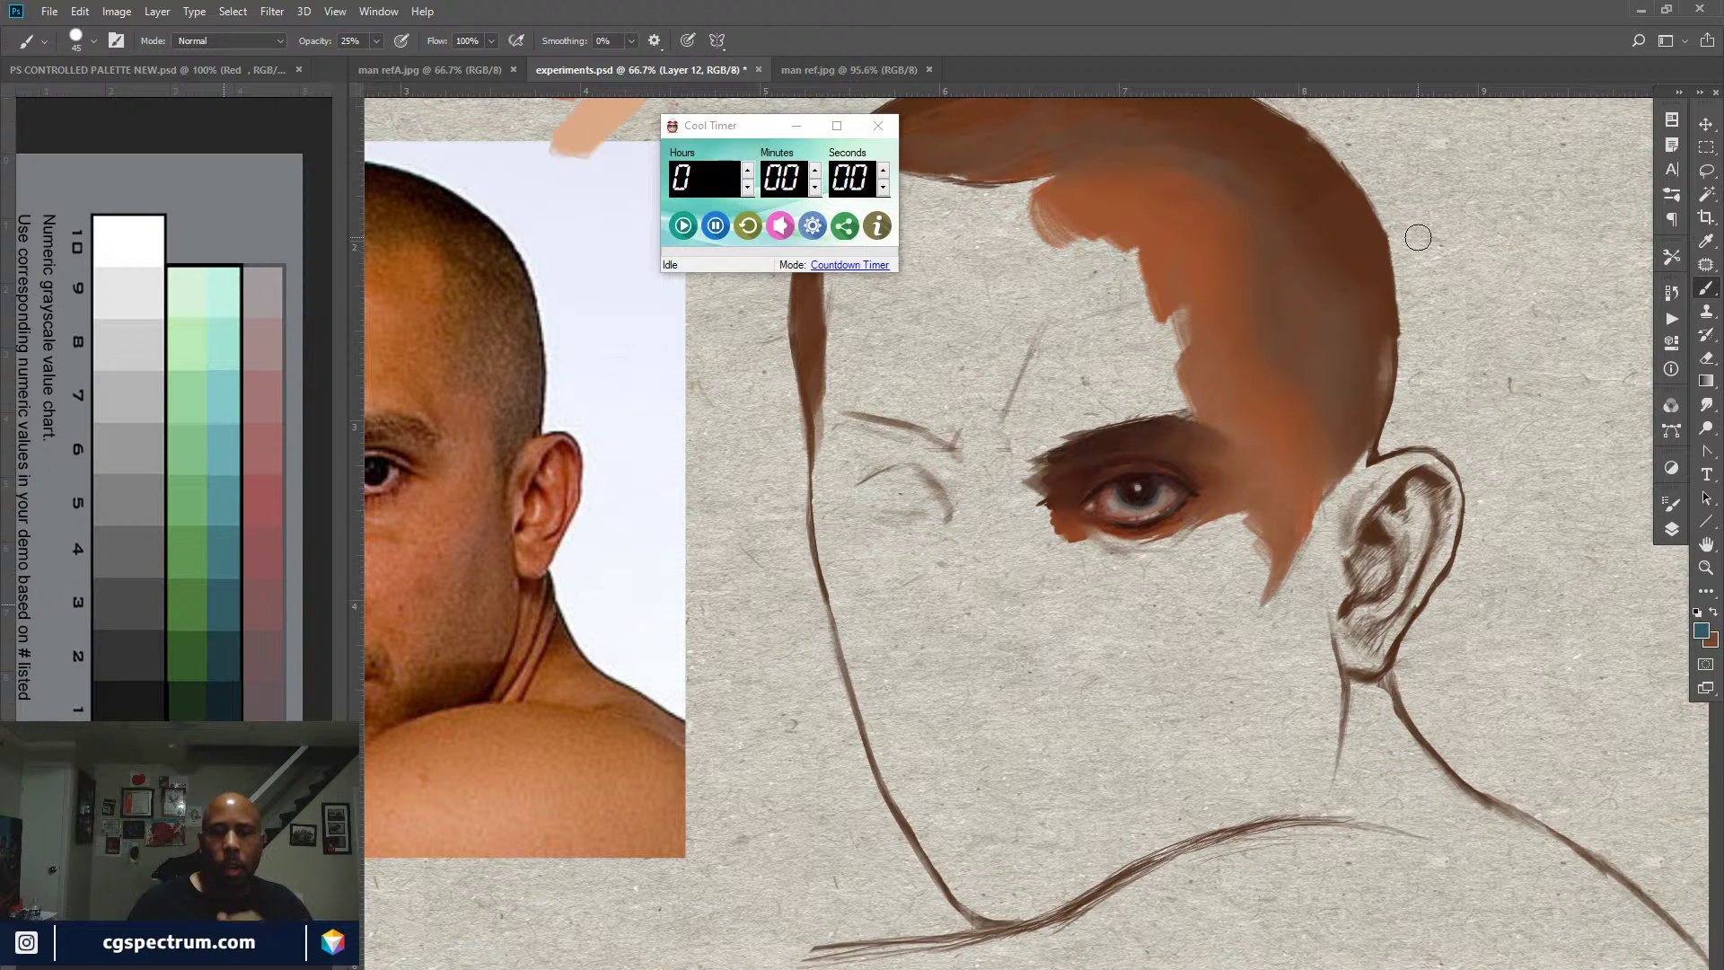
drag(1059, 756, 1166, 750)
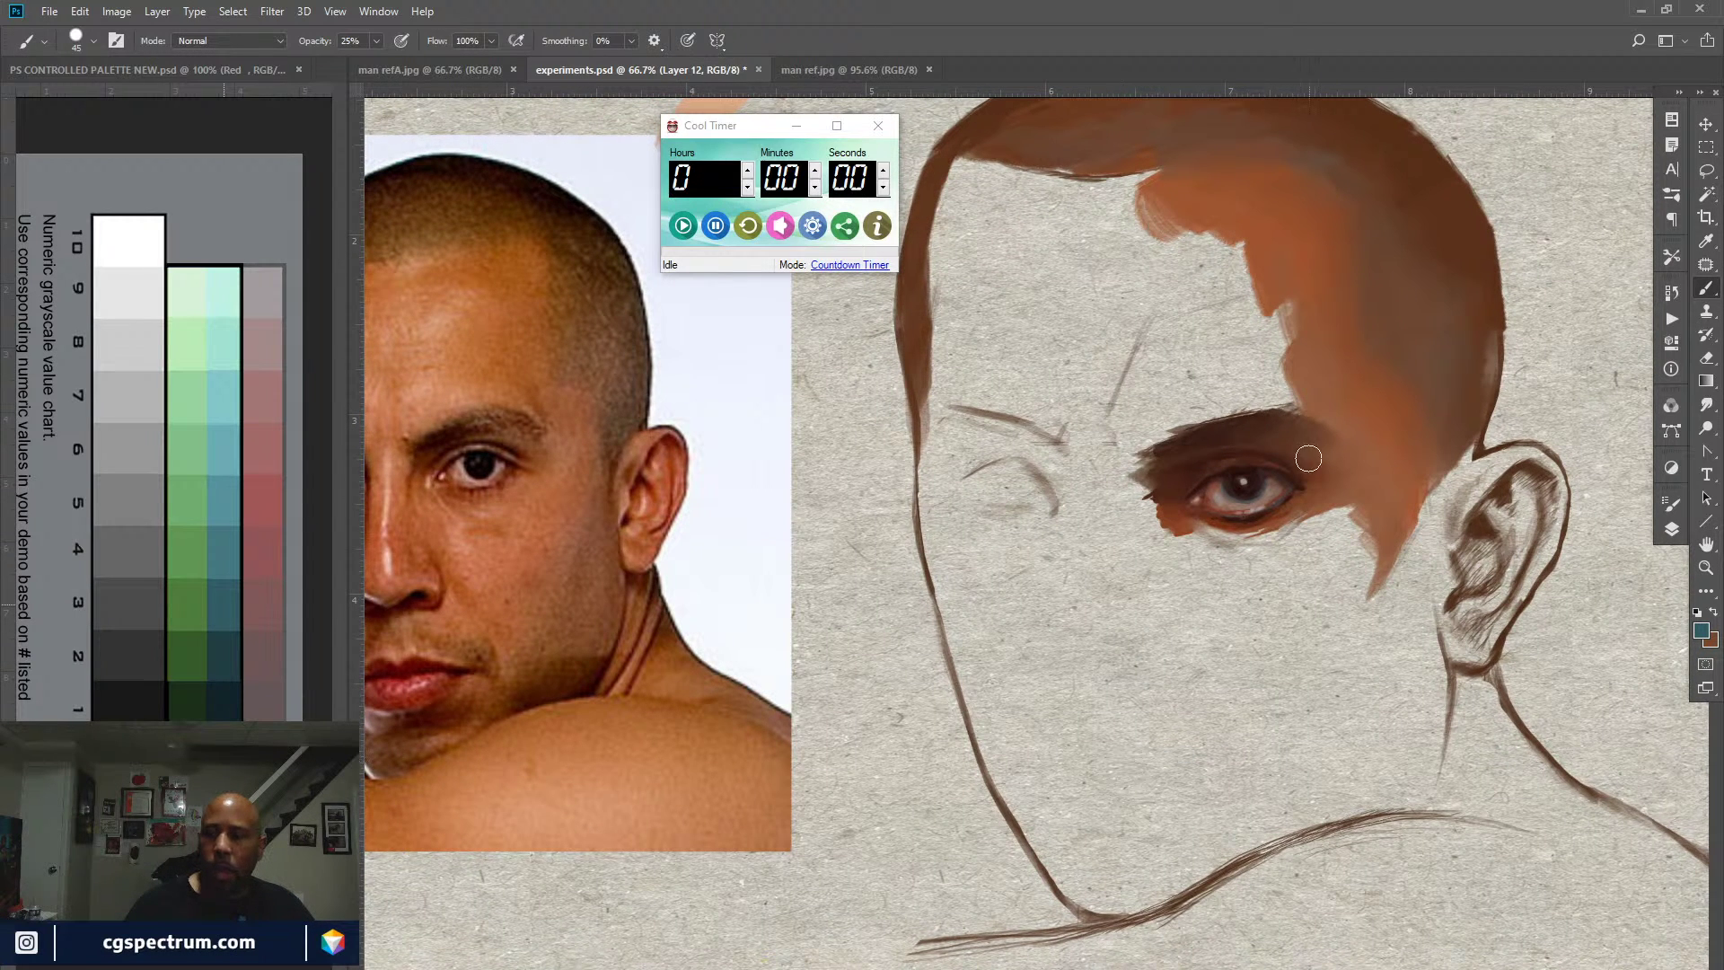
mouse_move(1308, 459)
mouse_down()
mouse_move(1268, 444)
mouse_move(1324, 472)
mouse_move(1337, 451)
mouse_move(1320, 425)
mouse_move(1293, 428)
mouse_move(1349, 448)
mouse_up()
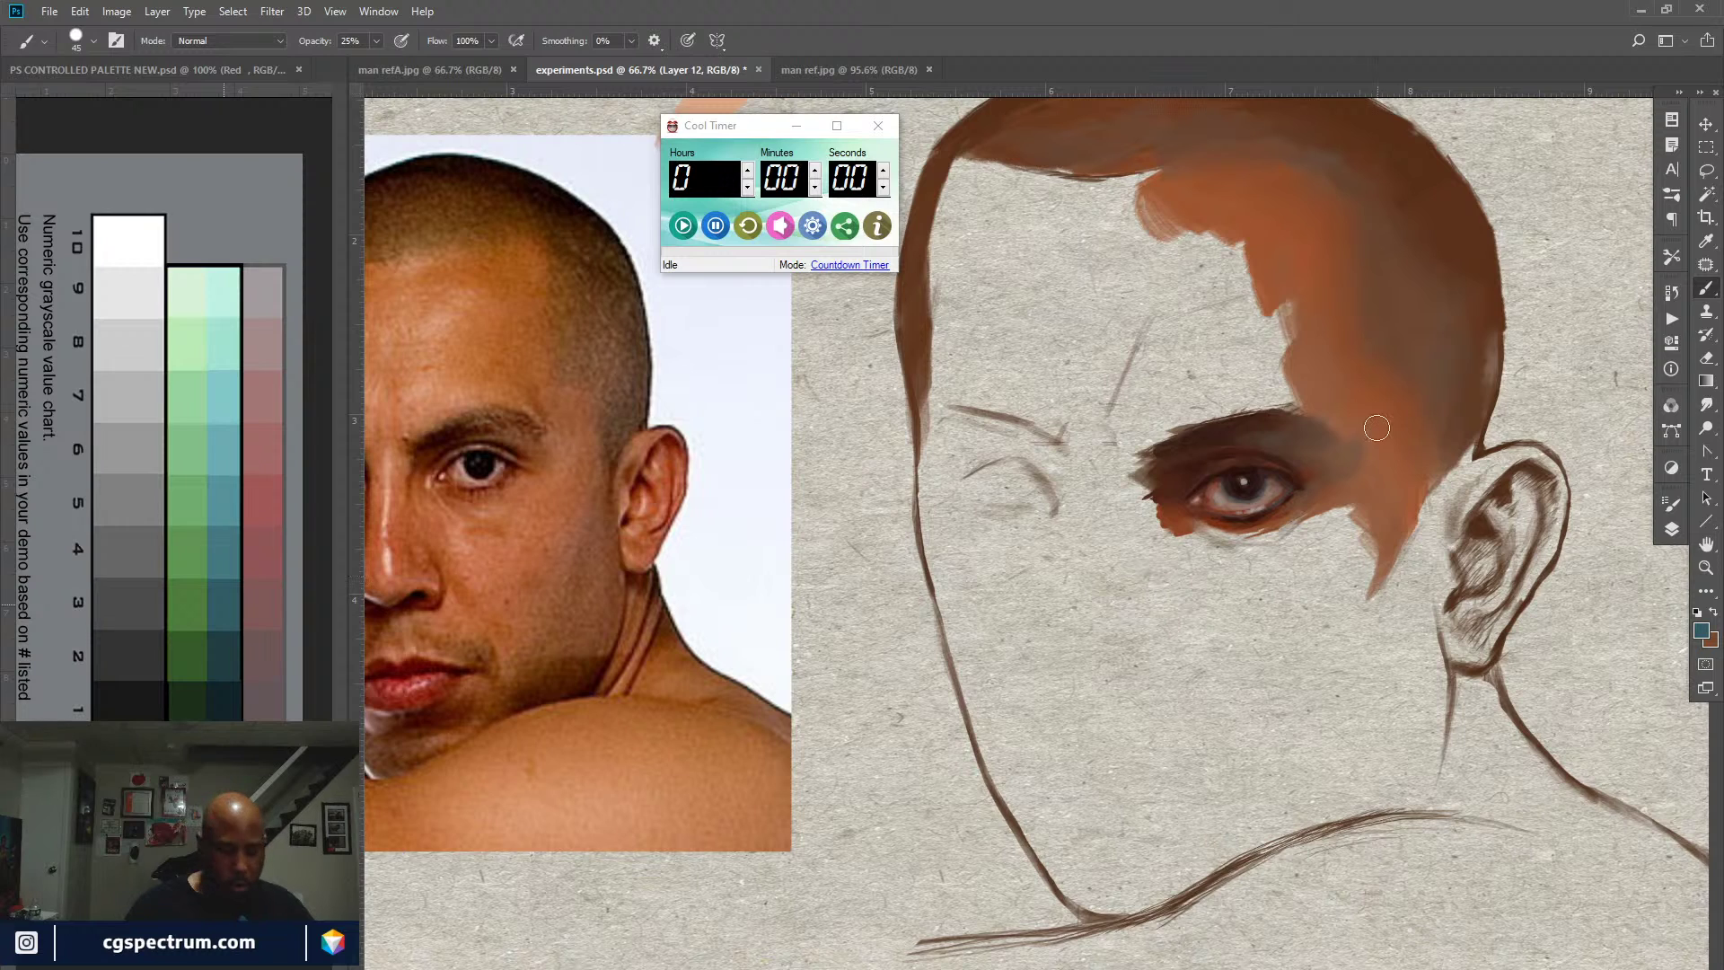
key(r)
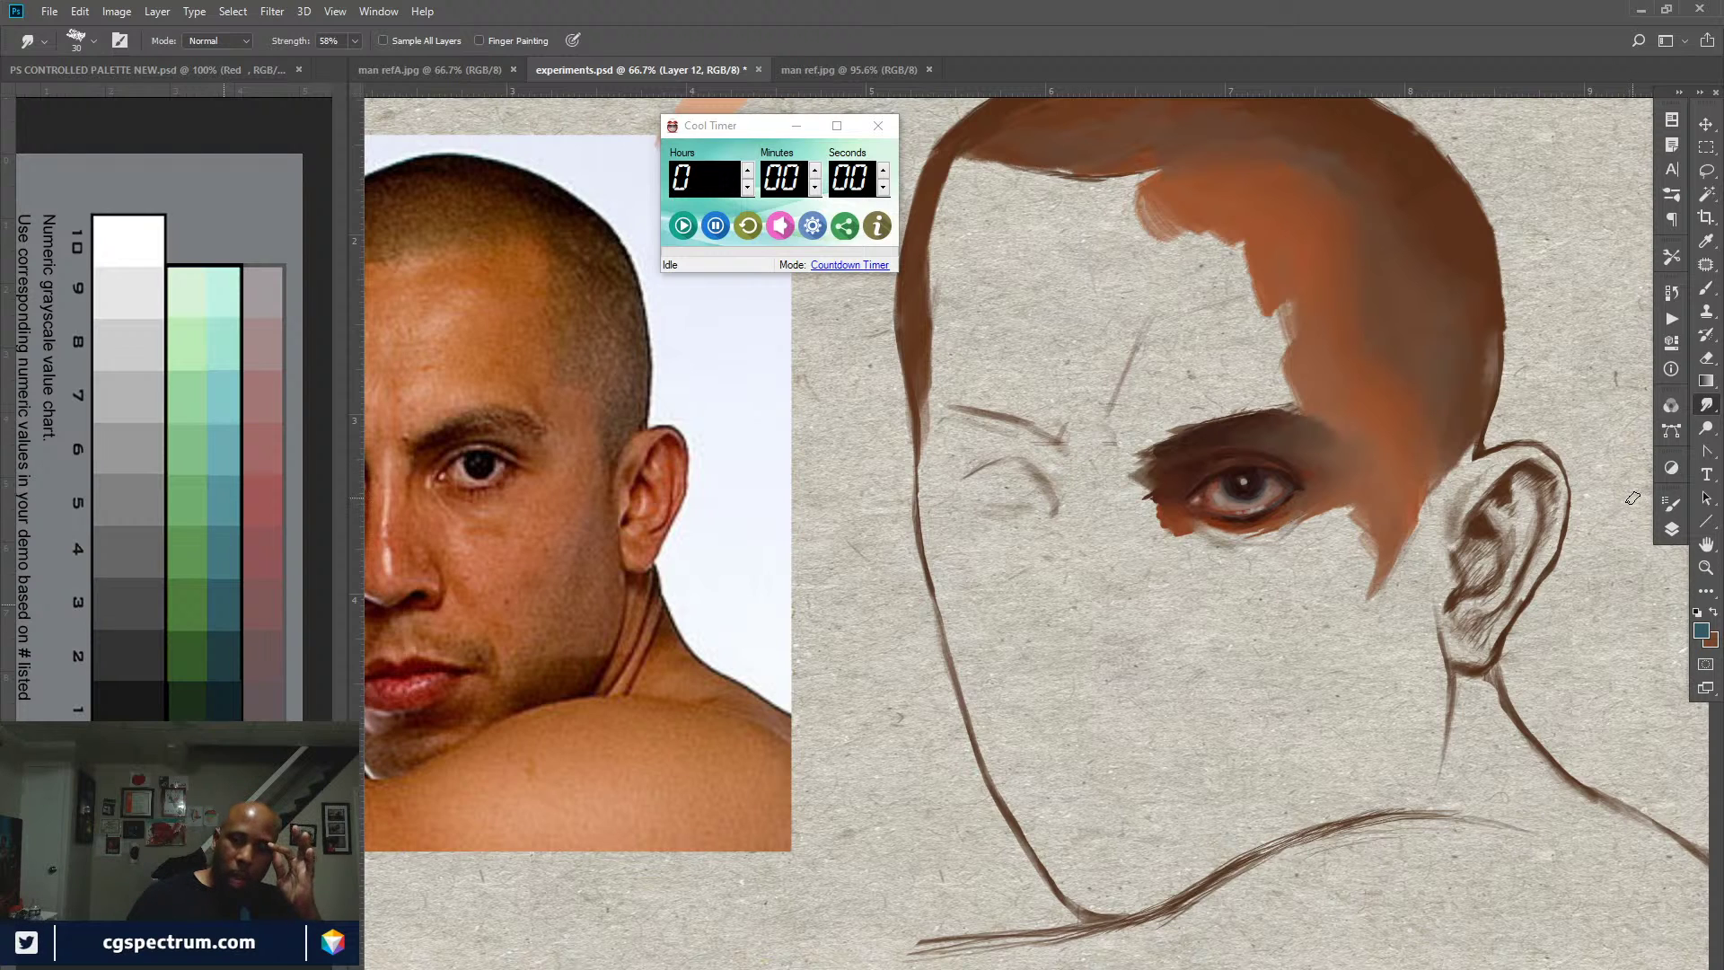
Step: Compare the eye area with and without the blue-green glaze by toggling Layer 12's visibility
click(1671, 529)
drag(1204, 697, 1116, 695)
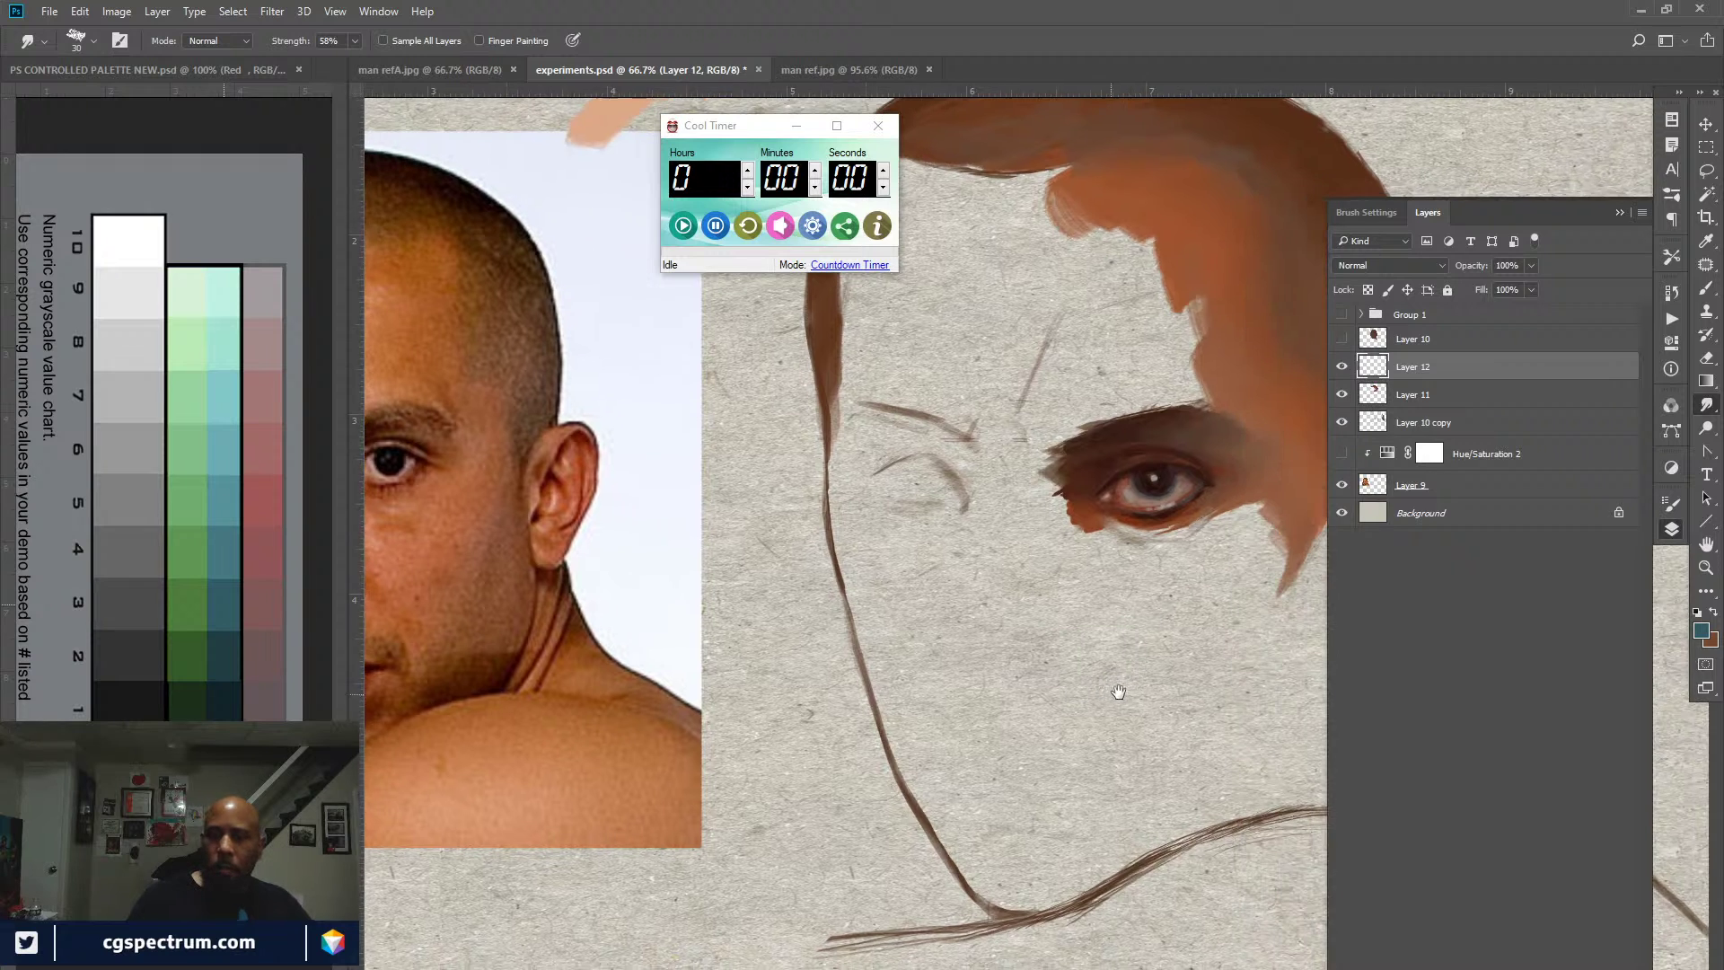
click(1342, 367)
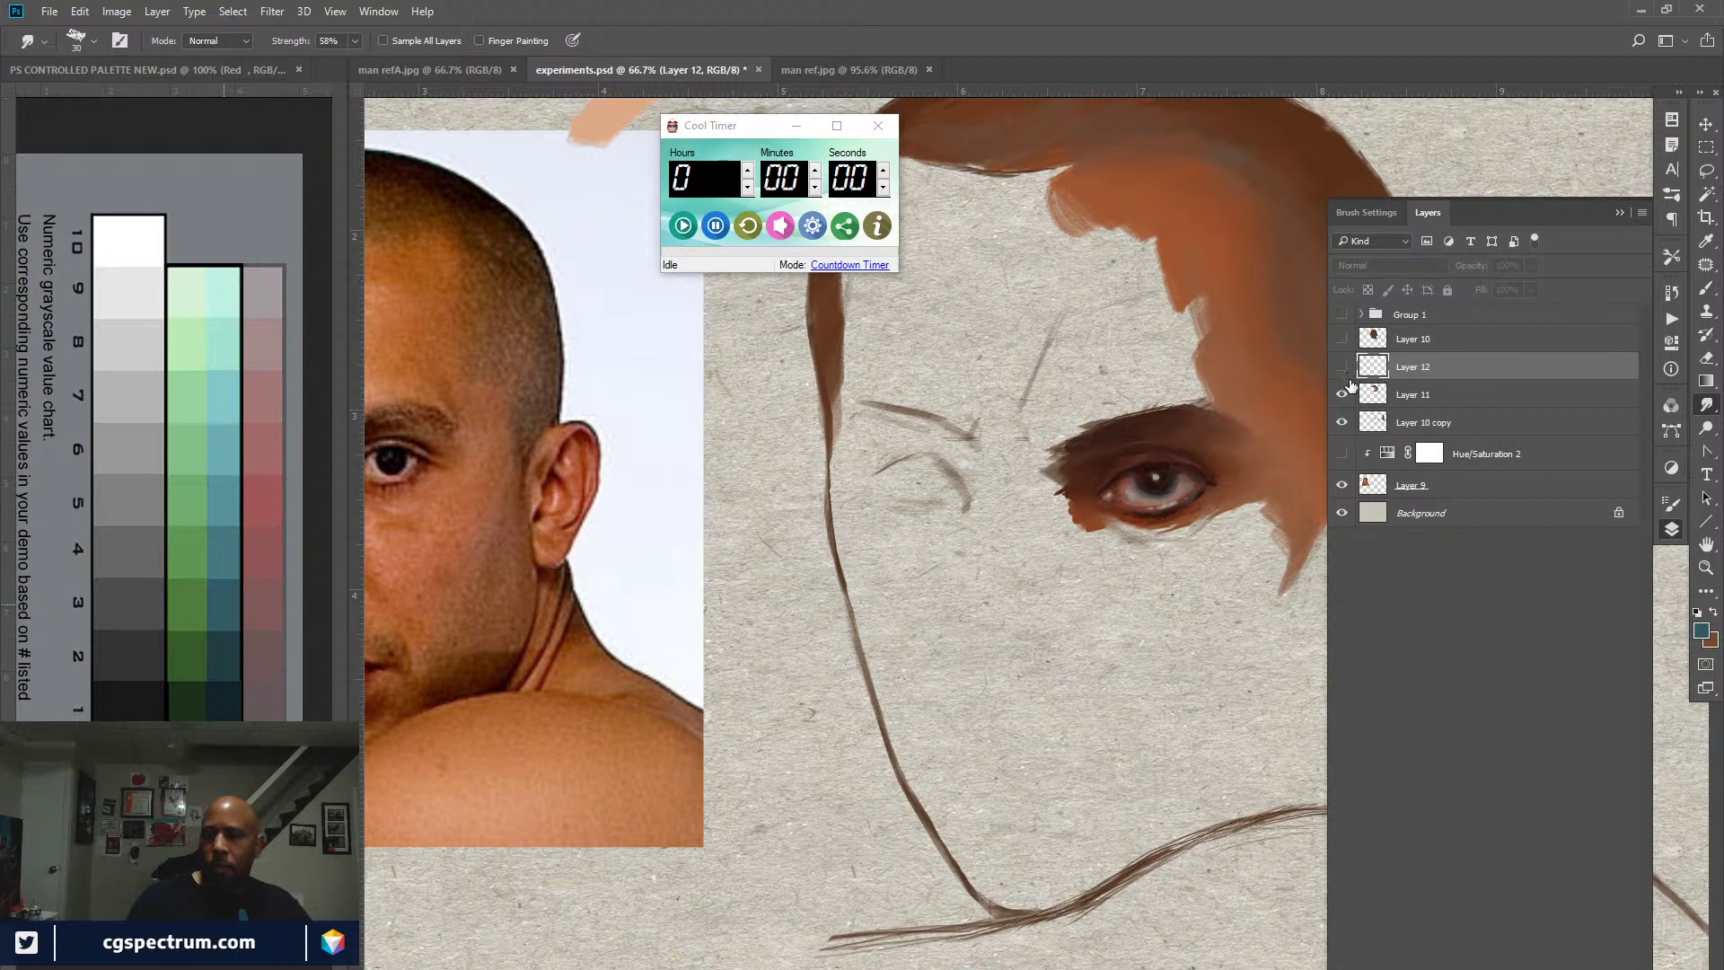
click(1343, 367)
click(1342, 367)
click(1343, 368)
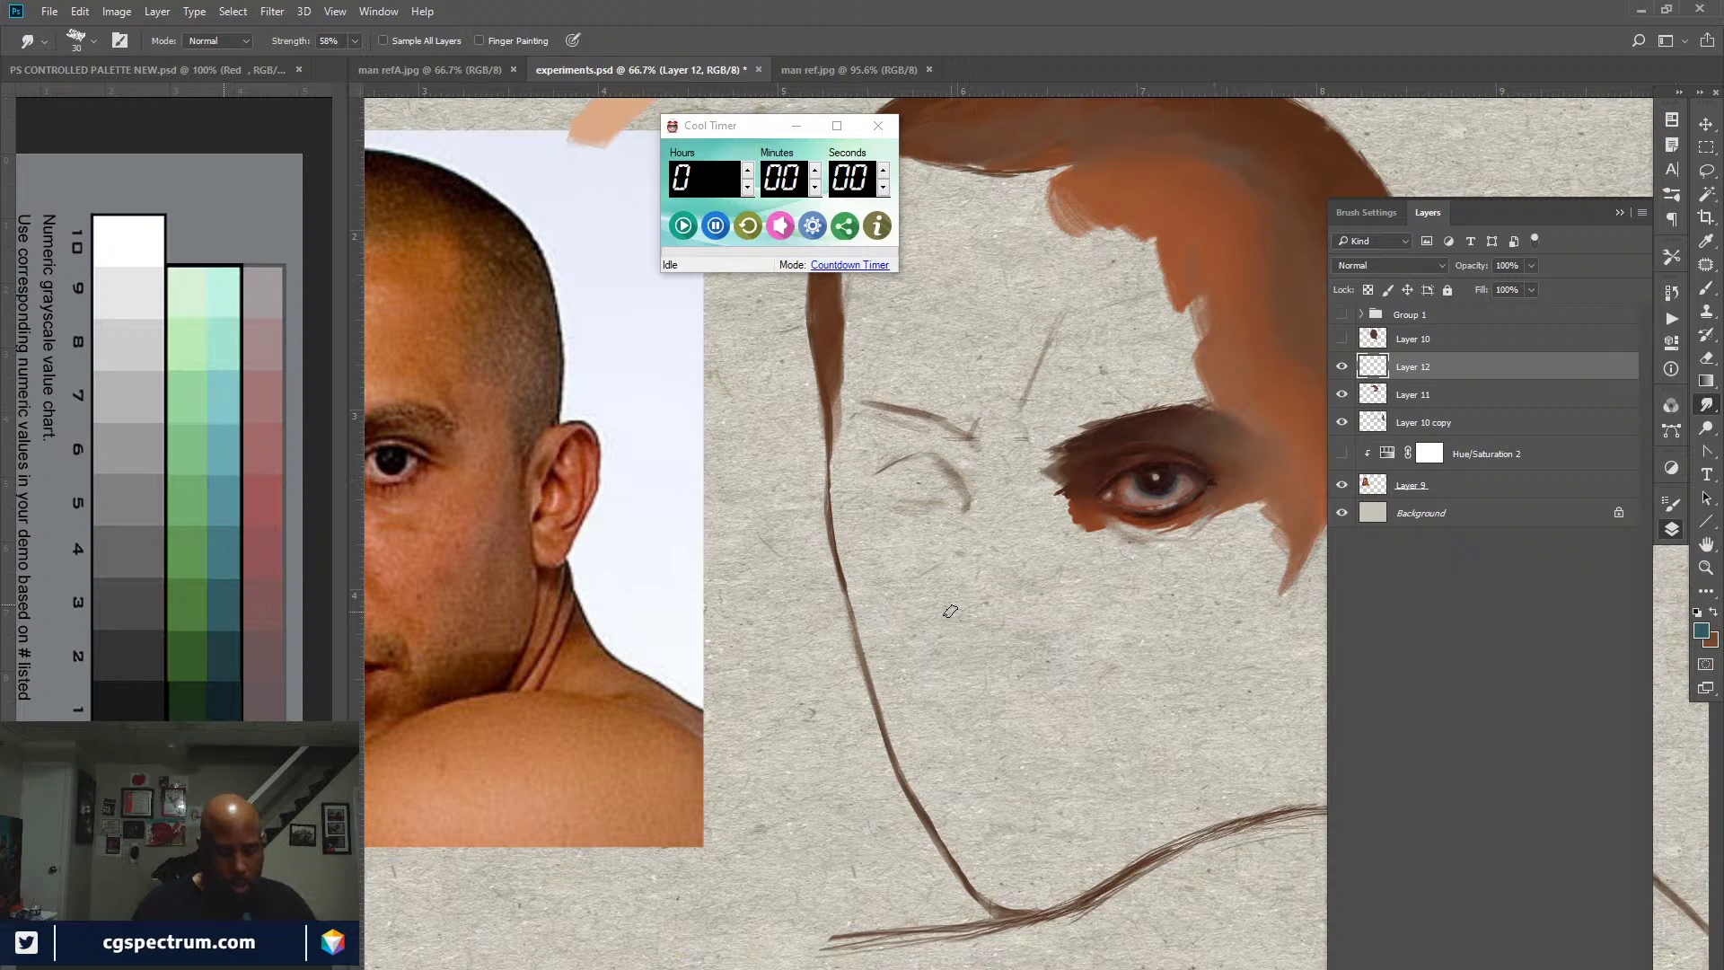
Step: Set the brush to 100% opacity and 90 px, and paint a solid blue-green test patch on the blank paper beside the head
key(b)
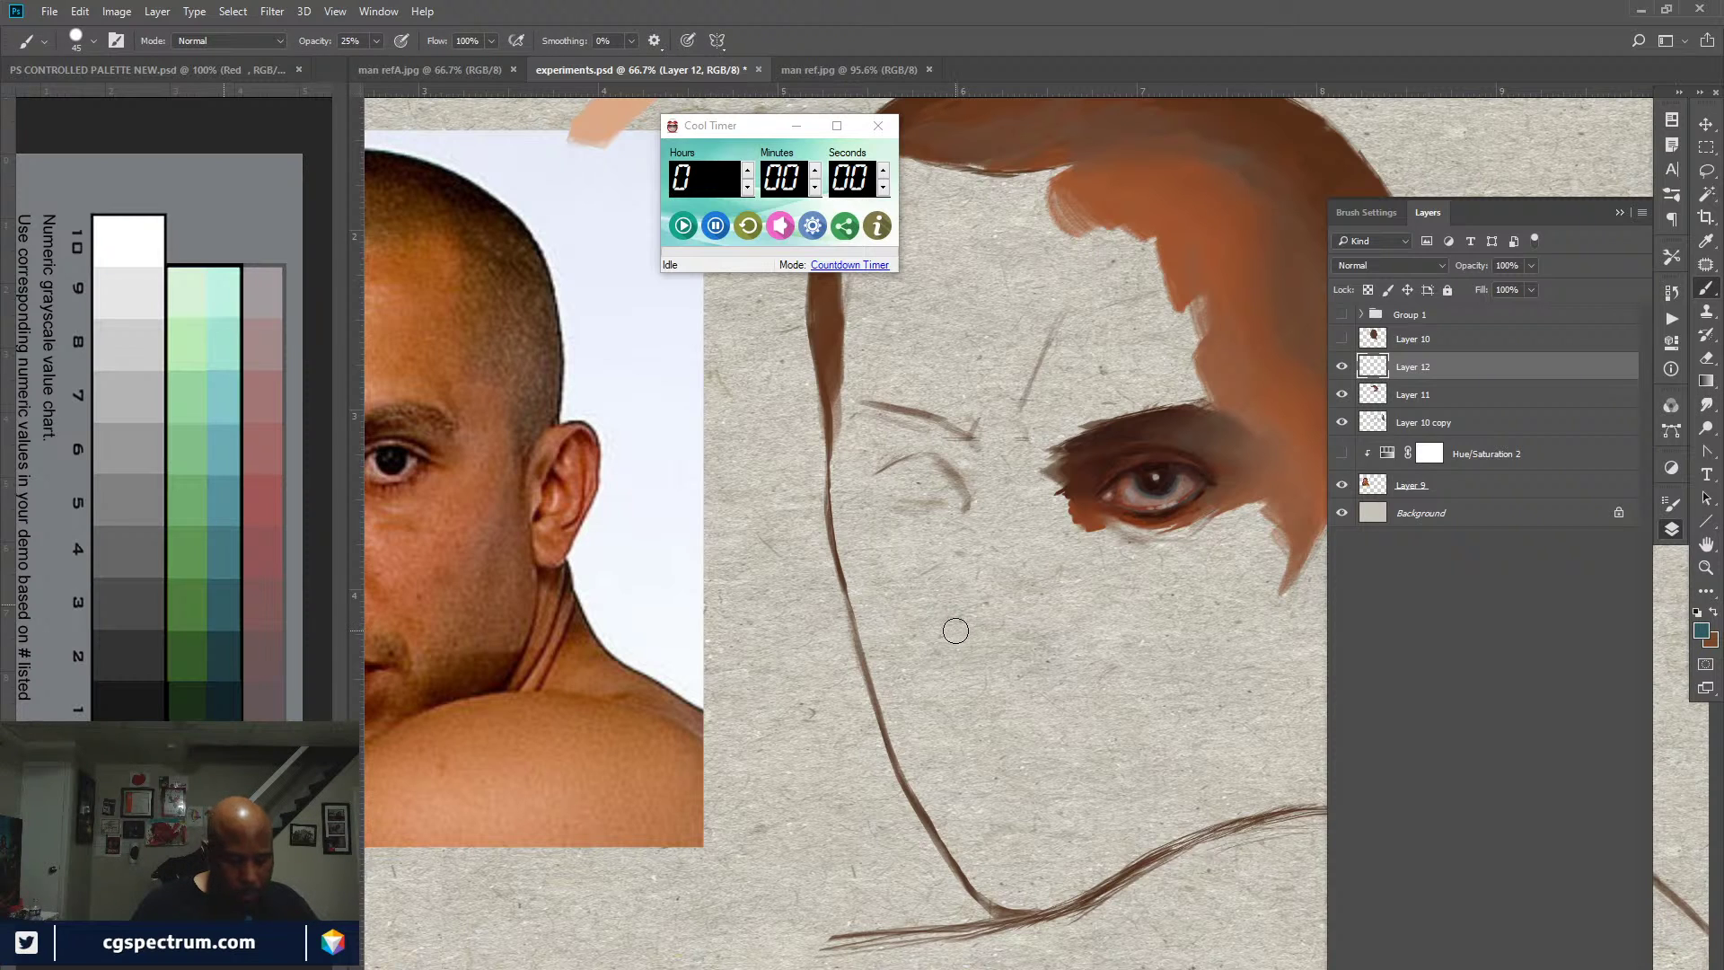
key(0)
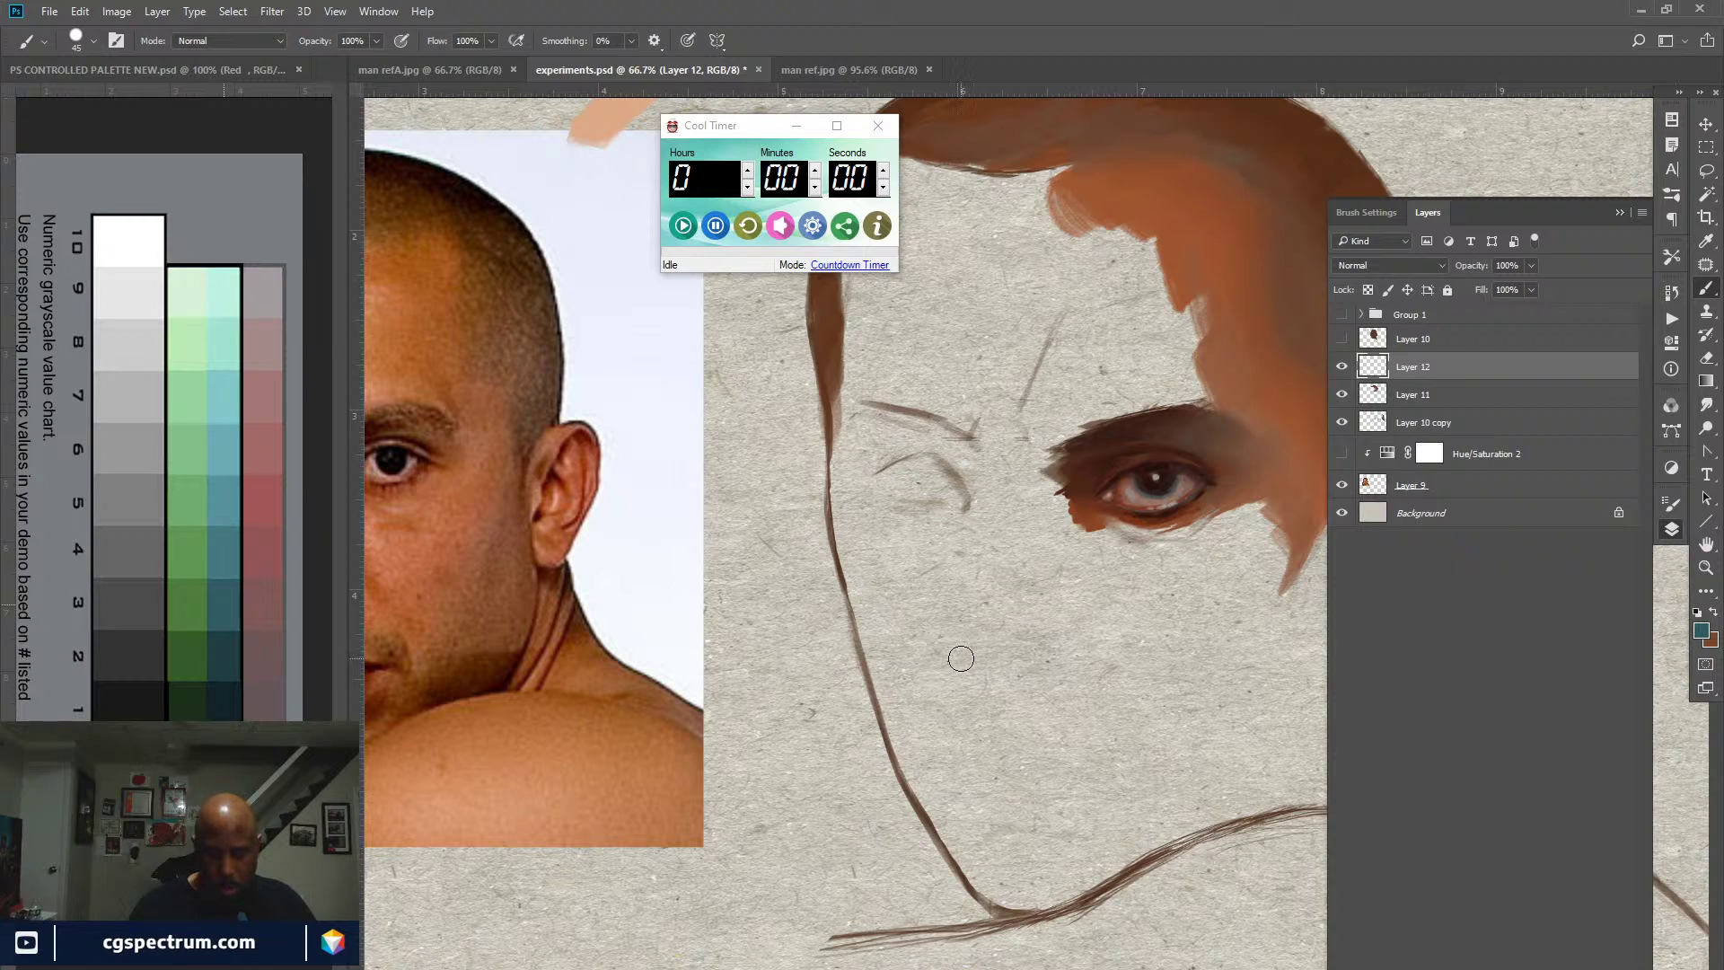
key(bracketright)
key(bracketright)
key(bracketright)
key(bracketright)
key(bracketright)
drag(1105, 719, 356, 730)
mouse_move(825, 255)
mouse_down()
mouse_move(866, 350)
mouse_move(853, 363)
mouse_move(907, 345)
mouse_move(839, 387)
mouse_move(903, 377)
mouse_up()
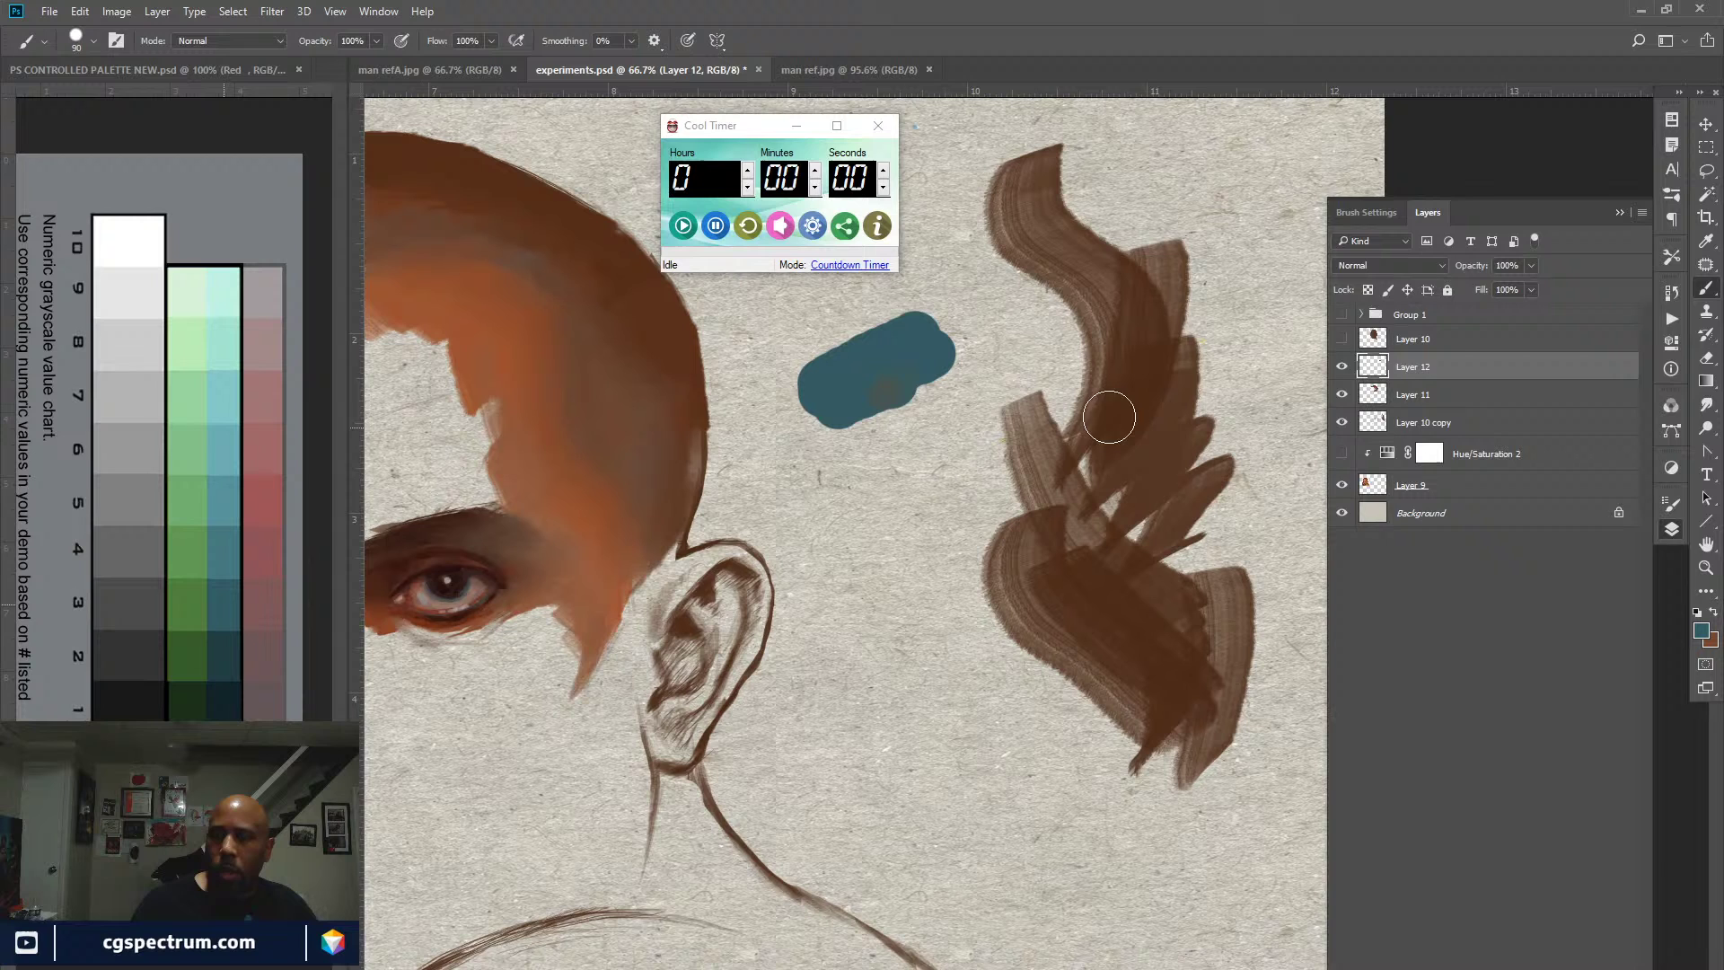
Step: Set the brush spacing to 1% and extend the blue-green patch downward in a tapering zigzag that fades toward brown
click(1371, 211)
drag(1483, 871, 1461, 872)
click(1428, 211)
mouse_move(893, 374)
mouse_down()
mouse_move(945, 368)
mouse_move(927, 388)
mouse_move(946, 383)
mouse_move(846, 469)
mouse_move(903, 434)
mouse_move(875, 465)
mouse_move(965, 442)
mouse_move(861, 535)
mouse_move(944, 553)
mouse_move(906, 597)
mouse_move(903, 640)
mouse_move(954, 699)
mouse_move(968, 753)
mouse_up()
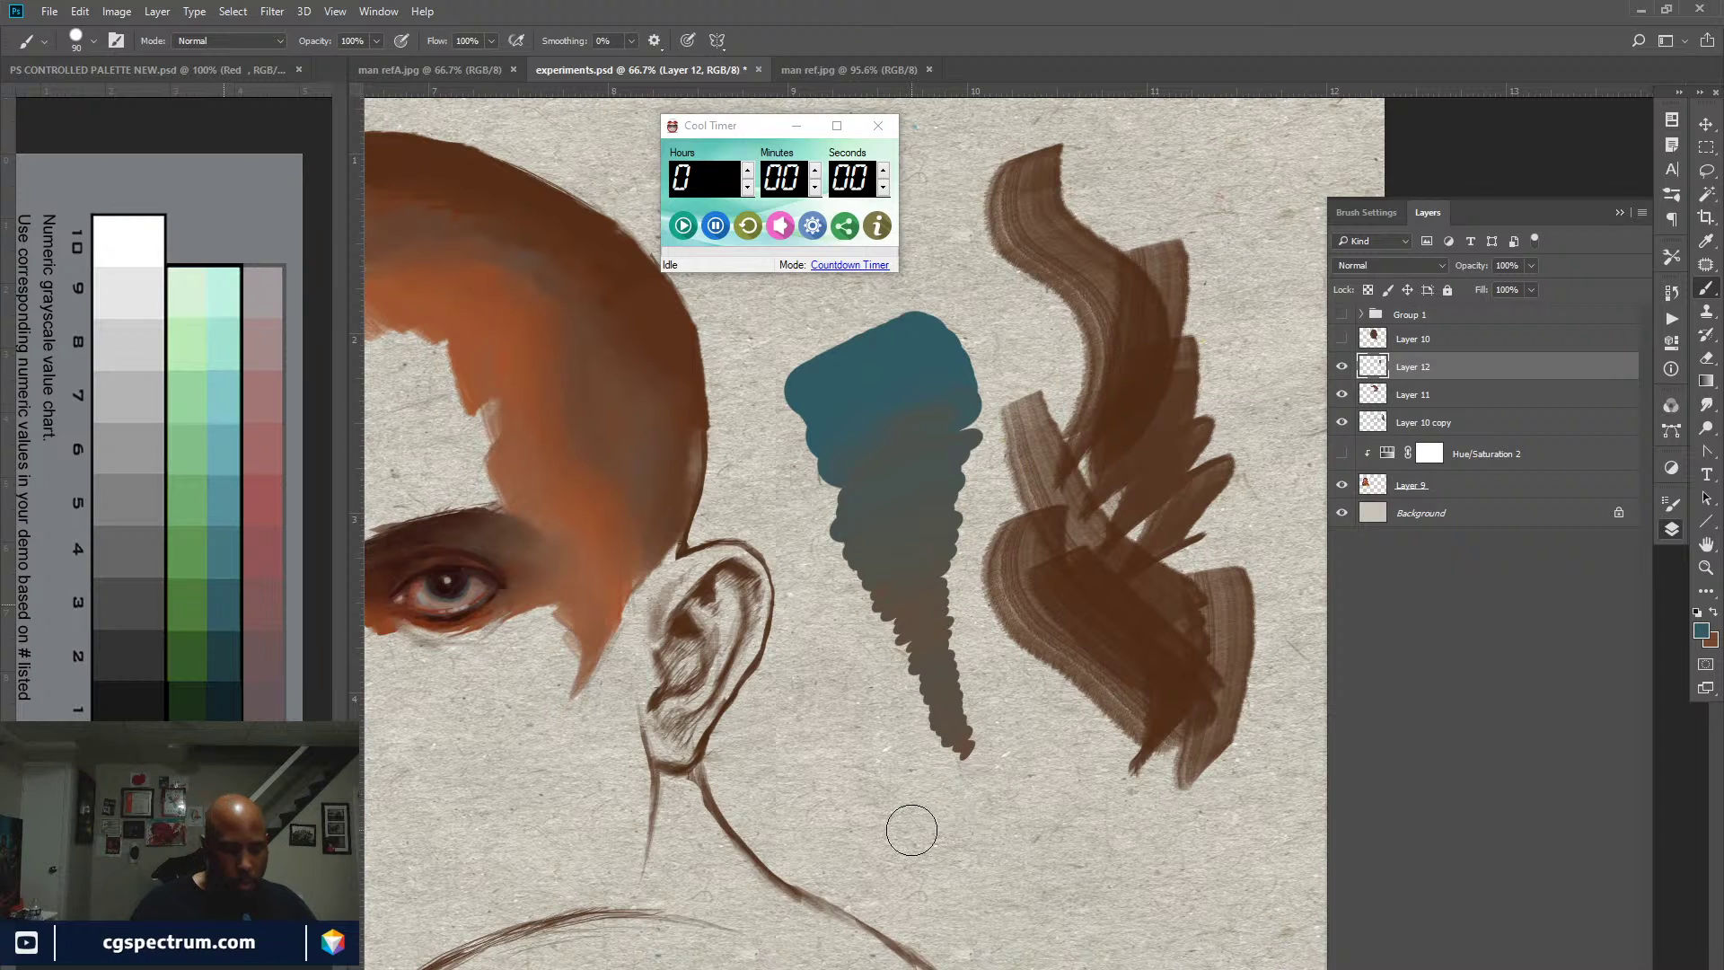
Step: Swap the foreground and background colours and paint a reddish-brown patch below, tapering and fading into blue-green
key(x)
mouse_move(865, 762)
mouse_down()
mouse_move(891, 786)
mouse_move(938, 777)
mouse_move(987, 803)
mouse_move(1019, 860)
mouse_move(1007, 886)
mouse_move(1101, 930)
mouse_up()
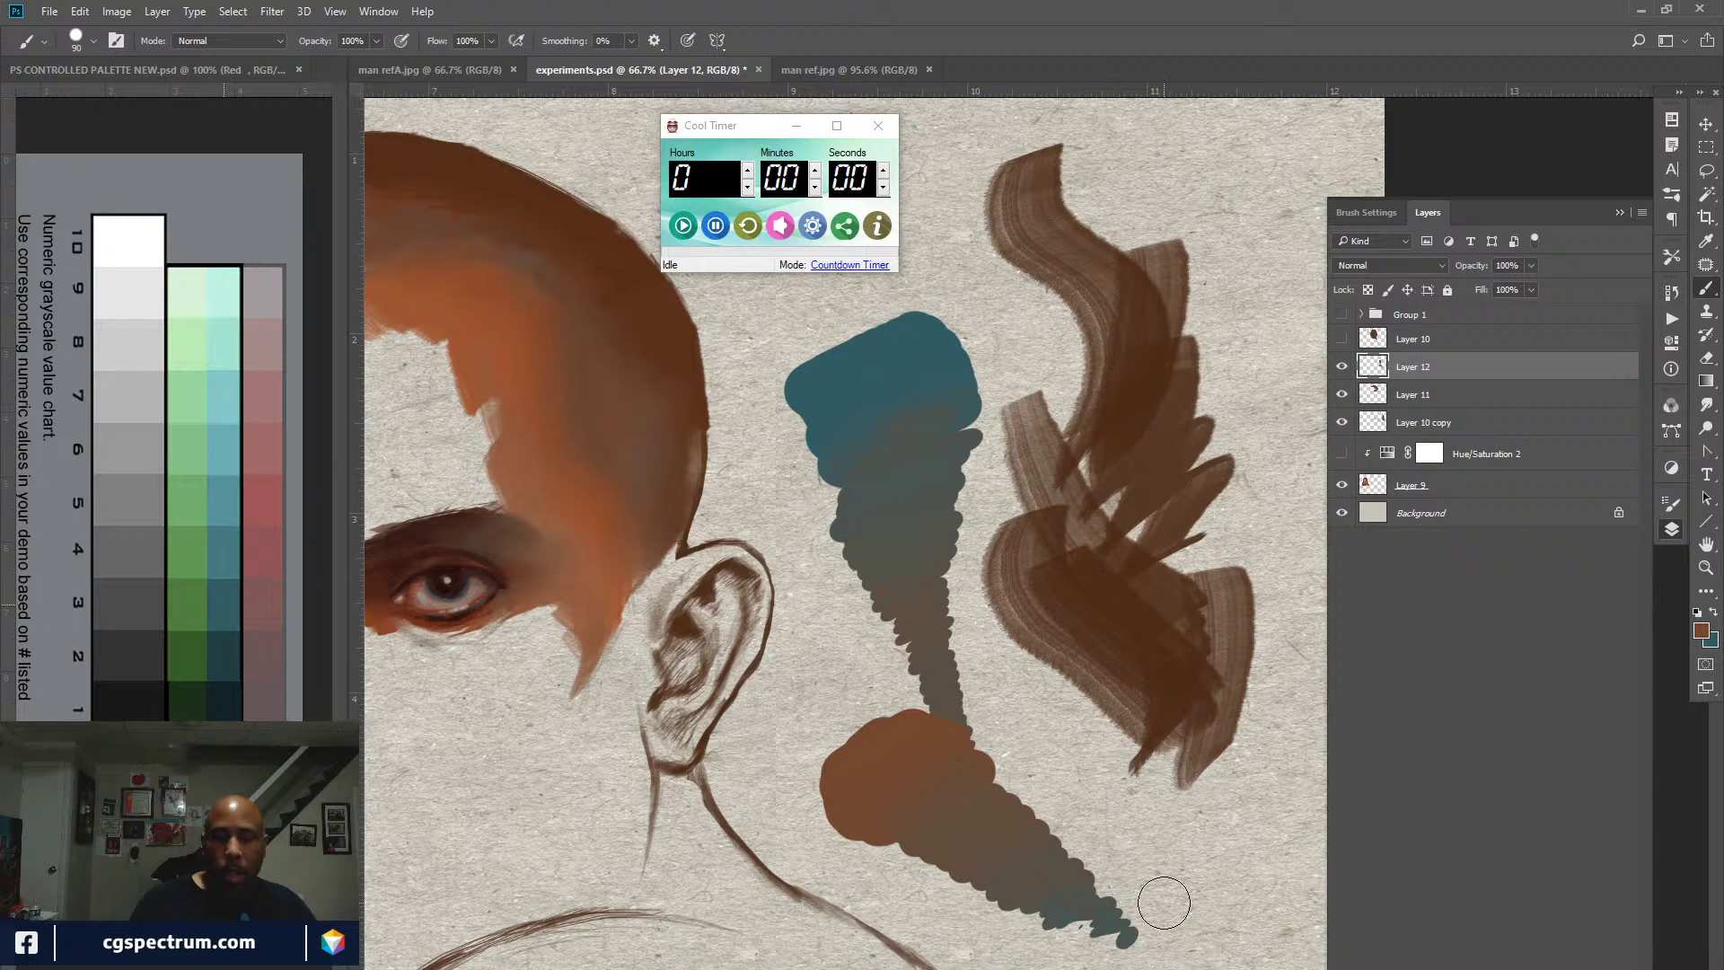
drag(947, 769, 1164, 710)
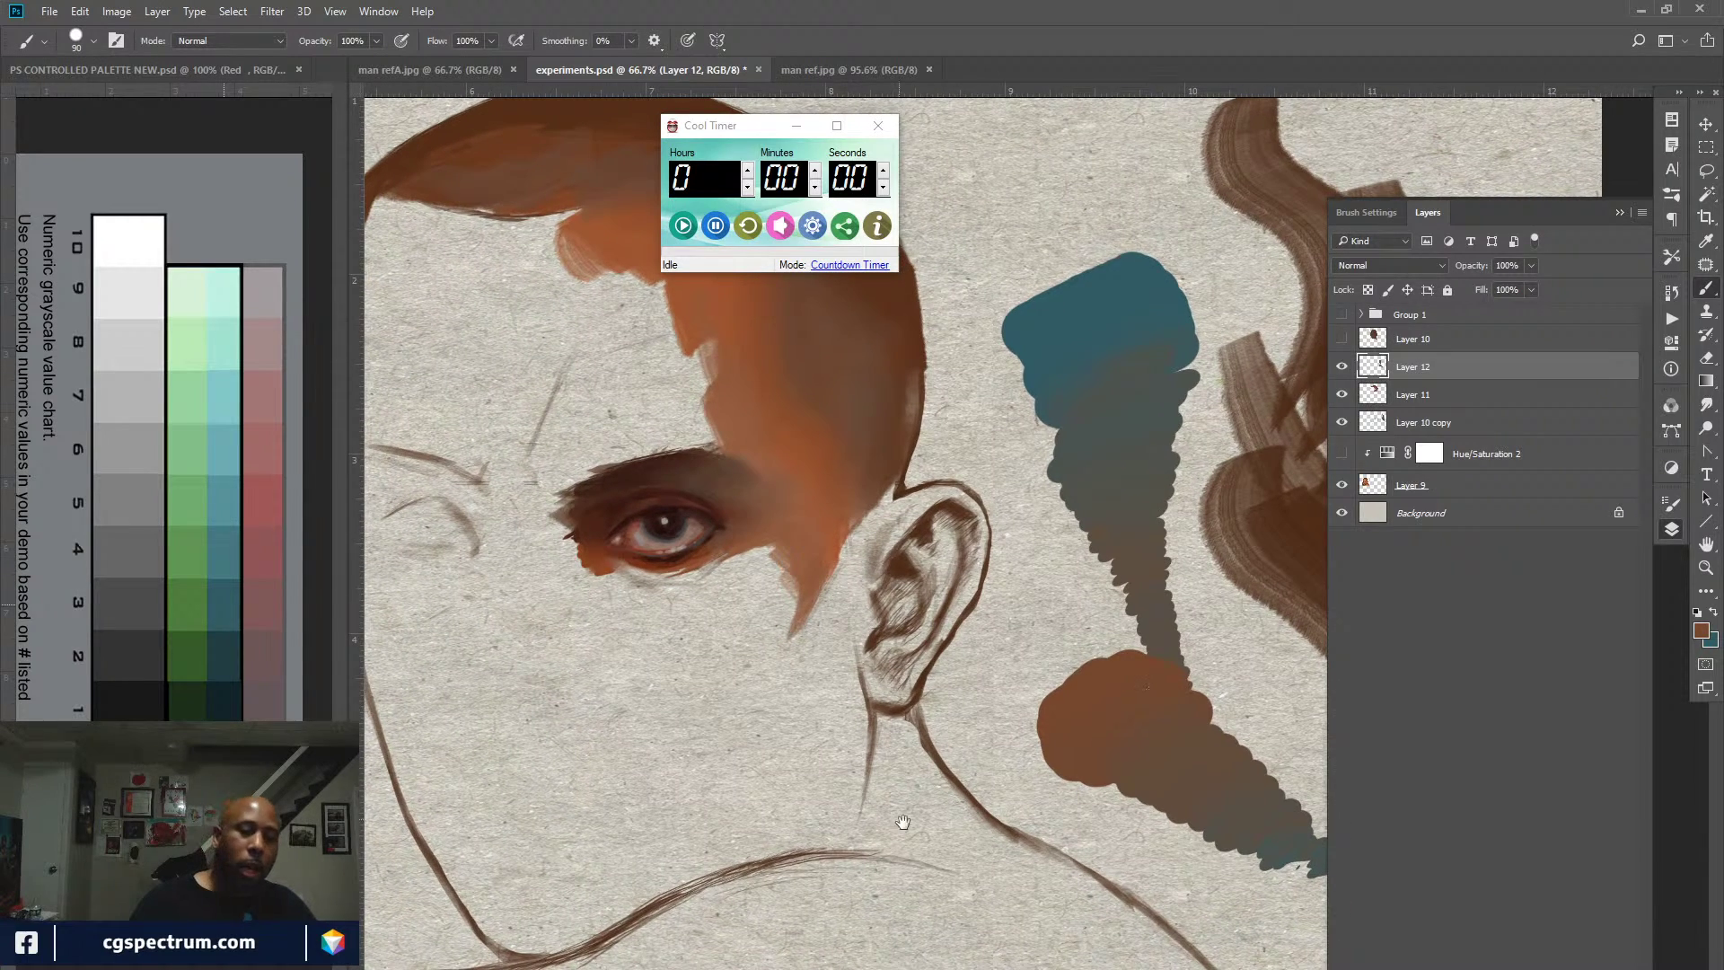
drag(898, 820, 1109, 833)
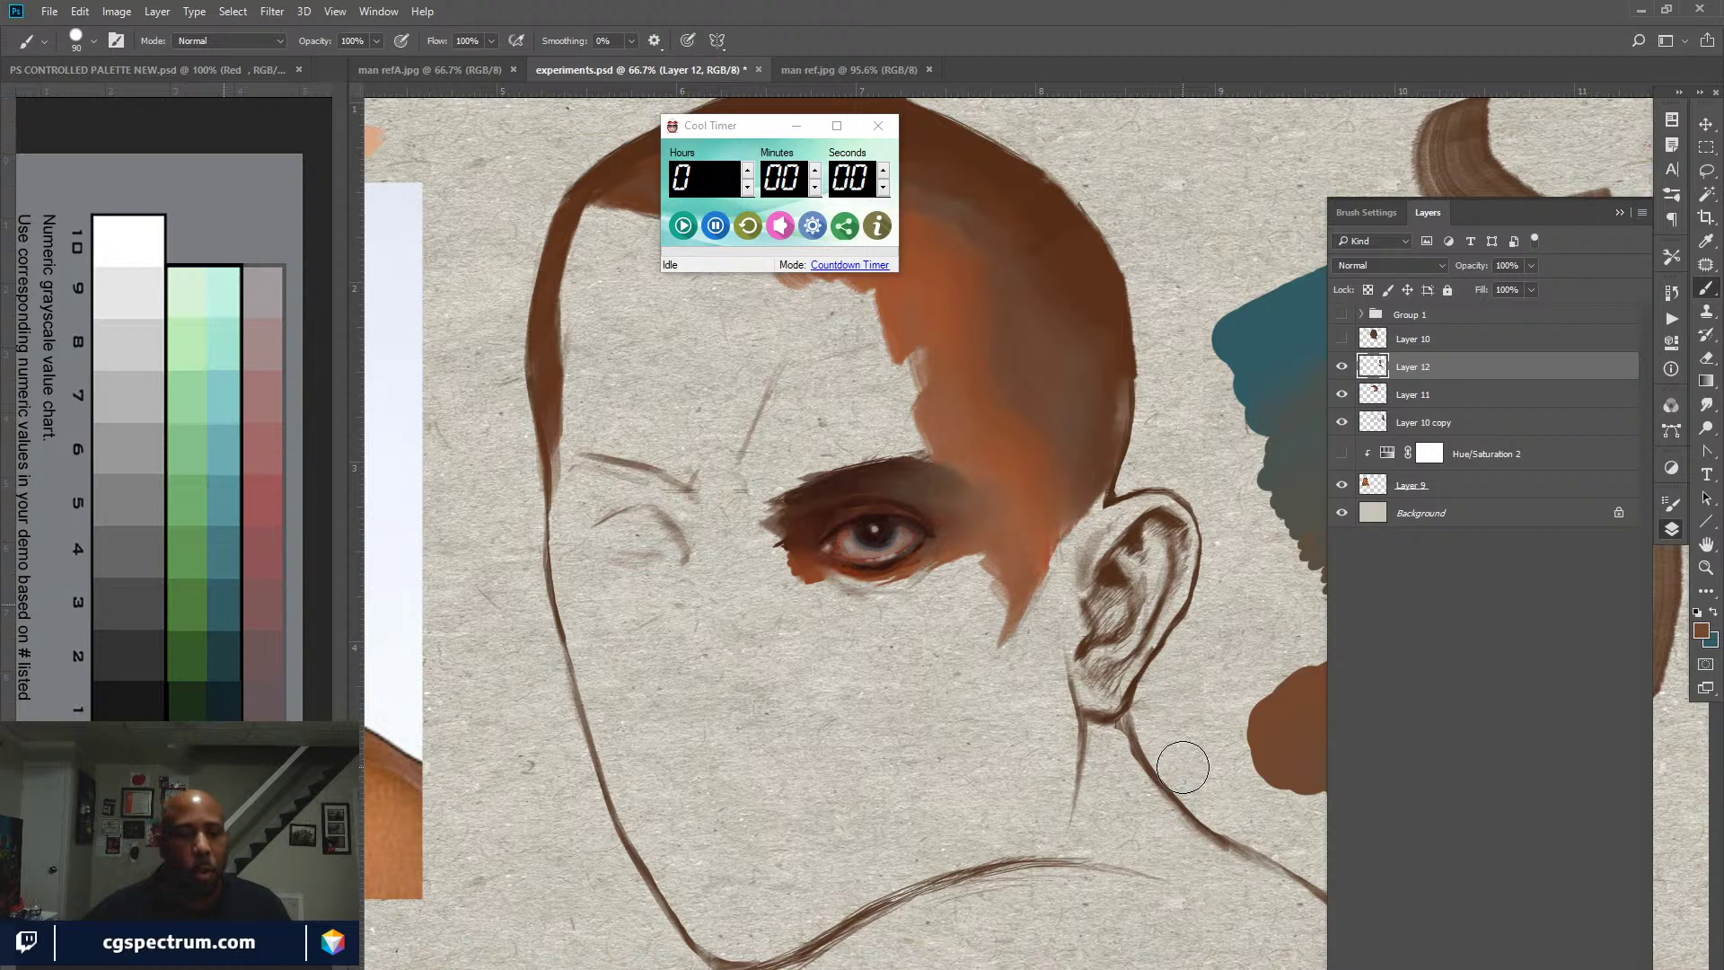
Step: Set the countdown timer to 11 minutes and return to the portrait document
key(h)
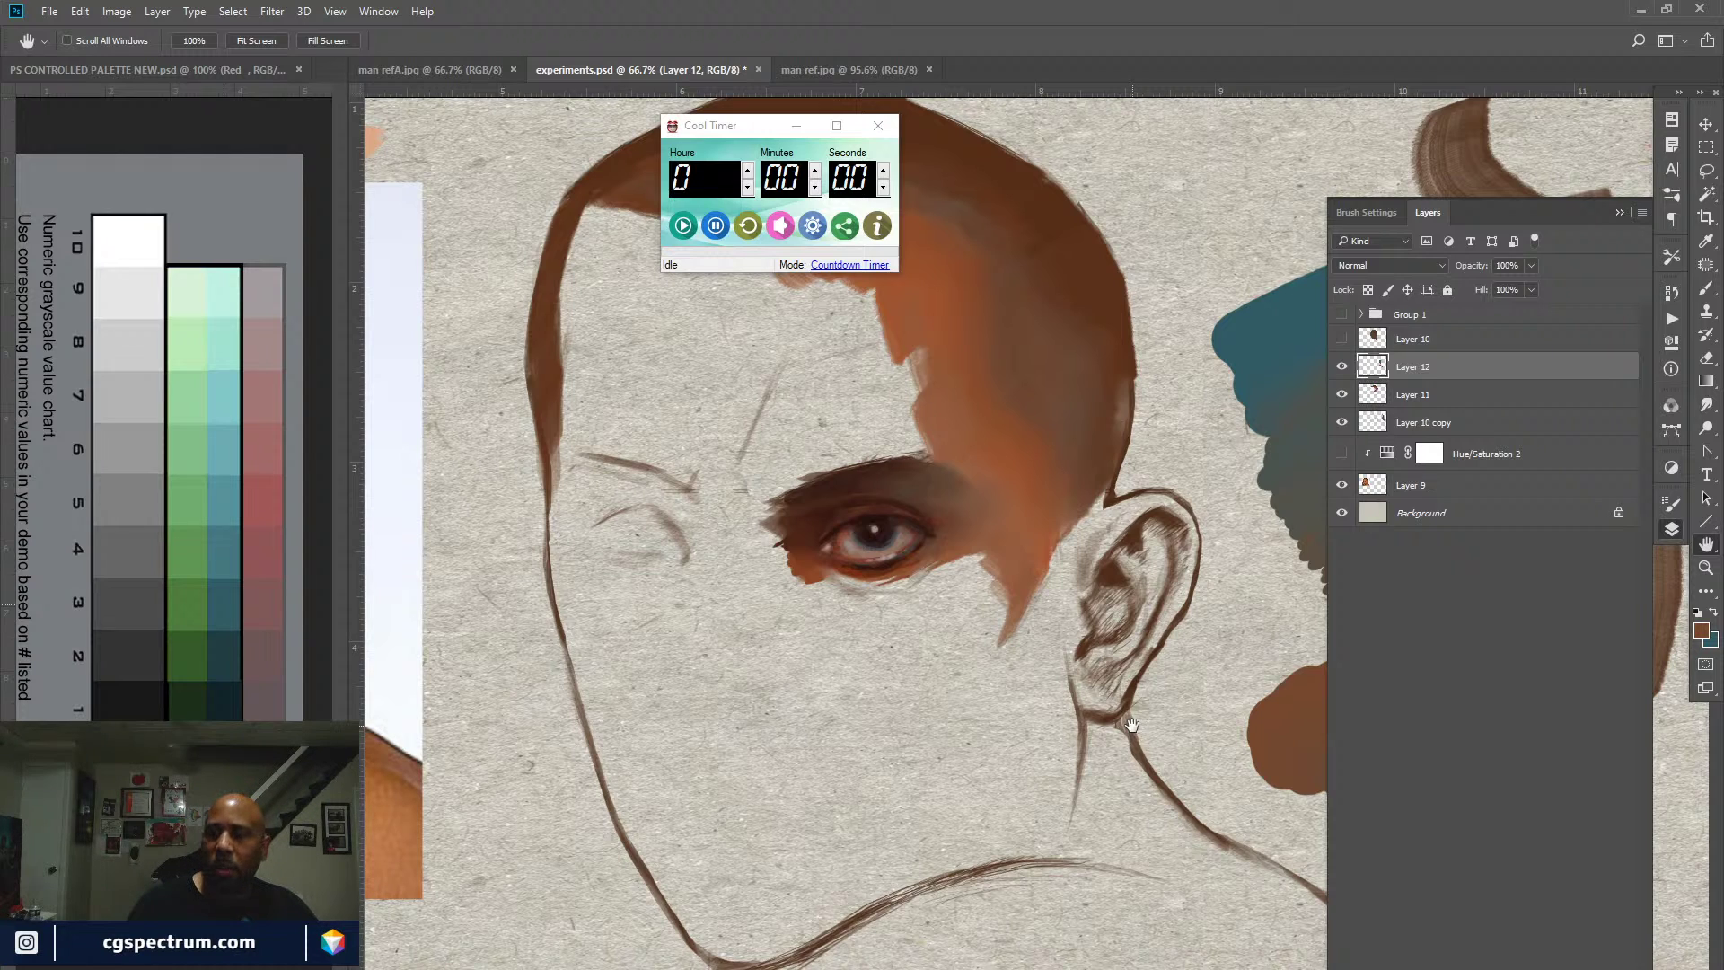
click(815, 171)
click(815, 171)
click(814, 170)
click(814, 171)
click(815, 171)
click(814, 170)
click(814, 171)
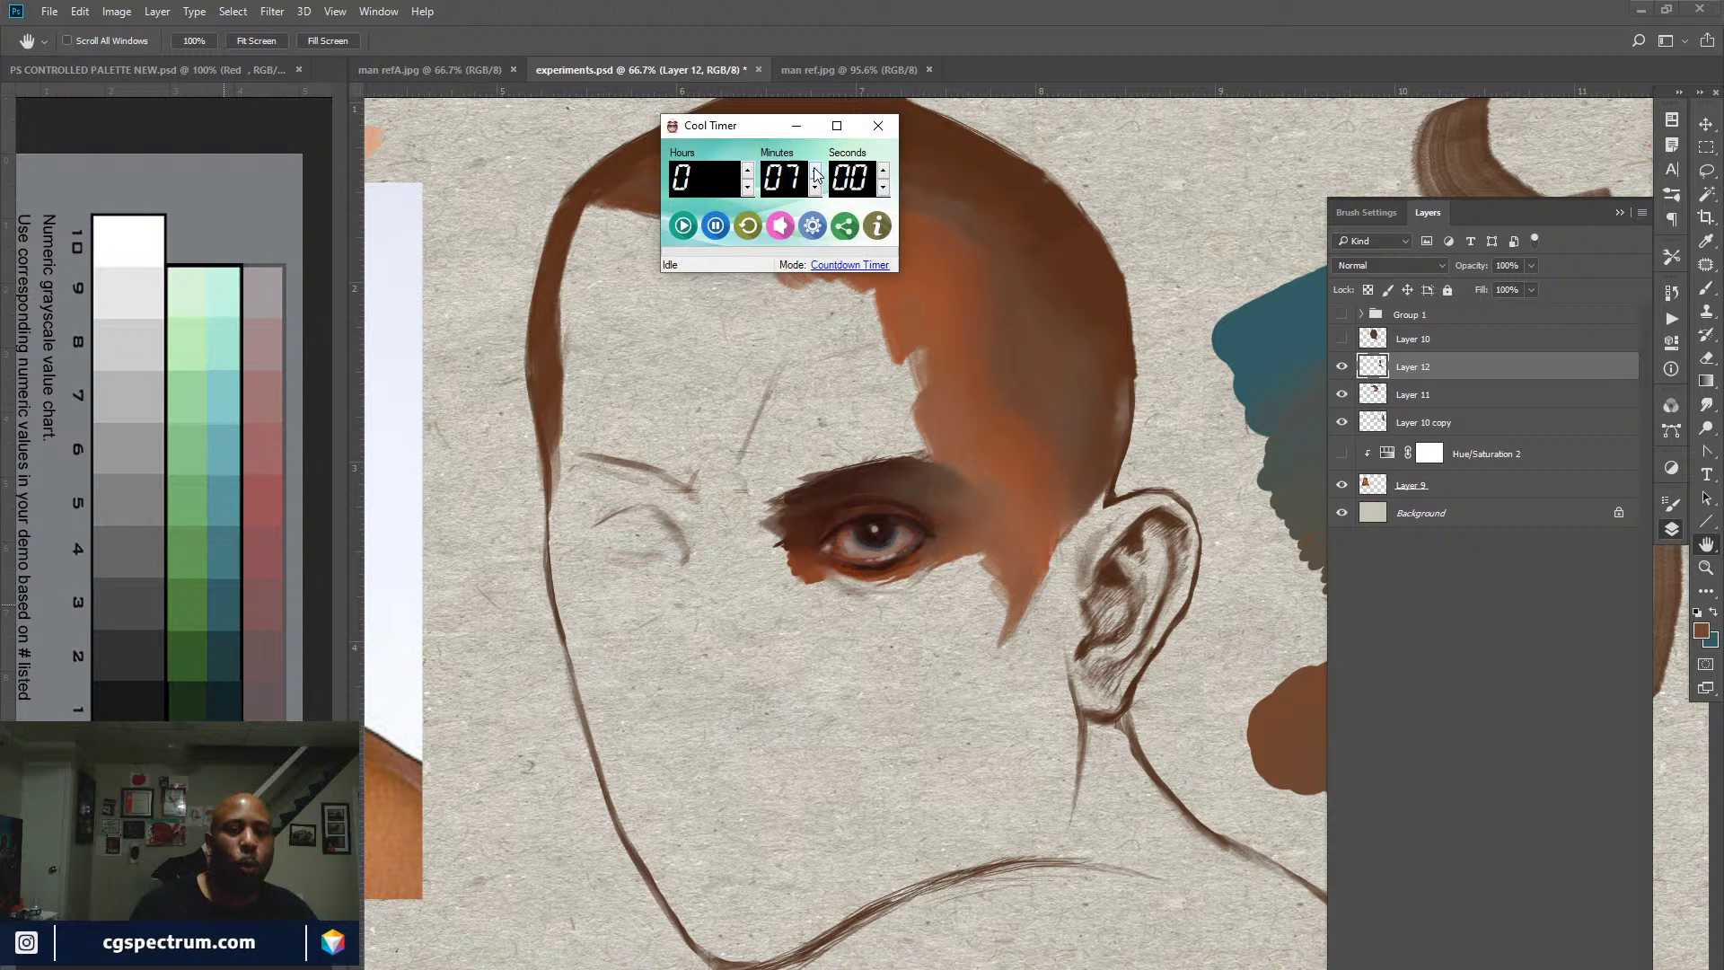
click(814, 171)
click(815, 170)
click(815, 170)
click(815, 171)
click(816, 185)
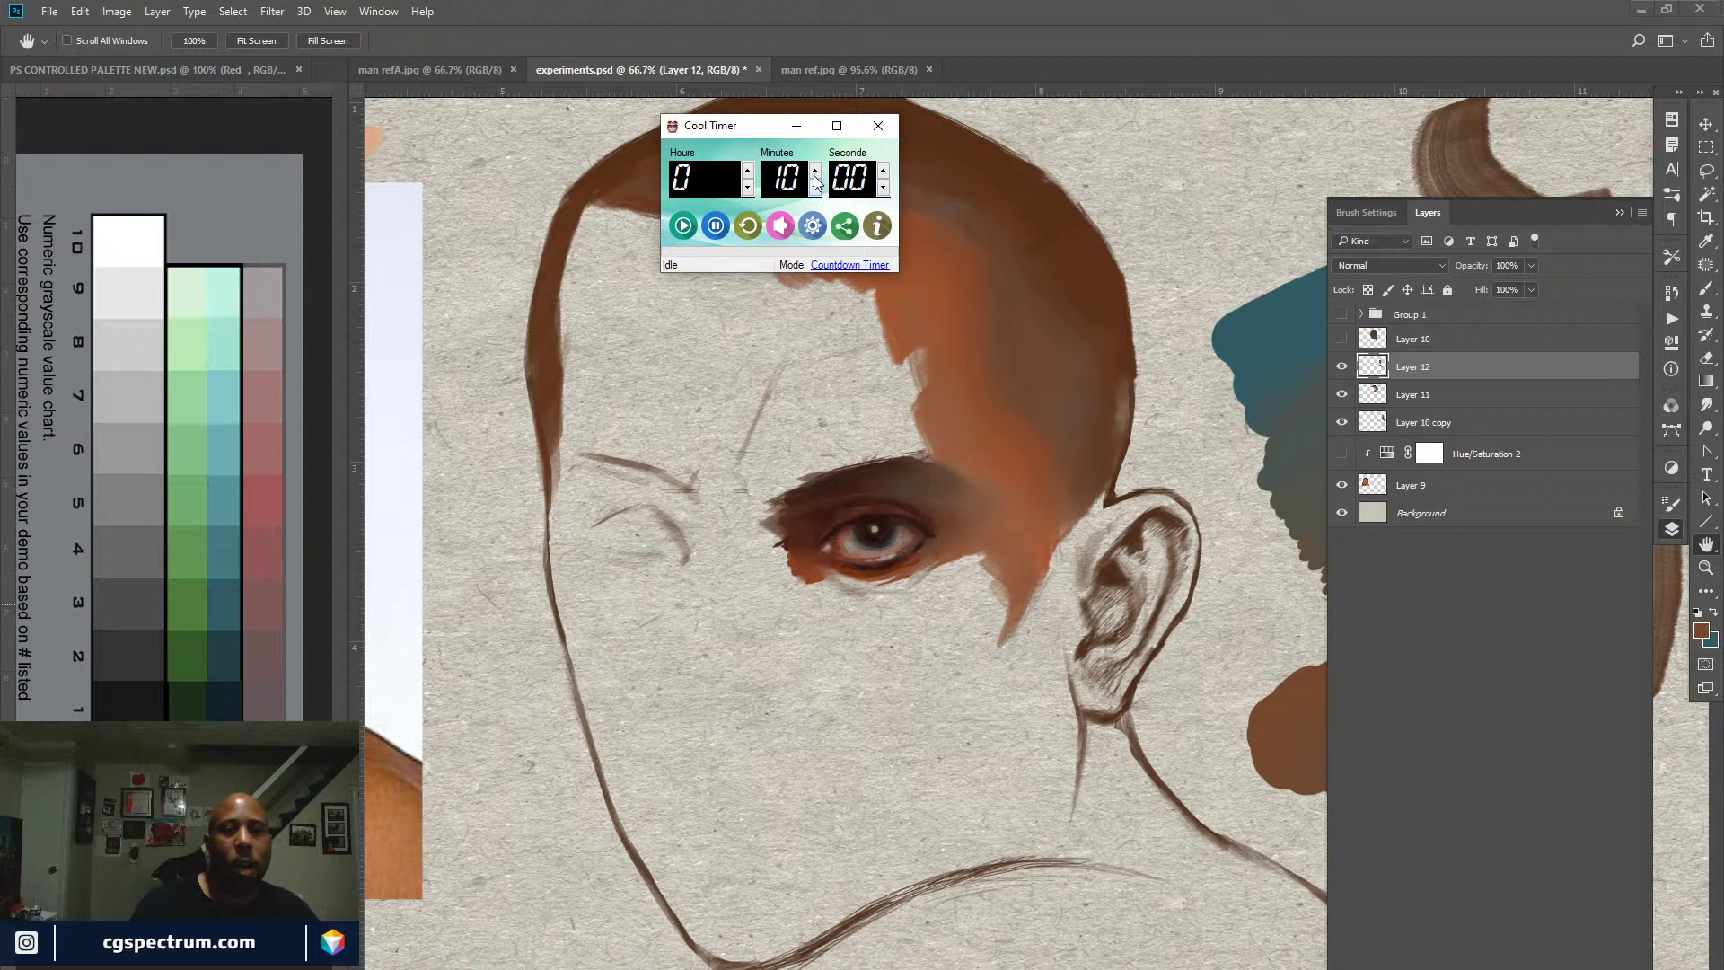
click(815, 171)
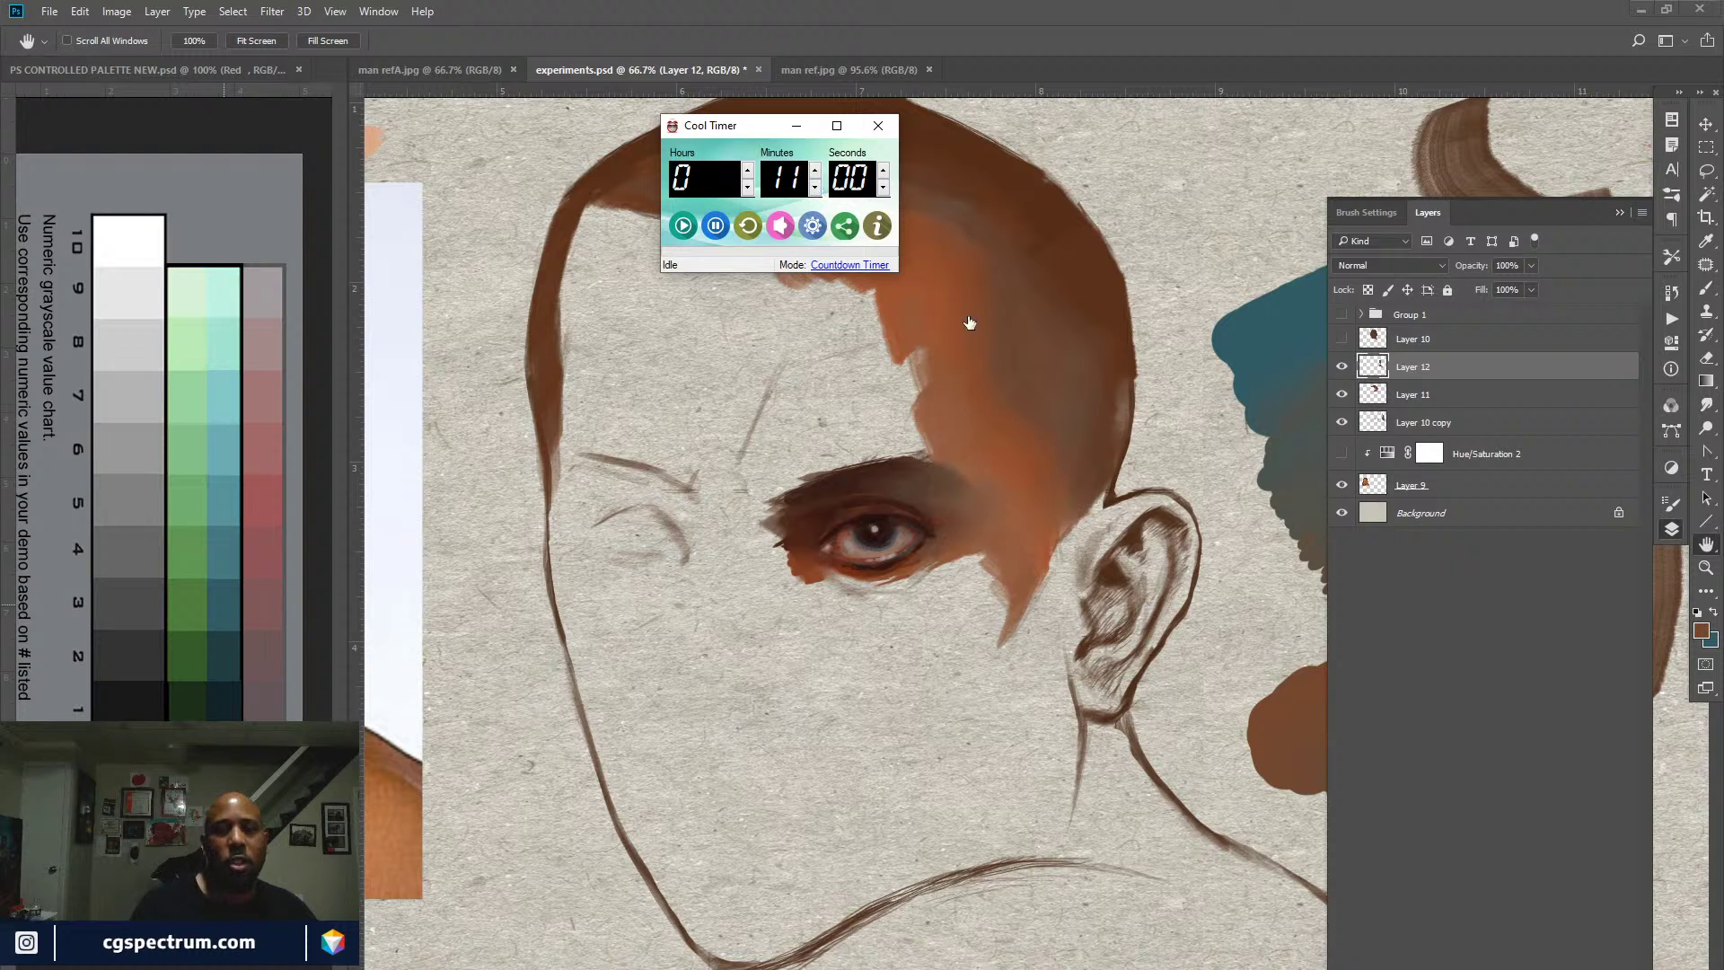
click(1145, 39)
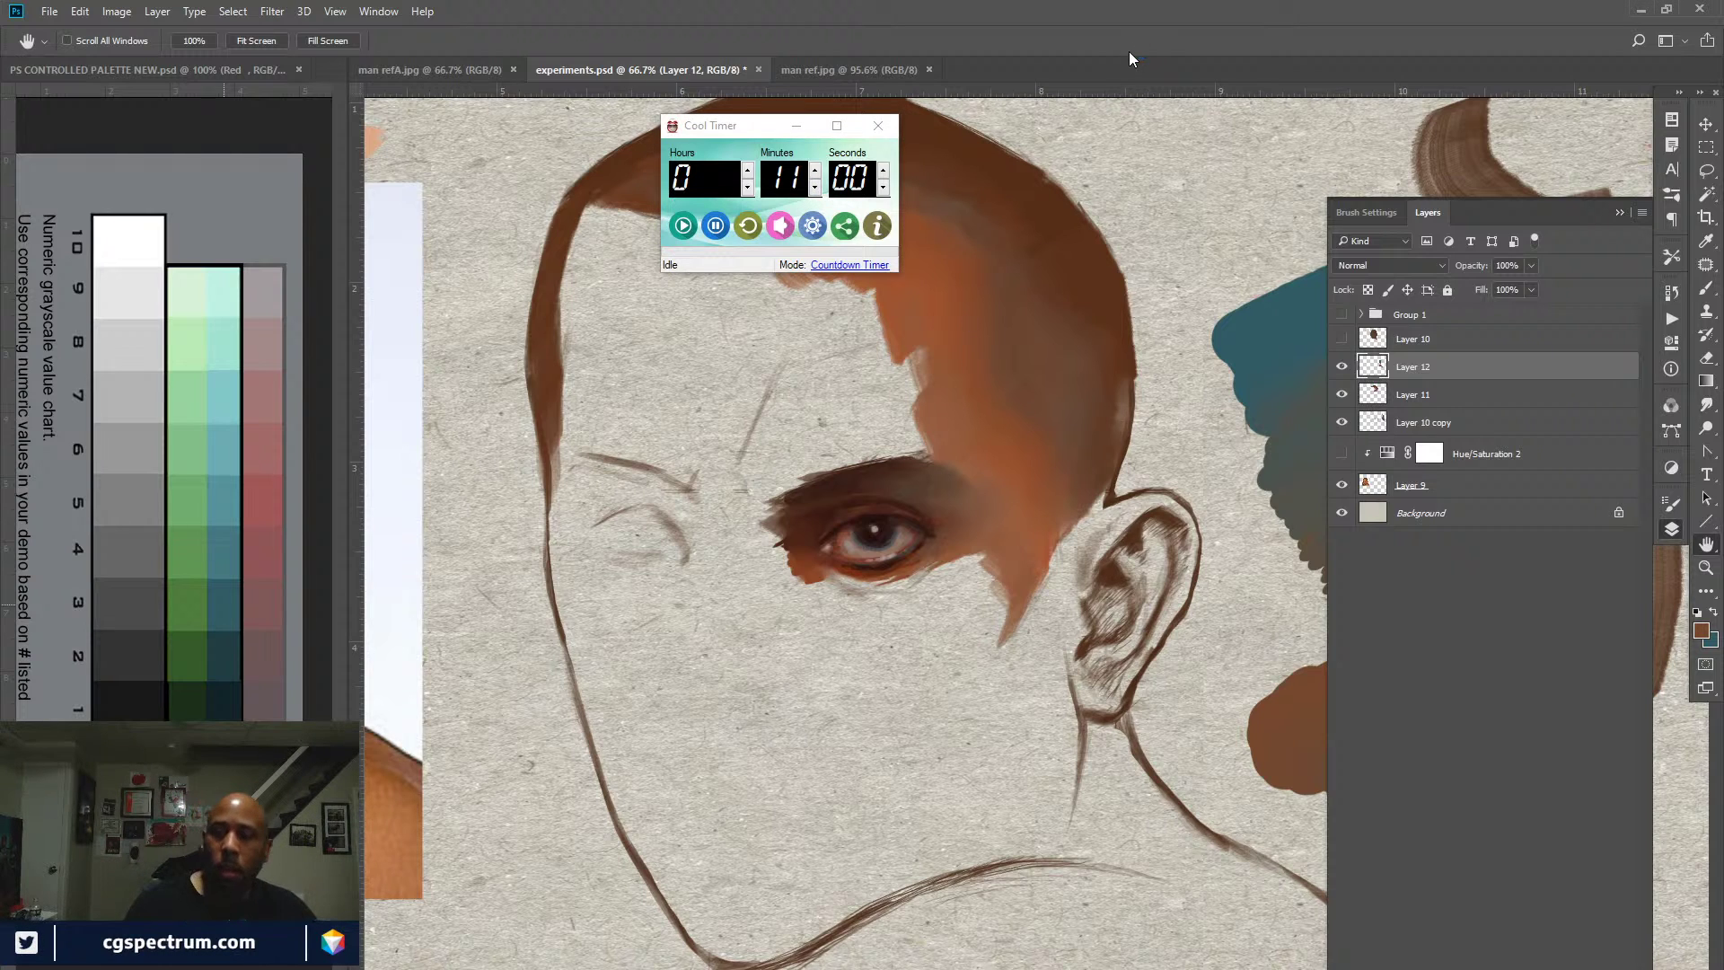
Step: Browse the brush tips for the Brush tool and choose the 243 px bristle tip with 5% spacing
click(1386, 212)
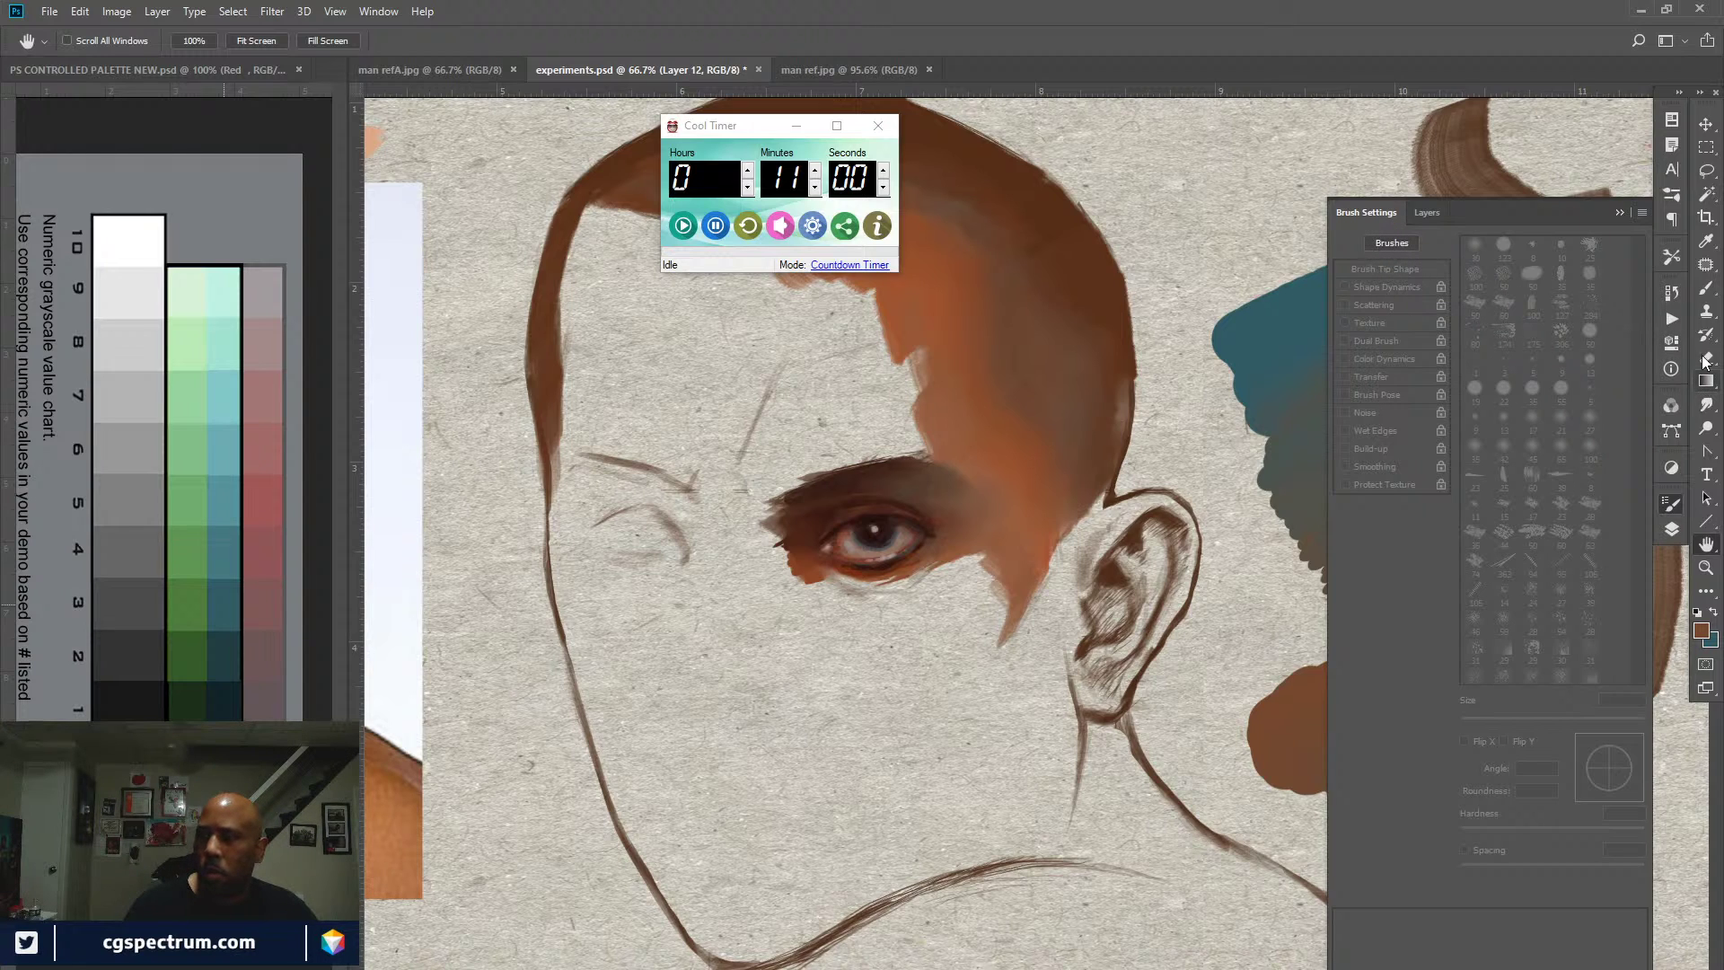
click(1706, 288)
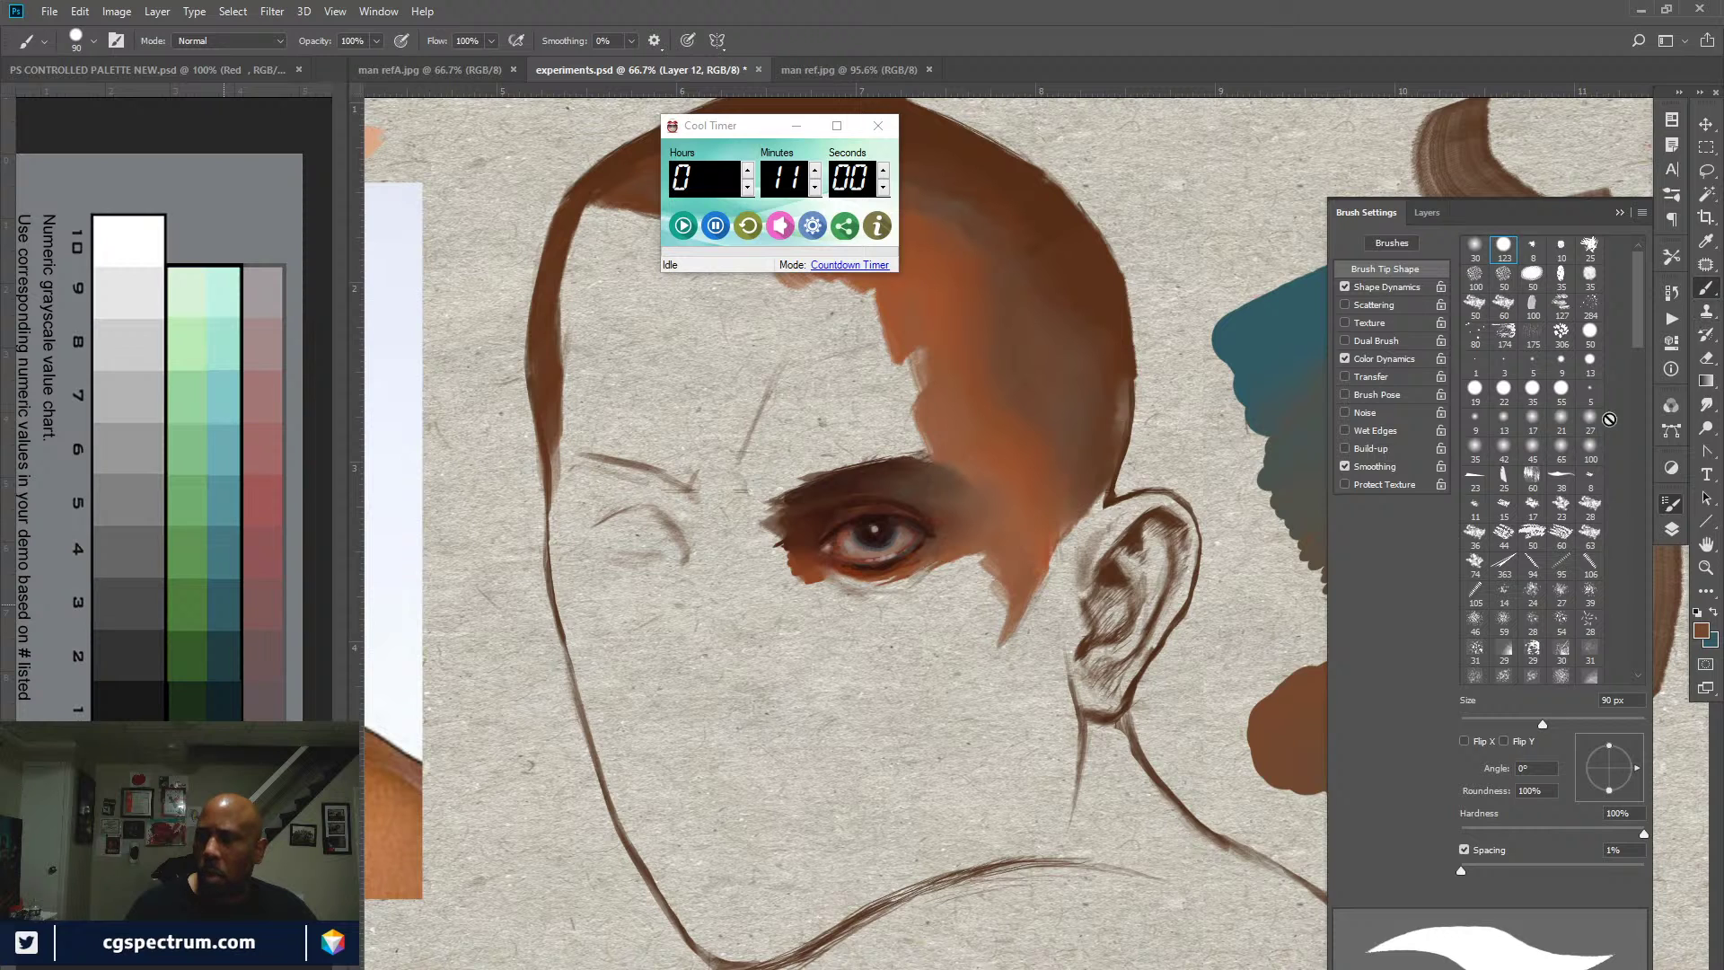
mouse_move(1641, 325)
mouse_down()
mouse_move(1636, 644)
mouse_move(1640, 552)
mouse_up()
scroll(1642, 542, up, 4)
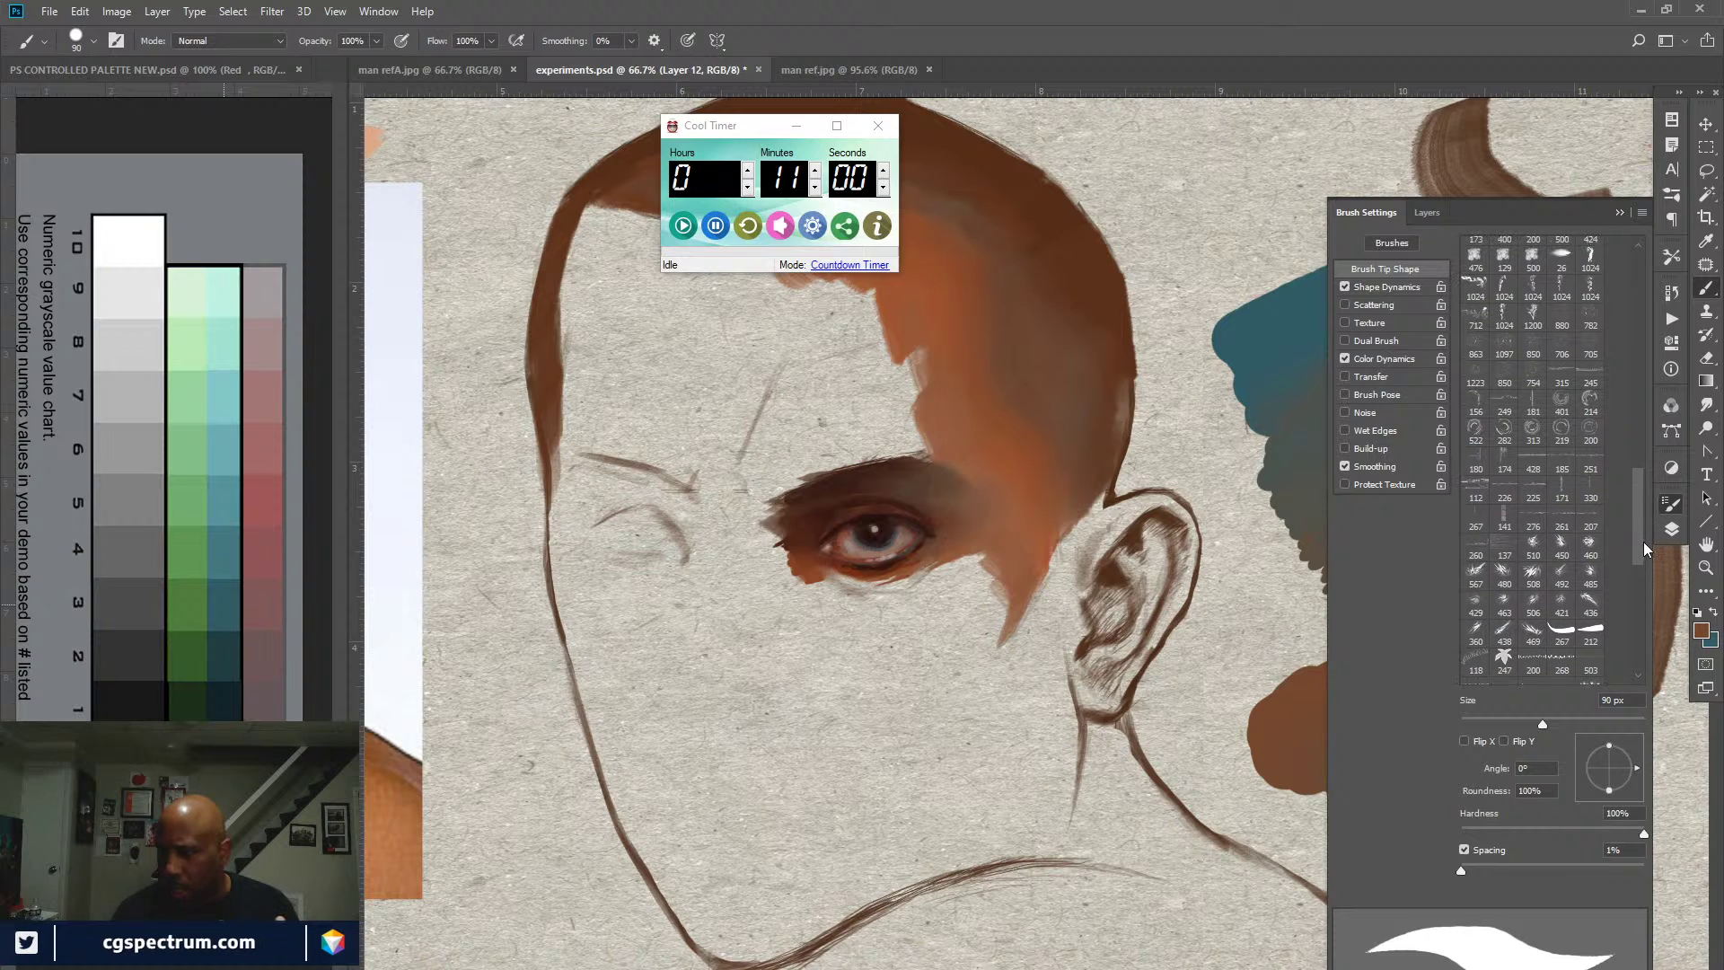
scroll(1647, 521, up, 2)
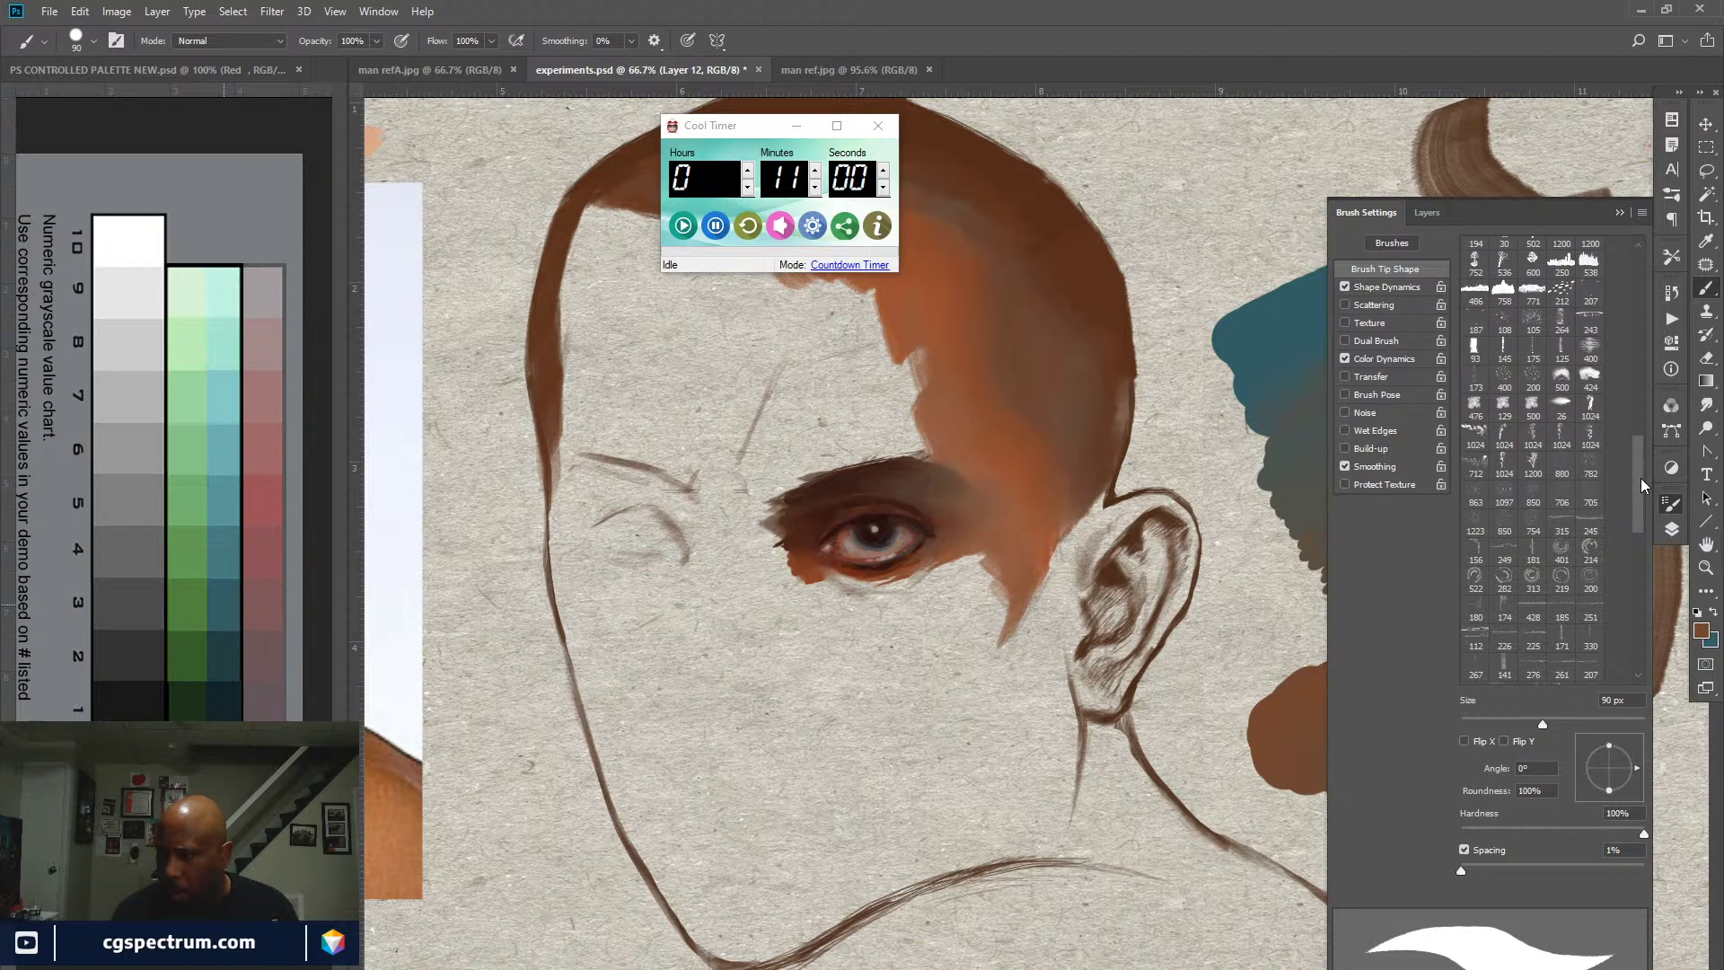
scroll(1641, 477, down, 1)
click(1590, 505)
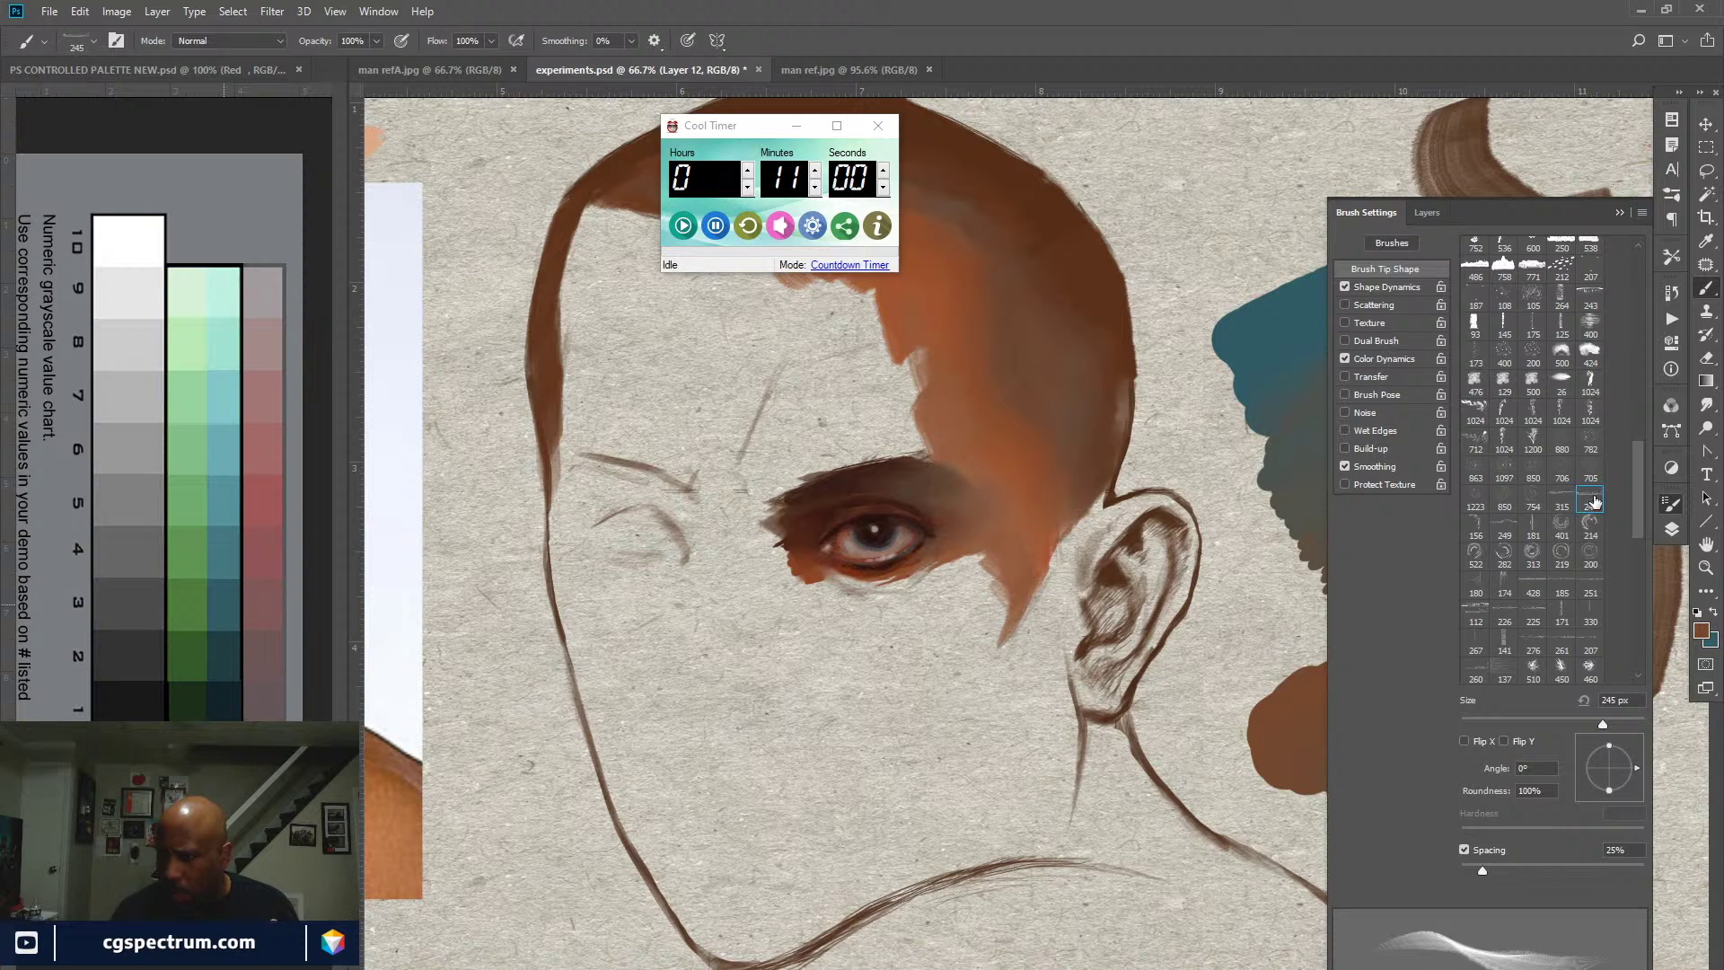
click(1590, 302)
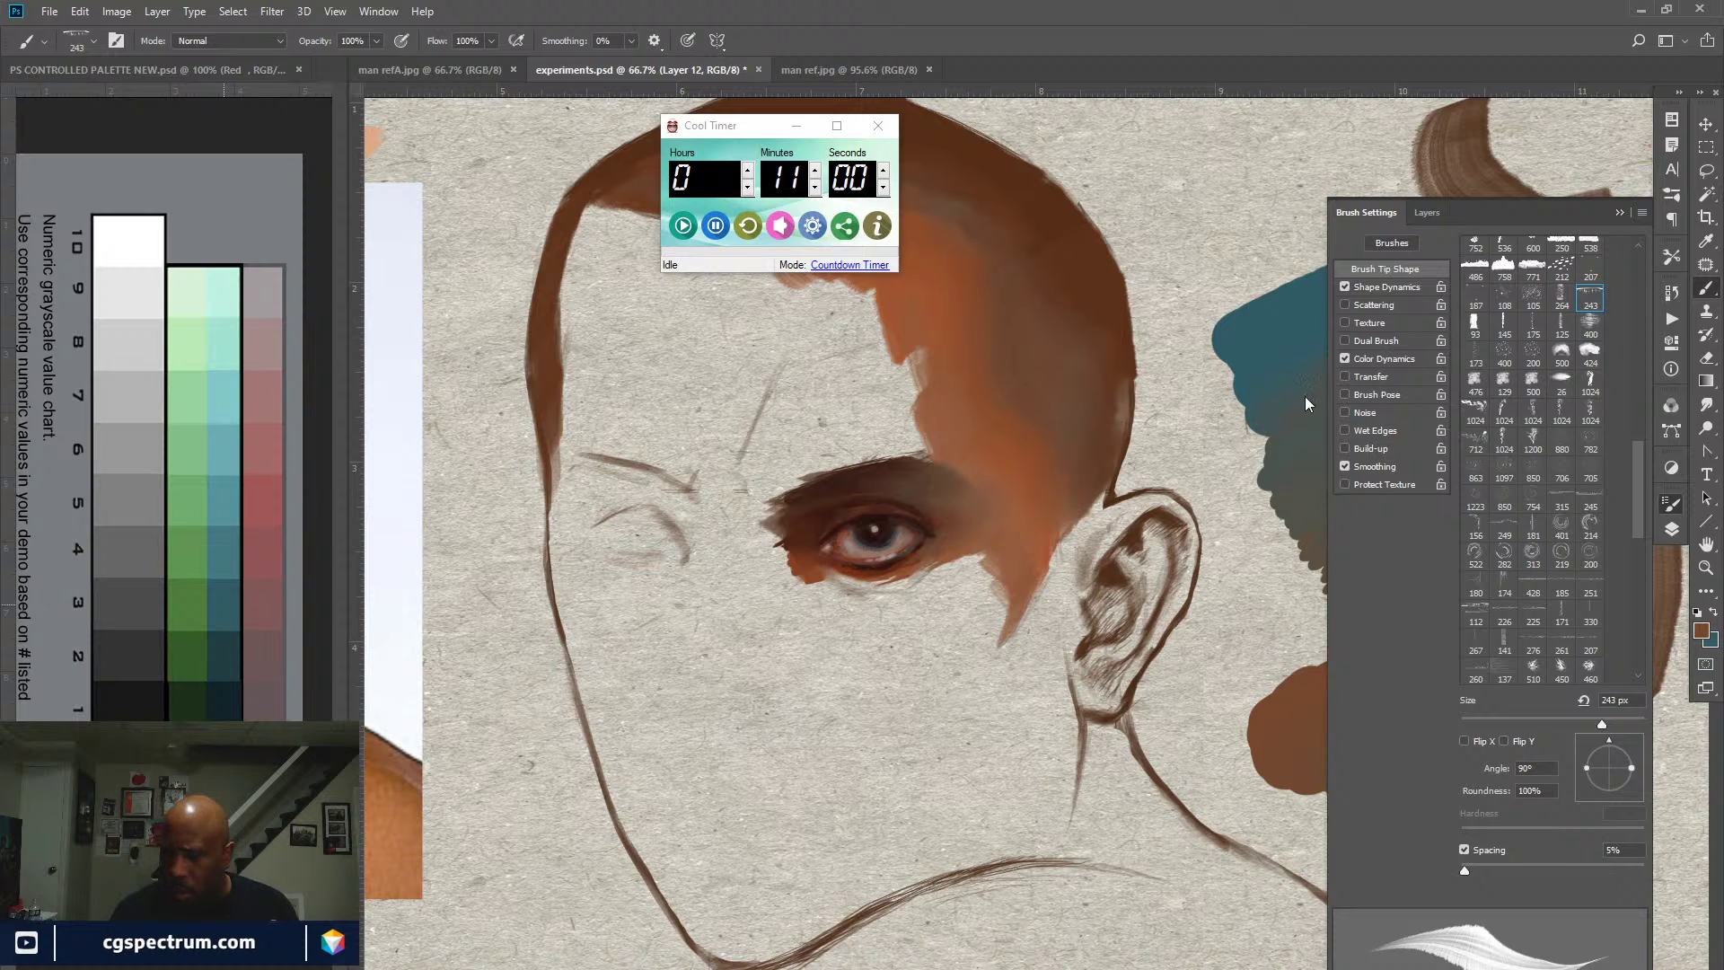
Step: Test the bristle tip on the blank paper above the patches with brown strokes, overlapping blue-green strokes and a separate blue-green patch
mouse_move(1058, 631)
mouse_down()
mouse_move(954, 662)
mouse_move(808, 862)
mouse_up()
mouse_move(914, 386)
mouse_down()
mouse_move(915, 476)
mouse_move(1010, 431)
mouse_move(930, 449)
mouse_move(898, 539)
mouse_move(970, 404)
mouse_up()
key(x)
drag(952, 575, 1122, 404)
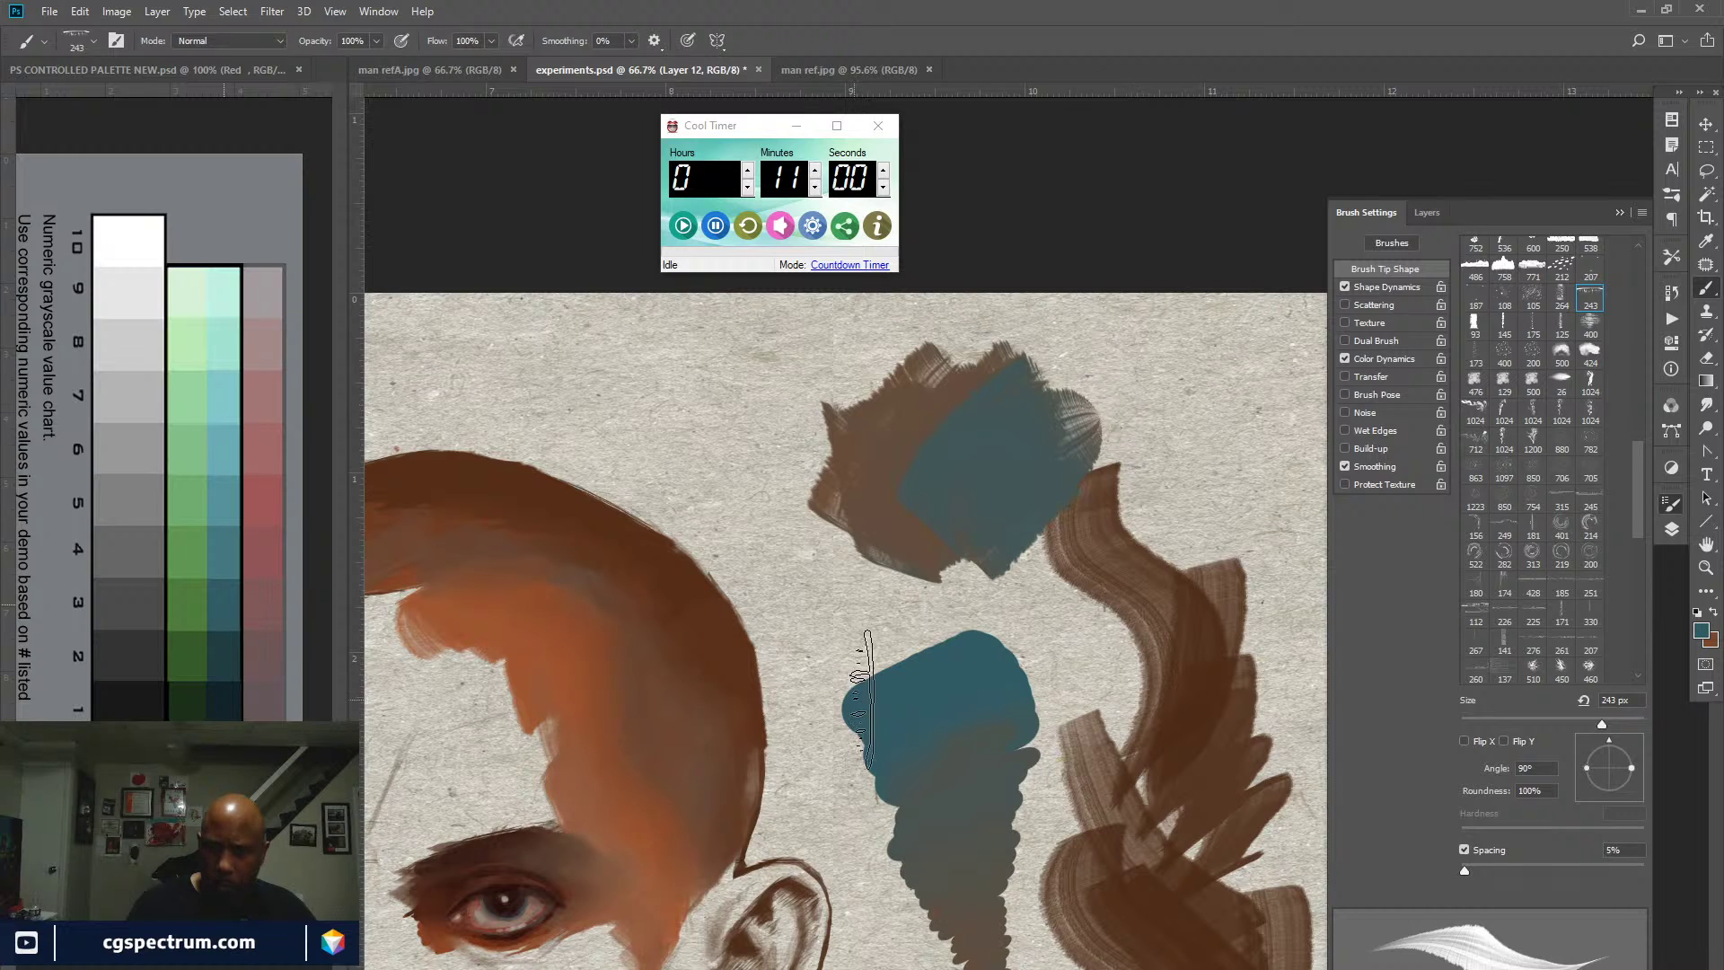
mouse_move(1091, 521)
mouse_down()
mouse_move(1203, 377)
mouse_move(1141, 552)
mouse_up()
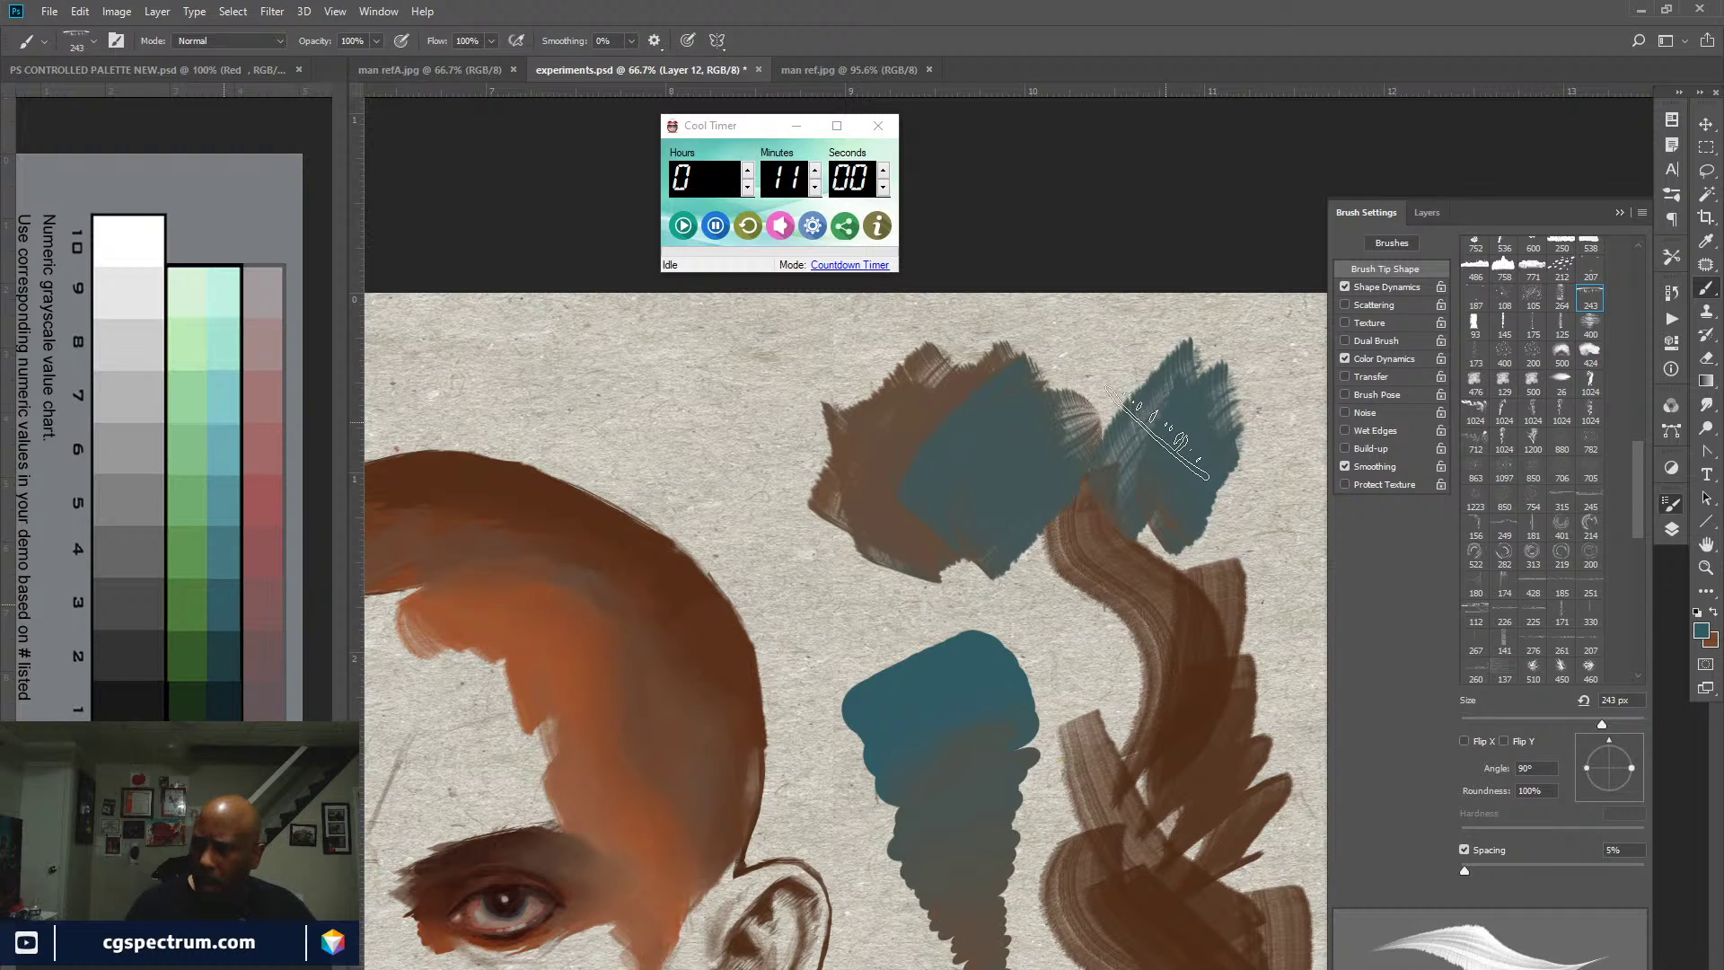
Step: Switch to the 245 px textured tip, test it over the bristle strokes, and repaint the patch with spacing reduced to 4%
click(1590, 499)
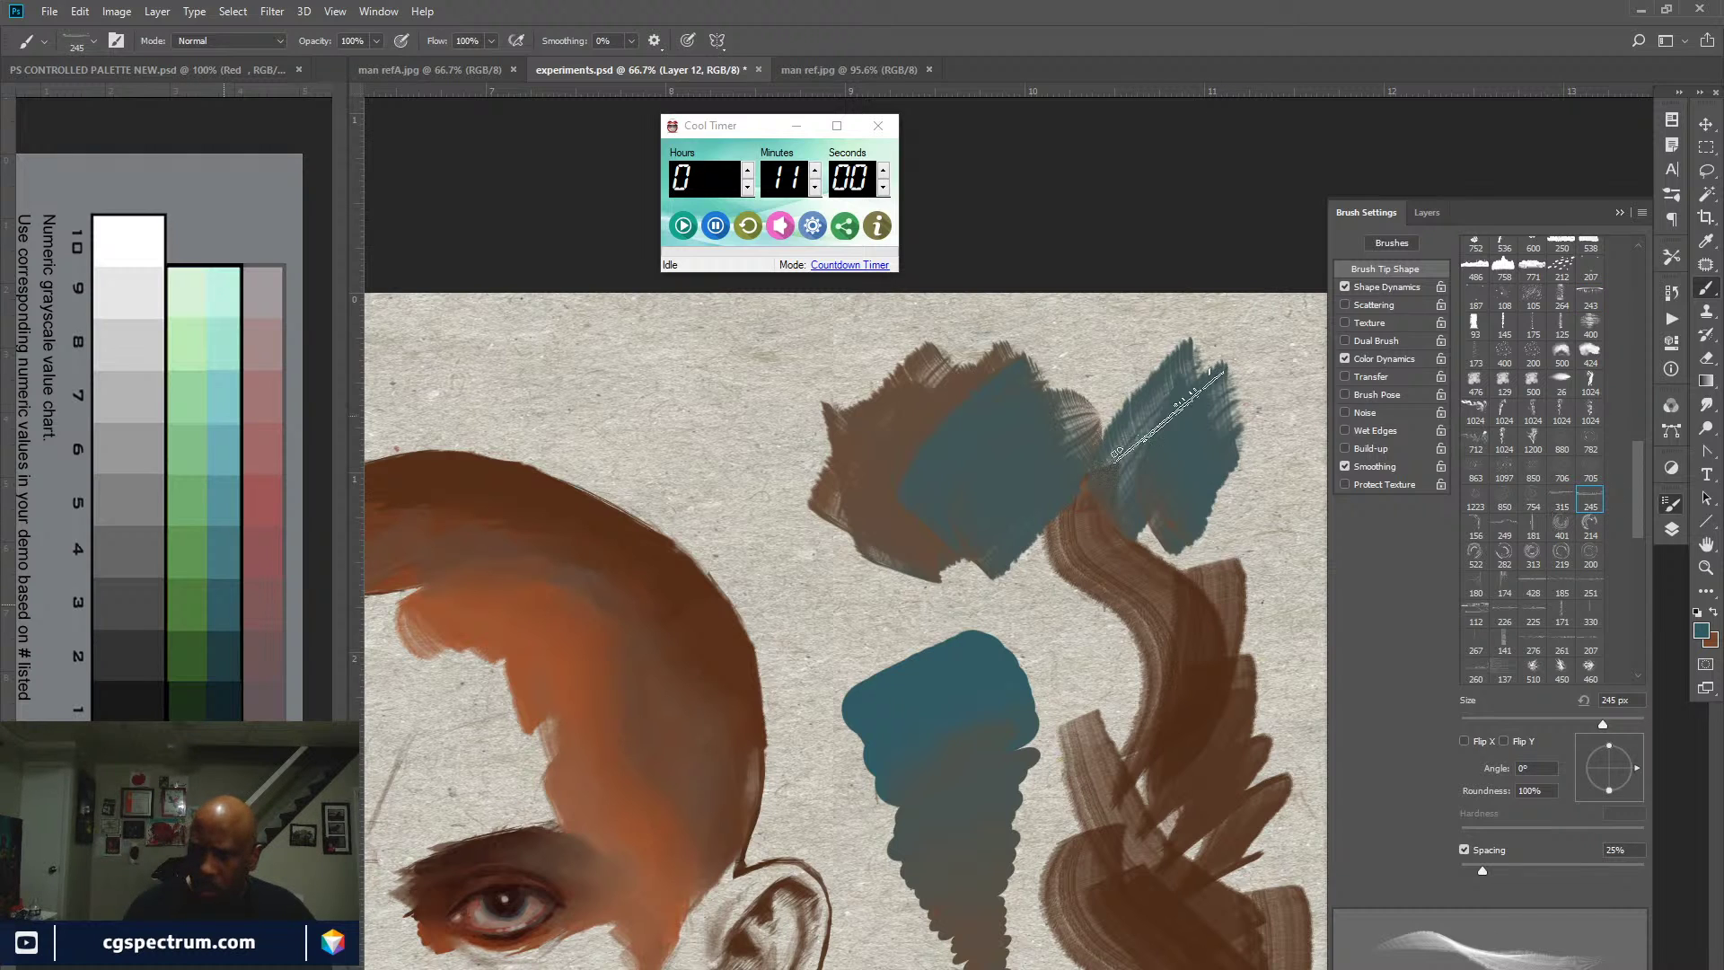
mouse_move(1167, 413)
mouse_down()
mouse_move(1069, 386)
mouse_move(988, 414)
mouse_move(826, 404)
mouse_move(772, 422)
mouse_up()
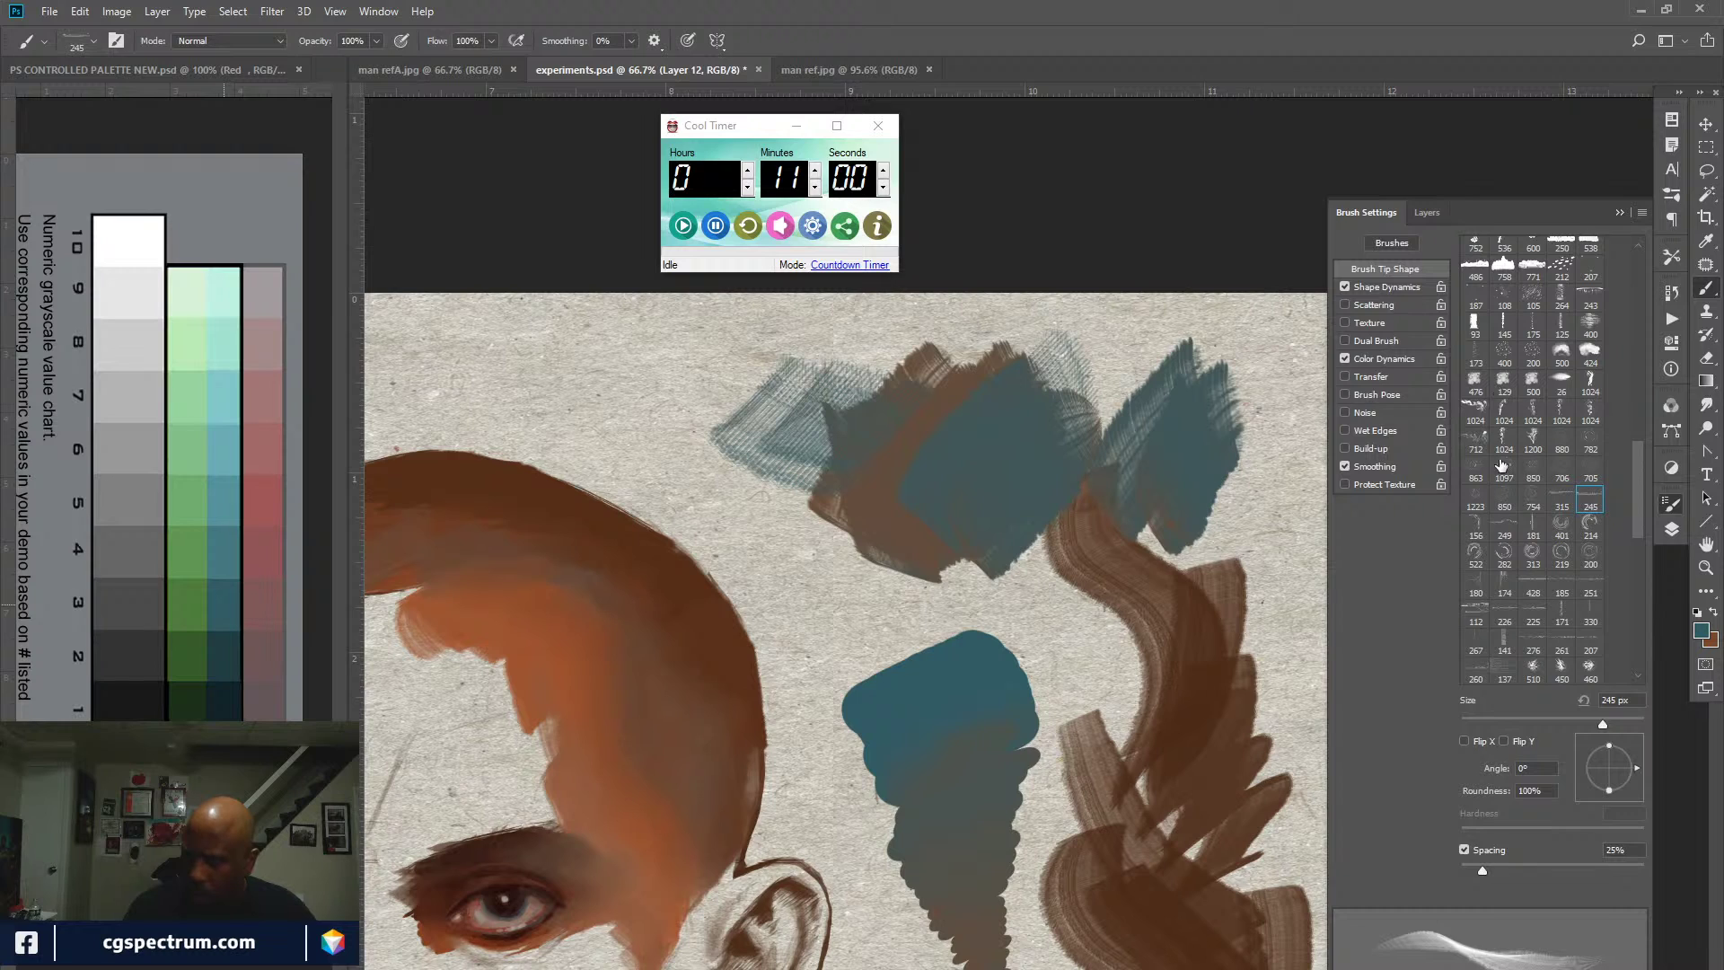
drag(1480, 872, 1468, 873)
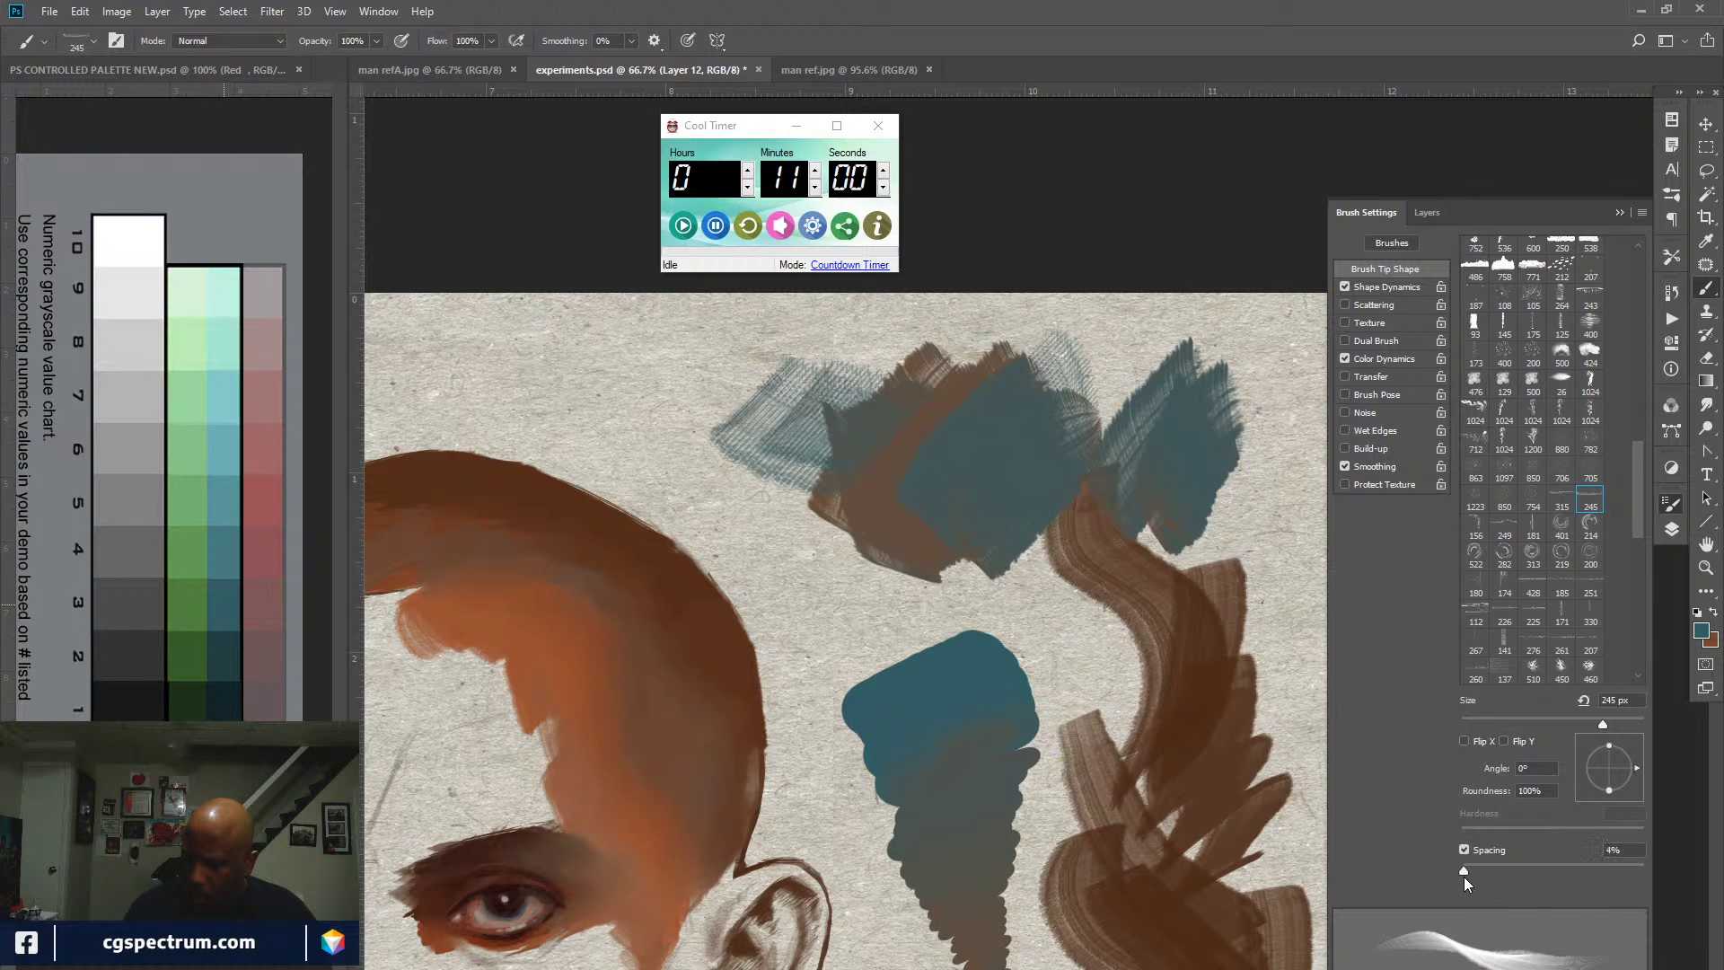
drag(763, 386, 790, 502)
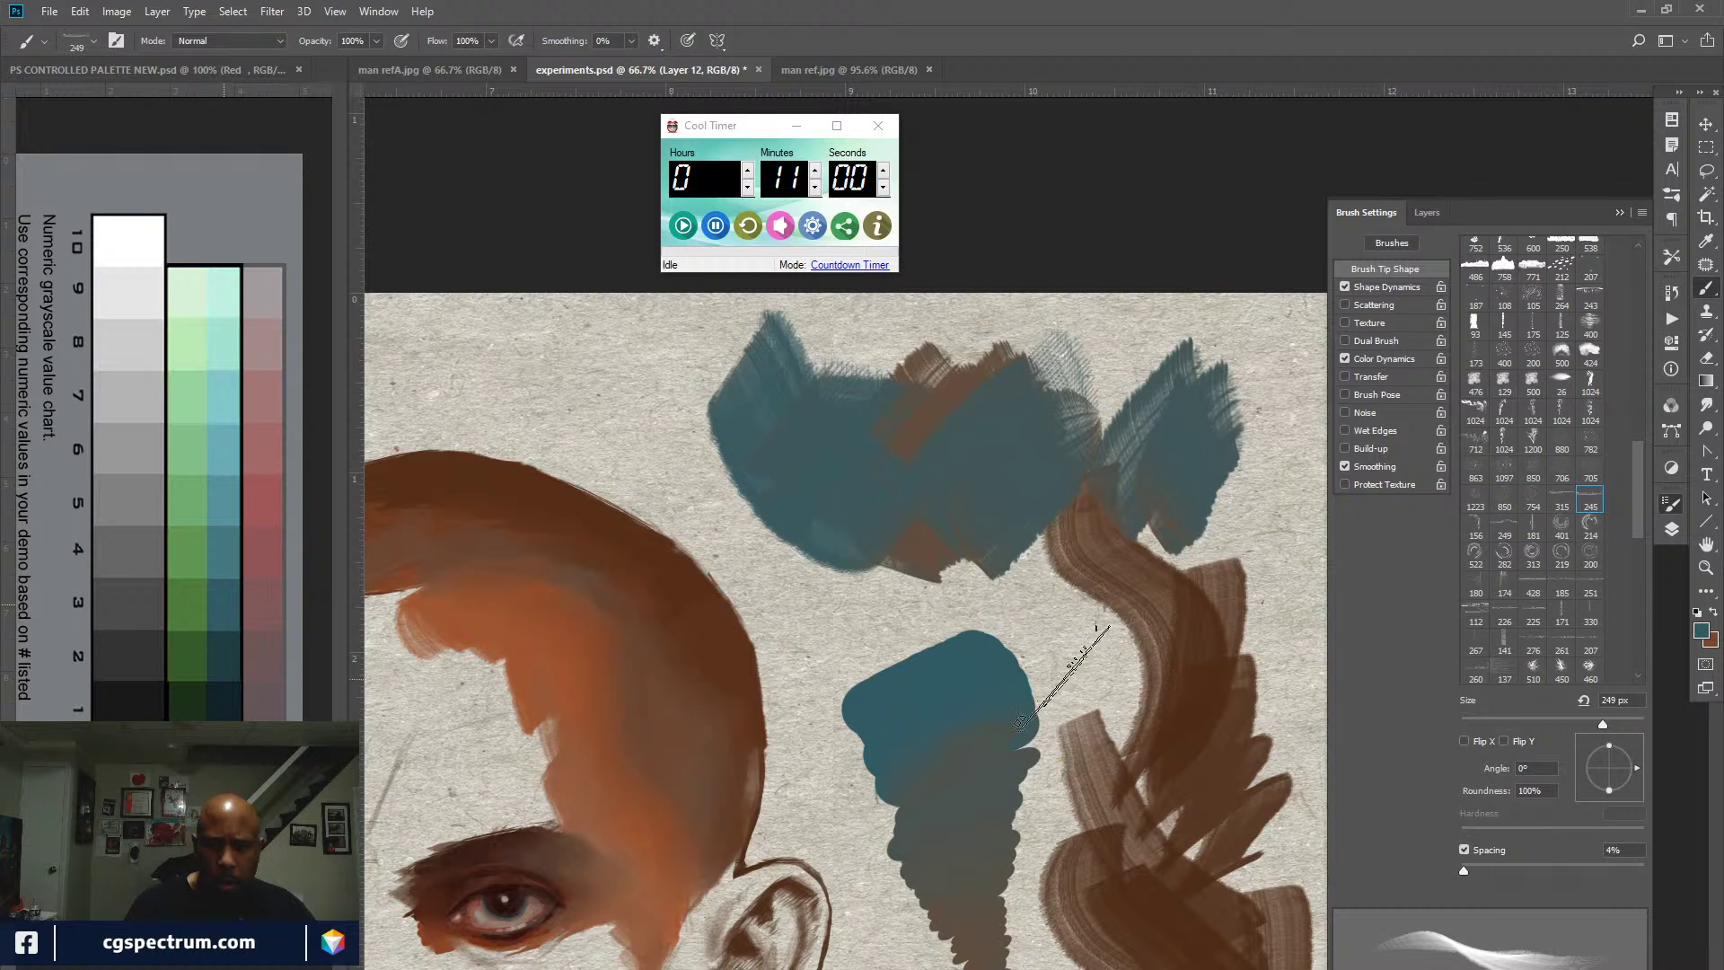
Step: Brush a light grey-green textured stroke over the top of the tapered blue-green patch and bring up the layer list
drag(1028, 694, 1076, 659)
mouse_move(943, 611)
mouse_down()
mouse_move(974, 593)
mouse_move(961, 600)
mouse_up()
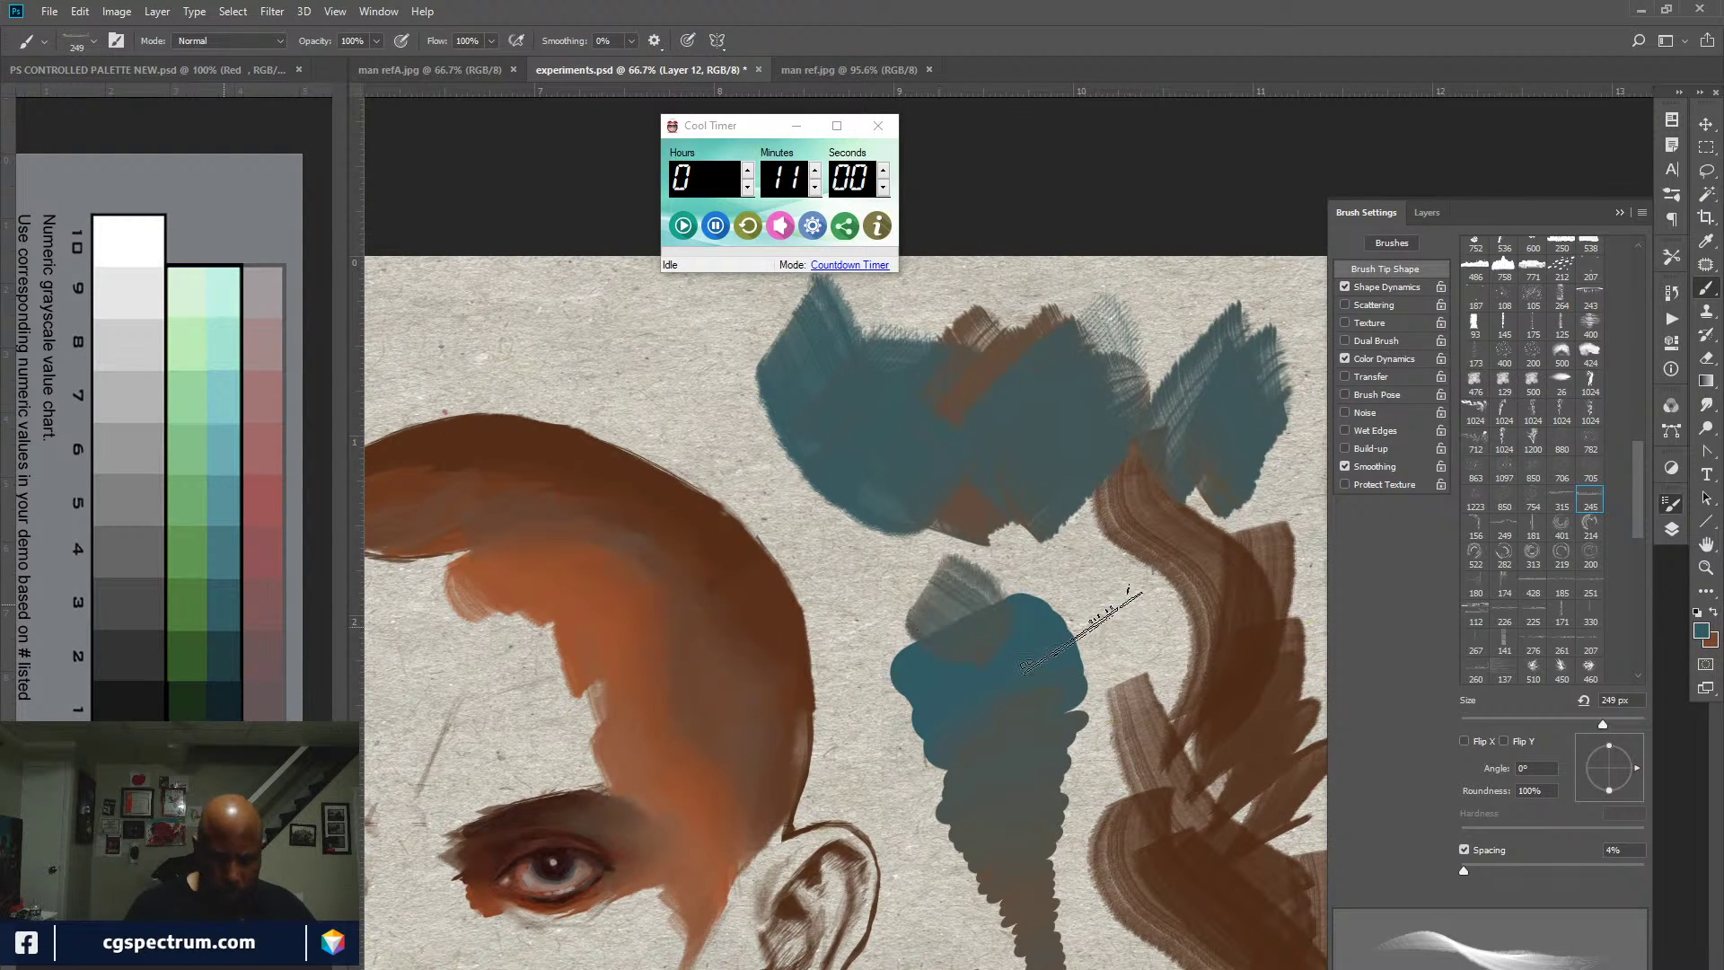
click(1428, 213)
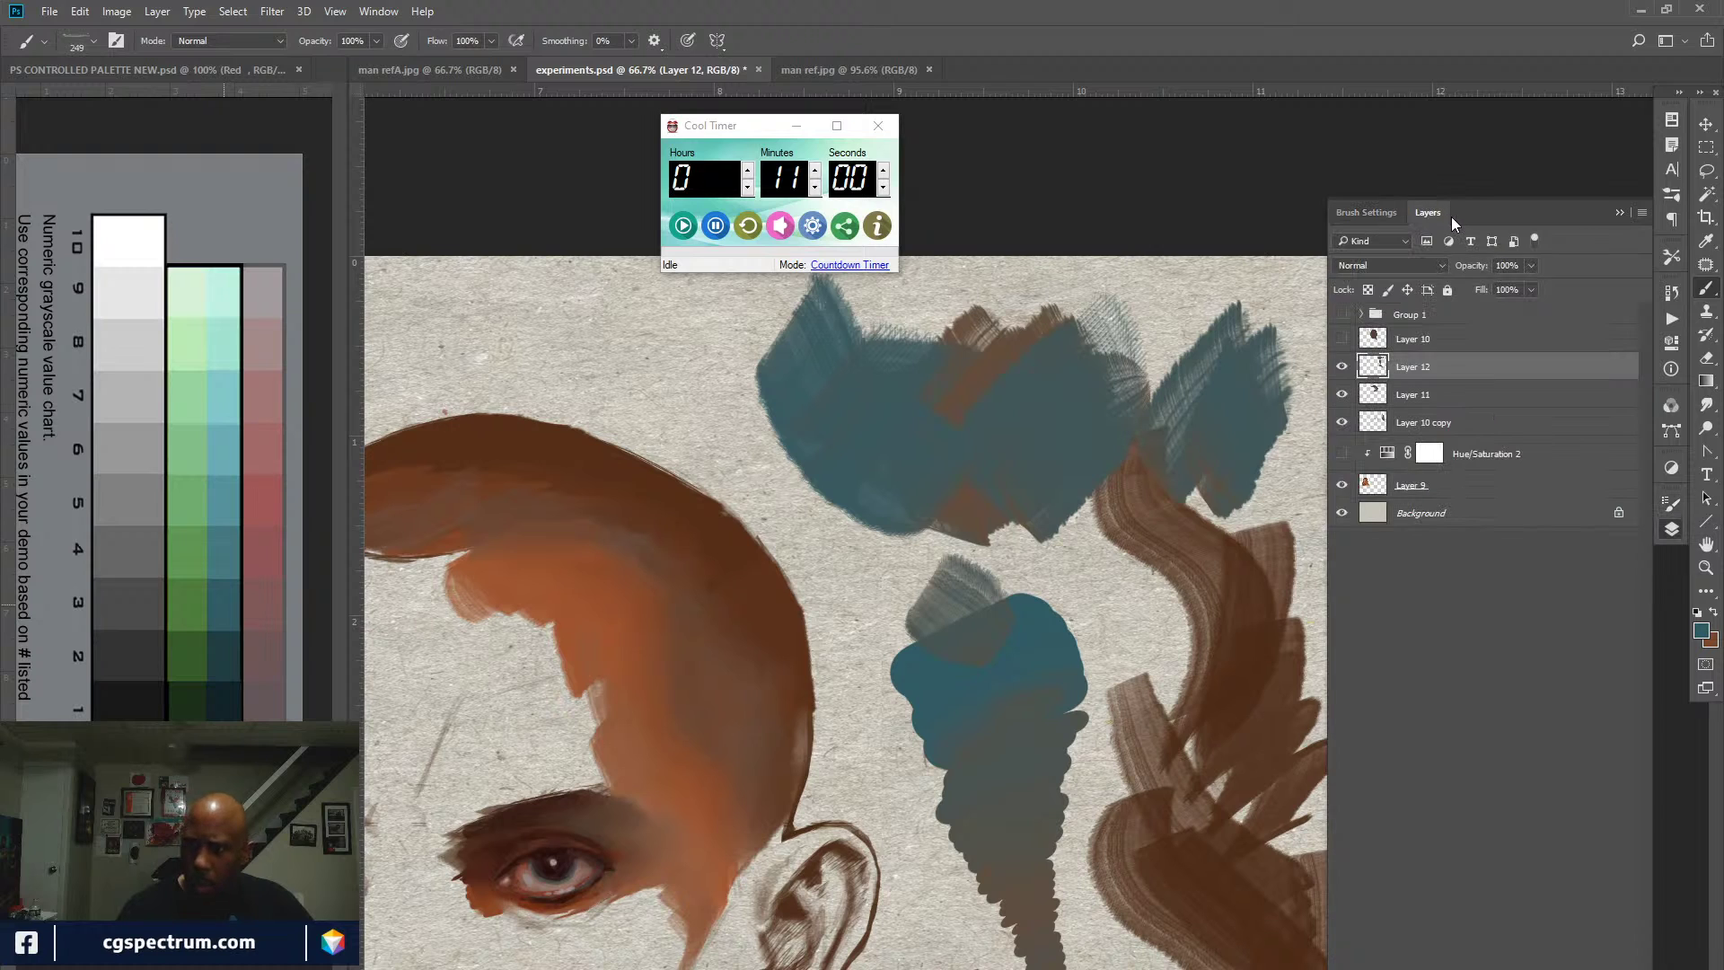
key(ctrl+minus)
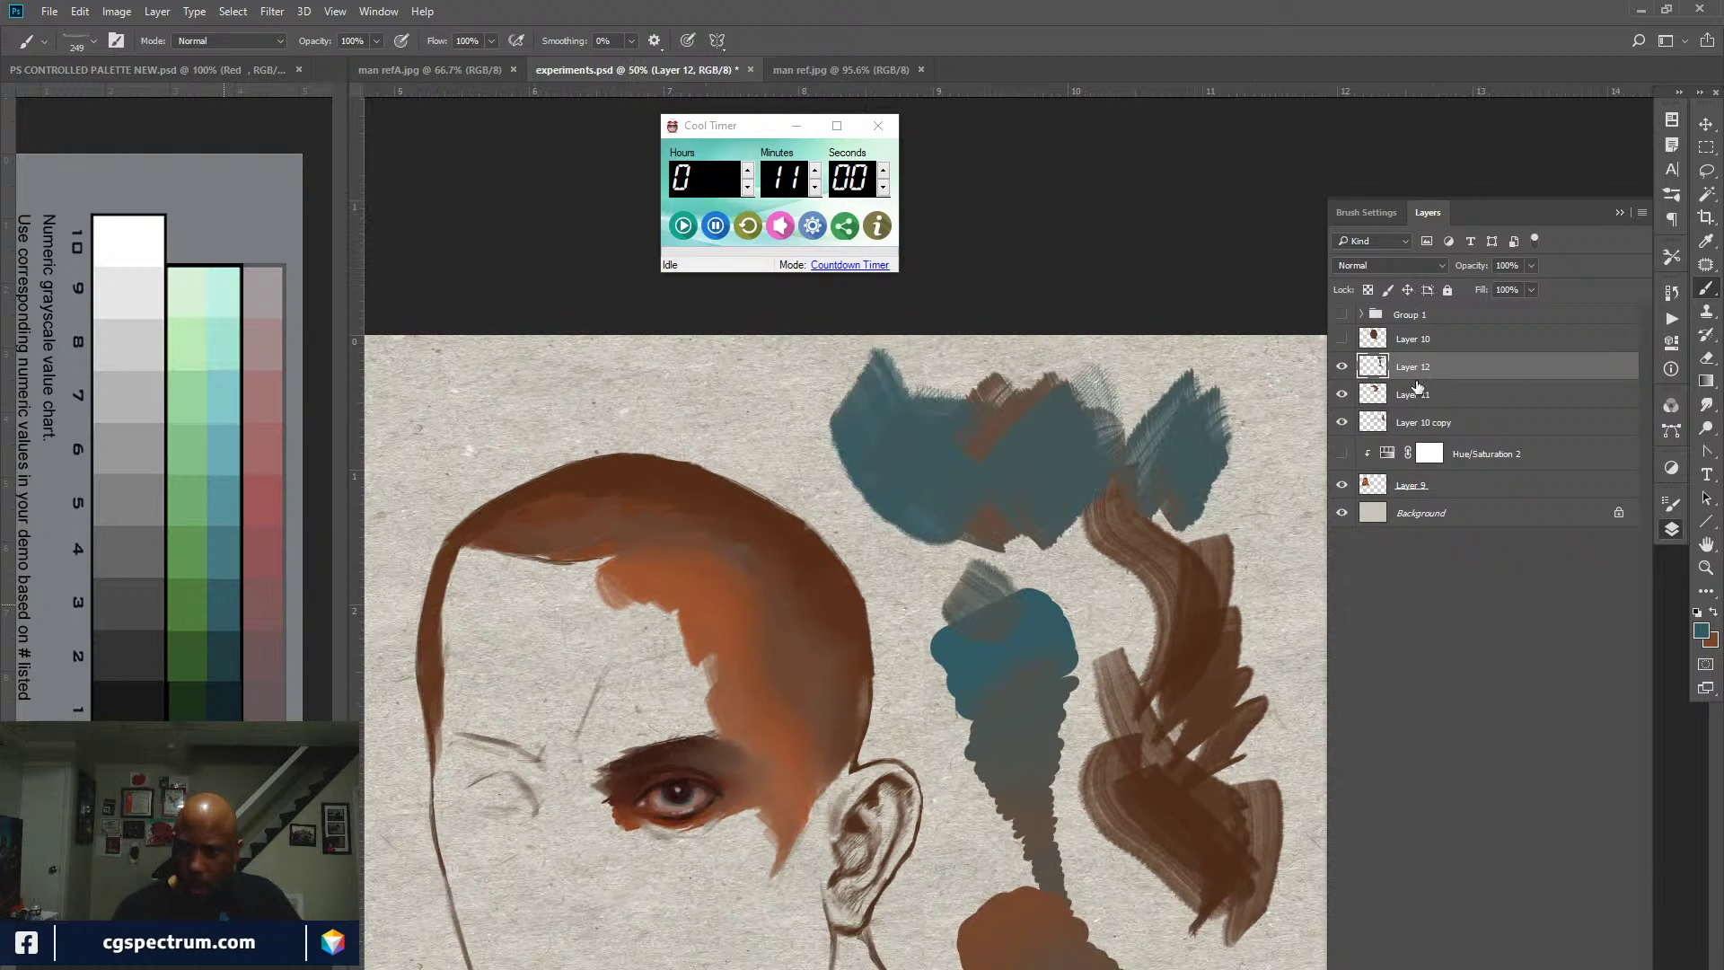
Step: Lasso the colour test patches beside the head on Layer 12, delete them and clear the selection
key(ctrl+minus)
key(l)
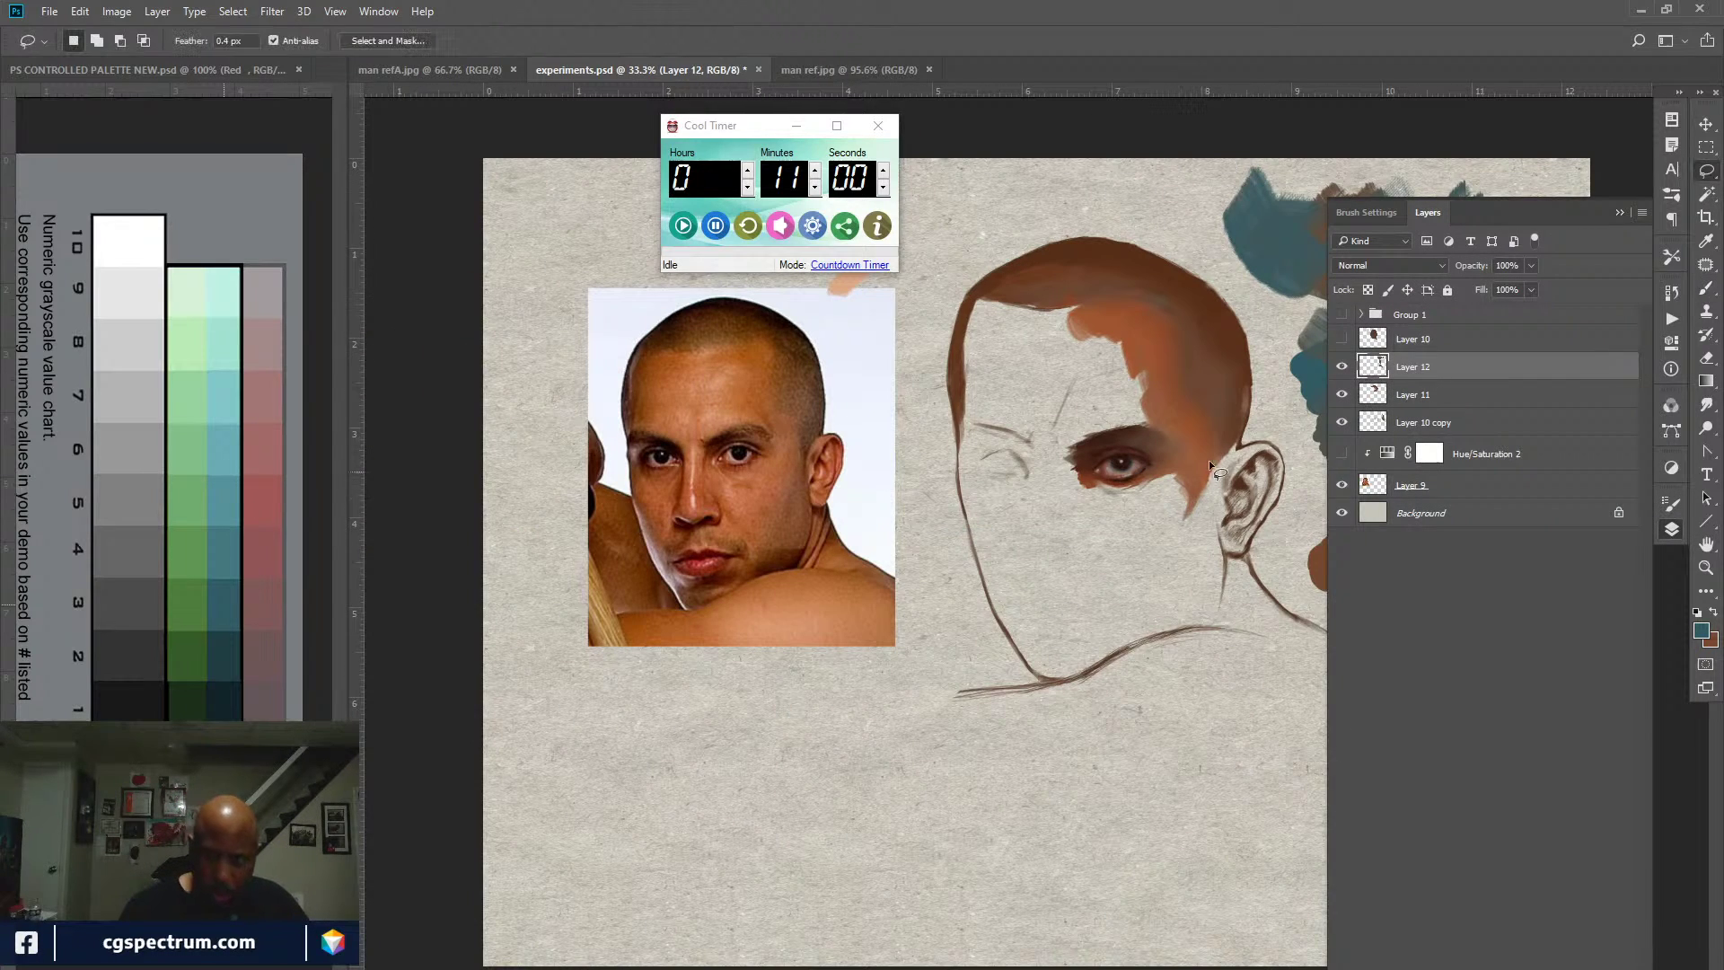
click(1412, 217)
mouse_move(1383, 158)
mouse_down()
mouse_move(1233, 137)
mouse_move(1181, 204)
mouse_move(1263, 313)
mouse_move(1309, 495)
mouse_move(1291, 546)
mouse_move(1366, 639)
mouse_move(1494, 709)
mouse_move(1555, 555)
mouse_move(1570, 264)
mouse_move(1414, 117)
mouse_up()
key(Delete)
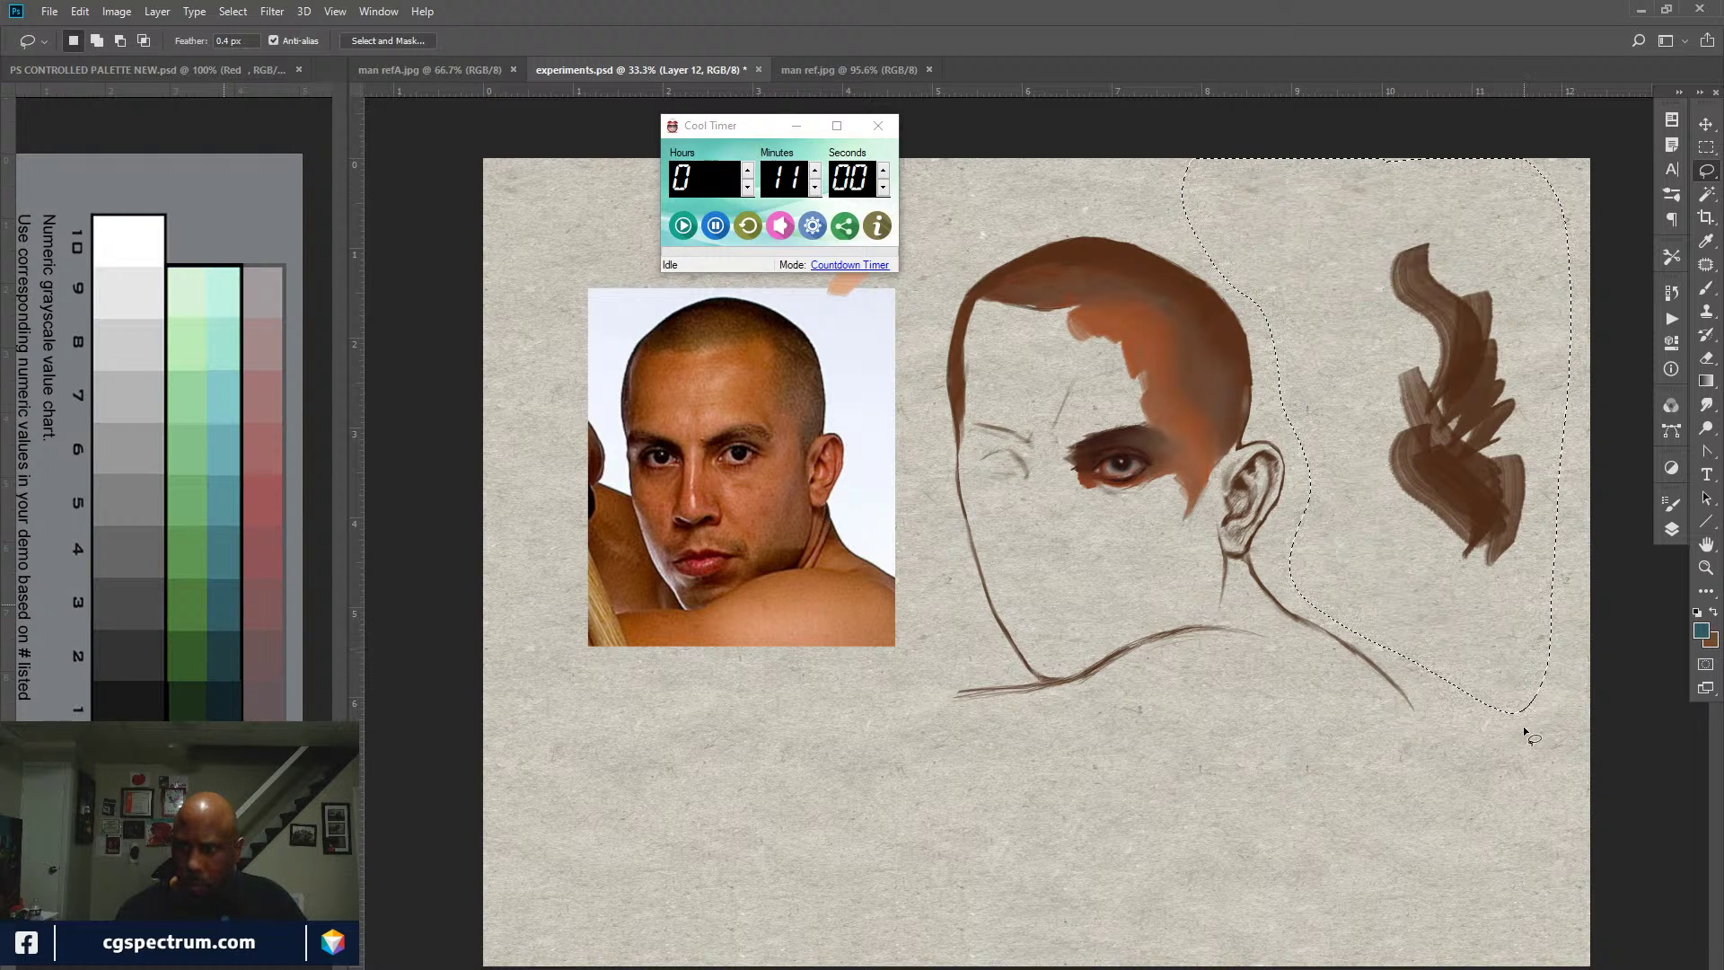
key(ctrl+d)
Step: On Layer 10 copy, lasso the remaining brown test strokes beside the head, delete them and deselect
click(1672, 530)
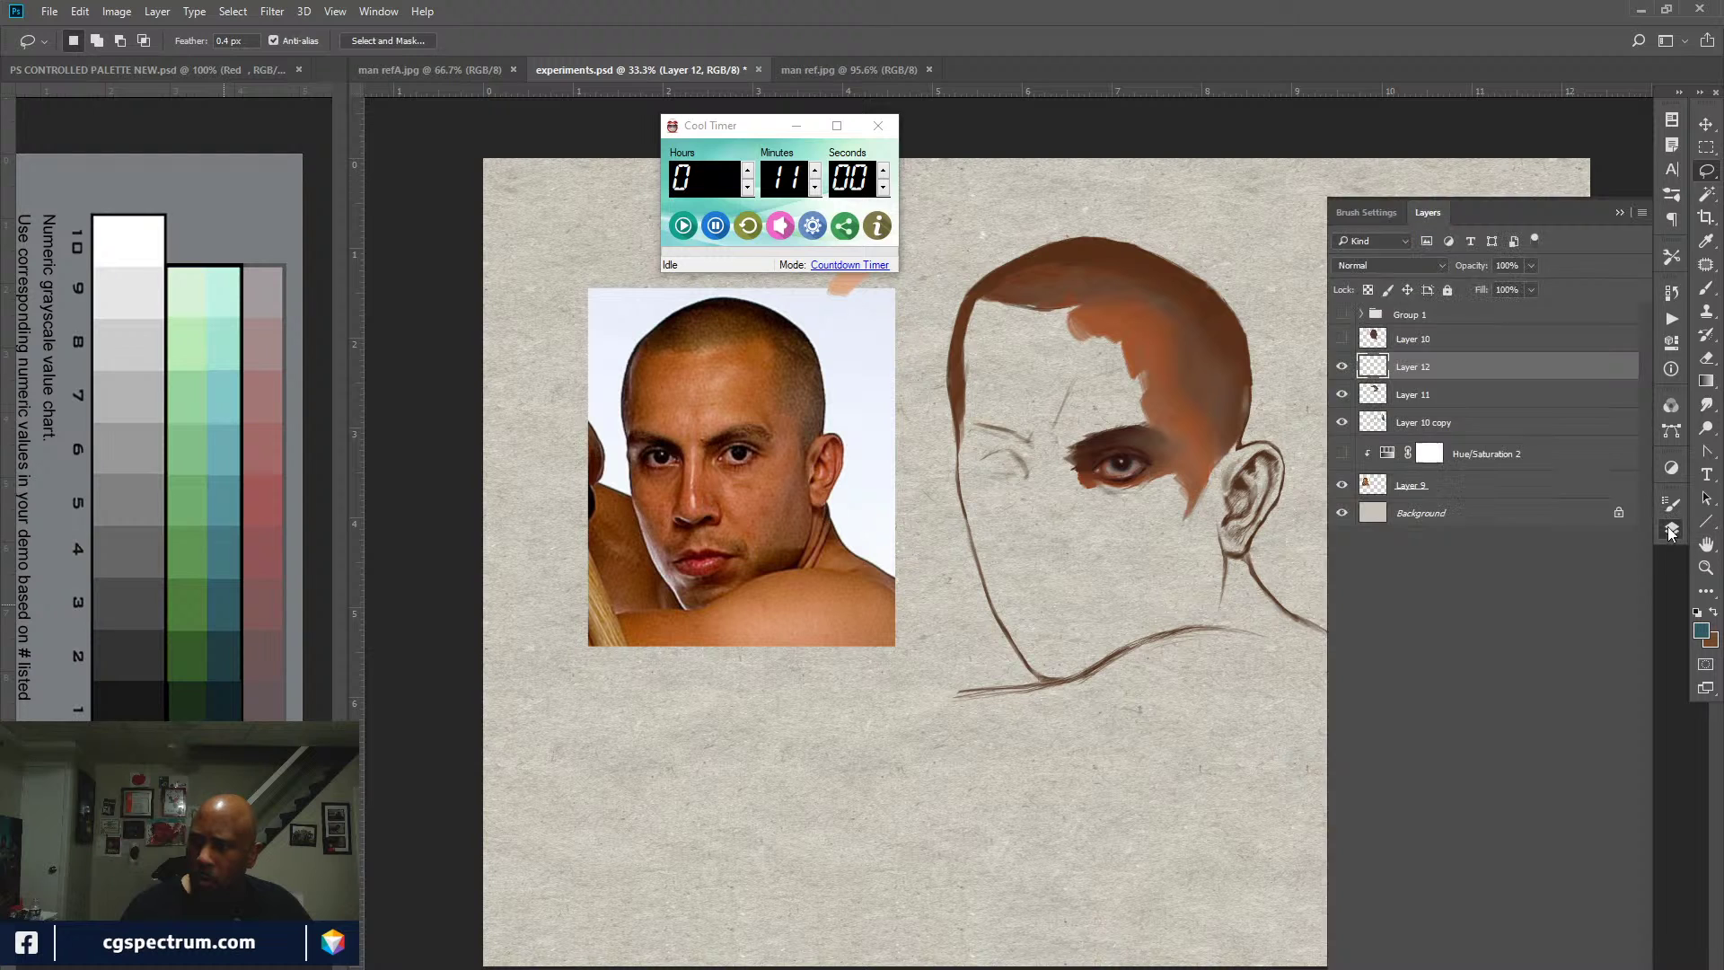
click(1426, 424)
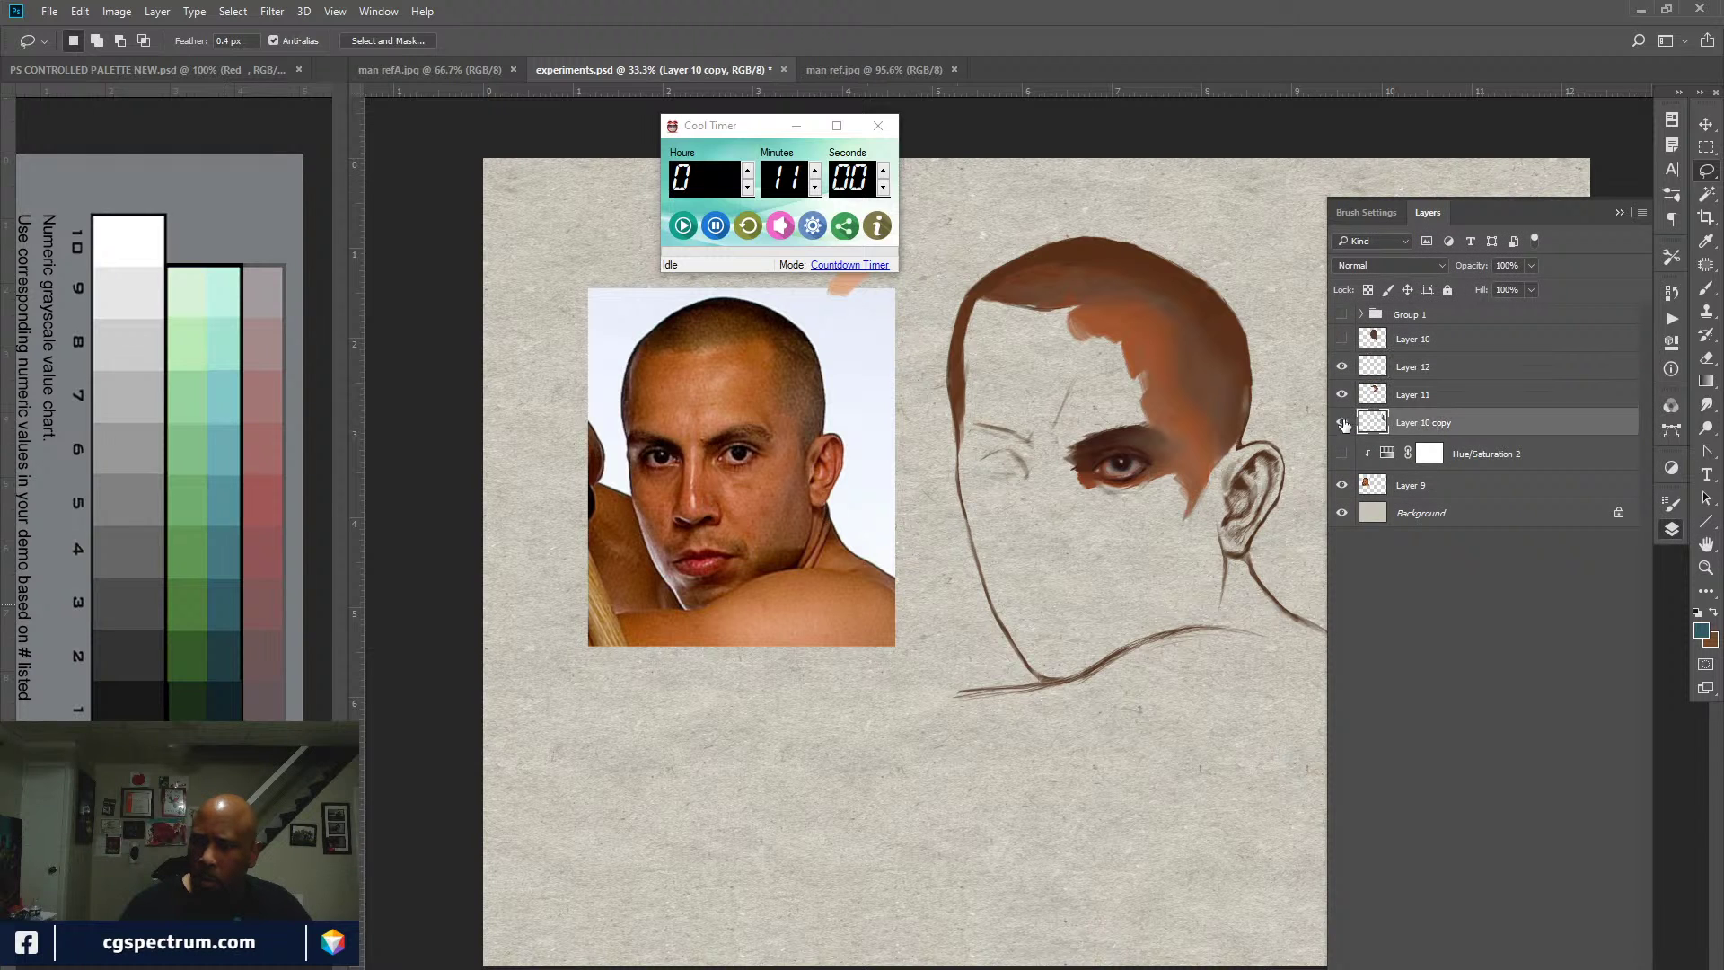
click(1343, 422)
click(1342, 422)
click(1417, 213)
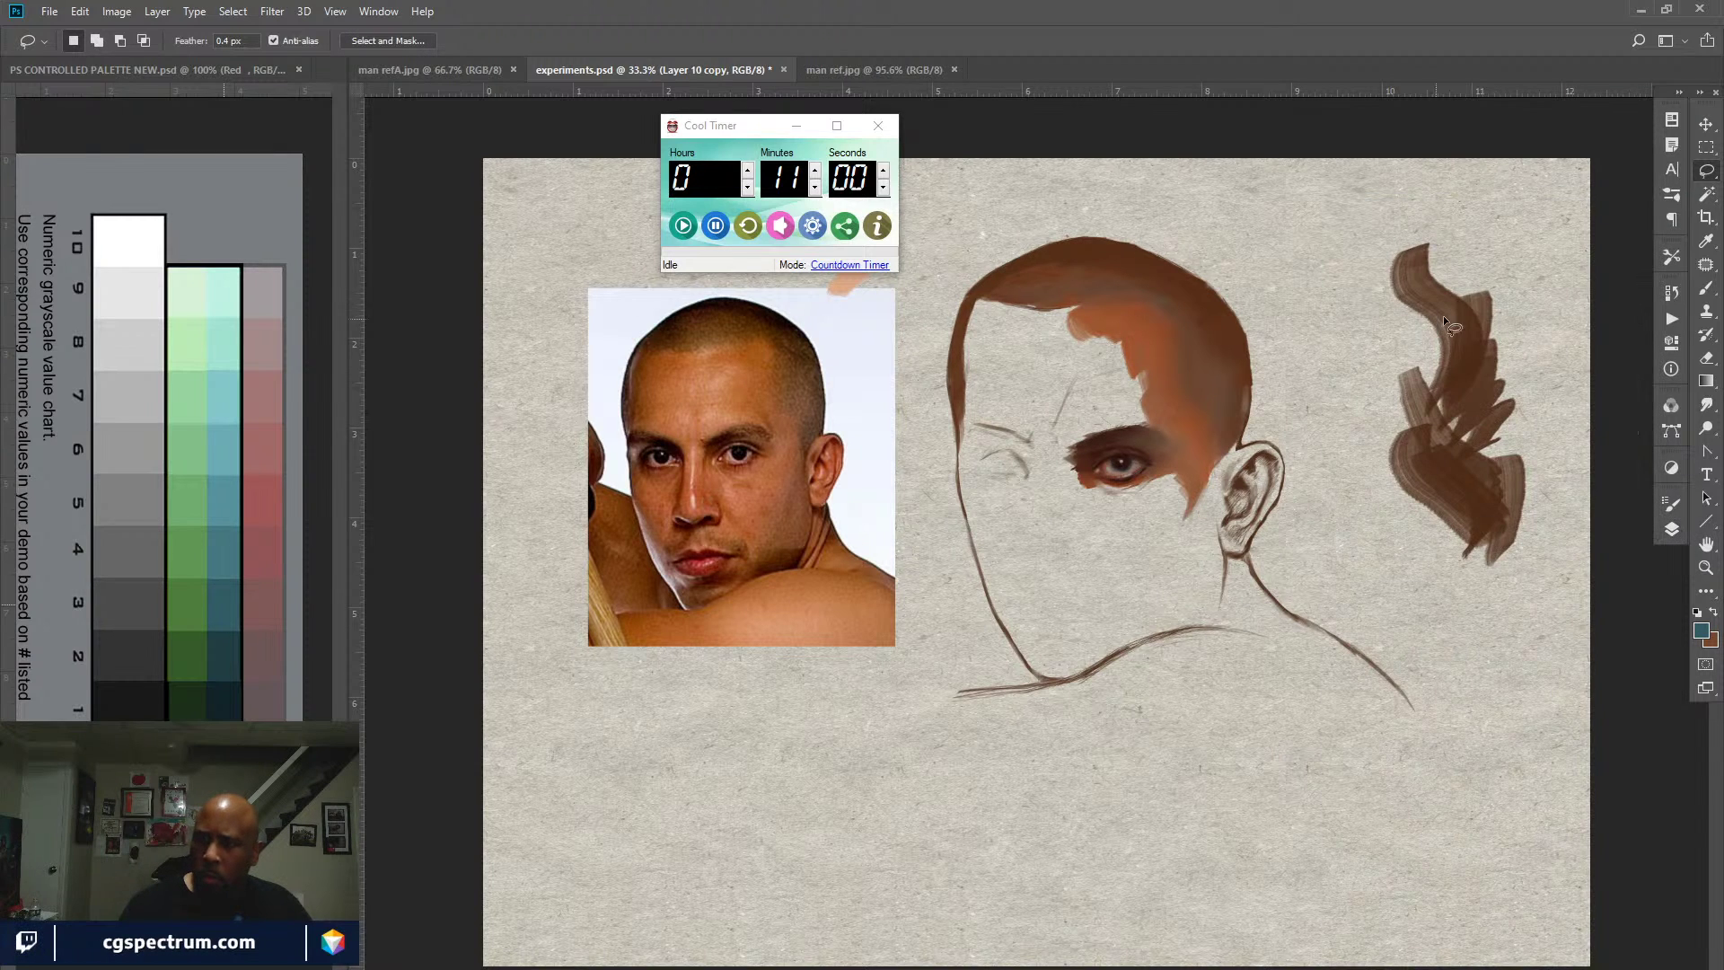
mouse_move(1513, 232)
mouse_down()
mouse_move(1338, 354)
mouse_move(1550, 314)
mouse_move(1516, 235)
mouse_up()
key(Delete)
key(ctrl+d)
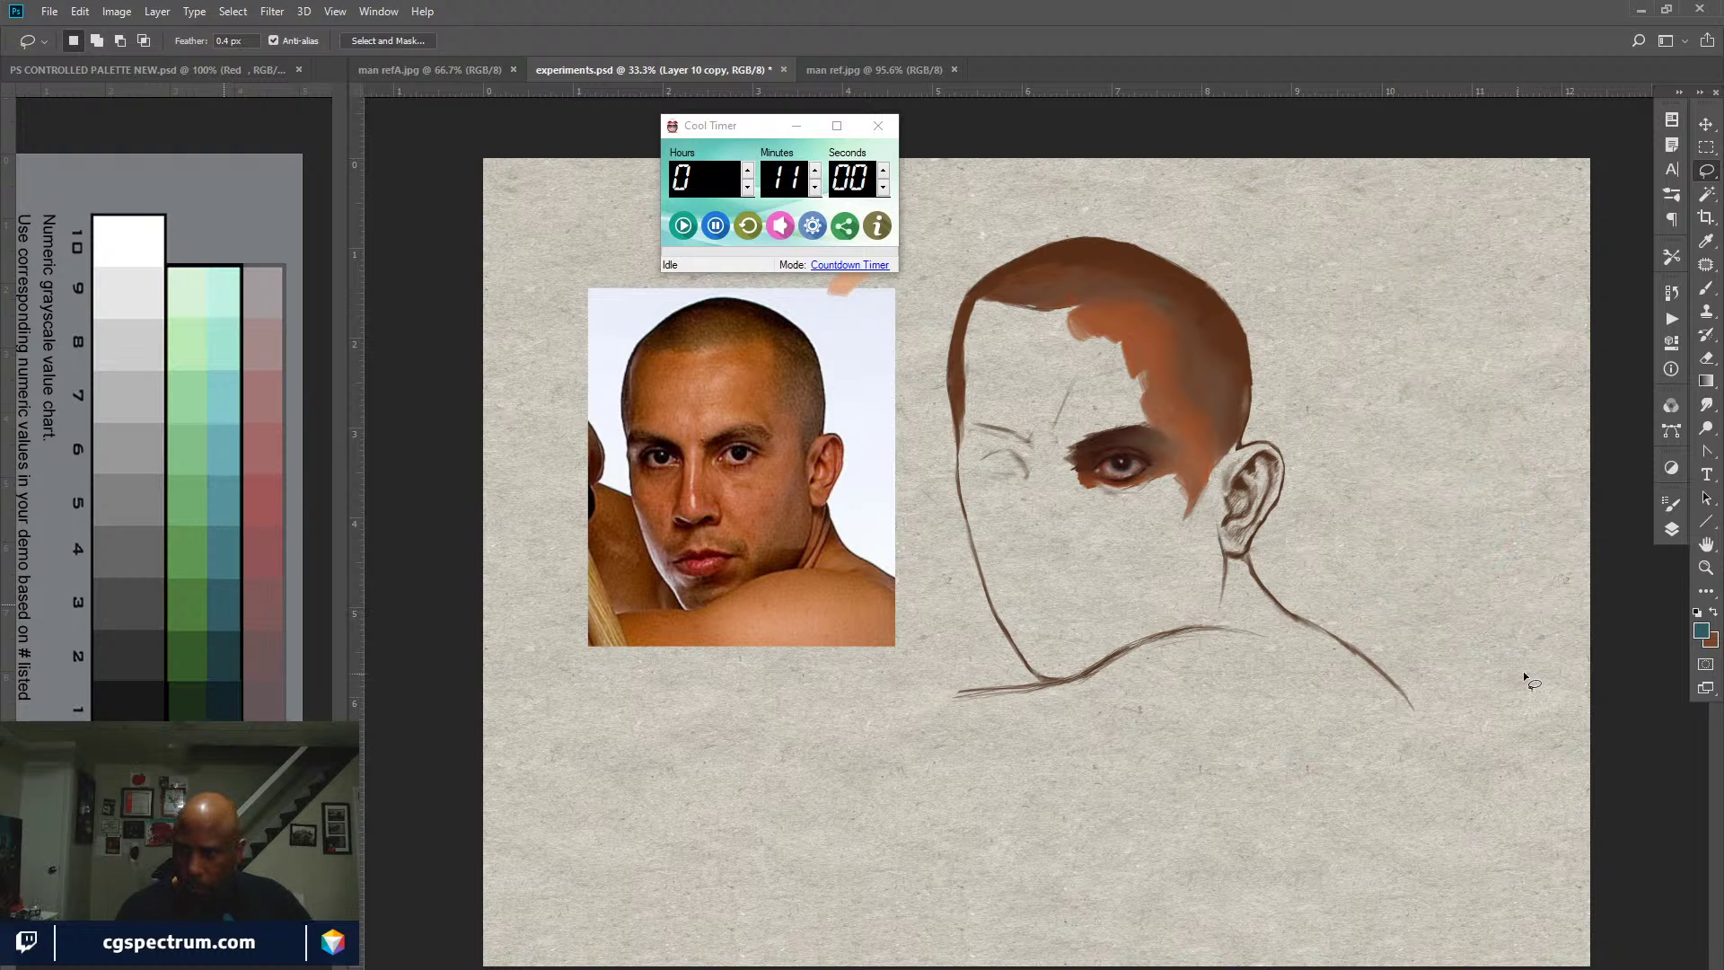
Step: Select Layer 11 and switch its visibility off and on to check what it contains
click(1672, 528)
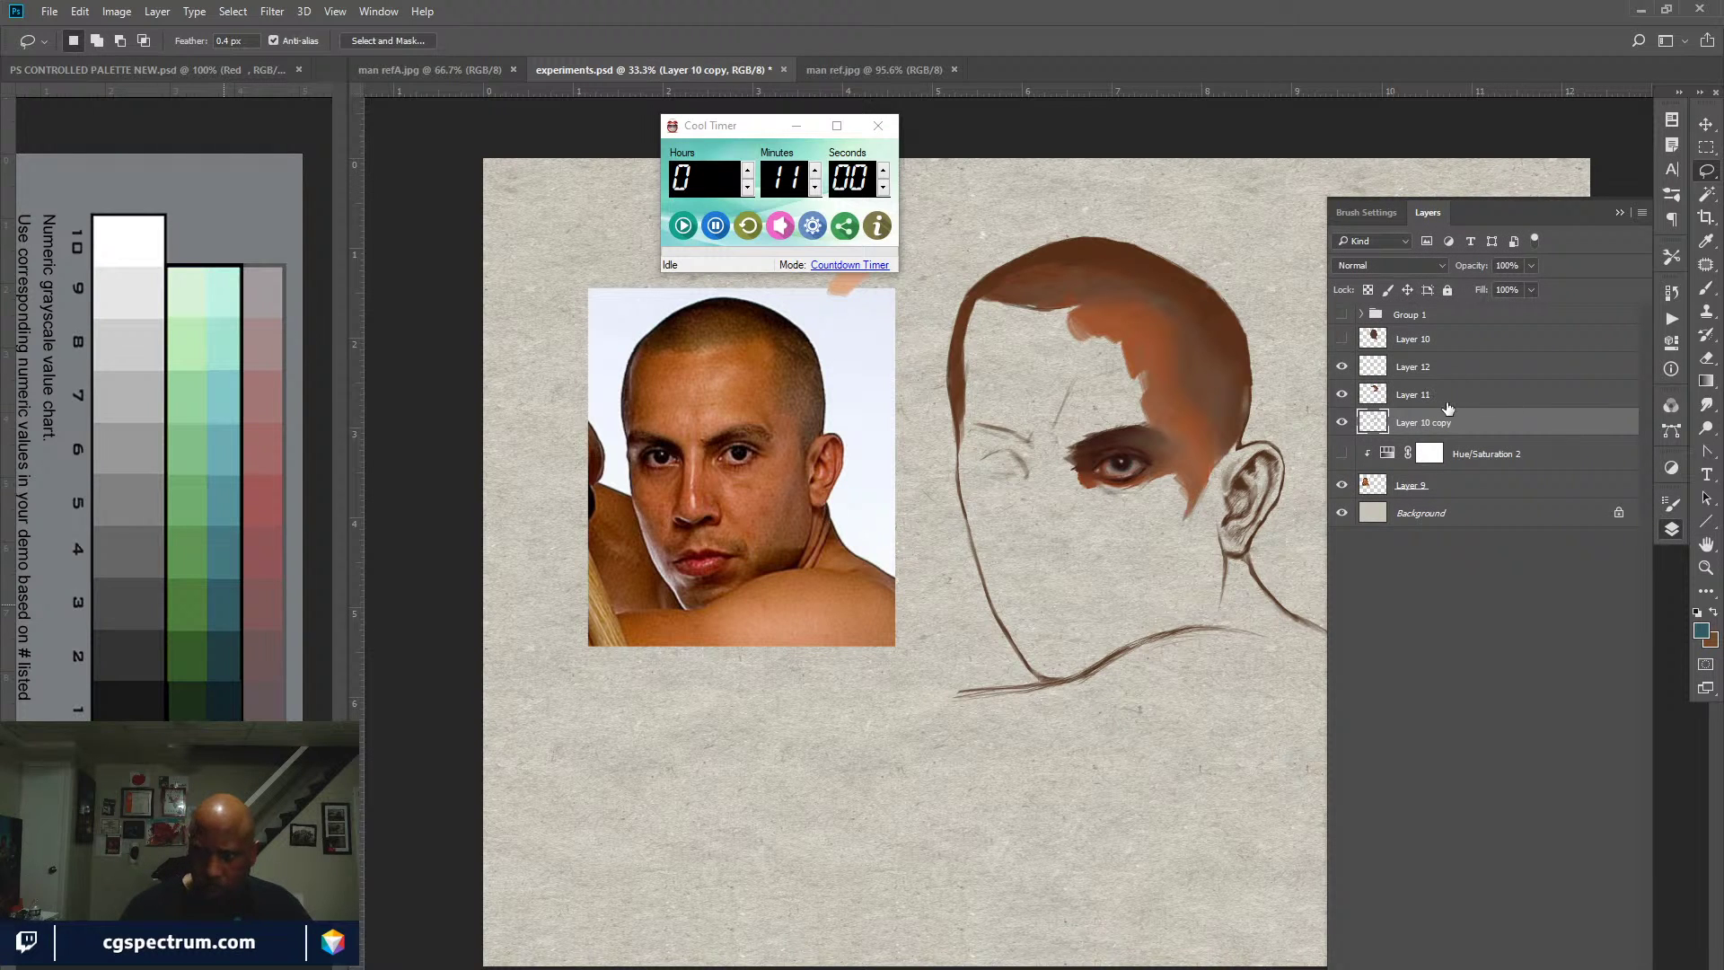
click(1442, 396)
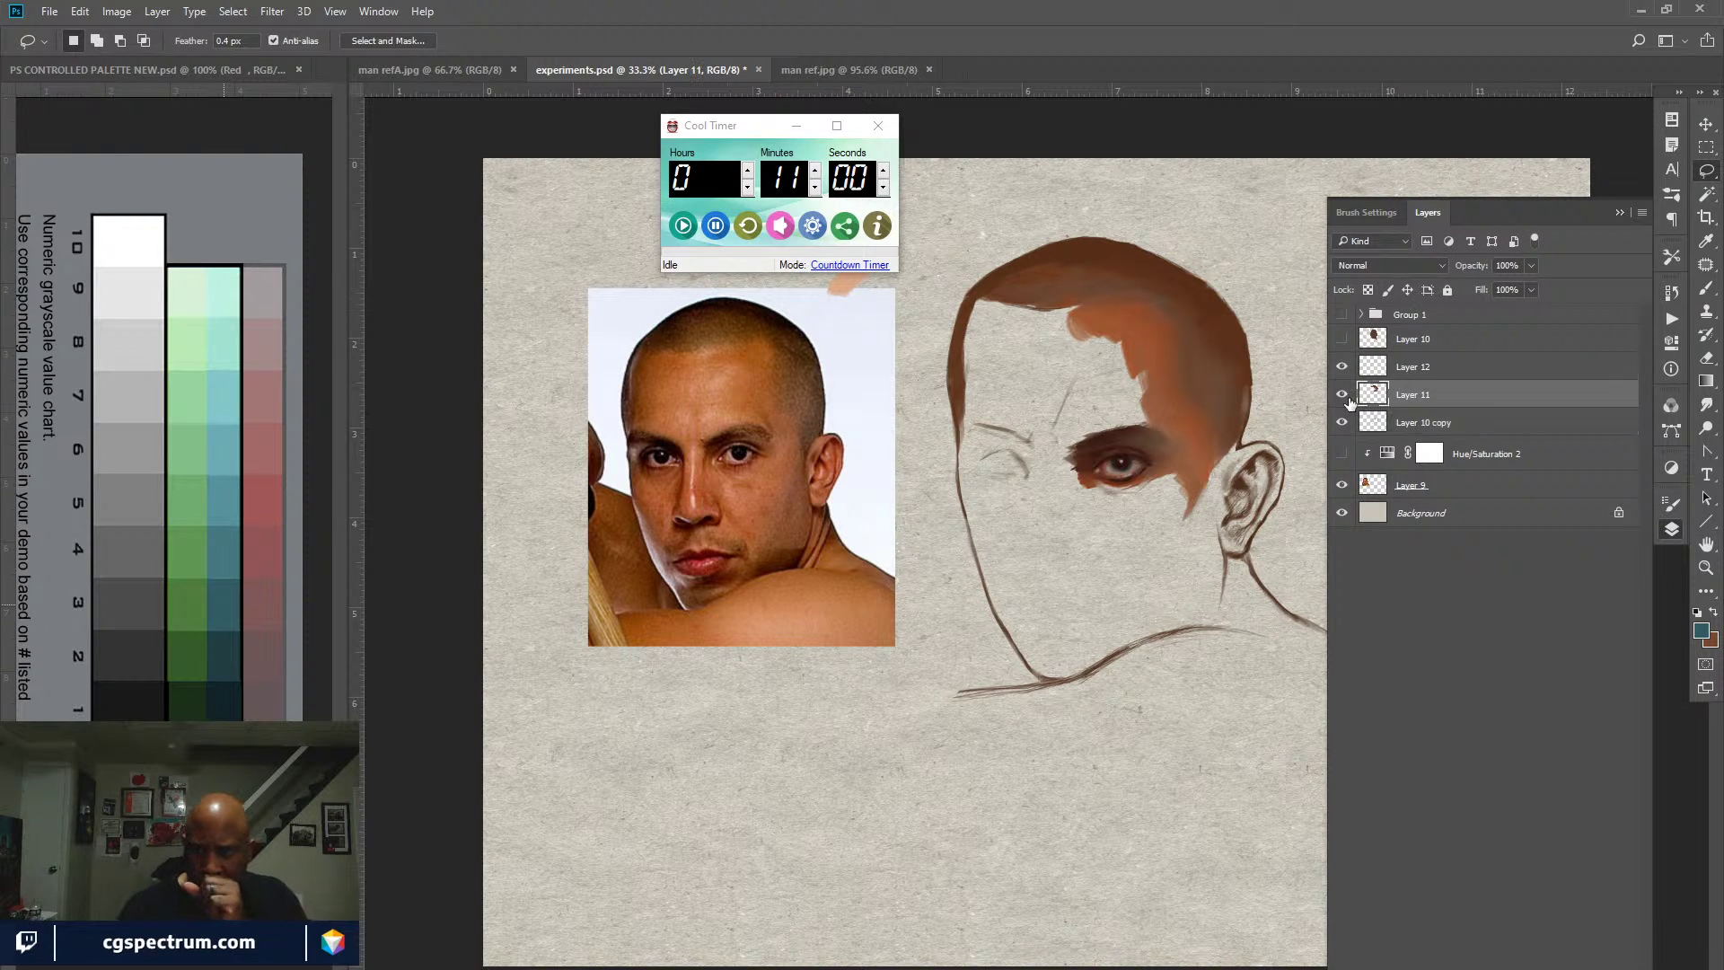
click(1343, 394)
click(1344, 394)
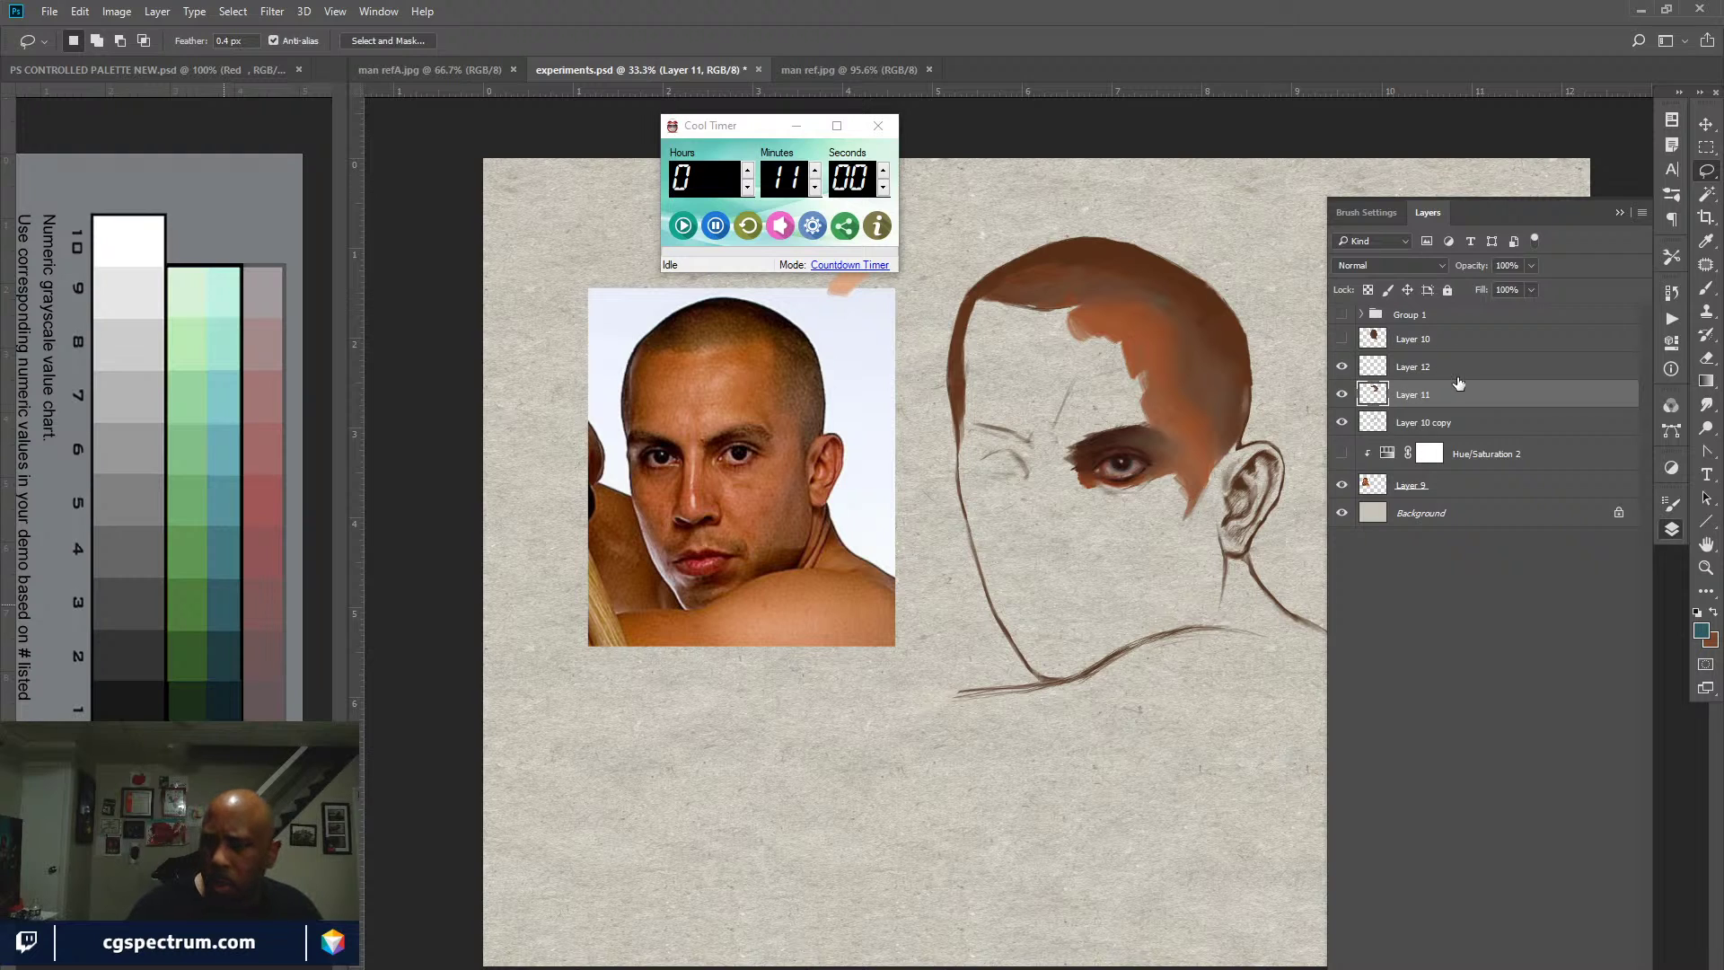
Step: Try Layer 11 beneath Layer 10 copy, compare with Layer 10 copy hidden and shown, and restore the original layer order
drag(1490, 400, 1484, 423)
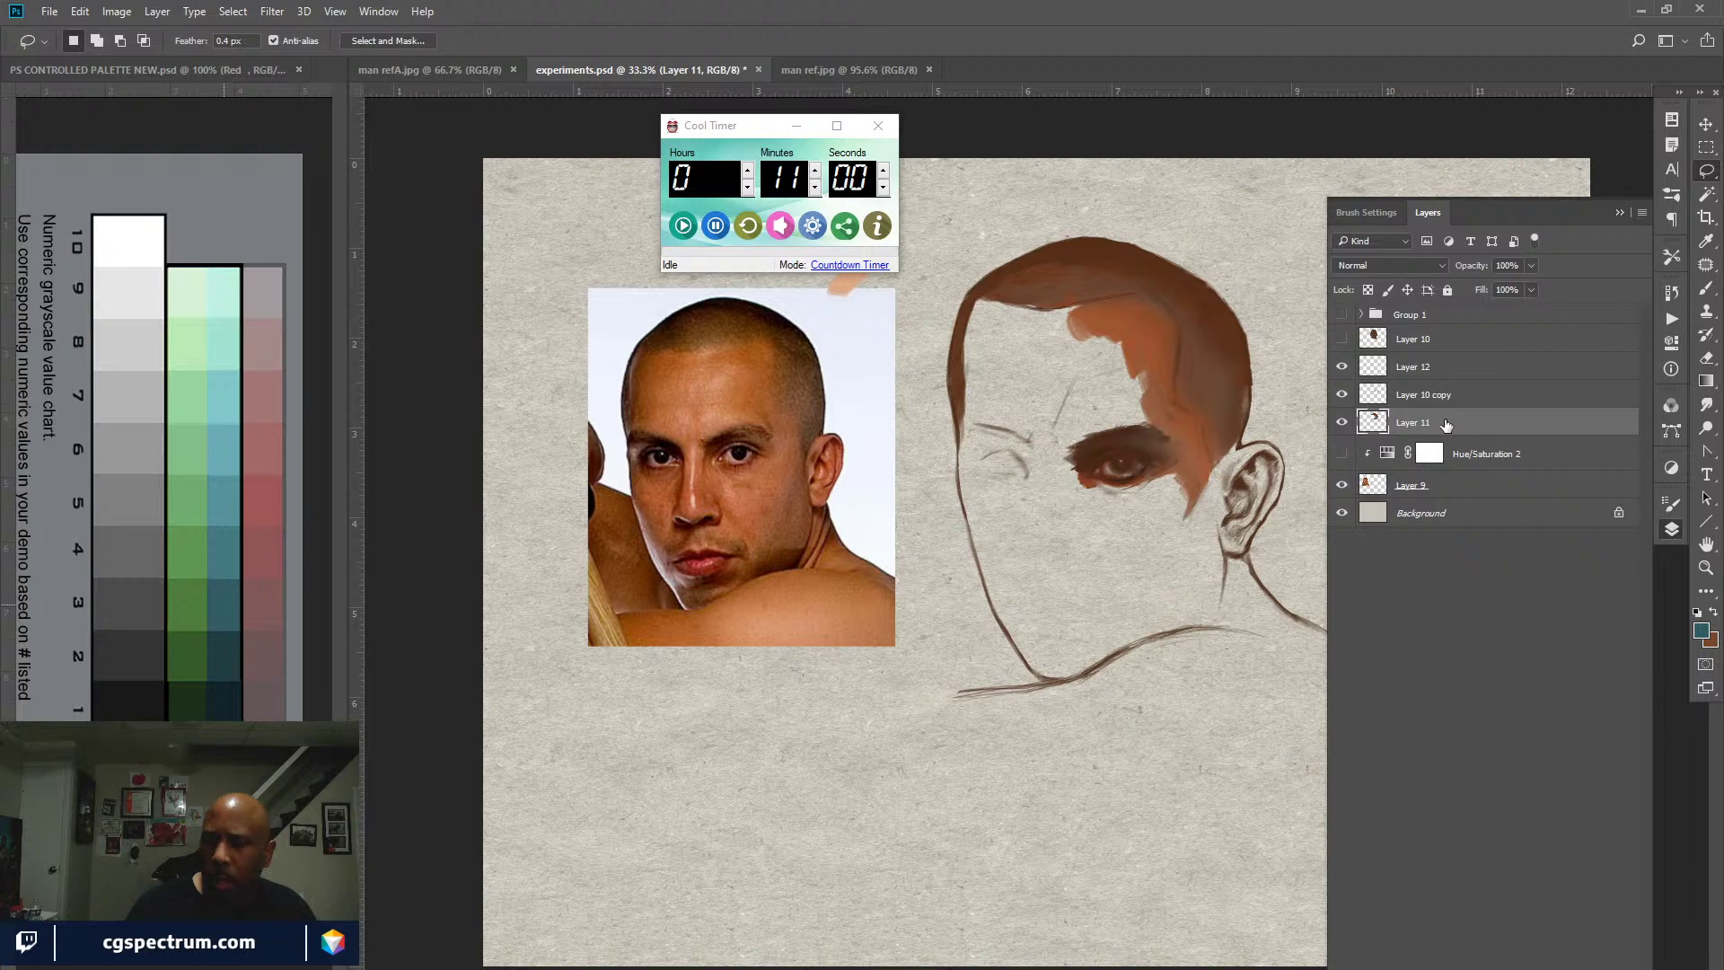
click(1342, 395)
click(1342, 395)
key(ctrl+plus)
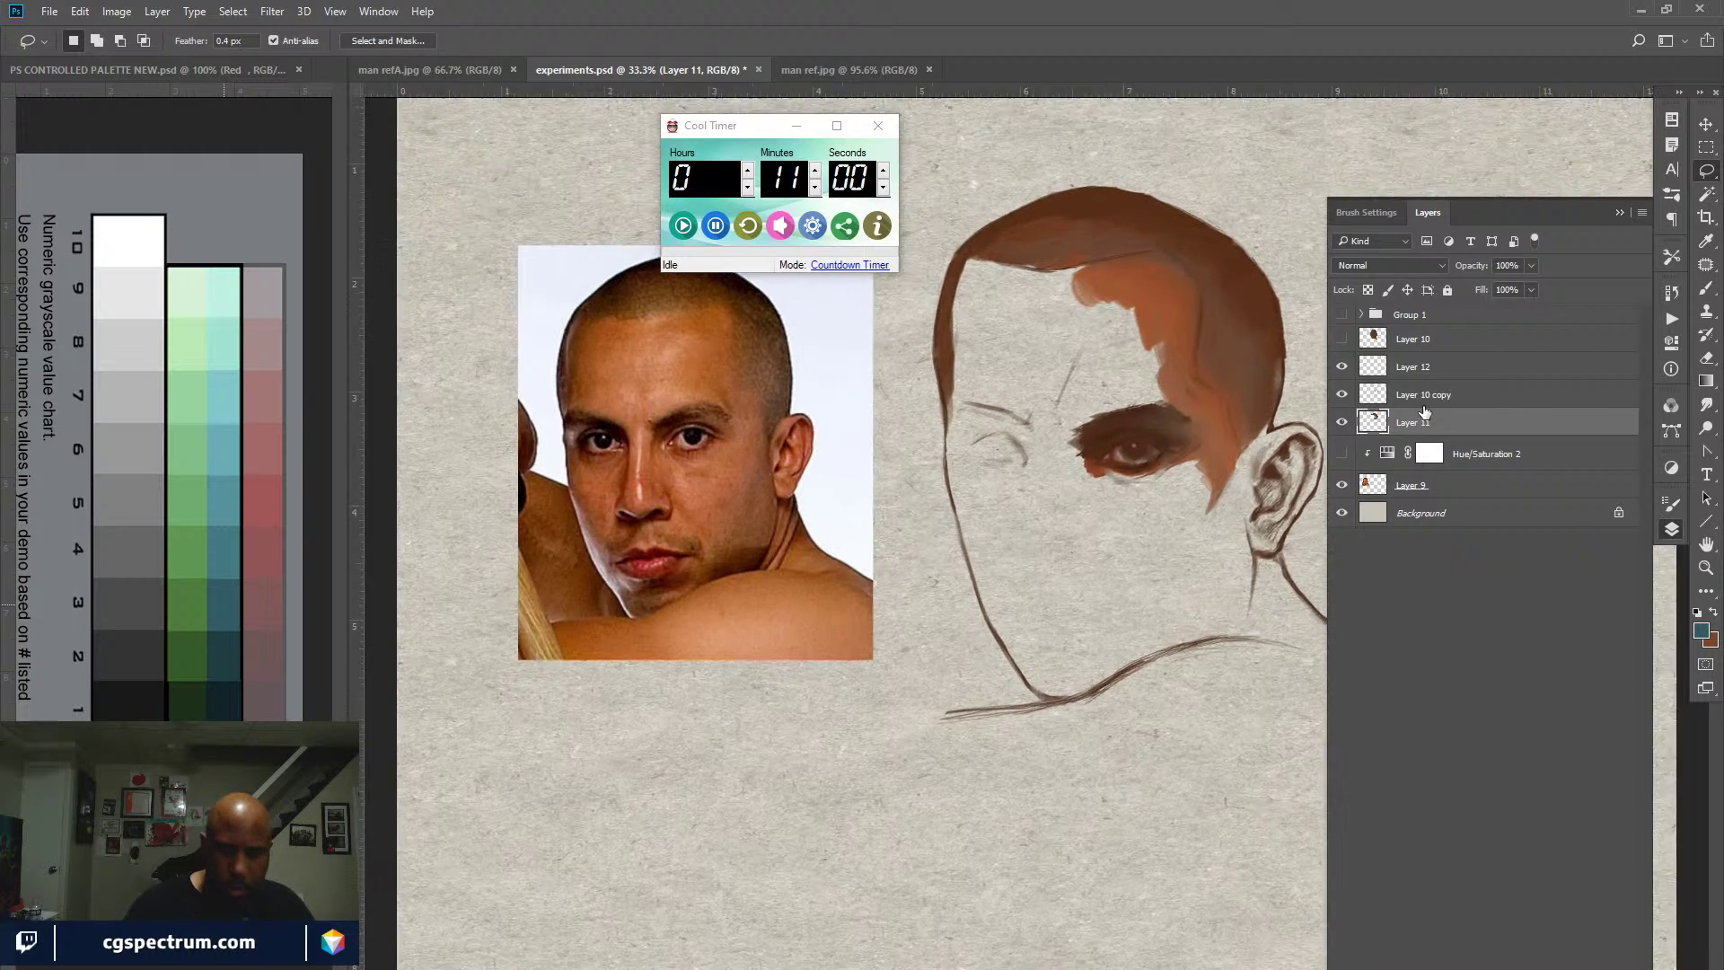
key(ctrl+plus)
scroll(925, 759, up, 2)
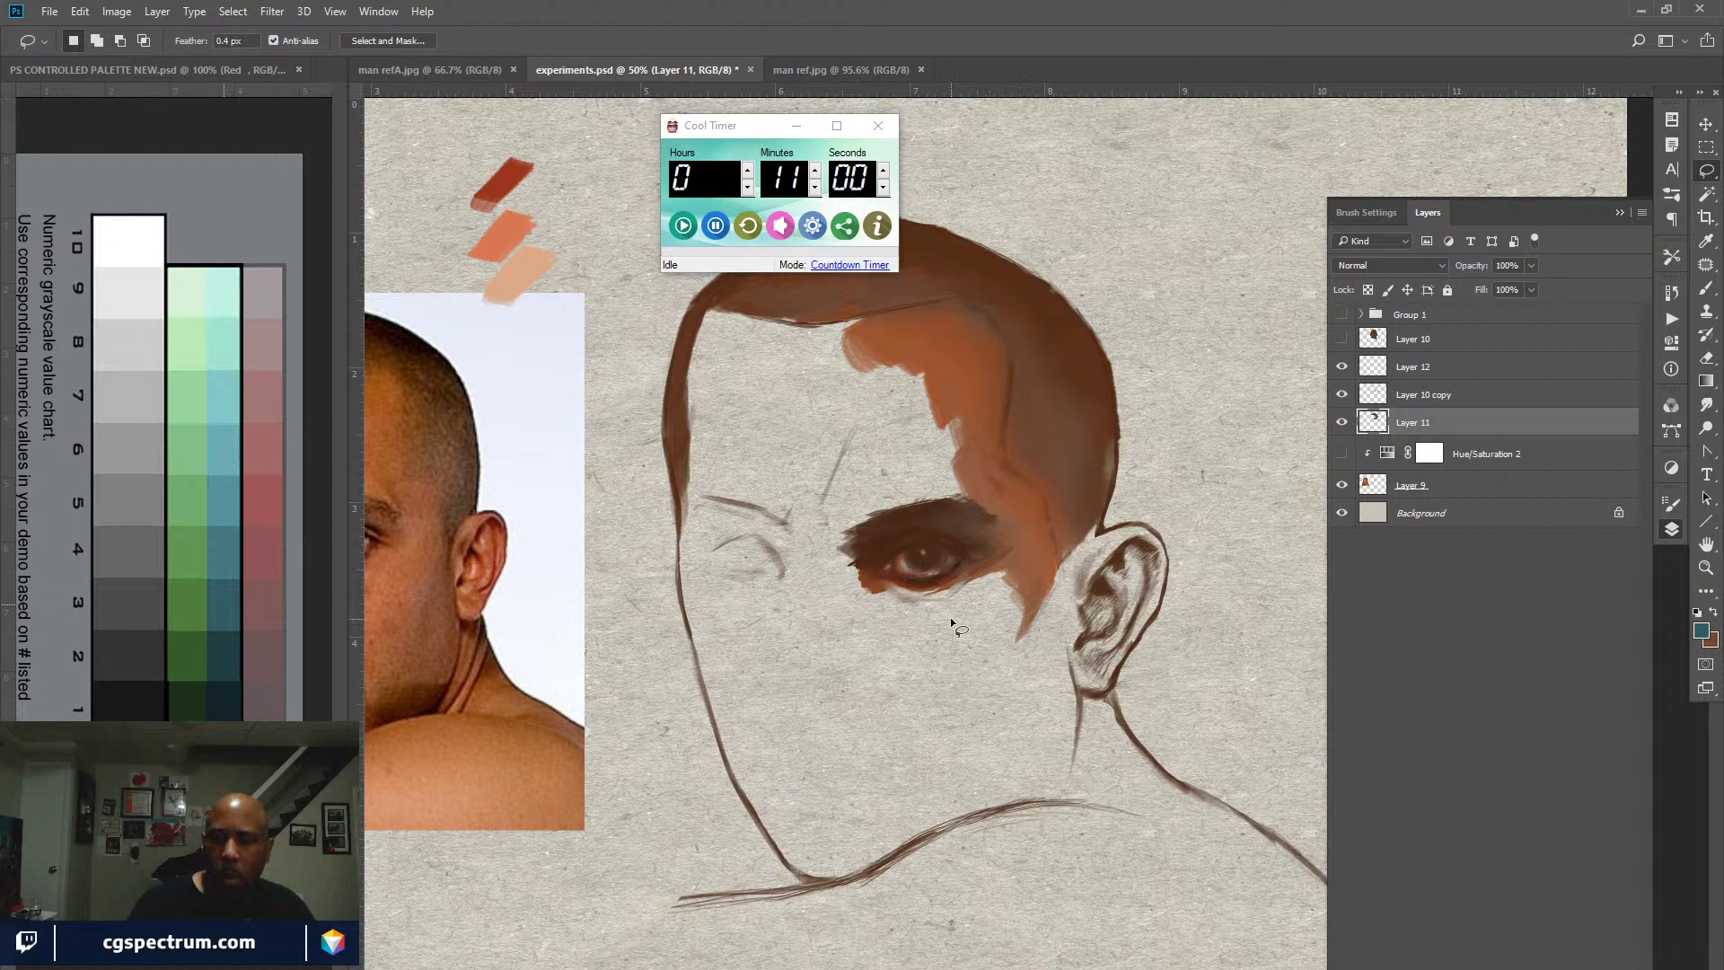
drag(1472, 418, 1483, 372)
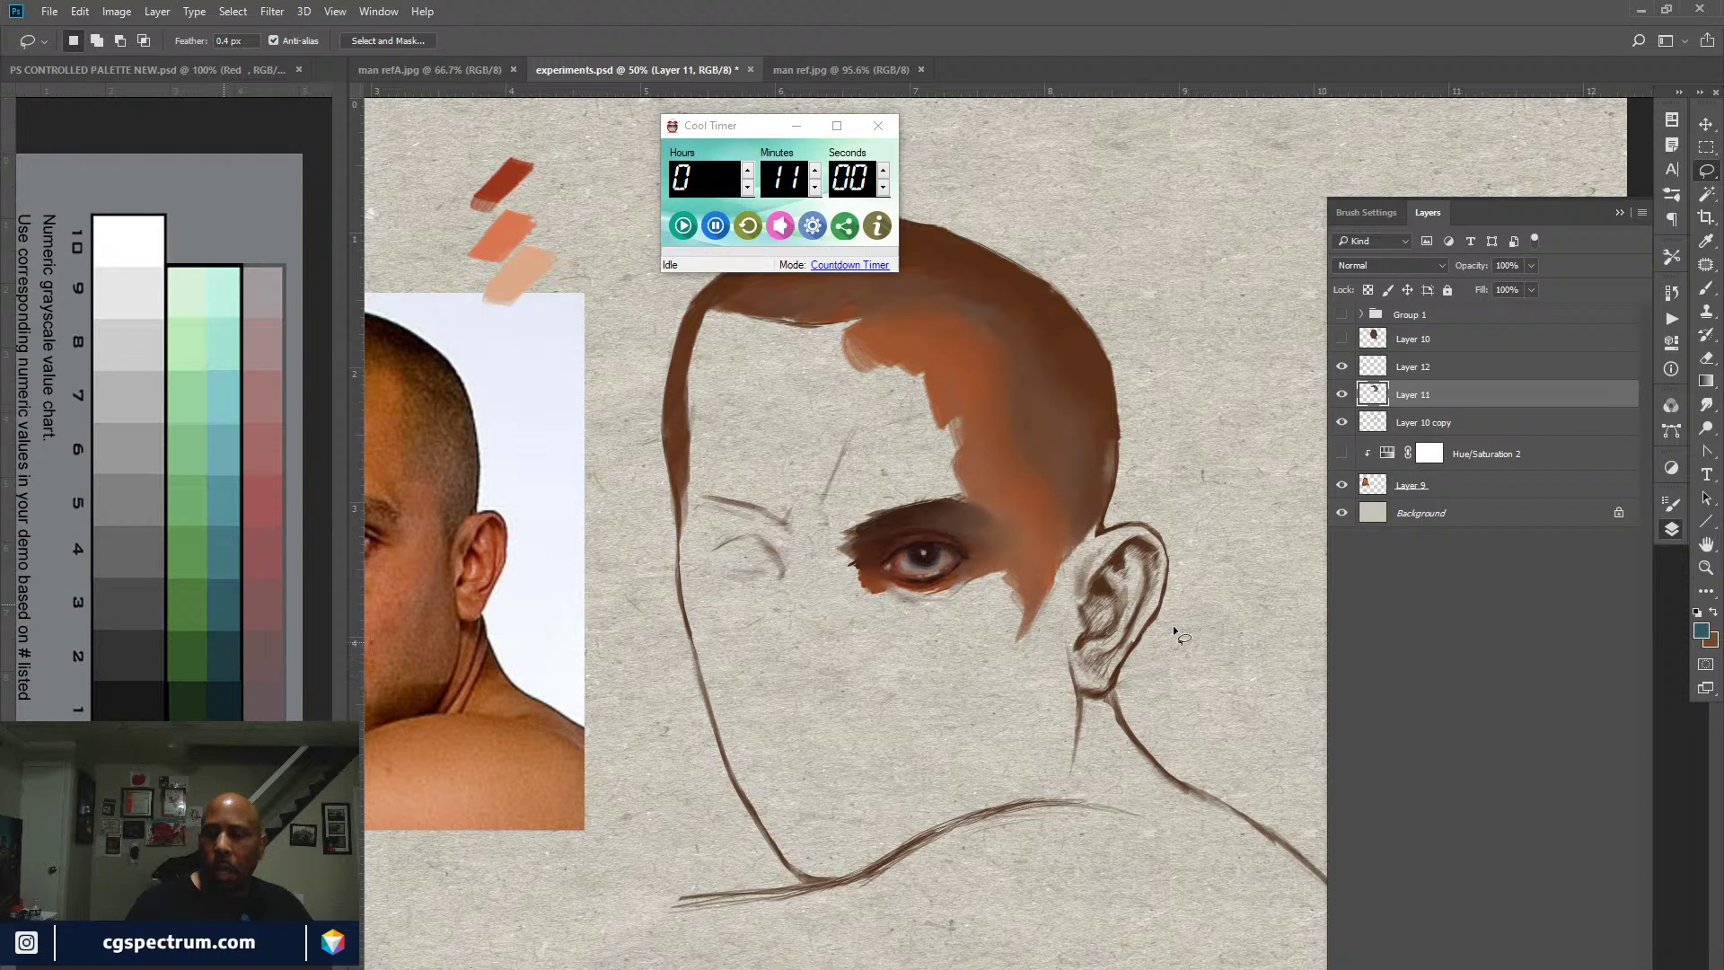
Step: Ready the Brush at size 70 on Layer 11 and move the countdown timer window clear of the head
click(1441, 373)
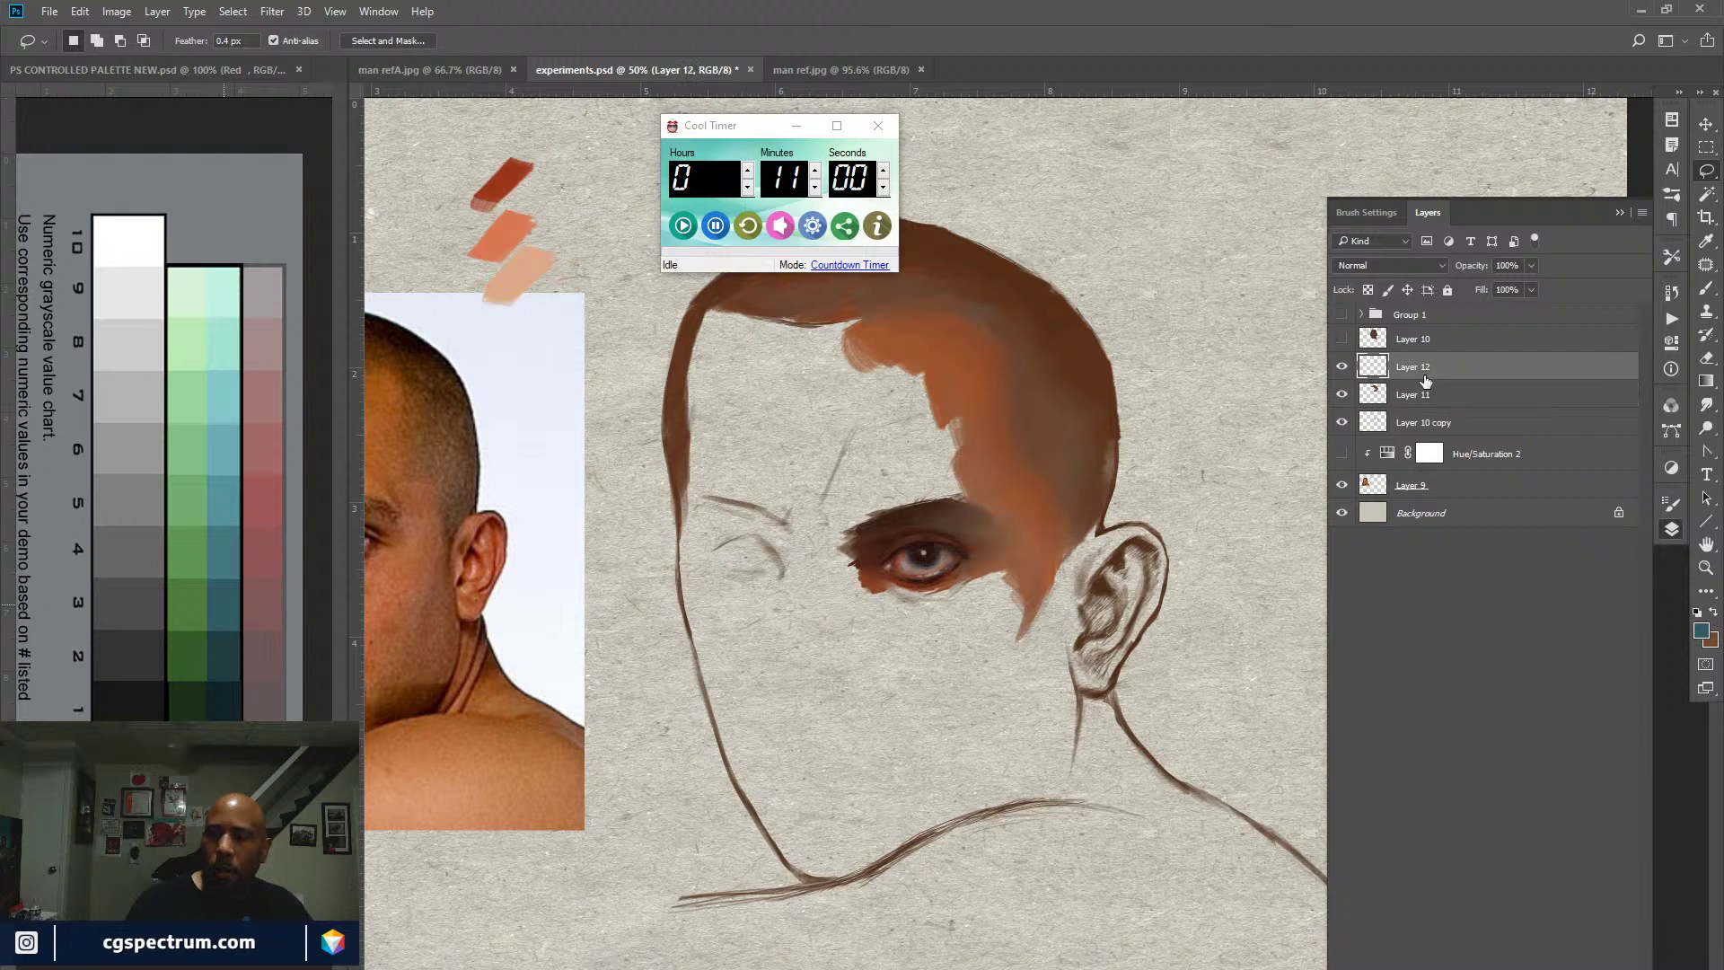
click(1420, 395)
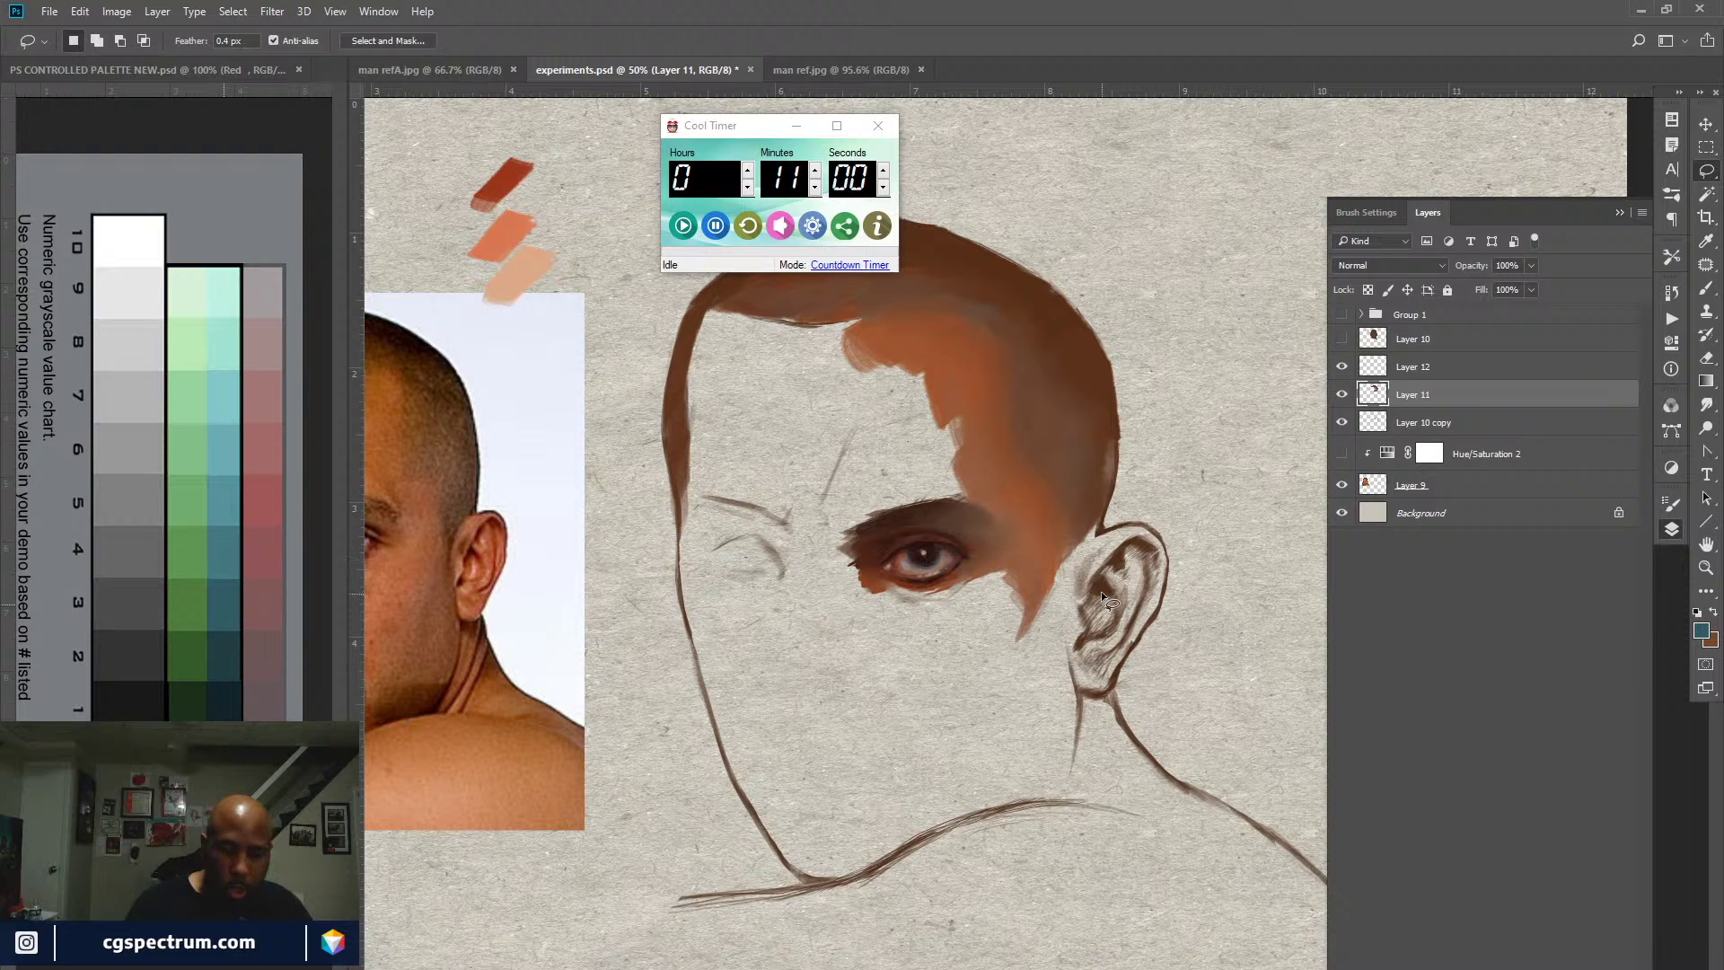
key(b)
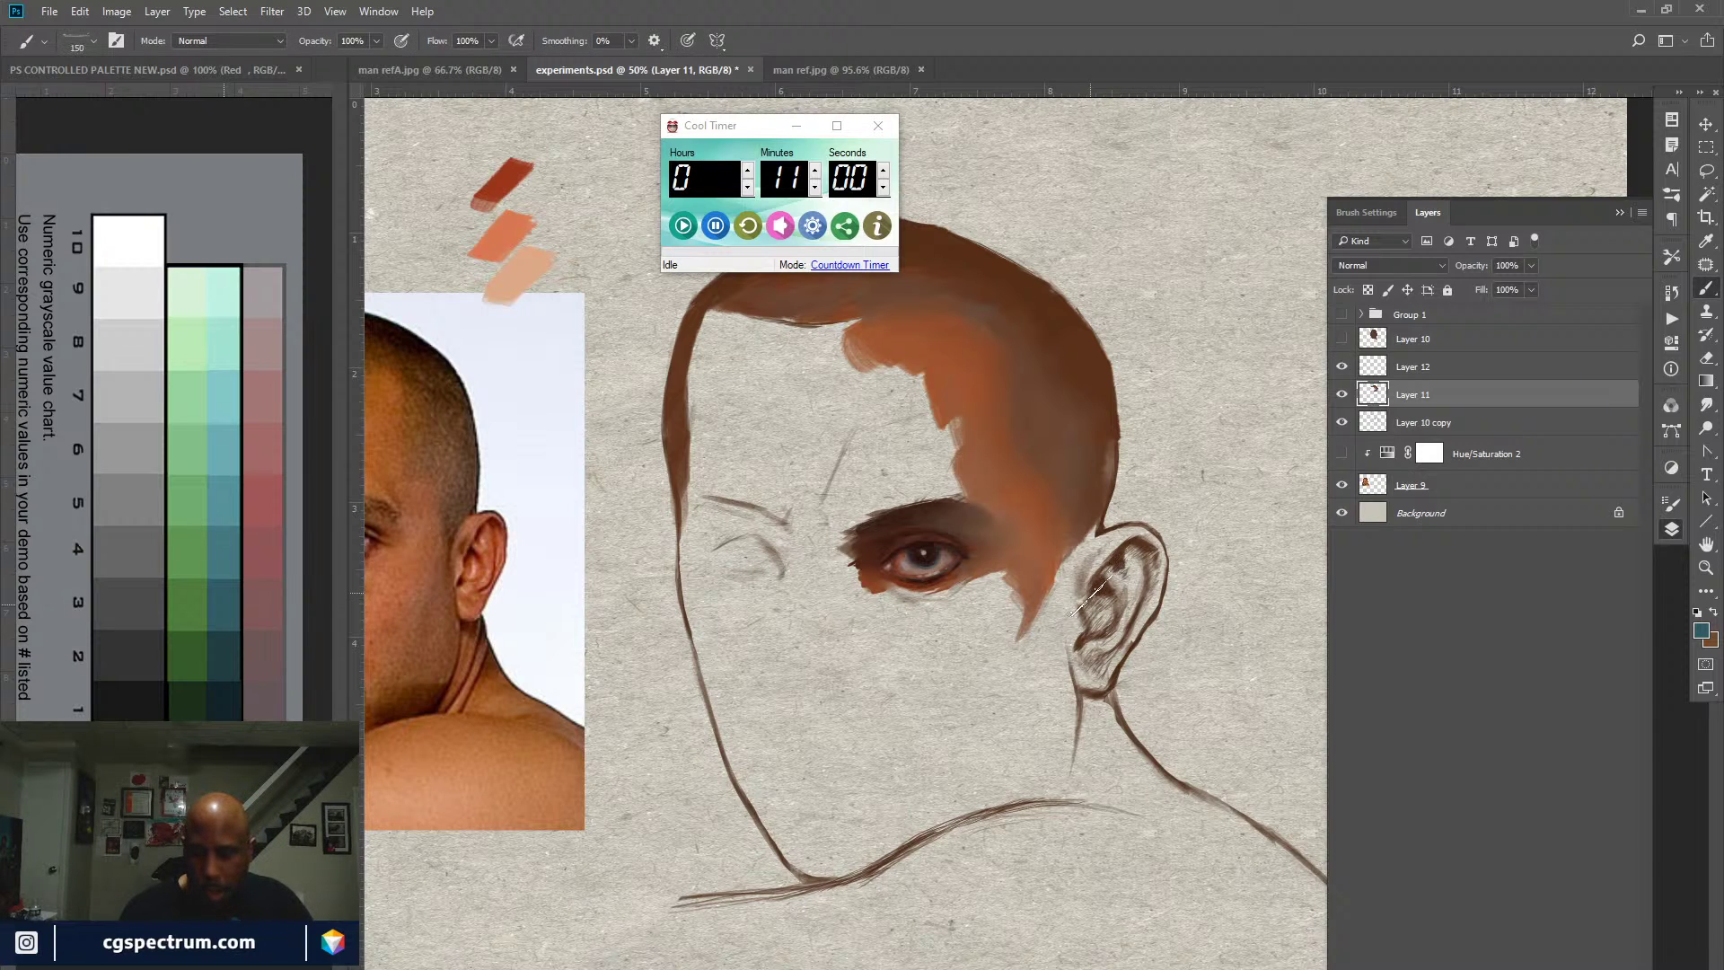
key(bracketleft)
key(bracketleft)
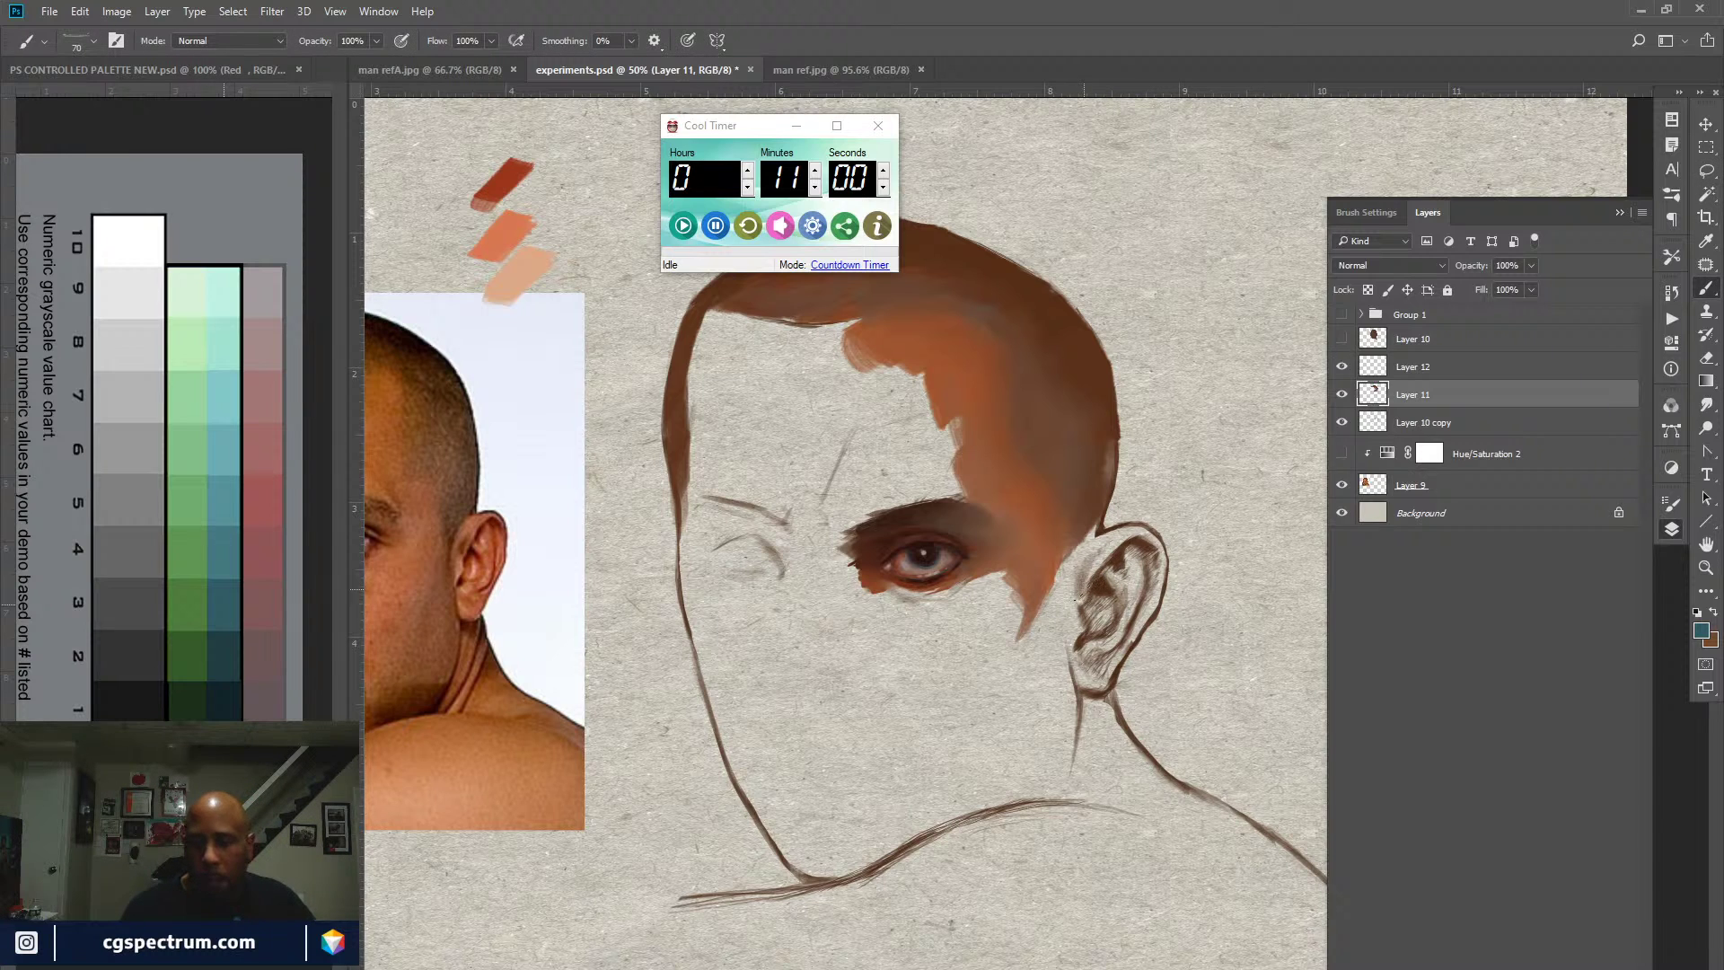
drag(973, 759, 938, 712)
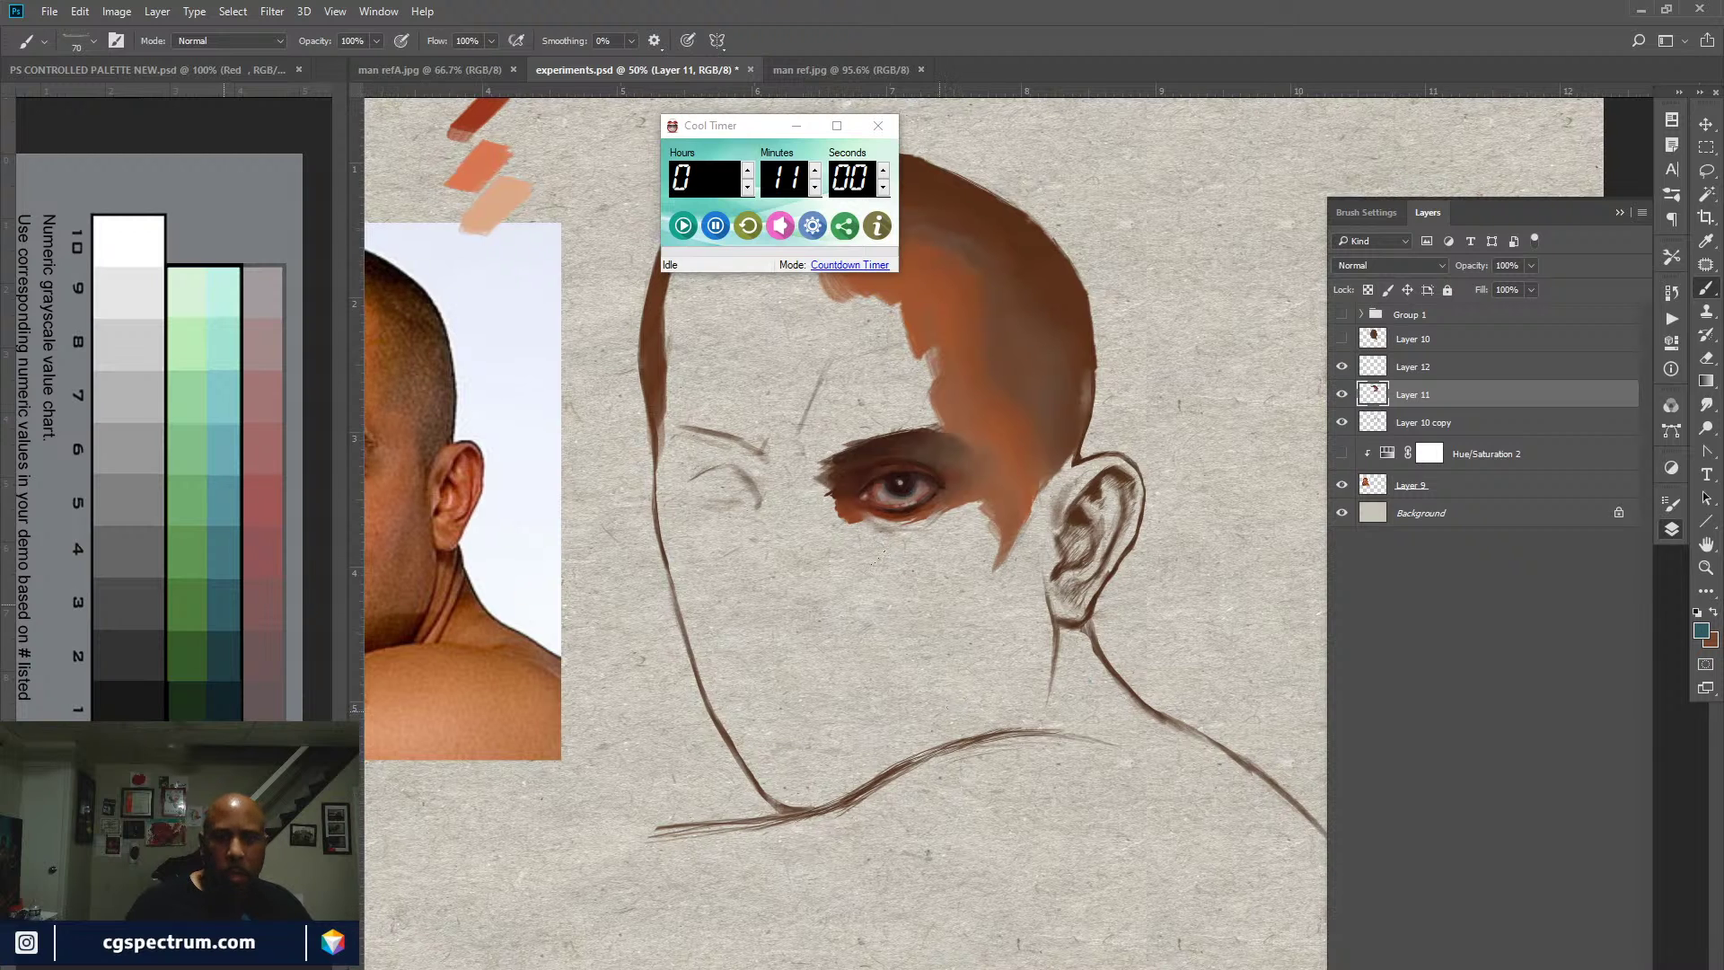
drag(762, 129, 607, 120)
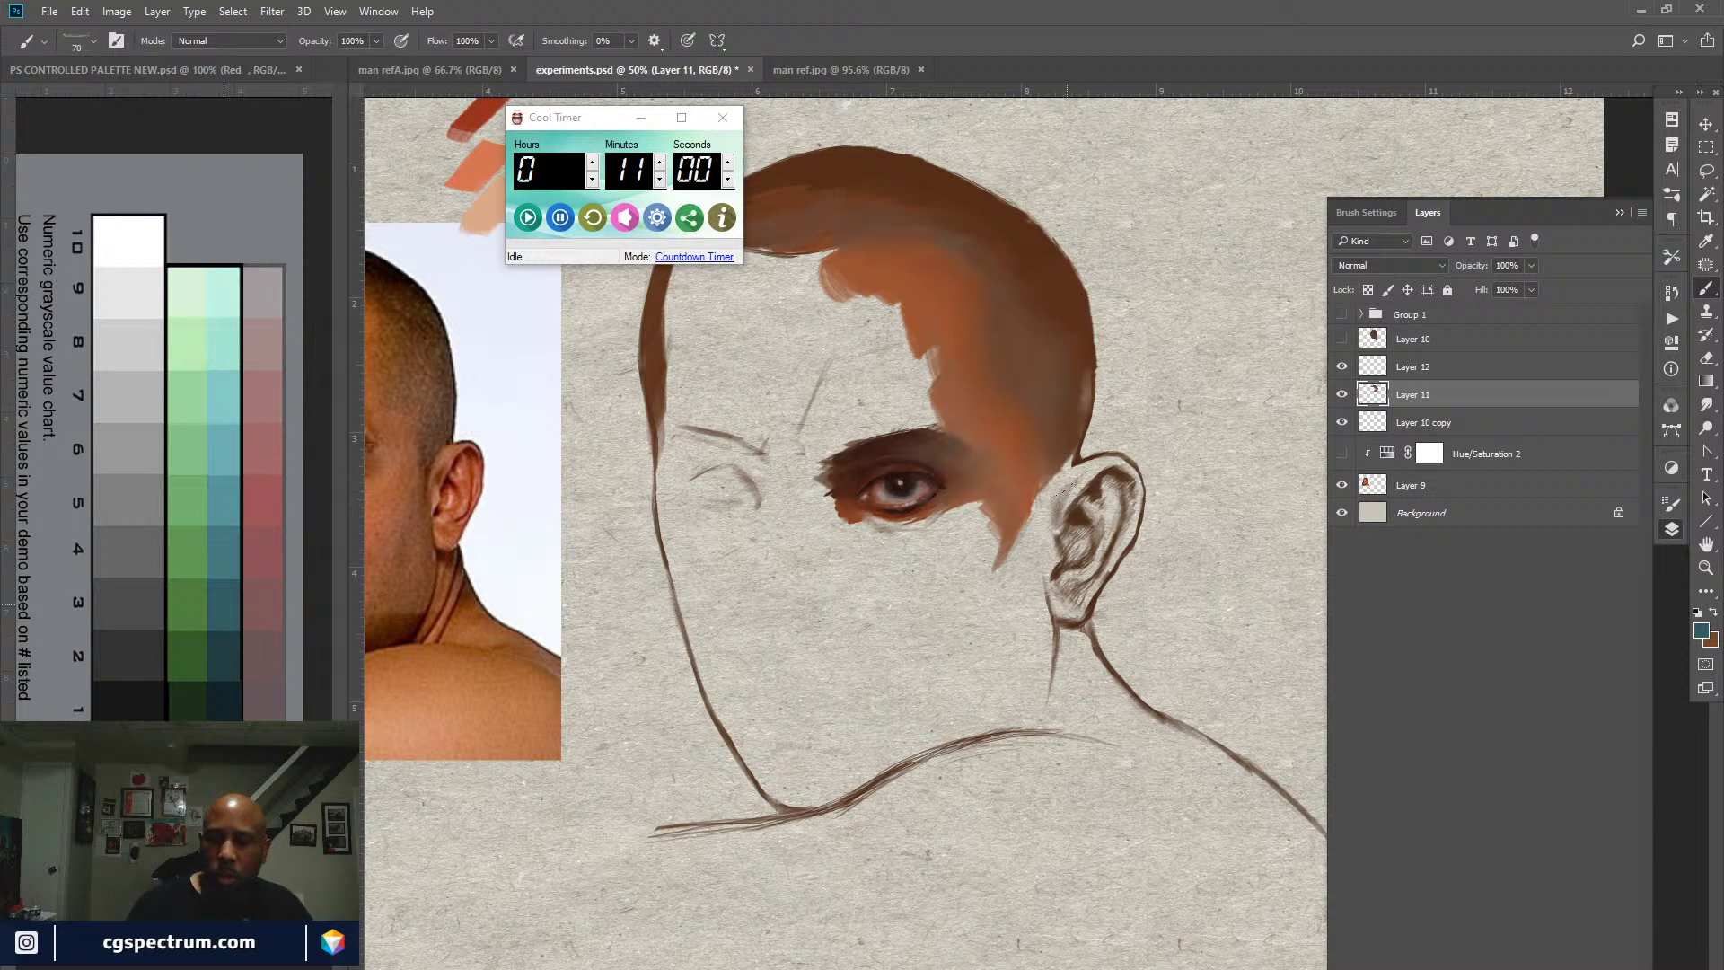
drag(1026, 488, 1026, 489)
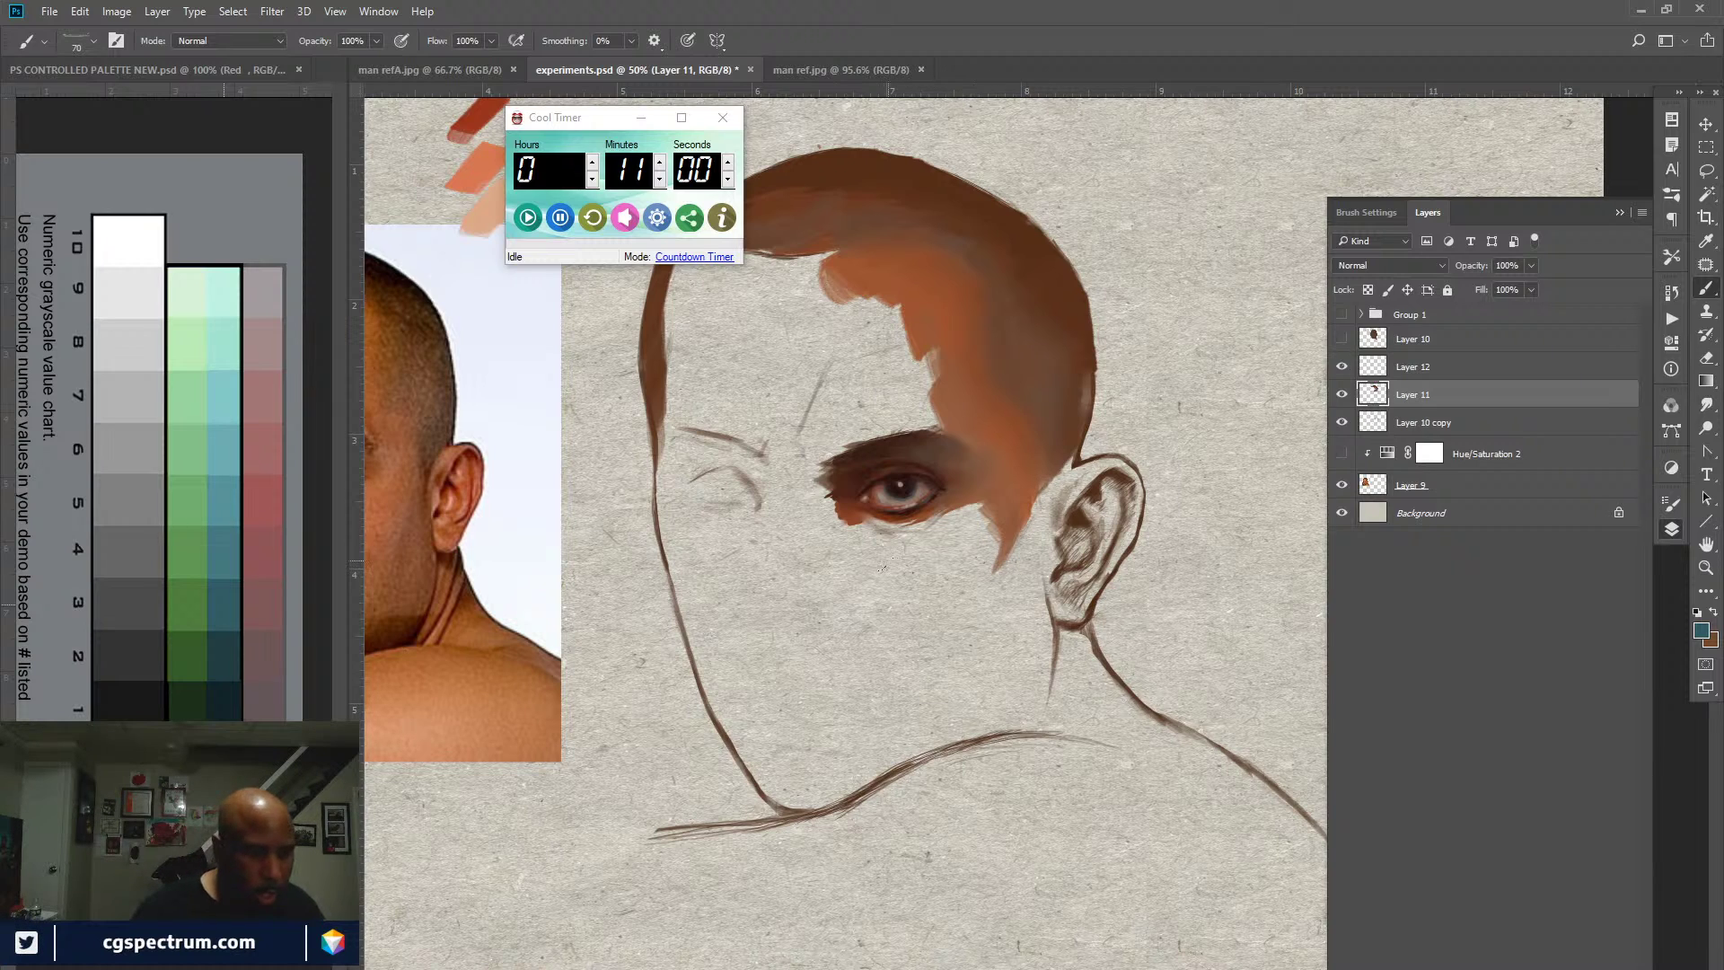
Step: Hide the Blue and blue green /yellow green layers in the palette document and return to the portrait
click(237, 681)
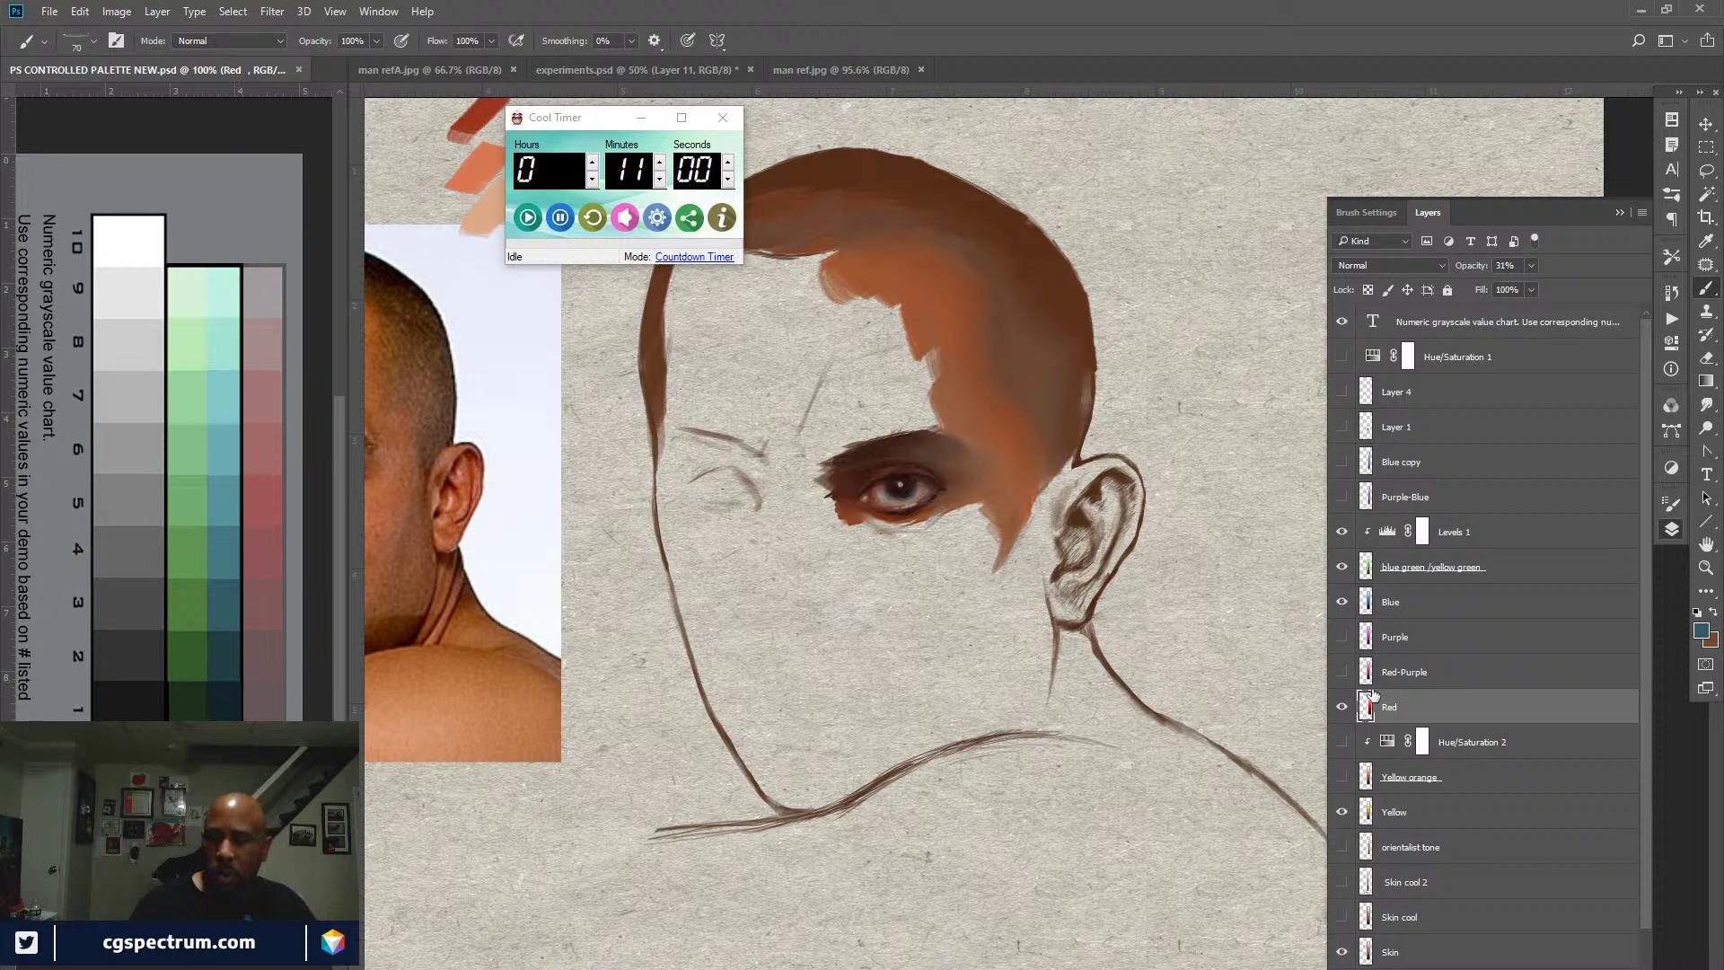
click(1341, 602)
click(1343, 567)
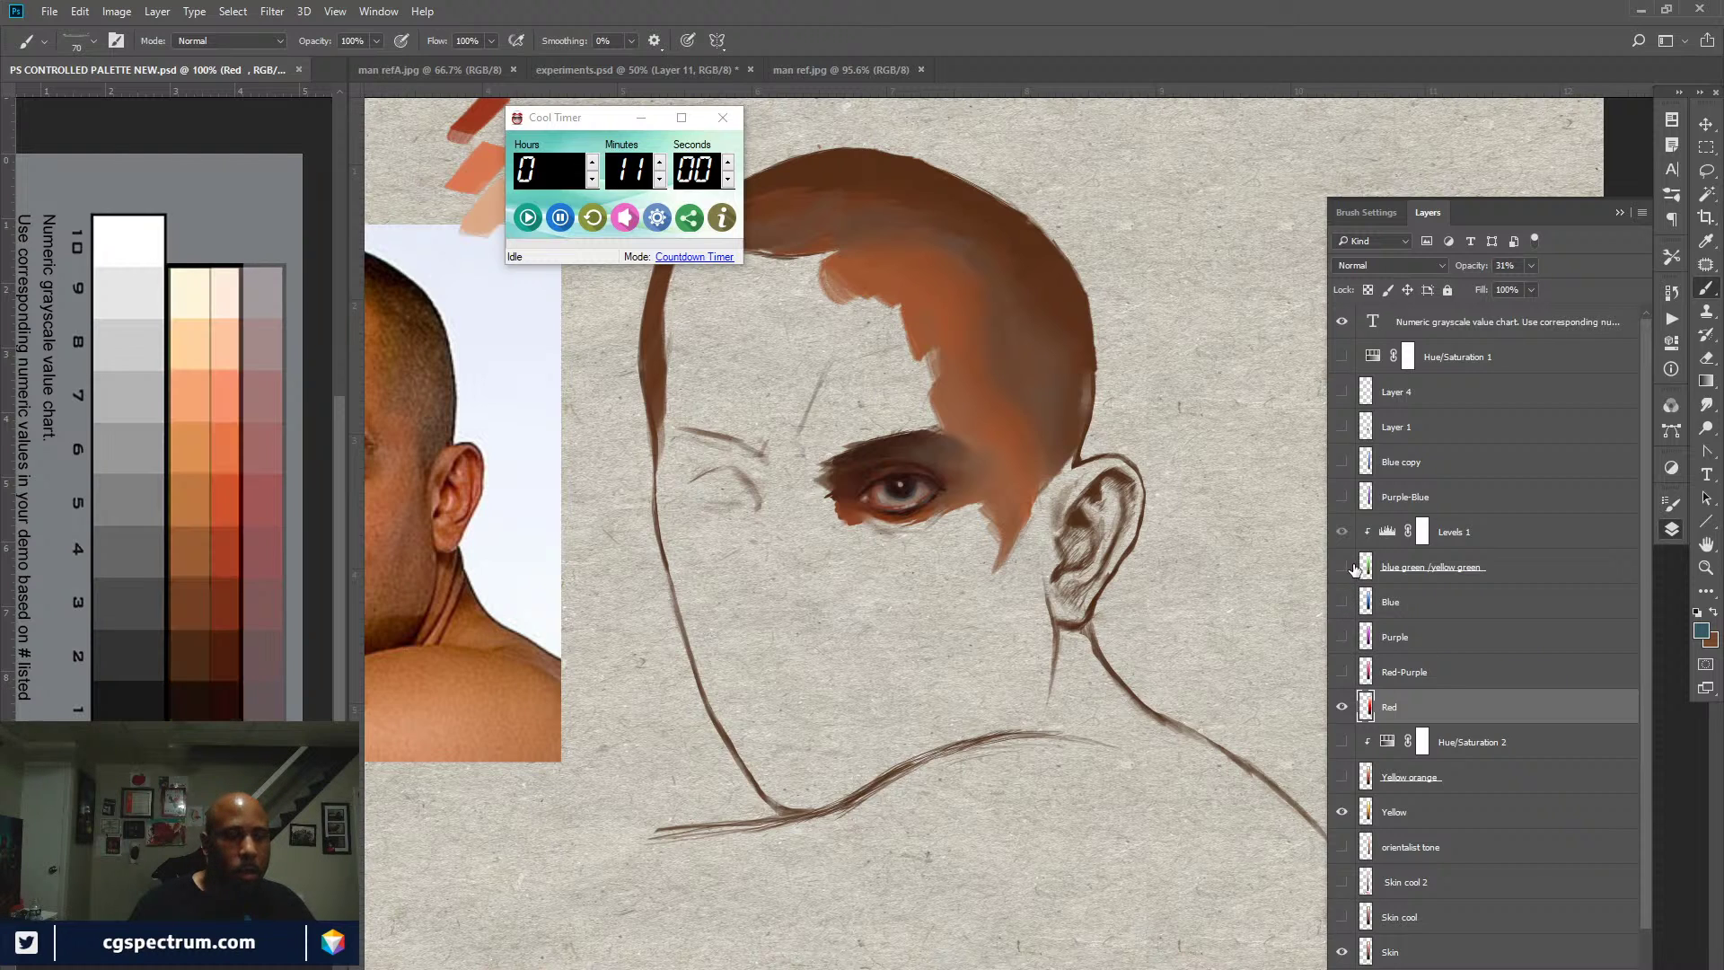
click(993, 680)
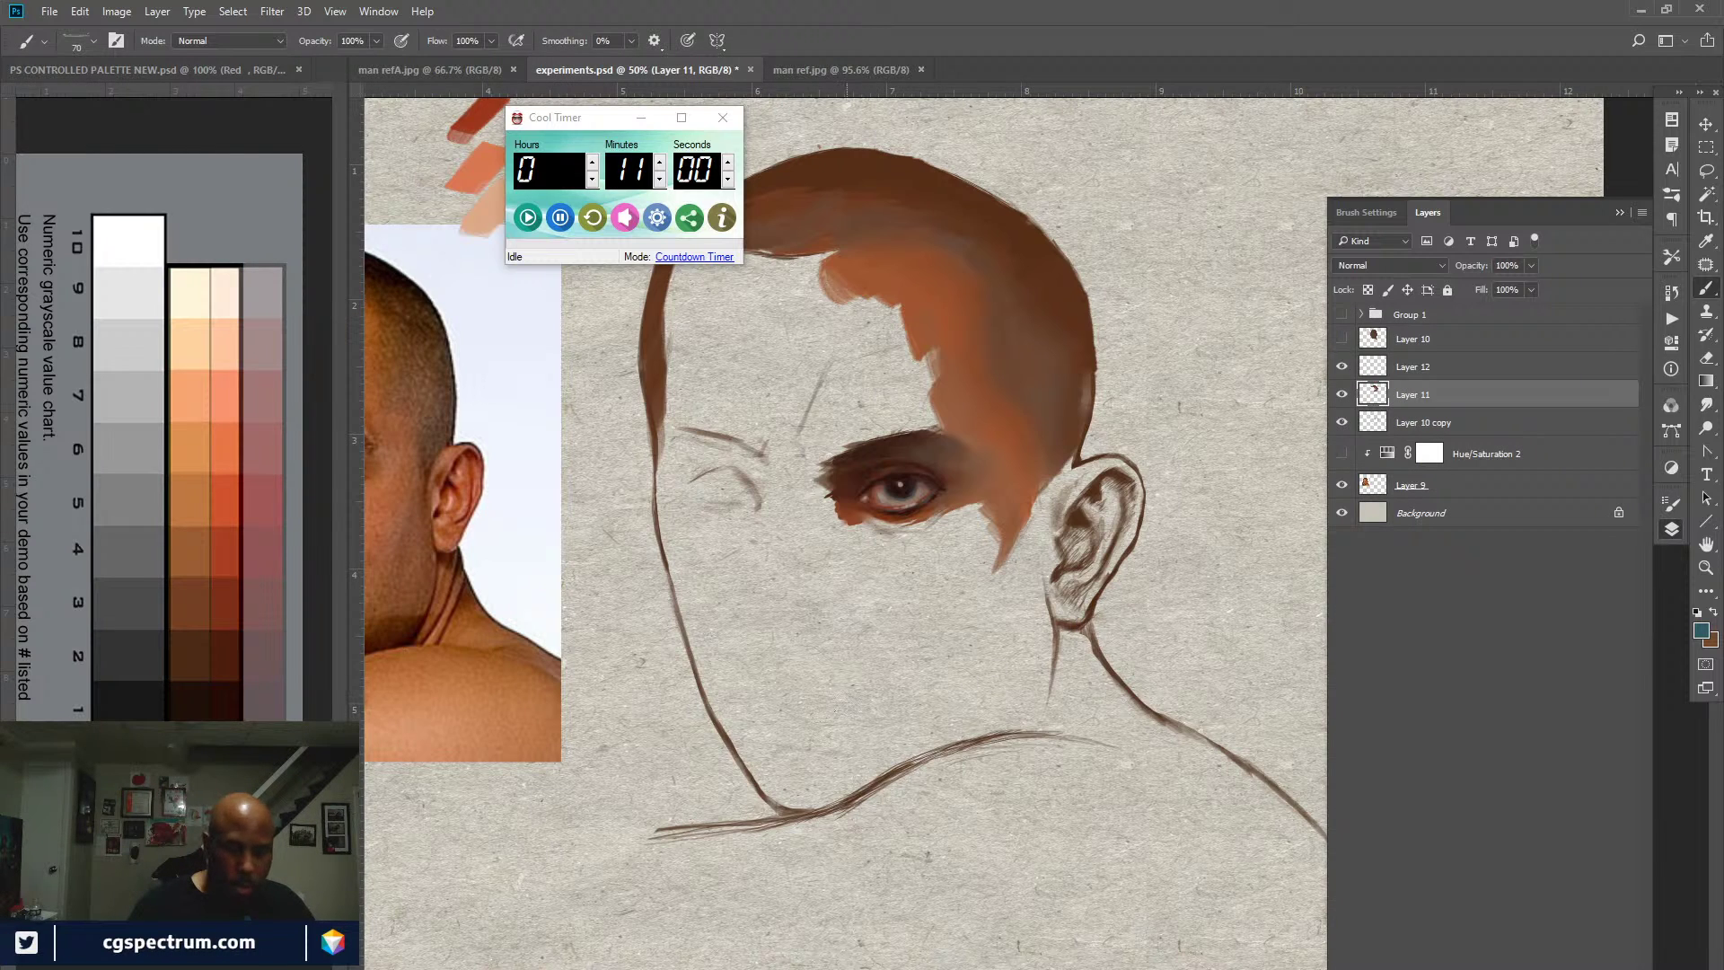
Step: Try tinting the inner ear with a dark red sampled from the palette at 27% brush opacity, and undo the strokes
alt+click(223, 617)
alt+click(215, 564)
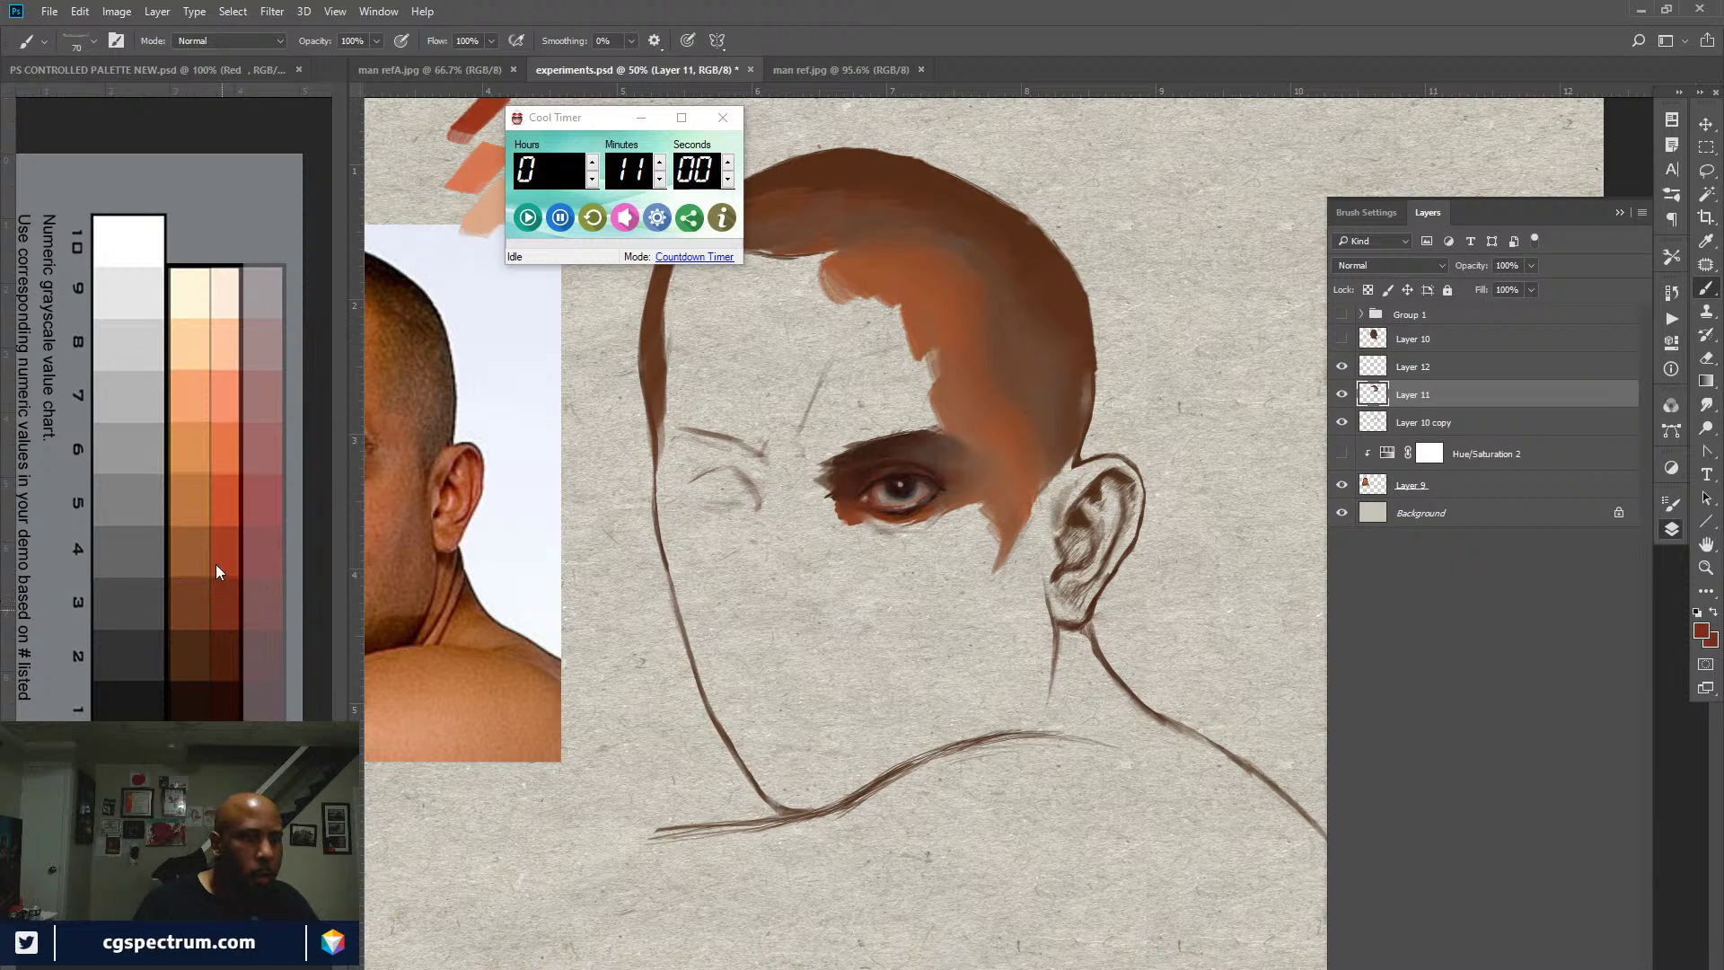
drag(315, 47, 314, 47)
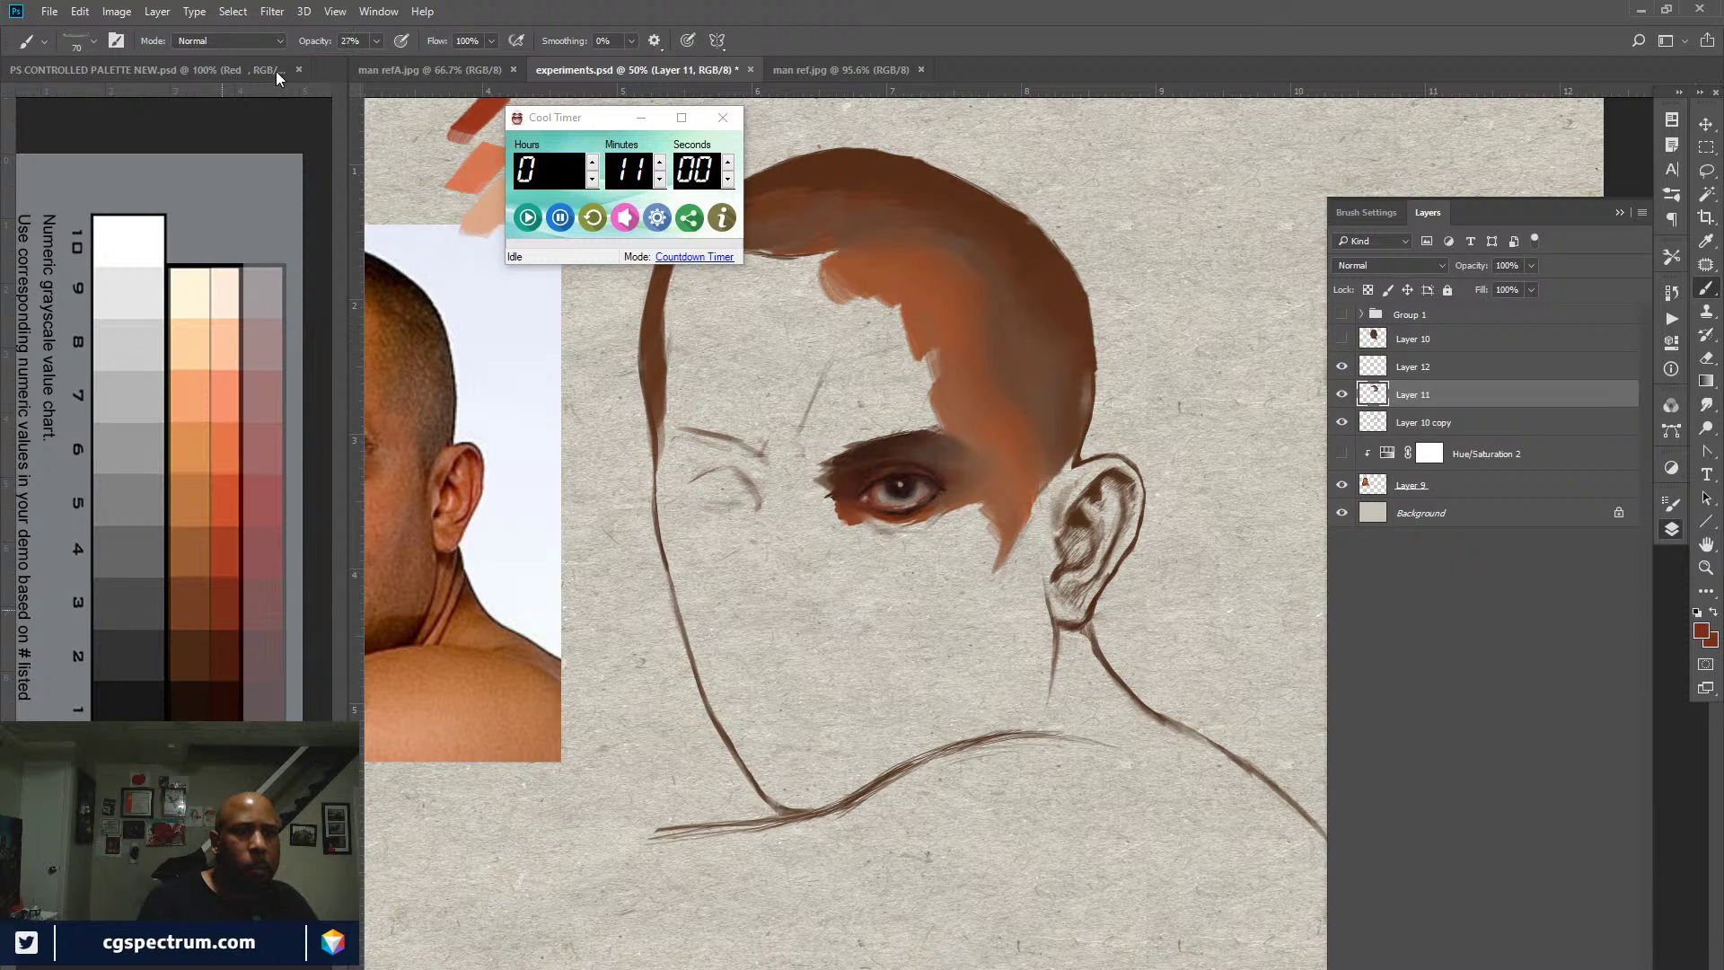
drag(1011, 644, 1008, 643)
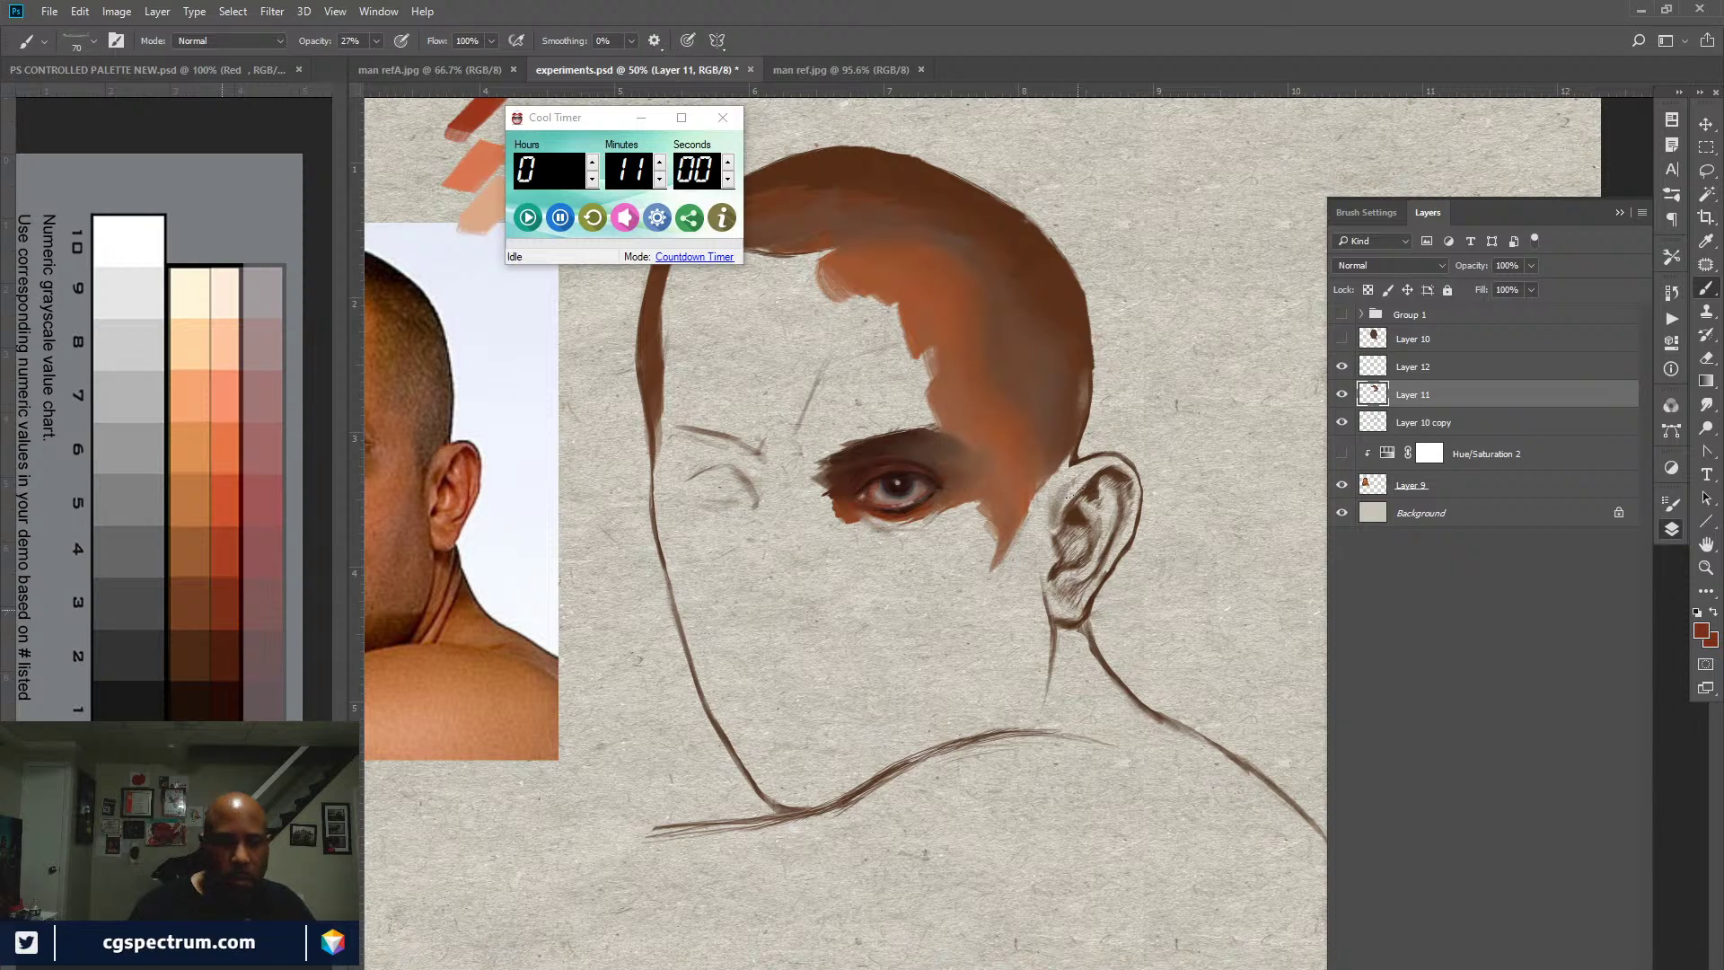
mouse_move(1099, 501)
mouse_down()
mouse_move(1082, 544)
mouse_move(1112, 483)
mouse_move(1064, 489)
mouse_move(1117, 463)
mouse_up()
drag(1095, 465, 1119, 459)
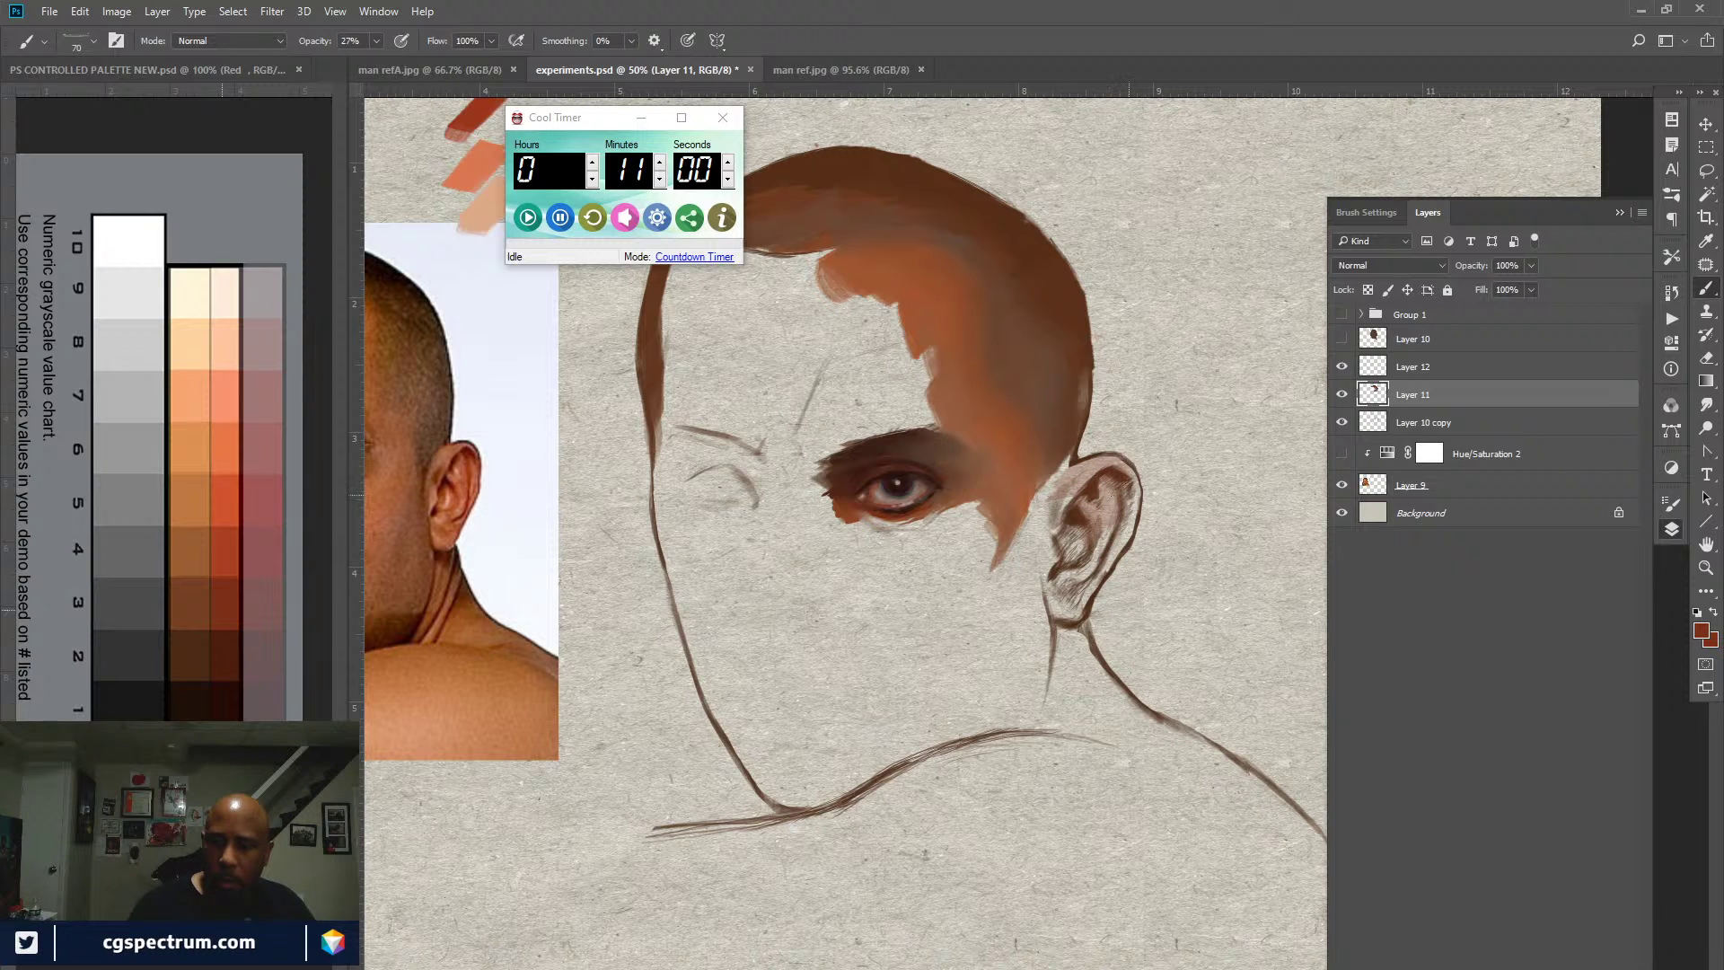
key(ctrl+z)
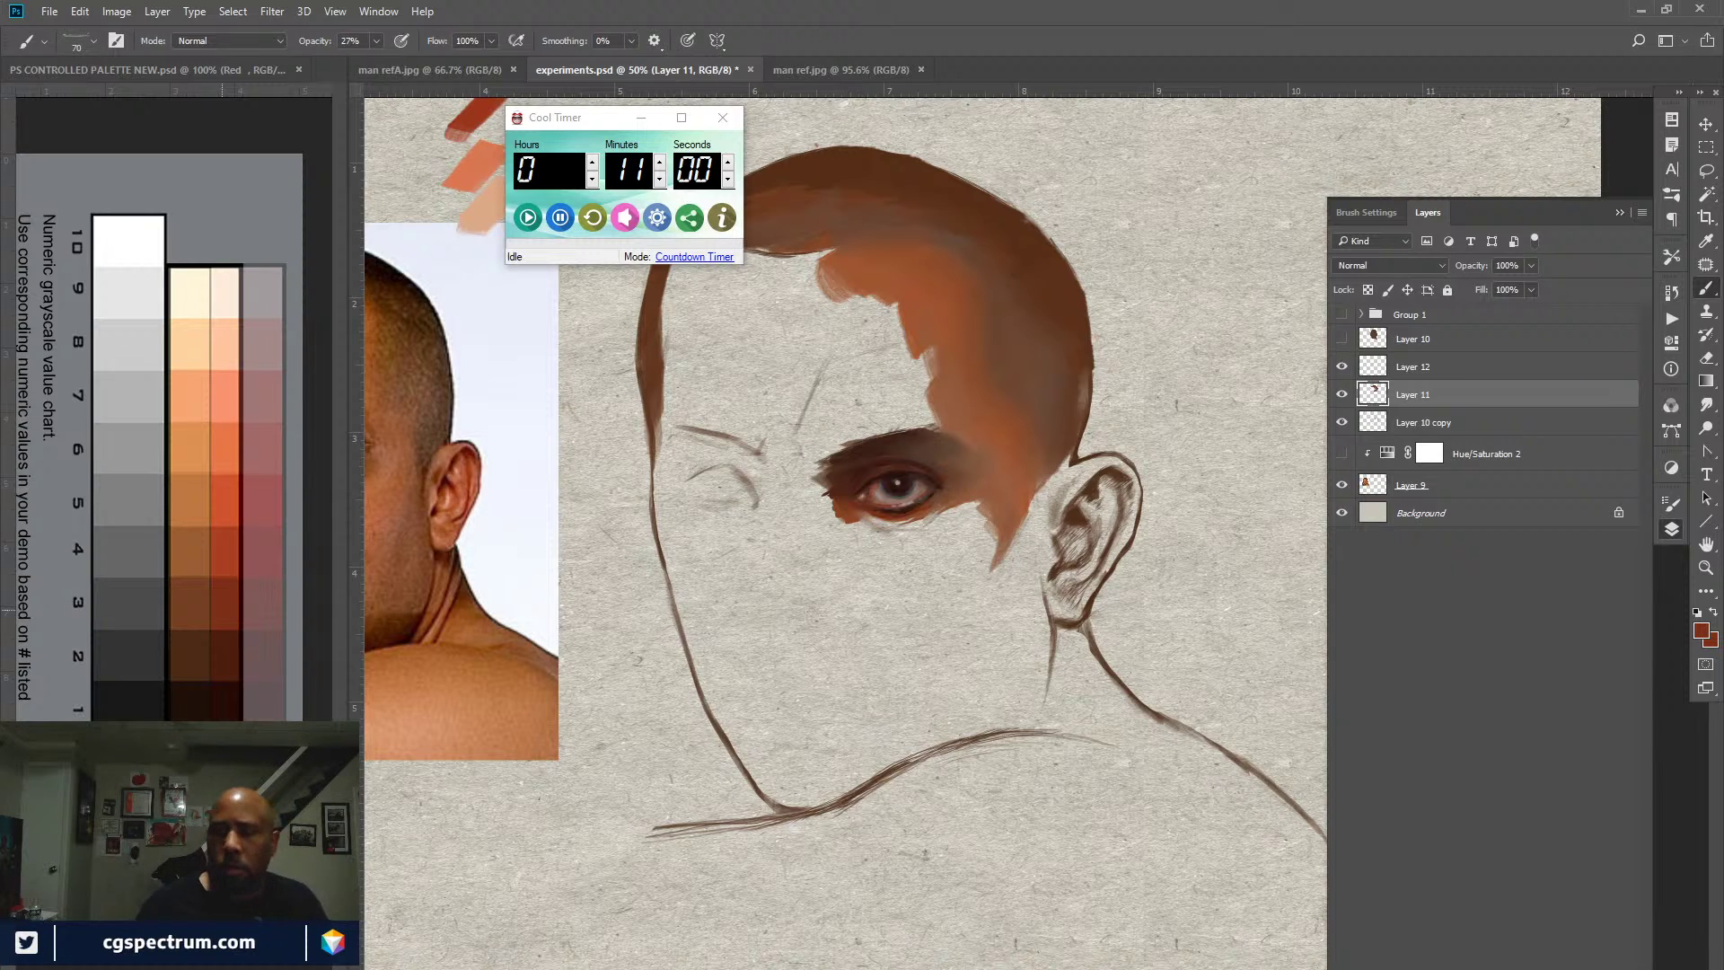
Step: Start the 11-minute countdown timer
click(527, 215)
click(1166, 66)
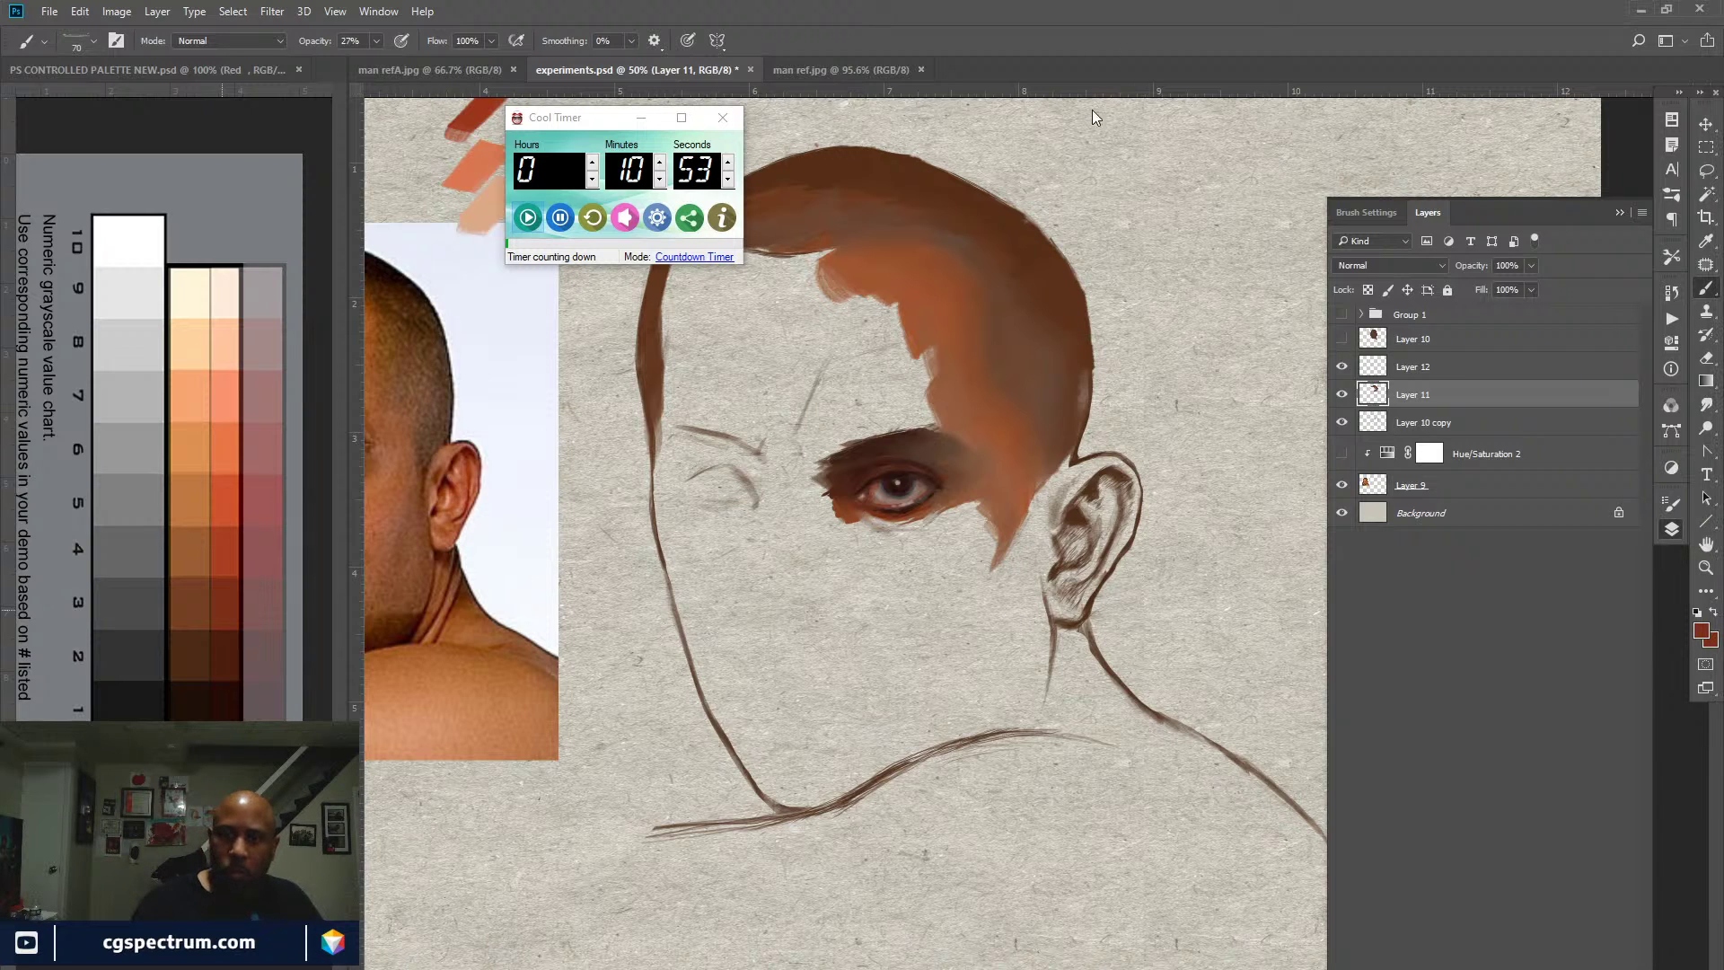
Step: Raise the opacity of the palette document's Red layer and return to the portrait
click(235, 428)
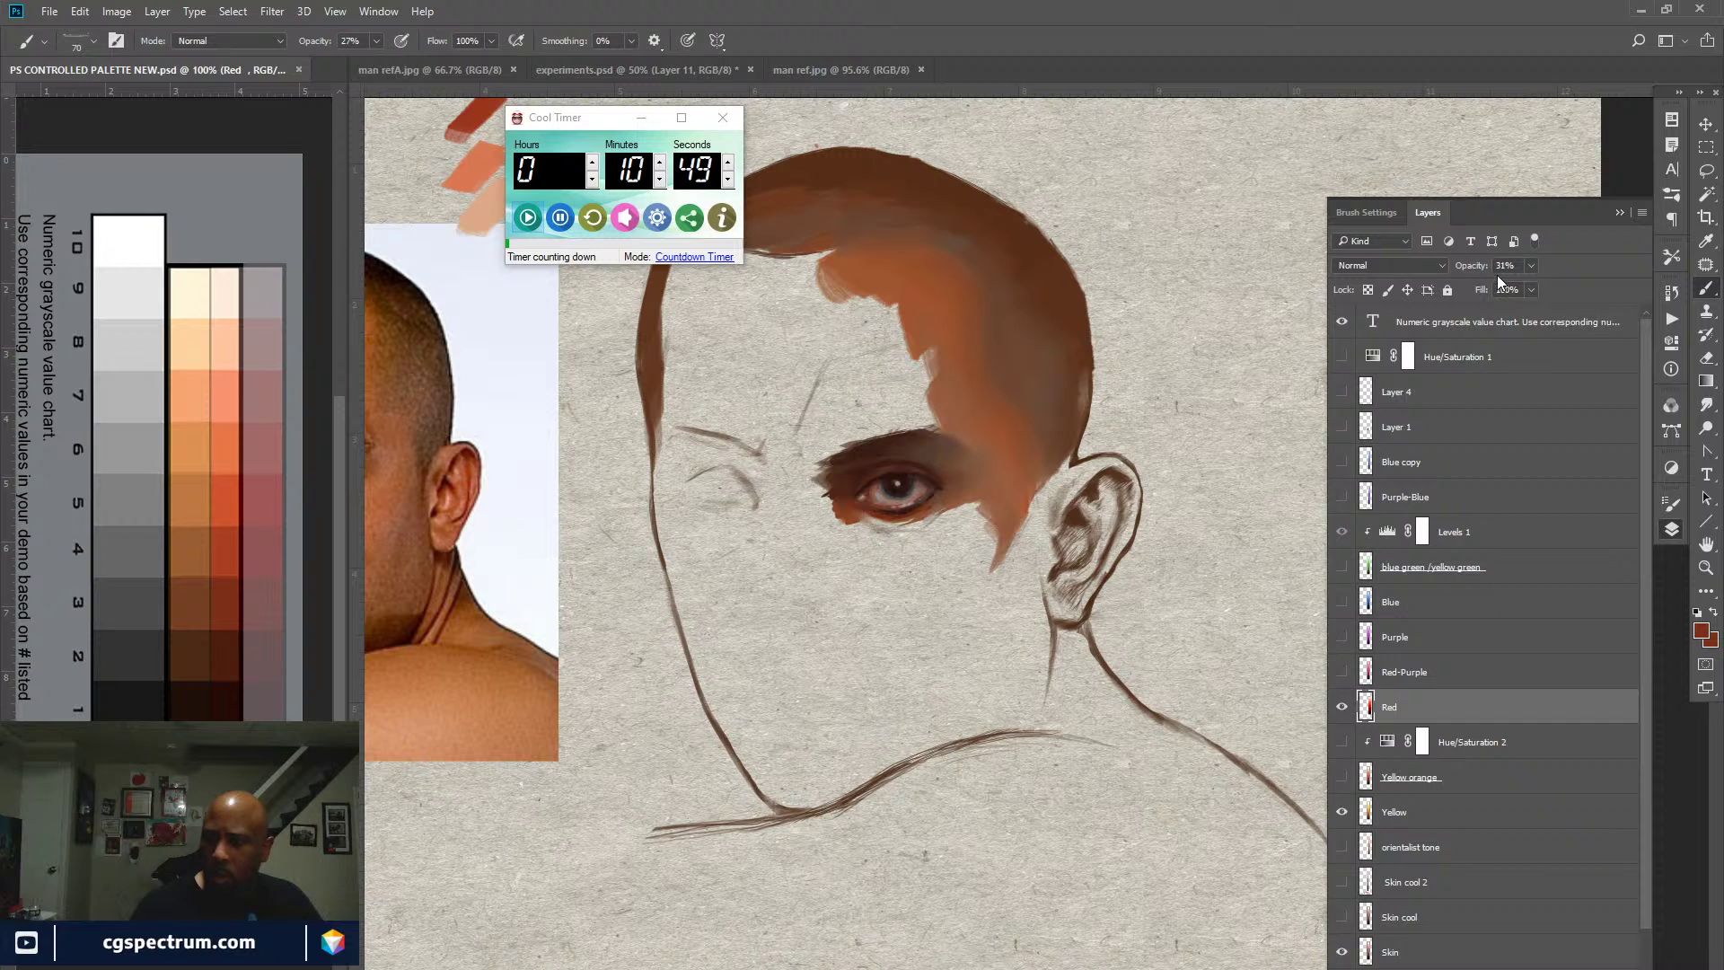
drag(1471, 267, 1482, 267)
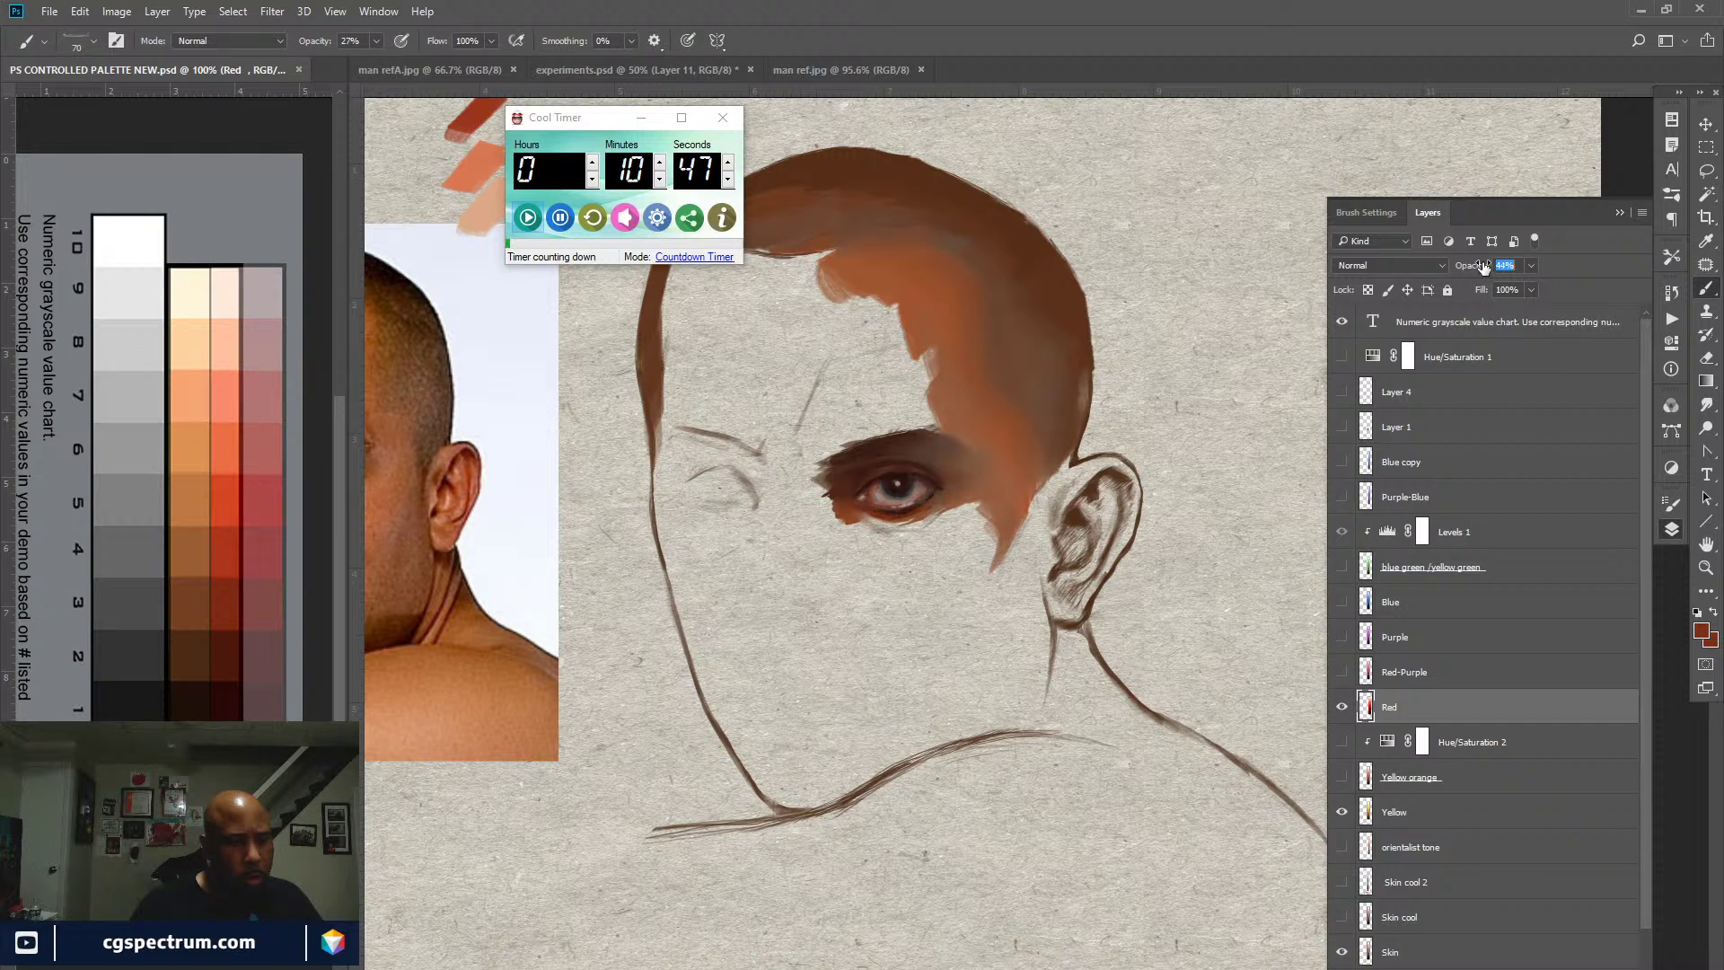
click(994, 623)
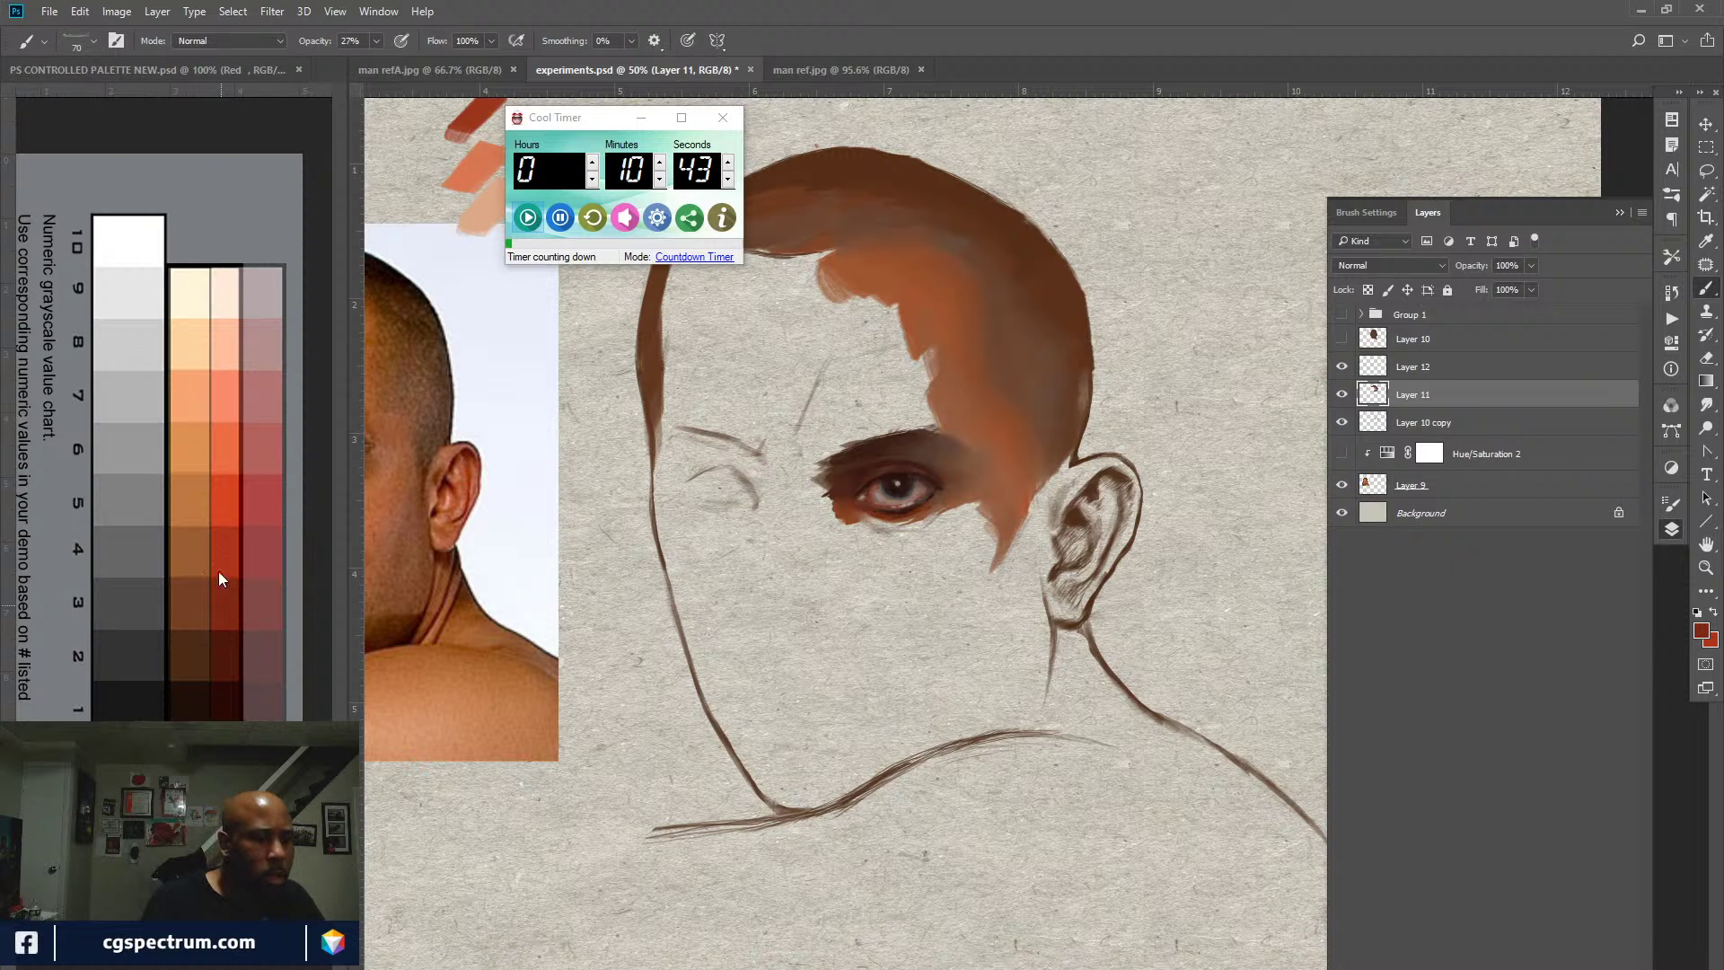
Step: Tint the ear's inner folds and back rim with a dark red sampled from the palette at 20% brush opacity
alt+click(227, 642)
drag(323, 44, 308, 44)
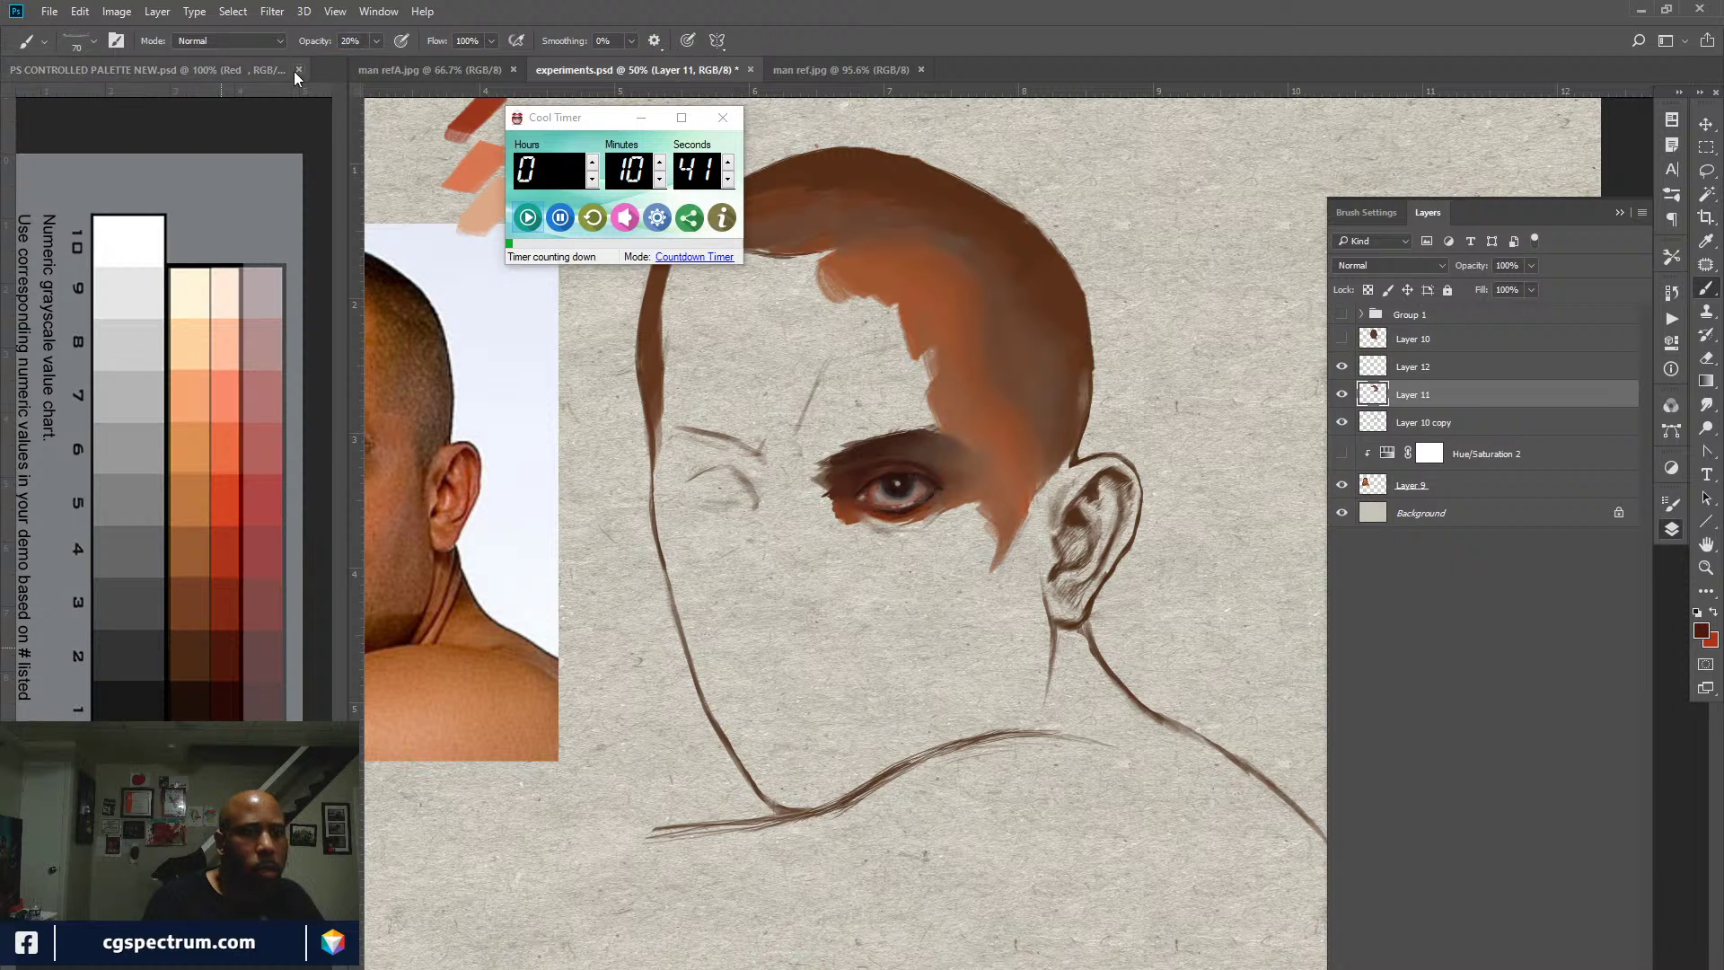
drag(1048, 586, 1045, 586)
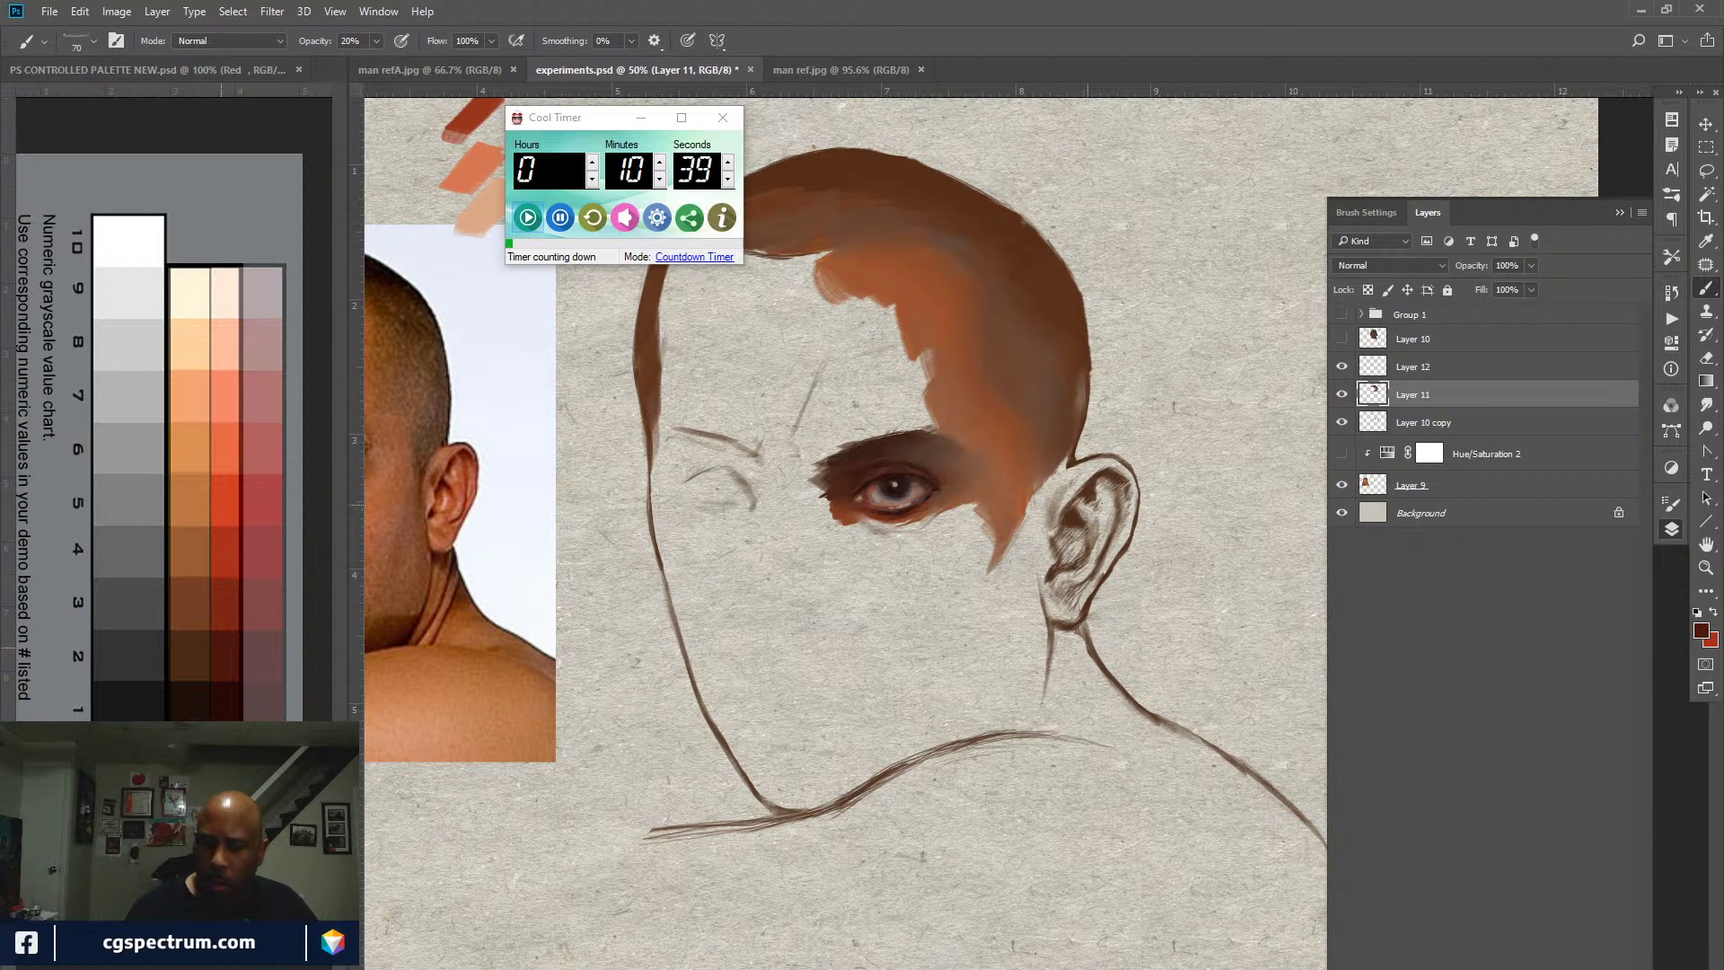
drag(1089, 512, 1090, 512)
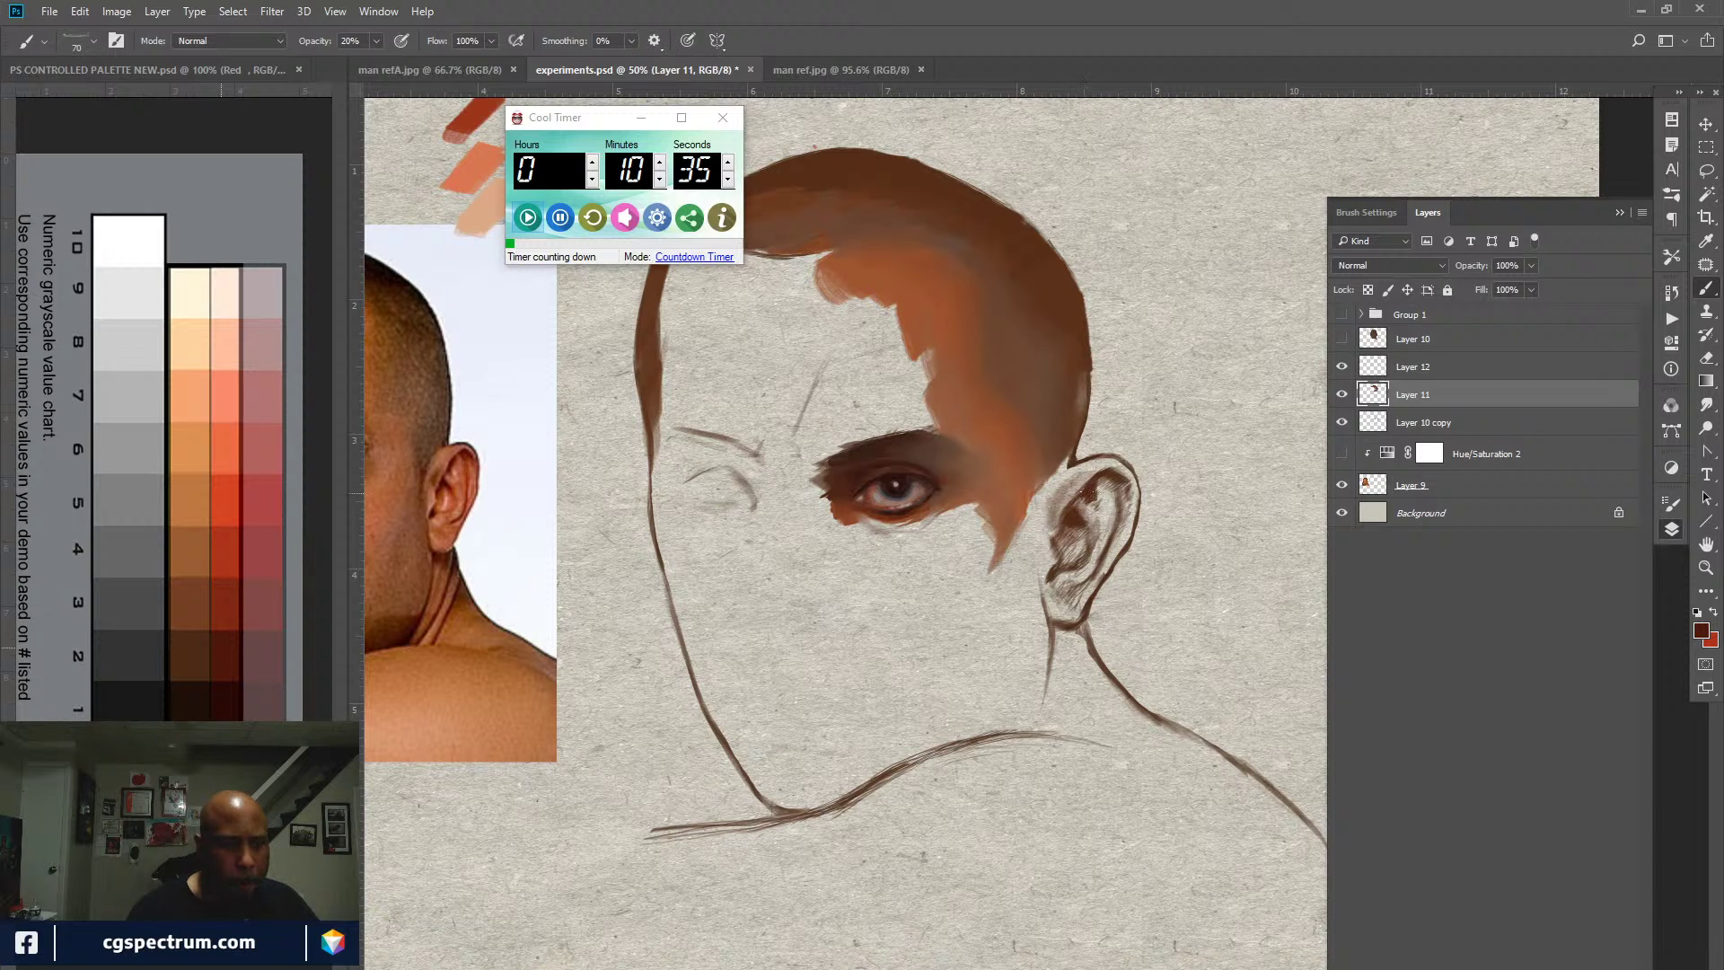
drag(462, 685, 556, 704)
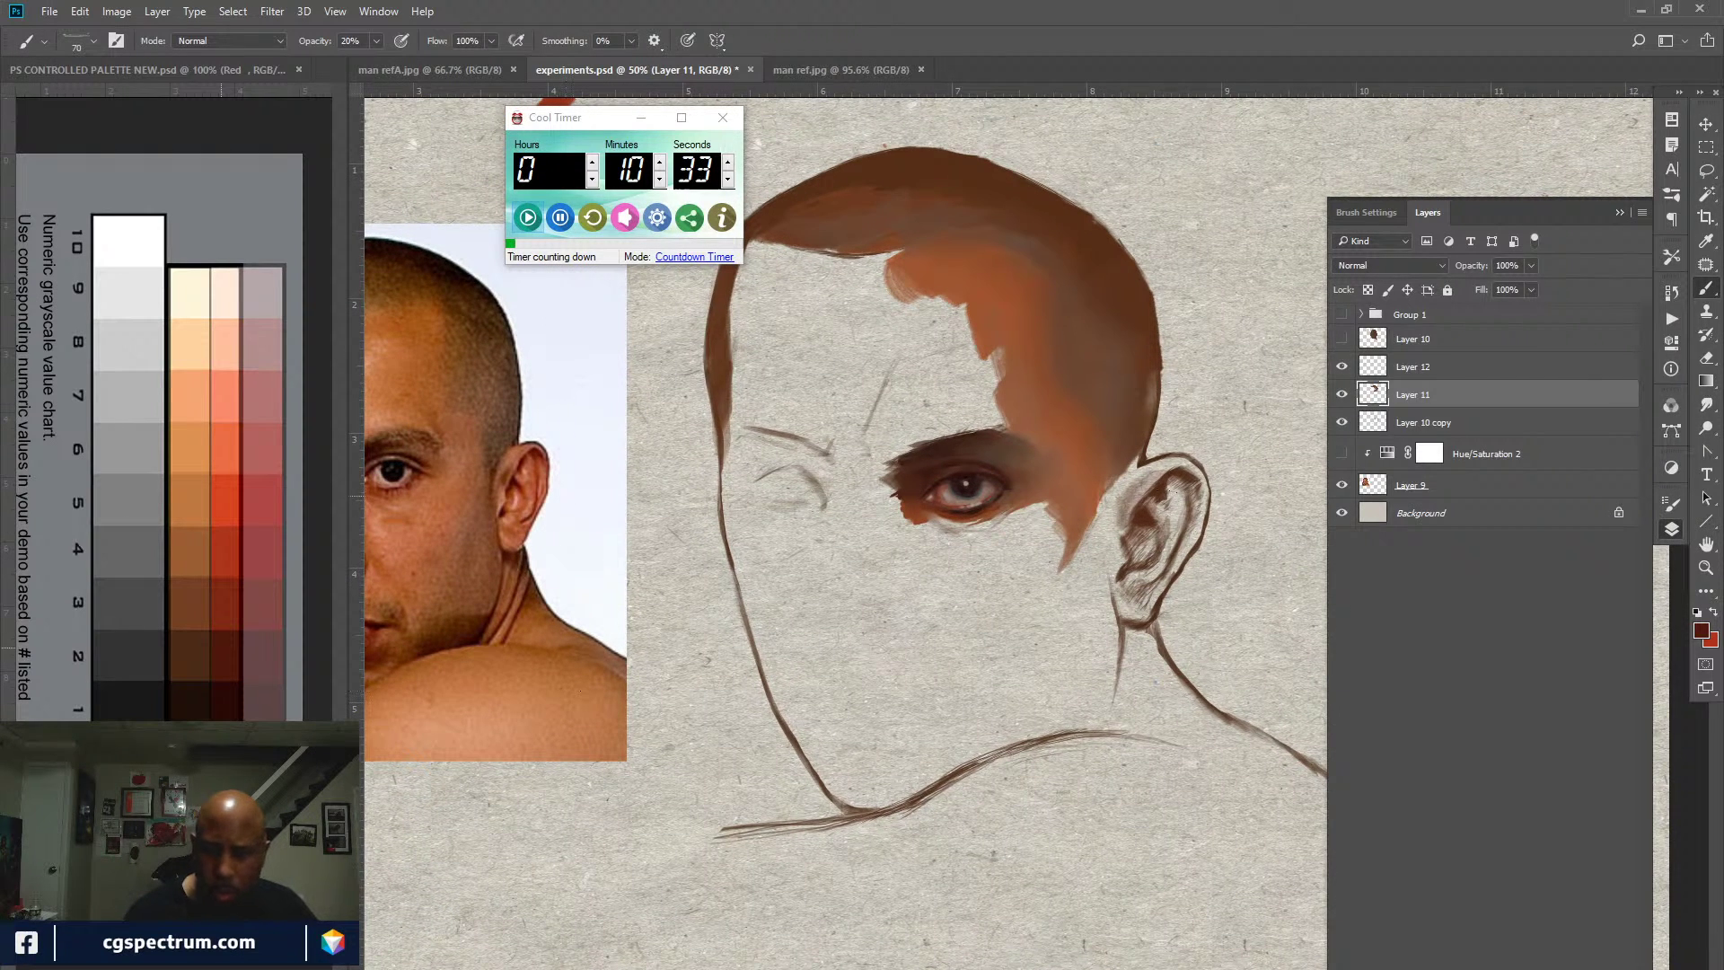
mouse_move(1172, 492)
mouse_down()
mouse_move(1149, 539)
mouse_move(1168, 552)
mouse_move(1185, 503)
mouse_move(1189, 553)
mouse_move(1199, 503)
mouse_move(1135, 596)
mouse_up()
drag(1193, 537, 1142, 600)
Step: Glaze the ear with the brighter red, covering its front edge, upper rim and lobe and extending onto the adjoining cheek
key(x)
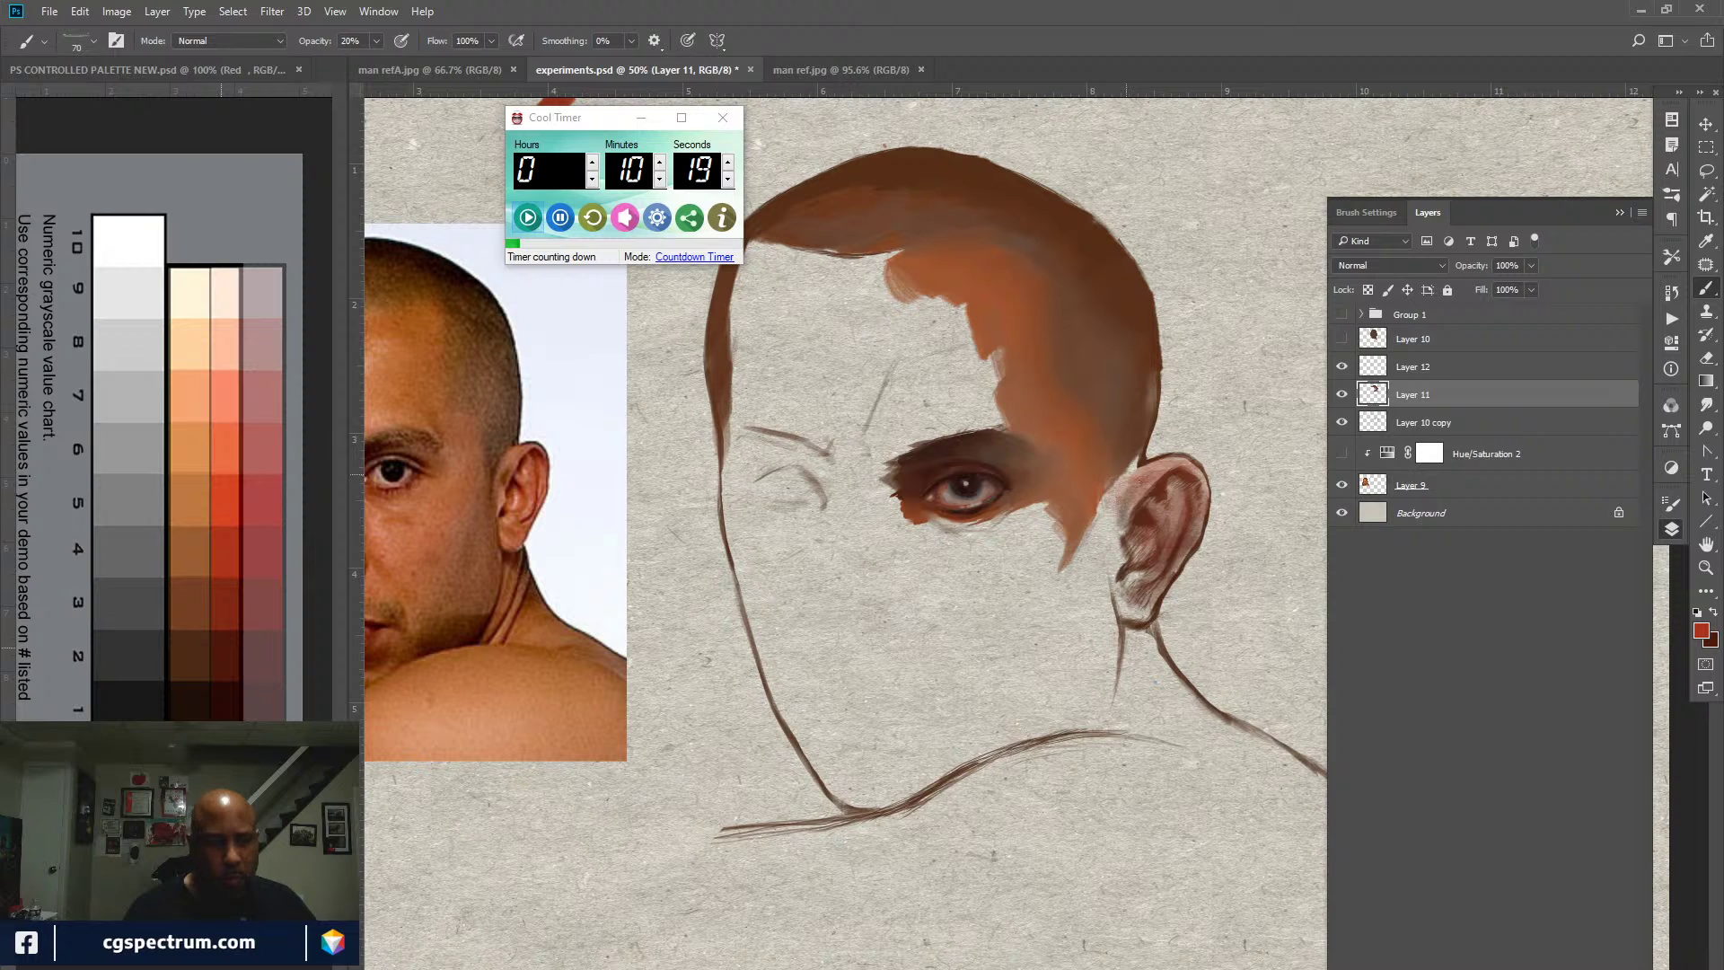
drag(1126, 481, 1116, 519)
mouse_move(1126, 460)
mouse_down()
mouse_move(1127, 515)
mouse_move(1153, 476)
mouse_up()
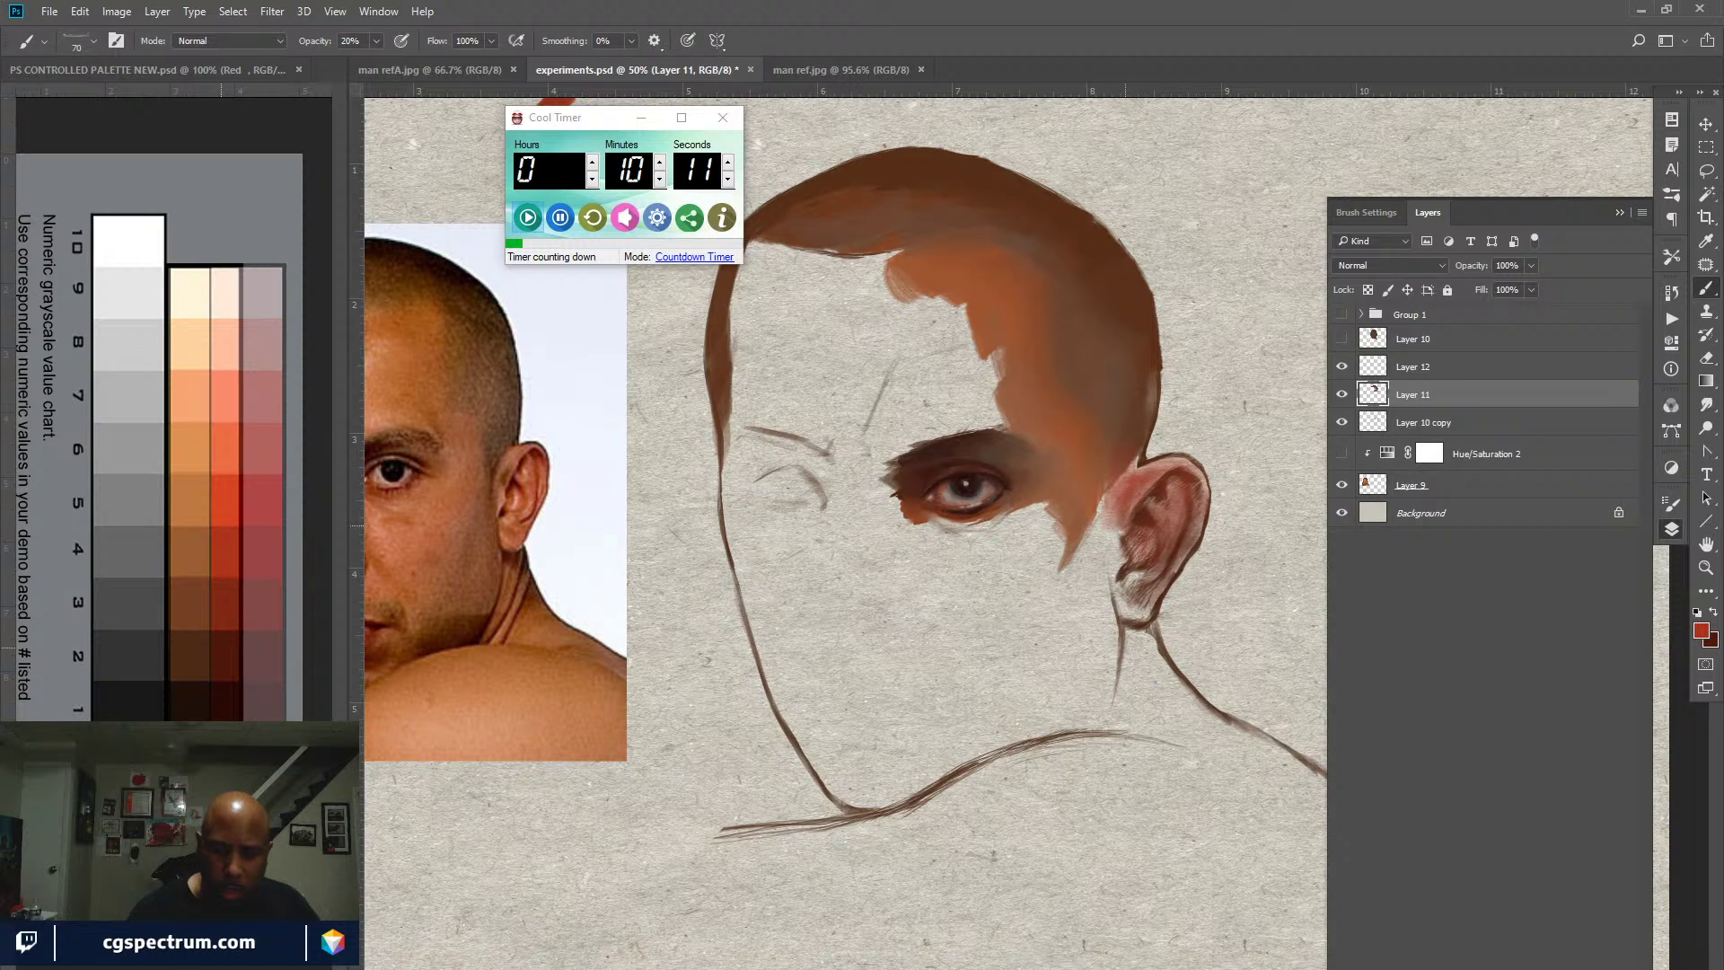
mouse_move(1120, 530)
mouse_down()
mouse_move(1104, 578)
mouse_move(1137, 612)
mouse_up()
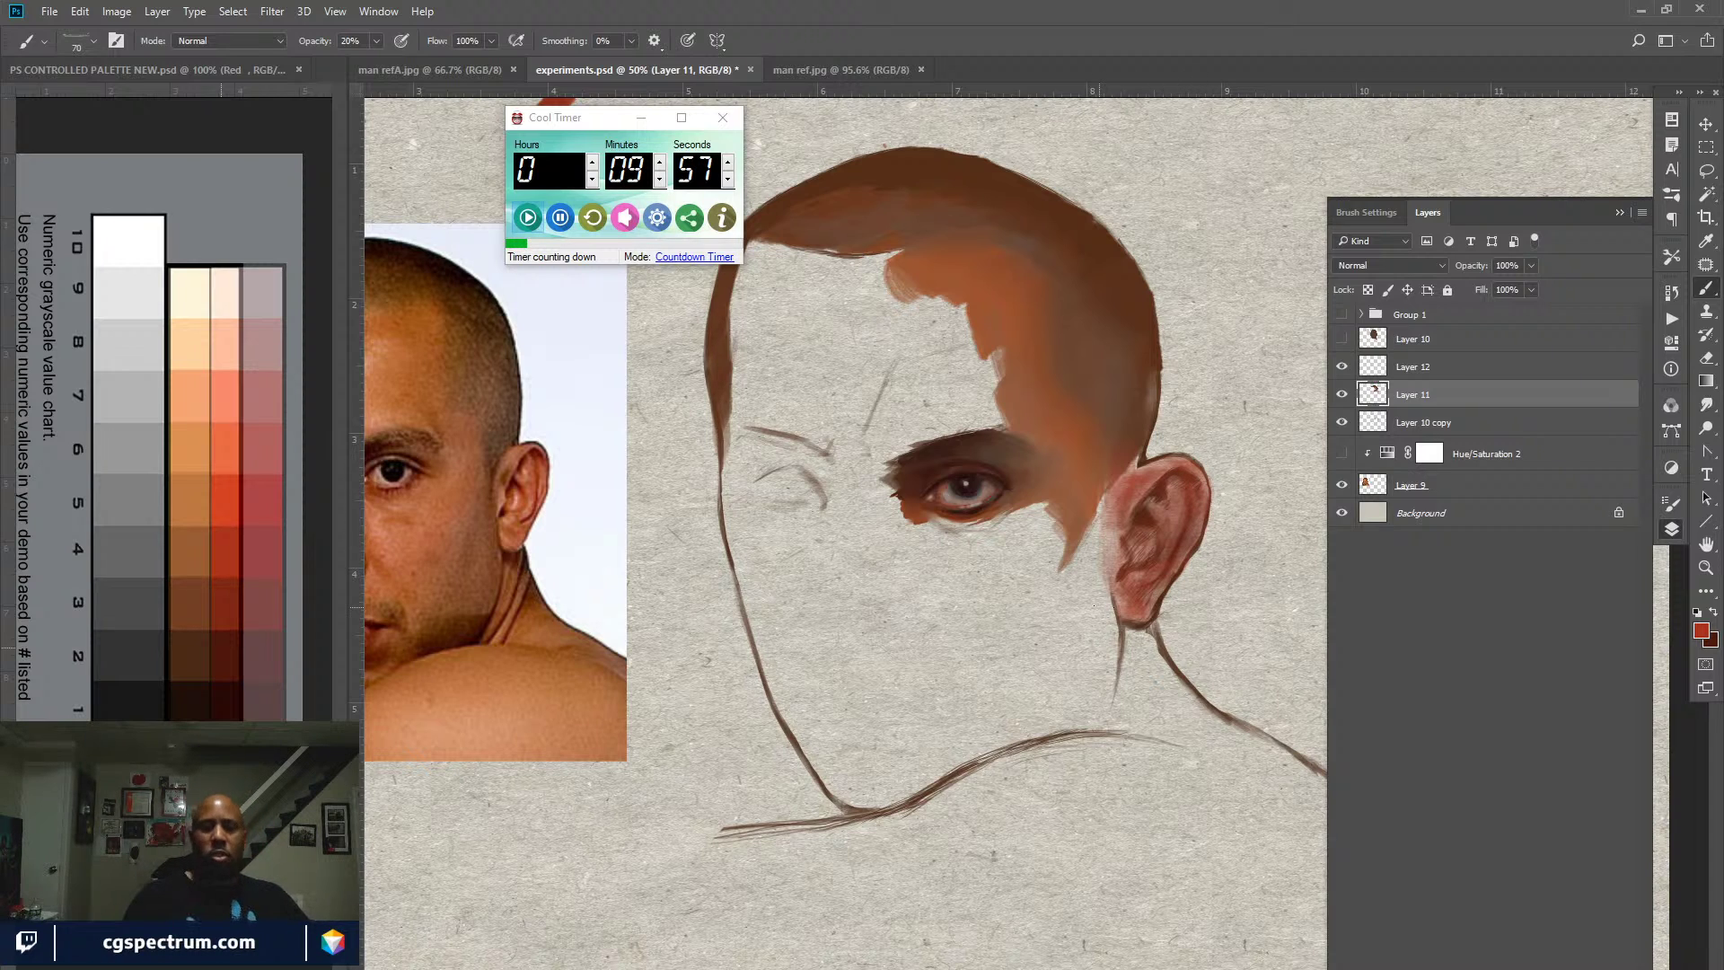
drag(1106, 507, 1097, 600)
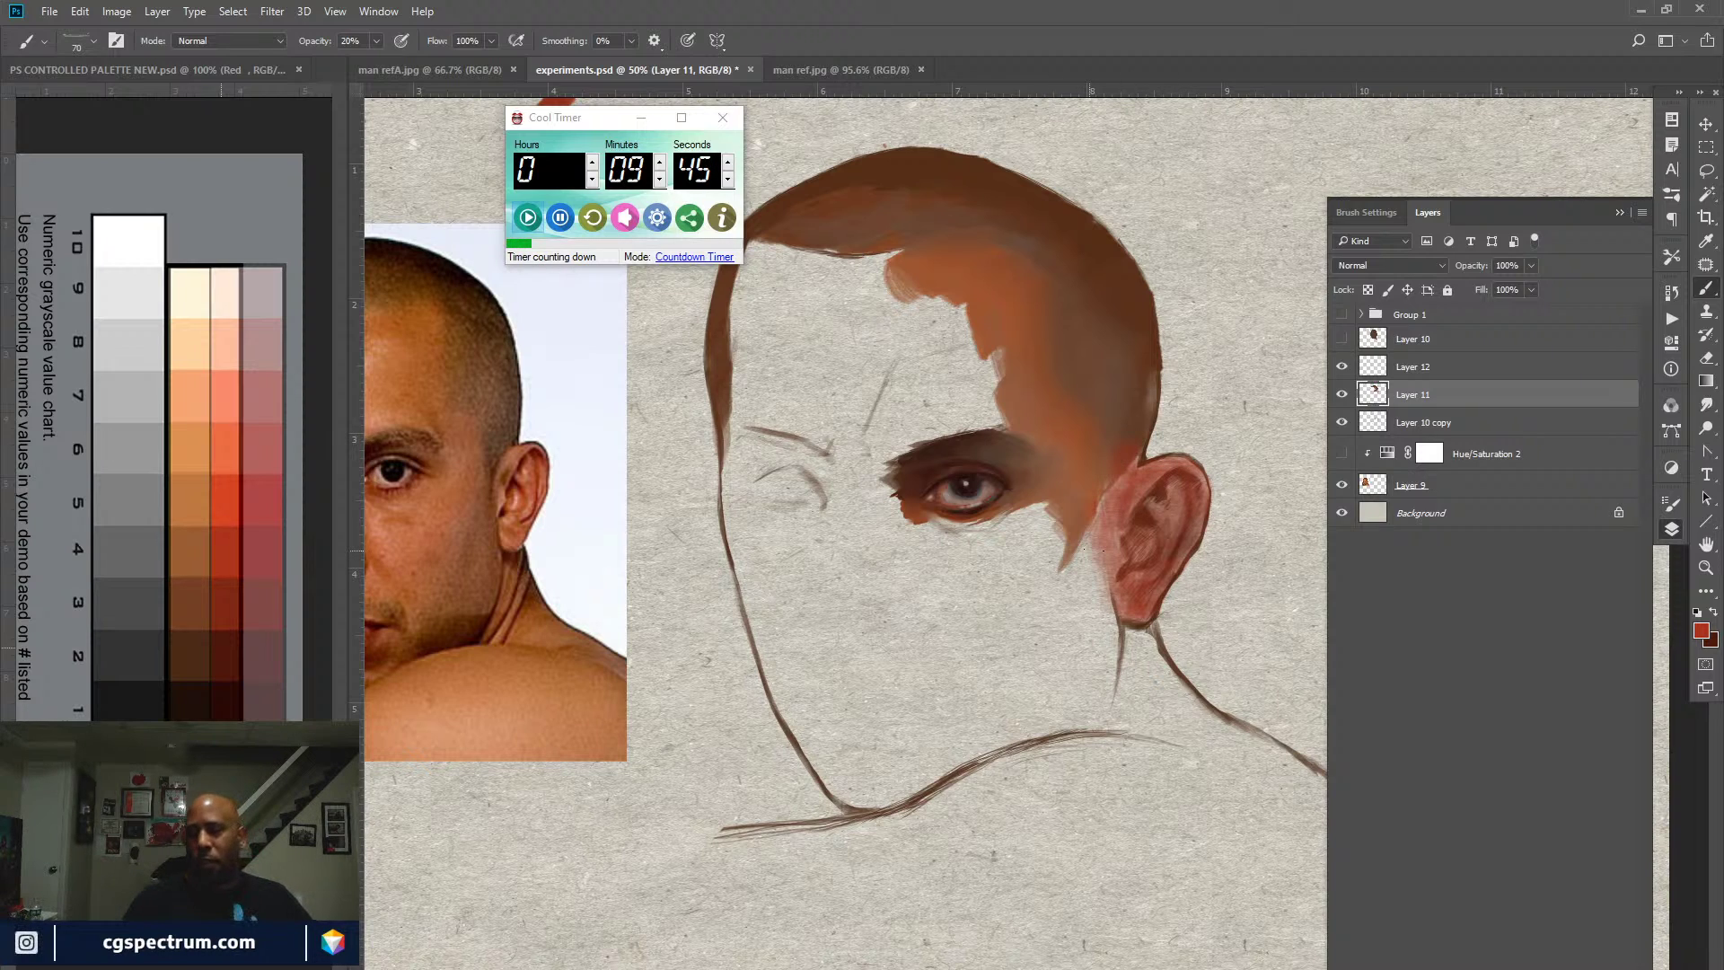
Step: Darken the inner ear with a sampled dark brown, using a 50 px brush at 40% opacity
alt+click(1164, 510)
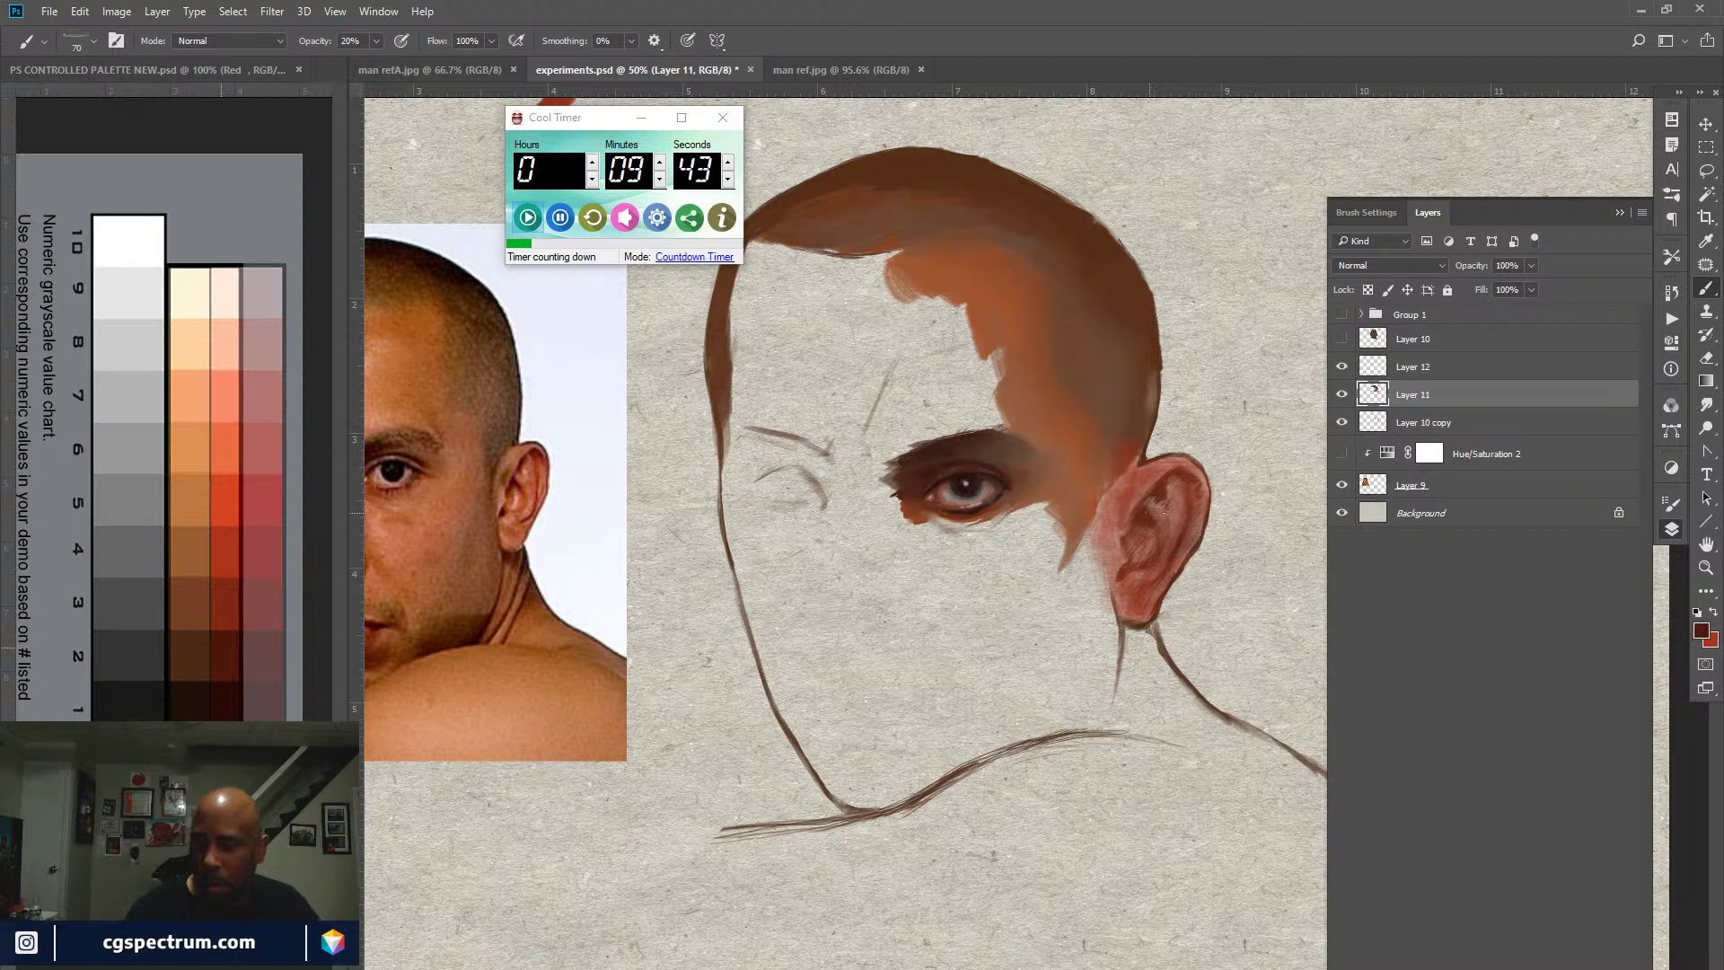
key(bracketleft)
key(bracketleft)
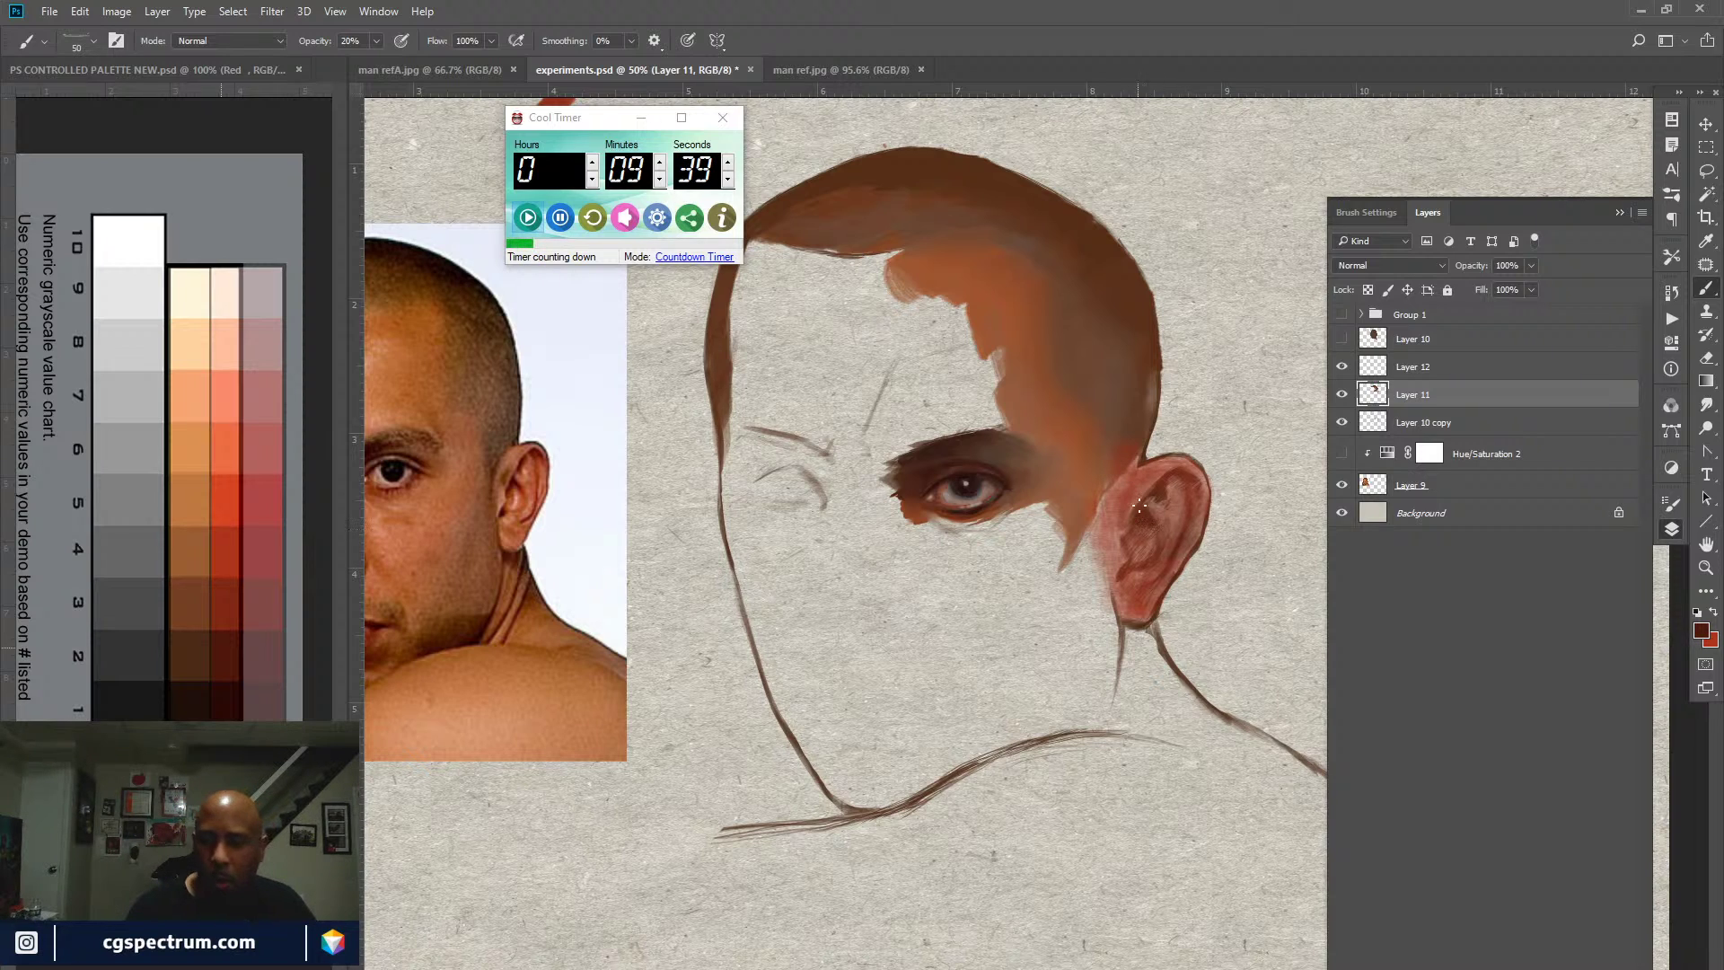
alt+click(922, 471)
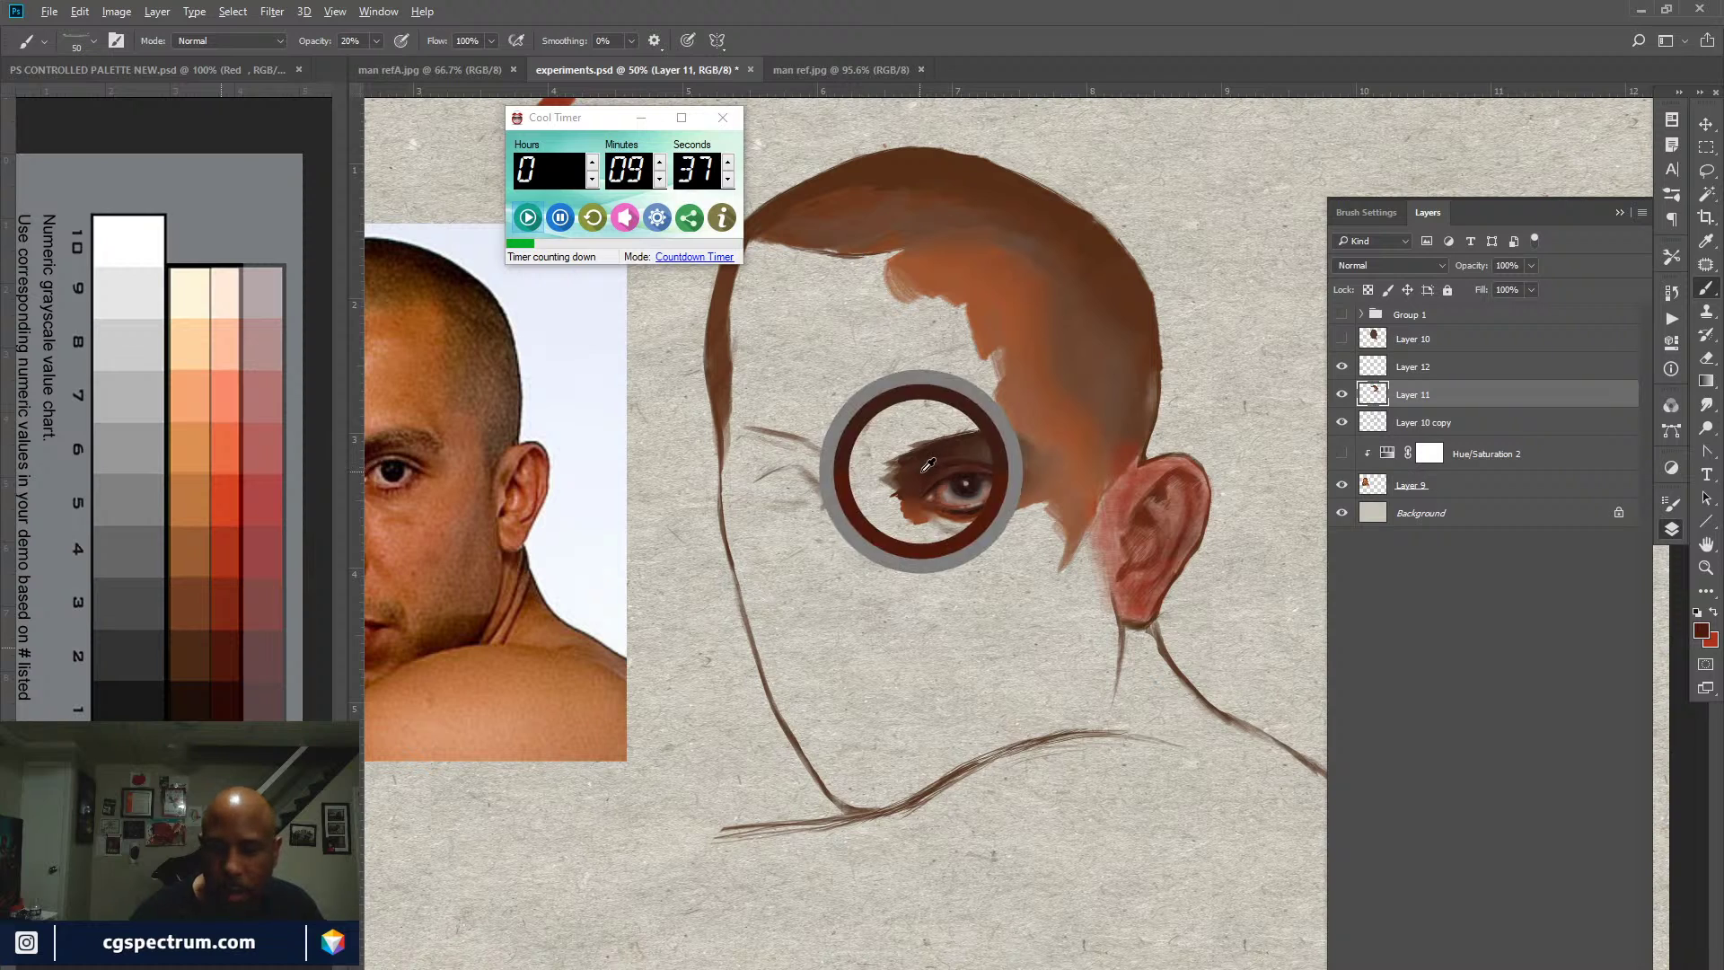
alt+click(1029, 459)
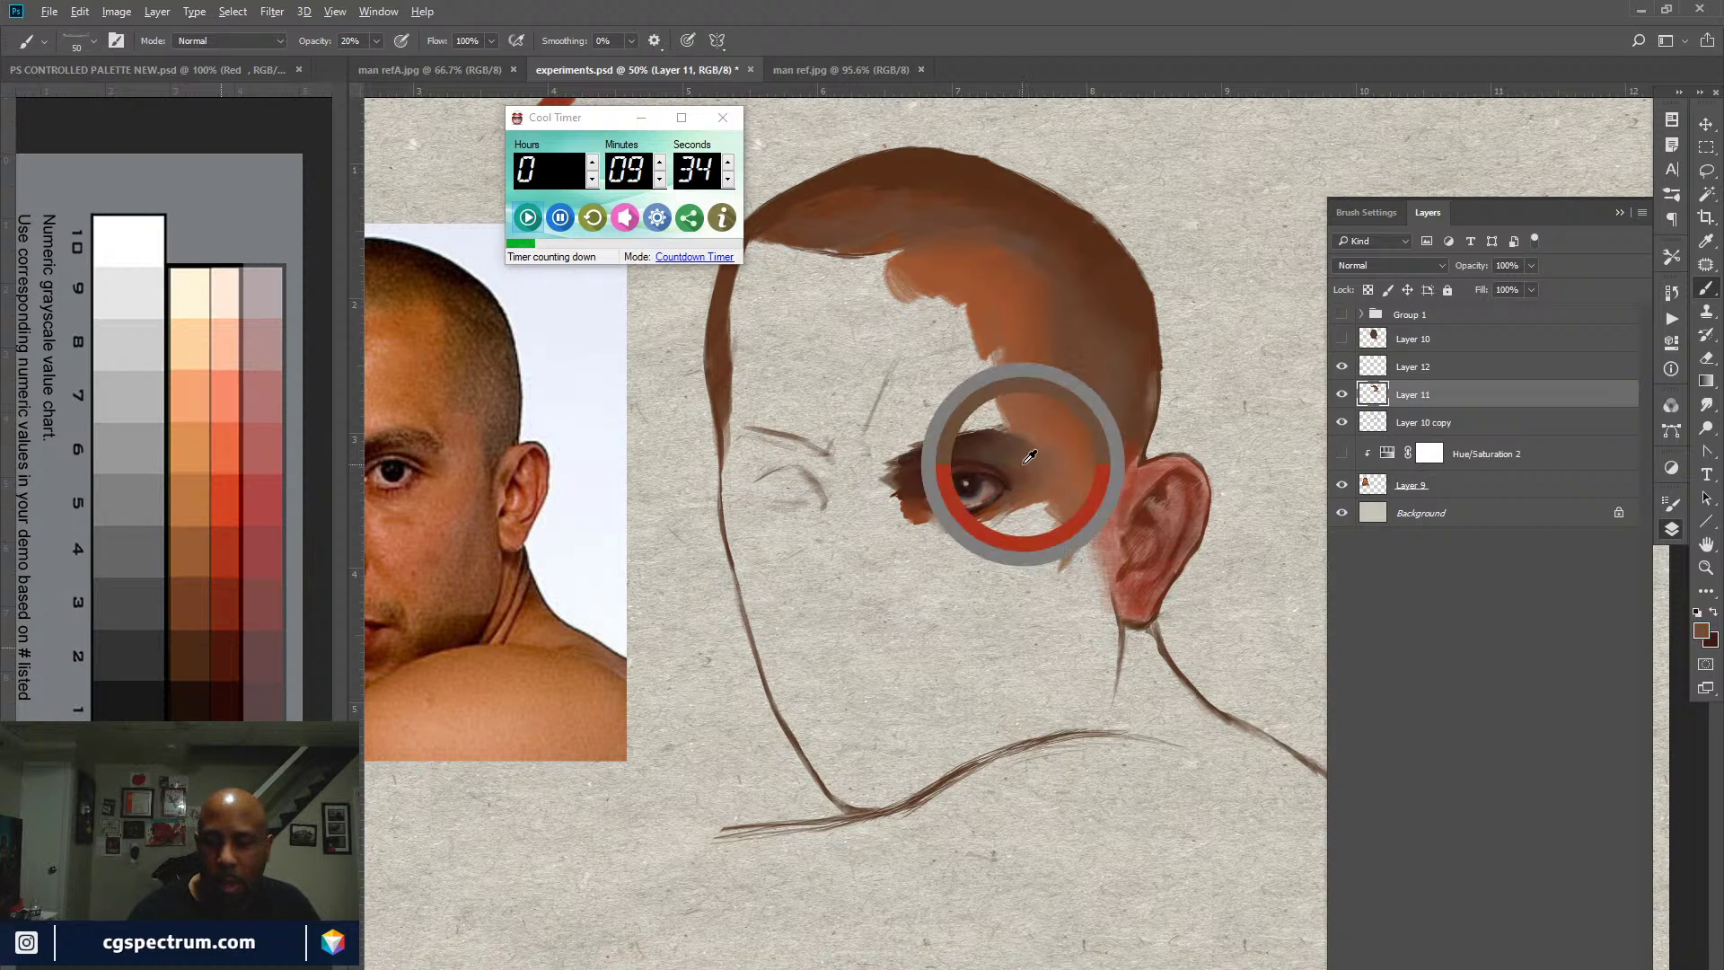
alt+click(1158, 500)
alt+click(553, 556)
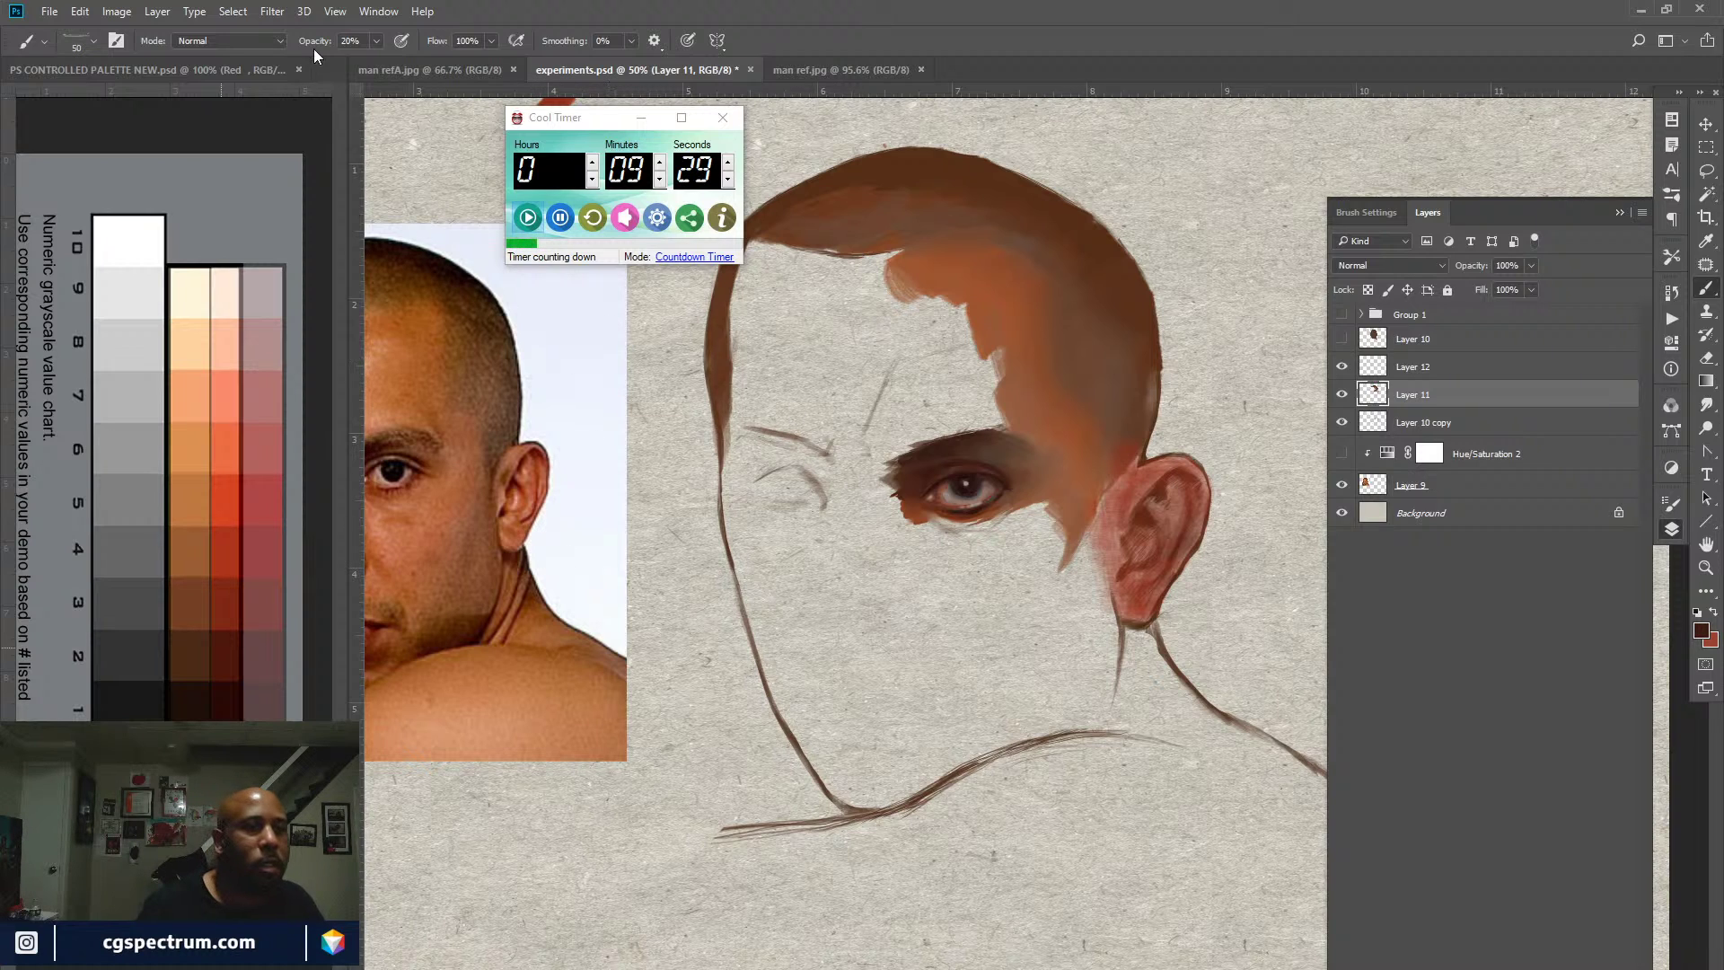
drag(314, 48, 331, 47)
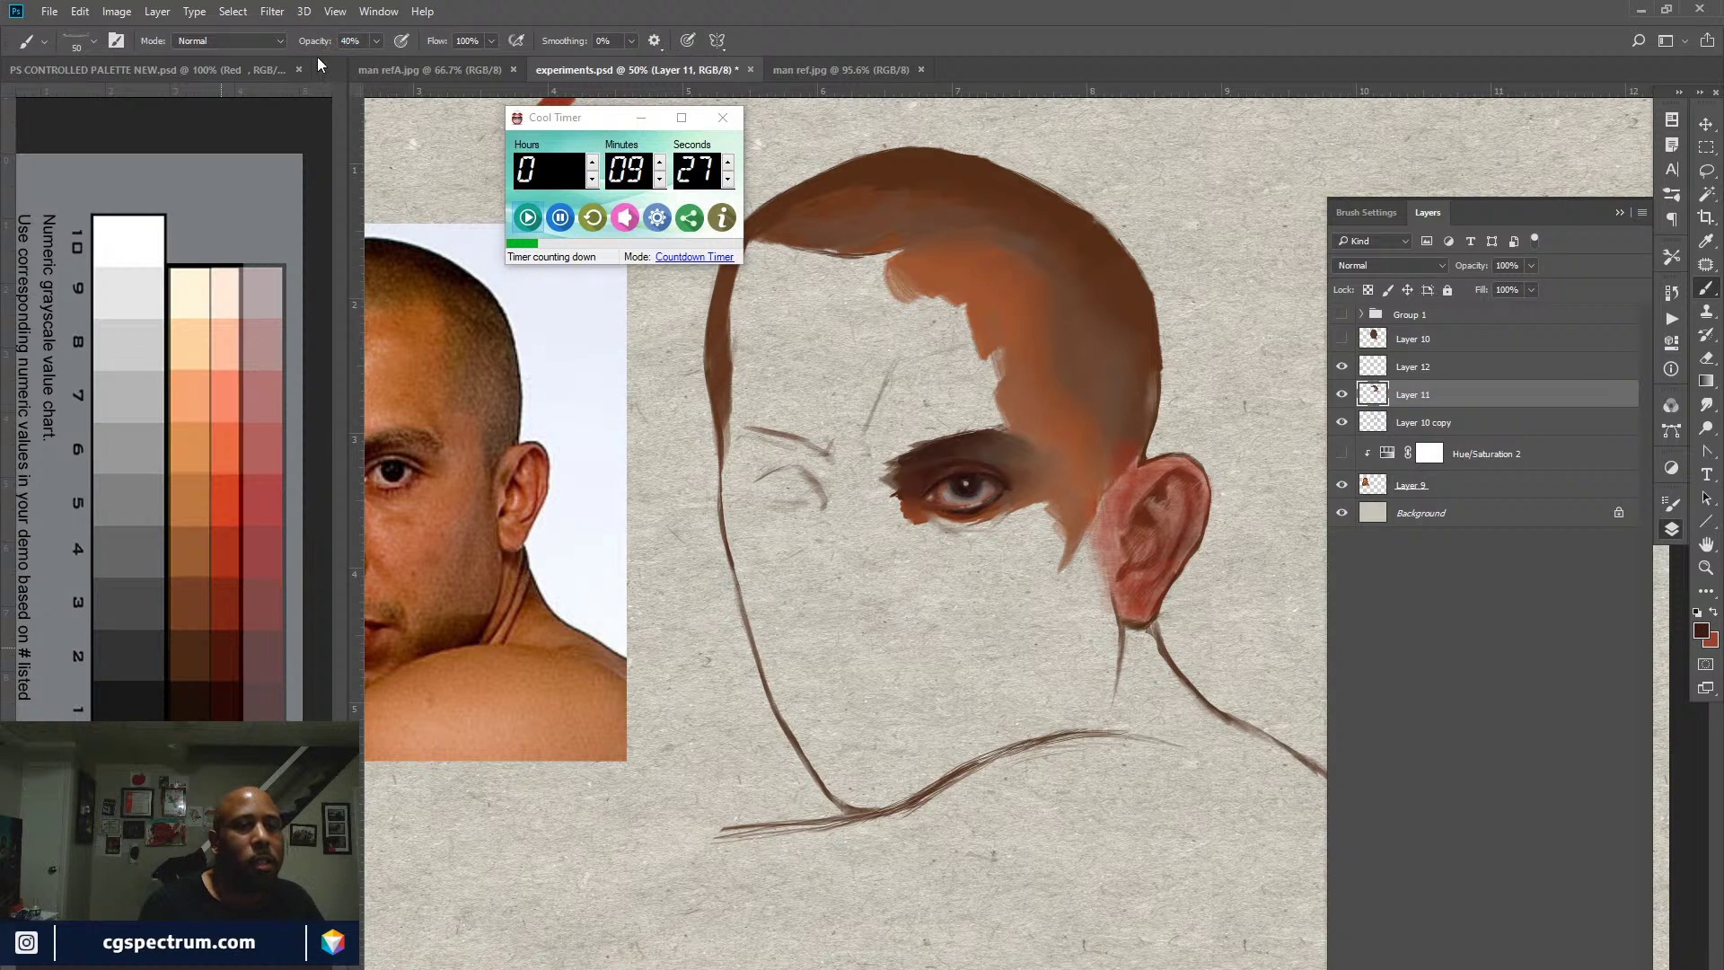
drag(1120, 544, 1125, 572)
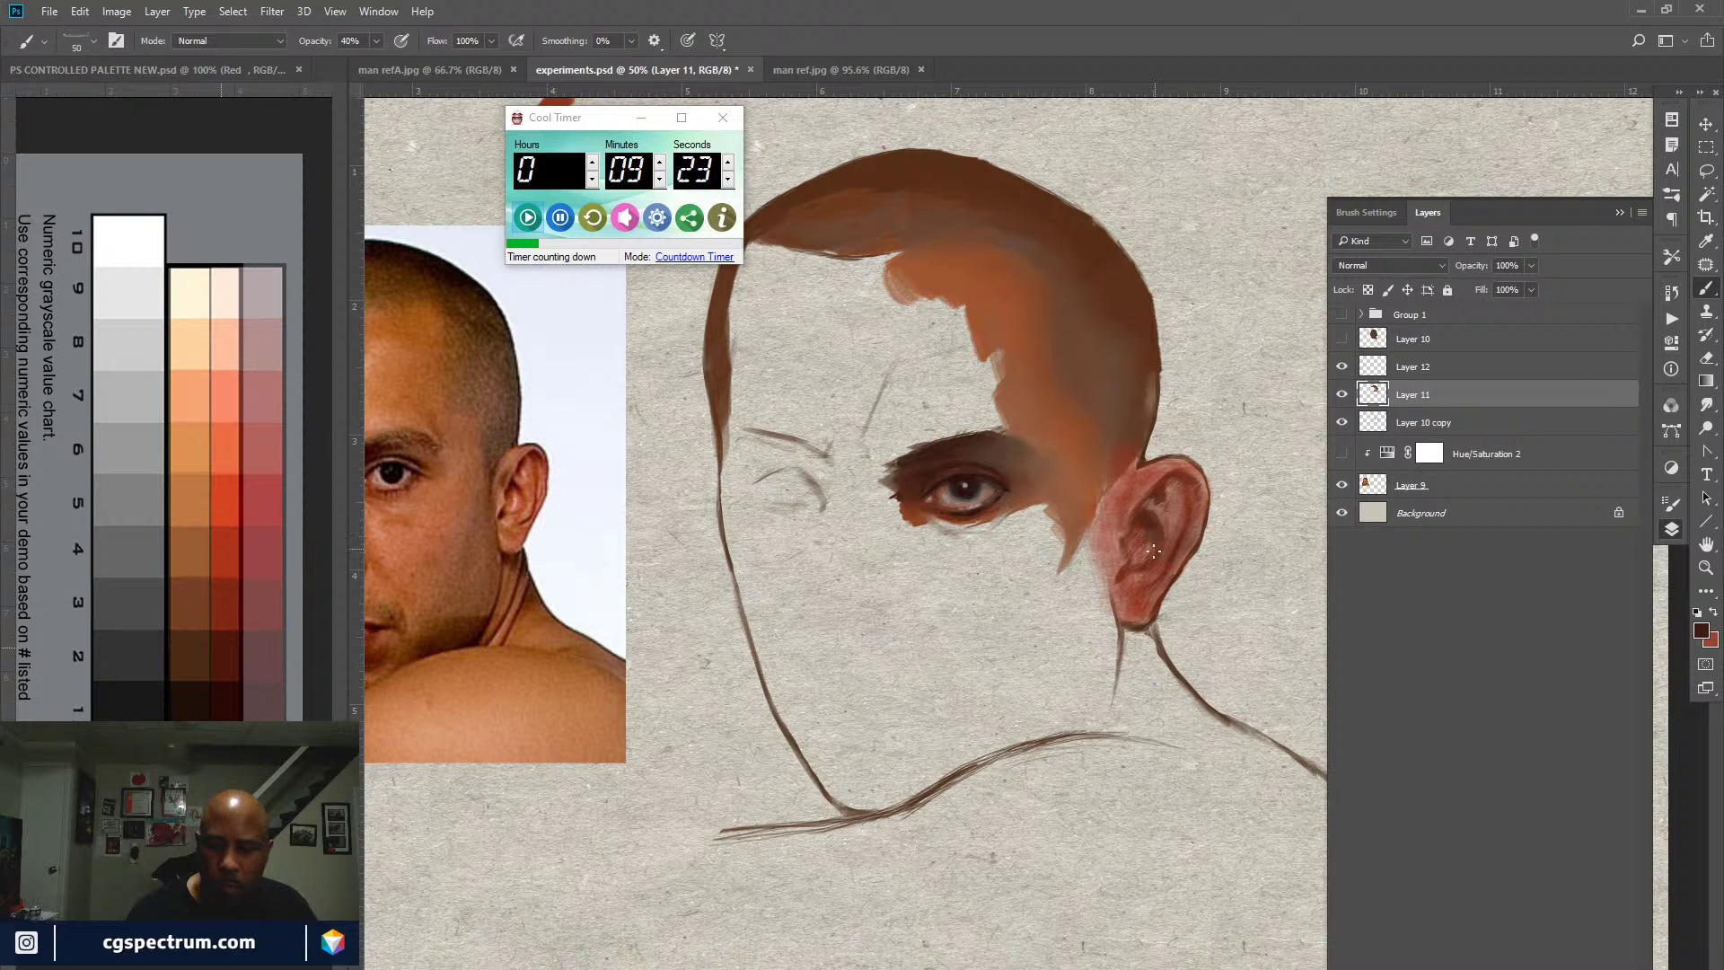
Step: Model the ear's folds, rim and lobe by alternating between sampled reddish brown and dark brown
alt+click(1154, 521)
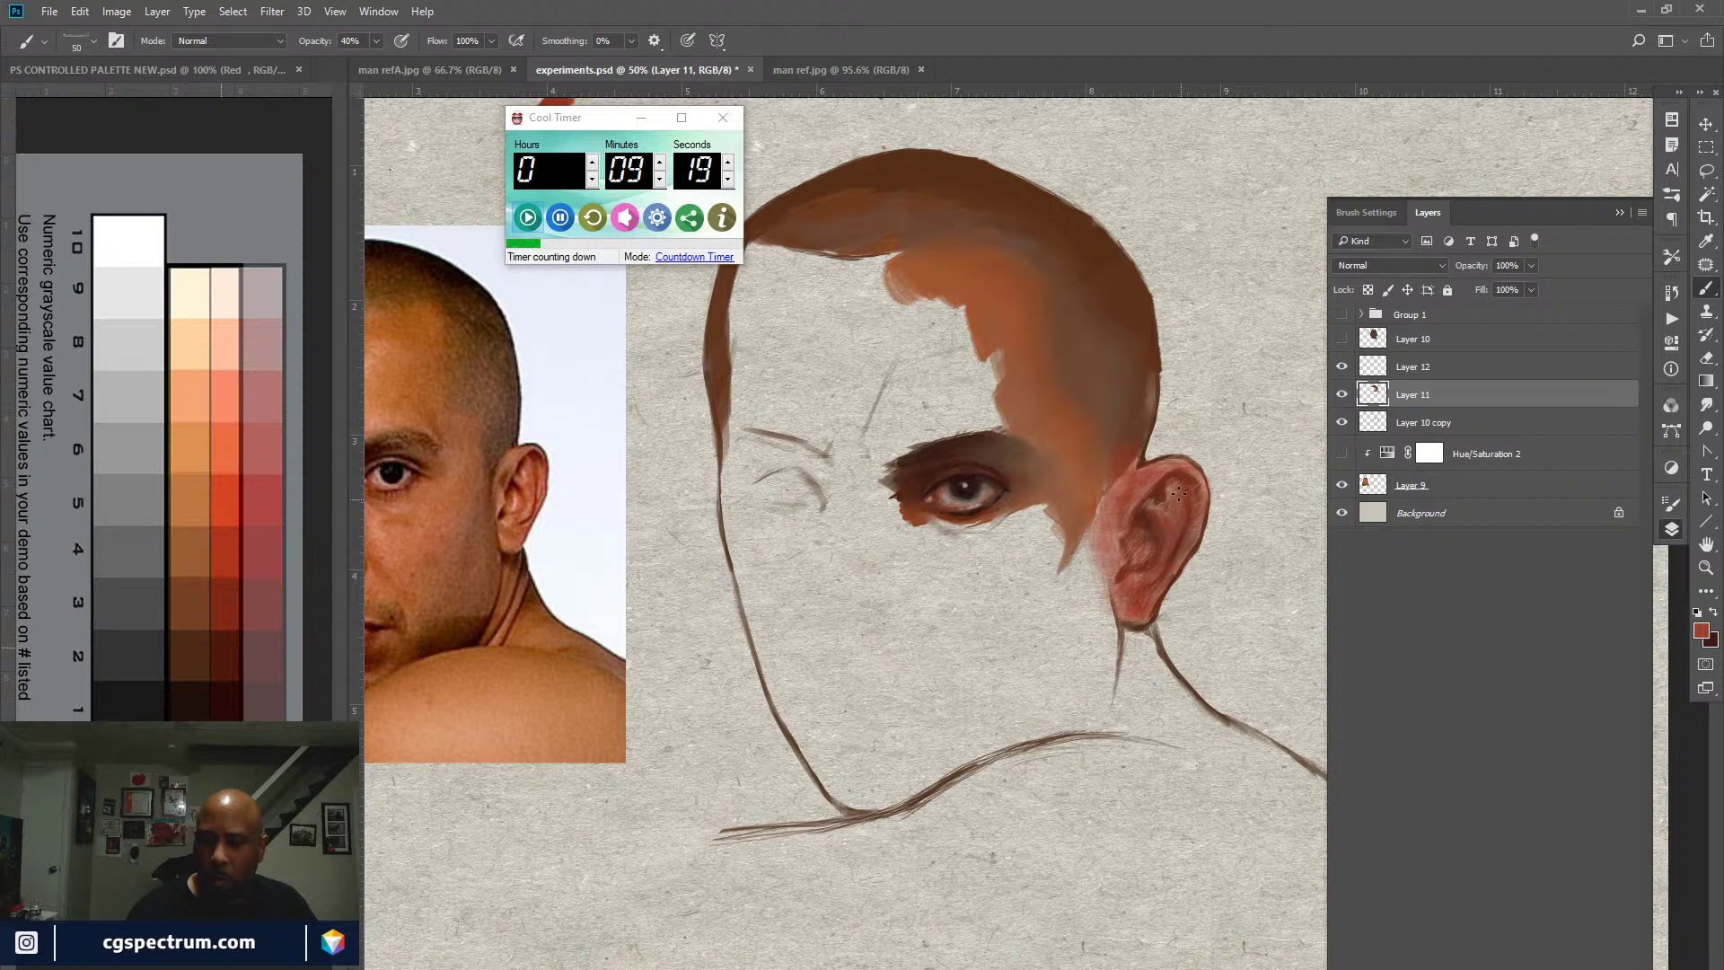
alt+click(1181, 482)
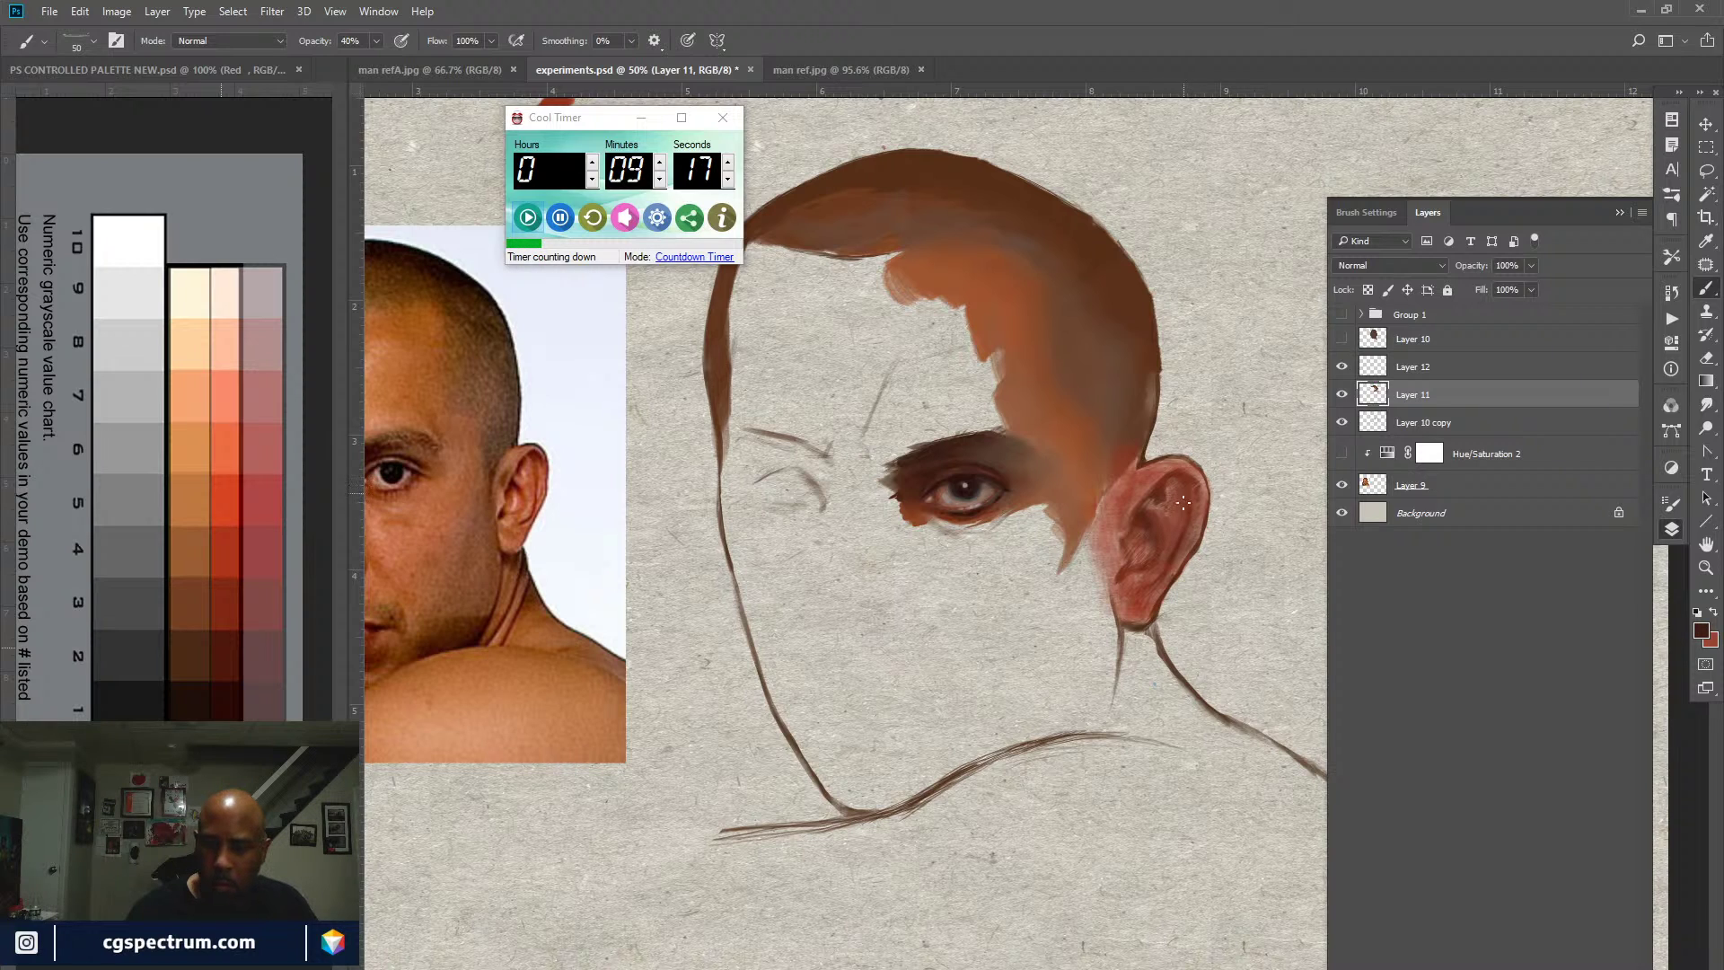
alt+click(1158, 581)
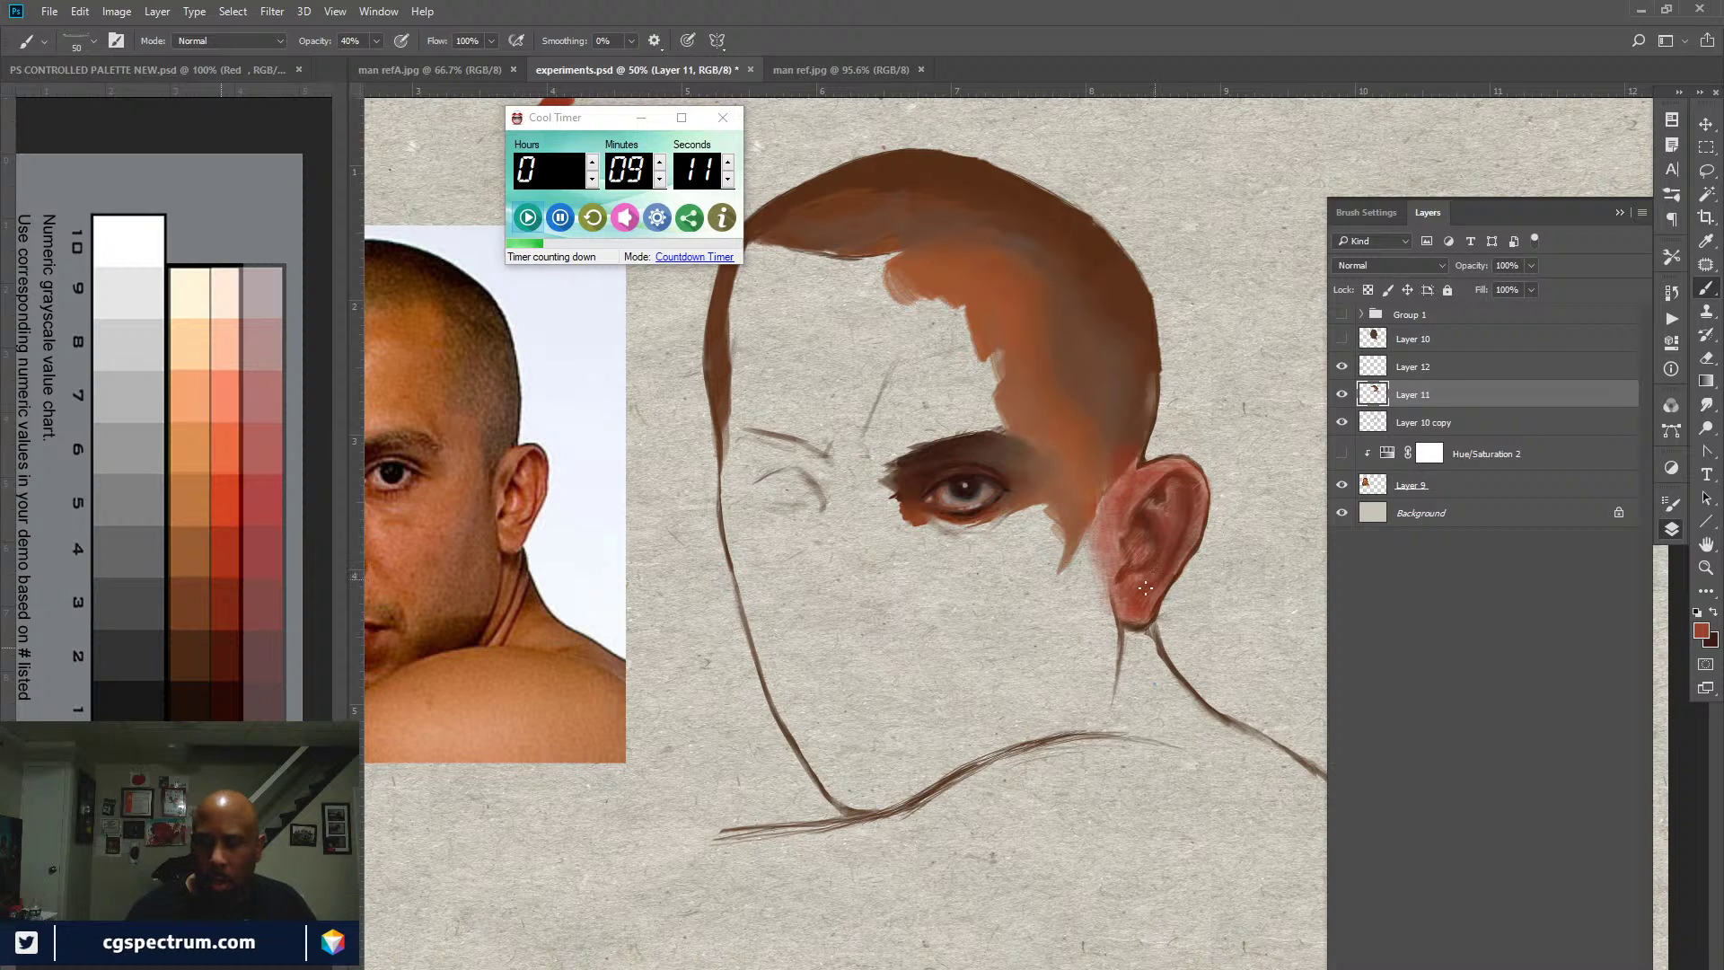
key(x)
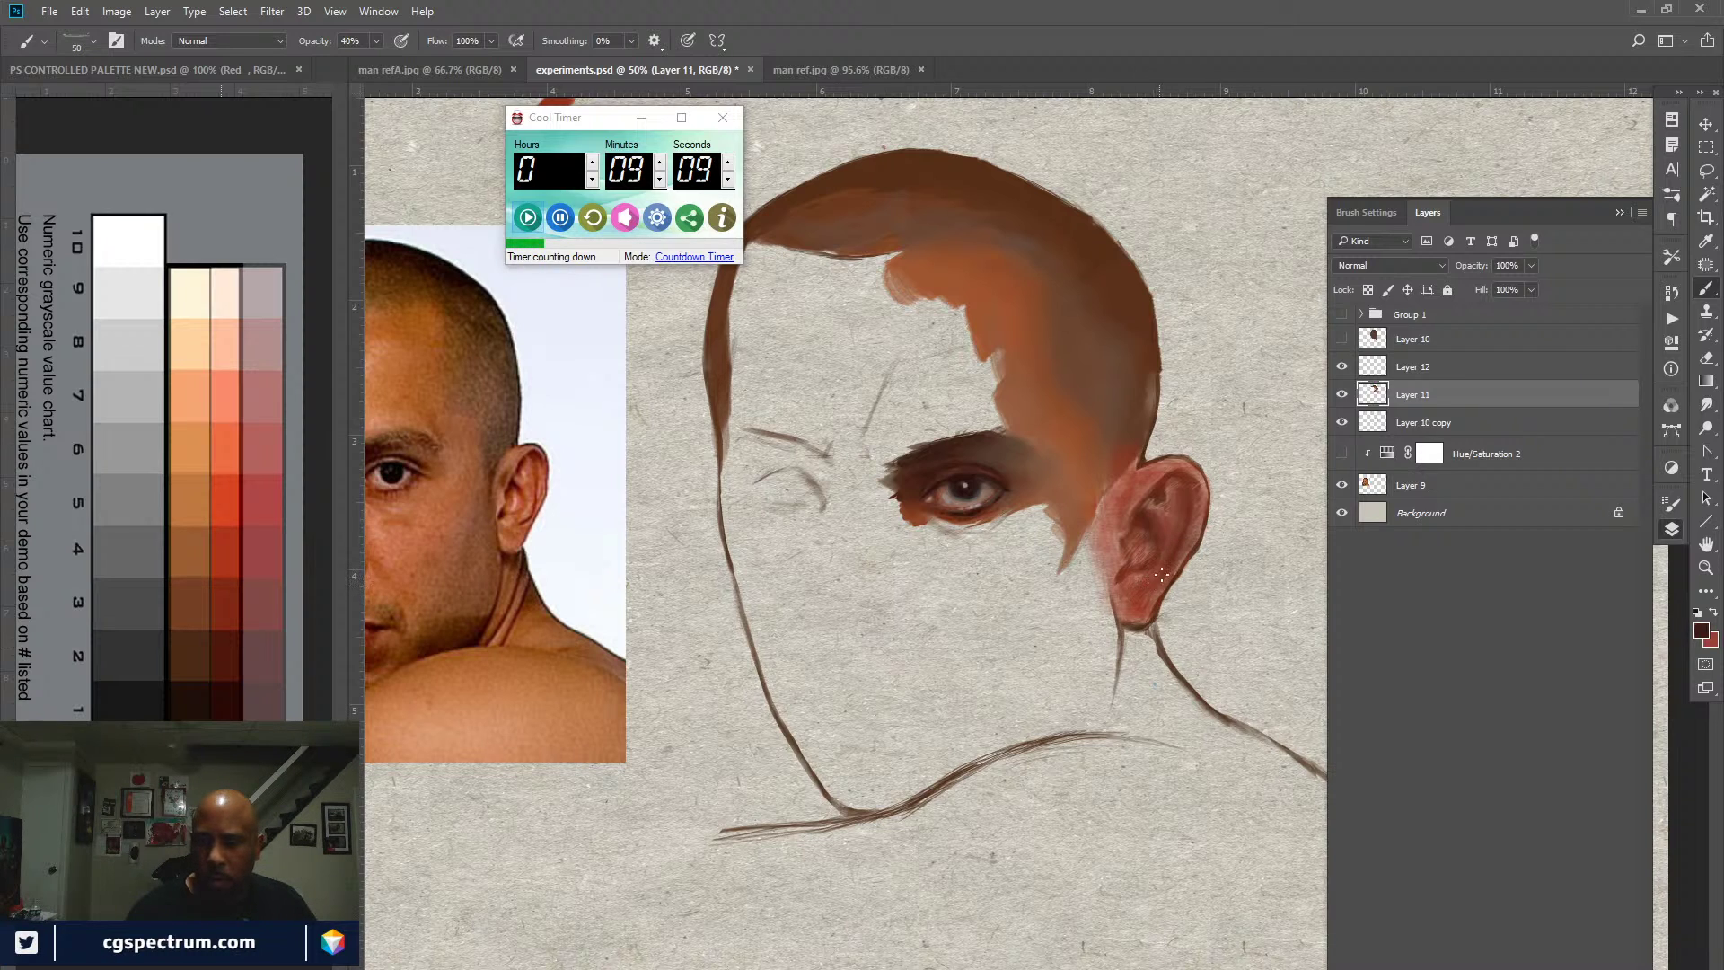
key(x)
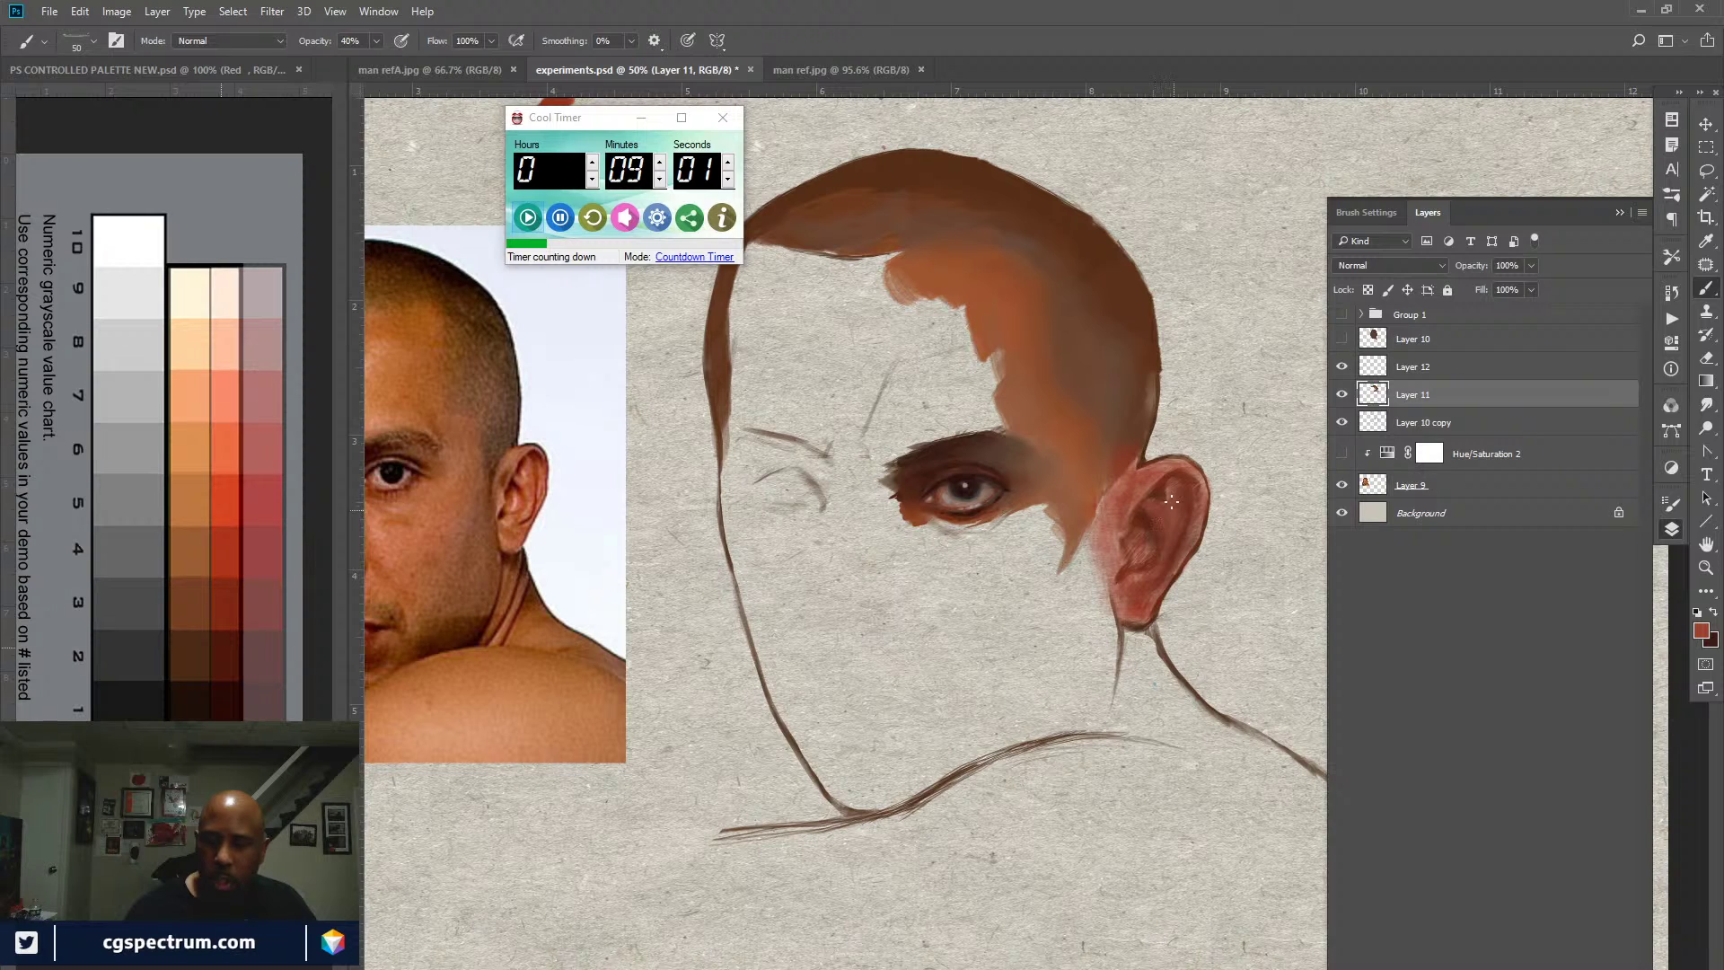
key(x)
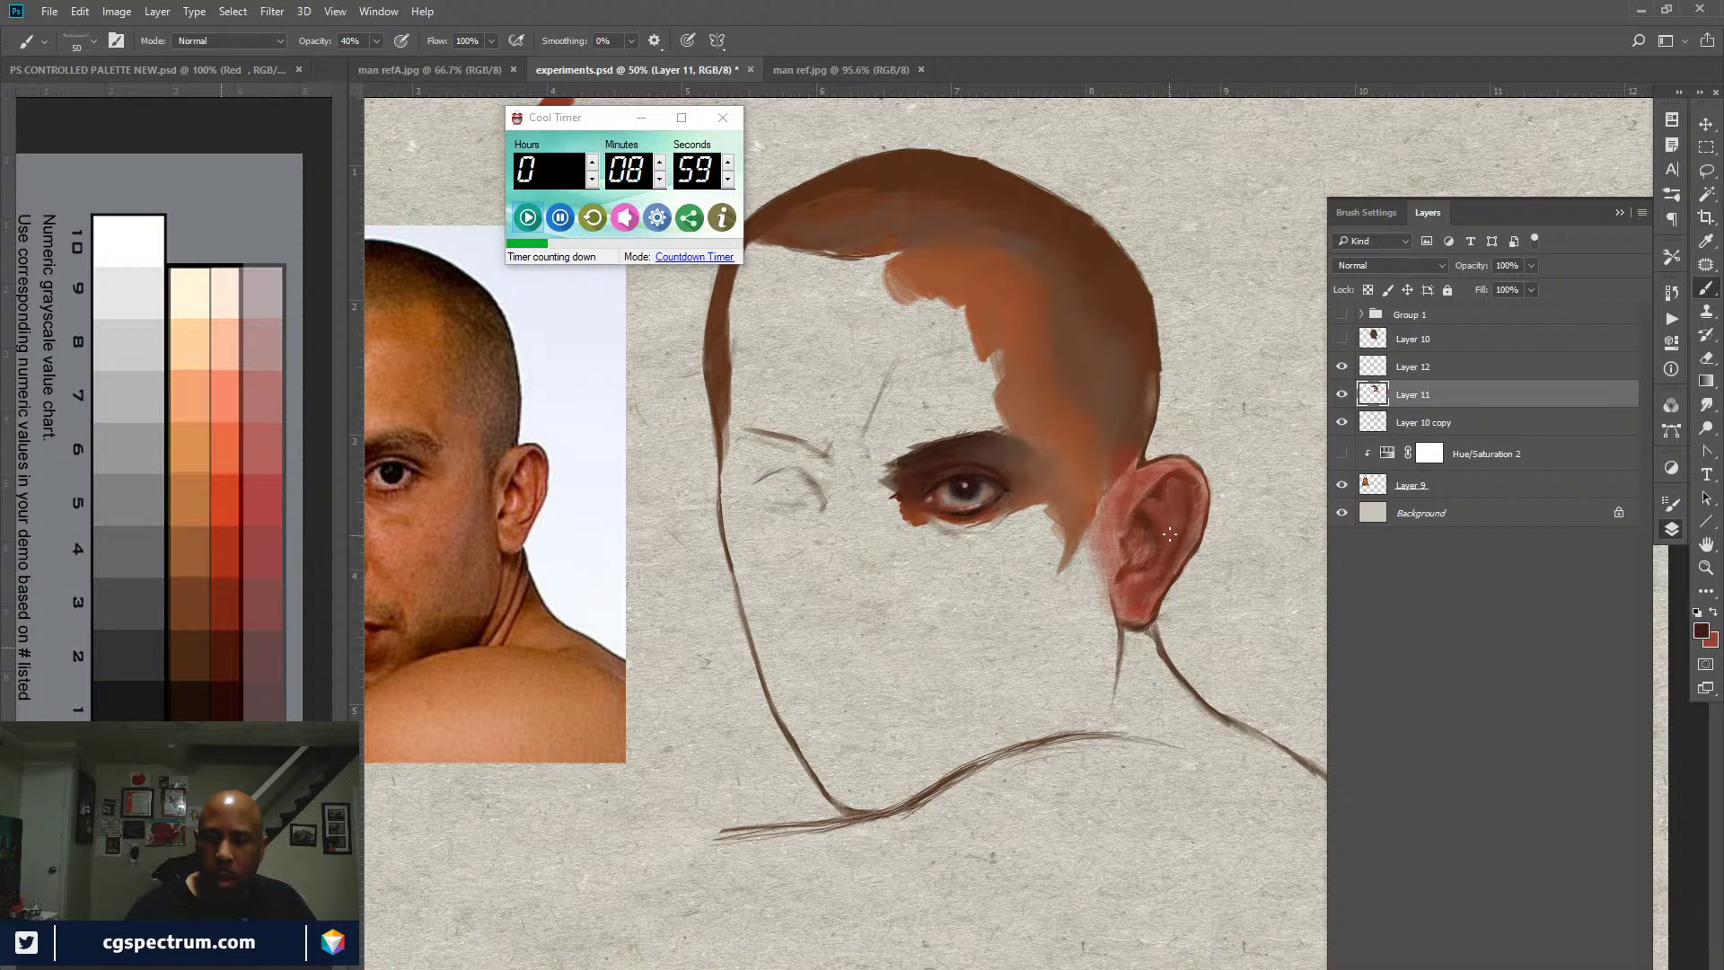
key(x)
key(x)
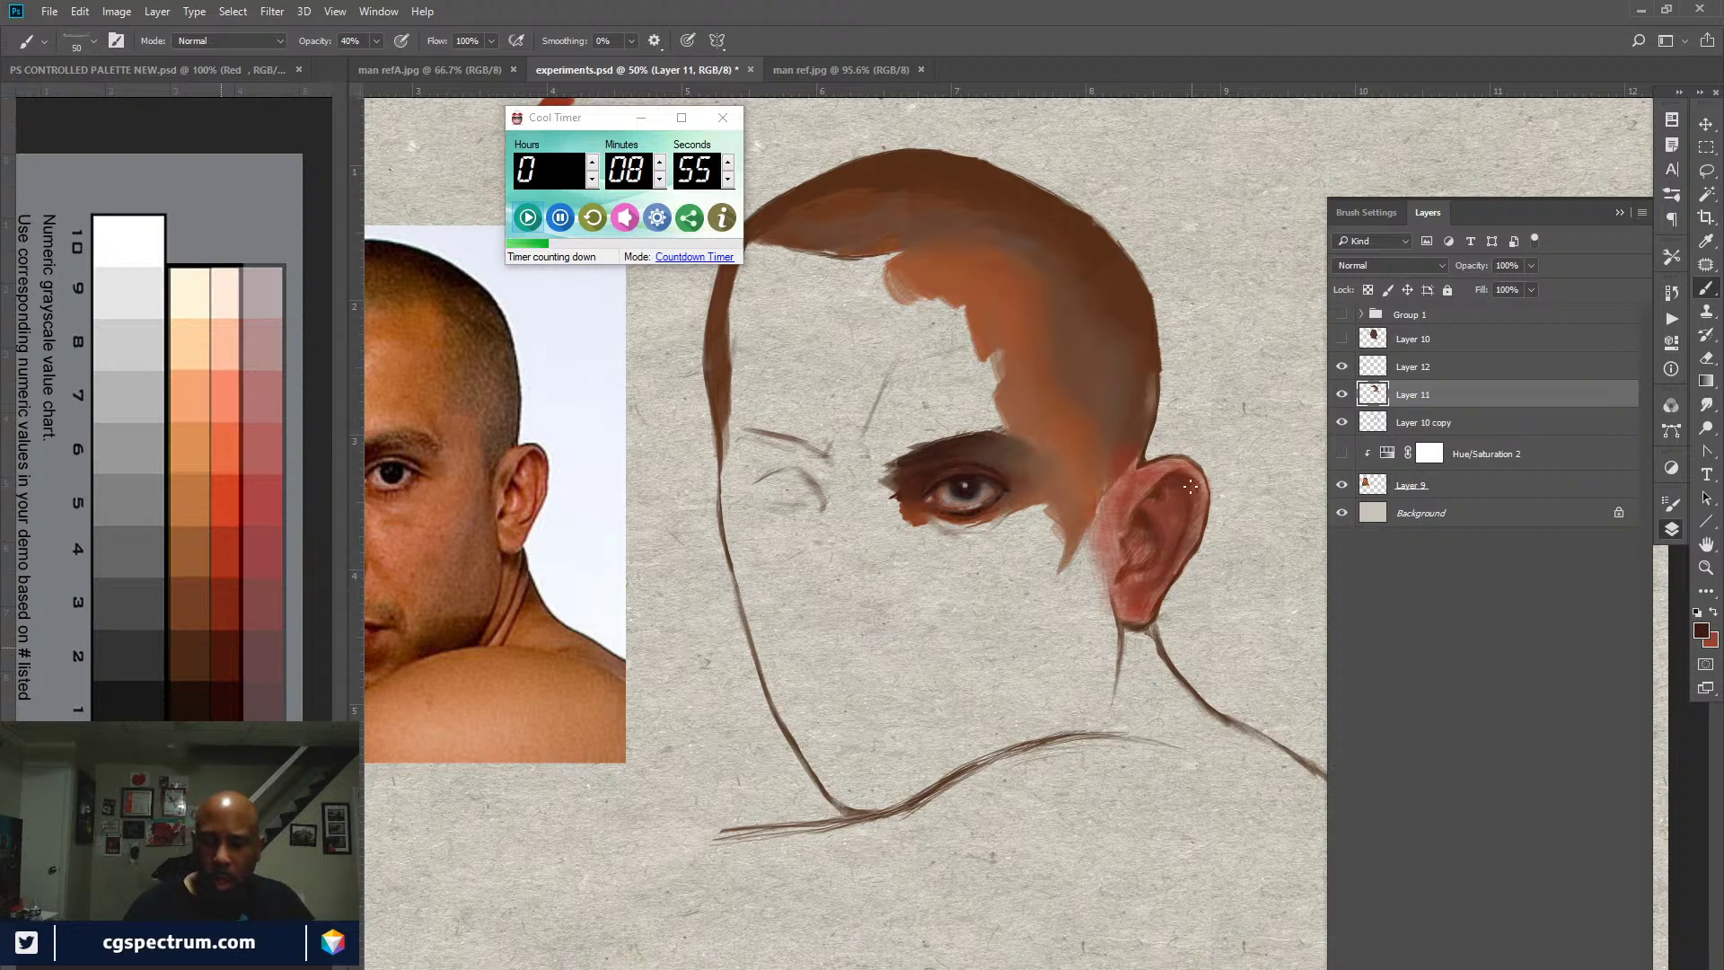
Step: Blend the ear's upper front into the hairline and smooth its lobe and folds with browns and reds sampled from the painting
alt+click(1120, 508)
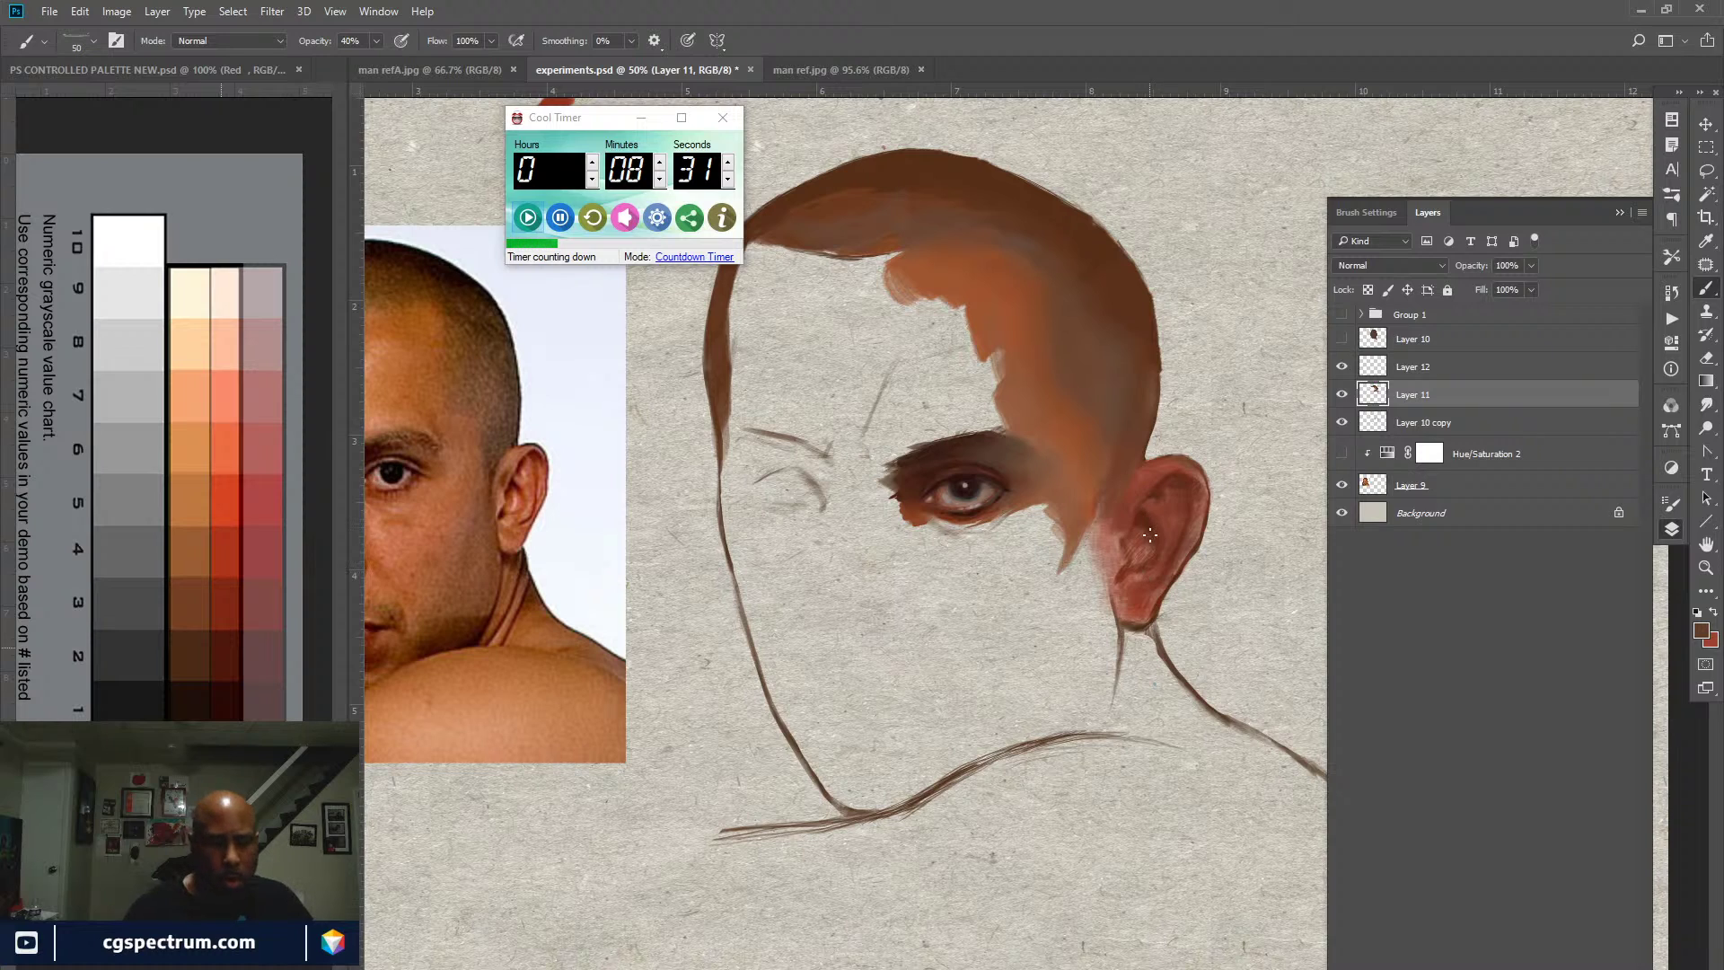
alt+click(1122, 587)
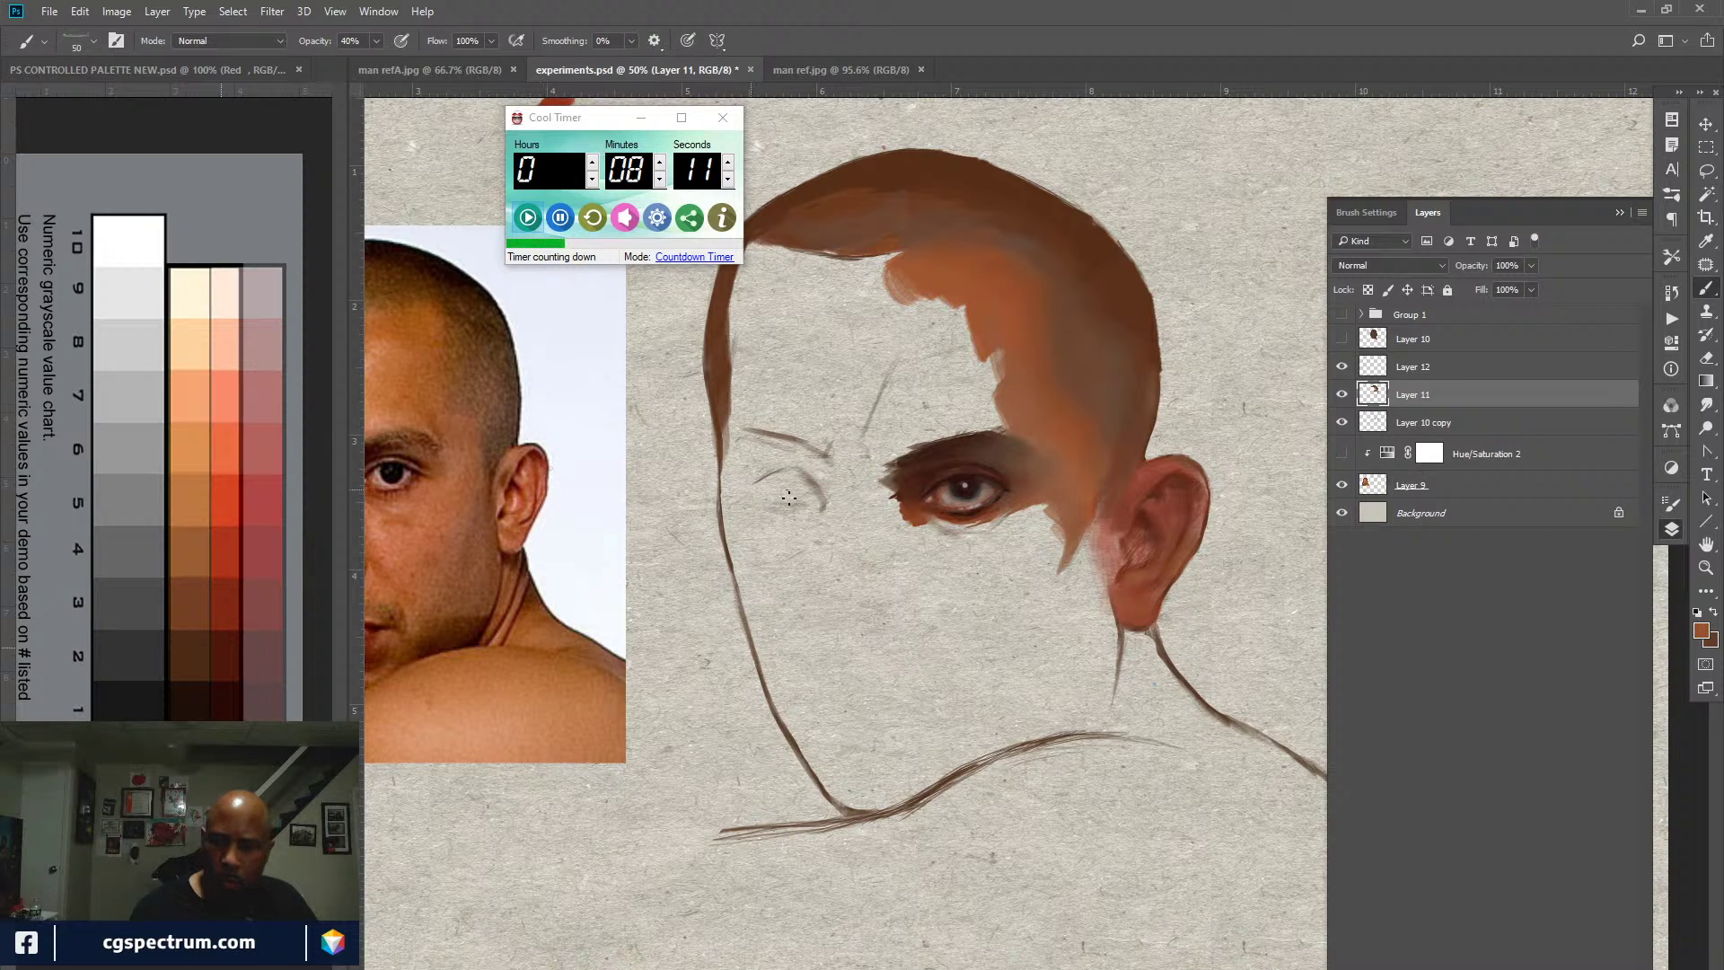
alt+click(1138, 475)
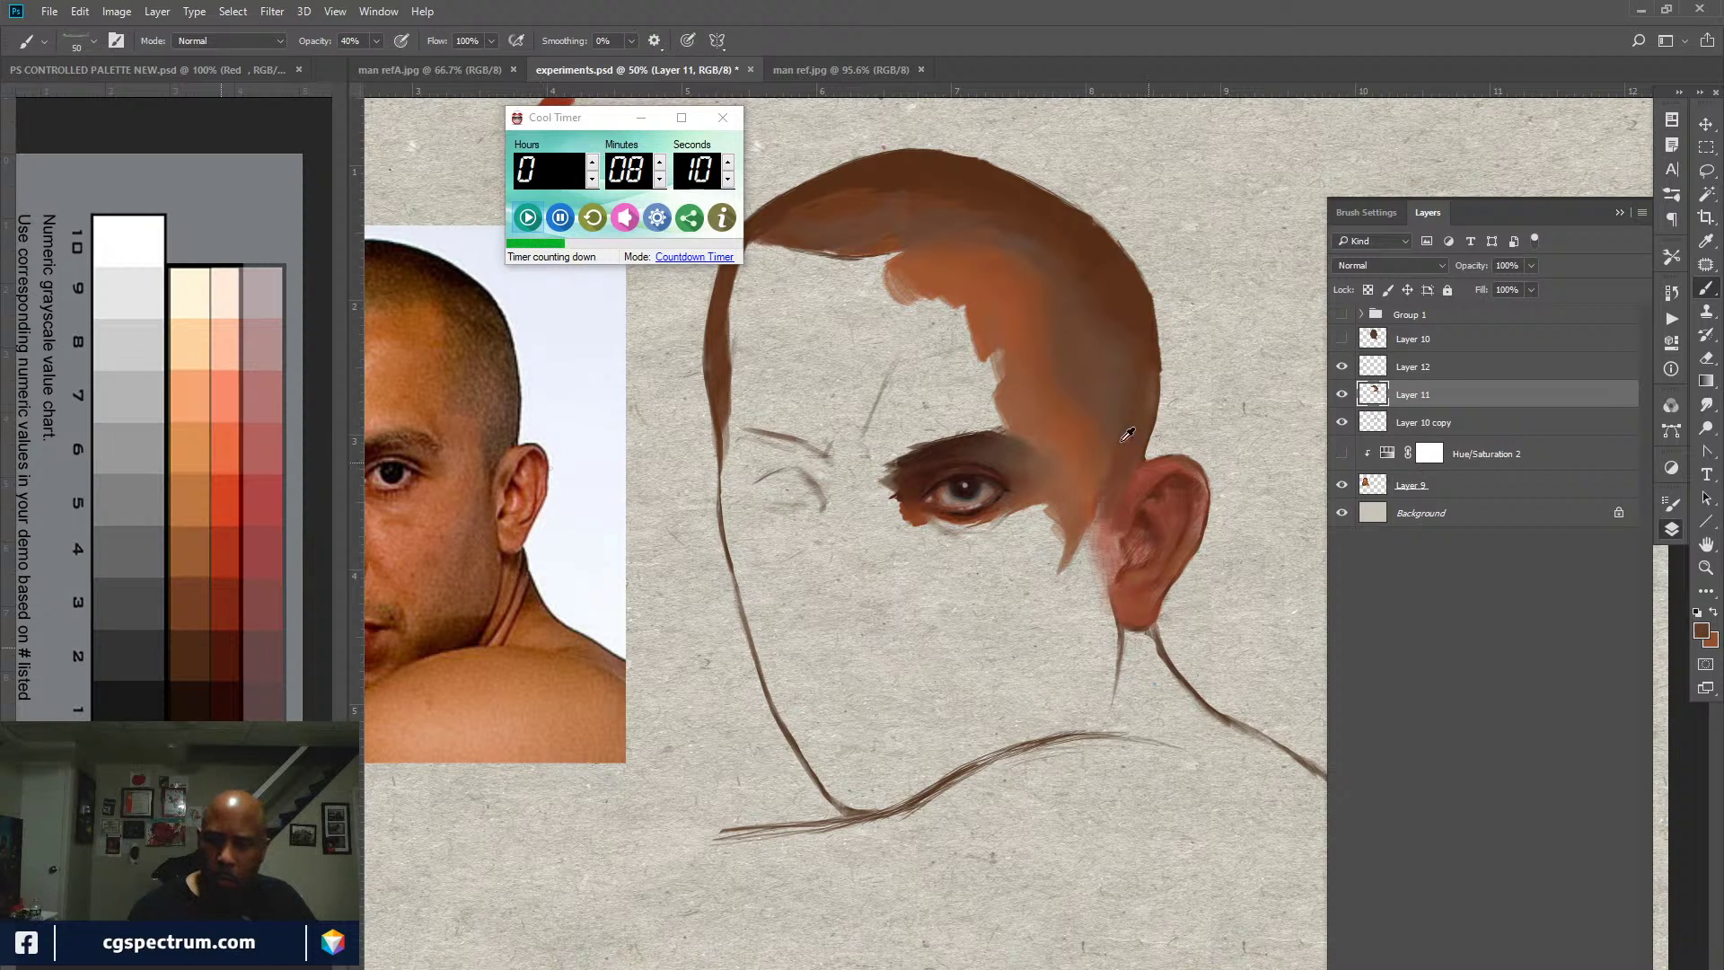
alt+click(931, 478)
alt+click(1147, 481)
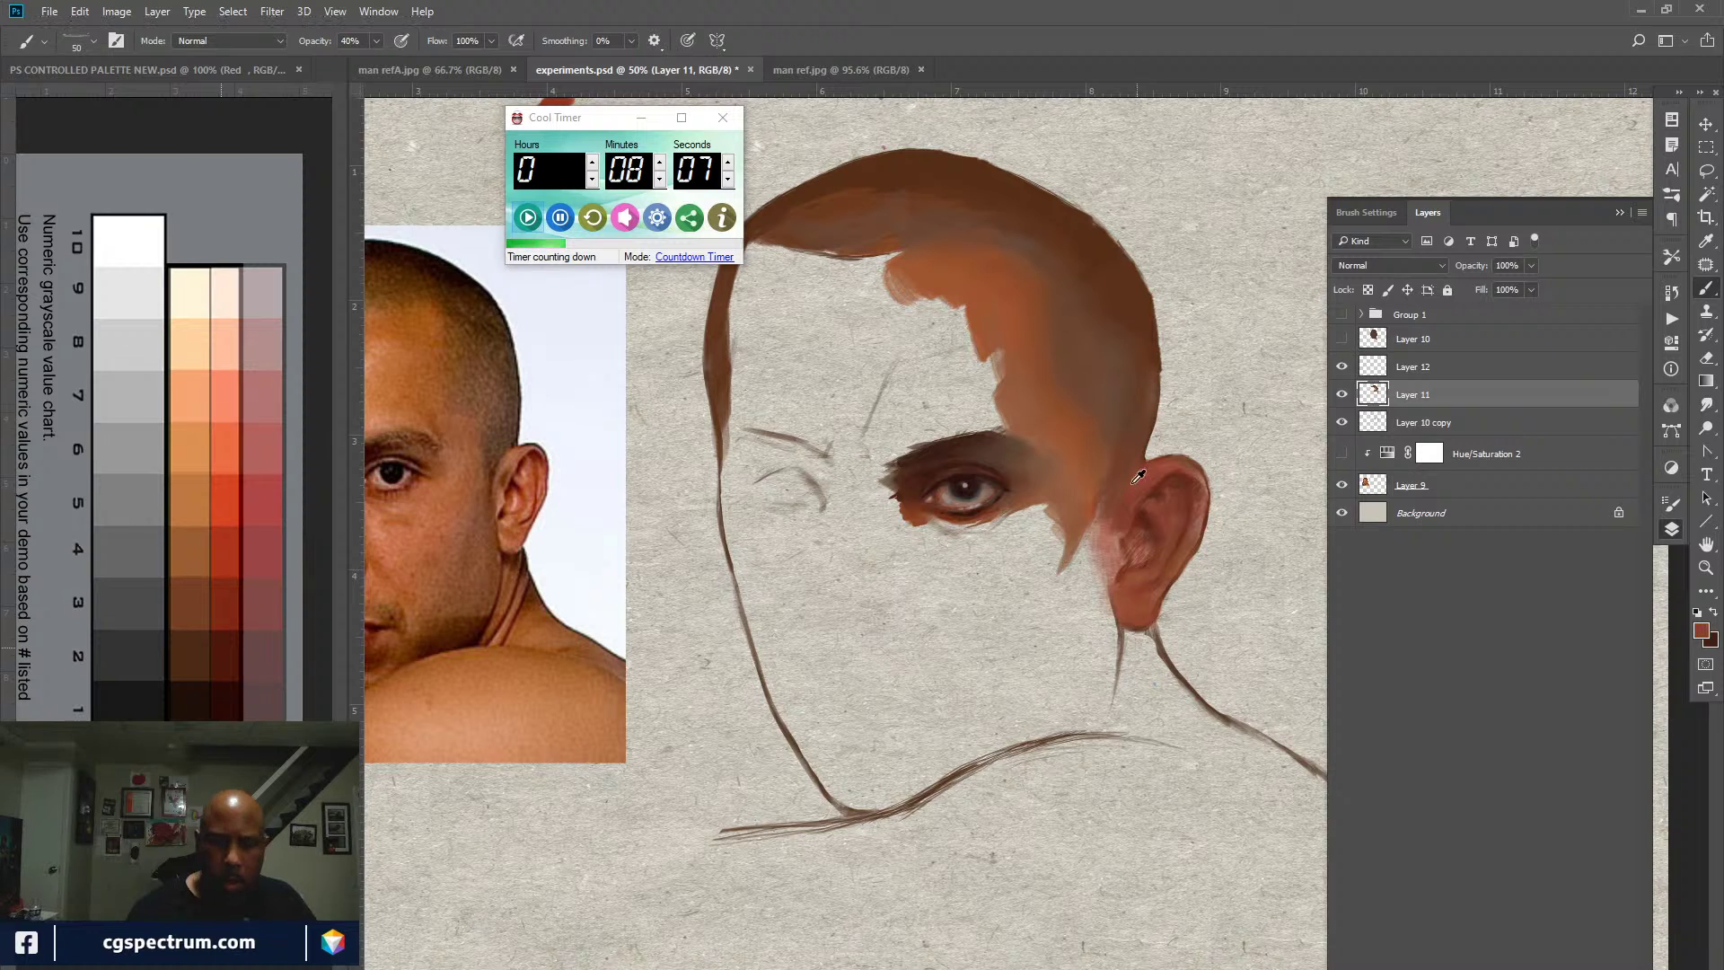
alt+click(1172, 480)
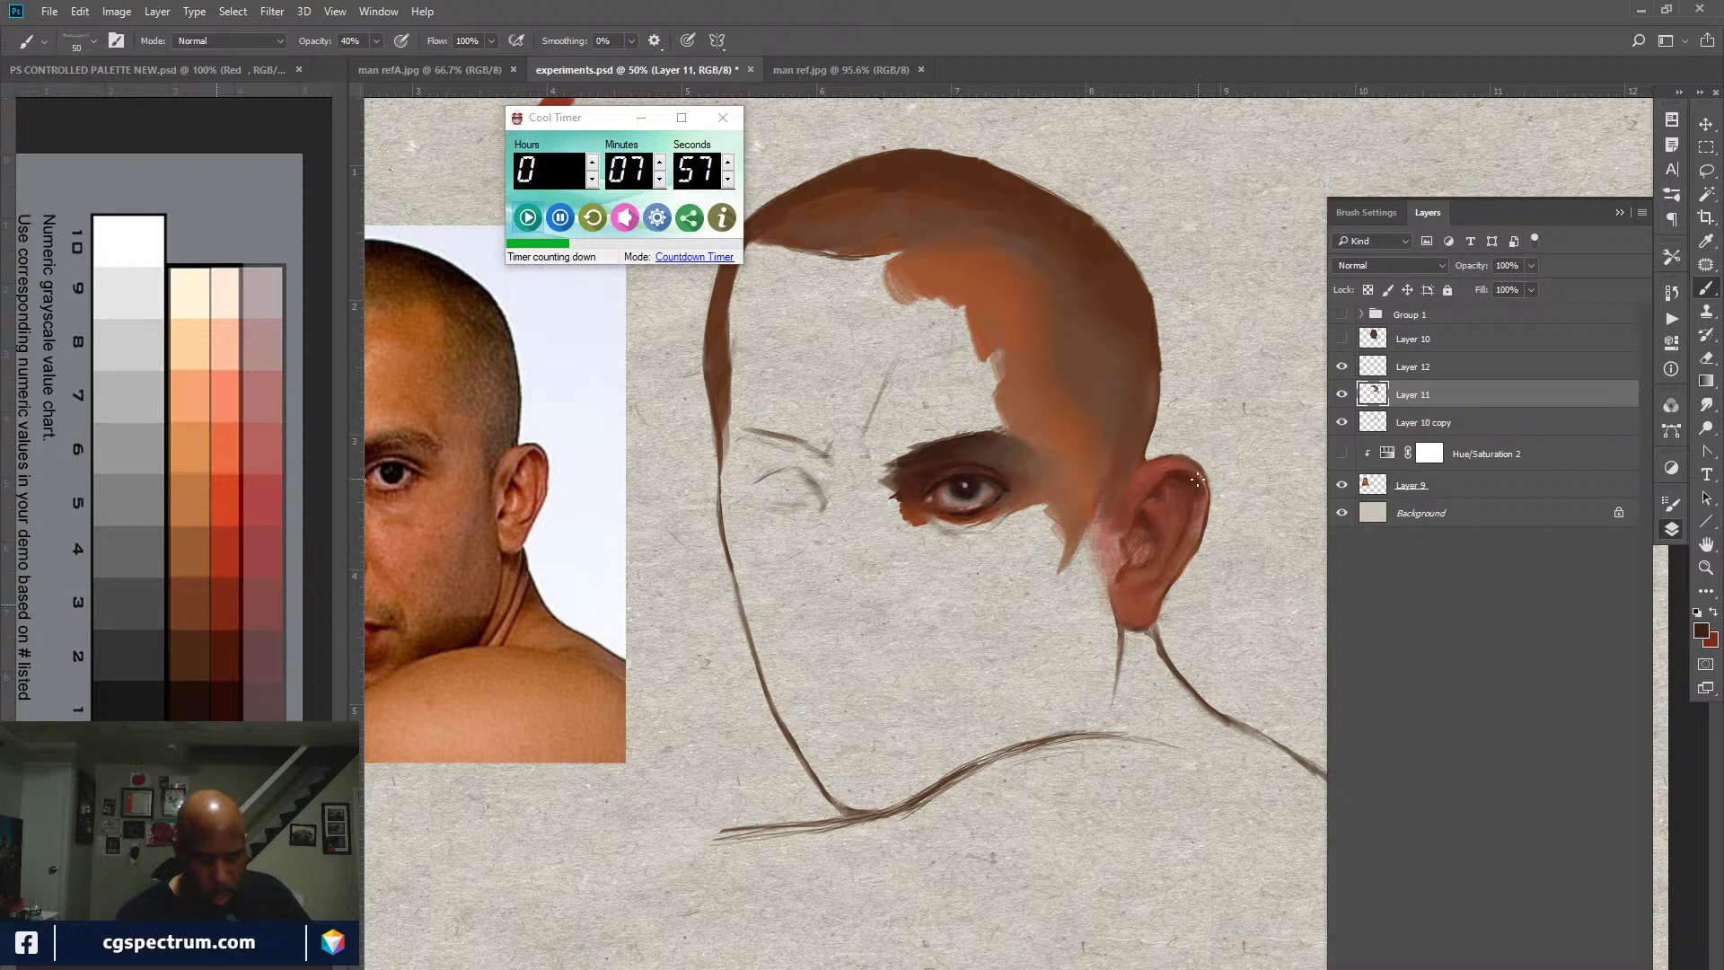
Step: Switch to the 9 px hard round brush tip with 7% spacing and enlarge it to 20 px
click(1671, 503)
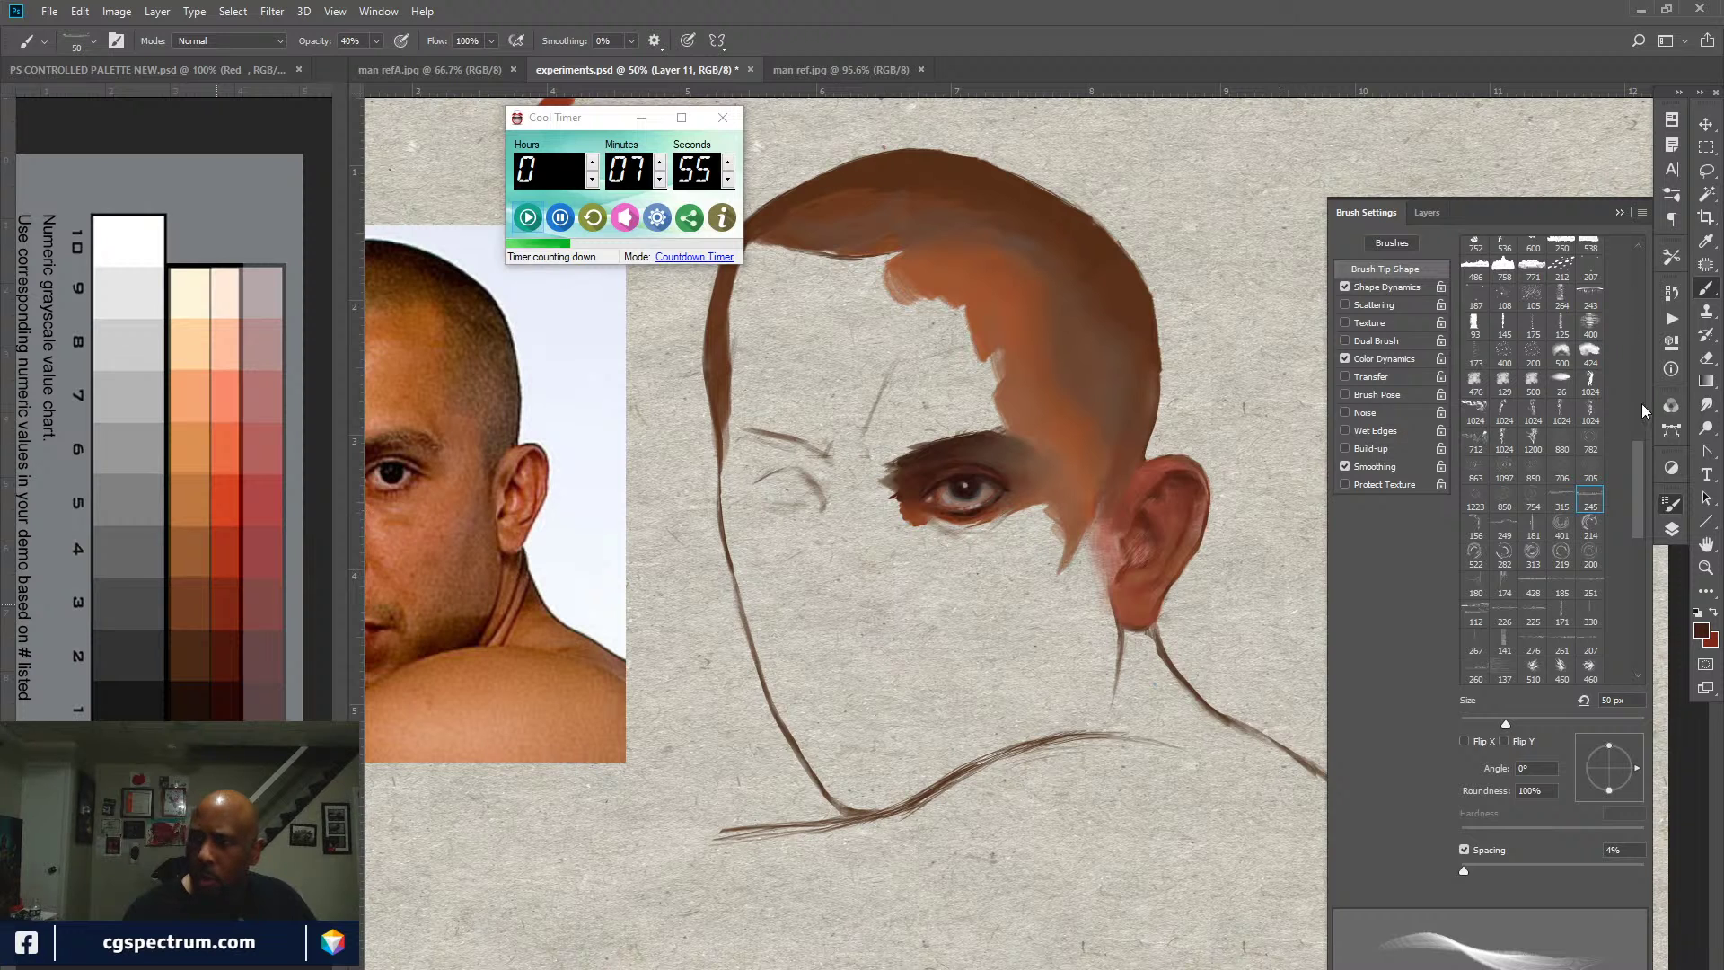
drag(1643, 459, 1645, 265)
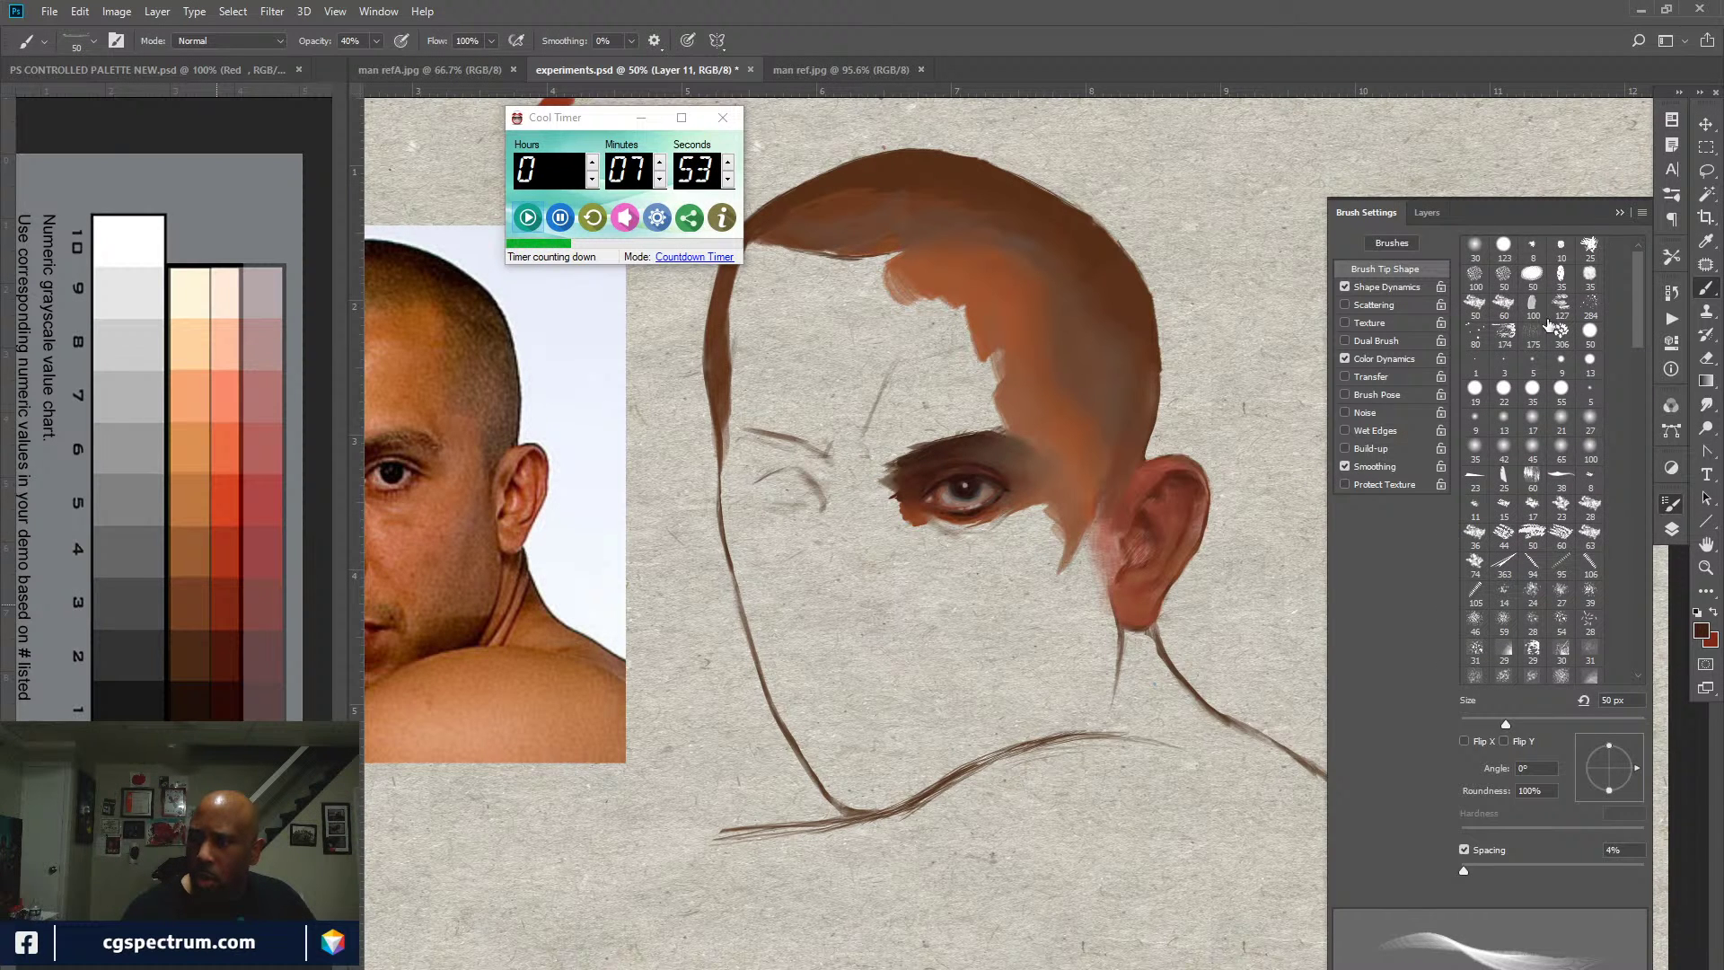
click(1561, 360)
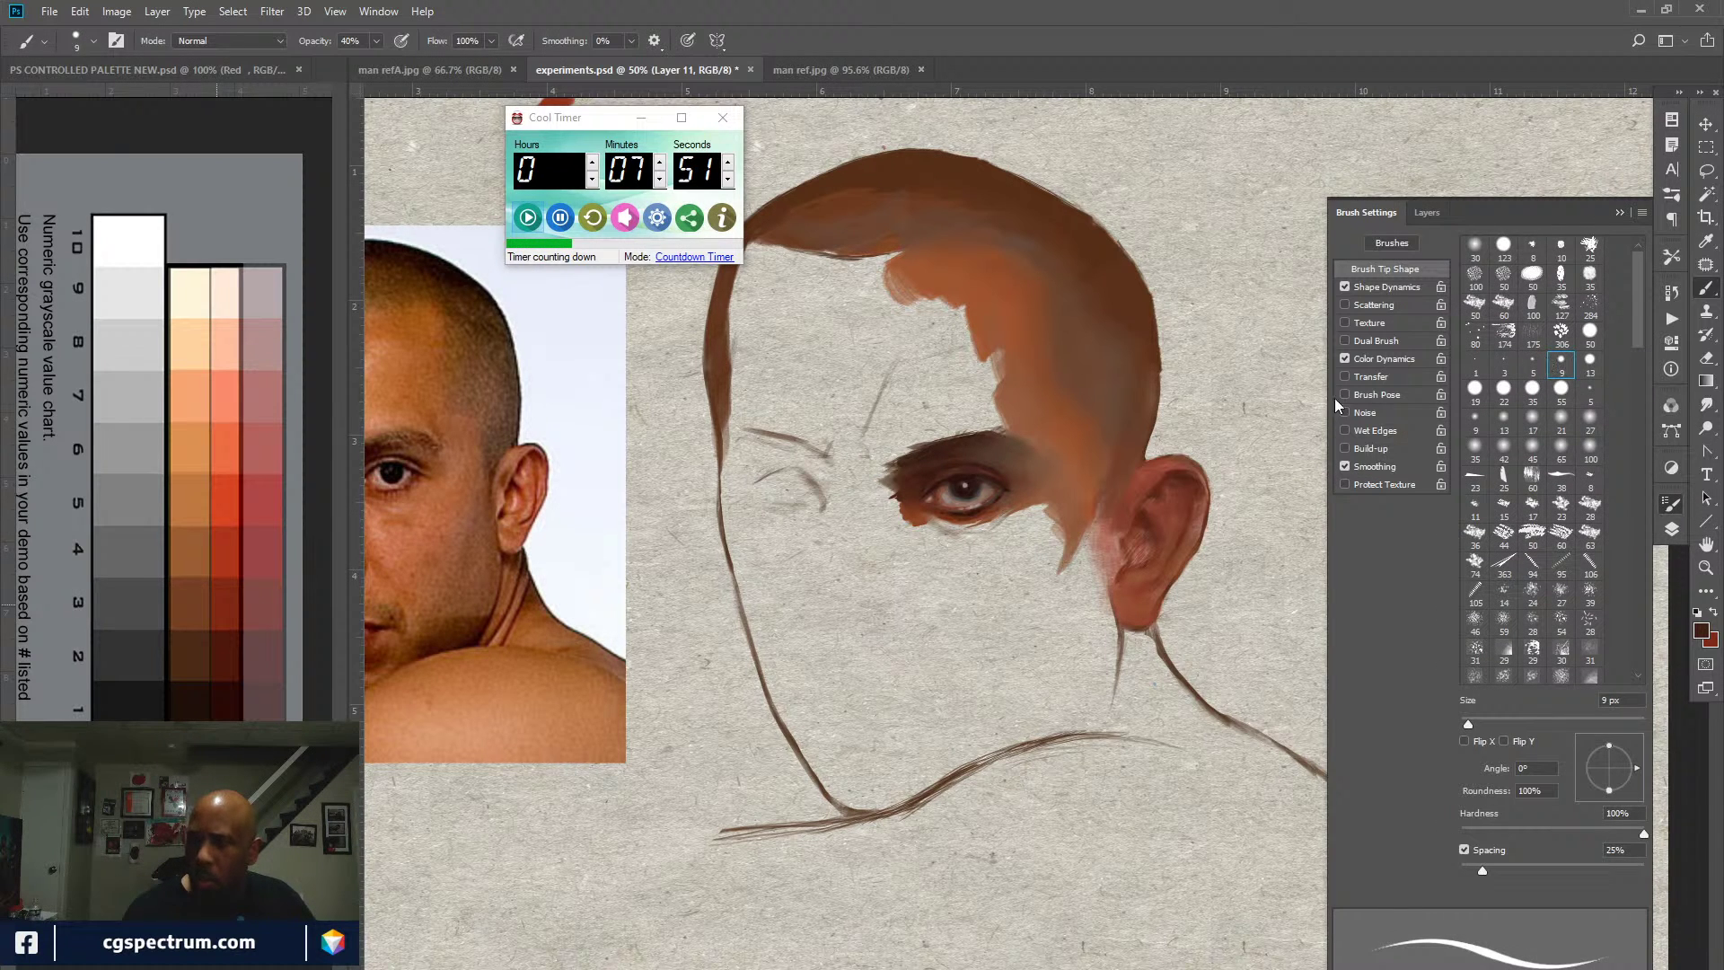
drag(1482, 871, 1466, 880)
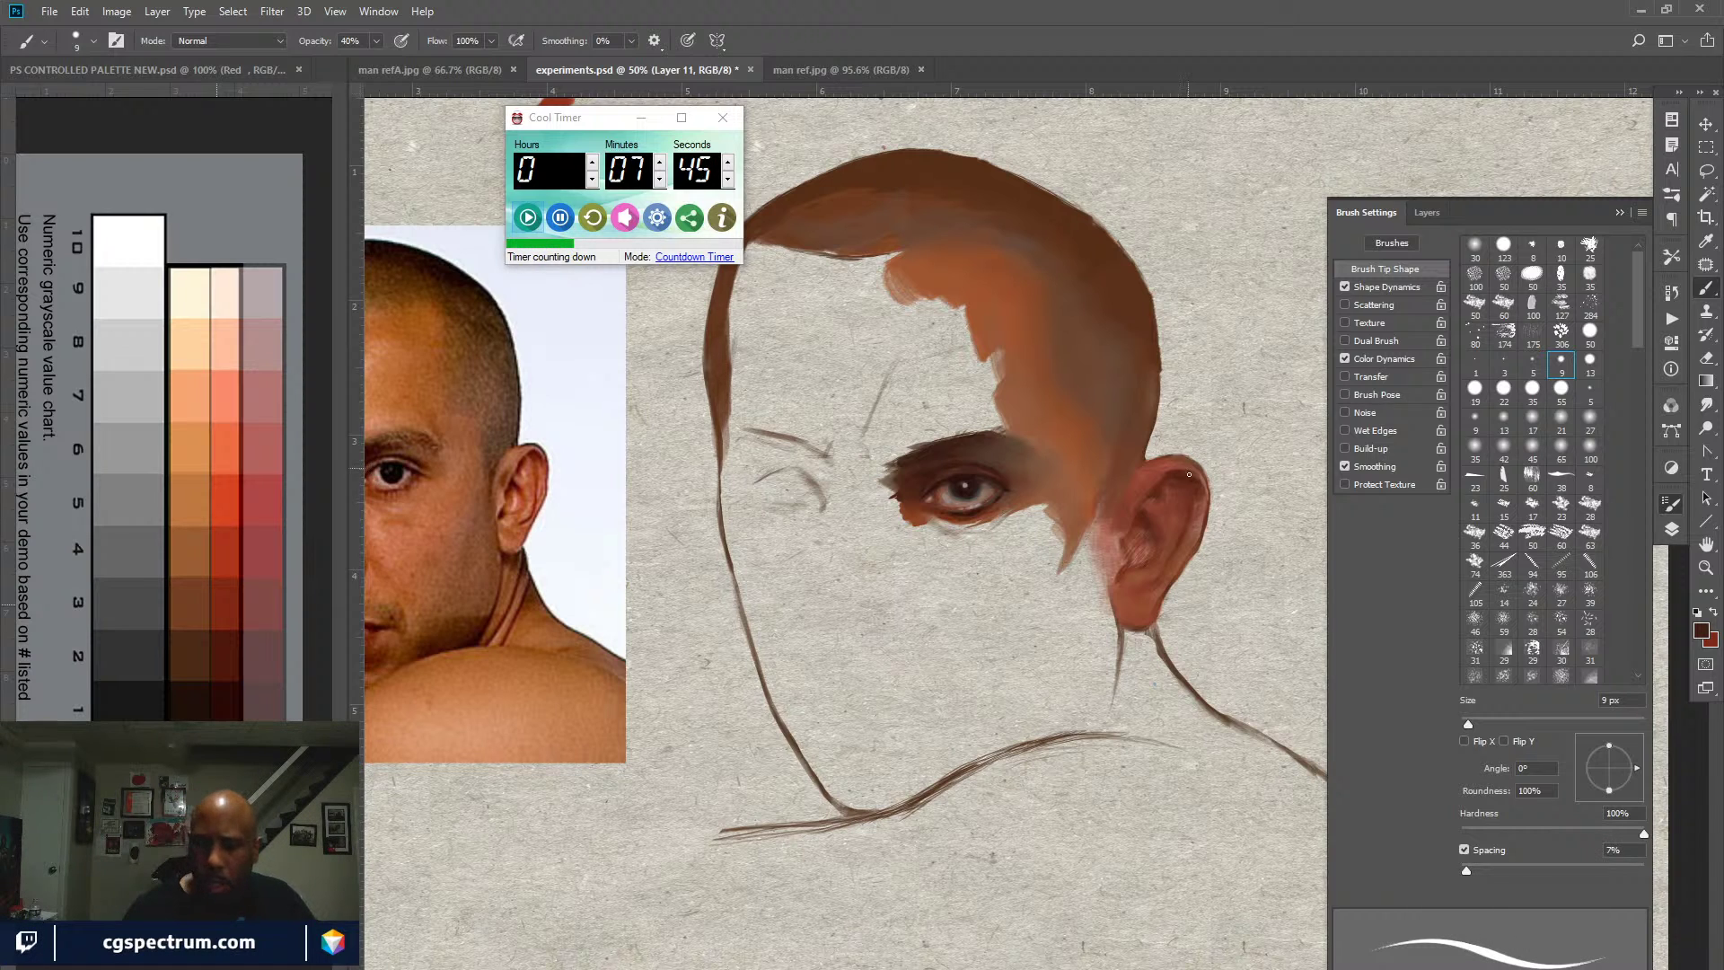
key(F5)
key(bracketright)
key(bracketright)
key(bracketright)
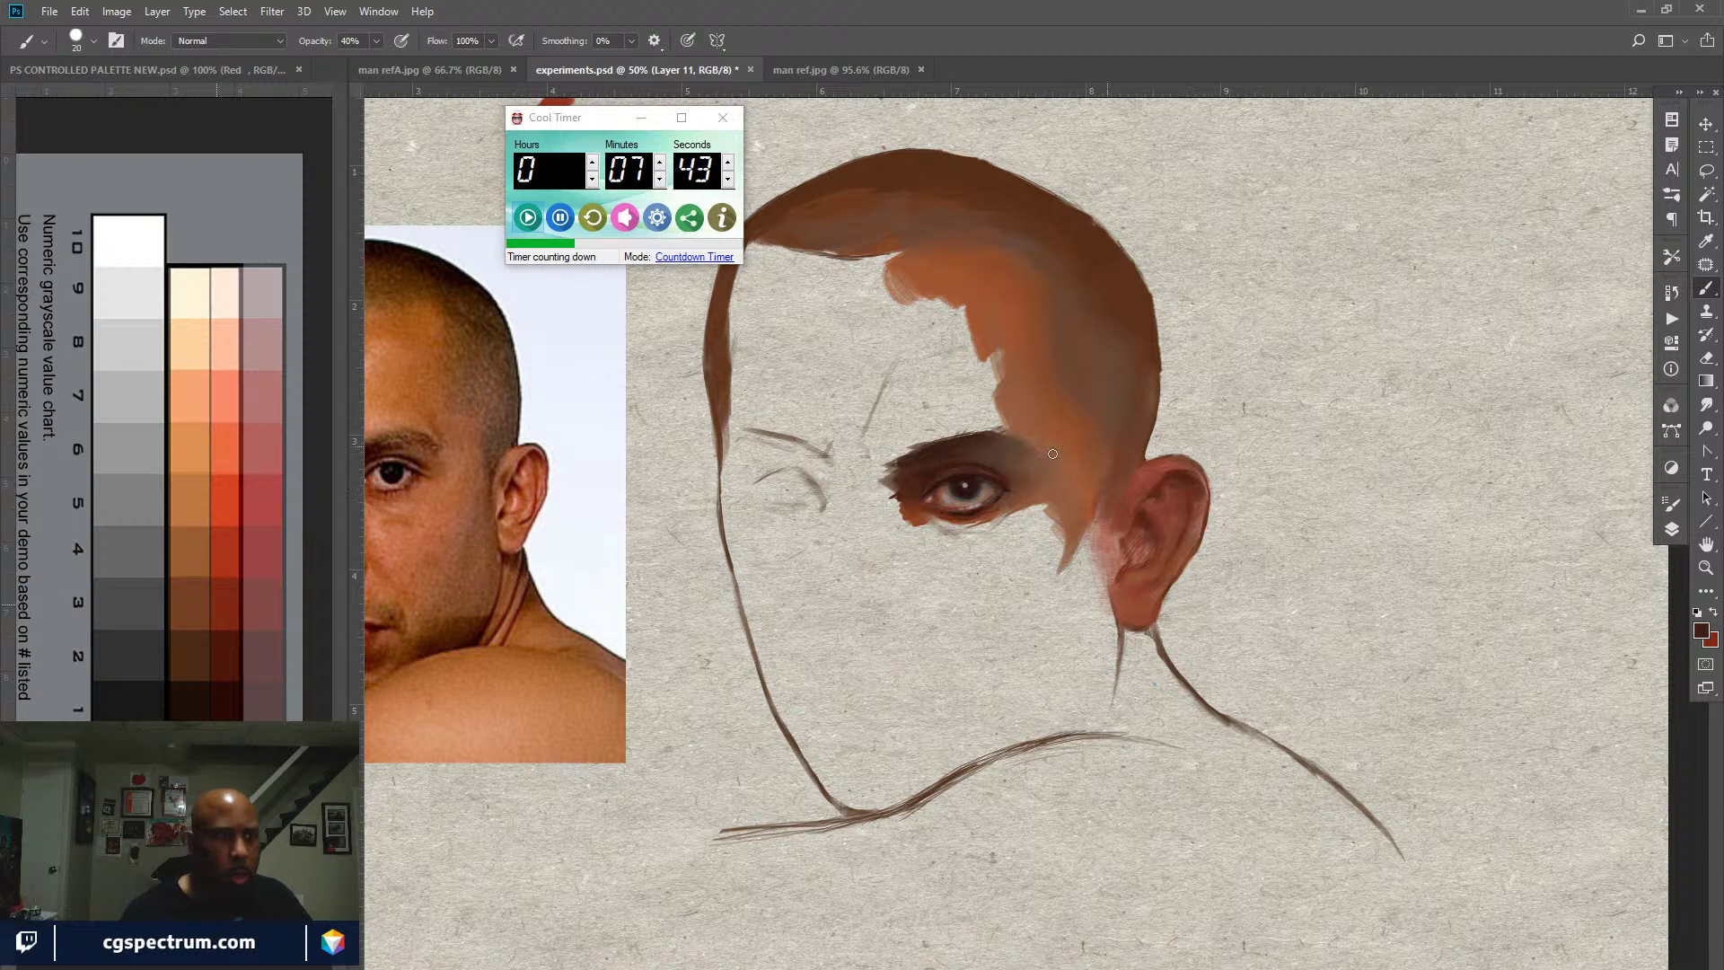
Step: Refine the ear's outer rim and inner folds with reds and browns sampled from the ear and temple
alt+click(1186, 475)
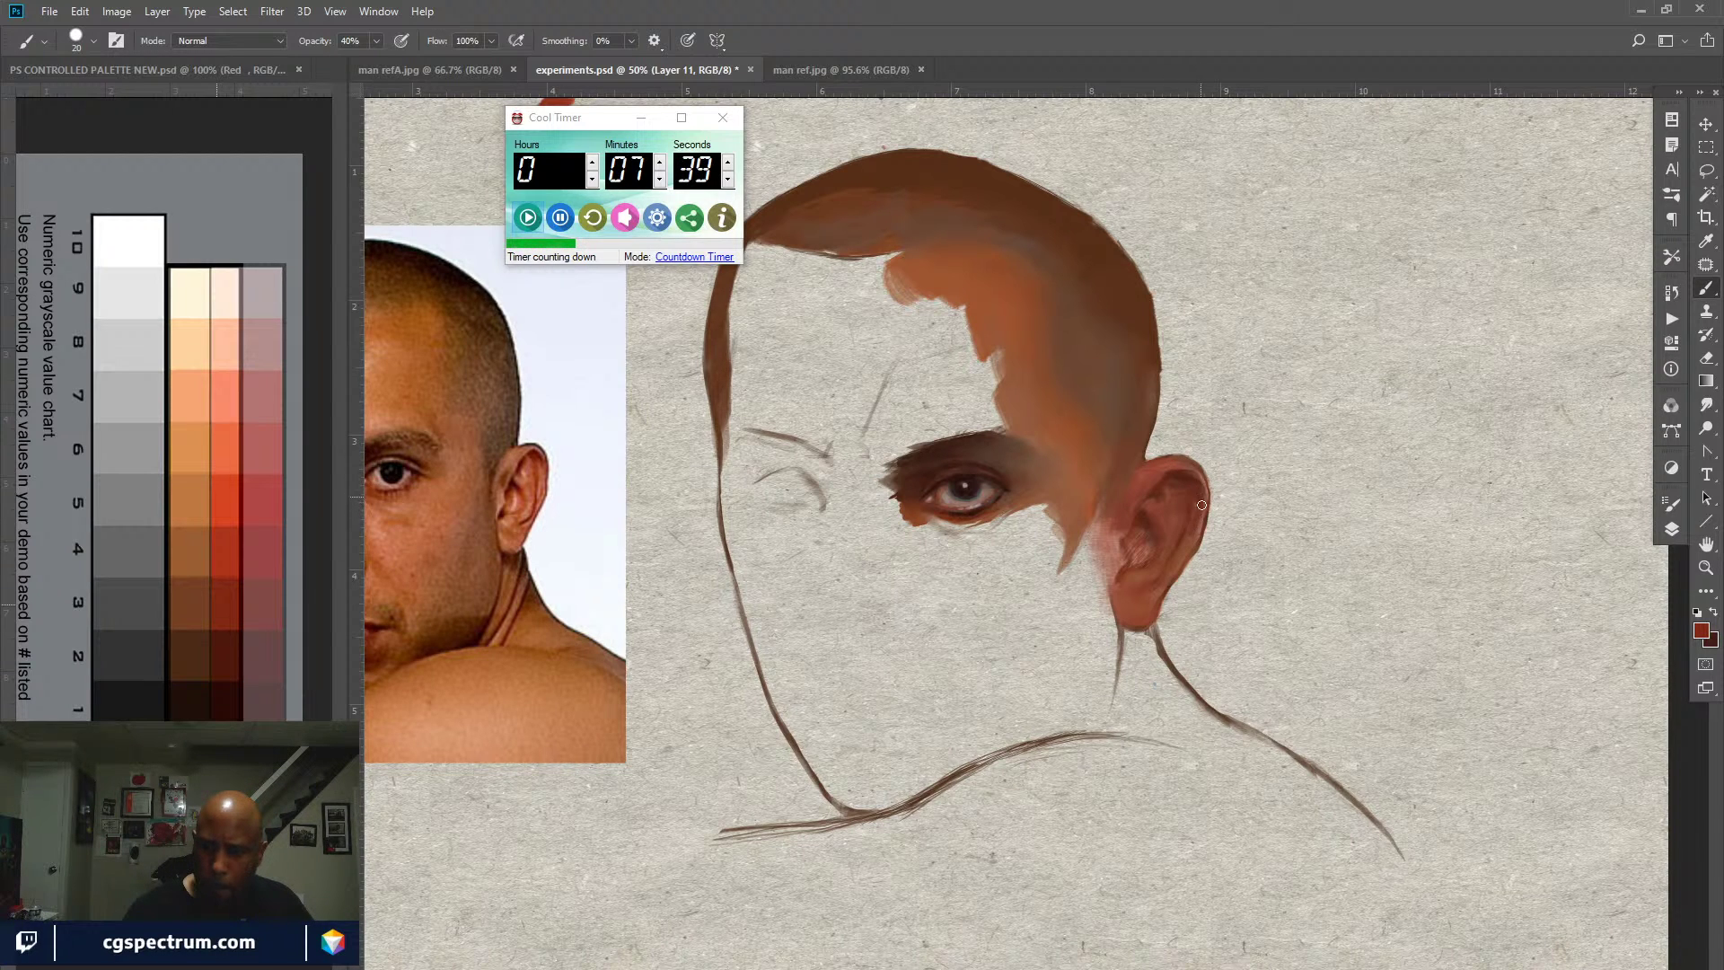
alt+click(1183, 512)
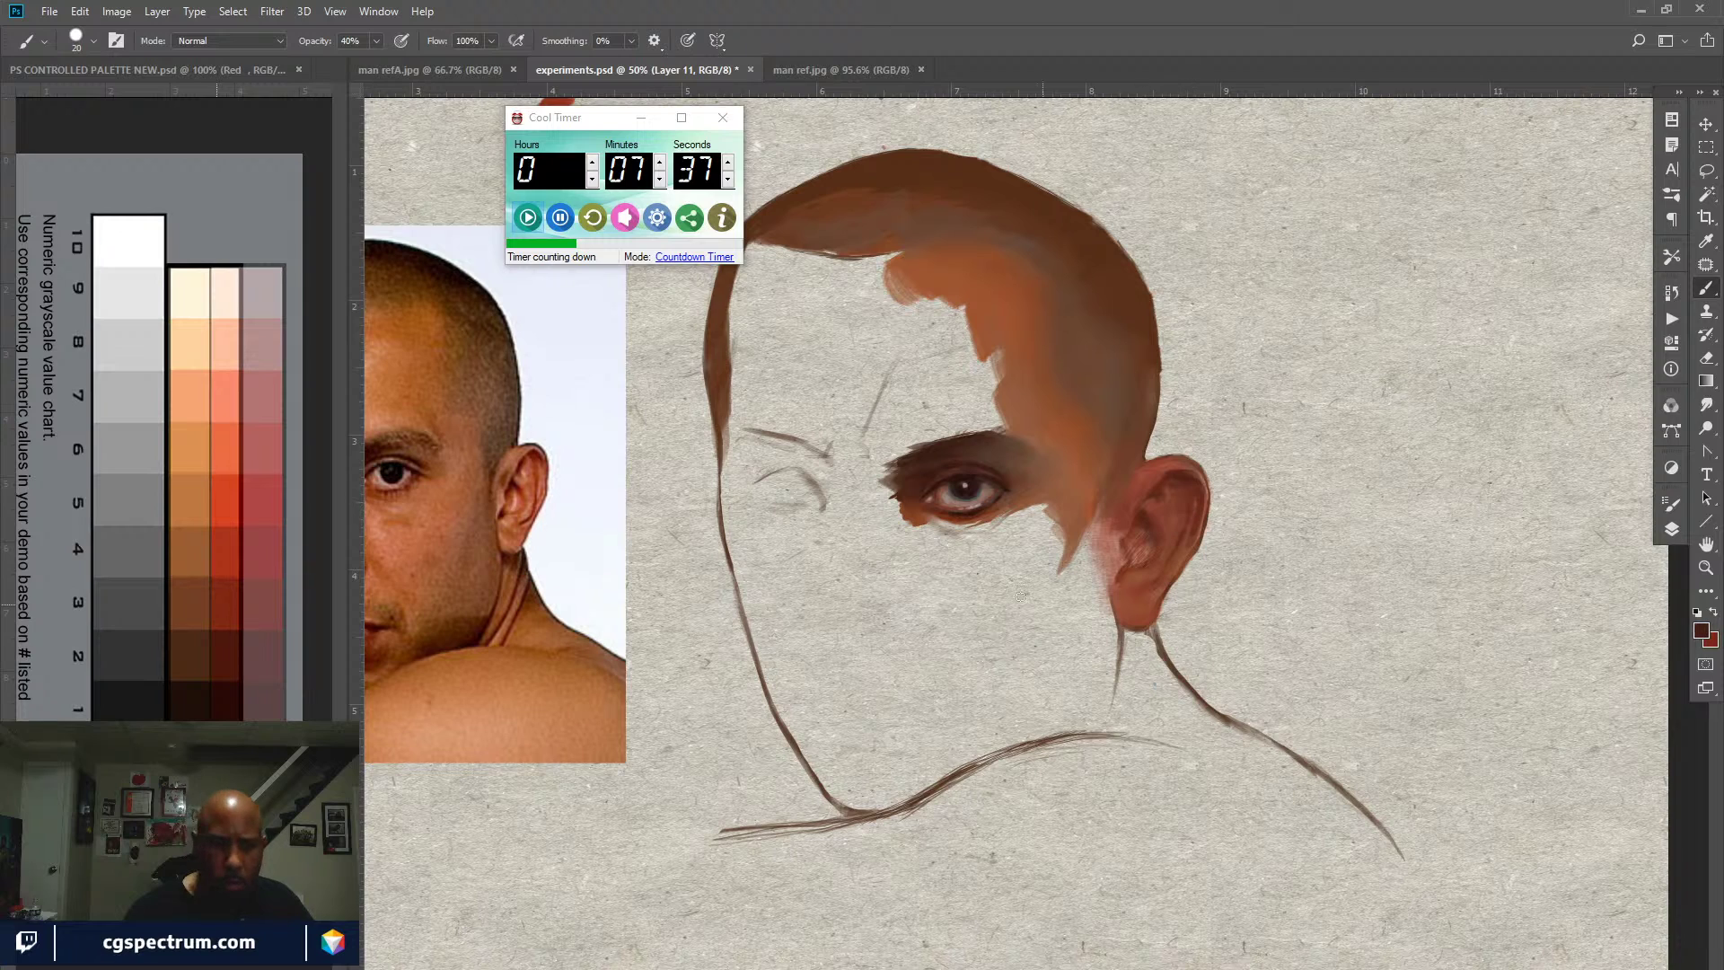
alt+click(1044, 448)
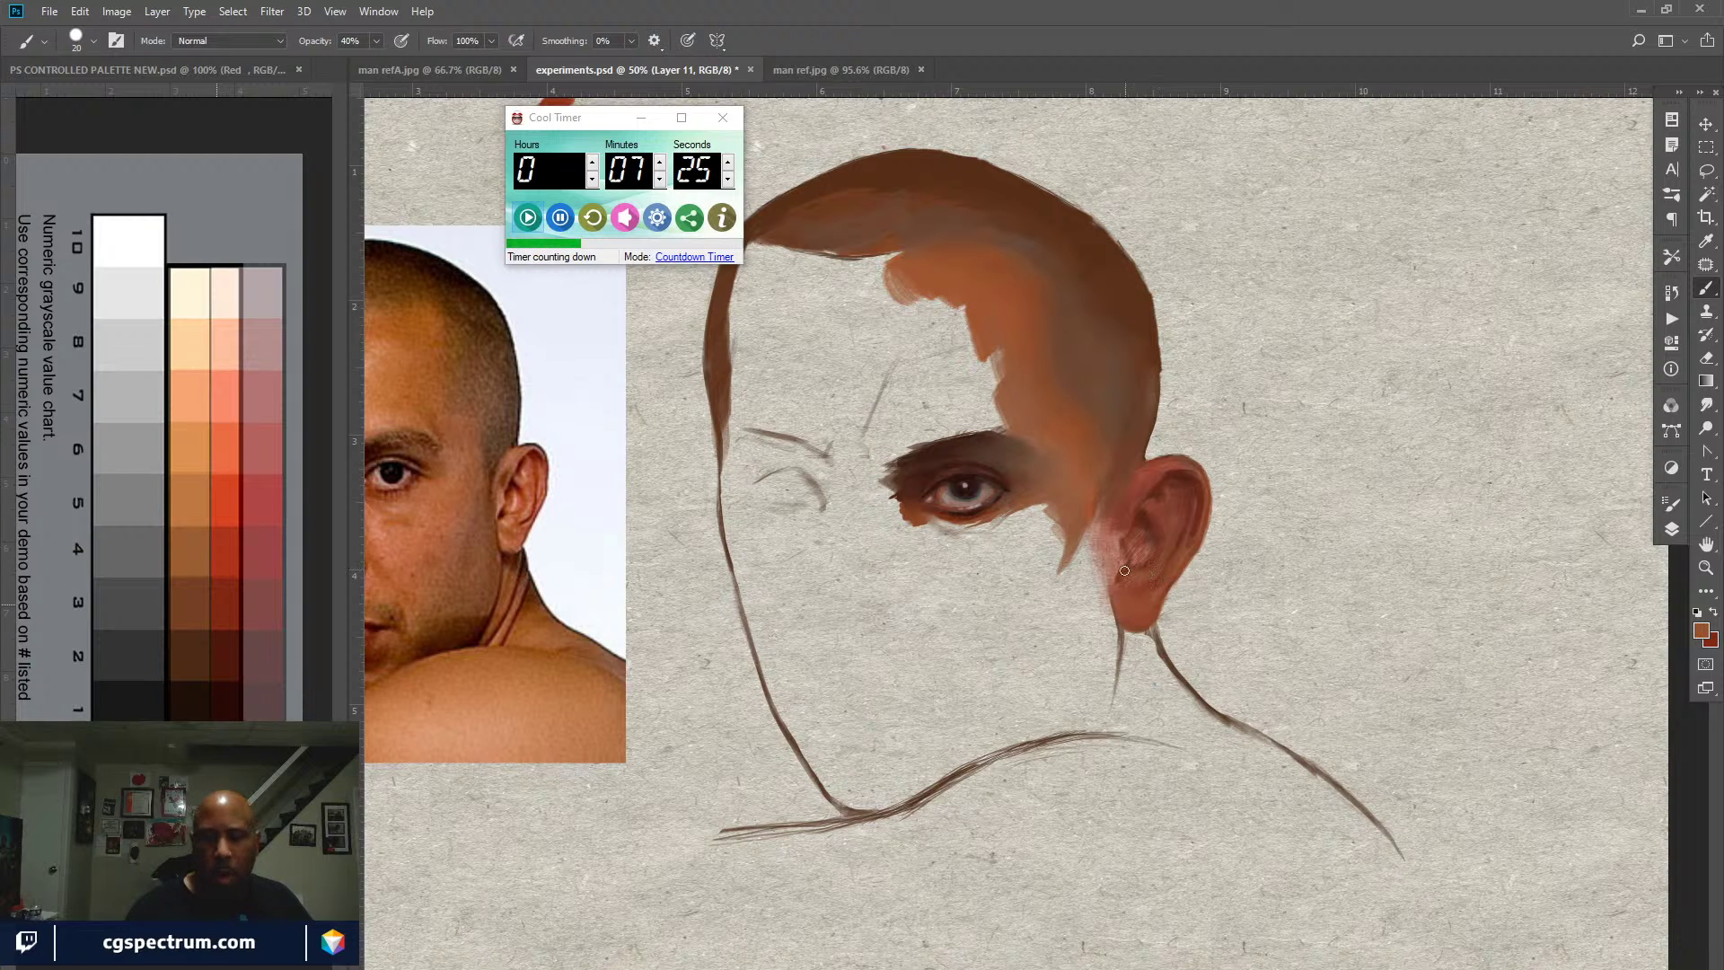
Step: Deepen the ear's inner hollow and folds with sampled dark brown, softening the edges with reddish brown sampled from the ear
alt+click(1167, 478)
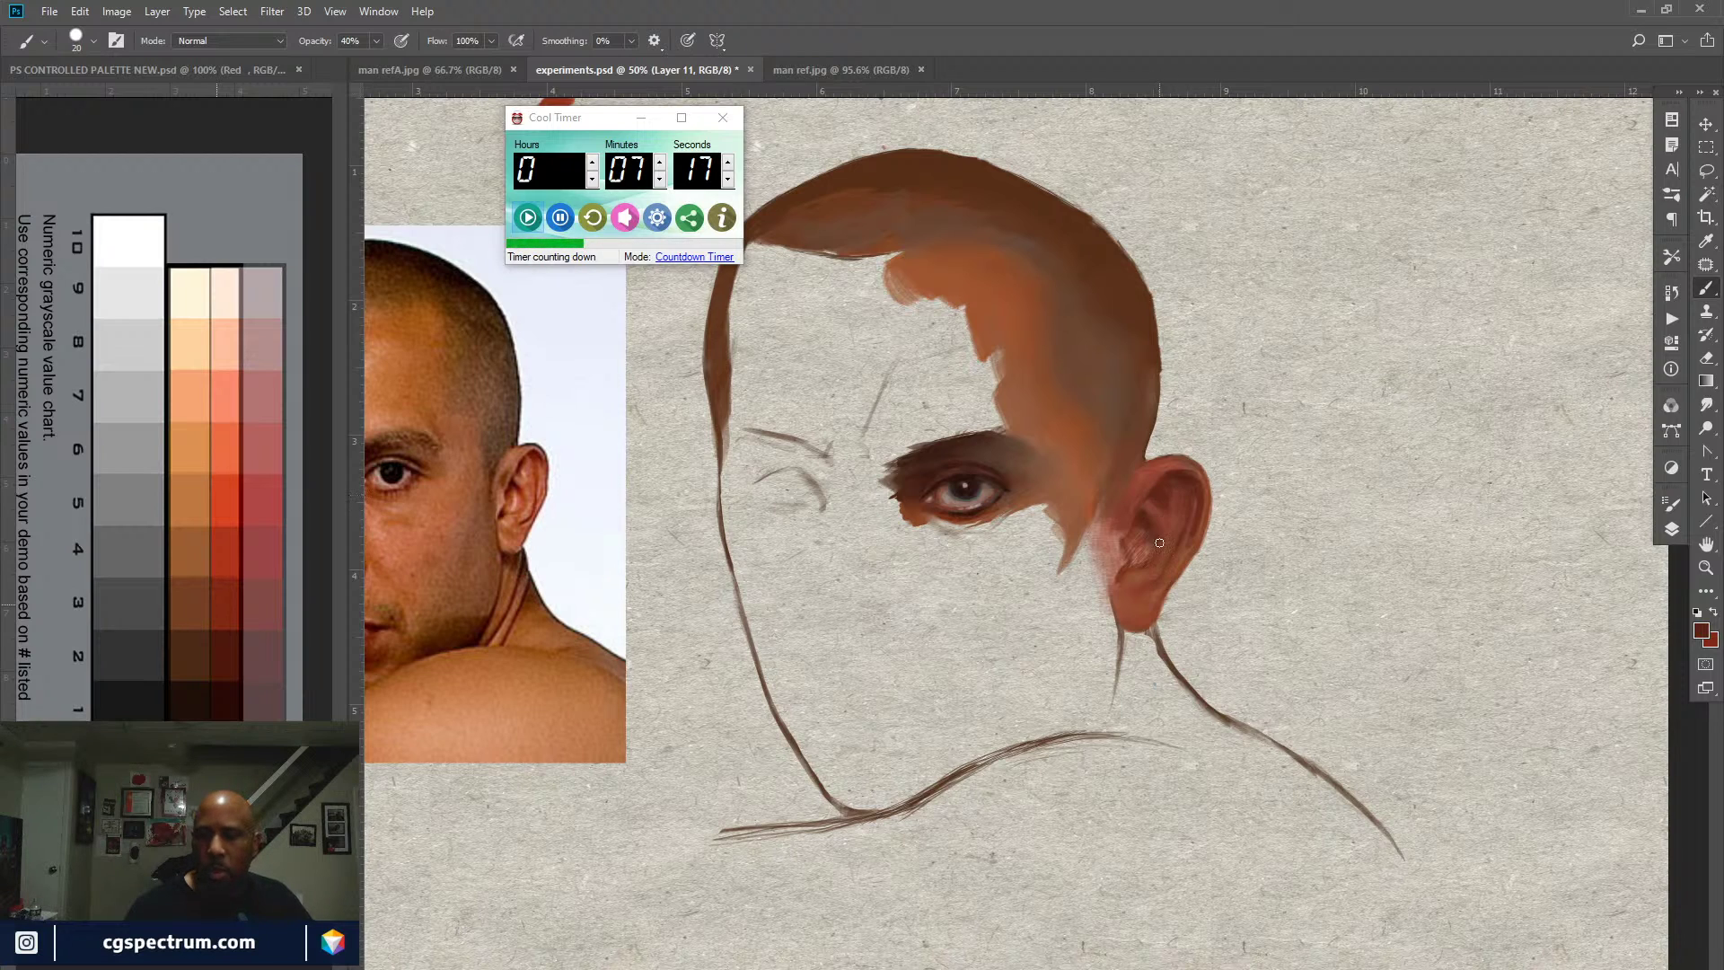
alt+click(928, 473)
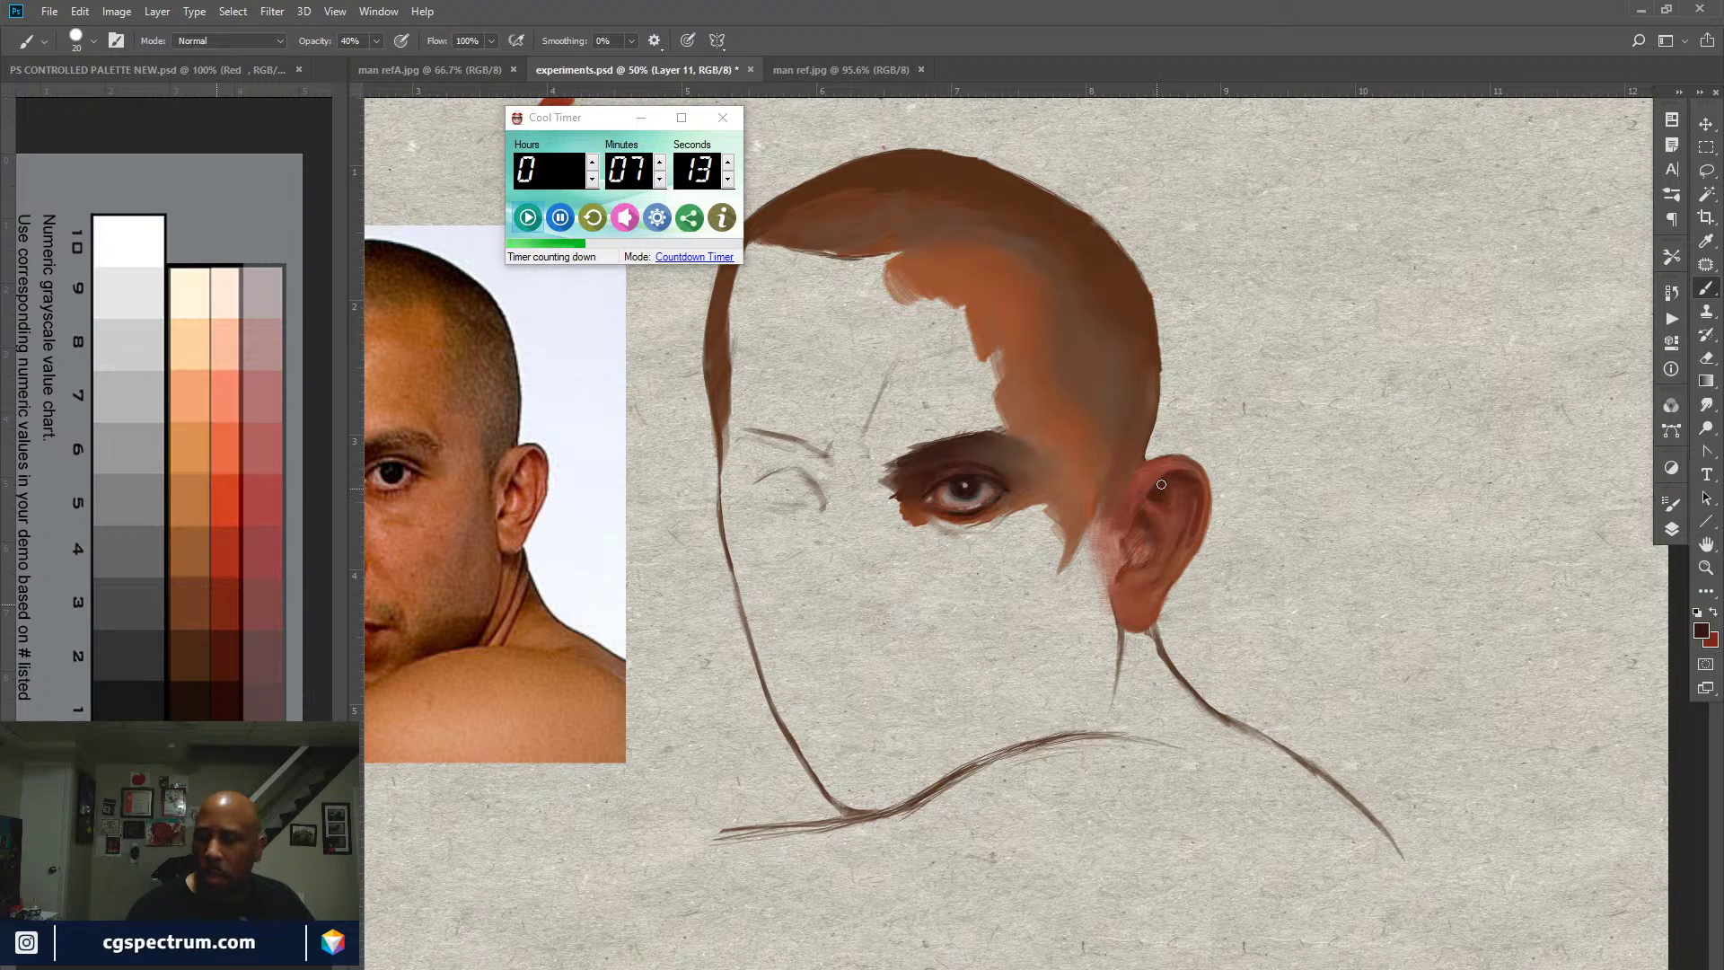
key(x)
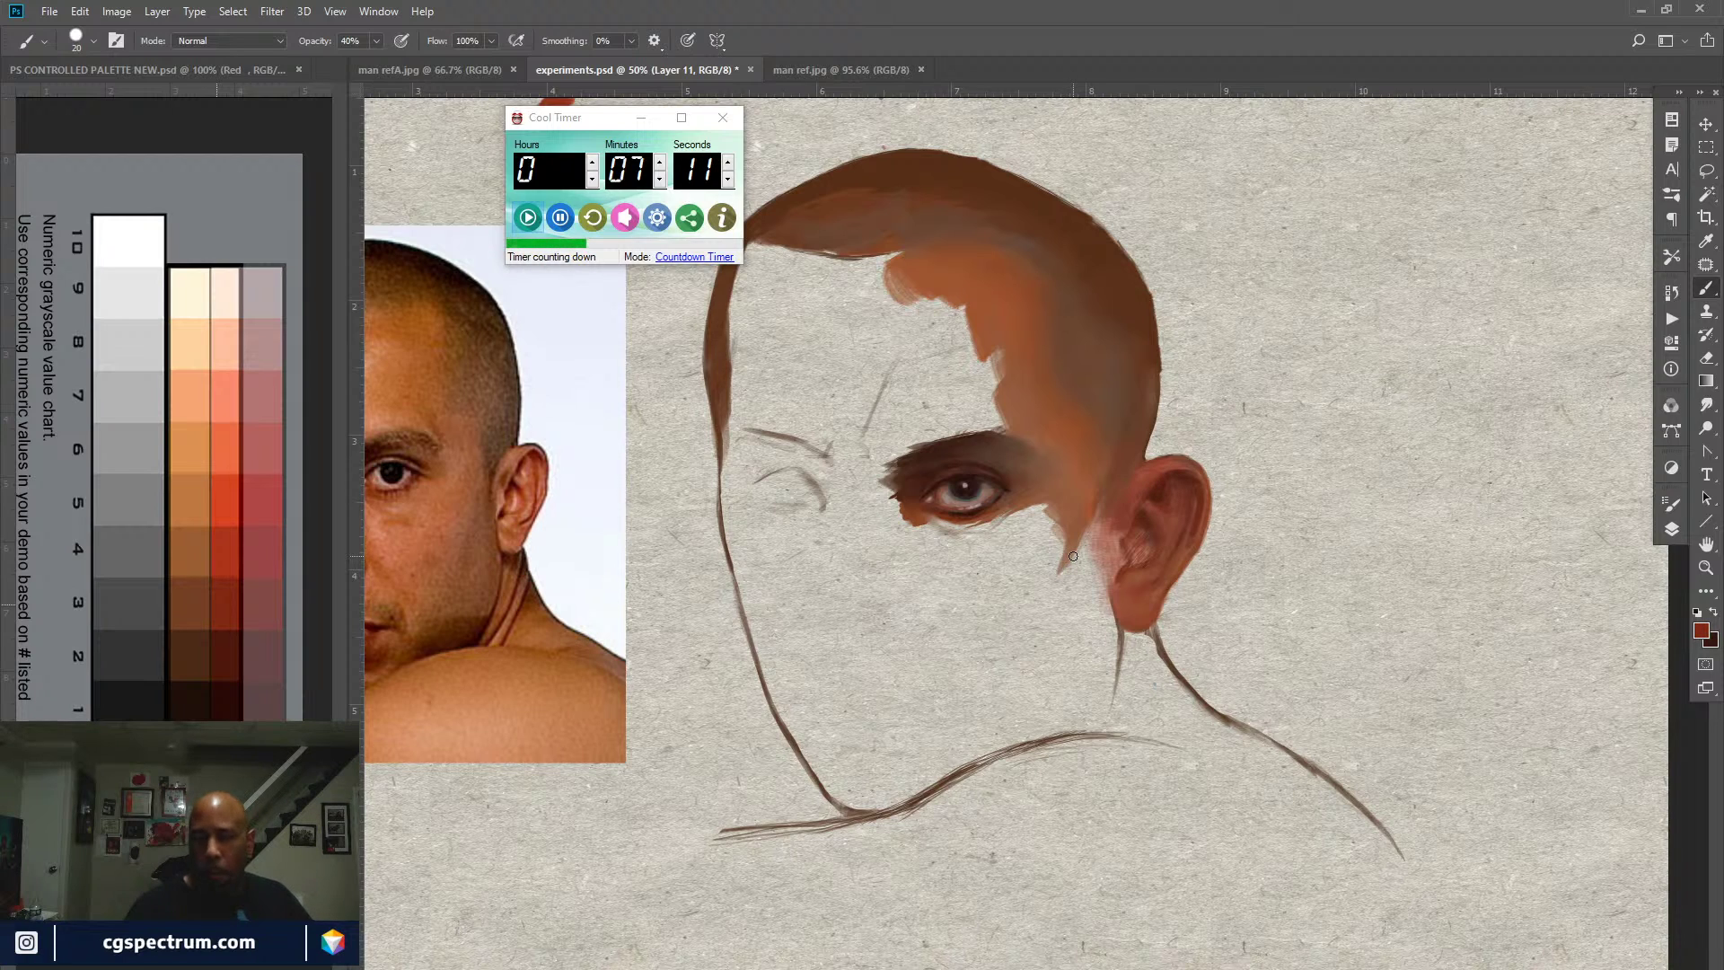
key(x)
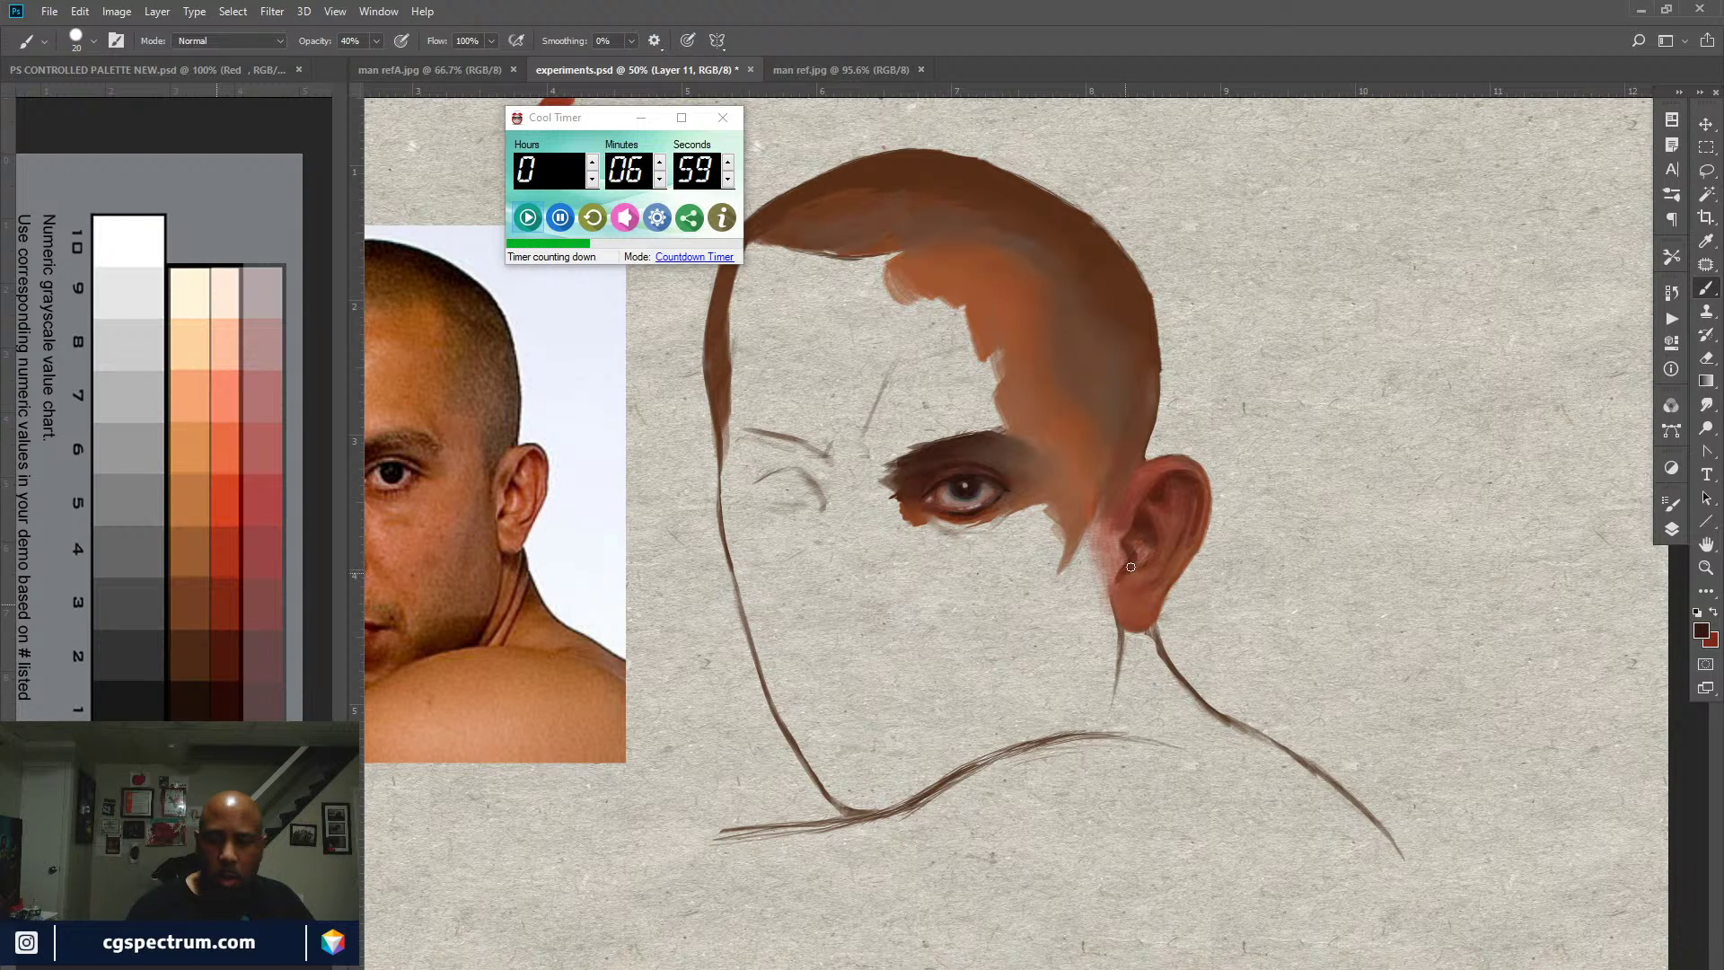
drag(1130, 567, 1128, 569)
key(x)
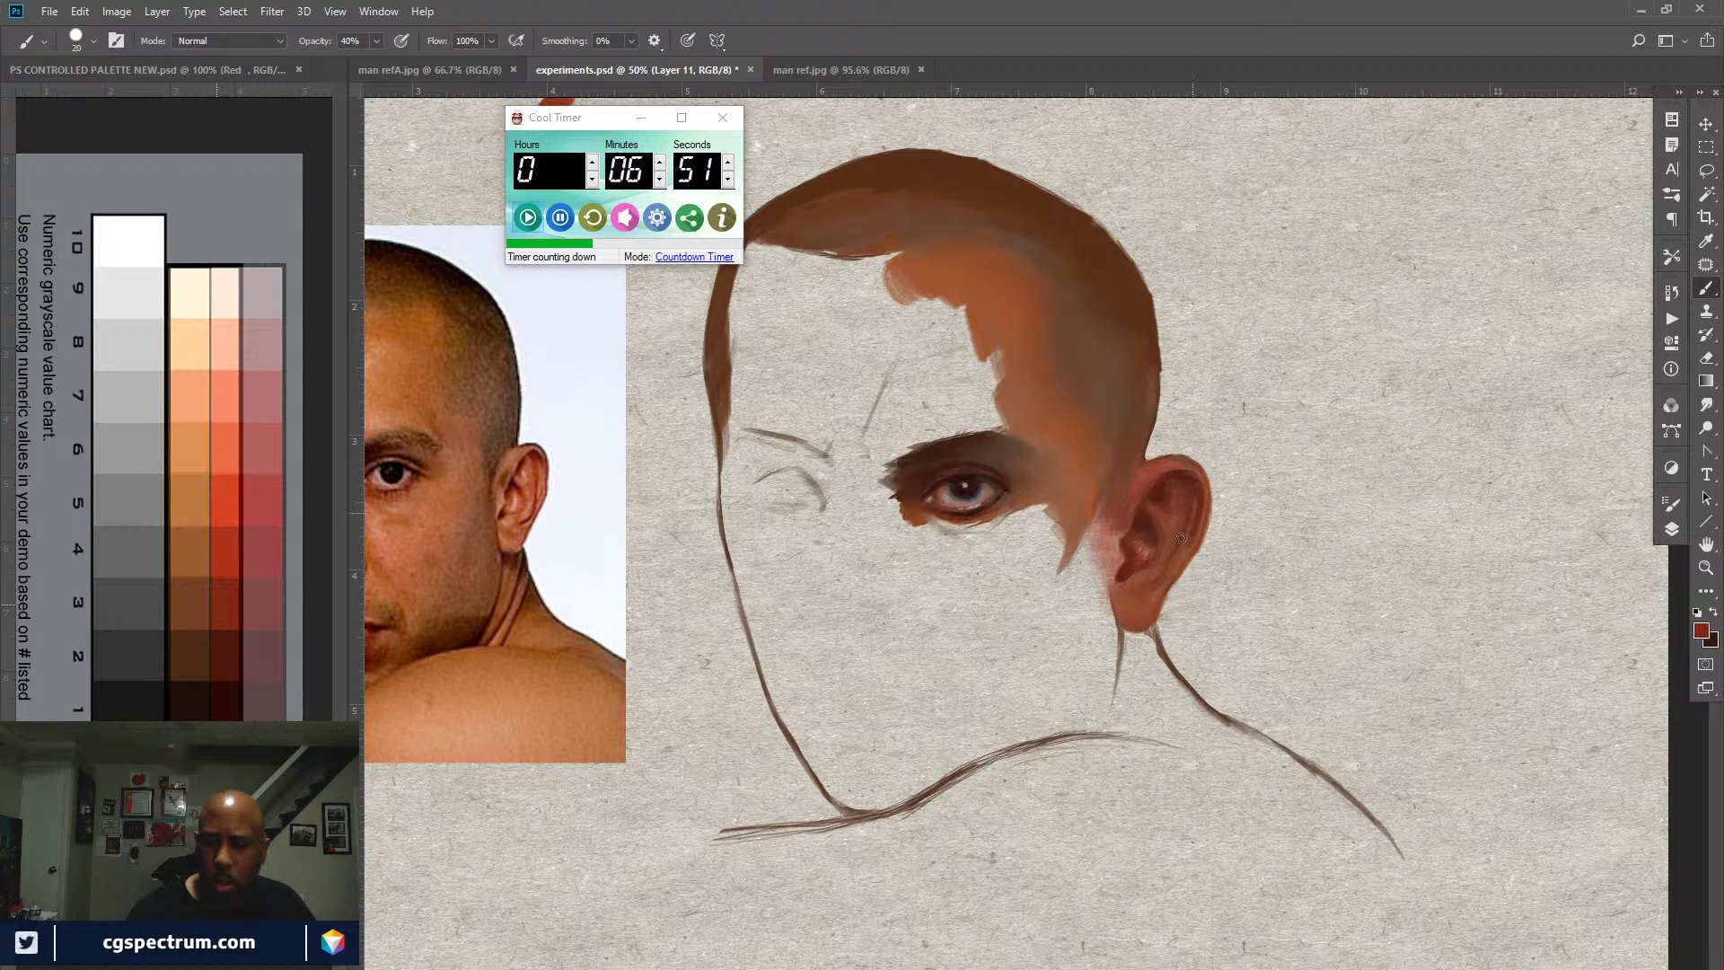
key(x)
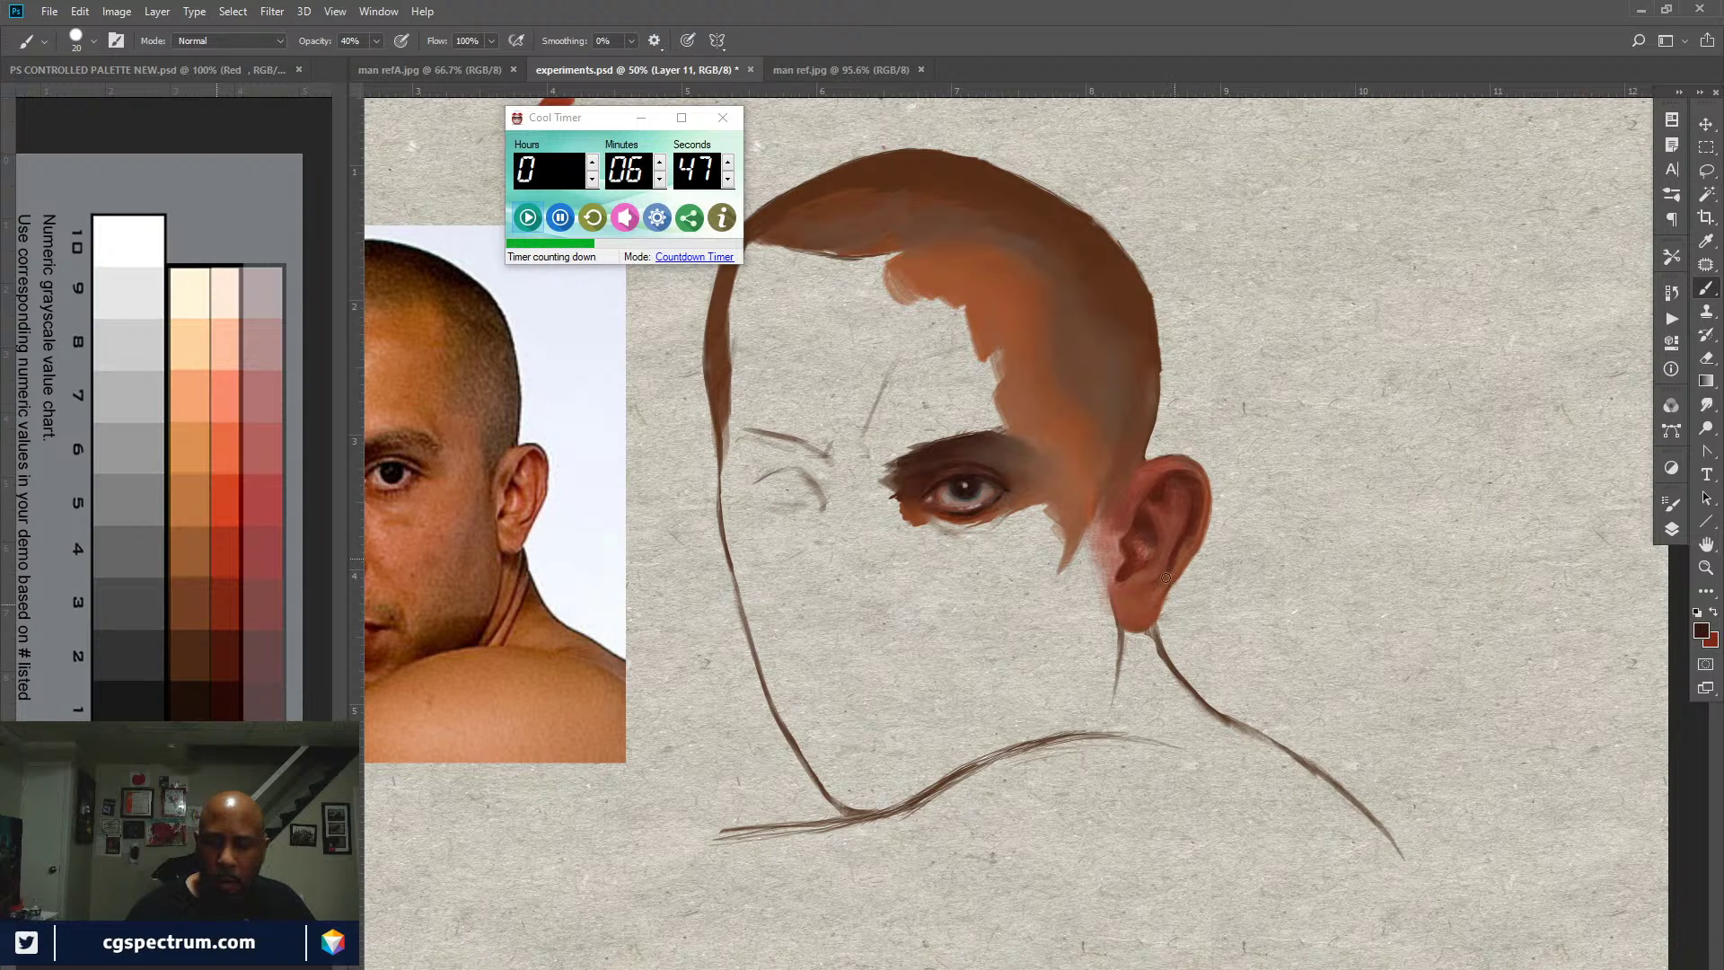
key(x)
alt+click(1155, 582)
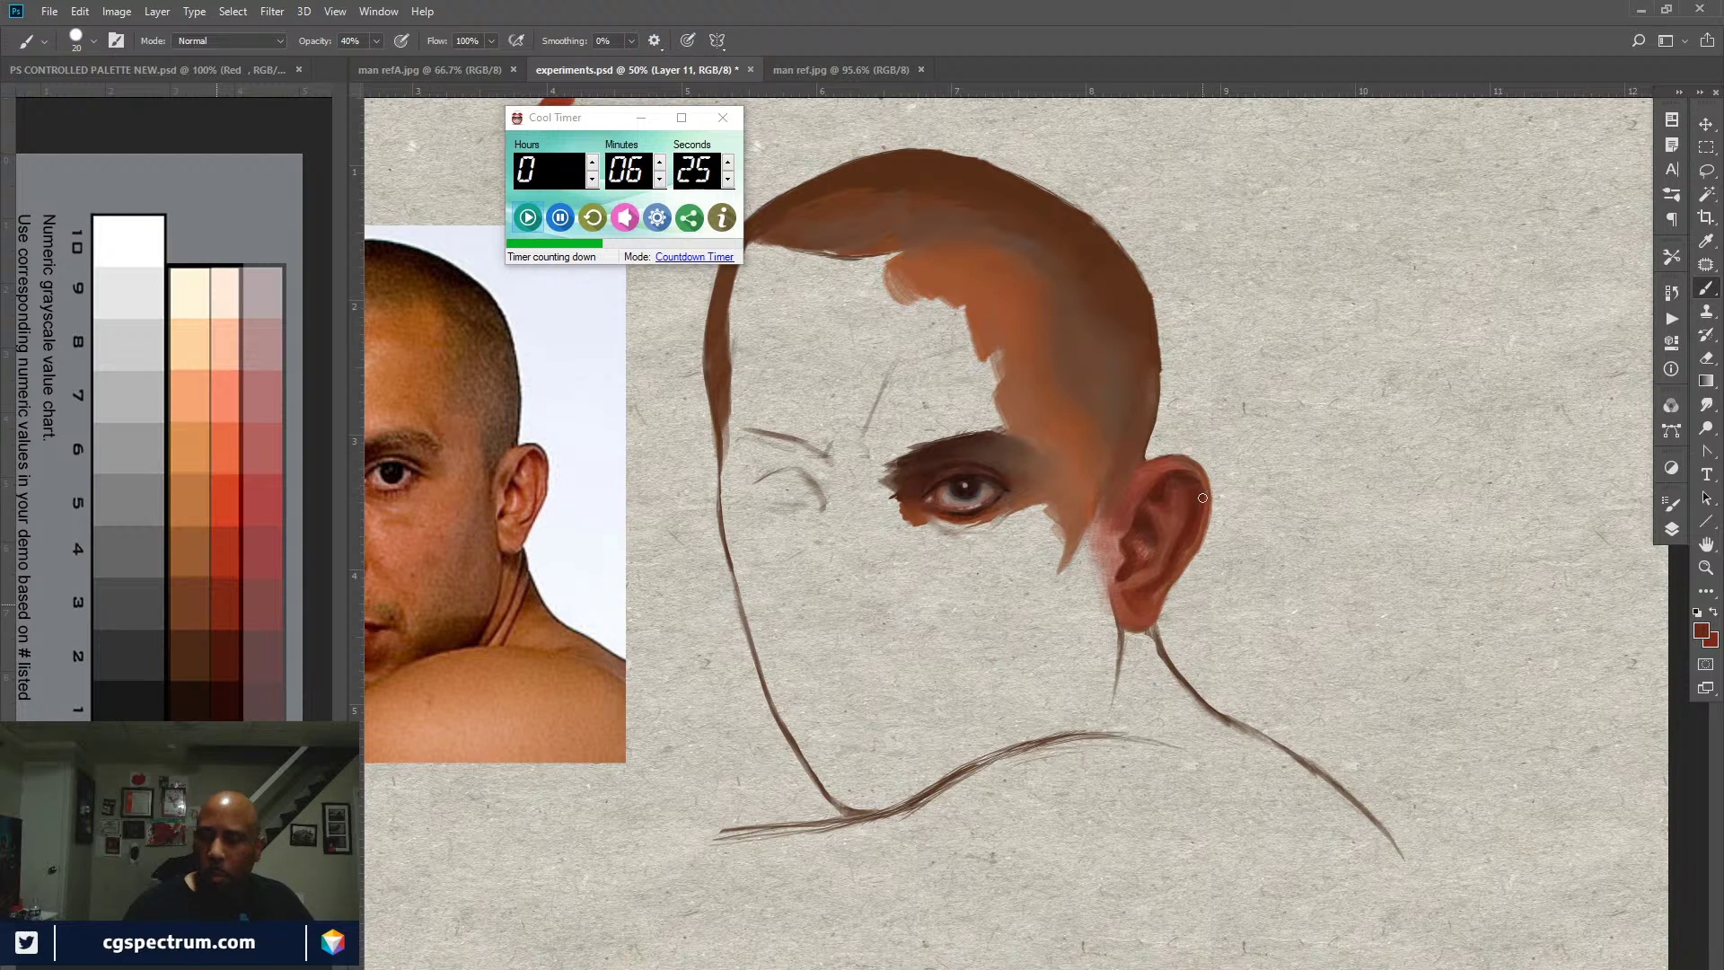
Step: Warm the ear's outer rim with oranges sampled from the palette chart, blending with browns sampled from the ear
key(alt)
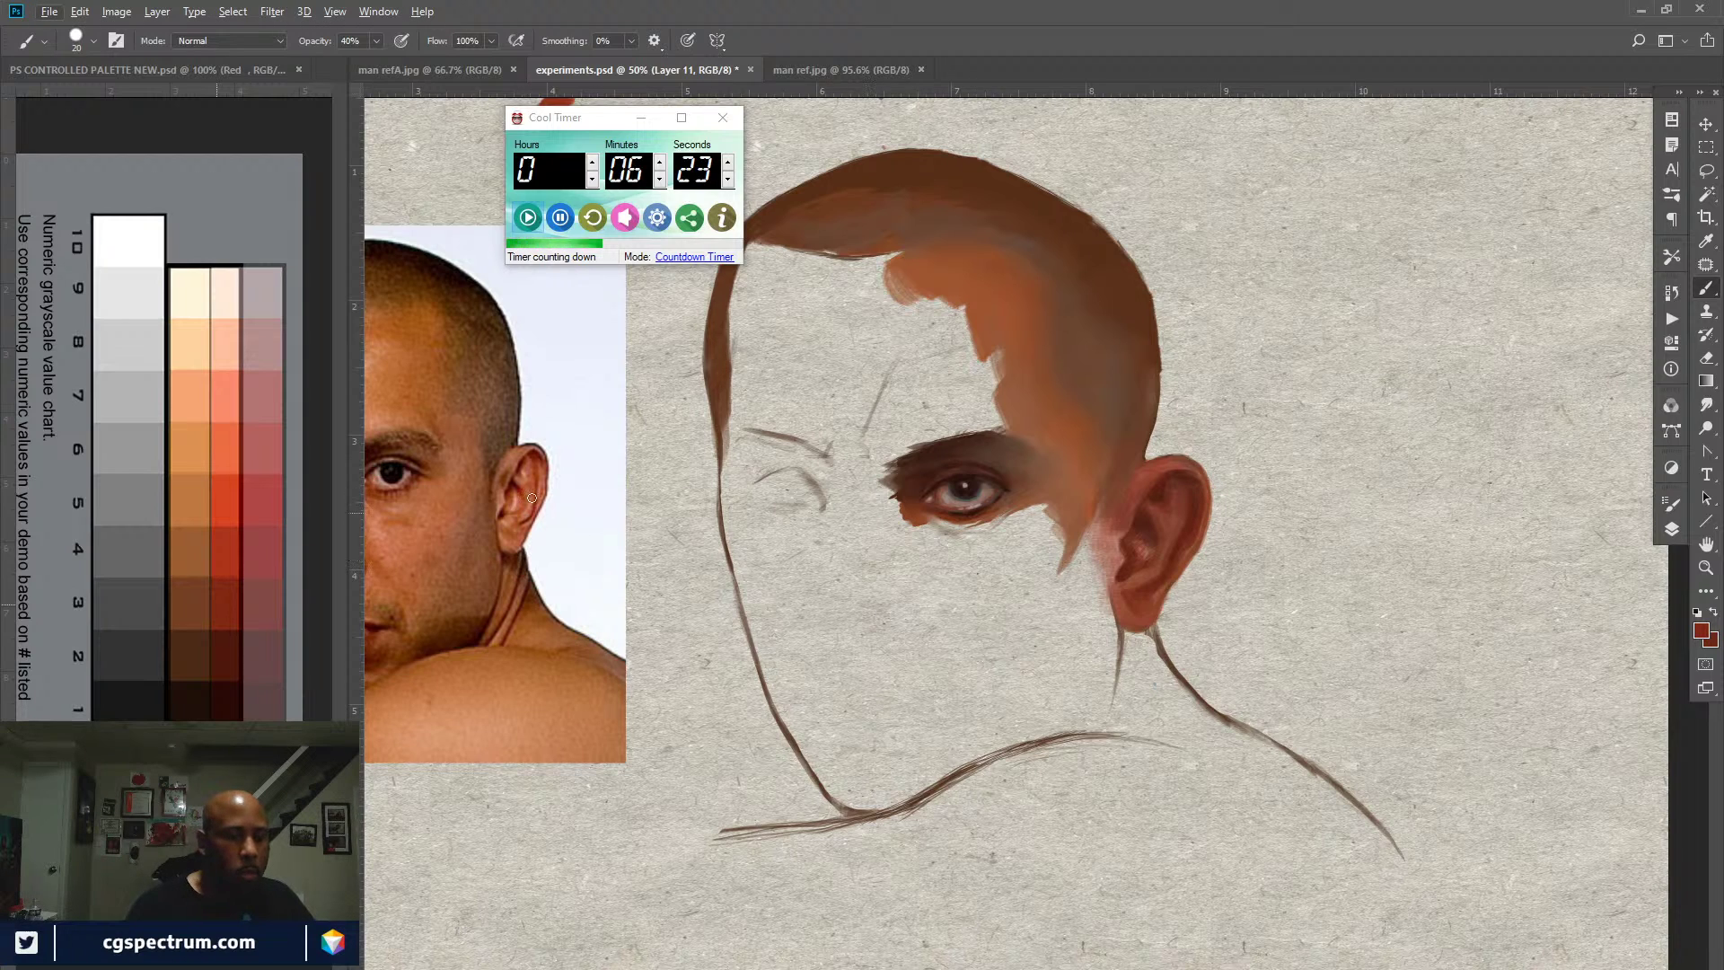
alt+click(1184, 509)
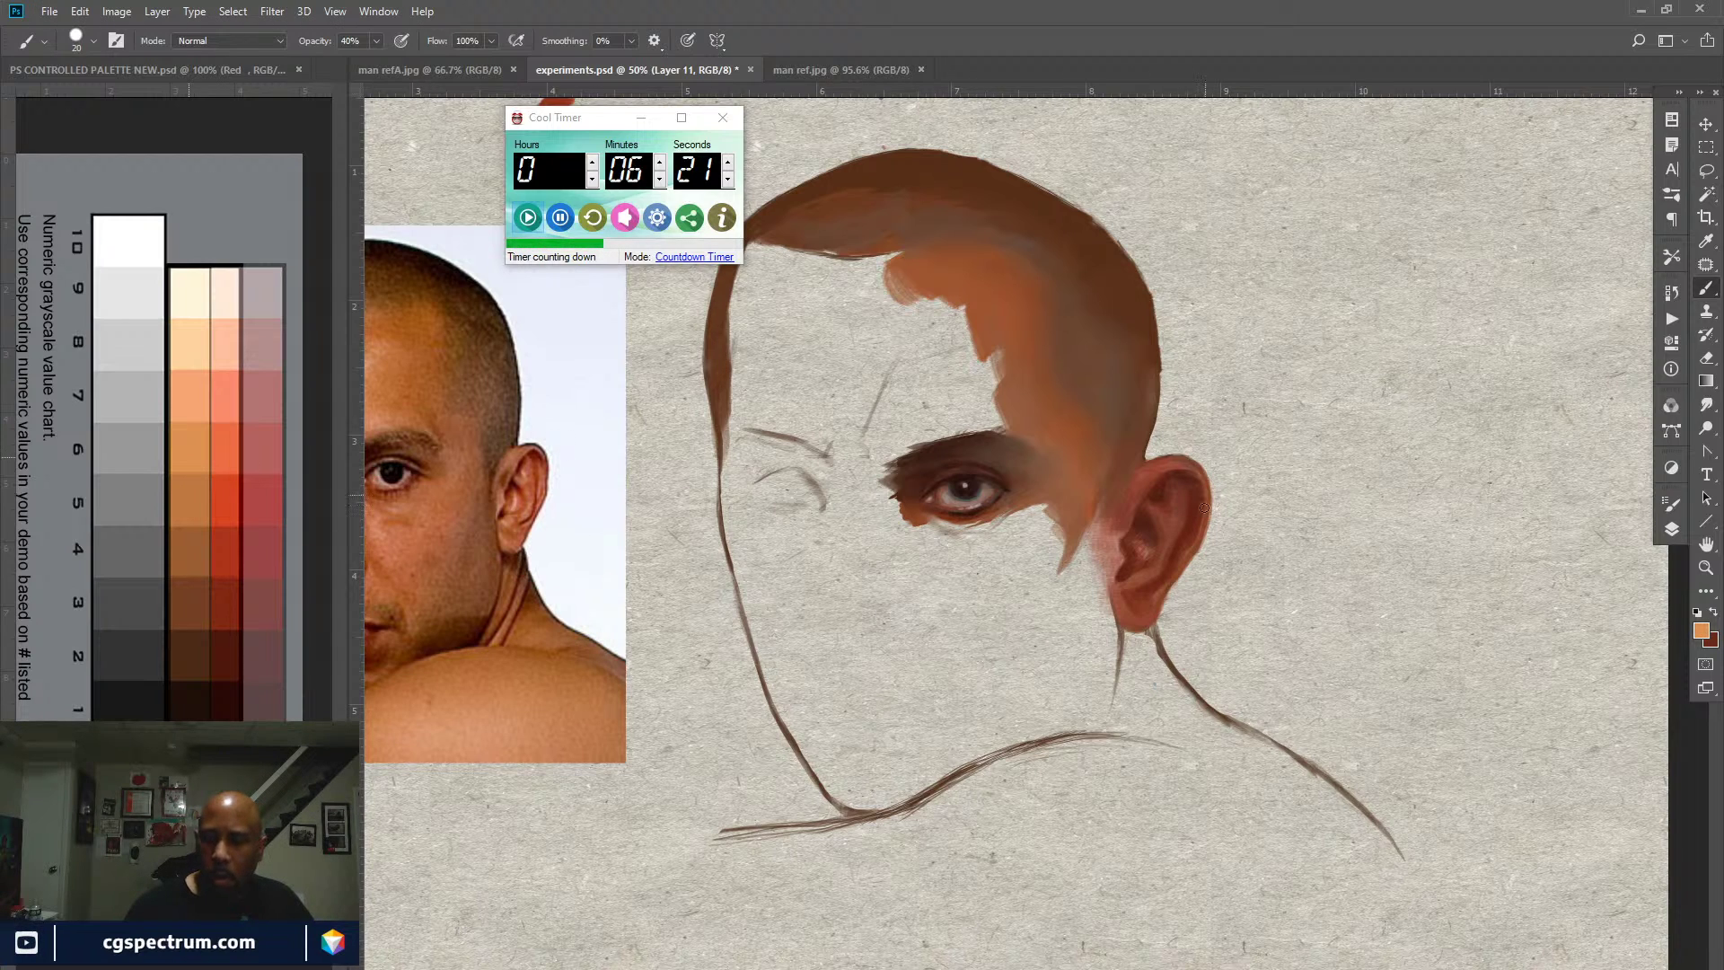
alt+click(1199, 522)
alt+click(1205, 495)
alt+click(1192, 544)
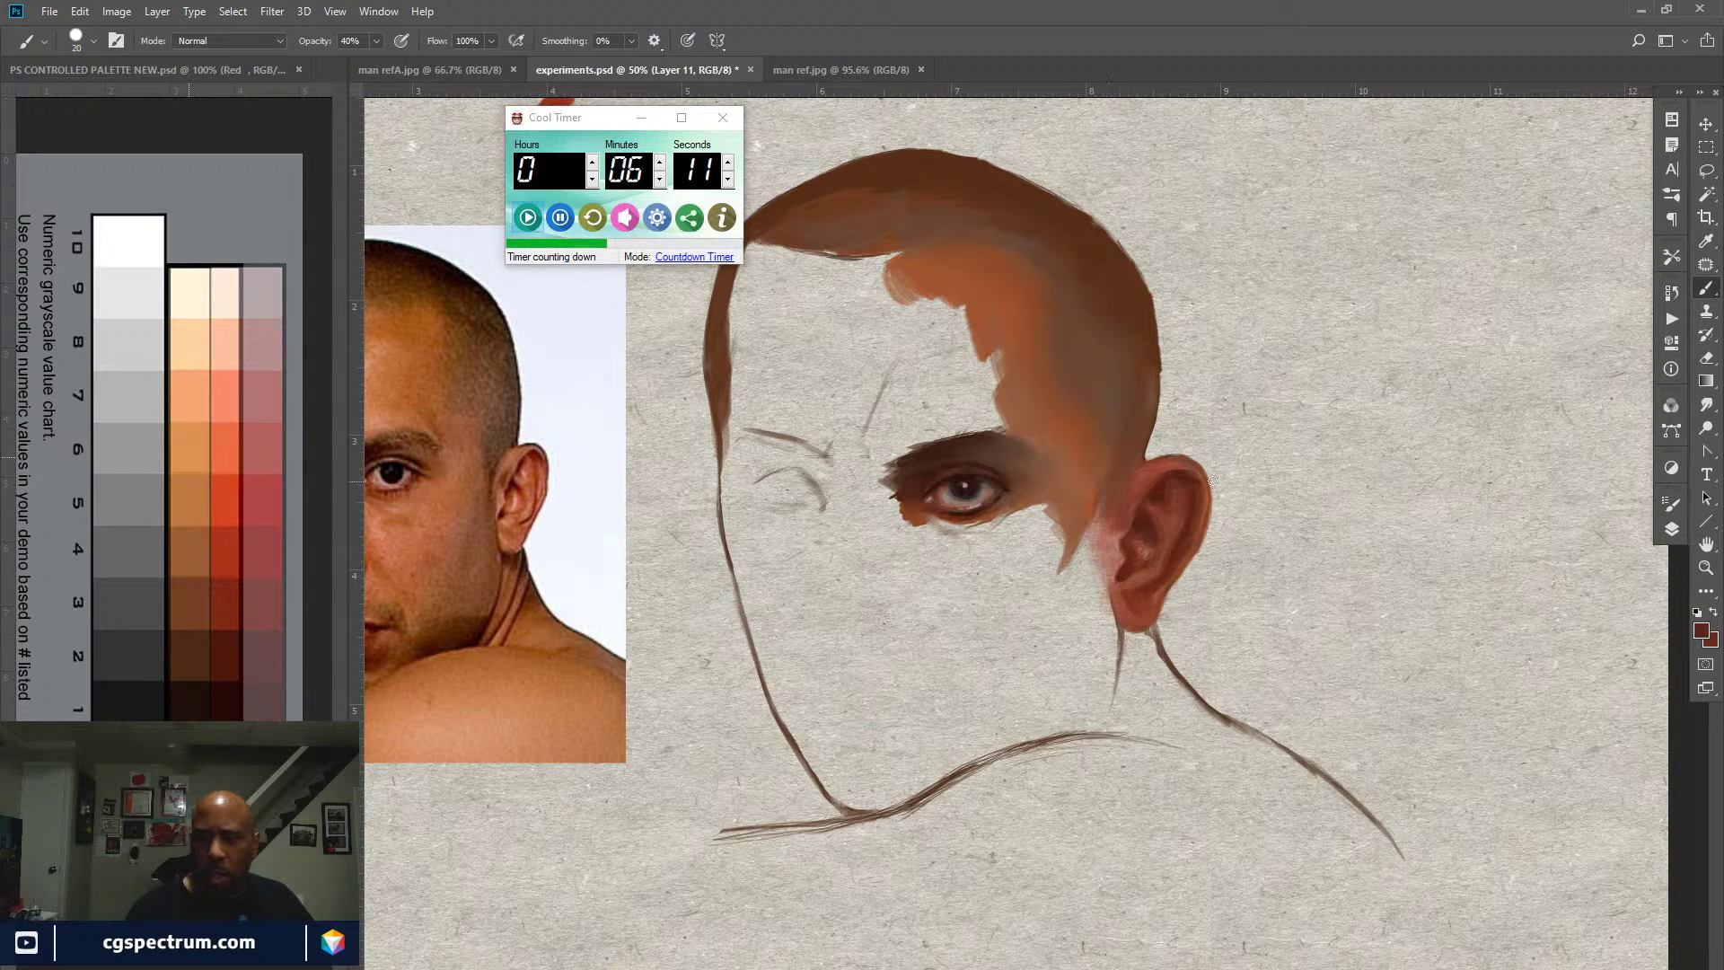
alt+click(194, 455)
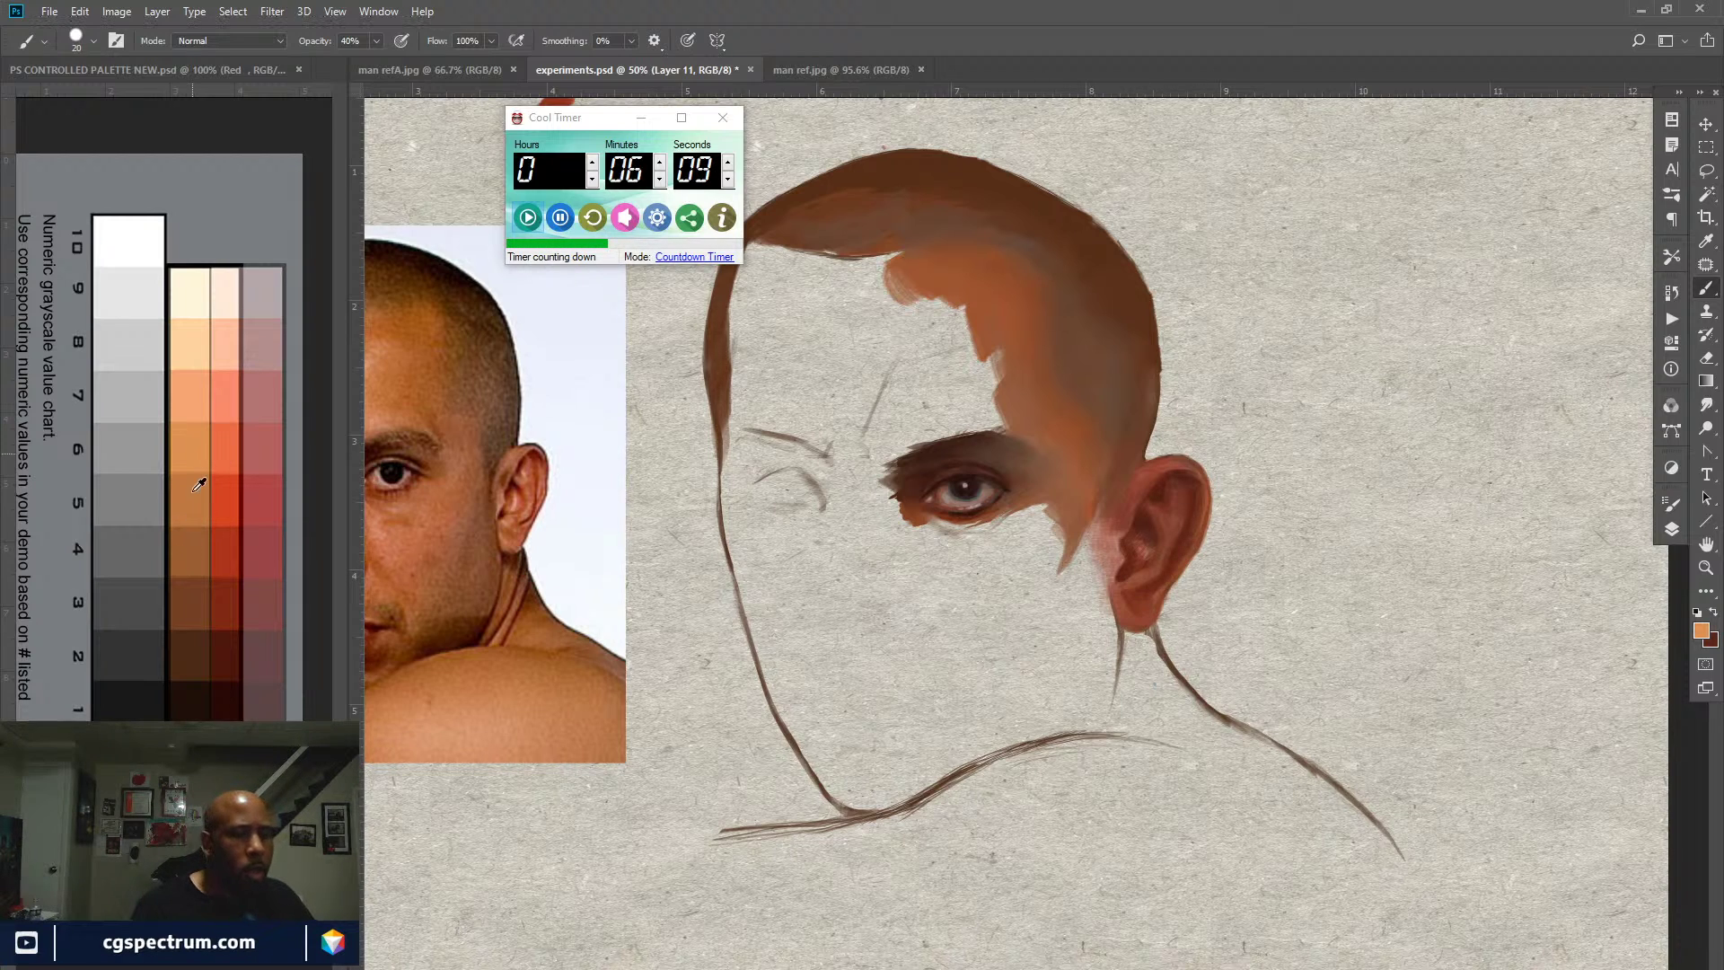
alt+click(184, 533)
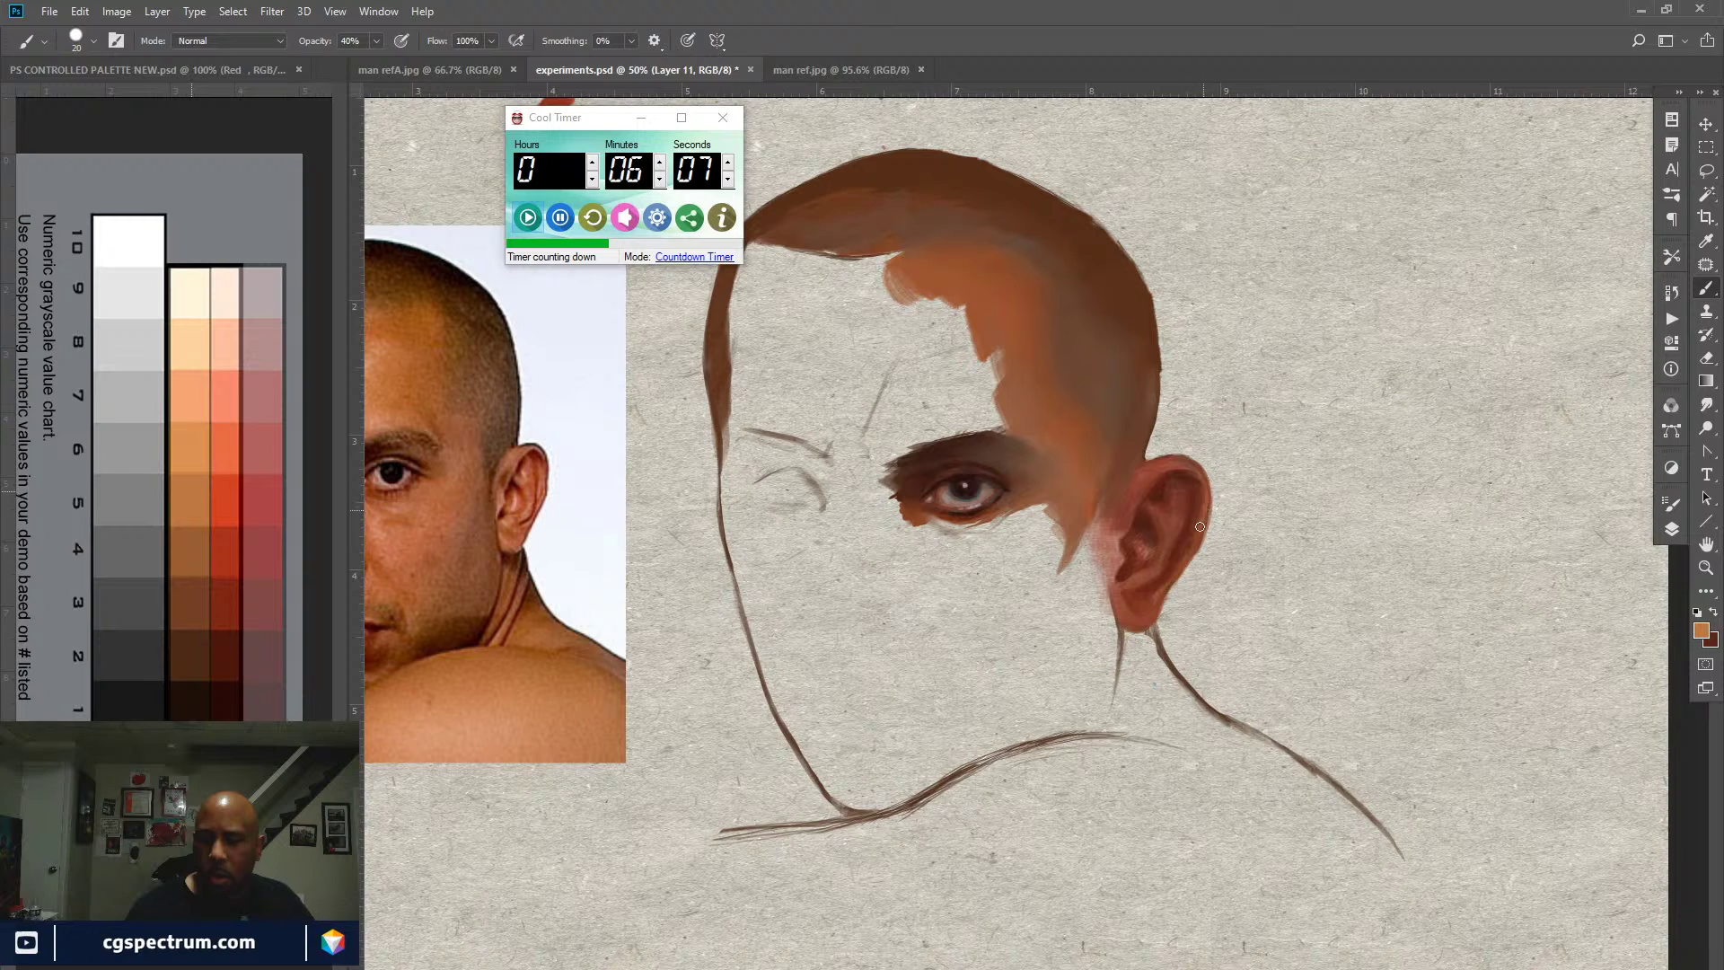
Step: Refine the ear's inner folds with sampled reddish brown and darken the edge beneath the earlobe with near-black brown
key(x)
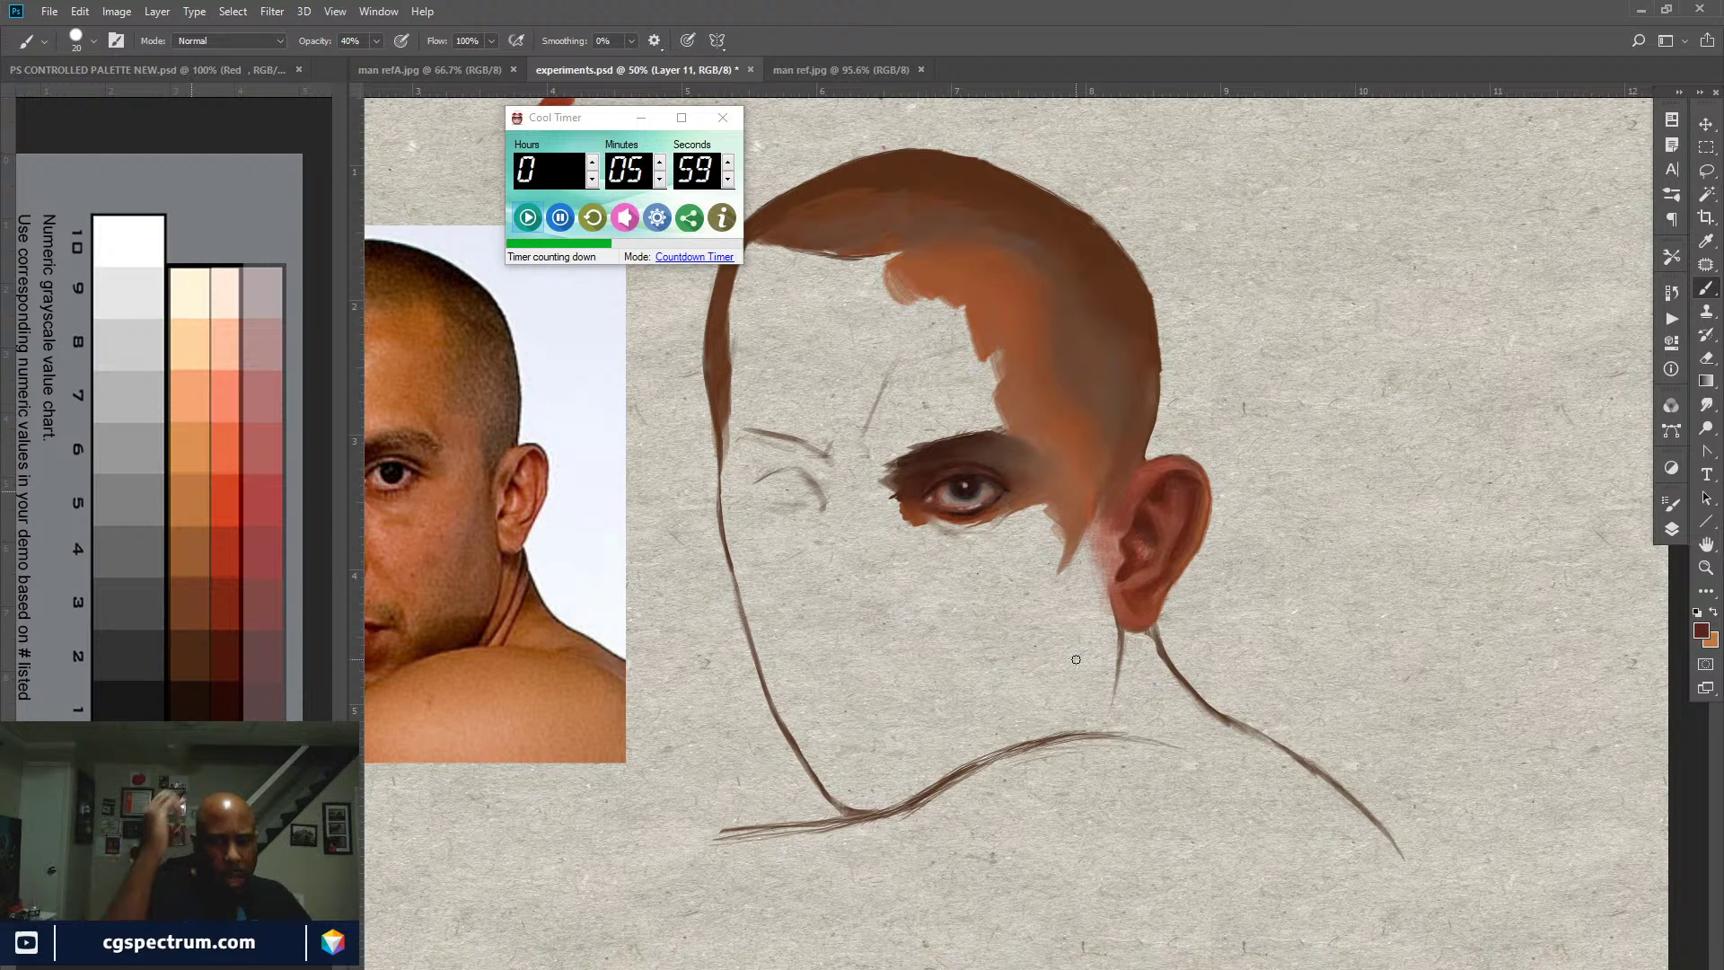
alt+click(1133, 520)
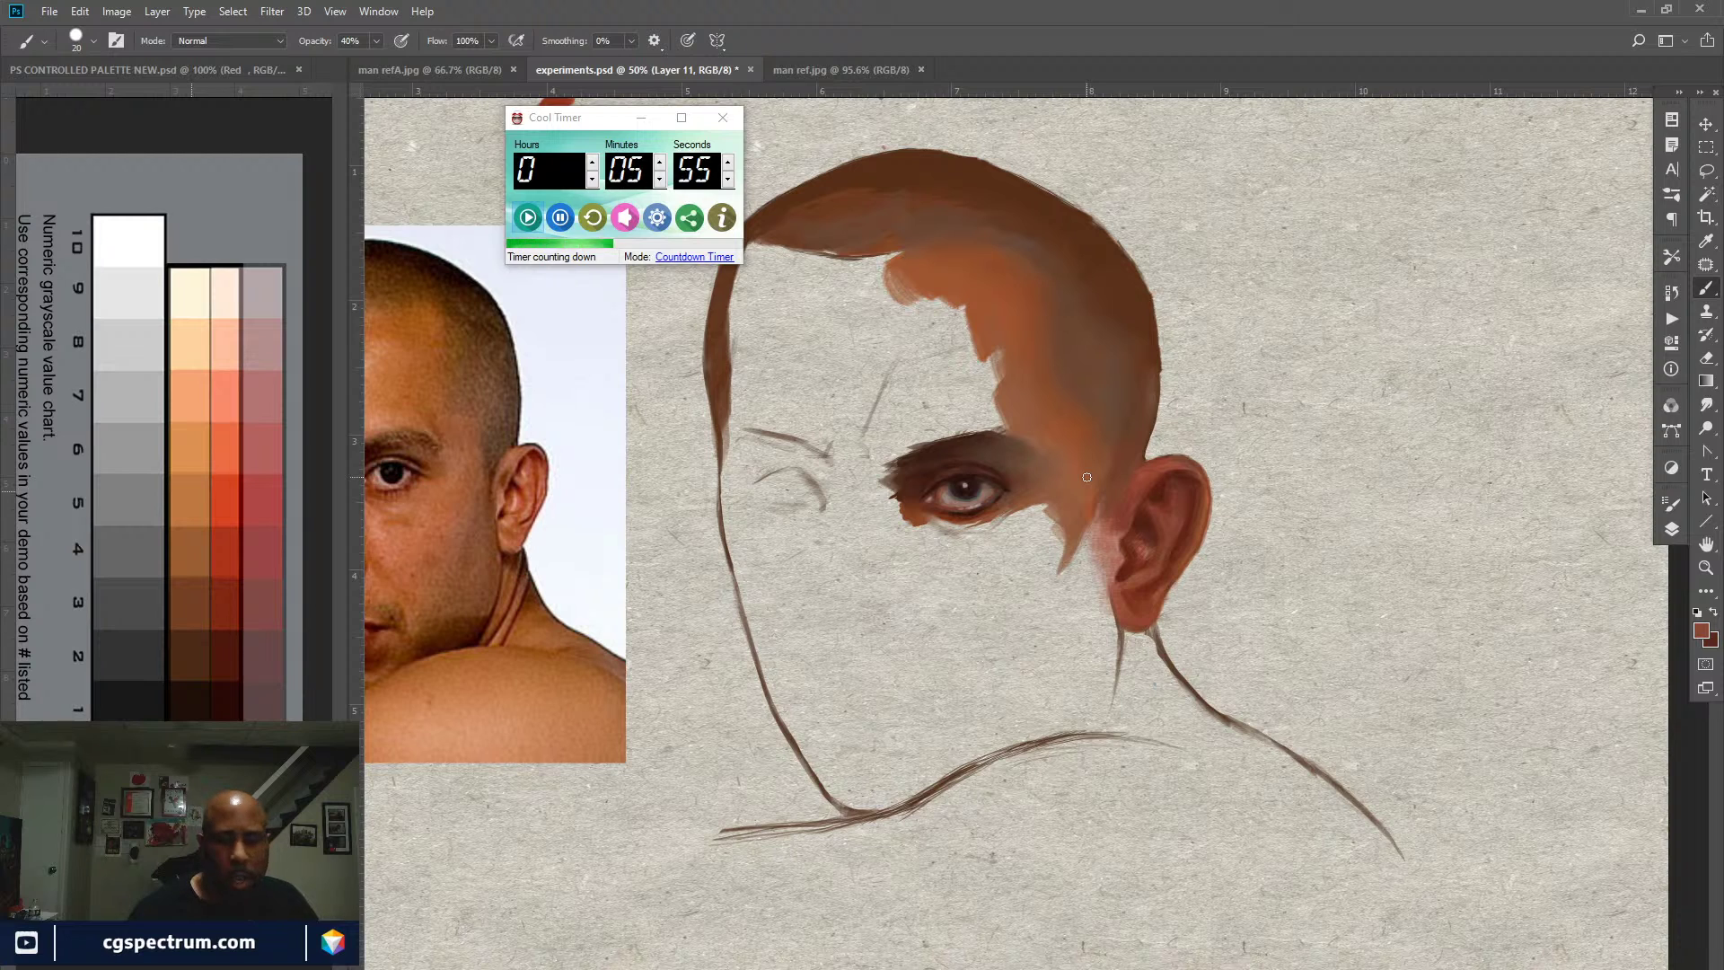
alt+click(1165, 490)
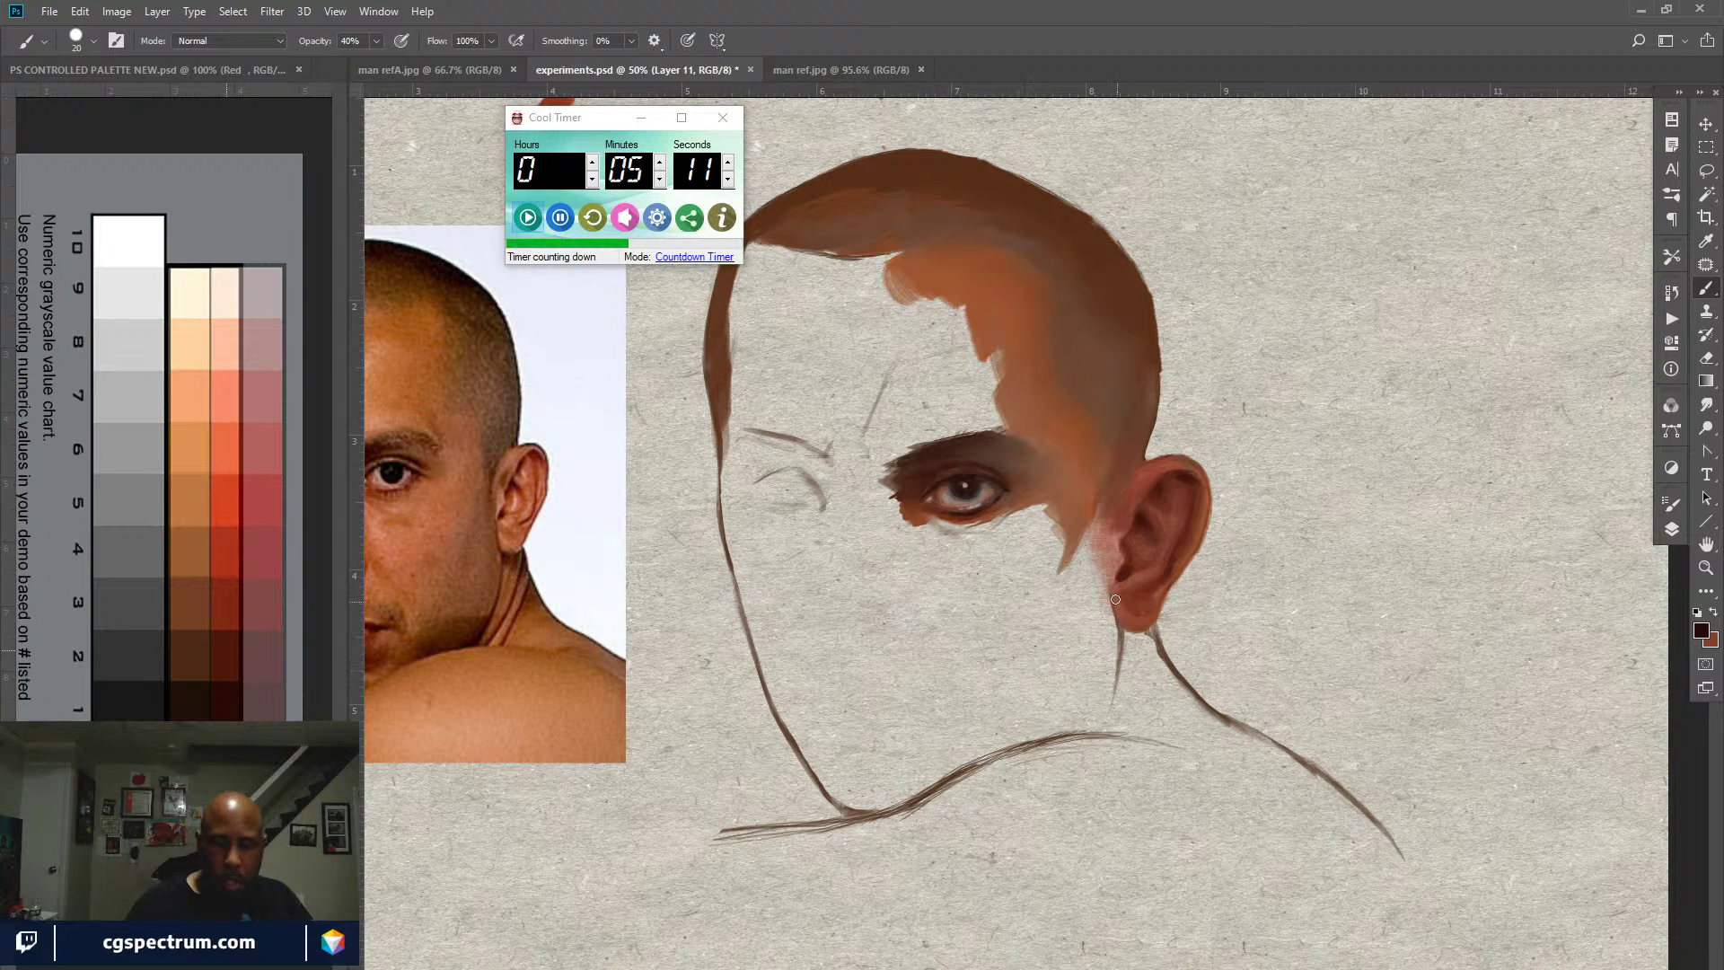
drag(1108, 600, 1126, 631)
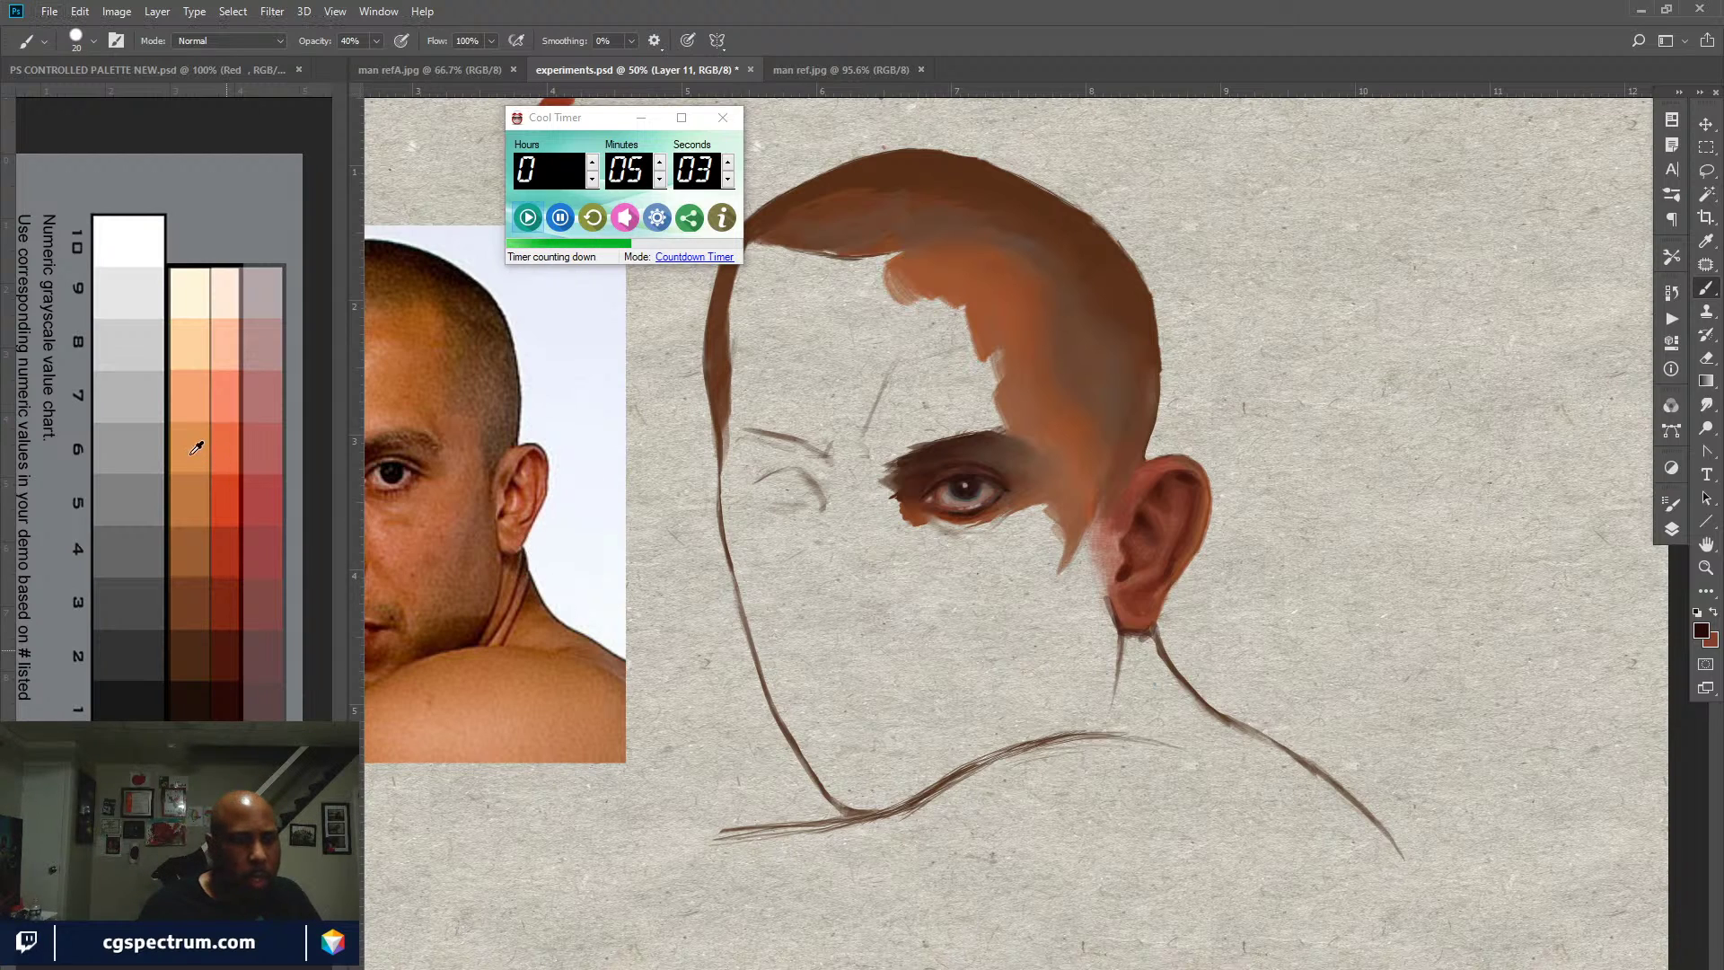
Step: Sample orange from the palette chart and desaturate it to the light skin tone deb58c as the foreground color for the brush
alt+click(187, 508)
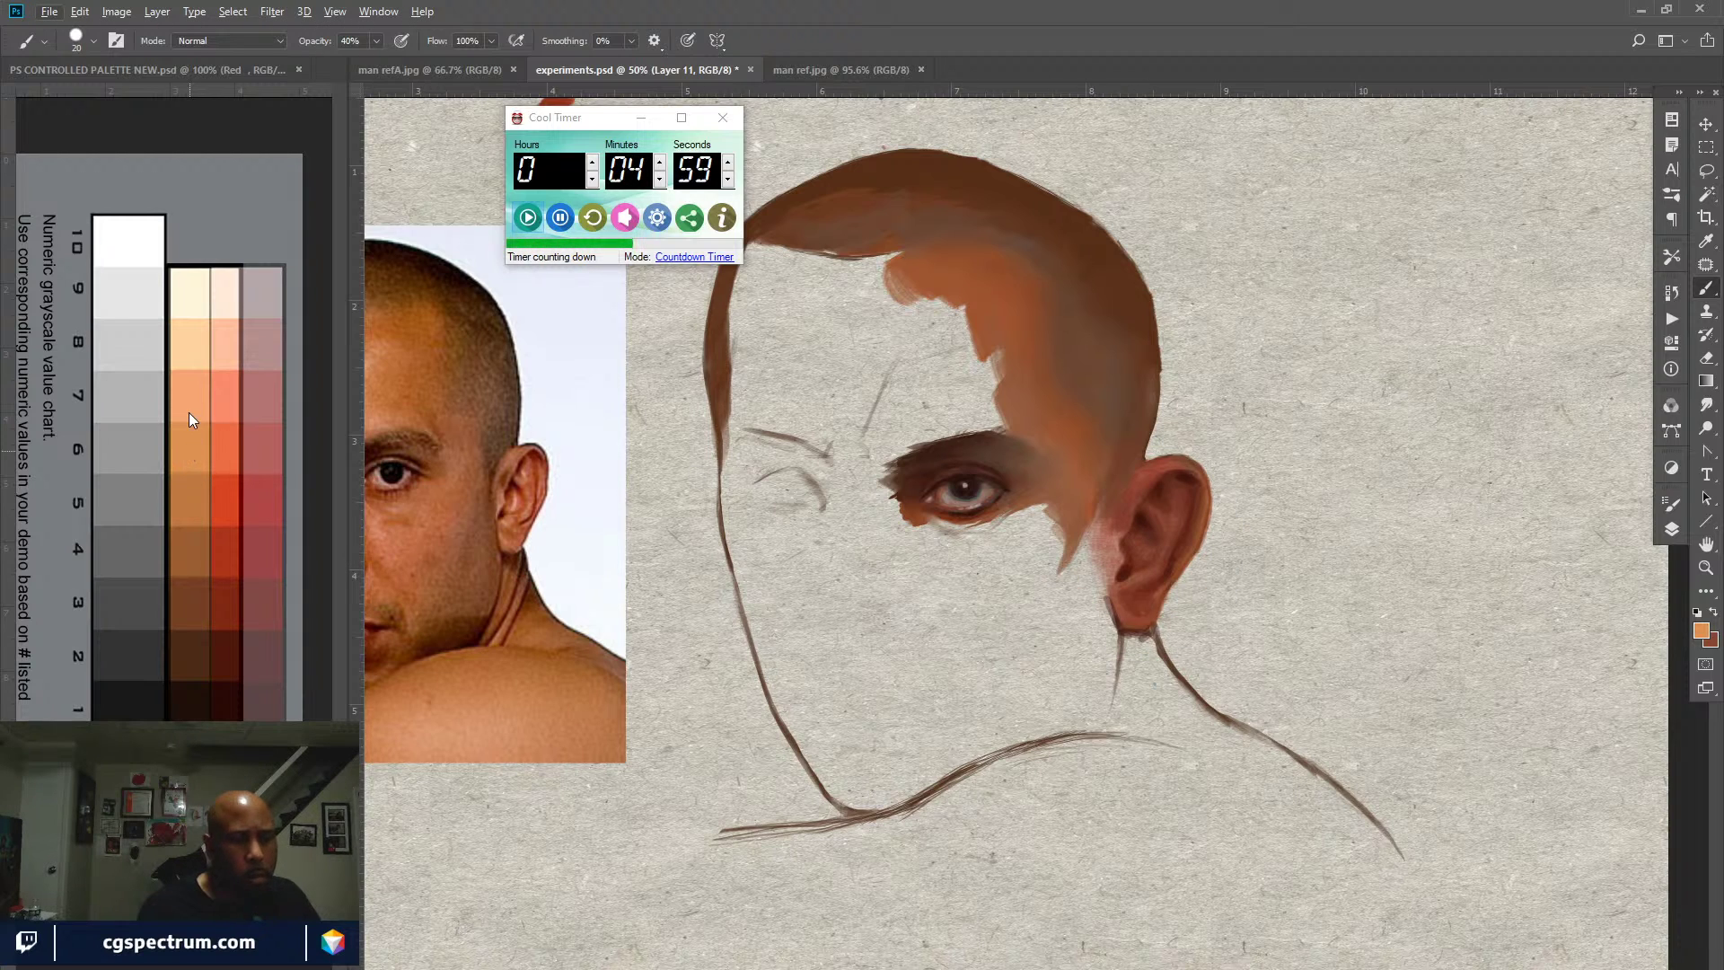
click(1701, 631)
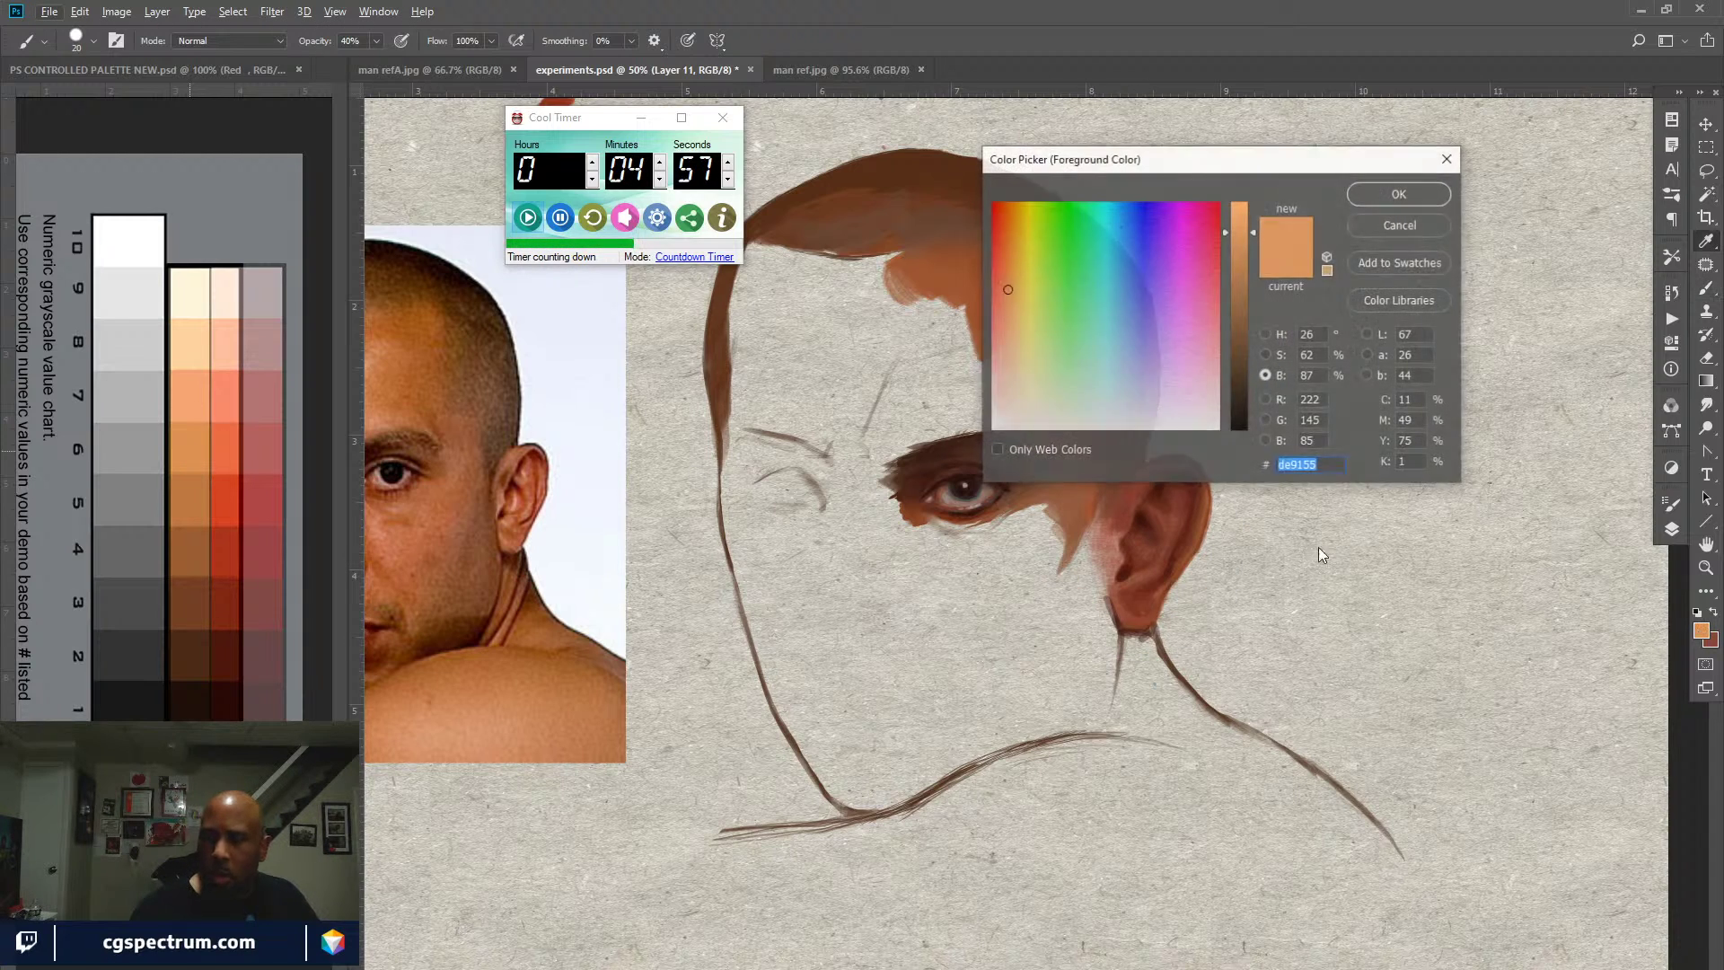
drag(1008, 296, 1010, 344)
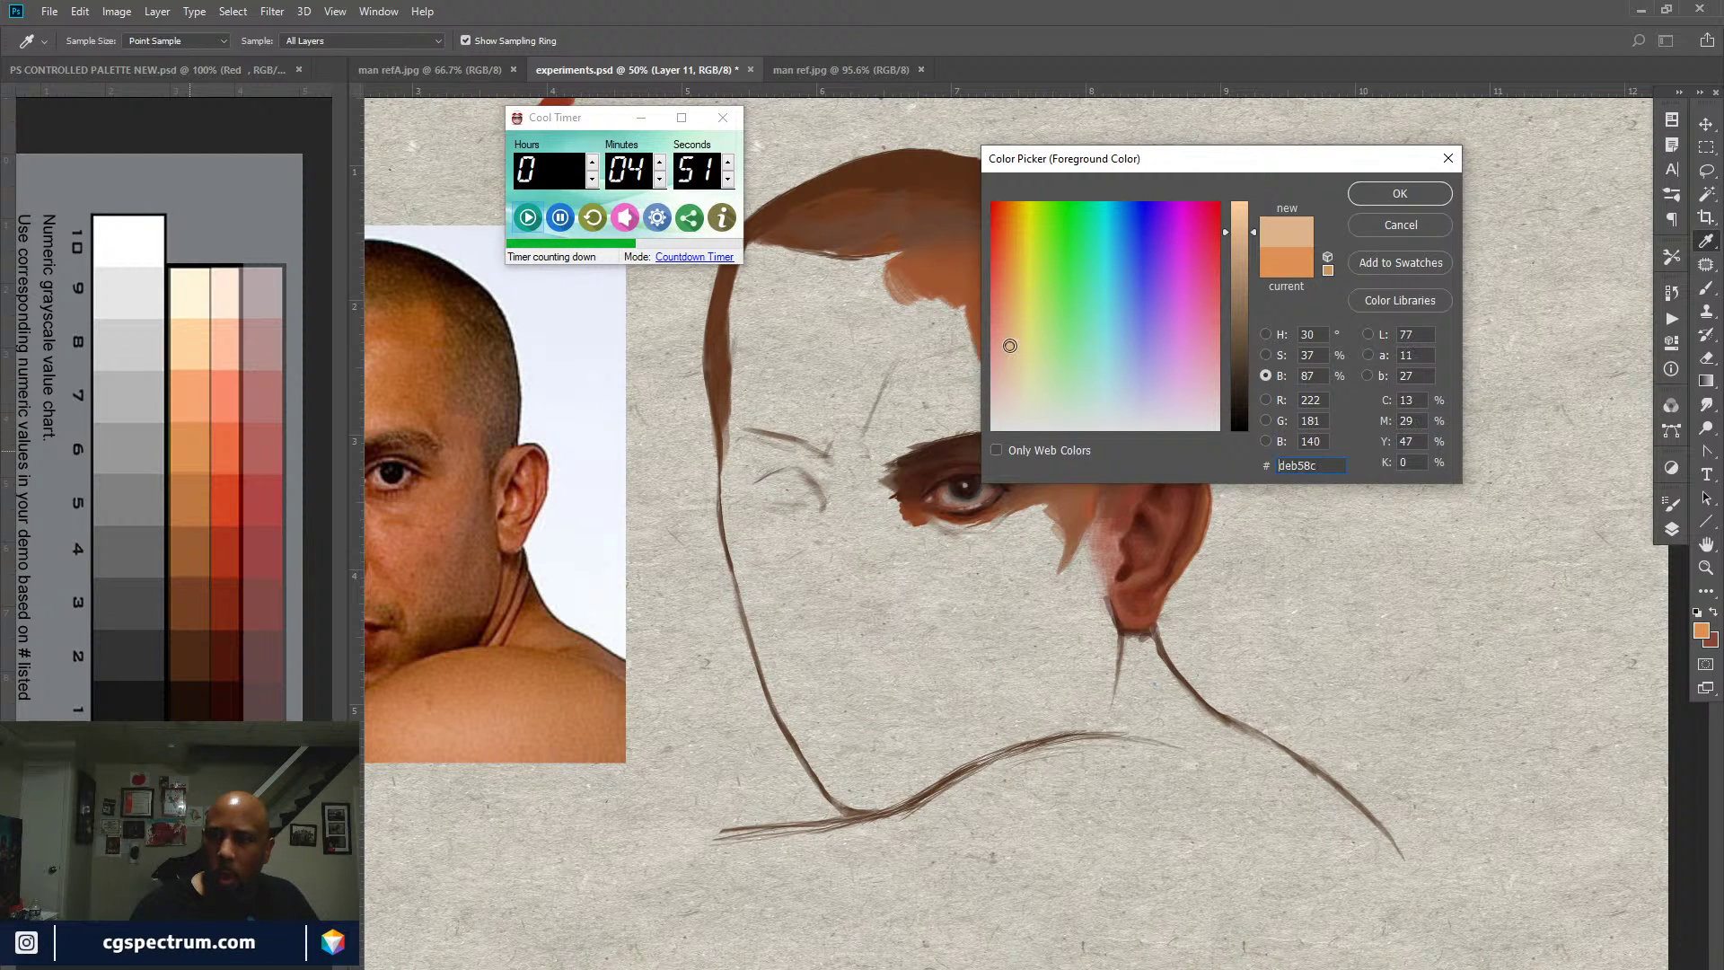
click(1394, 196)
key(b)
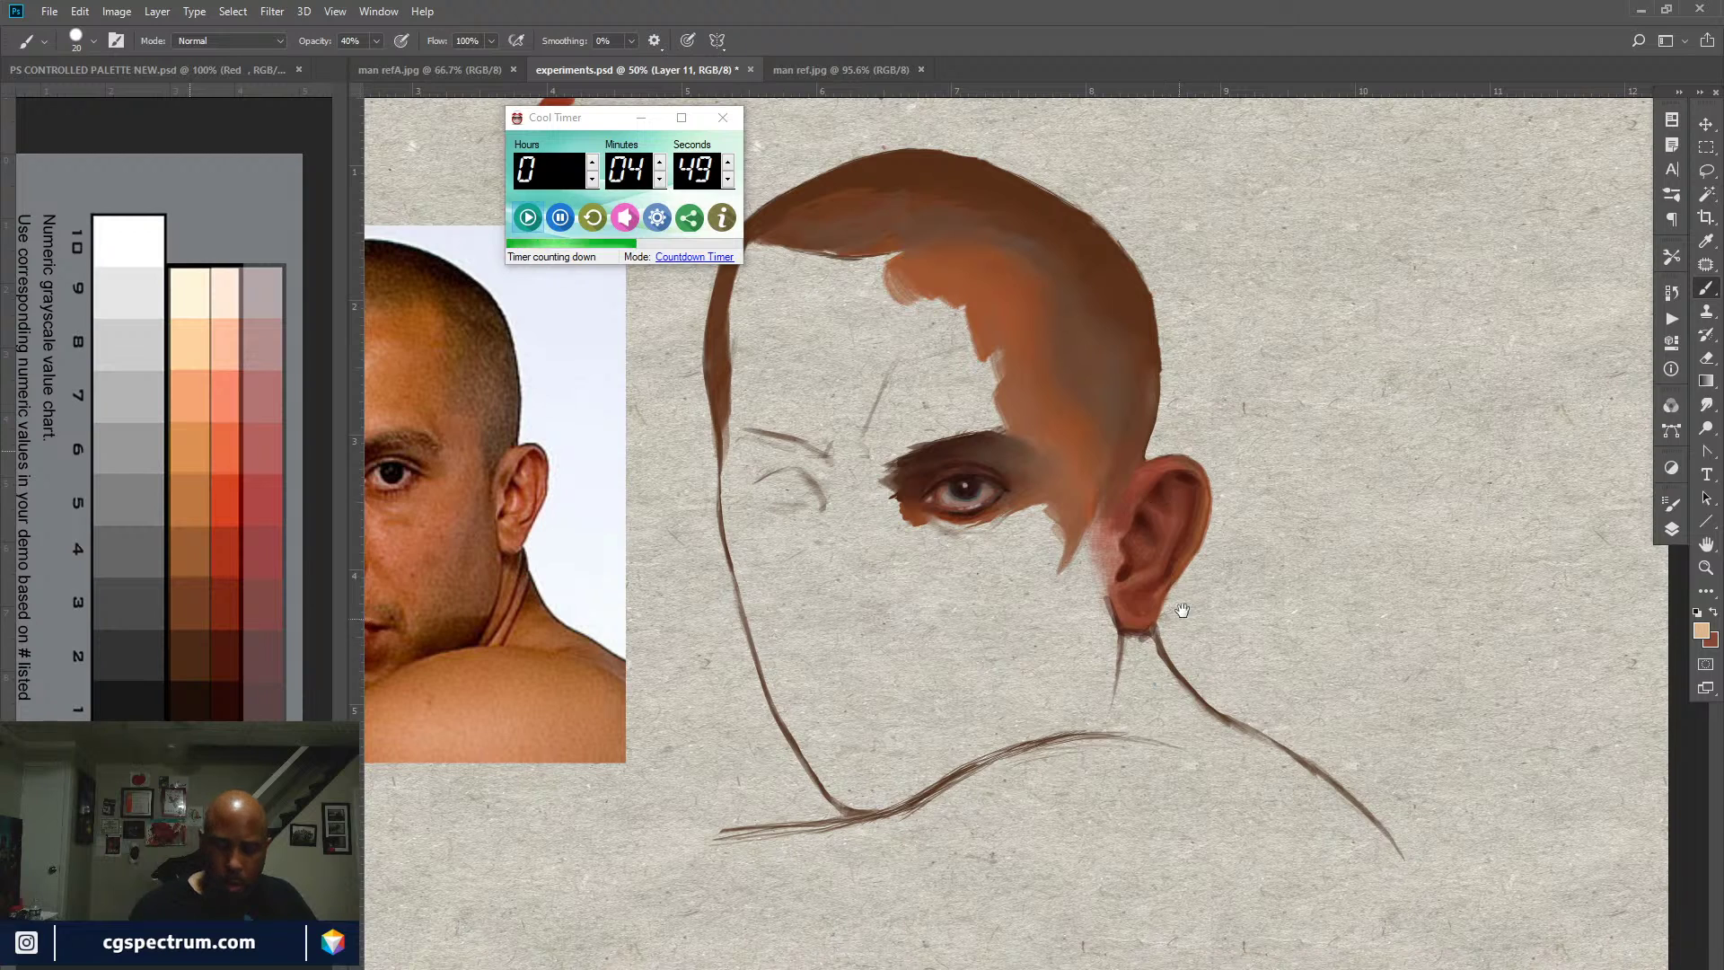
Step: Paint light highlights on the ear's folds and lobe with a 10 px brush, blend with reddish brown, and save the document
key(bracketleft)
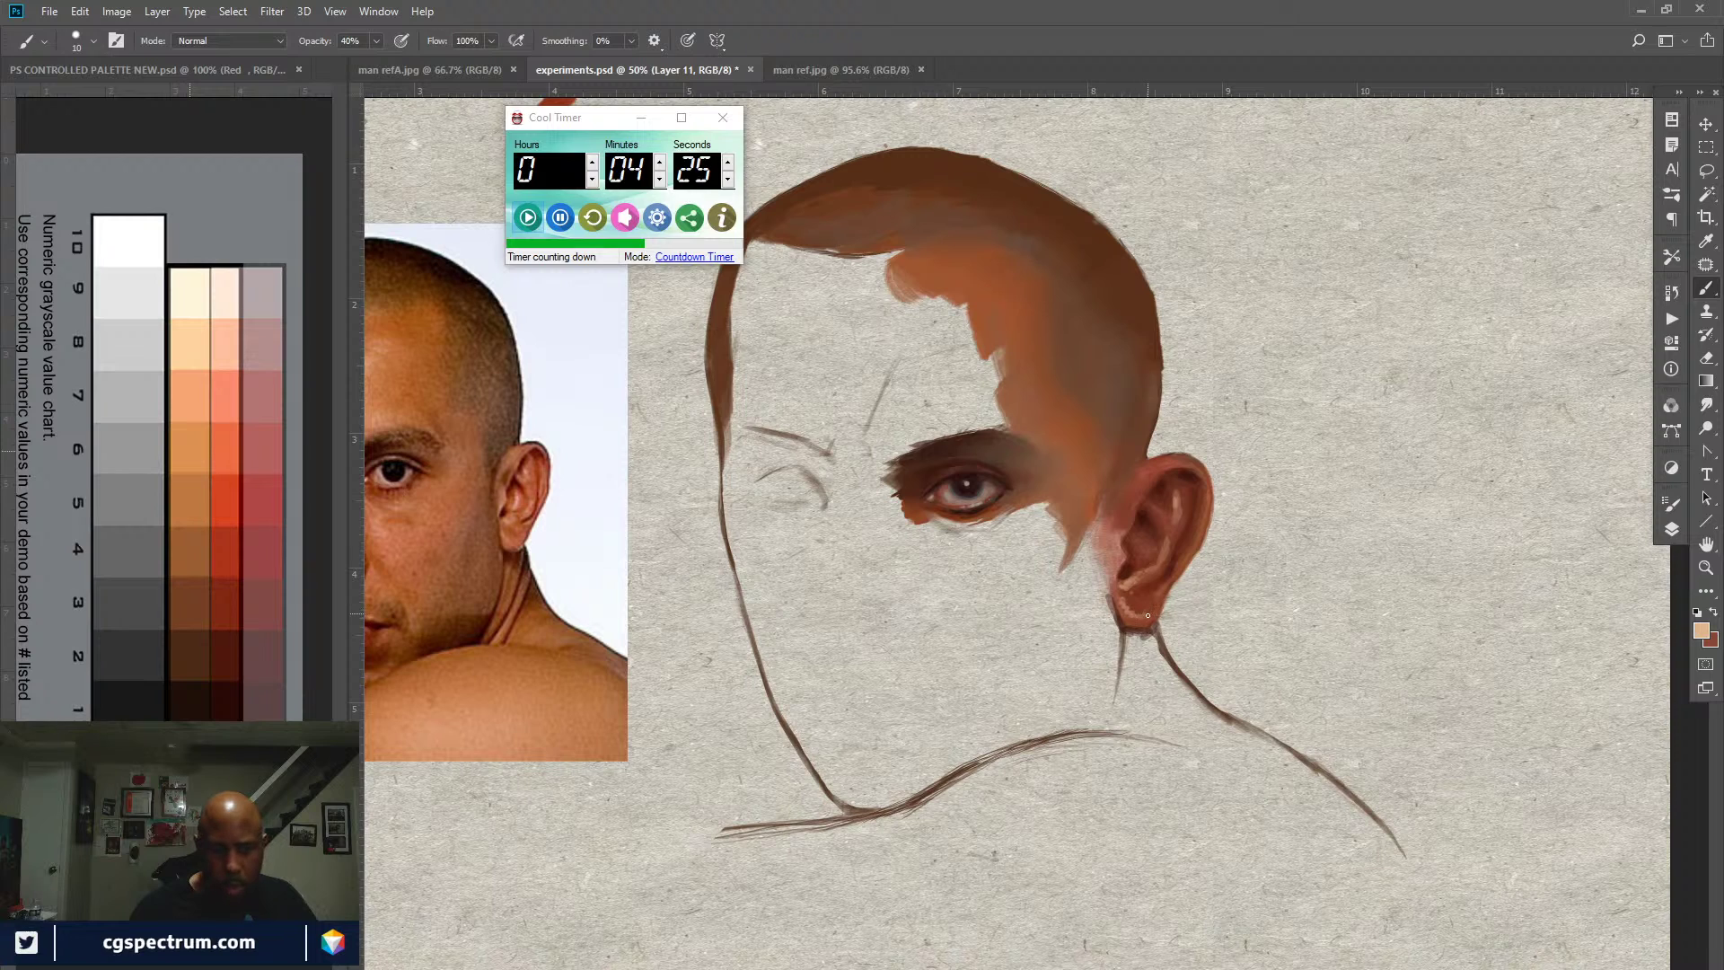
key(x)
key(ctrl+s)
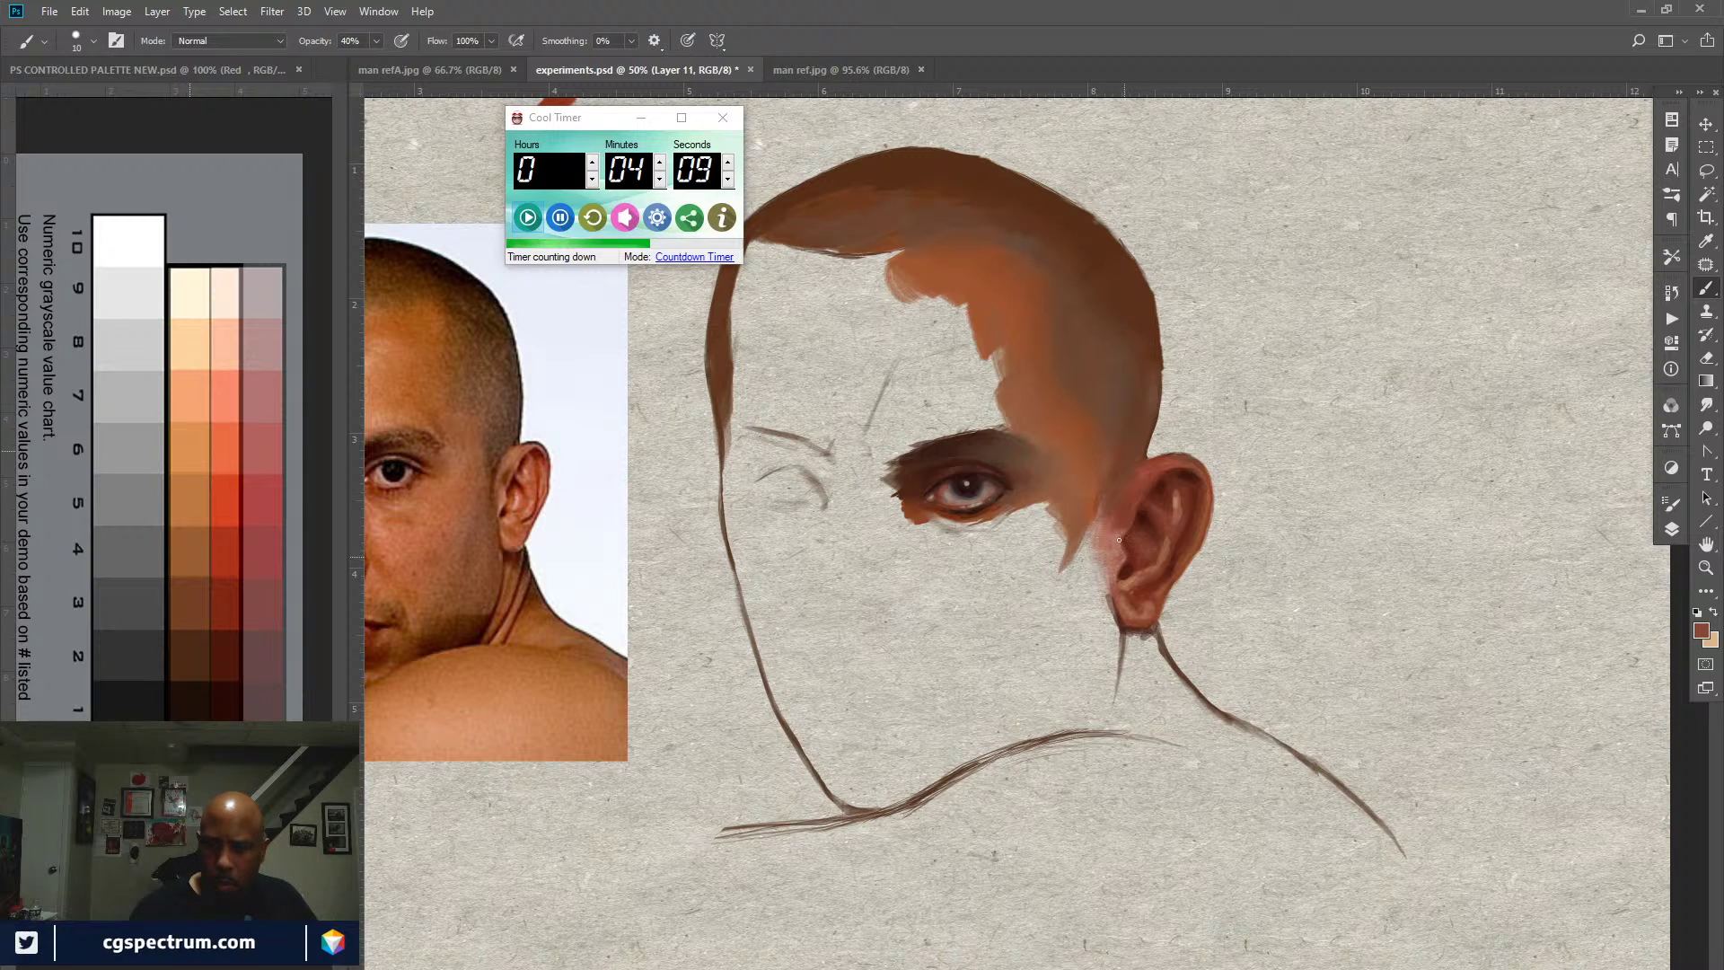
key(x)
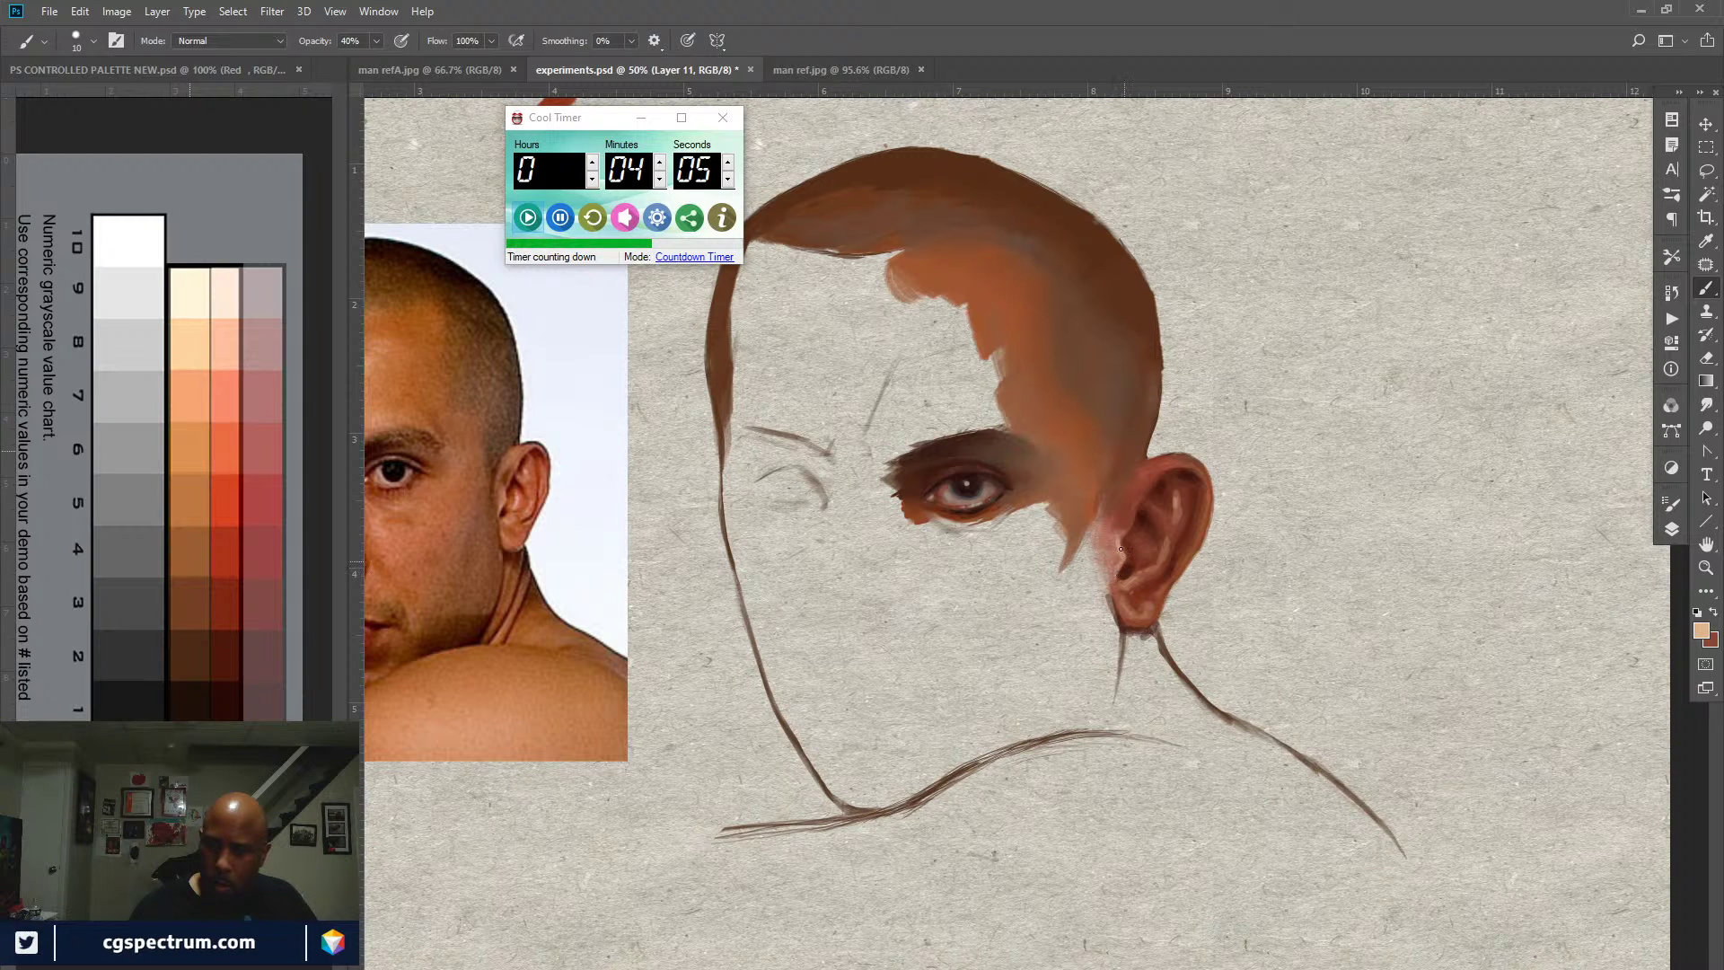
key(x)
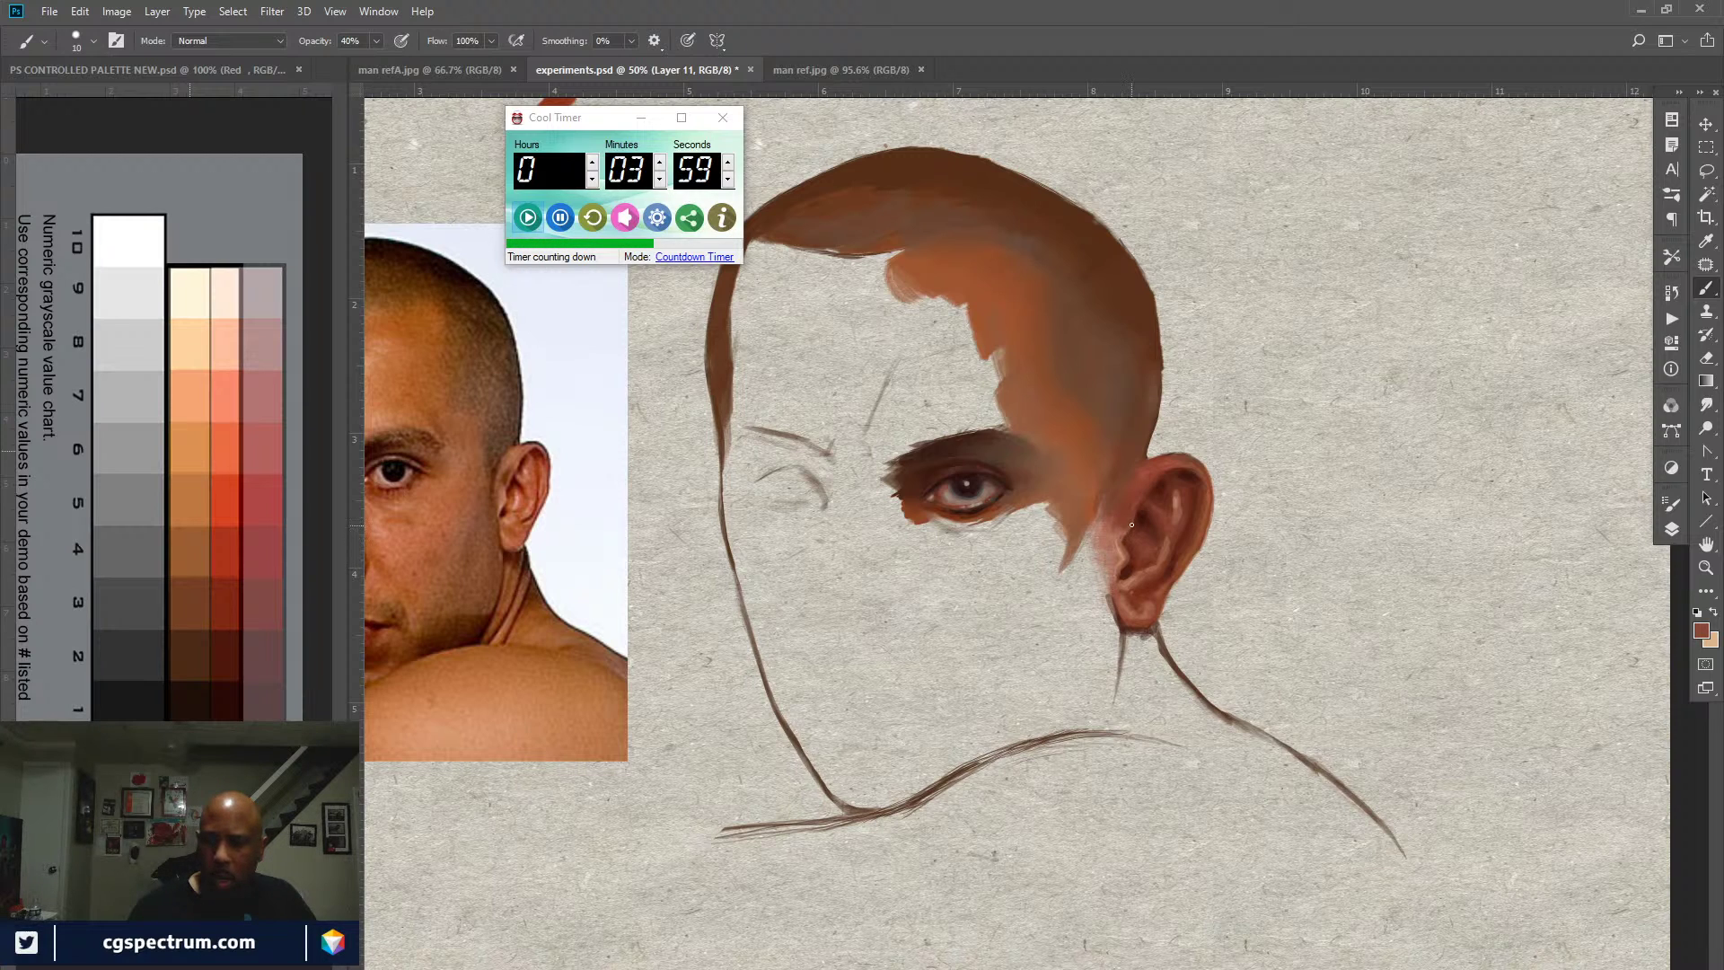
Step: Define the front of the ear and its inner hollow by alternating dark brown and reddish brown sampled from the ear
alt+click(1133, 528)
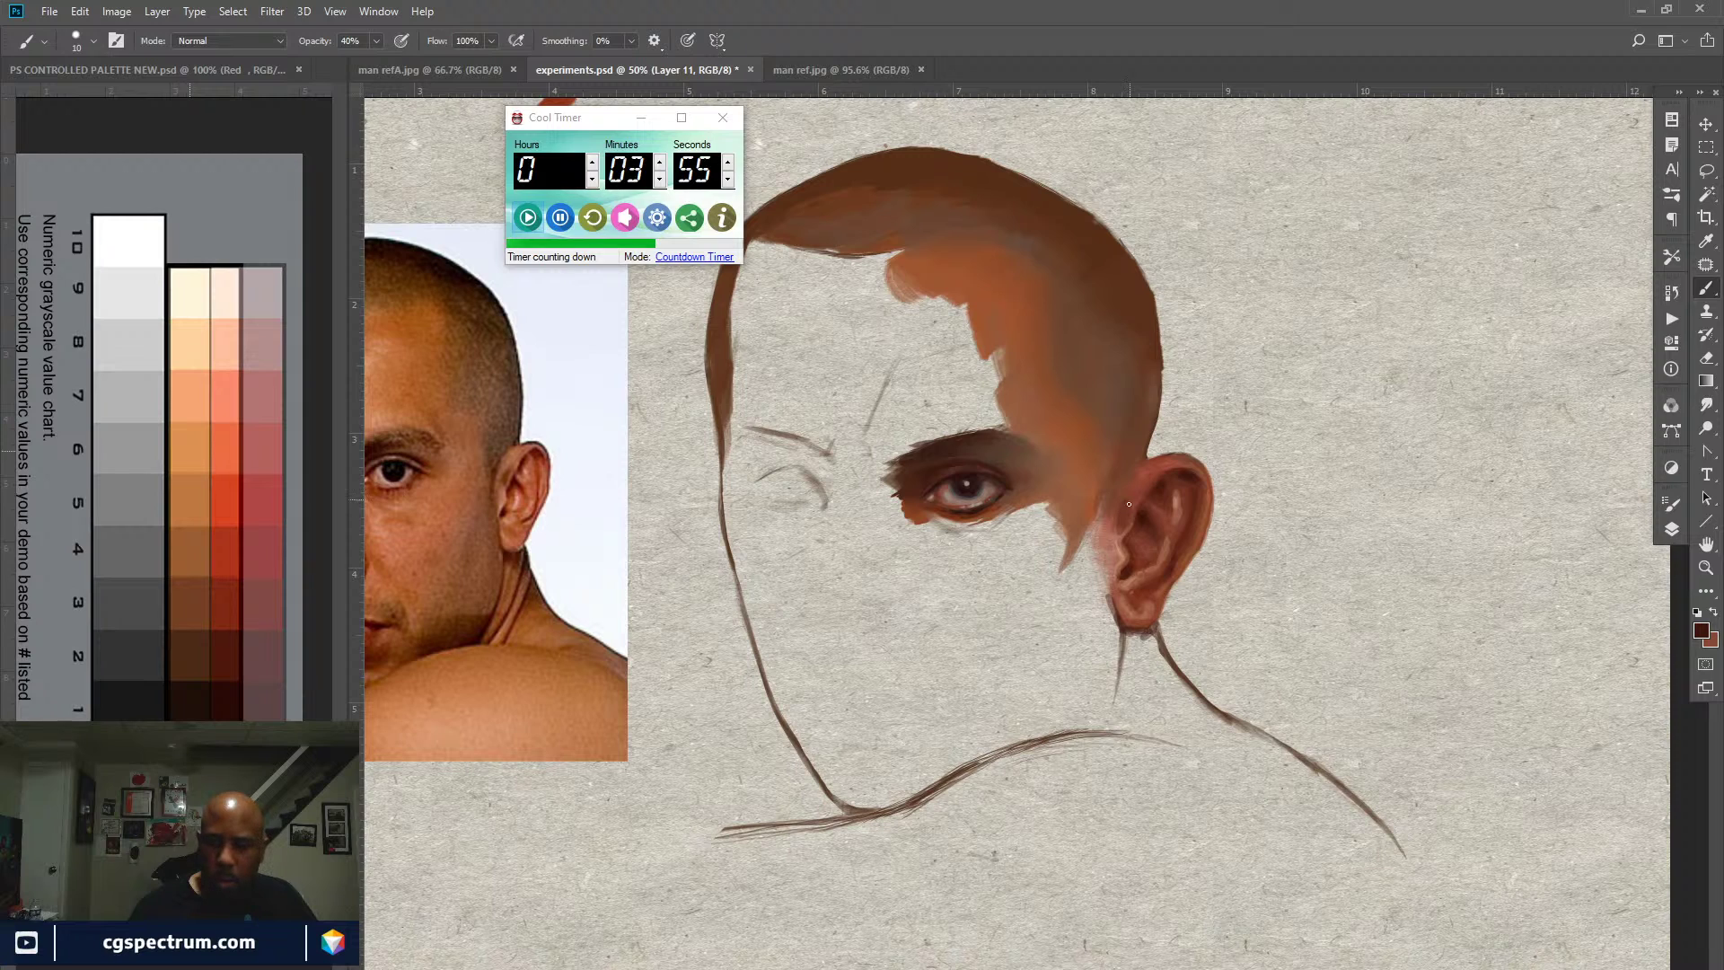
alt+click(1134, 499)
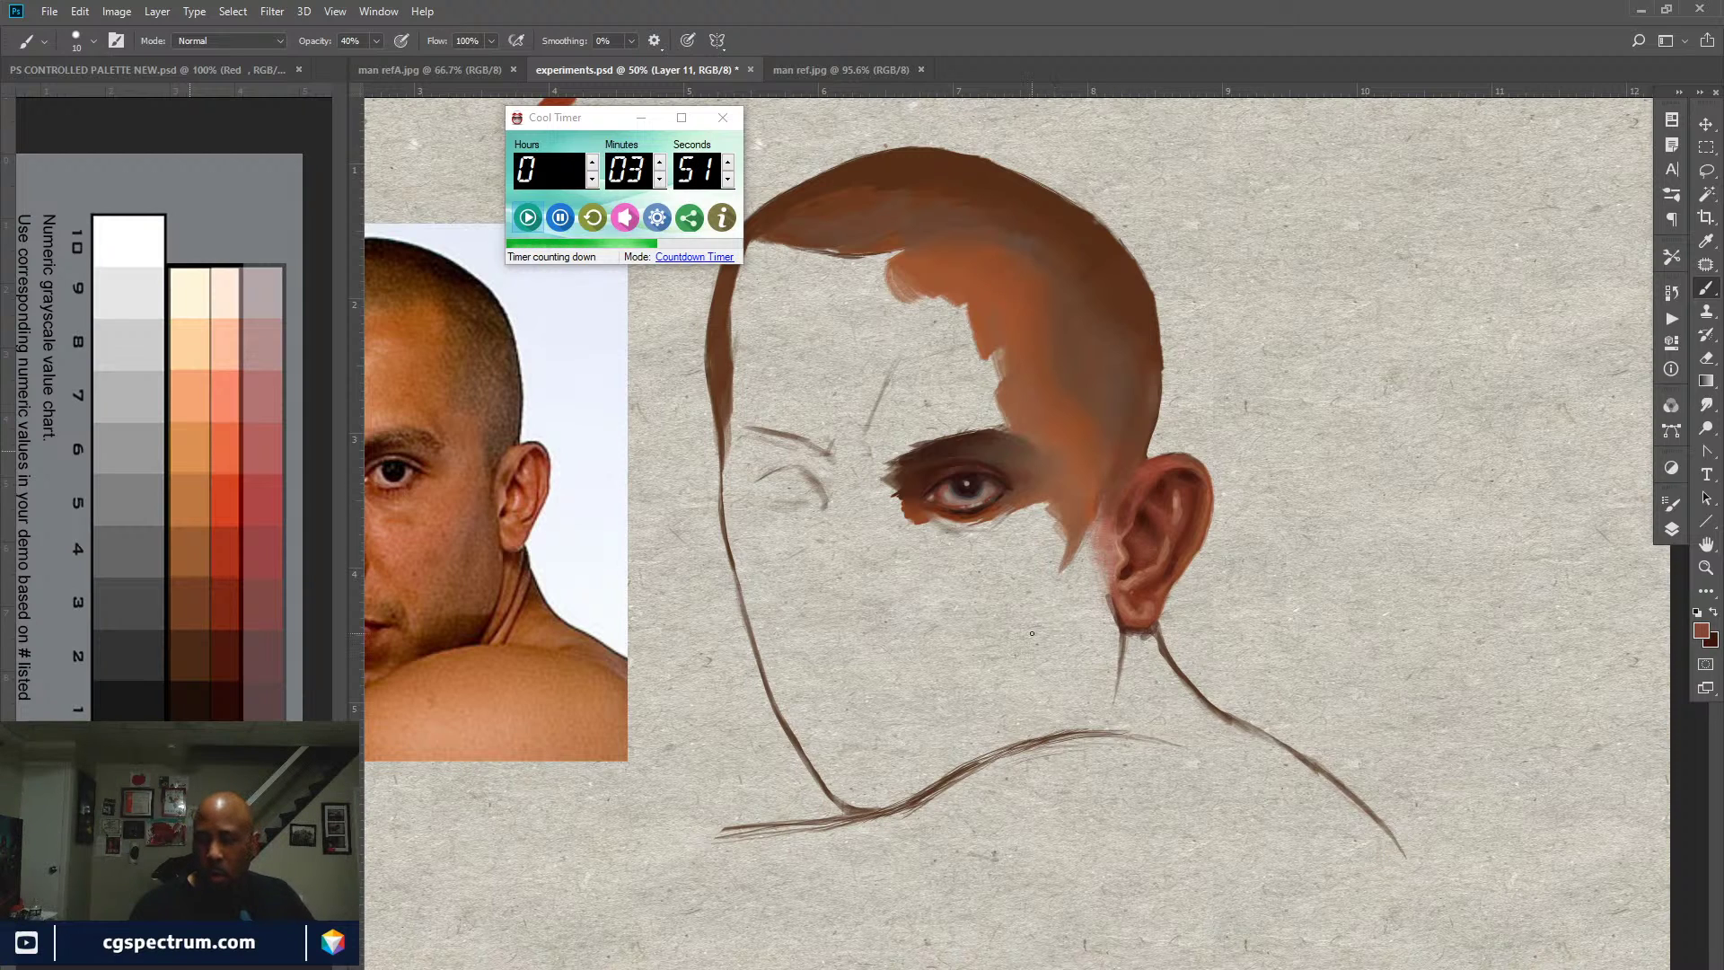
alt+click(1122, 529)
alt+click(1140, 527)
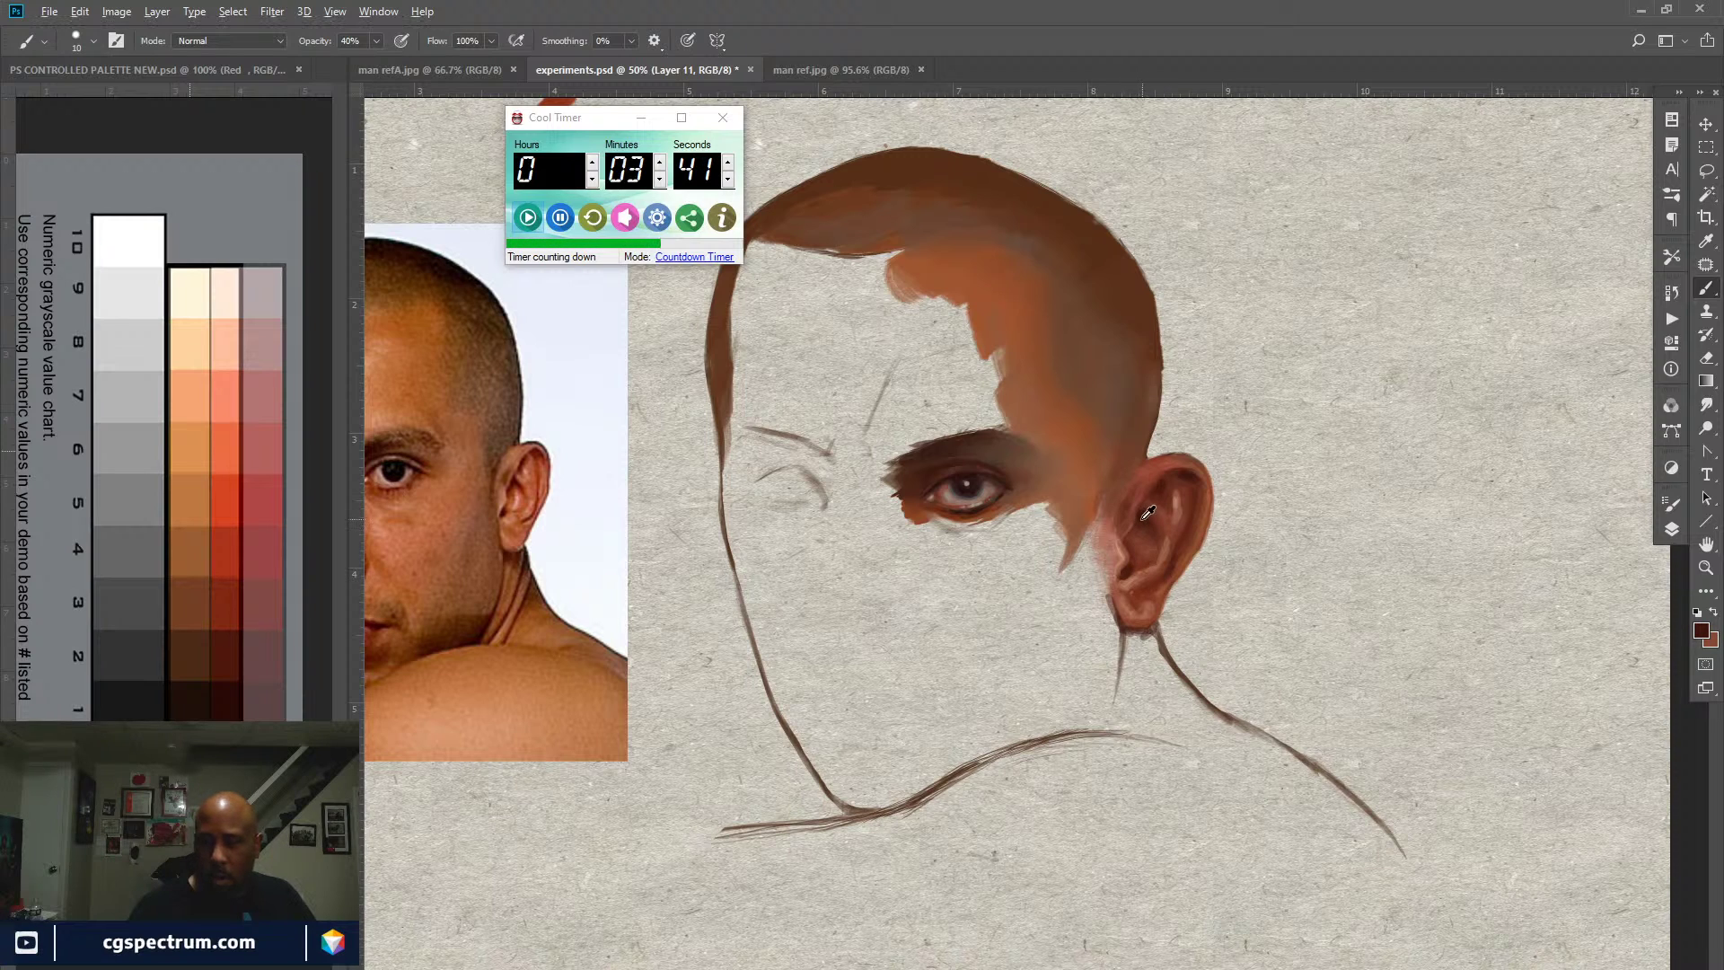
alt+click(1148, 513)
key(x)
key(x)
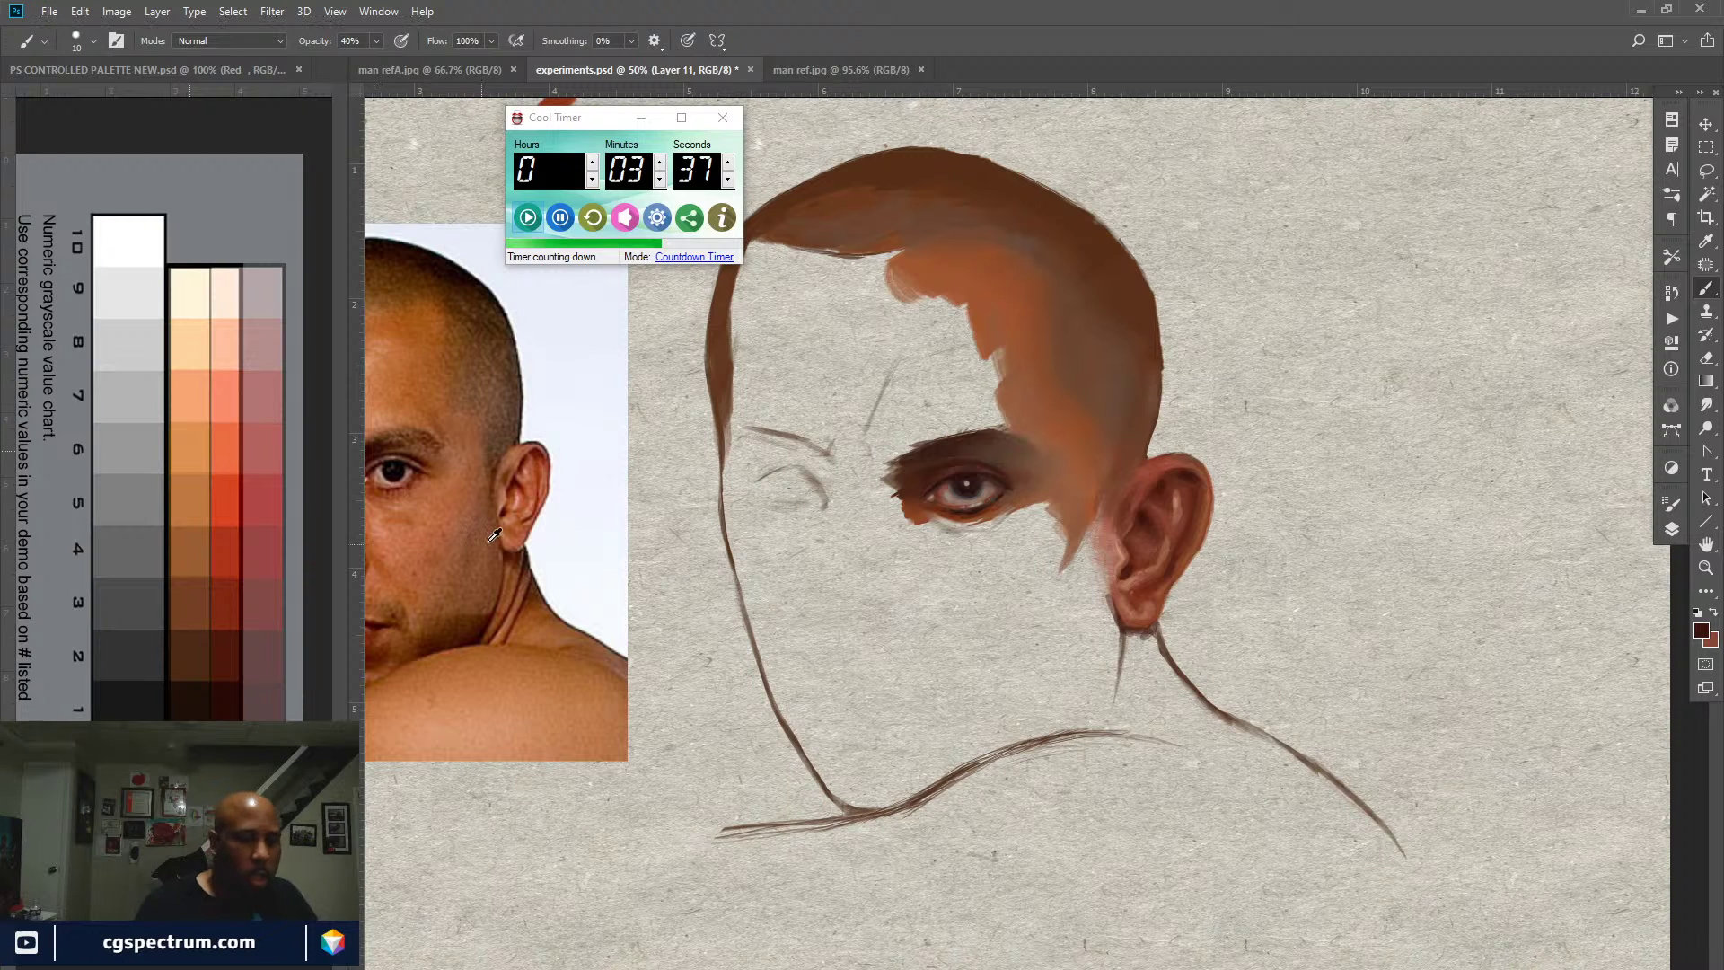
Step: Highlight the ear's upper inner fold with light orange and light gray from the palette chart, blending with sampled reddish brown
alt+click(193, 390)
alt+click(185, 388)
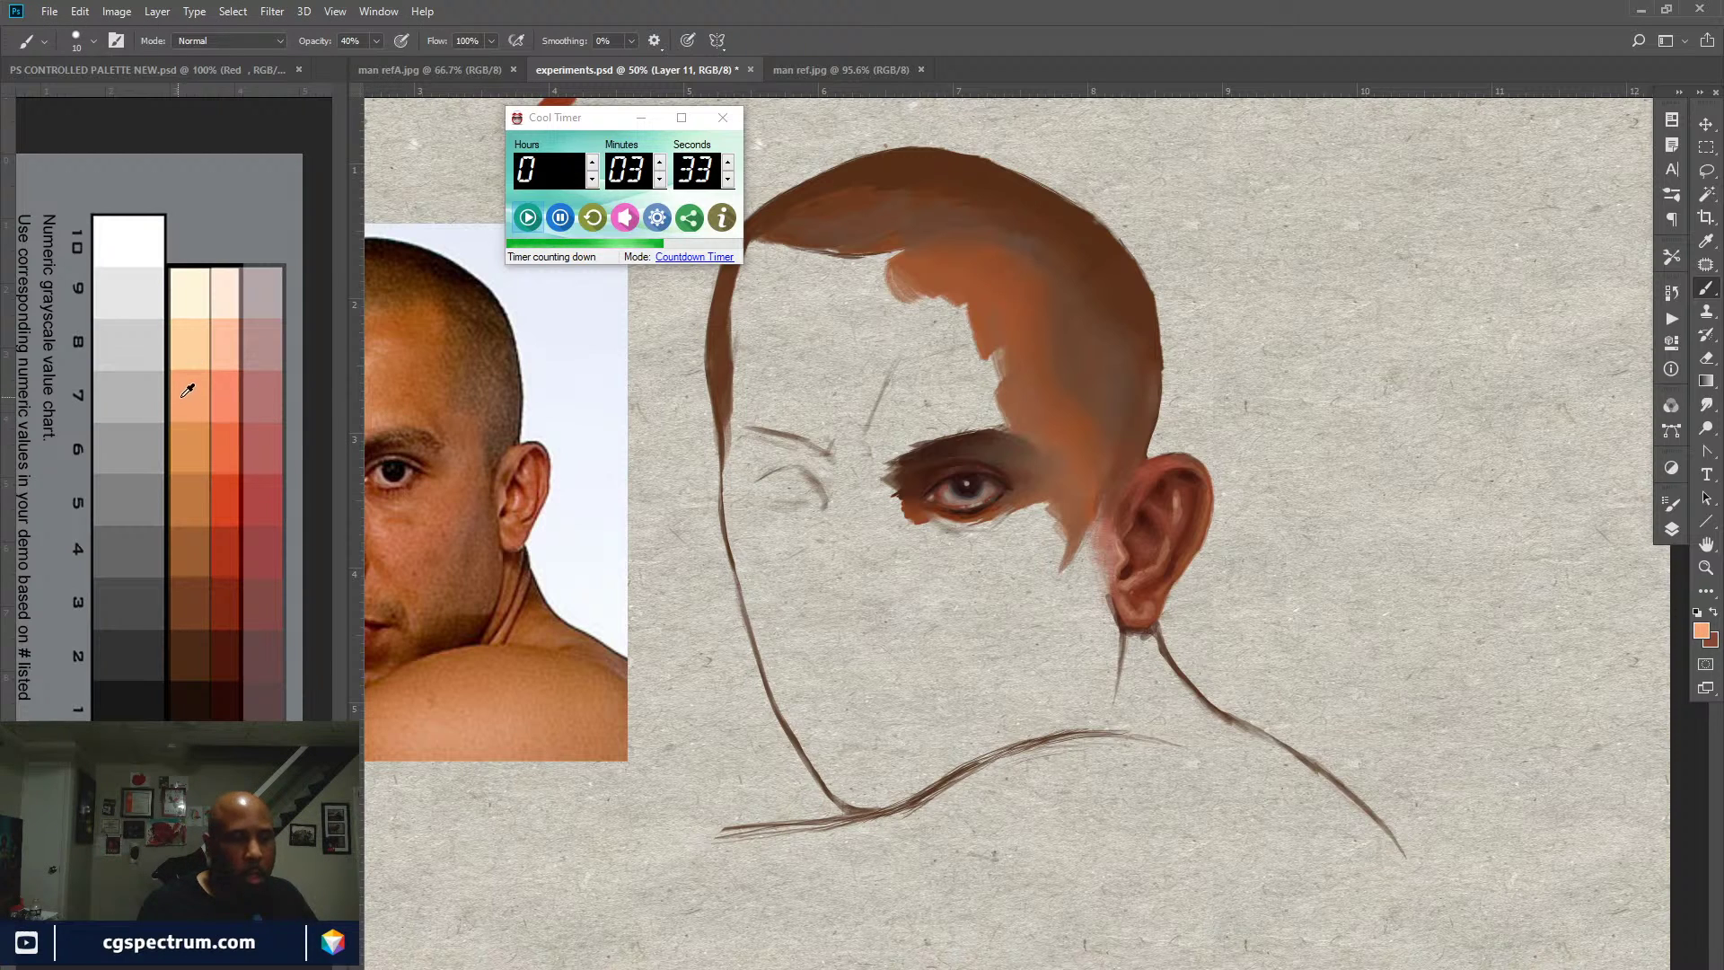
key(x)
alt+click(149, 398)
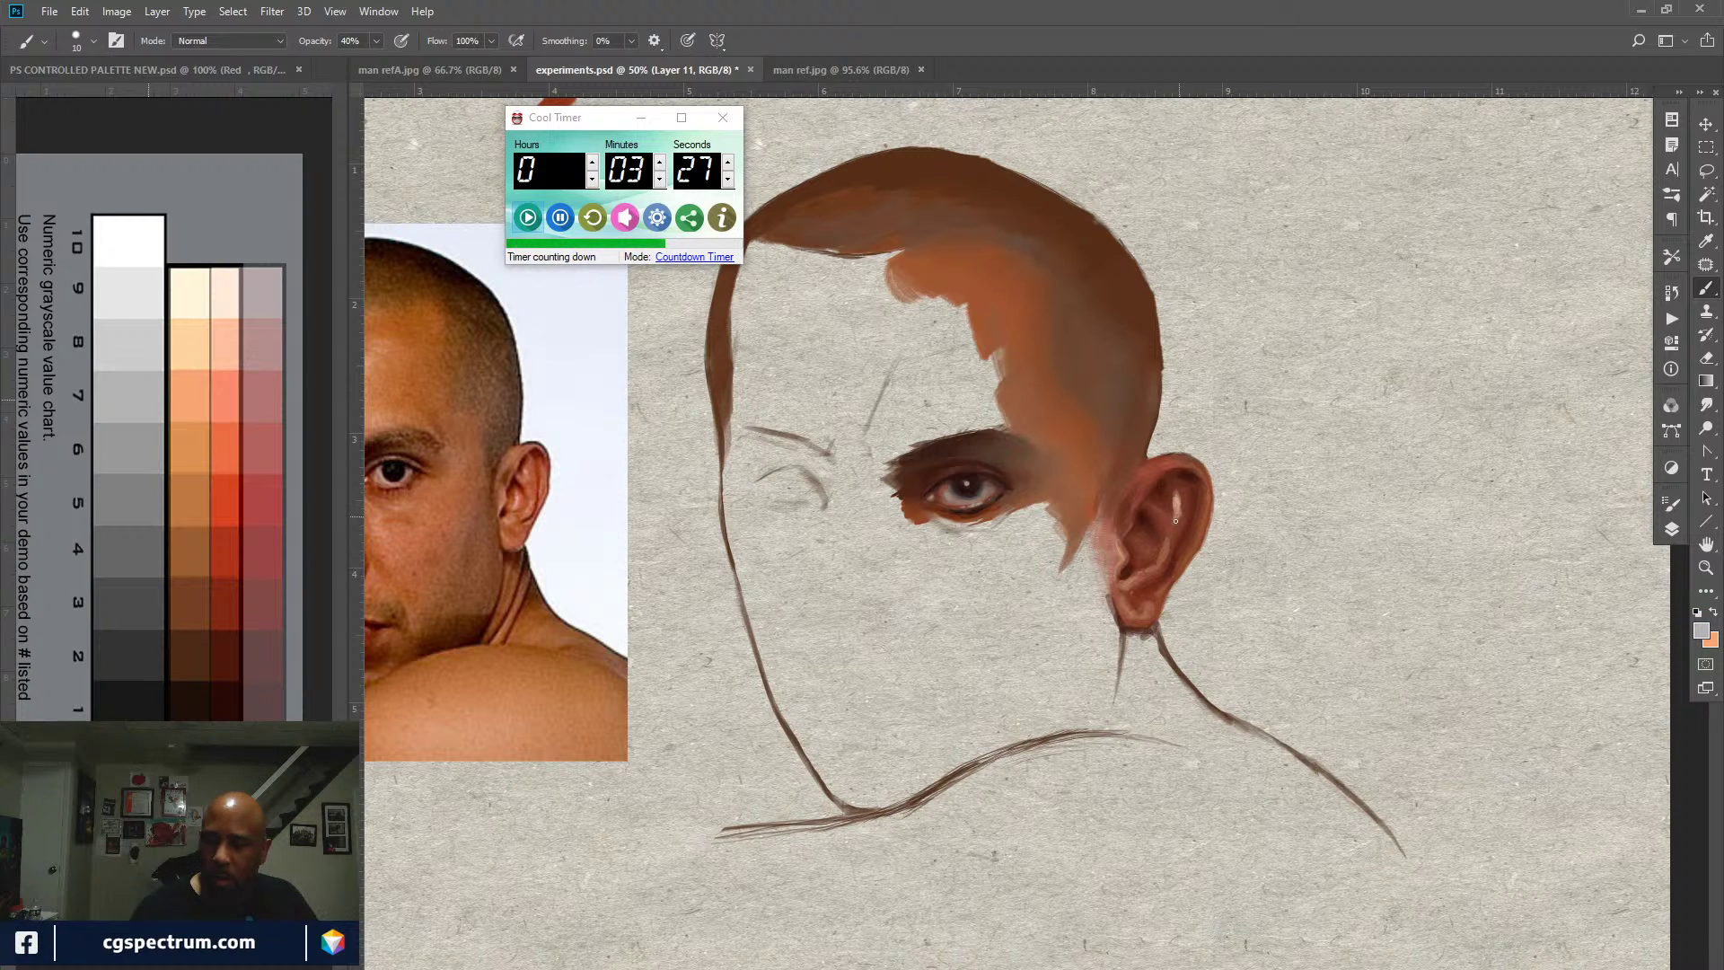
key(x)
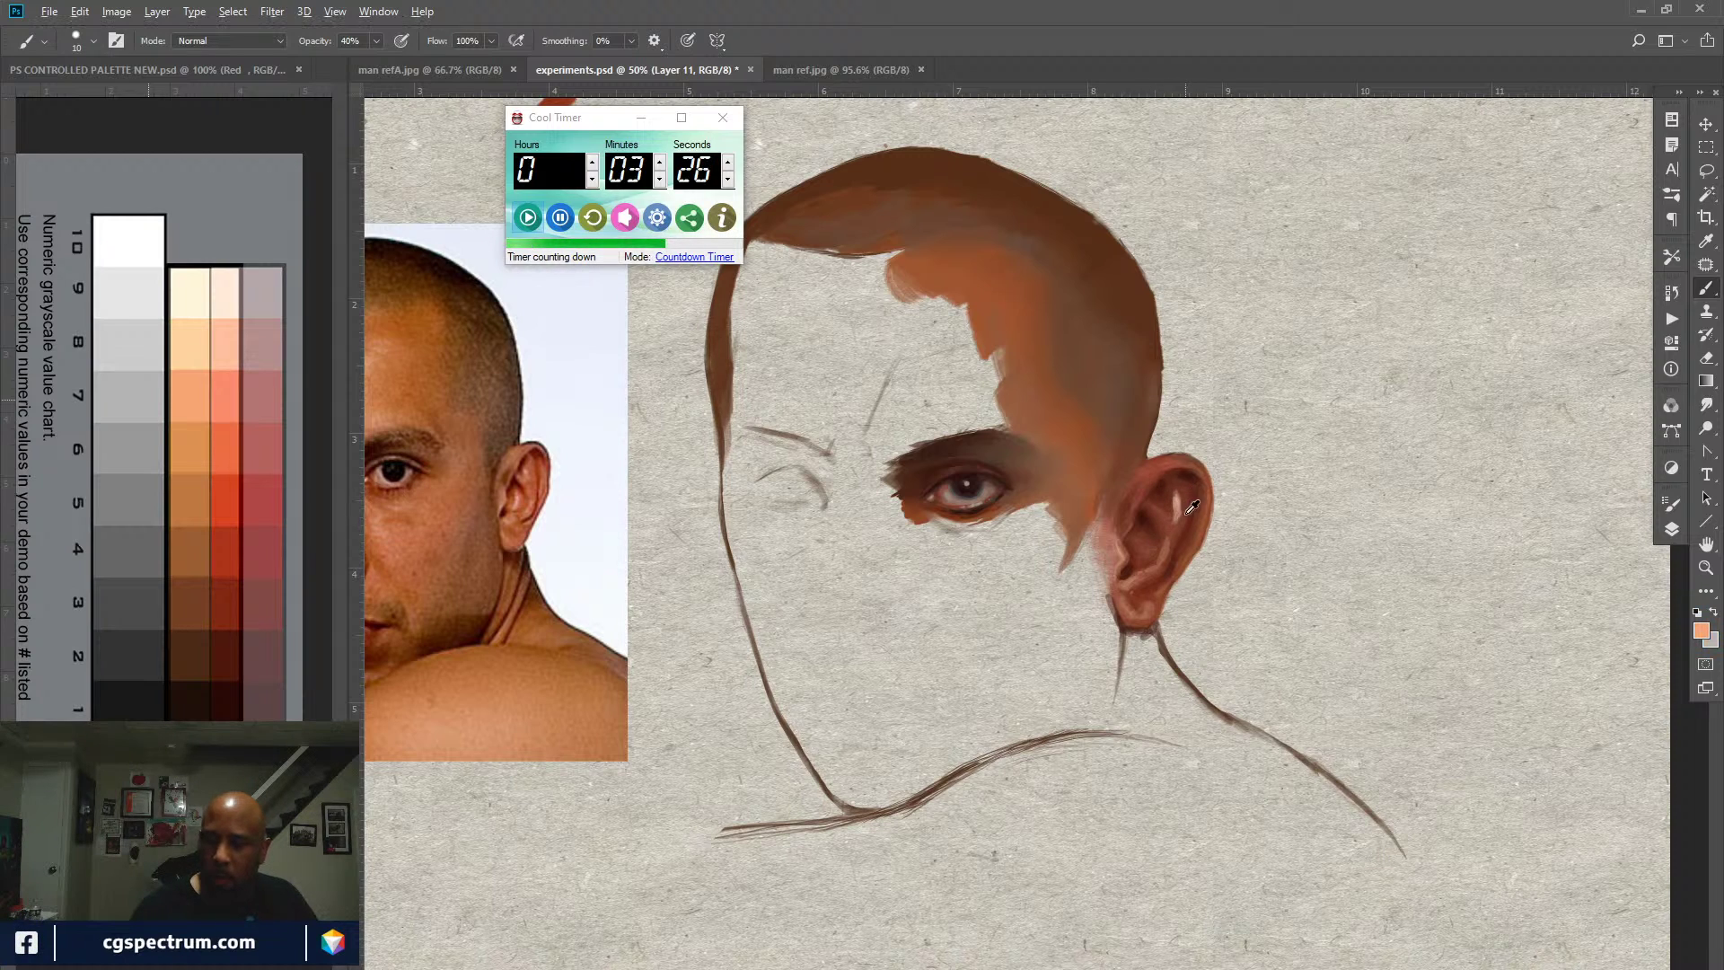
alt+click(1084, 483)
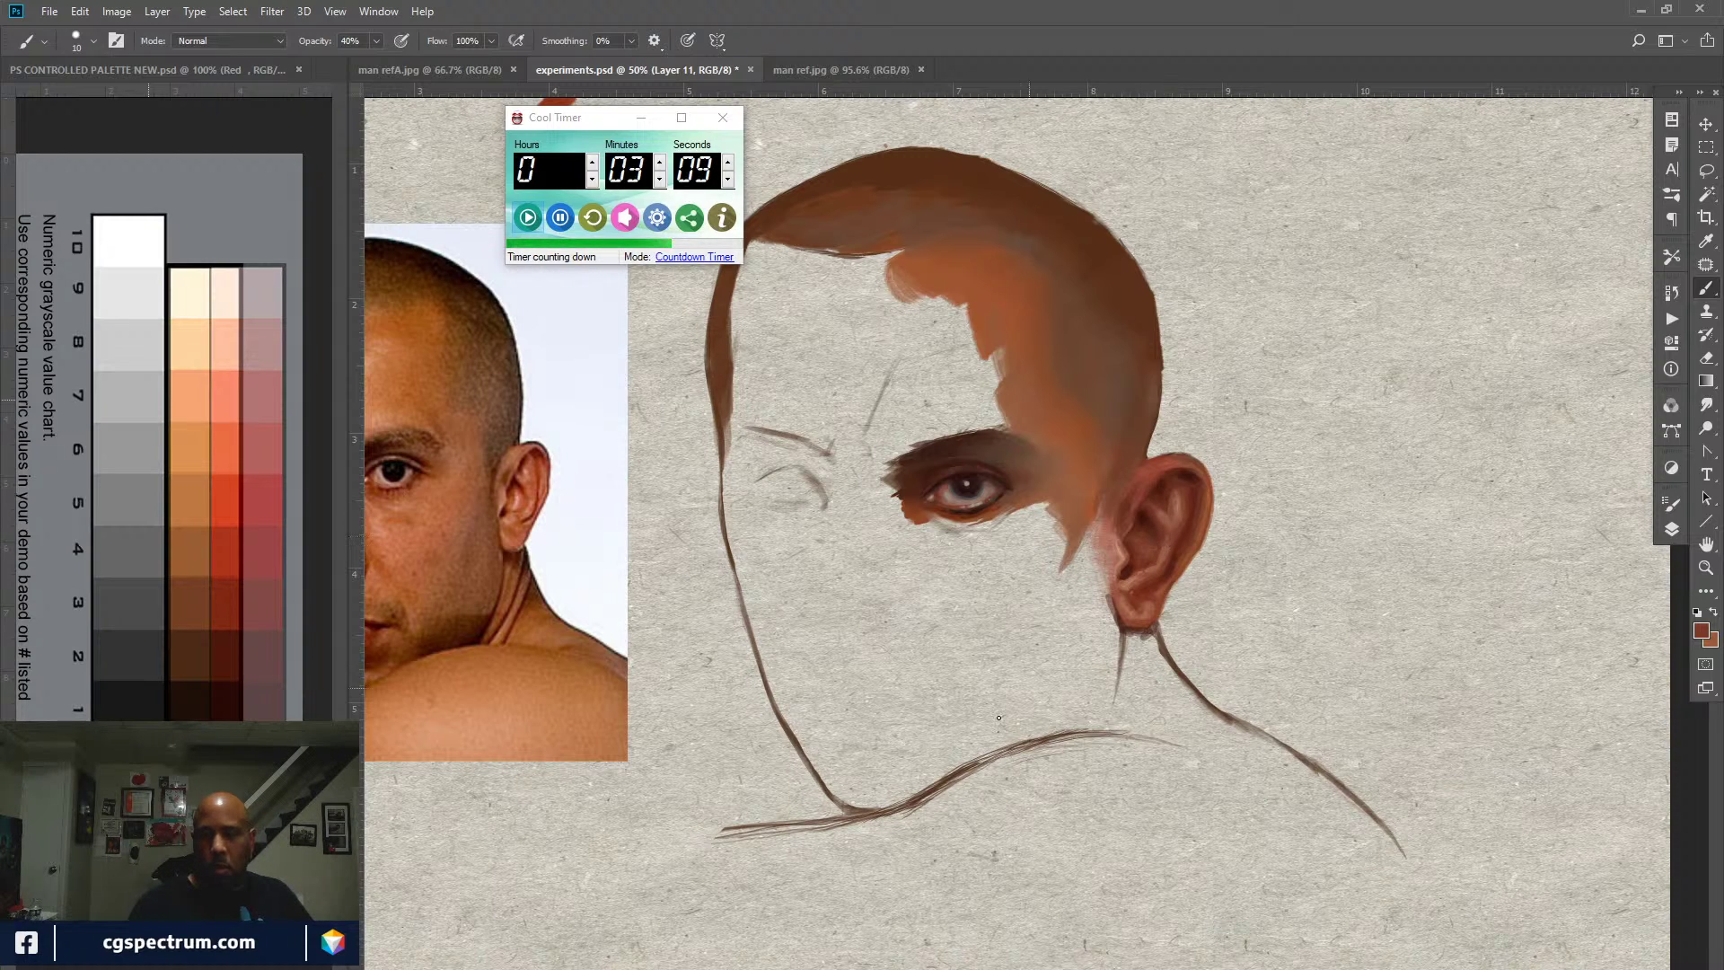
Step: Soften the ear's inner folds with the Smudge tool at 58% strength, reducing its size to 20 px, and return to the Brush
key(r)
key(bracketleft)
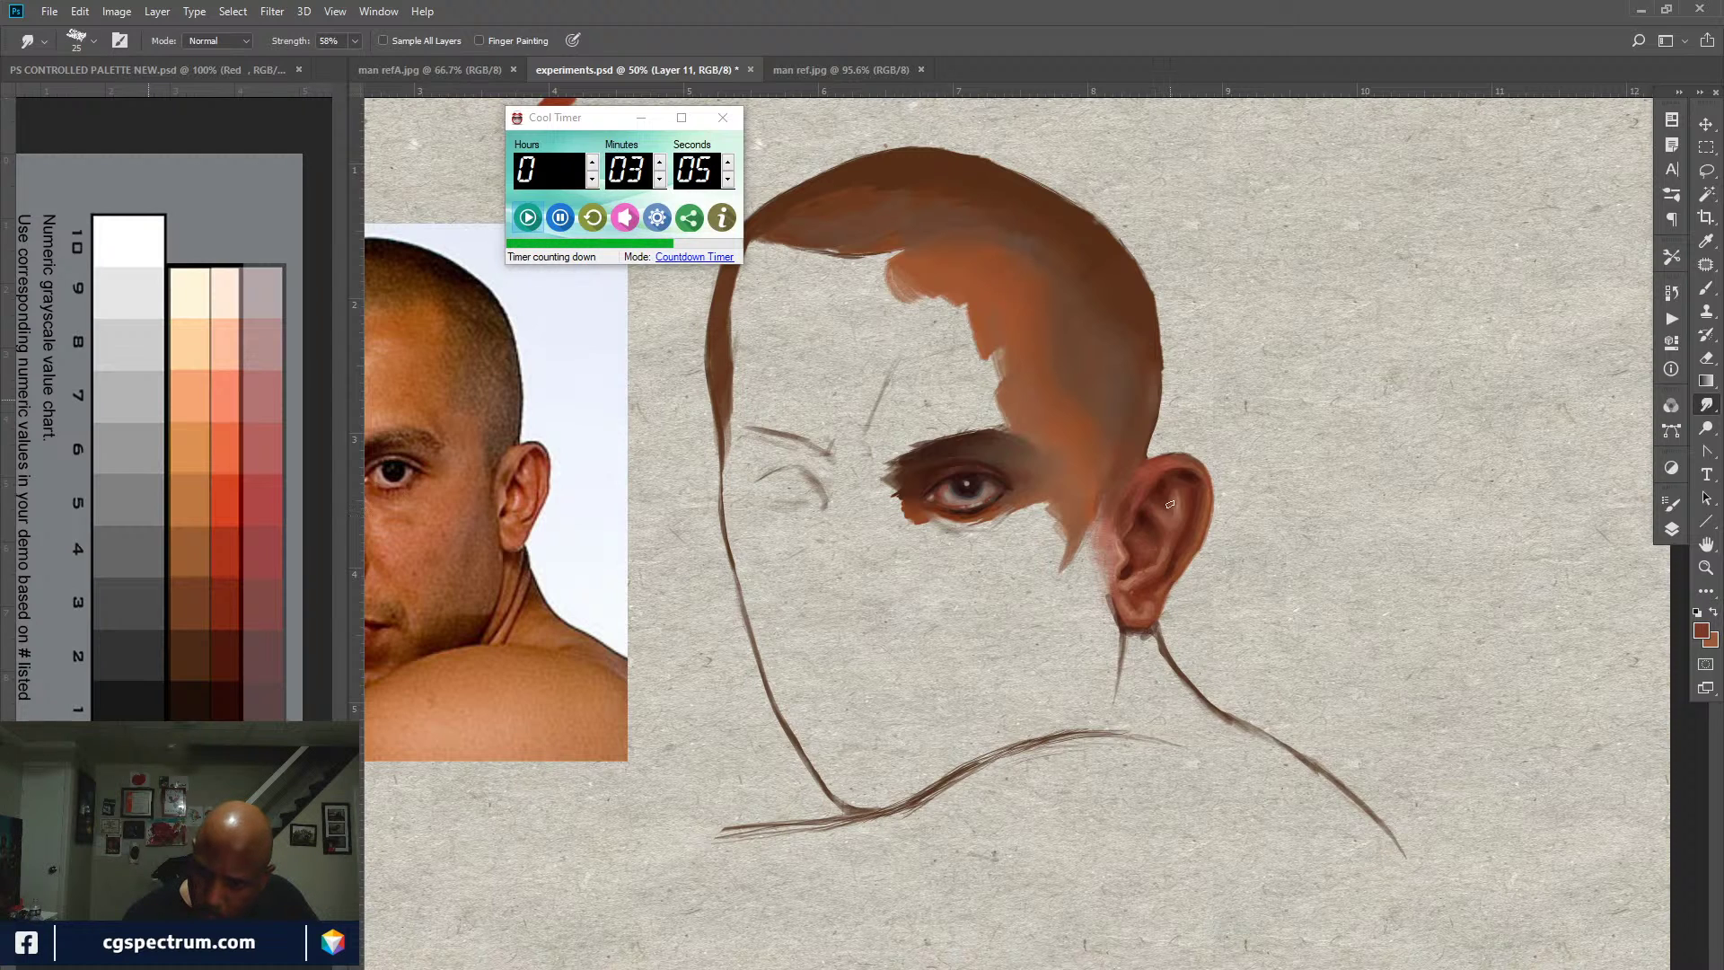
key(bracketleft)
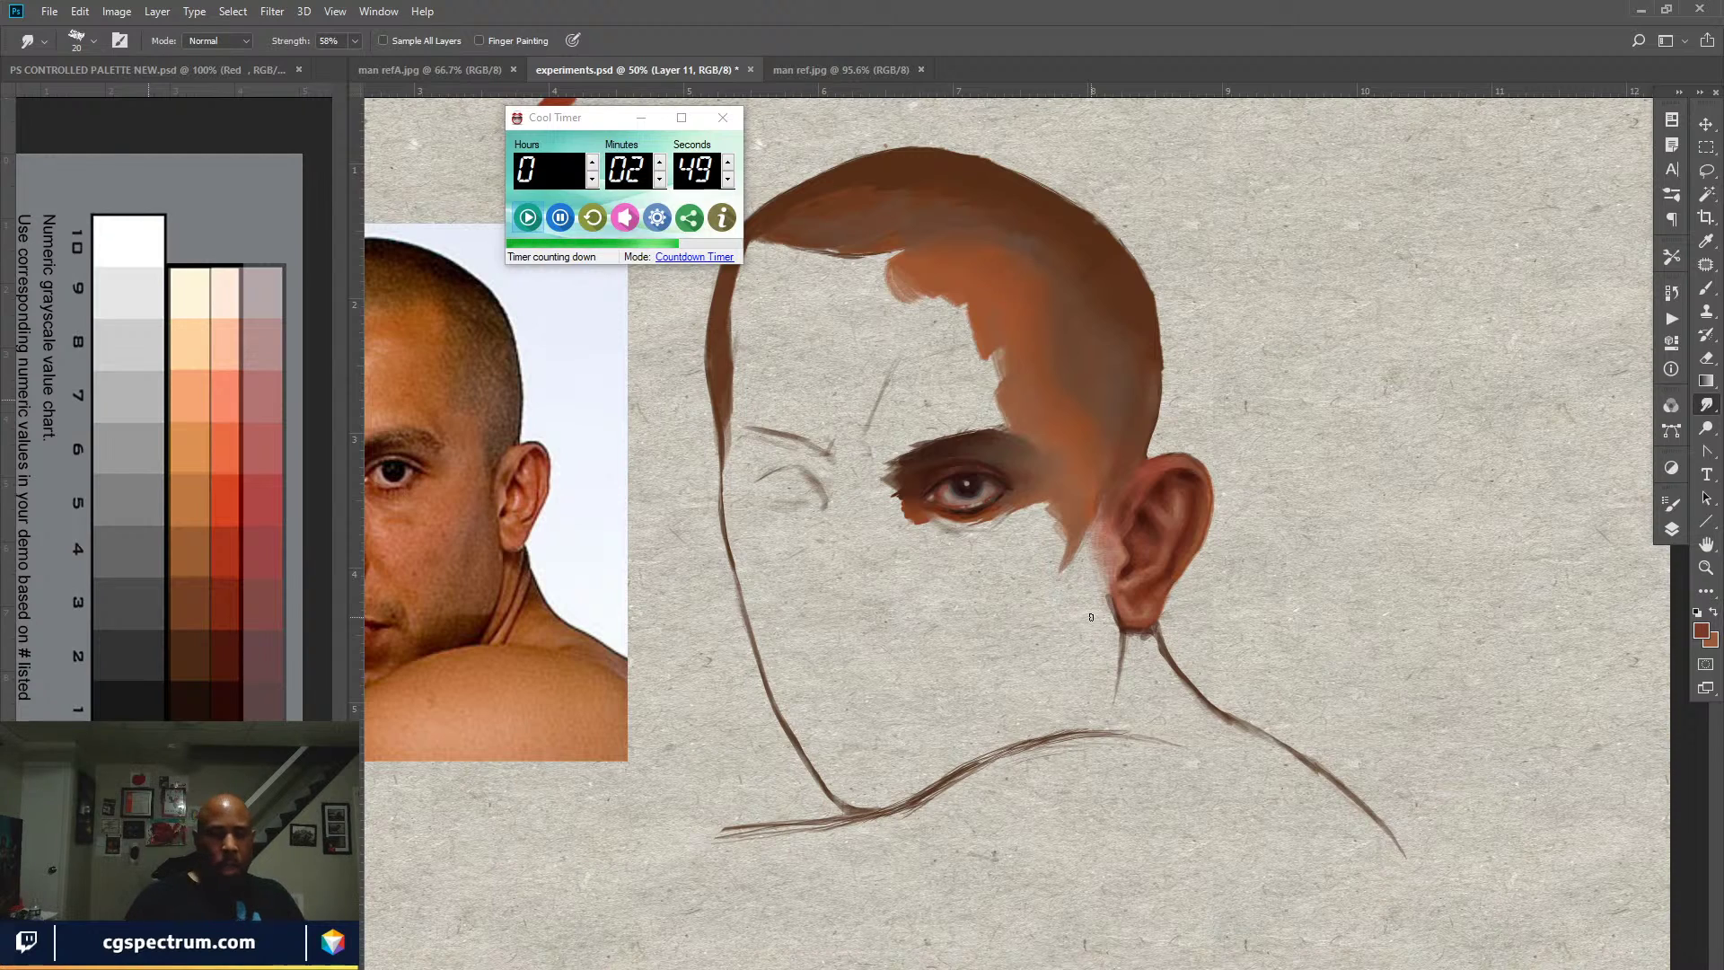
key(b)
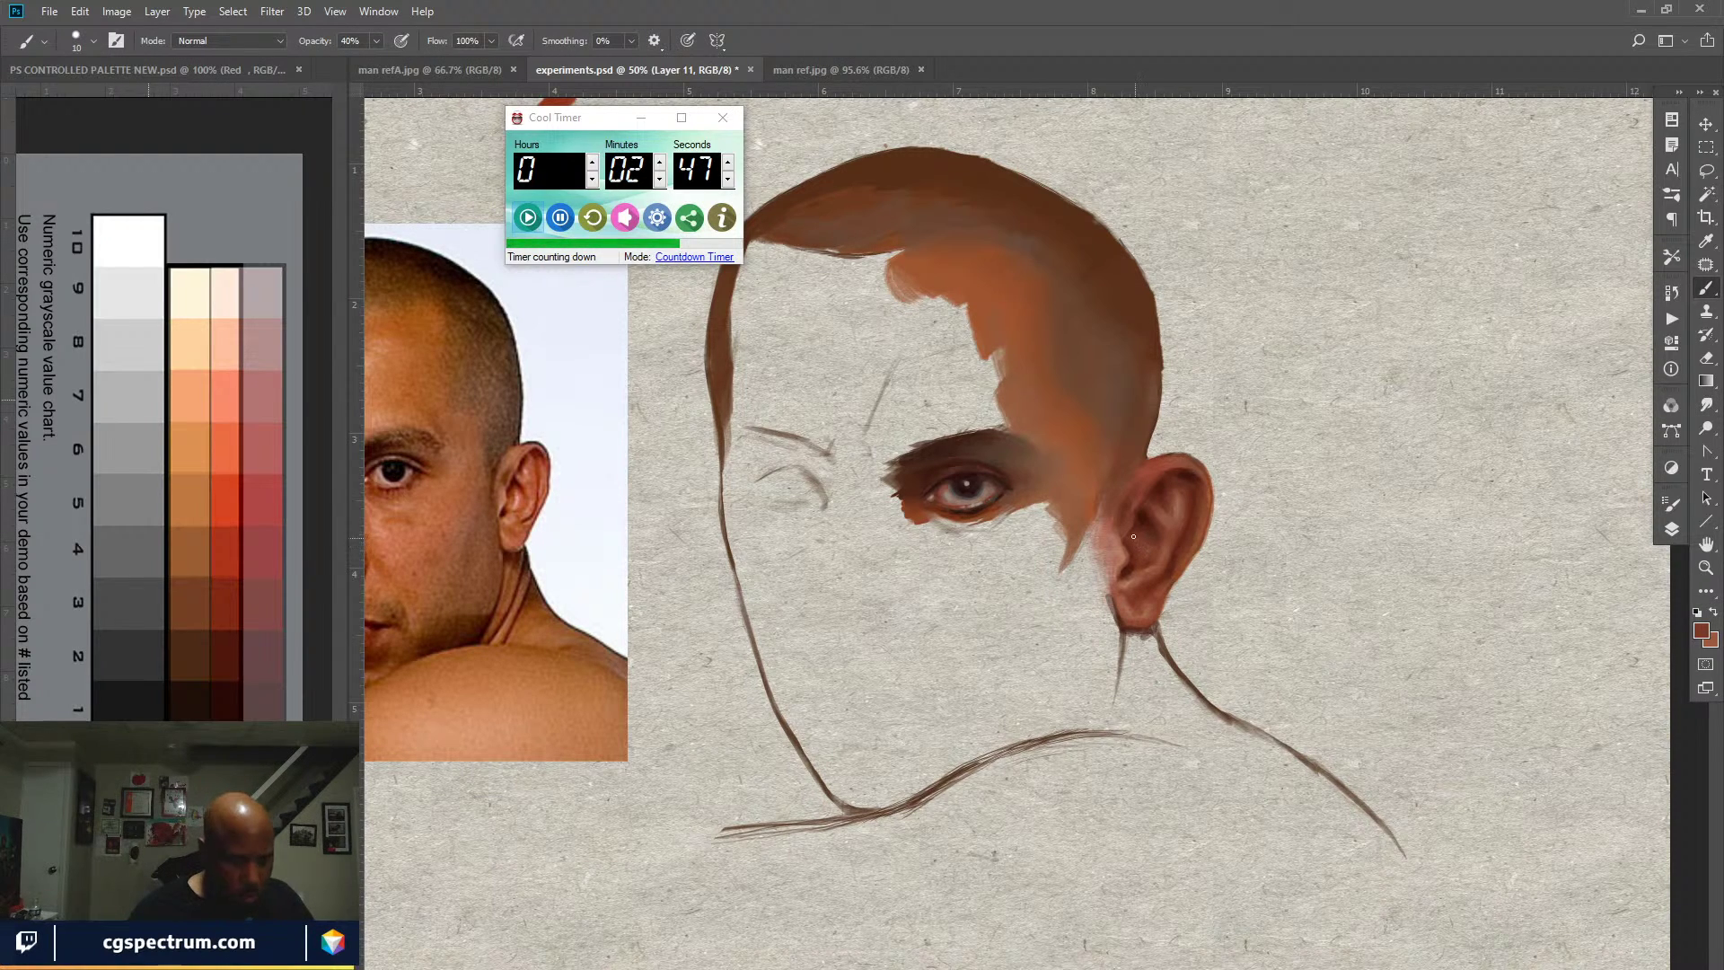
Step: Paint small light peach highlights on the ear's lower inner fold with a color sampled from the palette chart, and switch to the Smudge tool
alt+click(199, 378)
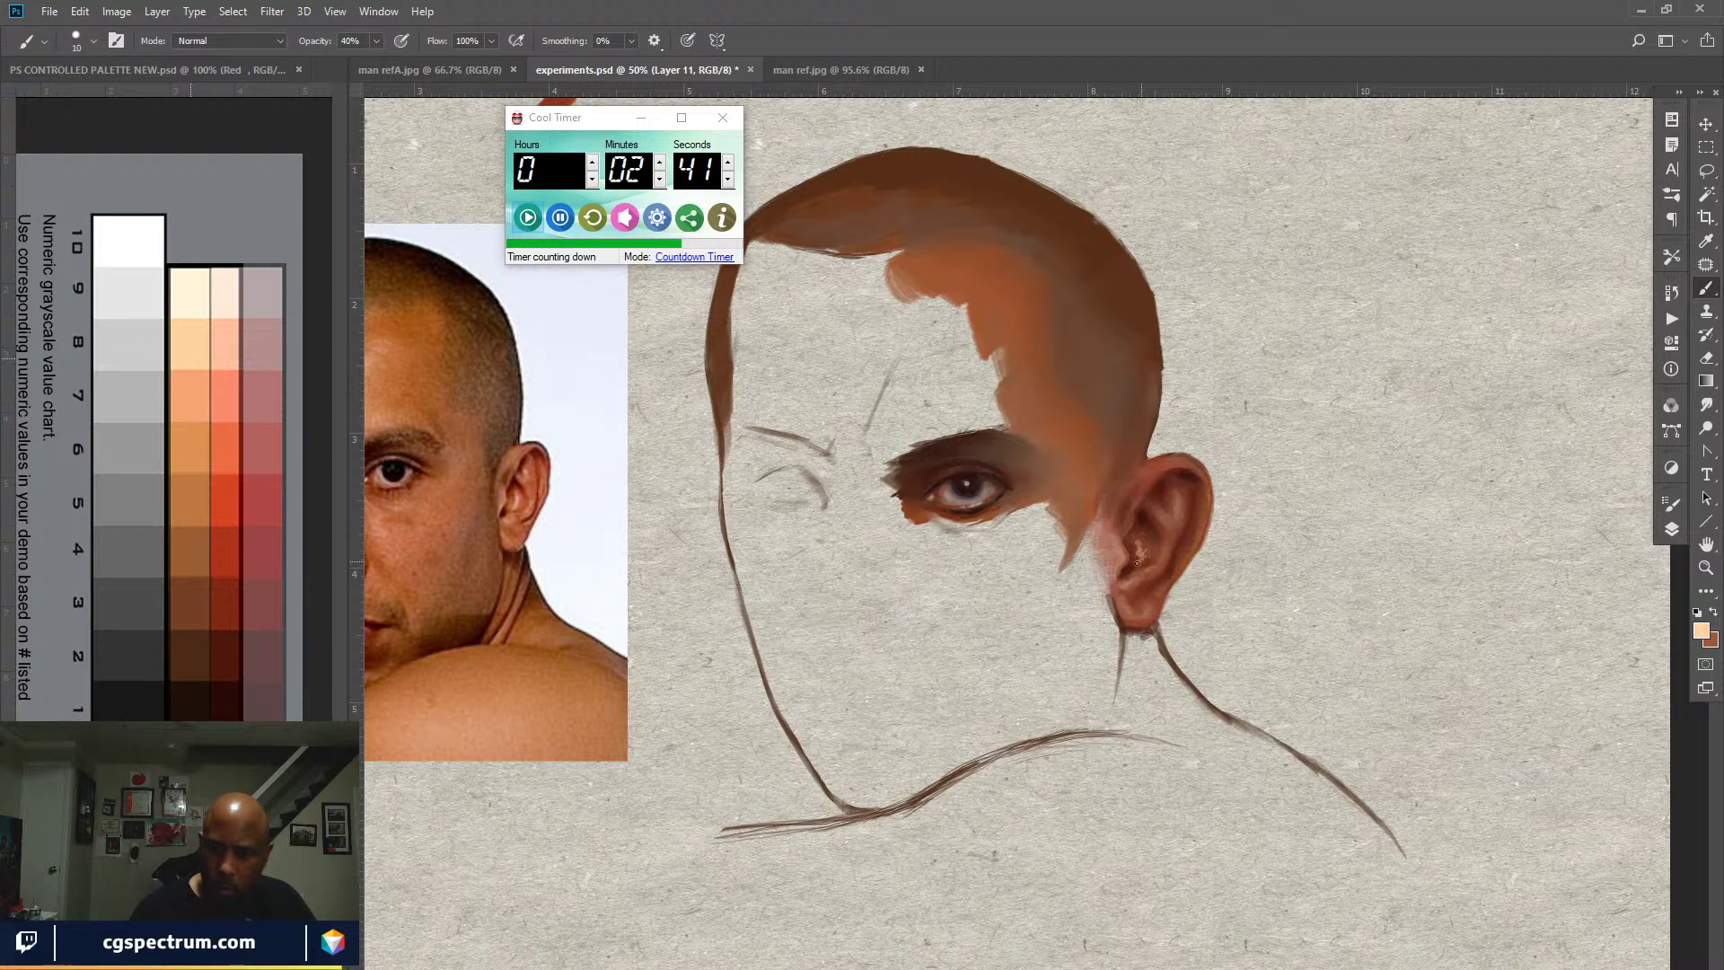
drag(1138, 549, 1135, 560)
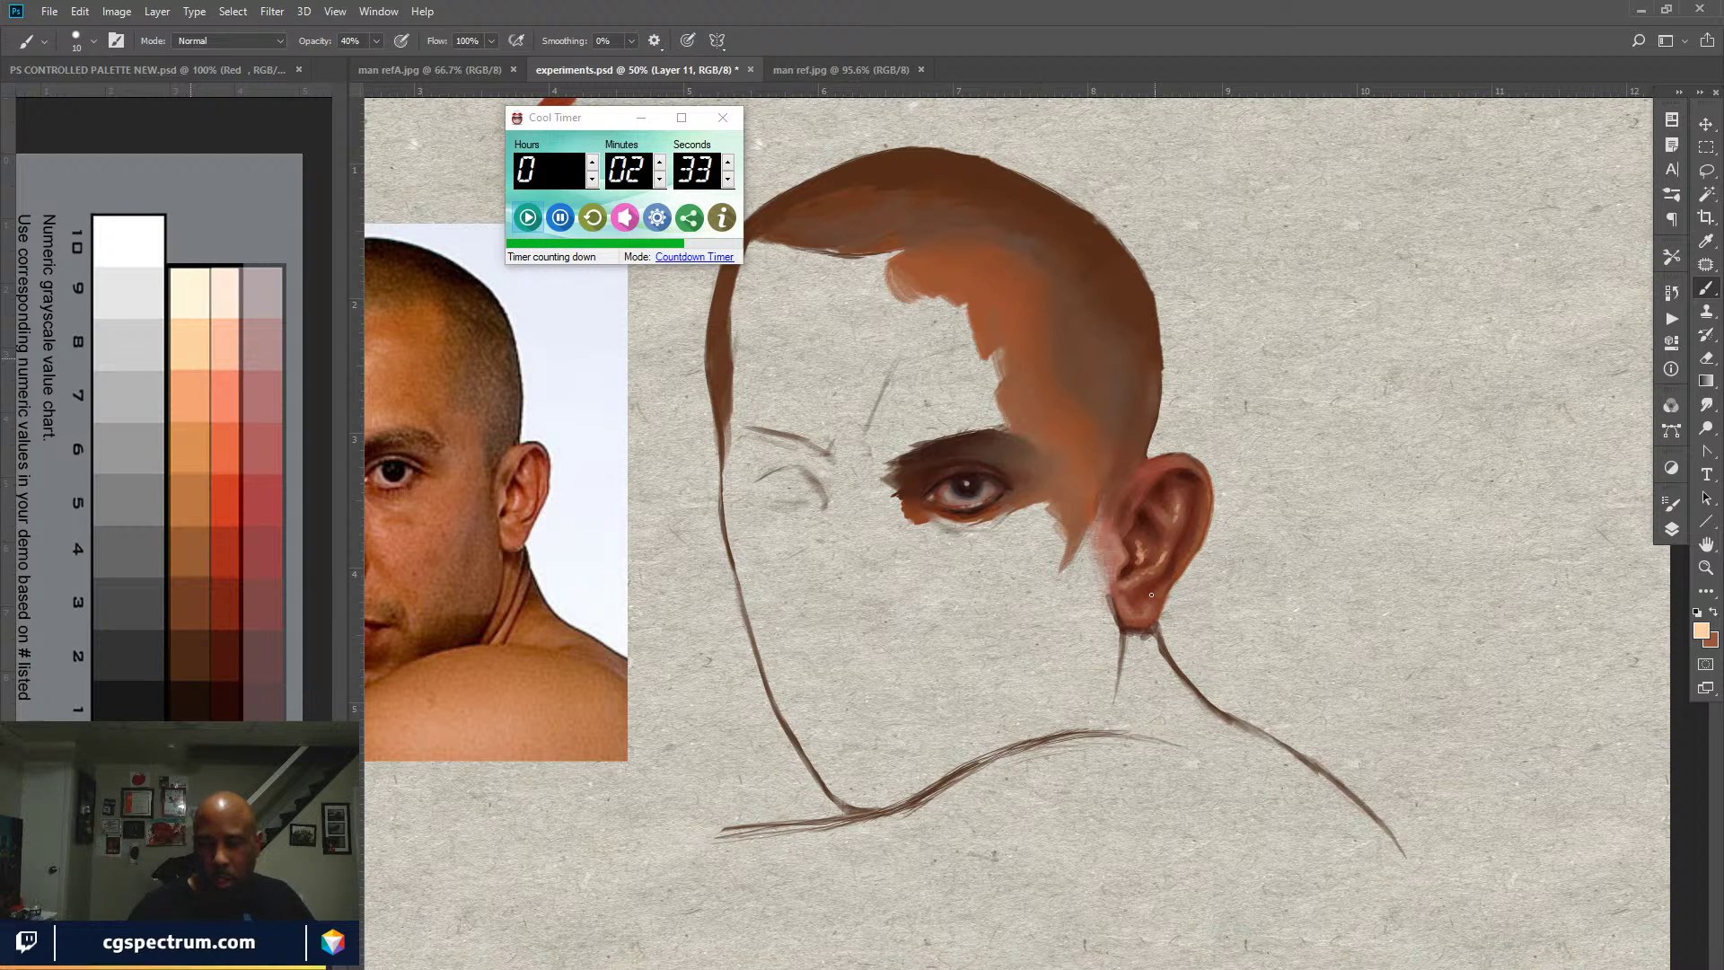
key(r)
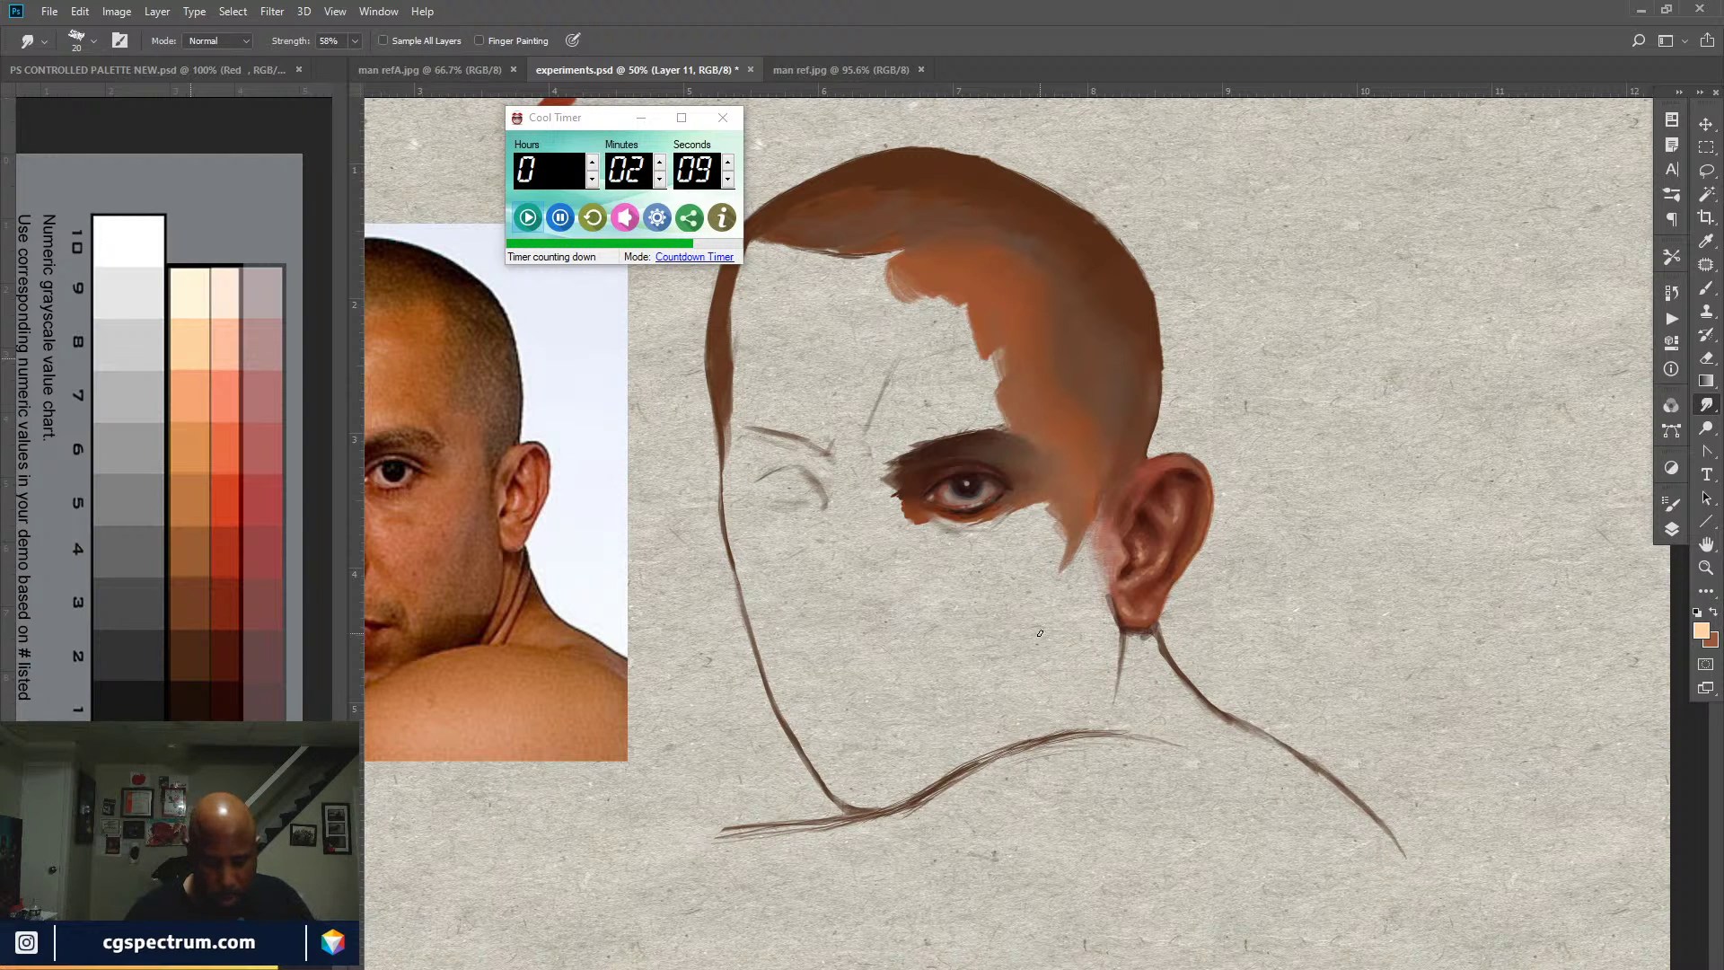
Step: Close the countdown timer window covering the reference photo
key(ctrl+minus)
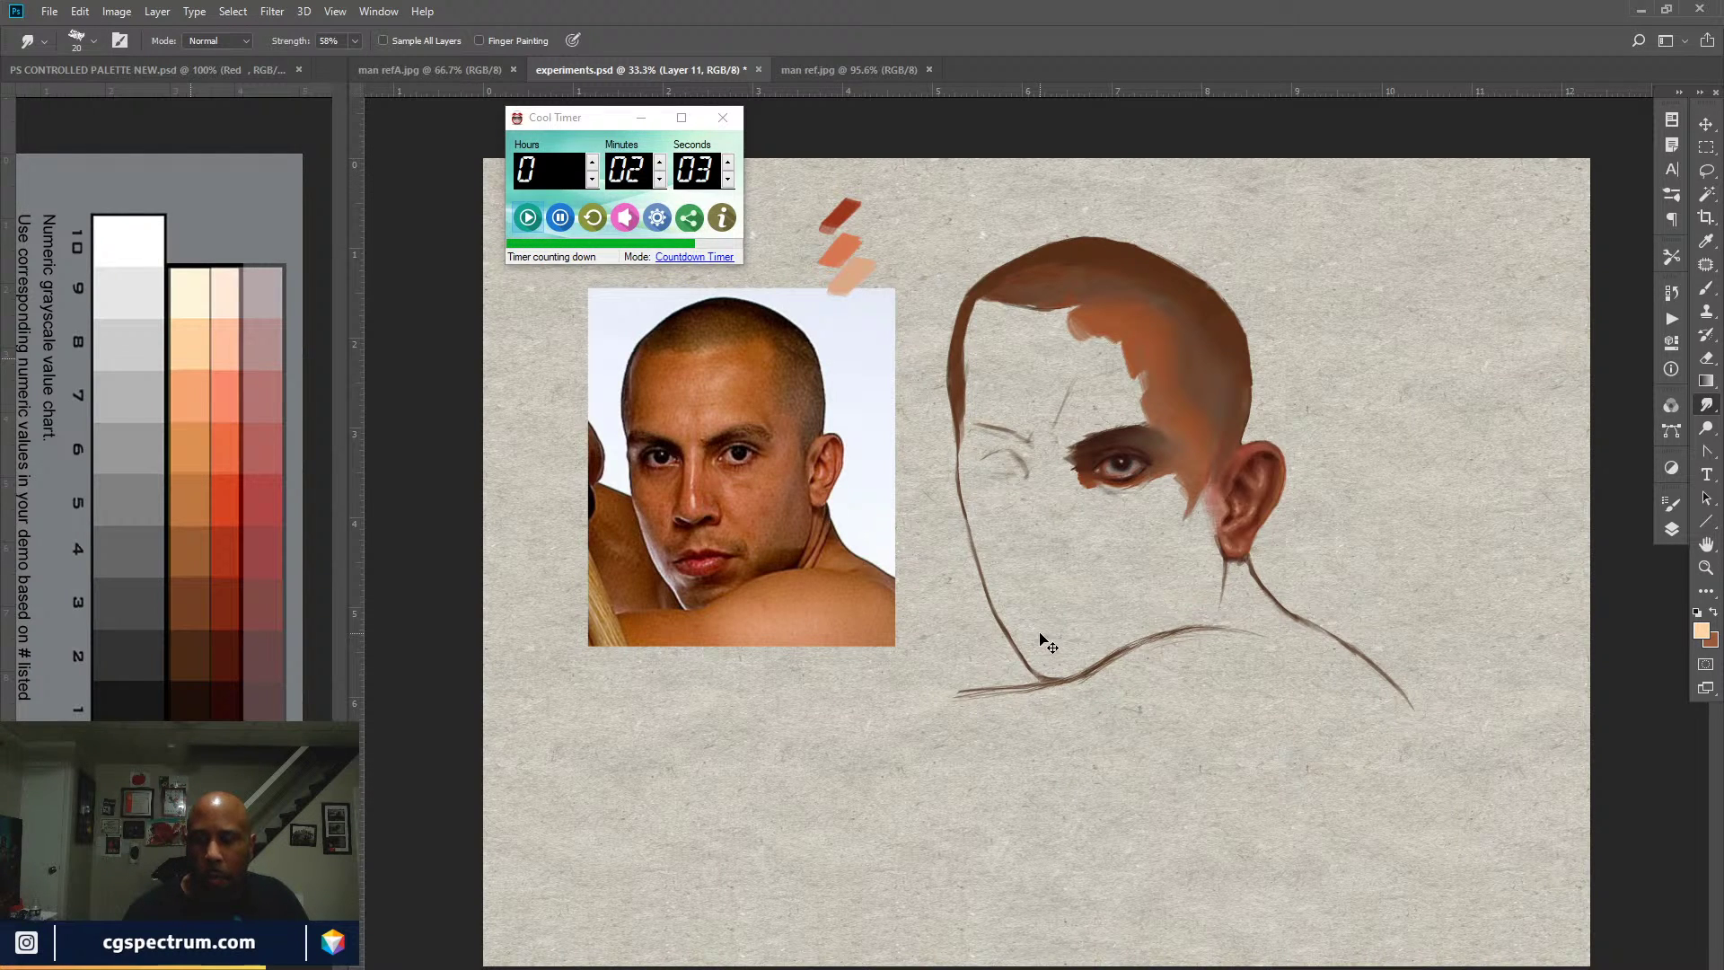
key(ctrl+plus)
drag(1282, 692, 1066, 797)
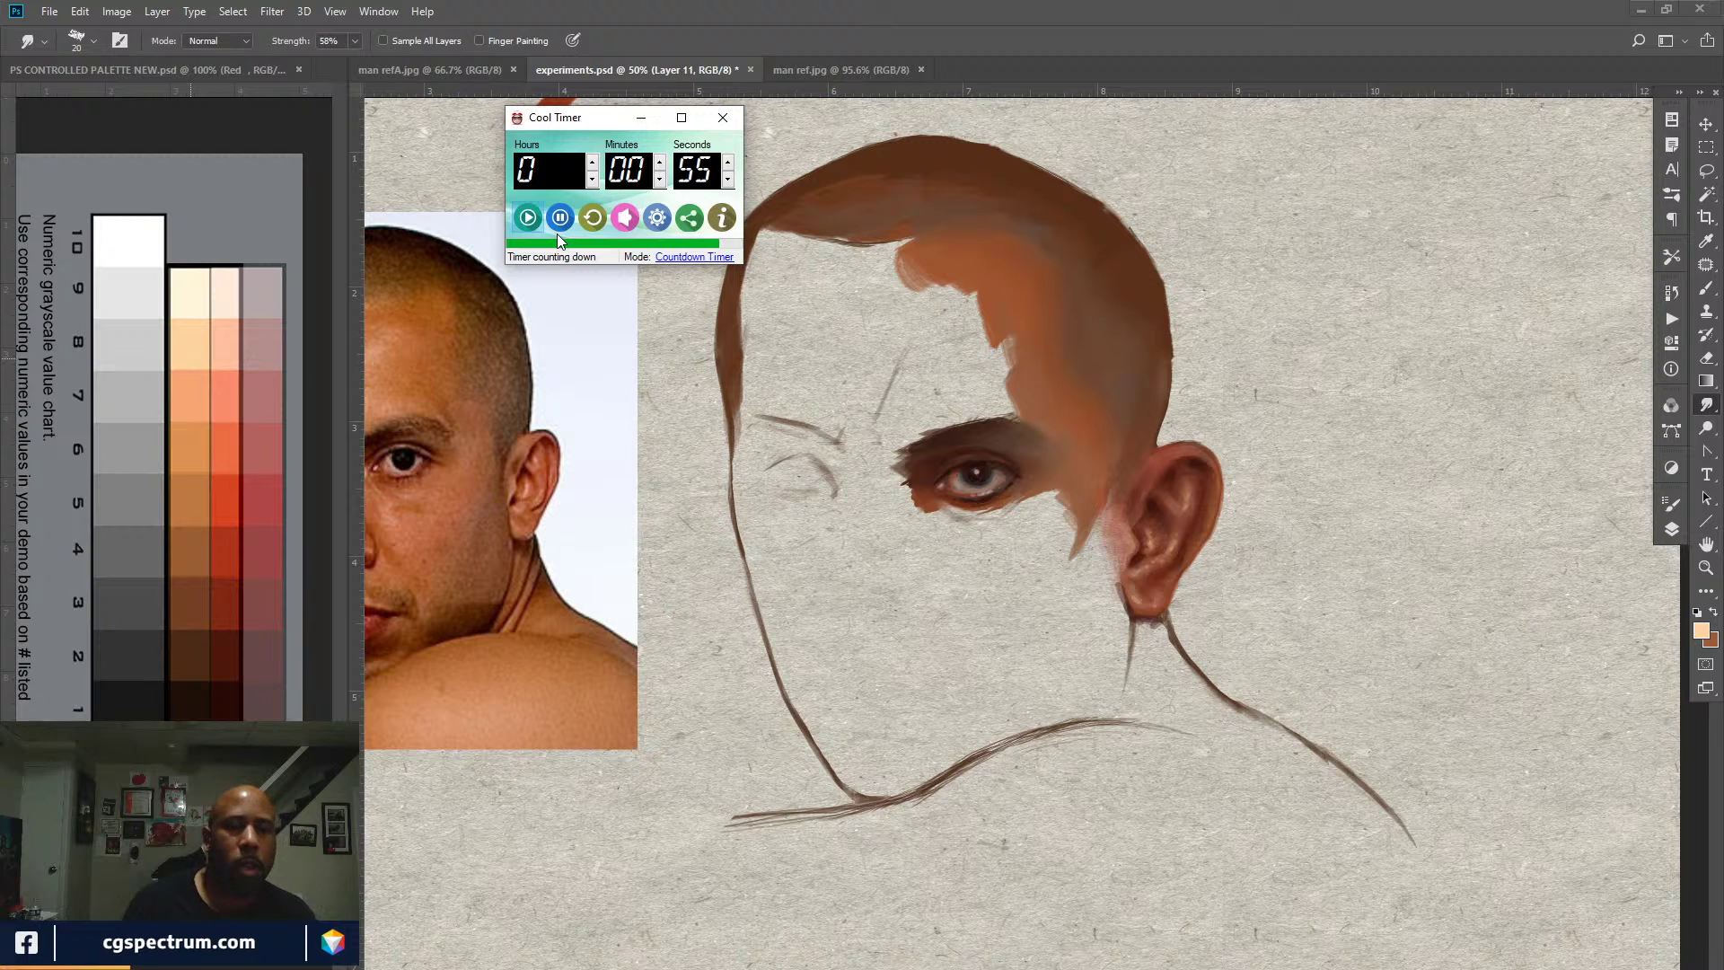
click(721, 120)
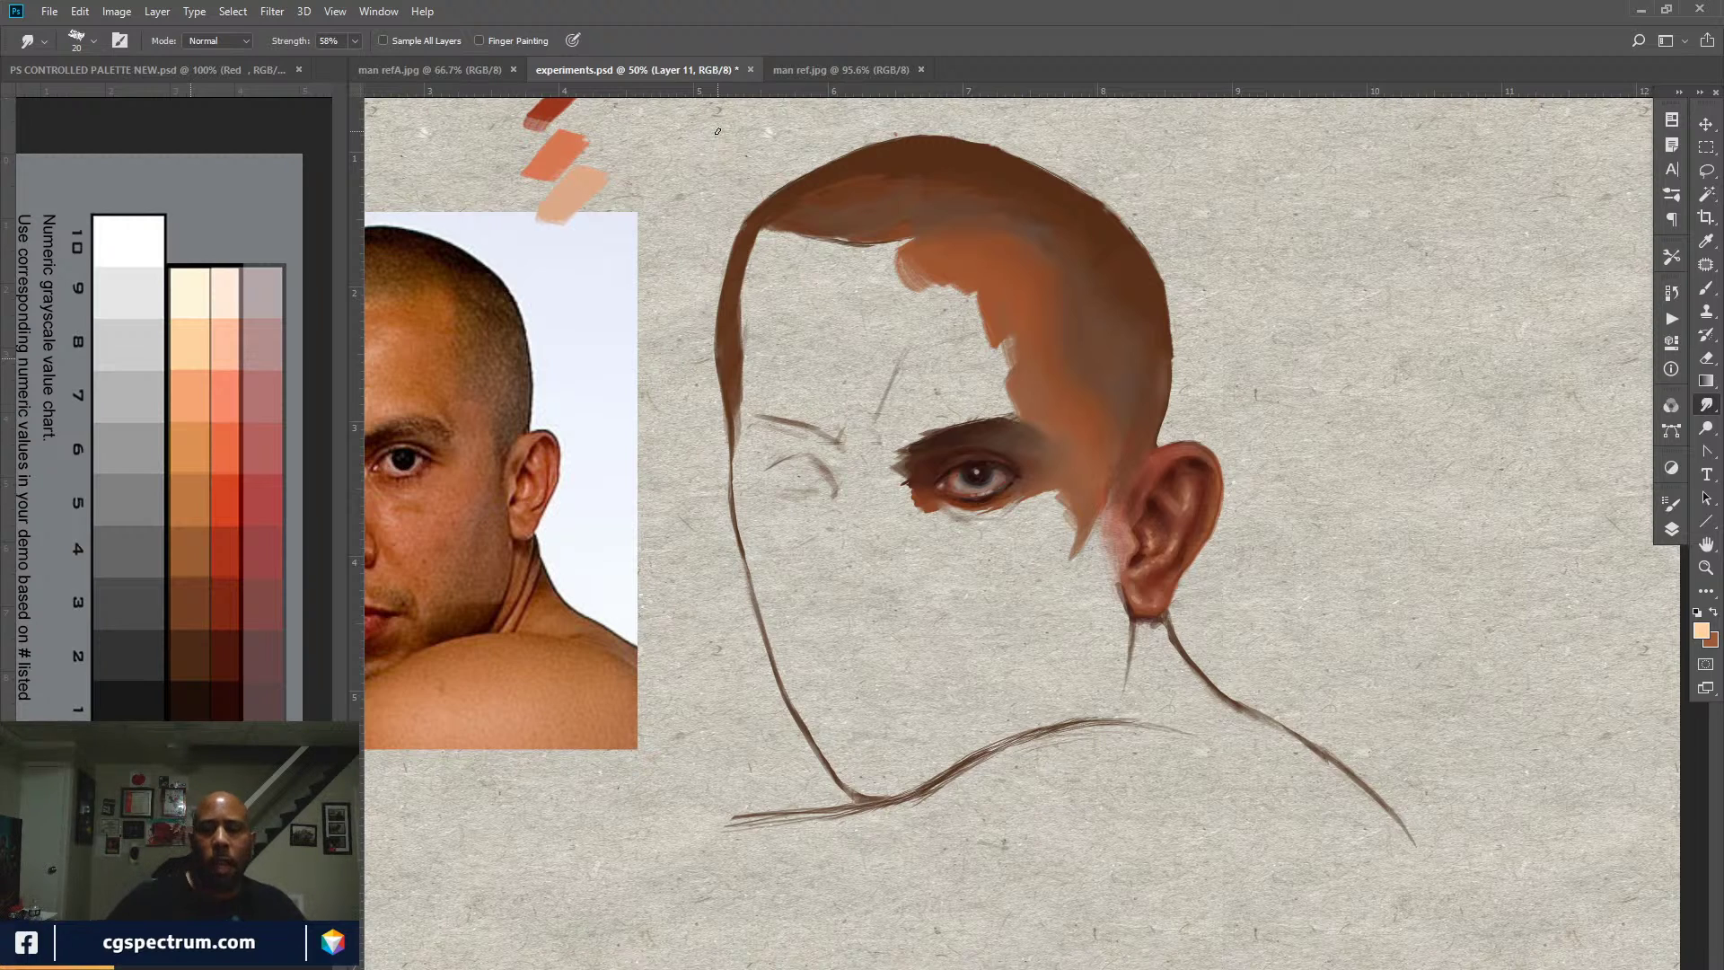
drag(1387, 679, 1493, 692)
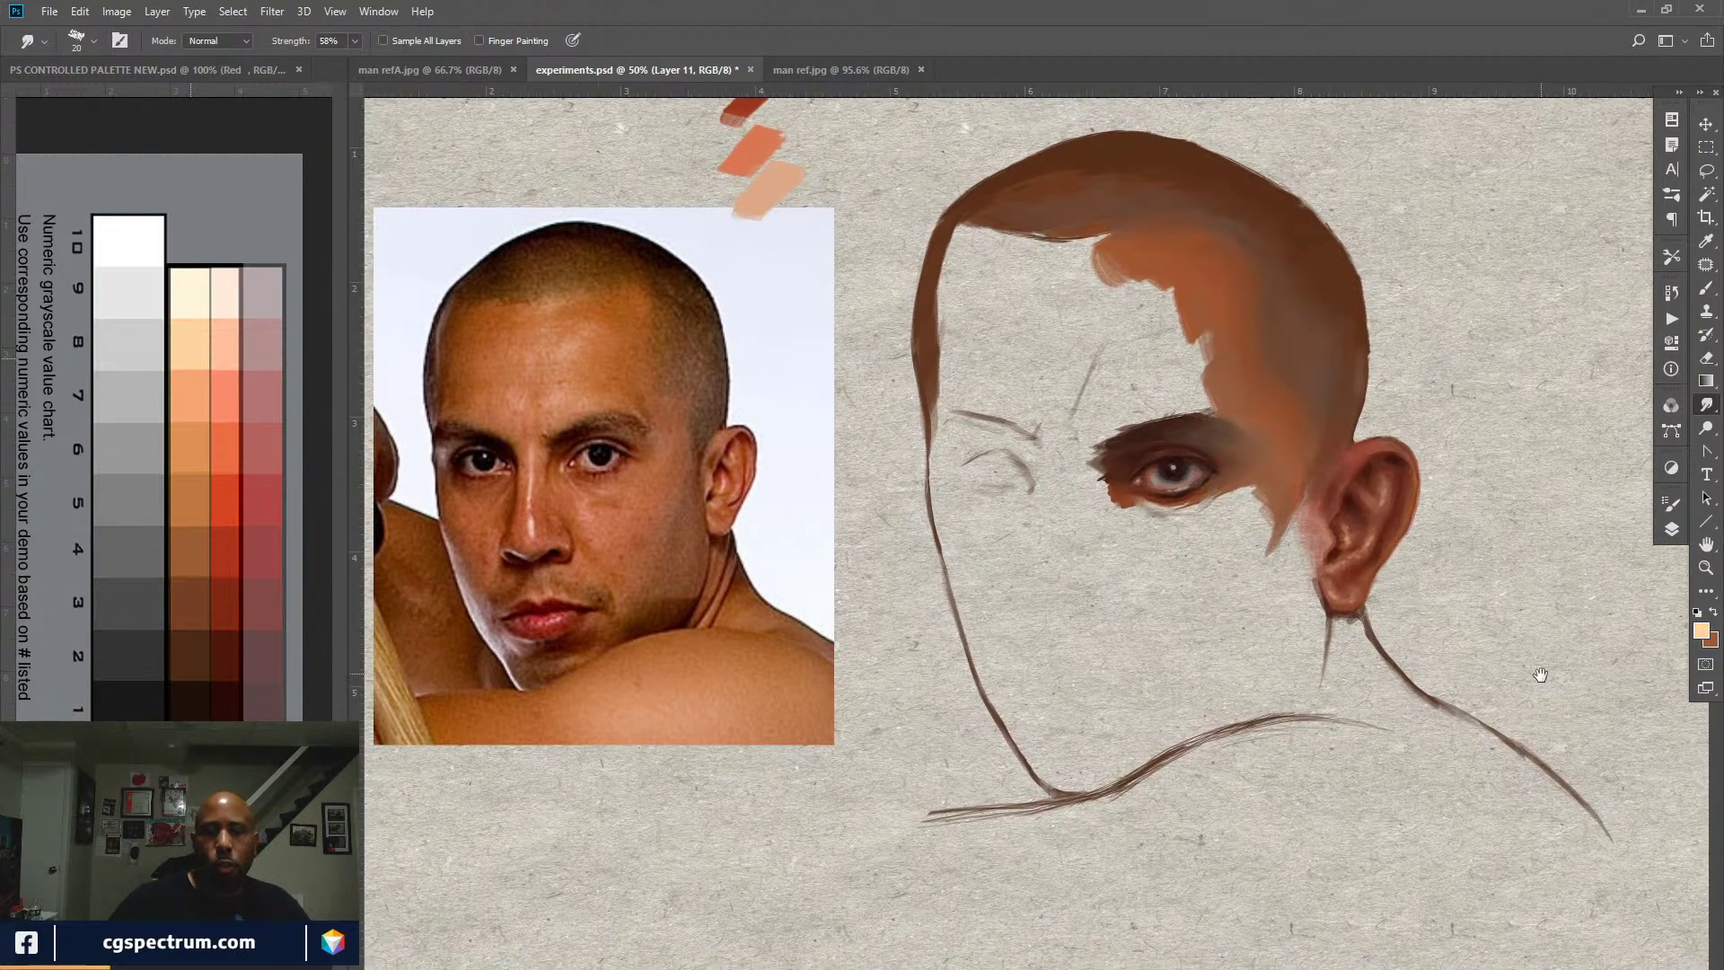